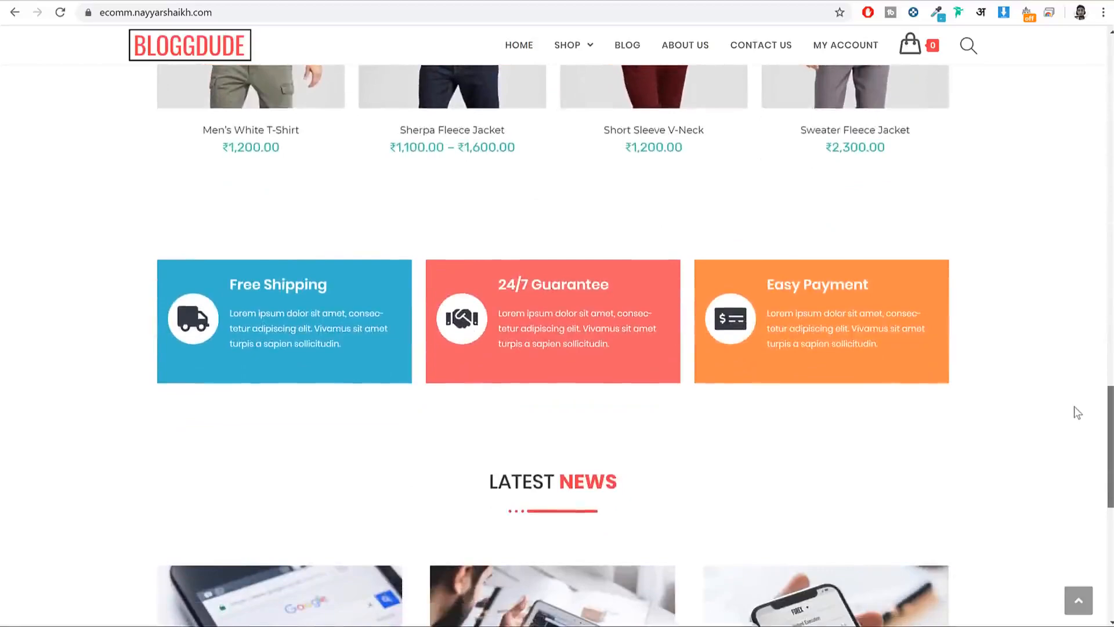
# Step: Scroll through the BLOGGDUDE homepage, shop and product pages
pyautogui.scroll(-5, 1072, 429)
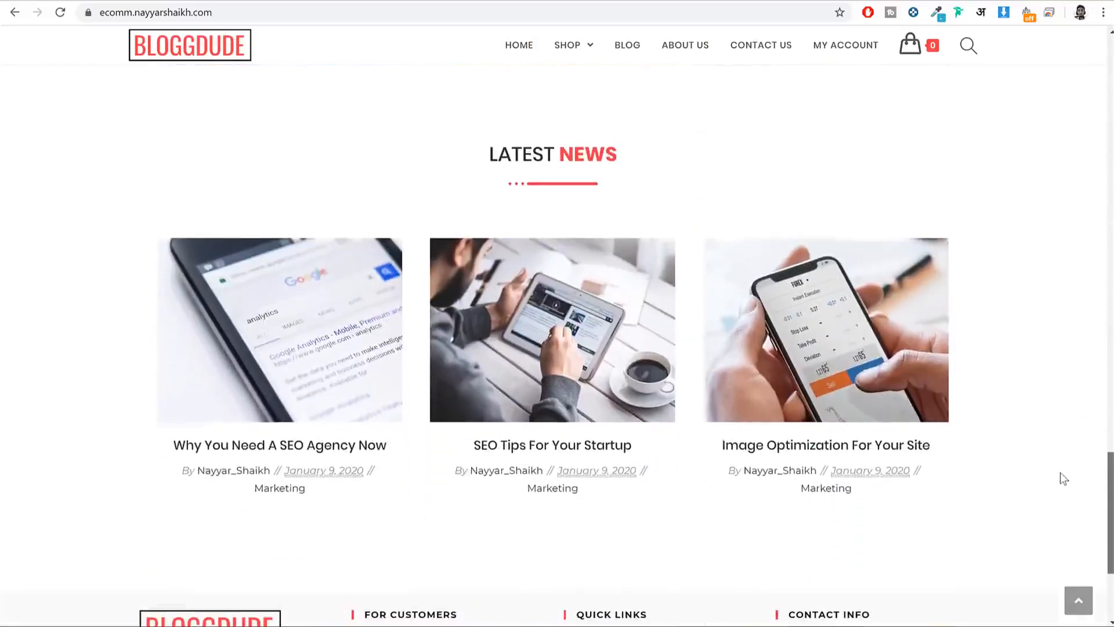
pyautogui.scroll(-3, 1063, 480)
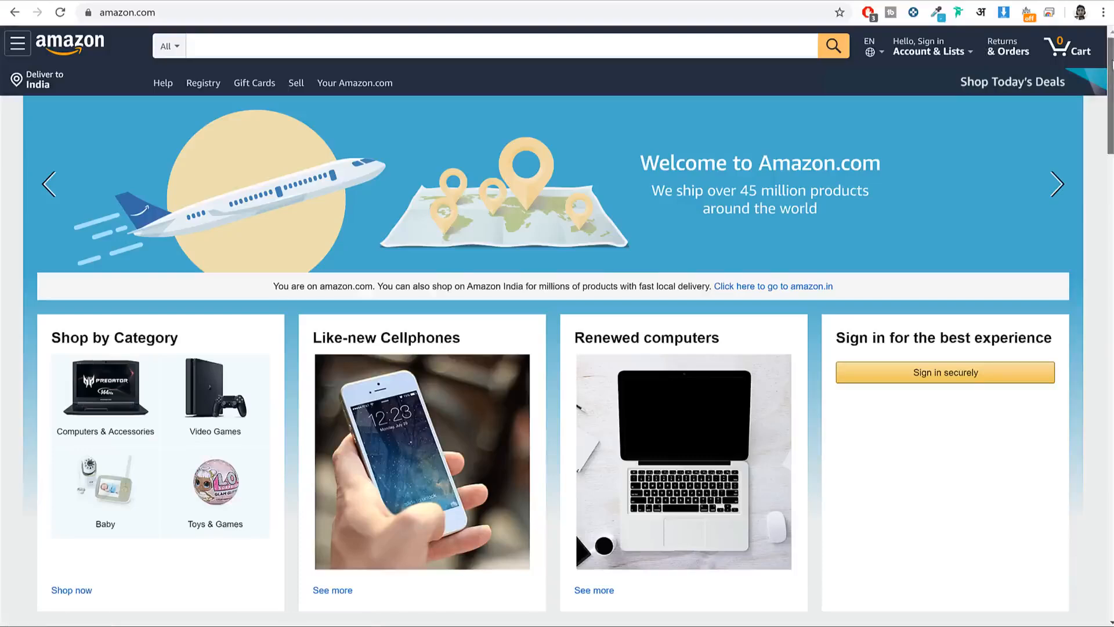
pyautogui.scroll(-1, 1112, 90)
pyautogui.scroll(-3, 1112, 90)
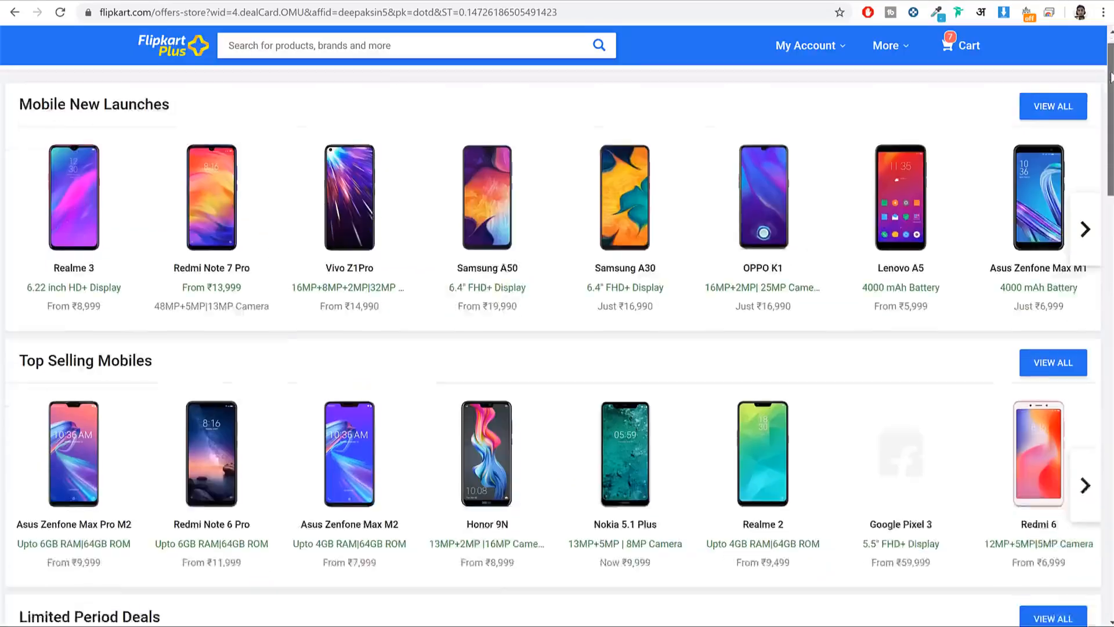
pyautogui.scroll(-3, 1103, 119)
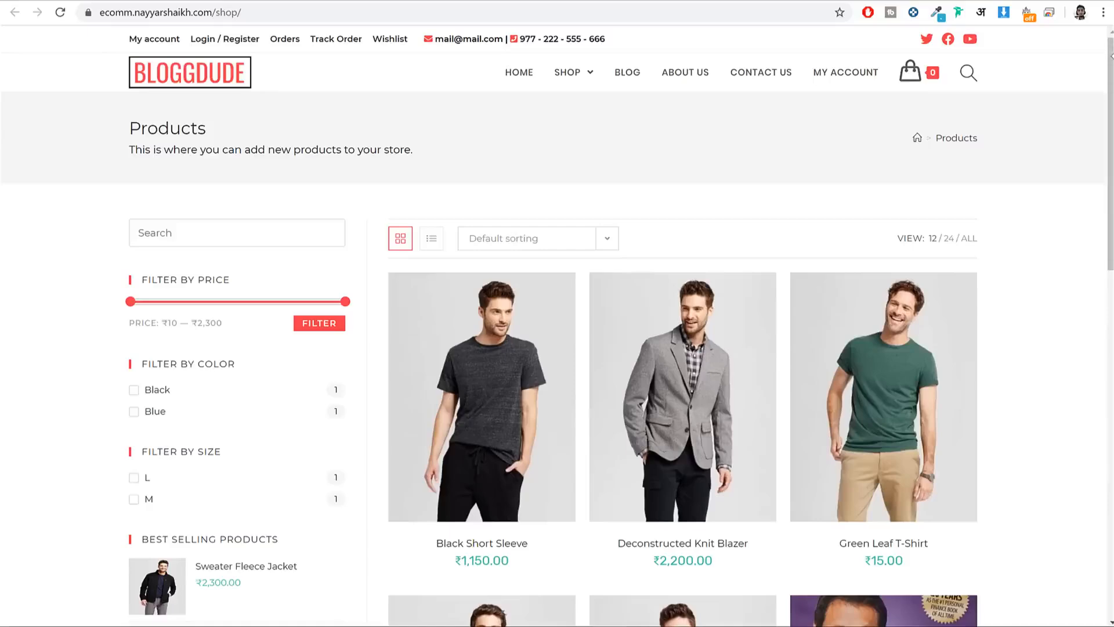
pyautogui.scroll(-1, 1109, 72)
pyautogui.scroll(-5, 1111, 70)
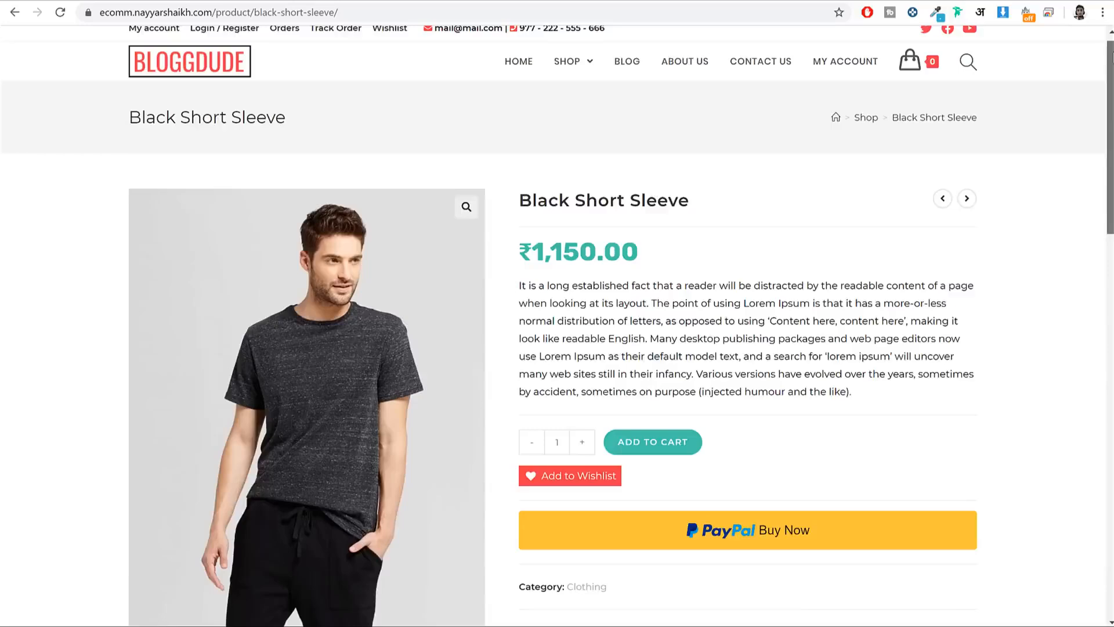
pyautogui.scroll(-7, 1096, 191)
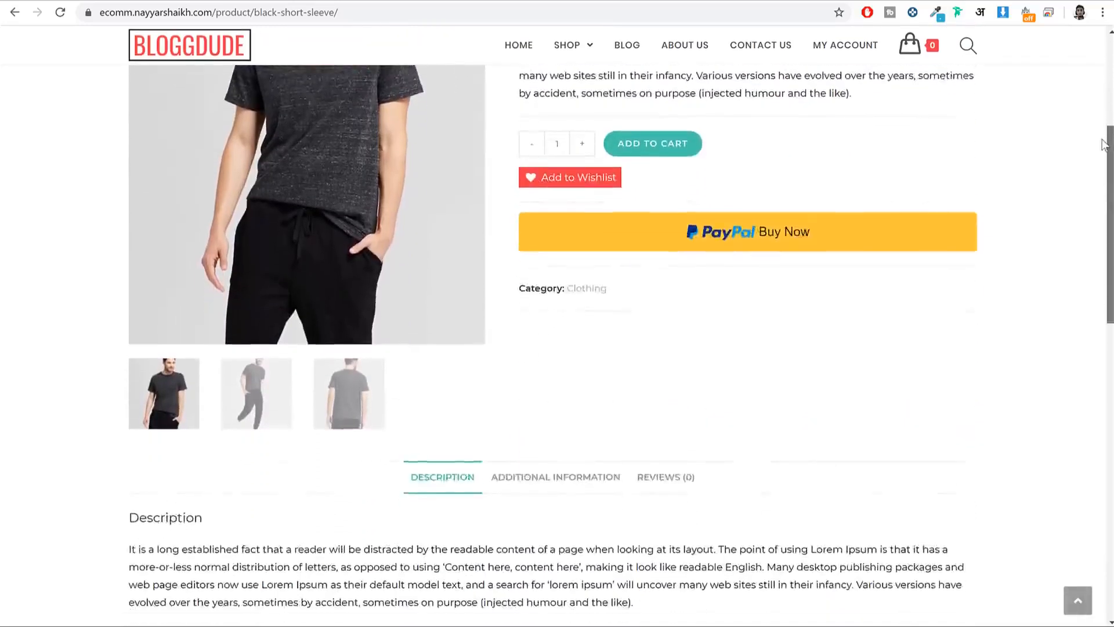
pyautogui.scroll(-8, 1096, 191)
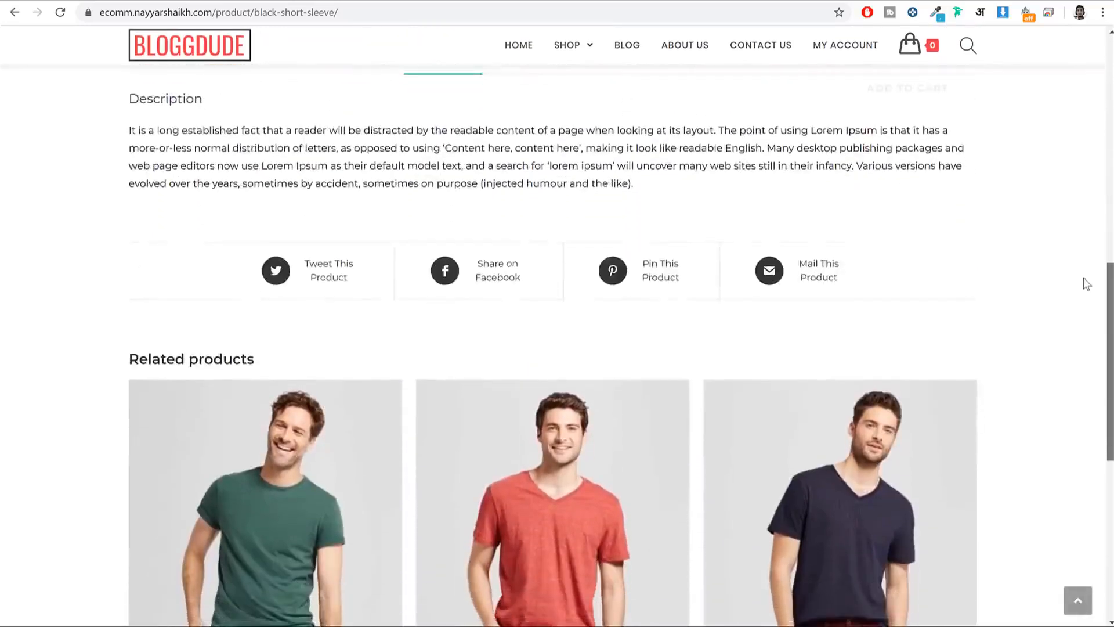
pyautogui.scroll(-5, 1088, 352)
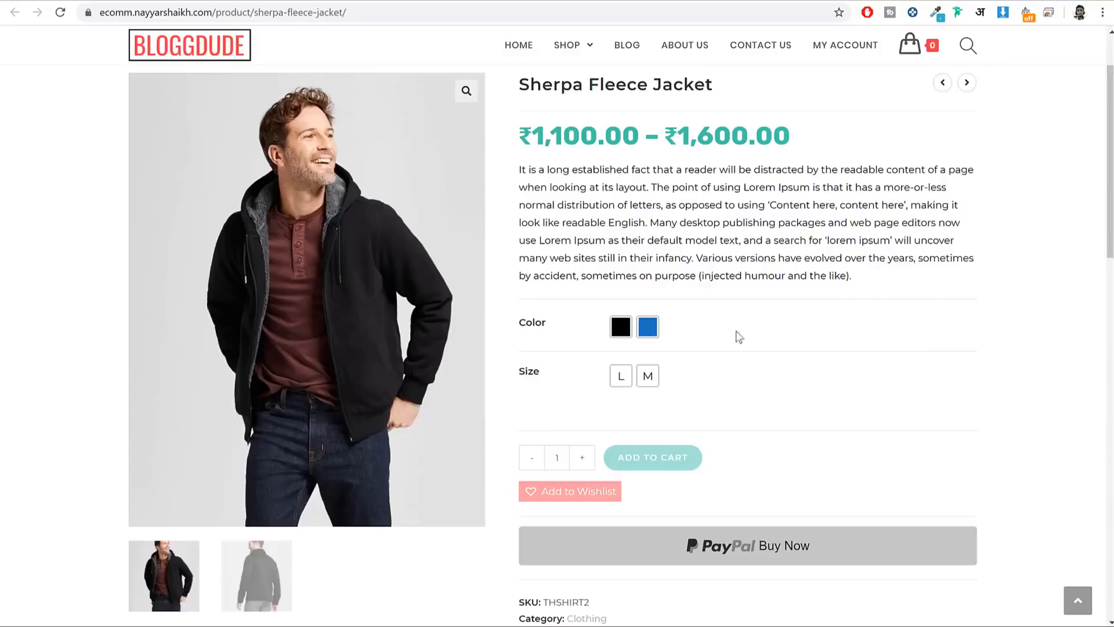
# Step: Choose Blue and size L on the Sherpa Fleece Jacket, then view the cart
pyautogui.click(648, 327)
pyautogui.click(620, 375)
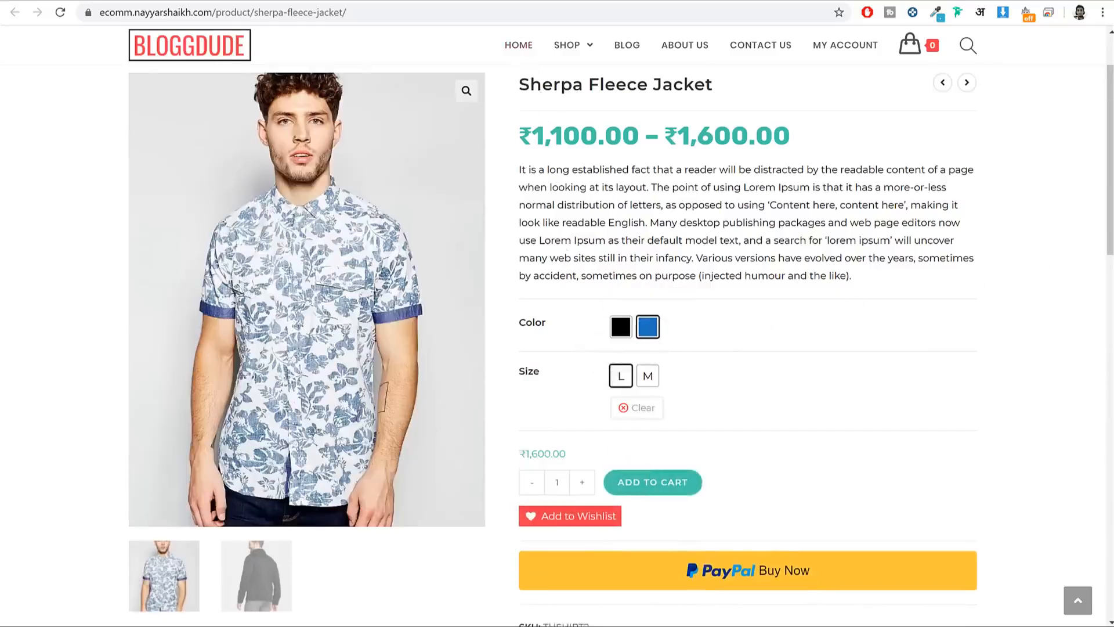
pyautogui.click(910, 46)
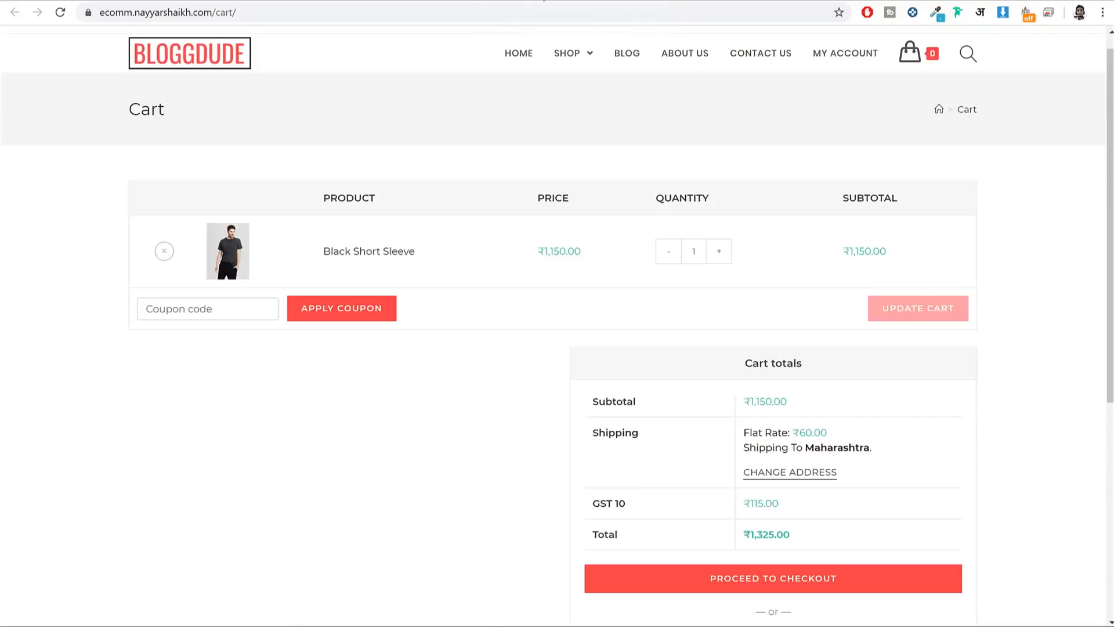
# Step: Pay for the order by credit card at checkout
pyautogui.moveTo(1111, 115); pyautogui.dragTo(1107, 167)
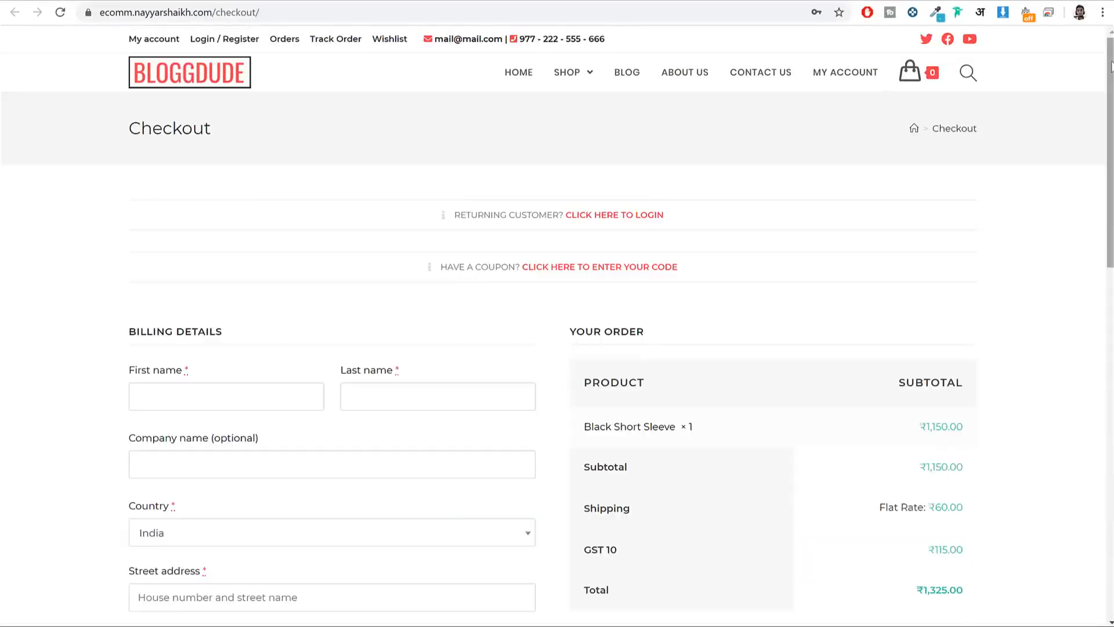
pyautogui.moveTo(1111, 67); pyautogui.dragTo(1112, 248)
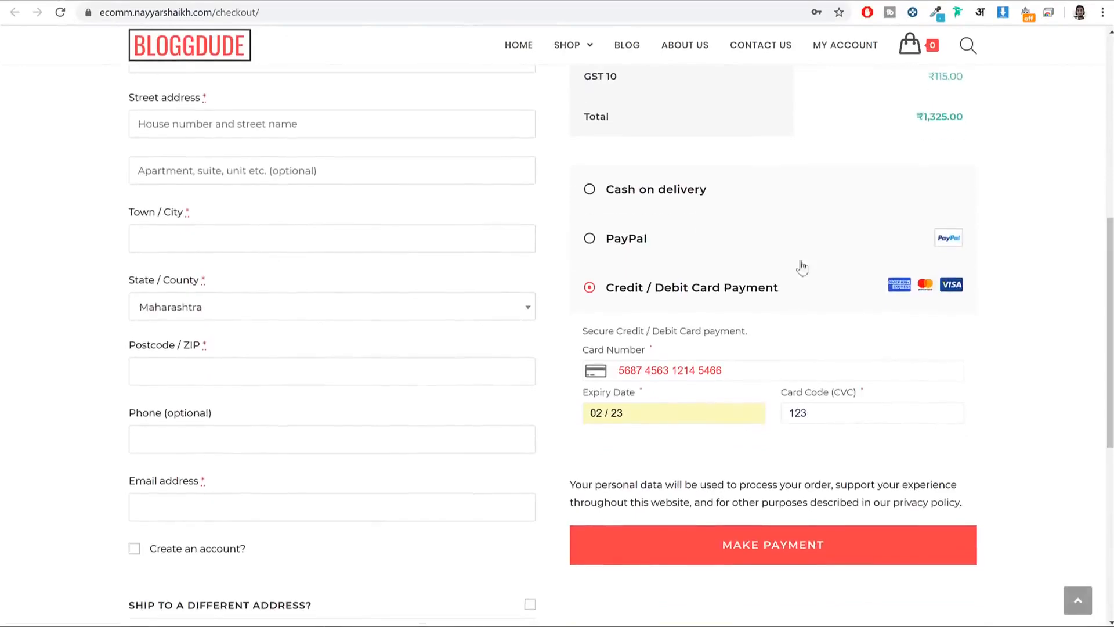
pyautogui.click(699, 559)
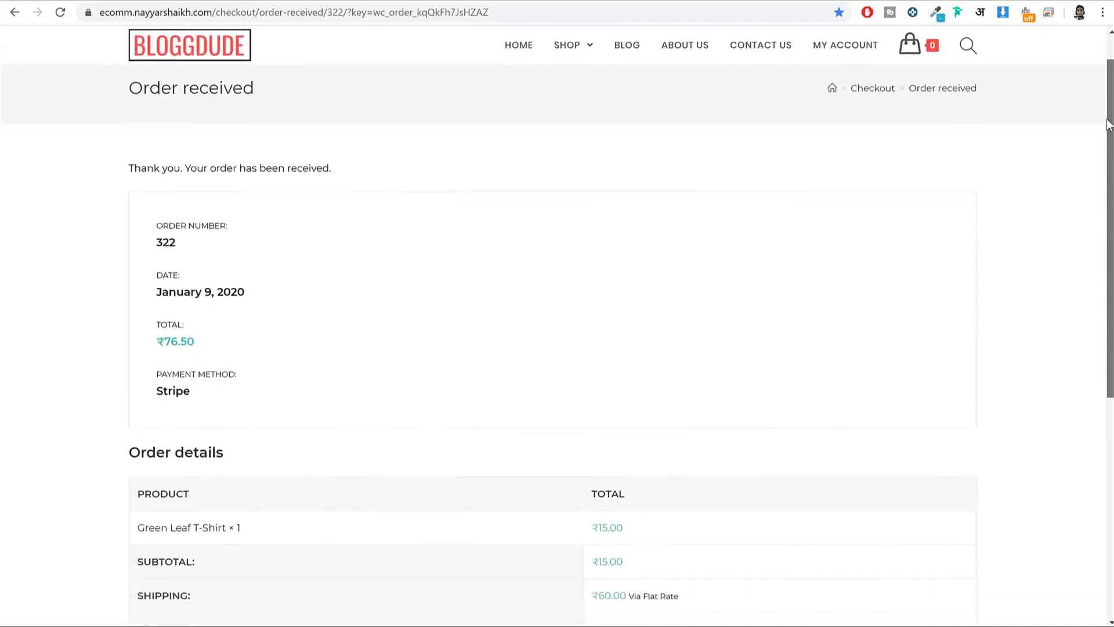
# Step: Look up the order's Processing status on Track Order and view the emailed receipt
pyautogui.scroll(-3, 1095, 179)
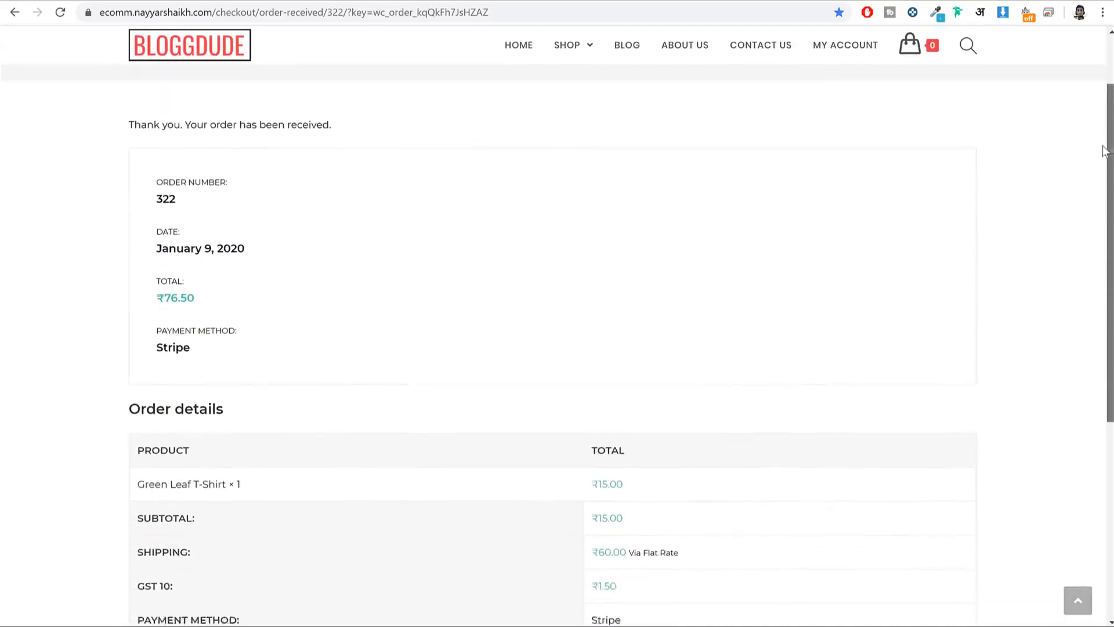
pyautogui.scroll(-3, 1098, 185)
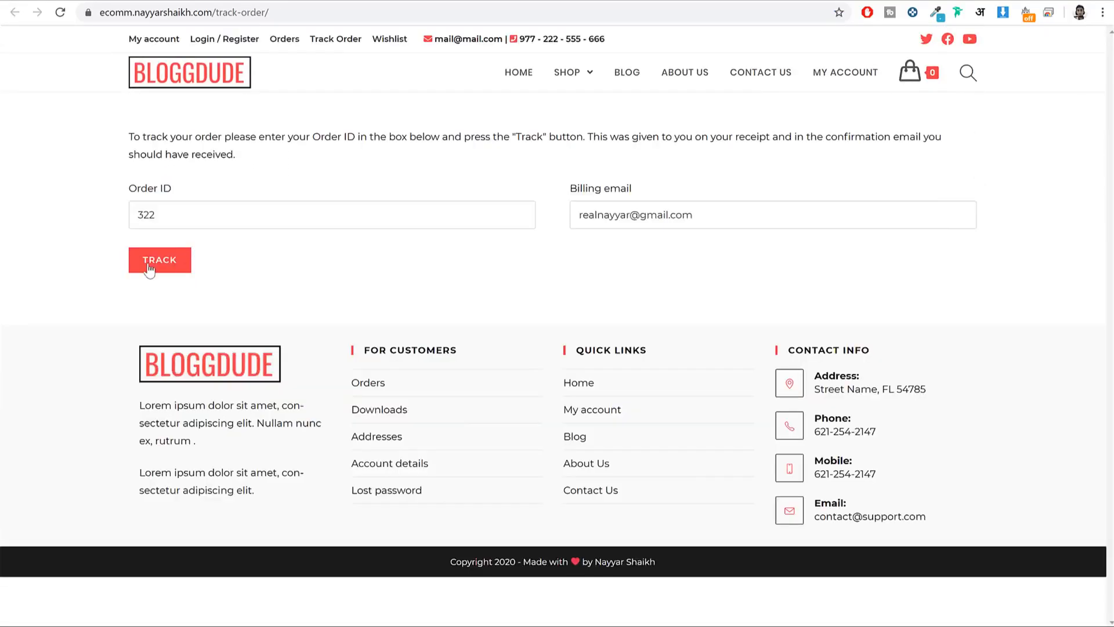
pyautogui.click(150, 266)
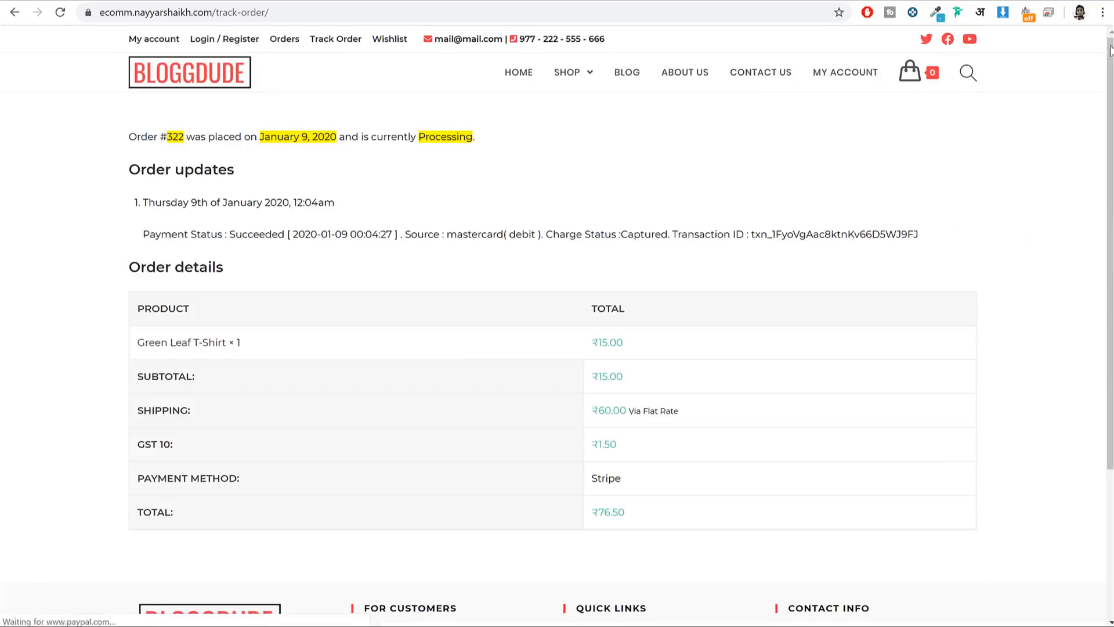
pyautogui.click(1021, 34)
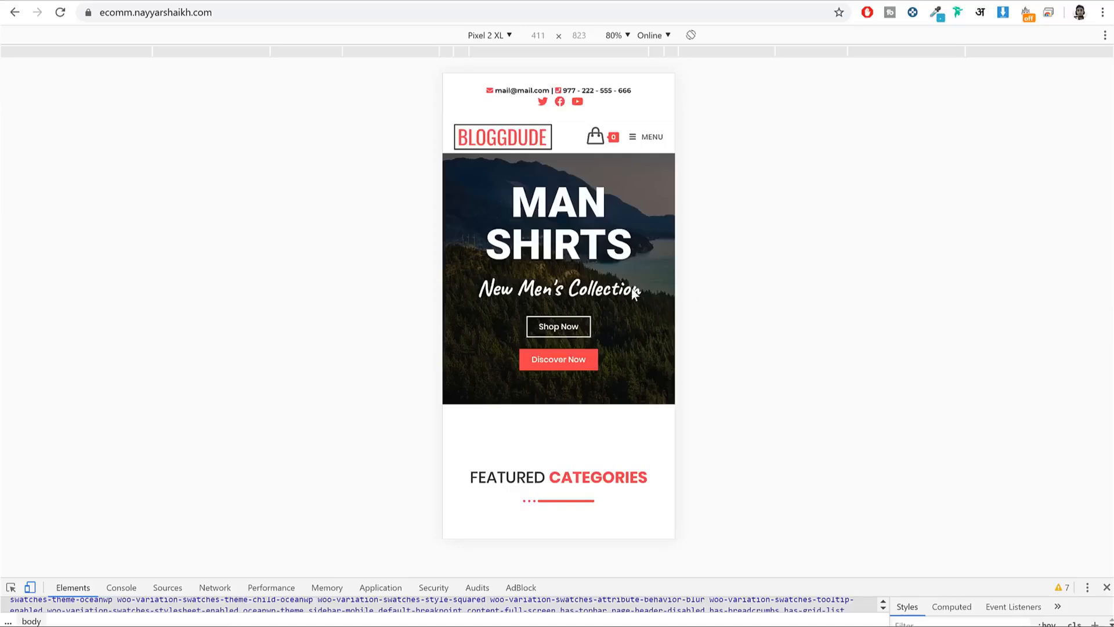
# Step: Scroll down the homepage in the Pixel 2 XL device preview
pyautogui.scroll(-10, 631, 288)
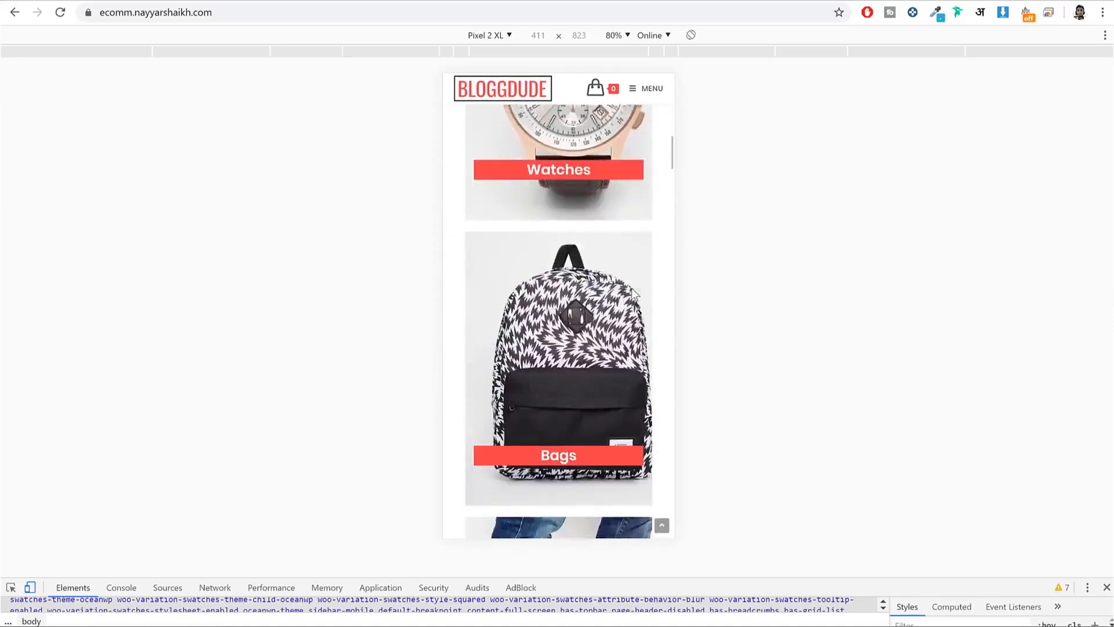
pyautogui.scroll(-10, 632, 288)
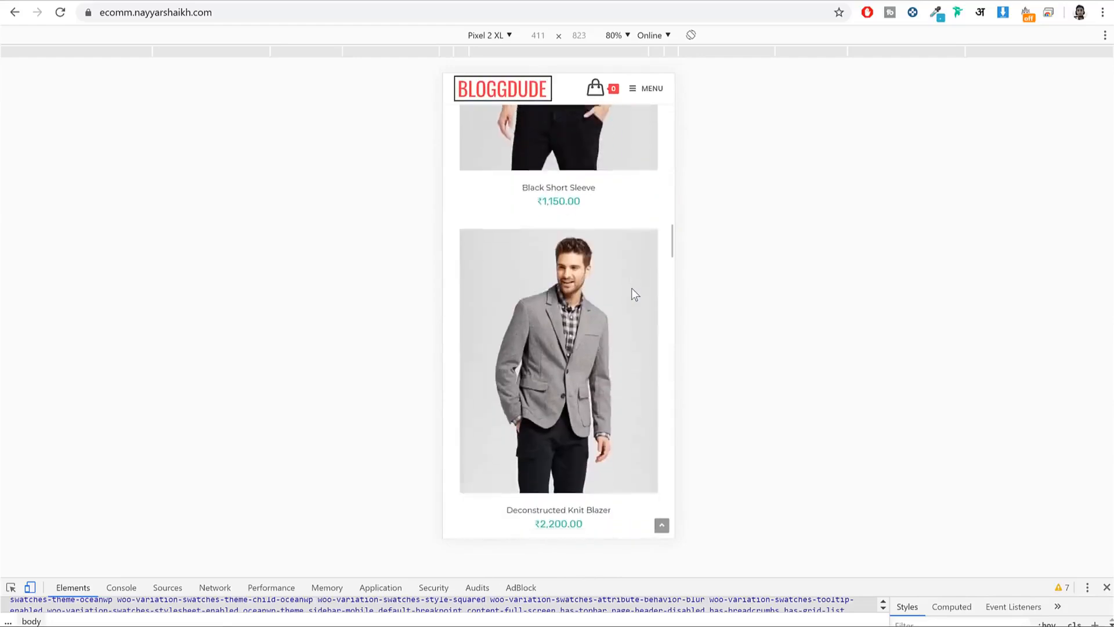
pyautogui.scroll(-10, 631, 293)
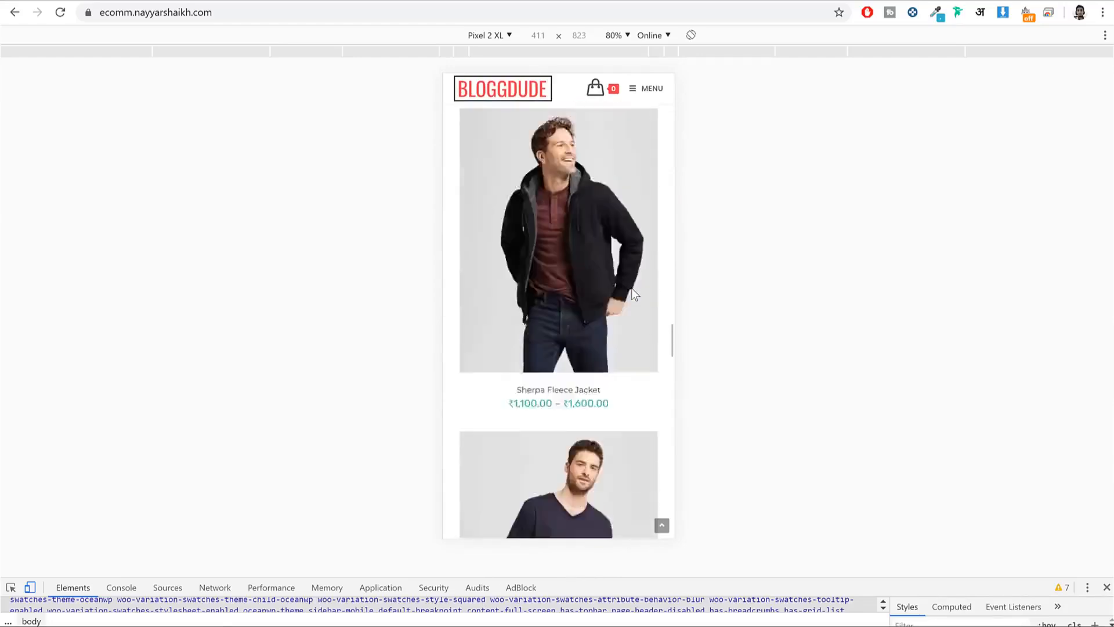
pyautogui.scroll(-10, 632, 293)
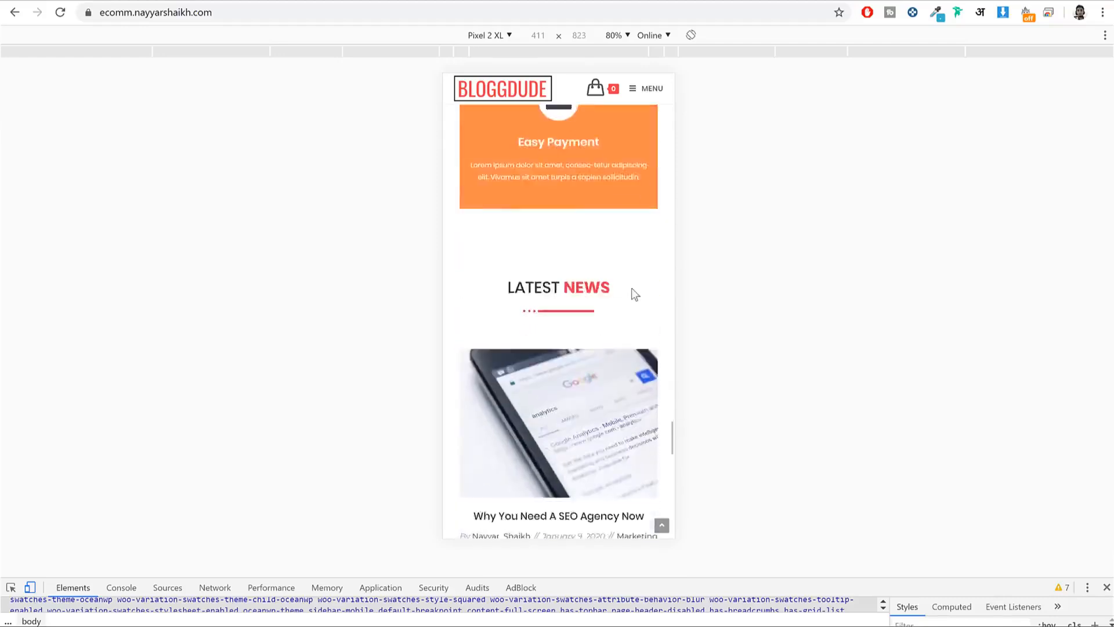
pyautogui.scroll(-2, 632, 287)
# Step: Preview the homepage at iPad size, then close DevTools for the desktop layout
pyautogui.click(497, 34)
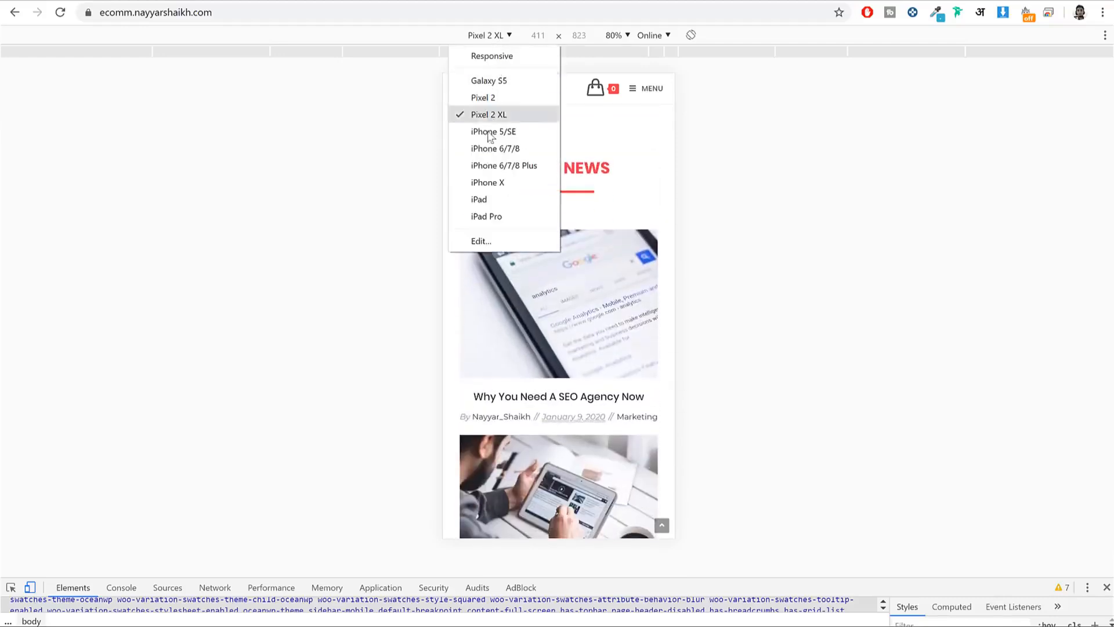
pyautogui.click(493, 200)
pyautogui.scroll(6, 666, 301)
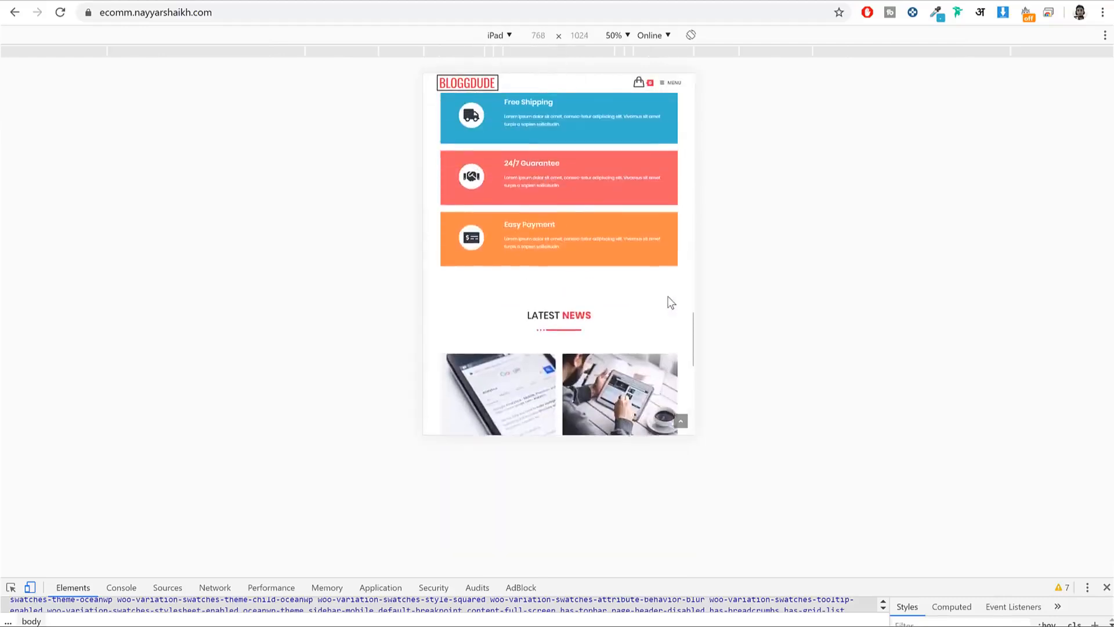
pyautogui.scroll(8, 670, 302)
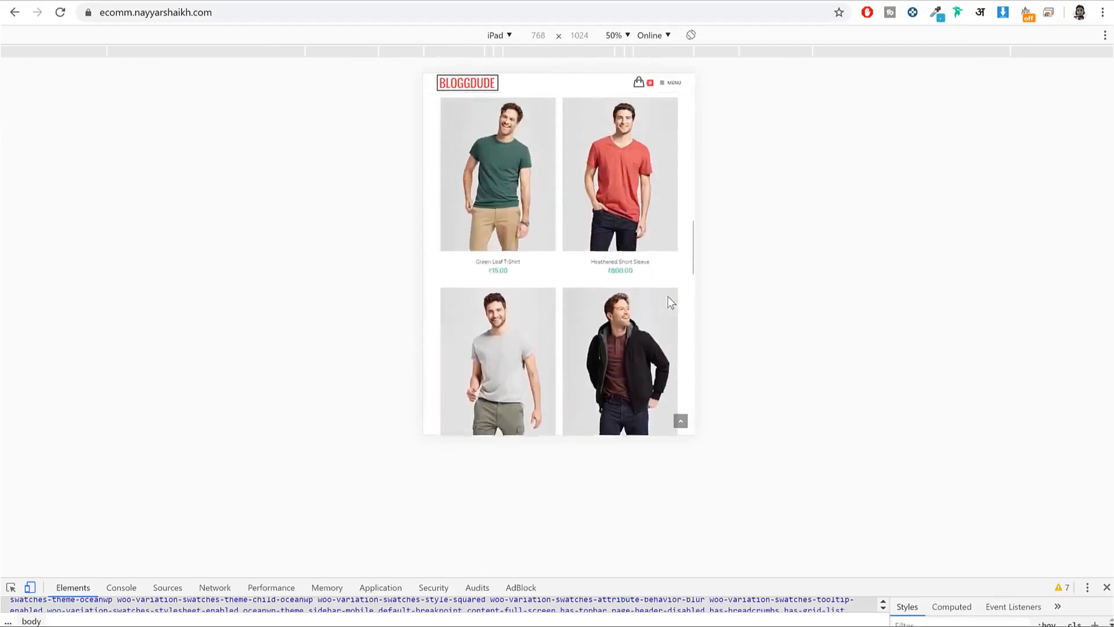
pyautogui.scroll(8, 671, 302)
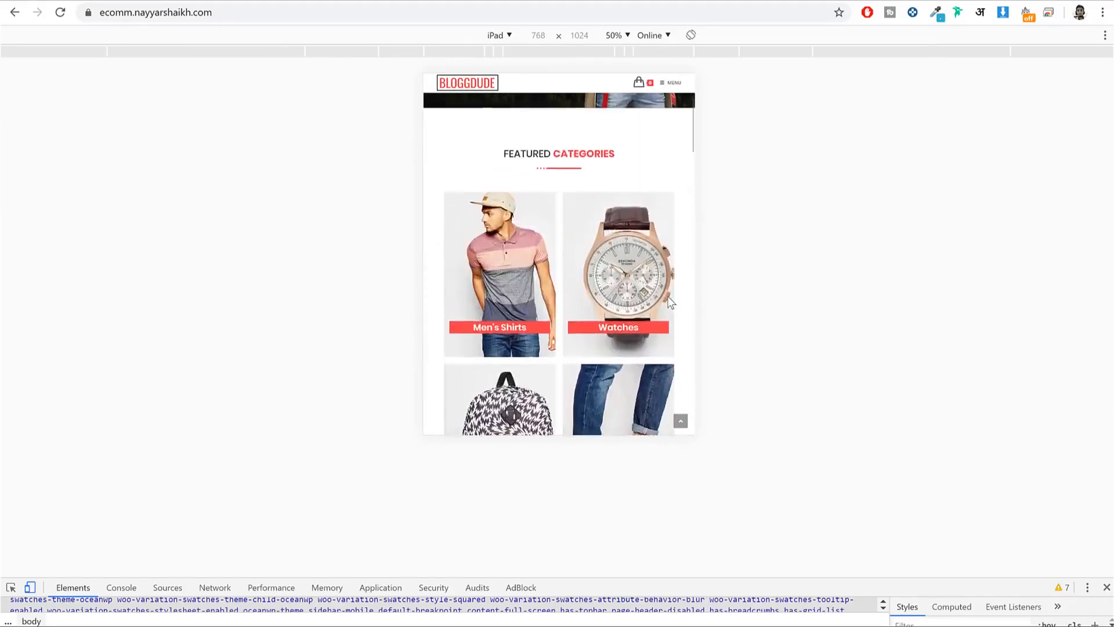
pyautogui.scroll(3, 670, 302)
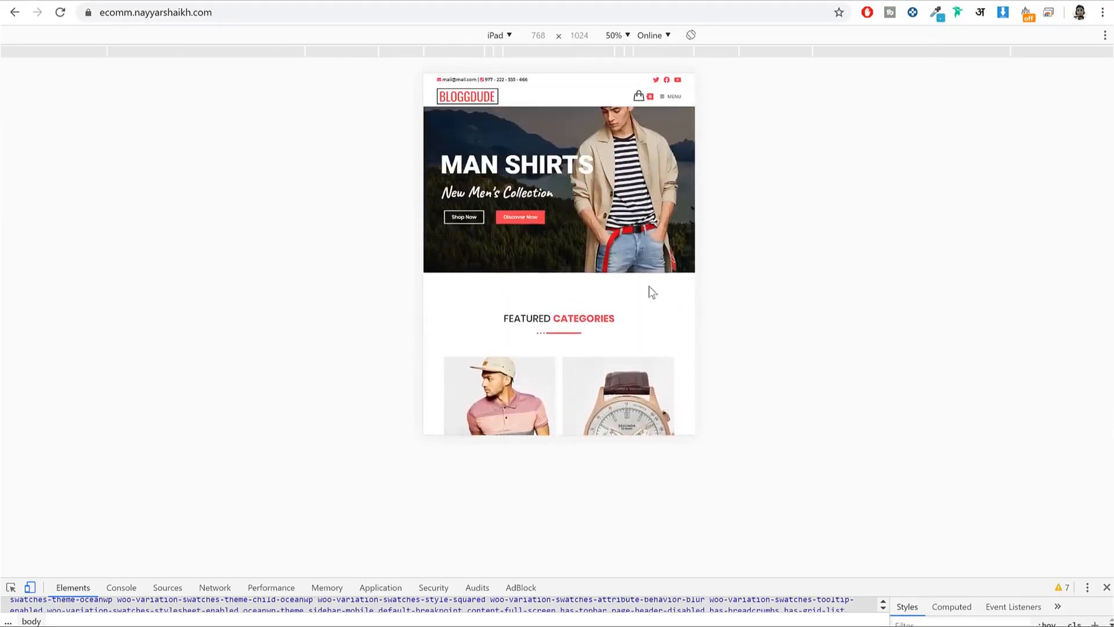
pyautogui.press('F12')
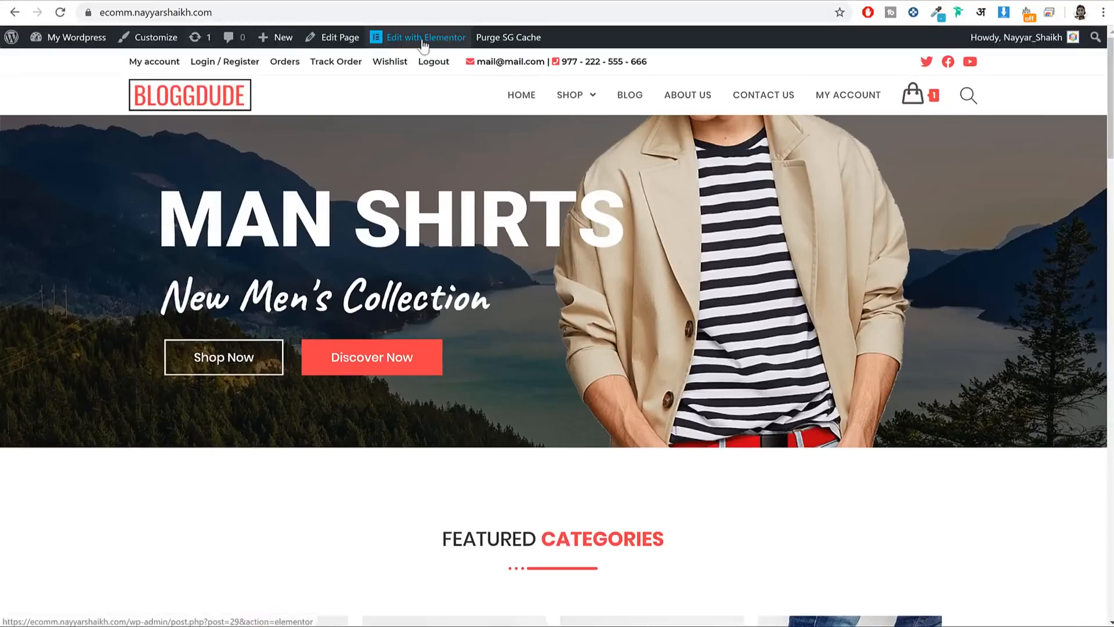
# Step: In Elementor, replace the MAN SHIRTS hero heading with the owner's name
pyautogui.click(424, 42)
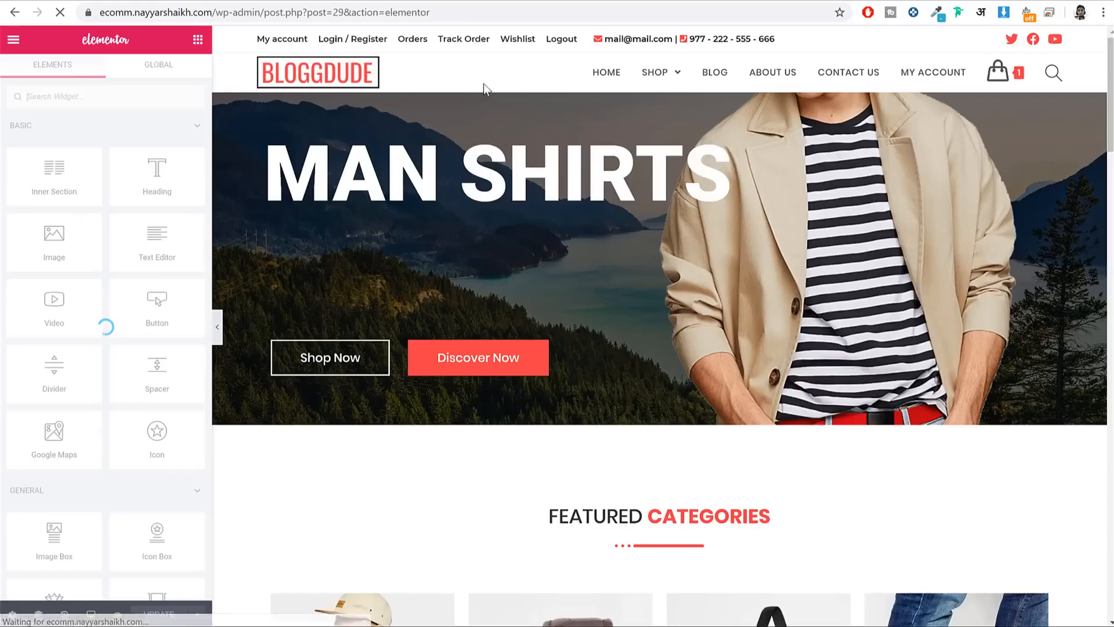
pyautogui.scroll(-4, 679, 232)
pyautogui.scroll(5, 679, 232)
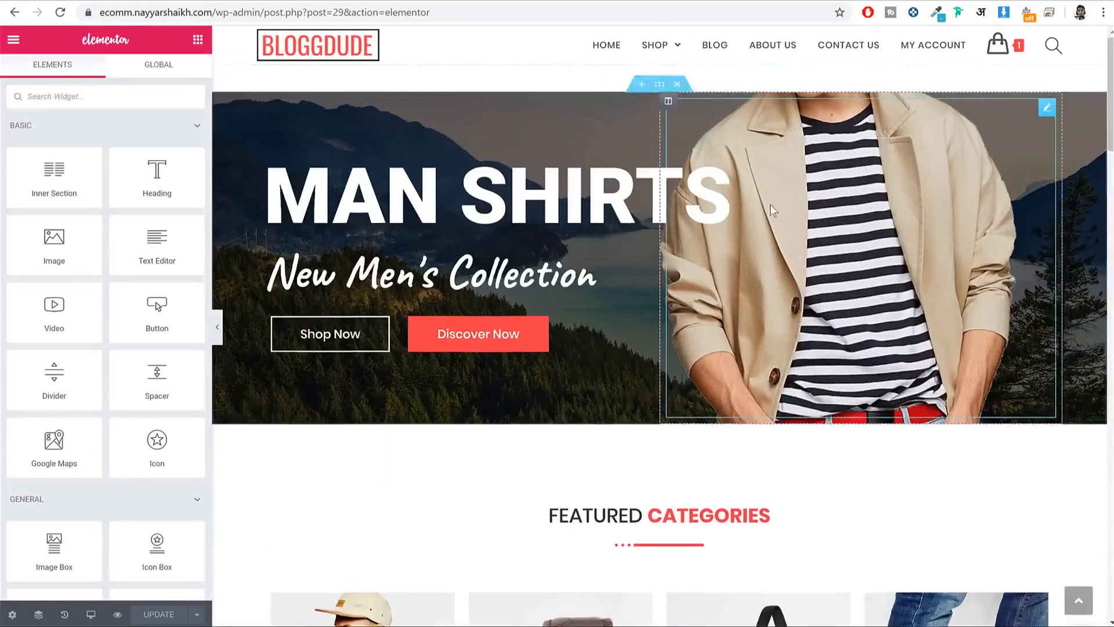
pyautogui.click(486, 190)
pyautogui.tripleClick(486, 190)
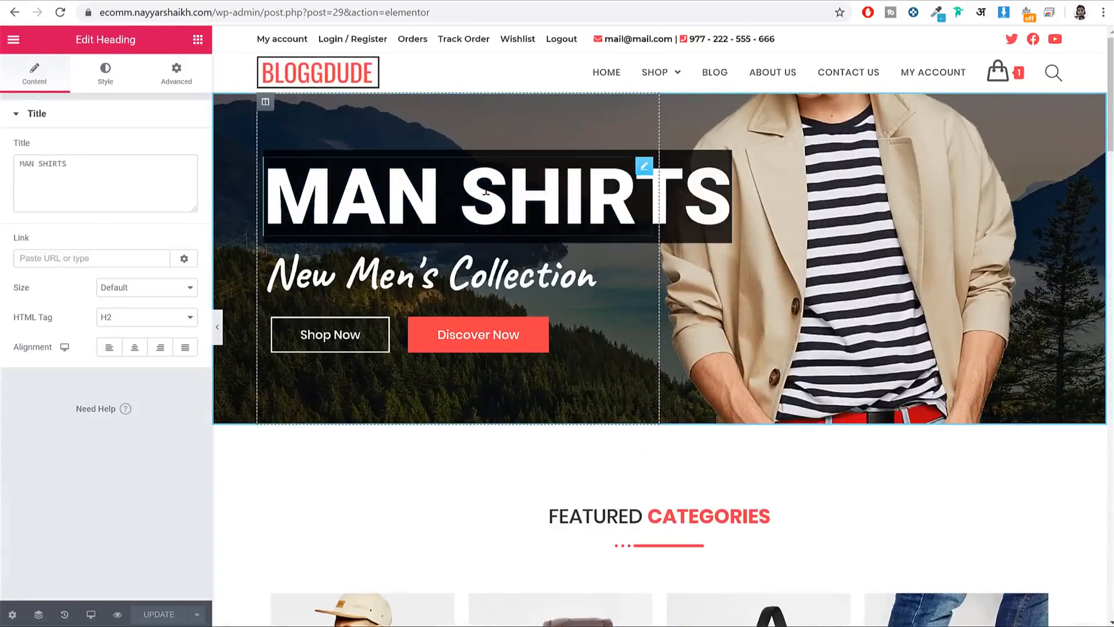
pyautogui.write('NAYYA')
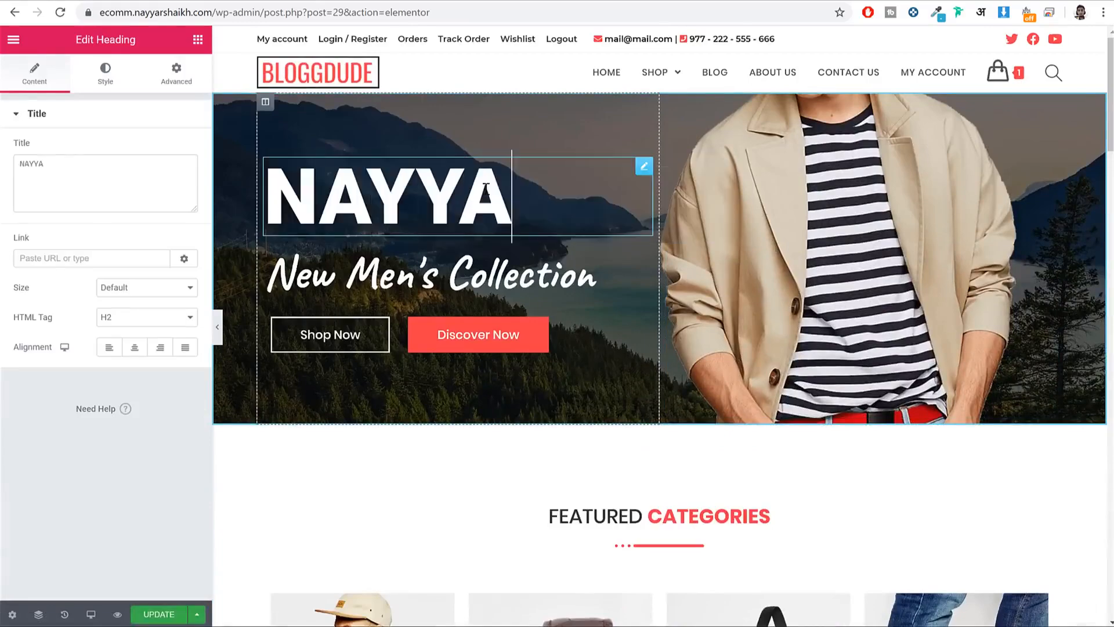
pyautogui.write('R SHAIKH')
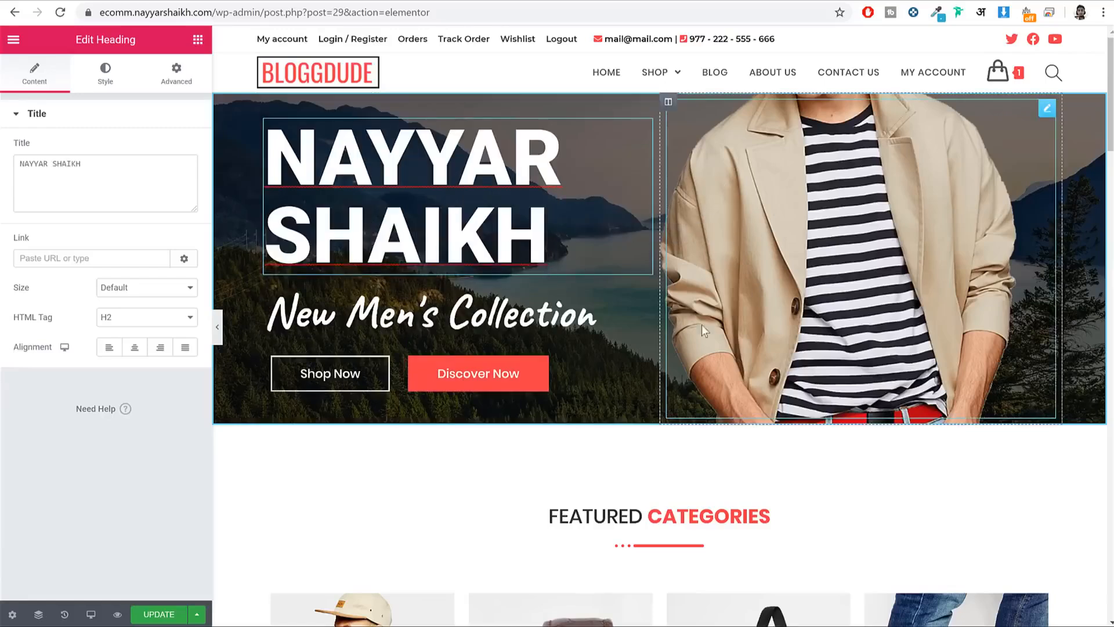
# Step: Give the Discover Now button the green #61CE70 background colour preset
pyautogui.click(540, 380)
pyautogui.click(105, 74)
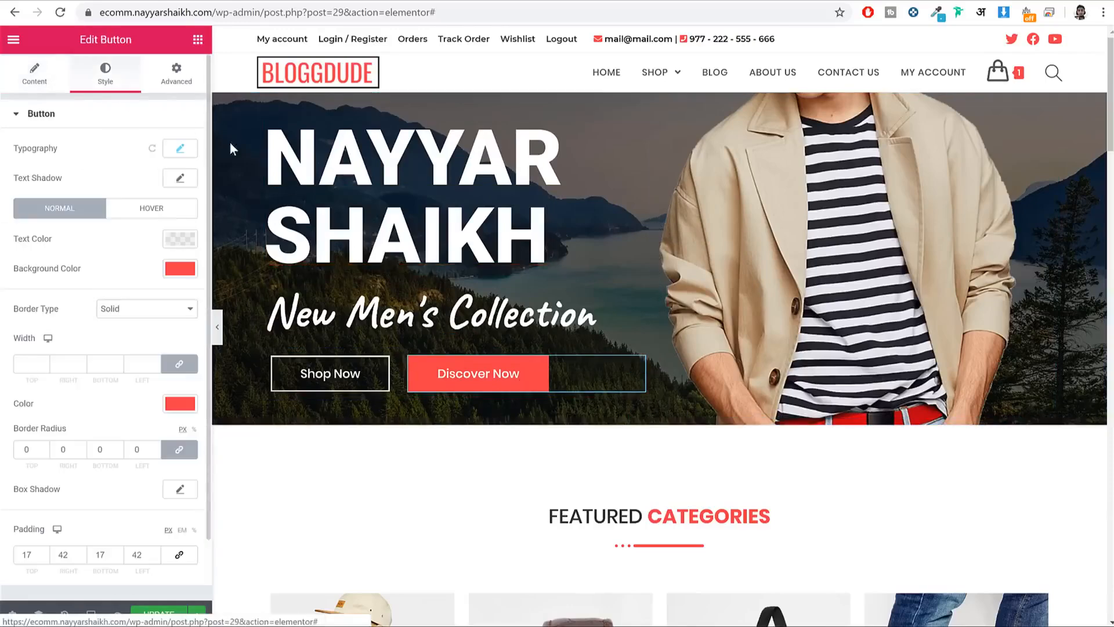
pyautogui.click(180, 274)
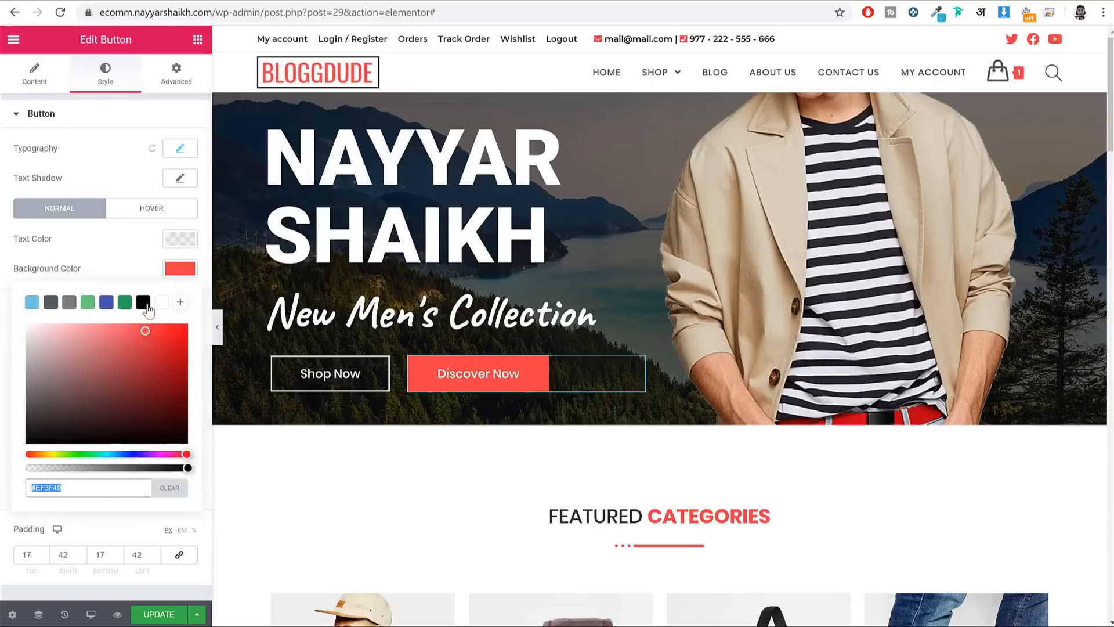
pyautogui.click(88, 301)
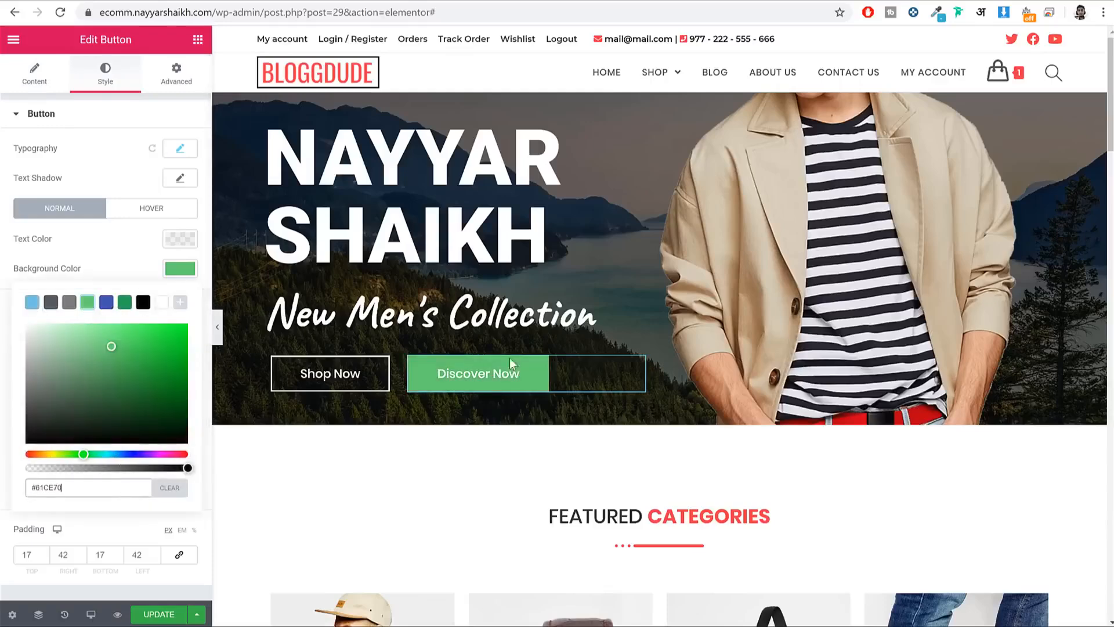
pyautogui.scroll(-12, 985, 343)
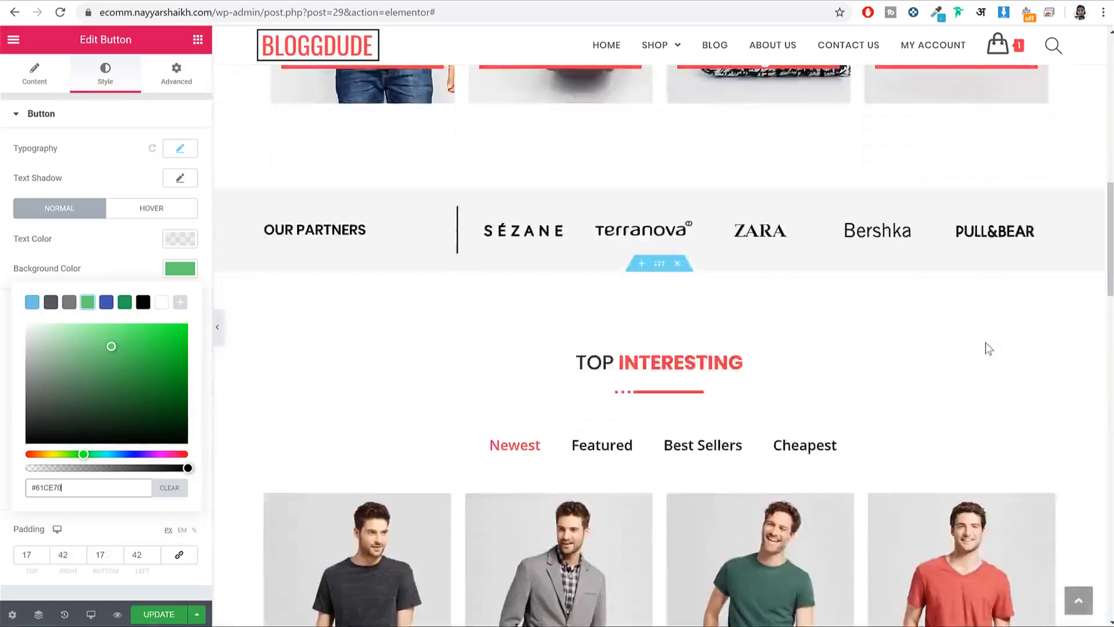
pyautogui.scroll(-15, 985, 342)
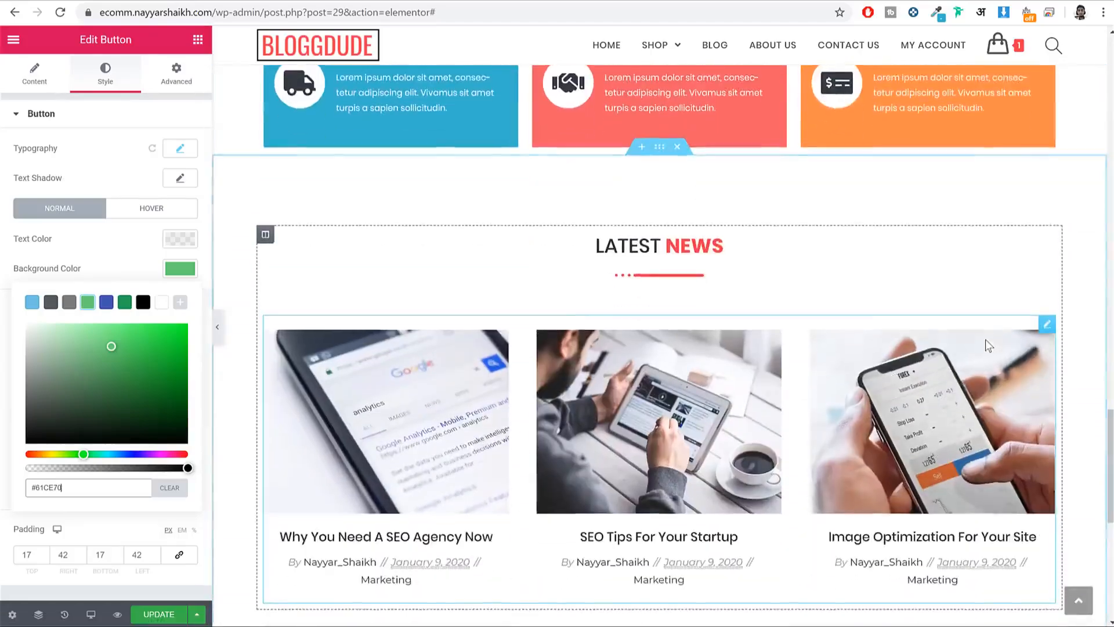
pyautogui.scroll(5, 985, 342)
pyautogui.scroll(1, 987, 345)
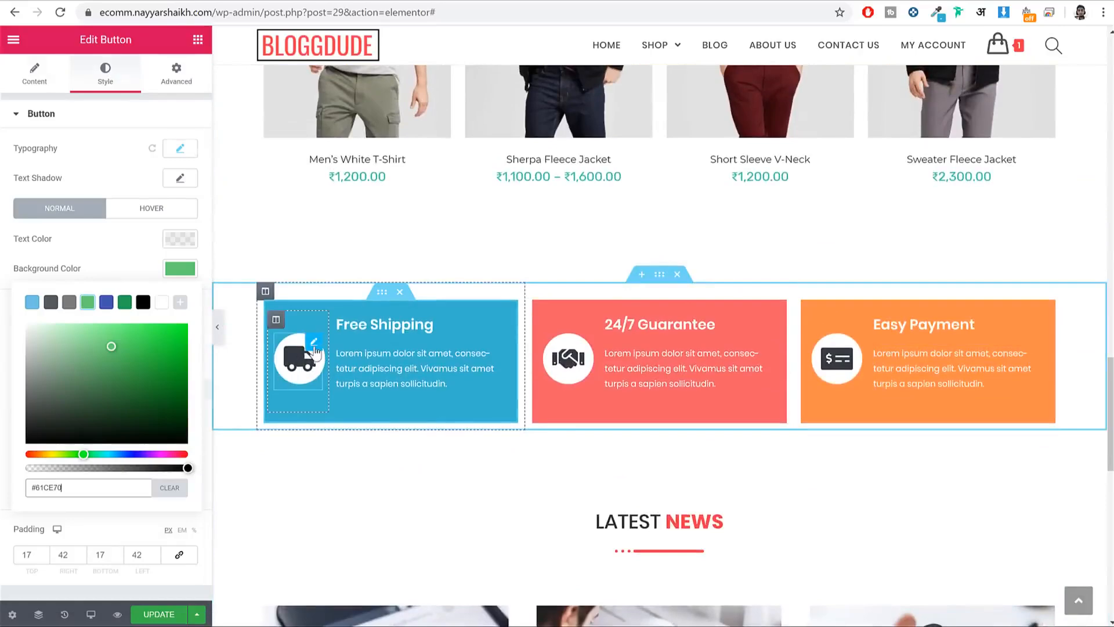
# Step: Swap the Free Shipping icon for Truck1, found by filtering the Icon Library for 'truc'
pyautogui.click(314, 347)
pyautogui.click(62, 219)
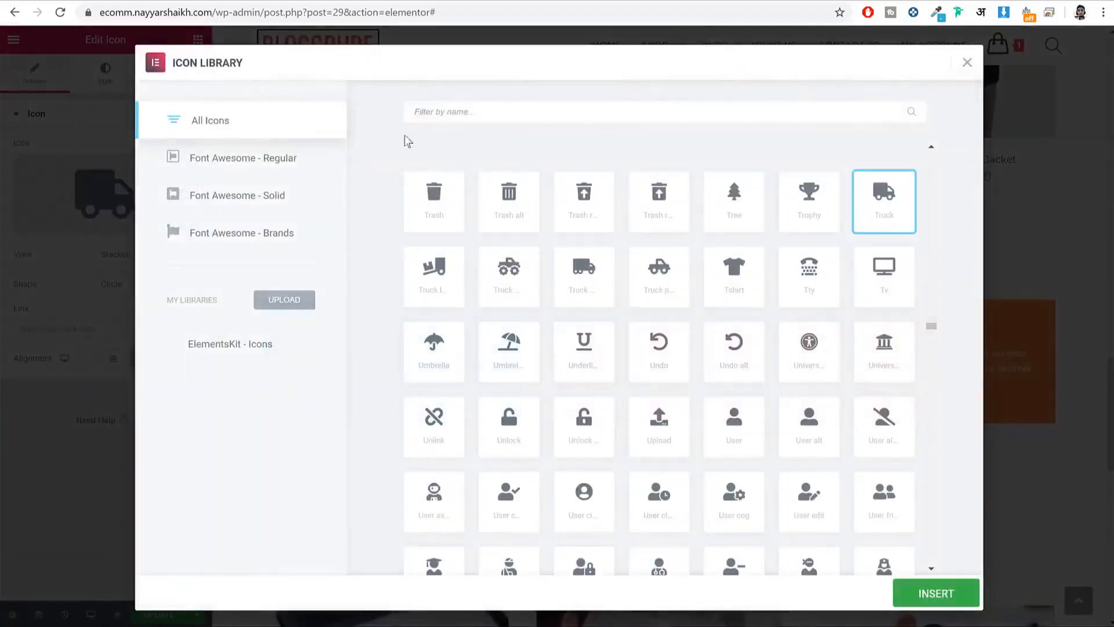
pyautogui.click(481, 120)
pyautogui.write('truc')
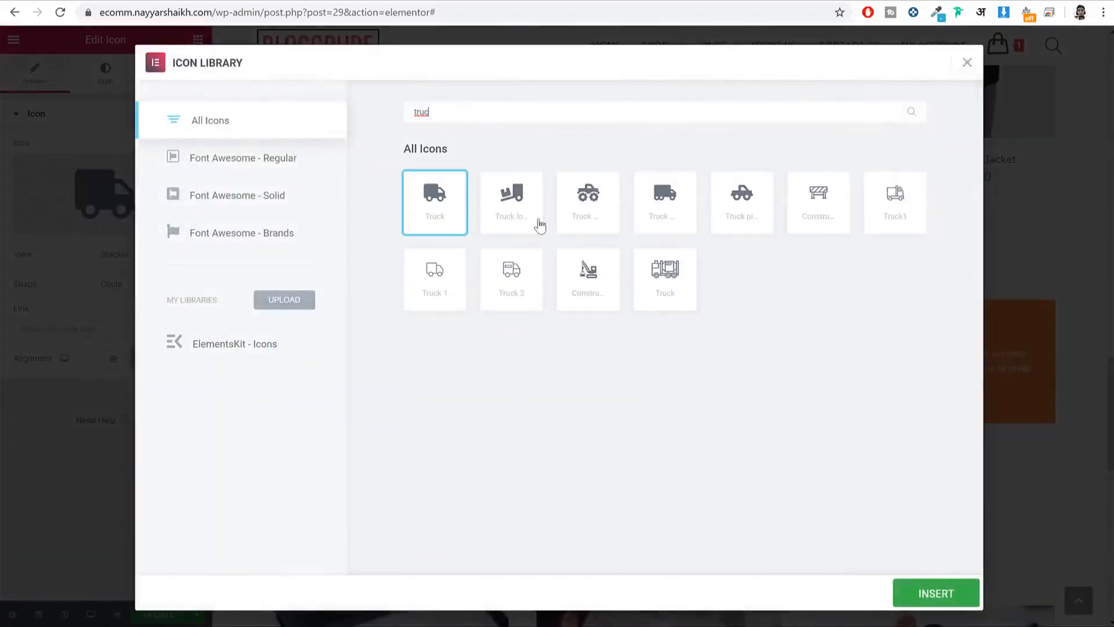
pyautogui.click(891, 204)
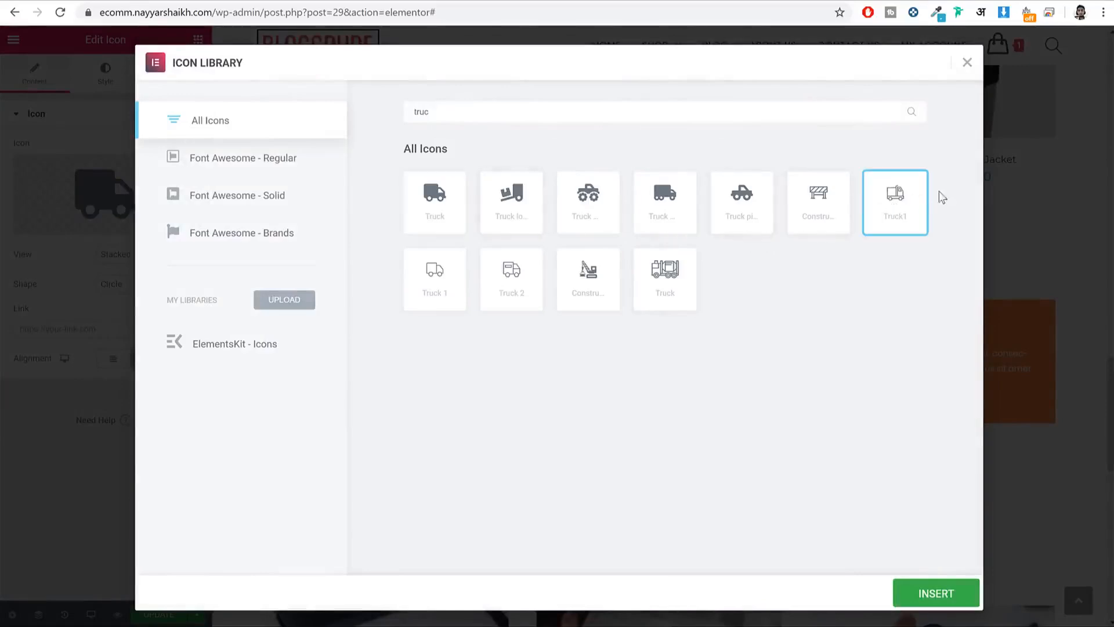
pyautogui.click(931, 593)
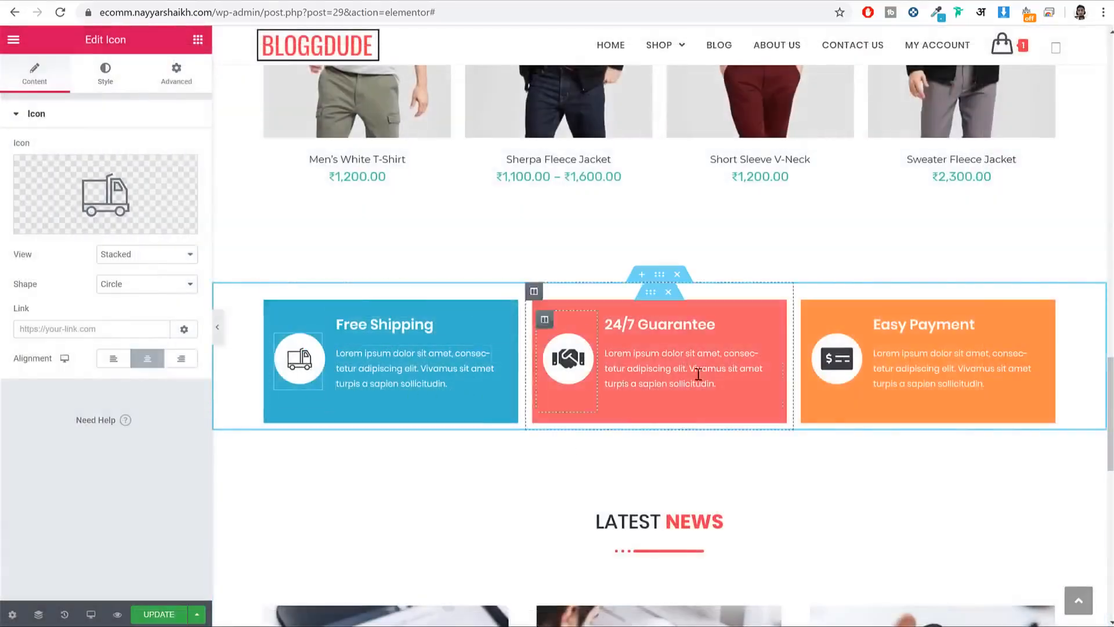
pyautogui.scroll(-2, 903, 414)
pyautogui.scroll(-10, 902, 414)
pyautogui.scroll(20, 917, 445)
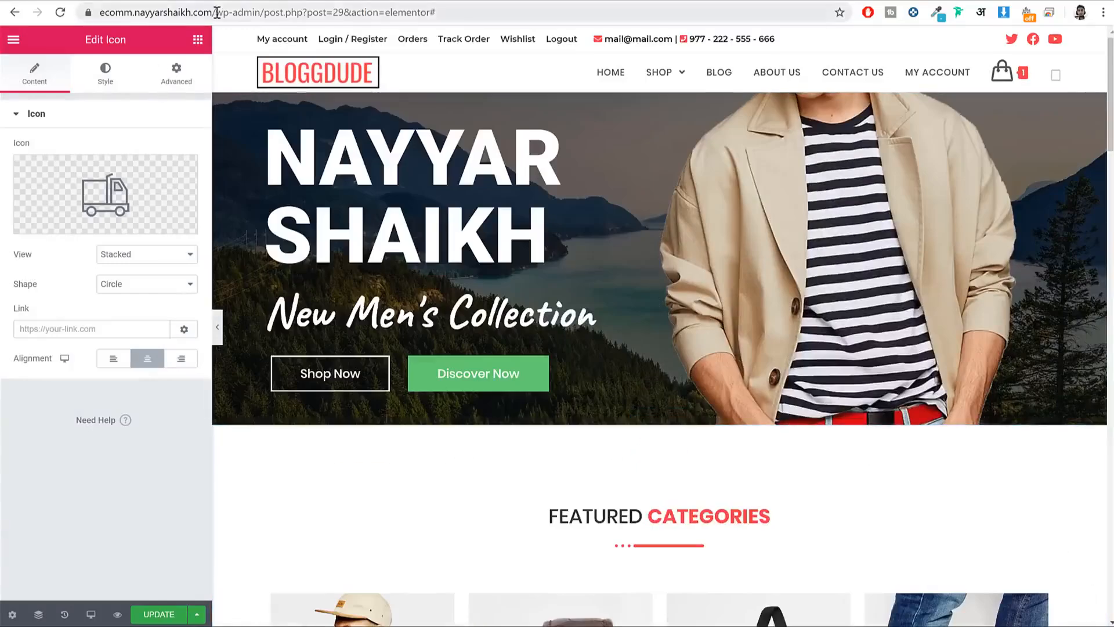
# Step: Trim the editor path from the URL to load the live store homepage
pyautogui.moveTo(213, 12); pyautogui.dragTo(701, 18)
pyautogui.press('BackSpace')
pyautogui.press('Return')
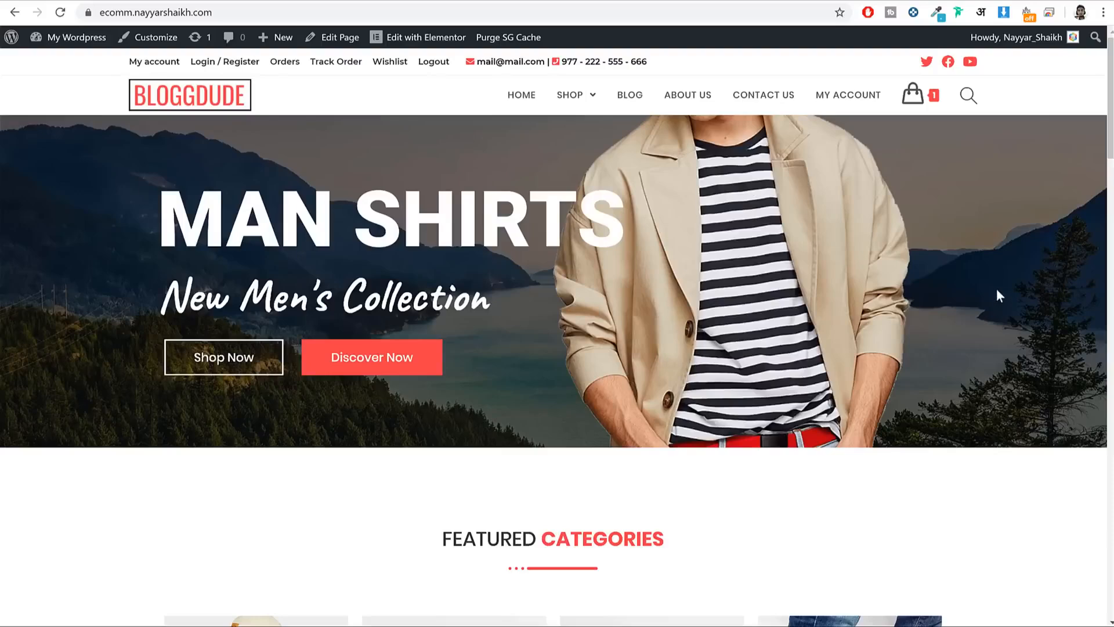
# Step: Log out of the store account and confirm the logout
pyautogui.scroll(-8, 996, 293)
pyautogui.scroll(8, 995, 328)
pyautogui.doubleClick(99, 62)
pyautogui.moveTo(190, 67); pyautogui.dragTo(503, 62)
pyautogui.click(443, 67)
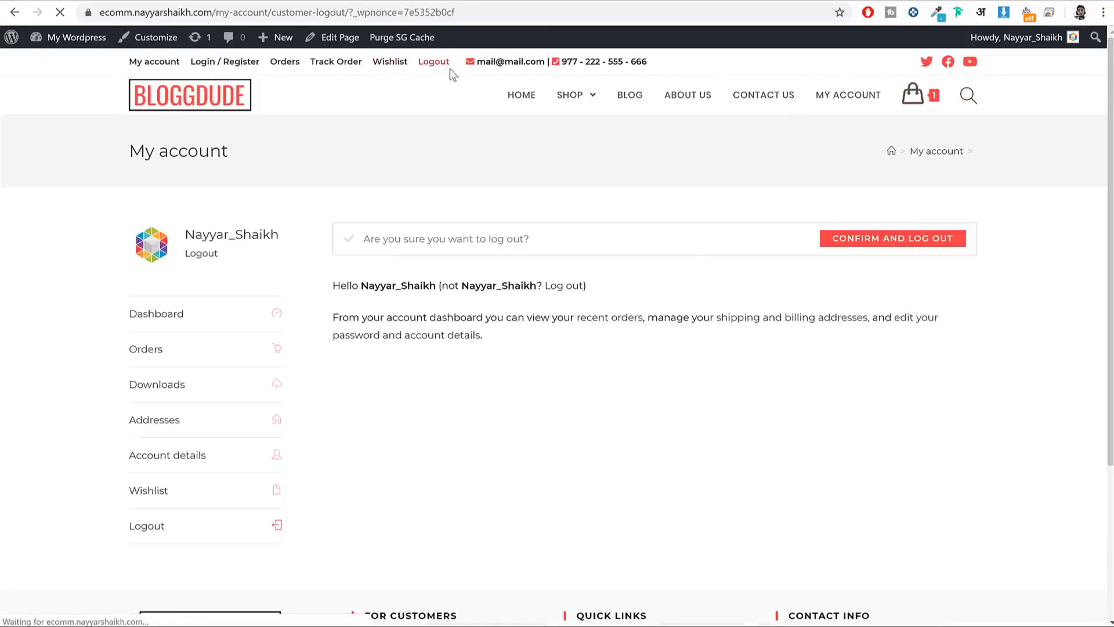
pyautogui.moveTo(363, 240); pyautogui.dragTo(533, 248)
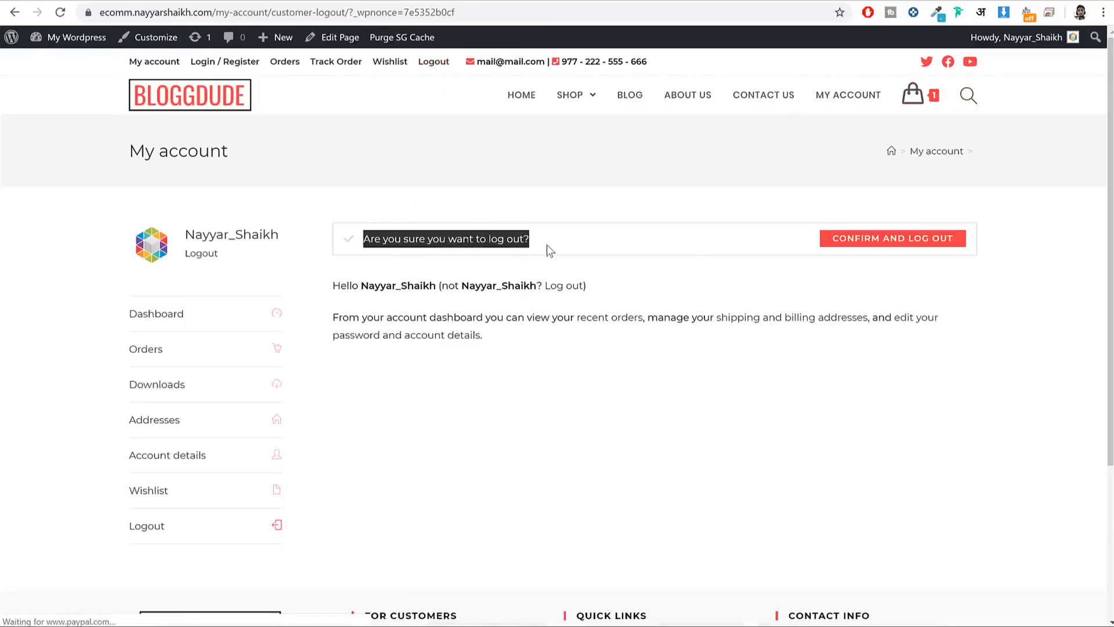
pyautogui.click(874, 244)
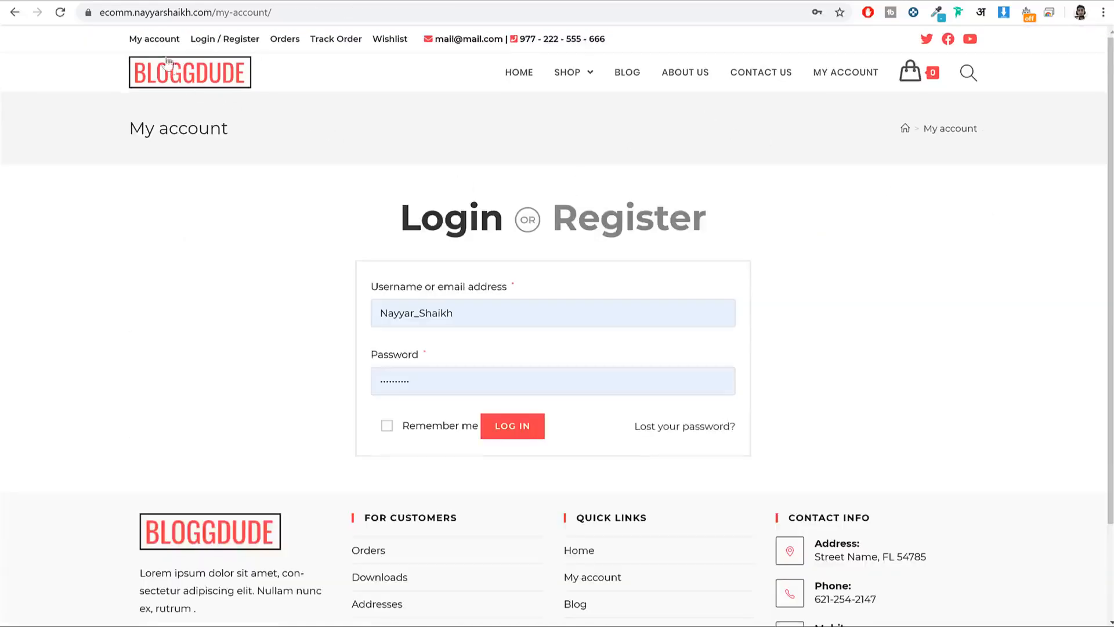
# Step: As a logged-out visitor, browse My account, the Register form and the Orders page
pyautogui.click(172, 84)
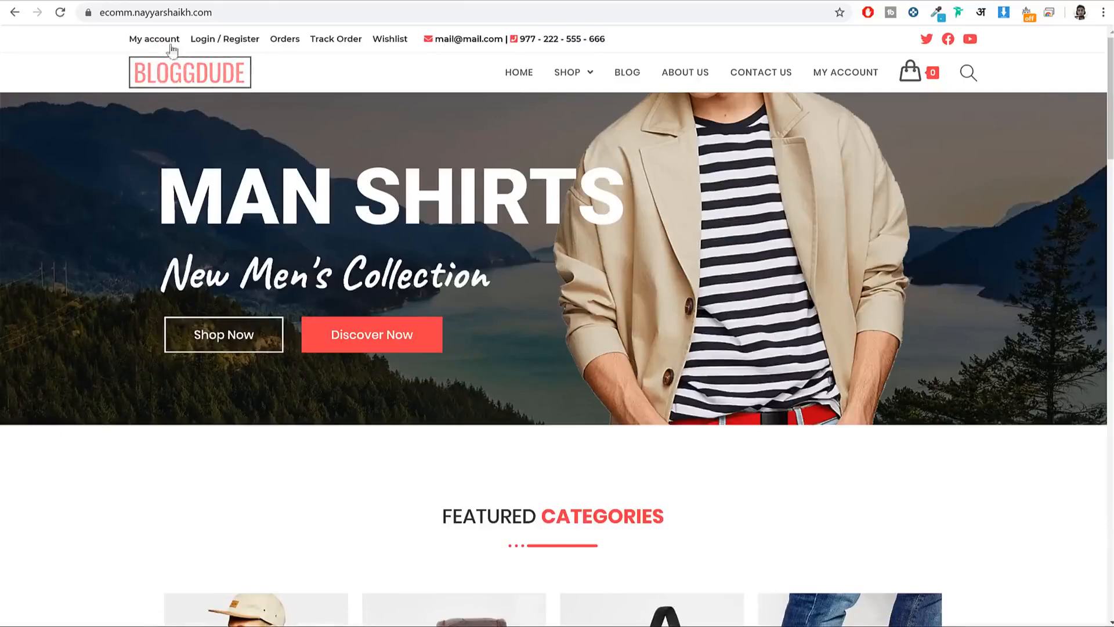
pyautogui.click(150, 40)
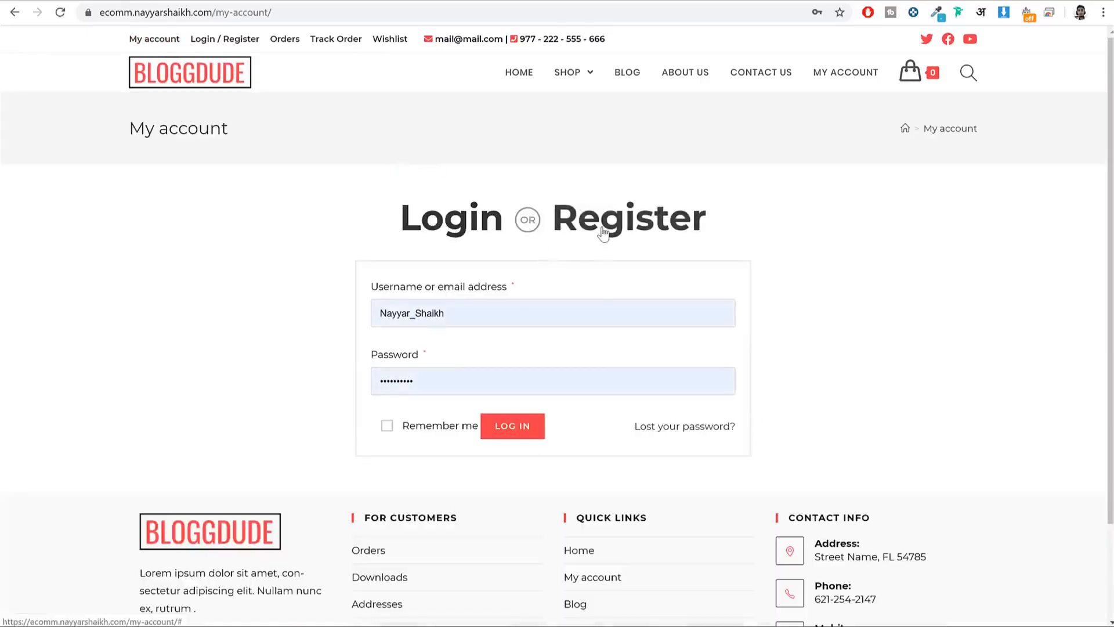
pyautogui.click(577, 224)
pyautogui.click(235, 41)
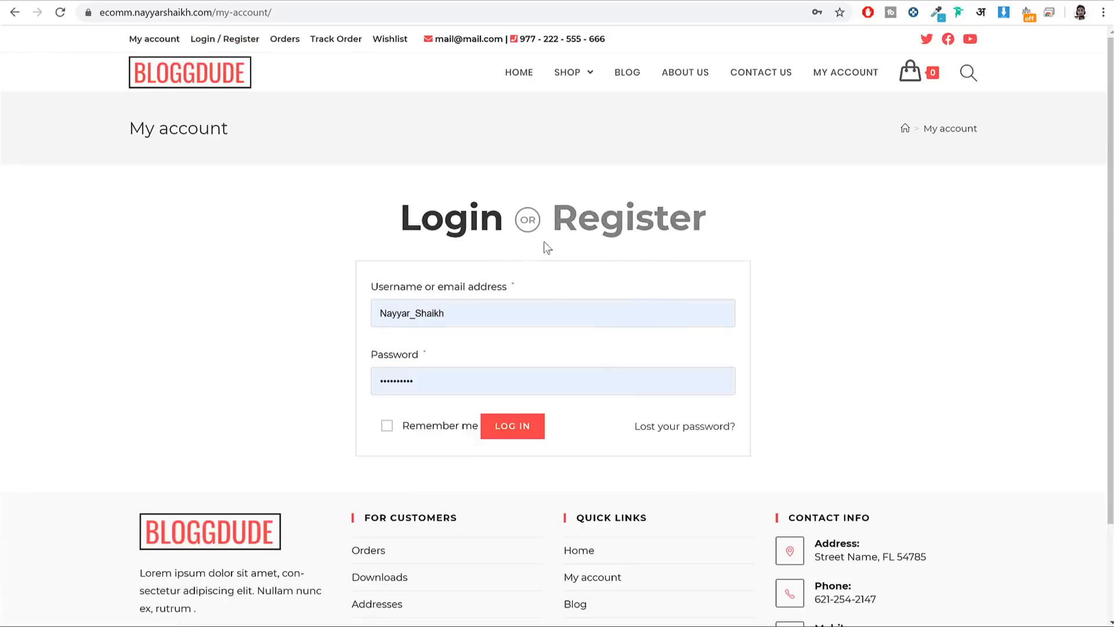
pyautogui.click(616, 225)
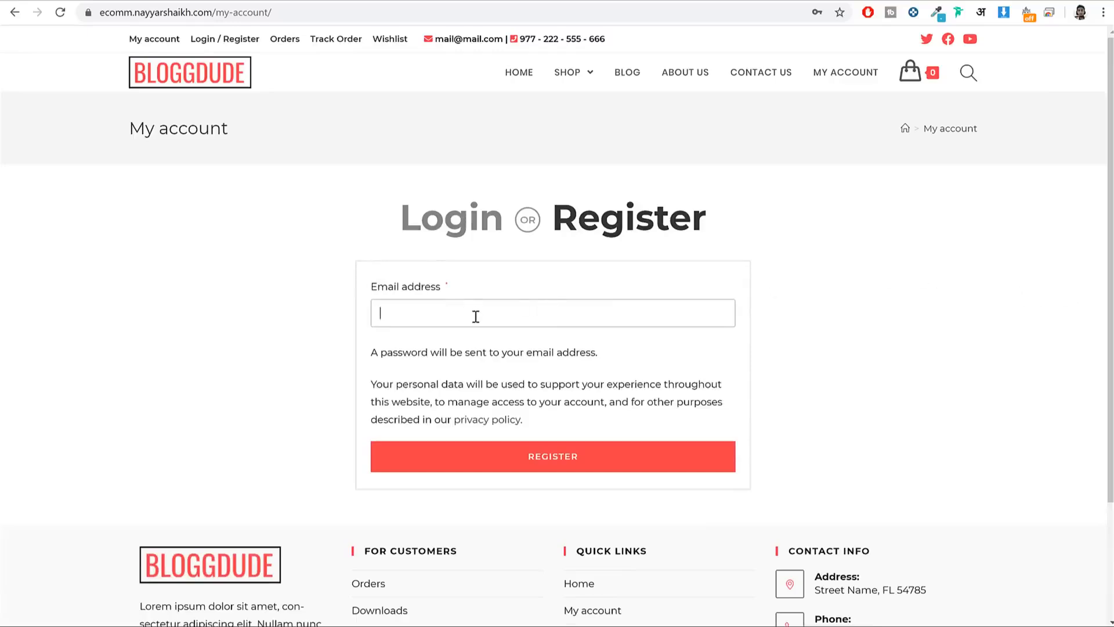
pyautogui.click(291, 41)
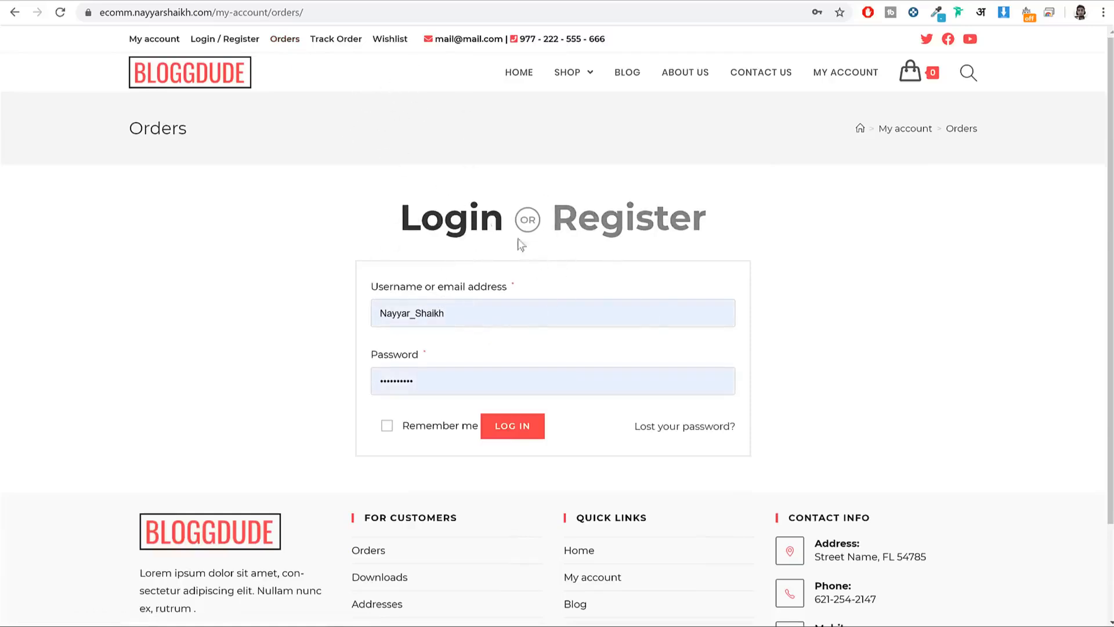
# Step: Track order 322 by entering its ID and the billing e-mail
pyautogui.click(336, 39)
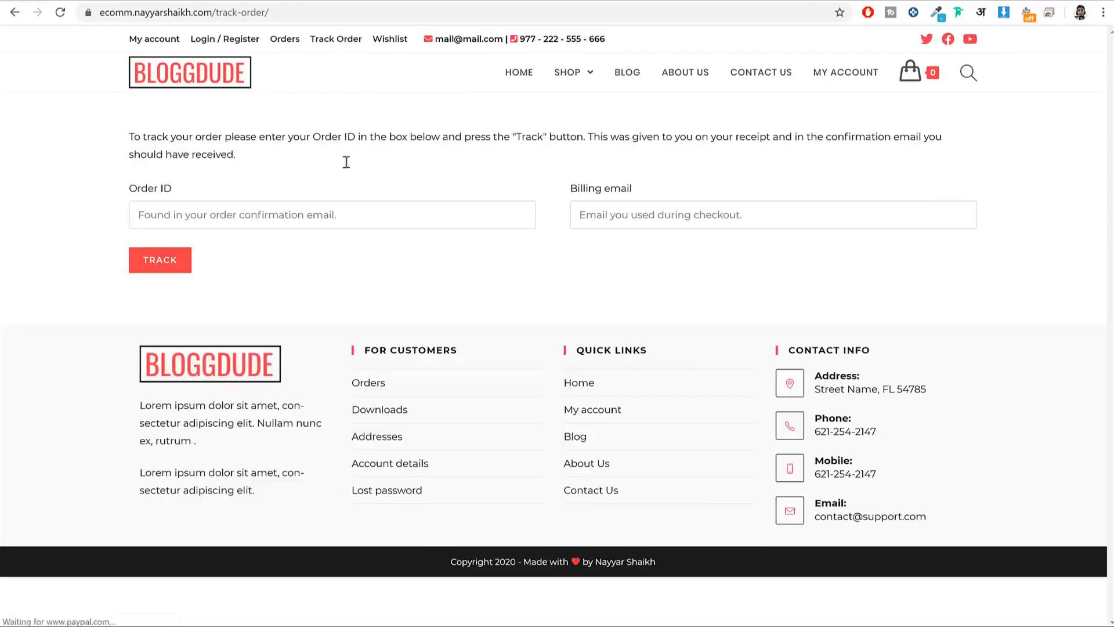
pyautogui.click(340, 216)
pyautogui.write('322')
pyautogui.press('Tab')
pyautogui.press('Return')
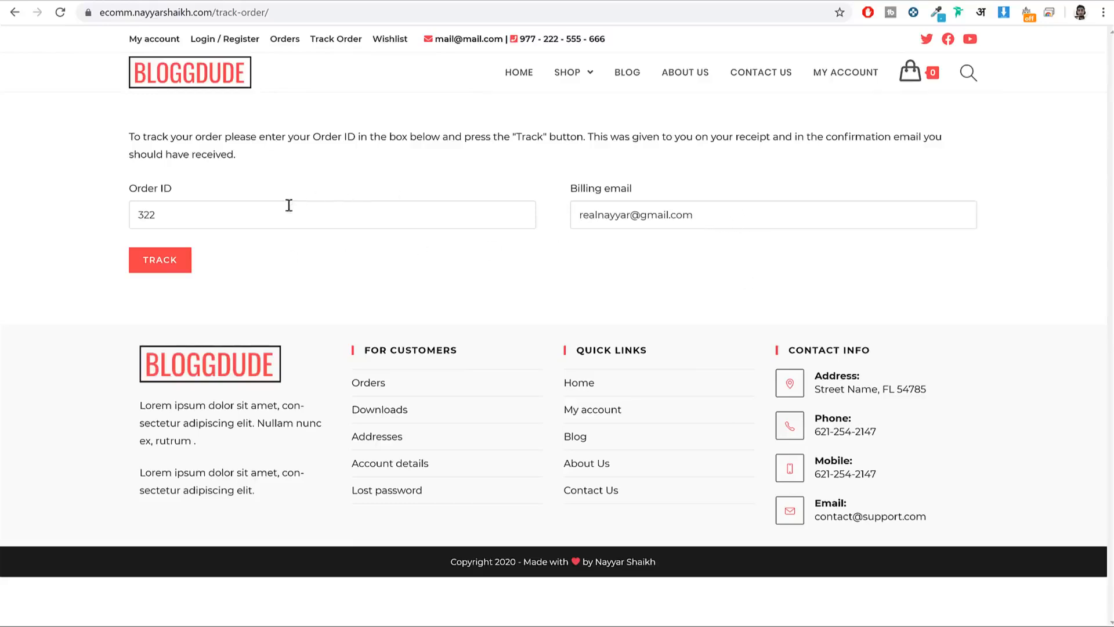
pyautogui.click(189, 259)
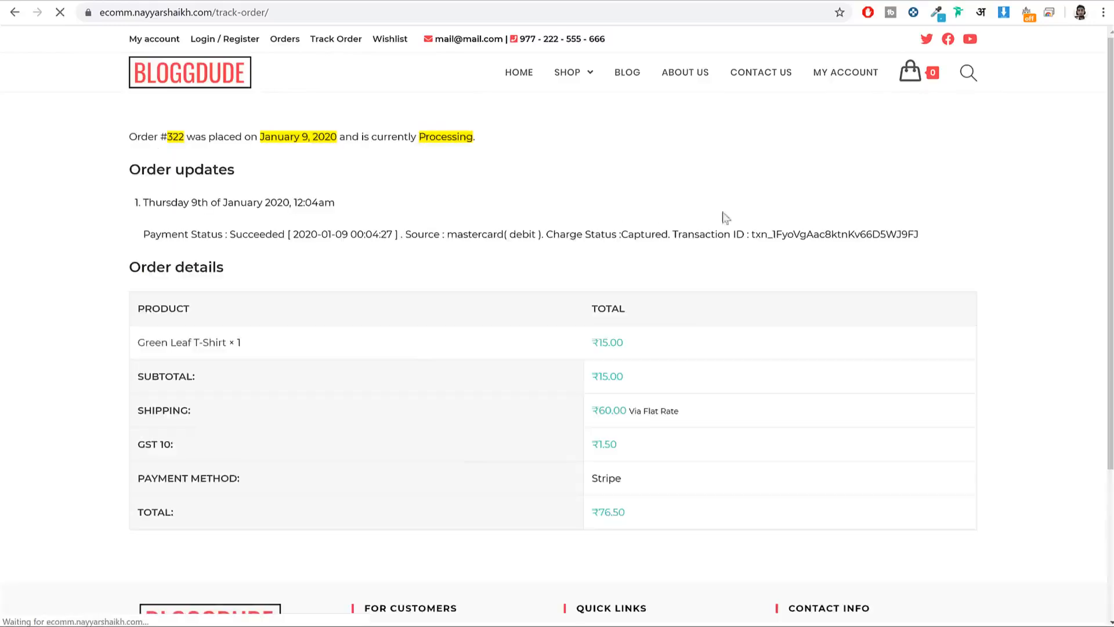
# Step: Review the tracking result's order number, date and status
pyautogui.scroll(-2, 855, 320)
pyautogui.scroll(2, 826, 329)
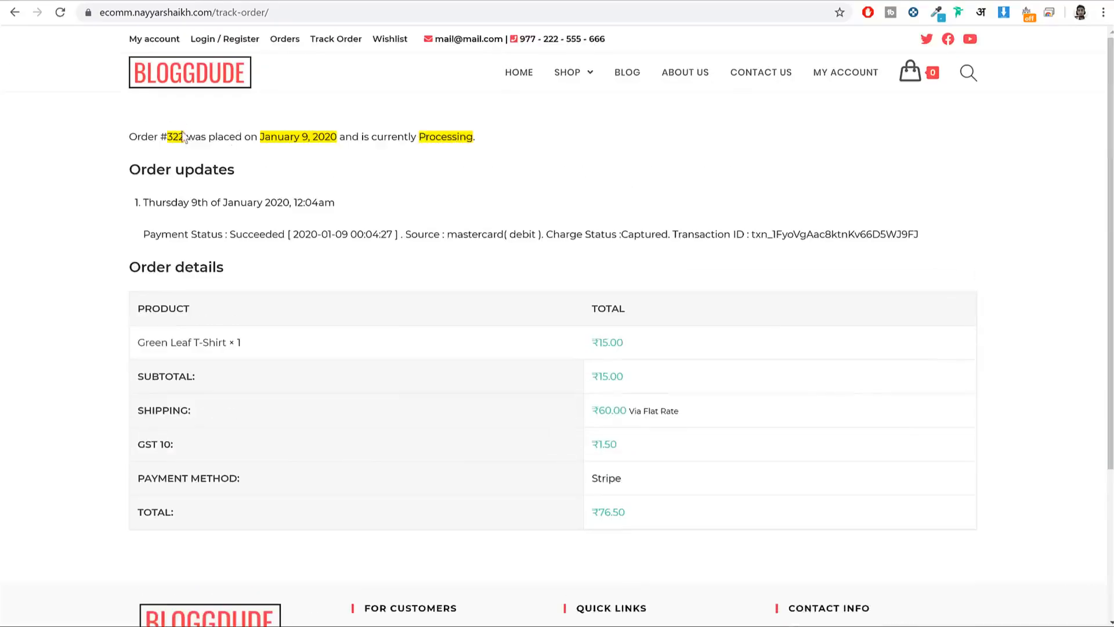
pyautogui.moveTo(171, 133); pyautogui.dragTo(186, 133)
pyautogui.moveTo(315, 133); pyautogui.dragTo(281, 149)
pyautogui.click(439, 150)
pyautogui.scroll(-3, 634, 501)
pyautogui.scroll(4, 632, 497)
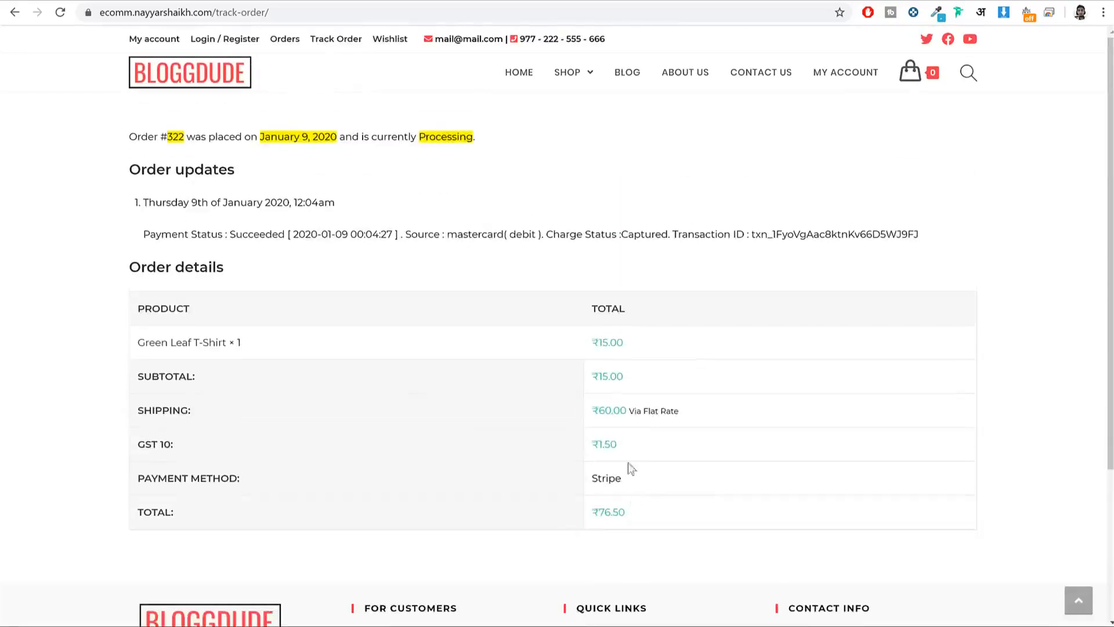
# Step: View the wishlist, then return to the homepage and the account login page
pyautogui.click(399, 41)
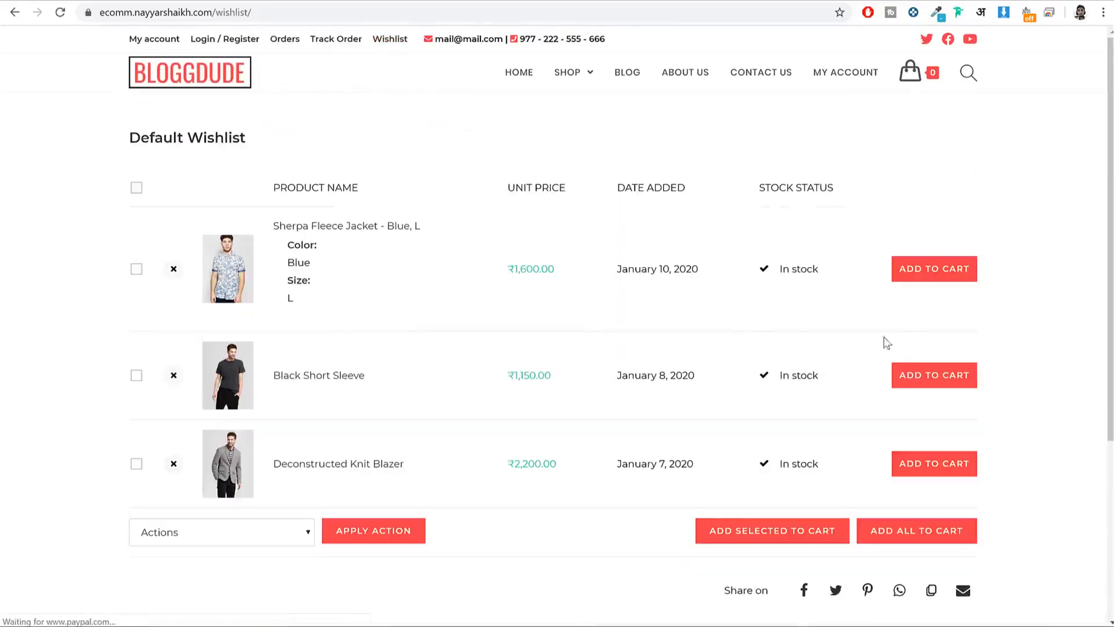
pyautogui.scroll(-2, 720, 371)
pyautogui.scroll(2, 697, 414)
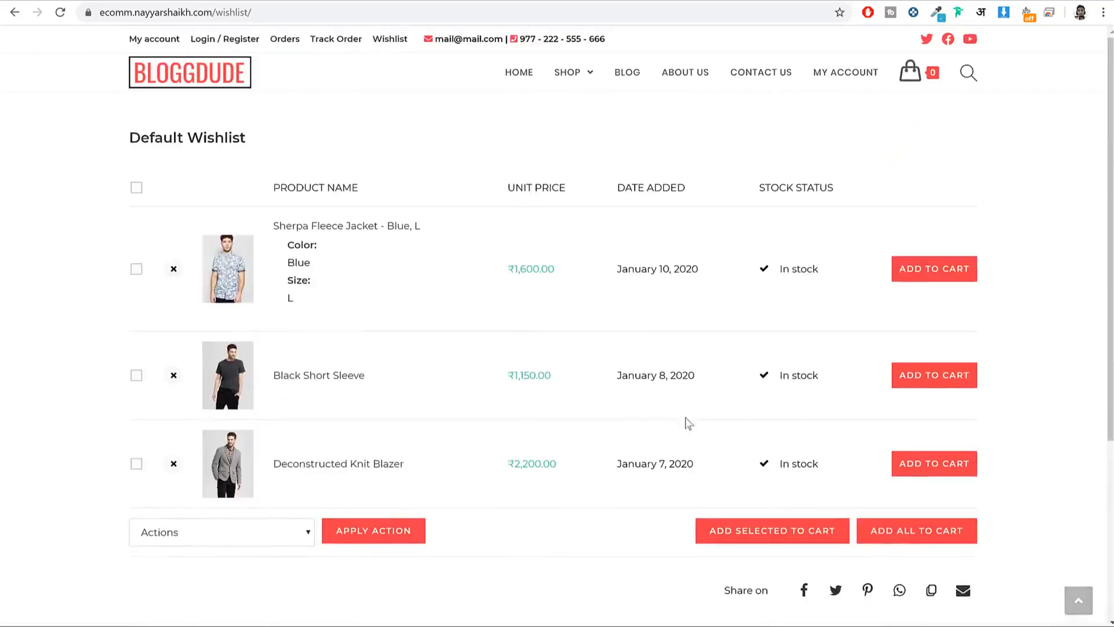
pyautogui.click(193, 80)
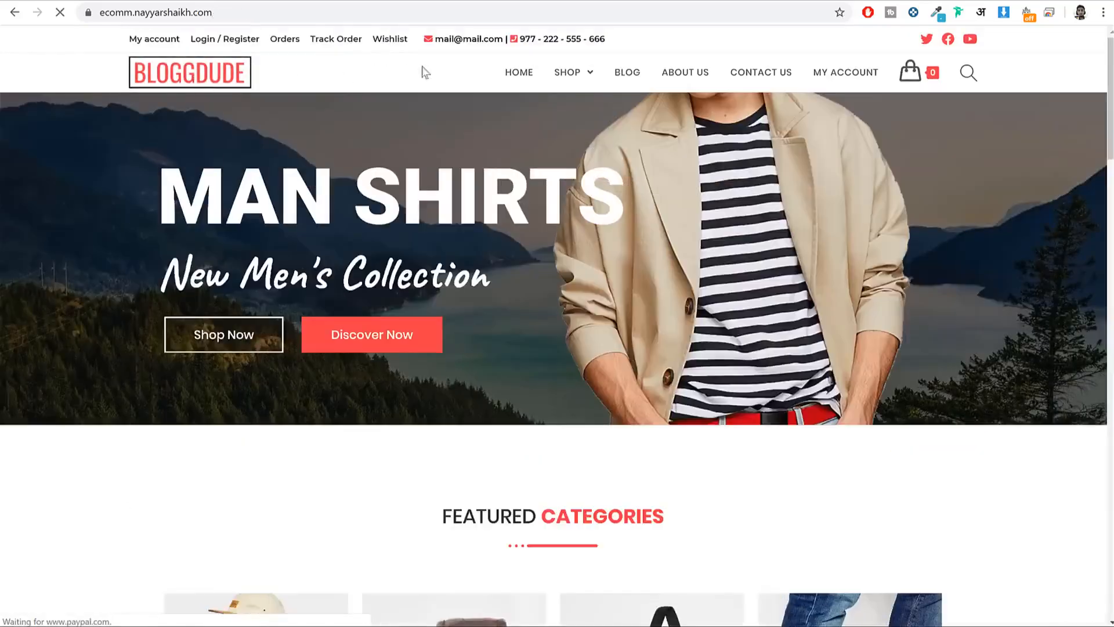
pyautogui.click(158, 39)
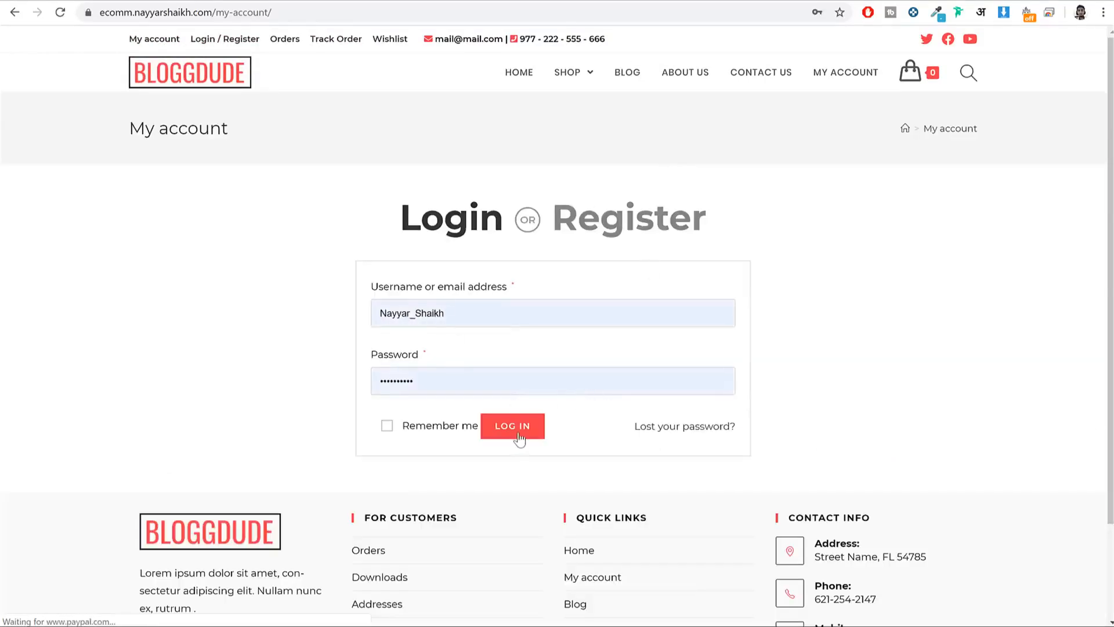
# Step: Log in, check Orders, Downloads and Addresses, then open Account details
pyautogui.click(518, 436)
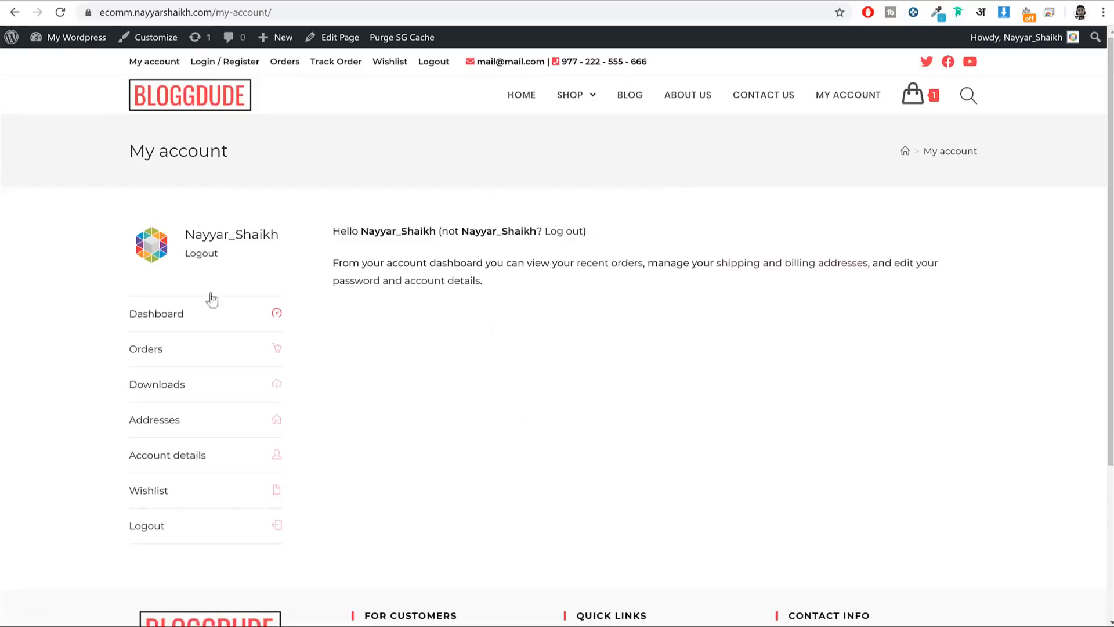
pyautogui.click(197, 360)
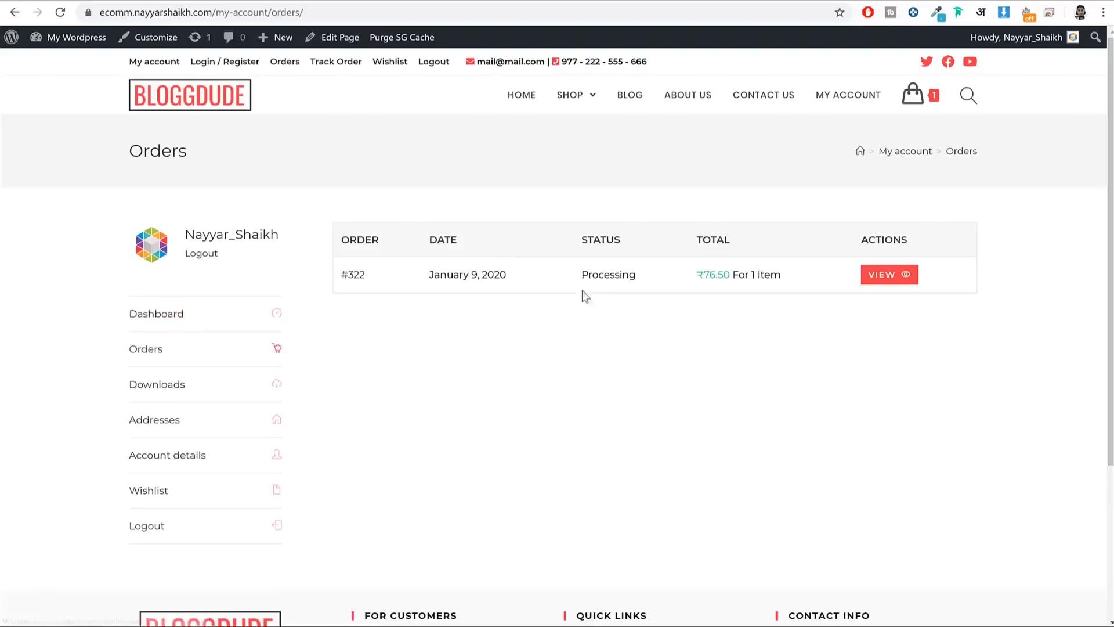
pyautogui.click(187, 395)
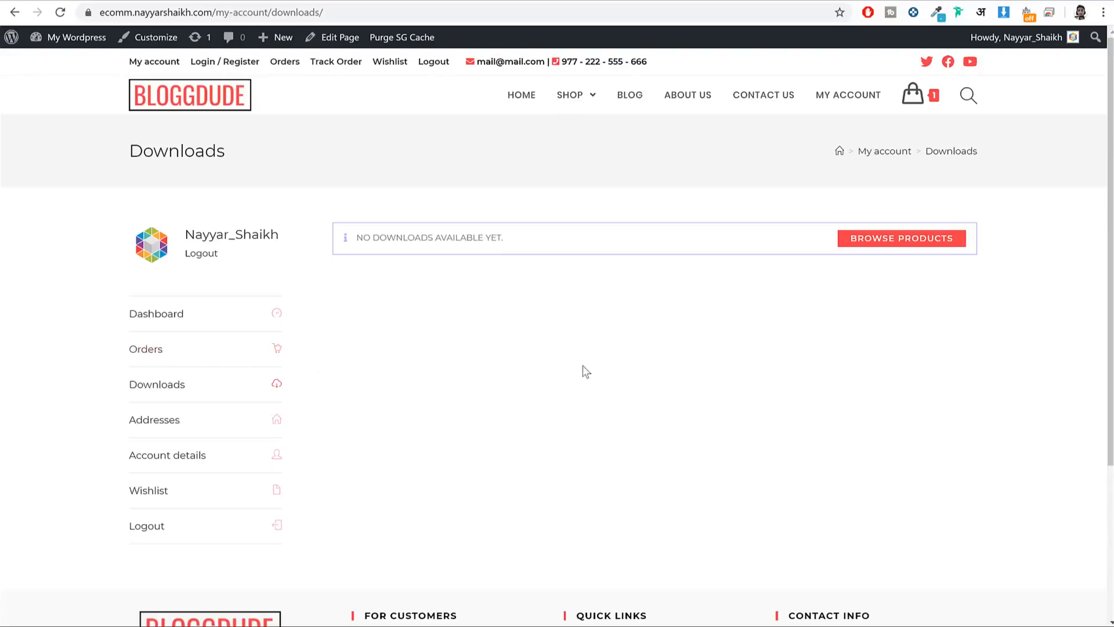
pyautogui.click(223, 433)
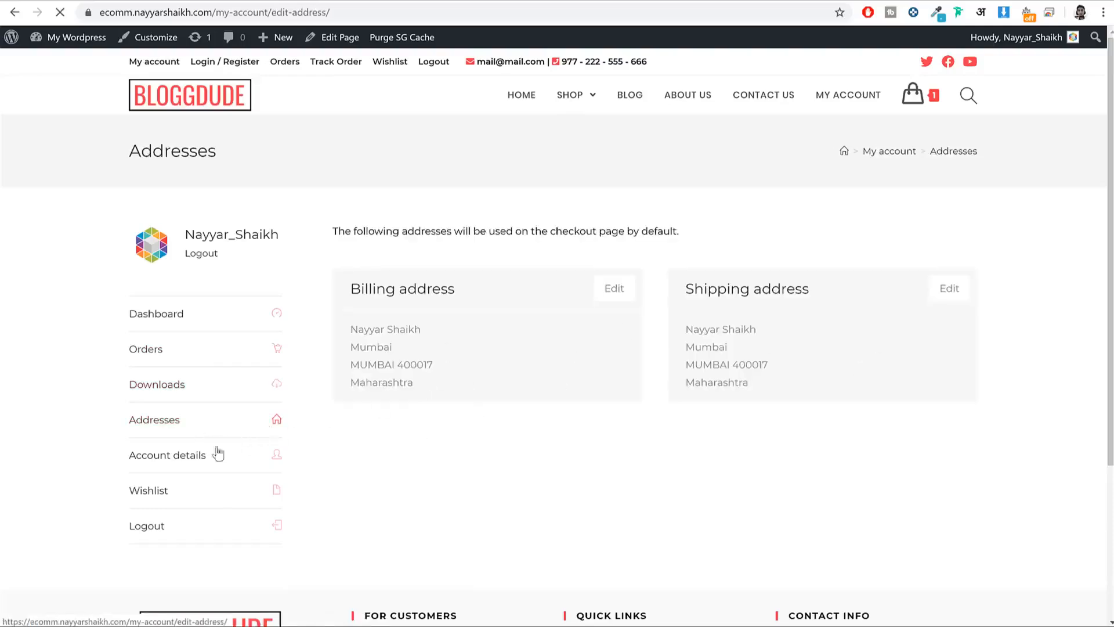
pyautogui.click(220, 457)
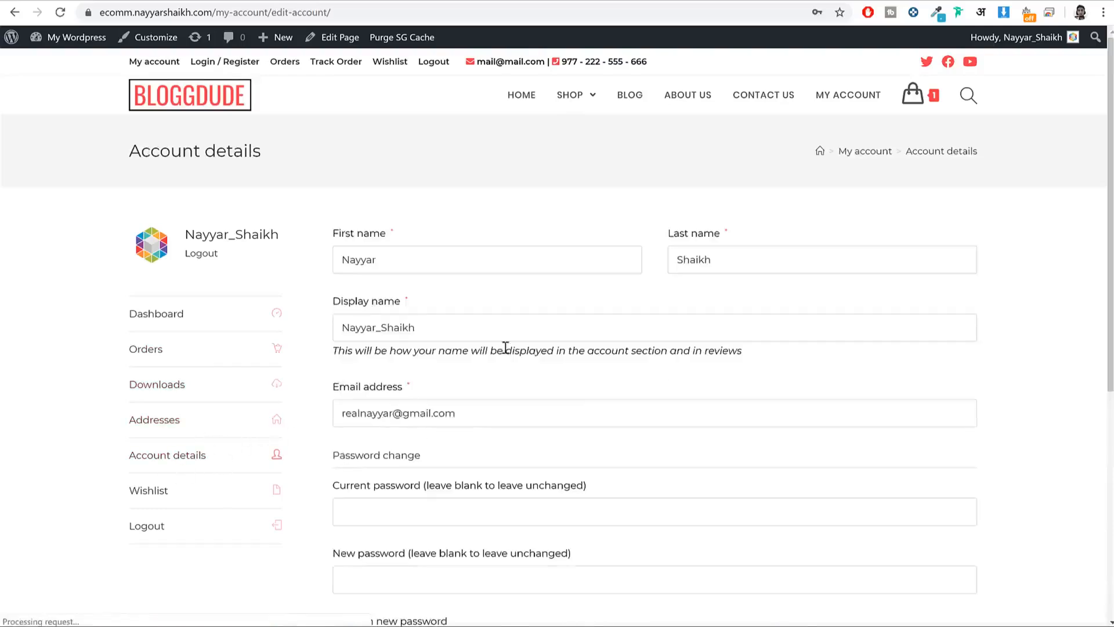
pyautogui.scroll(-5, 505, 347)
pyautogui.scroll(6, 475, 308)
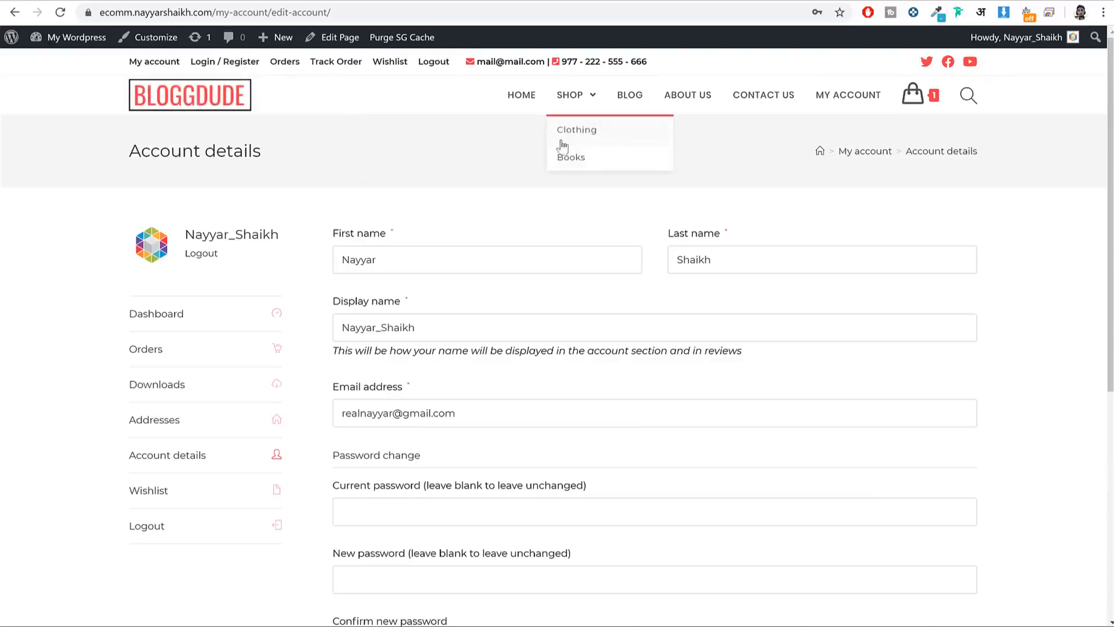
# Step: Return to the BLOGGDUDE homepage and open then close the site search bar
pyautogui.click(220, 110)
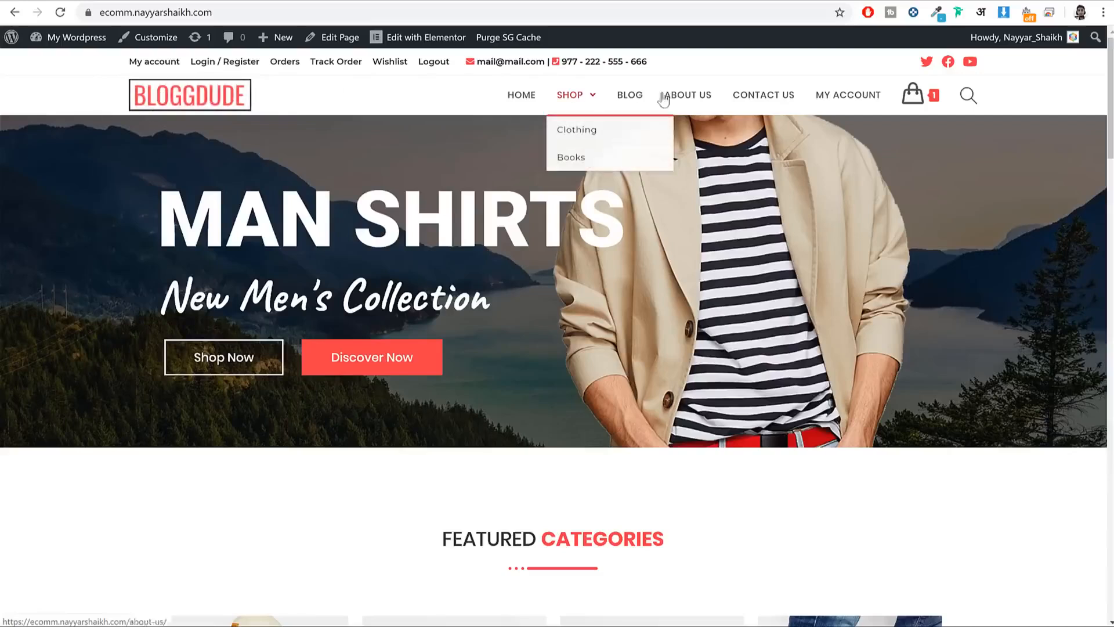
pyautogui.moveTo(926, 101)
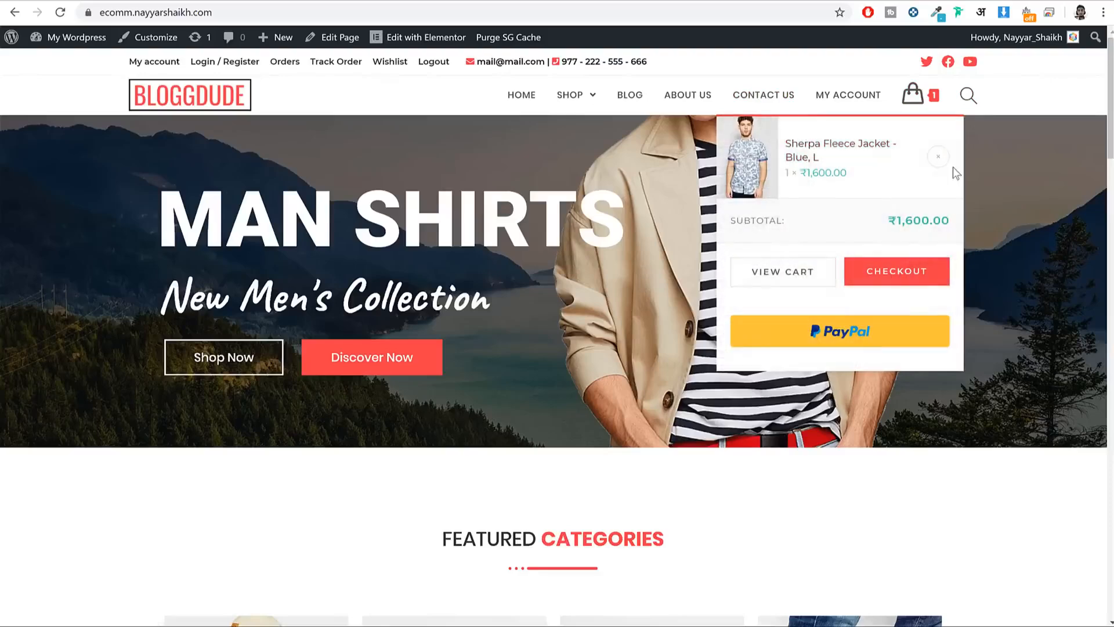
pyautogui.click(969, 96)
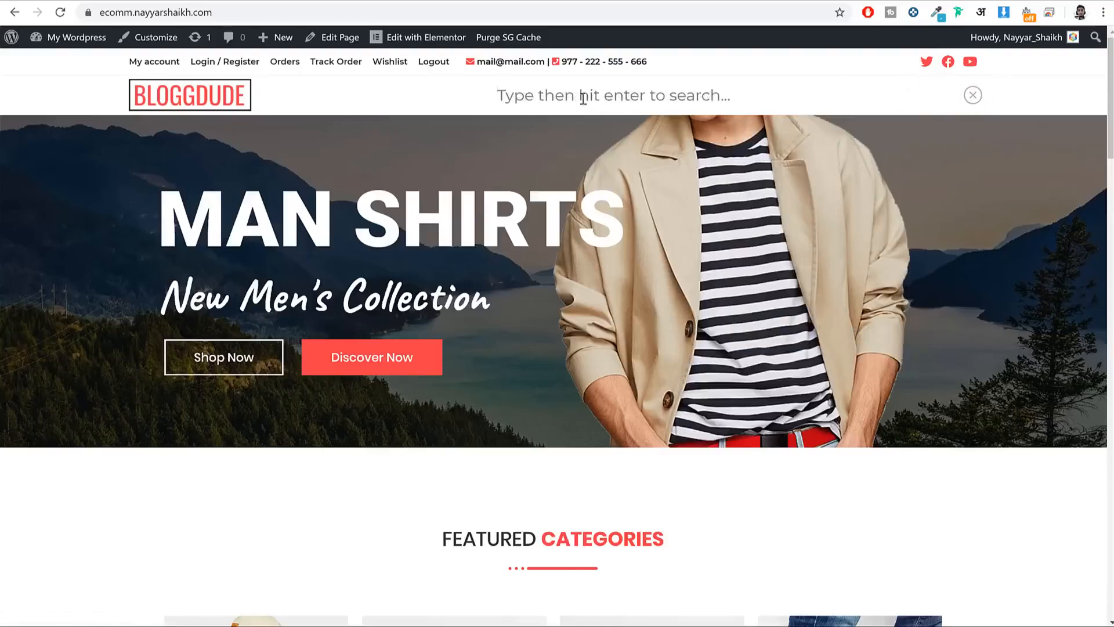
pyautogui.click(973, 94)
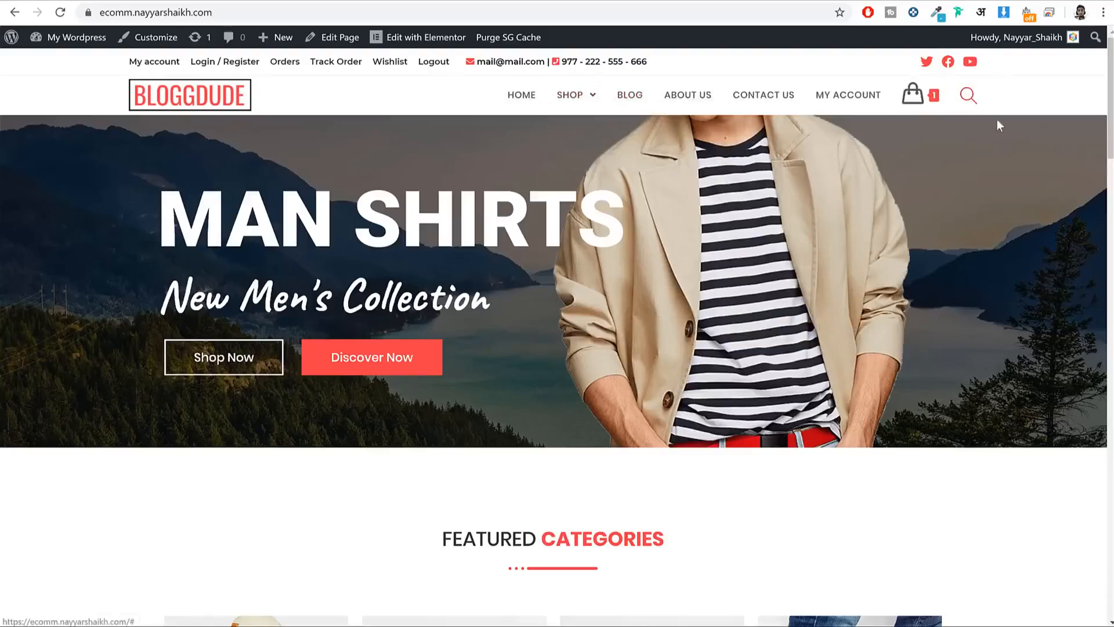
# Step: Scroll the homepage and highlight the MAN SHIRTS hero heading, tagline and buttons
pyautogui.scroll(-20, 722, 293)
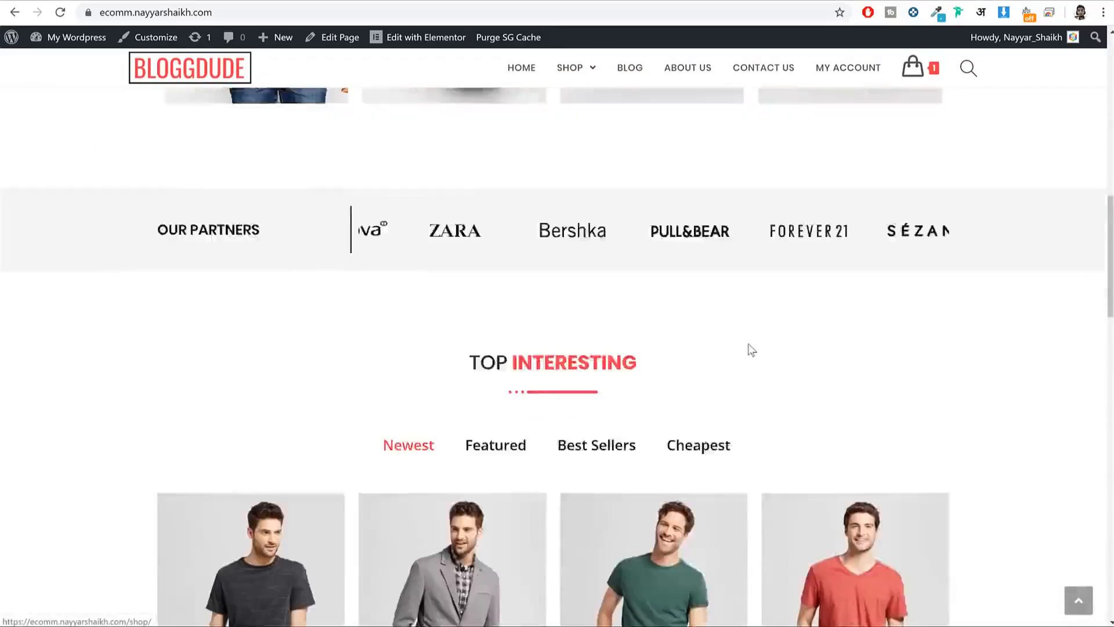
pyautogui.scroll(20, 751, 352)
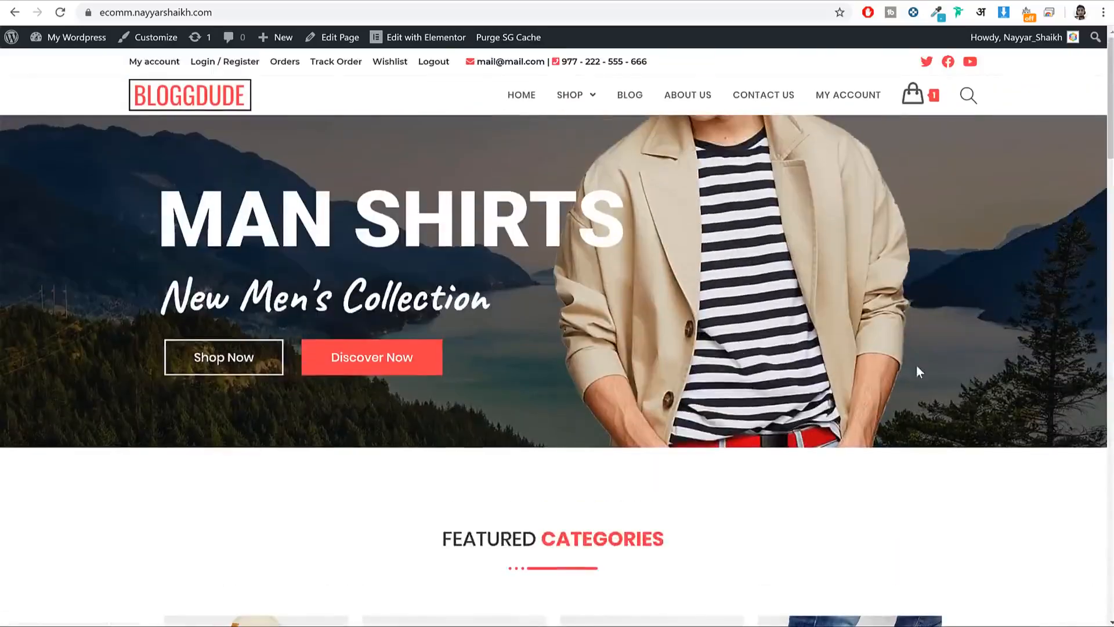
pyautogui.scroll(-10, 919, 372)
pyautogui.scroll(10, 919, 374)
pyautogui.moveTo(167, 214); pyautogui.dragTo(589, 231)
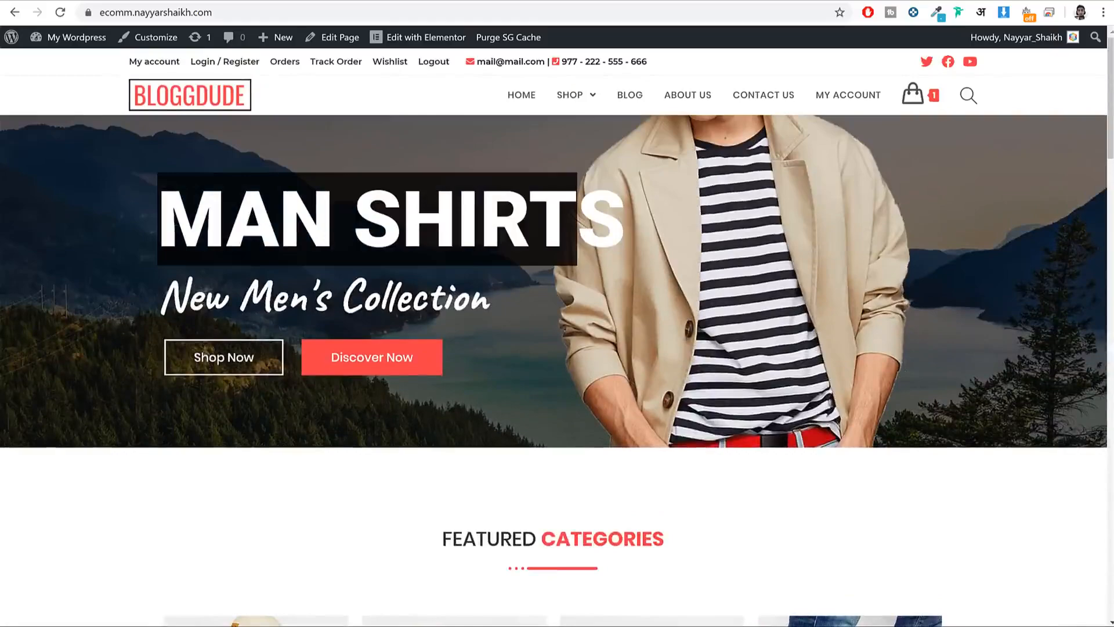
pyautogui.click(503, 229)
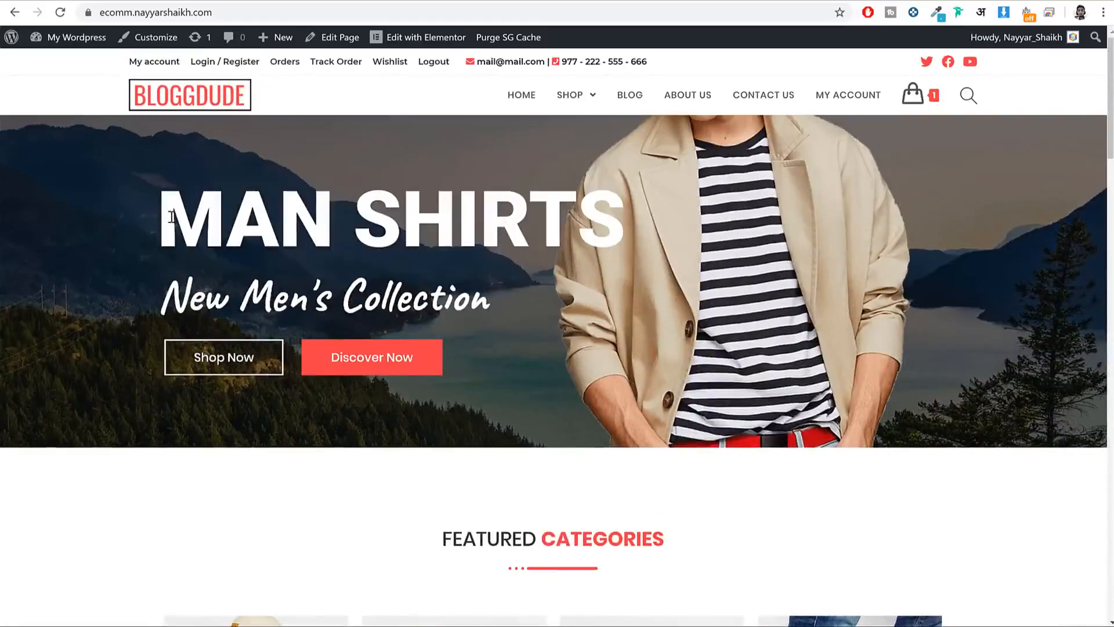
pyautogui.moveTo(171, 216); pyautogui.dragTo(680, 232)
pyautogui.click(296, 302)
pyautogui.hotkey('ctrl', 'shift', 'i')
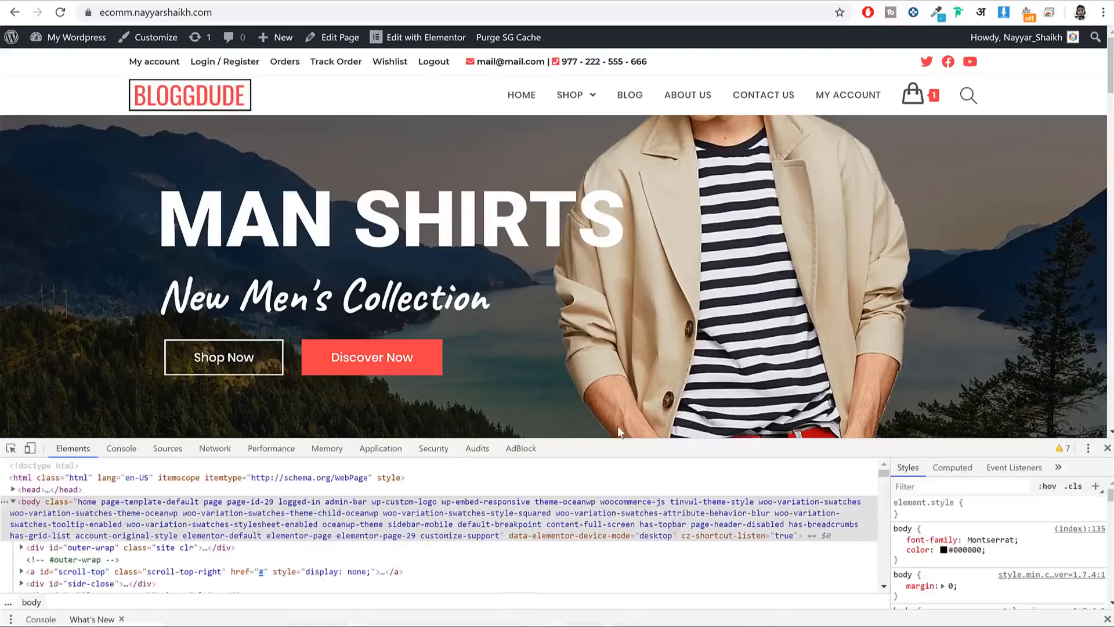
pyautogui.moveTo(628, 442); pyautogui.dragTo(605, 580)
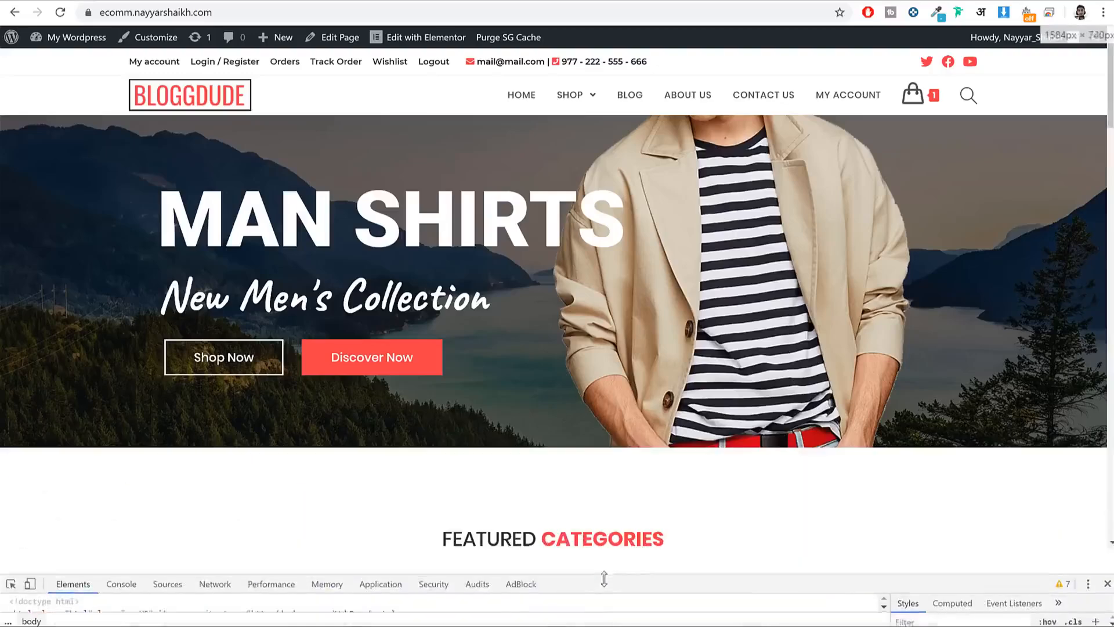
pyautogui.click(29, 587)
pyautogui.scroll(-20, 653, 244)
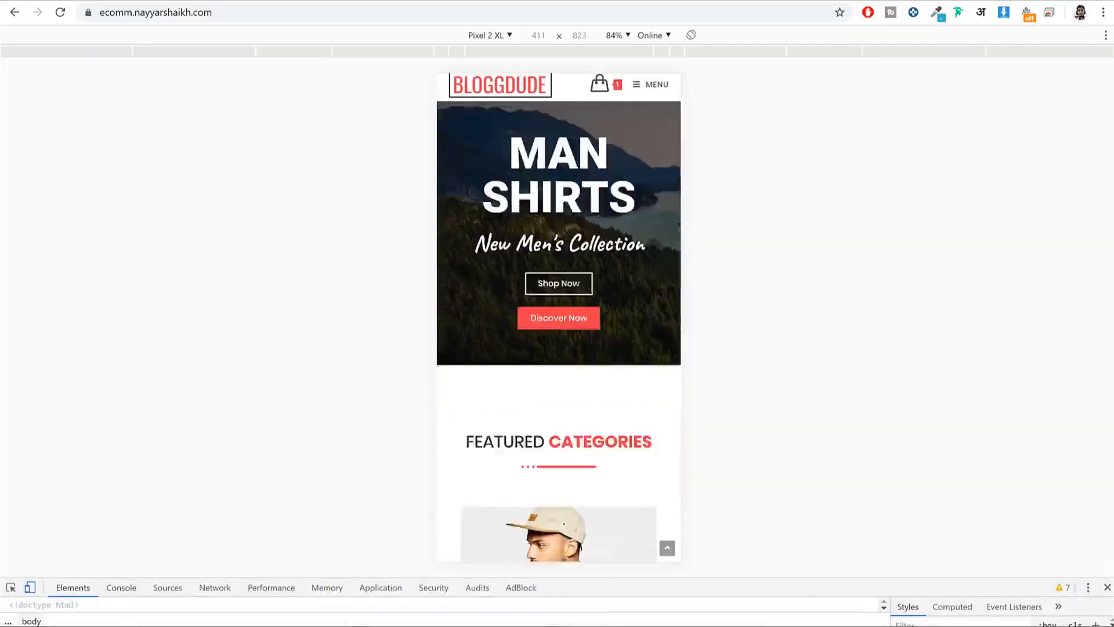
pyautogui.scroll(-15, 656, 245)
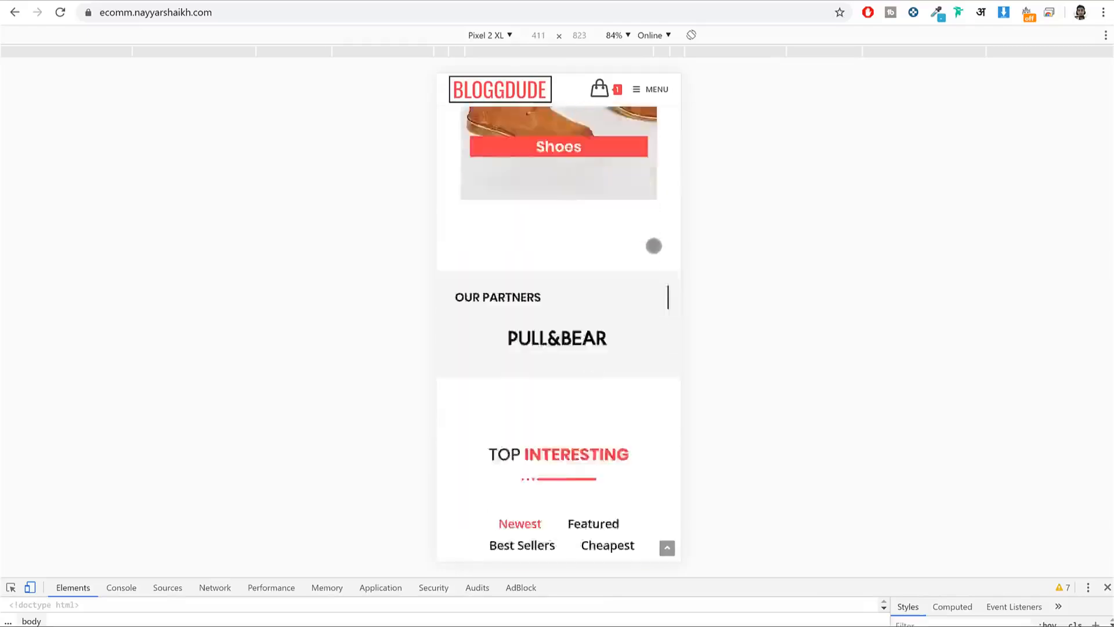
pyautogui.scroll(-20, 652, 249)
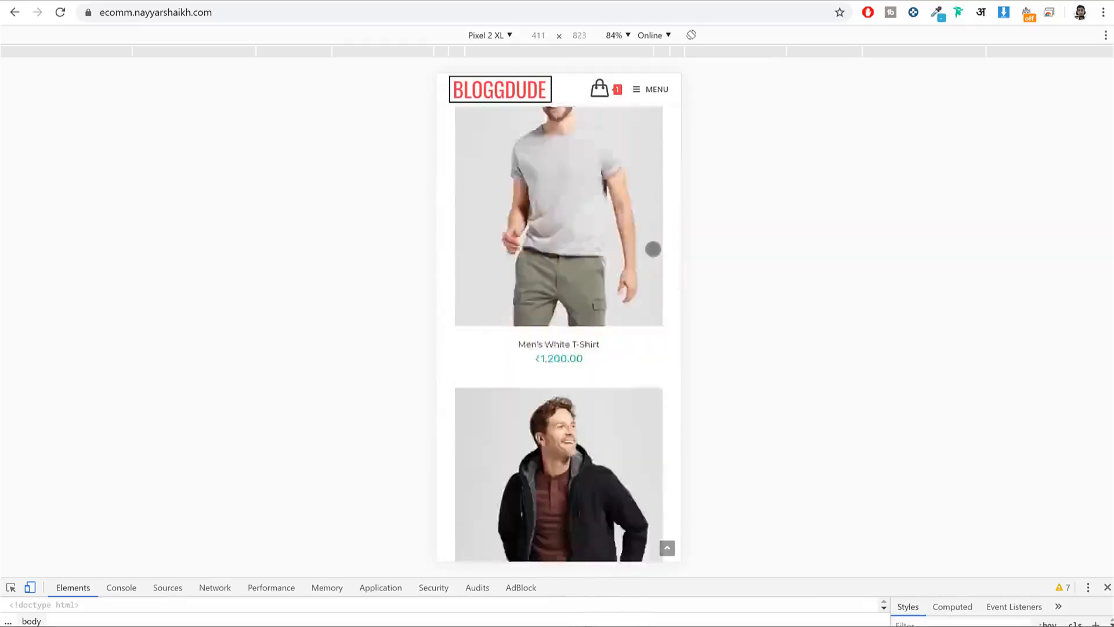
pyautogui.scroll(-10, 653, 249)
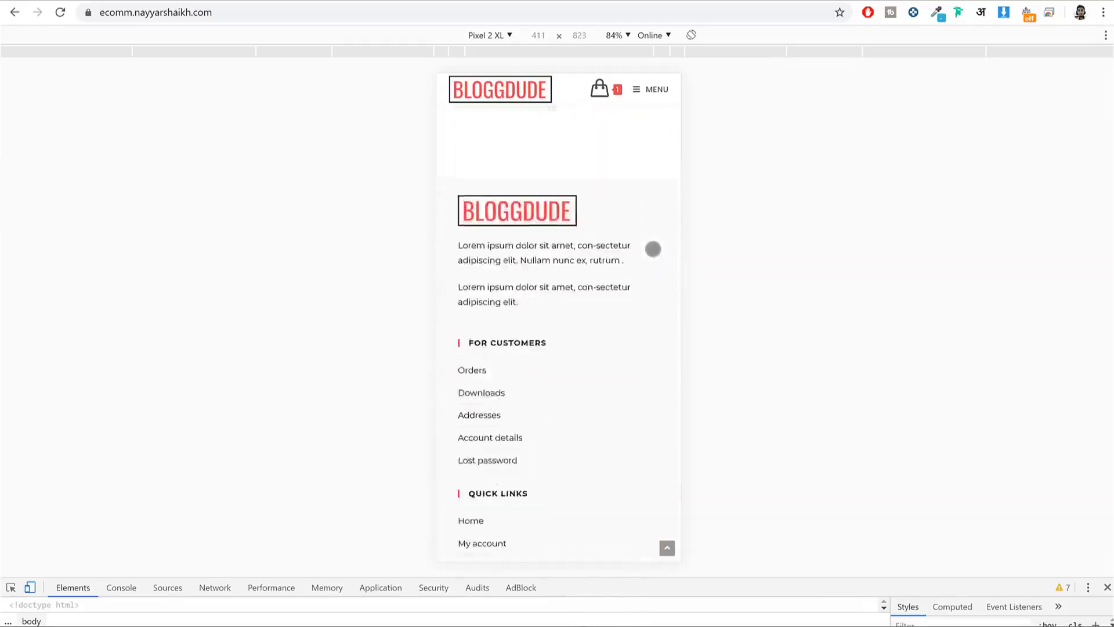
pyautogui.scroll(15, 652, 249)
pyautogui.scroll(5, 652, 249)
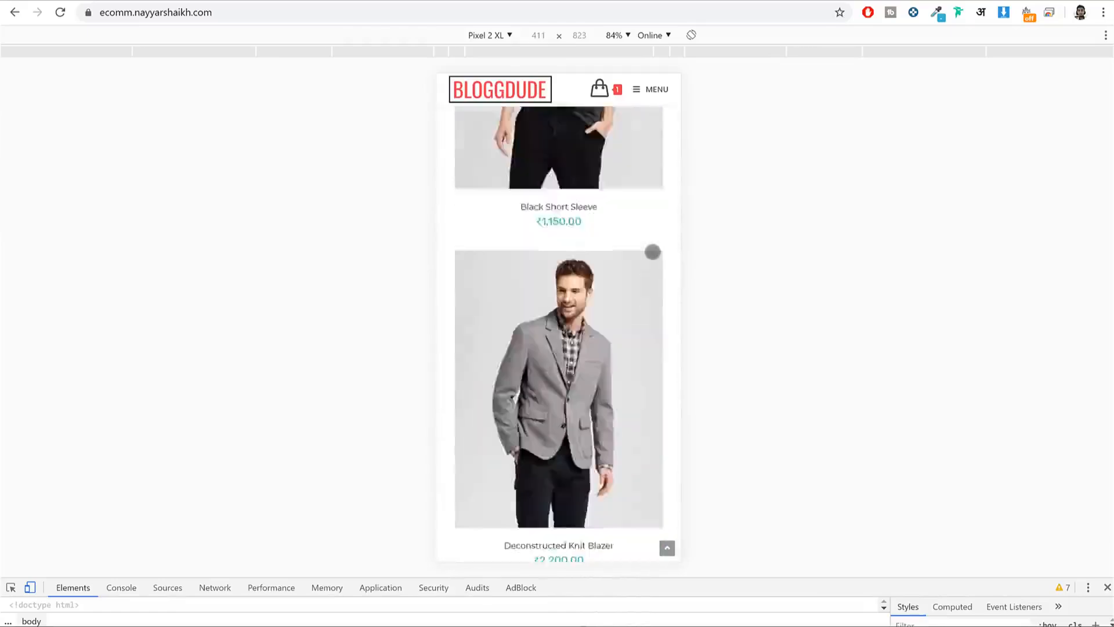
pyautogui.click(491, 35)
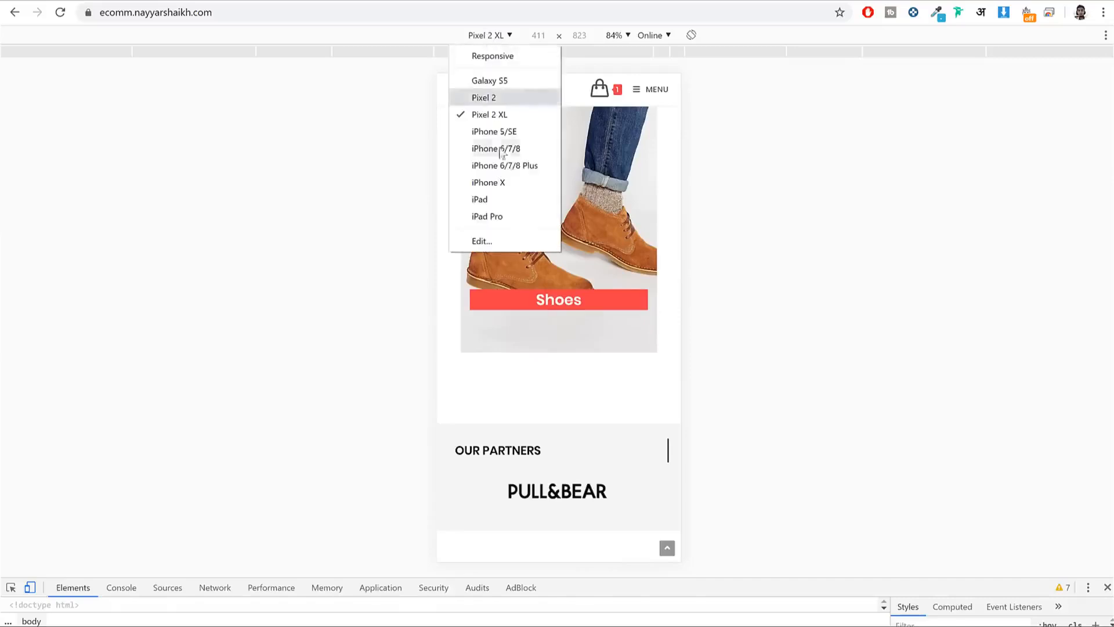
pyautogui.click(509, 199)
pyautogui.scroll(-5, 694, 252)
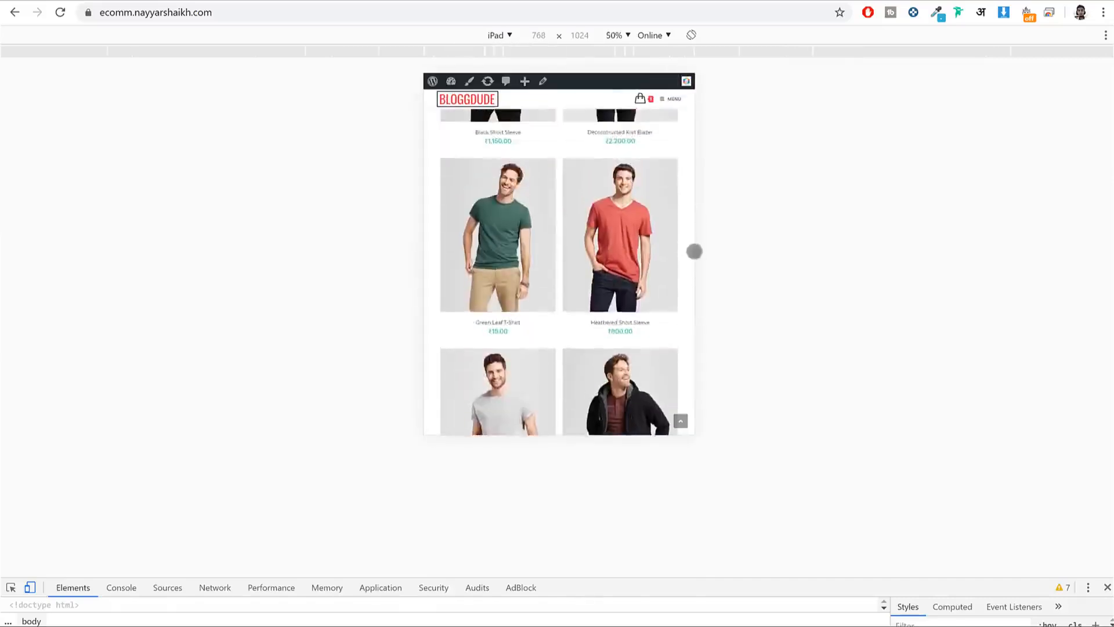
pyautogui.scroll(15, 695, 251)
pyautogui.scroll(-20, 687, 271)
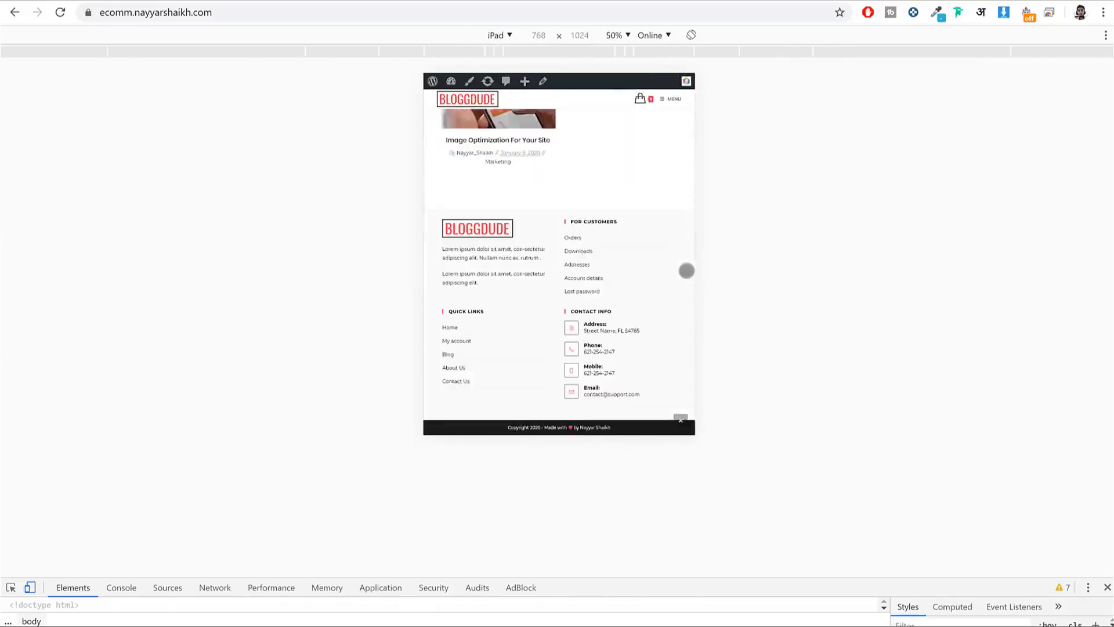
pyautogui.scroll(15, 687, 270)
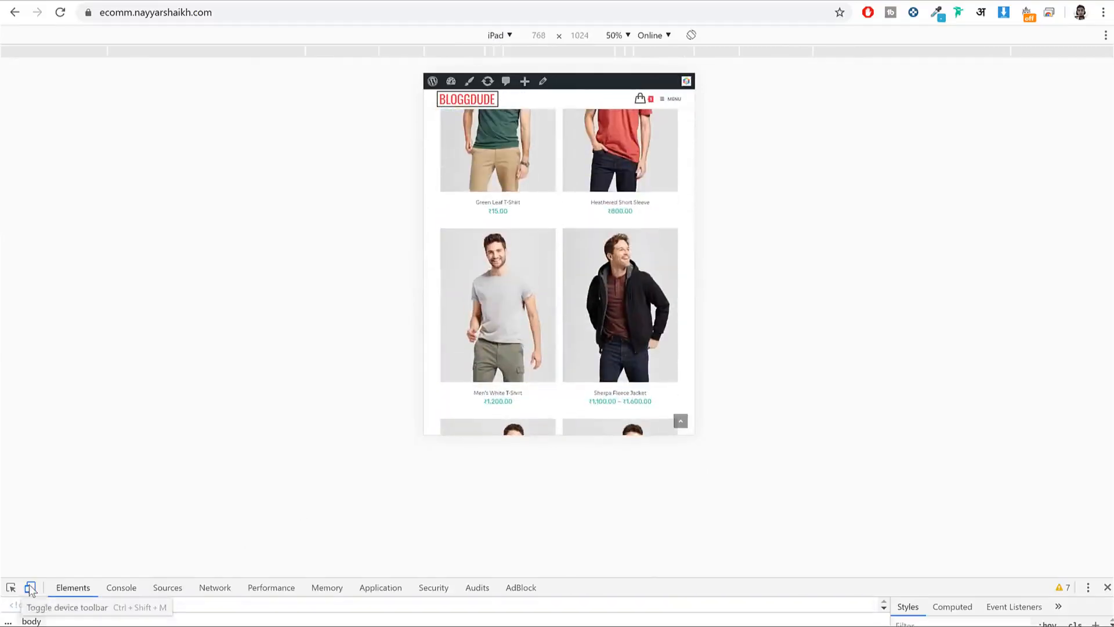
pyautogui.click(30, 587)
pyautogui.scroll(15, 811, 296)
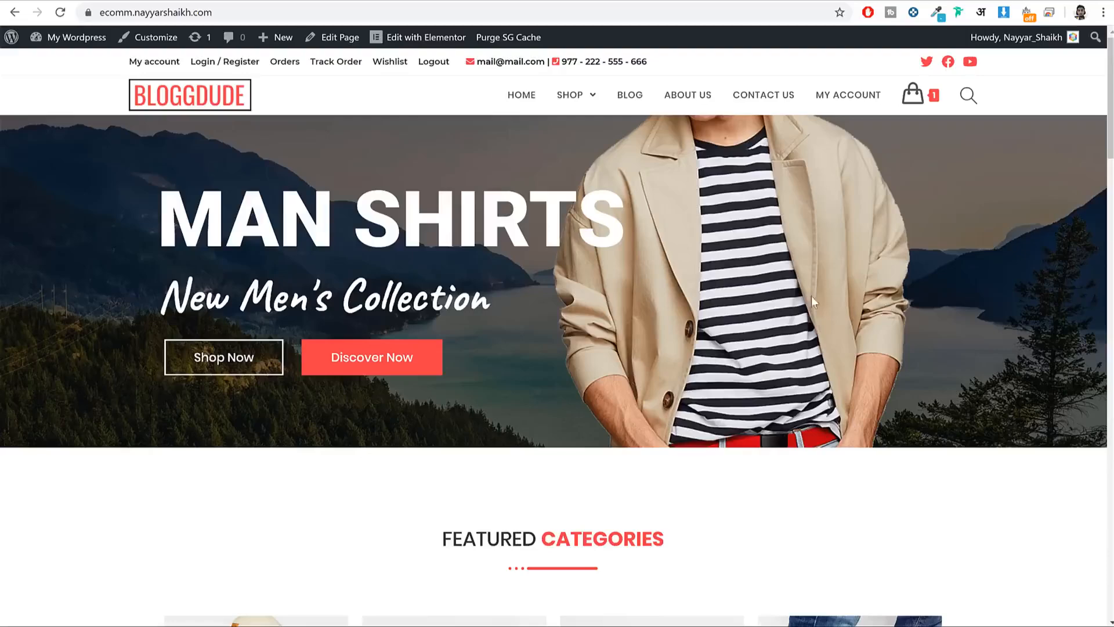
pyautogui.scroll(-7, 937, 254)
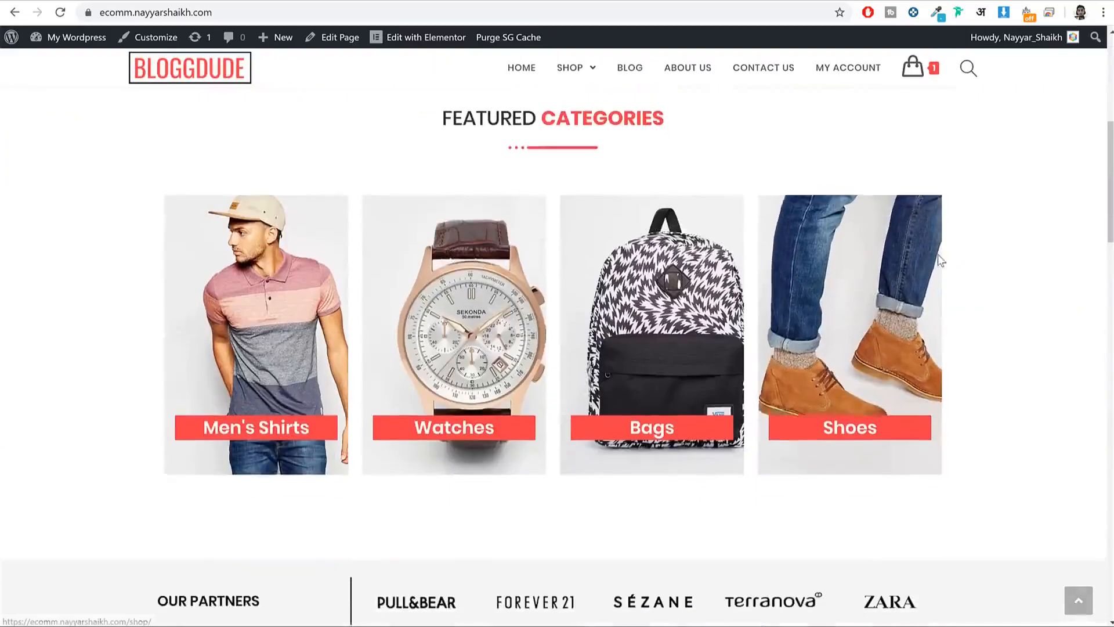
pyautogui.scroll(2, 928, 266)
pyautogui.scroll(-2, 929, 267)
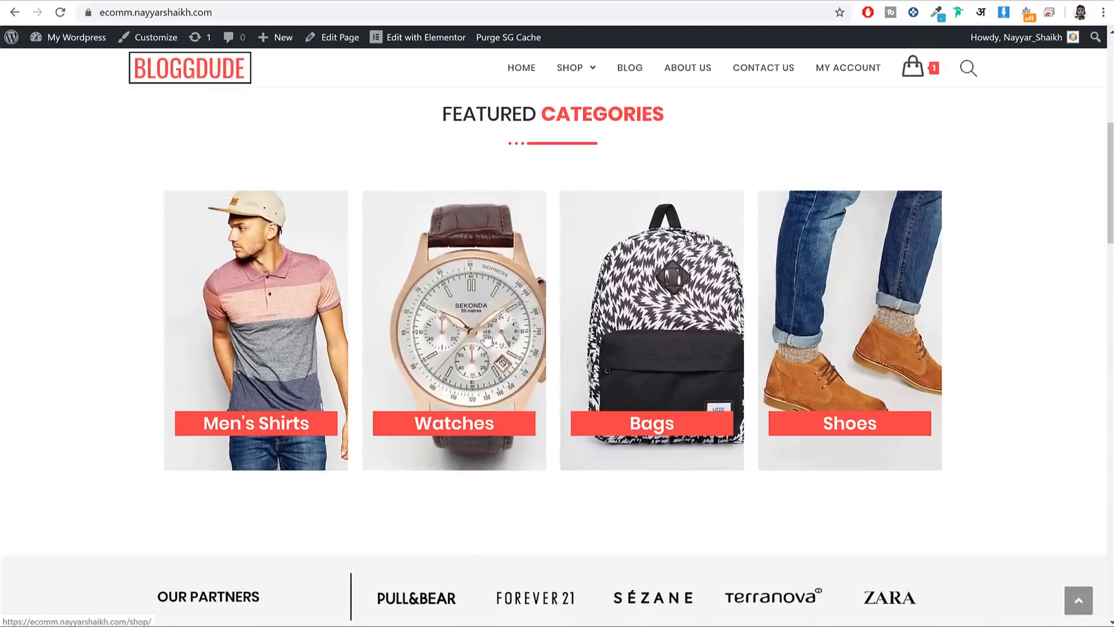
pyautogui.scroll(2, 516, 302)
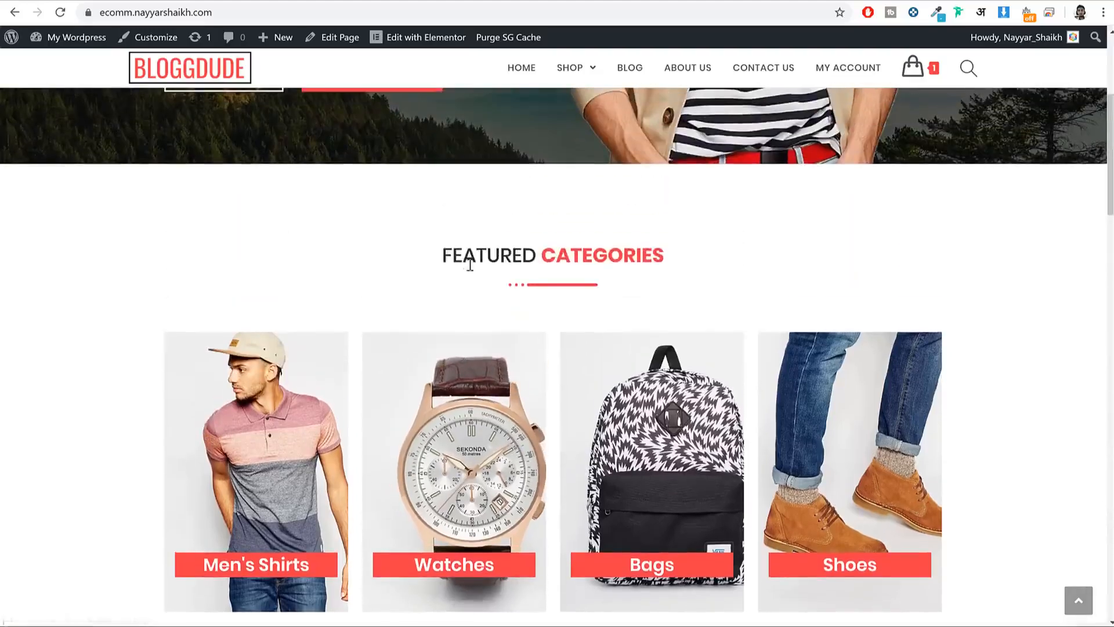
pyautogui.moveTo(443, 253); pyautogui.dragTo(537, 255)
pyautogui.click(562, 256)
pyautogui.moveTo(438, 257); pyautogui.dragTo(526, 255)
pyautogui.moveTo(686, 259); pyautogui.dragTo(558, 258)
pyautogui.click(591, 305)
pyautogui.scroll(-9, 935, 305)
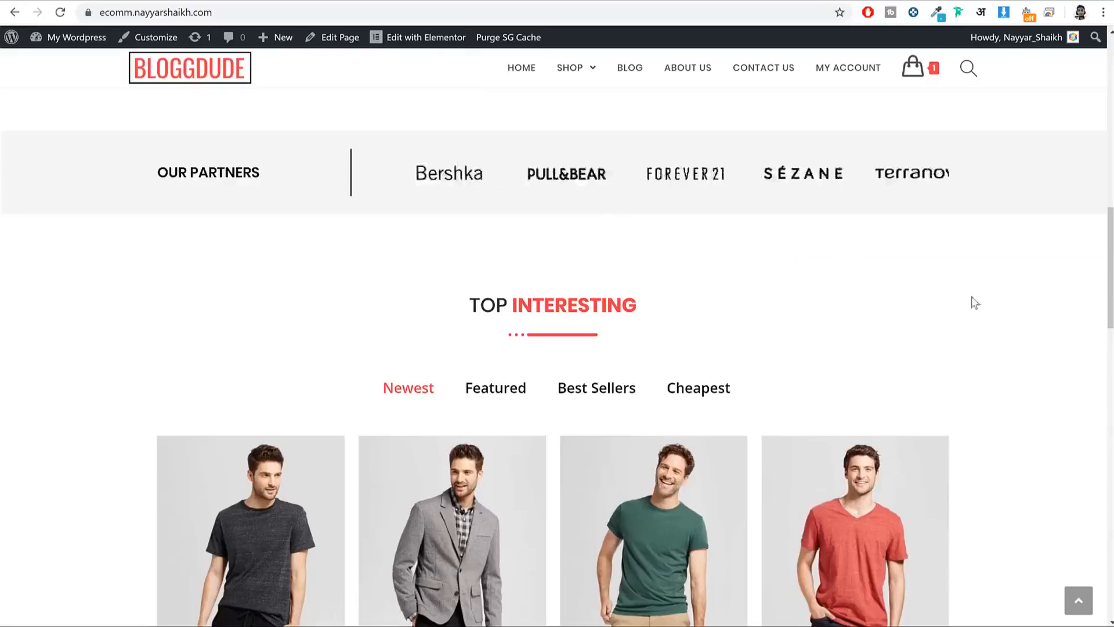
pyautogui.scroll(-2, 986, 302)
pyautogui.scroll(-3, 990, 306)
pyautogui.scroll(3, 1002, 301)
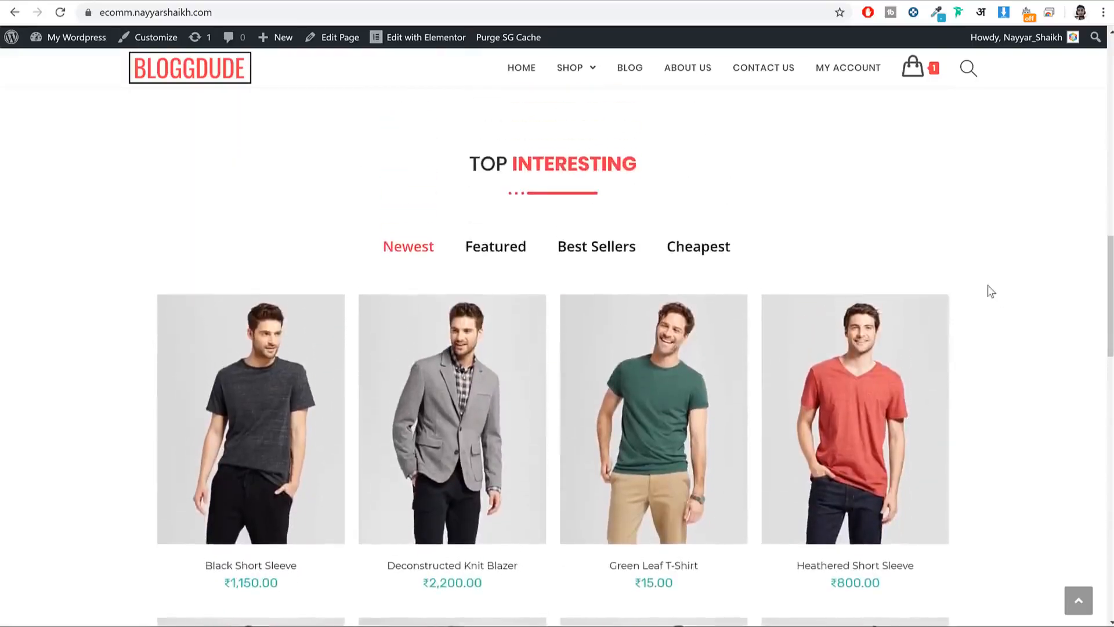
pyautogui.moveTo(796, 330)
pyautogui.click(487, 246)
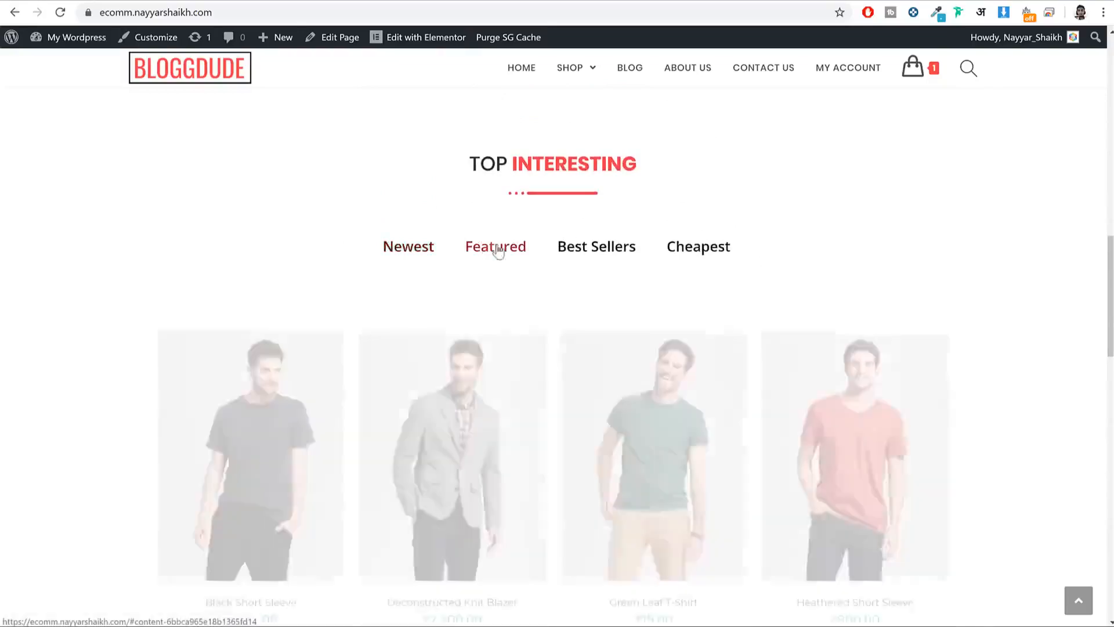
pyautogui.click(584, 250)
pyautogui.click(427, 250)
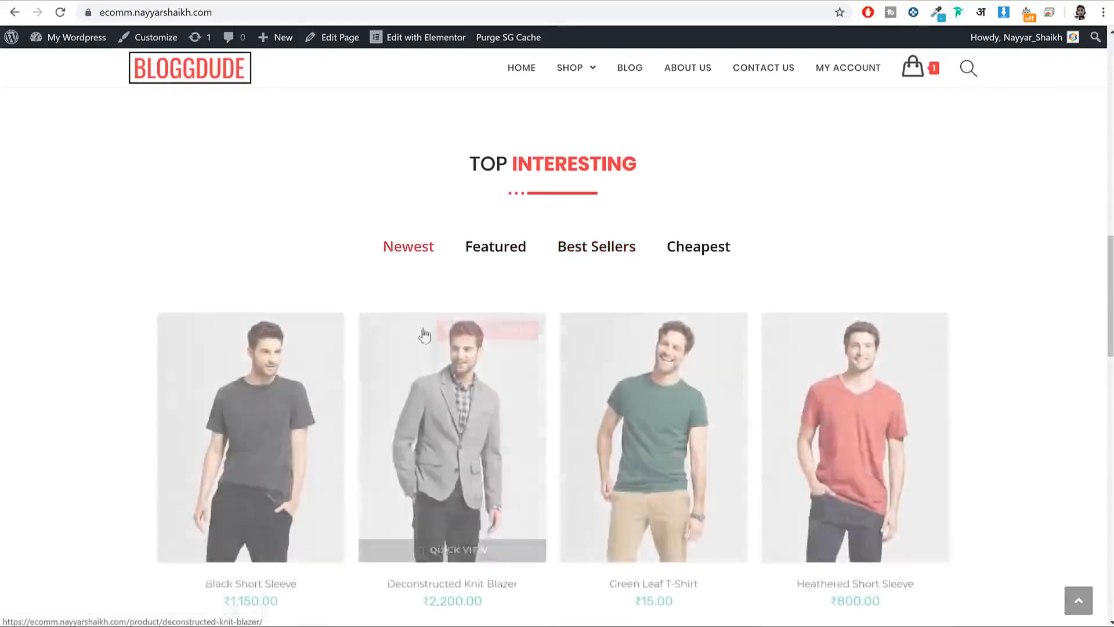
pyautogui.moveTo(950, 315)
pyautogui.moveTo(428, 399)
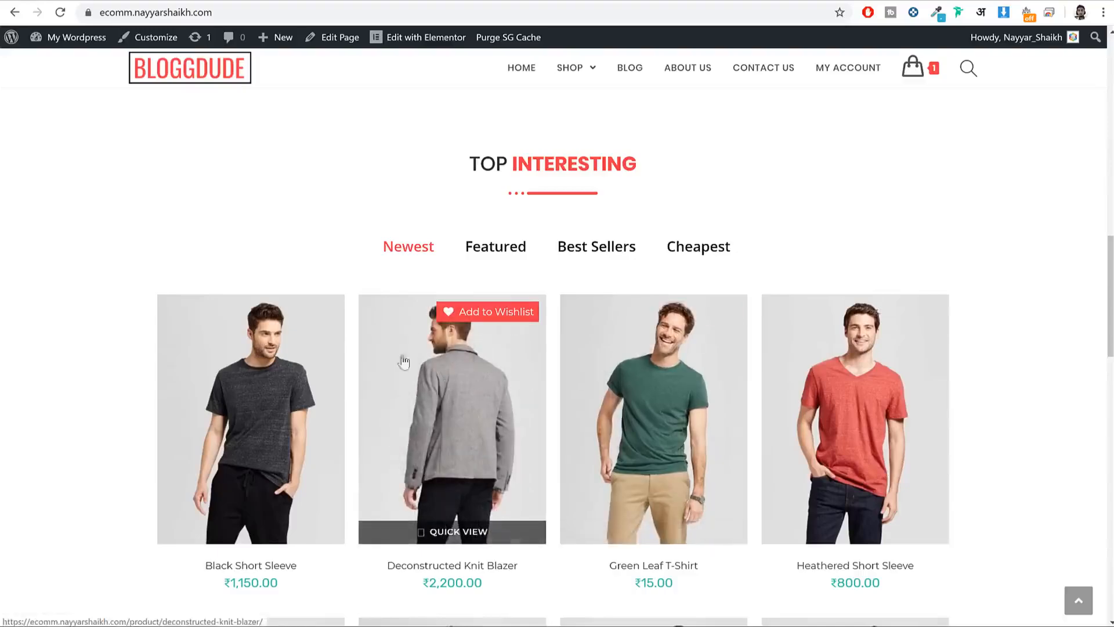
# Step: Quick-view the ₹2,200.00 Deconstructed Knit Blazer, see its next photo, then close it
pyautogui.click(477, 524)
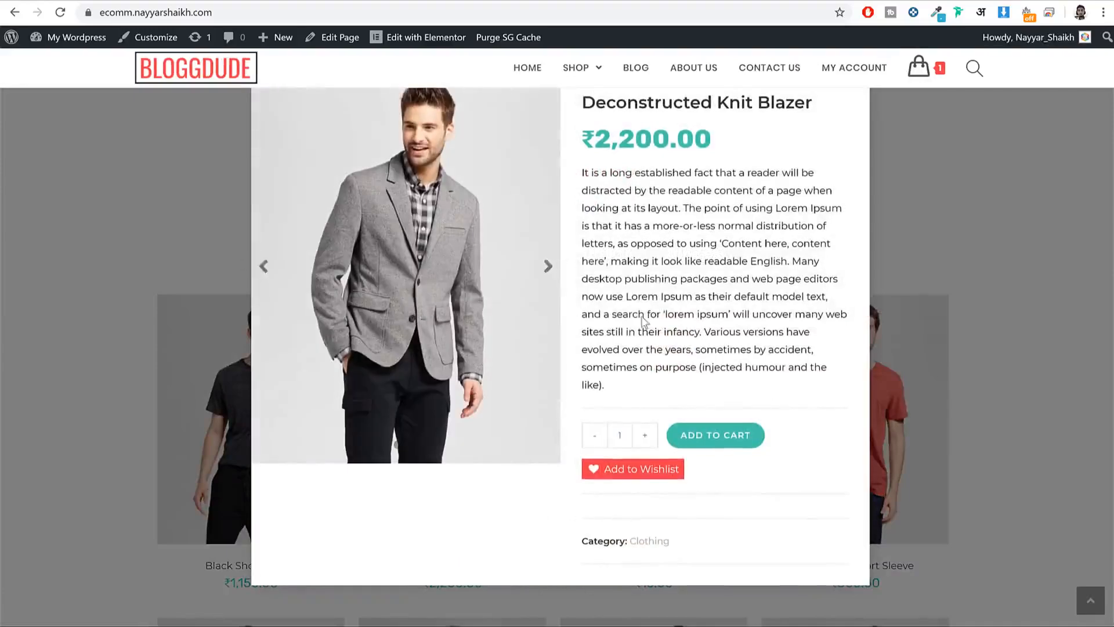
pyautogui.click(538, 267)
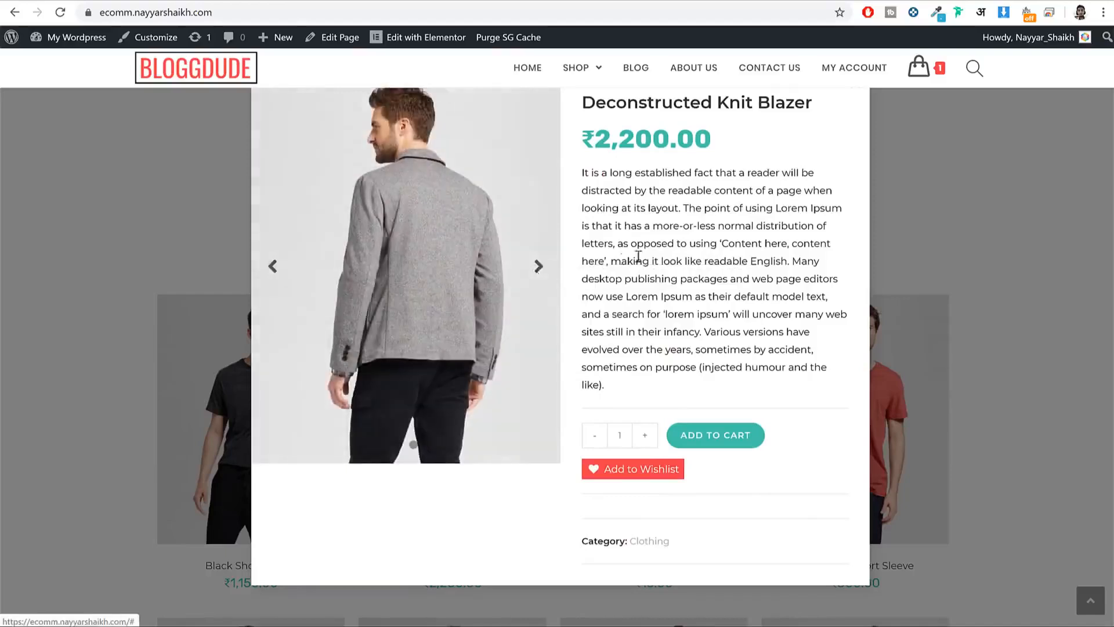
pyautogui.moveTo(592, 179); pyautogui.dragTo(712, 317)
pyautogui.click(712, 317)
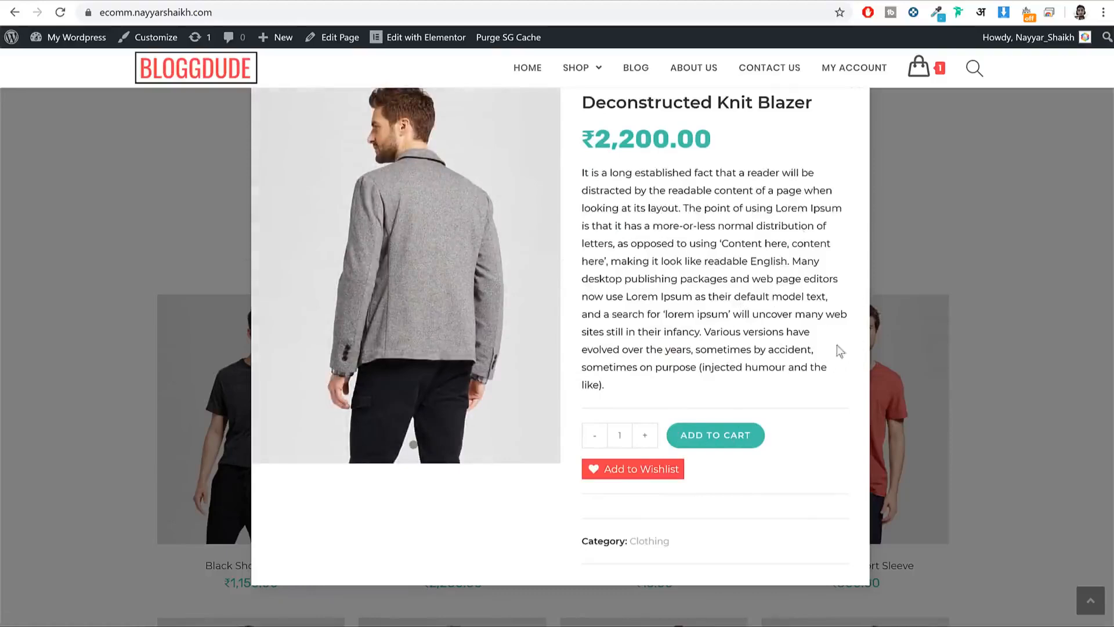
pyautogui.click(979, 179)
# Step: Highlight the Free Shipping, 24/7 Guarantee and Easy Payment feature headings on the homepage
pyautogui.scroll(-12, 1004, 323)
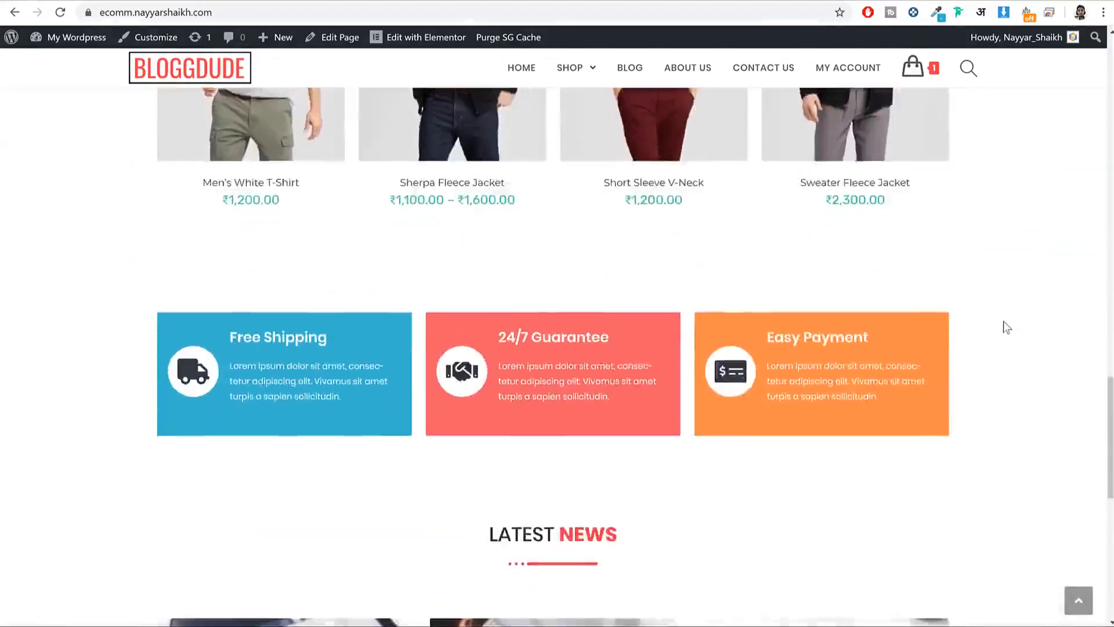
pyautogui.scroll(-3, 1004, 328)
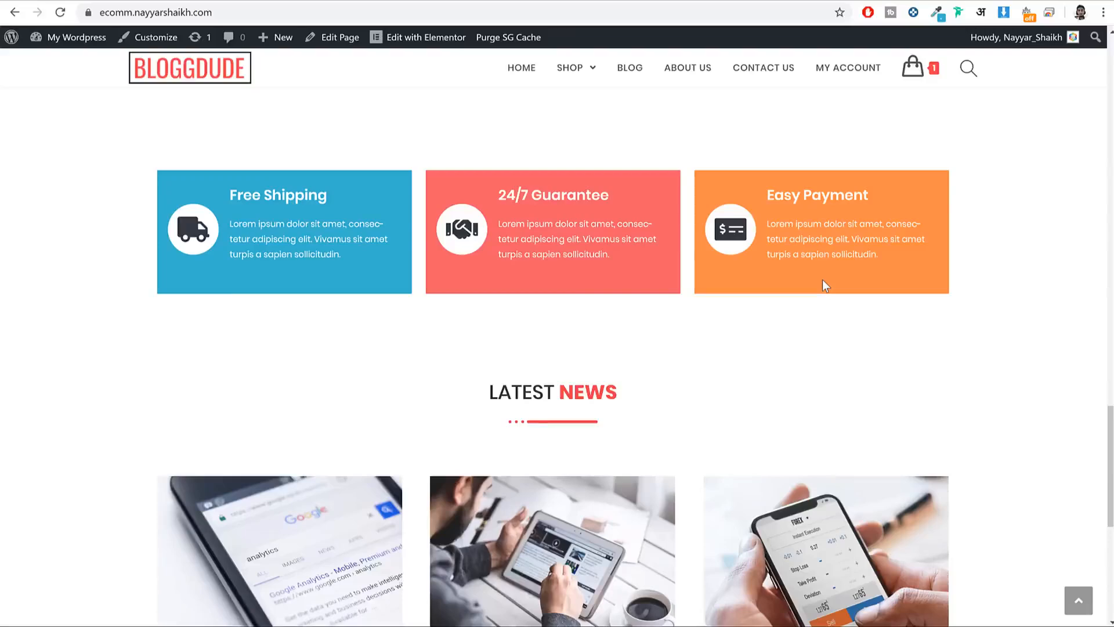
pyautogui.moveTo(224, 197); pyautogui.dragTo(324, 200)
pyautogui.click(269, 207)
pyautogui.moveTo(493, 194); pyautogui.dragTo(610, 197)
pyautogui.moveTo(888, 200); pyautogui.dragTo(775, 196)
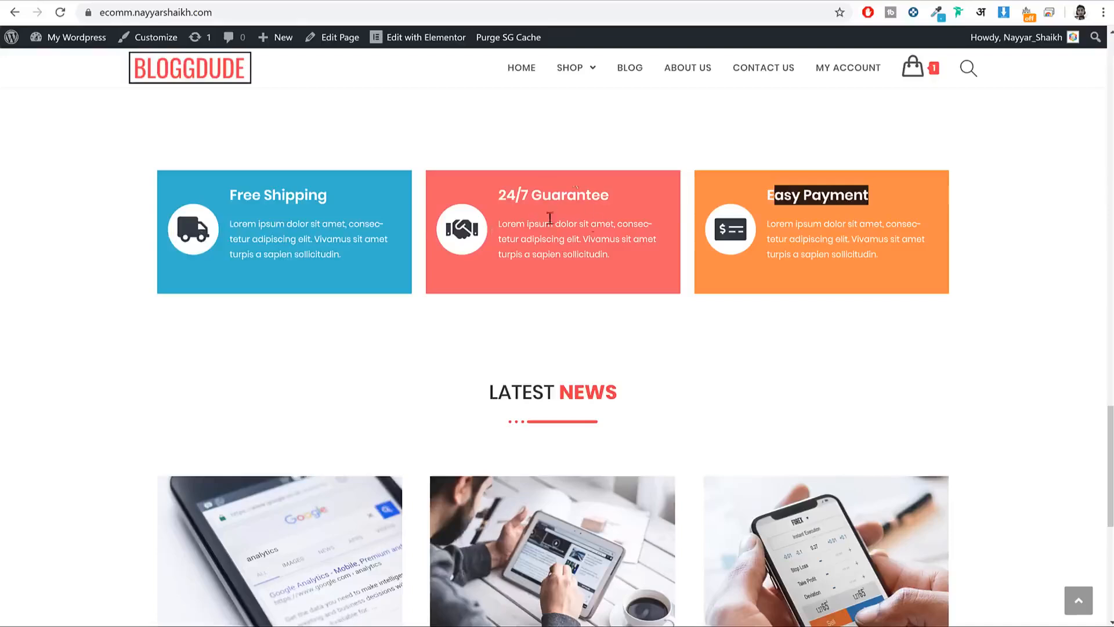
pyautogui.click(790, 222)
pyautogui.moveTo(871, 196); pyautogui.dragTo(784, 183)
# Step: Scroll past Latest News to the footer, then jump back to the top of the homepage
pyautogui.scroll(-5, 952, 281)
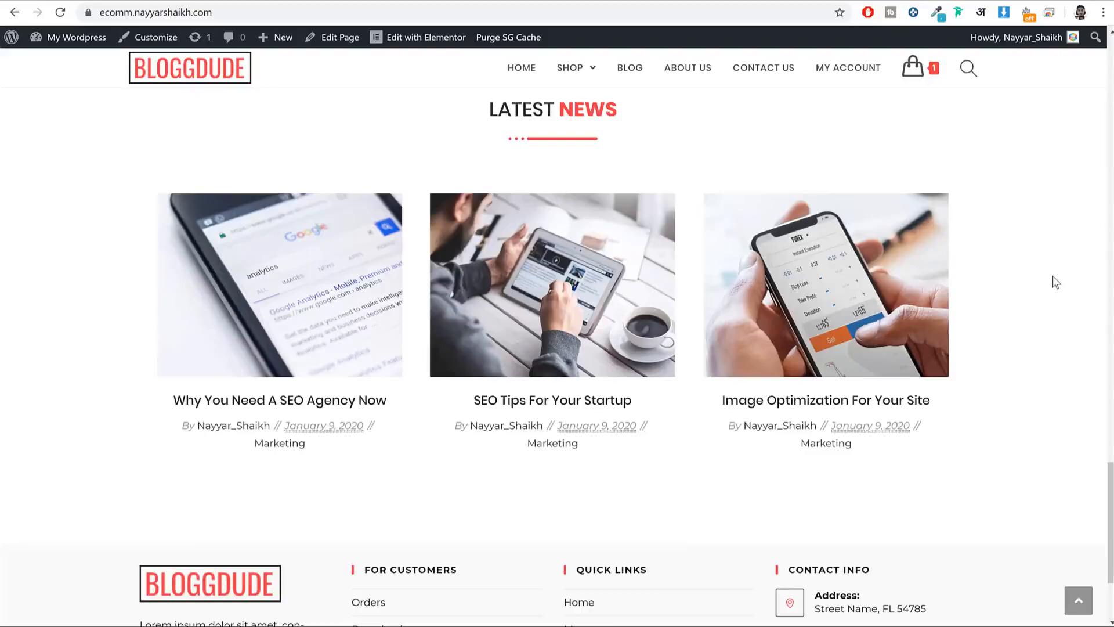
pyautogui.scroll(-3, 1050, 355)
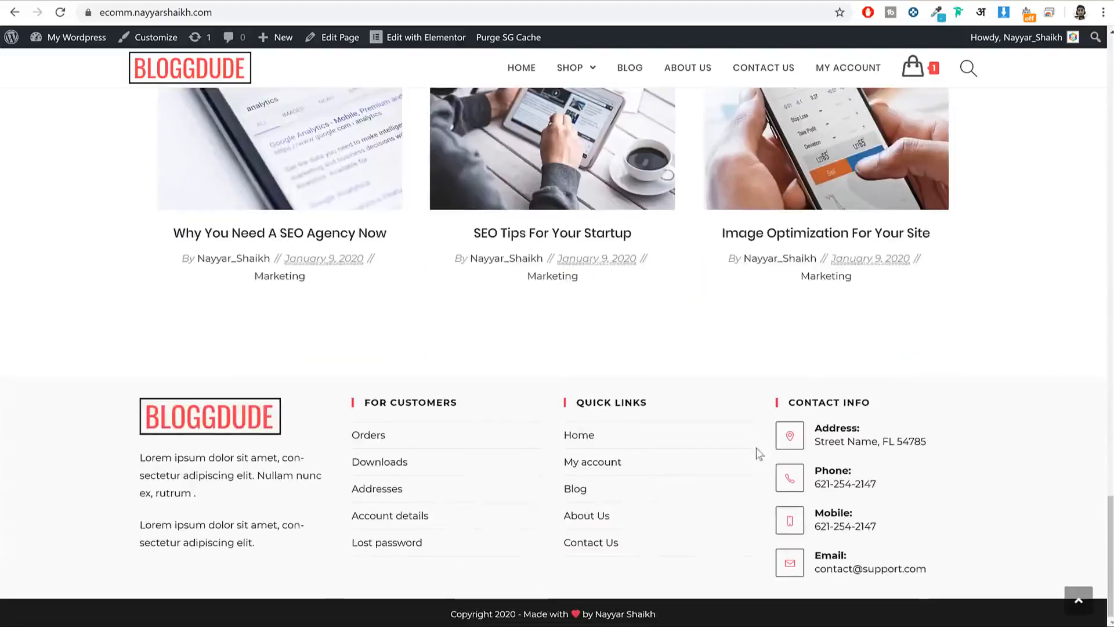
pyautogui.scroll(3, 1056, 557)
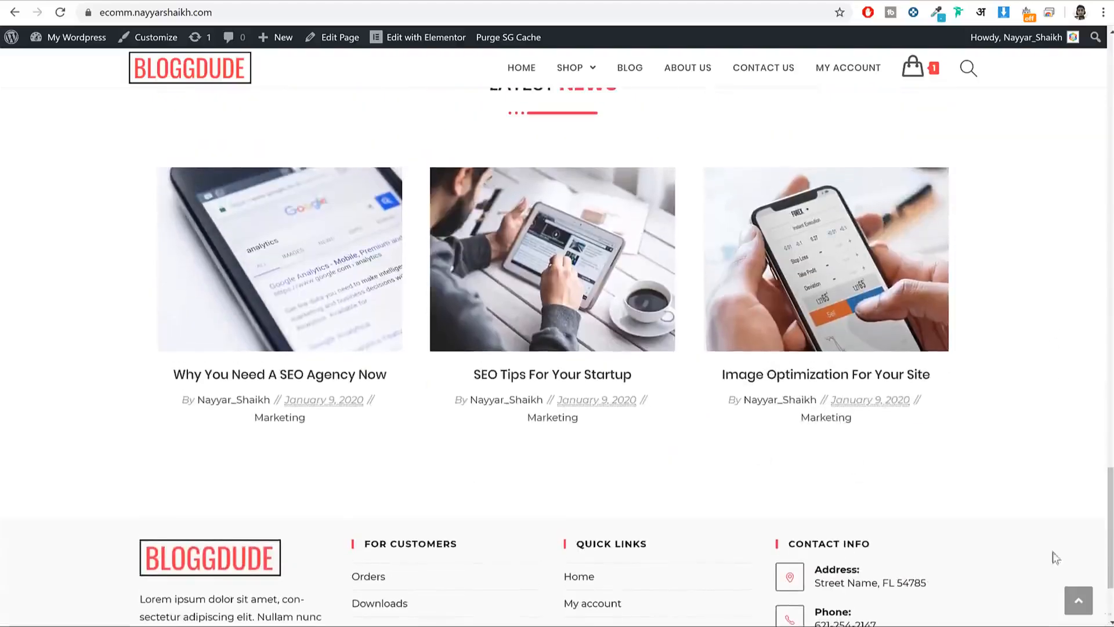
pyautogui.click(1077, 603)
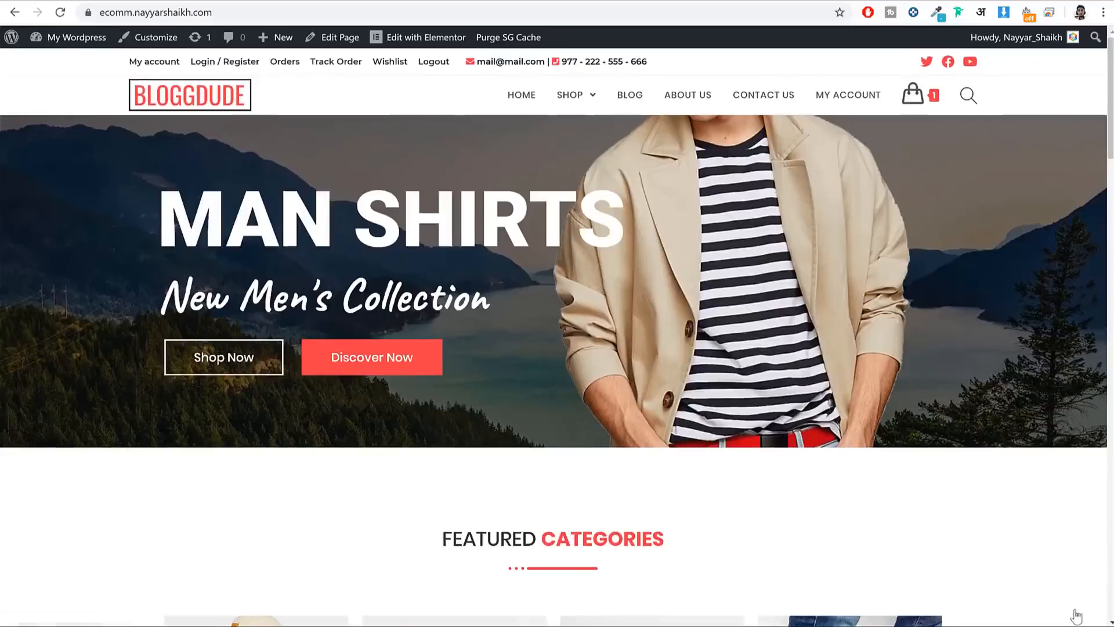
# Step: Open the Shop page and filter products to the ₹10 to ₹1,010 price range
pyautogui.click(575, 98)
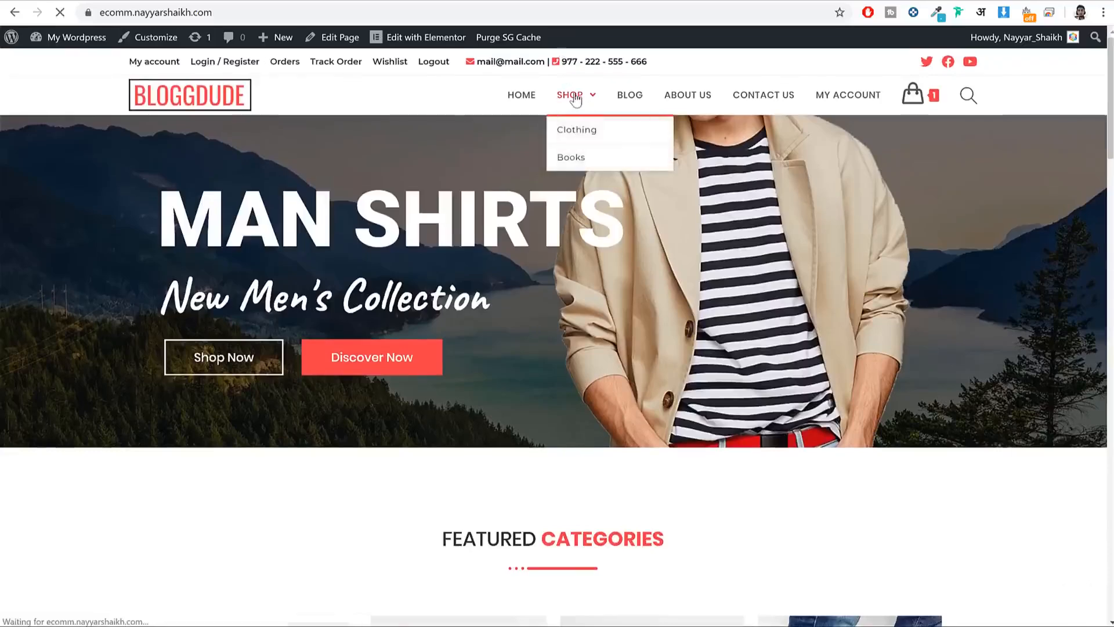
pyautogui.scroll(-10, 1053, 183)
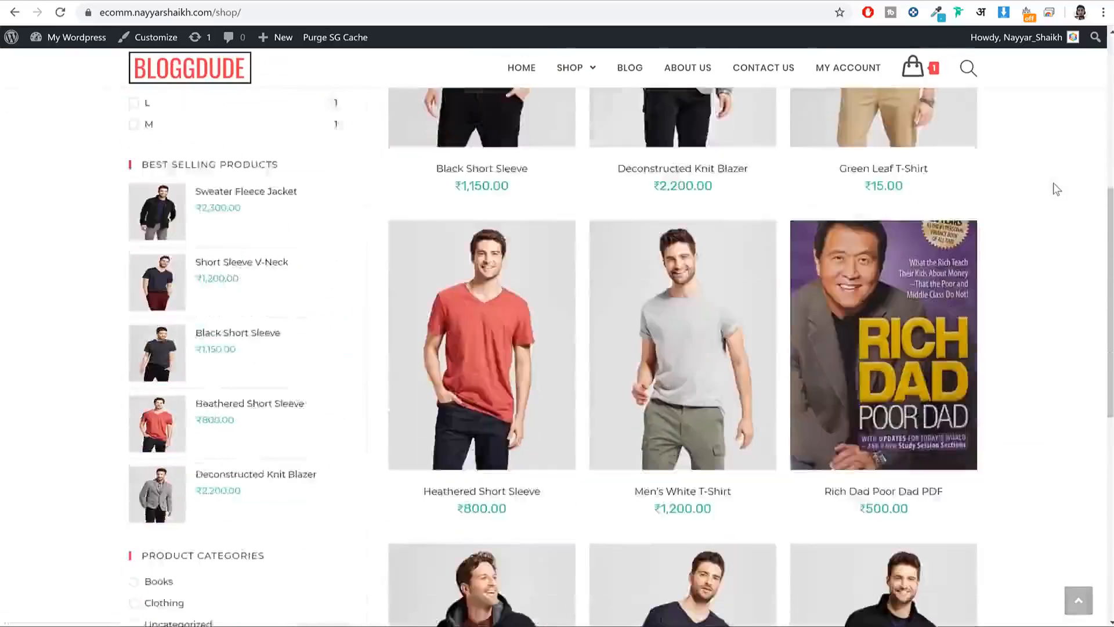
pyautogui.scroll(10, 1053, 183)
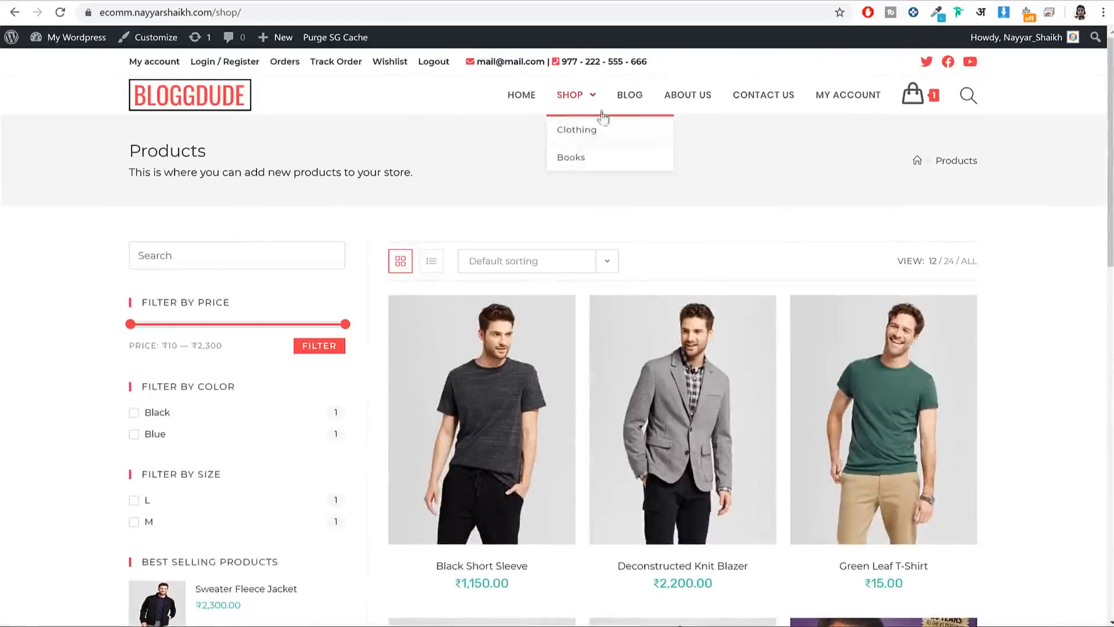
pyautogui.scroll(-1, 1086, 250)
pyautogui.scroll(-2, 1088, 254)
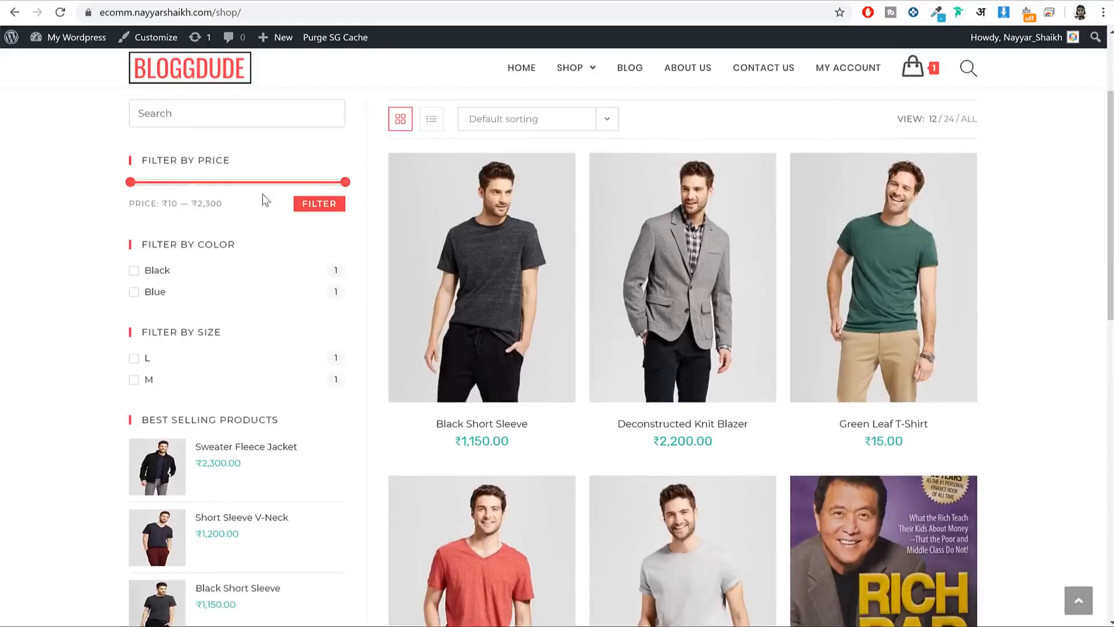
pyautogui.moveTo(347, 183); pyautogui.dragTo(226, 223)
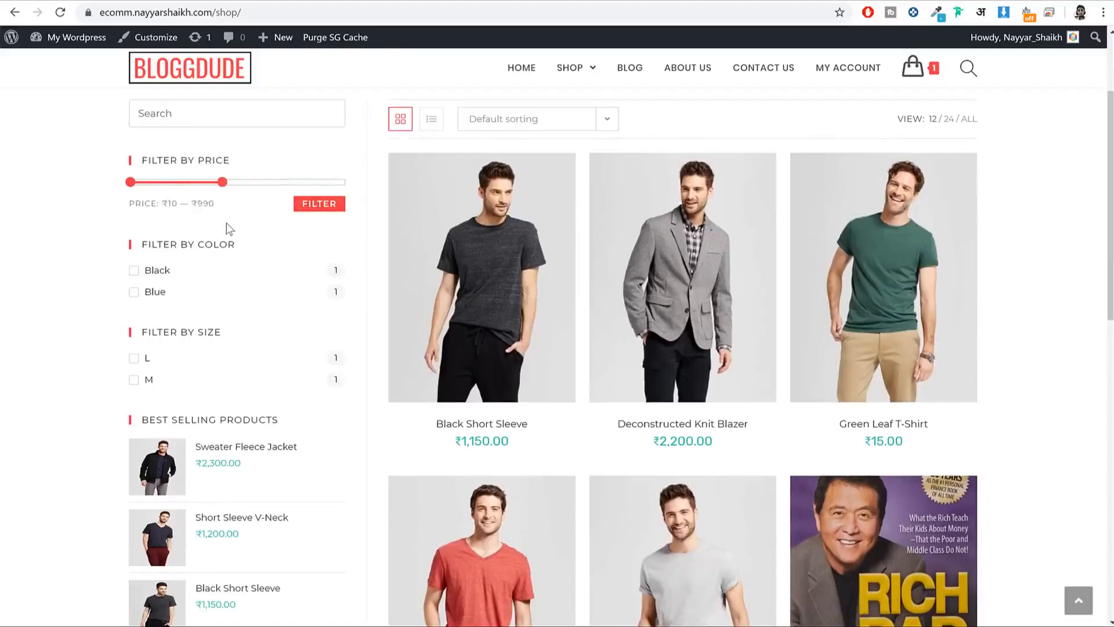
pyautogui.click(315, 208)
# Step: Widen the price filter back to ₹10 to ₹2,300 and browse the full product list
pyautogui.scroll(-6, 1029, 250)
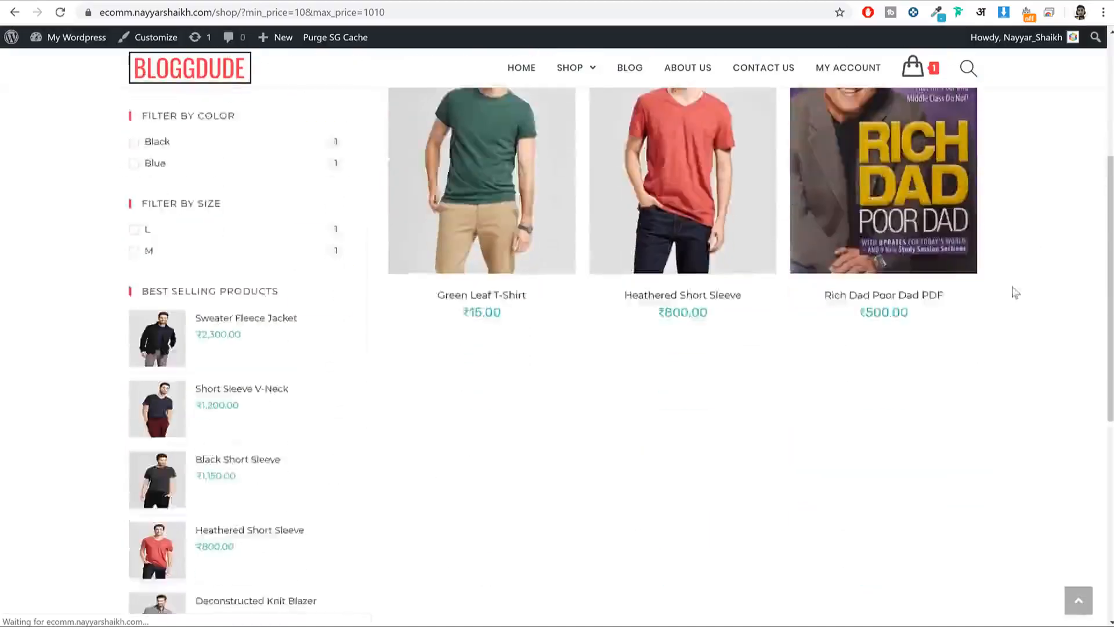
pyautogui.scroll(4, 567, 242)
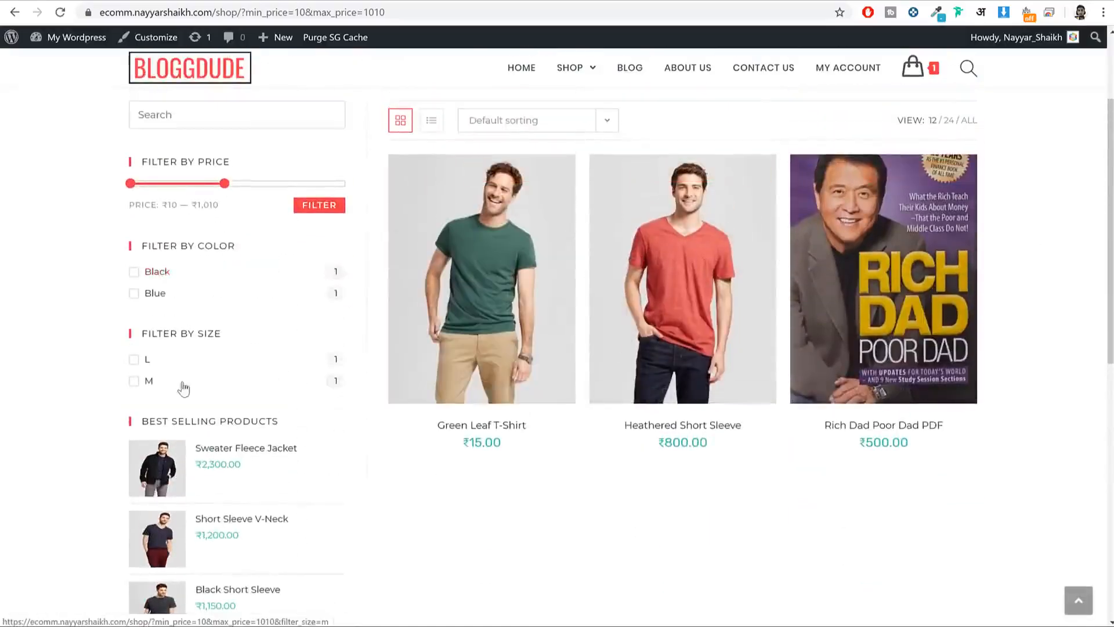
pyautogui.scroll(-5, 198, 384)
pyautogui.scroll(-4, 259, 316)
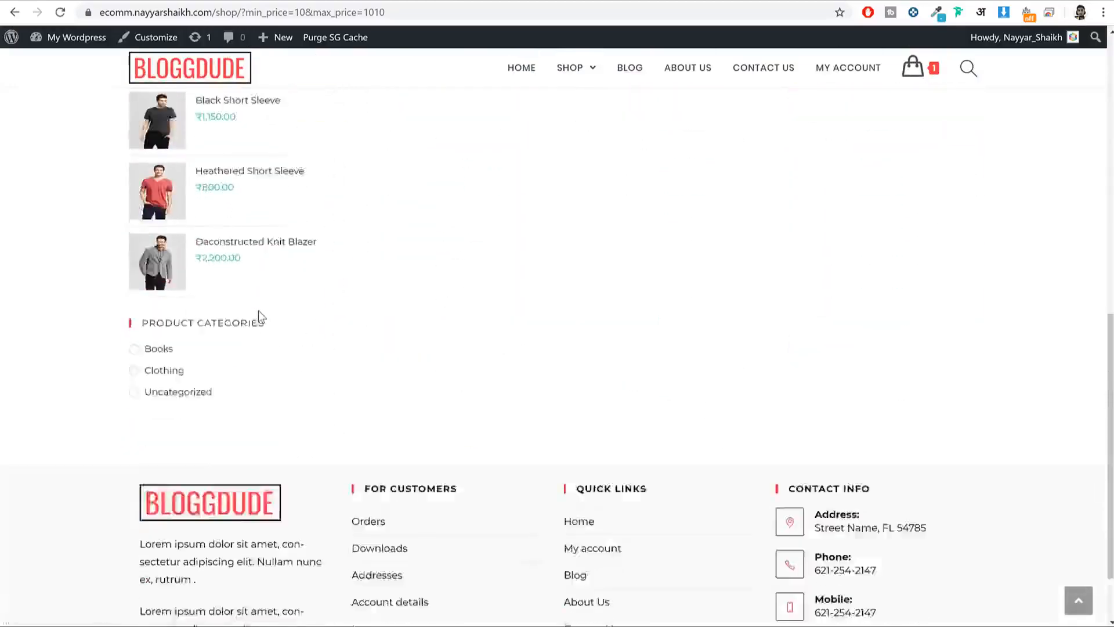
pyautogui.scroll(11, 259, 330)
pyautogui.moveTo(226, 328); pyautogui.dragTo(376, 332)
pyautogui.click(335, 347)
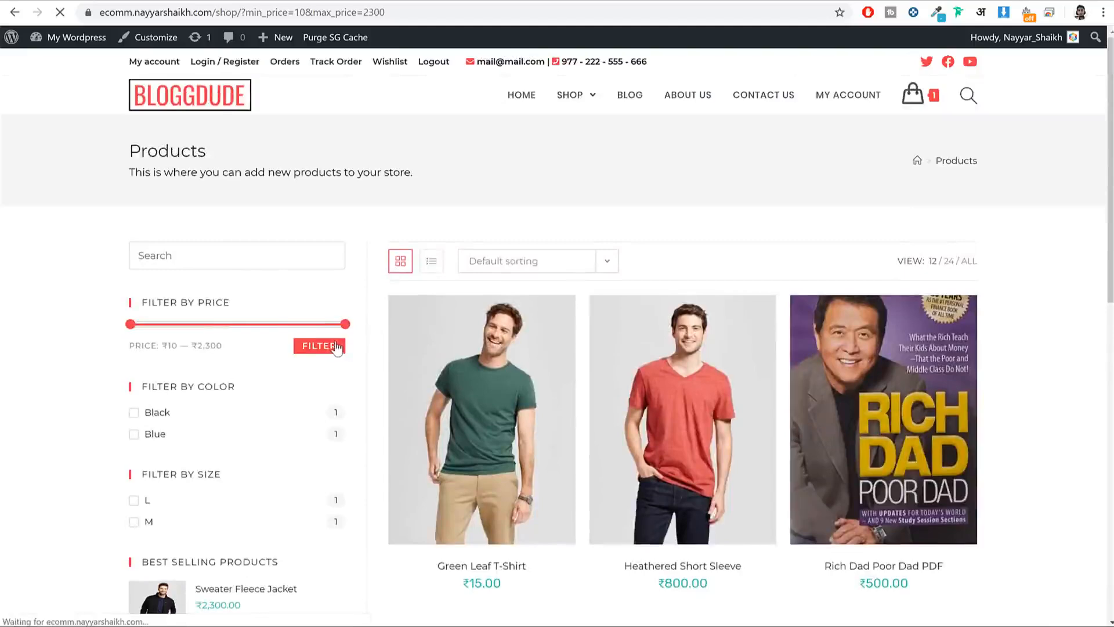
pyautogui.scroll(-2, 1016, 254)
pyautogui.scroll(-3, 1015, 254)
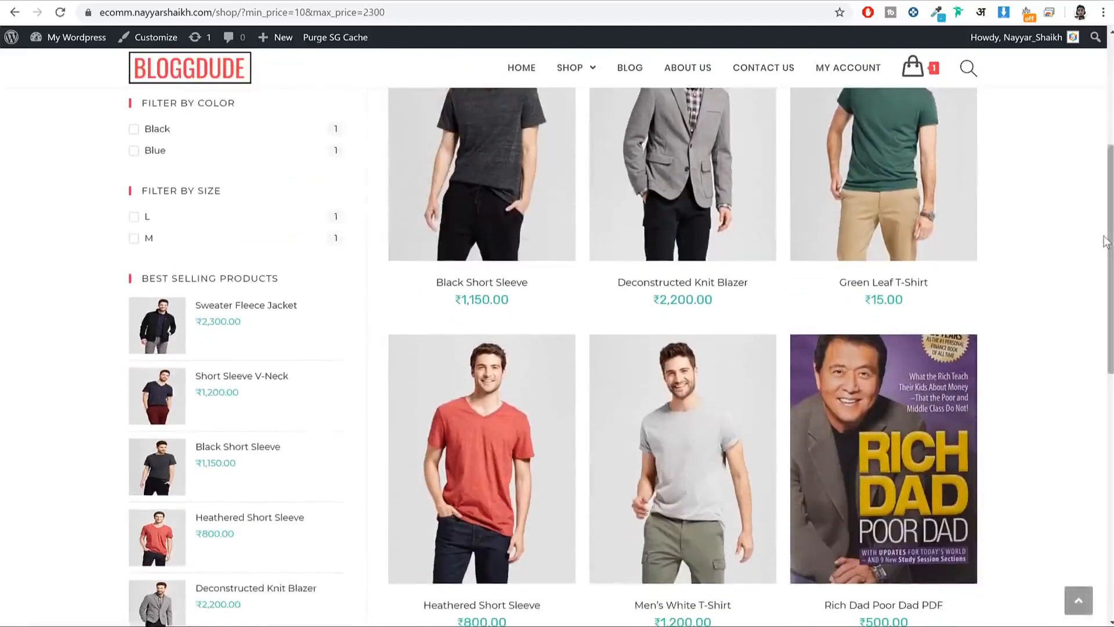
pyautogui.scroll(-10, 500, 187)
# Step: Open the Sherpa Fleece Jacket product page and highlight its title
pyautogui.click(500, 187)
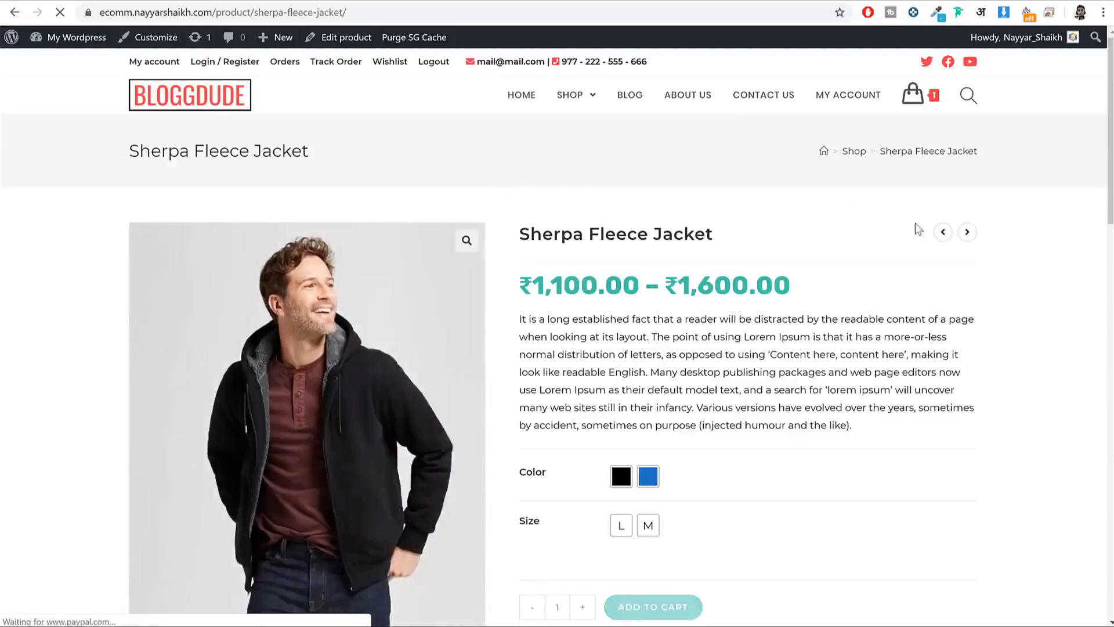
pyautogui.moveTo(964, 260)
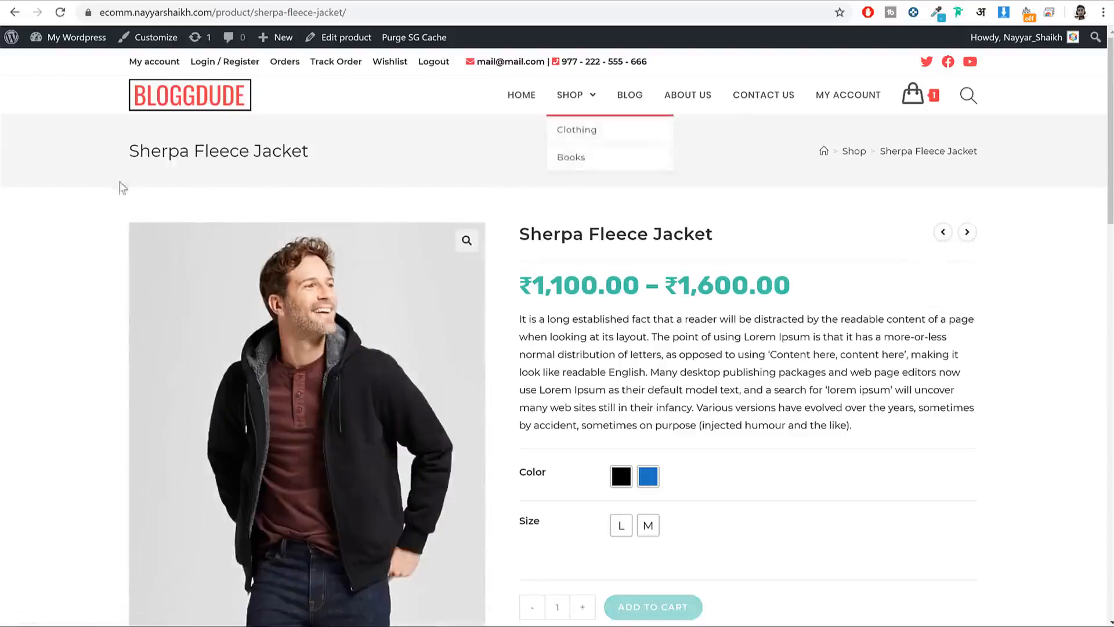
pyautogui.moveTo(106, 154); pyautogui.dragTo(326, 152)
pyautogui.click(326, 153)
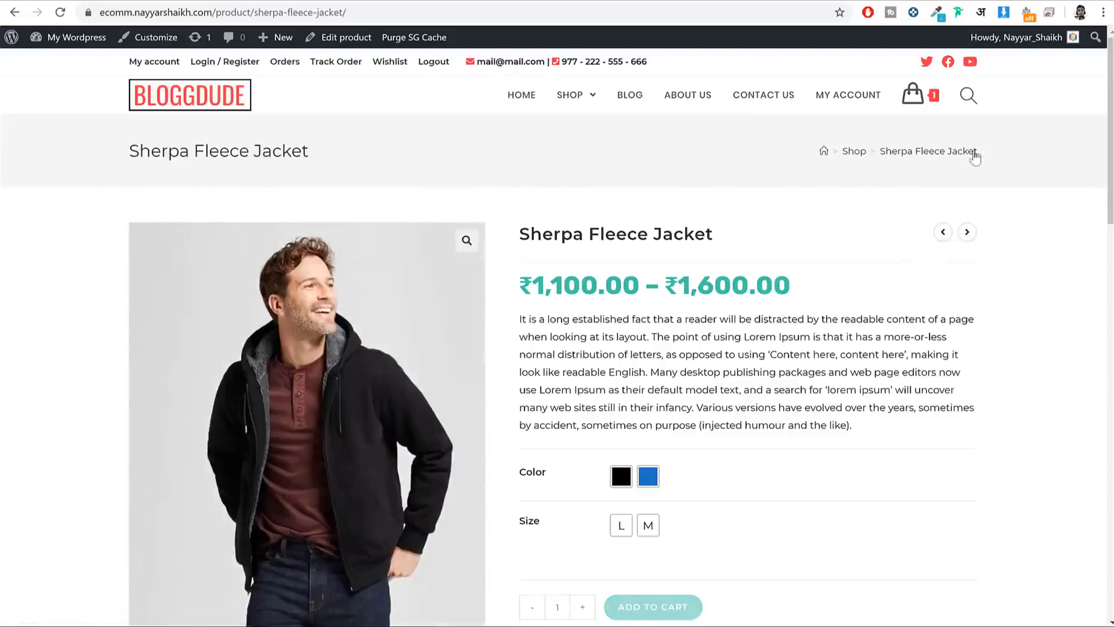
pyautogui.scroll(-2, 686, 198)
pyautogui.scroll(3, 695, 191)
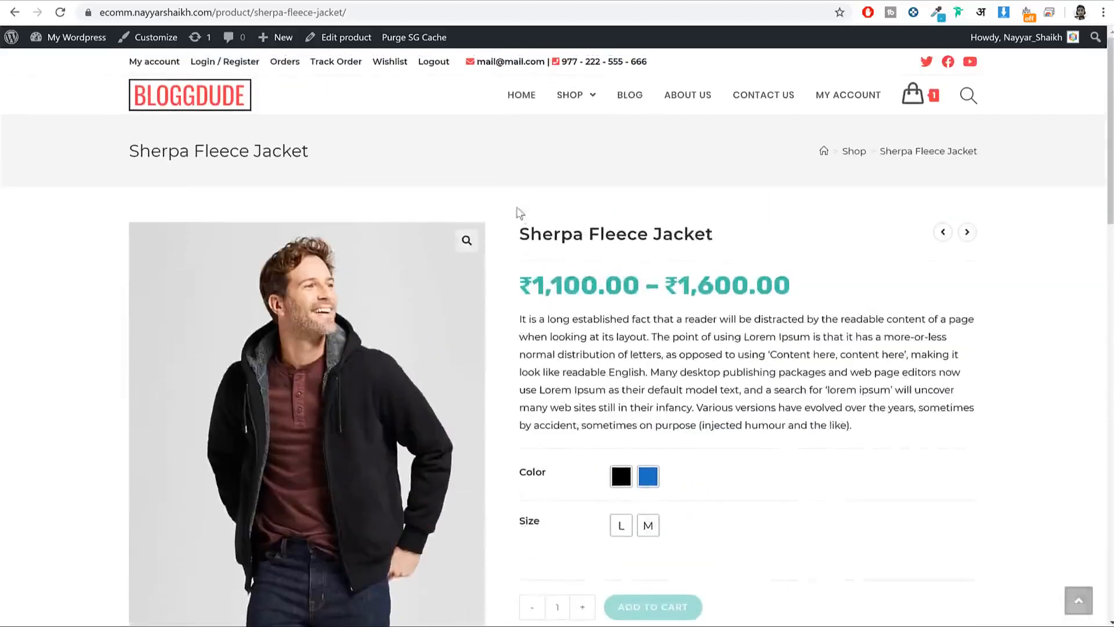
pyautogui.moveTo(514, 228); pyautogui.dragTo(673, 238)
pyautogui.tripleClick(672, 239)
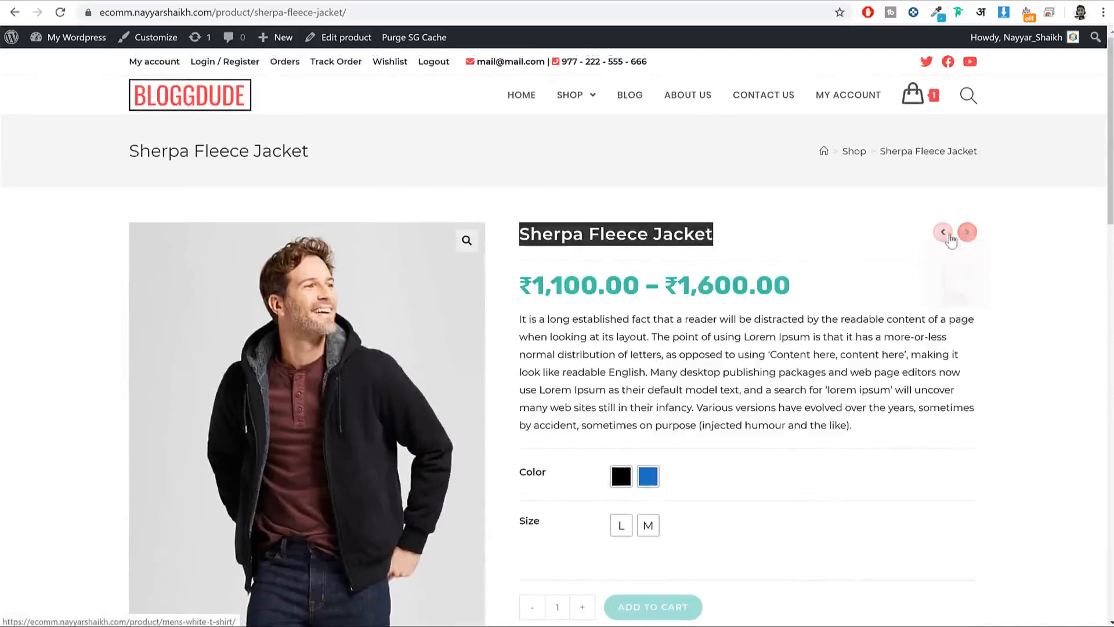
pyautogui.moveTo(940, 233)
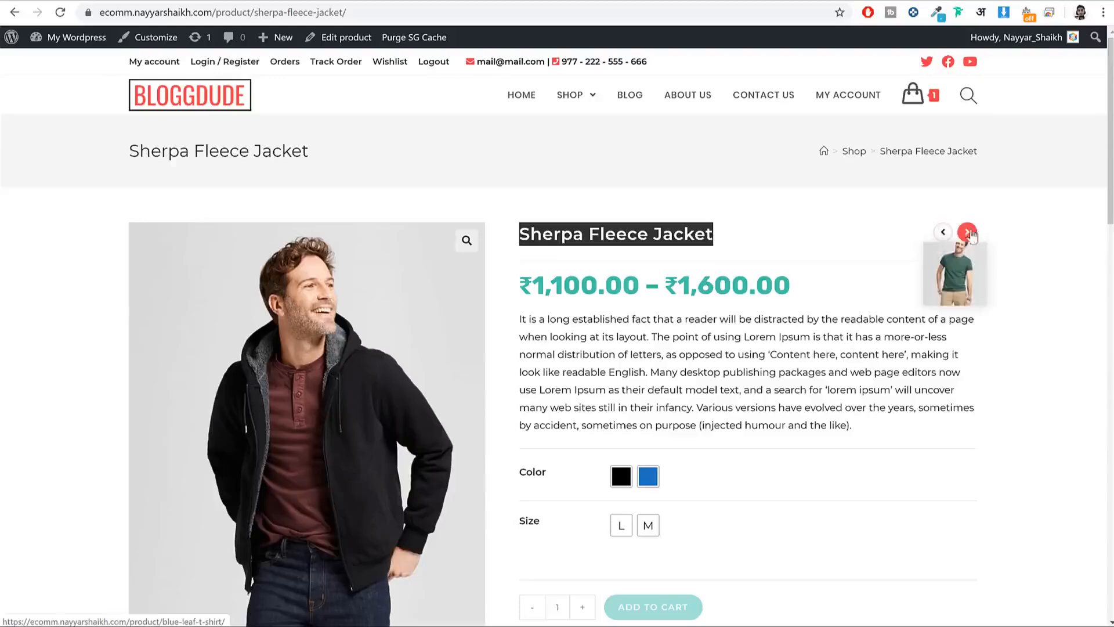
pyautogui.click(1007, 311)
pyautogui.scroll(-3, 575, 284)
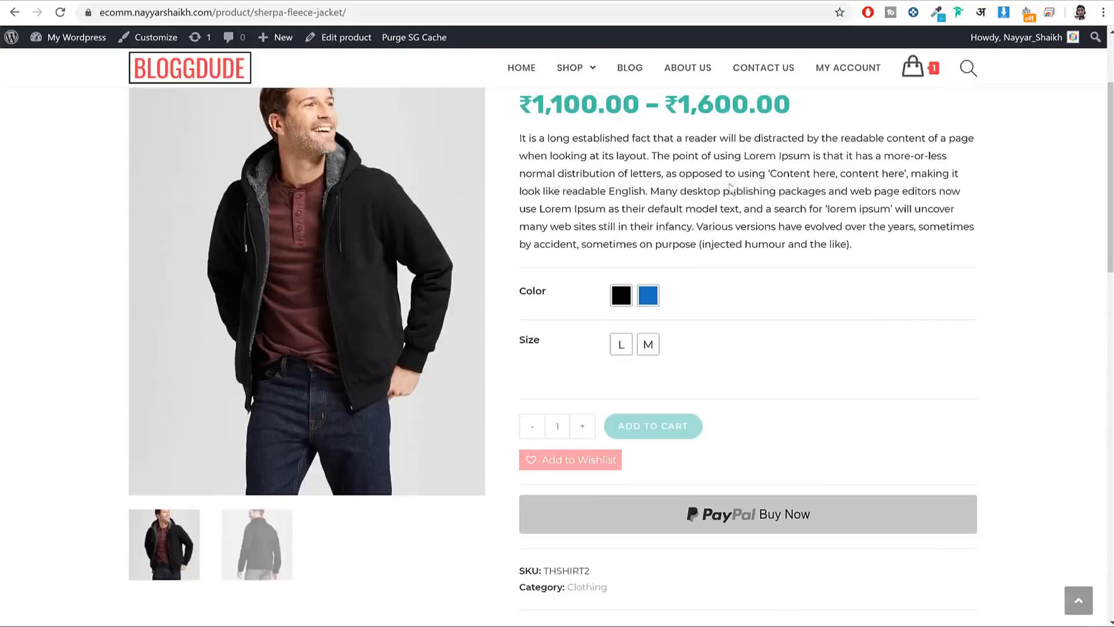
# Step: Choose black in size L (₹1,250.00), then switch to blue, priced ₹1,600.00
pyautogui.click(621, 295)
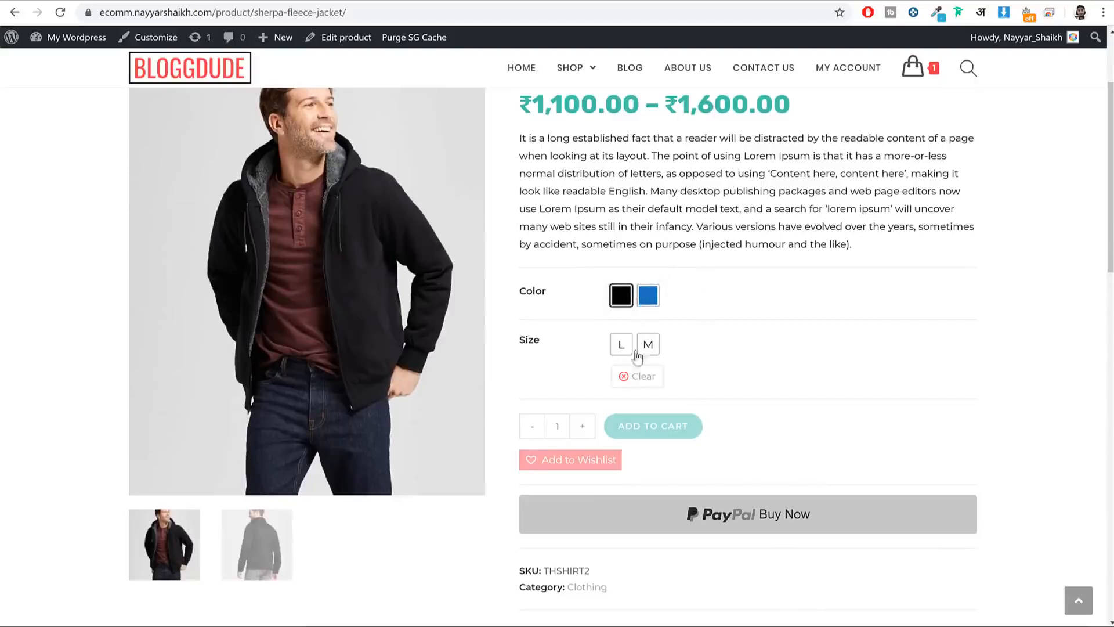
pyautogui.click(621, 344)
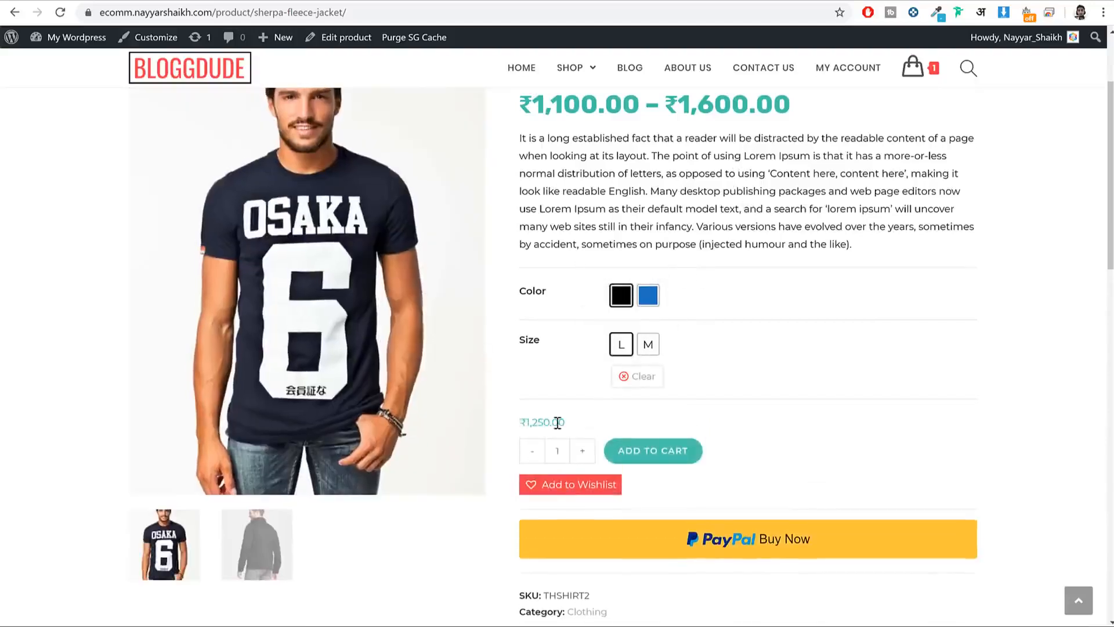
pyautogui.moveTo(566, 422); pyautogui.dragTo(522, 422)
pyautogui.click(522, 422)
pyautogui.click(649, 296)
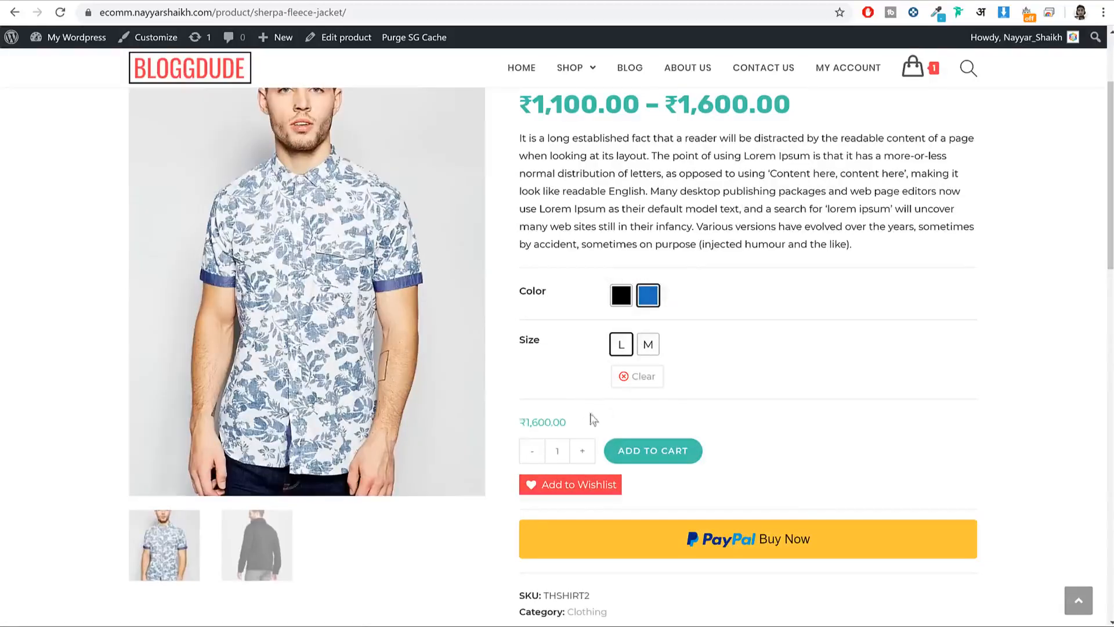
pyautogui.moveTo(578, 424); pyautogui.dragTo(530, 424)
pyautogui.doubleClick(530, 425)
# Step: Start a PayPal Buy Now checkout for the blue size L jacket
pyautogui.scroll(3, 378, 318)
pyautogui.scroll(-2, 857, 351)
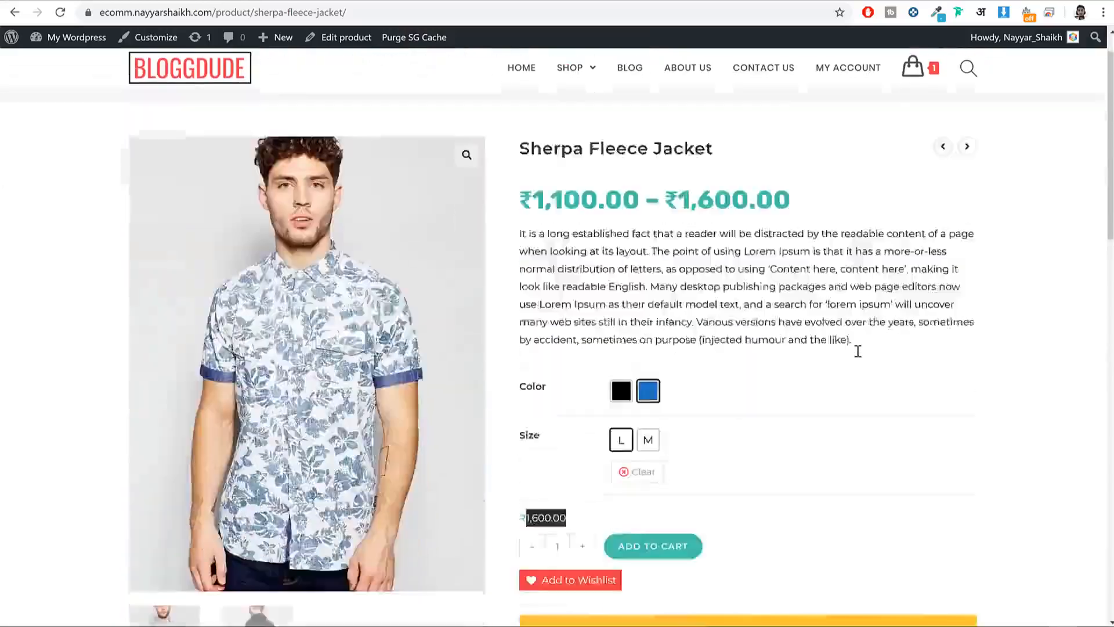
pyautogui.scroll(-5, 857, 351)
pyautogui.scroll(2, 857, 351)
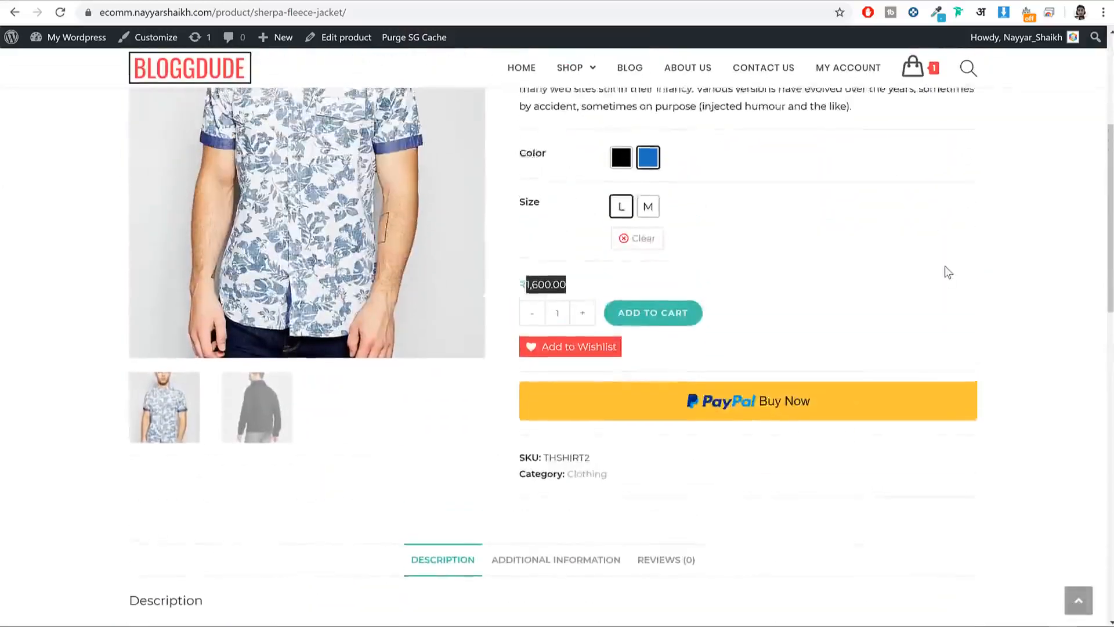
pyautogui.scroll(2, 955, 271)
pyautogui.scroll(3, 955, 271)
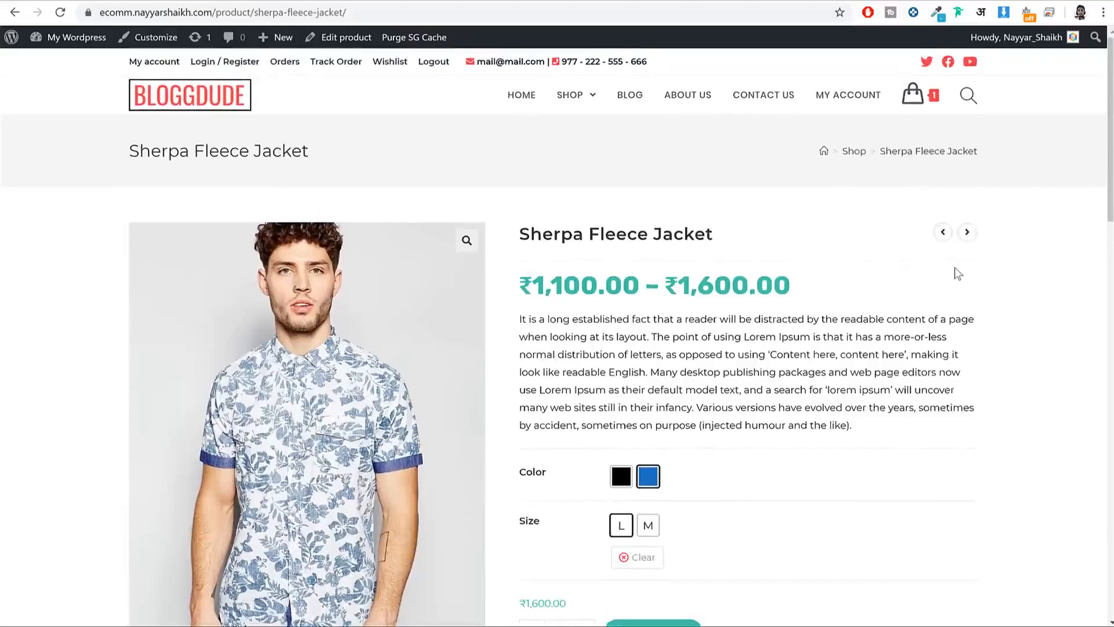
pyautogui.scroll(-3, 955, 273)
pyautogui.scroll(4, 917, 269)
pyautogui.scroll(-4, 882, 246)
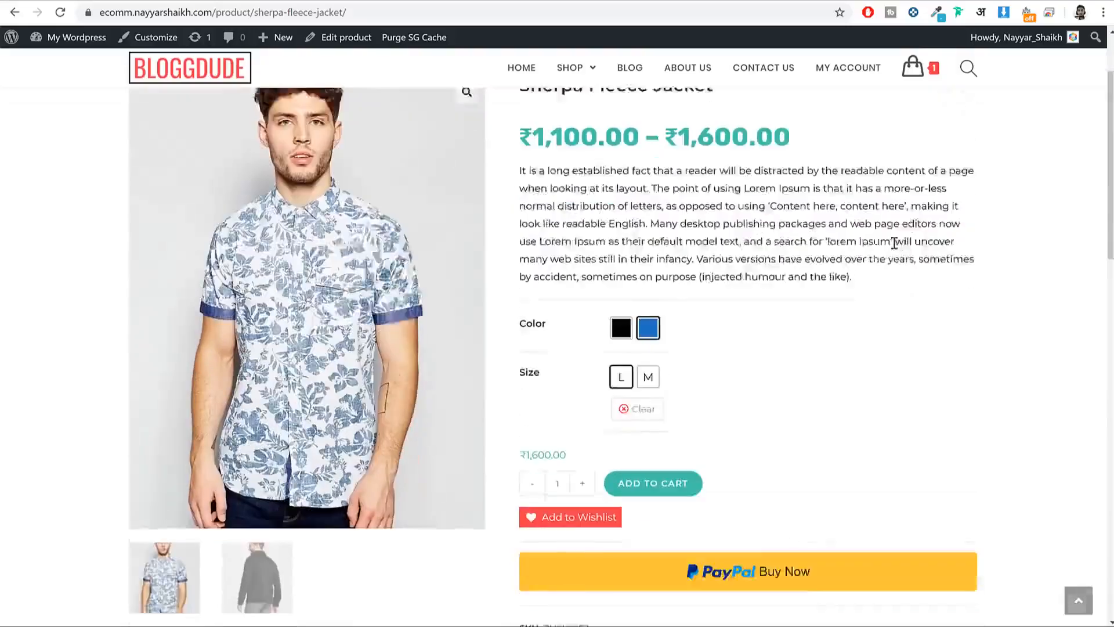
pyautogui.click(795, 541)
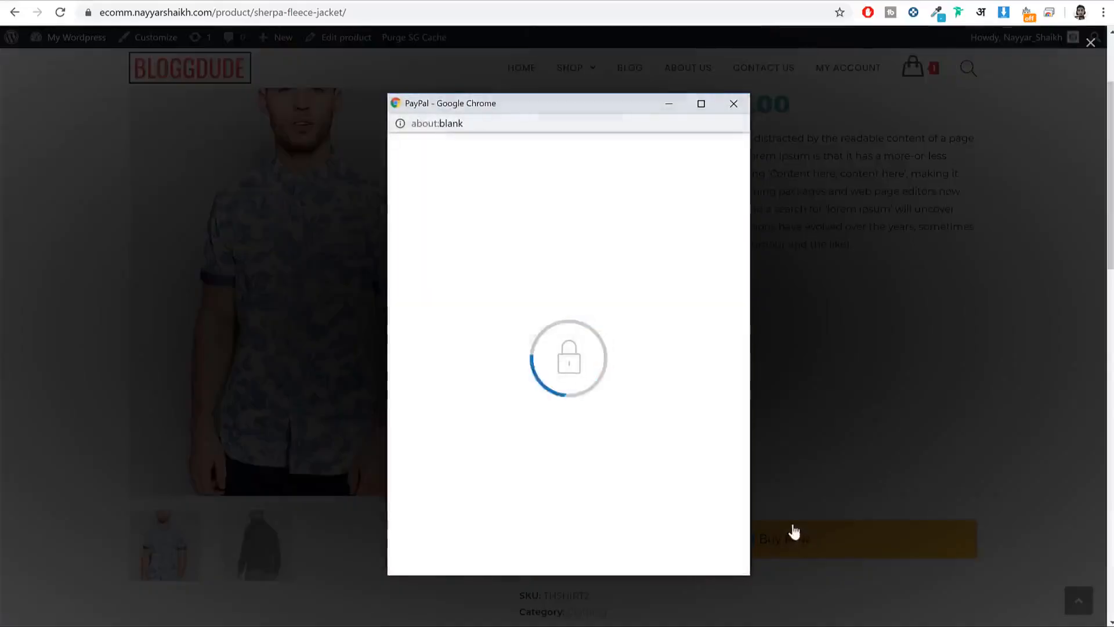
pyautogui.click(734, 108)
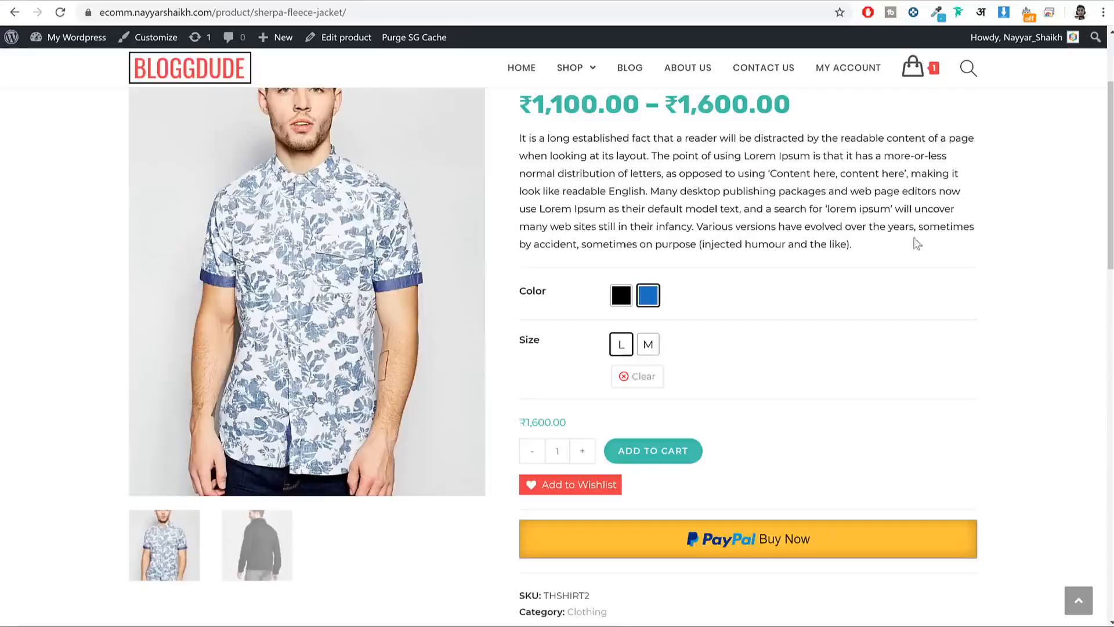
pyautogui.scroll(-9, 924, 252)
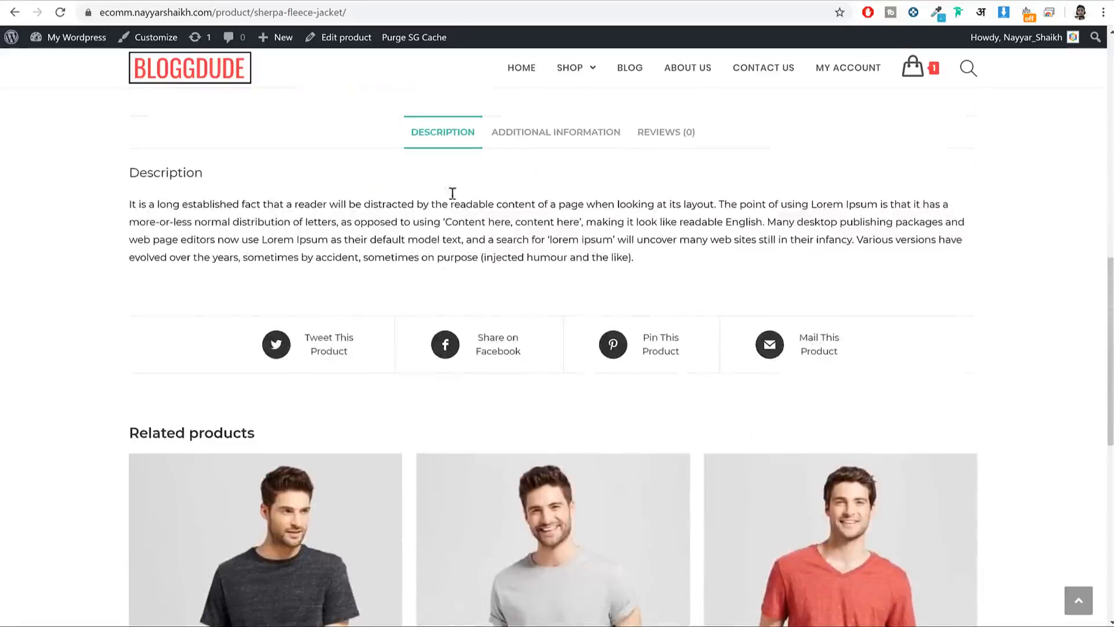
pyautogui.click(553, 131)
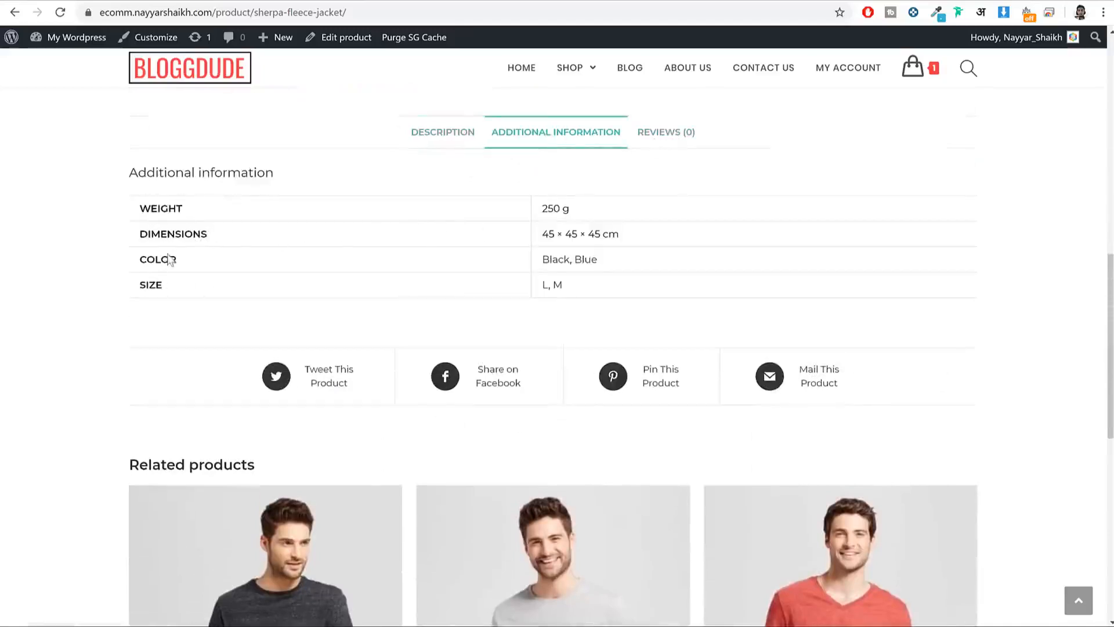
pyautogui.click(663, 140)
pyautogui.click(438, 143)
pyautogui.scroll(-2, 331, 219)
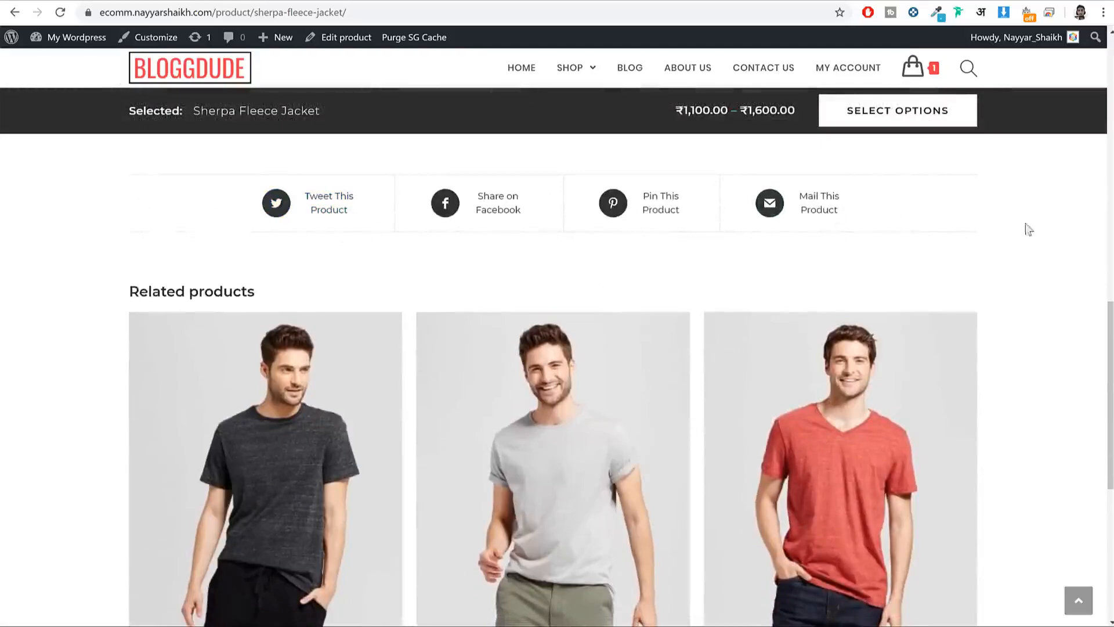
pyautogui.scroll(-3, 1034, 241)
pyautogui.scroll(1, 1036, 235)
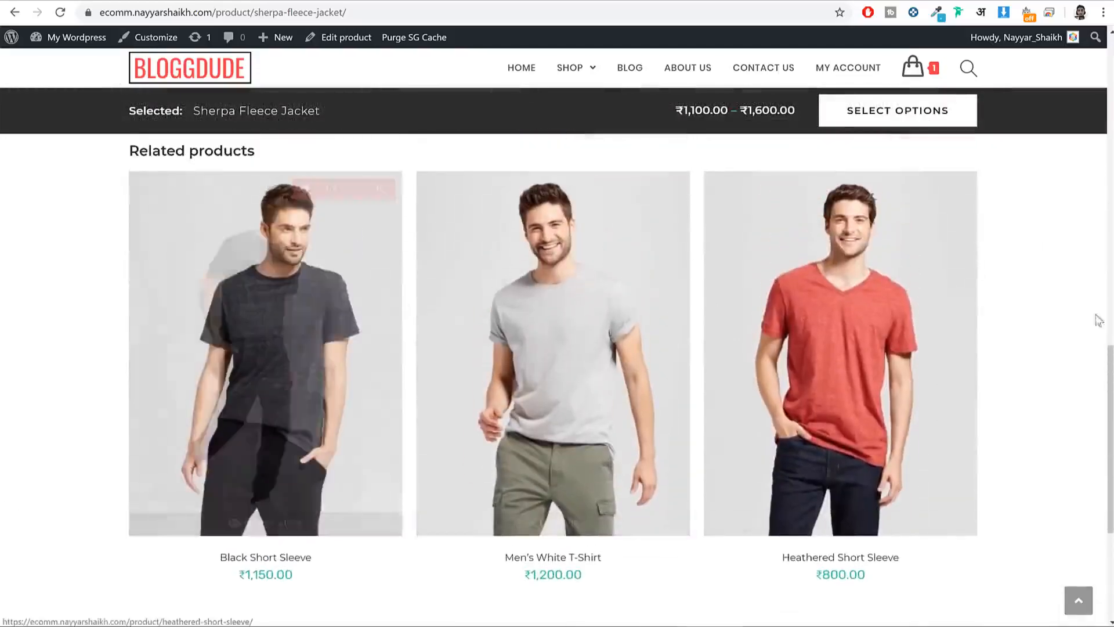
pyautogui.scroll(3, 1028, 336)
pyautogui.scroll(15, 1030, 338)
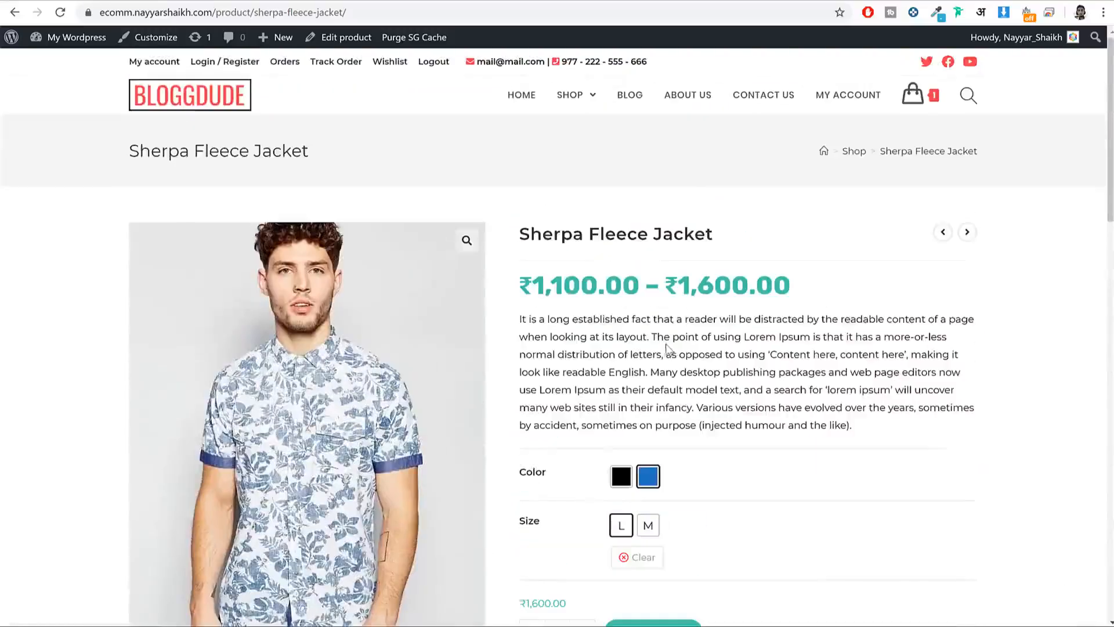
pyautogui.scroll(-15, 1021, 295)
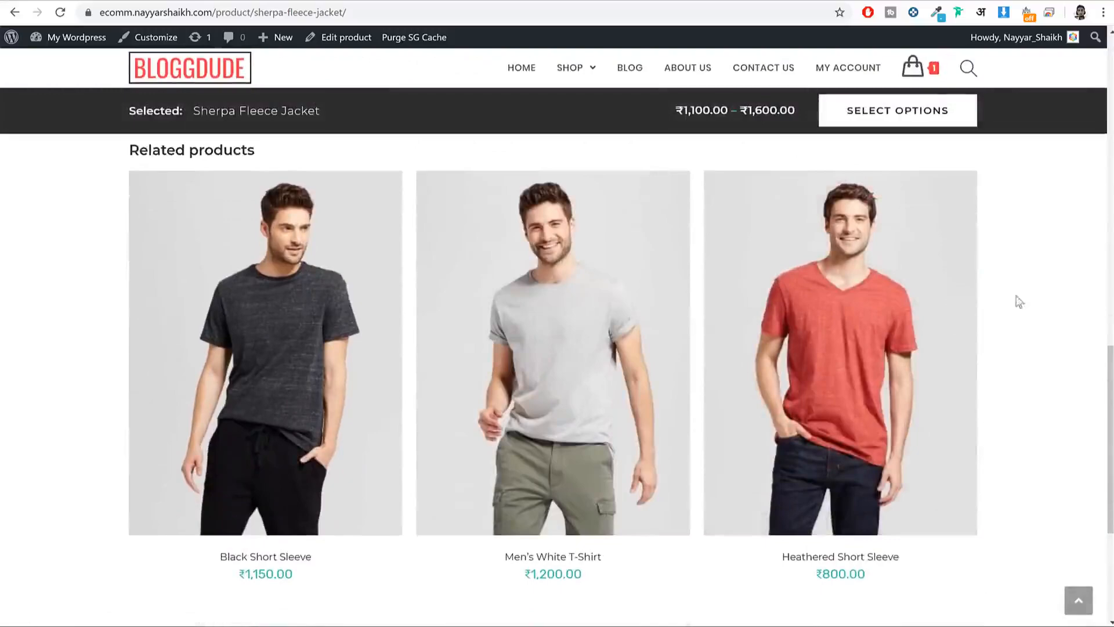
pyautogui.scroll(15, 726, 366)
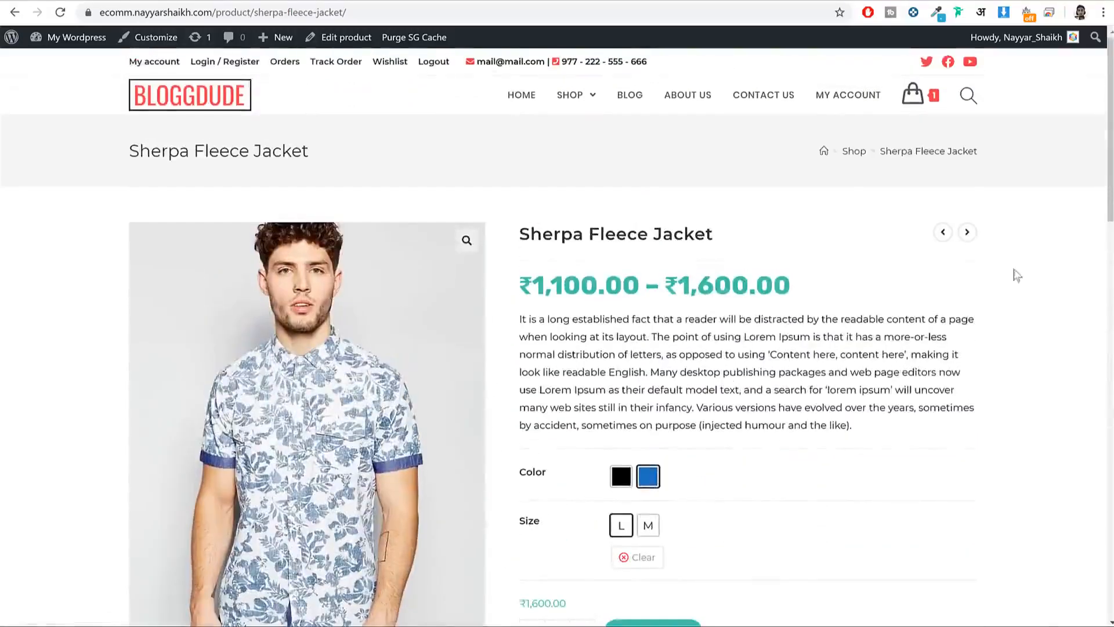
# Step: Browse the store's blog posts
pyautogui.click(629, 102)
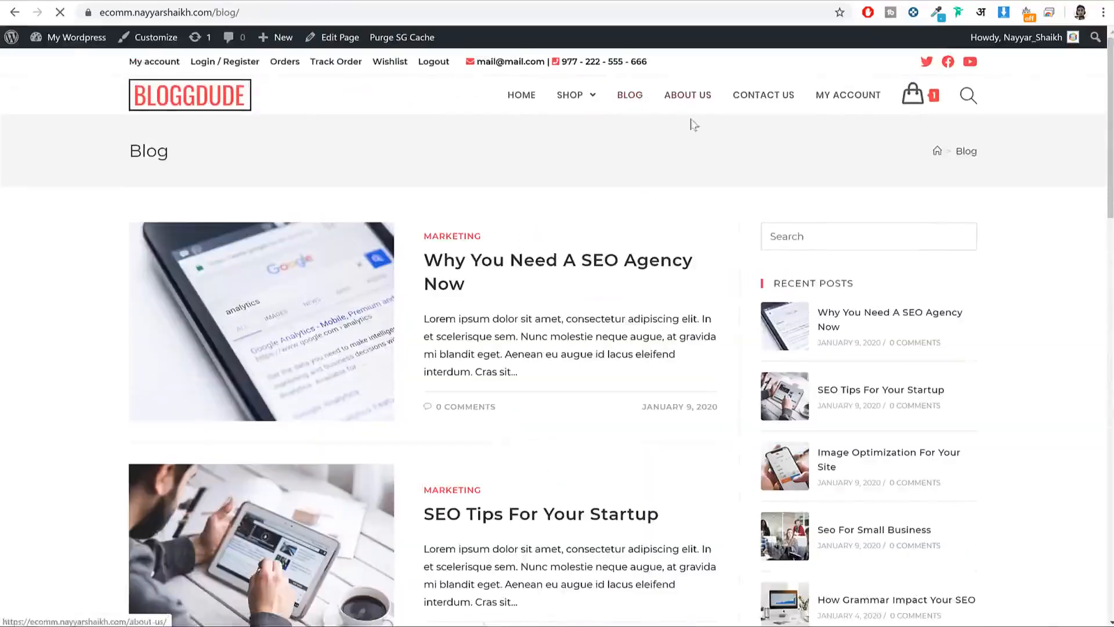
pyautogui.scroll(-8, 699, 169)
pyautogui.scroll(-12, 706, 197)
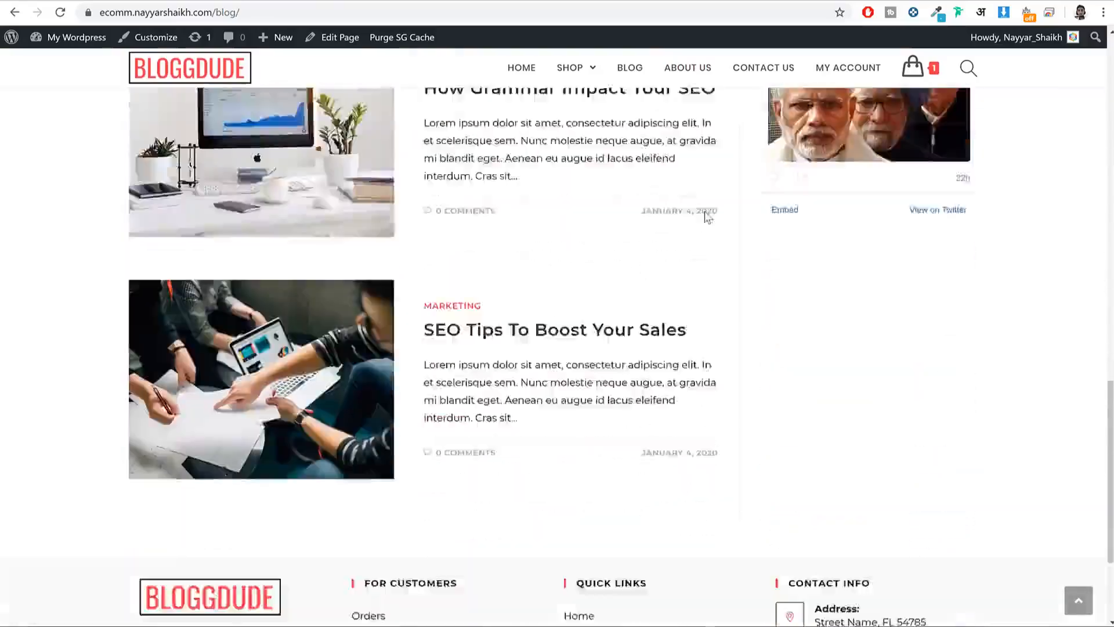
pyautogui.scroll(20, 705, 226)
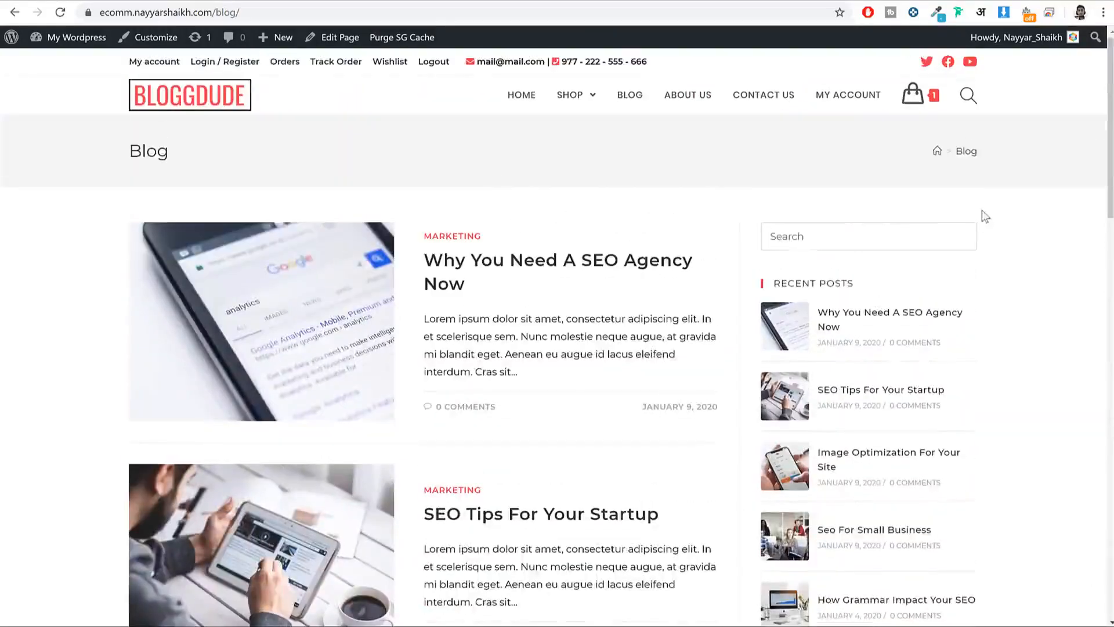
# Step: Go to the About Us page, headed Who We Are, and scroll through it
pyautogui.click(690, 94)
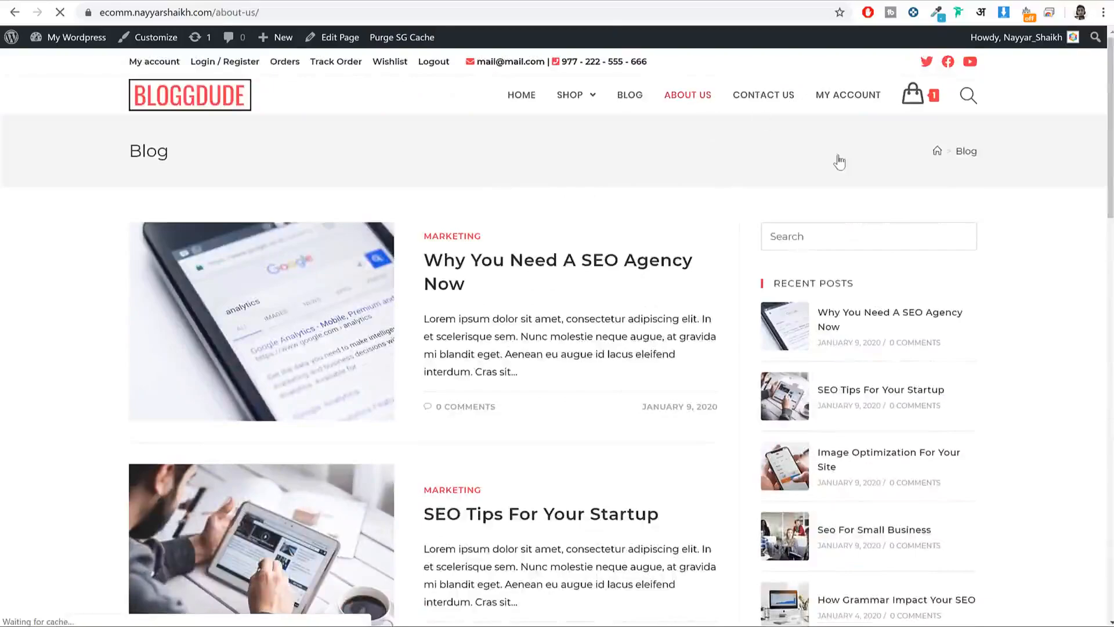
pyautogui.scroll(-20, 1021, 229)
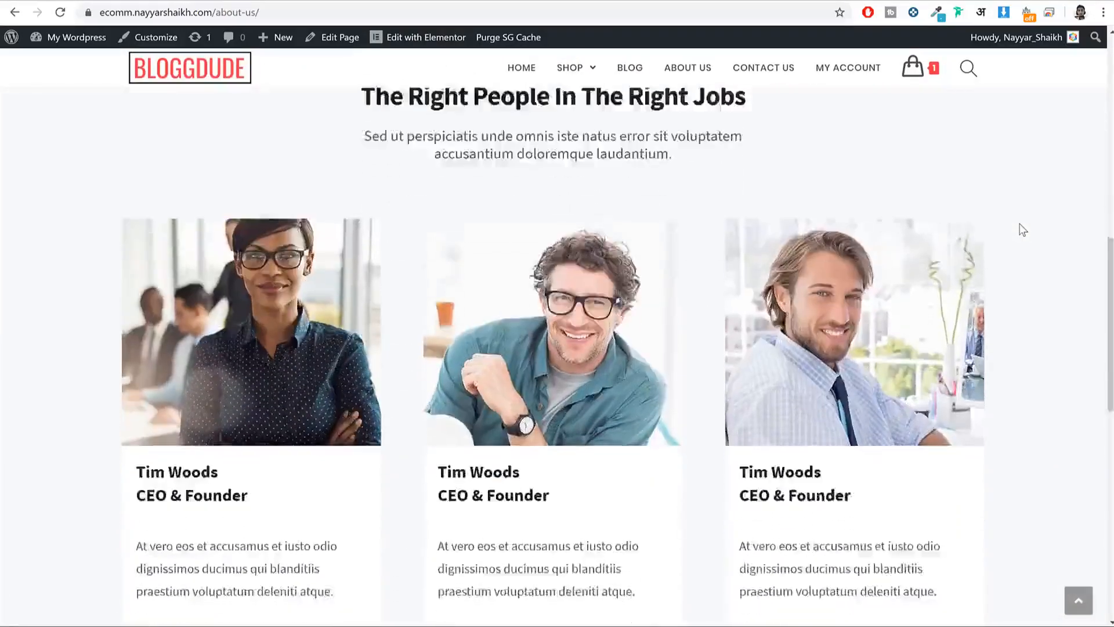
pyautogui.scroll(20, 1021, 232)
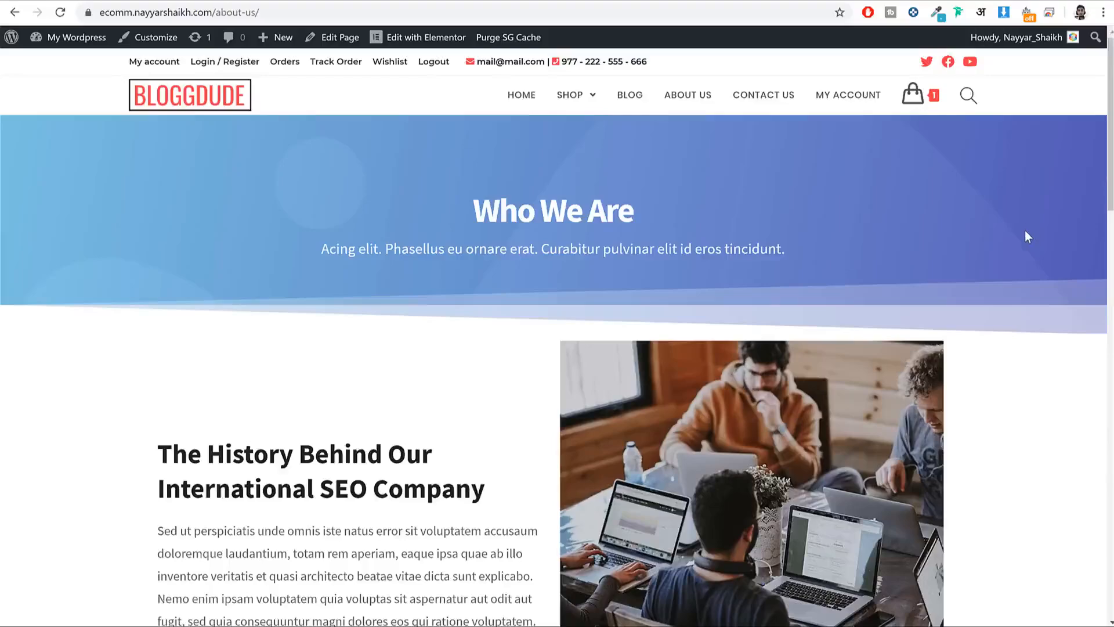
pyautogui.scroll(-15, 1026, 243)
pyautogui.scroll(15, 1030, 271)
# Step: Open the cart holding the blue L Sherpa Fleece Jacket and scroll to Cart totals
pyautogui.click(915, 99)
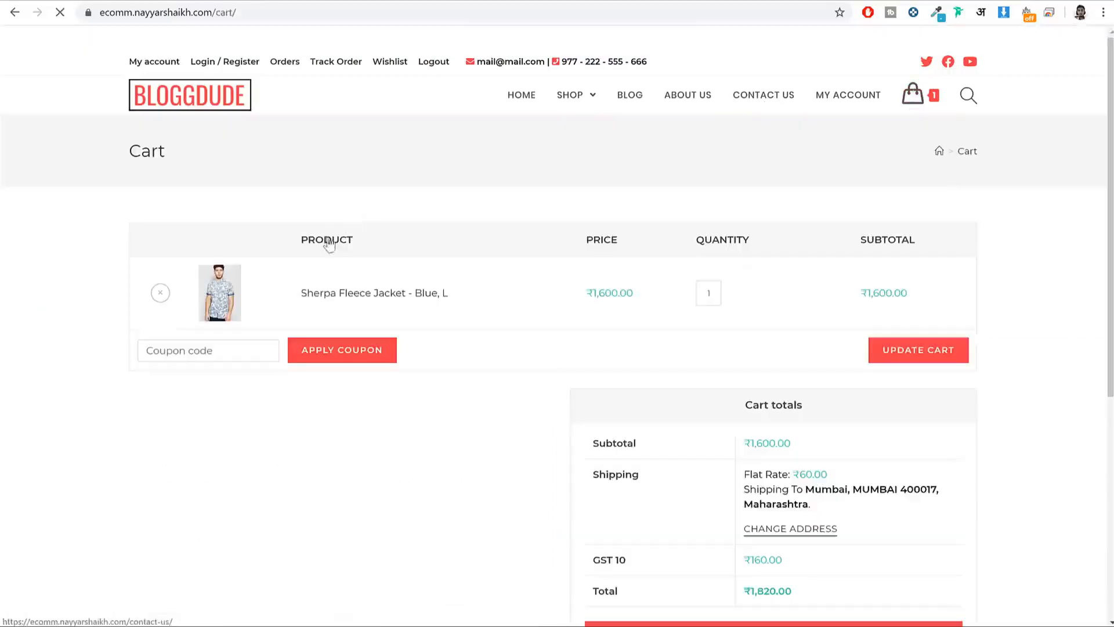
pyautogui.click(263, 346)
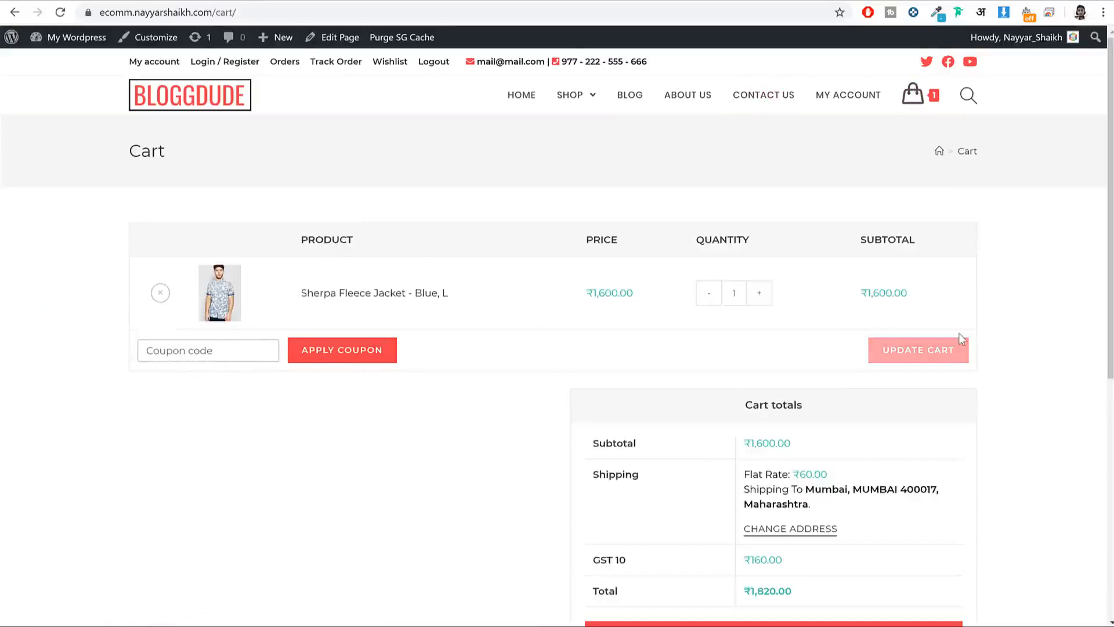
pyautogui.scroll(-2, 960, 340)
pyautogui.scroll(2, 960, 338)
pyautogui.scroll(-2, 963, 339)
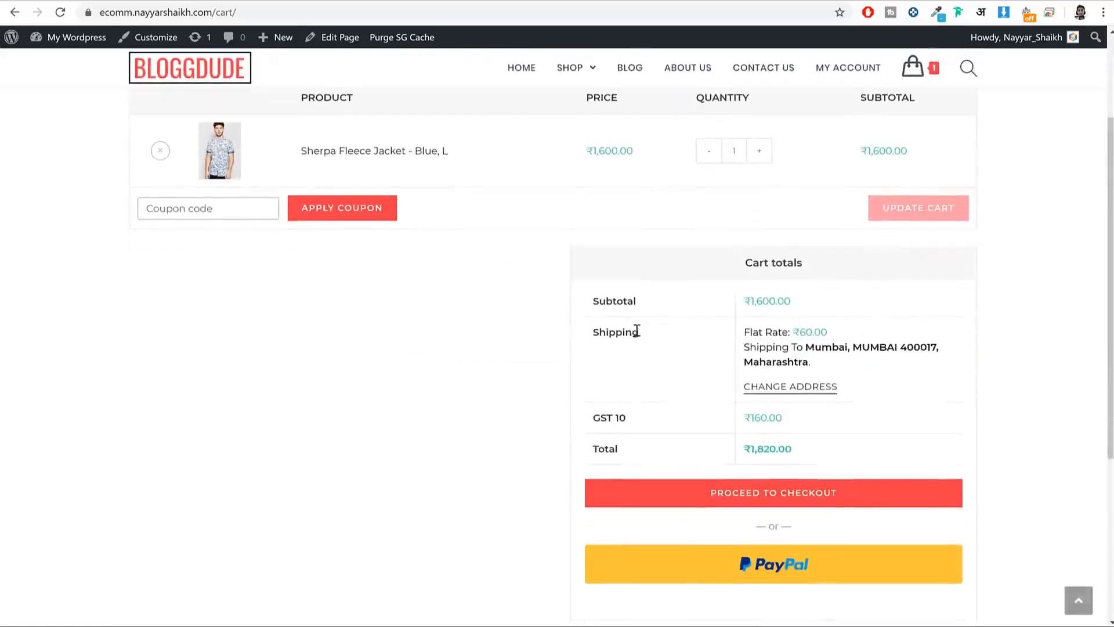
# Step: Highlight the ₹60 flat-rate shipping and GST 10 lines, then proceed to checkout
pyautogui.moveTo(636, 330); pyautogui.dragTo(592, 332)
pyautogui.moveTo(635, 416); pyautogui.dragTo(592, 418)
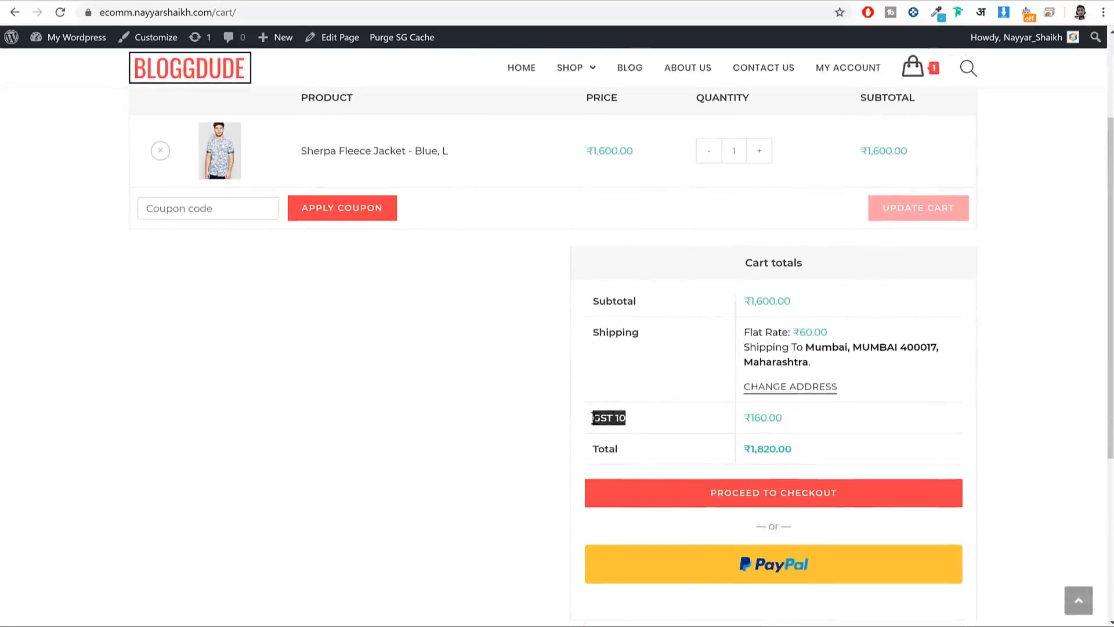
pyautogui.click(592, 417)
pyautogui.moveTo(834, 367); pyautogui.dragTo(793, 332)
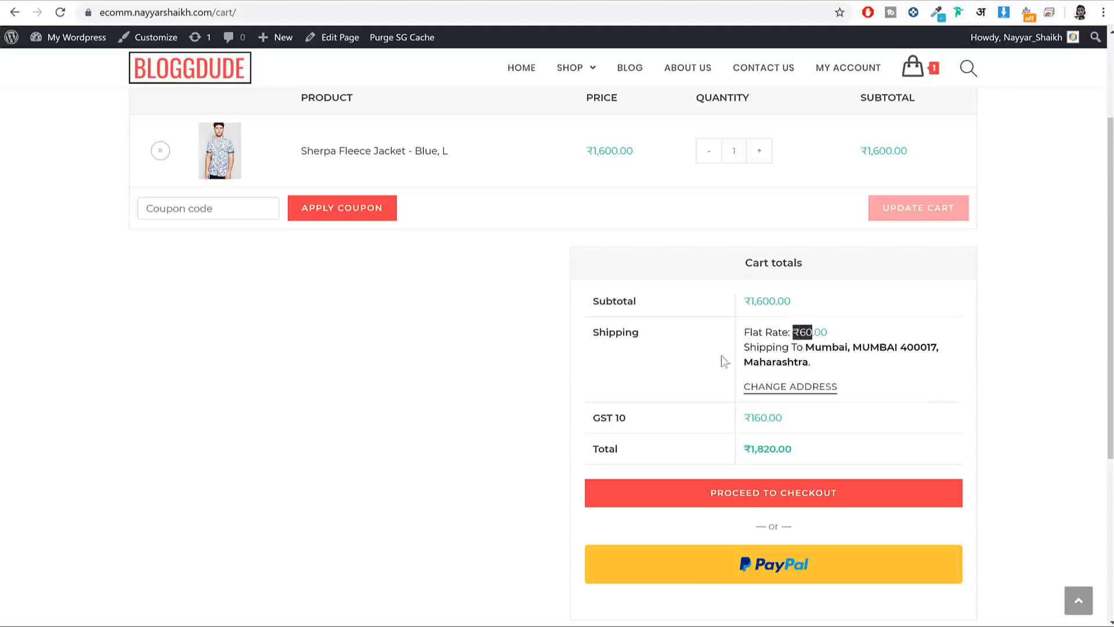
pyautogui.moveTo(643, 419); pyautogui.dragTo(591, 419)
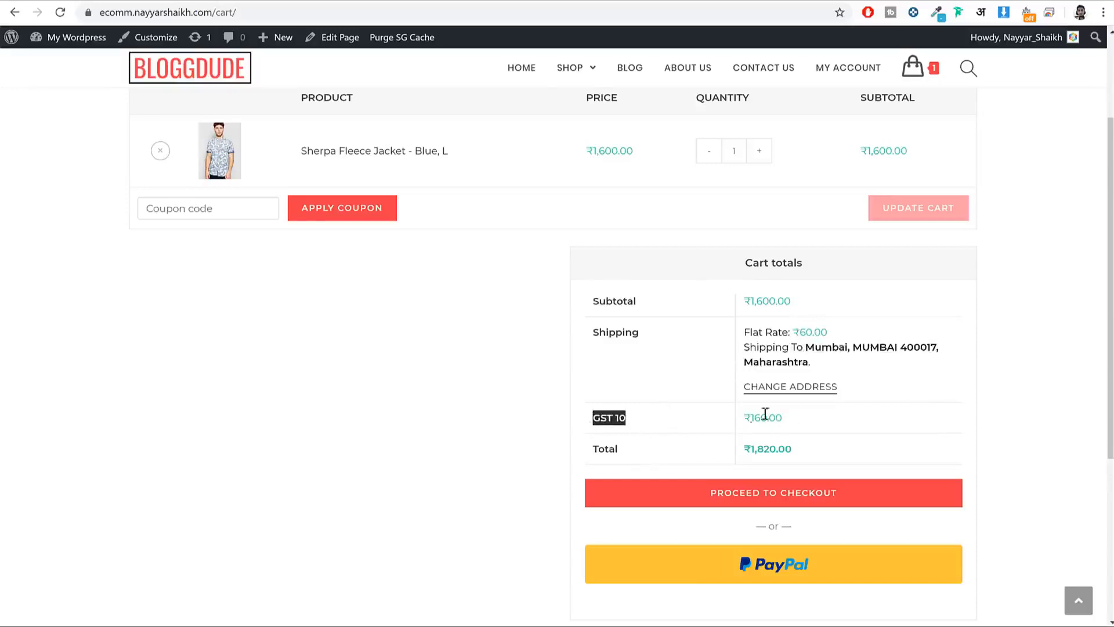
pyautogui.click(805, 498)
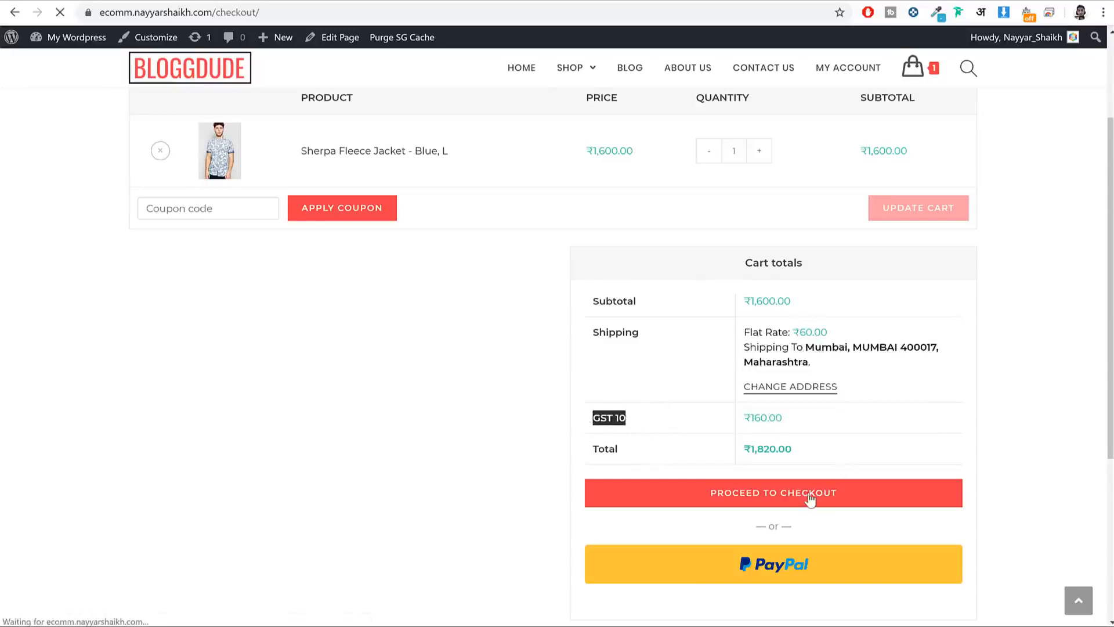
# Step: On checkout, select PayPal and then Credit / Debit Card Payment to compare options
pyautogui.scroll(-10, 1036, 382)
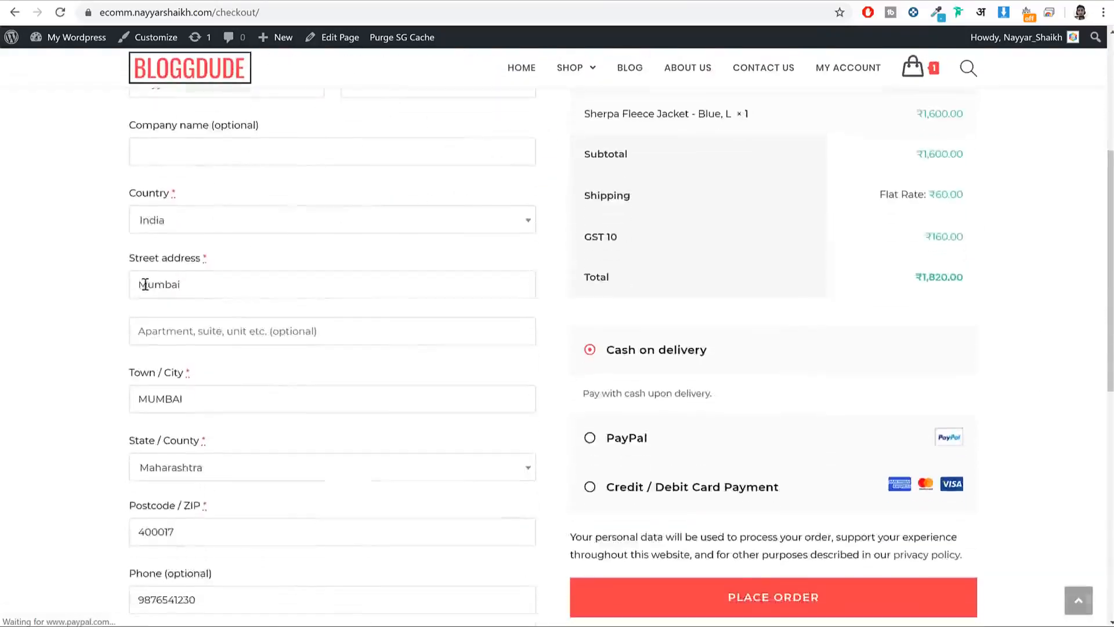
pyautogui.scroll(5, 922, 358)
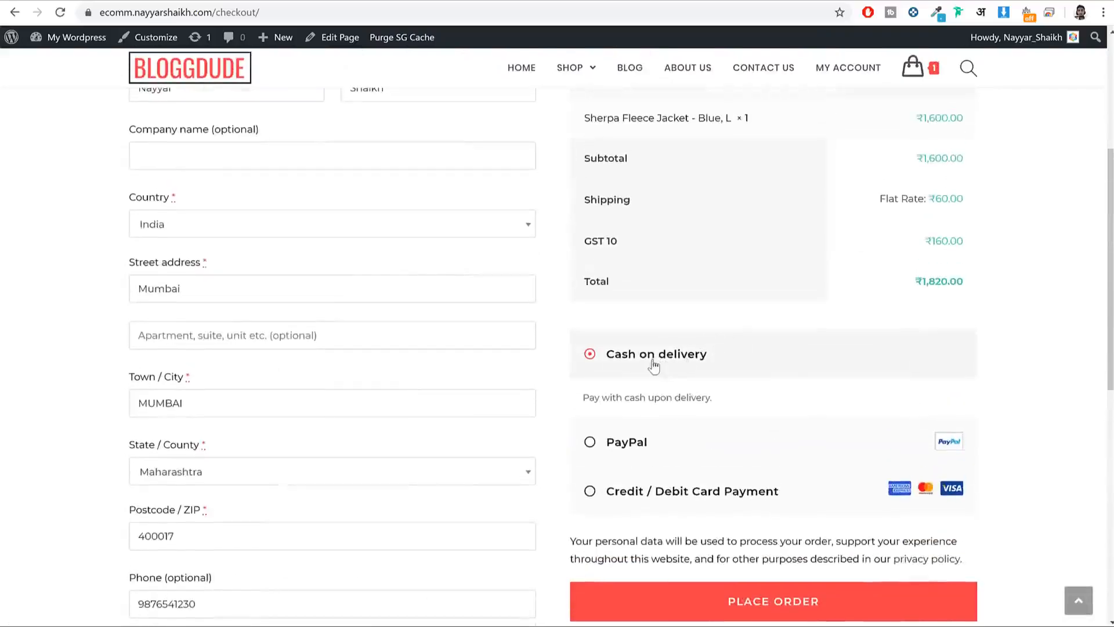
pyautogui.click(620, 444)
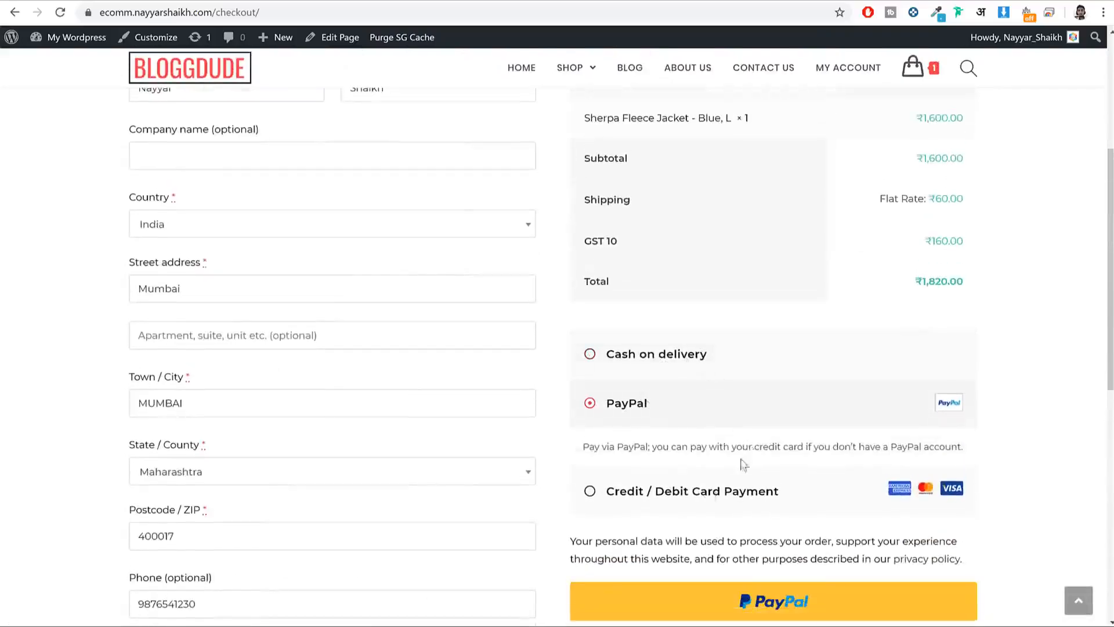
pyautogui.click(684, 491)
pyautogui.scroll(-2, 761, 452)
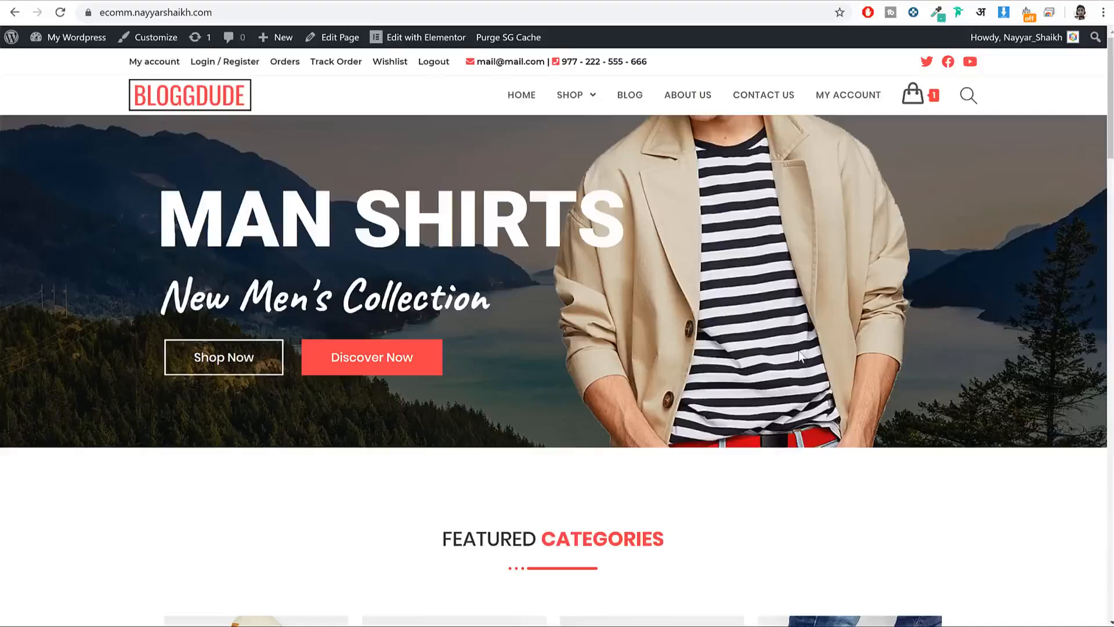
pyautogui.scroll(-10, 778, 419)
pyautogui.scroll(-20, 777, 409)
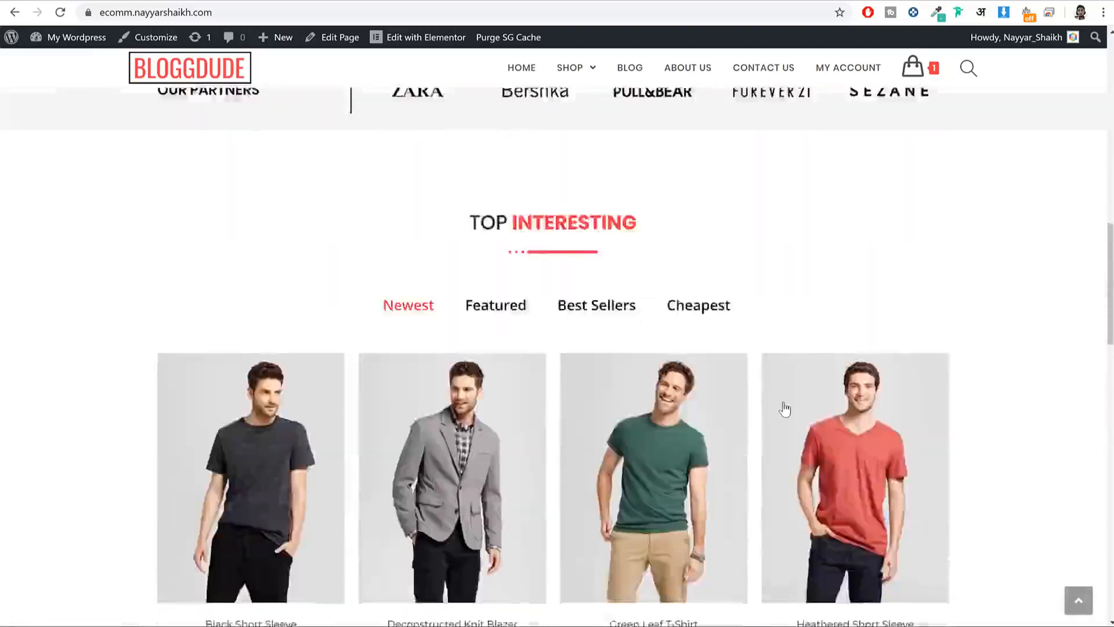
pyautogui.scroll(-5, 783, 401)
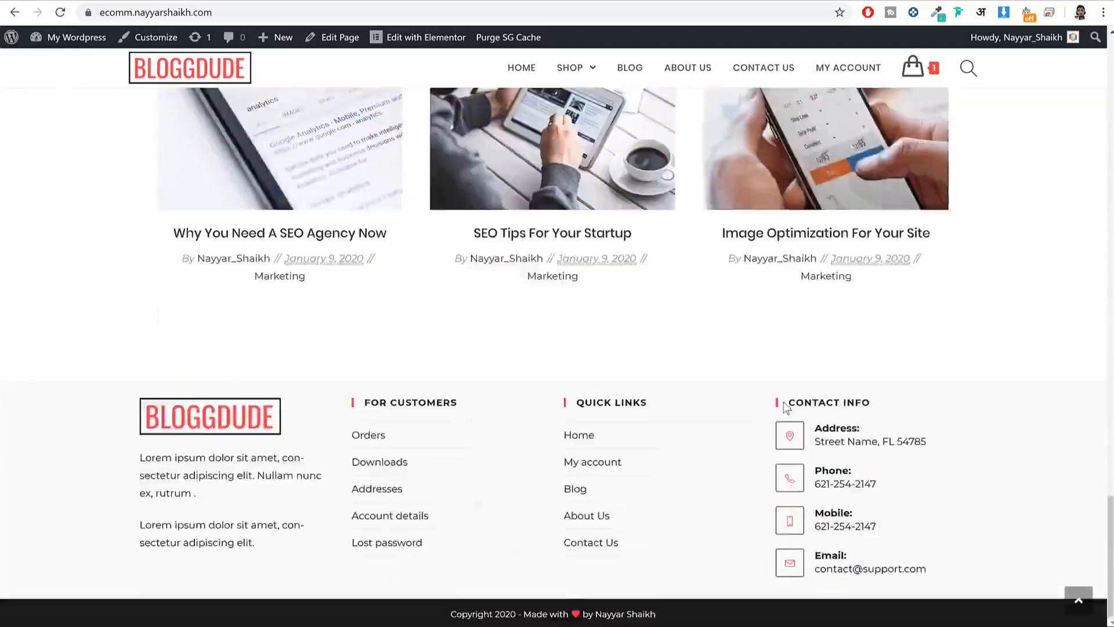
pyautogui.scroll(20, 784, 405)
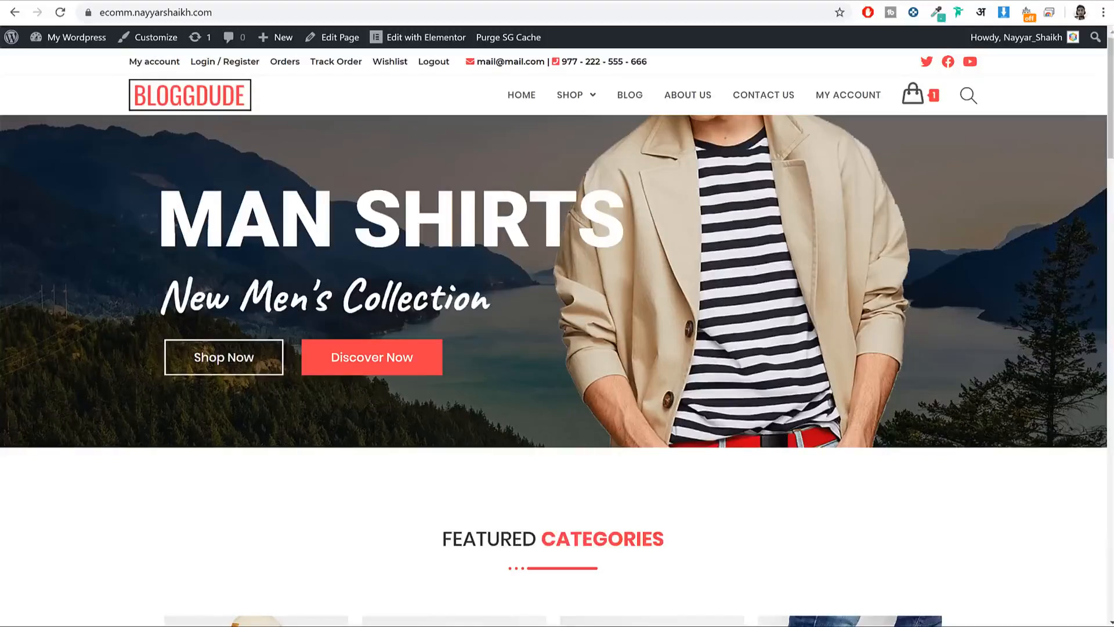
# Step: Open a new tab and load bloggdude.com/sg
pyautogui.hotkey('ctrl', 't')
pyautogui.write('b')
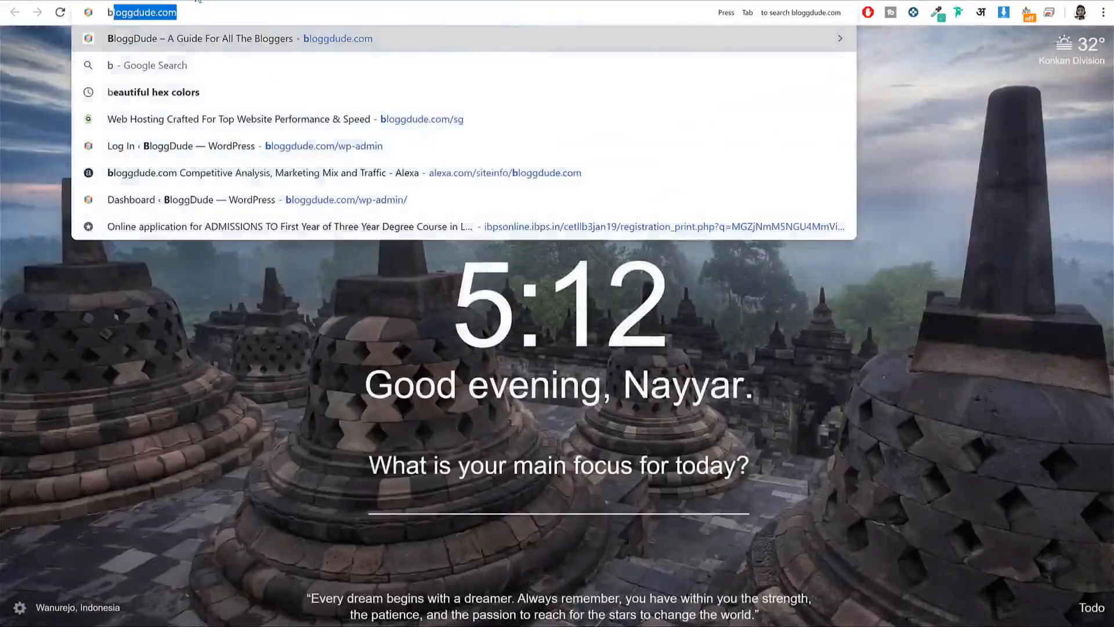
pyautogui.press('Right')
pyautogui.write('/sg')
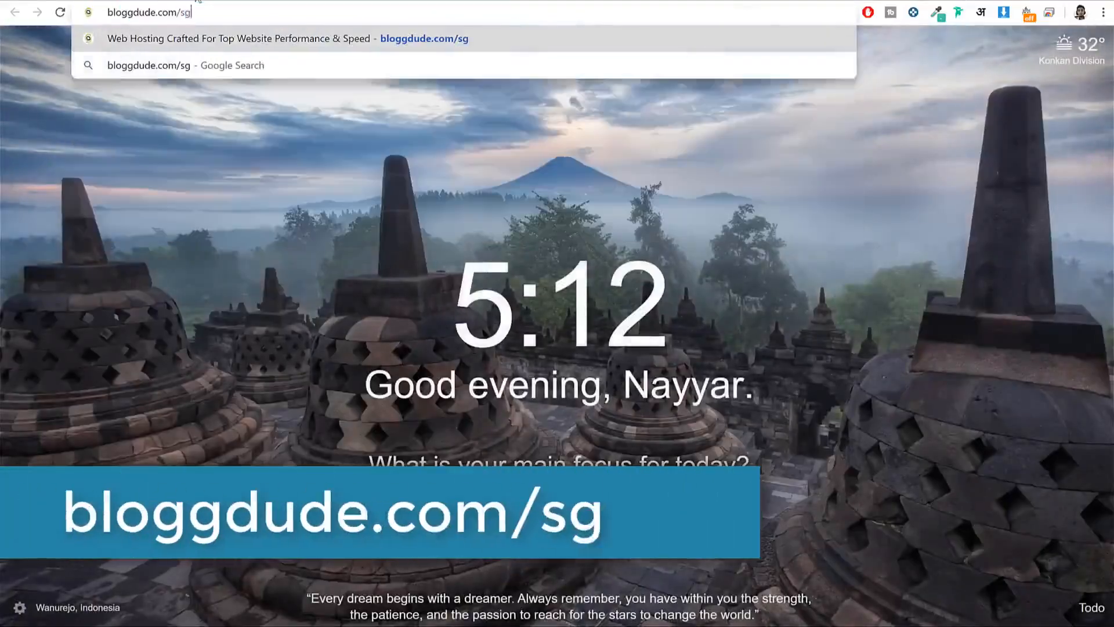
pyautogui.press('Return')
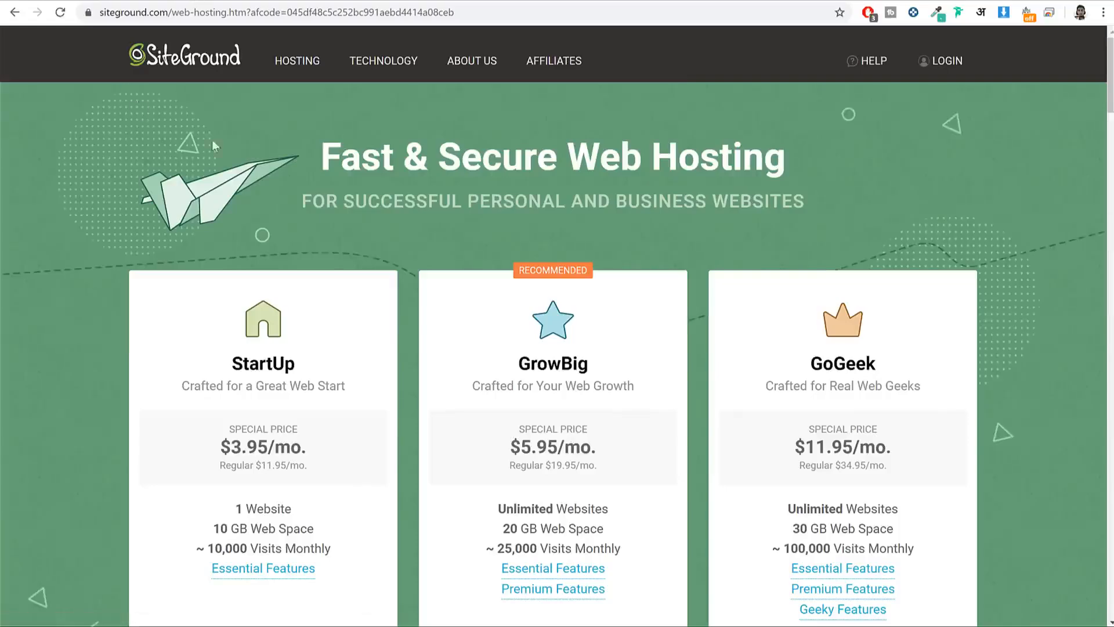
# Step: Compare website limits: StartUp's 1 Website against GrowBig's Unlimited Websites
pyautogui.scroll(-3, 802, 332)
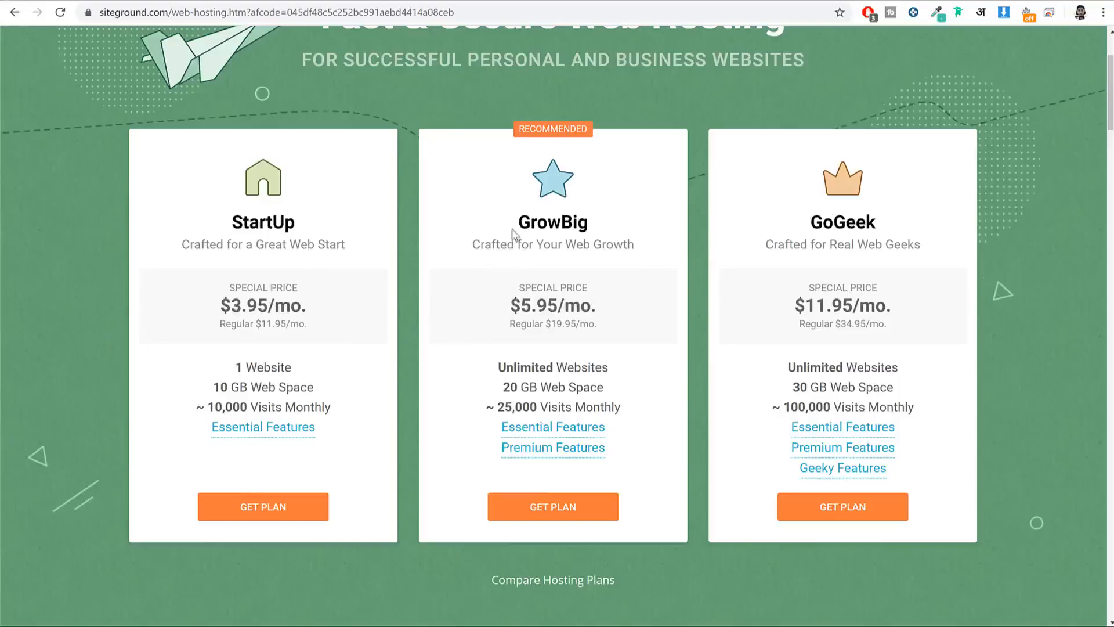
pyautogui.doubleClick(535, 221)
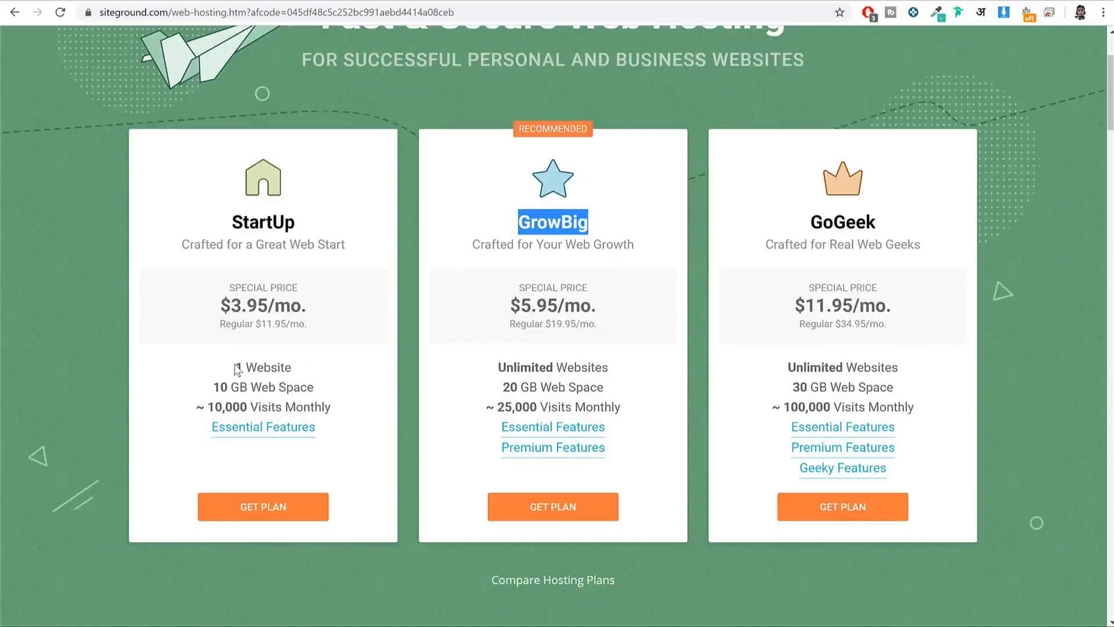
pyautogui.moveTo(235, 370); pyautogui.dragTo(301, 372)
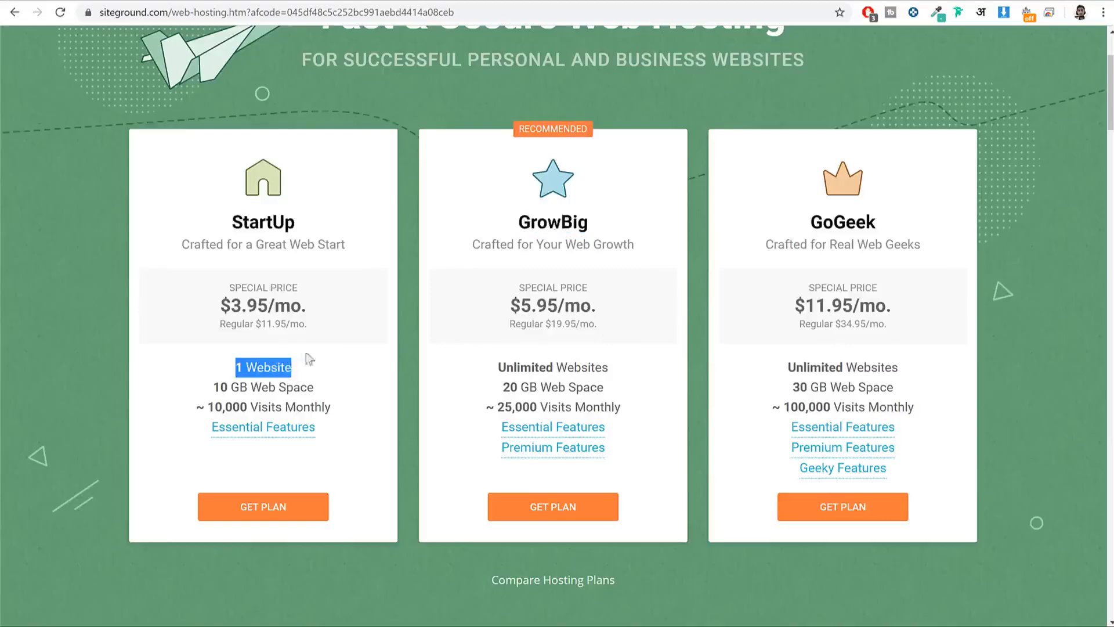
pyautogui.moveTo(231, 223); pyautogui.dragTo(305, 232)
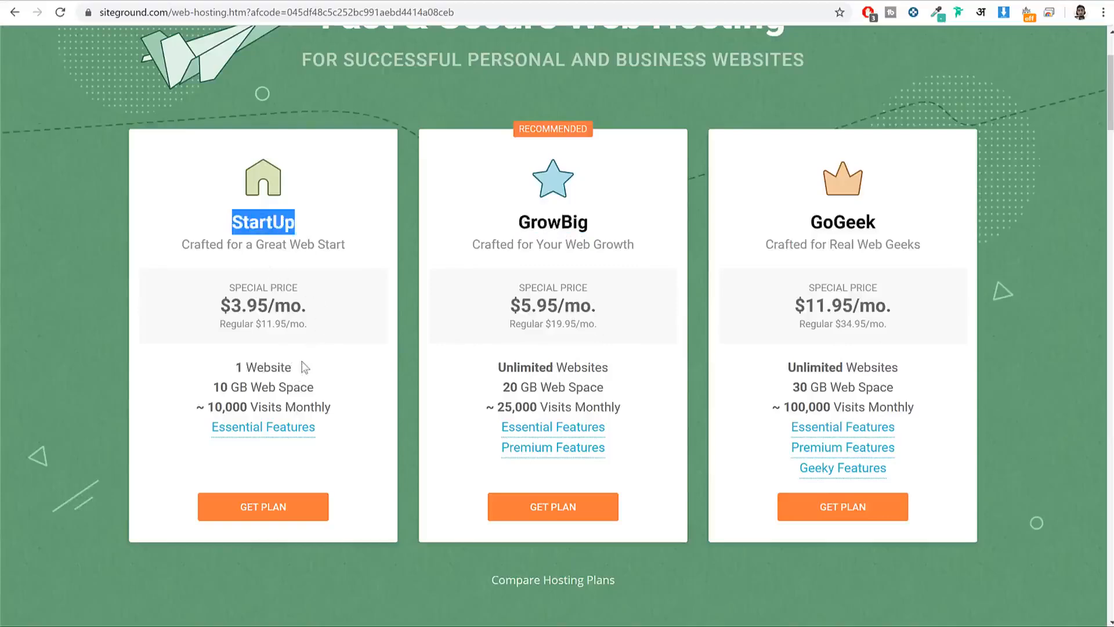
pyautogui.moveTo(307, 368); pyautogui.dragTo(234, 368)
pyautogui.moveTo(558, 215); pyautogui.dragTo(518, 216)
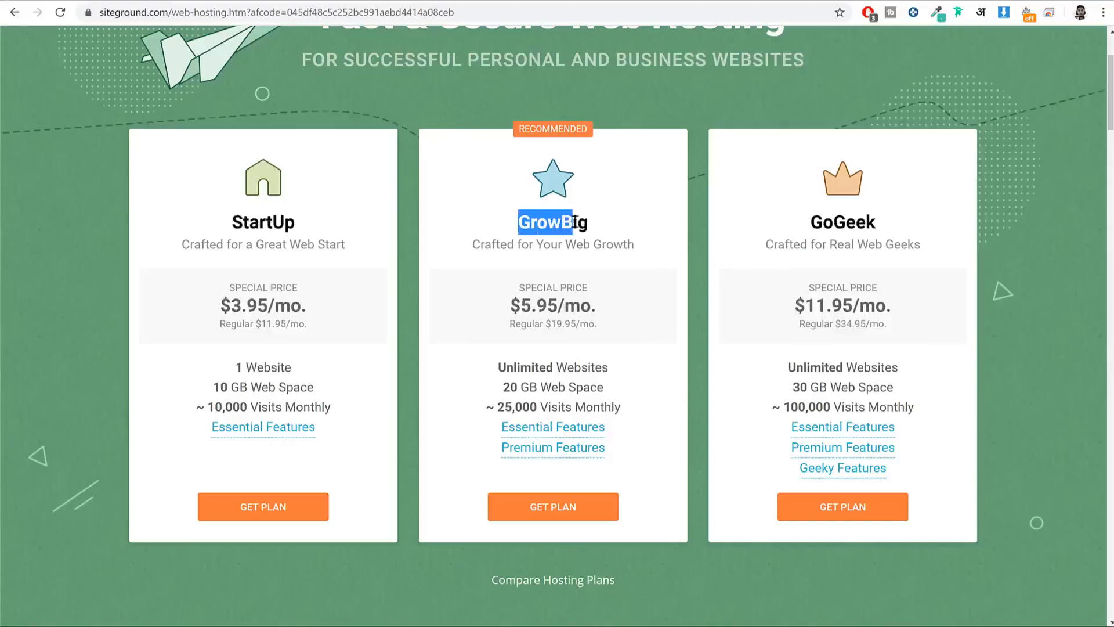
pyautogui.moveTo(622, 370); pyautogui.dragTo(497, 372)
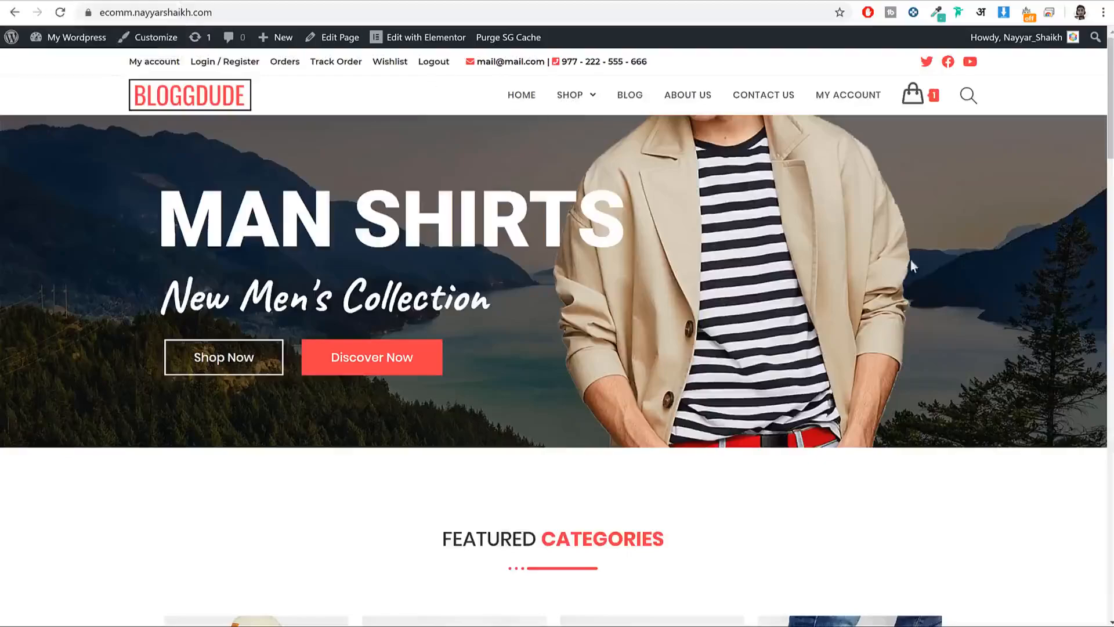
pyautogui.scroll(-15, 914, 290)
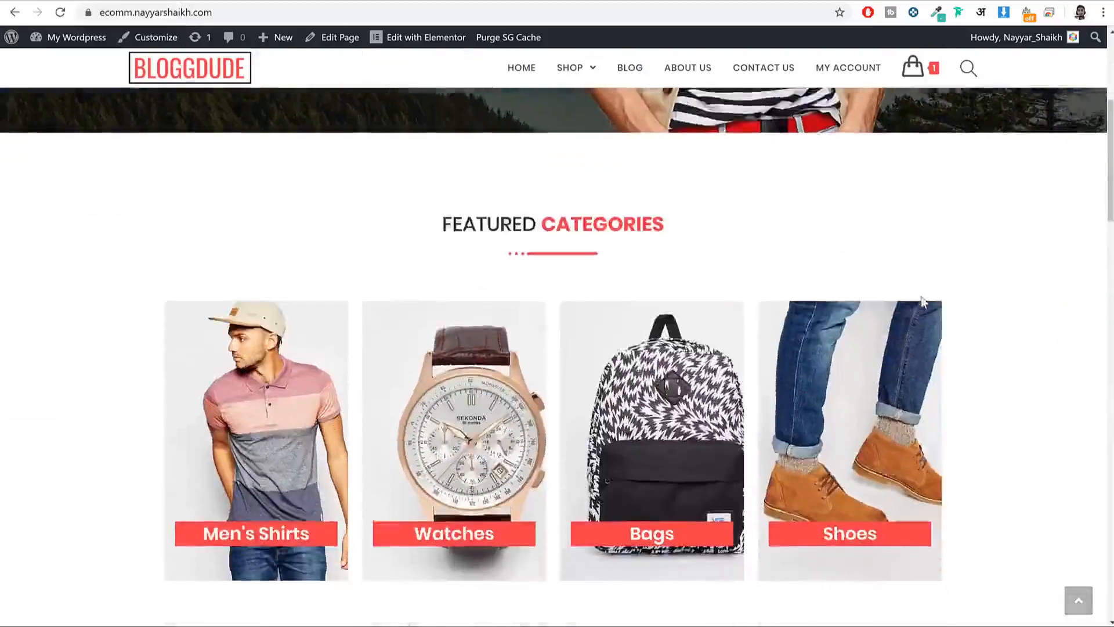
pyautogui.scroll(15, 920, 325)
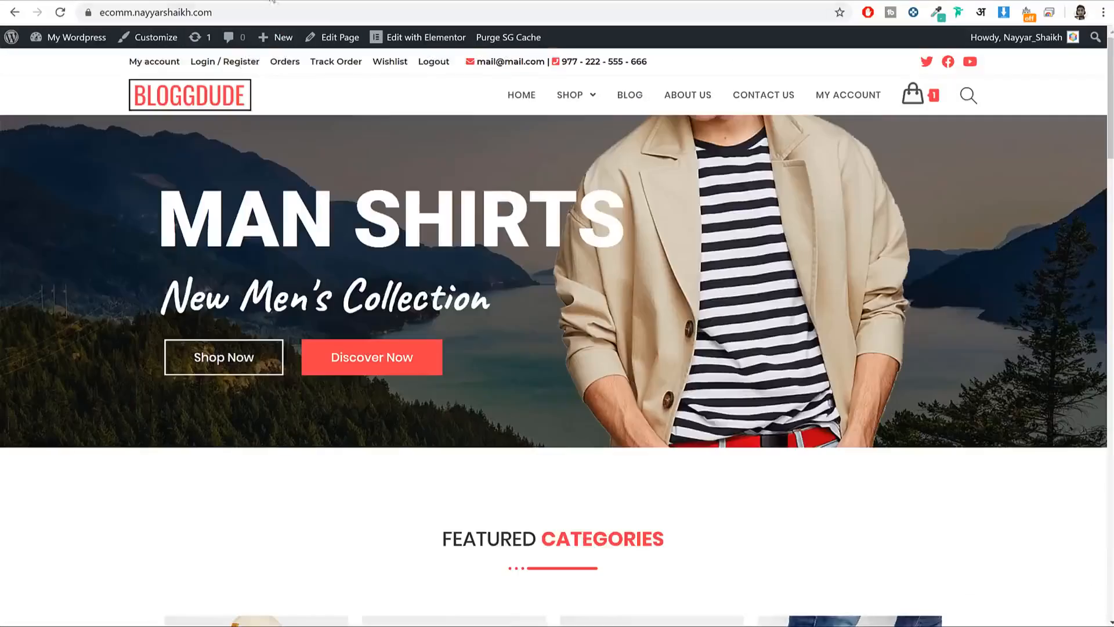
# Step: Switch between the store and SiteGround tabs, highlighting the StartUp and GrowBig plan names
pyautogui.click(215, 1)
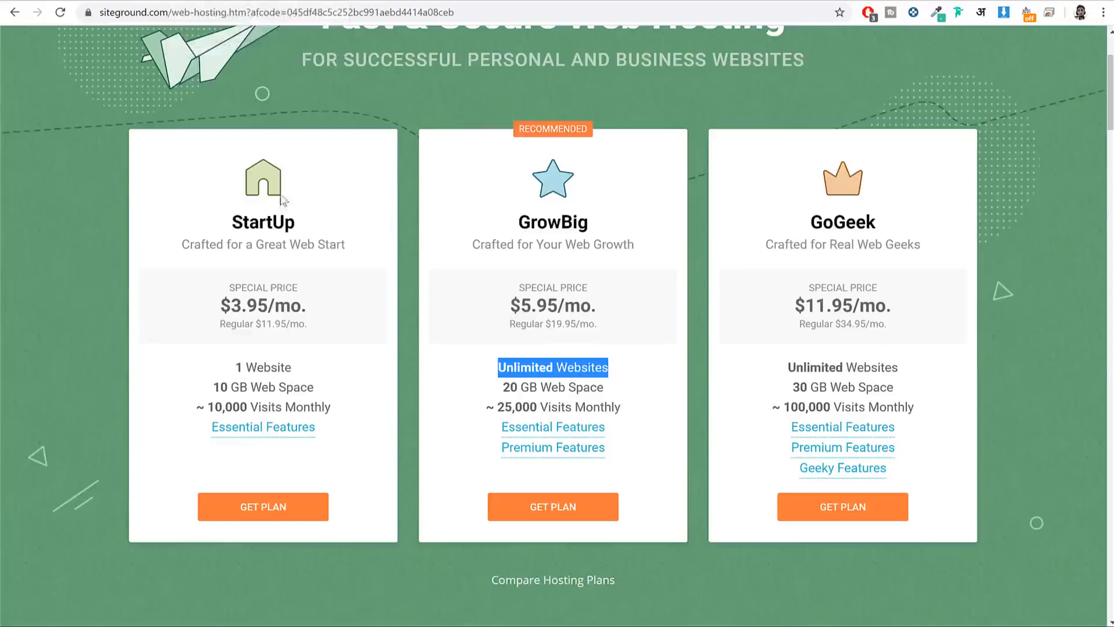
pyautogui.click(69, 1)
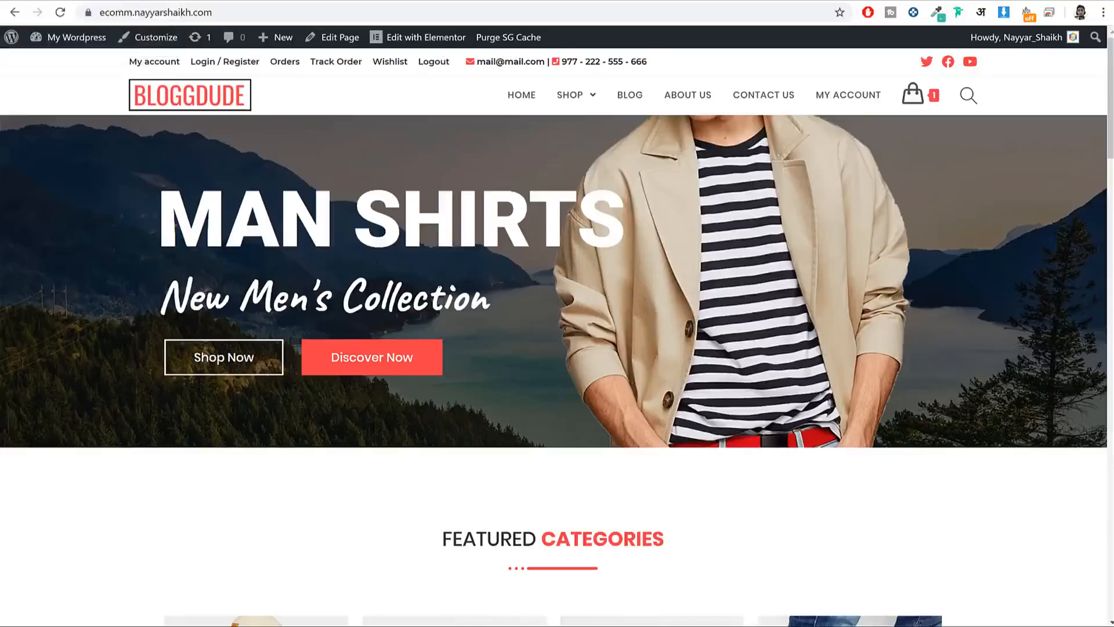
pyautogui.scroll(-3, 445, 327)
pyautogui.scroll(3, 445, 334)
pyautogui.click(243, 1)
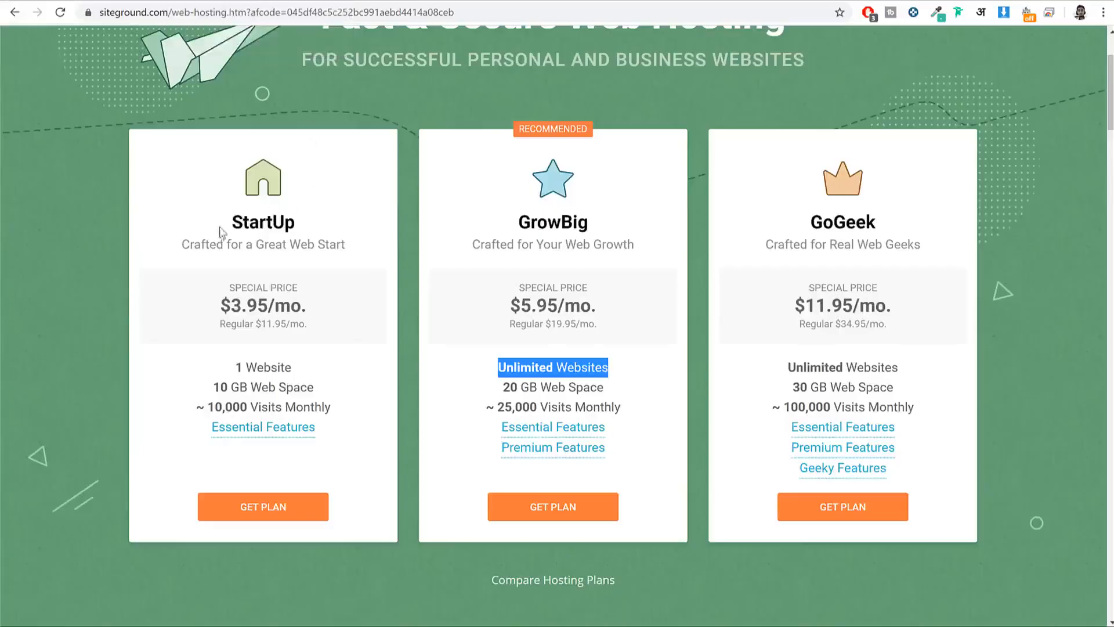
pyautogui.moveTo(220, 226); pyautogui.dragTo(304, 228)
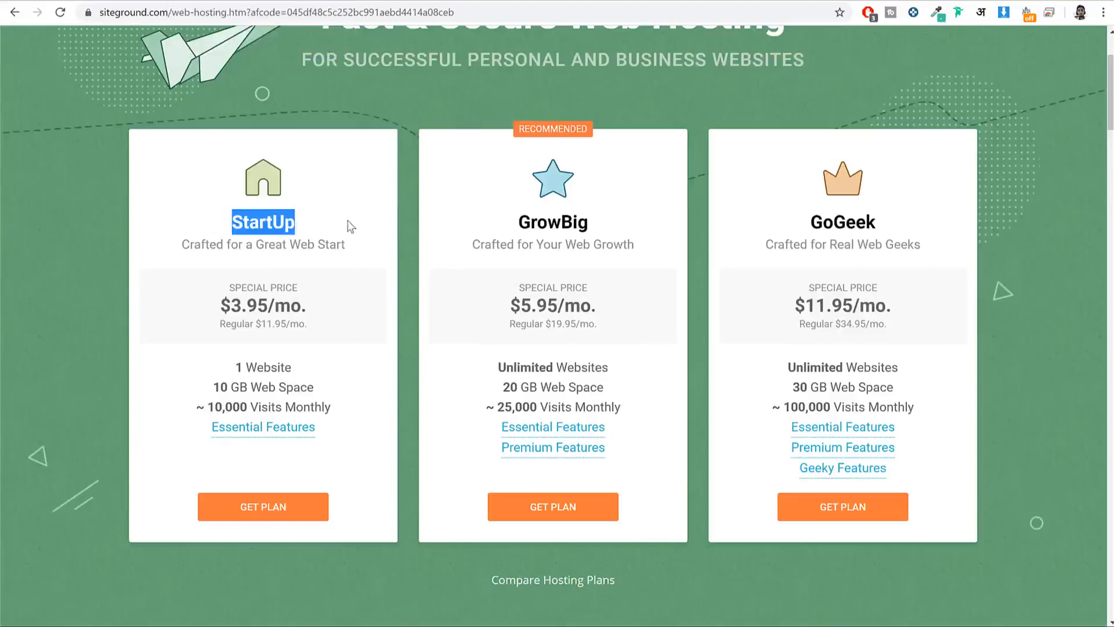
pyautogui.click(533, 224)
pyautogui.doubleClick(532, 224)
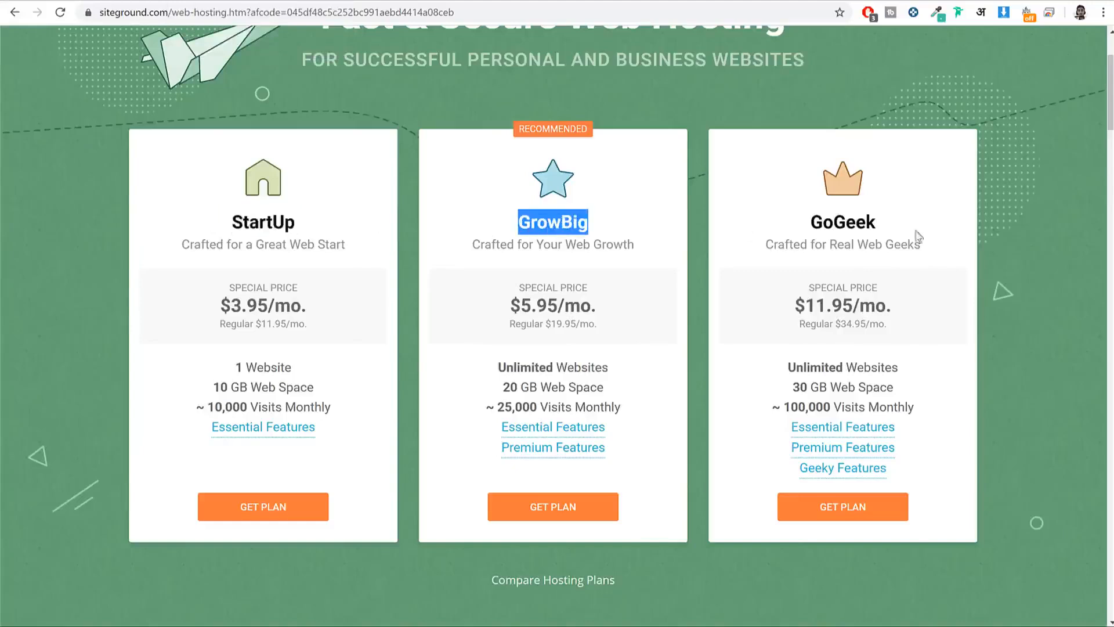
pyautogui.click(58, 1)
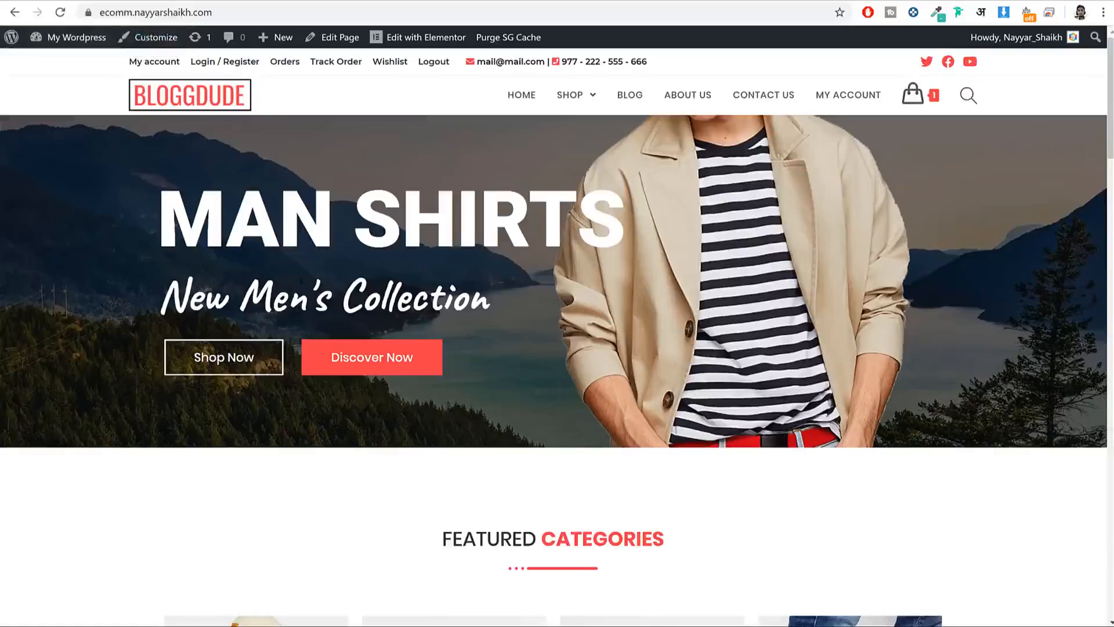
pyautogui.scroll(-5, 334, 291)
pyautogui.scroll(5, 333, 291)
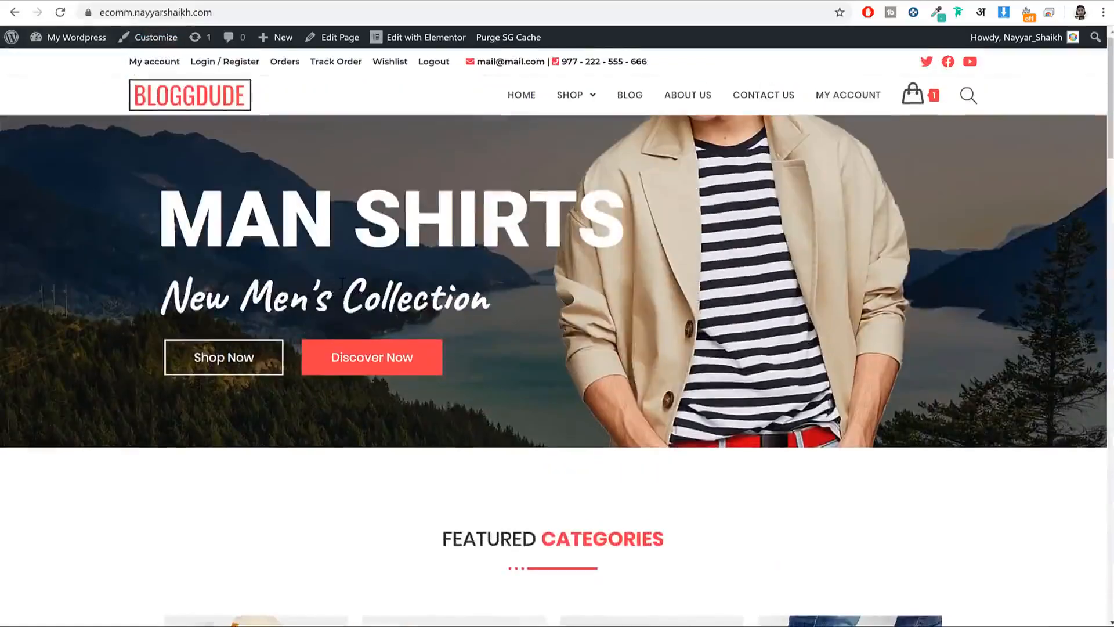
pyautogui.click(232, 2)
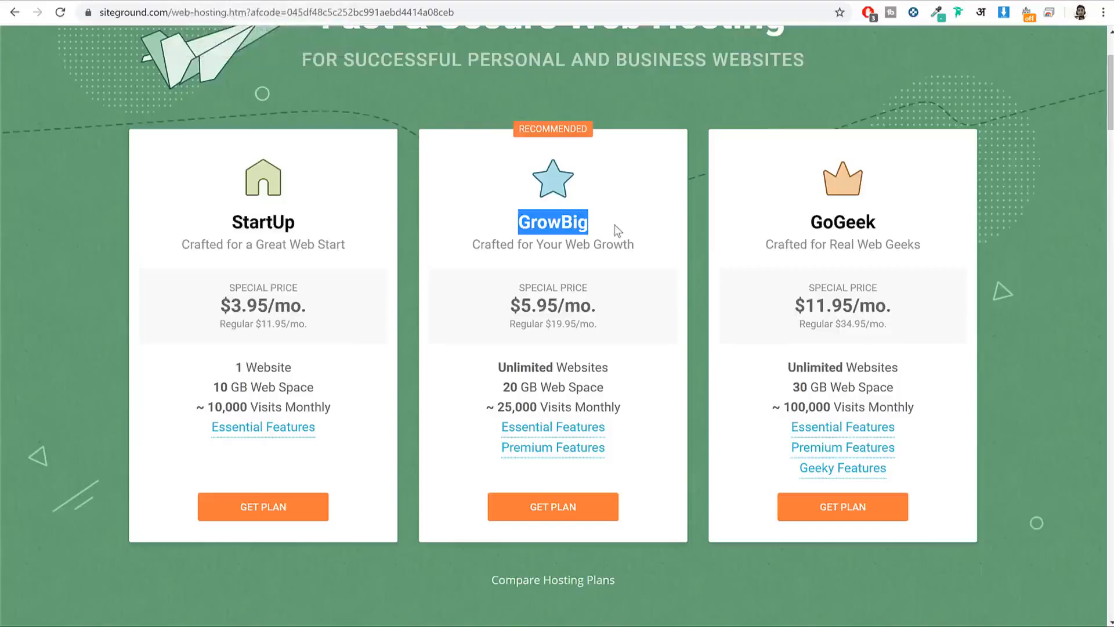
# Step: Compare web space: StartUp 10 GB, GrowBig 20 GB and GoGeek 30 GB
pyautogui.moveTo(609, 368); pyautogui.dragTo(509, 372)
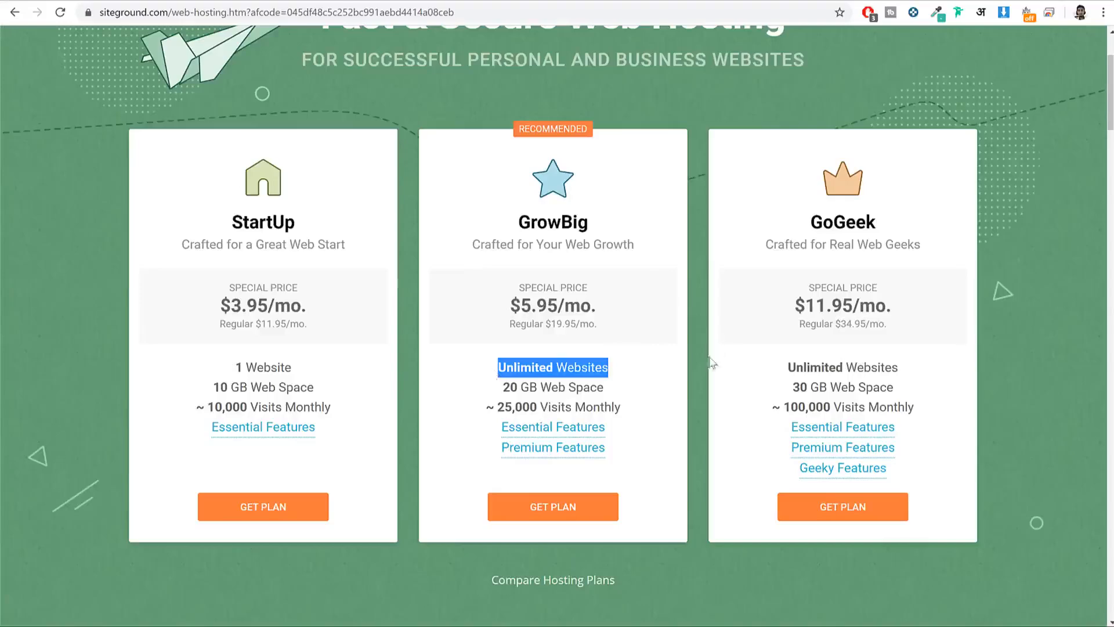
pyautogui.moveTo(609, 393); pyautogui.dragTo(469, 389)
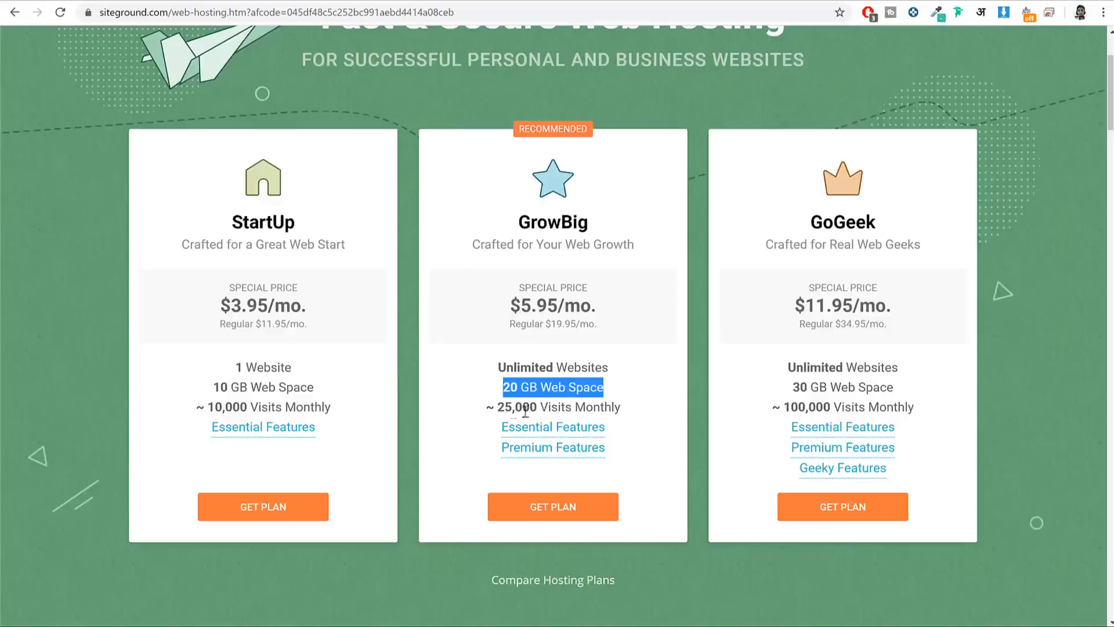
pyautogui.moveTo(275, 387); pyautogui.dragTo(200, 388)
pyautogui.moveTo(538, 387); pyautogui.dragTo(503, 387)
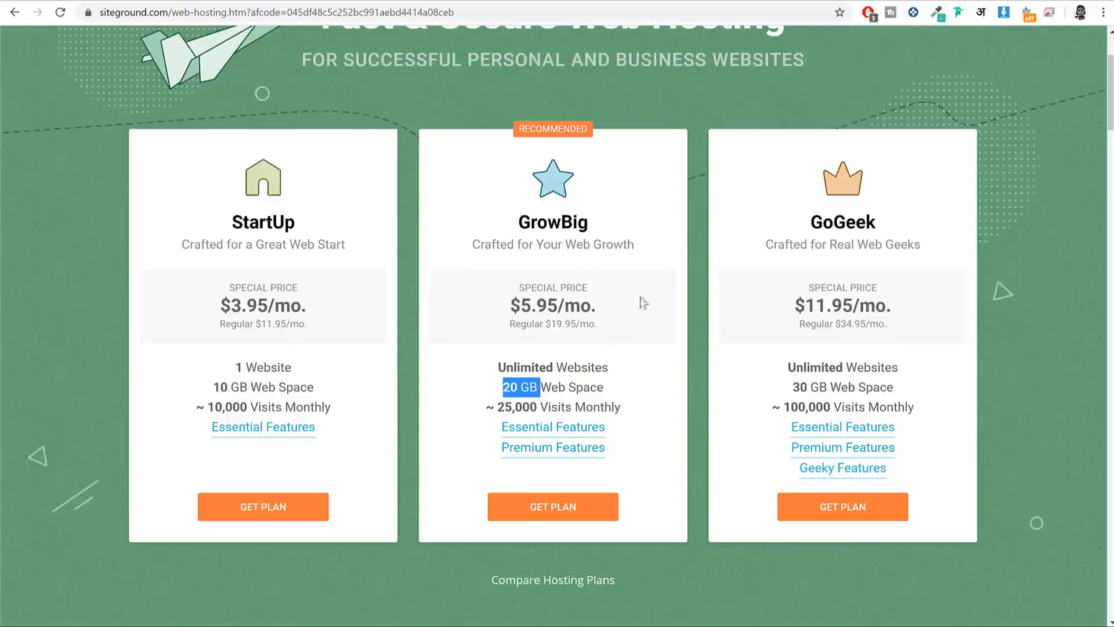
pyautogui.click(814, 381)
pyautogui.moveTo(833, 388); pyautogui.dragTo(776, 386)
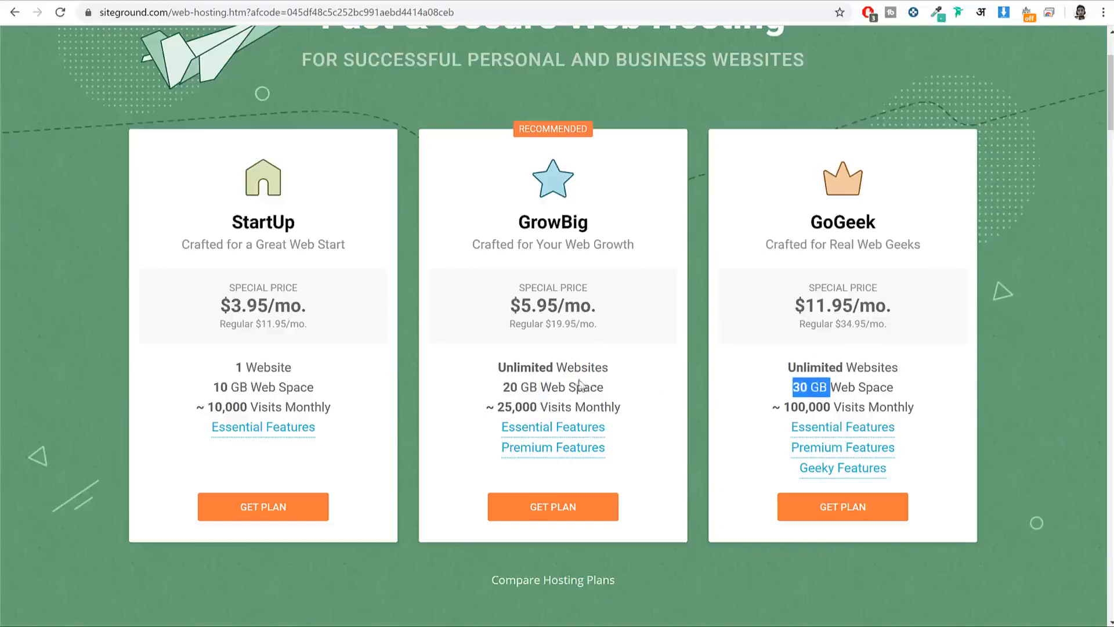
pyautogui.moveTo(607, 388); pyautogui.dragTo(499, 392)
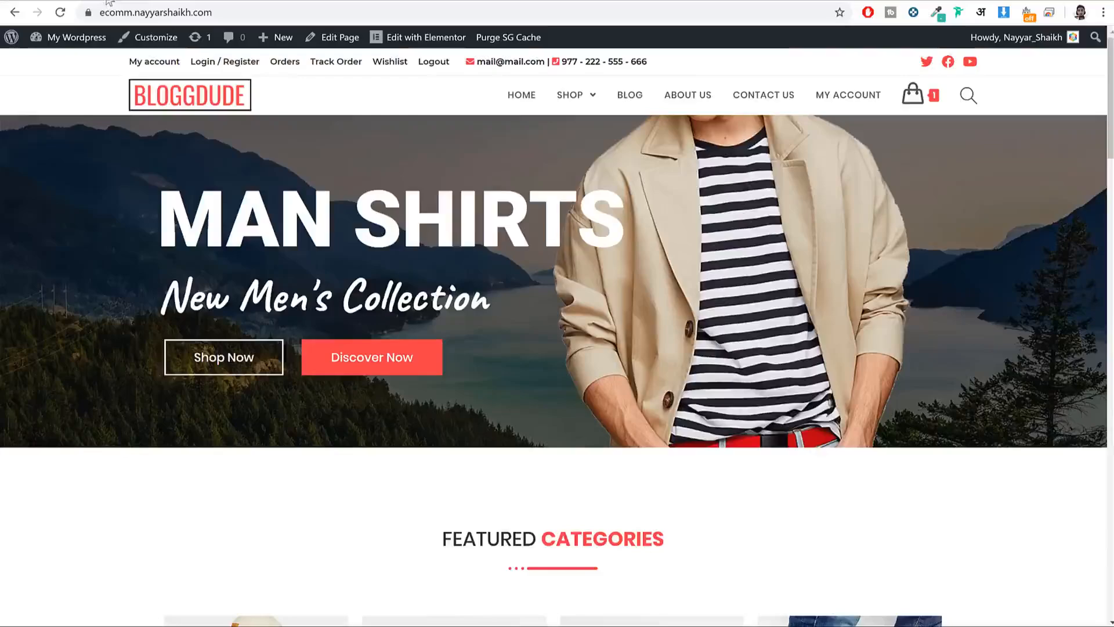
# Step: Scroll through the BLOGGDUDE homepage product grid and back up
pyautogui.scroll(-18, 682, 394)
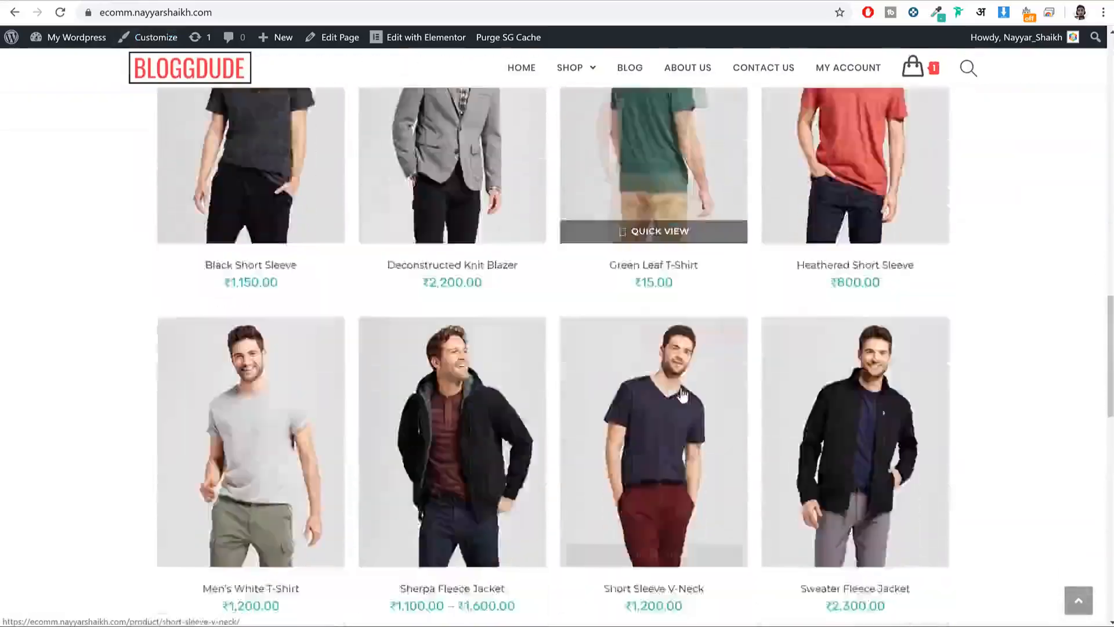
pyautogui.scroll(-8, 682, 395)
pyautogui.scroll(12, 682, 395)
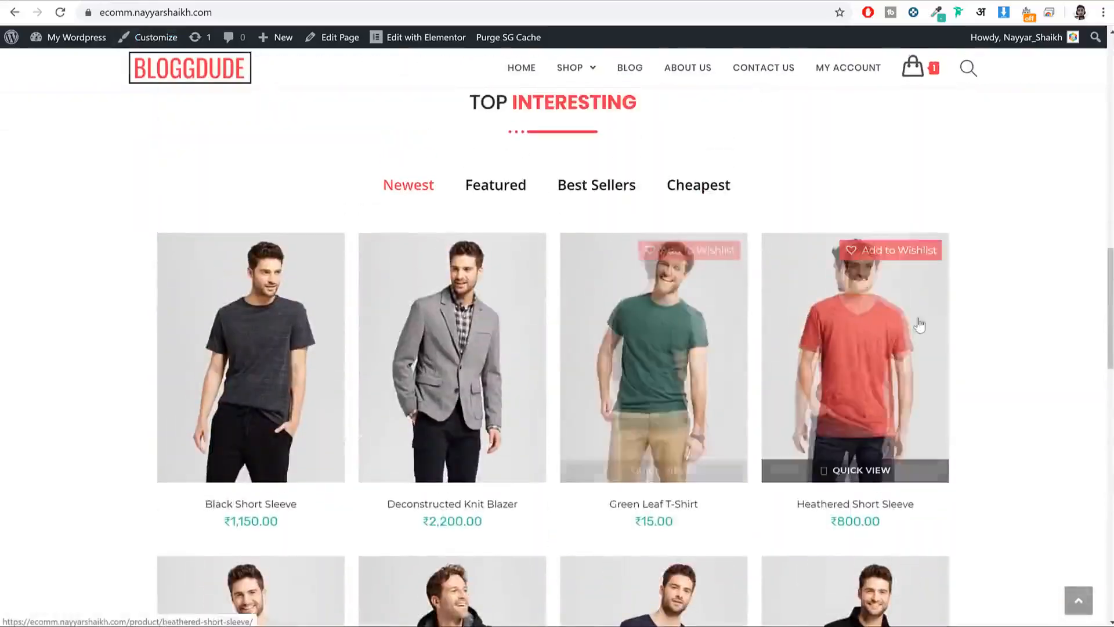
pyautogui.scroll(10, 920, 325)
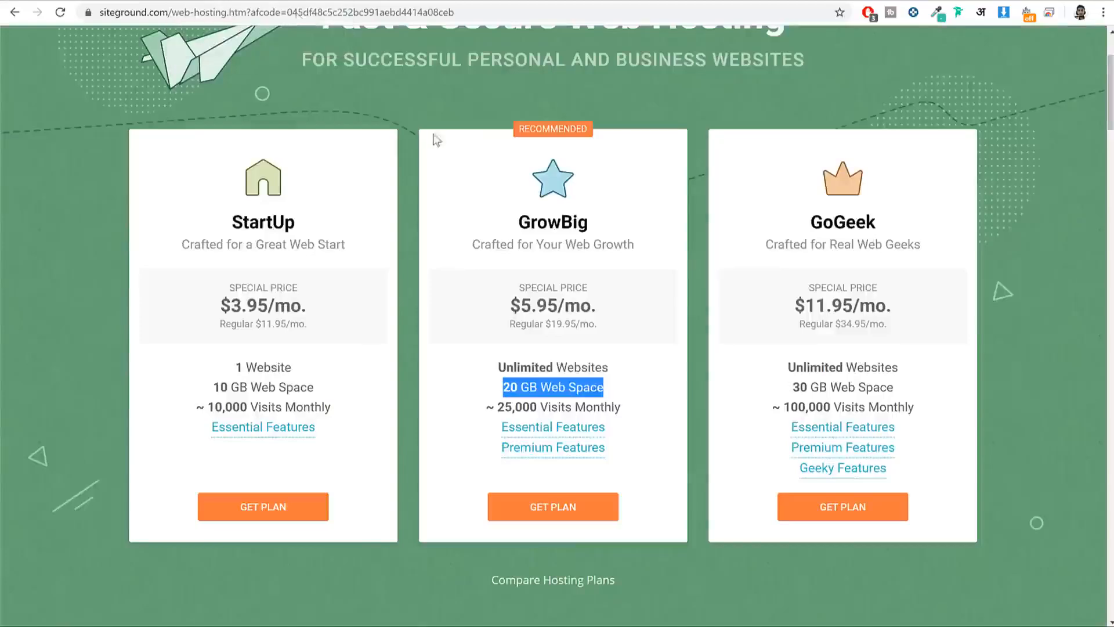
# Step: On SiteGround, highlight the GrowBig plan name and its 20 GB Web Space
pyautogui.moveTo(593, 219); pyautogui.dragTo(503, 220)
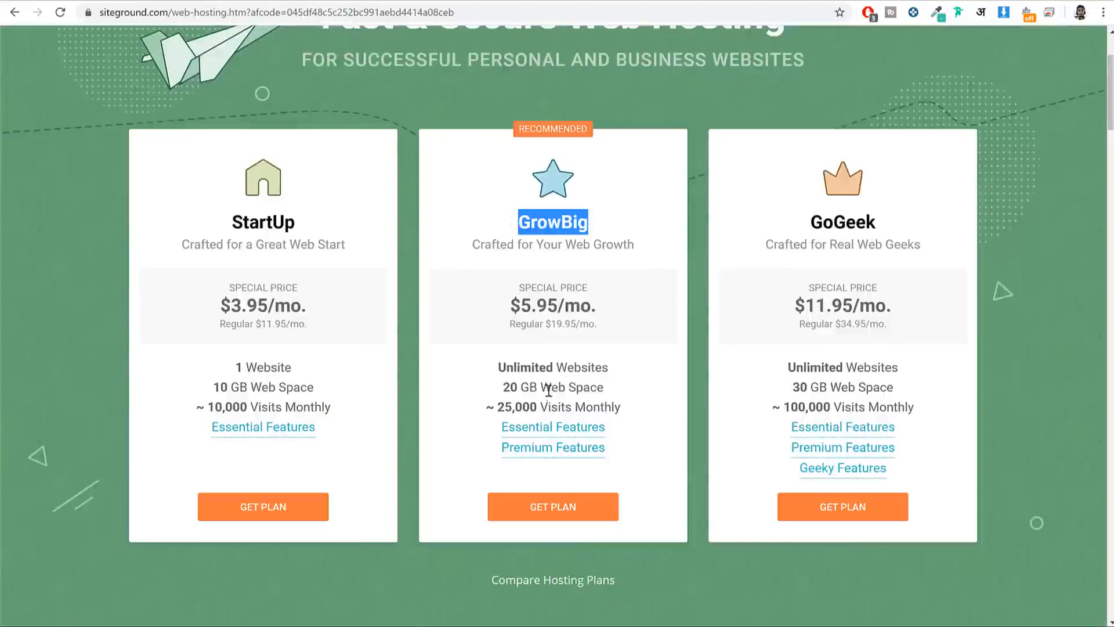
pyautogui.moveTo(539, 384); pyautogui.dragTo(503, 387)
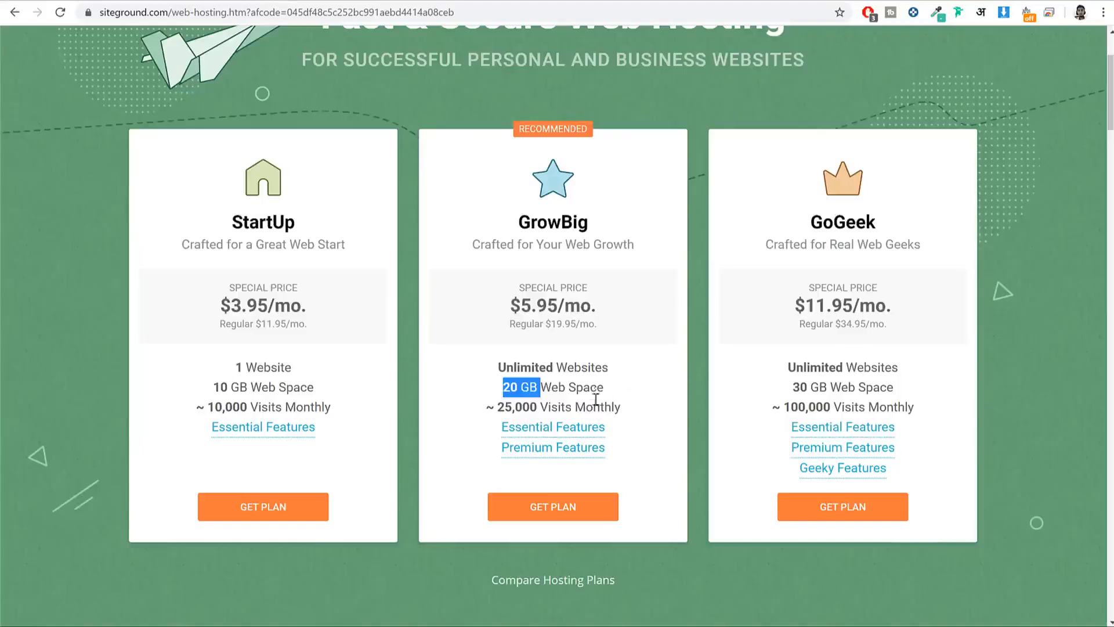
pyautogui.moveTo(605, 387); pyautogui.dragTo(506, 383)
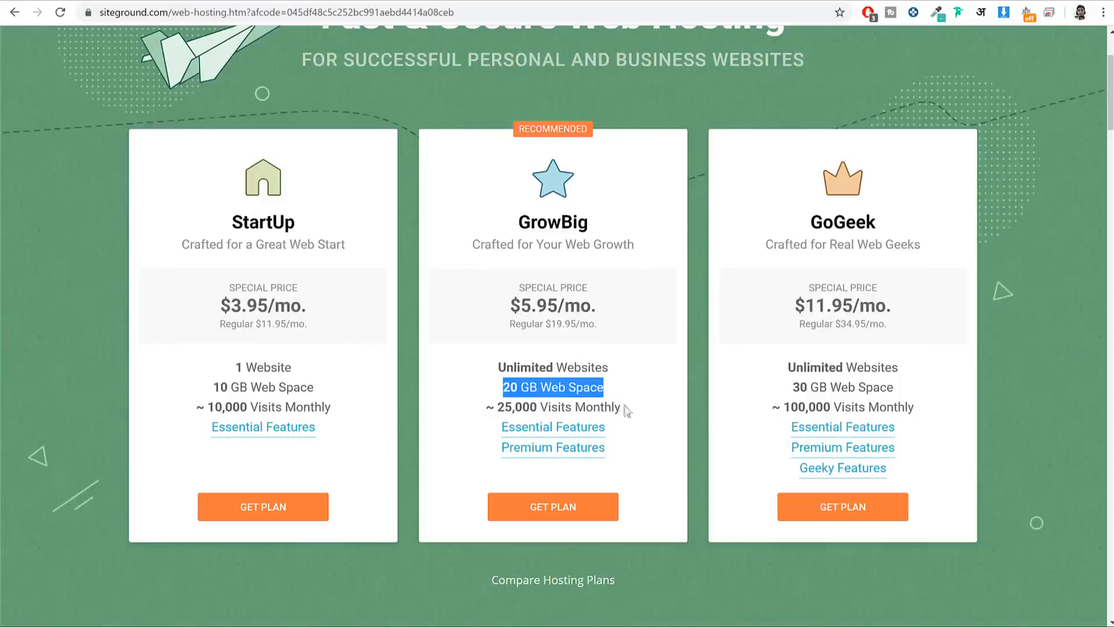
# Step: Compare monthly visits: GrowBig's ~25,000 against StartUp's 10,000
pyautogui.moveTo(622, 407); pyautogui.dragTo(486, 408)
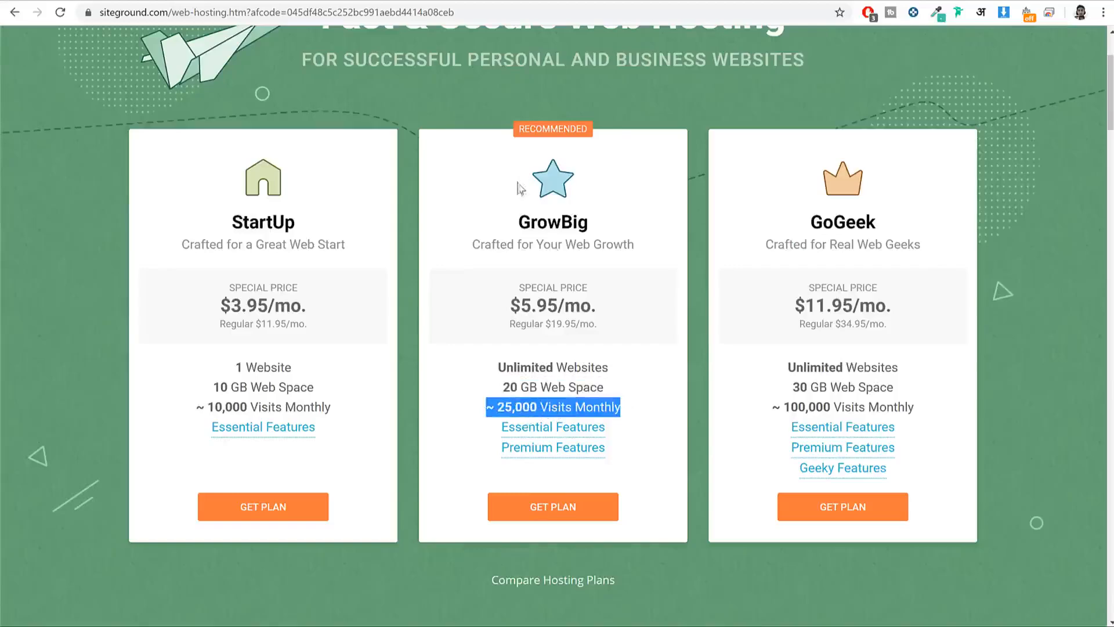
pyautogui.moveTo(263, 406); pyautogui.dragTo(205, 406)
pyautogui.doubleClick(559, 223)
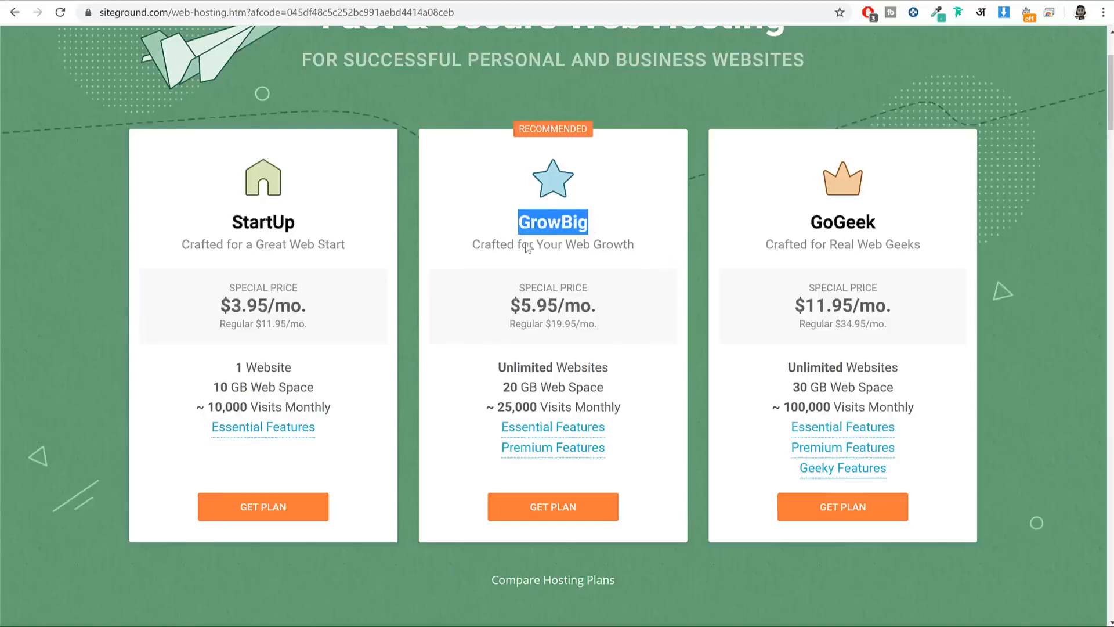
pyautogui.moveTo(643, 413); pyautogui.dragTo(486, 400)
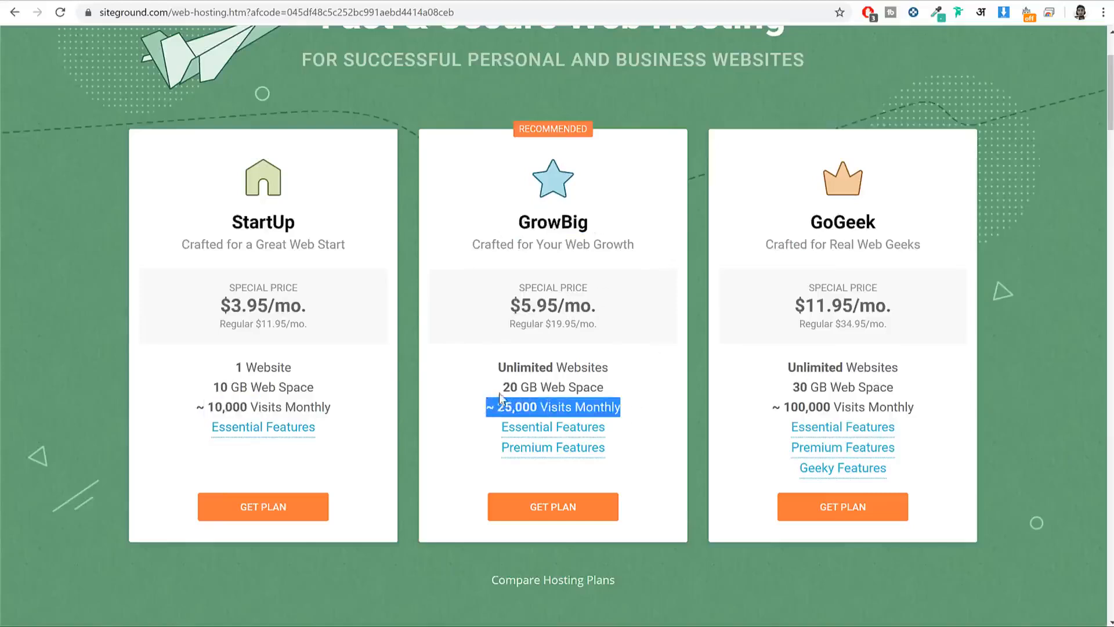
# Step: Review the GoGeek and GrowBig plans and GrowBig's Essential Features, then return to the store homepage
pyautogui.moveTo(806, 223); pyautogui.dragTo(886, 213)
pyautogui.moveTo(517, 222); pyautogui.dragTo(603, 226)
pyautogui.moveTo(540, 407); pyautogui.dragTo(462, 408)
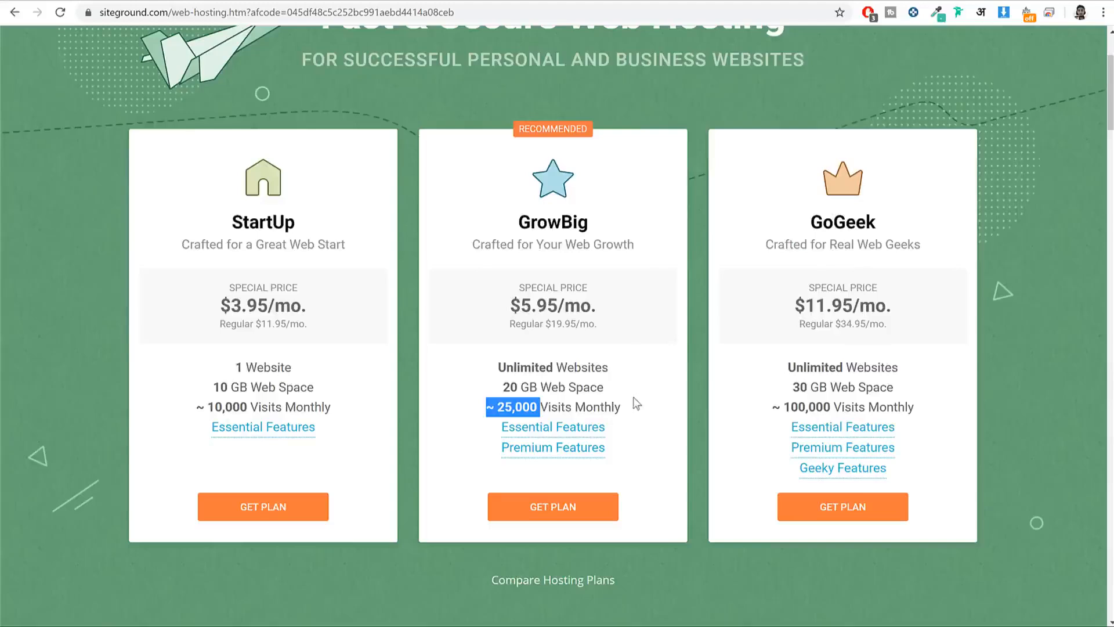
pyautogui.moveTo(592, 229); pyautogui.dragTo(505, 228)
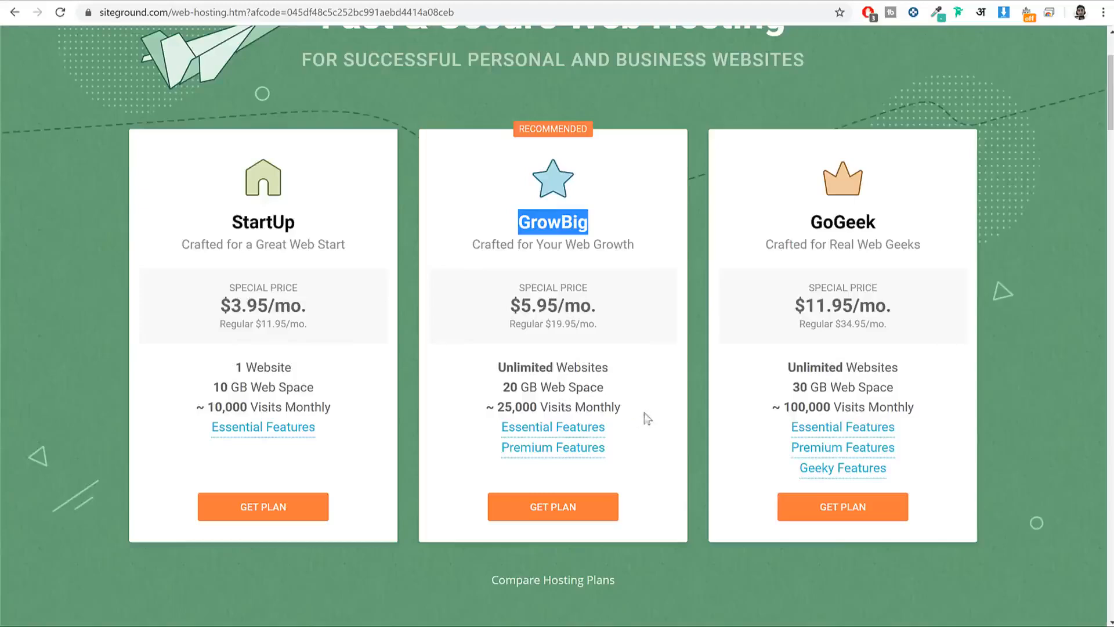
pyautogui.moveTo(583, 430)
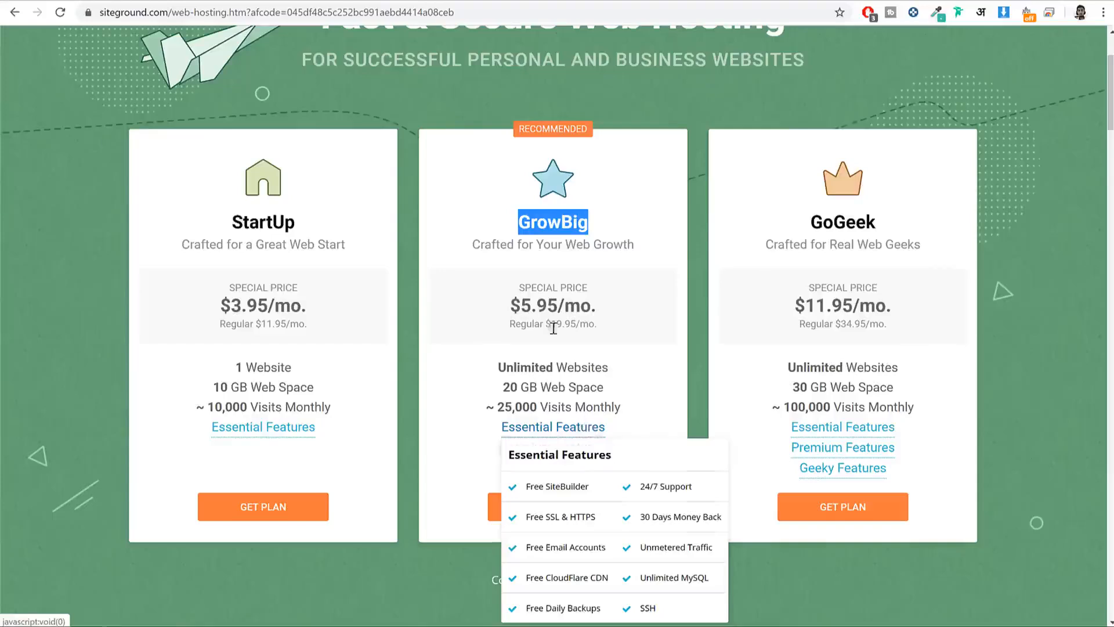
pyautogui.click(92, 1)
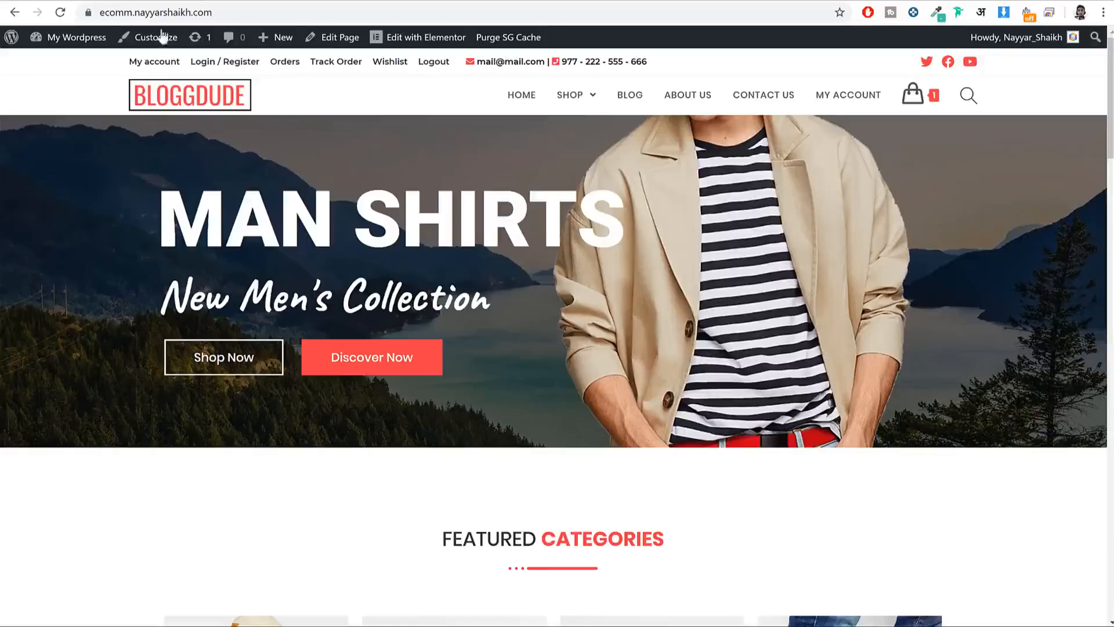
# Step: Check the store site's secure-connection details via the address-bar padlock, then dismiss them
pyautogui.click(89, 14)
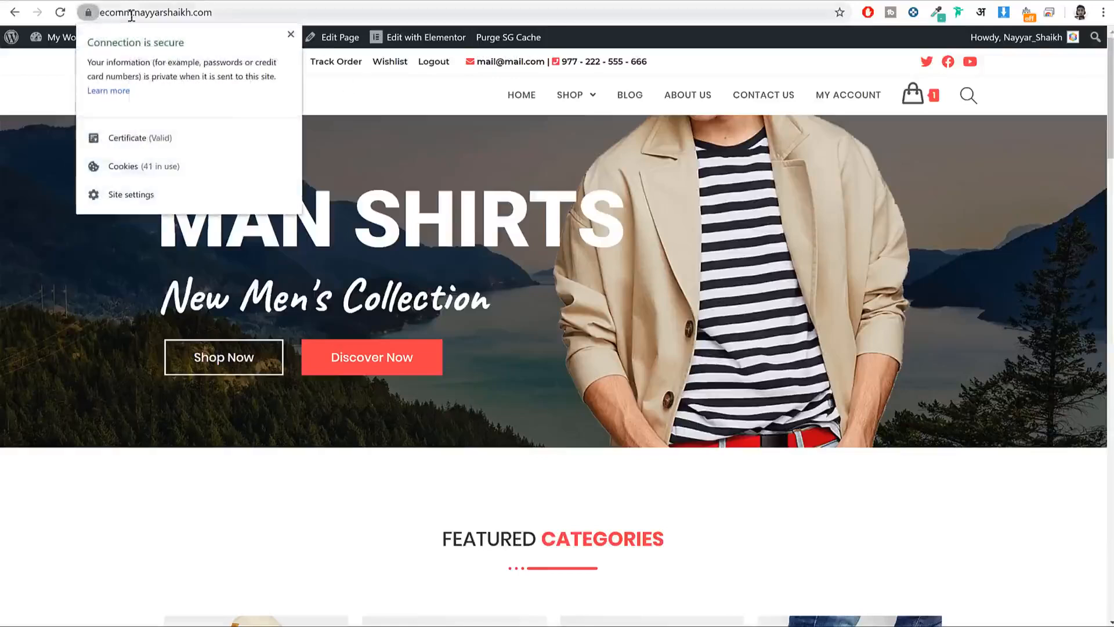
pyautogui.click(90, 13)
pyautogui.click(90, 14)
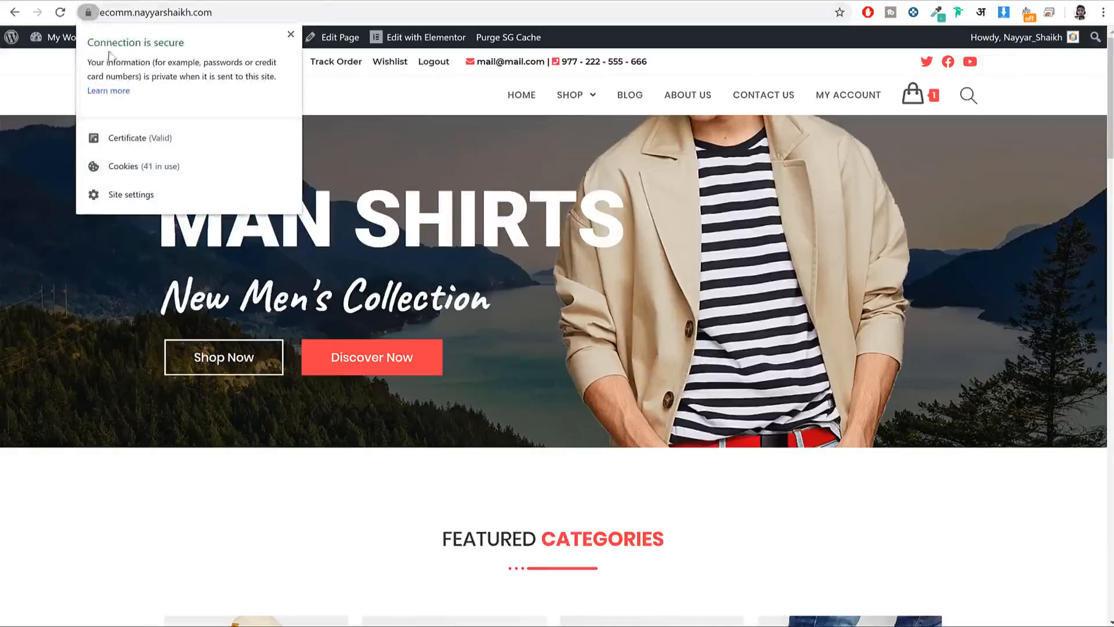
pyautogui.click(402, 130)
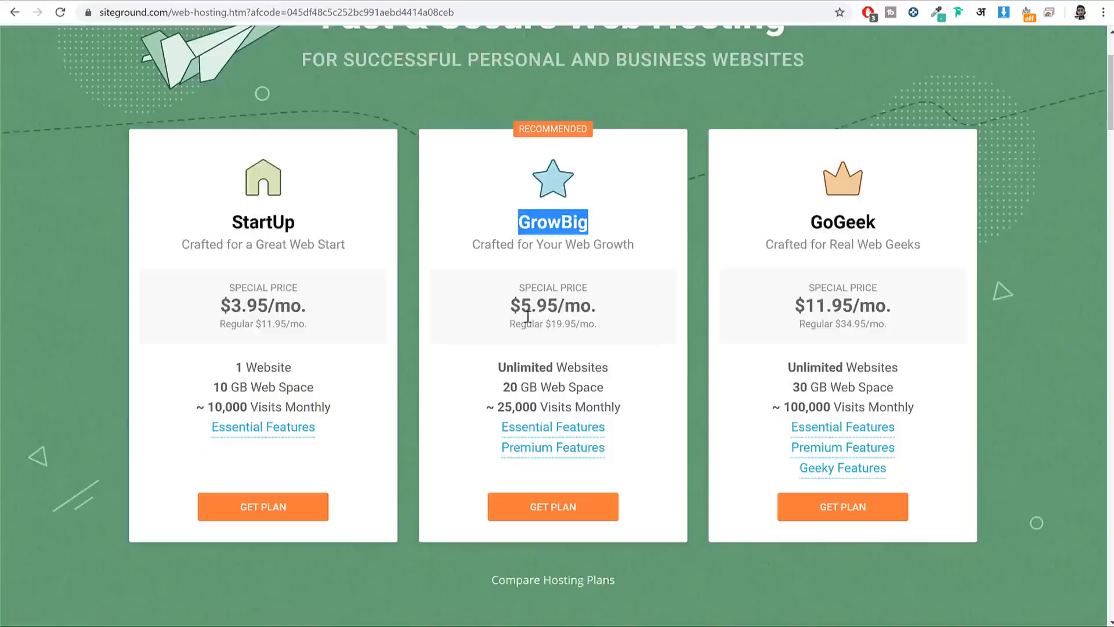
pyautogui.moveTo(540, 432)
# Step: Choose the GrowBig plan and start its signup
pyautogui.click(600, 233)
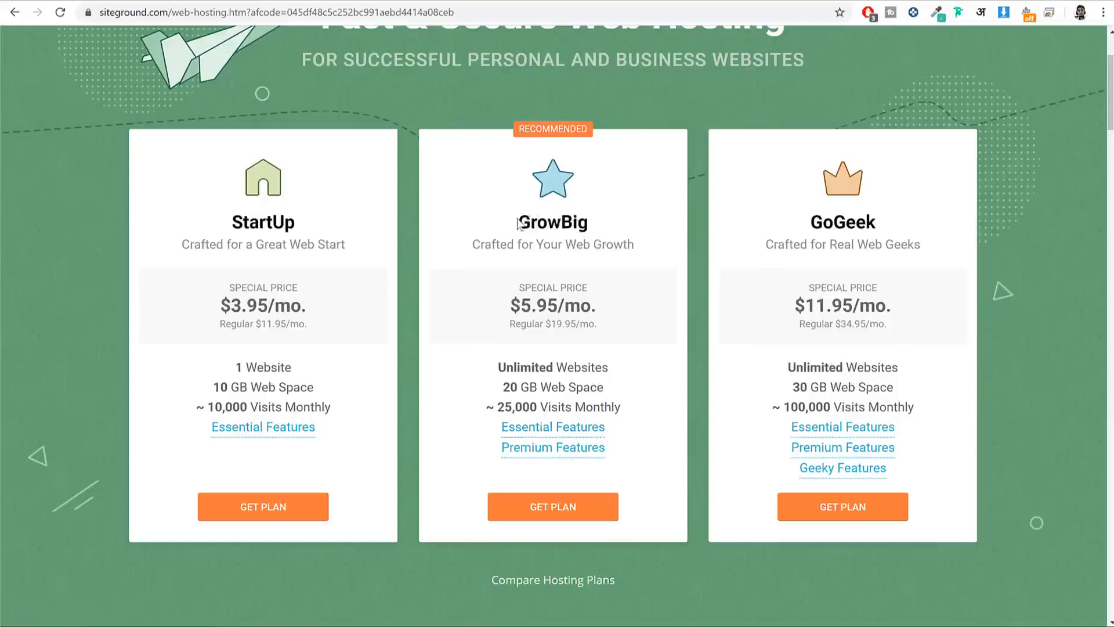
pyautogui.moveTo(517, 225); pyautogui.dragTo(590, 223)
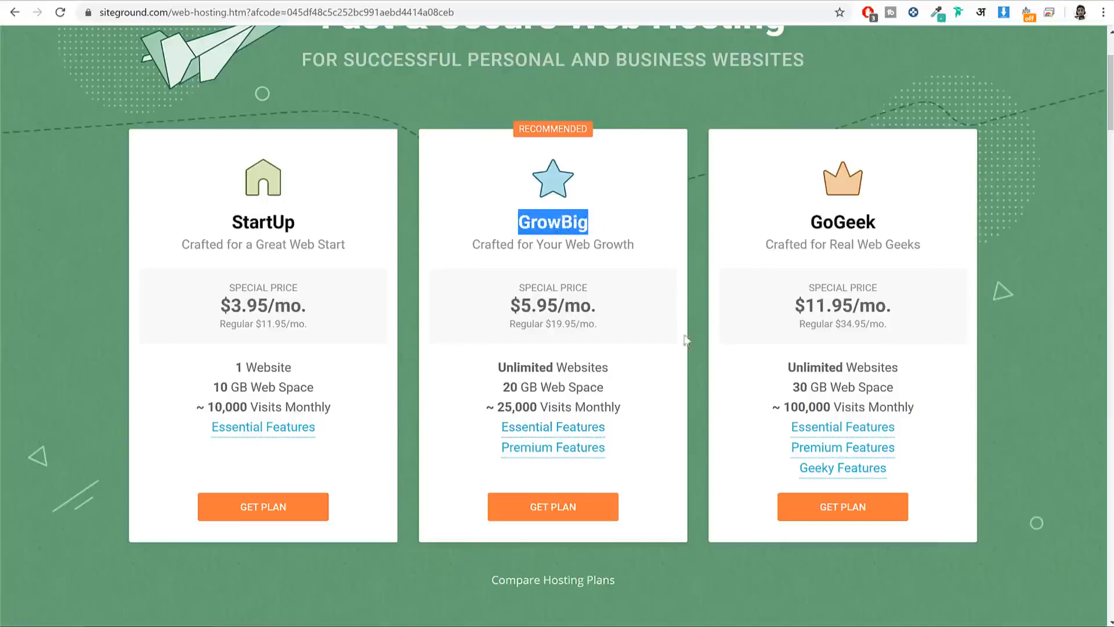
pyautogui.click(578, 508)
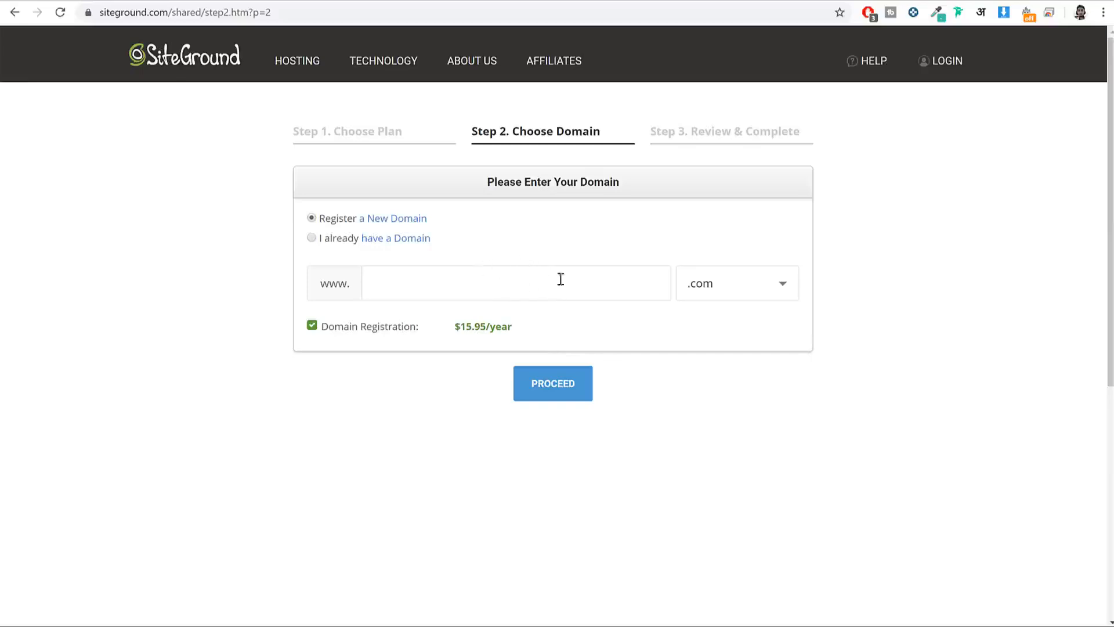
# Step: Enter the store's domain name, keeping .com as the extension
pyautogui.click(468, 280)
pyautogui.write('nayyarshaikh')
pyautogui.moveTo(472, 281); pyautogui.dragTo(356, 287)
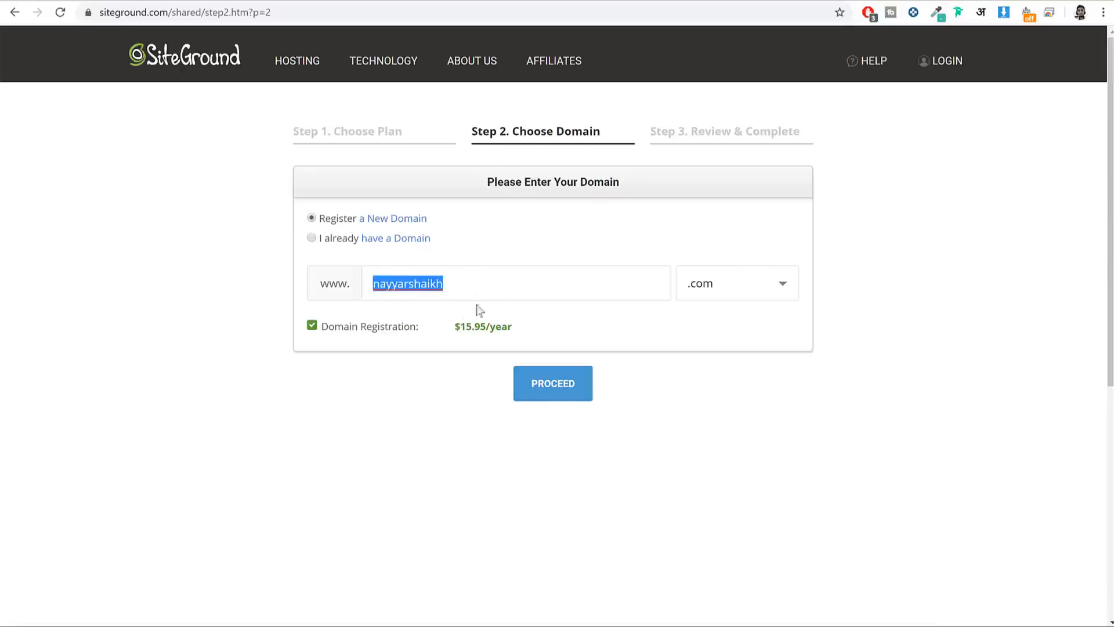
pyautogui.click(748, 285)
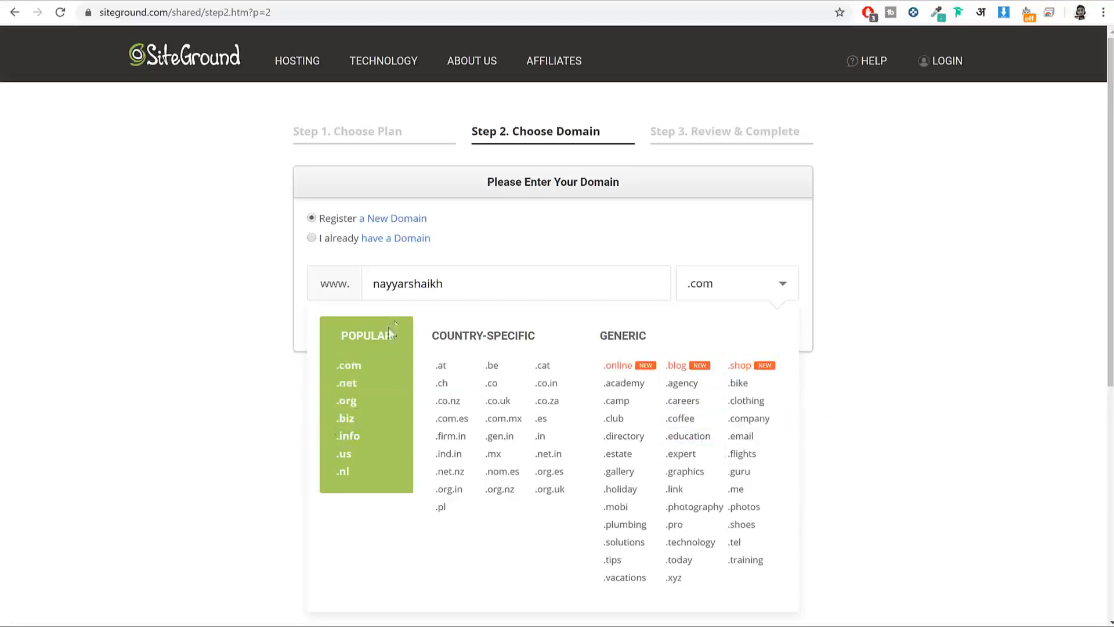
pyautogui.click(370, 366)
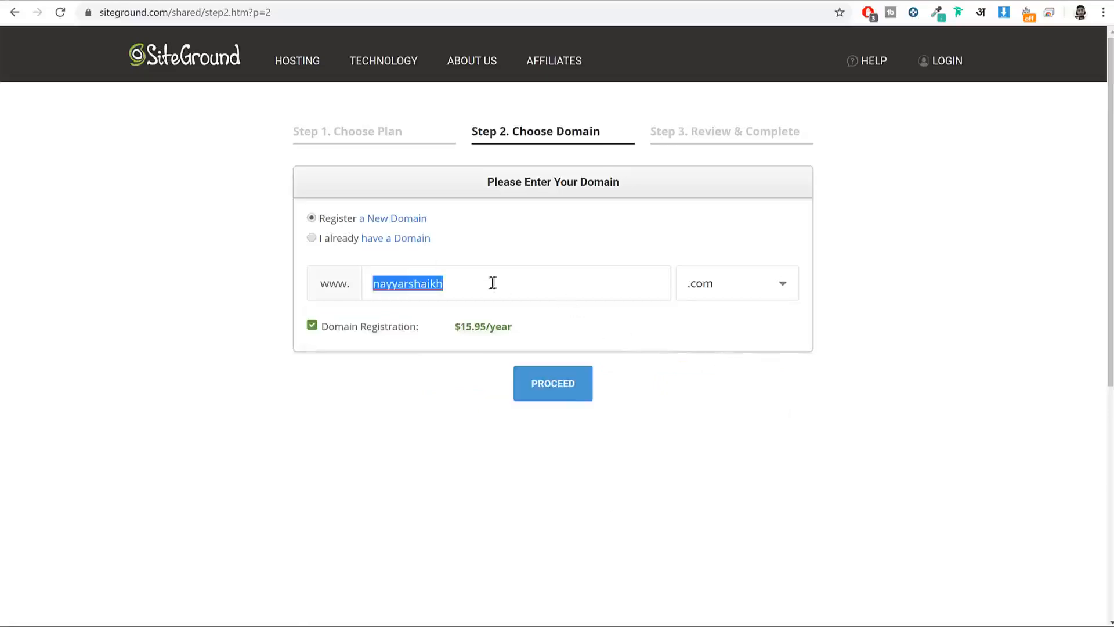
pyautogui.click(755, 290)
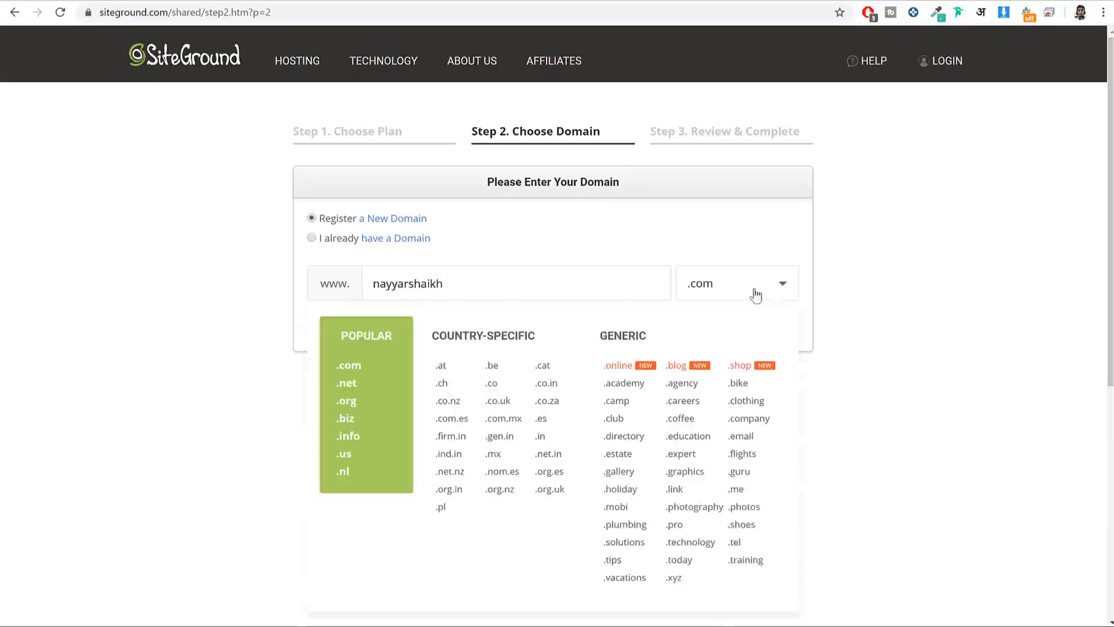
pyautogui.click(592, 276)
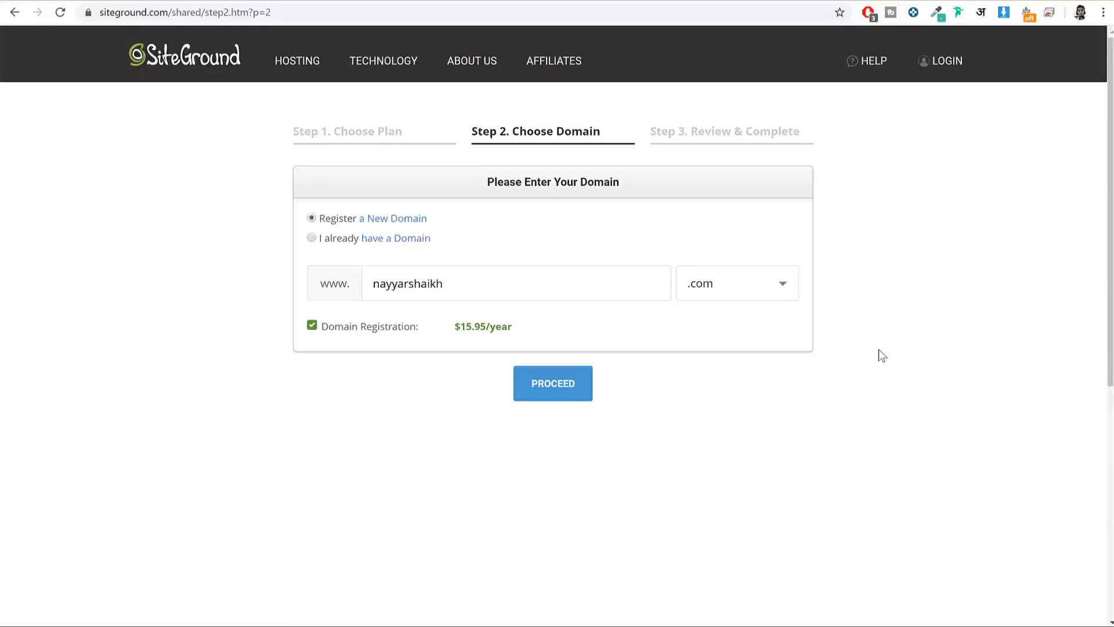
# Step: Switch the domain choice to 'I already have a Domain' with the .com address entered
pyautogui.click(321, 239)
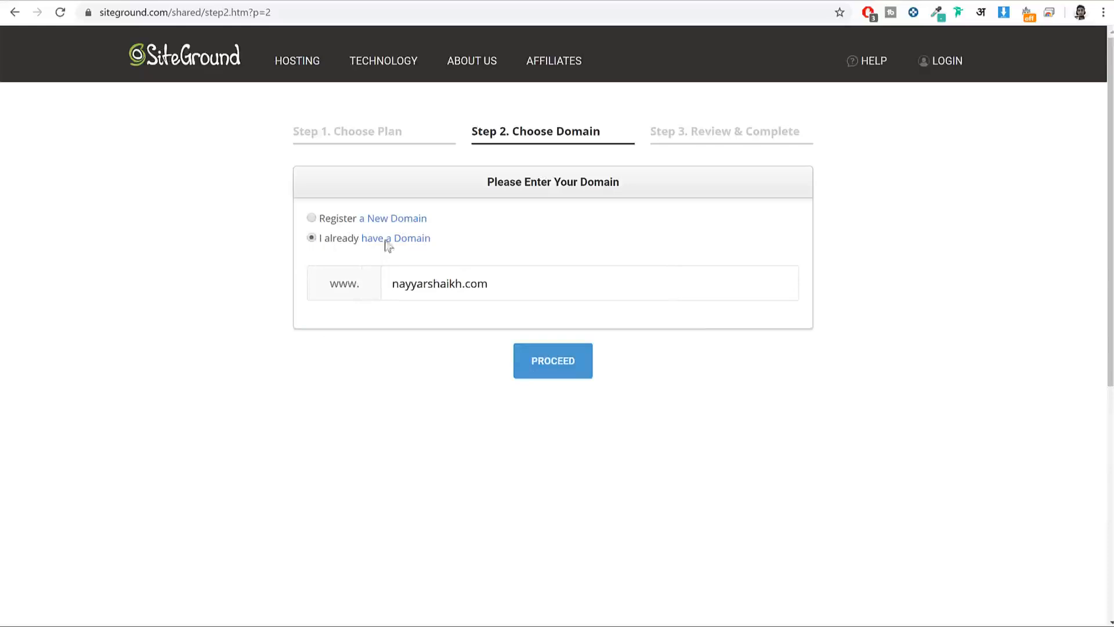
pyautogui.moveTo(450, 246); pyautogui.dragTo(316, 239)
pyautogui.click(531, 278)
pyautogui.moveTo(489, 284); pyautogui.dragTo(357, 283)
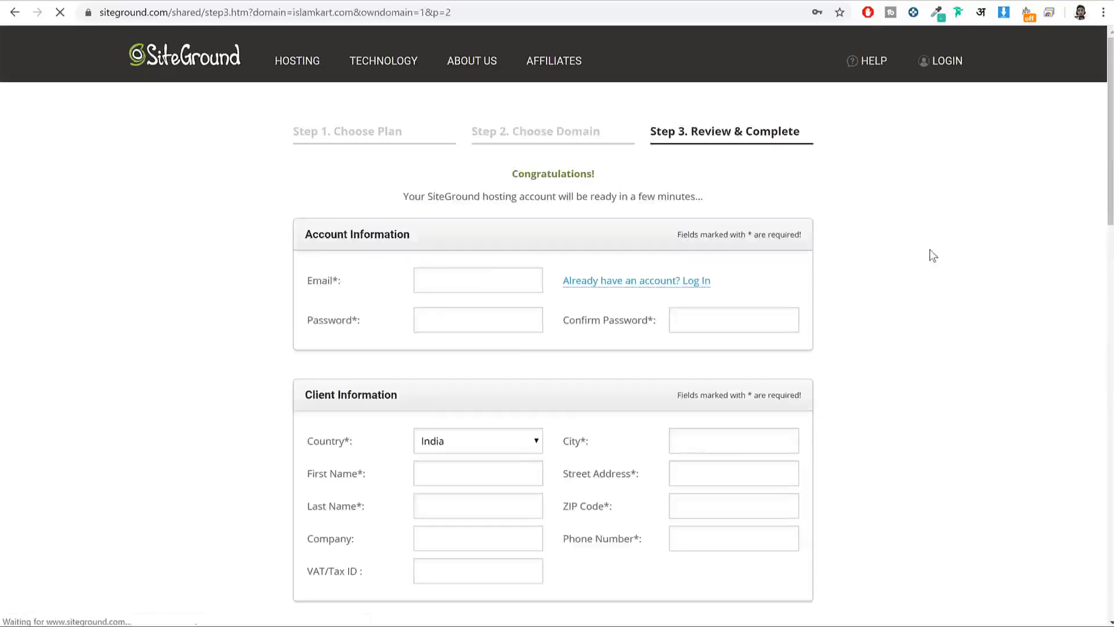
pyautogui.scroll(-1, 930, 255)
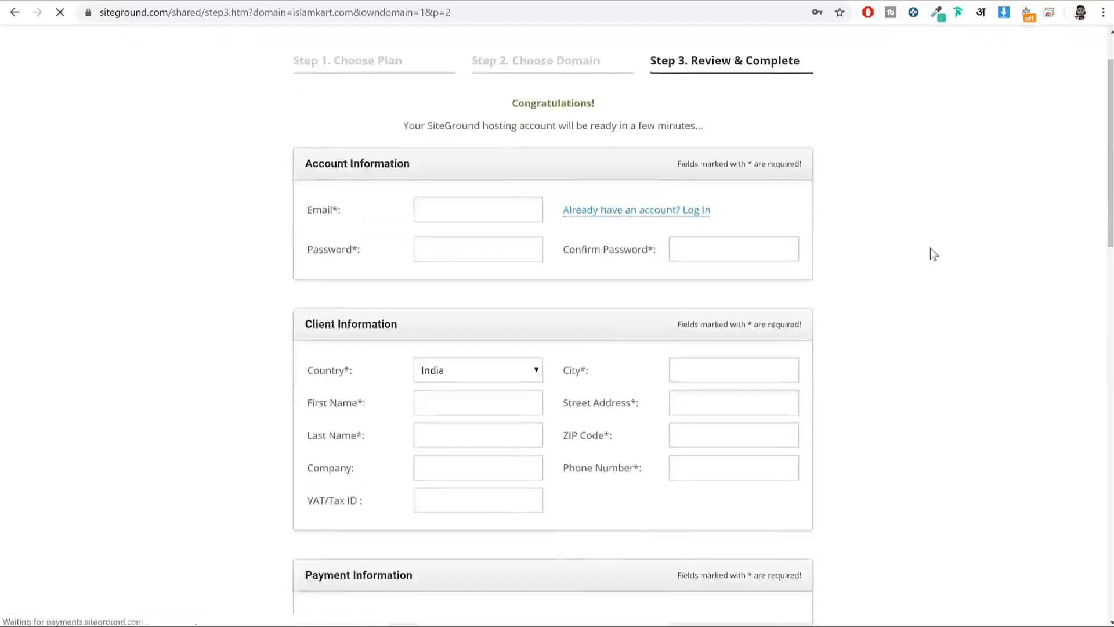
pyautogui.scroll(1, 933, 254)
pyautogui.moveTo(422, 235); pyautogui.dragTo(304, 235)
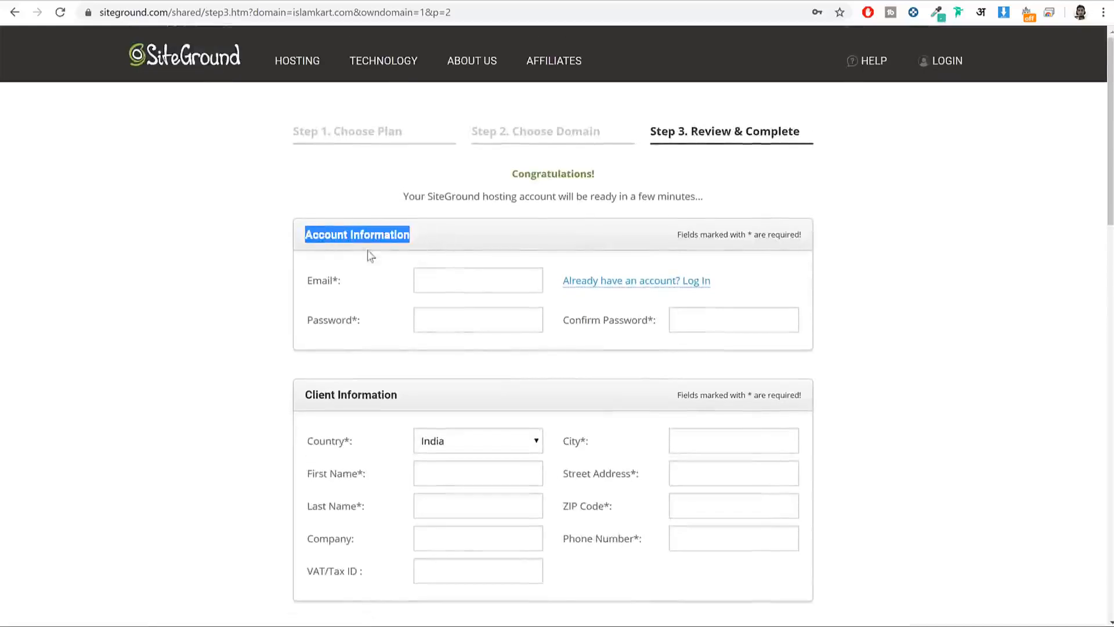
pyautogui.moveTo(351, 283); pyautogui.dragTo(306, 290)
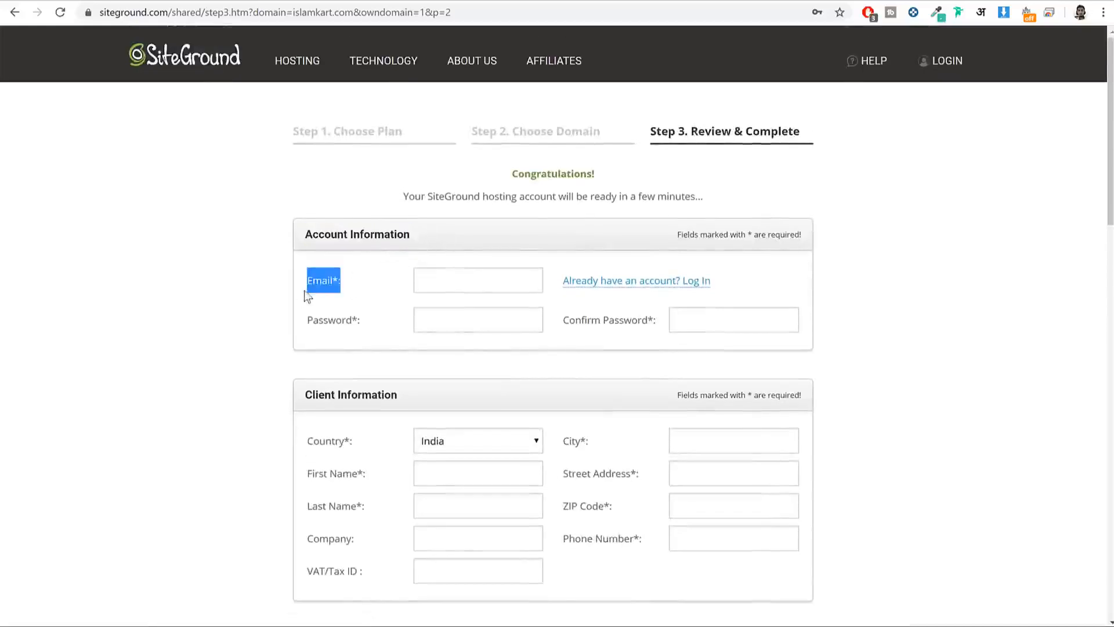
pyautogui.click(324, 287)
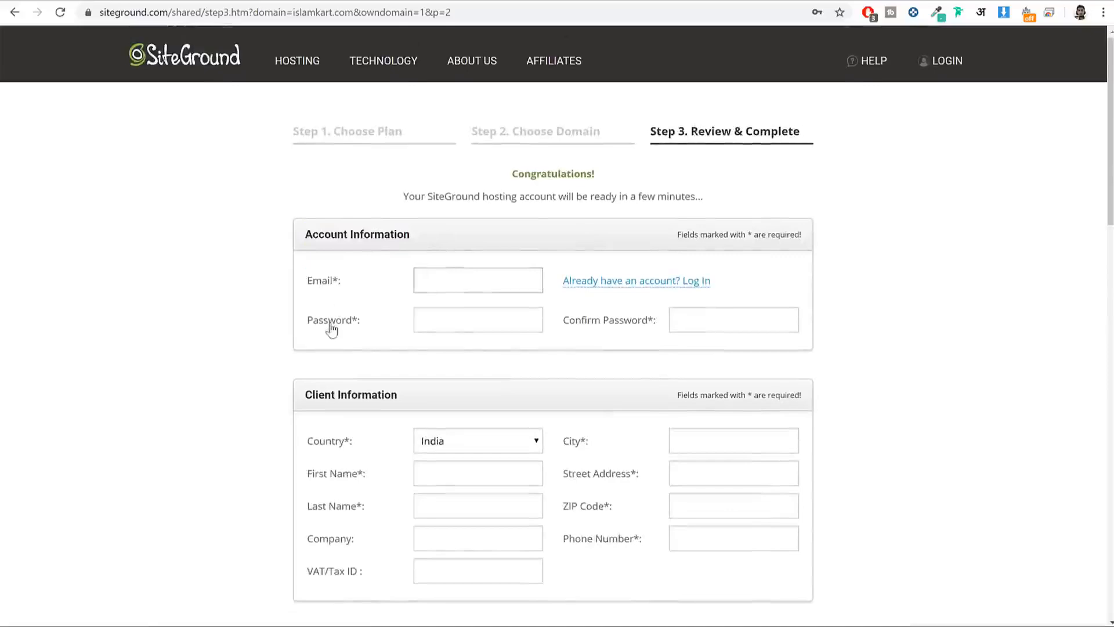
pyautogui.click(328, 326)
pyautogui.click(353, 282)
pyautogui.click(443, 321)
pyautogui.moveTo(560, 327); pyautogui.dragTo(737, 317)
pyautogui.click(915, 297)
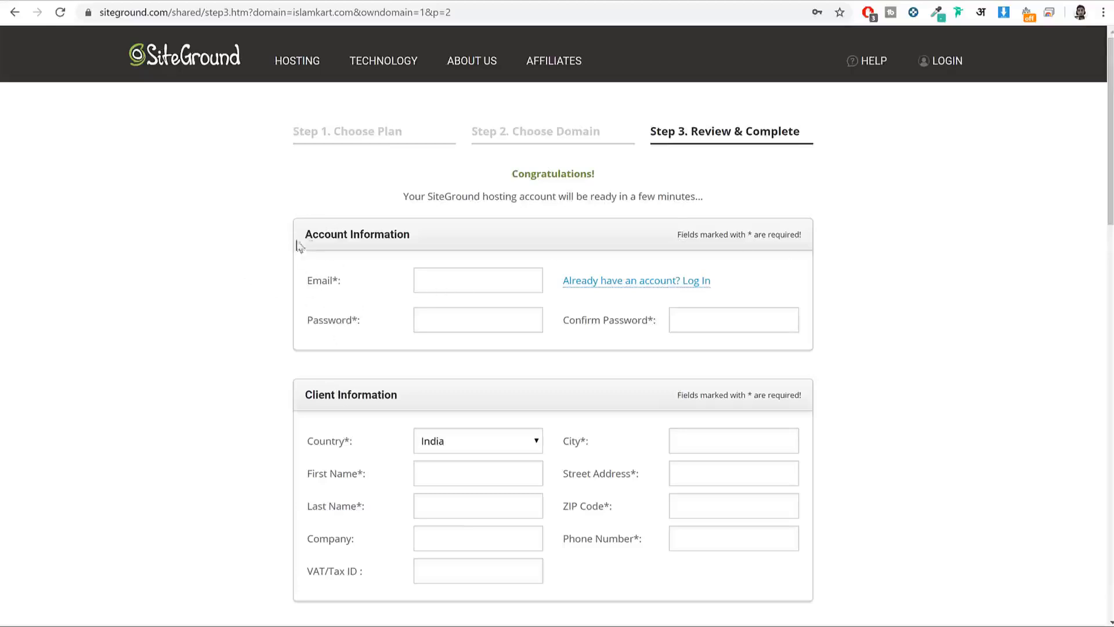
pyautogui.moveTo(305, 232); pyautogui.dragTo(400, 238)
pyautogui.click(312, 300)
pyautogui.moveTo(346, 286); pyautogui.dragTo(307, 282)
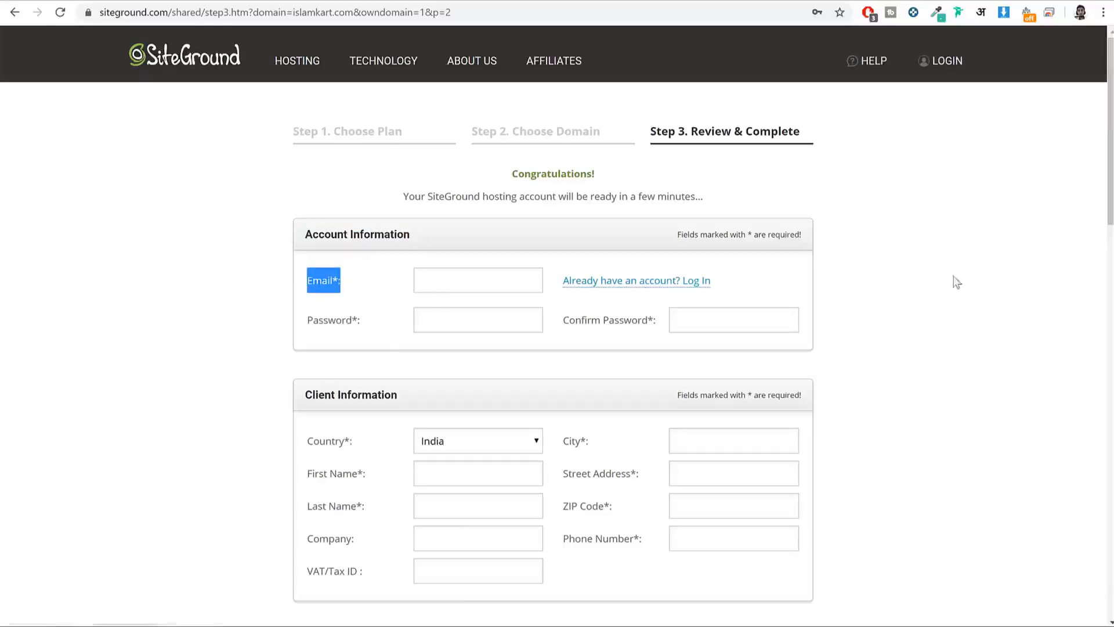
pyautogui.scroll(-3, 986, 293)
pyautogui.scroll(-2, 987, 295)
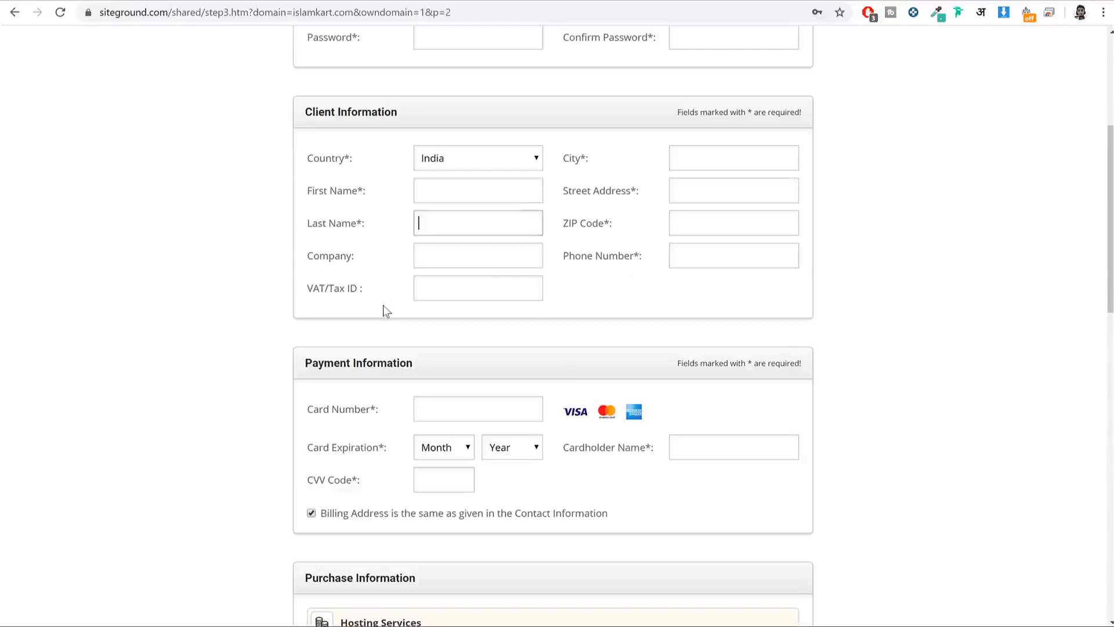
pyautogui.moveTo(378, 298); pyautogui.dragTo(308, 263)
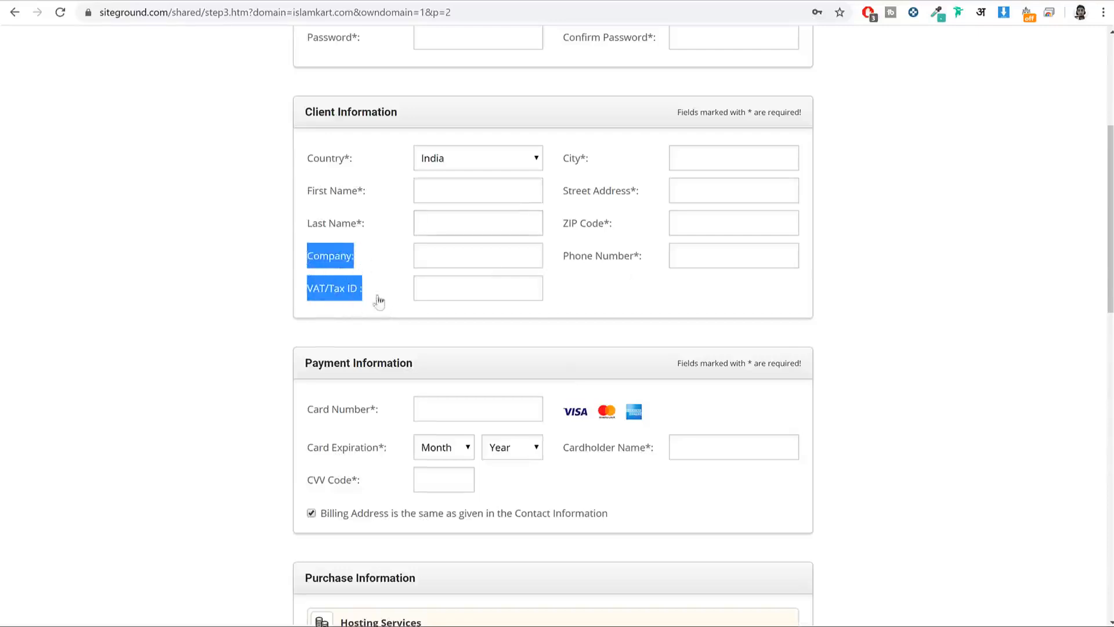
pyautogui.scroll(-2, 830, 327)
pyautogui.scroll(-2, 830, 323)
pyautogui.click(882, 306)
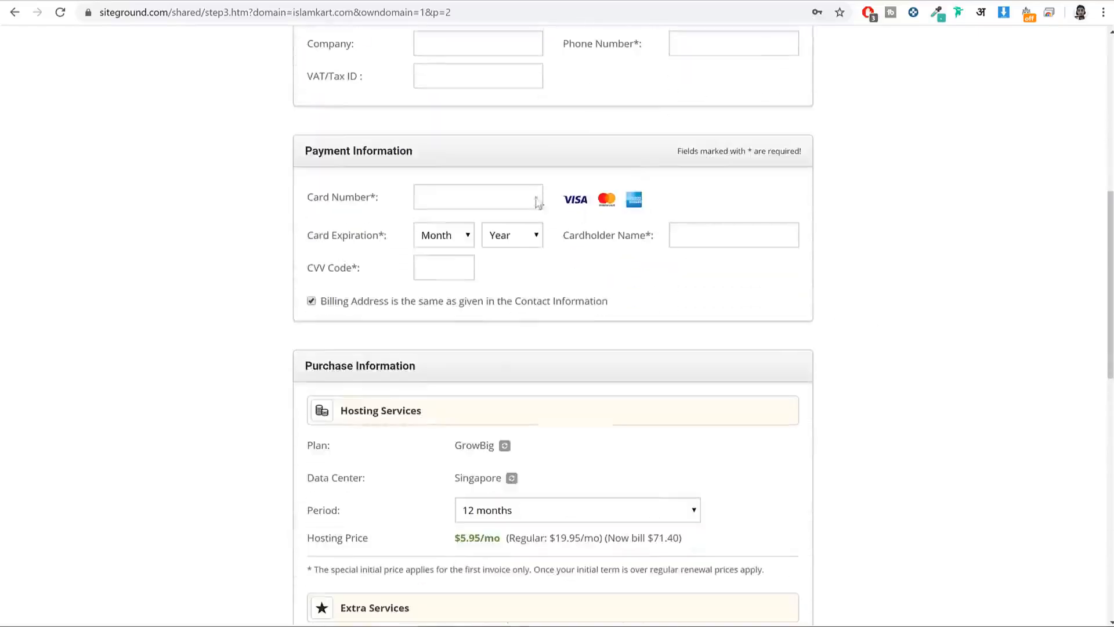
pyautogui.moveTo(425, 153); pyautogui.dragTo(303, 146)
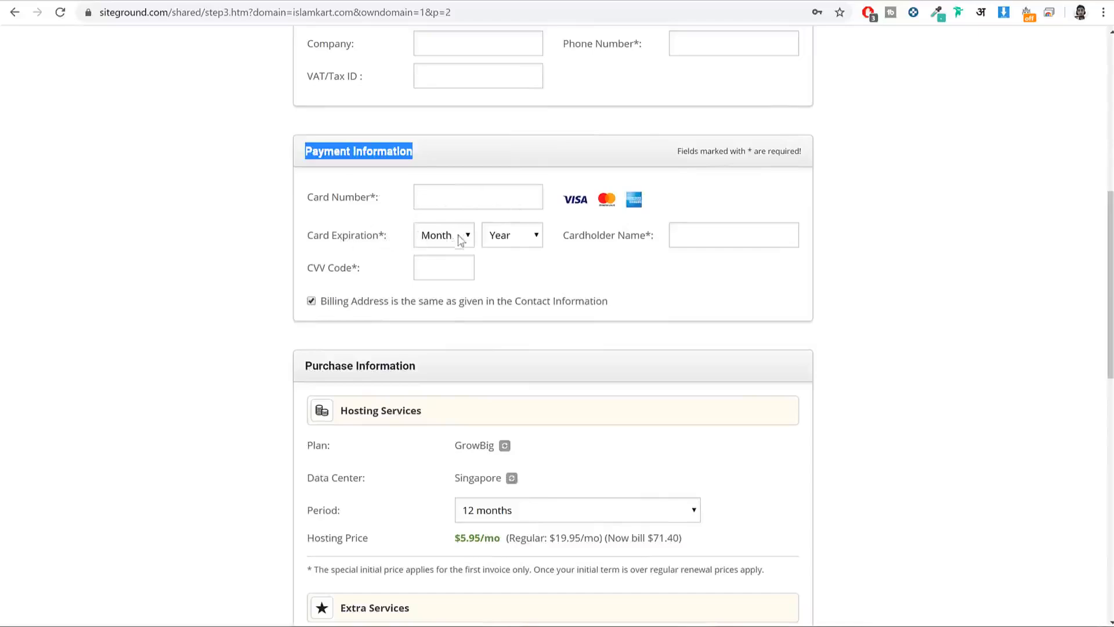
pyautogui.moveTo(337, 272)
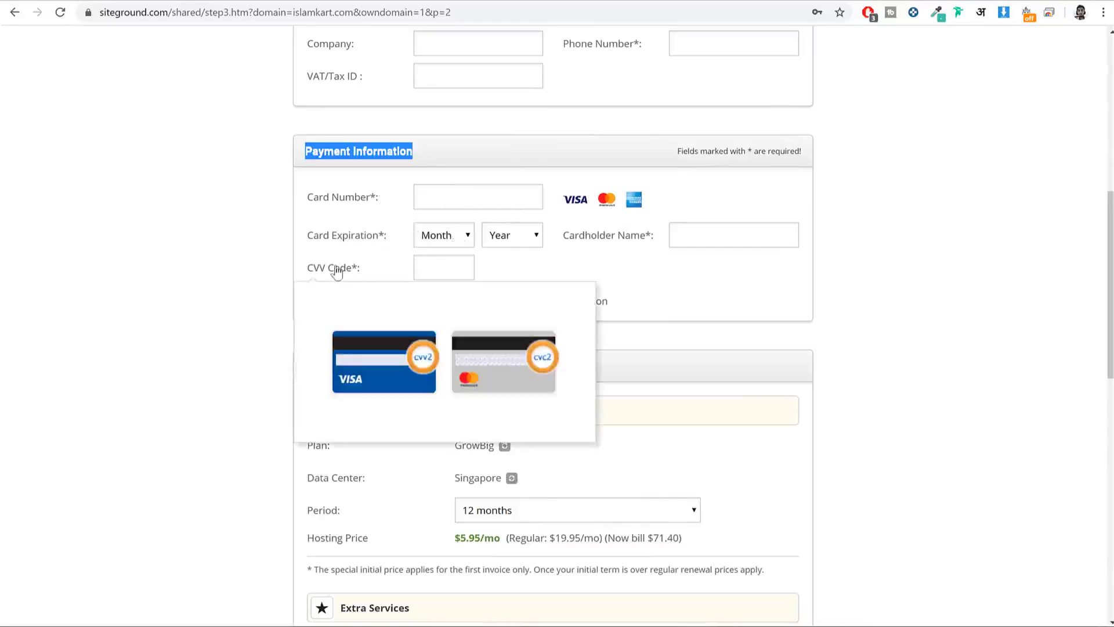
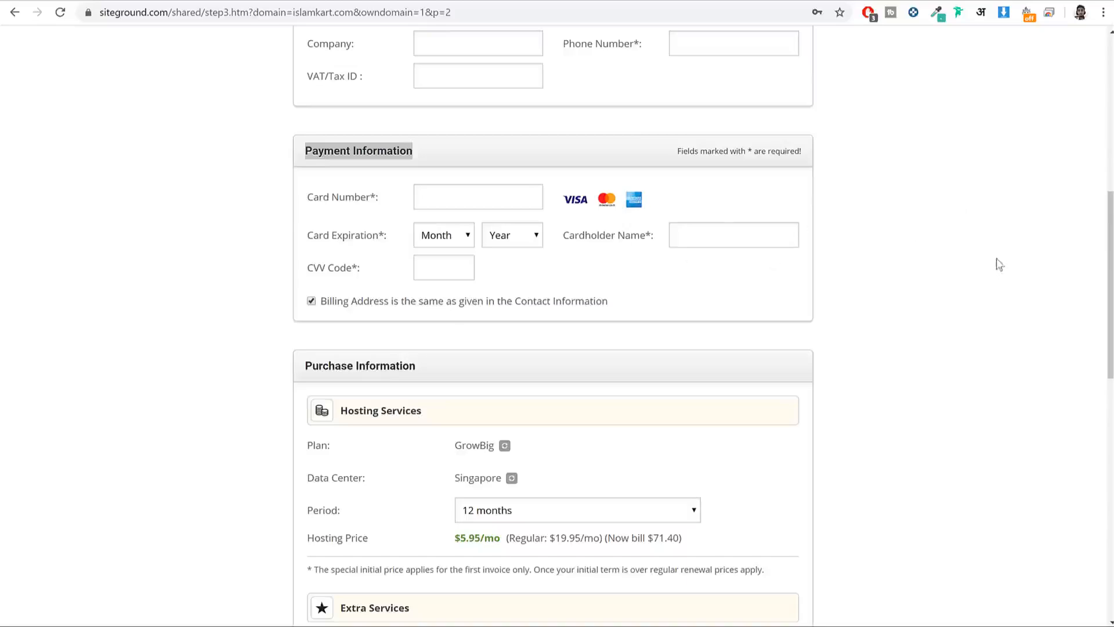
# Step: Review the GrowBig order's plan, data center and SG Site Scanner extra
pyautogui.scroll(-4, 911, 252)
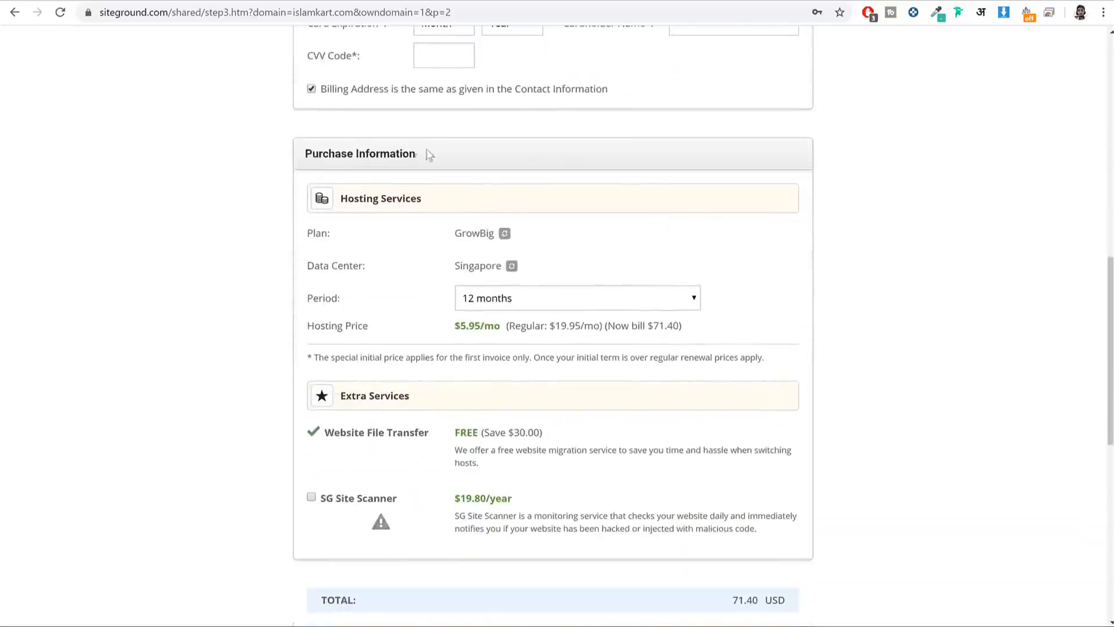
pyautogui.scroll(-1, 950, 249)
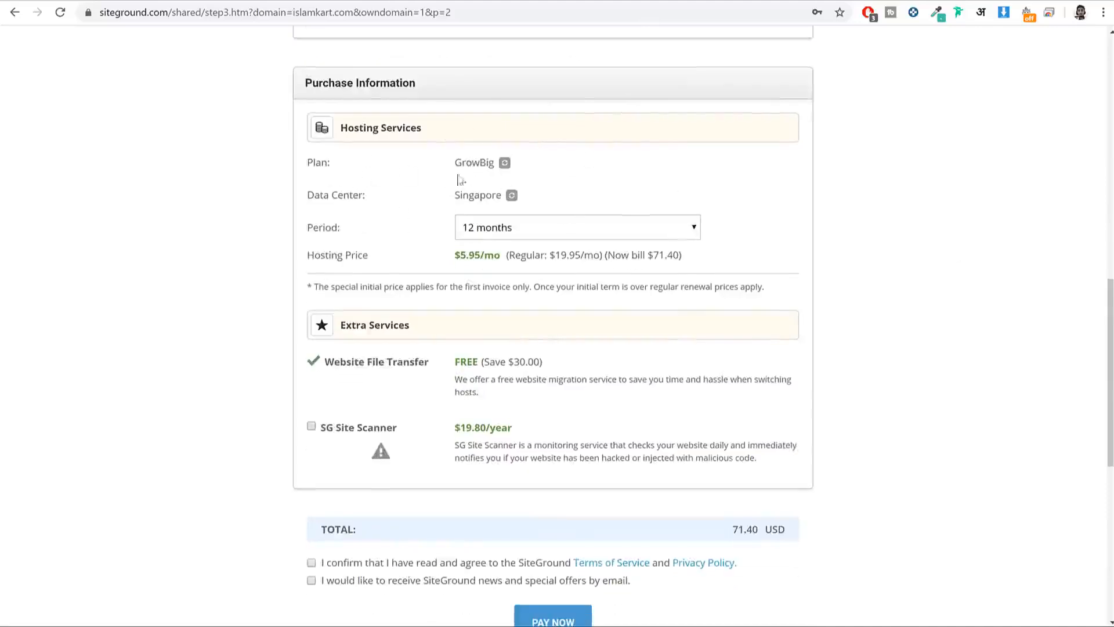
pyautogui.moveTo(331, 170); pyautogui.dragTo(296, 173)
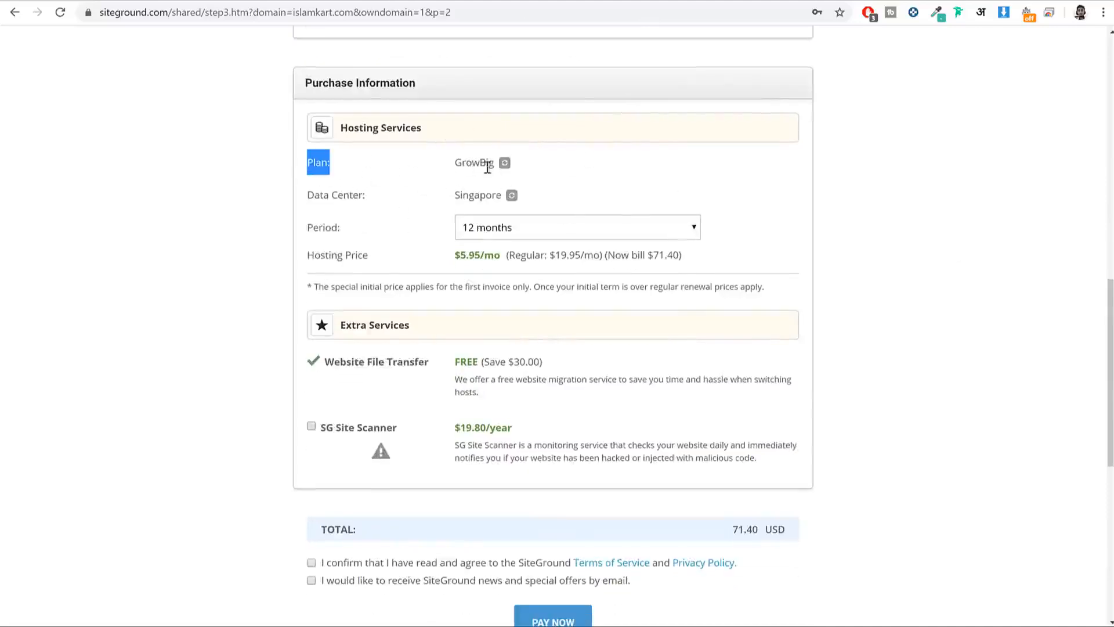
pyautogui.moveTo(385, 199); pyautogui.dragTo(306, 202)
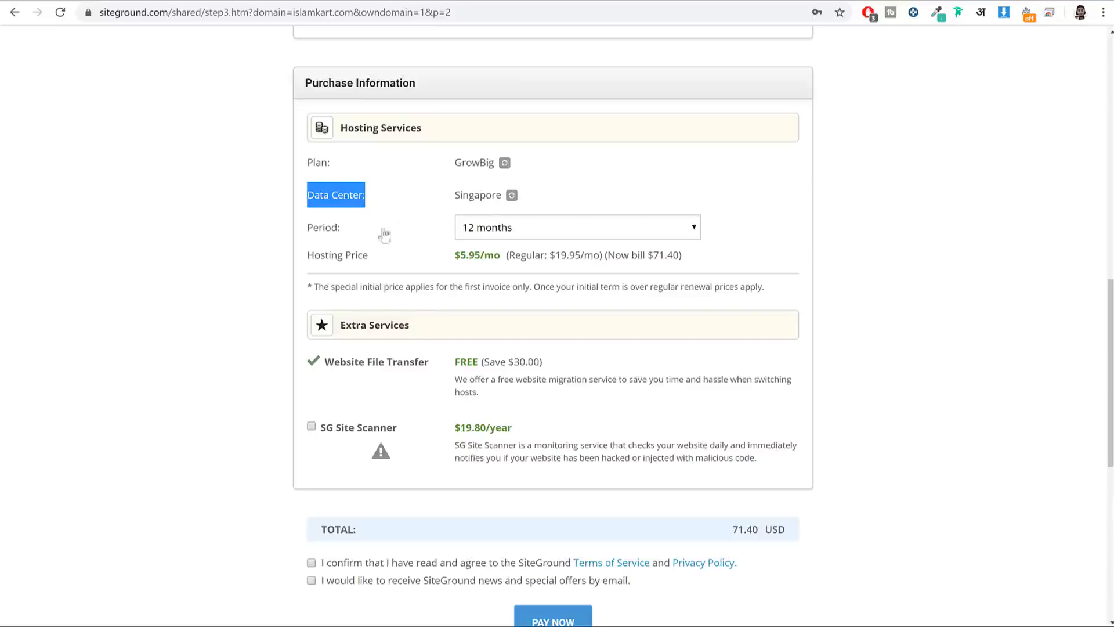
pyautogui.click(338, 232)
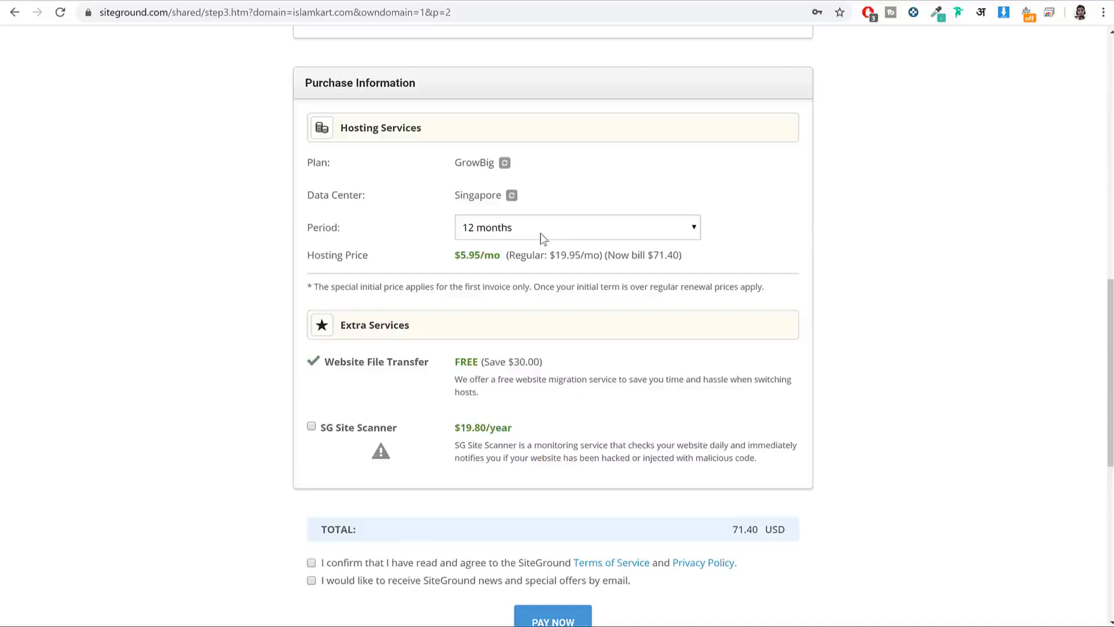
pyautogui.scroll(-4, 956, 309)
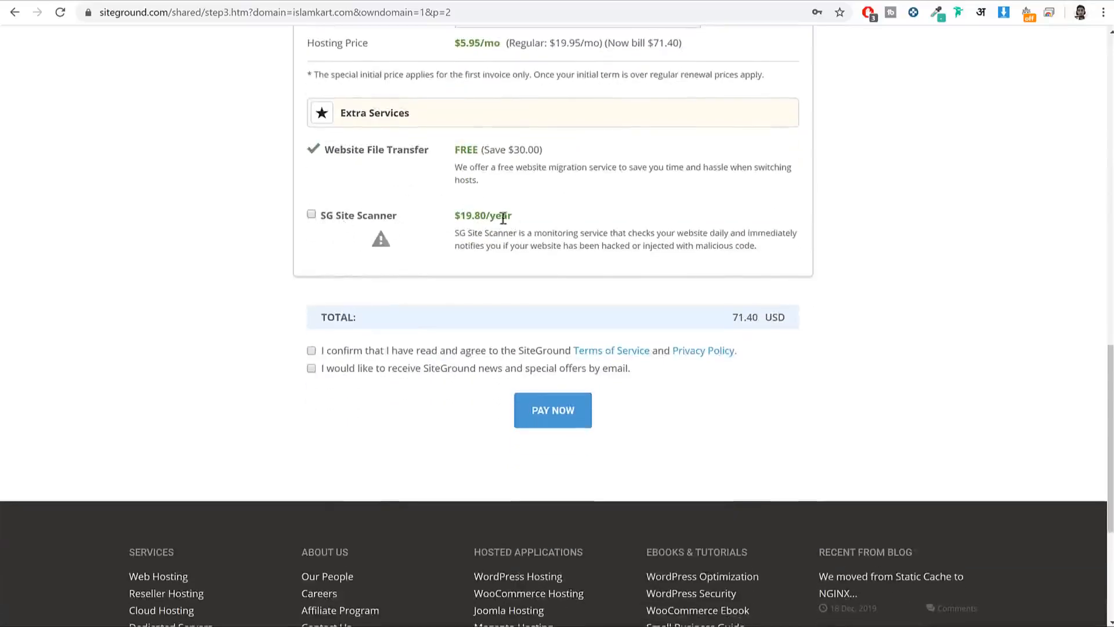
pyautogui.moveTo(515, 216); pyautogui.dragTo(466, 221)
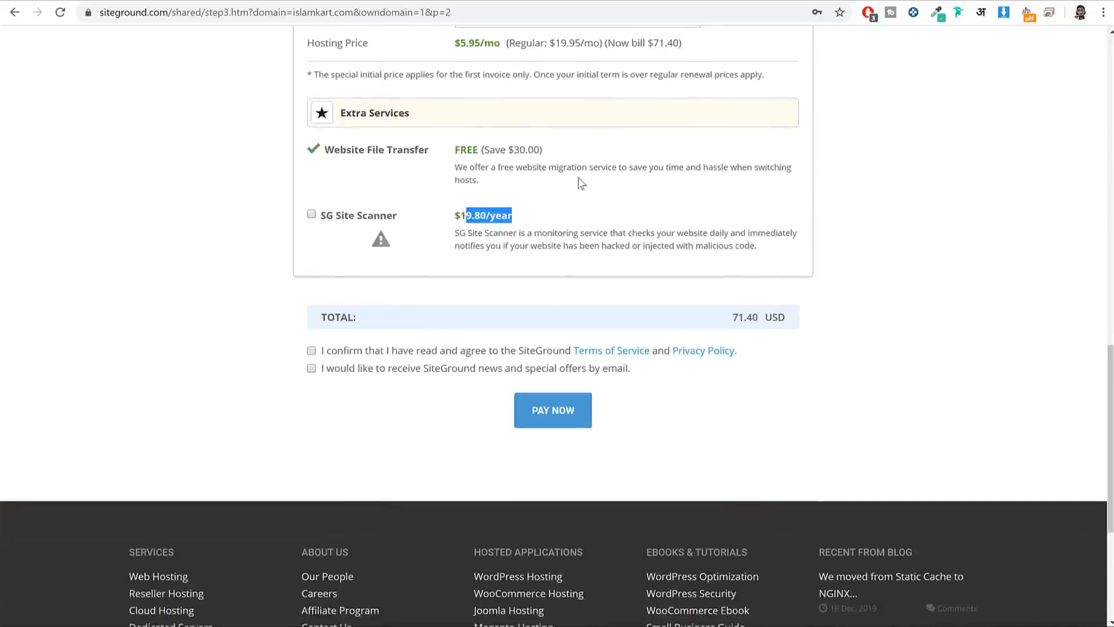
# Step: Accept the Terms of Service, opt in to SiteGround news, and confirm the 71.40 USD total
pyautogui.click(312, 350)
pyautogui.click(312, 368)
pyautogui.moveTo(760, 318); pyautogui.dragTo(736, 319)
pyautogui.click(736, 320)
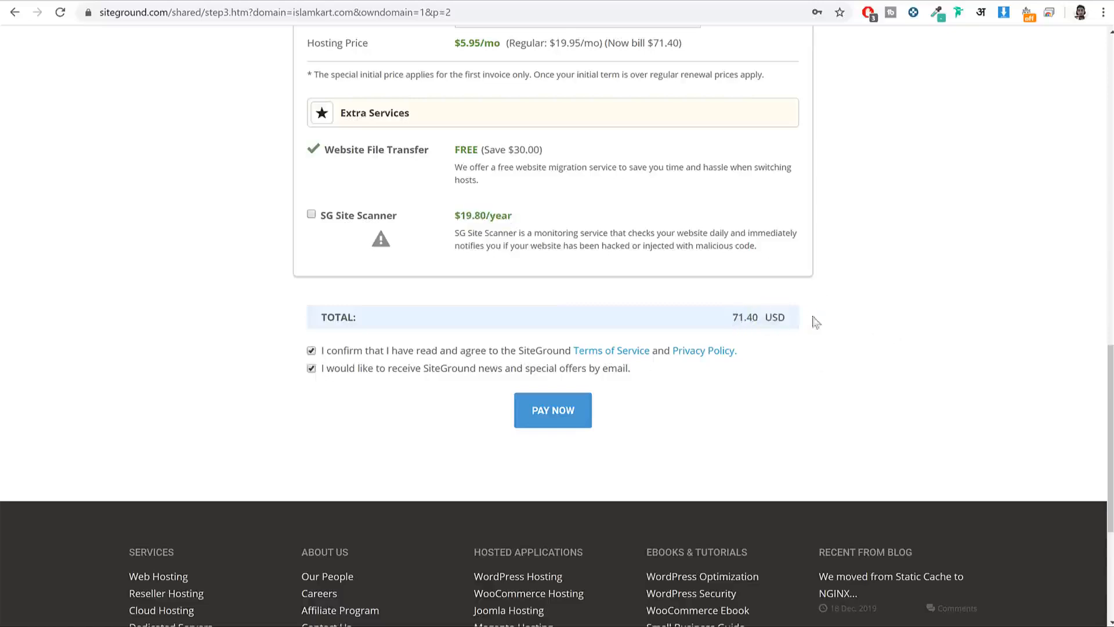
pyautogui.moveTo(813, 319); pyautogui.dragTo(757, 319)
pyautogui.click(886, 313)
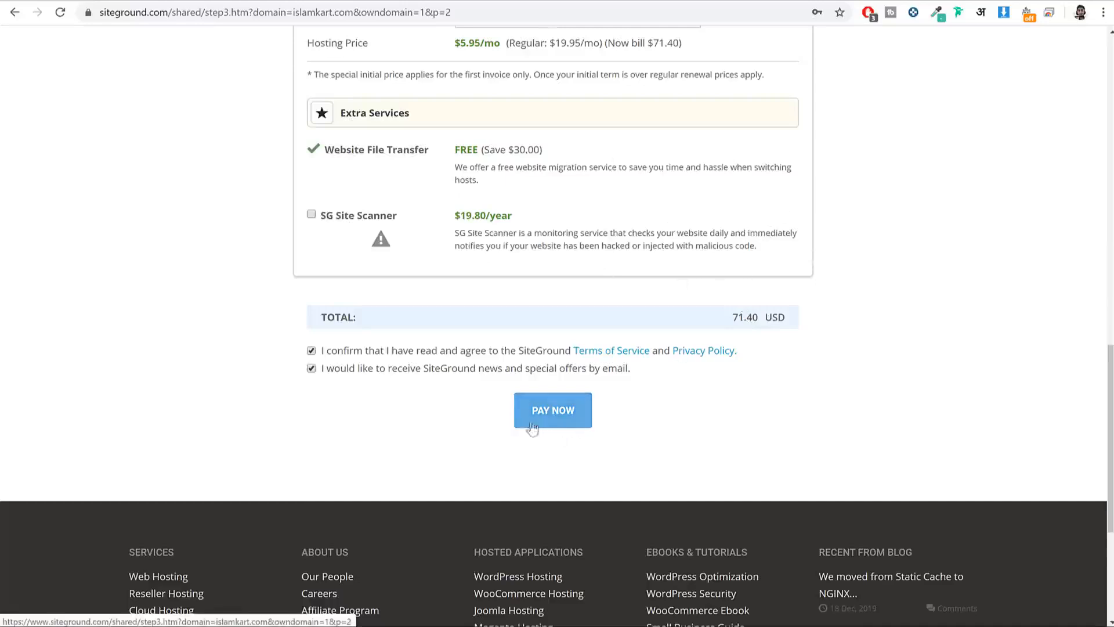
# Step: Sign in to my.siteground.com in a new tab using the saved user and password
pyautogui.click(555, 411)
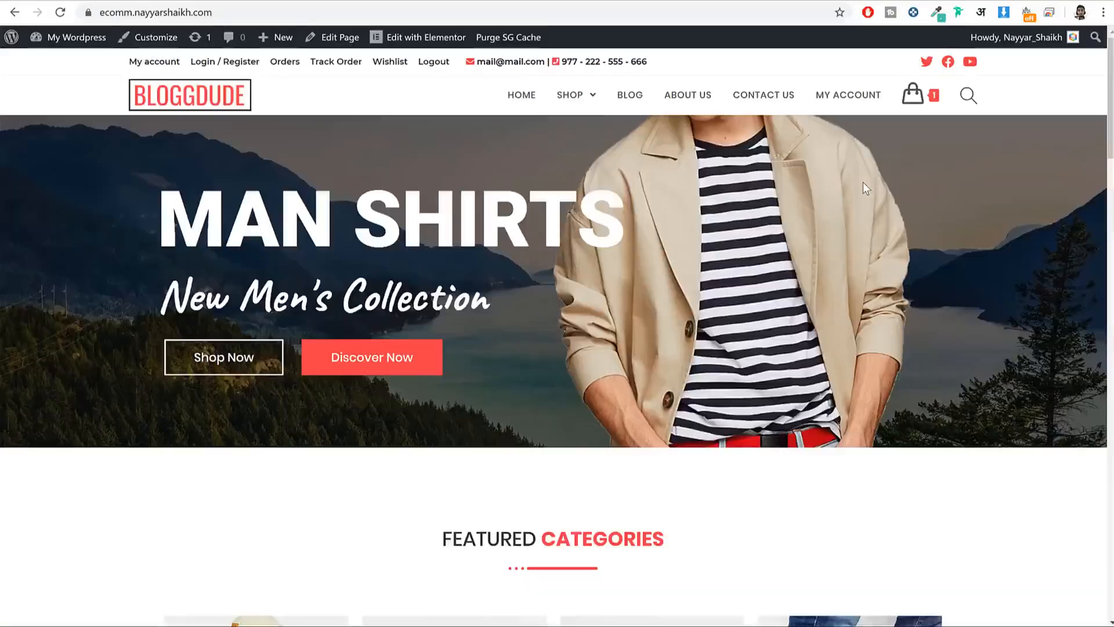
pyautogui.hotkey('ctrl', 't')
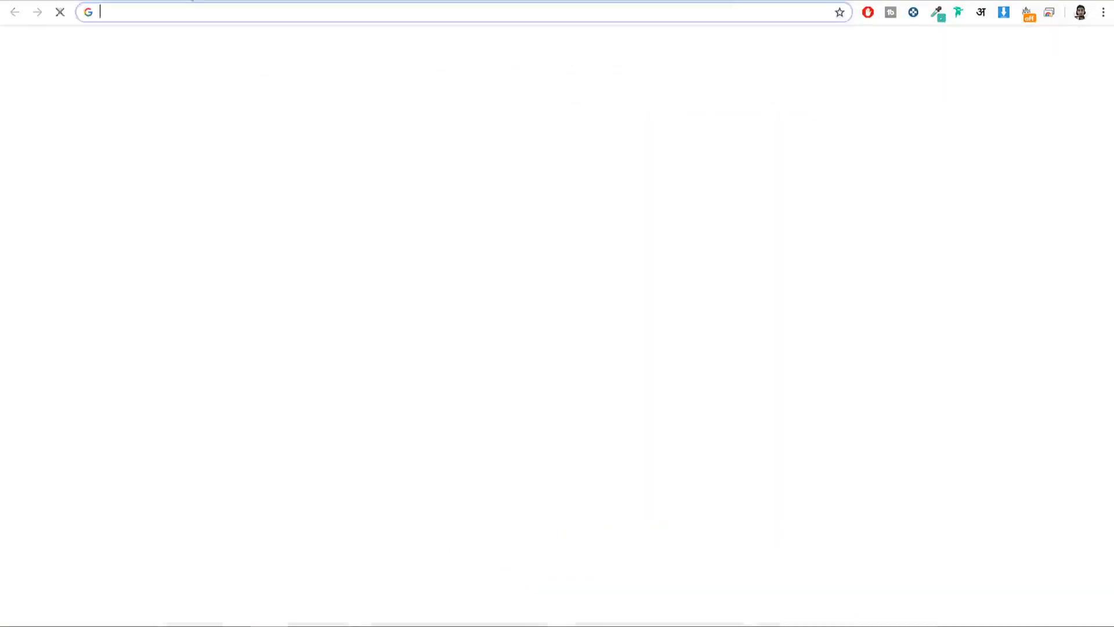
pyautogui.write('my')
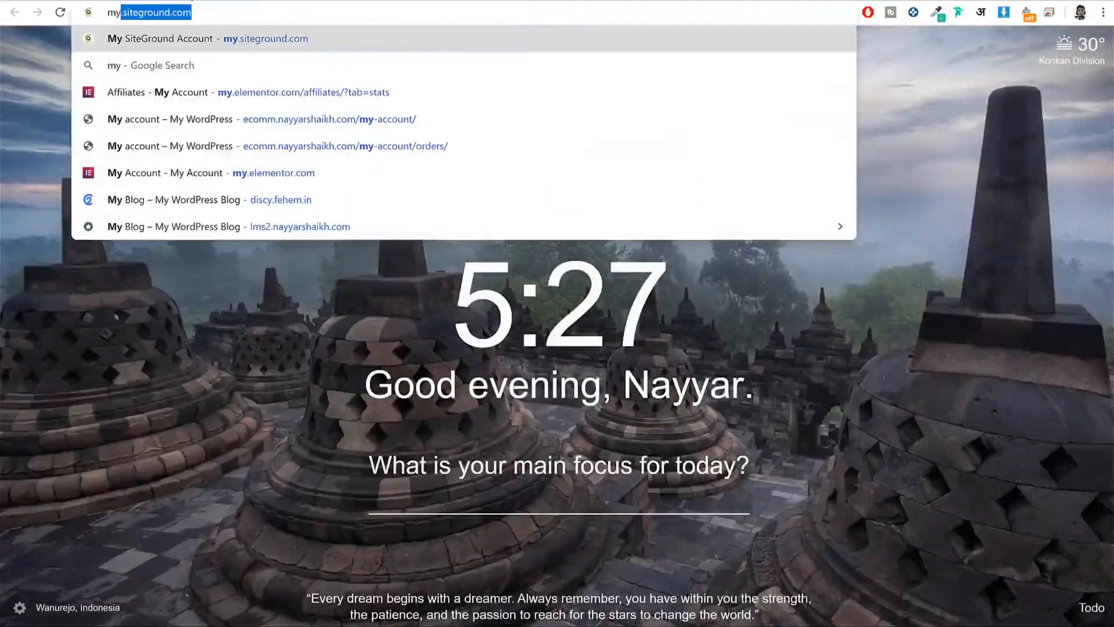
pyautogui.press('Return')
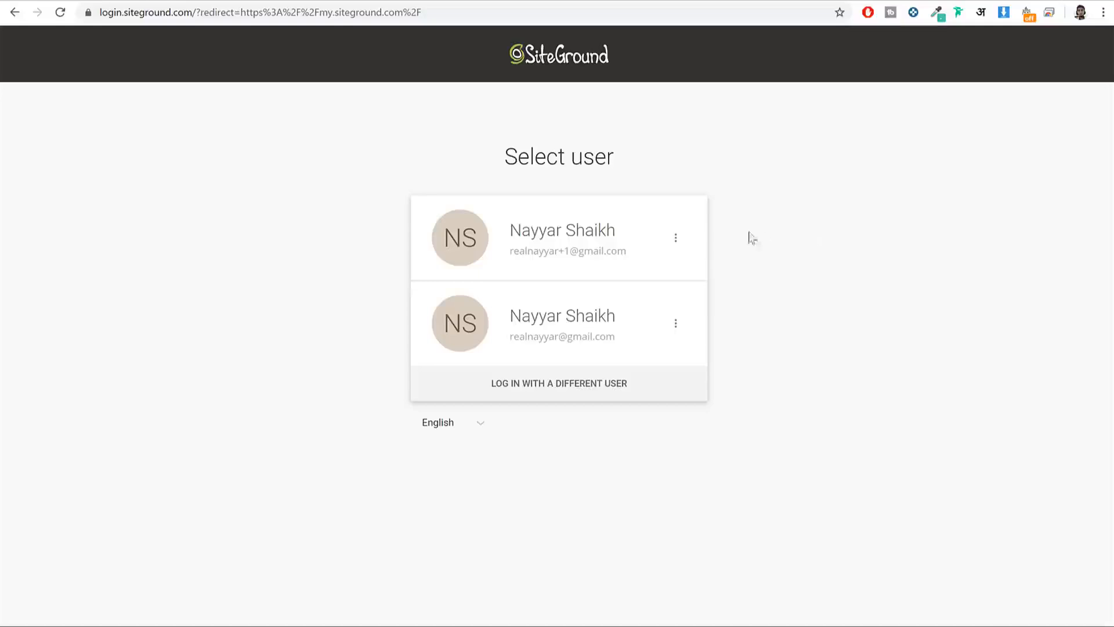
pyautogui.click(570, 232)
pyautogui.click(524, 352)
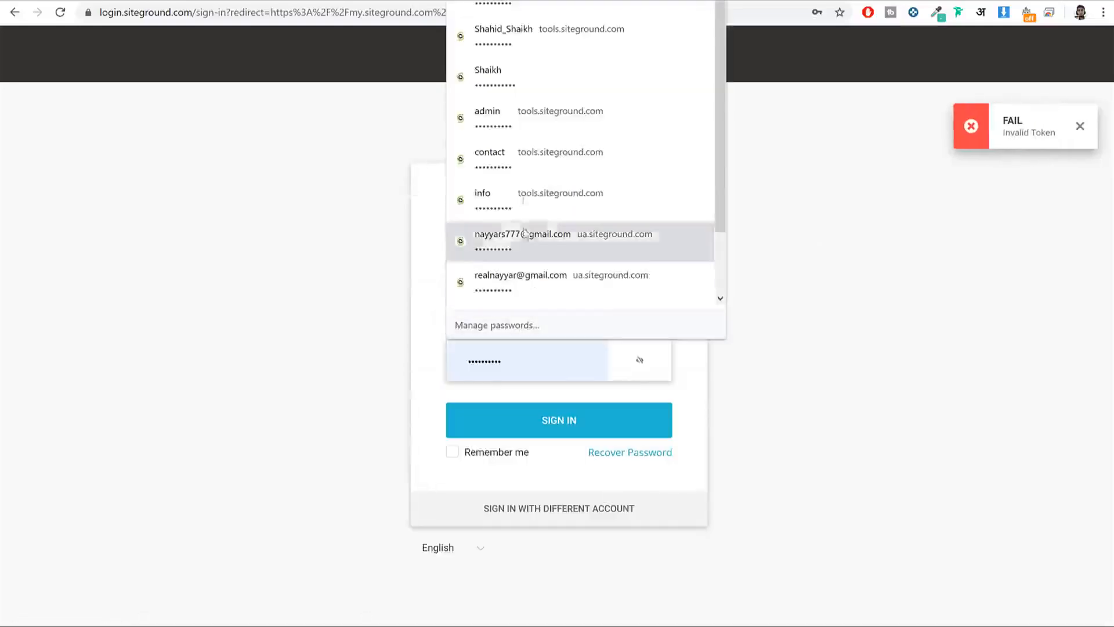
pyautogui.click(525, 78)
pyautogui.click(566, 434)
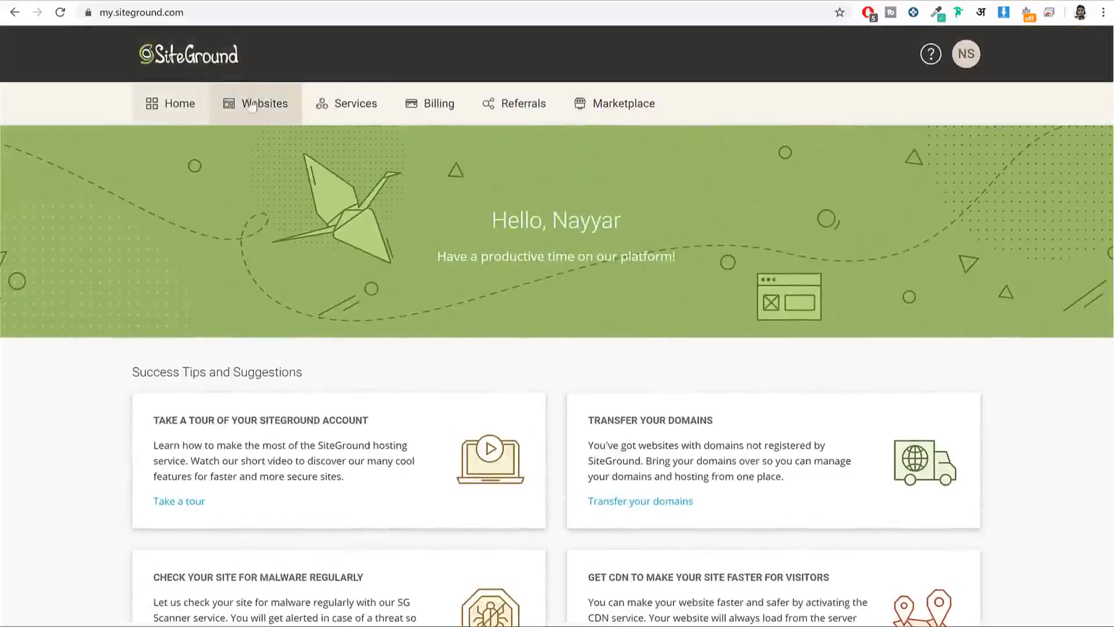
# Step: From the Websites list, open Site Tools for the site with the WooCommerce logo
pyautogui.click(251, 105)
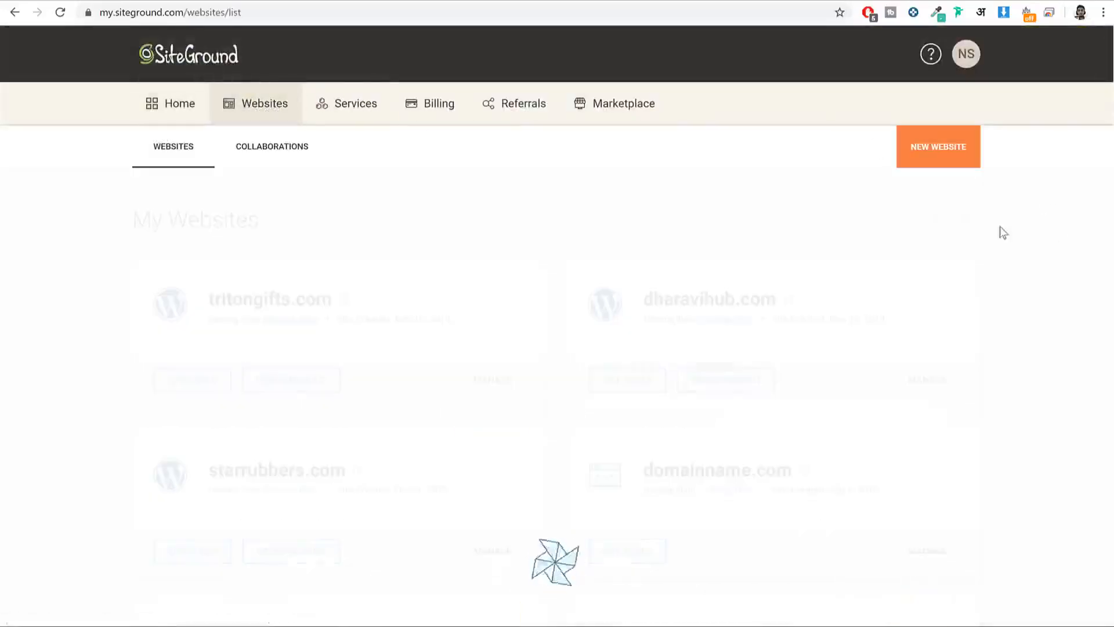
pyautogui.scroll(-6, 1037, 246)
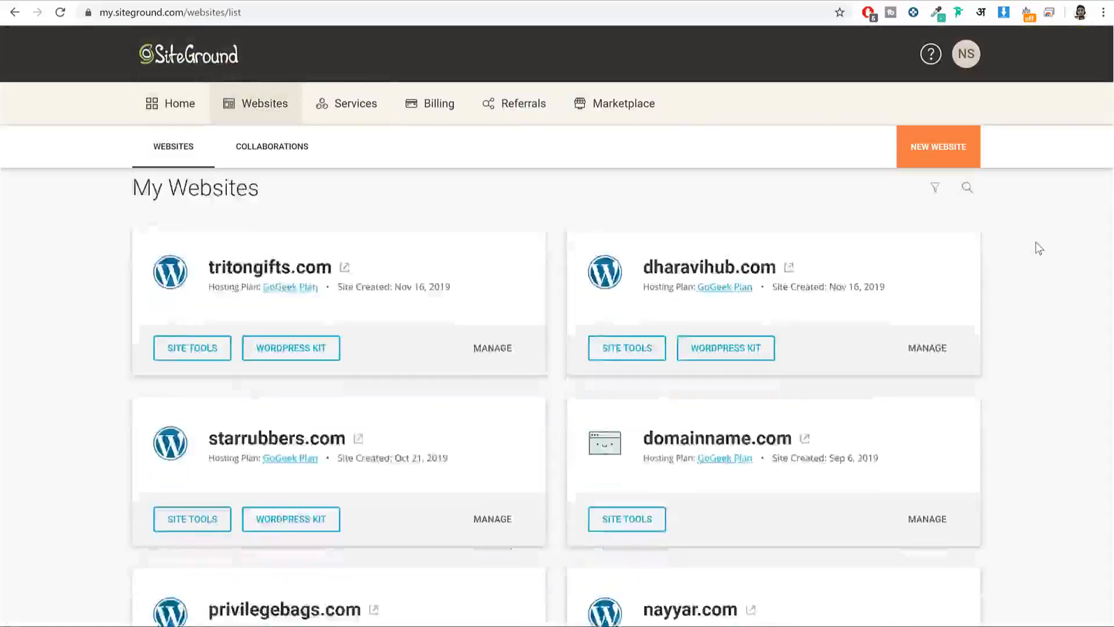
pyautogui.scroll(6, 1037, 248)
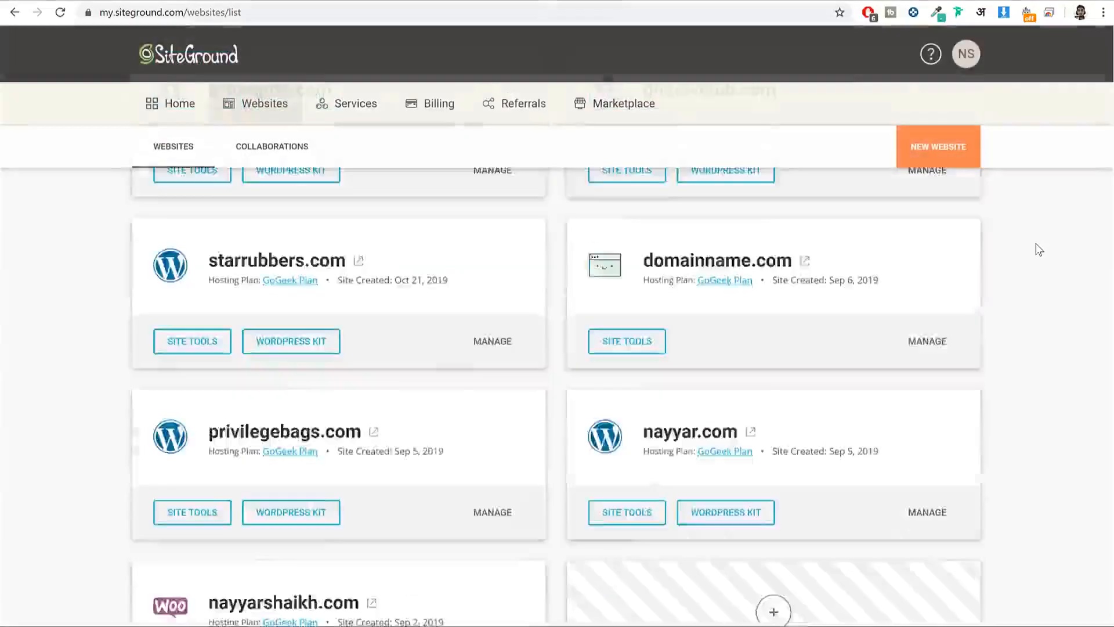
pyautogui.scroll(-6, 1034, 248)
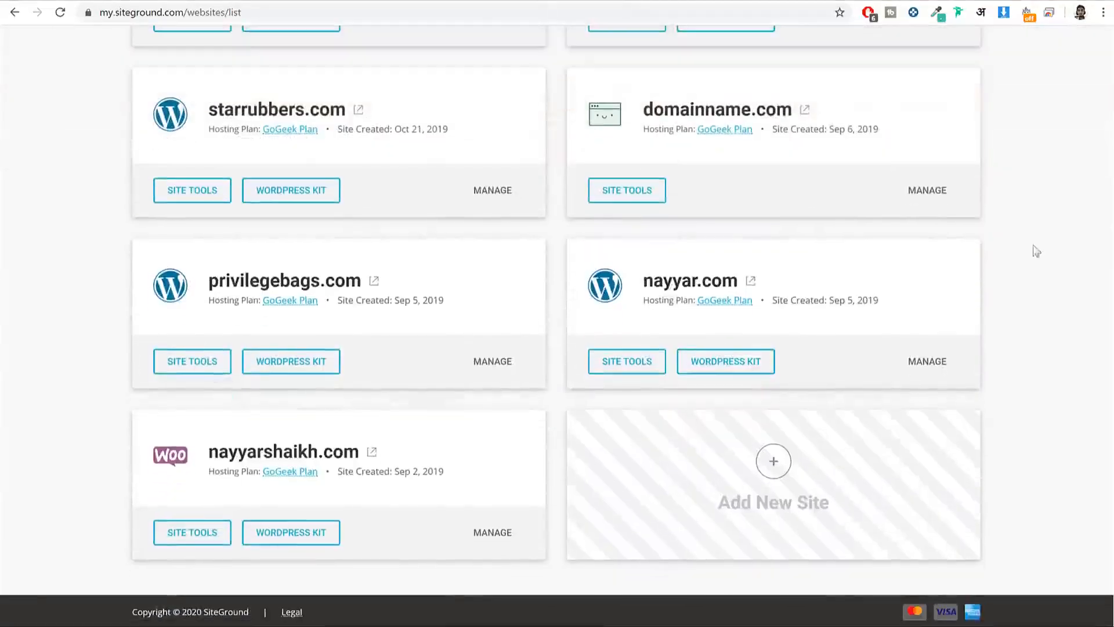
pyautogui.moveTo(359, 451); pyautogui.dragTo(208, 460)
pyautogui.click(209, 461)
pyautogui.scroll(5, 983, 412)
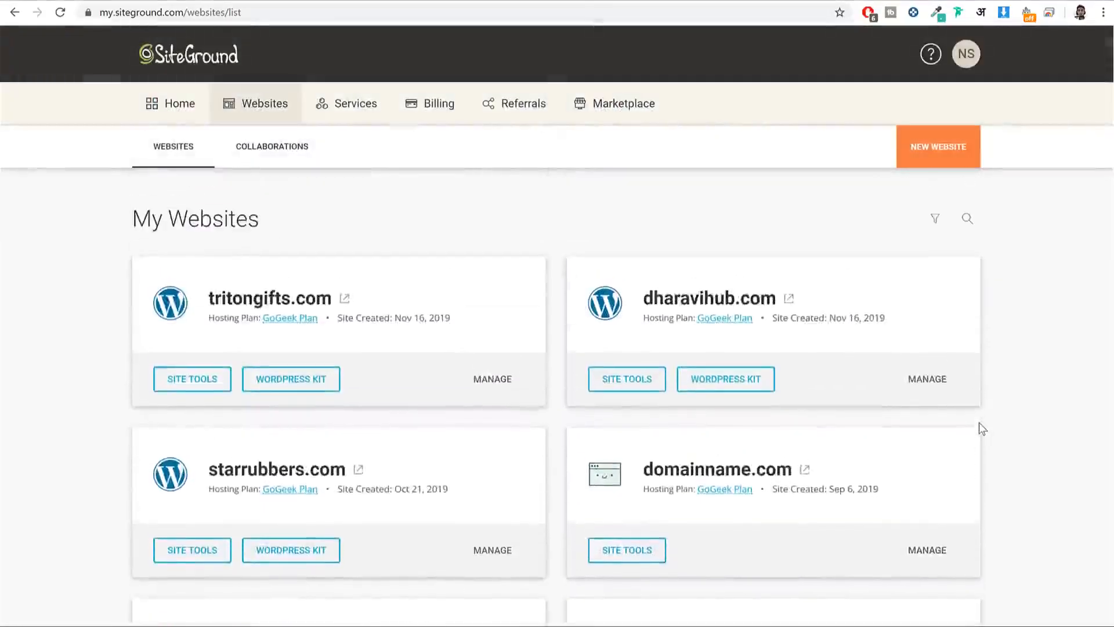
pyautogui.scroll(-6, 979, 422)
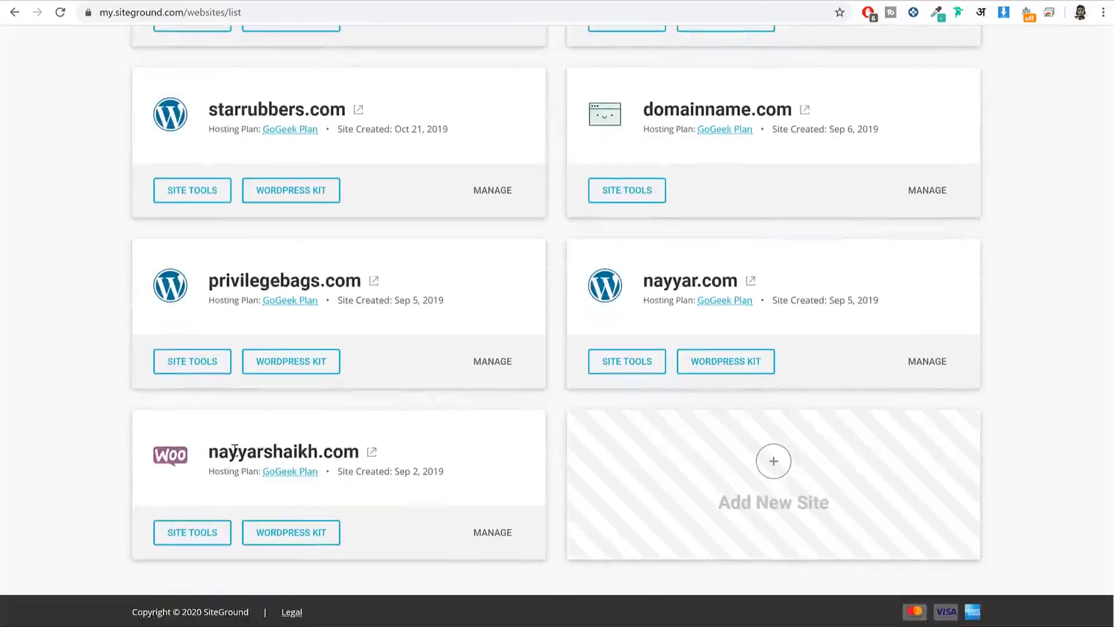
pyautogui.moveTo(356, 450)
pyautogui.mouseDown()
pyautogui.moveTo(367, 453)
pyautogui.moveTo(359, 434)
pyautogui.moveTo(355, 448)
pyautogui.mouseUp()
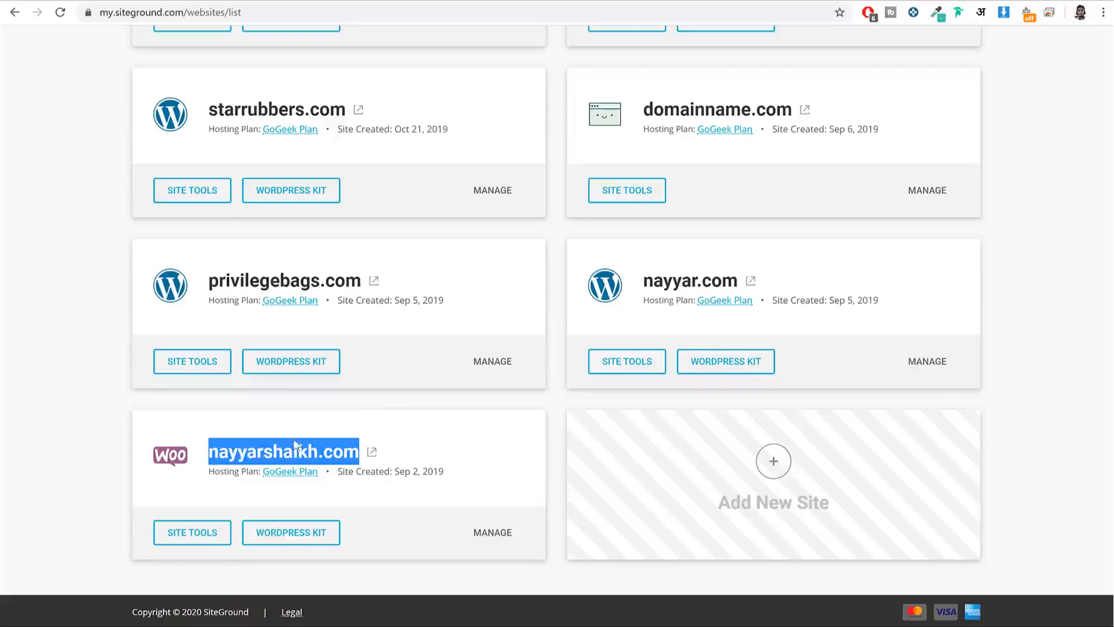
pyautogui.click(194, 535)
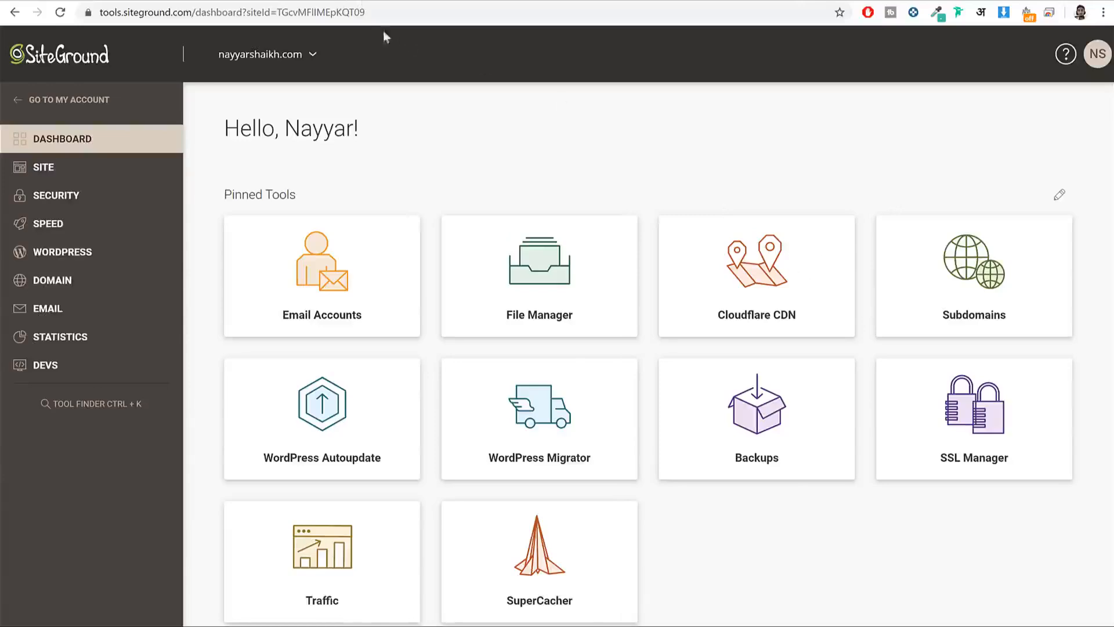
# Step: Go to GoDaddy in a new tab and sign in to the account
pyautogui.click(360, 0)
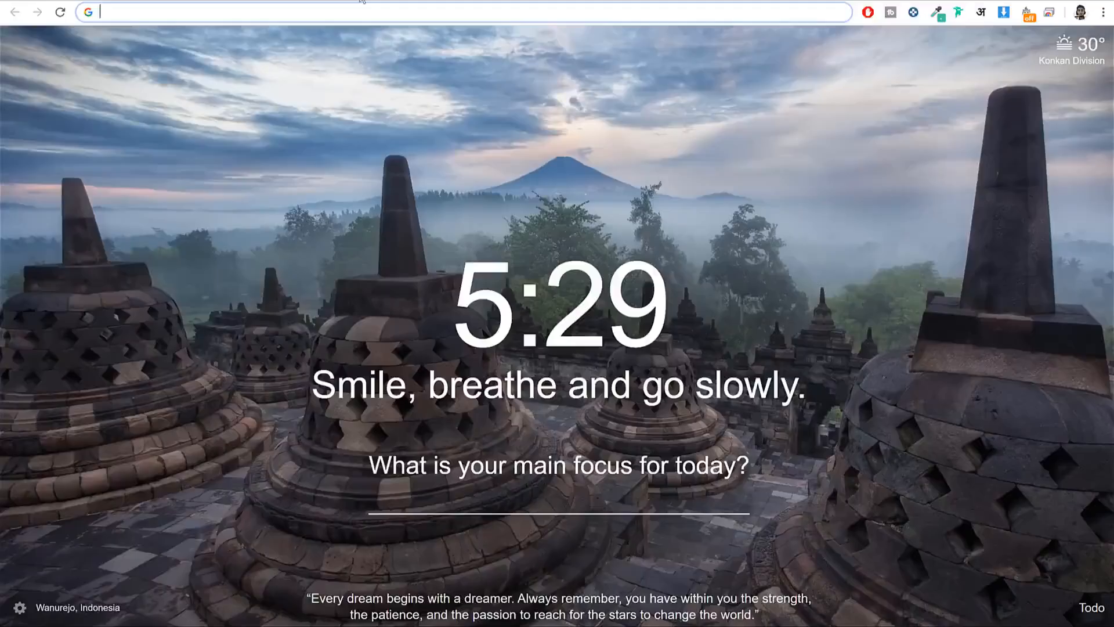
pyautogui.write('godaddy.com')
pyautogui.press('Return')
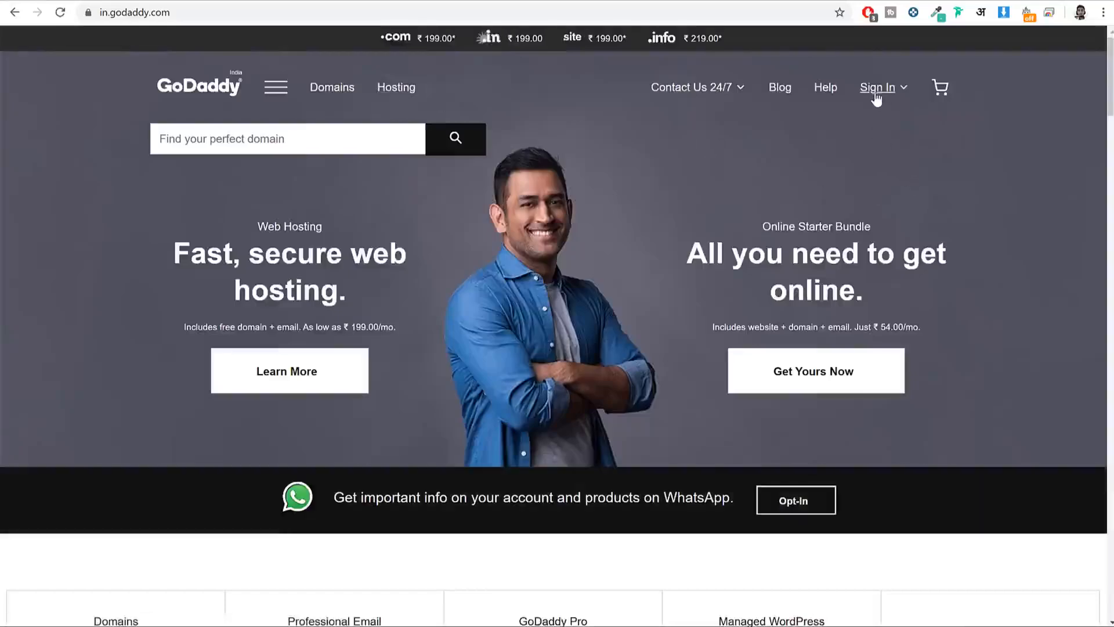
pyautogui.click(877, 95)
pyautogui.click(724, 235)
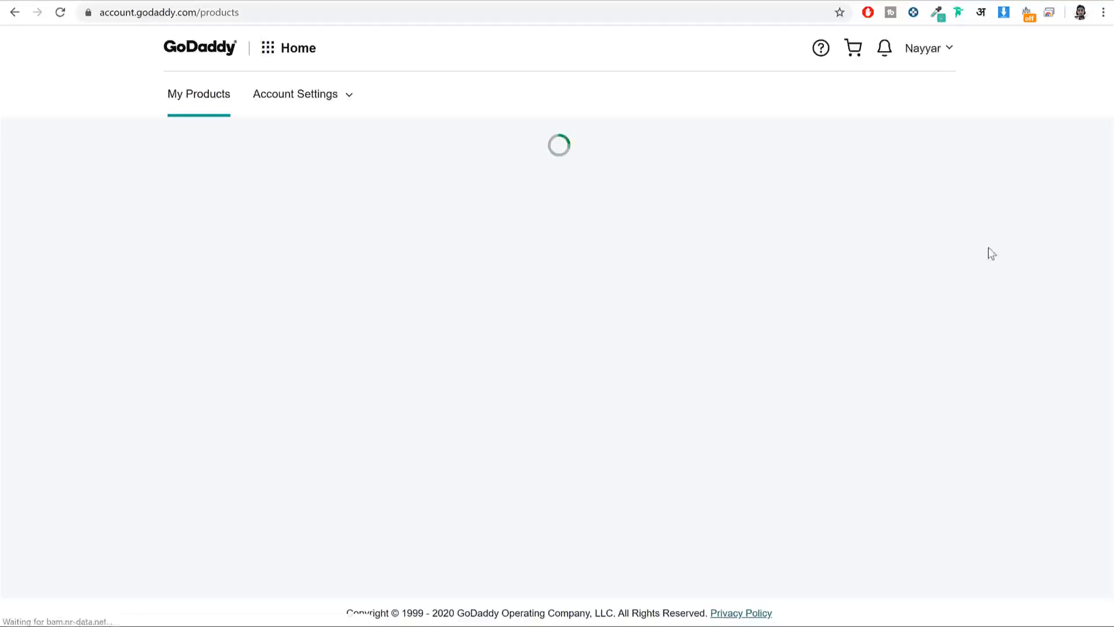
# Step: Open tritongifts.com's DNS settings and its nameserver Change form
pyautogui.scroll(-3, 643, 360)
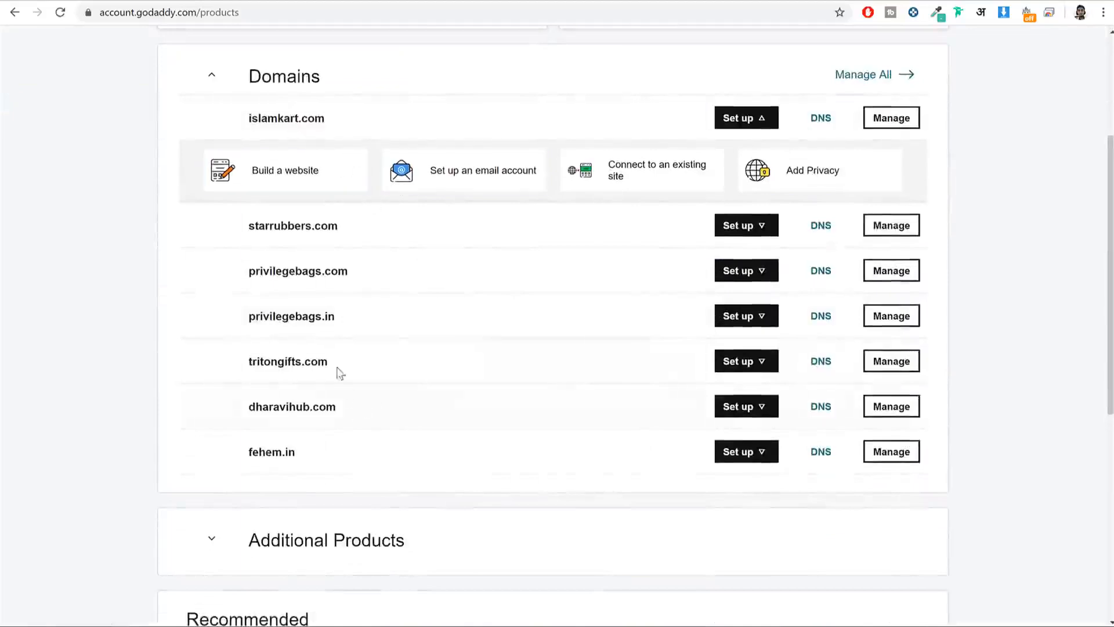
pyautogui.moveTo(329, 364); pyautogui.dragTo(224, 364)
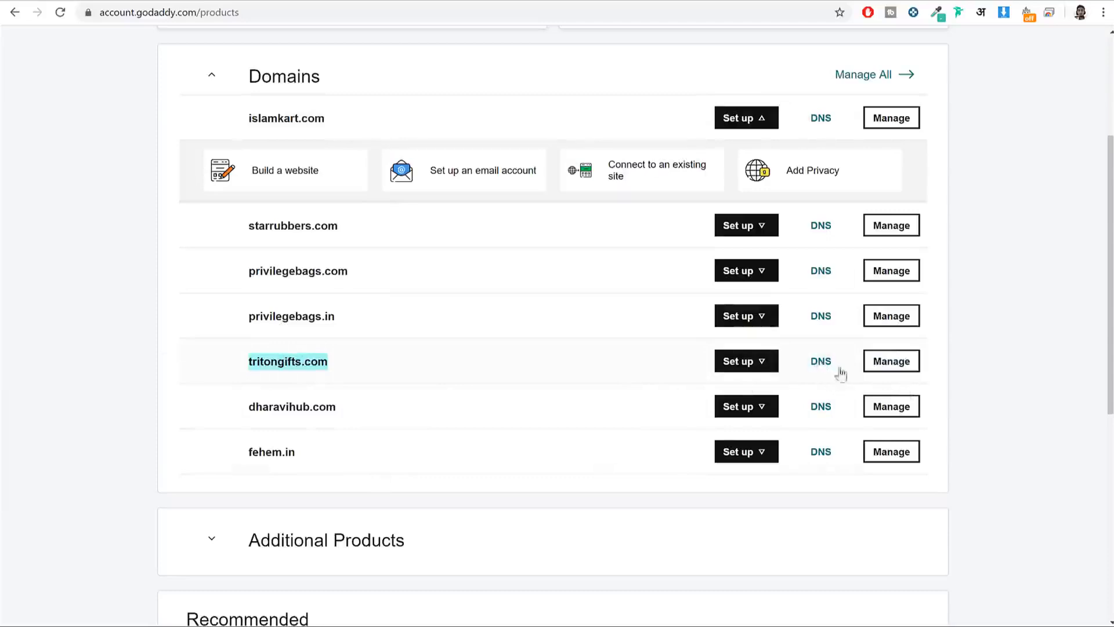
pyautogui.click(818, 365)
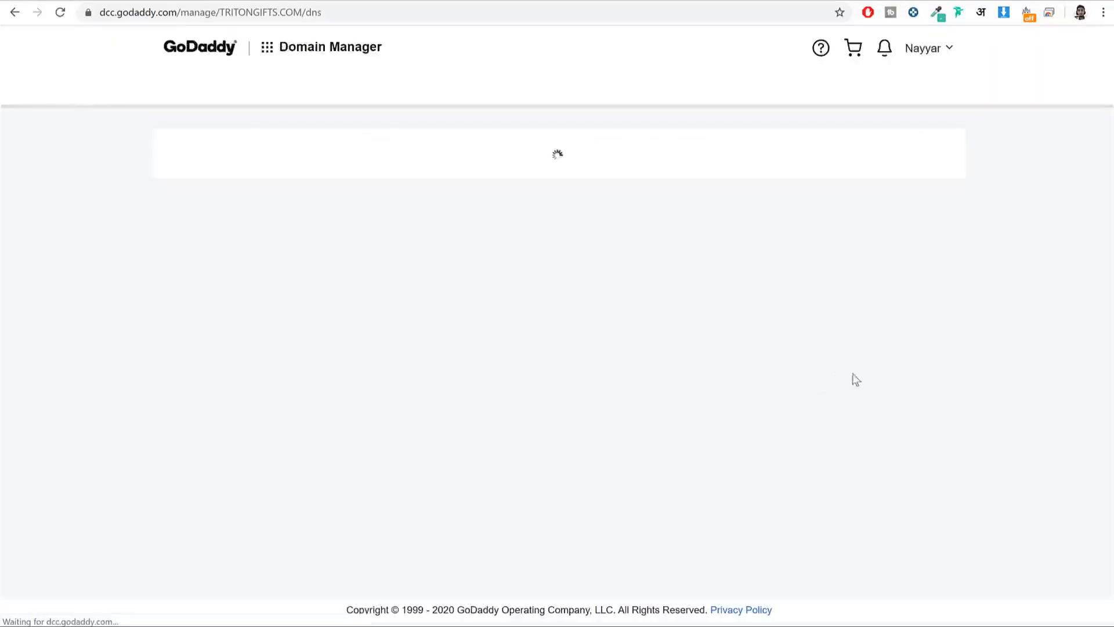
pyautogui.scroll(-5, 938, 219)
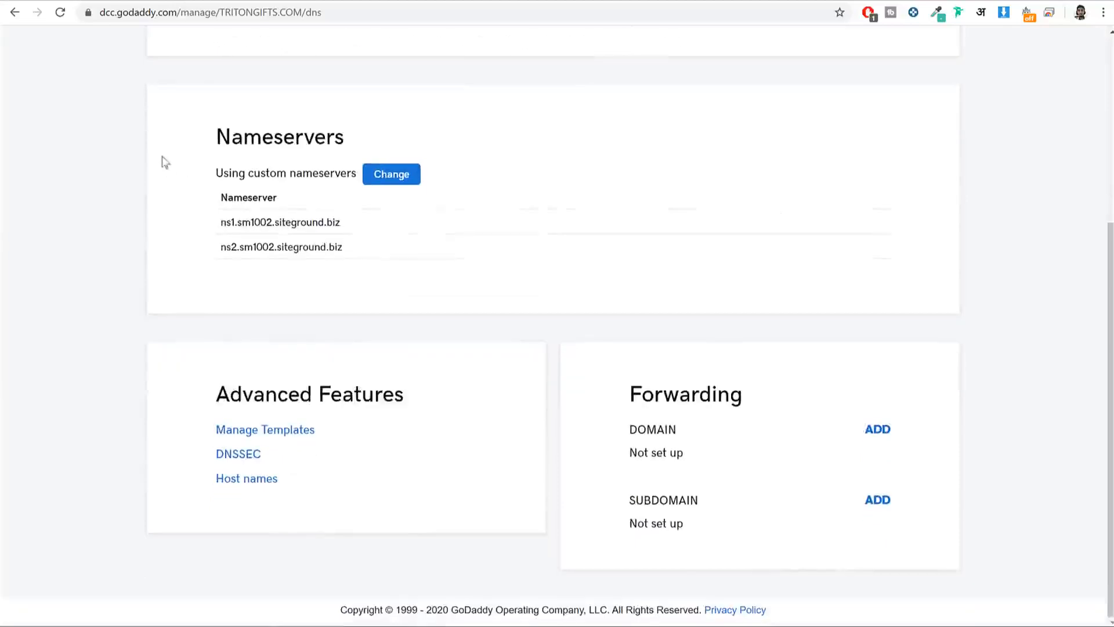
pyautogui.click(391, 174)
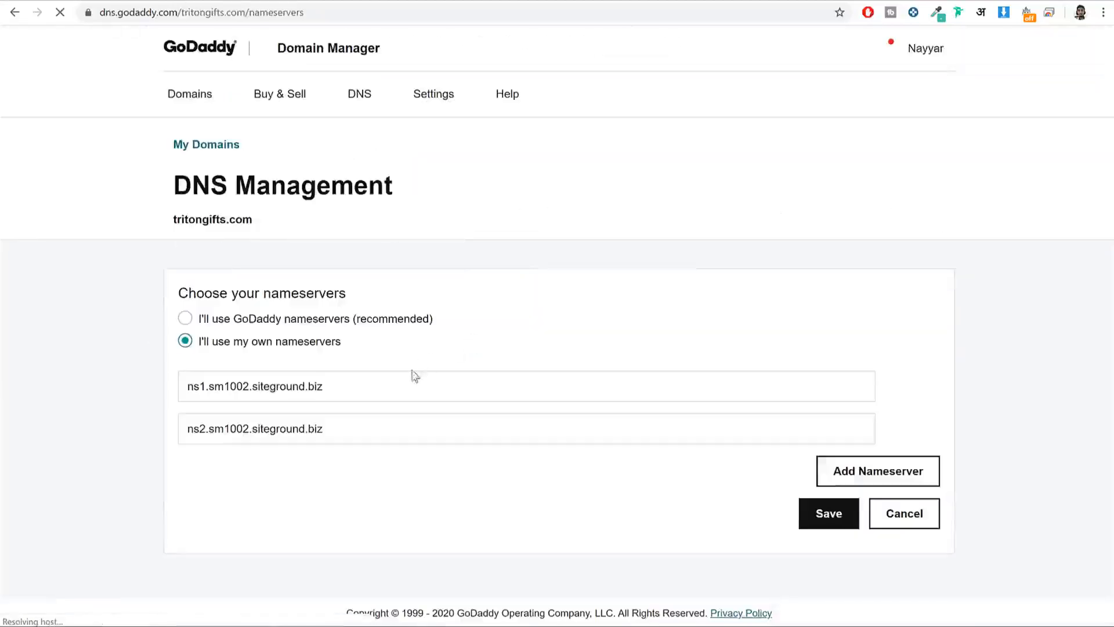
# Step: Clear the old entries from both GoDaddy nameserver fields
pyautogui.click(400, 378)
pyautogui.hotkey('ctrl', 'a')
pyautogui.press('BackSpace')
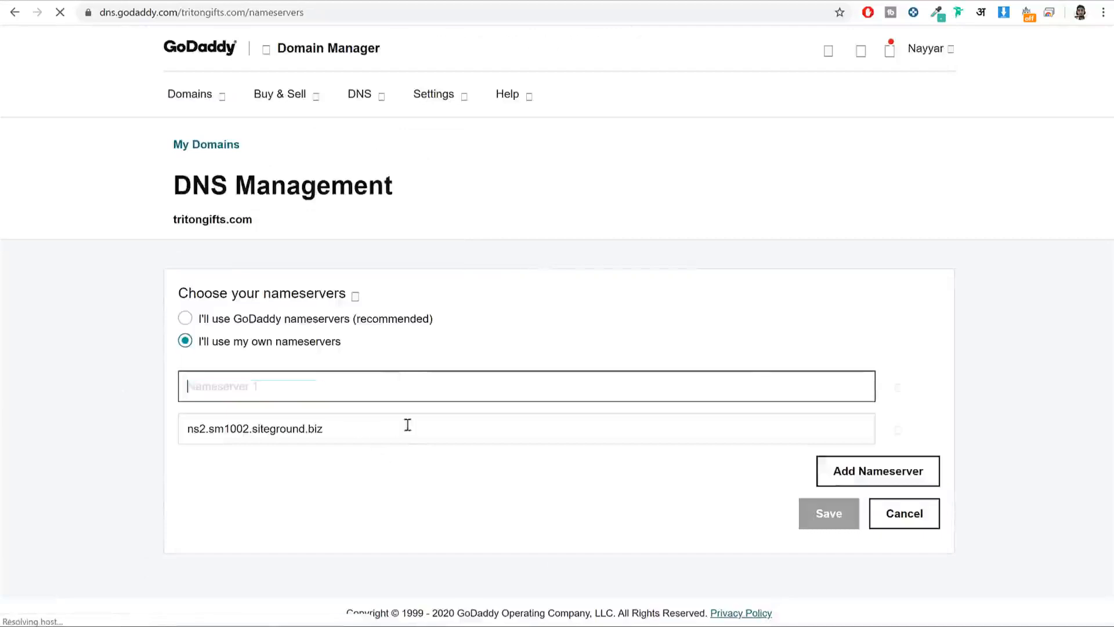
pyautogui.moveTo(406, 426); pyautogui.dragTo(206, 421)
pyautogui.hotkey('ctrl', 'a')
pyautogui.press('BackSpace')
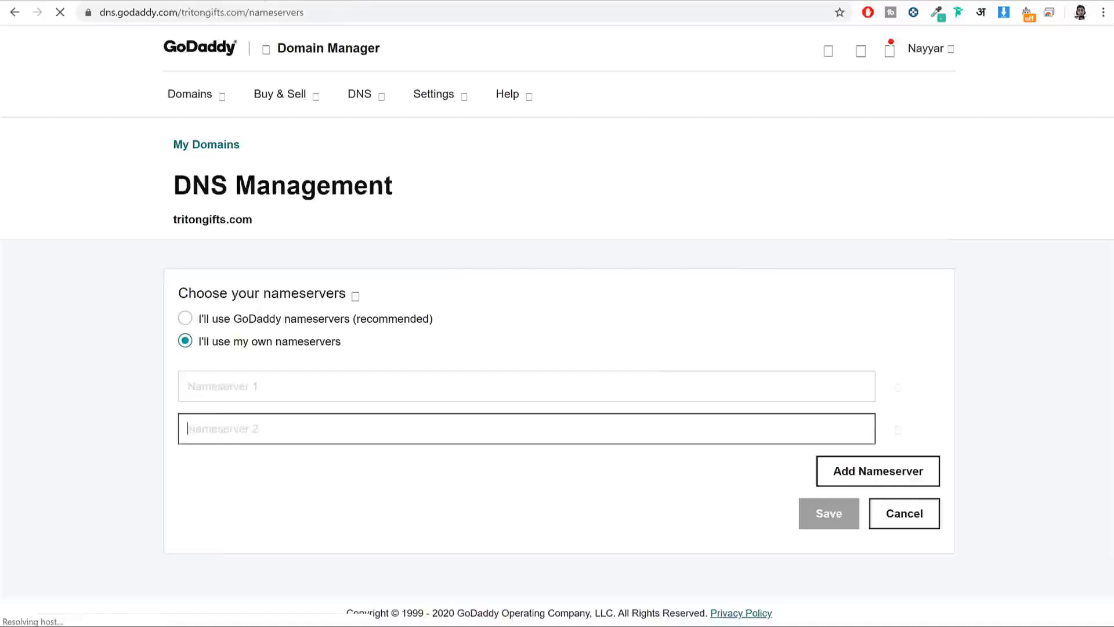
# Step: Copy ns1.sm1001.siteground.biz from SiteGround into the first nameserver field
pyautogui.click(255, 1)
pyautogui.scroll(-8, 851, 207)
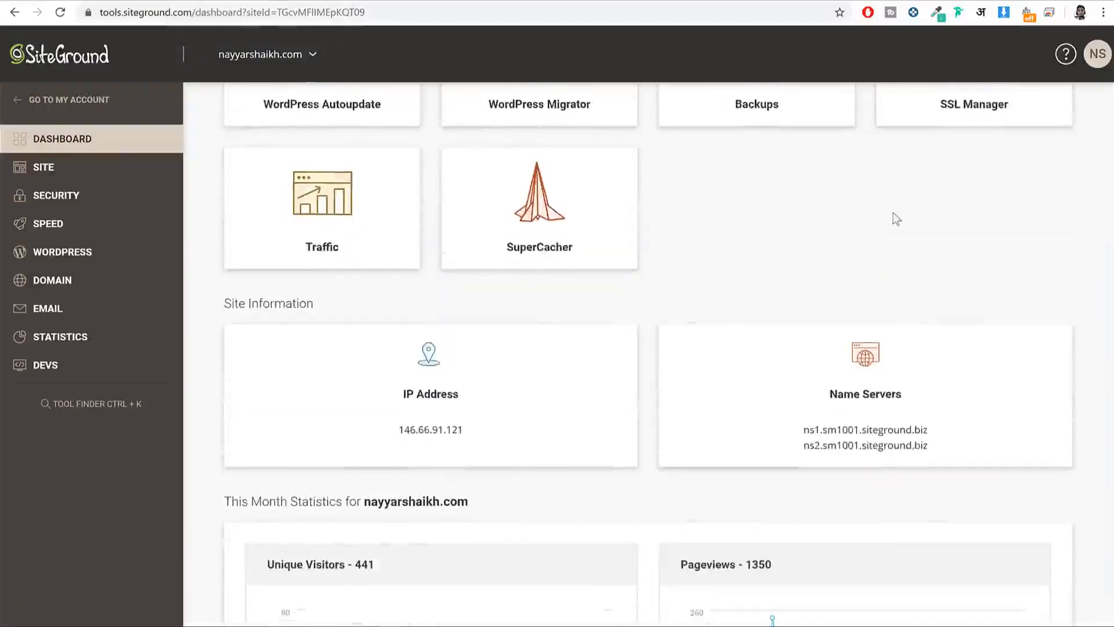
pyautogui.moveTo(952, 292); pyautogui.dragTo(796, 293)
pyautogui.hotkey('ctrl', 'c')
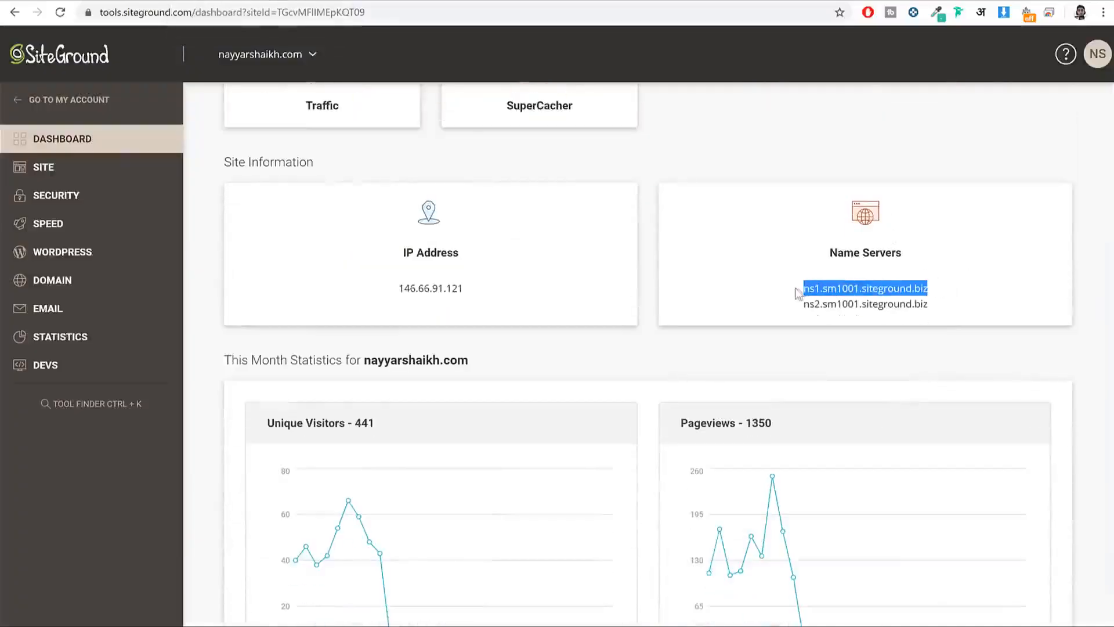
pyautogui.click(473, 2)
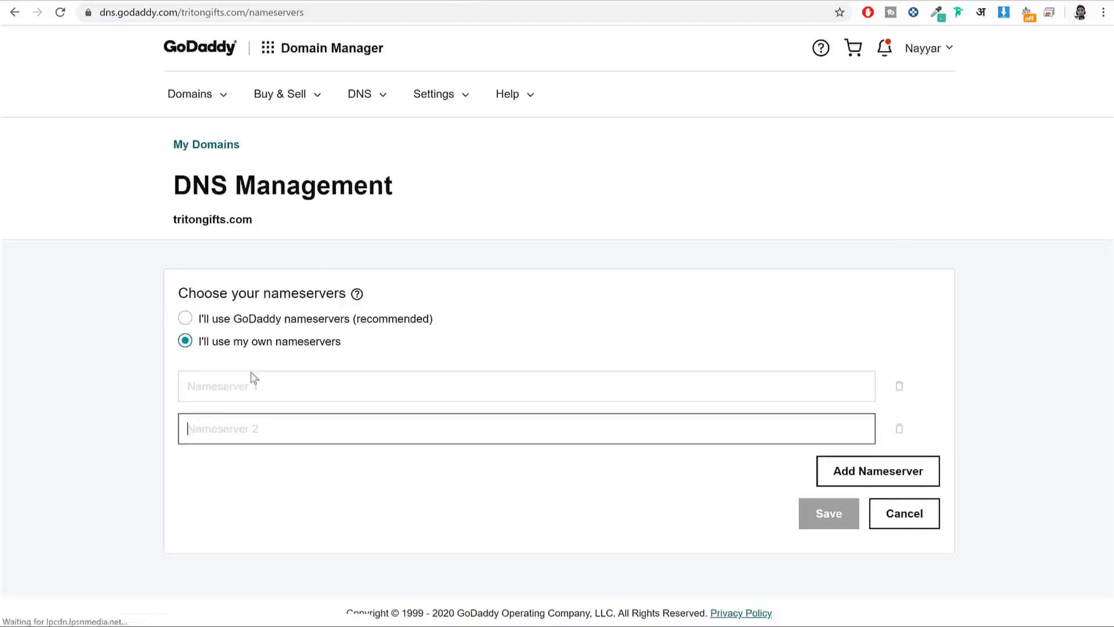
pyautogui.click(286, 380)
pyautogui.hotkey('ctrl', 'v')
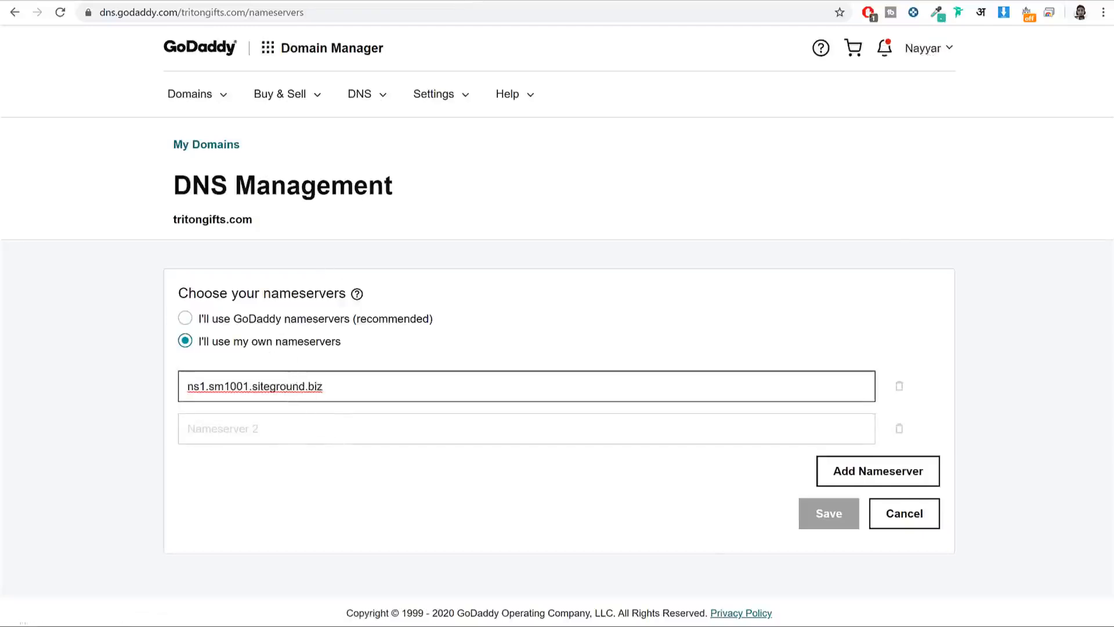
# Step: Paste ns2.sm1001.siteground.biz into the second nameserver field and save
pyautogui.click(244, 1)
pyautogui.moveTo(931, 304); pyautogui.dragTo(802, 304)
pyautogui.hotkey('ctrl', 'c')
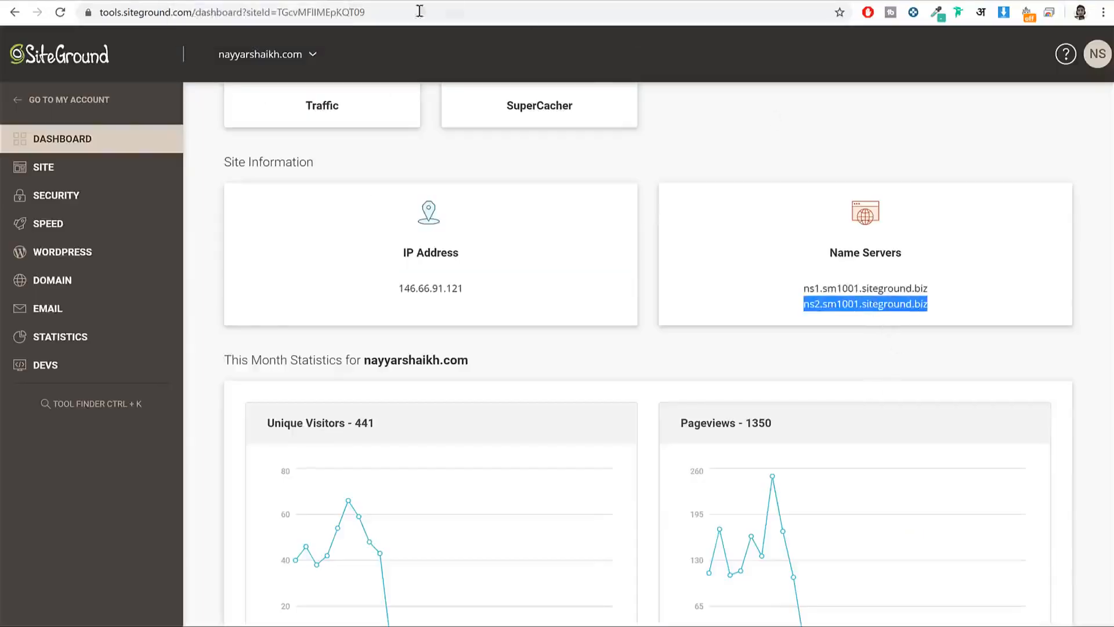
pyautogui.click(418, 3)
pyautogui.click(284, 415)
pyautogui.hotkey('ctrl', 'v')
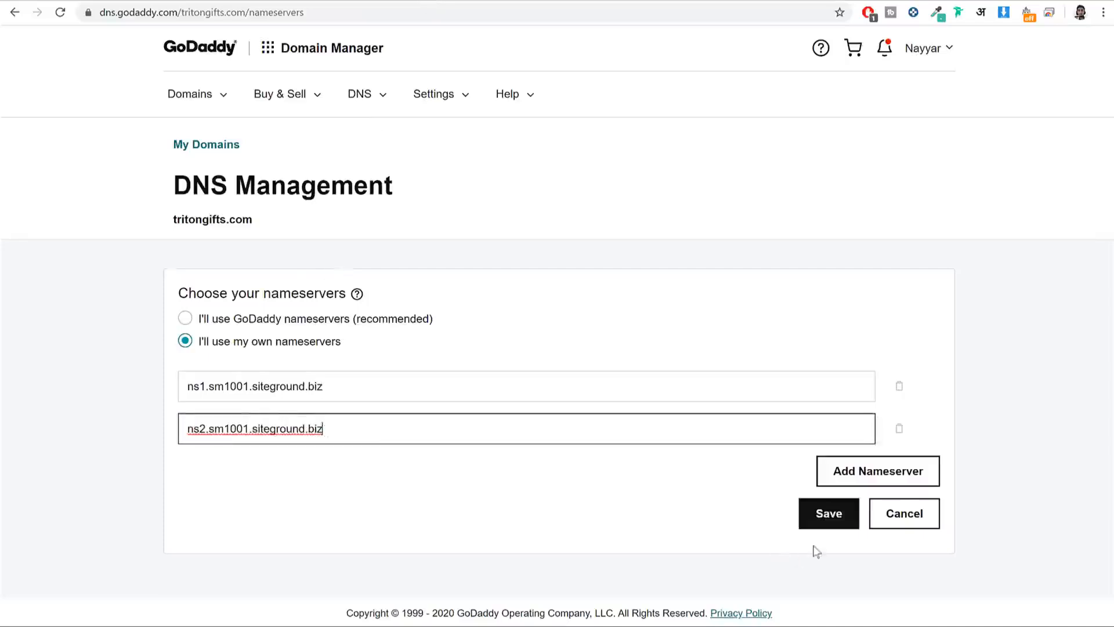
pyautogui.click(830, 513)
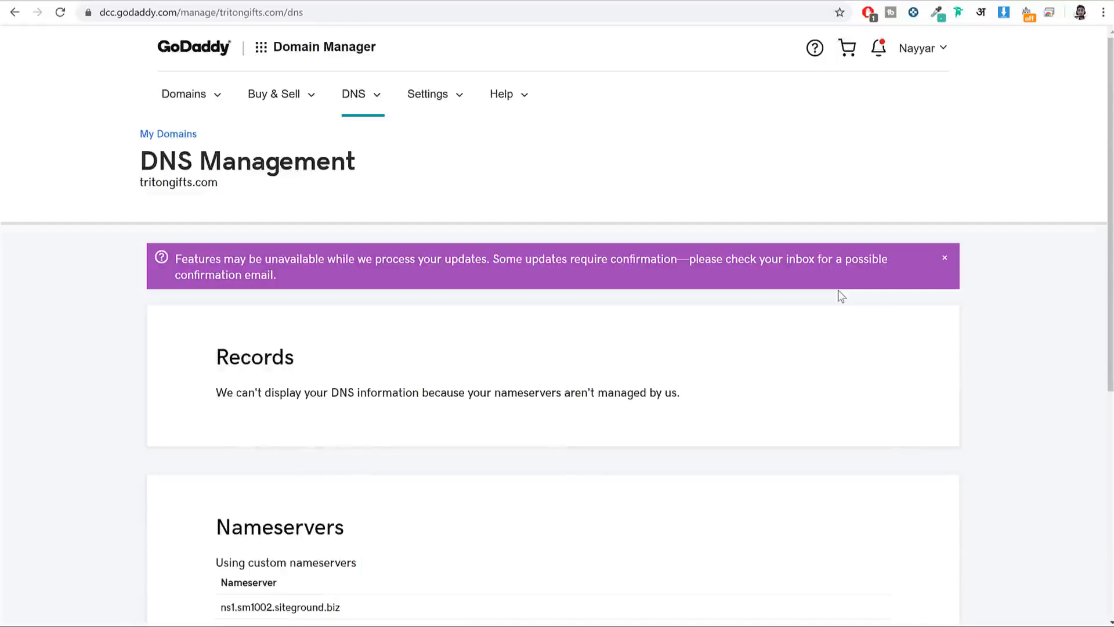
pyautogui.click(227, 1)
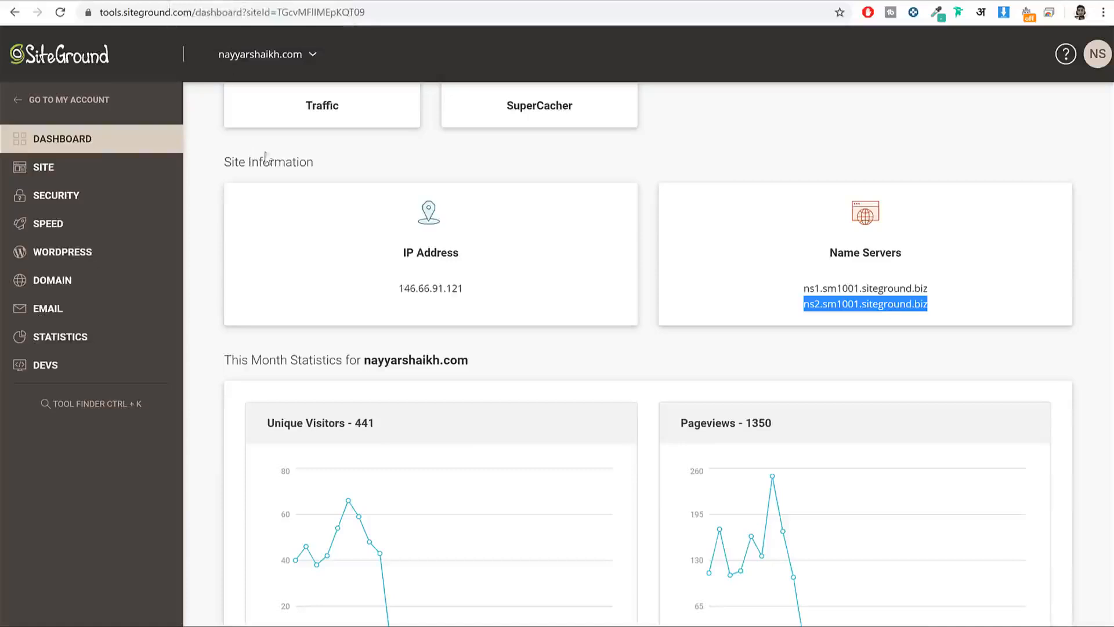
# Step: Open Security > SSL Manager and select the ecomm2 subdomain as the domain
pyautogui.click(60, 200)
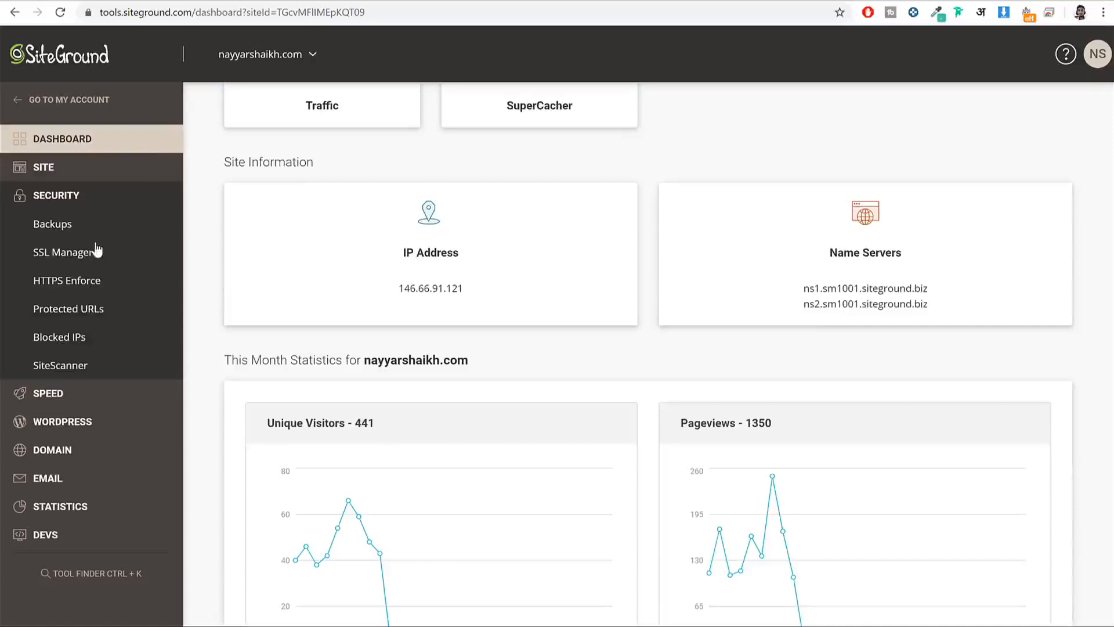
pyautogui.click(55, 255)
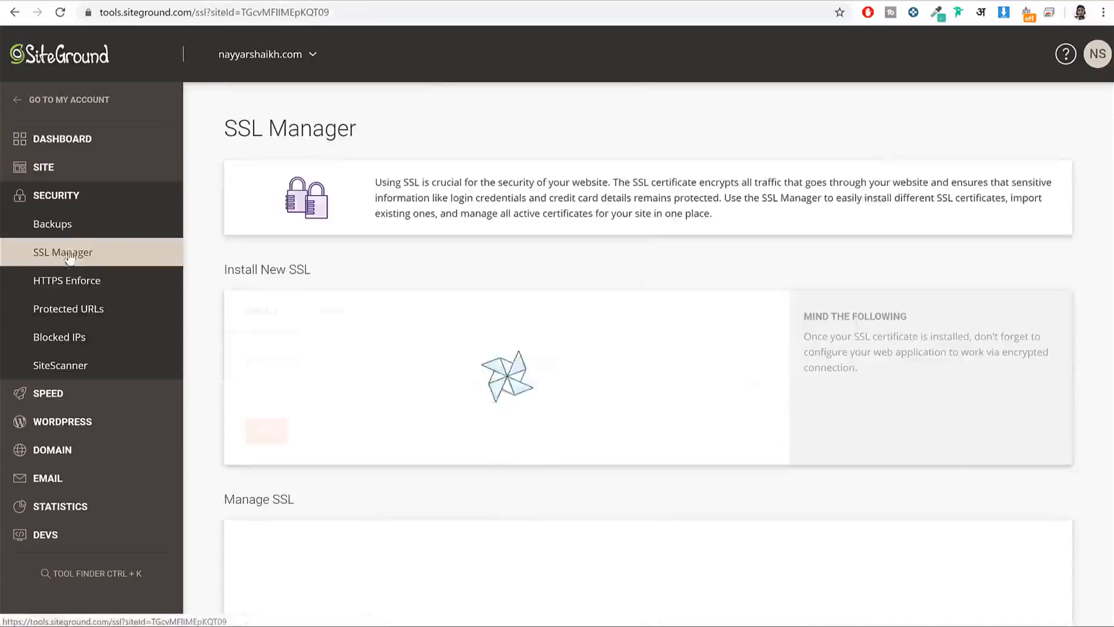
pyautogui.click(348, 383)
pyautogui.scroll(-3, 356, 470)
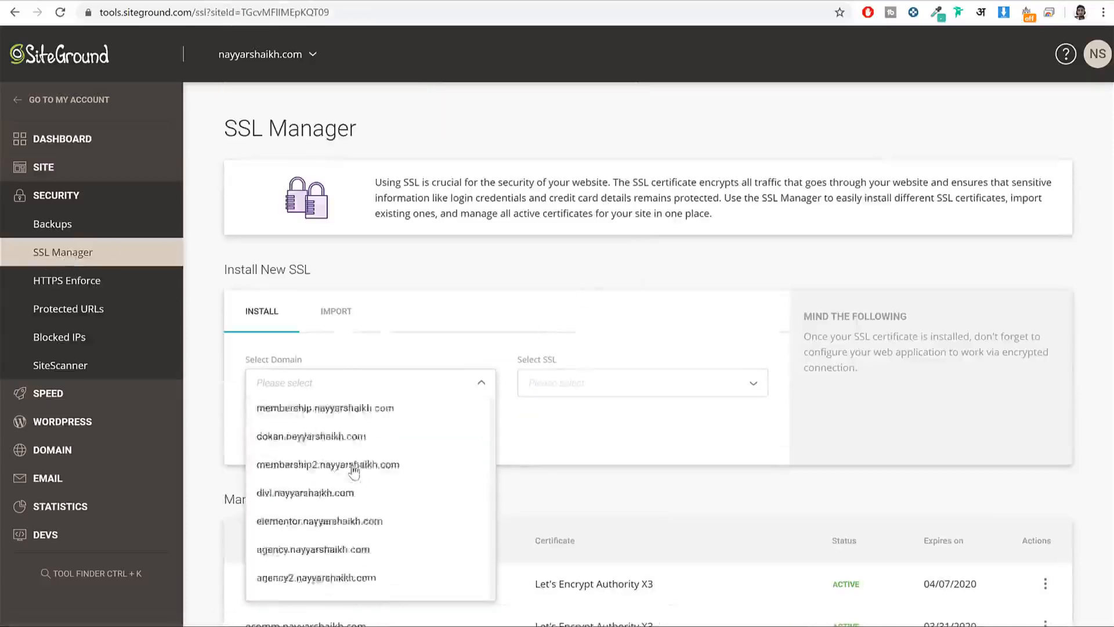
pyautogui.scroll(-3, 354, 472)
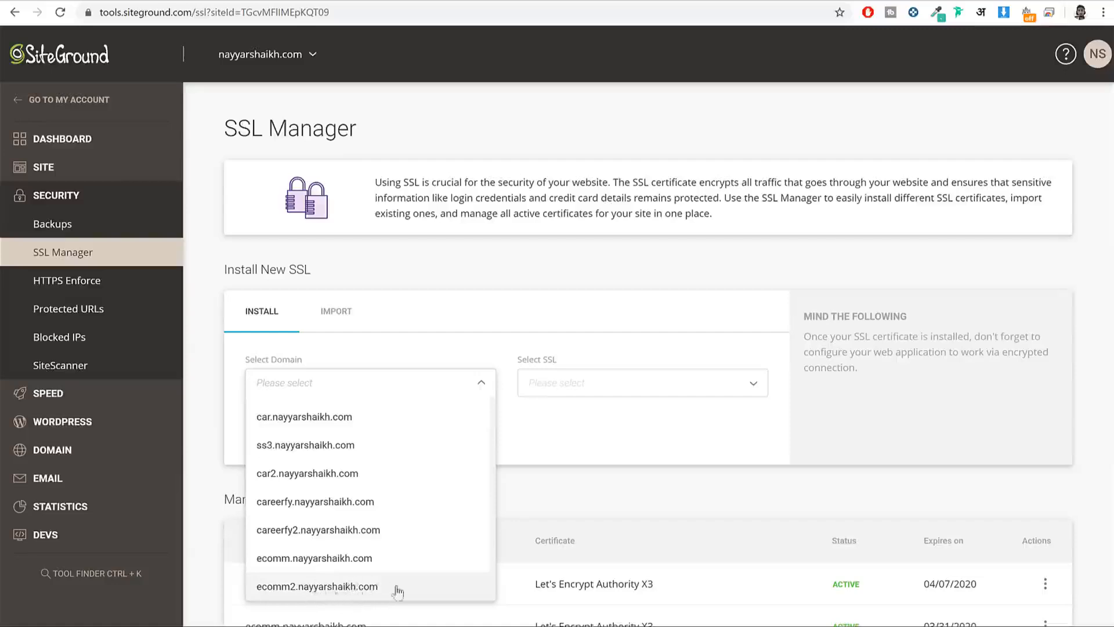
pyautogui.click(353, 592)
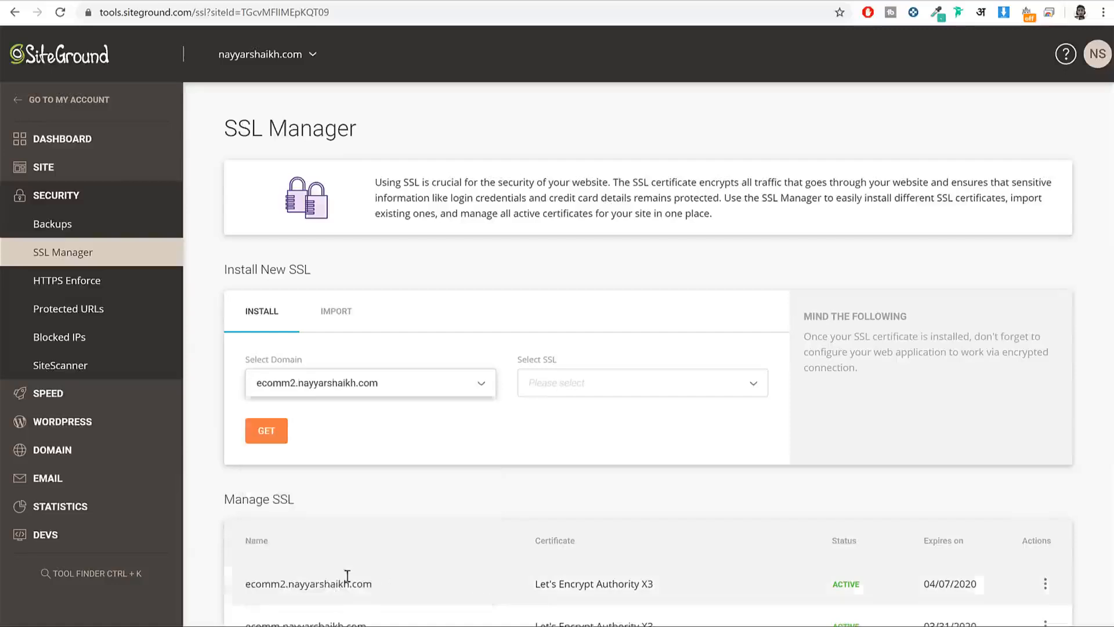
pyautogui.click(561, 383)
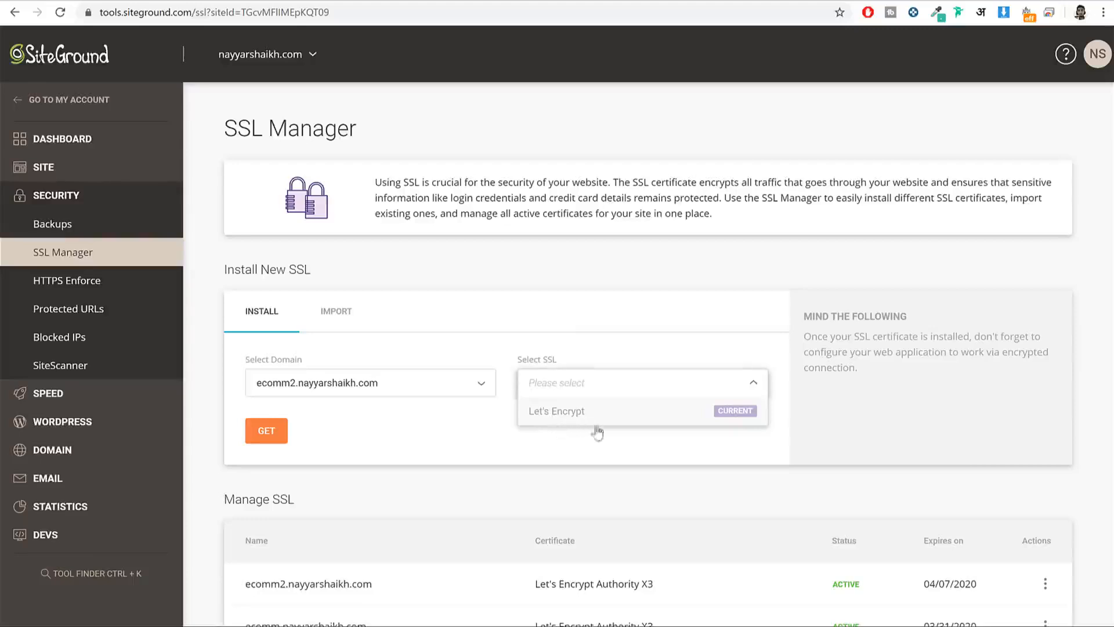
pyautogui.click(383, 462)
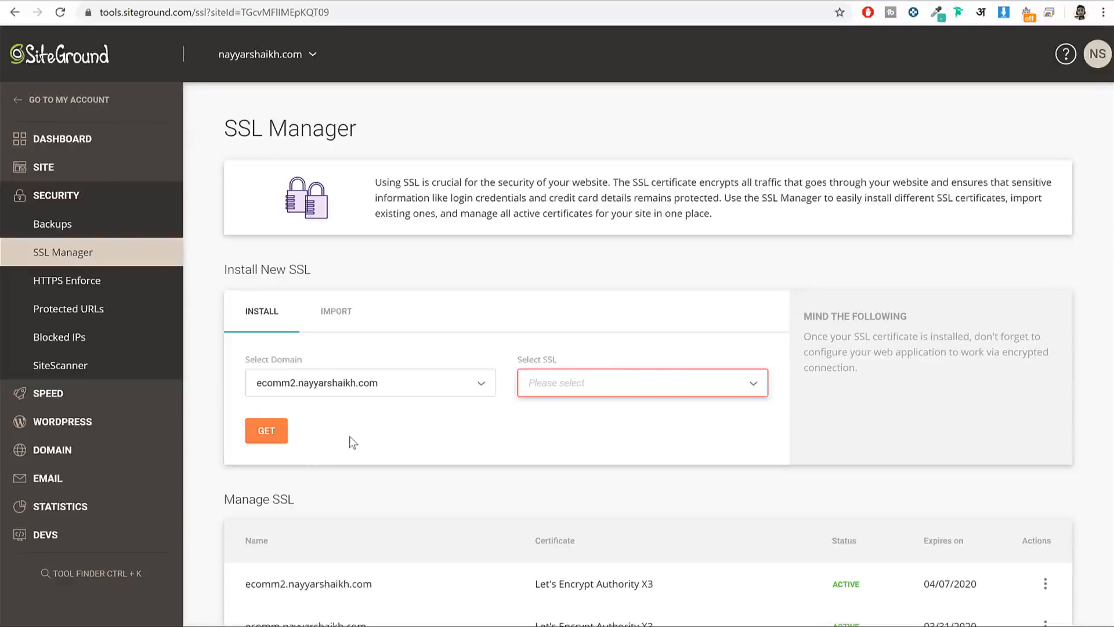
# Step: Confirm ecomm2's Let's Encrypt certificate shows ACTIVE under Manage SSL
pyautogui.scroll(-3, 366, 466)
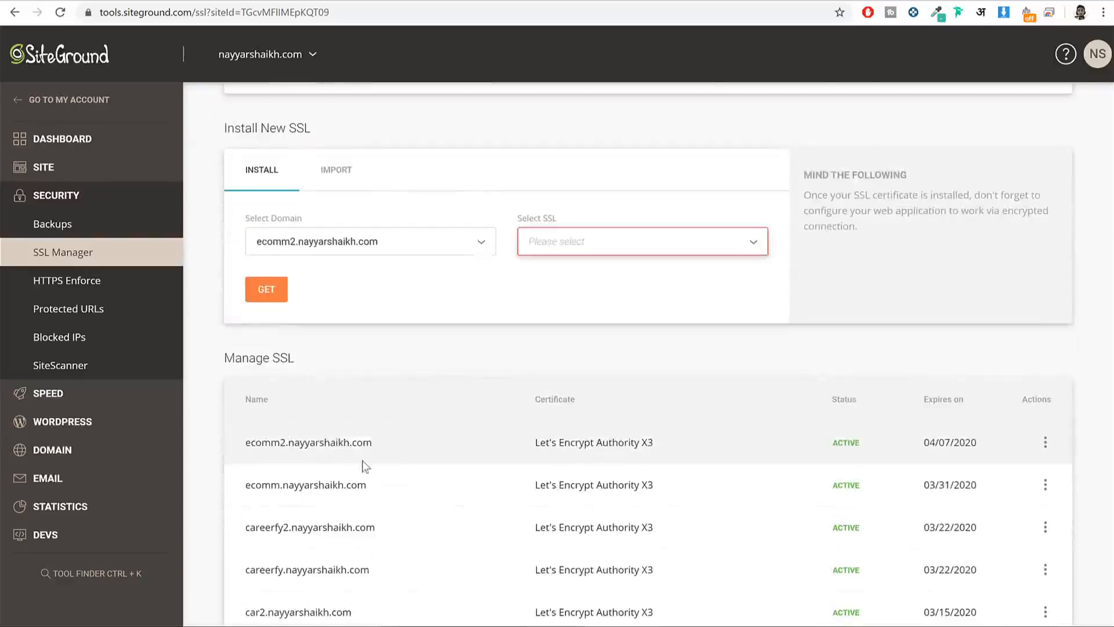
pyautogui.moveTo(372, 445); pyautogui.dragTo(250, 447)
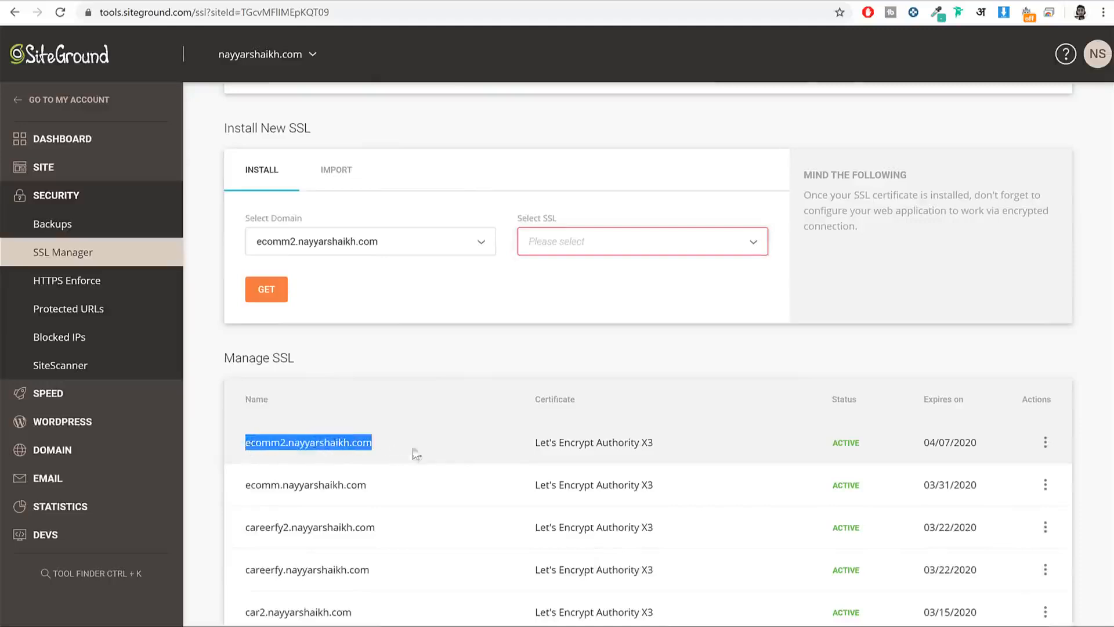
pyautogui.moveTo(869, 448); pyautogui.dragTo(825, 446)
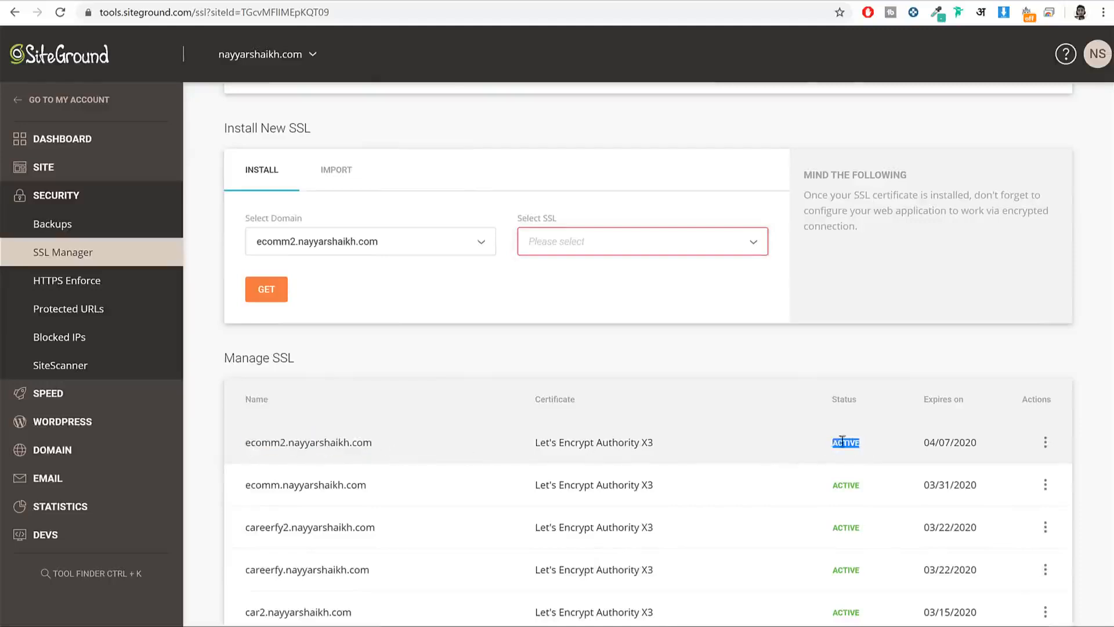
pyautogui.scroll(2, 856, 439)
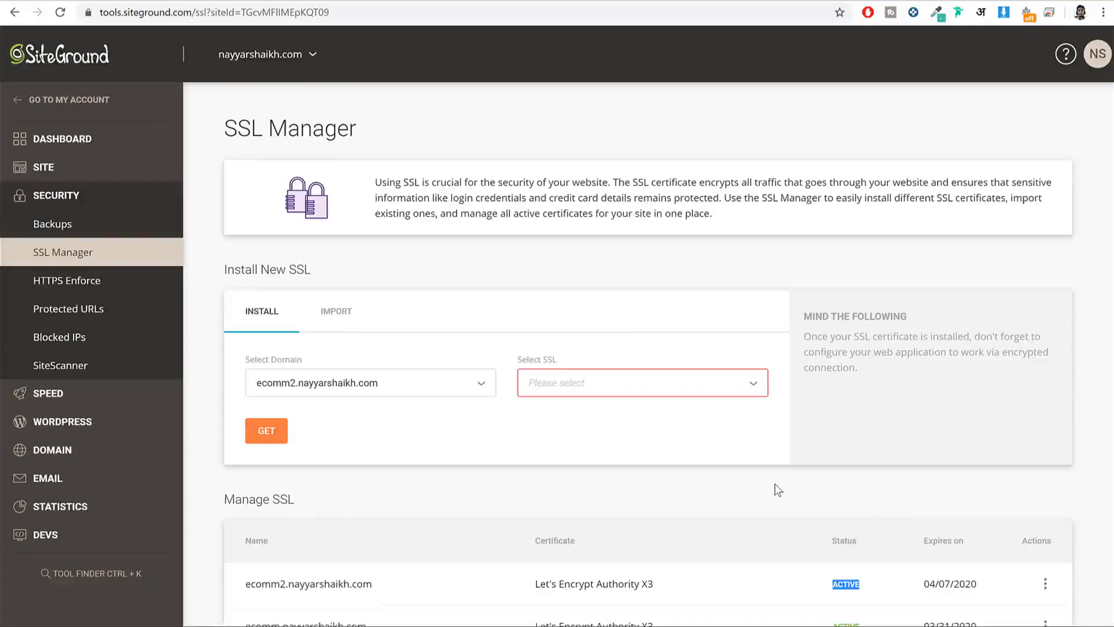
pyautogui.click(92, 428)
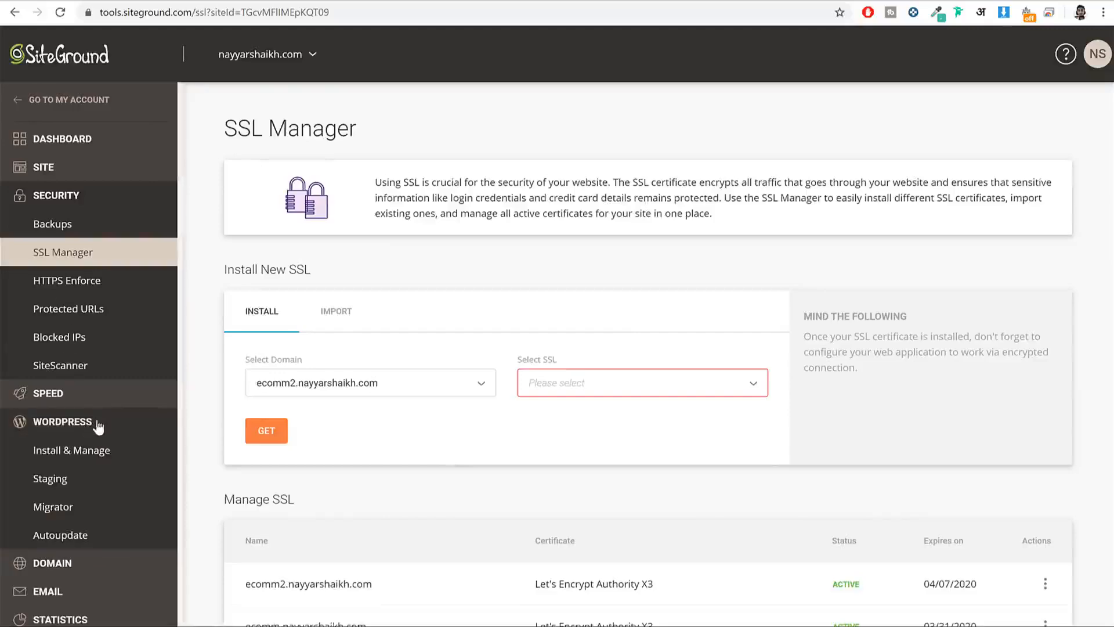
# Step: Set up a plain WordPress install on the ecomm2 subdomain with the Starter plugin turned off
pyautogui.click(97, 459)
pyautogui.scroll(-2, 1053, 300)
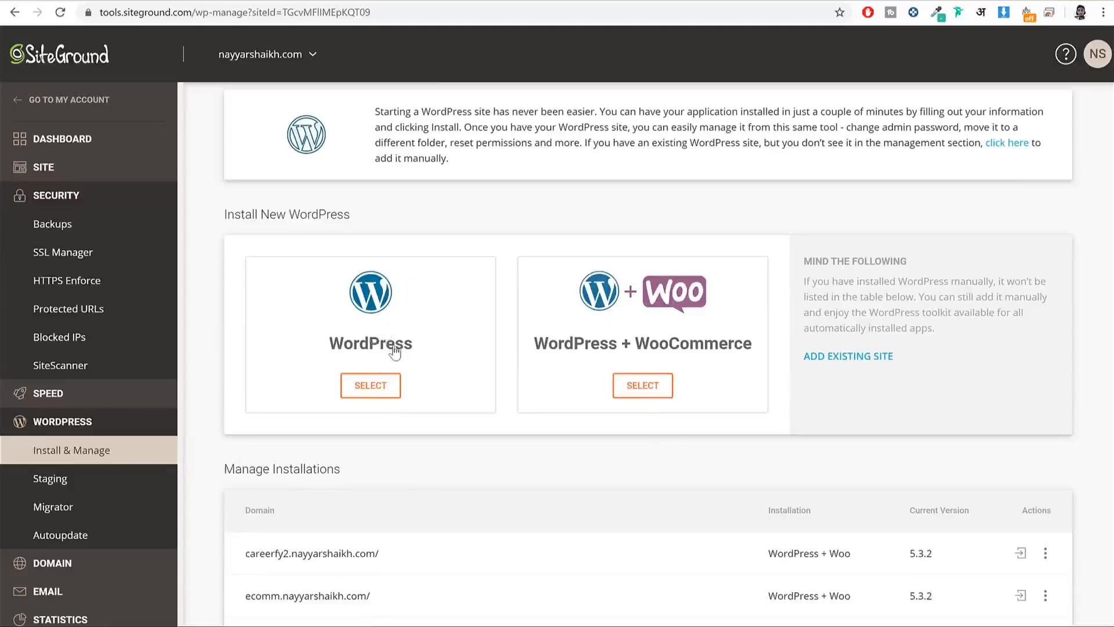
pyautogui.click(370, 386)
pyautogui.scroll(-5, 359, 290)
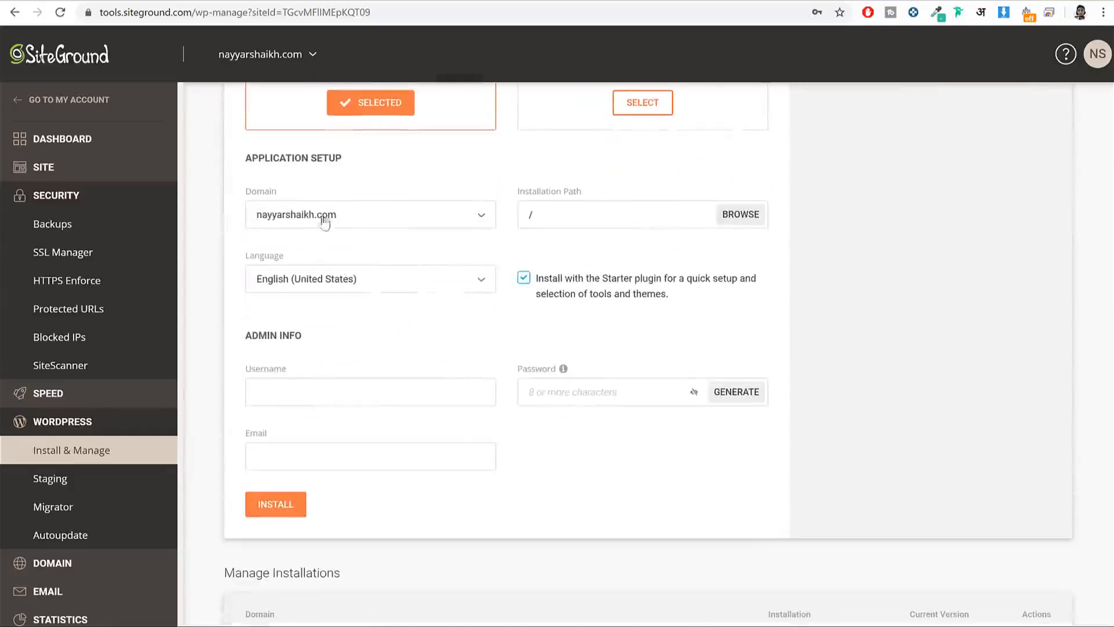
pyautogui.click(331, 221)
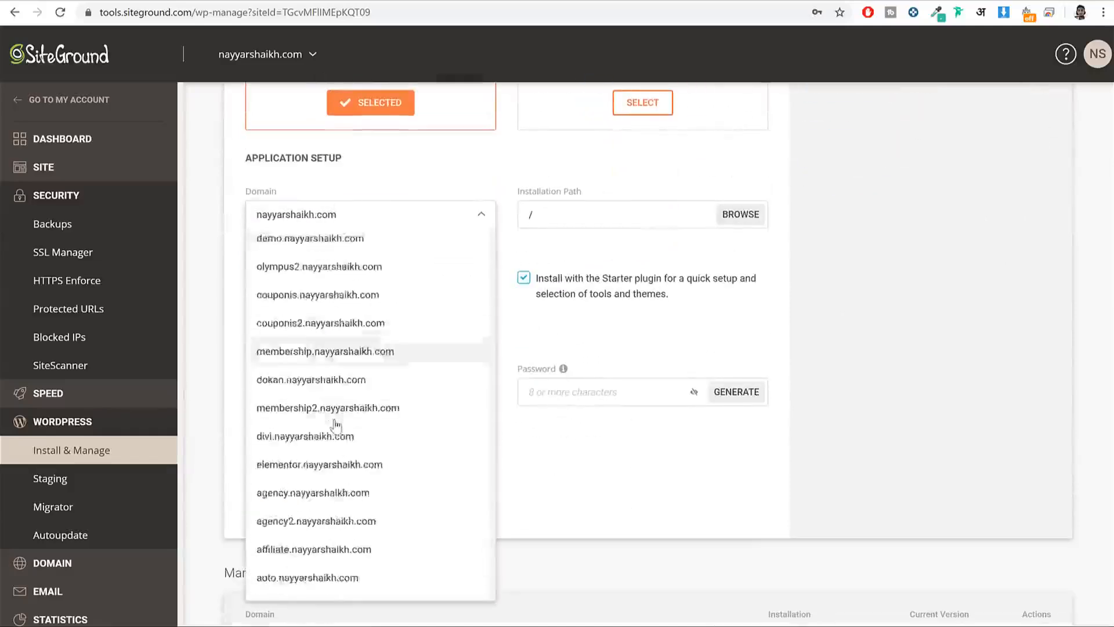
pyautogui.scroll(-10, 342, 407)
pyautogui.click(341, 588)
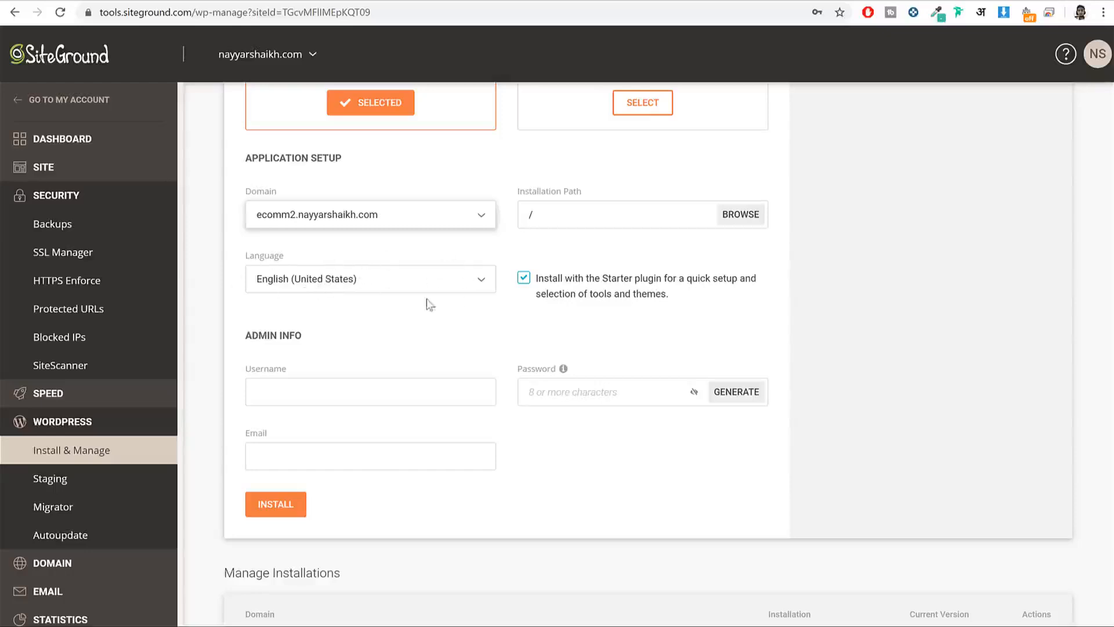
pyautogui.moveTo(566, 279); pyautogui.dragTo(667, 302)
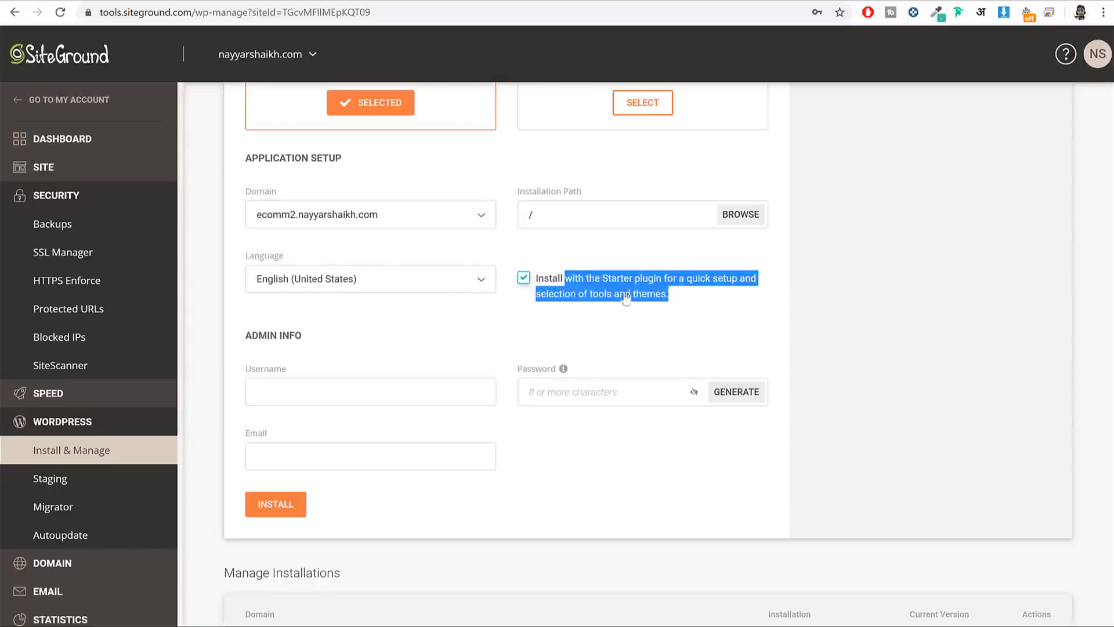
pyautogui.click(525, 278)
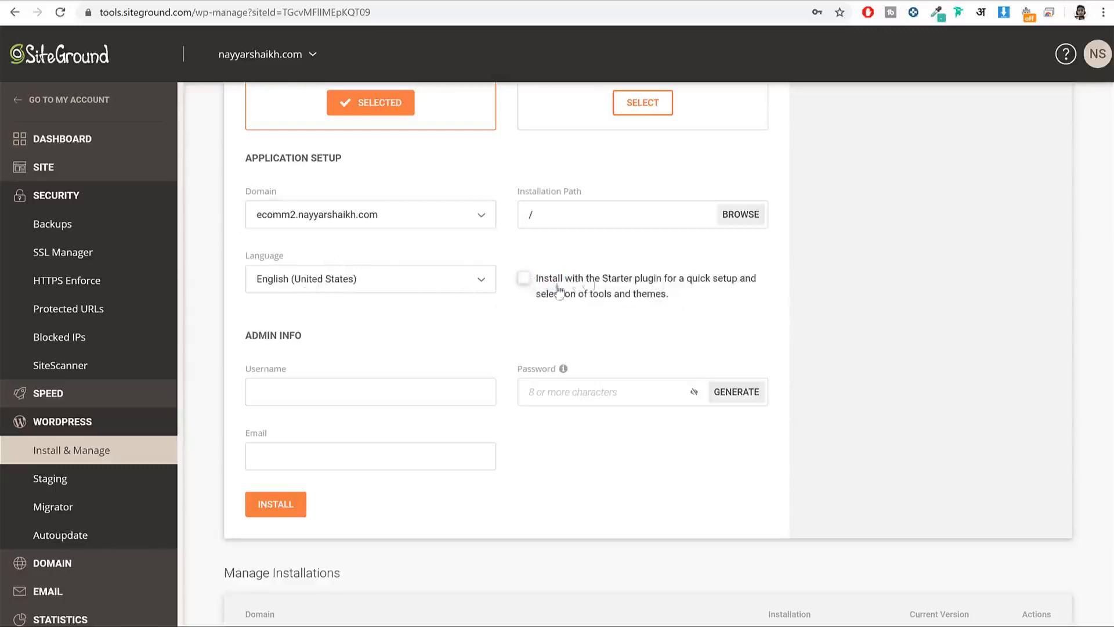
pyautogui.moveTo(595, 279); pyautogui.dragTo(674, 296)
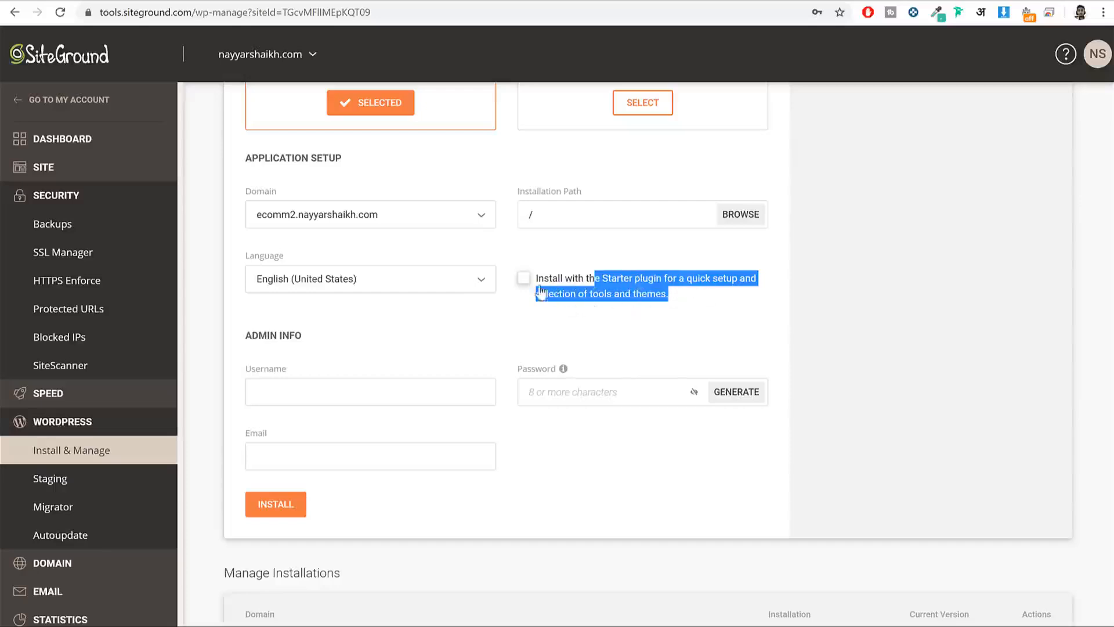
pyautogui.click(913, 301)
# Step: Enter the admin username, a 10-character password and the saved admin e-mail
pyautogui.click(338, 394)
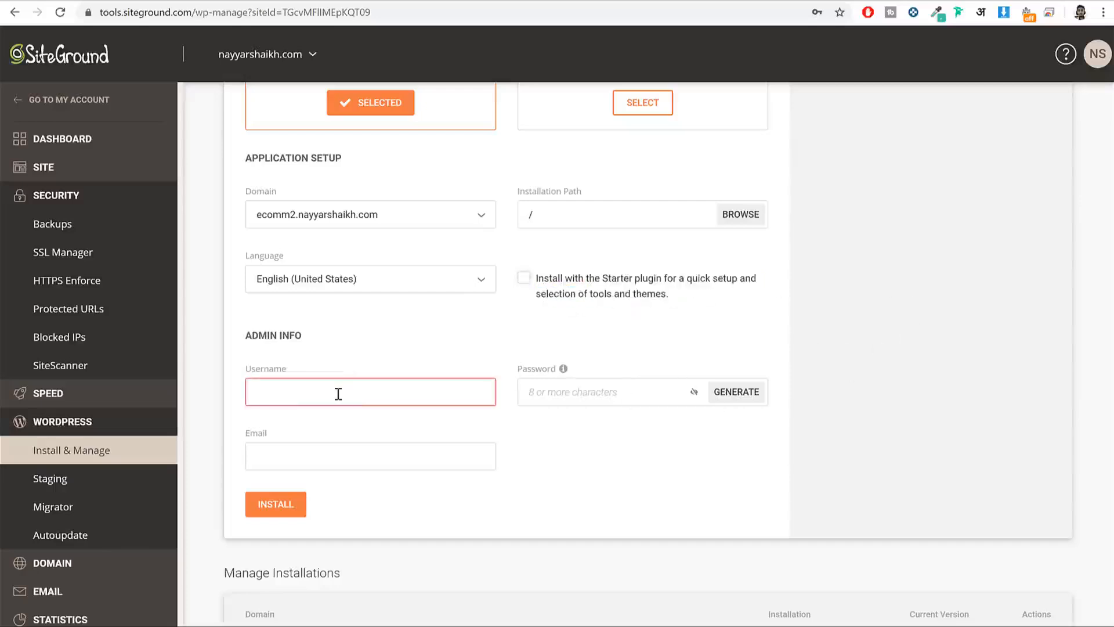
pyautogui.write('Nayy')
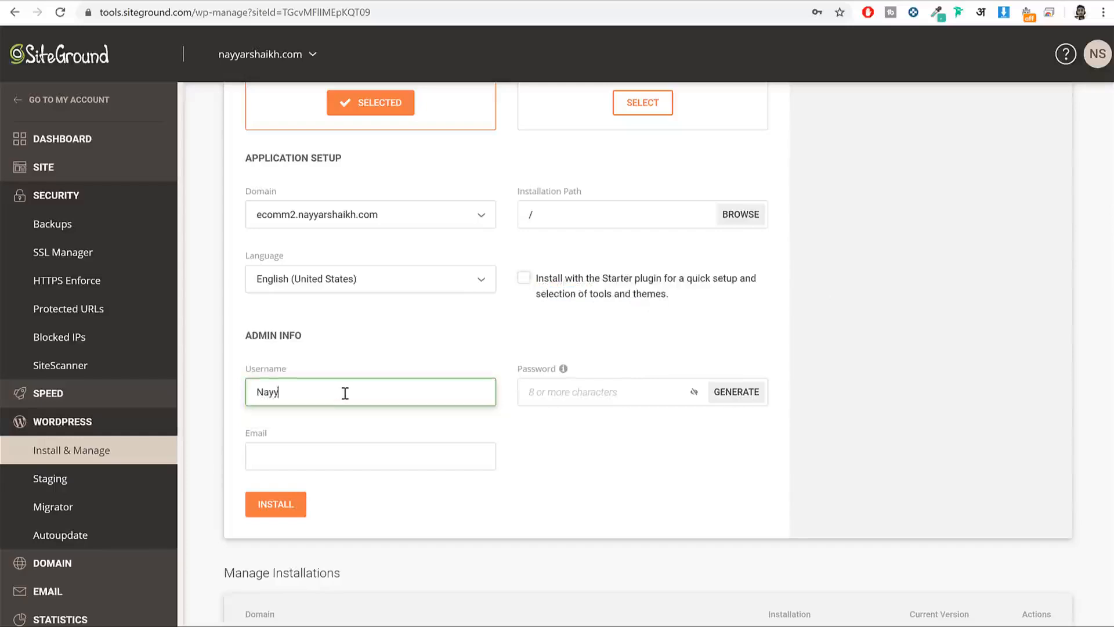
pyautogui.write('ar_Shaikh')
pyautogui.press('Tab')
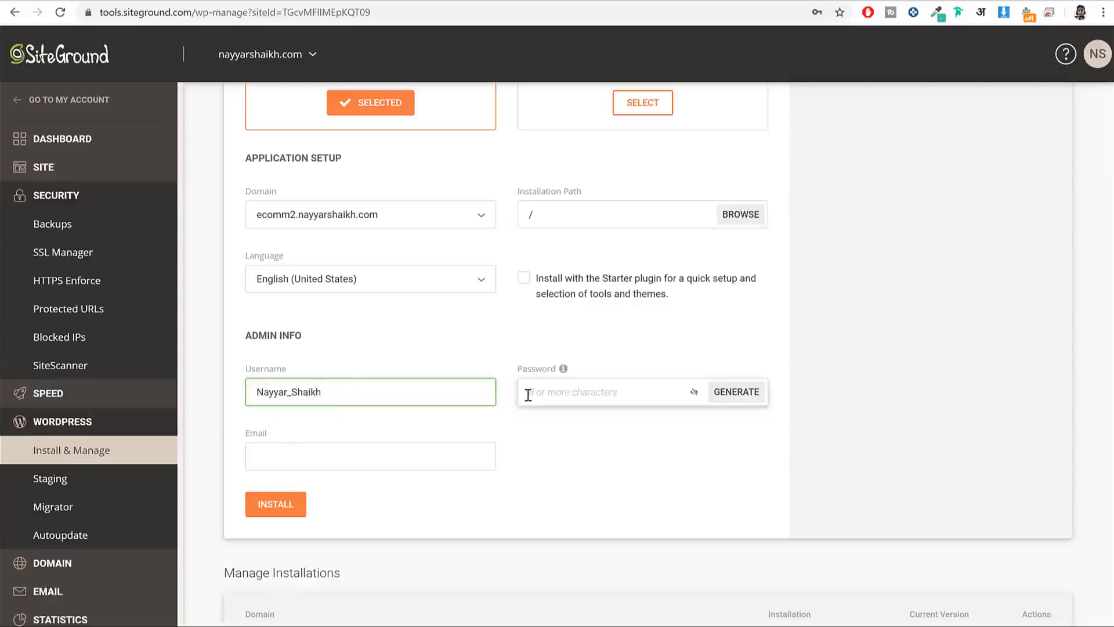
pyautogui.write('••••••')
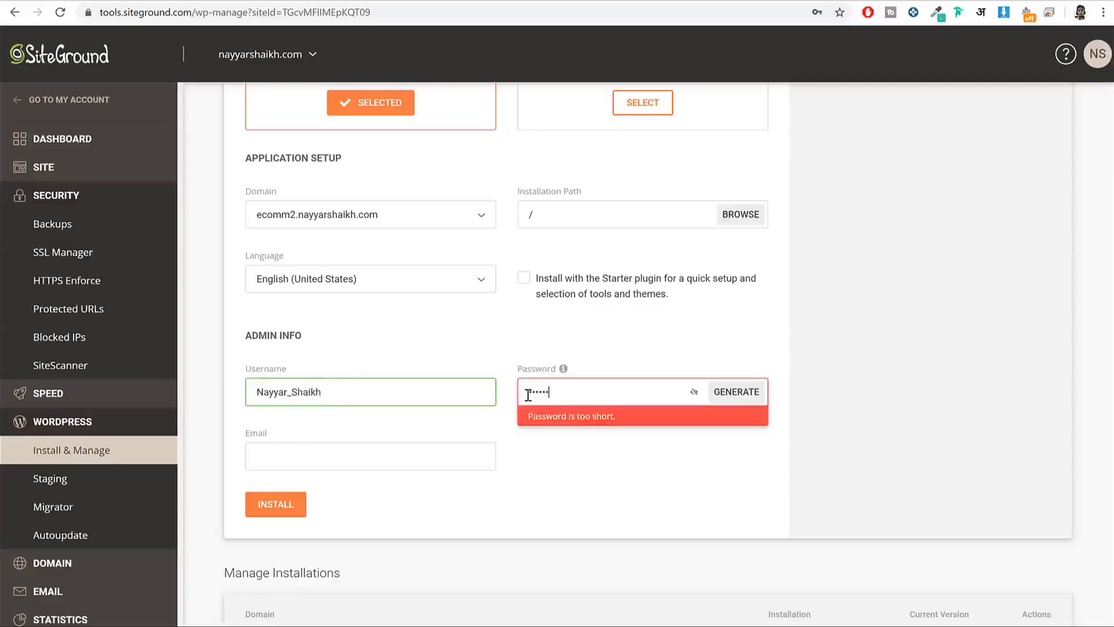
pyautogui.write('••••')
pyautogui.press('Tab')
pyautogui.press('Tab')
pyautogui.click(318, 463)
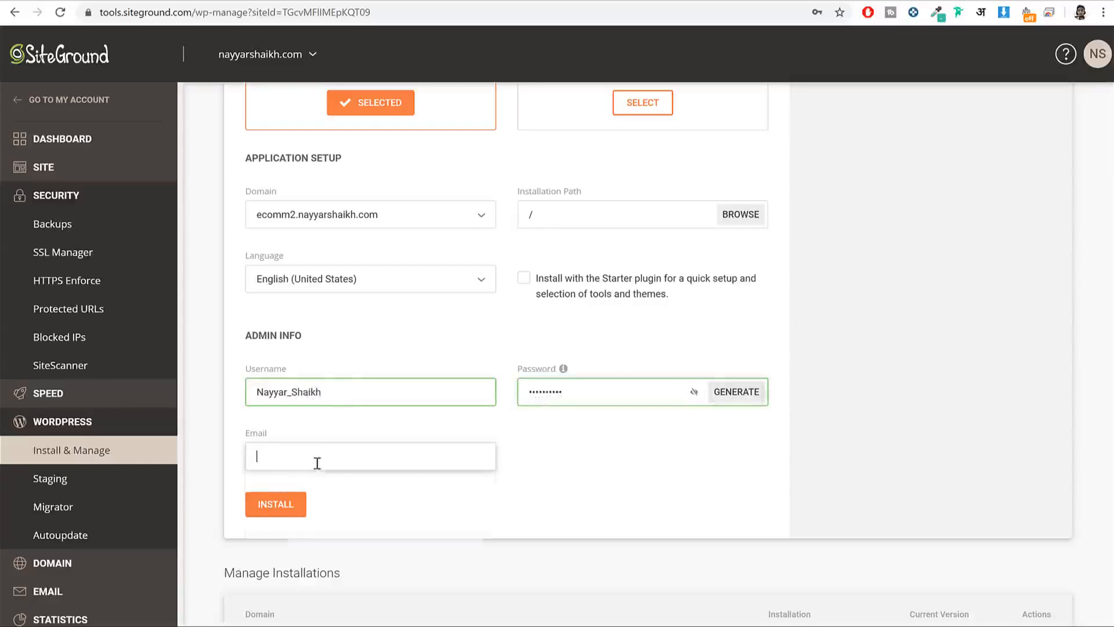
pyautogui.click(307, 491)
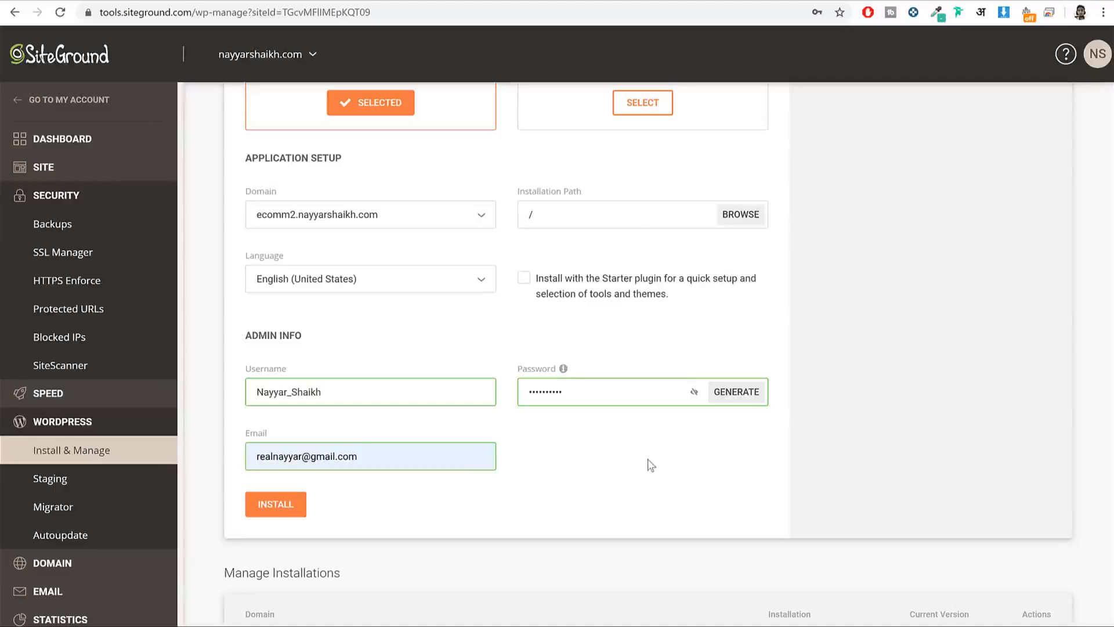
pyautogui.moveTo(376, 389); pyautogui.dragTo(248, 384)
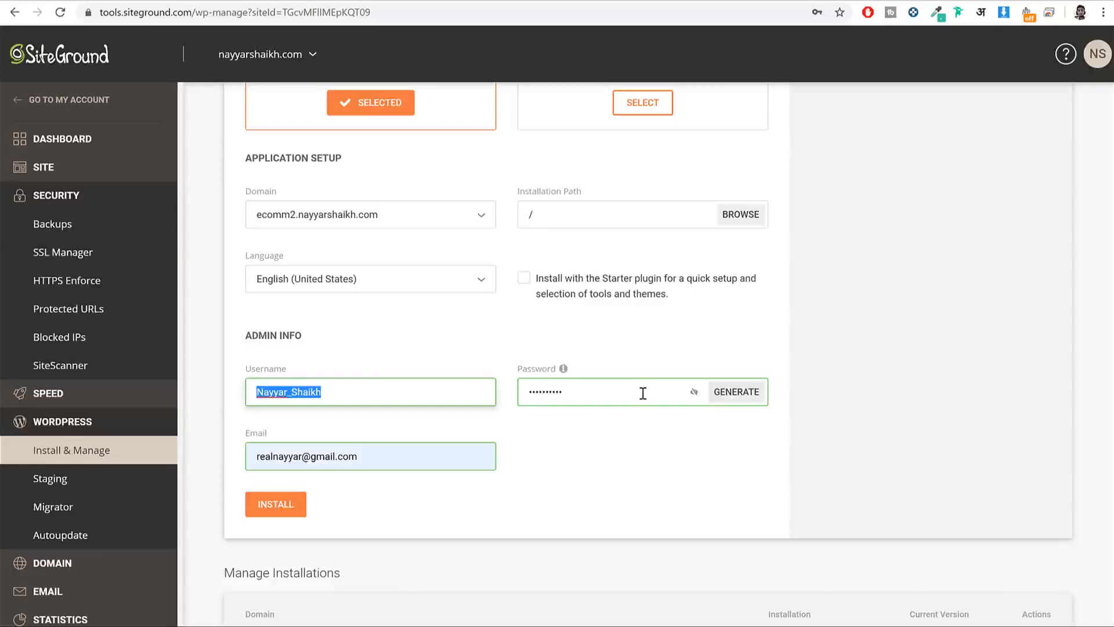
pyautogui.click(638, 417)
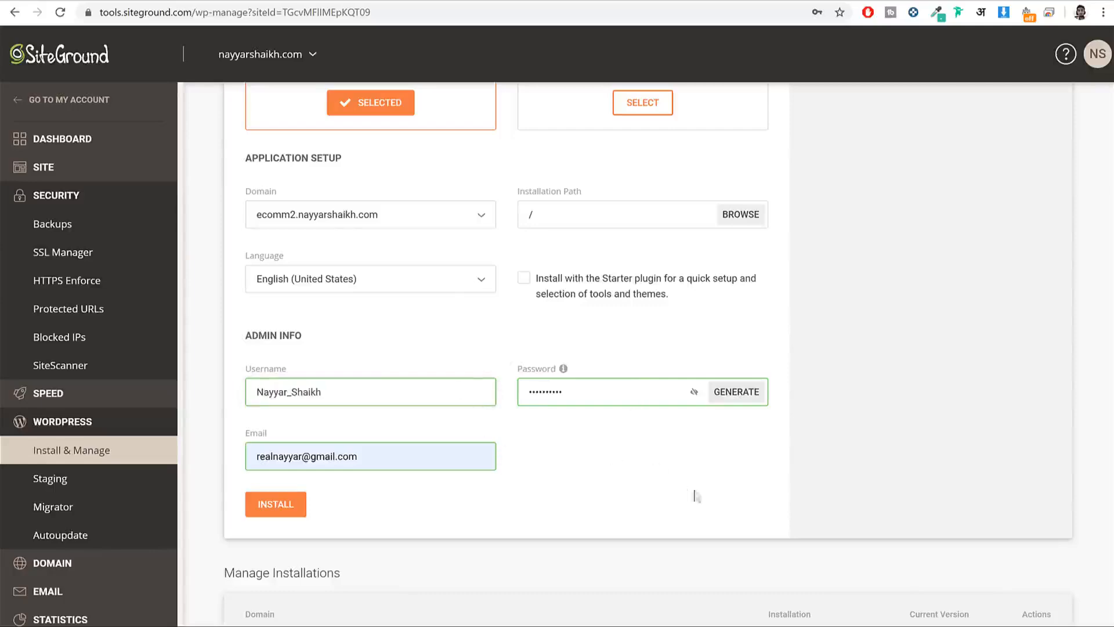
pyautogui.scroll(2, 696, 496)
pyautogui.scroll(-1, 455, 376)
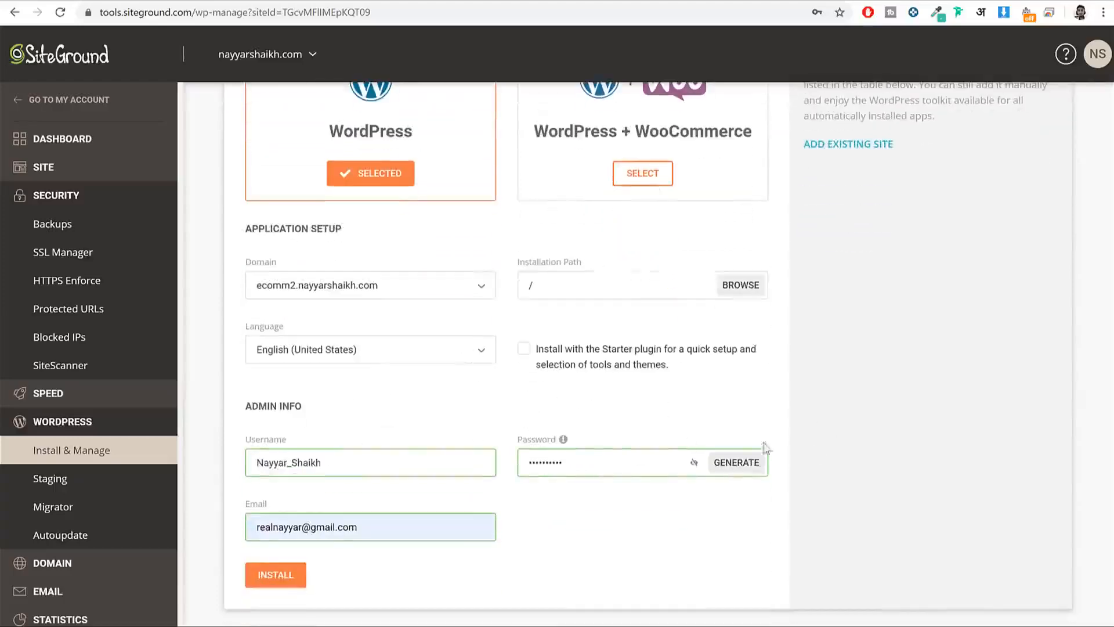
# Step: Install WordPress on ecomm2, then log in to its admin panel from Manage Installations
pyautogui.click(278, 576)
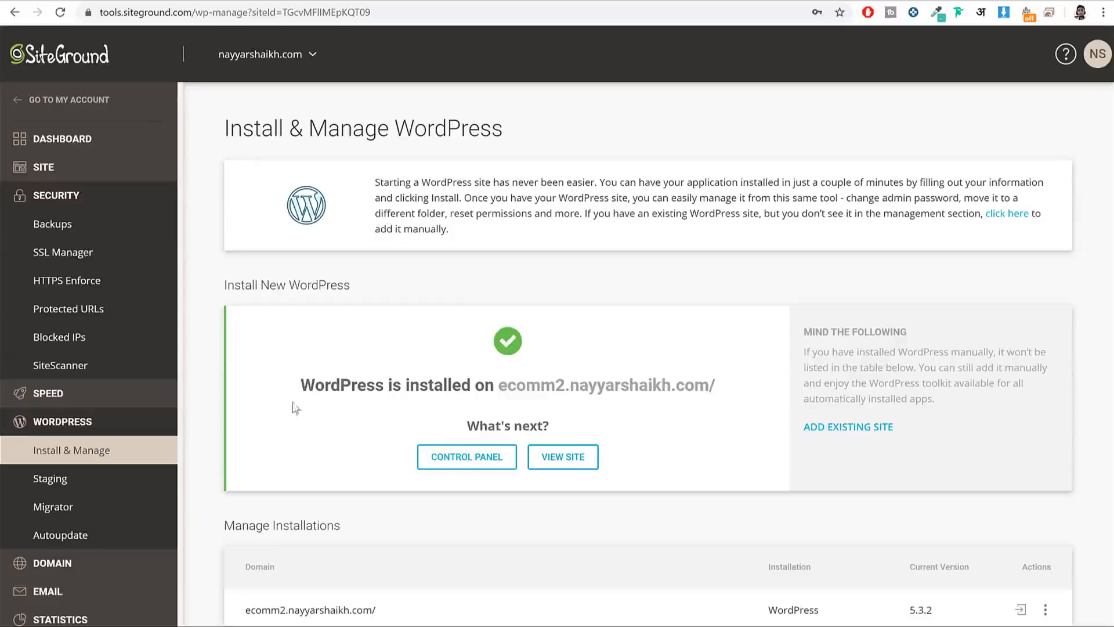
pyautogui.moveTo(305, 388); pyautogui.dragTo(722, 395)
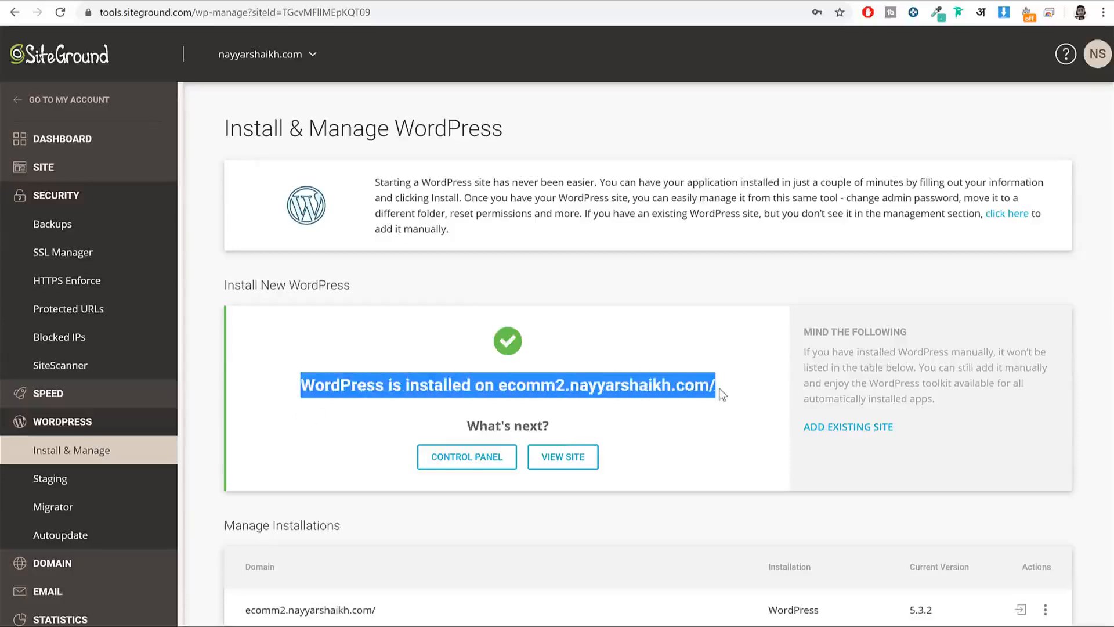
pyautogui.scroll(-5, 745, 419)
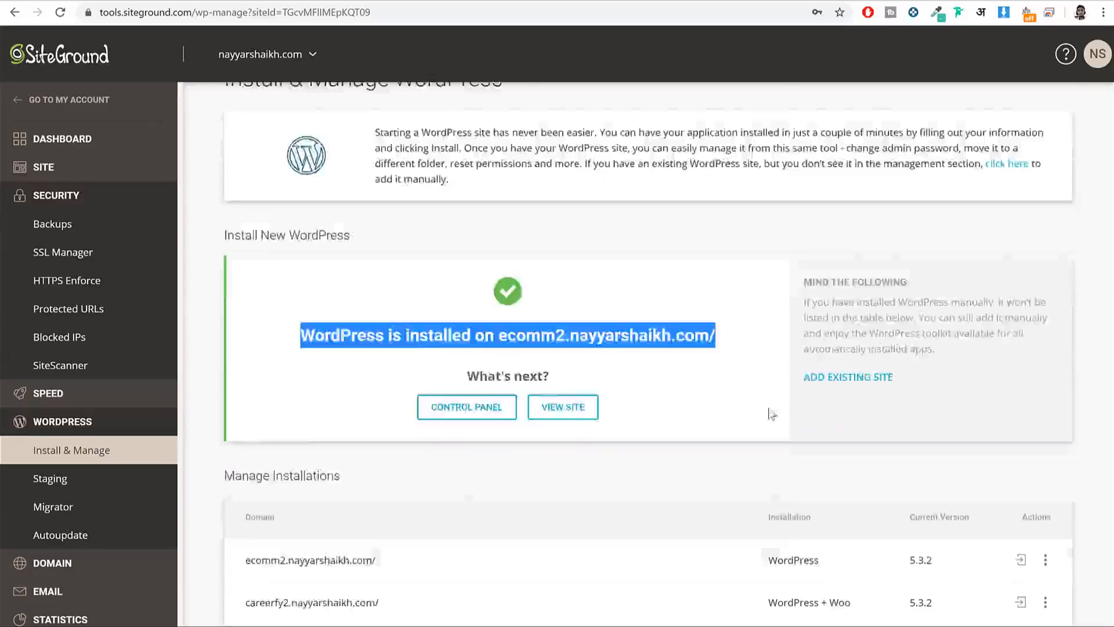
pyautogui.moveTo(410, 338); pyautogui.dragTo(240, 334)
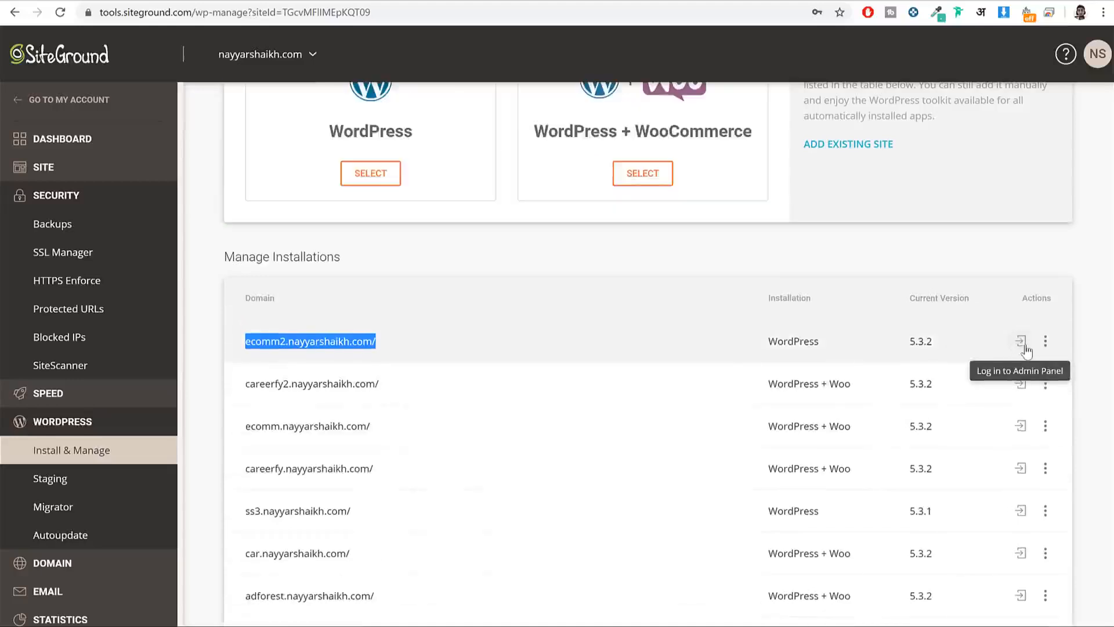
pyautogui.click(1021, 342)
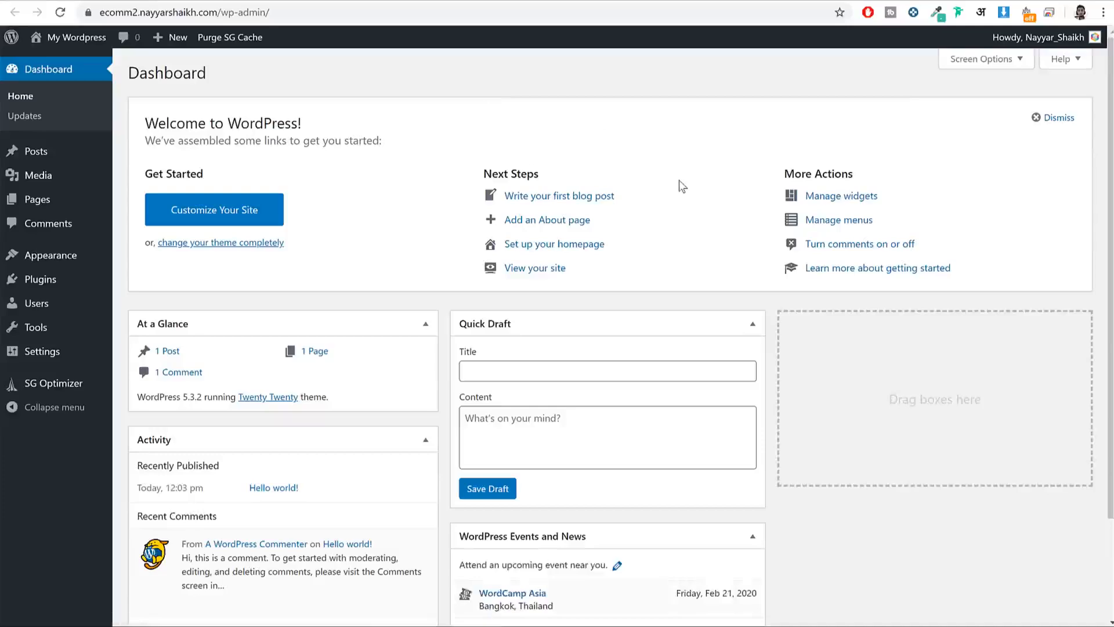
# Step: Scroll through the new ecomm2 dashboard and check the site's domain in the address bar
pyautogui.scroll(-3, 679, 179)
pyautogui.scroll(3, 678, 180)
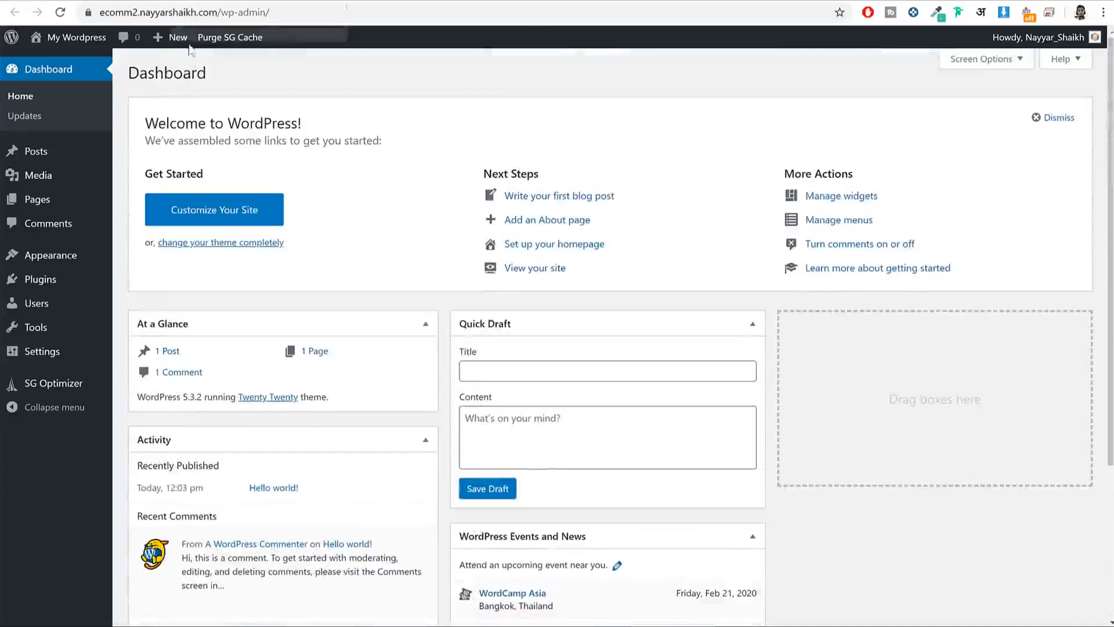
pyautogui.moveTo(217, 13); pyautogui.dragTo(73, 10)
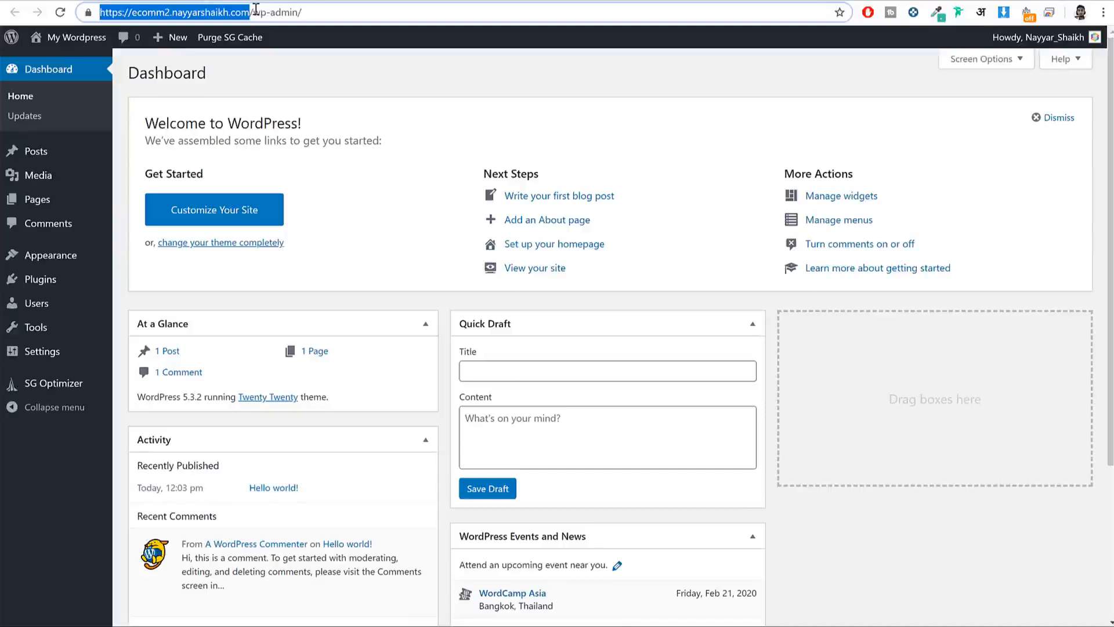
pyautogui.click(299, 72)
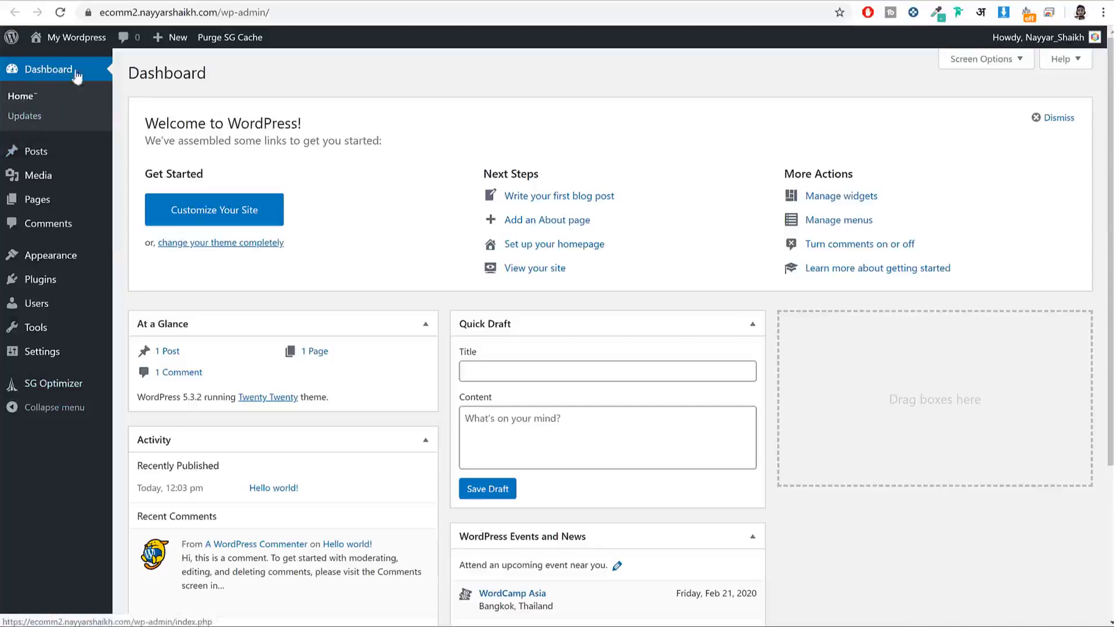
pyautogui.scroll(-3, 736, 371)
pyautogui.scroll(3, 714, 415)
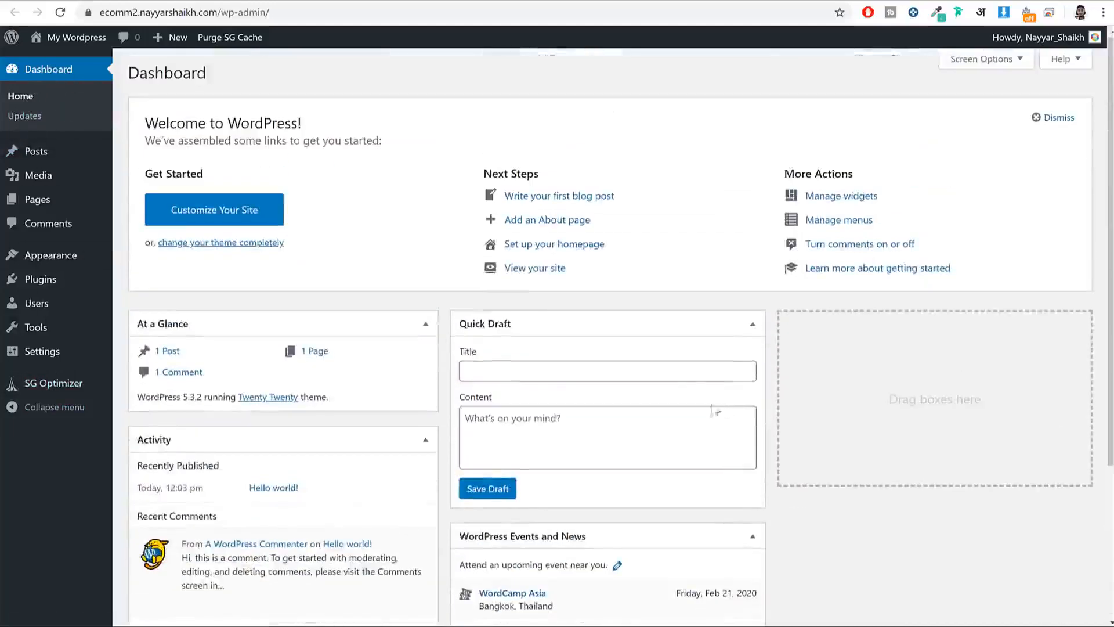
pyautogui.scroll(-3, 671, 378)
pyautogui.scroll(3, 672, 390)
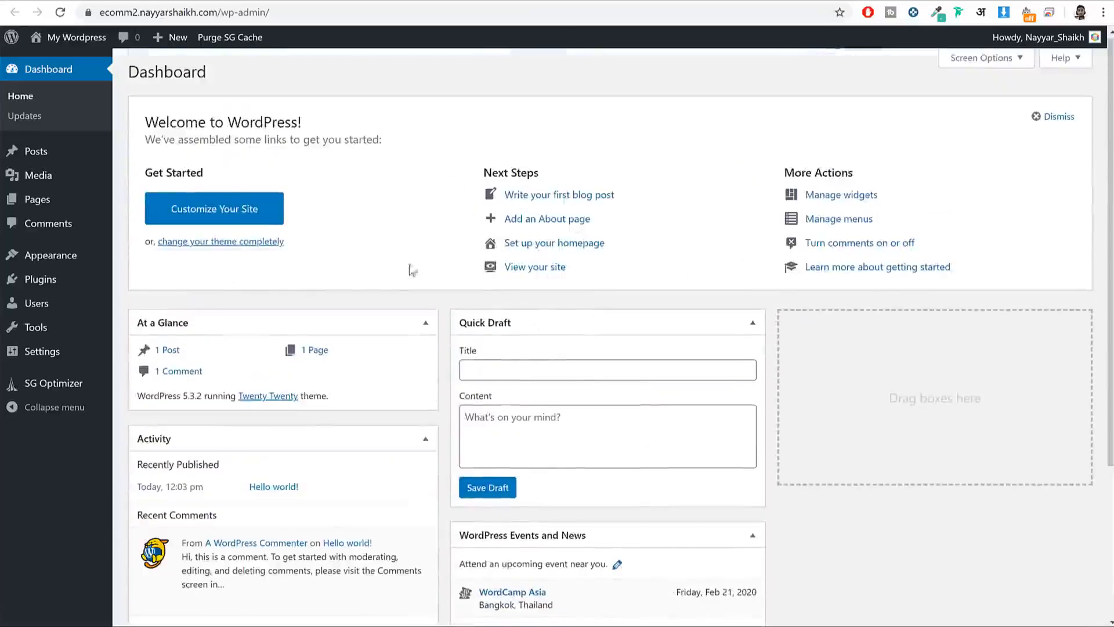
# Step: Trash the Hello world post and look over the Media library
pyautogui.click(47, 156)
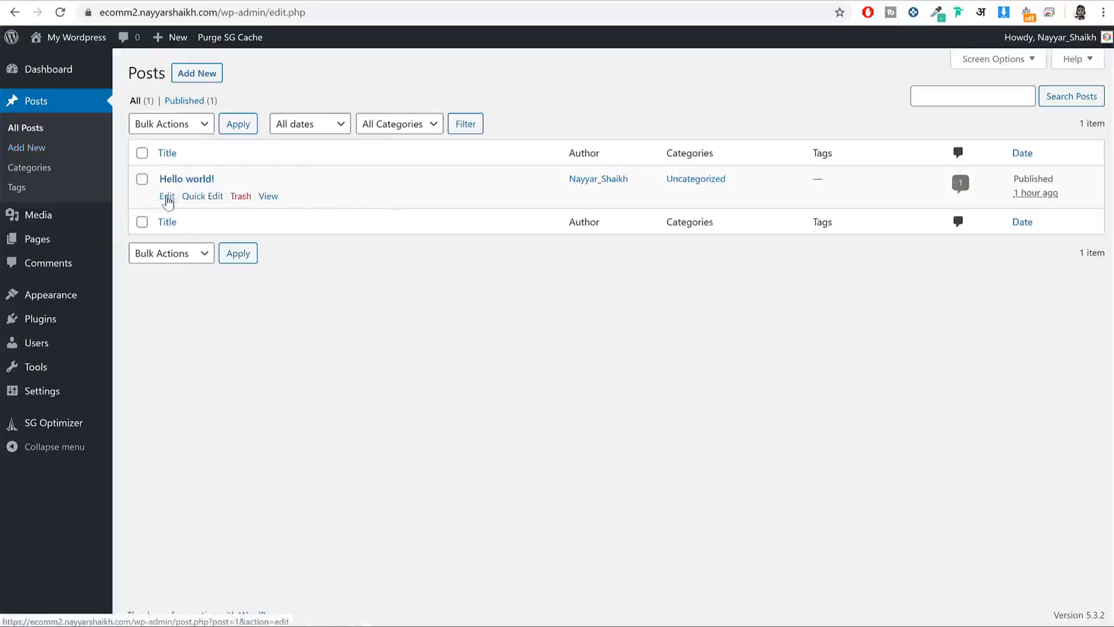
pyautogui.click(238, 197)
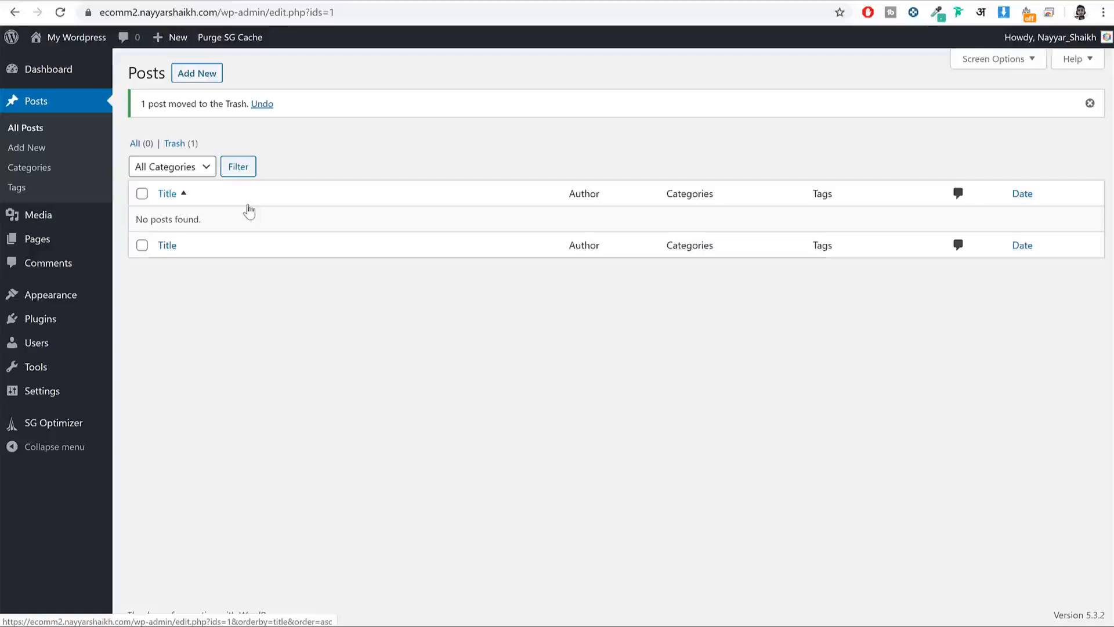
pyautogui.click(51, 214)
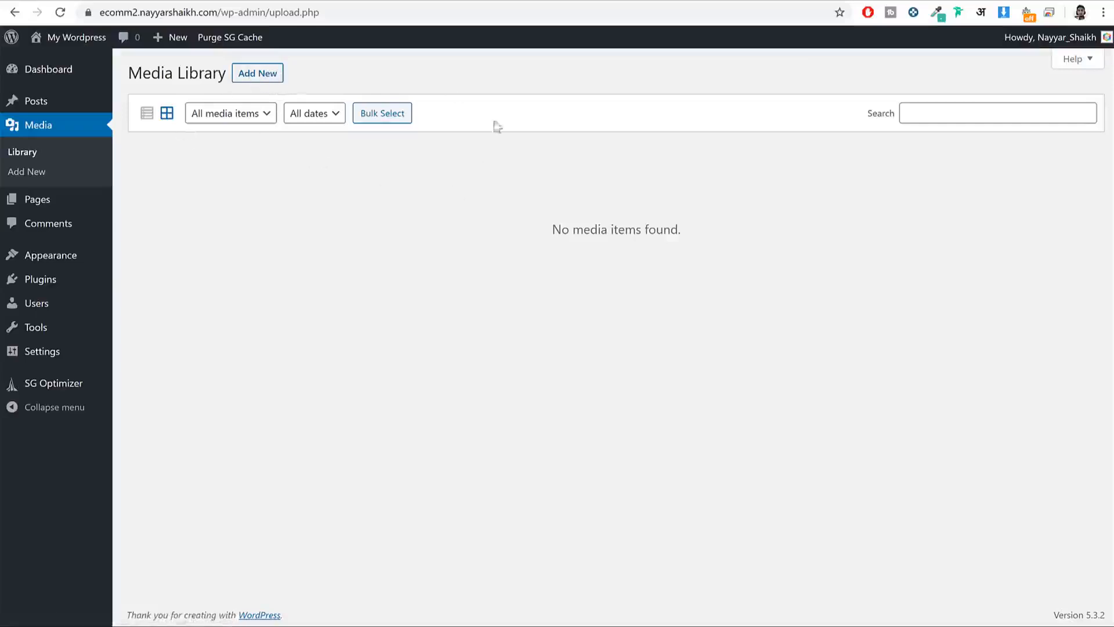
# Step: Trash the Sample Page and confirm the Comments list is empty
pyautogui.click(63, 202)
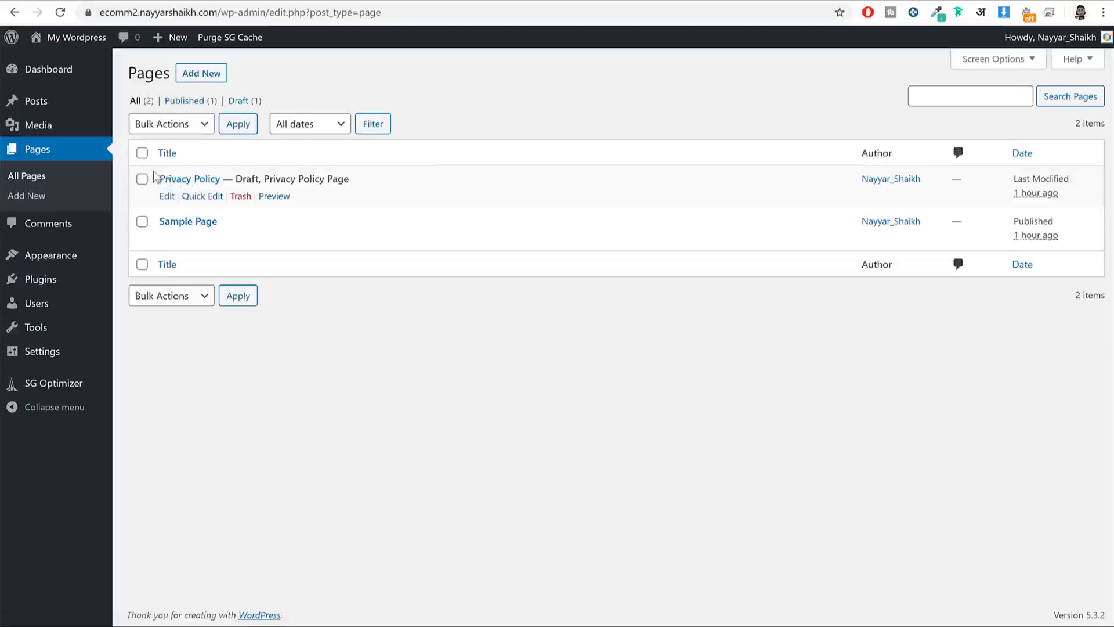
pyautogui.moveTo(155, 177); pyautogui.dragTo(224, 144)
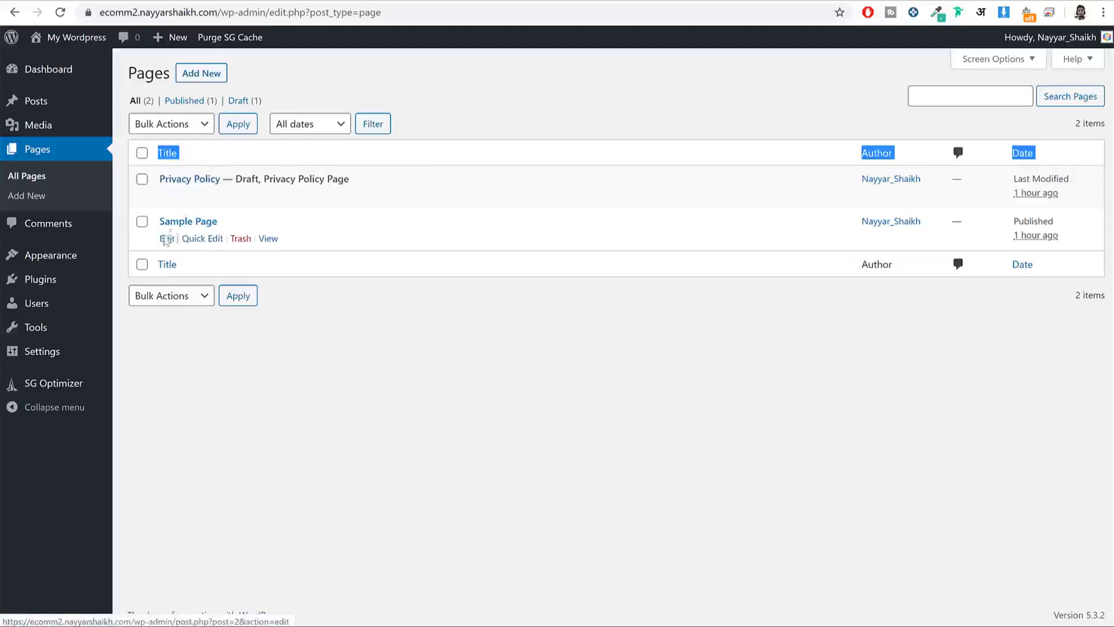
pyautogui.click(358, 316)
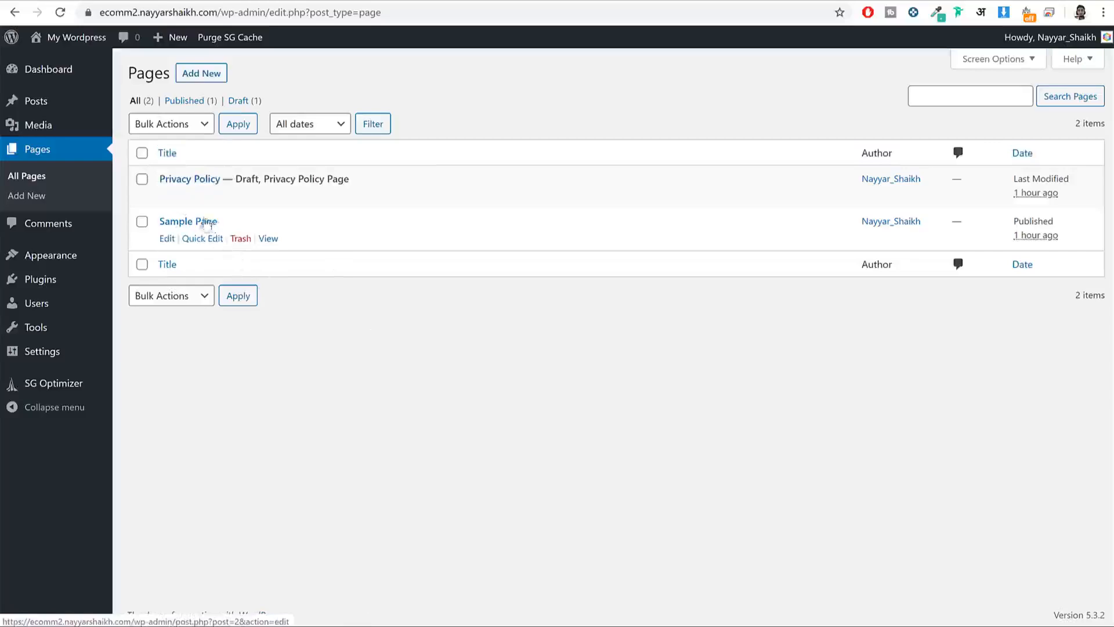
pyautogui.click(240, 239)
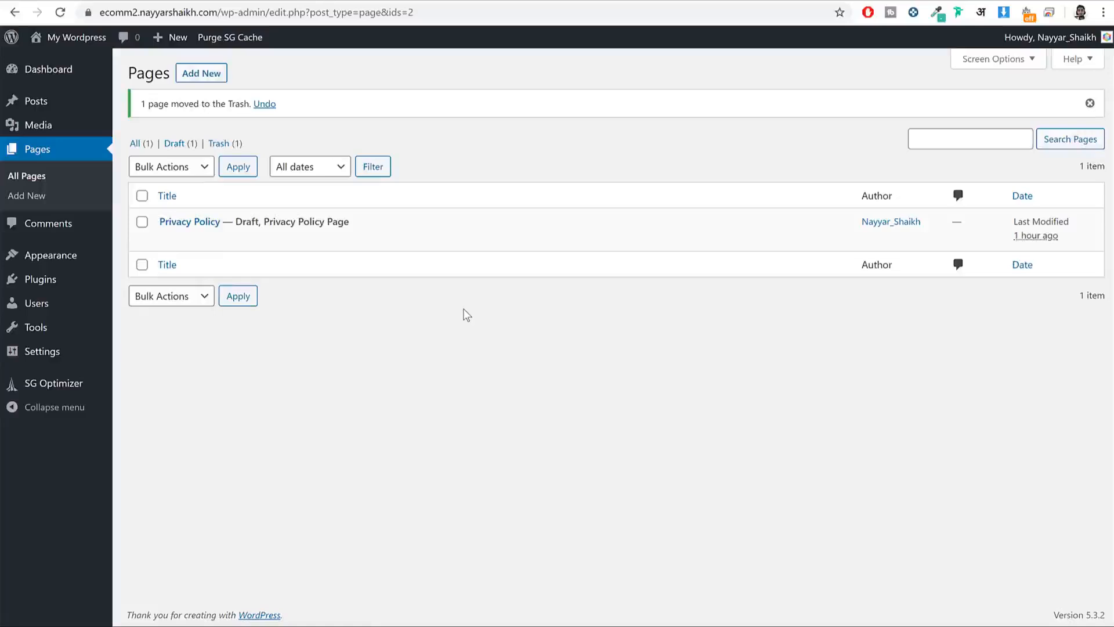
pyautogui.click(38, 228)
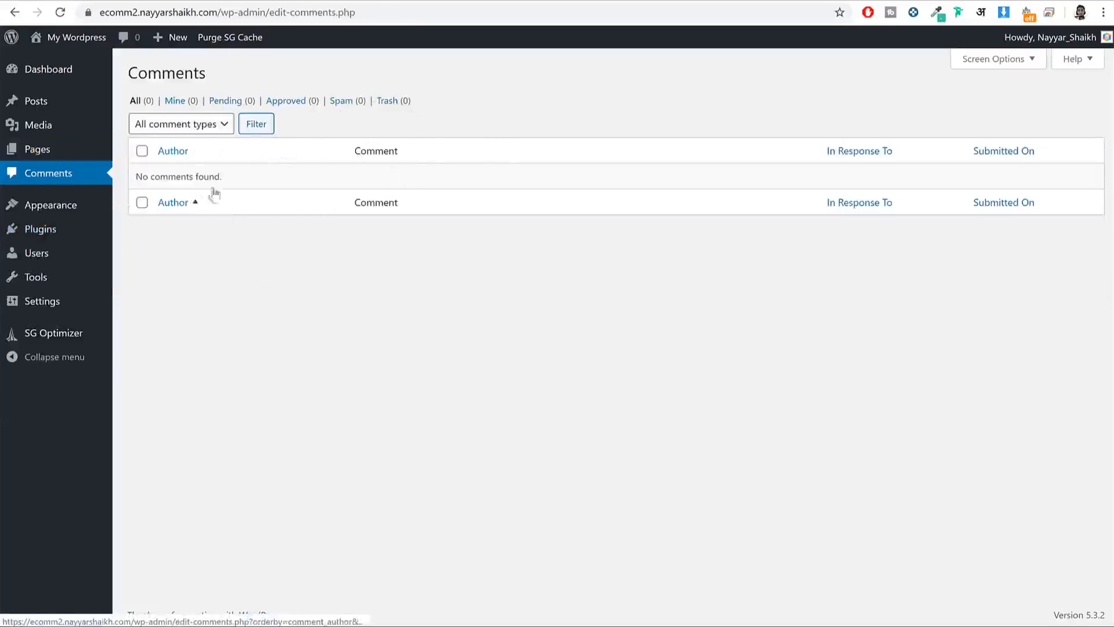
pyautogui.moveTo(242, 180); pyautogui.dragTo(132, 181)
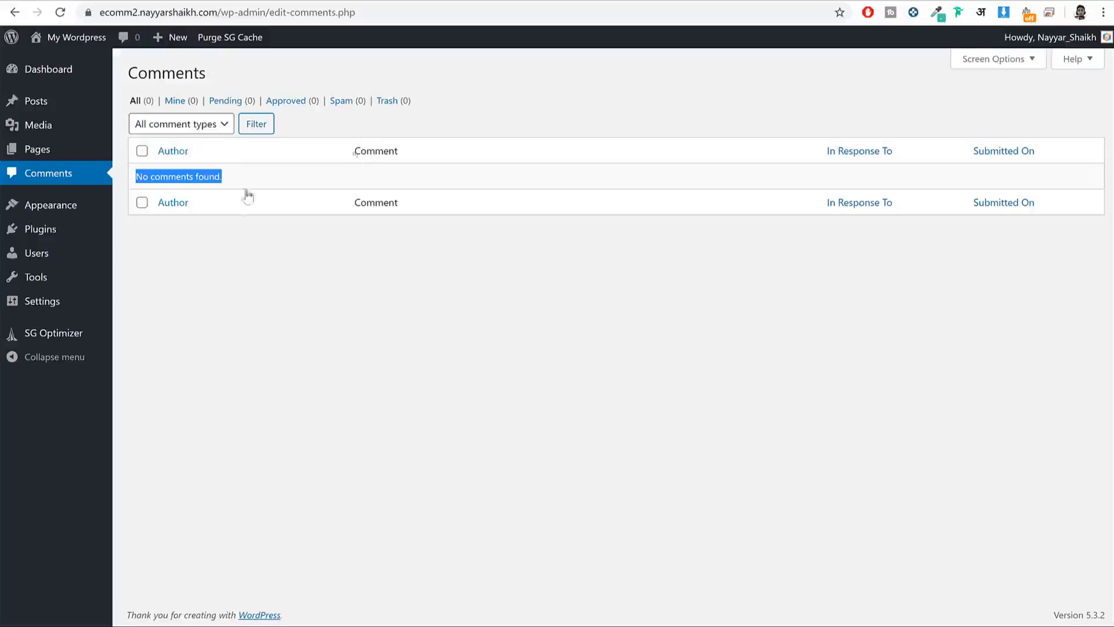
pyautogui.click(73, 213)
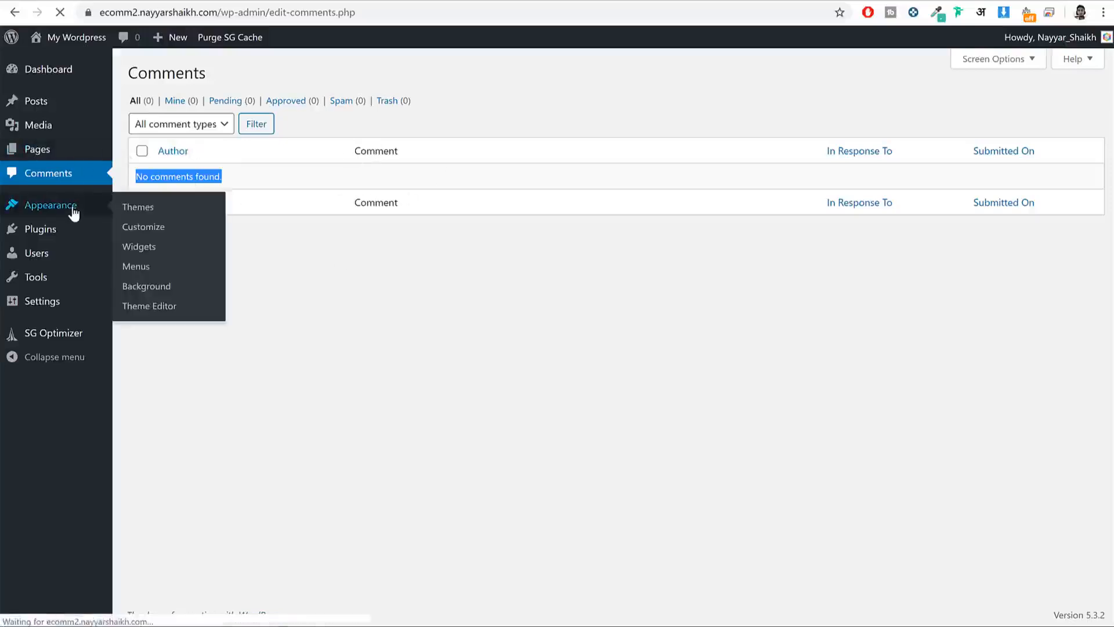
# Step: Open the site's front page in a new browser tab
pyautogui.moveTo(665, 250)
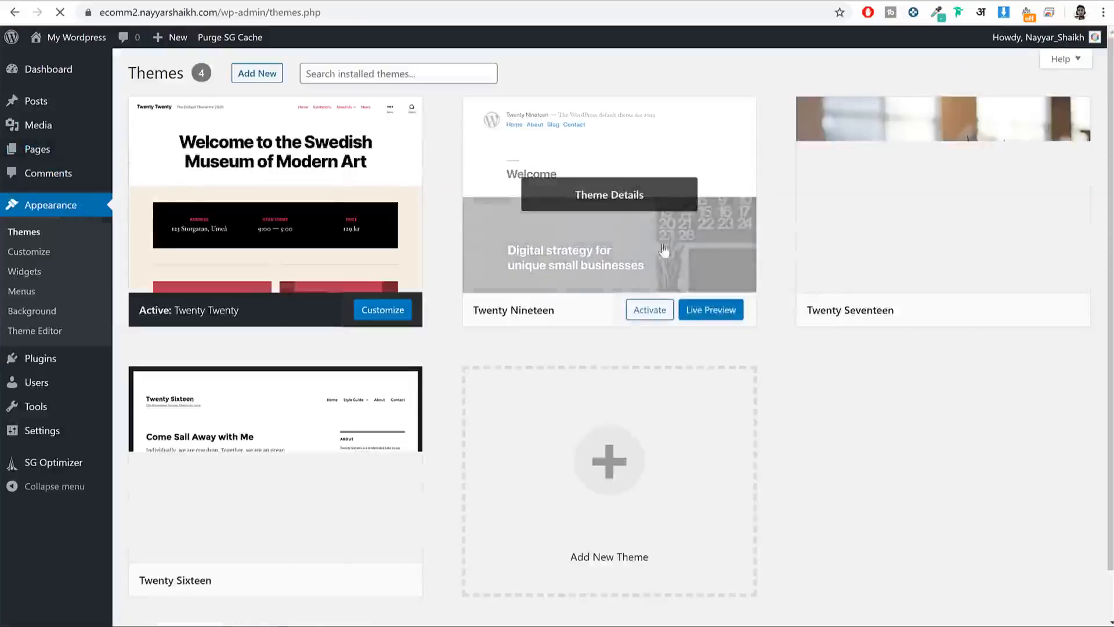
pyautogui.scroll(-1, 772, 330)
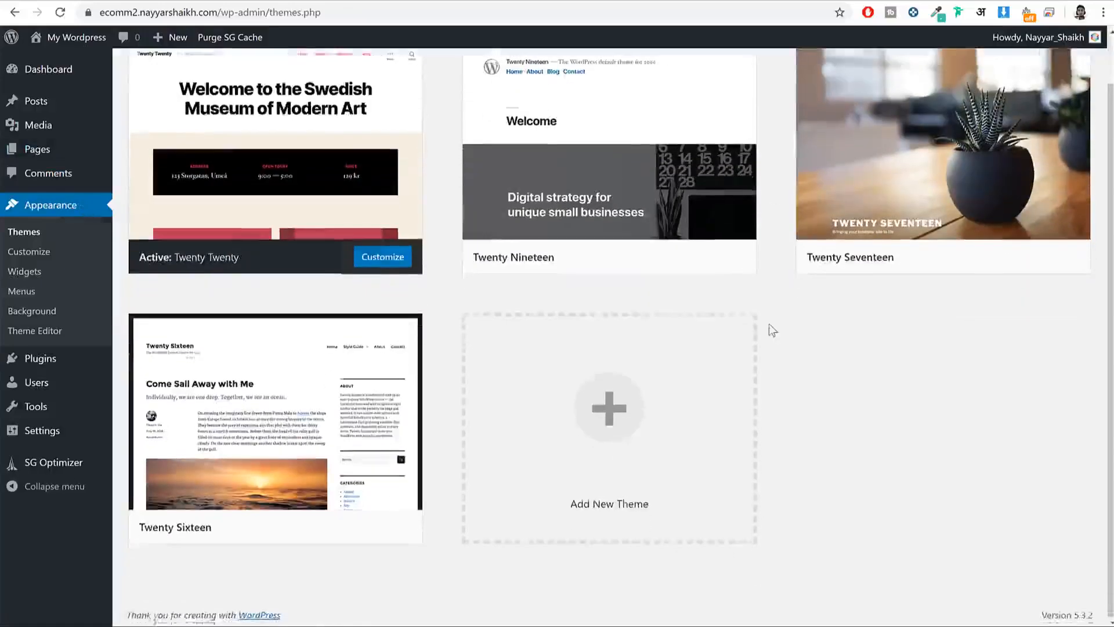
pyautogui.scroll(1, 768, 323)
pyautogui.moveTo(216, 321)
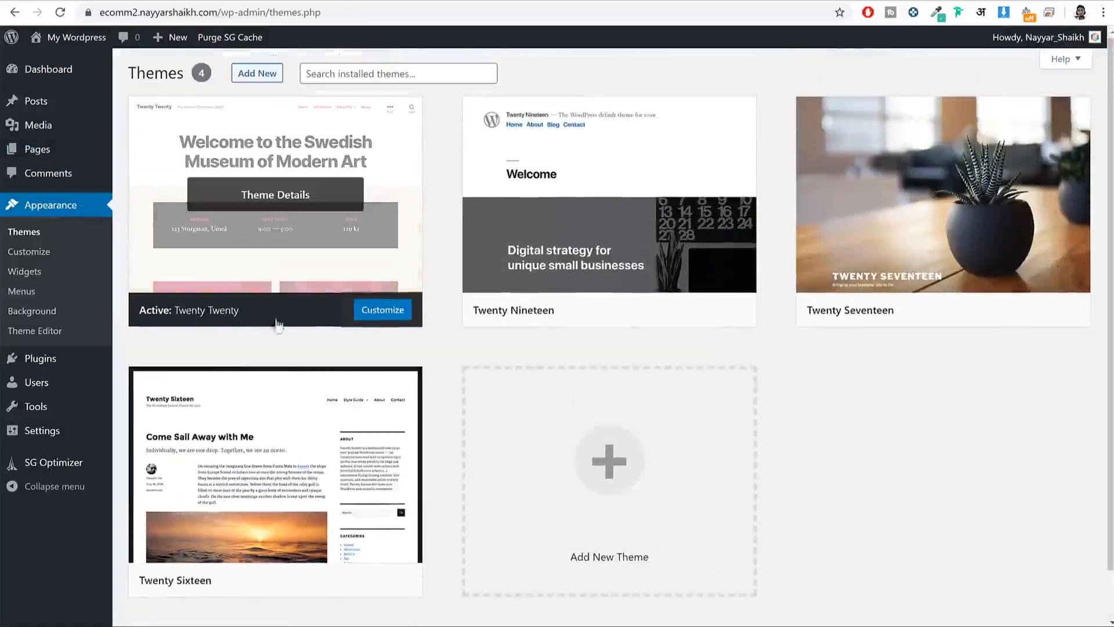
pyautogui.moveTo(643, 227)
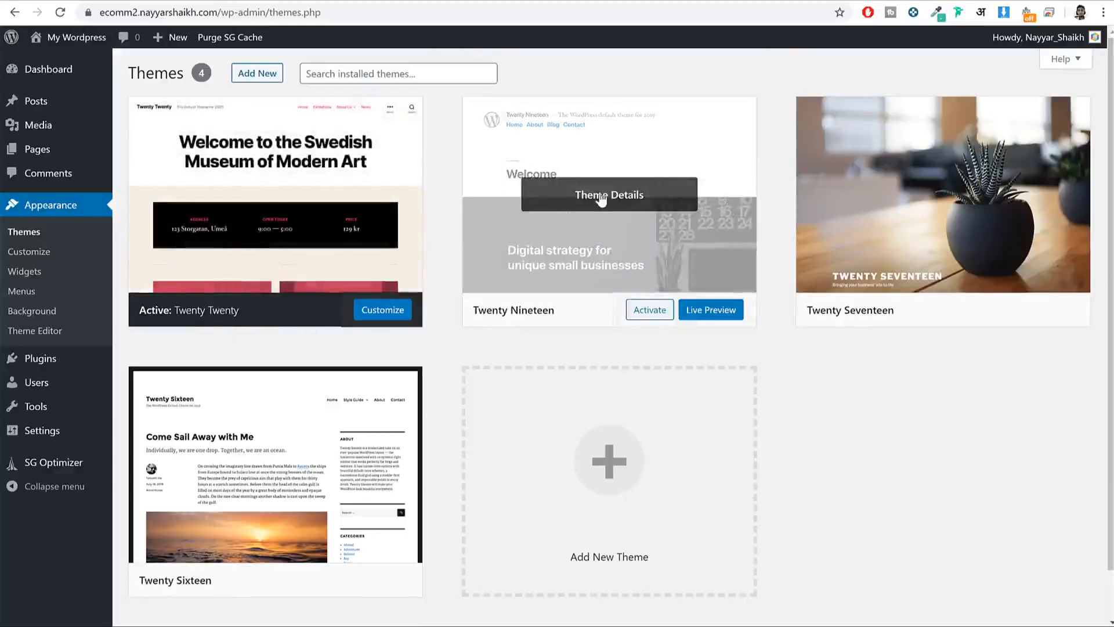
pyautogui.moveTo(269, 248)
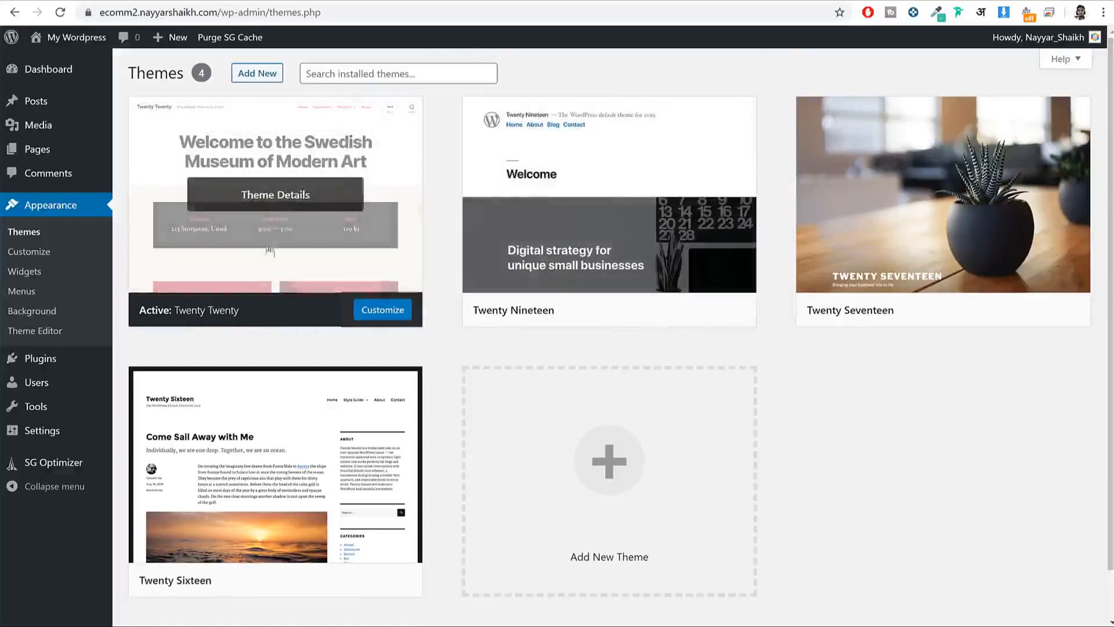
pyautogui.rightClick(85, 46)
pyautogui.click(97, 49)
pyautogui.hotkey('ctrl', 'Tab')
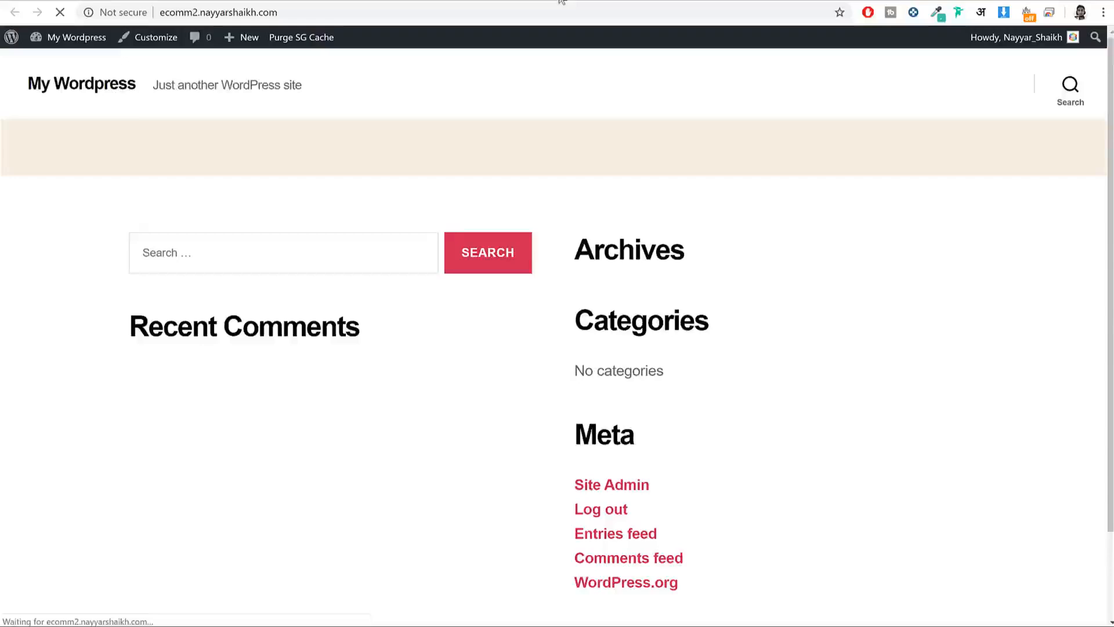
# Step: Activate the Twenty Seventeen theme in Appearance > Themes
pyautogui.scroll(2, 874, 347)
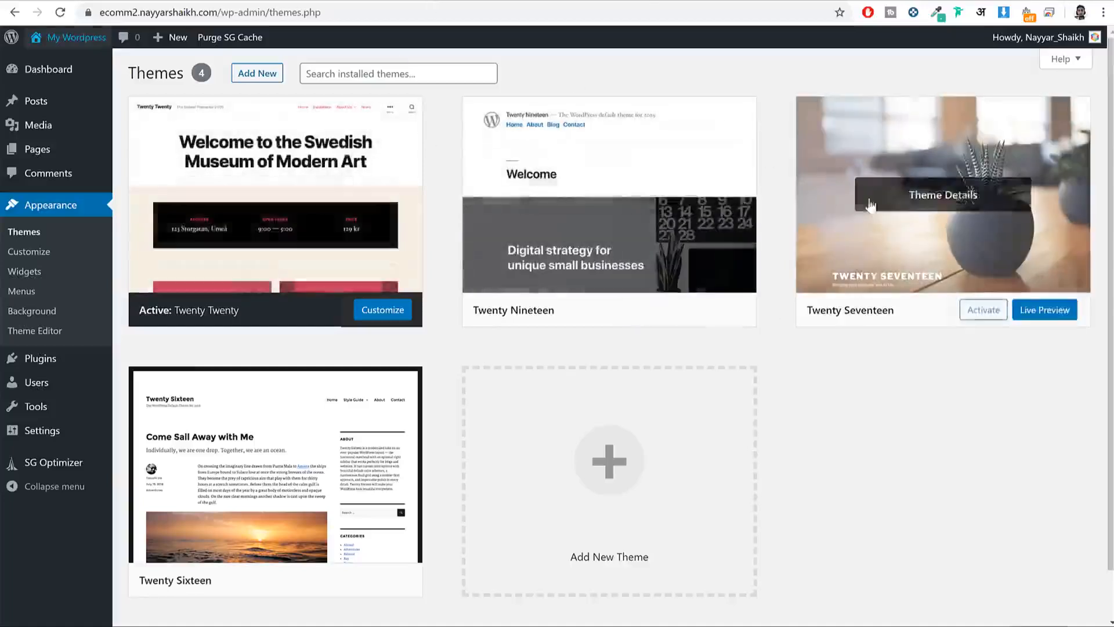
pyautogui.scroll(-2, 879, 290)
pyautogui.scroll(2, 874, 313)
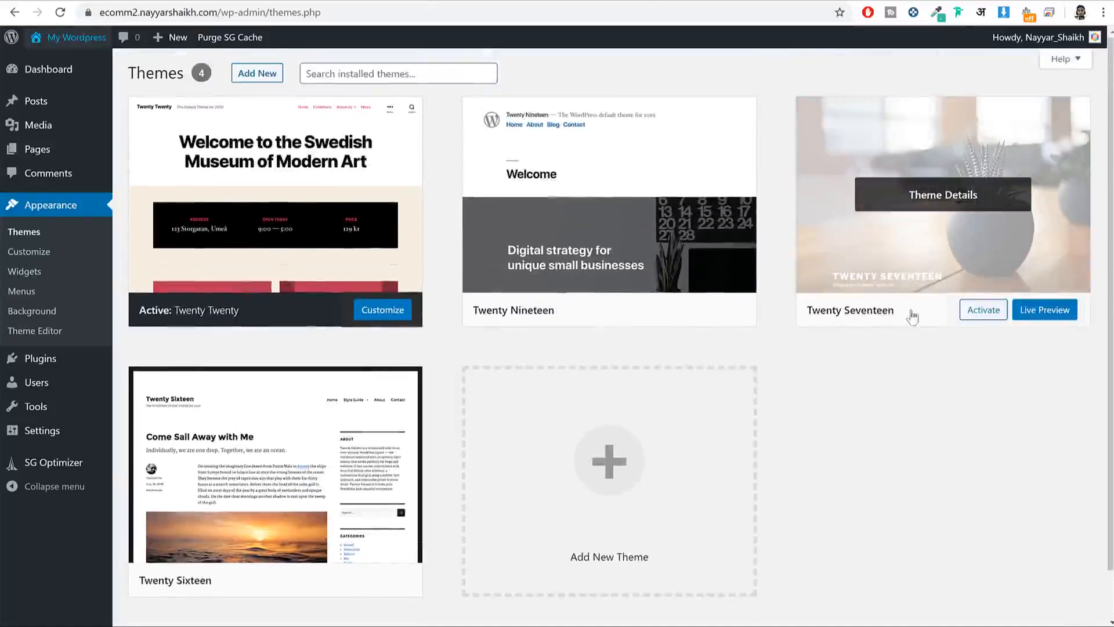
pyautogui.click(985, 311)
# Step: Reload the front-page tab to see the site in Twenty Seventeen, then return to Themes
pyautogui.click(594, 4)
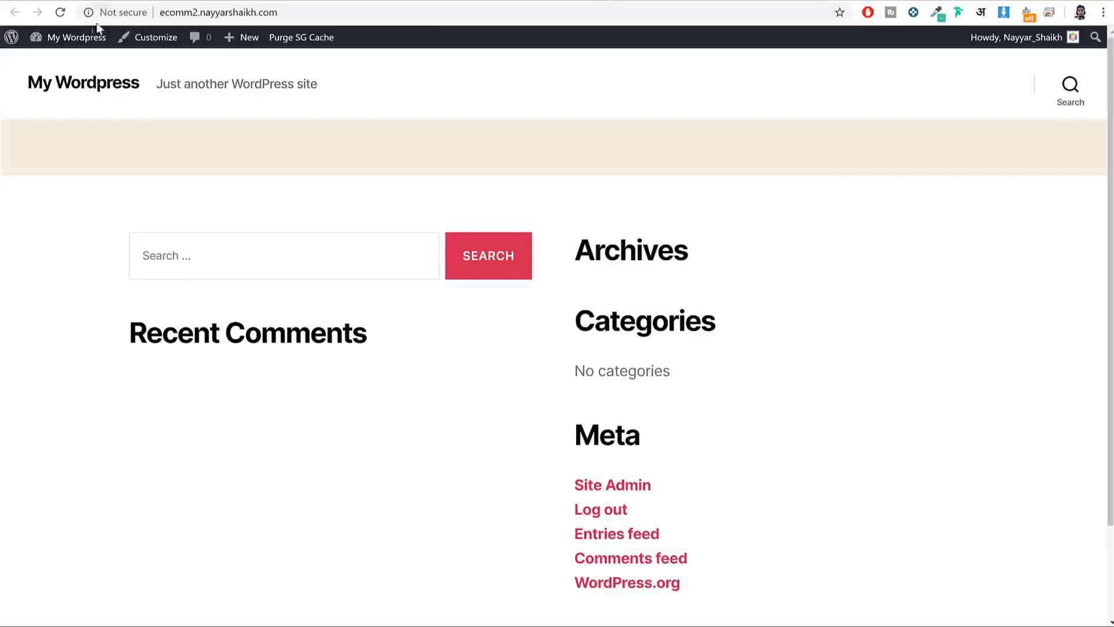
pyautogui.click(60, 12)
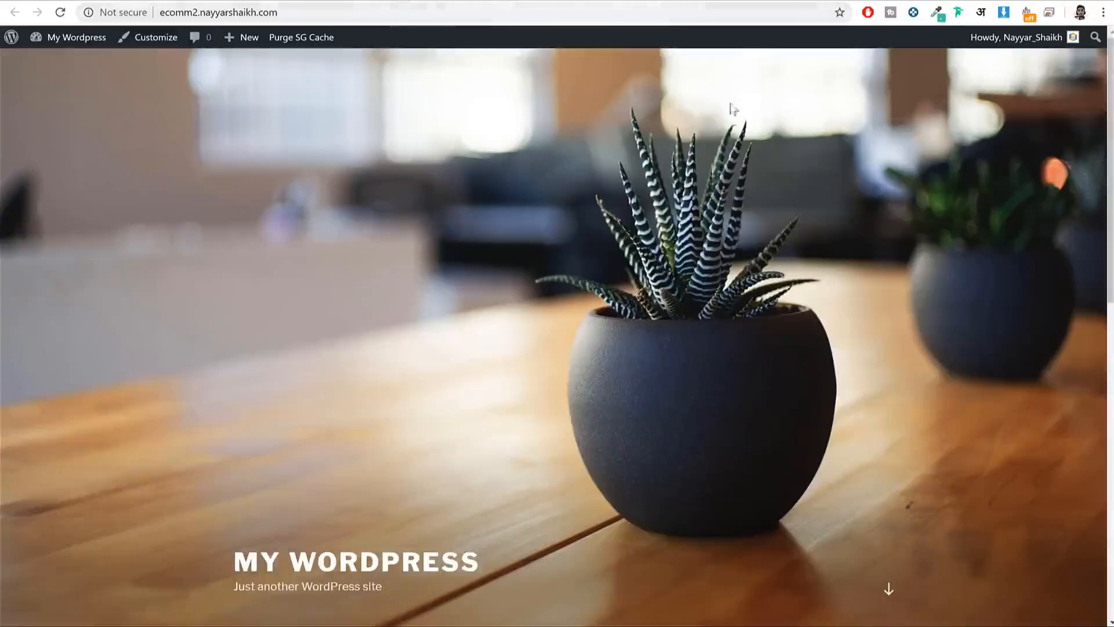
pyautogui.scroll(-10, 734, 107)
pyautogui.scroll(10, 765, 258)
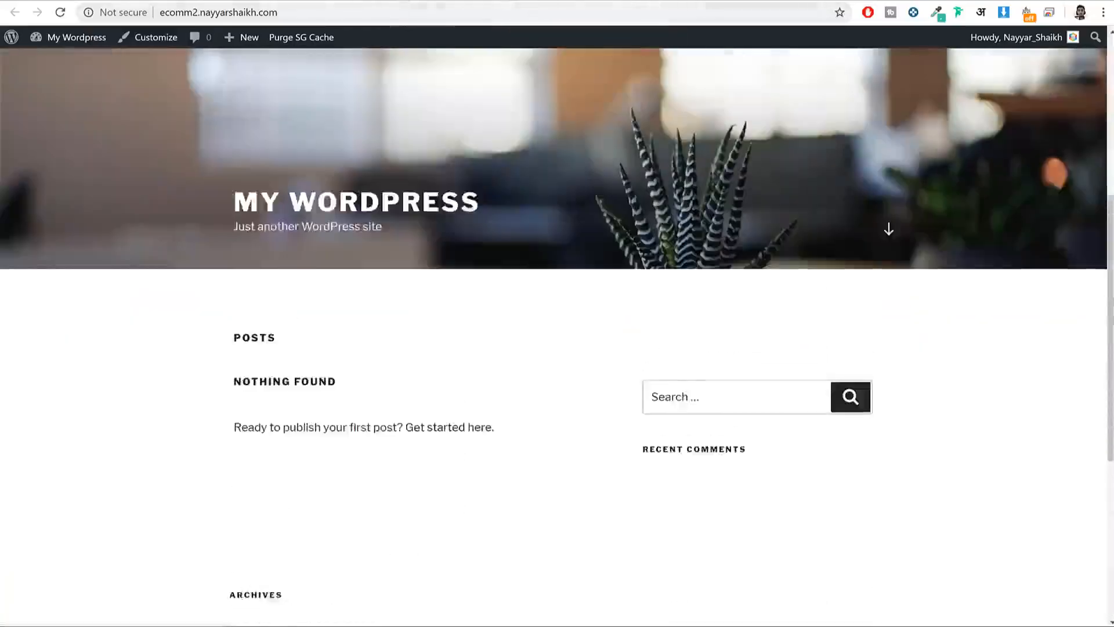
pyautogui.click(488, 2)
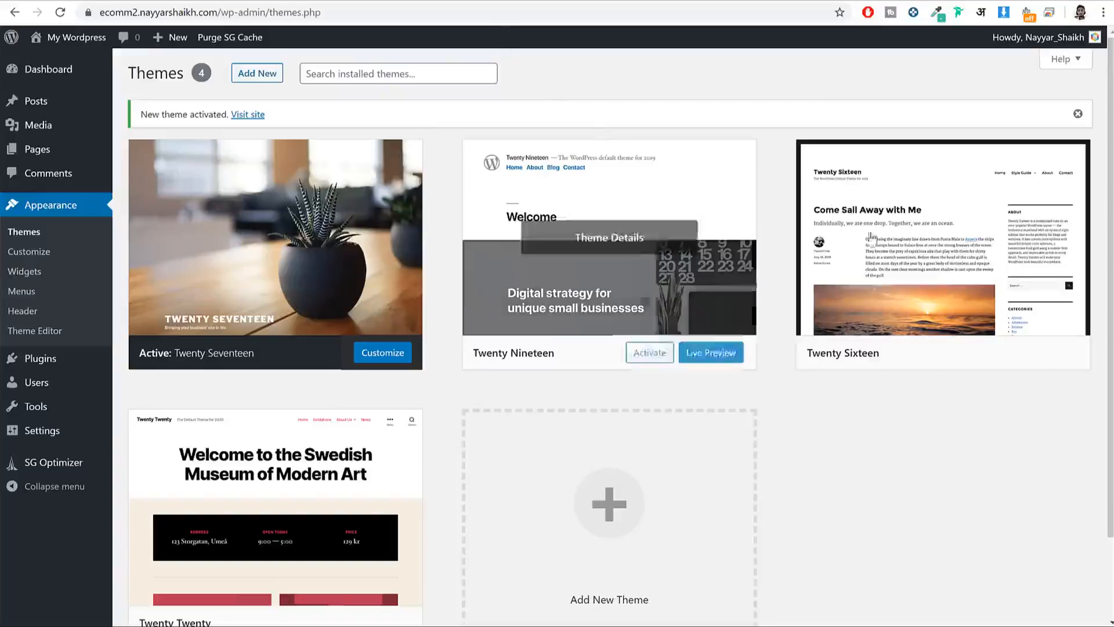
pyautogui.scroll(-2, 992, 325)
# Step: Delete Twenty Nineteen, Twenty Sixteen and Twenty Twenty from Theme Details, confirming each deletion
pyautogui.scroll(2, 991, 325)
pyautogui.click(674, 271)
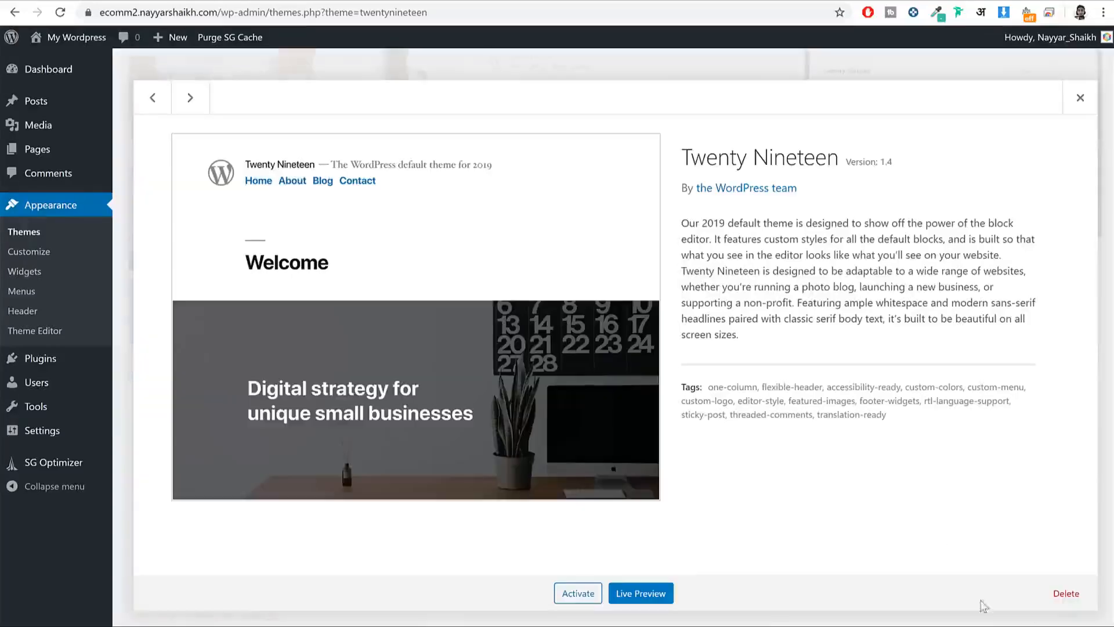
pyautogui.click(1066, 593)
pyautogui.click(632, 124)
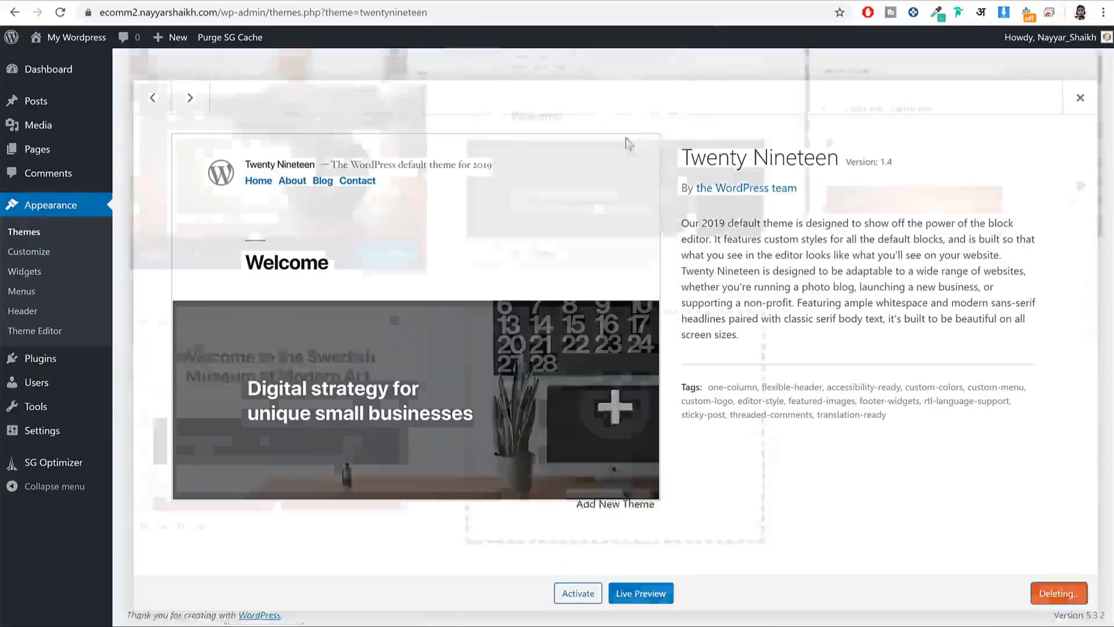
pyautogui.click(590, 230)
pyautogui.click(1065, 595)
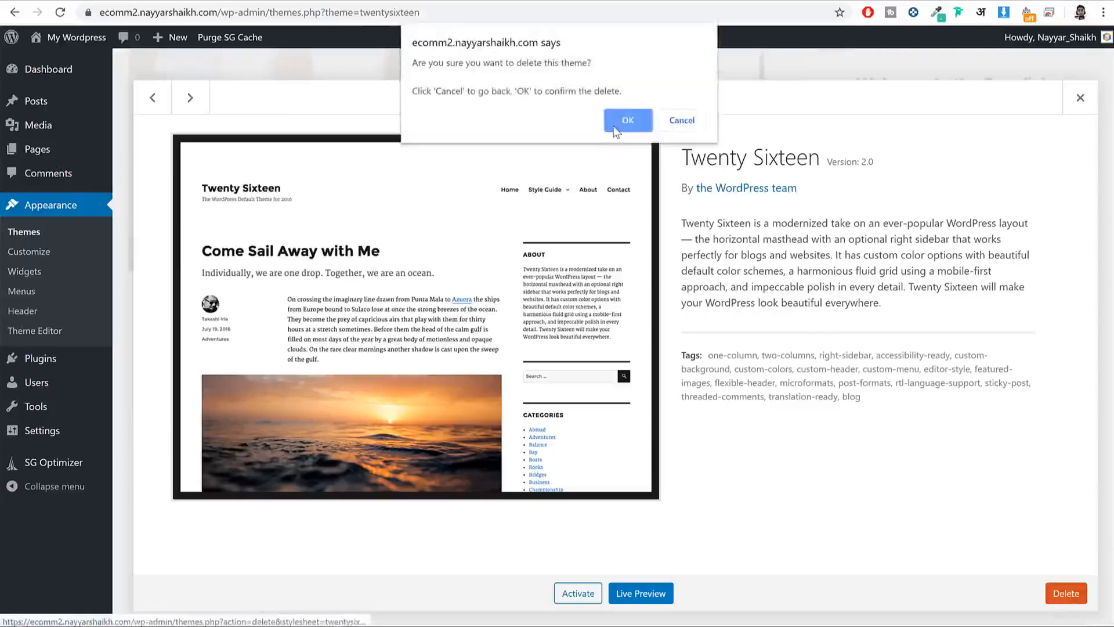
pyautogui.click(624, 120)
pyautogui.click(591, 241)
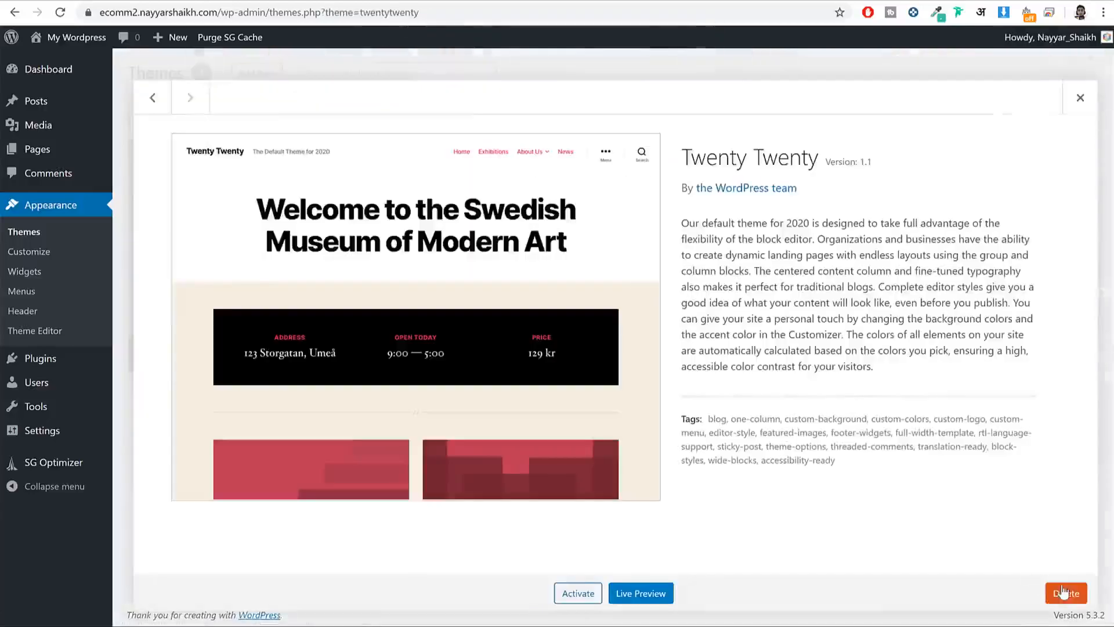
pyautogui.click(1066, 593)
pyautogui.click(633, 125)
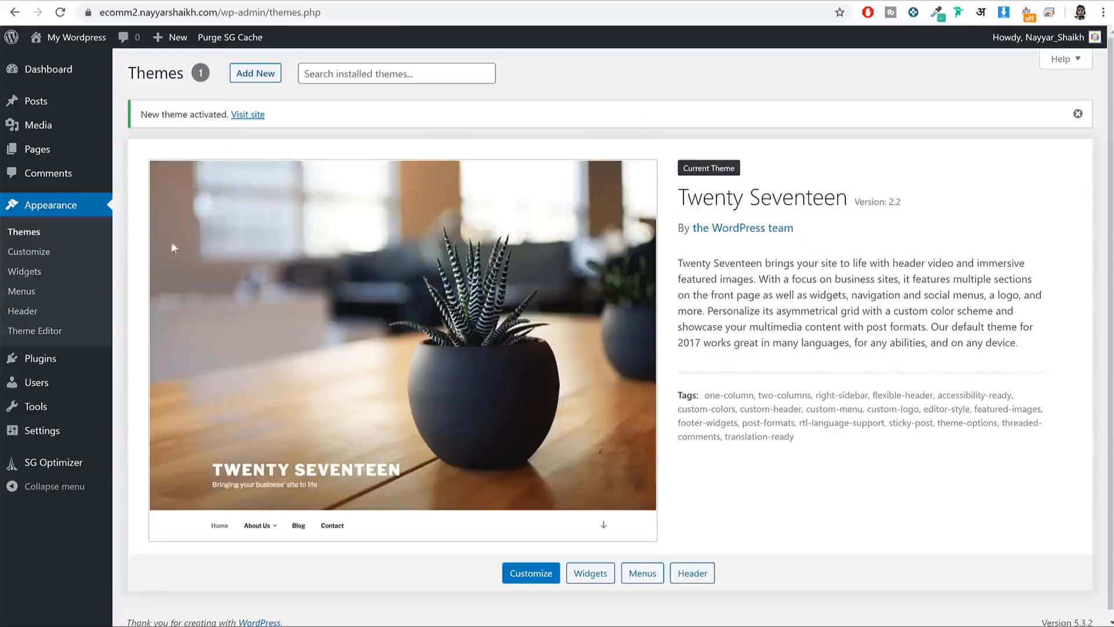
pyautogui.click(61, 368)
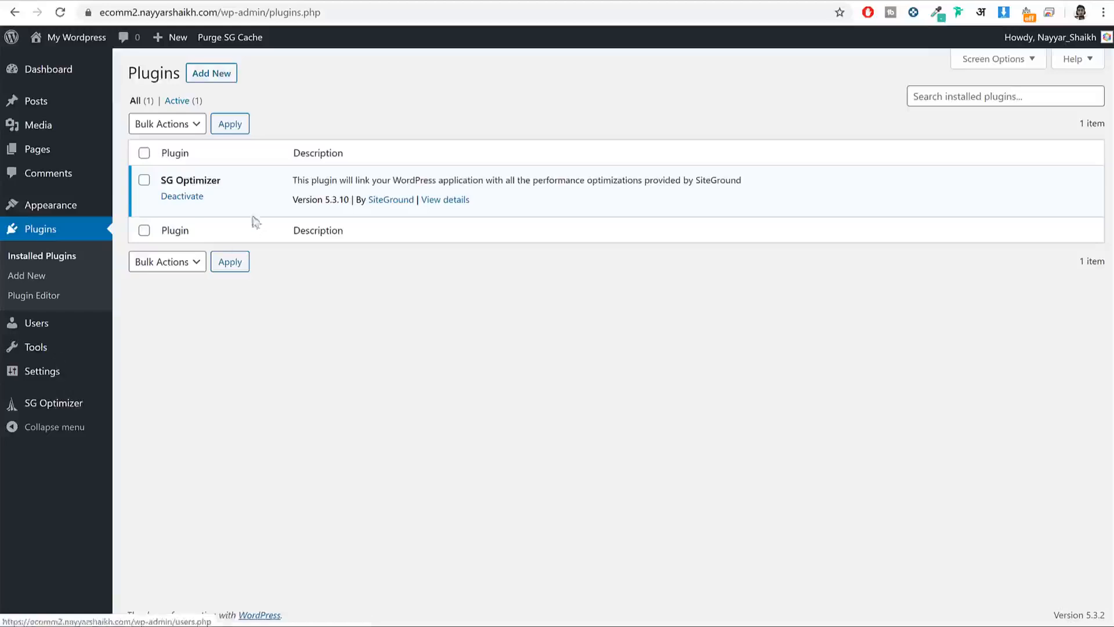
# Step: Review the Installed Plugins list, where SG Optimizer is the only active plugin
pyautogui.moveTo(232, 181); pyautogui.dragTo(187, 184)
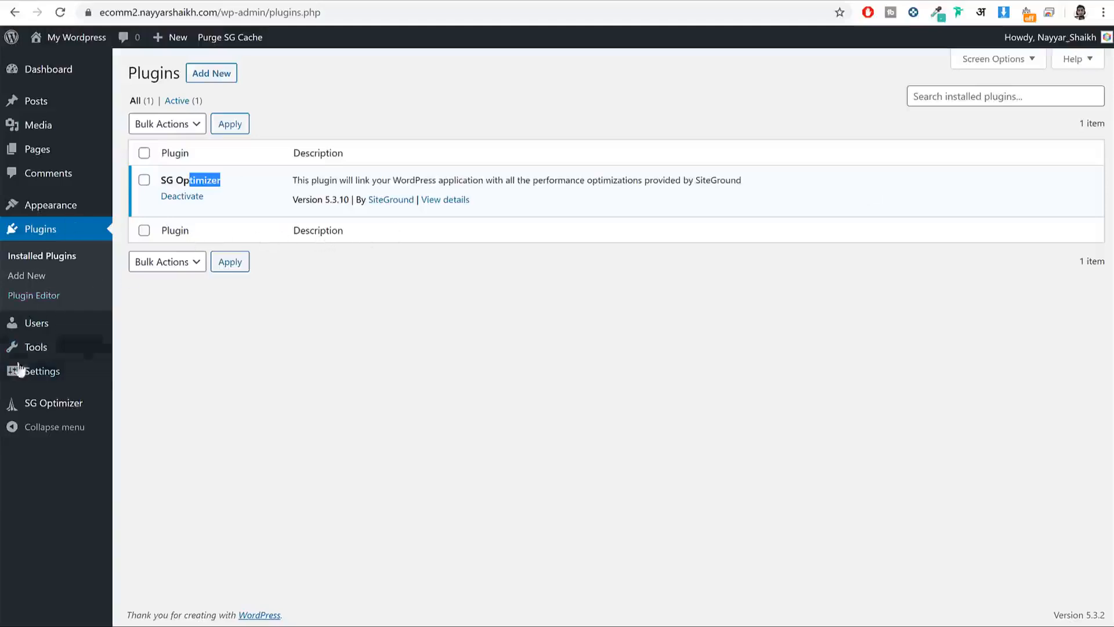
pyautogui.moveTo(38, 385)
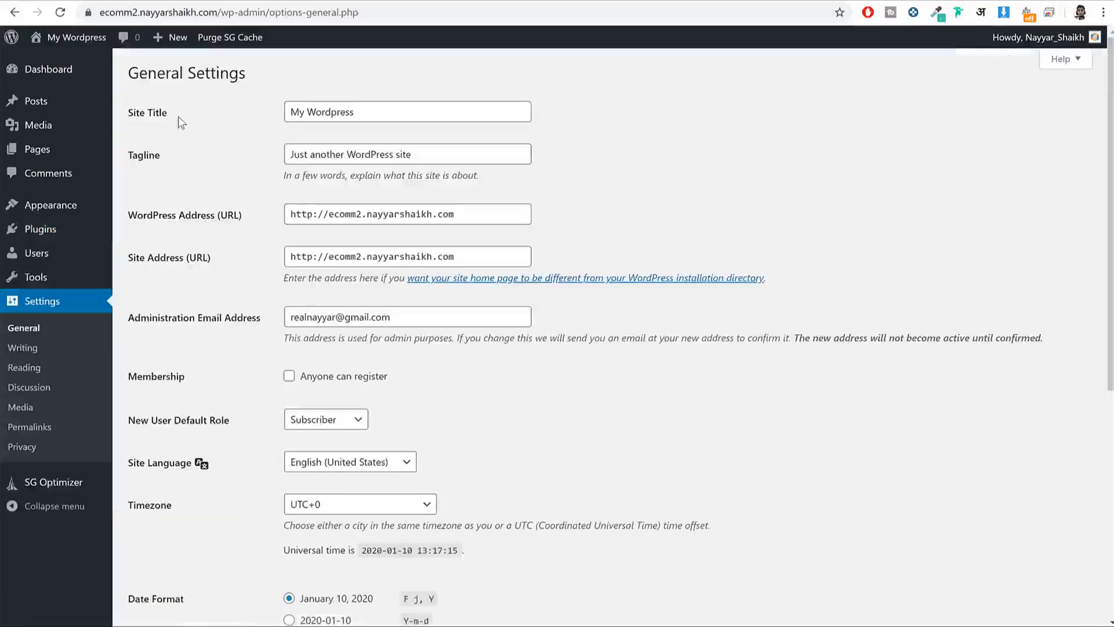
# Step: Review the Site Title 'My Wordpress' and the tagline in General Settings
pyautogui.moveTo(179, 116); pyautogui.dragTo(137, 118)
pyautogui.moveTo(362, 116); pyautogui.dragTo(278, 114)
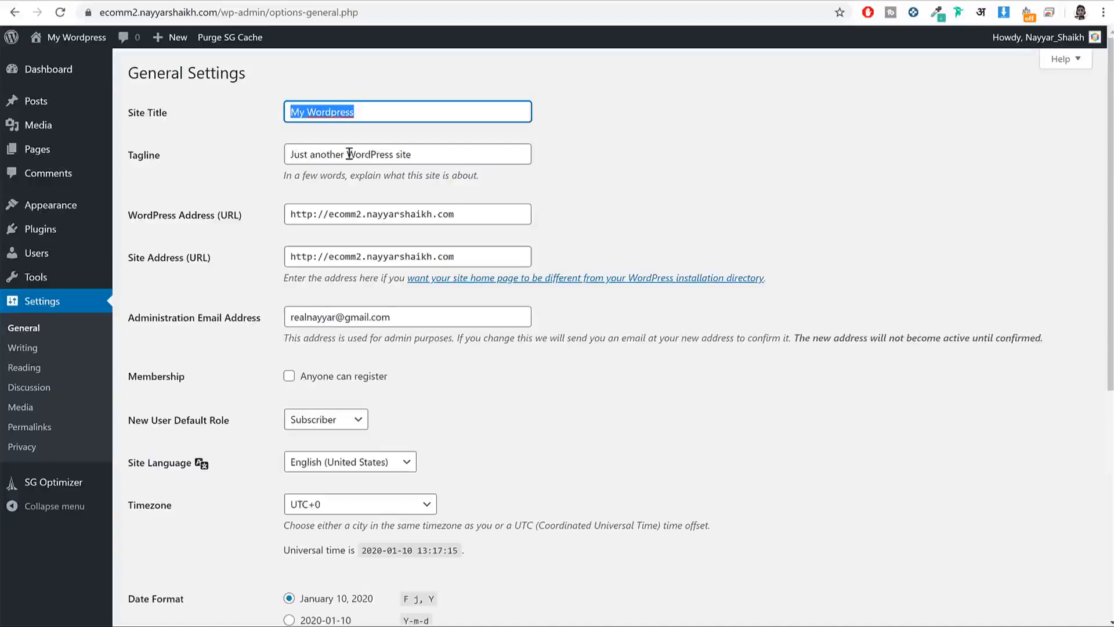
pyautogui.moveTo(448, 149); pyautogui.dragTo(289, 145)
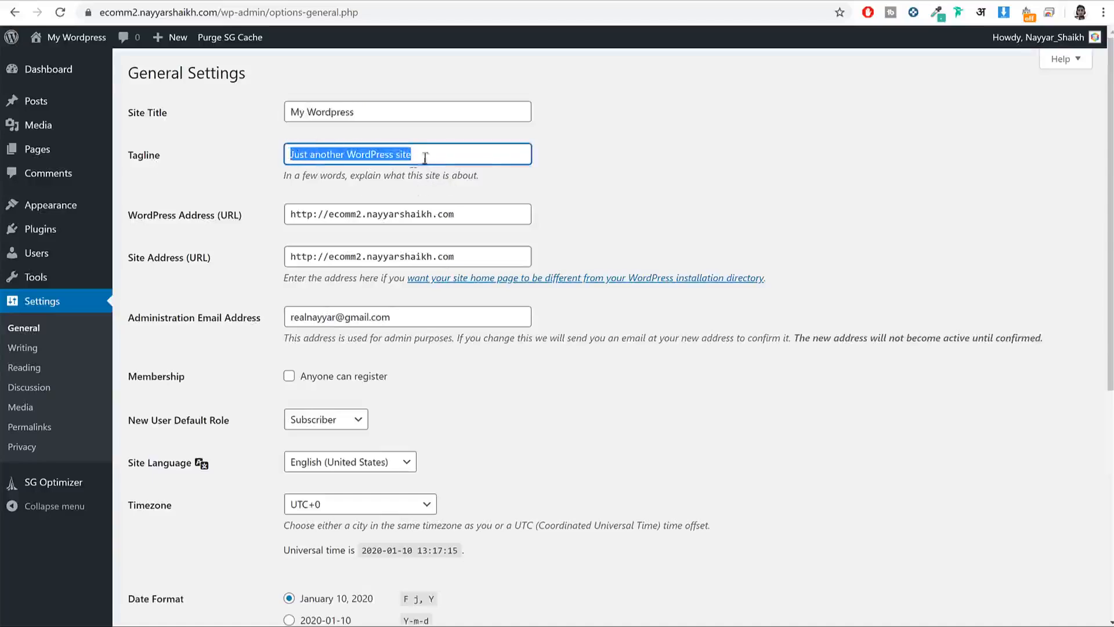
pyautogui.moveTo(402, 150); pyautogui.dragTo(344, 156)
pyautogui.scroll(-3, 731, 206)
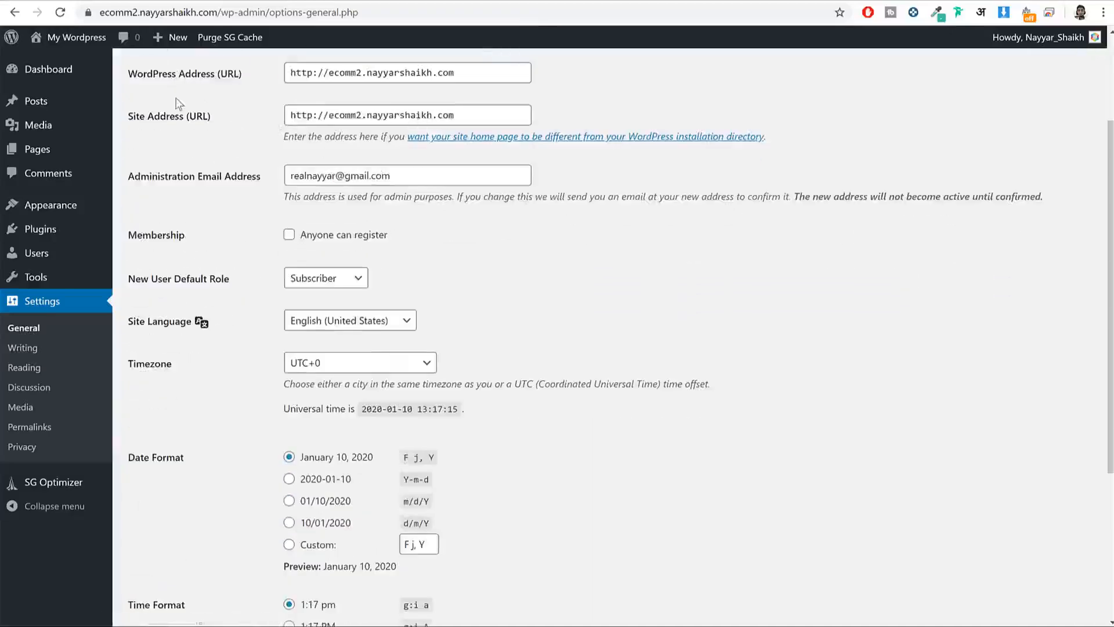
# Step: Change the WordPress Address and Site Address from http to https
pyautogui.moveTo(313, 72); pyautogui.dragTo(274, 72)
pyautogui.moveTo(318, 116); pyautogui.dragTo(267, 123)
pyautogui.click(311, 71)
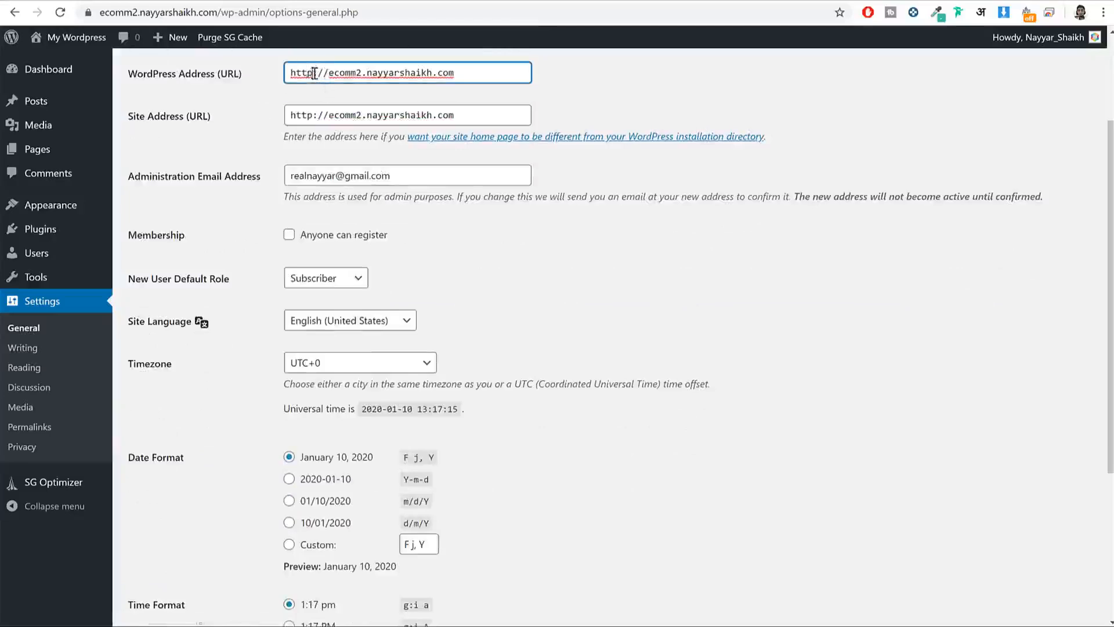
pyautogui.write('s')
pyautogui.click(316, 115)
pyautogui.write('s')
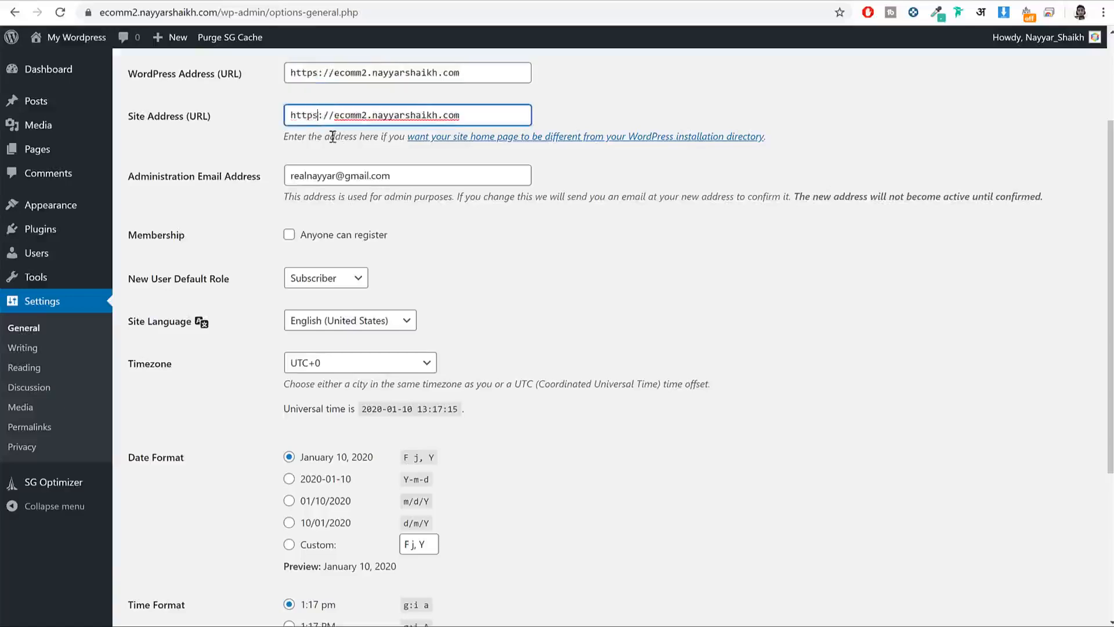
pyautogui.moveTo(318, 115); pyautogui.dragTo(313, 114)
pyautogui.moveTo(318, 73); pyautogui.dragTo(275, 76)
pyautogui.moveTo(320, 114); pyautogui.dragTo(289, 115)
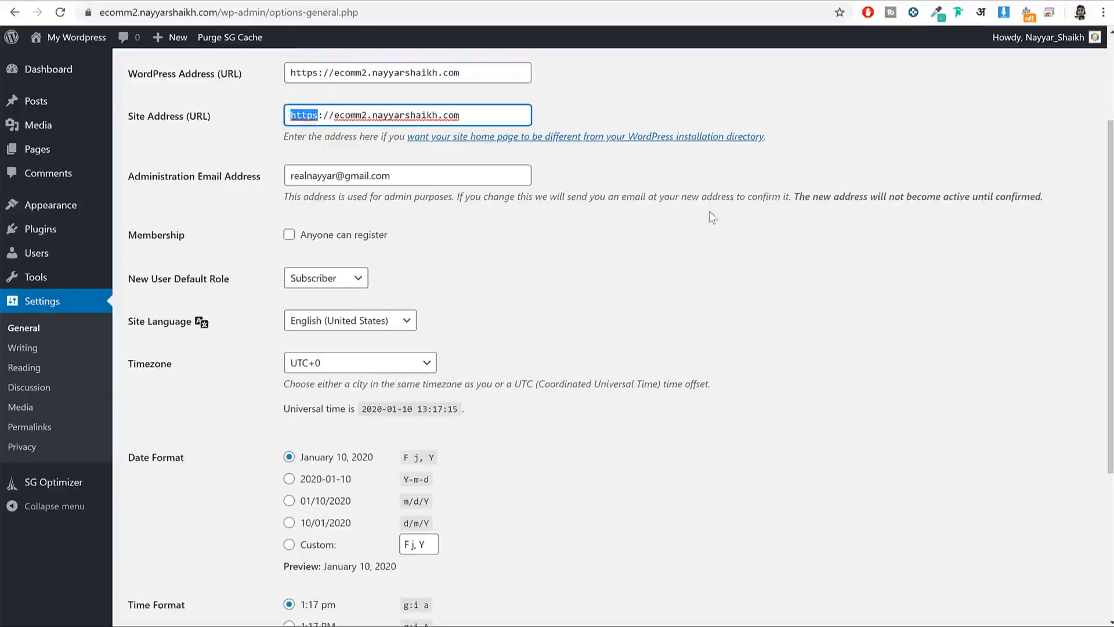
pyautogui.scroll(-1, 520, 181)
# Step: Tick Membership 'Anyone can register' and save the general settings
pyautogui.moveTo(395, 103); pyautogui.dragTo(295, 97)
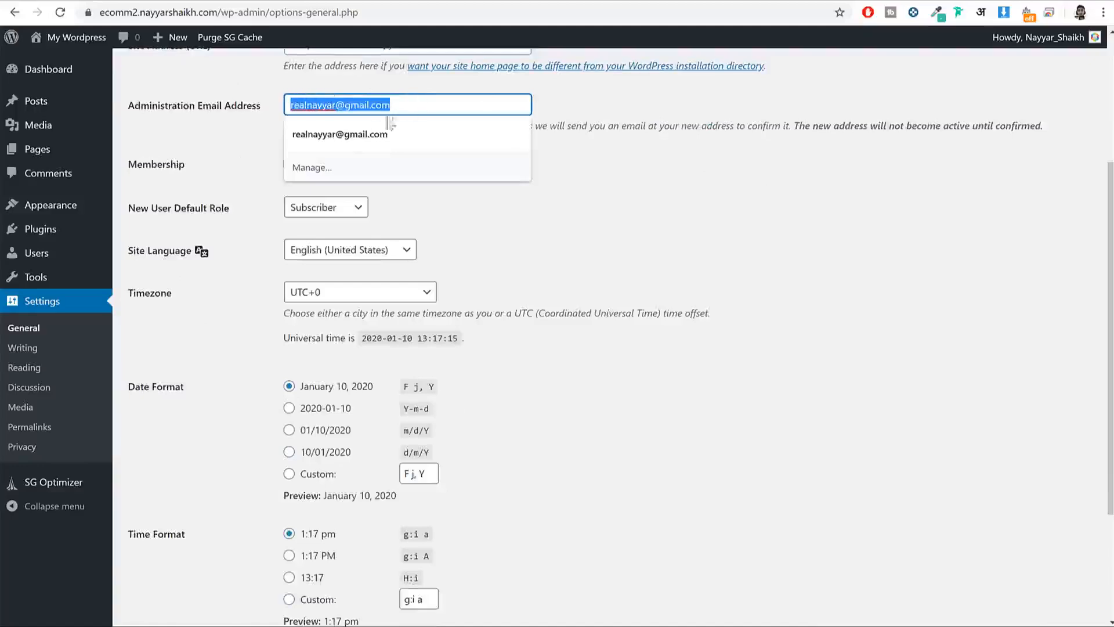
pyautogui.click(450, 107)
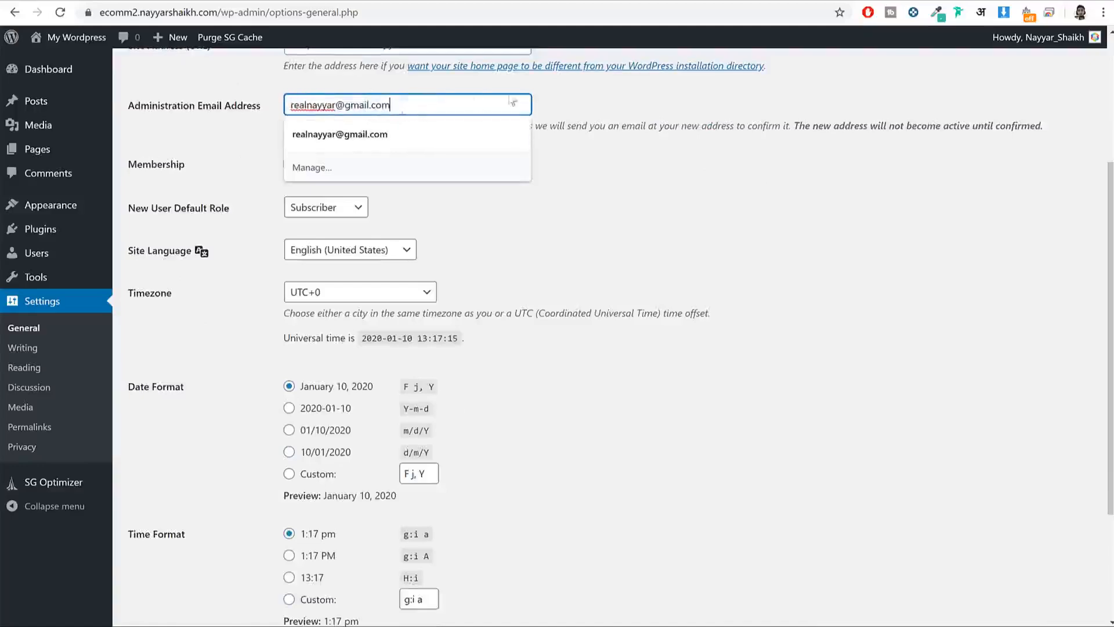
pyautogui.moveTo(450, 98); pyautogui.dragTo(246, 115)
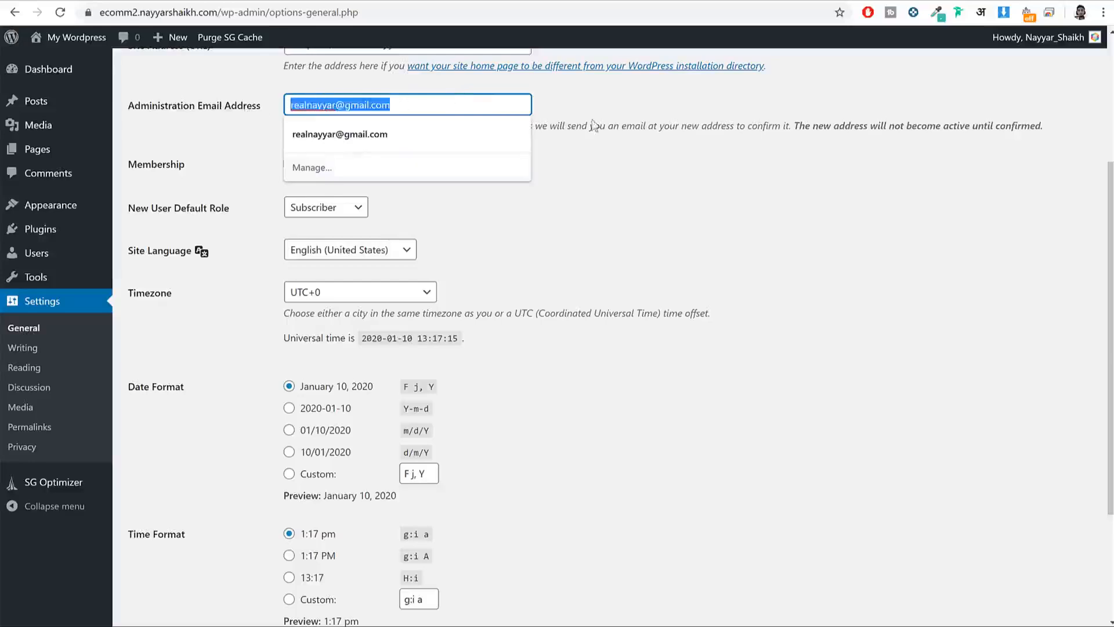
pyautogui.click(615, 148)
pyautogui.moveTo(192, 167); pyautogui.dragTo(129, 168)
pyautogui.click(320, 165)
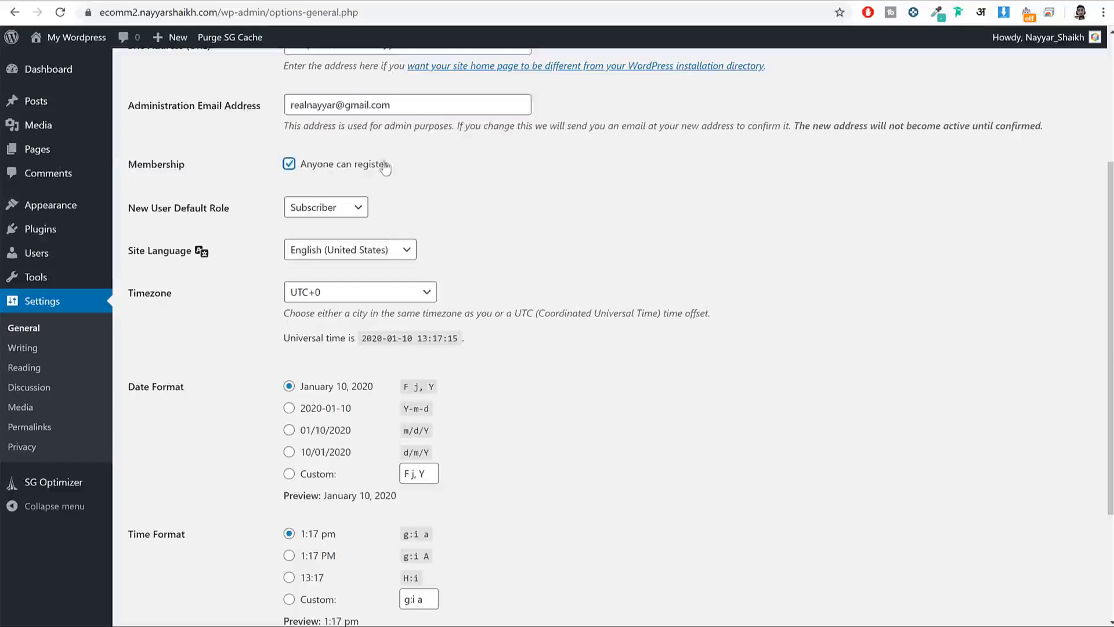
pyautogui.moveTo(393, 166); pyautogui.dragTo(309, 173)
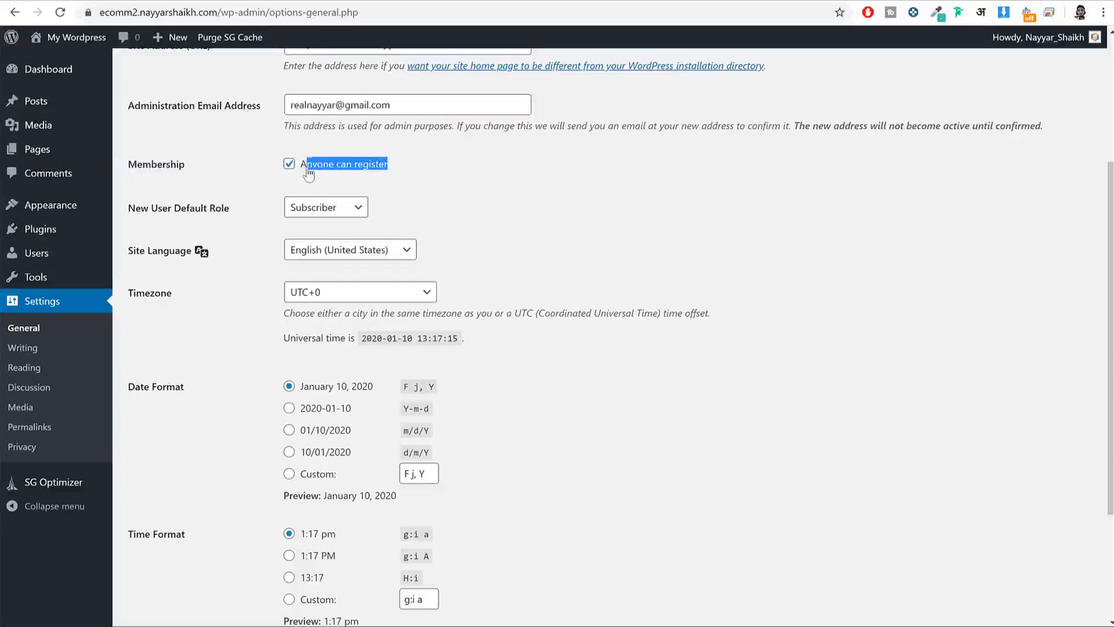
pyautogui.click(514, 161)
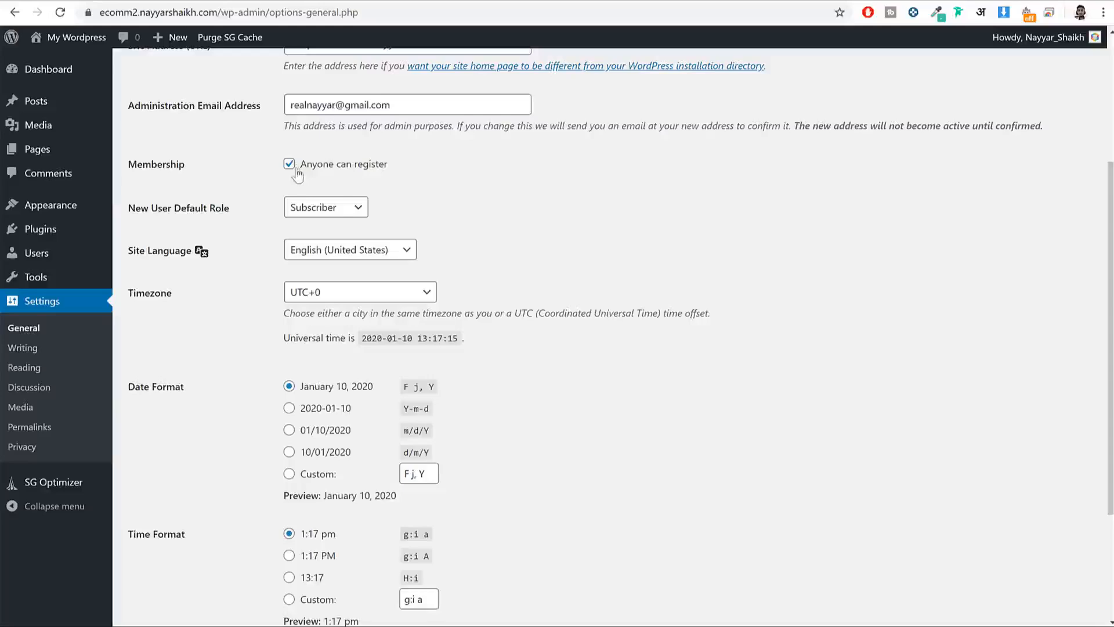
pyautogui.scroll(-3, 641, 290)
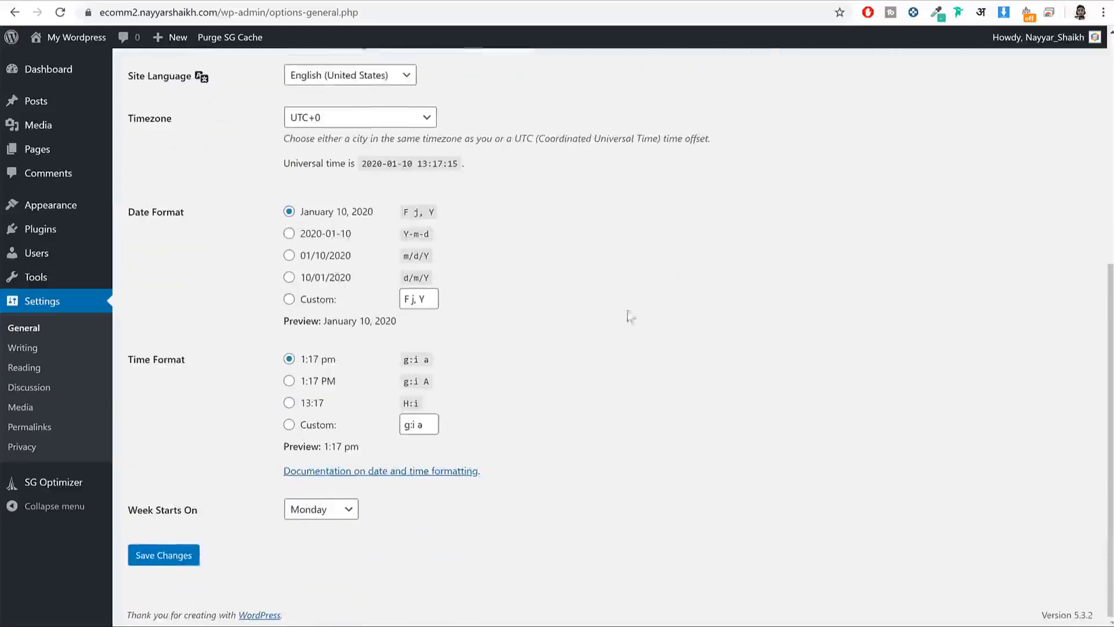
pyautogui.click(185, 563)
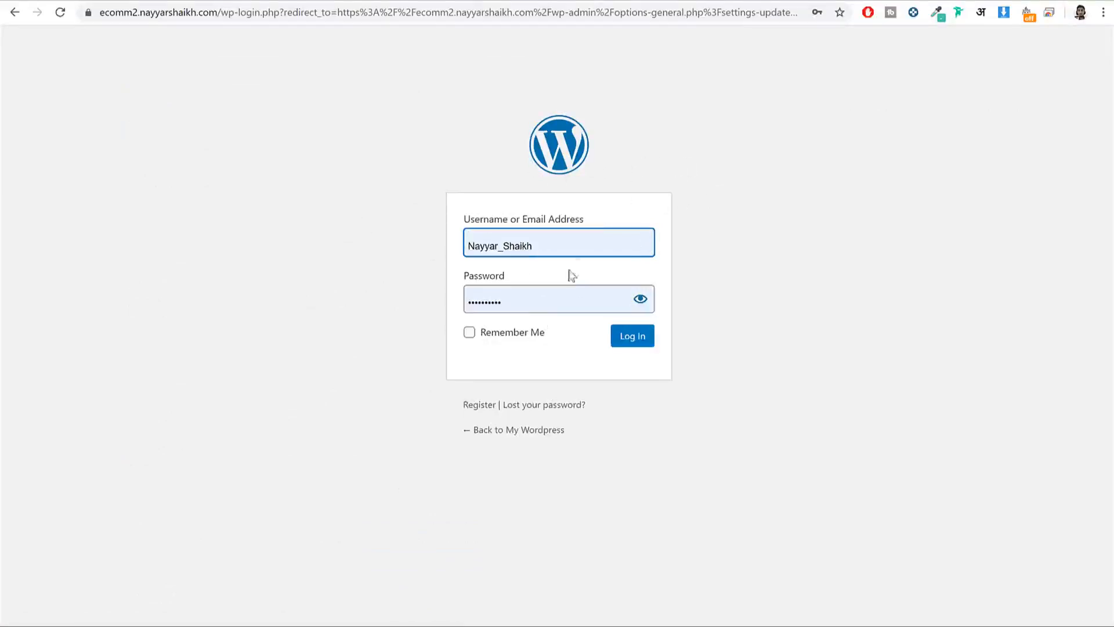
# Step: Log back in to the admin area with the browser's saved login details
pyautogui.click(597, 236)
pyautogui.click(749, 176)
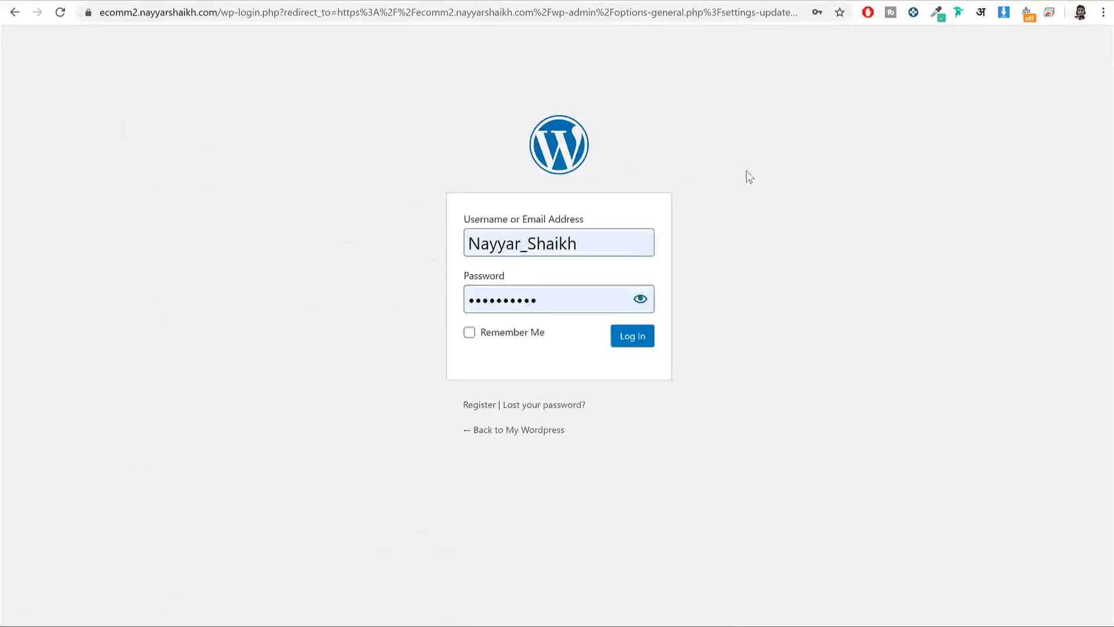
pyautogui.click(618, 338)
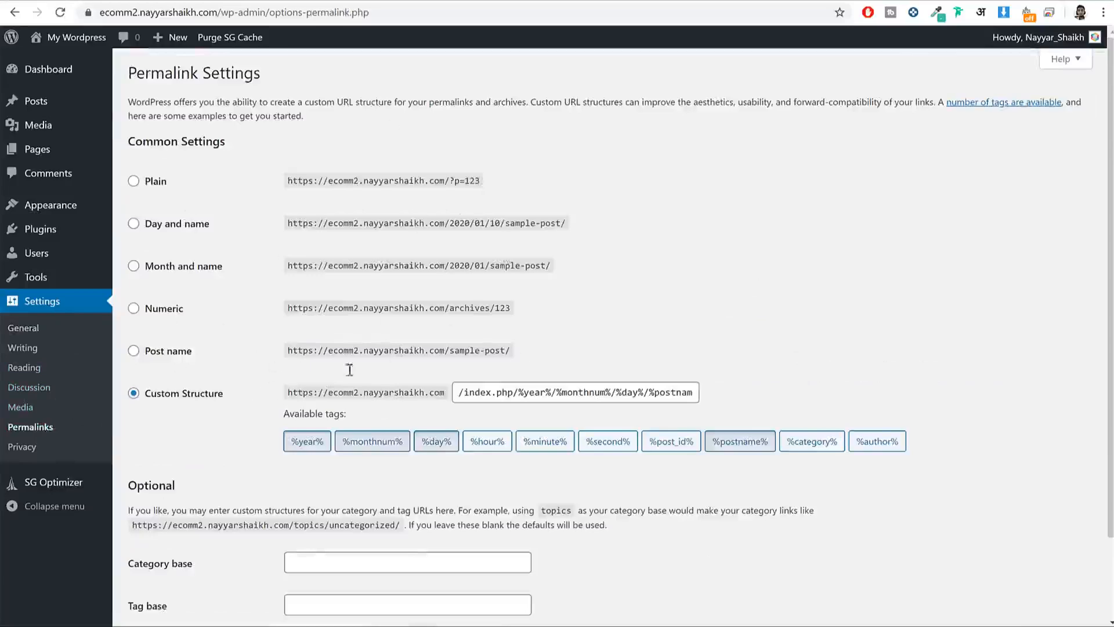
# Step: Select the Post name permalink structure (/%postname%/) and save the change
pyautogui.click(173, 354)
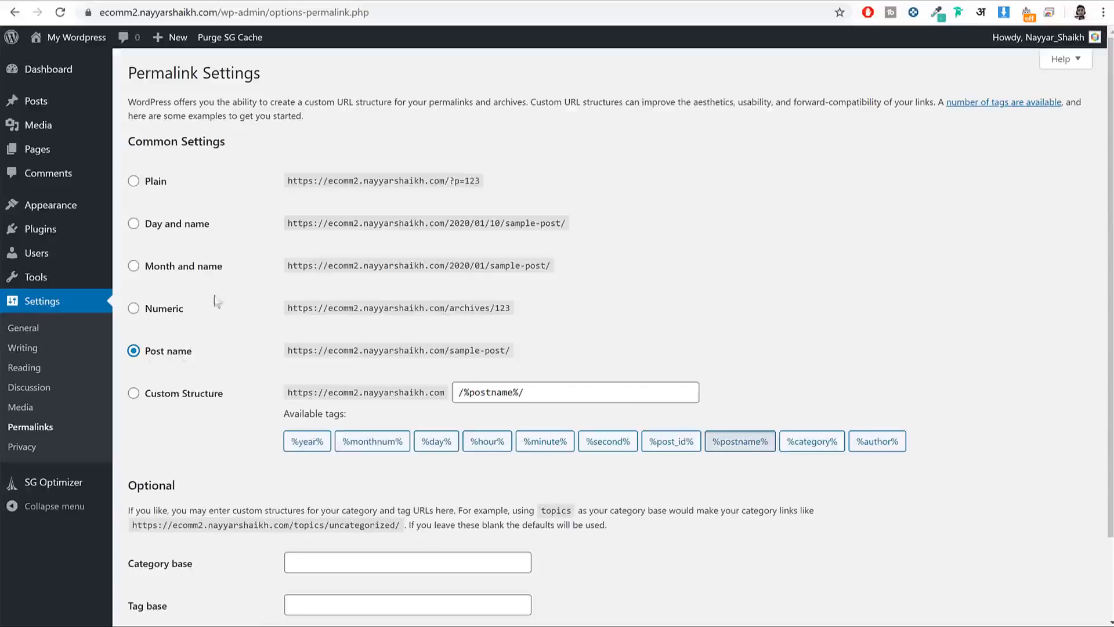
pyautogui.moveTo(193, 352); pyautogui.dragTo(137, 357)
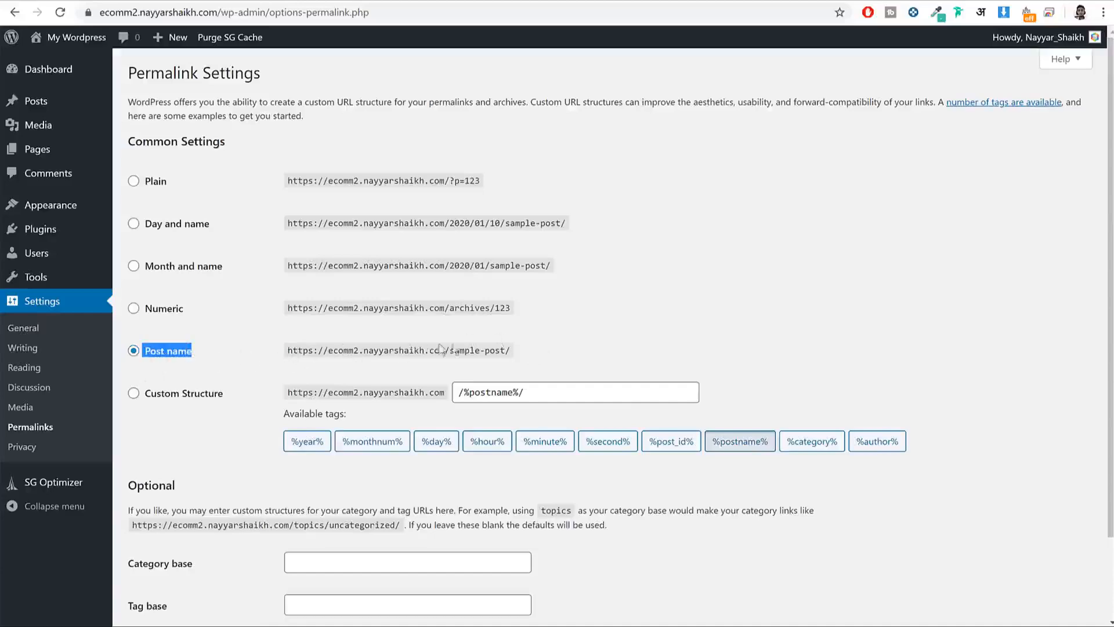
pyautogui.scroll(-1, 249, 363)
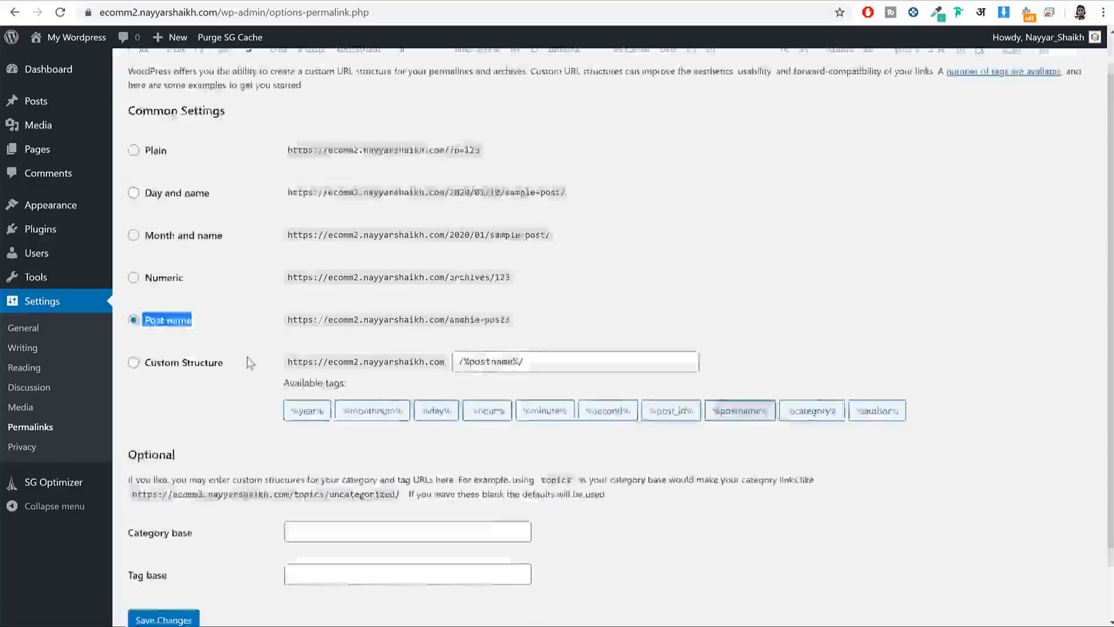
pyautogui.scroll(-1, 250, 363)
pyautogui.click(163, 553)
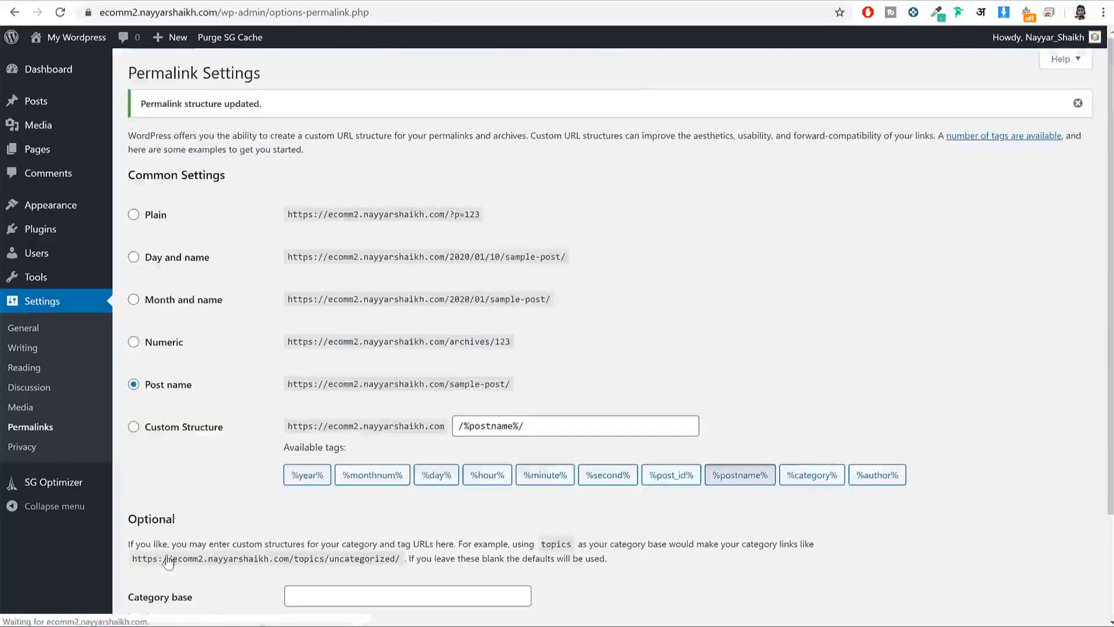
# Step: Dismiss the Welcome panel on the WordPress Dashboard
pyautogui.click(68, 75)
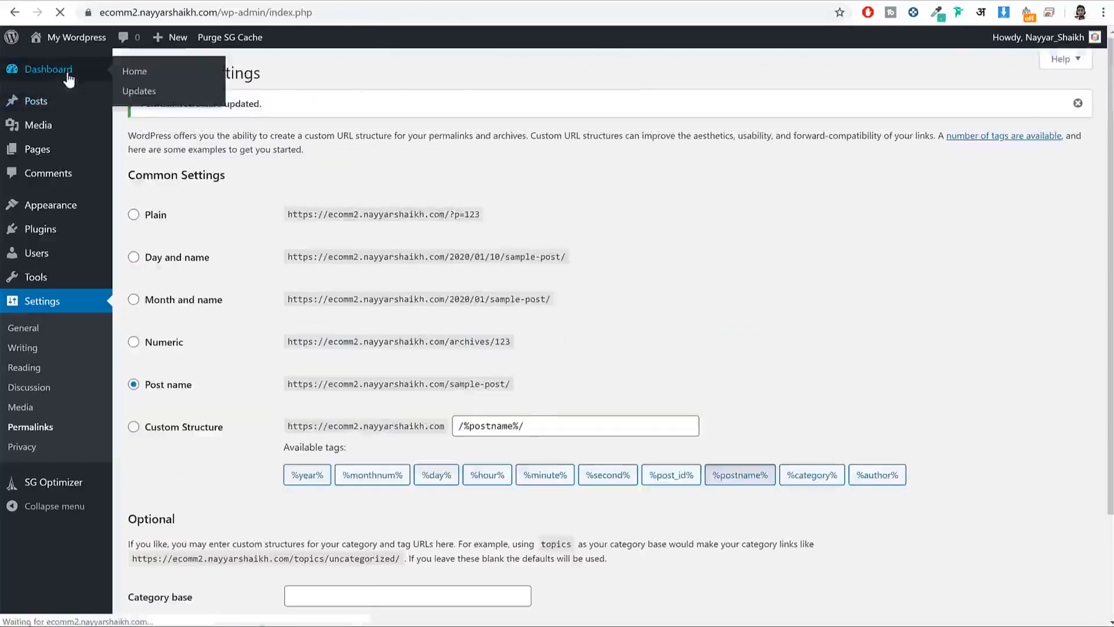
pyautogui.scroll(-3, 604, 244)
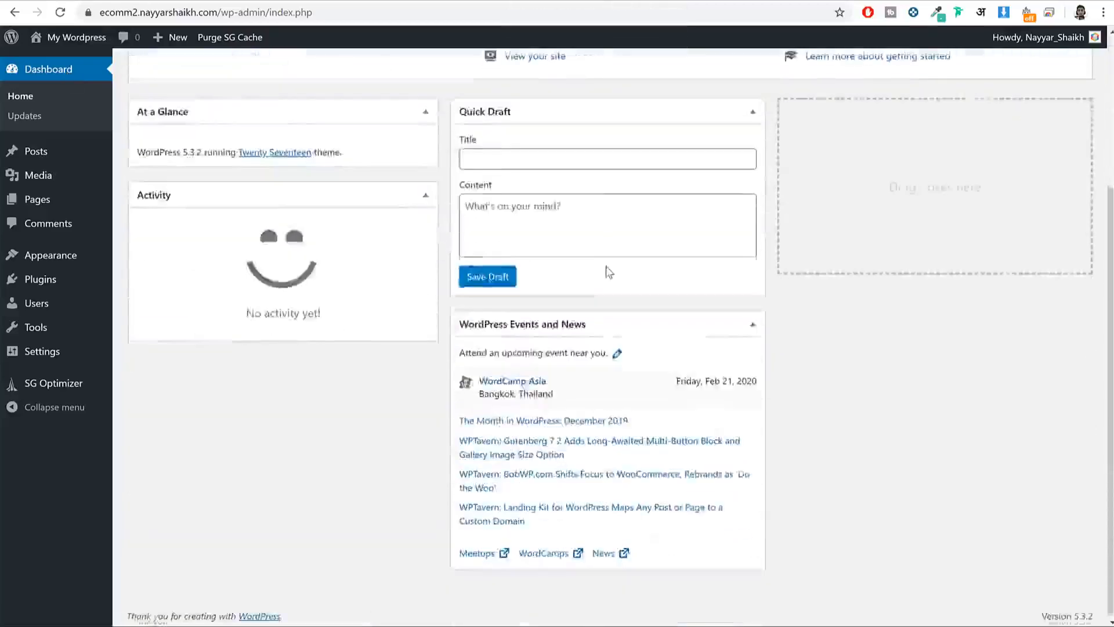
pyautogui.scroll(3, 580, 244)
pyautogui.scroll(-3, 516, 429)
pyautogui.scroll(2, 475, 443)
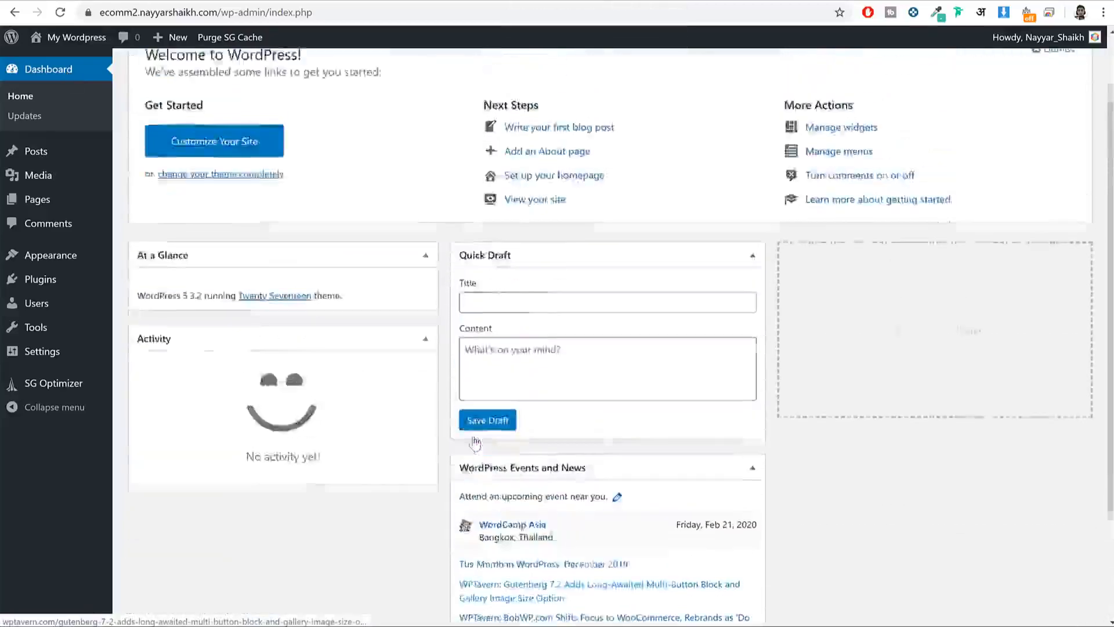
pyautogui.scroll(1, 475, 444)
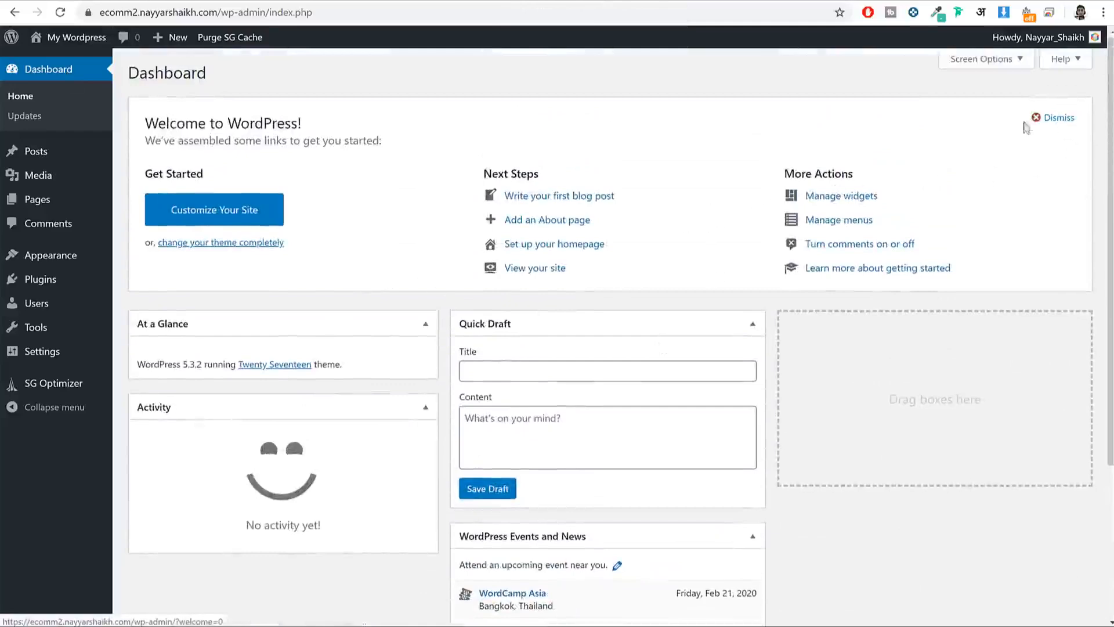
pyautogui.click(1061, 120)
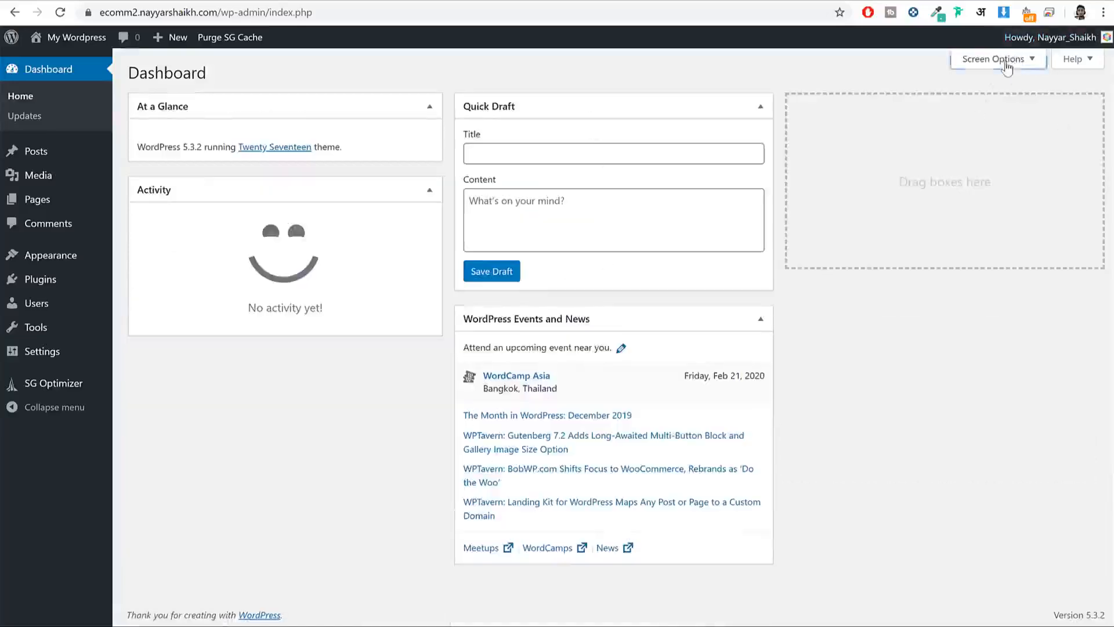
# Step: Hide the At a Glance, Activity, Quick Draft and WordPress Events and News boxes
pyautogui.click(1007, 65)
pyautogui.click(179, 91)
pyautogui.click(226, 91)
pyautogui.click(304, 91)
pyautogui.click(346, 89)
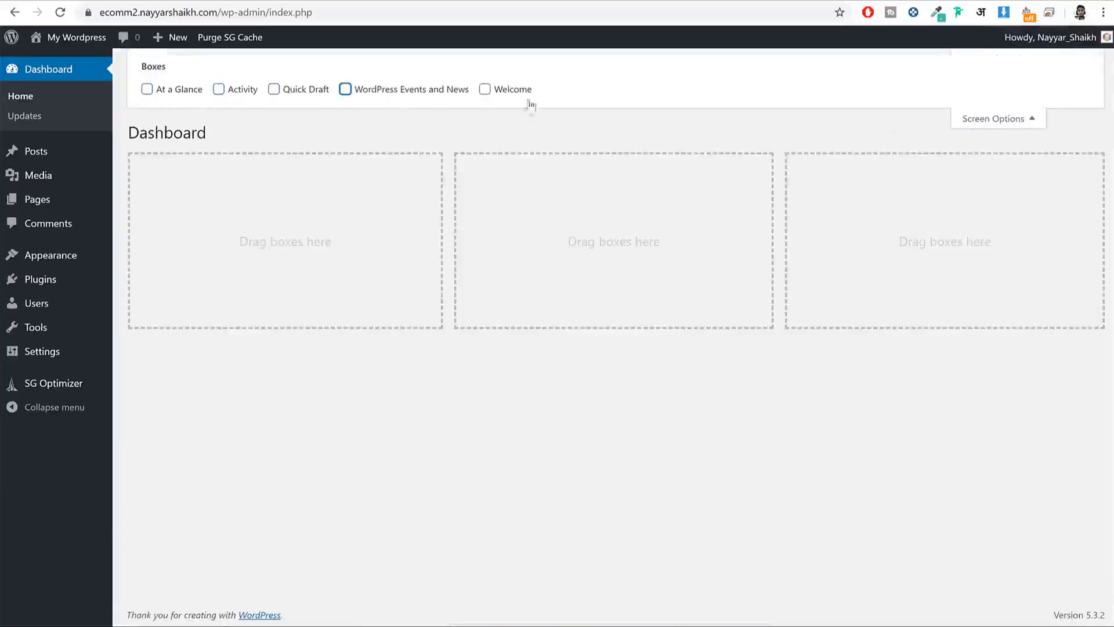
pyautogui.click(1017, 121)
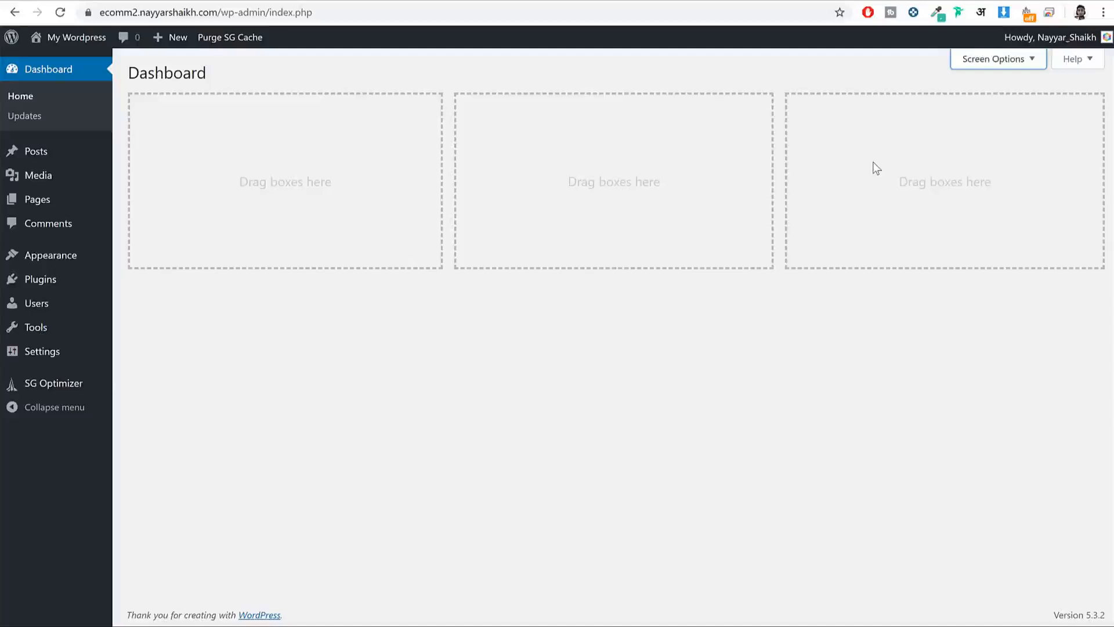
# Step: Check the live site's front end, then return to the empty Dashboard
pyautogui.click(804, 270)
pyautogui.click(493, 1)
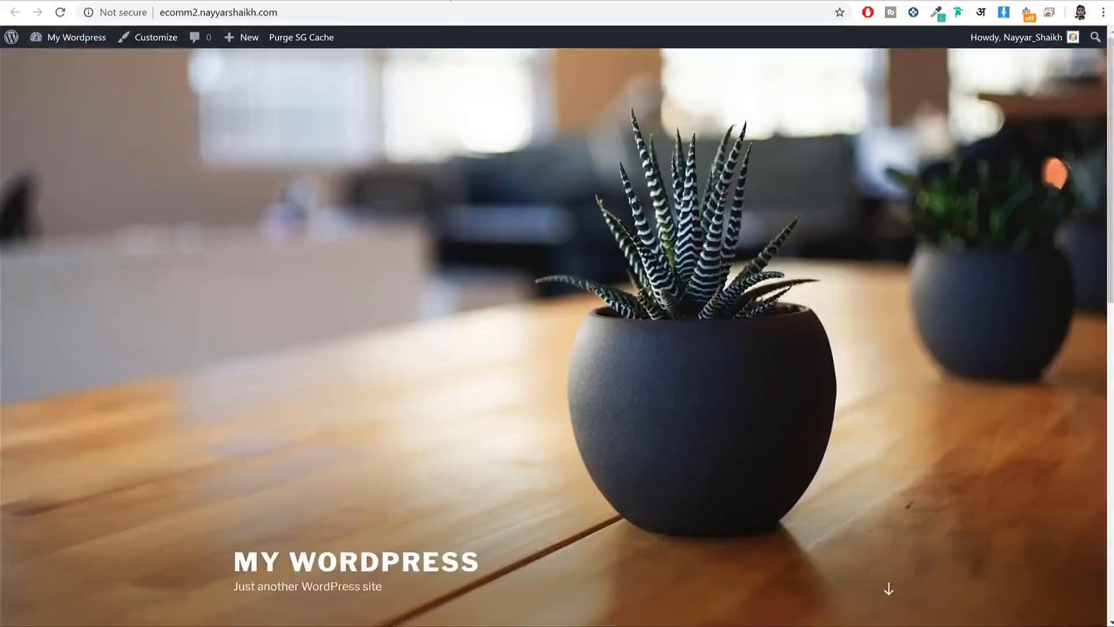
pyautogui.click(450, 0)
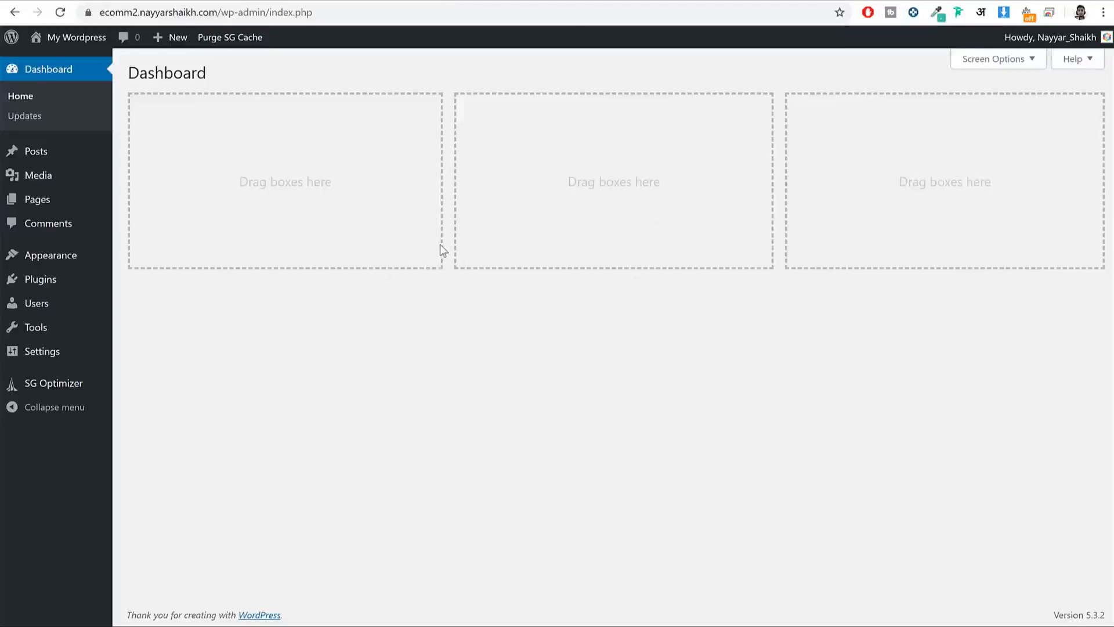
# Step: Search themes for 'oceanwp', then install and activate the OceanWP theme
pyautogui.click(67, 256)
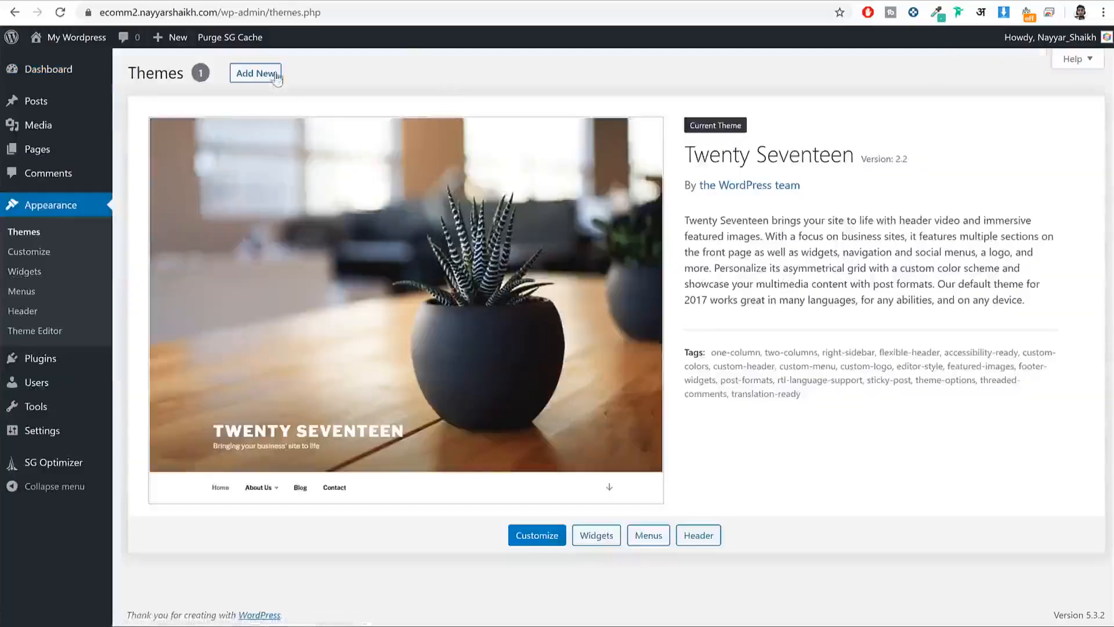
pyautogui.click(275, 76)
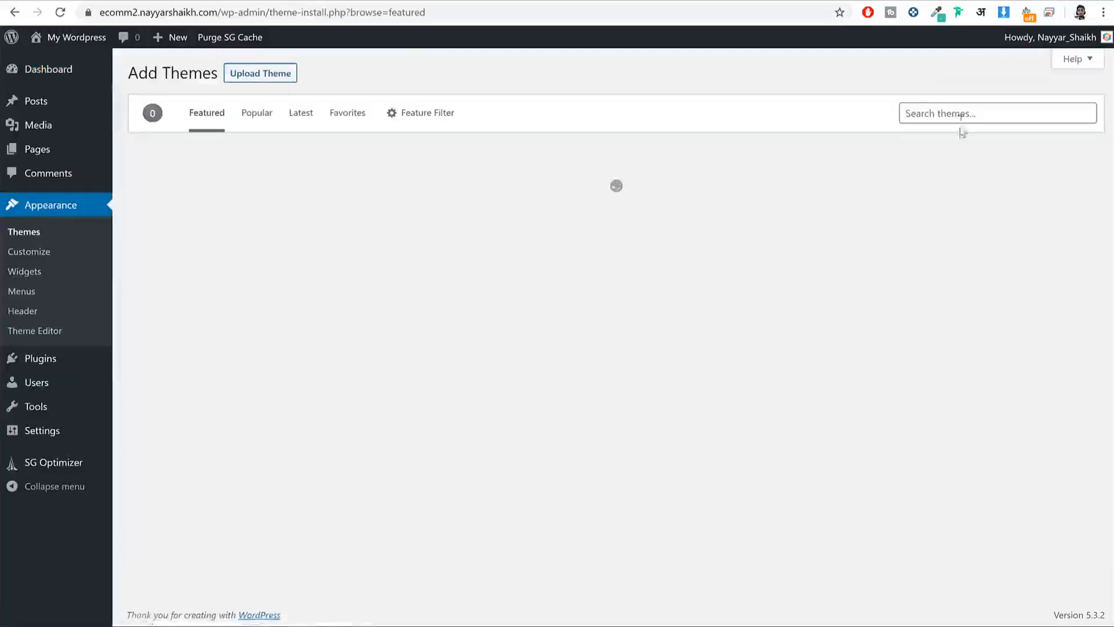
pyautogui.click(962, 116)
pyautogui.write('oceanwp')
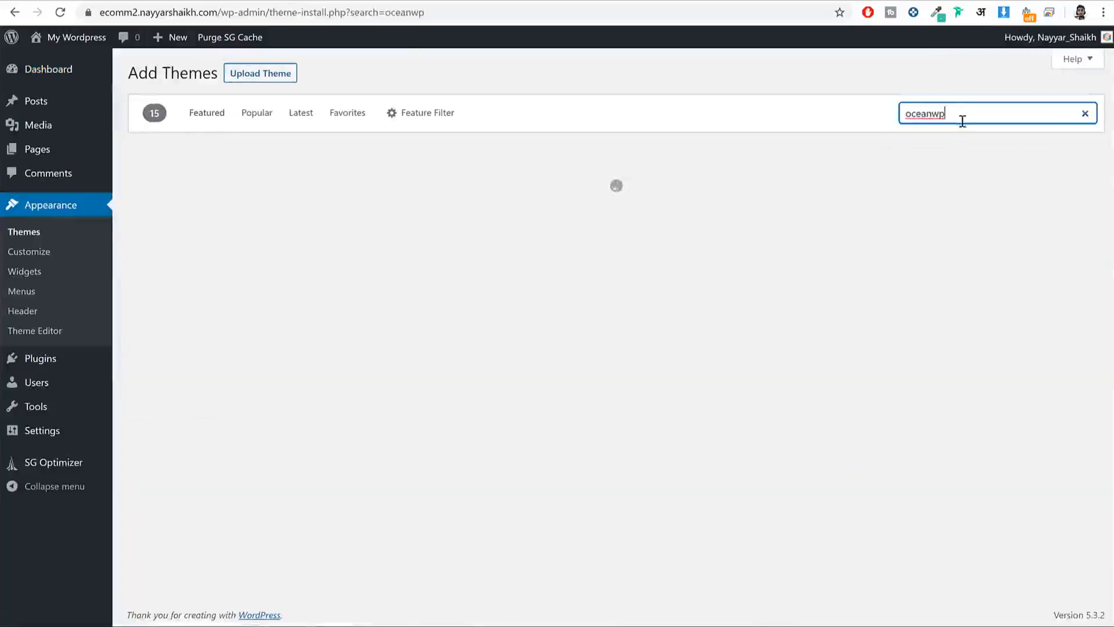
pyautogui.moveTo(144, 384)
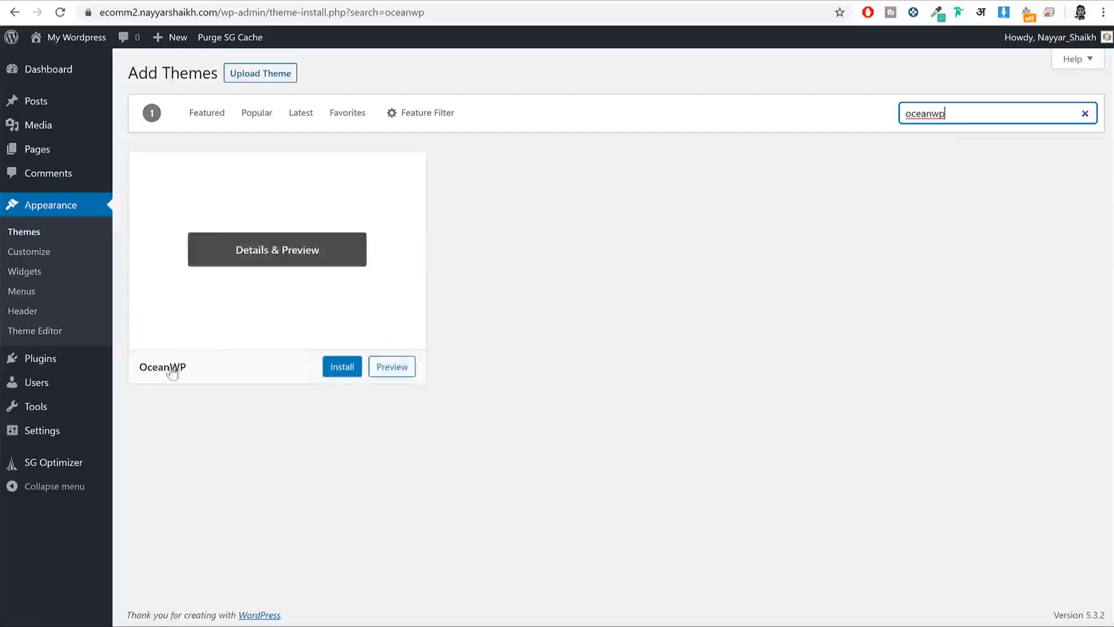
pyautogui.click(341, 378)
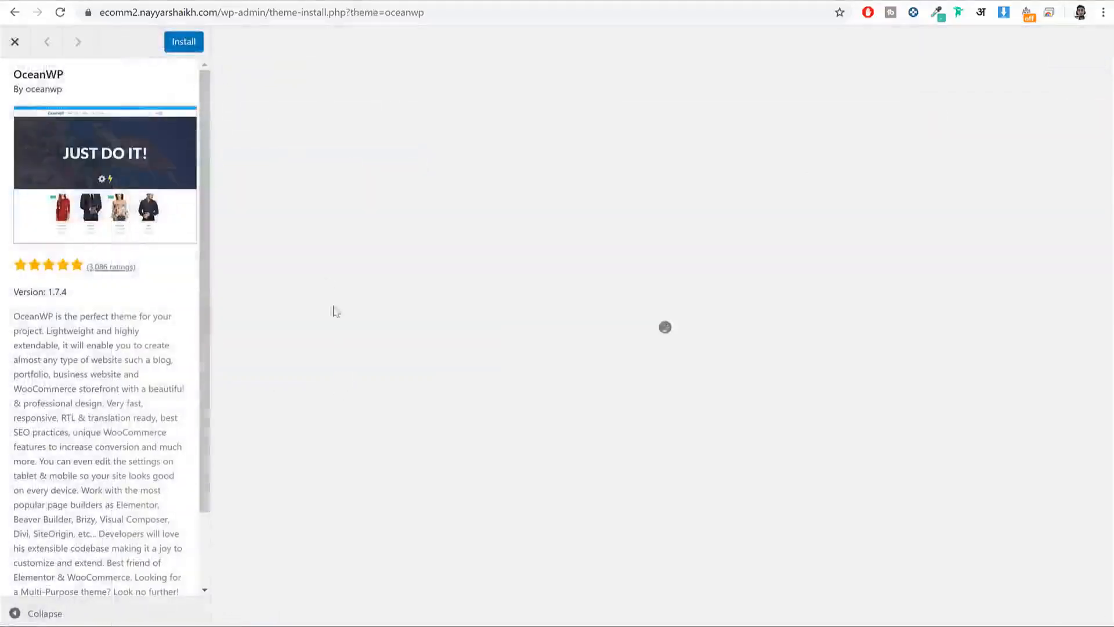
pyautogui.click(15, 42)
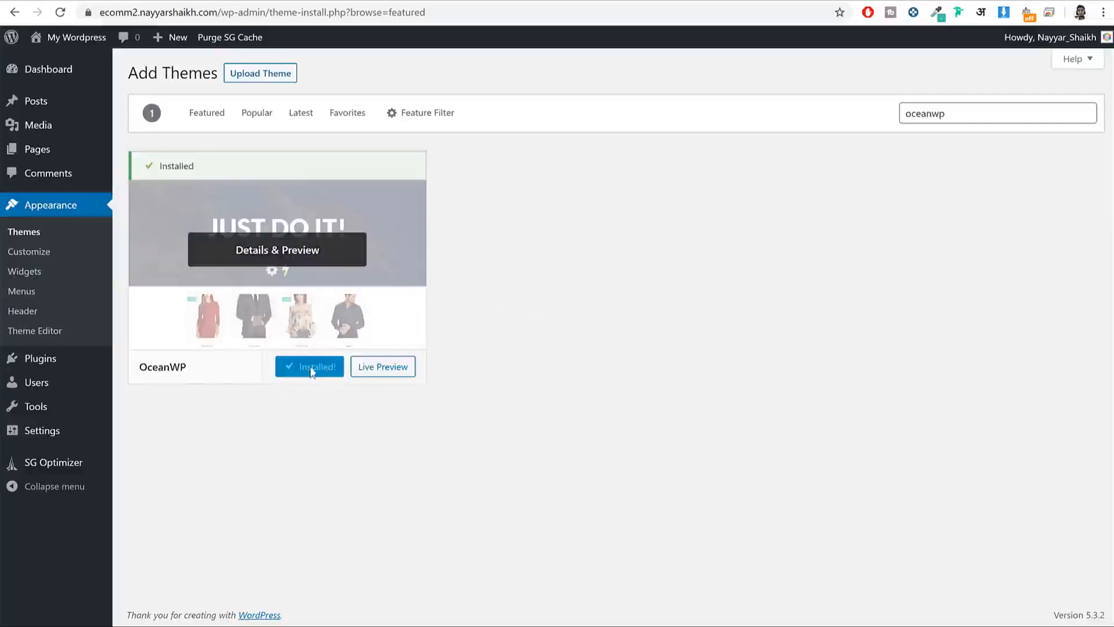
pyautogui.click(318, 371)
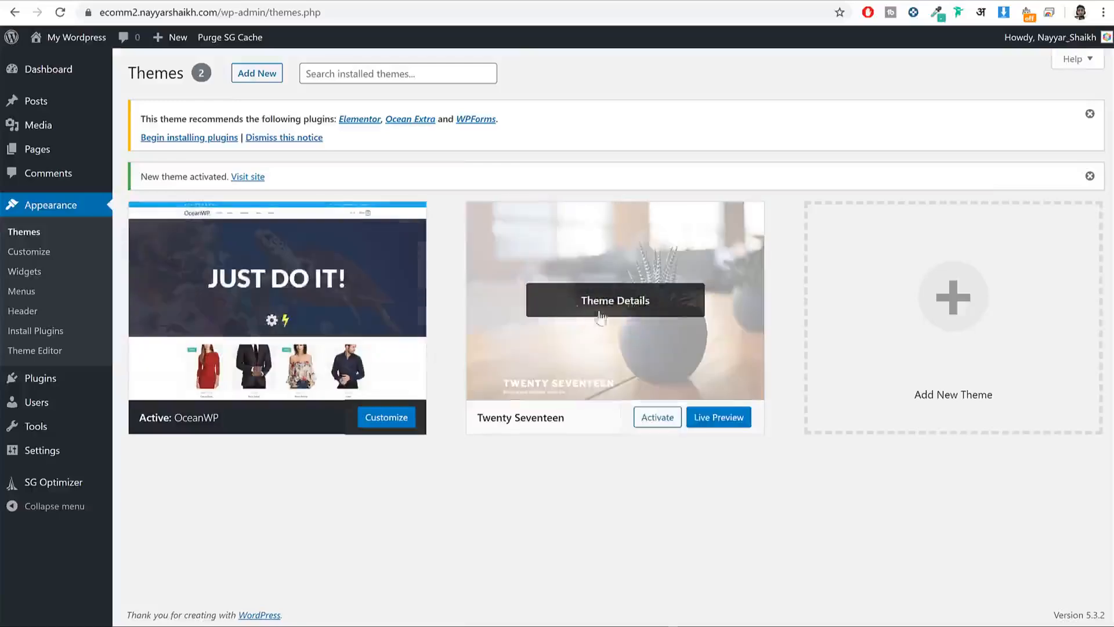
# Step: Delete the Twenty Seventeen theme, leaving OceanWP as the only theme
pyautogui.click(619, 306)
pyautogui.click(1067, 593)
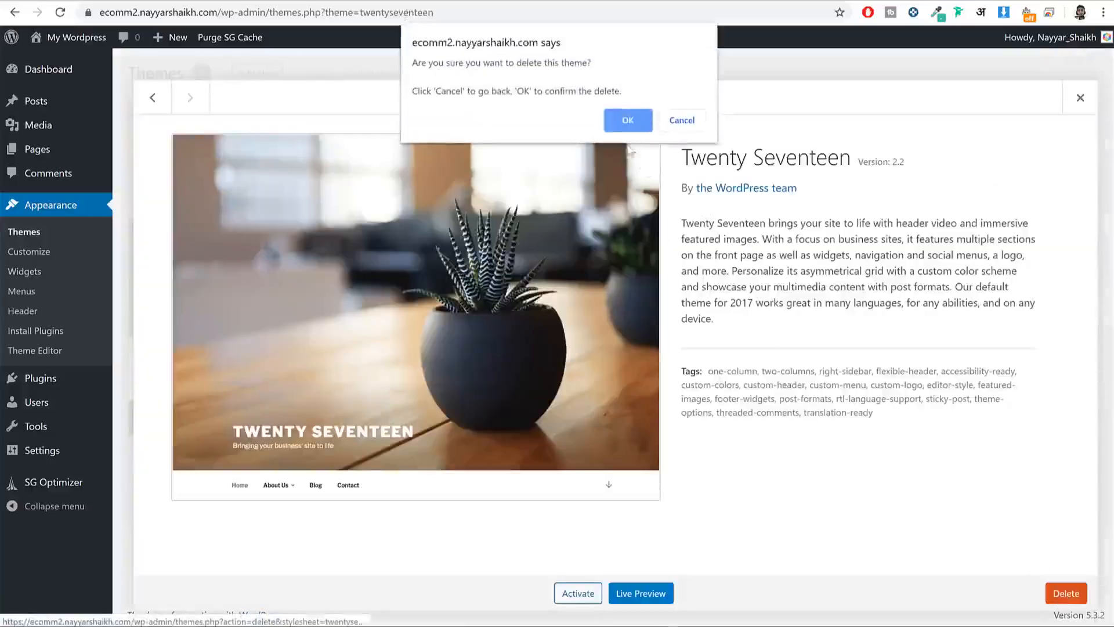
pyautogui.press('Return')
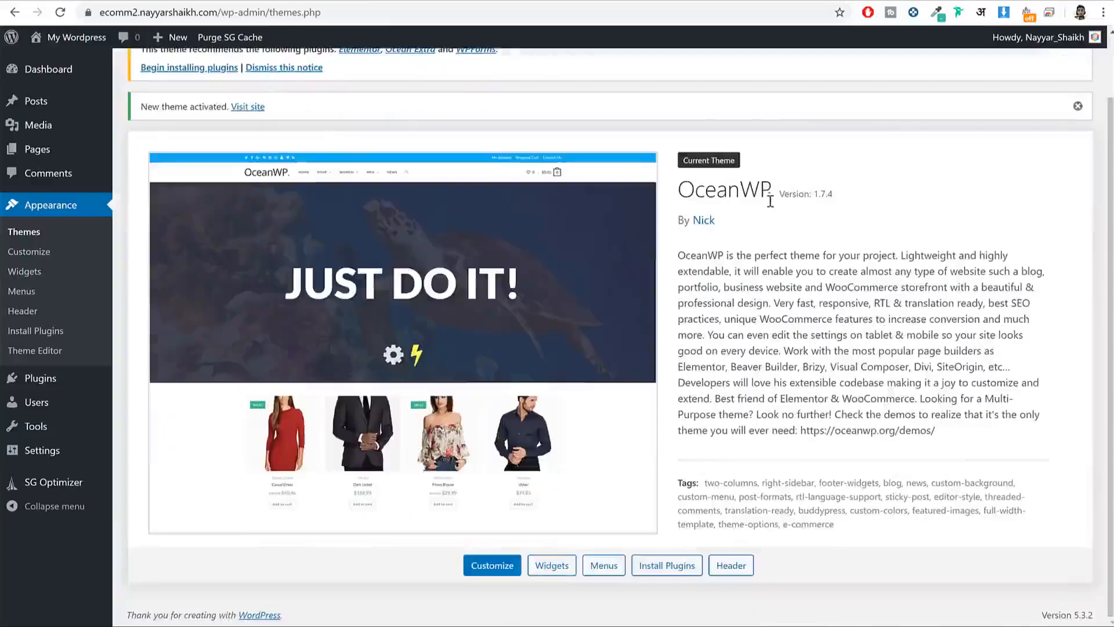
pyautogui.moveTo(770, 200); pyautogui.dragTo(704, 199)
# Step: Dismiss OceanWP's recommended-plugins notice
pyautogui.scroll(1, 899, 335)
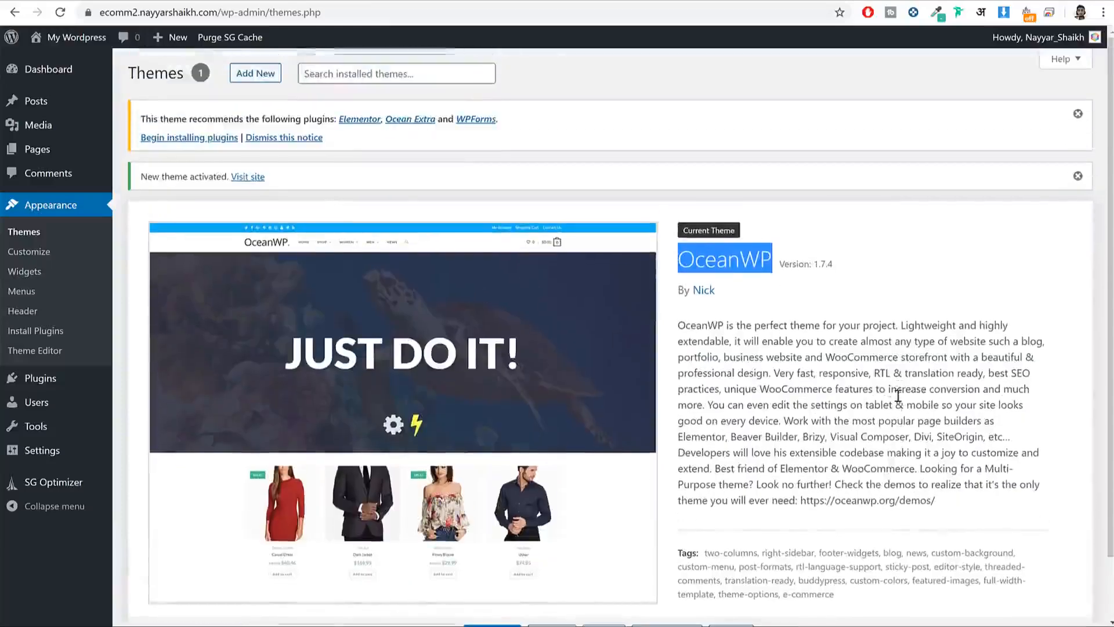
pyautogui.moveTo(139, 120); pyautogui.dragTo(323, 121)
pyautogui.click(295, 142)
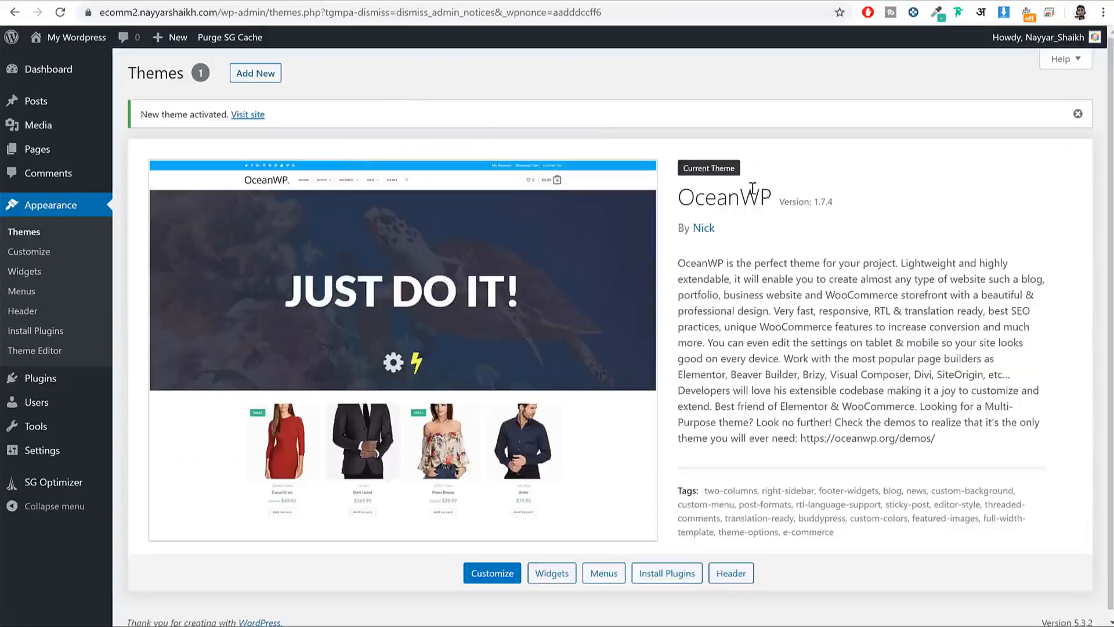
pyautogui.click(44, 386)
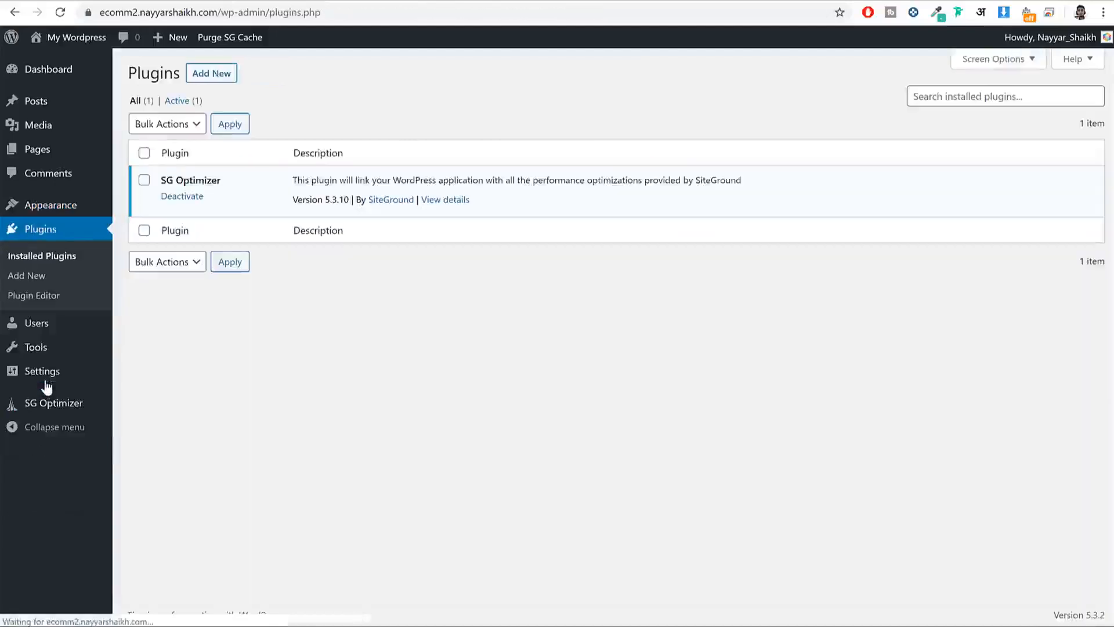
# Step: Search the plugin directory under Plugins > Add New for 'oceanwp'
pyautogui.click(214, 74)
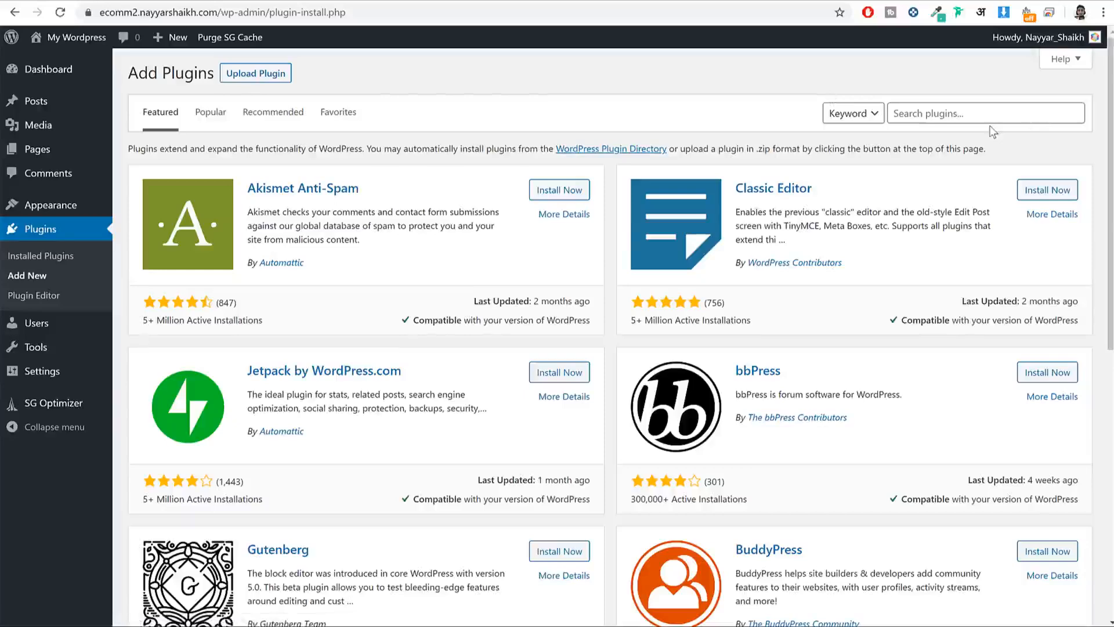
pyautogui.click(991, 121)
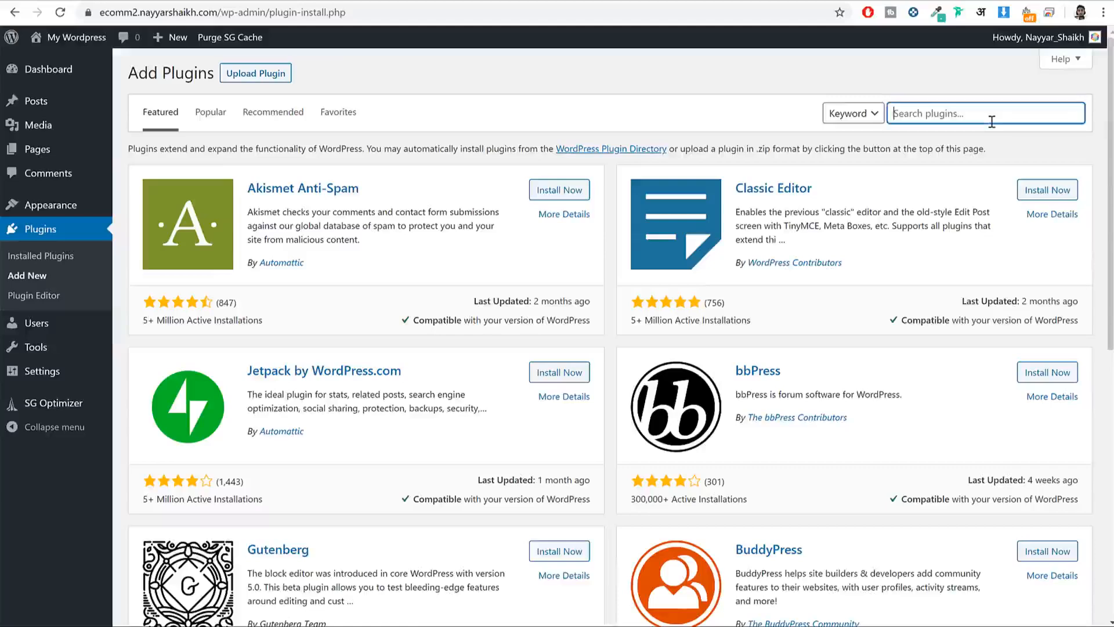
pyautogui.write('ceanwp')
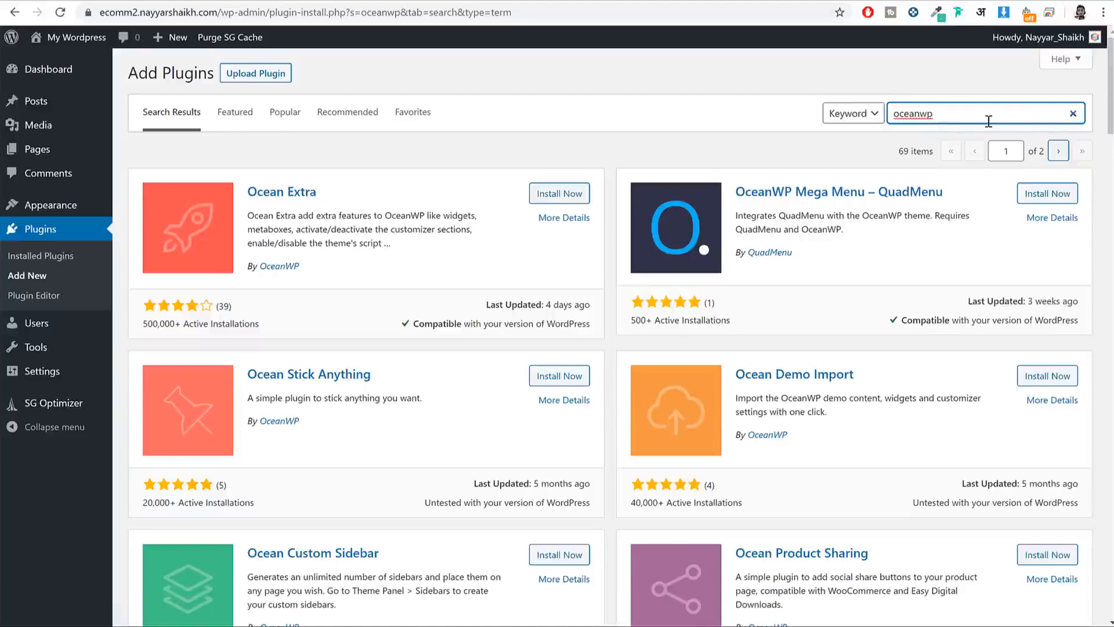
pyautogui.scroll(-8, 1049, 327)
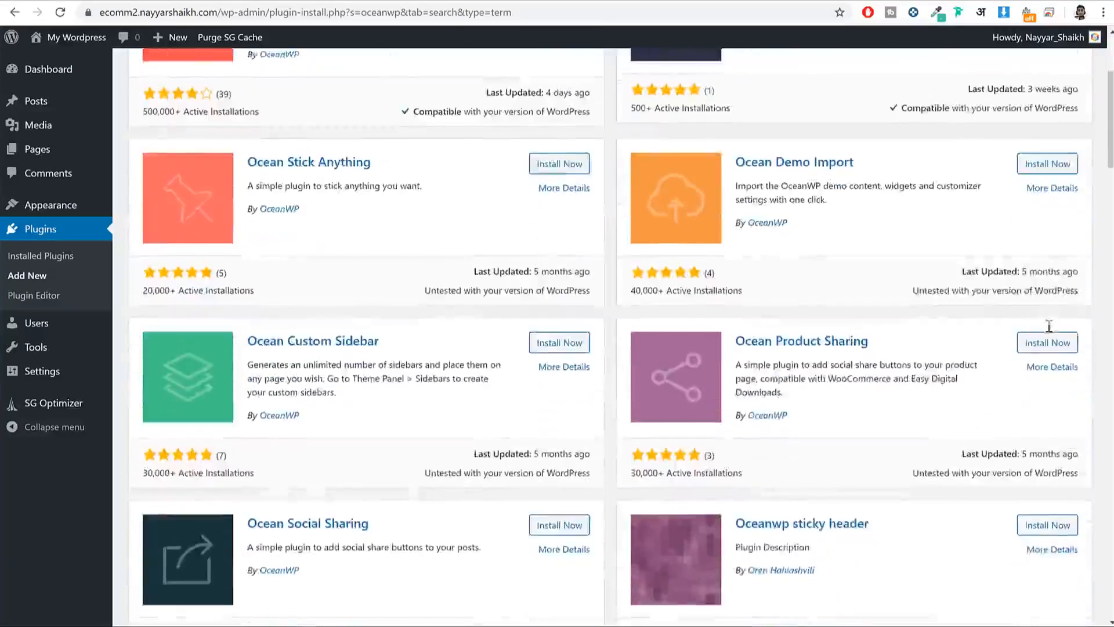
pyautogui.scroll(8, 982, 366)
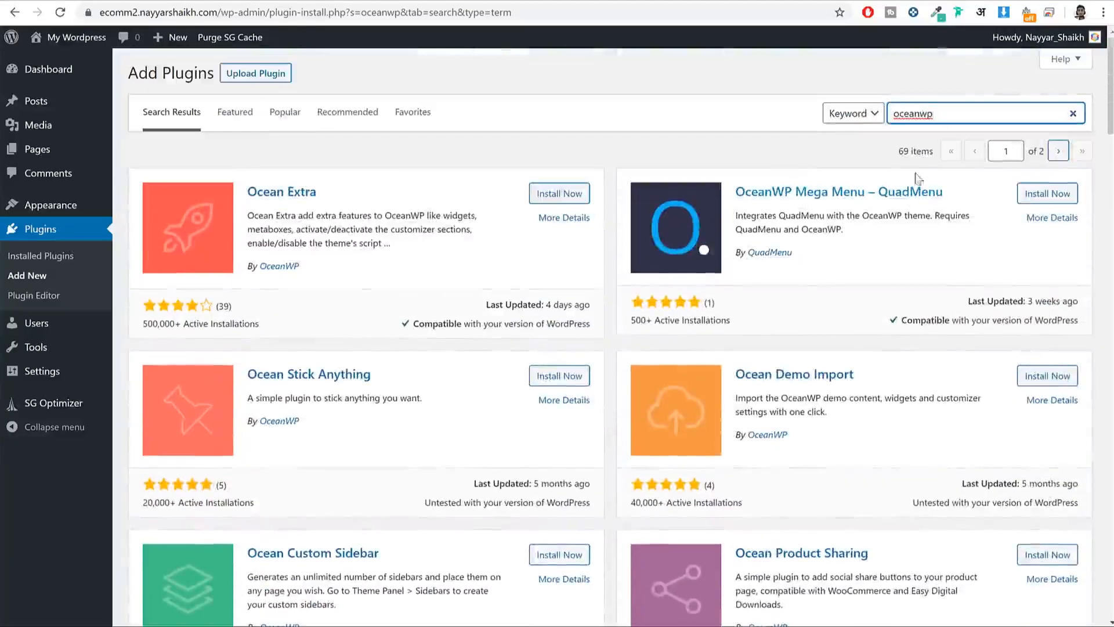
pyautogui.doubleClick(879, 119)
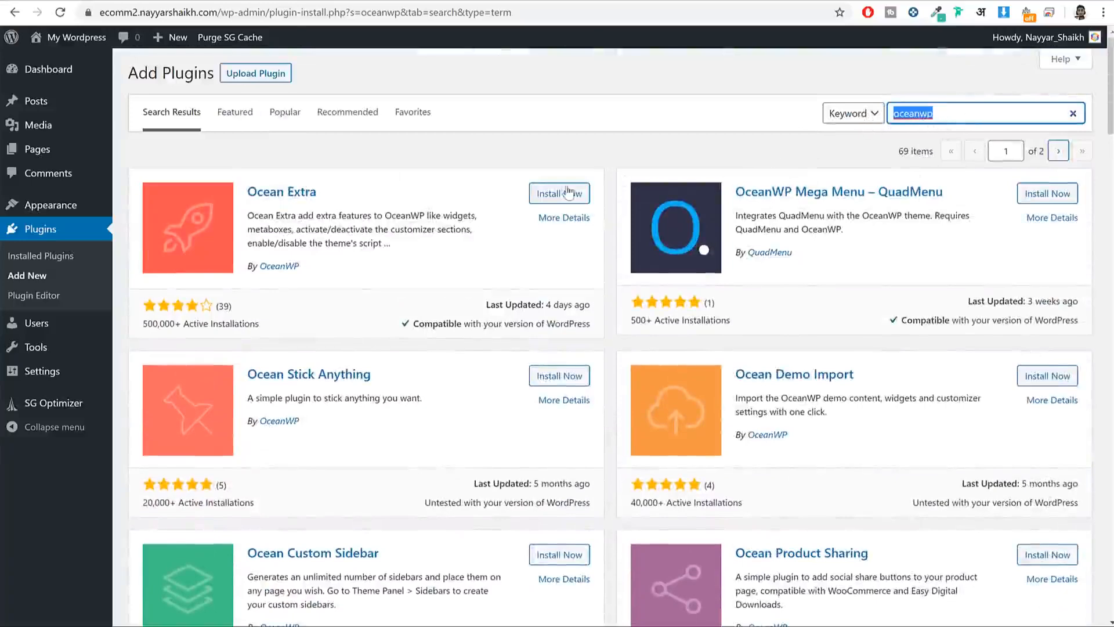
# Step: Install the Ocean Extra and Ocean Product Sharing plugins from the results
pyautogui.moveTo(343, 192); pyautogui.dragTo(244, 194)
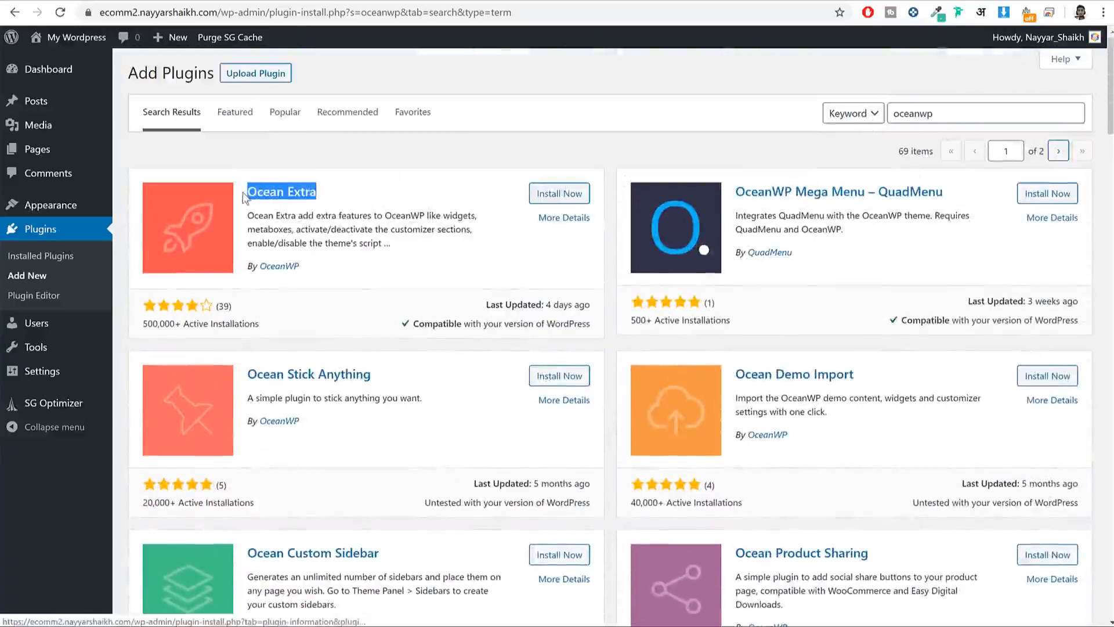
pyautogui.click(571, 193)
pyautogui.scroll(-1, 568, 188)
pyautogui.scroll(-3, 467, 319)
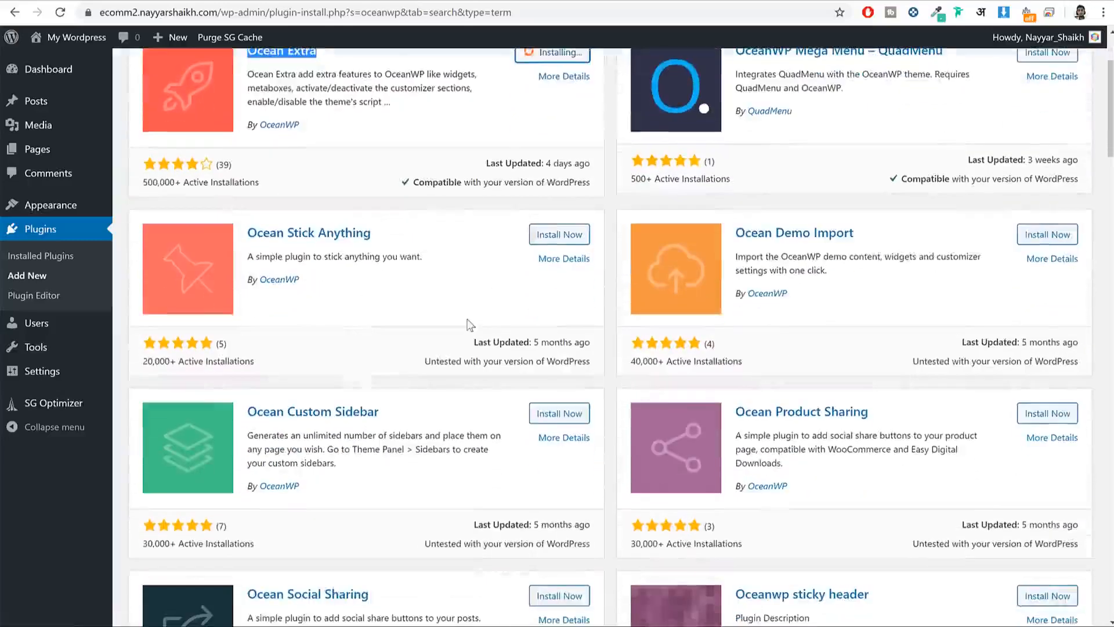
pyautogui.scroll(-1, 624, 306)
pyautogui.scroll(-1, 624, 307)
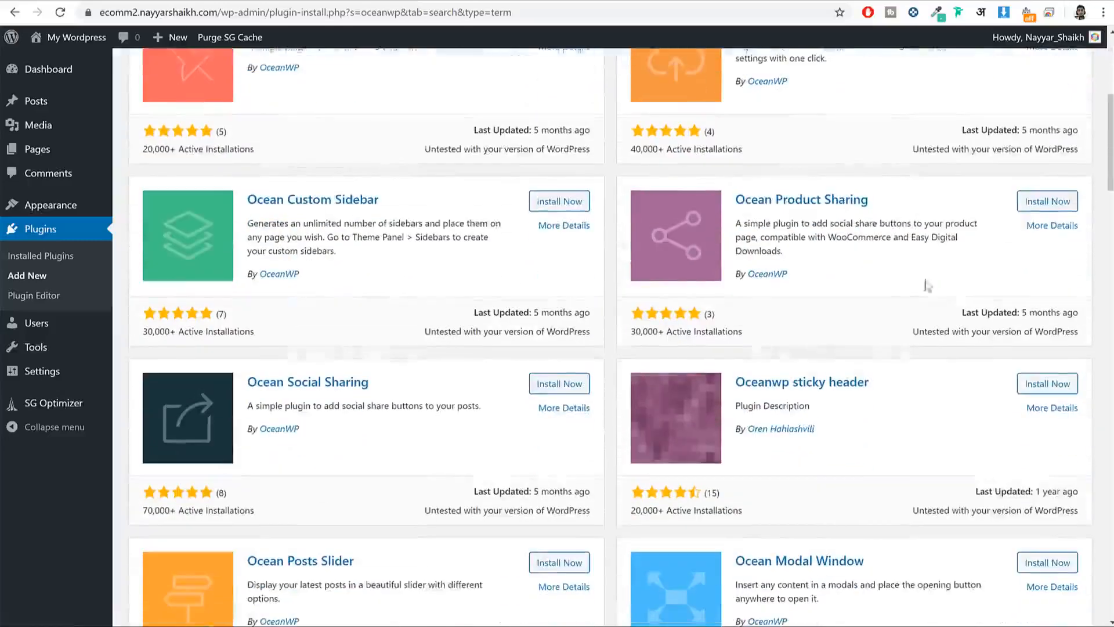
pyautogui.click(1041, 203)
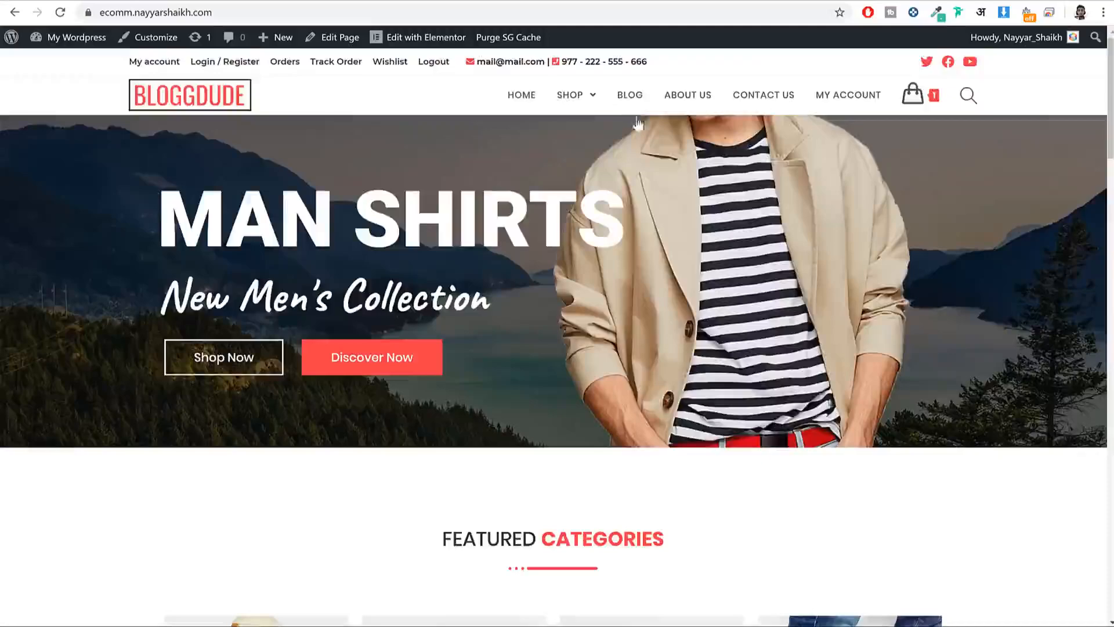
pyautogui.scroll(-5, 680, 208)
# Step: Install the Ocean Social Sharing plugin from the oceanwp search results
pyautogui.scroll(-8, 680, 207)
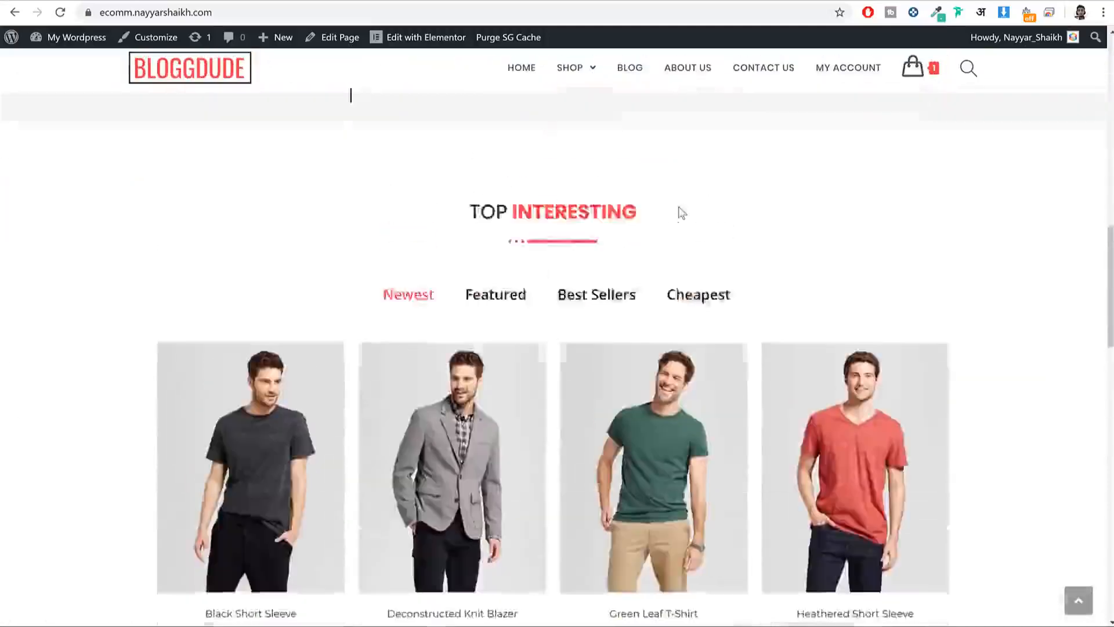
pyautogui.click(547, 374)
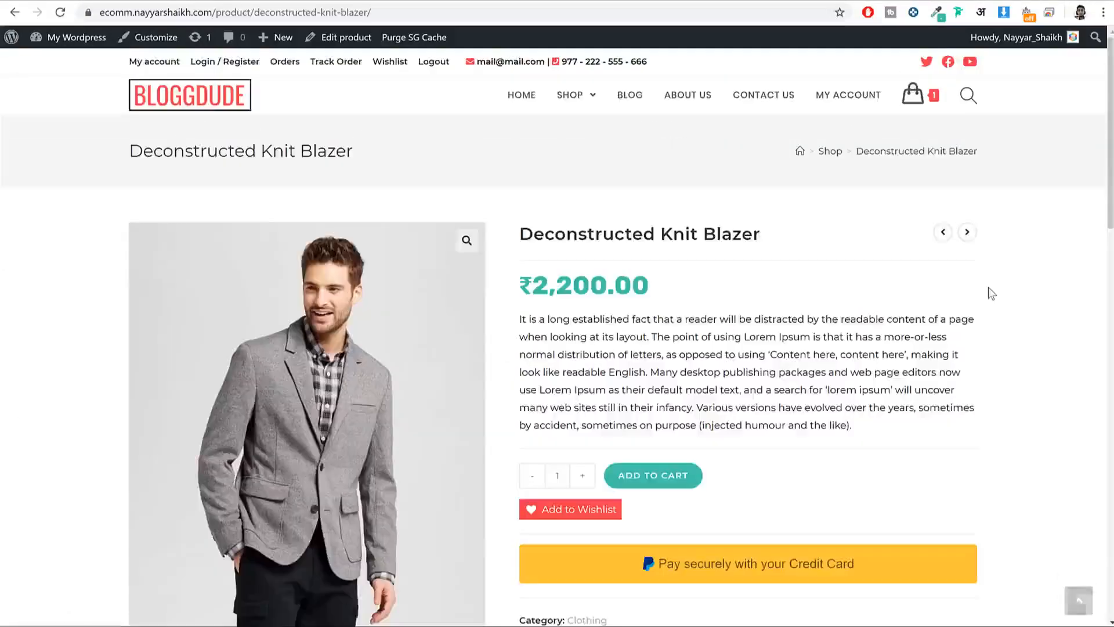
pyautogui.scroll(-12, 986, 293)
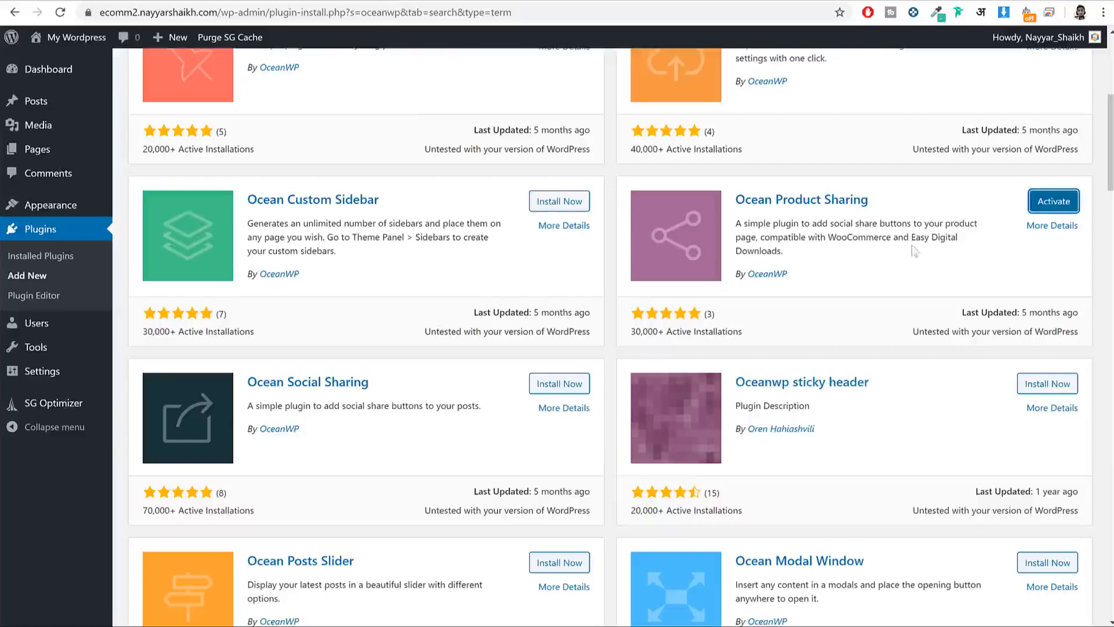
pyautogui.scroll(-1, 865, 274)
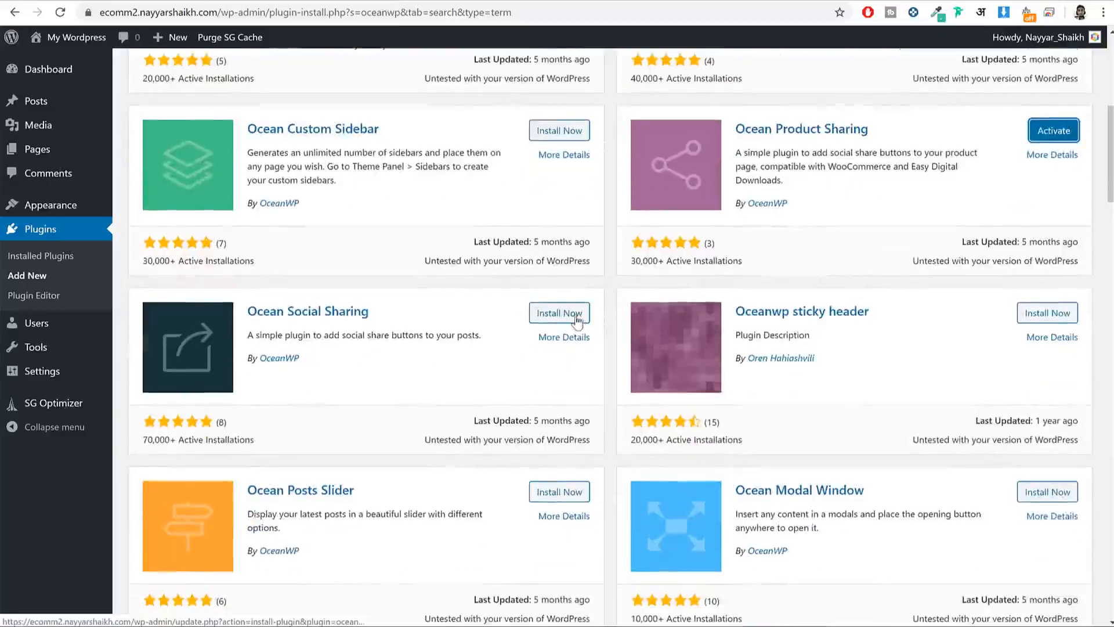
pyautogui.click(560, 316)
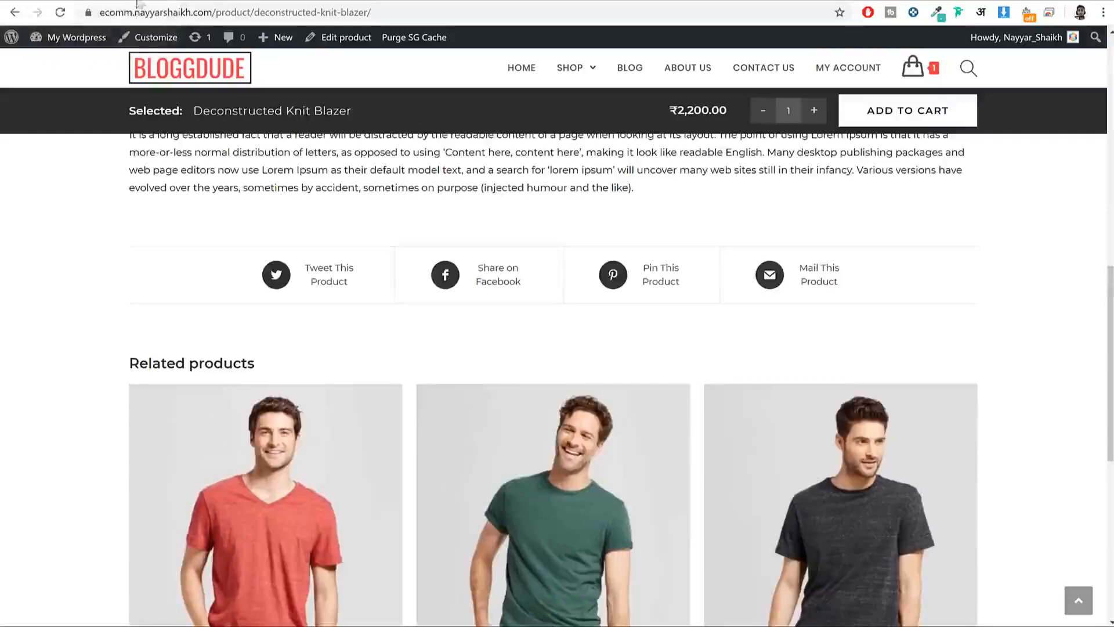
# Step: Install the Oceanwp sticky header plugin
pyautogui.scroll(15, 868, 385)
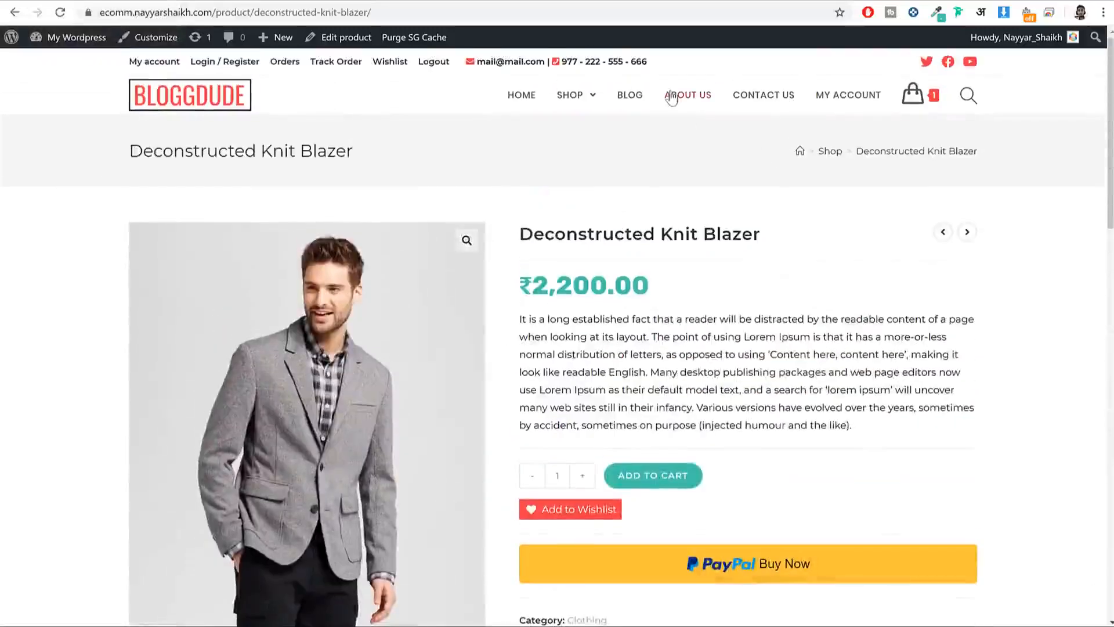
pyautogui.click(636, 98)
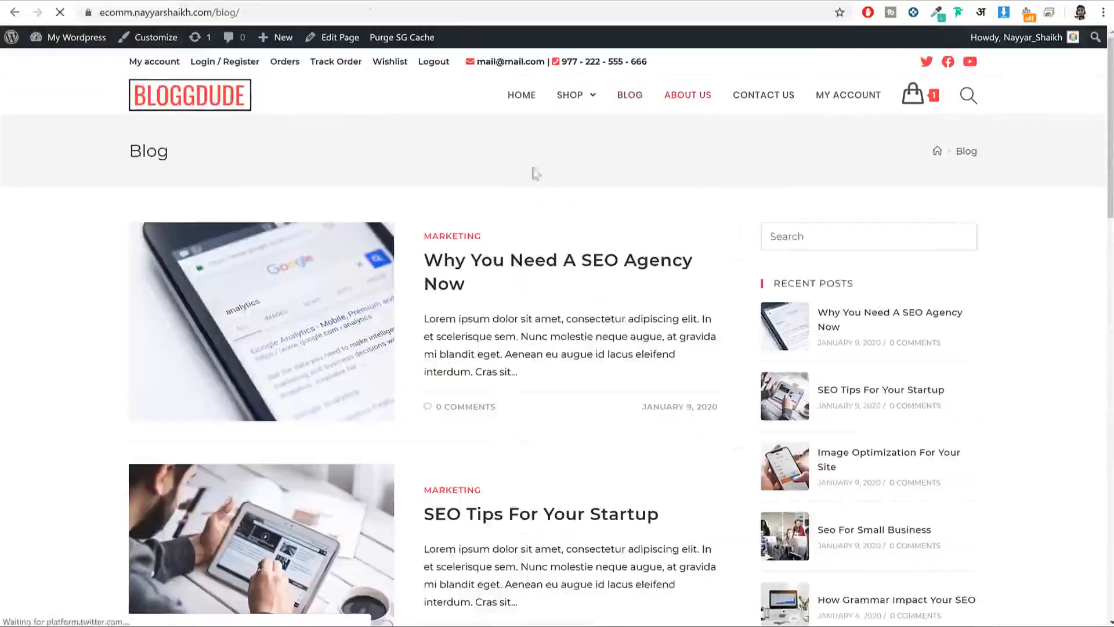
pyautogui.click(493, 274)
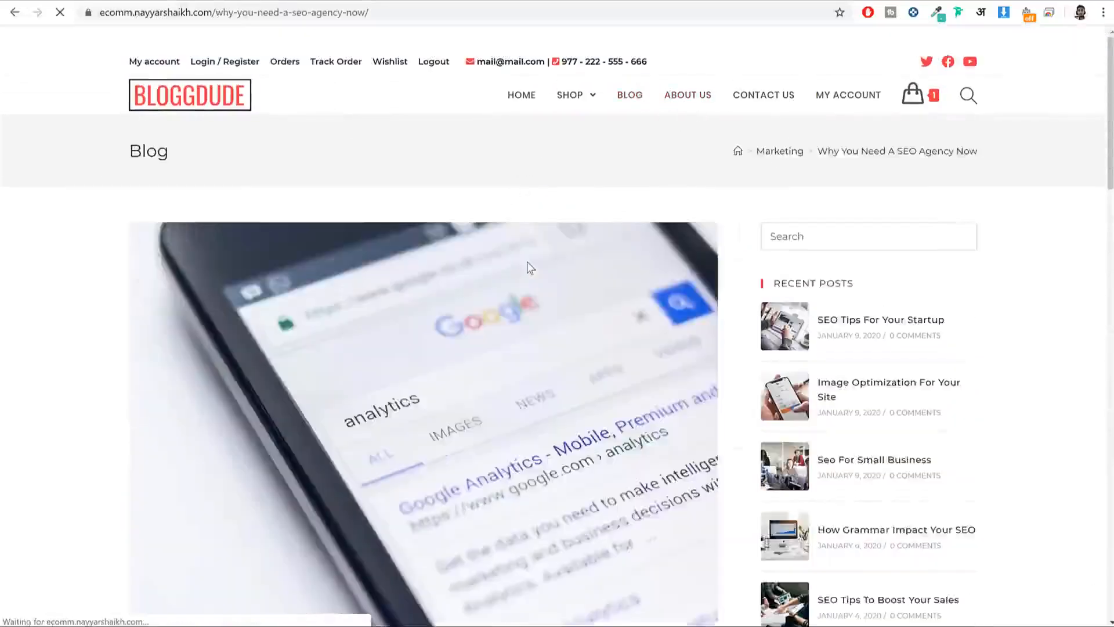
pyautogui.scroll(-5, 527, 263)
pyautogui.scroll(-15, 527, 263)
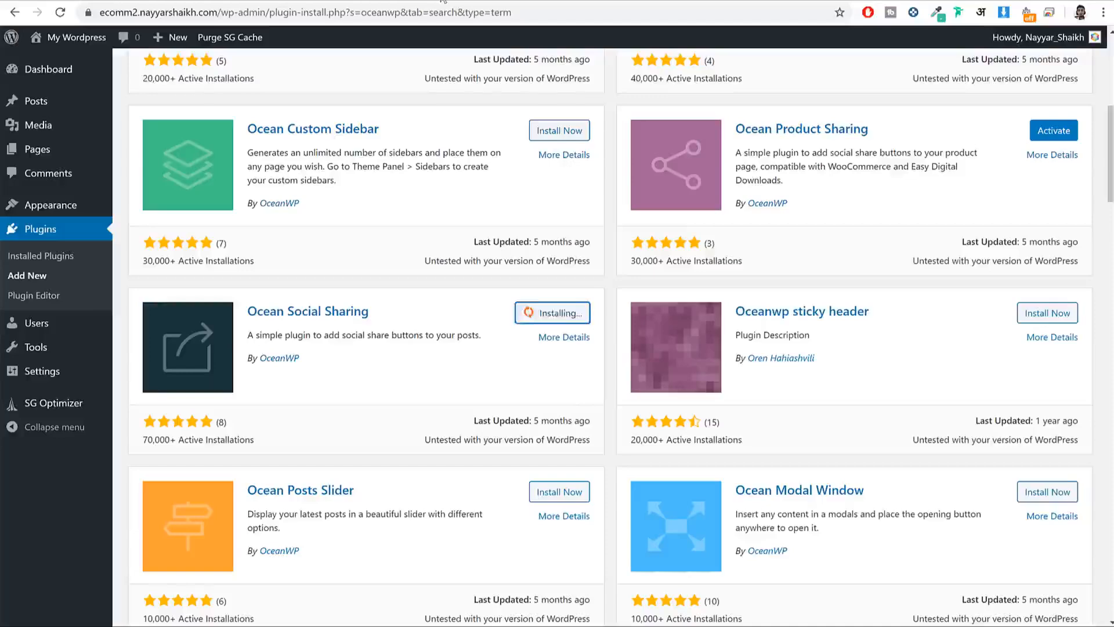
pyautogui.scroll(-1, 717, 232)
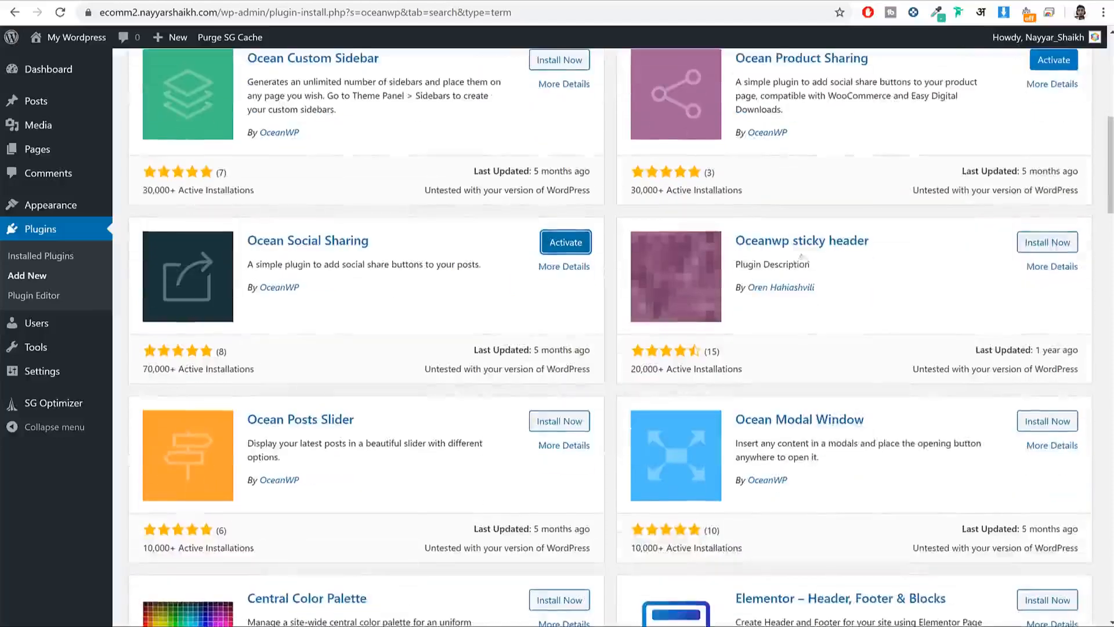
pyautogui.click(1045, 245)
# Step: Scroll through the demo store's 'Why You Need A SEO Agency Now' blog post
pyautogui.click(75, 1)
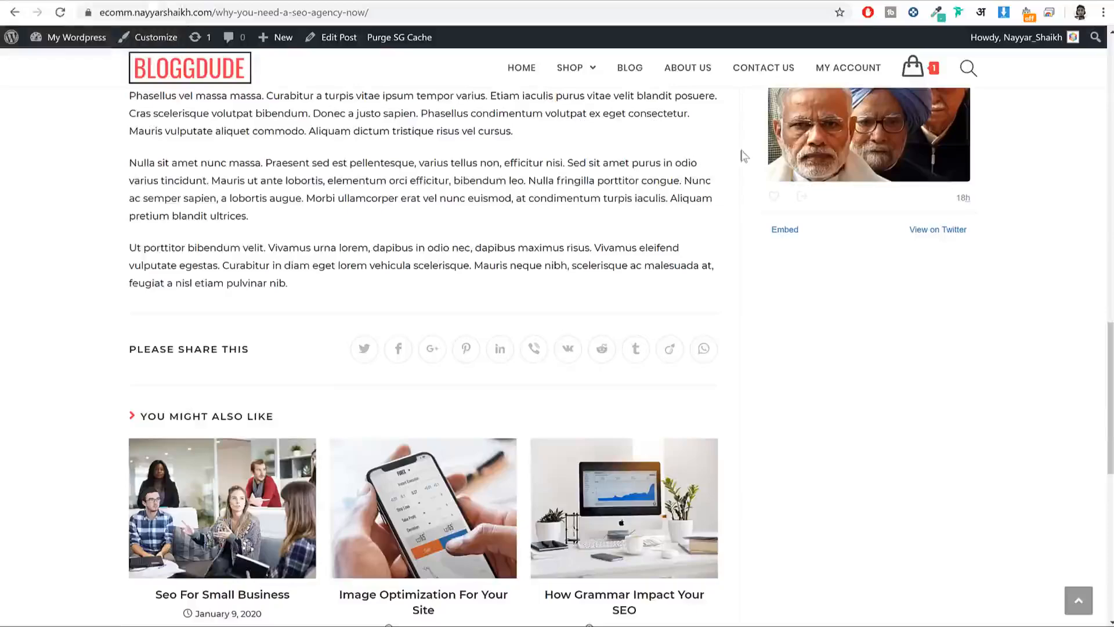
pyautogui.scroll(-2, 787, 293)
pyautogui.scroll(15, 786, 296)
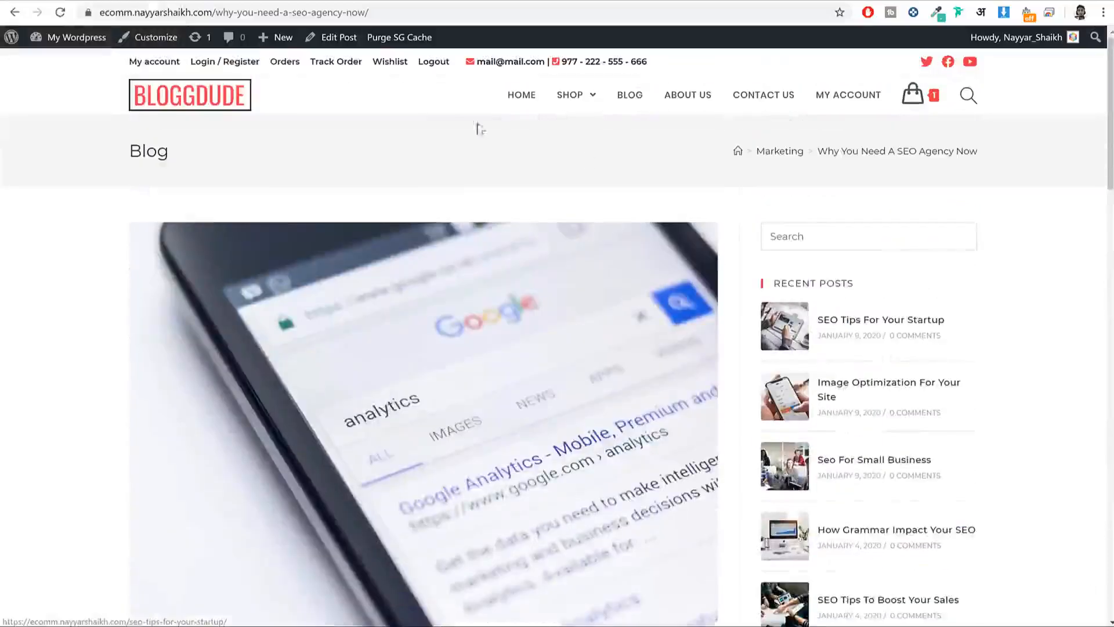
pyautogui.scroll(-6, 1029, 247)
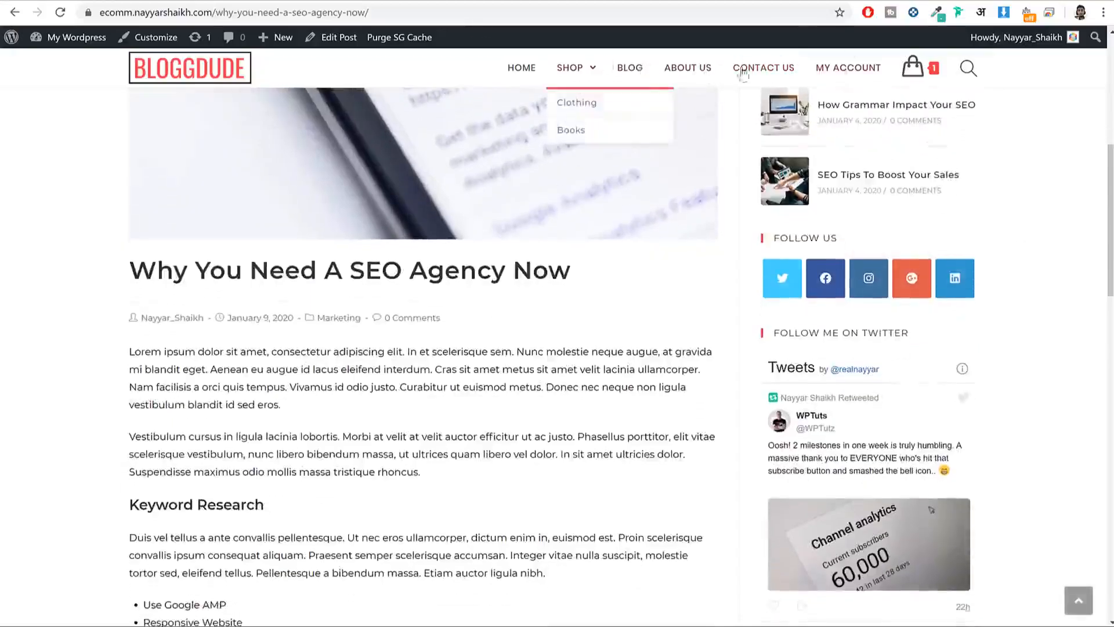
pyautogui.scroll(-5, 1101, 239)
pyautogui.scroll(8, 1079, 256)
pyautogui.scroll(-8, 1079, 255)
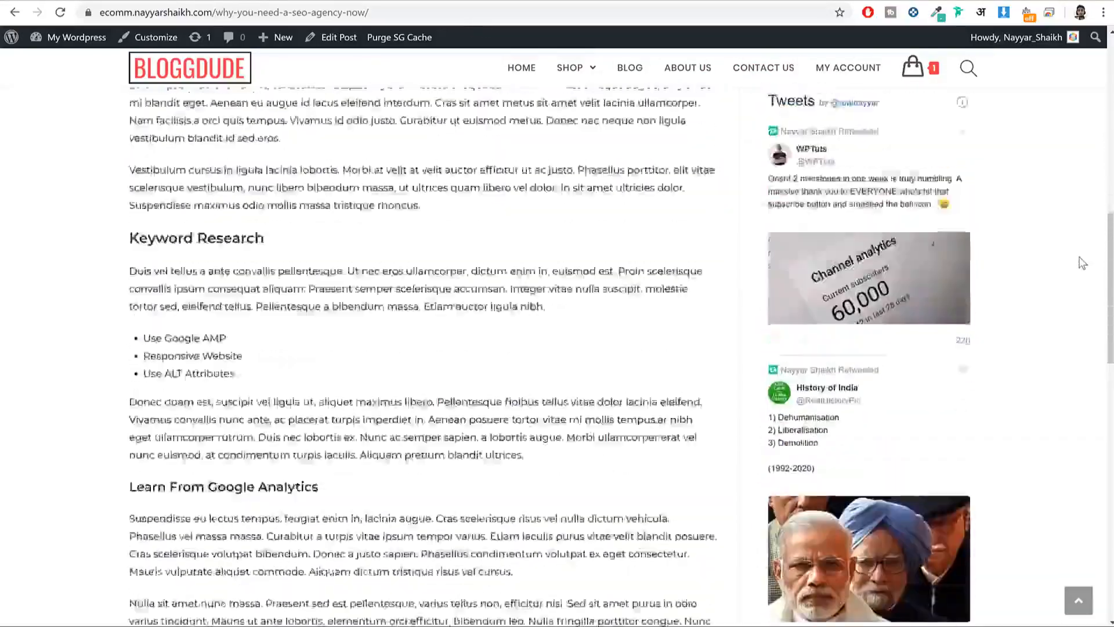
pyautogui.scroll(10, 1079, 259)
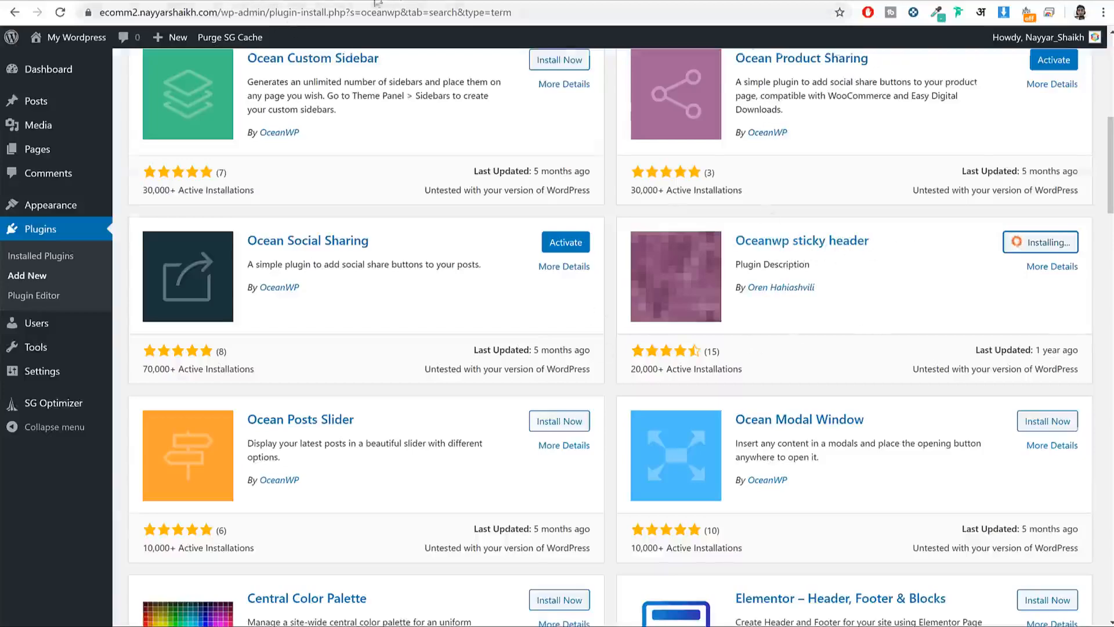
pyautogui.scroll(3, 941, 307)
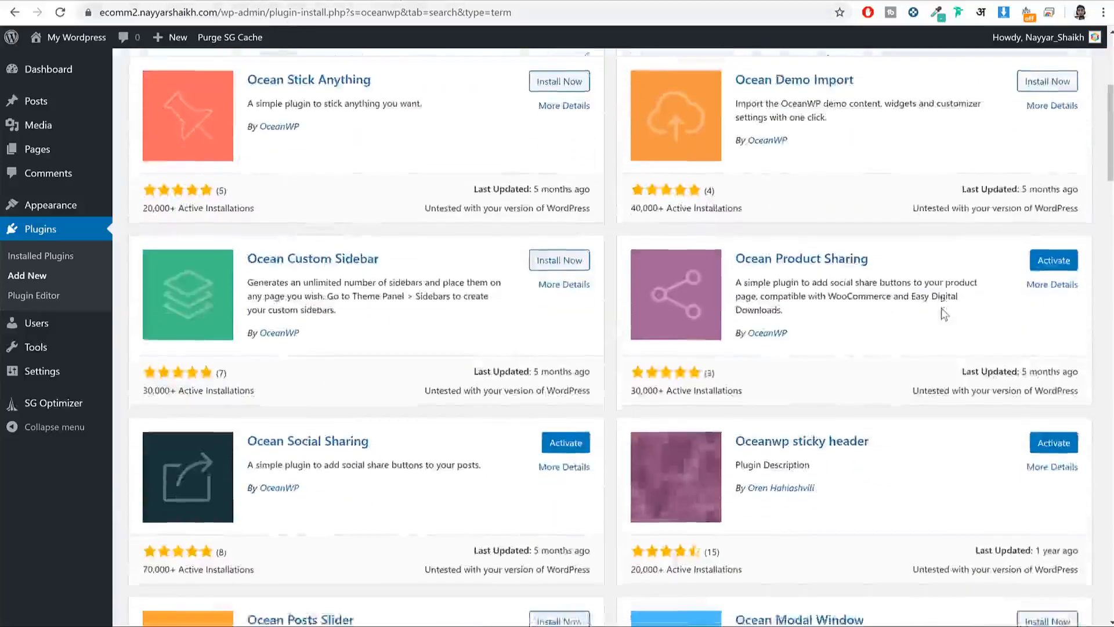
pyautogui.scroll(-3, 941, 307)
pyautogui.scroll(5, 941, 308)
pyautogui.scroll(3, 942, 308)
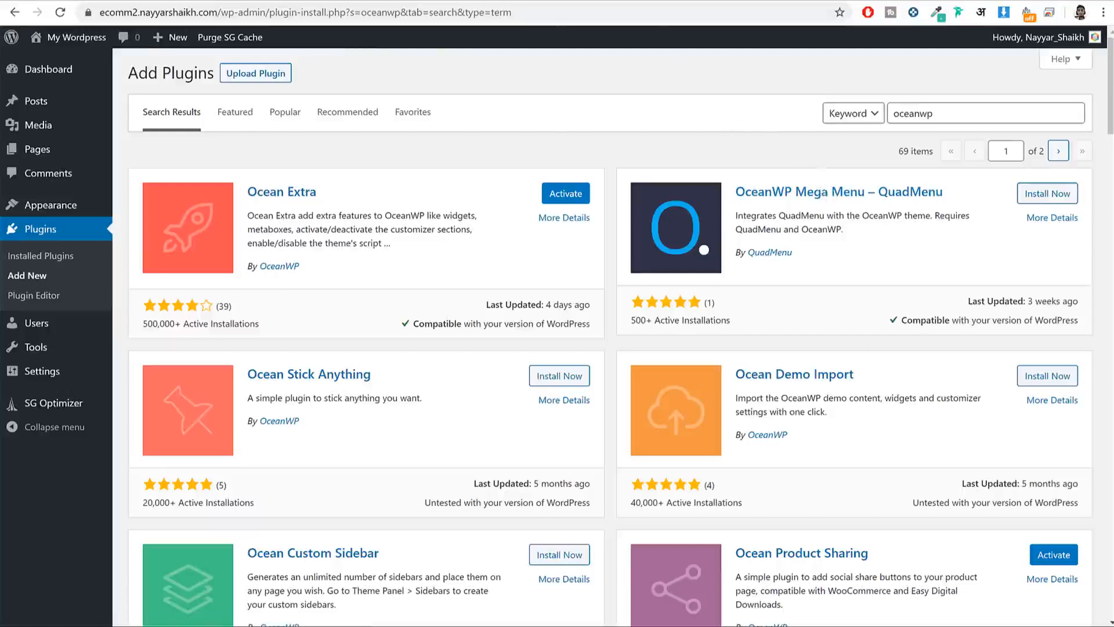
# Step: Load bloggdude.com/elem in a new tab to bring up the Elementor Pro pricing plans
pyautogui.hotkey('ctrl', 't')
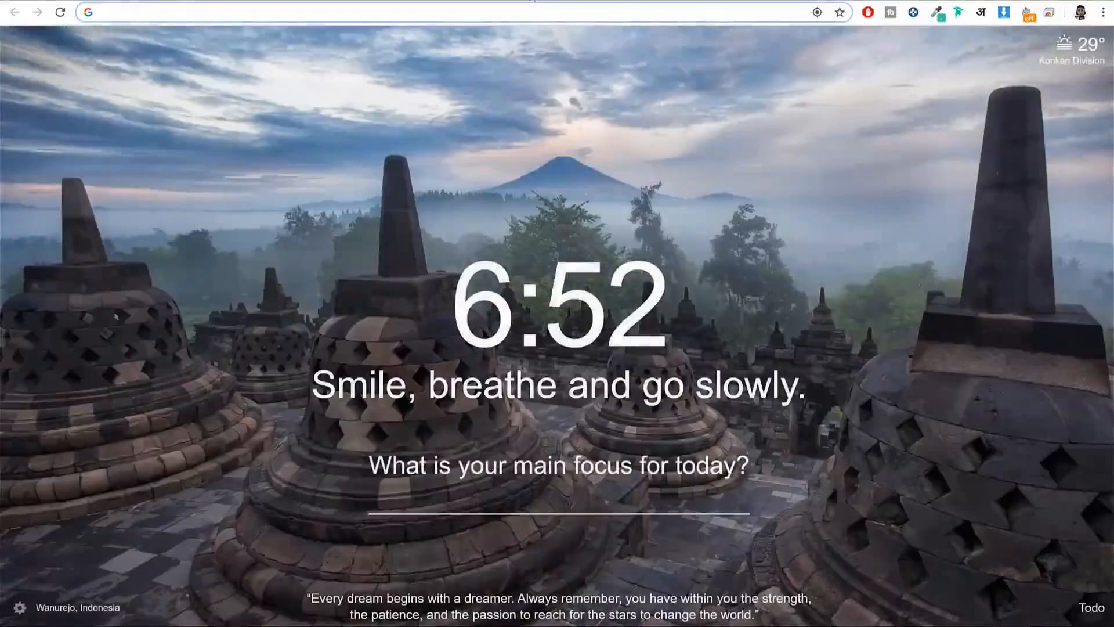
pyautogui.write('b')
pyautogui.press('Right')
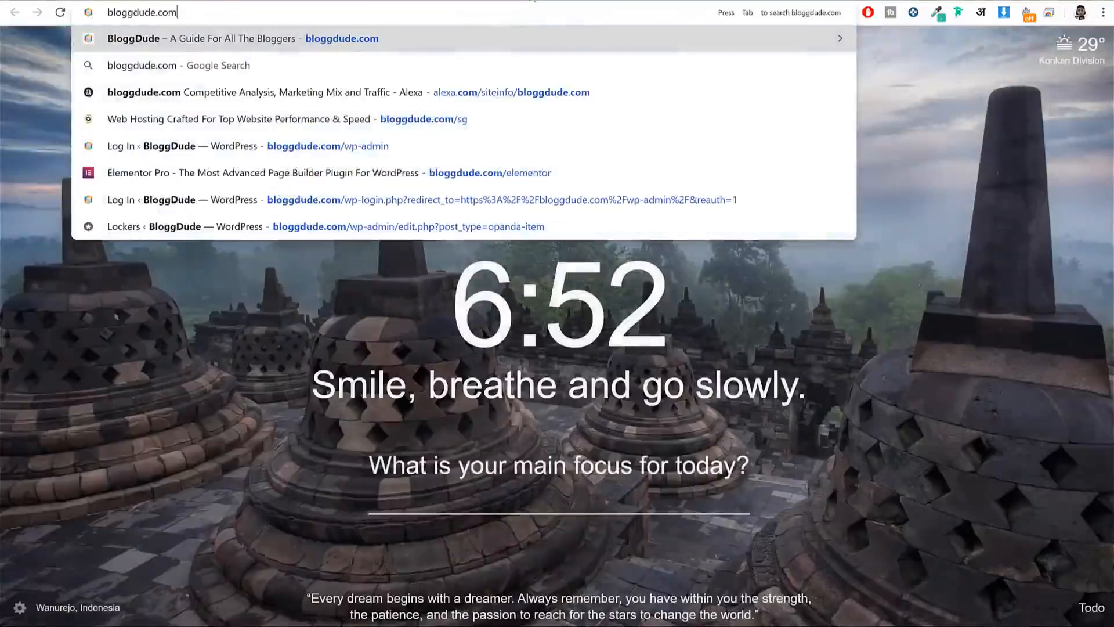
pyautogui.write('/elem')
pyautogui.press('Return')
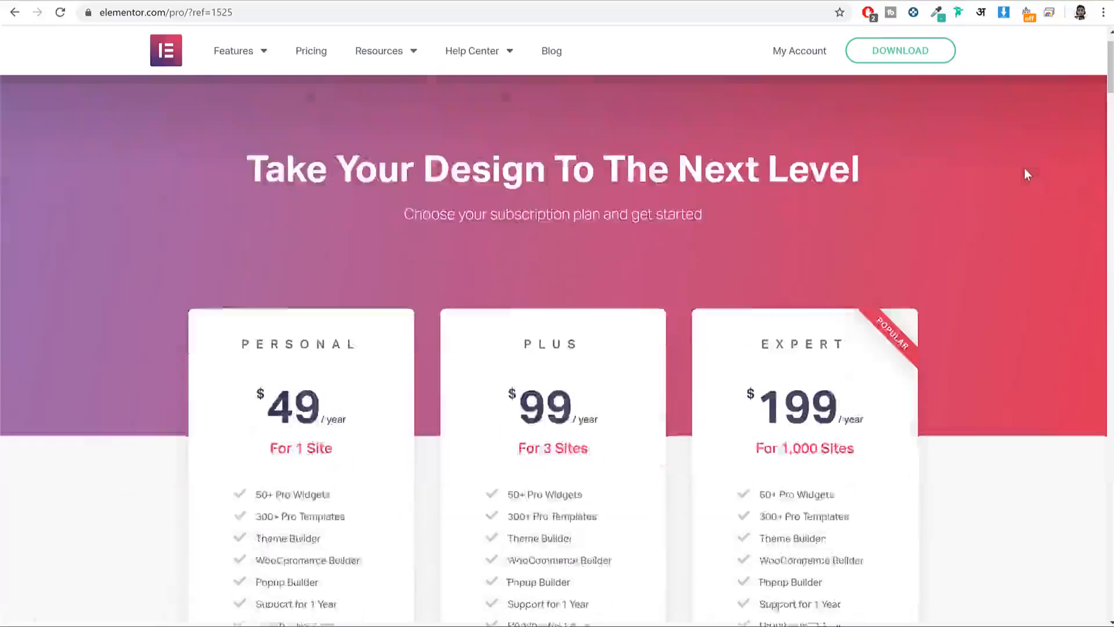
pyautogui.scroll(-2, 1025, 168)
pyautogui.moveTo(295, 308); pyautogui.dragTo(452, 319)
pyautogui.click(451, 319)
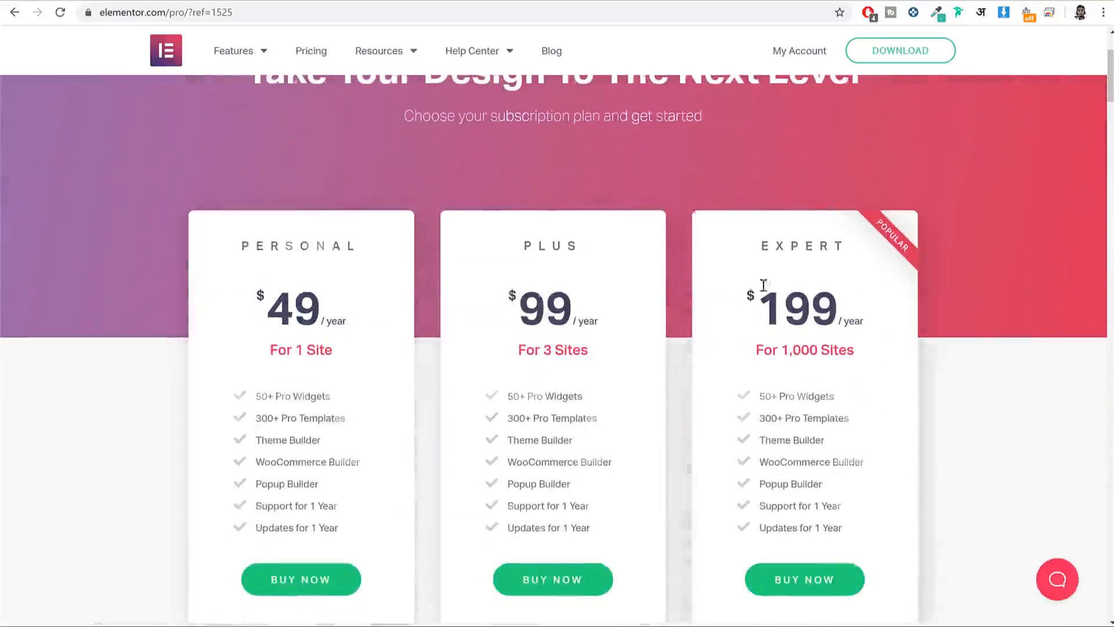
pyautogui.scroll(2, 769, 284)
pyautogui.scroll(-2, 988, 284)
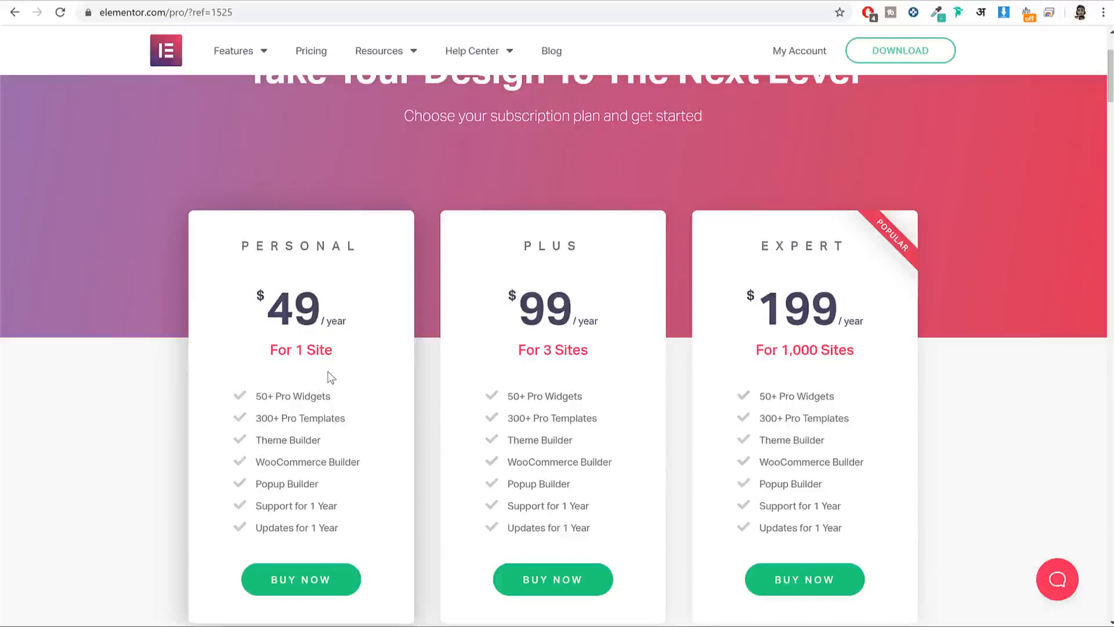
pyautogui.scroll(1, 330, 377)
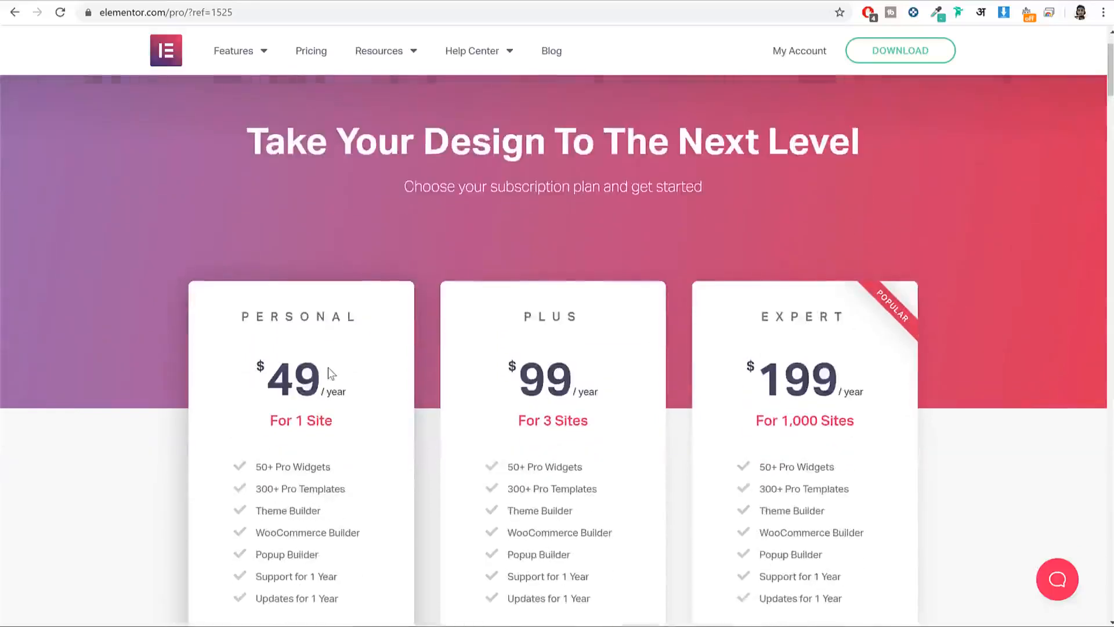
# Step: Briefly check the BLOGGDUDE store home page in the other tab
pyautogui.click(75, 1)
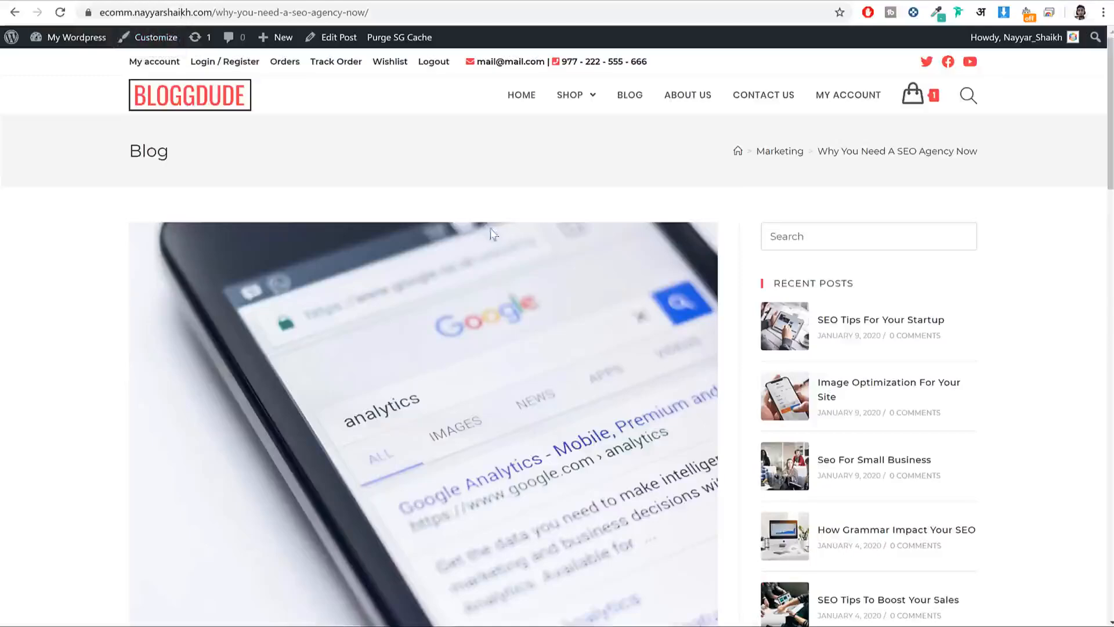
pyautogui.click(167, 95)
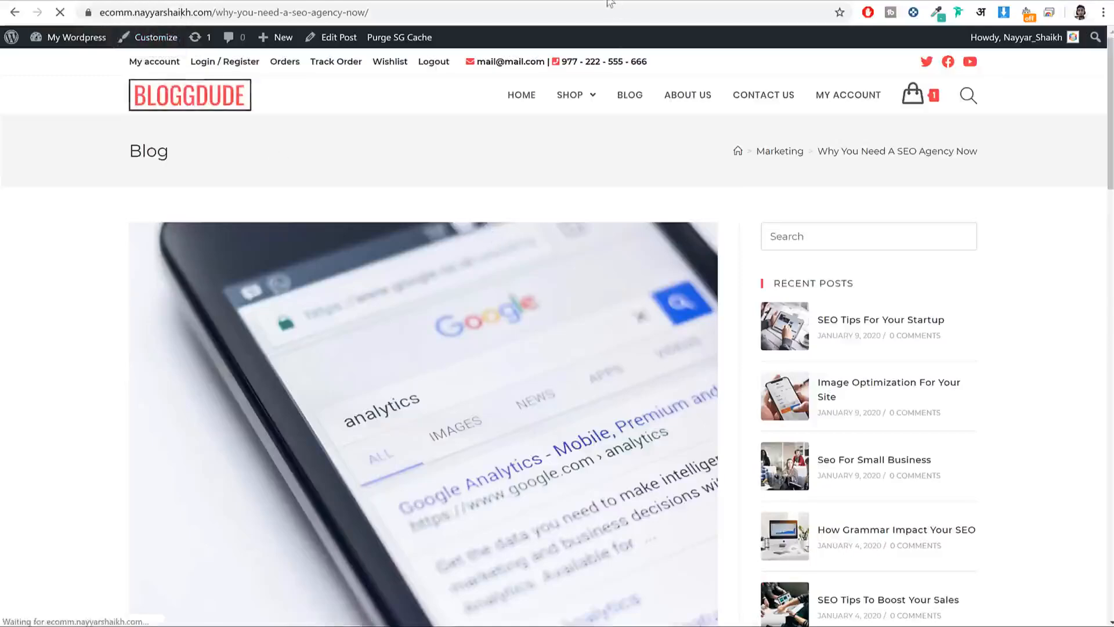
pyautogui.scroll(-4, 812, 345)
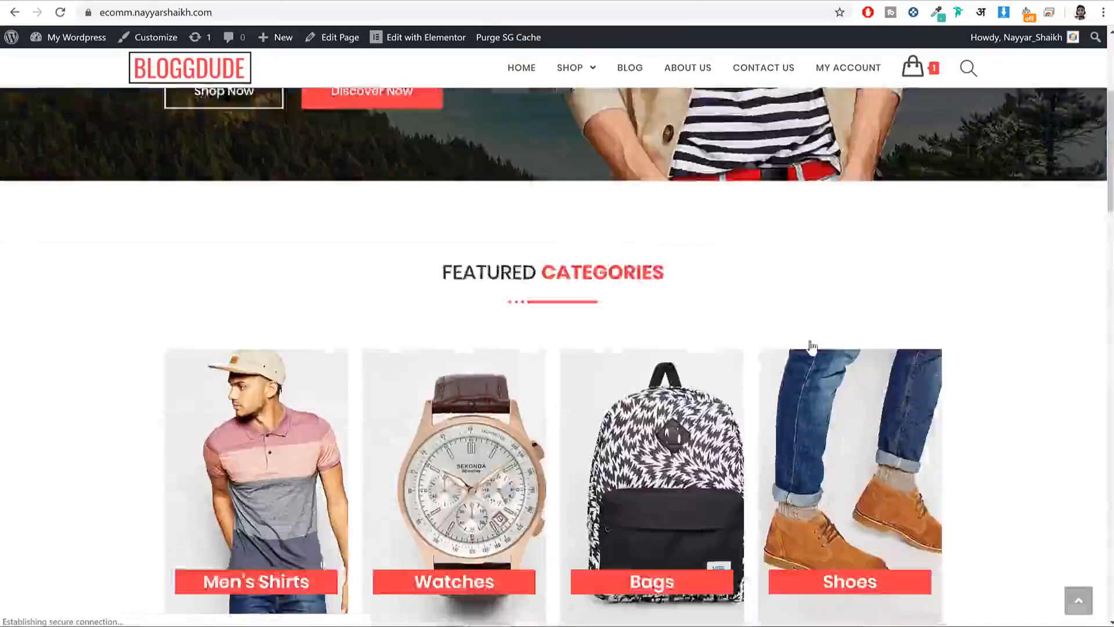
pyautogui.scroll(-8, 811, 347)
pyautogui.scroll(12, 811, 352)
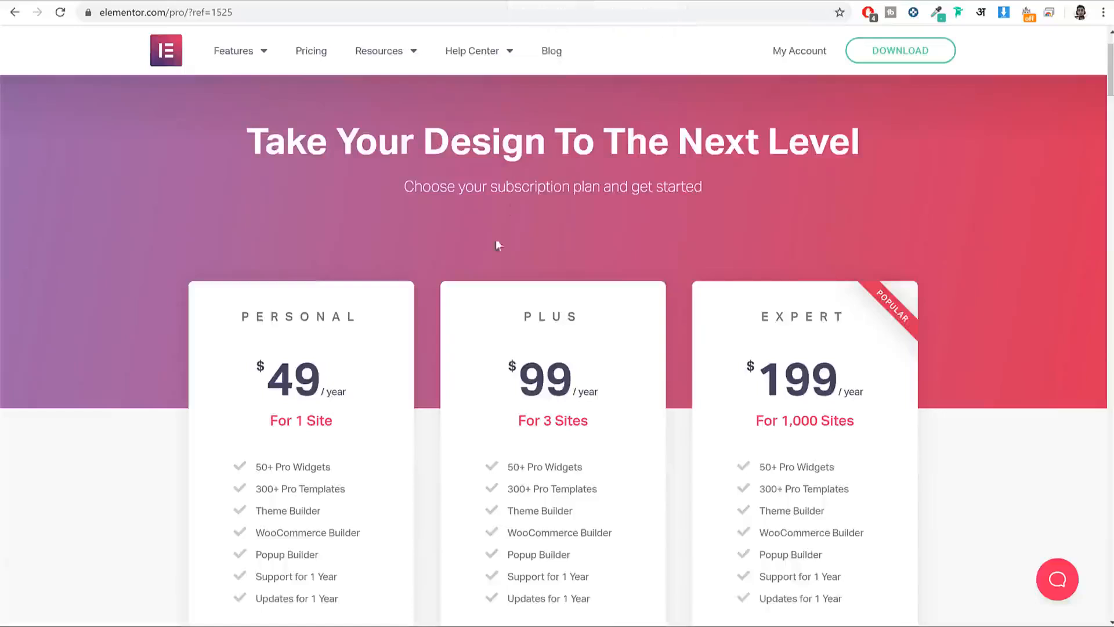
pyautogui.scroll(-2, 393, 398)
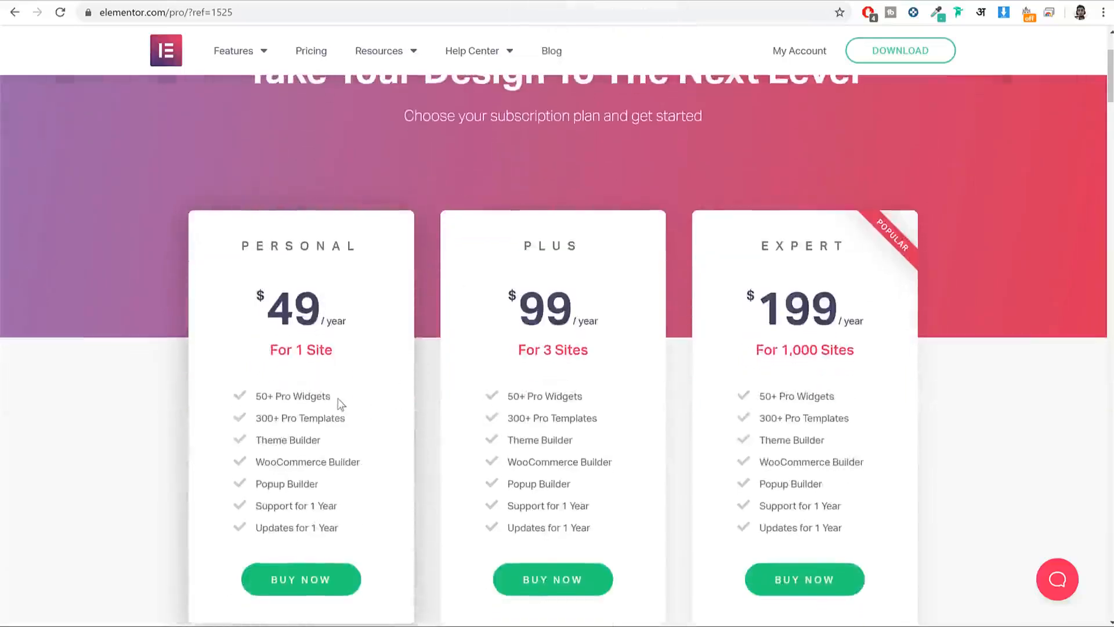
# Step: Highlight the Personal plan's features: 50+ Pro Widgets, 300+ Pro Templates, Theme, WooCommerce and Popup Builders
pyautogui.moveTo(338, 401); pyautogui.dragTo(257, 397)
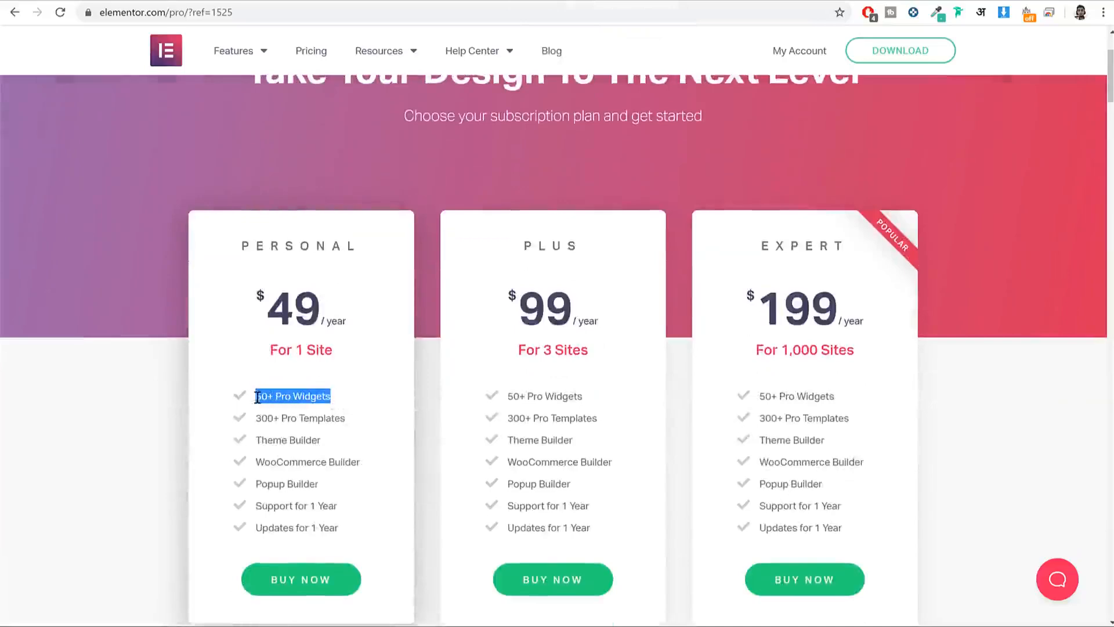
pyautogui.moveTo(356, 423); pyautogui.dragTo(254, 422)
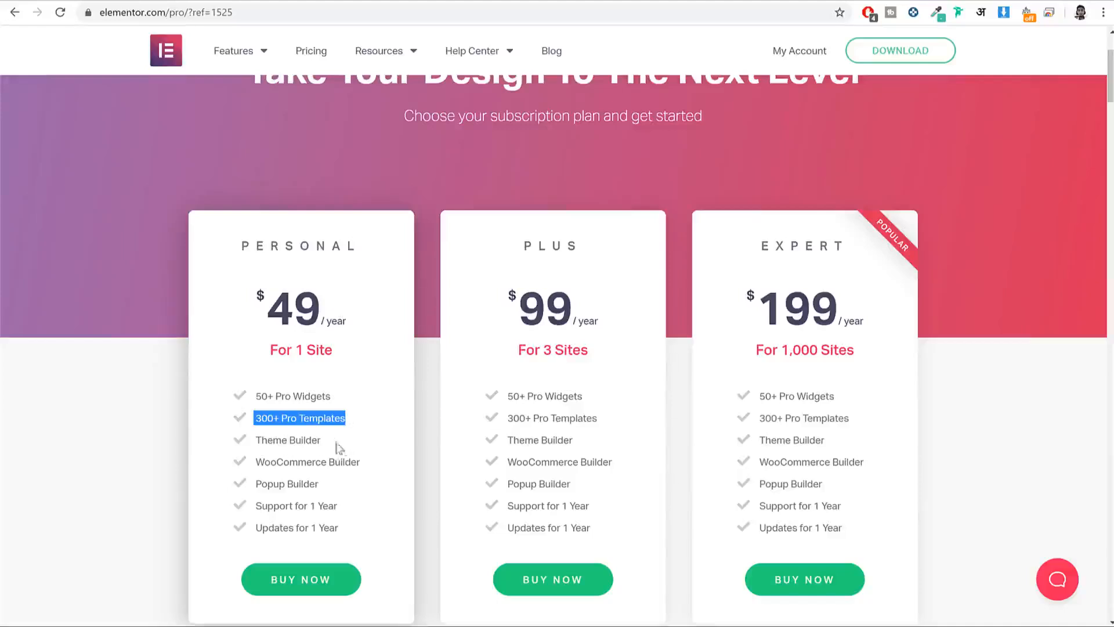
pyautogui.moveTo(311, 440); pyautogui.dragTo(241, 439)
pyautogui.moveTo(376, 462); pyautogui.dragTo(258, 463)
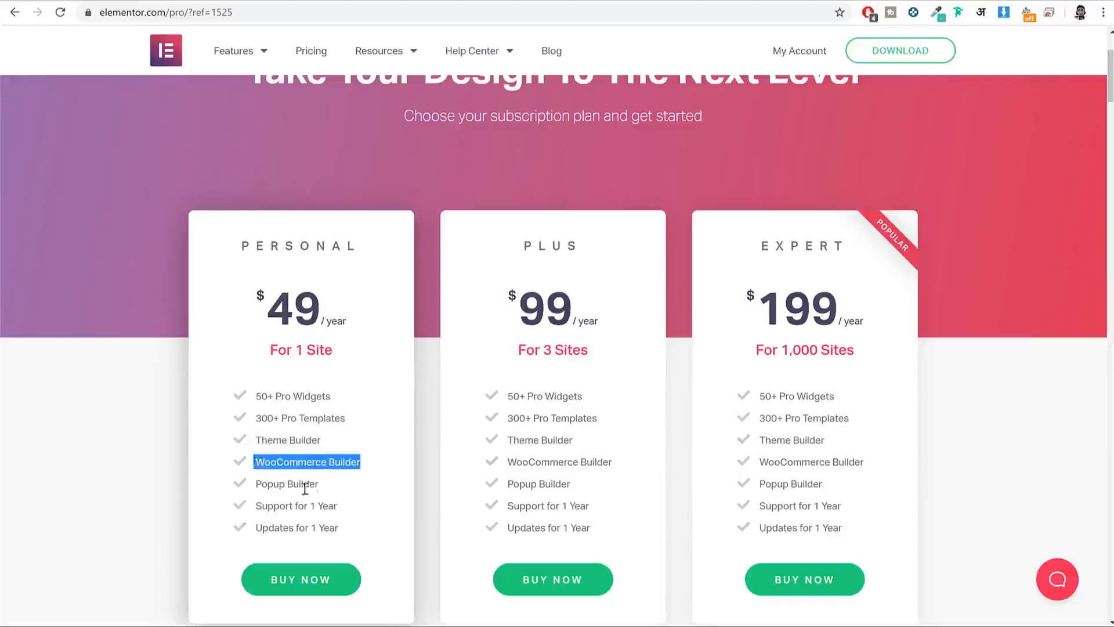
pyautogui.moveTo(316, 484); pyautogui.dragTo(251, 495)
pyautogui.scroll(2, 348, 407)
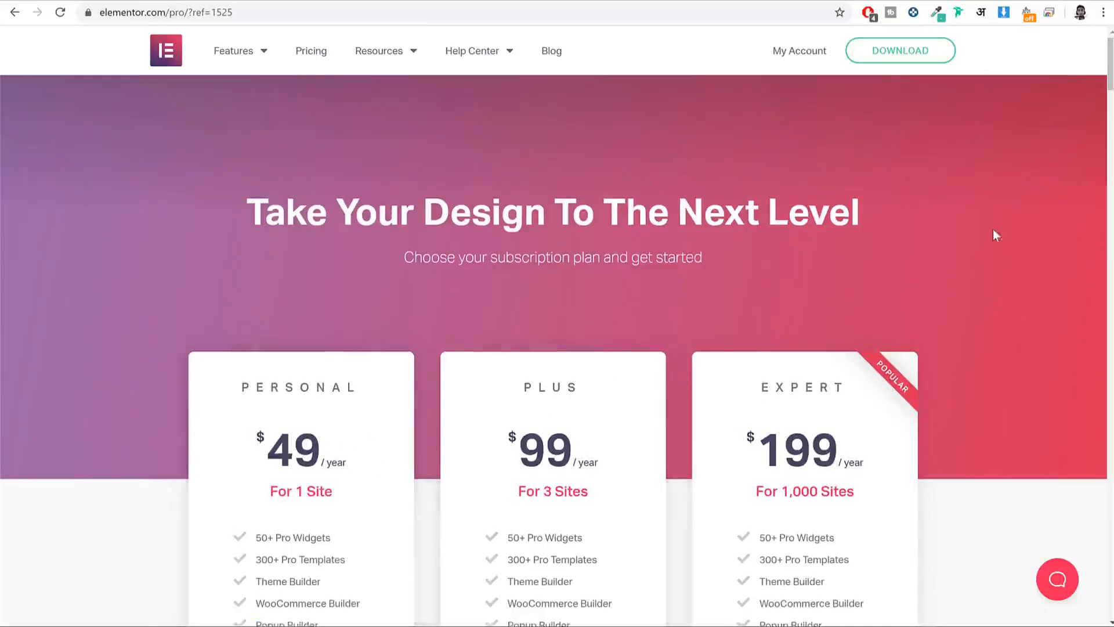
# Step: Download elementor.2.8.3.zip by submitting an email address in Elementor's free download form
pyautogui.click(917, 59)
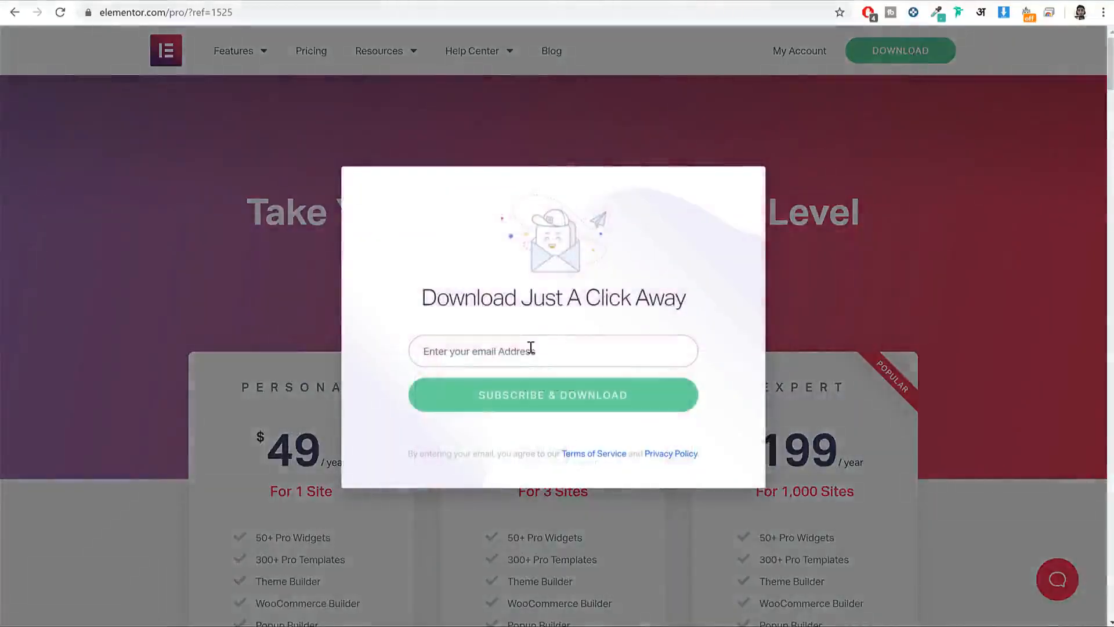
pyautogui.click(531, 347)
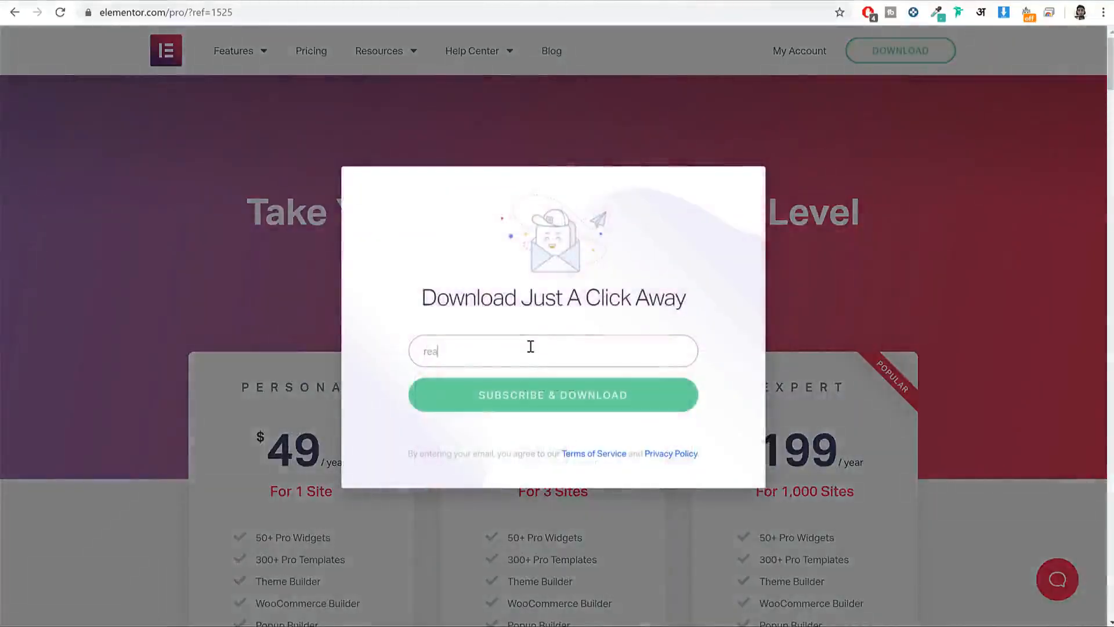
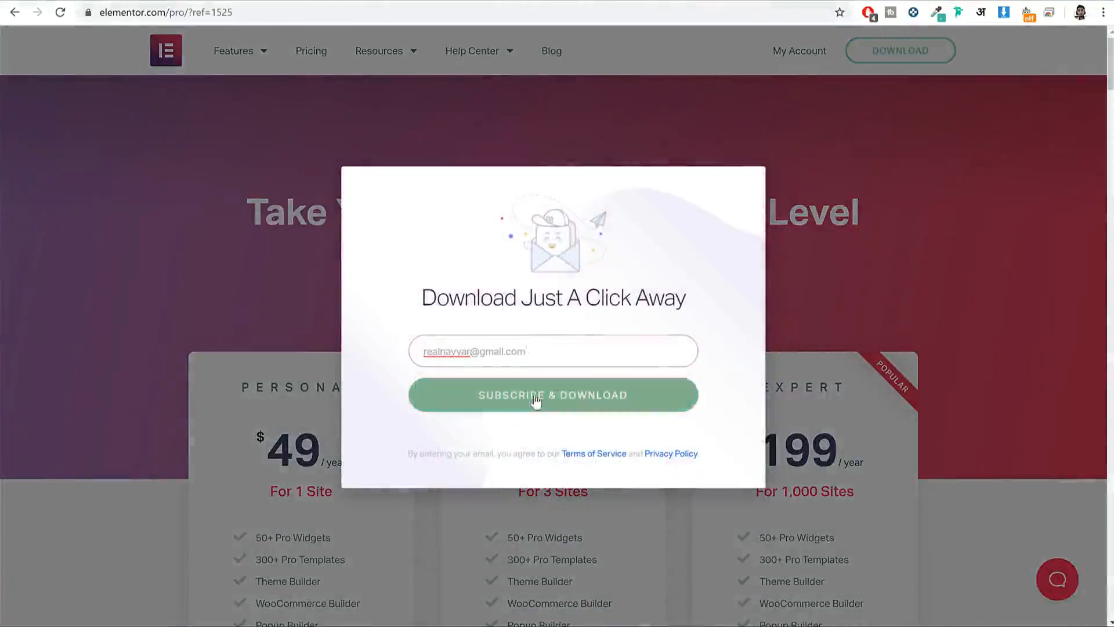
pyautogui.click(543, 400)
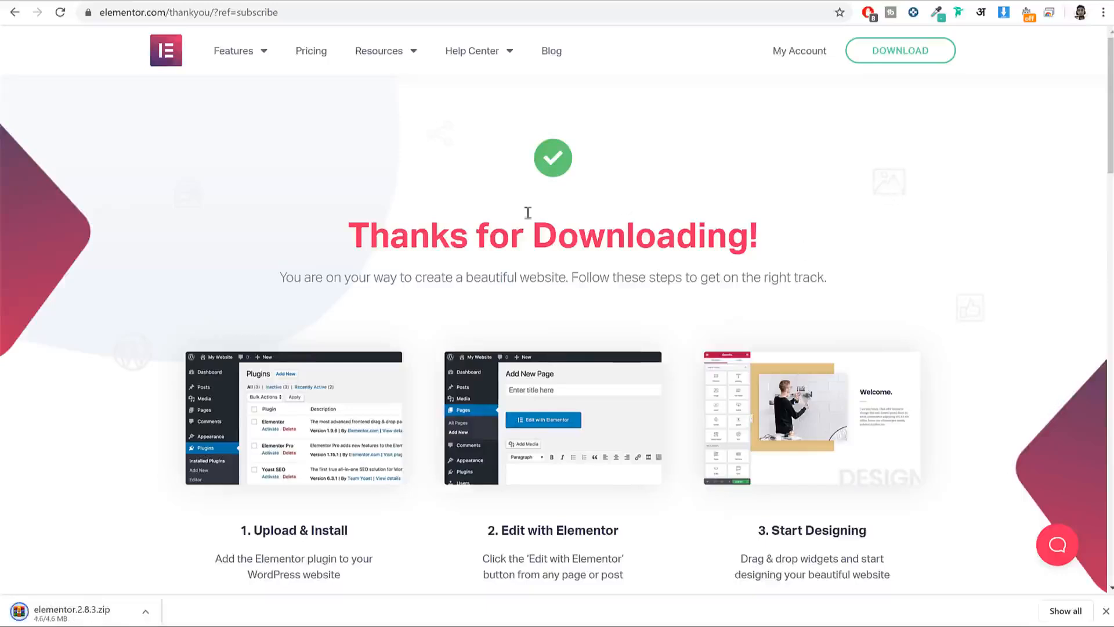
# Step: Upload elementor.2.8.3.zip from Downloads, install it, and return to the plugin installer
pyautogui.click(372, 1)
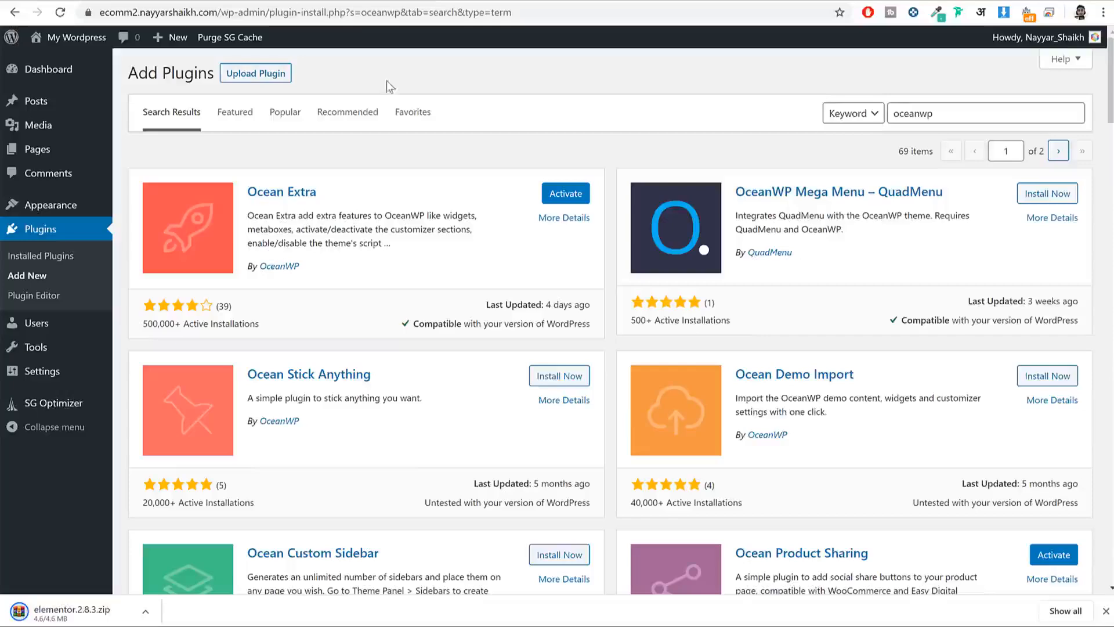
pyautogui.click(242, 80)
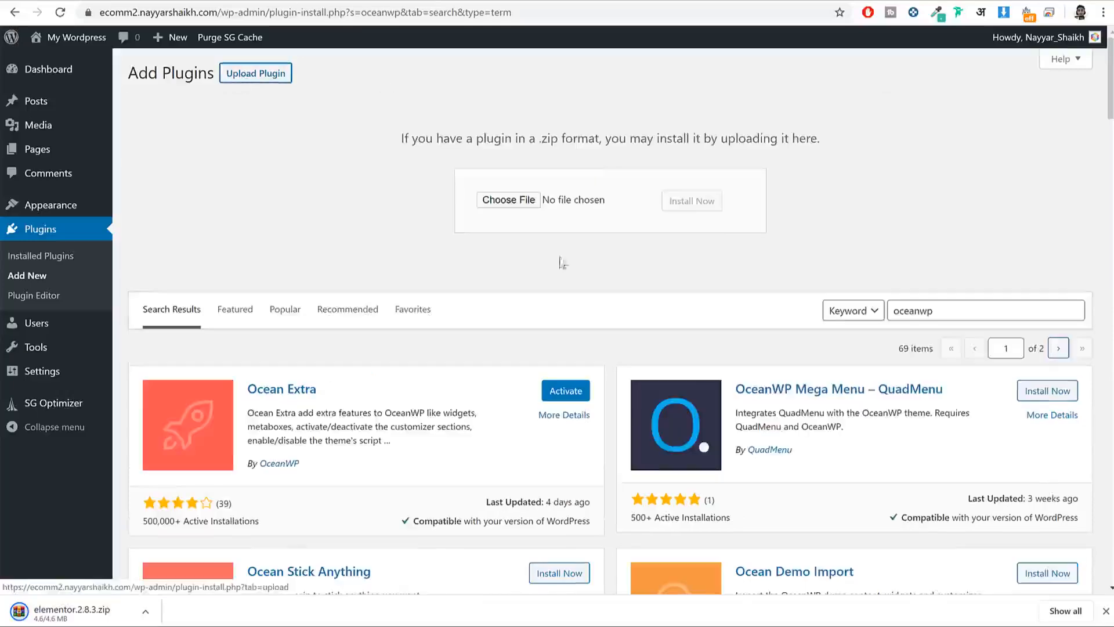
pyautogui.click(530, 202)
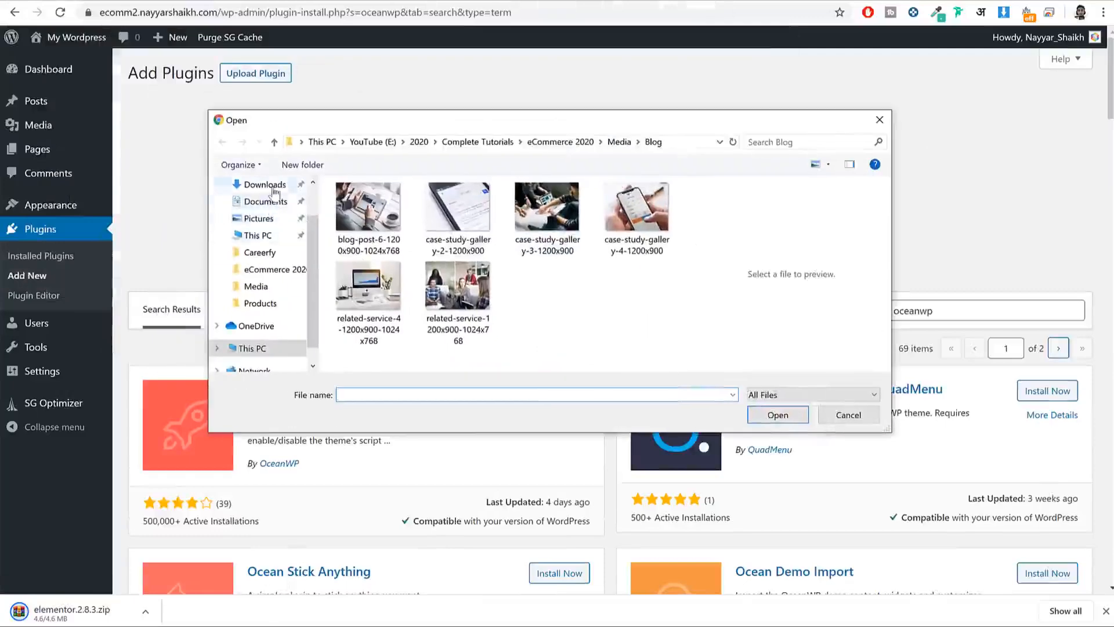
pyautogui.click(274, 189)
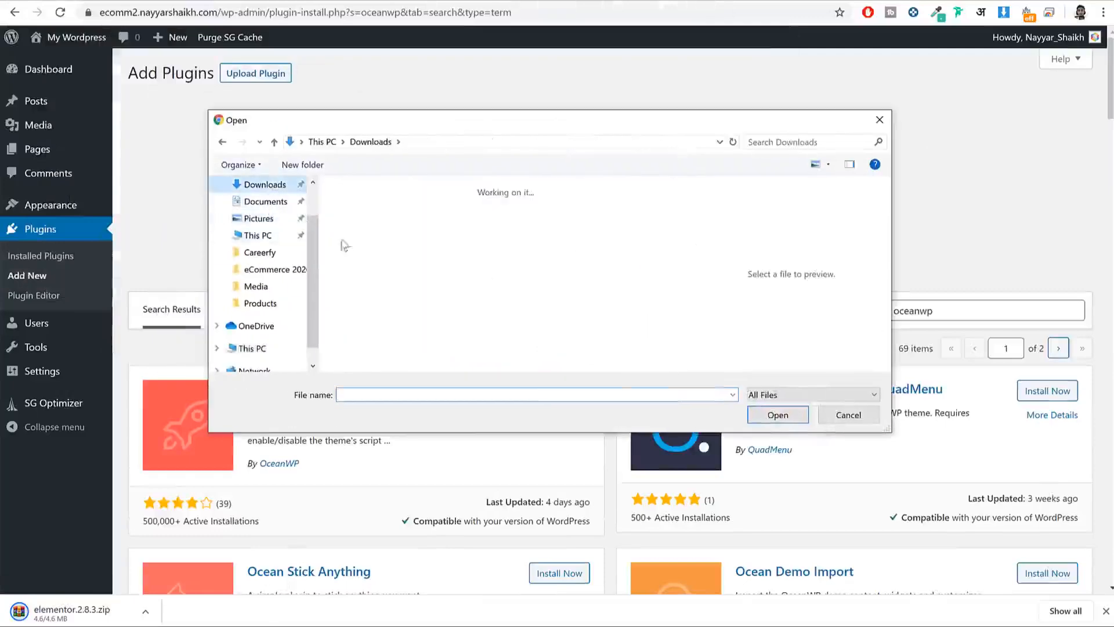
pyautogui.click(387, 236)
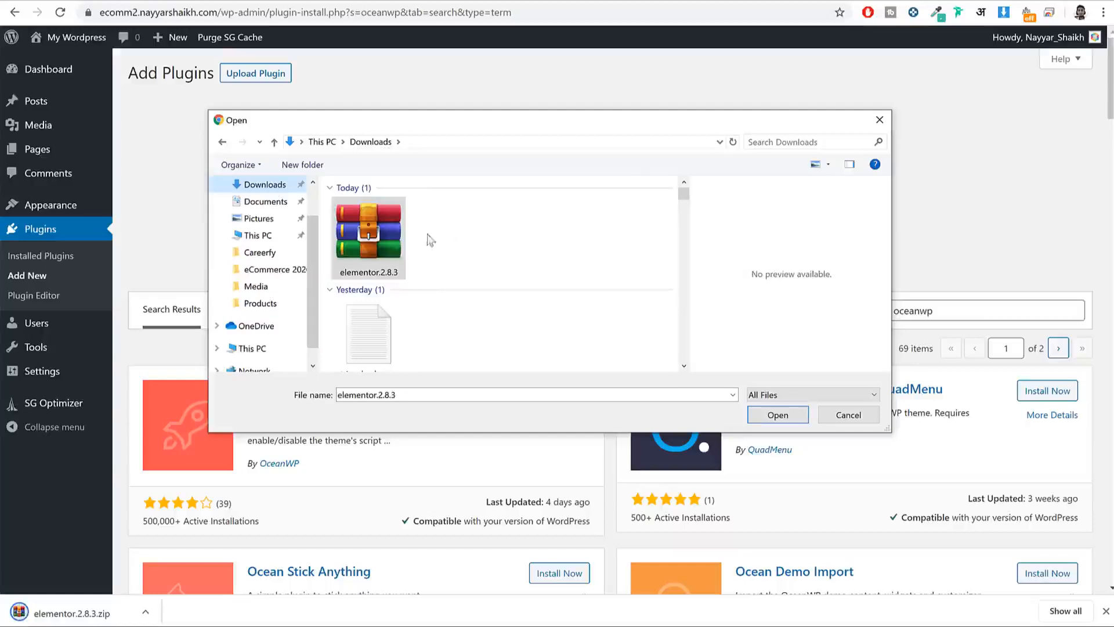
pyautogui.click(781, 416)
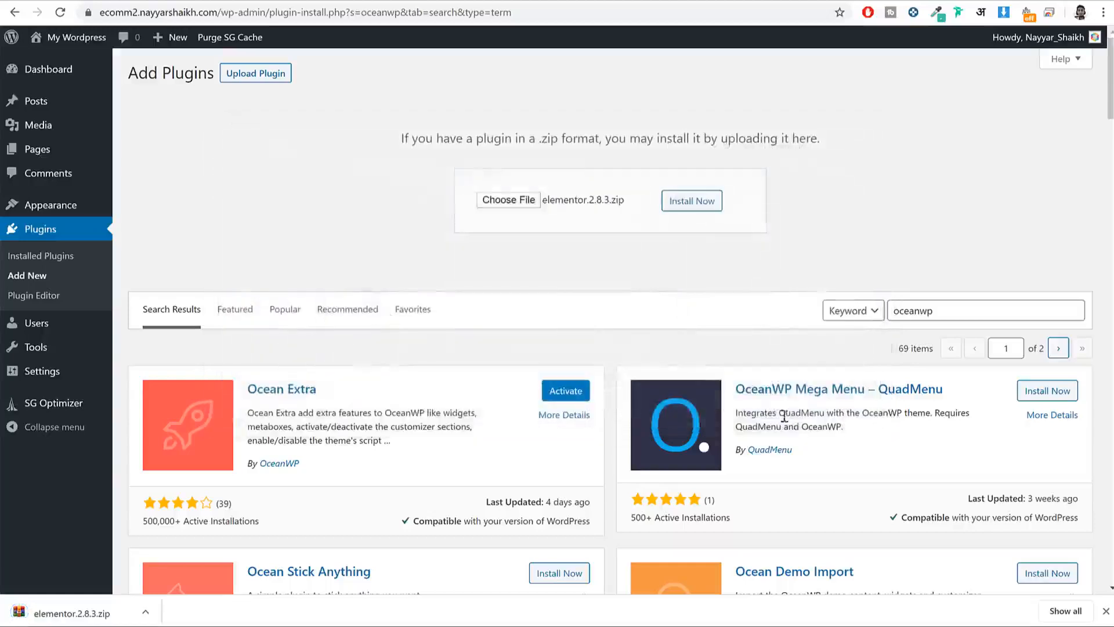
pyautogui.click(699, 209)
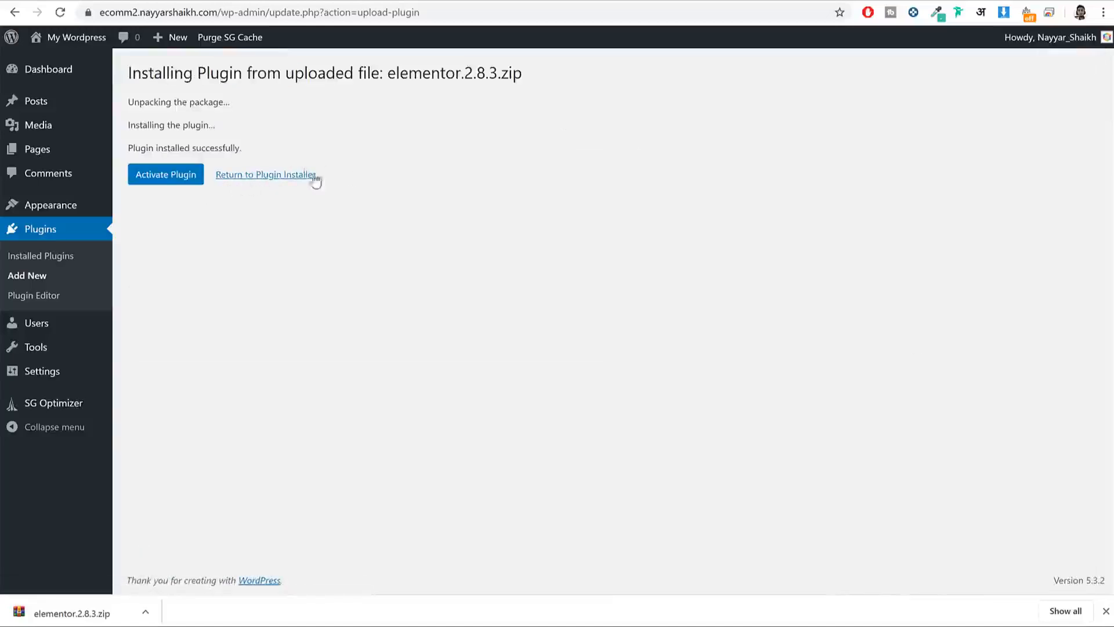
pyautogui.click(261, 177)
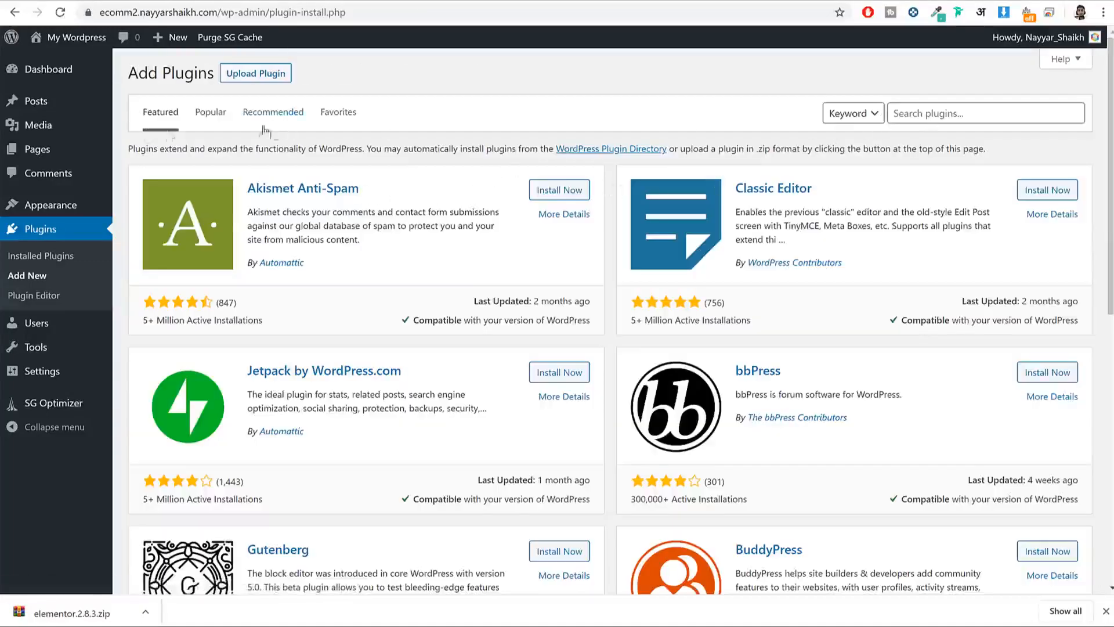
# Step: Search plugins for 'ele' and install Premium Addons for Elementor
pyautogui.click(953, 114)
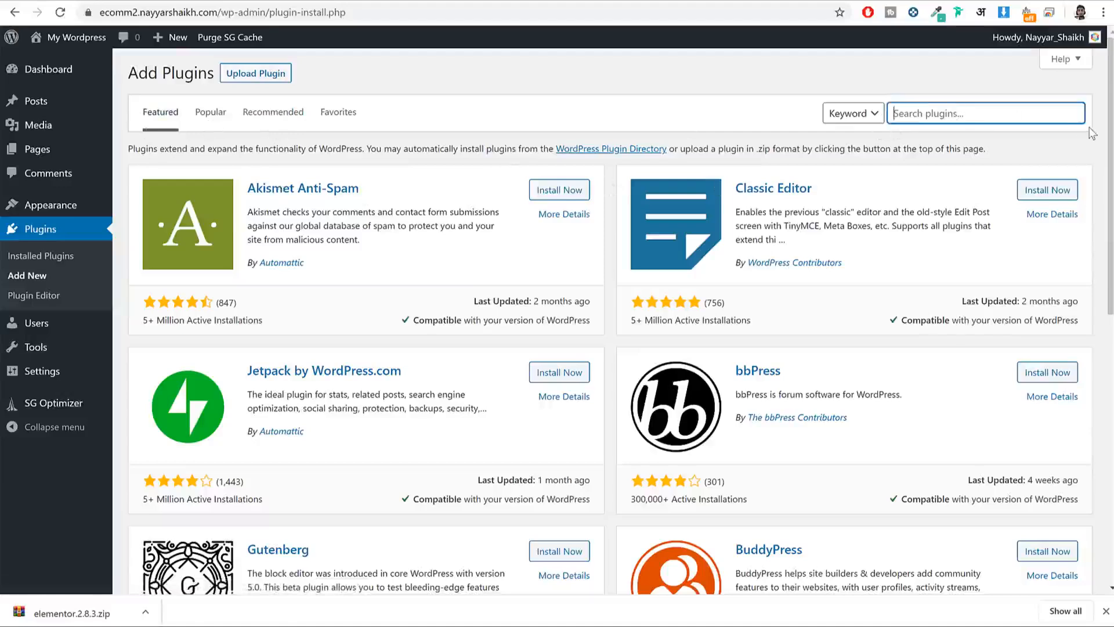
pyautogui.write('elementor')
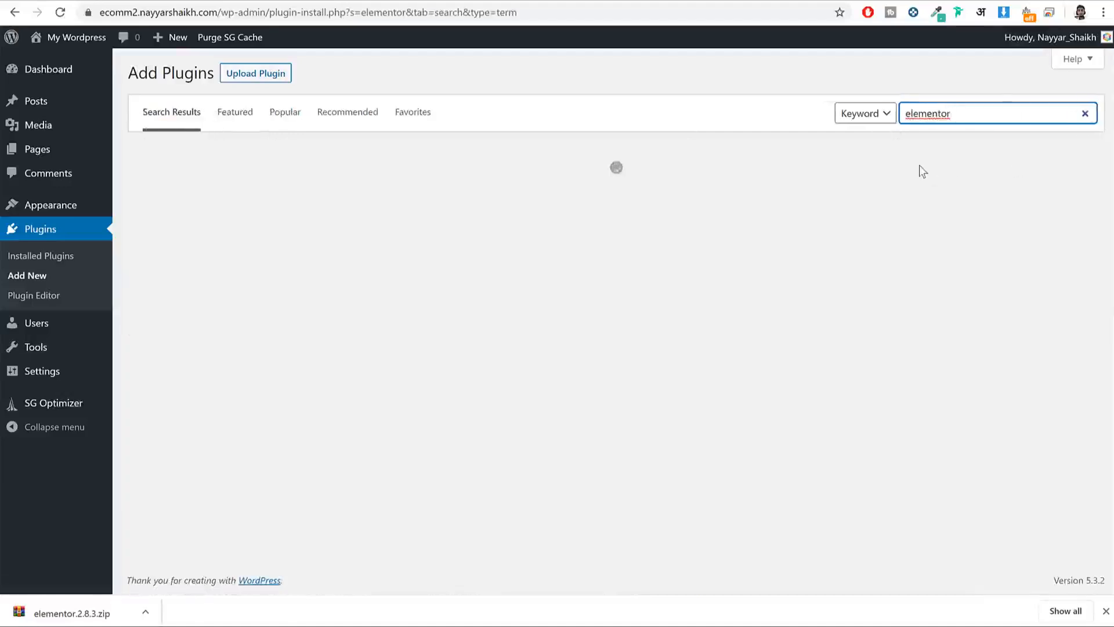
pyautogui.scroll(-2, 920, 165)
pyautogui.scroll(-1, 922, 170)
pyautogui.scroll(3, 895, 232)
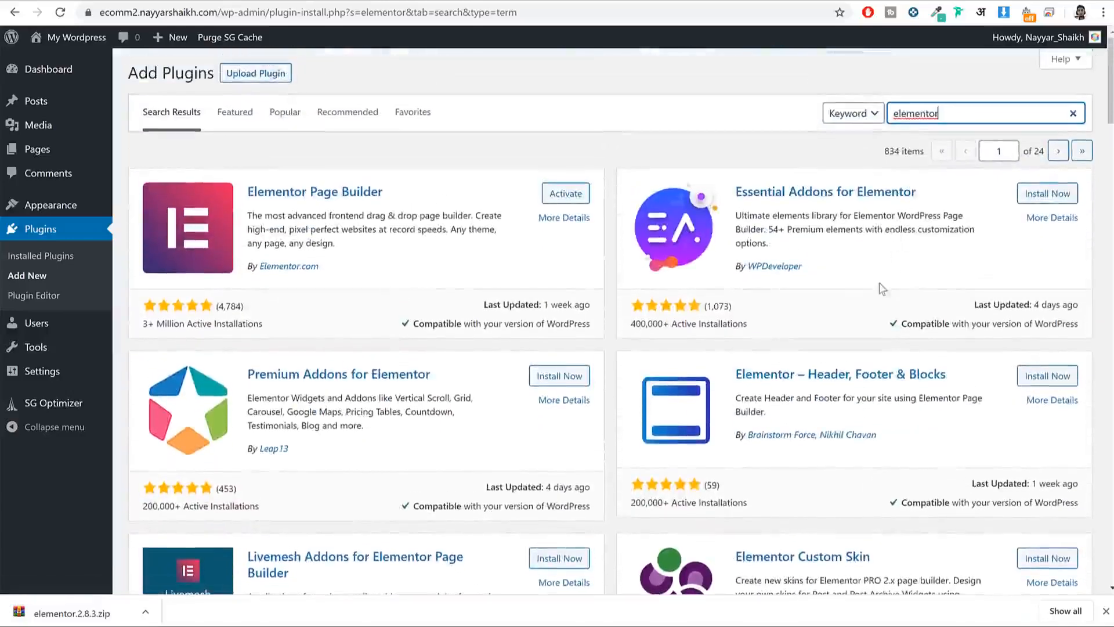
pyautogui.scroll(-2, 879, 284)
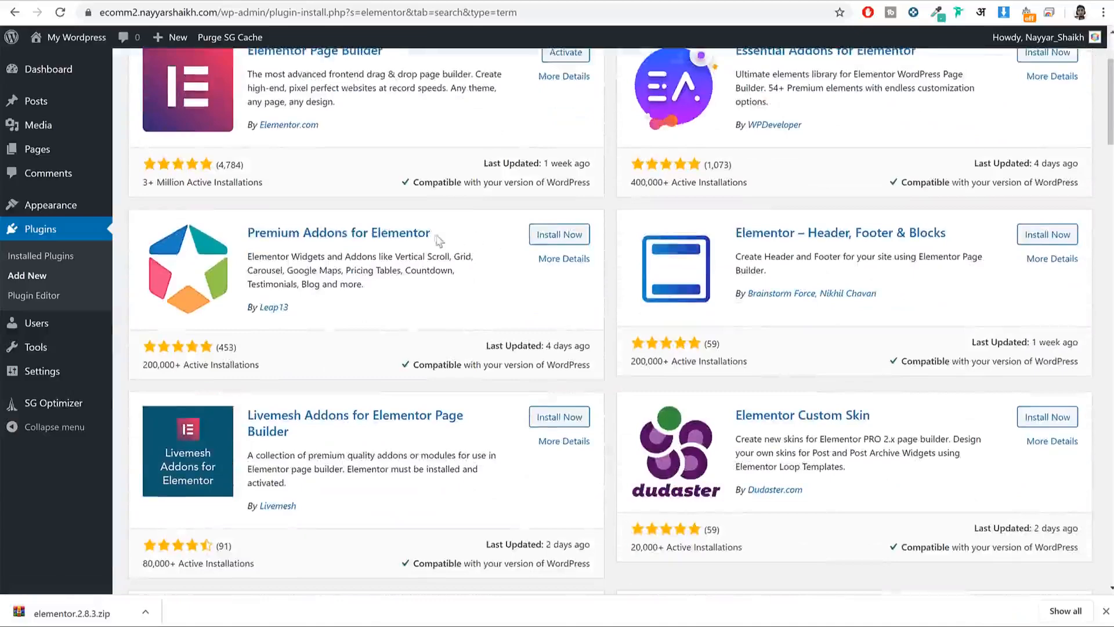
pyautogui.moveTo(454, 234); pyautogui.dragTo(251, 231)
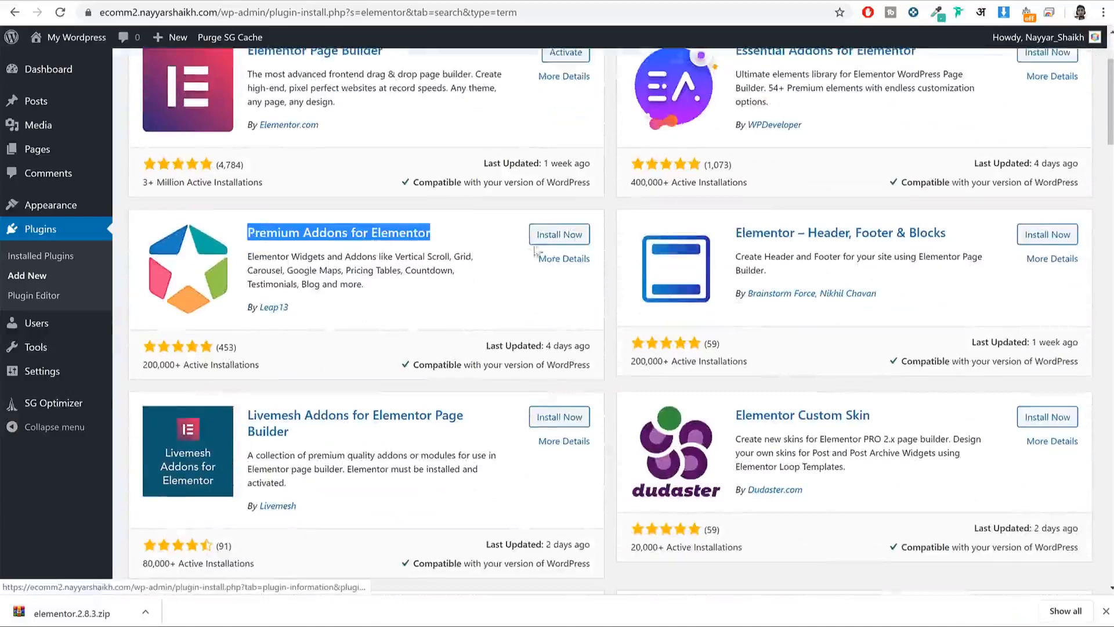
pyautogui.click(575, 235)
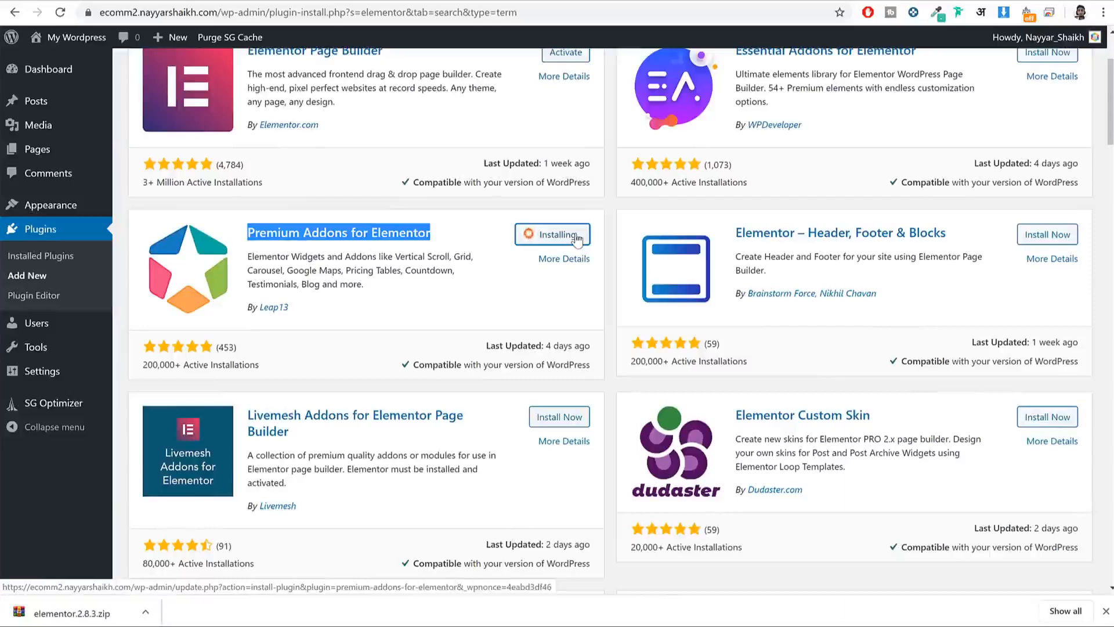
# Step: Install Livemesh Addons for Elementor and the Elements kit addons plugin
pyautogui.moveTo(483, 417); pyautogui.dragTo(413, 402)
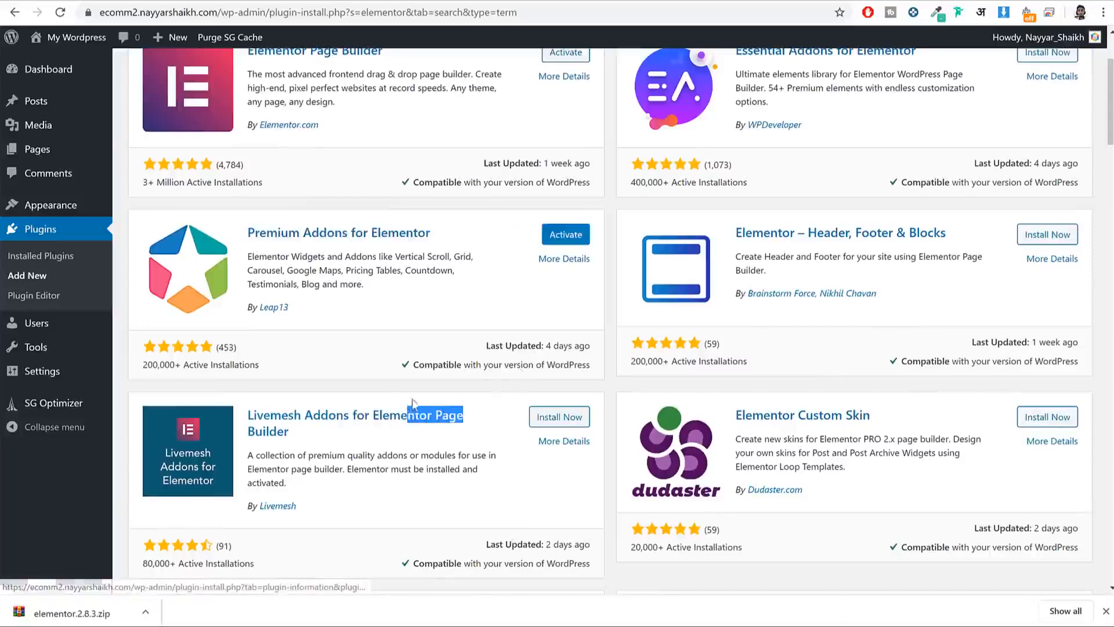
pyautogui.click(545, 419)
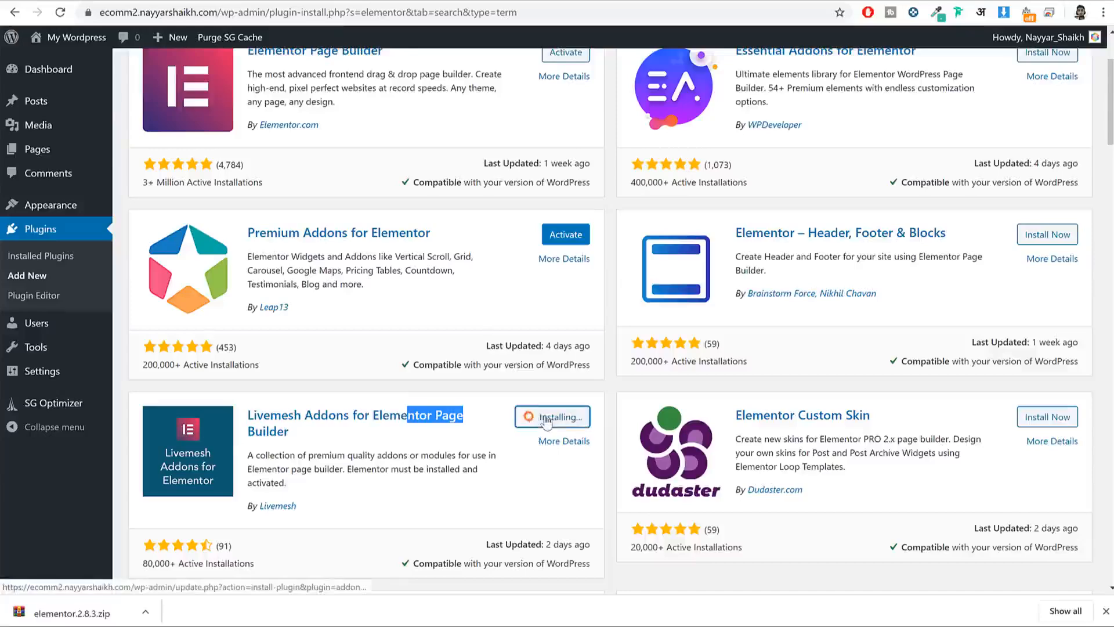
pyautogui.scroll(-5, 946, 379)
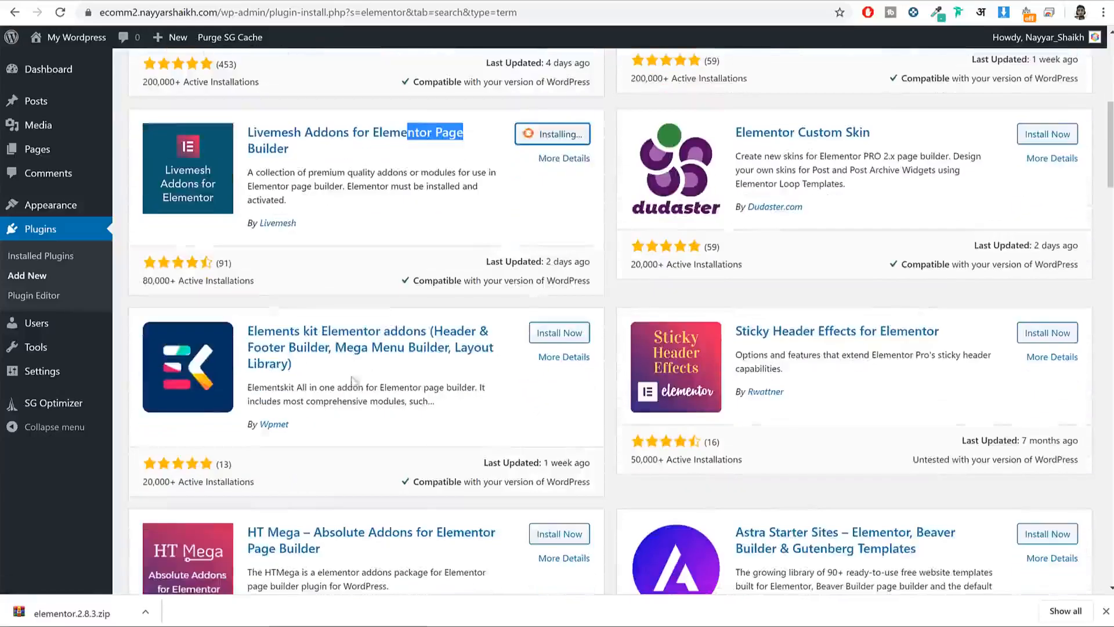
pyautogui.moveTo(247, 329); pyautogui.dragTo(499, 374)
pyautogui.moveTo(287, 428); pyautogui.dragTo(260, 428)
pyautogui.click(558, 335)
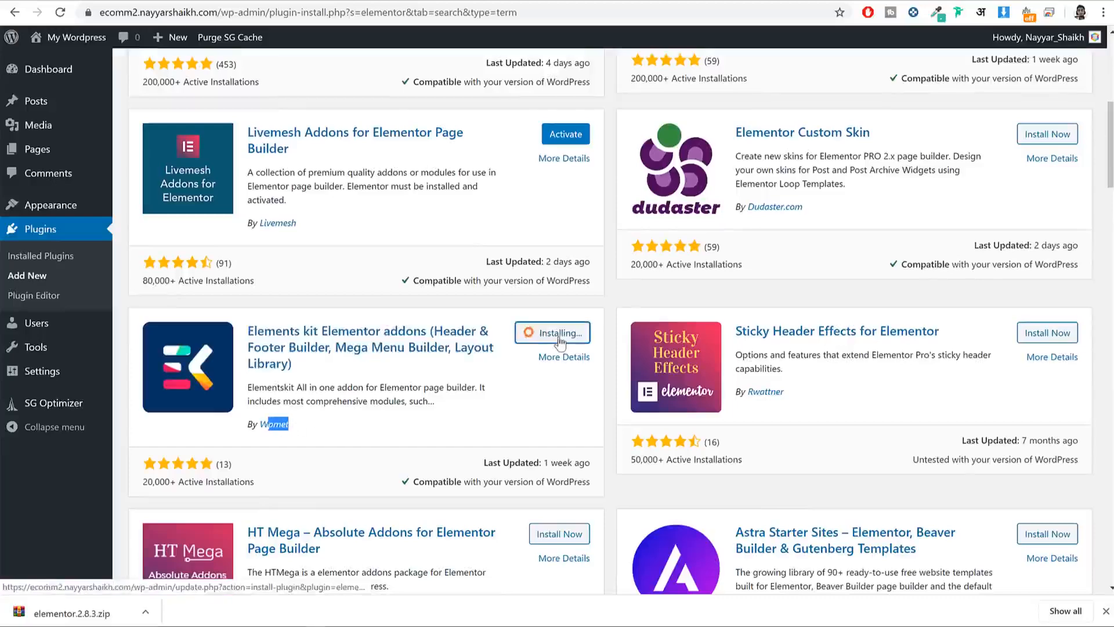
pyautogui.scroll(8, 894, 313)
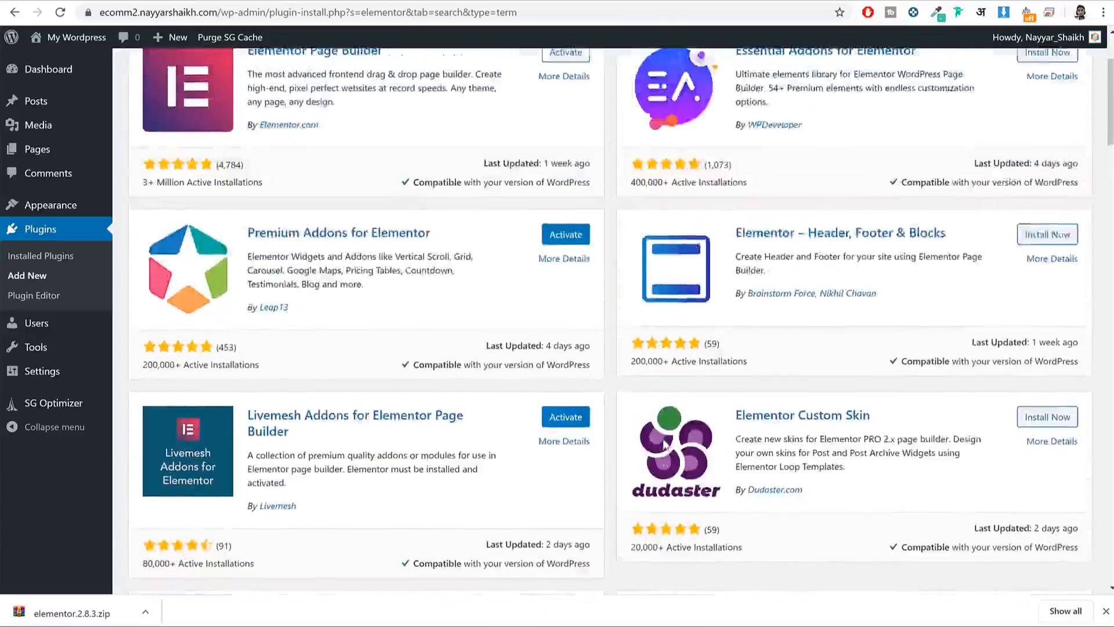
pyautogui.moveTo(965, 112); pyautogui.dragTo(652, 102)
pyautogui.scroll(-7, 896, 407)
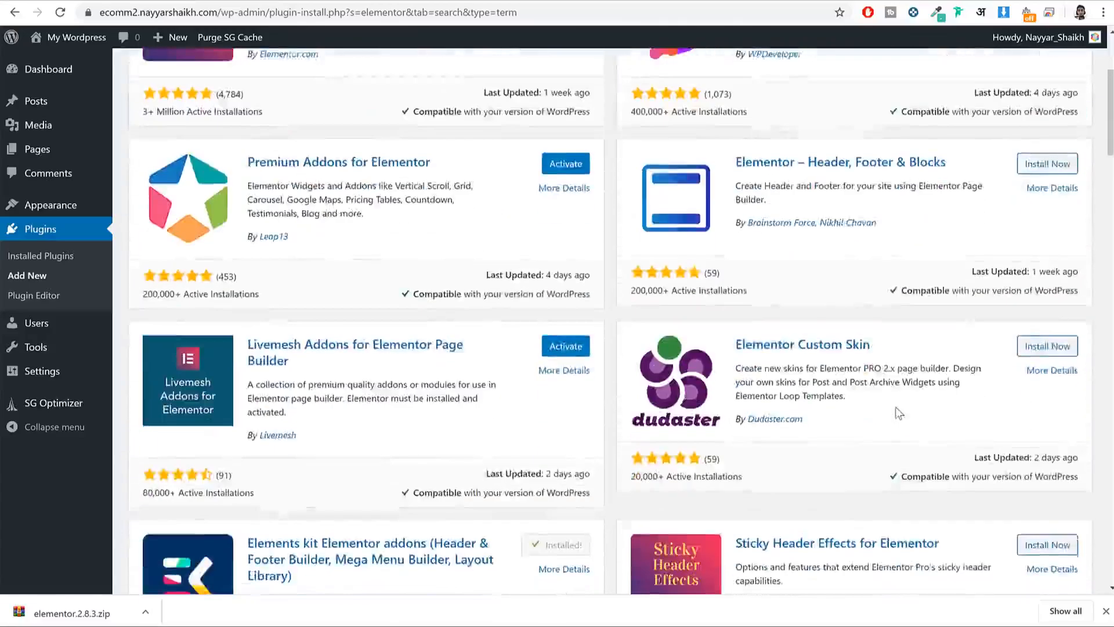
pyautogui.scroll(7, 580, 334)
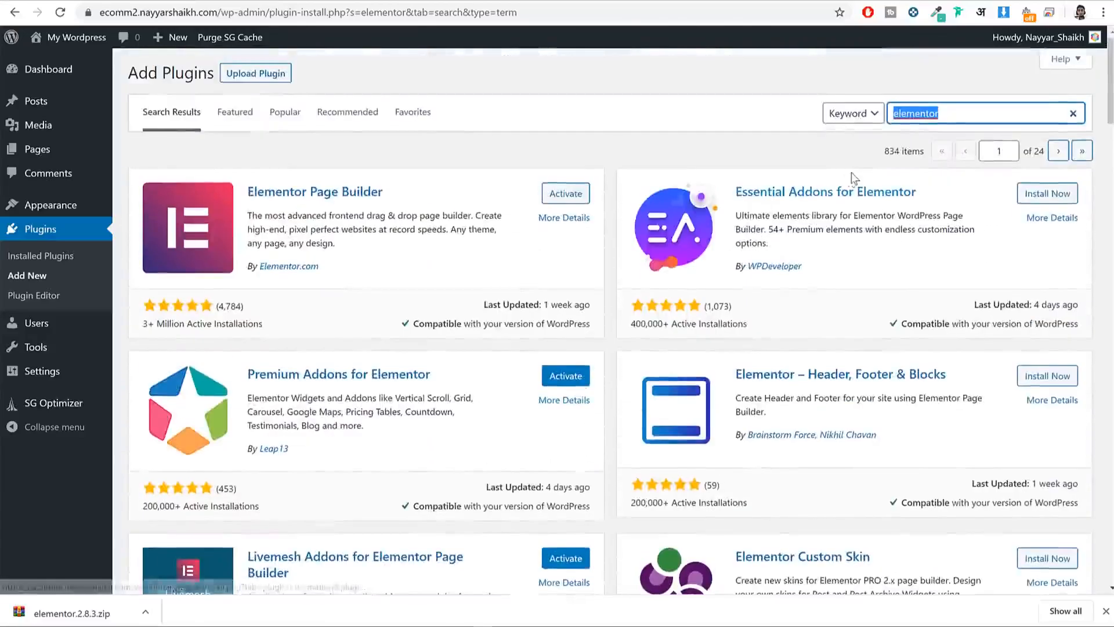
# Step: Search plugins for 'variation' and install Variation Swatches for WooCommerce
pyautogui.write('varia')
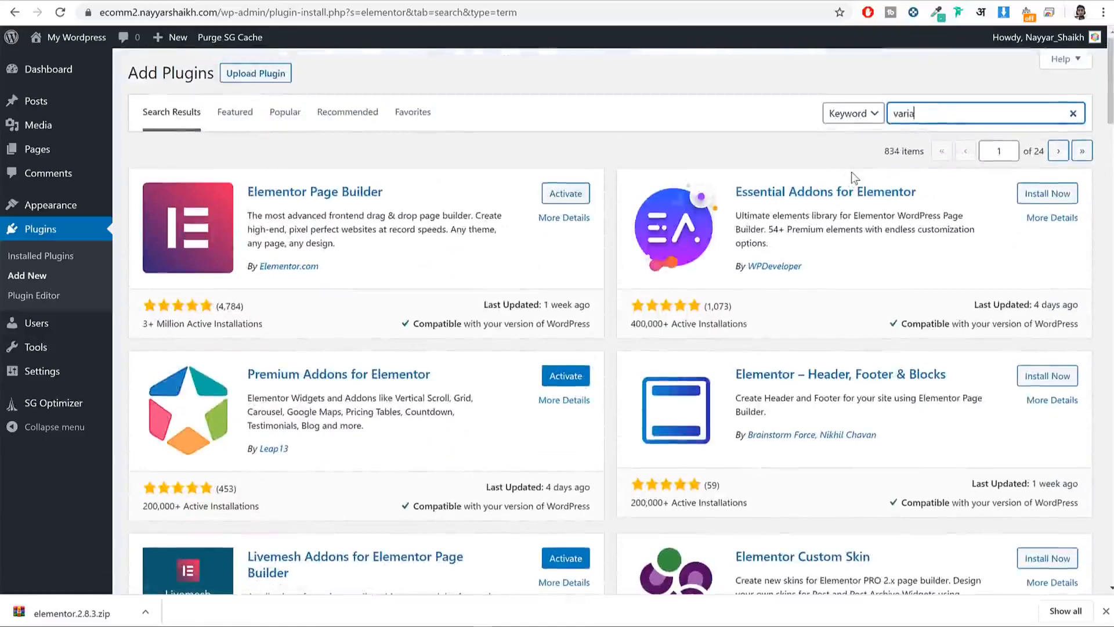
pyautogui.write('tion')
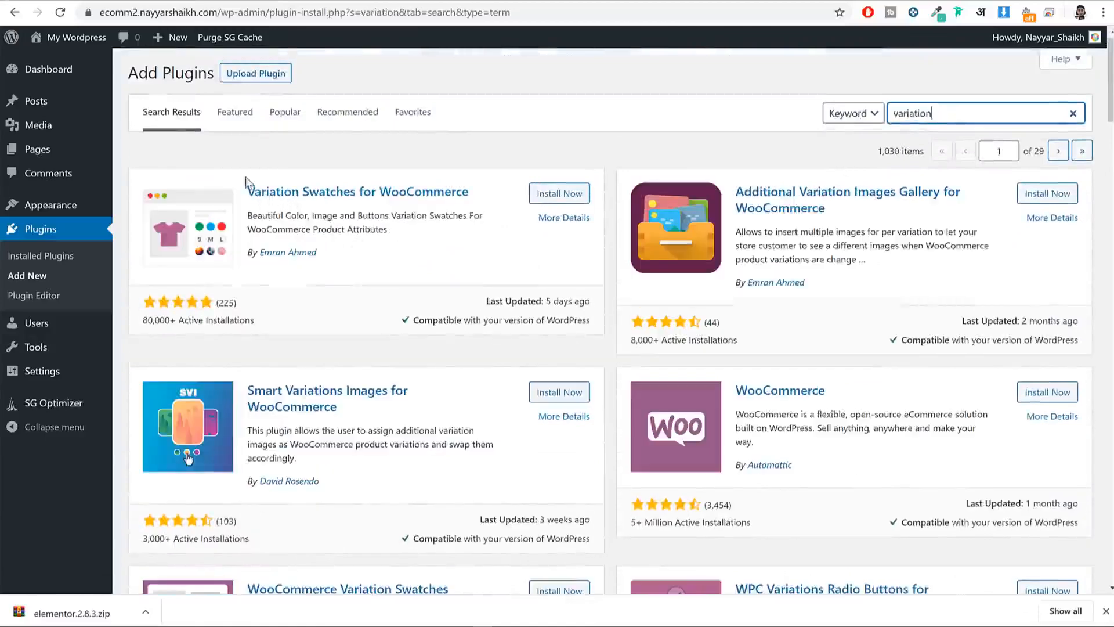
pyautogui.moveTo(247, 191); pyautogui.dragTo(464, 191)
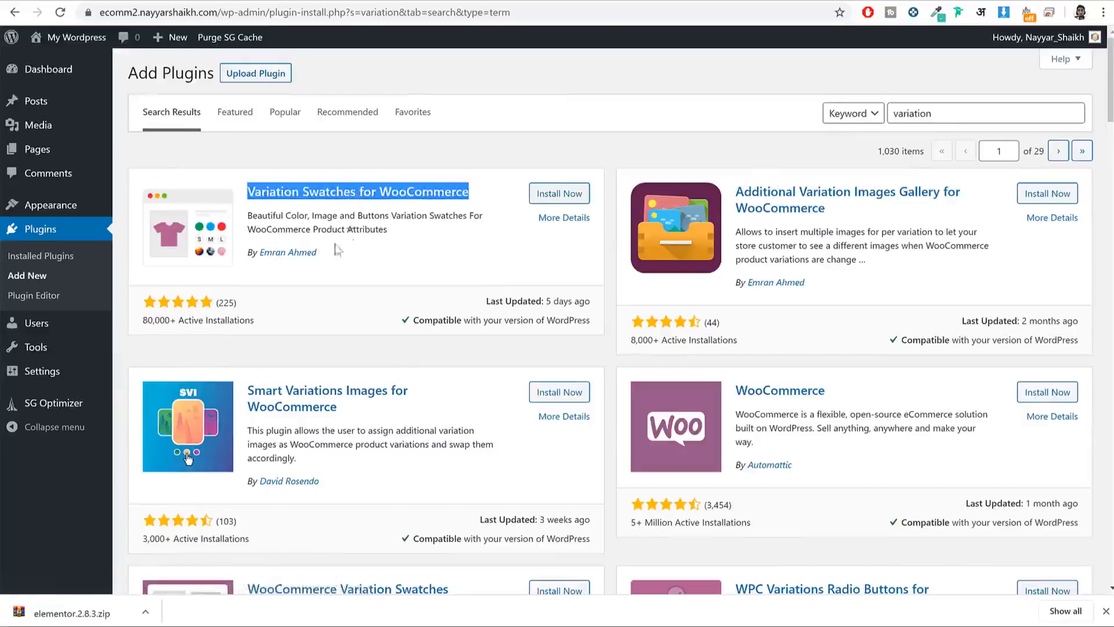
pyautogui.moveTo(343, 254); pyautogui.dragTo(263, 253)
pyautogui.click(535, 195)
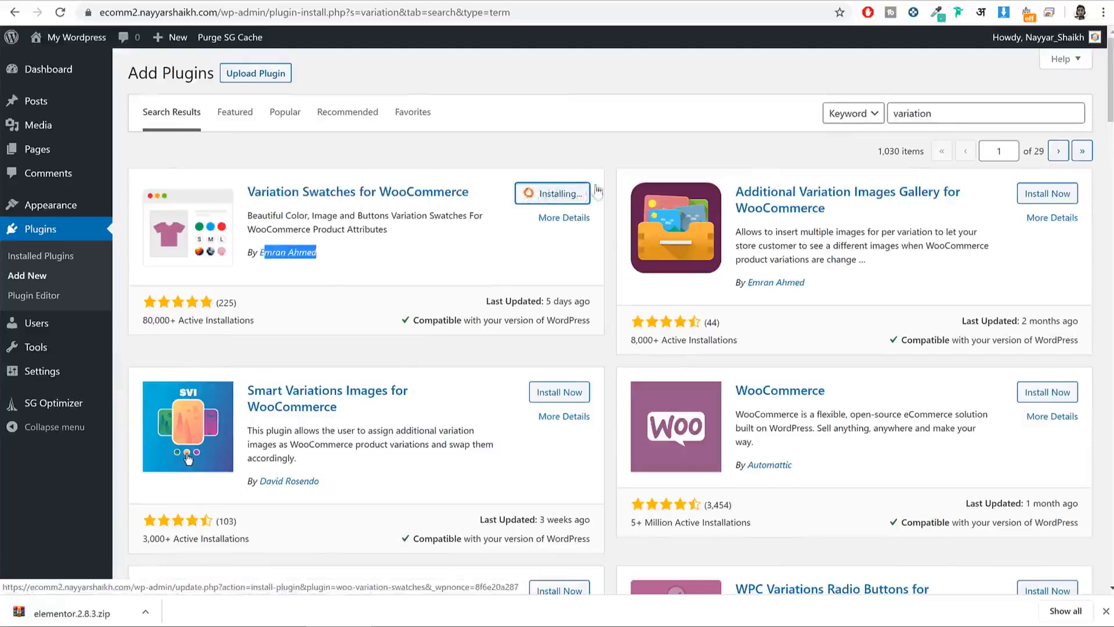
pyautogui.click(1106, 612)
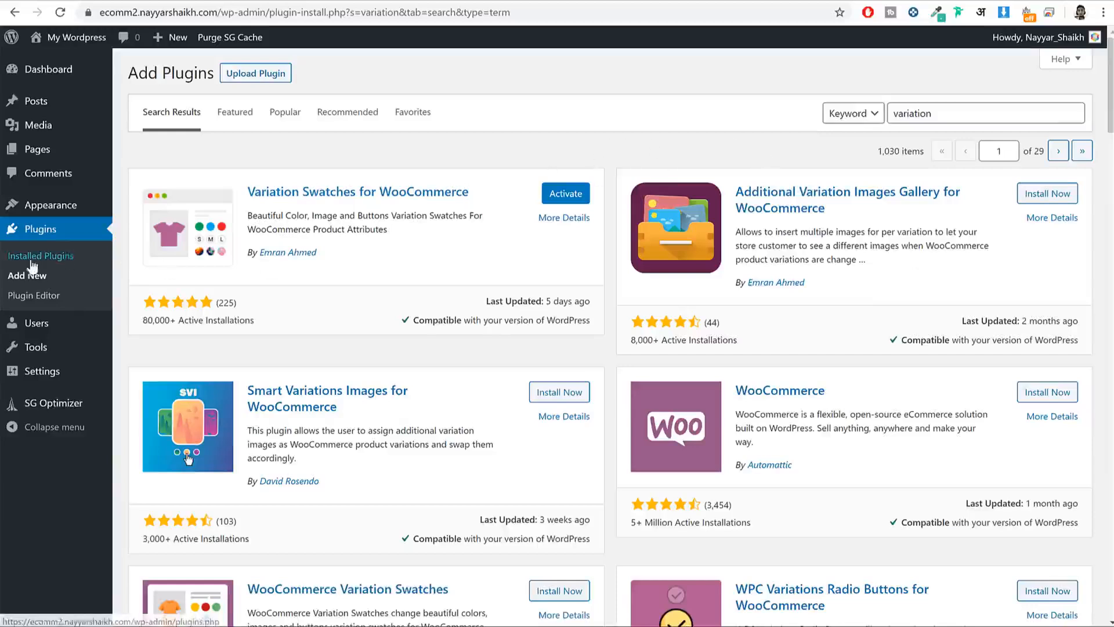
# Step: On Installed Plugins, select all ten plugins with the select-all checkbox
pyautogui.click(45, 234)
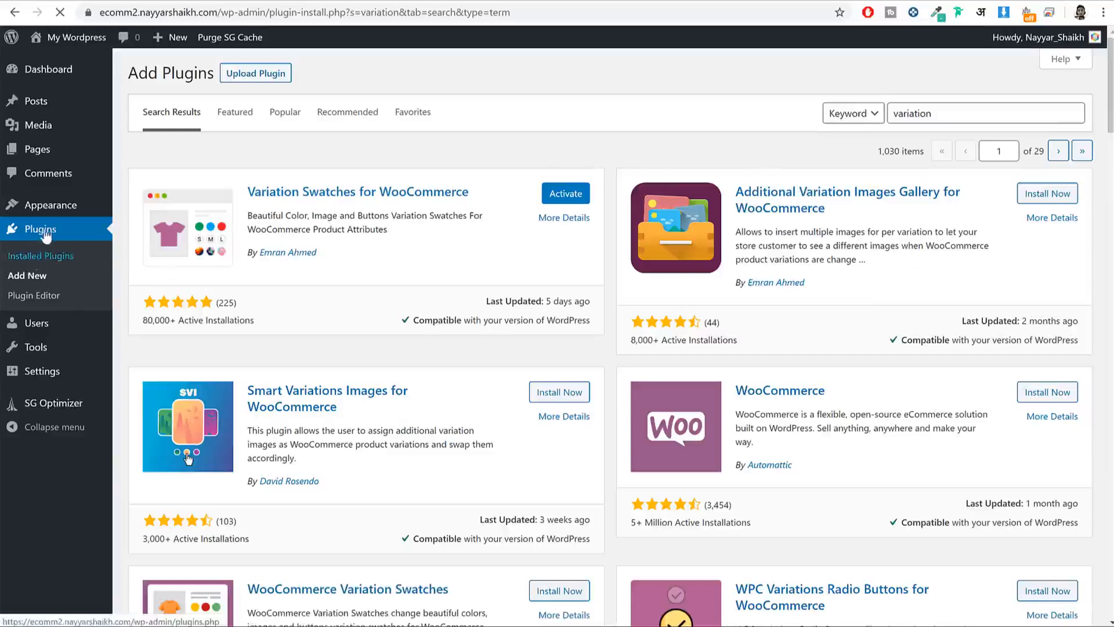
pyautogui.scroll(-2, 566, 286)
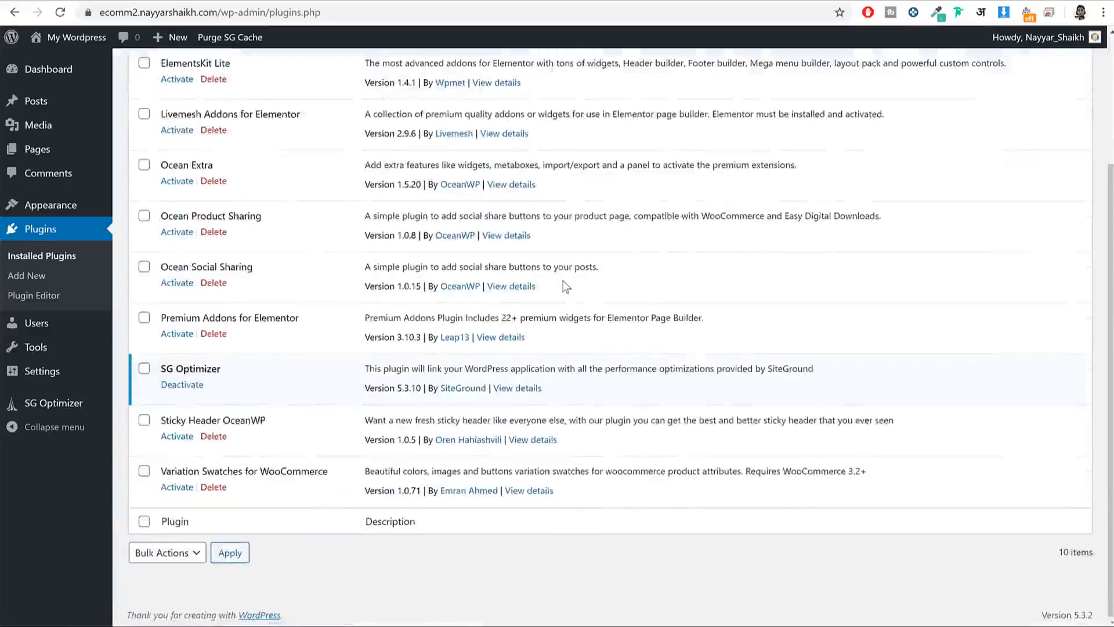
pyautogui.scroll(3, 566, 286)
pyautogui.scroll(-3, 238, 423)
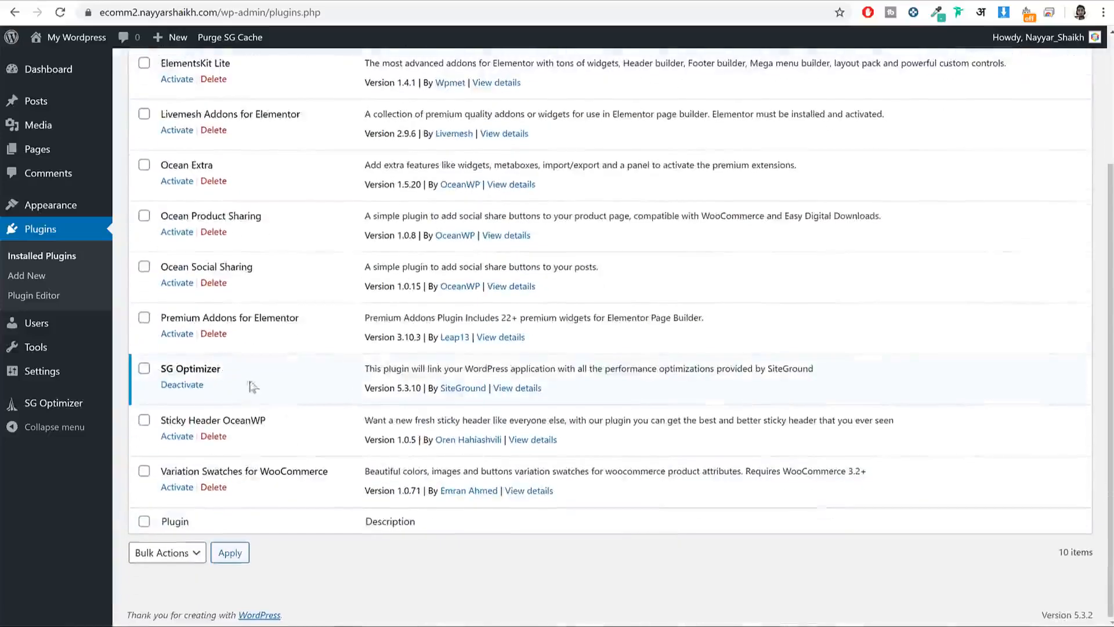
pyautogui.scroll(3, 253, 386)
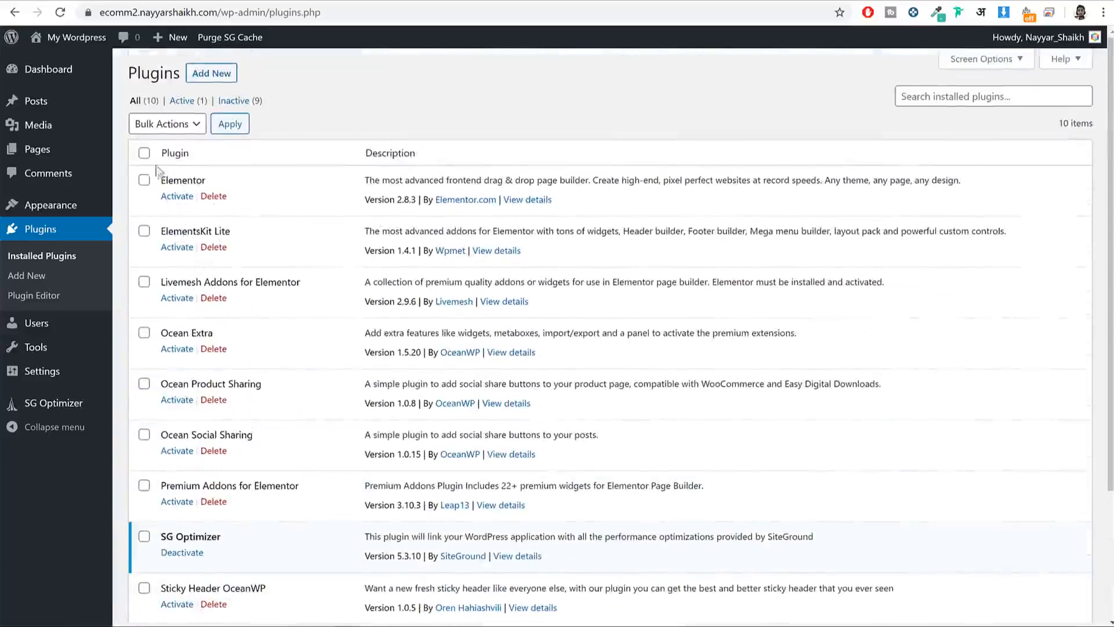
pyautogui.click(144, 154)
pyautogui.scroll(-3, 240, 406)
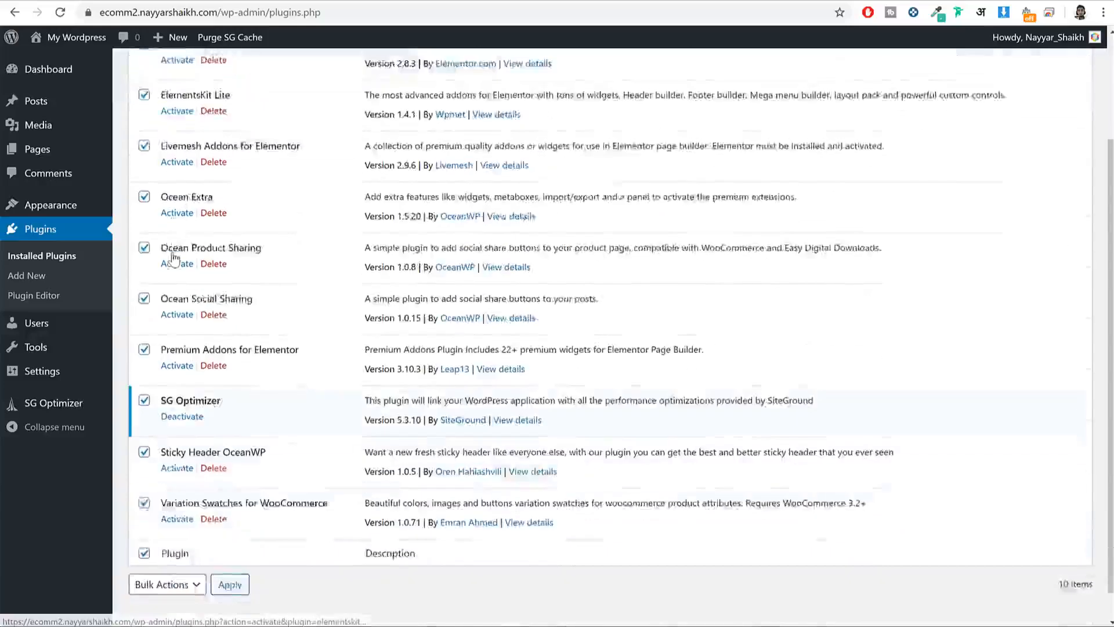
pyautogui.scroll(3, 243, 447)
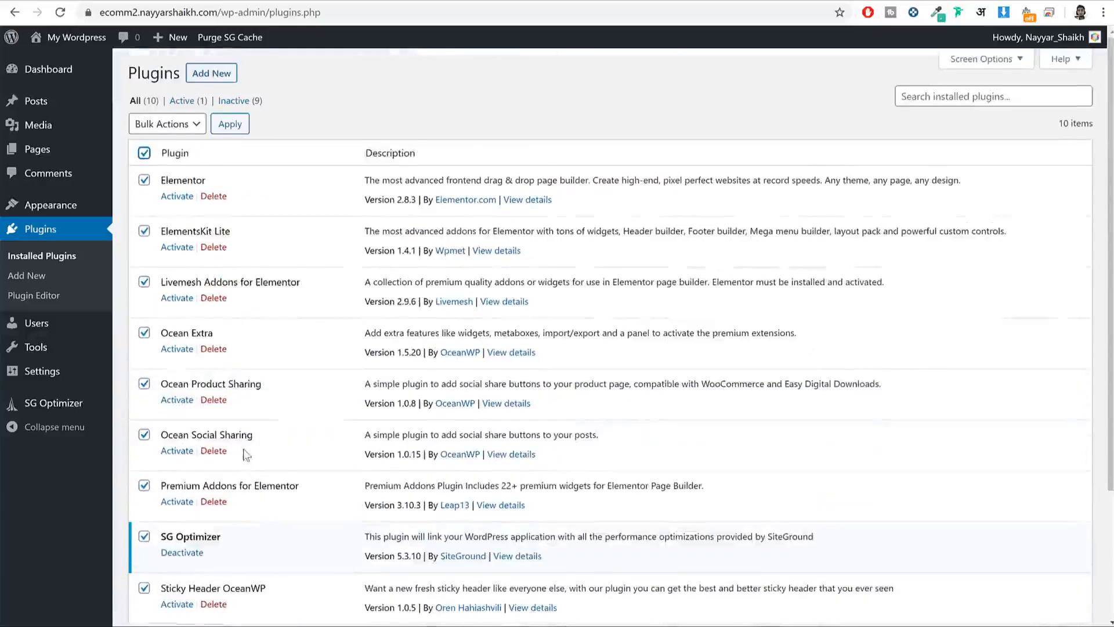
# Step: Apply the Activate bulk action to the selected plugins and review the activated list
pyautogui.click(174, 125)
pyautogui.click(179, 155)
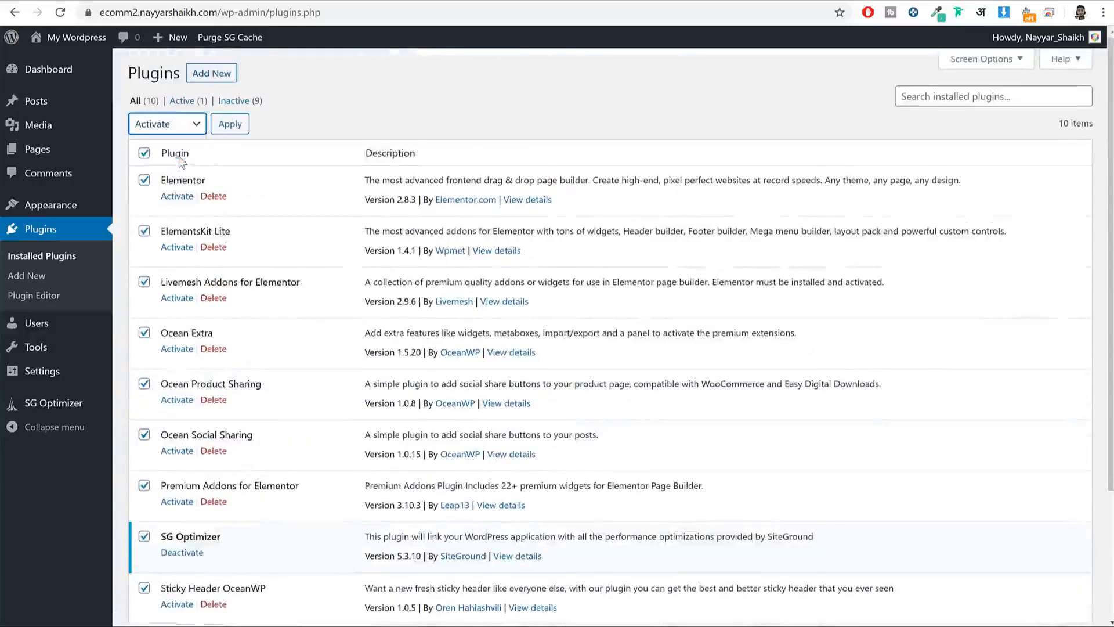
pyautogui.click(238, 129)
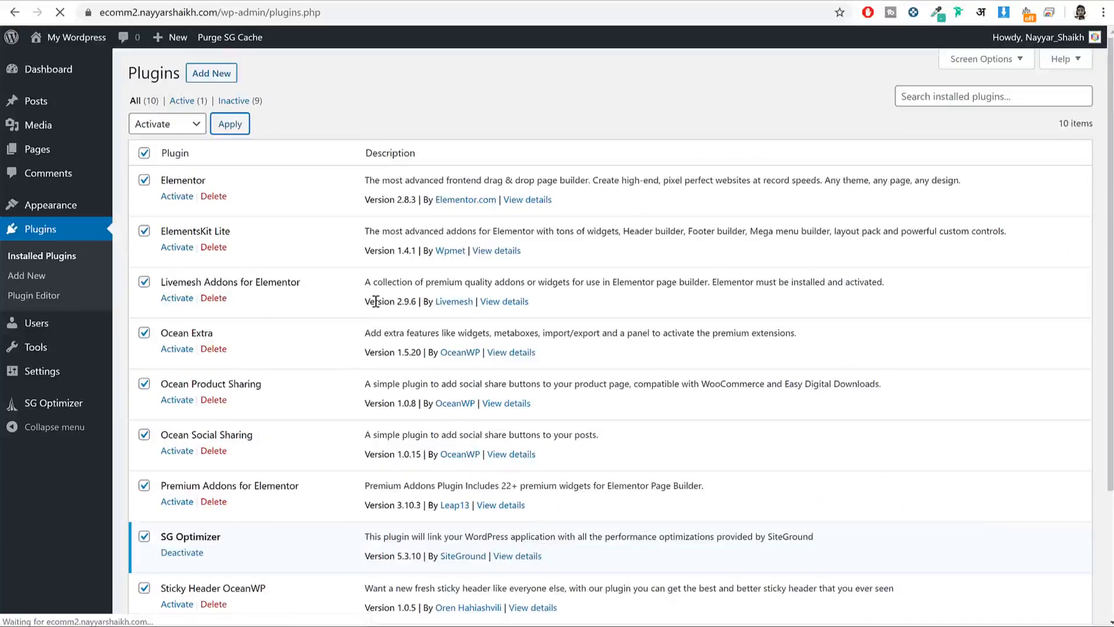
pyautogui.scroll(-3, 347, 395)
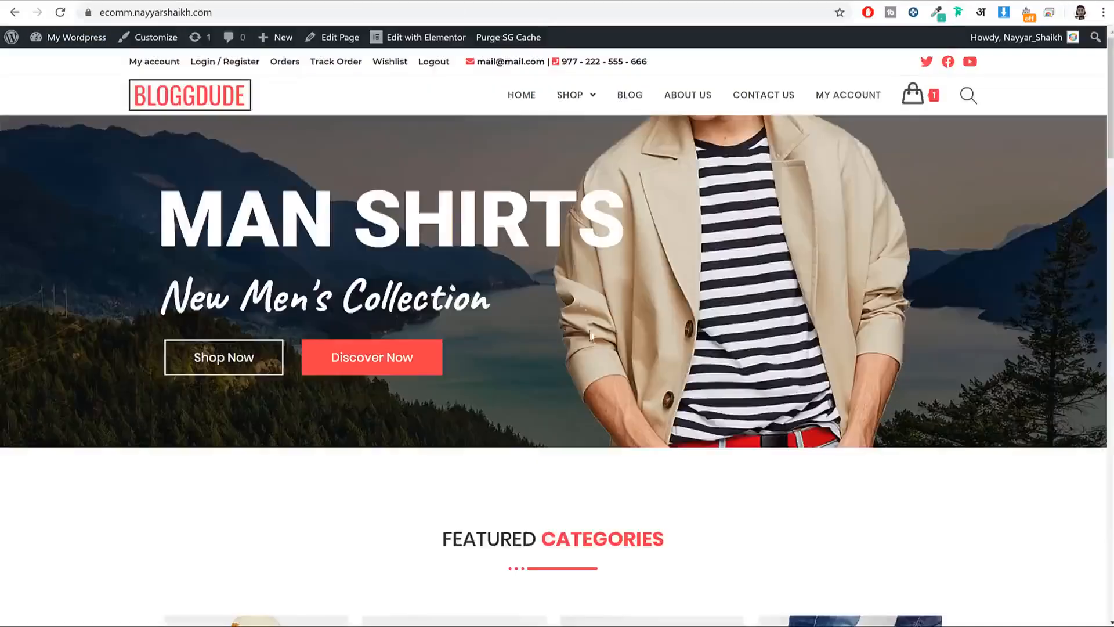
pyautogui.scroll(-10, 591, 335)
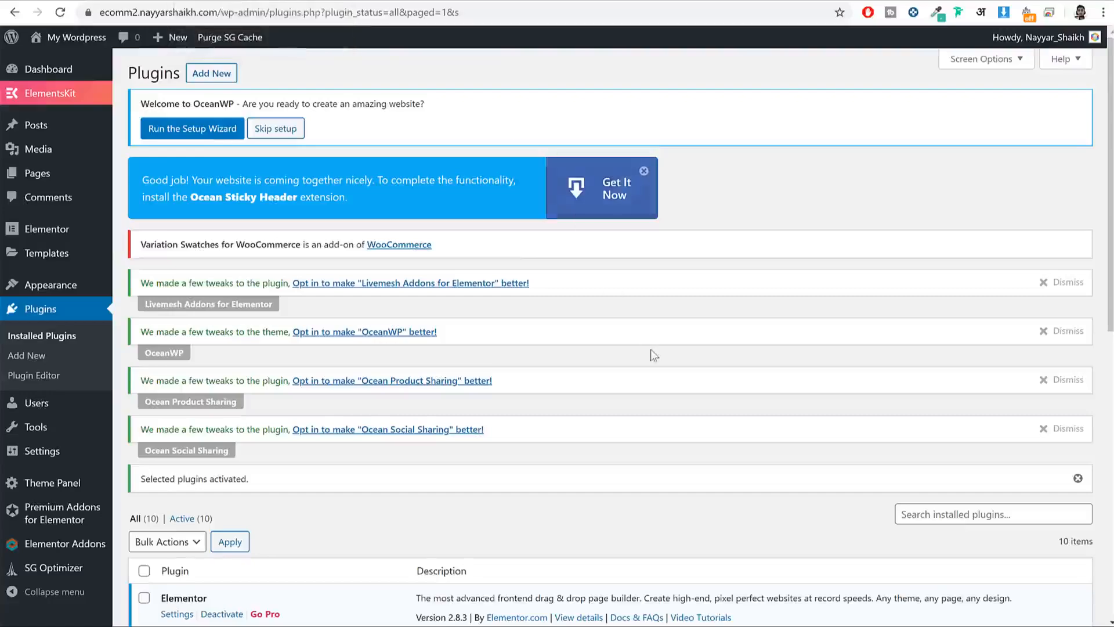
pyautogui.scroll(-8, 654, 357)
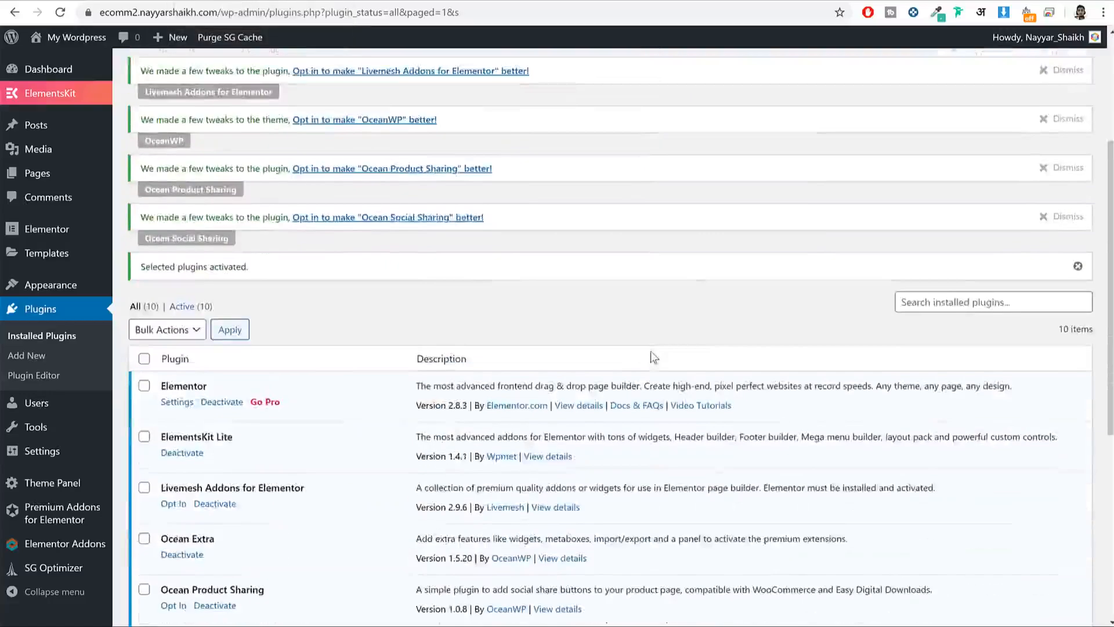
pyautogui.scroll(-2, 328, 360)
pyautogui.scroll(3, 333, 363)
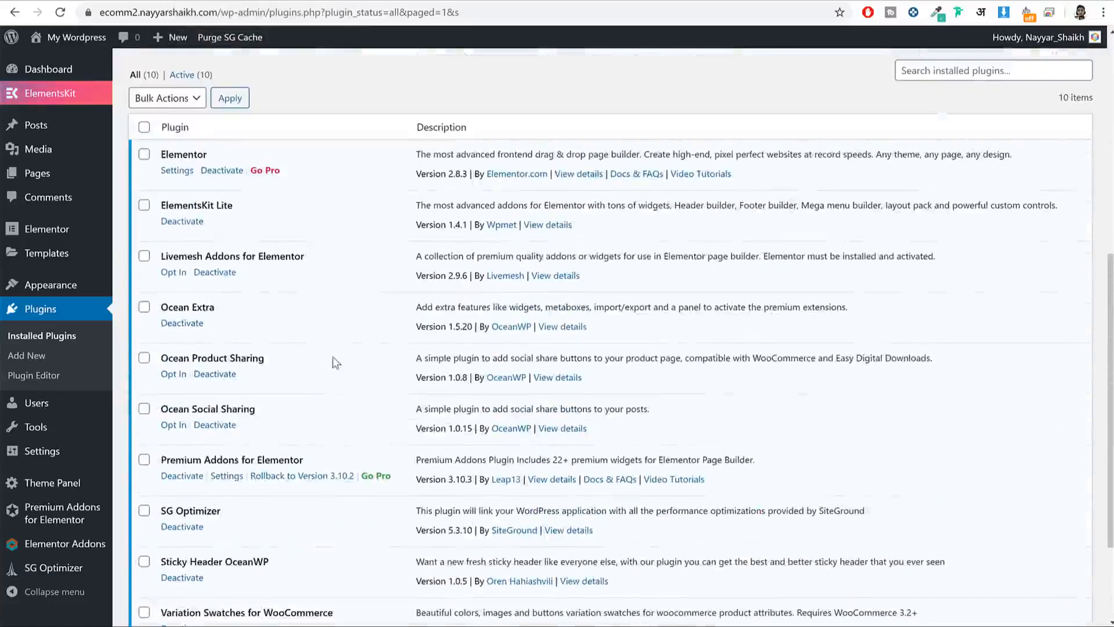
pyautogui.scroll(-1, 347, 365)
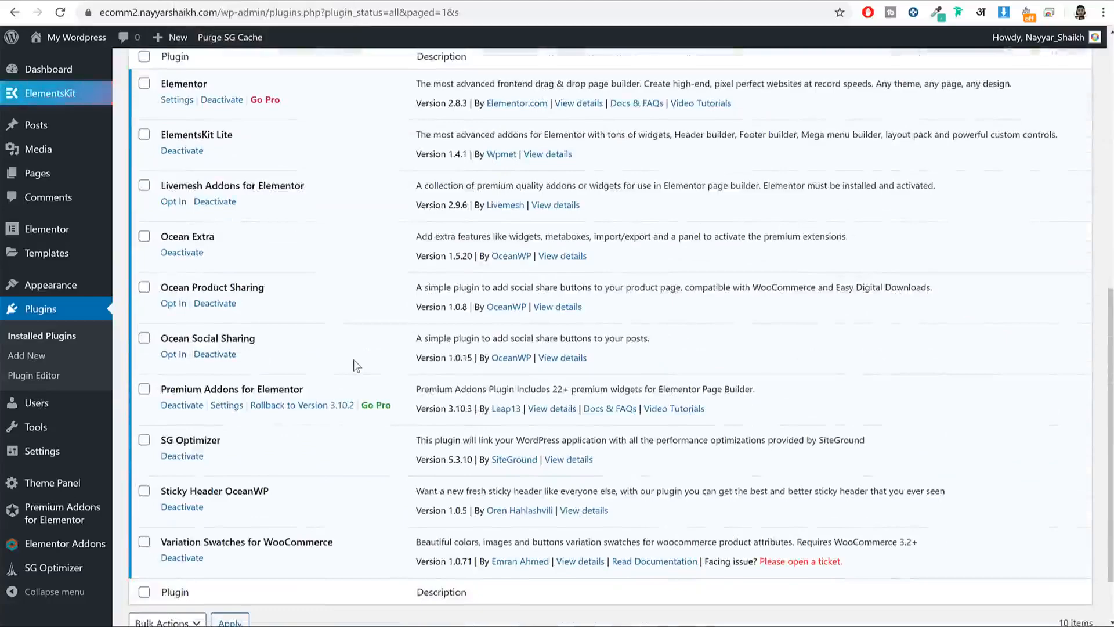
pyautogui.scroll(7, 360, 360)
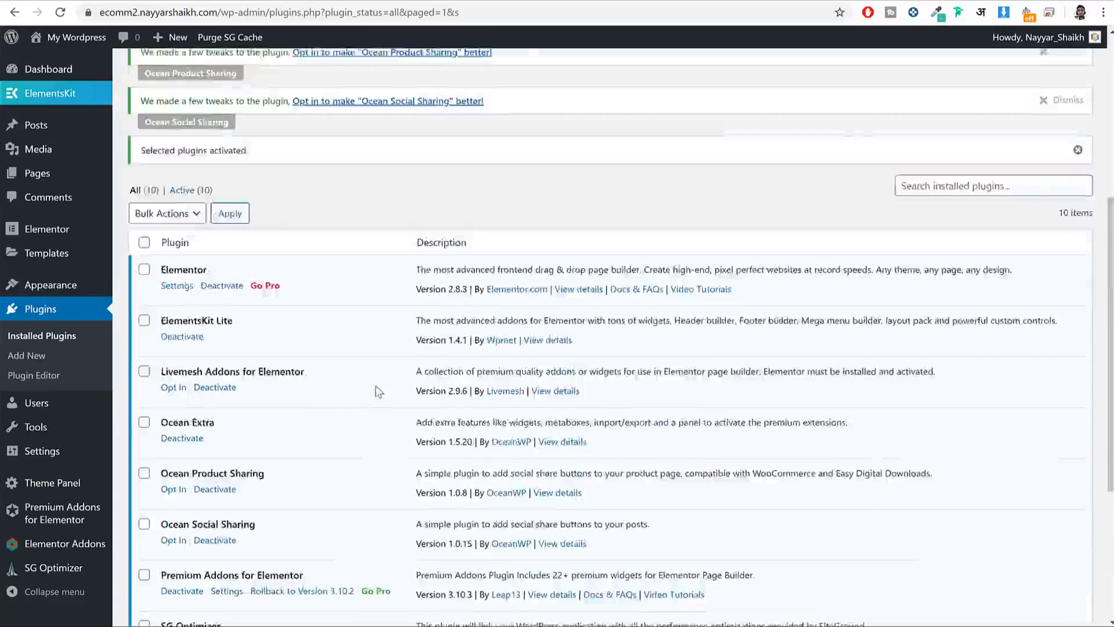
pyautogui.scroll(2, 473, 238)
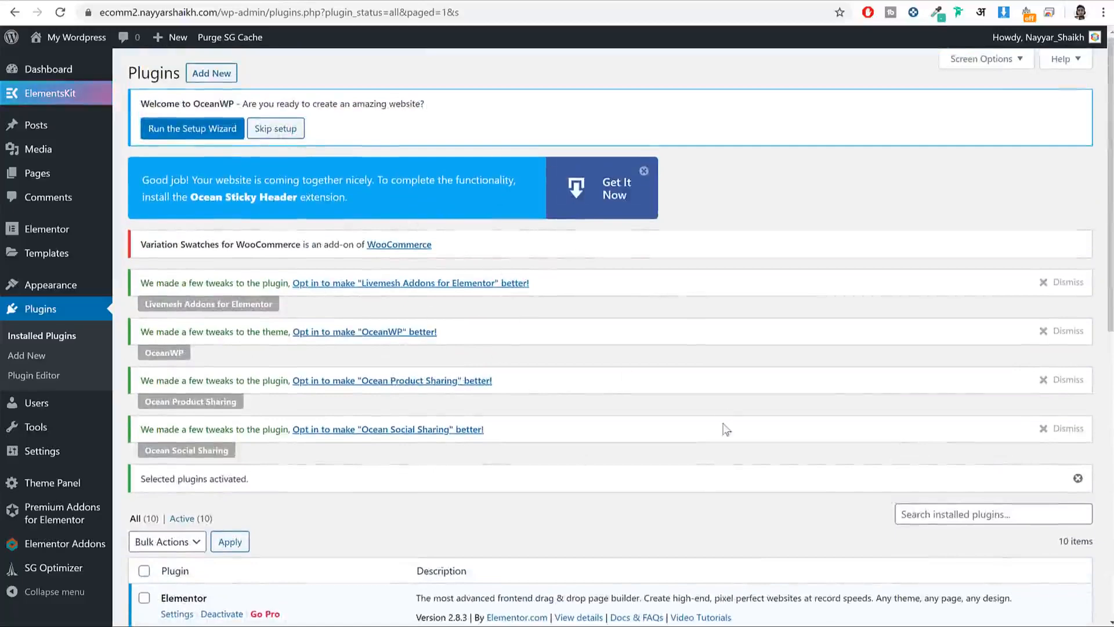
pyautogui.scroll(-2, 726, 427)
pyautogui.scroll(2, 729, 421)
# Step: Dismiss the Ocean, OceanWP and Livemesh opt-in notices and skip the OceanWP setup wizard
pyautogui.click(1068, 428)
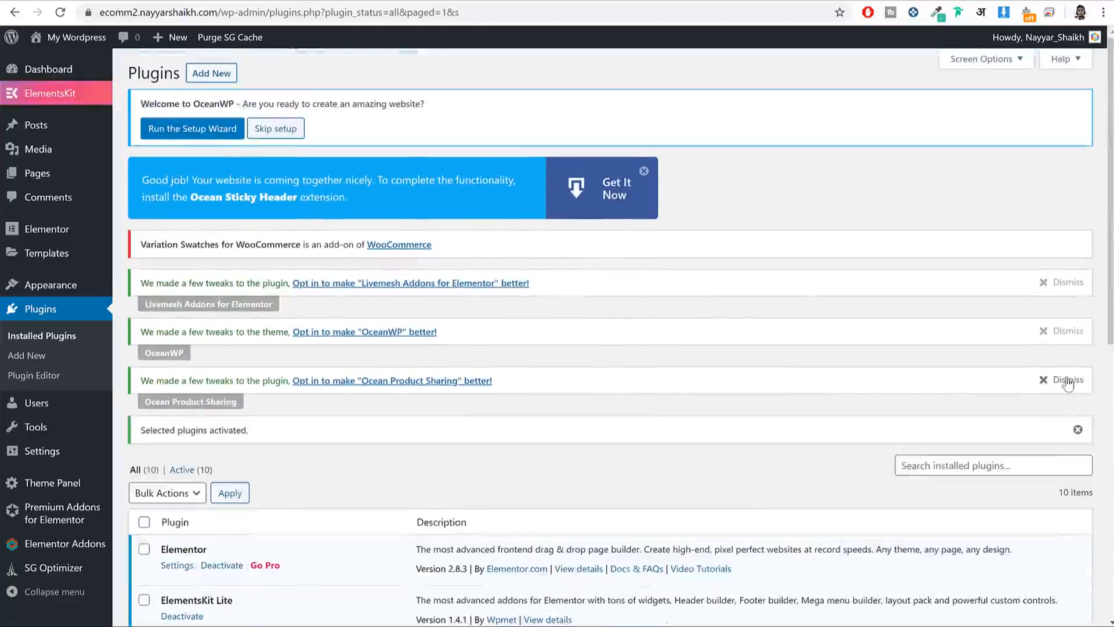
pyautogui.click(1068, 380)
pyautogui.click(1066, 331)
pyautogui.click(1067, 282)
pyautogui.click(644, 172)
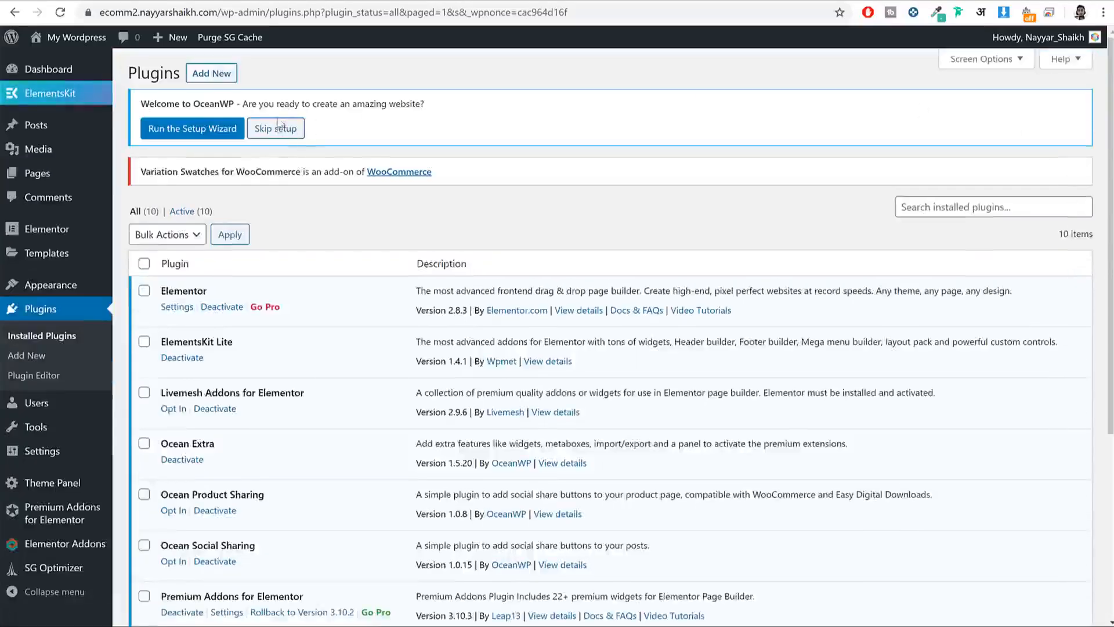
pyautogui.click(279, 132)
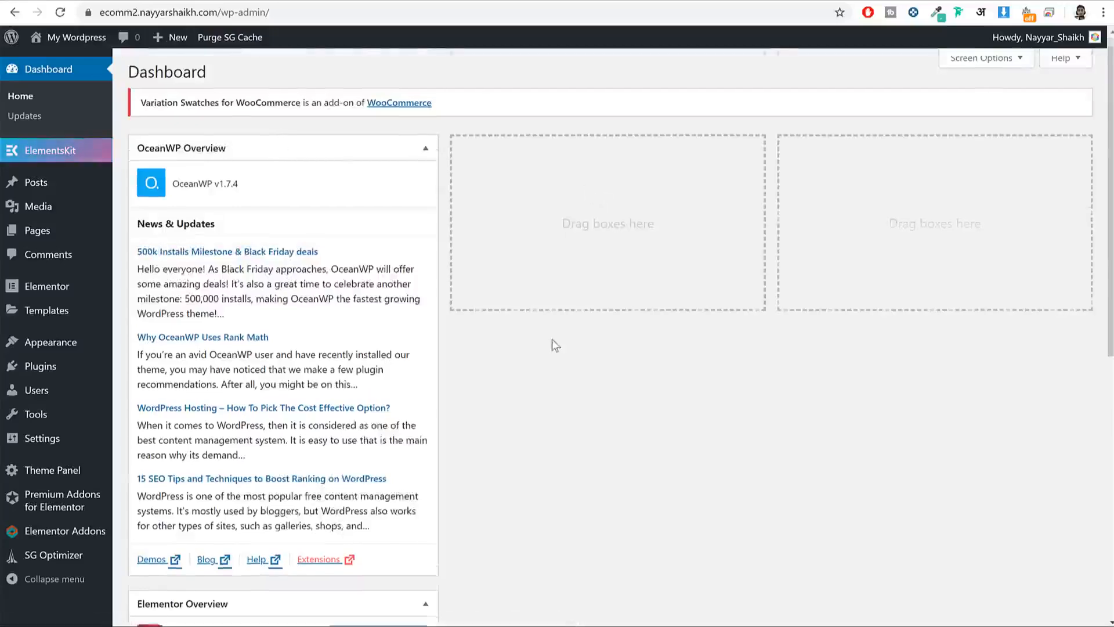
# Step: Uncheck OceanWP Overview and Elementor Overview in the Dashboard's Screen Options
pyautogui.scroll(-8, 552, 339)
pyautogui.scroll(4, 516, 395)
pyautogui.scroll(4, 520, 405)
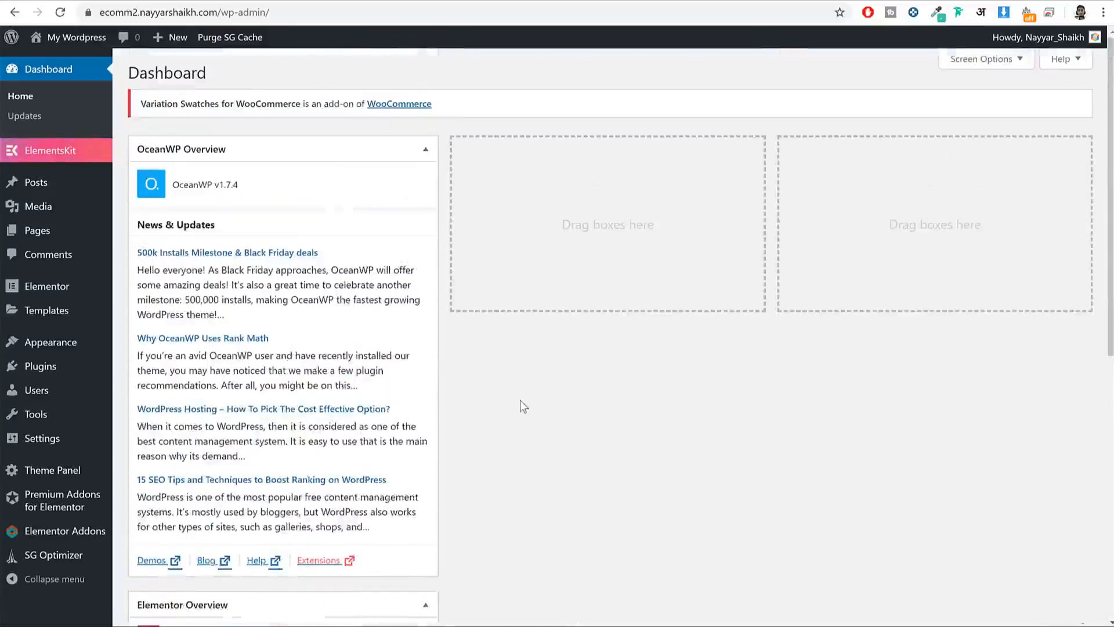
pyautogui.click(981, 59)
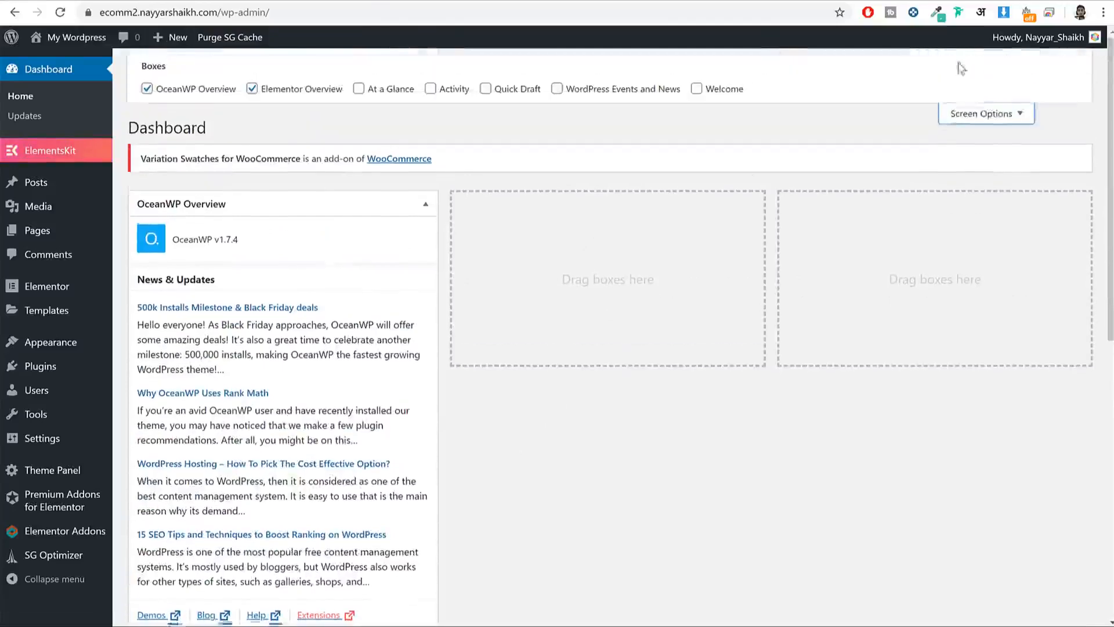
pyautogui.click(147, 88)
pyautogui.click(252, 89)
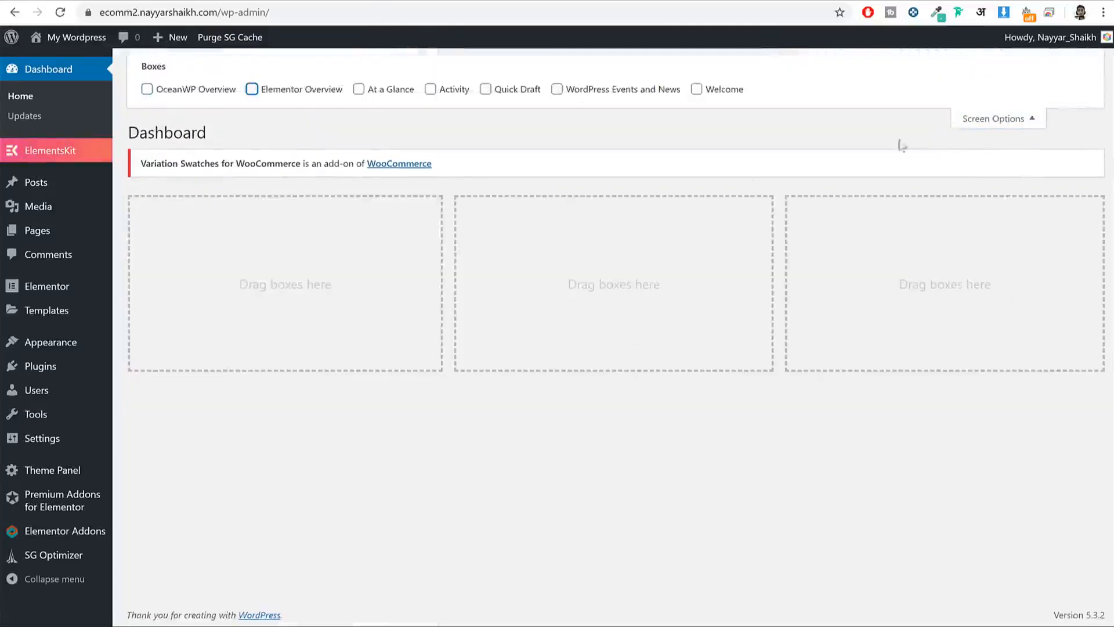
pyautogui.click(992, 120)
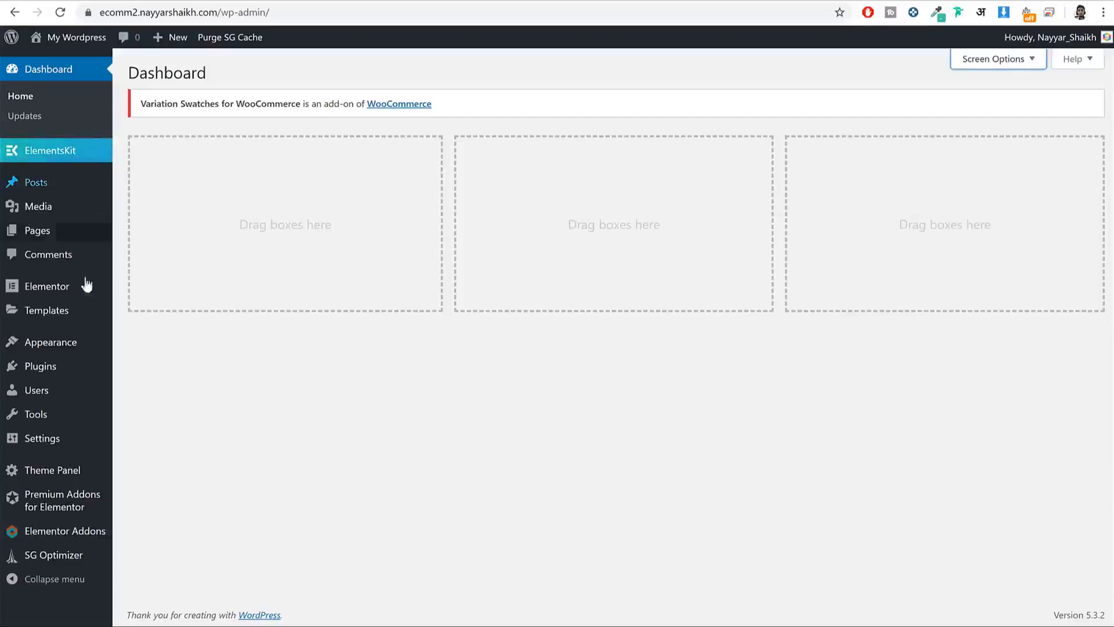
# Step: Search 'woocommerce' under Plugins > Add New, then install and activate WooCommerce
pyautogui.moveTo(41, 380)
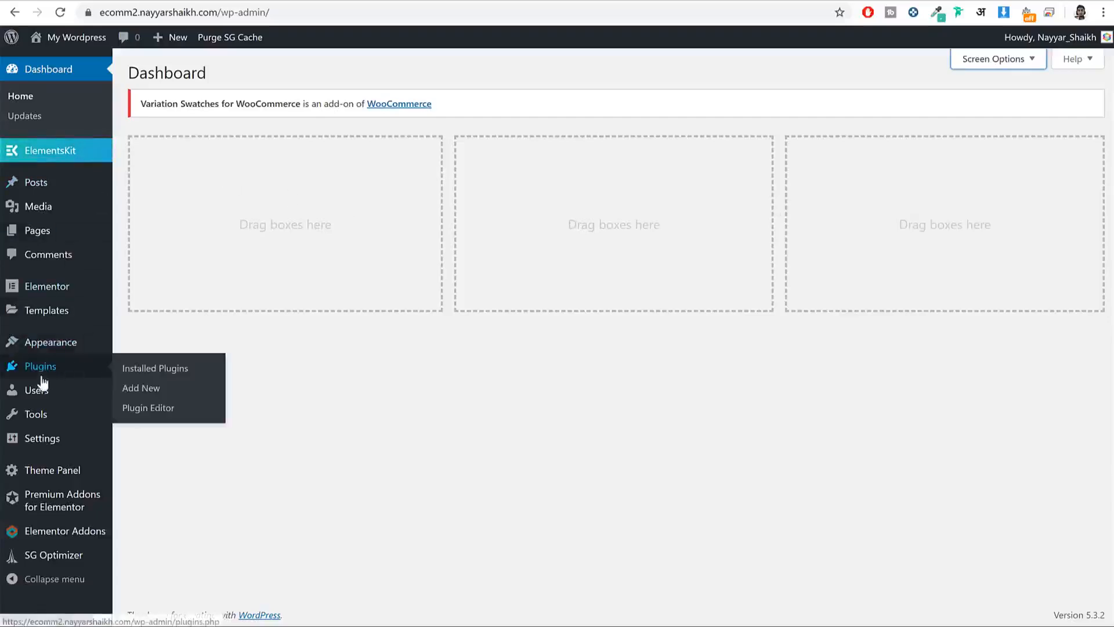
pyautogui.click(153, 390)
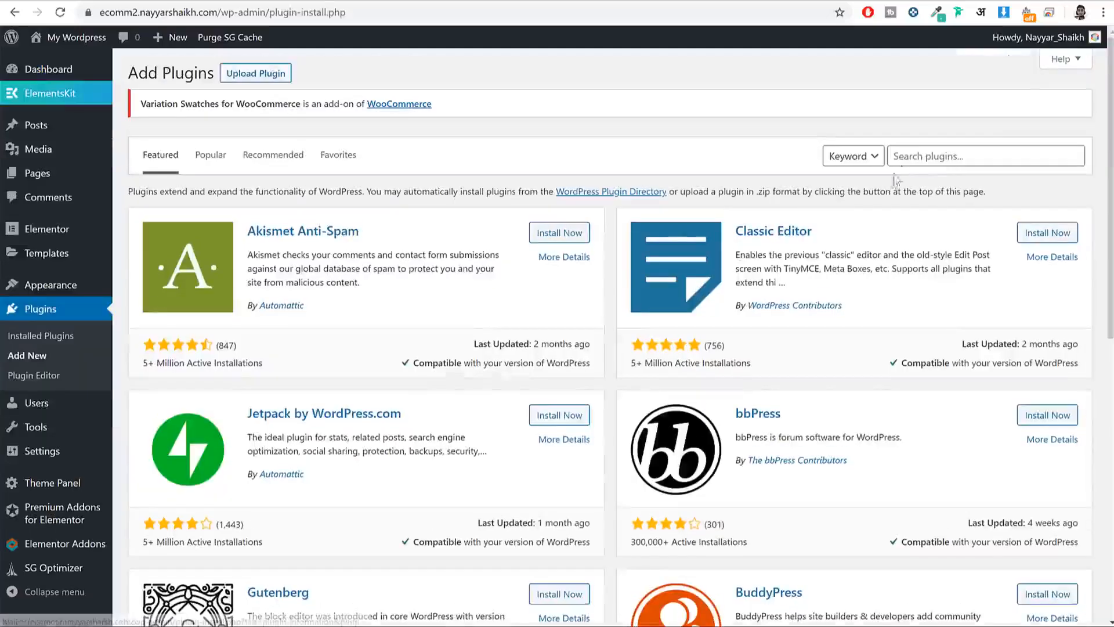
pyautogui.click(919, 166)
pyautogui.write('woocommerce')
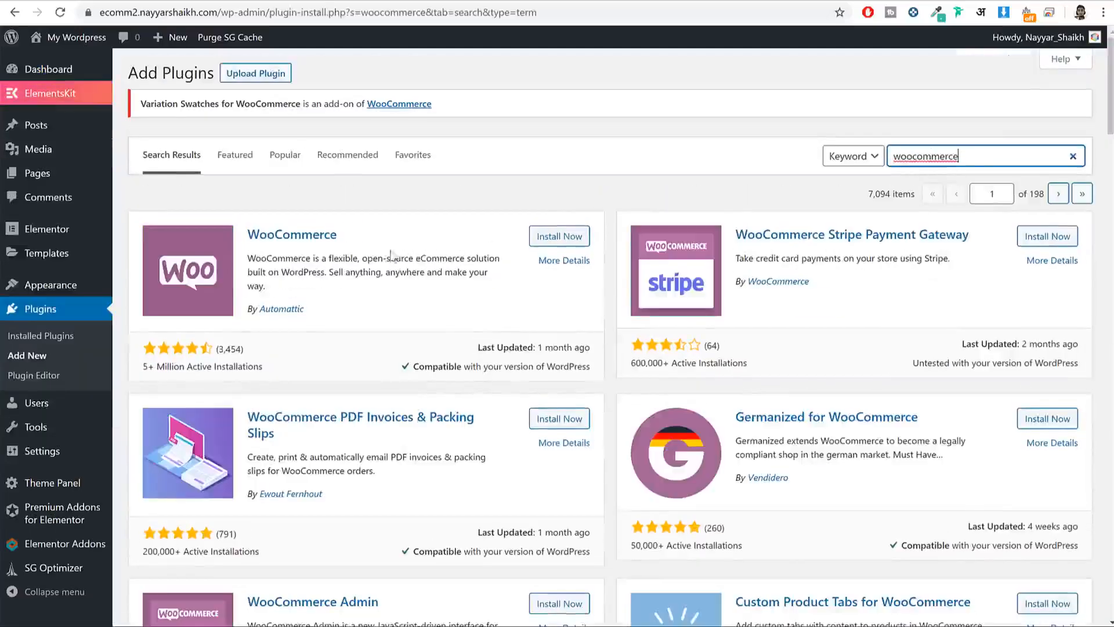
pyautogui.moveTo(369, 258); pyautogui.dragTo(306, 242)
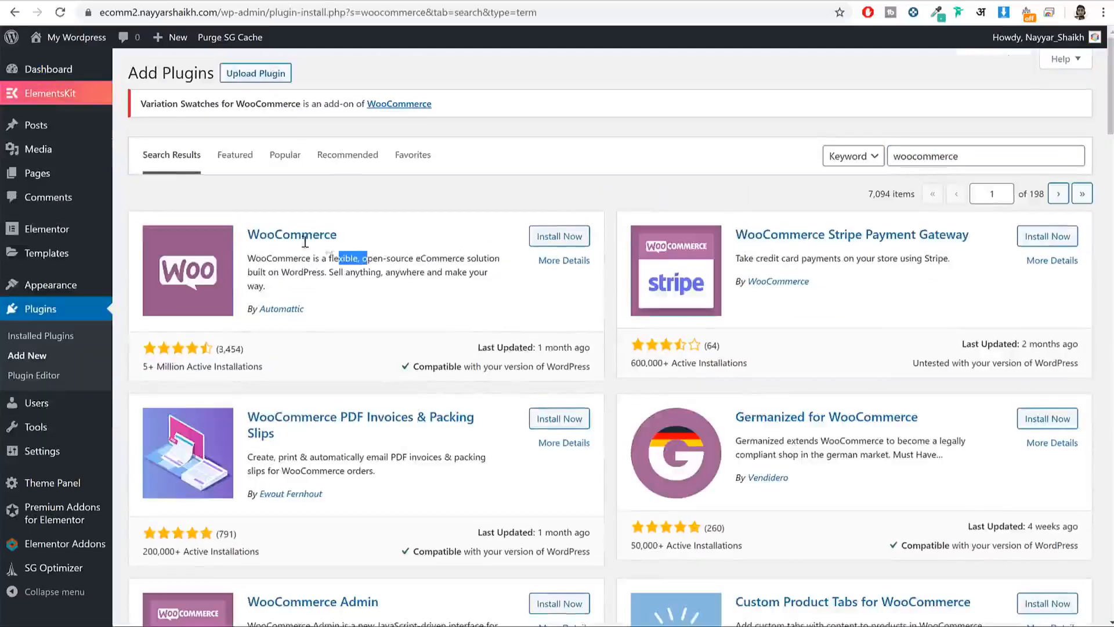
pyautogui.click(336, 314)
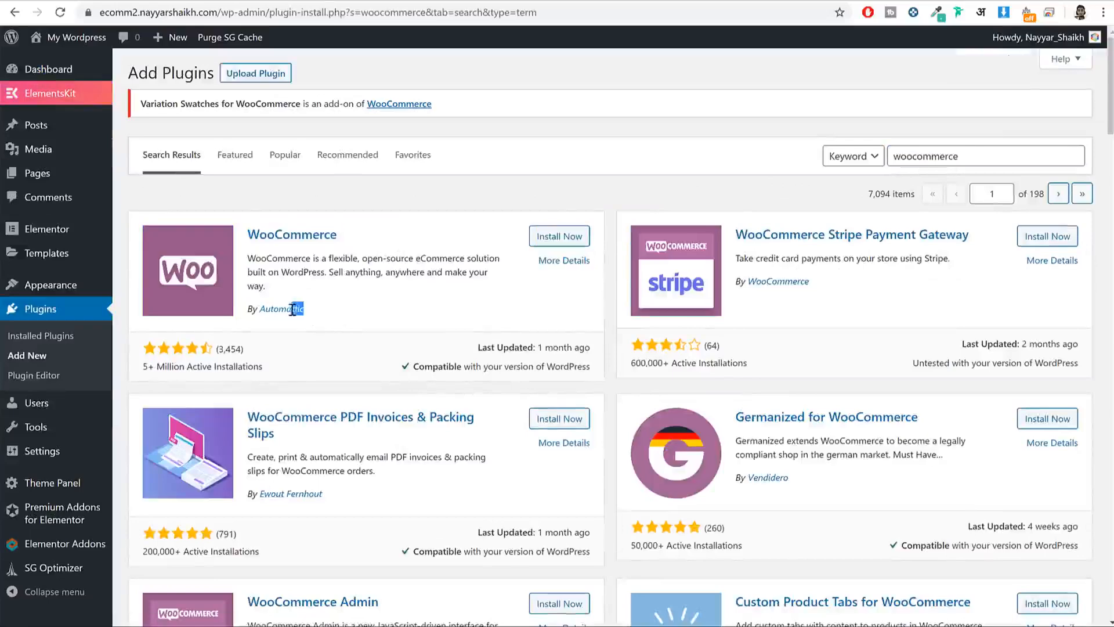
pyautogui.click(574, 238)
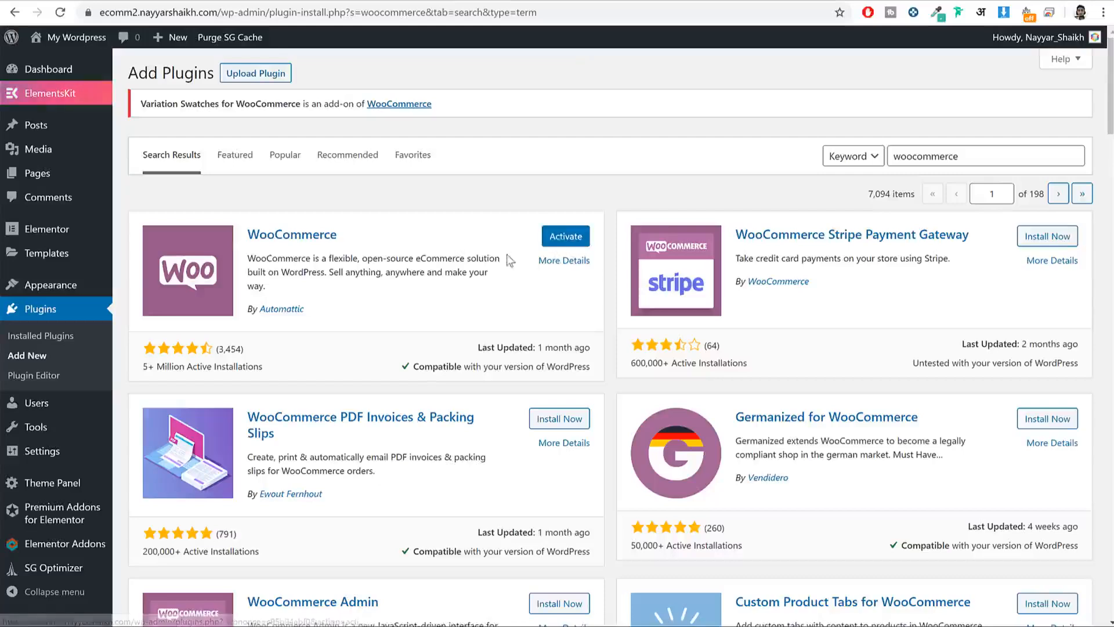
pyautogui.click(569, 243)
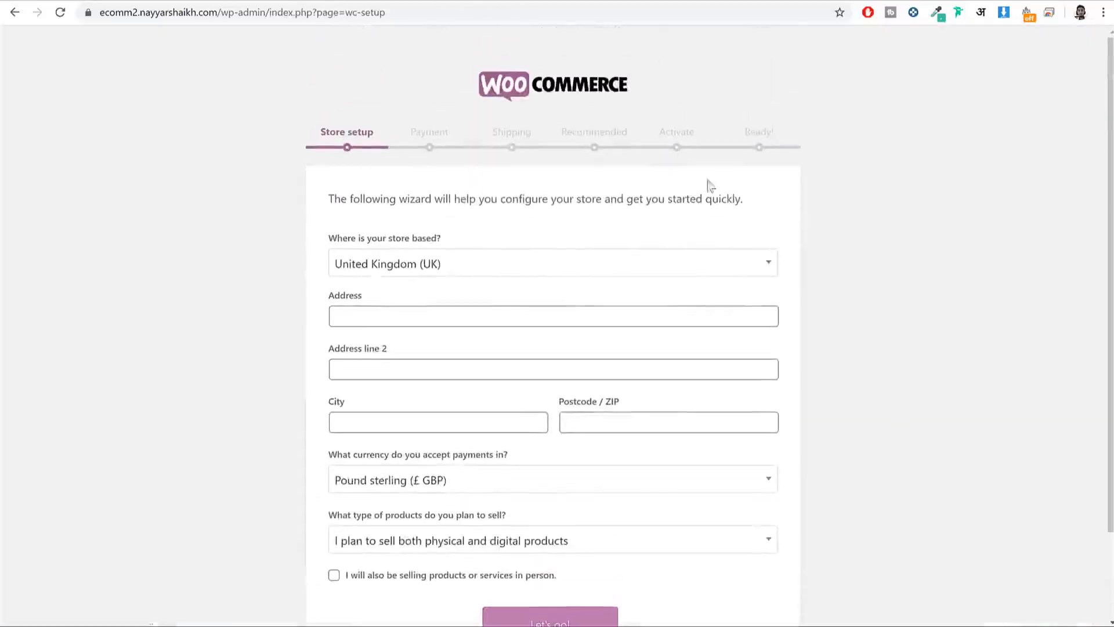
pyautogui.click(225, 12)
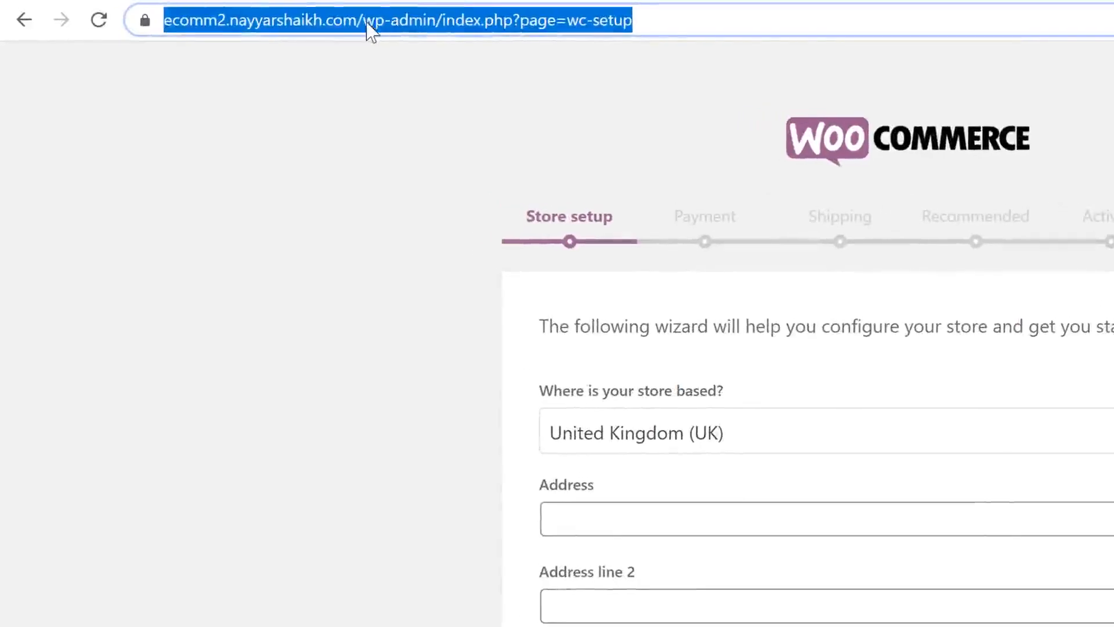
pyautogui.click(221, 15)
pyautogui.moveTo(410, 20); pyautogui.dragTo(112, 12)
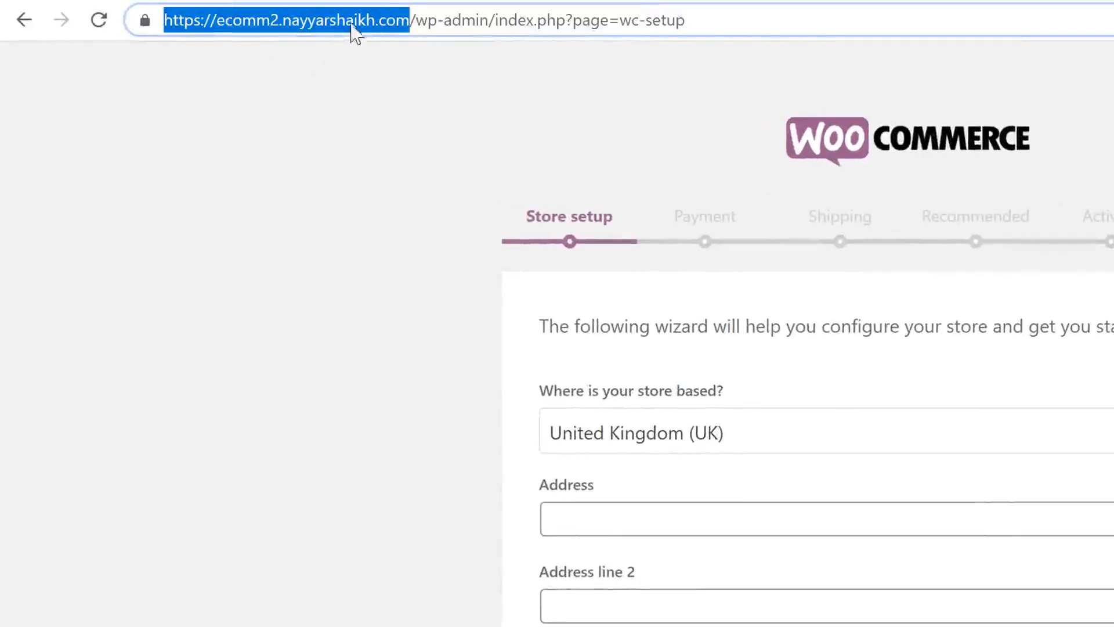
pyautogui.click(413, 20)
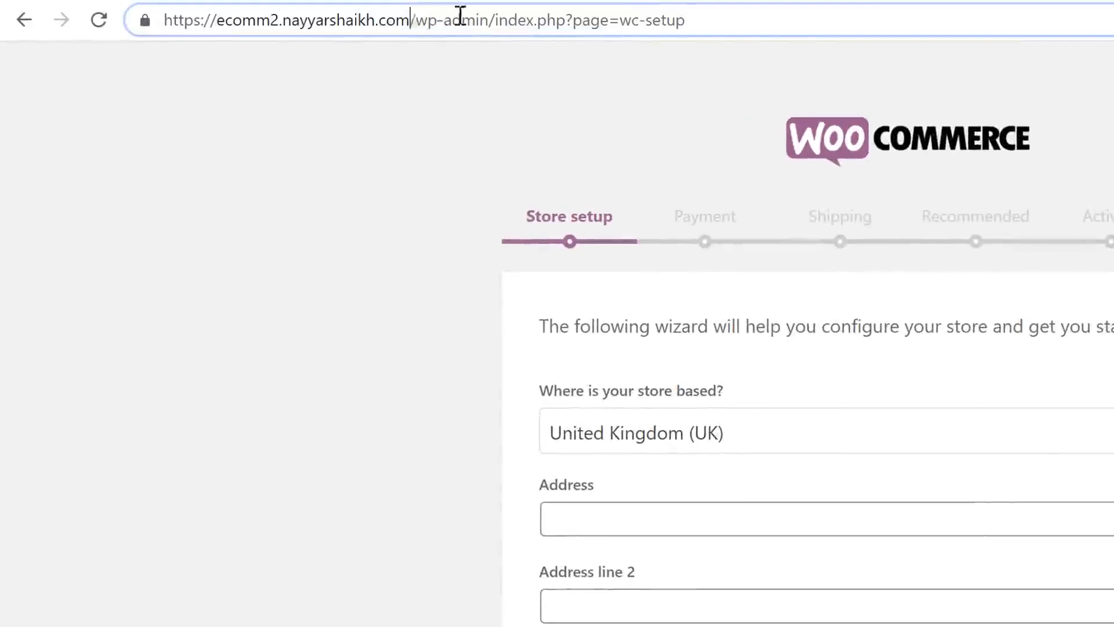
pyautogui.keyDown('shift'); pyautogui.click(776, 20); pyautogui.keyUp('shift')
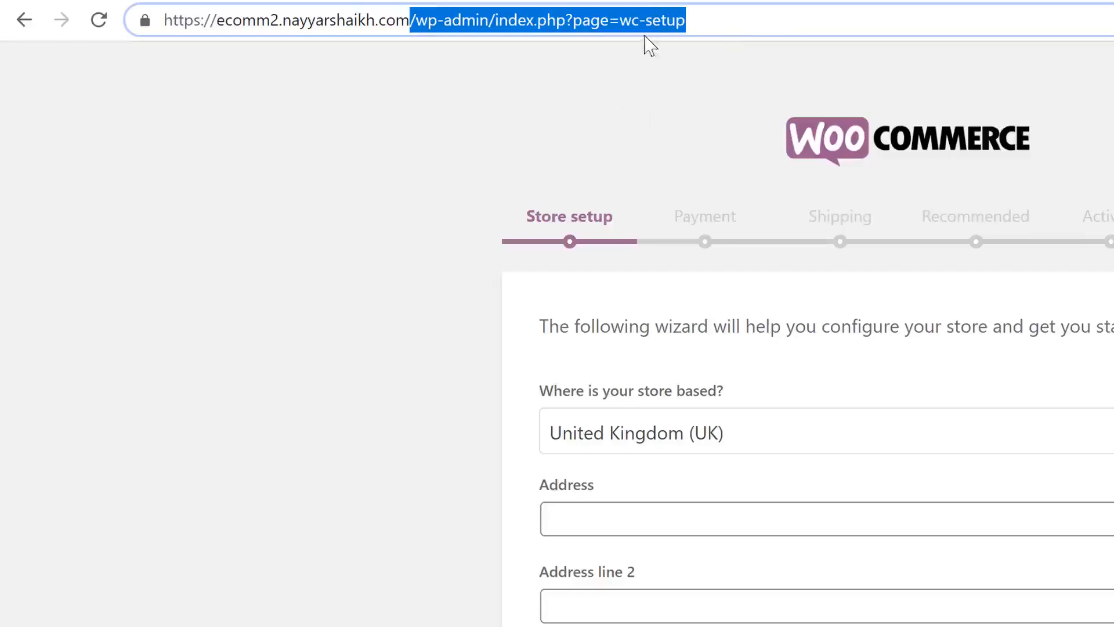
# Step: Set the store country to India and autofill the address, city and postcode
pyautogui.click(910, 111)
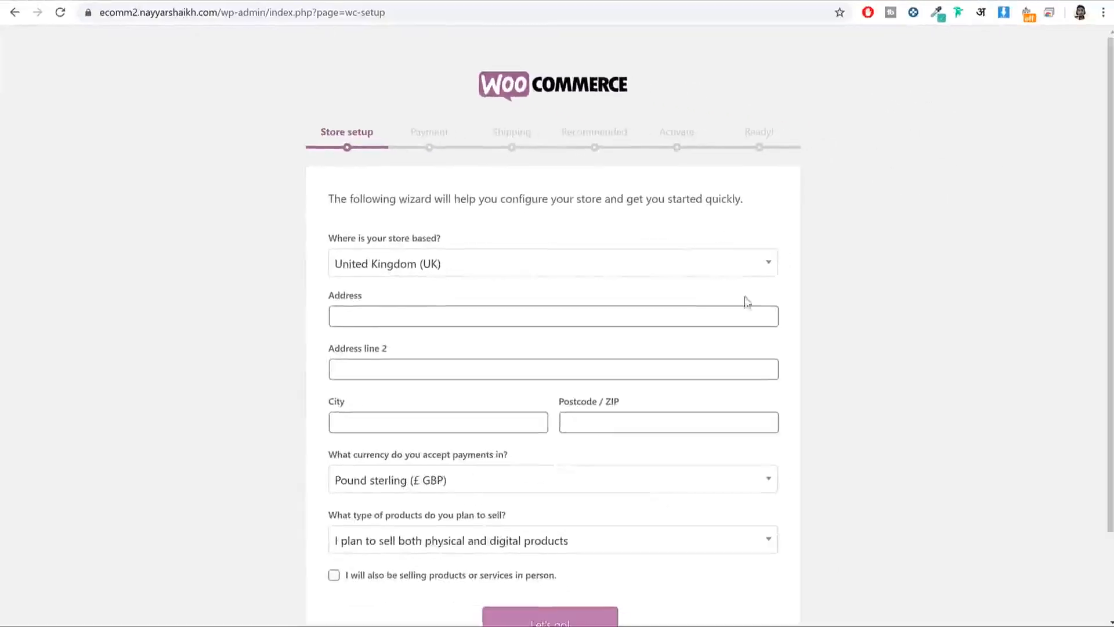
pyautogui.scroll(-2, 786, 416)
pyautogui.scroll(2, 786, 418)
pyautogui.scroll(-2, 786, 414)
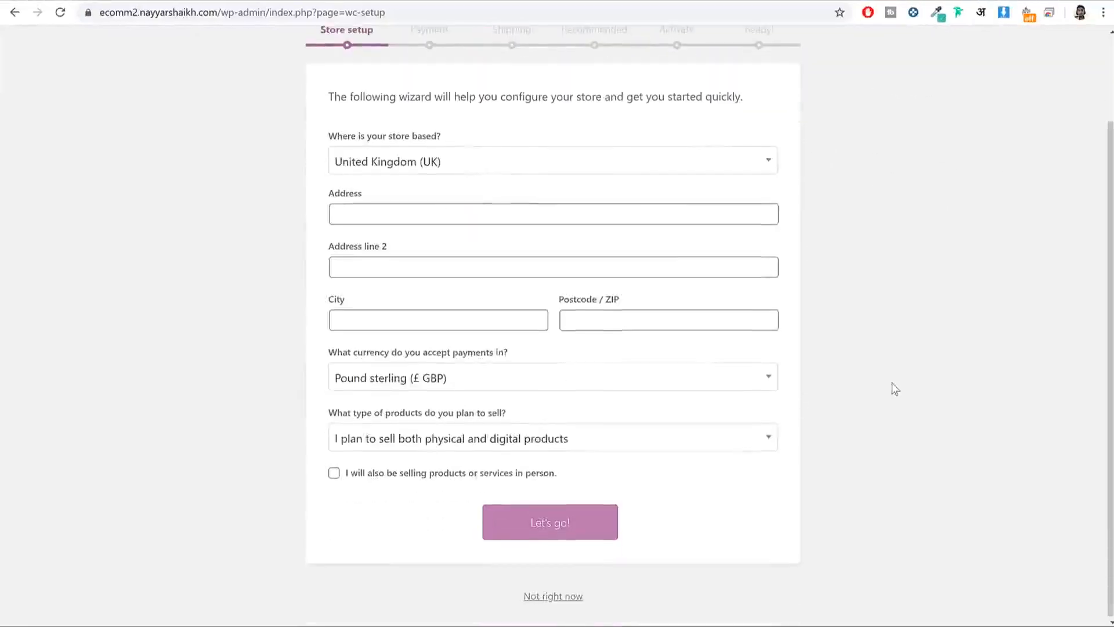
pyautogui.scroll(1, 895, 389)
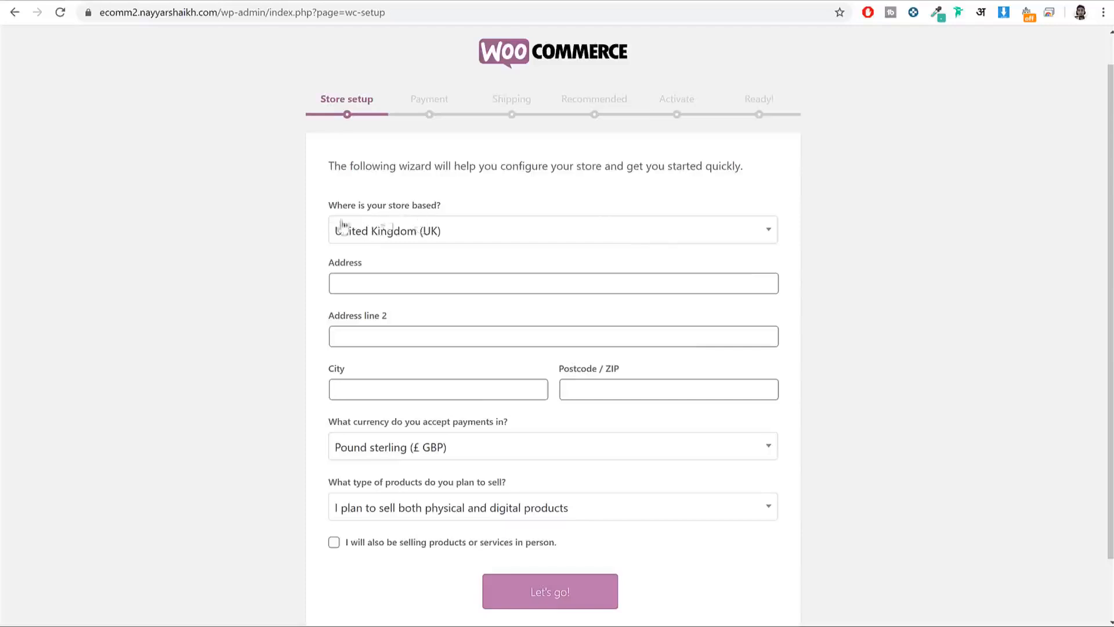
pyautogui.click(456, 239)
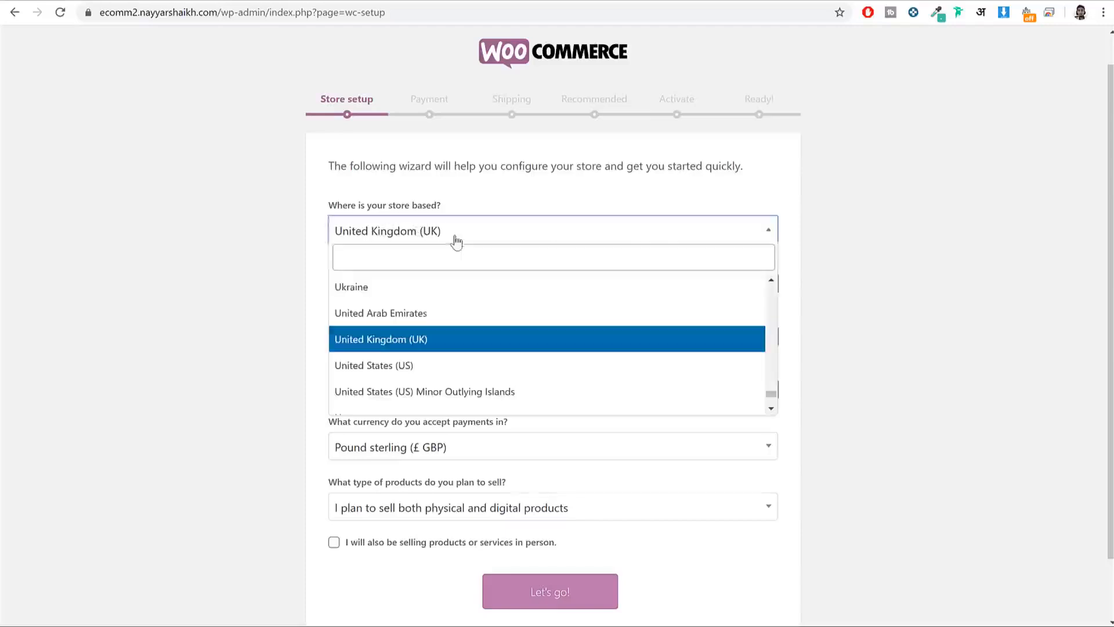
pyautogui.click(486, 261)
pyautogui.write('inda')
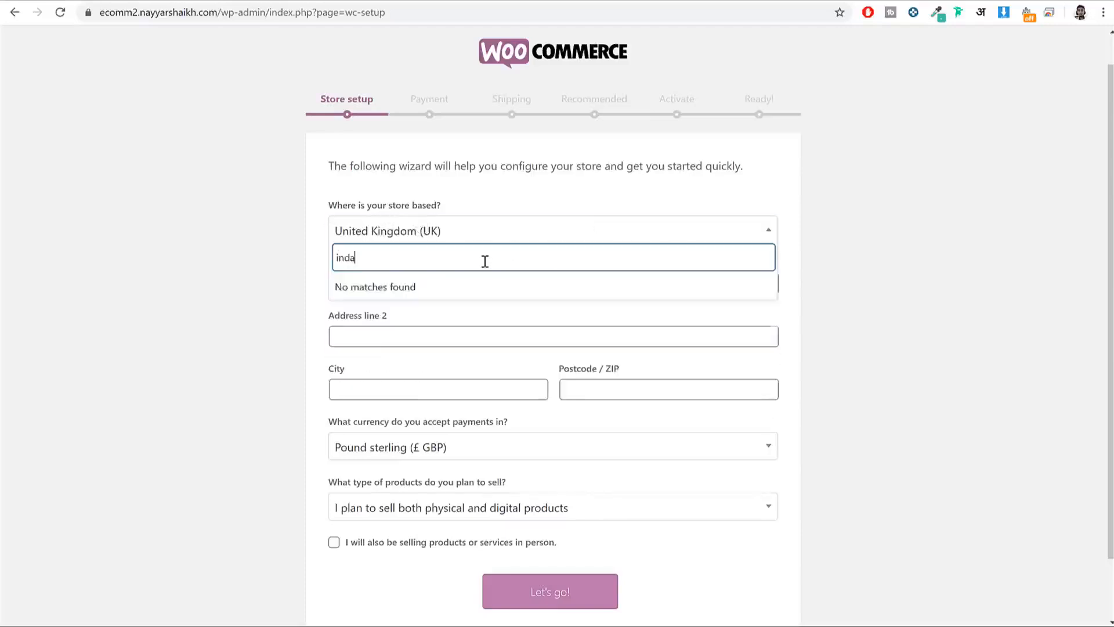
pyautogui.press('BackSpace')
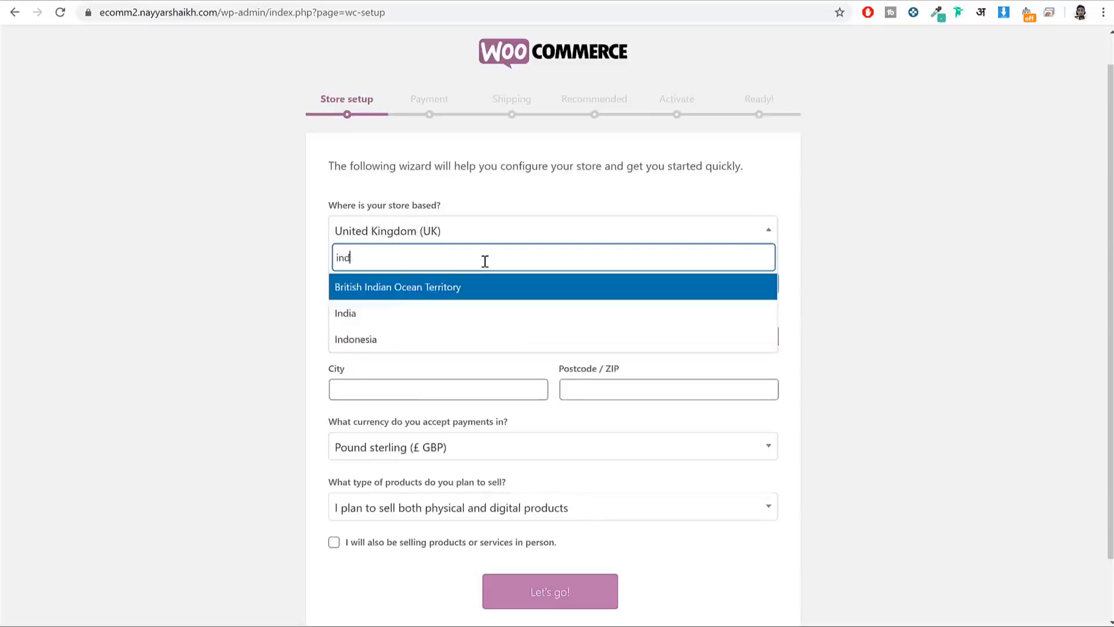
pyautogui.click(443, 316)
pyautogui.click(402, 284)
pyautogui.click(460, 324)
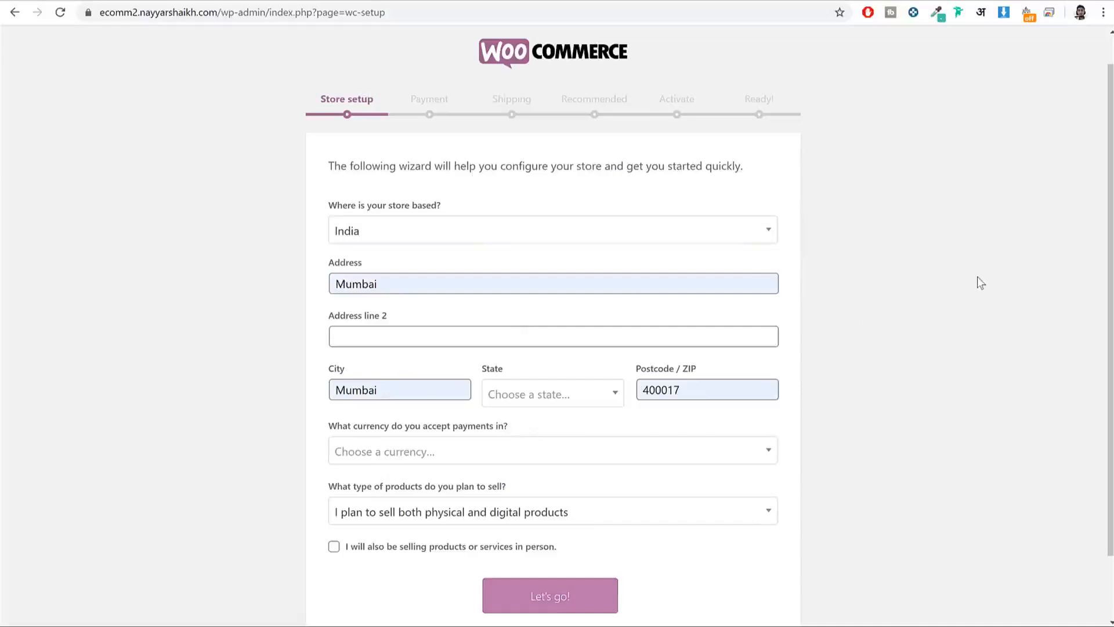
# Step: Choose Maharashtra as state and Indian rupee (₹ INR) as currency, then submit the details
pyautogui.click(553, 395)
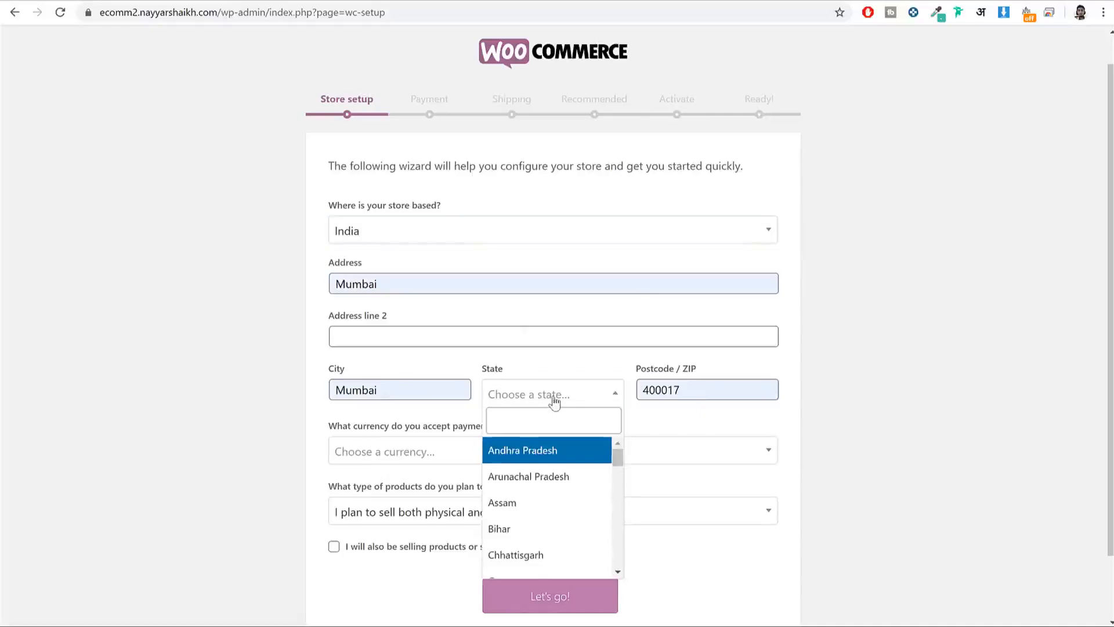
pyautogui.write('maha')
pyautogui.press('Return')
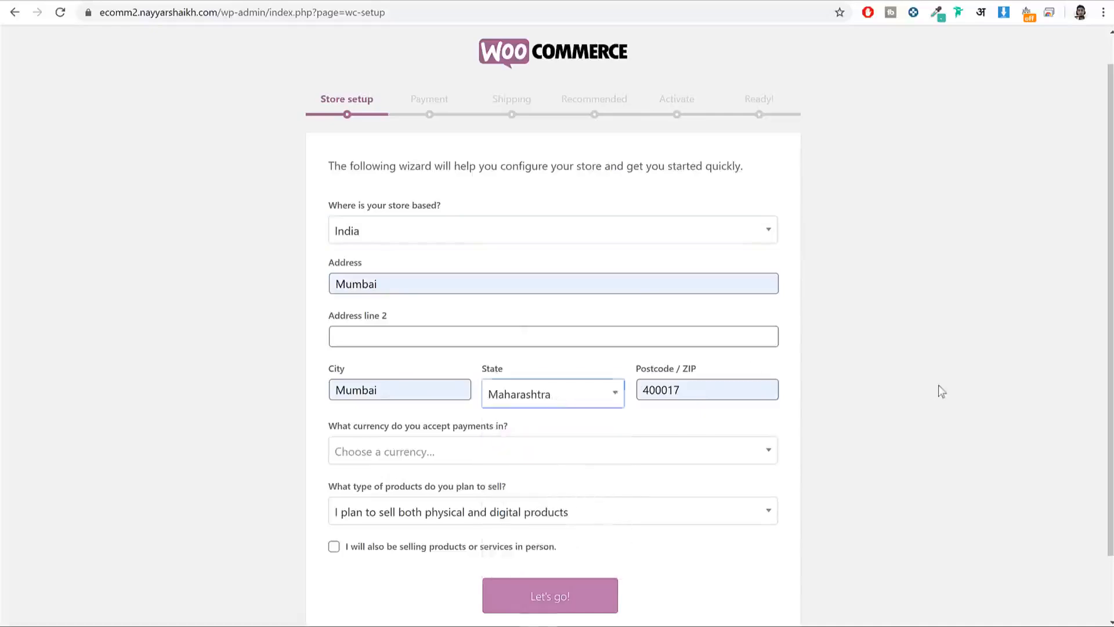
pyautogui.scroll(-2, 950, 398)
pyautogui.click(531, 376)
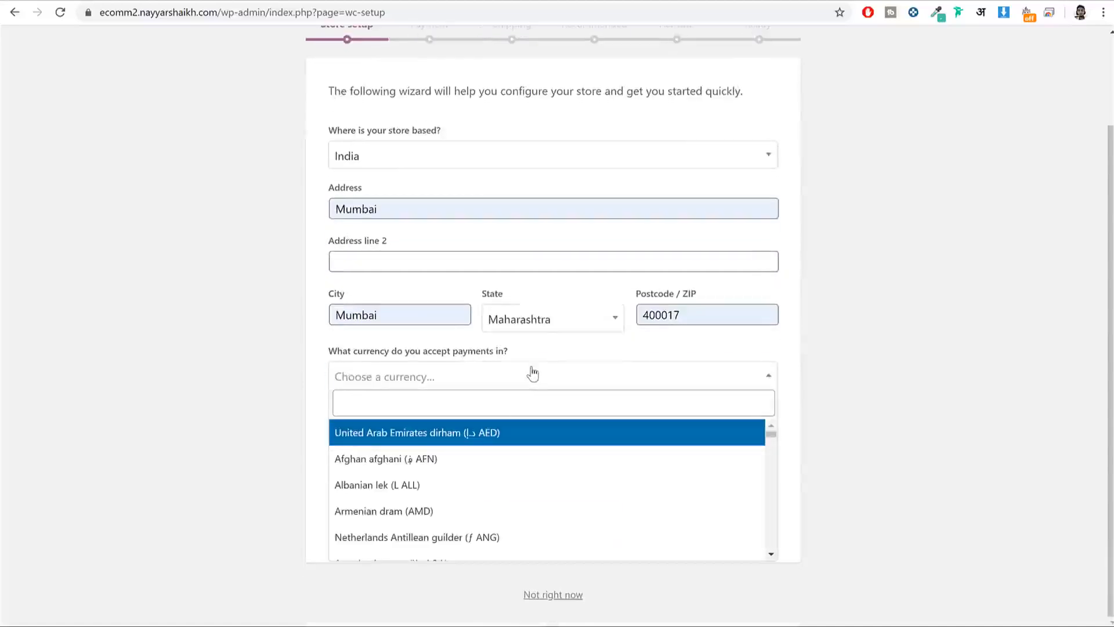
pyautogui.write('inr')
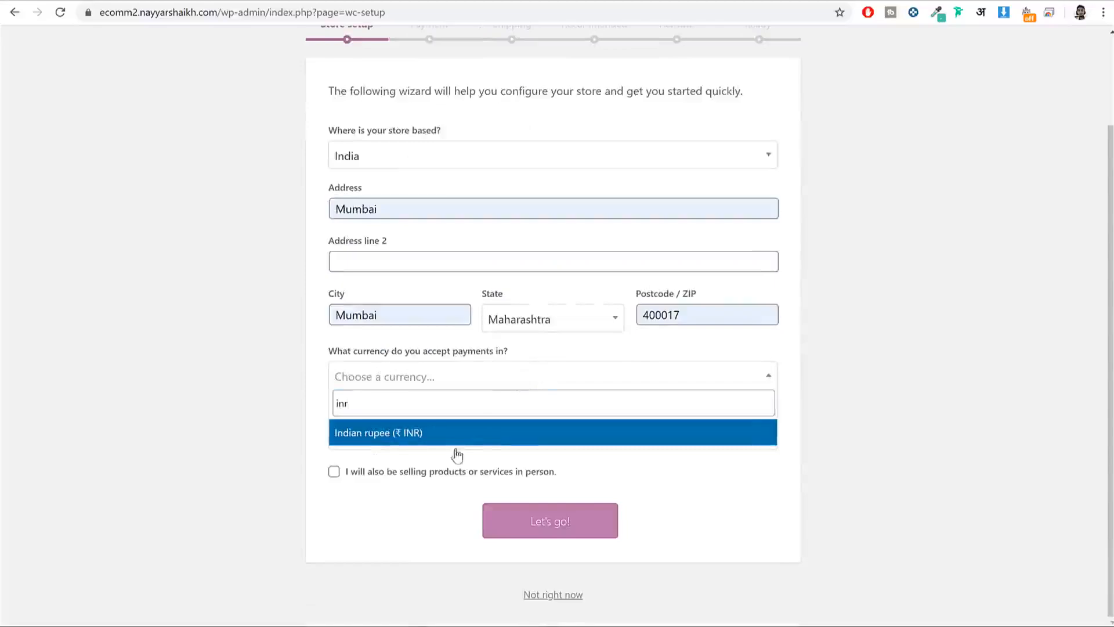
pyautogui.click(473, 440)
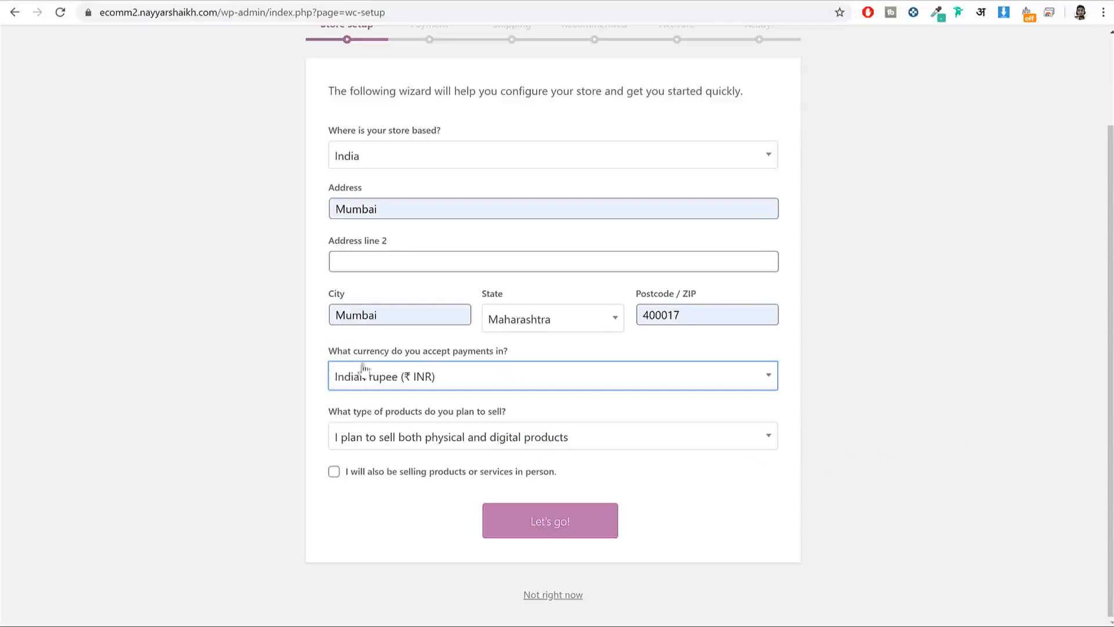
pyautogui.click(558, 530)
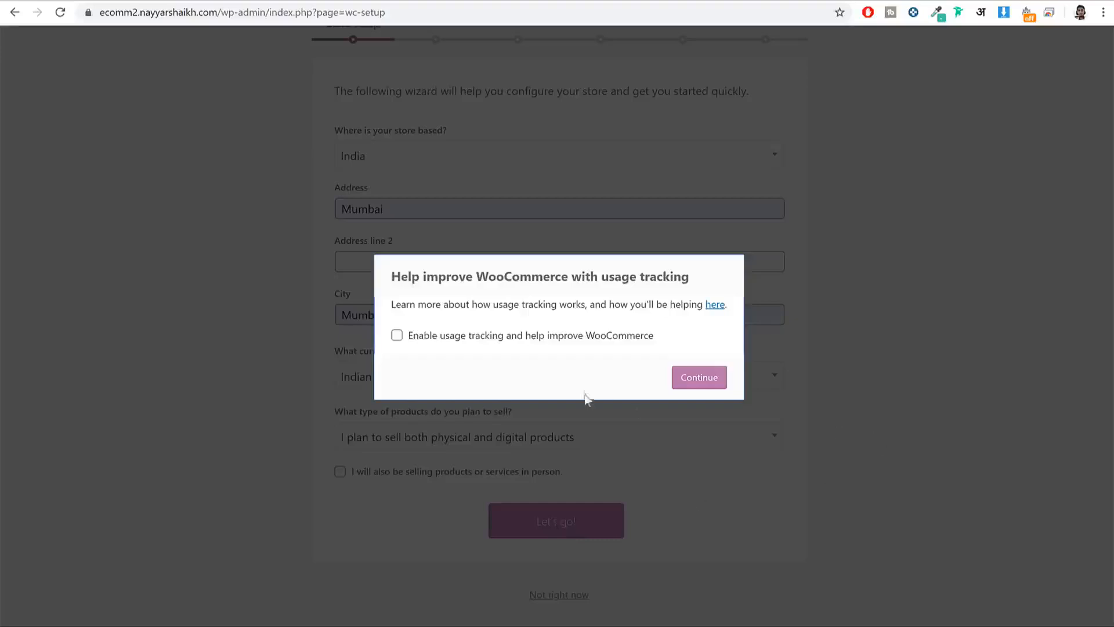
# Step: Enable WooCommerce usage tracking and continue to the Payment step
pyautogui.click(560, 339)
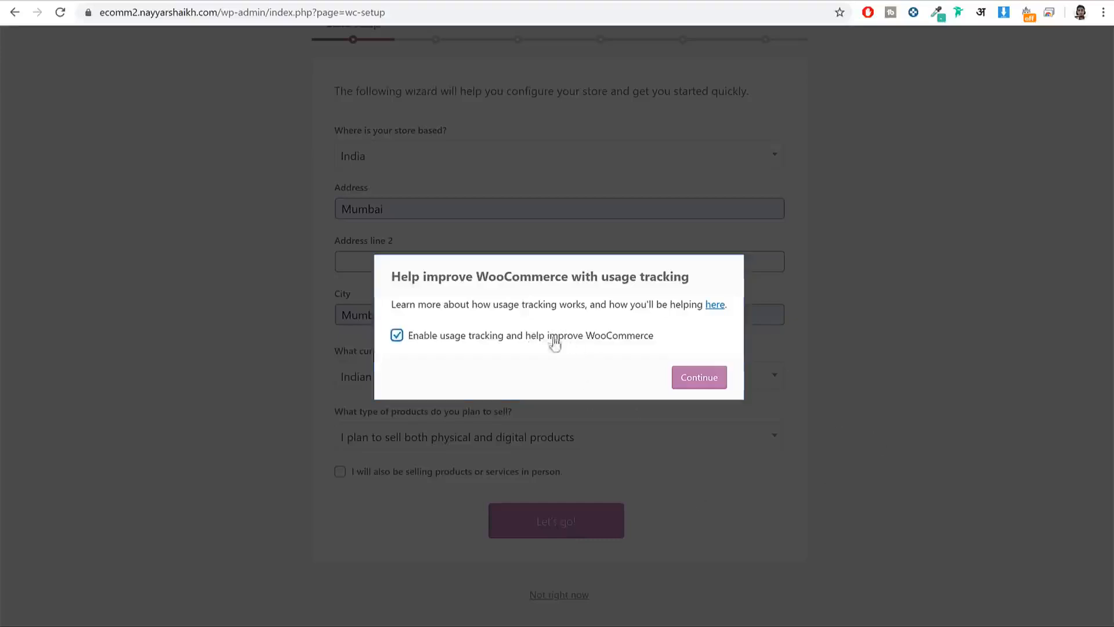
pyautogui.click(710, 387)
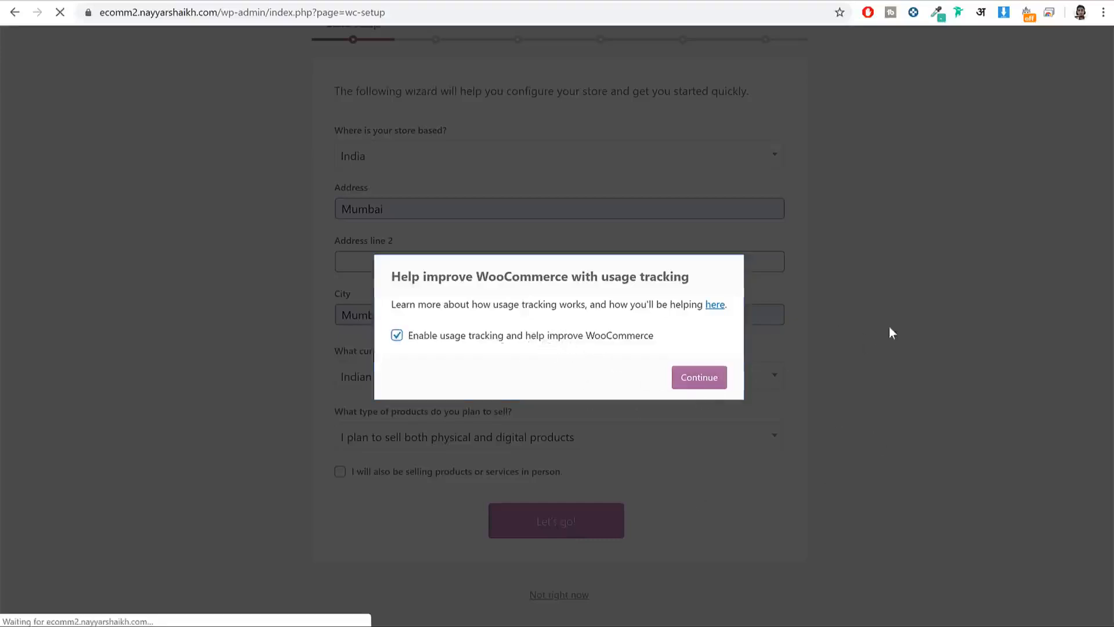
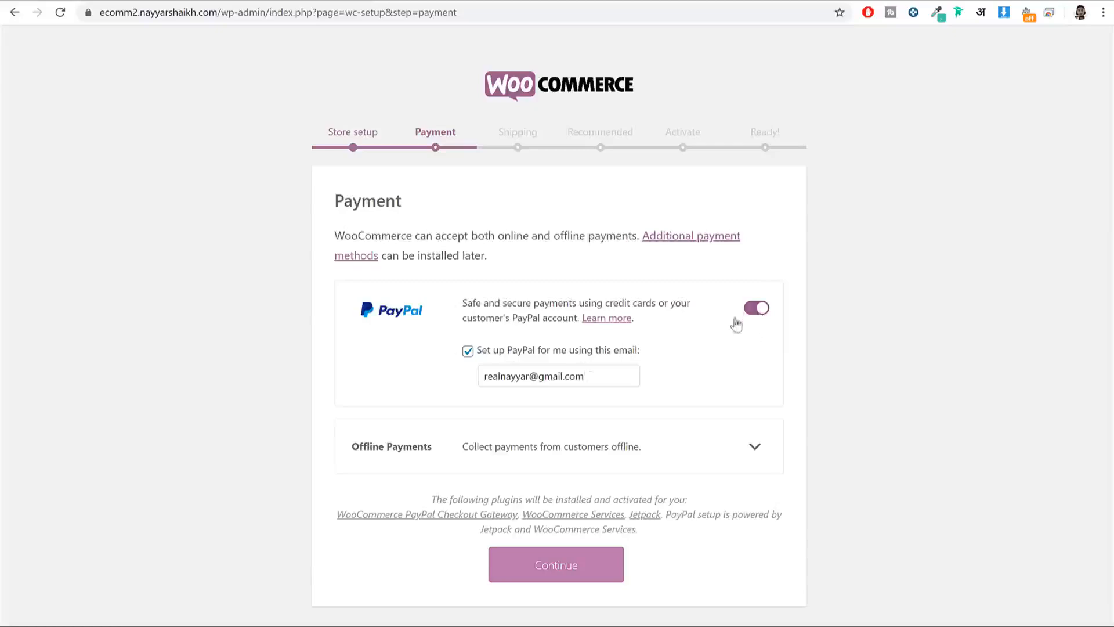
# Step: Continue from the Payment step with the PayPal gateway left switched on
pyautogui.click(585, 569)
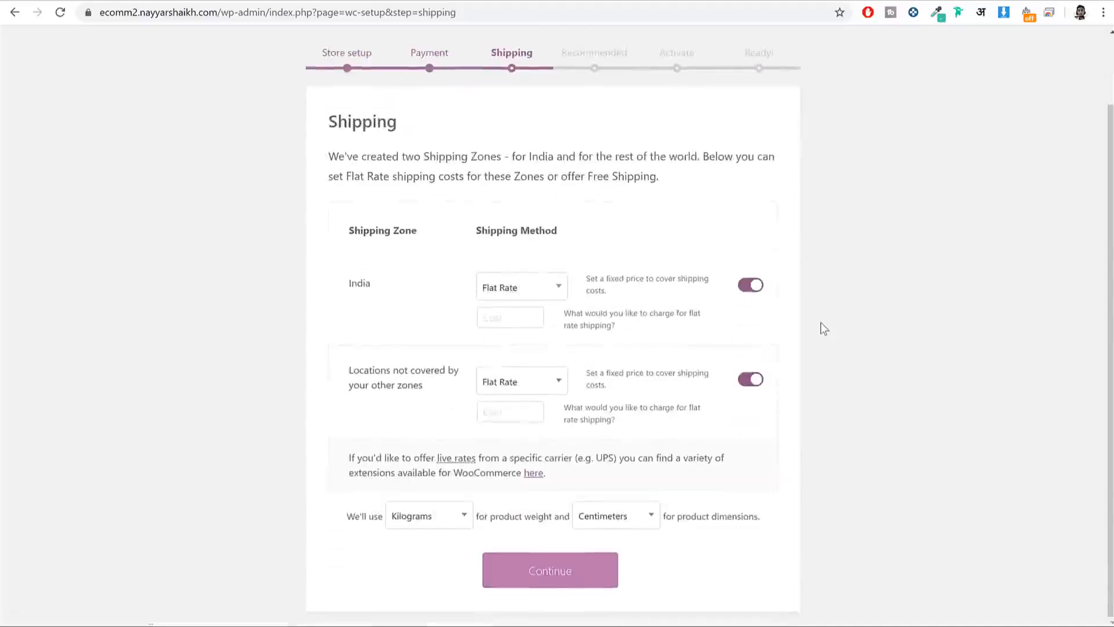
# Step: Enter flat-rate shipping costs of 60 for India and 120 for other locations
pyautogui.scroll(-2, 824, 331)
pyautogui.moveTo(381, 296); pyautogui.dragTo(354, 285)
pyautogui.click(351, 286)
pyautogui.click(504, 317)
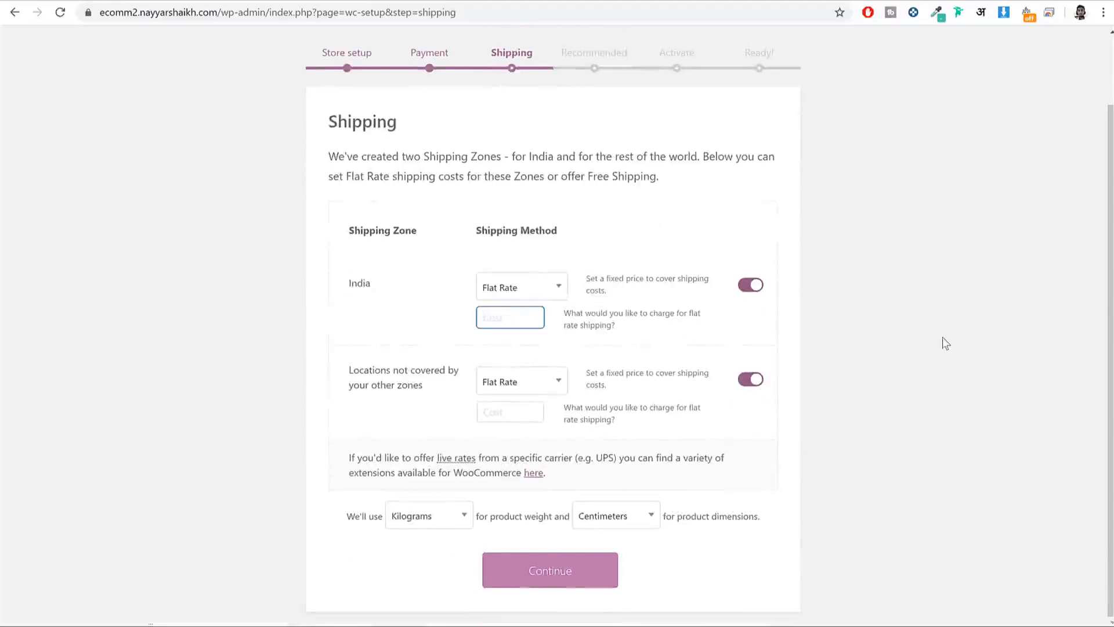
pyautogui.write('60')
pyautogui.moveTo(383, 289); pyautogui.dragTo(351, 285)
pyautogui.moveTo(449, 371); pyautogui.dragTo(354, 371)
pyautogui.click(400, 402)
pyautogui.click(510, 418)
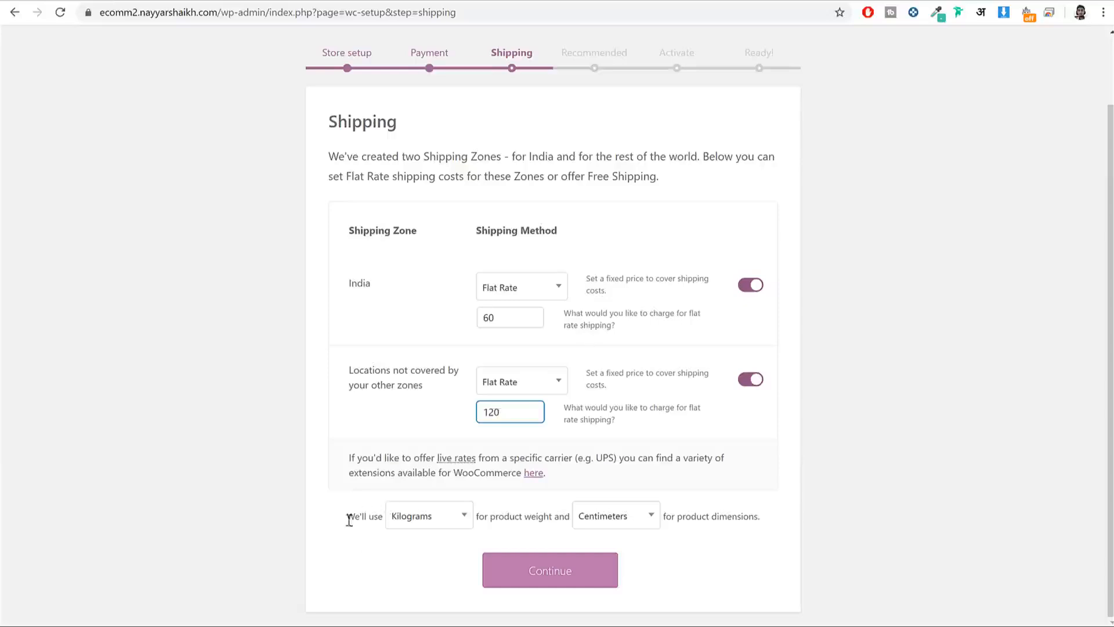
# Step: Measure product weight in Grams and dimensions in Centimeters, then save the shipping settings
pyautogui.moveTo(348, 519); pyautogui.dragTo(376, 518)
pyautogui.click(380, 525)
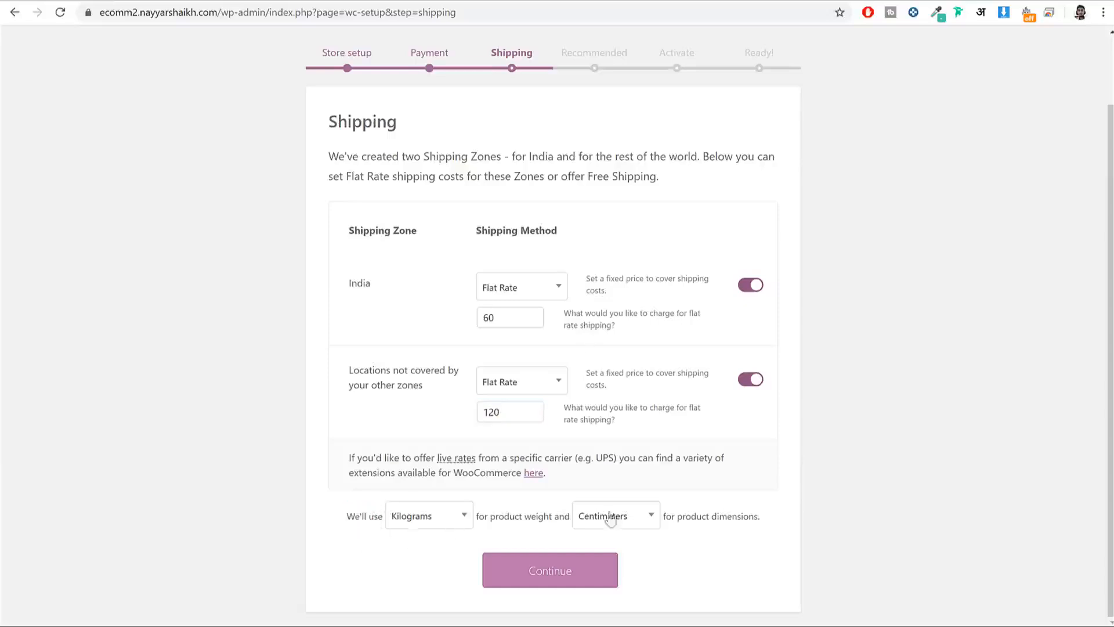
pyautogui.click(447, 519)
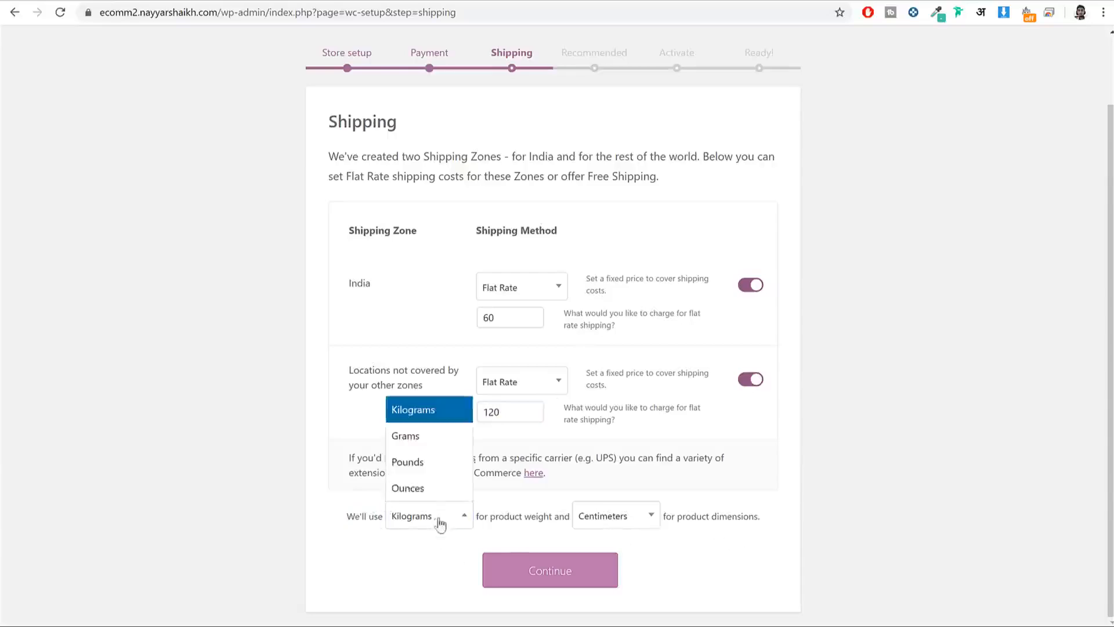
pyautogui.click(440, 435)
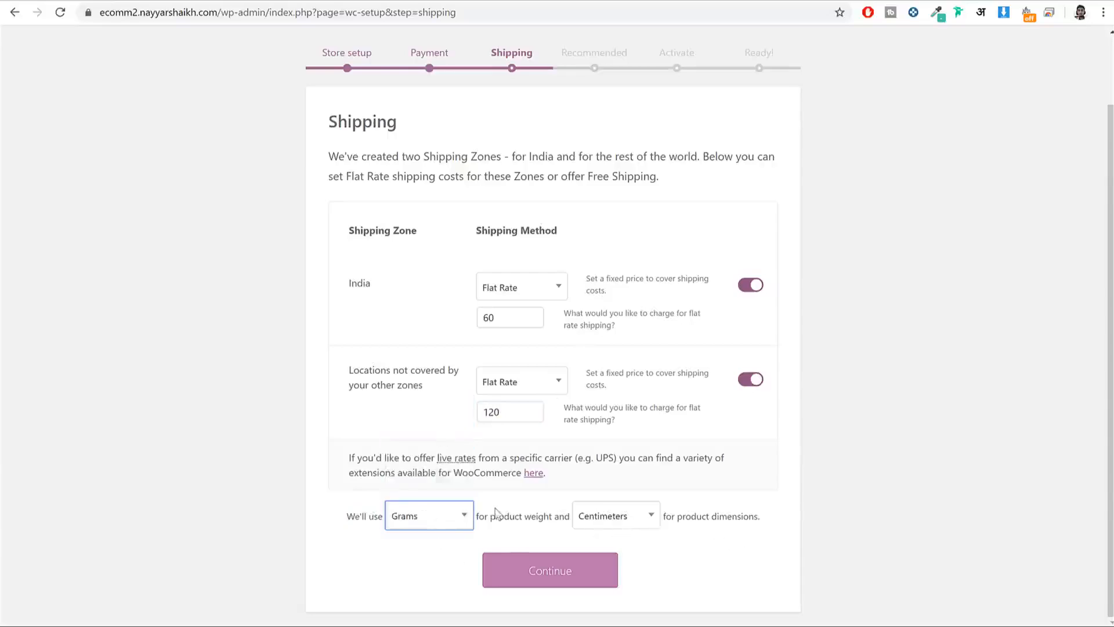
pyautogui.click(625, 518)
pyautogui.click(633, 406)
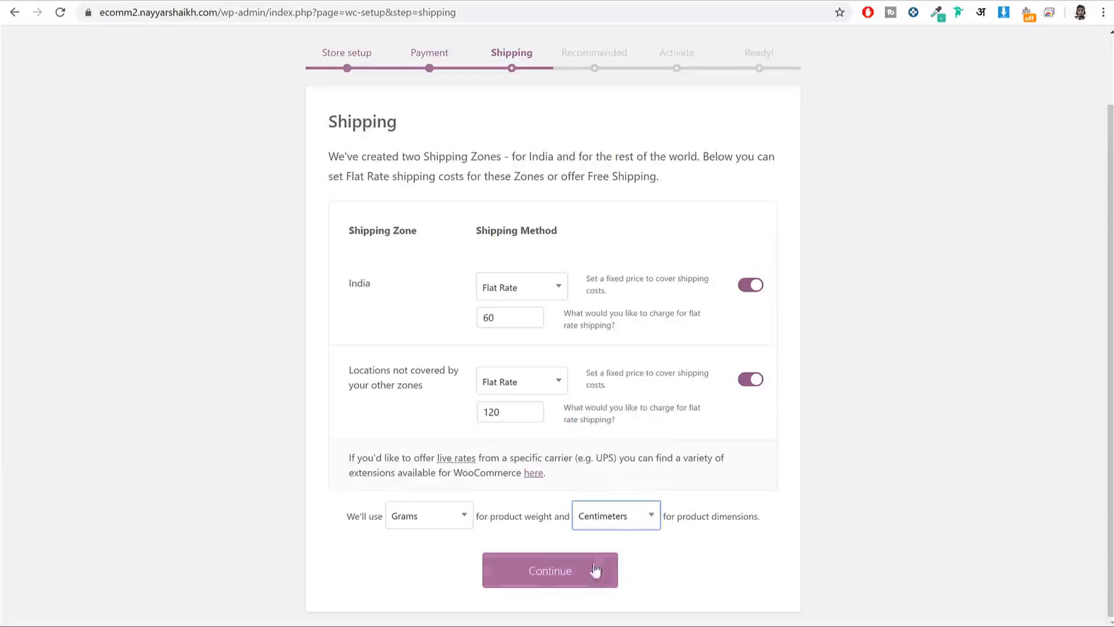
pyautogui.click(550, 571)
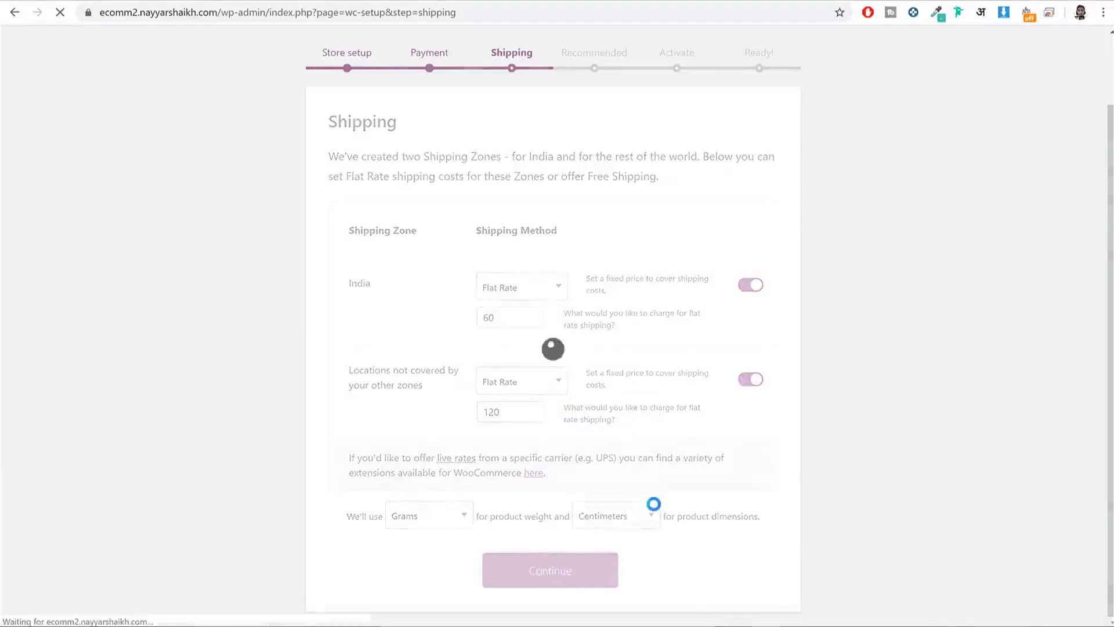
pyautogui.scroll(-1, 625, 291)
pyautogui.scroll(1, 549, 325)
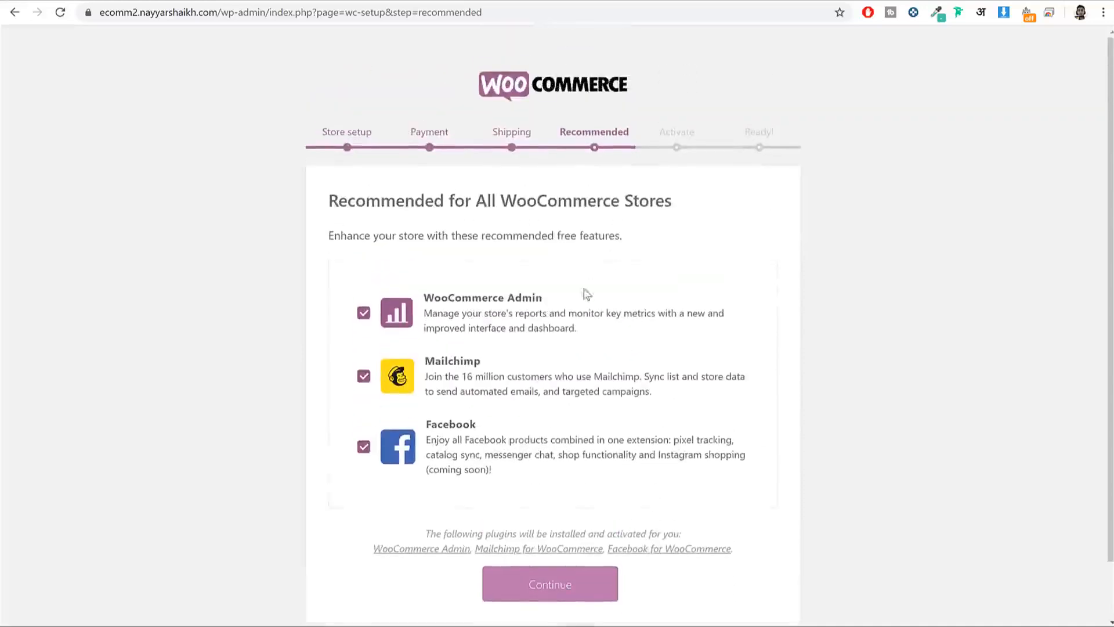
# Step: Untick Mailchimp and Facebook, keep WooCommerce Admin checked, and continue
pyautogui.click(363, 377)
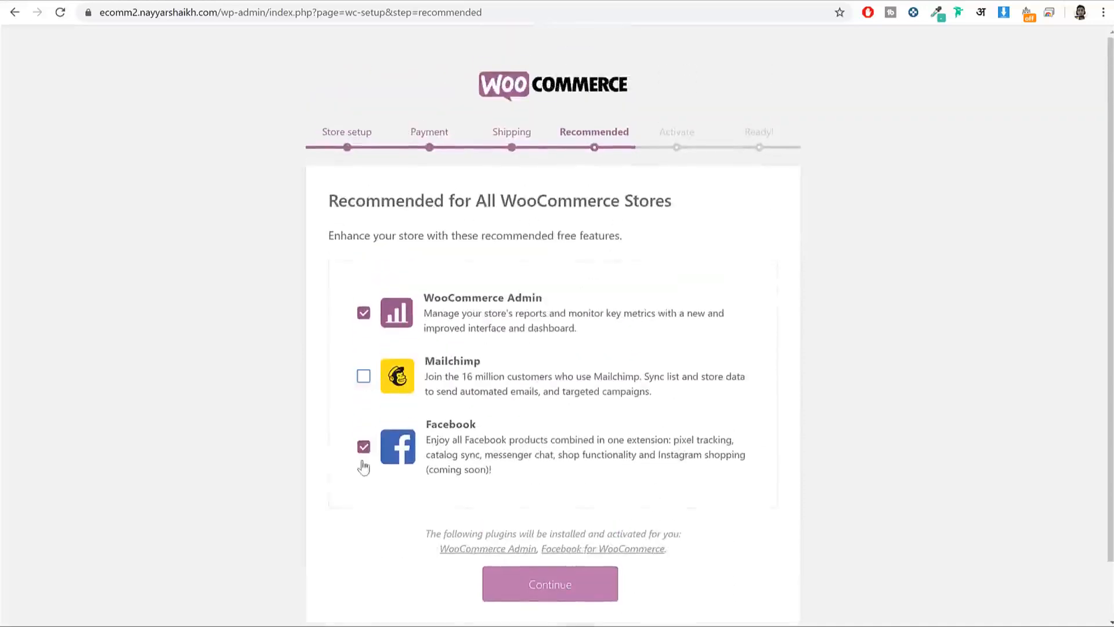
pyautogui.click(364, 447)
pyautogui.moveTo(549, 300); pyautogui.dragTo(844, 316)
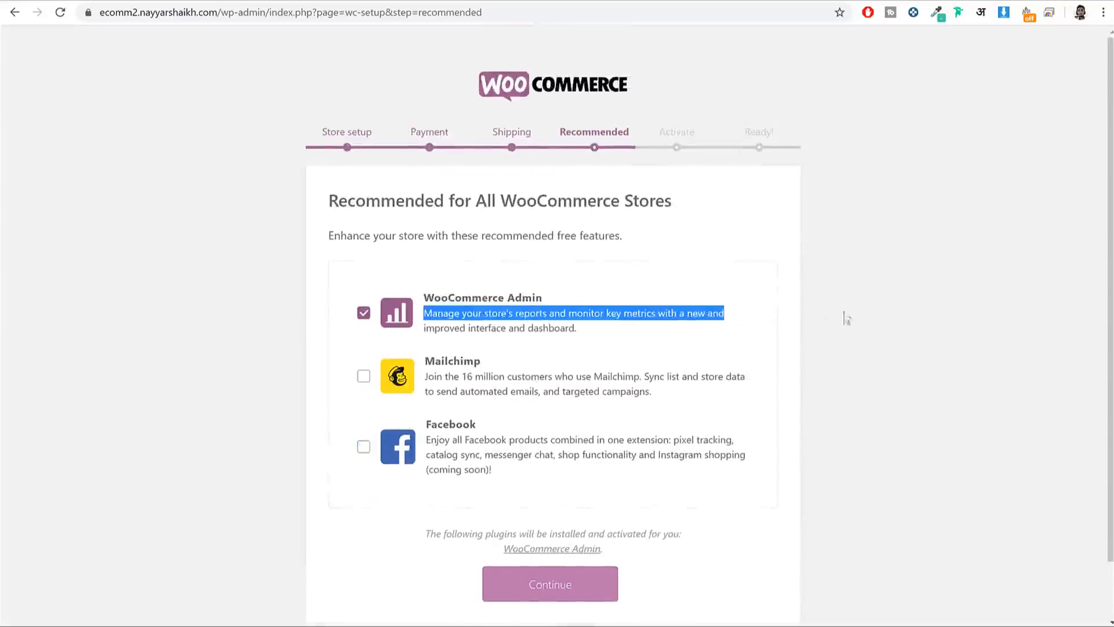
pyautogui.click(893, 324)
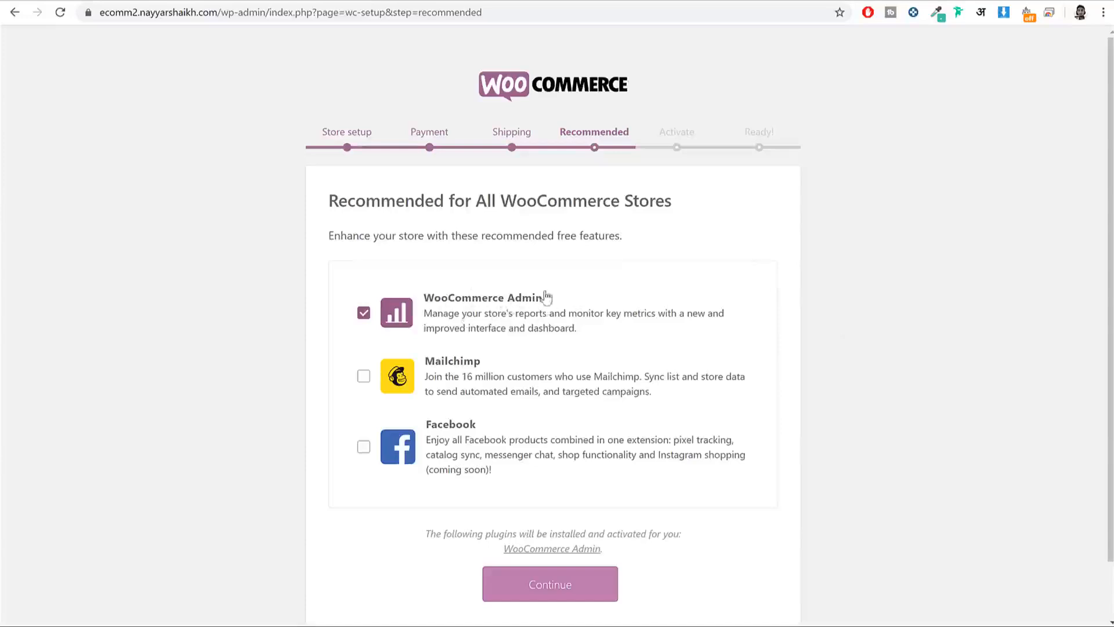
pyautogui.scroll(-1, 604, 409)
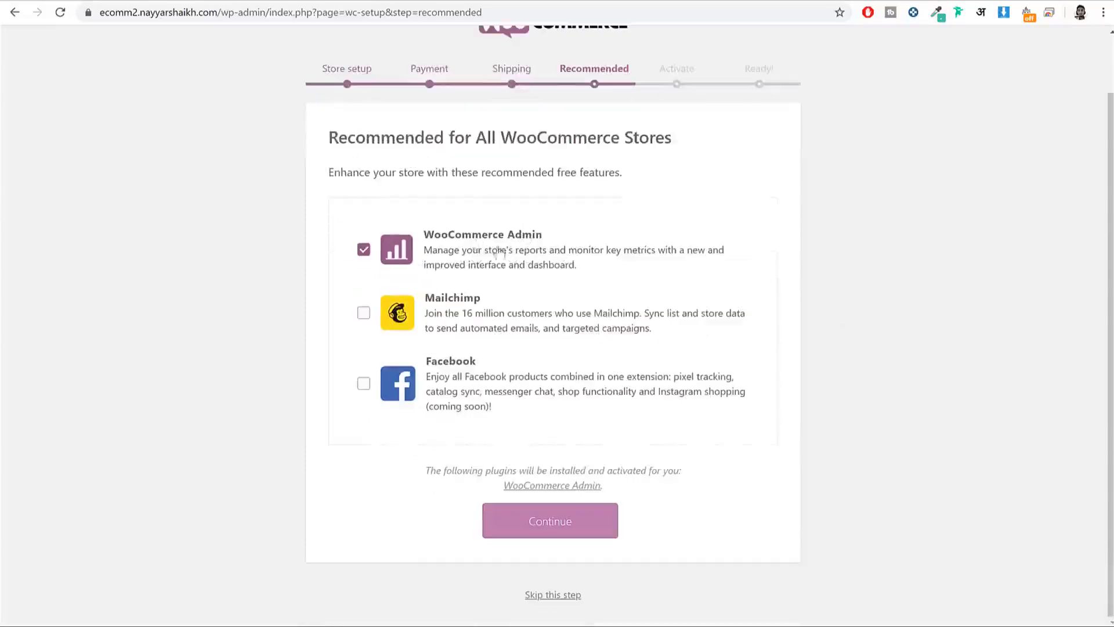
pyautogui.click(550, 525)
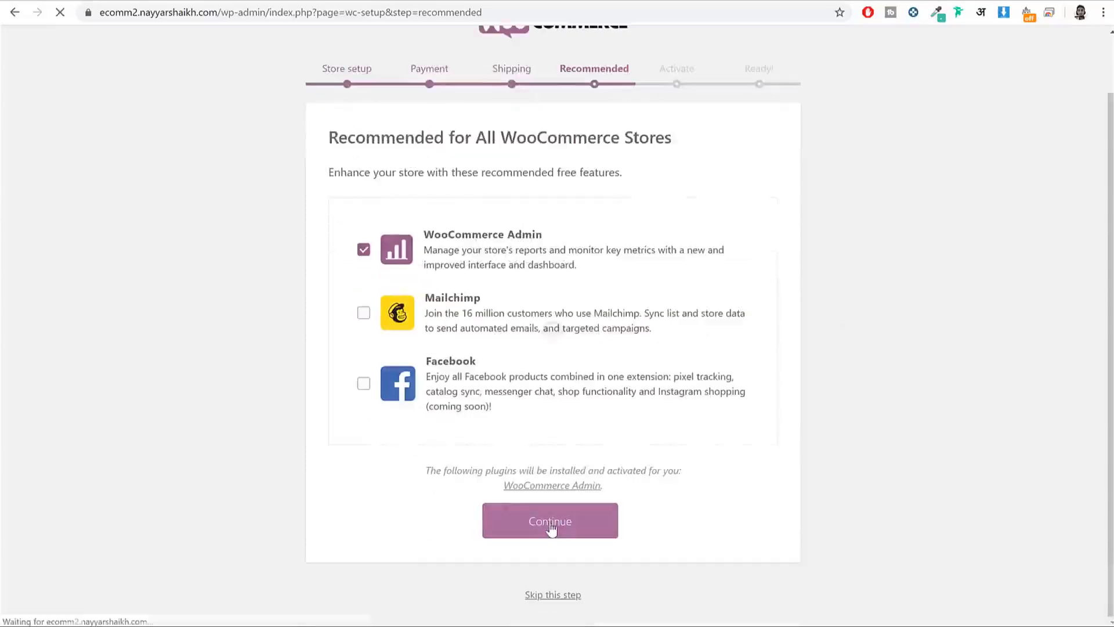
pyautogui.scroll(-2, 876, 372)
pyautogui.scroll(-2, 879, 375)
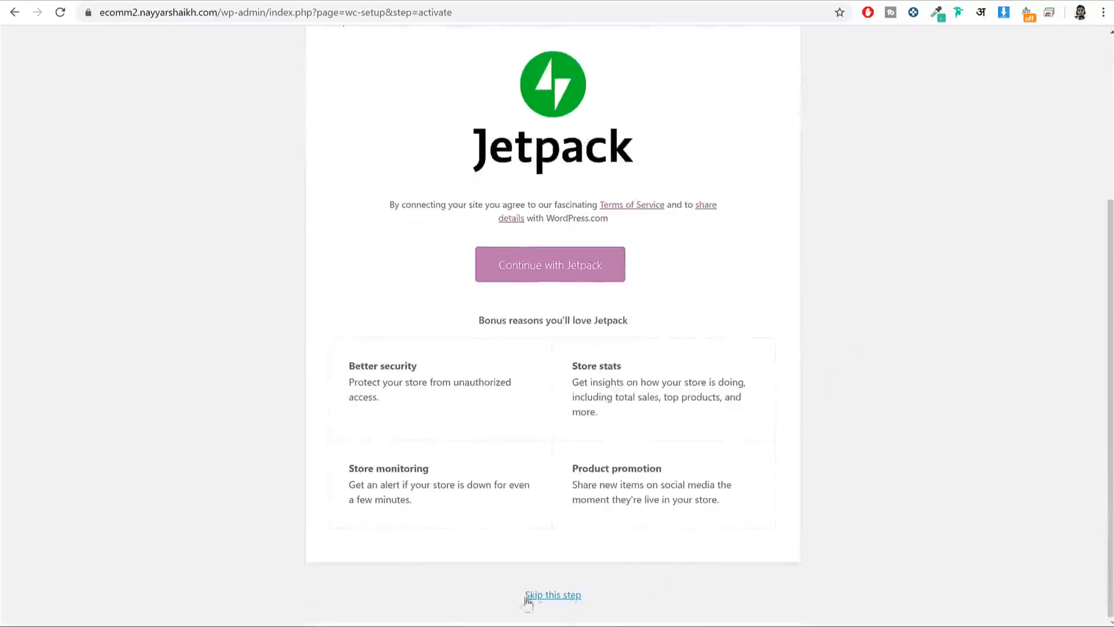
# Step: Skip the Jetpack connection, then go from the Ready page to the Dashboard
pyautogui.click(552, 595)
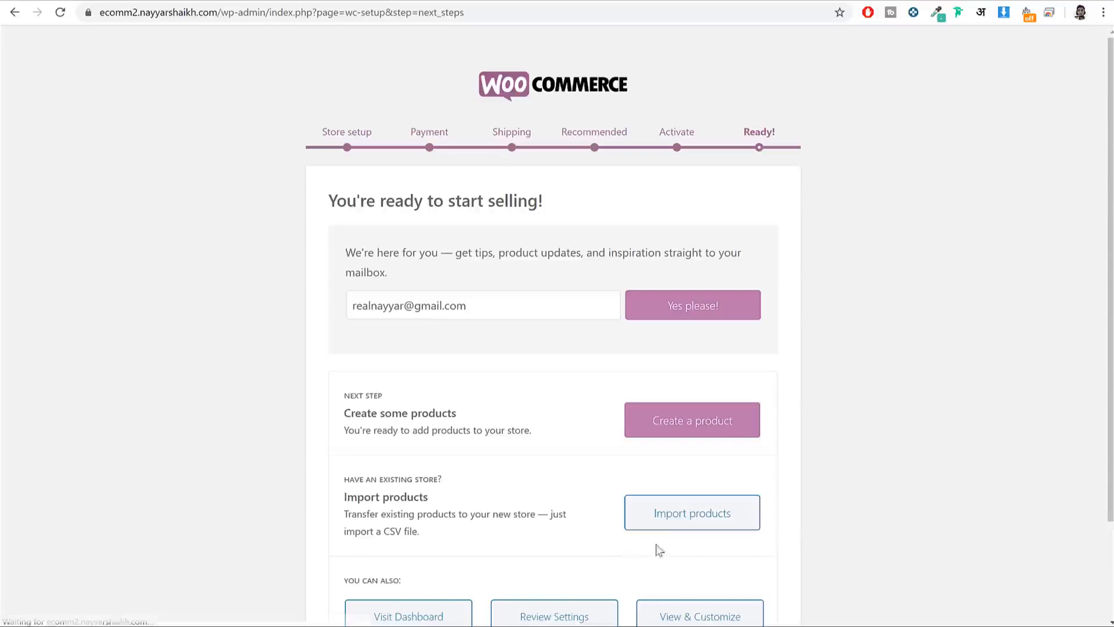
pyautogui.scroll(-2, 660, 543)
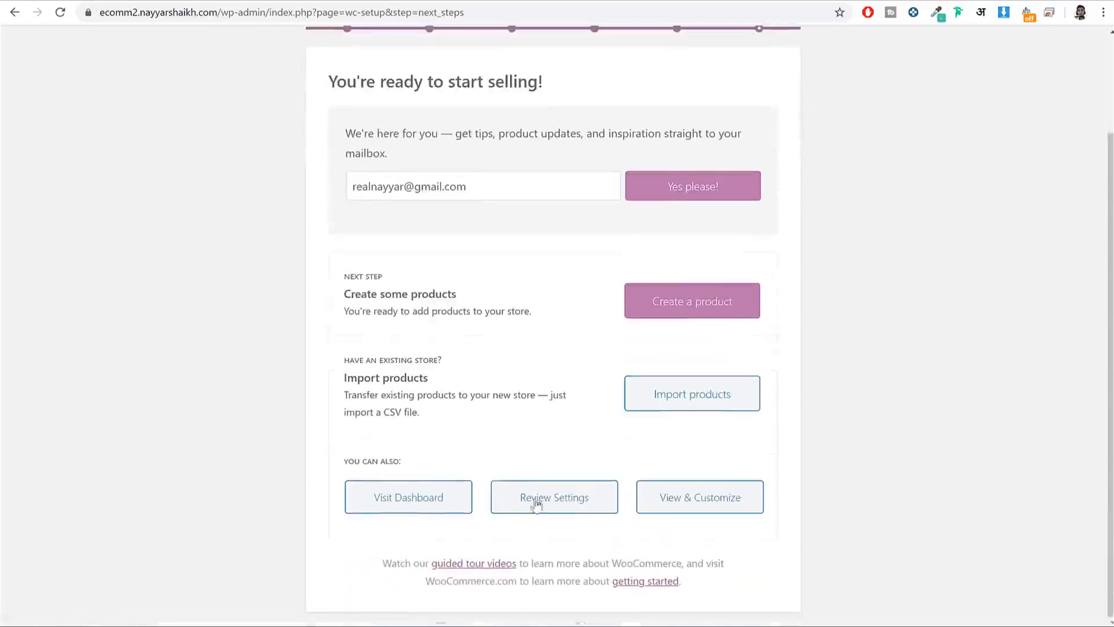
pyautogui.scroll(2, 799, 248)
pyautogui.scroll(-2, 795, 250)
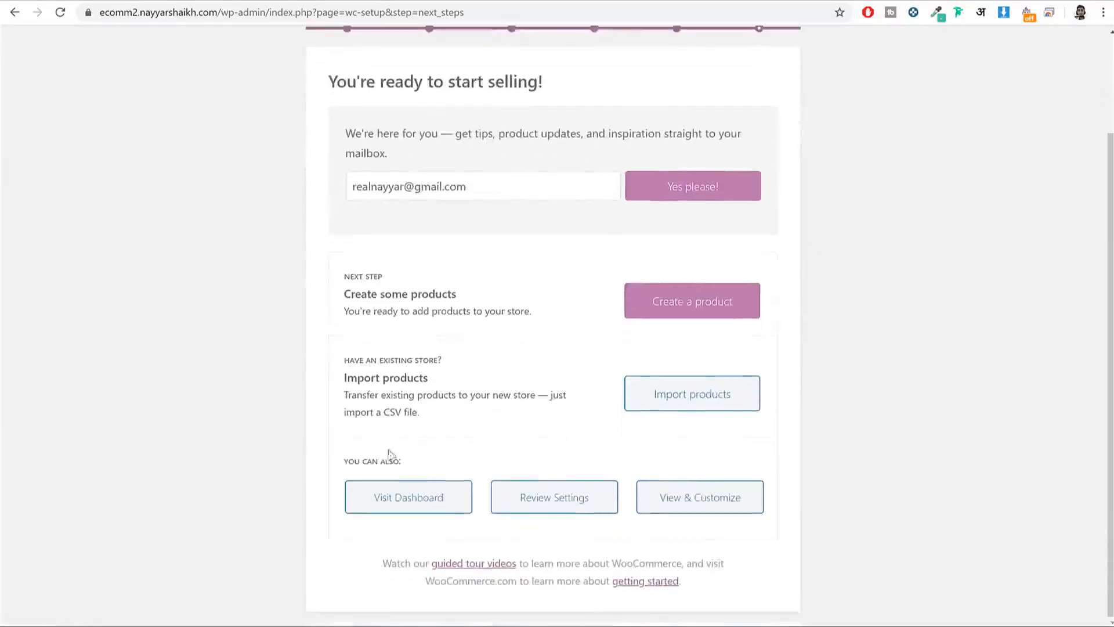
pyautogui.click(412, 506)
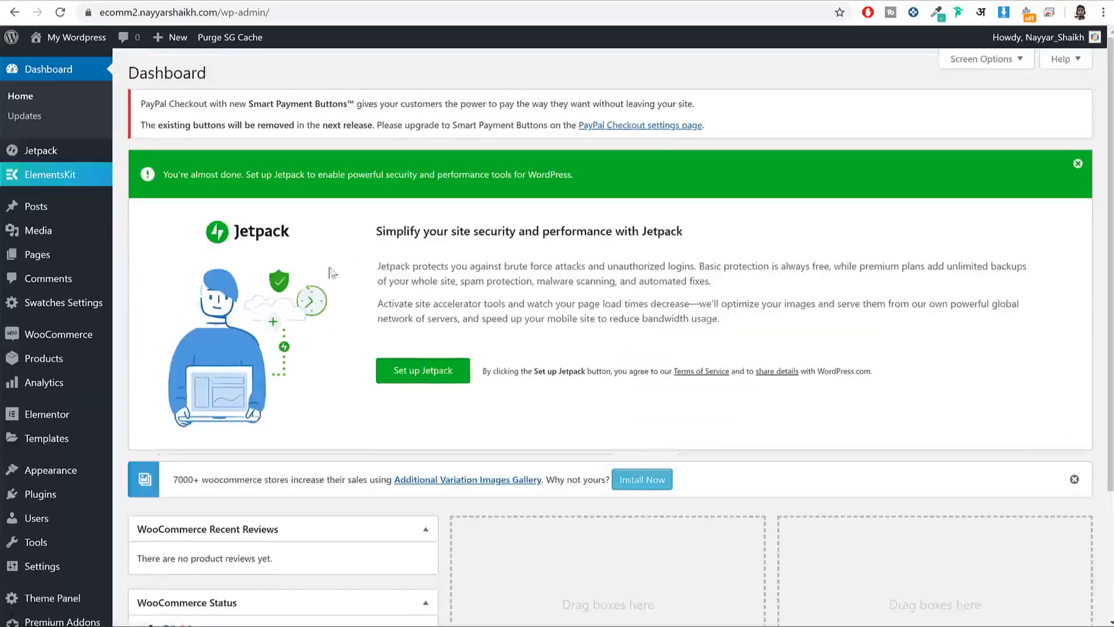
# Step: Deactivate Jetpack by WordPress.com, delete it after confirming with OK, and return to the Dashboard
pyautogui.scroll(-3, 370, 310)
pyautogui.scroll(3, 348, 302)
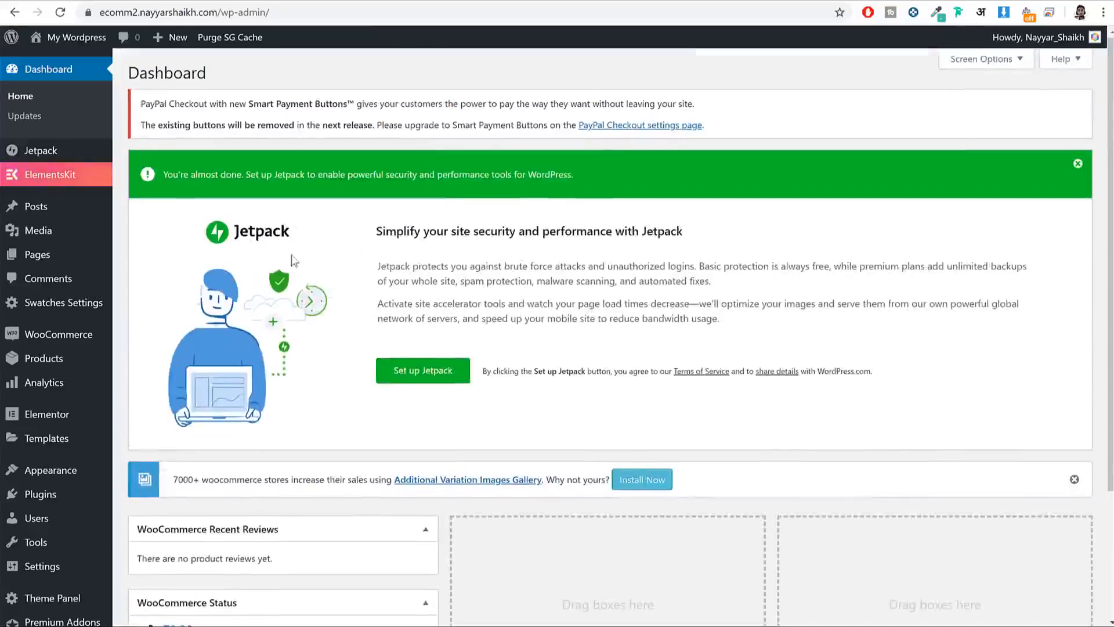
pyautogui.scroll(-3, 186, 371)
pyautogui.moveTo(70, 398)
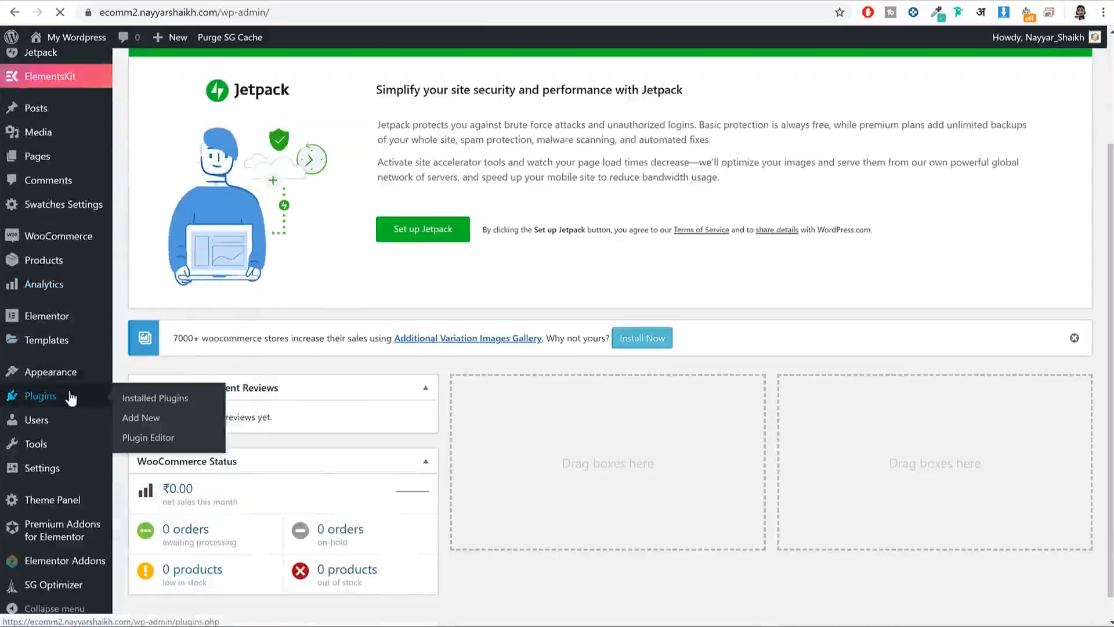
pyautogui.scroll(-5, 747, 281)
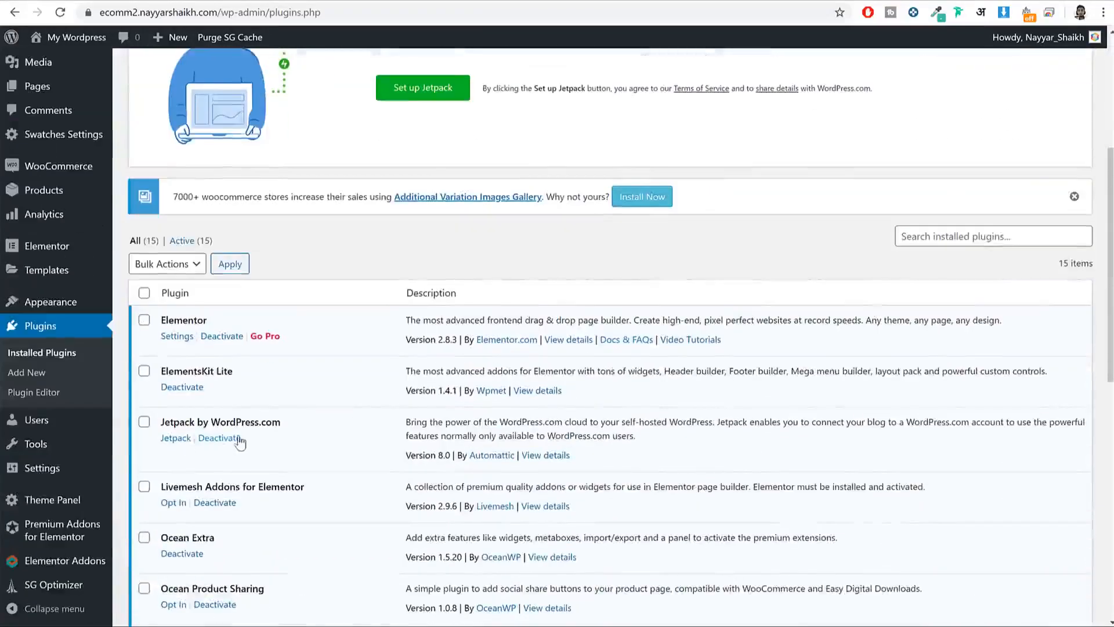
pyautogui.click(238, 439)
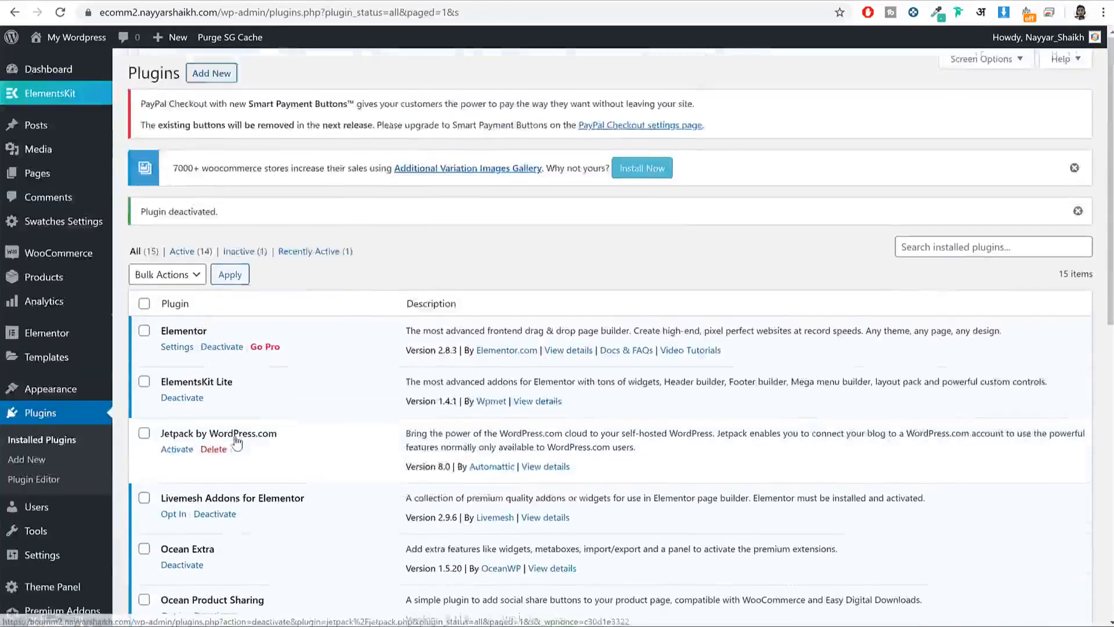
pyautogui.scroll(-5, 258, 238)
pyautogui.click(214, 166)
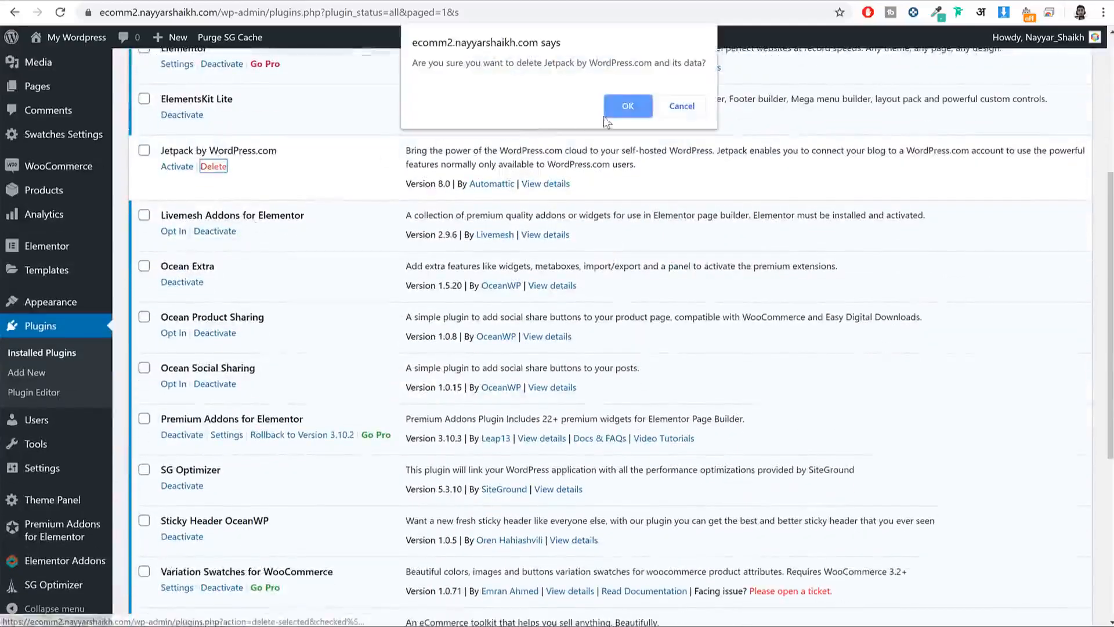
pyautogui.click(623, 109)
pyautogui.scroll(5, 603, 369)
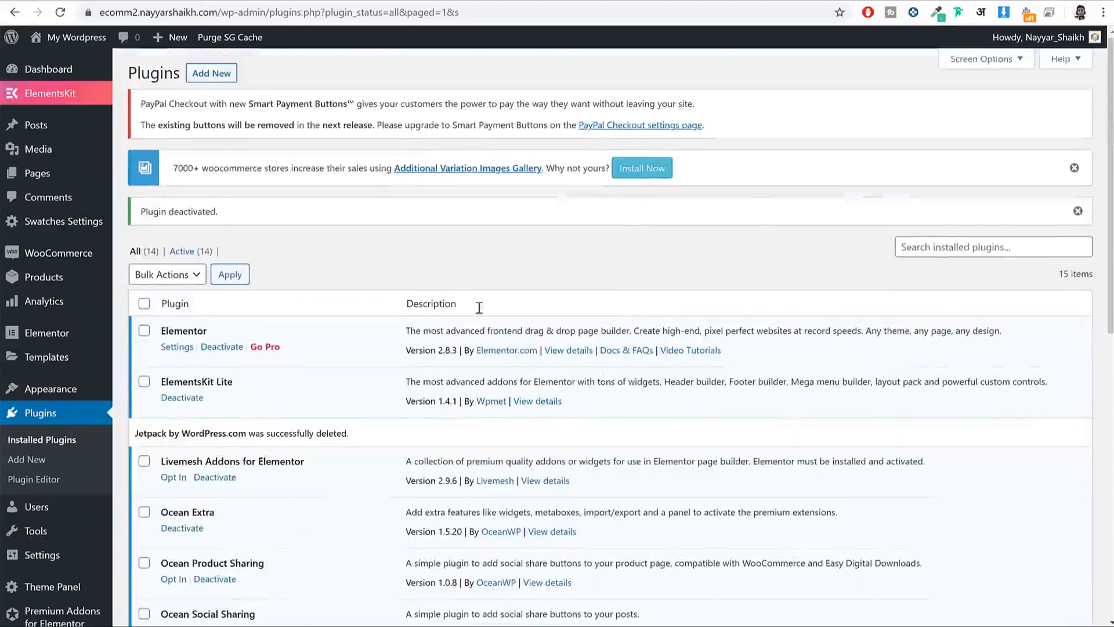
pyautogui.click(69, 75)
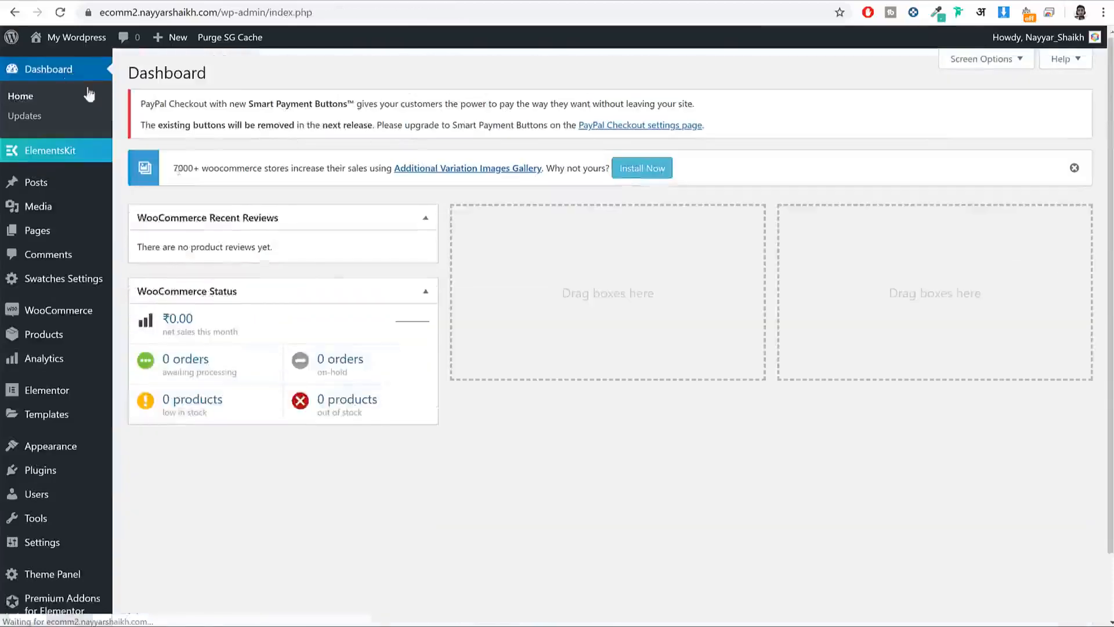
# Step: Tidy the dashboard, then review the published Cart and Checkout pages under All Pages
pyautogui.click(1075, 168)
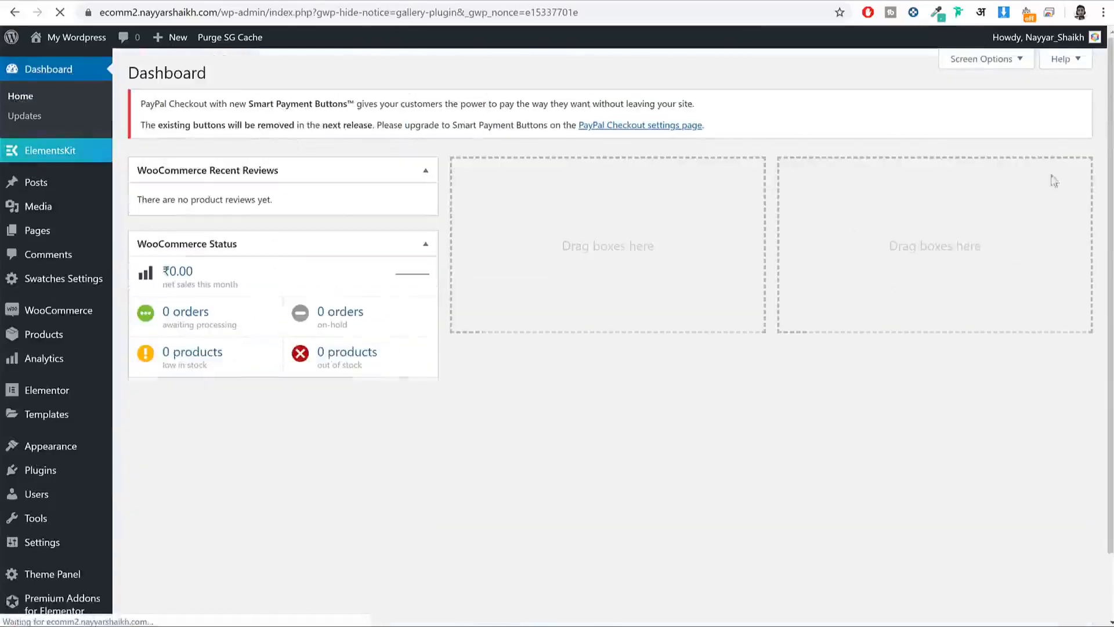
pyautogui.moveTo(323, 250); pyautogui.dragTo(696, 168)
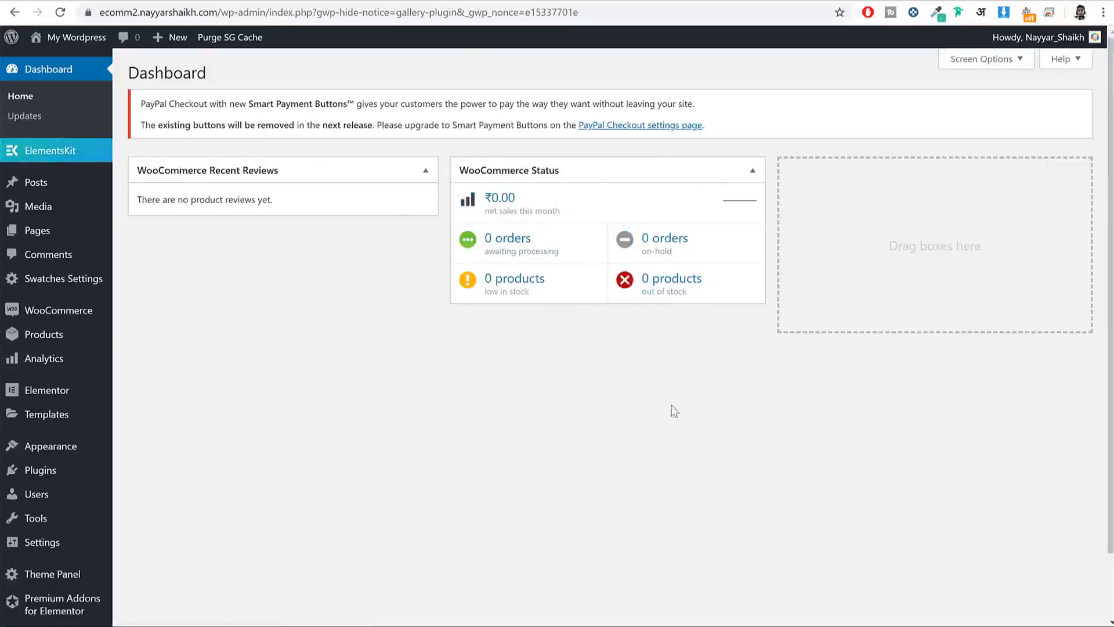
pyautogui.click(46, 235)
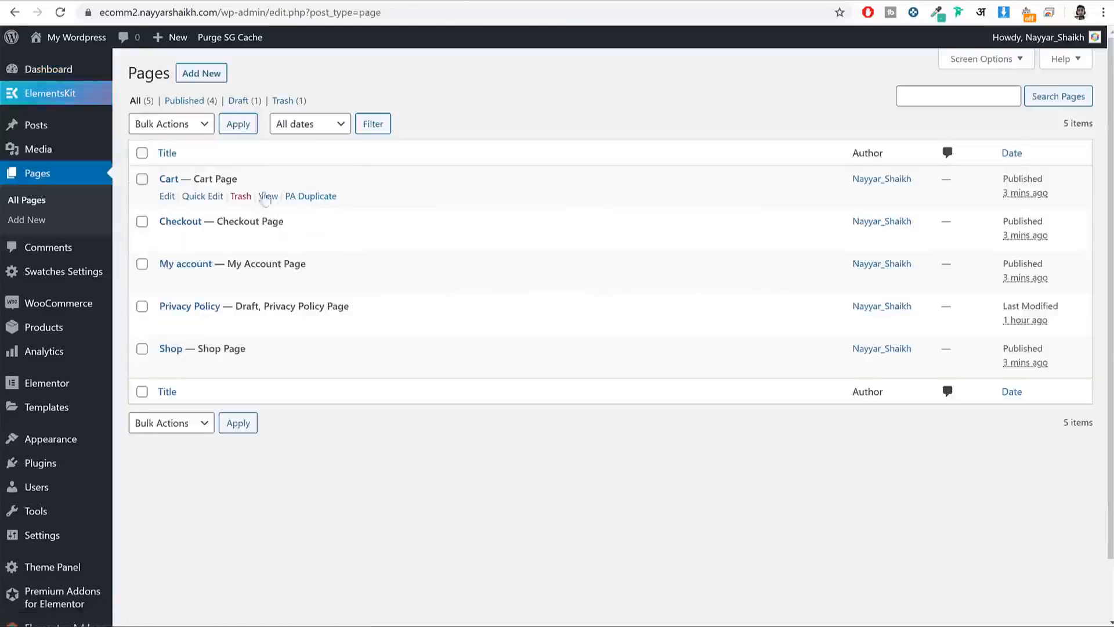
pyautogui.moveTo(249, 179); pyautogui.dragTo(150, 179)
pyautogui.moveTo(313, 226); pyautogui.dragTo(155, 224)
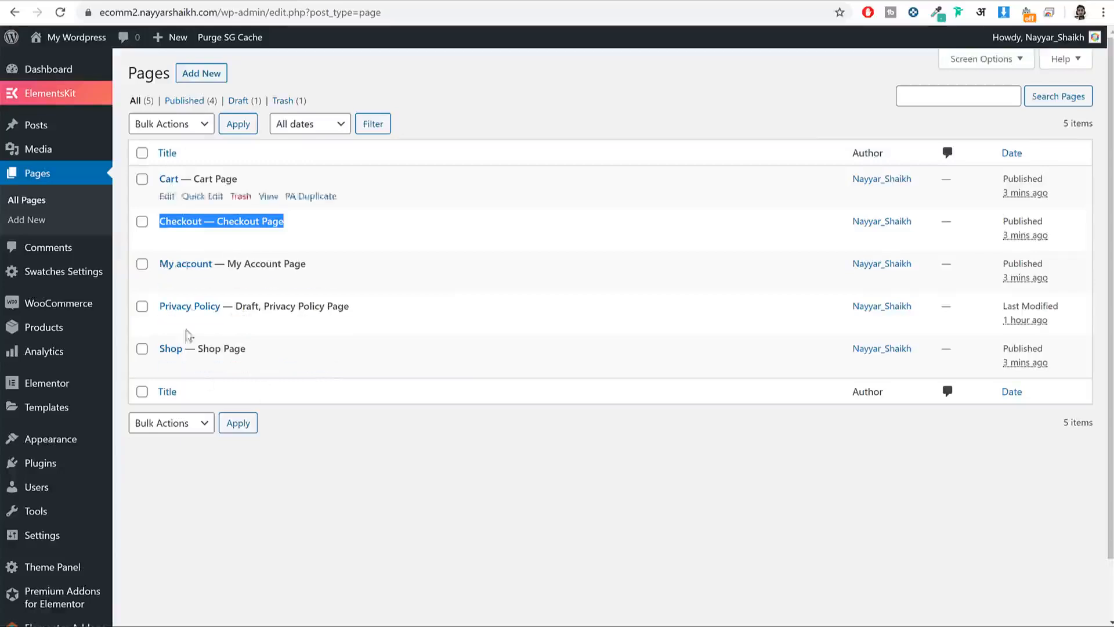
pyautogui.click(456, 175)
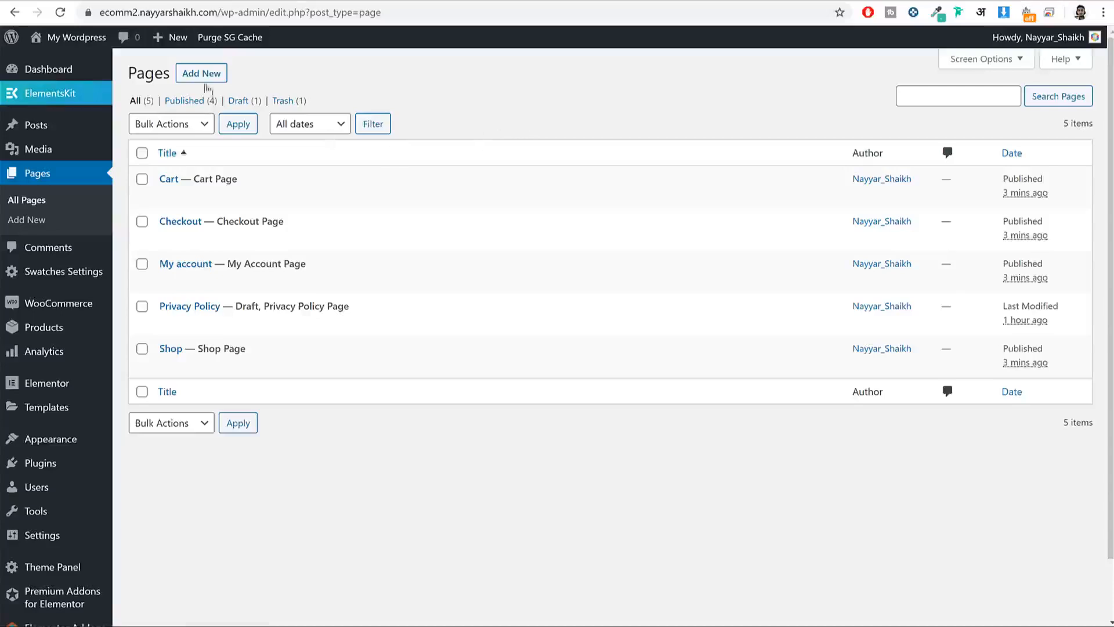
pyautogui.moveTo(63, 314)
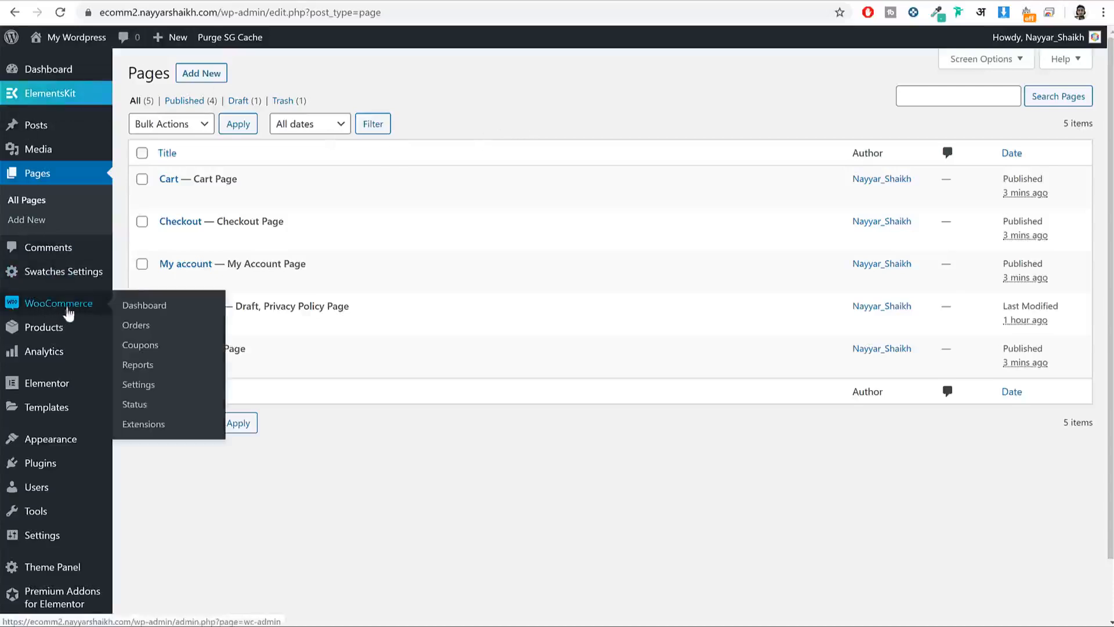
# Step: In WooCommerce settings, set Selling location(s) to Sell to specific countries
pyautogui.click(145, 392)
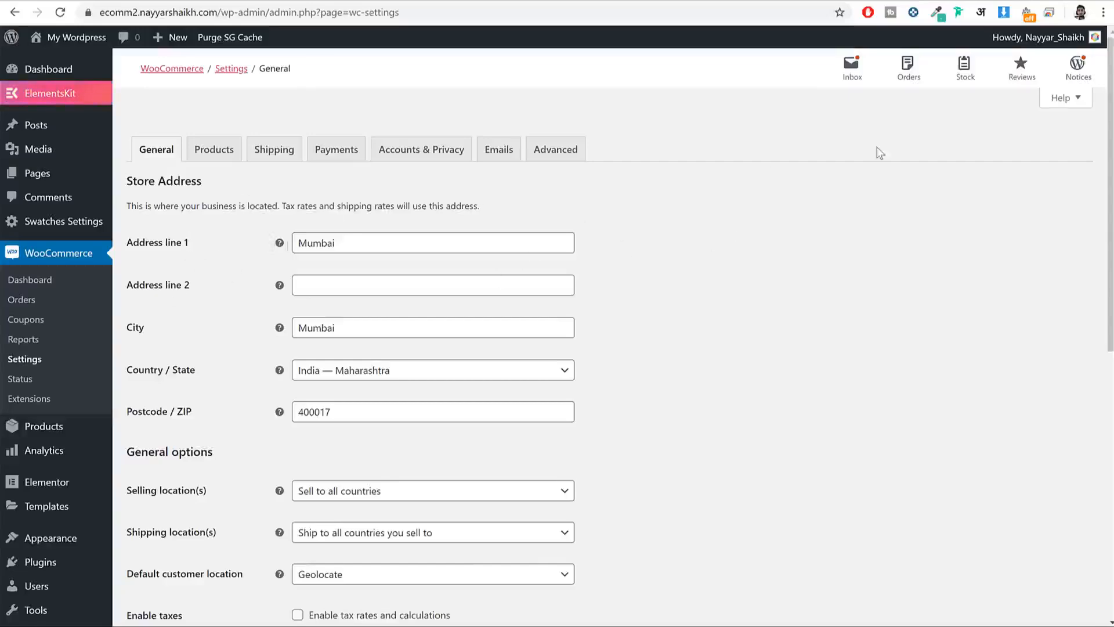
pyautogui.scroll(-5, 1008, 231)
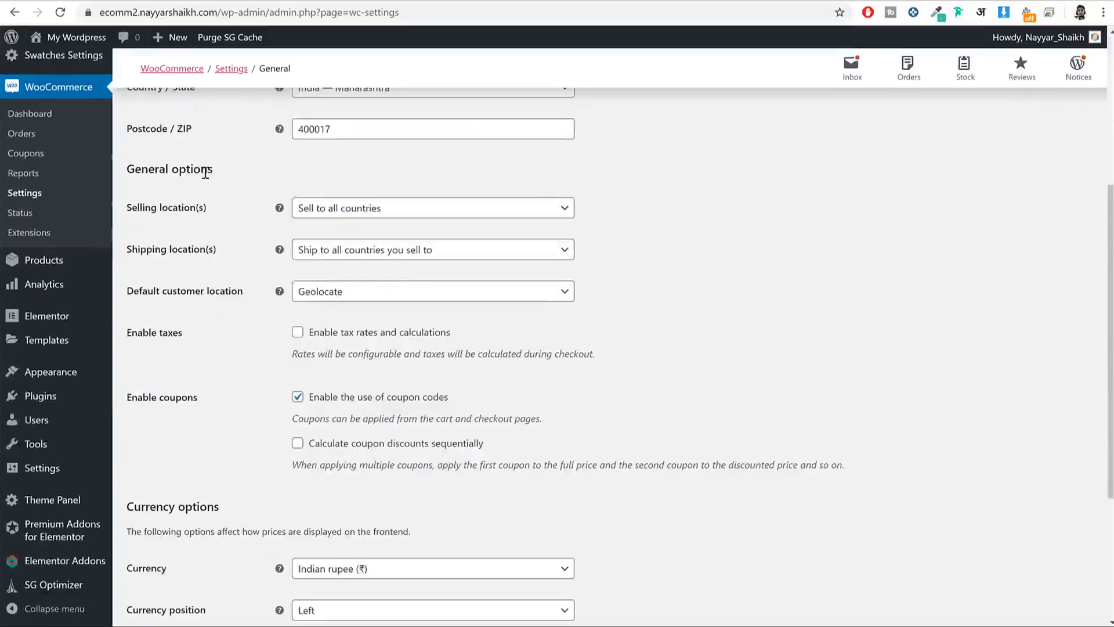
pyautogui.moveTo(205, 173); pyautogui.dragTo(150, 173)
pyautogui.moveTo(199, 209); pyautogui.dragTo(124, 209)
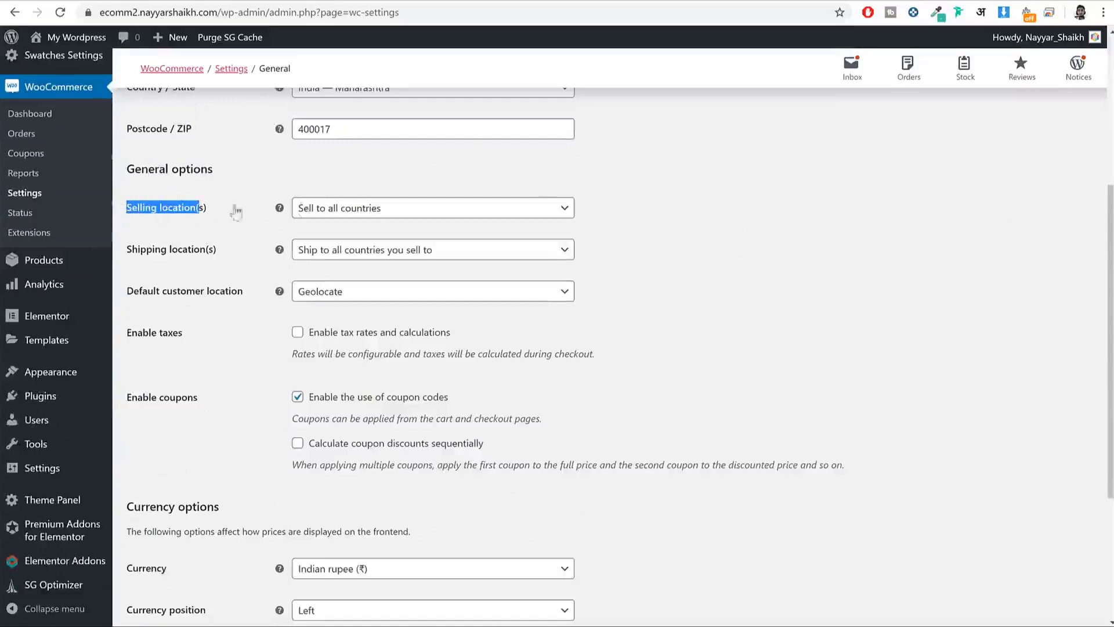
pyautogui.click(375, 208)
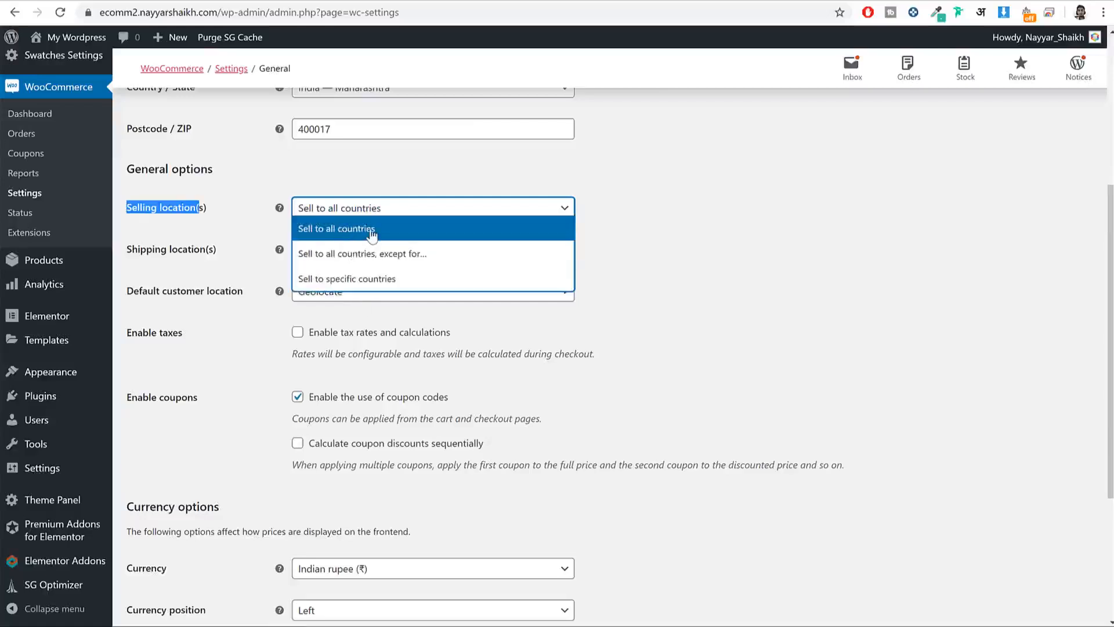
pyautogui.click(400, 284)
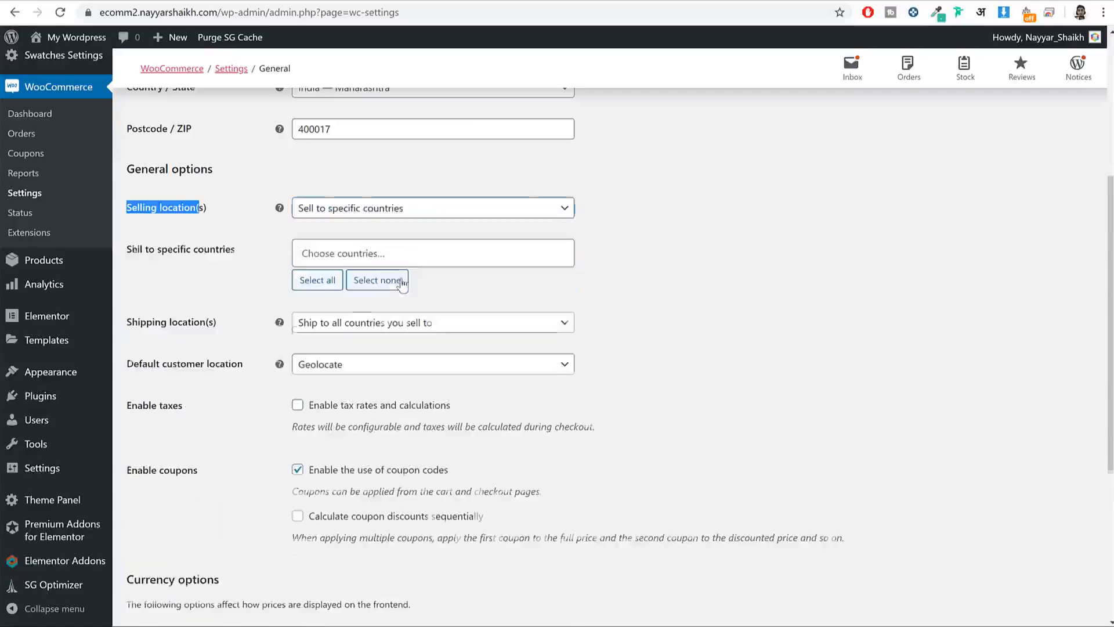
# Step: Add India and United States (US) as the countries to sell to
pyautogui.click(383, 245)
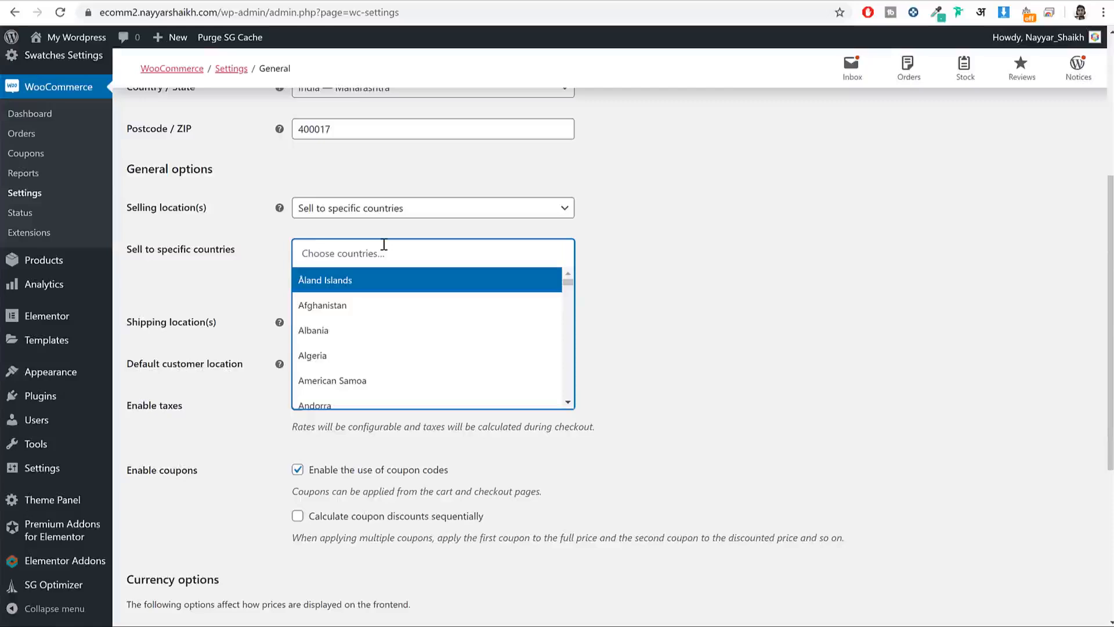
pyautogui.write('indi')
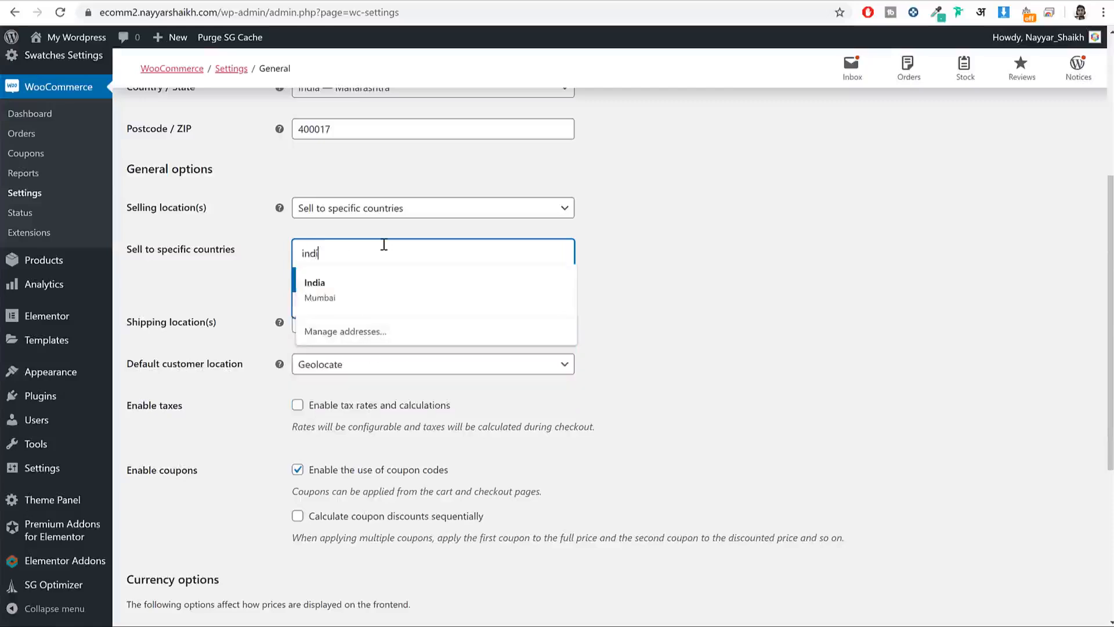
pyautogui.click(363, 312)
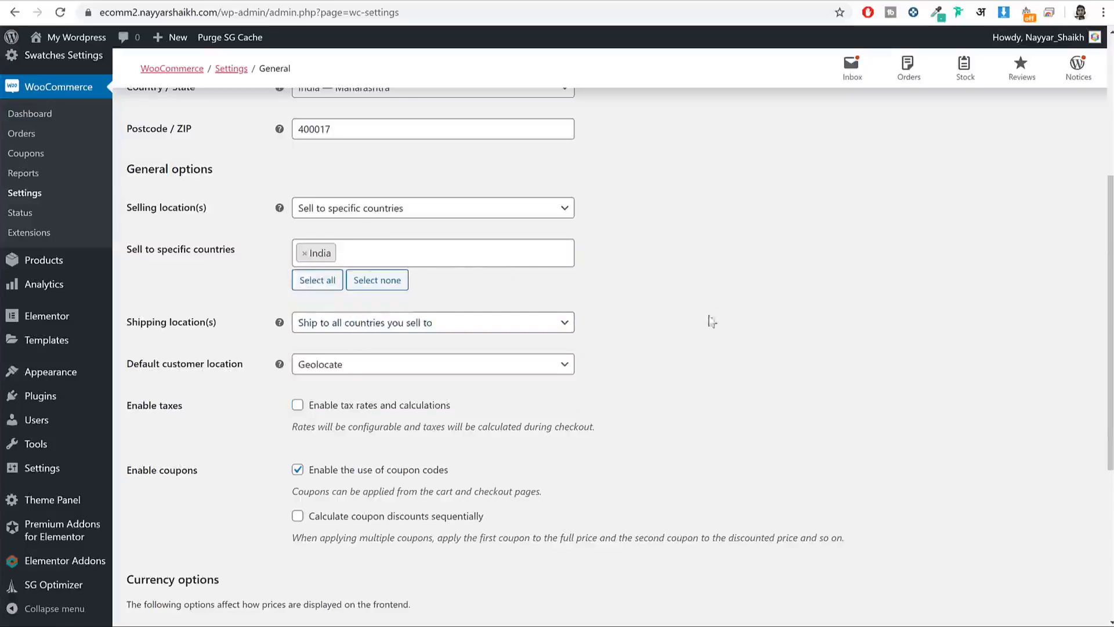
pyautogui.click(540, 243)
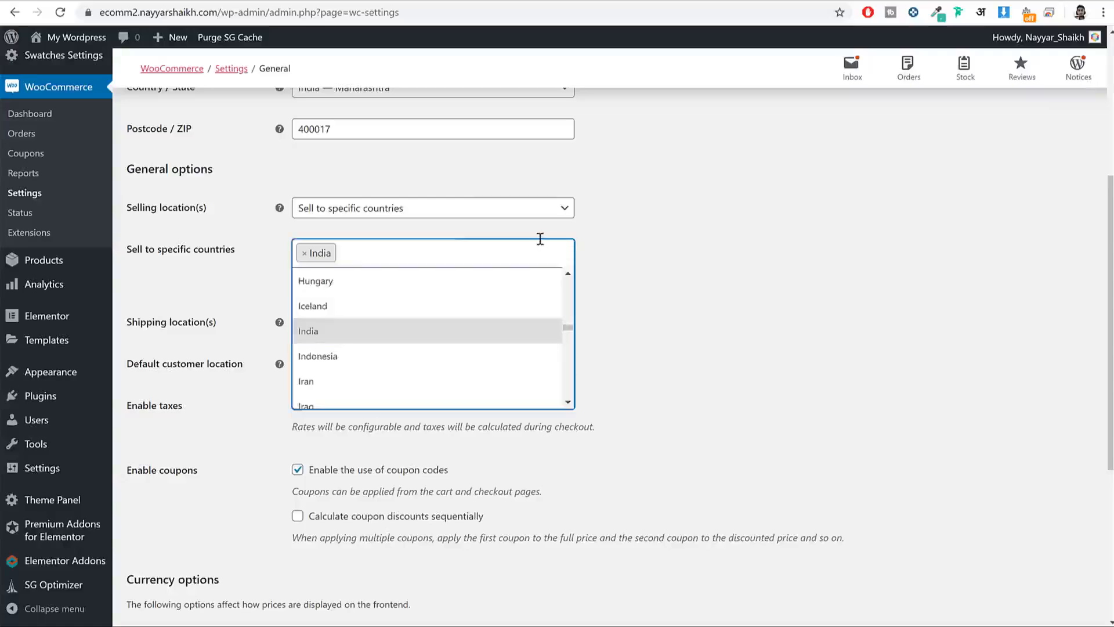
pyautogui.write('un')
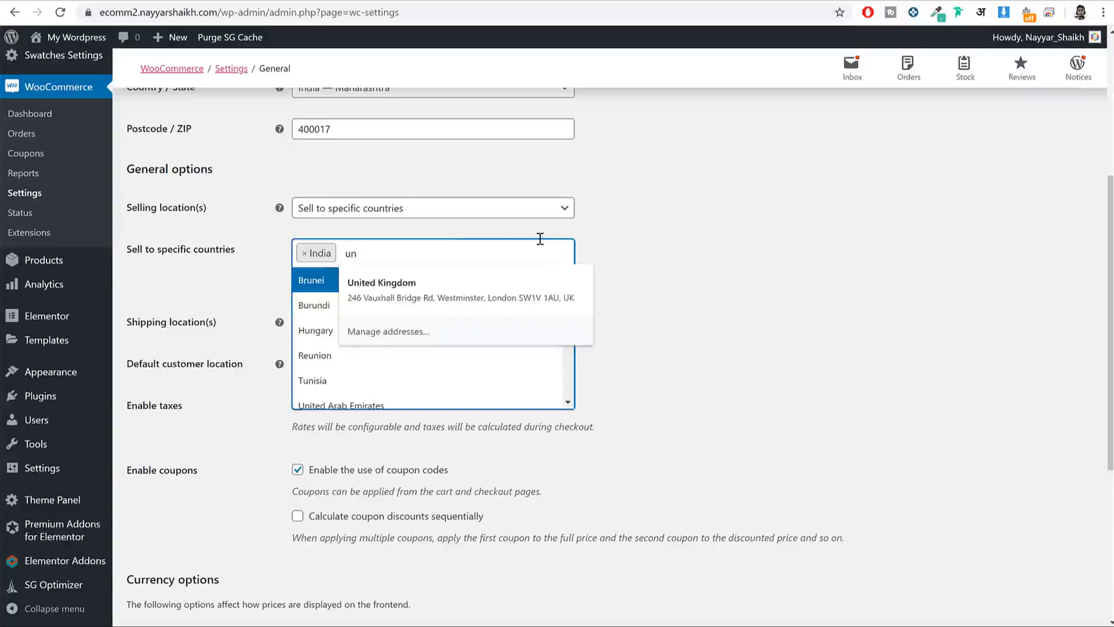
pyautogui.write('it')
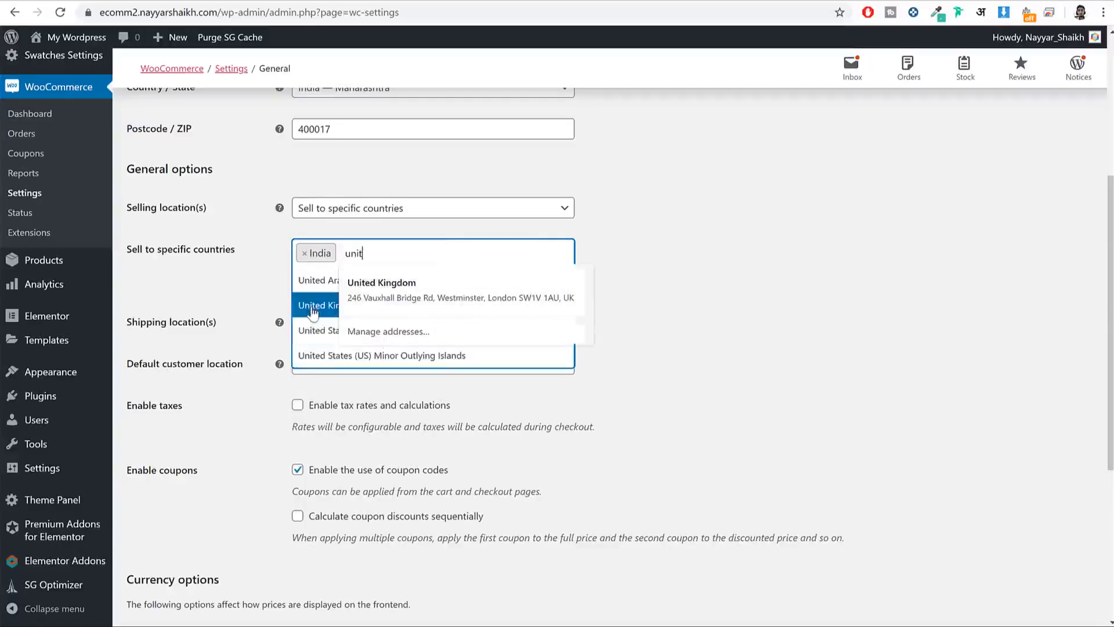
pyautogui.press('F1')
pyautogui.click(836, 1)
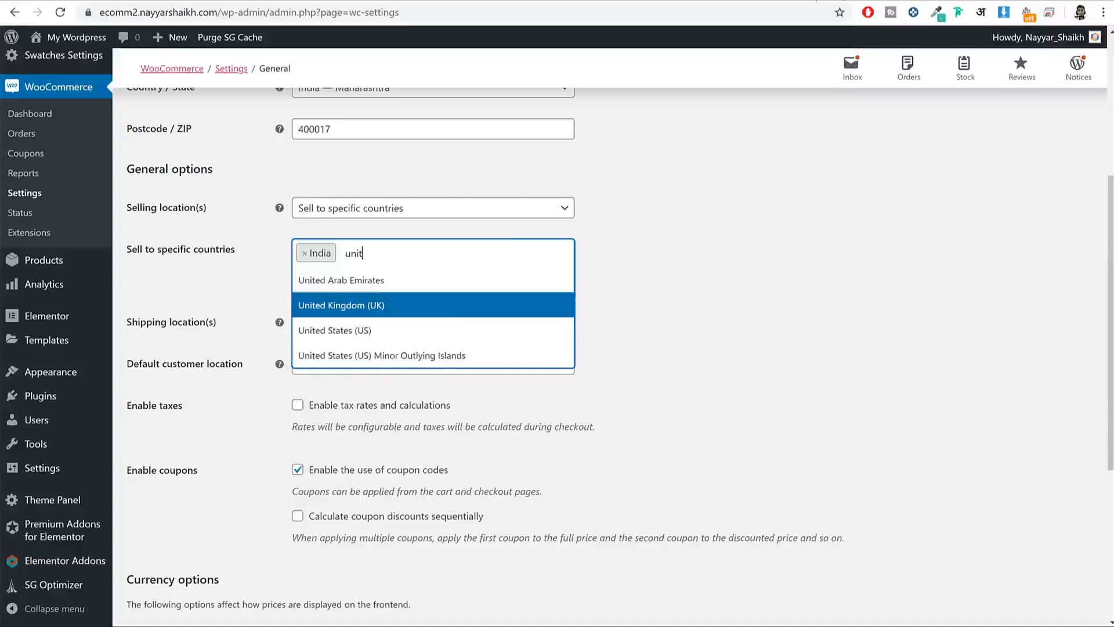
pyautogui.click(399, 330)
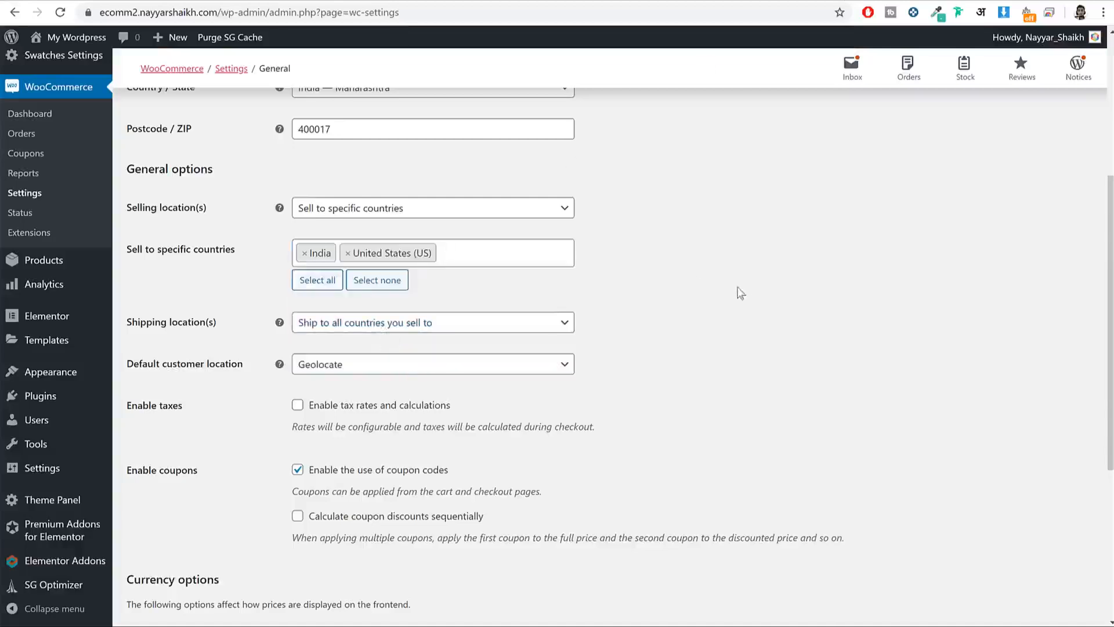
# Step: Enable tax rates and calculations and save the general settings
pyautogui.scroll(-1, 176, 348)
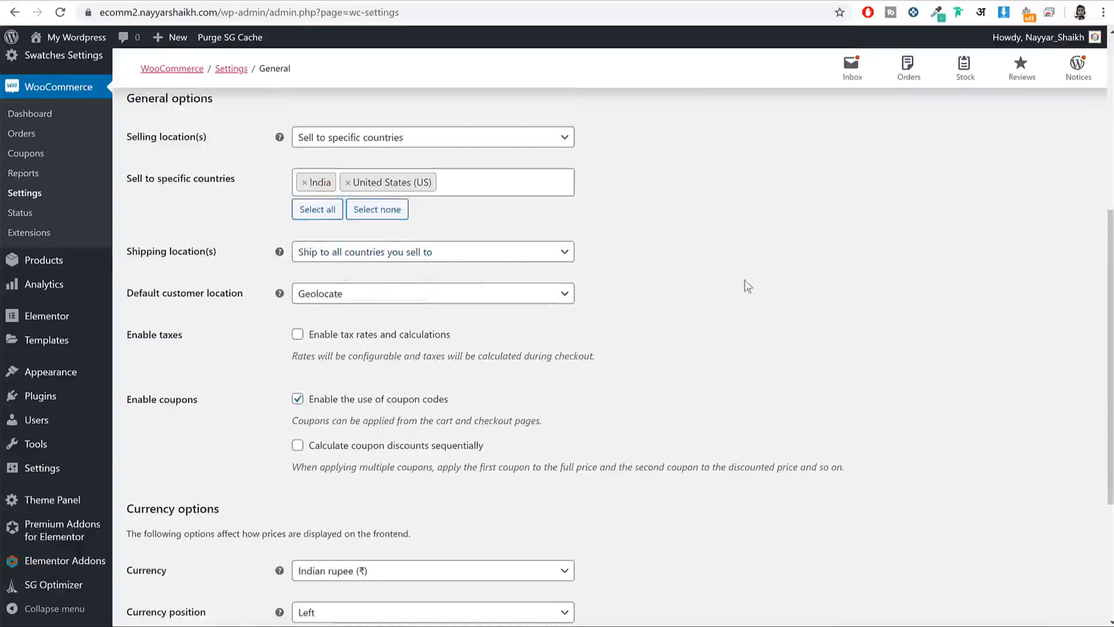
pyautogui.scroll(-2, 437, 269)
pyautogui.moveTo(147, 154); pyautogui.dragTo(238, 156)
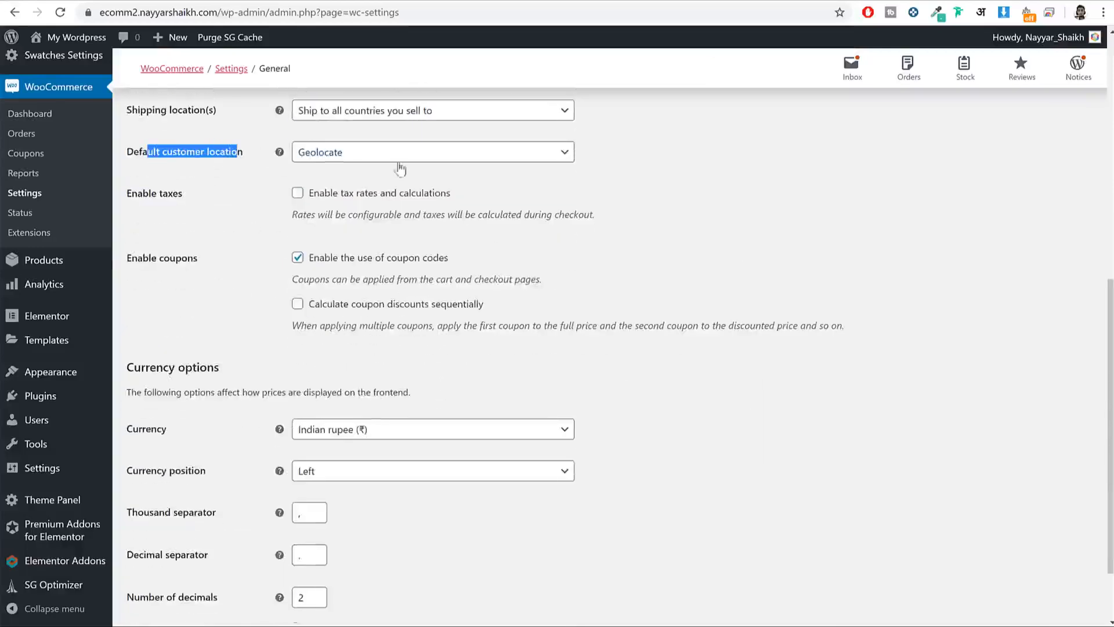
pyautogui.moveTo(184, 196); pyautogui.dragTo(132, 199)
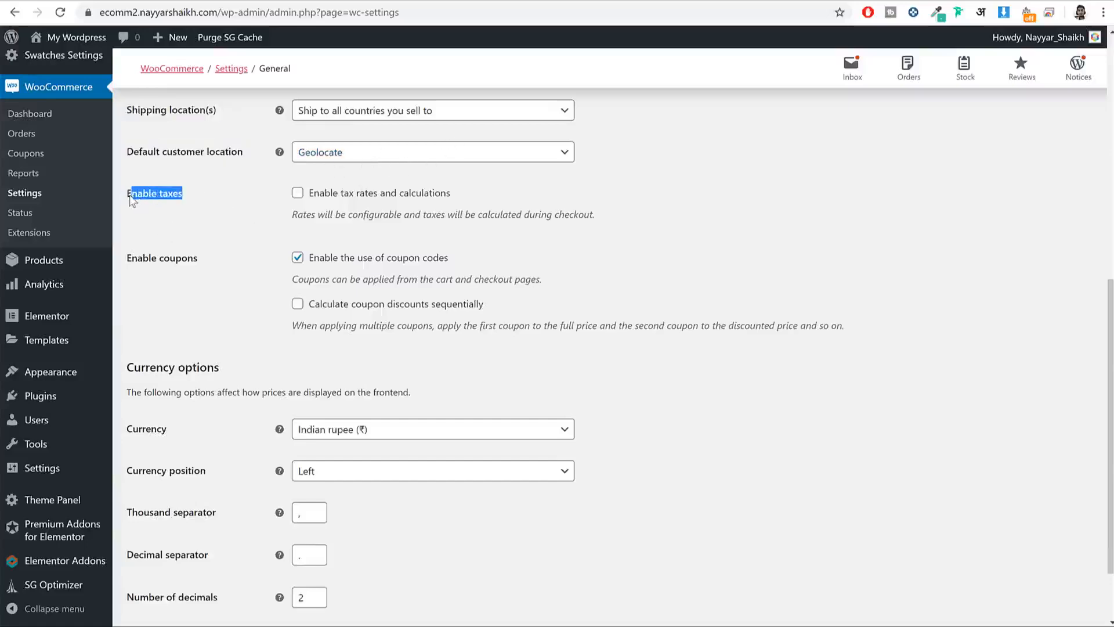
pyautogui.click(298, 194)
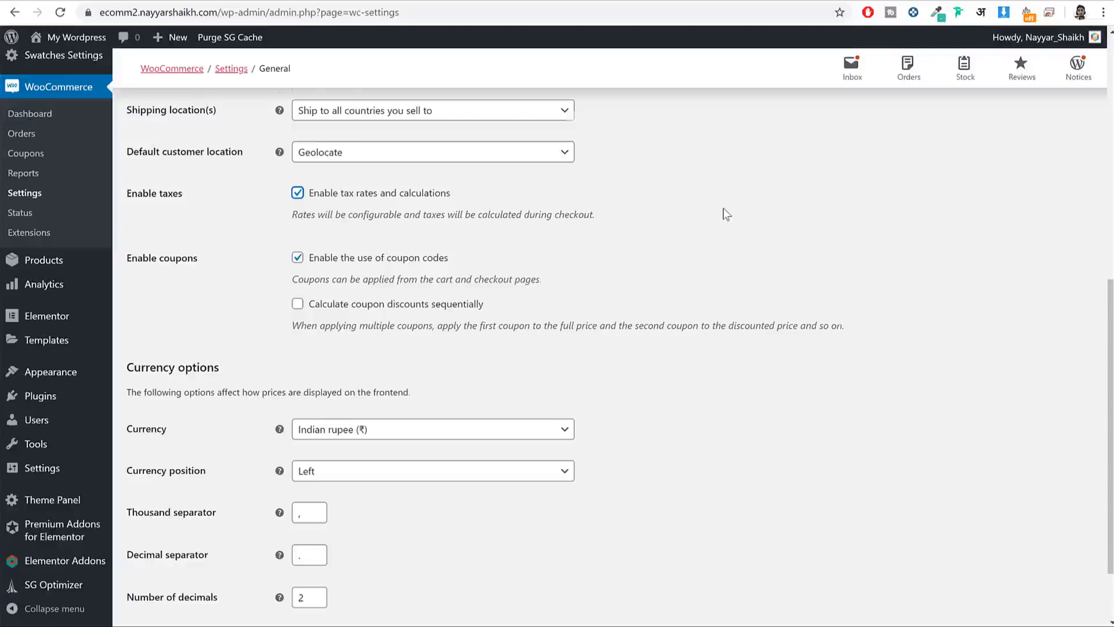
pyautogui.scroll(-2, 723, 211)
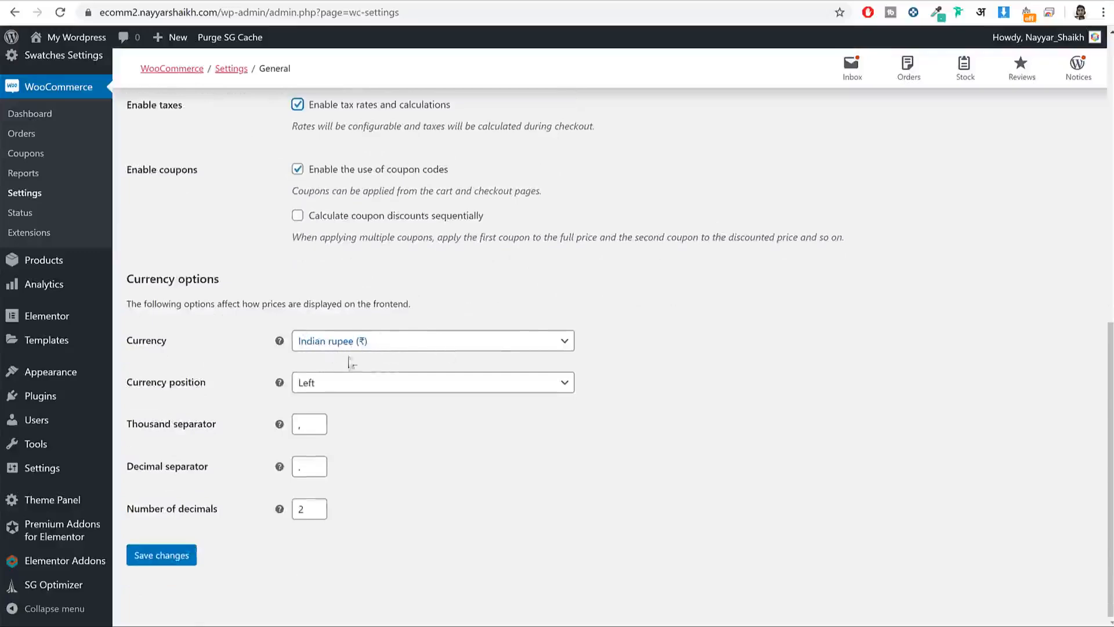
pyautogui.click(159, 561)
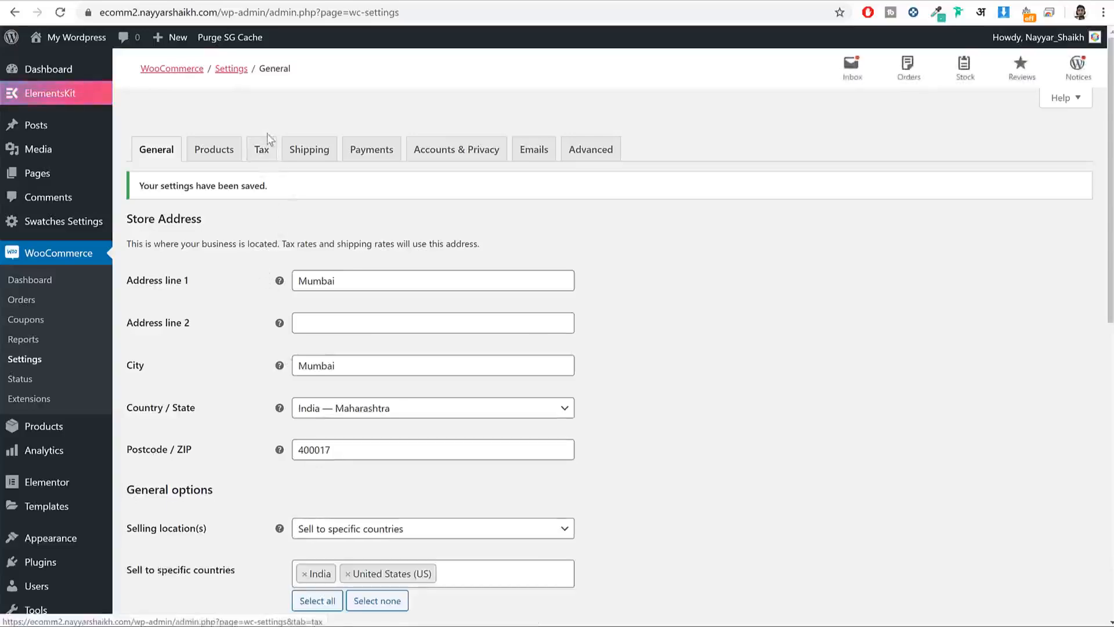
pyautogui.scroll(-3, 337, 284)
pyautogui.scroll(-5, 337, 284)
pyautogui.moveTo(350, 301); pyautogui.dragTo(467, 307)
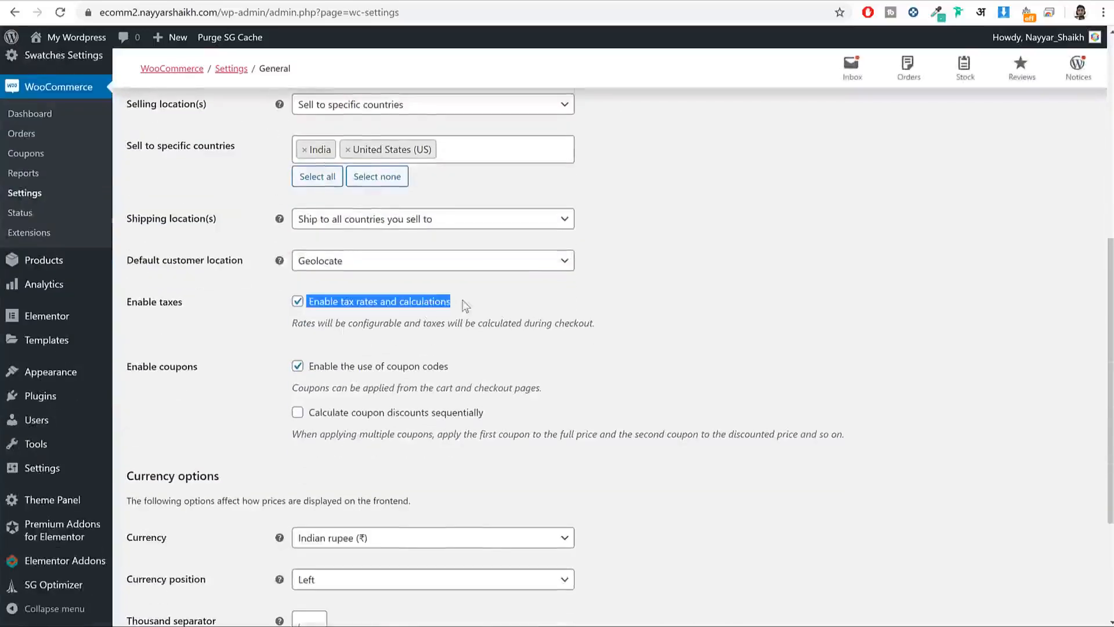
pyautogui.click(749, 337)
pyautogui.scroll(8, 760, 378)
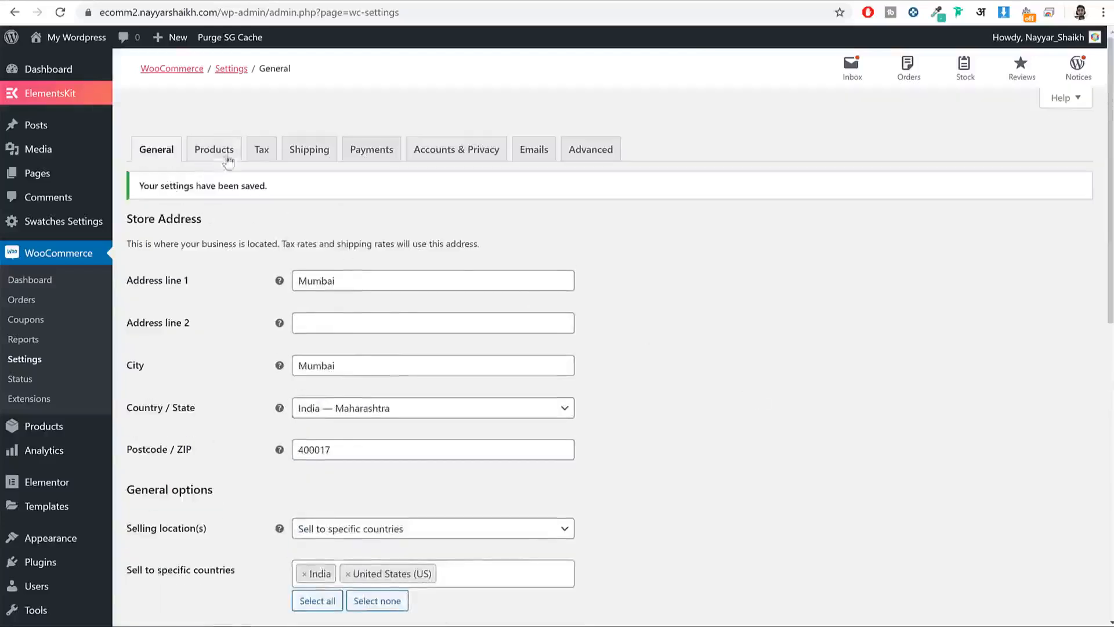
# Step: Open the Products › Inventory settings, noting the Shop page and stock management options
pyautogui.click(200, 156)
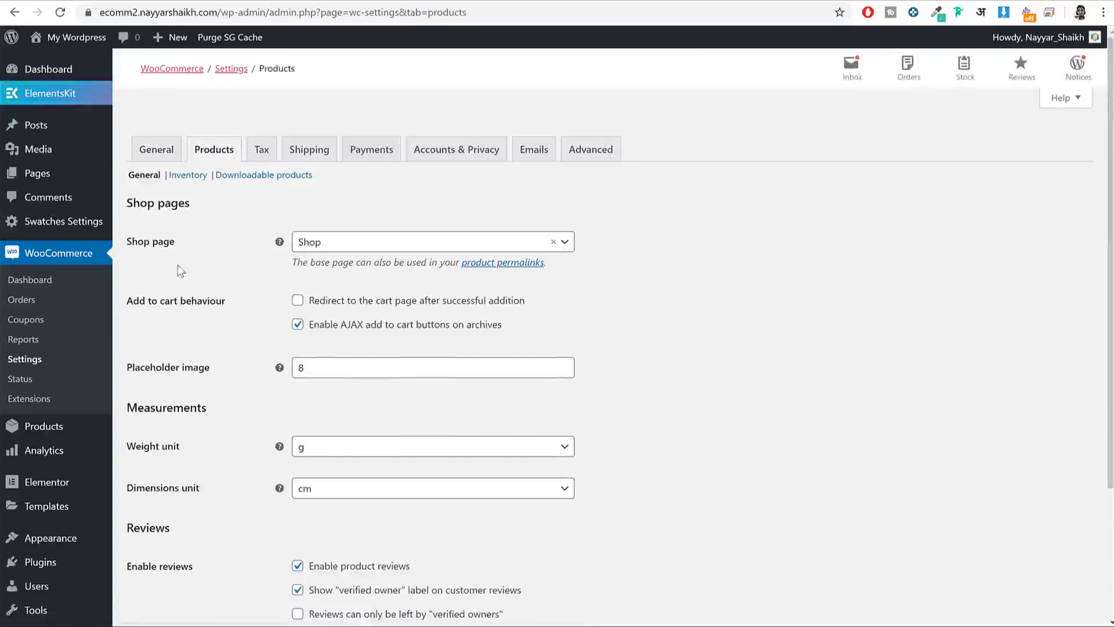
pyautogui.moveTo(176, 244); pyautogui.dragTo(124, 242)
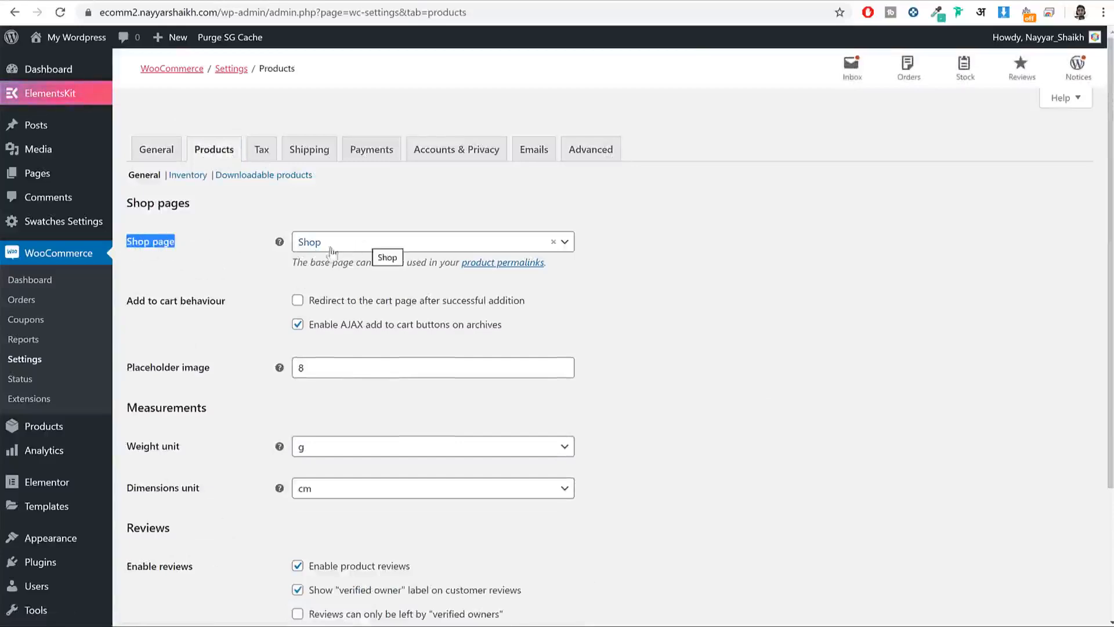
pyautogui.scroll(-2, 681, 296)
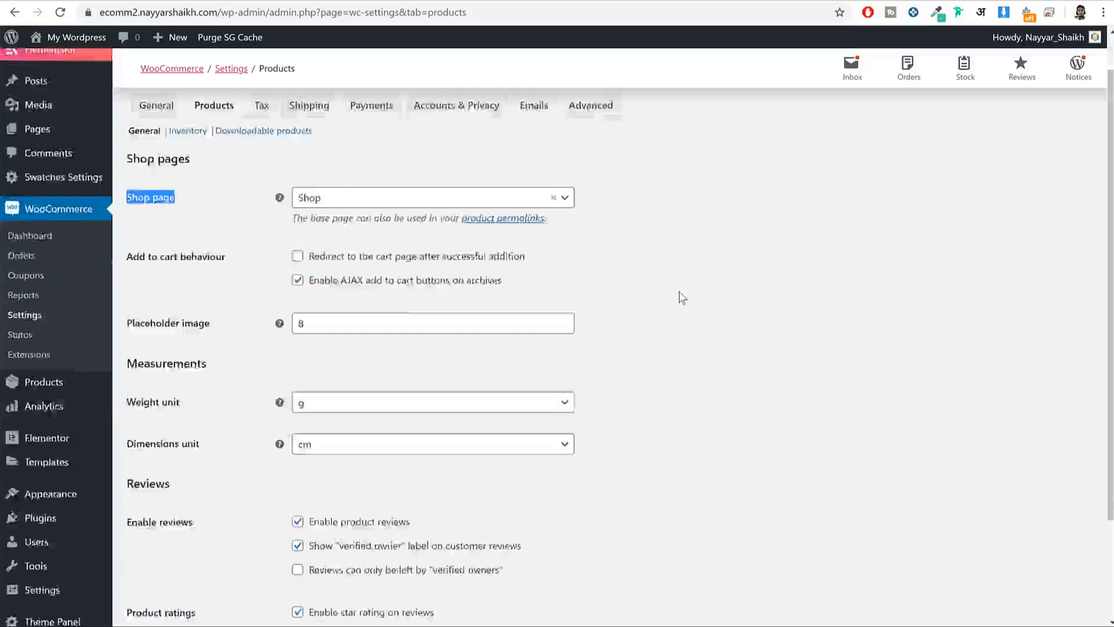
pyautogui.scroll(-1, 525, 237)
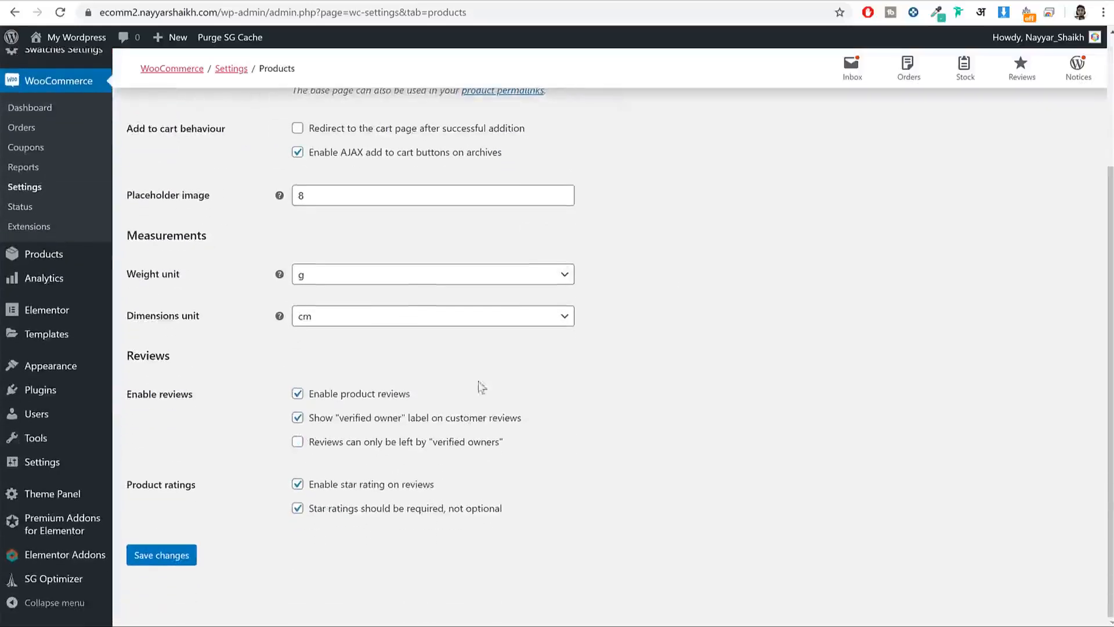
pyautogui.scroll(3, 427, 467)
pyautogui.click(194, 175)
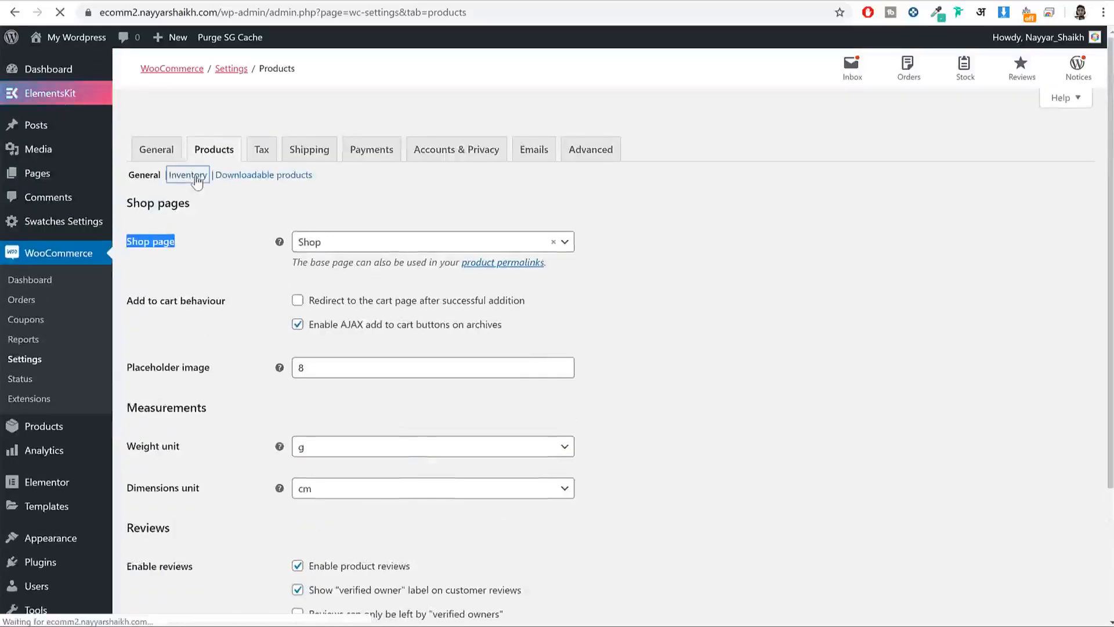
pyautogui.scroll(-1, 480, 273)
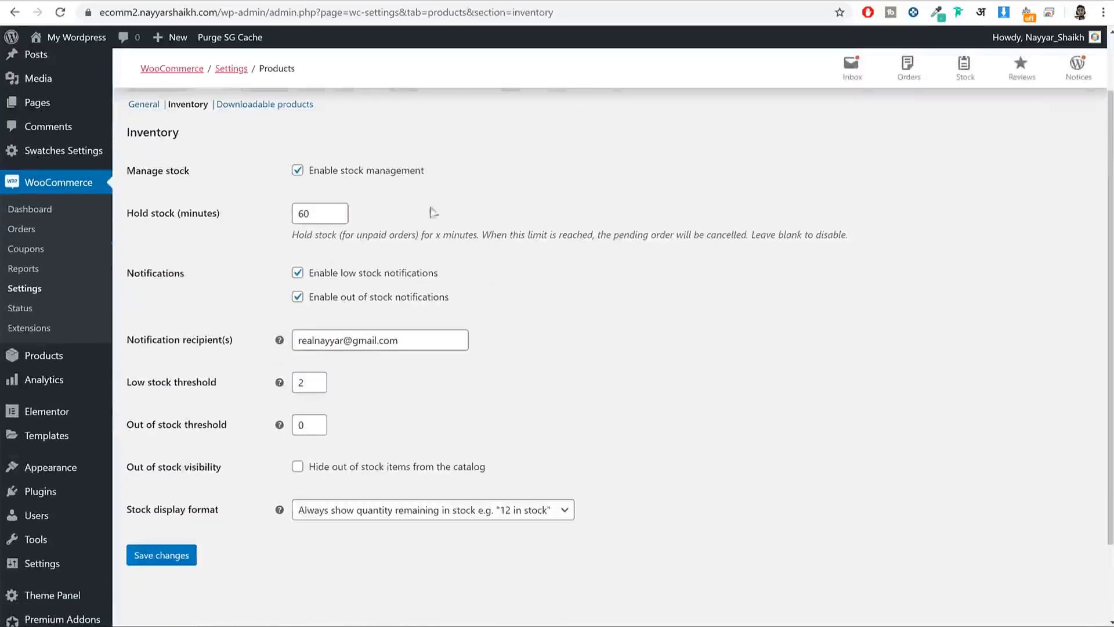
pyautogui.moveTo(426, 171); pyautogui.dragTo(374, 182)
# Step: Inspect the notification recipient e-mail field, leaving the address unchanged
pyautogui.tripleClick(410, 339)
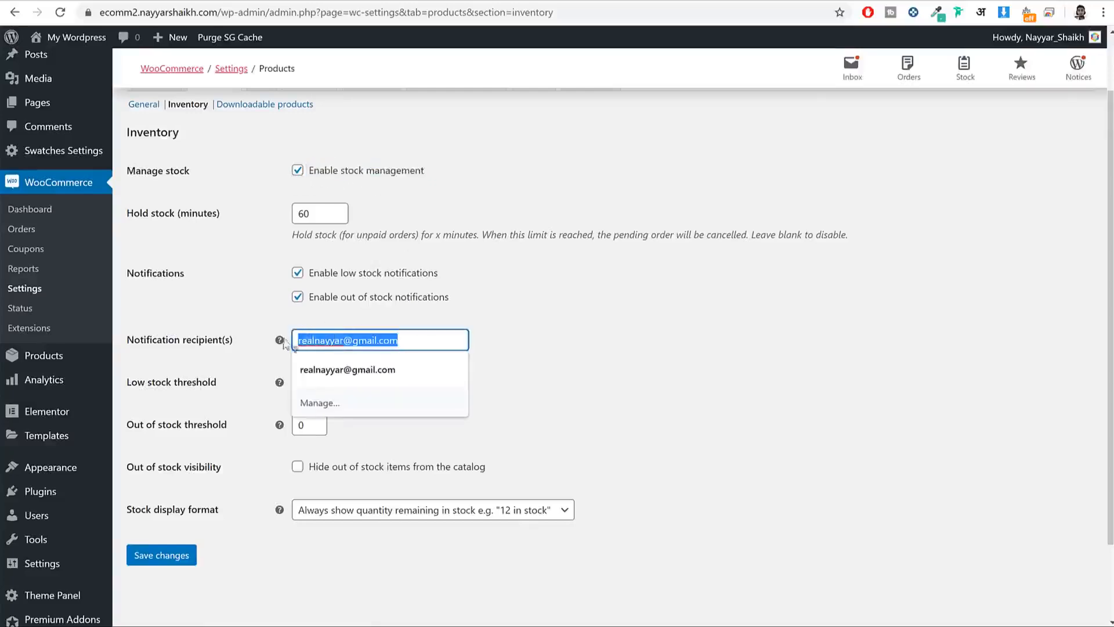
pyautogui.press('Escape')
pyautogui.click(623, 310)
pyautogui.scroll(-1, 623, 310)
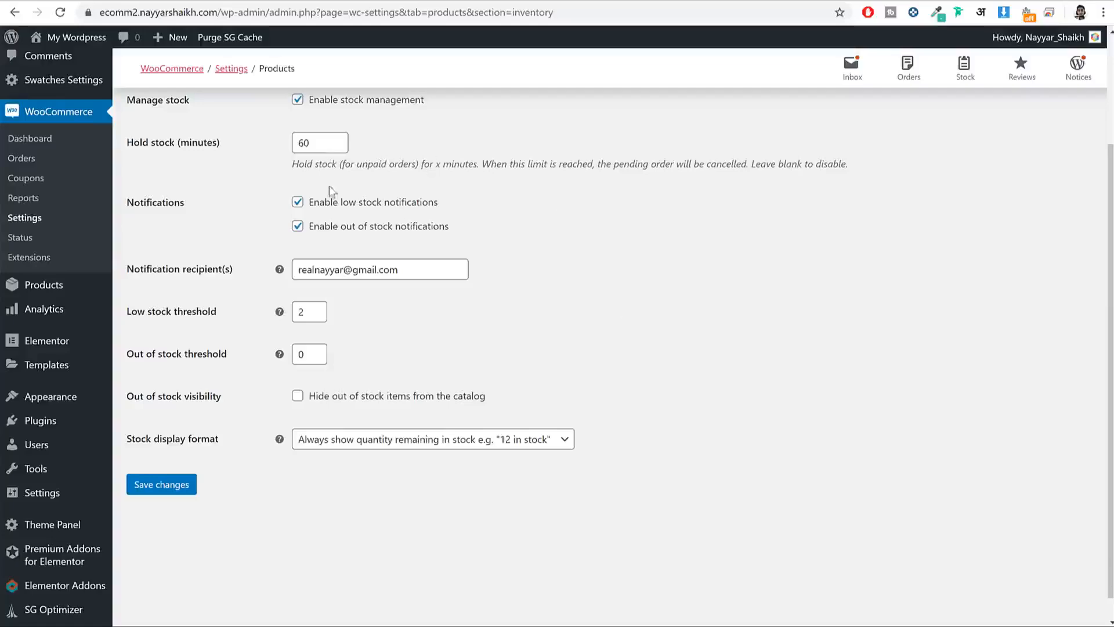
pyautogui.scroll(2, 498, 256)
pyautogui.scroll(-2, 502, 269)
pyautogui.tripleClick(429, 268)
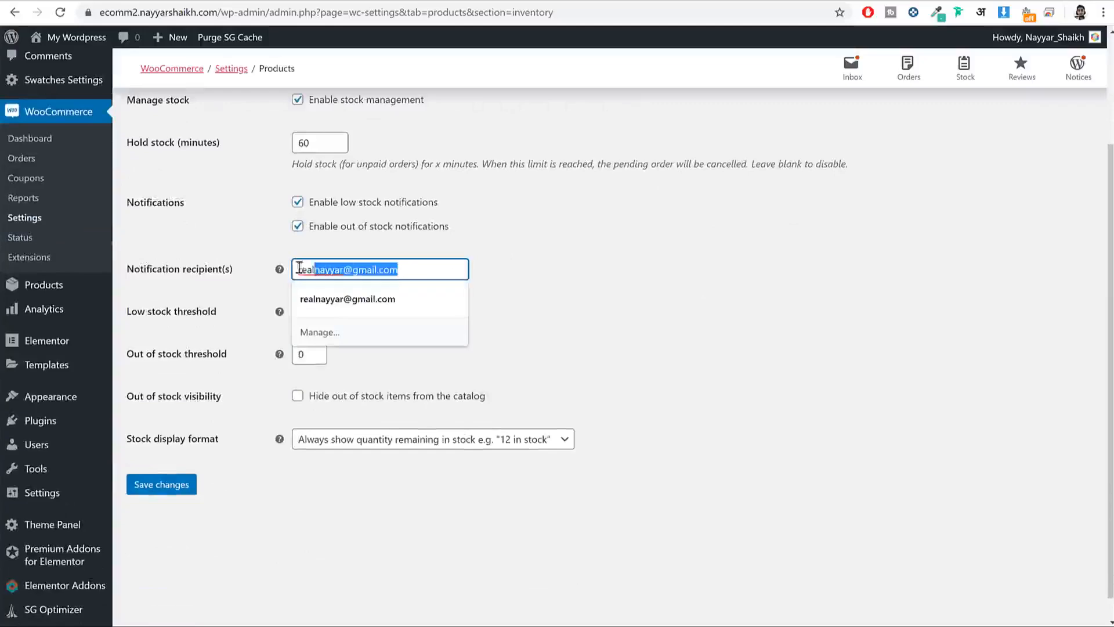
pyautogui.click(612, 276)
# Step: Keep the low stock threshold at 2 and out of stock threshold at 0, and save
pyautogui.moveTo(230, 318); pyautogui.dragTo(126, 322)
pyautogui.moveTo(253, 360); pyautogui.dragTo(184, 365)
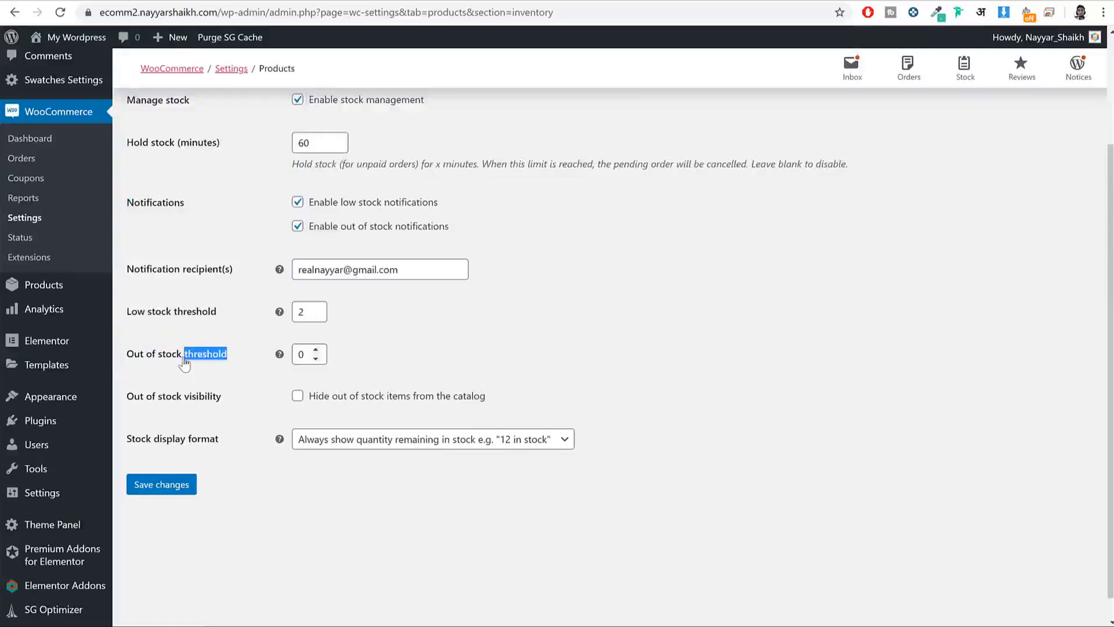
pyautogui.click(185, 365)
pyautogui.doubleClick(298, 352)
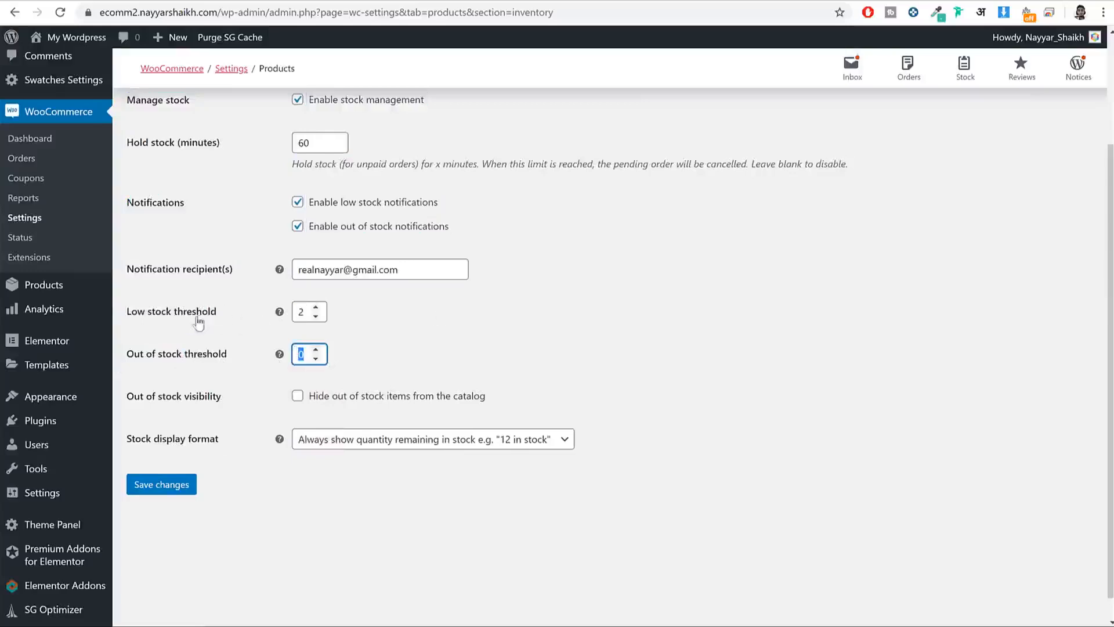
pyautogui.moveTo(216, 314); pyautogui.dragTo(131, 322)
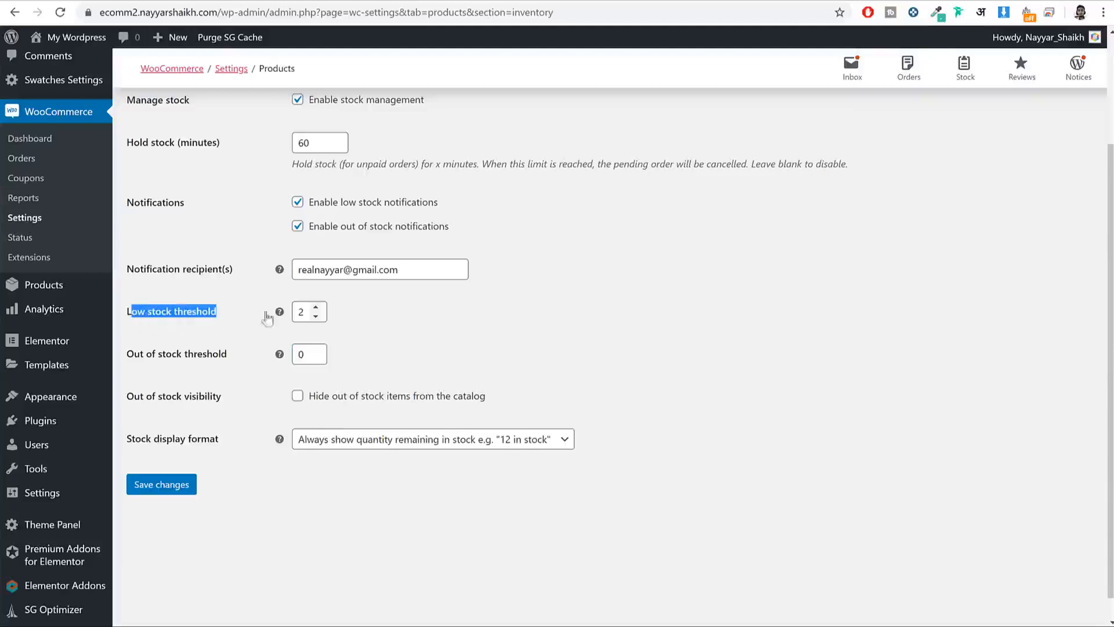
pyautogui.doubleClick(310, 307)
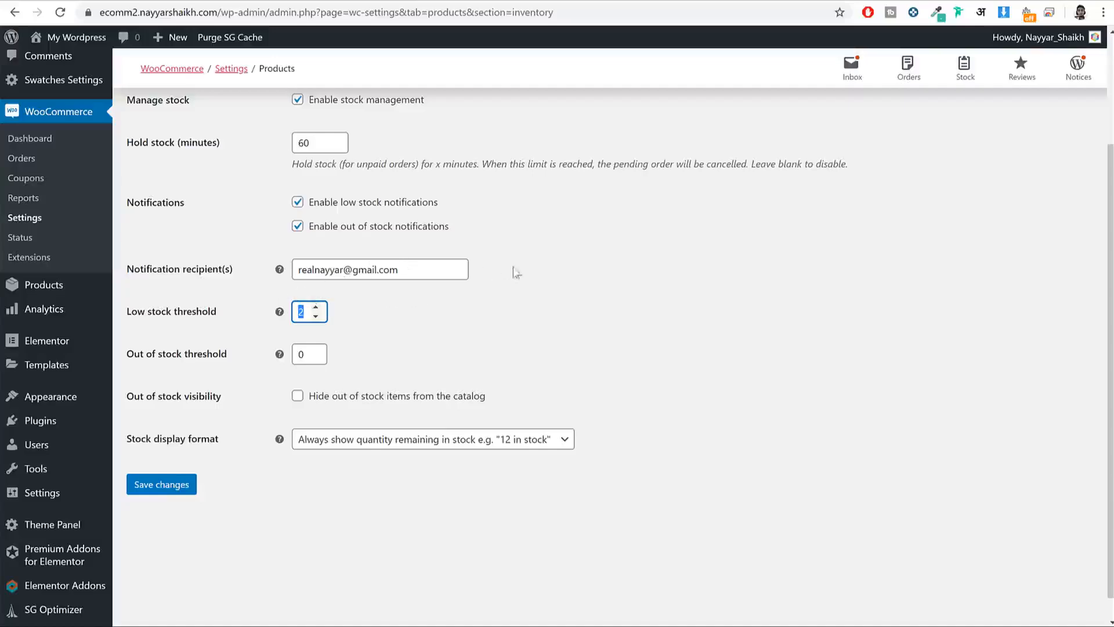
pyautogui.scroll(3, 515, 269)
pyautogui.scroll(-4, 430, 409)
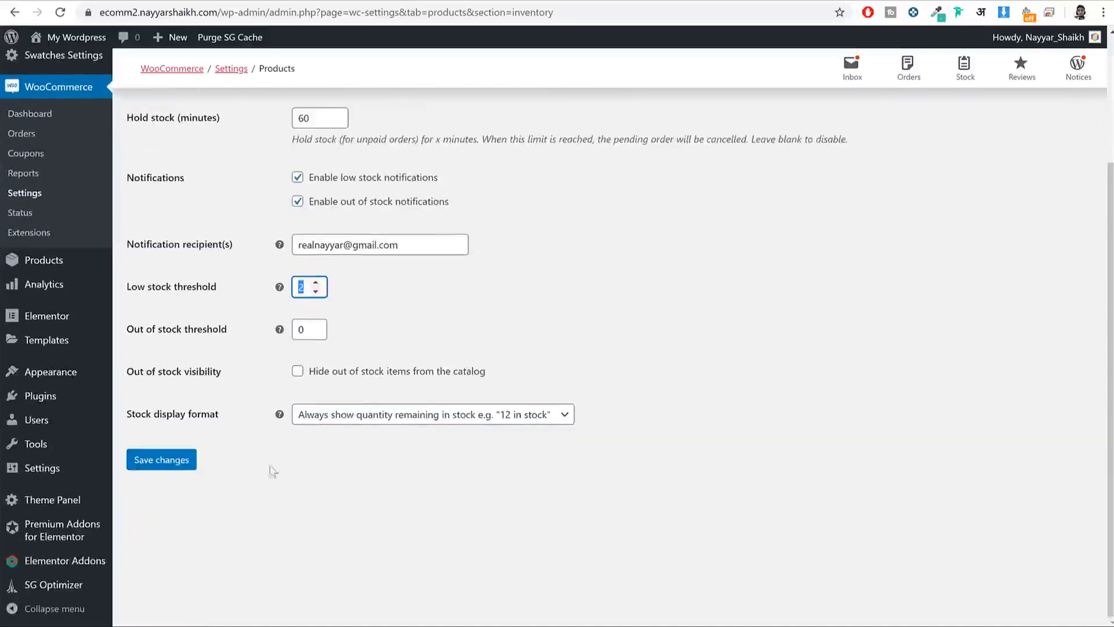
pyautogui.click(191, 459)
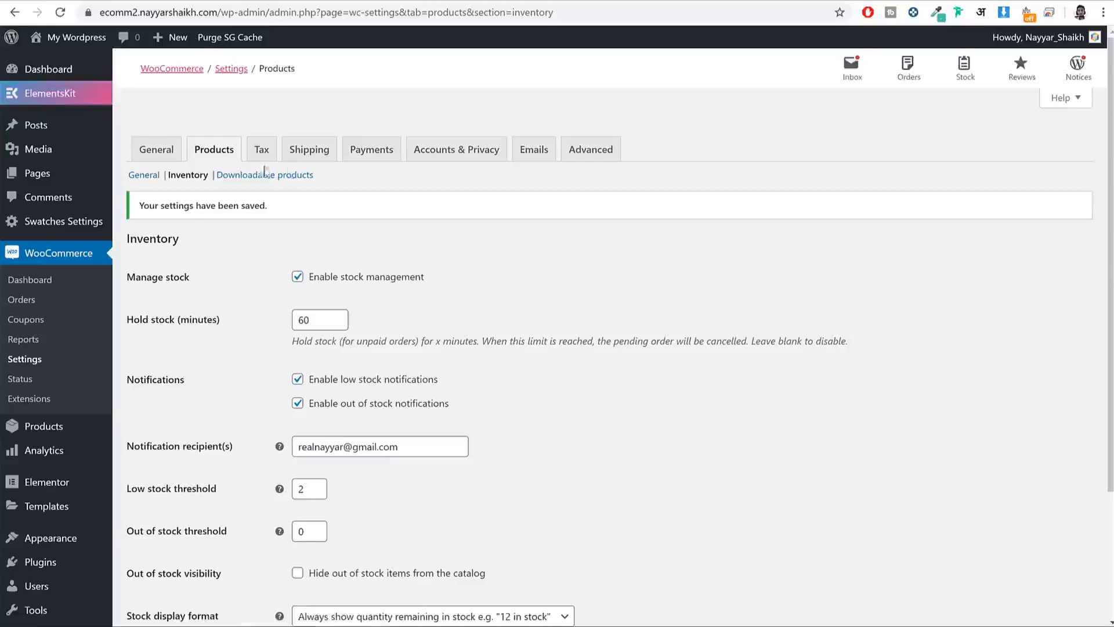
# Step: Open the Tax settings and erase the VAT line from Additional tax classes
pyautogui.click(264, 152)
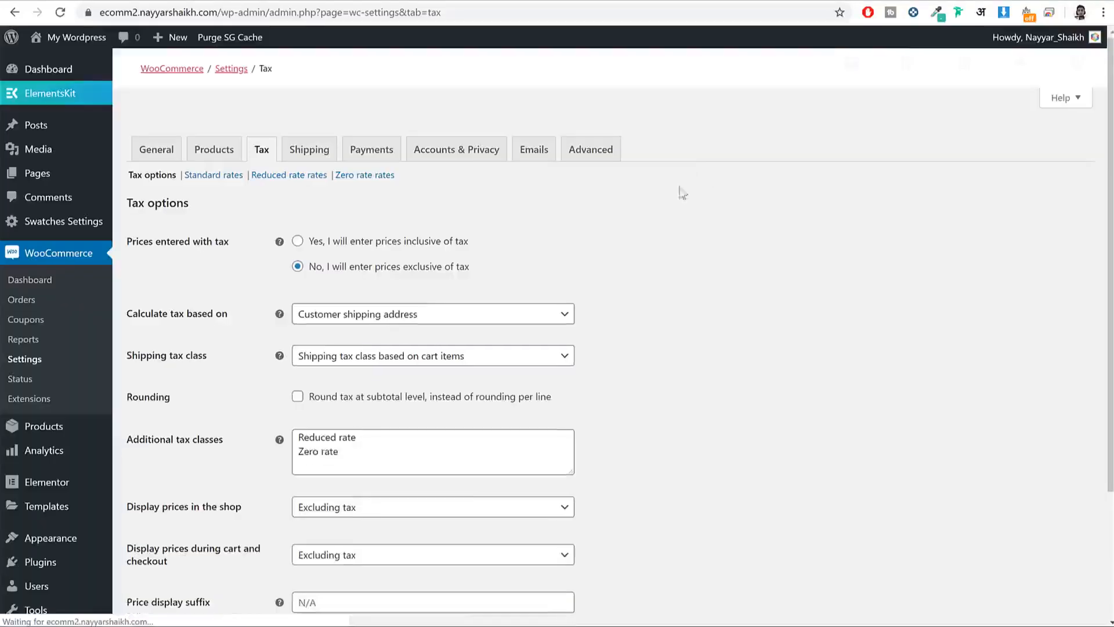
pyautogui.scroll(-1, 933, 180)
pyautogui.scroll(-1, 931, 174)
pyautogui.scroll(3, 897, 199)
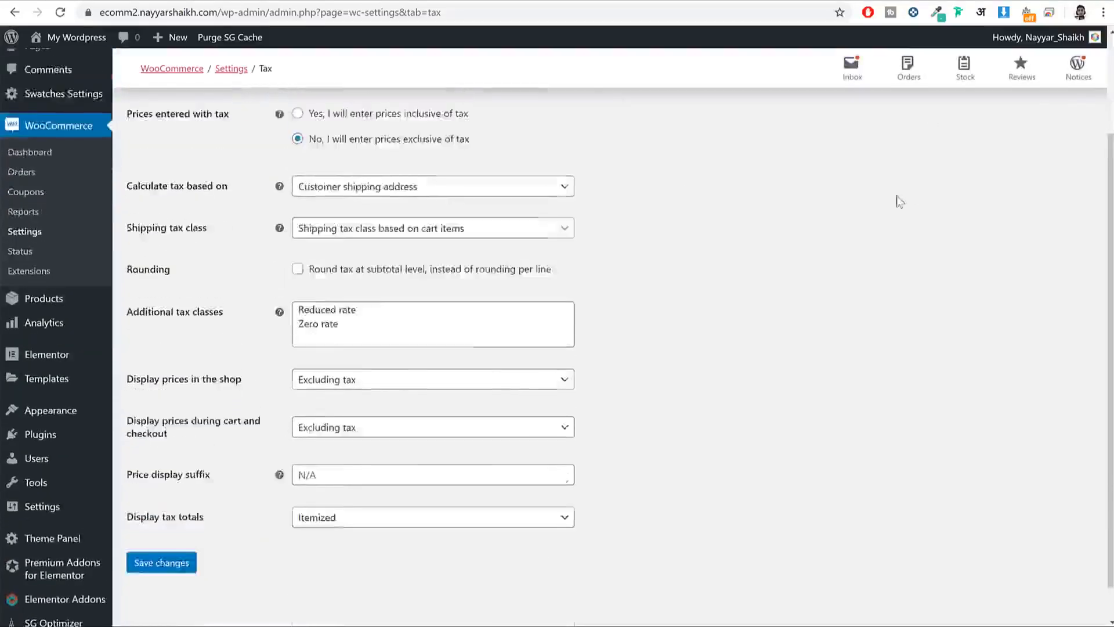
pyautogui.scroll(-3, 386, 377)
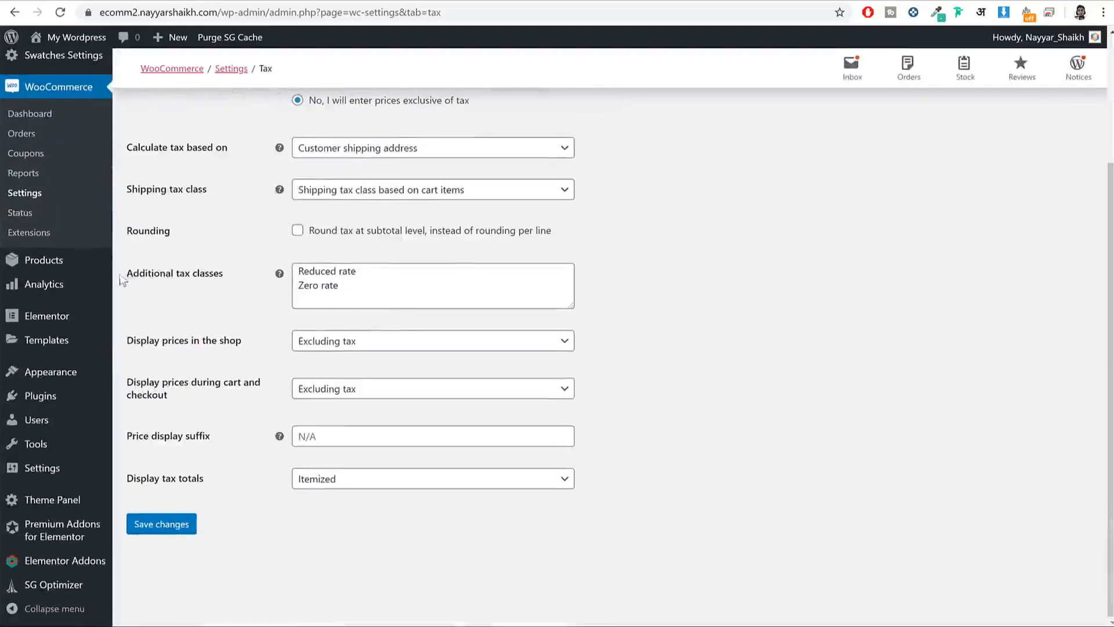
pyautogui.moveTo(125, 277); pyautogui.dragTo(240, 283)
pyautogui.click(406, 295)
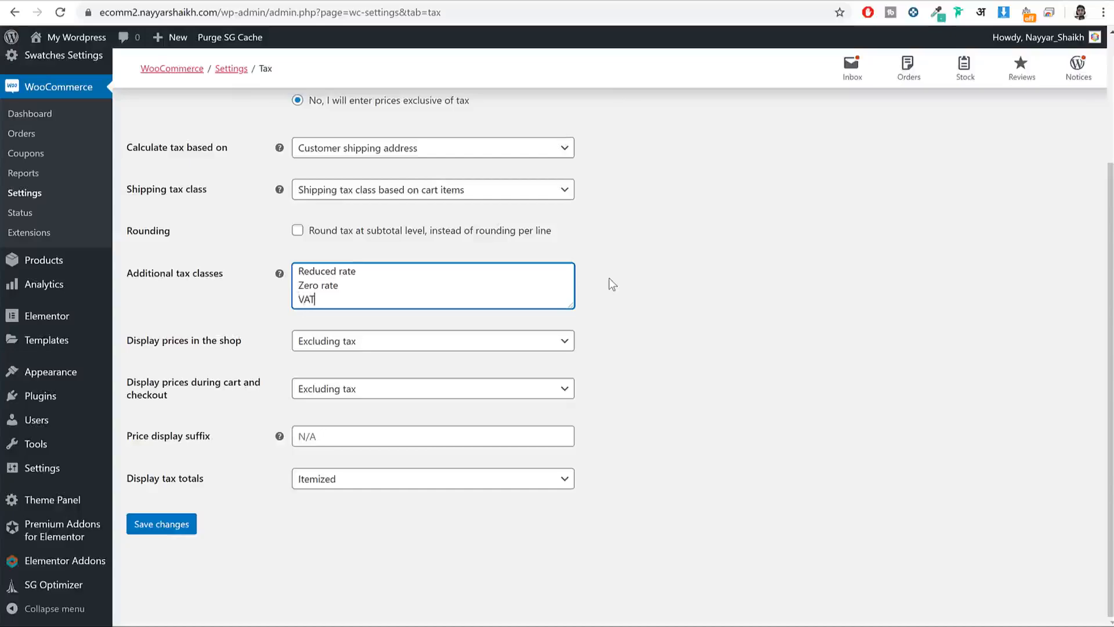
pyautogui.moveTo(329, 299); pyautogui.dragTo(249, 298)
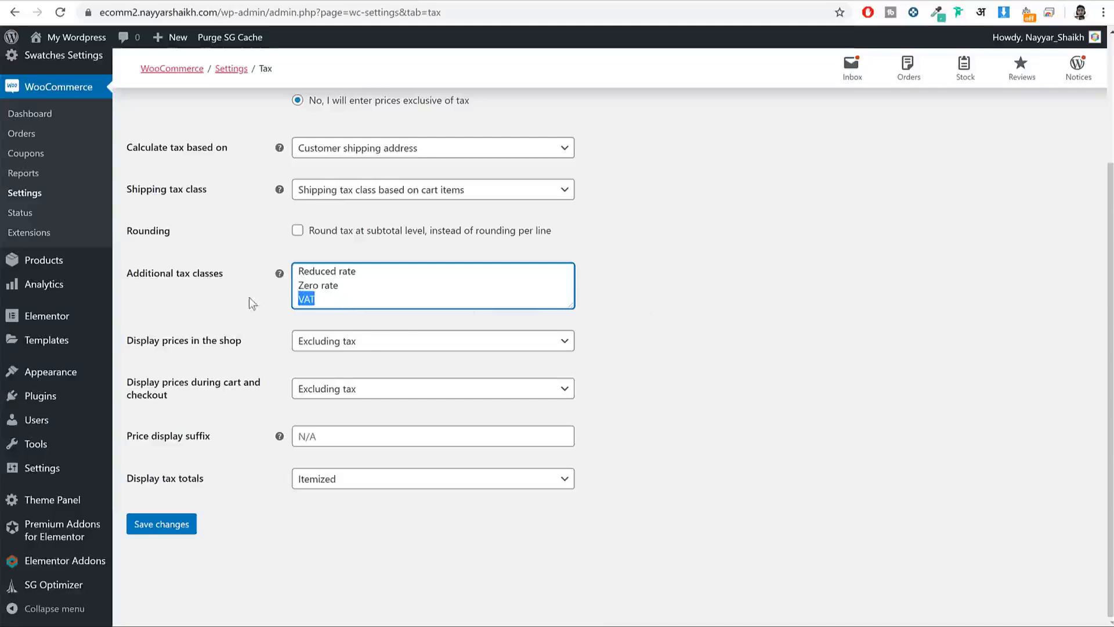
pyautogui.click(358, 294)
pyautogui.press('BackSpace')
pyautogui.press('BackSpace')
pyautogui.press('BackSpace')
# Step: Enter GST 10 and GST 15 as the additional tax classes and save them
pyautogui.write('GST')
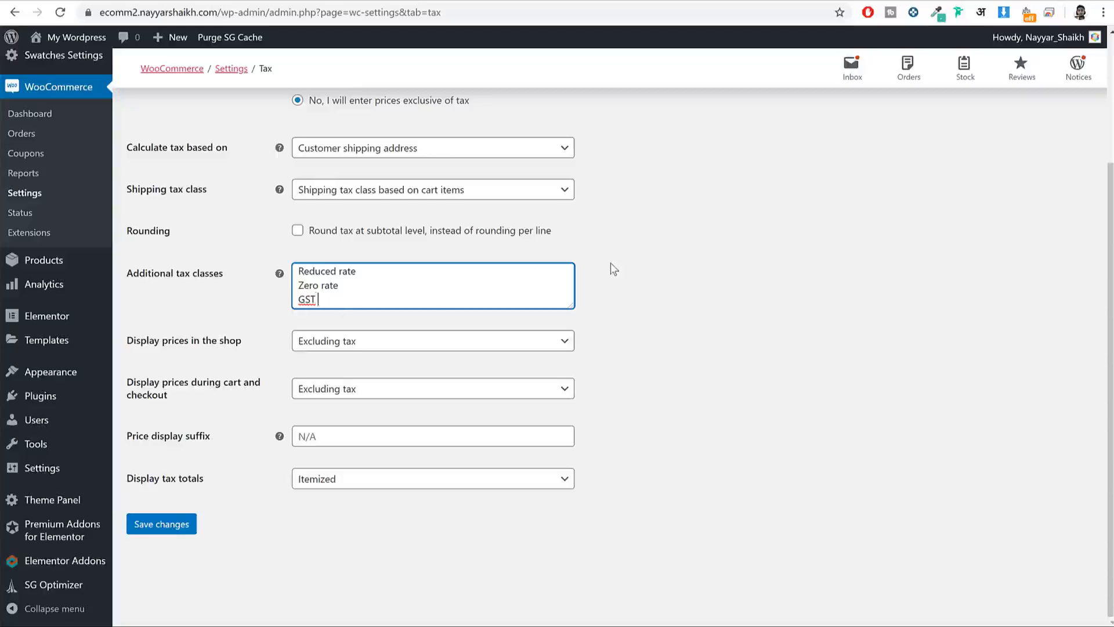
pyautogui.write('10')
pyautogui.press('Return')
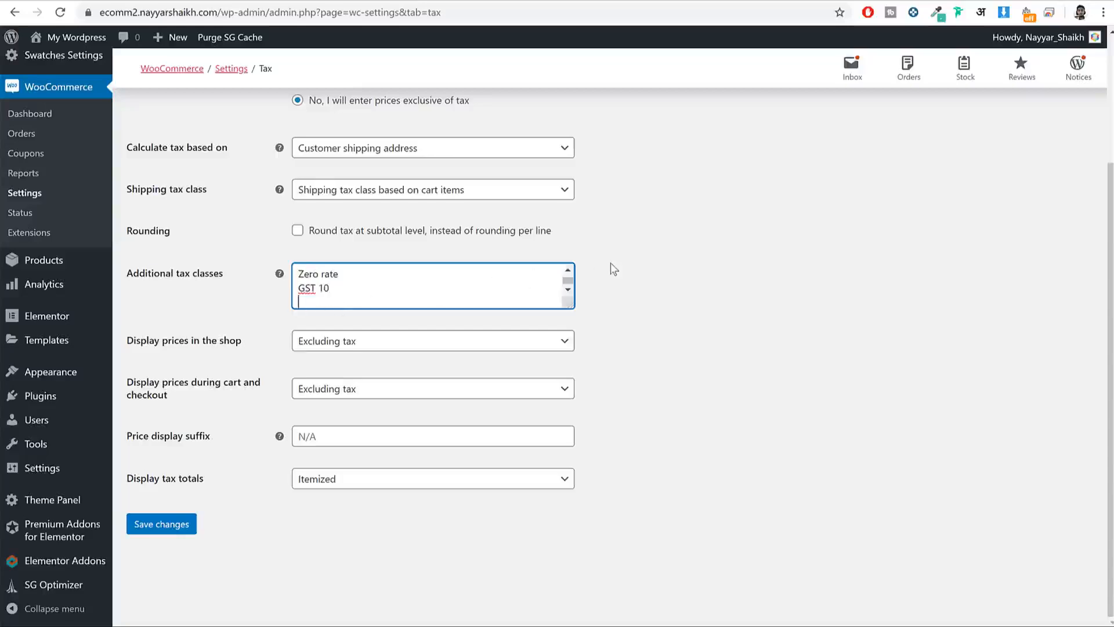
pyautogui.moveTo(570, 307); pyautogui.dragTo(572, 390)
pyautogui.write('GST 15')
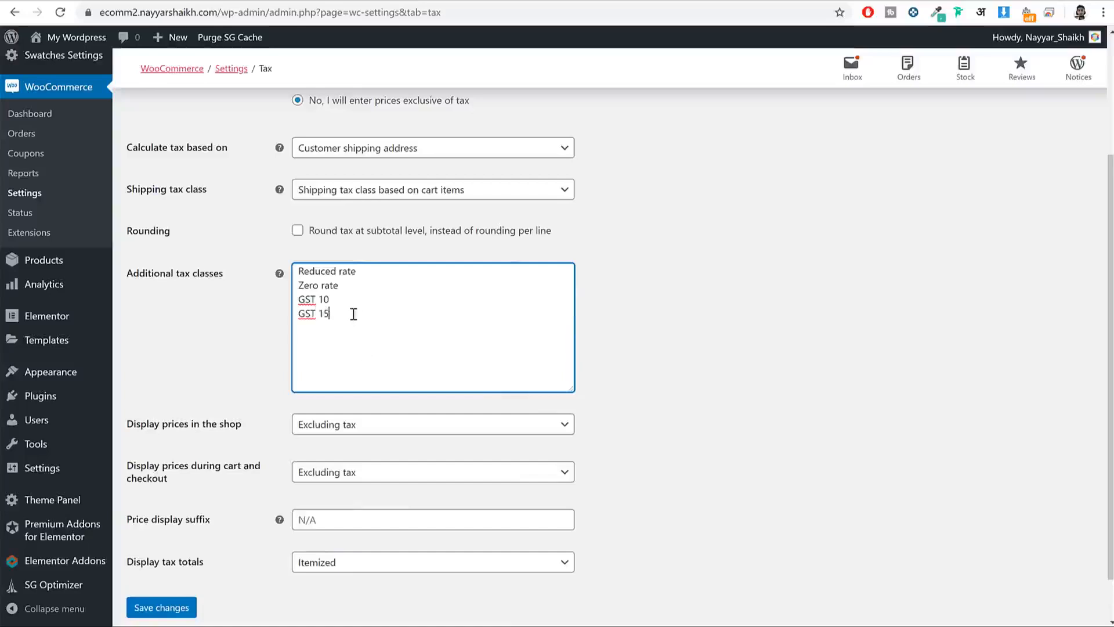
pyautogui.moveTo(354, 313); pyautogui.dragTo(293, 295)
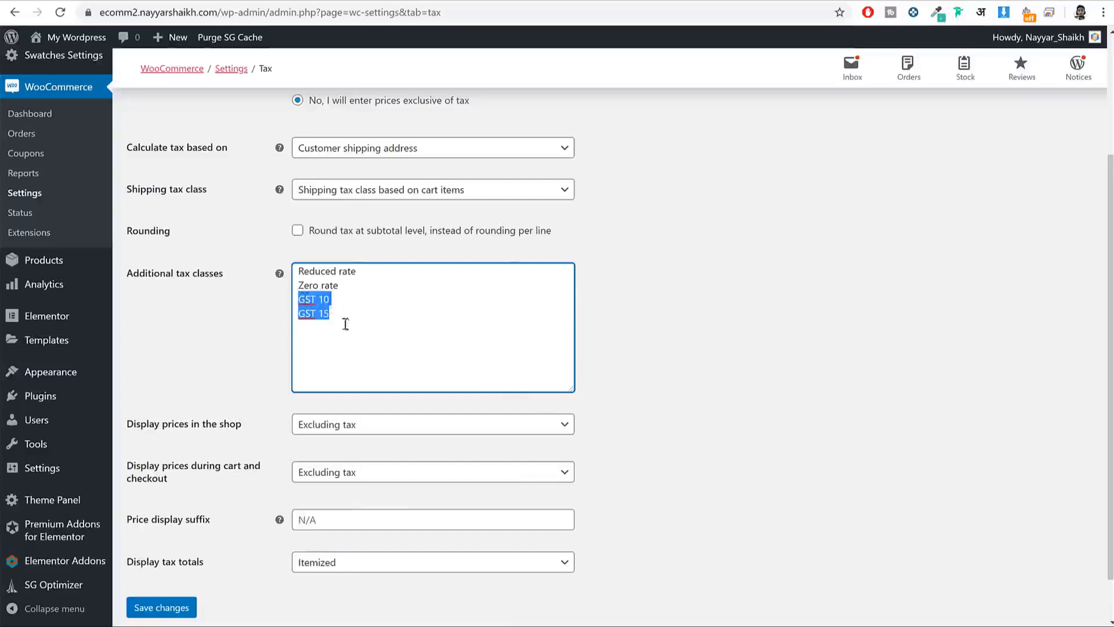
pyautogui.click(148, 607)
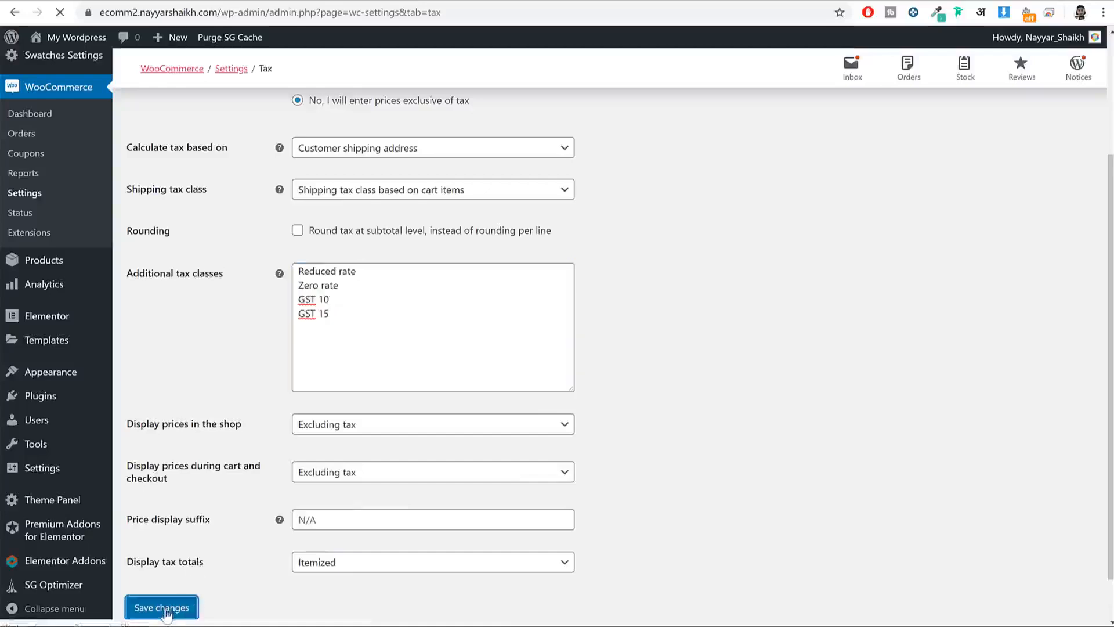
pyautogui.moveTo(365, 489); pyautogui.dragTo(259, 468)
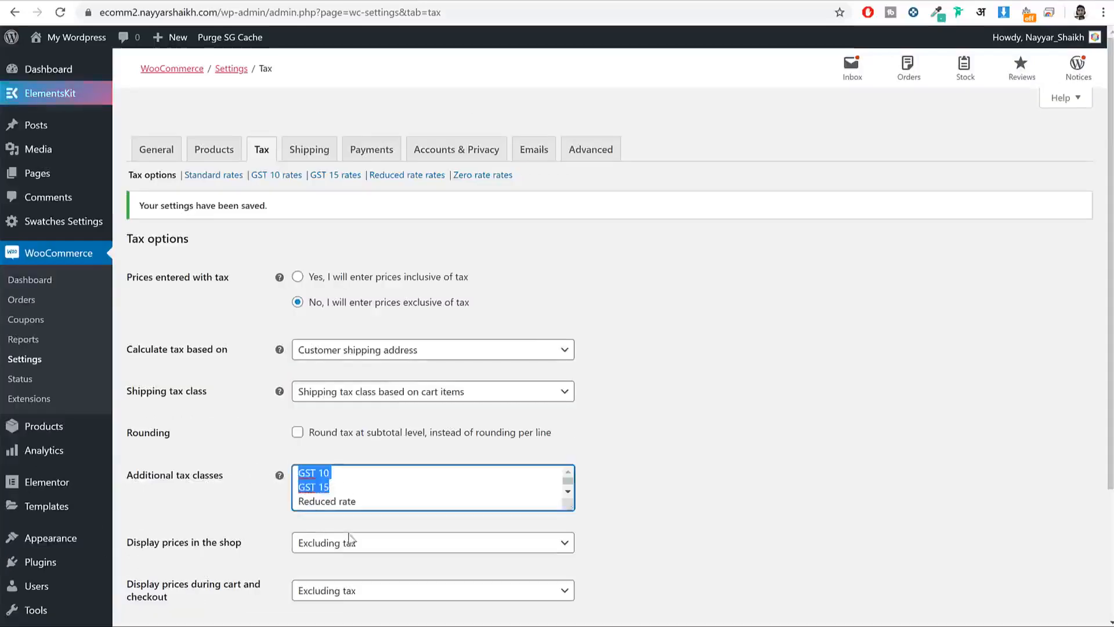
pyautogui.click(297, 177)
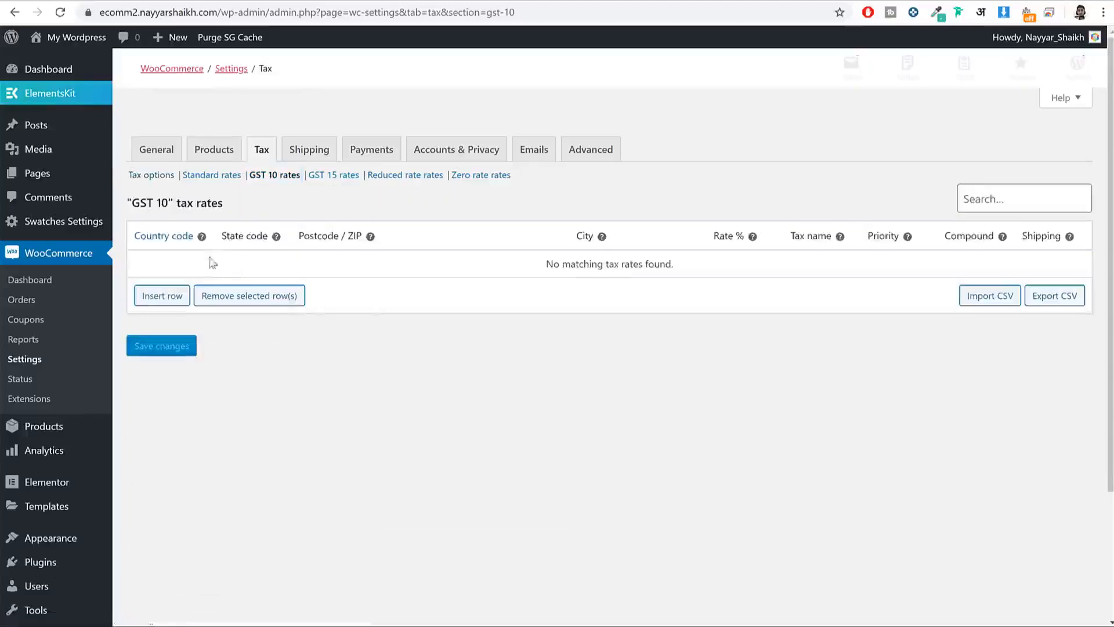
# Step: Insert a GST 10 rate row with country code IN (India)
pyautogui.click(168, 297)
pyautogui.click(164, 268)
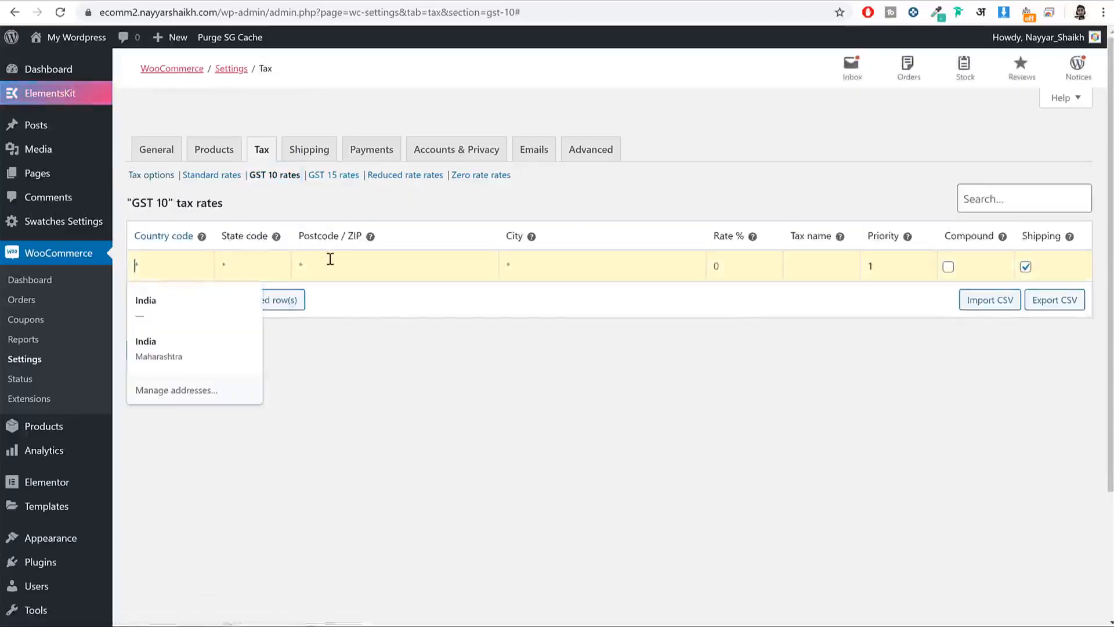
pyautogui.write('INF')
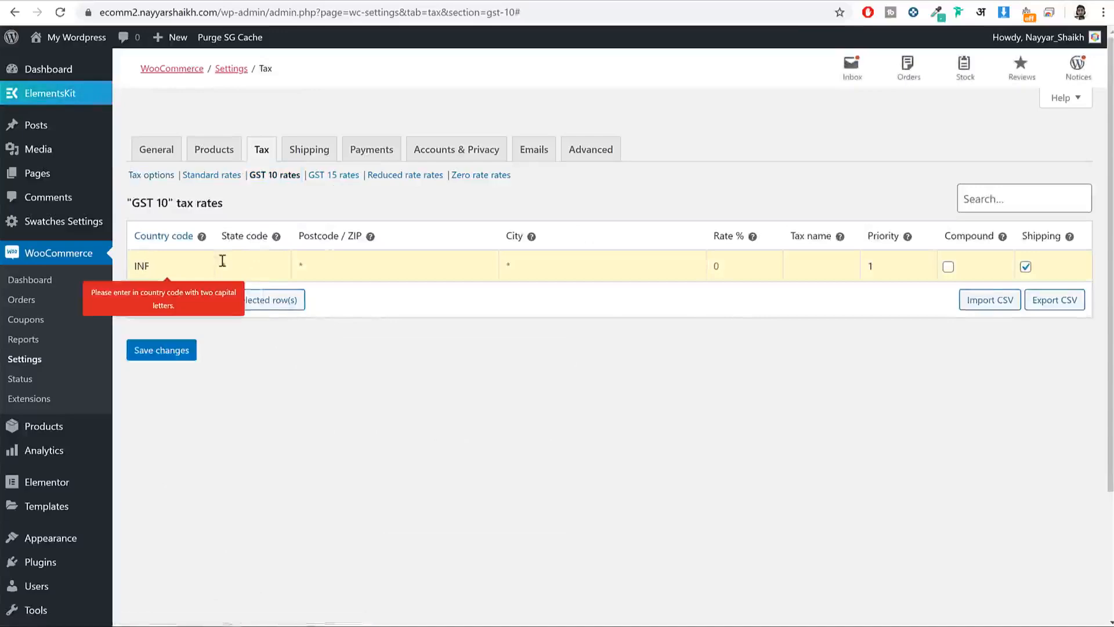
pyautogui.press('BackSpace')
pyautogui.write('D')
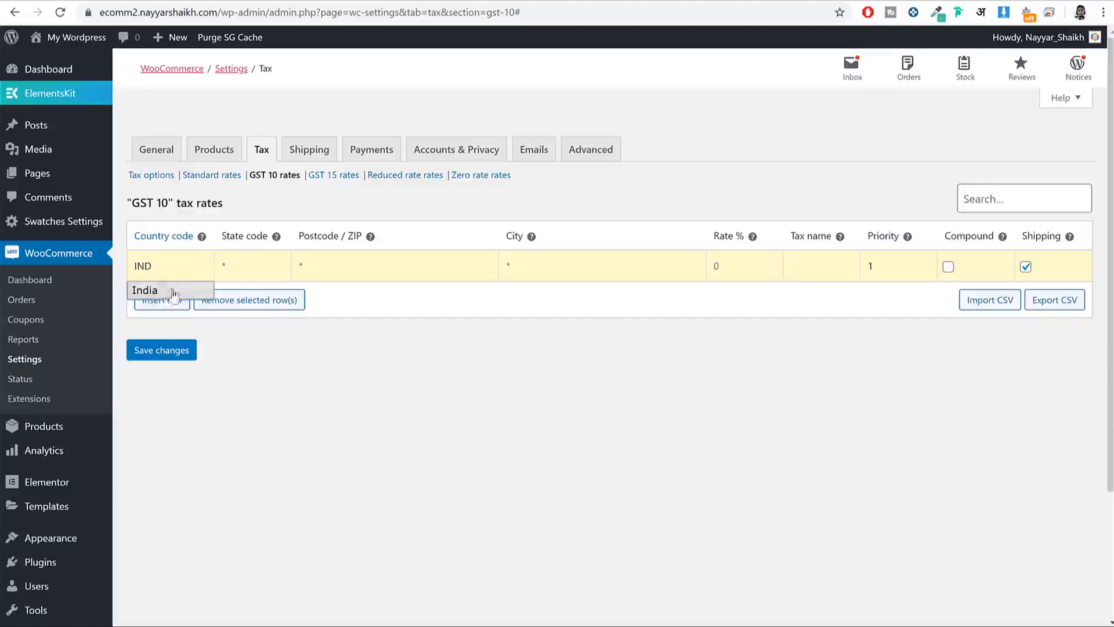
pyautogui.click(152, 292)
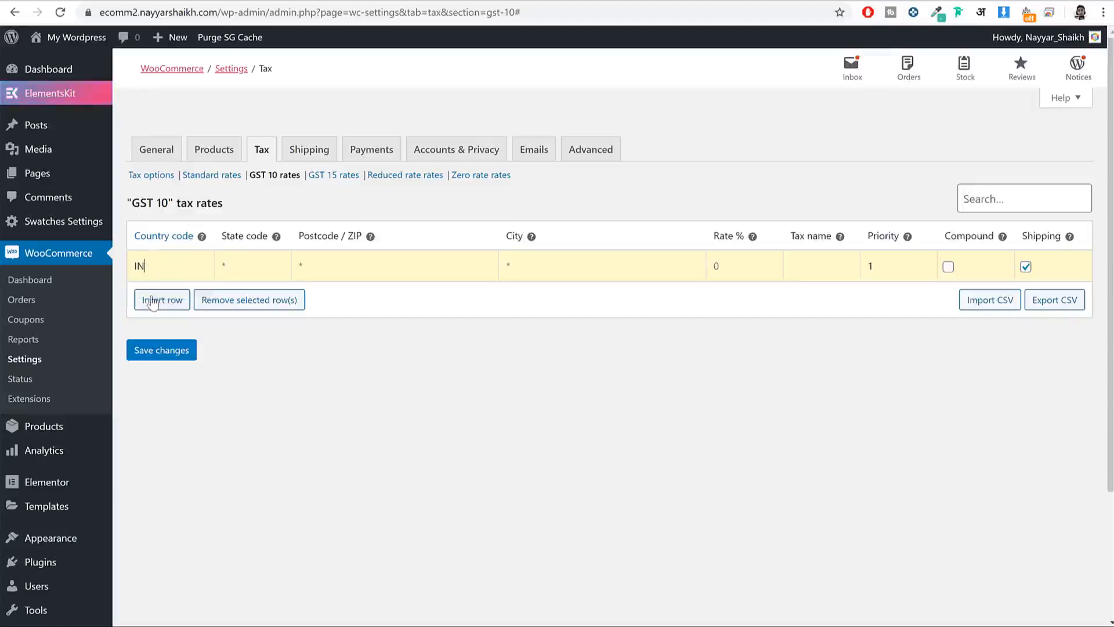
pyautogui.moveTo(159, 271); pyautogui.dragTo(126, 271)
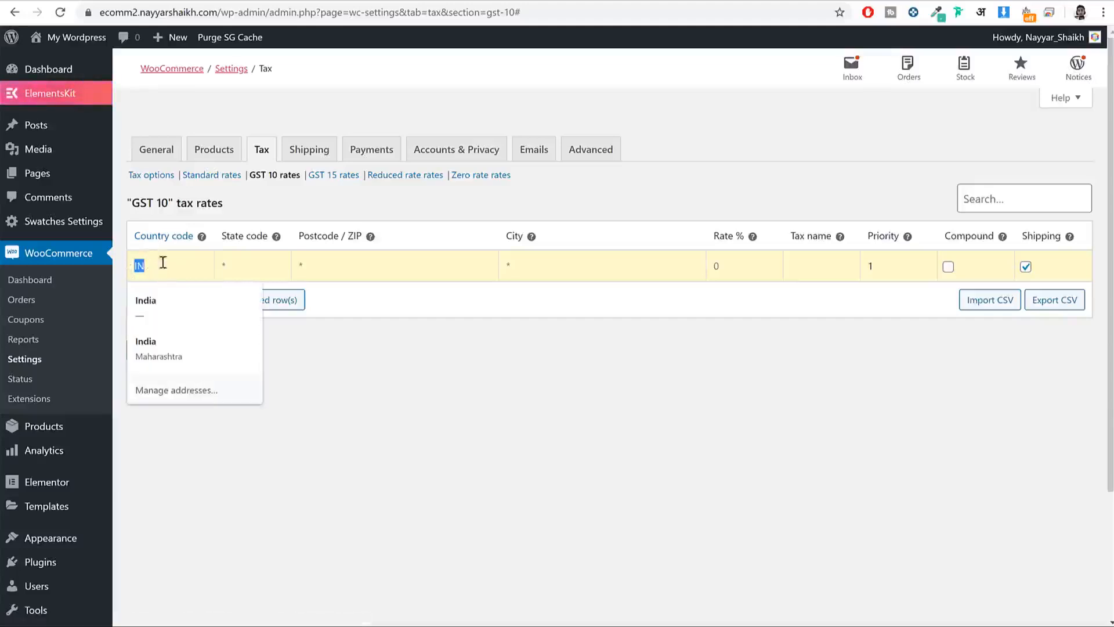
pyautogui.click(262, 246)
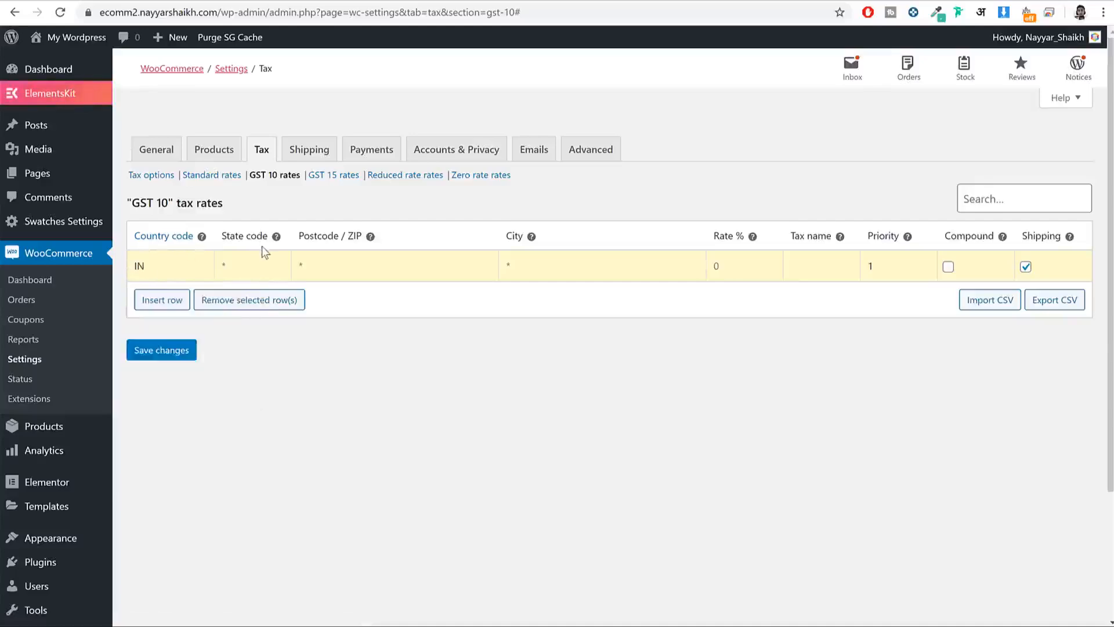
pyautogui.click(259, 261)
pyautogui.click(413, 271)
pyautogui.click(575, 278)
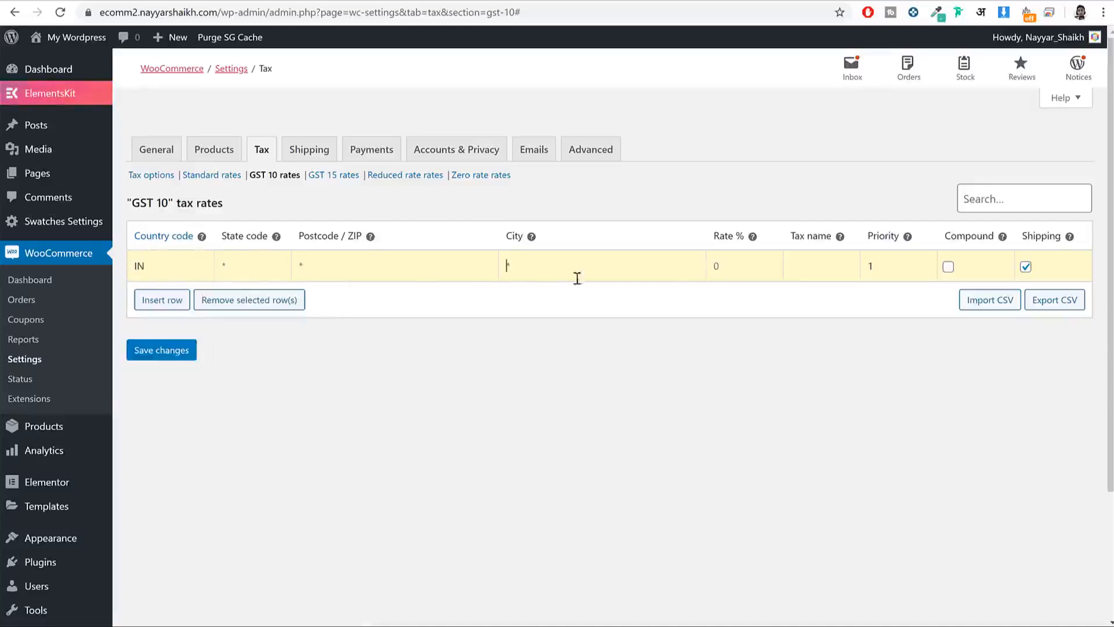
pyautogui.click(748, 274)
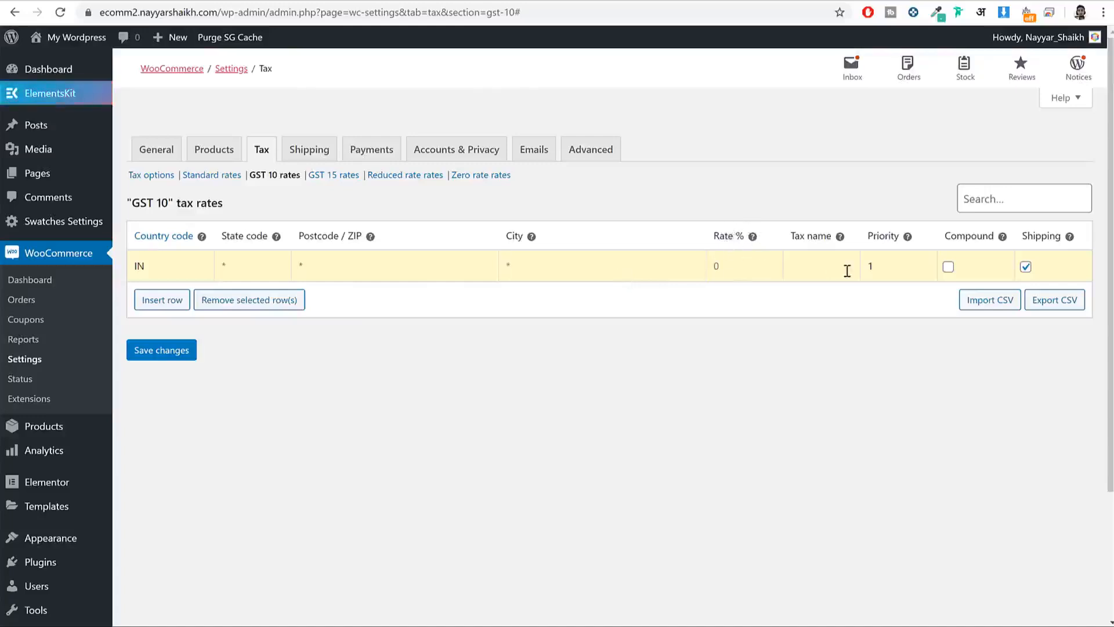
# Step: Give the row rate 10 and name GST 10, exclude shipping, save, then start a GST 15 row
pyautogui.write('10')
pyautogui.click(839, 266)
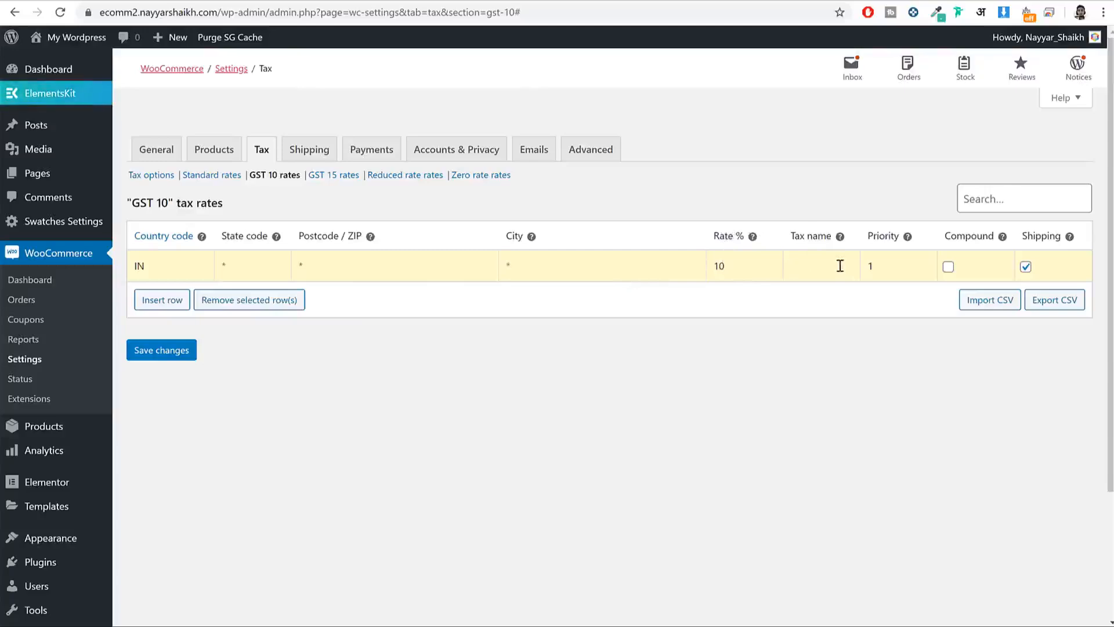
pyautogui.write('GST 10')
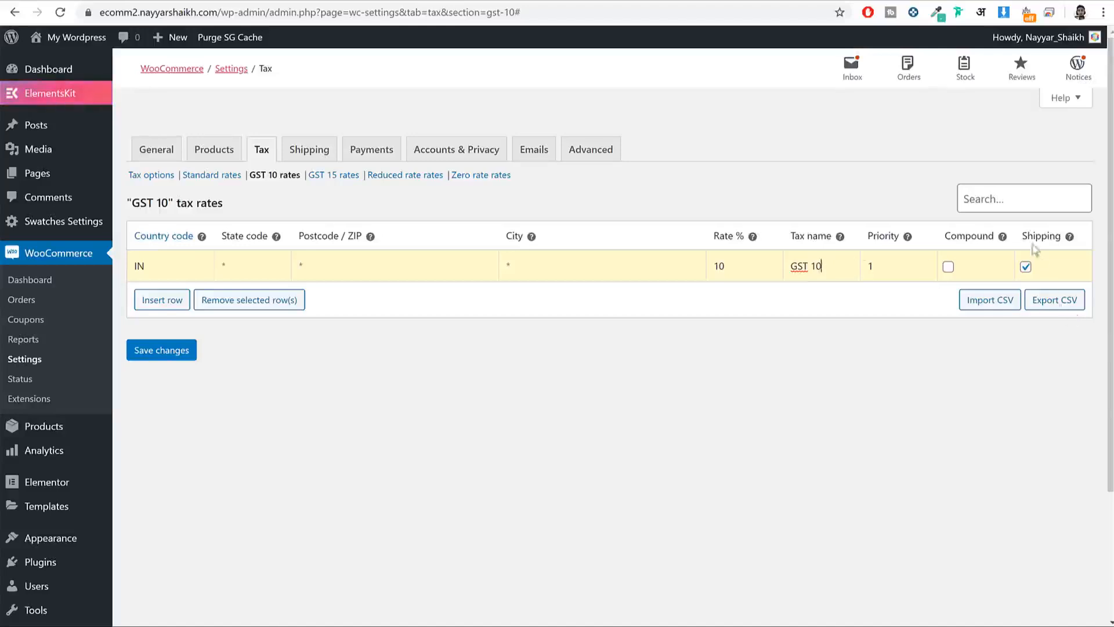
pyautogui.click(1026, 266)
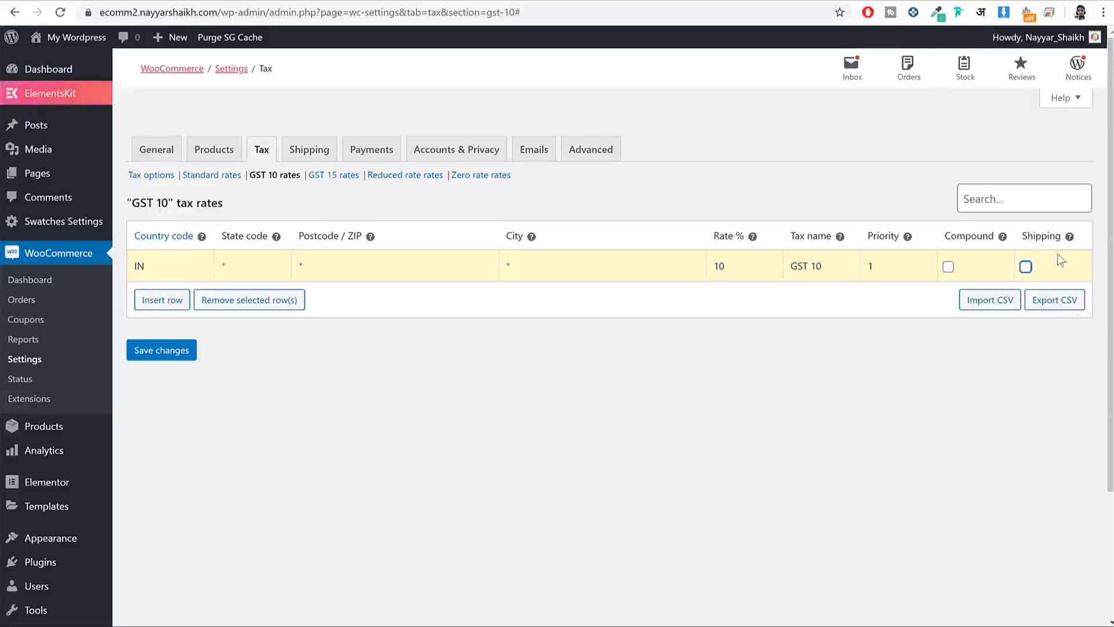
pyautogui.click(166, 354)
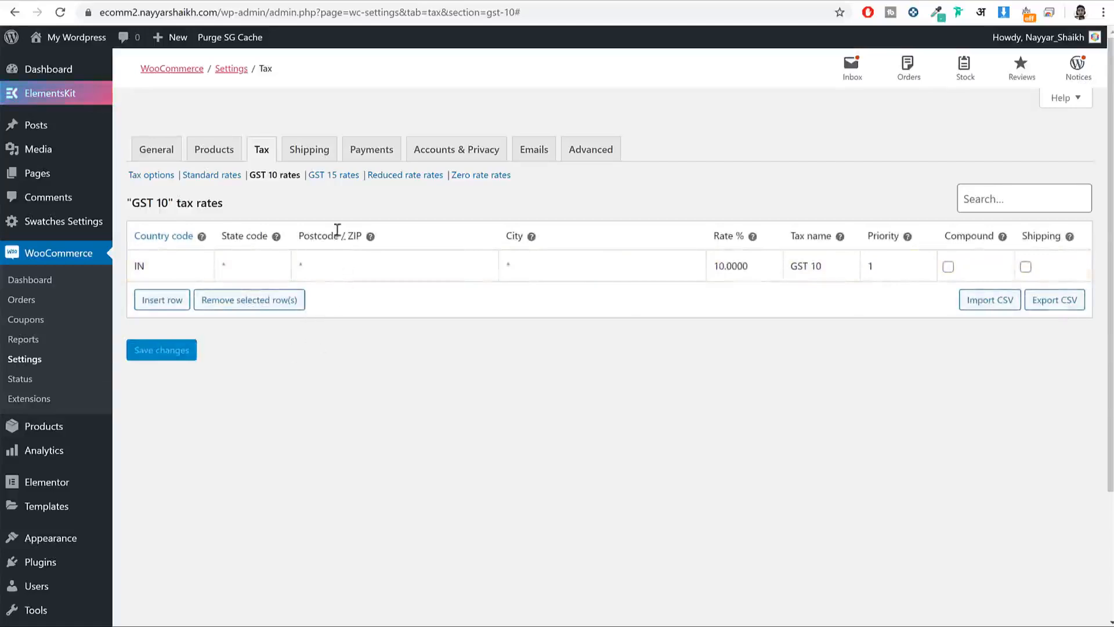
pyautogui.click(316, 177)
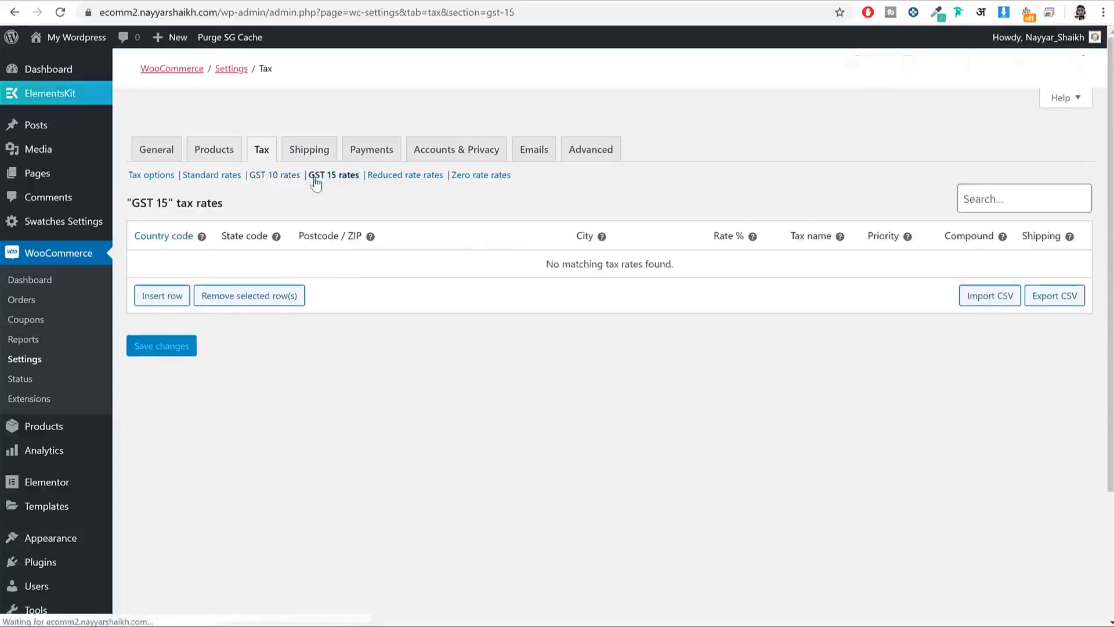
pyautogui.click(159, 296)
# Step: Add a 15% tax rate for country IN named GST 15, not applied to shipping, and save it
pyautogui.click(161, 268)
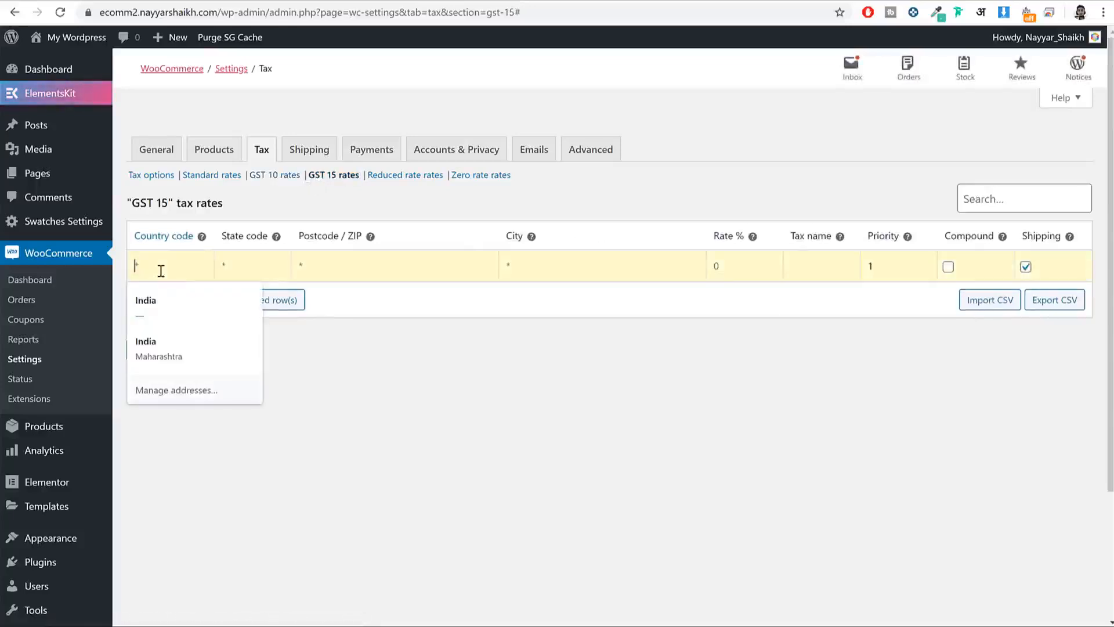
pyautogui.write('IN')
pyautogui.press('Tab')
pyautogui.press('Tab')
pyautogui.press('Tab')
pyautogui.press('Tab')
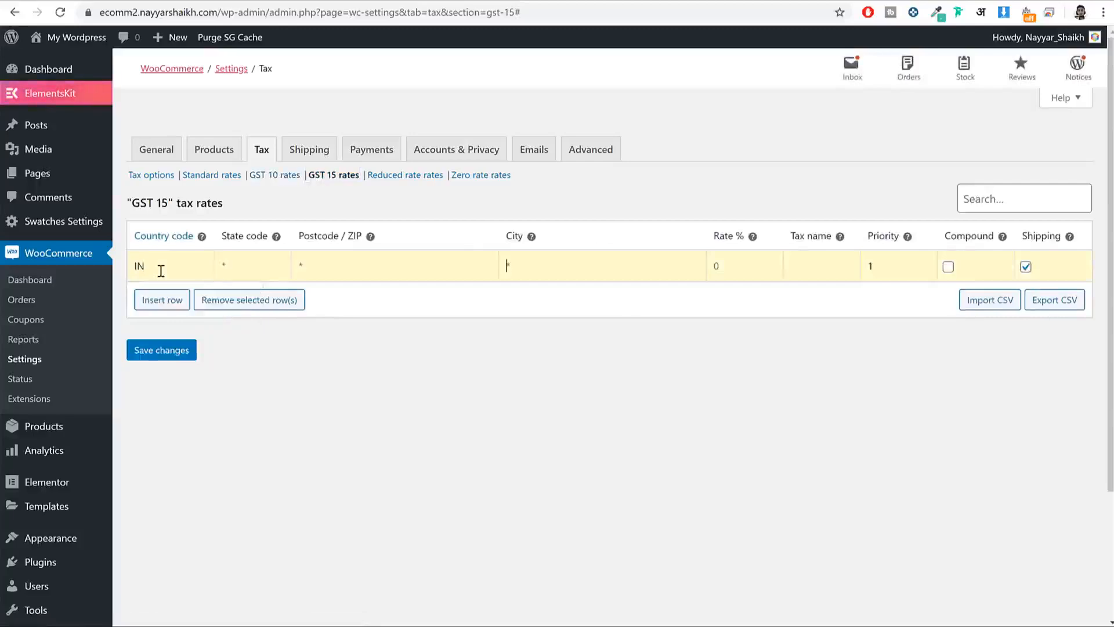
pyautogui.write('15')
pyautogui.write('GST')
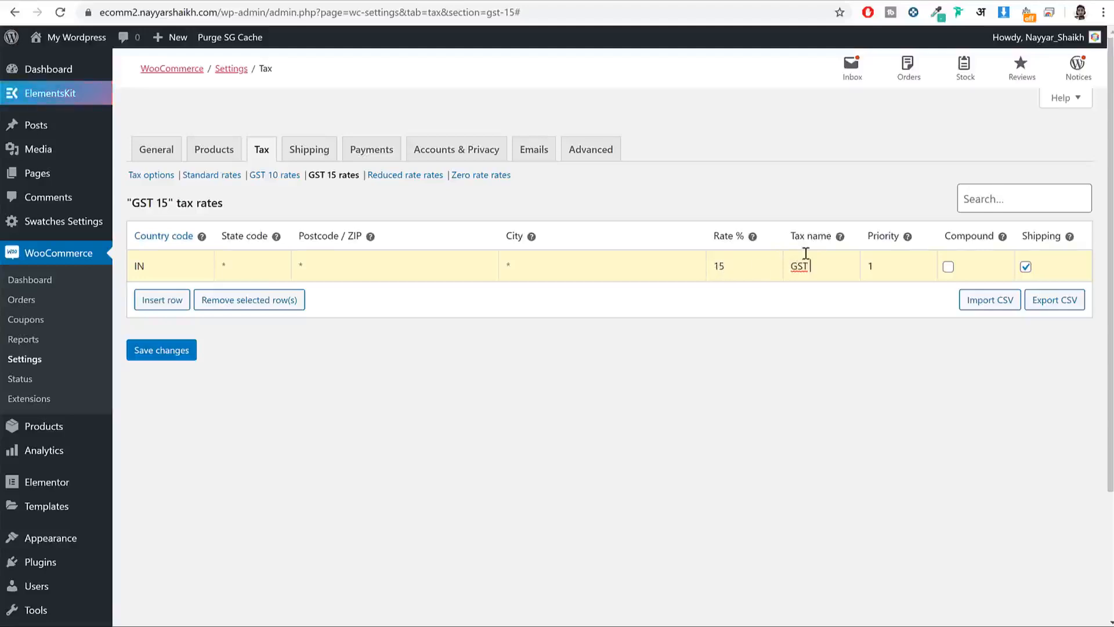
pyautogui.write(' 15')
pyautogui.click(1026, 266)
pyautogui.click(184, 348)
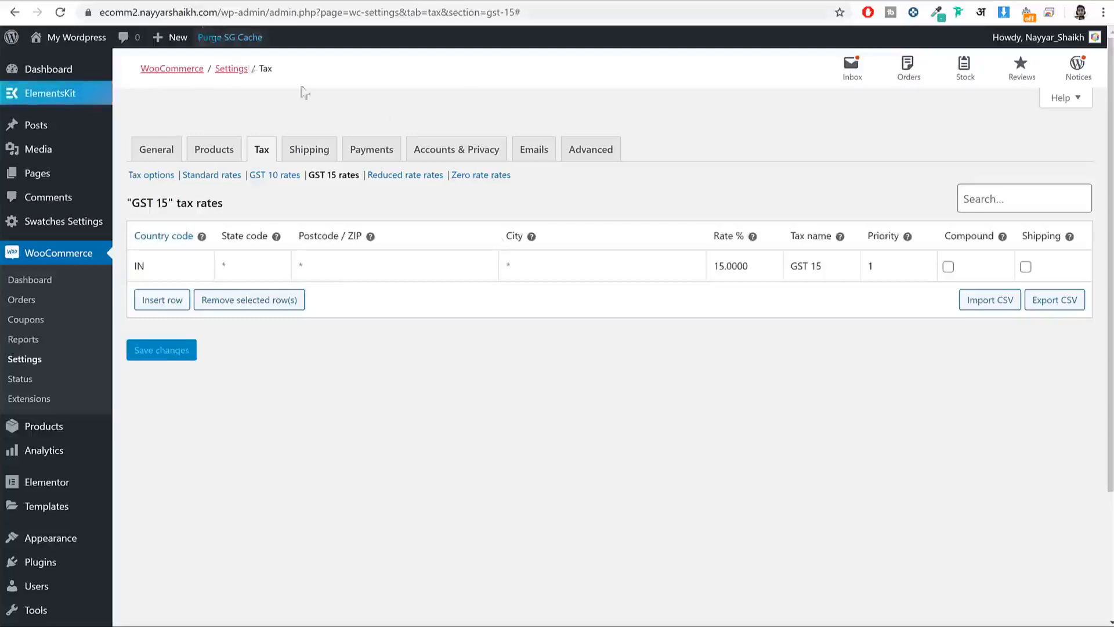
pyautogui.click(309, 150)
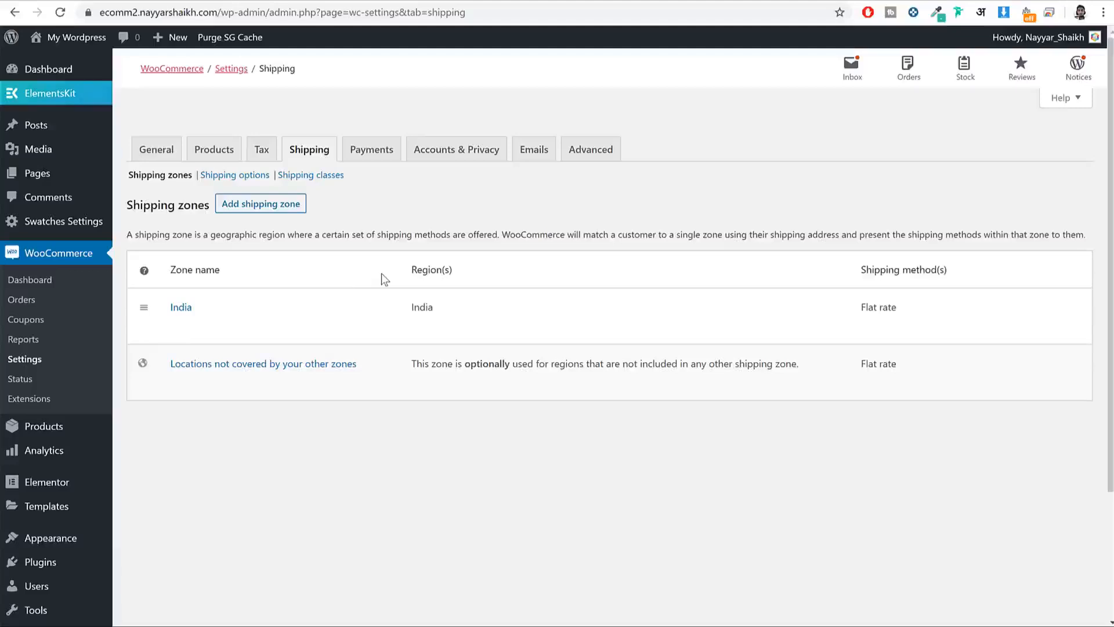
# Step: Start a new shipping zone and name it USA
pyautogui.moveTo(314, 325)
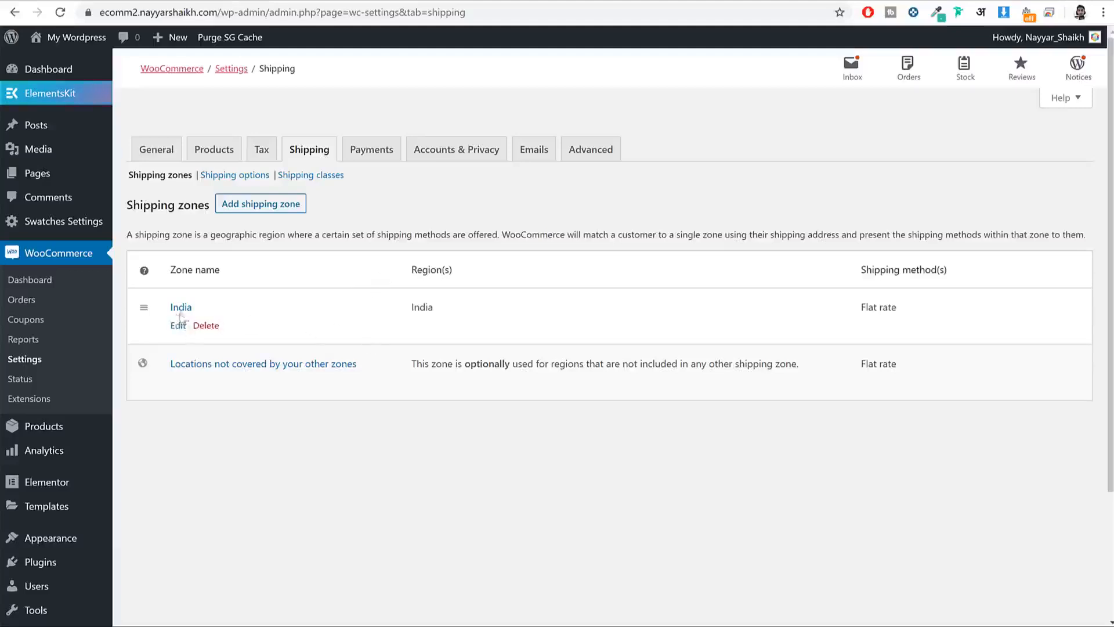
pyautogui.moveTo(193, 312); pyautogui.dragTo(168, 318)
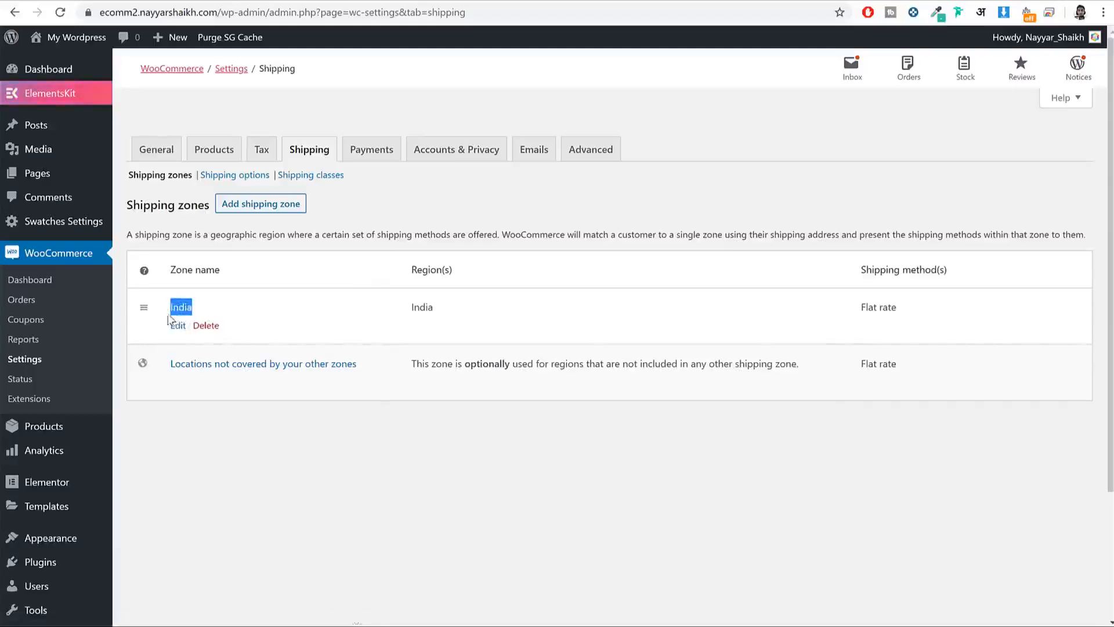
pyautogui.click(268, 212)
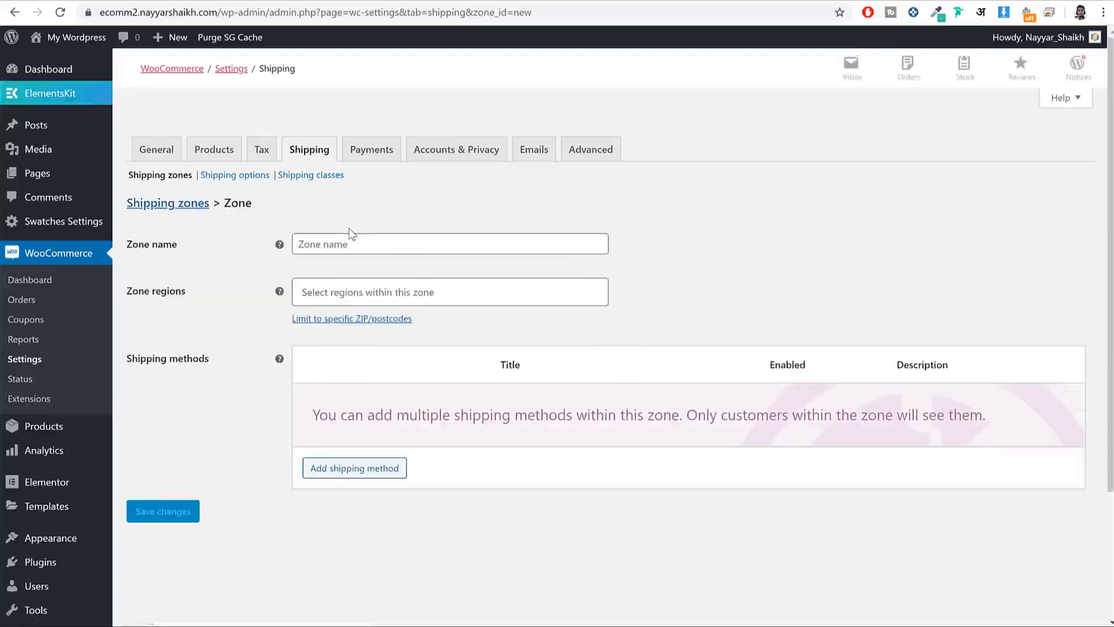
pyautogui.click(354, 239)
pyautogui.write('uni')
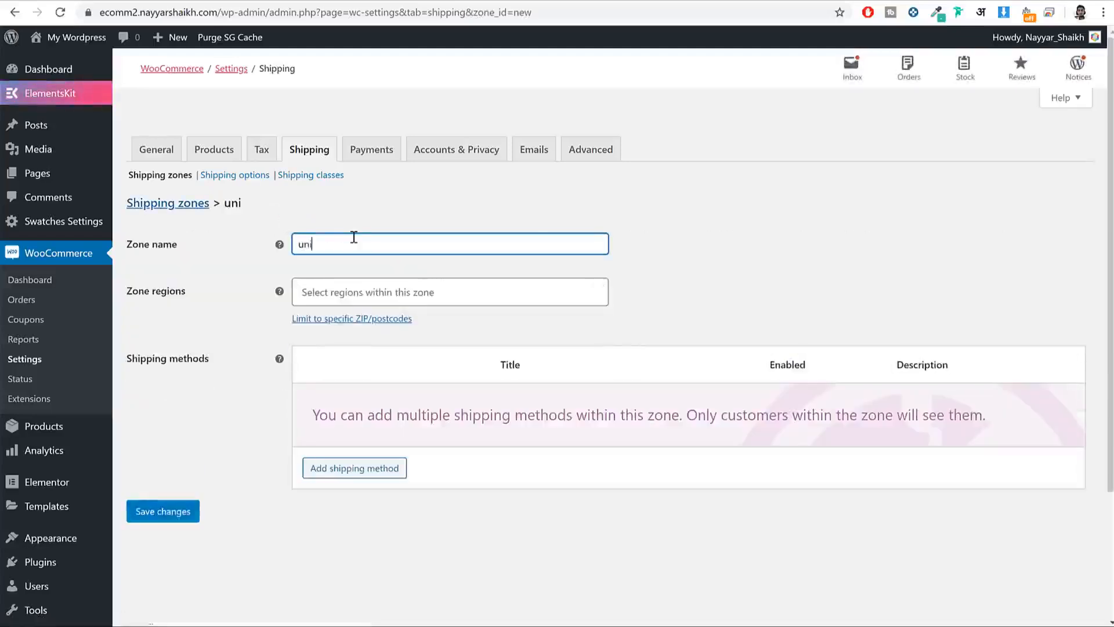
pyautogui.write('tesd')
pyautogui.press('BackSpace')
pyautogui.hotkey('ctrl', 'a')
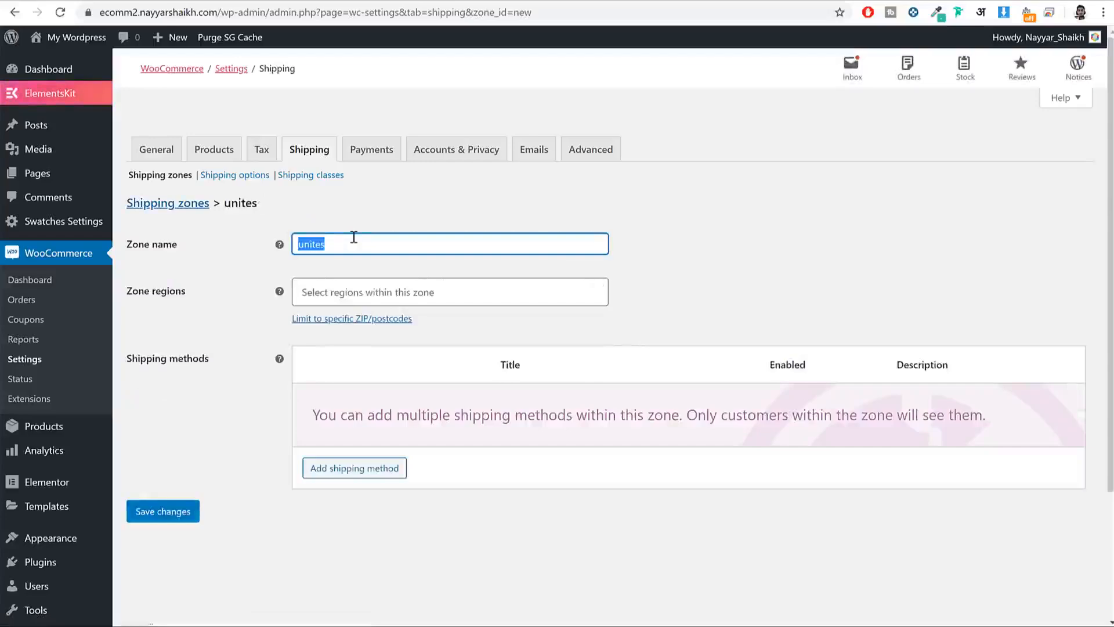
pyautogui.write('Uni')
pyautogui.press('BackSpace')
pyautogui.press('BackSpace')
pyautogui.write('S')
pyautogui.press('Tab')
pyautogui.click(354, 237)
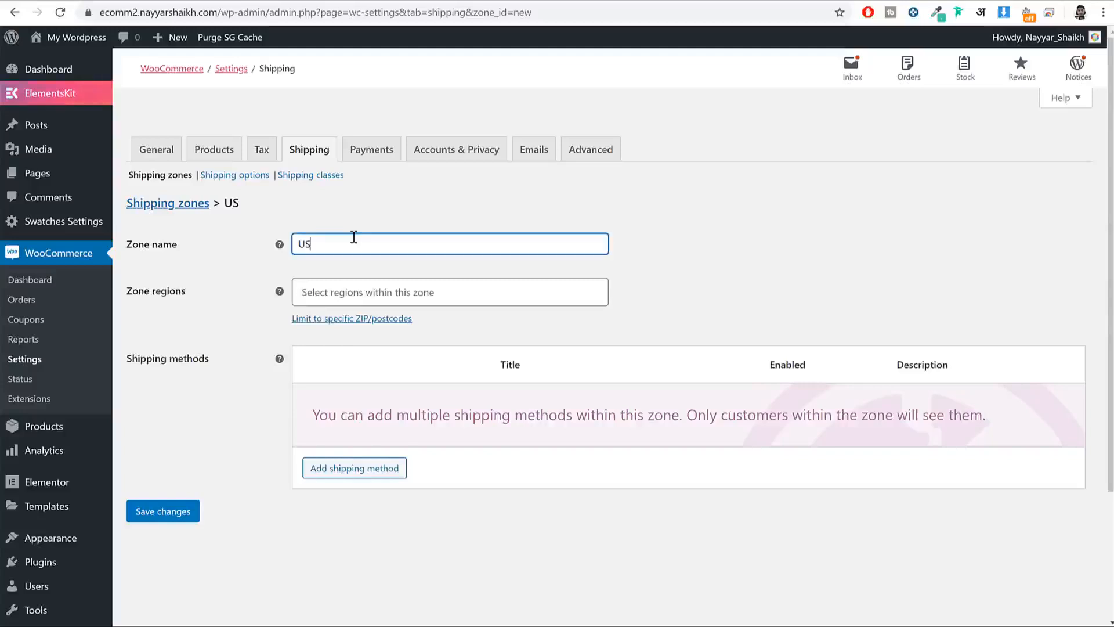
pyautogui.write('A')
# Step: Set the zone region to United States (US) and save the USA zone
pyautogui.press('Tab')
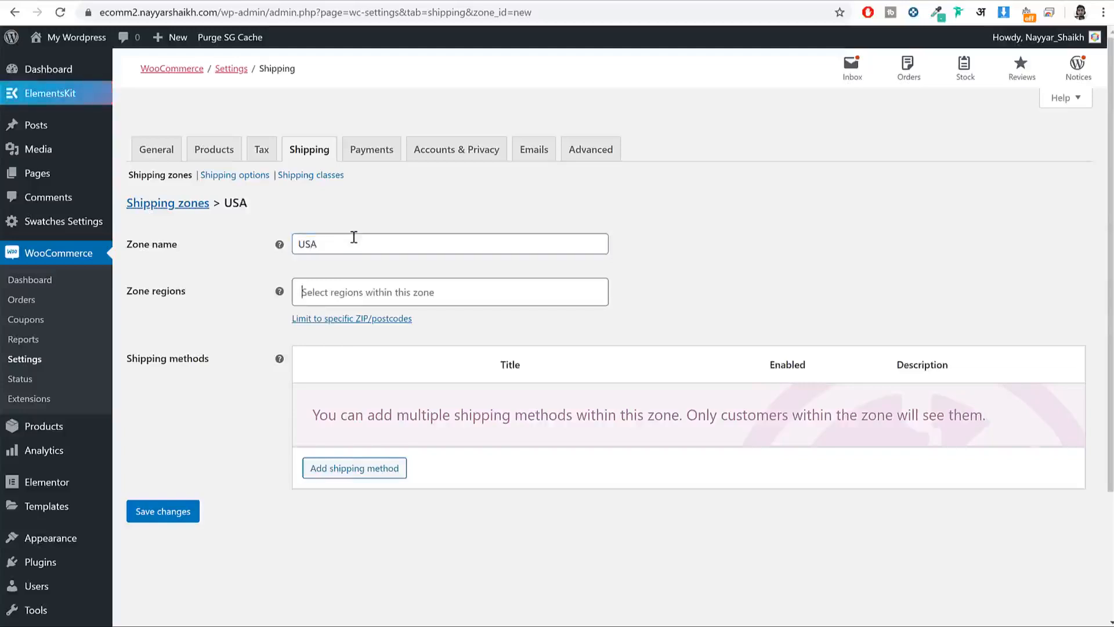
pyautogui.write('united')
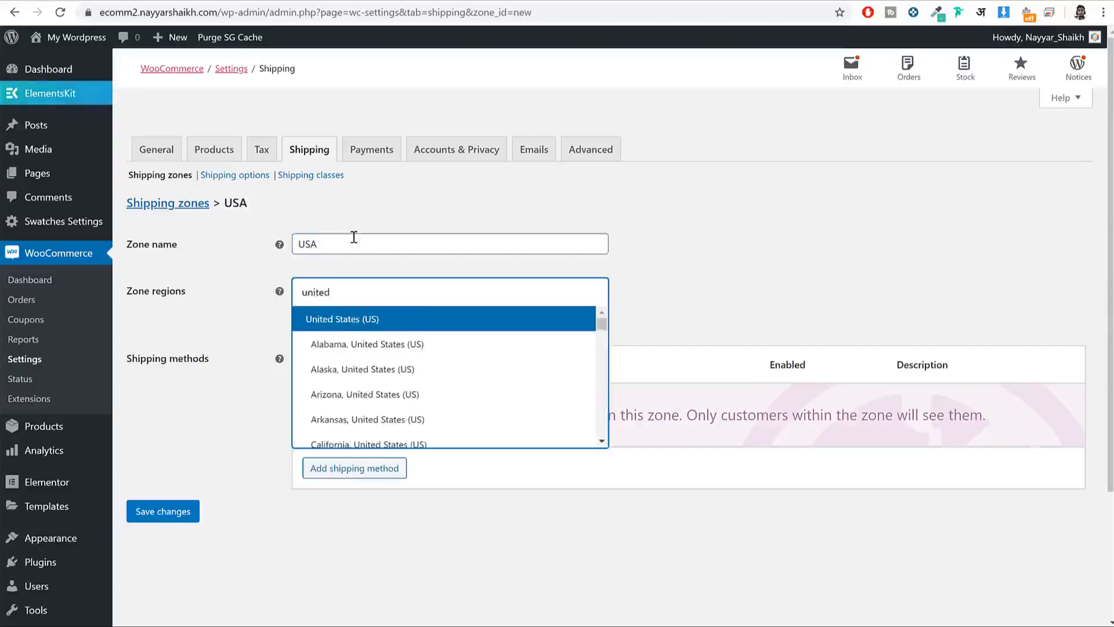
pyautogui.click(356, 329)
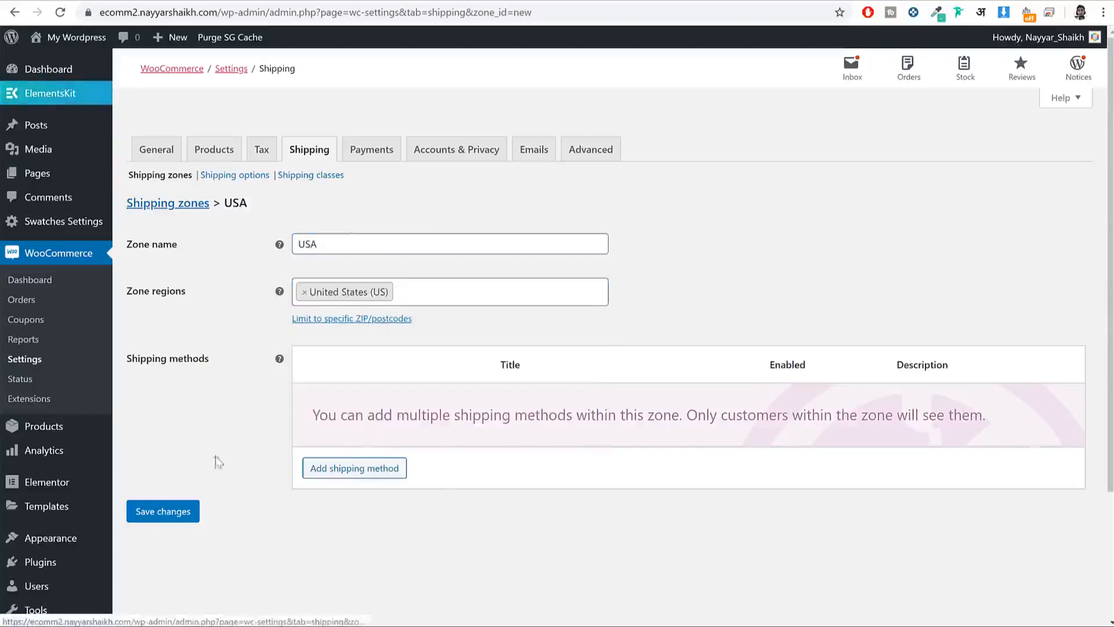
pyautogui.click(176, 525)
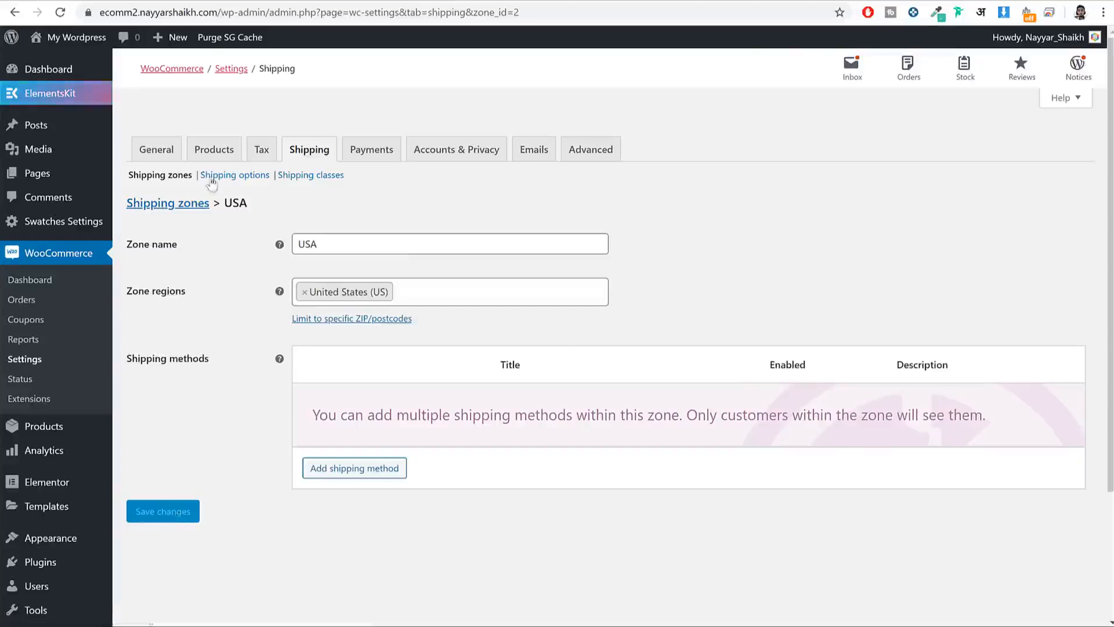
pyautogui.click(159, 176)
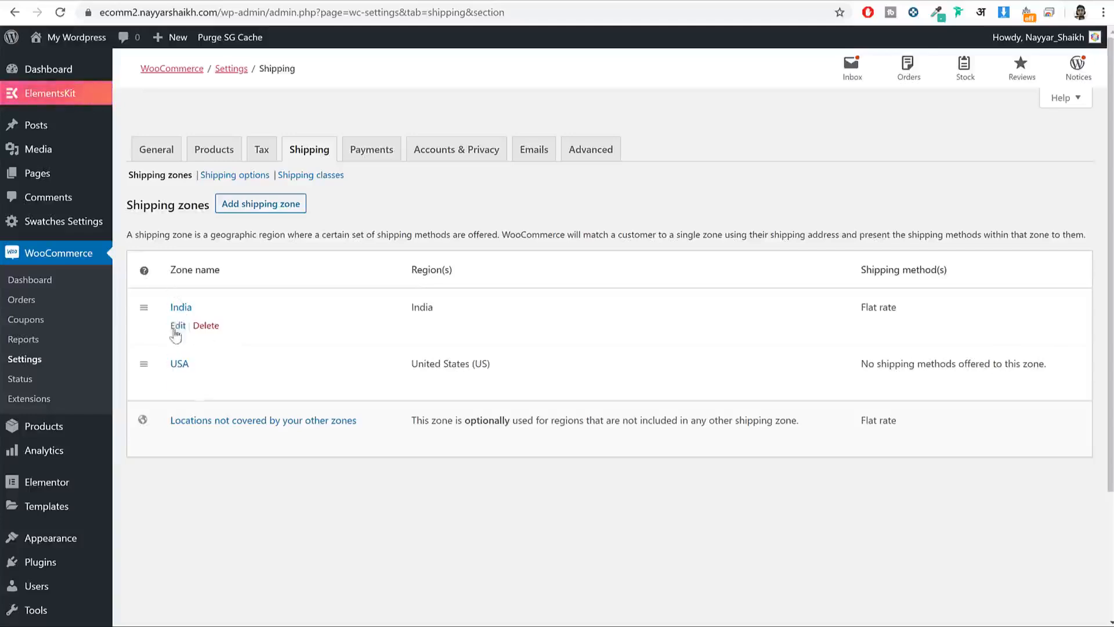
# Step: Open the India shipping zone for editing from the zones list
pyautogui.moveTo(204, 371); pyautogui.dragTo(156, 368)
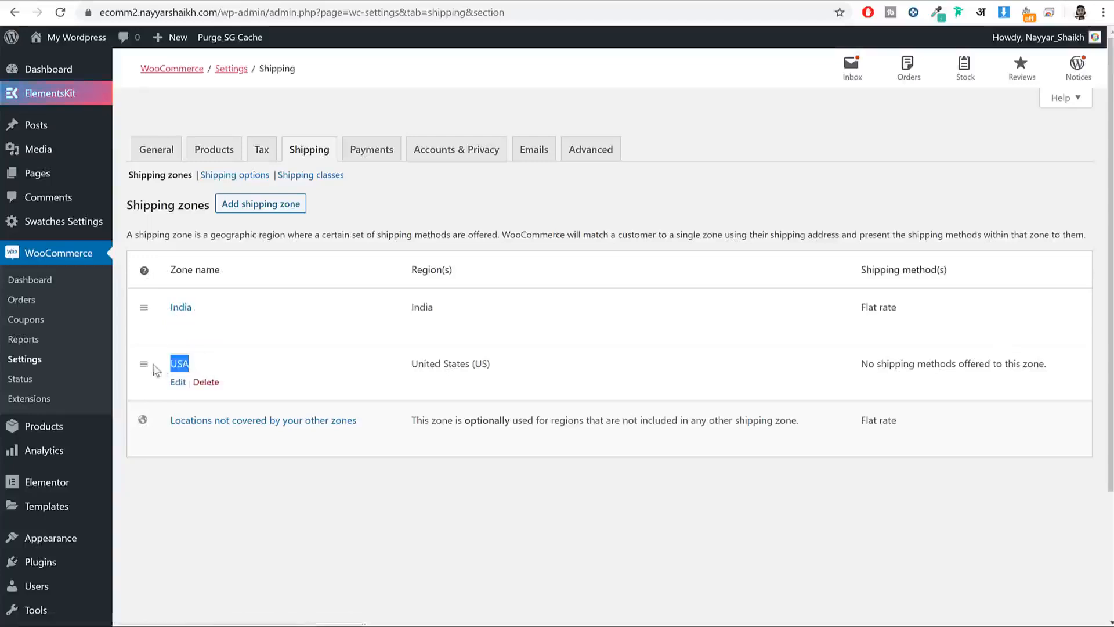
pyautogui.click(226, 308)
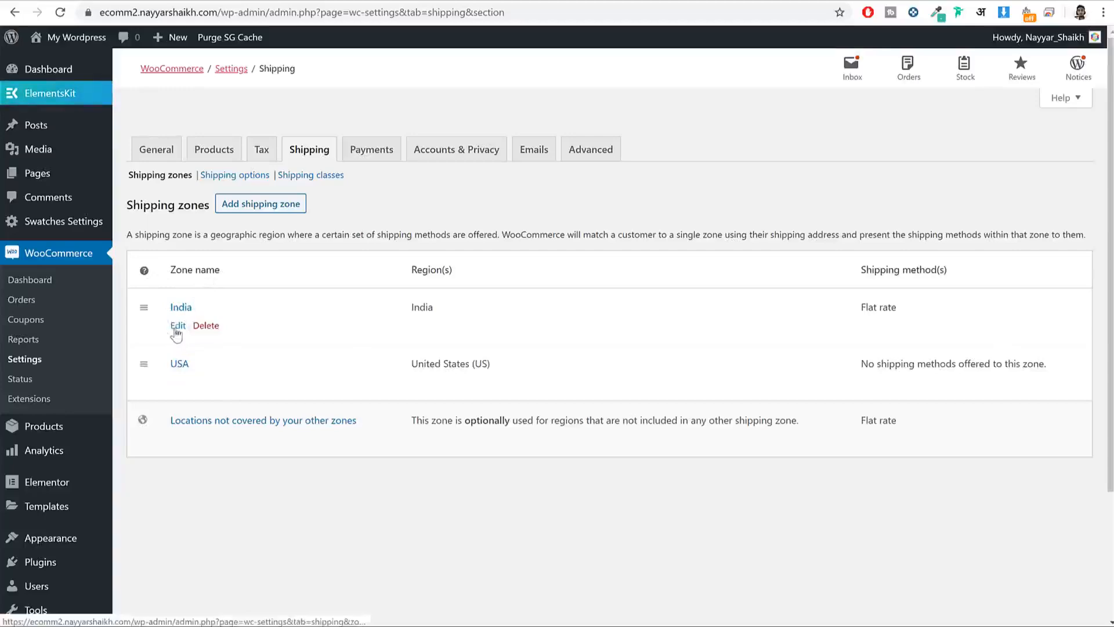
pyautogui.click(177, 327)
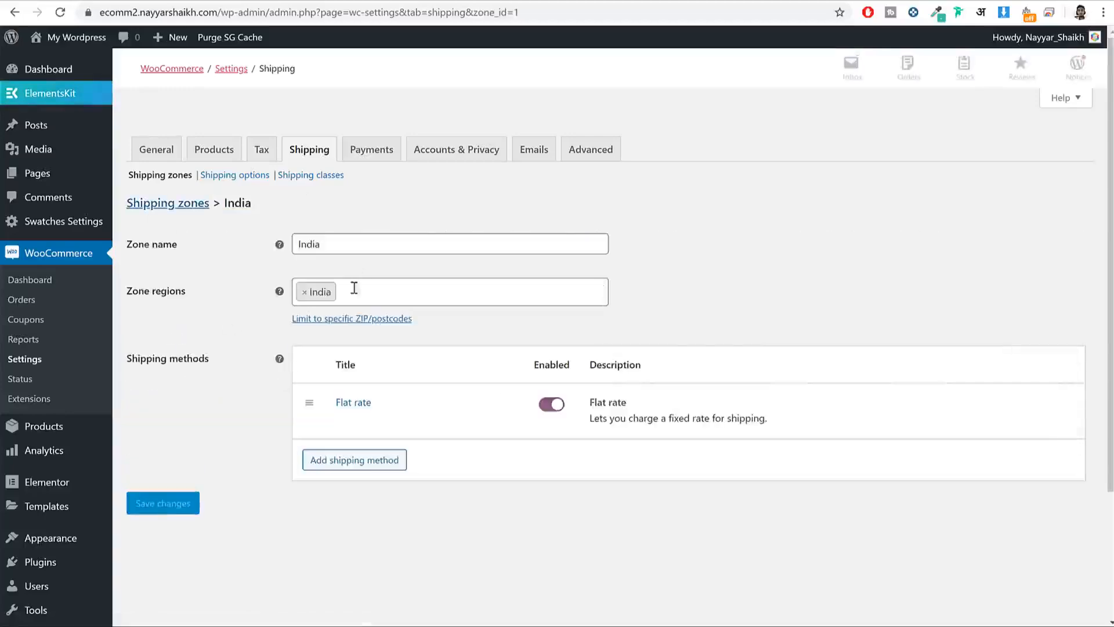
# Step: Open India's Flat rate settings and begin replacing the 60 cost
pyautogui.click(344, 422)
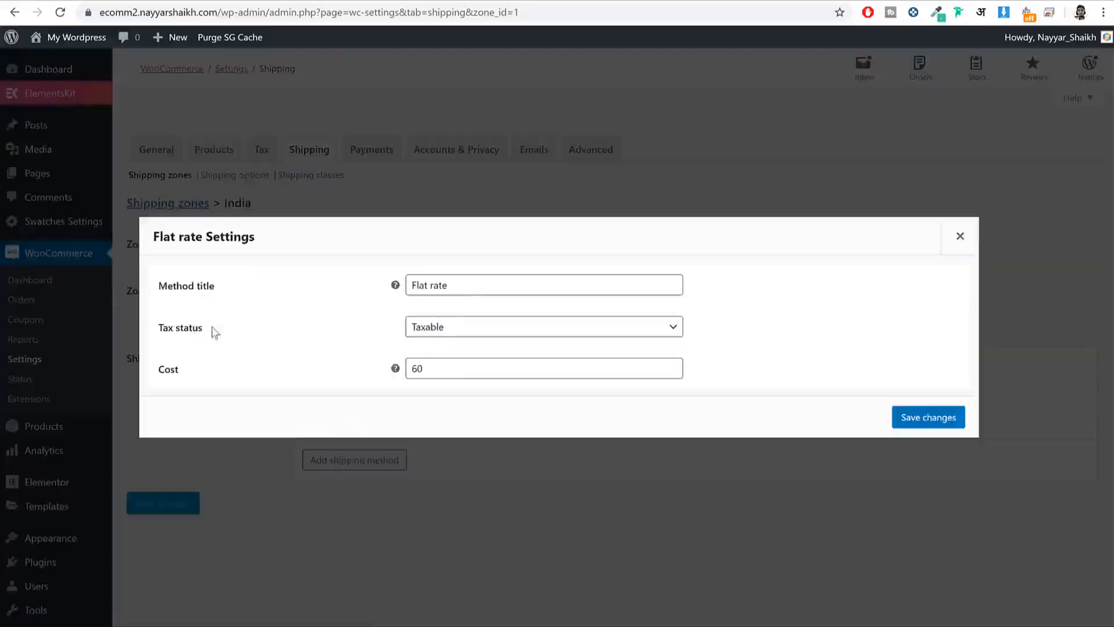
pyautogui.moveTo(215, 331); pyautogui.dragTo(155, 326)
pyautogui.moveTo(442, 365); pyautogui.dragTo(390, 370)
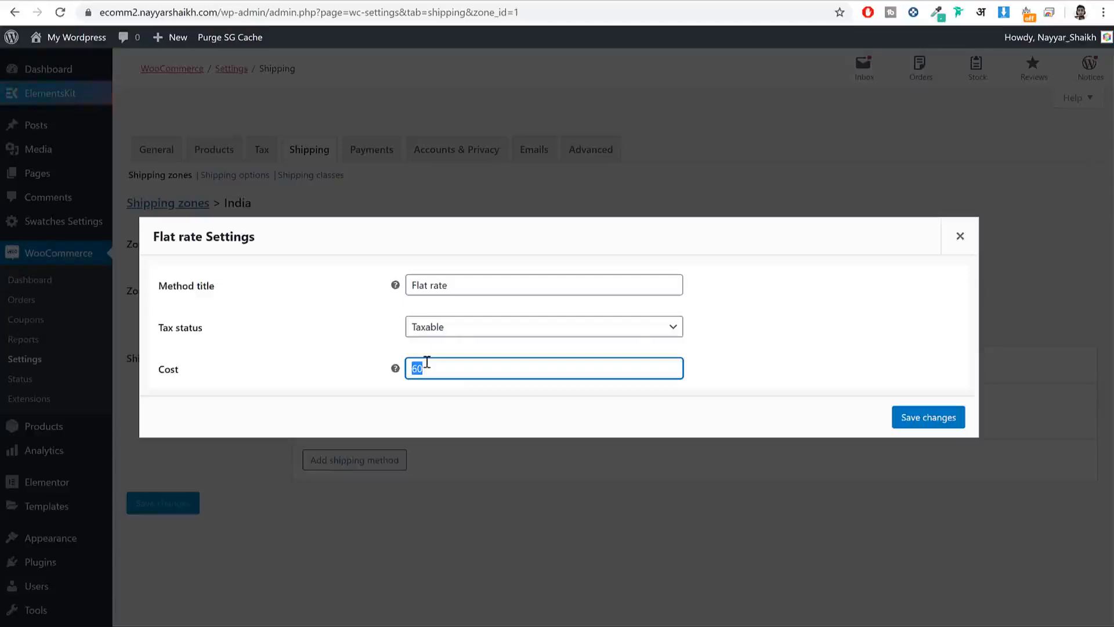
pyautogui.click(430, 372)
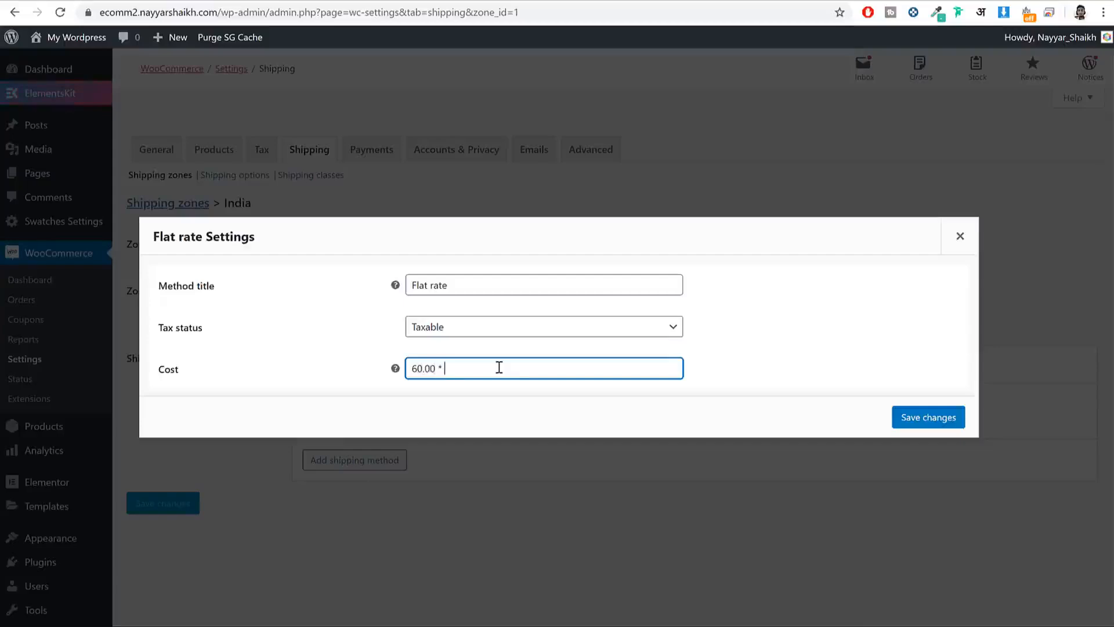
# Step: Complete the India flat rate cost as 60.00 * [qty] and save the settings
pyautogui.write(']')
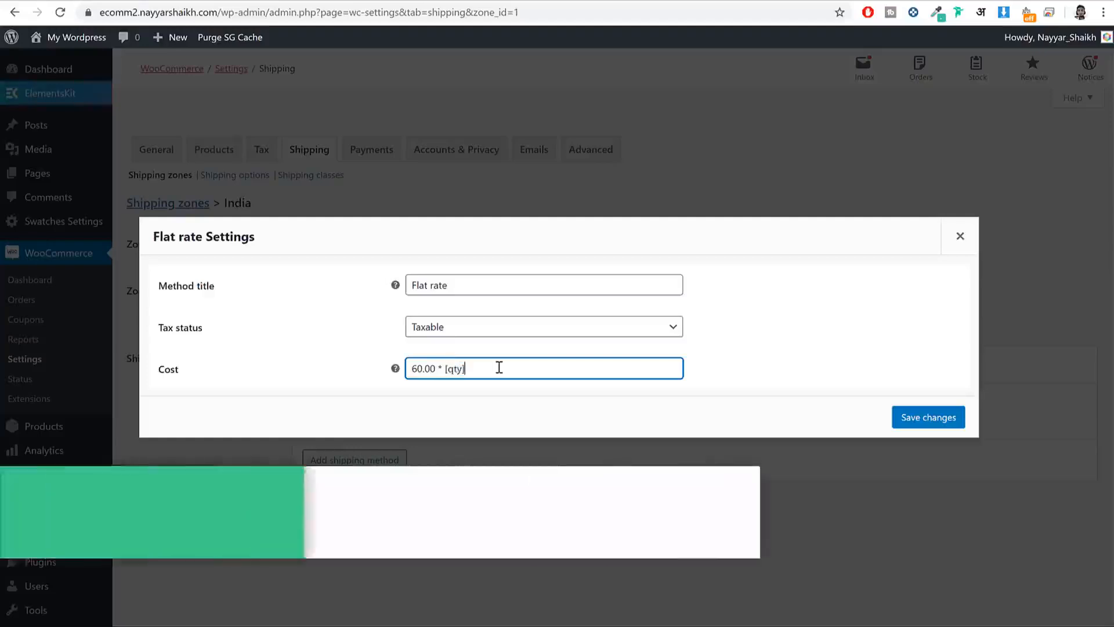
pyautogui.moveTo(487, 369); pyautogui.dragTo(400, 369)
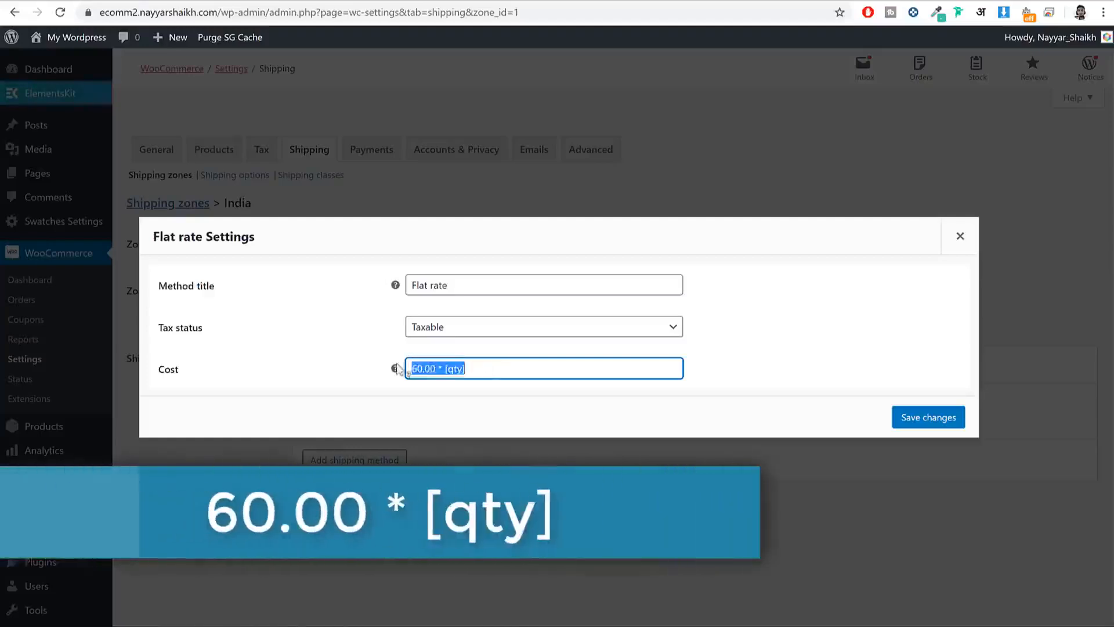
pyautogui.click(525, 382)
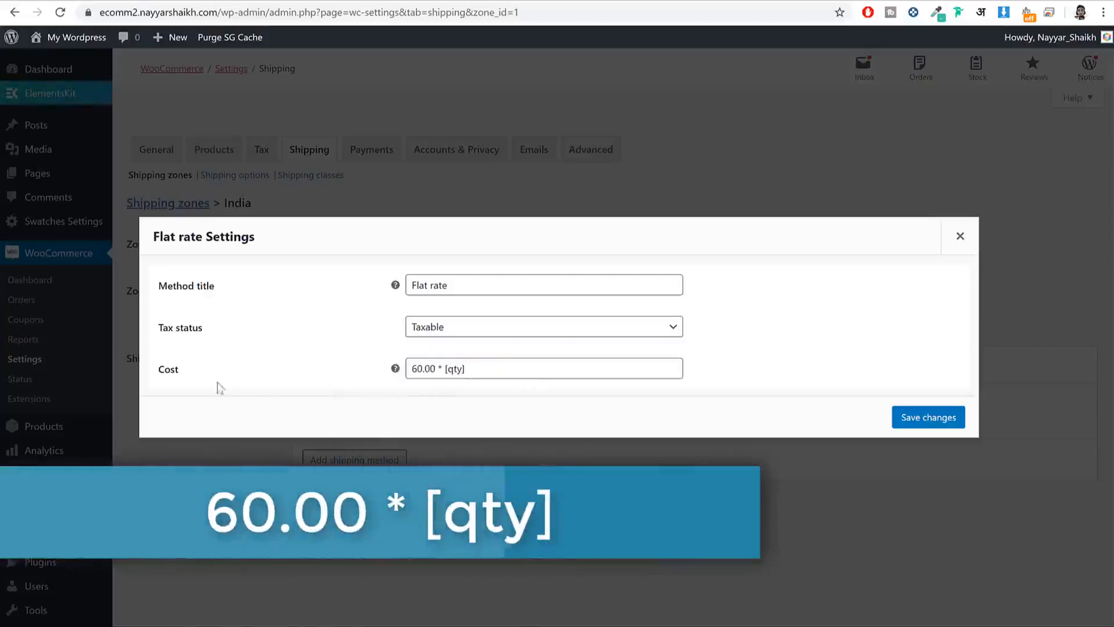
pyautogui.moveTo(158, 370); pyautogui.dragTo(188, 373)
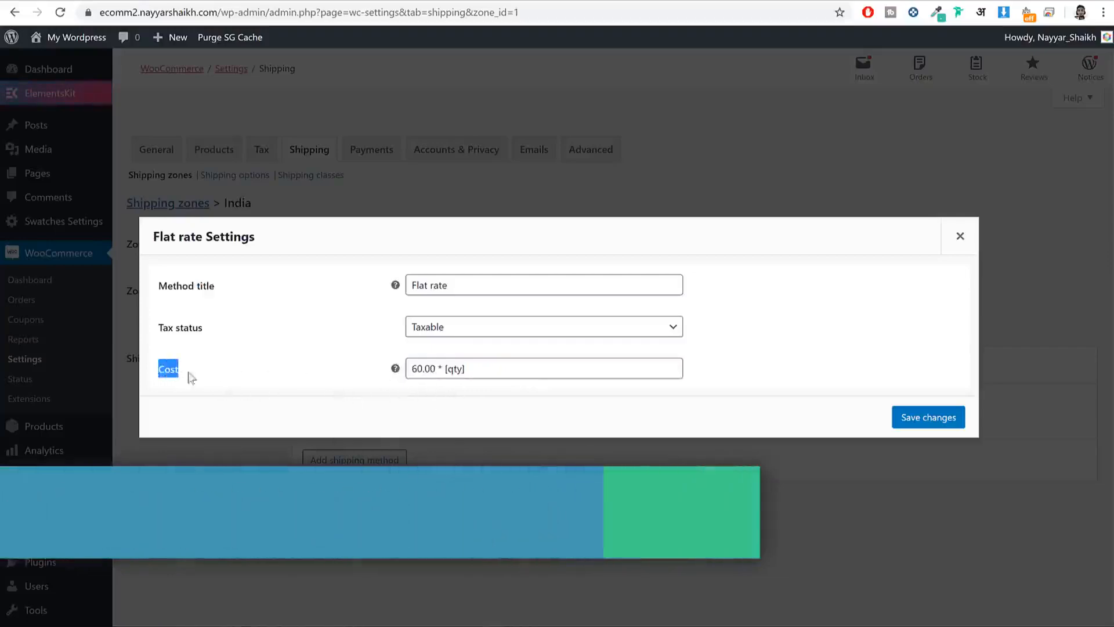
pyautogui.click(285, 376)
pyautogui.moveTo(397, 371)
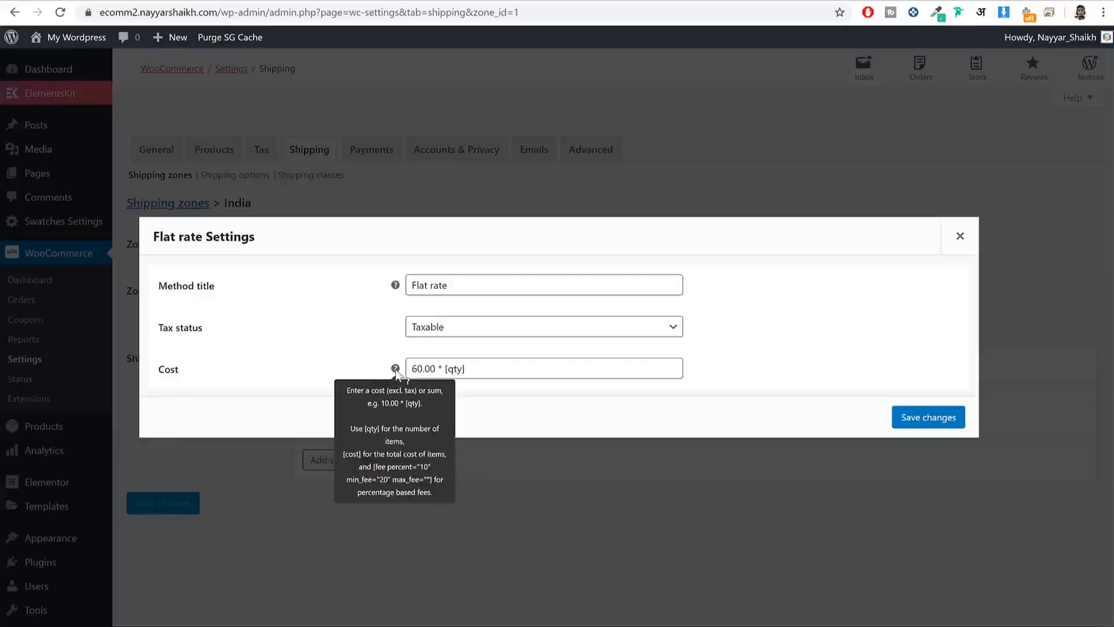
pyautogui.moveTo(498, 373); pyautogui.dragTo(406, 371)
pyautogui.click(437, 370)
pyautogui.doubleClick(437, 371)
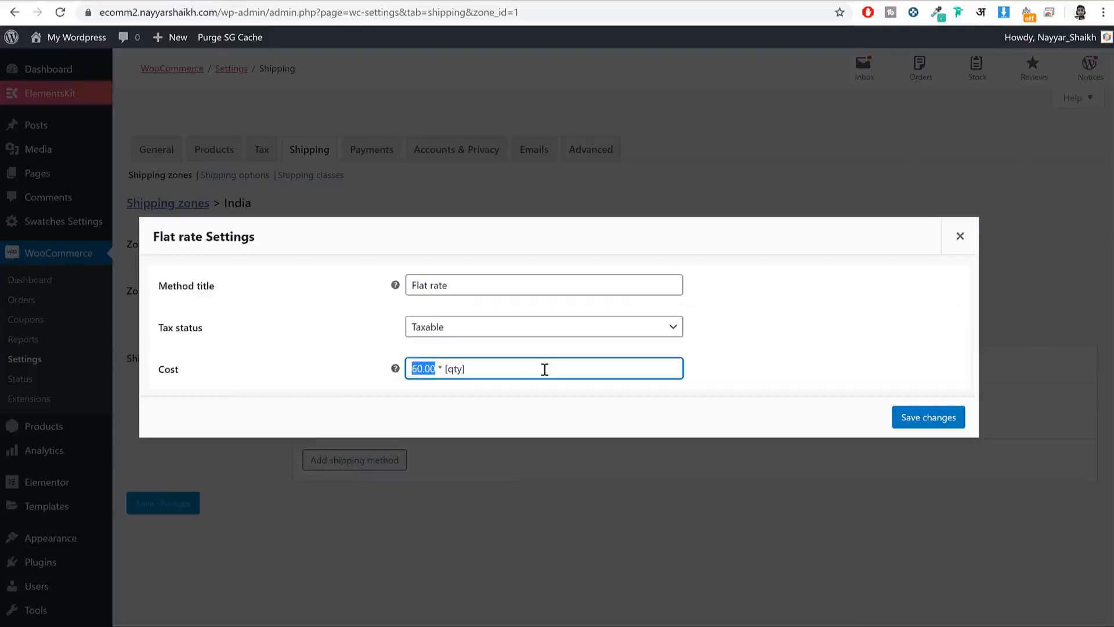
pyautogui.click(934, 419)
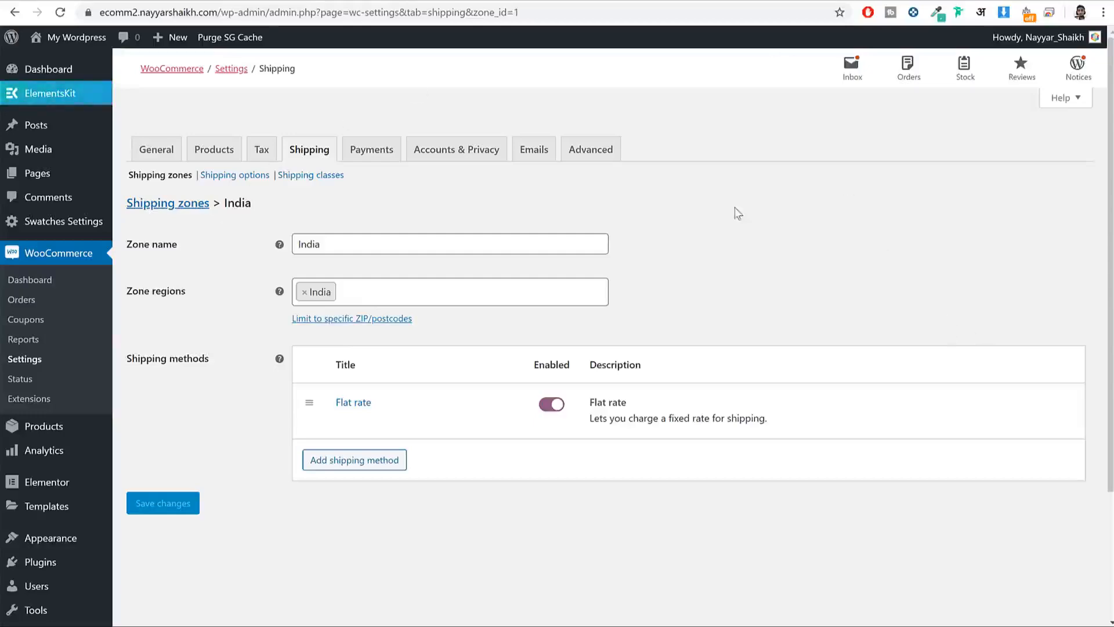
# Step: Add and save a shipping class named Bulky with slug bulky
pyautogui.click(312, 176)
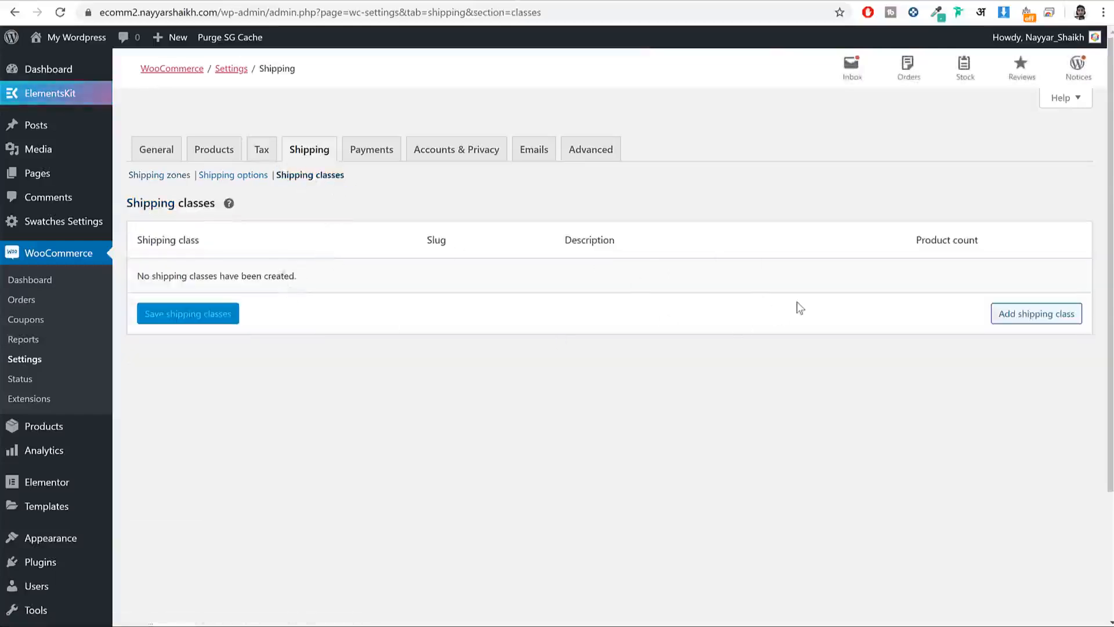
pyautogui.click(1021, 316)
pyautogui.click(267, 270)
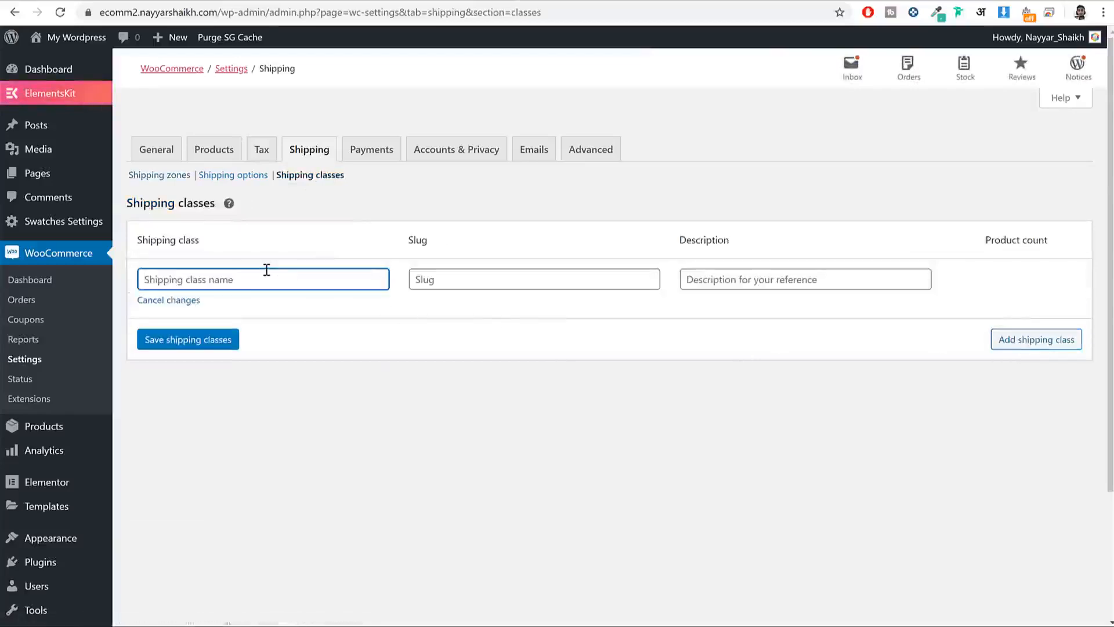
pyautogui.write('Bulky')
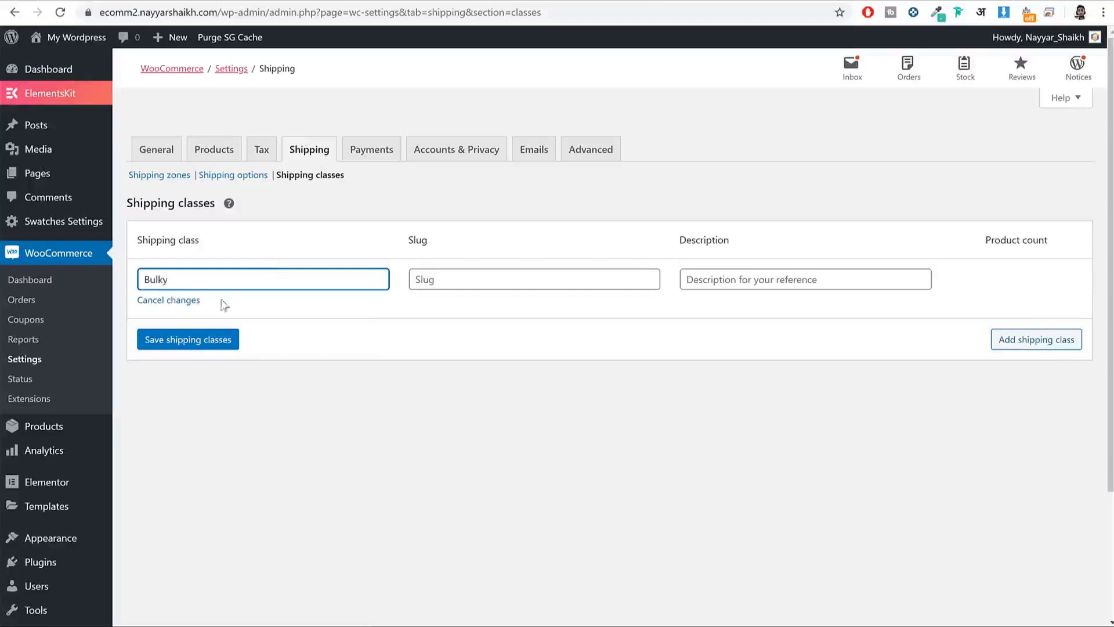
pyautogui.click(183, 345)
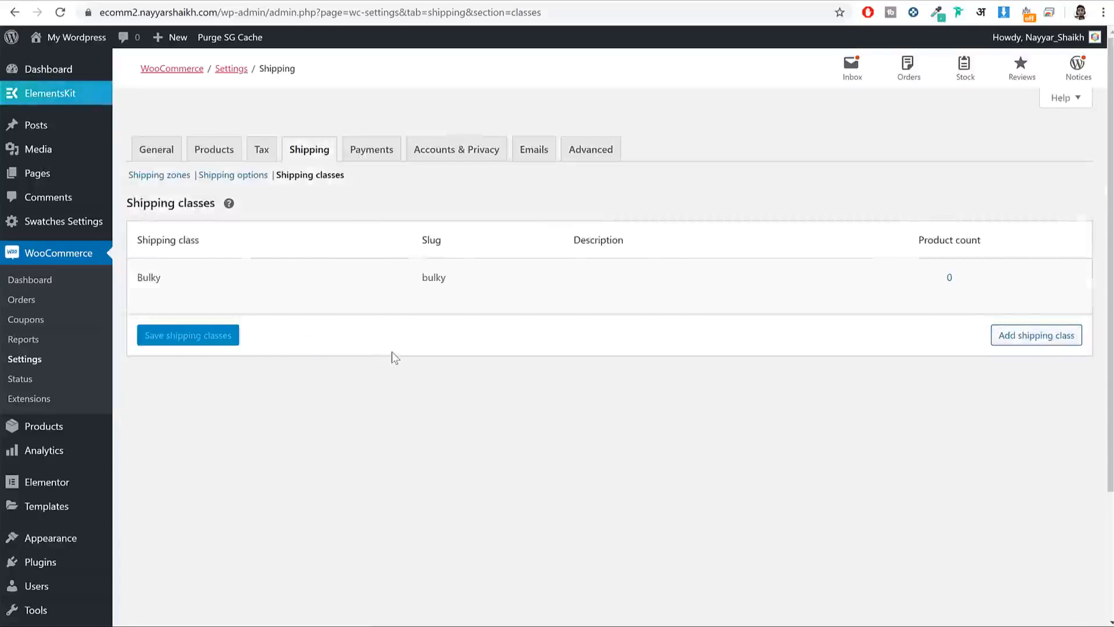
pyautogui.click(154, 176)
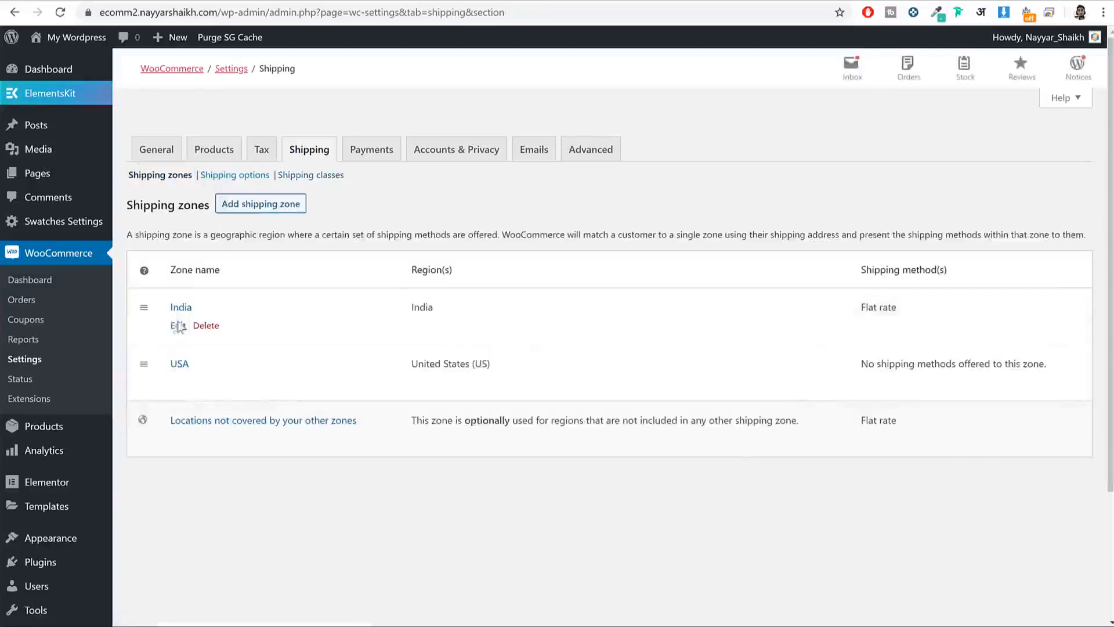
# Step: In India's flat rate settings, cut the 60.00 * [qty] value out of Cost
pyautogui.click(177, 325)
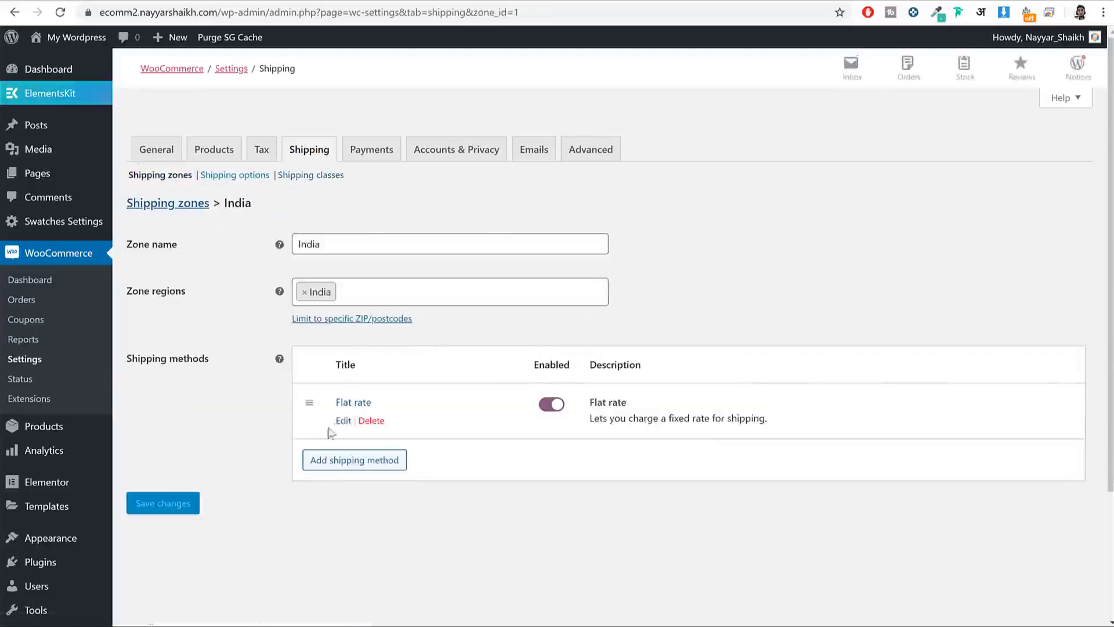
pyautogui.click(342, 419)
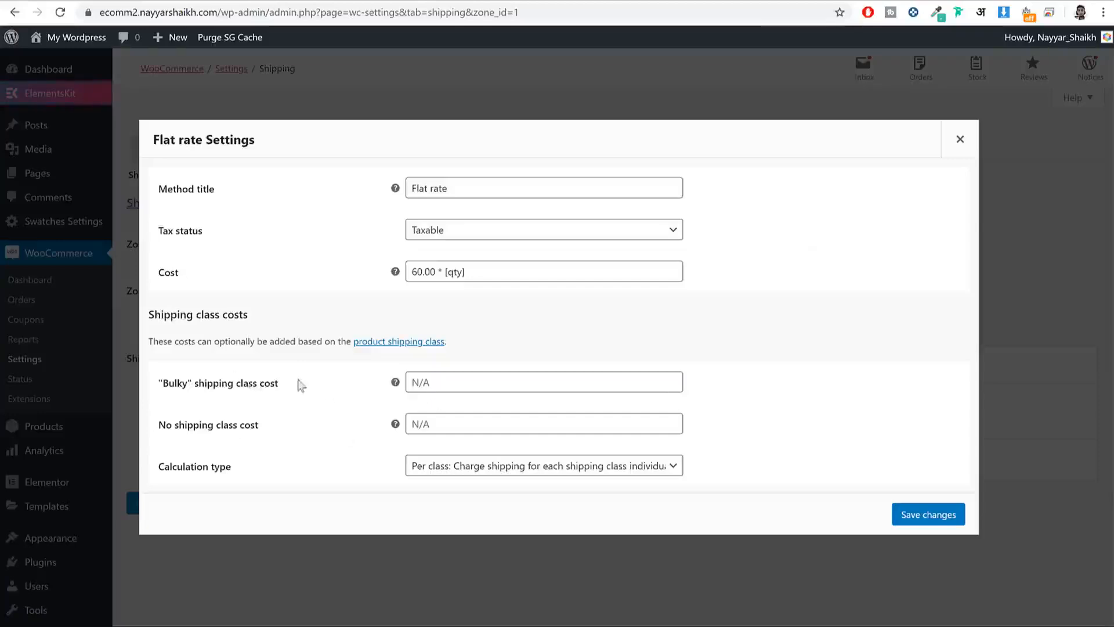
pyautogui.moveTo(295, 385); pyautogui.dragTo(145, 388)
pyautogui.moveTo(270, 430); pyautogui.dragTo(145, 427)
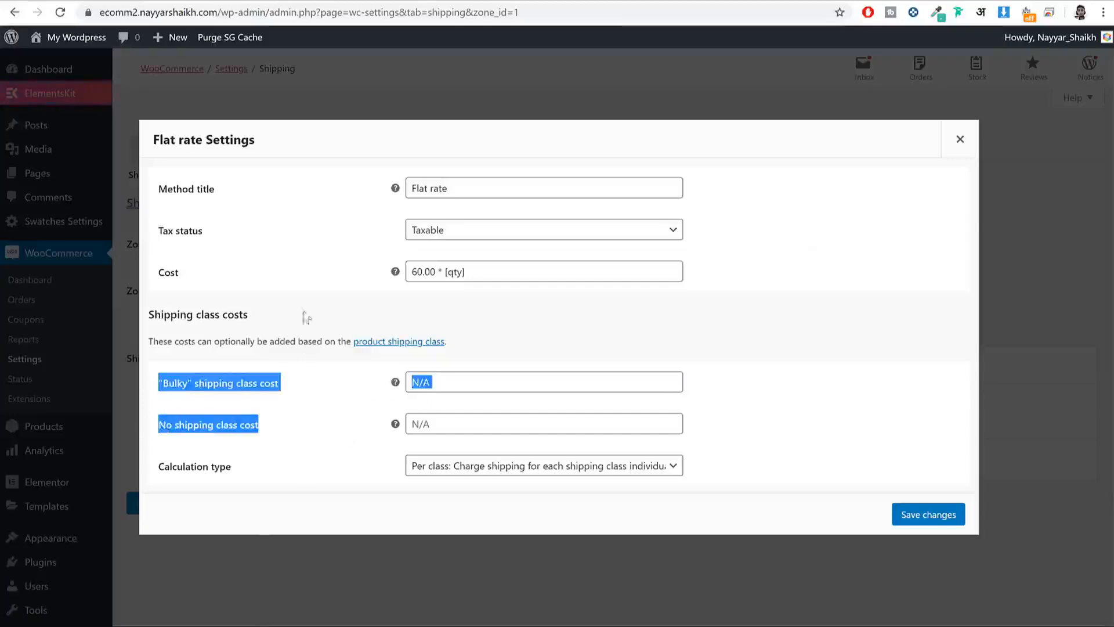
pyautogui.click(279, 296)
pyautogui.moveTo(489, 272); pyautogui.dragTo(379, 277)
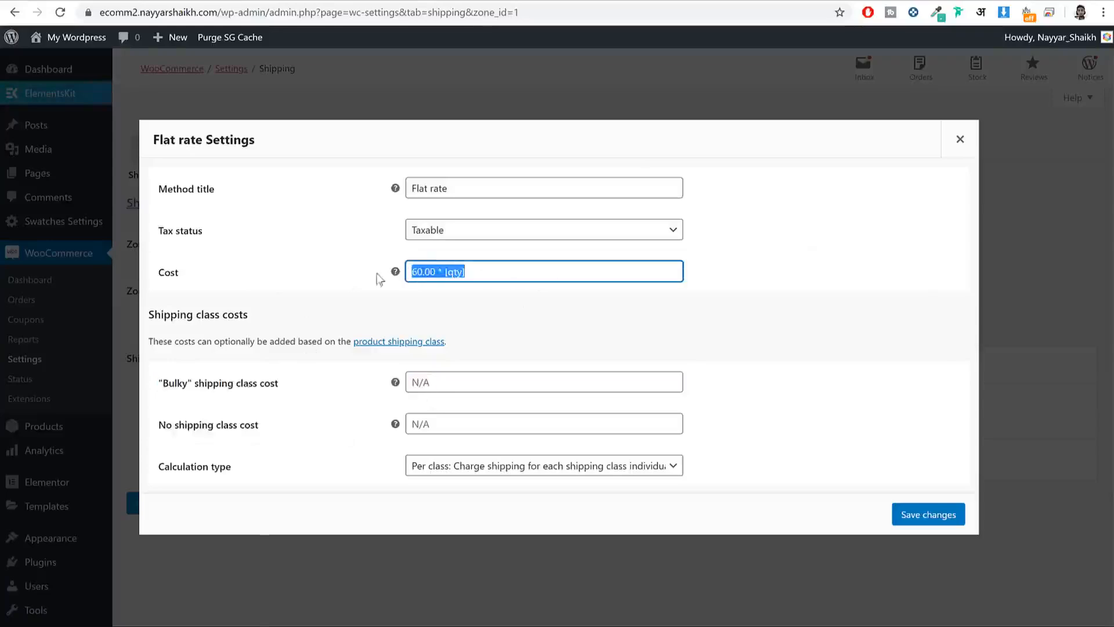
pyautogui.moveTo(187, 277)
pyautogui.mouseDown()
pyautogui.moveTo(155, 275)
pyautogui.moveTo(170, 274)
pyautogui.mouseUp()
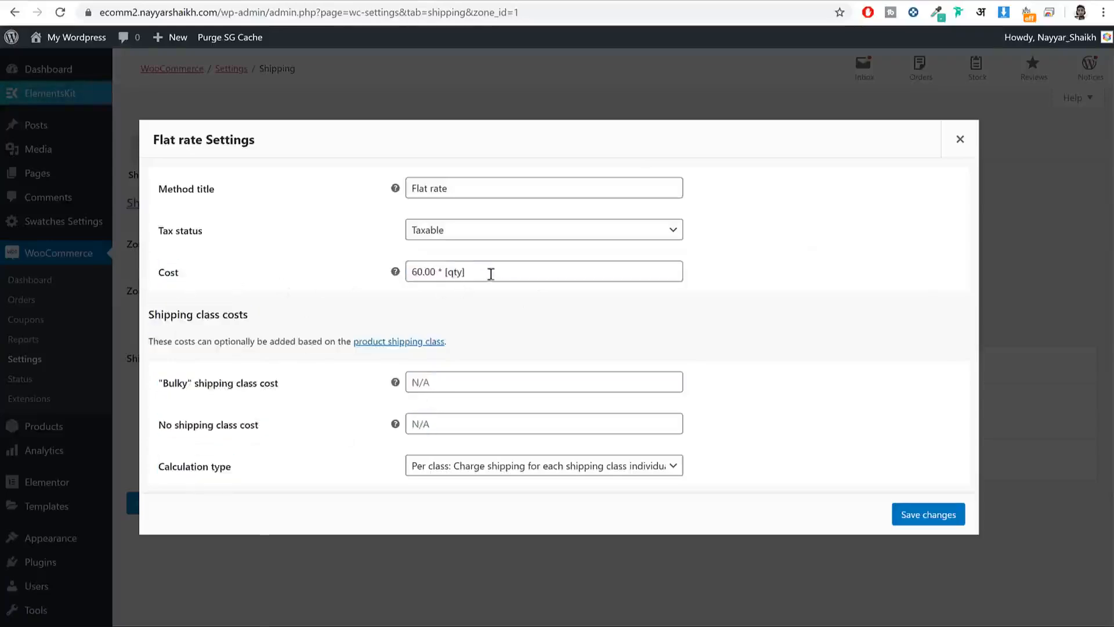
pyautogui.moveTo(489, 273); pyautogui.dragTo(378, 274)
pyautogui.hotkey('ctrl', 'c')
pyautogui.press('BackSpace')
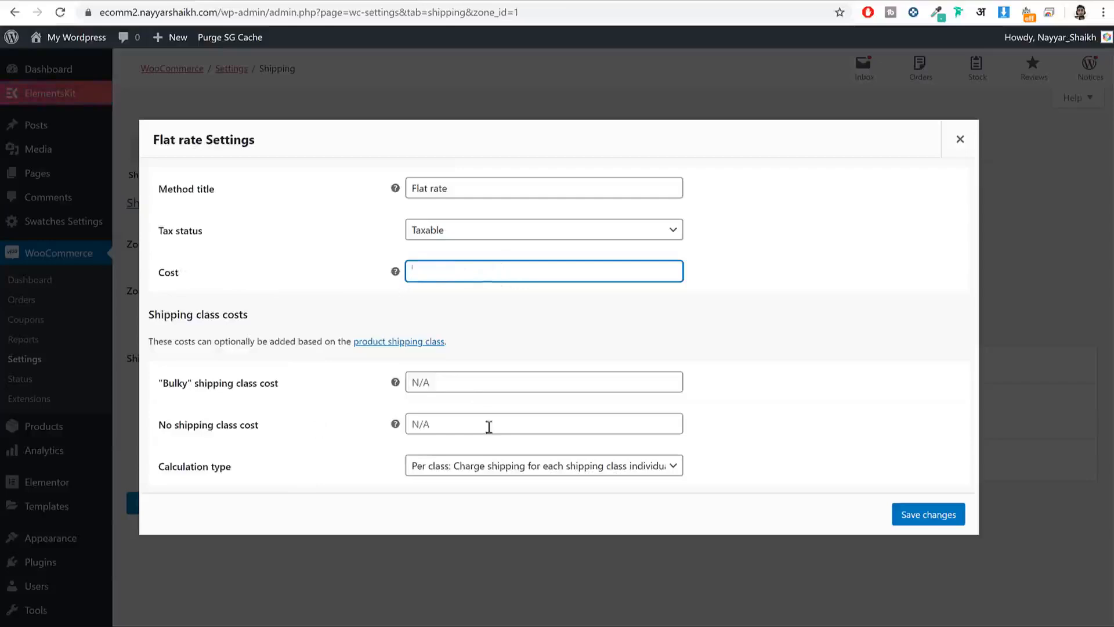
# Step: Set the no-class cost to 60.00 * [qty] and Bulky cost to 120.00 * [qty], then save
pyautogui.click(429, 422)
pyautogui.hotkey('ctrl', 'v')
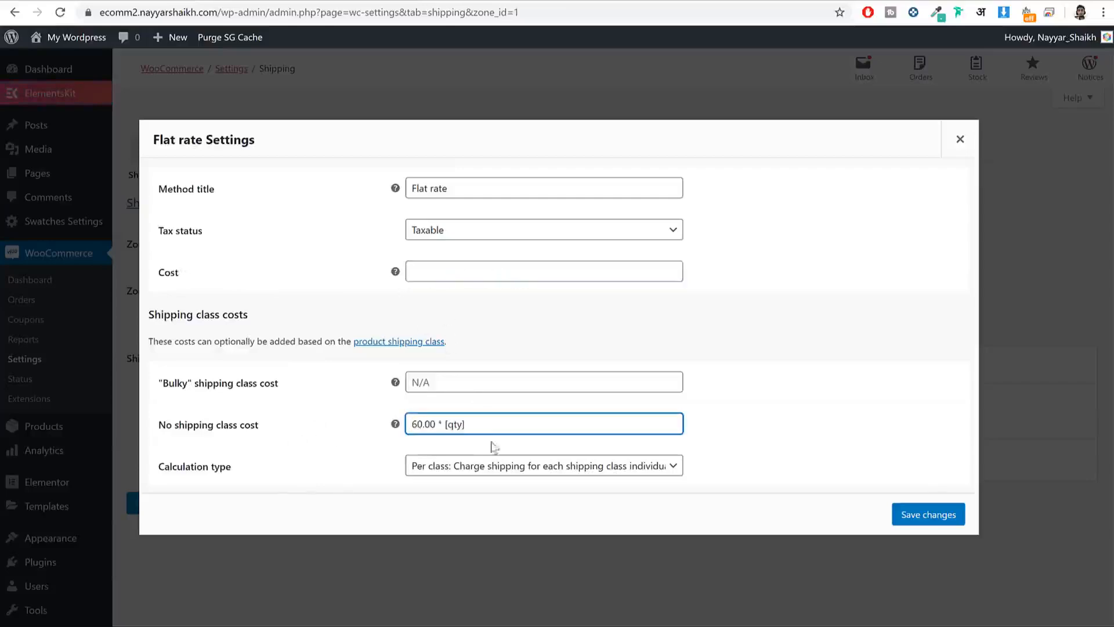
pyautogui.moveTo(477, 423); pyautogui.dragTo(399, 424)
pyautogui.hotkey('ctrl', 'c')
pyautogui.moveTo(394, 424)
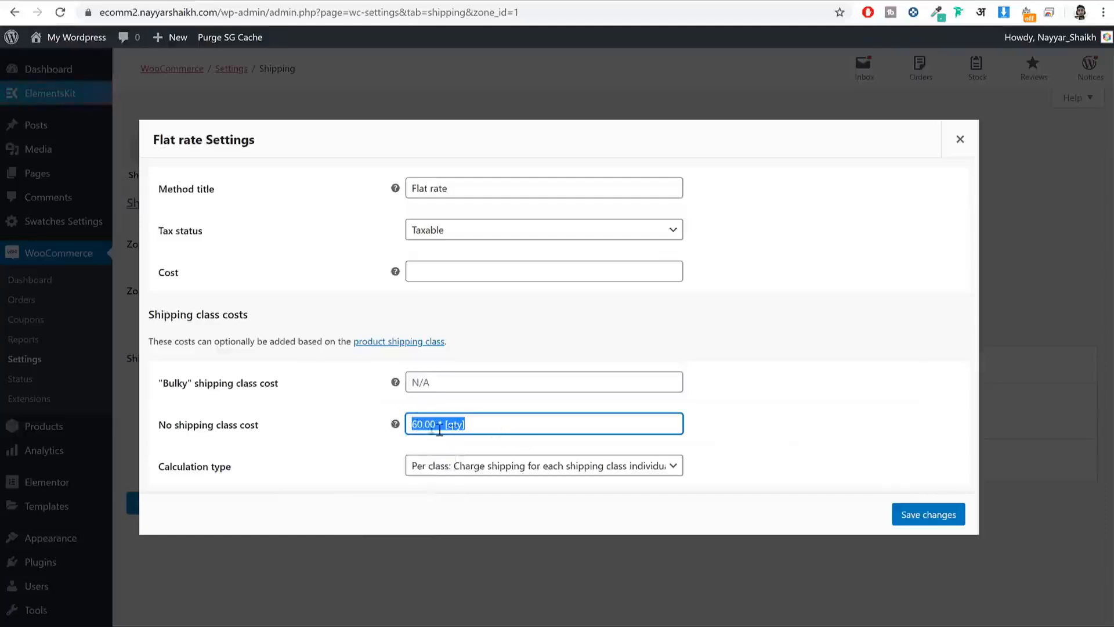
pyautogui.moveTo(160, 387); pyautogui.dragTo(199, 387)
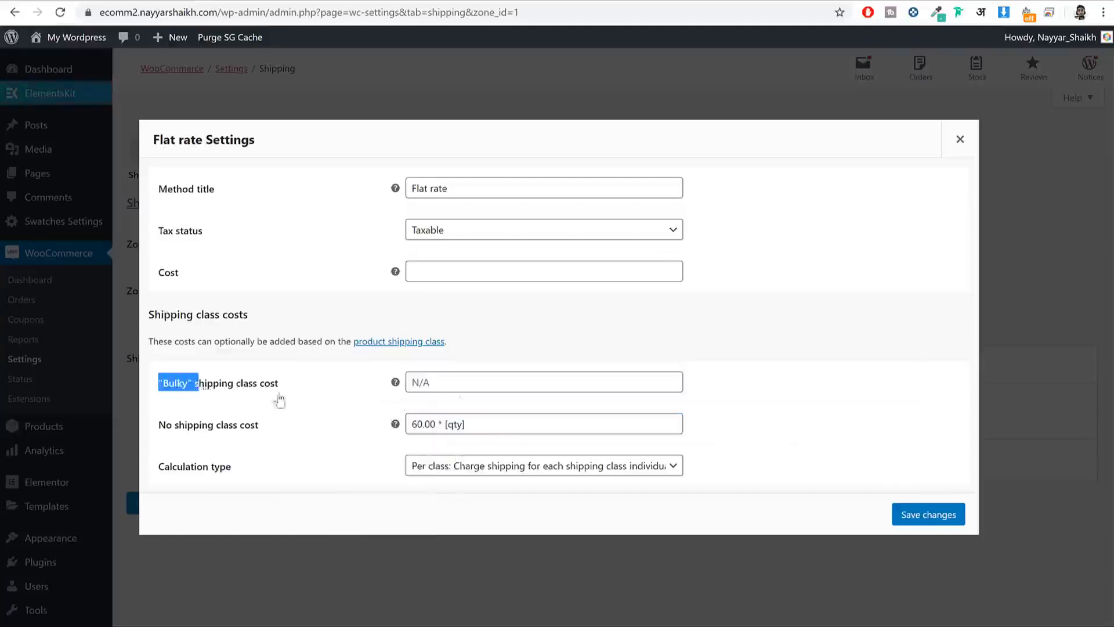
pyautogui.click(474, 382)
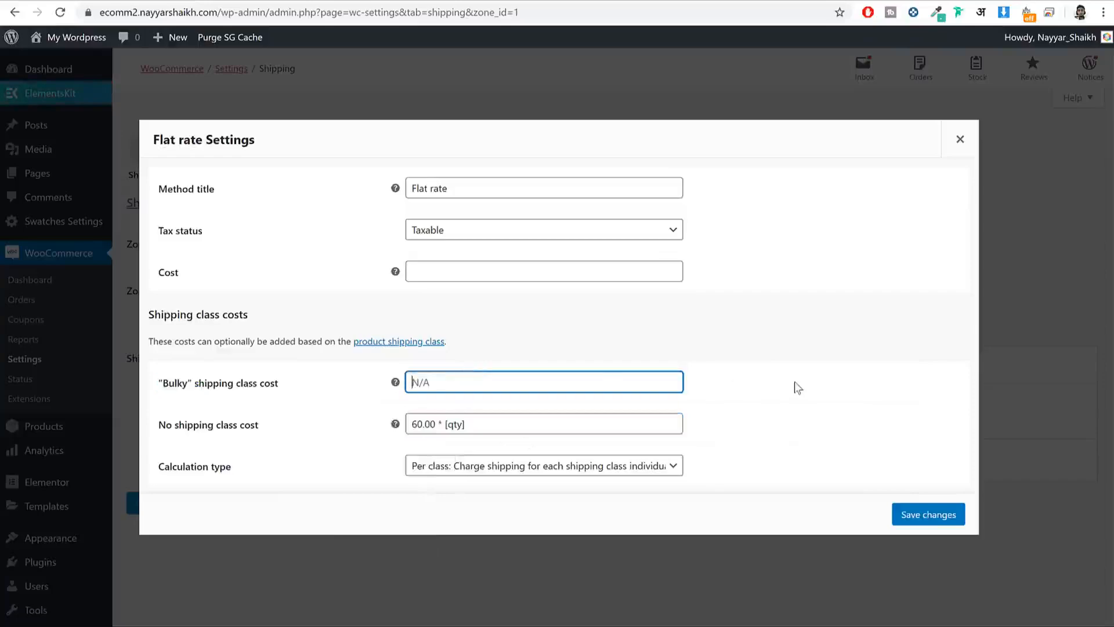
pyautogui.hotkey('ctrl', 'v')
pyautogui.moveTo(423, 381); pyautogui.dragTo(407, 381)
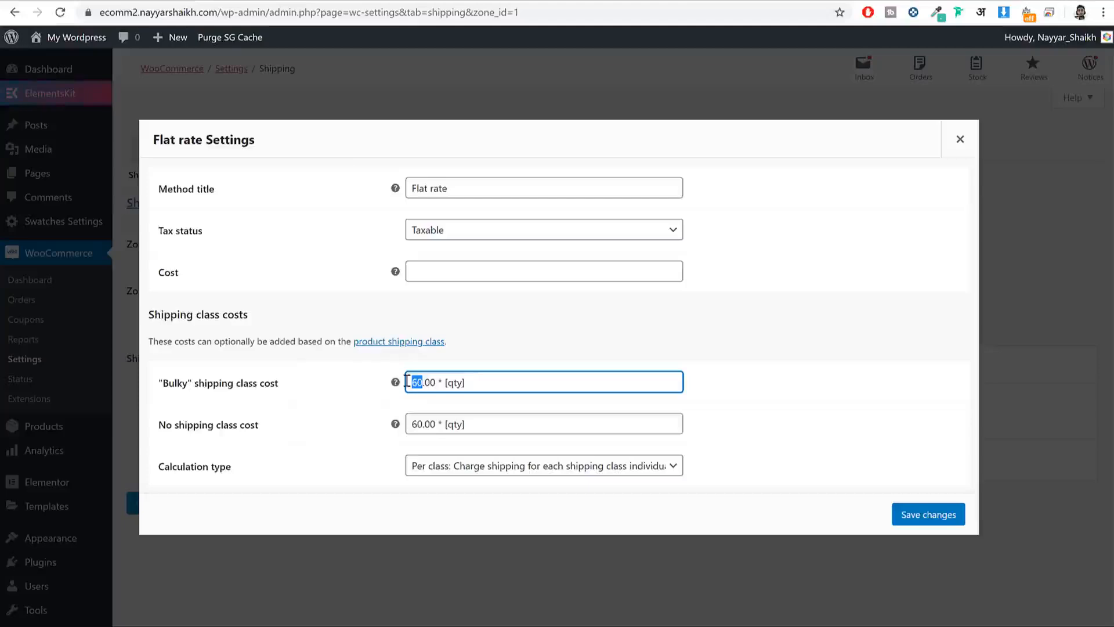
pyautogui.write('120')
pyautogui.click(912, 515)
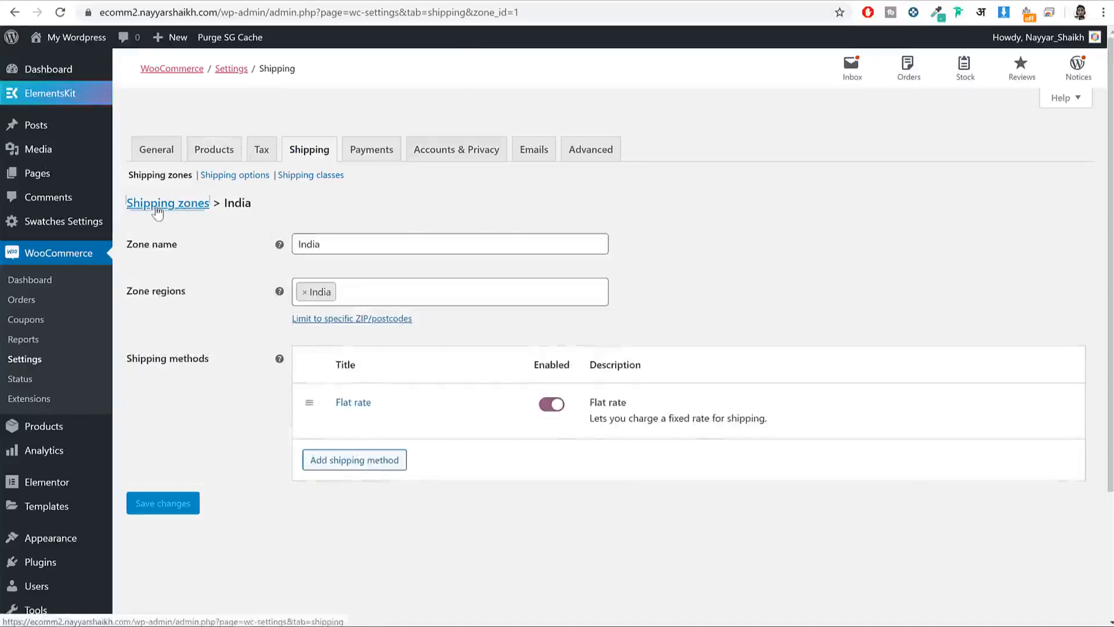
# Step: Open the USA shipping zone and begin adding a shipping method
pyautogui.click(191, 213)
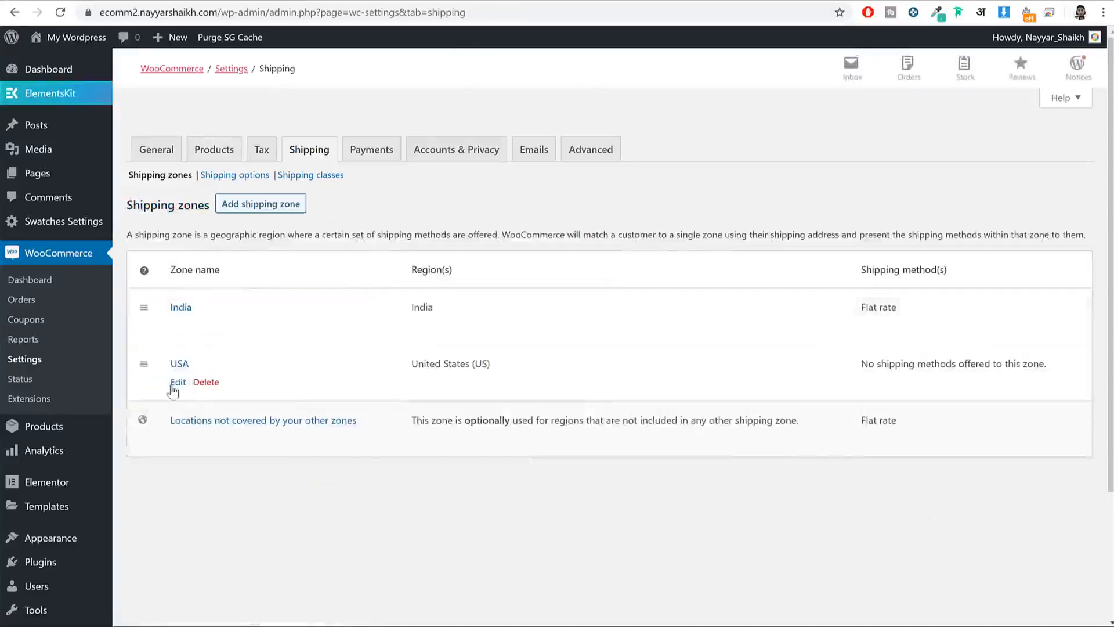
pyautogui.click(174, 384)
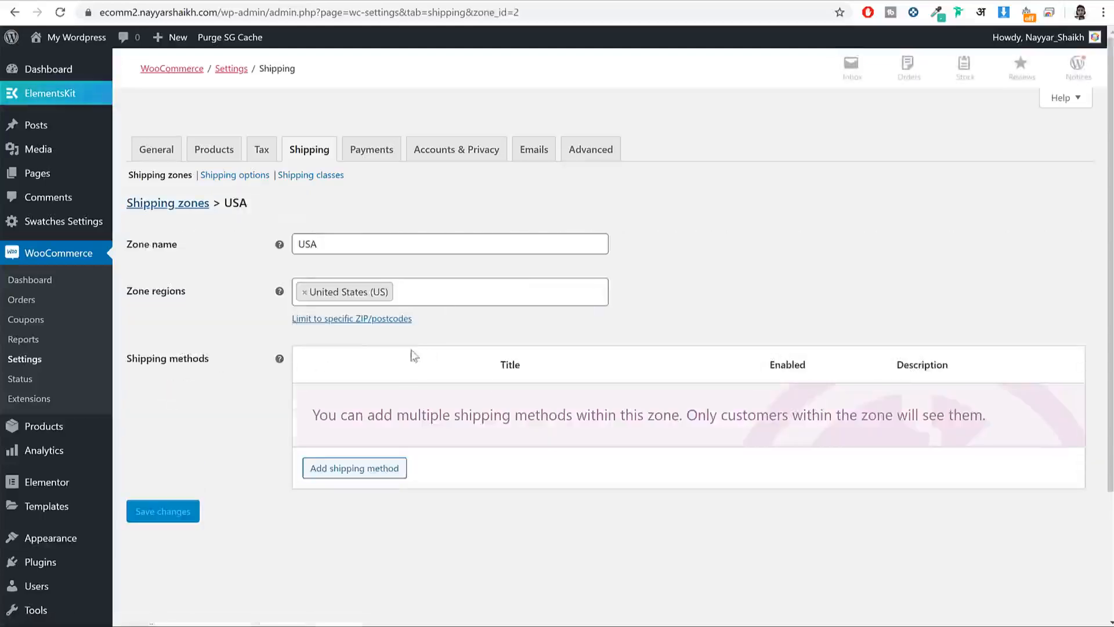
pyautogui.click(339, 469)
# Step: Add a USA Flat rate: Bulky 500.00 * [qty], no-class 200.00 * [qty], and save
pyautogui.click(745, 404)
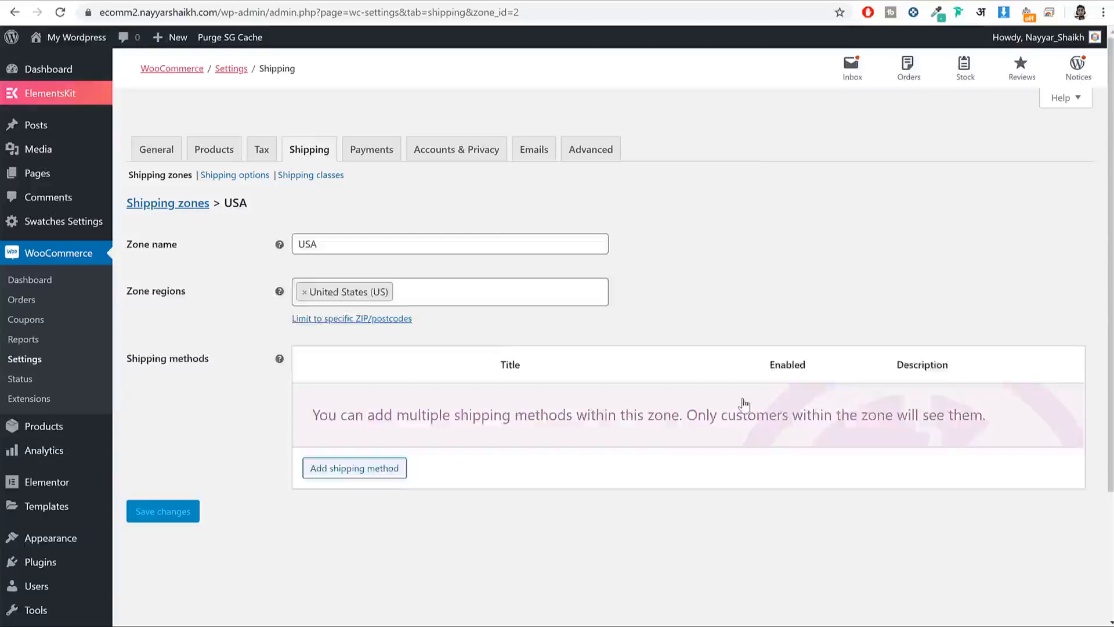
pyautogui.click(343, 426)
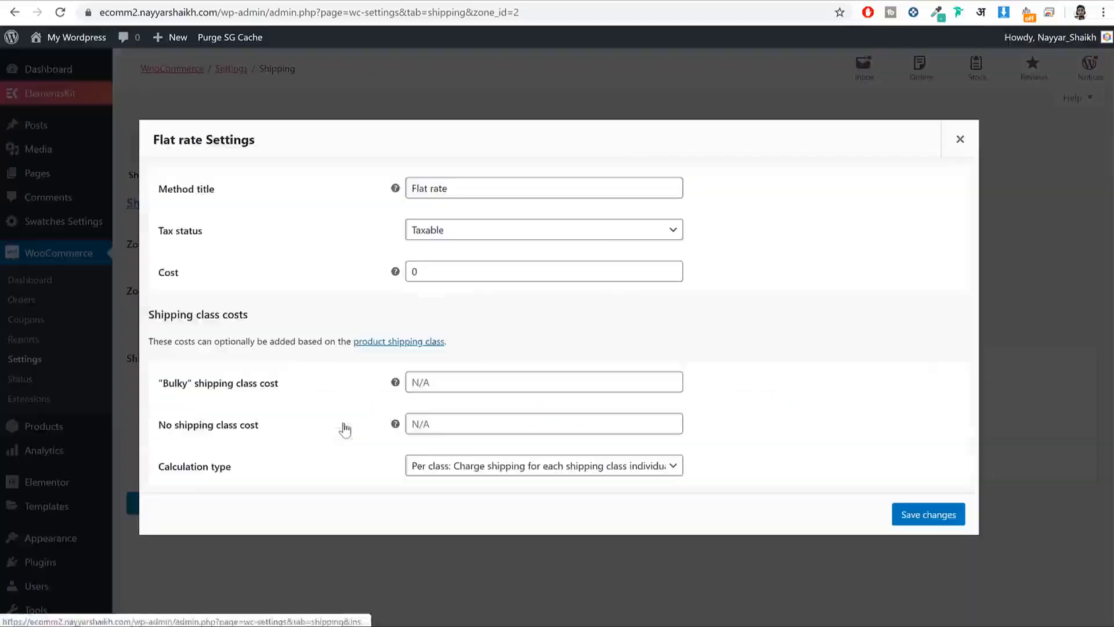
pyautogui.click(452, 381)
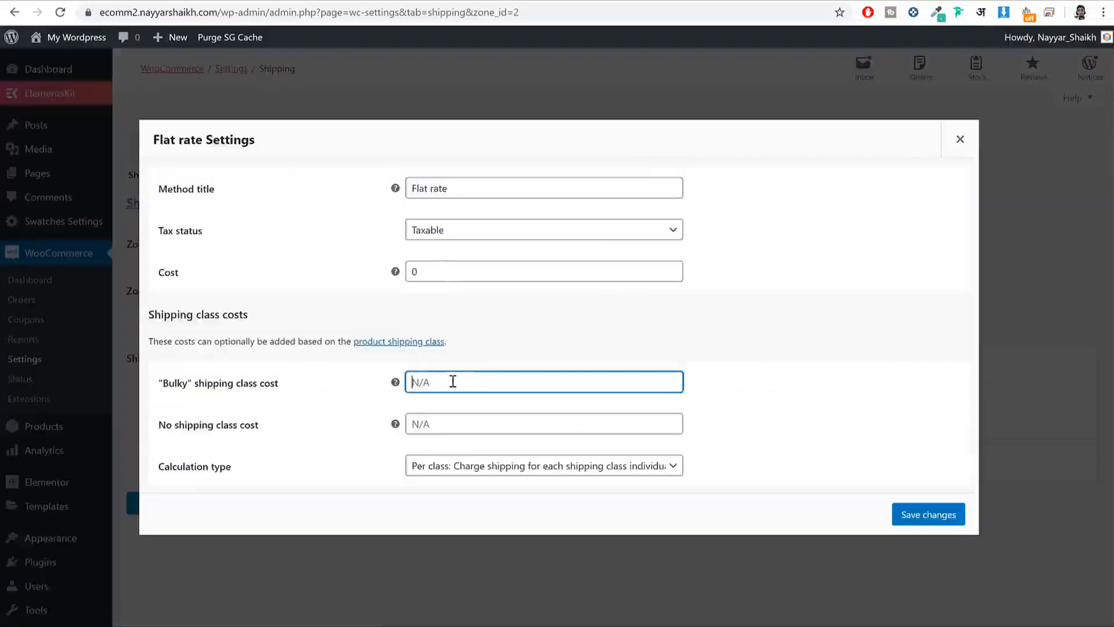
pyautogui.hotkey('ctrl', 'v')
pyautogui.click(458, 414)
pyautogui.hotkey('ctrl', 'v')
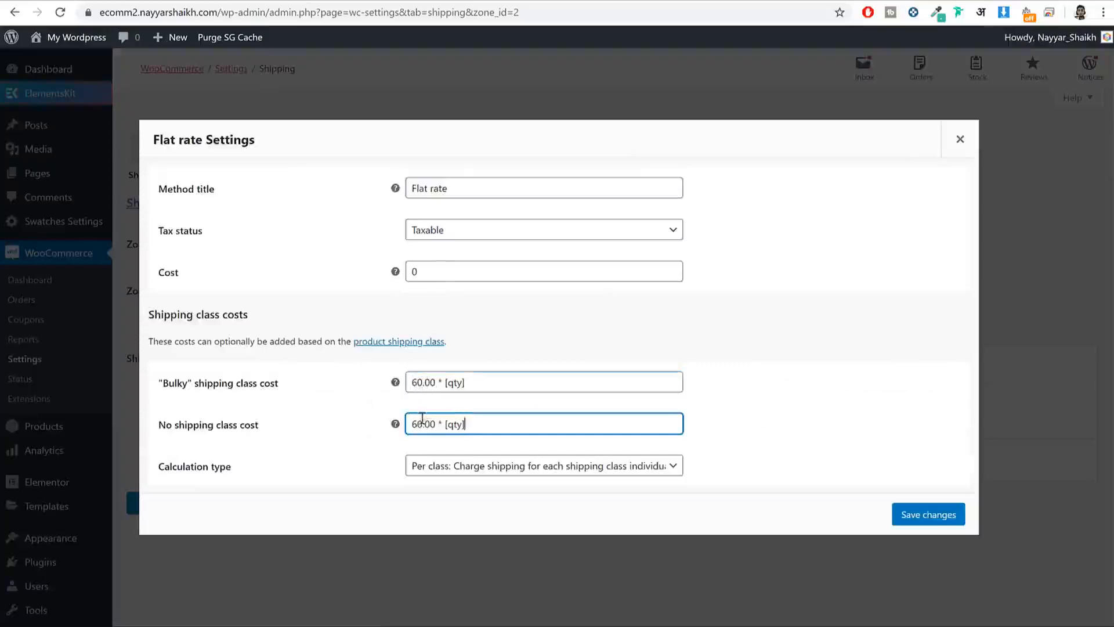
pyautogui.moveTo(423, 424); pyautogui.dragTo(415, 425)
pyautogui.write('200')
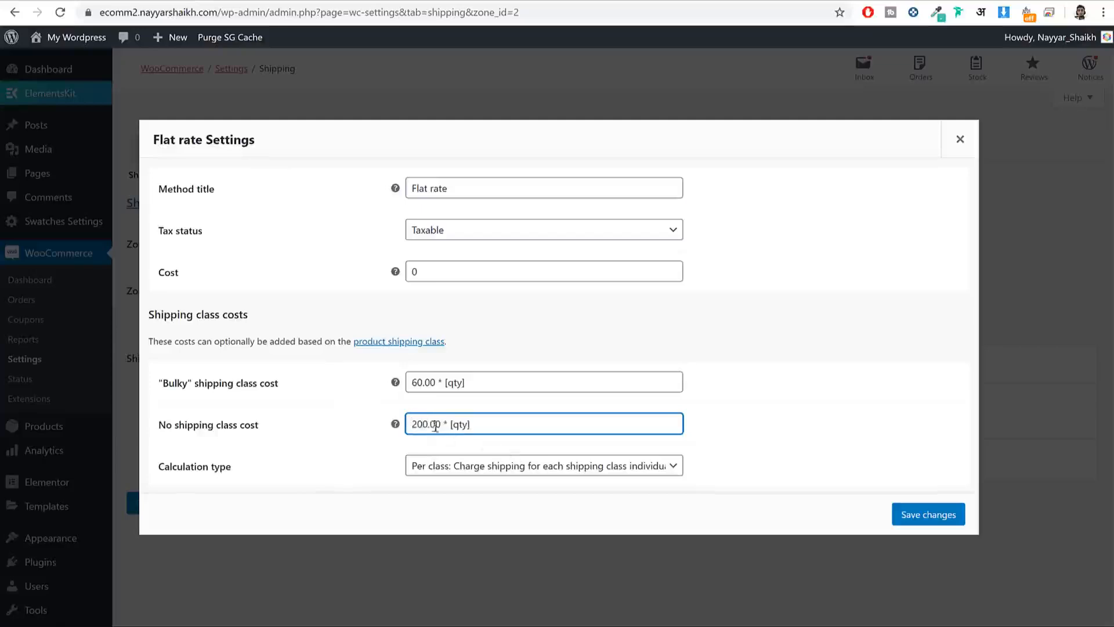
pyautogui.moveTo(424, 382); pyautogui.dragTo(401, 376)
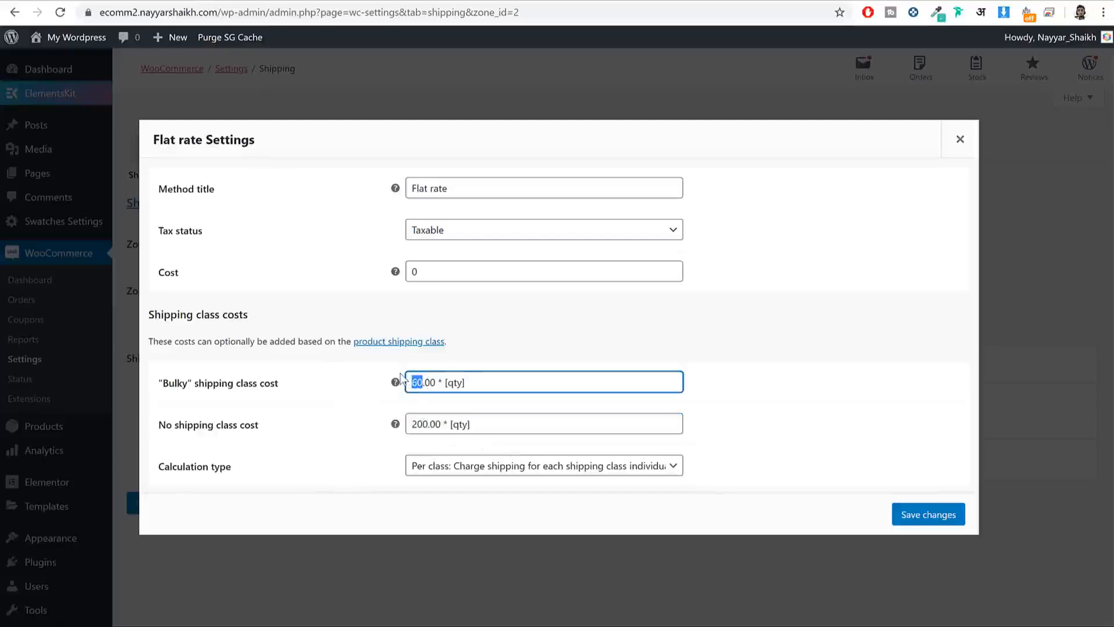
pyautogui.write('500')
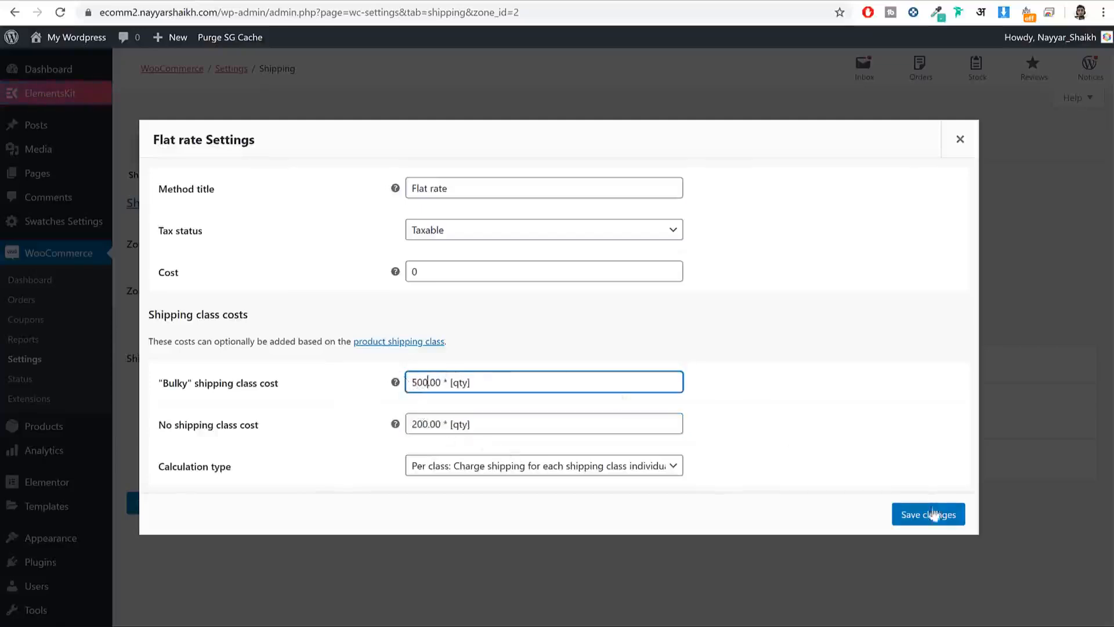
pyautogui.click(933, 514)
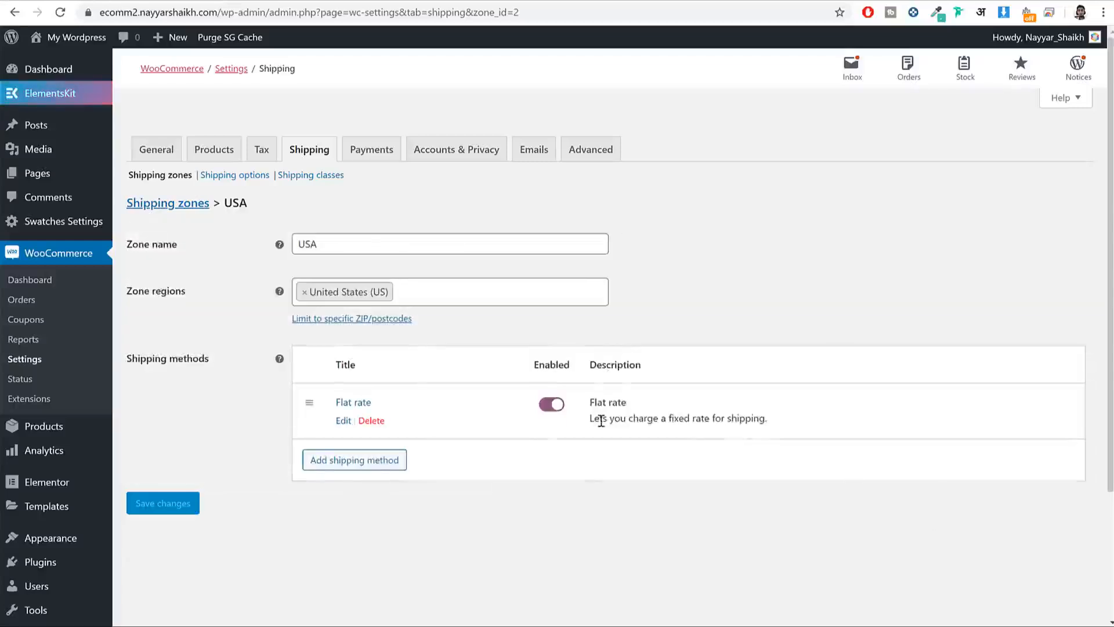
# Step: Enable Cash on delivery in Payments, save, then open PayPal Checkout's settings
pyautogui.click(372, 159)
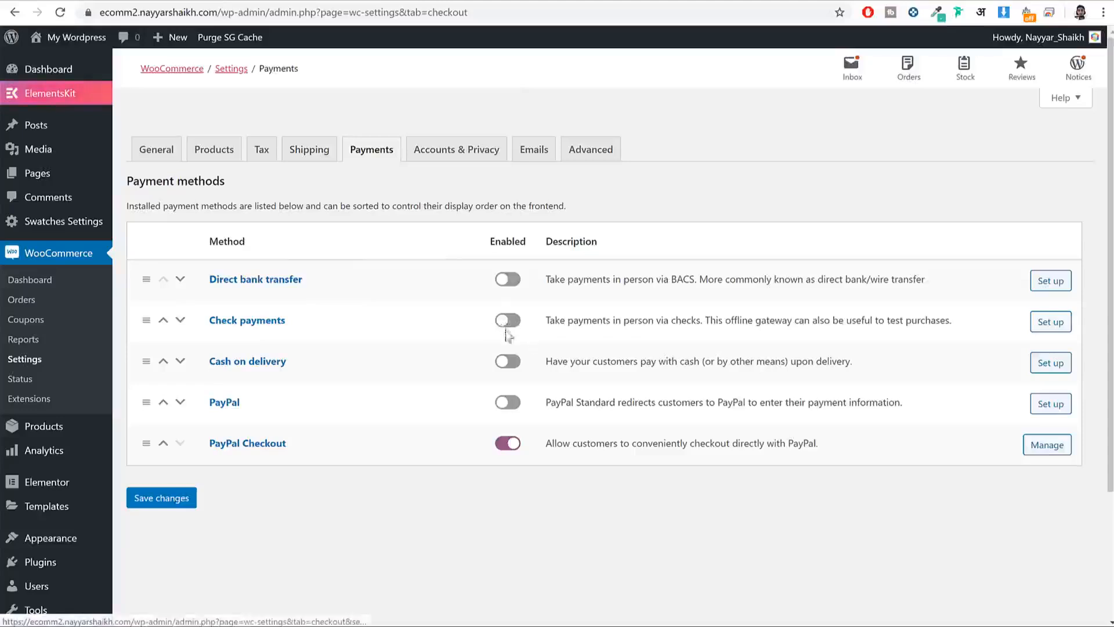
pyautogui.moveTo(292, 363); pyautogui.dragTo(210, 361)
pyautogui.click(509, 363)
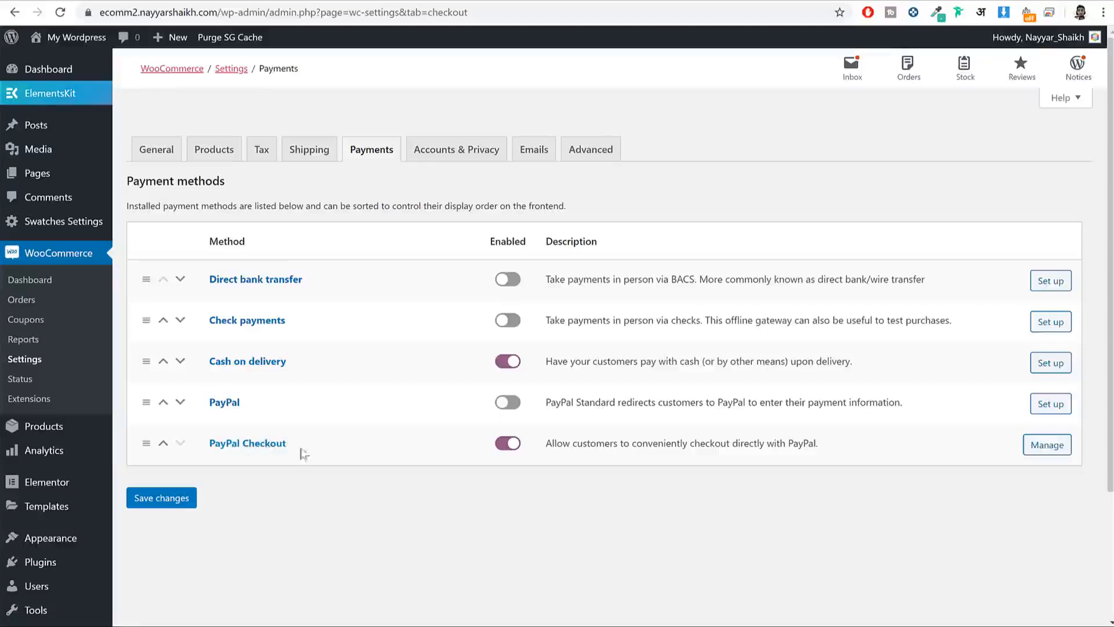
pyautogui.moveTo(291, 450); pyautogui.dragTo(194, 447)
pyautogui.click(392, 461)
pyautogui.click(165, 497)
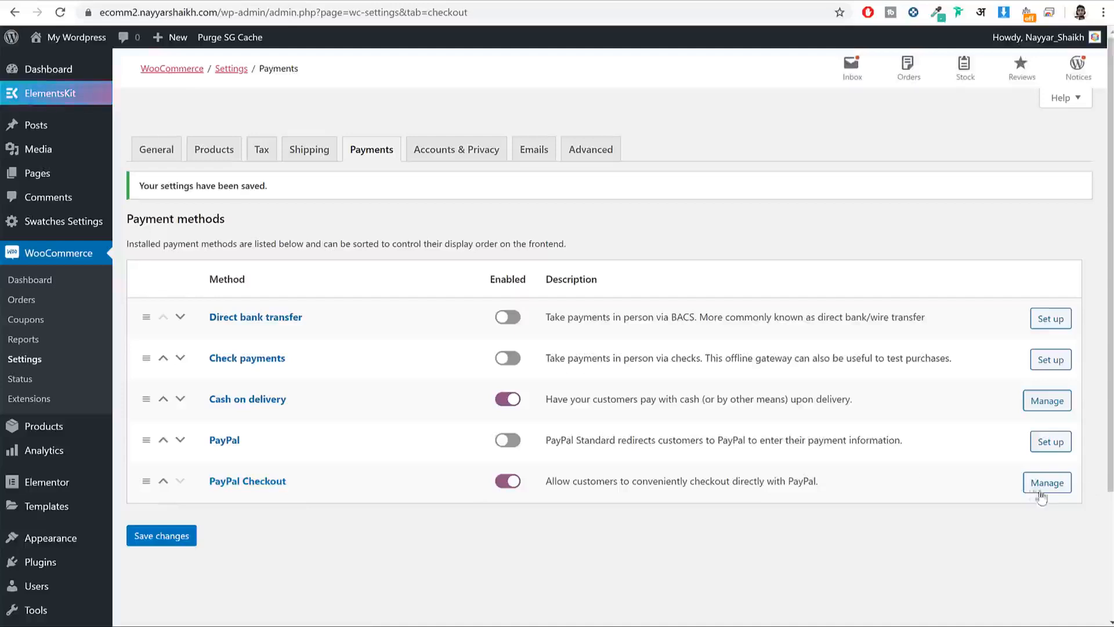
pyautogui.moveTo(297, 486); pyautogui.dragTo(203, 482)
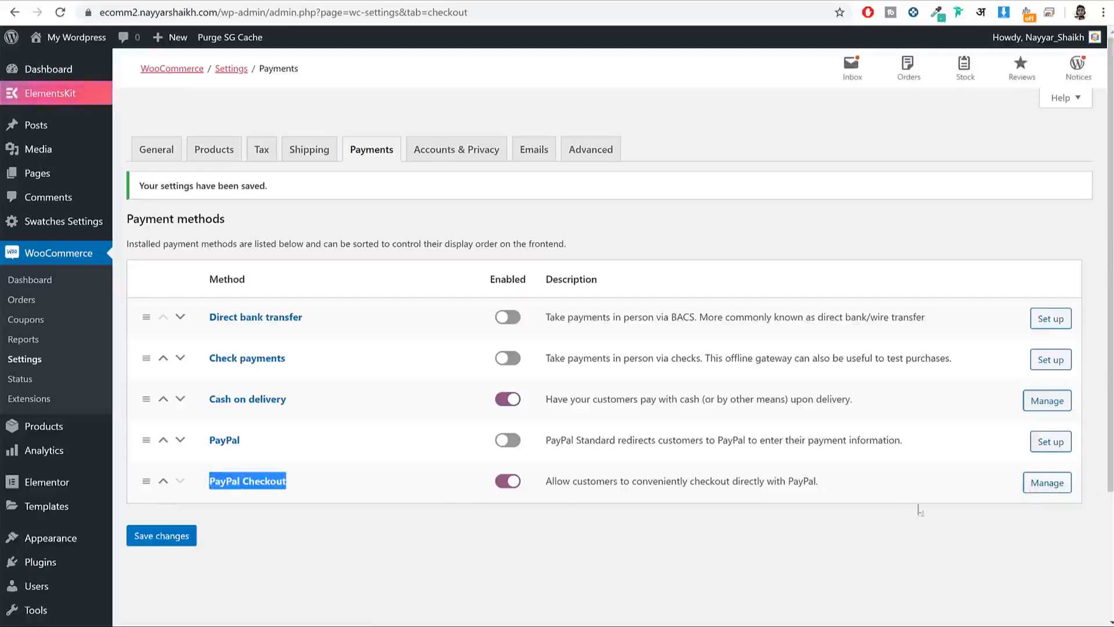
pyautogui.click(1047, 488)
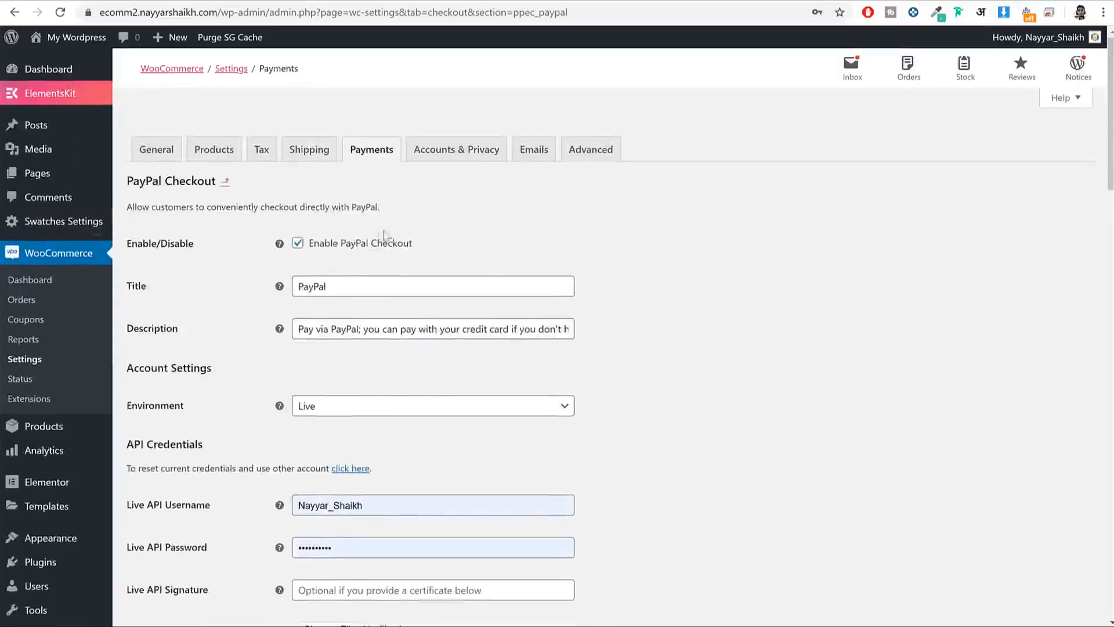
# Step: Review PayPal Checkout's Enable option and scroll down to the Live API Username field
pyautogui.moveTo(312, 252)
pyautogui.mouseDown()
pyautogui.moveTo(302, 240)
pyautogui.moveTo(340, 250)
pyautogui.moveTo(302, 248)
pyautogui.mouseUp()
pyautogui.scroll(-2, 736, 290)
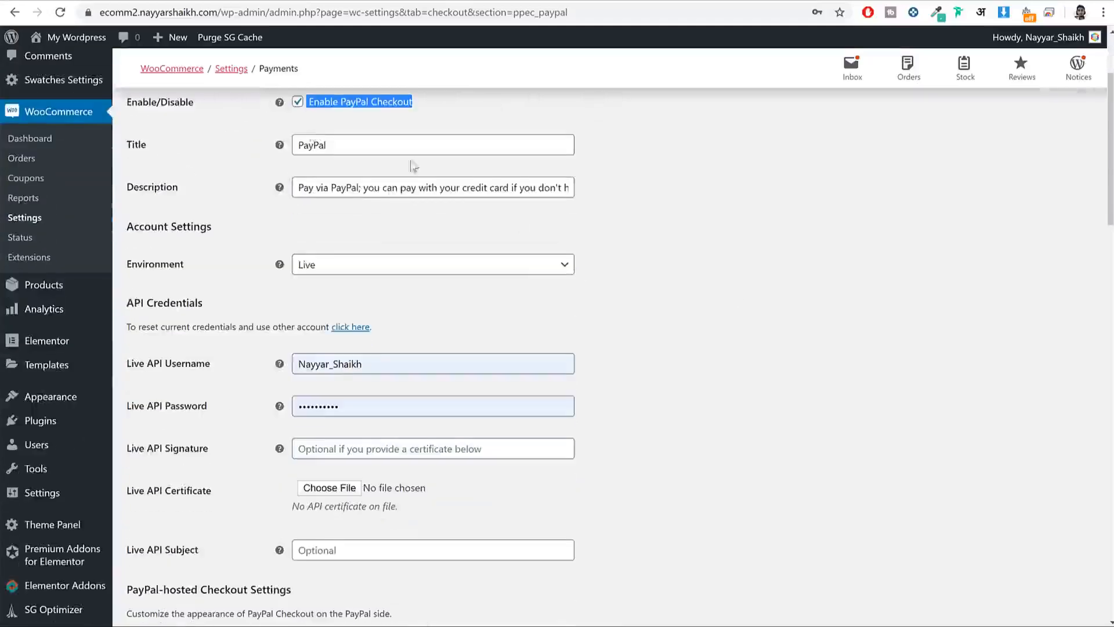
pyautogui.scroll(-2, 837, 259)
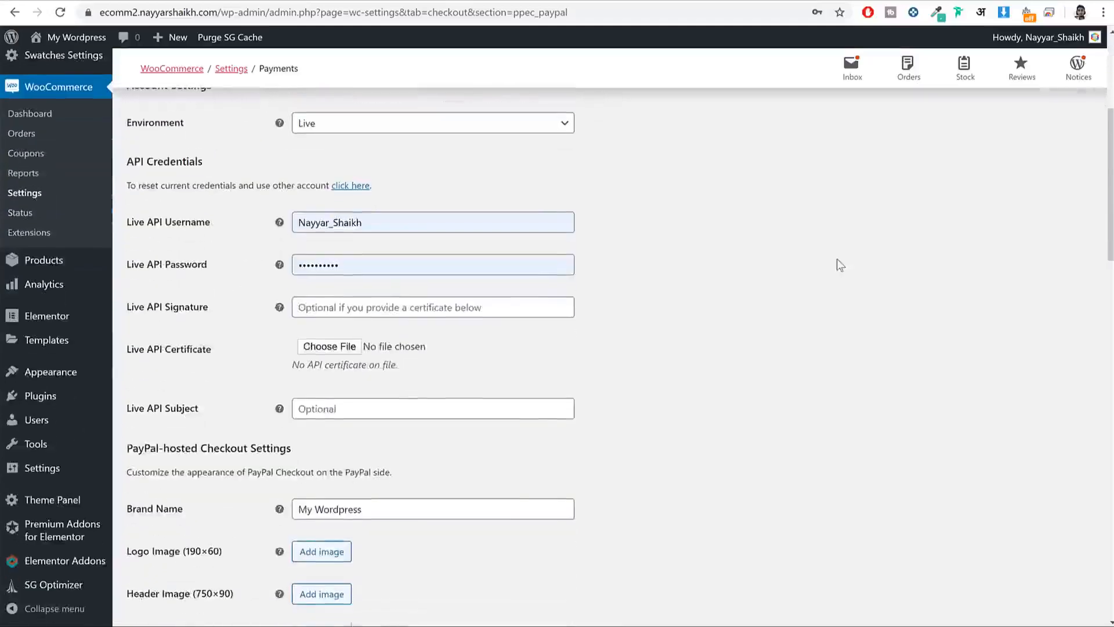
pyautogui.scroll(-1, 673, 250)
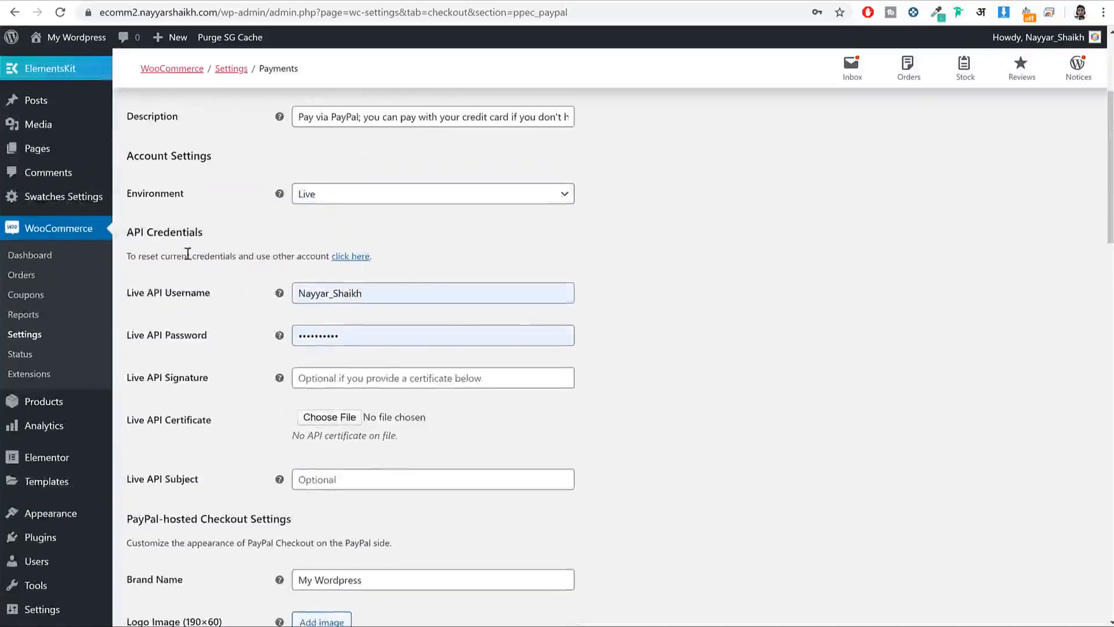
pyautogui.moveTo(212, 296); pyautogui.dragTo(123, 297)
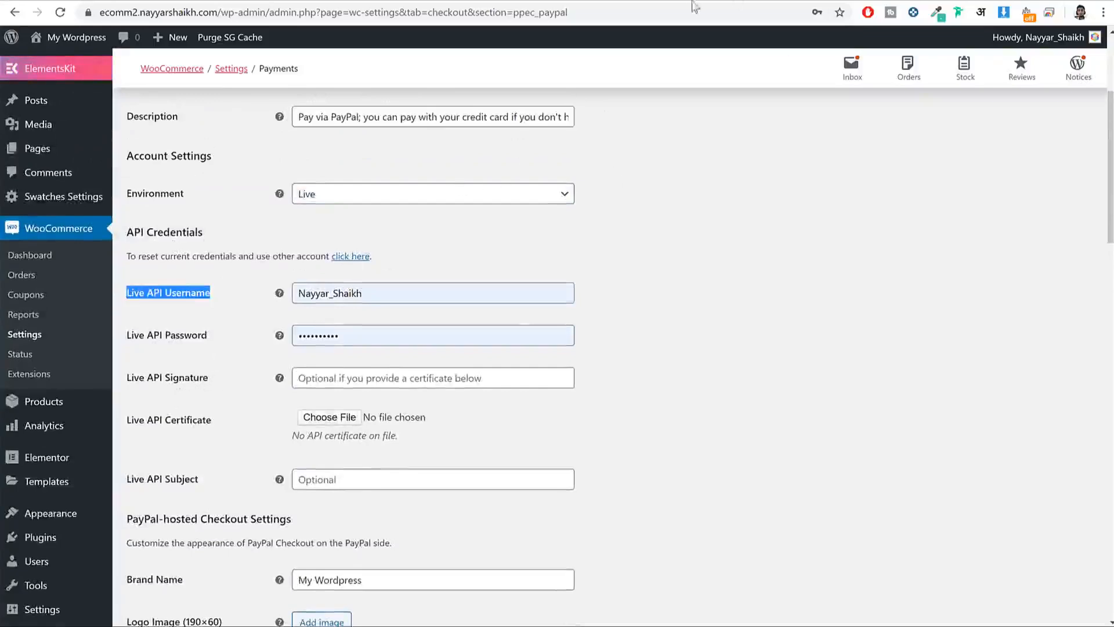
pyautogui.hotkey('ctrl', 't')
# Step: Go to paypal.com and open the Seller Tools settings
pyautogui.write('pa')
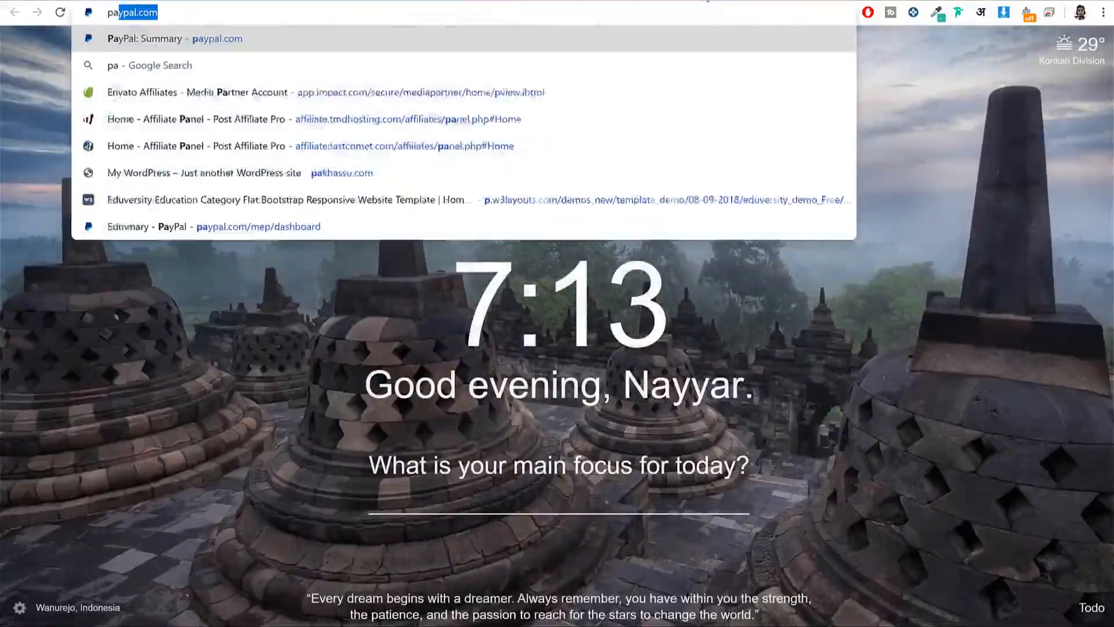
pyautogui.press('Return')
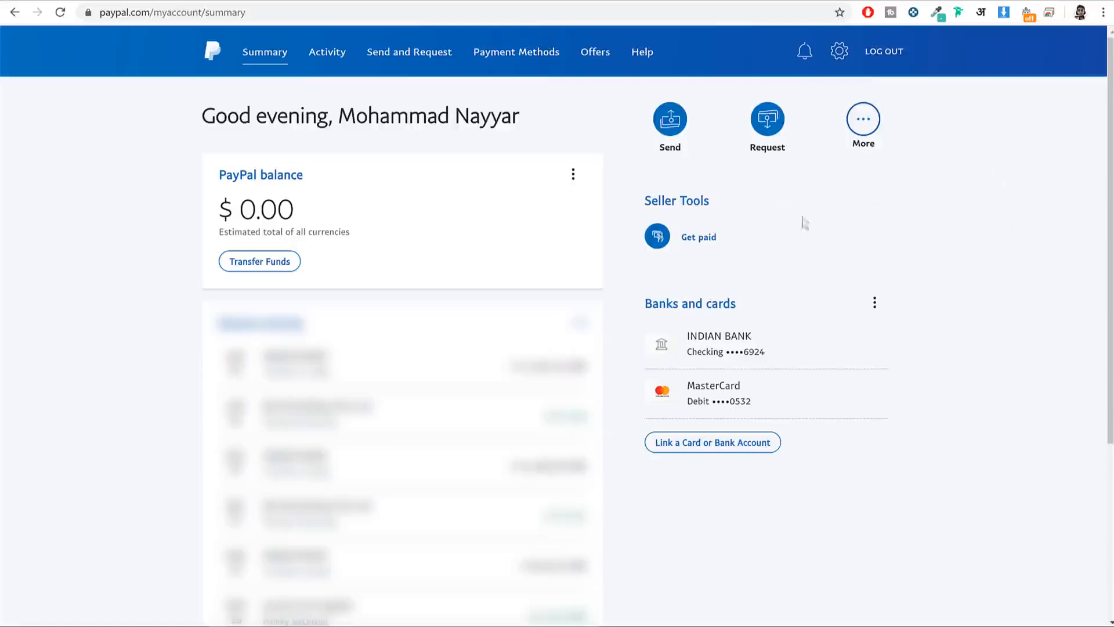
pyautogui.moveTo(639, 200); pyautogui.dragTo(734, 197)
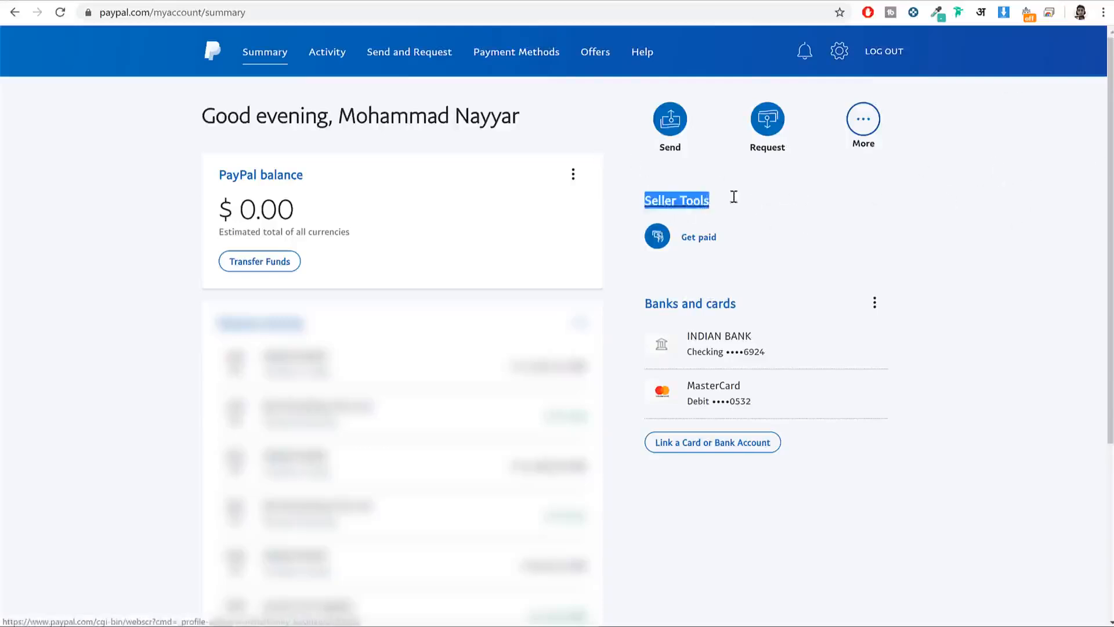
pyautogui.click(1064, 202)
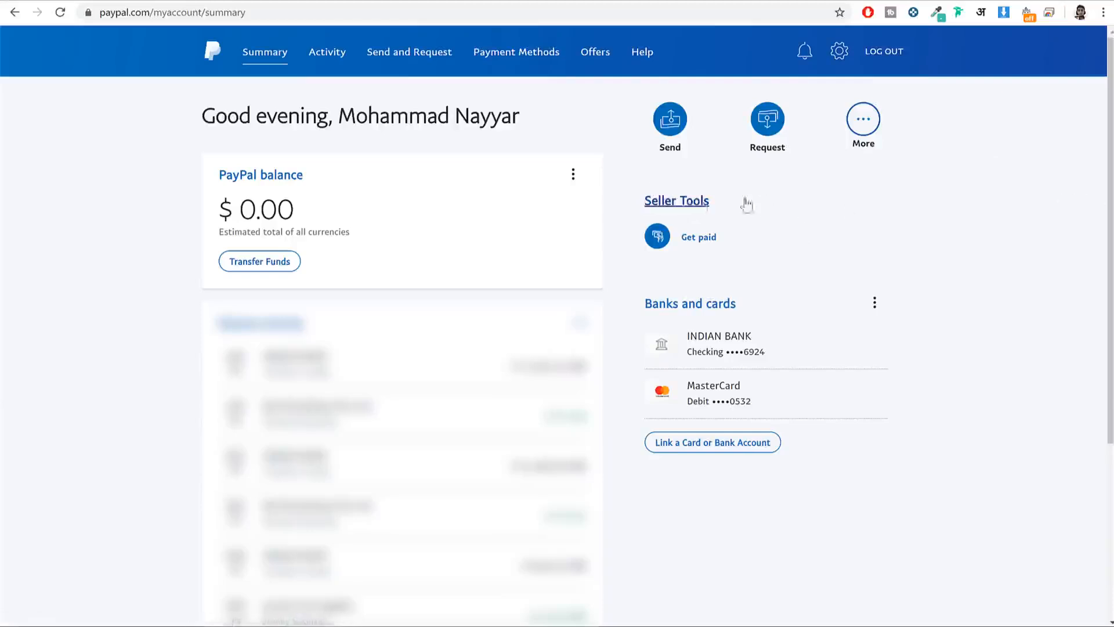
pyautogui.click(672, 203)
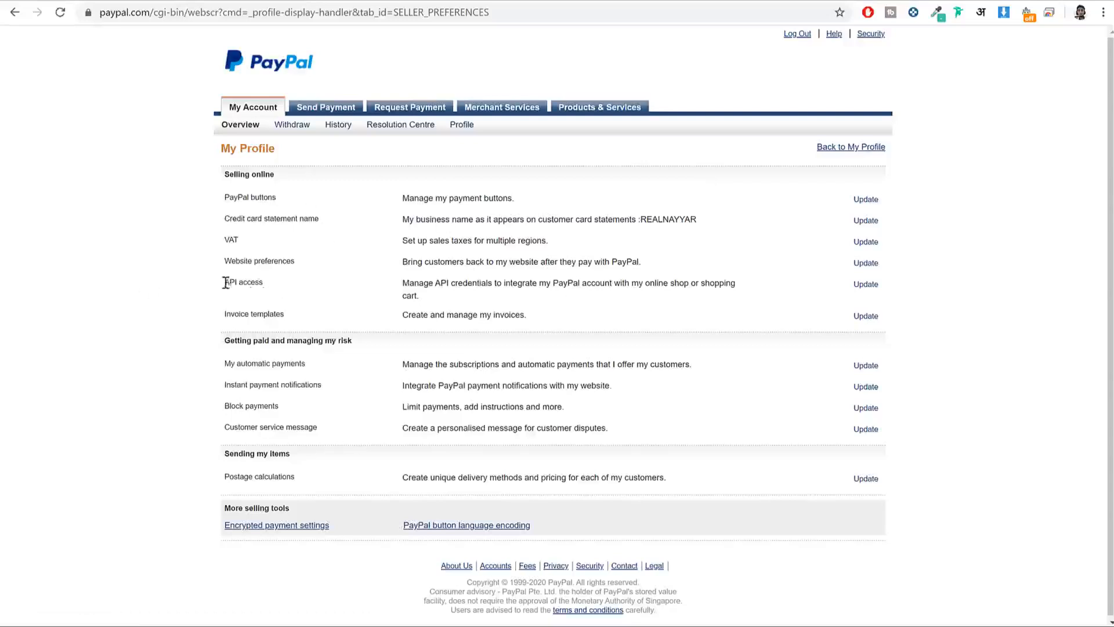
# Step: Open API access, manage the NVP/SOAP (Classic) API credentials, and reveal the API username
pyautogui.moveTo(226, 283); pyautogui.dragTo(284, 285)
pyautogui.moveTo(398, 288); pyautogui.dragTo(849, 284)
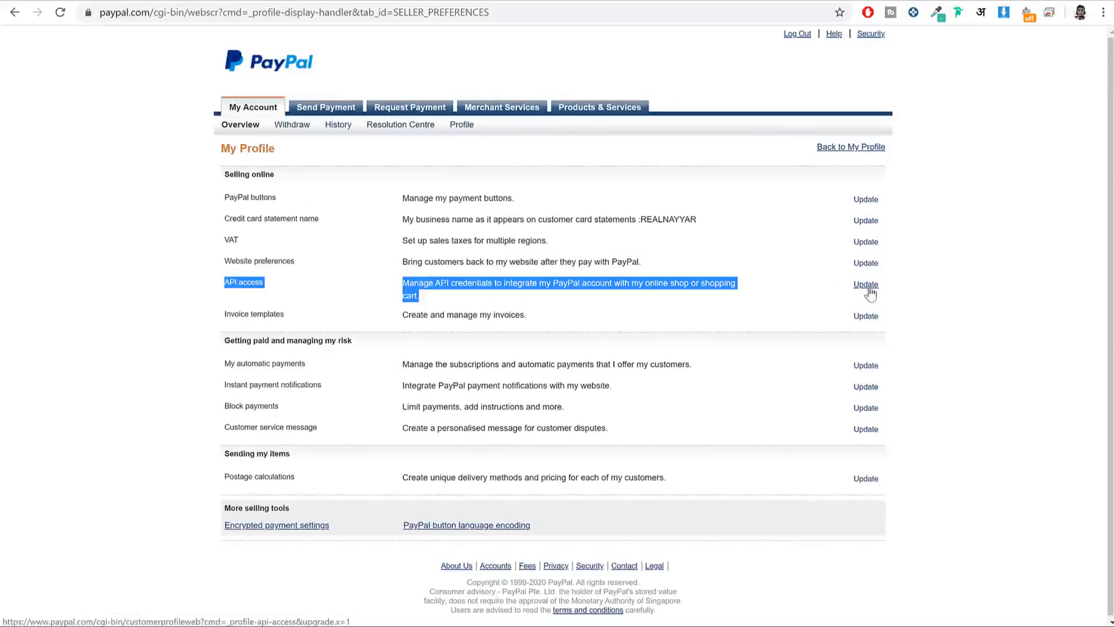
pyautogui.click(867, 291)
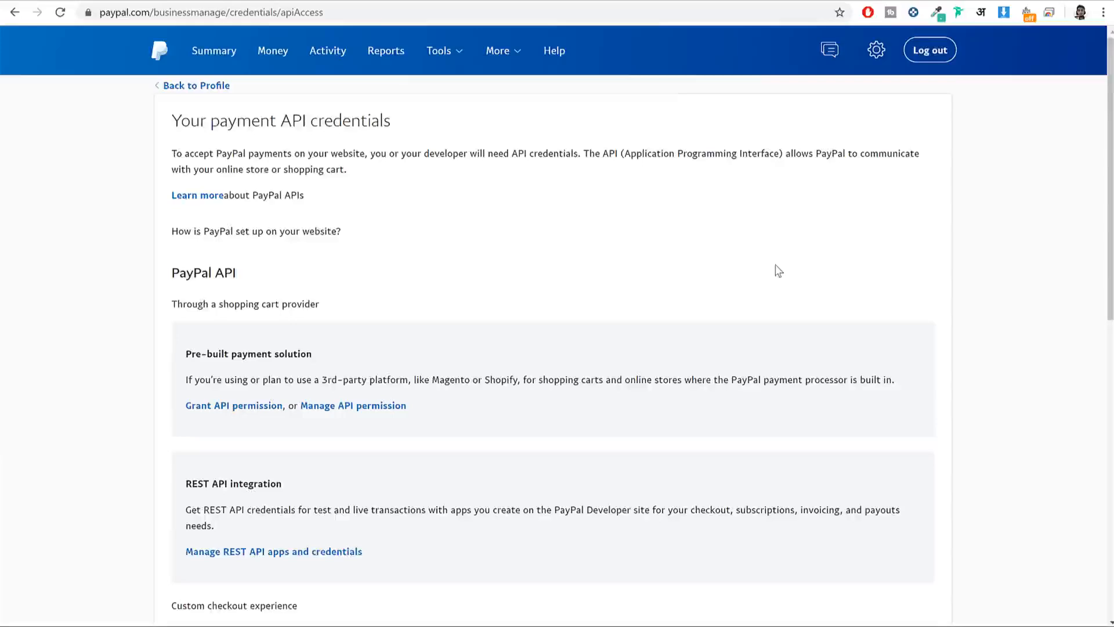
pyautogui.scroll(-4, 778, 269)
pyautogui.scroll(-5, 778, 270)
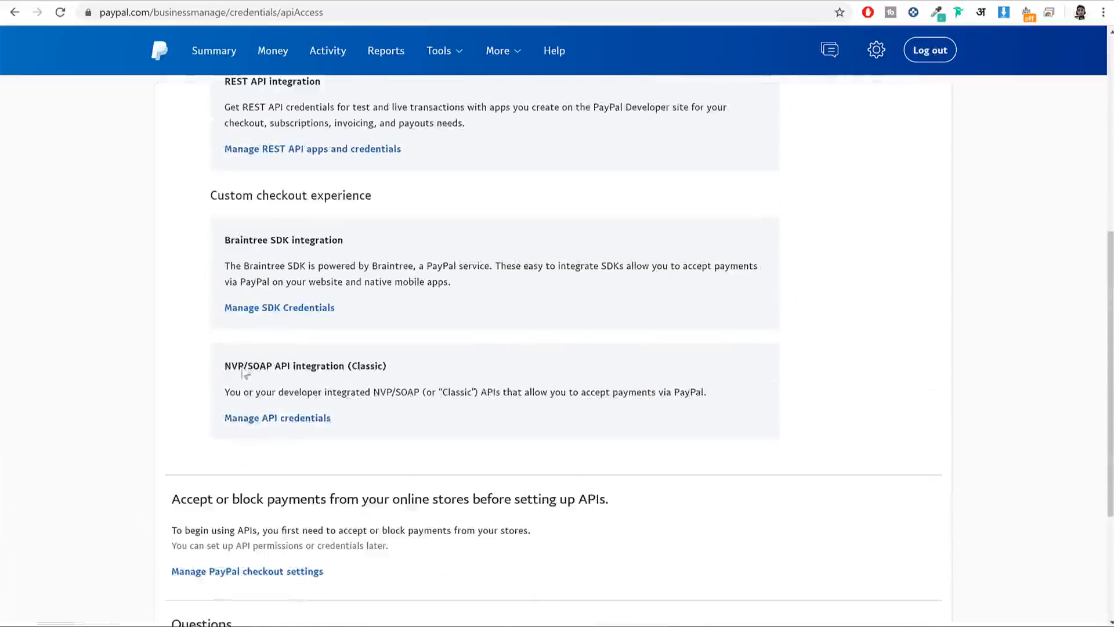
pyautogui.moveTo(226, 369); pyautogui.dragTo(358, 369)
pyautogui.click(356, 365)
pyautogui.click(273, 419)
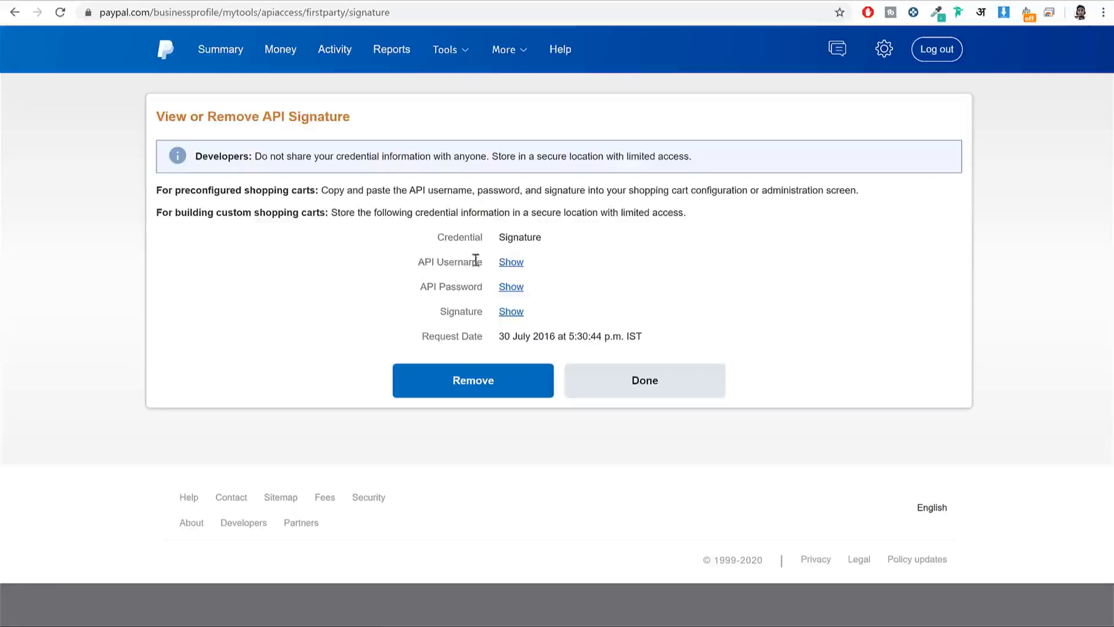
pyautogui.click(511, 264)
# Step: Copy the PayPal API username into WooCommerce's Live API Username field
pyautogui.moveTo(497, 267); pyautogui.dragTo(628, 268)
pyautogui.hotkey('ctrl', 'c')
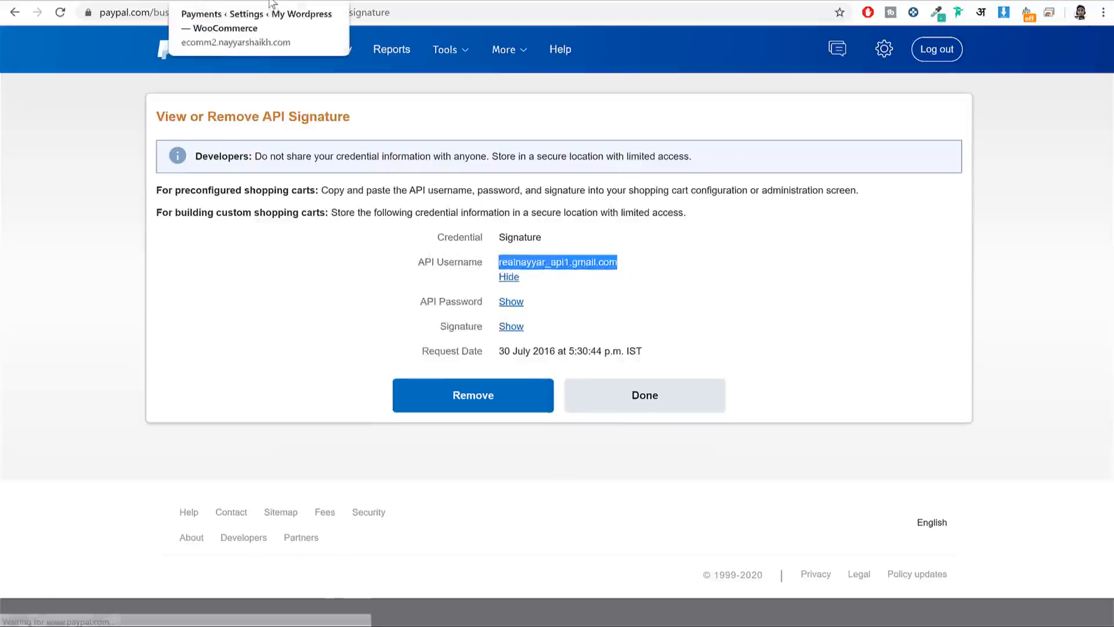
pyautogui.click(287, 2)
pyautogui.doubleClick(415, 291)
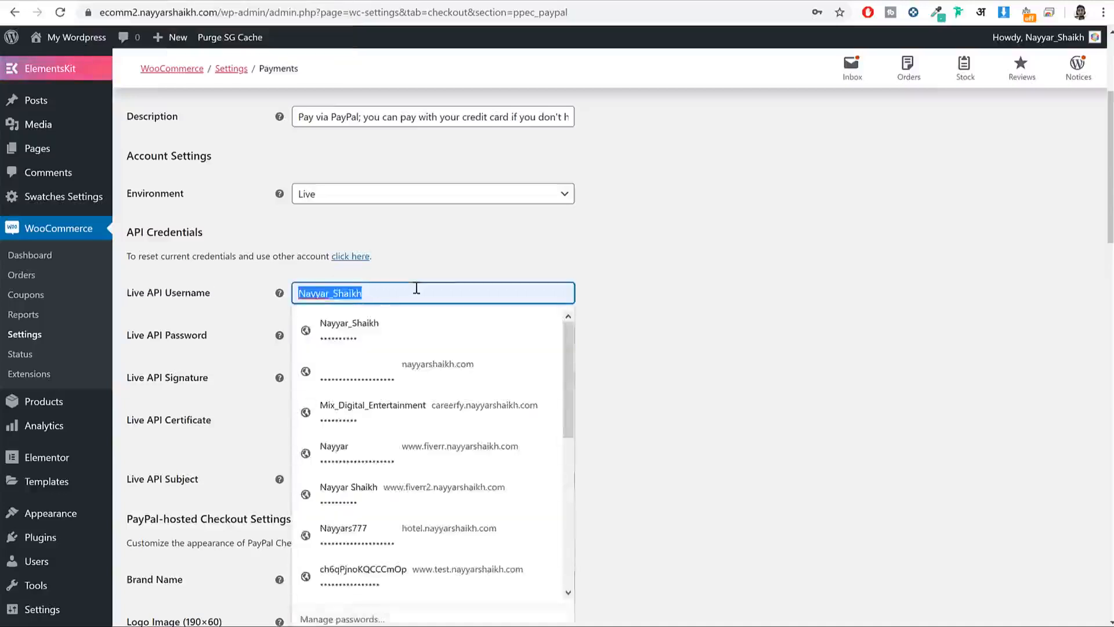
pyautogui.hotkey('ctrl', 'v')
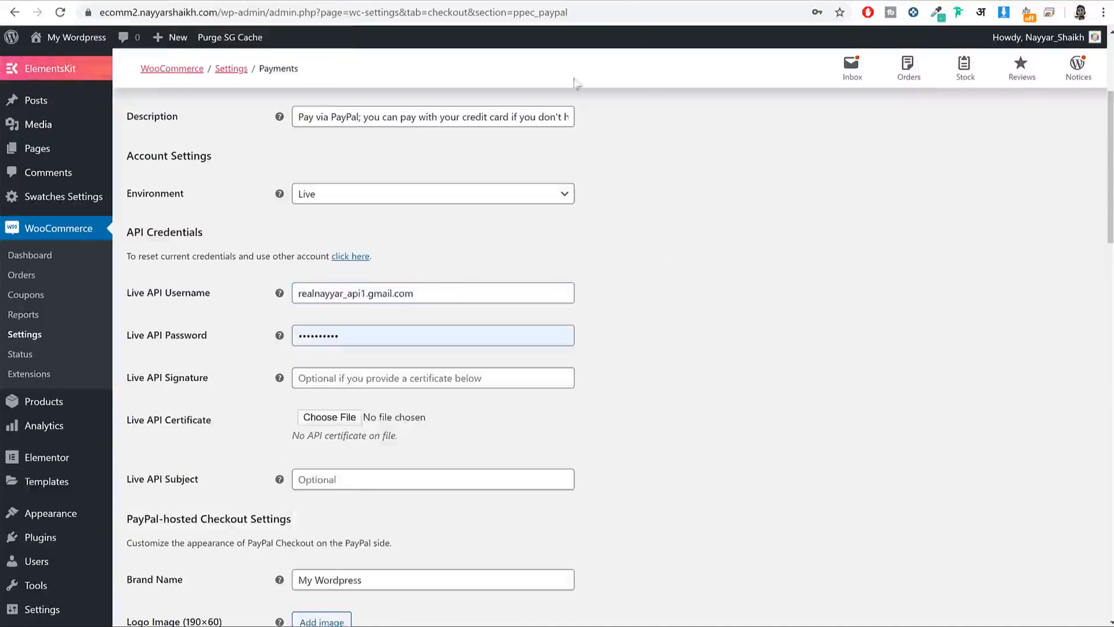
# Step: Switch between PayPal and WooCommerce tabs, hiding the username and reselecting the Live API Username value
pyautogui.click(571, 2)
pyautogui.click(505, 279)
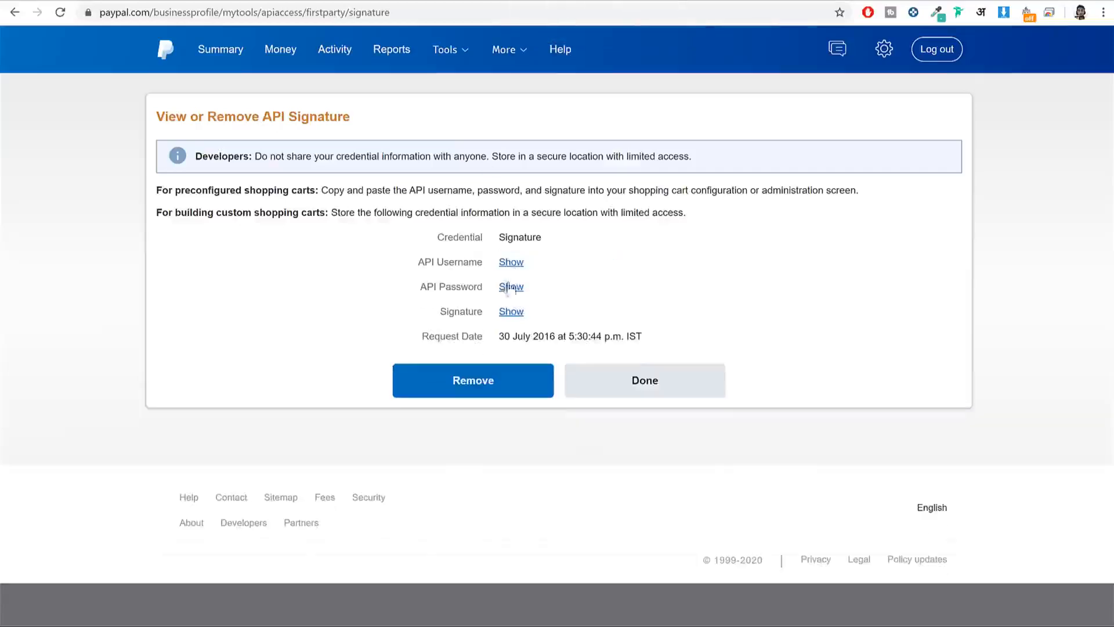
pyautogui.click(286, 1)
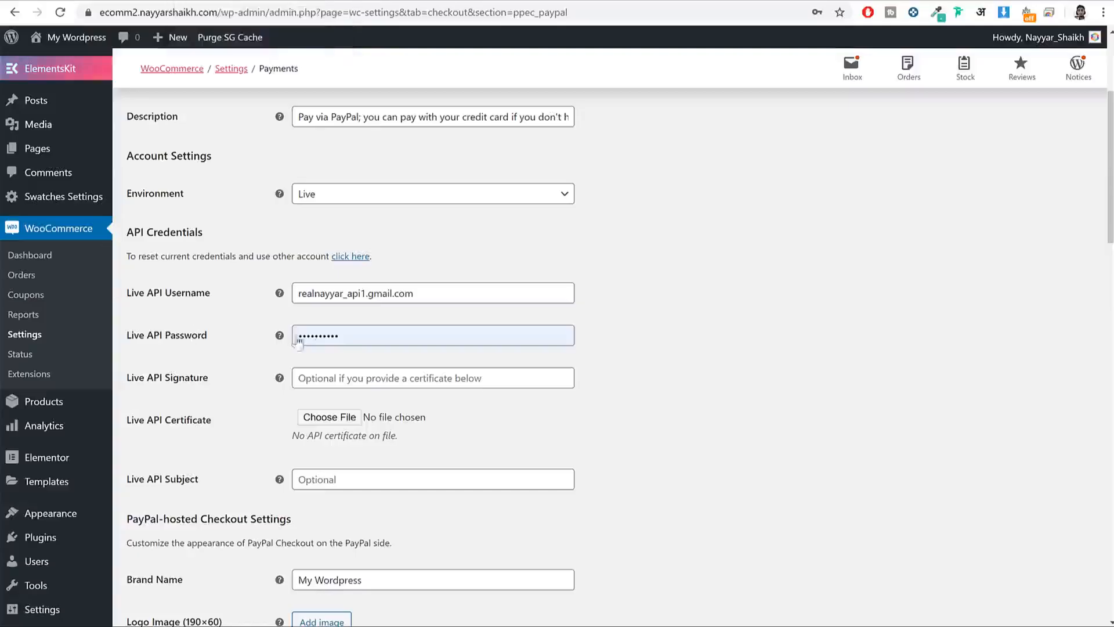
pyautogui.click(575, 1)
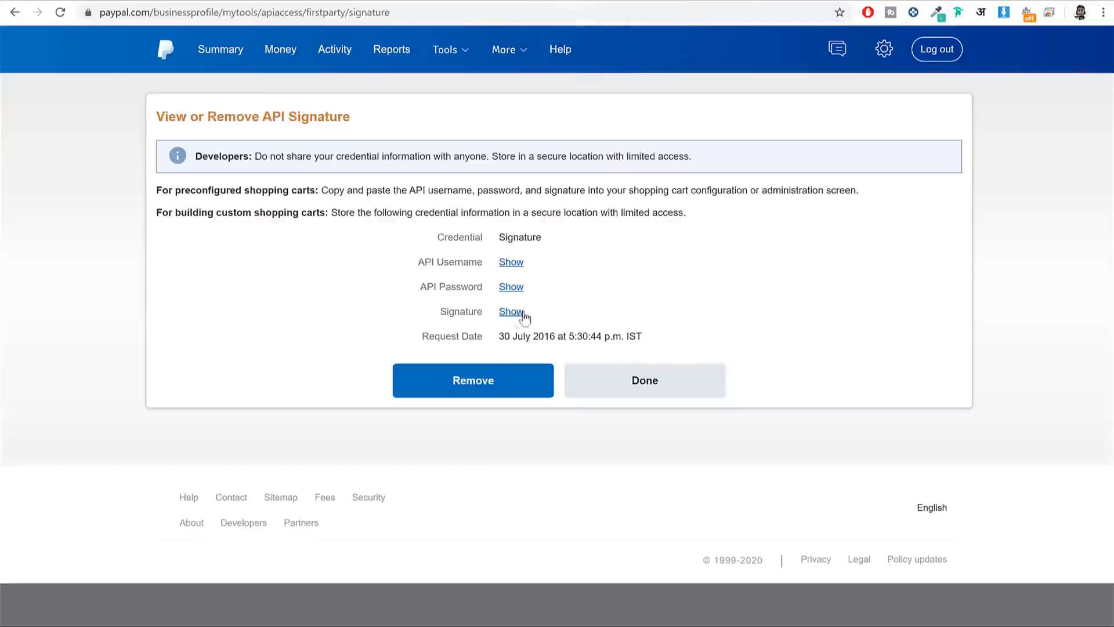
pyautogui.click(286, 2)
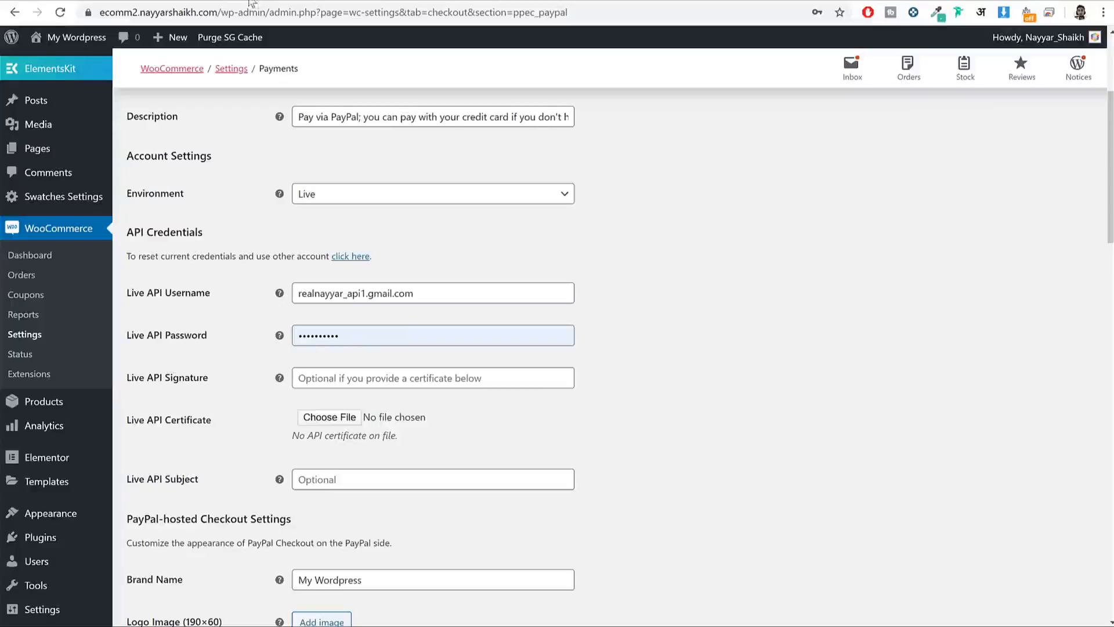
pyautogui.click(590, 2)
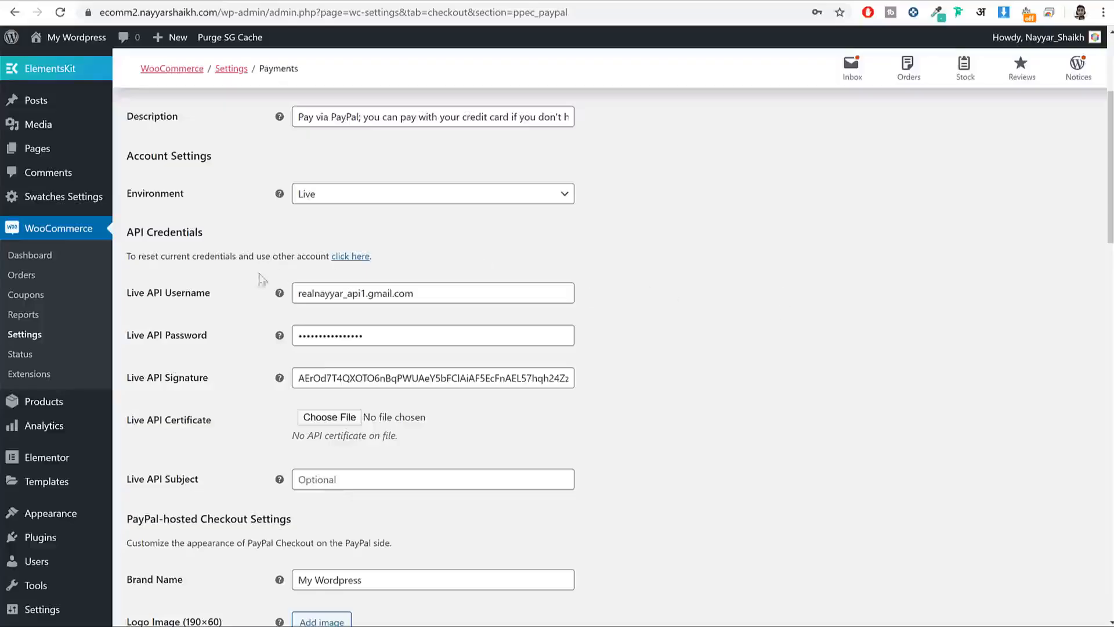
pyautogui.click(409, 292)
pyautogui.hotkey('ctrl', 'a')
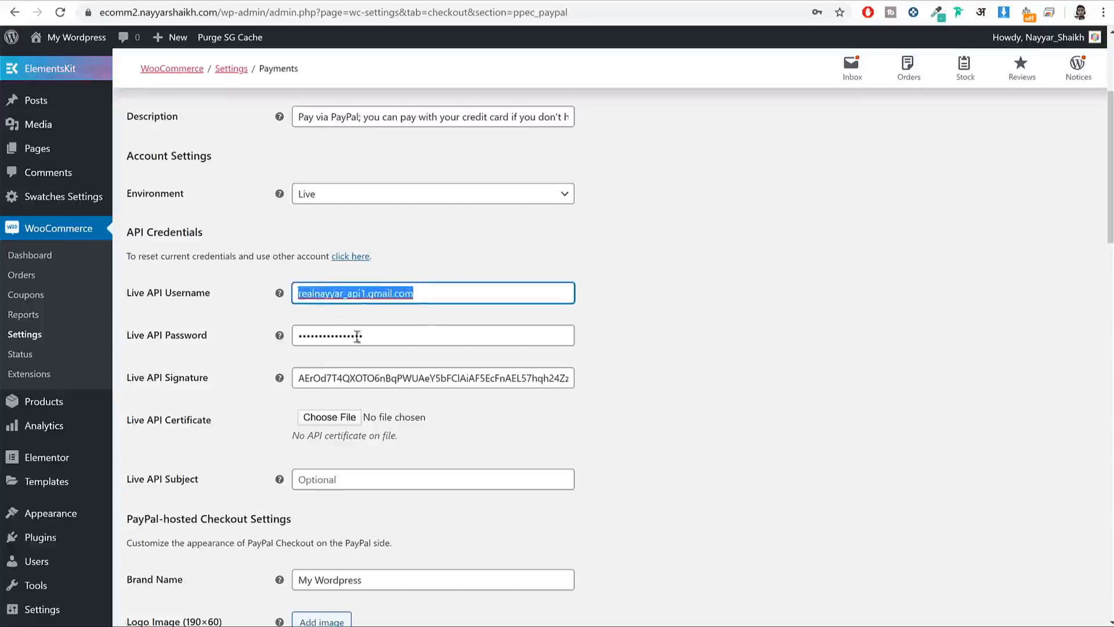
# Step: Choose Billing (Non-PayPal account) as the landing page, save, and go back to the Payments list
pyautogui.scroll(-8, 725, 340)
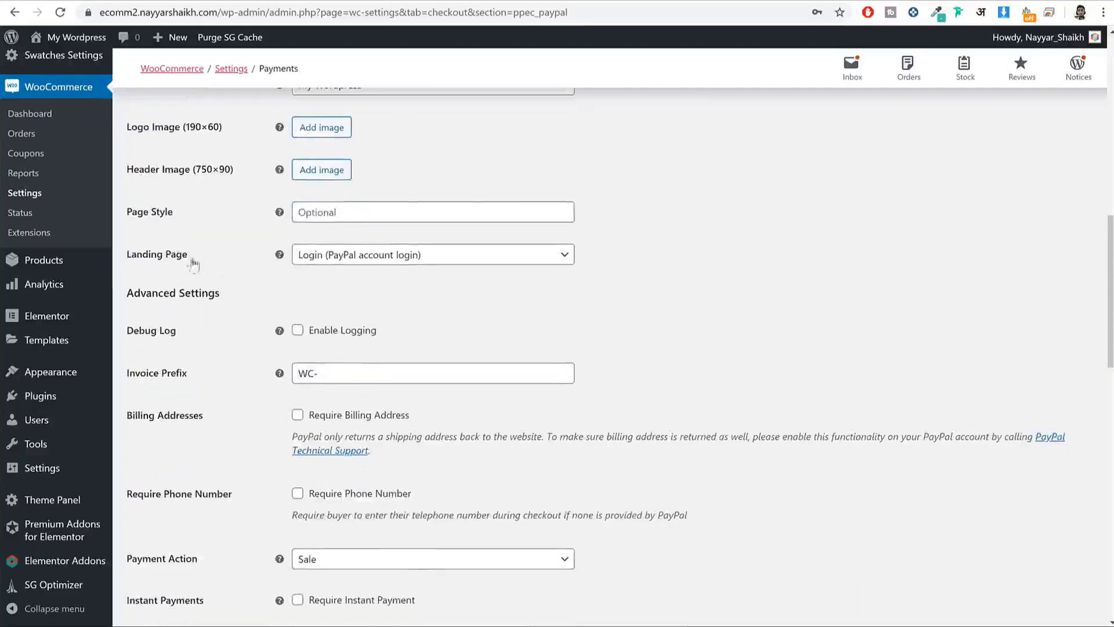
pyautogui.moveTo(192, 259); pyautogui.dragTo(124, 270)
pyautogui.click(324, 261)
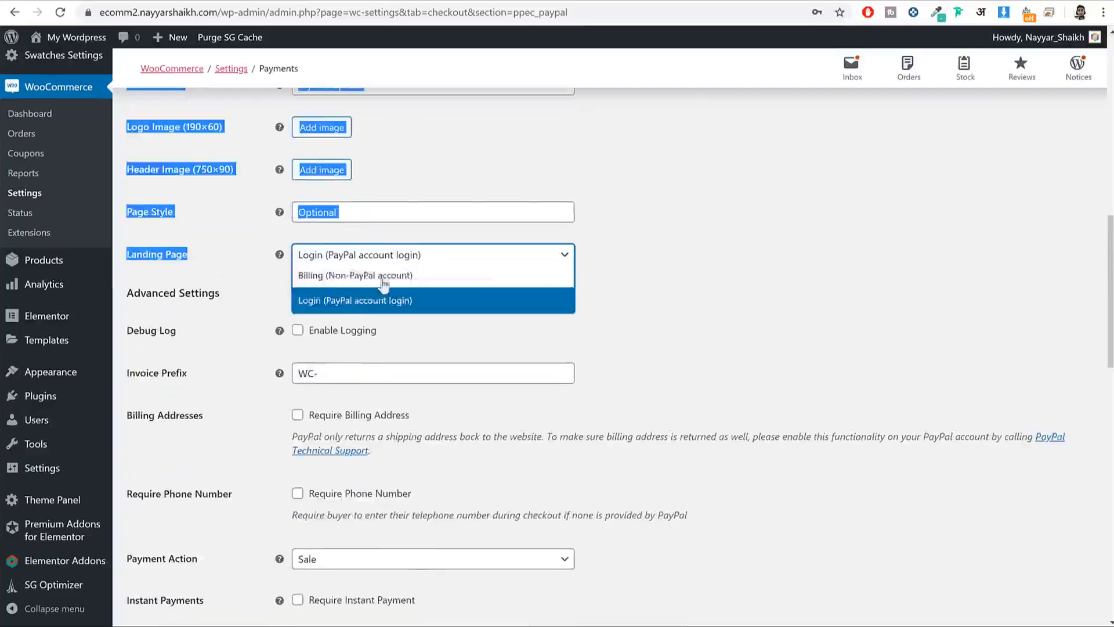
pyautogui.click(259, 265)
pyautogui.click(385, 260)
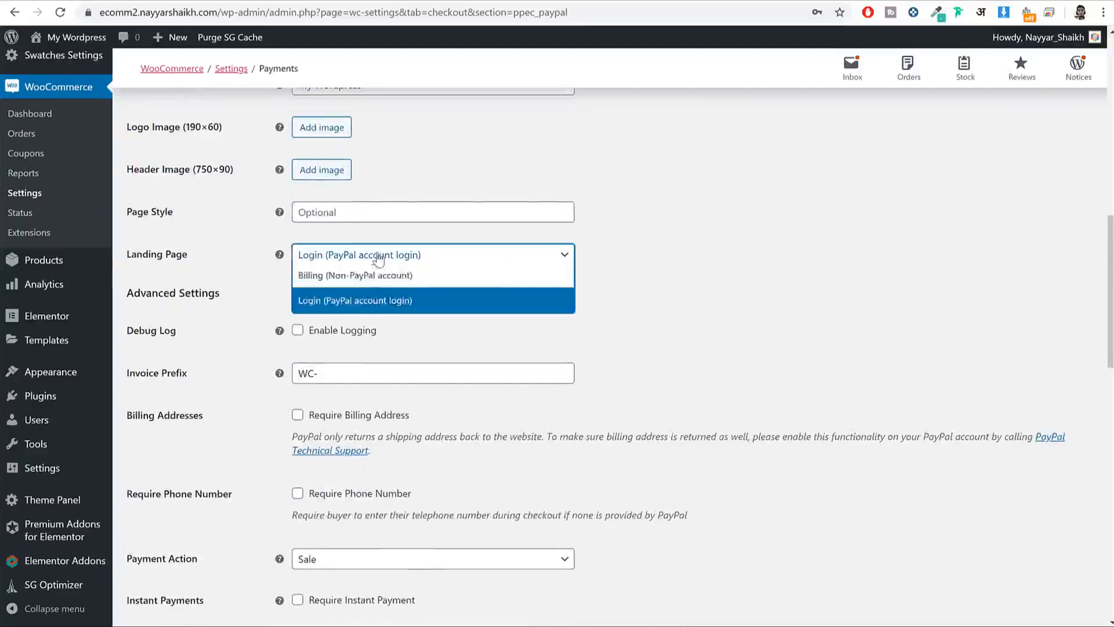
pyautogui.click(377, 288)
pyautogui.scroll(-15, 659, 308)
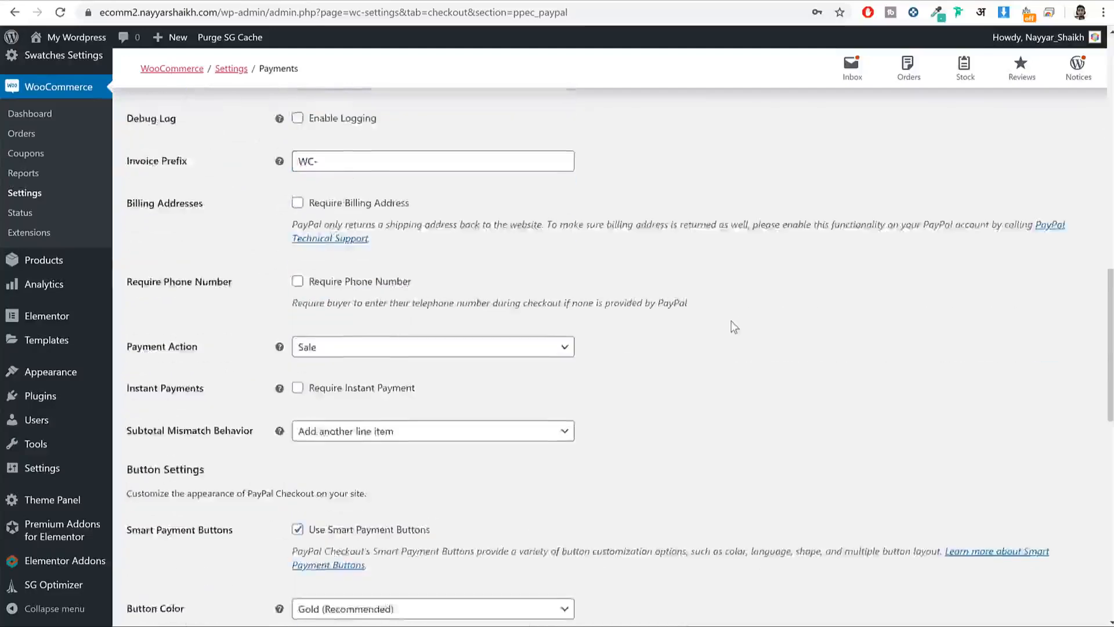
pyautogui.click(166, 562)
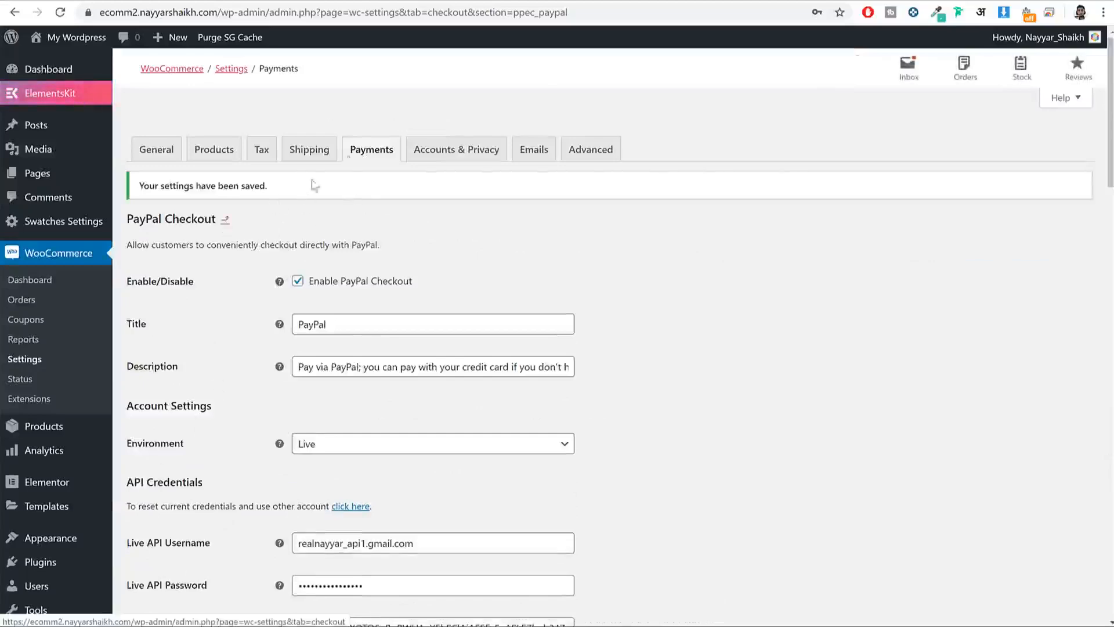
pyautogui.click(350, 154)
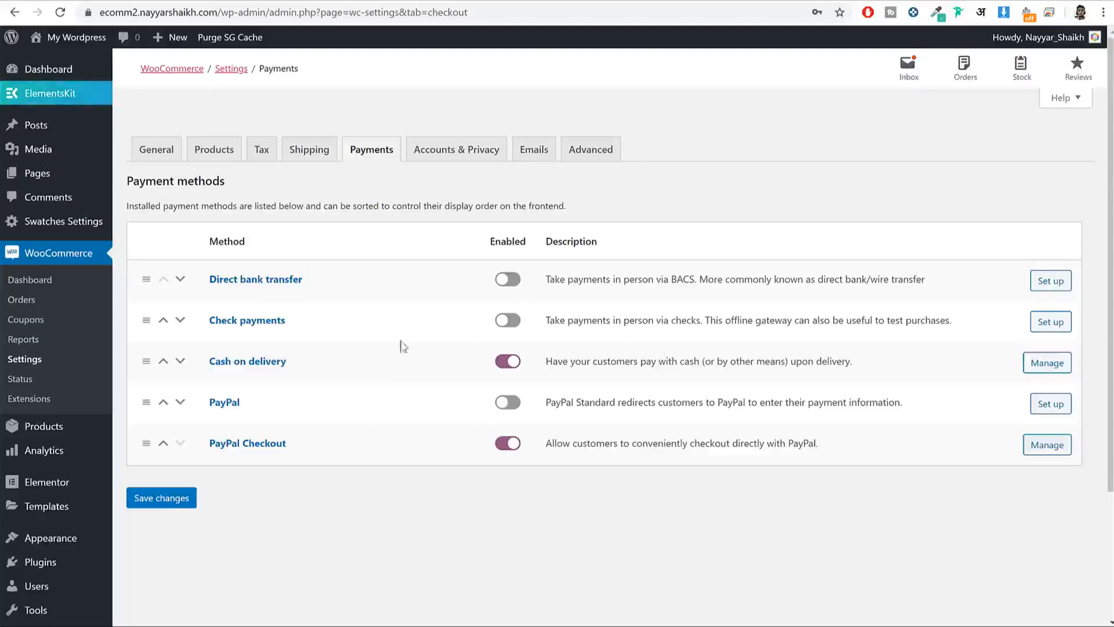
pyautogui.scroll(-3, 464, 363)
pyautogui.scroll(3, 505, 364)
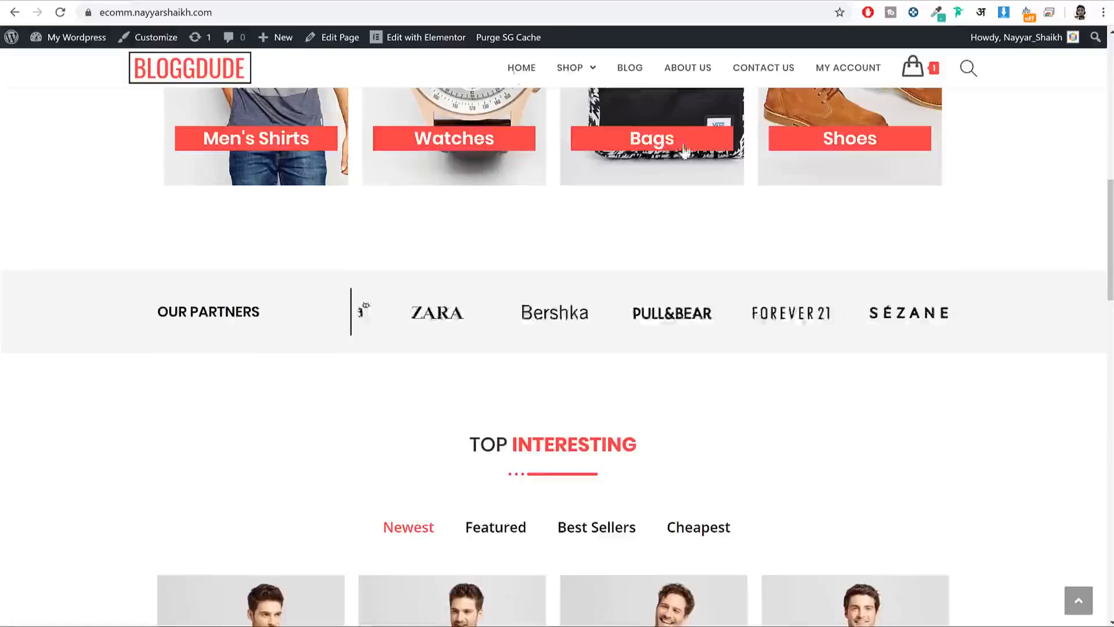
pyautogui.scroll(10, 816, 274)
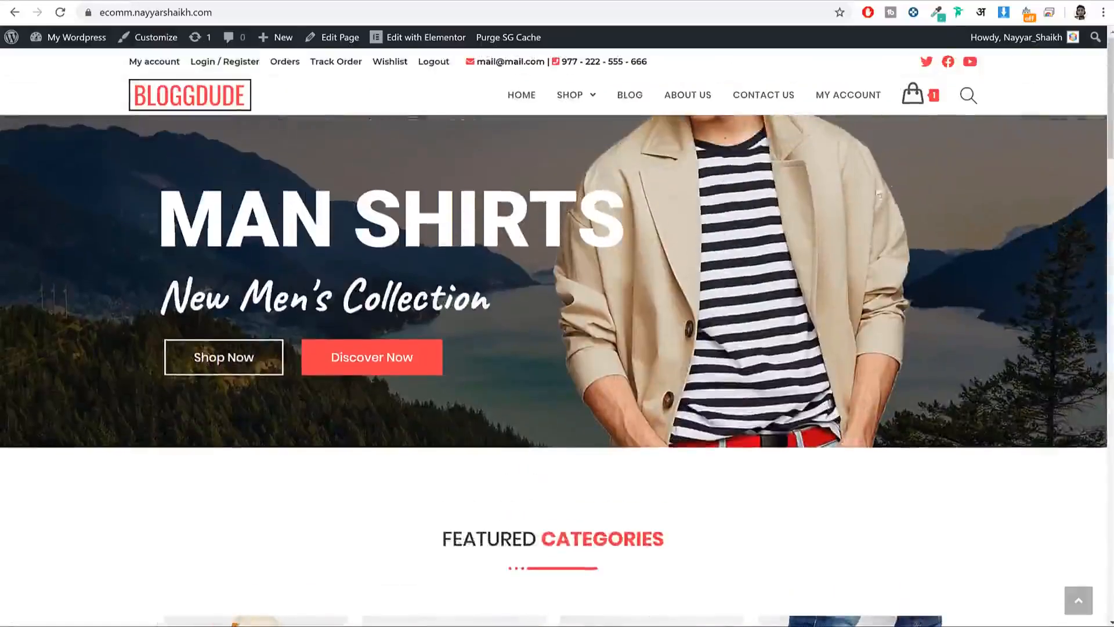
pyautogui.moveTo(920, 113)
pyautogui.click(910, 283)
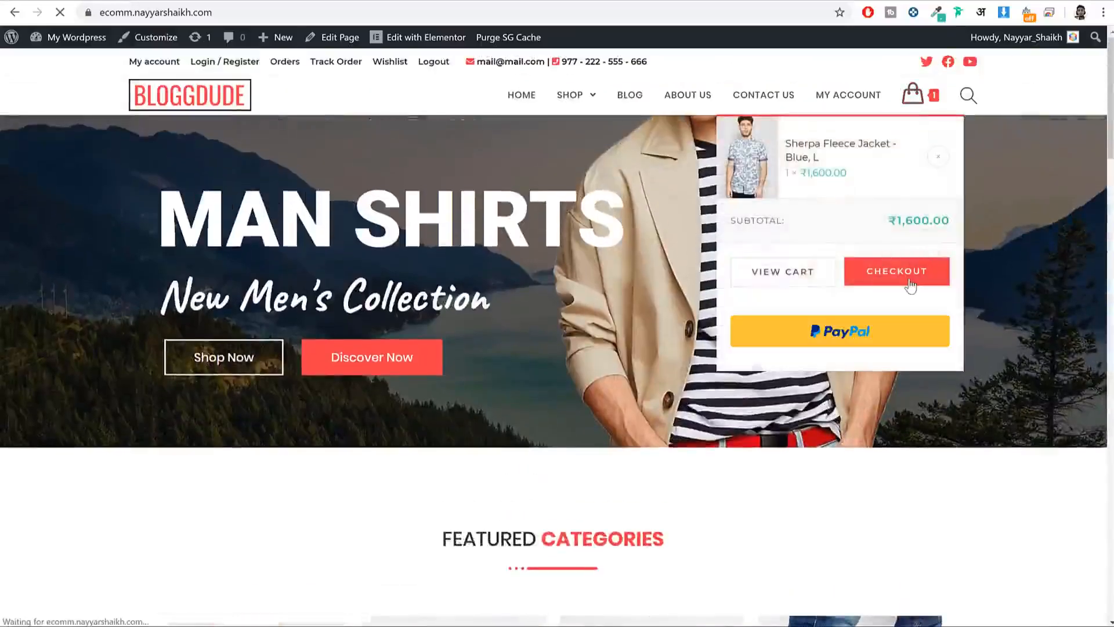
pyautogui.scroll(-6, 975, 240)
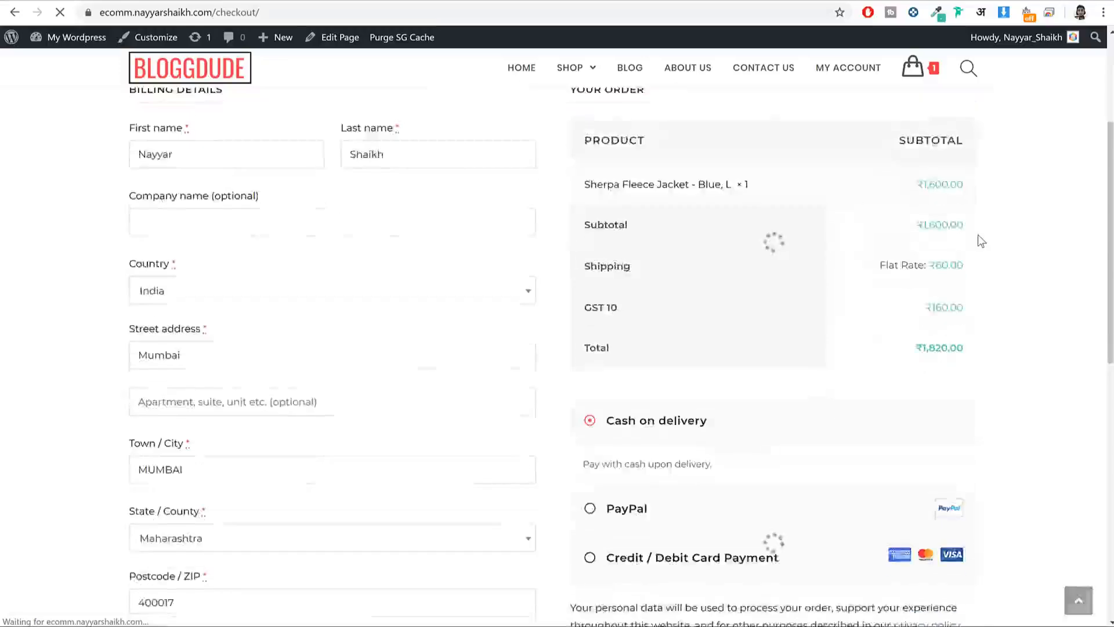
pyautogui.scroll(-3, 796, 275)
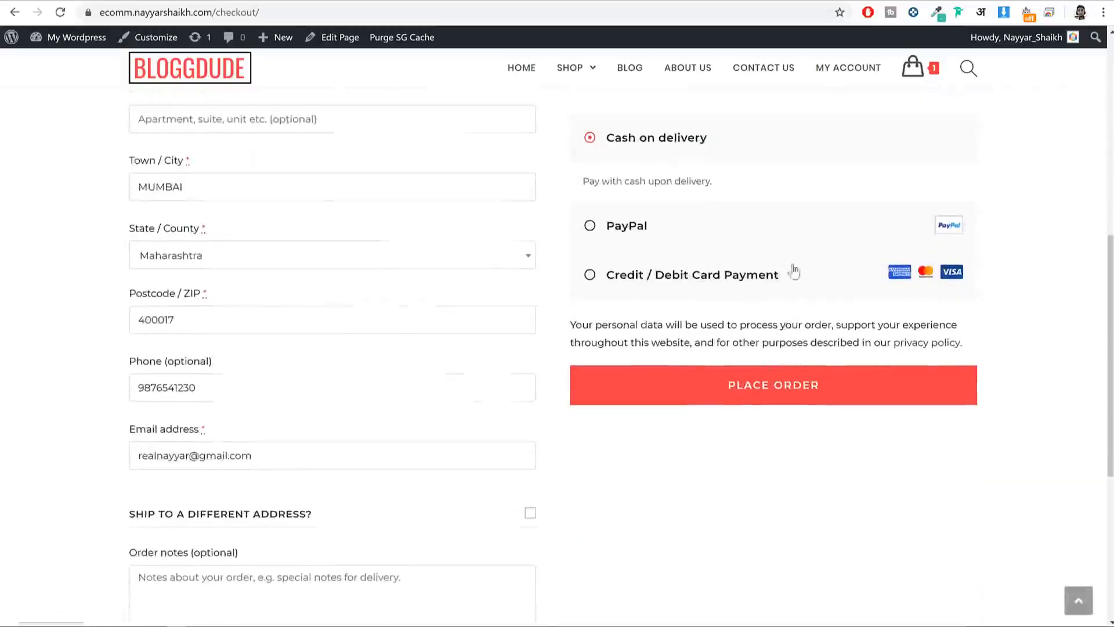
pyautogui.moveTo(796, 274); pyautogui.dragTo(609, 274)
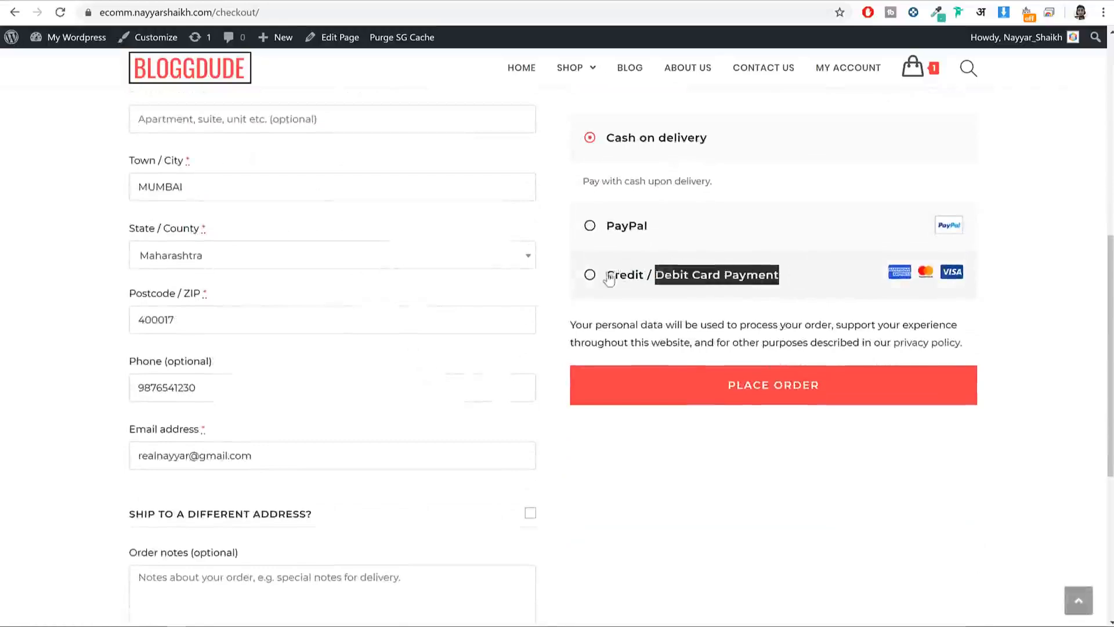
pyautogui.click(608, 275)
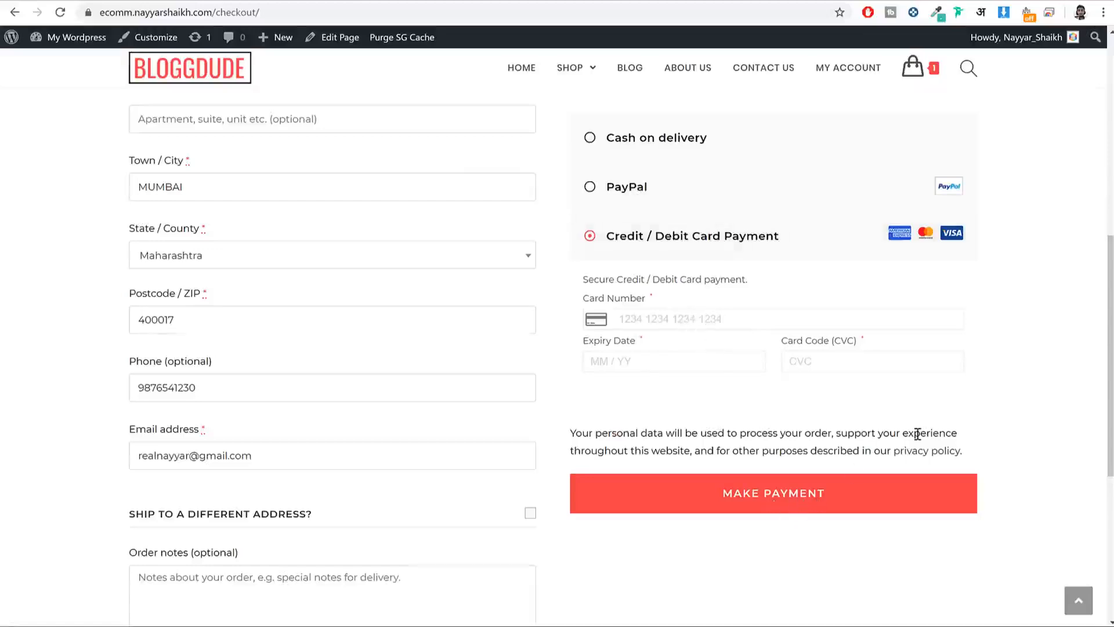
pyautogui.click(617, 194)
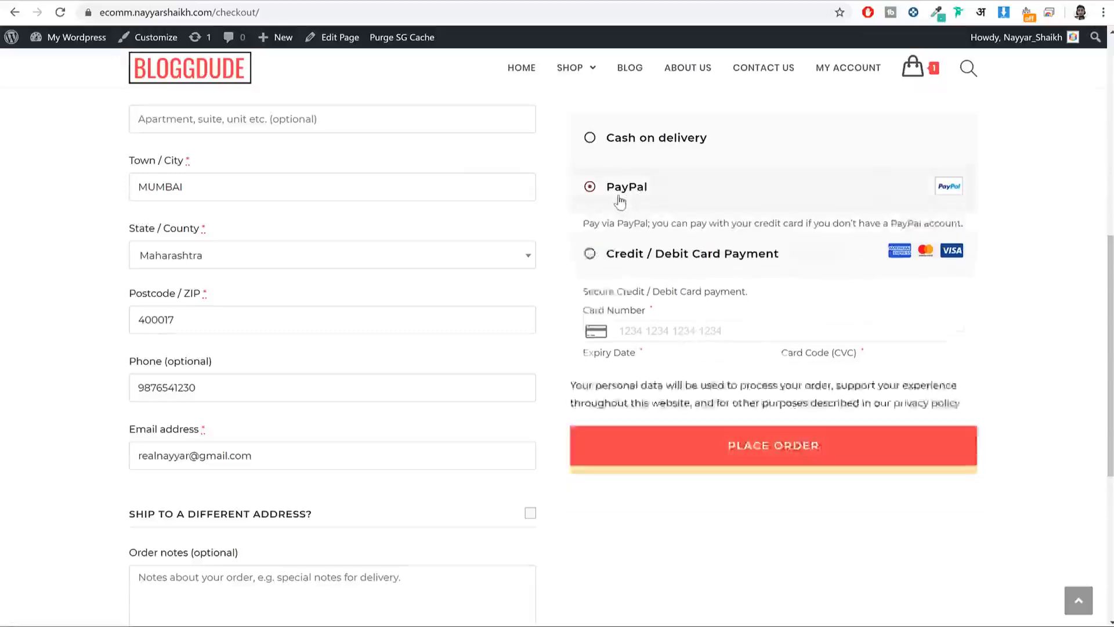
pyautogui.click(779, 400)
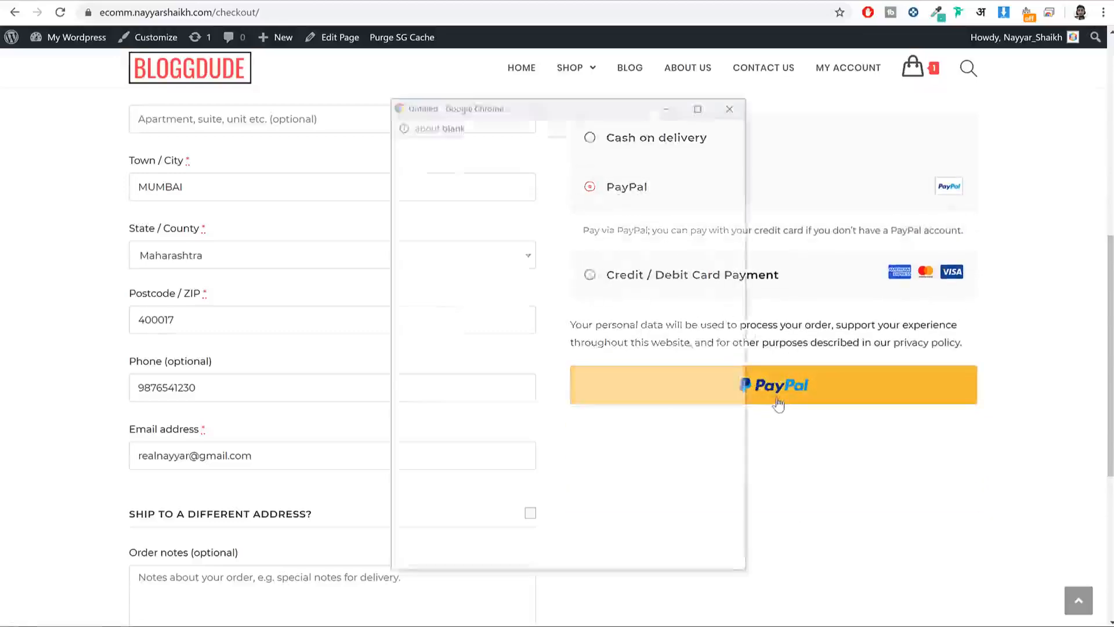
pyautogui.click(734, 106)
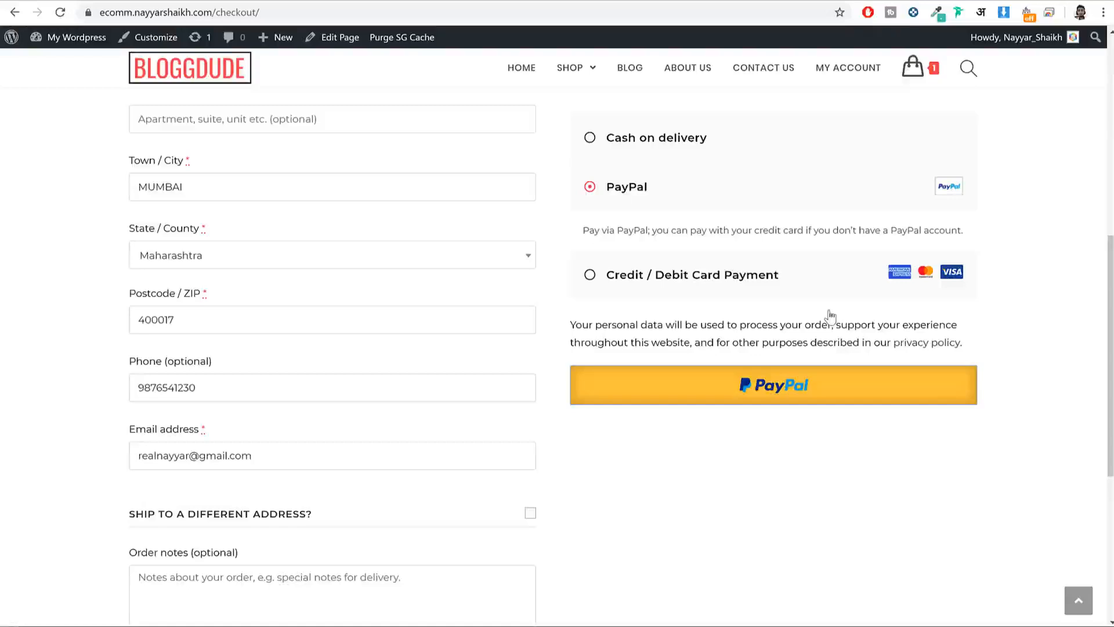
pyautogui.click(807, 278)
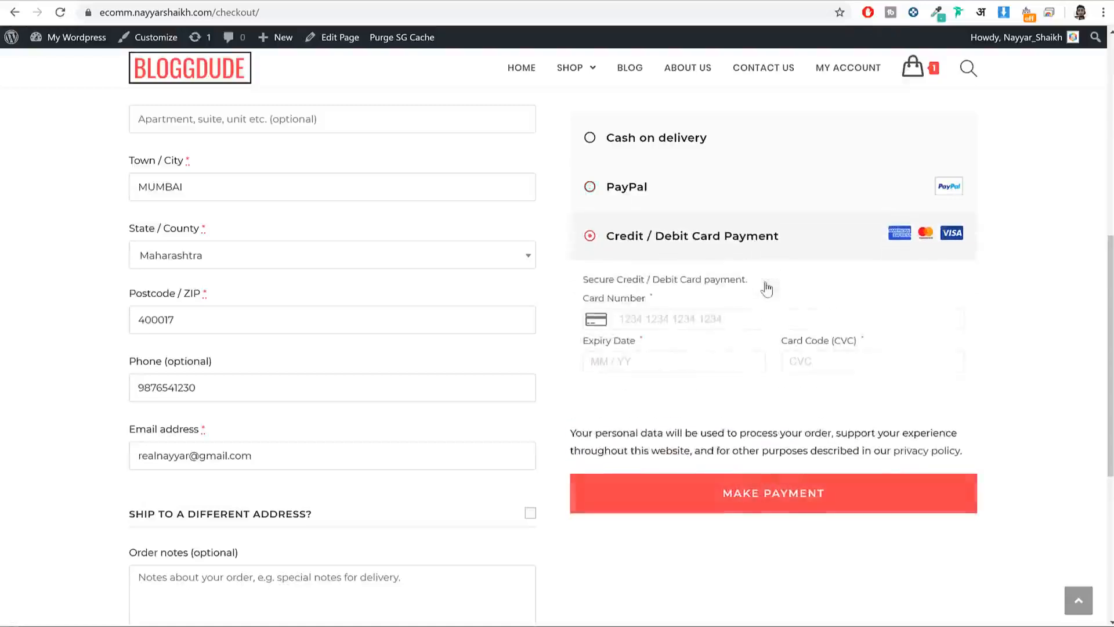
# Step: Go to Plugins > Add New and search the directory for 'stripe'
pyautogui.click(277, 2)
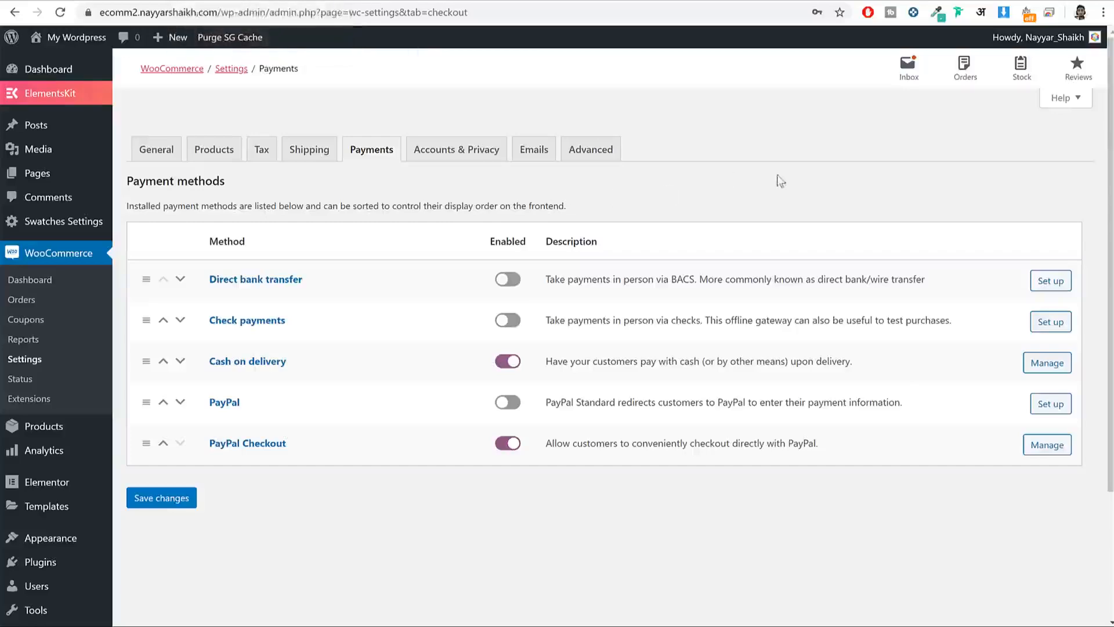
pyautogui.scroll(-3, 211, 280)
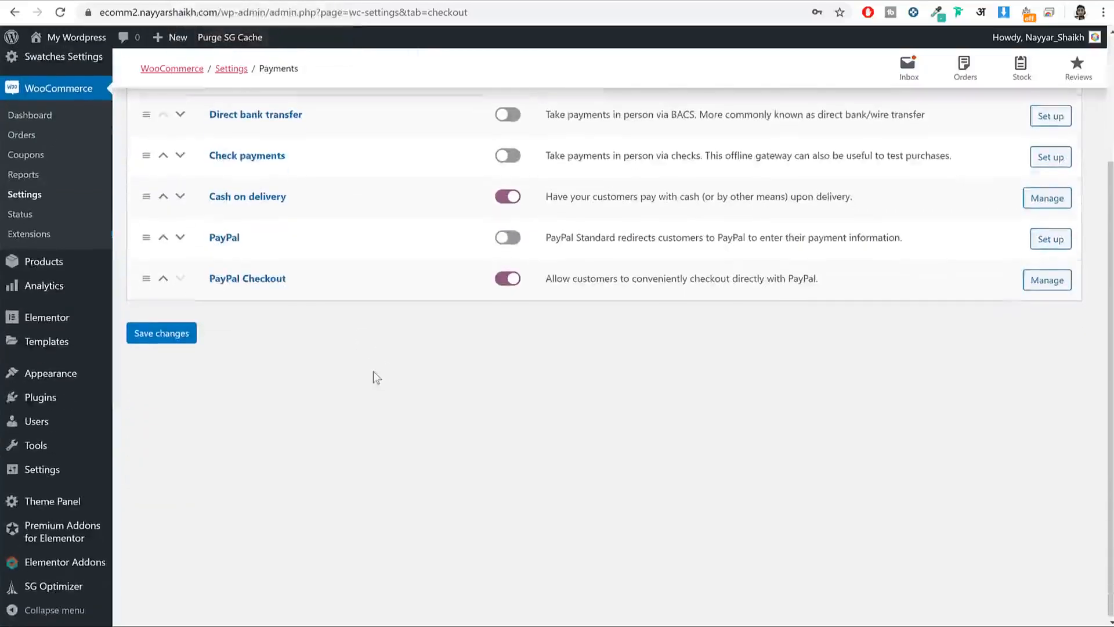
pyautogui.moveTo(70, 405)
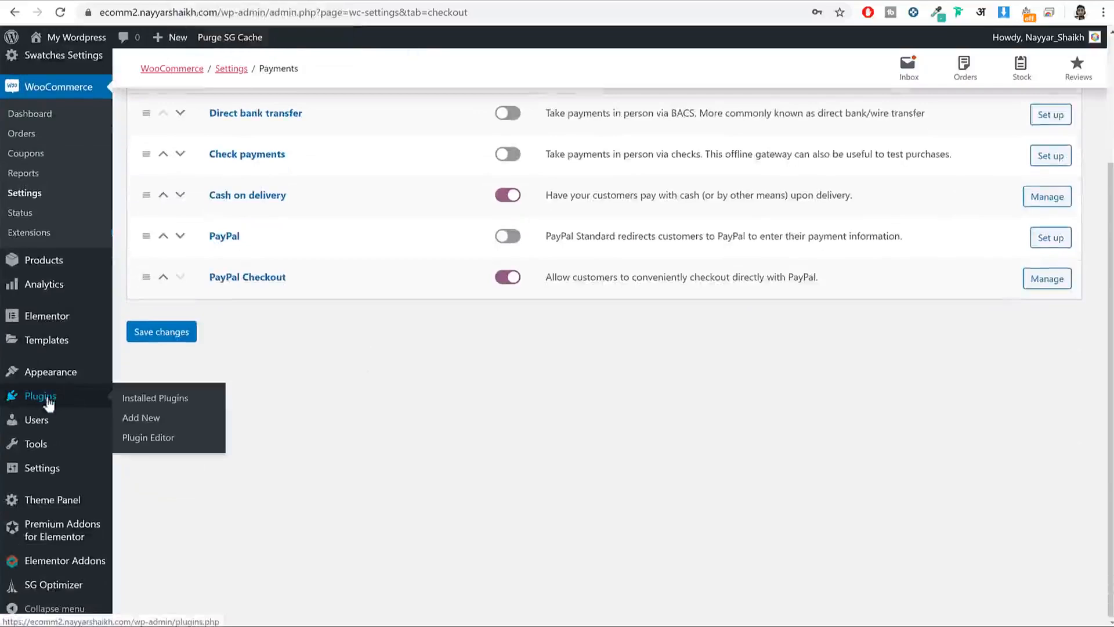
pyautogui.click(156, 428)
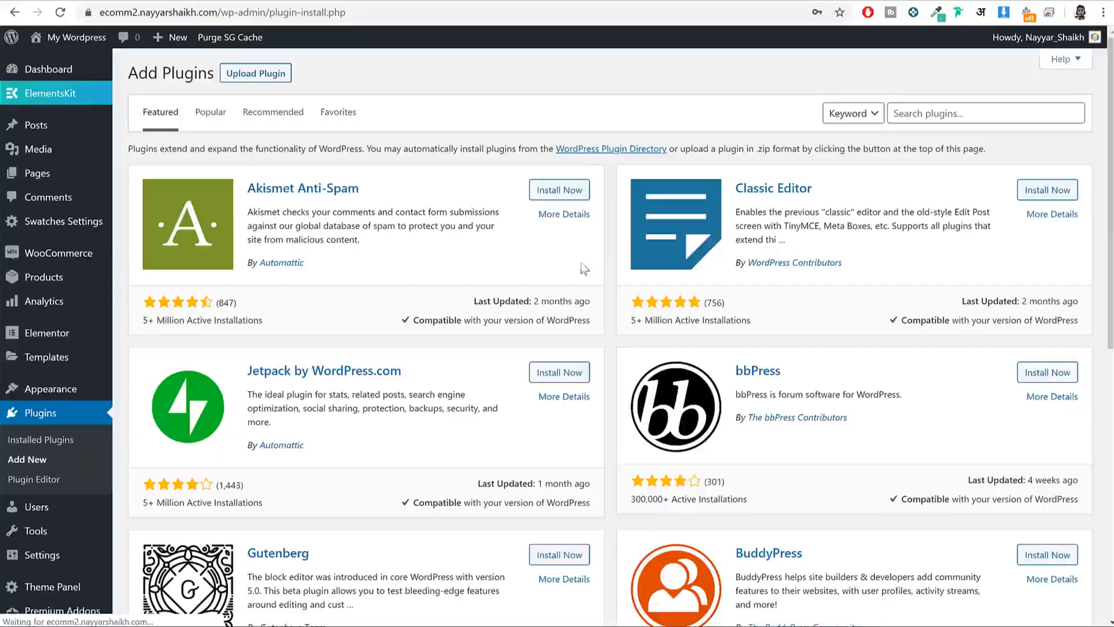
pyautogui.click(922, 113)
pyautogui.write('s')
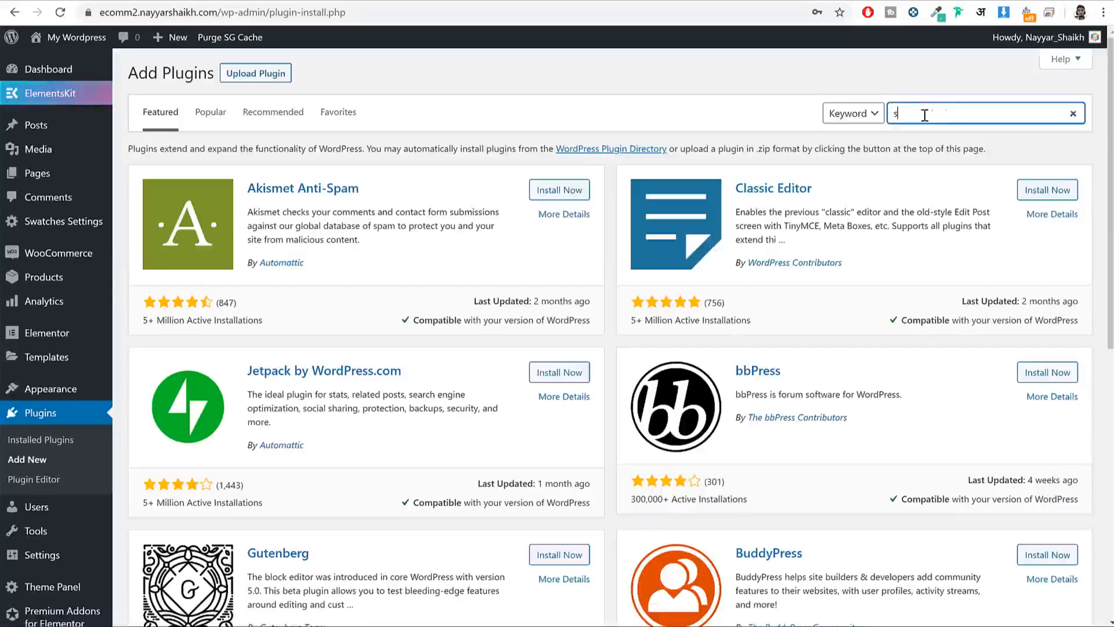
pyautogui.write('tripe')
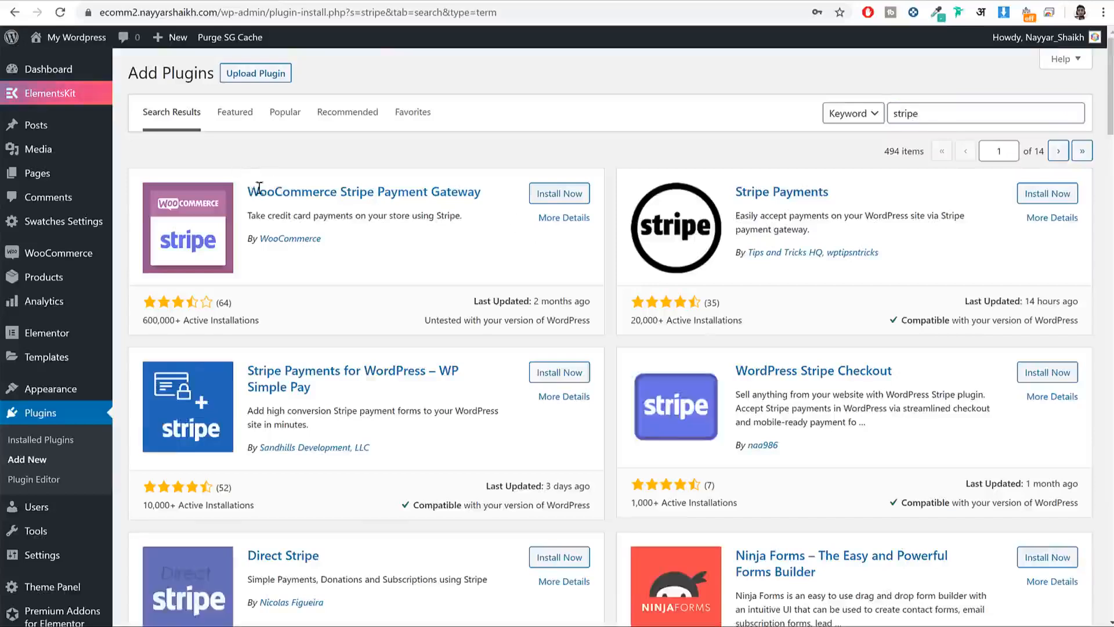
# Step: Install WebToffee's WooCommerce Stripe Payment Gateway plugin from the search results
pyautogui.moveTo(248, 190); pyautogui.dragTo(494, 200)
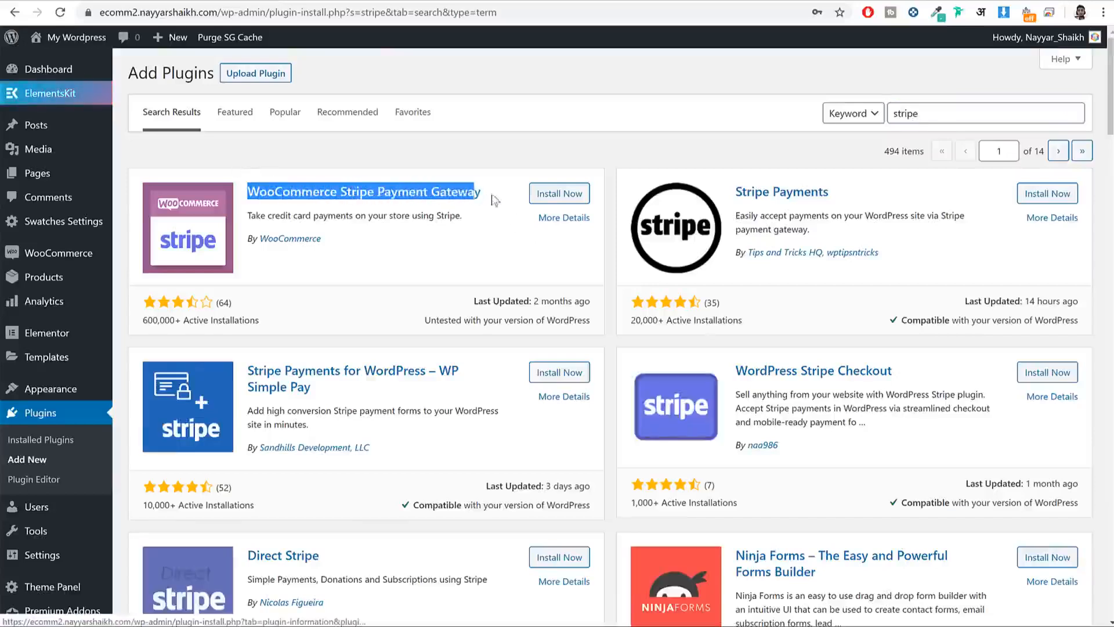
pyautogui.click(387, 264)
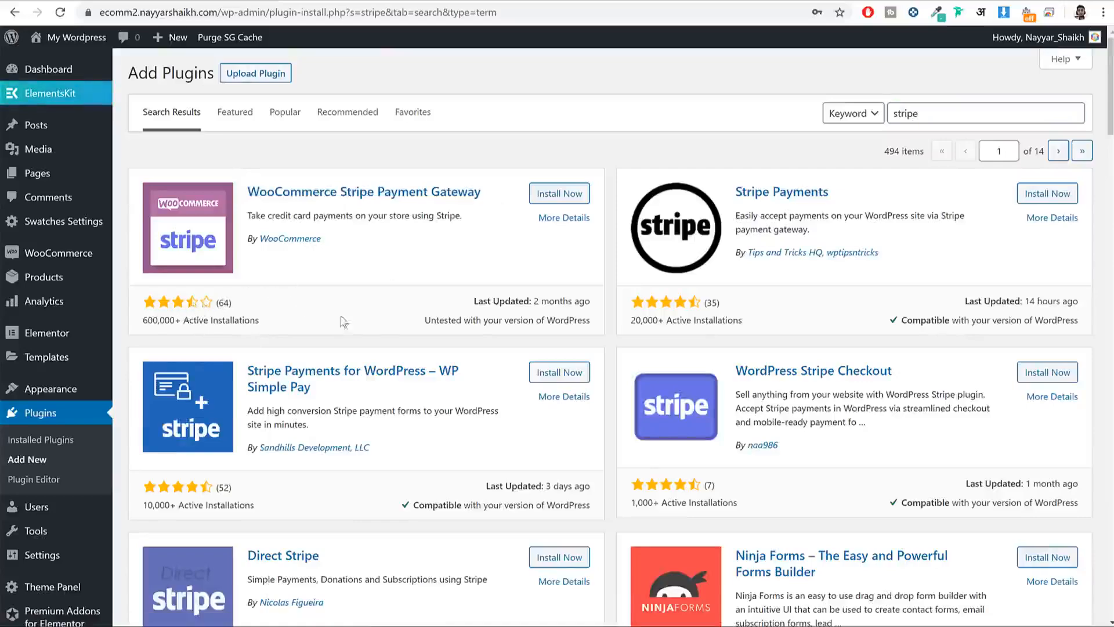
pyautogui.scroll(-7, 342, 322)
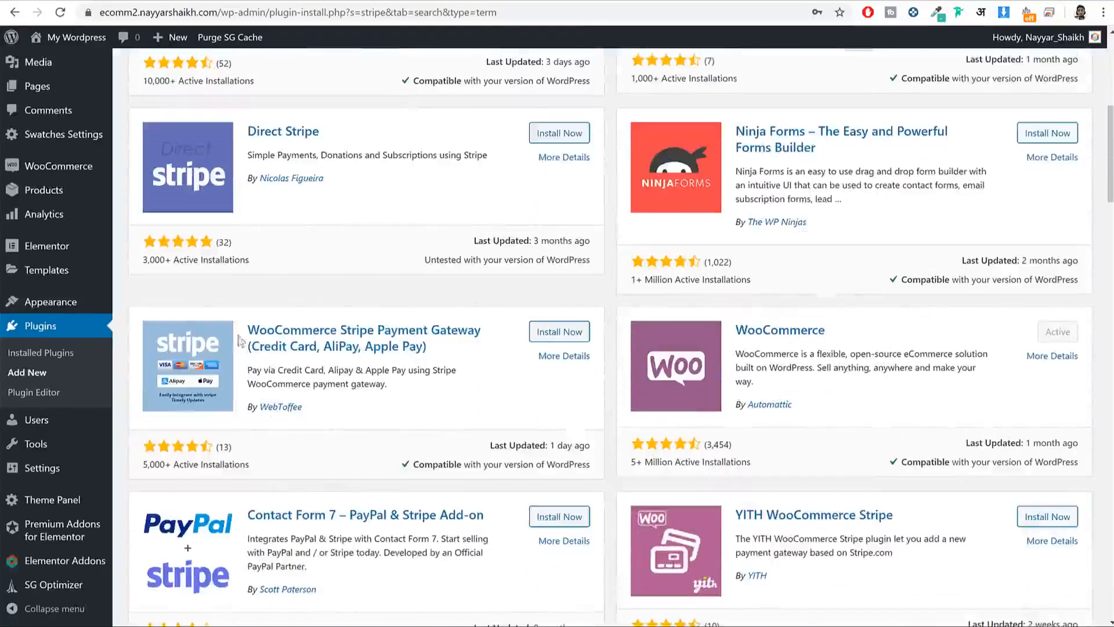
pyautogui.moveTo(259, 323); pyautogui.dragTo(494, 340)
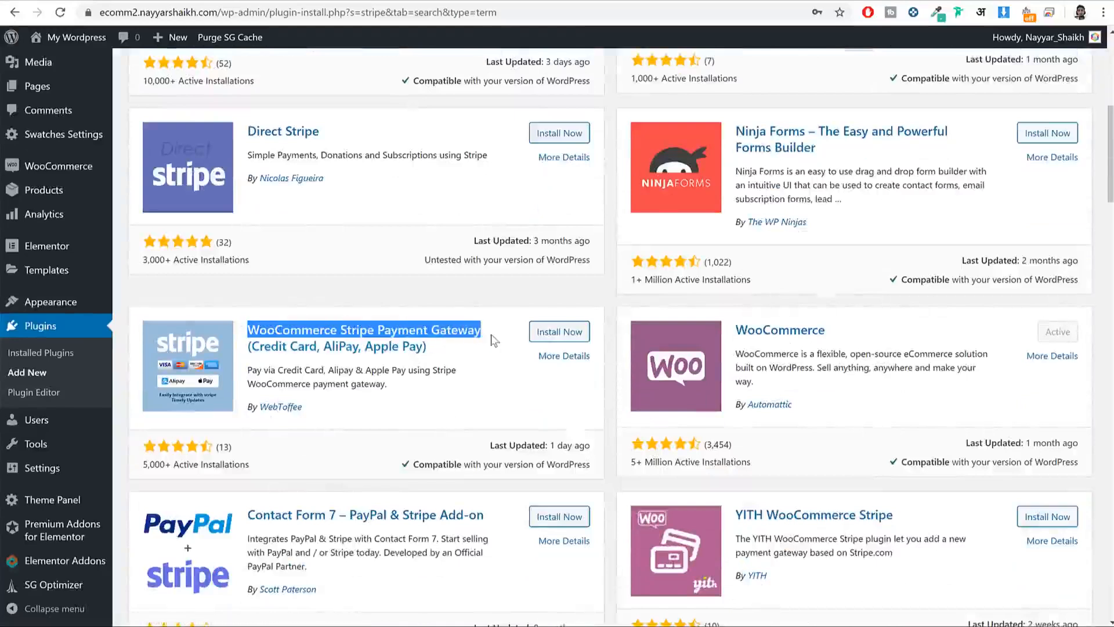
pyautogui.moveTo(327, 415); pyautogui.dragTo(260, 425)
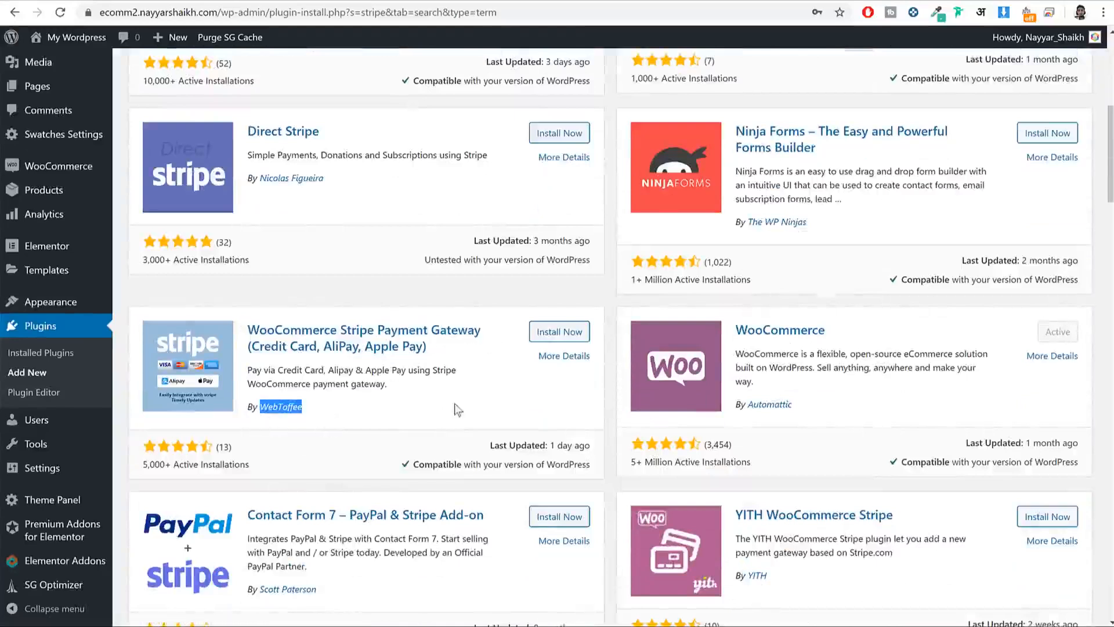
pyautogui.click(542, 339)
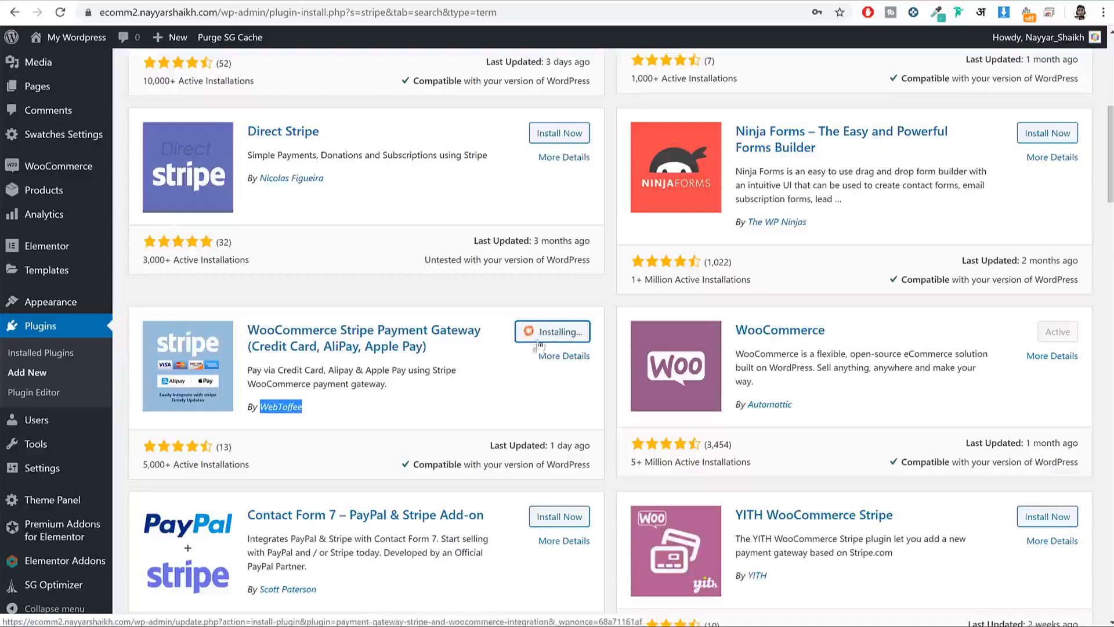
# Step: Activate the newly installed WebToffee Stripe gateway plugin
pyautogui.scroll(8, 345, 386)
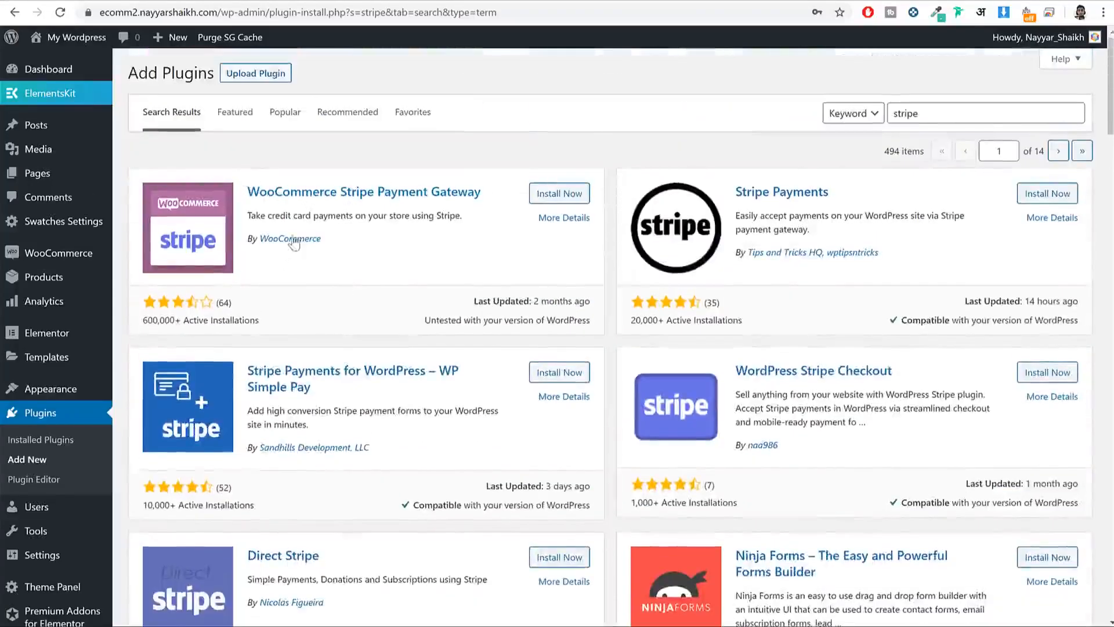
pyautogui.scroll(-7, 391, 308)
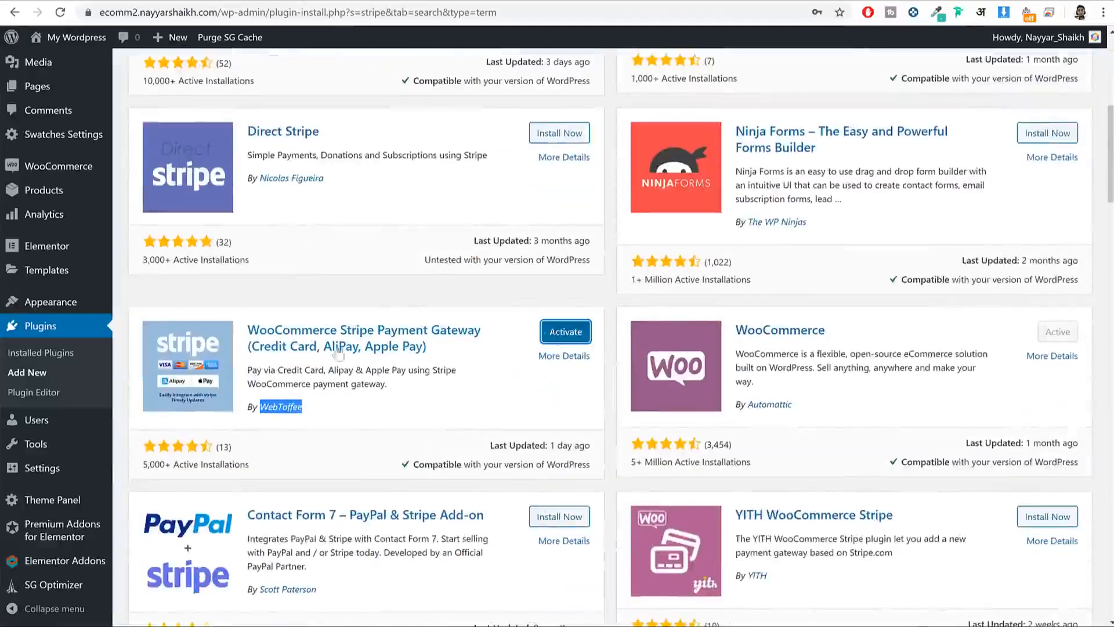
pyautogui.click(567, 336)
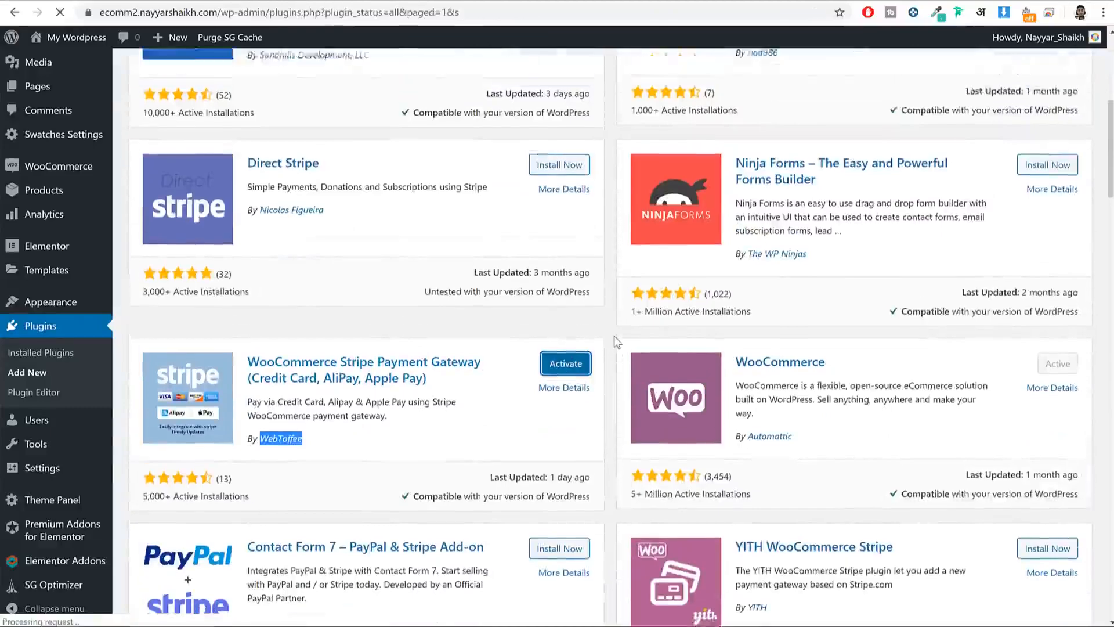
pyautogui.scroll(-2, 128, 325)
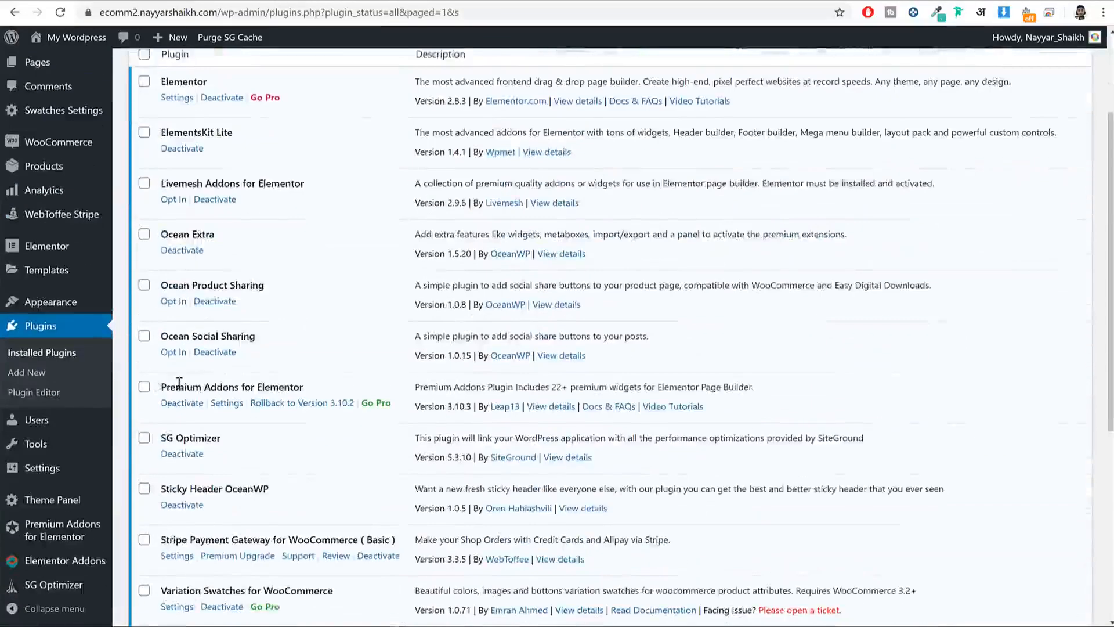
pyautogui.scroll(2, 177, 378)
# Step: In WooCommerce Settings > Payments, enable the Stripe Payment method and save
pyautogui.moveTo(69, 261)
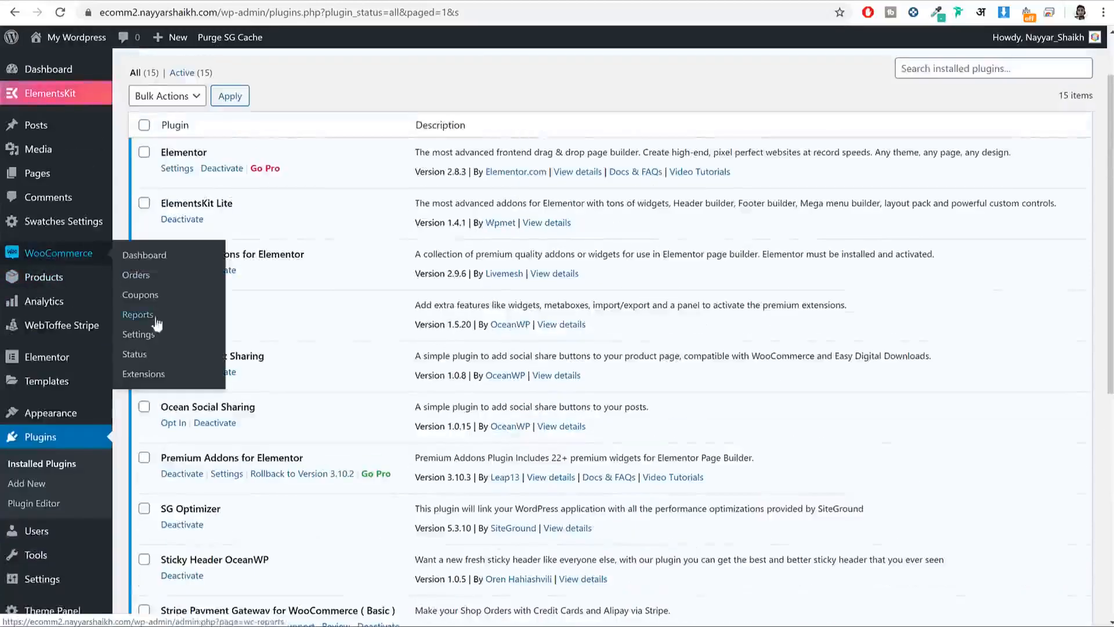
pyautogui.click(149, 337)
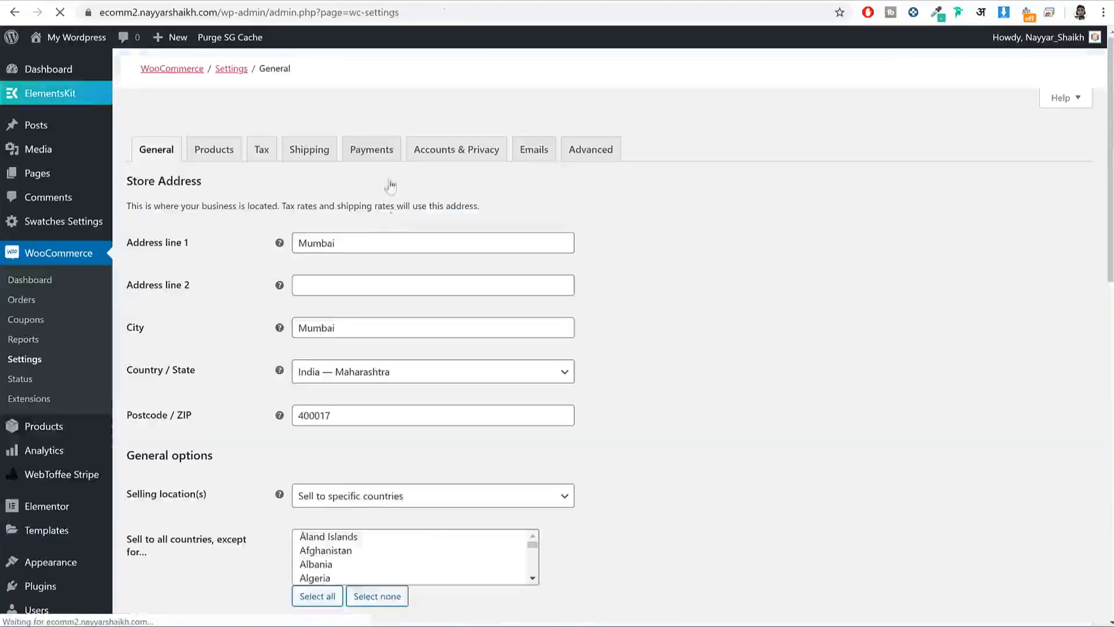
pyautogui.click(380, 156)
pyautogui.scroll(-4, 758, 246)
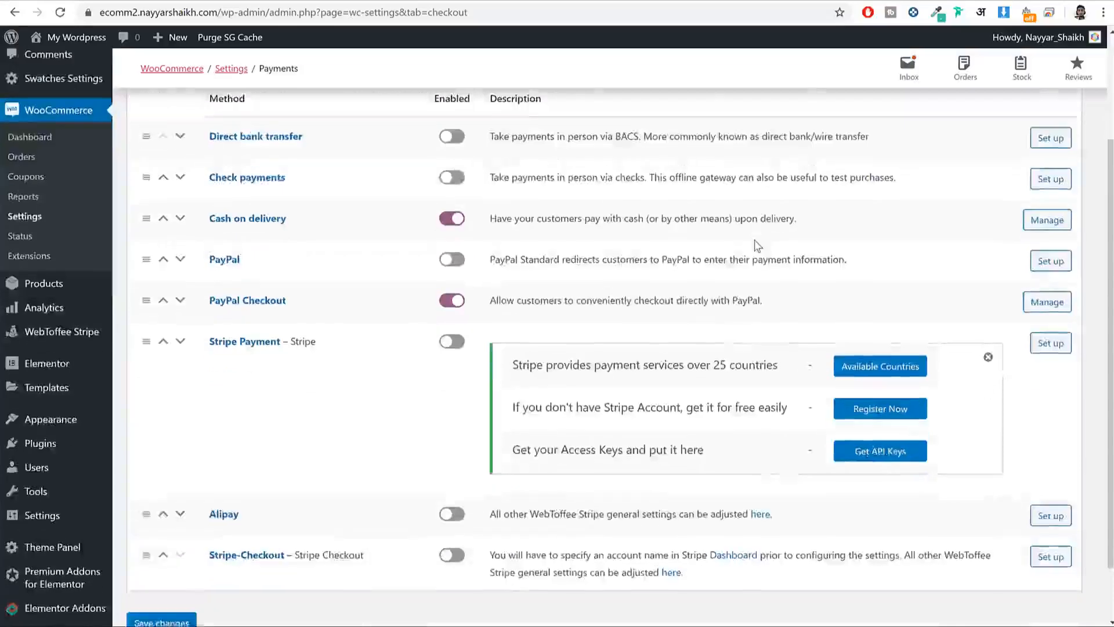
pyautogui.moveTo(327, 277); pyautogui.dragTo(216, 269)
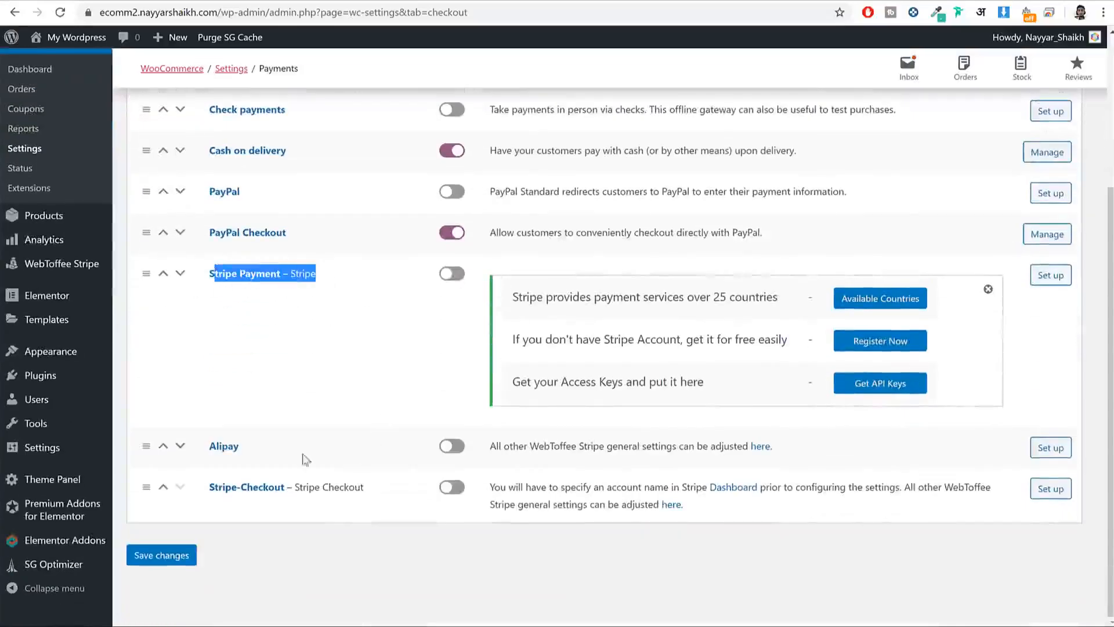
pyautogui.moveTo(255, 450); pyautogui.dragTo(186, 446)
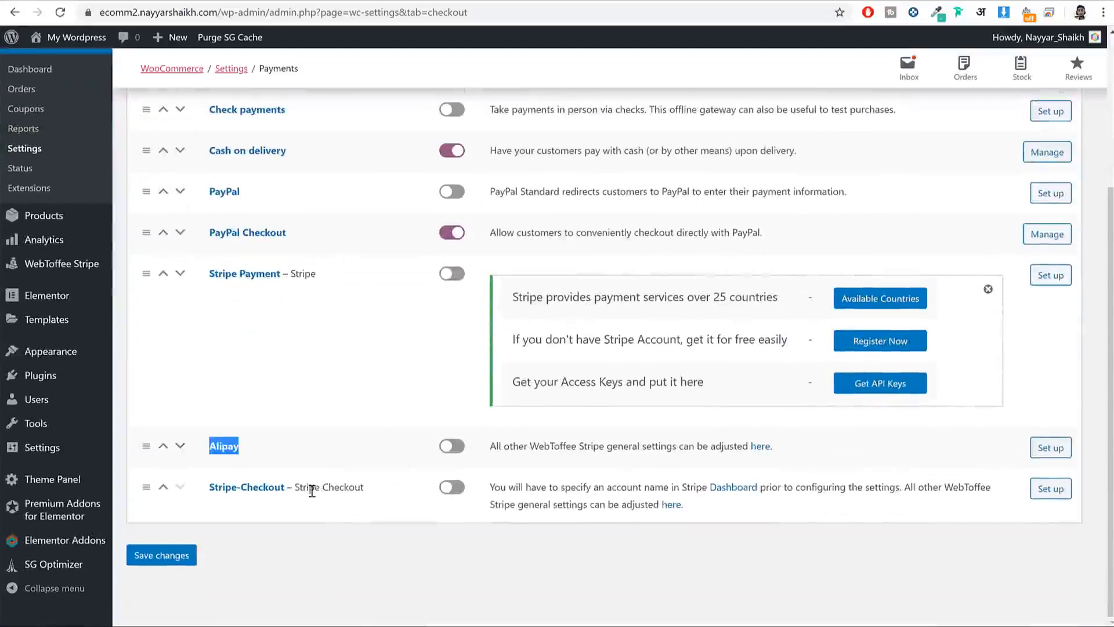
pyautogui.moveTo(197, 267); pyautogui.dragTo(303, 278)
pyautogui.click(467, 275)
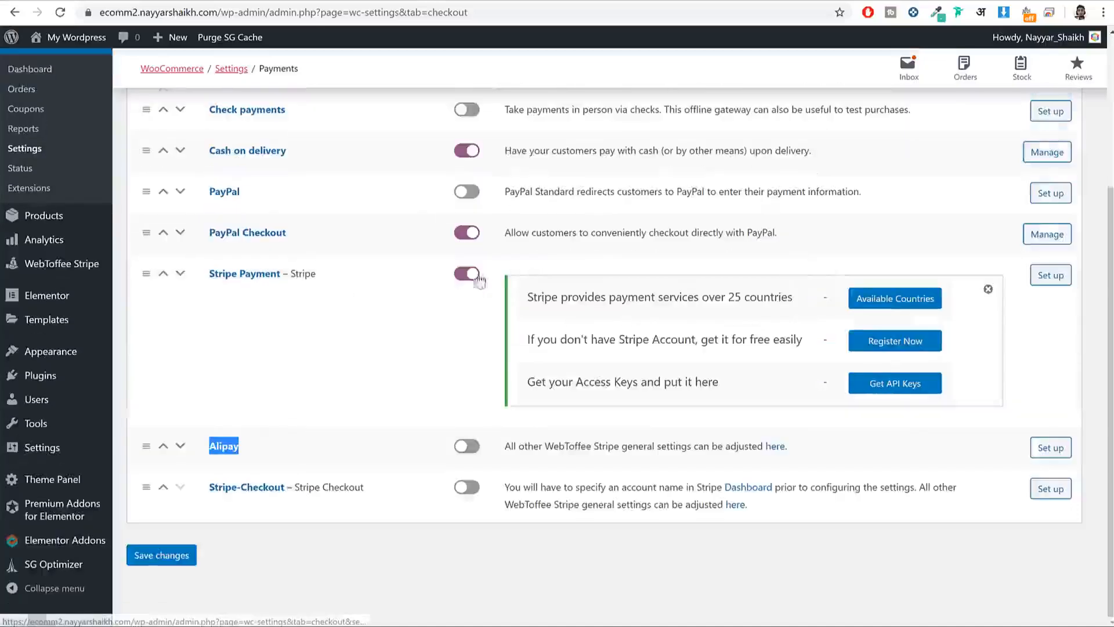
pyautogui.click(174, 555)
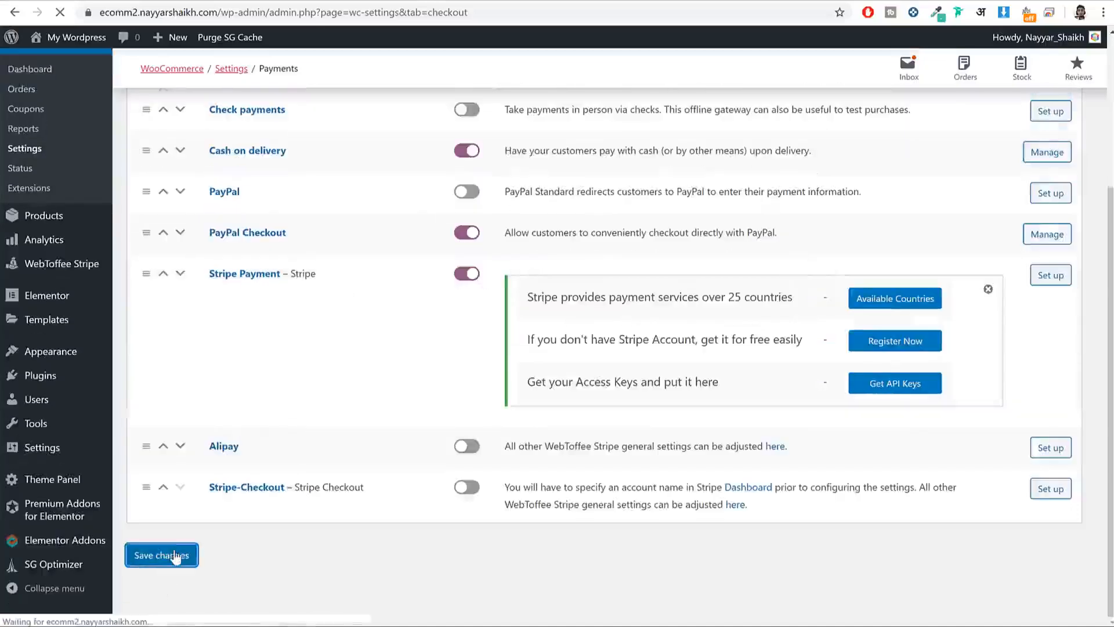
# Step: Open Stripe's supported-countries page from the 25+ countries note
pyautogui.scroll(-1, 300, 497)
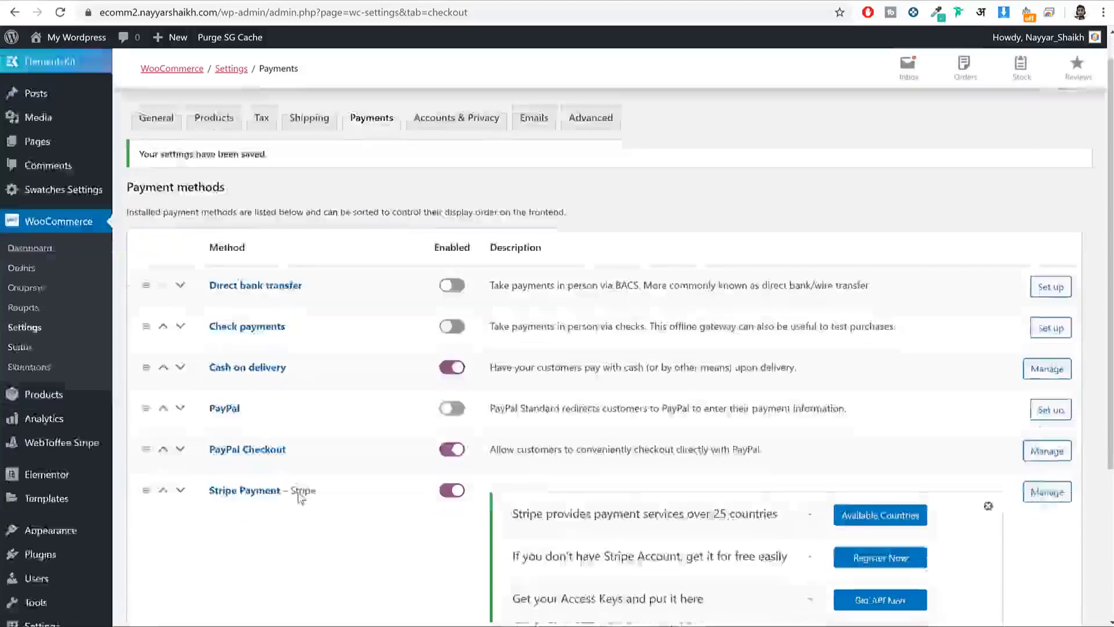
pyautogui.scroll(-3, 300, 497)
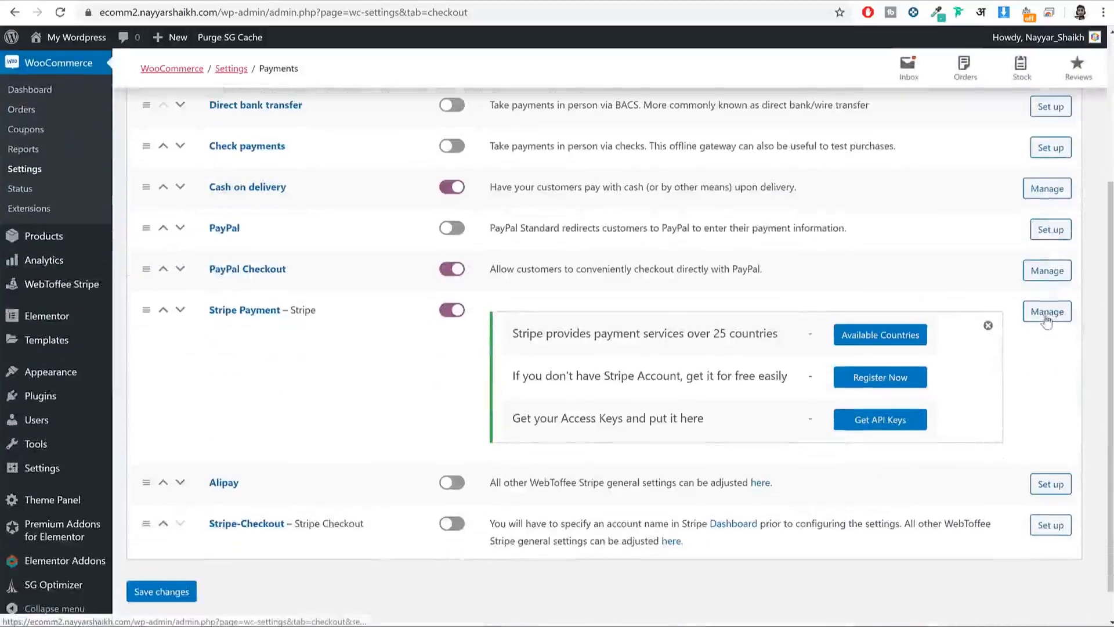
pyautogui.moveTo(522, 334); pyautogui.dragTo(812, 340)
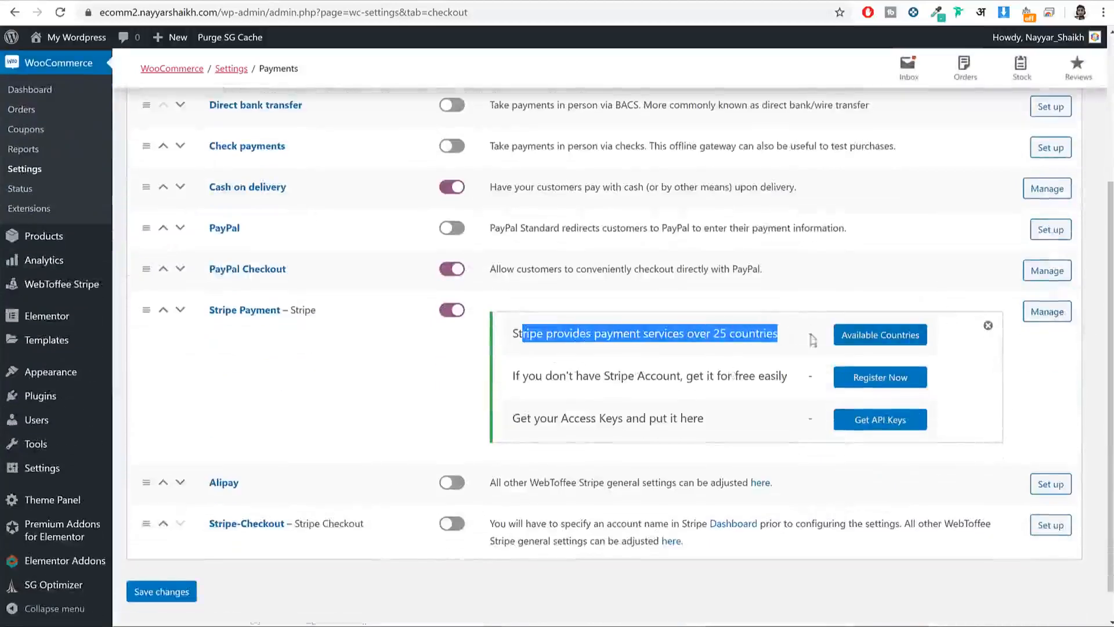
pyautogui.click(876, 343)
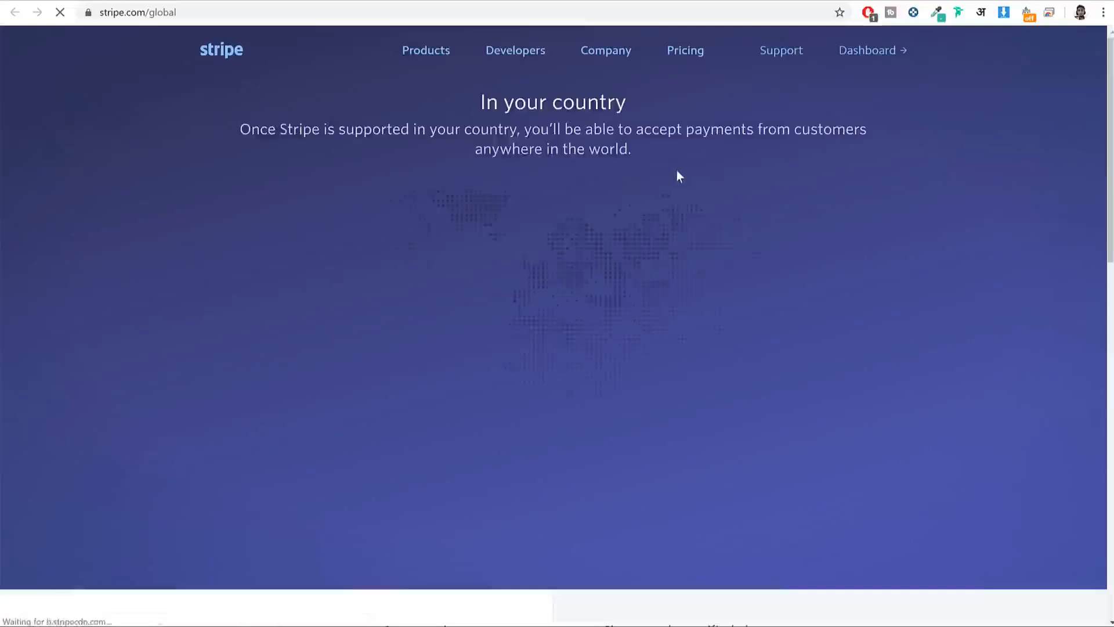
# Step: Find India (preview) in Stripe's 34-country list, then return to WooCommerce Payments settings
pyautogui.scroll(-10, 676, 169)
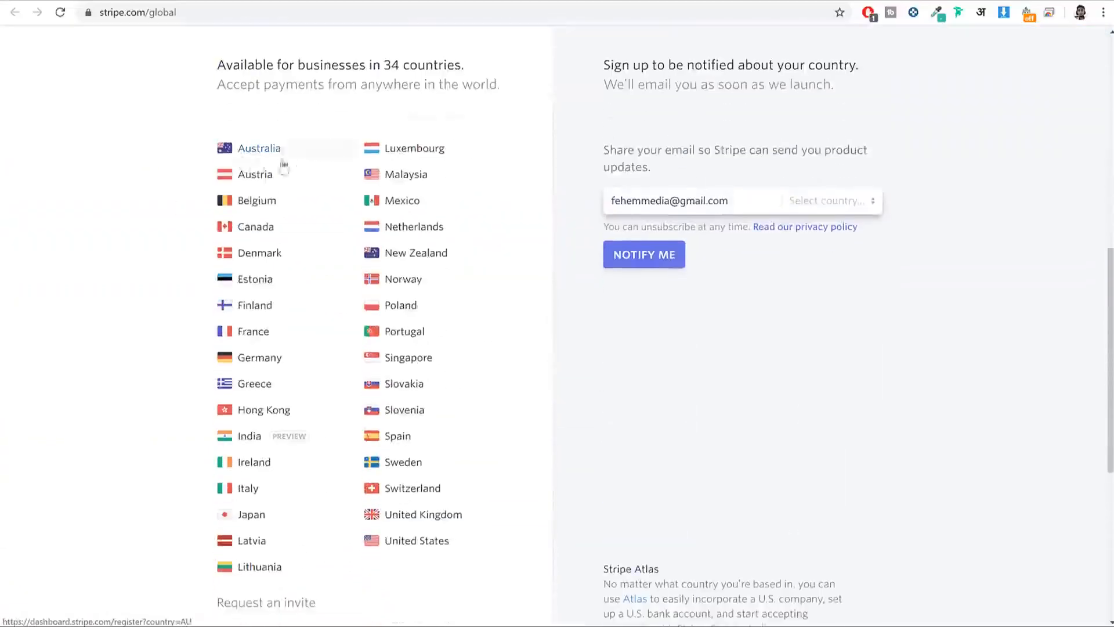
pyautogui.scroll(-1, 284, 165)
pyautogui.moveTo(232, 367); pyautogui.dragTo(269, 380)
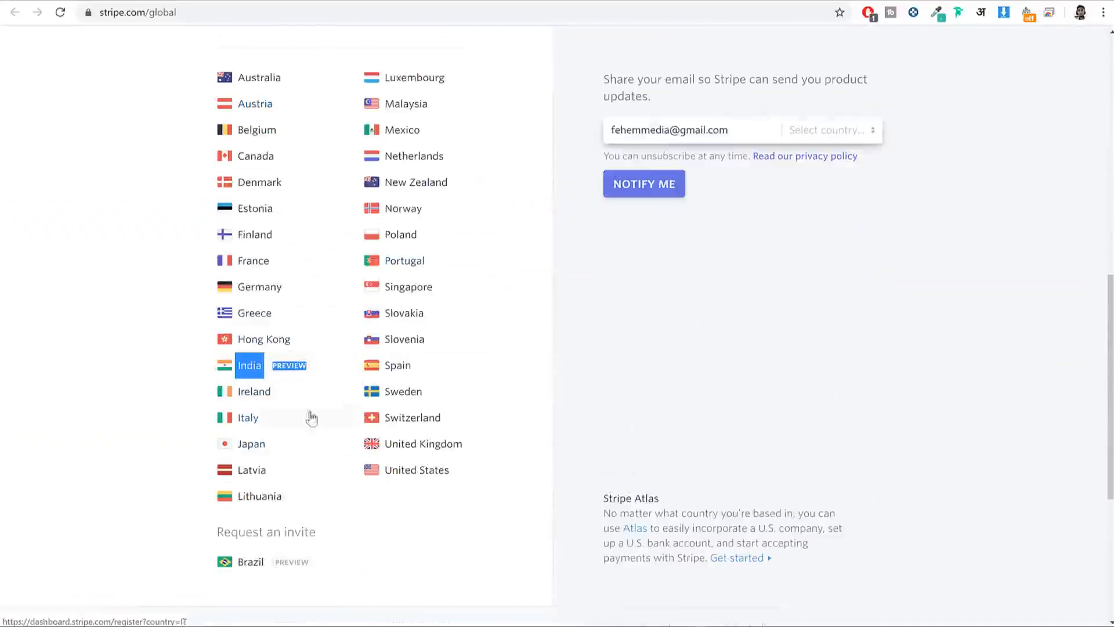
pyautogui.scroll(1, 423, 220)
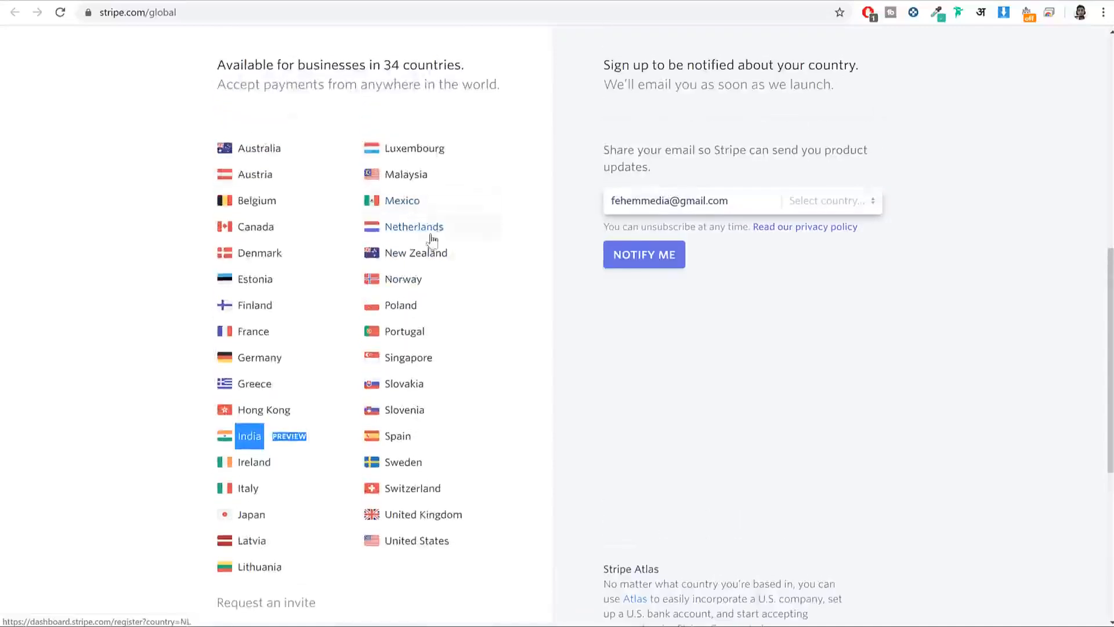
pyautogui.click(272, 1)
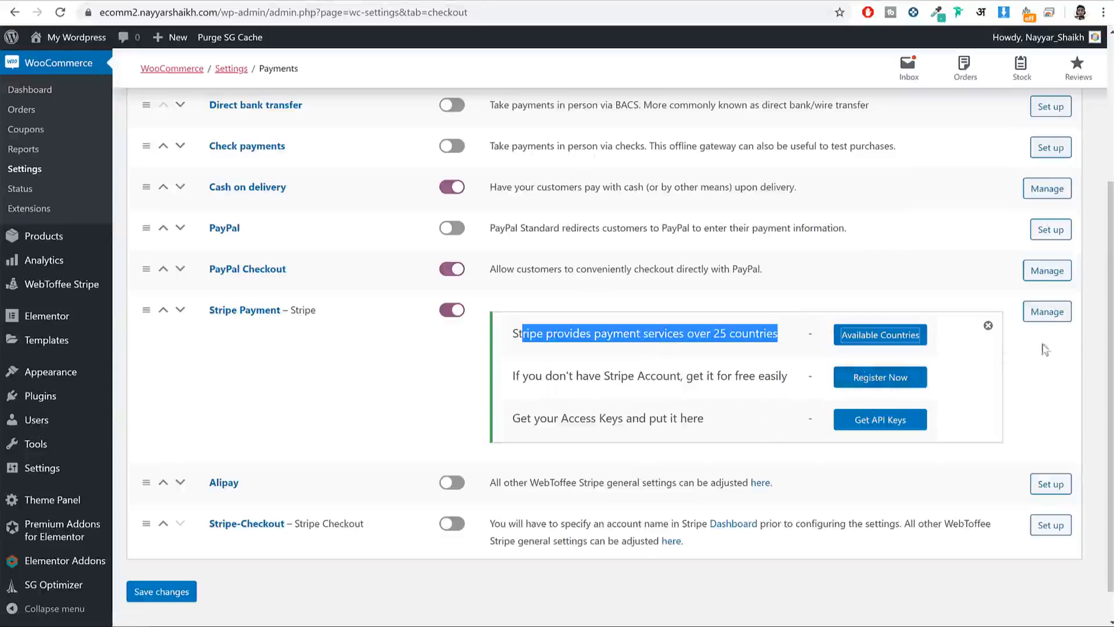
# Step: Open Stripe Payment settings and copy the 'Credit / Debit Card Payment' label
pyautogui.click(1049, 316)
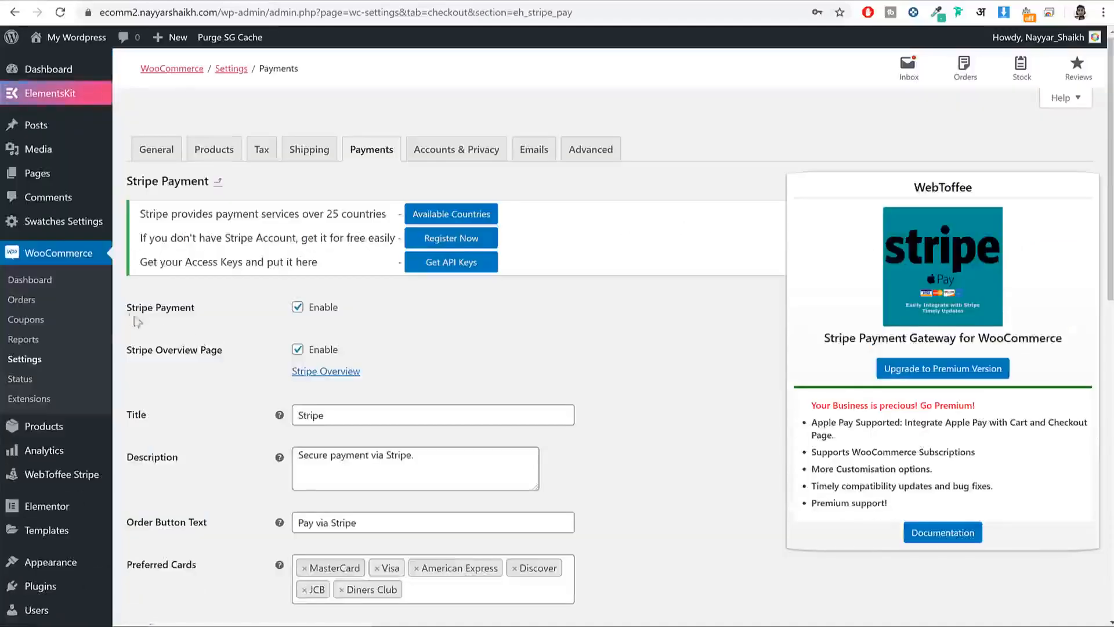
pyautogui.moveTo(129, 308); pyautogui.dragTo(197, 309)
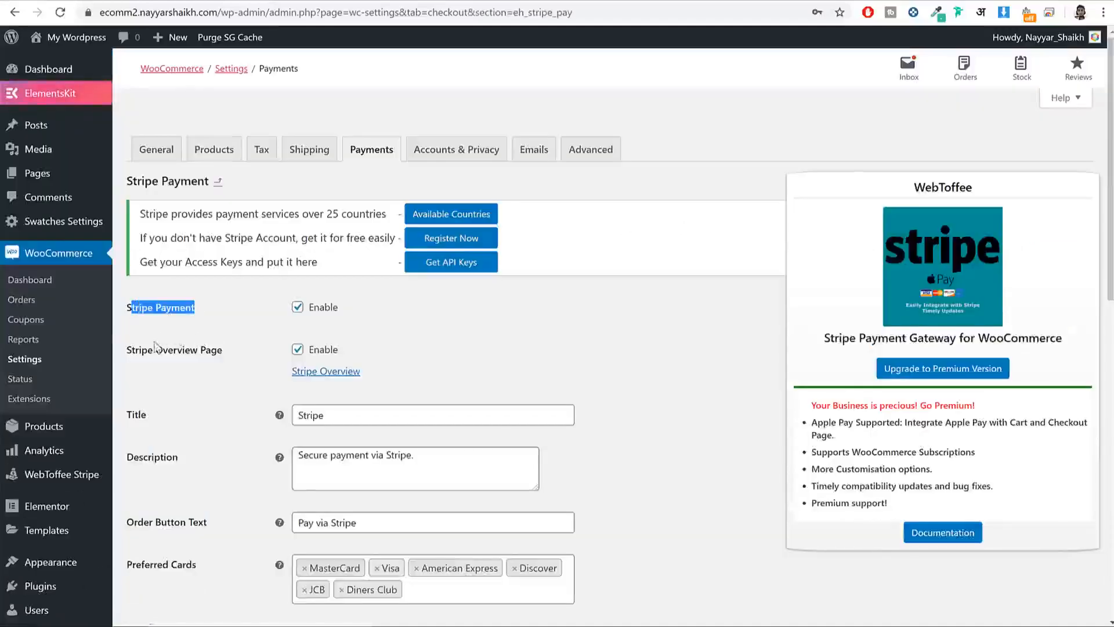
pyautogui.moveTo(135, 350); pyautogui.dragTo(221, 352)
pyautogui.scroll(-3, 602, 348)
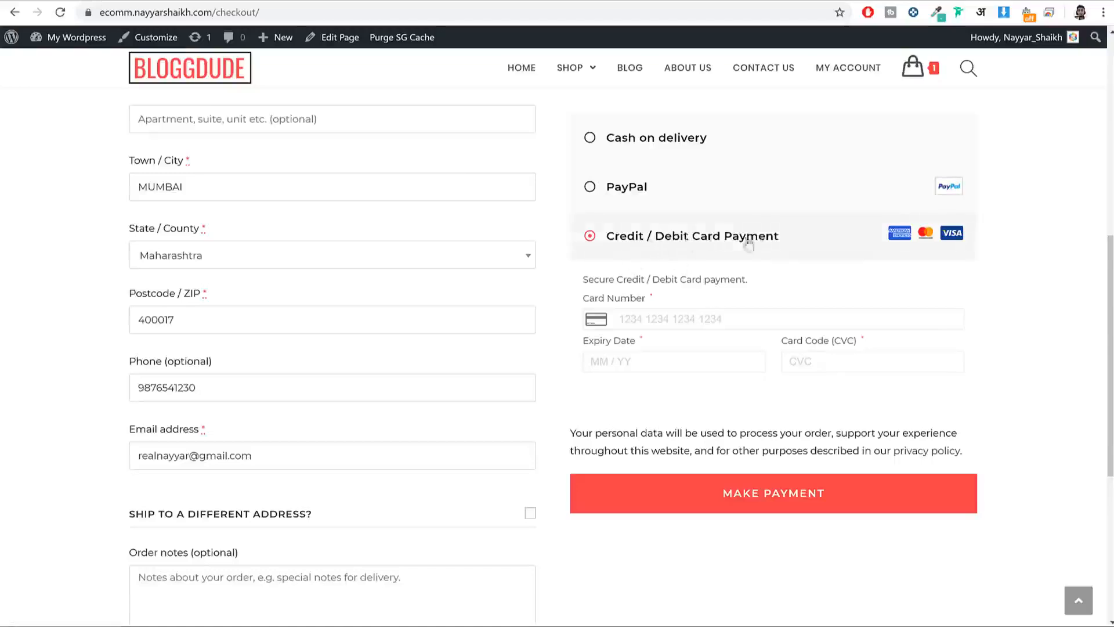
pyautogui.moveTo(802, 241); pyautogui.dragTo(597, 250)
pyautogui.hotkey('ctrl', 'c')
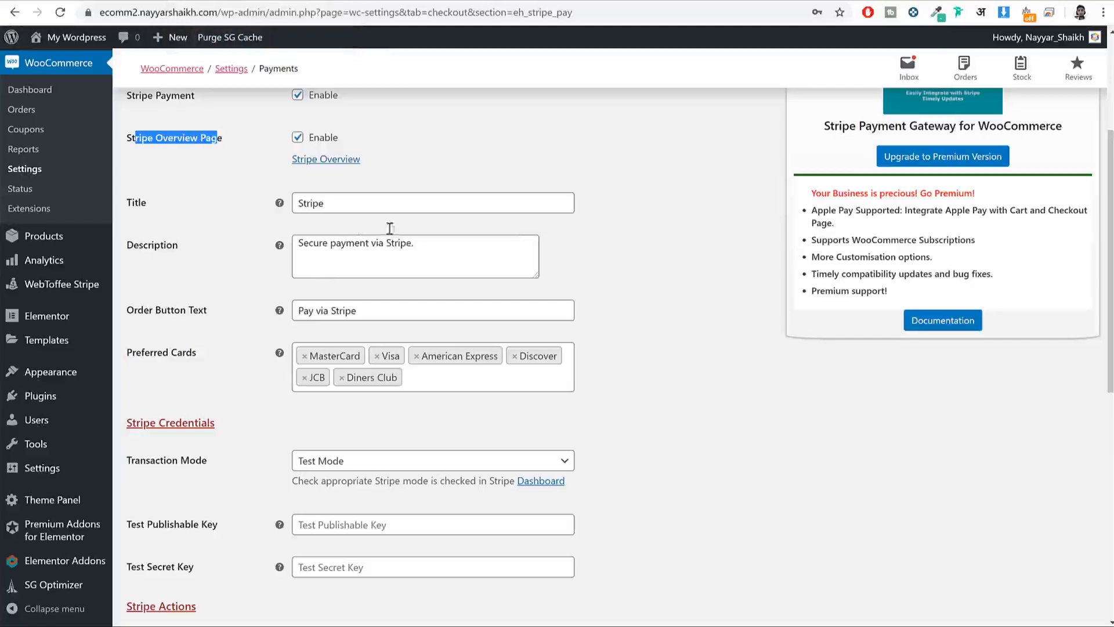
# Step: Set the Stripe gateway Title and Description to 'Credit / Debit Card Payment'
pyautogui.click(338, 202)
pyautogui.hotkey('ctrl', 'a')
pyautogui.hotkey('ctrl', 'v')
pyautogui.click(416, 243)
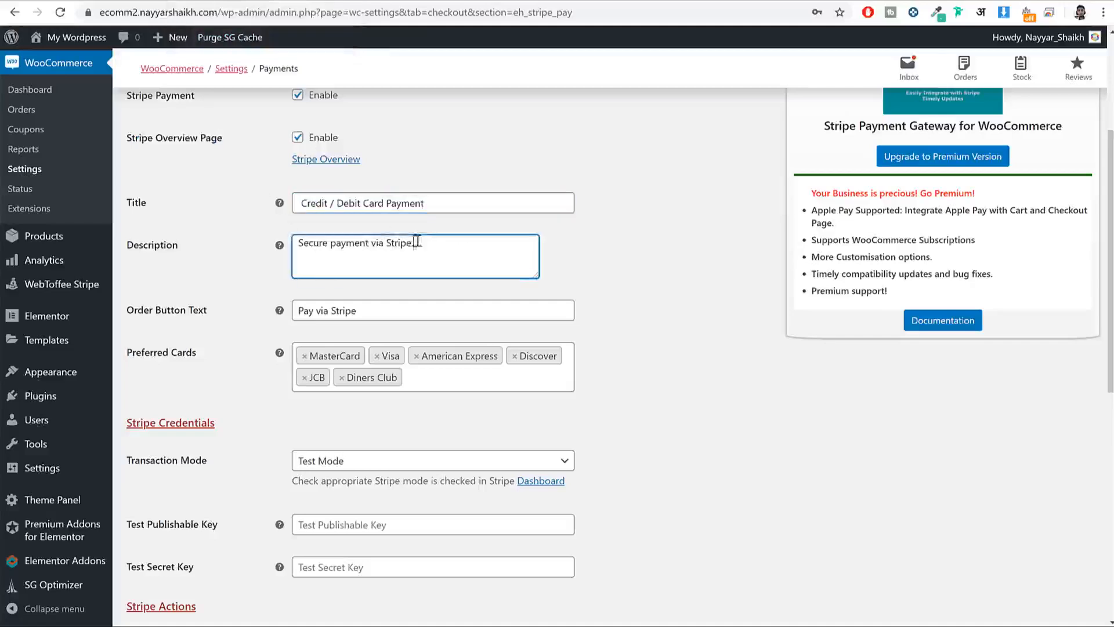
pyautogui.moveTo(416, 243); pyautogui.dragTo(298, 239)
pyautogui.hotkey('ctrl', 'v')
pyautogui.click(176, 316)
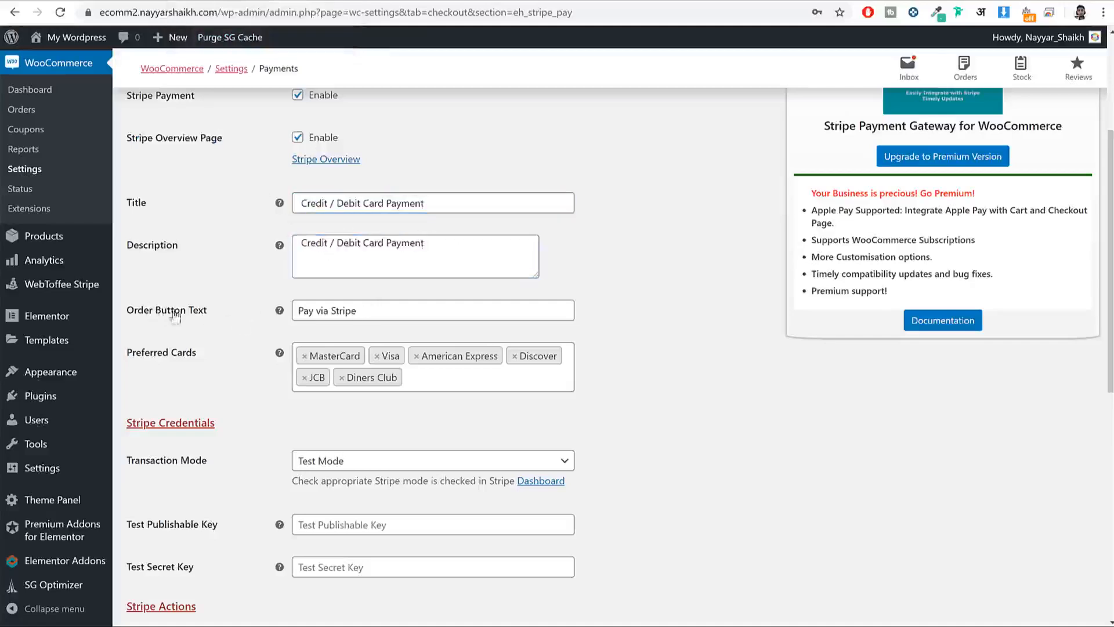
# Step: Change the Order Button Text from 'Pay via Stripe' to 'Make Payment'
pyautogui.moveTo(236, 323); pyautogui.dragTo(131, 315)
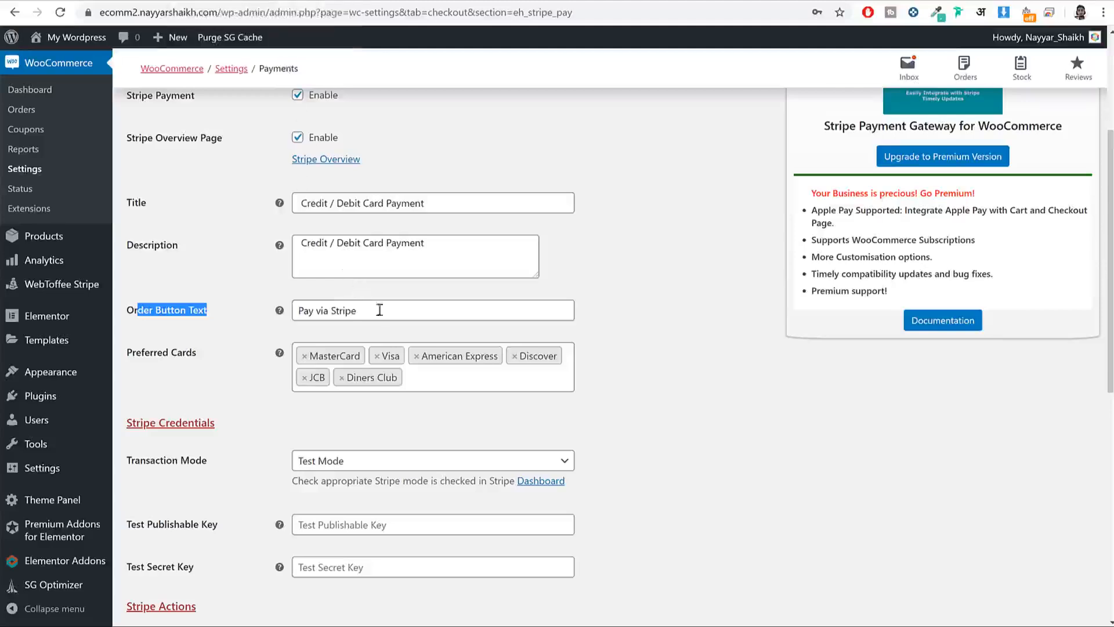
pyautogui.click(381, 312)
pyautogui.hotkey('ctrl', 'shift', 'Left')
pyautogui.hotkey('ctrl', 'shift', 'Left')
pyautogui.hotkey('ctrl', 'shift', 'Left')
pyautogui.write('Make Payment')
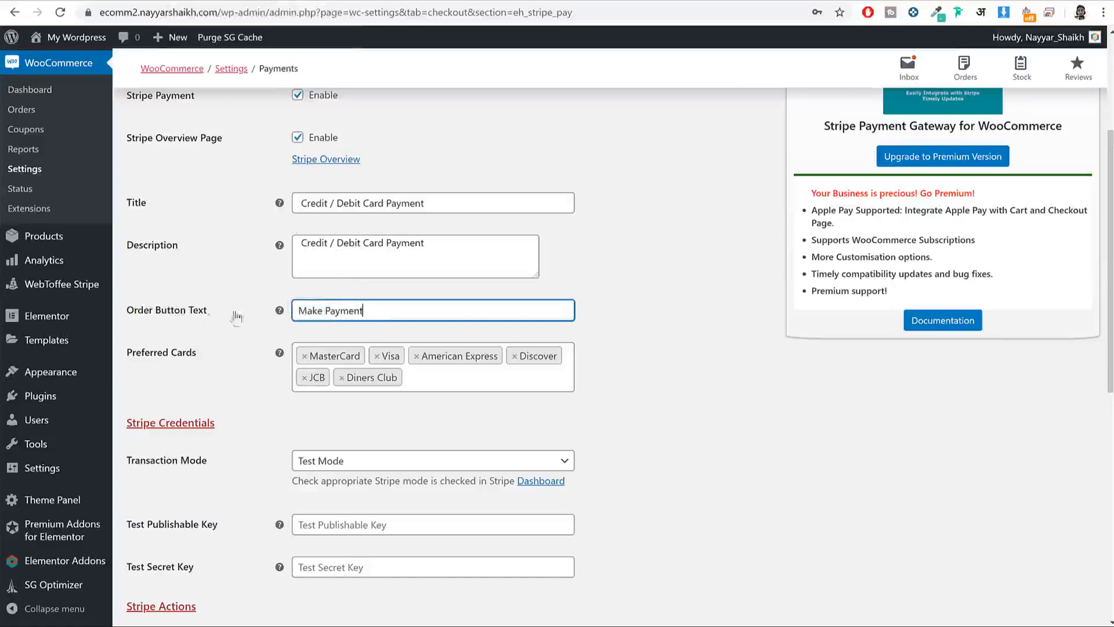
pyautogui.scroll(-4, 787, 271)
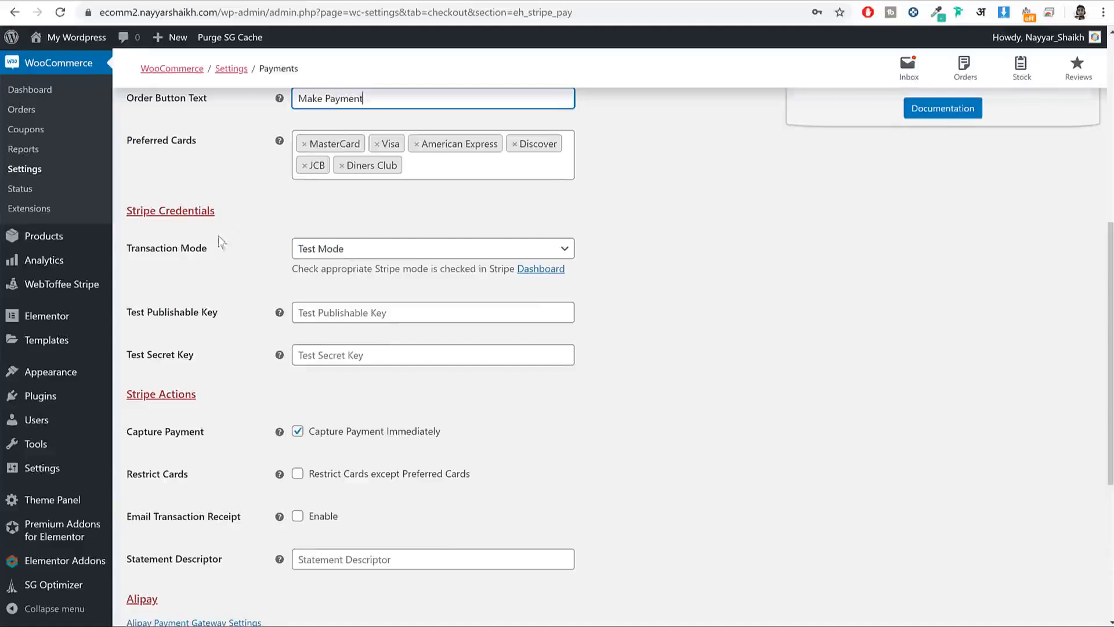
pyautogui.click(195, 259)
# Step: Set Transaction Mode to Live Mode and locate the Live Publishable and Secret Key fields
pyautogui.moveTo(196, 259); pyautogui.dragTo(131, 263)
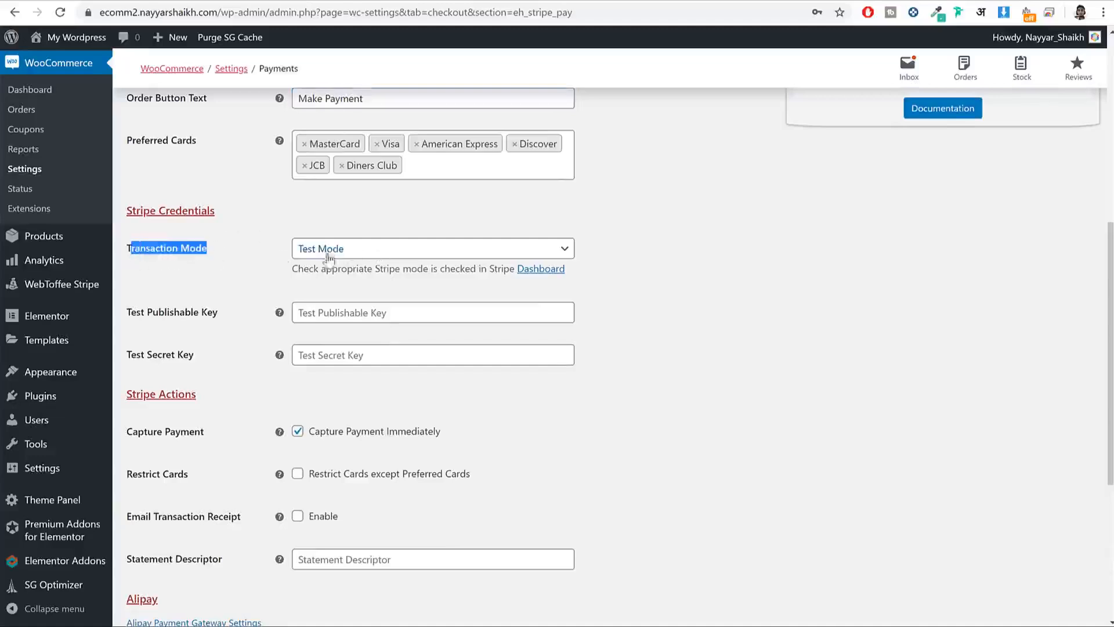
pyautogui.click(353, 254)
pyautogui.click(340, 303)
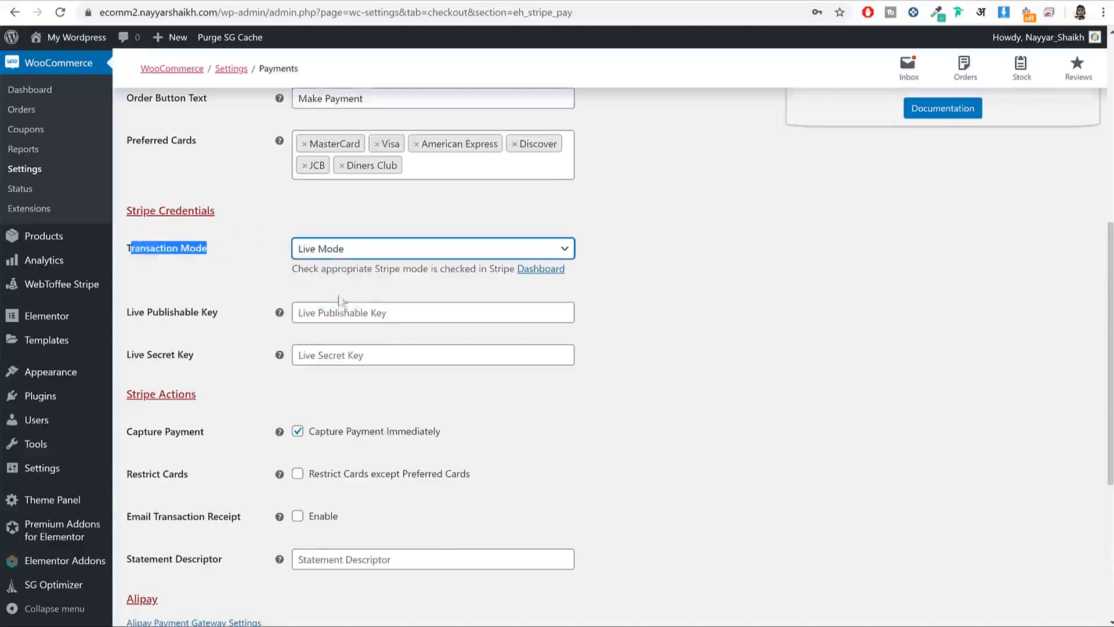
pyautogui.doubleClick(147, 316)
pyautogui.moveTo(147, 316); pyautogui.dragTo(224, 314)
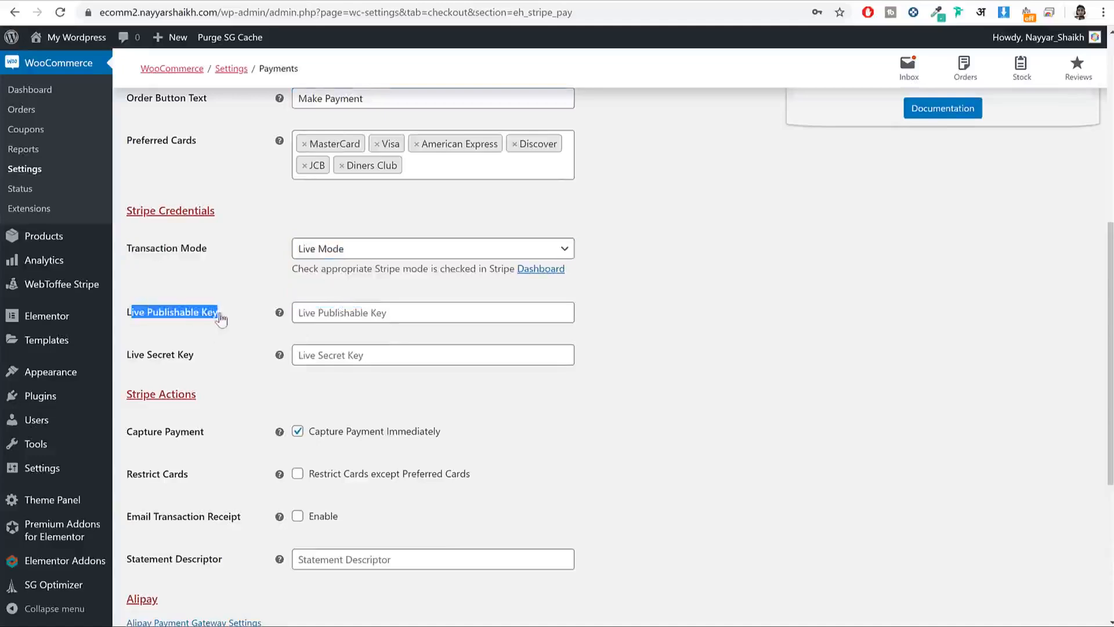
pyautogui.click(204, 362)
pyautogui.moveTo(202, 358); pyautogui.dragTo(132, 356)
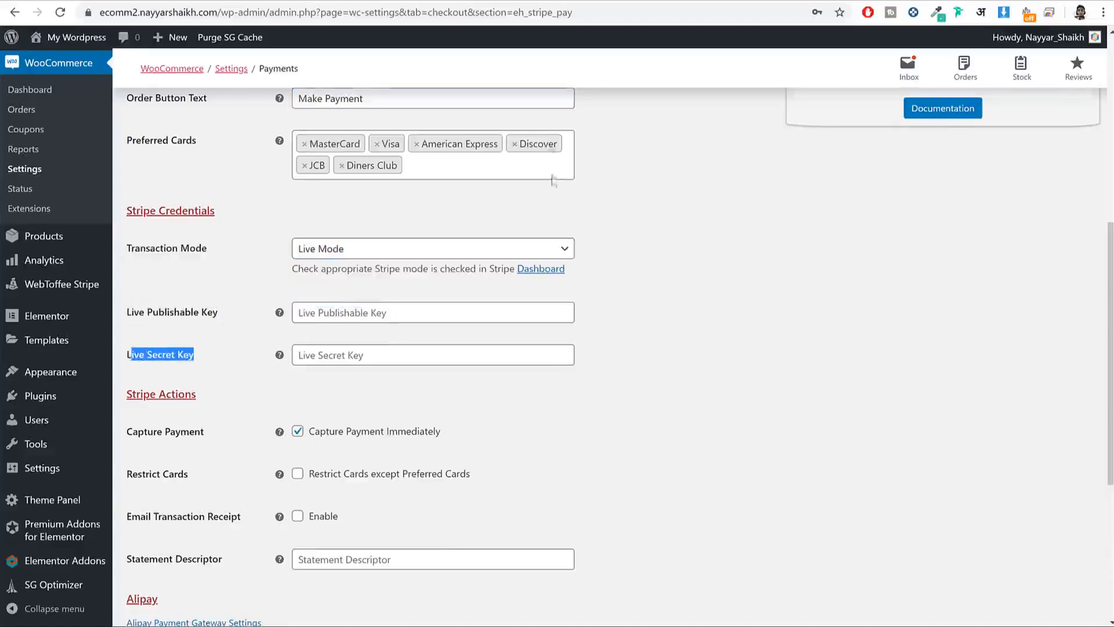
# Step: Open dashboard.stripe.com, go to Developers > API keys, and select the live publishable key
pyautogui.hotkey('ctrl', 't')
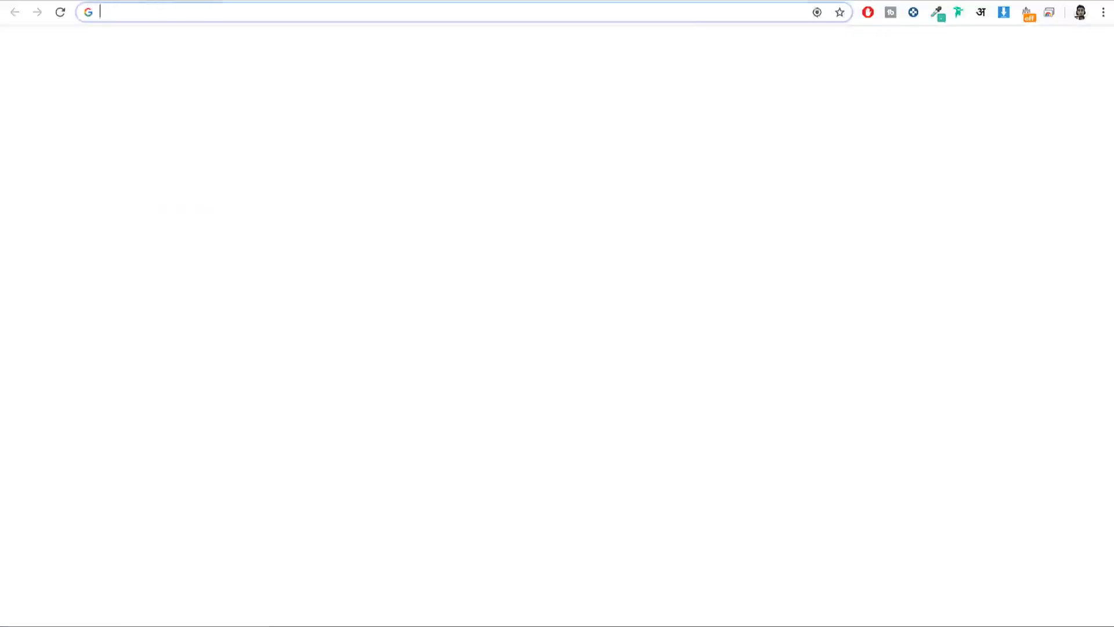
pyautogui.write('facebook.com')
pyautogui.hotkey('ctrl', 'a')
pyautogui.write('da')
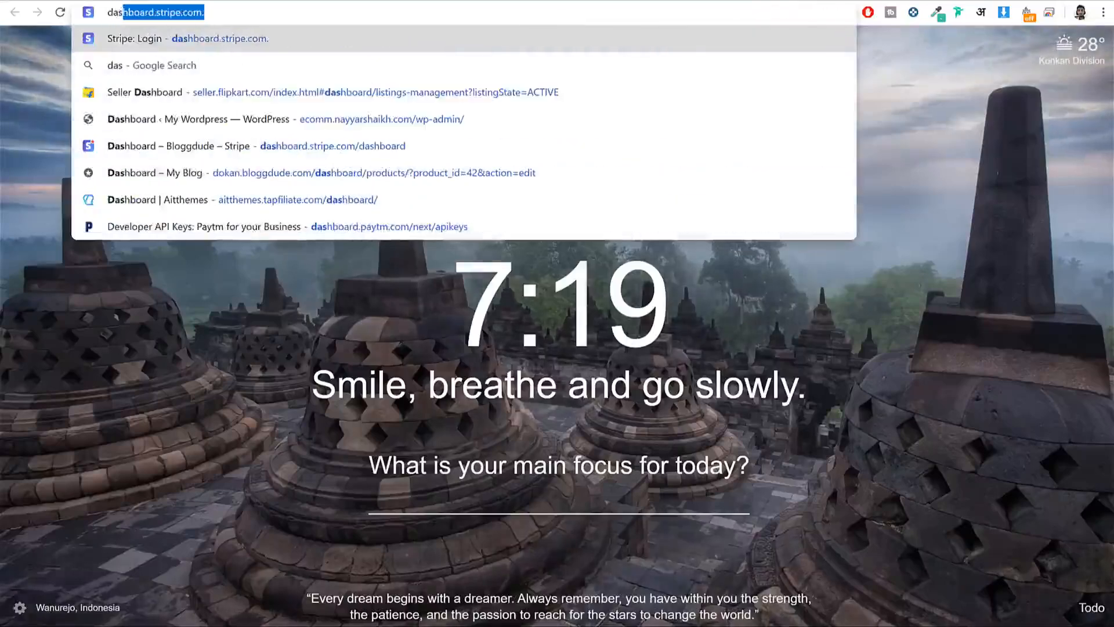
pyautogui.press('Return')
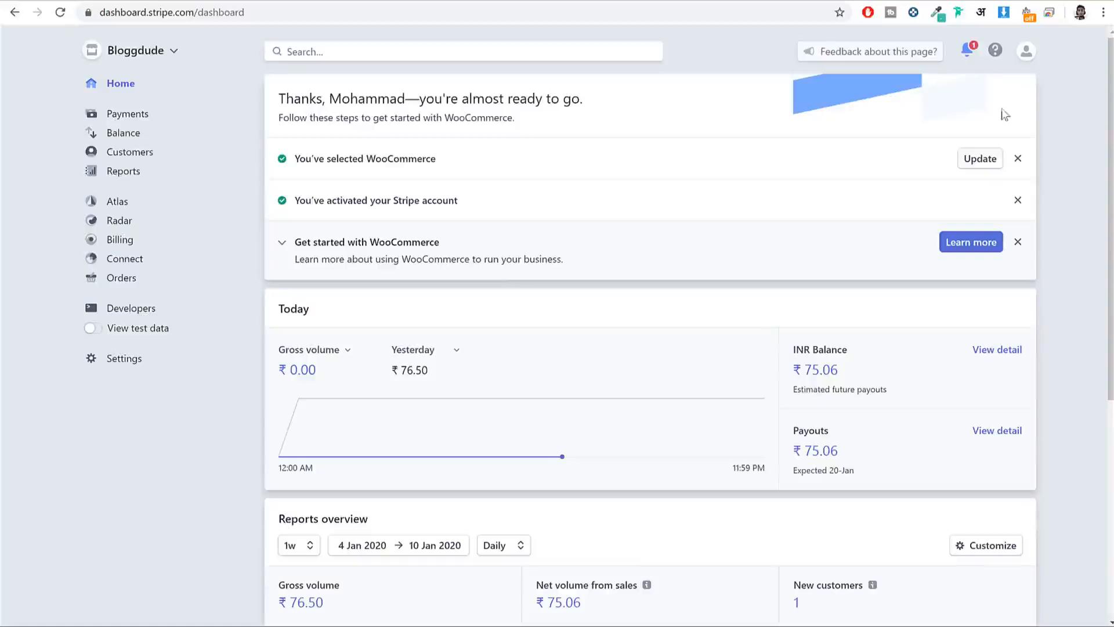
pyautogui.click(134, 316)
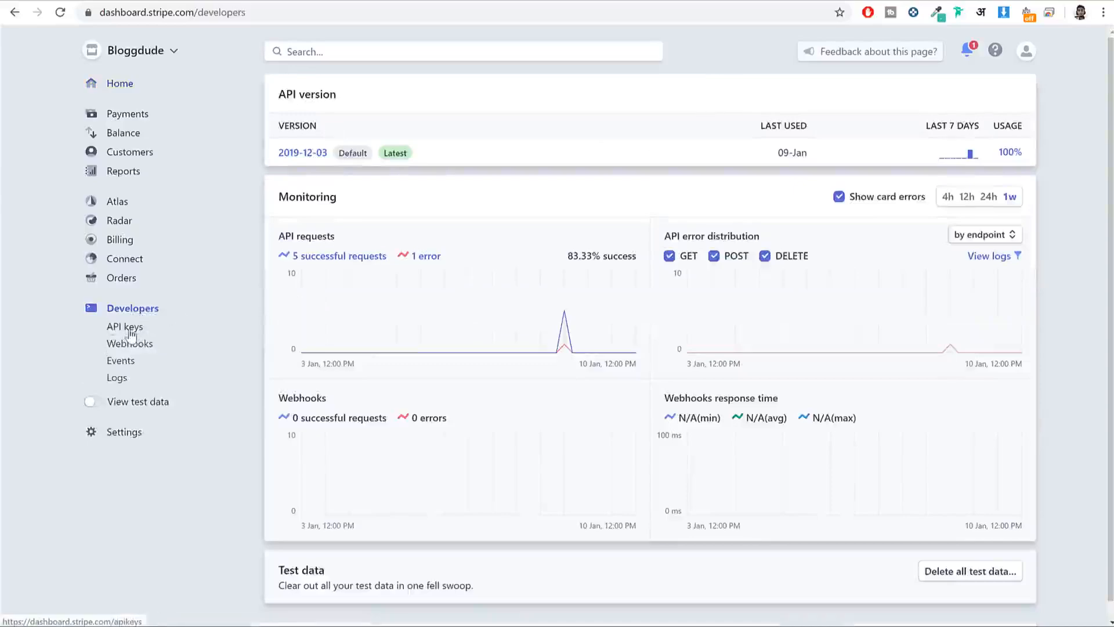
pyautogui.click(130, 328)
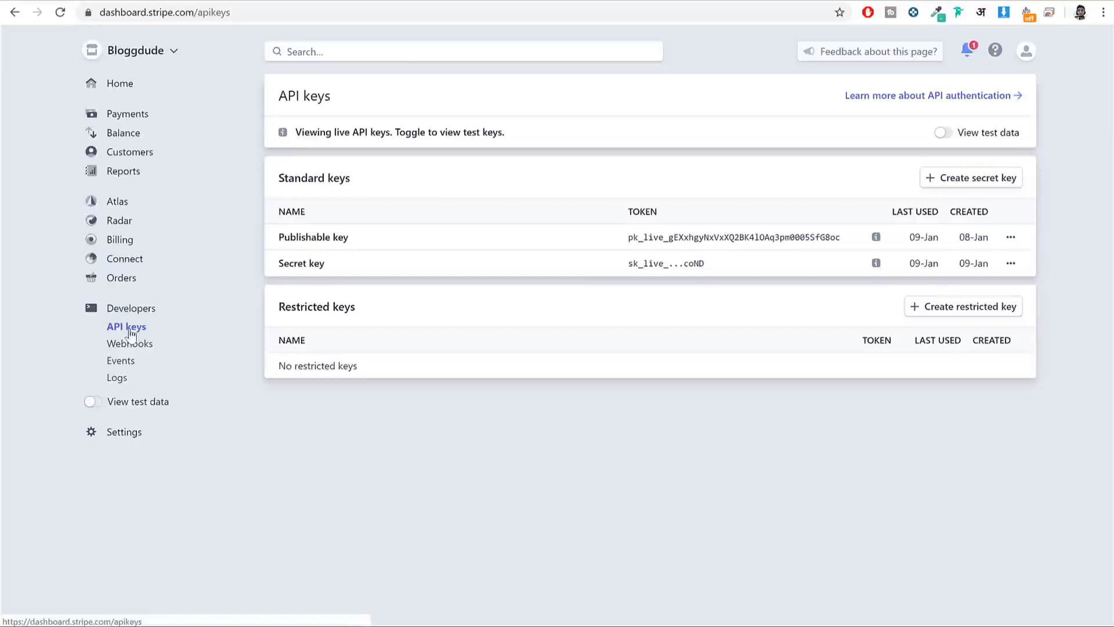
pyautogui.doubleClick(707, 239)
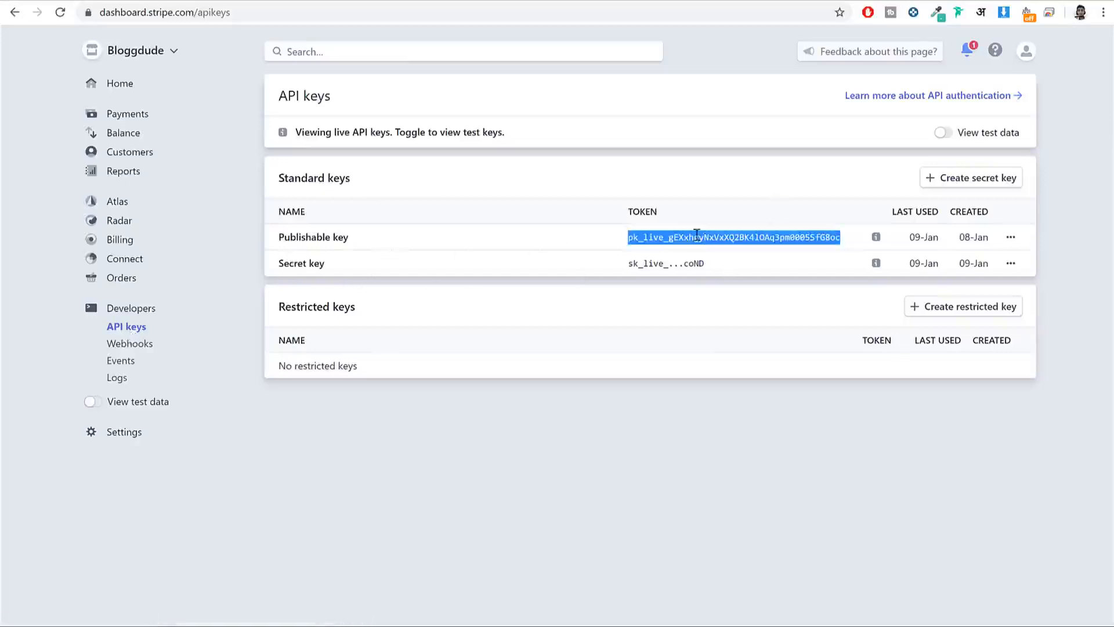
# Step: Paste the live publishable key into WooCommerce's Live Publishable Key field
pyautogui.click(515, 2)
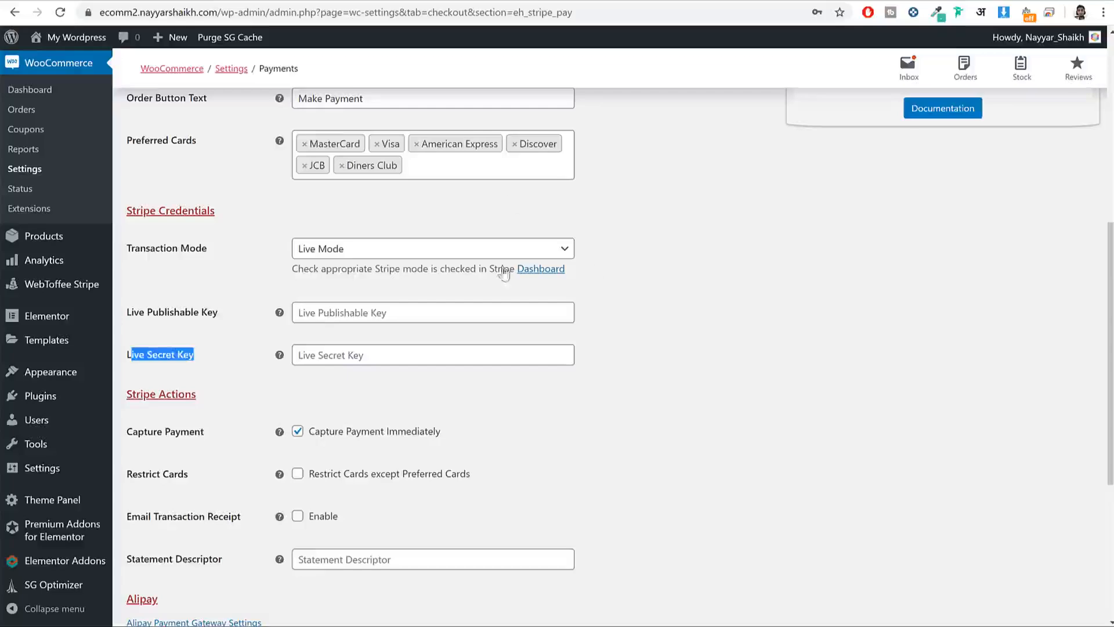
pyautogui.click(409, 297)
pyautogui.click(411, 304)
pyautogui.hotkey('ctrl', 'v')
# Step: Paste the live secret key into Live Secret Key and save the Stripe settings
pyautogui.click(515, 2)
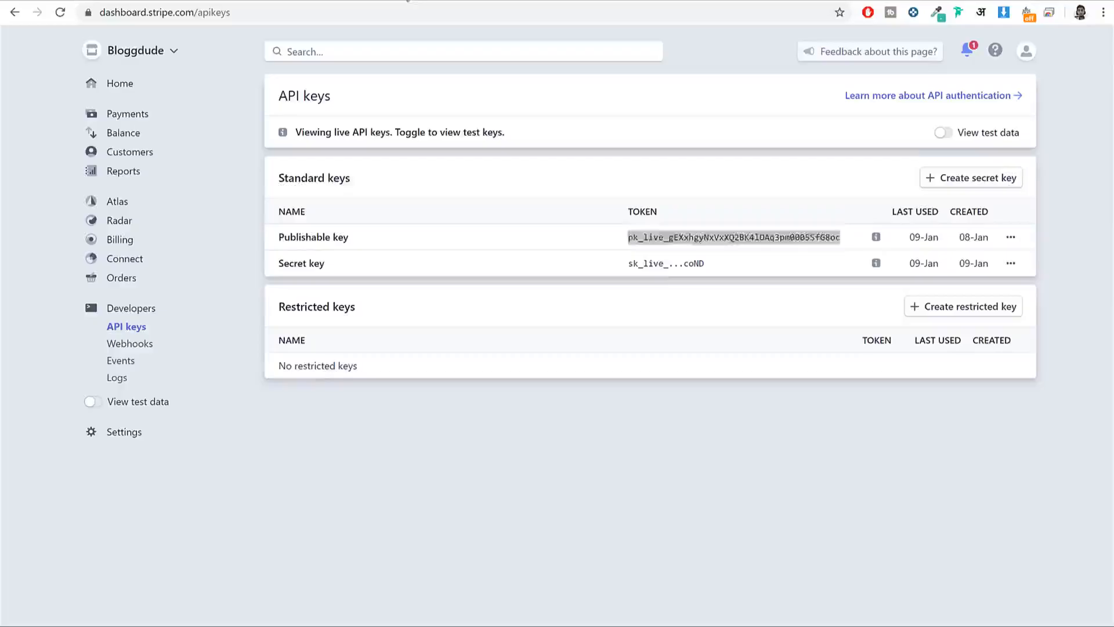
pyautogui.click(352, 2)
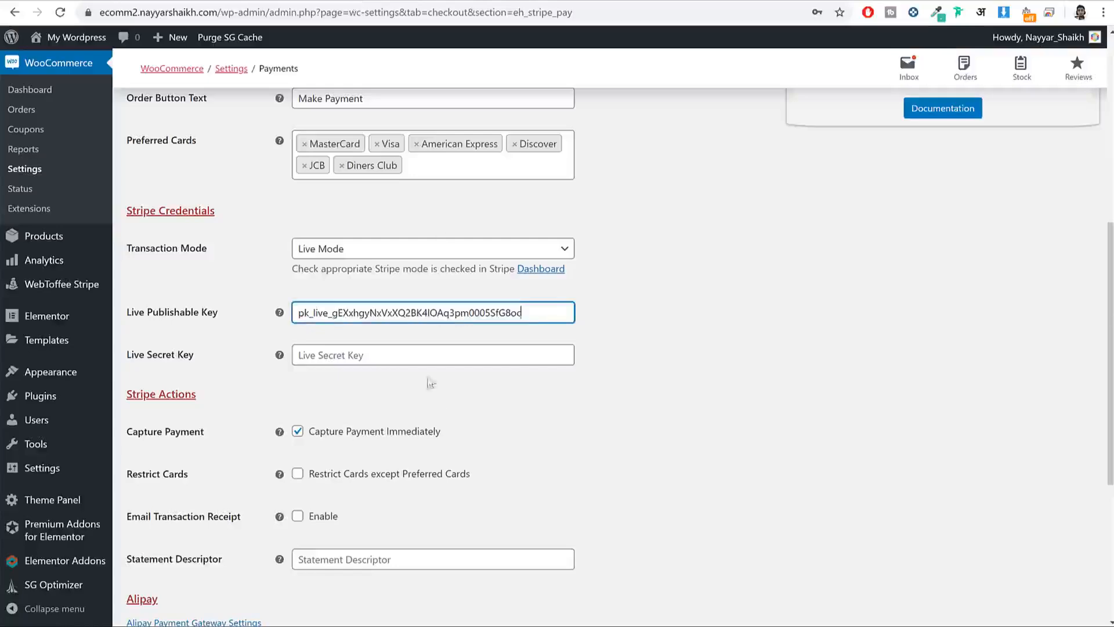
pyautogui.click(425, 355)
pyautogui.hotkey('ctrl', 'v')
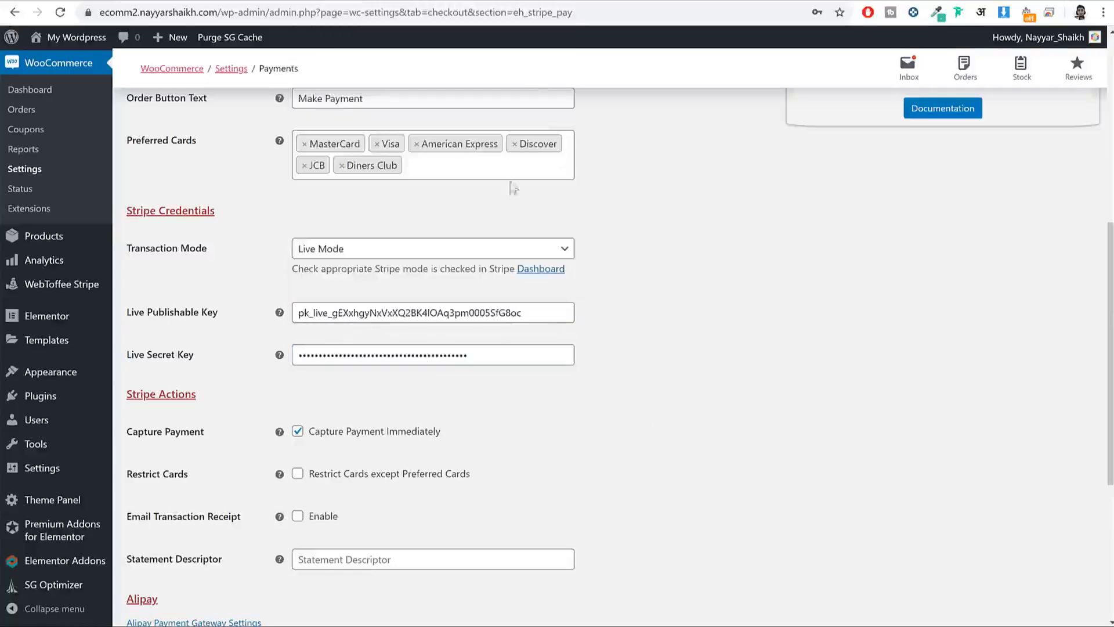
pyautogui.scroll(-5, 811, 298)
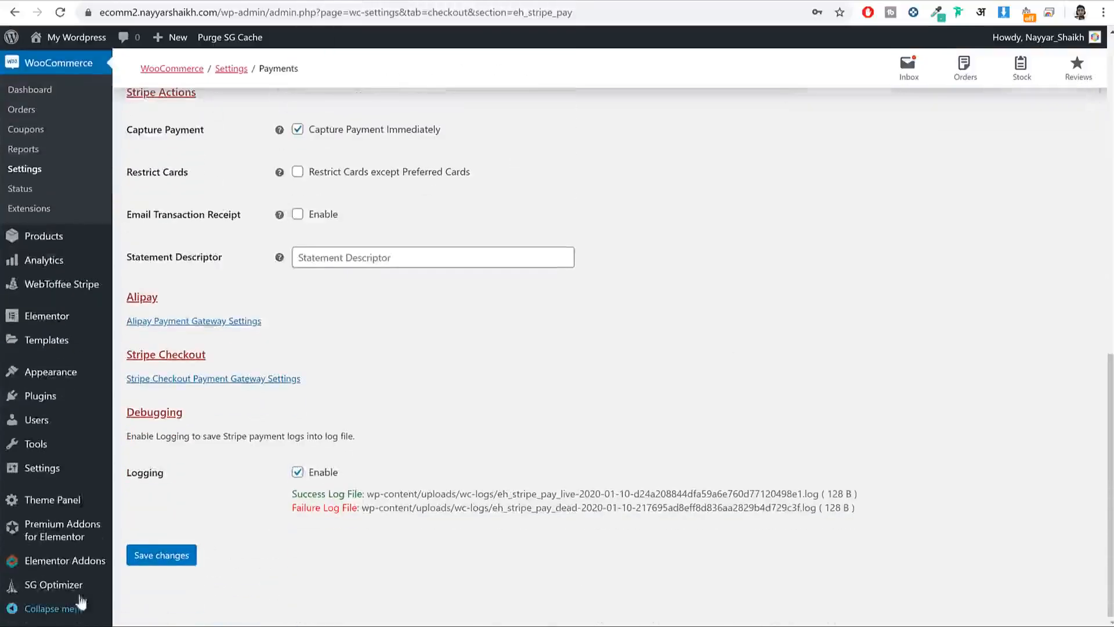
pyautogui.click(162, 558)
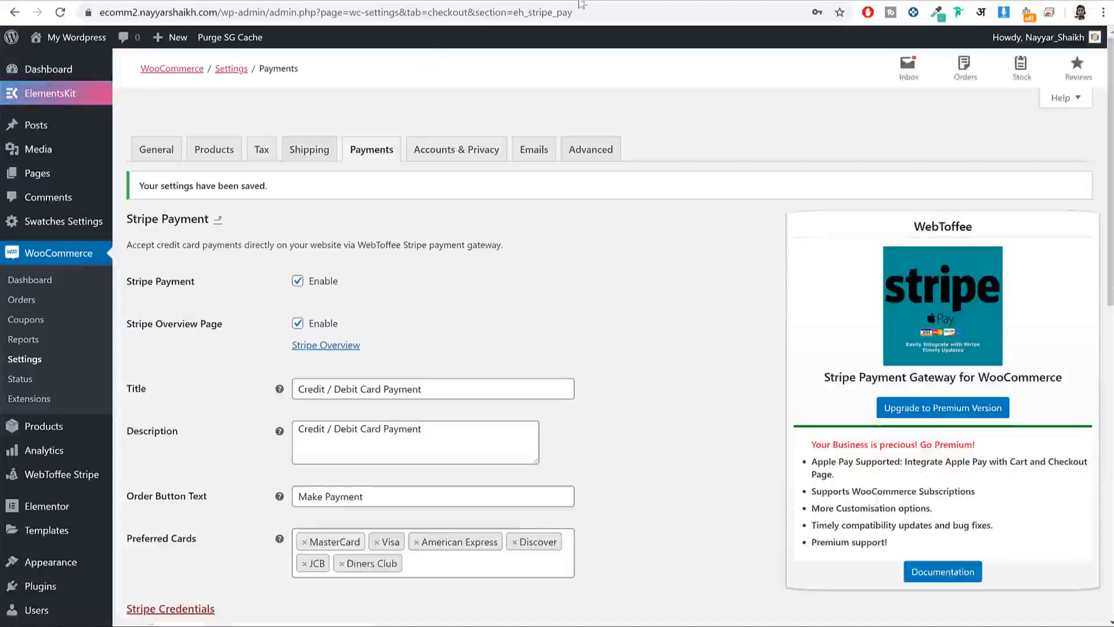
pyautogui.click(545, 0)
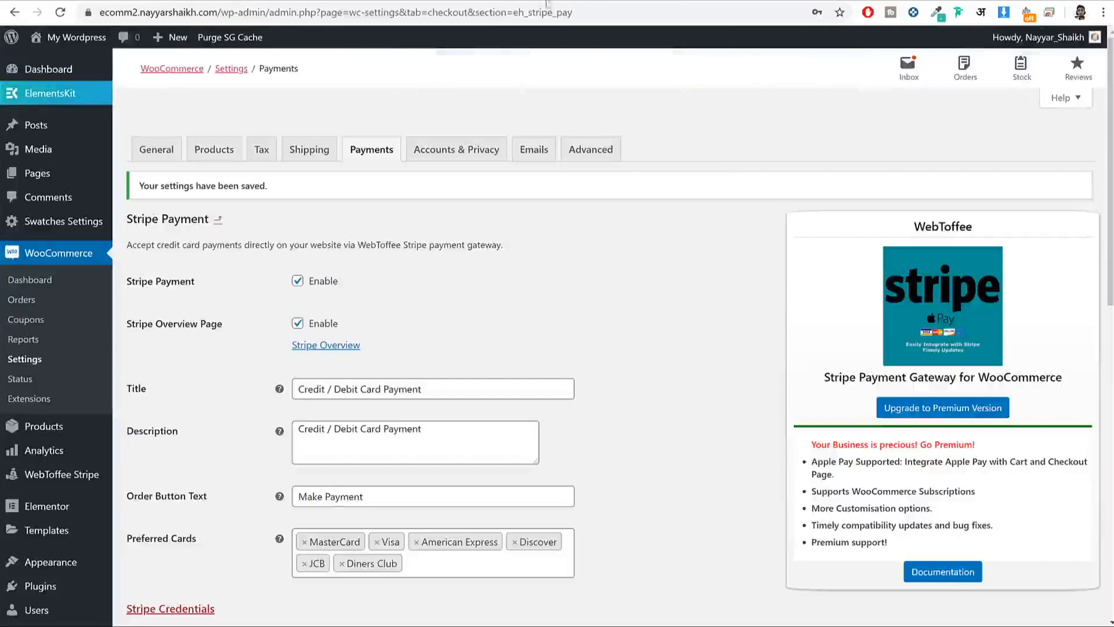
# Step: Load YouTube in a new browser tab
pyautogui.hotkey('ctrl', 't')
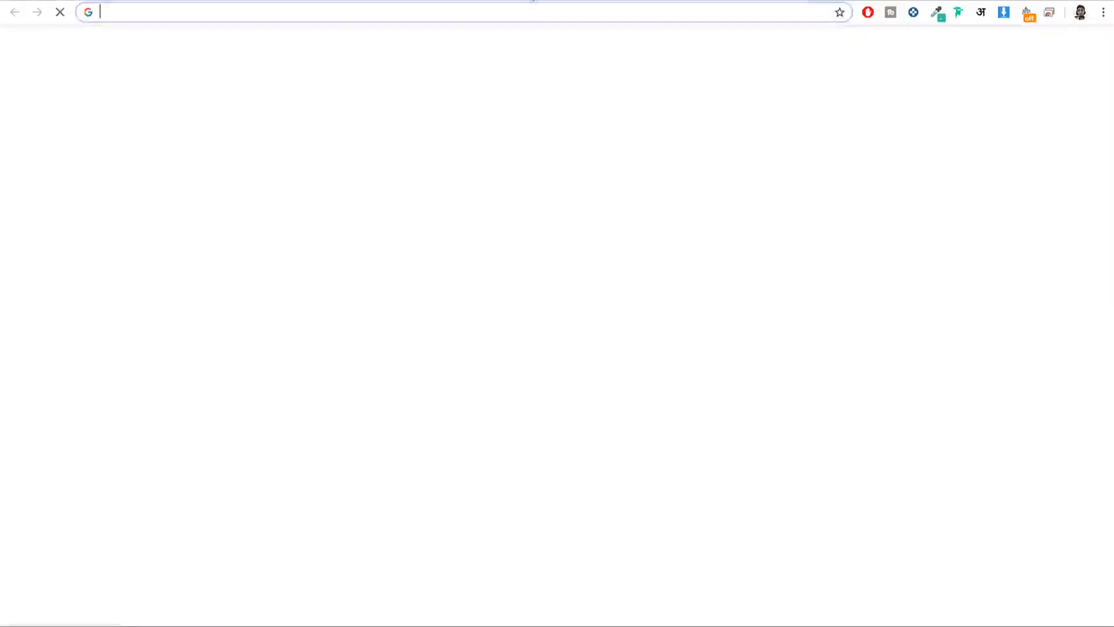
pyautogui.write('y')
pyautogui.press('Return')
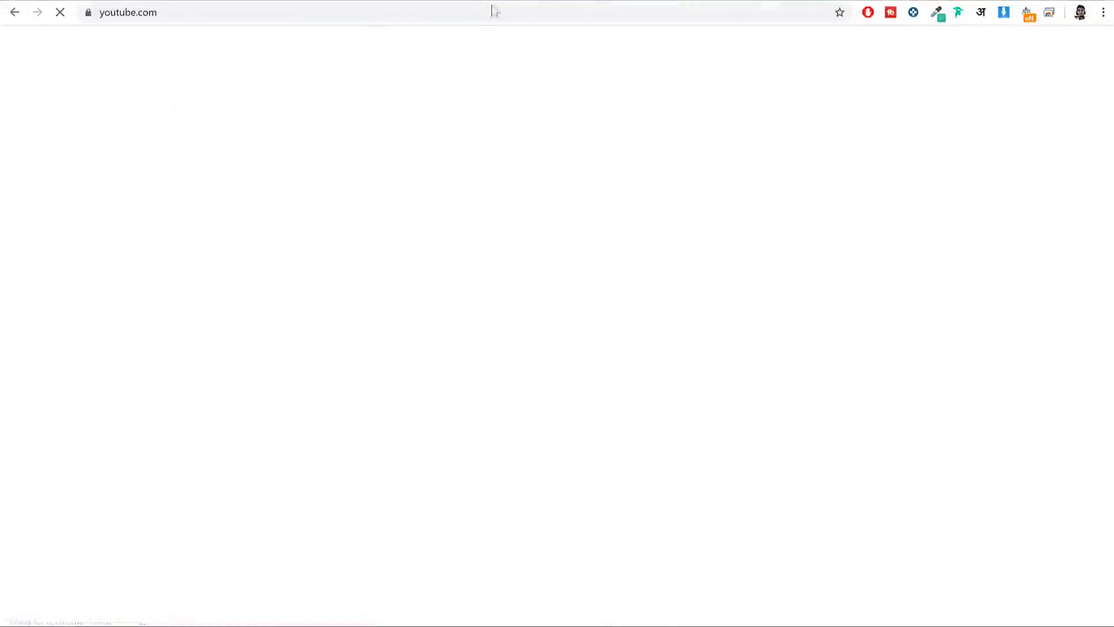
# Step: Search YouTube for the tutorial author's name plus 'payment gateway' and browse the video results
pyautogui.write('n')
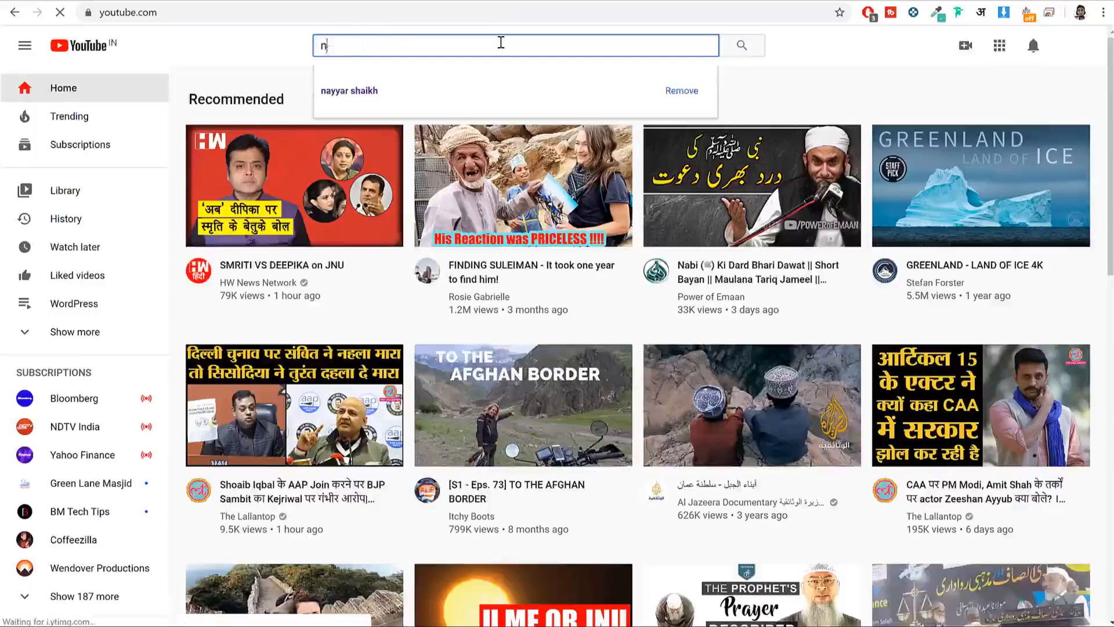
pyautogui.write('ayyar shaikh pay')
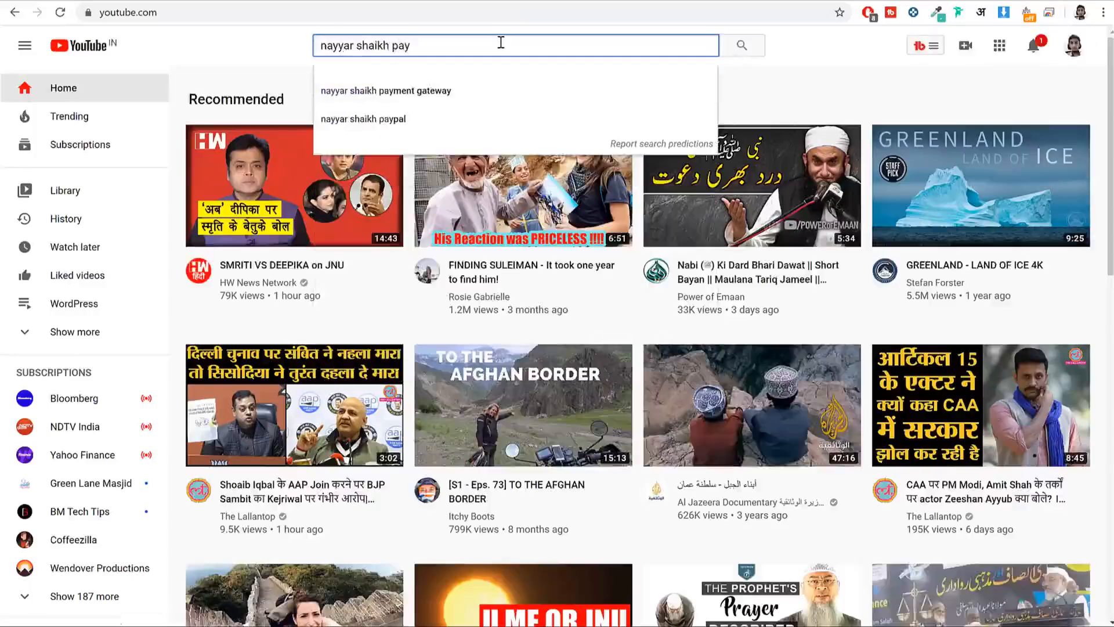
pyautogui.press('Down')
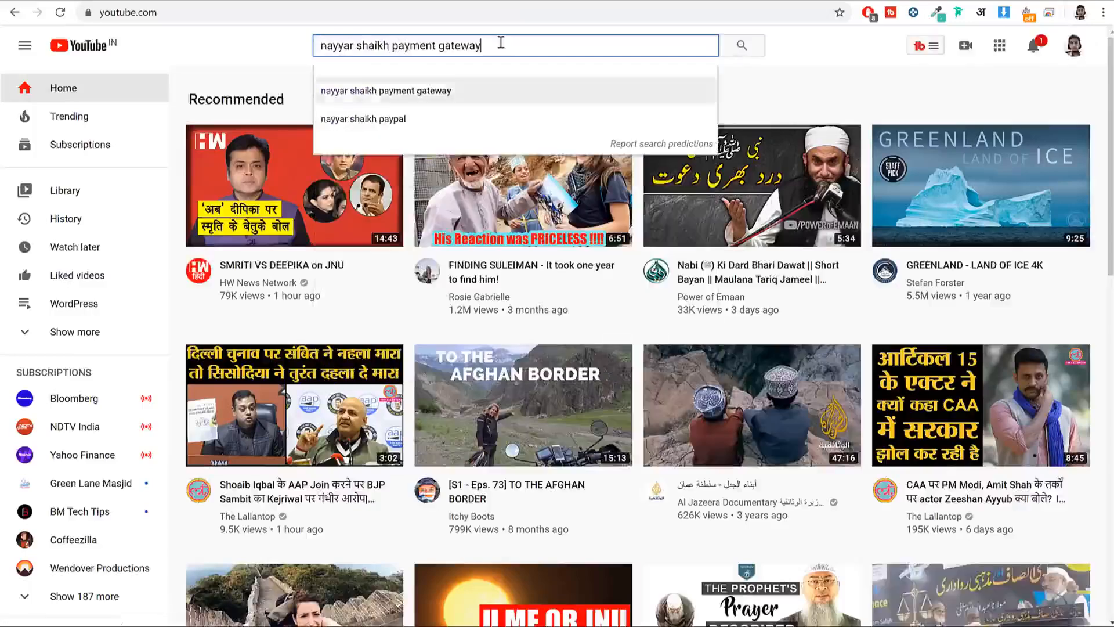
pyautogui.press('Return')
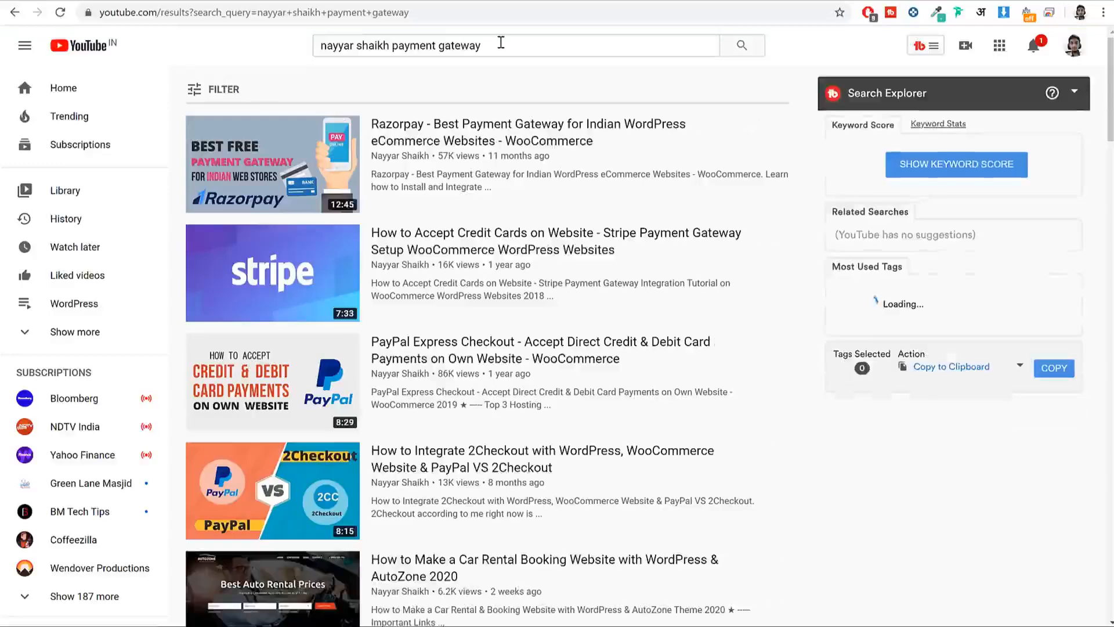
pyautogui.moveTo(282, 273)
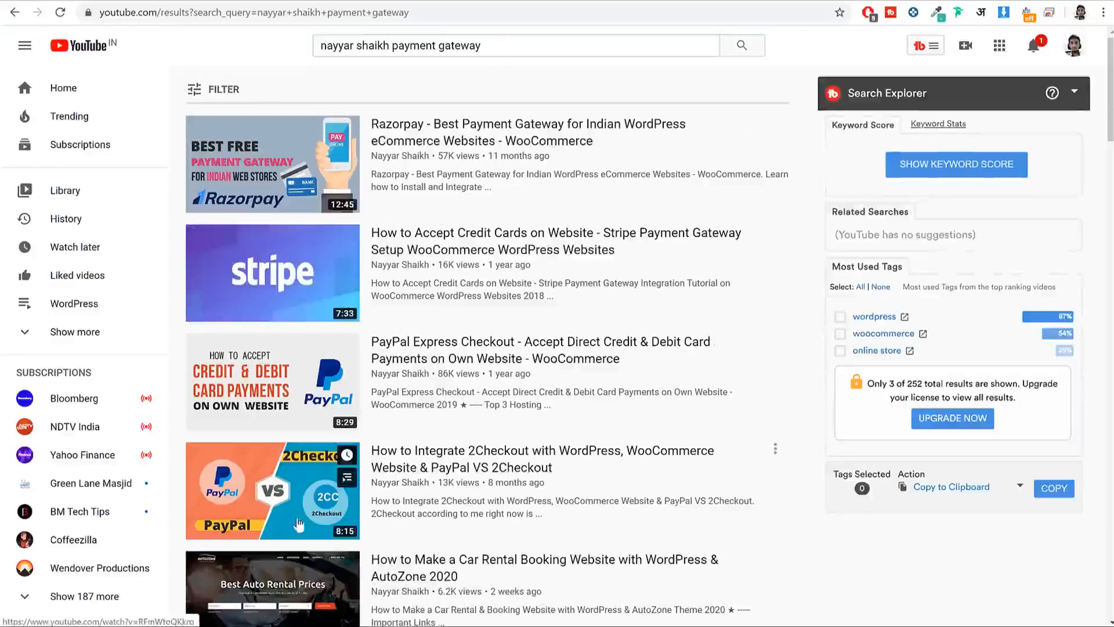
pyautogui.moveTo(295, 183)
pyautogui.scroll(-6, 295, 183)
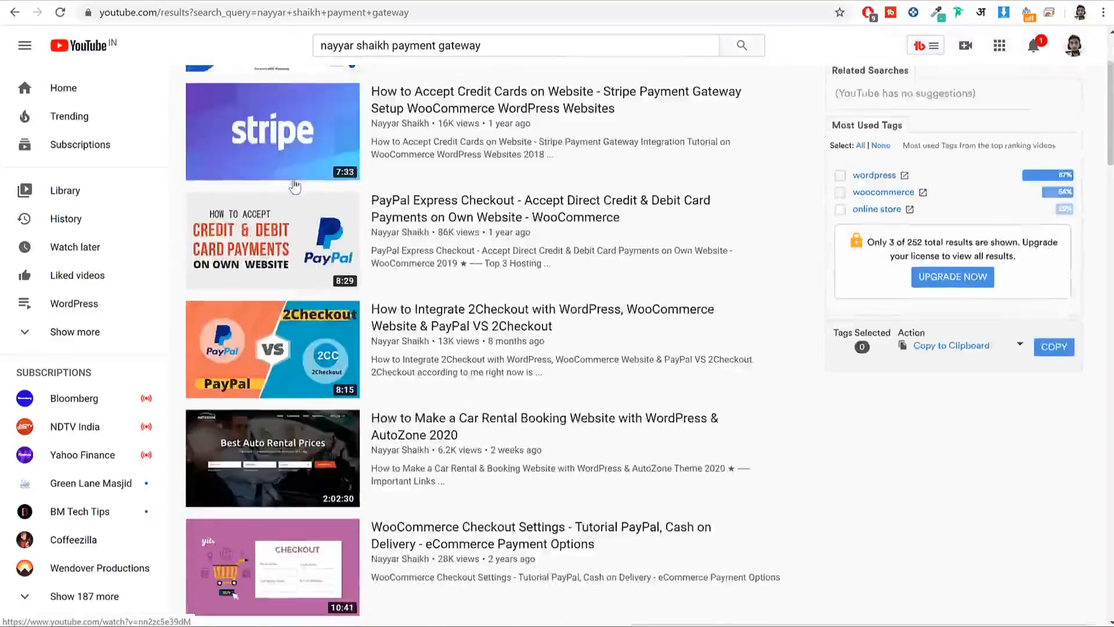
pyautogui.scroll(-3, 954, 373)
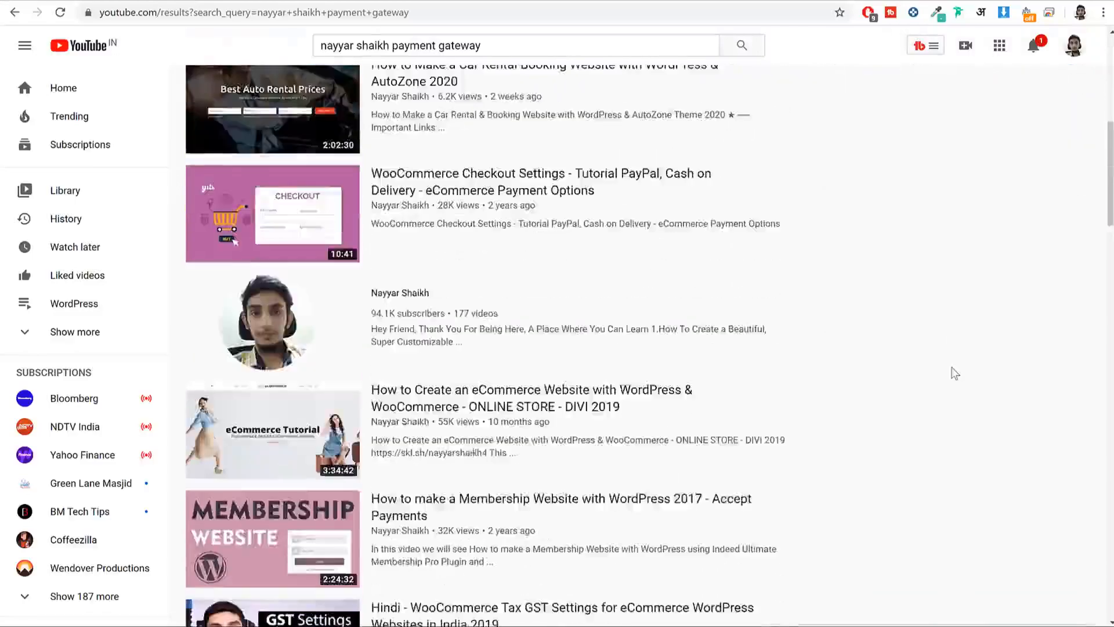
pyautogui.scroll(10, 955, 373)
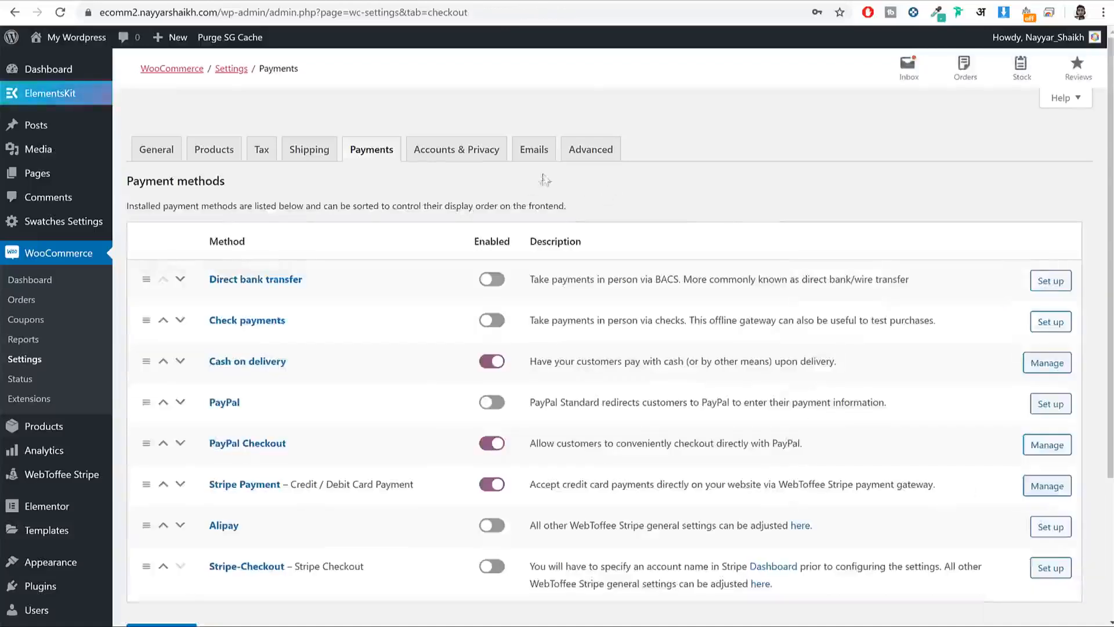
# Step: In Accounts & Privacy, allow customers to log into existing accounts during checkout
pyautogui.click(466, 157)
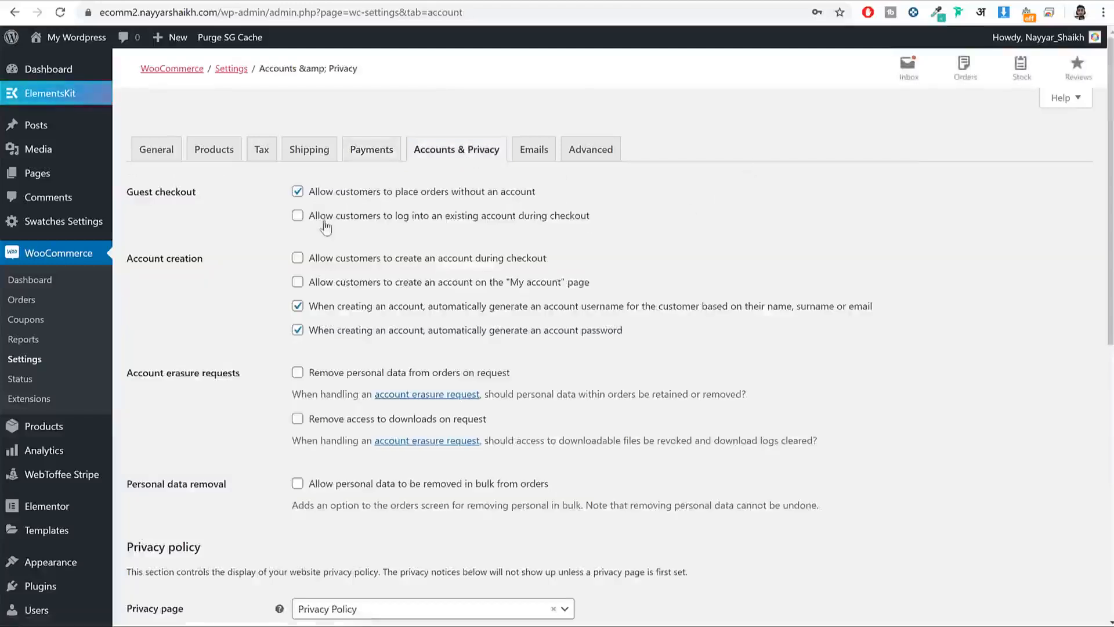
pyautogui.moveTo(308, 216); pyautogui.dragTo(628, 219)
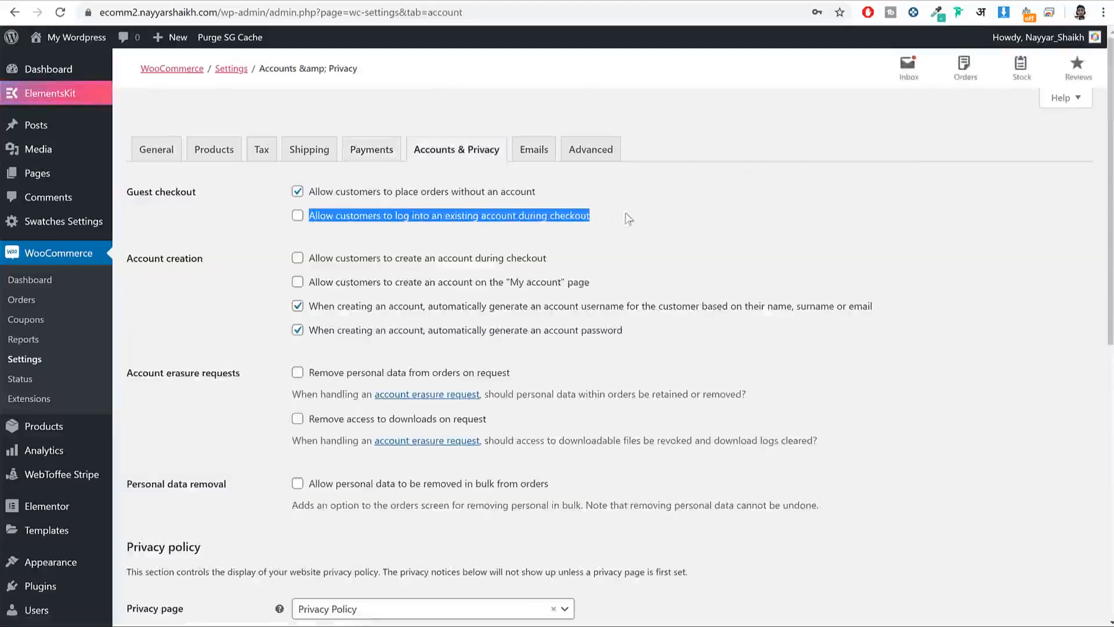
pyautogui.click(360, 225)
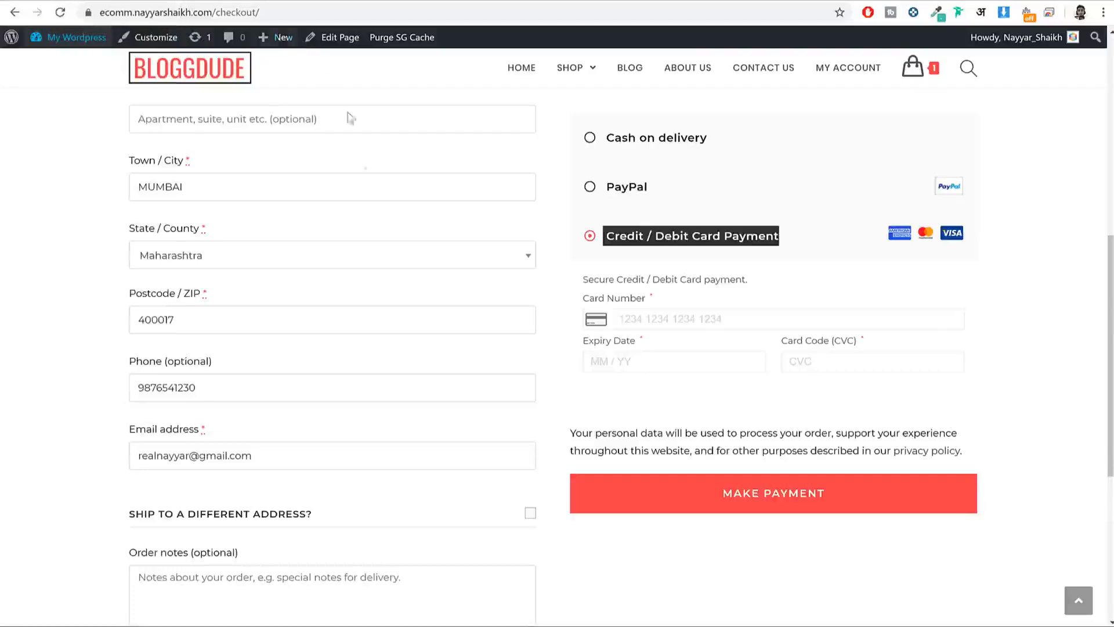
# Step: Allow account creation at checkout and on the My account page, and save the settings
pyautogui.scroll(-3, 391, 298)
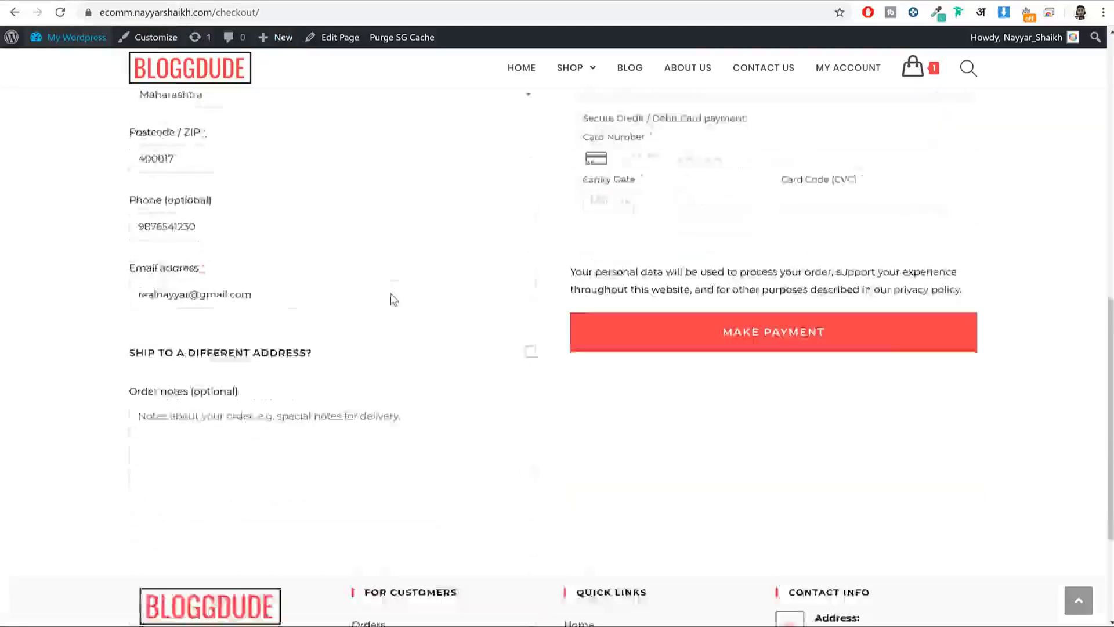
pyautogui.scroll(11, 420, 378)
pyautogui.scroll(-6, 446, 370)
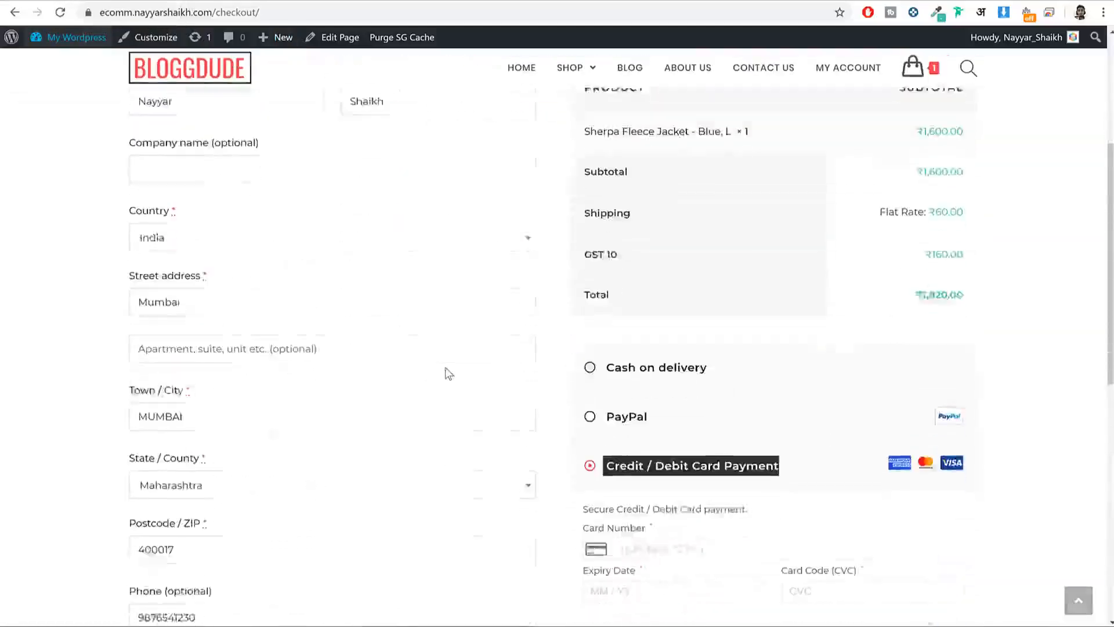
pyautogui.scroll(7, 449, 374)
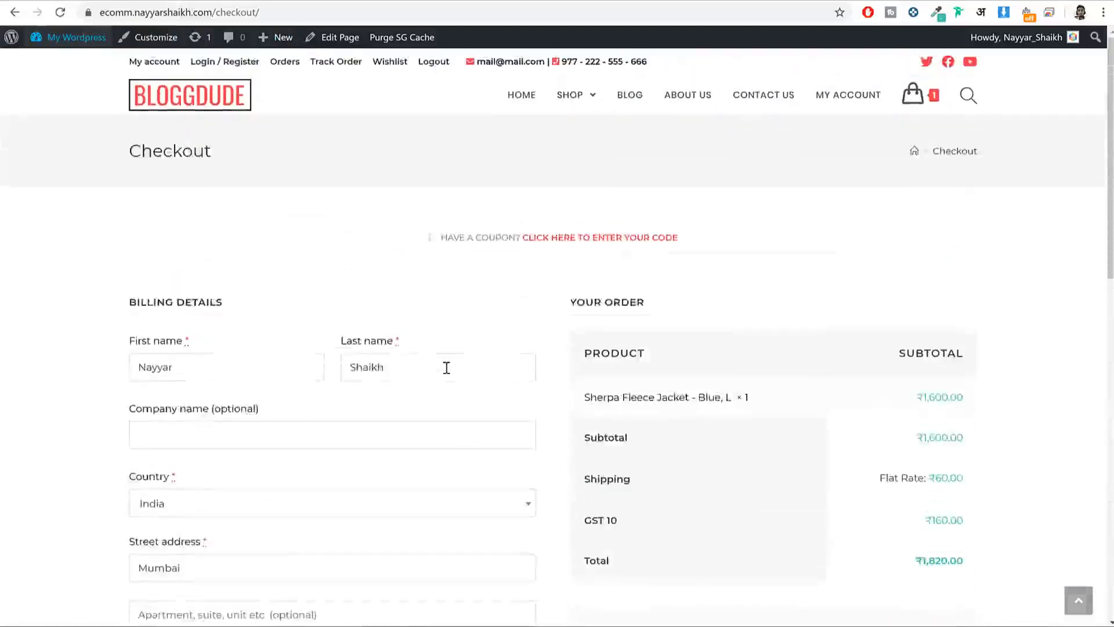
pyautogui.scroll(-8, 229, 465)
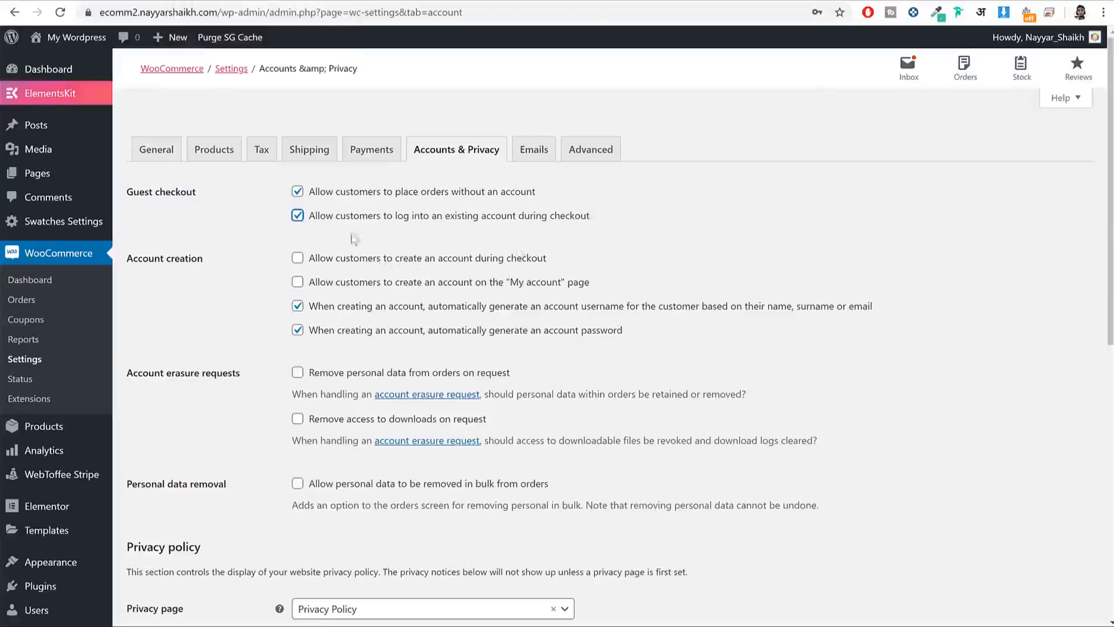
pyautogui.click(332, 262)
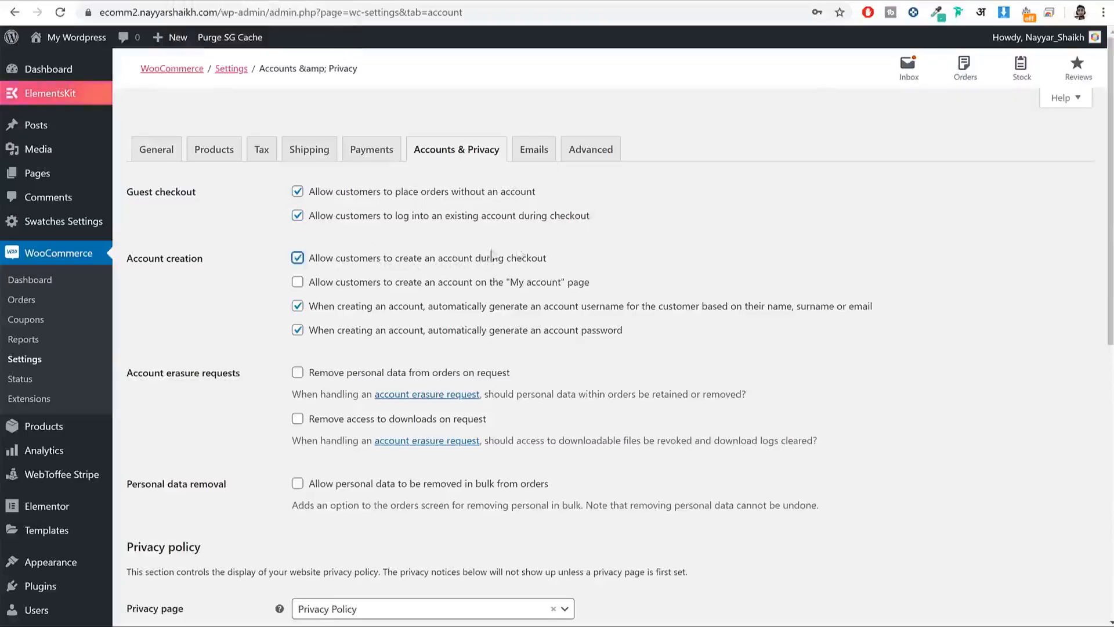
pyautogui.click(365, 287)
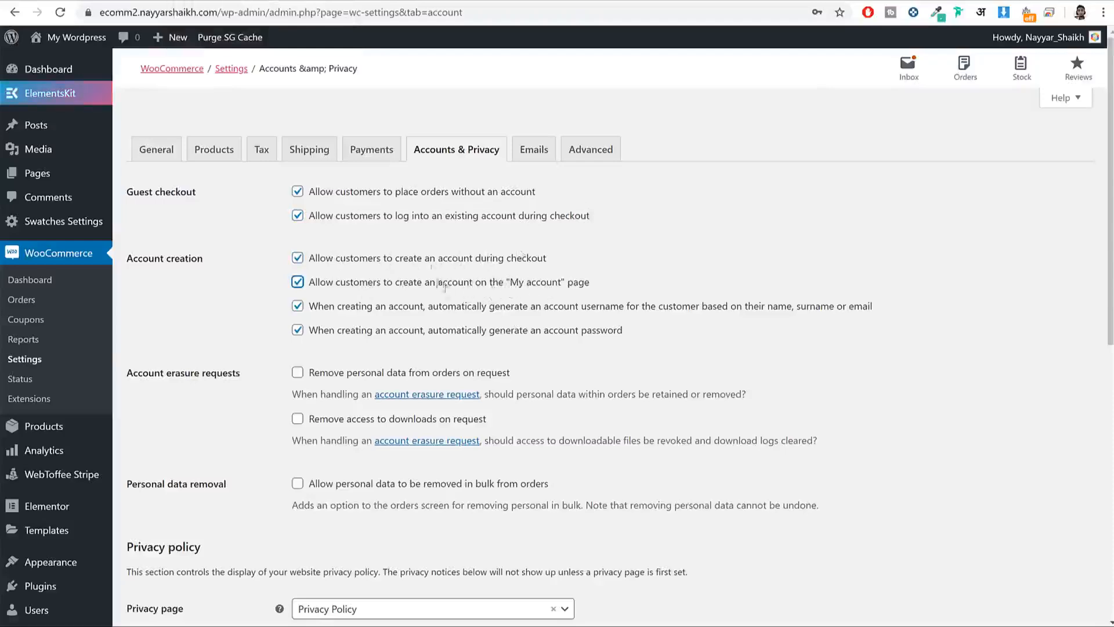
pyautogui.scroll(-9, 475, 237)
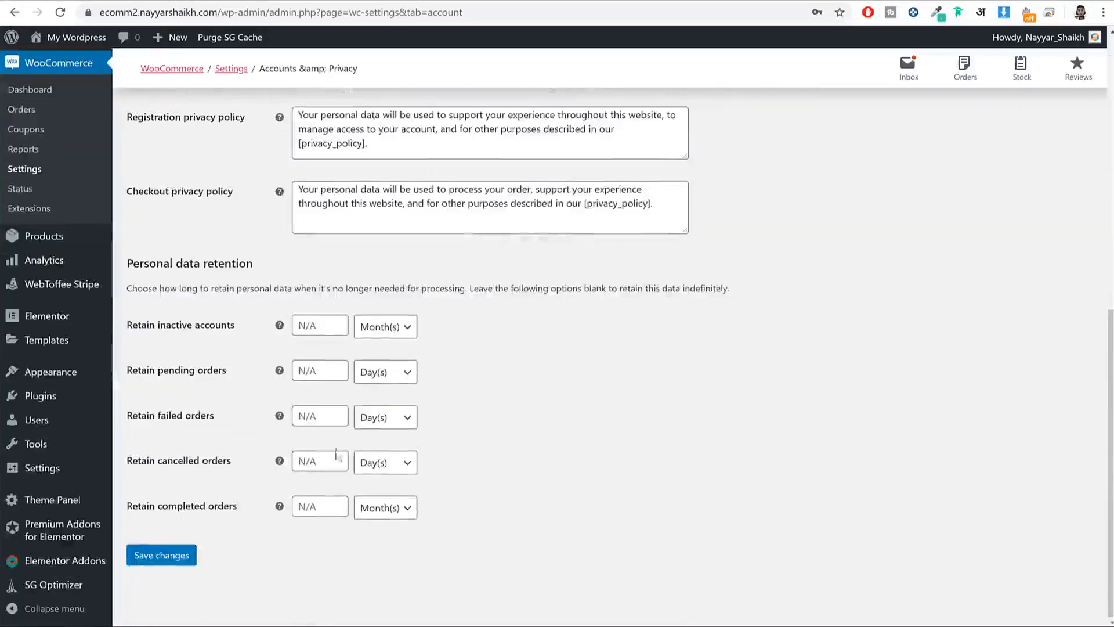
pyautogui.click(186, 563)
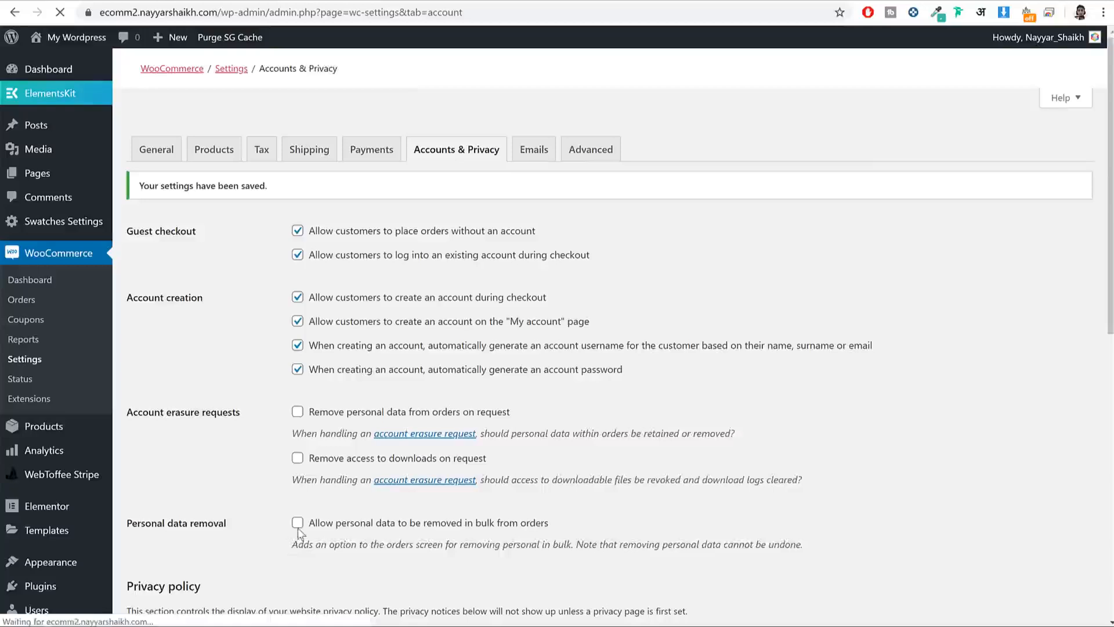
pyautogui.click(590, 151)
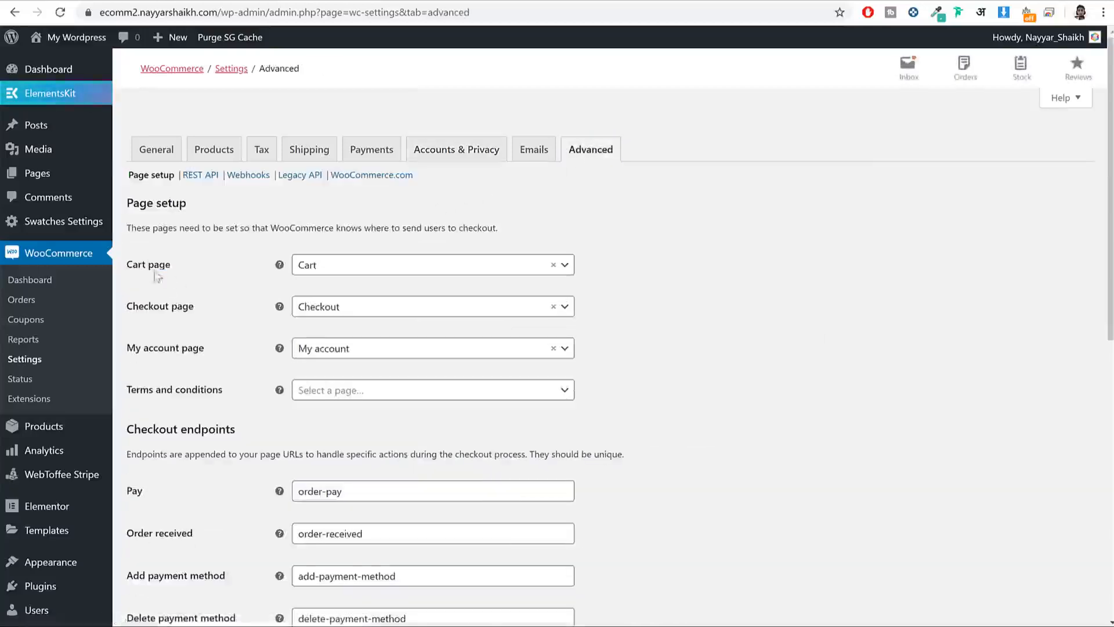
# Step: Keep Cart, Checkout and My account as the assigned pages and save the Advanced settings
pyautogui.moveTo(128, 271); pyautogui.dragTo(132, 314)
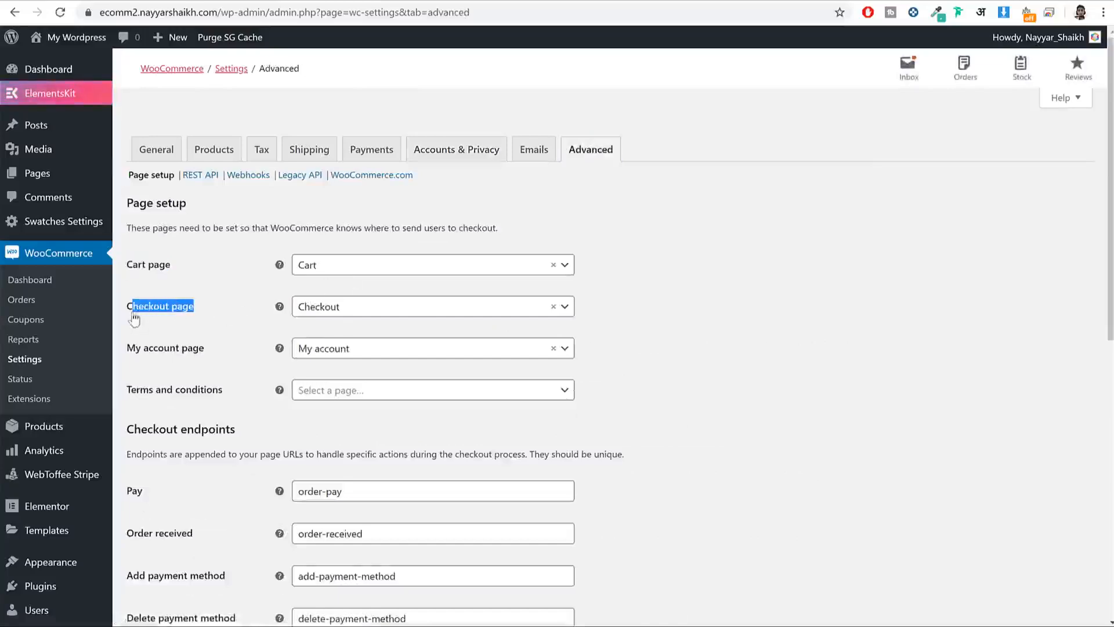
pyautogui.moveTo(224, 352); pyautogui.dragTo(127, 264)
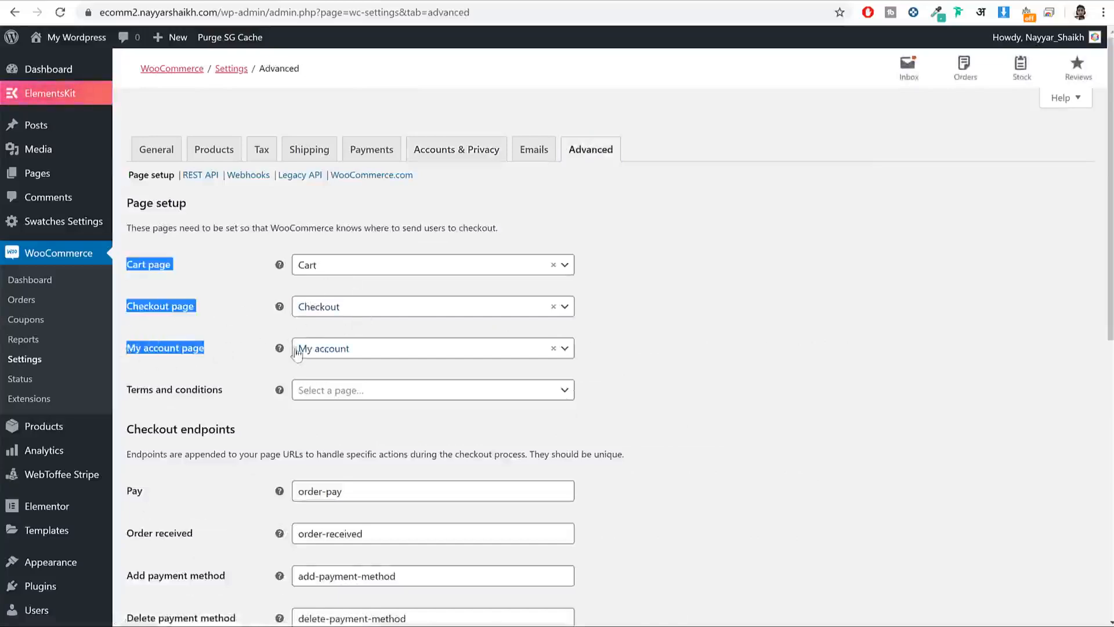
pyautogui.scroll(-10, 795, 381)
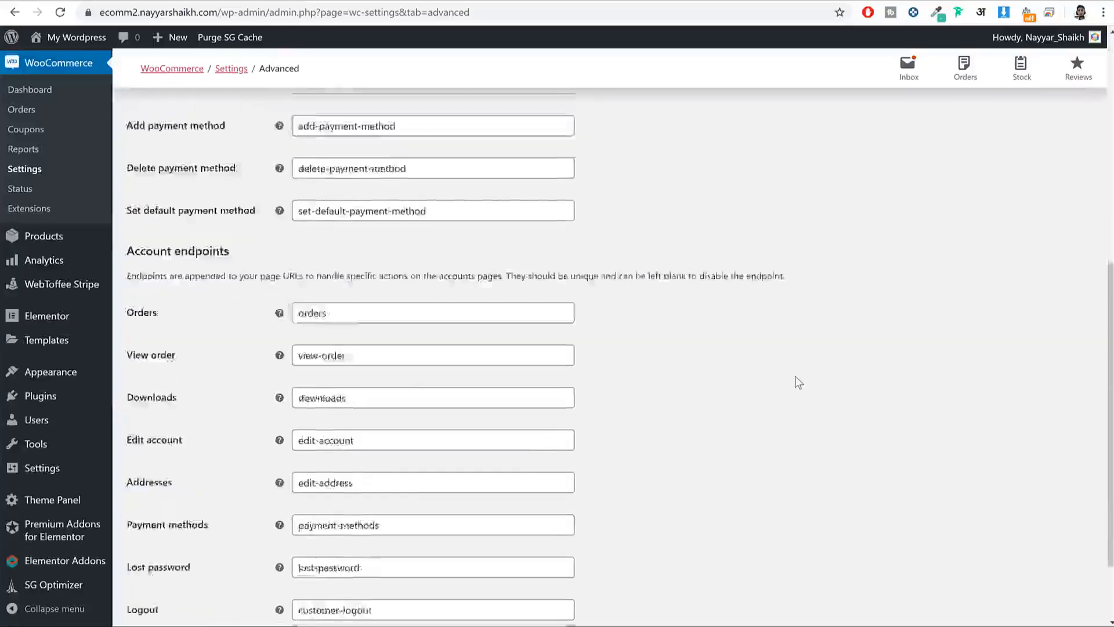
pyautogui.click(172, 557)
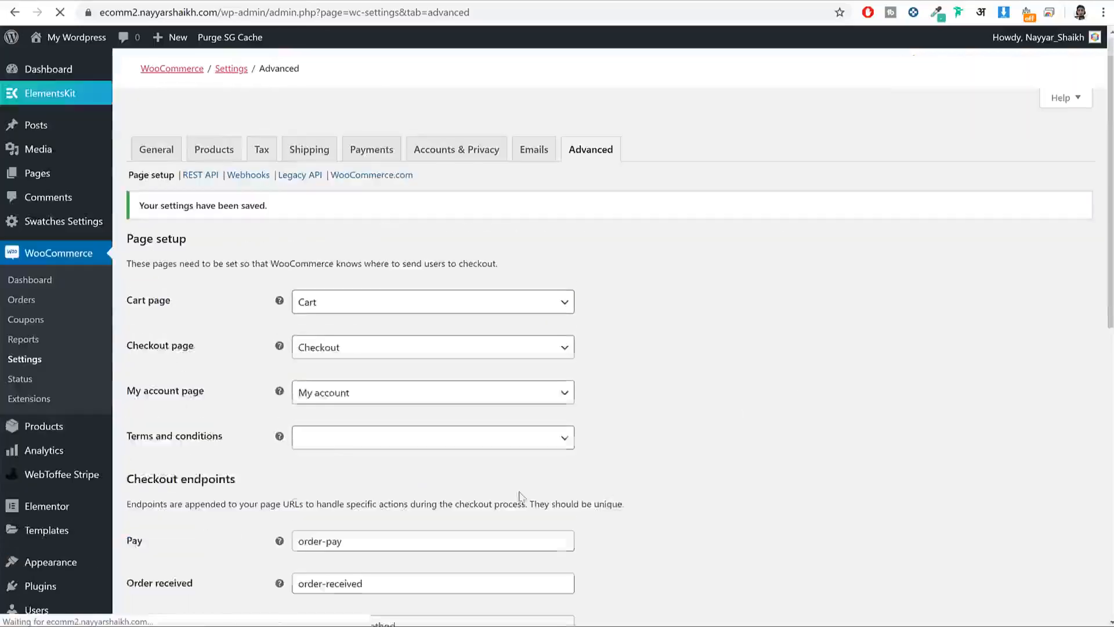
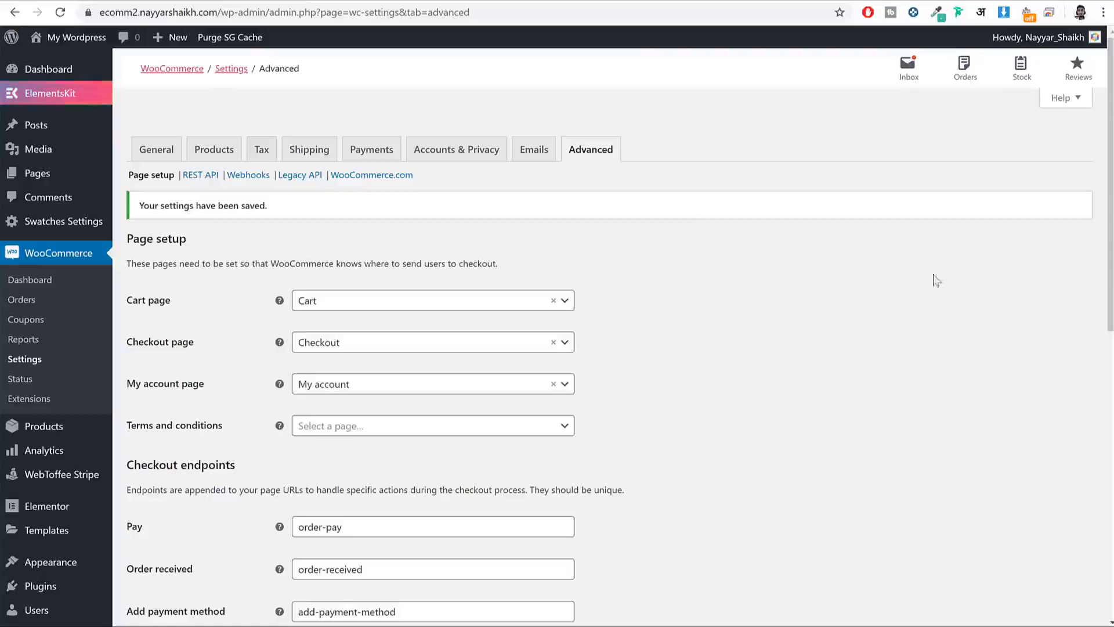
# Step: Start a blank new product in WordPress, then switch over to the live storefront
pyautogui.moveTo(89, 437)
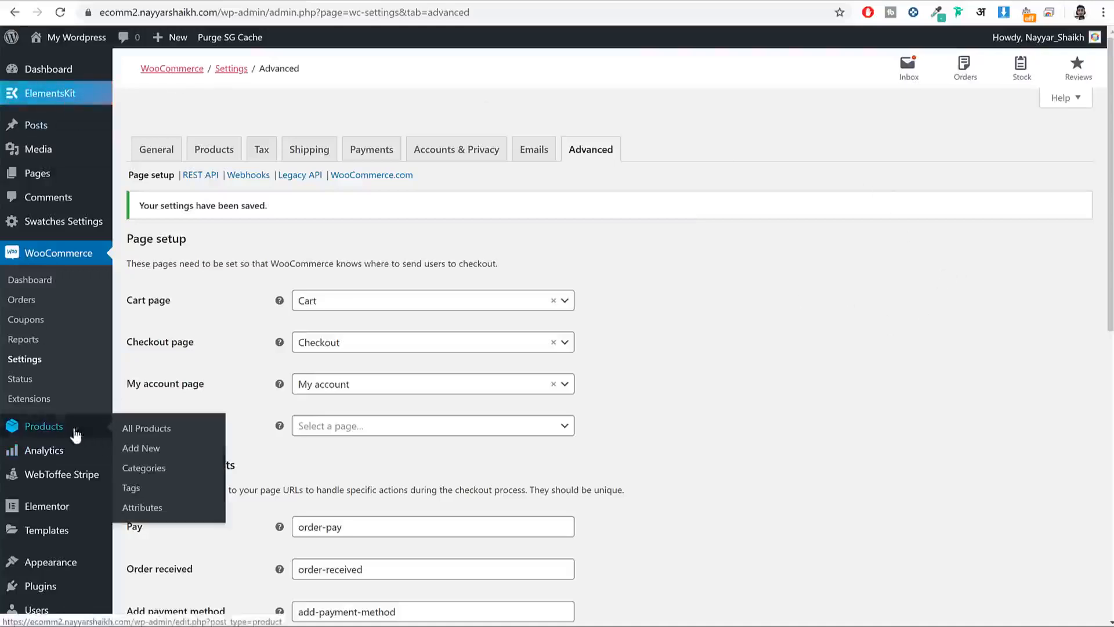
pyautogui.click(140, 450)
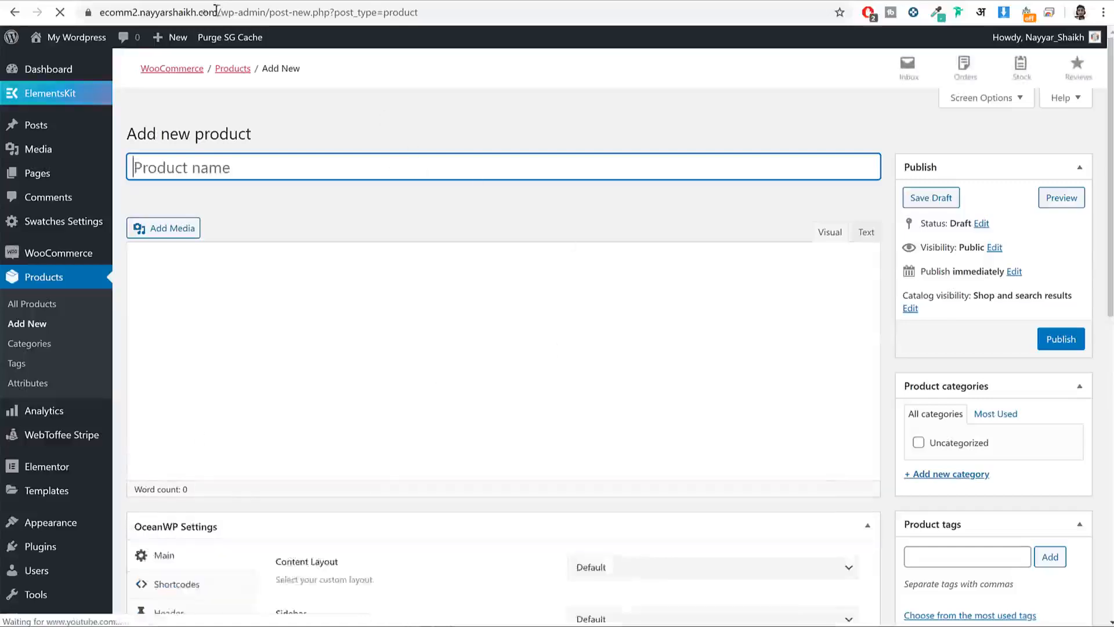
pyautogui.click(65, 2)
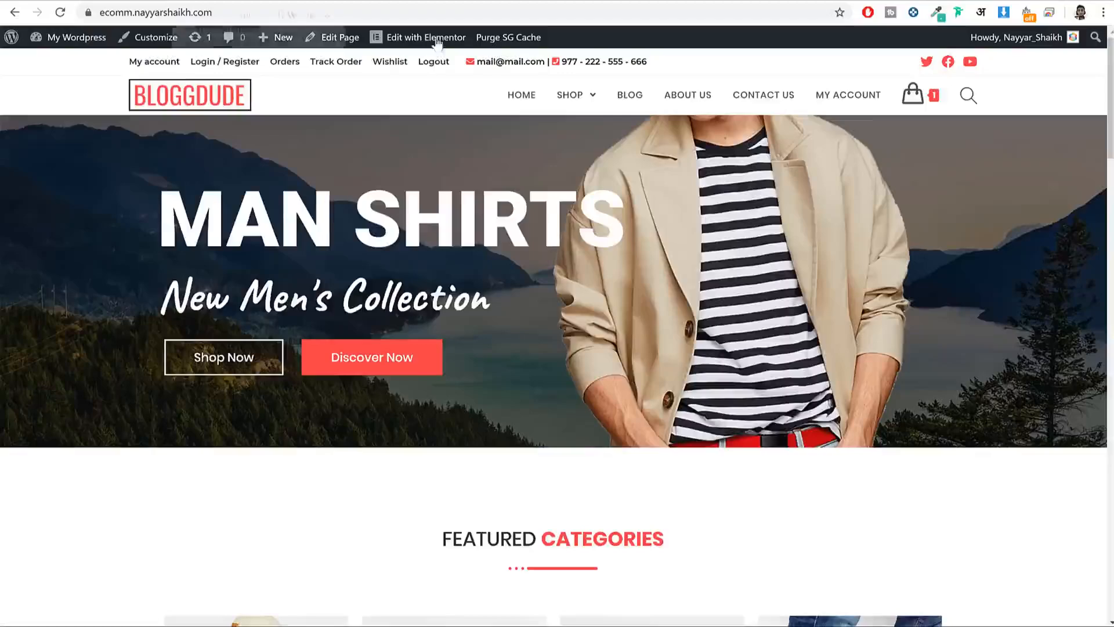
pyautogui.scroll(-15, 682, 258)
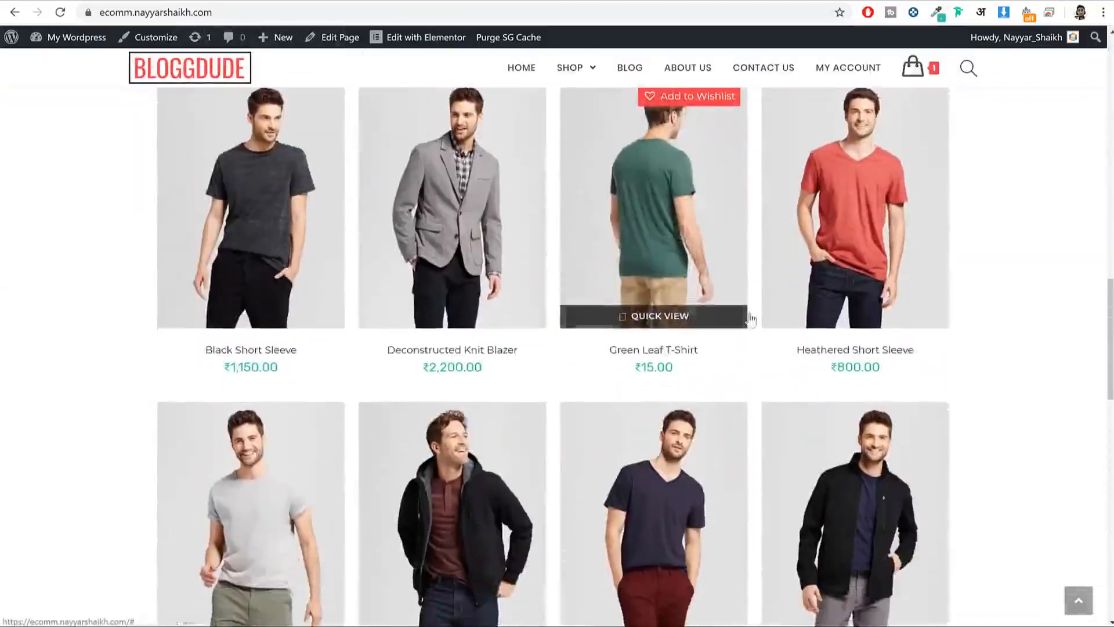
pyautogui.scroll(2, 750, 319)
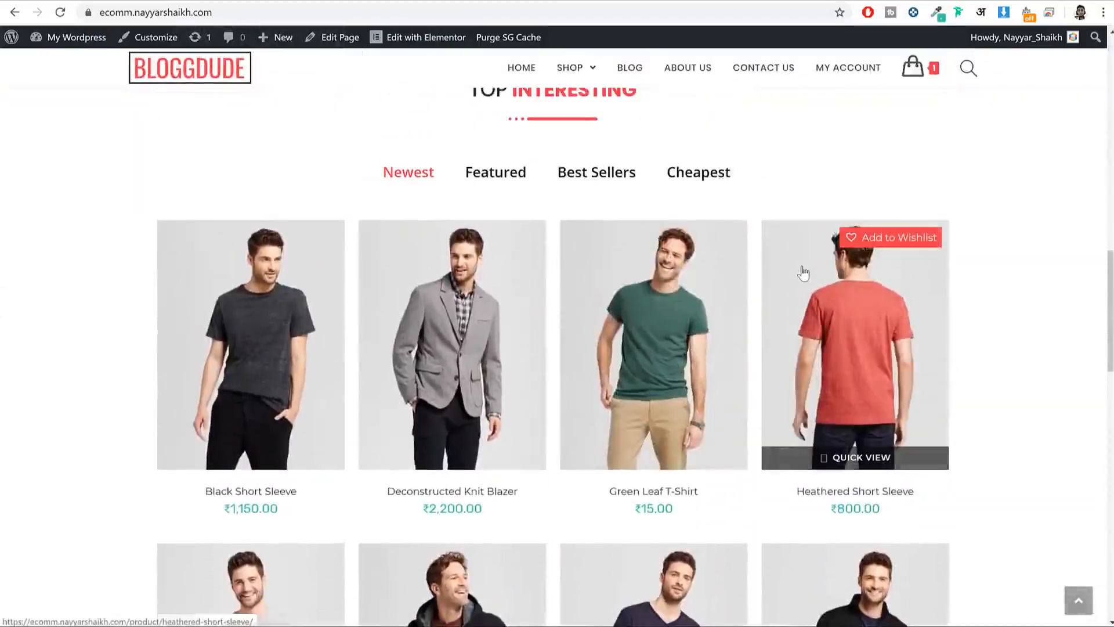
# Step: Open and look through the Black Short Sleeve product page, then open a fresh browser tab
pyautogui.click(284, 319)
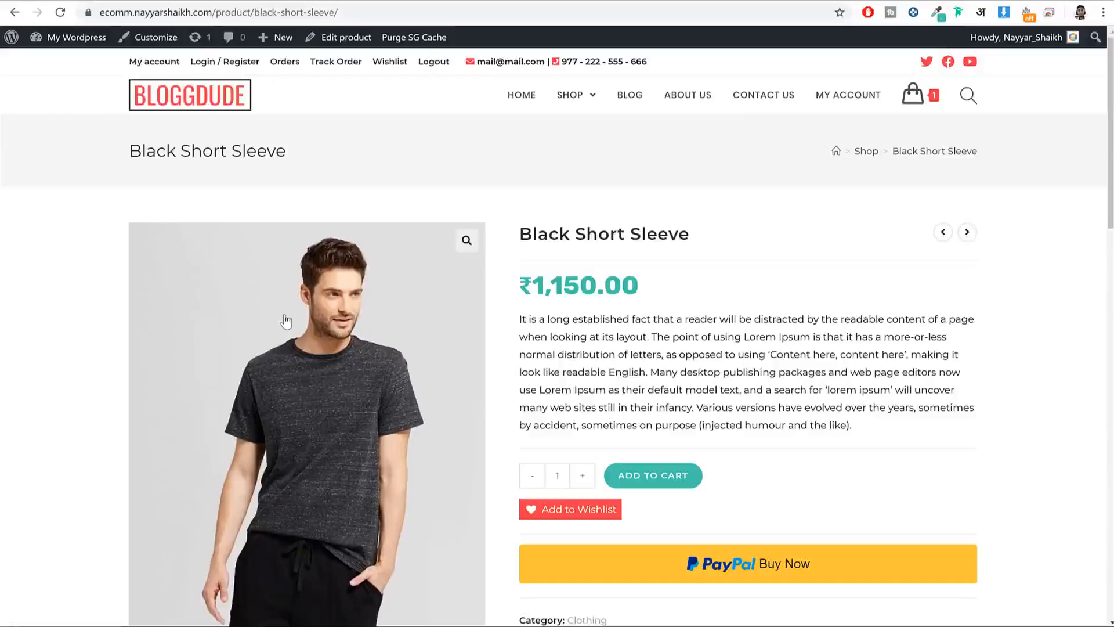
pyautogui.scroll(-15, 287, 316)
pyautogui.scroll(5, 580, 304)
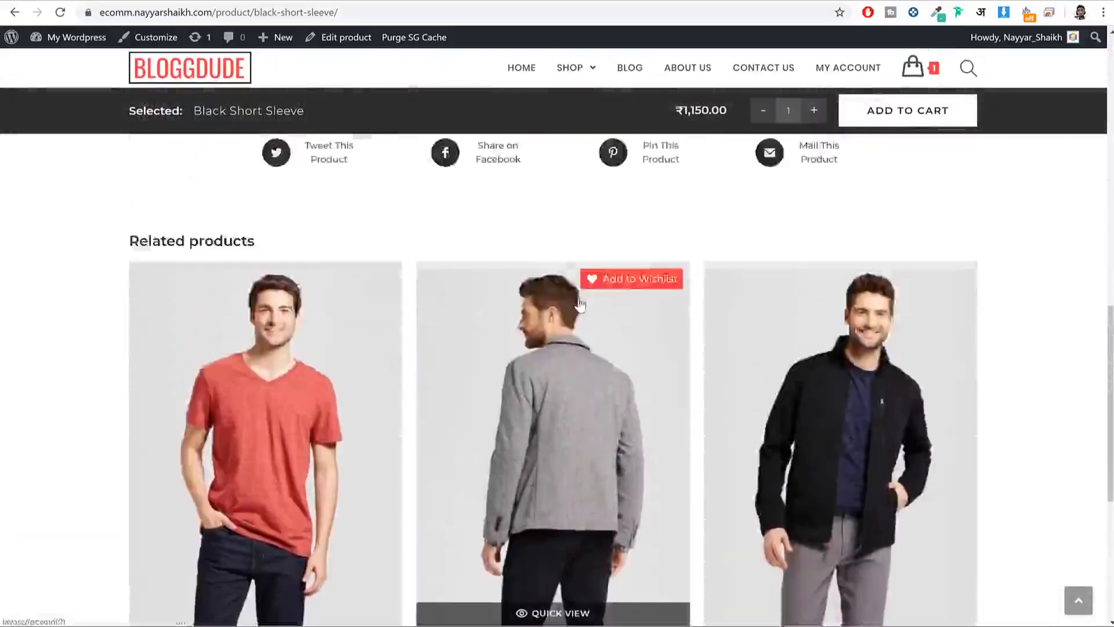
pyautogui.scroll(10, 803, 510)
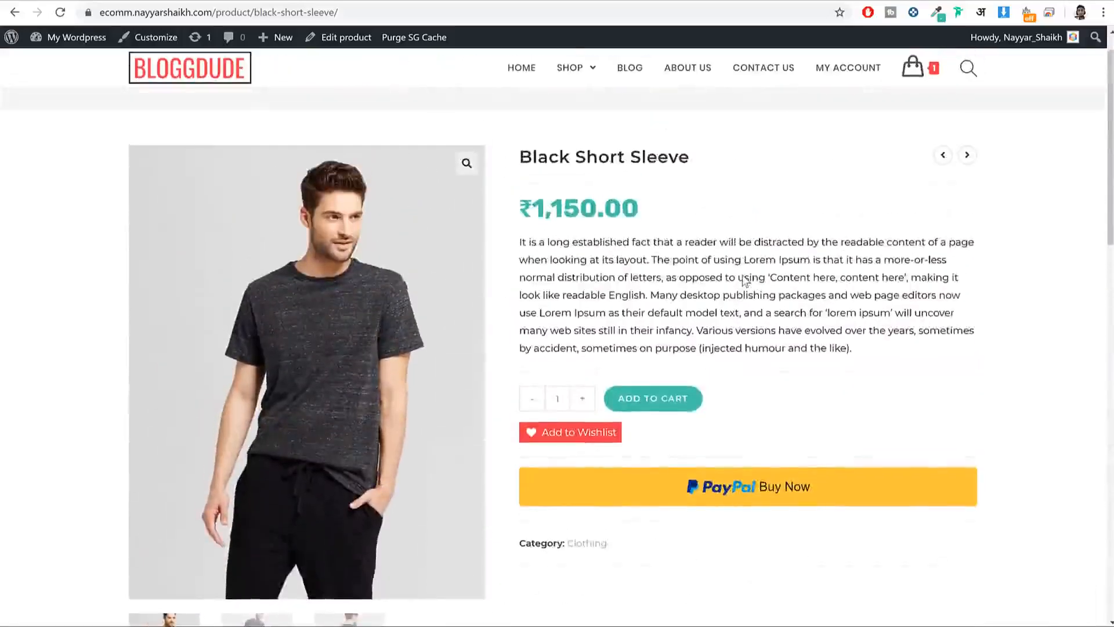
pyautogui.scroll(2, 745, 281)
pyautogui.scroll(-3, 746, 281)
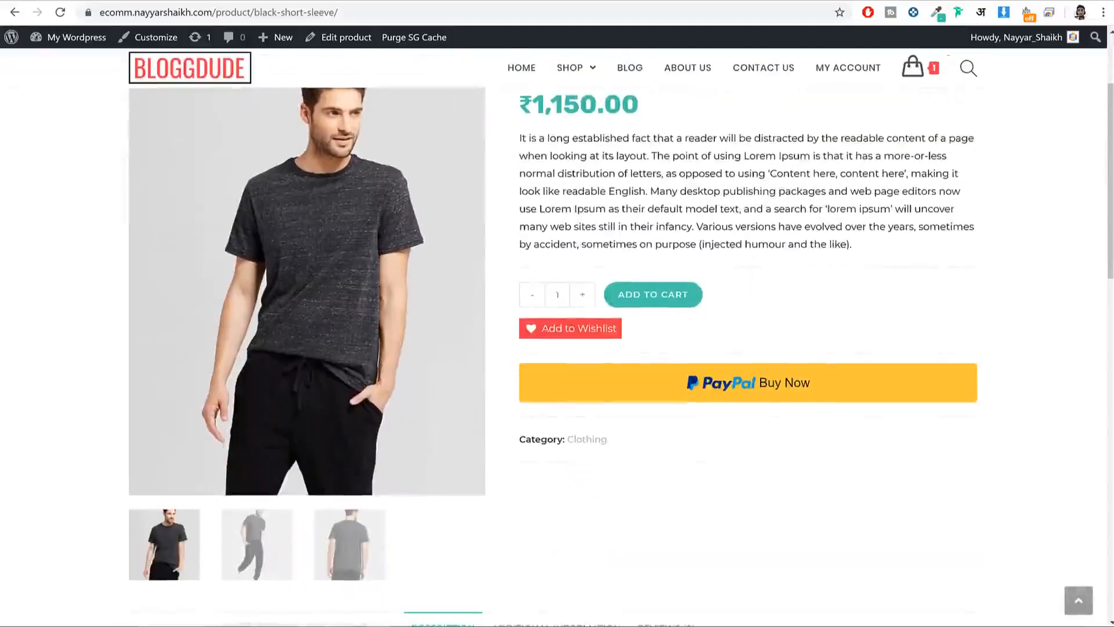
pyautogui.hotkey('ctrl', 't')
# Step: Go to bloggdude.com and open the free eCommerce website article
pyautogui.write('bloggdude.com')
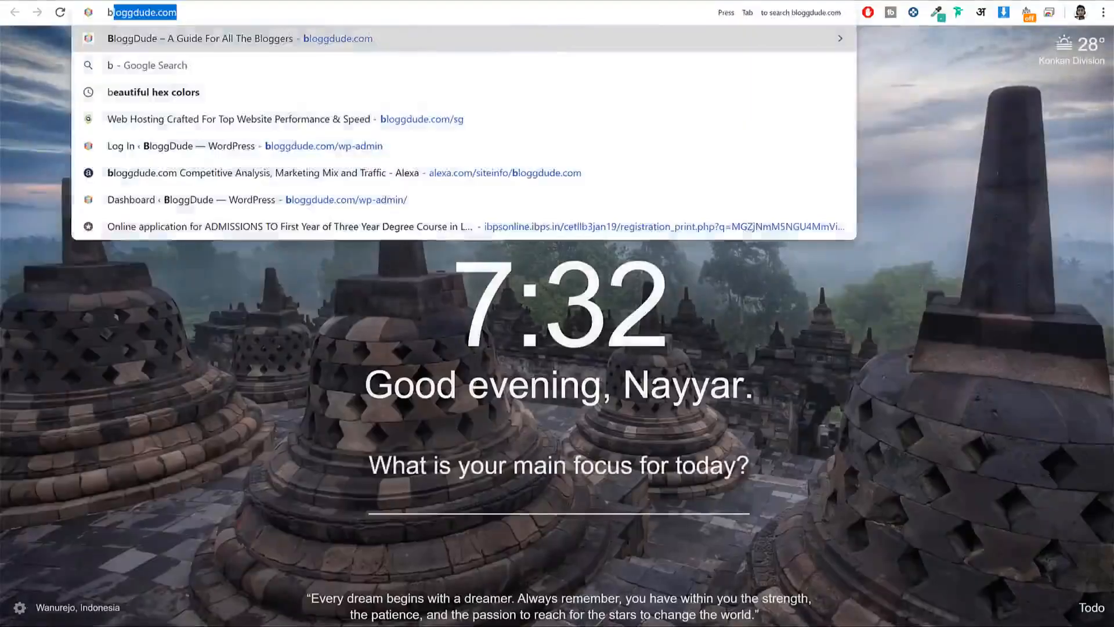
pyautogui.press('Return')
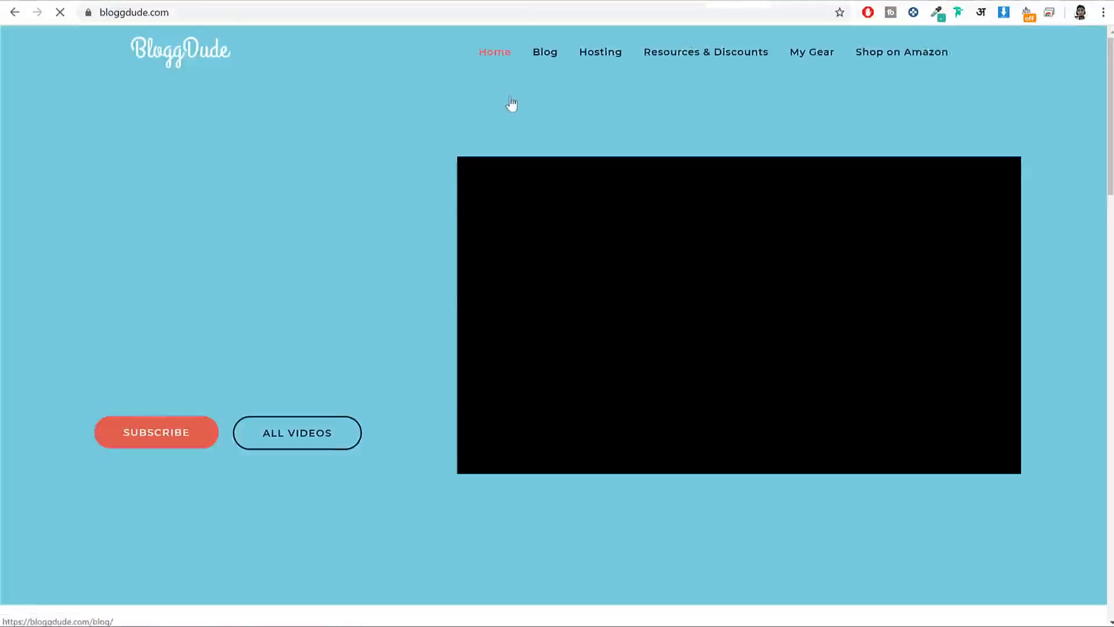
pyautogui.scroll(-6, 758, 86)
pyautogui.scroll(-6, 758, 86)
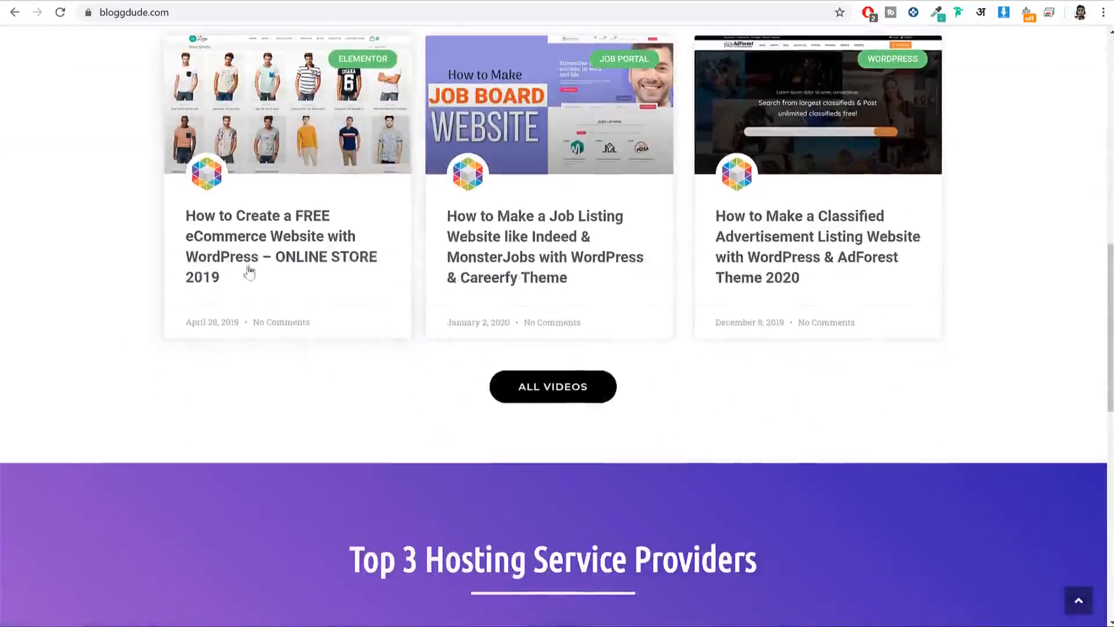
pyautogui.click(259, 259)
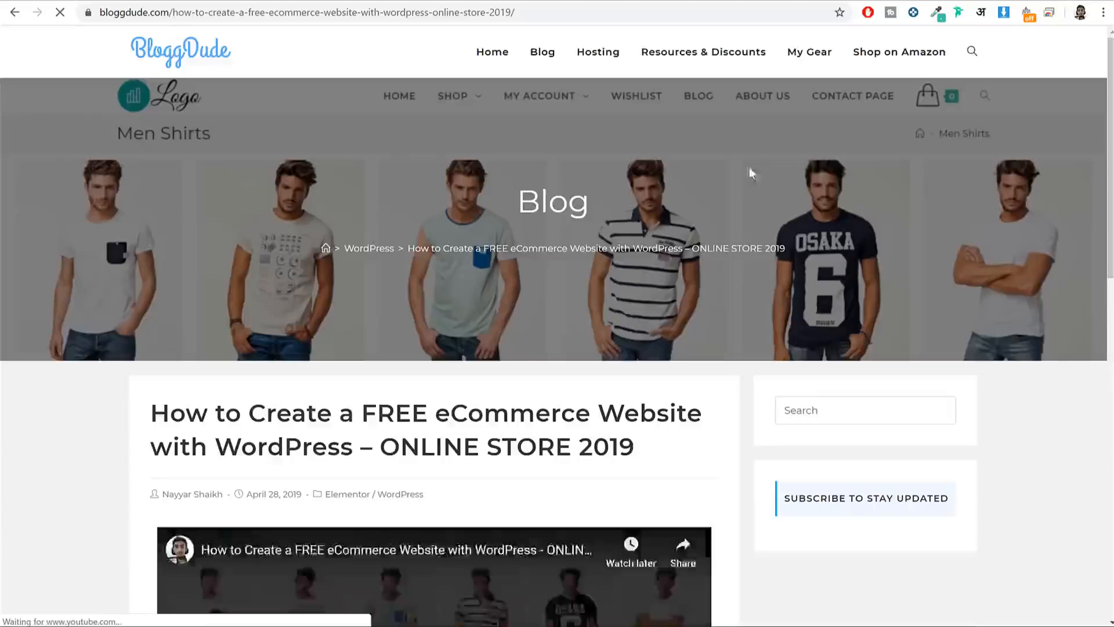
# Step: Download the article's free images zip and bring up the eCommerce 2020 folder
pyautogui.scroll(-8, 826, 174)
pyautogui.scroll(-3, 824, 178)
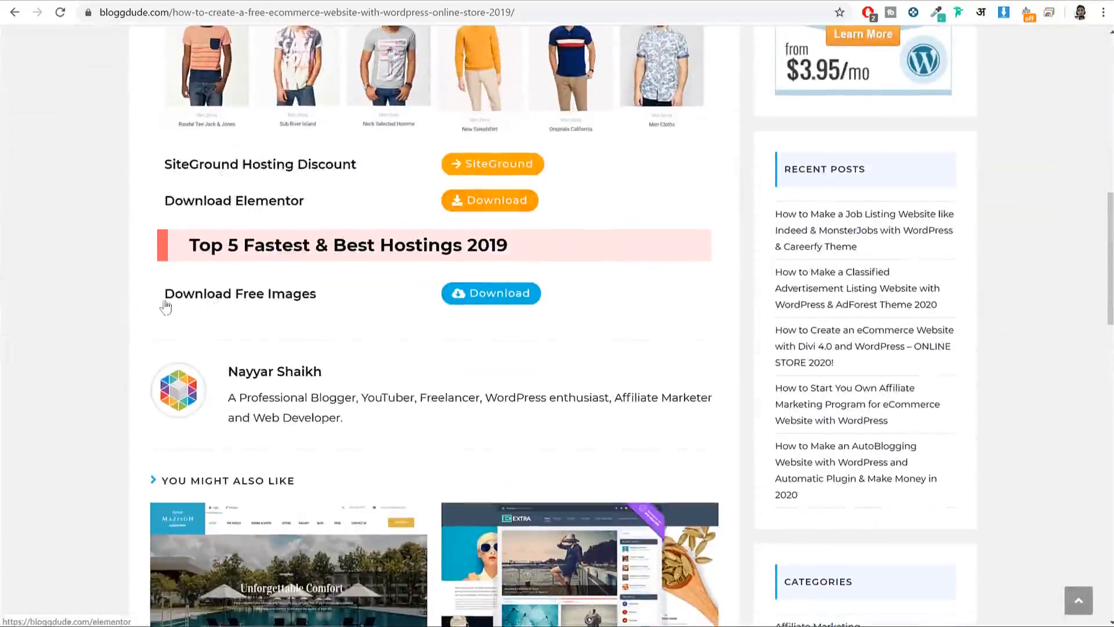
pyautogui.moveTo(318, 297); pyautogui.dragTo(293, 308)
pyautogui.click(256, 300)
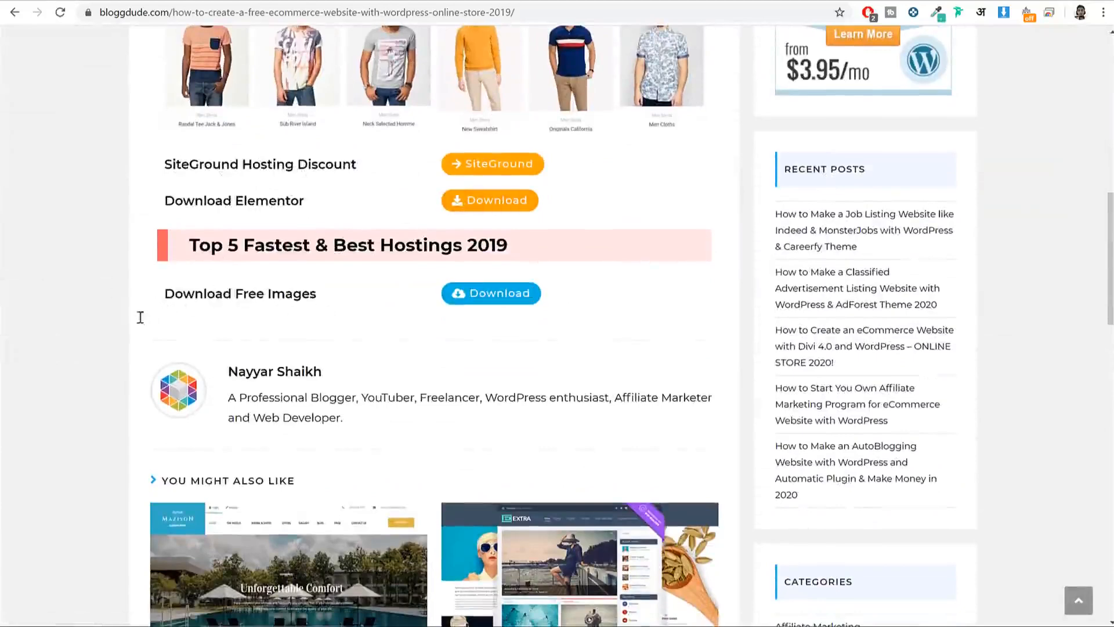
pyautogui.click(525, 304)
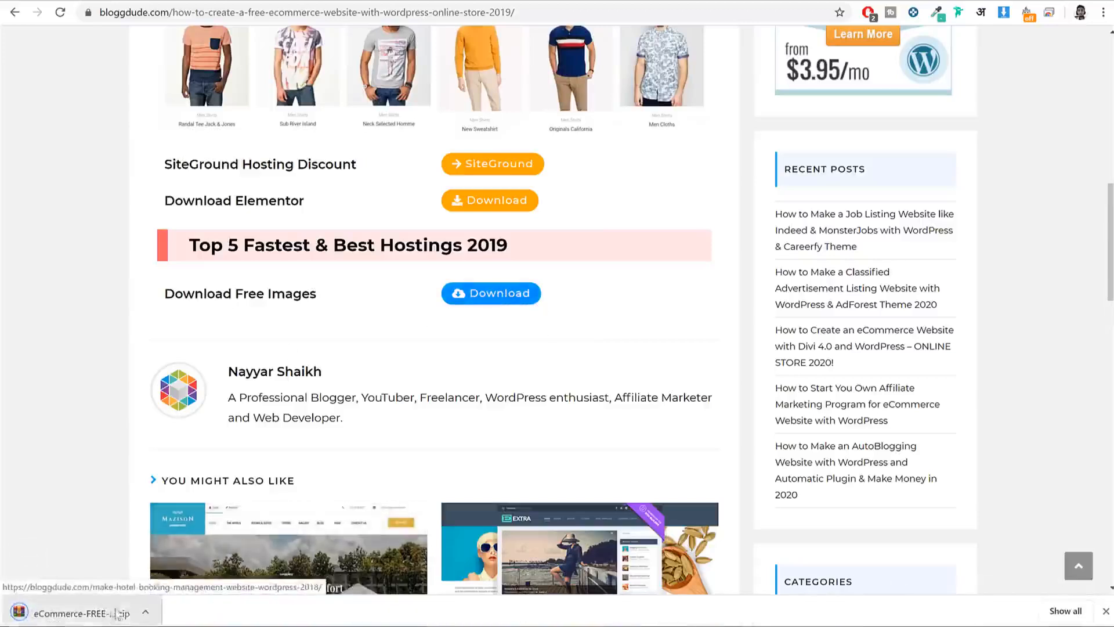
pyautogui.click(1106, 611)
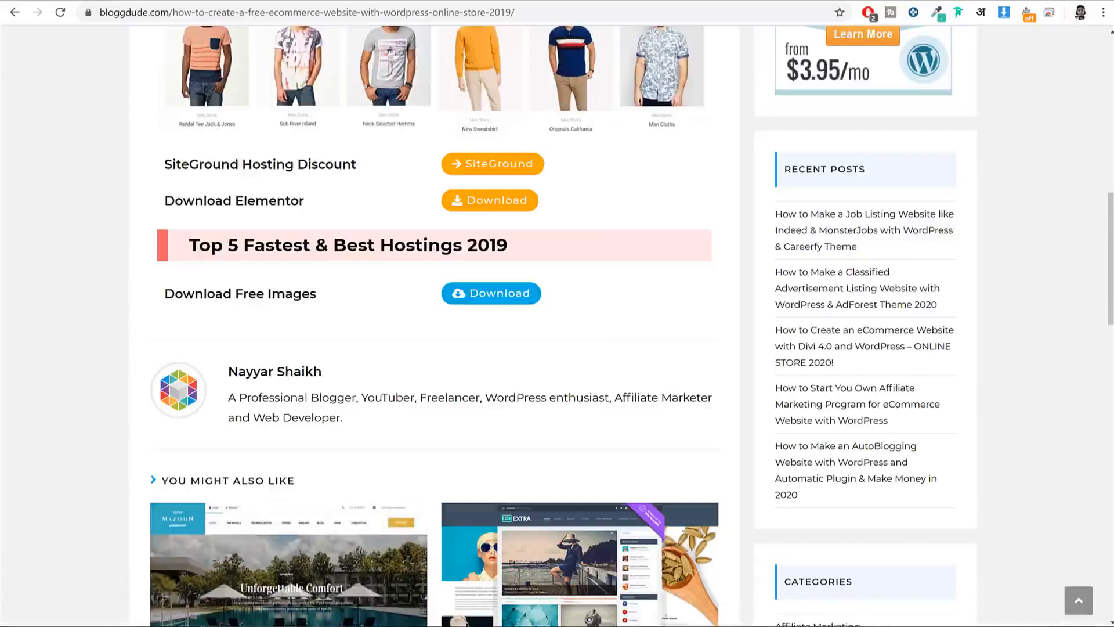
pyautogui.moveTo(1113, 29); pyautogui.dragTo(593, 111)
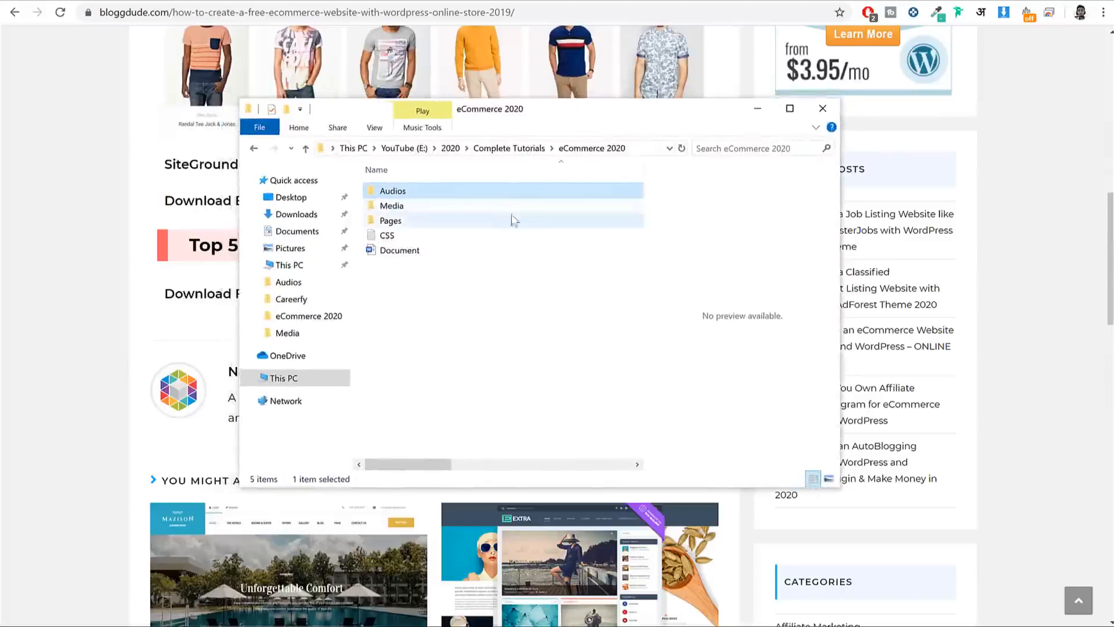
# Step: Browse the Media folder and its Products image folder
pyautogui.doubleClick(420, 206)
pyautogui.scroll(-10, 467, 287)
pyautogui.scroll(6, 476, 307)
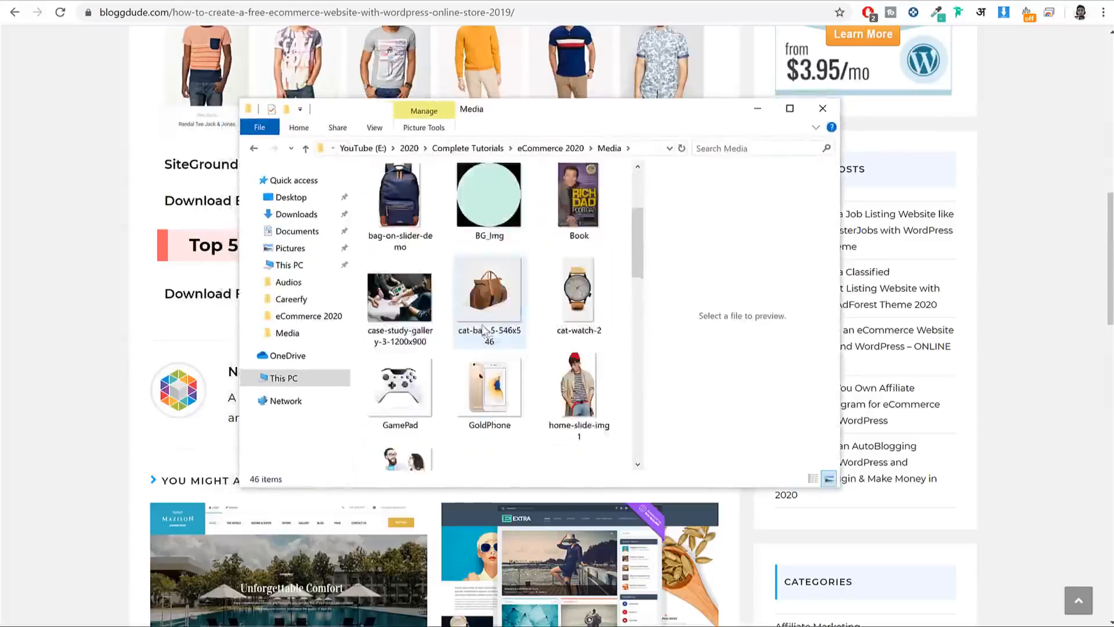
pyautogui.scroll(3, 484, 332)
pyautogui.doubleClick(488, 203)
pyautogui.scroll(-3, 503, 285)
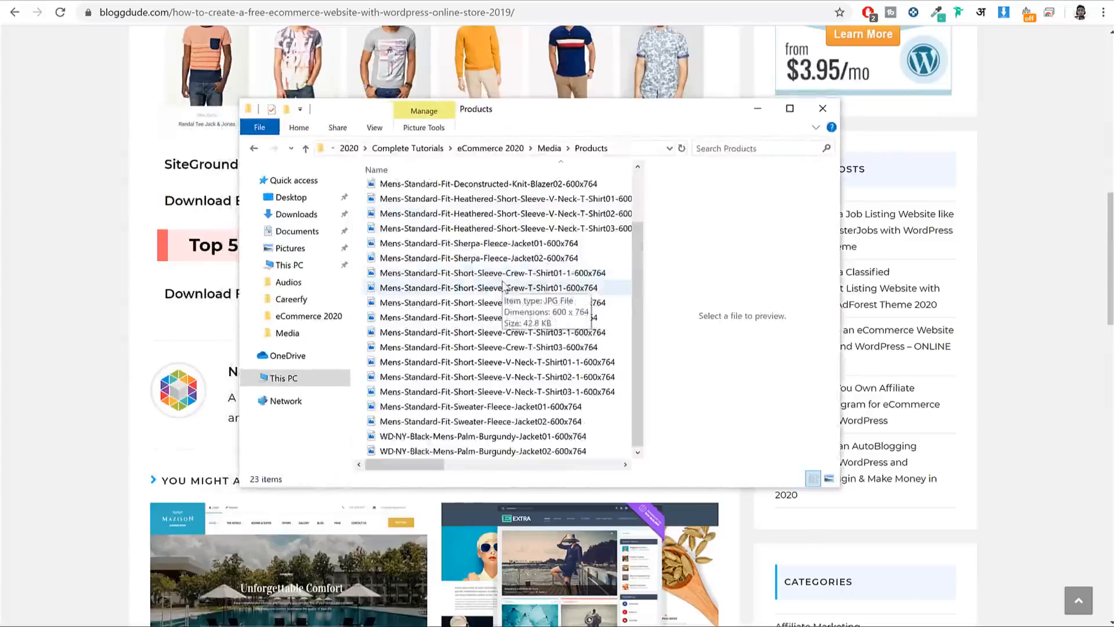
pyautogui.scroll(2, 502, 282)
pyautogui.hotkey('alt', 'Left')
# Step: Look into the Blog images, preview the CSS file, and check the Pages folder
pyautogui.doubleClick(403, 180)
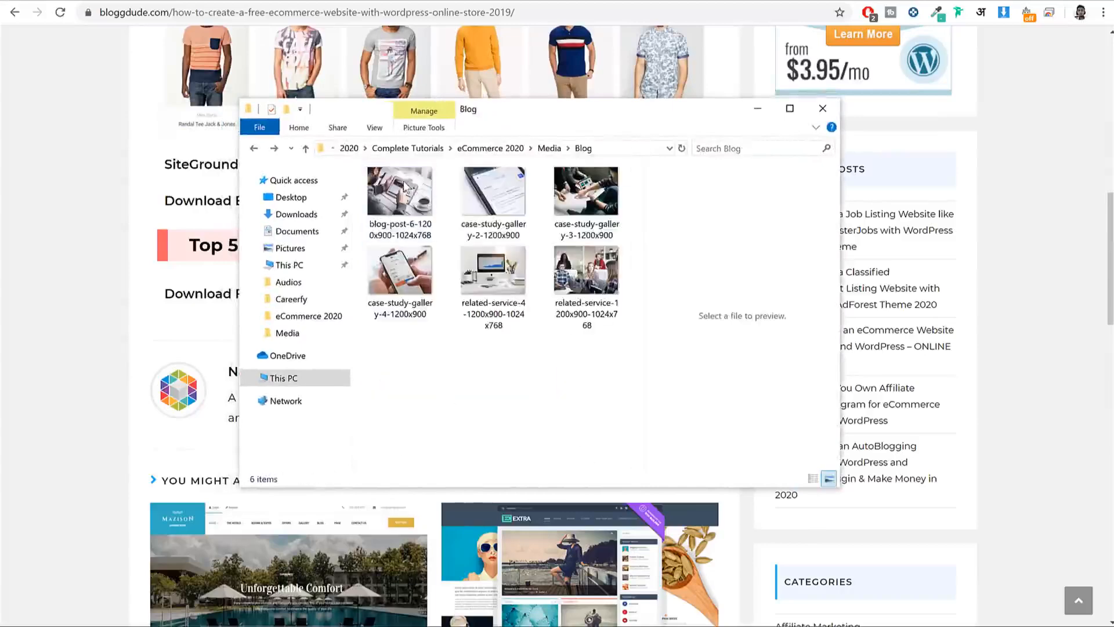
pyautogui.hotkey('alt', 'Left')
pyautogui.hotkey('alt', 'Left')
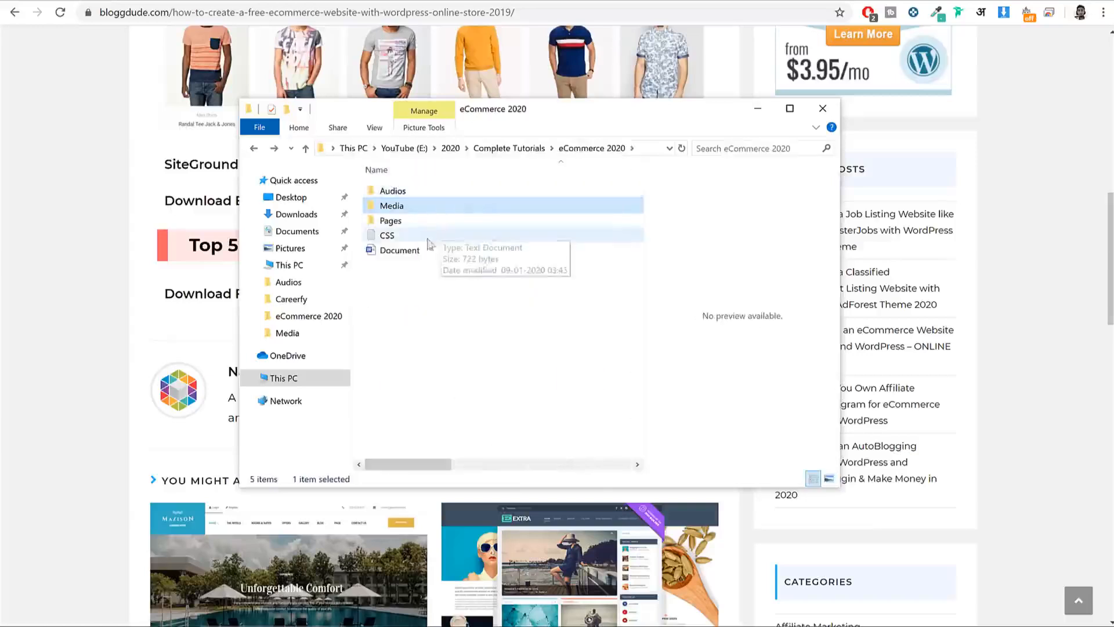
pyautogui.click(414, 241)
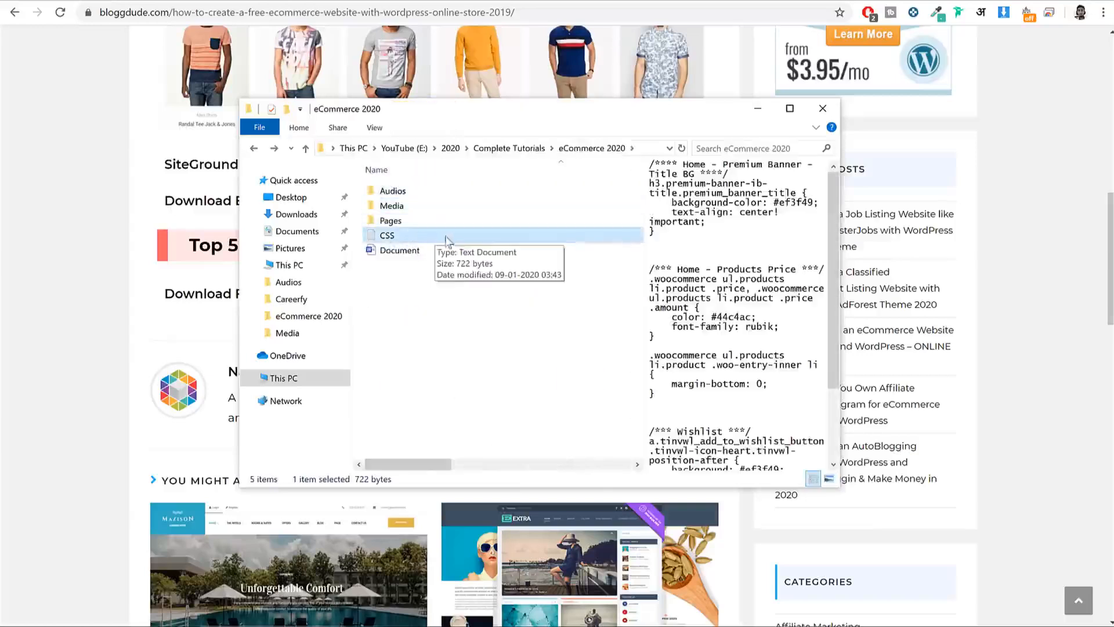
pyautogui.doubleClick(412, 219)
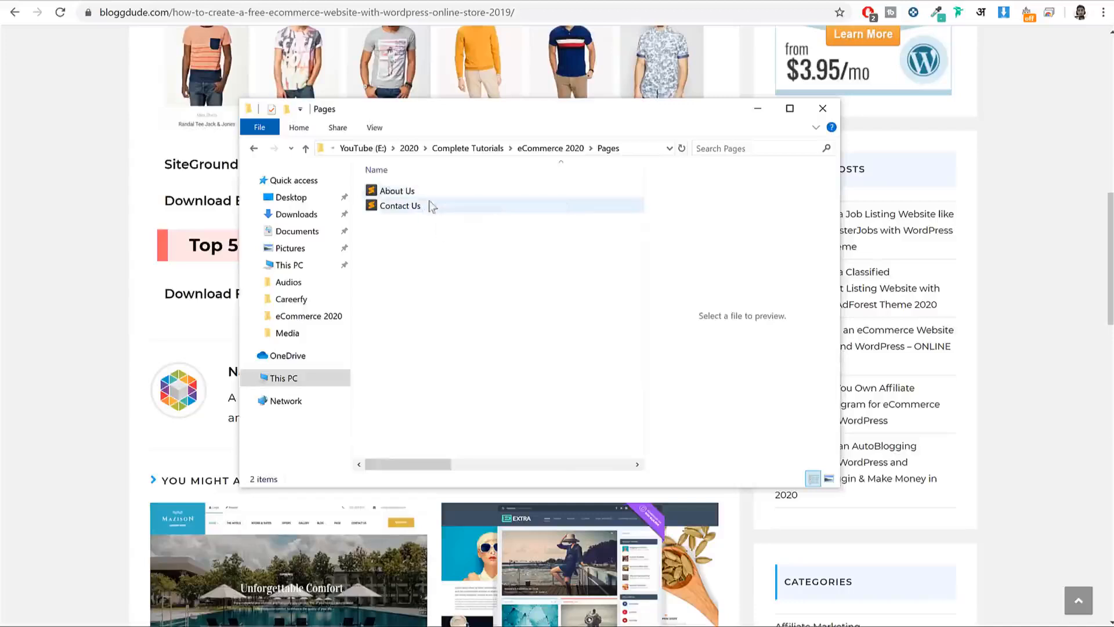
pyautogui.hotkey('alt', 'Left')
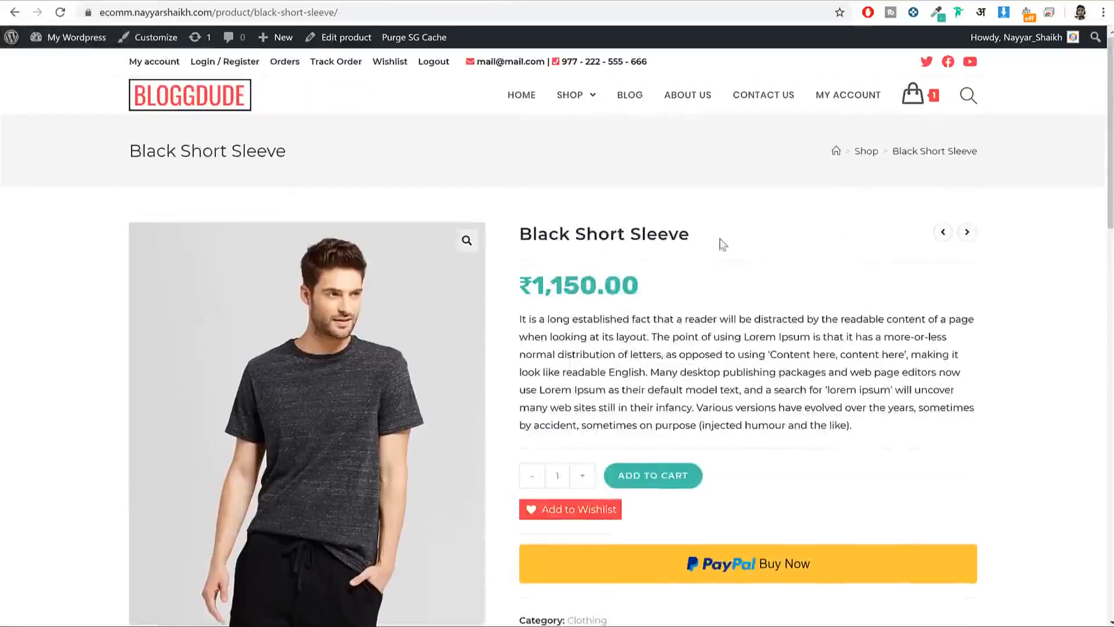
# Step: Name the new product 'Black Short Sleeve'
pyautogui.moveTo(722, 243); pyautogui.dragTo(521, 228)
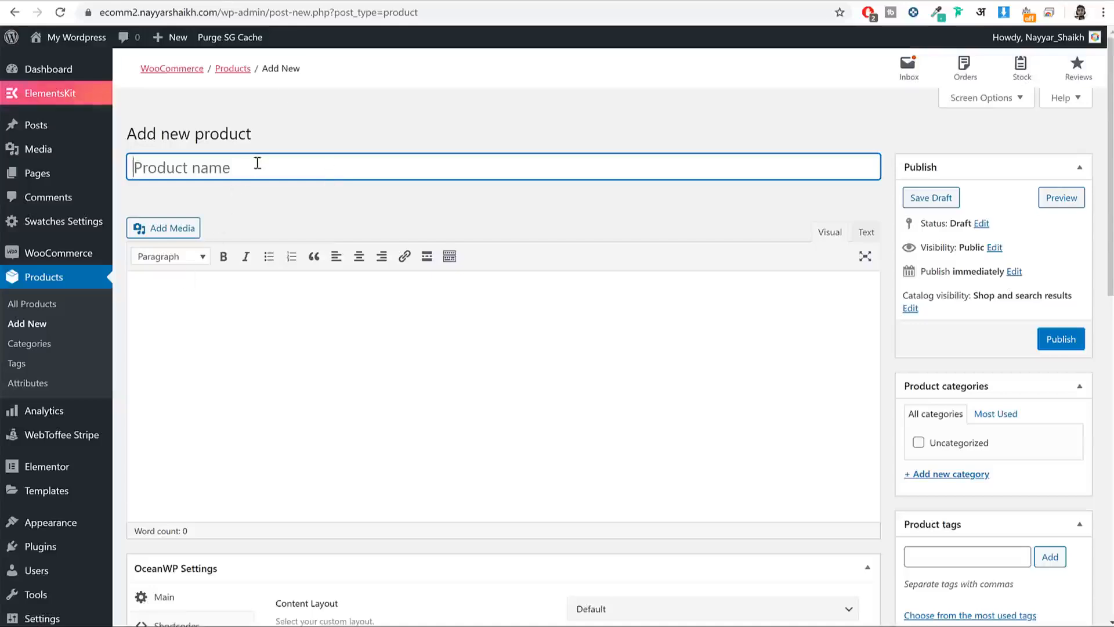
pyautogui.write('Black Short Sleeve')
pyautogui.moveTo(287, 168); pyautogui.dragTo(129, 169)
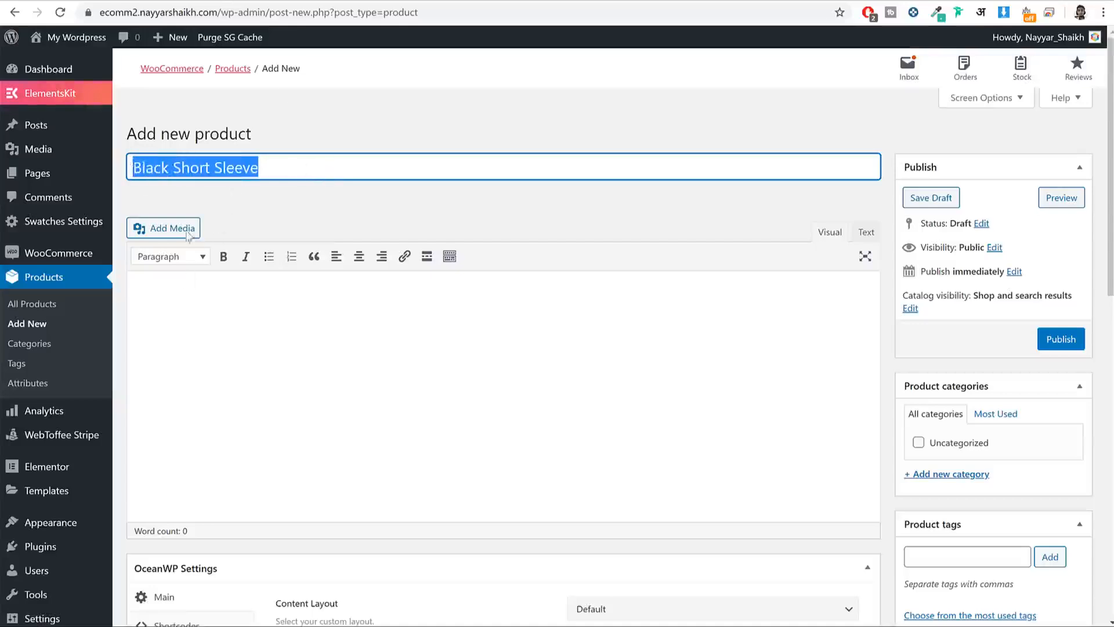
pyautogui.click(284, 312)
# Step: Copy the storefront's Lorem Ipsum description into the new product's editor and bring up Add Media
pyautogui.scroll(-1, 258, 263)
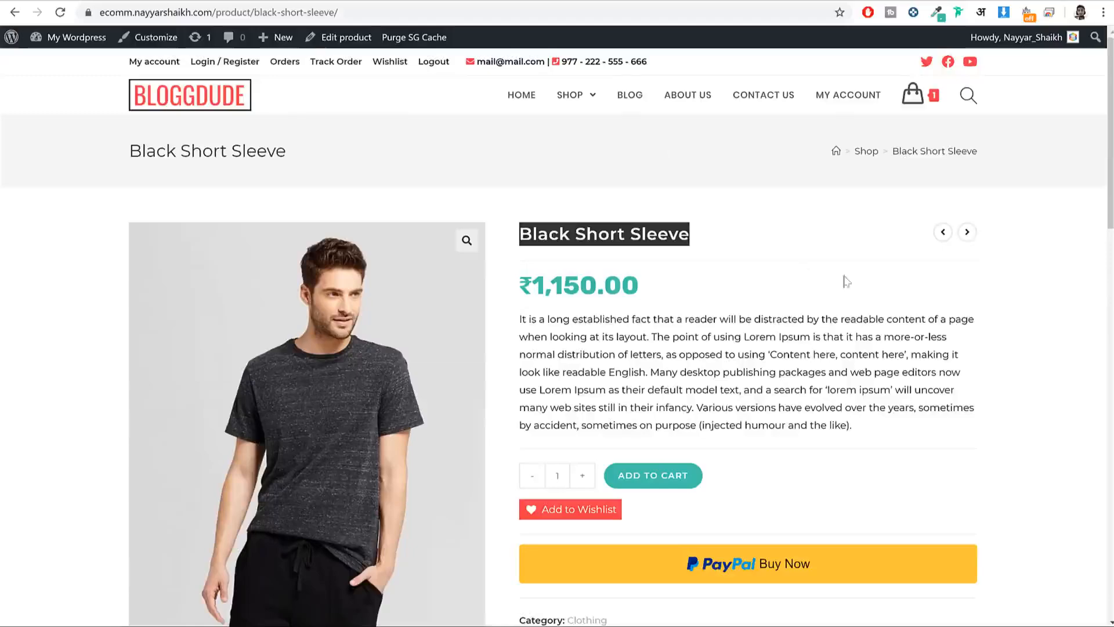
pyautogui.scroll(-10, 673, 282)
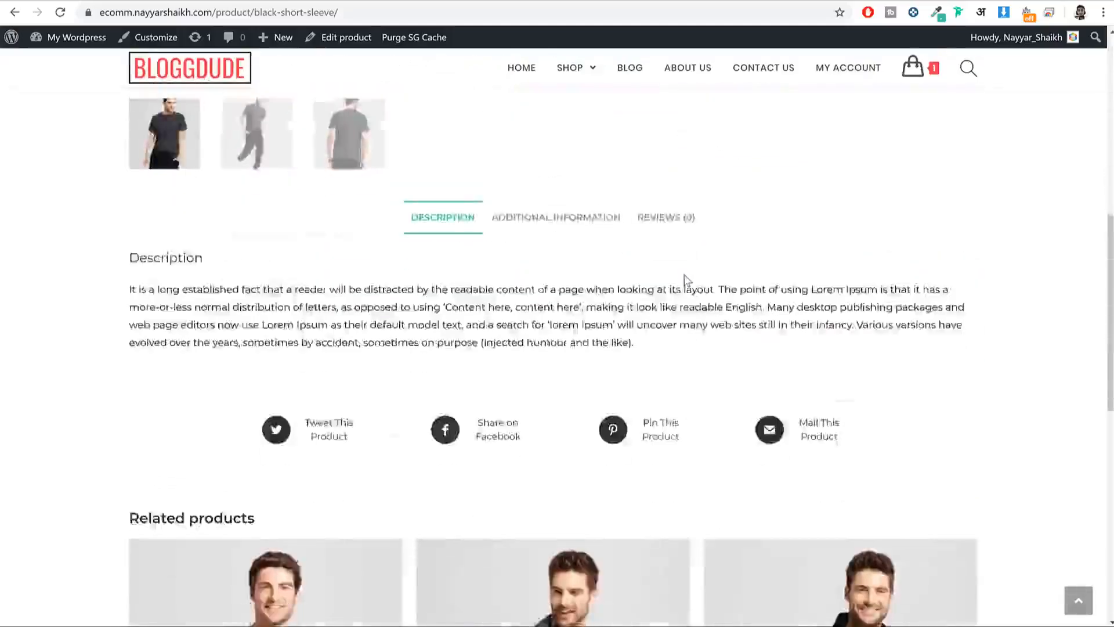
pyautogui.scroll(1, 212, 285)
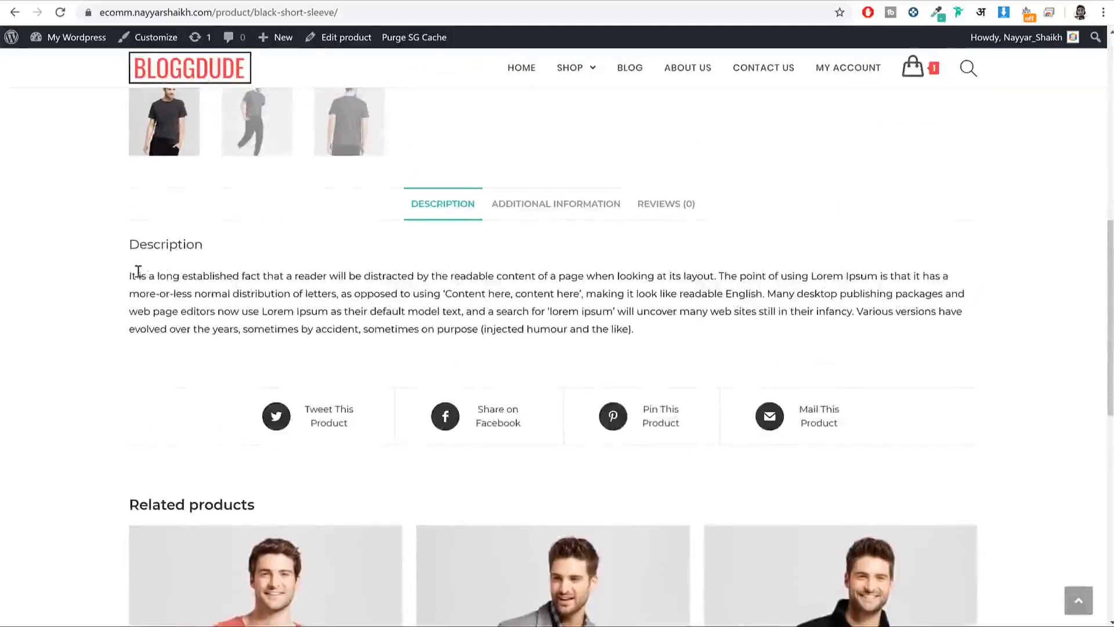
pyautogui.moveTo(130, 275); pyautogui.dragTo(887, 335)
pyautogui.hotkey('ctrl', 'c')
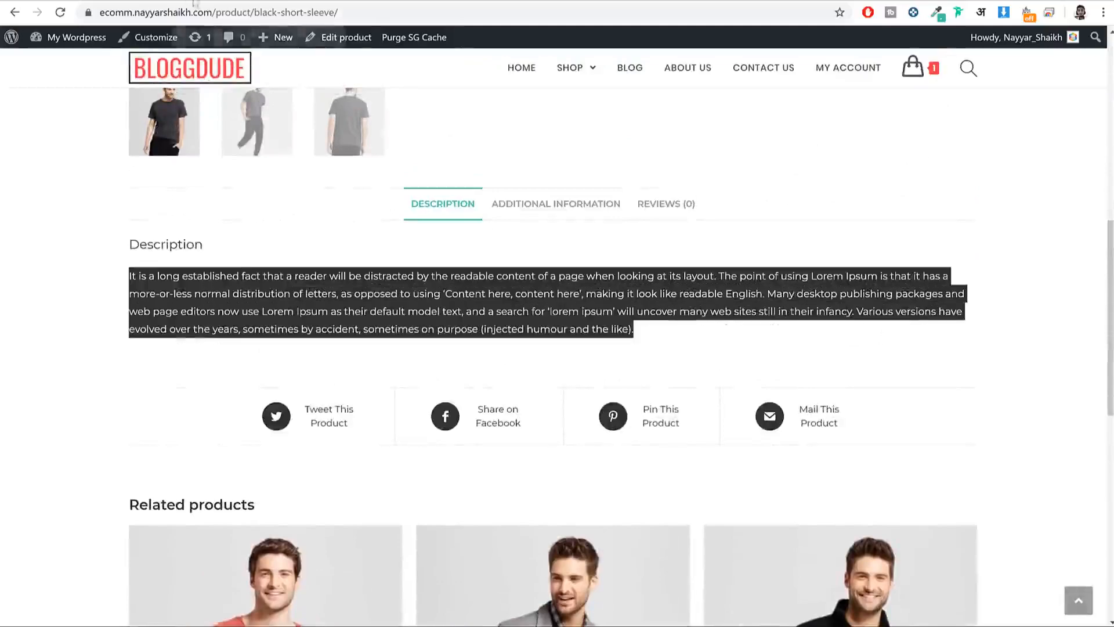
pyautogui.click(233, 2)
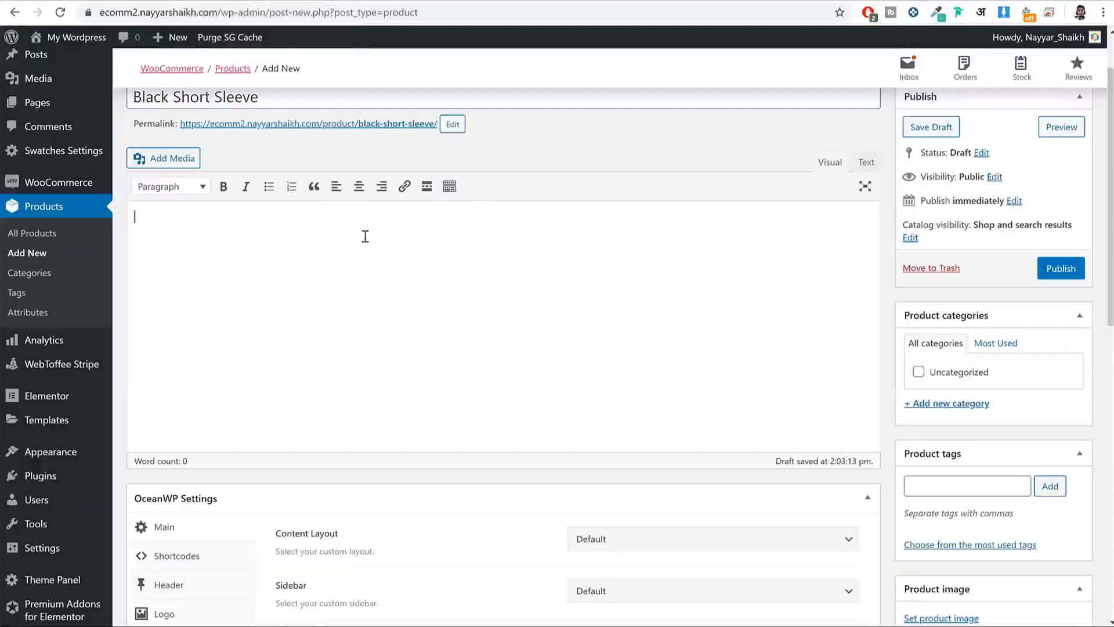
pyautogui.hotkey('ctrl', 'v')
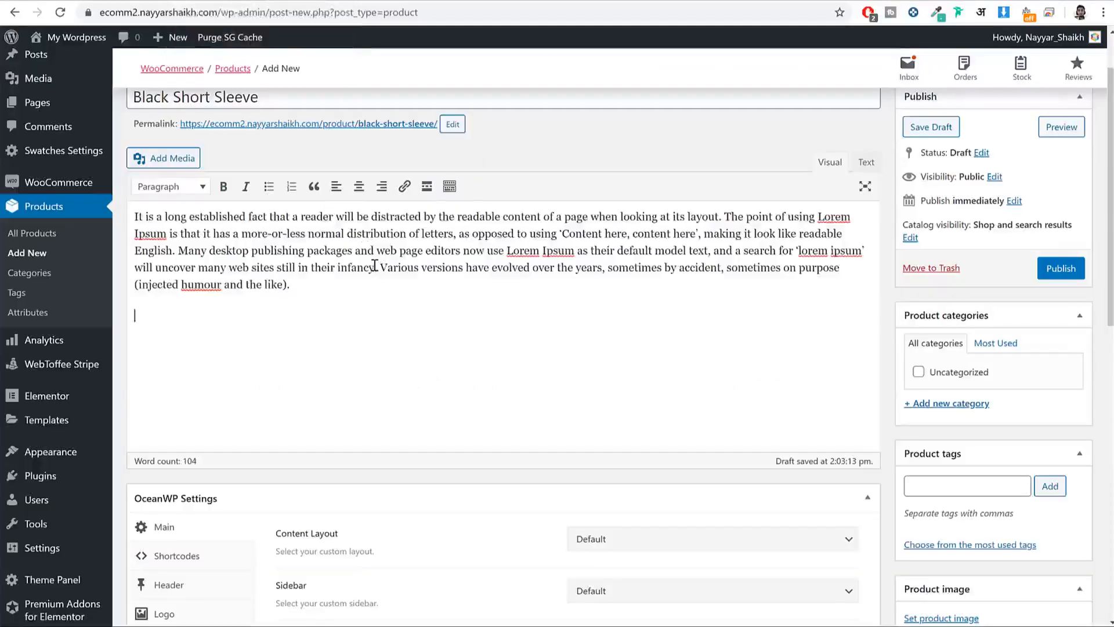
pyautogui.click(156, 159)
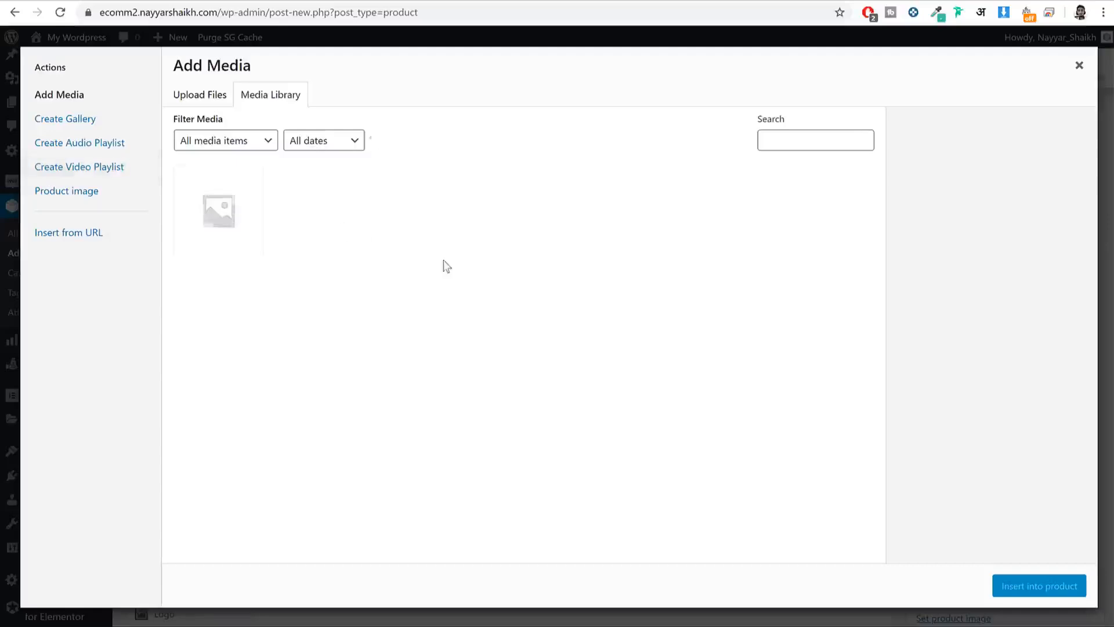
# Step: Upload the PULL&BEAR logo-5 image from the Media folder and insert it into the description
pyautogui.click(214, 97)
pyautogui.click(638, 317)
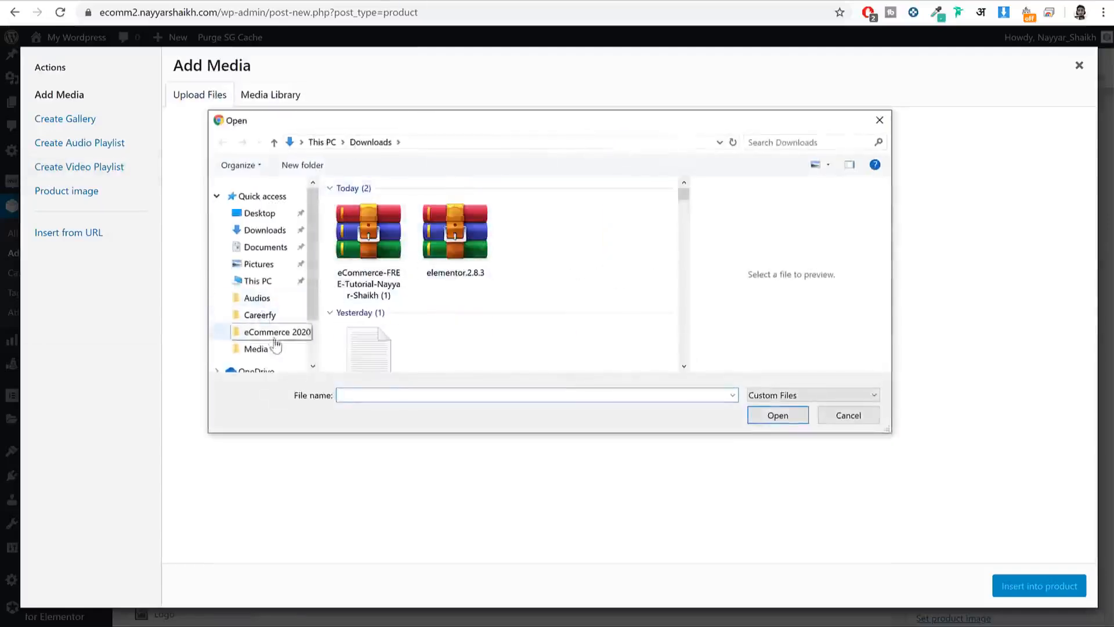
pyautogui.click(270, 352)
pyautogui.scroll(-5, 540, 279)
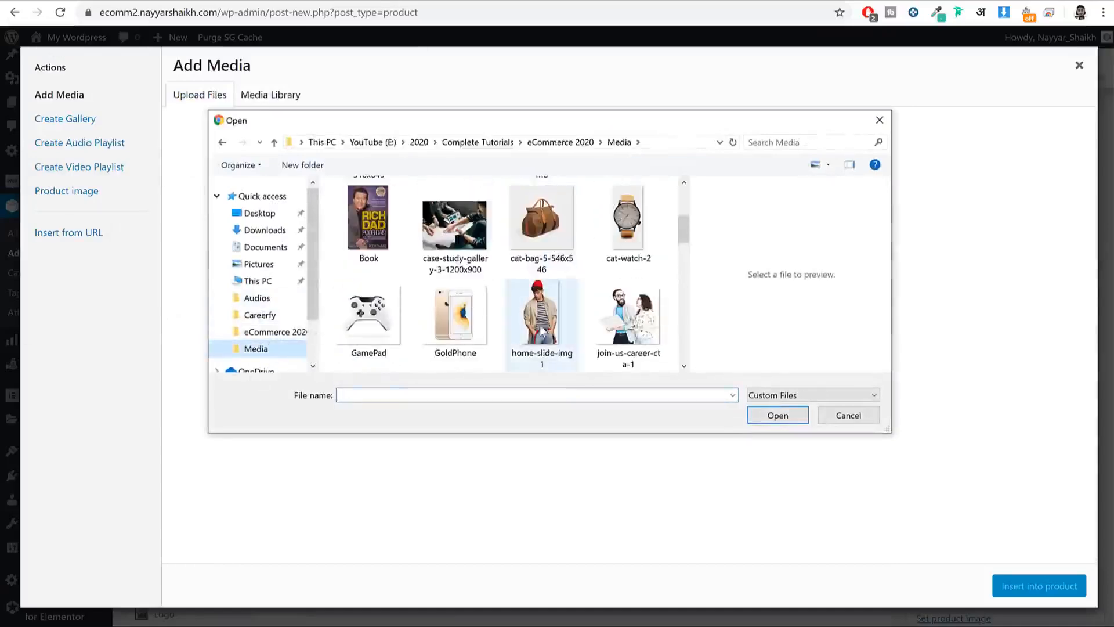
pyautogui.scroll(-5, 524, 308)
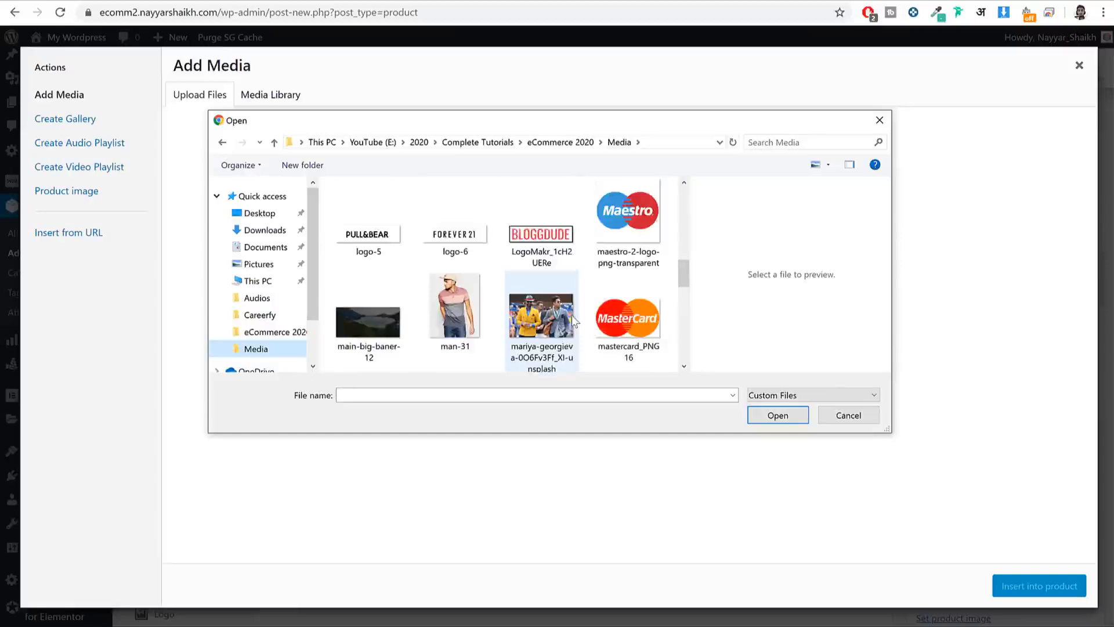
pyautogui.click(380, 276)
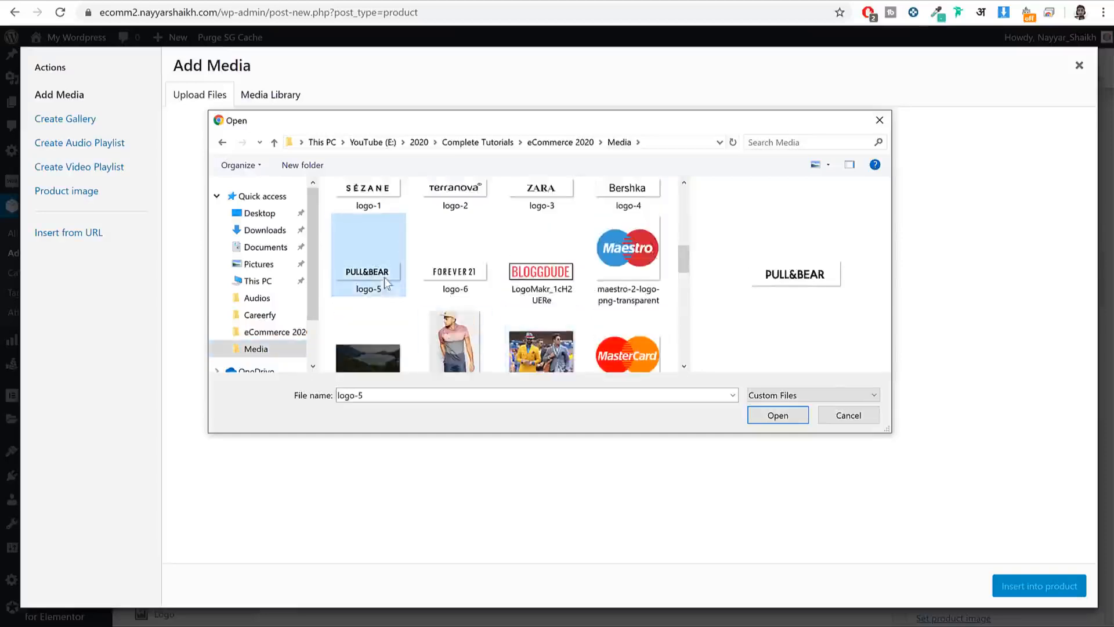
pyautogui.click(773, 416)
pyautogui.click(1039, 586)
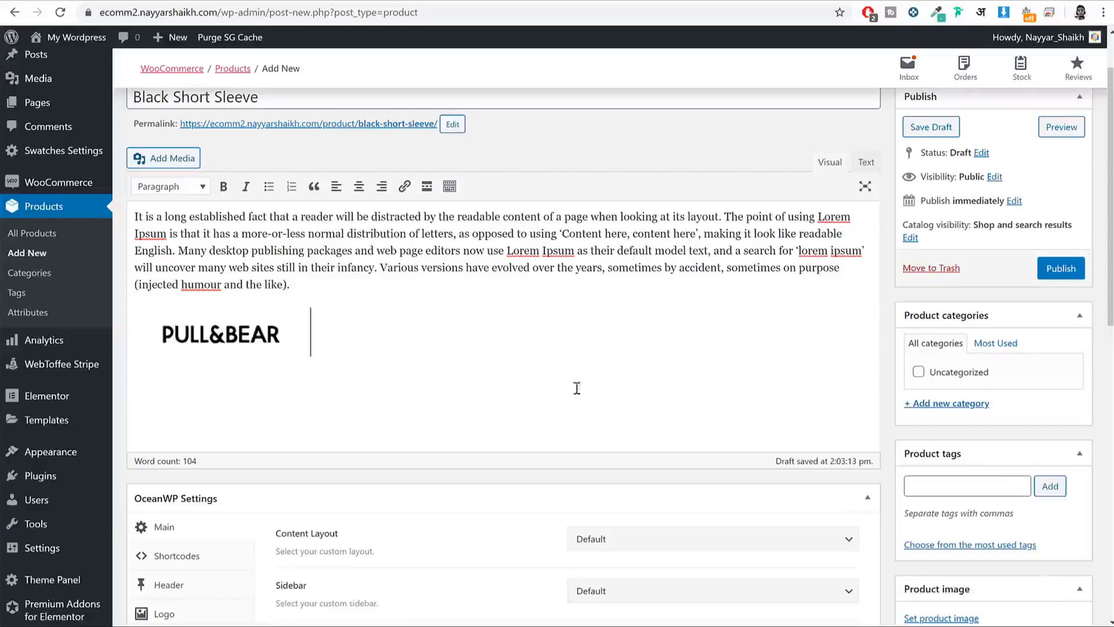
# Step: Move the Lorem Ipsum paragraph so it follows the logo image
pyautogui.click(249, 332)
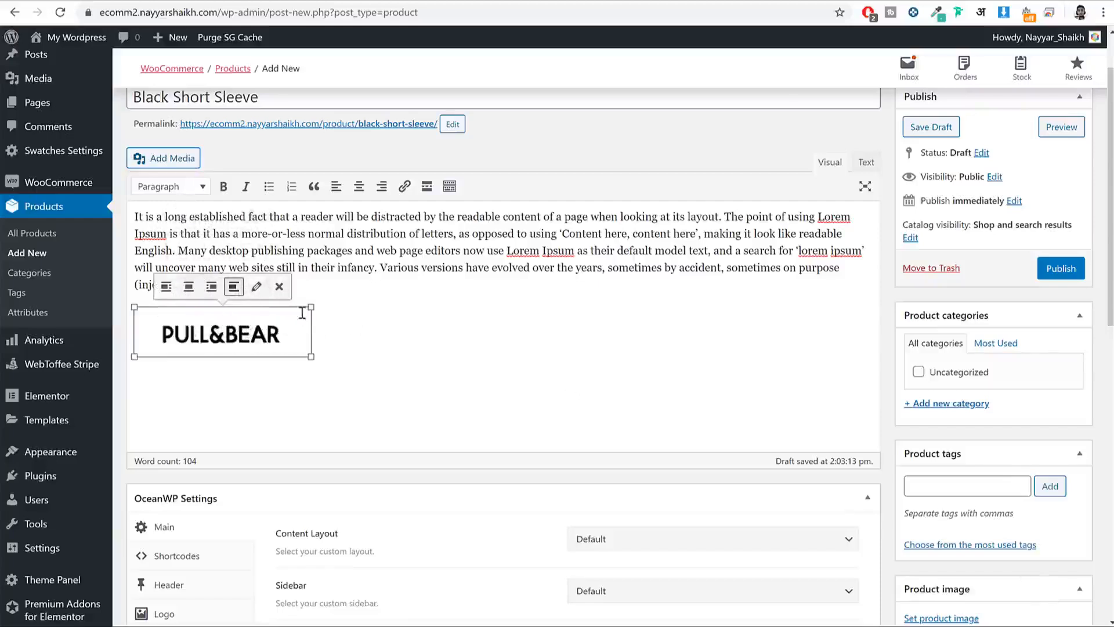
pyautogui.moveTo(324, 283); pyautogui.dragTo(129, 226)
pyautogui.hotkey('ctrl', 'c')
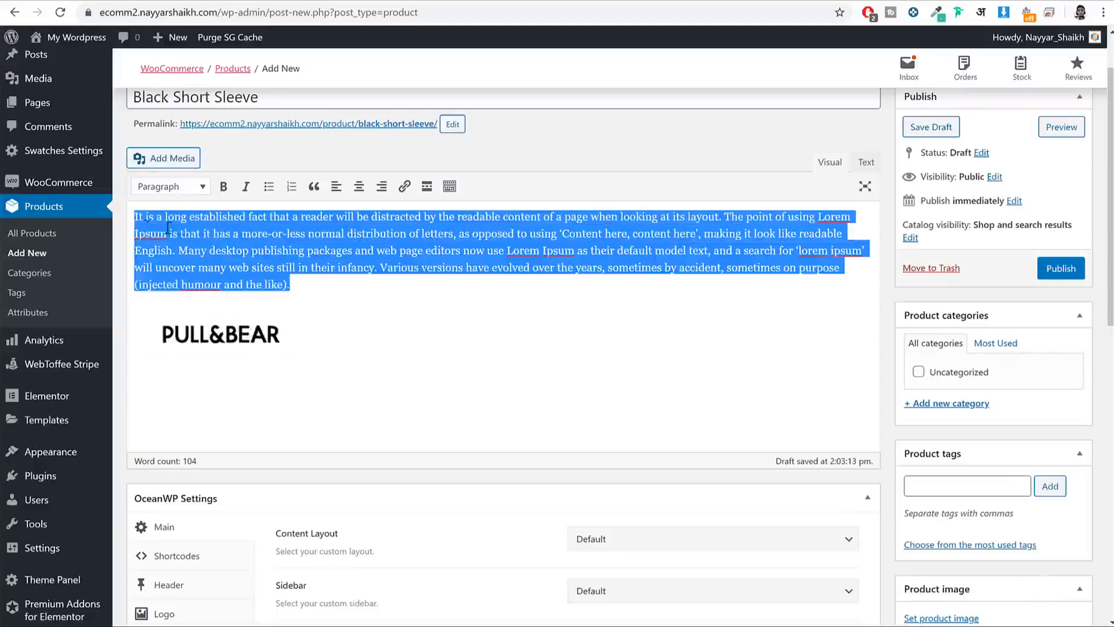
pyautogui.press('BackSpace')
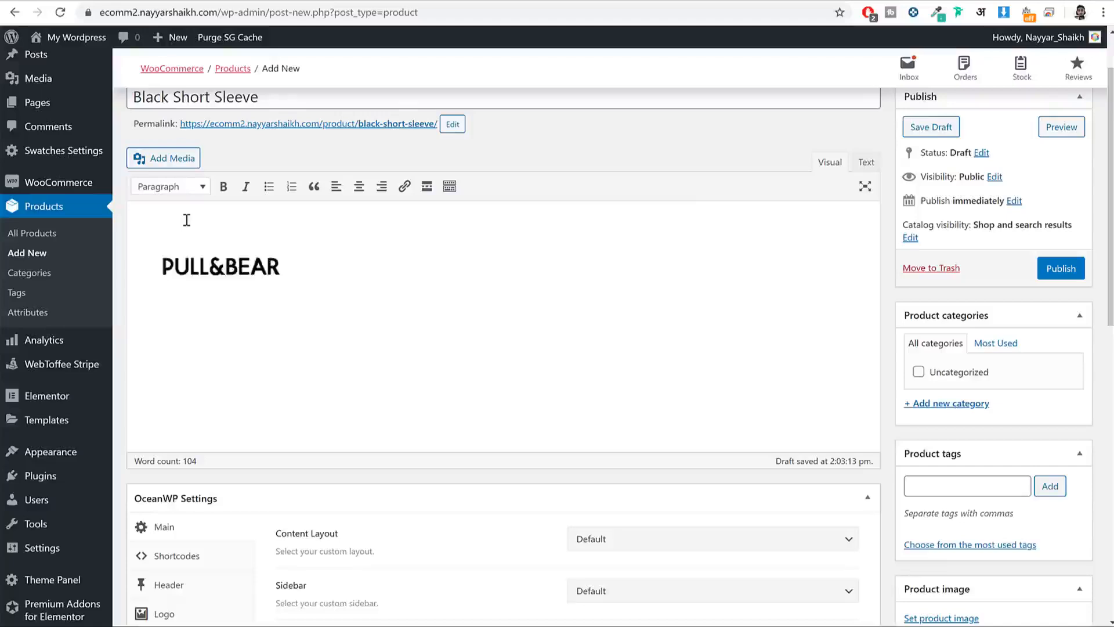
pyautogui.press('Delete')
pyautogui.hotkey('ctrl', 'v')
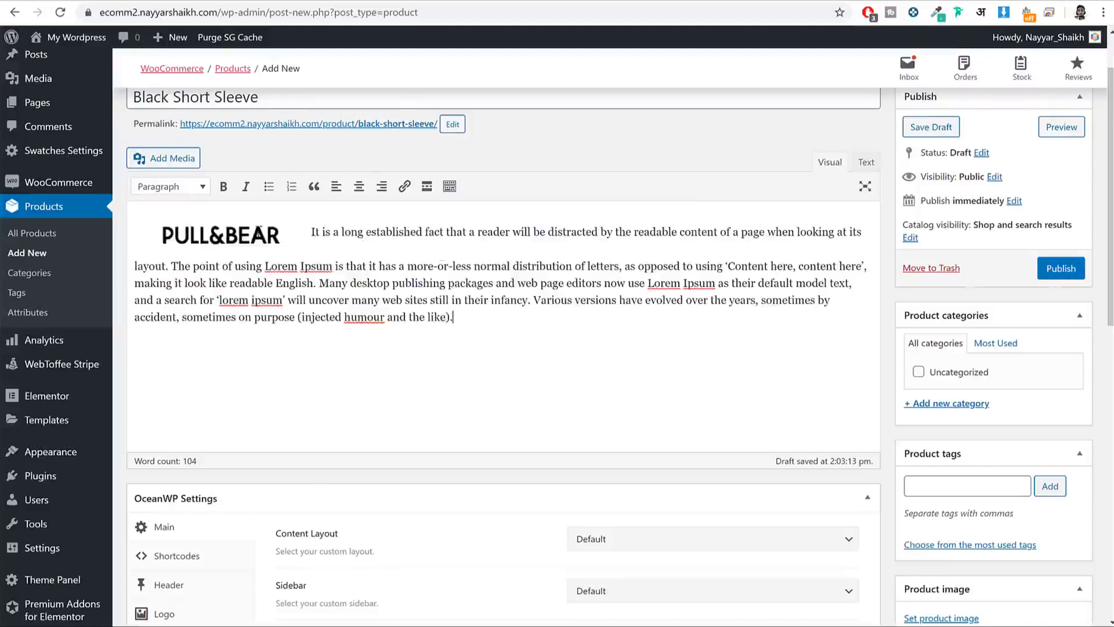
# Step: Publish the Black Short Sleeve product and check its live page
pyautogui.click(1076, 272)
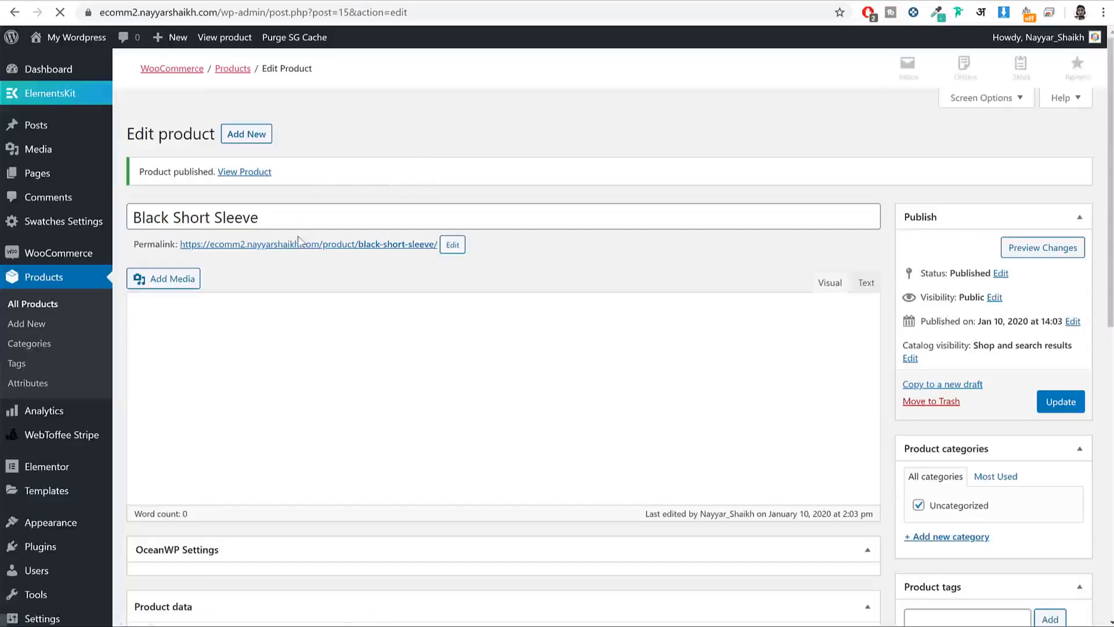
pyautogui.click(246, 171)
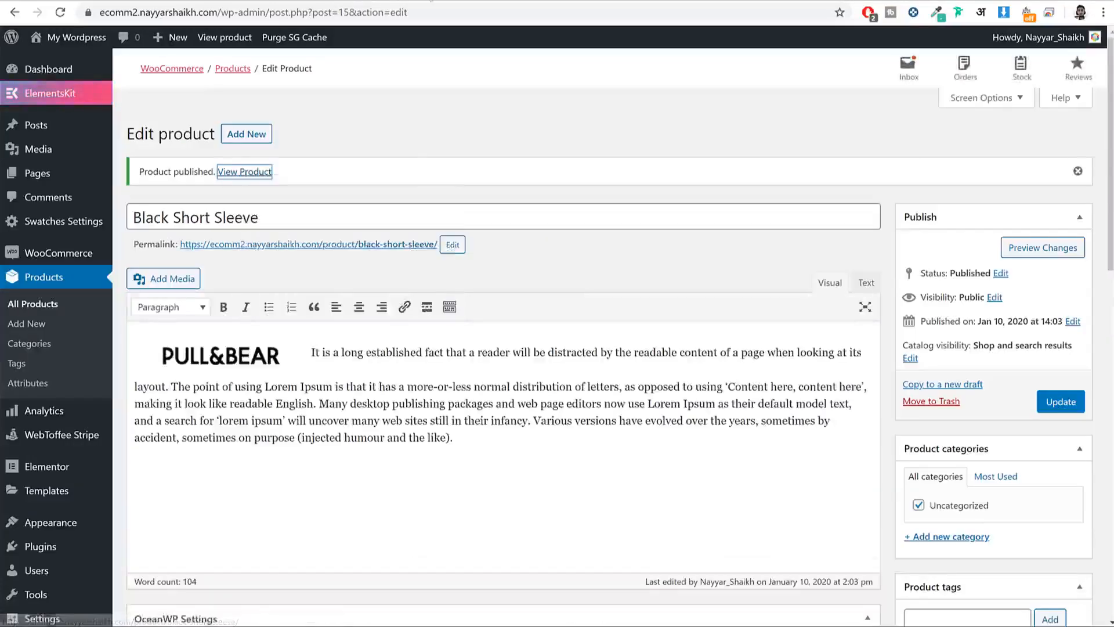
pyautogui.scroll(-5, 622, 226)
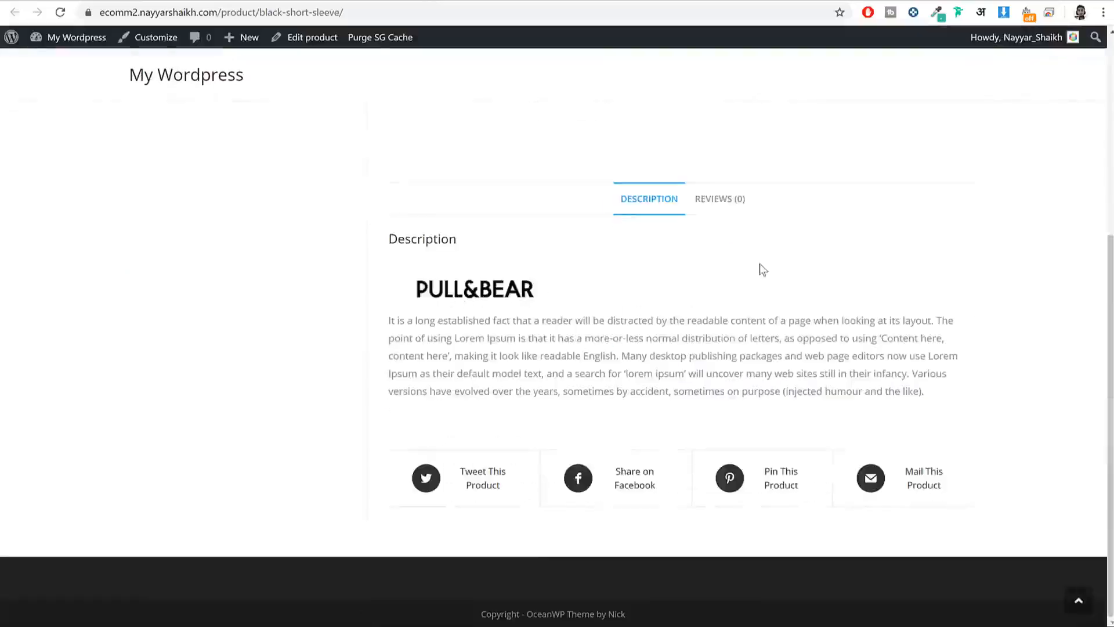
pyautogui.hotkey('alt', 'Left')
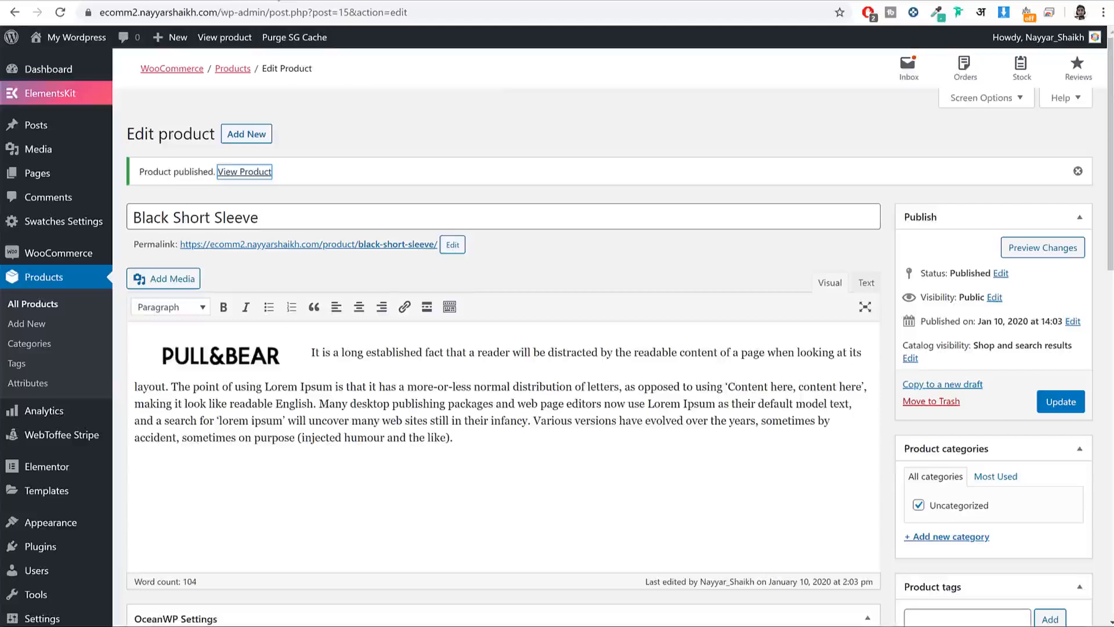
# Step: Align the PULL&BEAR logo left, update the product, and reload the live page to confirm
pyautogui.click(248, 357)
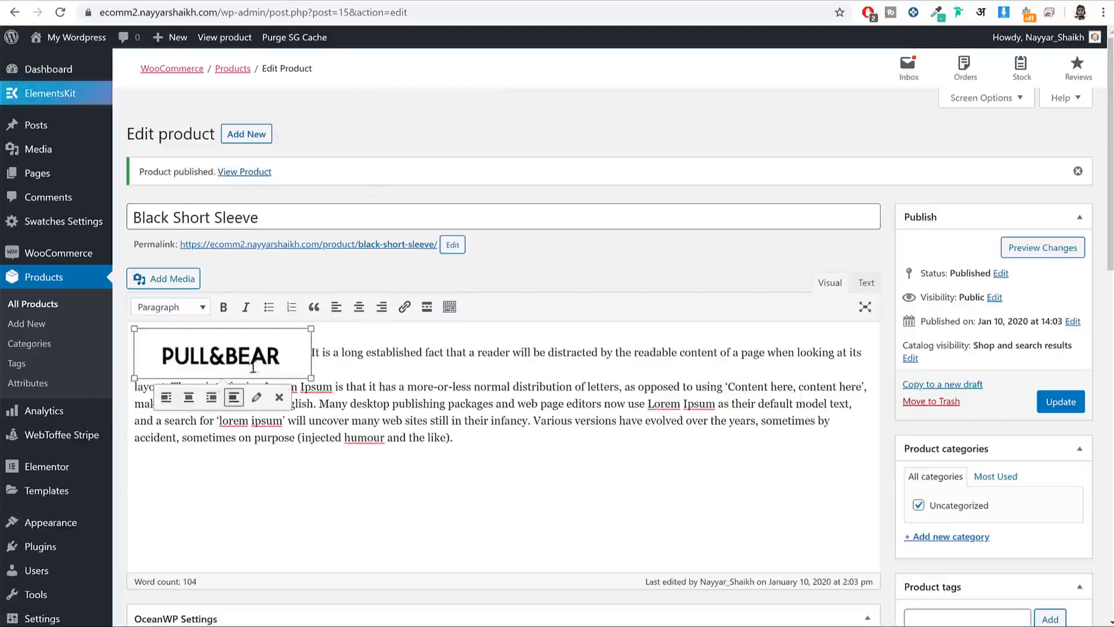
pyautogui.click(166, 397)
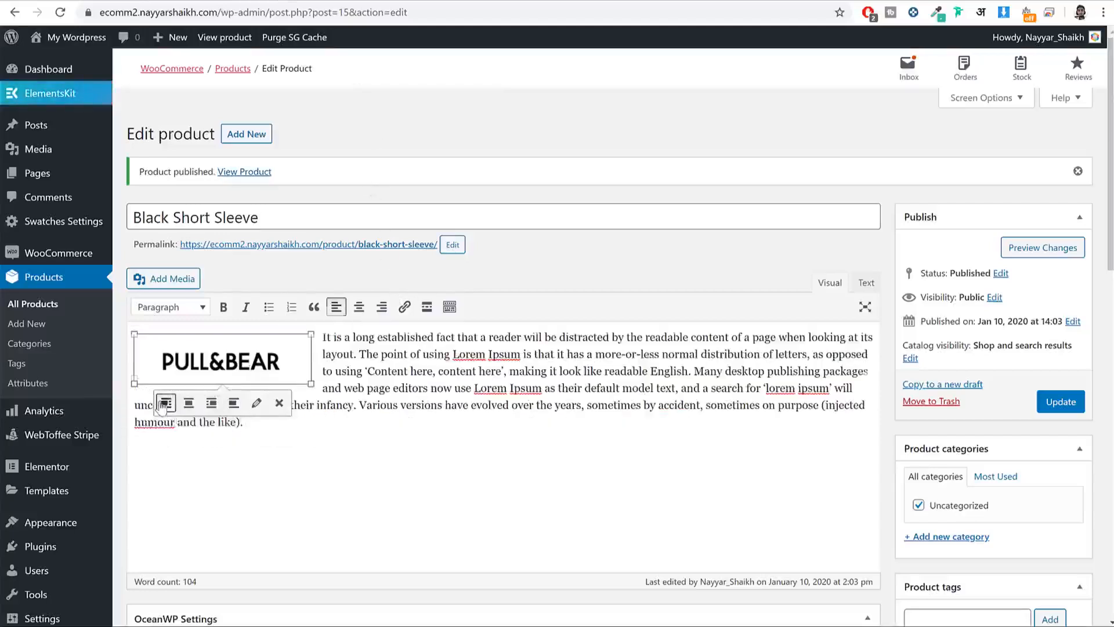
pyautogui.click(1069, 408)
pyautogui.hotkey('ctrl', 'Tab')
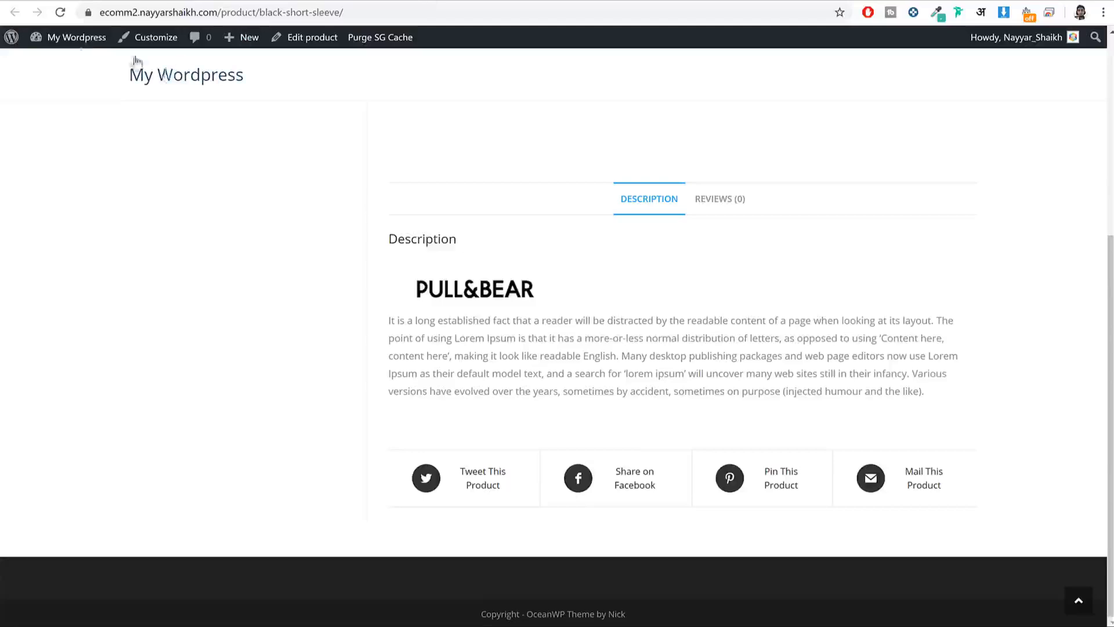
pyautogui.click(64, 15)
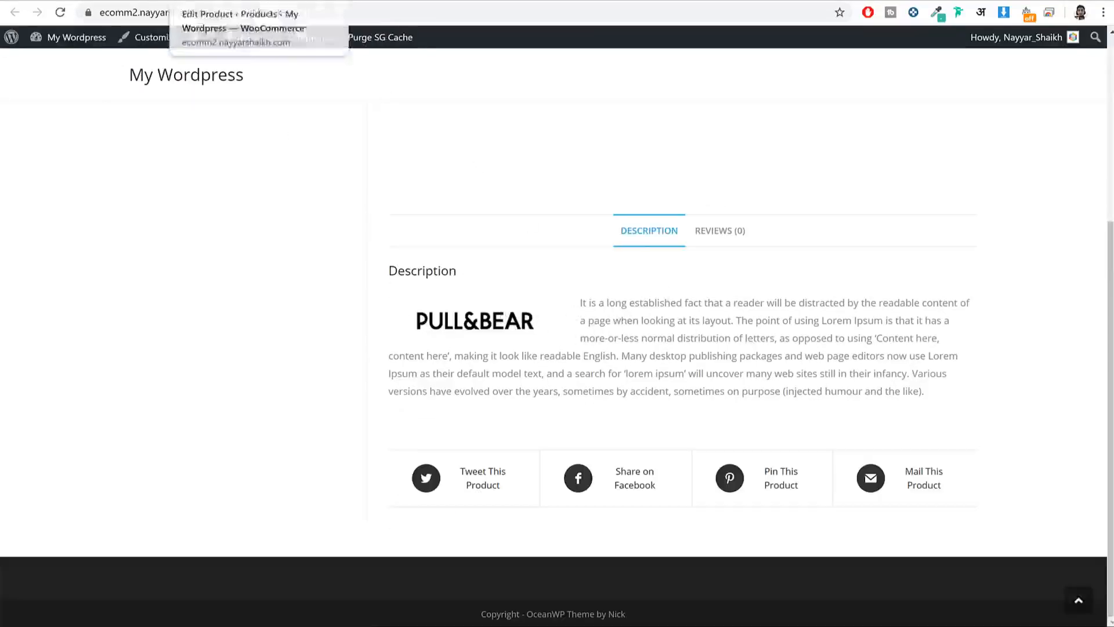
pyautogui.click(214, 1)
# Step: Set the regular price to 1150, matching the original store product
pyautogui.scroll(-6, 703, 224)
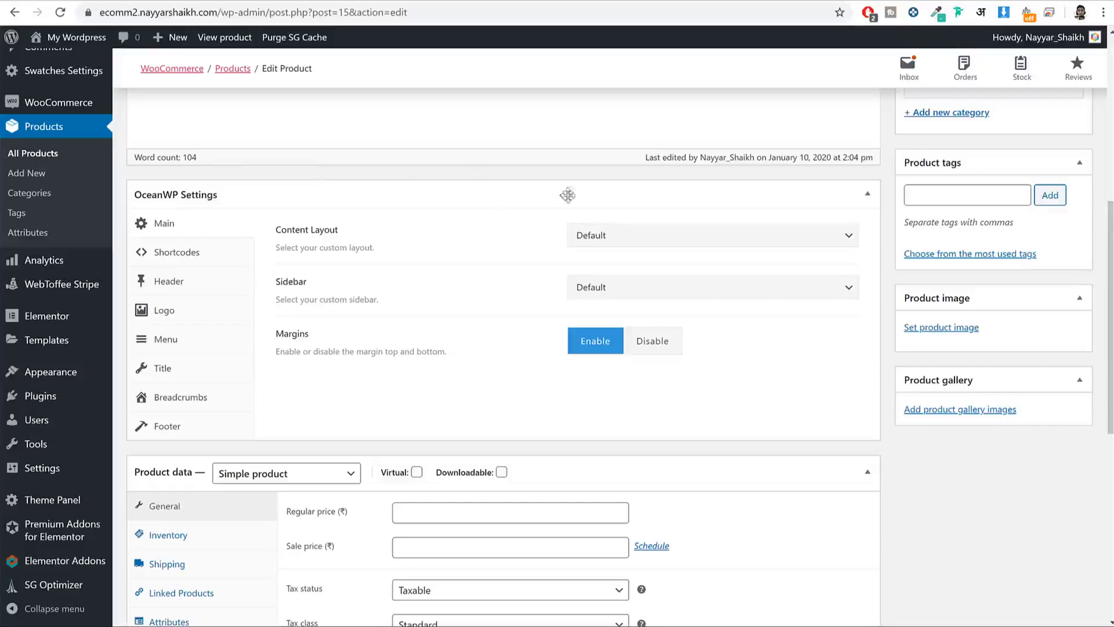
pyautogui.click(865, 195)
pyautogui.scroll(-2, 743, 236)
pyautogui.scroll(2, 241, 239)
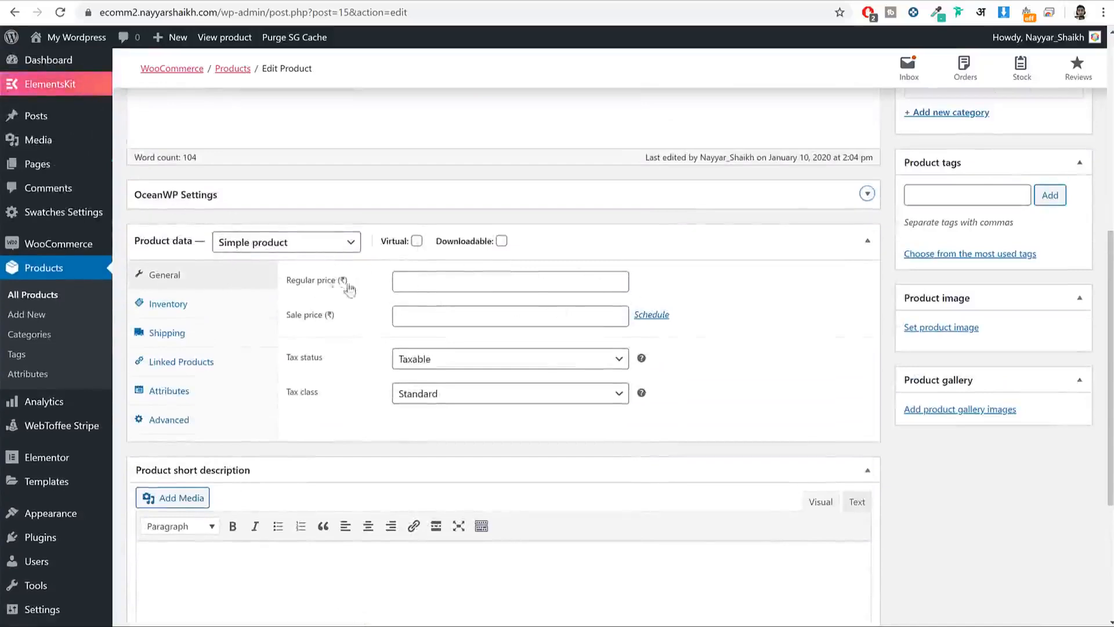
pyautogui.moveTo(346, 285); pyautogui.dragTo(286, 289)
pyautogui.click(103, 3)
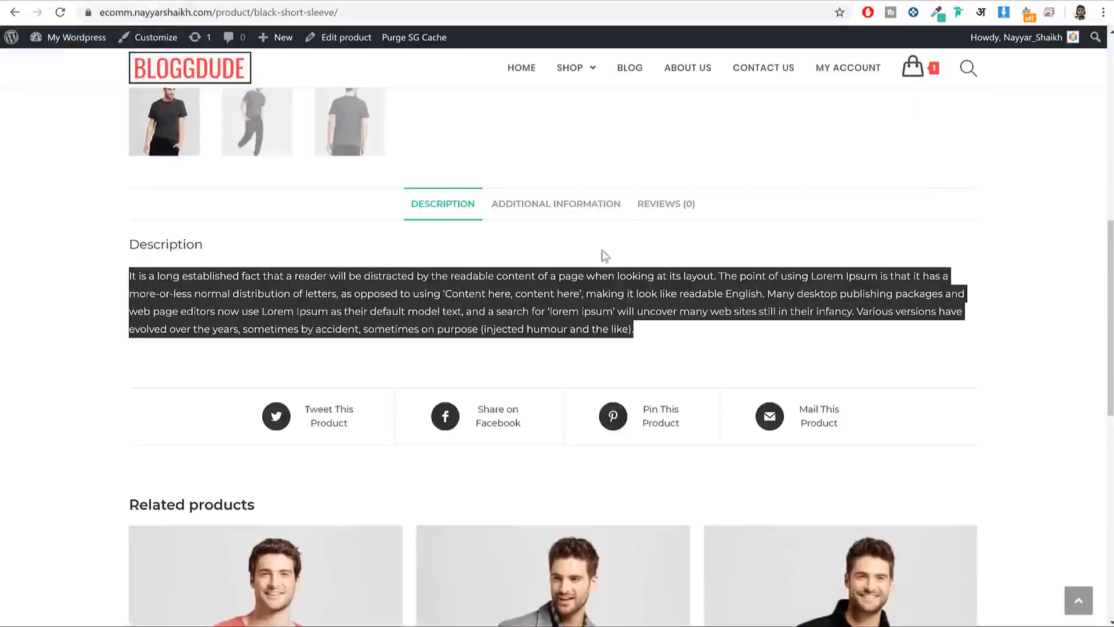
pyautogui.press('F5')
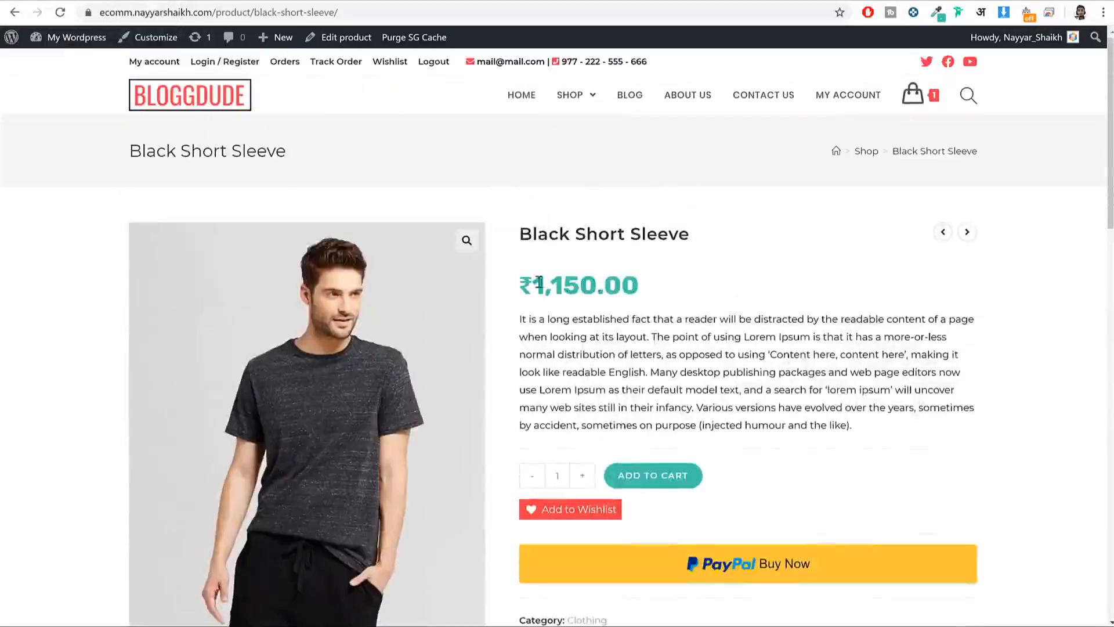
pyautogui.moveTo(537, 284); pyautogui.dragTo(580, 285)
pyautogui.hotkey('ctrl', 'Tab')
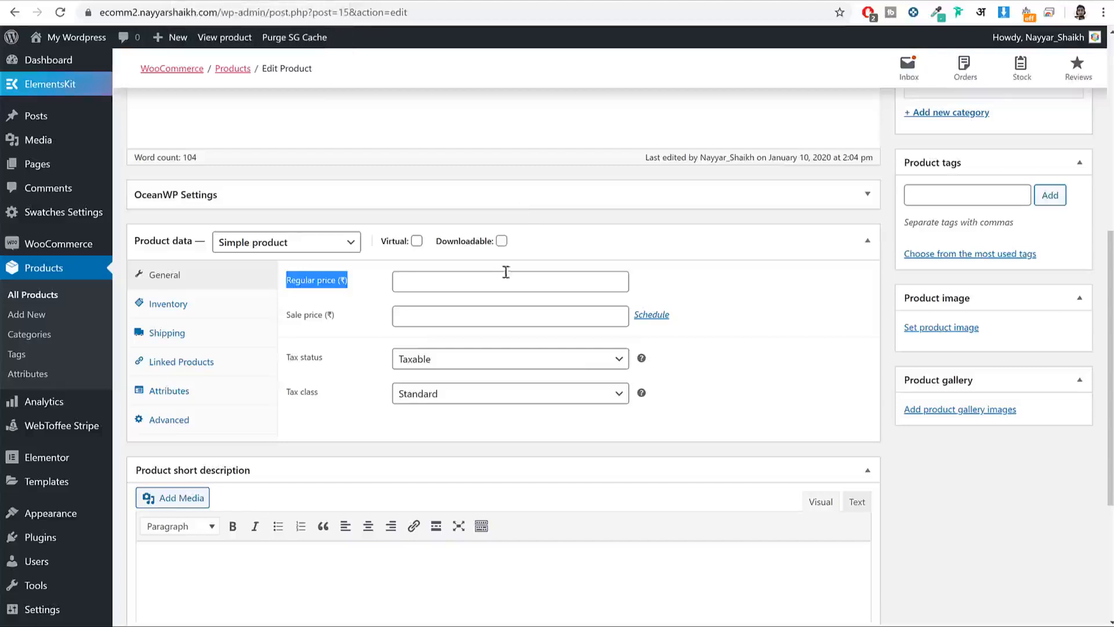
pyautogui.click(493, 280)
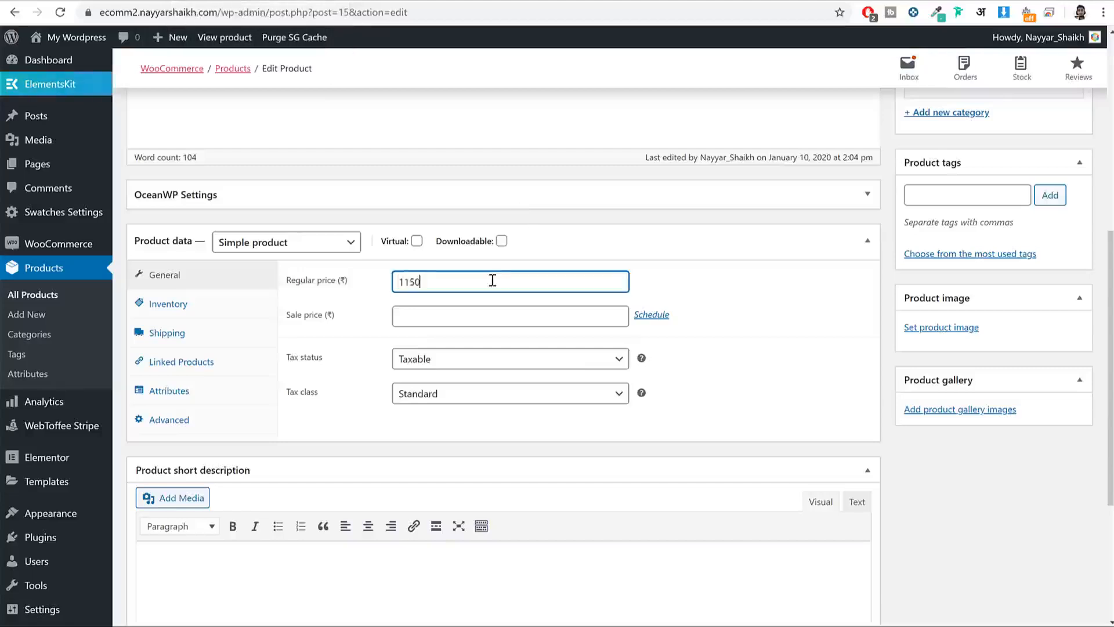
pyautogui.click(817, 292)
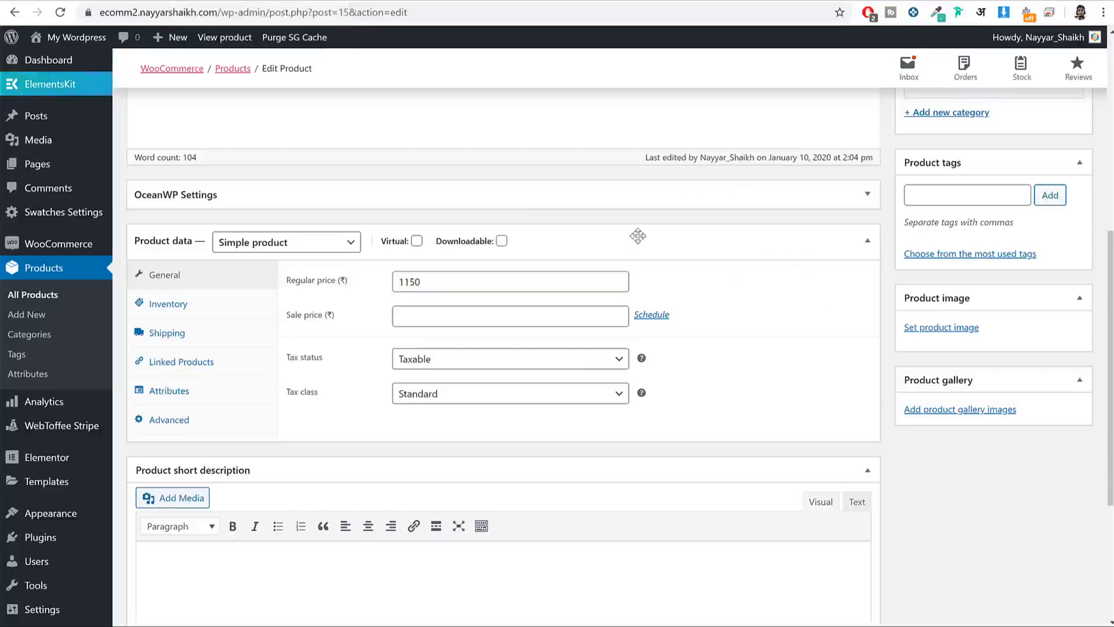
# Step: Keep the tax status Taxable and choose GST 10 as the tax class
pyautogui.click(441, 361)
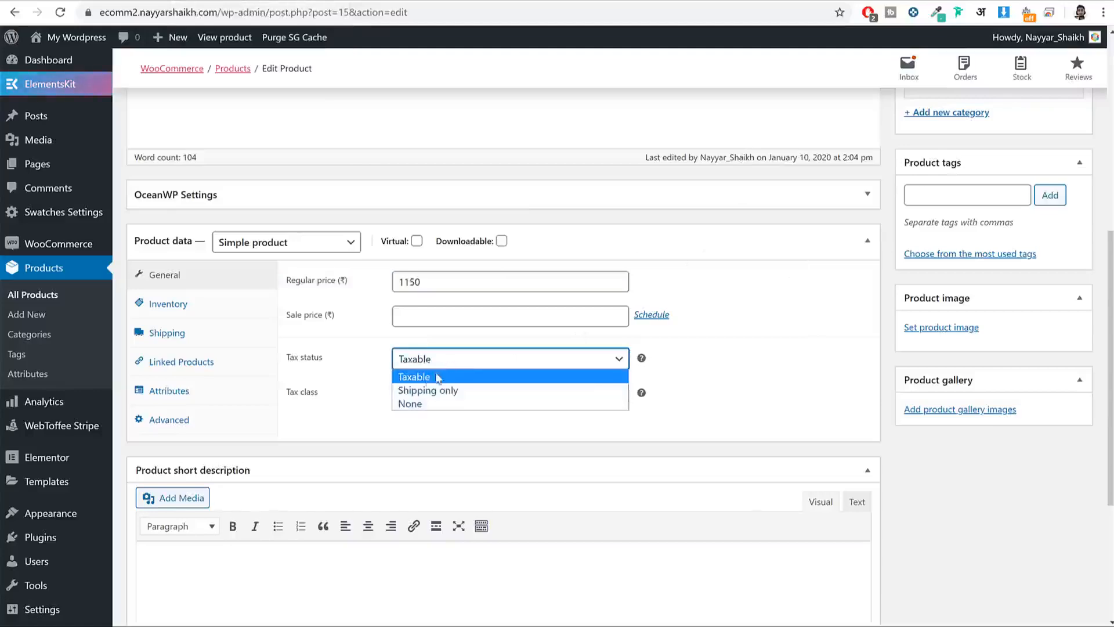
pyautogui.click(438, 379)
pyautogui.moveTo(290, 392); pyautogui.dragTo(329, 393)
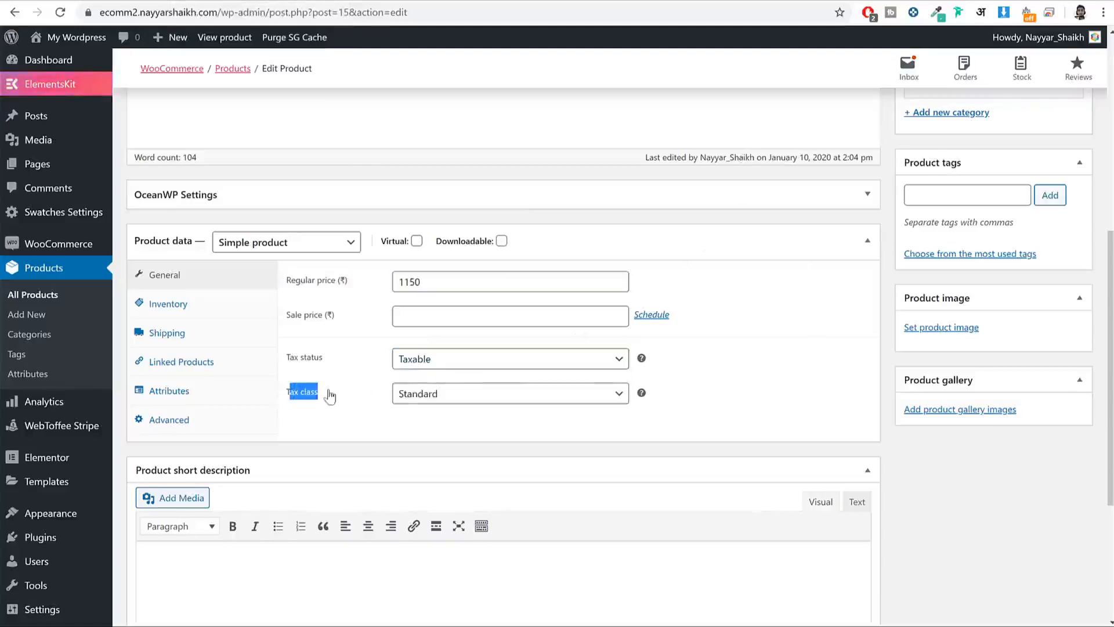
pyautogui.click(455, 395)
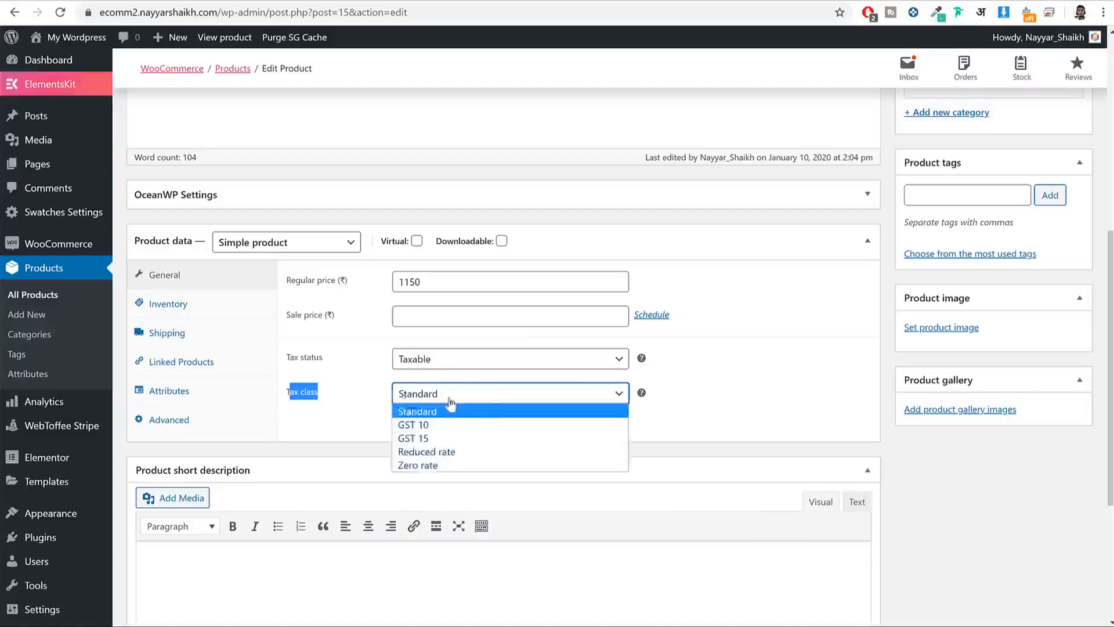
pyautogui.click(430, 425)
pyautogui.click(400, 418)
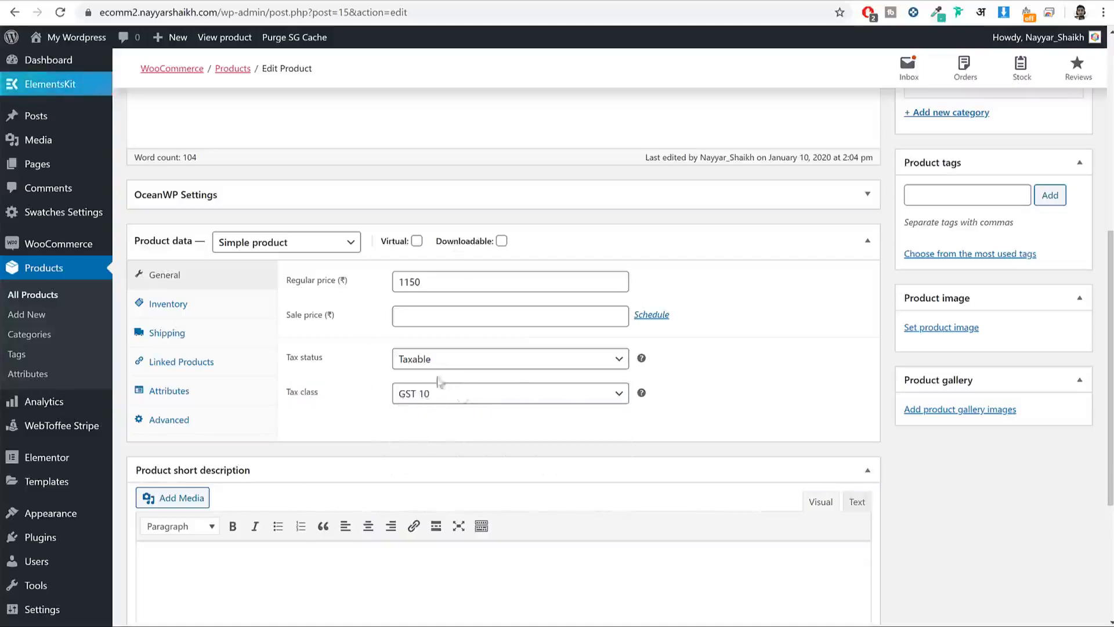
pyautogui.click(234, 308)
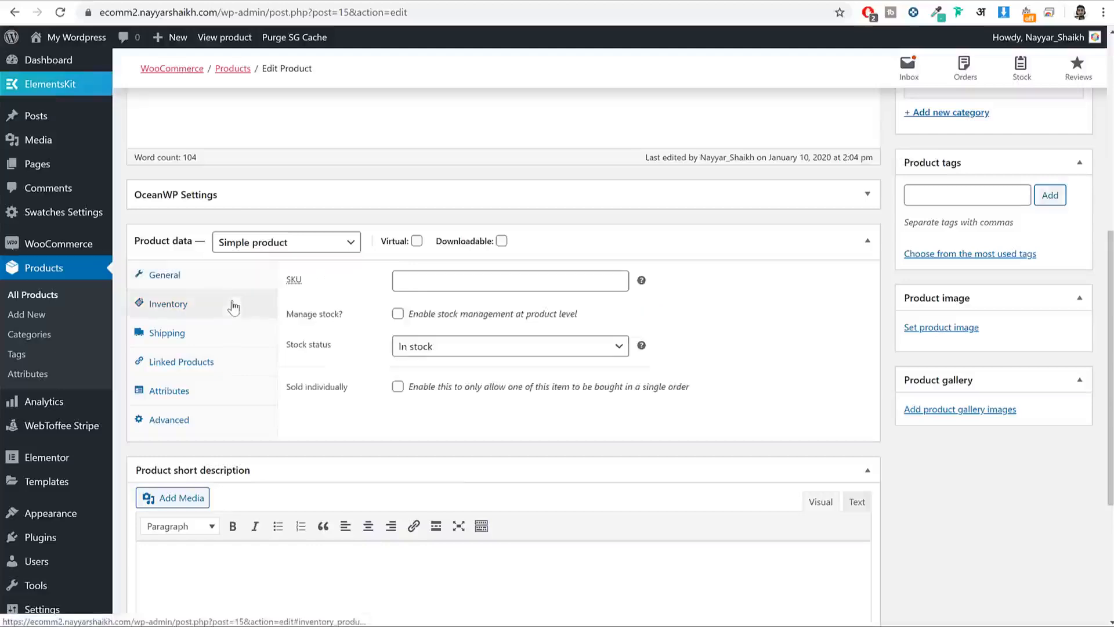
# Step: Enter SKU TSHIRT0001, enable Manage stock, and set stock quantity to 100
pyautogui.click(527, 281)
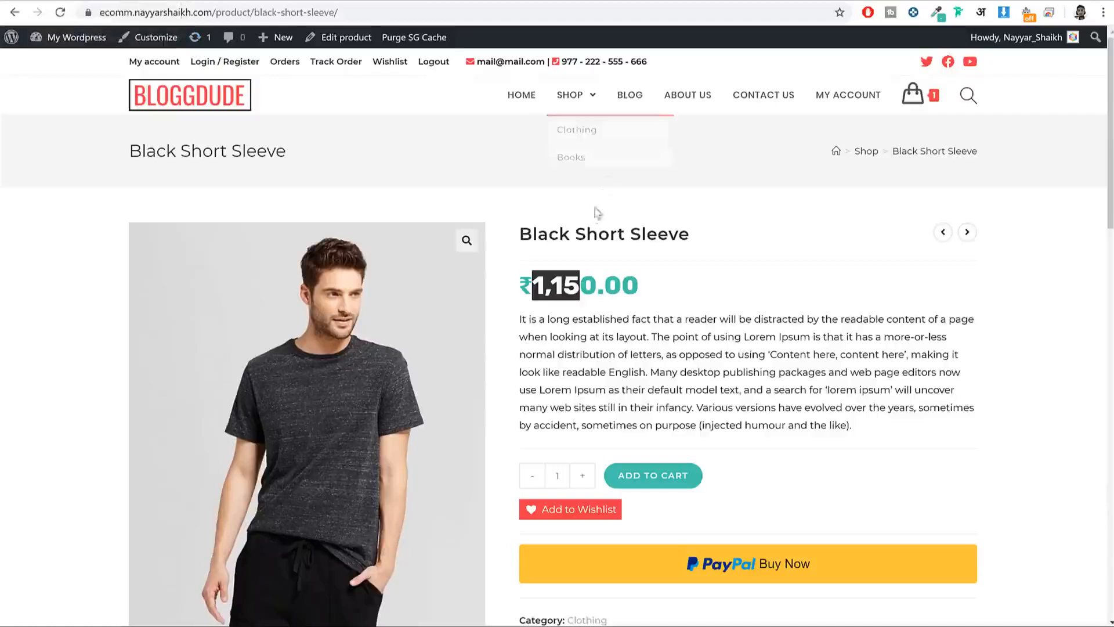
pyautogui.click(597, 213)
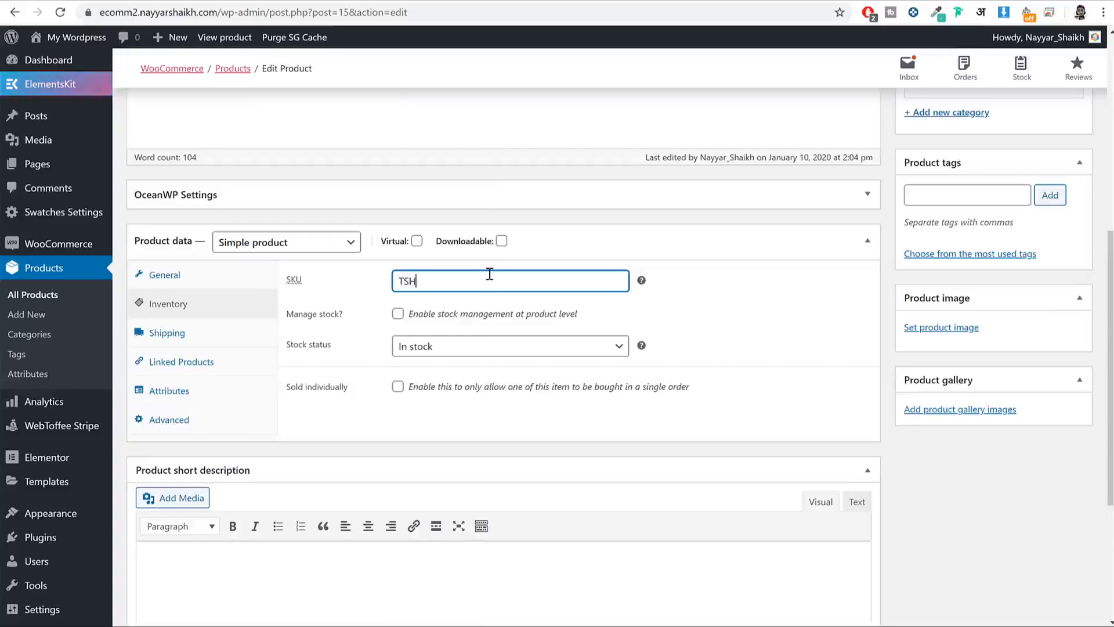
pyautogui.write('T0001')
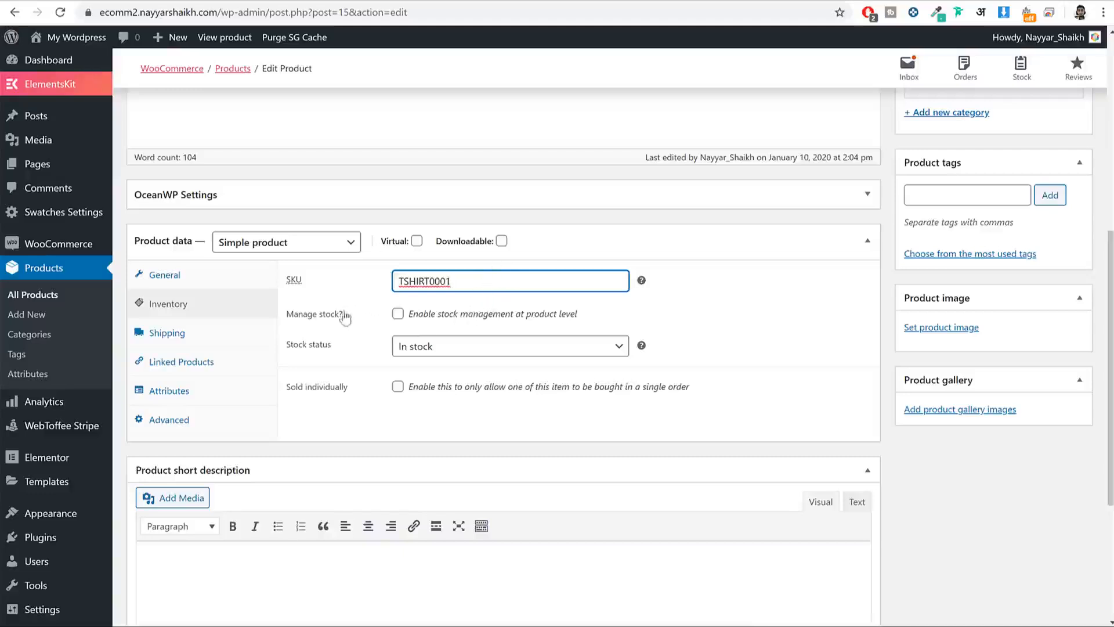
pyautogui.click(398, 313)
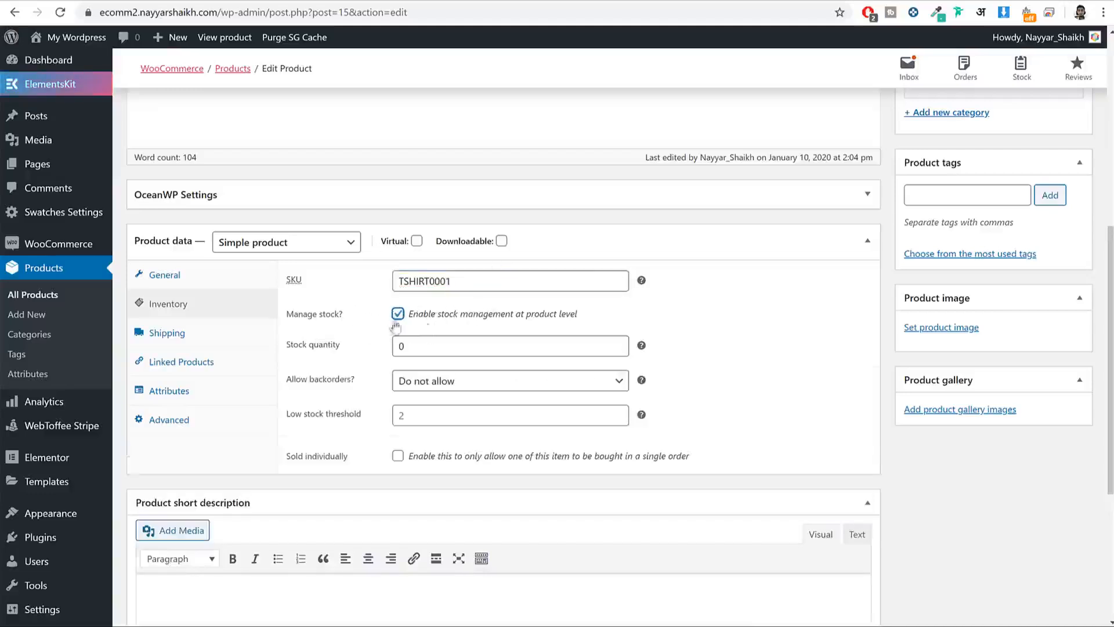
pyautogui.doubleClick(424, 343)
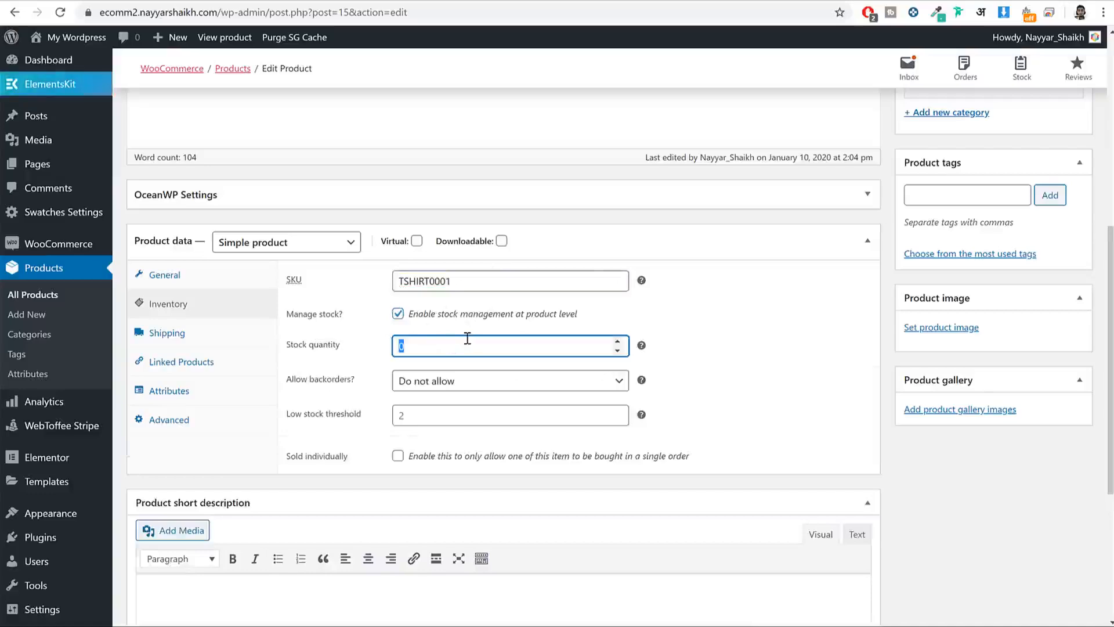
pyautogui.doubleClick(437, 343)
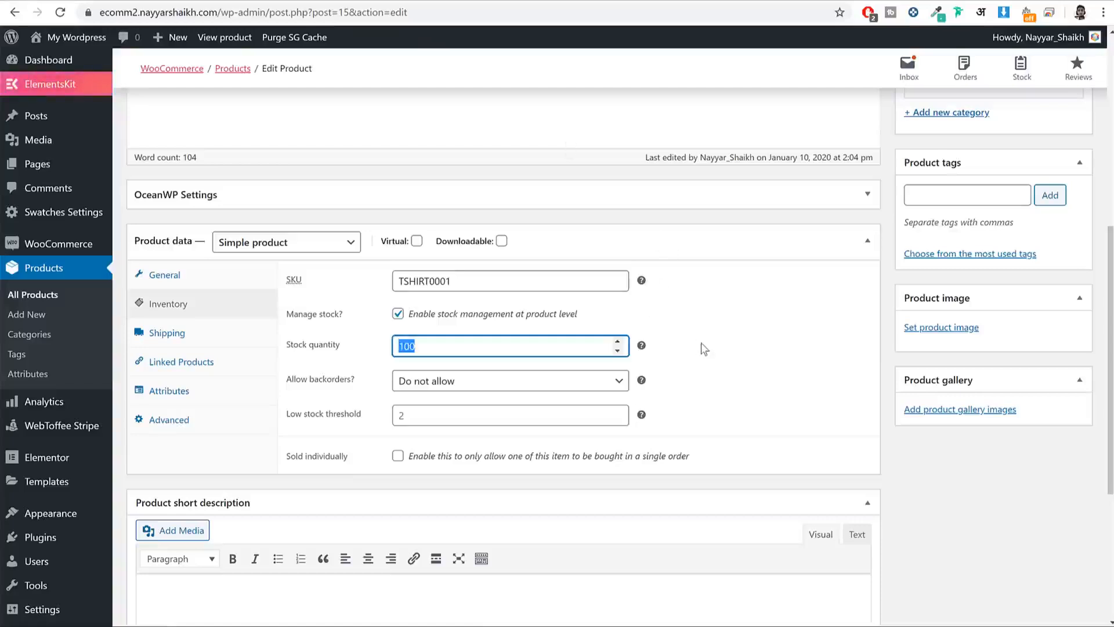
pyautogui.click(398, 415)
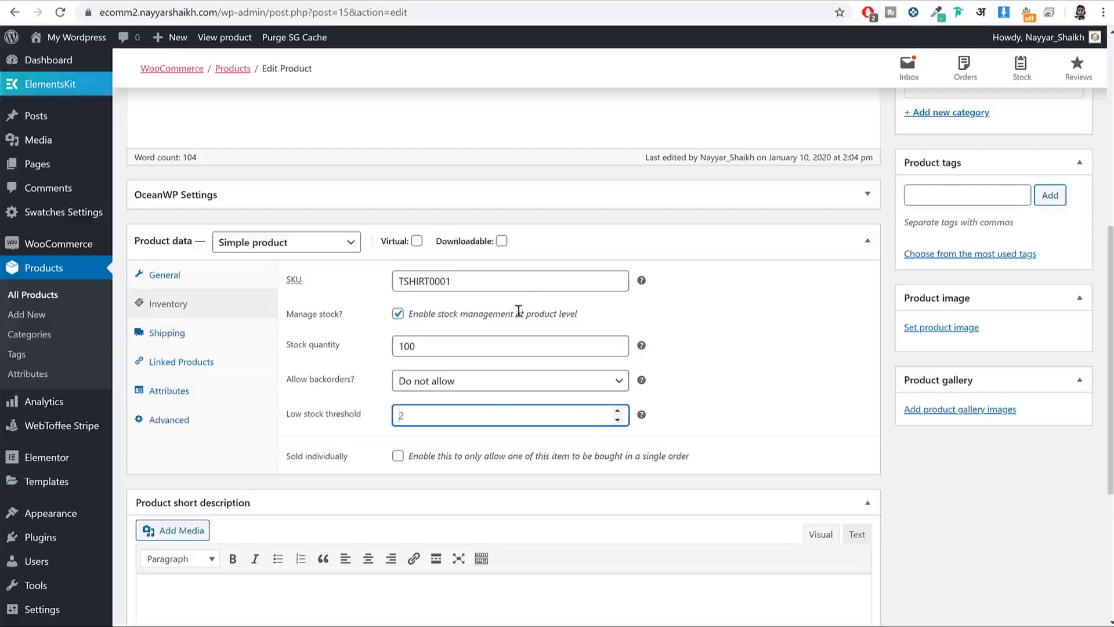
# Step: Set shipping weight 250 and dimensions 40 × 40 × 40, fixing the mistyped width
pyautogui.click(207, 341)
pyautogui.click(479, 283)
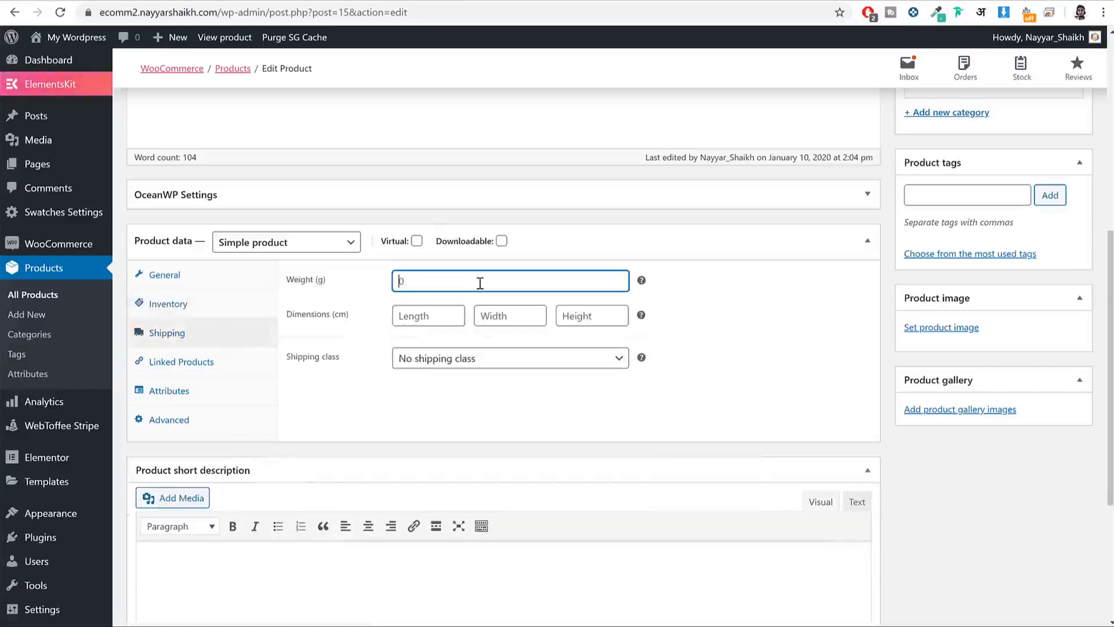
pyautogui.write('250')
pyautogui.press('Tab')
pyautogui.write('40')
pyautogui.press('Tab')
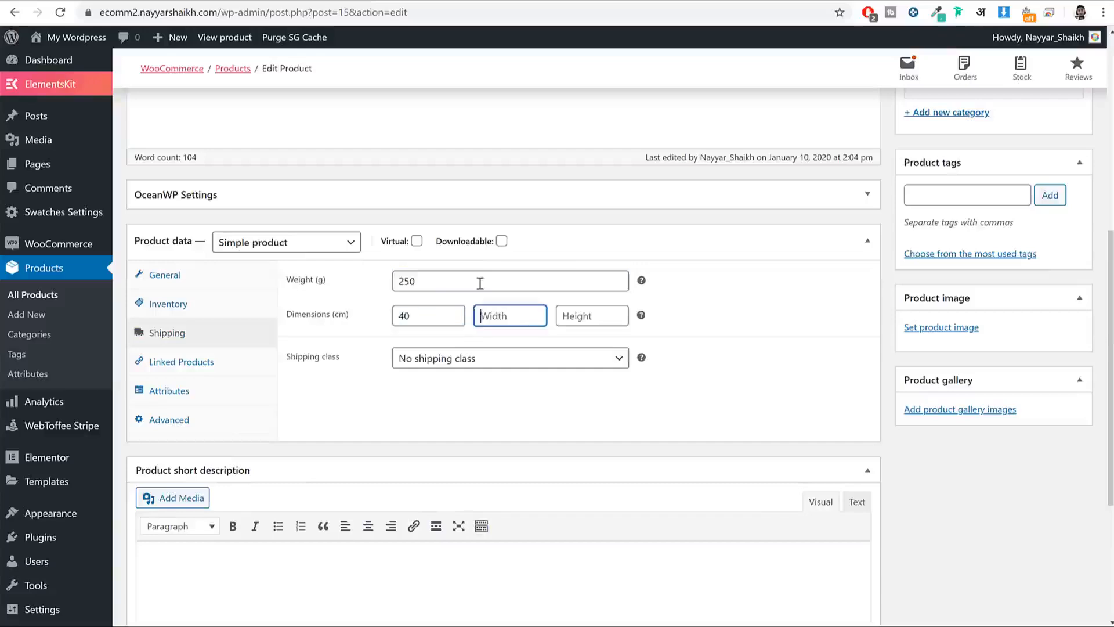
pyautogui.write('404')
pyautogui.press('Tab')
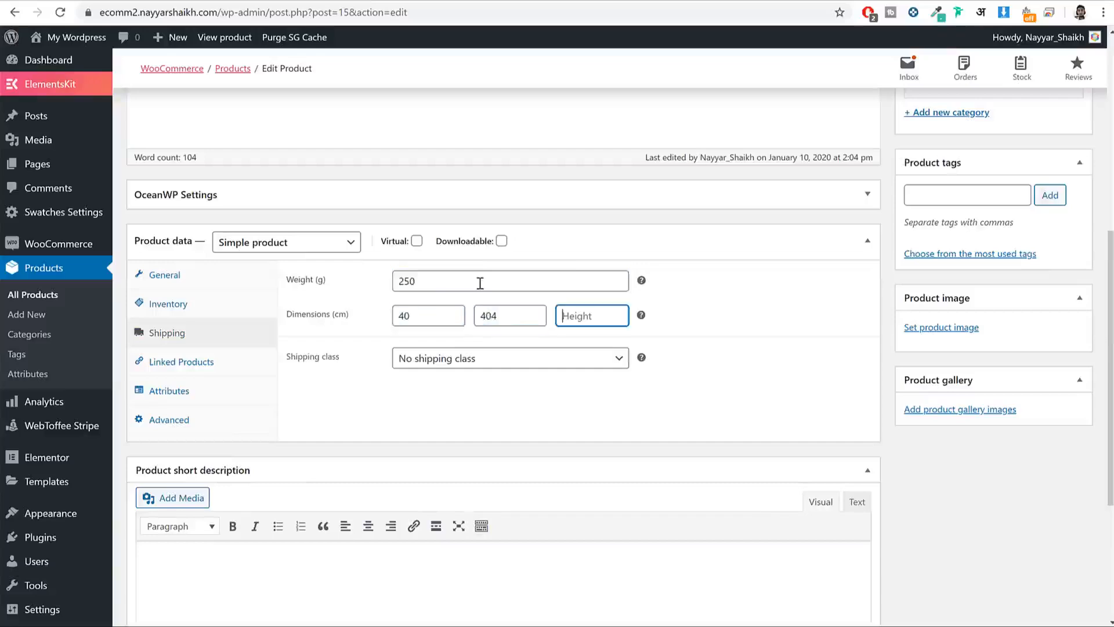
pyautogui.doubleClick(494, 327)
pyautogui.write('40')
pyautogui.press('Tab')
pyautogui.write('4')
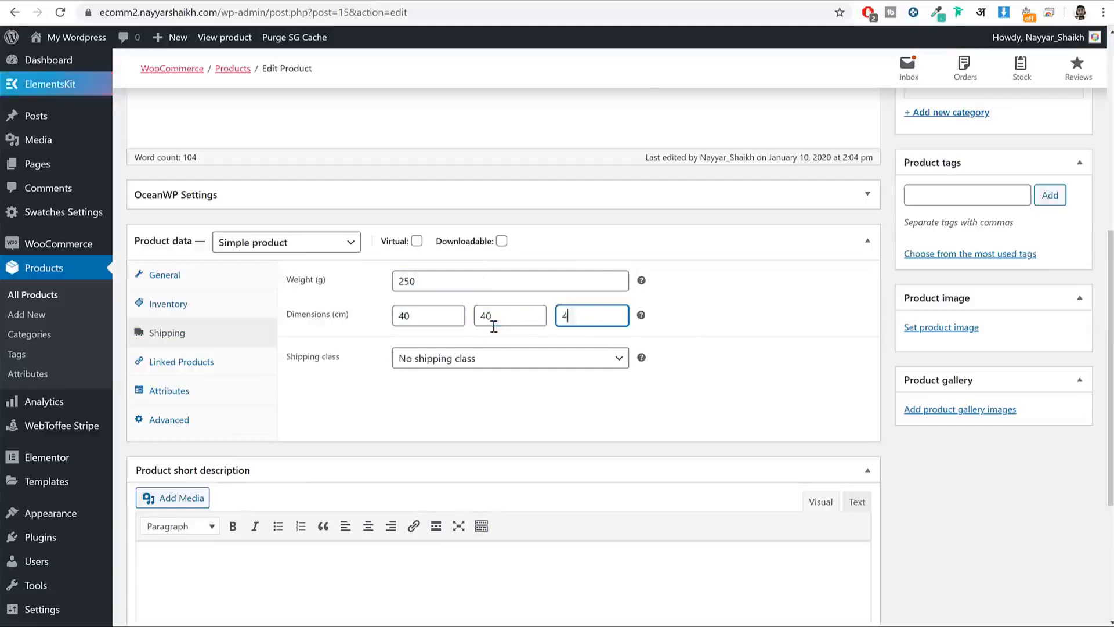
# Step: Leave the product at No shipping class
pyautogui.click(394, 362)
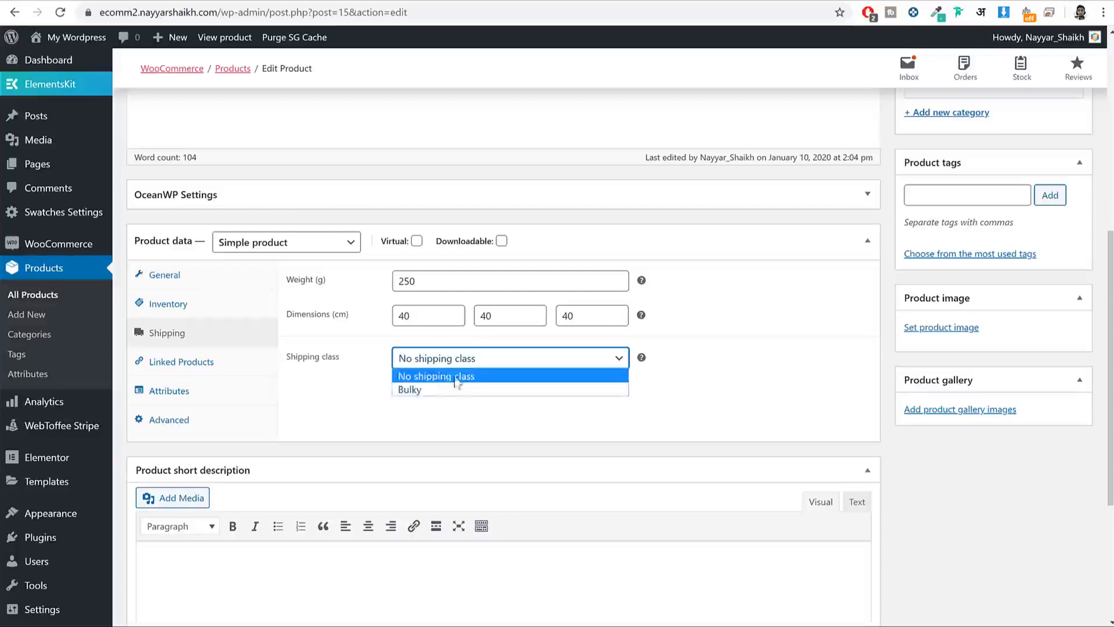
pyautogui.click(447, 376)
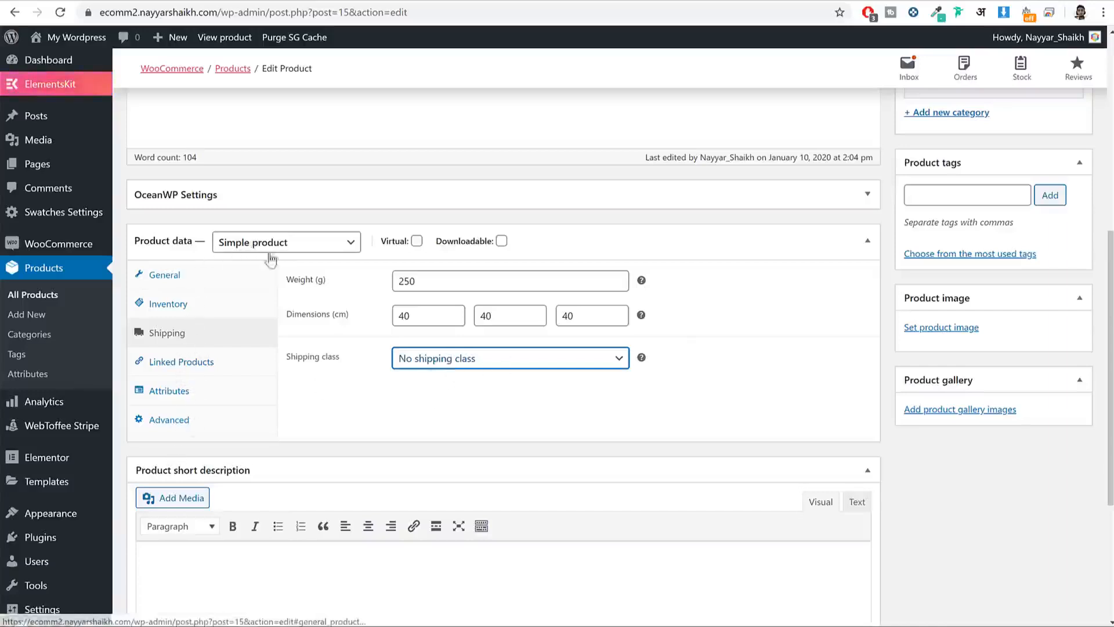
pyautogui.click(192, 282)
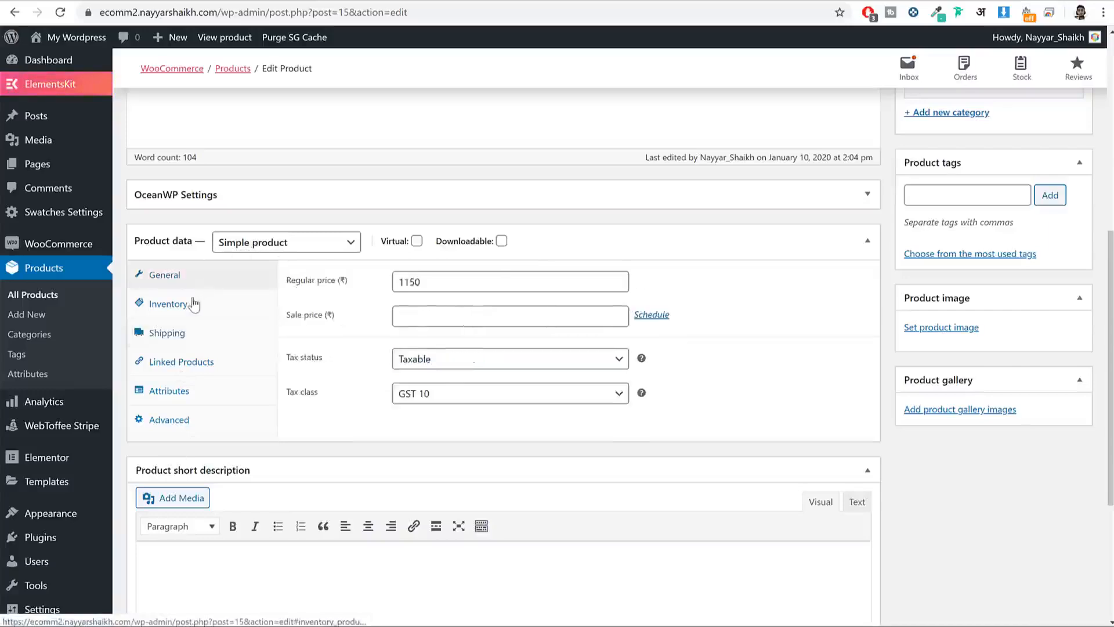
# Step: Paste the Lorem Ipsum description paragraph into the Product short description field
pyautogui.click(191, 303)
pyautogui.click(189, 335)
pyautogui.scroll(-3, 420, 408)
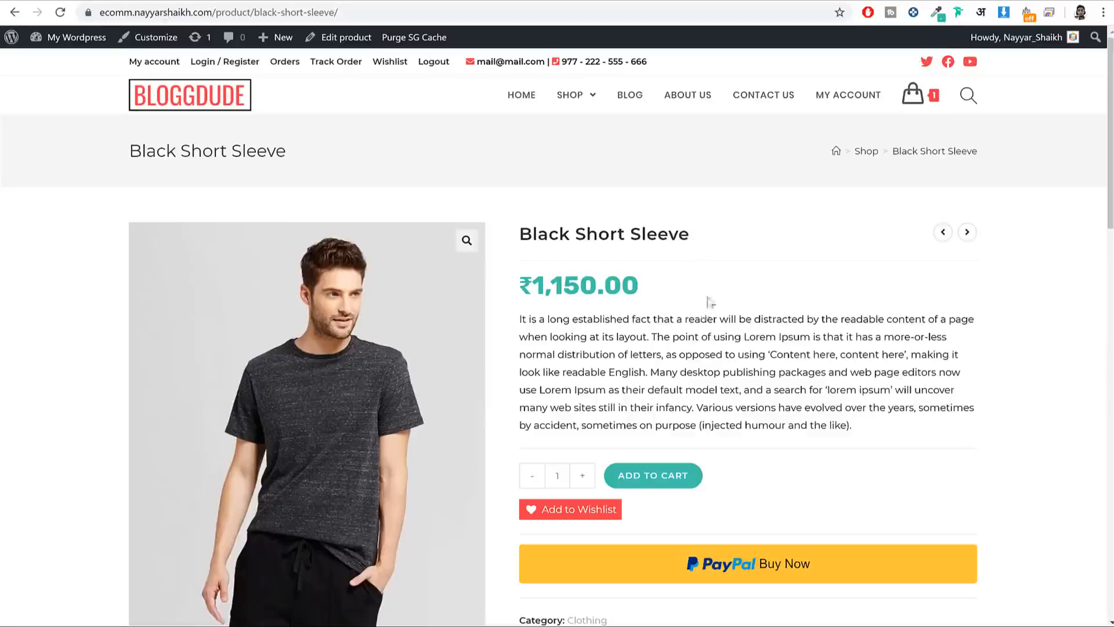
pyautogui.moveTo(527, 320); pyautogui.dragTo(785, 390)
pyautogui.click(558, 333)
pyautogui.tripleClick(793, 390)
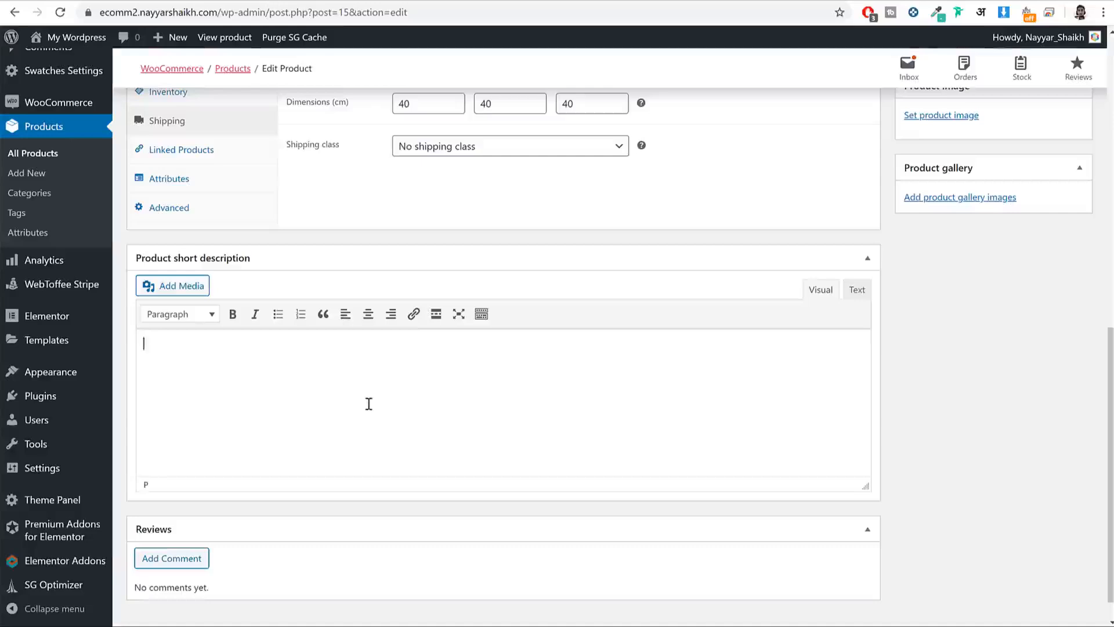
pyautogui.write('It is a long established fact that a reader will be distracted by the readable content of a page when looking at its layout. The point of using Lorem Ipsum is that it has a more-or-less normal distribution of letters, as opposed to using ‘Content here, content here’, making it look like readable English. Many desktop publishing packages and web page editors now use Lorem Ipsum as their default model text, and a search for ‘lorem ipsum’ will uncover many web sites still in their infancy. Various versions have evolved over the years, sometimes by accident, sometimes on purpose (injected humour and the like).')
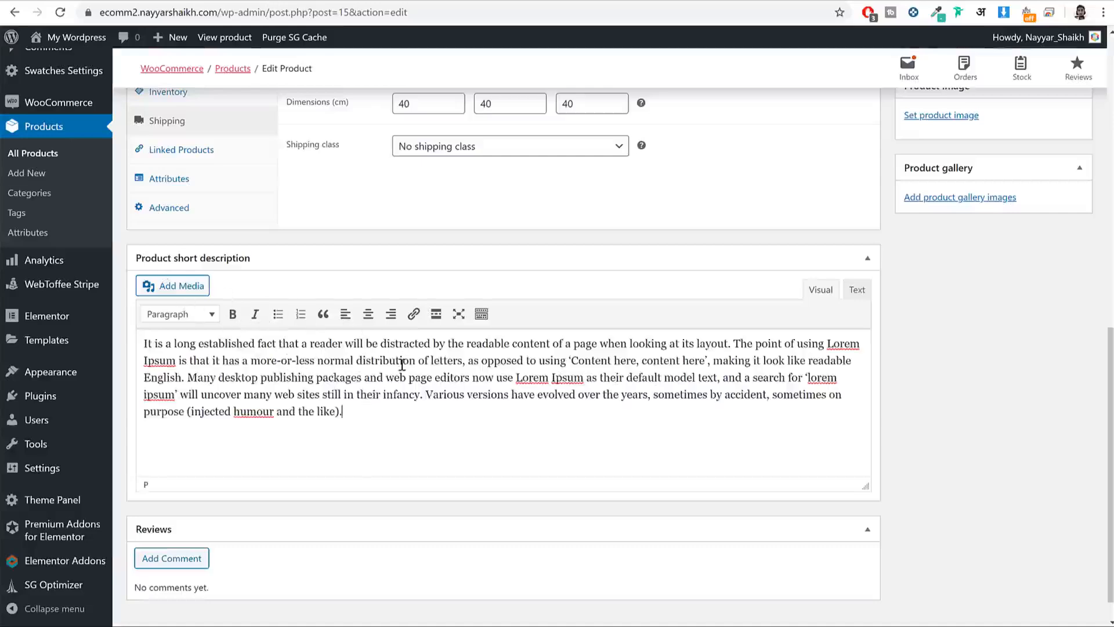
pyautogui.moveTo(346, 412); pyautogui.dragTo(146, 340)
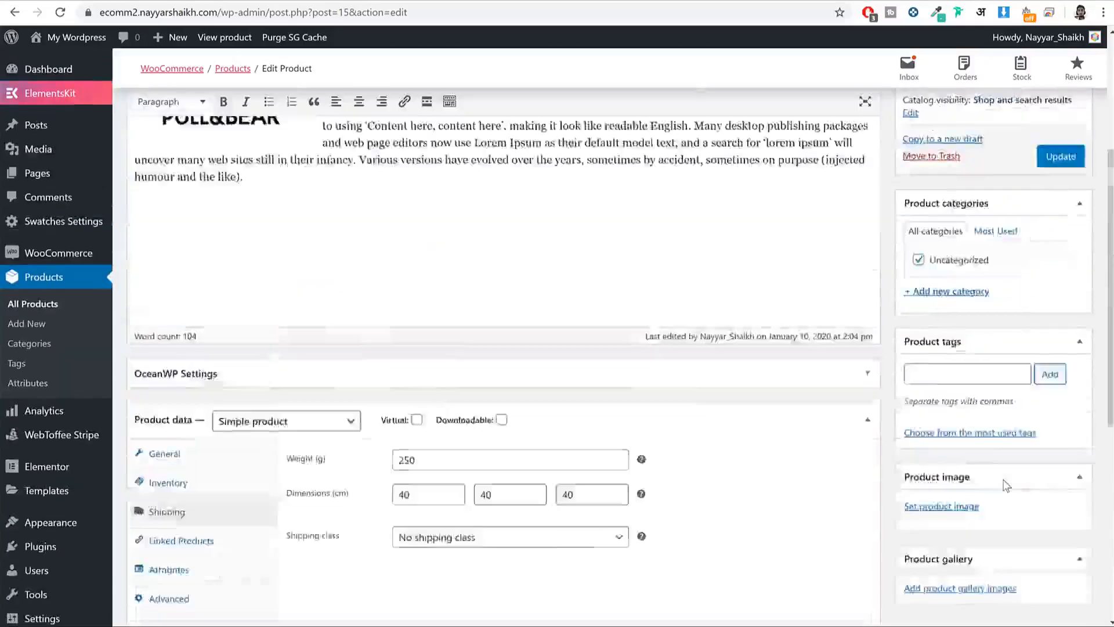
pyautogui.scroll(5, 1004, 487)
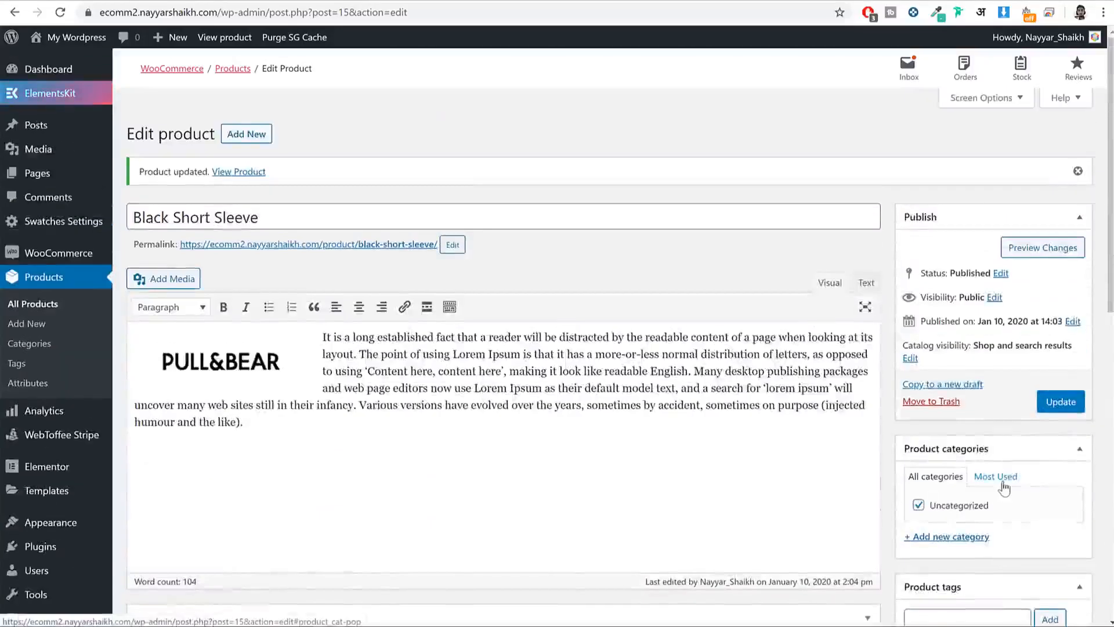
pyautogui.scroll(-2, 1004, 487)
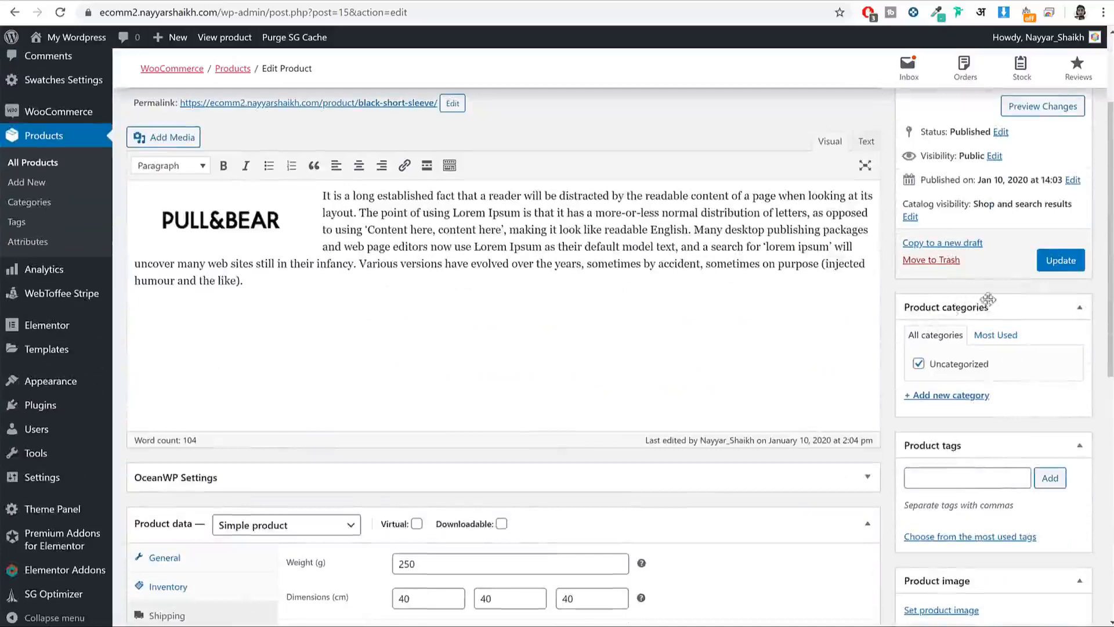
pyautogui.scroll(-1, 988, 300)
# Step: Add a new Men product category and untick Uncategorized
pyautogui.click(980, 325)
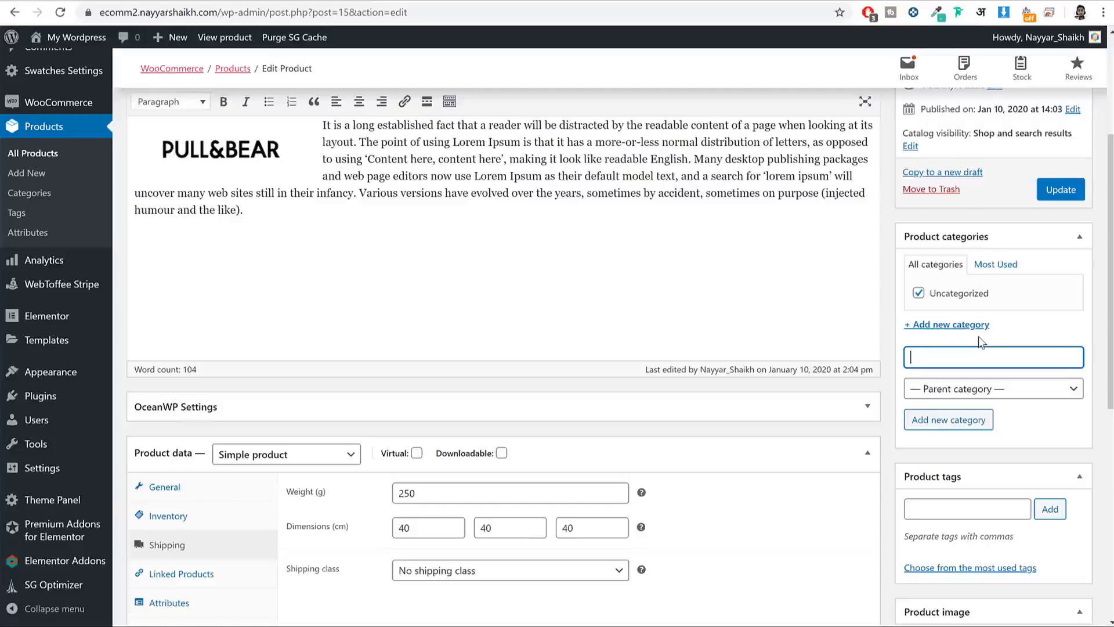
pyautogui.write('Men')
pyautogui.click(965, 419)
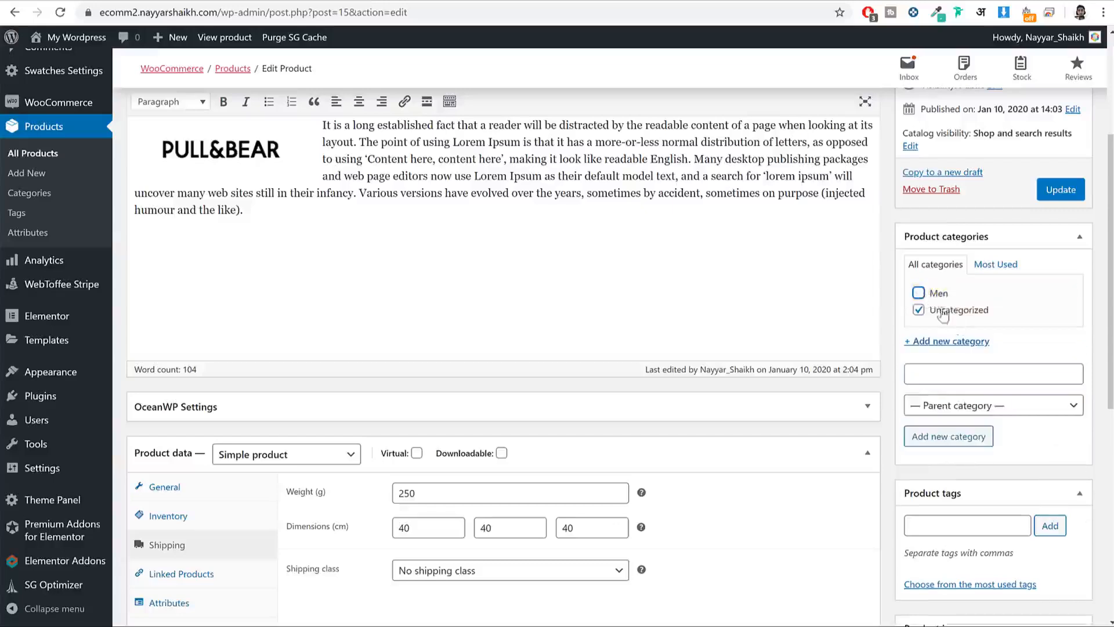
pyautogui.click(940, 312)
# Step: Add a T-Shirts category with Men as its parent category
pyautogui.click(958, 371)
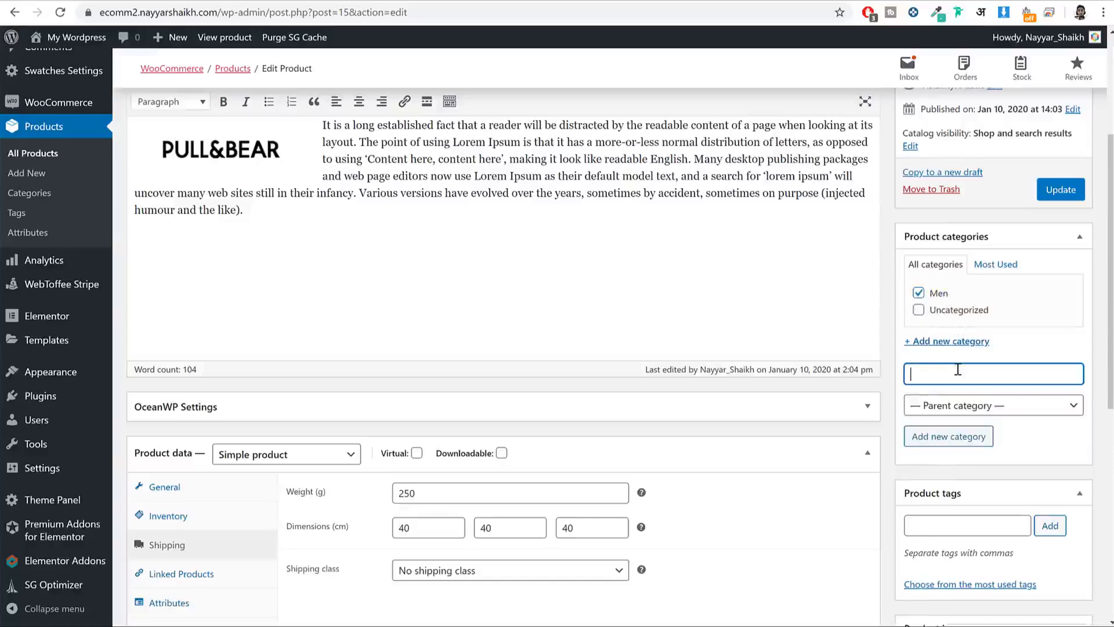
pyautogui.write('T-Shirts')
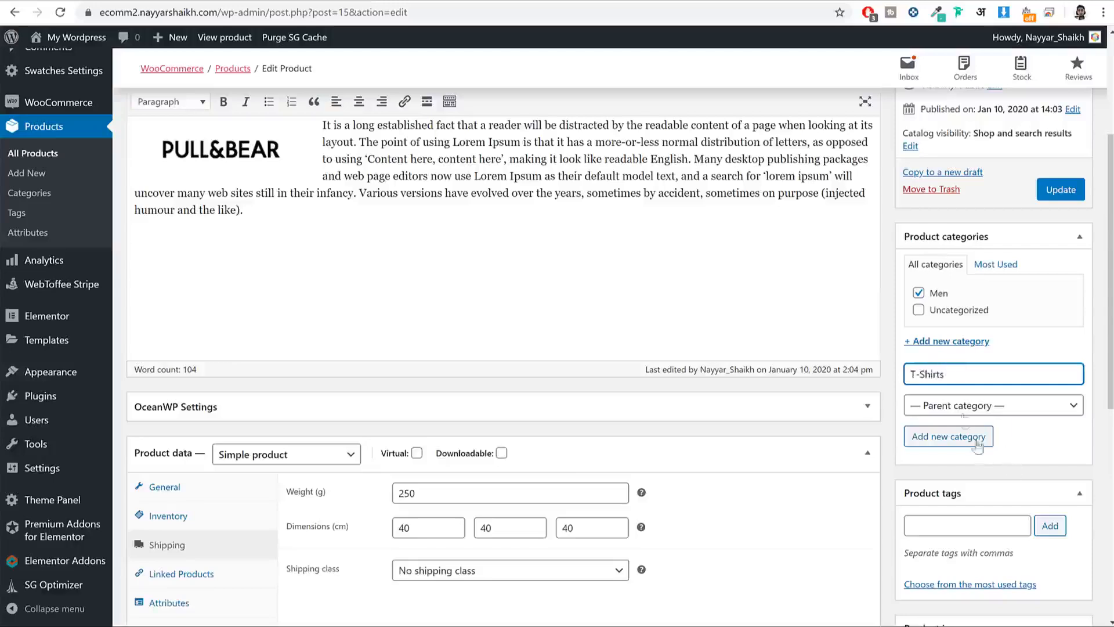
pyautogui.tripleClick(949, 378)
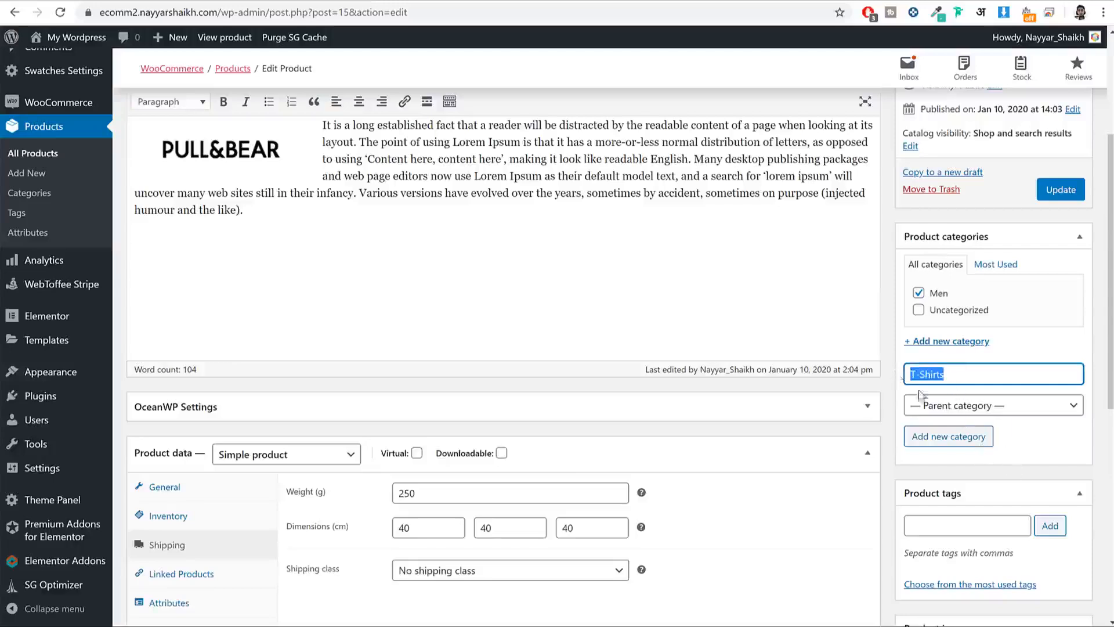
pyautogui.click(956, 409)
pyautogui.click(954, 438)
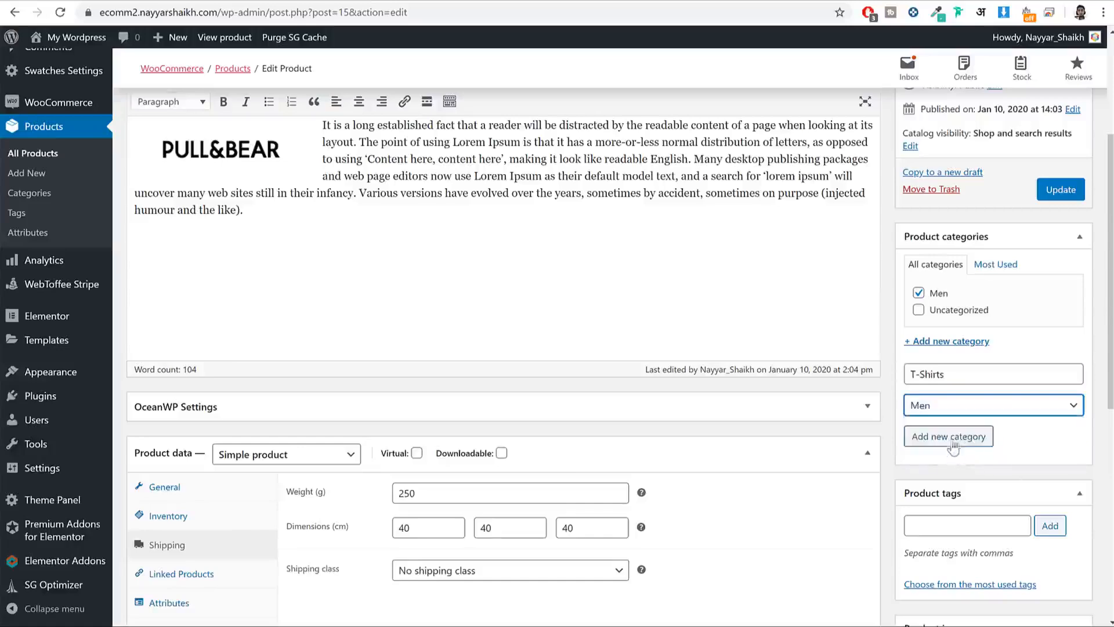
pyautogui.click(952, 438)
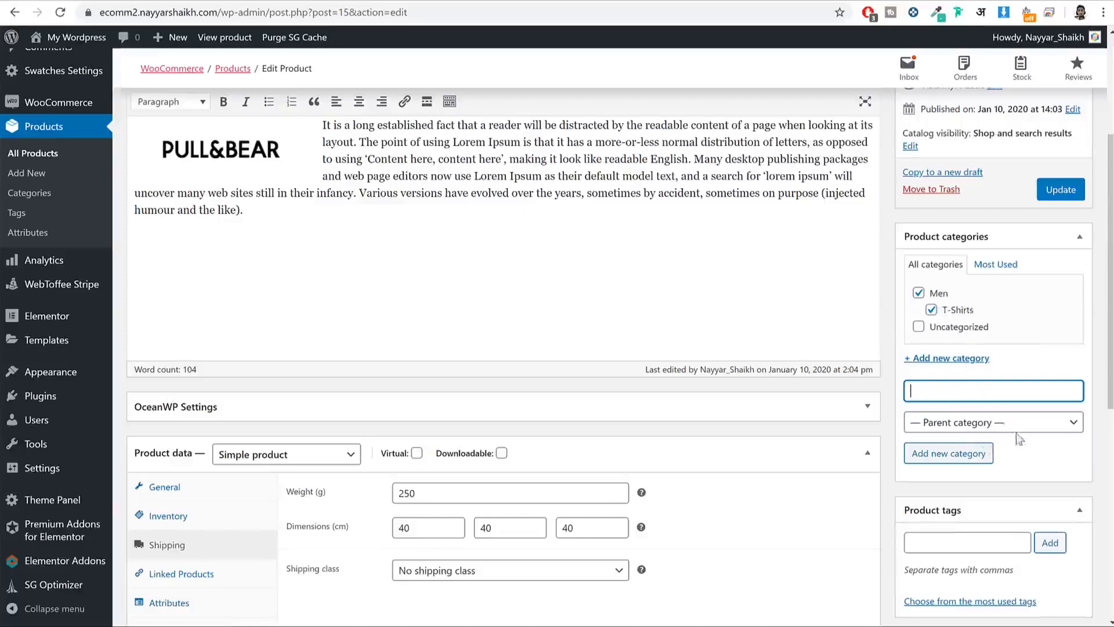
pyautogui.scroll(-2, 1022, 441)
# Step: Add the product tags Men and Fashion to the T-shirt
pyautogui.click(962, 398)
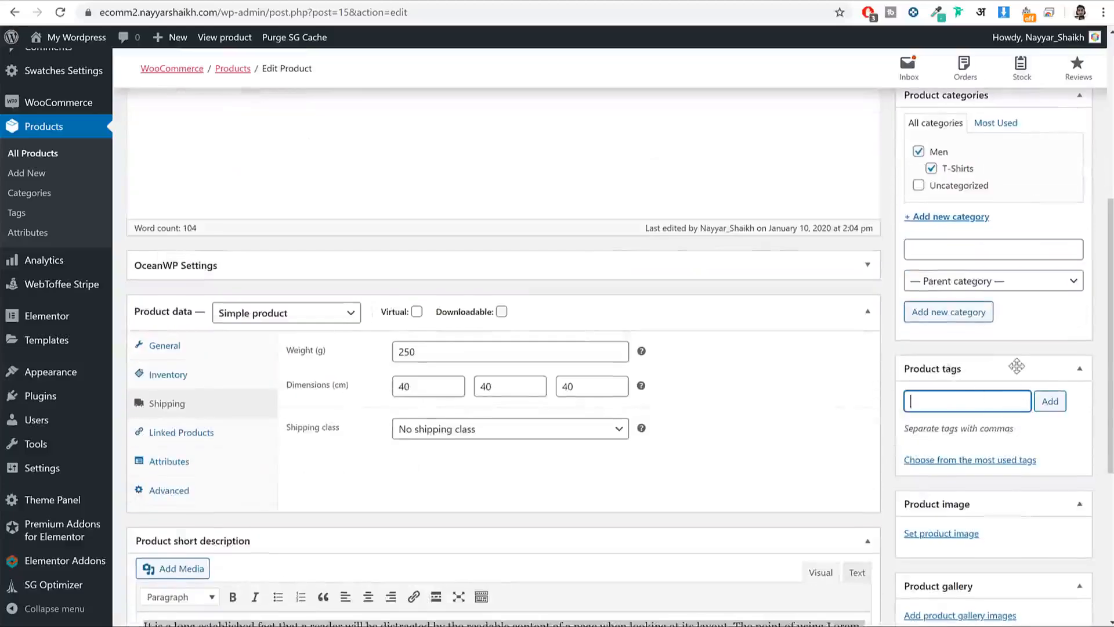
pyautogui.write('Men')
pyautogui.press('Return')
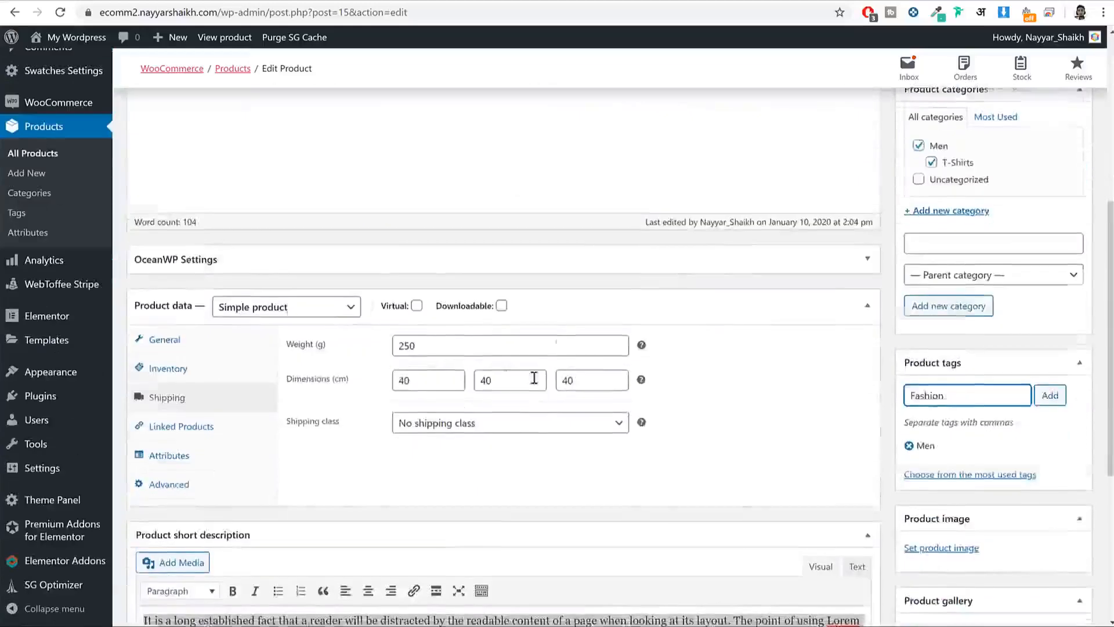
pyautogui.write('Fashion')
pyautogui.scroll(-1, 534, 378)
pyautogui.press('Return')
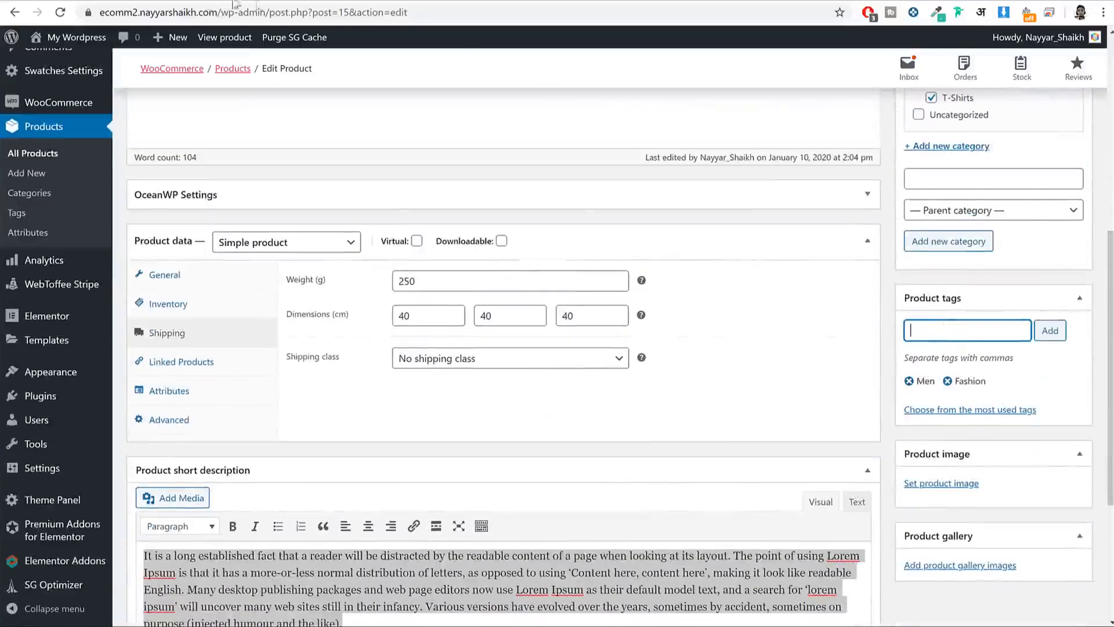
pyautogui.scroll(-2, 1047, 363)
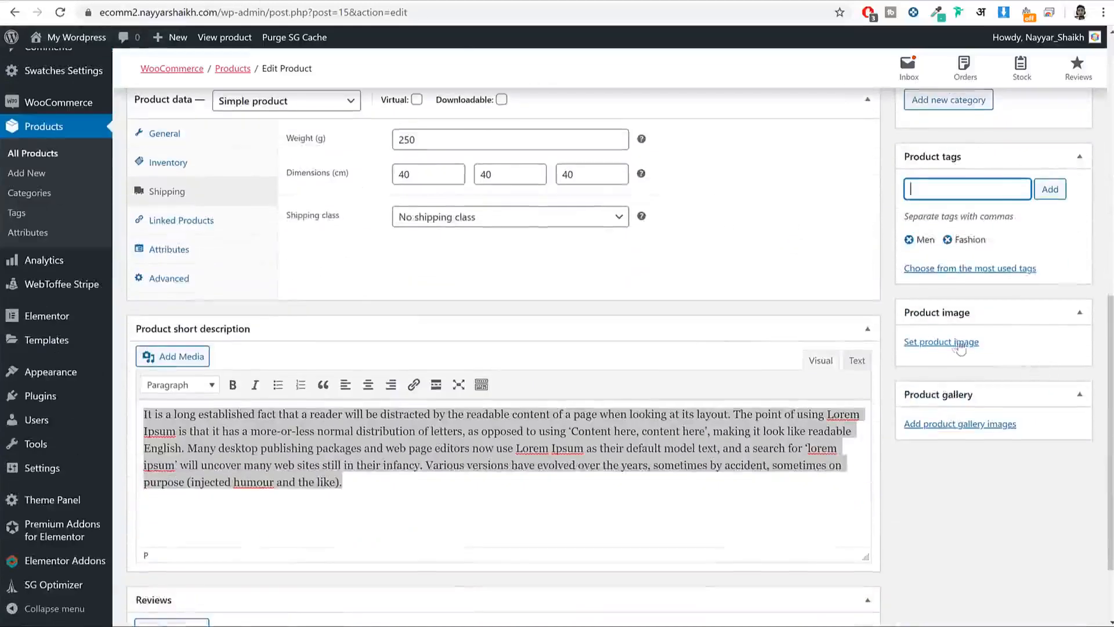
# Step: Upload the three crew T-shirt photos from the Products folder
pyautogui.click(939, 343)
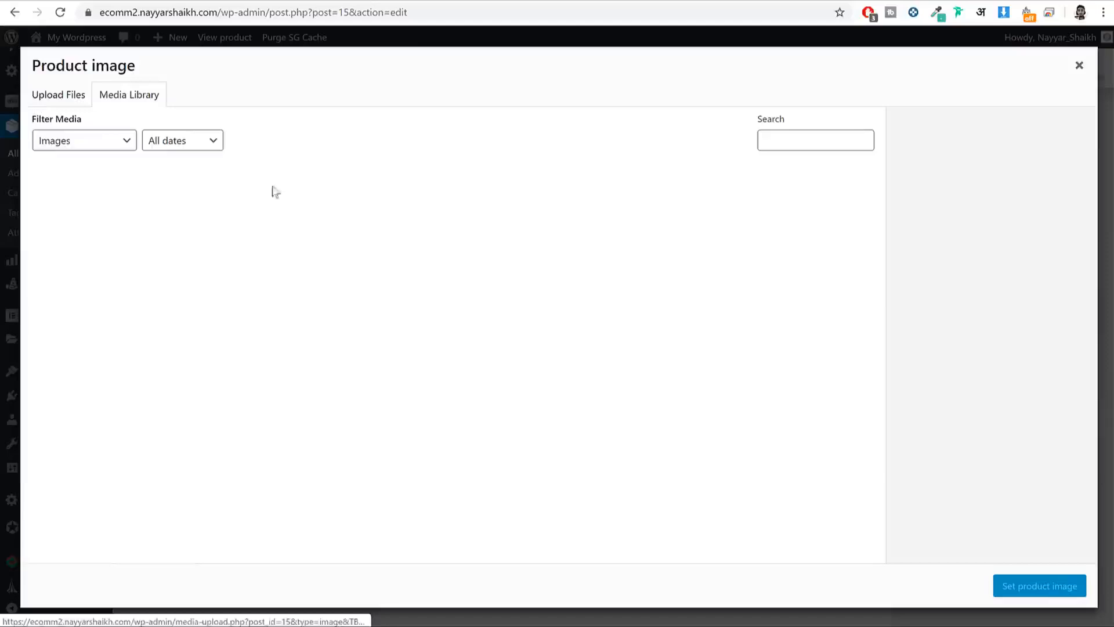
pyautogui.click(46, 98)
pyautogui.click(557, 322)
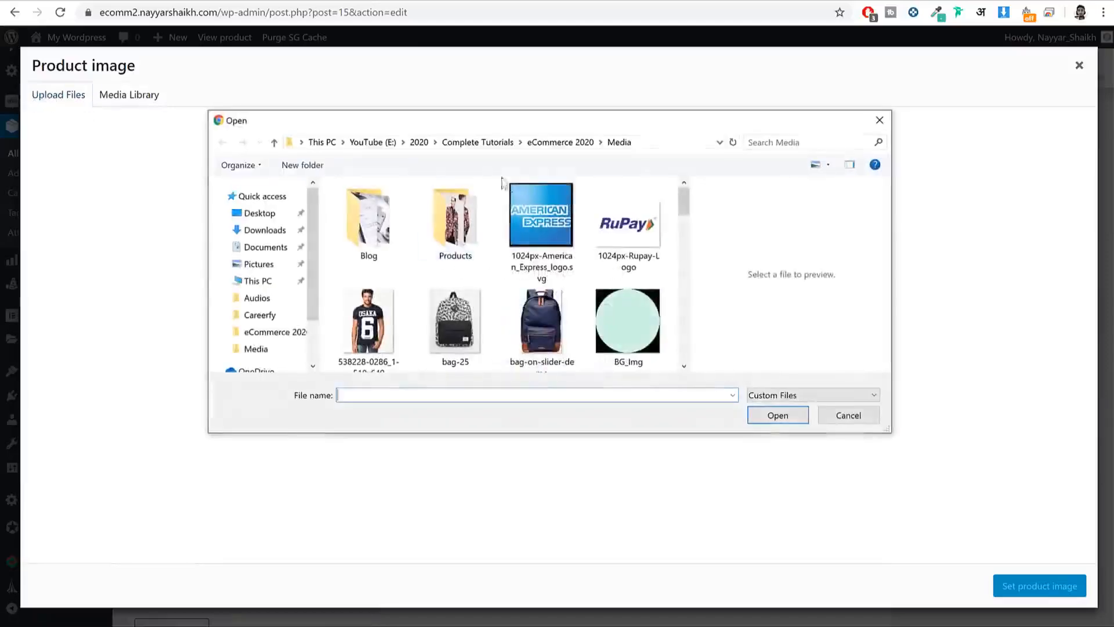
pyautogui.doubleClick(429, 217)
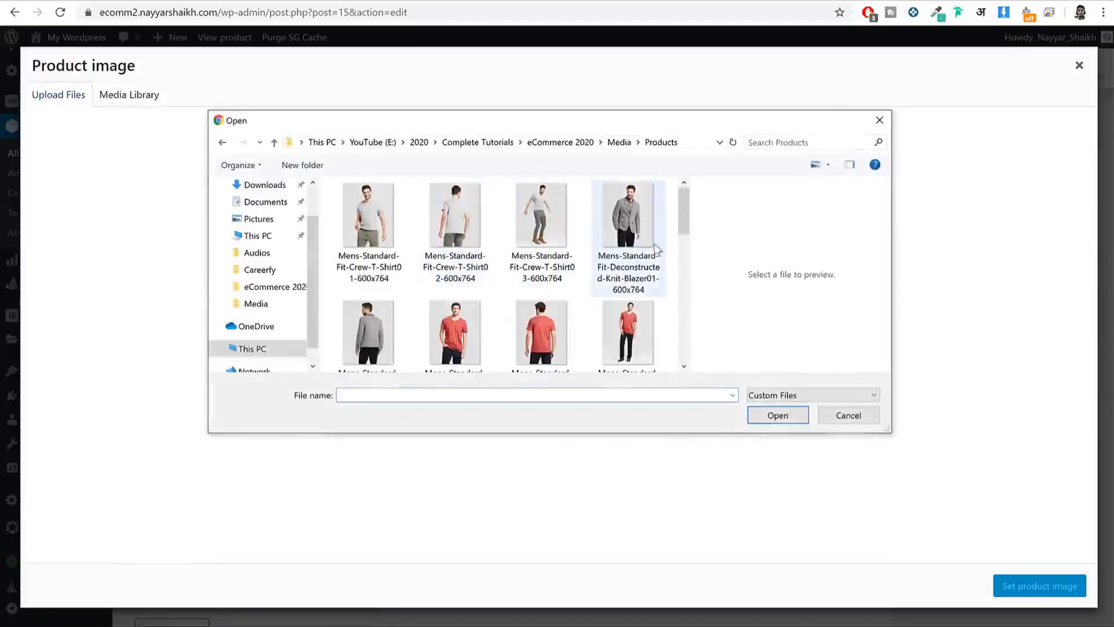
pyautogui.scroll(-5, 635, 259)
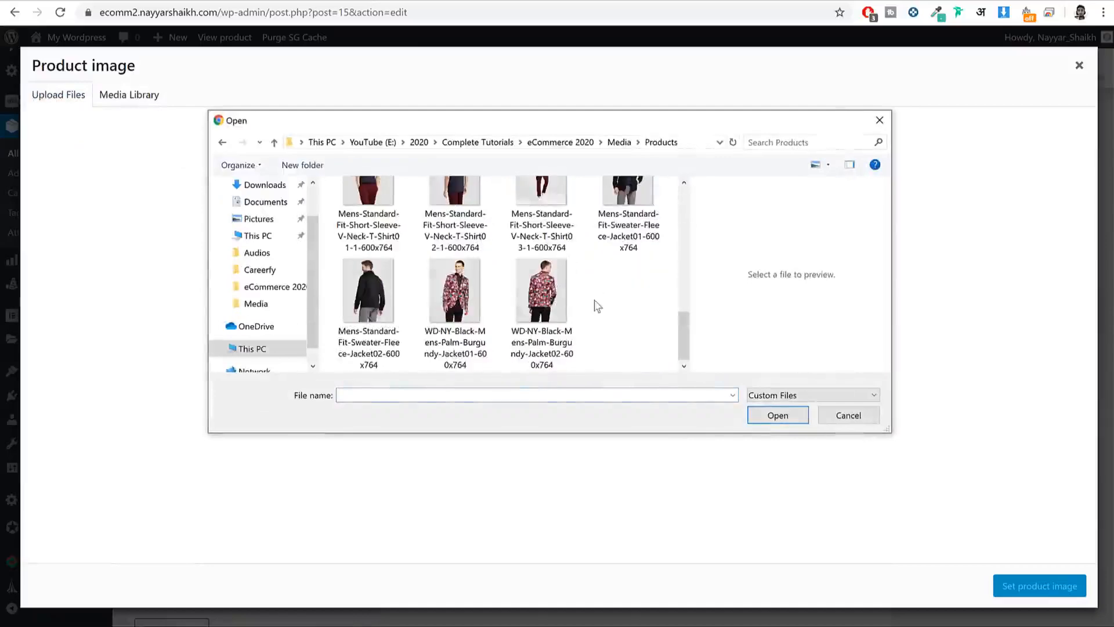
pyautogui.hotkey('ctrl', 'a')
pyautogui.scroll(5, 597, 306)
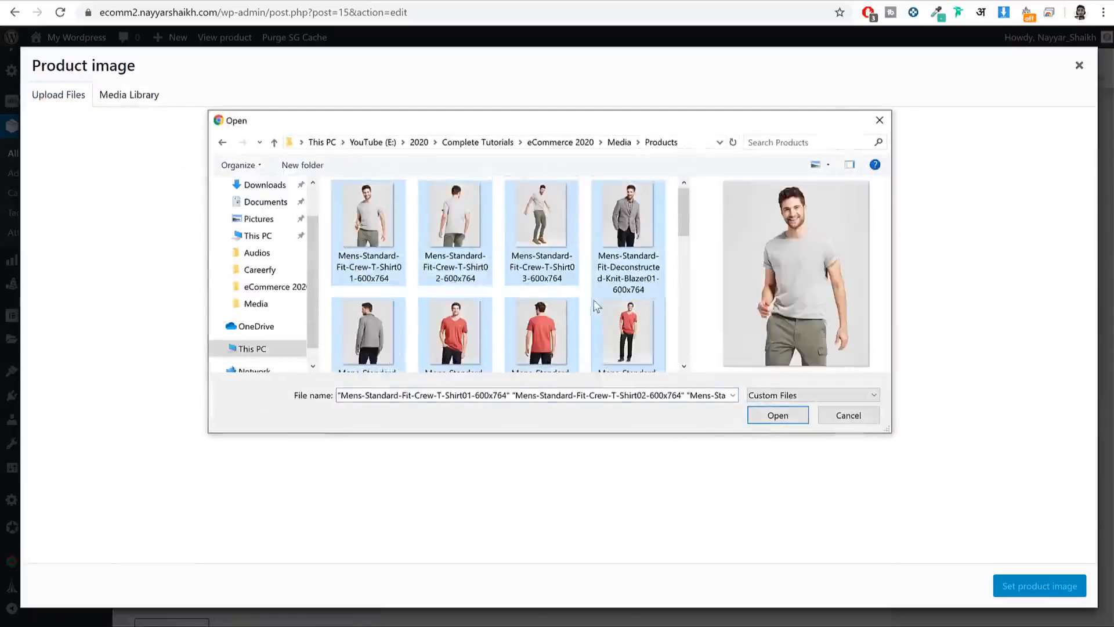
pyautogui.click(377, 223)
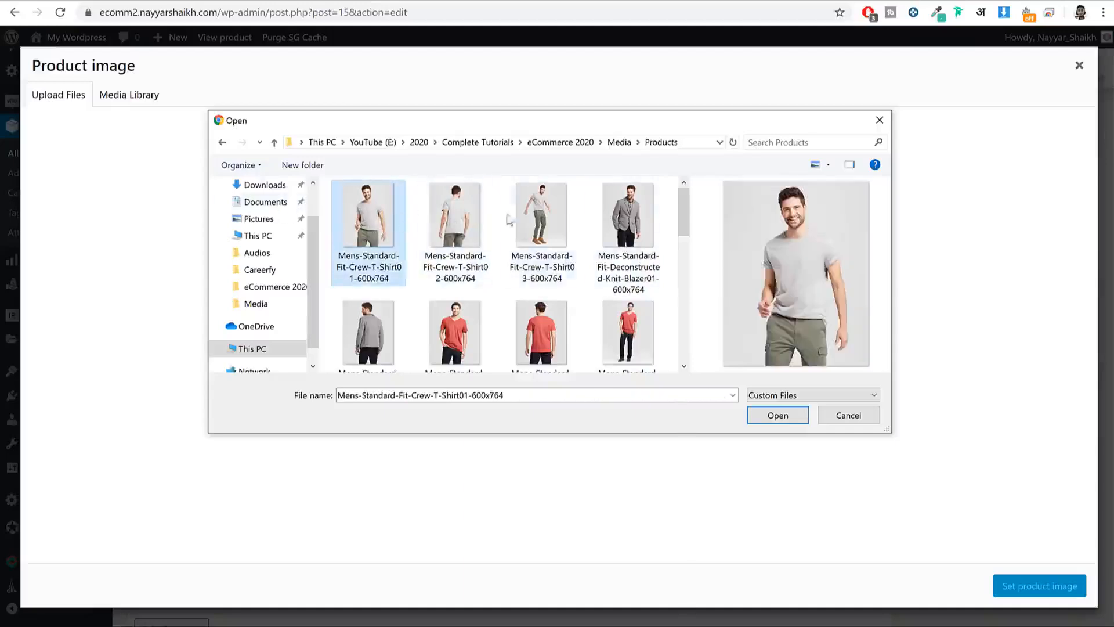
pyautogui.keyDown('ctrl'); pyautogui.click(456, 226); pyautogui.keyUp('ctrl')
pyautogui.keyDown('ctrl'); pyautogui.click(542, 229); pyautogui.keyUp('ctrl')
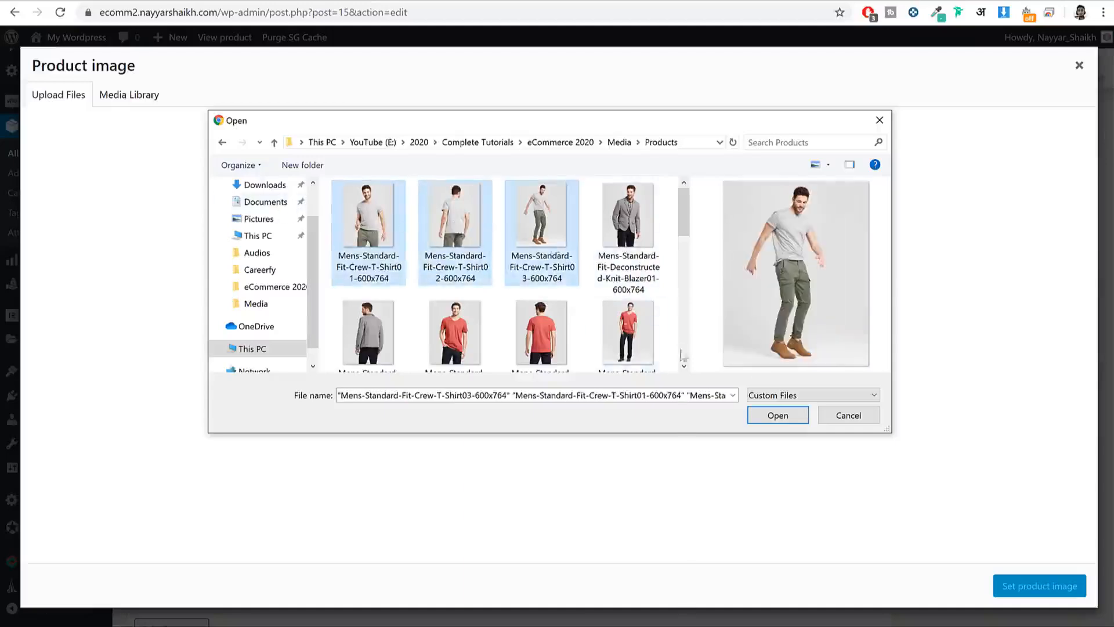
pyautogui.click(777, 416)
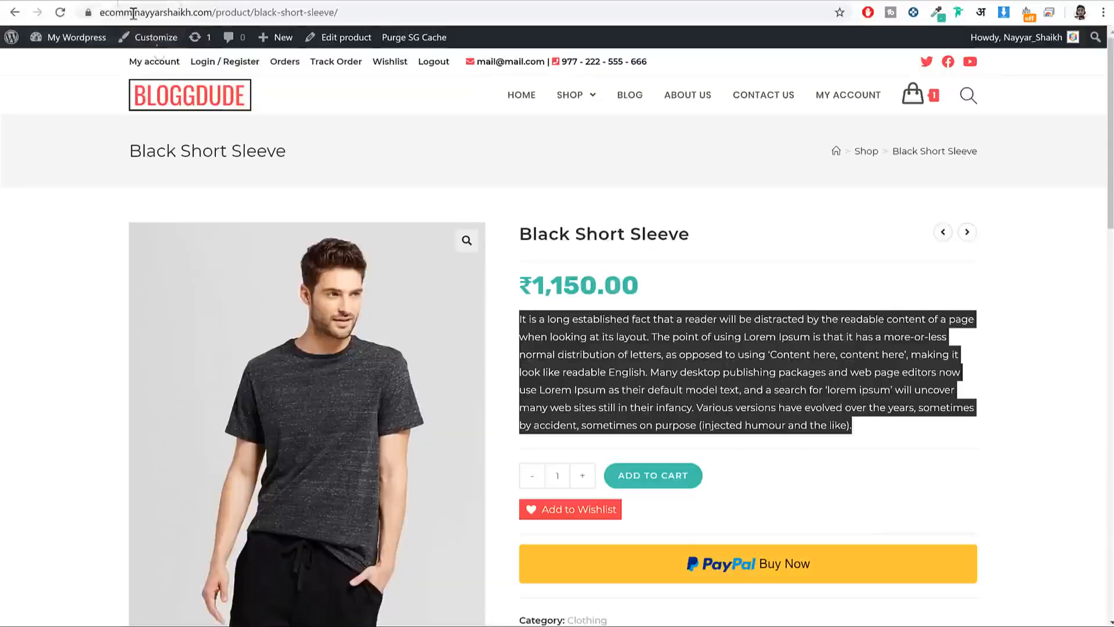
# Step: Set the front-view Mens-Standard-Fit-Crew-T-Shirt01 photo as the product image
pyautogui.scroll(-8, 317, 359)
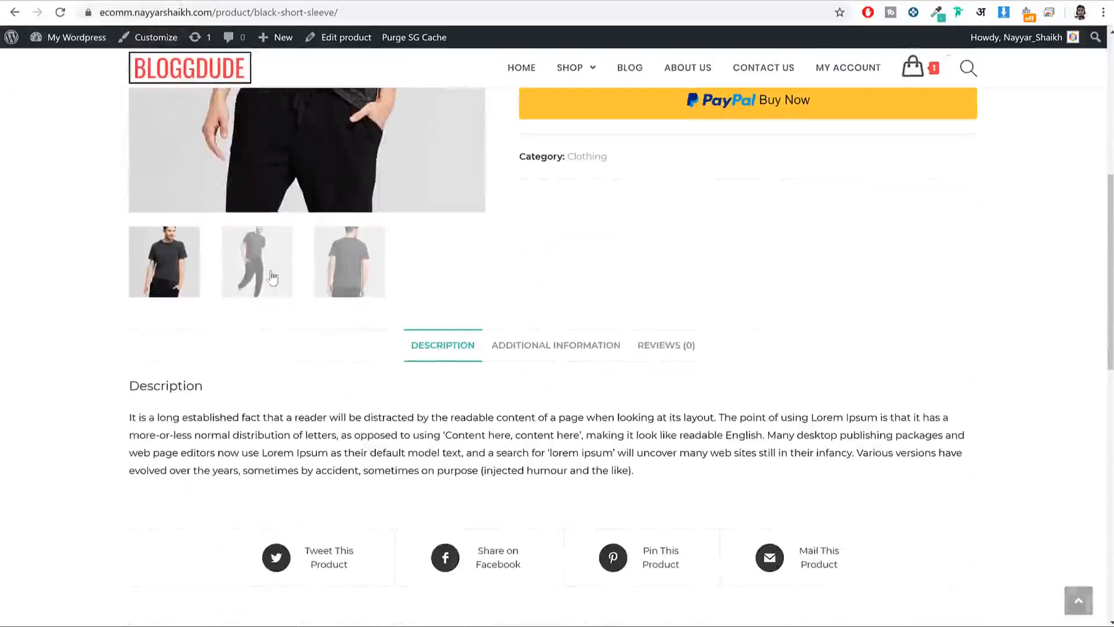
pyautogui.click(278, 263)
pyautogui.scroll(5, 291, 331)
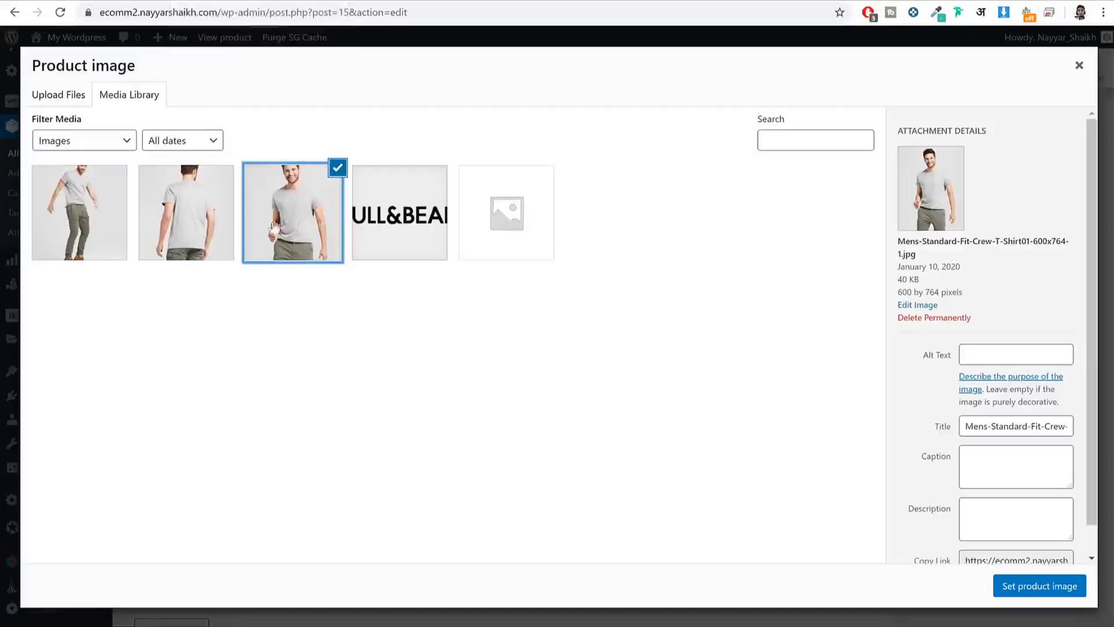
pyautogui.click(1022, 587)
# Step: Add the back-view and side-view T-shirt photos to the product gallery
pyautogui.scroll(-2, 968, 501)
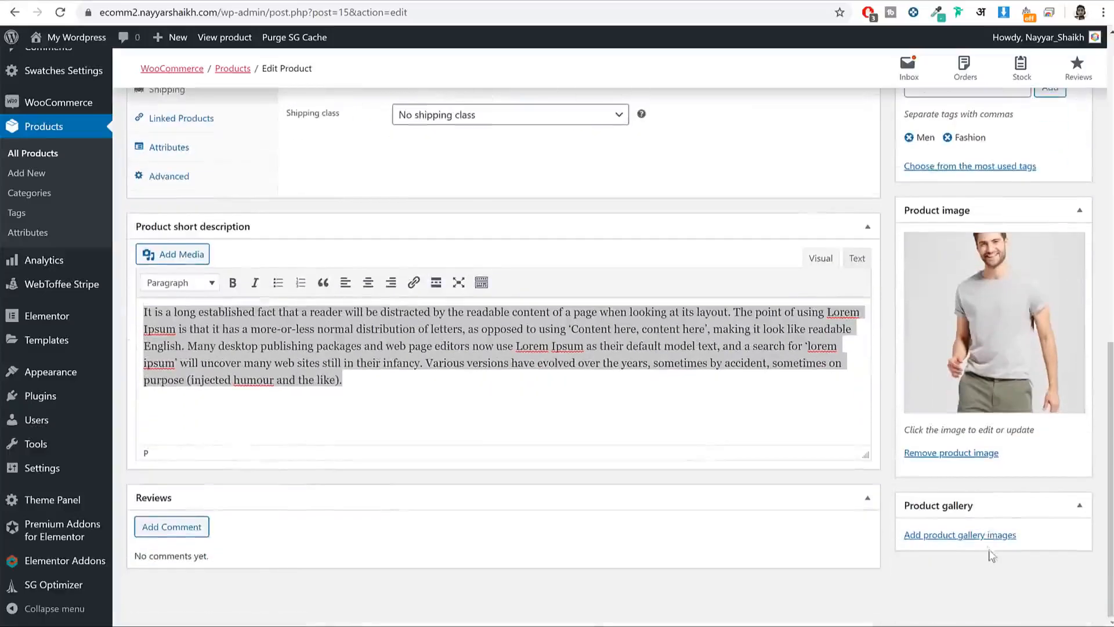
pyautogui.click(201, 214)
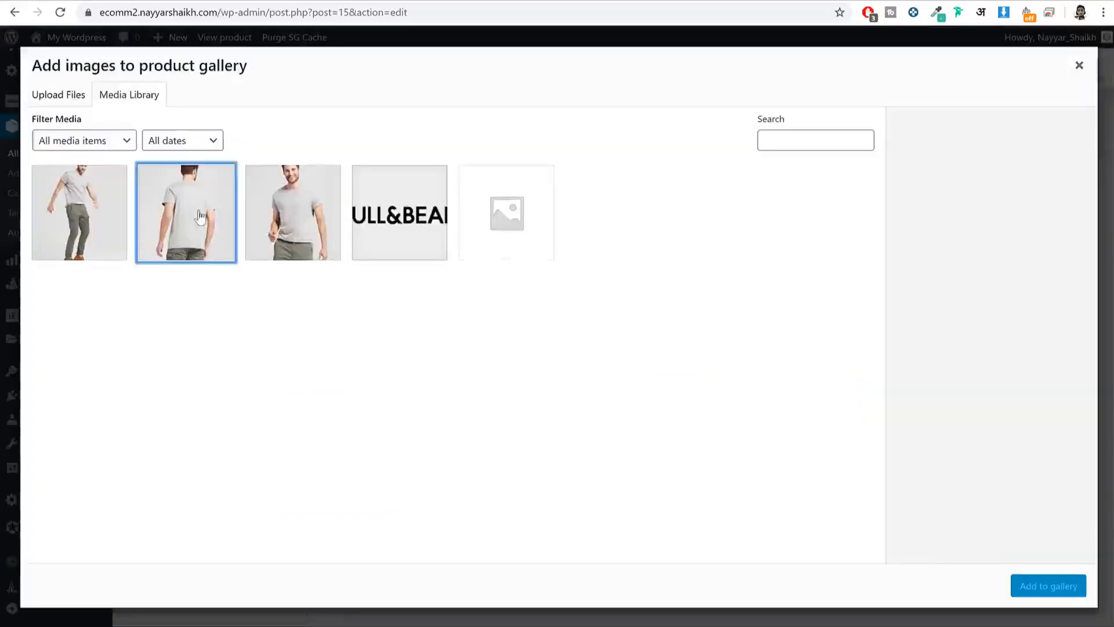
pyautogui.keyDown('ctrl'); pyautogui.click(94, 204); pyautogui.keyUp('ctrl')
pyautogui.click(1083, 592)
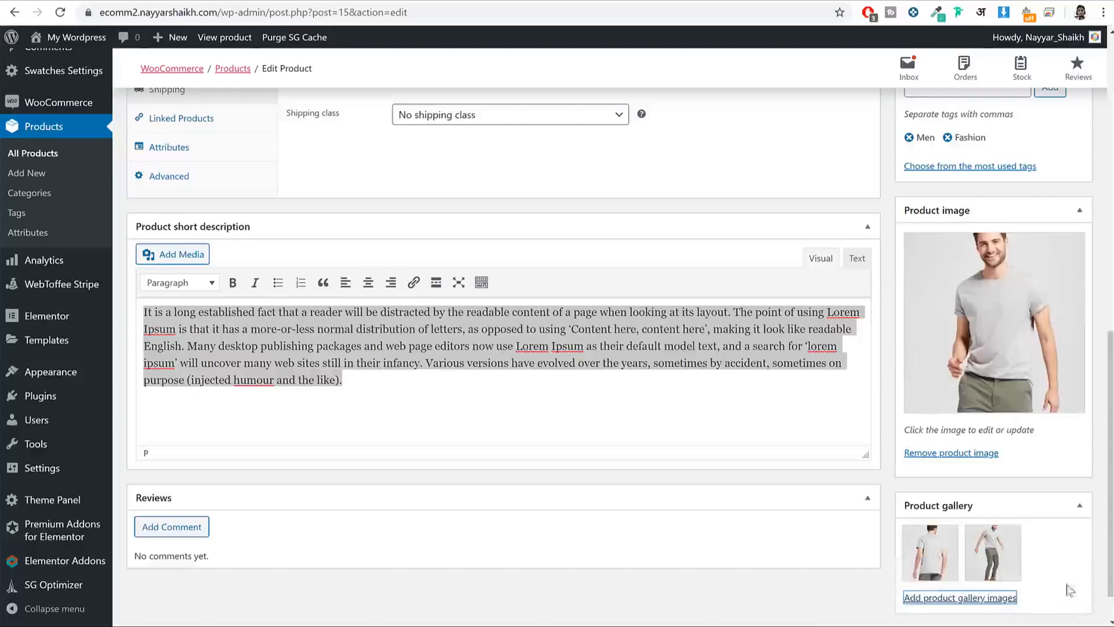
pyautogui.scroll(-1, 935, 503)
pyautogui.moveTo(986, 504)
pyautogui.mouseDown()
pyautogui.moveTo(936, 503)
pyautogui.moveTo(993, 505)
pyautogui.mouseUp()
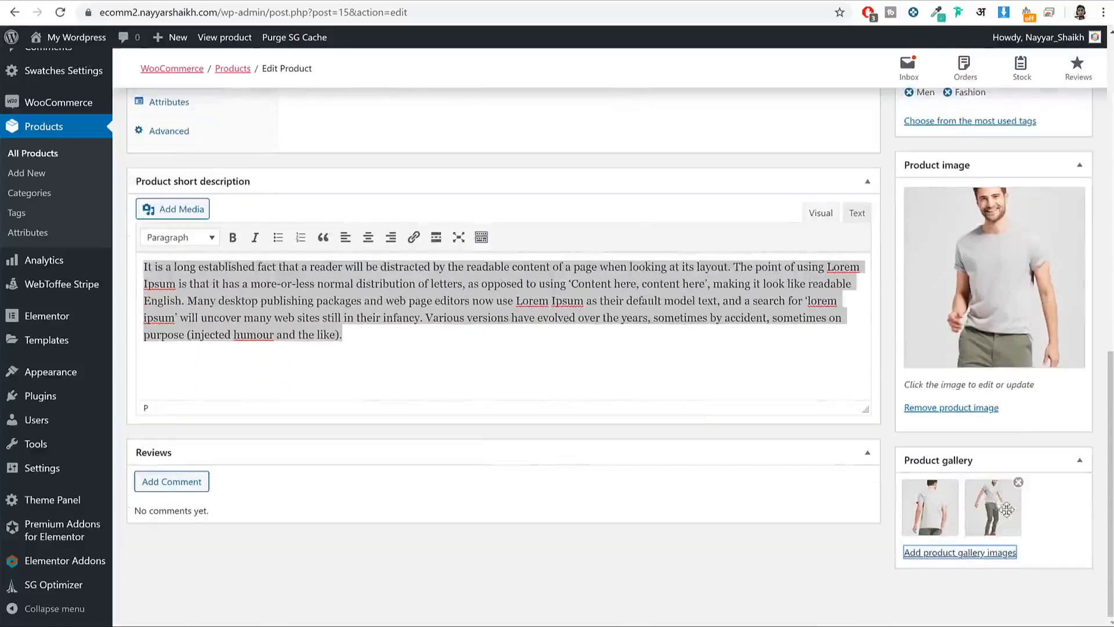
pyautogui.scroll(3, 994, 536)
pyautogui.scroll(10, 994, 537)
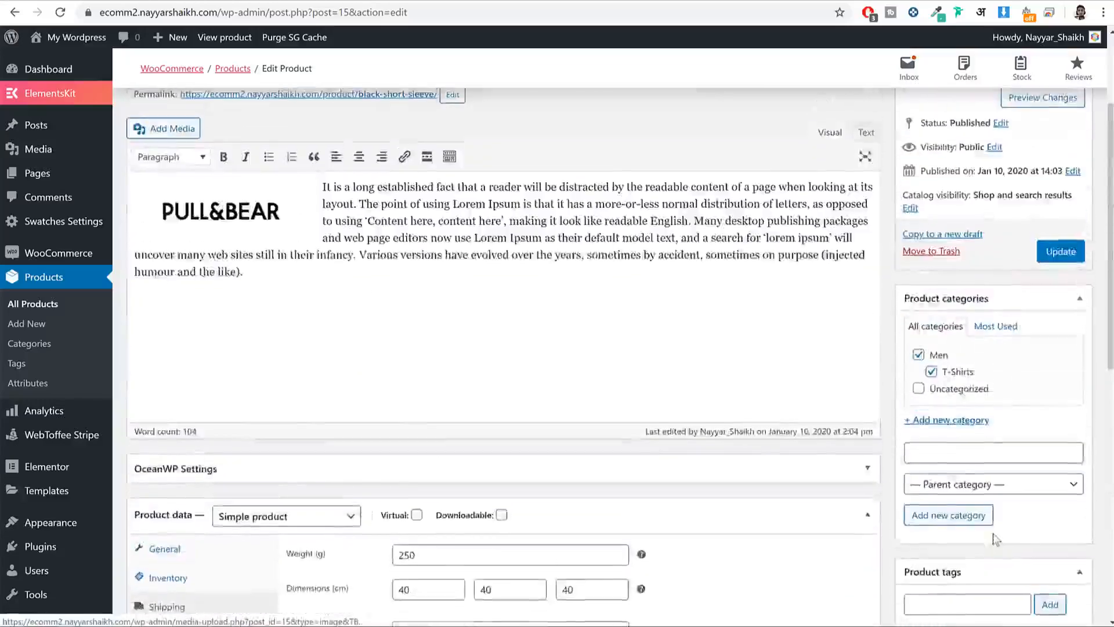
# Step: Update the product and reload its live page to see the new photos
pyautogui.click(1061, 401)
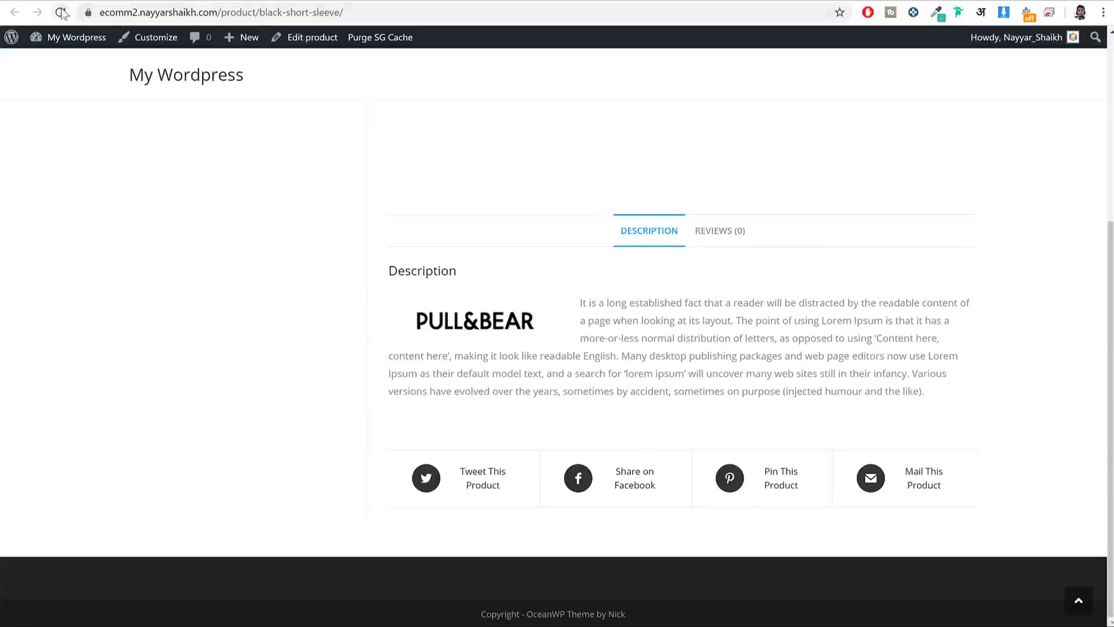
pyautogui.click(60, 12)
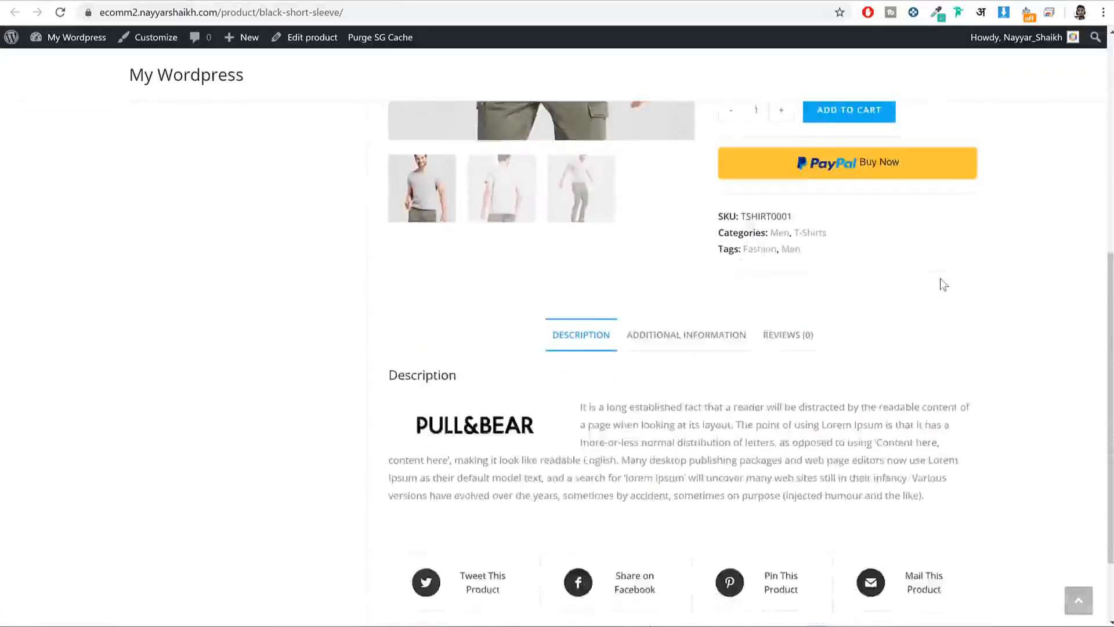
pyautogui.scroll(8, 941, 280)
pyautogui.scroll(-6, 965, 276)
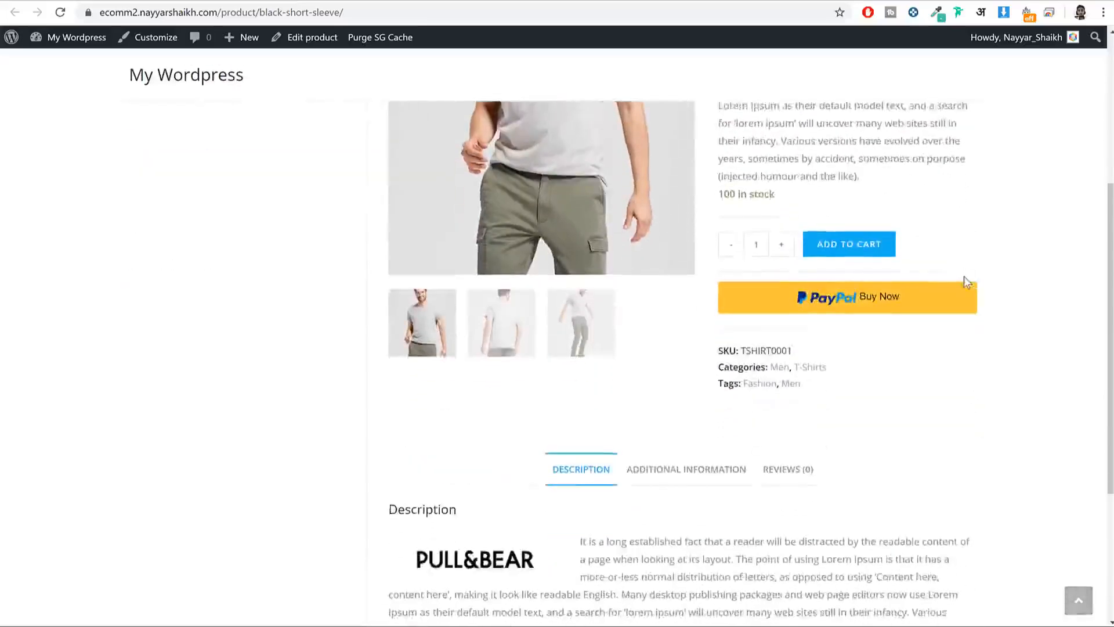
pyautogui.scroll(6, 963, 276)
pyautogui.scroll(-8, 833, 300)
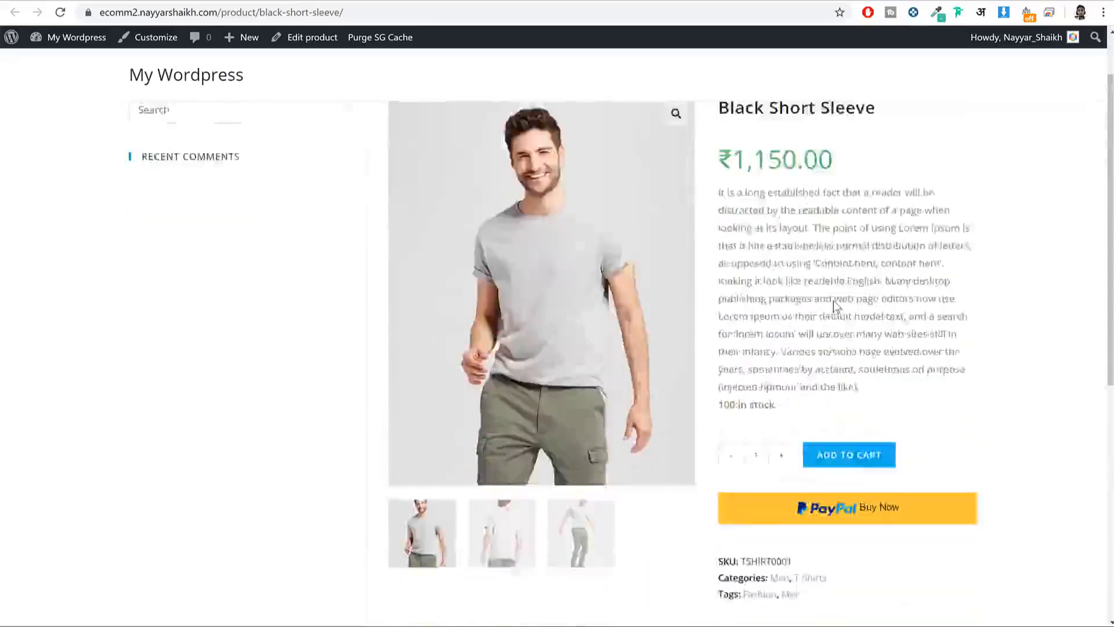
pyautogui.scroll(2, 838, 297)
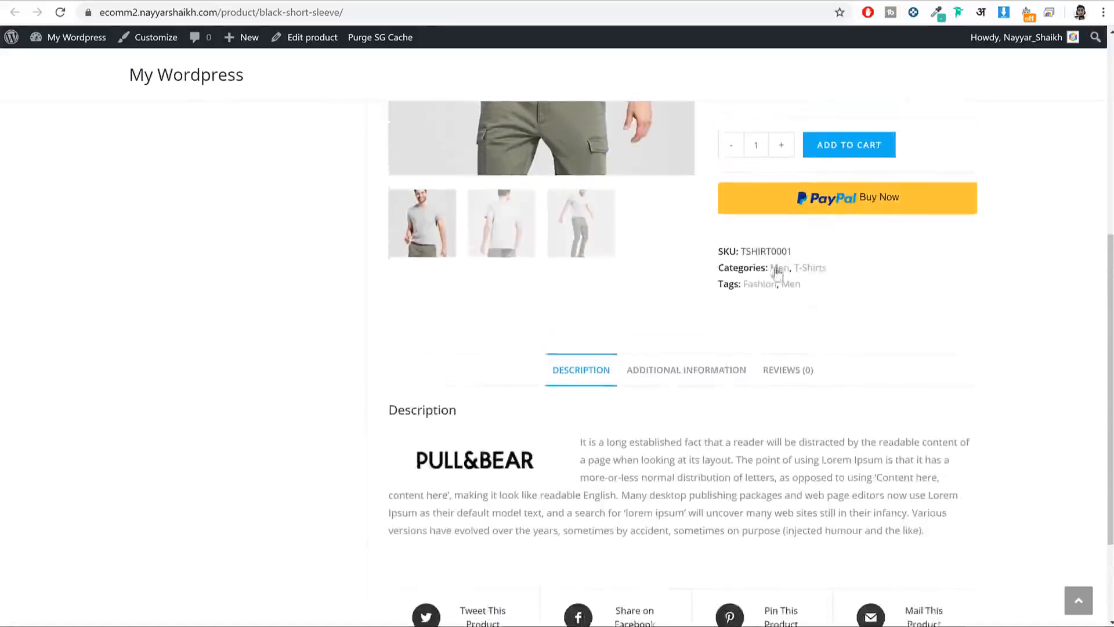
# Step: Check the live page's Additional information, Reviews and Description tabs and the ecomm2 page
pyautogui.click(681, 374)
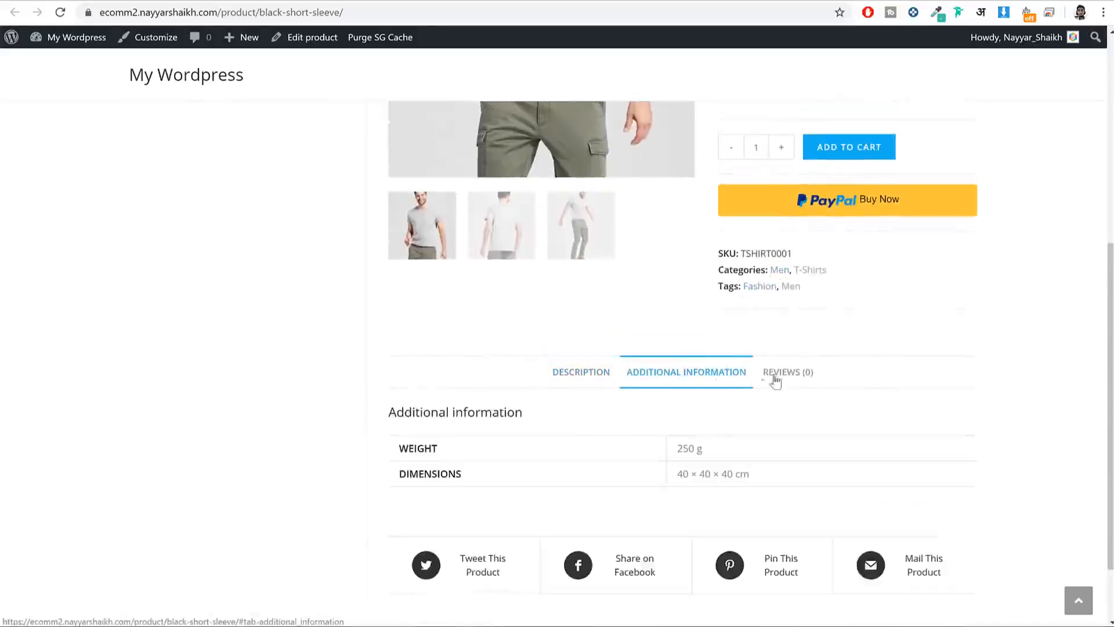
pyautogui.click(774, 374)
pyautogui.click(606, 377)
pyautogui.scroll(7, 905, 330)
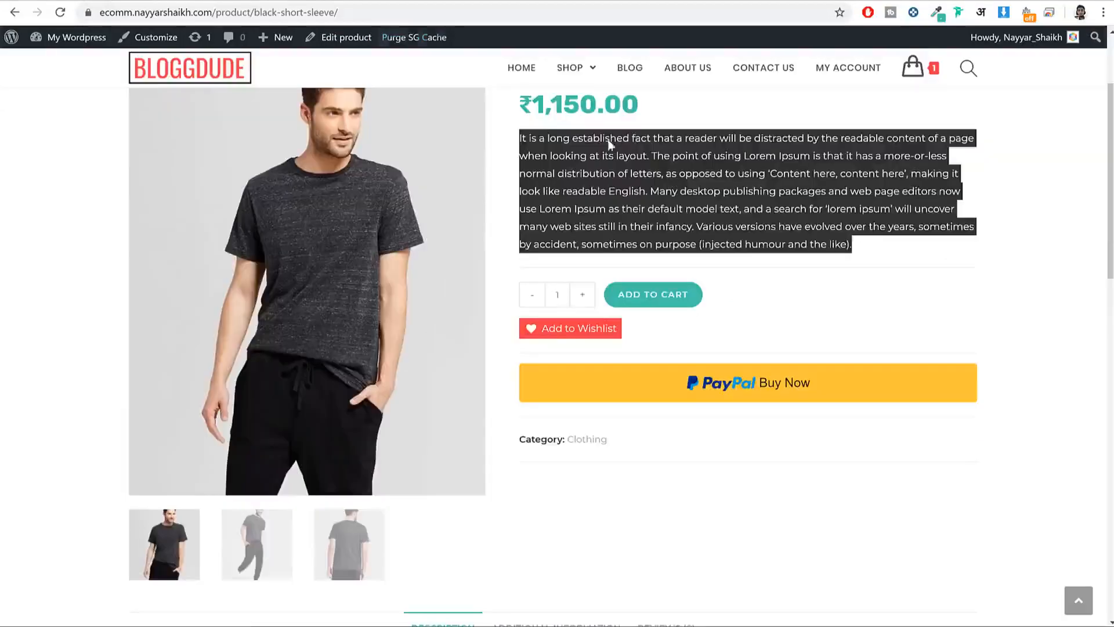
pyautogui.scroll(5, 883, 288)
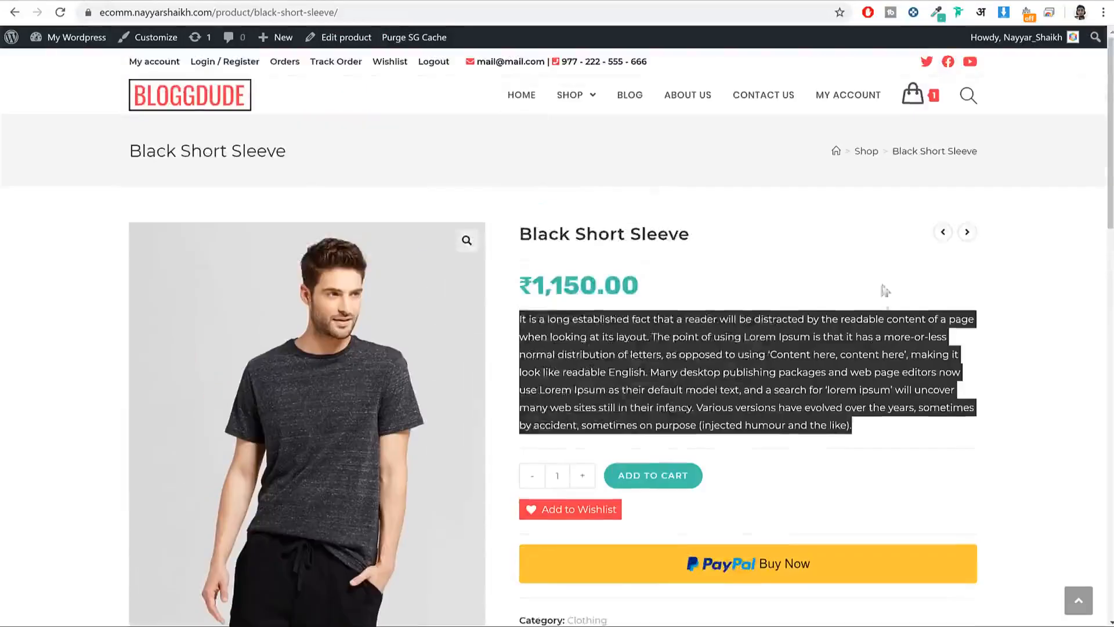
pyautogui.click(857, 318)
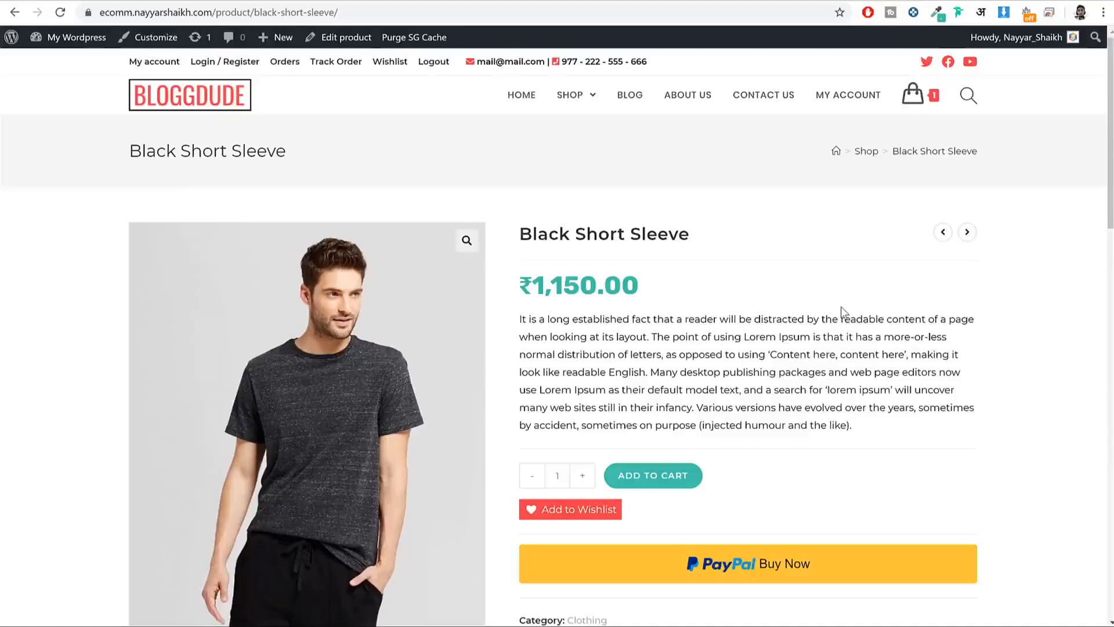
pyautogui.click(423, 1)
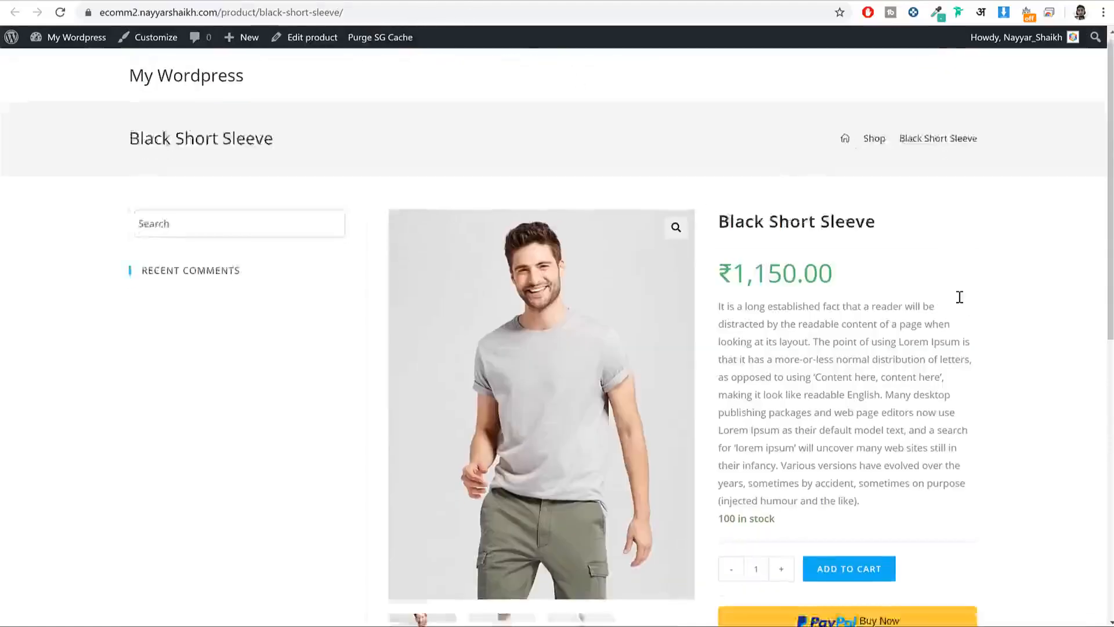
pyautogui.scroll(-5, 960, 297)
pyautogui.scroll(5, 960, 301)
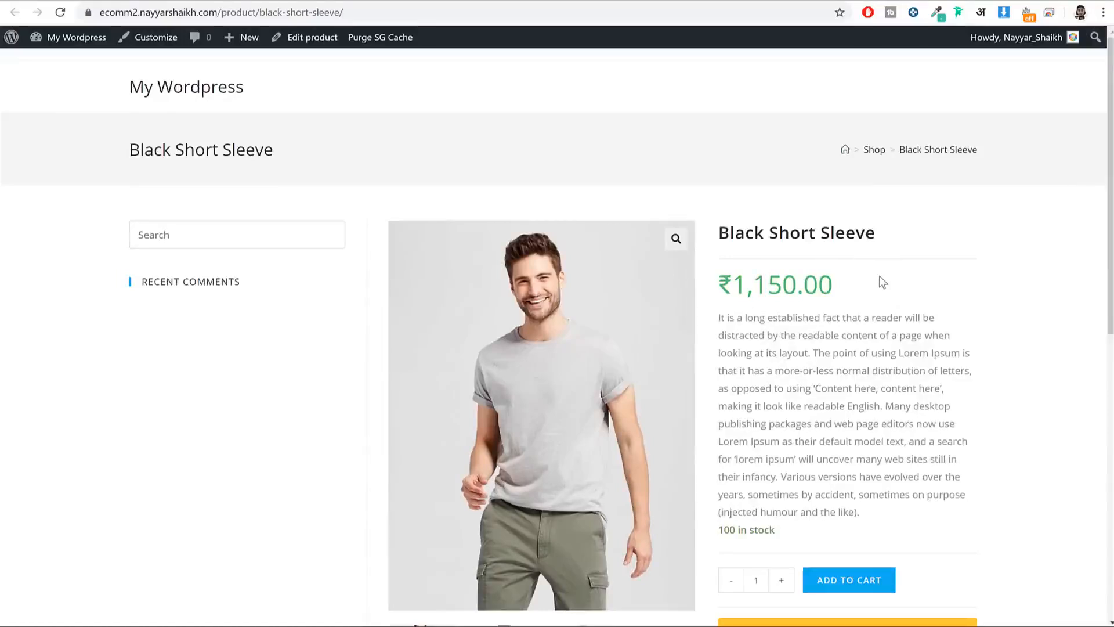
pyautogui.click(226, 1)
# Step: Enter a 1000 sale price scheduled from 9 January to 31 January 2020
pyautogui.scroll(-5, 730, 314)
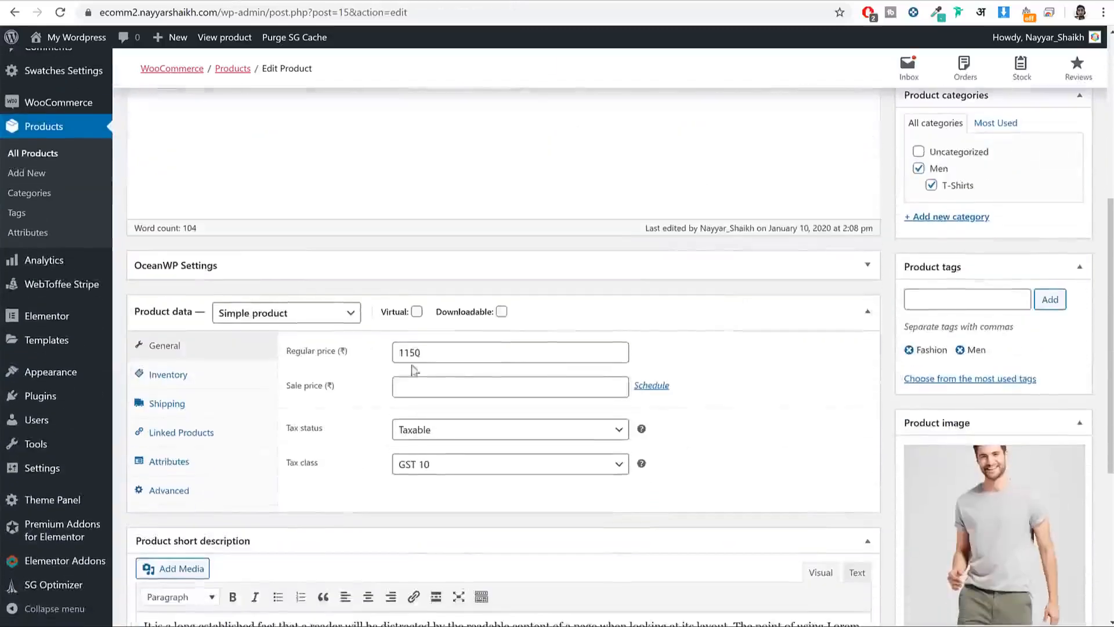
pyautogui.scroll(-1, 667, 352)
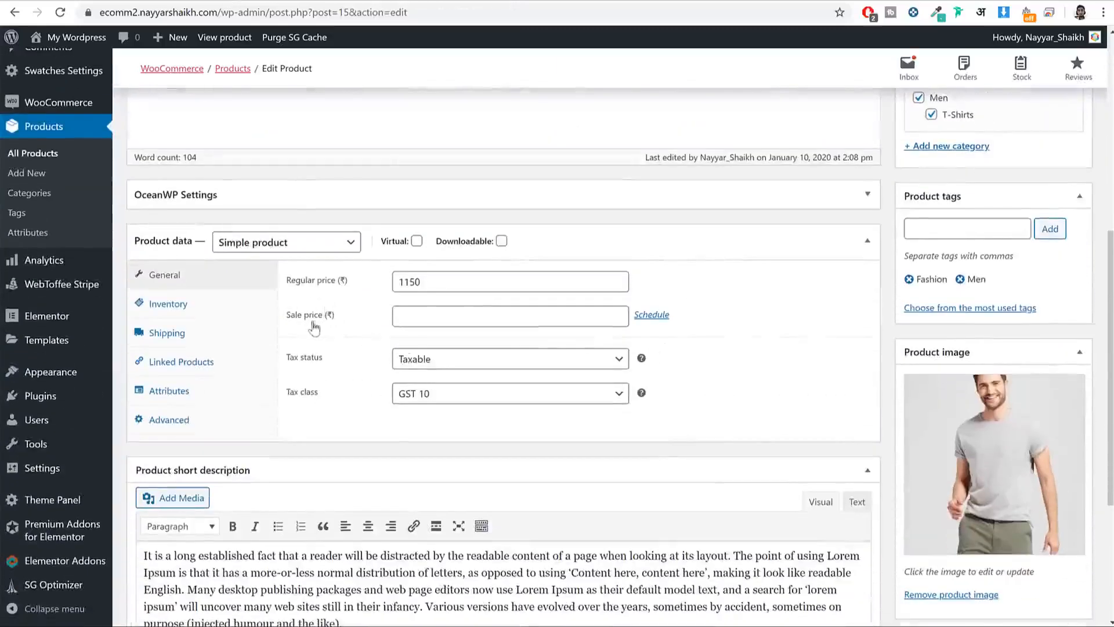
pyautogui.click(451, 318)
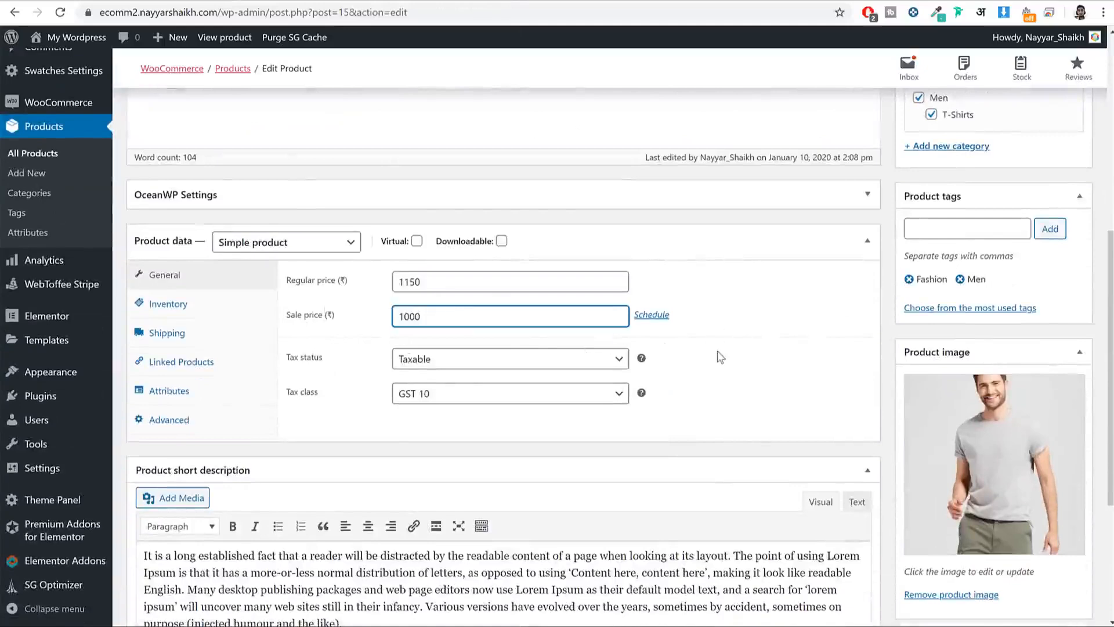
pyautogui.click(651, 315)
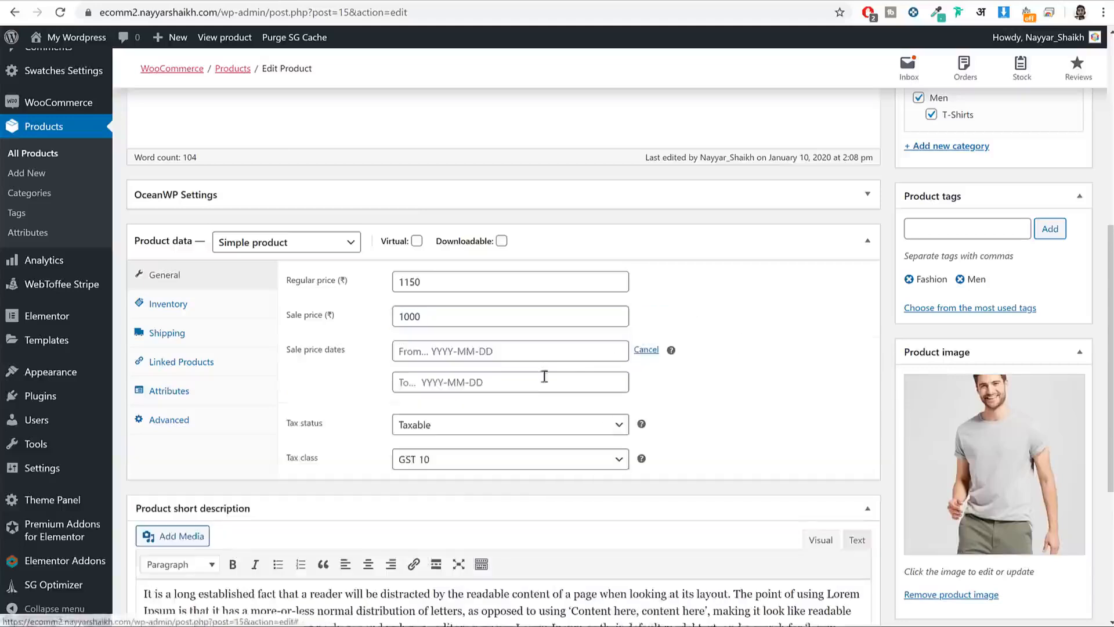
pyautogui.click(490, 351)
pyautogui.click(486, 441)
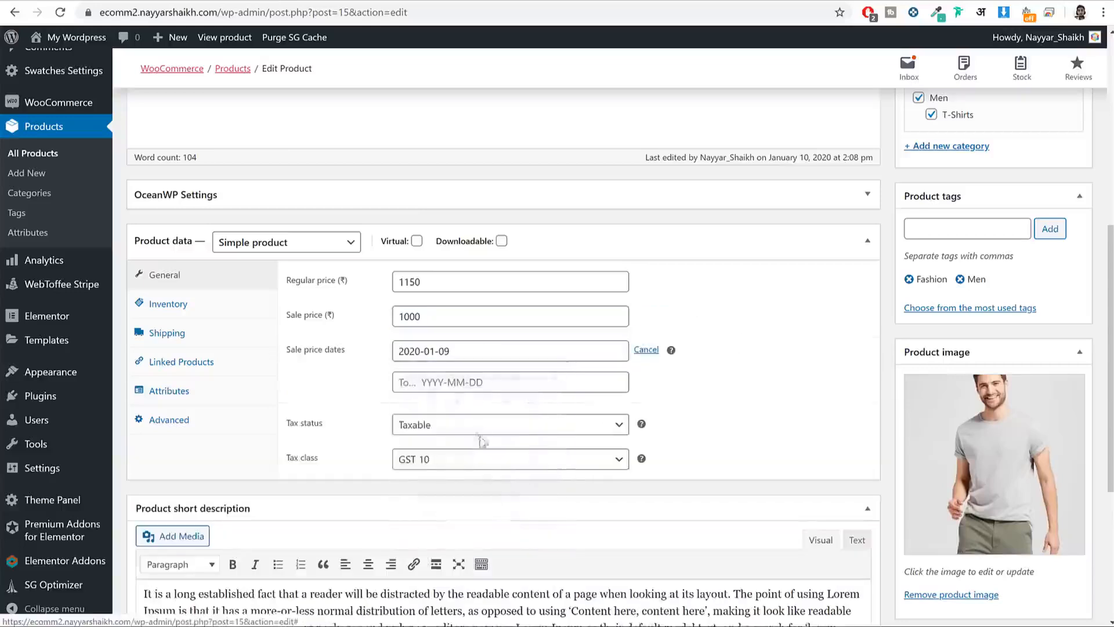
pyautogui.click(487, 382)
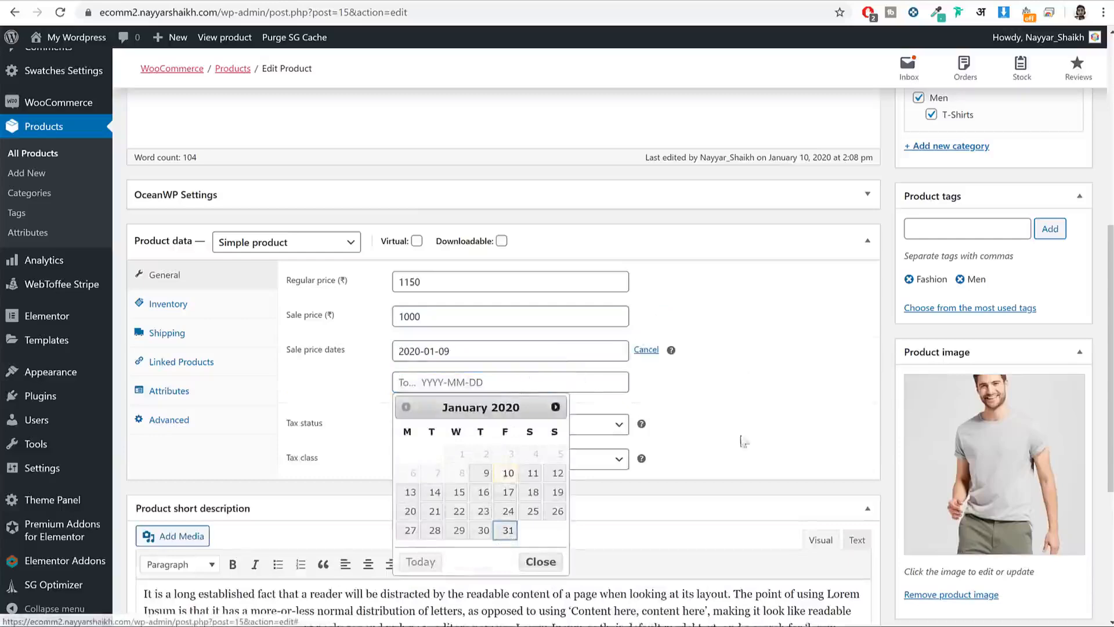
pyautogui.click(510, 532)
# Step: Update the product and reload the live Black Short Sleeve page
pyautogui.scroll(5, 864, 352)
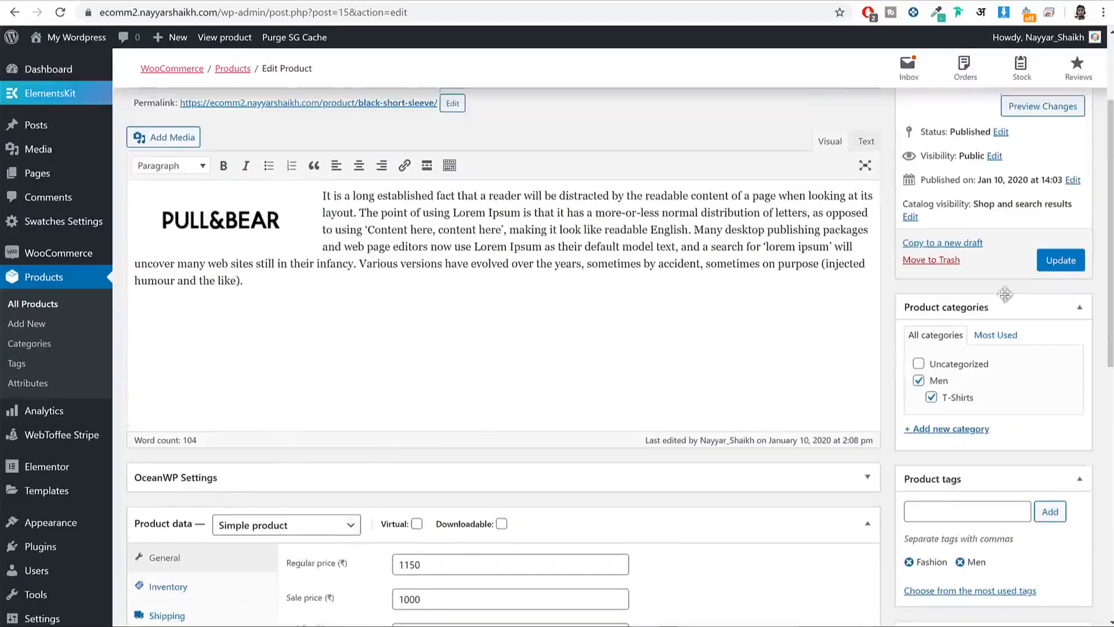
pyautogui.click(1060, 261)
pyautogui.click(400, 1)
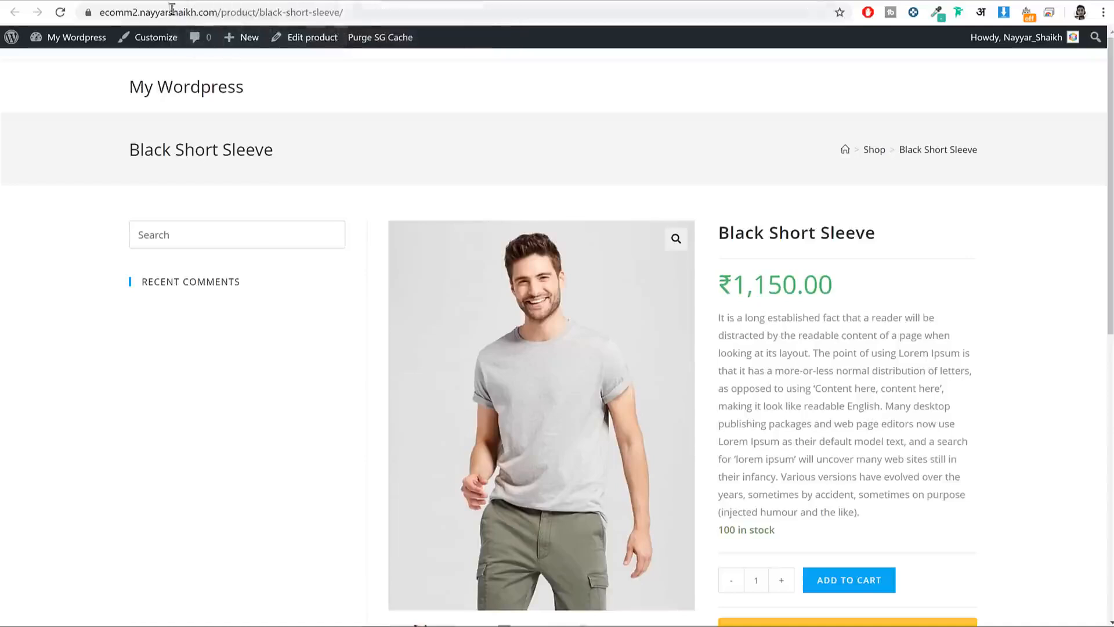
pyautogui.click(60, 16)
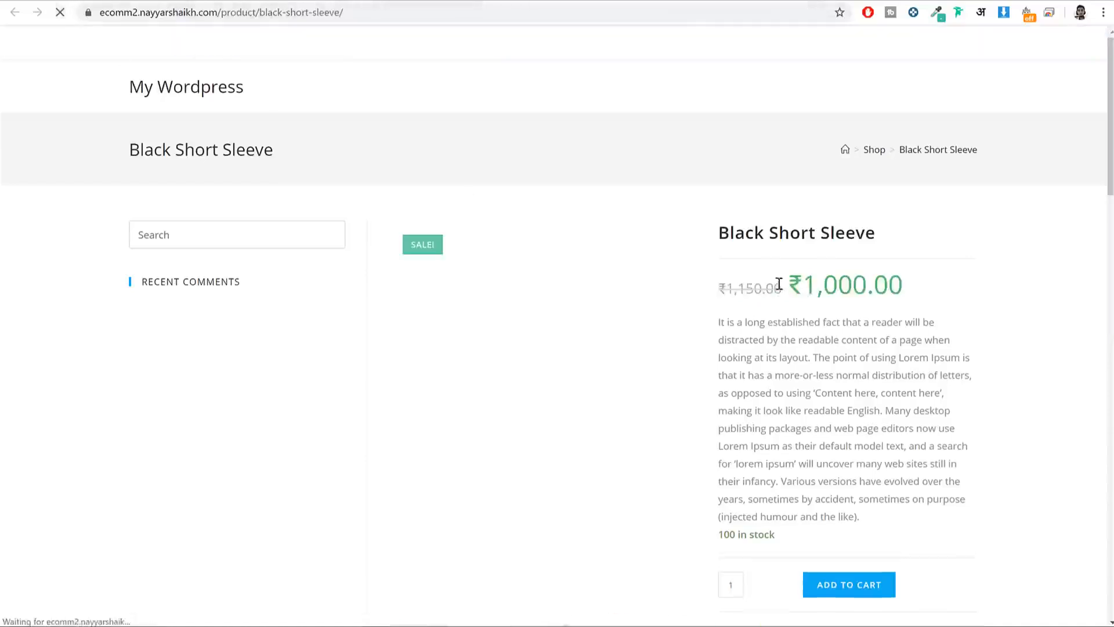
# Step: Verify the Sale! badge and ₹1,000.00 price beside the struck-through ₹1,150.00
pyautogui.moveTo(803, 285); pyautogui.dragTo(892, 280)
pyautogui.click(796, 288)
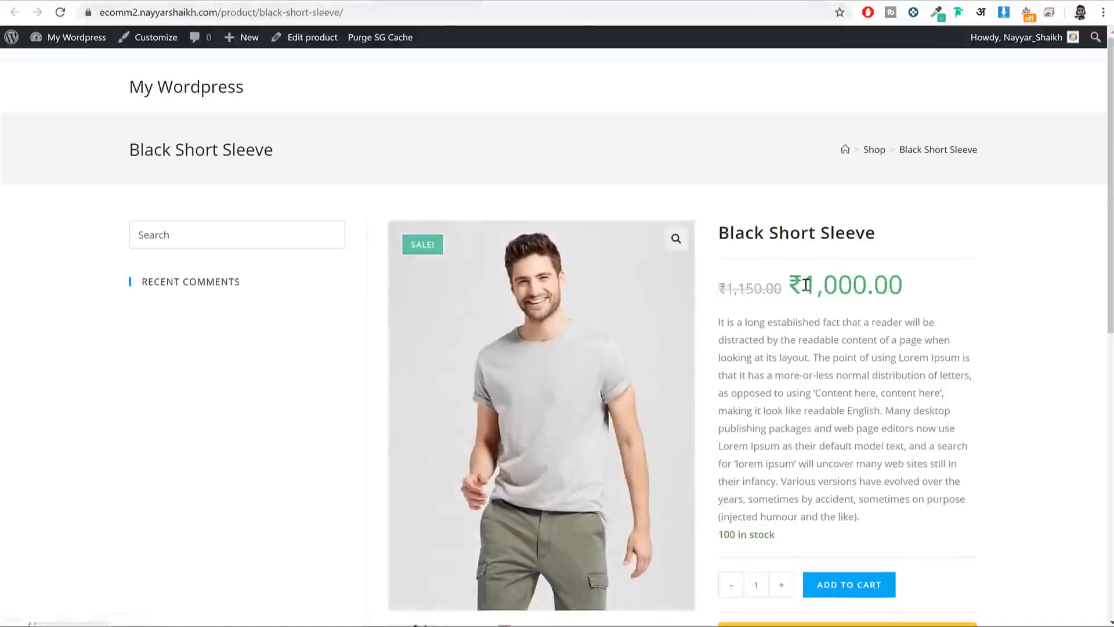
pyautogui.moveTo(803, 284); pyautogui.dragTo(891, 281)
pyautogui.click(794, 316)
pyautogui.scroll(-8, 958, 361)
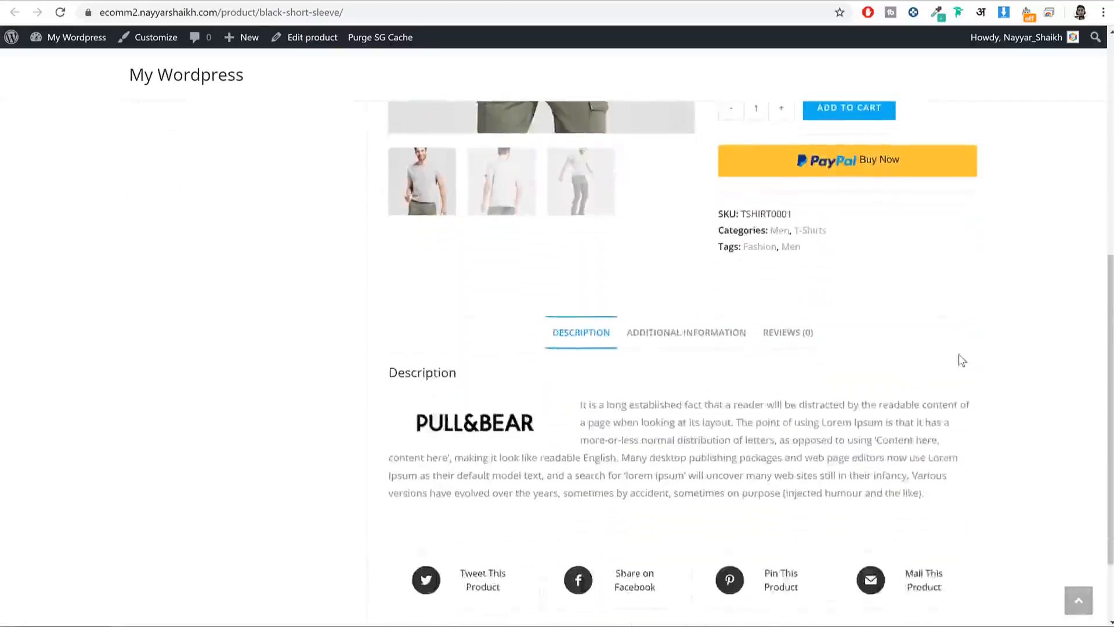
pyautogui.scroll(5, 958, 361)
pyautogui.moveTo(770, 340); pyautogui.dragTo(725, 341)
pyautogui.click(830, 313)
pyautogui.scroll(-4, 850, 412)
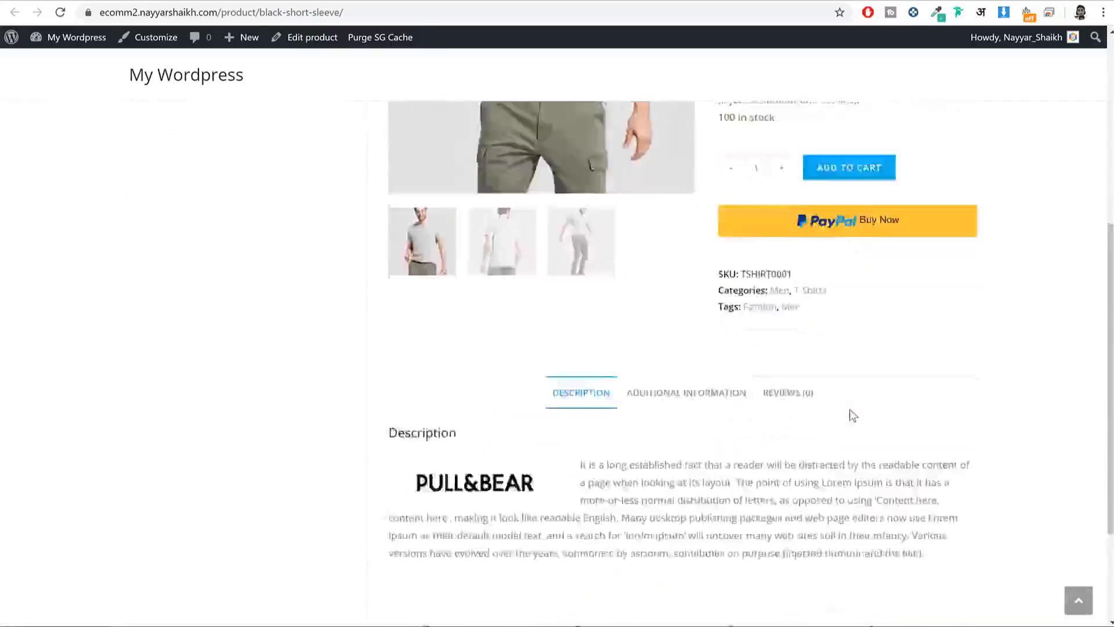
pyautogui.scroll(7, 851, 413)
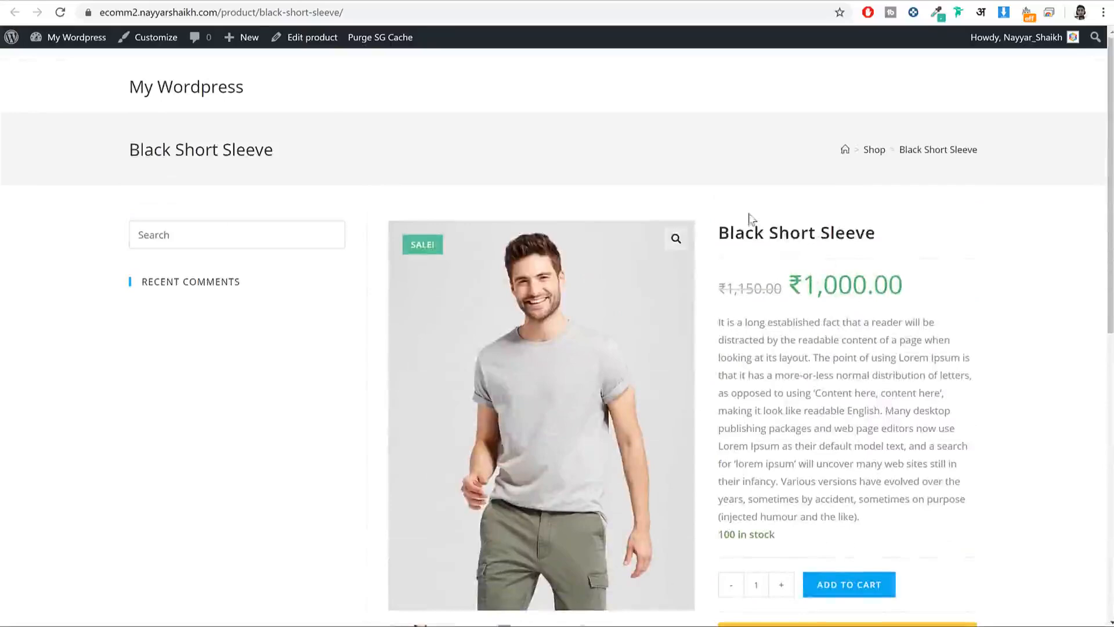
pyautogui.click(117, 1)
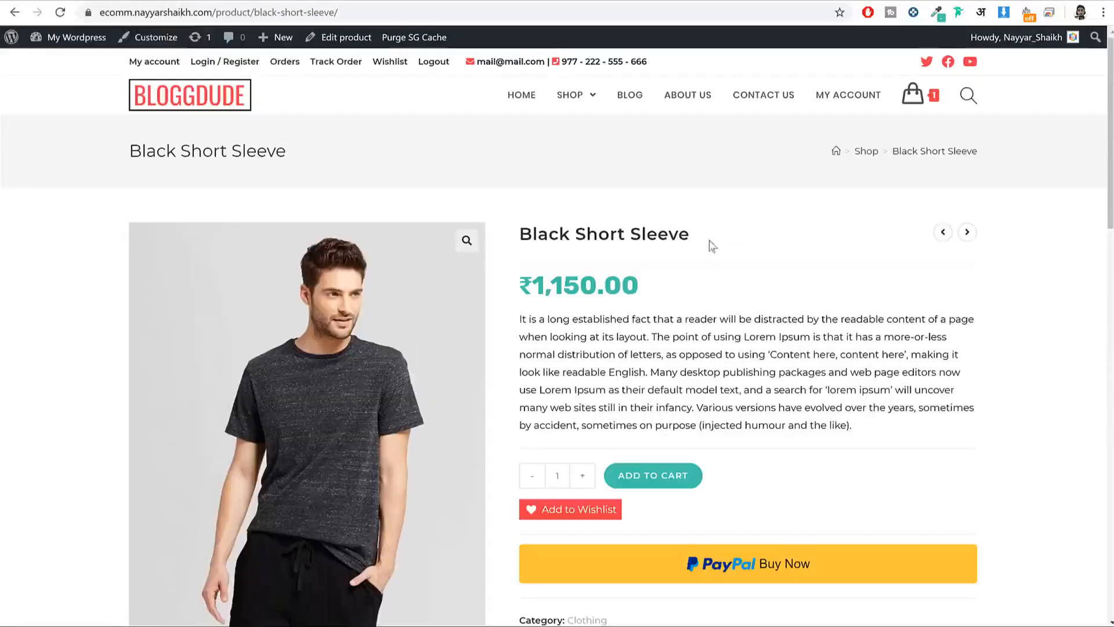
# Step: Reload the reference store and open the Sherpa Fleece Jacket product page
pyautogui.press('F5')
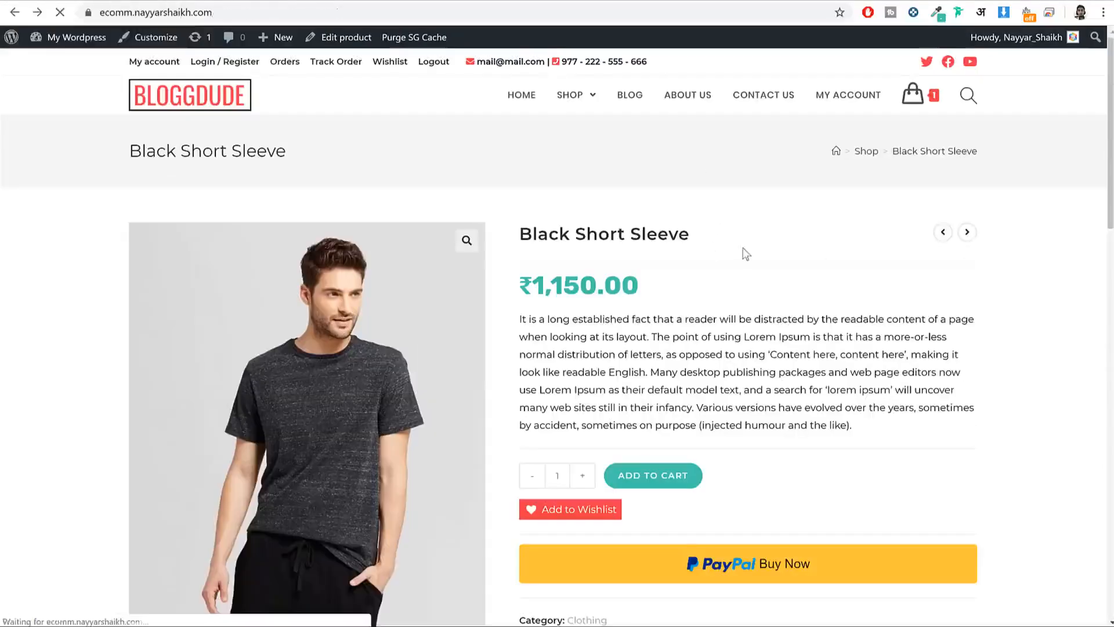
pyautogui.scroll(-4, 520, 329)
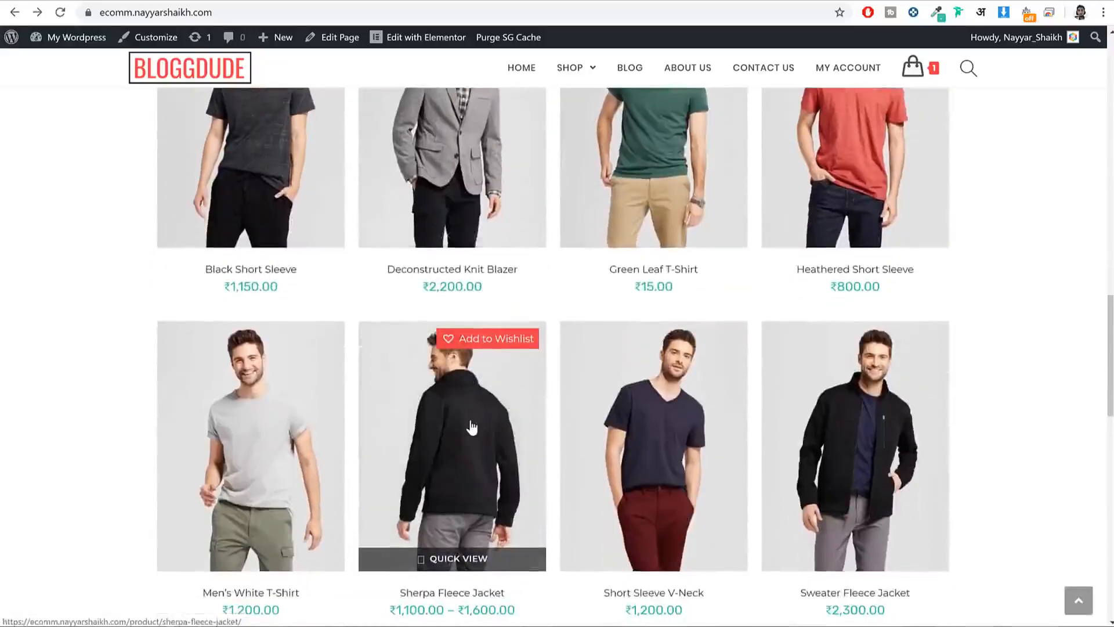
pyautogui.click(472, 427)
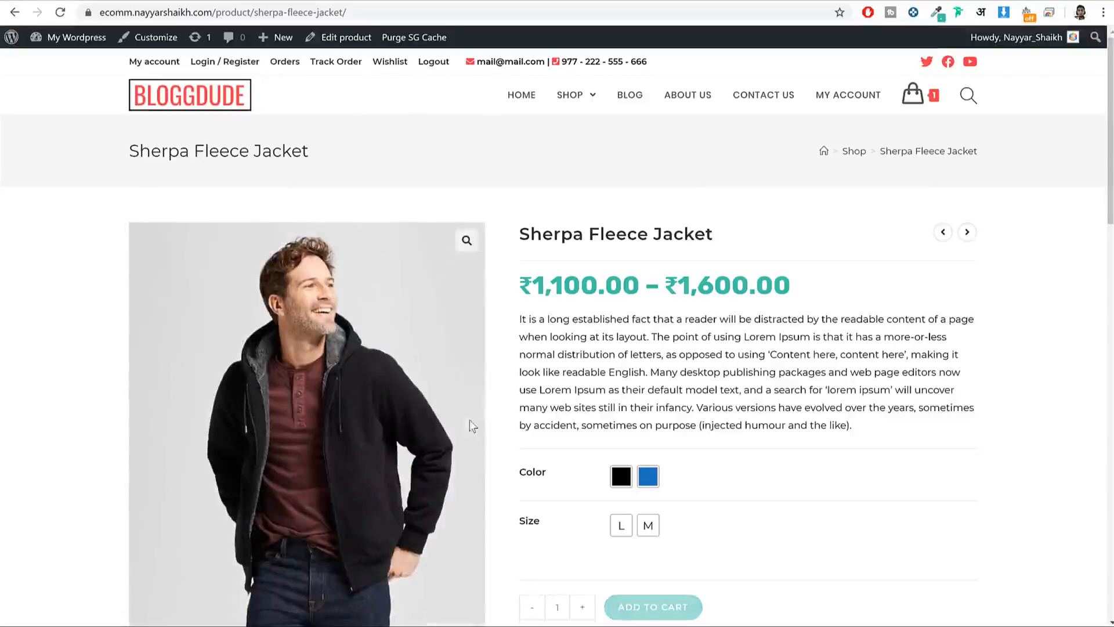
pyautogui.scroll(-3, 812, 331)
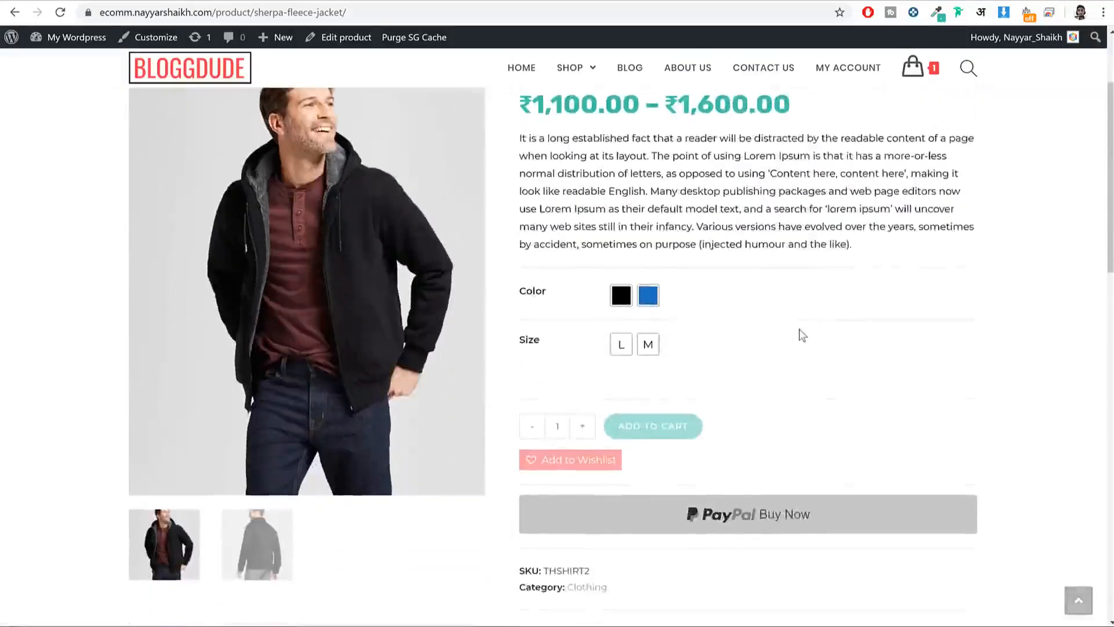
pyautogui.scroll(3, 799, 328)
# Step: Compare the Blue and Black size L variations, settling on Black at ₹1,250.00
pyautogui.click(649, 478)
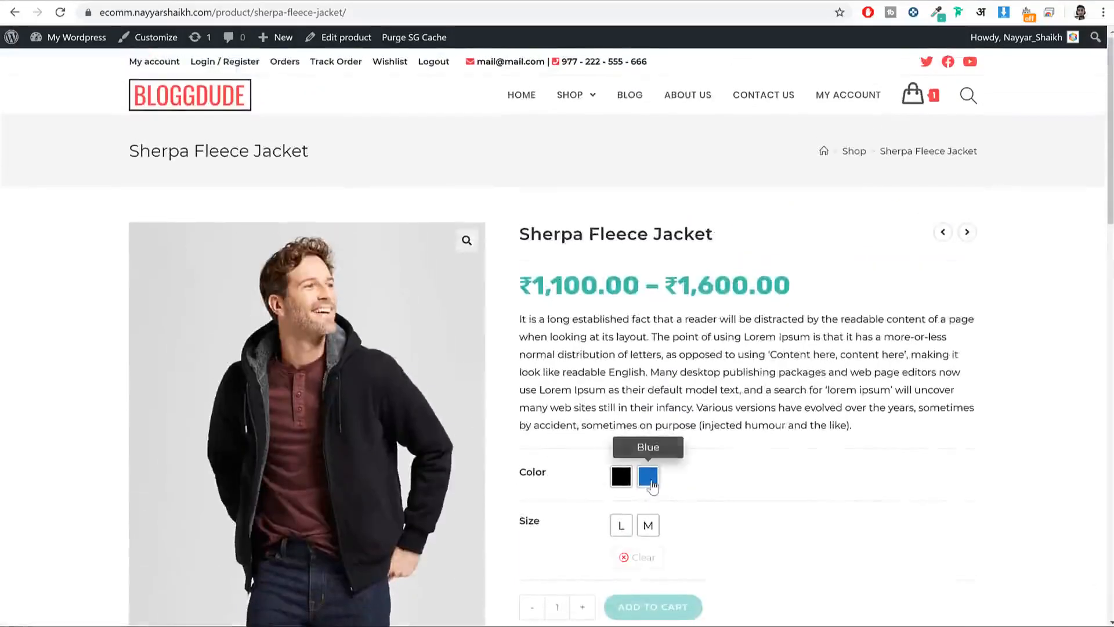
pyautogui.click(622, 525)
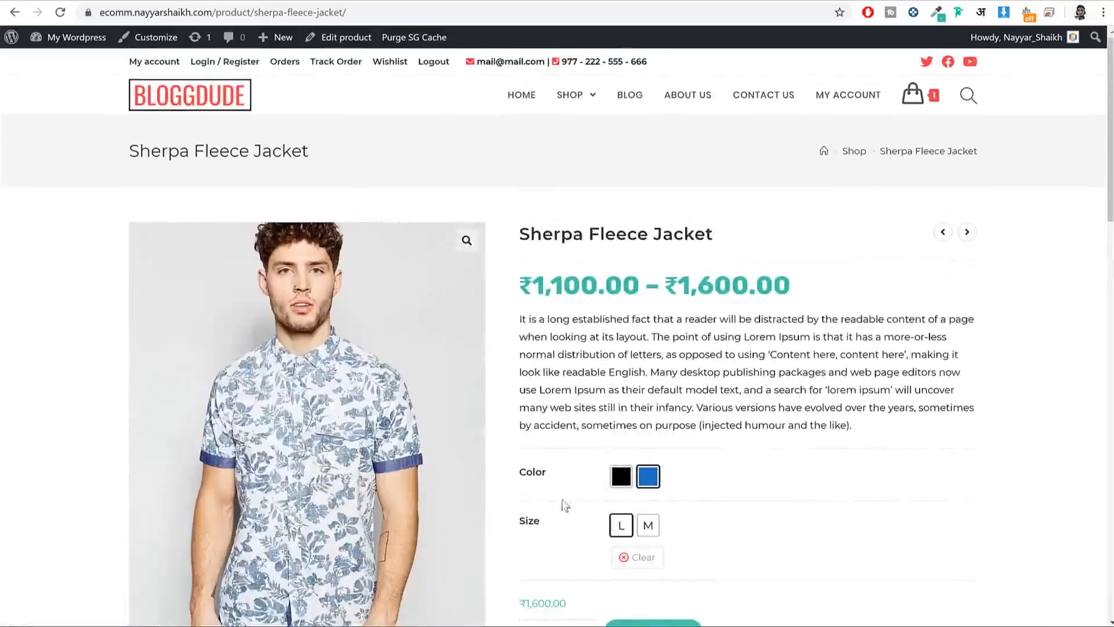
pyautogui.click(621, 476)
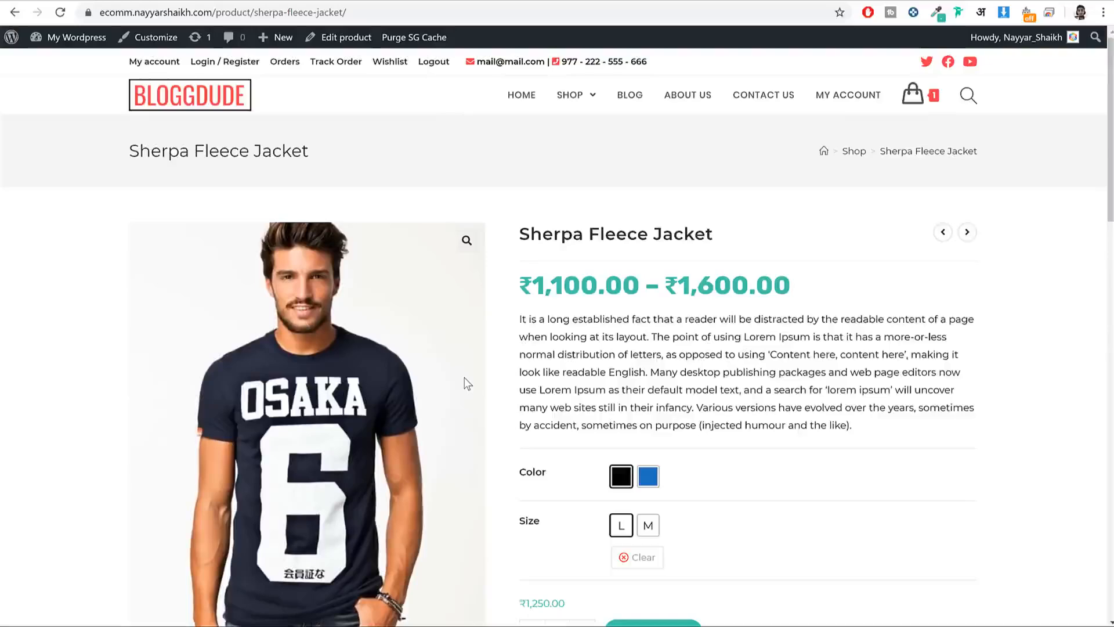
pyautogui.scroll(-3, 466, 384)
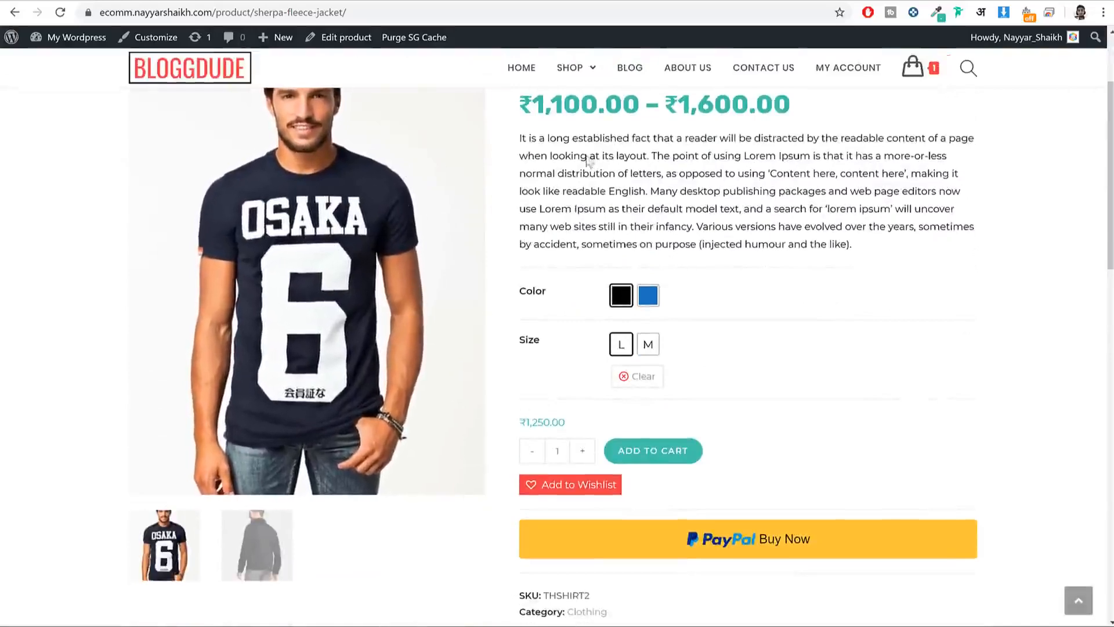
pyautogui.scroll(3, 828, 293)
pyautogui.scroll(-3, 815, 360)
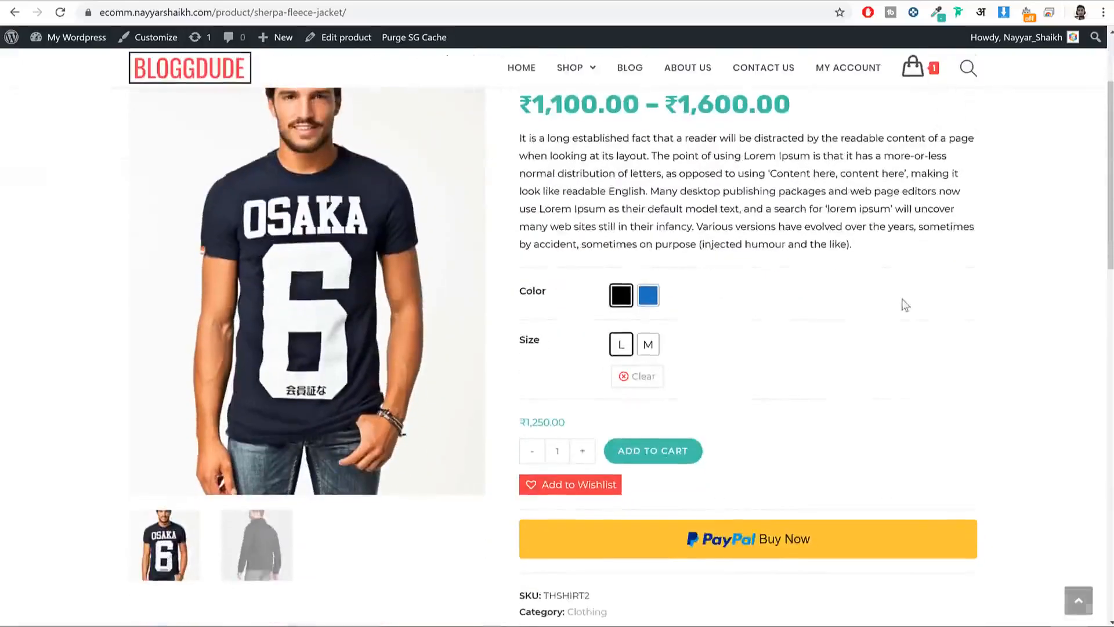
pyautogui.click(649, 296)
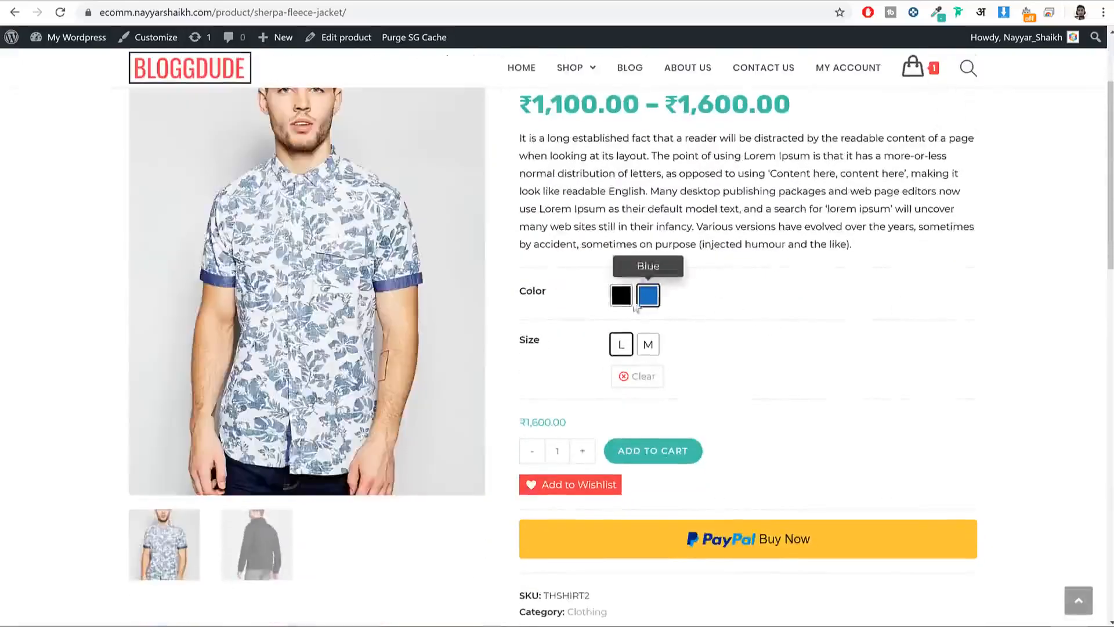
pyautogui.click(627, 298)
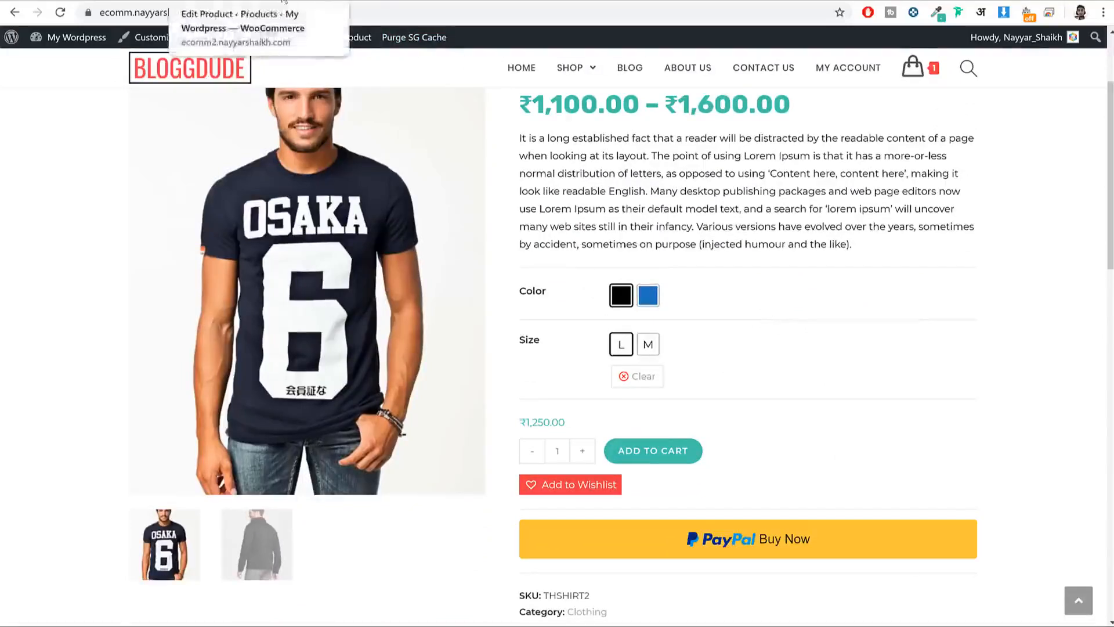
pyautogui.click(243, 2)
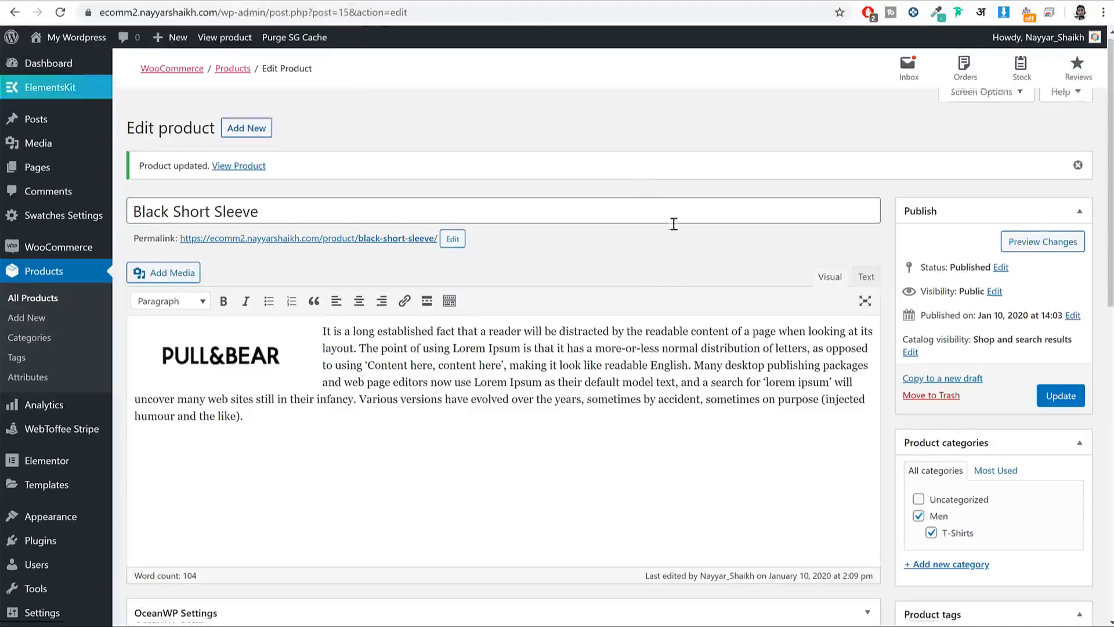
# Step: Switch Black Short Sleeve's product data type to Variable product and update it
pyautogui.scroll(-3, 672, 224)
pyautogui.scroll(3, 294, 136)
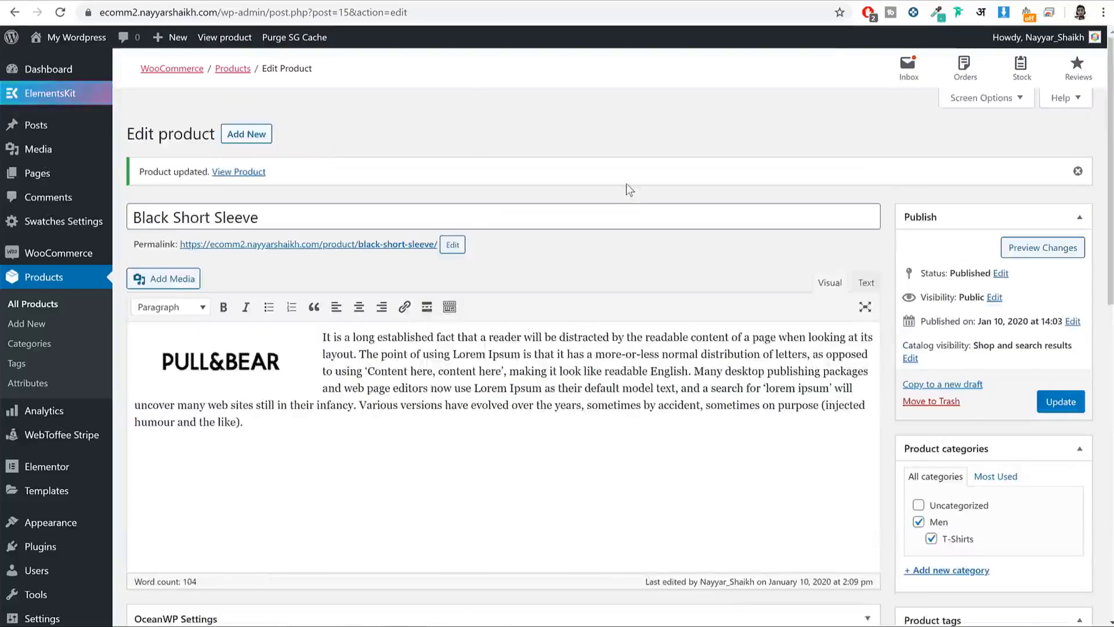
pyautogui.scroll(-5, 666, 228)
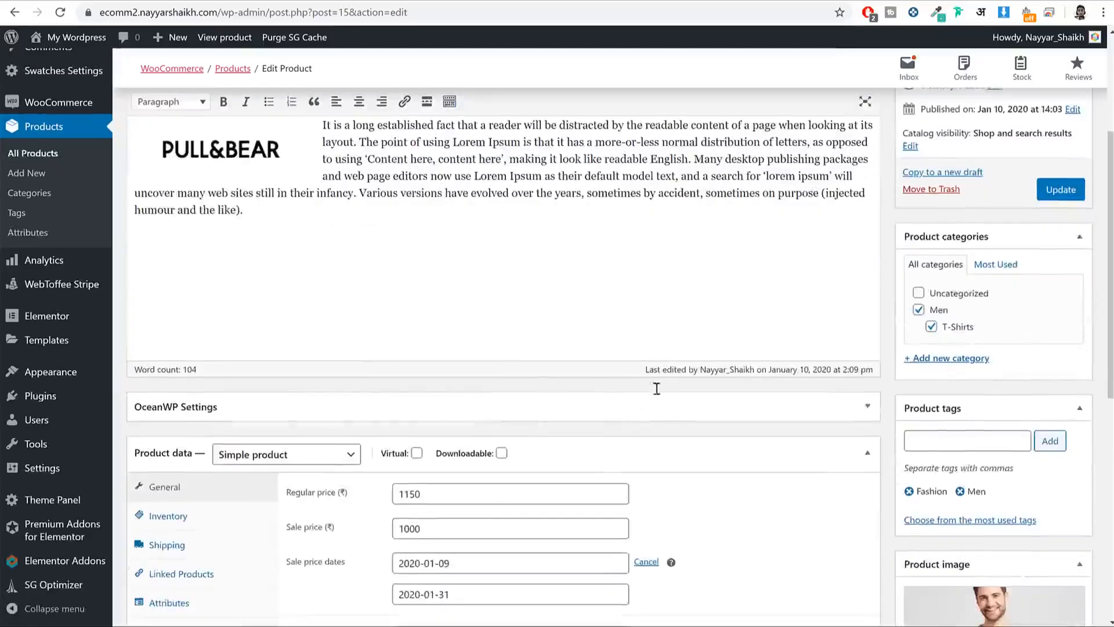
pyautogui.scroll(-3, 723, 318)
pyautogui.scroll(10, 721, 335)
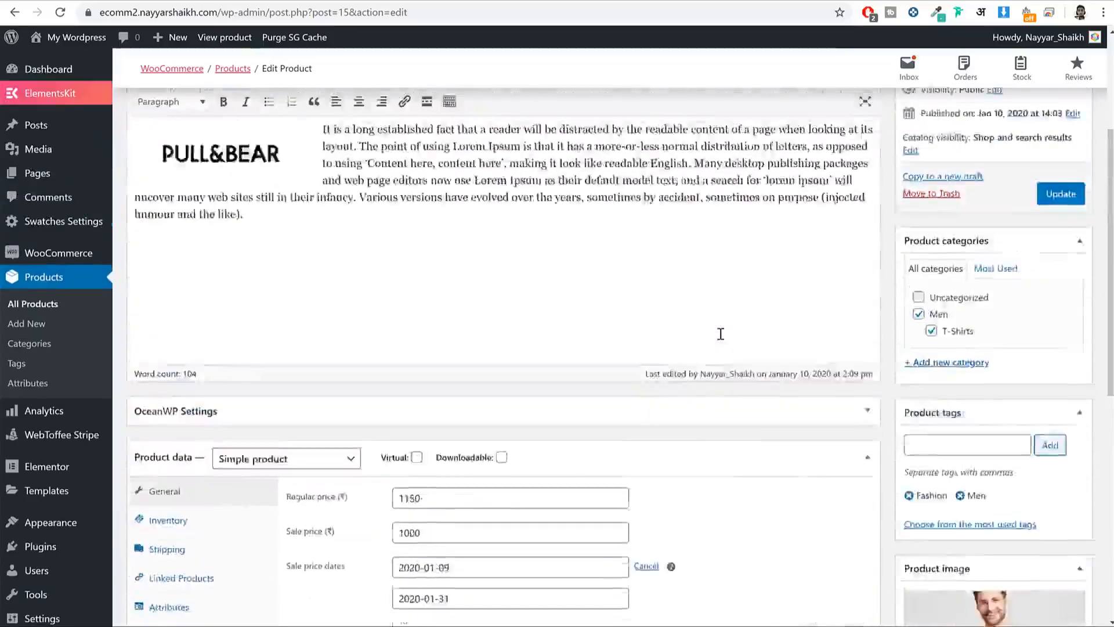
pyautogui.scroll(-6, 720, 335)
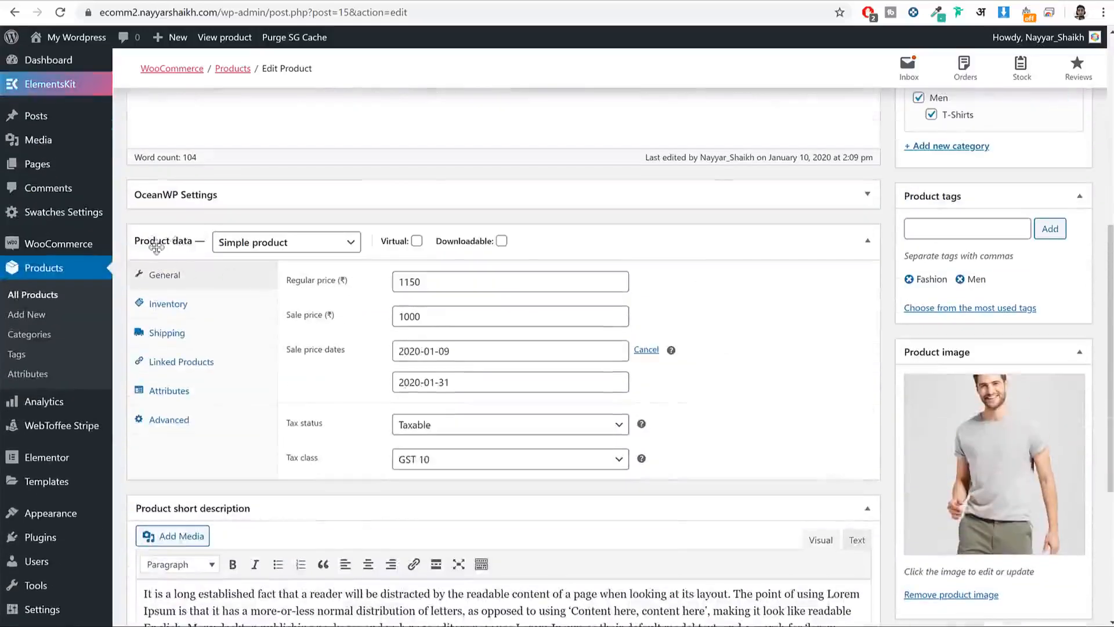
pyautogui.click(259, 248)
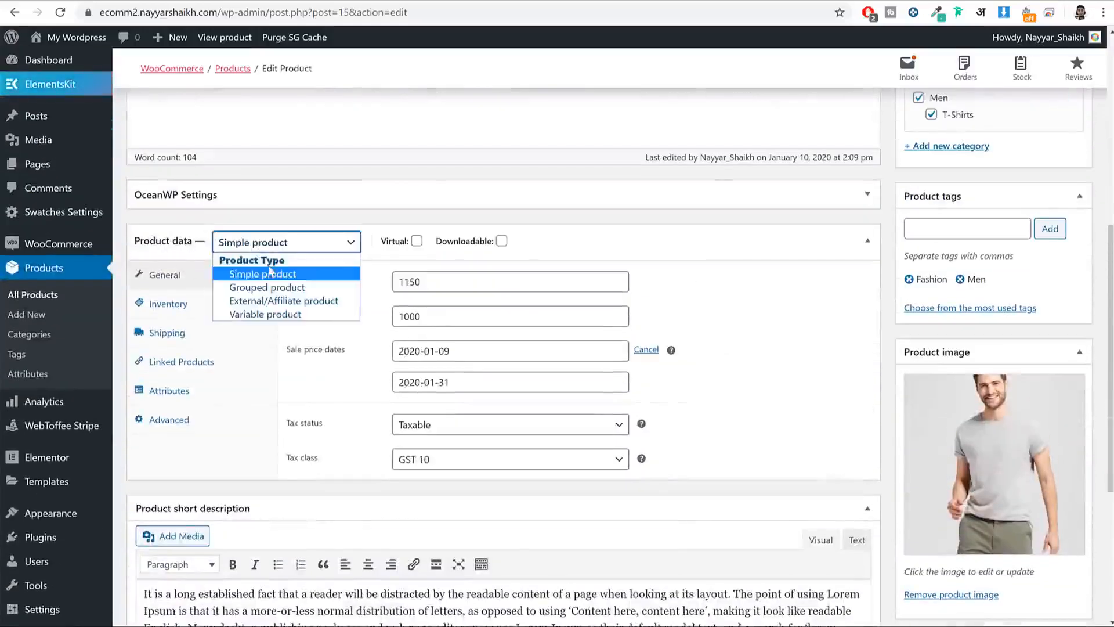
pyautogui.click(287, 316)
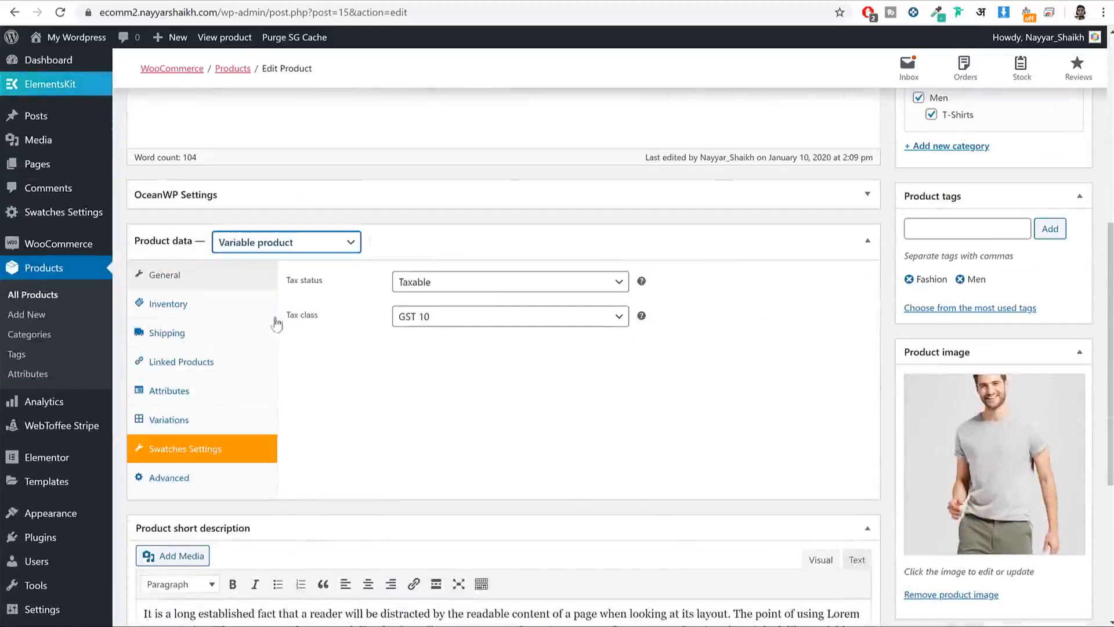
pyautogui.scroll(3, 447, 379)
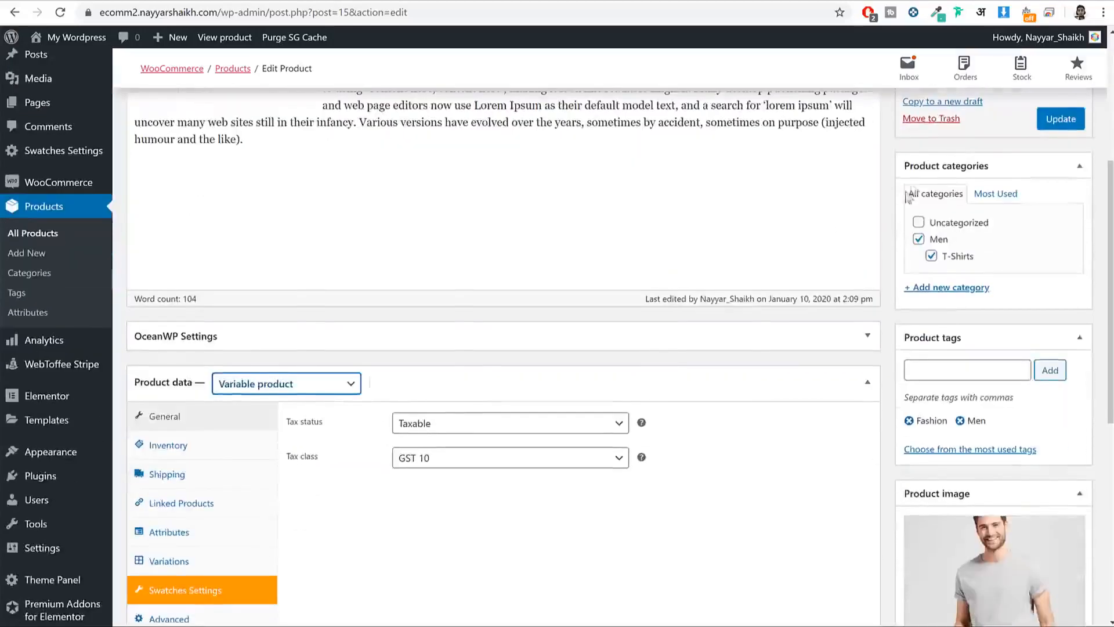
pyautogui.click(1076, 130)
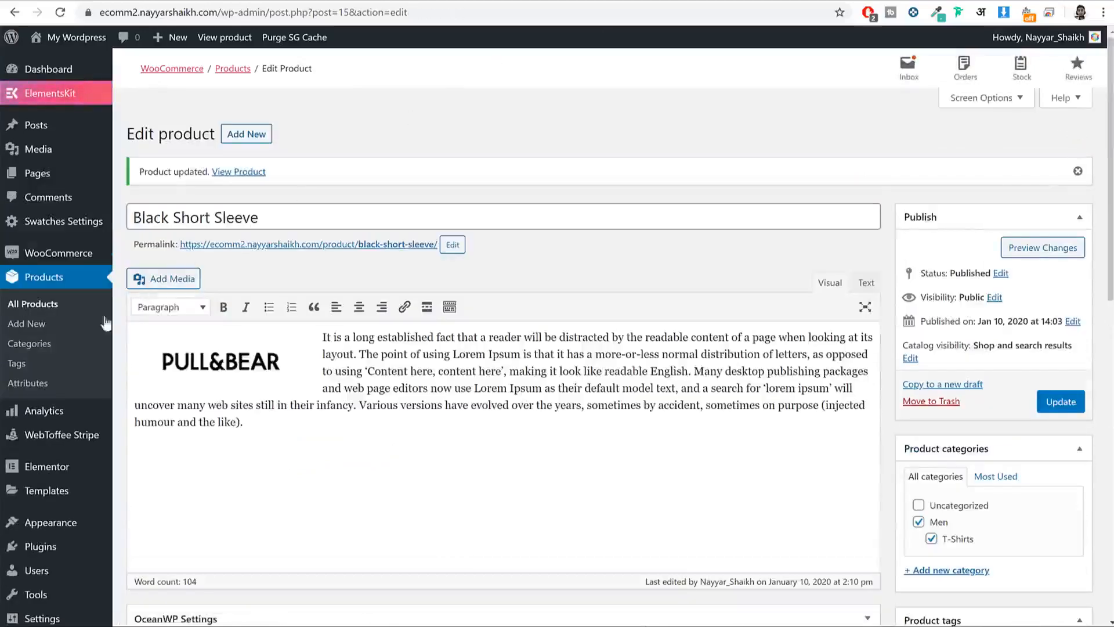
# Step: Open Attributes in a new tab and add Color with archives enabled and Color type
pyautogui.rightClick(38, 395)
pyautogui.click(69, 395)
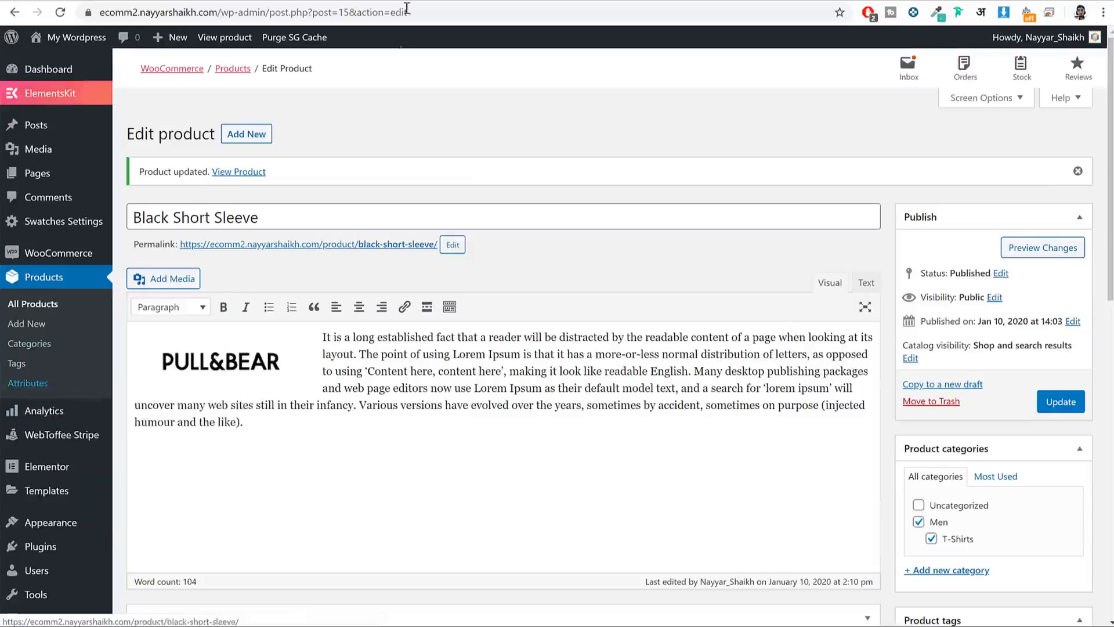
pyautogui.hotkey('ctrl', 'Tab')
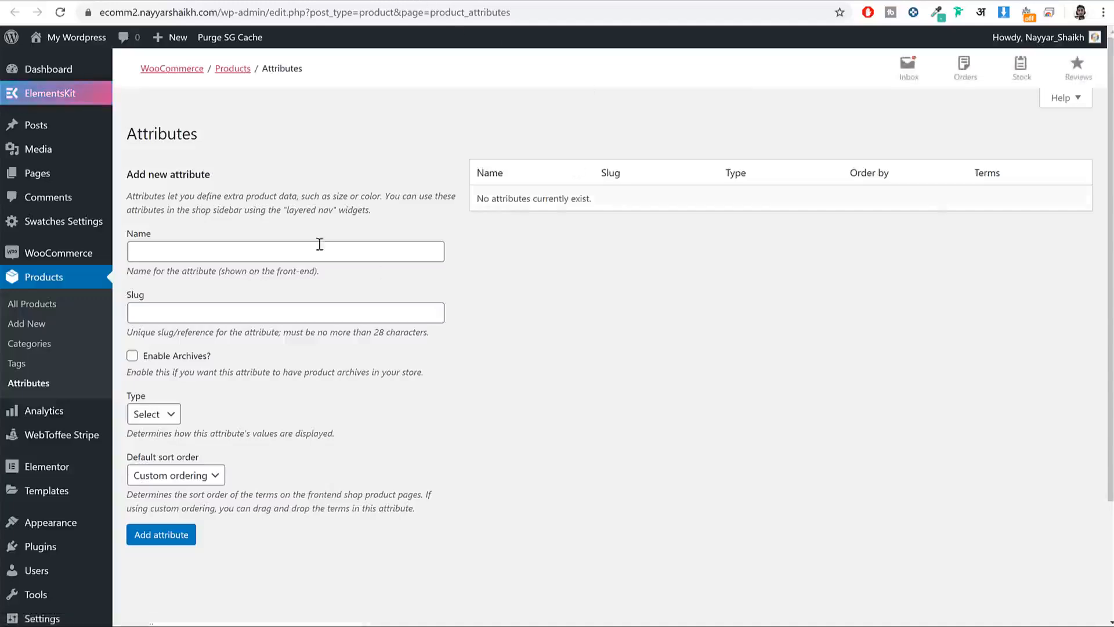
pyautogui.click(272, 248)
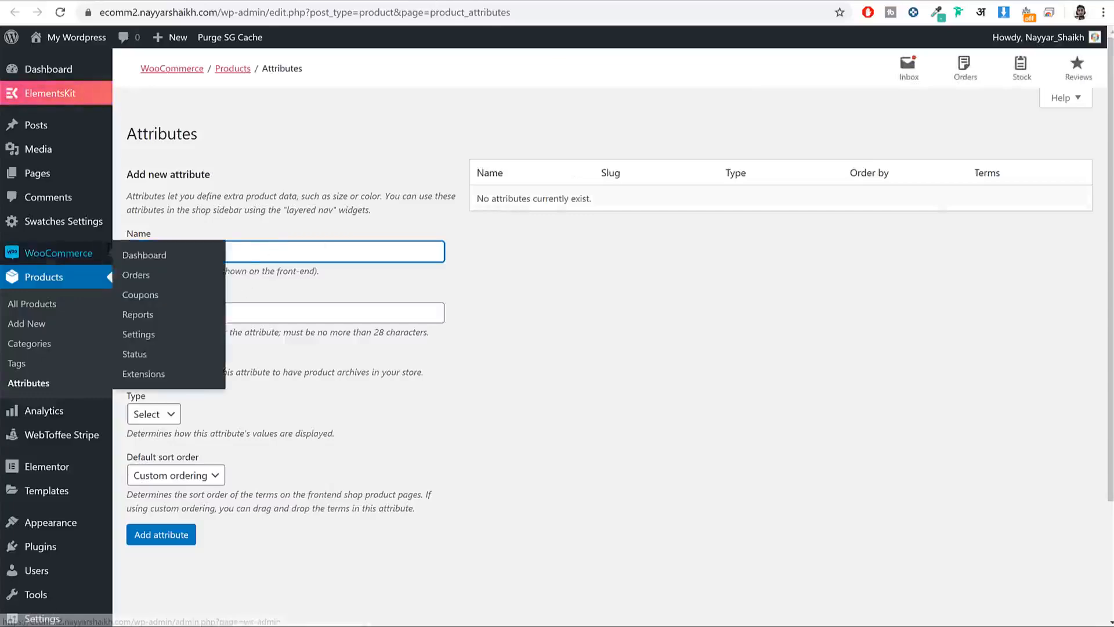
pyautogui.click(385, 413)
pyautogui.click(133, 357)
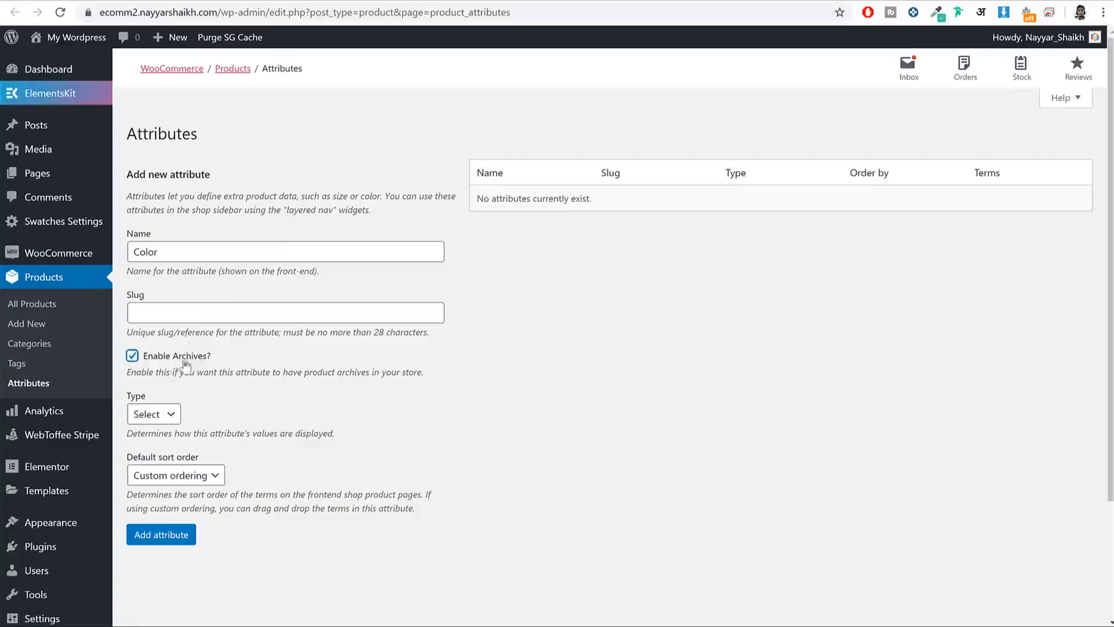
pyautogui.moveTo(212, 356); pyautogui.dragTo(164, 356)
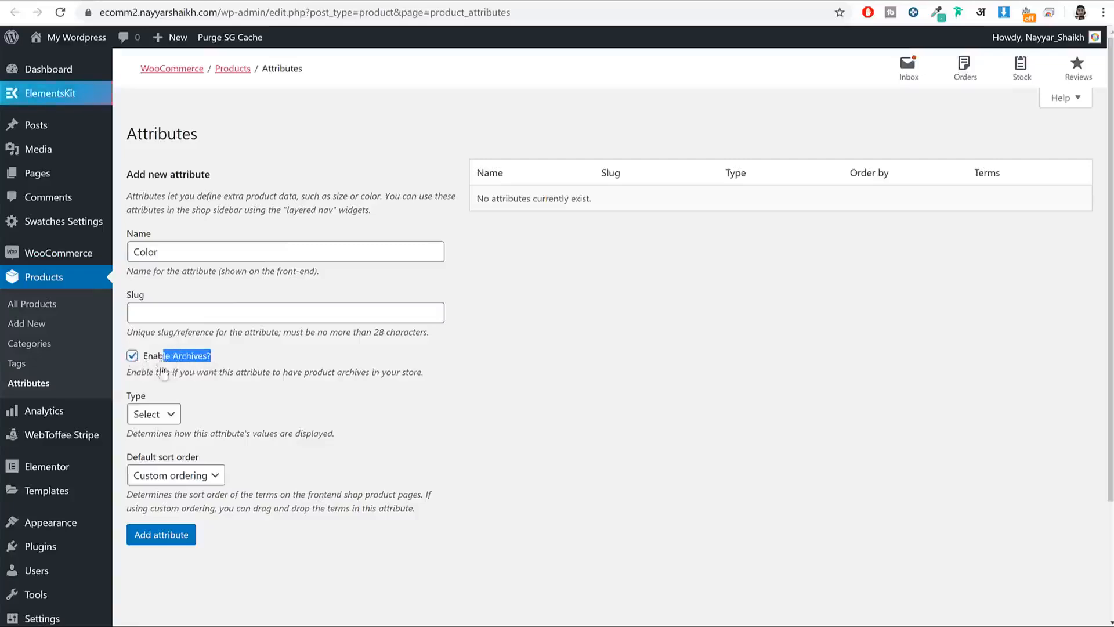
pyautogui.click(148, 413)
pyautogui.click(150, 444)
pyautogui.click(171, 540)
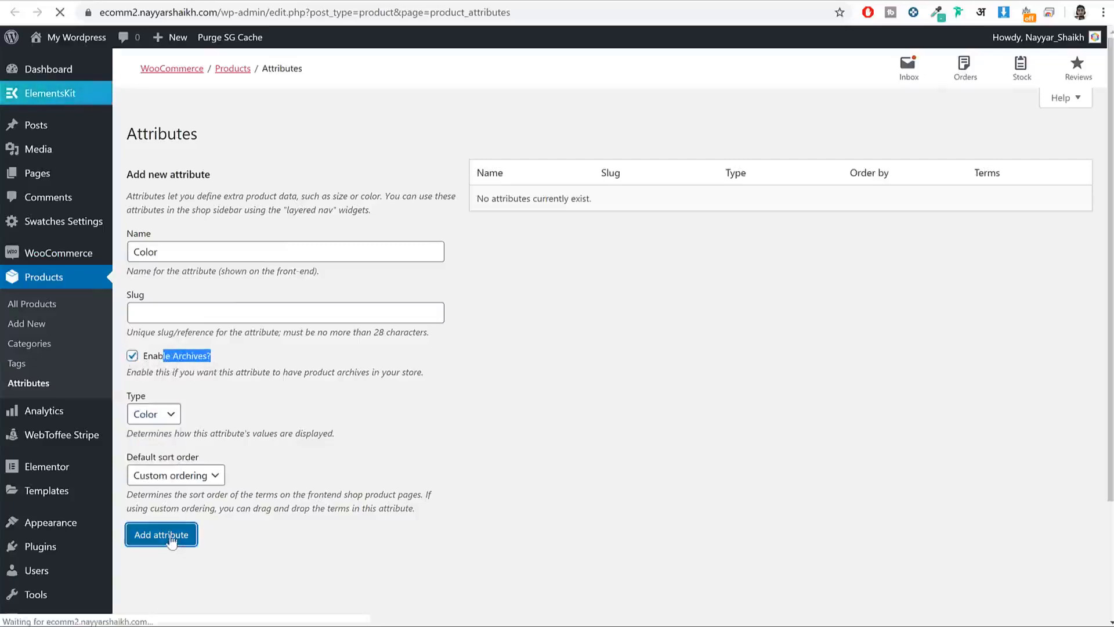
# Step: Add the Size attribute with archives enabled and Button type
pyautogui.click(207, 251)
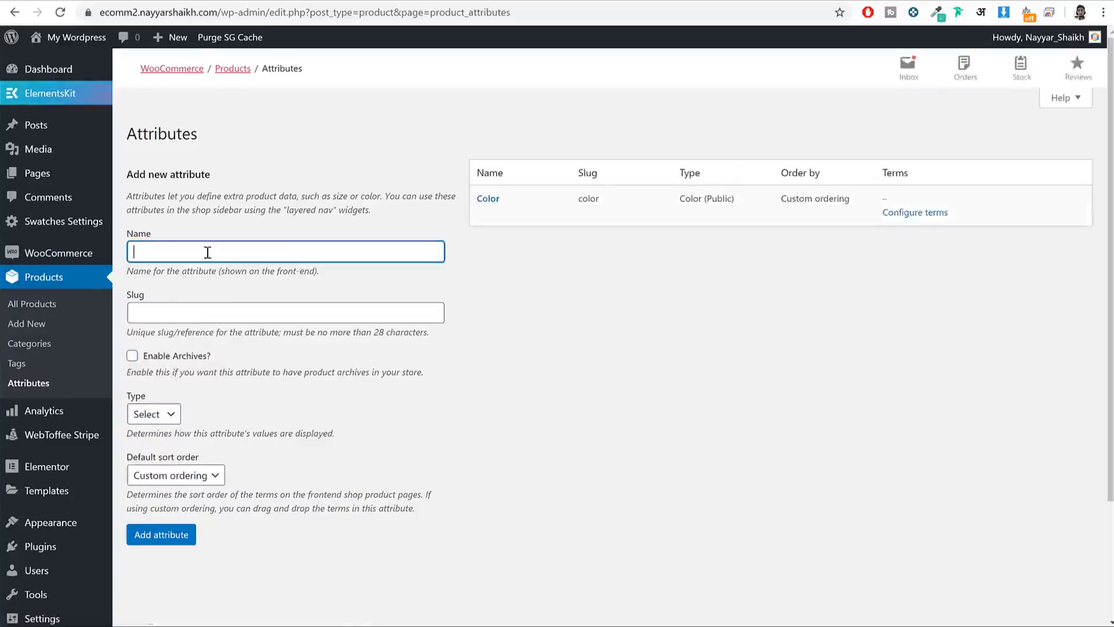
pyautogui.write('Size')
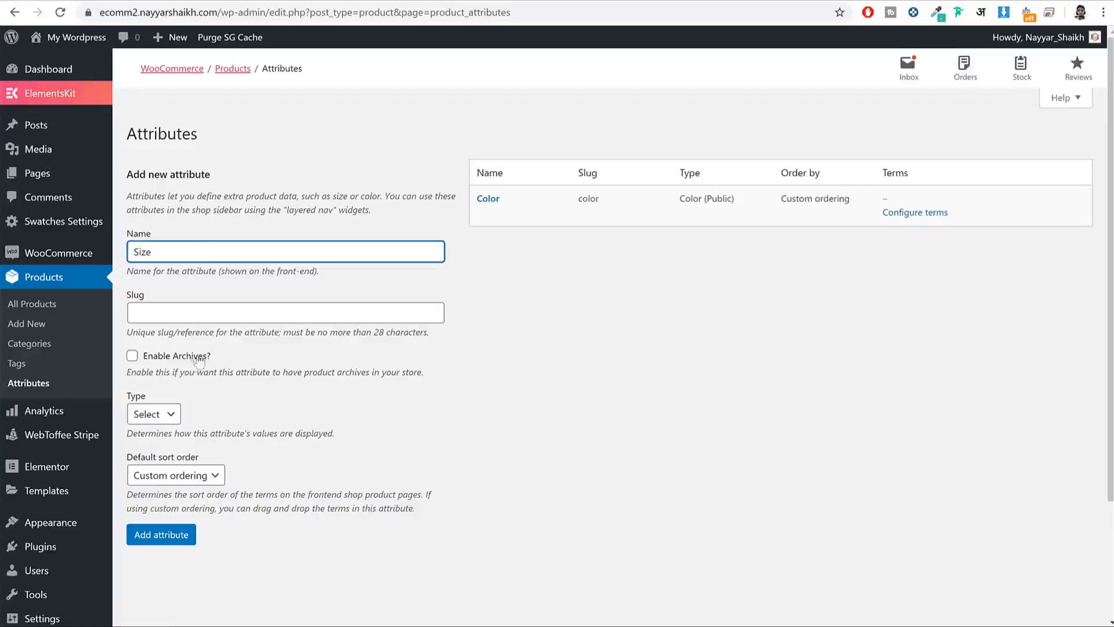
pyautogui.click(154, 359)
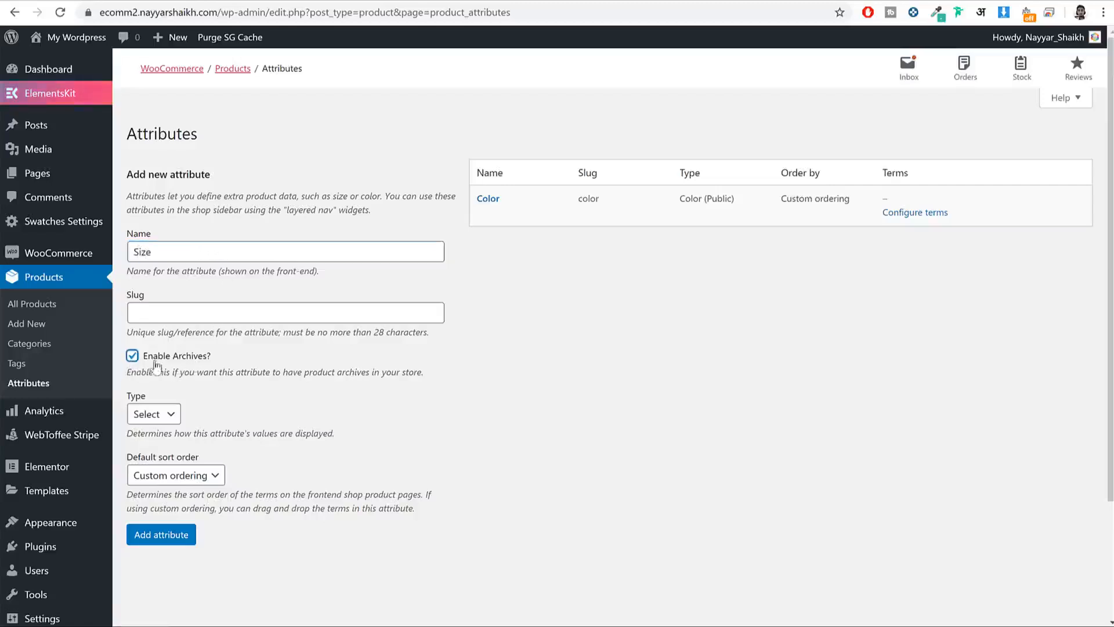
pyautogui.click(161, 413)
pyautogui.click(158, 472)
pyautogui.click(162, 537)
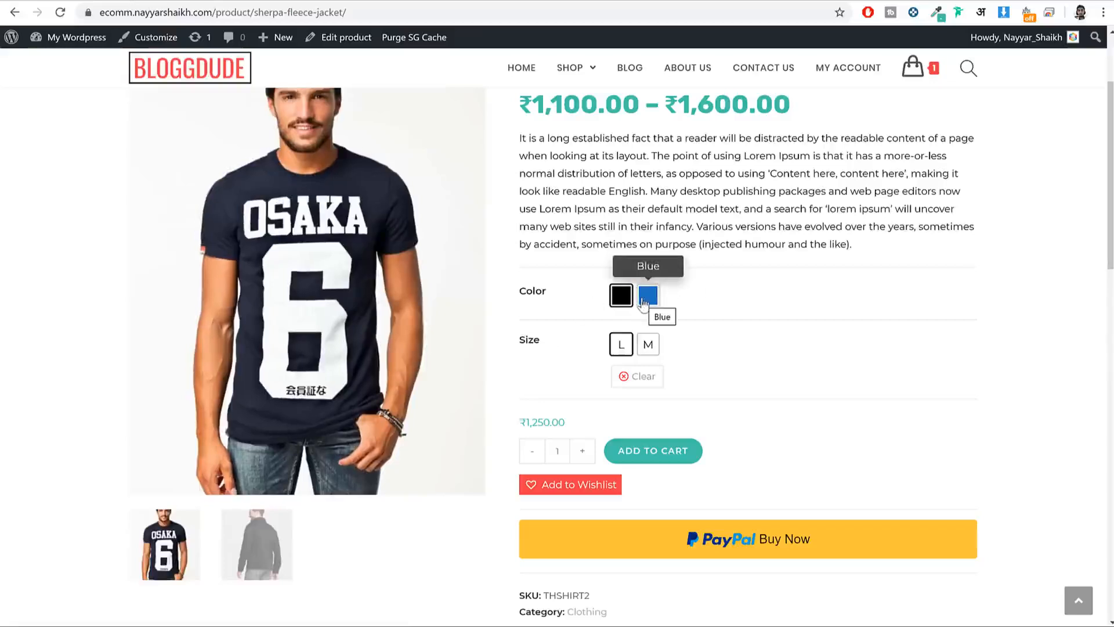
pyautogui.click(417, 1)
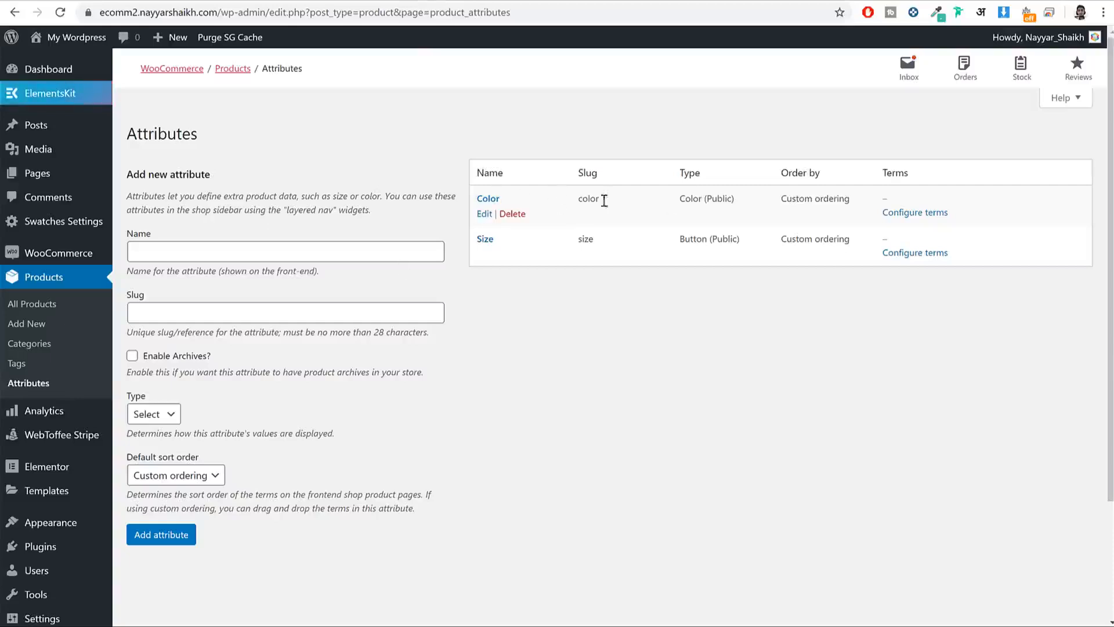
# Step: Add a Black term to Color with the #000000 swatch colour
pyautogui.click(938, 218)
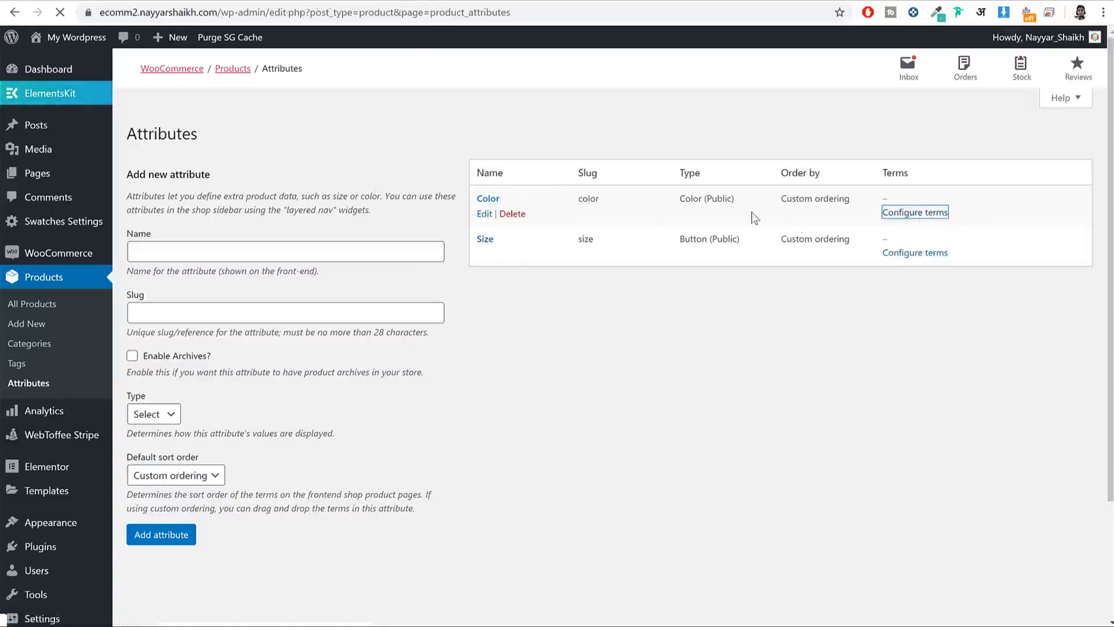
pyautogui.scroll(-1, 322, 318)
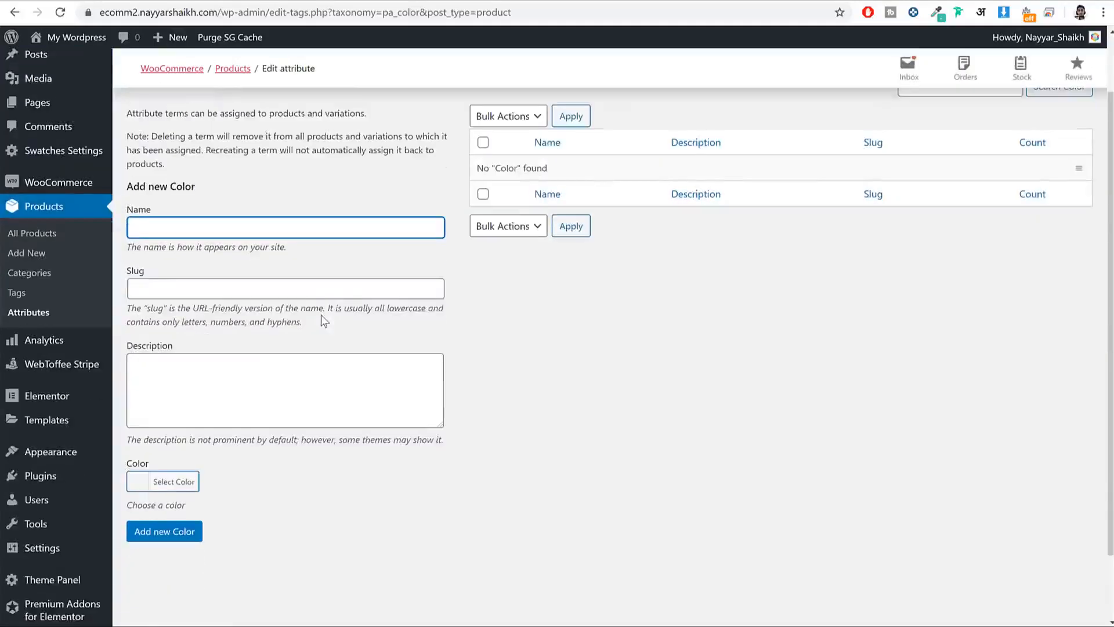
pyautogui.write('Black')
pyautogui.click(177, 482)
pyautogui.scroll(-1, 198, 482)
pyautogui.scroll(-1, 210, 477)
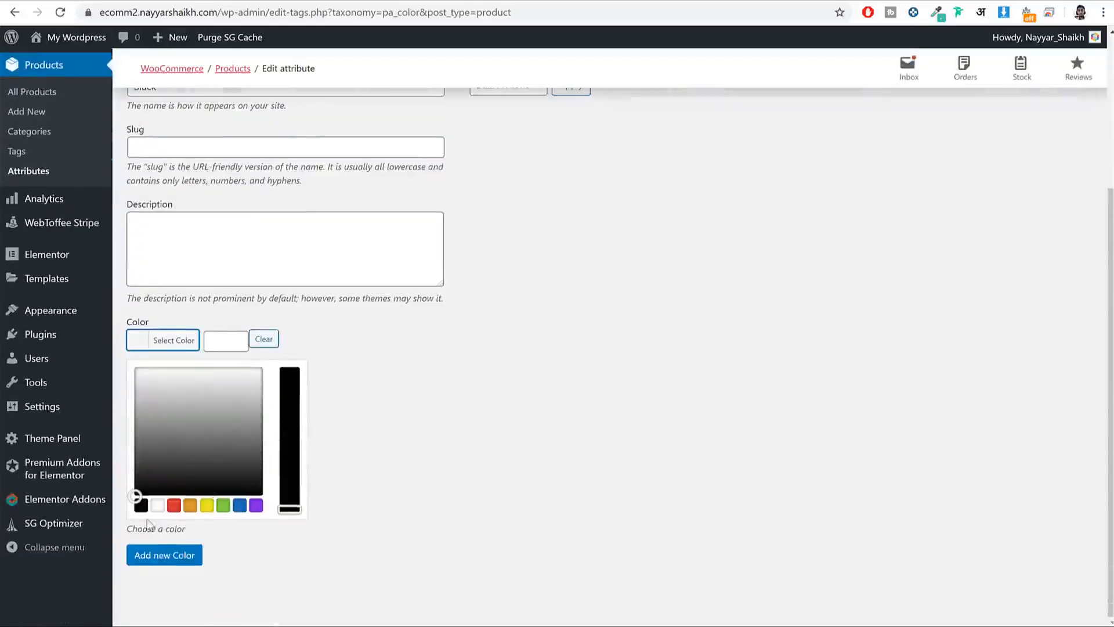
pyautogui.click(141, 508)
pyautogui.click(167, 350)
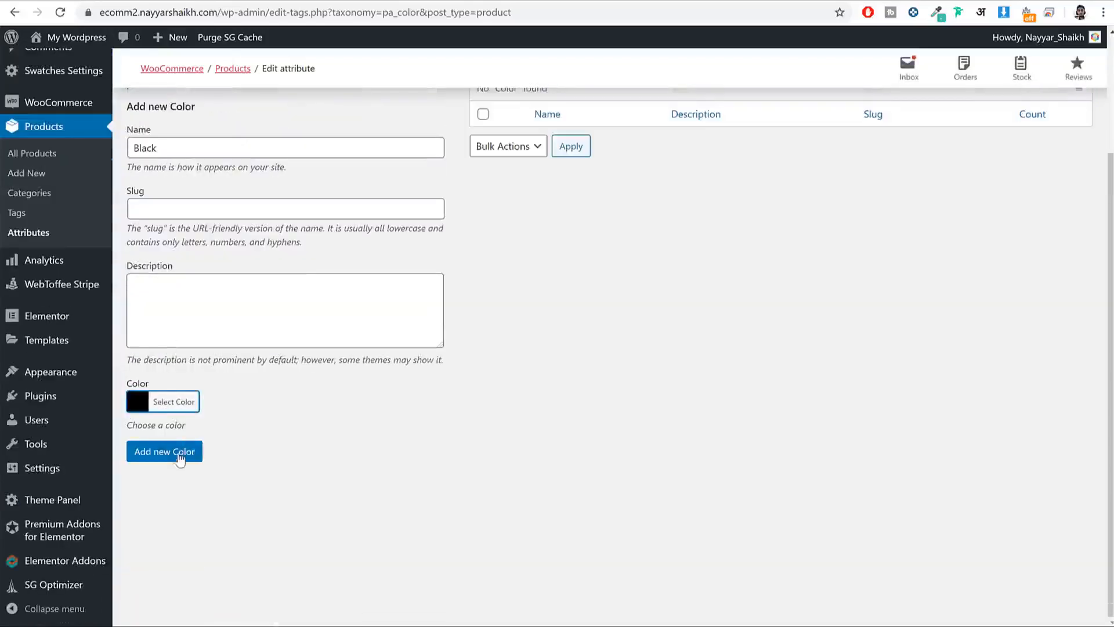
pyautogui.click(180, 452)
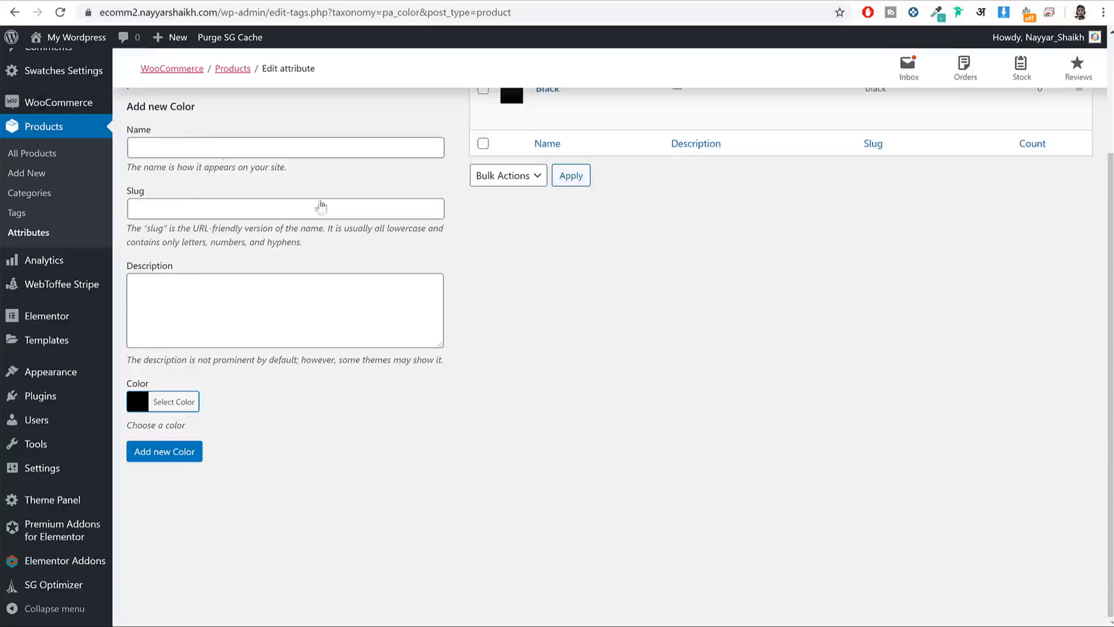
# Step: Add a Red term to Color with the #dd3333 swatch colour
pyautogui.click(278, 144)
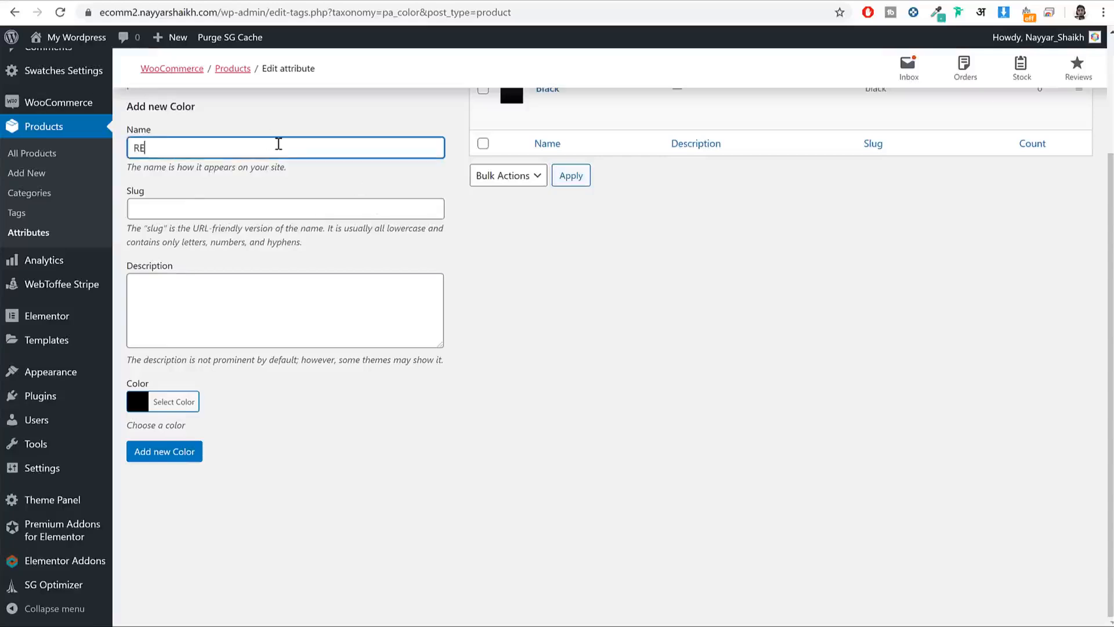
pyautogui.write('Red')
pyautogui.click(191, 402)
pyautogui.scroll(-1, 237, 479)
pyautogui.click(174, 506)
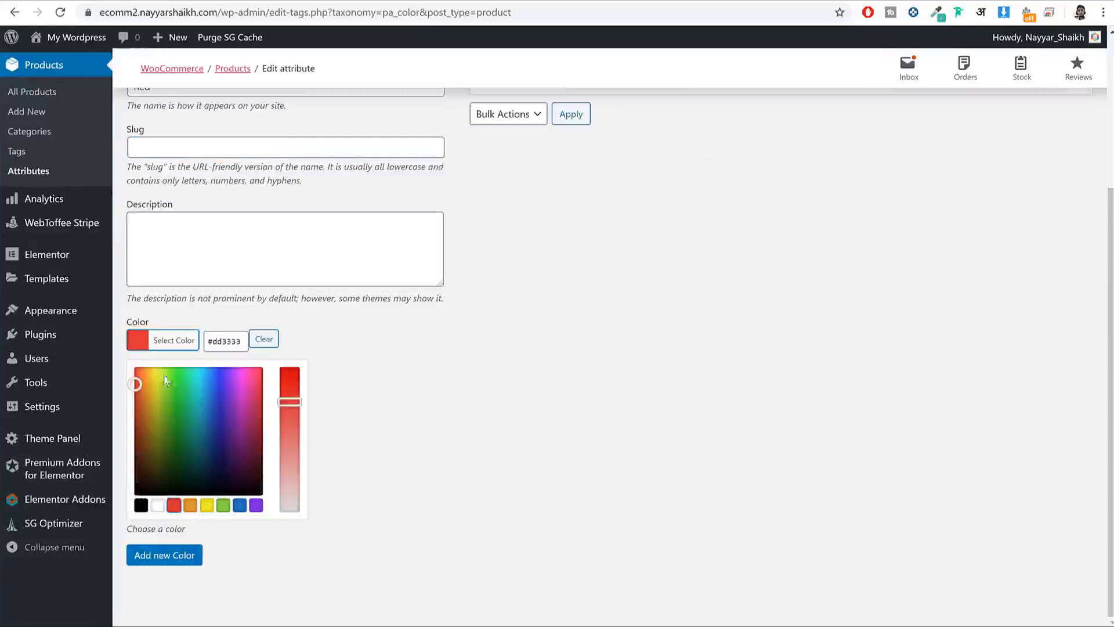
pyautogui.click(167, 341)
pyautogui.click(182, 456)
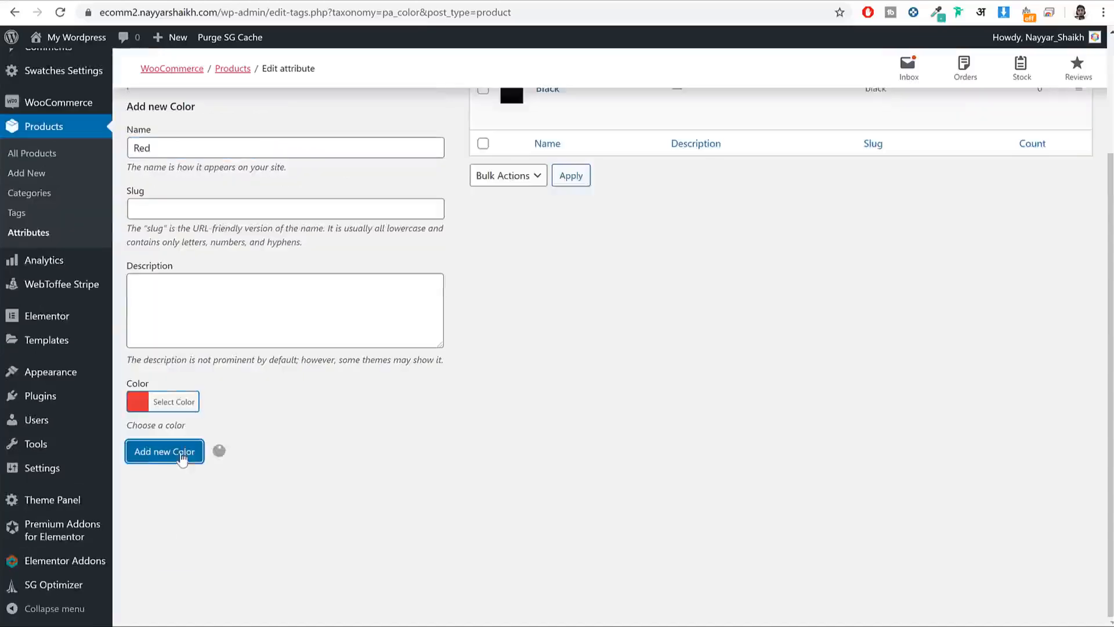
pyautogui.click(188, 149)
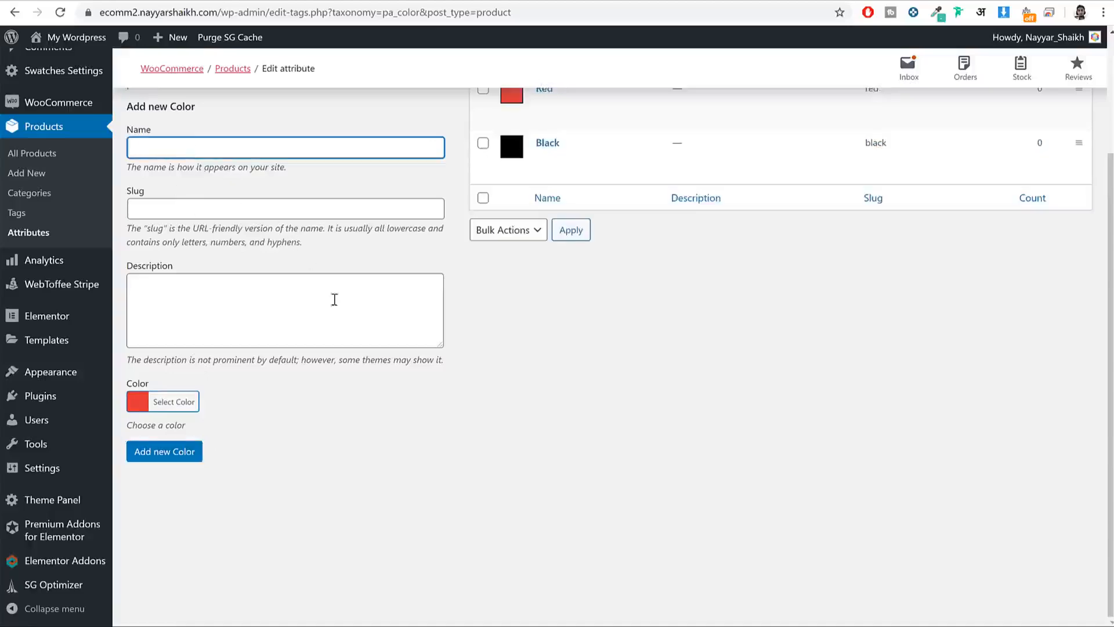
pyautogui.scroll(3, 334, 299)
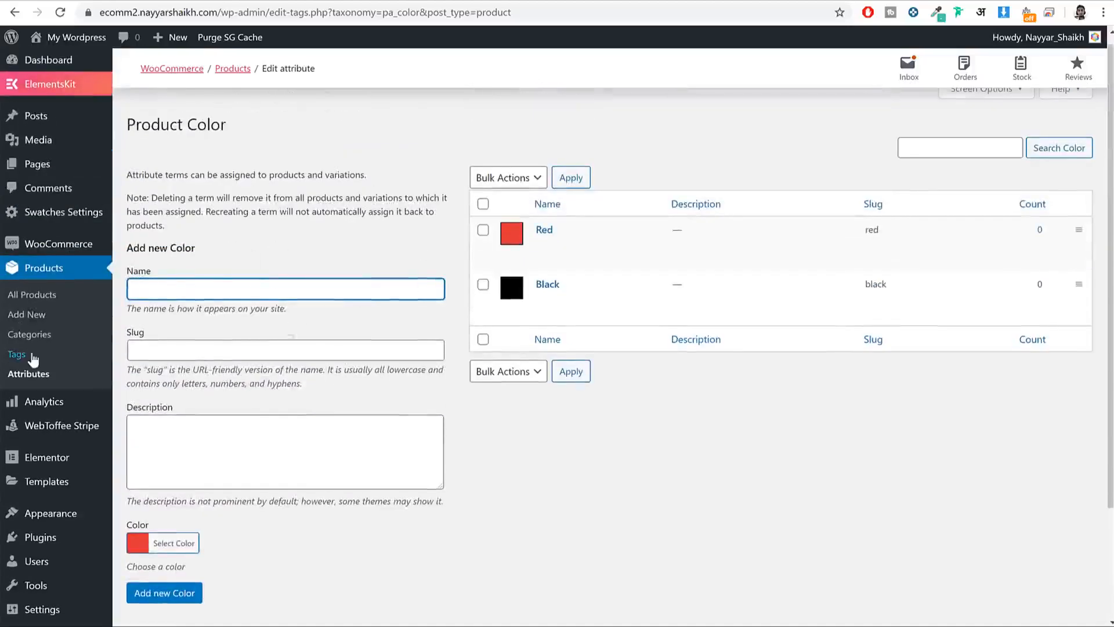
# Step: Add Small and Large terms to the Size attribute and return to the Black Short Sleeve editor
pyautogui.click(34, 378)
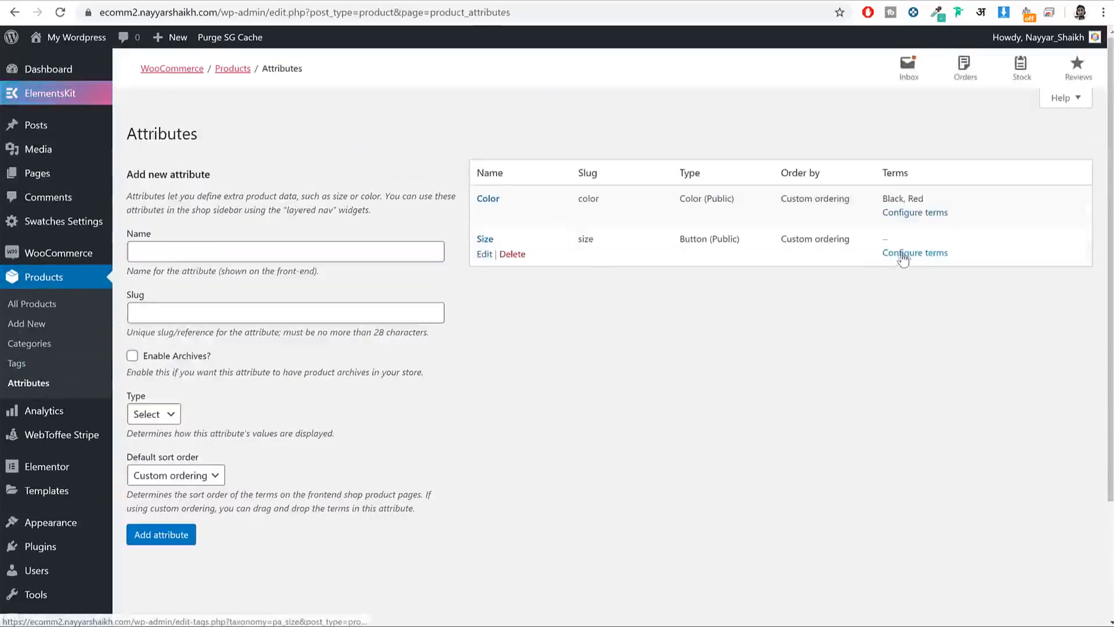
pyautogui.click(886, 256)
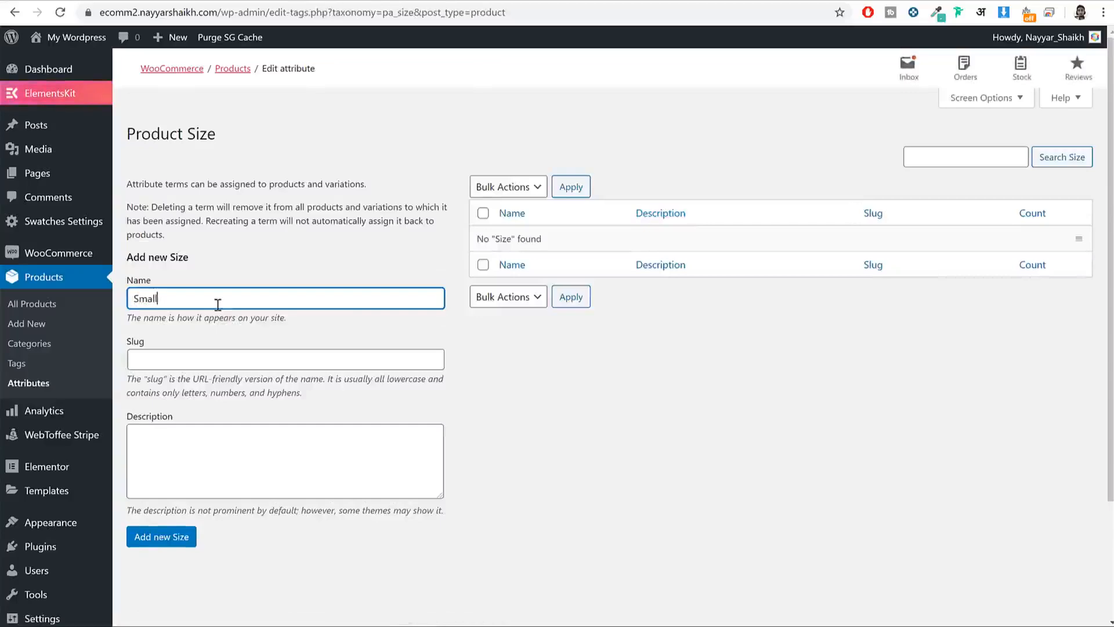
pyautogui.click(179, 536)
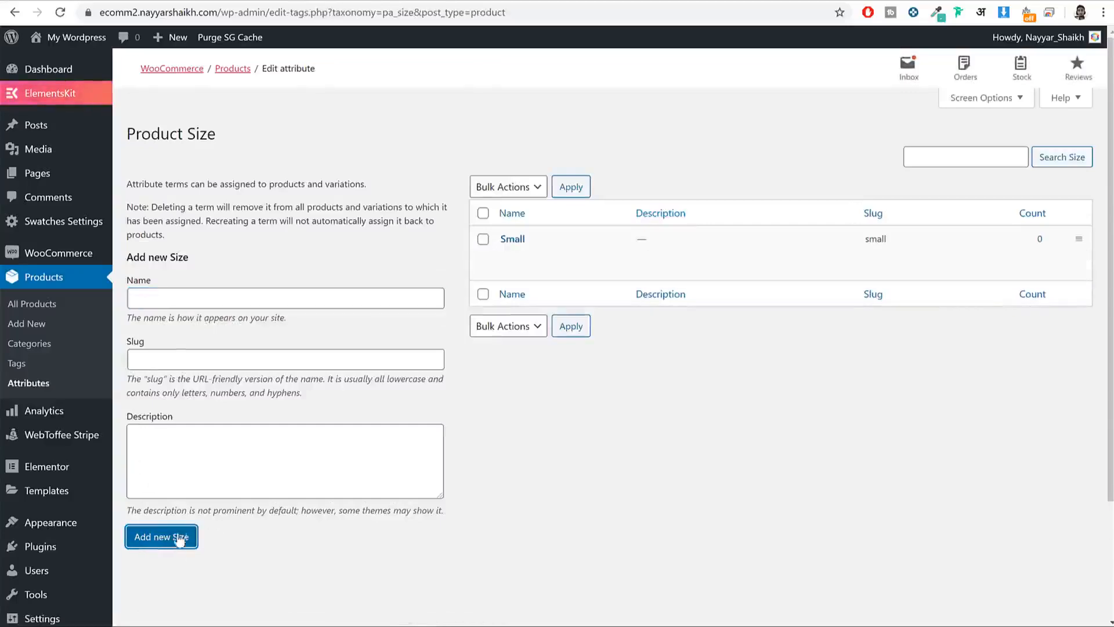
pyautogui.click(229, 301)
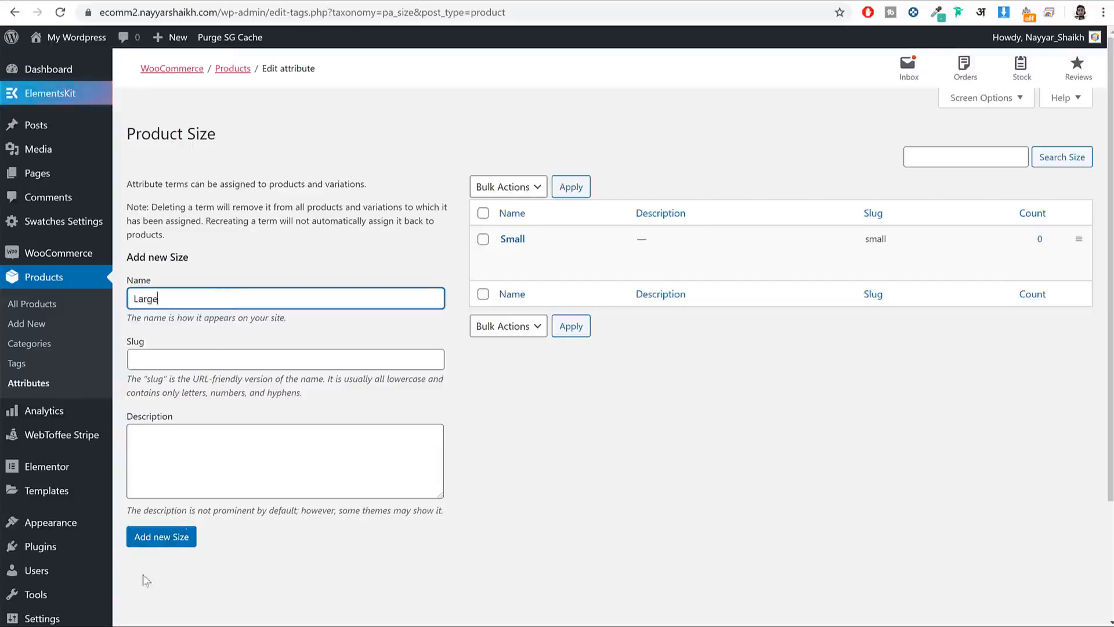
pyautogui.click(166, 544)
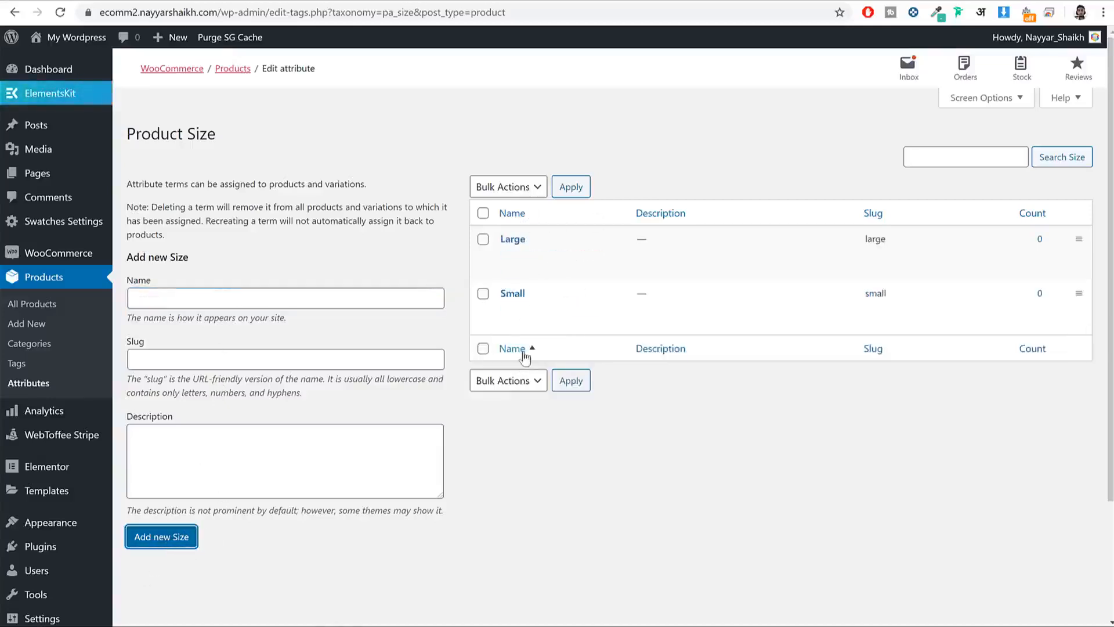
pyautogui.click(279, 1)
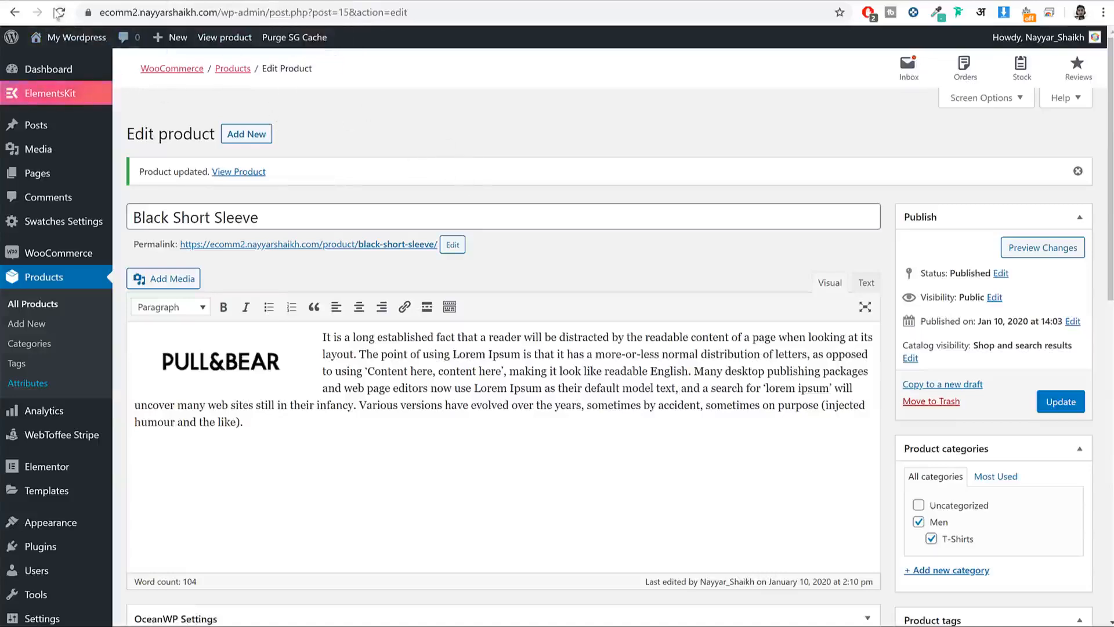
# Step: Reload the product editor and bring up the Product data Attributes section
pyautogui.press('F5')
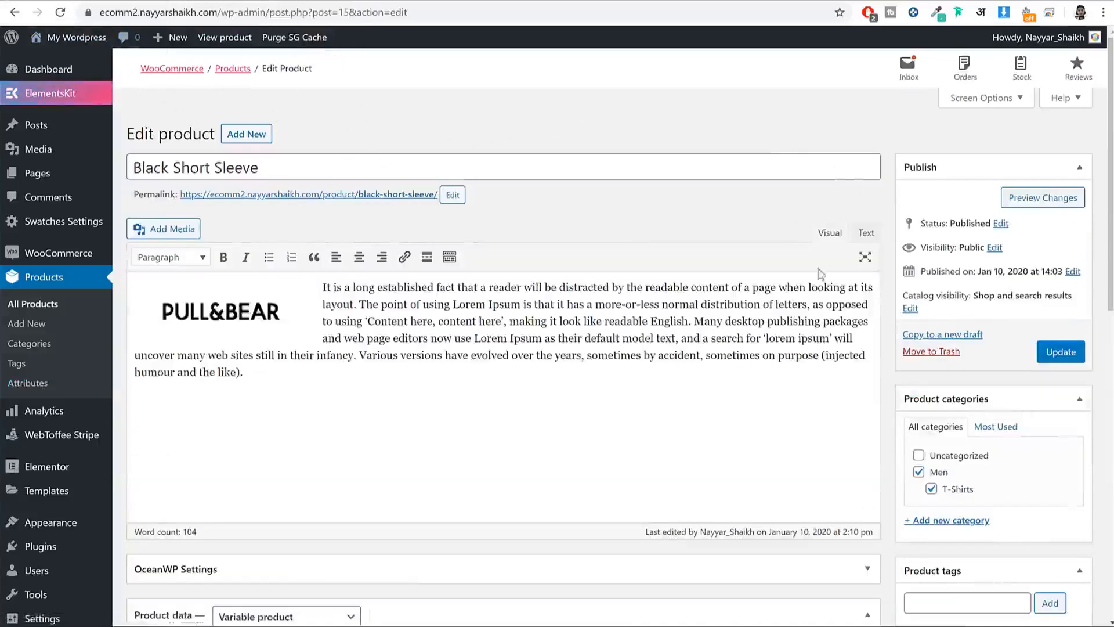
pyautogui.scroll(-6, 861, 242)
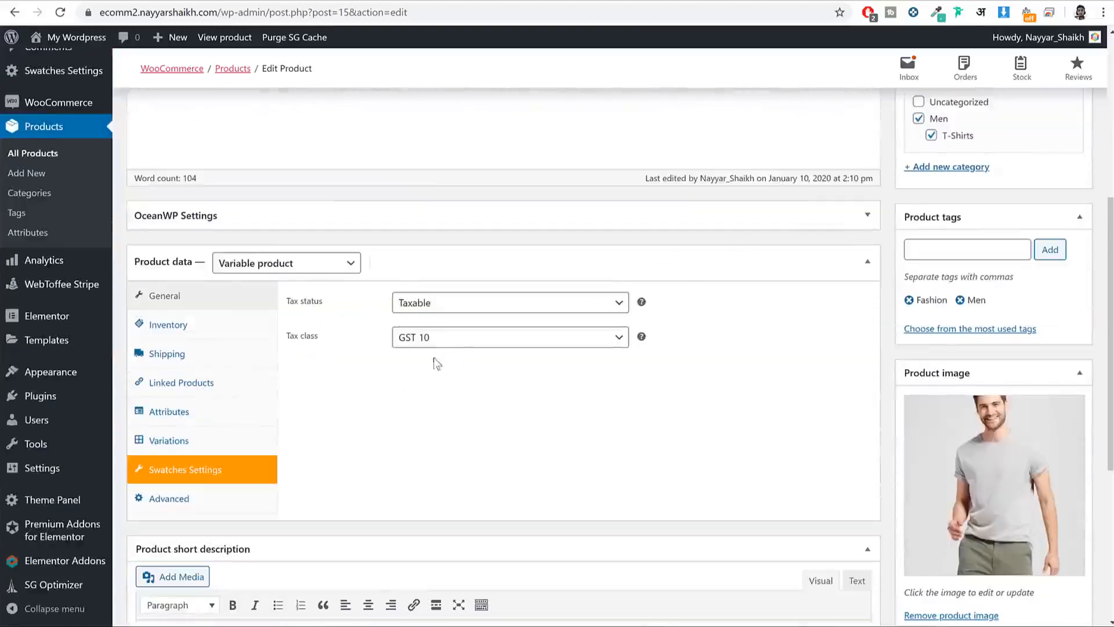
pyautogui.click(169, 324)
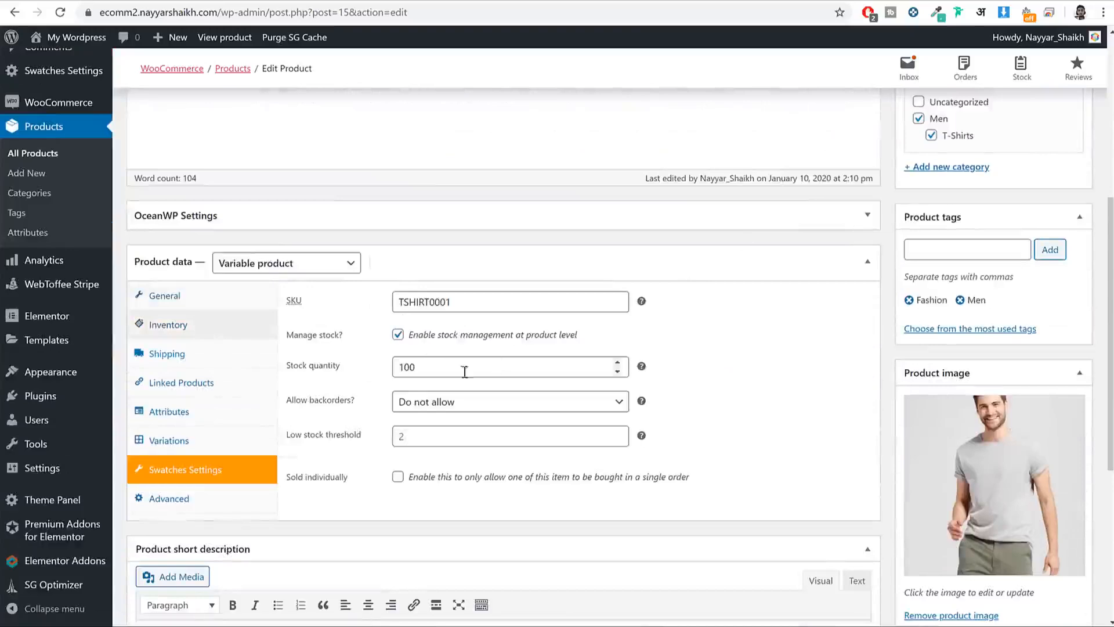
pyautogui.scroll(-1, 248, 376)
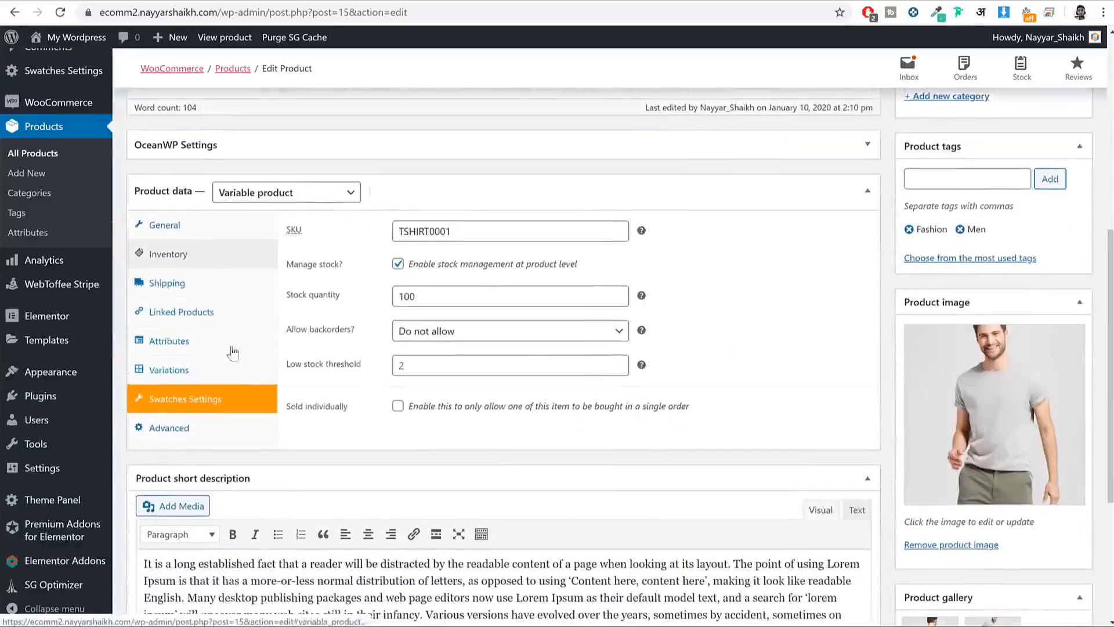
pyautogui.click(201, 290)
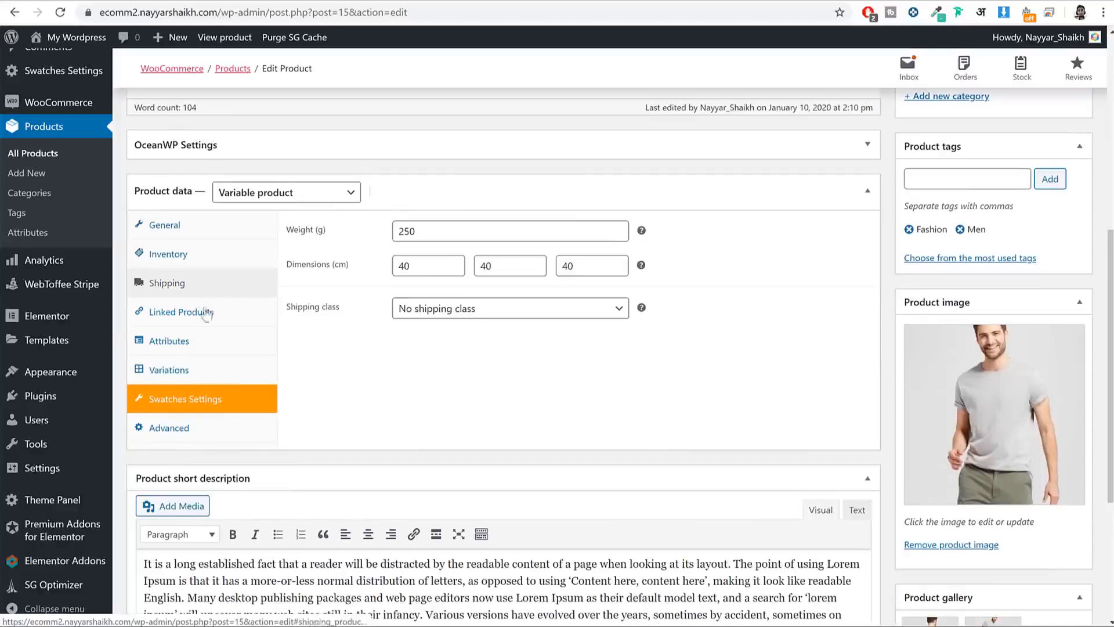
pyautogui.click(204, 350)
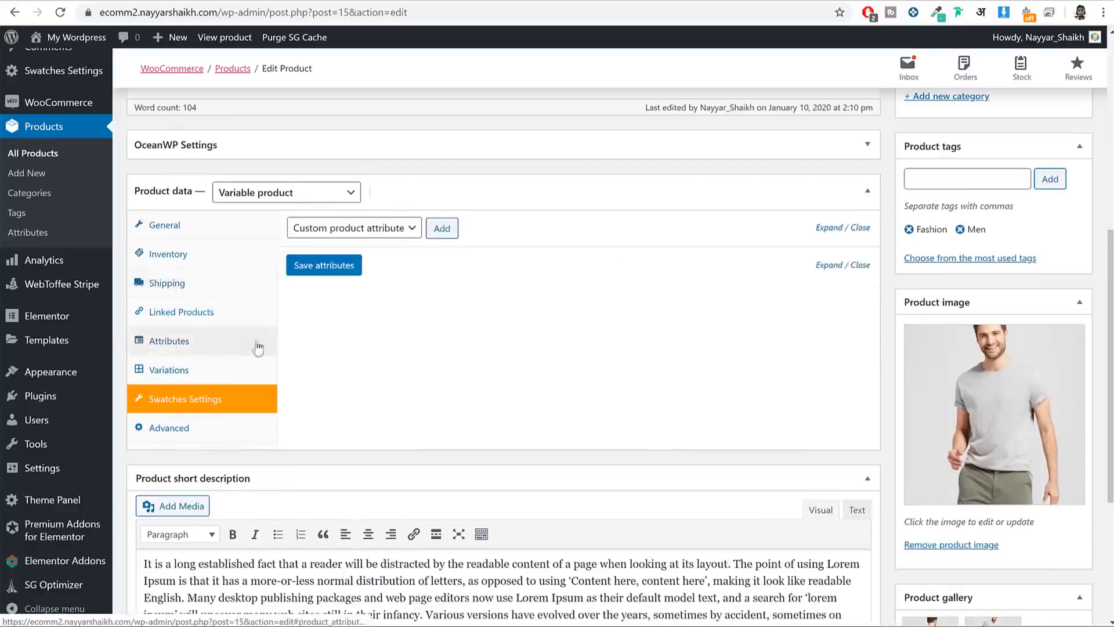
# Step: Add the Color attribute with Black and Red, used for variations, and save it
pyautogui.click(378, 235)
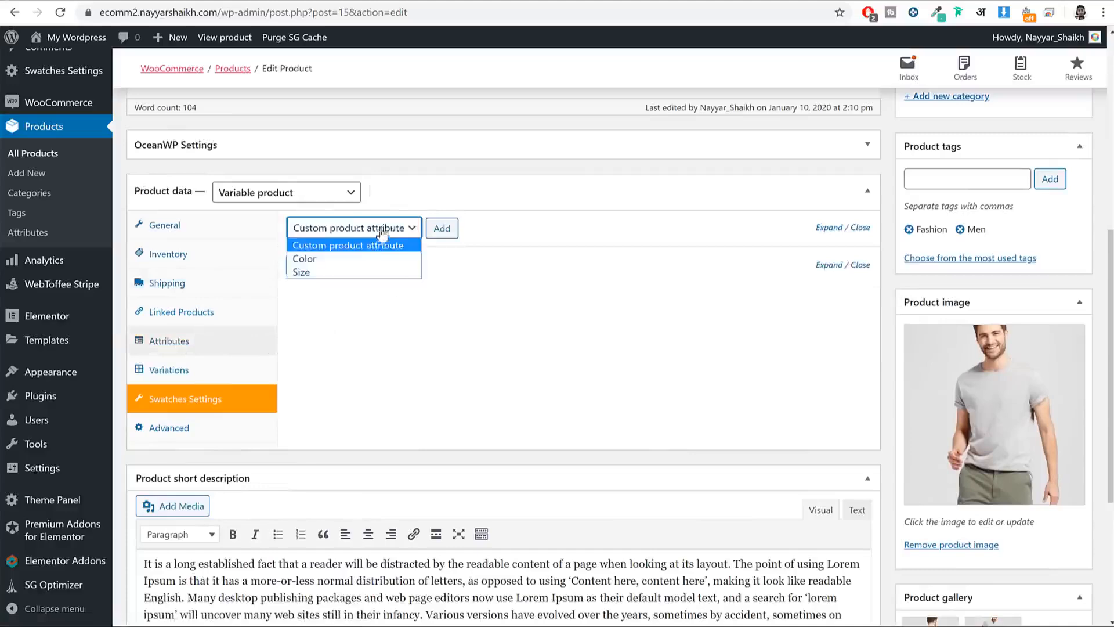
pyautogui.click(333, 259)
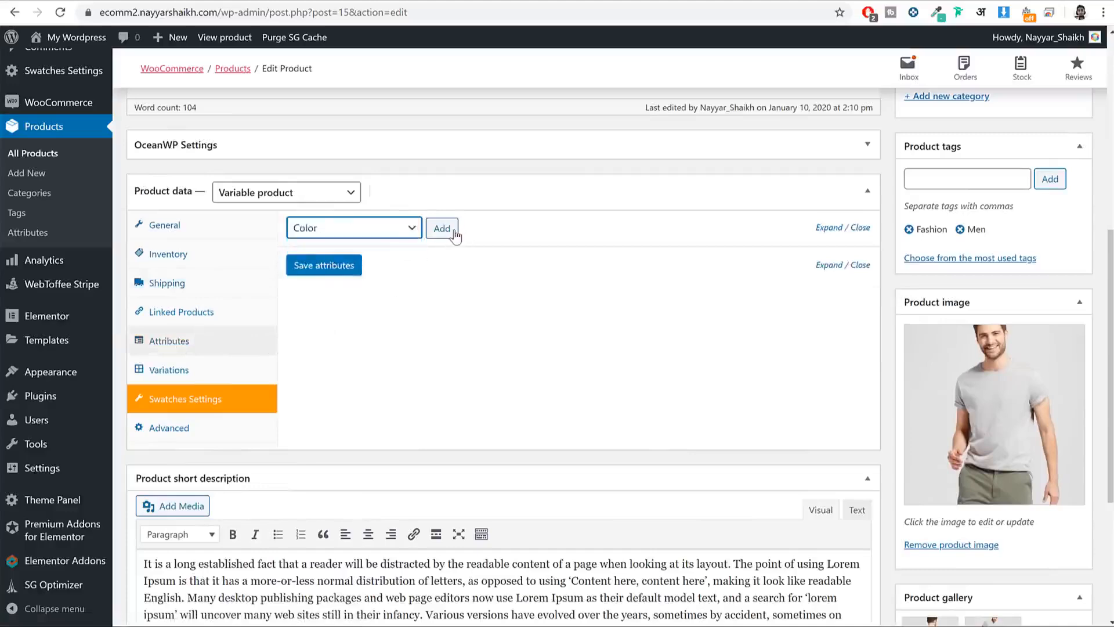
pyautogui.click(442, 229)
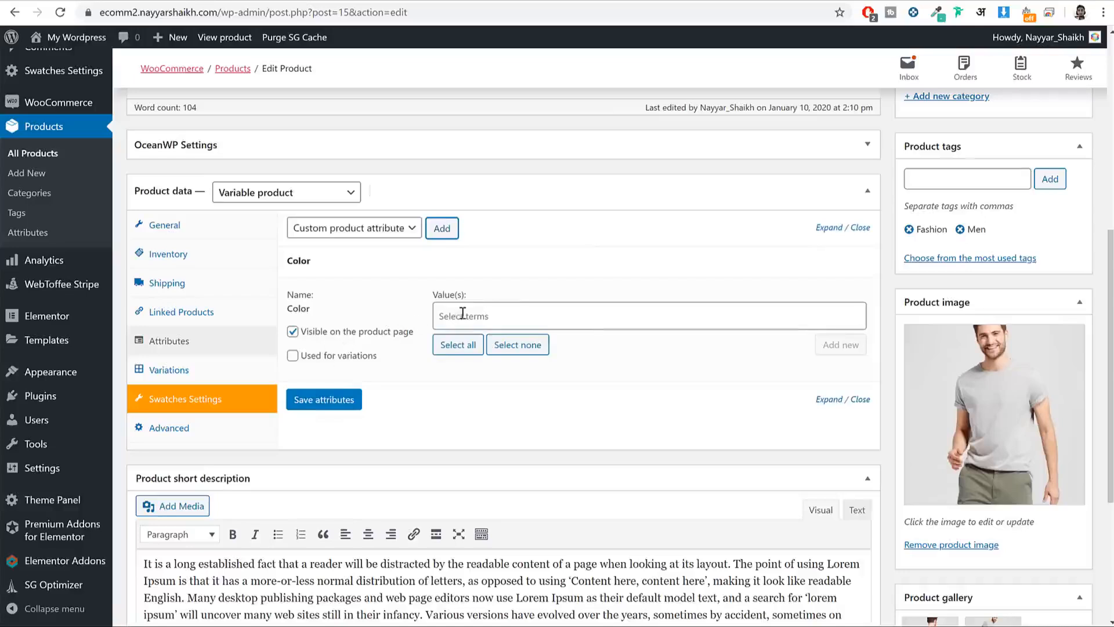
pyautogui.click(472, 313)
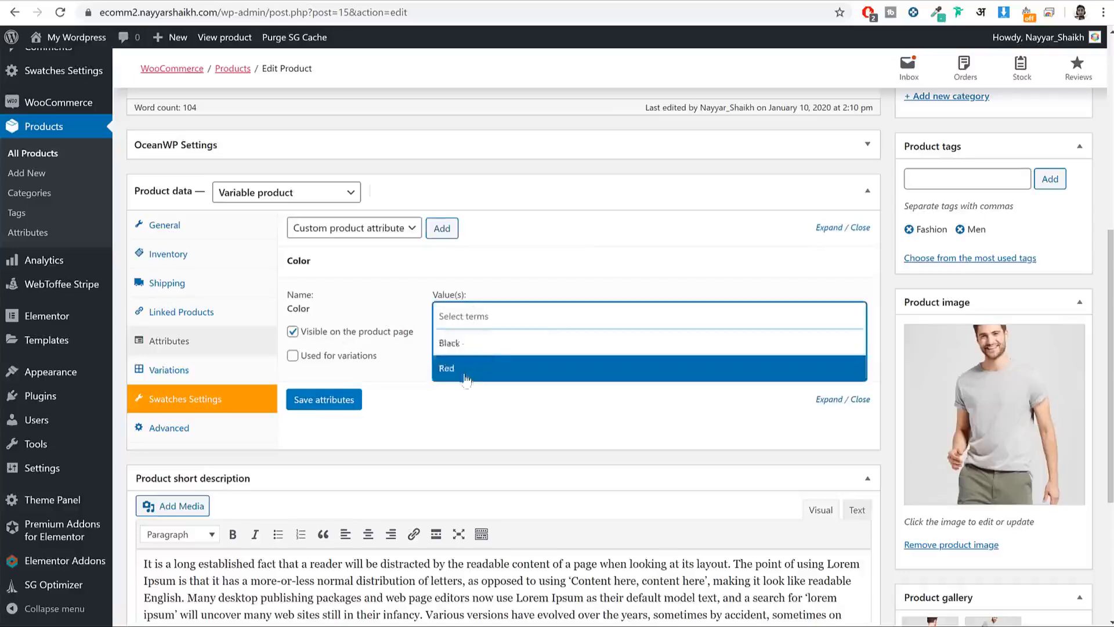
pyautogui.click(484, 343)
pyautogui.click(528, 309)
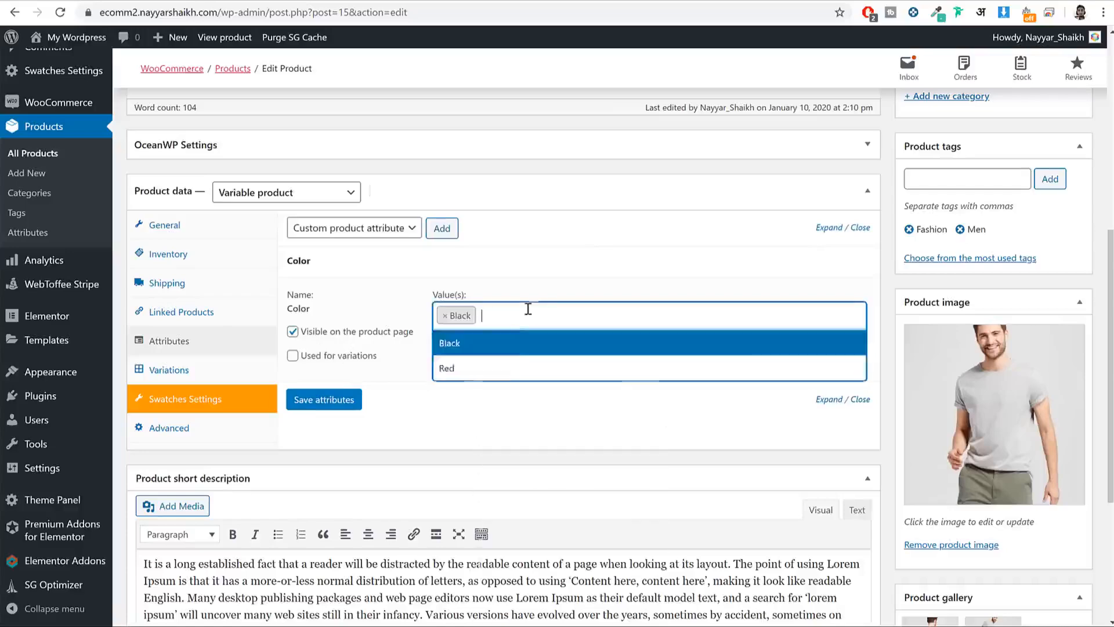
pyautogui.click(492, 368)
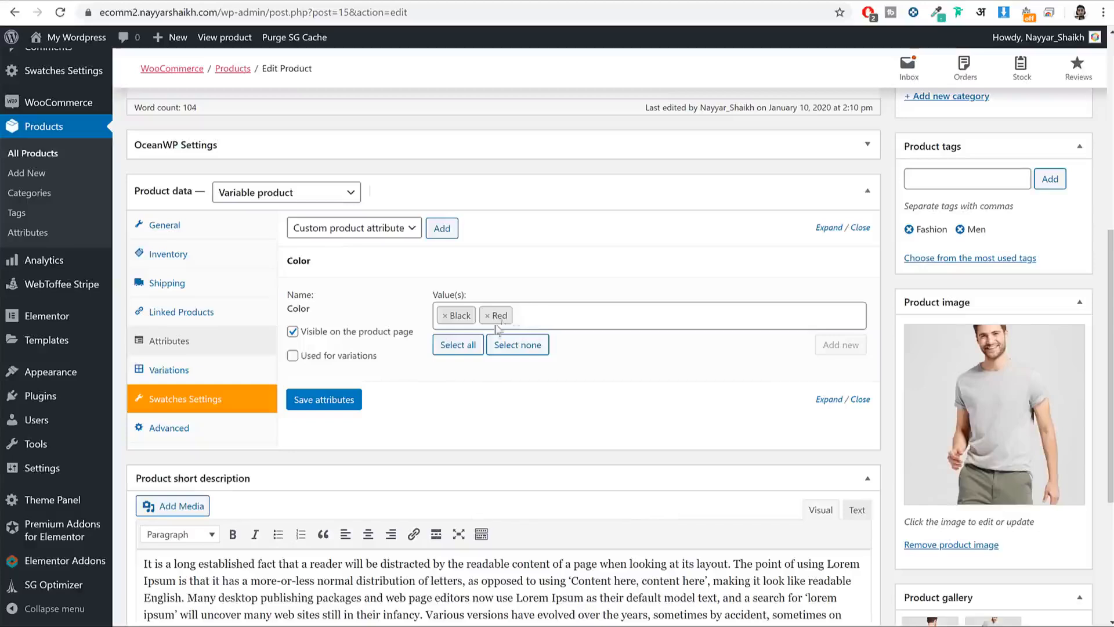
pyautogui.click(343, 357)
pyautogui.moveTo(383, 361); pyautogui.dragTo(302, 367)
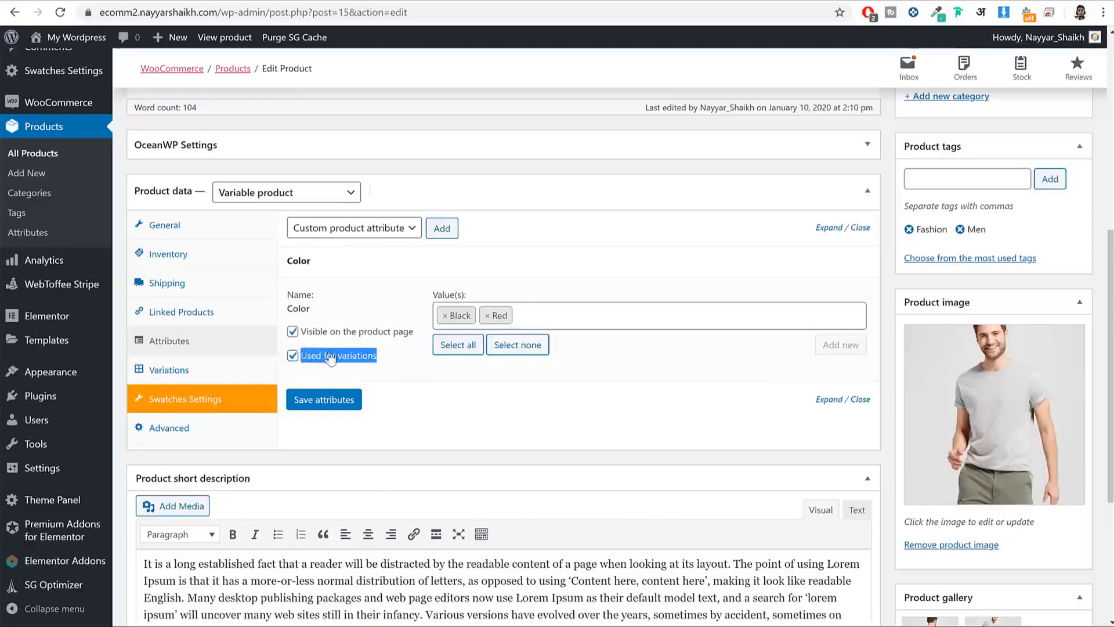
pyautogui.click(329, 402)
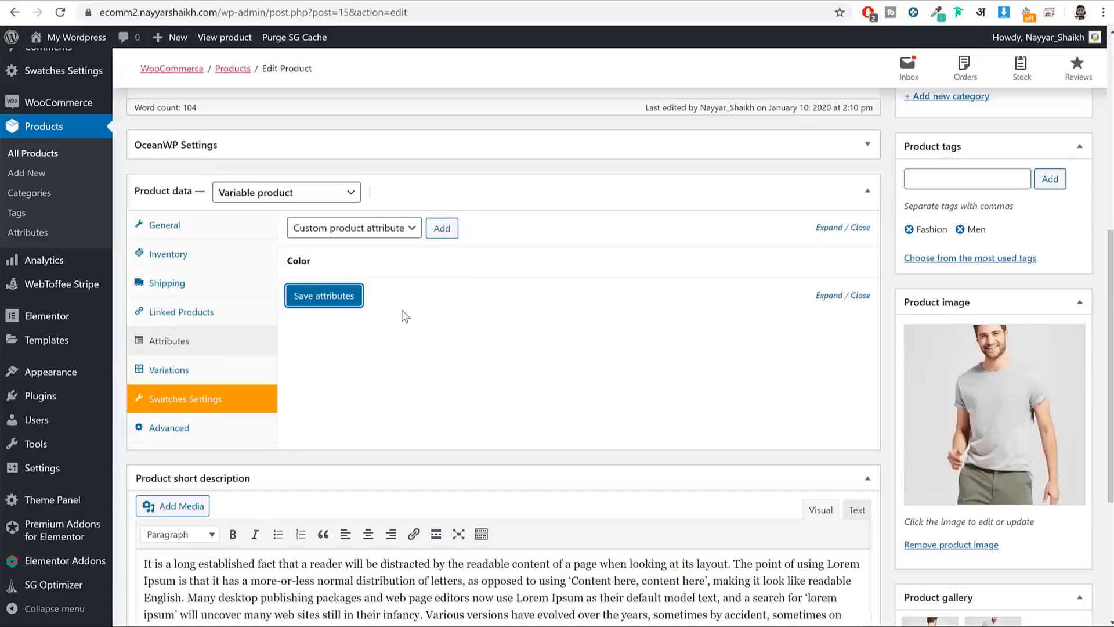
# Step: Add the Size attribute with Large and Small, used for variations, and save it
pyautogui.click(386, 228)
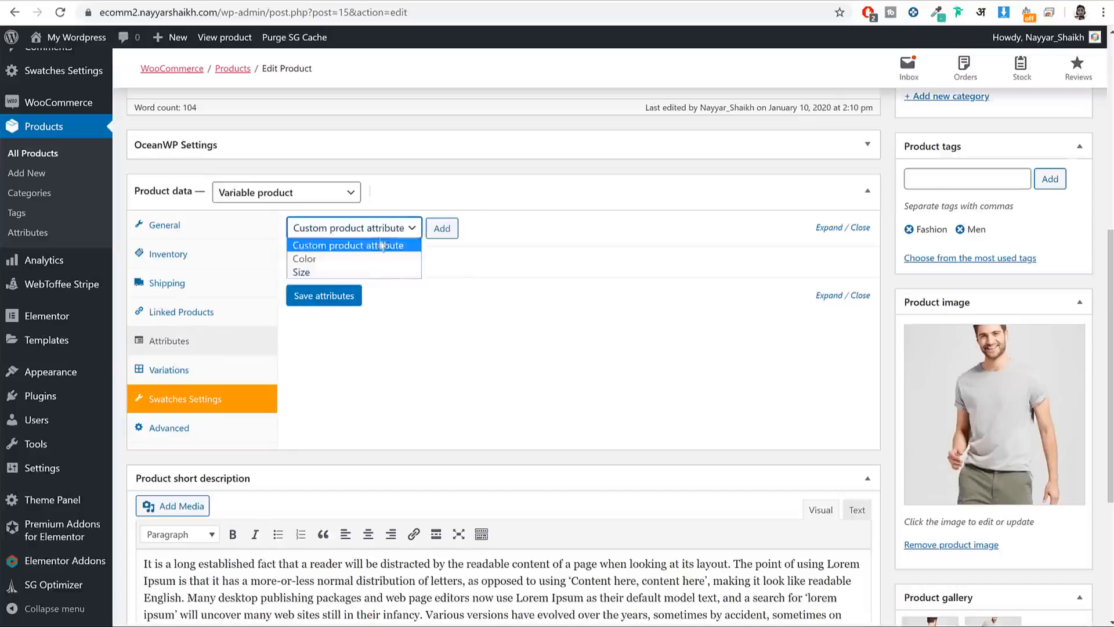
pyautogui.click(342, 270)
pyautogui.click(442, 228)
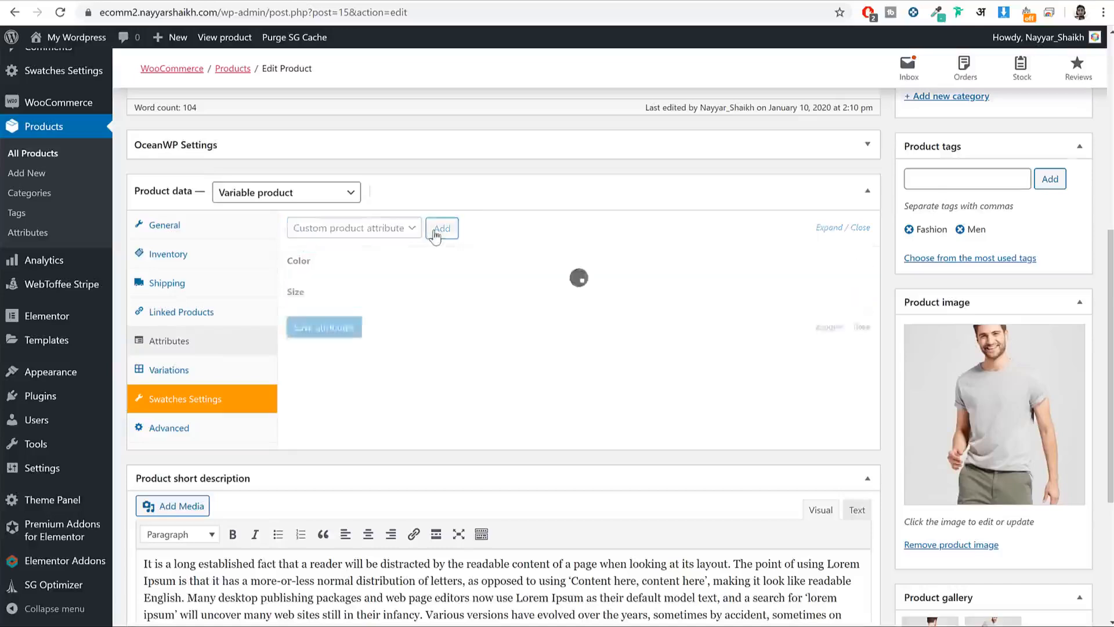
pyautogui.click(518, 346)
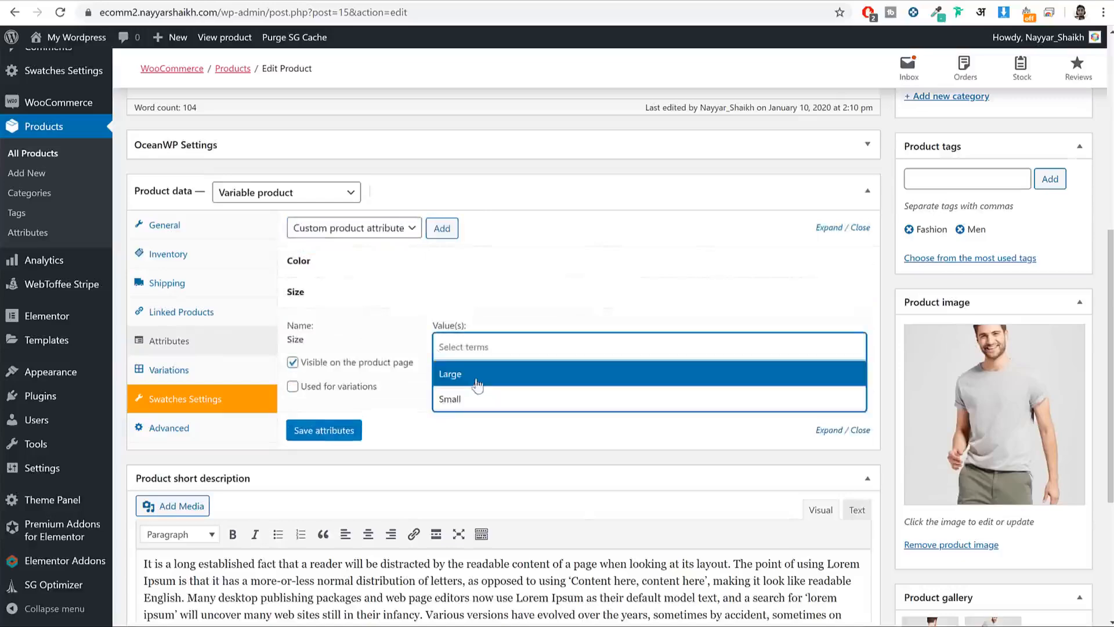
pyautogui.click(476, 383)
pyautogui.click(507, 347)
pyautogui.click(488, 401)
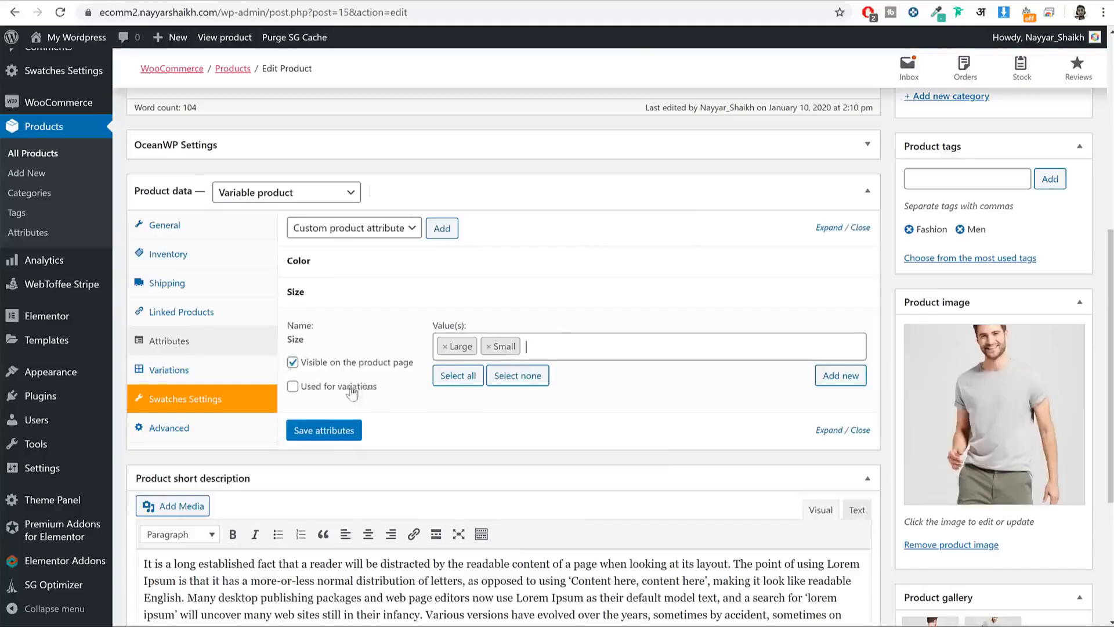
pyautogui.click(322, 393)
pyautogui.click(331, 432)
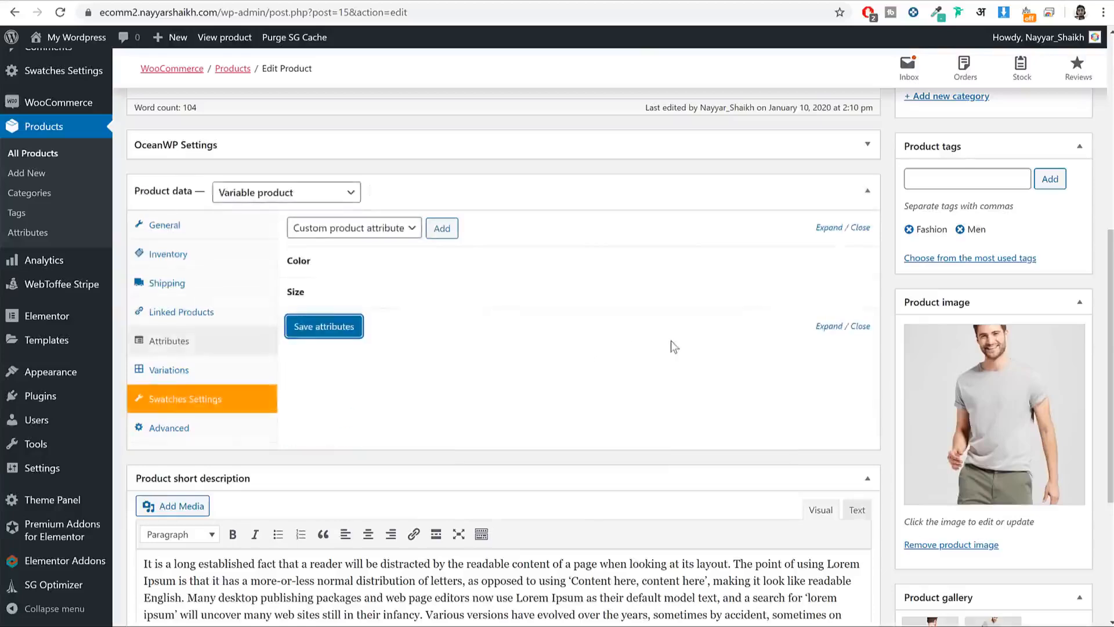
pyautogui.scroll(-2, 955, 355)
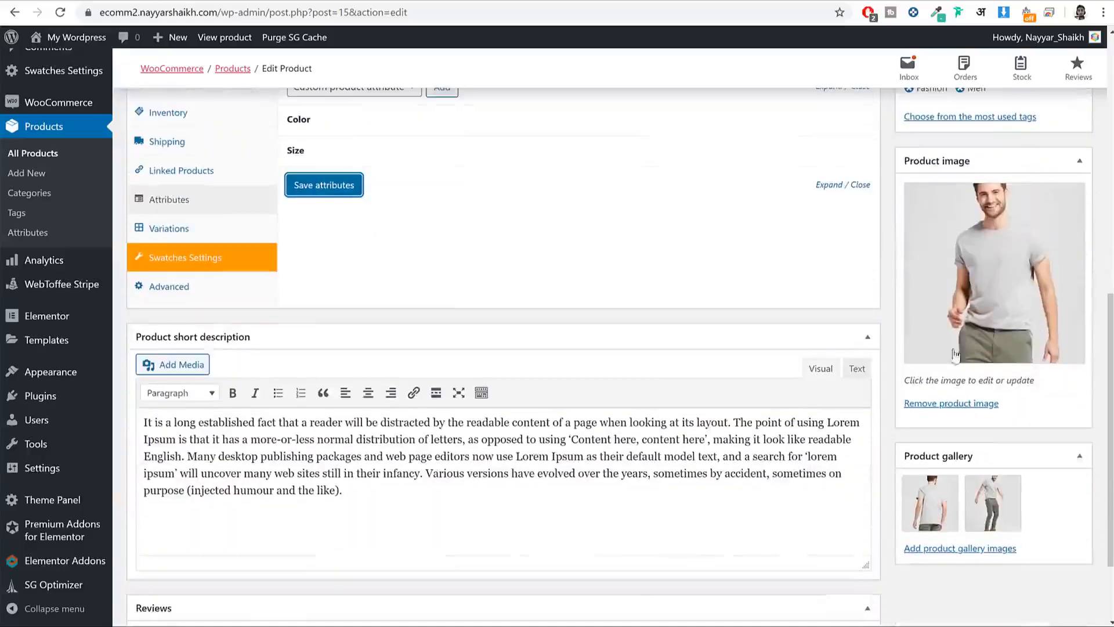
# Step: Remove both gallery images and upload the red V-neck T-shirt photo as the product image
pyautogui.click(1018, 478)
pyautogui.click(953, 481)
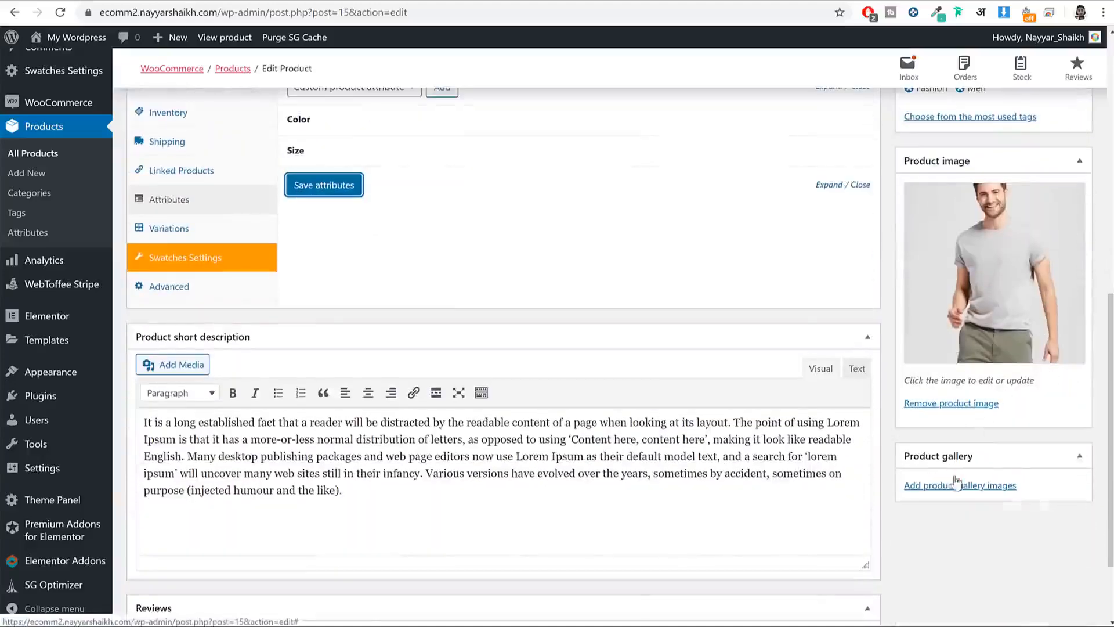
pyautogui.click(975, 325)
pyautogui.click(72, 95)
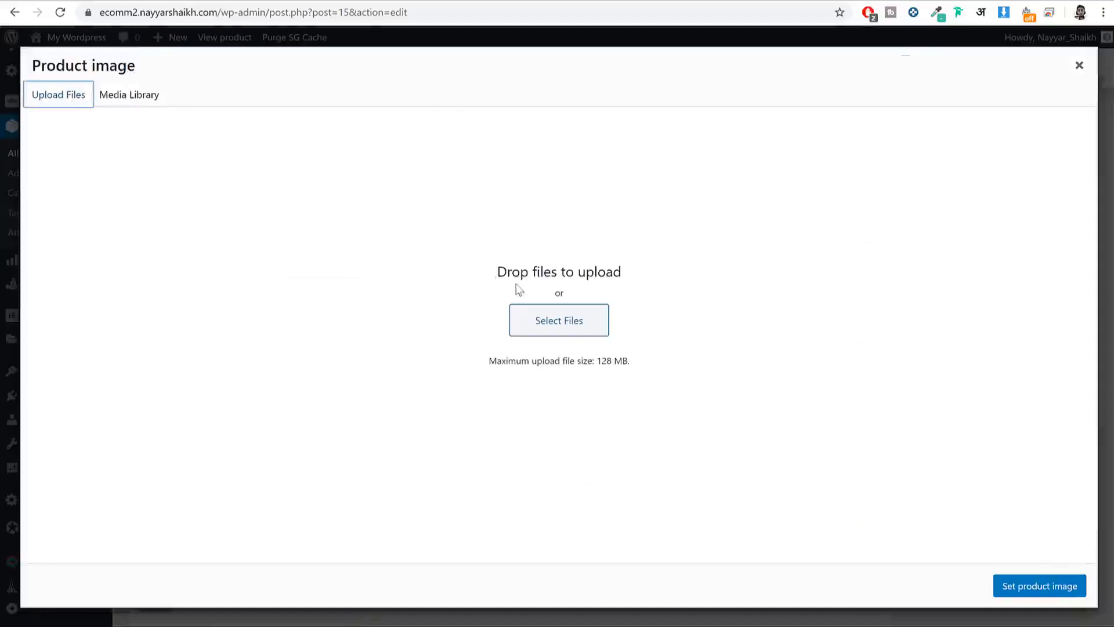
pyautogui.click(561, 330)
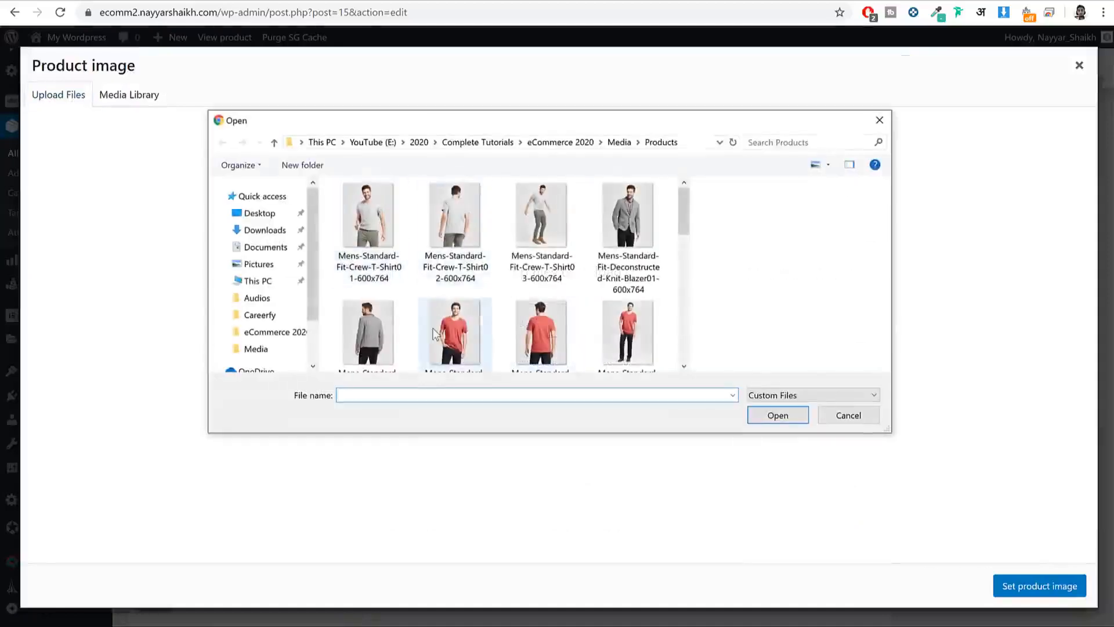
pyautogui.click(458, 322)
pyautogui.click(804, 421)
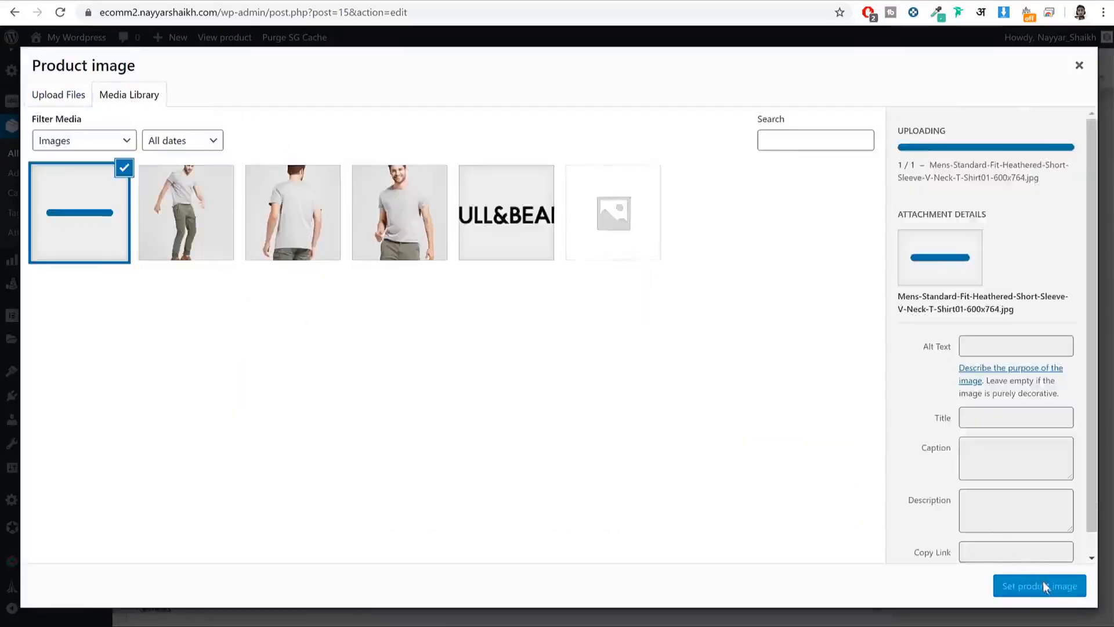
pyautogui.click(1048, 591)
pyautogui.scroll(3, 634, 367)
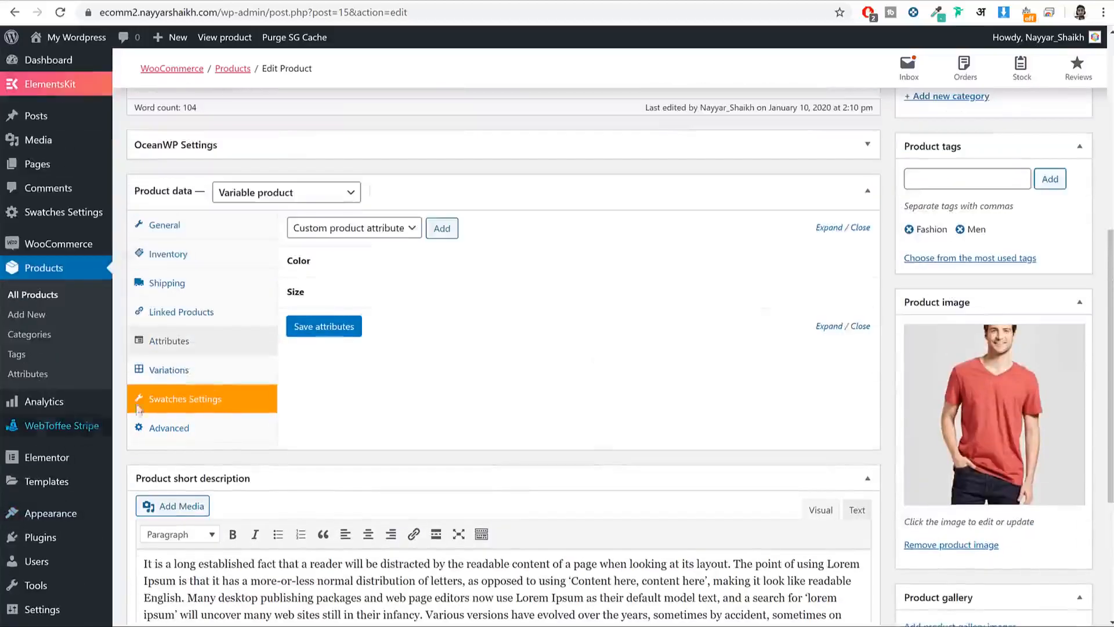
# Step: Create variations from all attributes and dismiss the '4 variations added' notice
pyautogui.click(168, 370)
pyautogui.click(354, 228)
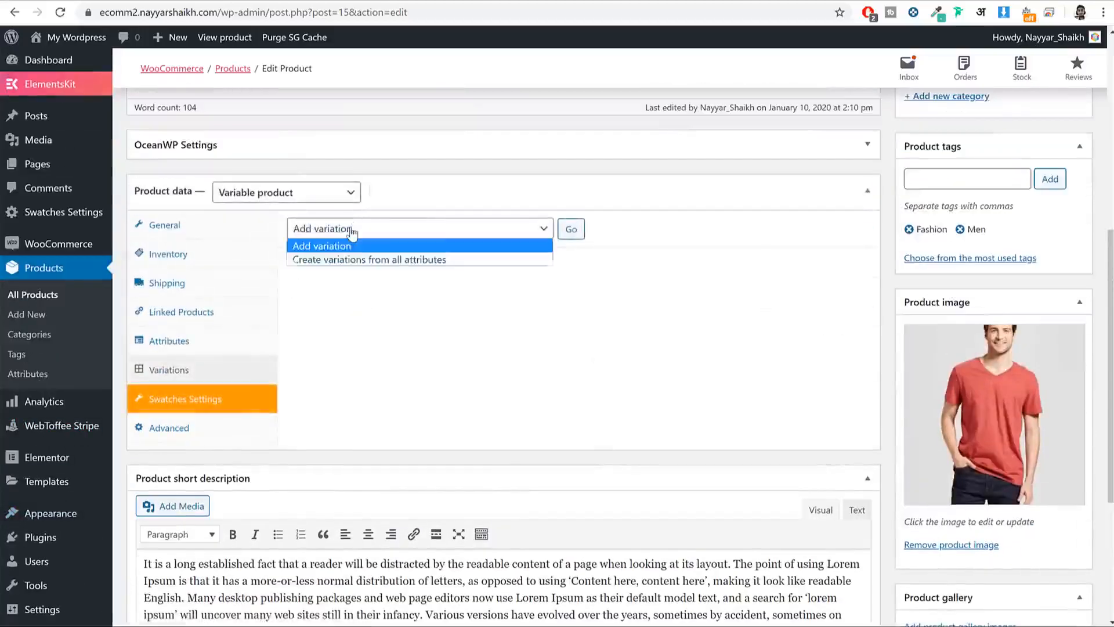
pyautogui.click(367, 260)
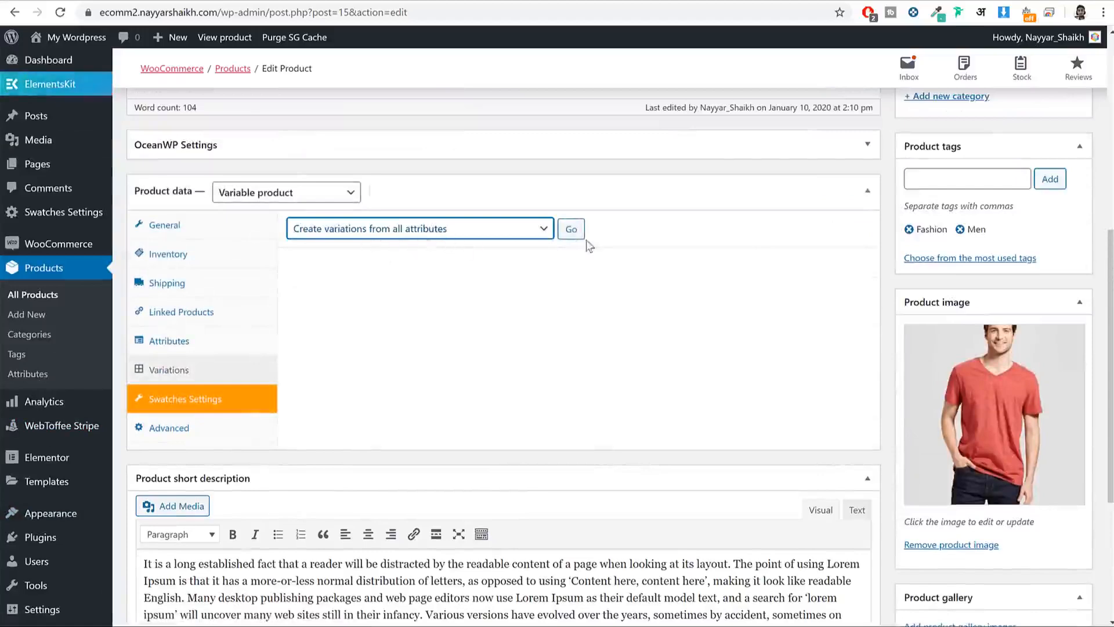
pyautogui.click(571, 230)
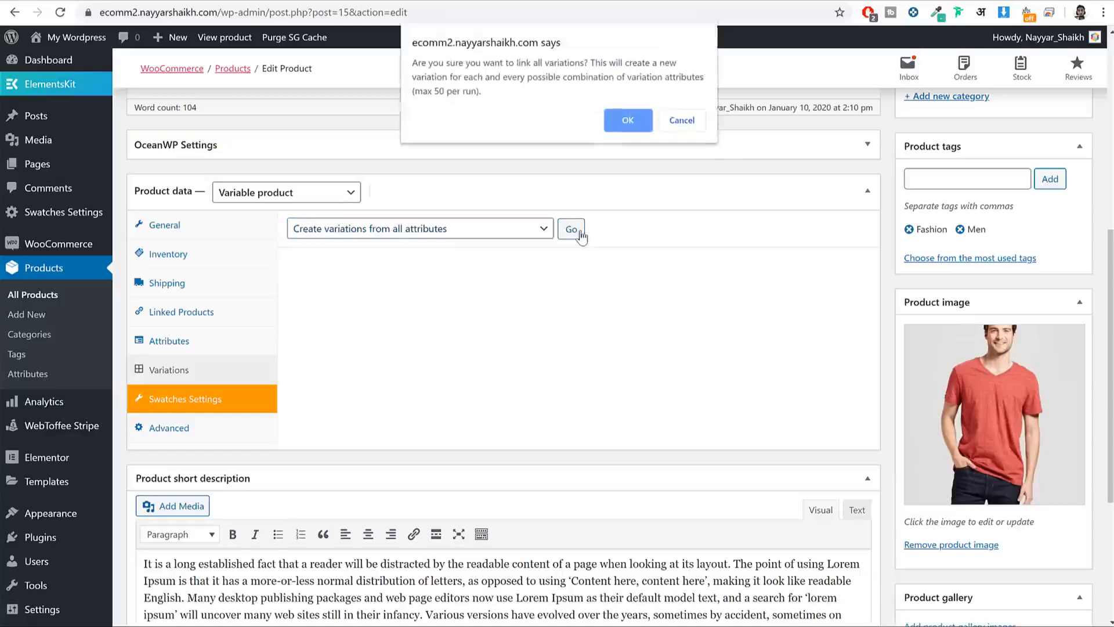
pyautogui.click(610, 125)
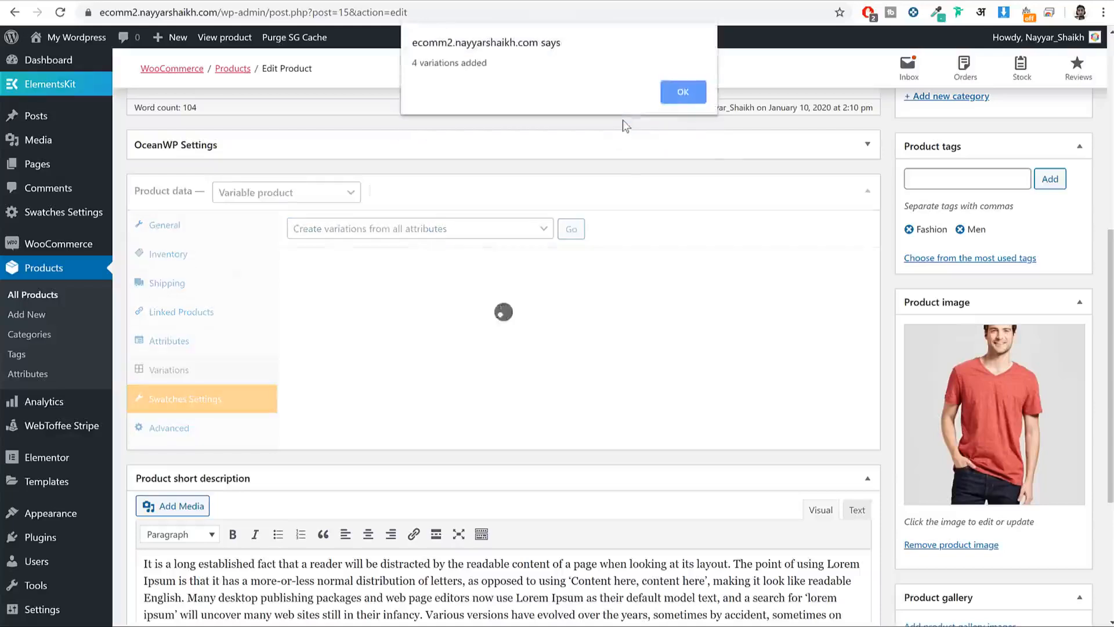
pyautogui.moveTo(500, 64); pyautogui.dragTo(414, 68)
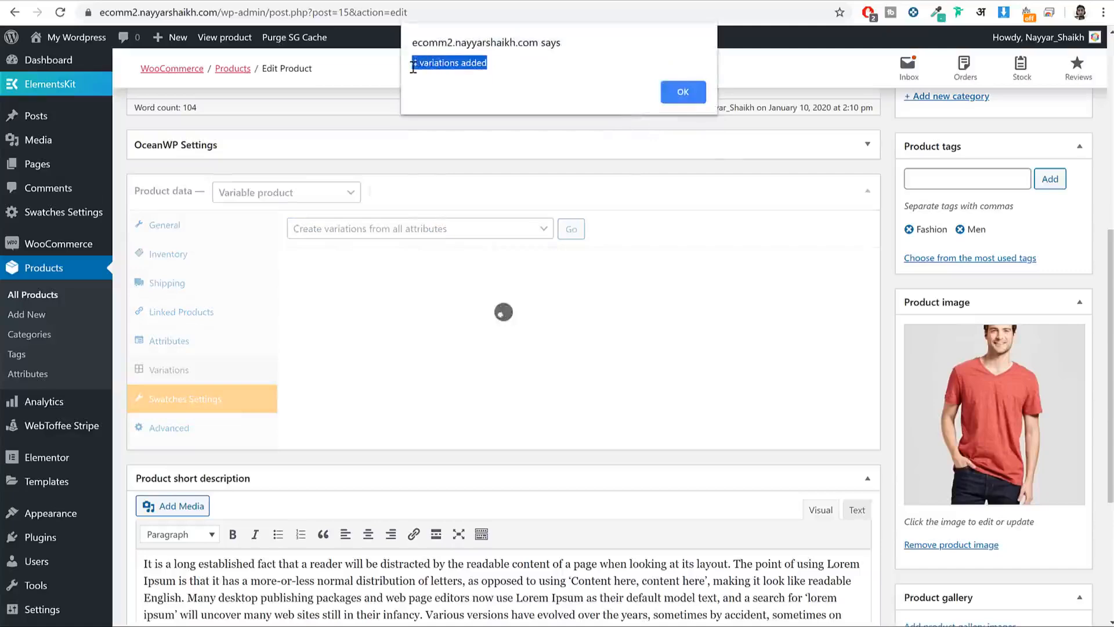
pyautogui.click(700, 89)
pyautogui.scroll(-1, 464, 287)
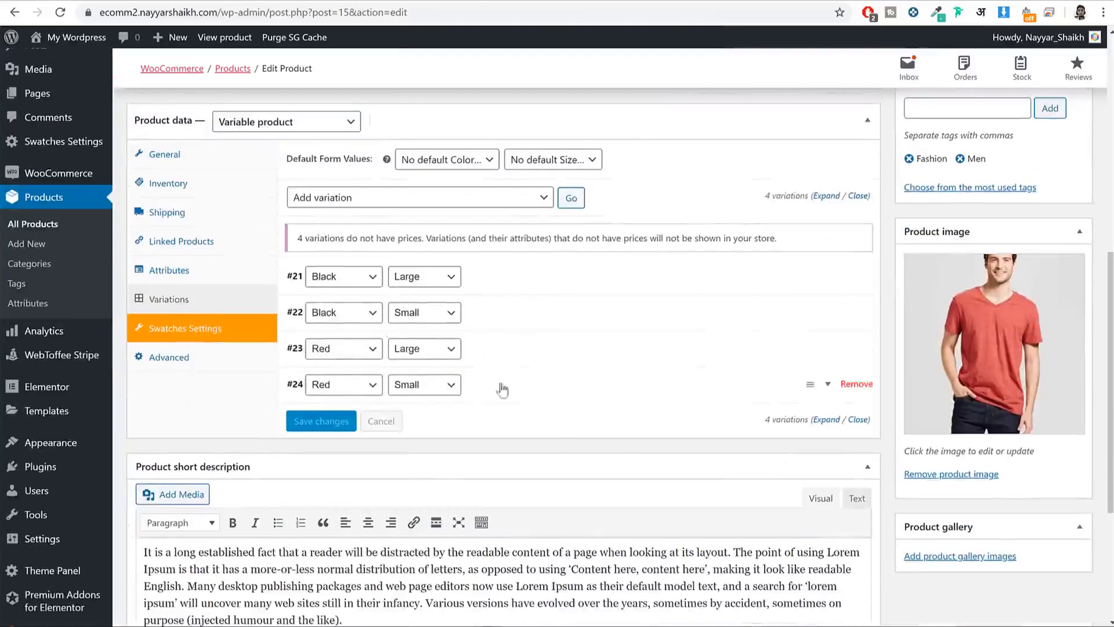
# Step: Give the Black/Large variation the uploaded dark crew-neck photo and a 1000 regular price
pyautogui.click(532, 276)
pyautogui.click(316, 360)
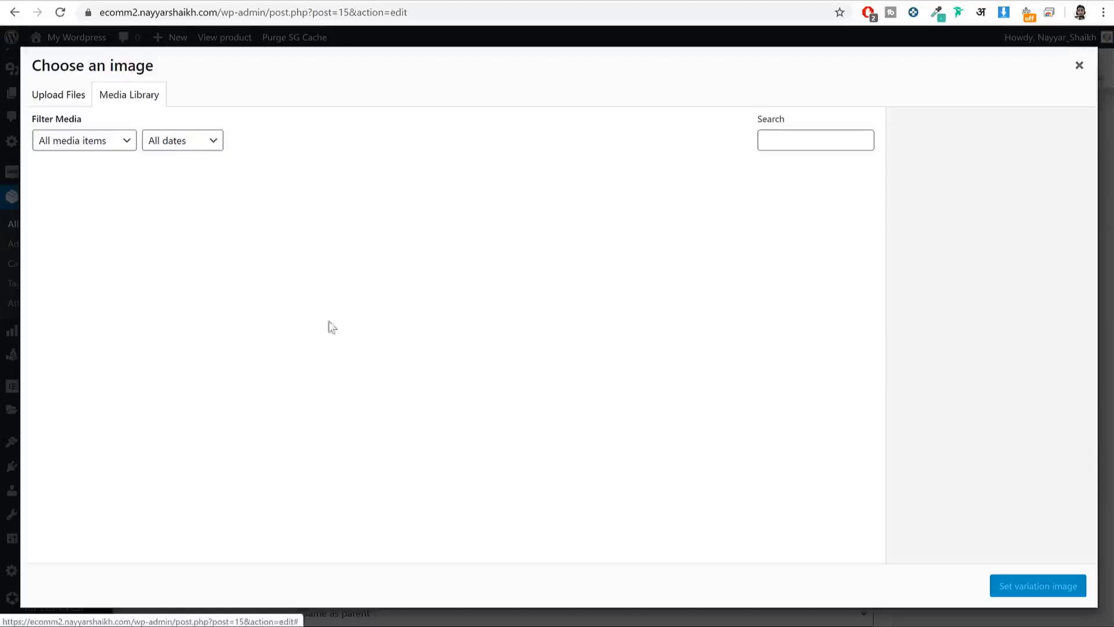
pyautogui.click(68, 96)
pyautogui.click(559, 321)
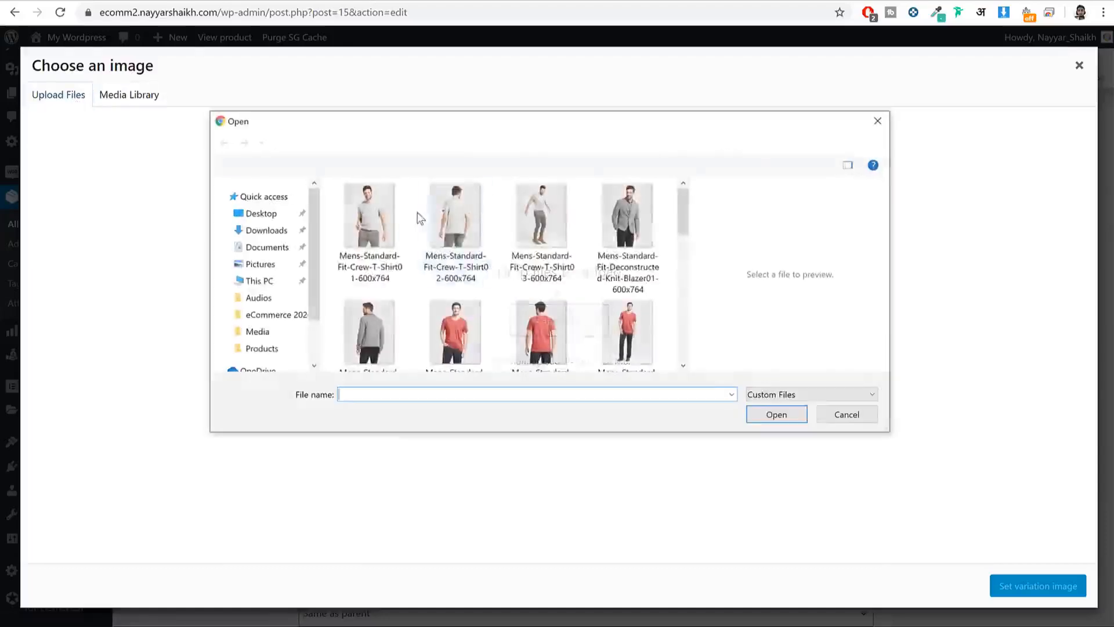
pyautogui.scroll(-5, 505, 269)
pyautogui.scroll(1, 505, 269)
pyautogui.click(569, 313)
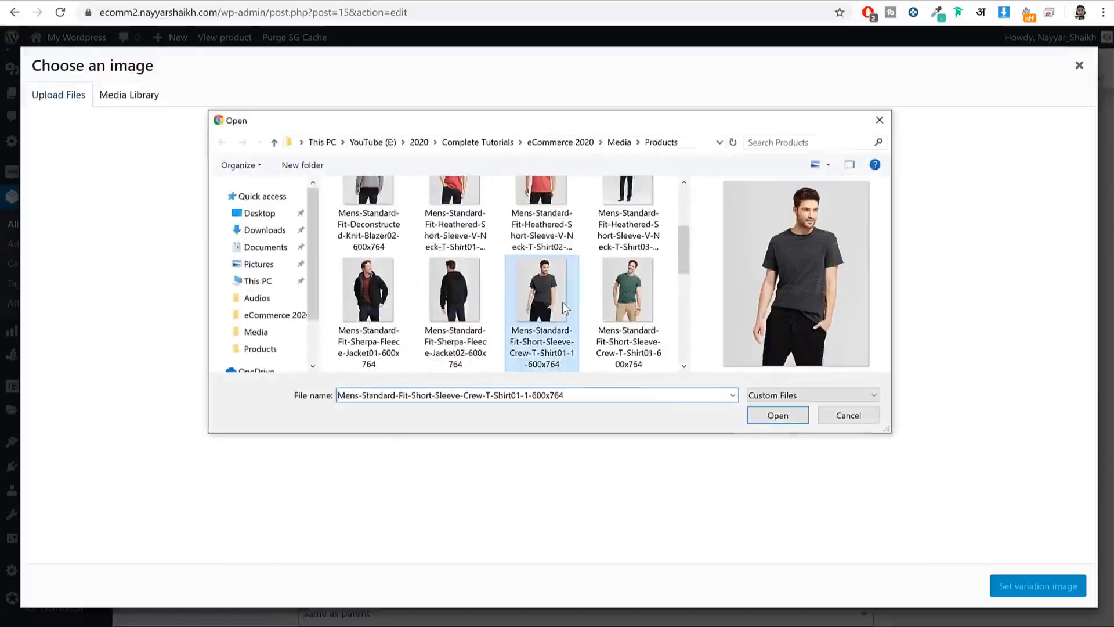
pyautogui.click(764, 420)
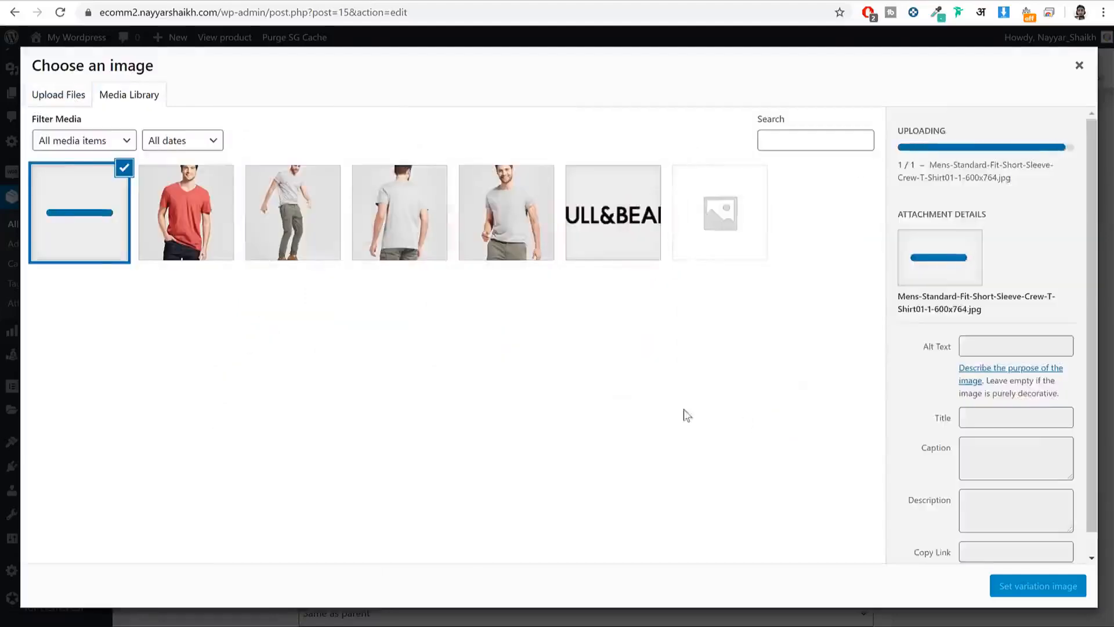
pyautogui.click(1038, 588)
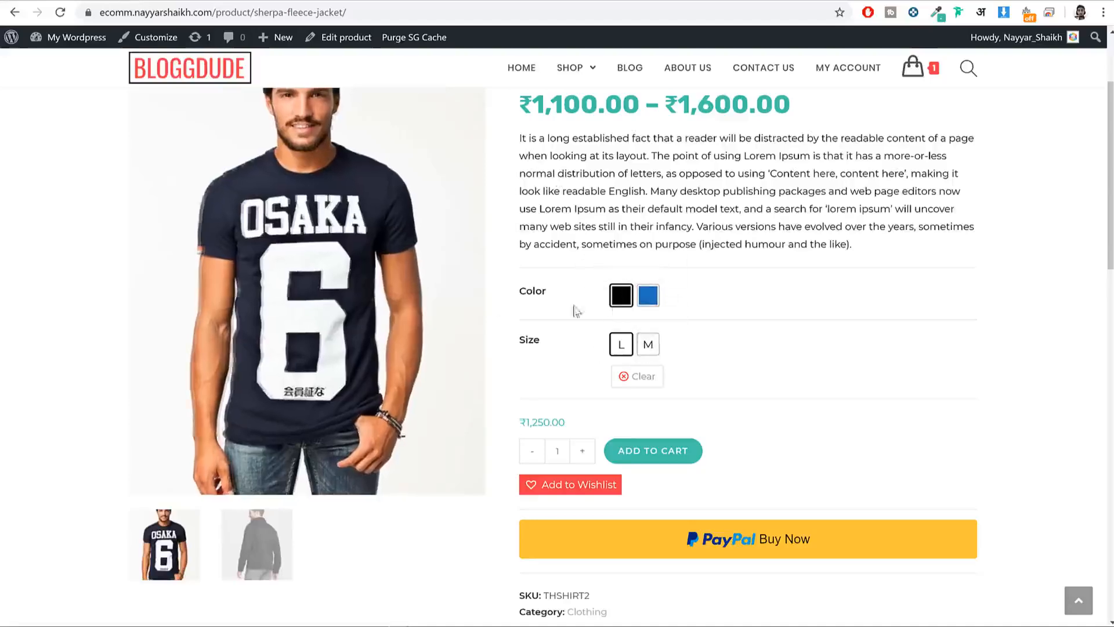
pyautogui.click(648, 295)
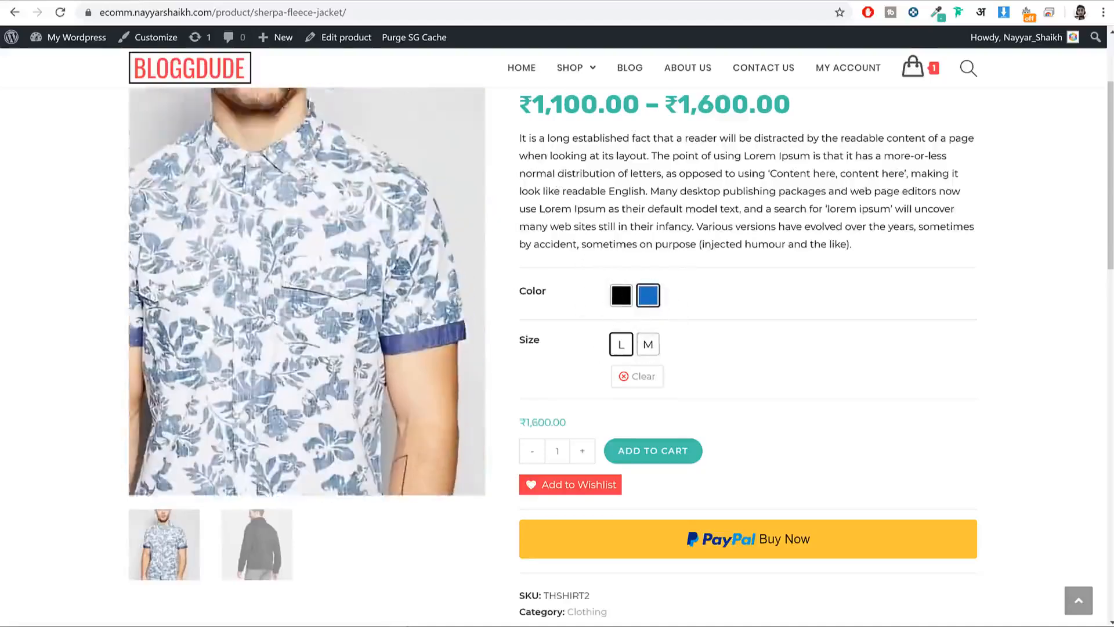
pyautogui.click(243, 0)
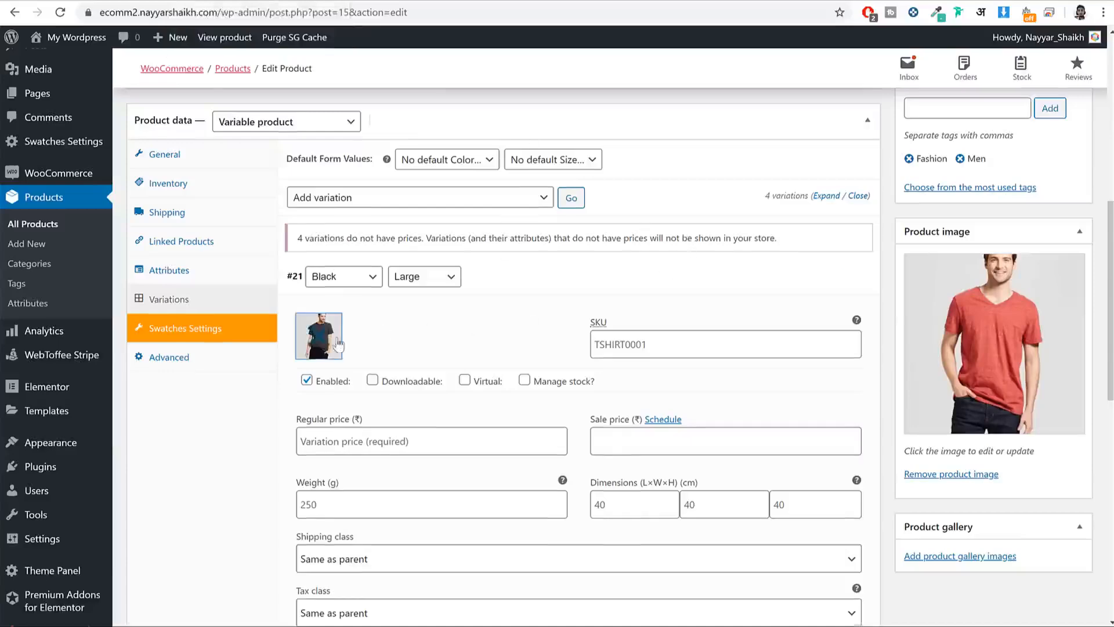
pyautogui.scroll(-1, 333, 343)
pyautogui.click(406, 374)
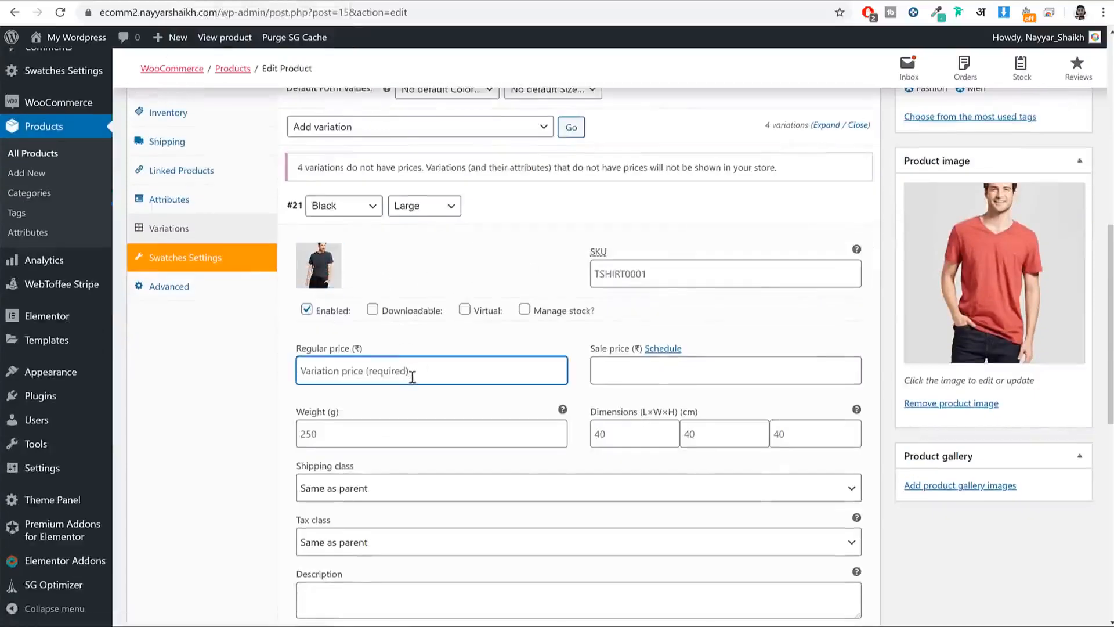
pyautogui.write('1000')
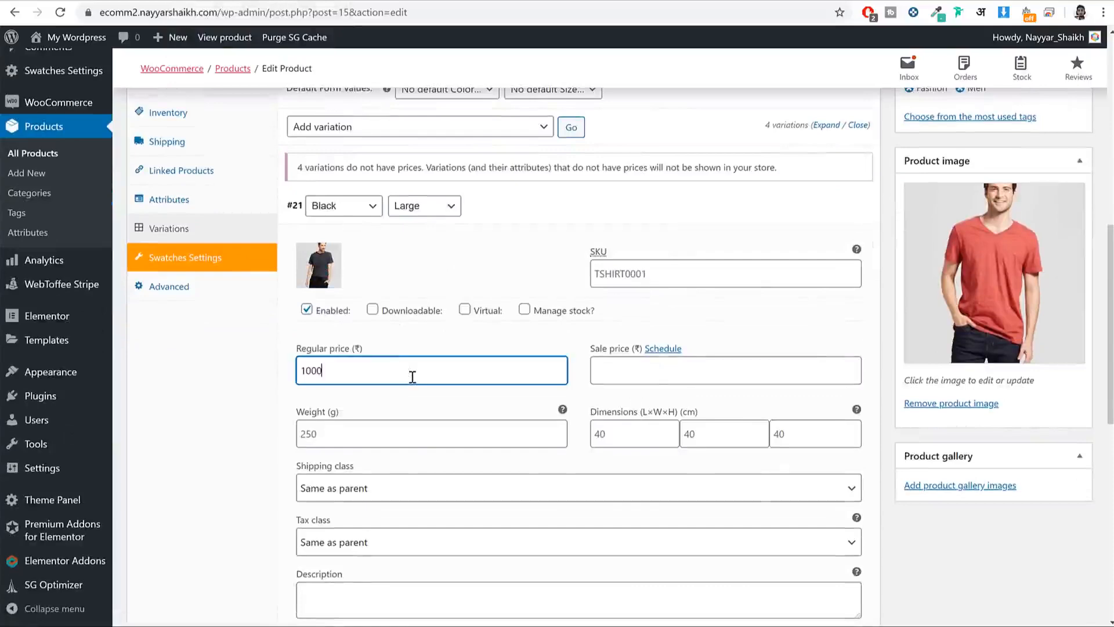
pyautogui.click(725, 213)
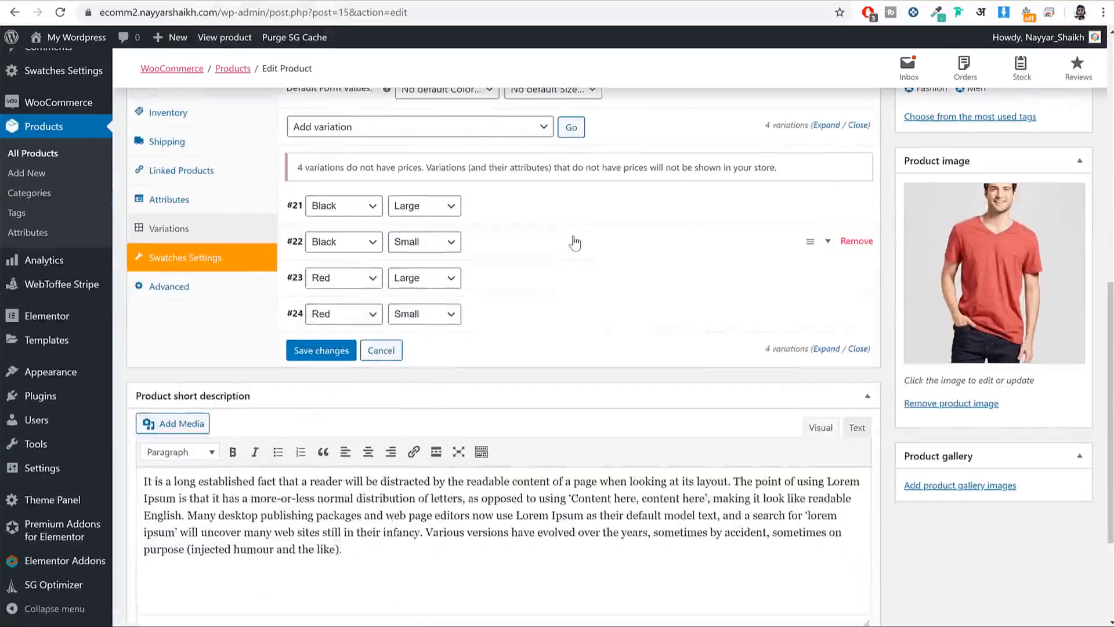
# Step: Give the Black/Small variation the black T-shirt photo and a 900 regular price
pyautogui.click(573, 242)
pyautogui.click(319, 300)
pyautogui.click(118, 209)
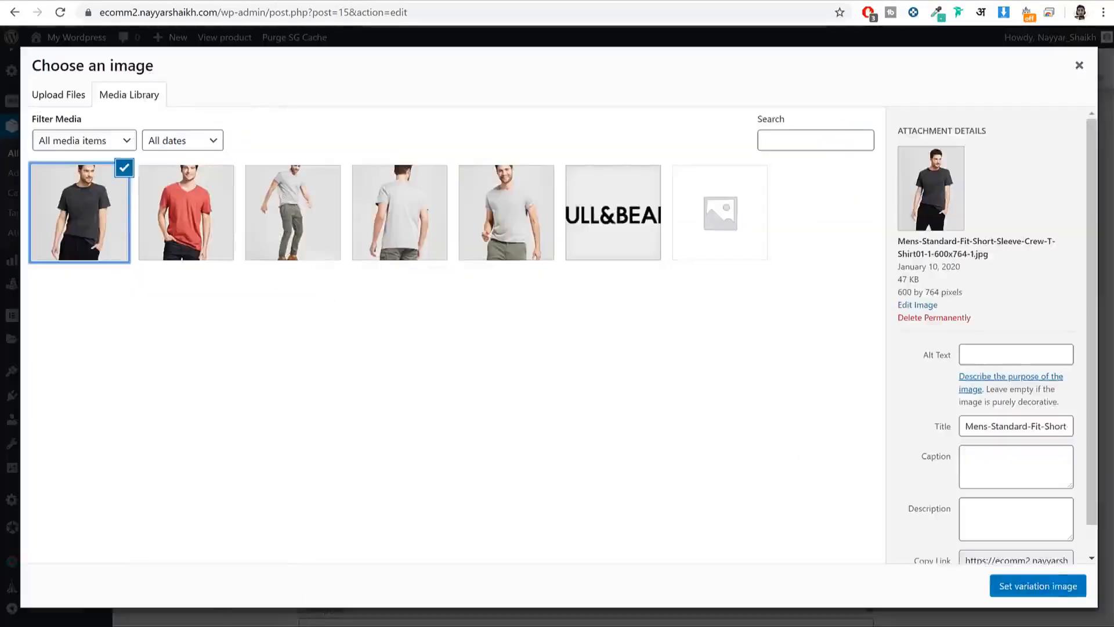
pyautogui.click(1052, 589)
pyautogui.click(429, 412)
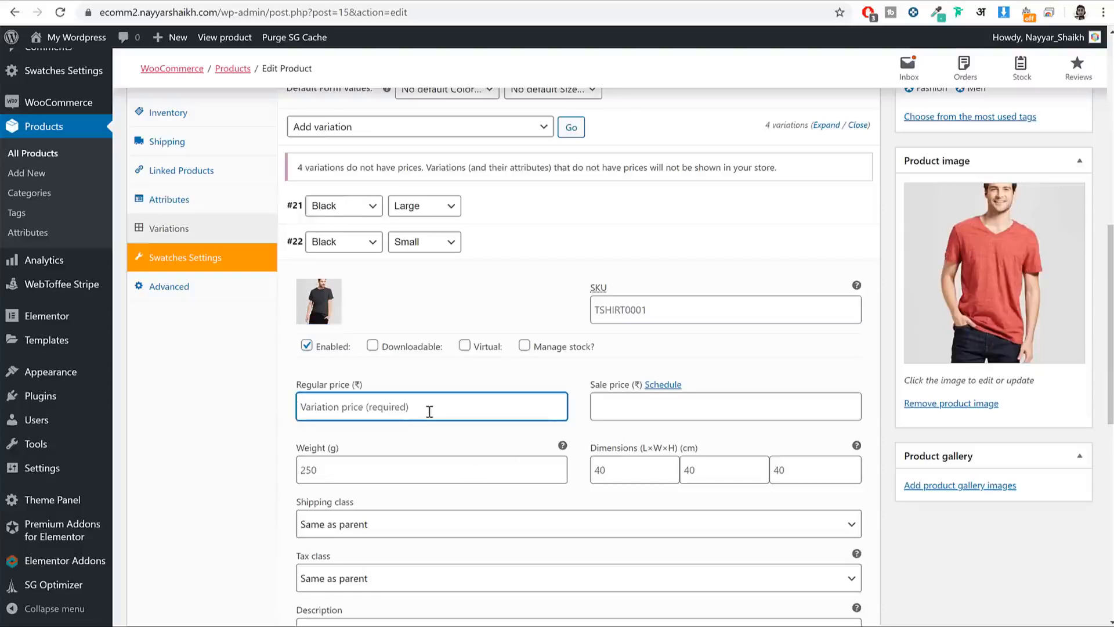
pyautogui.write('96')
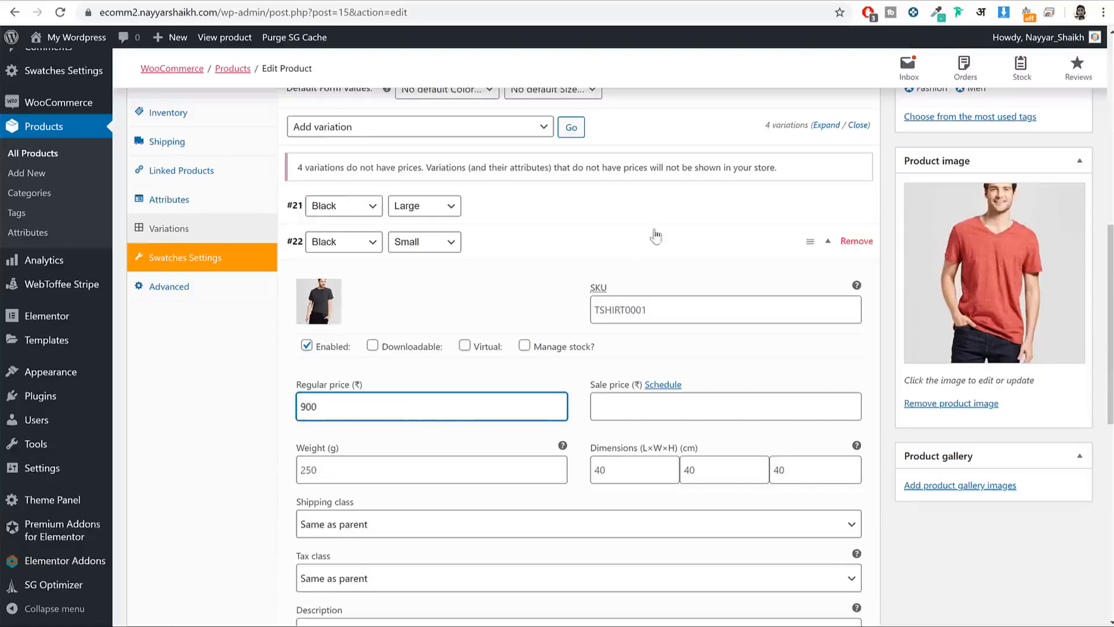
pyautogui.click(651, 251)
# Step: Give the Red/Large variation the red T-shirt photo and a 1200 regular price
pyautogui.click(506, 287)
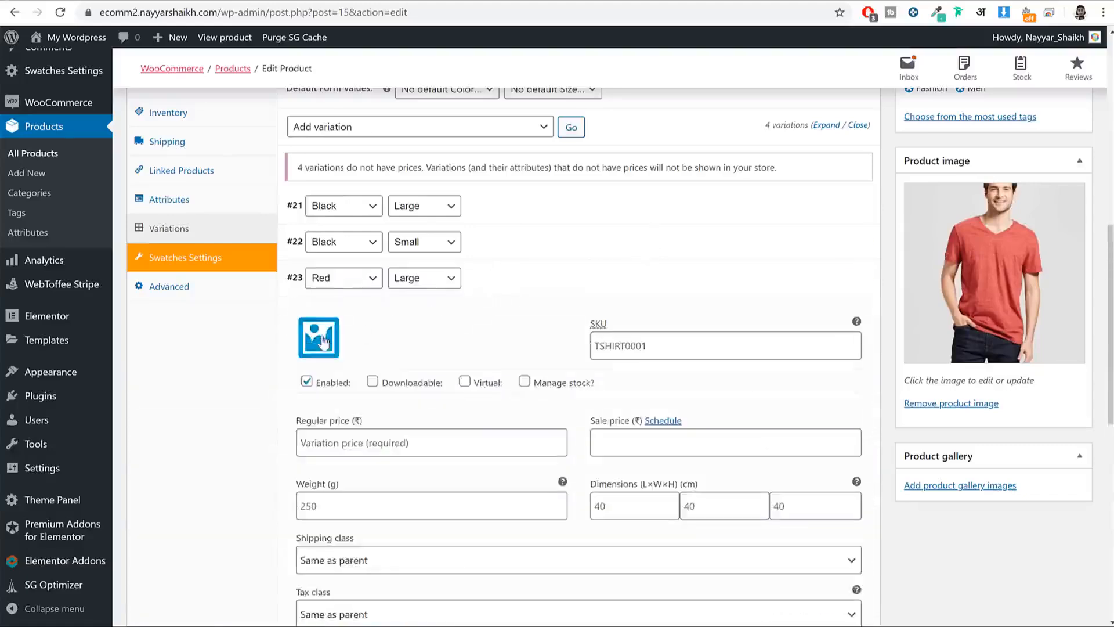
pyautogui.click(313, 340)
pyautogui.click(190, 219)
pyautogui.click(1025, 586)
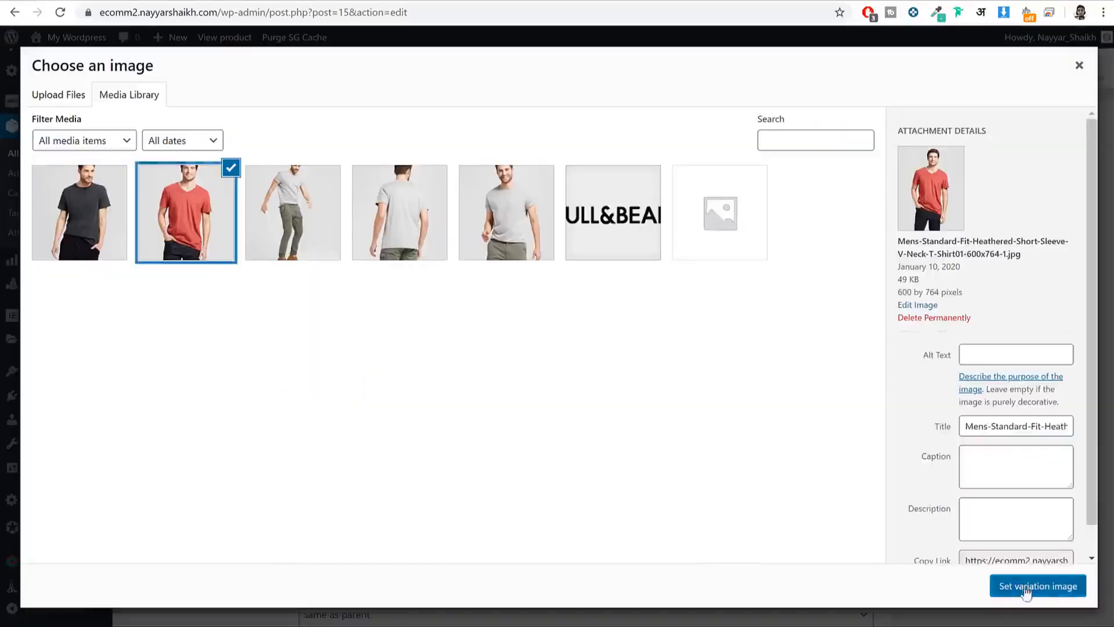
pyautogui.click(492, 447)
pyautogui.write('1')
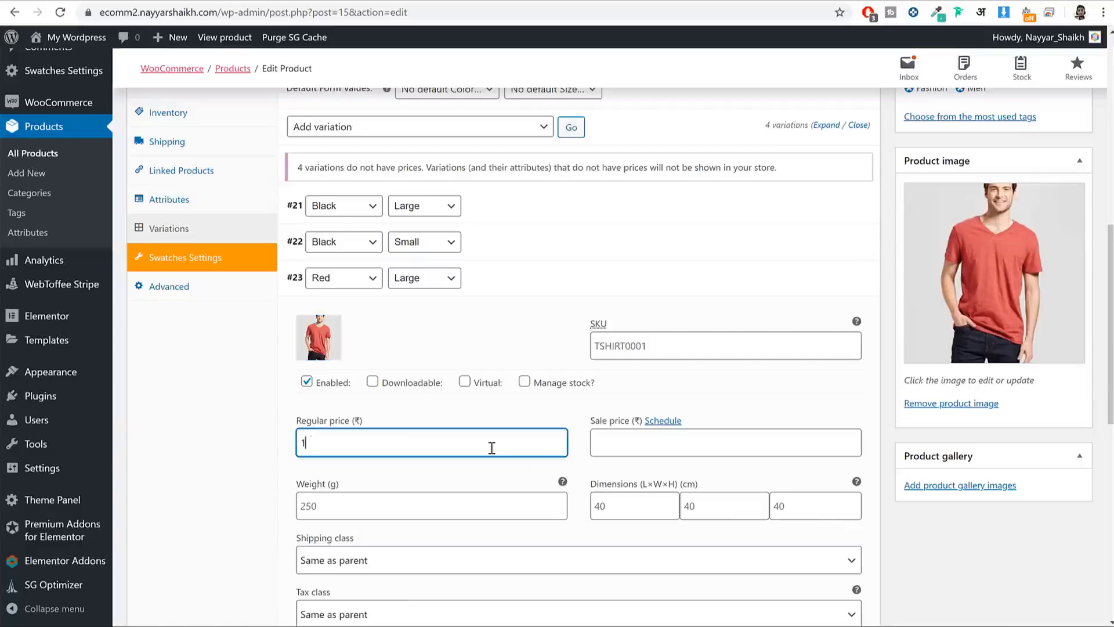
pyautogui.write('200')
pyautogui.click(631, 295)
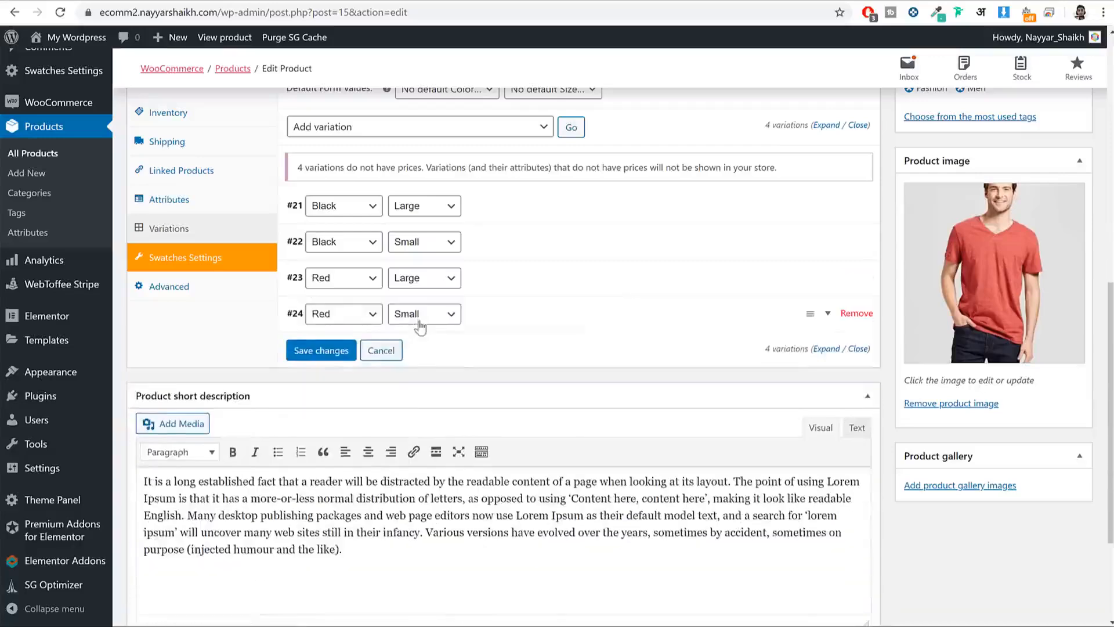
# Step: Give the Red/Small variation the red T-shirt photo and a 1150 regular price
pyautogui.click(441, 319)
pyautogui.click(458, 323)
pyautogui.click(547, 330)
pyautogui.click(318, 369)
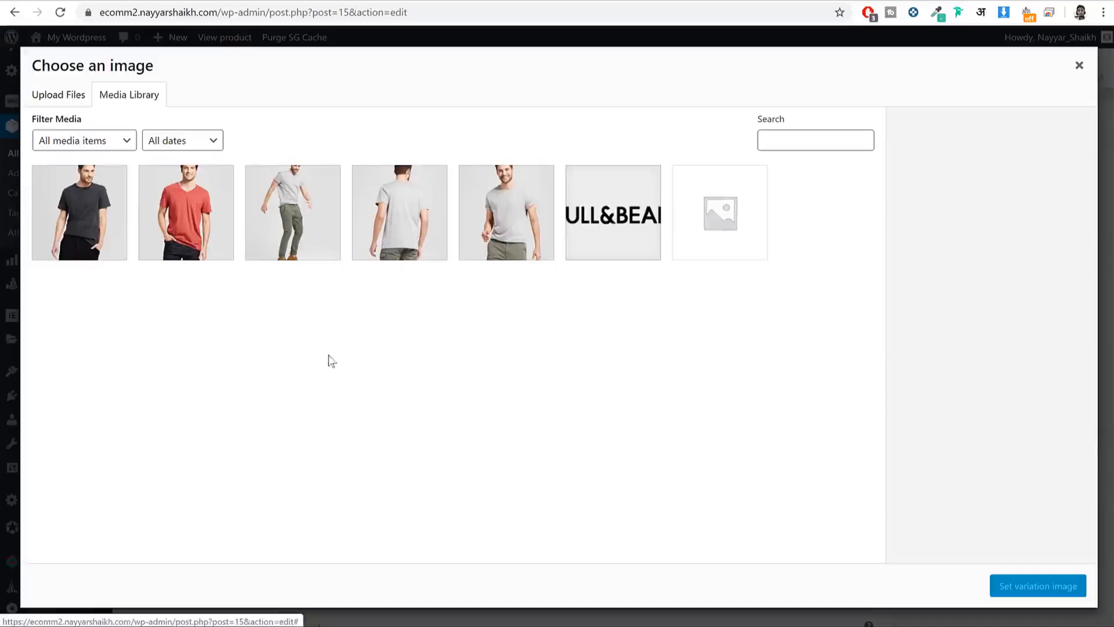
pyautogui.click(93, 213)
pyautogui.click(173, 223)
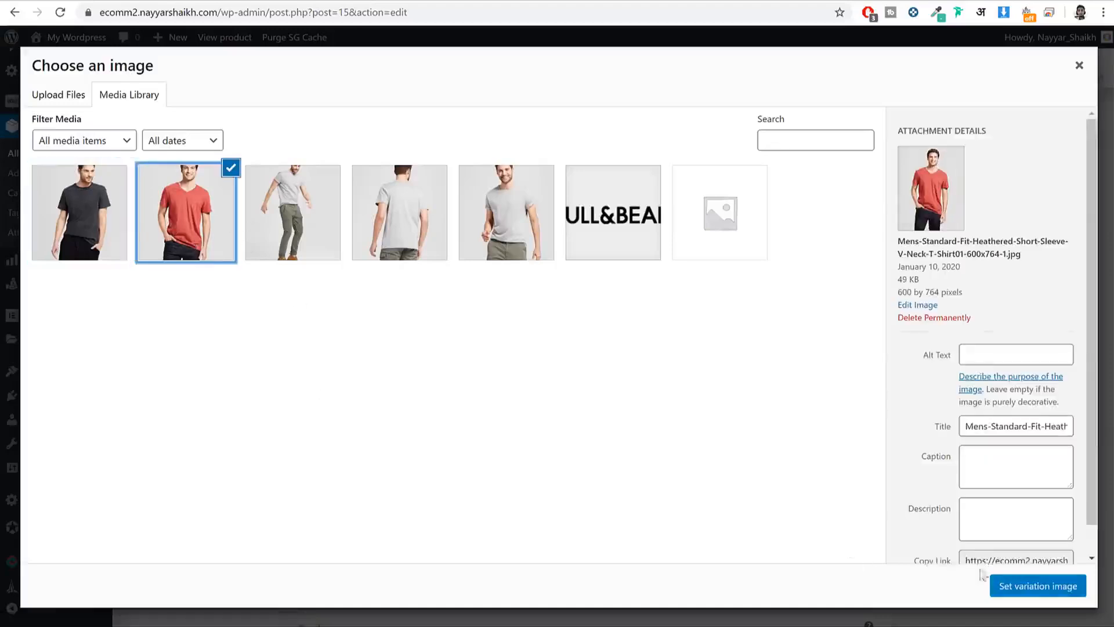
pyautogui.click(1021, 586)
pyautogui.click(490, 485)
pyautogui.write('1150')
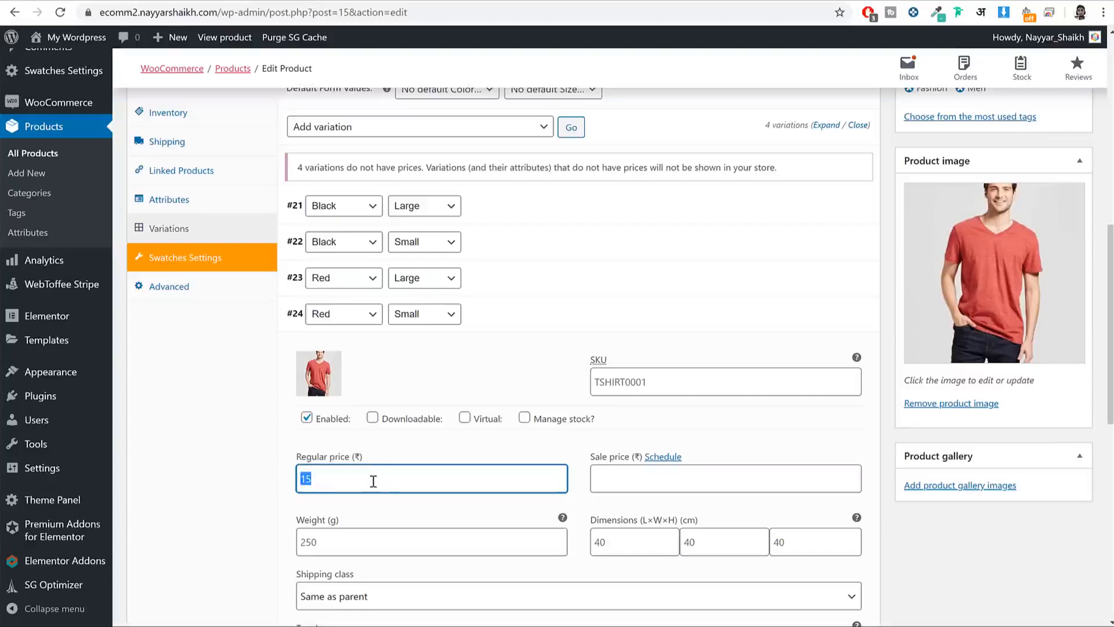
# Step: Save the variation changes and update the T-shirt product
pyautogui.scroll(-5, 376, 482)
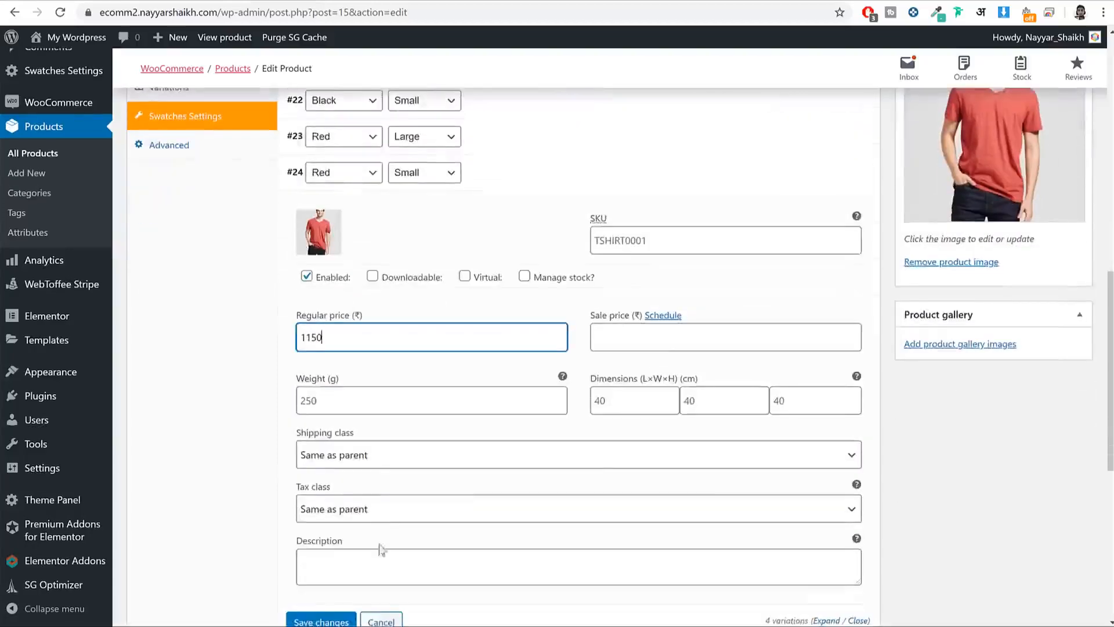
pyautogui.click(320, 482)
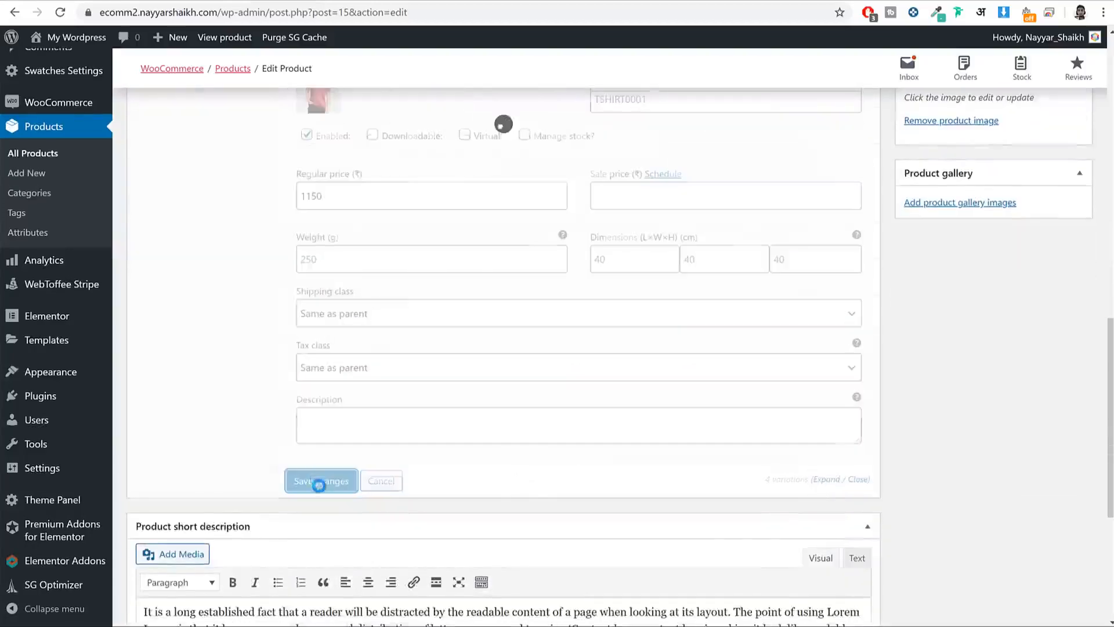
pyautogui.scroll(9, 928, 221)
pyautogui.click(1059, 353)
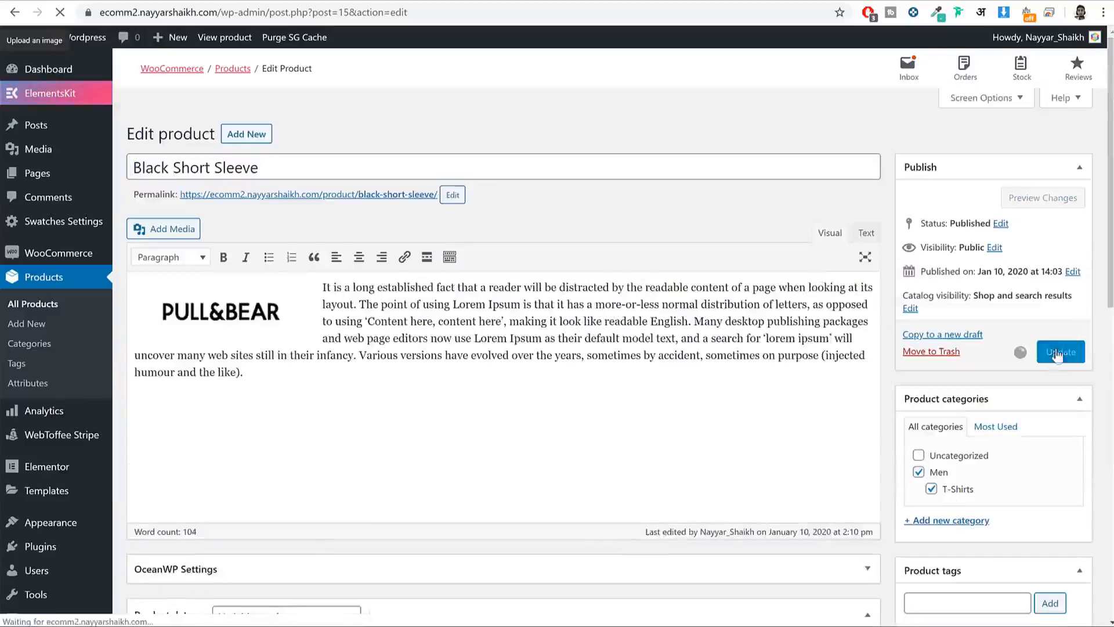
# Step: Reload the live product page and select the Black, Large variation to check its price
pyautogui.click(545, 1)
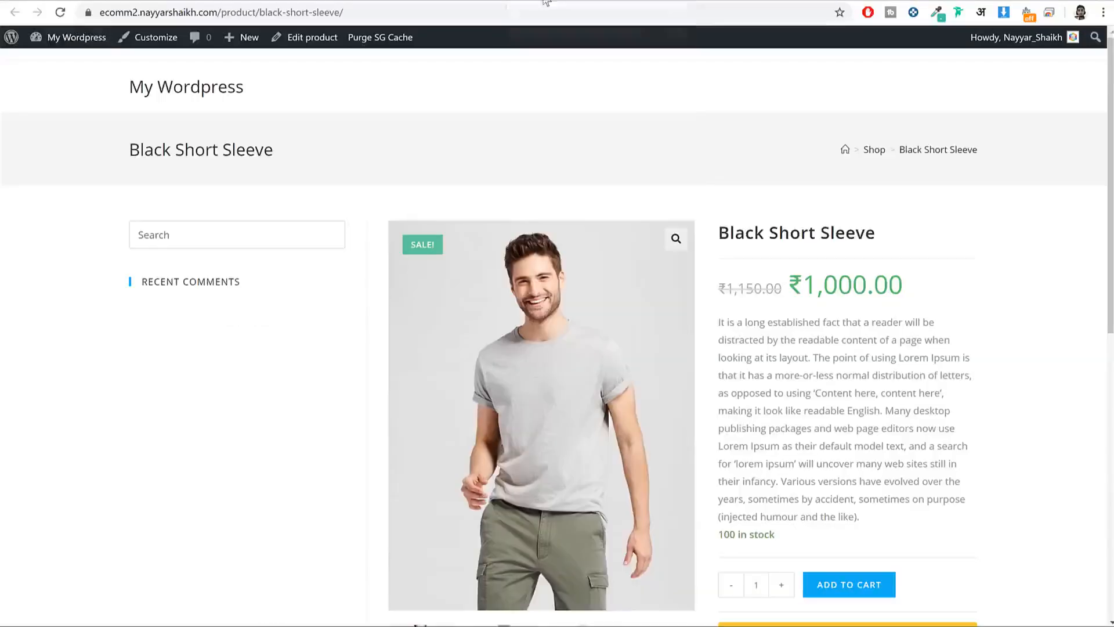
pyautogui.click(60, 16)
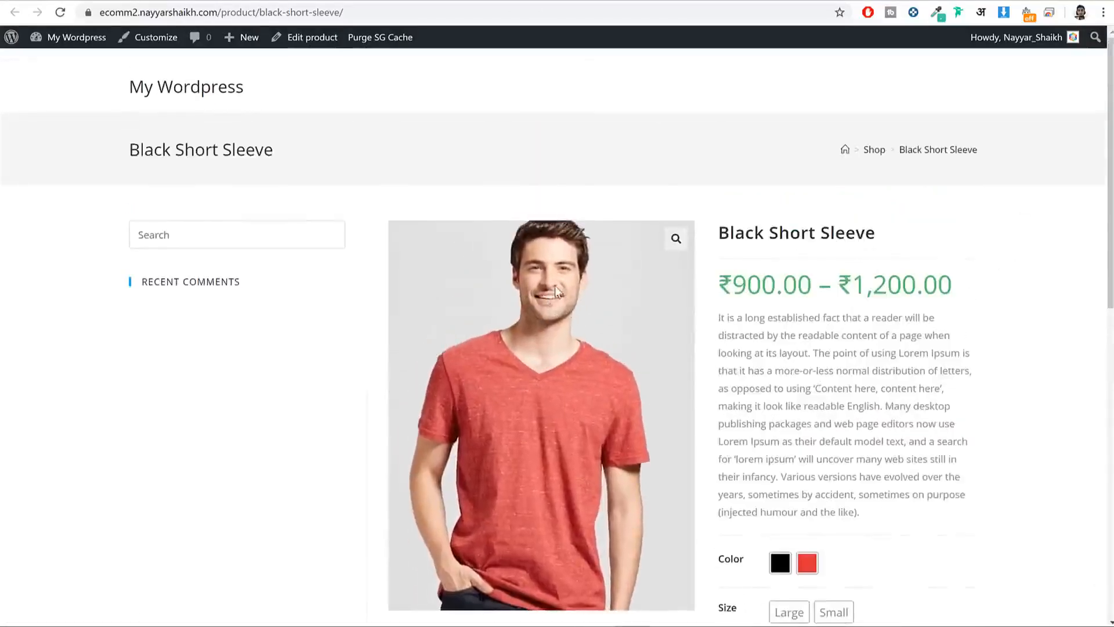
pyautogui.scroll(-3, 901, 388)
pyautogui.click(780, 372)
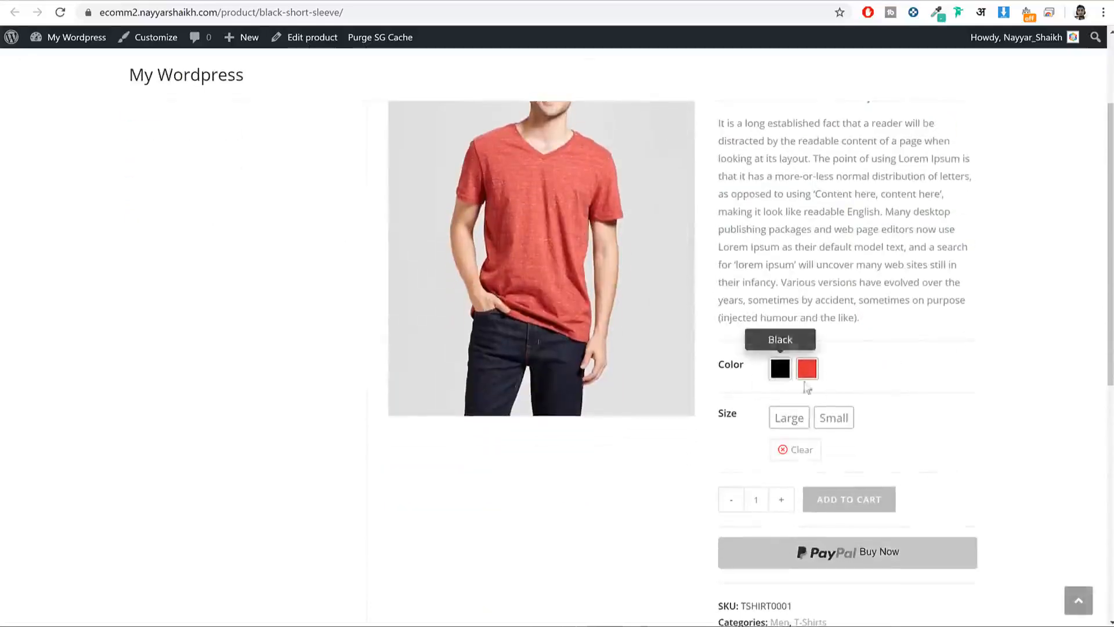
pyautogui.click(789, 419)
pyautogui.scroll(2, 620, 410)
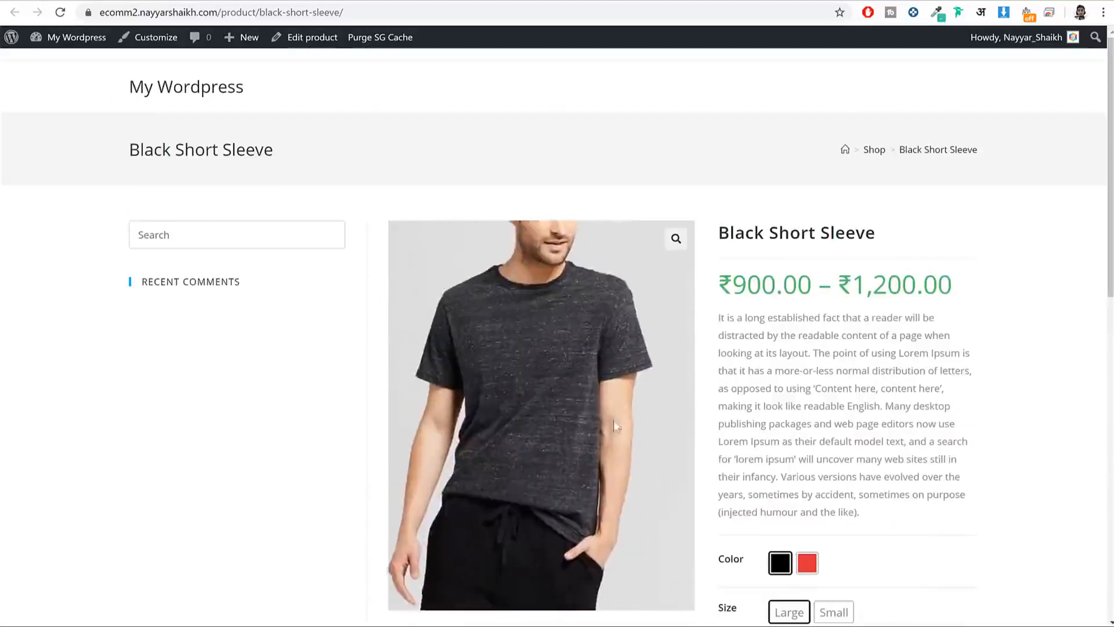
pyautogui.scroll(-3, 754, 419)
pyautogui.moveTo(785, 503); pyautogui.dragTo(725, 491)
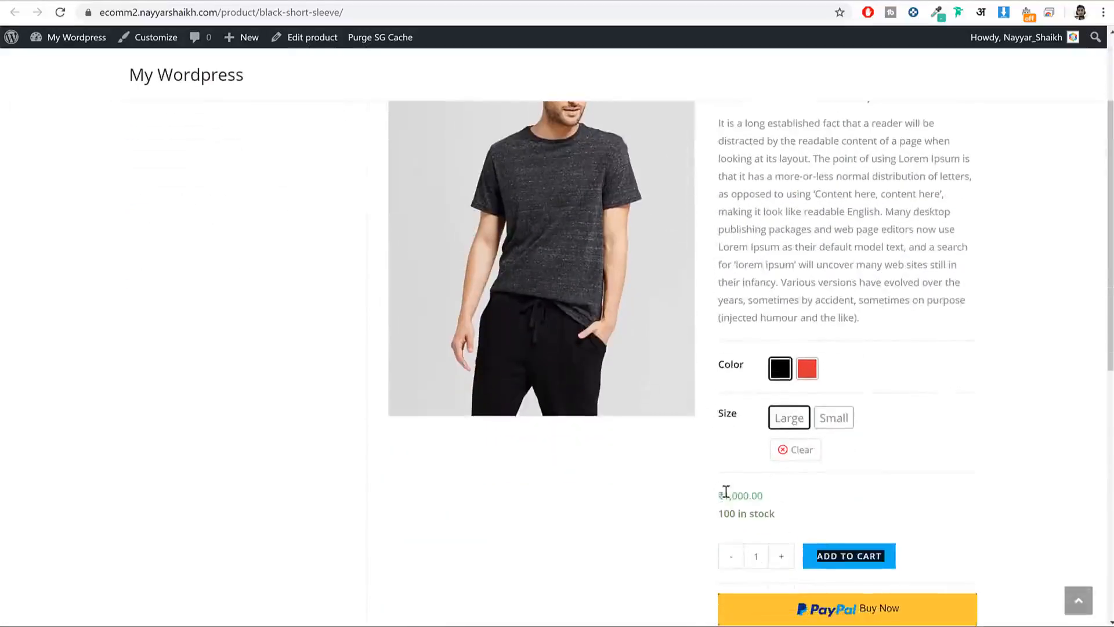
pyautogui.tripleClick(725, 491)
pyautogui.click(746, 494)
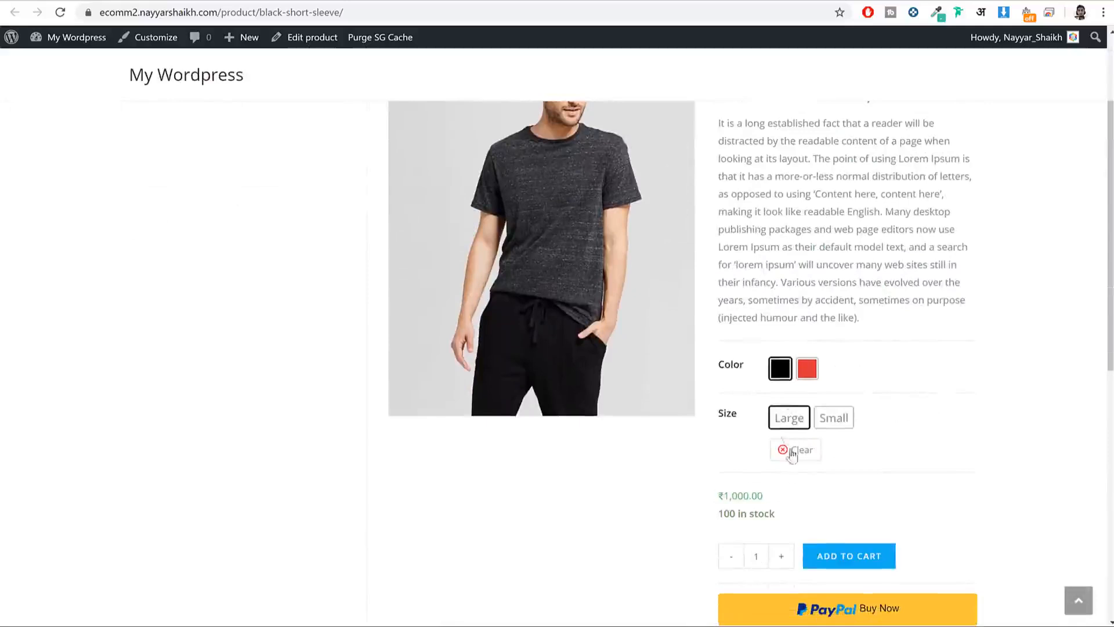
# Step: Switch to Small (₹900.00), then red, confirming the ₹1,150.00 variation price
pyautogui.click(830, 419)
pyautogui.moveTo(764, 493); pyautogui.dragTo(729, 495)
pyautogui.click(721, 495)
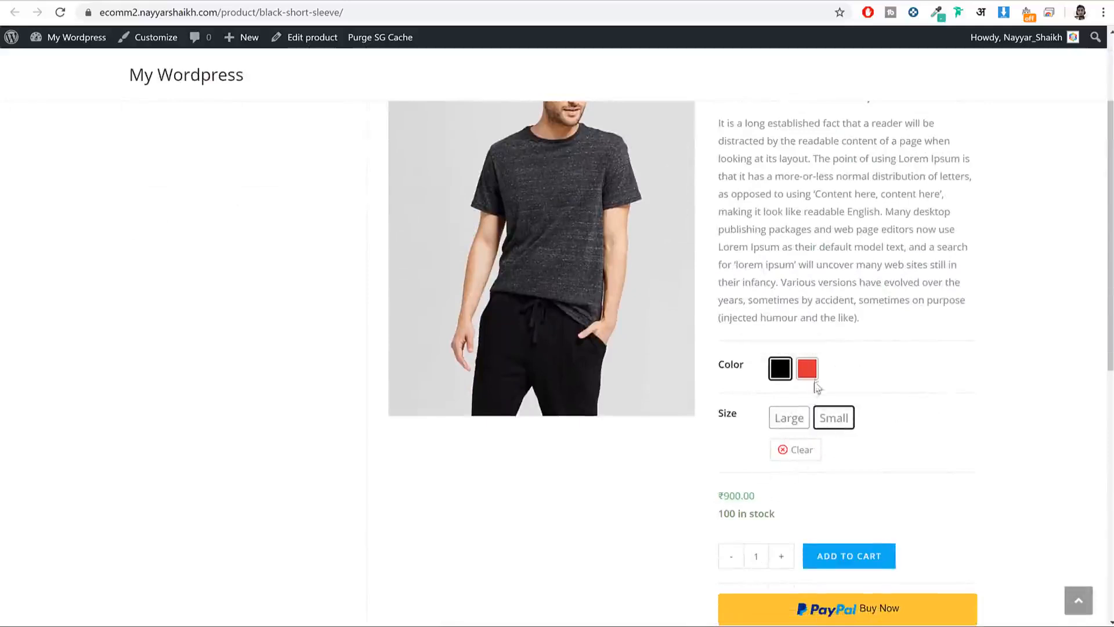
pyautogui.click(808, 369)
pyautogui.scroll(3, 486, 256)
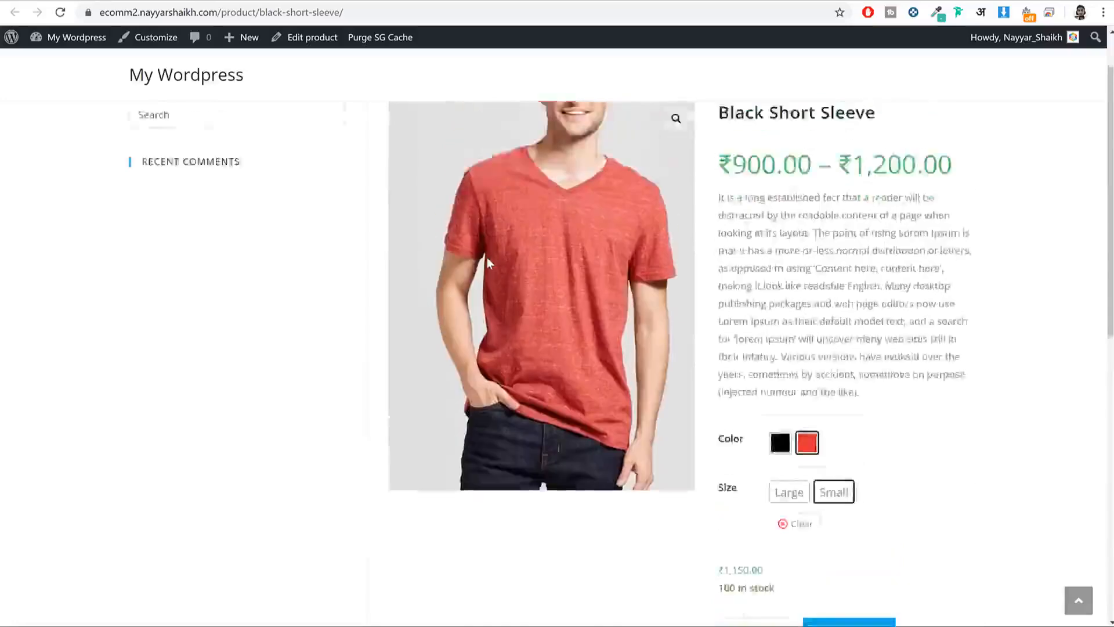
pyautogui.scroll(-6, 493, 297)
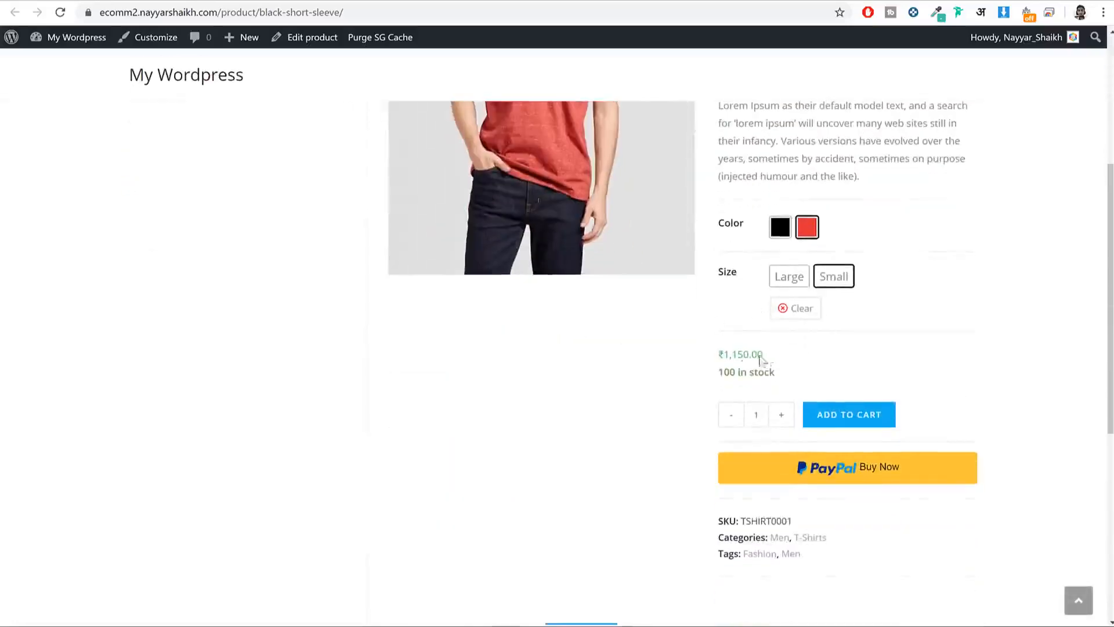
pyautogui.moveTo(760, 357); pyautogui.dragTo(721, 354)
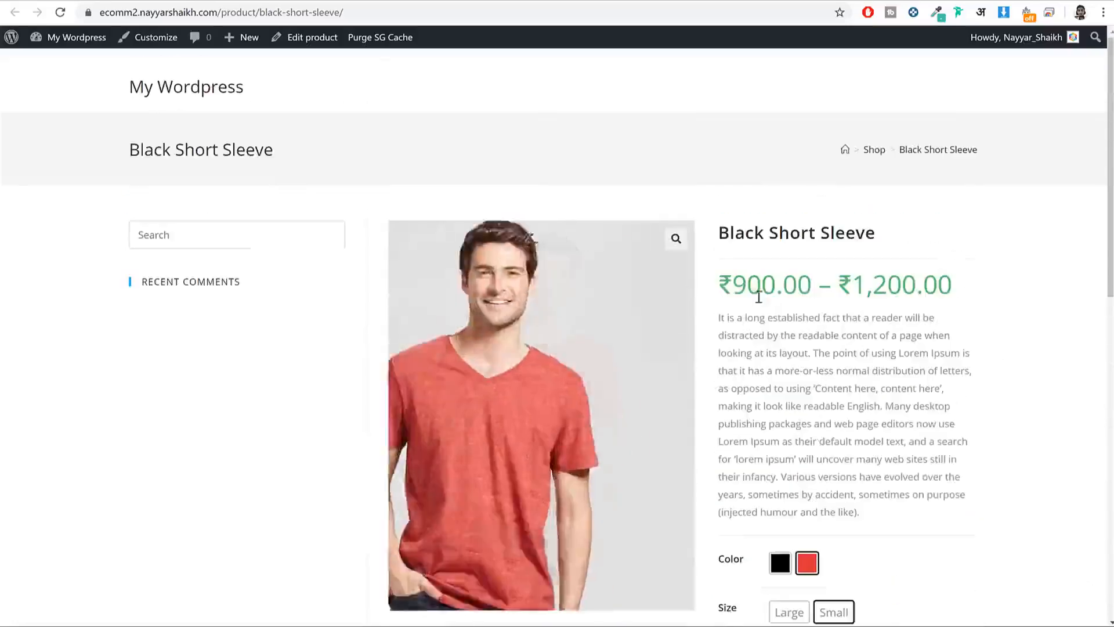
pyautogui.scroll(-5, 776, 313)
pyautogui.scroll(5, 1028, 313)
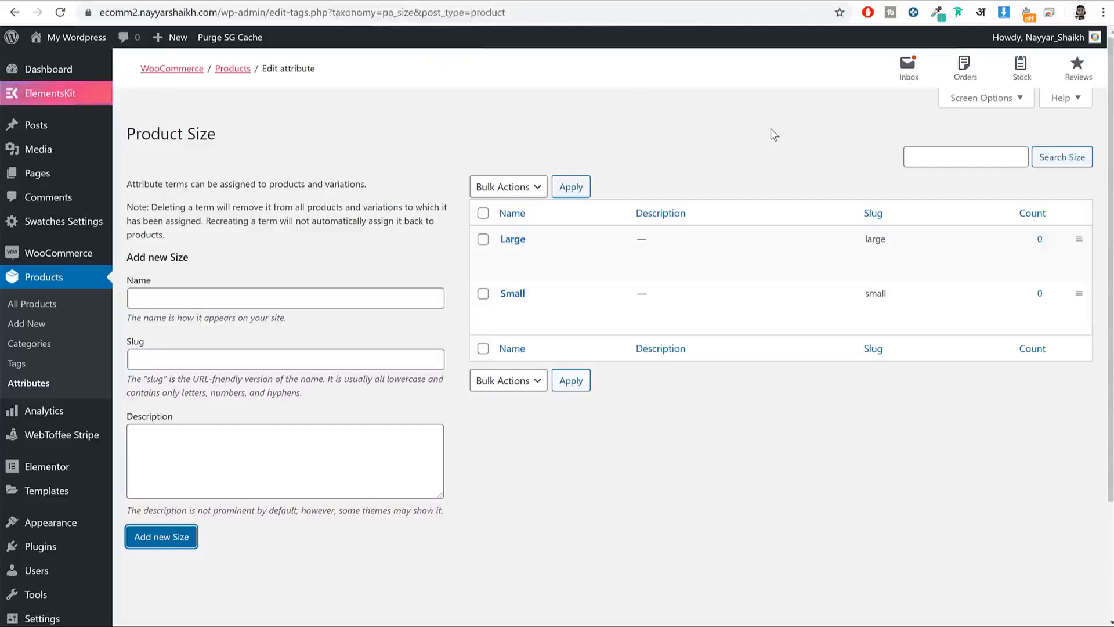
# Step: Start a new product from the Black Short Sleeve edit screen
pyautogui.click(258, 2)
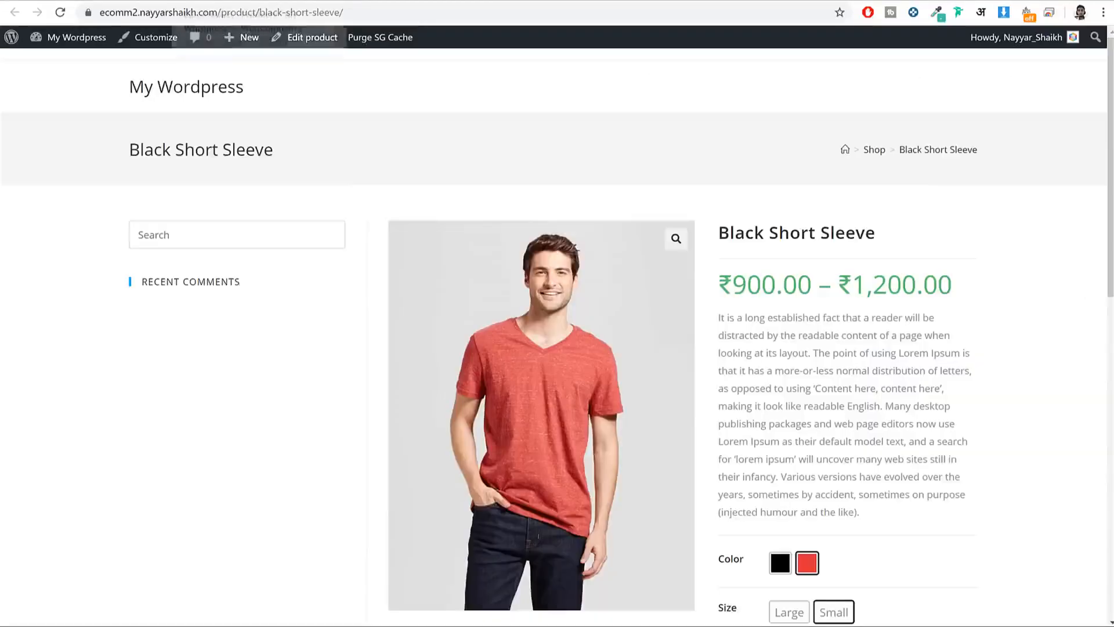
pyautogui.click(289, 1)
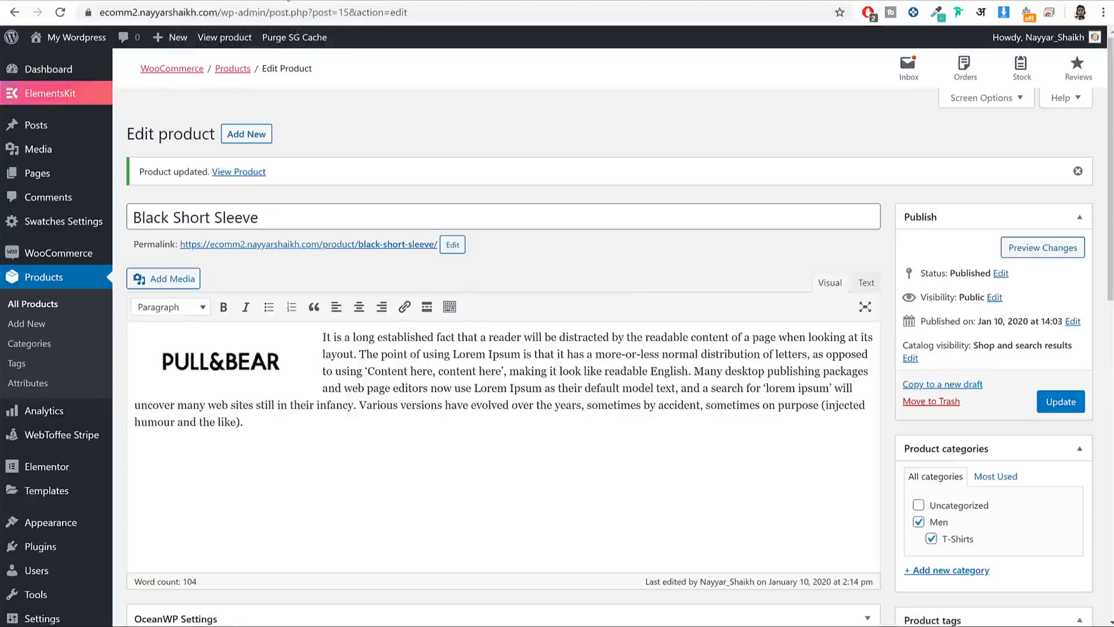
pyautogui.click(36, 324)
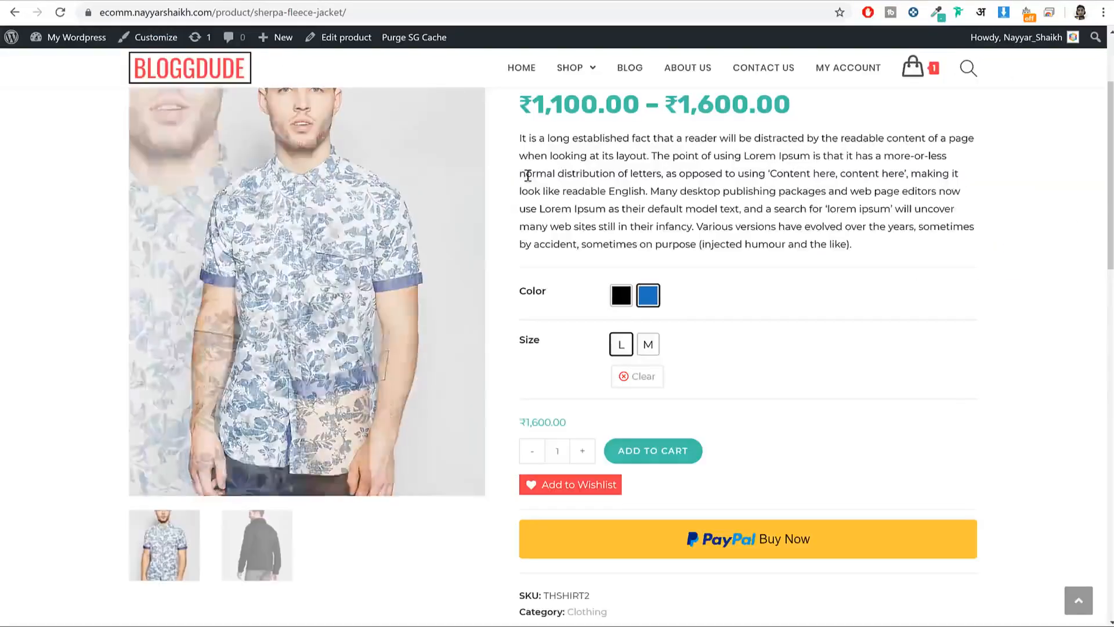
# Step: Open the reference store's Rich Dad Poor Dad PDF product page from its Shop
pyautogui.click(574, 68)
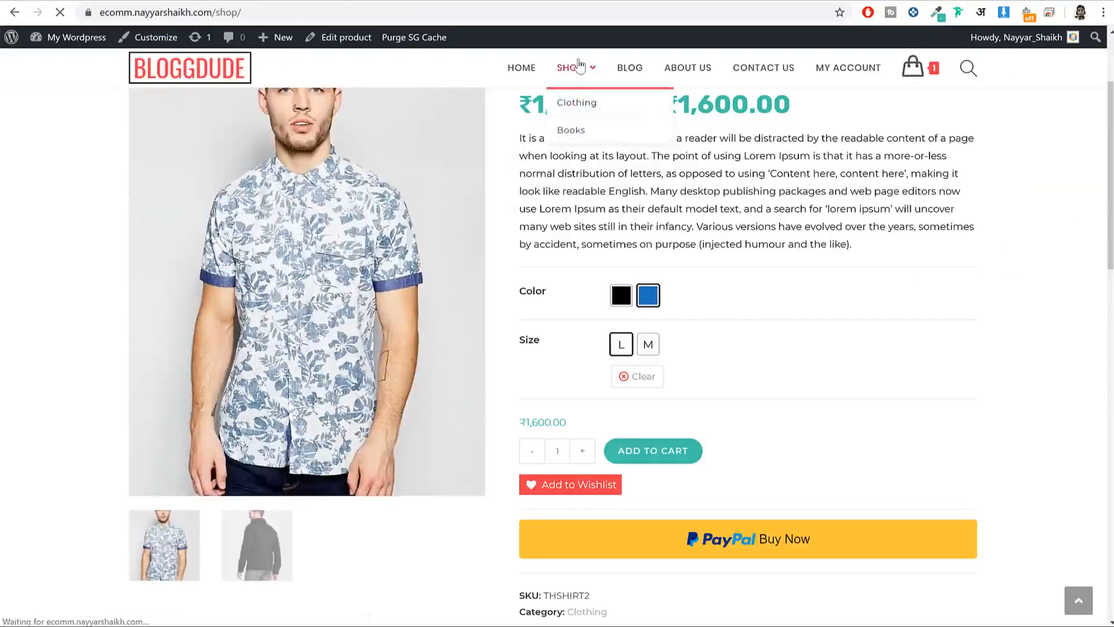
pyautogui.scroll(-15, 862, 224)
pyautogui.scroll(7, 870, 238)
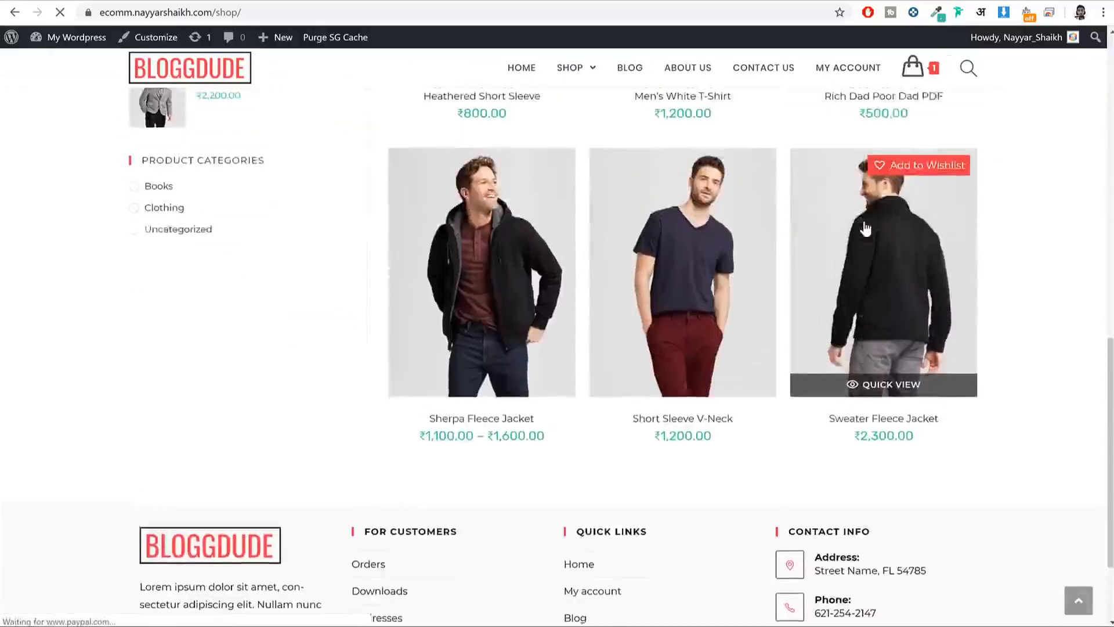
pyautogui.click(876, 255)
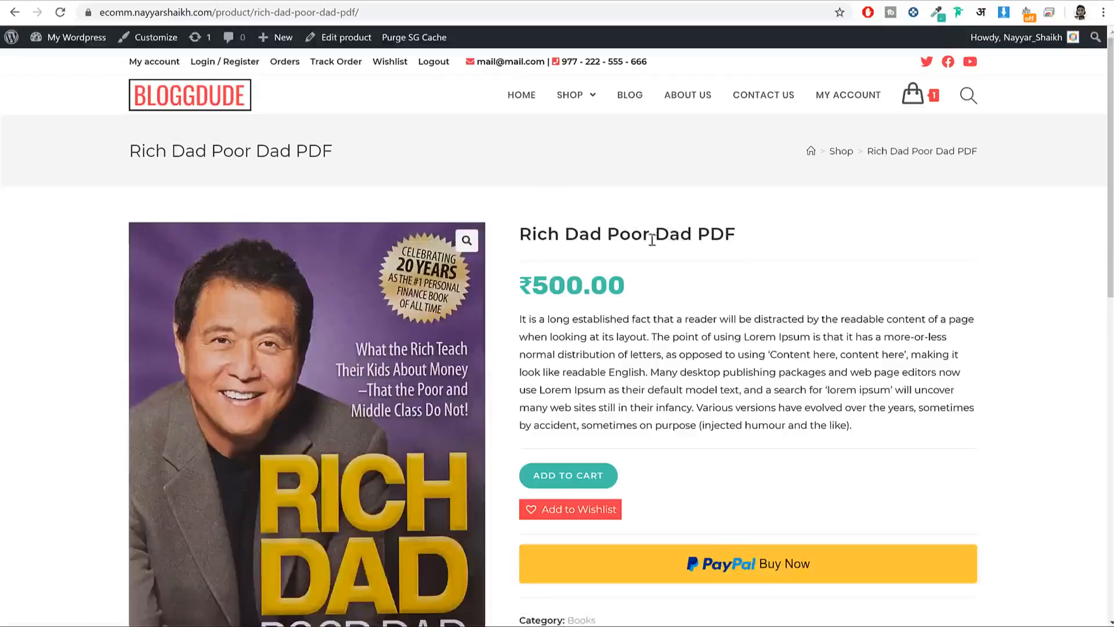
# Step: Copy the reference title into the new product name as 'Rich Dad Poor Dad PDF'
pyautogui.tripleClick(669, 242)
pyautogui.hotkey('ctrl', 'c')
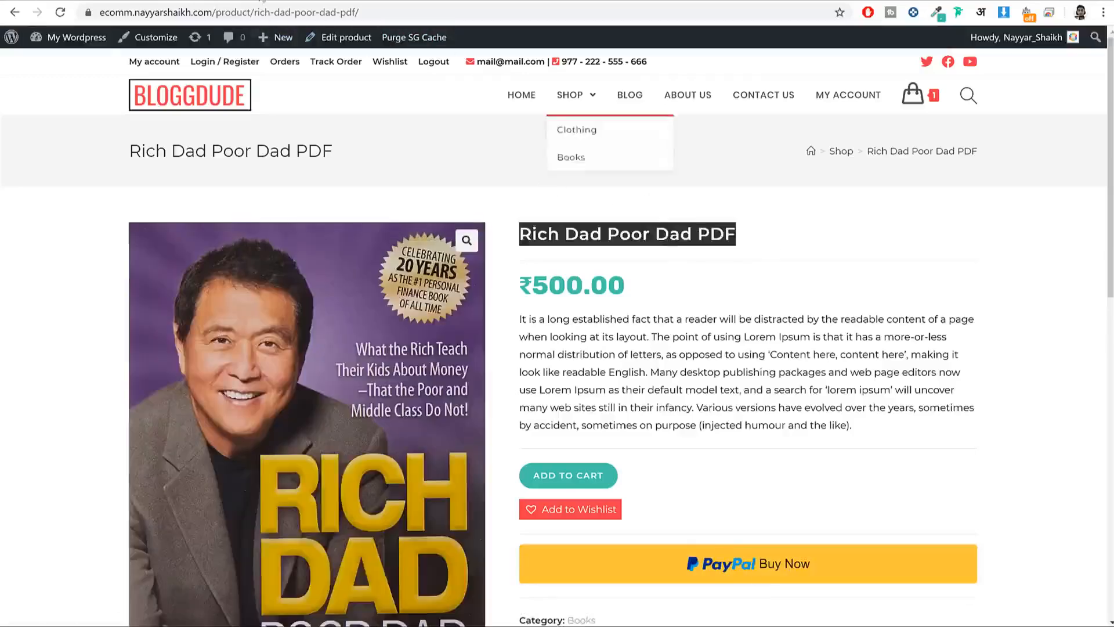
pyautogui.click(336, 0)
pyautogui.hotkey('ctrl', 'v')
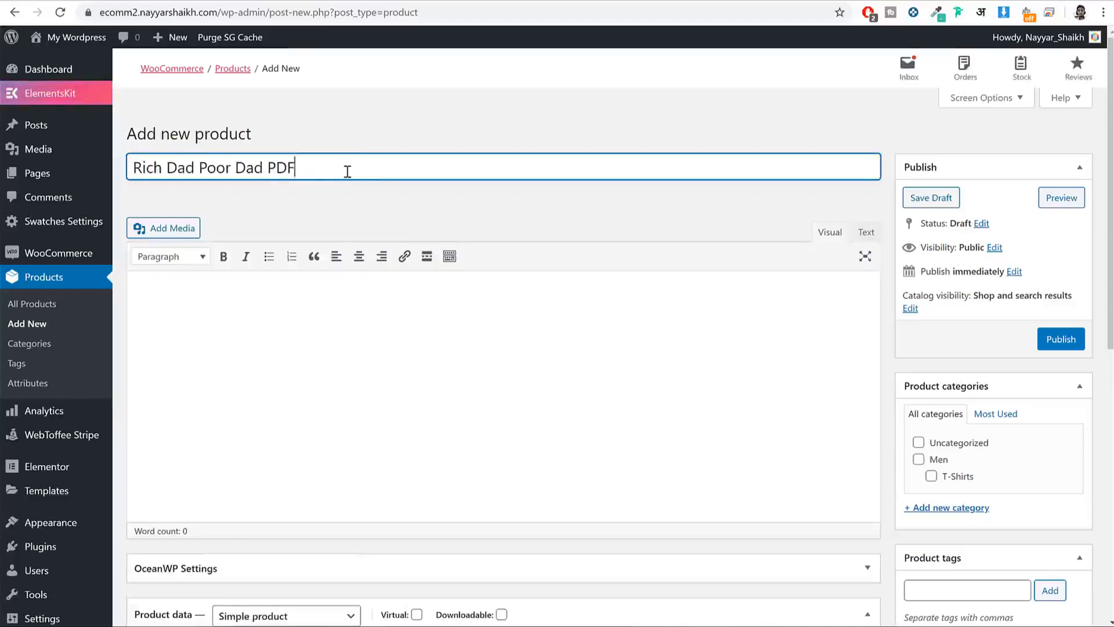
pyautogui.moveTo(347, 172); pyautogui.dragTo(123, 165)
# Step: Paste the reference Lorem Ipsum paragraph as the product short description
pyautogui.click(91, 0)
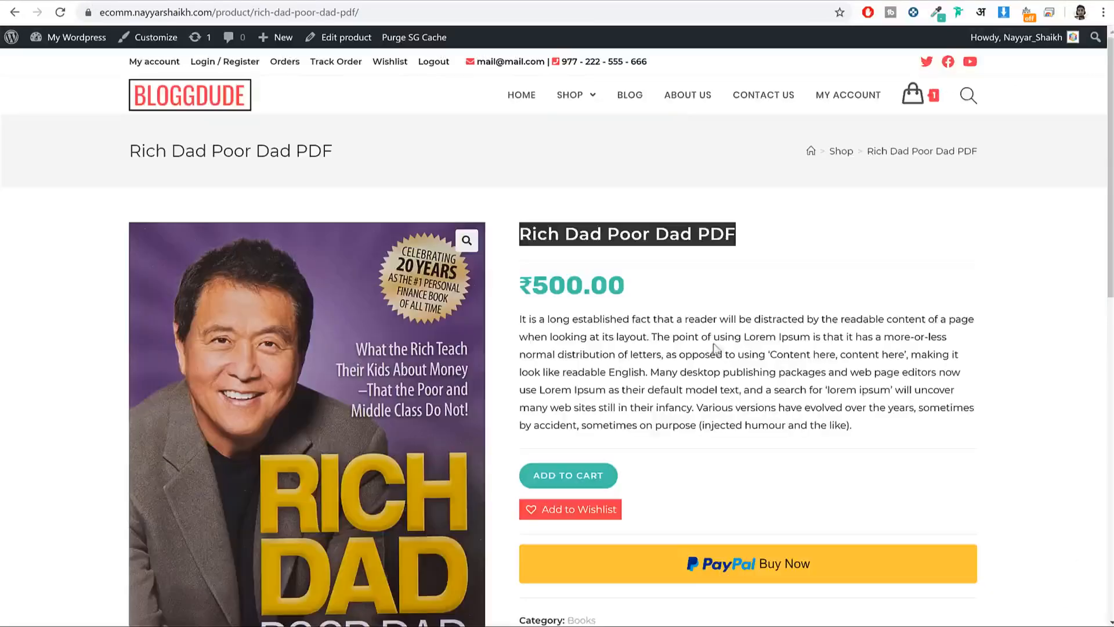
pyautogui.tripleClick(659, 336)
pyautogui.click(268, 0)
pyautogui.scroll(-7, 539, 301)
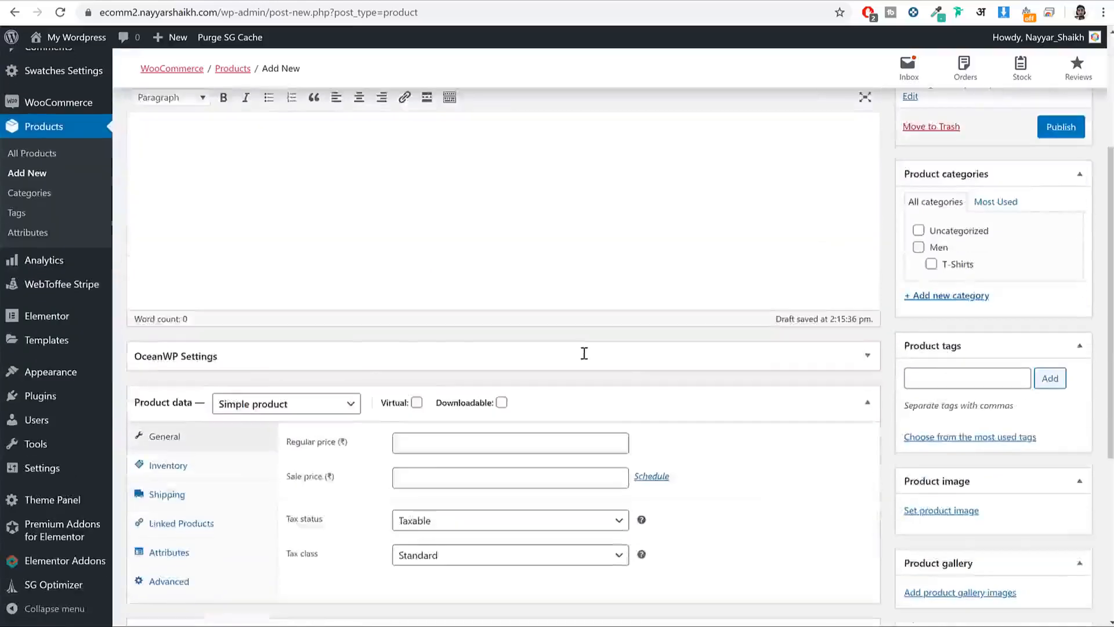
pyautogui.hotkey('ctrl', 'v')
pyautogui.hotkey('ctrl', 'a')
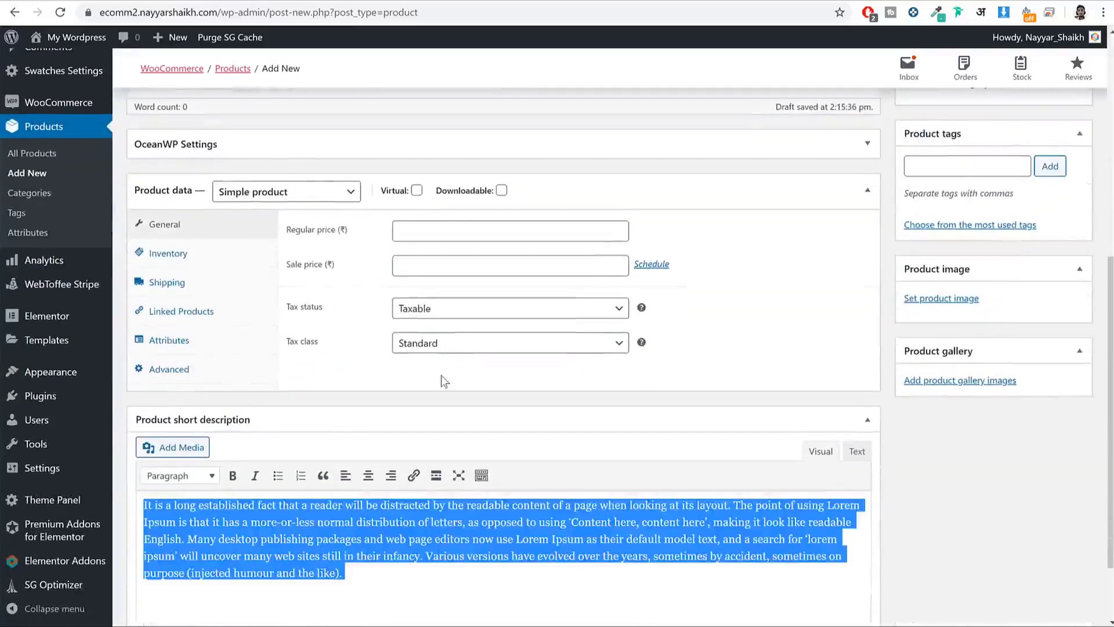
pyautogui.press('Right')
# Step: Paste the reference Lorem Ipsum description into the product description editor
pyautogui.click(91, 0)
pyautogui.scroll(-6, 473, 255)
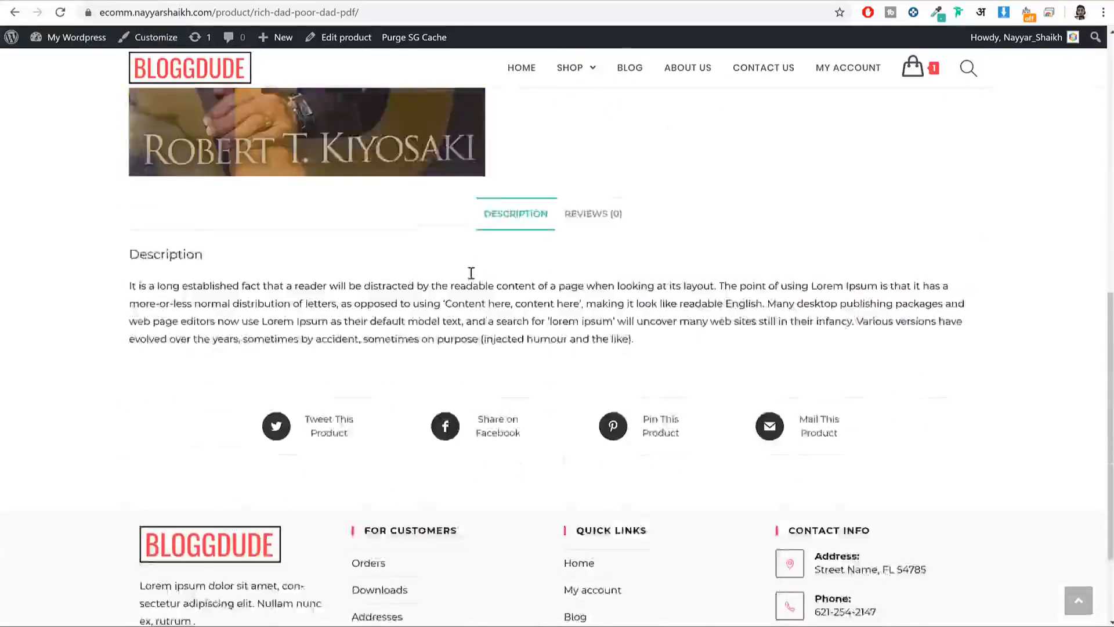
pyautogui.tripleClick(467, 277)
pyautogui.click(254, 3)
pyautogui.scroll(7, 557, 278)
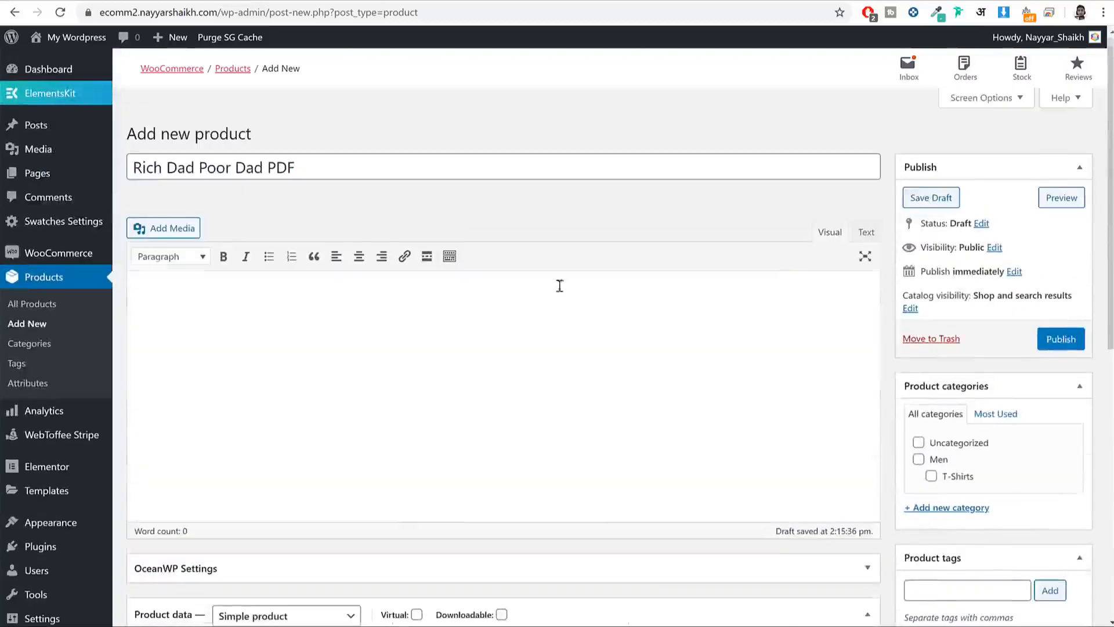
pyautogui.click(498, 321)
pyautogui.hotkey('ctrl', 'v')
pyautogui.scroll(-6, 505, 316)
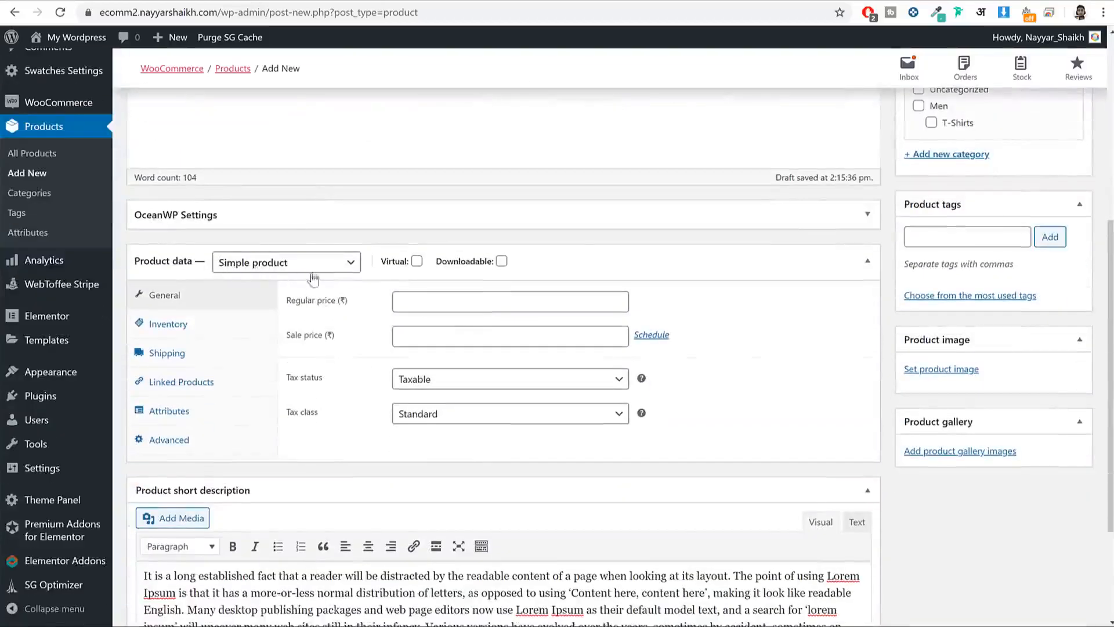
# Step: Mark the product as Virtual and Downloadable and set its regular price to 500
pyautogui.click(417, 262)
pyautogui.click(502, 261)
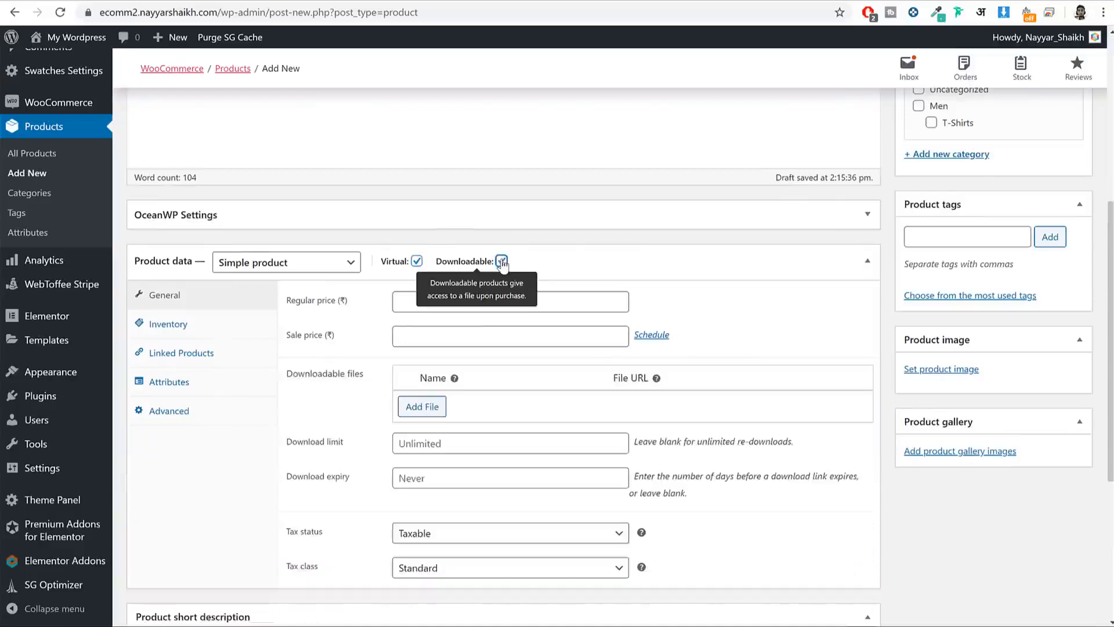
pyautogui.click(483, 303)
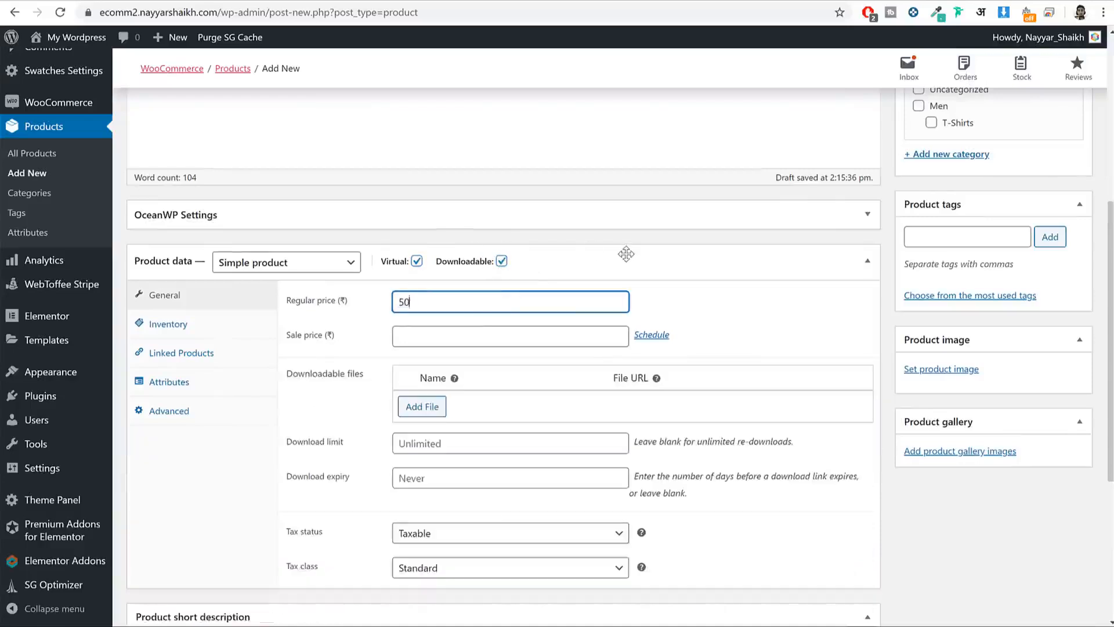
# Step: Add a downloadable file entry whose name is the copied product name, Rich Dad Poor Dad PDF
pyautogui.click(413, 408)
pyautogui.click(430, 404)
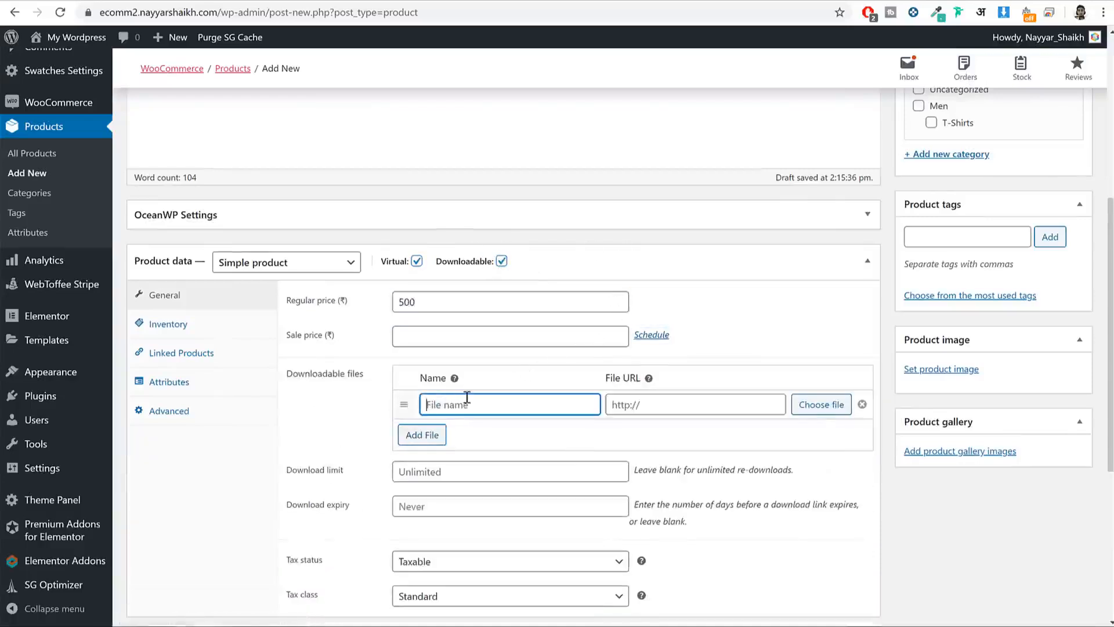
pyautogui.scroll(6, 476, 378)
pyautogui.tripleClick(351, 161)
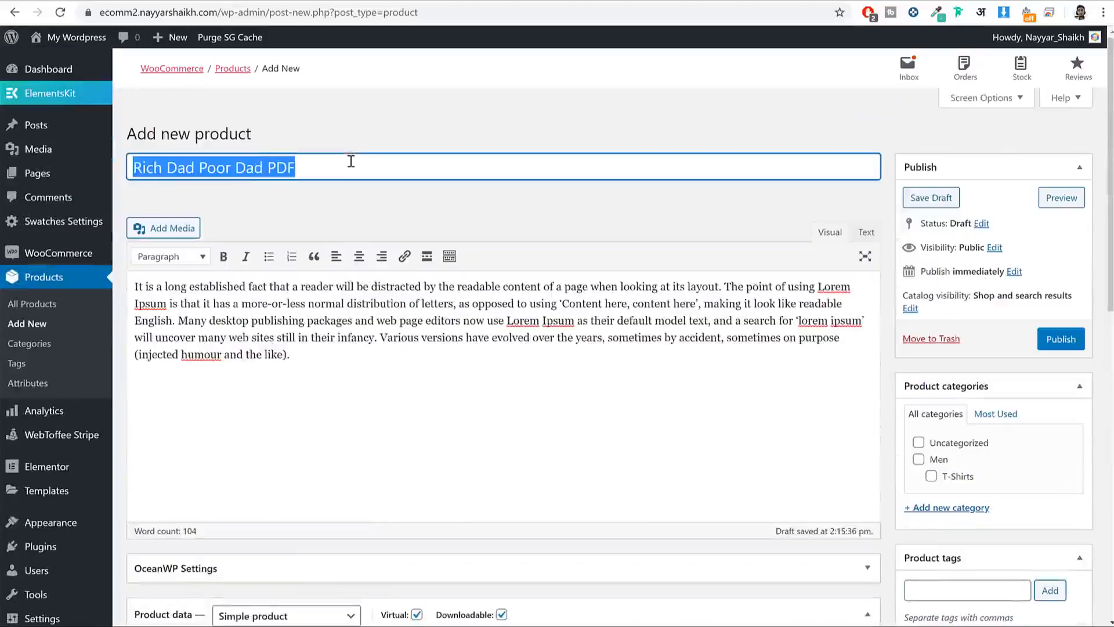
pyautogui.scroll(-5, 505, 360)
pyautogui.click(472, 478)
pyautogui.hotkey('ctrl', 'v')
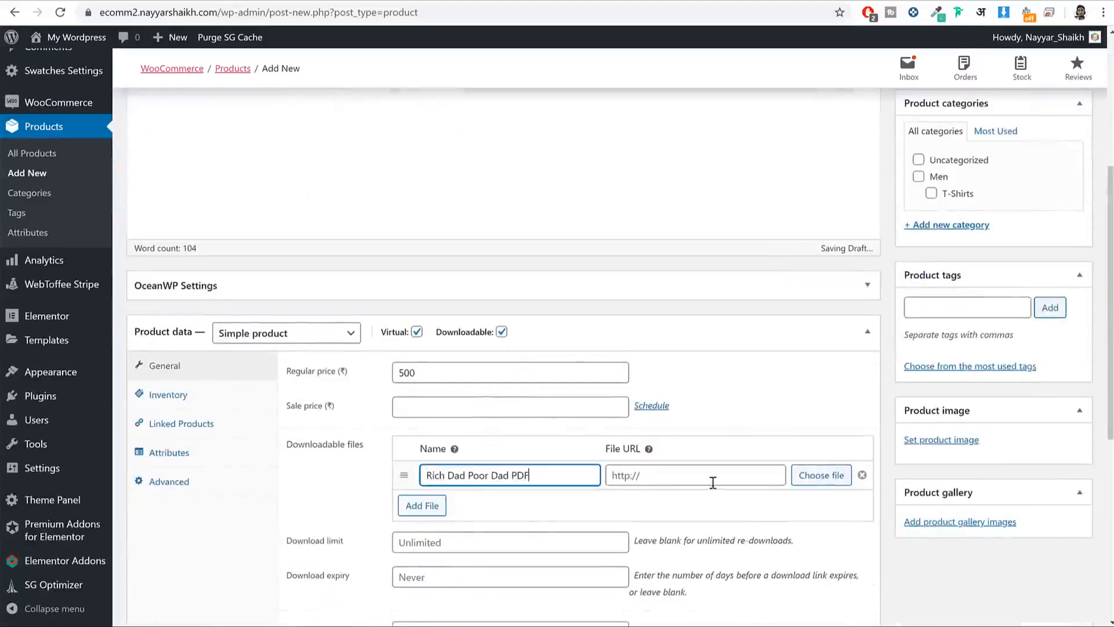
# Step: Choose the download's file from the media library and insert its URL into the entry
pyautogui.click(827, 481)
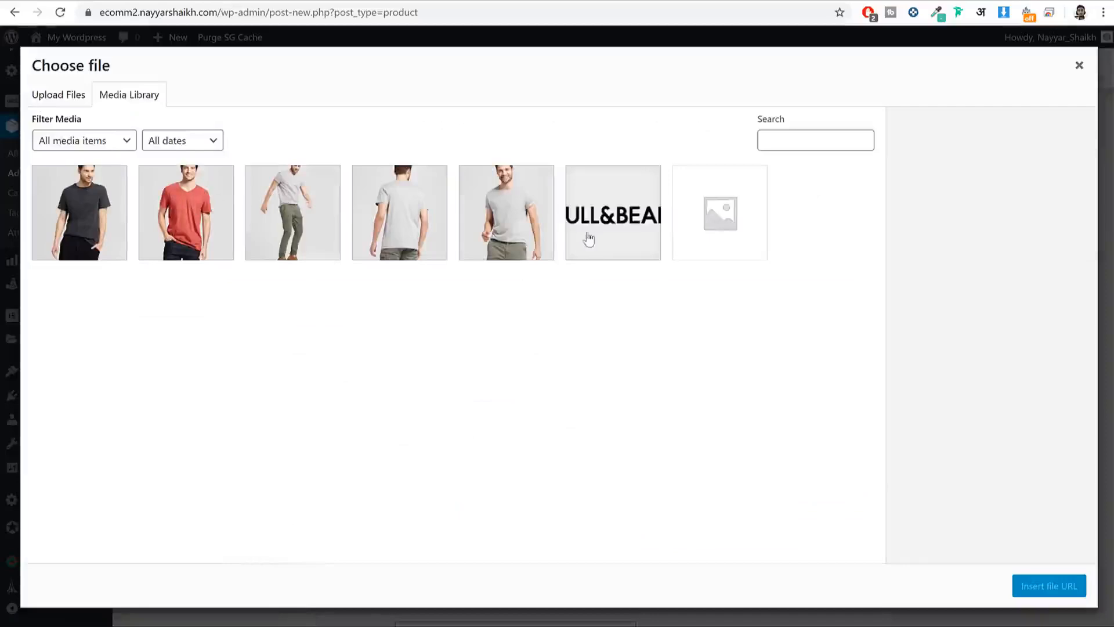
pyautogui.click(584, 241)
pyautogui.click(543, 227)
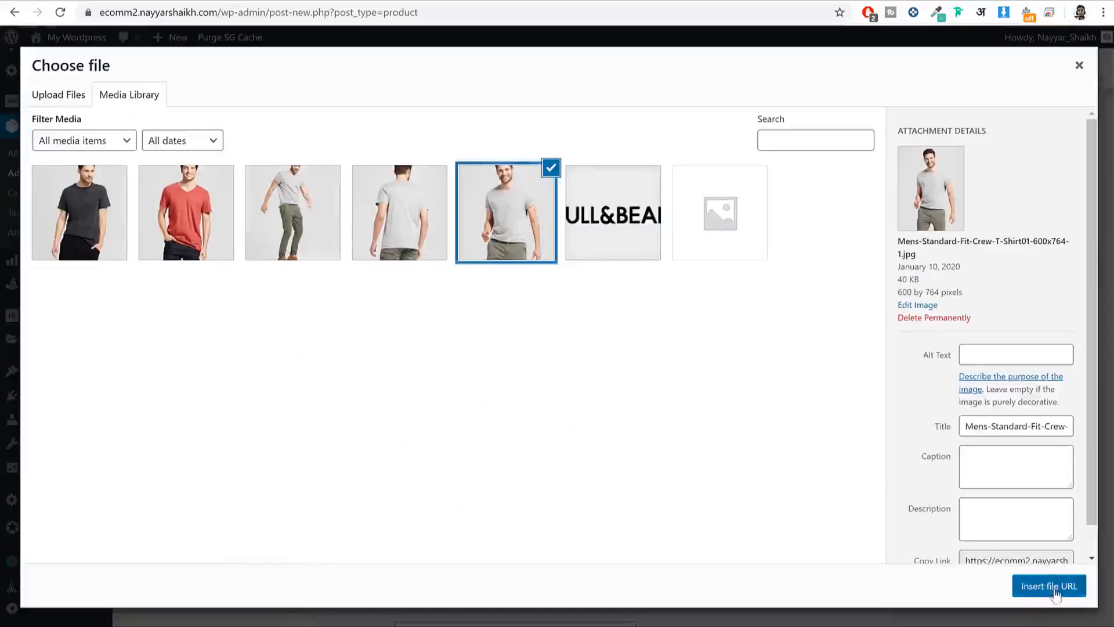
pyautogui.click(1050, 586)
pyautogui.scroll(-1, 667, 357)
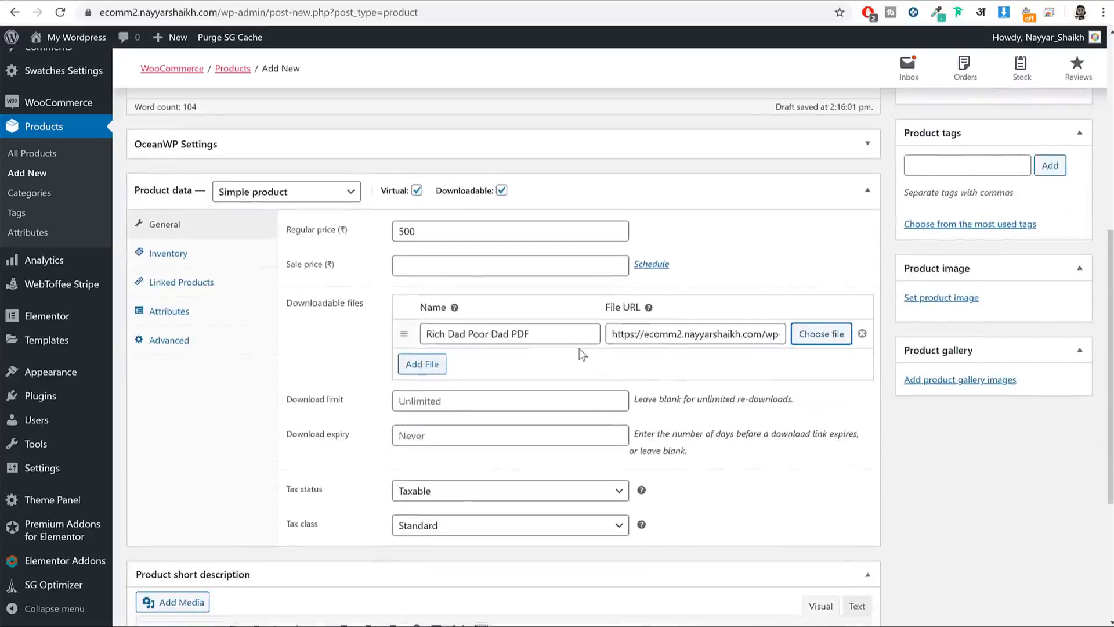
pyautogui.click(188, 248)
pyautogui.click(190, 226)
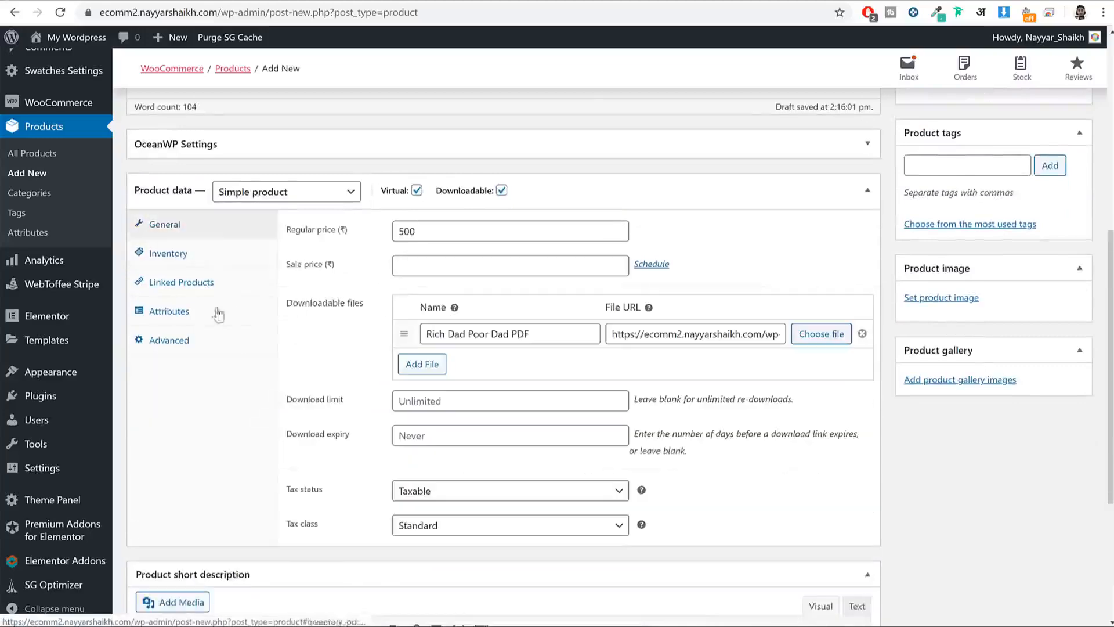
pyautogui.scroll(-1, 388, 346)
pyautogui.scroll(-2, 387, 346)
pyautogui.scroll(3, 199, 275)
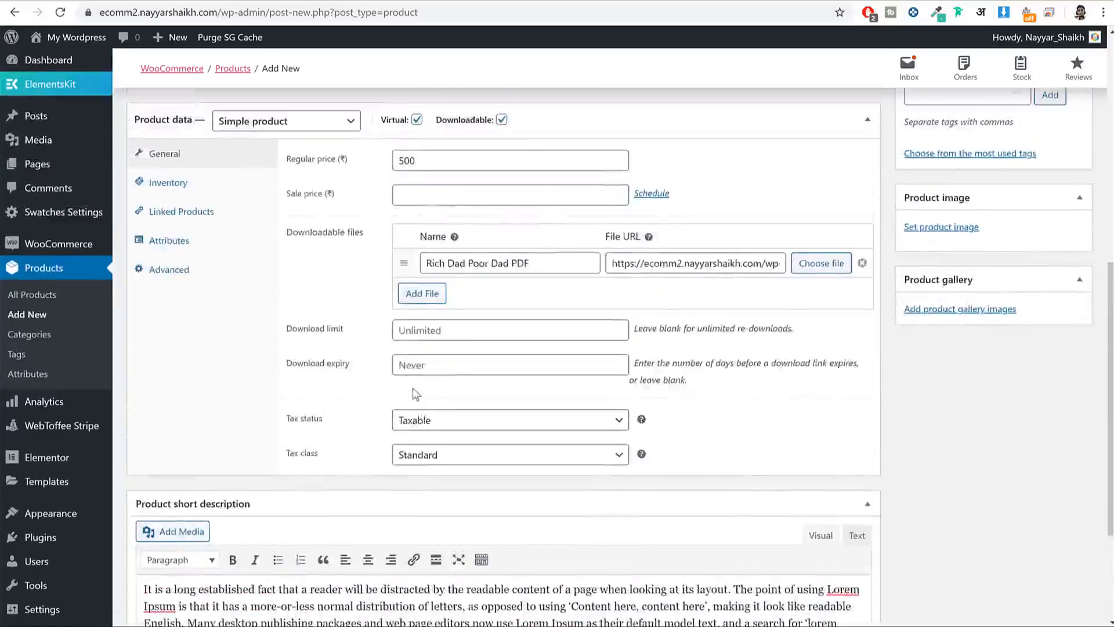
# Step: Enable 'Sold individually' in Inventory so the PDF book is limited to one per order
pyautogui.click(192, 255)
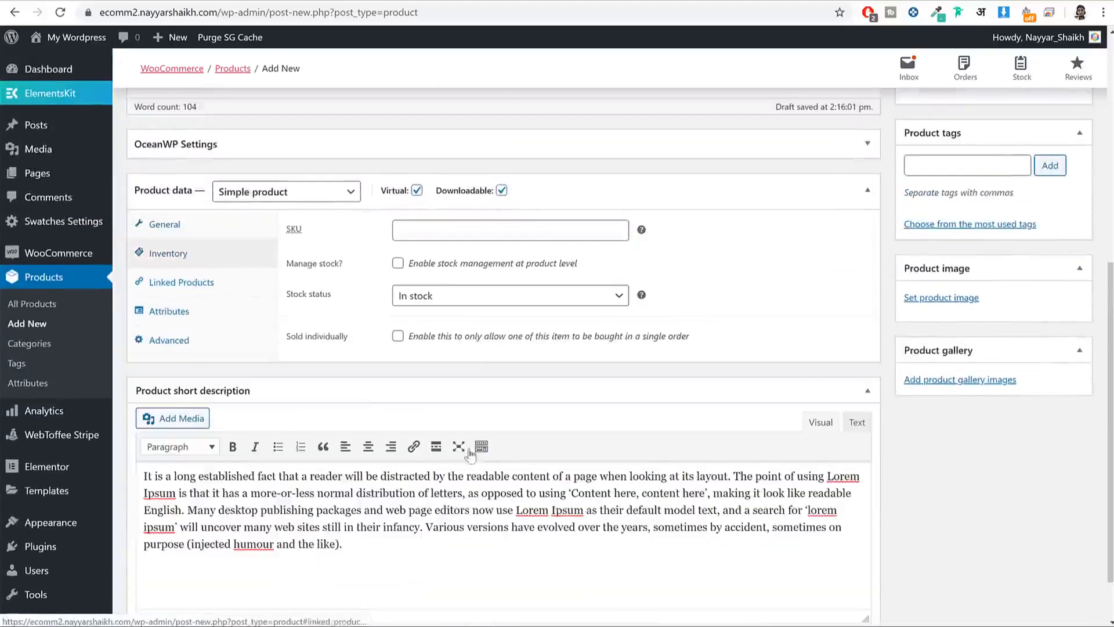
pyautogui.click(397, 337)
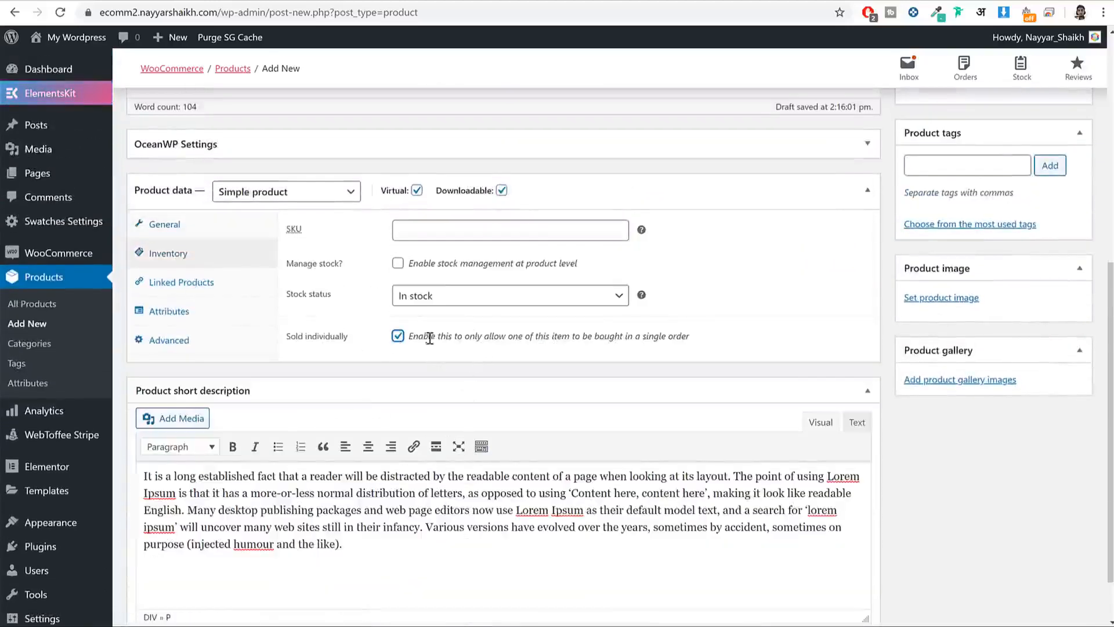
pyautogui.moveTo(425, 336); pyautogui.dragTo(698, 345)
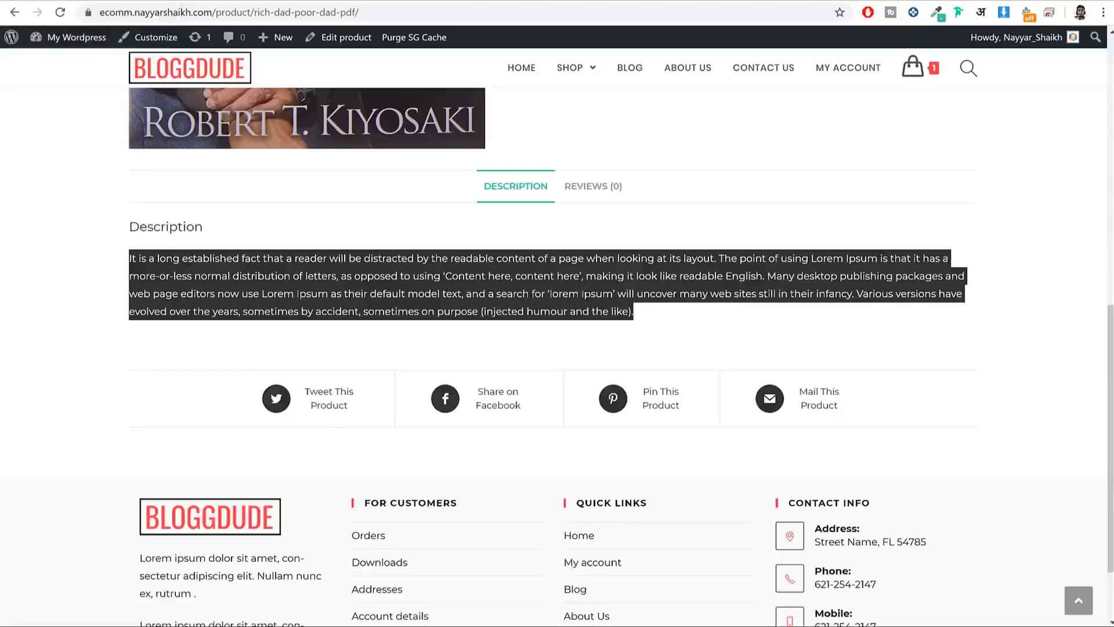
pyautogui.scroll(5, 719, 385)
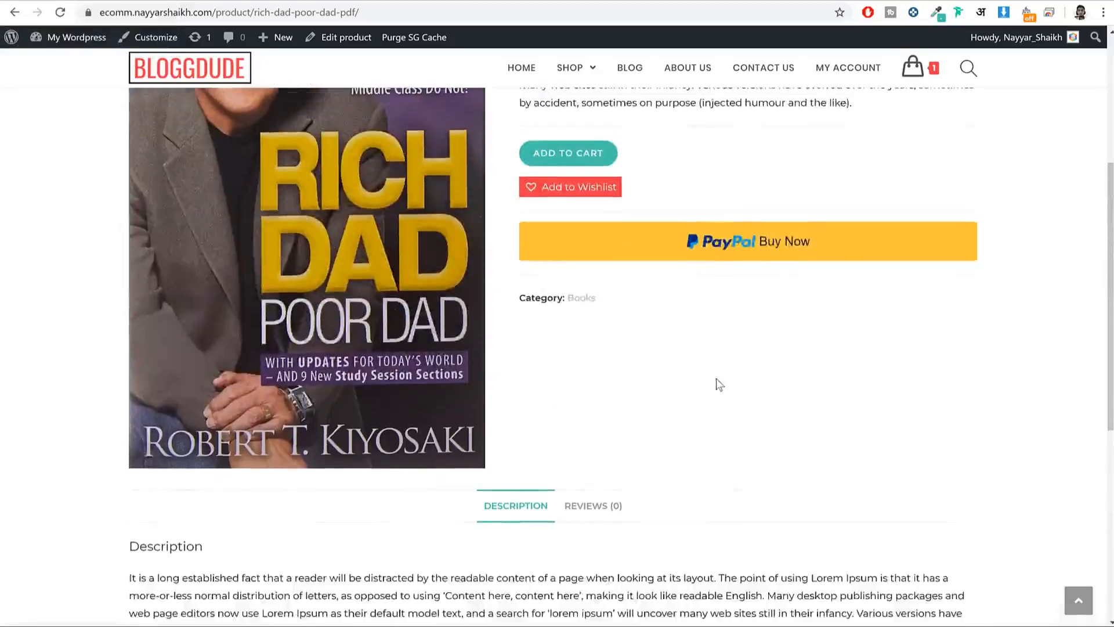
pyautogui.scroll(5, 719, 384)
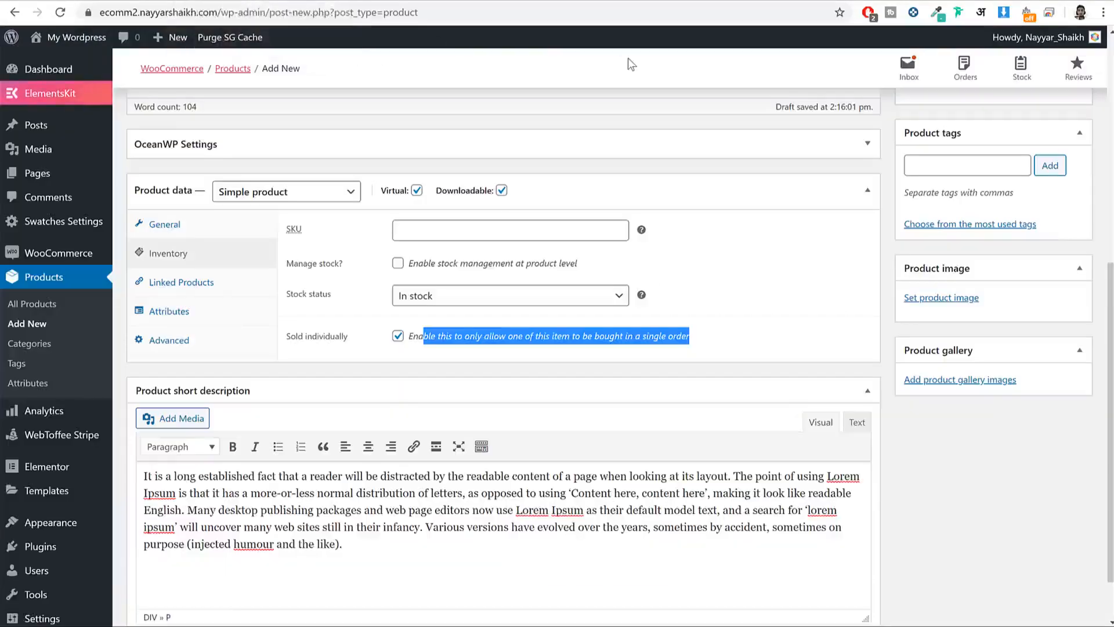
pyautogui.click(811, 270)
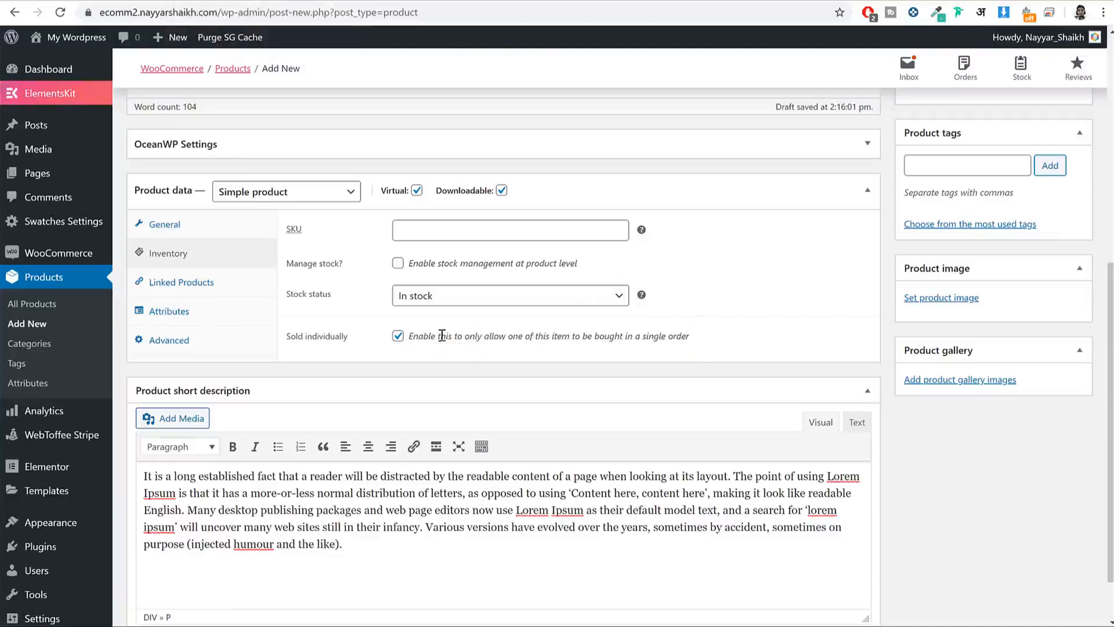
pyautogui.moveTo(562, 340); pyautogui.dragTo(638, 335)
pyautogui.click(633, 332)
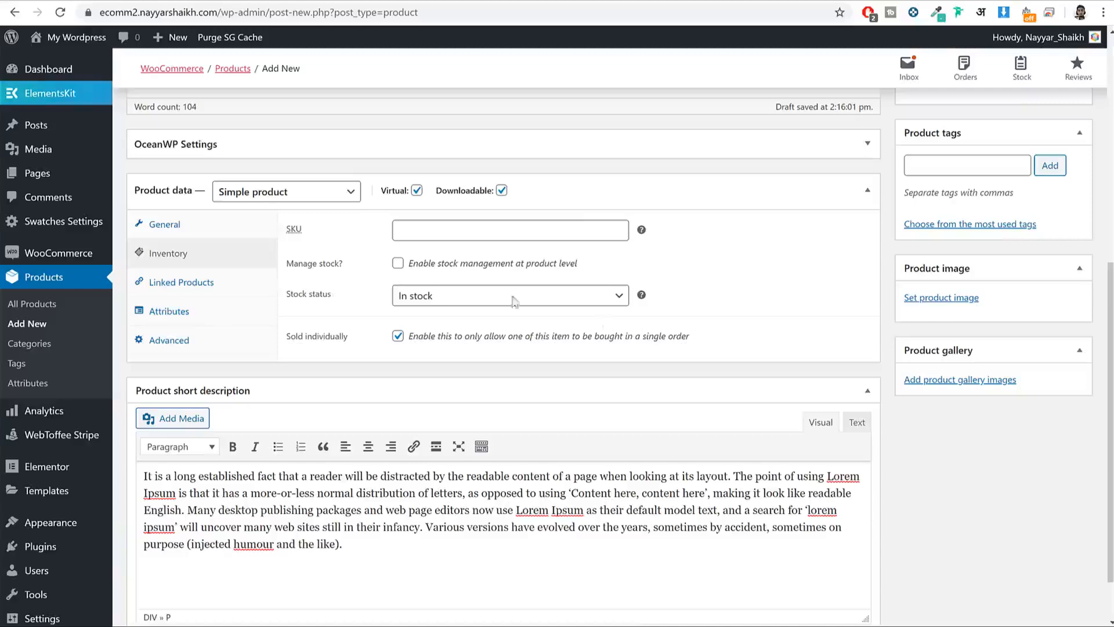
pyautogui.click(224, 232)
# Step: Create a new Books product category and assign the book to it
pyautogui.scroll(2, 946, 411)
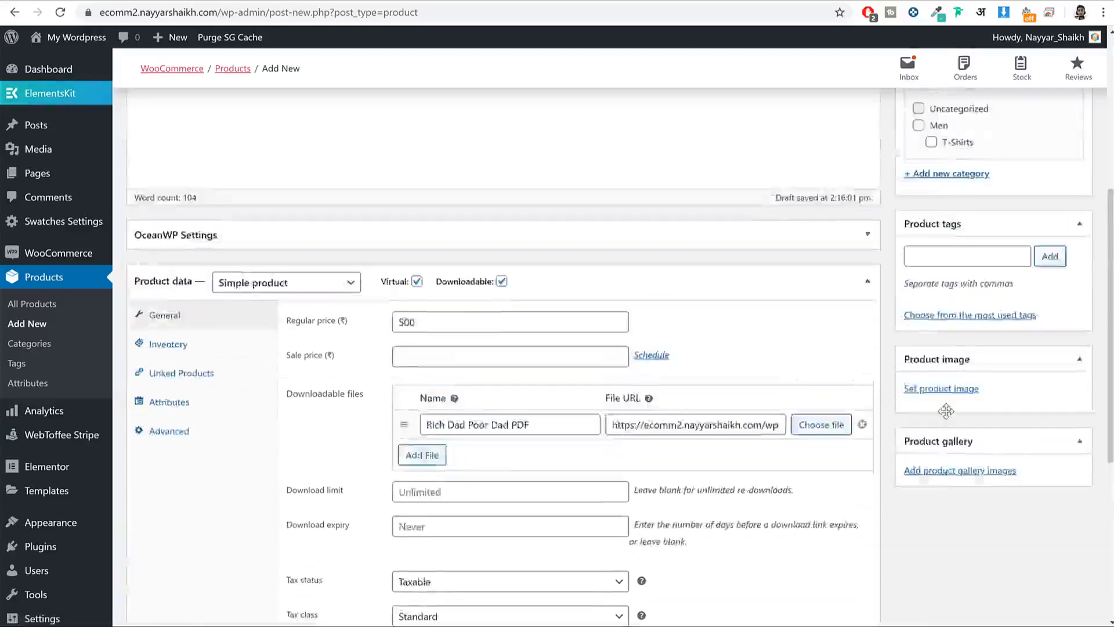
pyautogui.scroll(5, 946, 411)
pyautogui.click(956, 439)
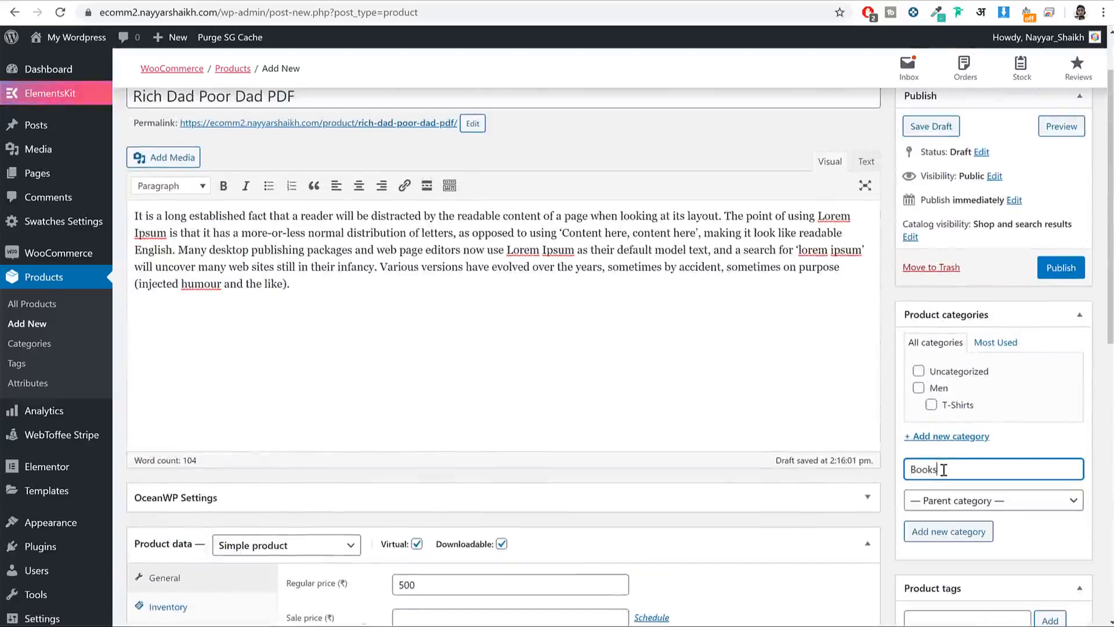
pyautogui.click(956, 540)
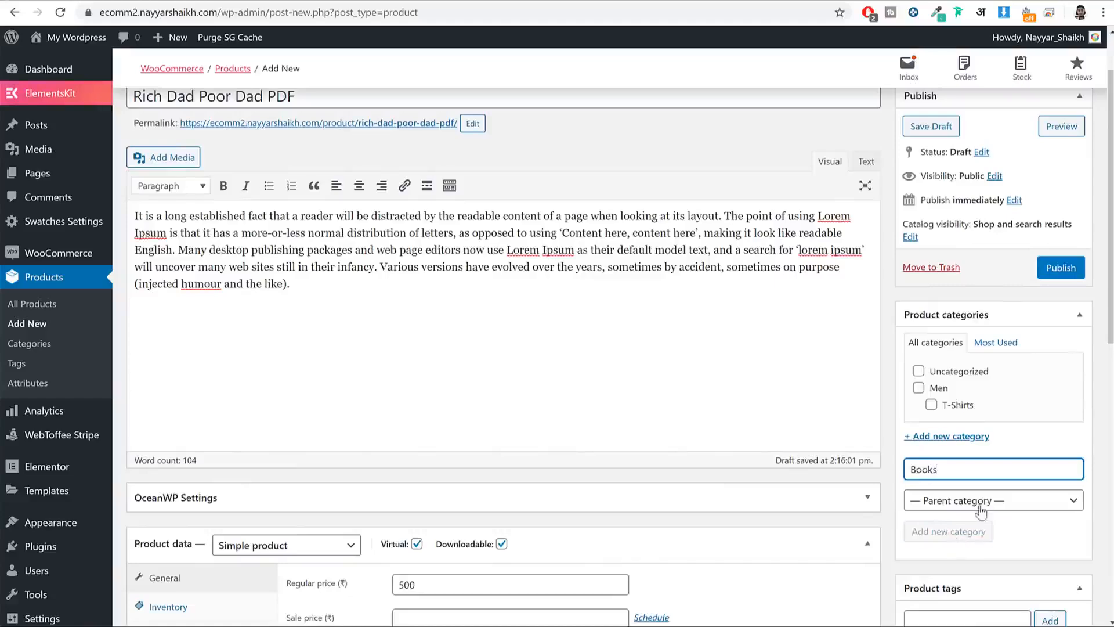
pyautogui.scroll(-7, 981, 511)
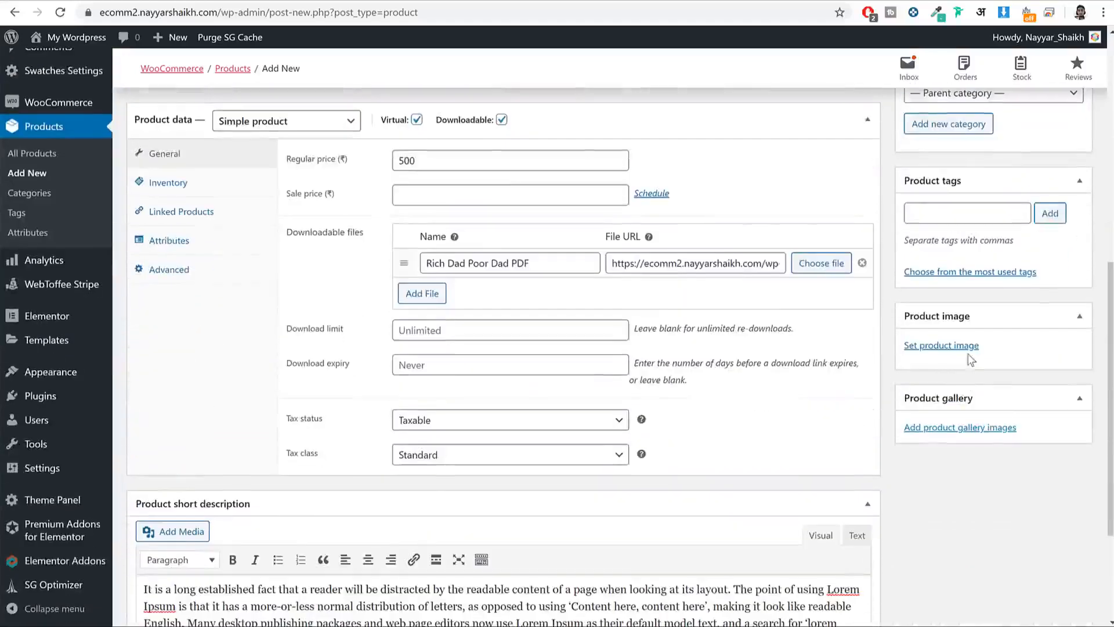
# Step: Upload Book.jpg from the Media folder and set it as the product image
pyautogui.click(941, 346)
pyautogui.click(58, 94)
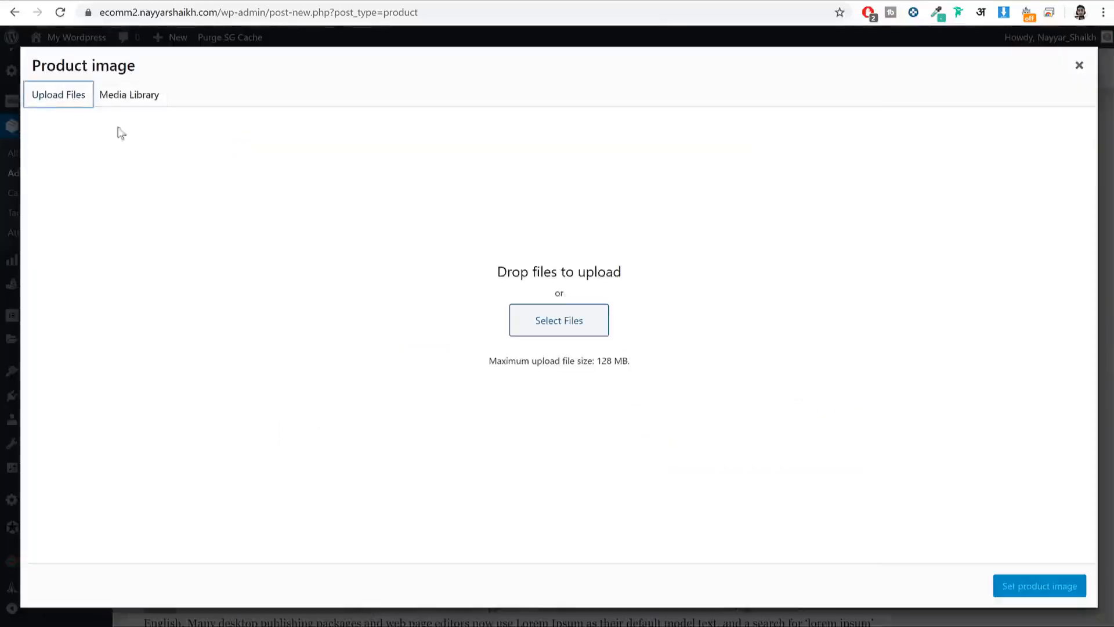
pyautogui.click(571, 311)
pyautogui.scroll(-5, 501, 260)
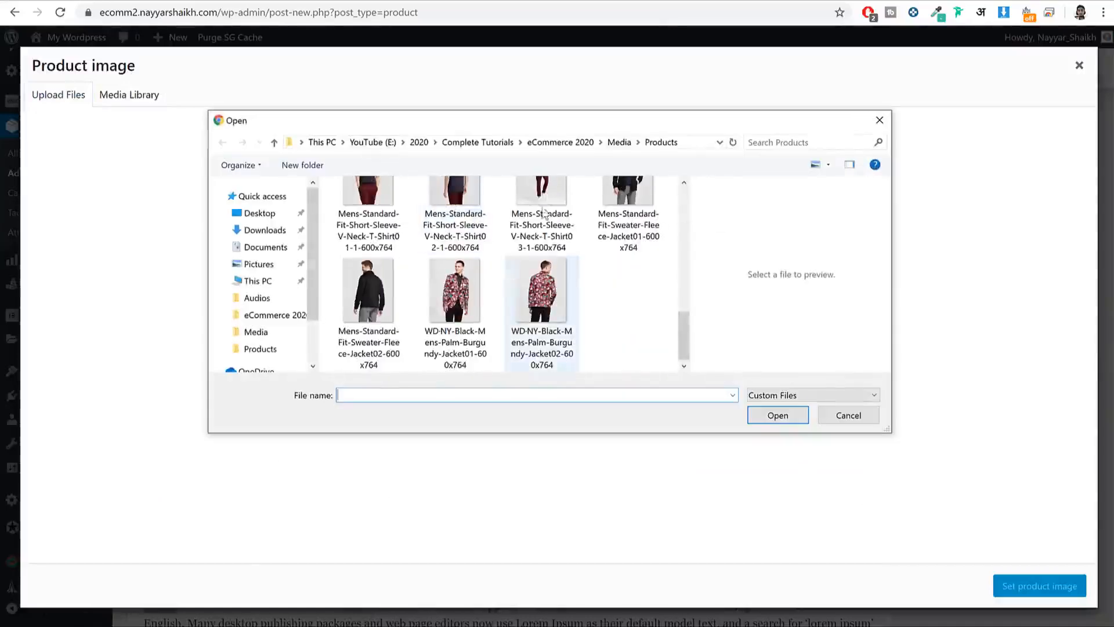
pyautogui.click(626, 143)
pyautogui.scroll(-3, 587, 298)
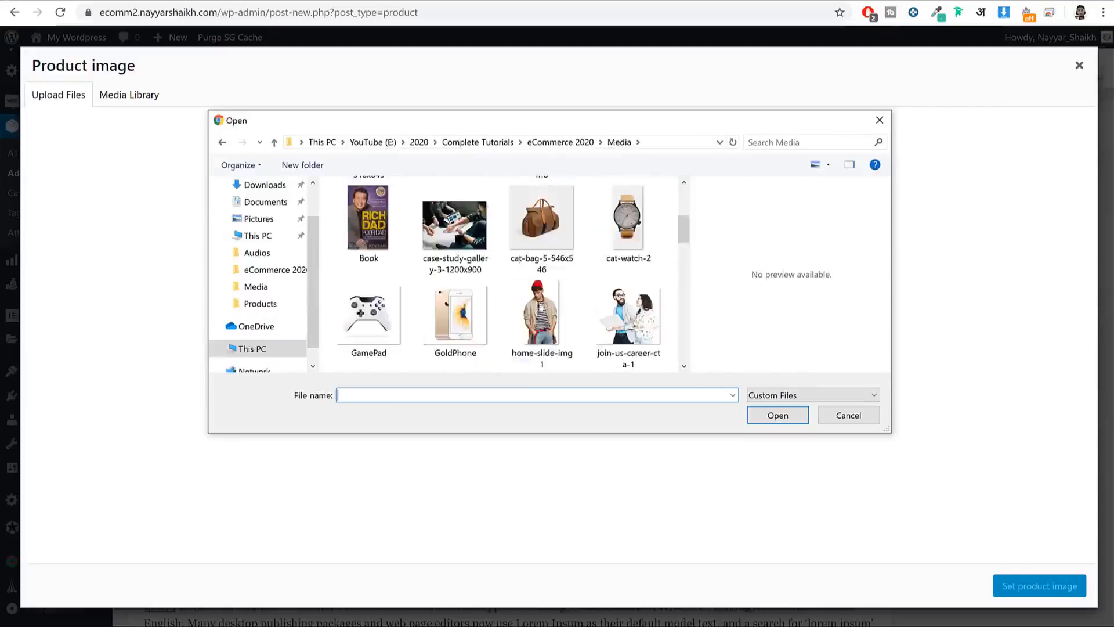
pyautogui.click(368, 218)
pyautogui.click(778, 415)
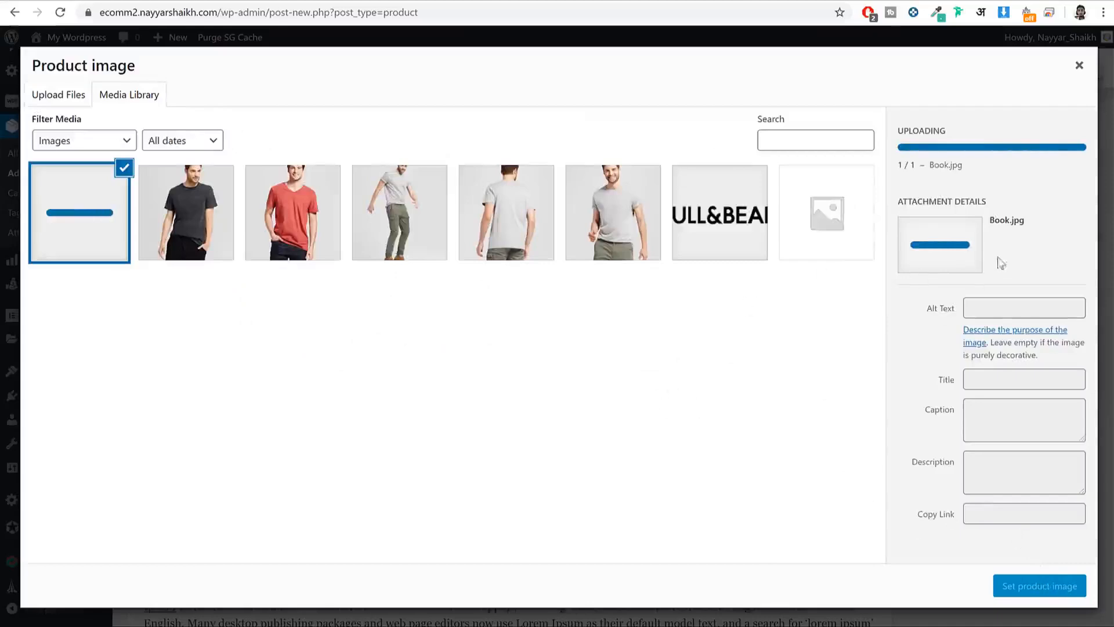
pyautogui.click(1024, 586)
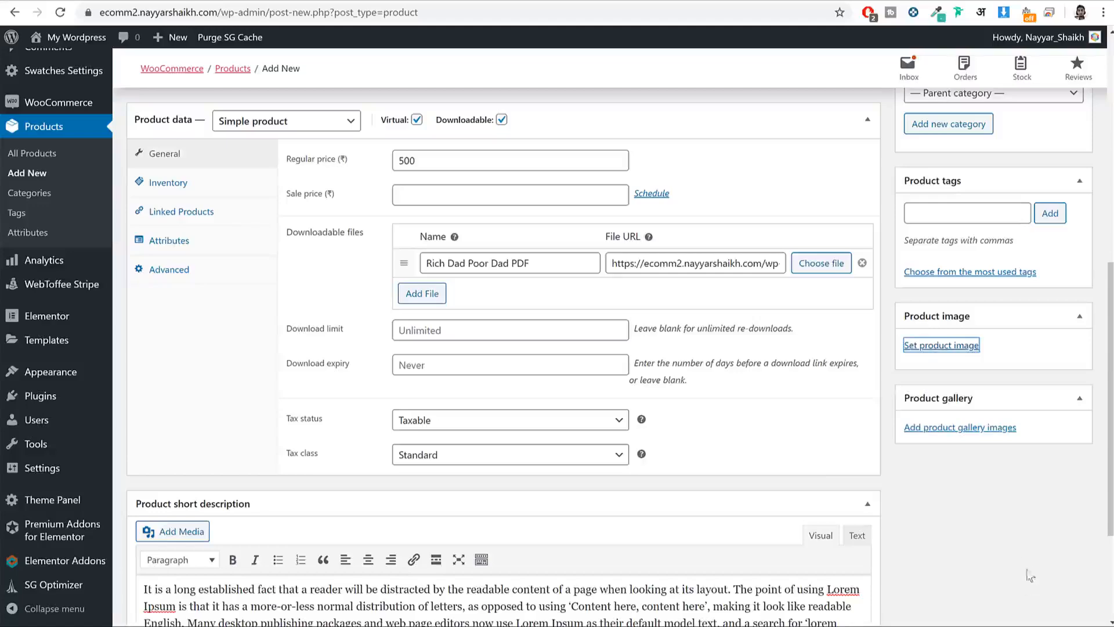
pyautogui.scroll(5, 1006, 504)
pyautogui.scroll(3, 1005, 503)
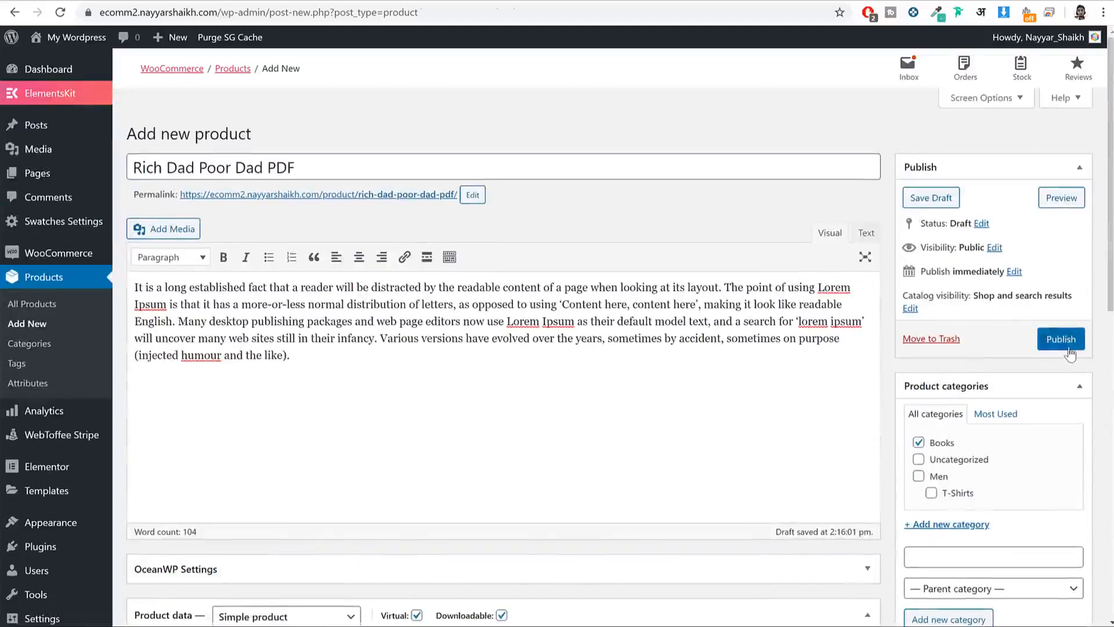
# Step: Publish Rich Dad Poor Dad PDF and view its live page showing the cover and ₹500.00
pyautogui.click(1060, 338)
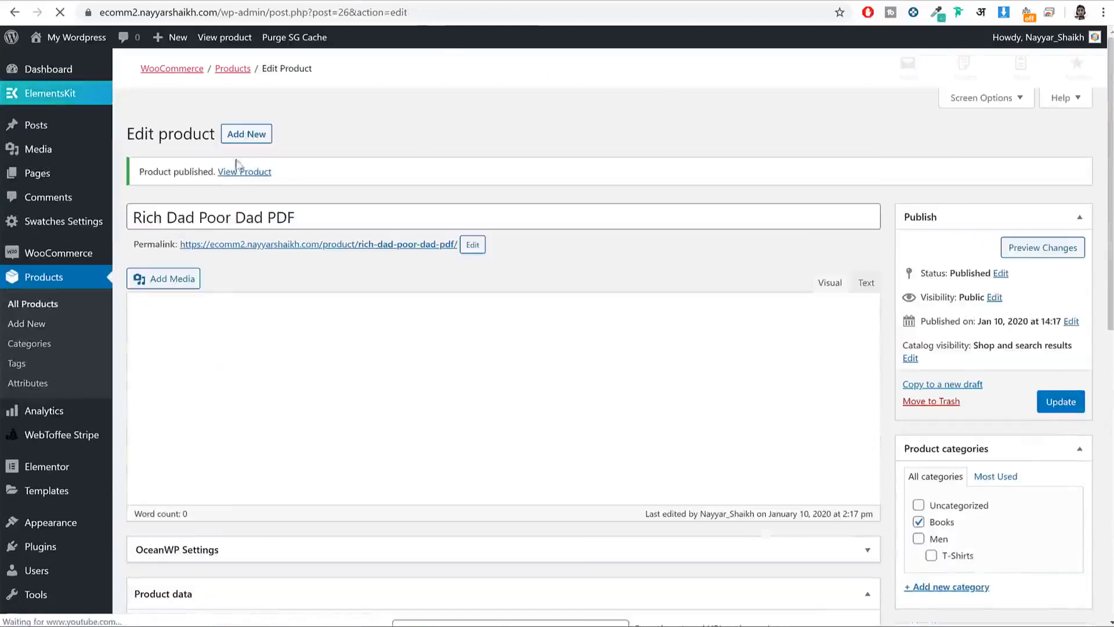
pyautogui.click(248, 173)
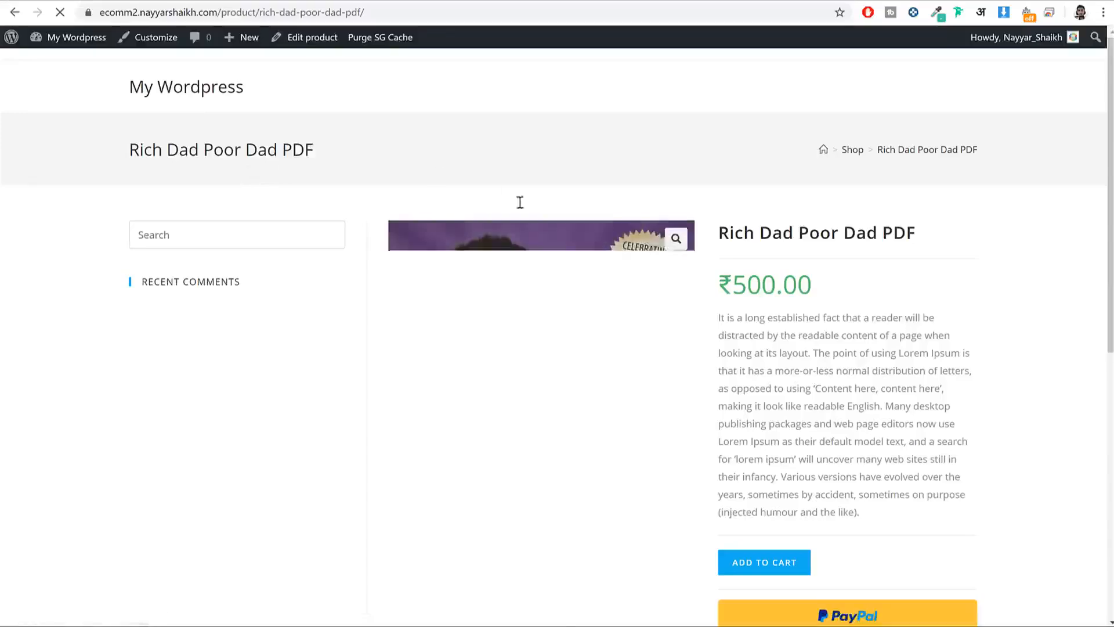
pyautogui.scroll(-5, 772, 196)
pyautogui.scroll(5, 772, 196)
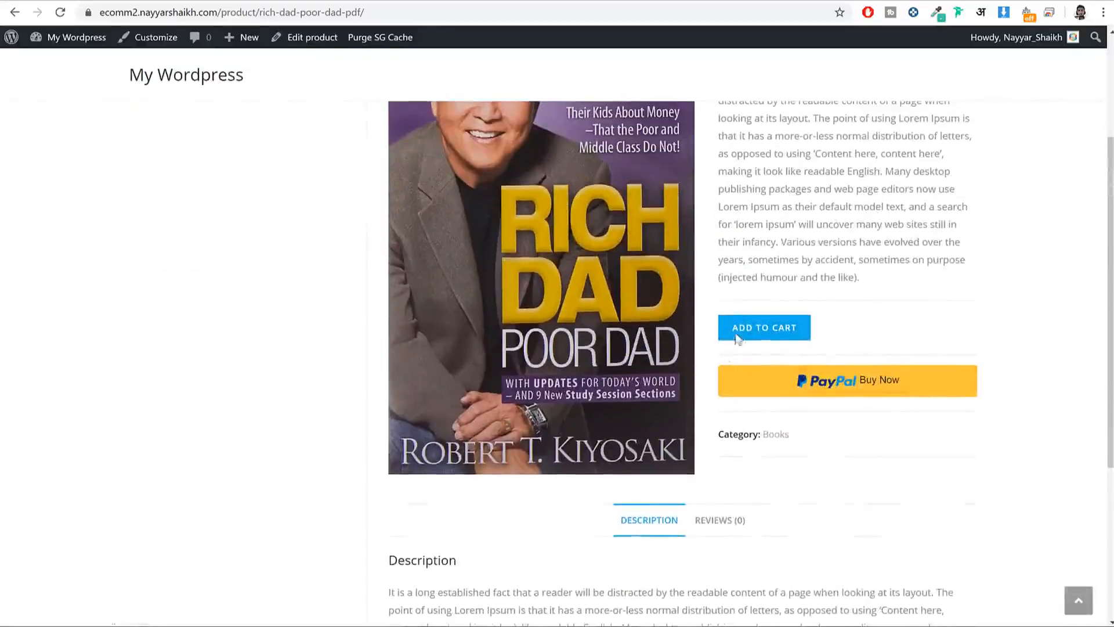
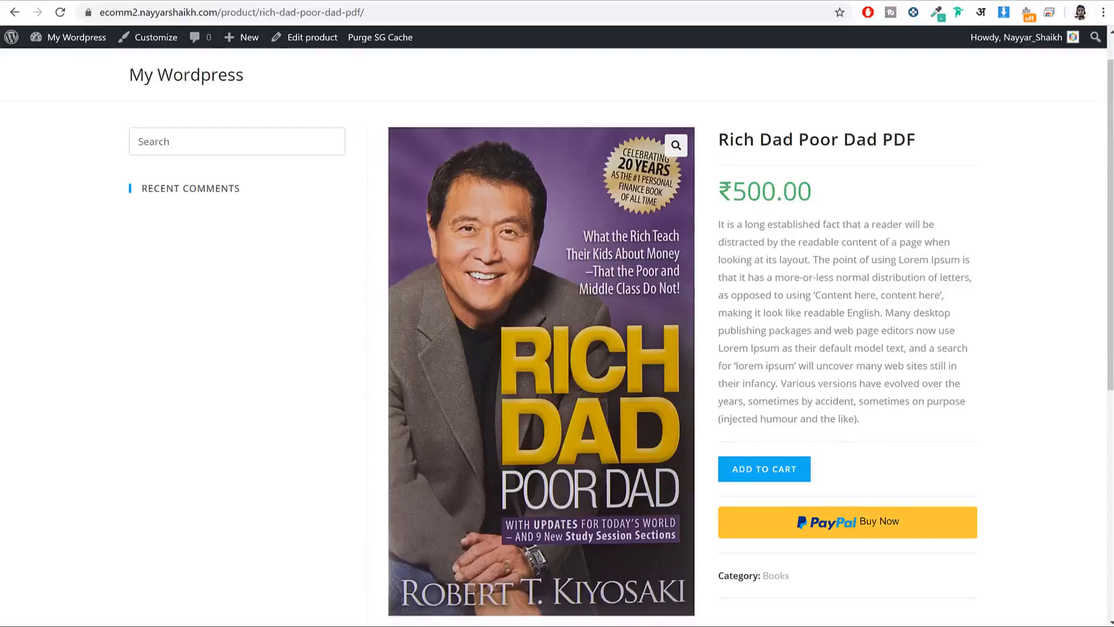
# Step: Go from the book's product page to the WordPress admin Dashboard via 'My Wordpress'
pyautogui.click(43, 37)
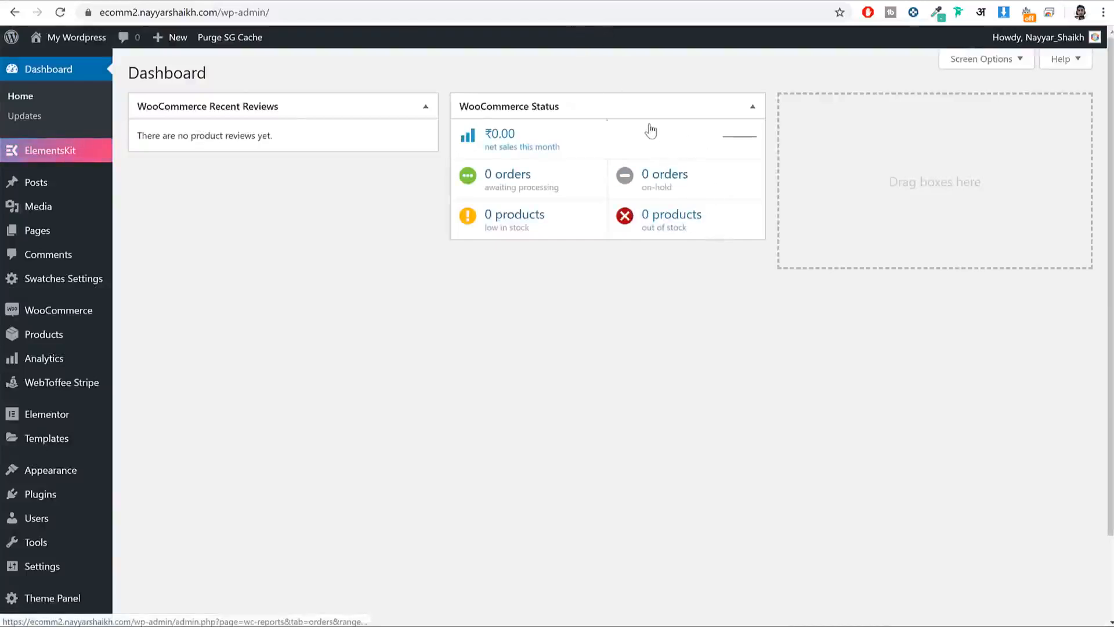
# Step: Create a new page titled Home, publish it, and open the live page in a new window
pyautogui.moveTo(57, 241)
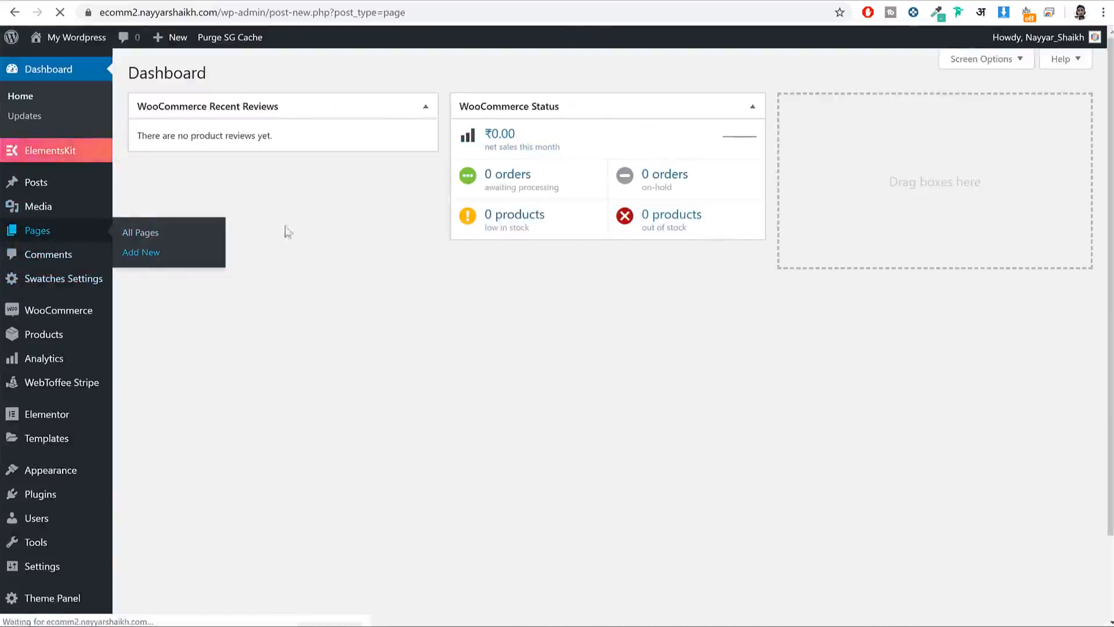
pyautogui.write('Homw')
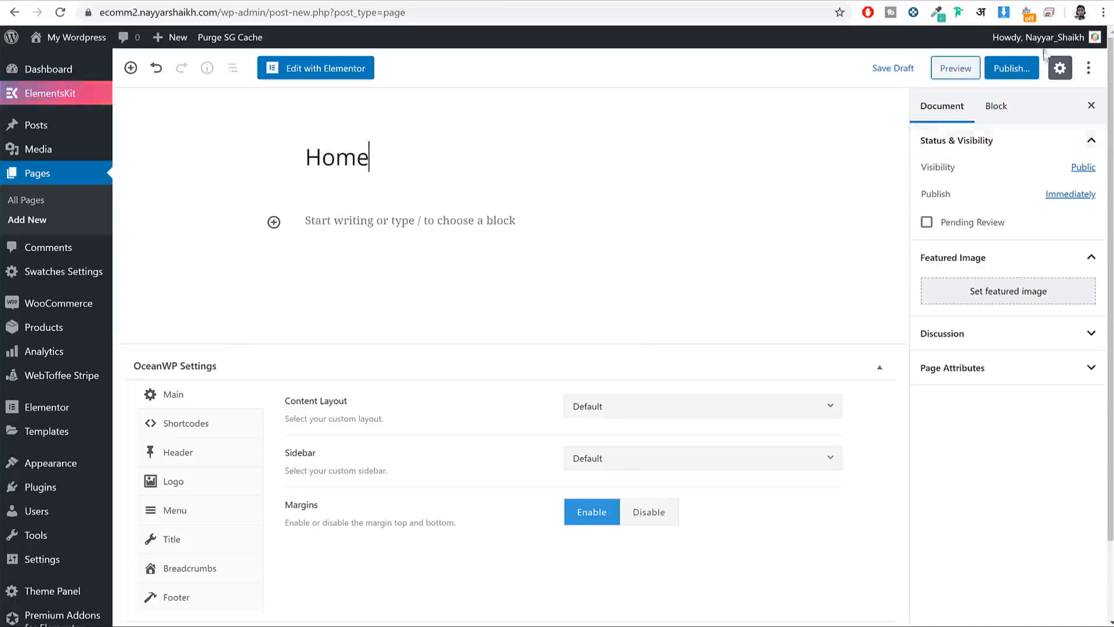
pyautogui.click(1013, 68)
pyautogui.click(1018, 70)
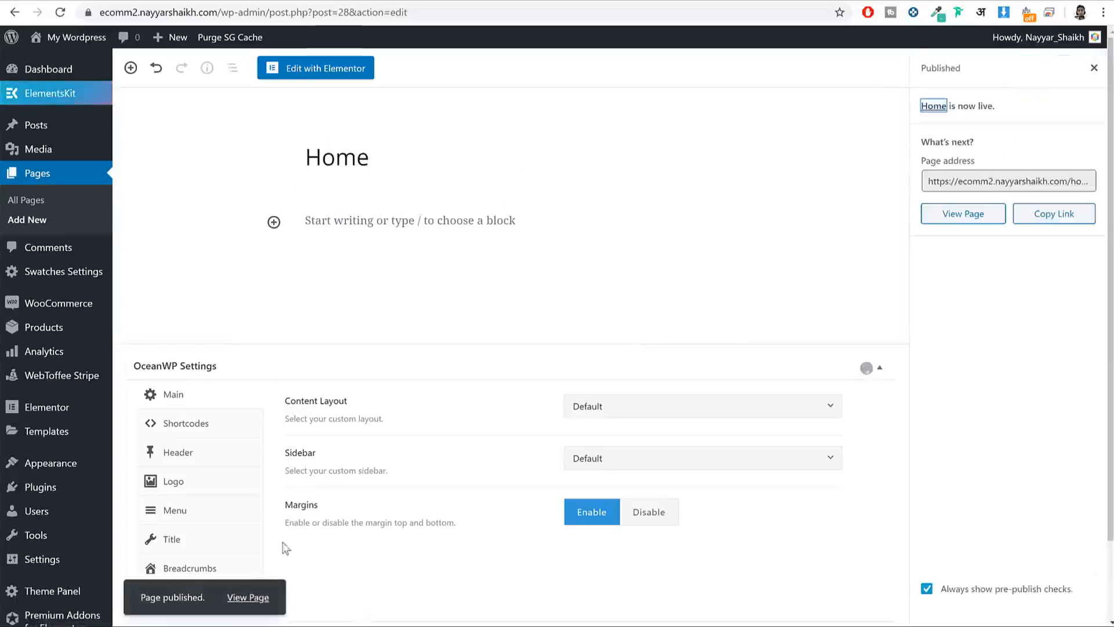
pyautogui.rightClick(259, 598)
pyautogui.click(325, 481)
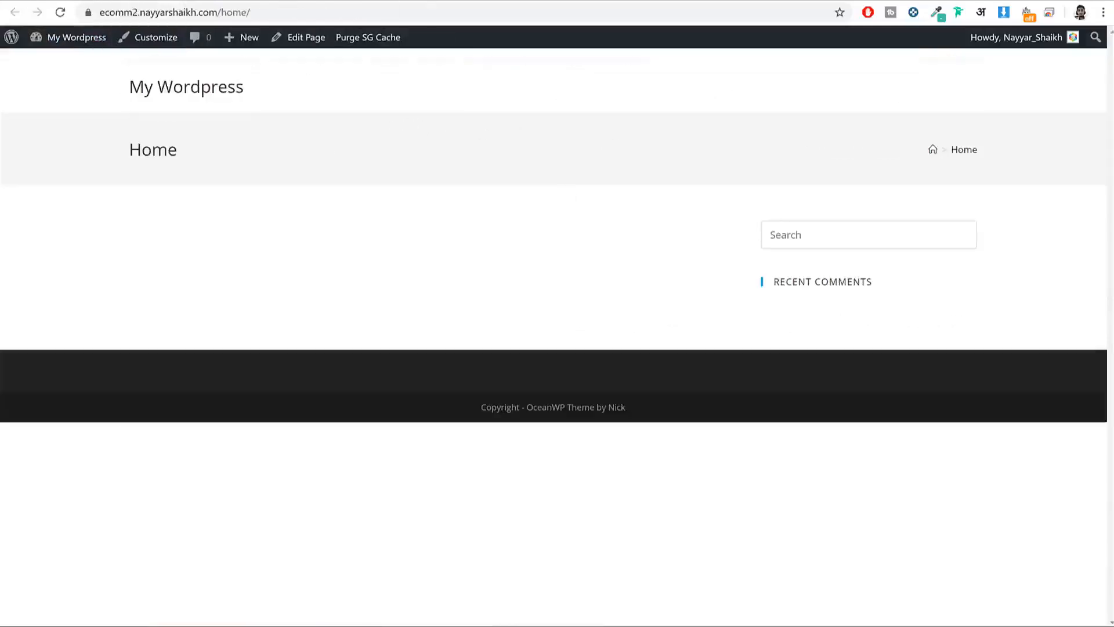
# Step: Compare the live Home page, with its visible Home title, against the reference store's hero
pyautogui.click(87, 1)
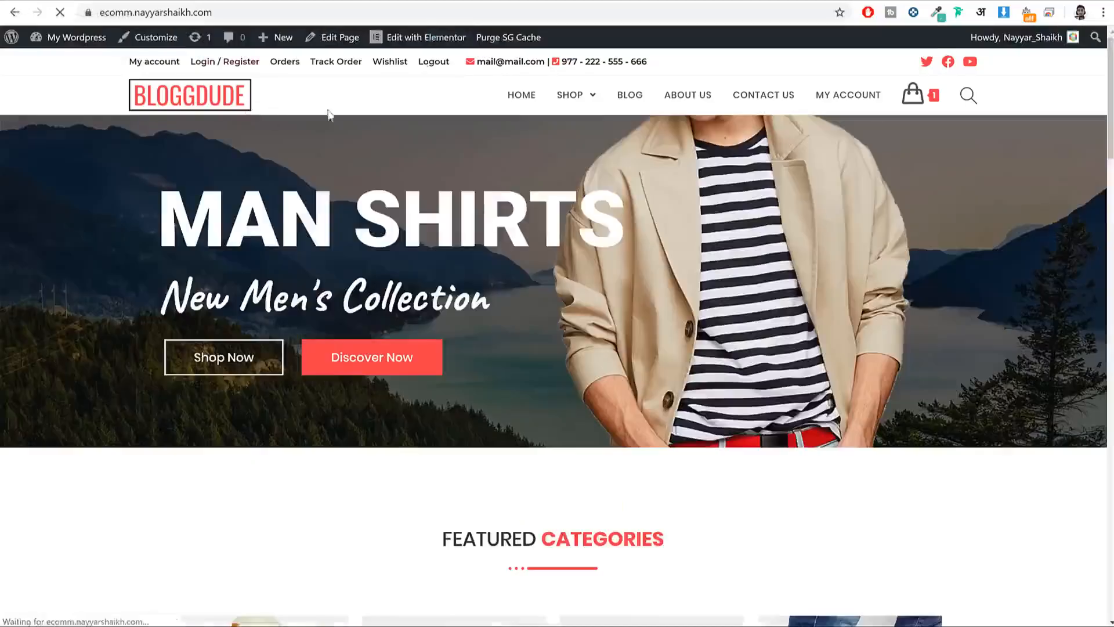
pyautogui.click(410, 1)
pyautogui.doubleClick(149, 142)
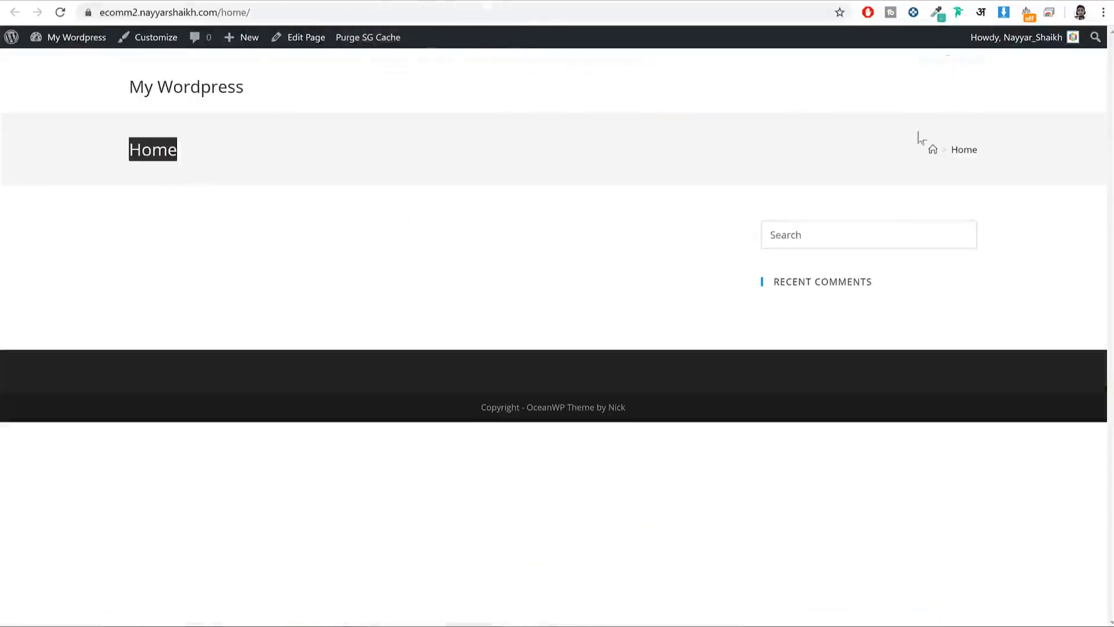
pyautogui.click(156, 145)
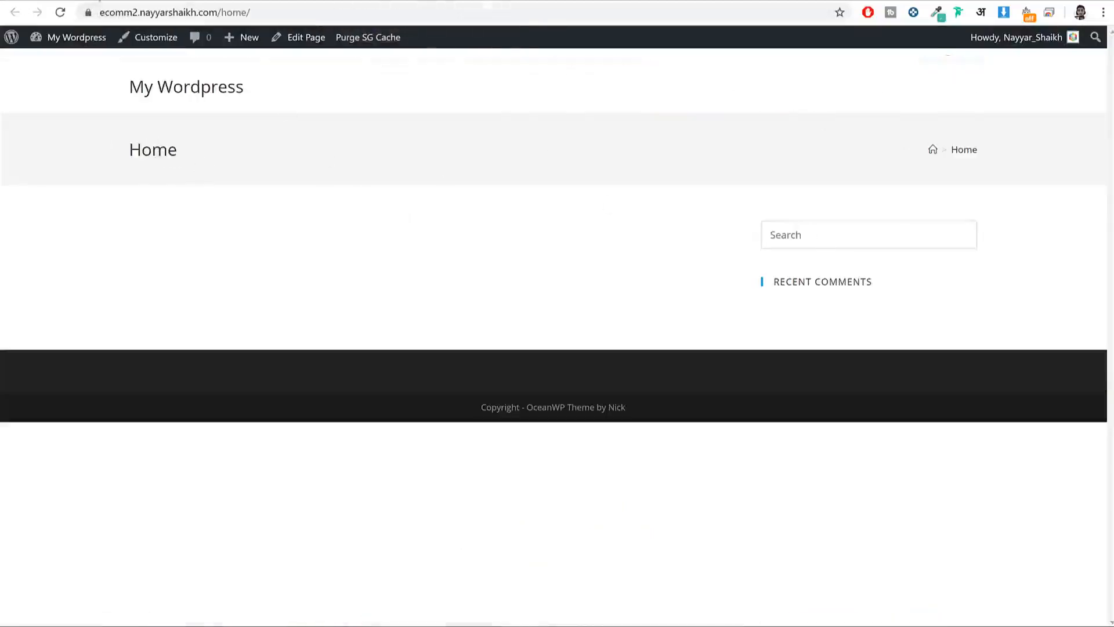
pyautogui.click(98, 1)
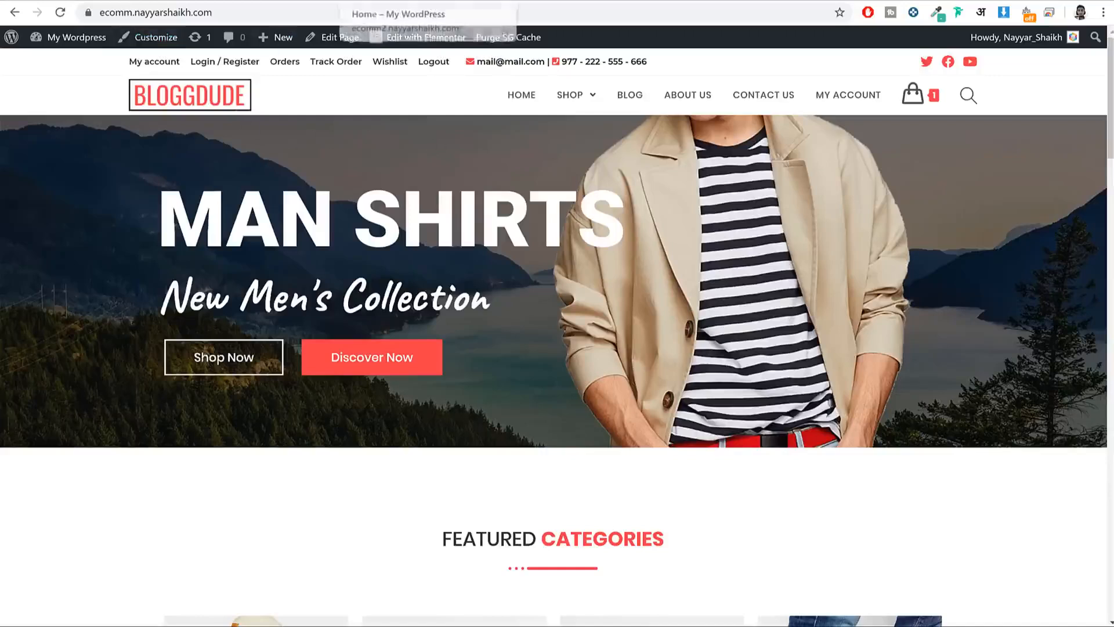
pyautogui.click(342, 1)
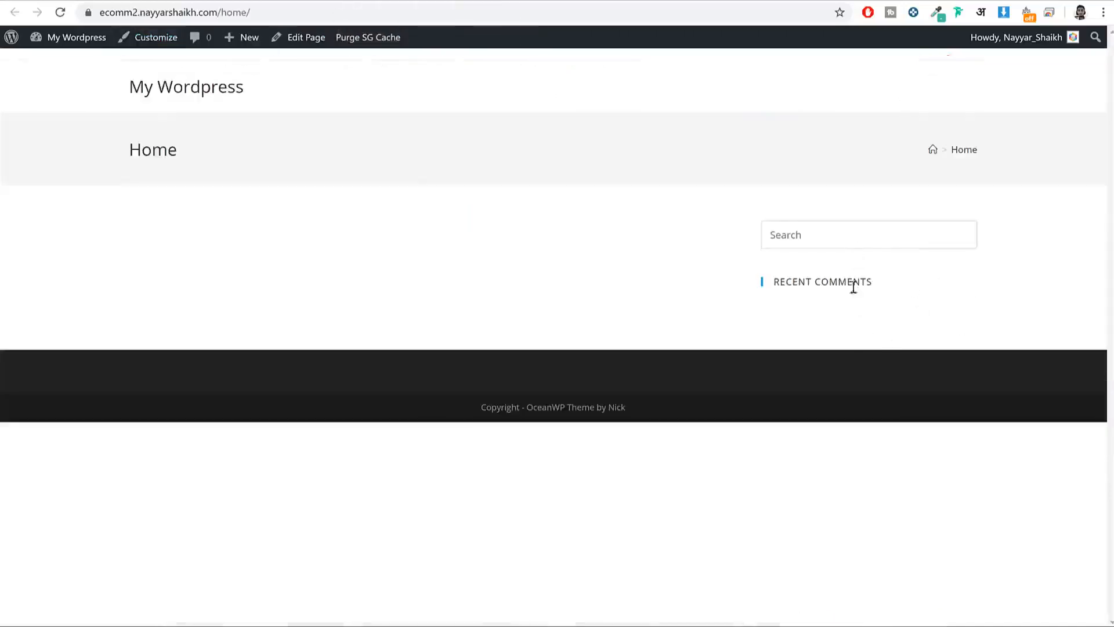
pyautogui.click(766, 238)
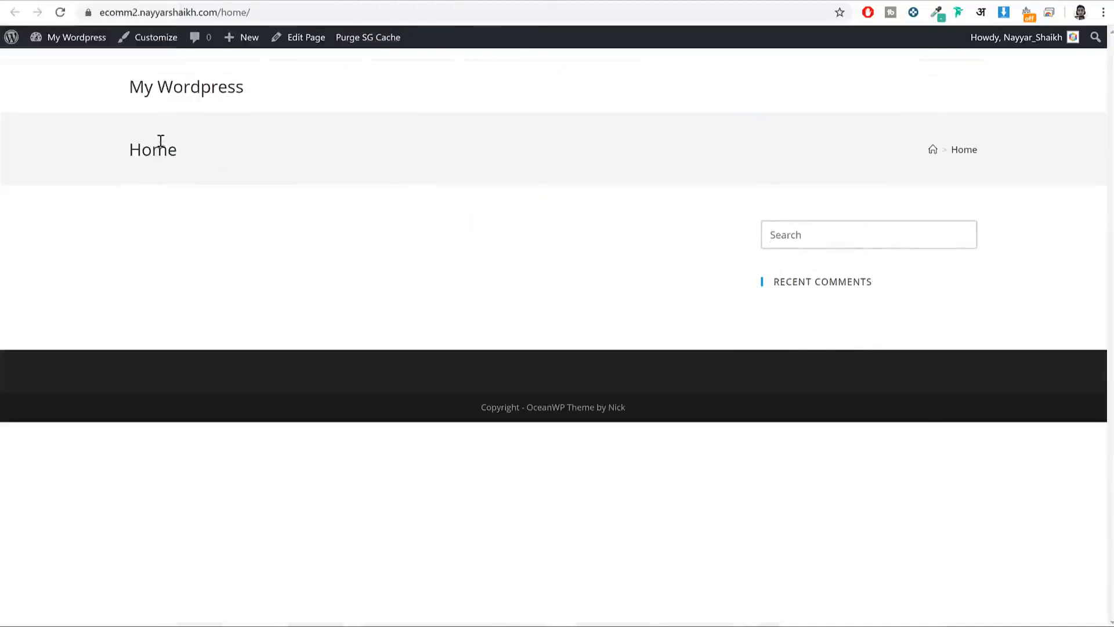
pyautogui.moveTo(128, 148); pyautogui.dragTo(202, 150)
pyautogui.click(265, 1)
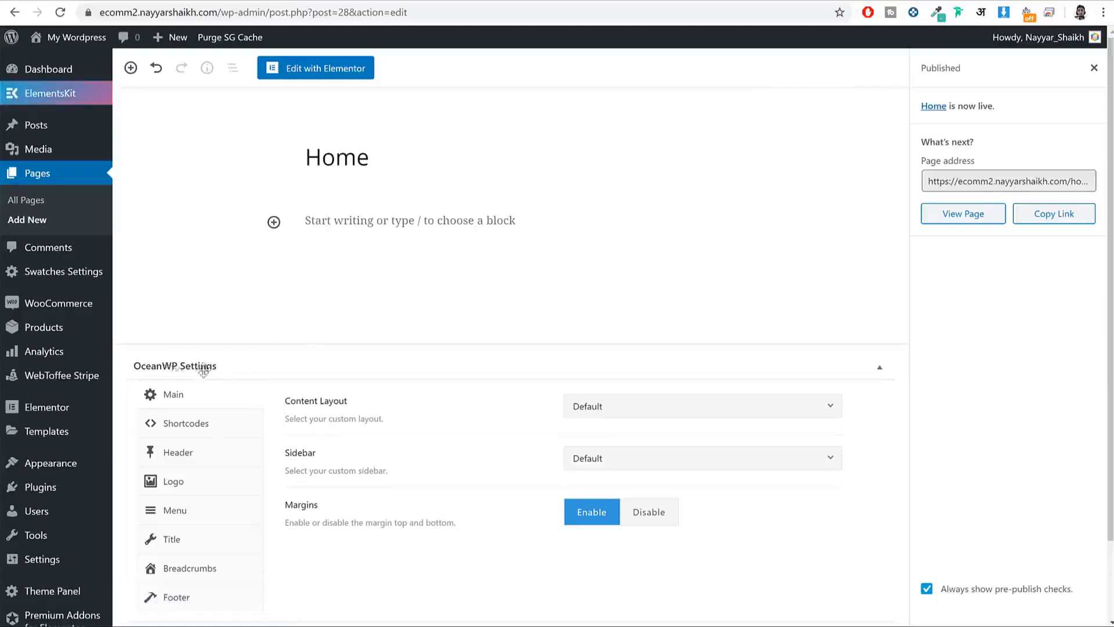
# Step: Set the Home page's Content Layout to 100% Full Width and update the page
pyautogui.moveTo(284, 400); pyautogui.dragTo(367, 401)
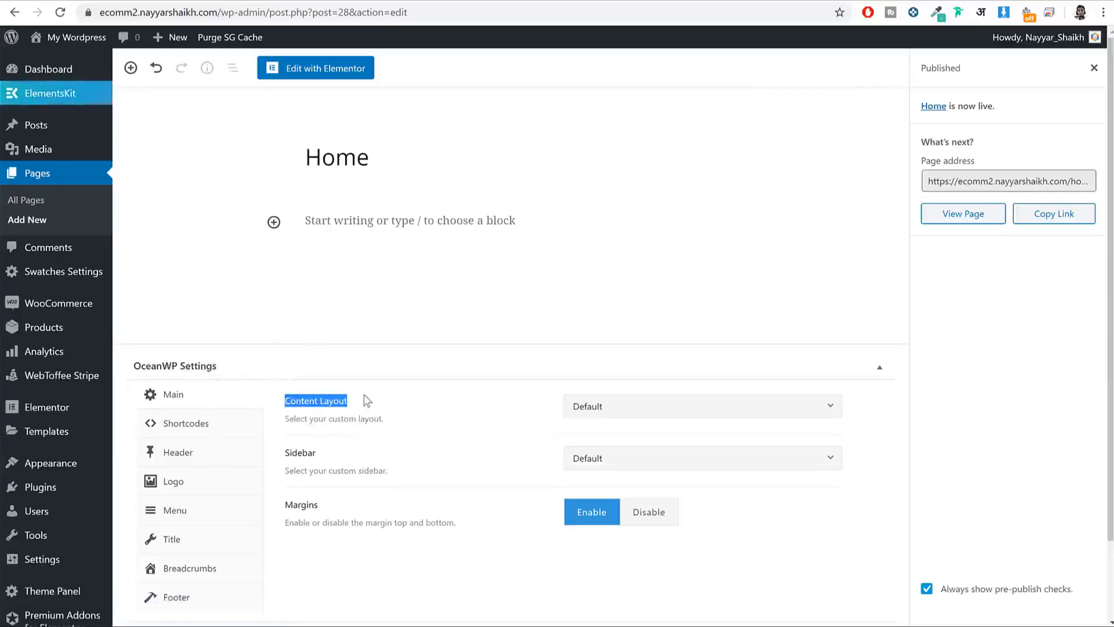
pyautogui.click(672, 422)
pyautogui.click(654, 539)
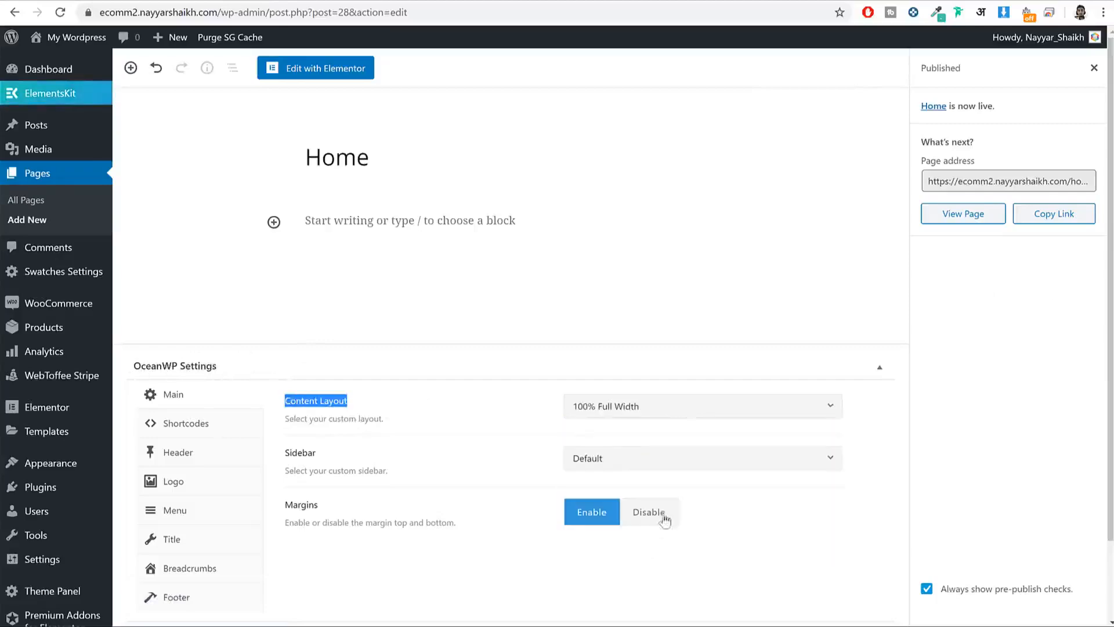
pyautogui.click(1094, 67)
pyautogui.click(1031, 76)
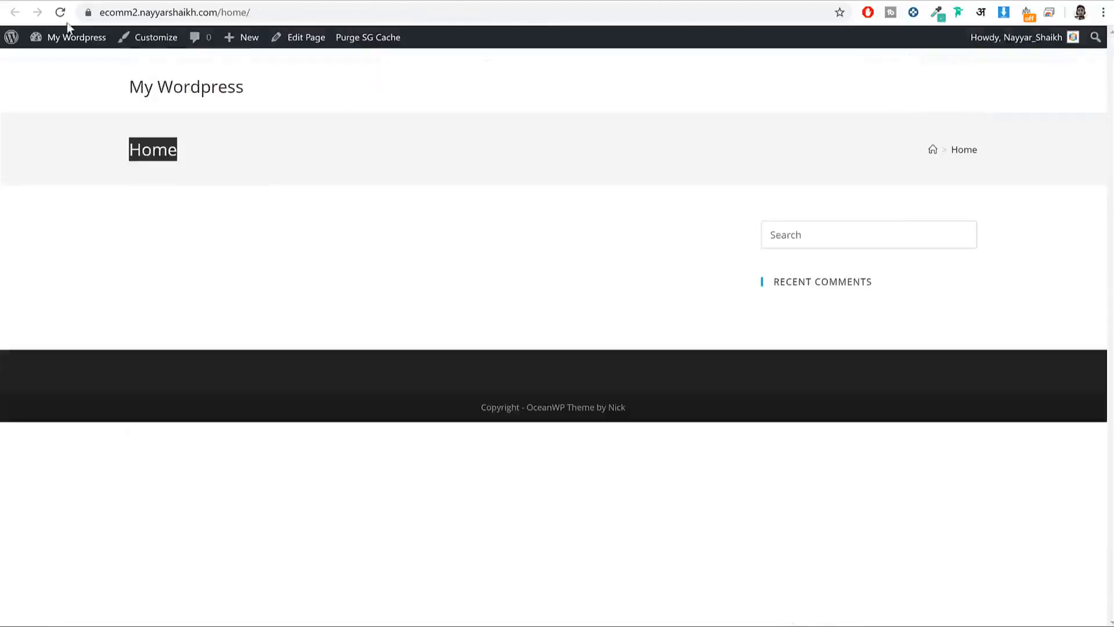
pyautogui.click(60, 12)
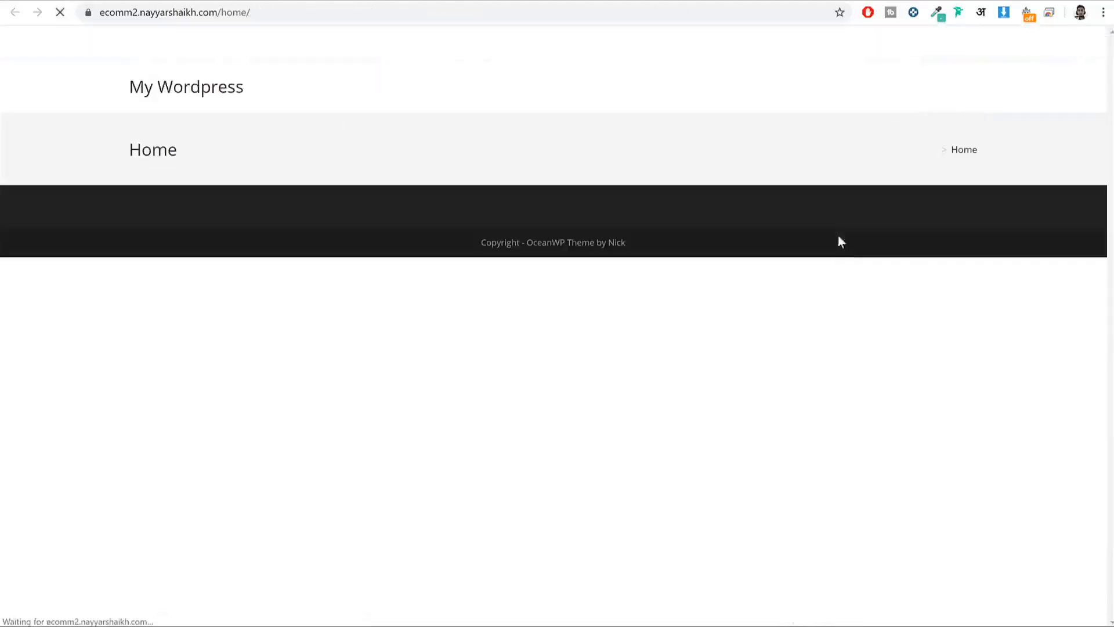
pyautogui.moveTo(130, 154); pyautogui.dragTo(185, 160)
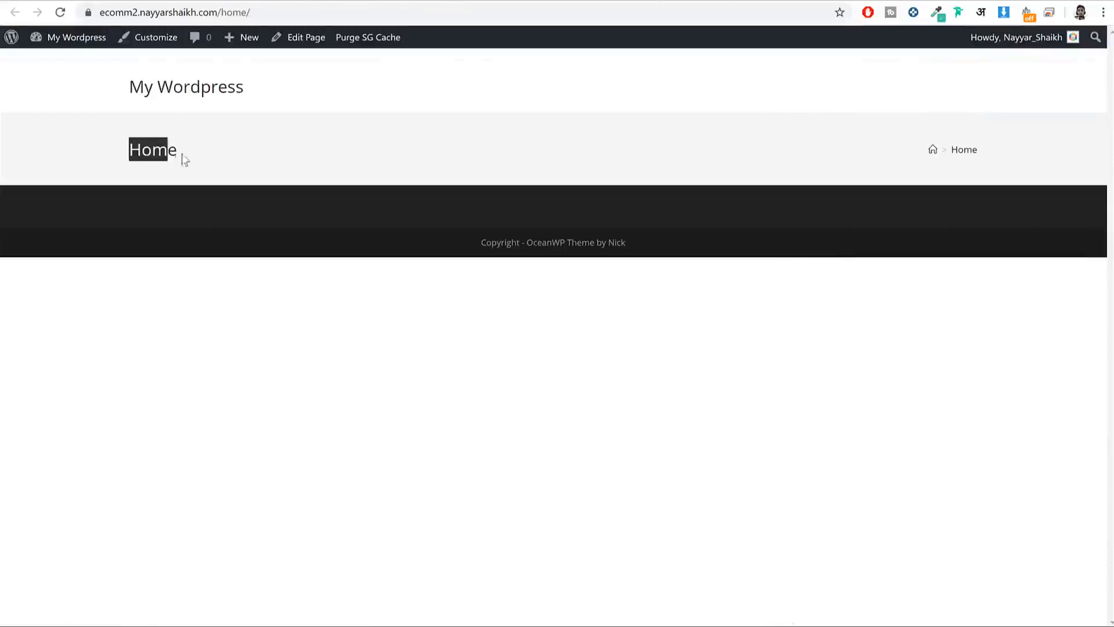
pyautogui.click(231, 1)
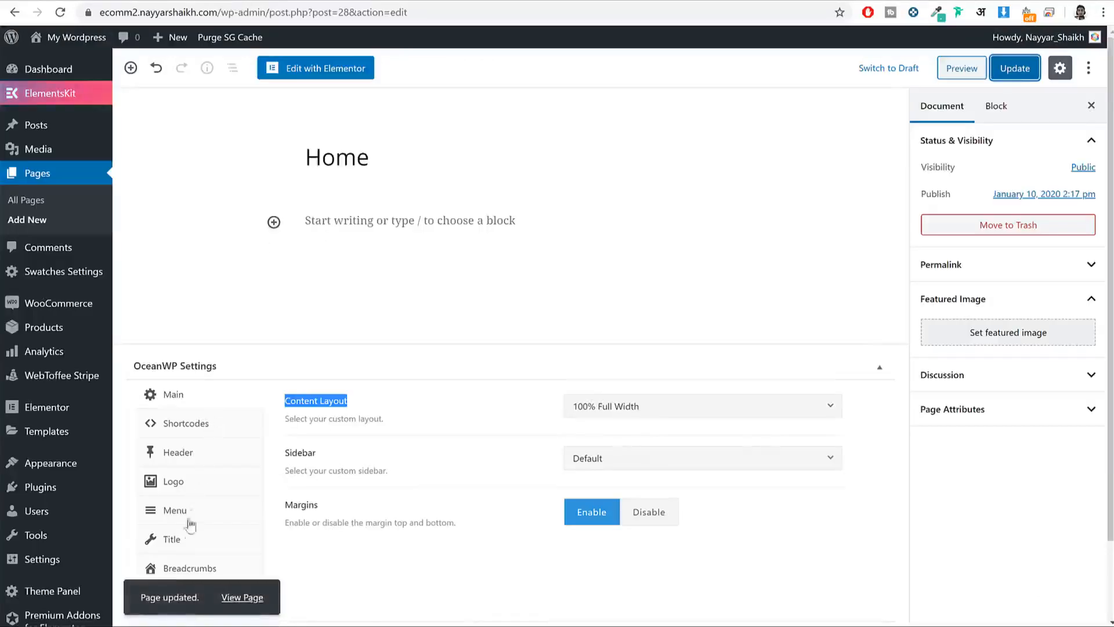
# Step: Disable Display Page Title, then confirm the live Home page no longer shows its title
pyautogui.click(184, 539)
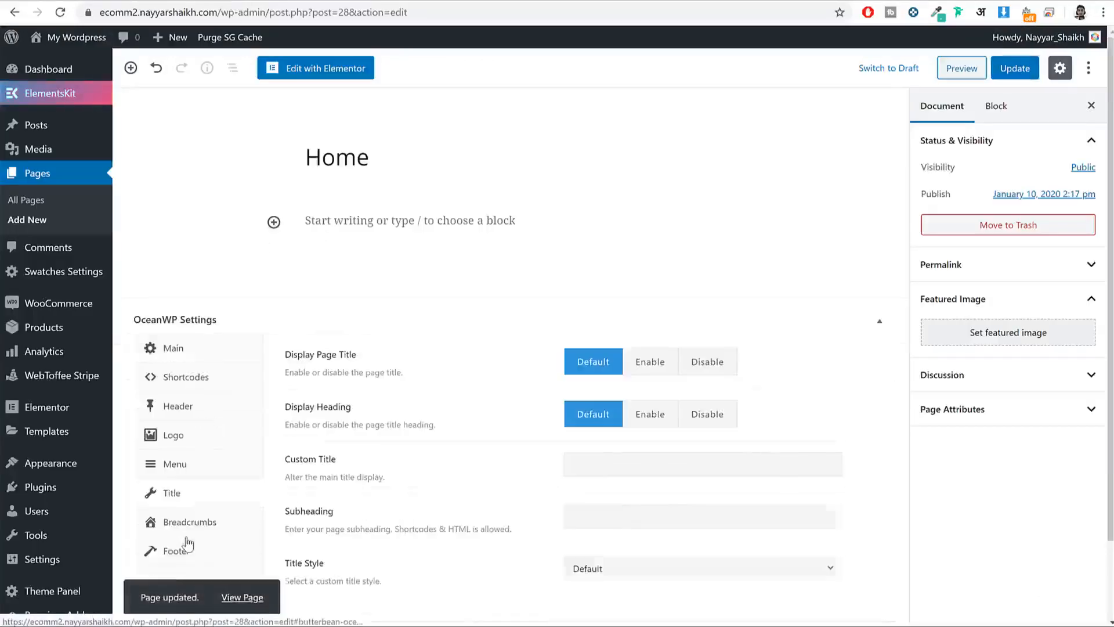
pyautogui.click(690, 365)
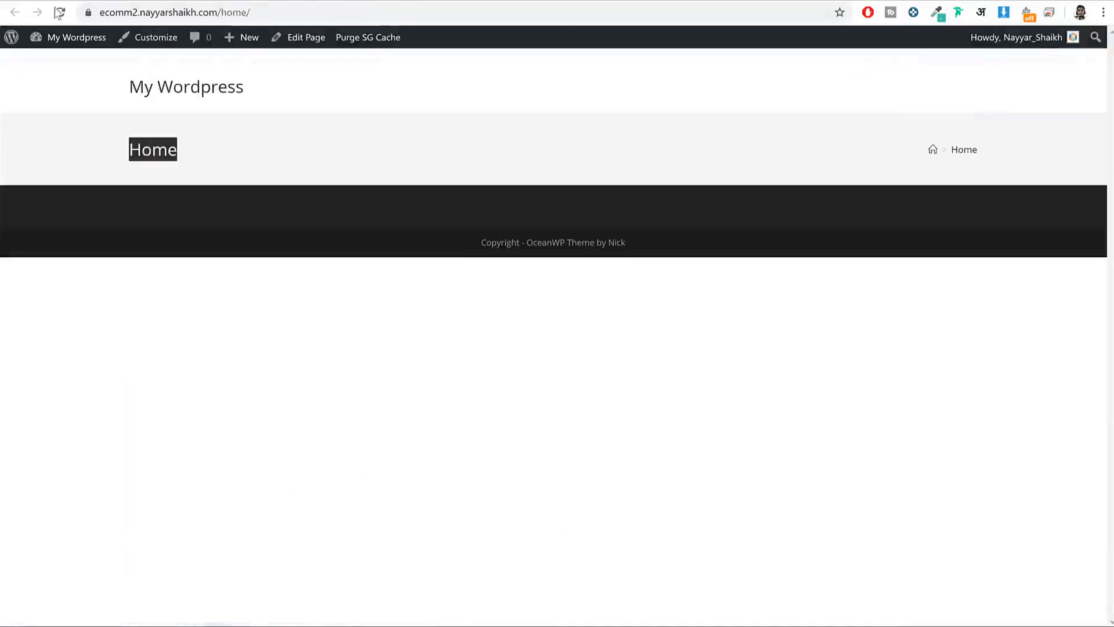
pyautogui.click(59, 13)
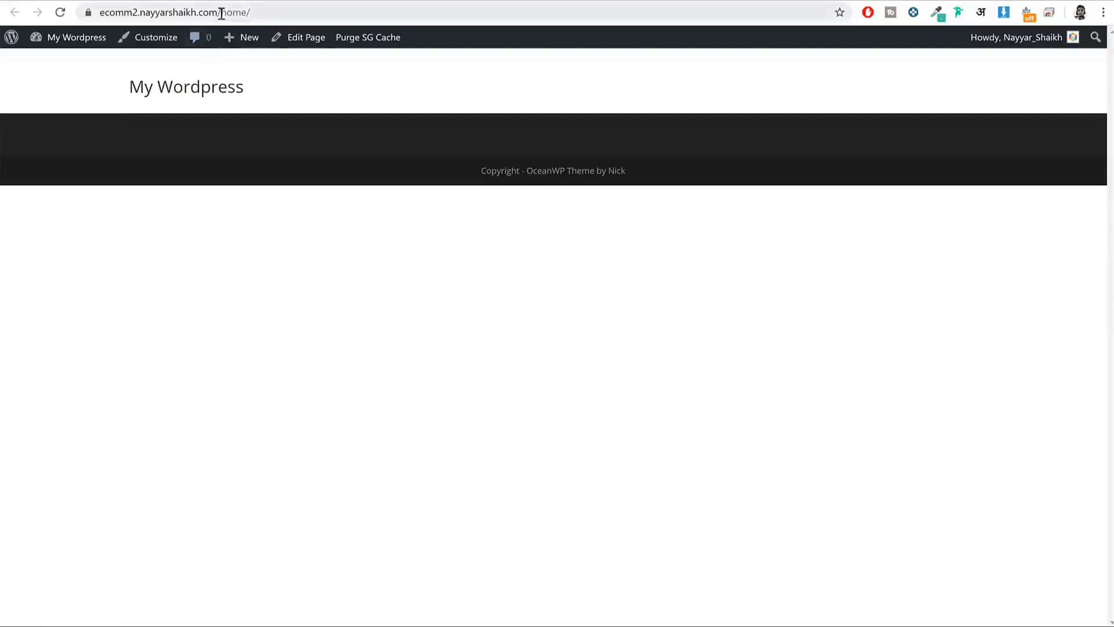
pyautogui.moveTo(221, 12); pyautogui.dragTo(276, 10)
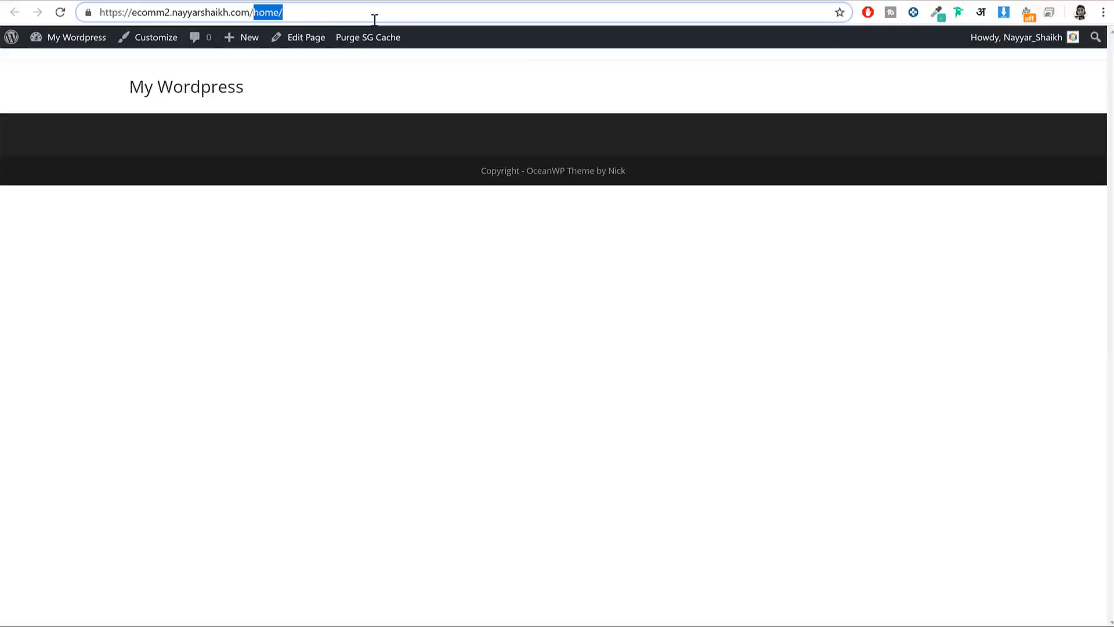
pyautogui.click(170, 92)
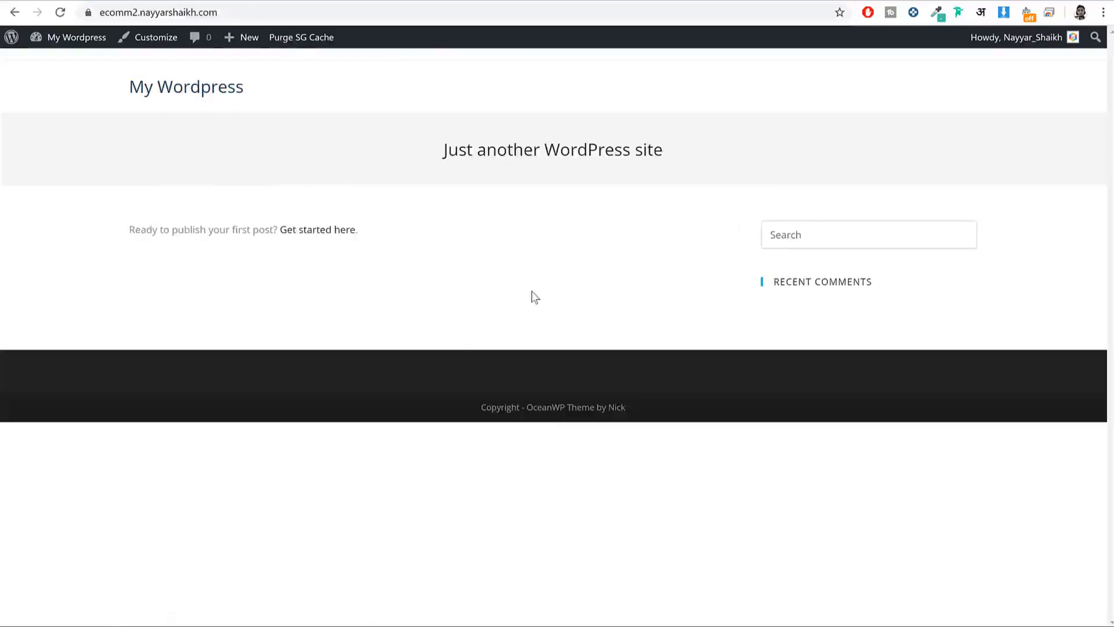
pyautogui.hotkey('alt', 'Left')
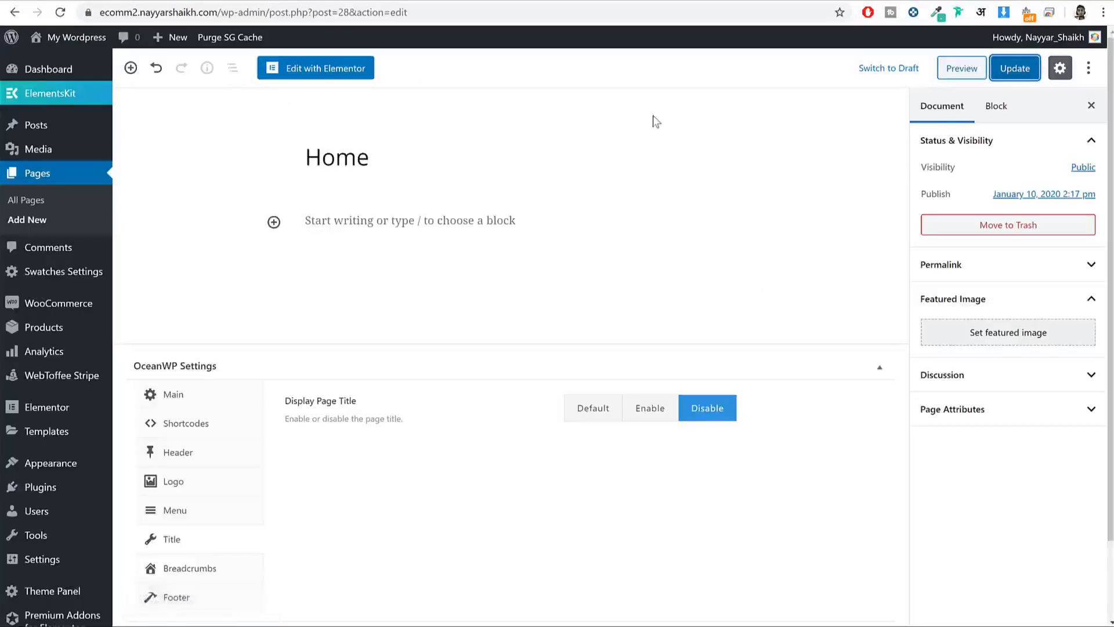
# Step: In Reading settings, switch the homepage from latest posts to the static page Home and save
pyautogui.moveTo(92, 563)
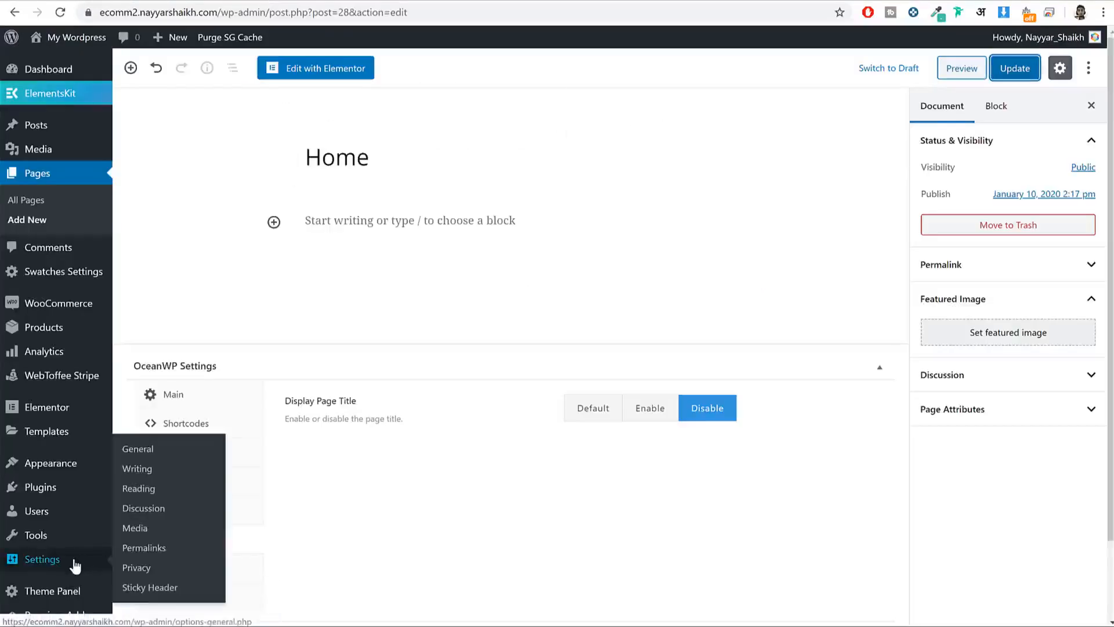
pyautogui.click(162, 492)
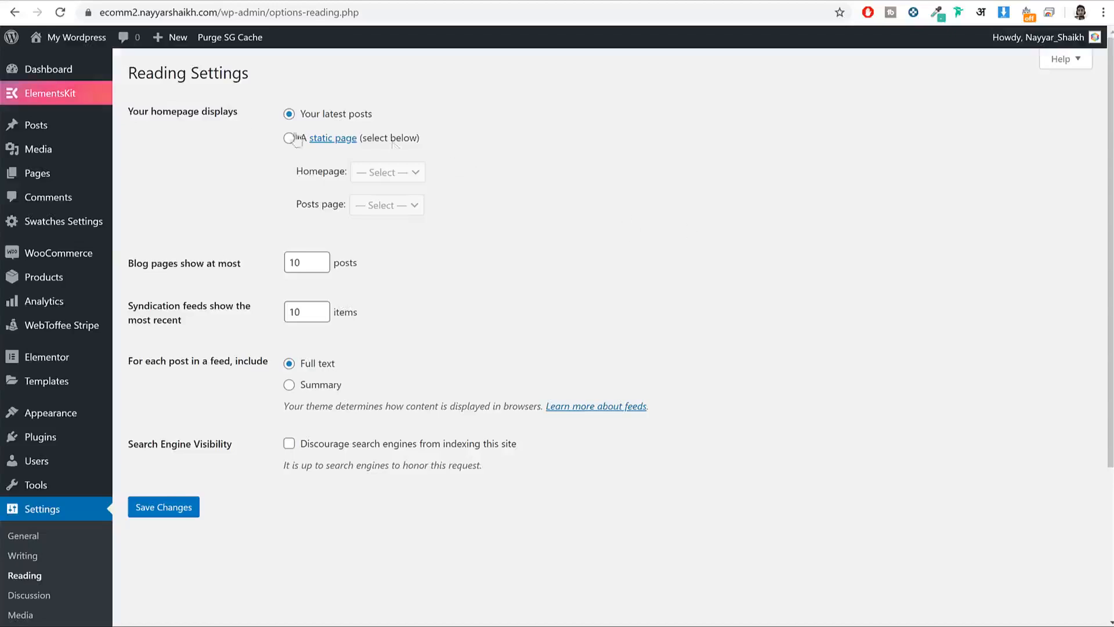
pyautogui.moveTo(129, 111); pyautogui.dragTo(232, 113)
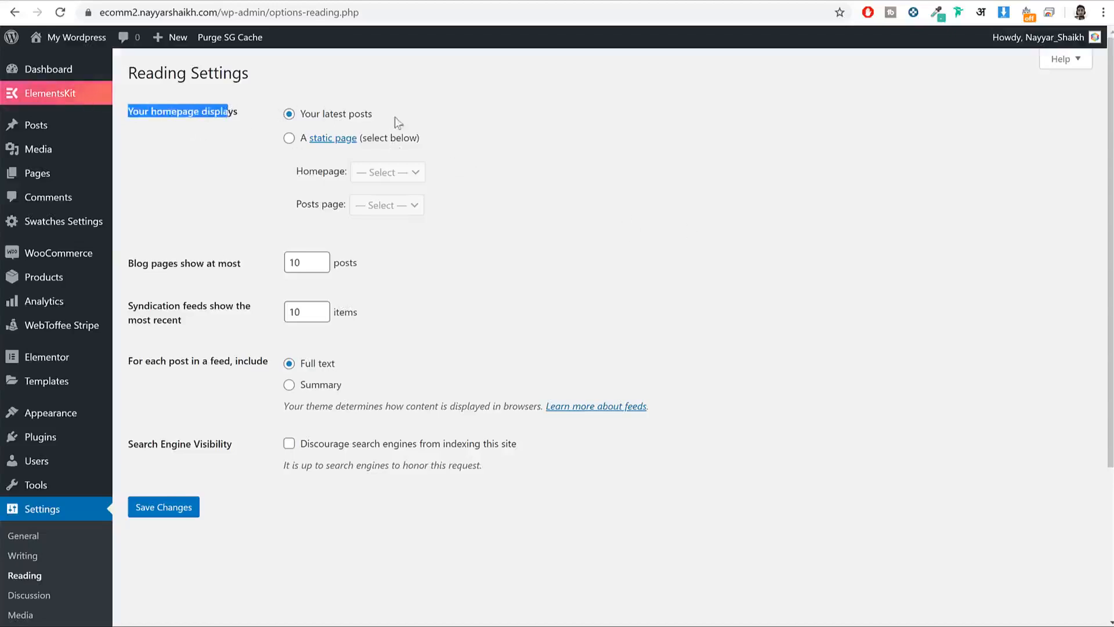
pyautogui.moveTo(395, 117); pyautogui.dragTo(298, 121)
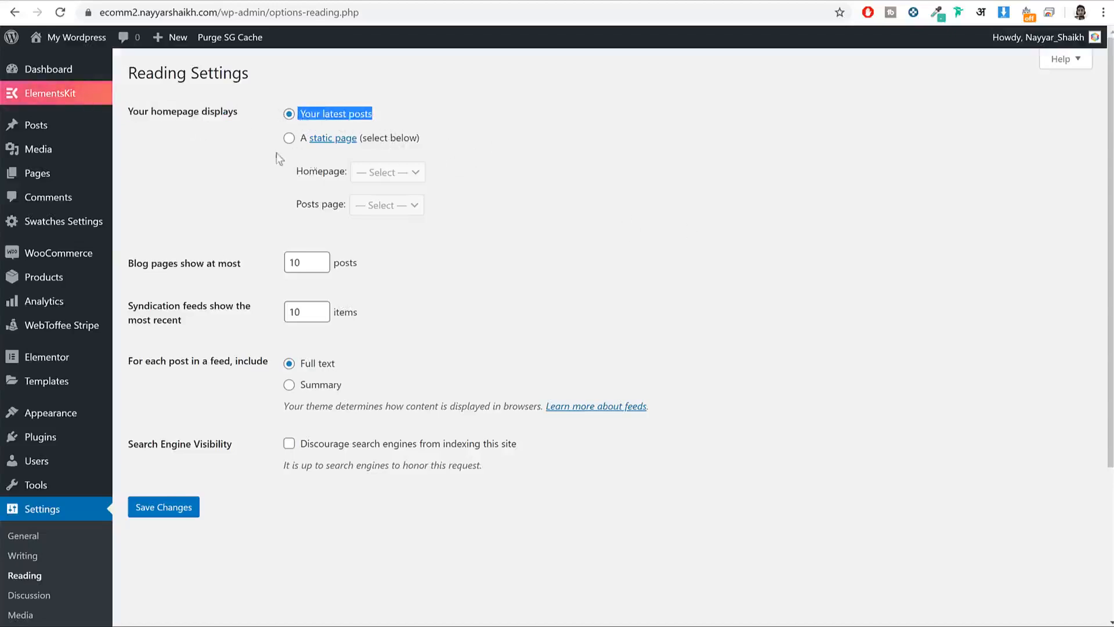
pyautogui.click(288, 140)
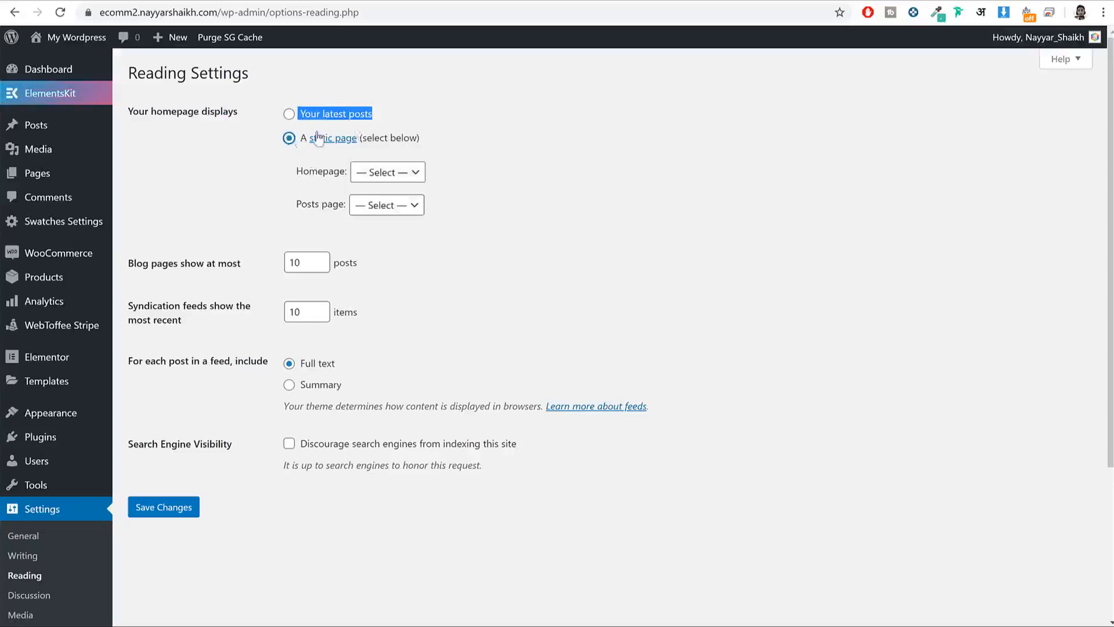
pyautogui.click(390, 172)
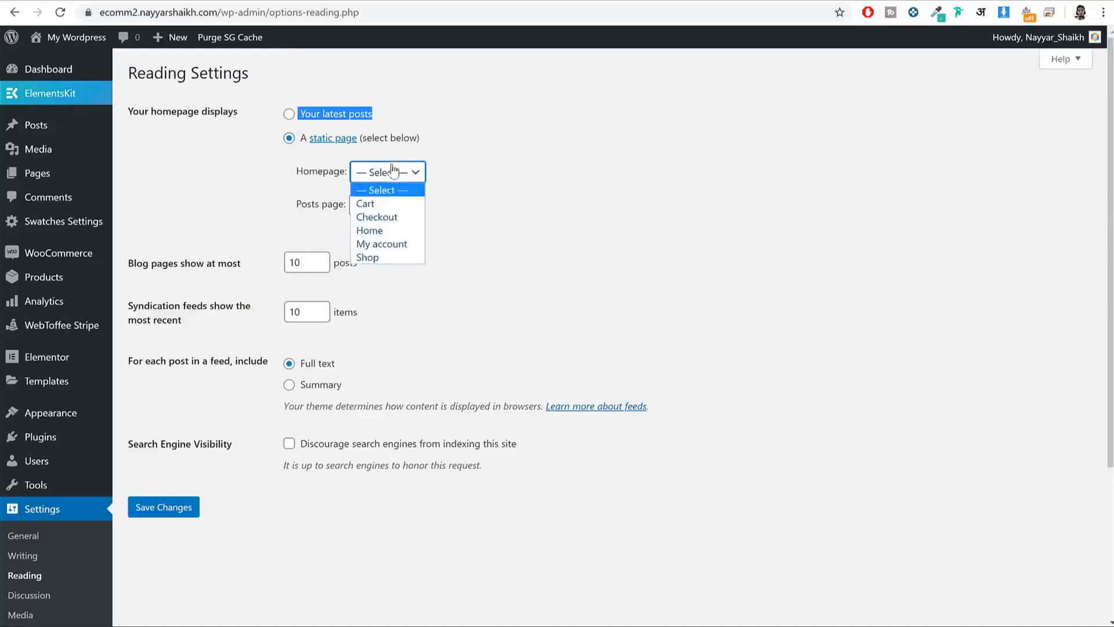
pyautogui.click(383, 232)
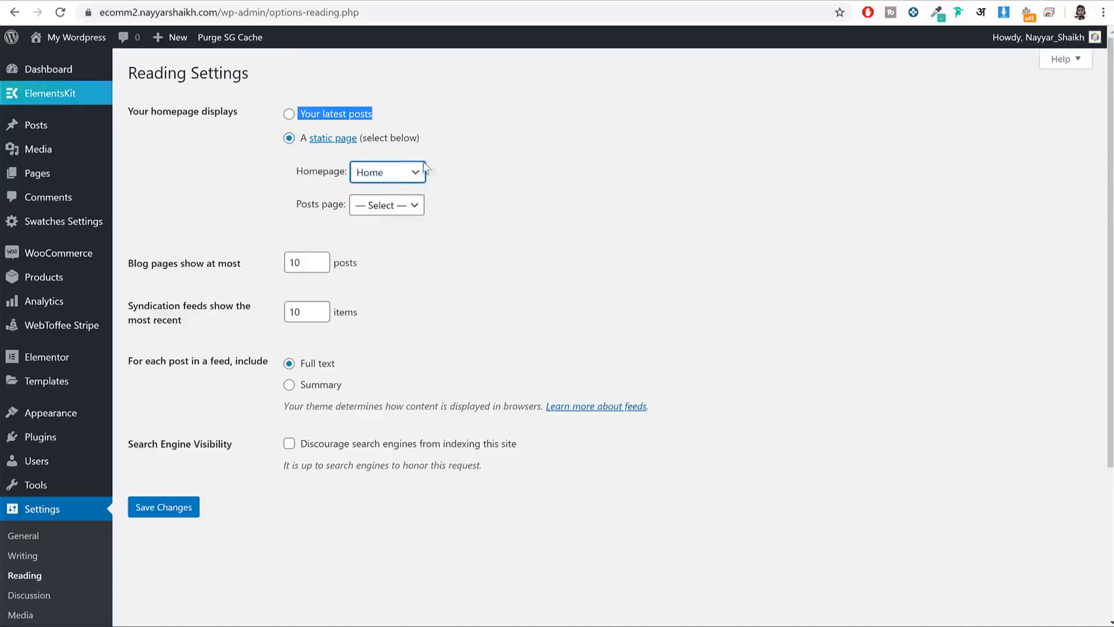
pyautogui.click(174, 508)
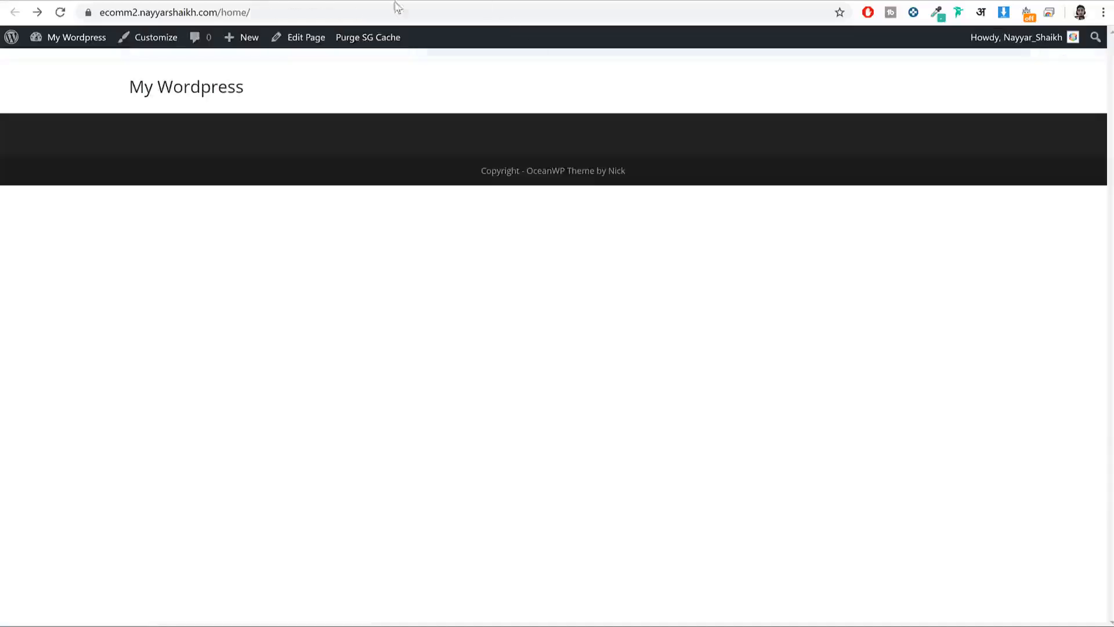
# Step: Check that the site's root address loads Home, then list all pages
pyautogui.click(61, 12)
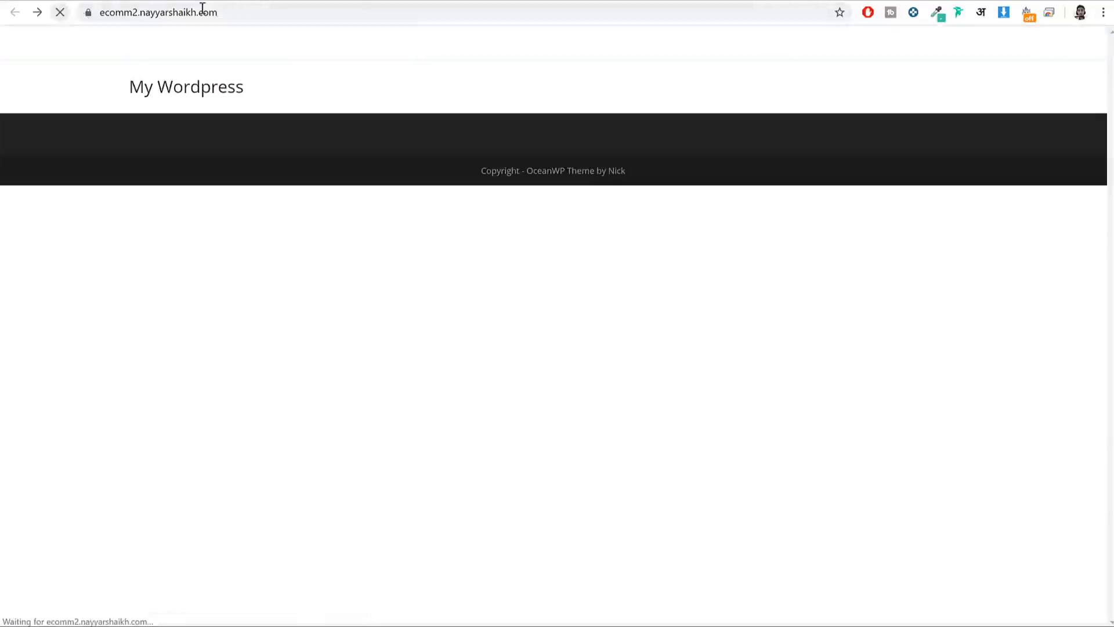
pyautogui.click(244, 12)
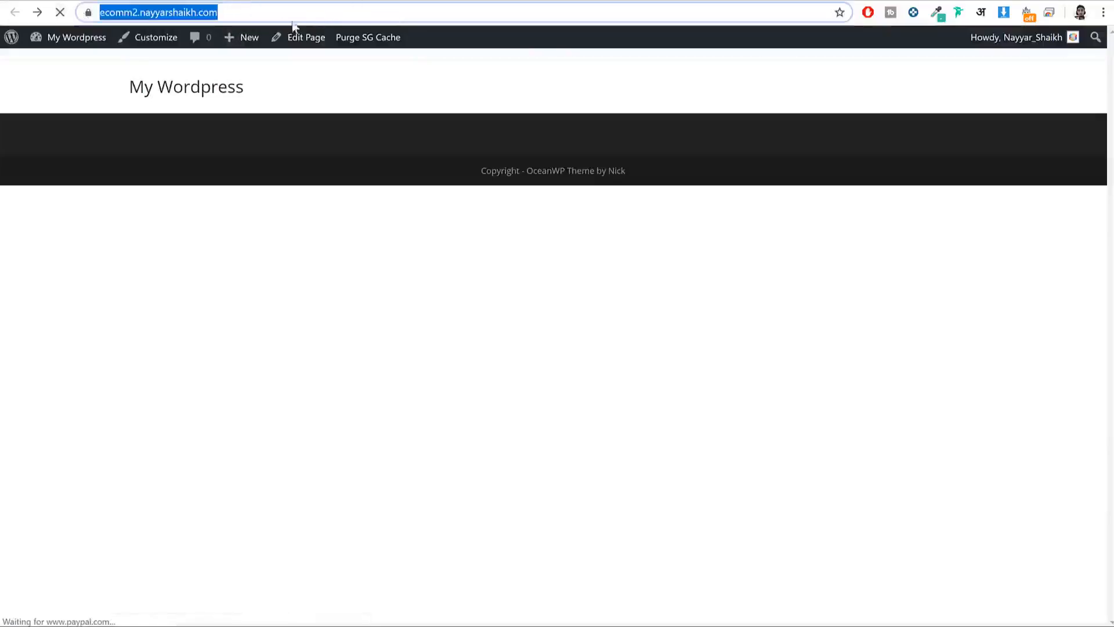
pyautogui.click(184, 96)
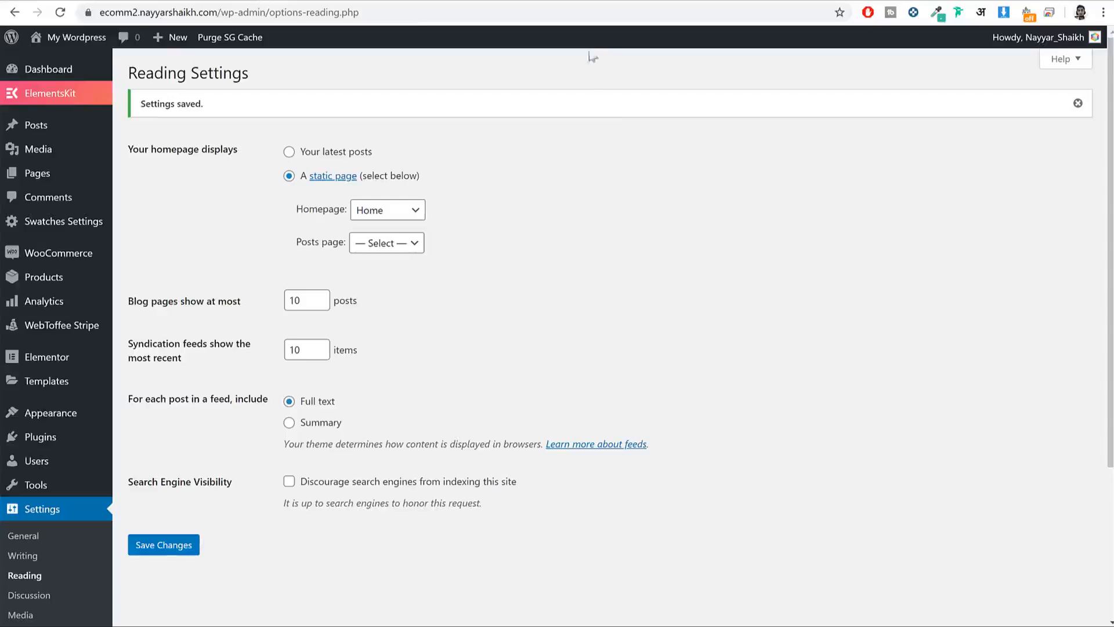
pyautogui.click(55, 173)
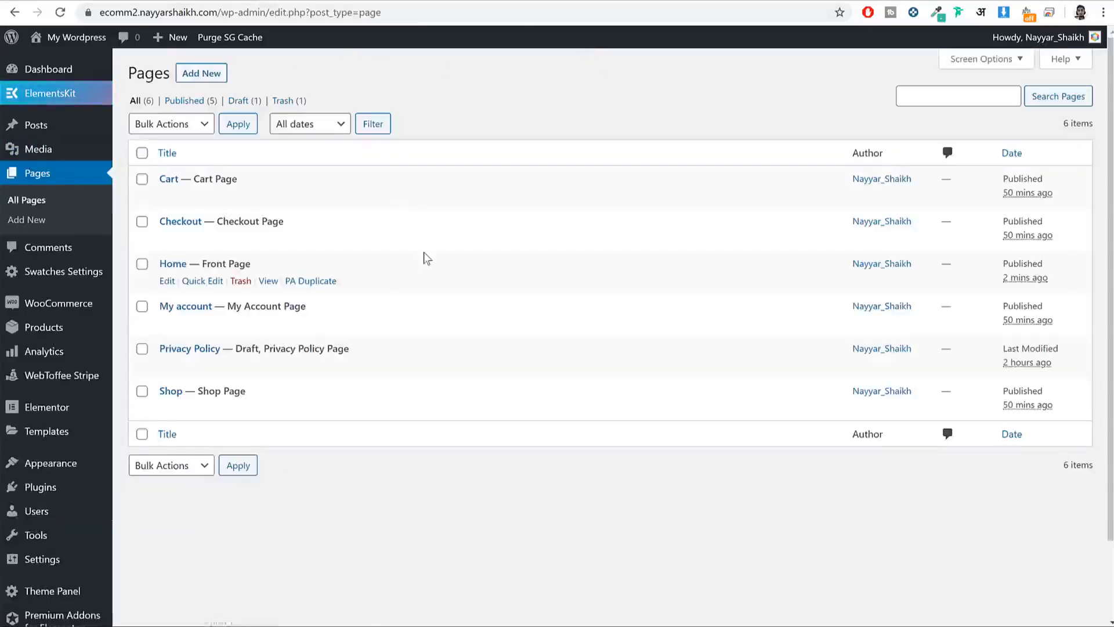
pyautogui.moveTo(266, 265); pyautogui.dragTo(210, 262)
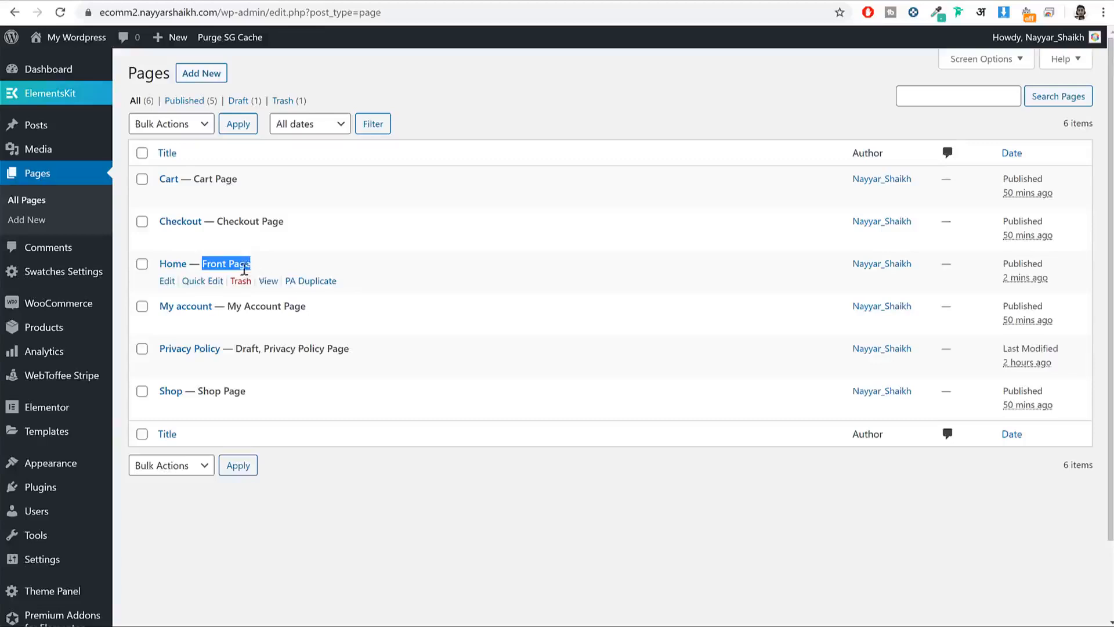
# Step: Open the Home page with Elementor, glancing at the finished storefront for reference
pyautogui.click(168, 282)
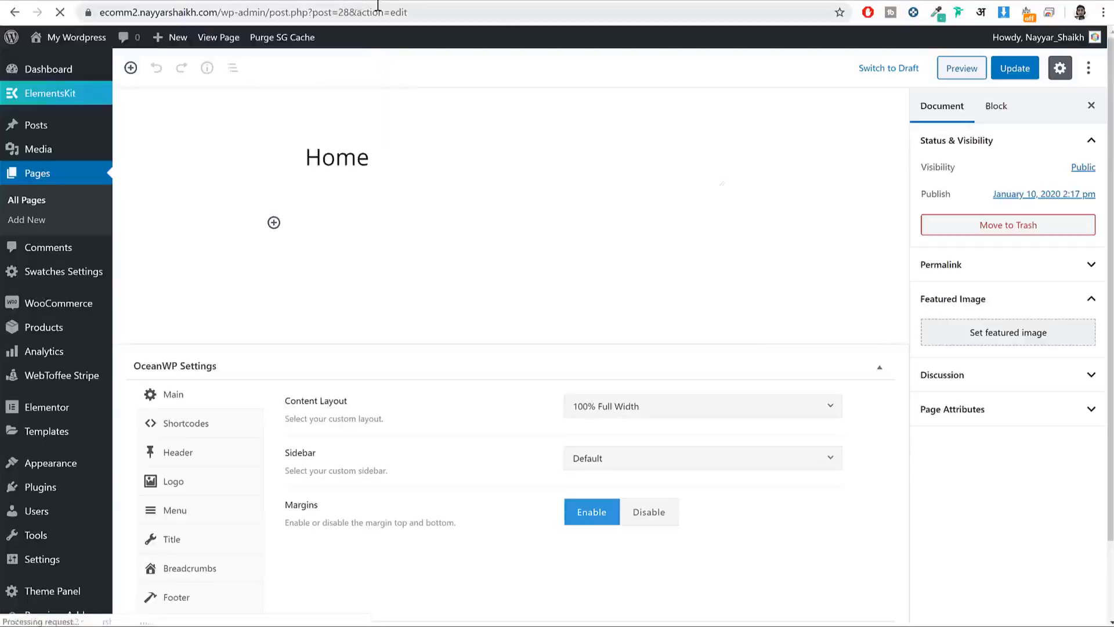
pyautogui.click(76, 1)
pyautogui.scroll(-4, 713, 380)
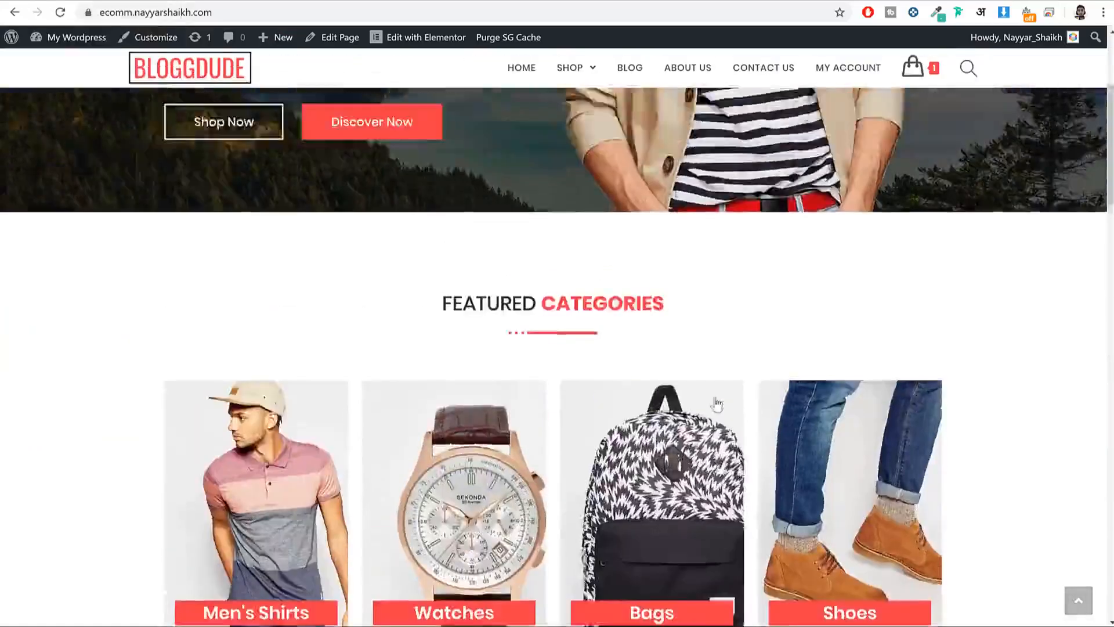
pyautogui.scroll(4, 717, 402)
pyautogui.click(283, 2)
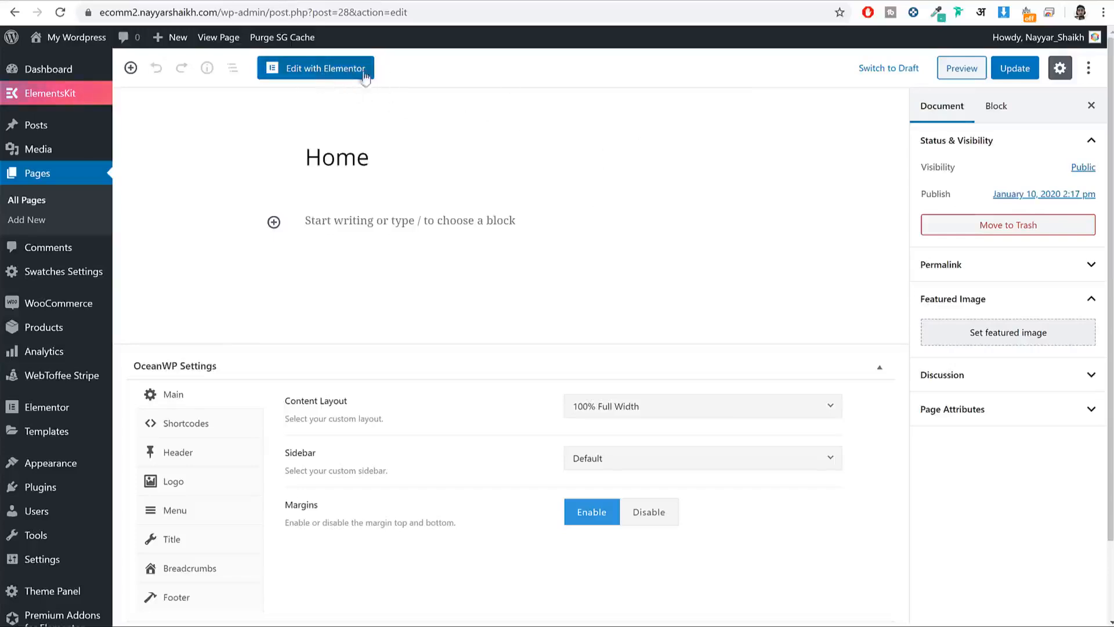
pyautogui.click(325, 74)
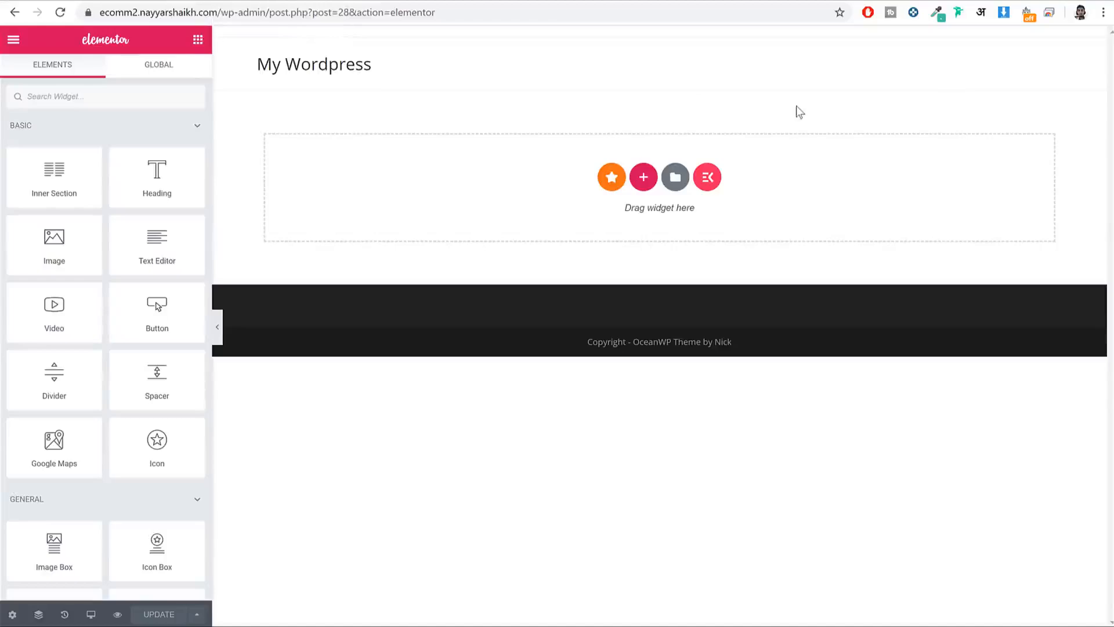
pyautogui.scroll(-12, 176, 200)
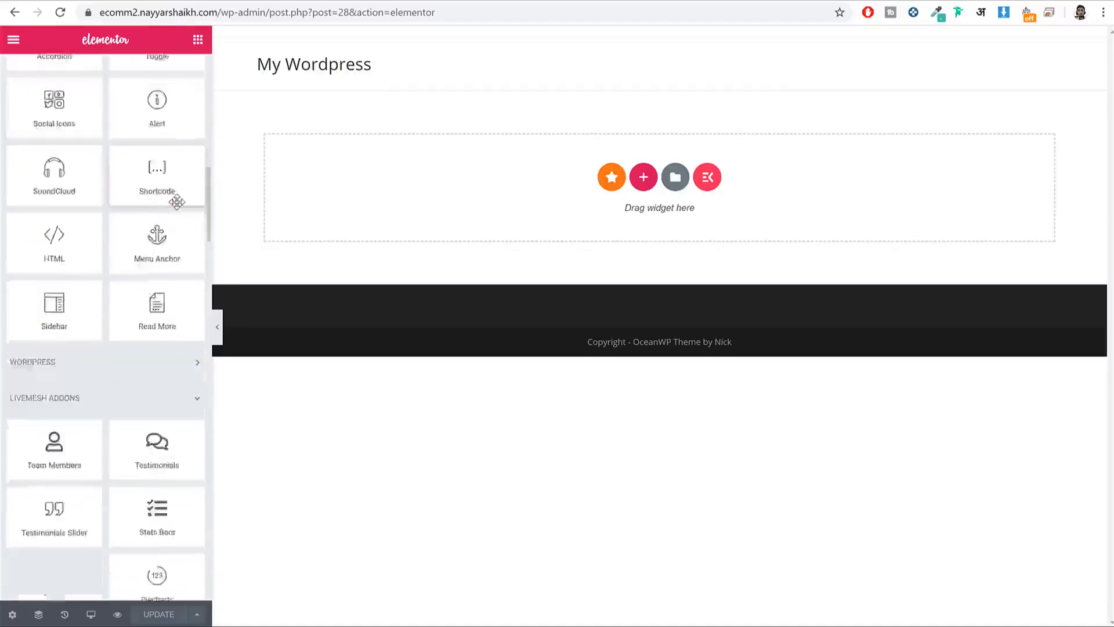
pyautogui.scroll(-5, 177, 202)
pyautogui.scroll(20, 176, 203)
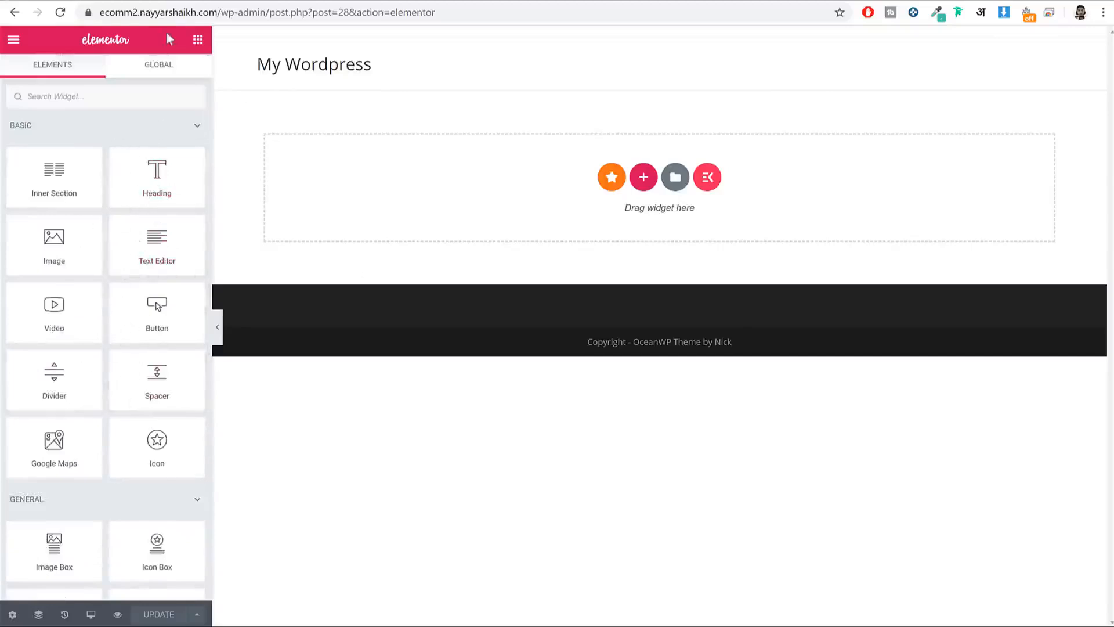
# Step: Review the reference storefront again, then start a new section on the empty Elementor canvas
pyautogui.click(116, 0)
pyautogui.scroll(-20, 410, 325)
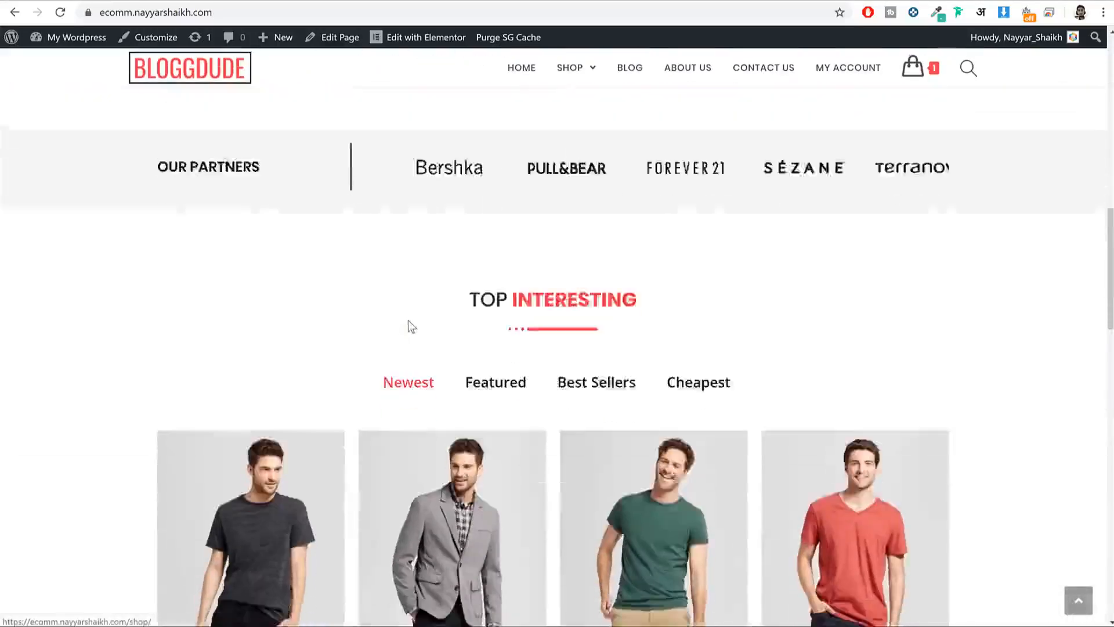
pyautogui.scroll(20, 410, 325)
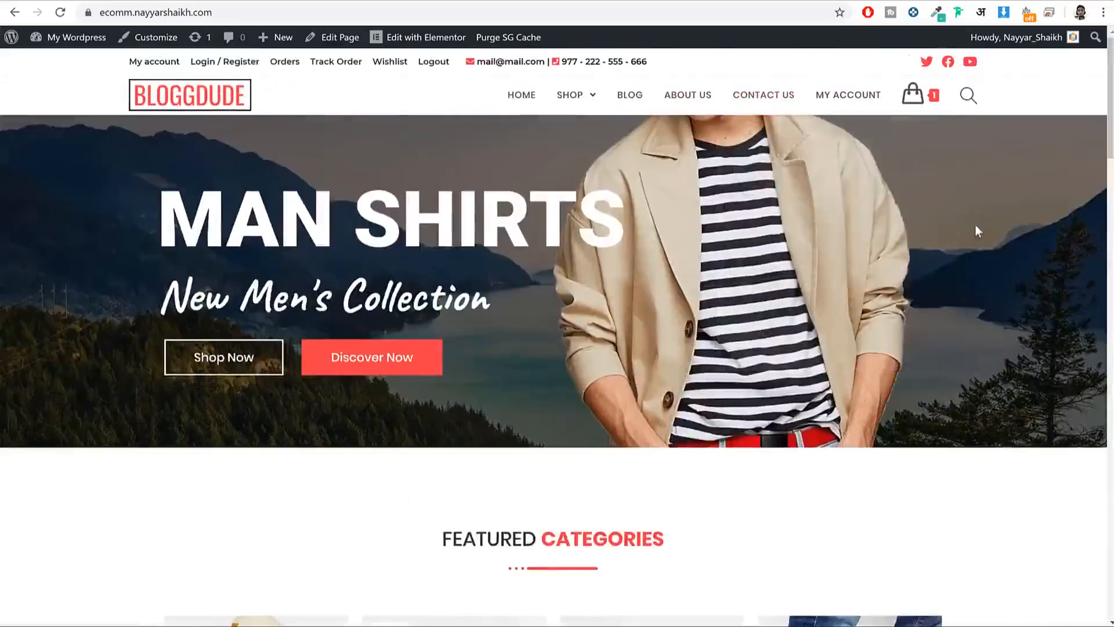
pyautogui.scroll(-10, 997, 290)
pyautogui.scroll(-4, 997, 291)
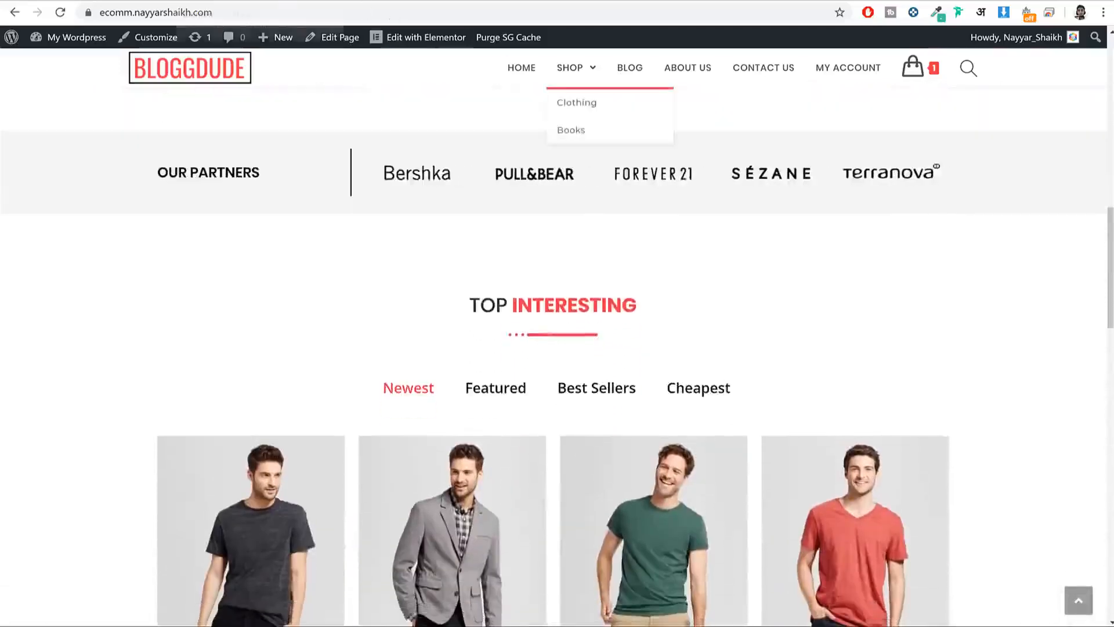
pyautogui.click(220, 1)
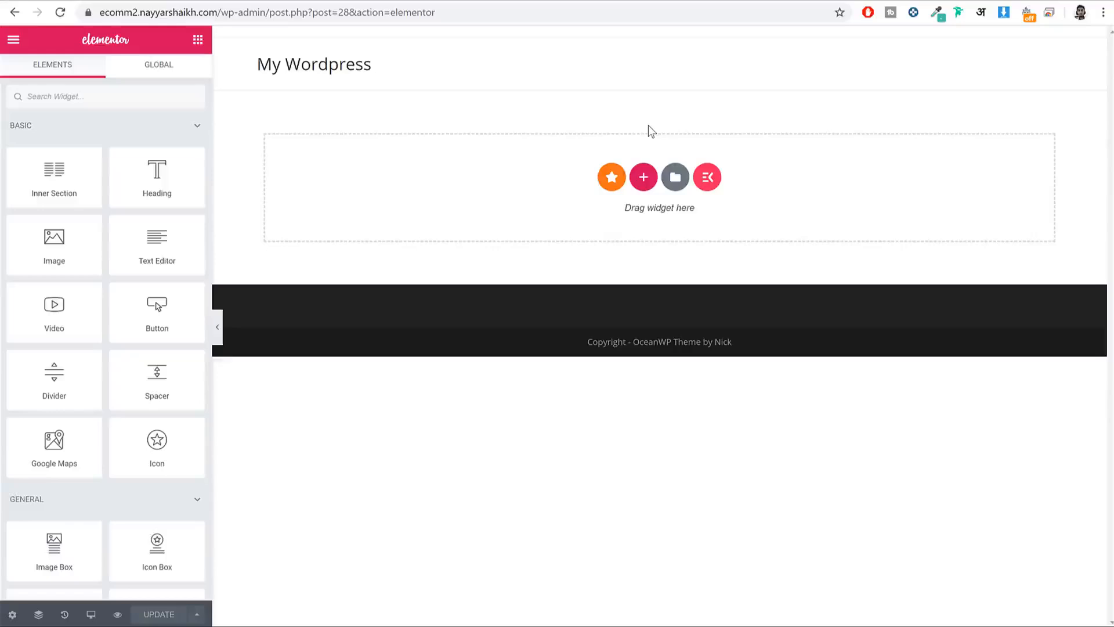
pyautogui.click(644, 177)
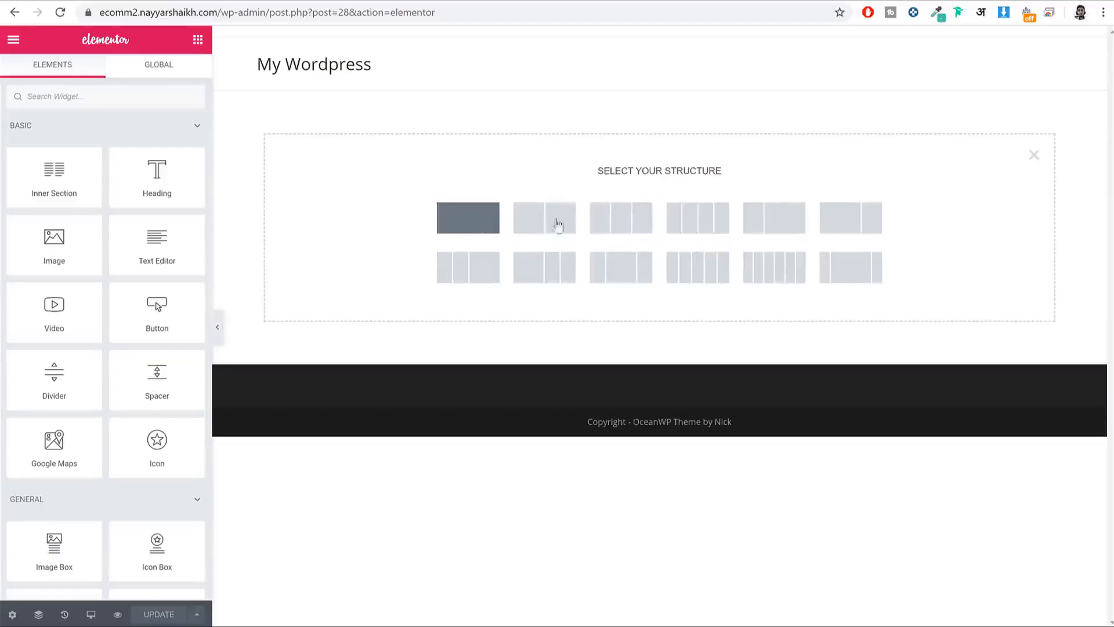
pyautogui.click(630, 223)
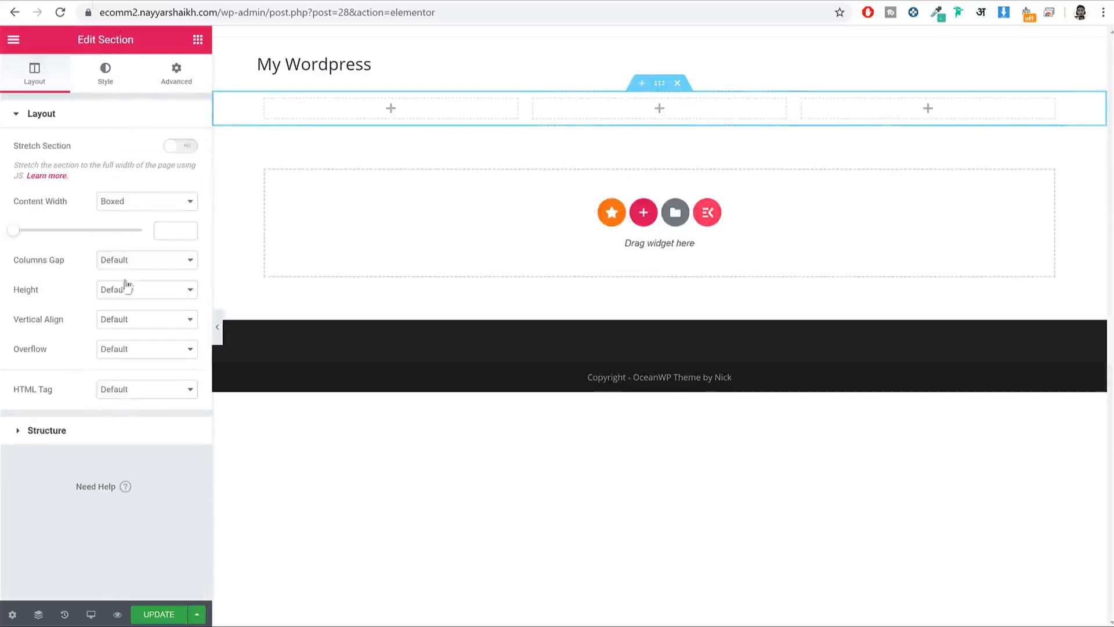
pyautogui.click(198, 40)
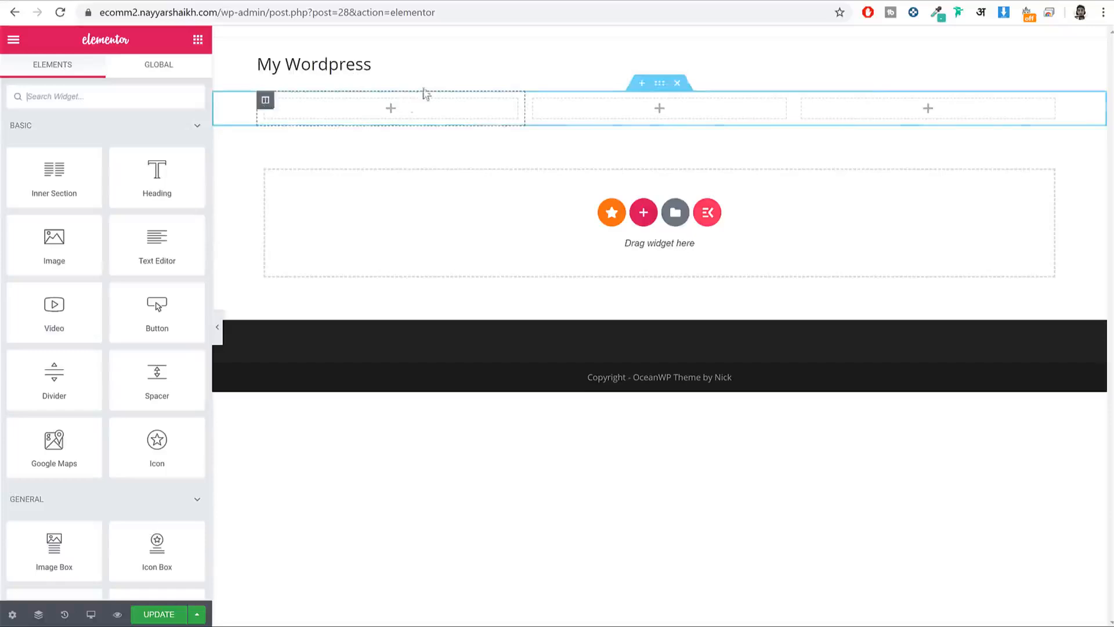
pyautogui.moveTo(51, 238); pyautogui.dragTo(360, 116)
pyautogui.click(116, 210)
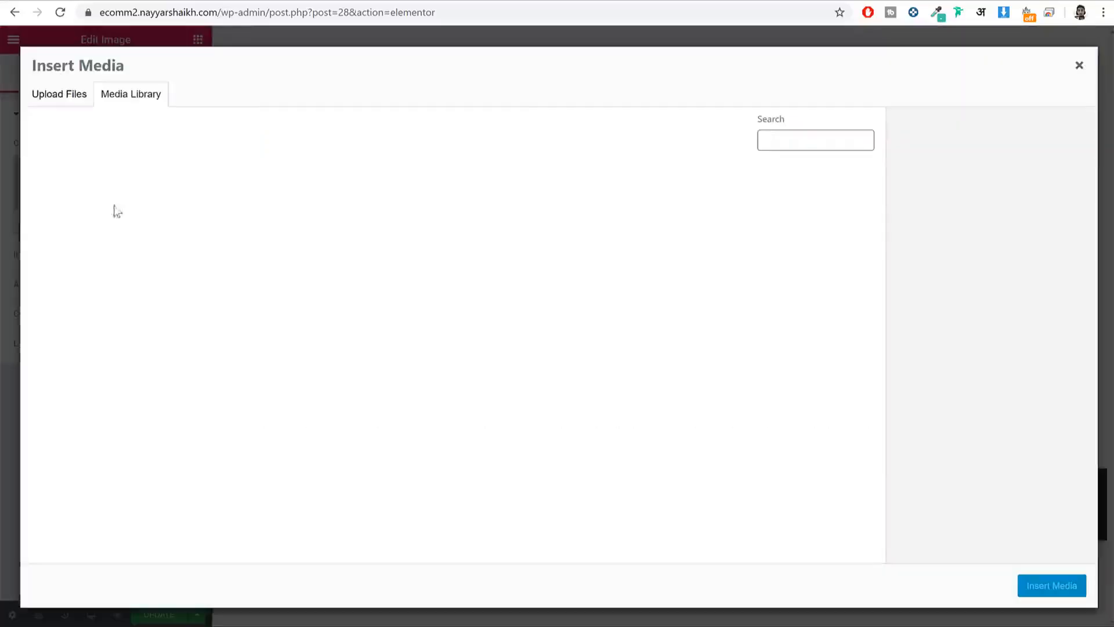
pyautogui.click(145, 182)
pyautogui.click(1076, 584)
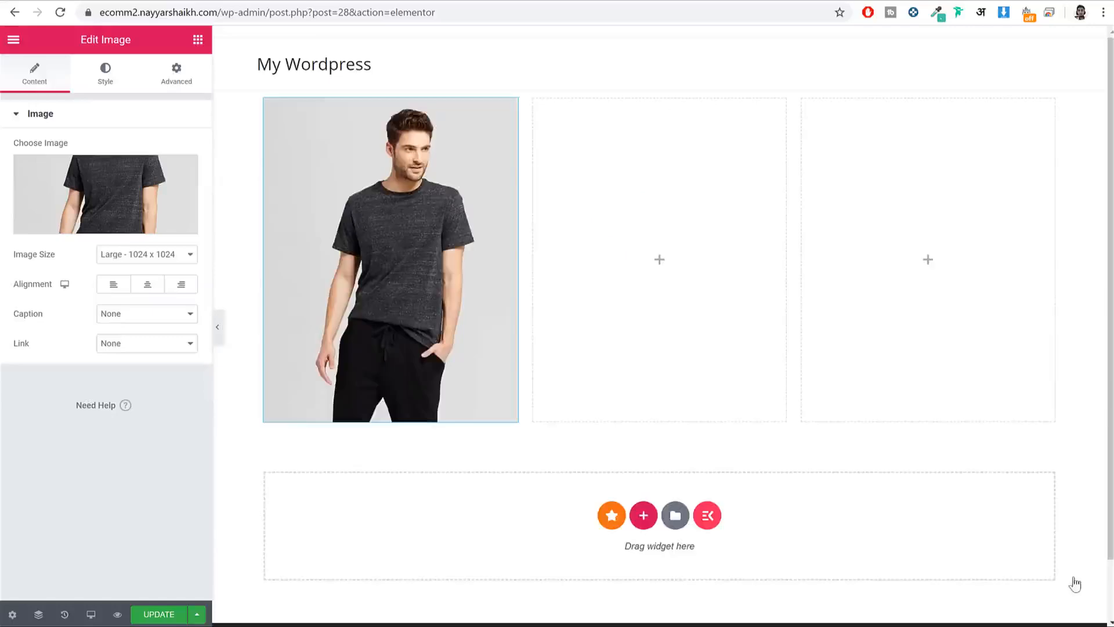
pyautogui.click(197, 40)
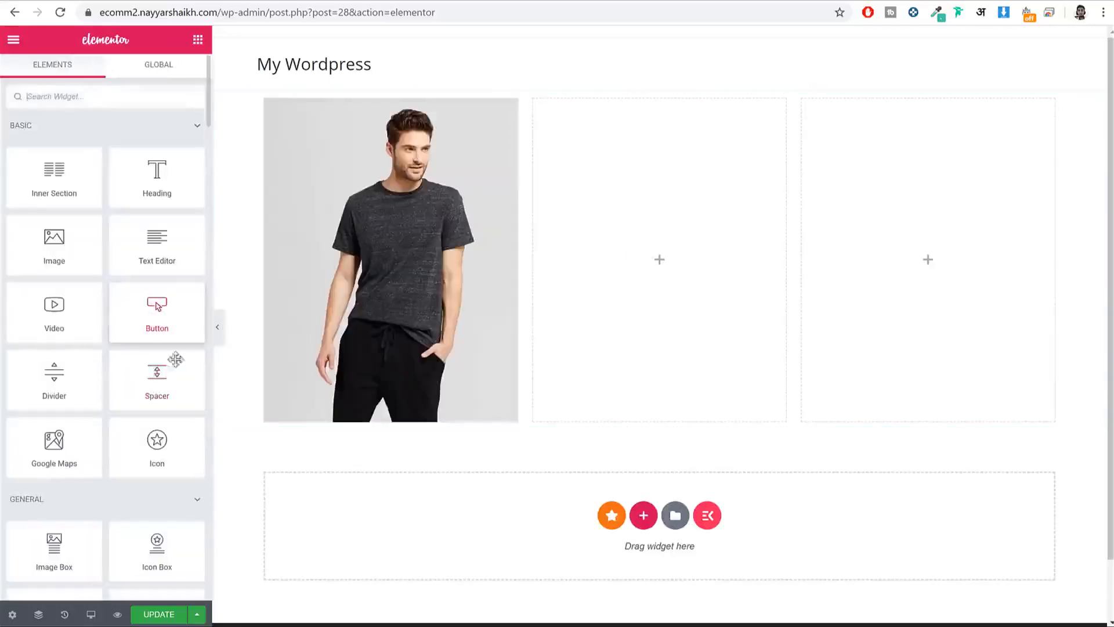
pyautogui.moveTo(54, 444); pyautogui.dragTo(611, 252)
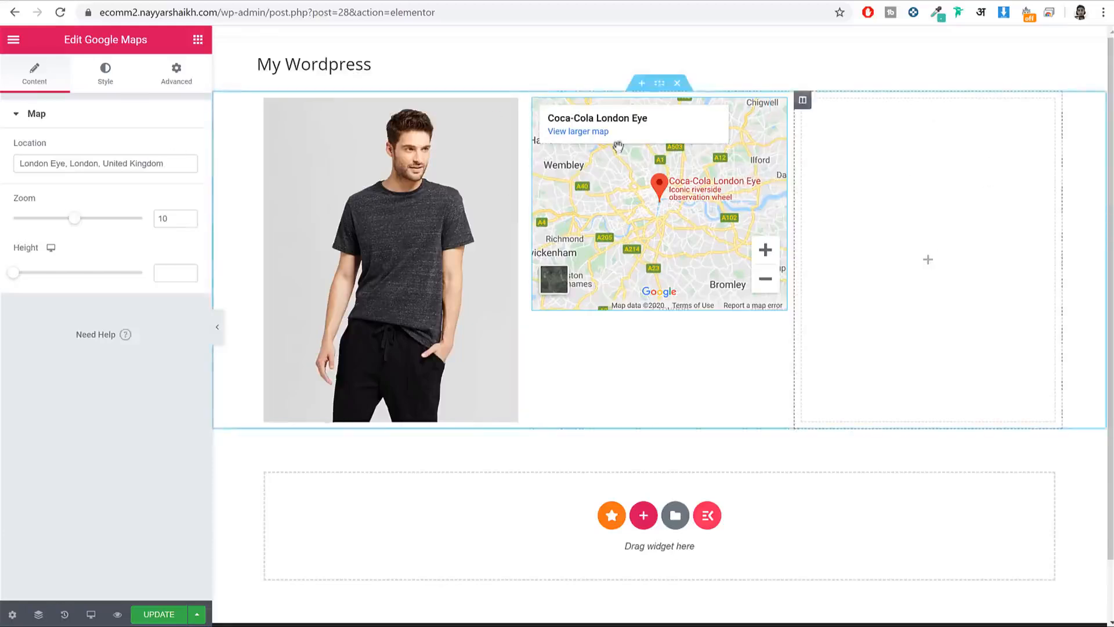
pyautogui.click(195, 39)
pyautogui.scroll(-5, 112, 256)
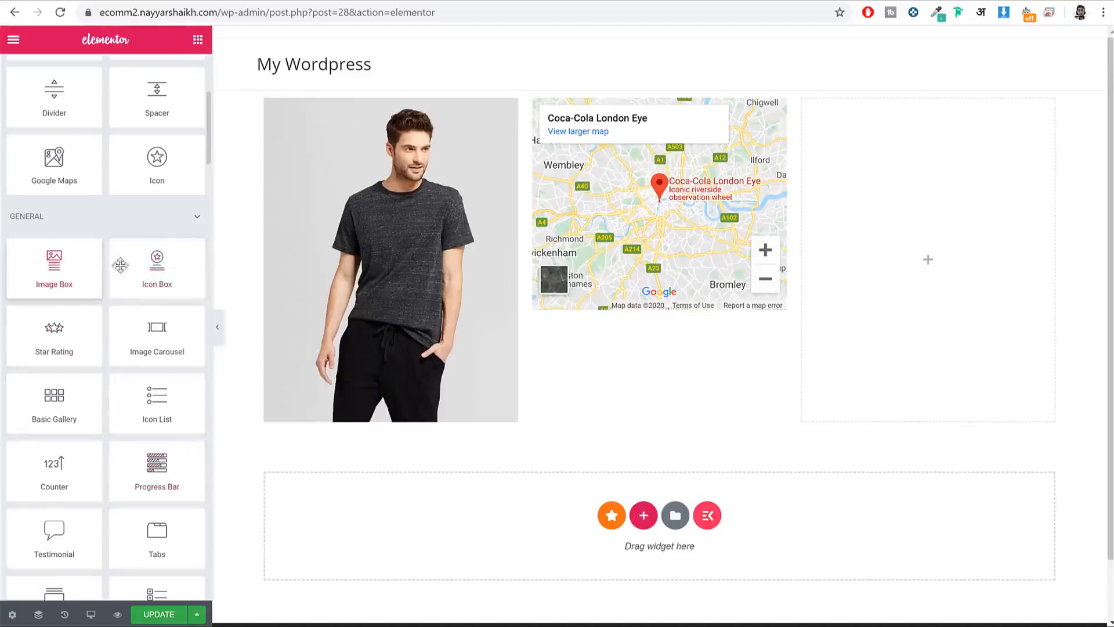
pyautogui.moveTo(123, 264); pyautogui.dragTo(888, 233)
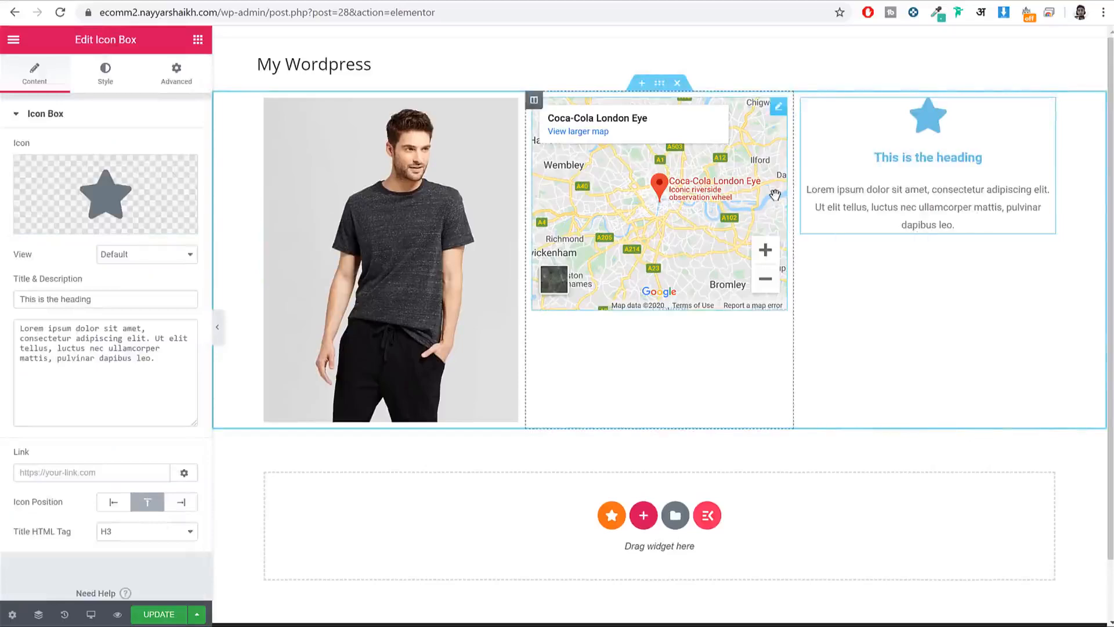
pyautogui.click(677, 87)
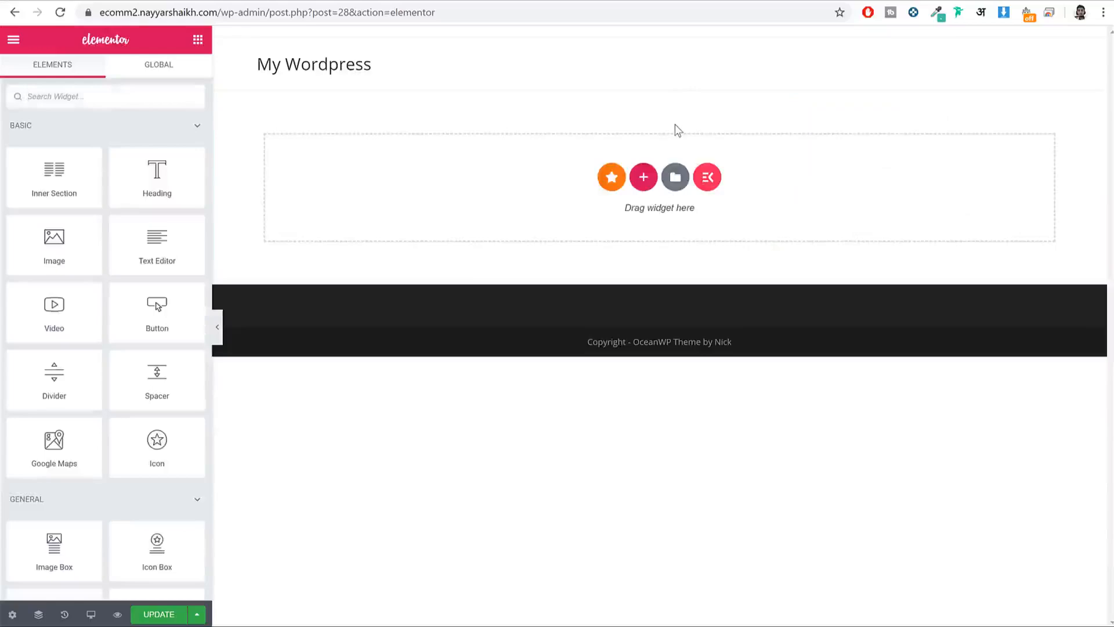
# Step: Open the Elementor template library's Blocks and compare with the reference hero headline and subtitle
pyautogui.click(675, 177)
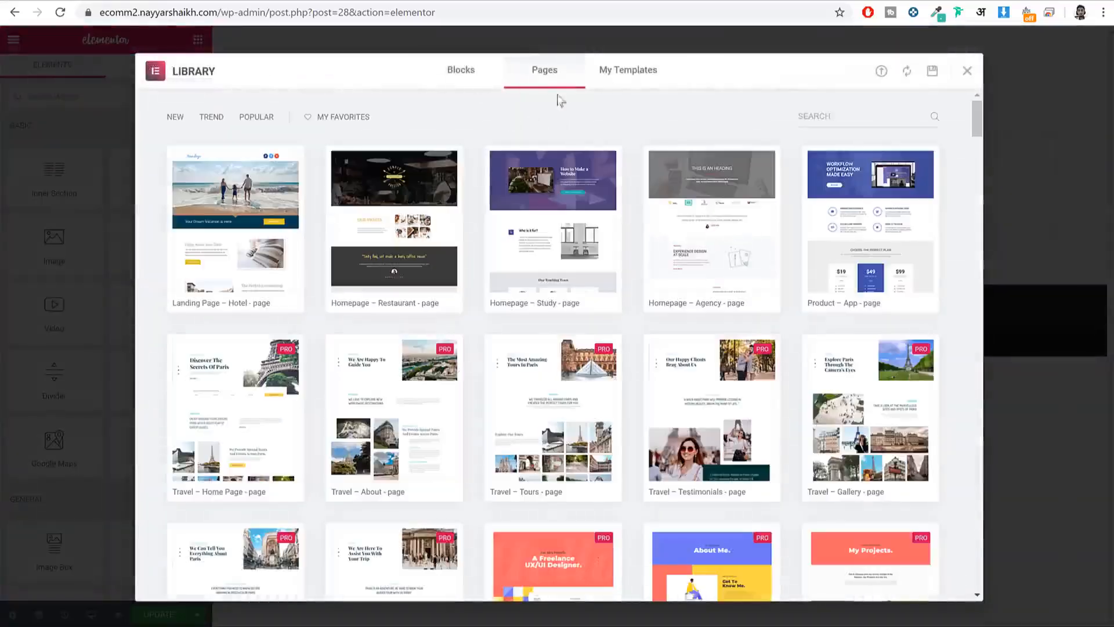
pyautogui.click(458, 78)
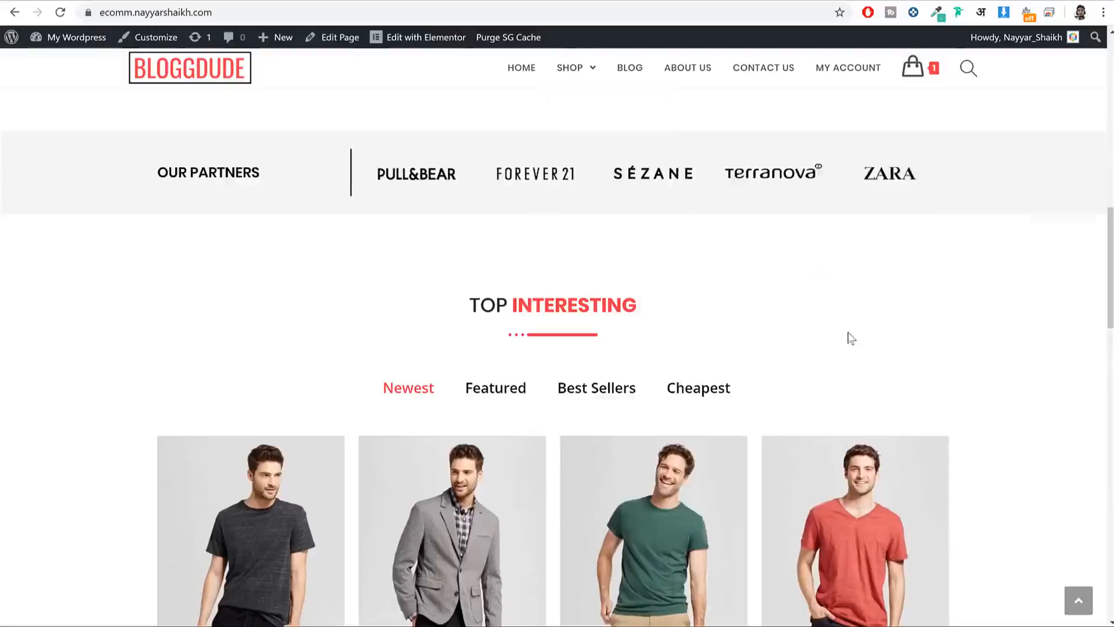
pyautogui.scroll(10, 848, 336)
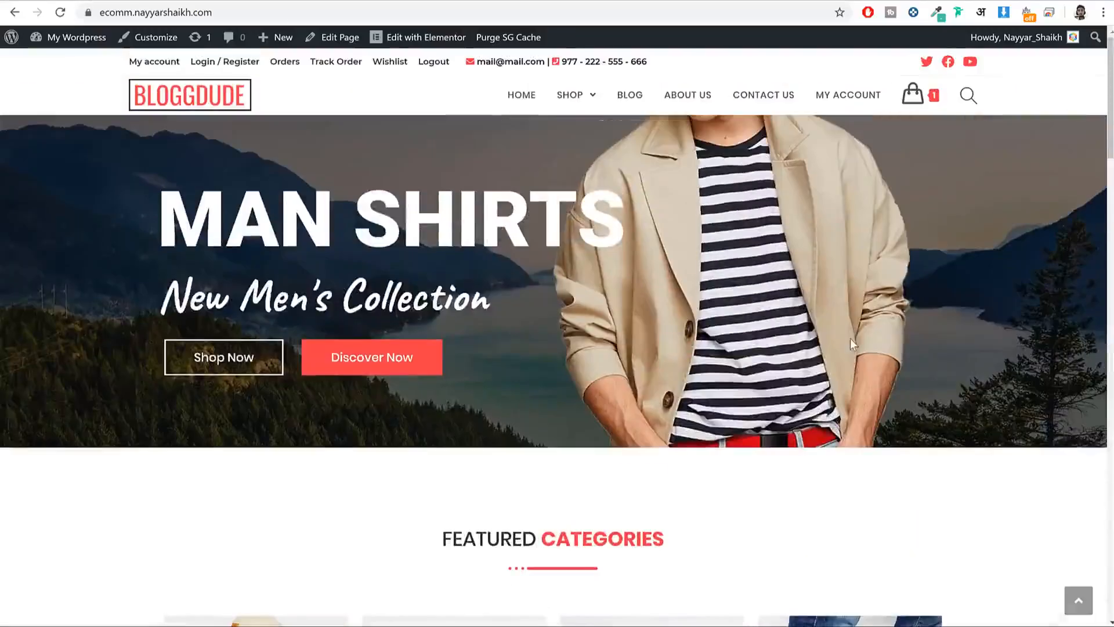
pyautogui.moveTo(209, 201); pyautogui.dragTo(651, 374)
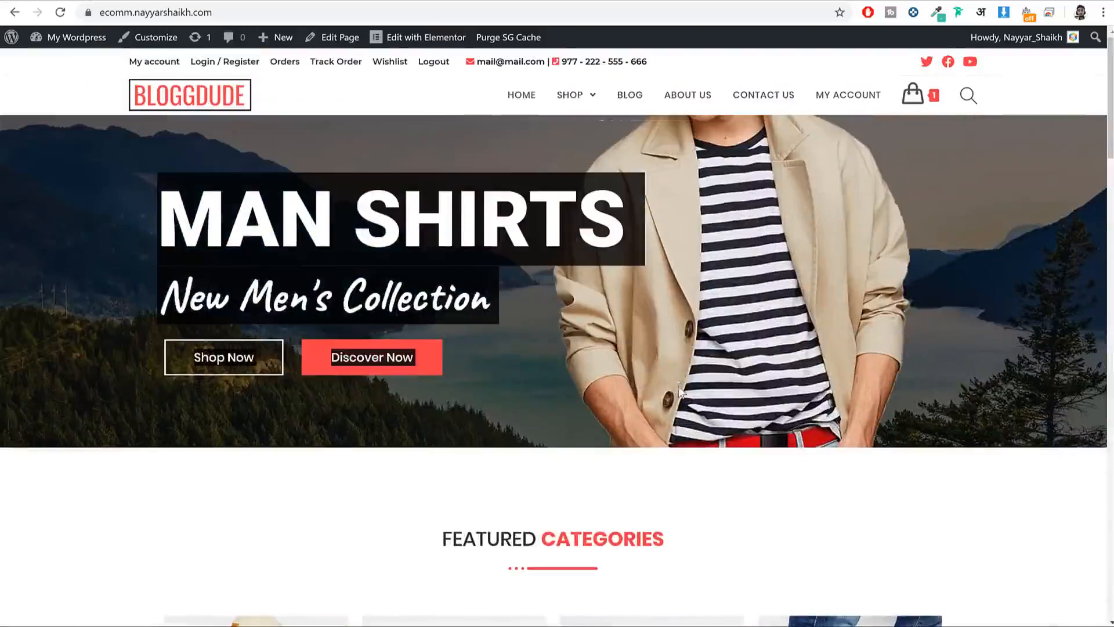
pyautogui.click(187, 228)
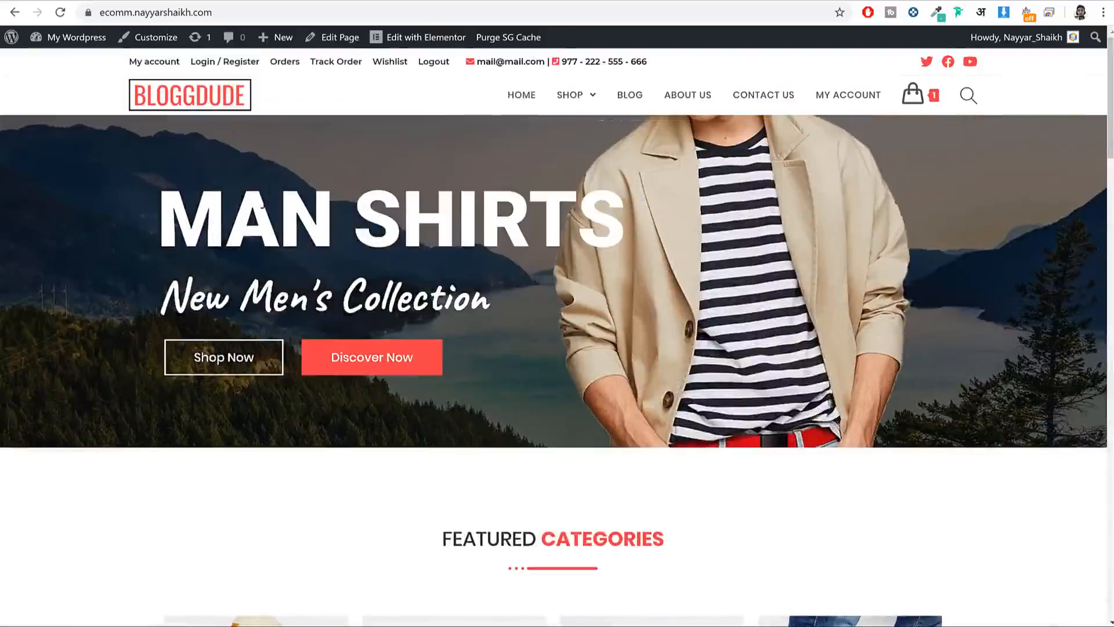
# Step: Scroll through the live MAN SHIRTS homepage, including its Featured Categories area
pyautogui.scroll(-5, 579, 410)
pyautogui.moveTo(411, 252); pyautogui.dragTo(751, 374)
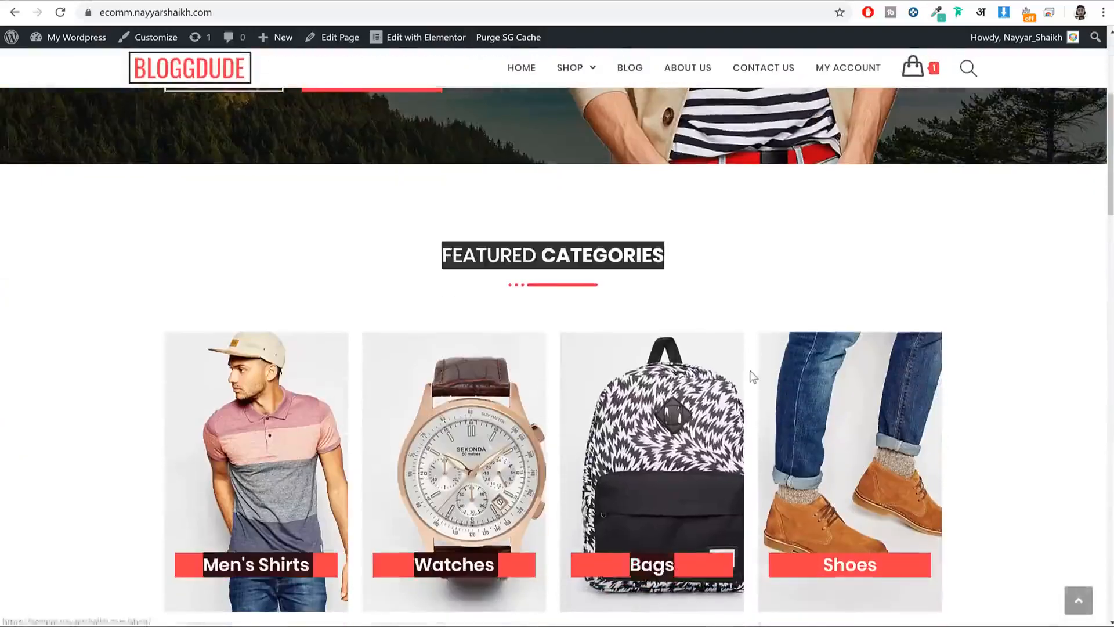
pyautogui.scroll(-2, 850, 156)
pyautogui.click(1004, 242)
pyautogui.scroll(-5, 975, 286)
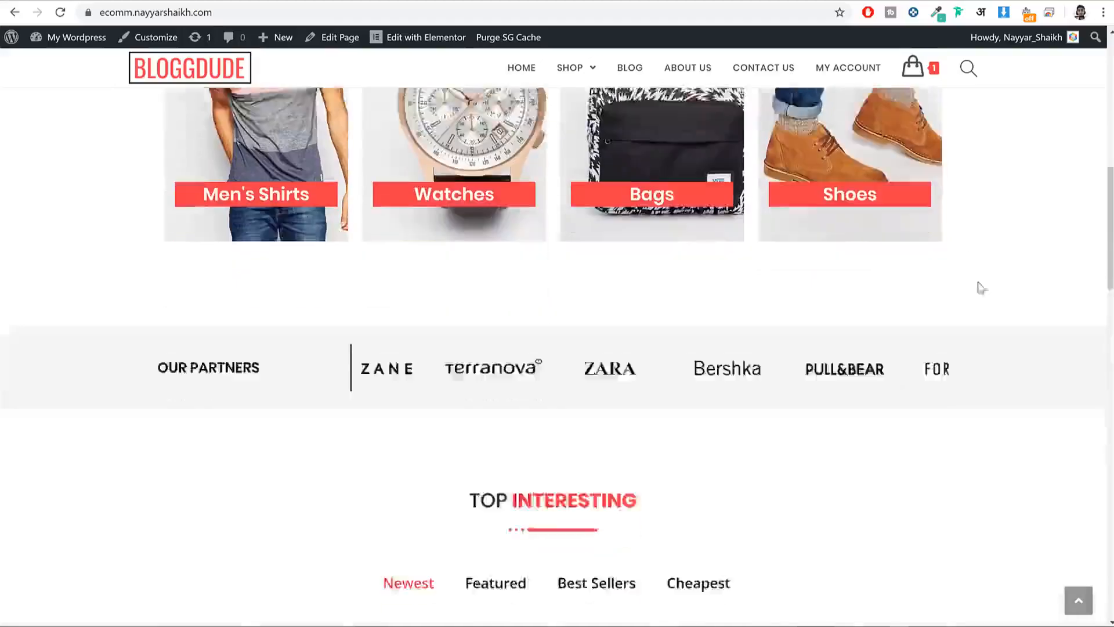
pyautogui.scroll(-10, 625, 301)
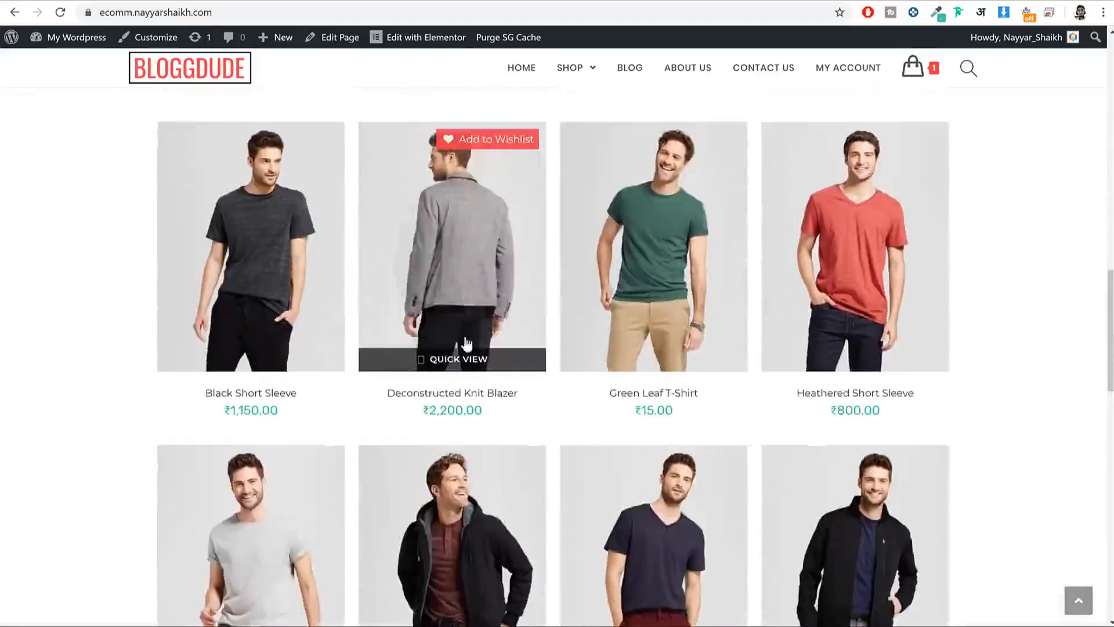
pyautogui.scroll(15, 491, 221)
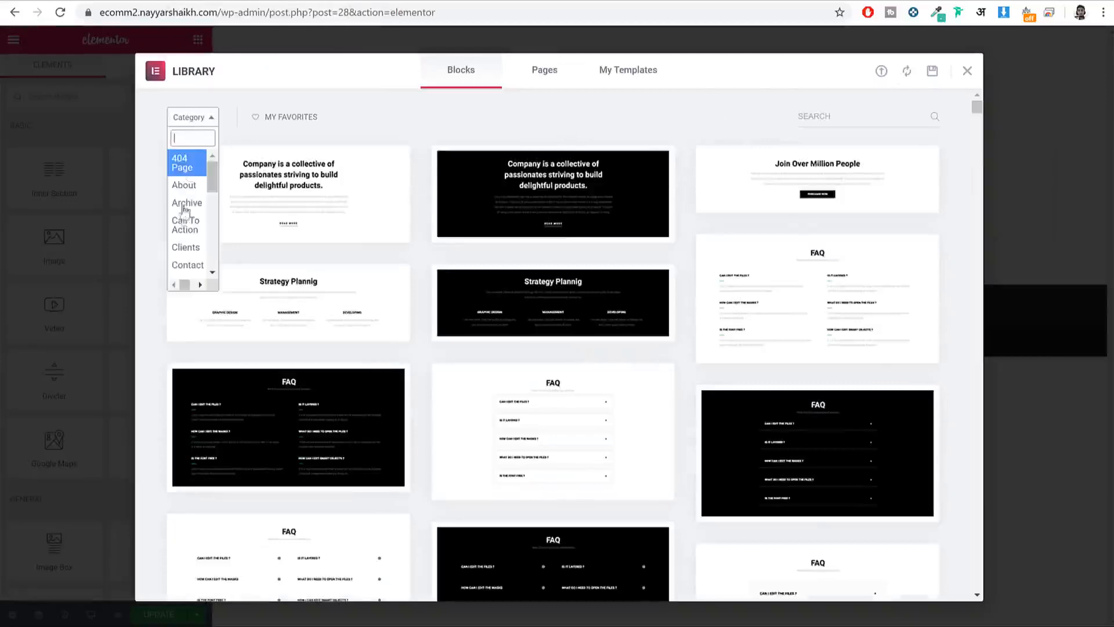
pyautogui.scroll(-5, 186, 212)
pyautogui.scroll(2, 188, 215)
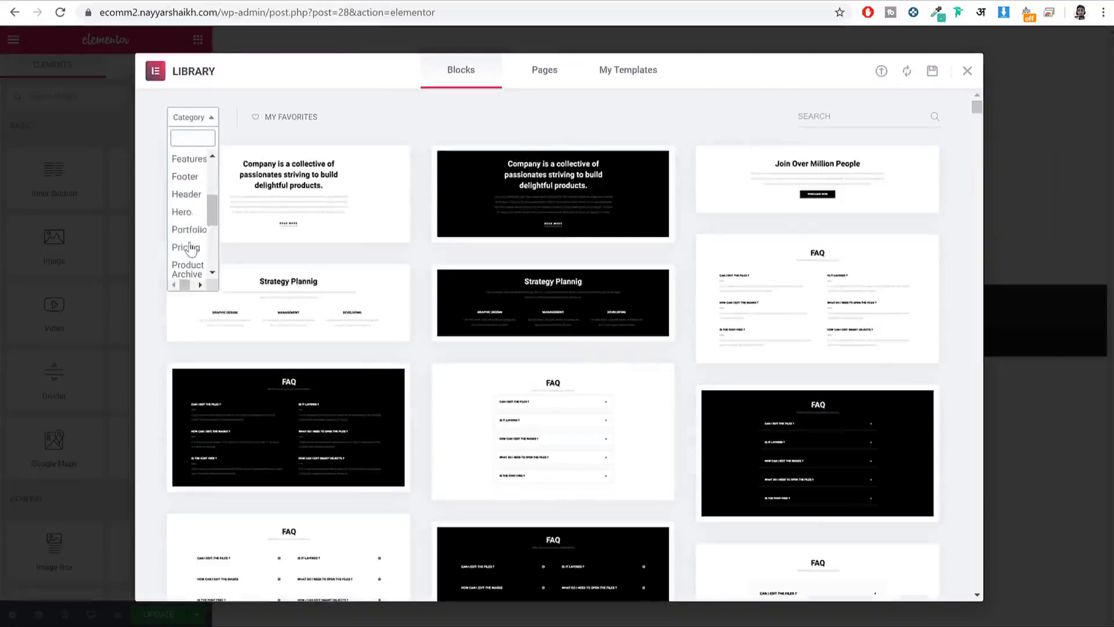
# Step: Filter the library blocks to the Hero category
pyautogui.click(182, 212)
pyautogui.scroll(-6, 744, 283)
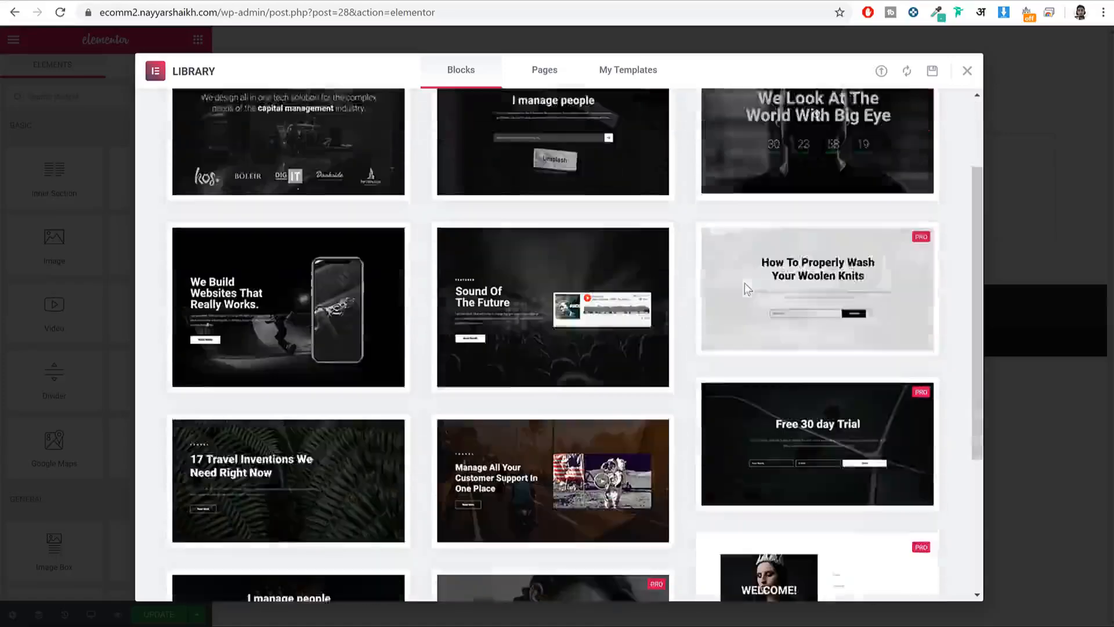
pyautogui.scroll(8, 749, 293)
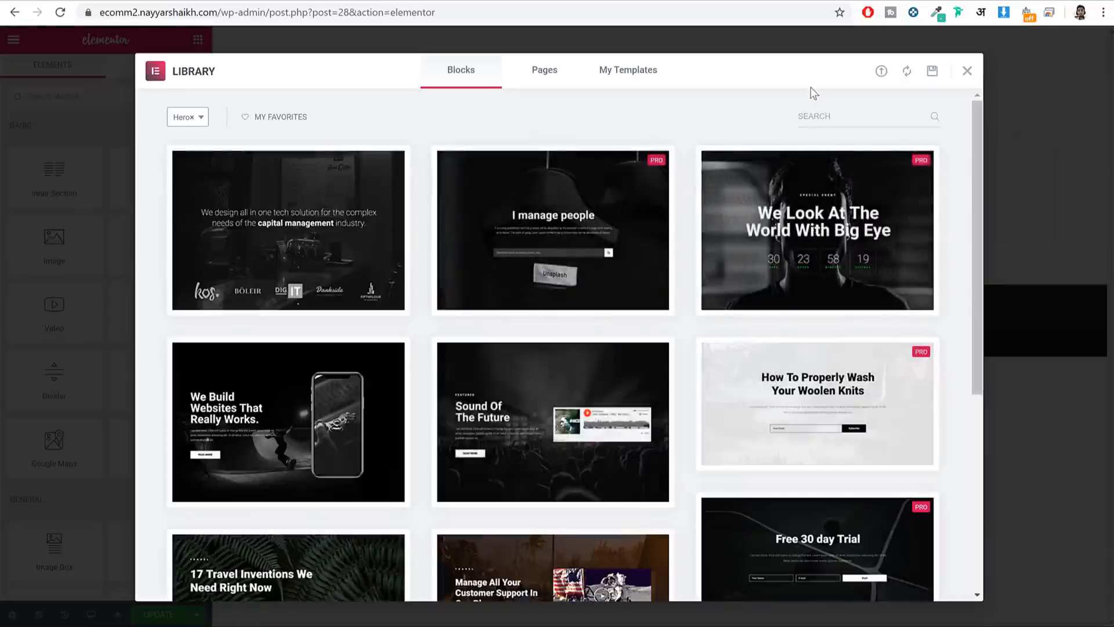
# Step: Check Elementor Pro pricing at bloggdude.com/elementor in a new browser tab
pyautogui.hotkey('ctrl', 't')
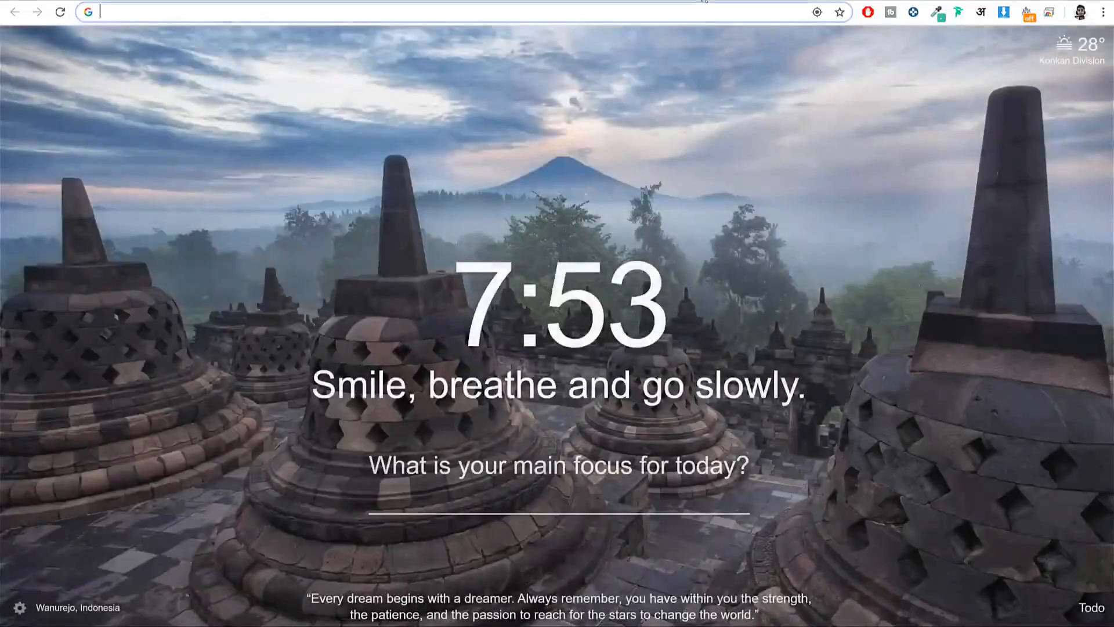
pyautogui.write('bloggdude.com/elementor')
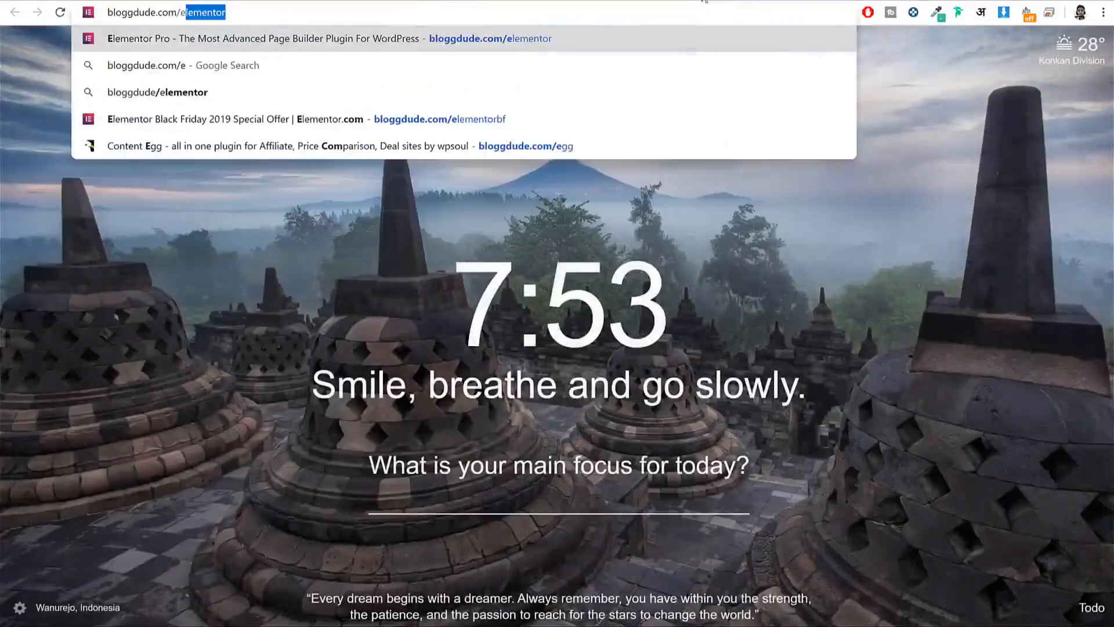
pyautogui.press('Return')
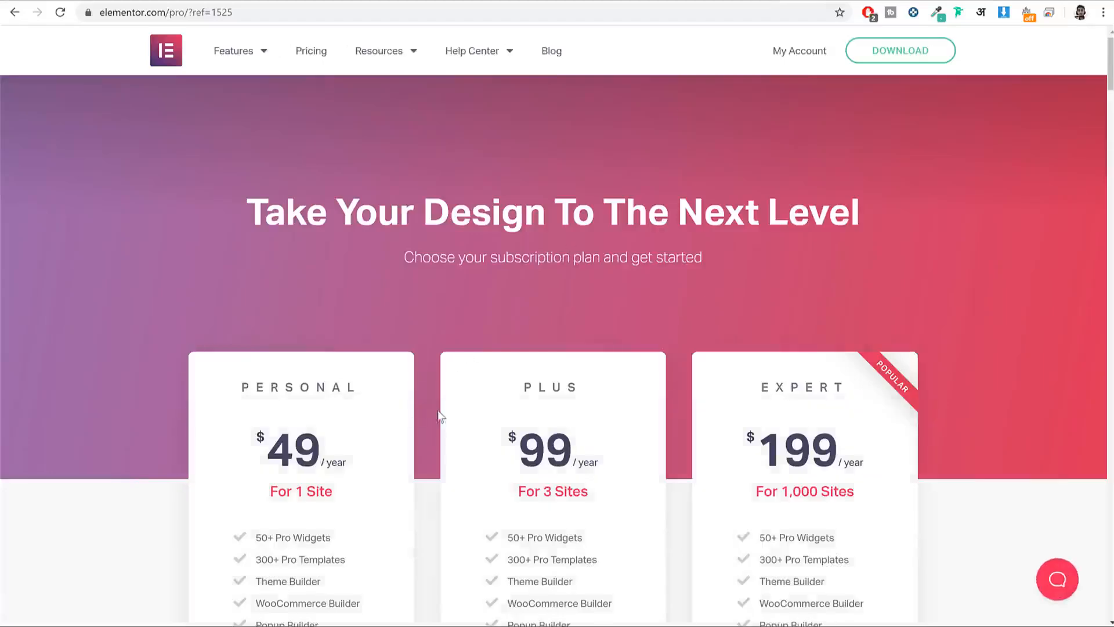
pyautogui.scroll(-1, 433, 407)
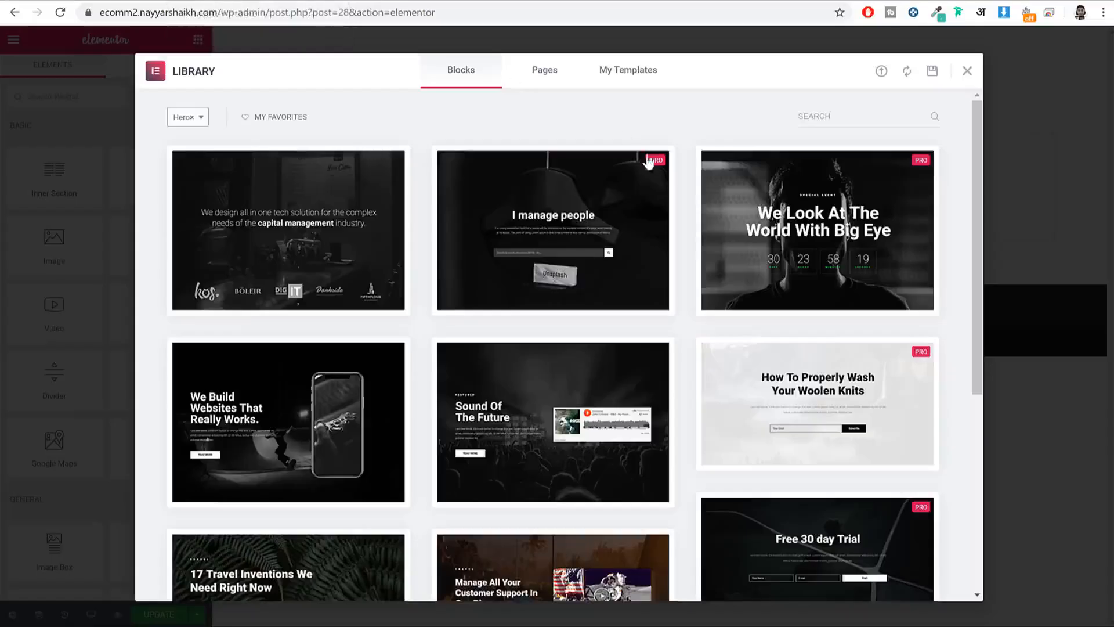
pyautogui.scroll(-5, 651, 163)
pyautogui.scroll(1, 783, 306)
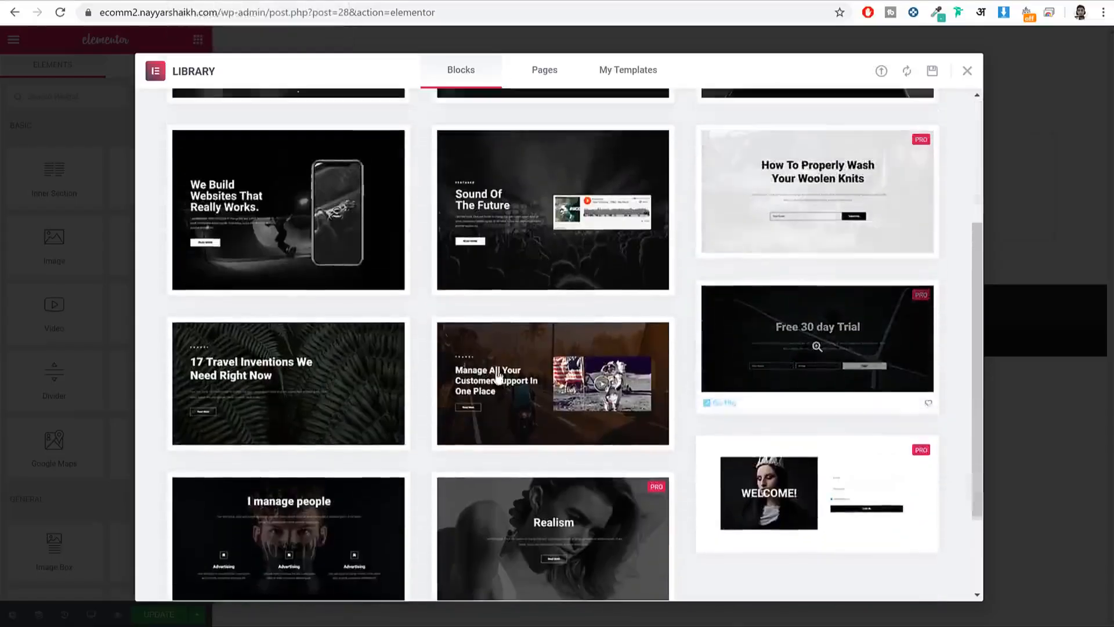
# Step: Insert a Hero block and connect the site to the template library via GET STARTED and CONNECT
pyautogui.click(192, 286)
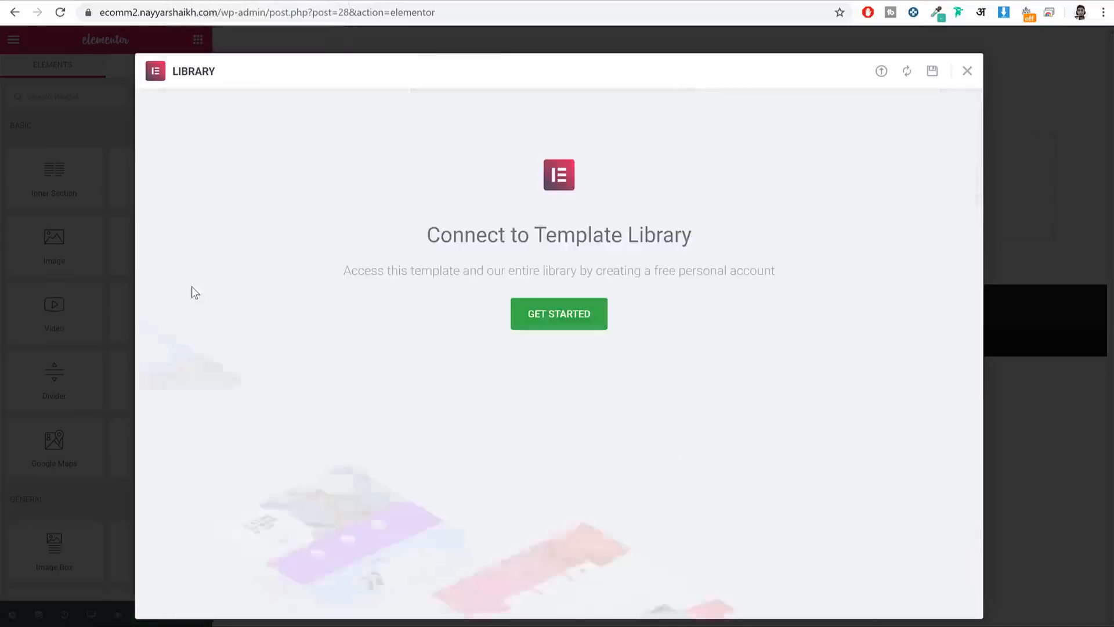
pyautogui.click(573, 312)
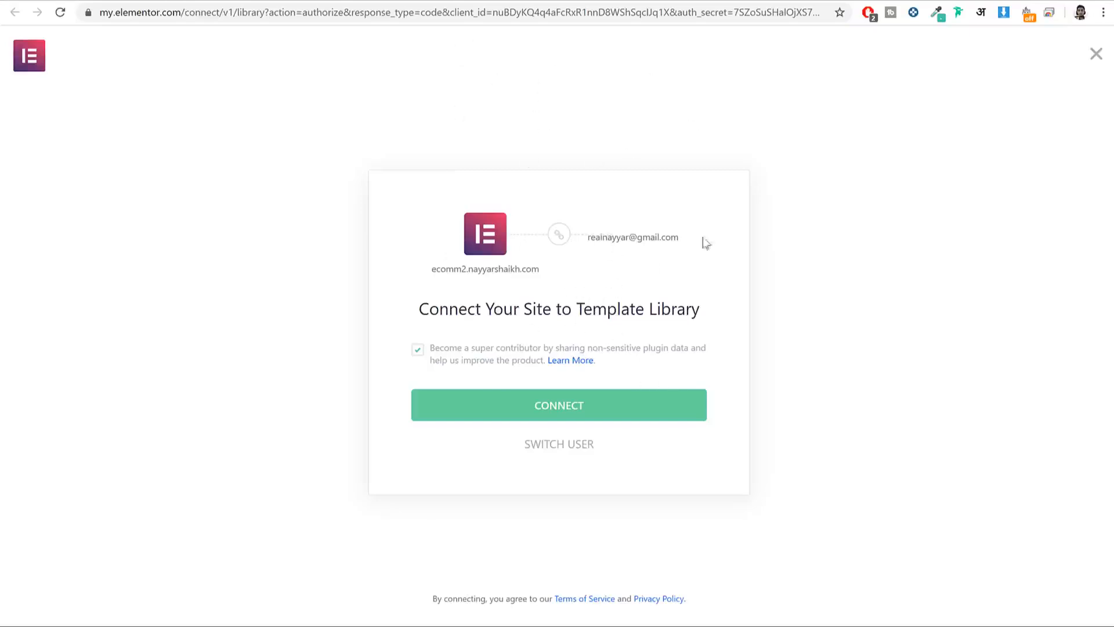
pyautogui.click(586, 406)
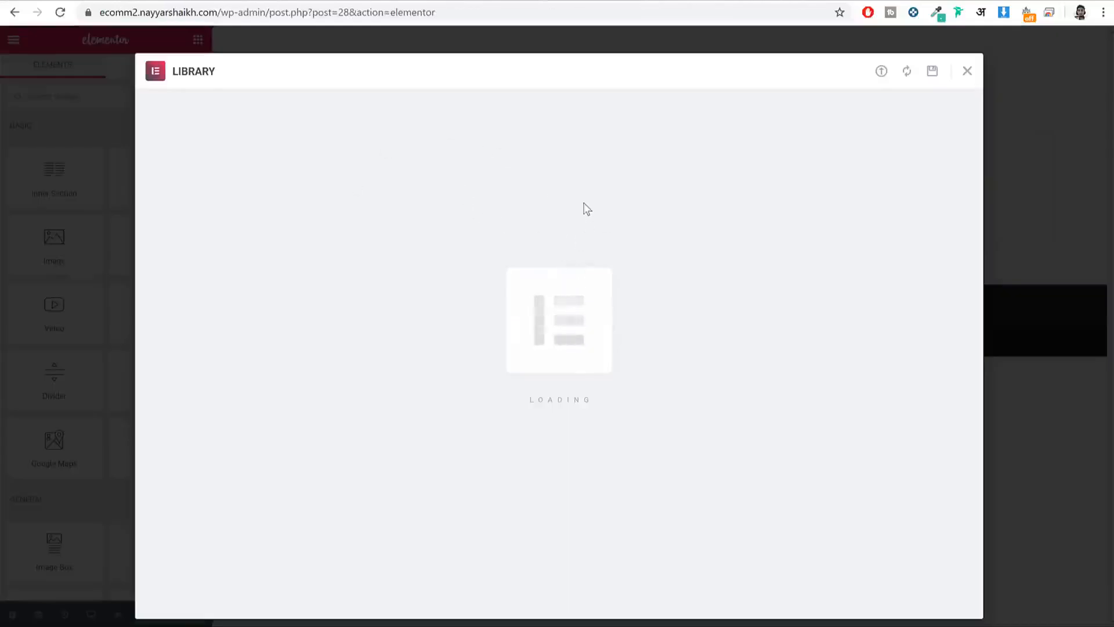
# Step: Add a single-column section below the inserted Playground hero
pyautogui.scroll(-4, 559, 297)
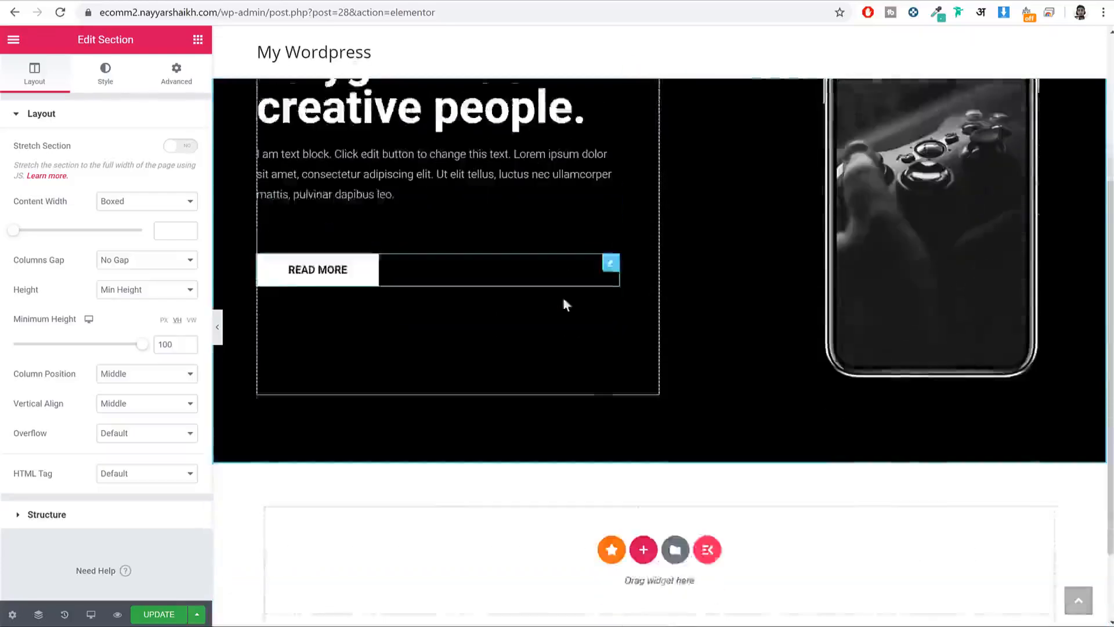
pyautogui.scroll(4, 631, 344)
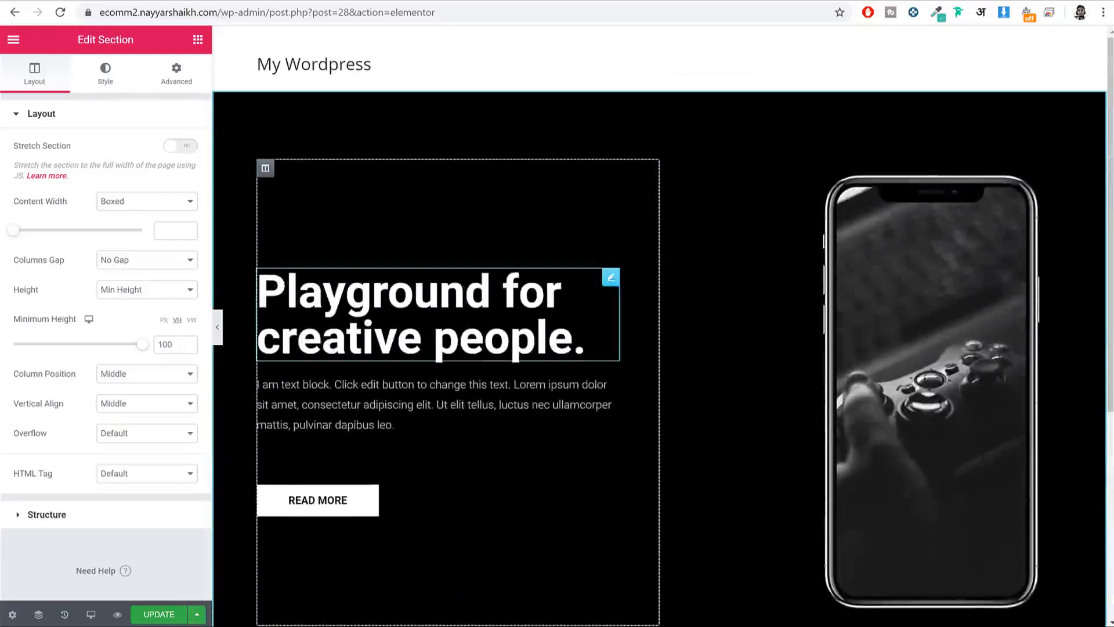
pyautogui.scroll(-3, 670, 305)
pyautogui.scroll(3, 813, 303)
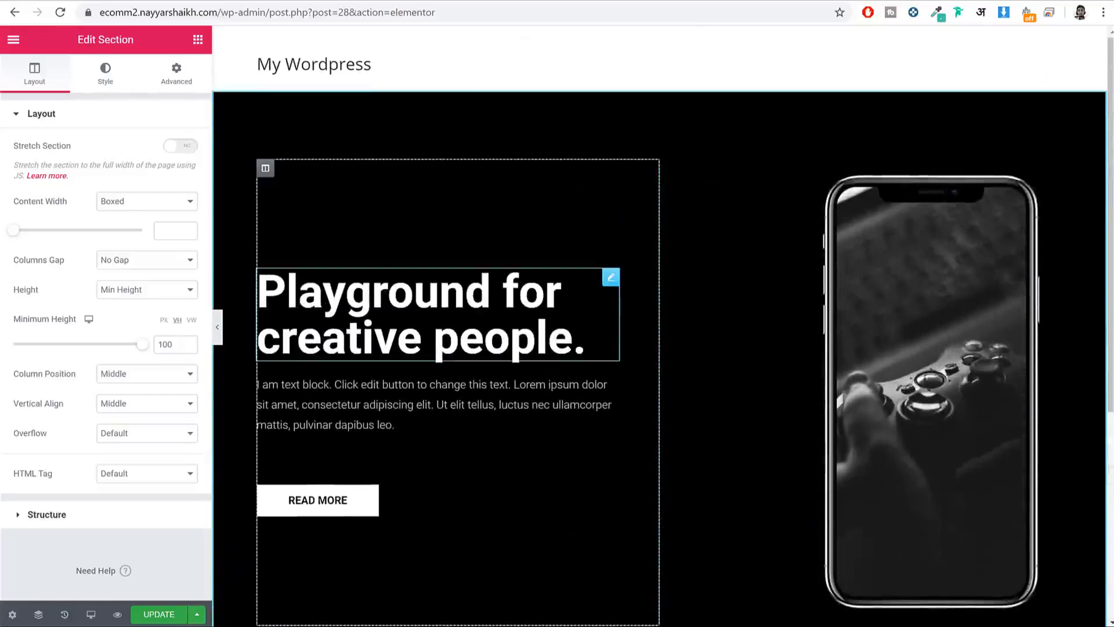
pyautogui.scroll(-5, 586, 342)
pyautogui.scroll(5, 701, 244)
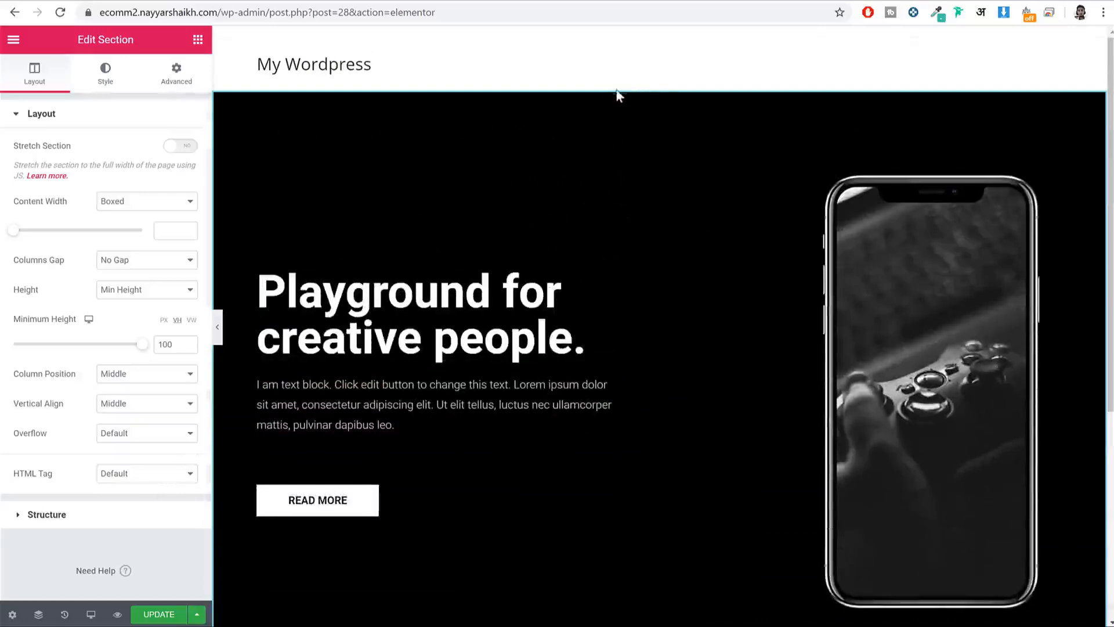
pyautogui.scroll(-5, 583, 422)
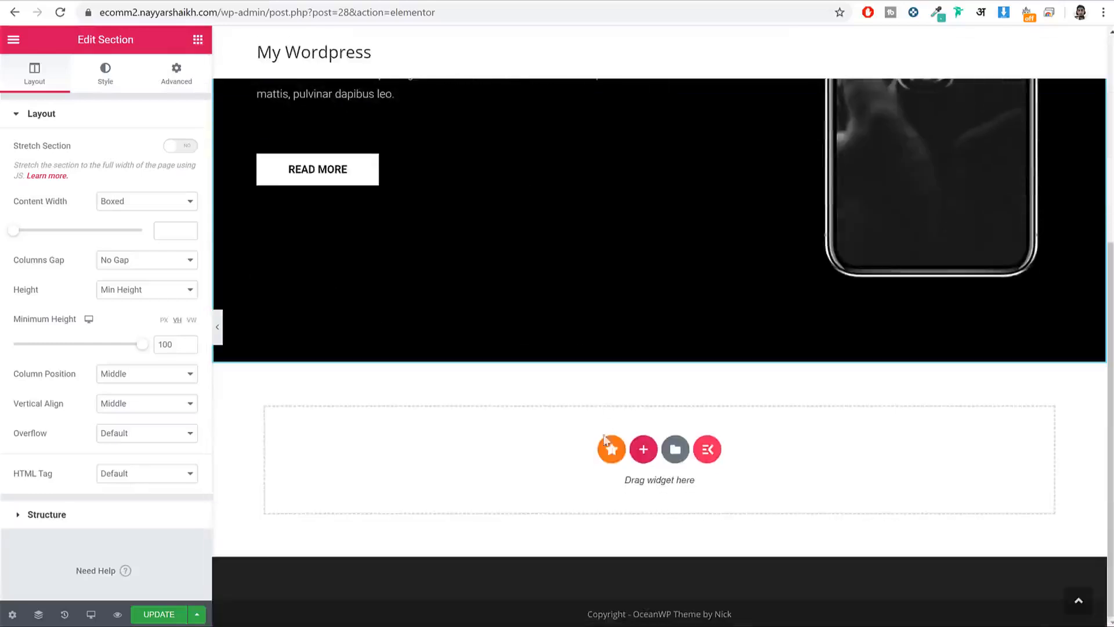
pyautogui.click(642, 447)
pyautogui.click(479, 491)
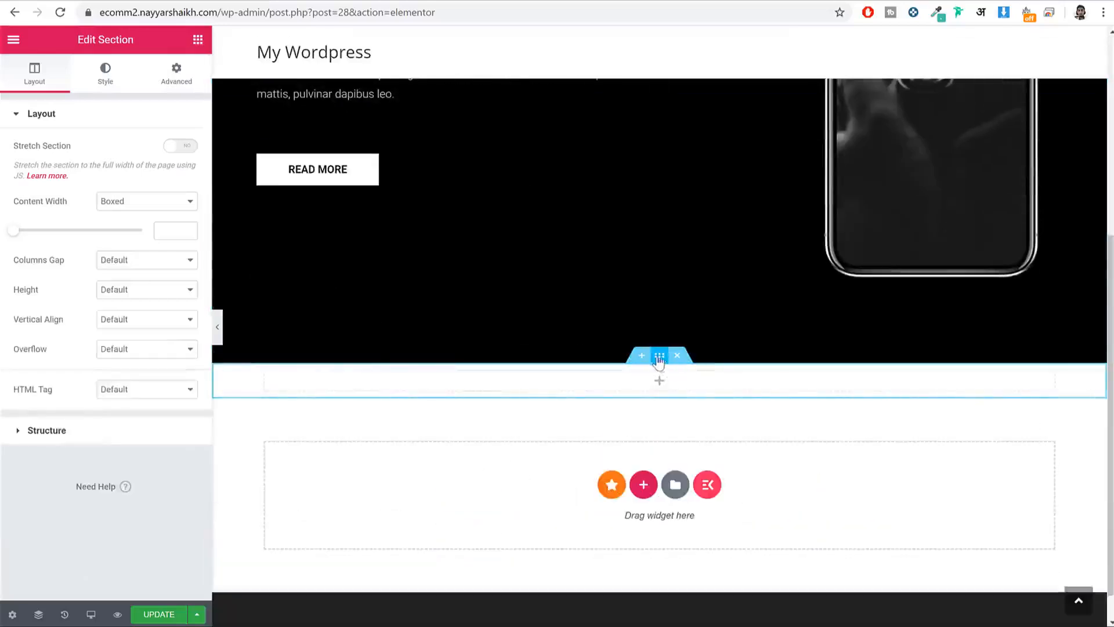
pyautogui.click(676, 461)
# Step: Delete the 'Playground for creative people.' hero section through the Navigator
pyautogui.scroll(5, 675, 446)
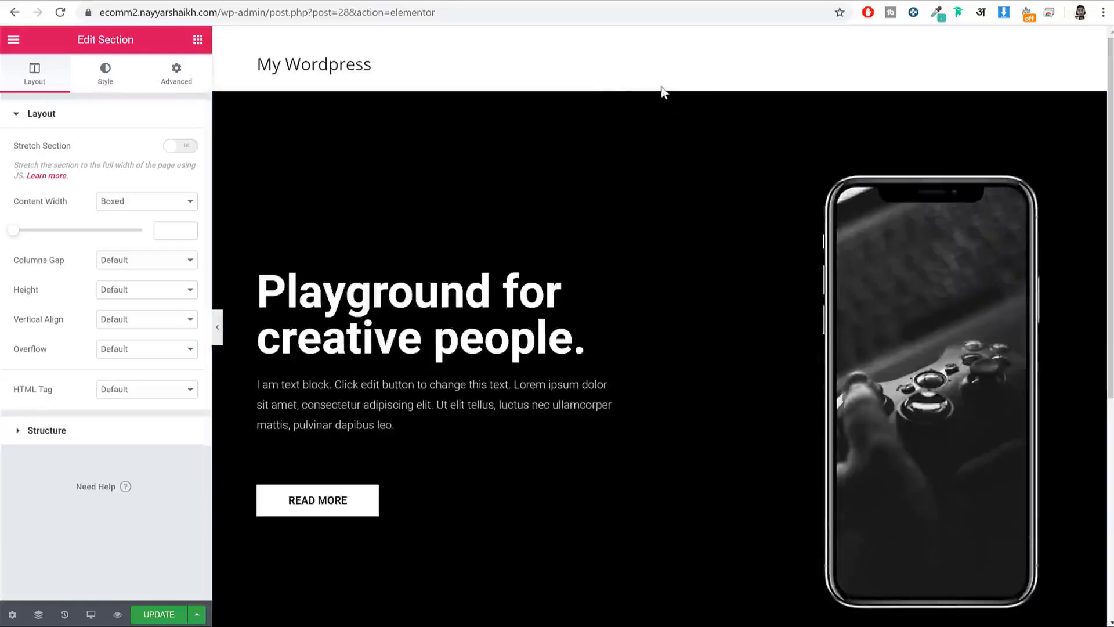
pyautogui.click(38, 615)
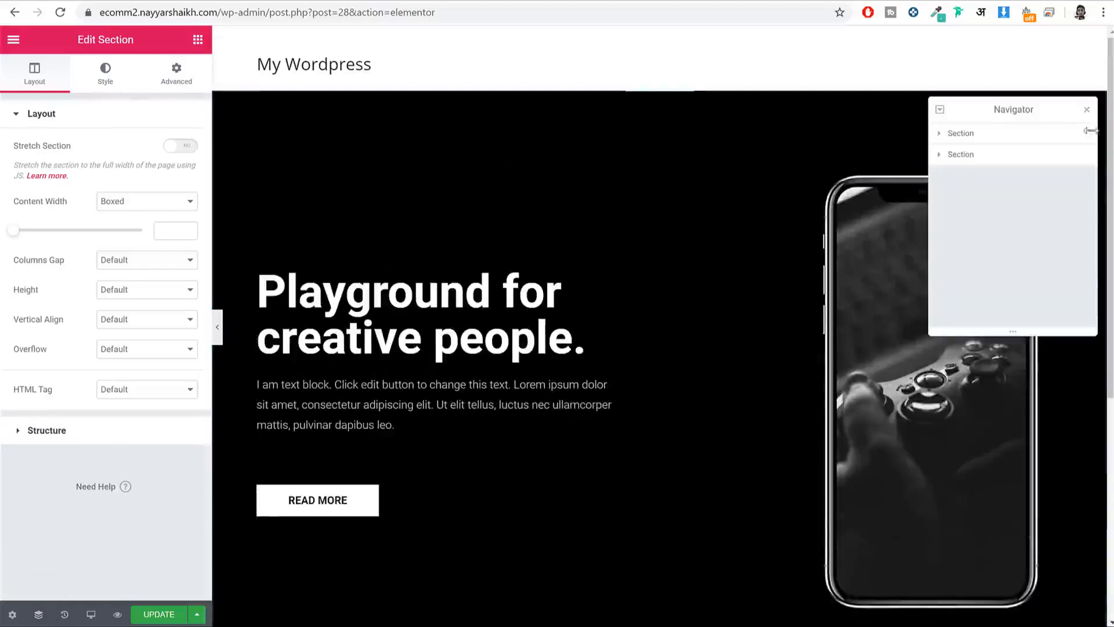
pyautogui.click(982, 135)
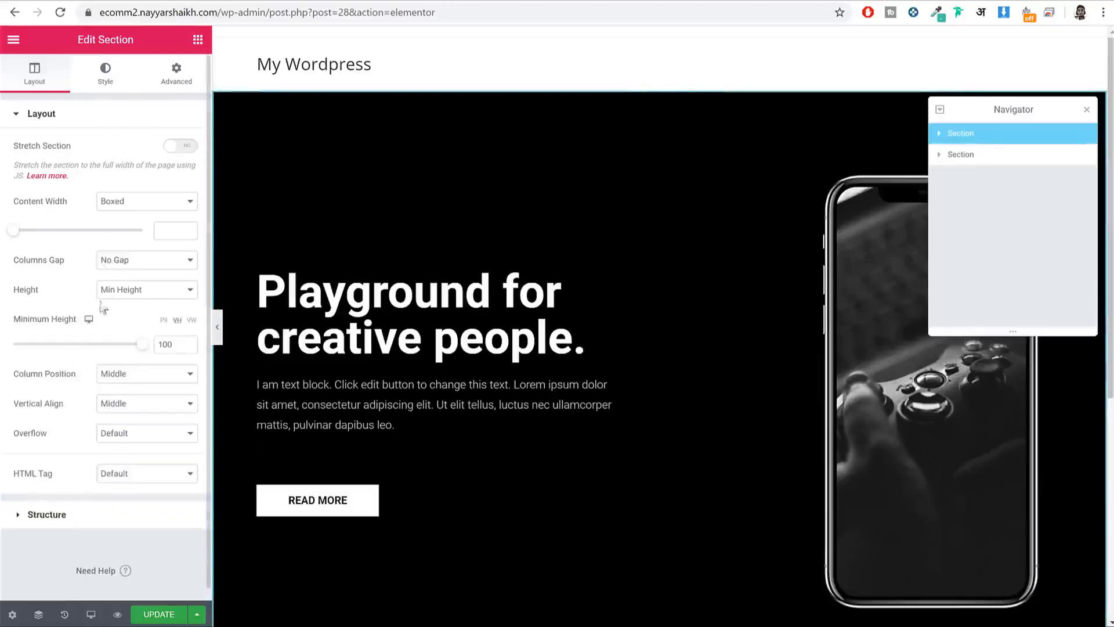
pyautogui.rightClick(981, 136)
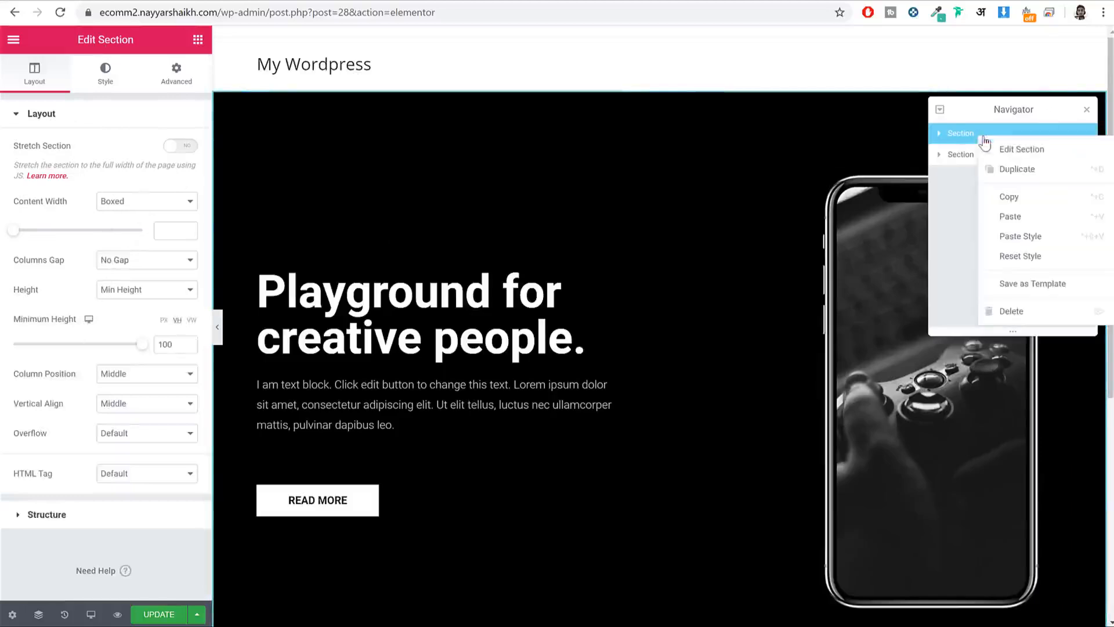
pyautogui.click(1043, 316)
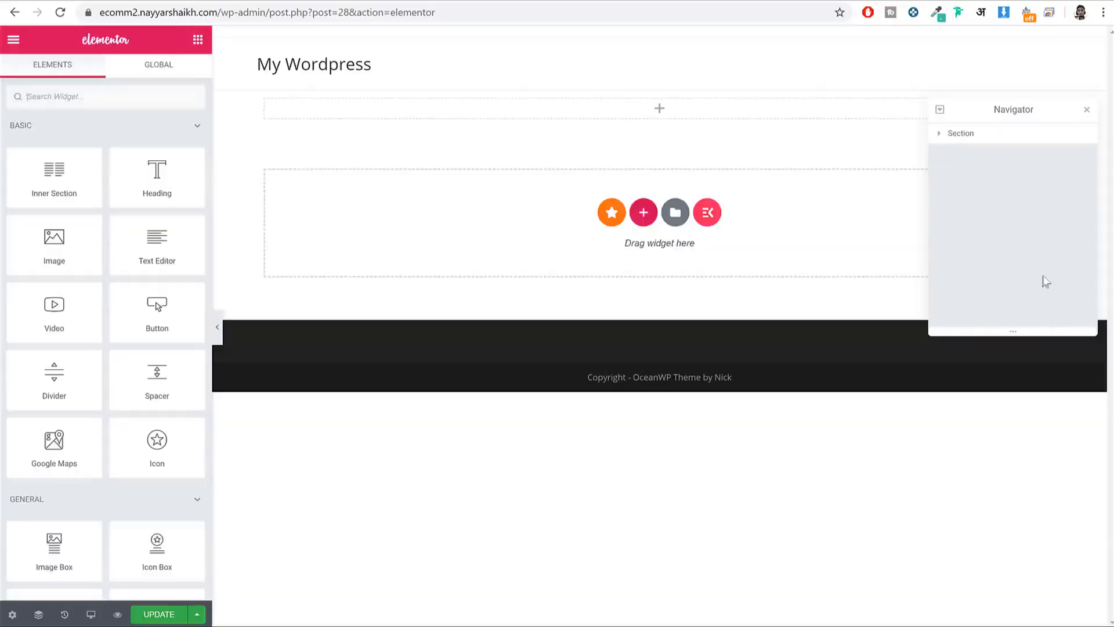
pyautogui.click(1088, 112)
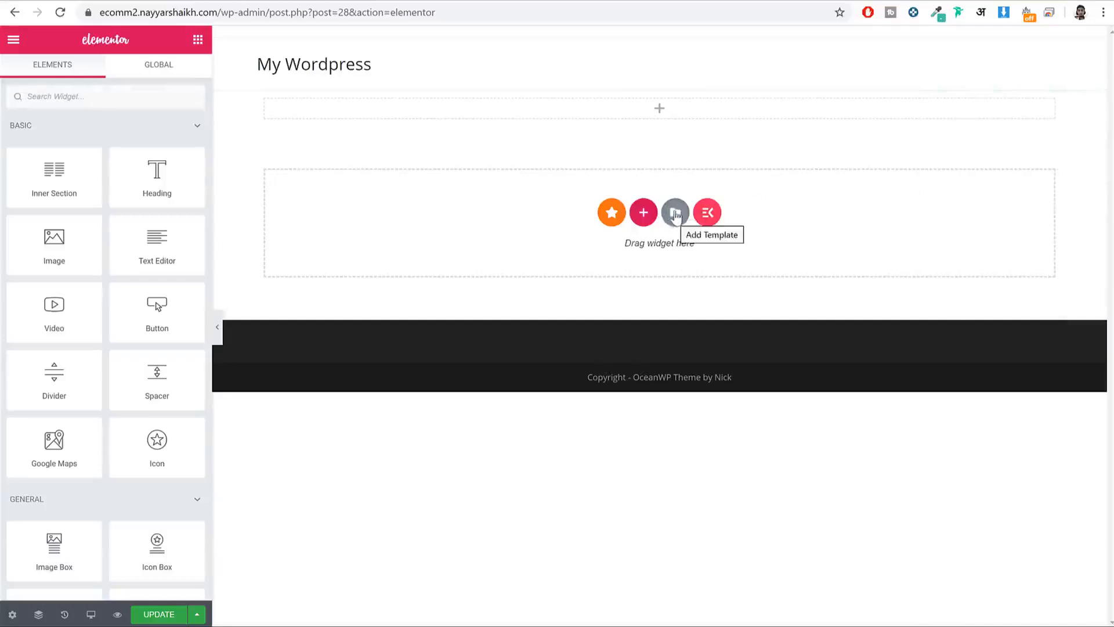
# Step: Insert the Landing Page – Hotel template from the library's Pages templates
pyautogui.click(675, 215)
pyautogui.click(545, 71)
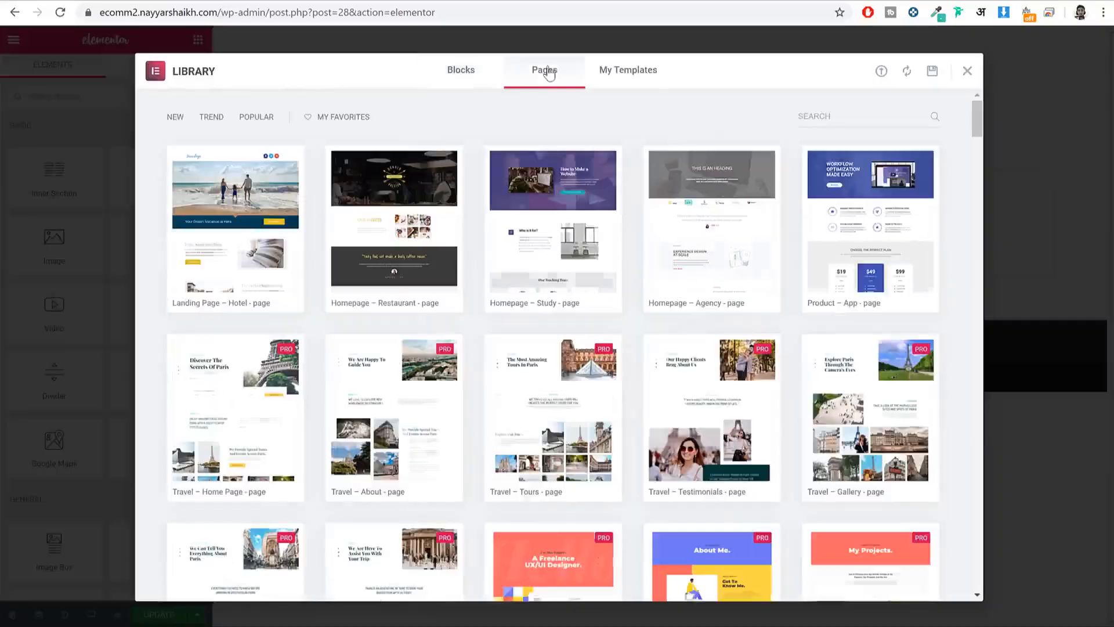
pyautogui.scroll(-3, 571, 221)
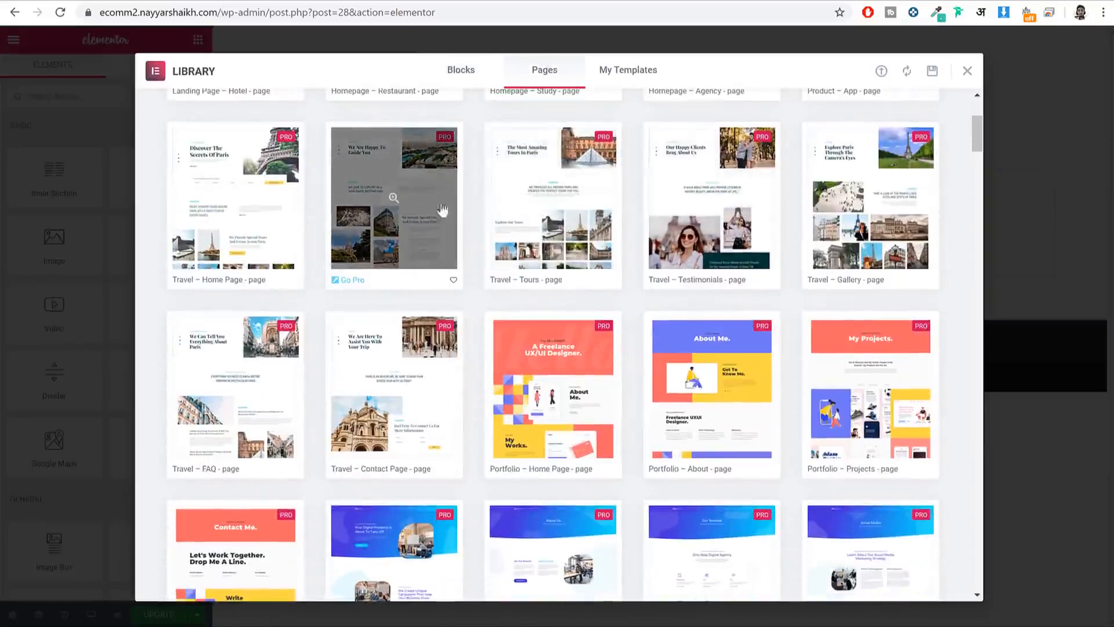
pyautogui.scroll(4, 868, 203)
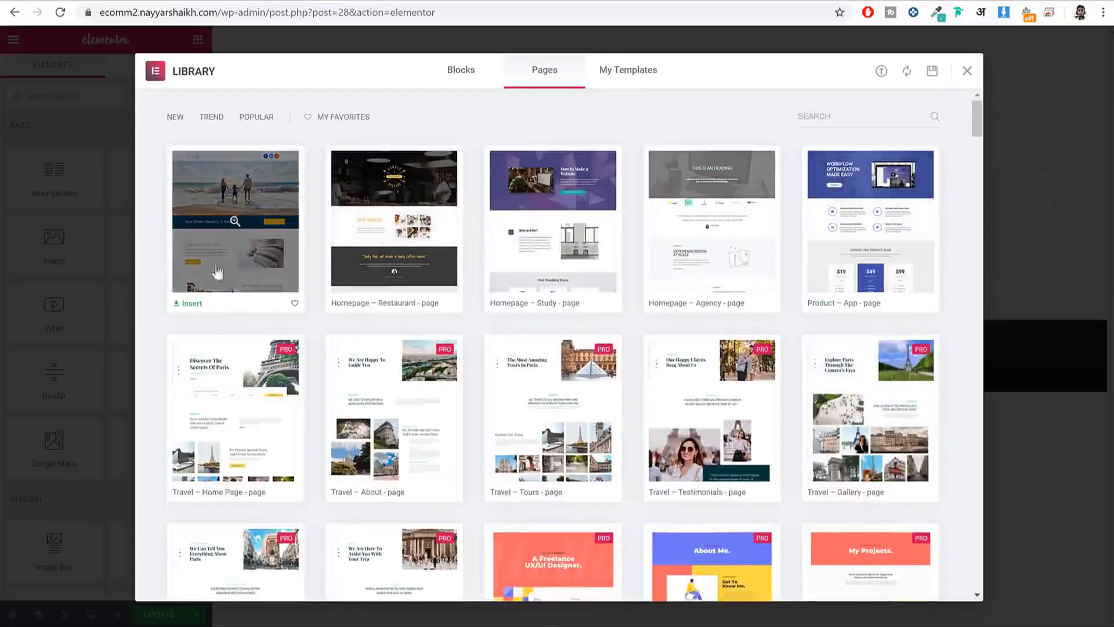
pyautogui.click(191, 304)
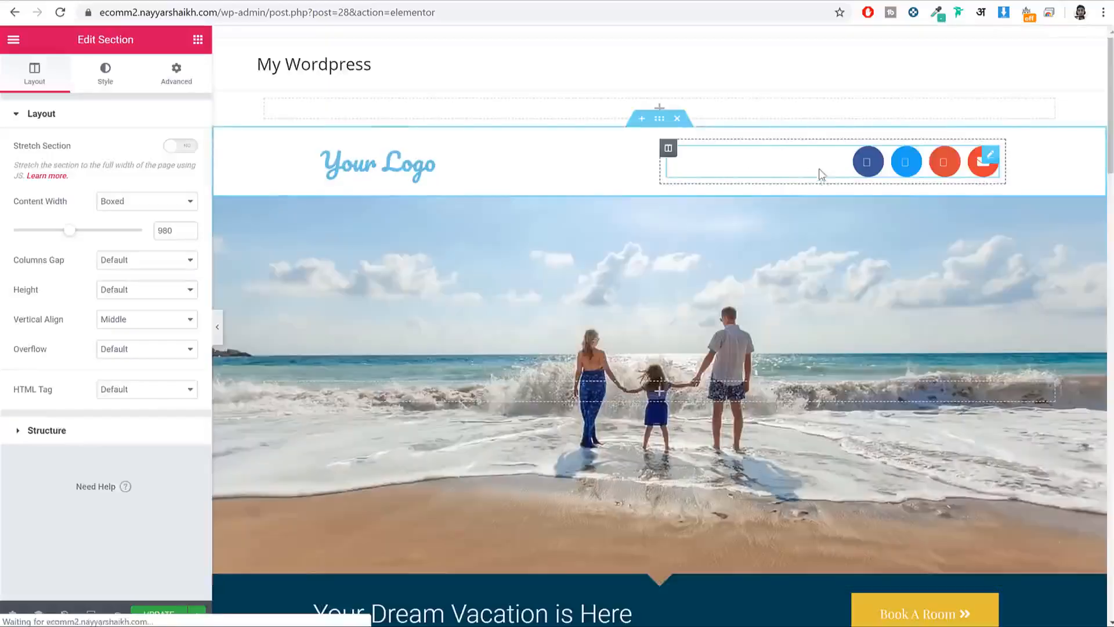
pyautogui.scroll(-20, 847, 291)
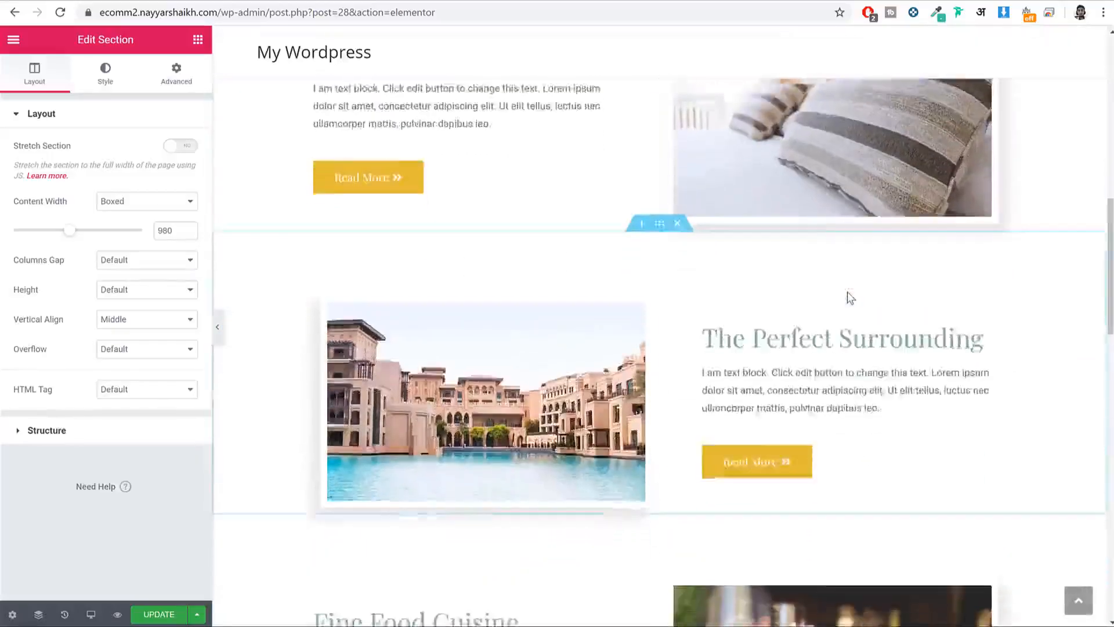
pyautogui.scroll(20, 847, 291)
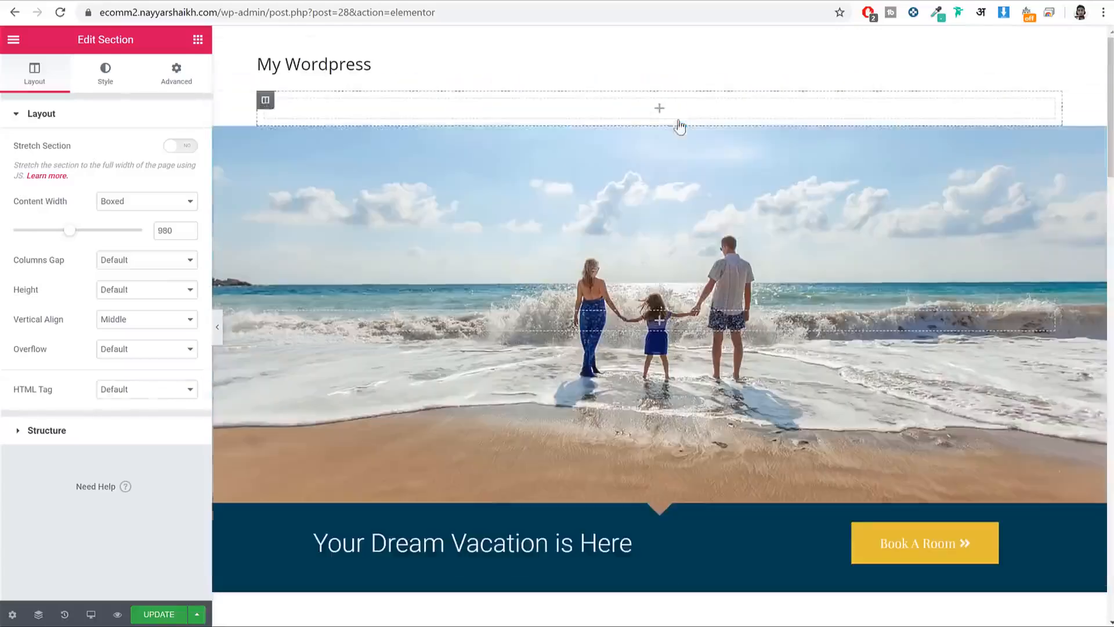
# Step: Delete the seven hotel template sections, from the beach hero to Savour Your Next Holiday
pyautogui.click(677, 119)
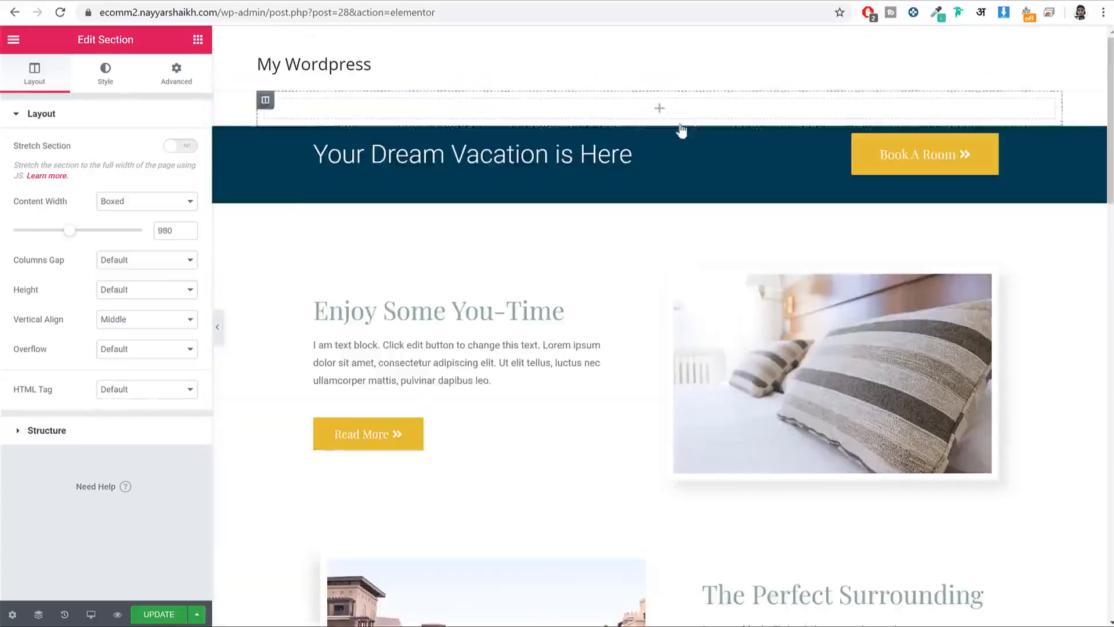
pyautogui.click(677, 119)
pyautogui.click(678, 119)
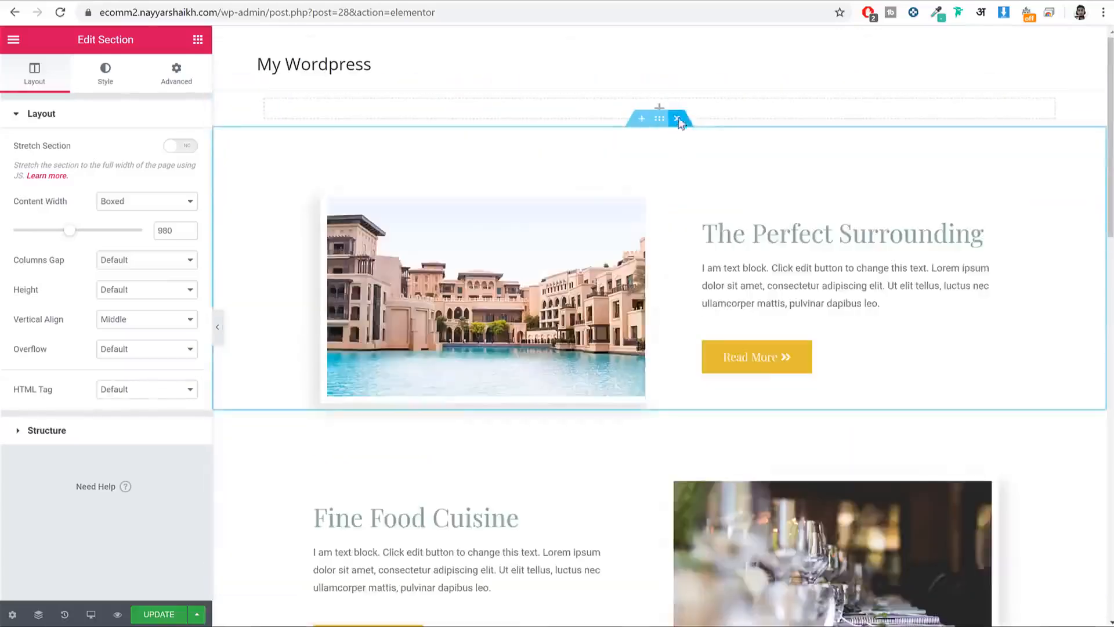
pyautogui.click(677, 119)
pyautogui.click(677, 119)
pyautogui.click(679, 119)
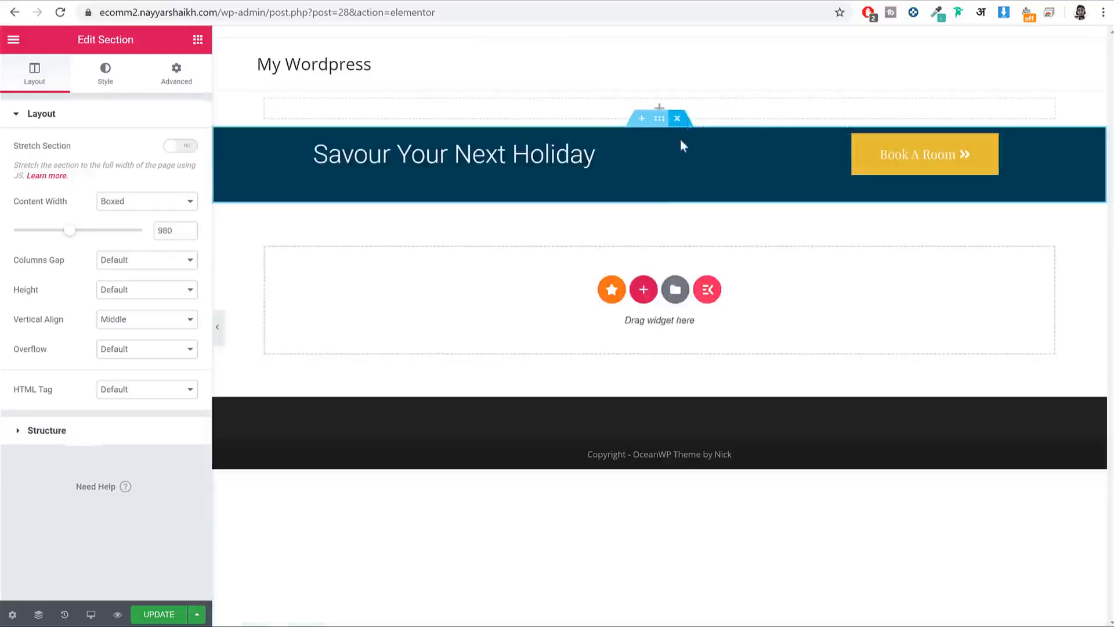
pyautogui.click(678, 119)
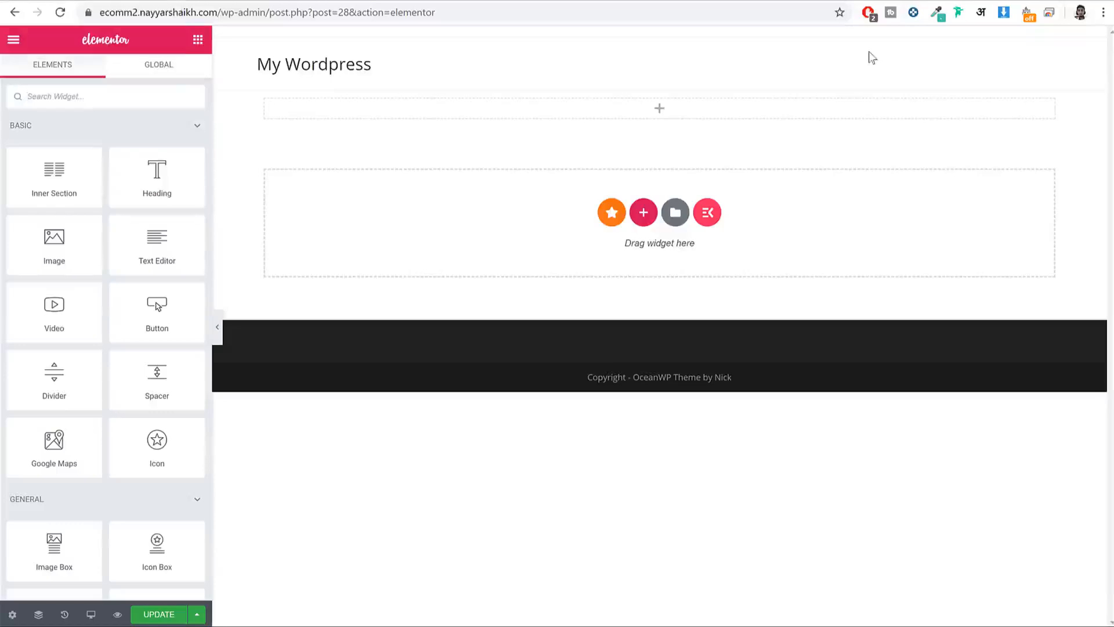
pyautogui.scroll(-2, 174, 209)
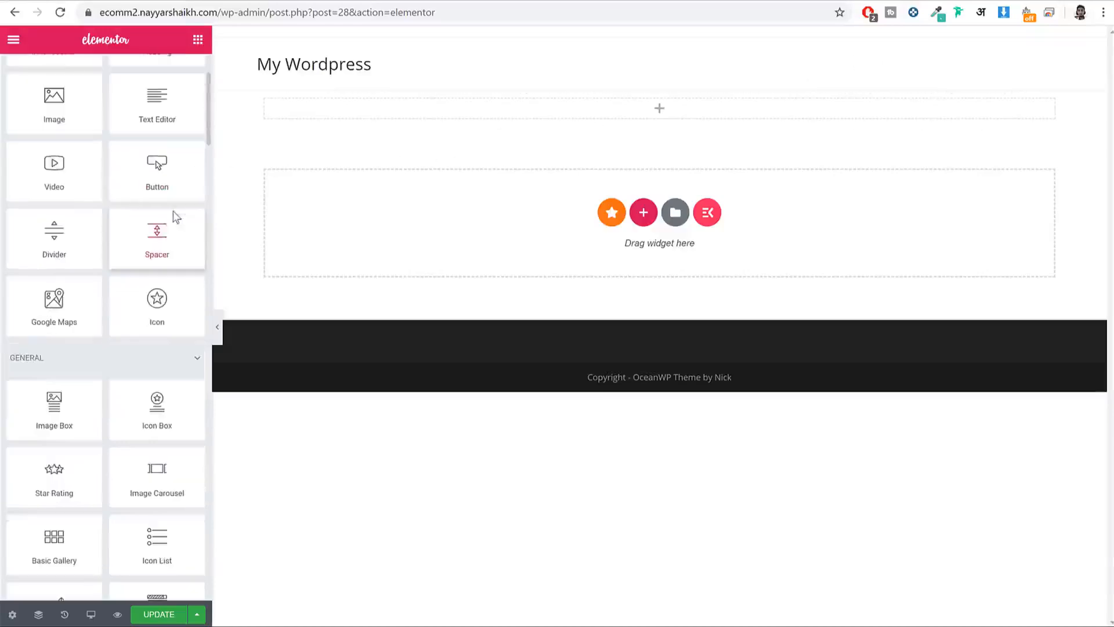
pyautogui.scroll(2, 189, 191)
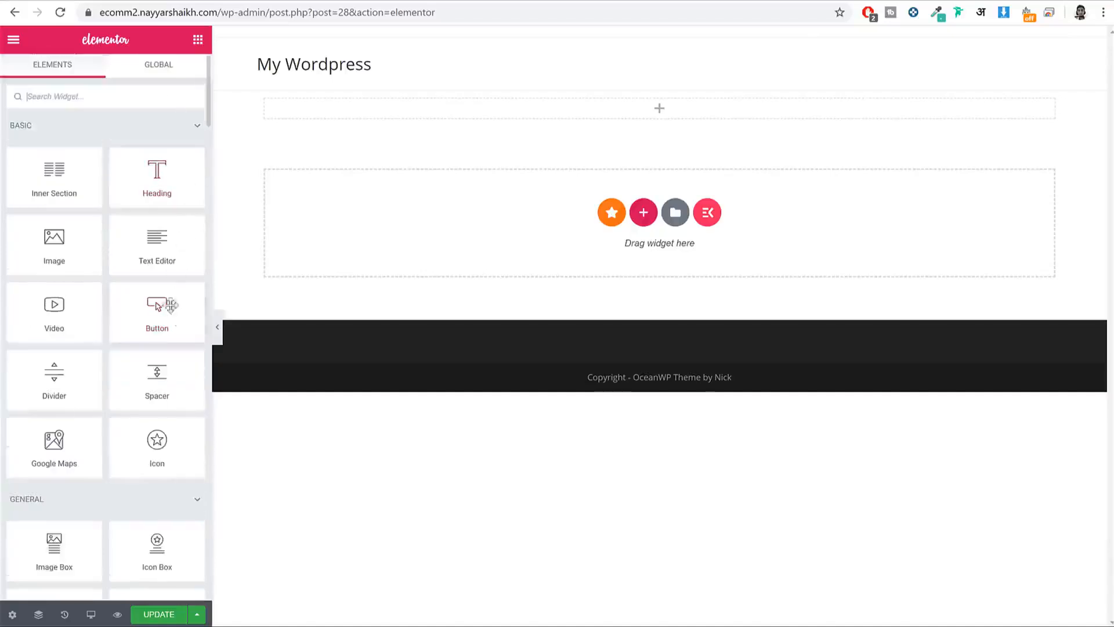
pyautogui.moveTo(186, 323); pyautogui.dragTo(614, 117)
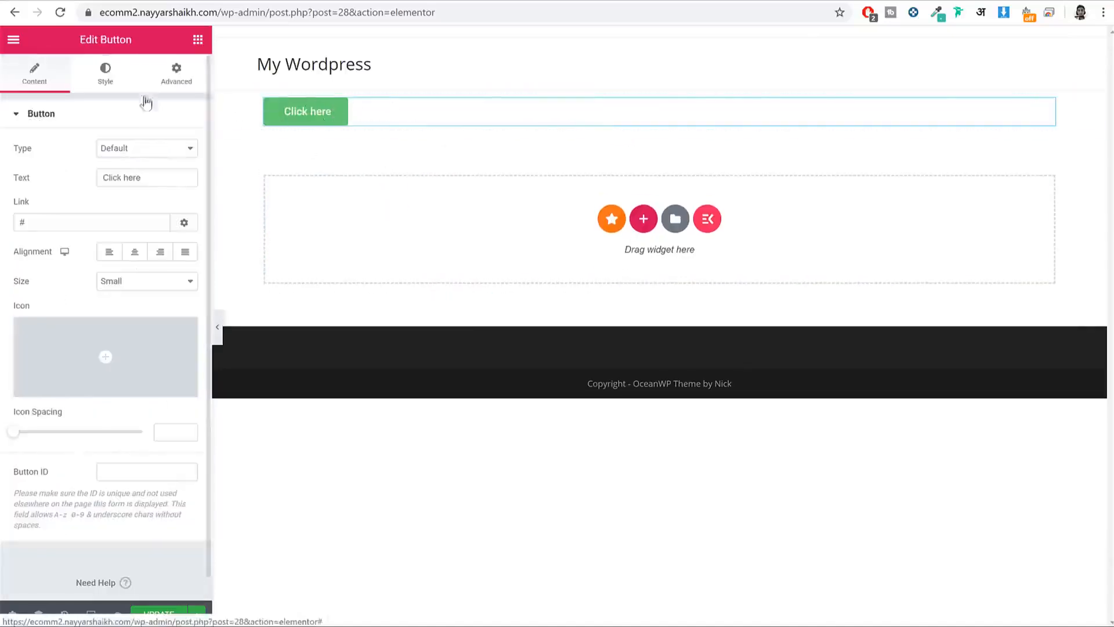
pyautogui.scroll(-1, 134, 250)
pyautogui.scroll(1, 135, 250)
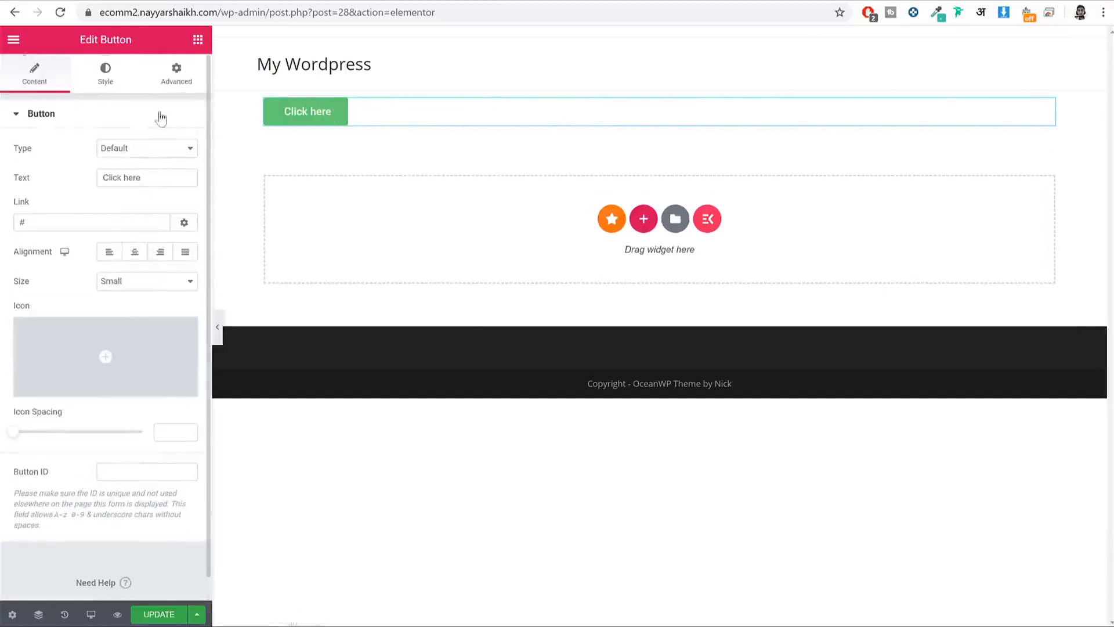
pyautogui.moveTo(74, 43); pyautogui.dragTo(108, 44)
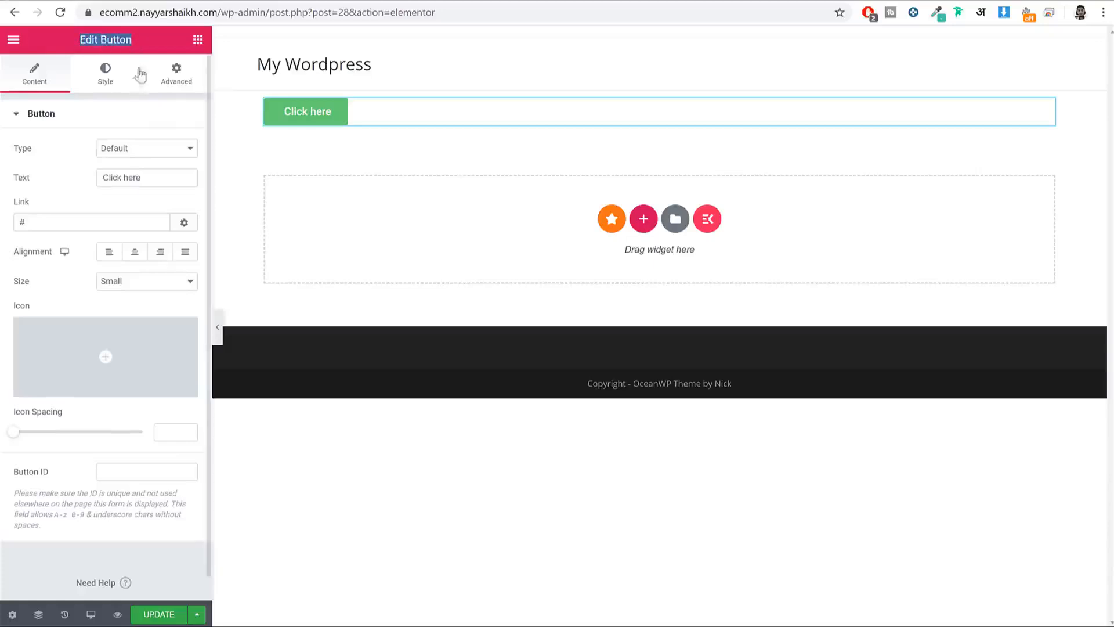
pyautogui.click(41, 84)
pyautogui.click(105, 79)
pyautogui.click(180, 74)
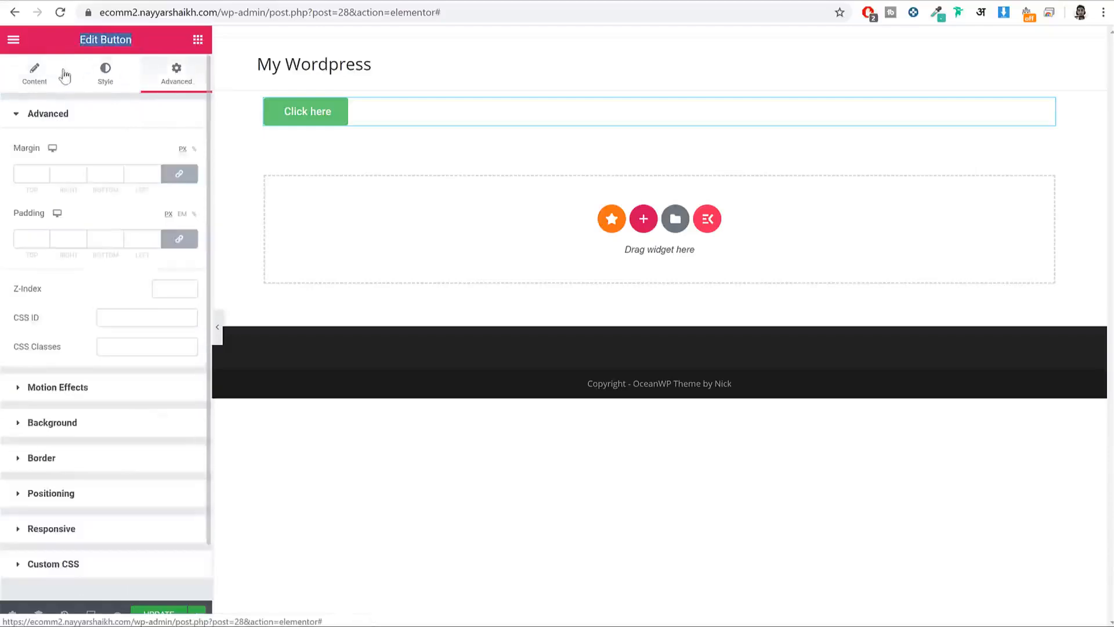
pyautogui.click(49, 75)
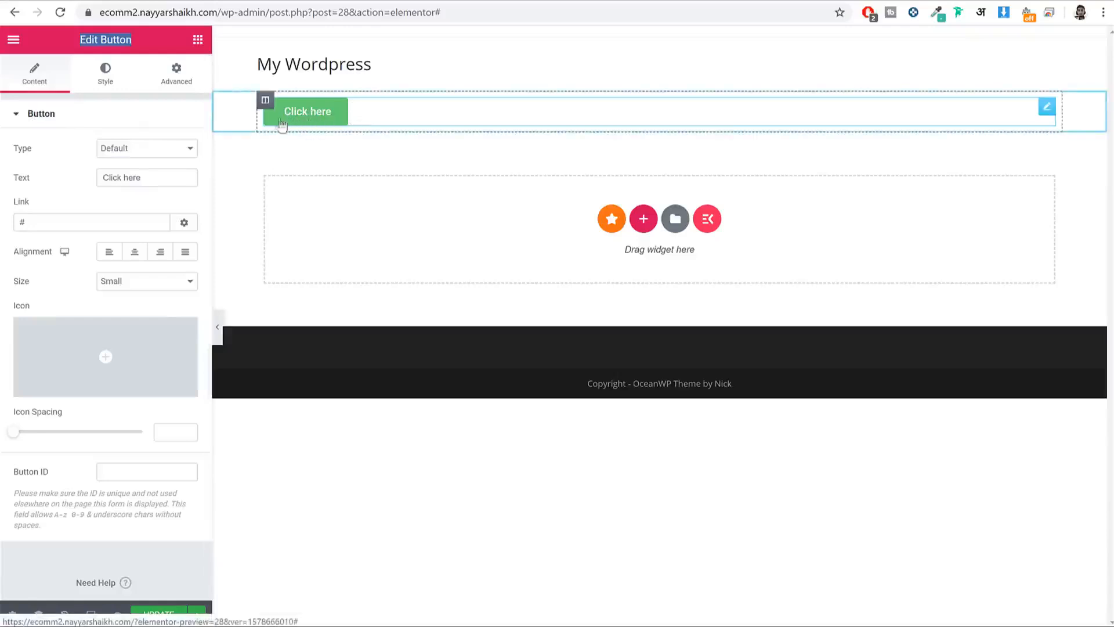
pyautogui.doubleClick(92, 222)
pyautogui.click(120, 84)
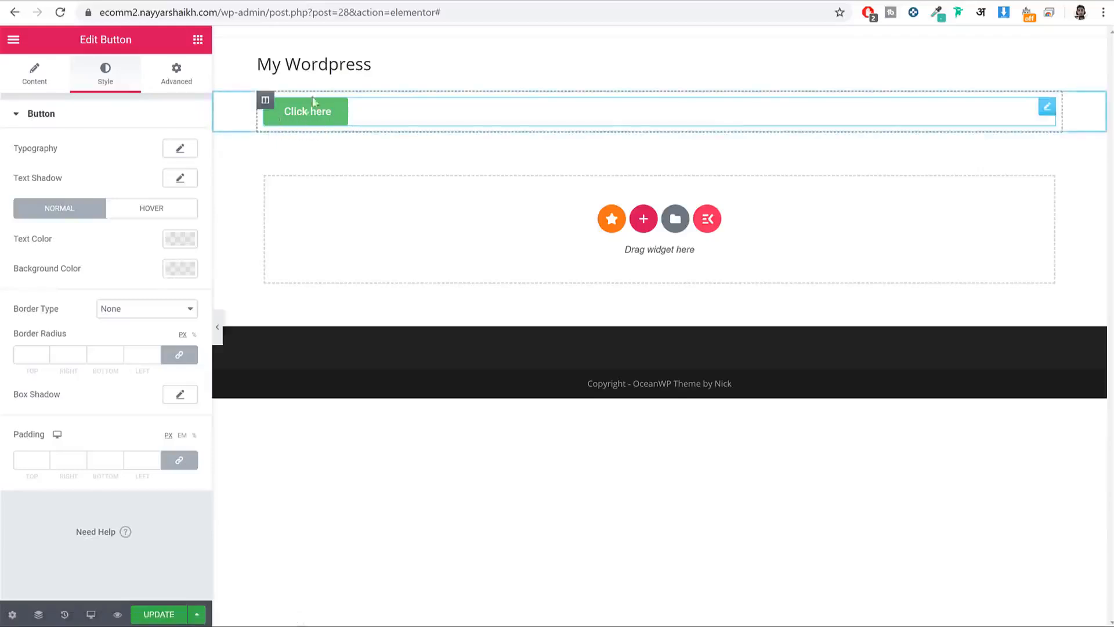
pyautogui.click(184, 81)
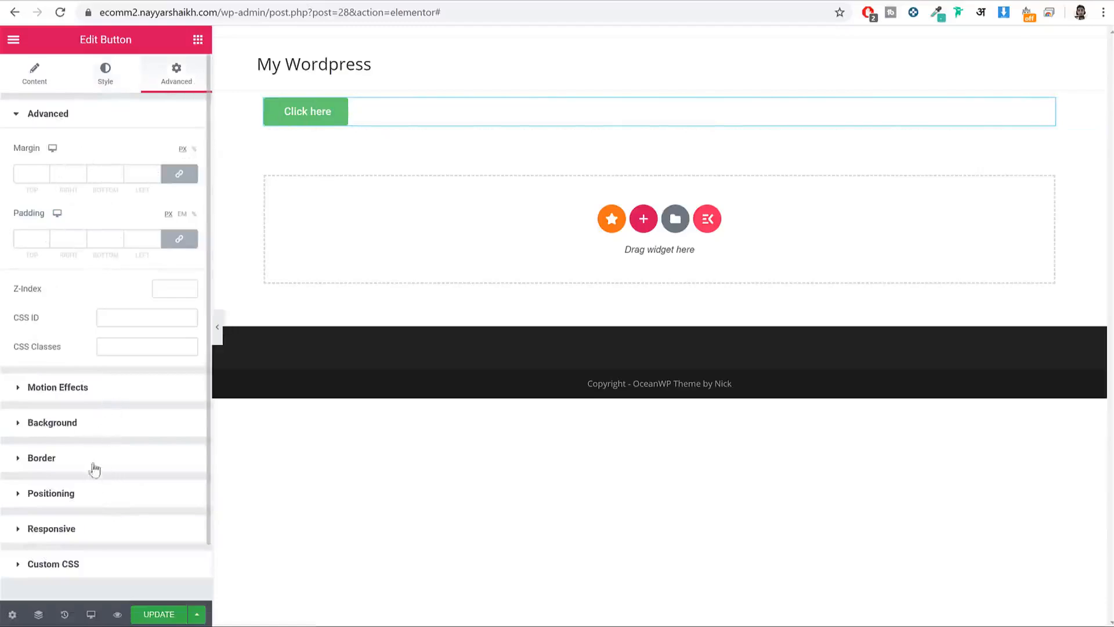
pyautogui.rightClick(326, 115)
pyautogui.click(386, 312)
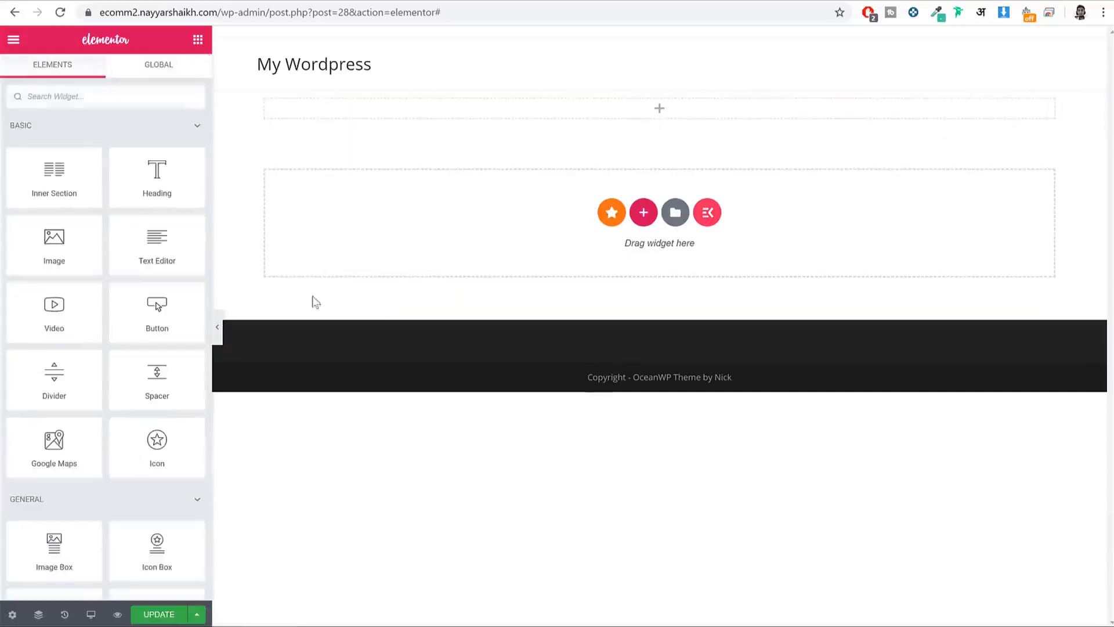
# Step: Delete the empty Section from the Navigator, then go back to the widget list
pyautogui.click(23, 616)
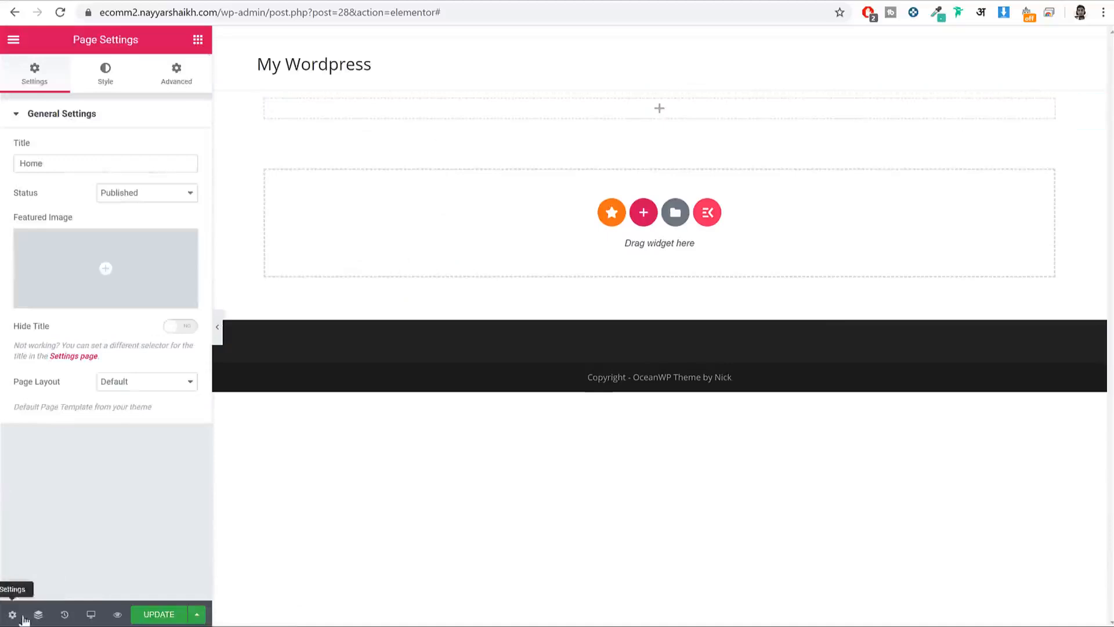
pyautogui.click(38, 614)
pyautogui.rightClick(985, 137)
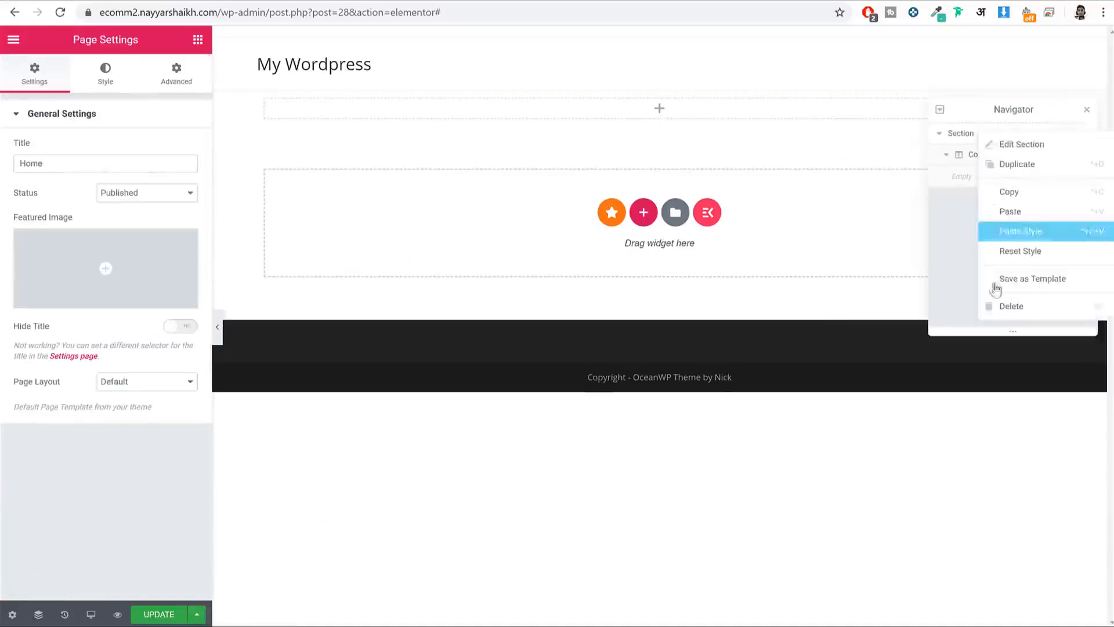
pyautogui.click(1010, 306)
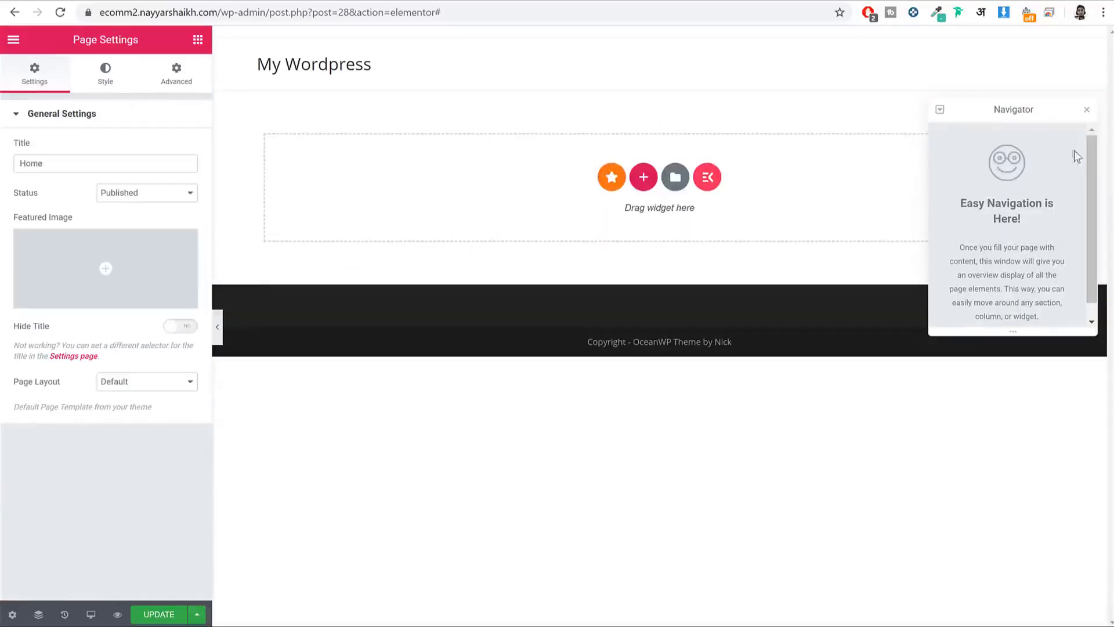
pyautogui.click(1085, 112)
pyautogui.click(198, 41)
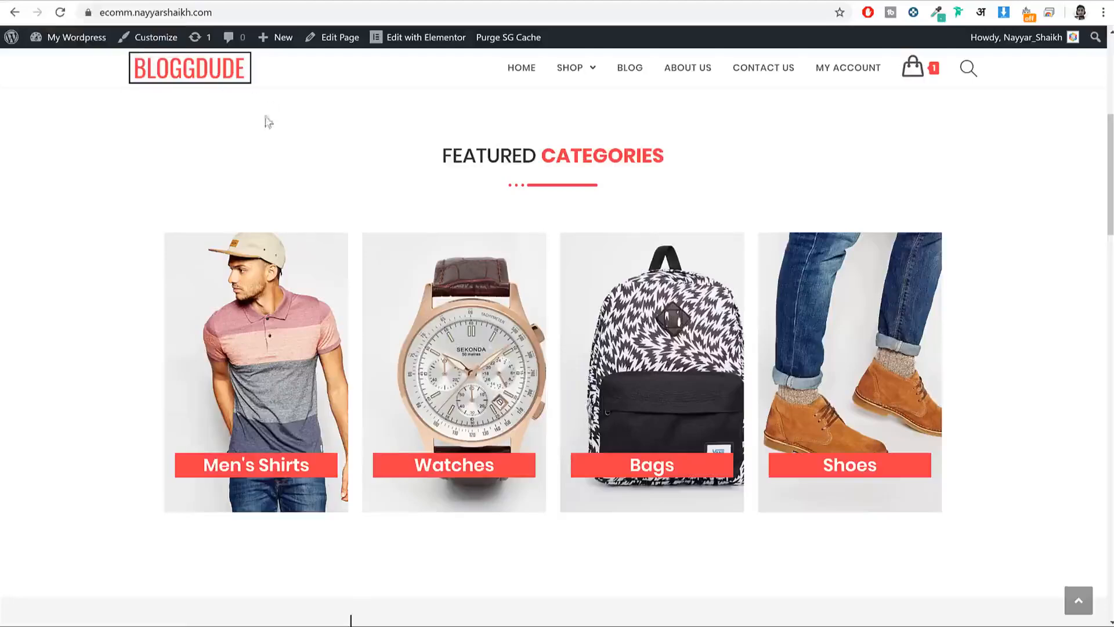
pyautogui.scroll(7, 460, 256)
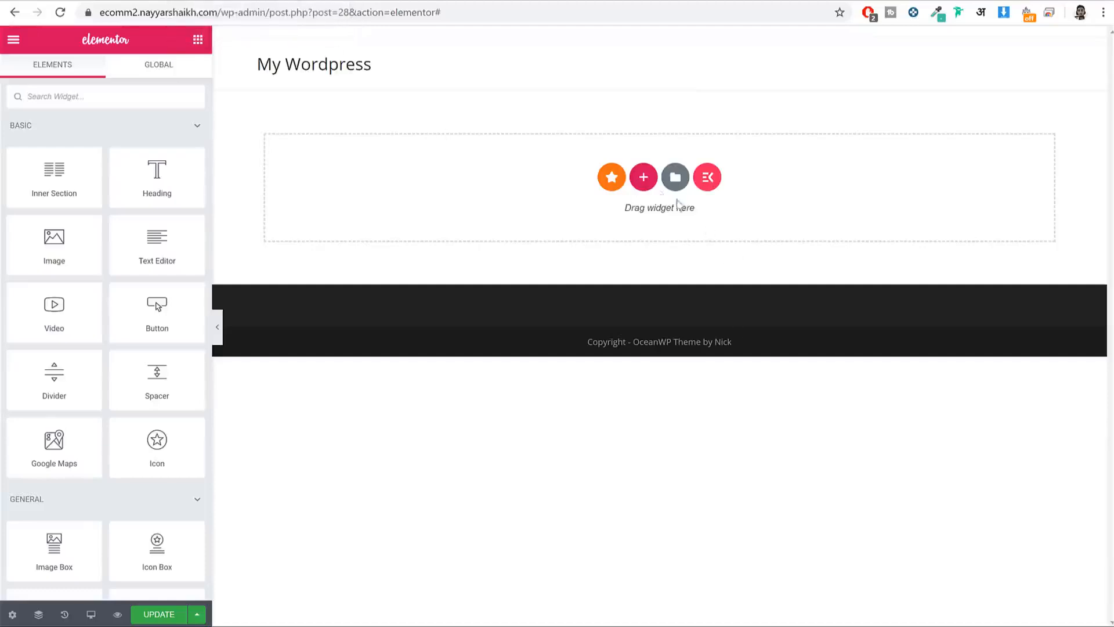
# Step: Insert a two-column structure and drop a Heading widget into its left column
pyautogui.click(643, 178)
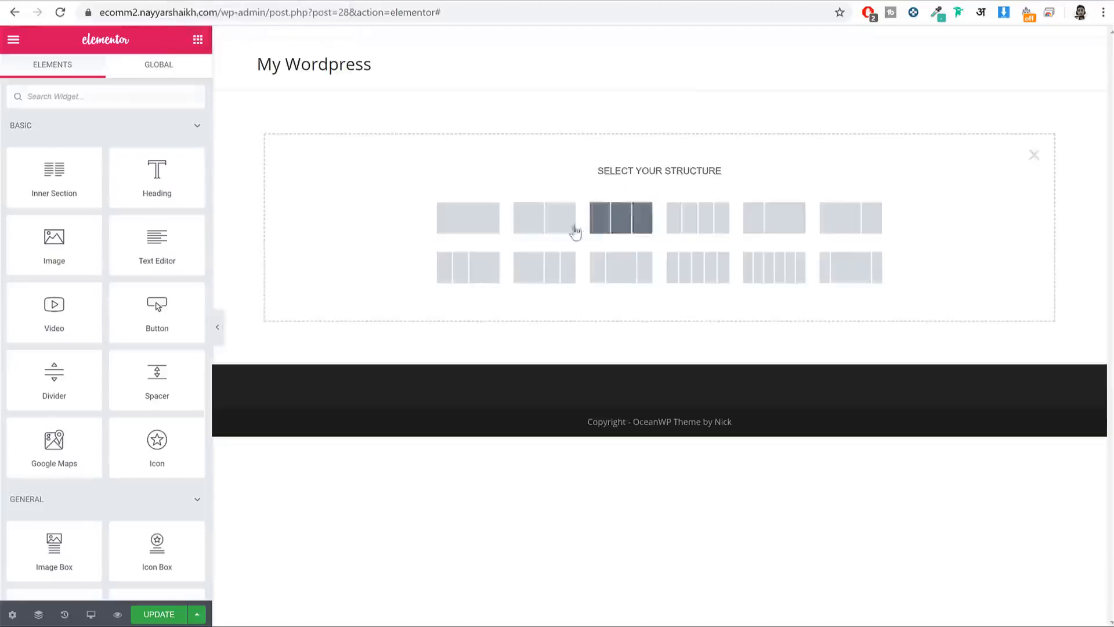
pyautogui.click(545, 231)
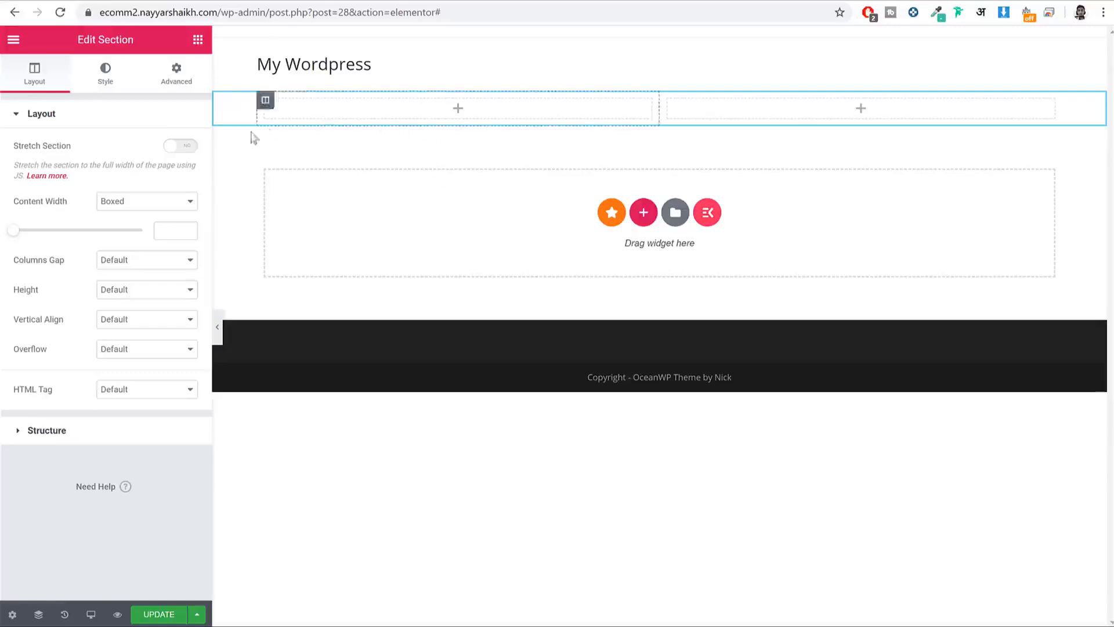
pyautogui.click(198, 39)
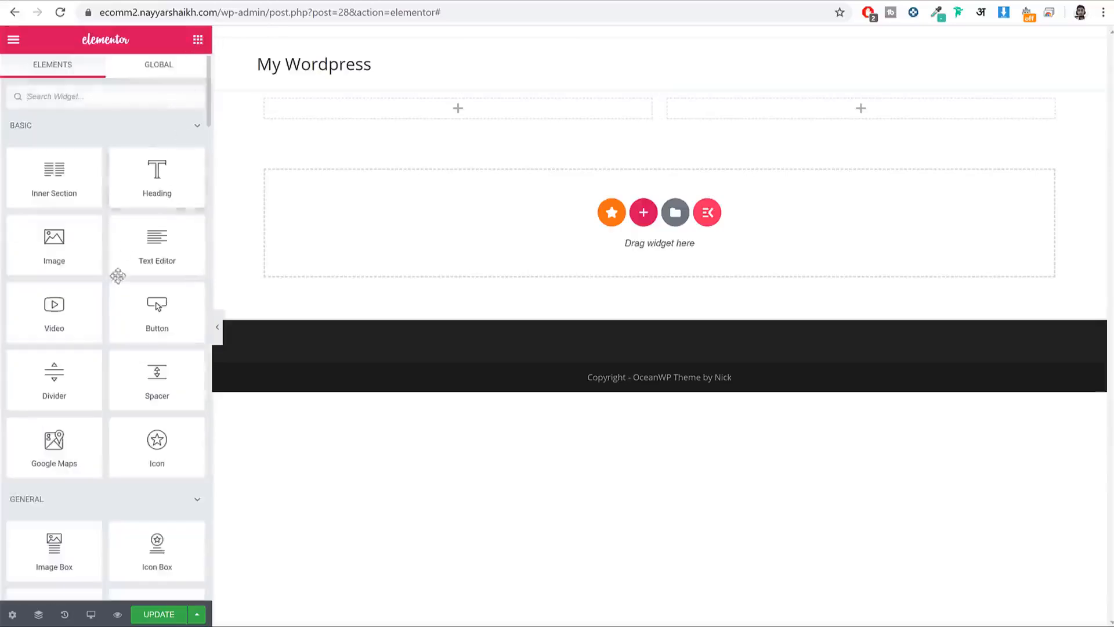
pyautogui.moveTo(172, 174); pyautogui.dragTo(434, 103)
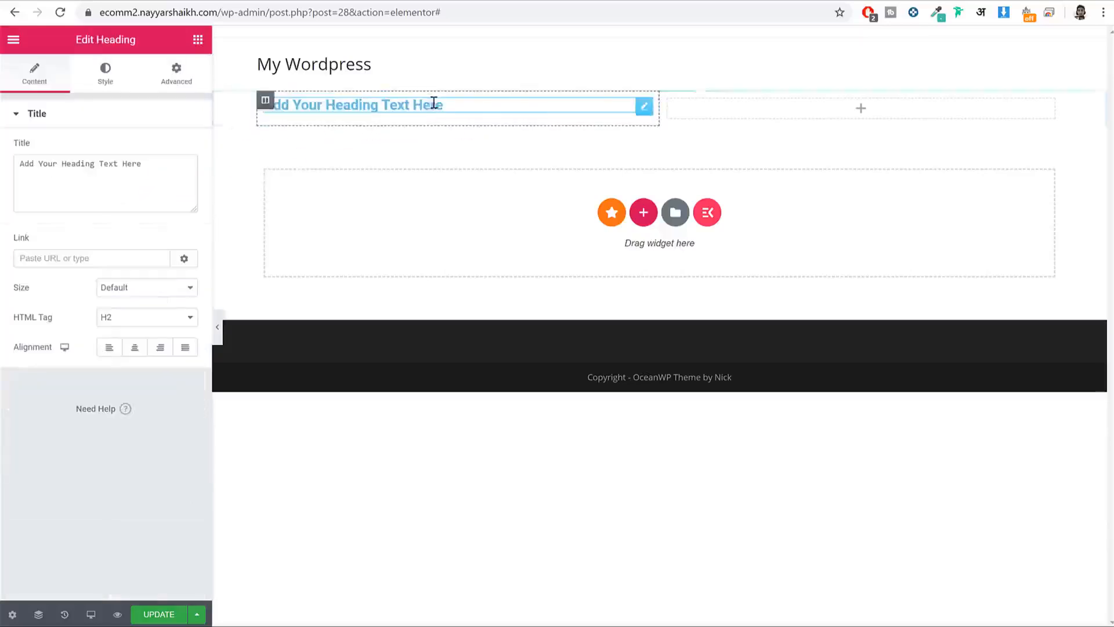
# Step: Replace the heading's placeholder text with 'MAN SHIRTS'
pyautogui.click(172, 175)
pyautogui.hotkey('ctrl', 'a')
pyautogui.write('MAN SHIRTS')
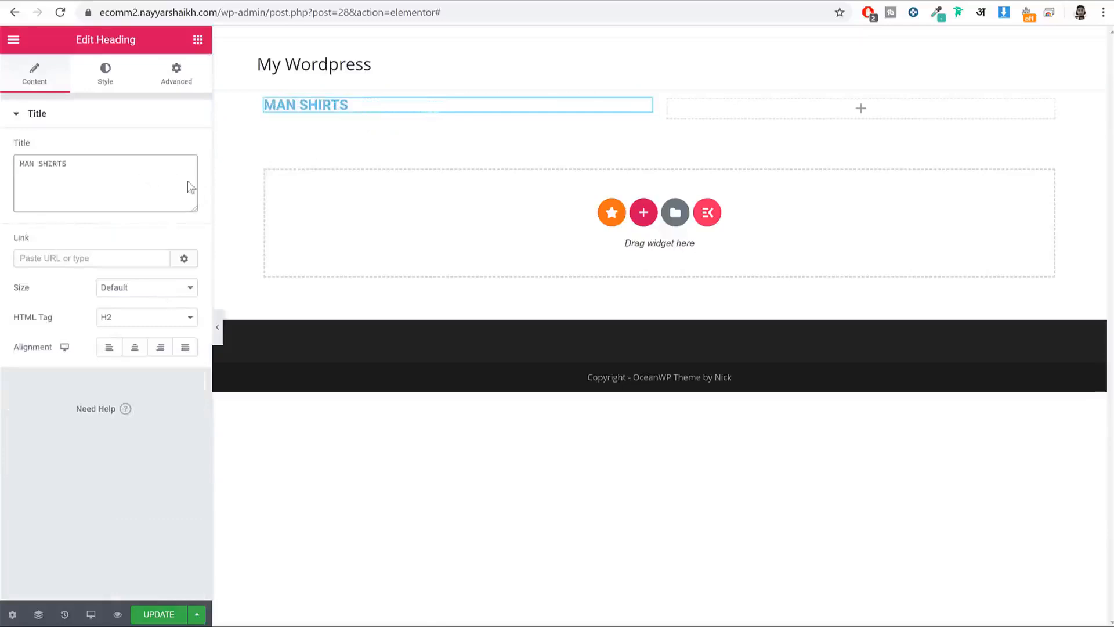
# Step: In the heading's Style settings, try white text, then reset the colour to default after checking the live site
pyautogui.click(107, 86)
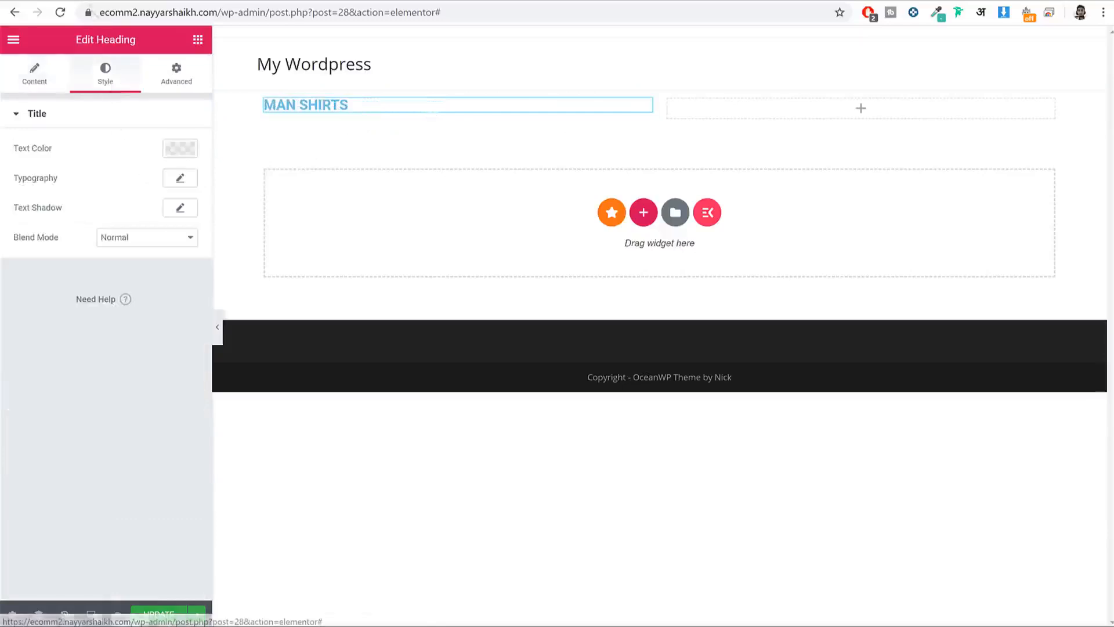
pyautogui.click(80, 3)
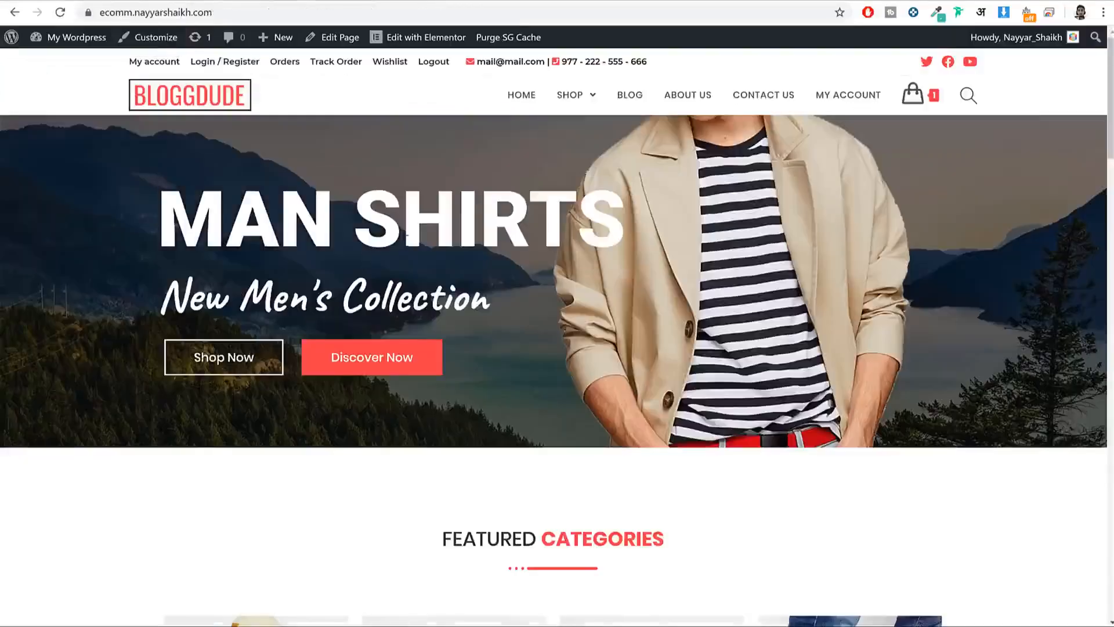
pyautogui.click(279, 3)
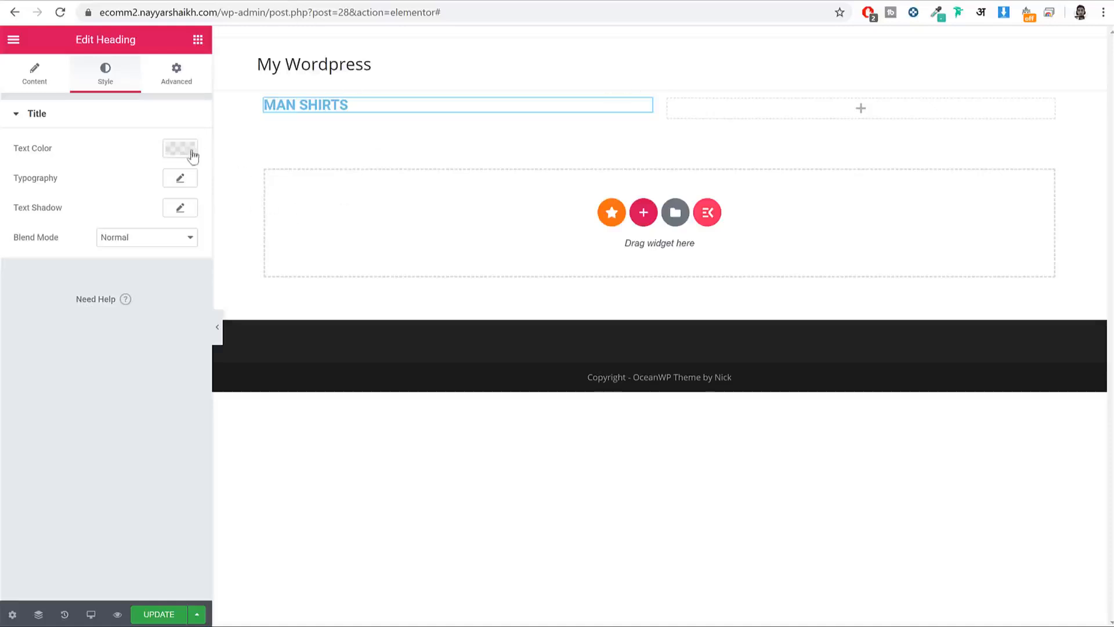
pyautogui.click(167, 151)
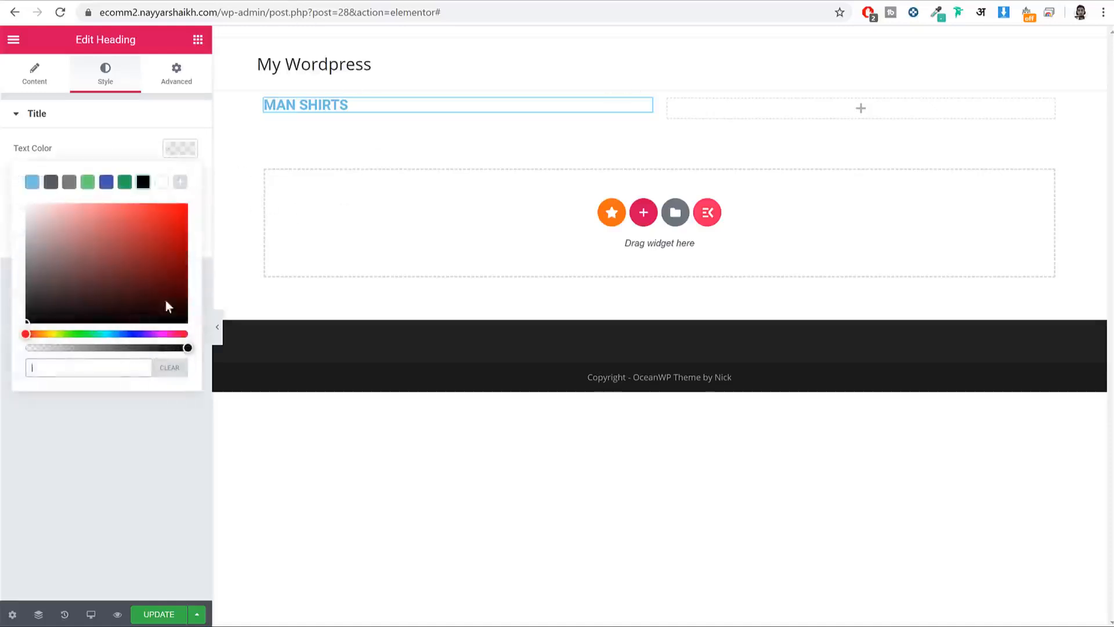
pyautogui.click(163, 185)
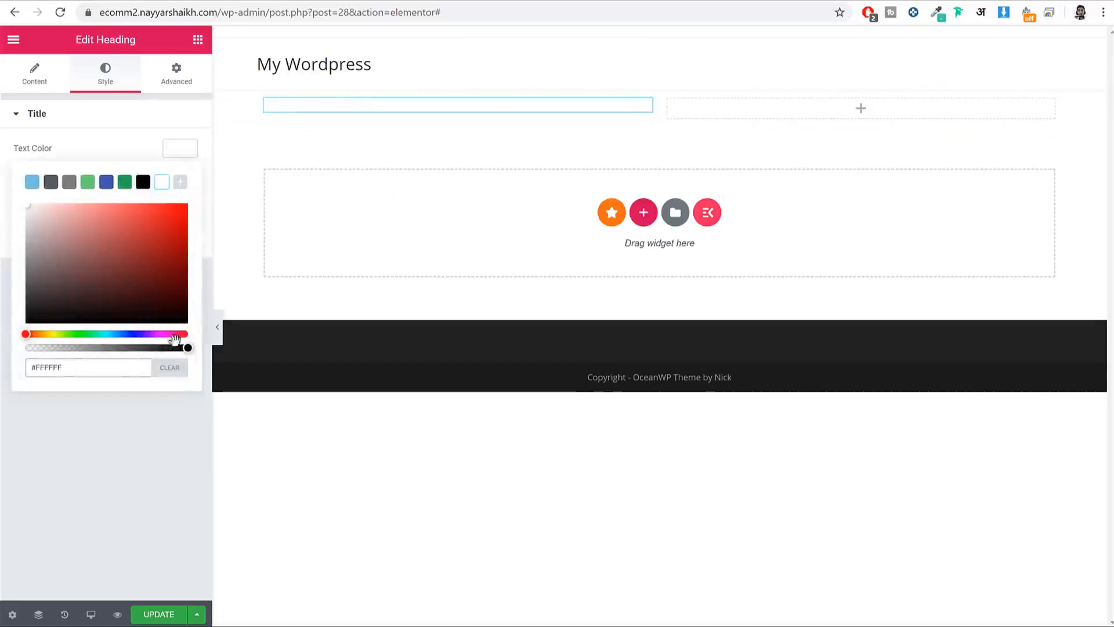
pyautogui.click(170, 368)
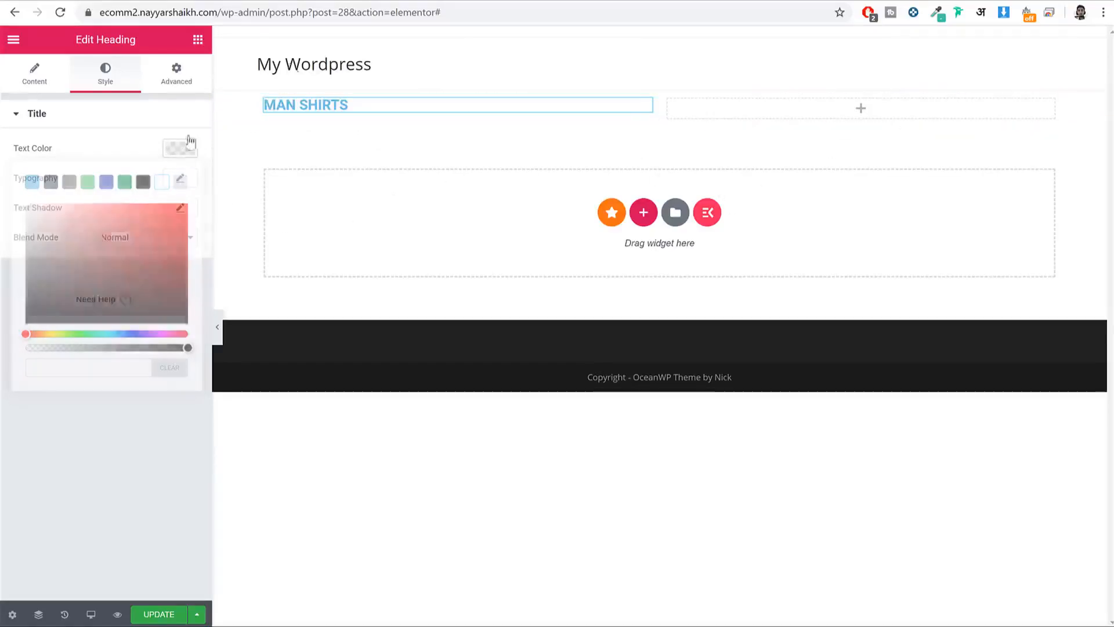
pyautogui.click(108, 1)
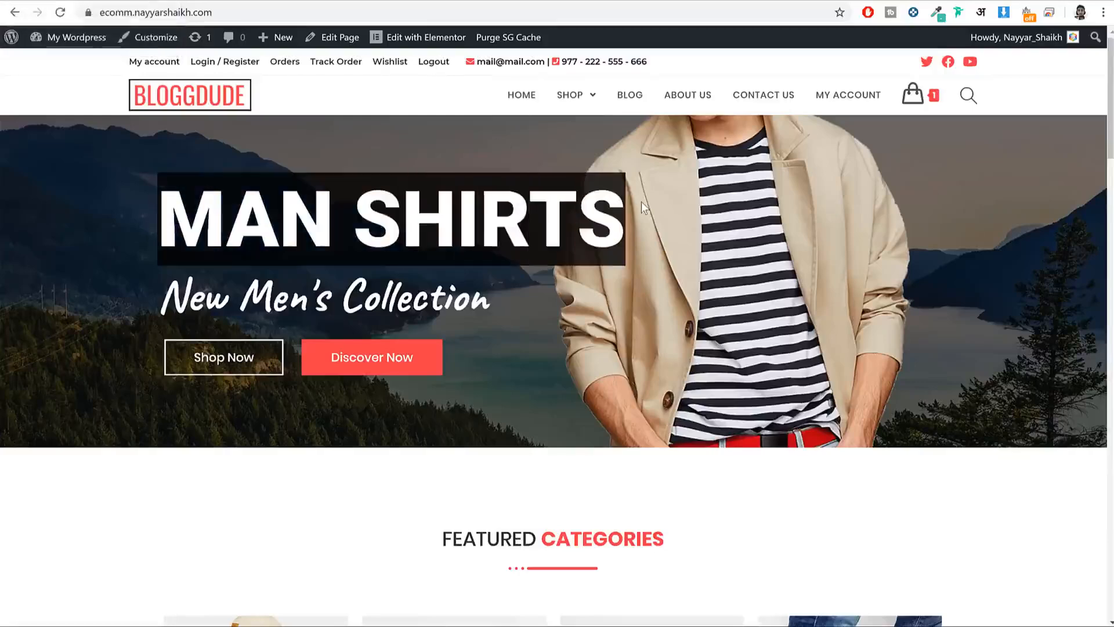
pyautogui.click(139, 1)
# Step: In Typography, try Poppins and then Raleway as the heading font
pyautogui.moveTo(81, 184); pyautogui.dragTo(13, 180)
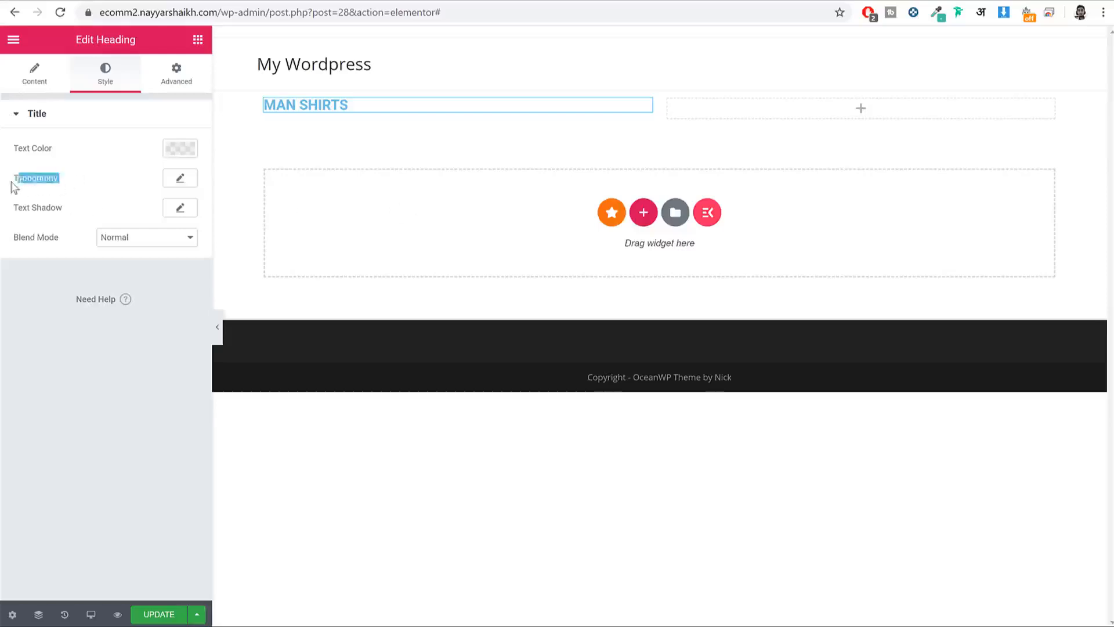
pyautogui.click(15, 181)
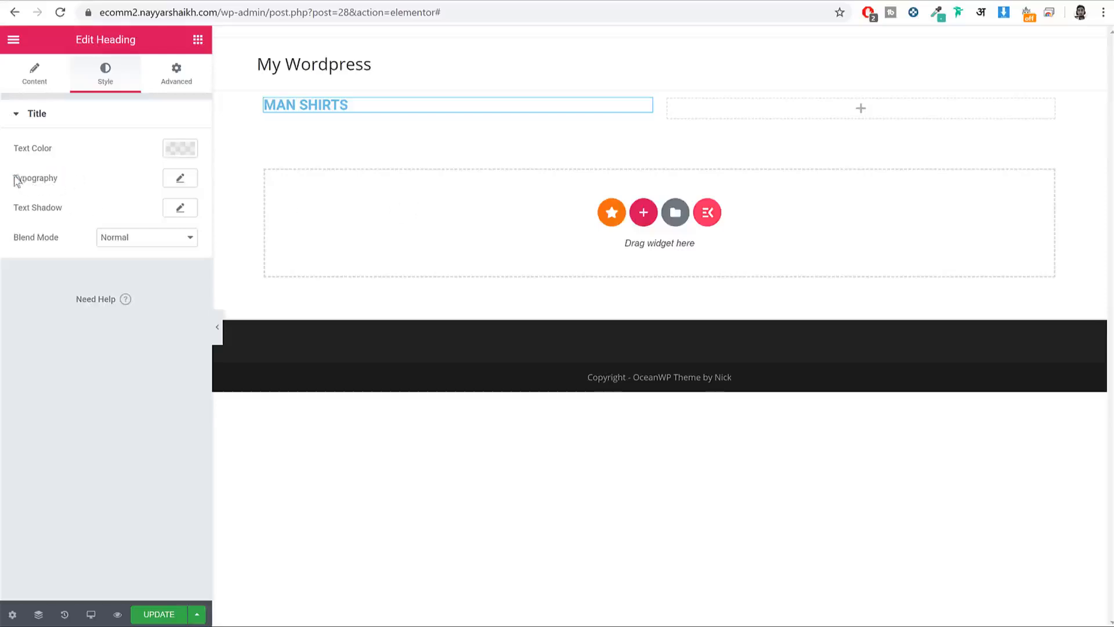
pyautogui.click(184, 182)
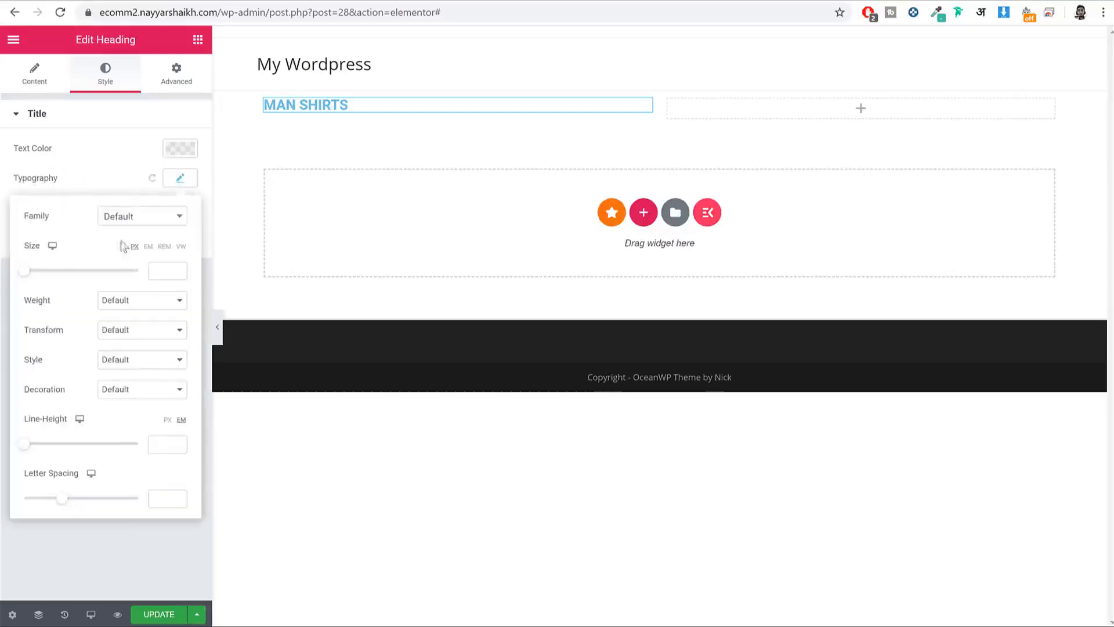
pyautogui.click(149, 221)
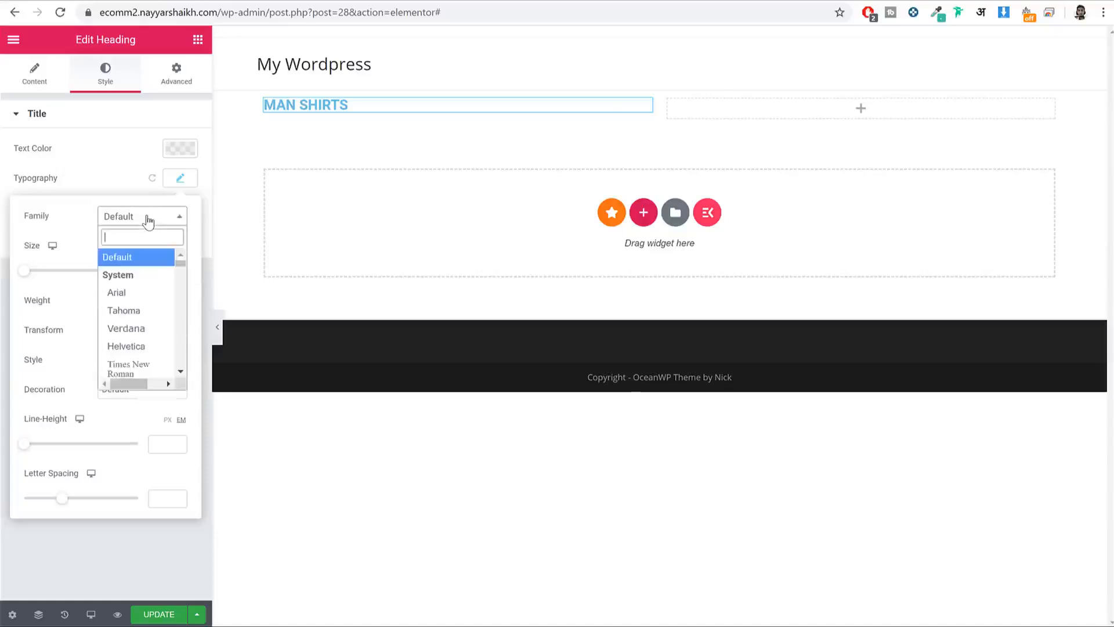
pyautogui.write('popp')
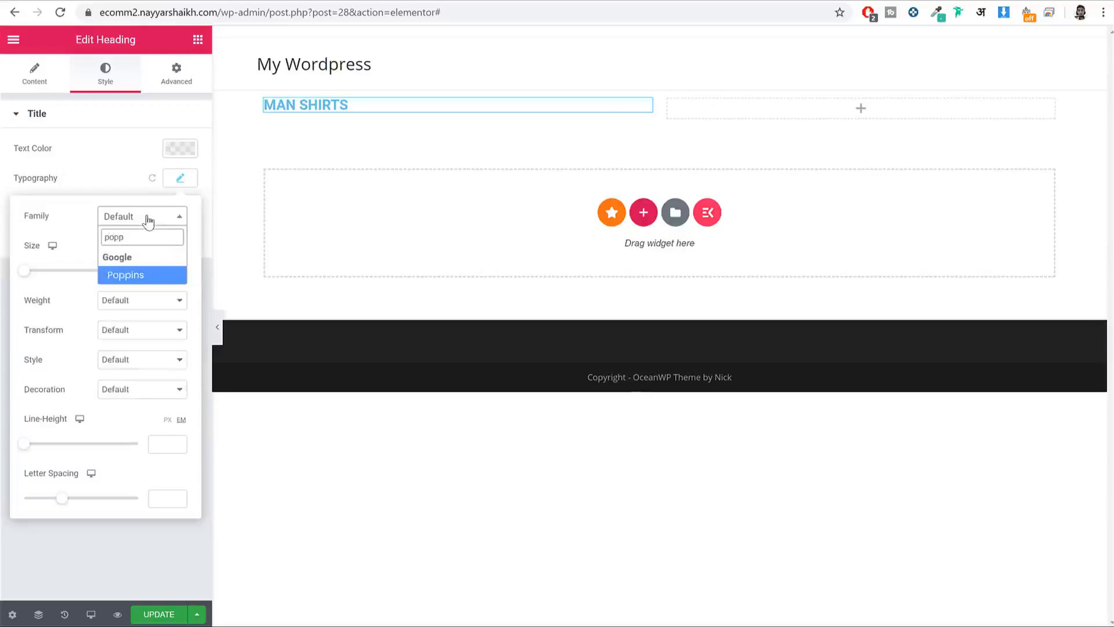
pyautogui.press('Return')
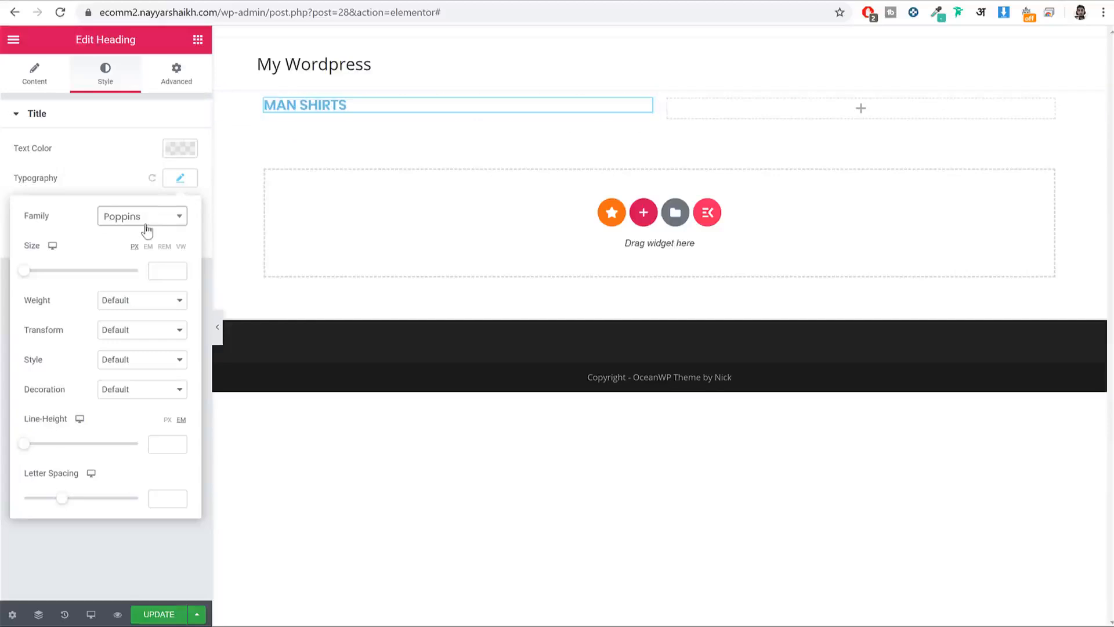
pyautogui.click(147, 230)
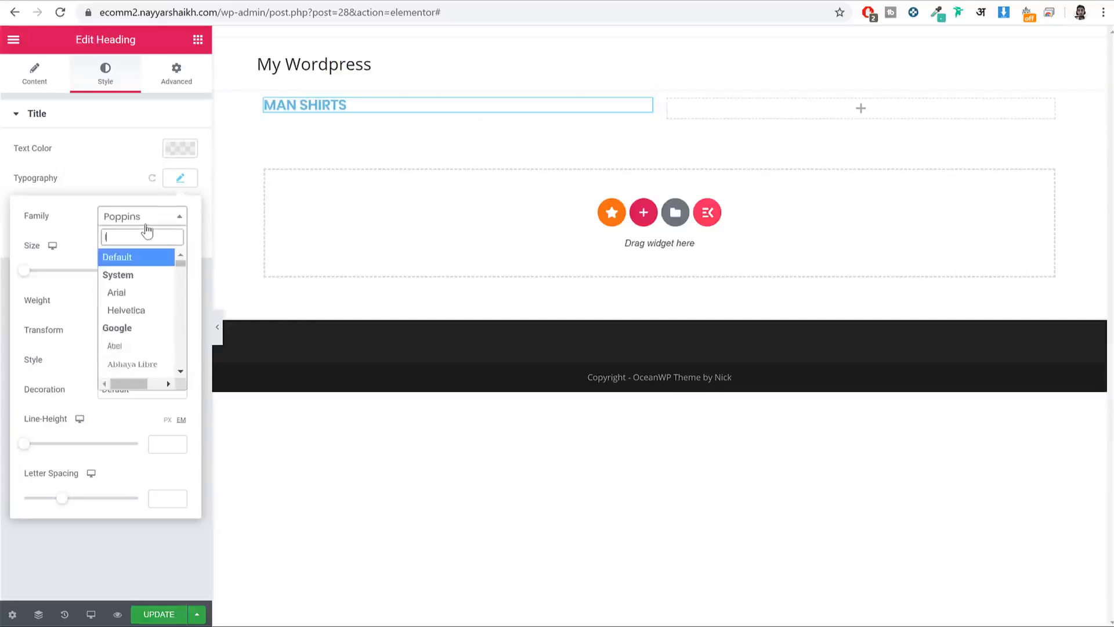
pyautogui.write('raalewa')
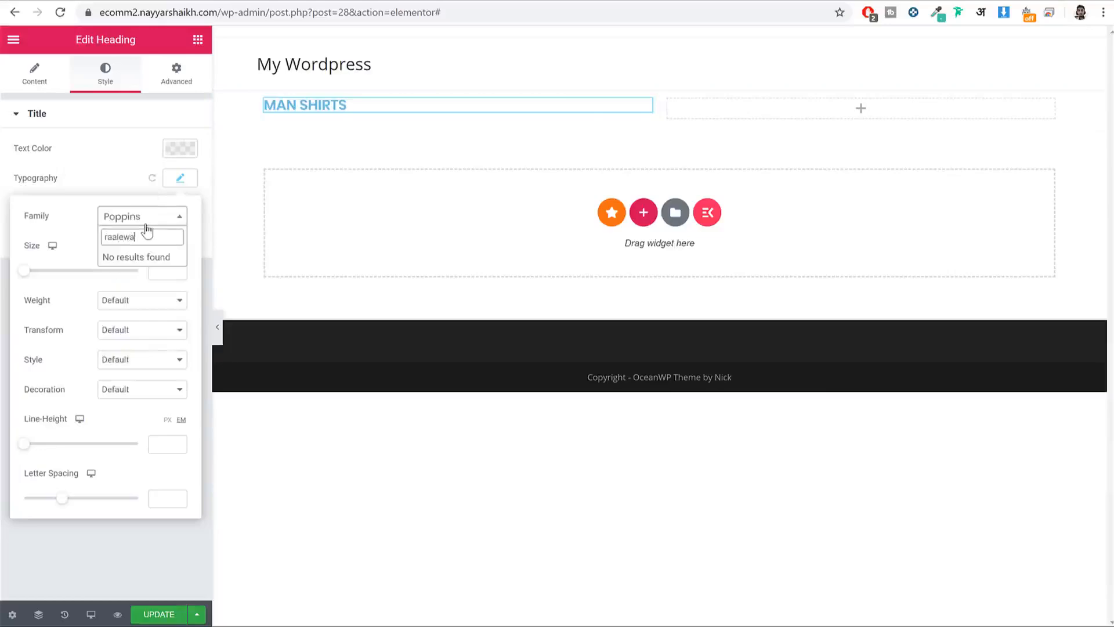
pyautogui.hotkey('ctrl', 'a')
pyautogui.write('ra')
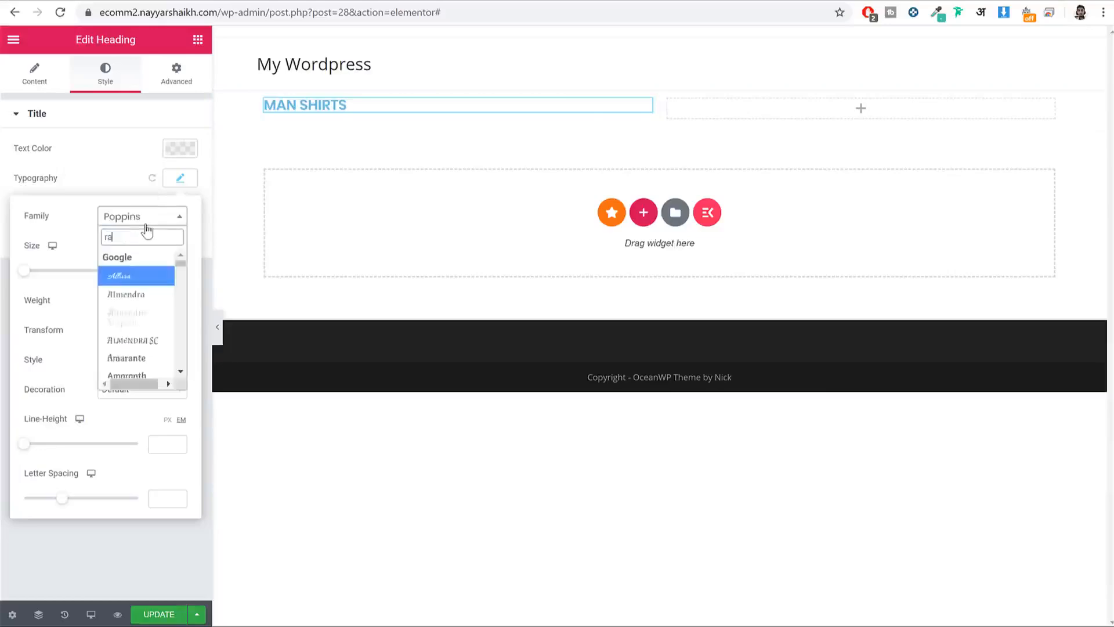
pyautogui.write('lewa')
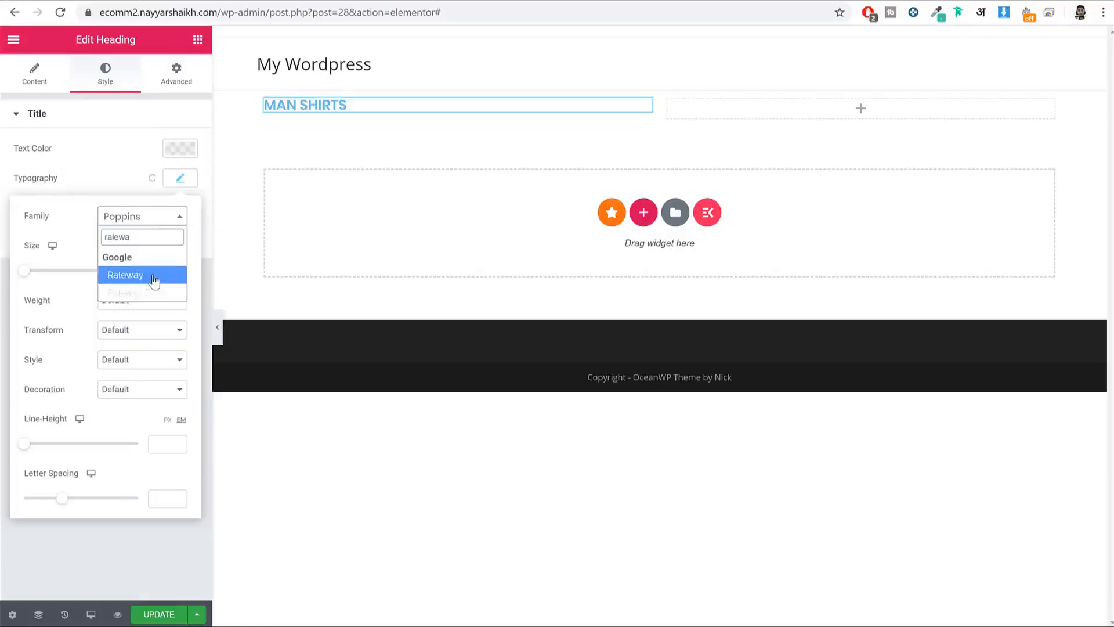
pyautogui.click(152, 276)
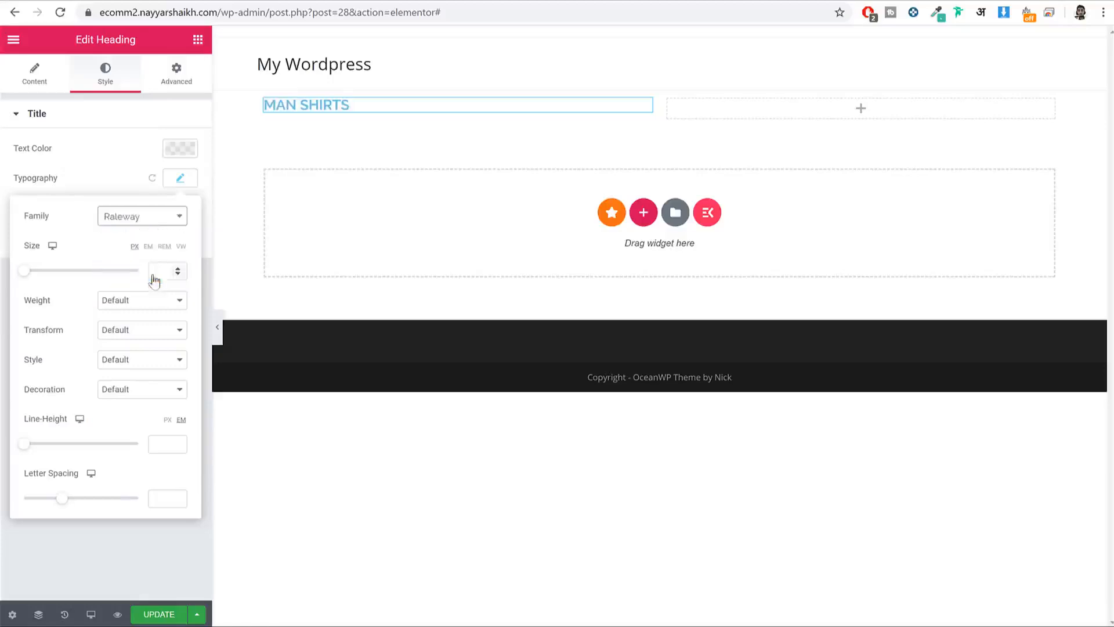
# Step: Try Lato and Montserrat, then settle on Roboto as the heading font
pyautogui.click(146, 223)
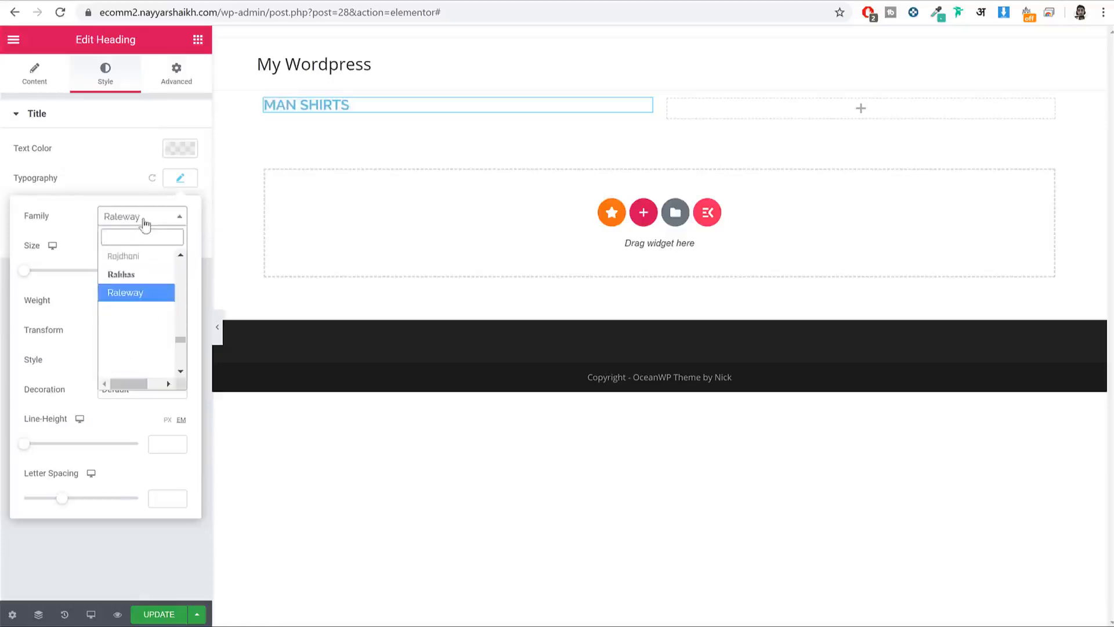
pyautogui.write('lato')
pyautogui.press('Return')
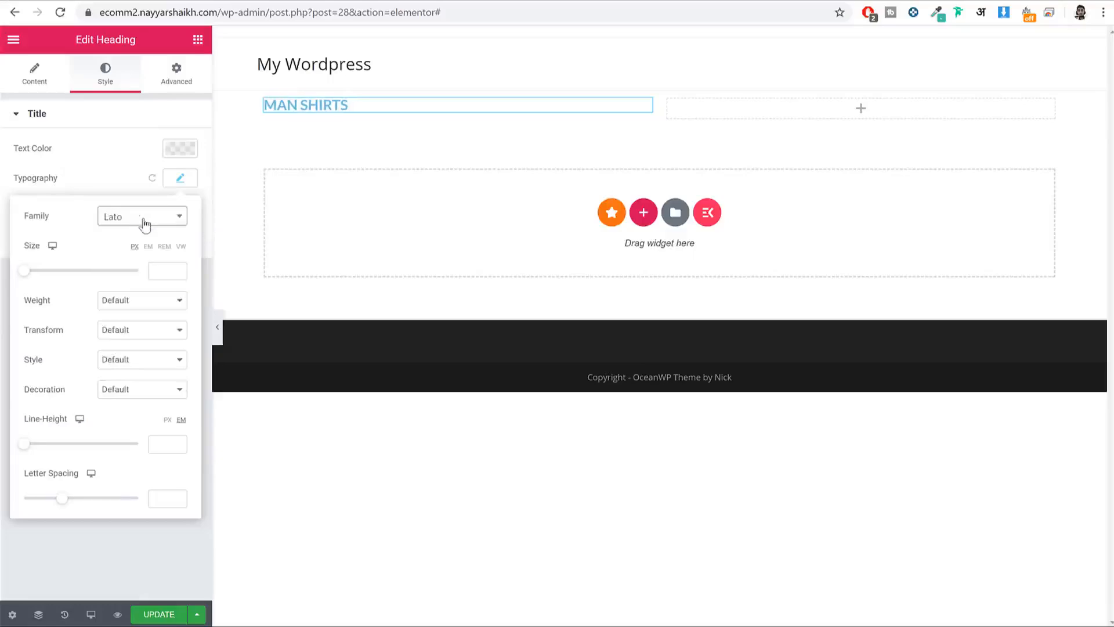
pyautogui.click(145, 224)
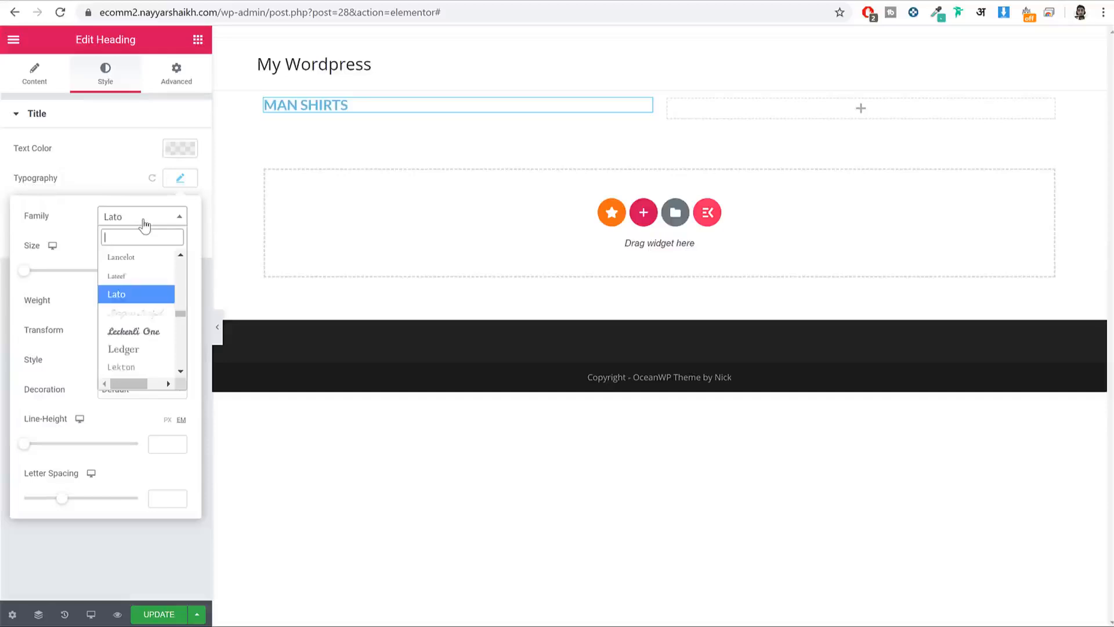
pyautogui.write('montsa')
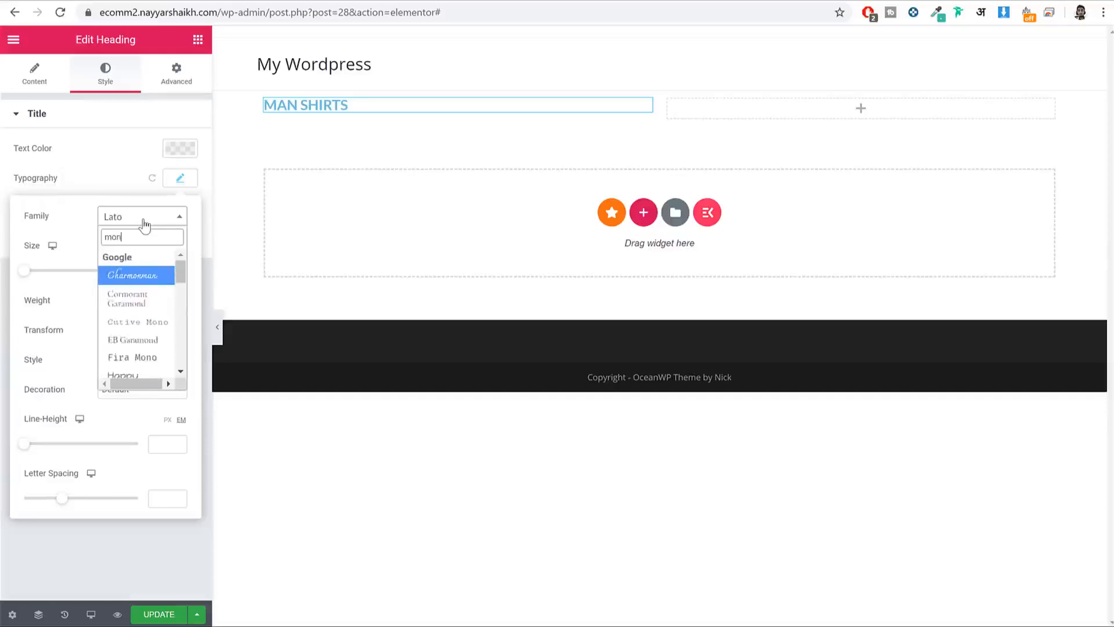
pyautogui.press('BackSpace')
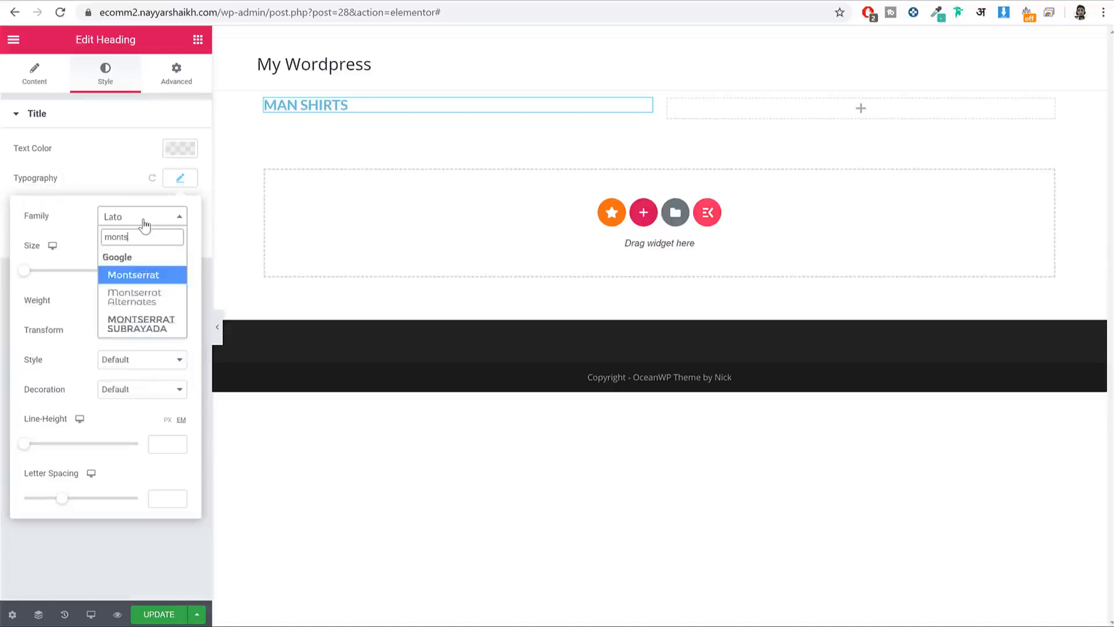
pyautogui.press('Return')
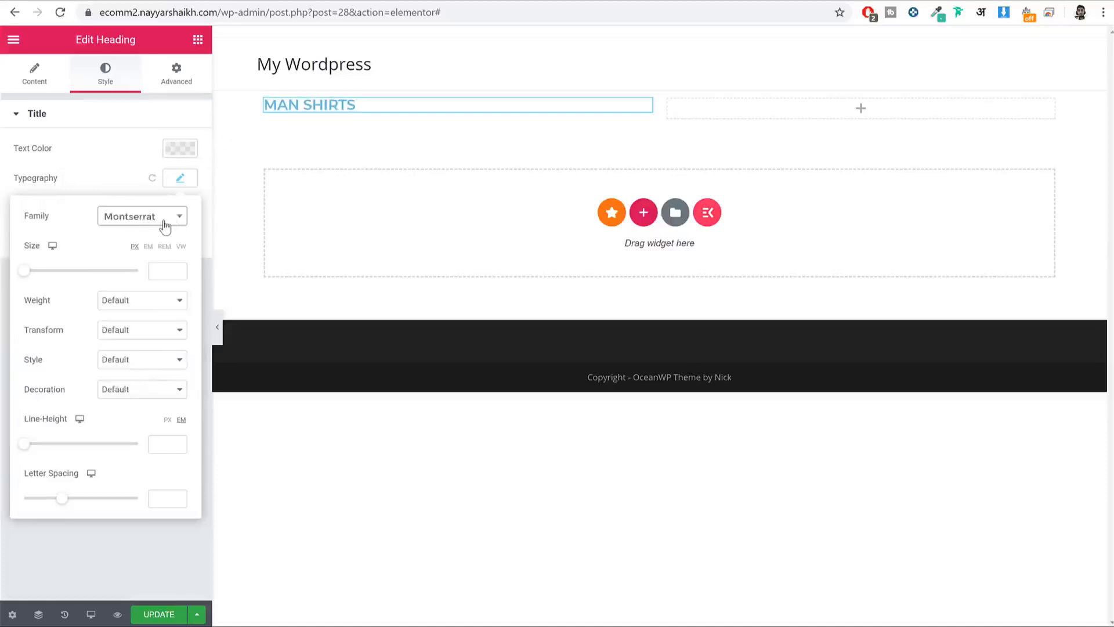
pyautogui.click(166, 227)
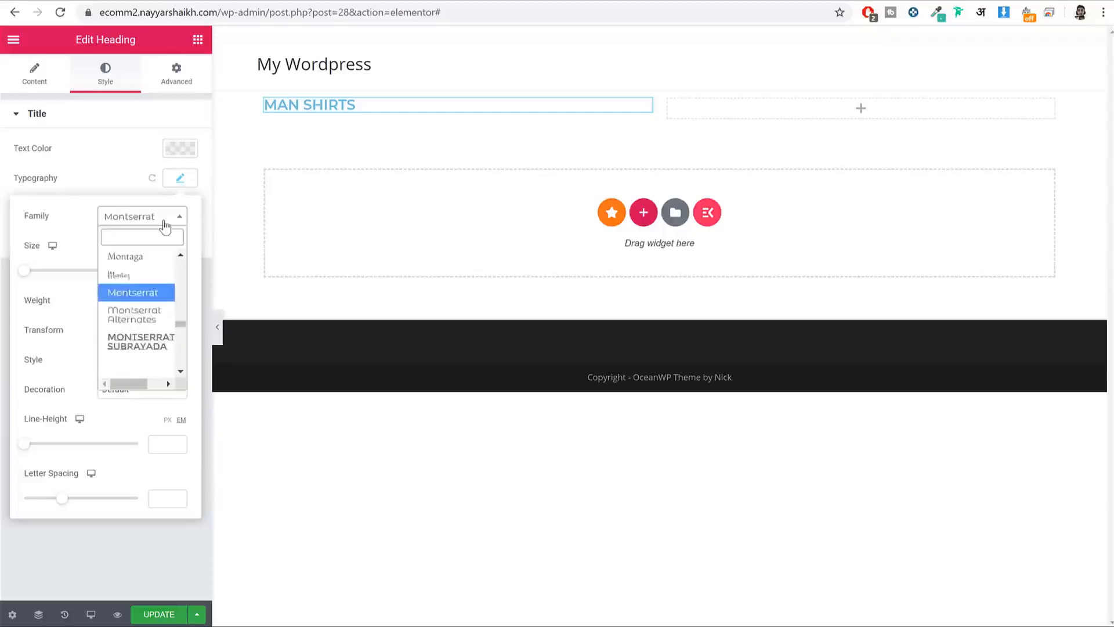
pyautogui.write('robo')
pyautogui.press('Return')
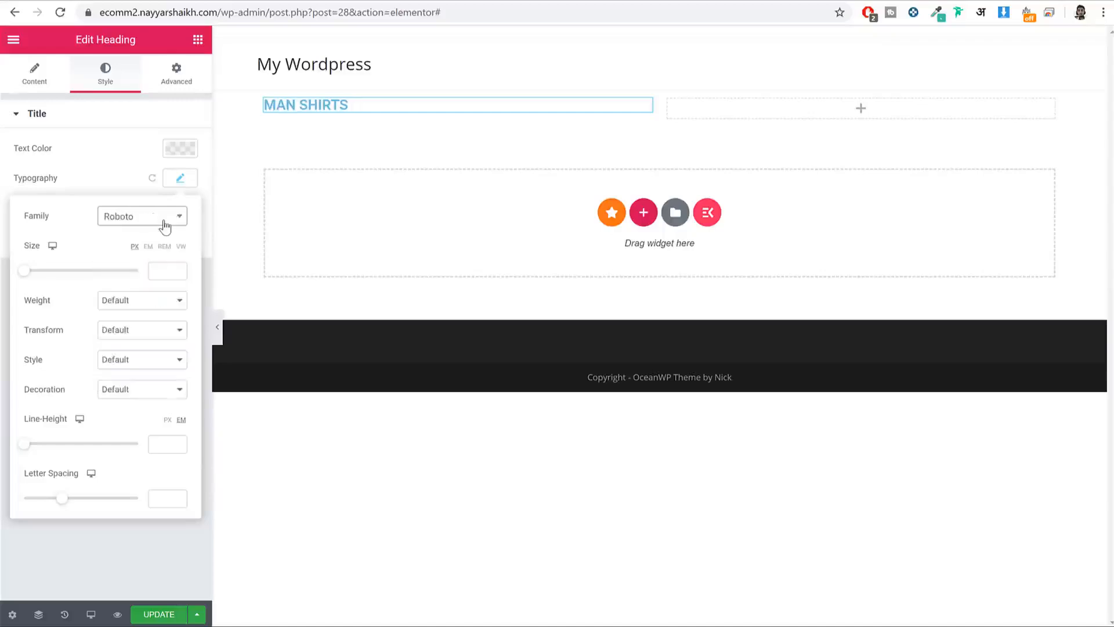
pyautogui.click(181, 178)
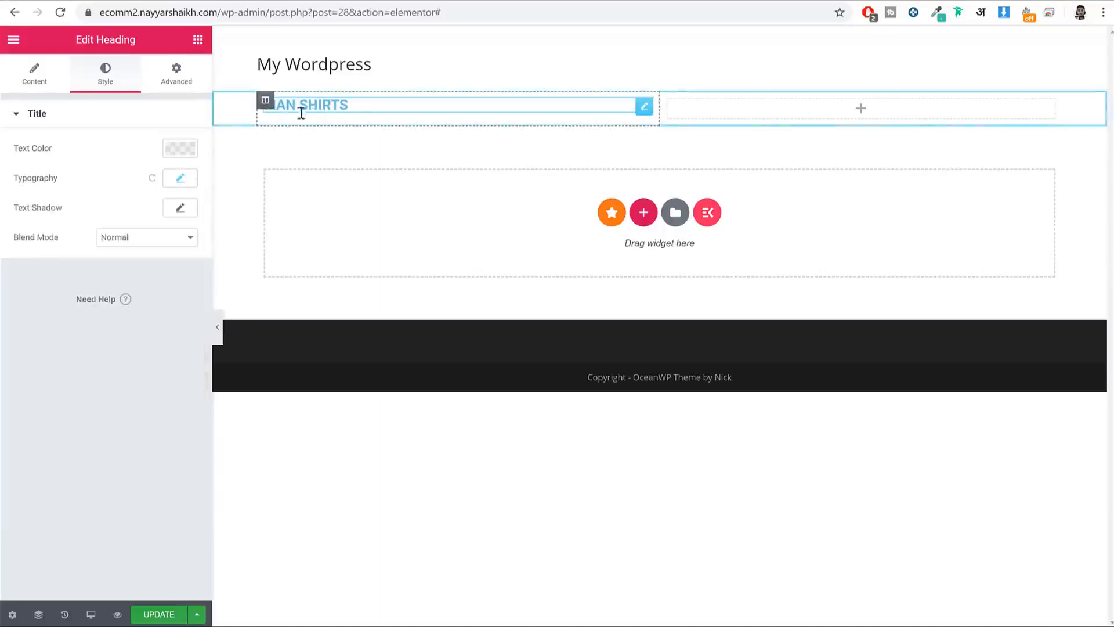
# Step: Enlarge the MAN SHIRTS heading to size 110
pyautogui.click(180, 178)
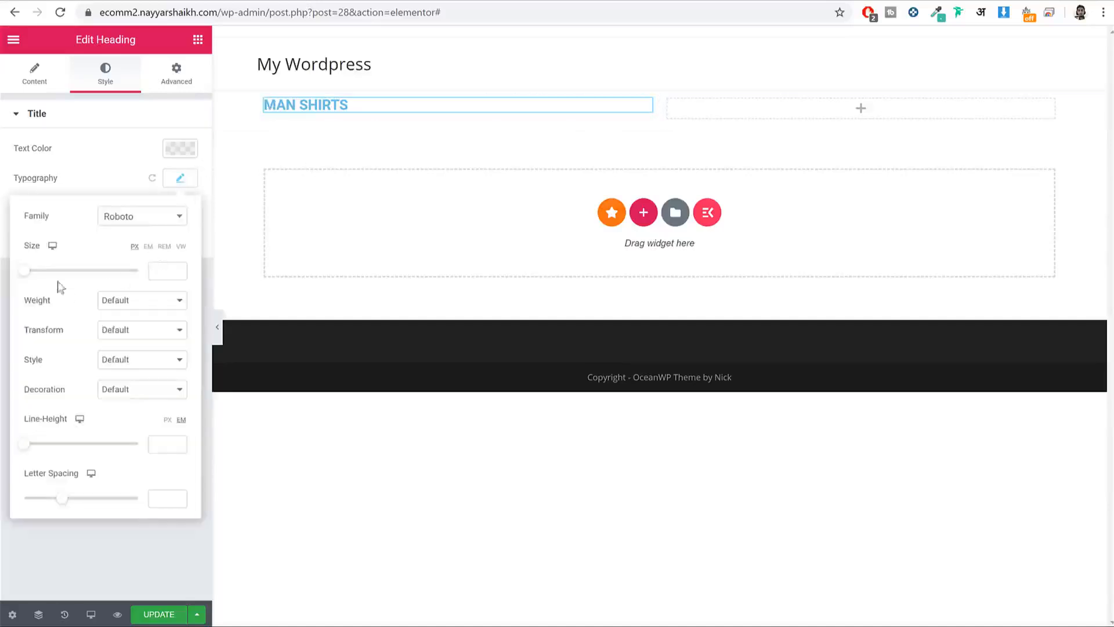
pyautogui.moveTo(32, 277); pyautogui.dragTo(89, 288)
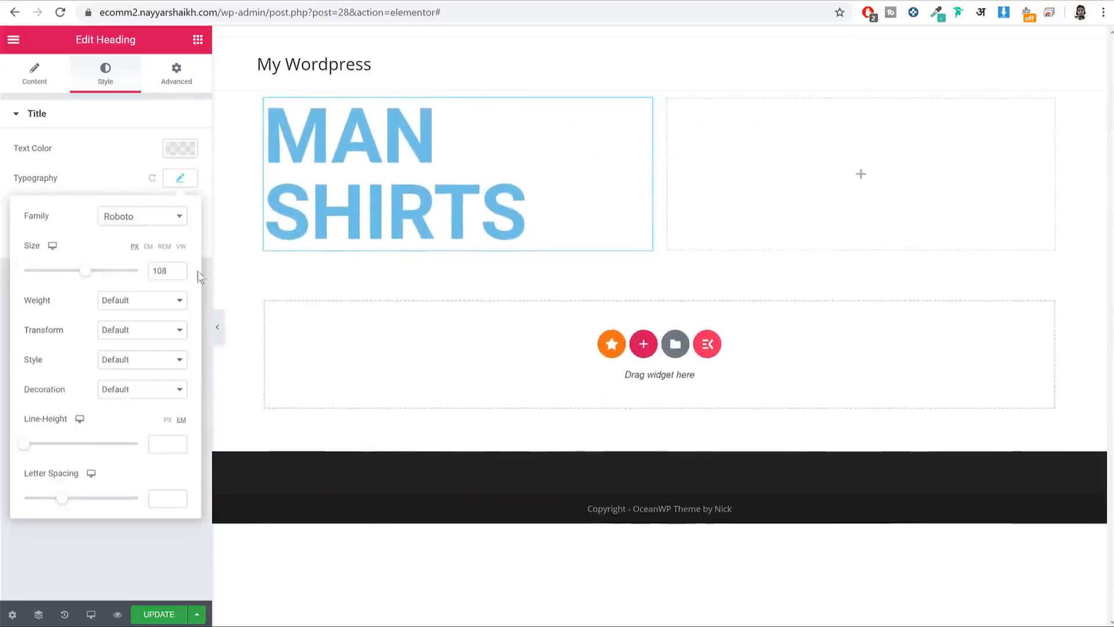
pyautogui.doubleClick(178, 268)
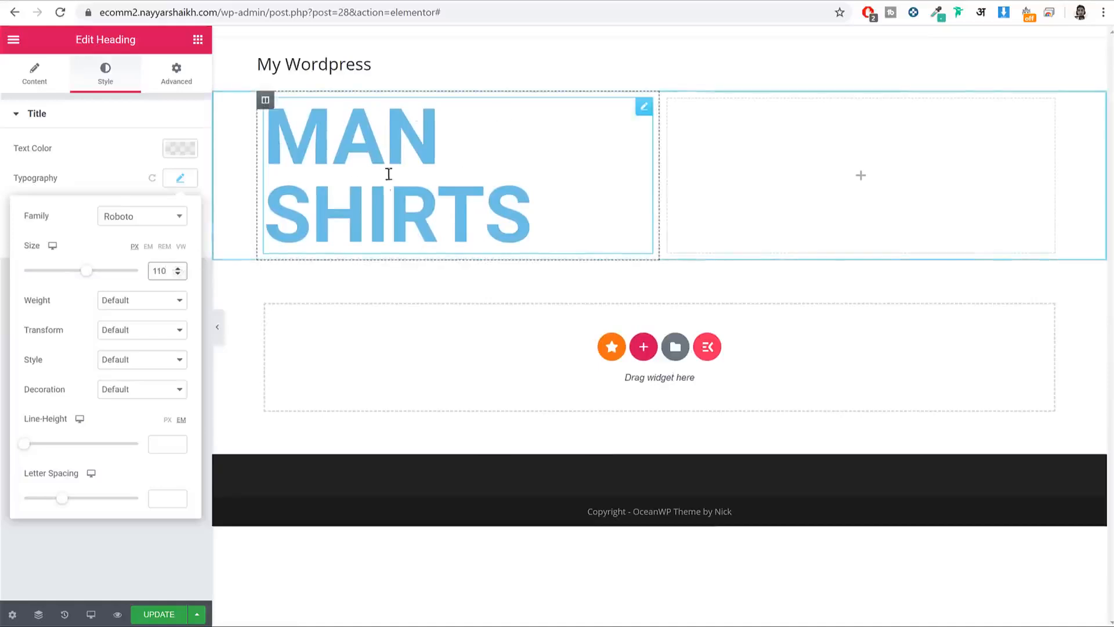
pyautogui.moveTo(24, 301); pyautogui.dragTo(41, 301)
# Step: Set the heading weight to 900, briefly trying 100 before returning to 900
pyautogui.click(153, 302)
pyautogui.click(140, 400)
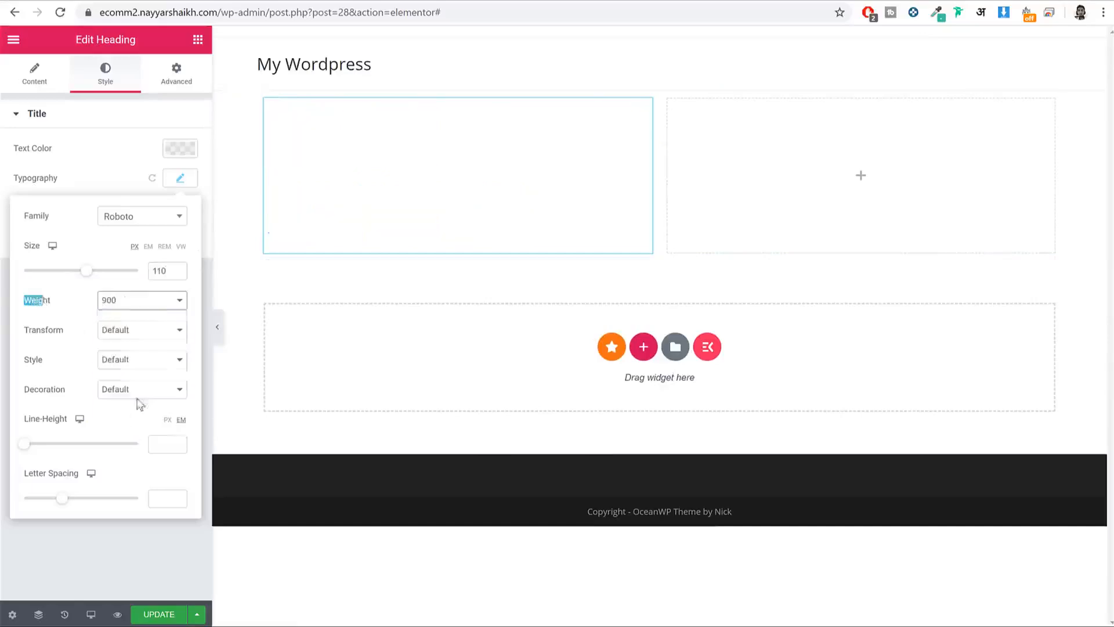
pyautogui.click(144, 303)
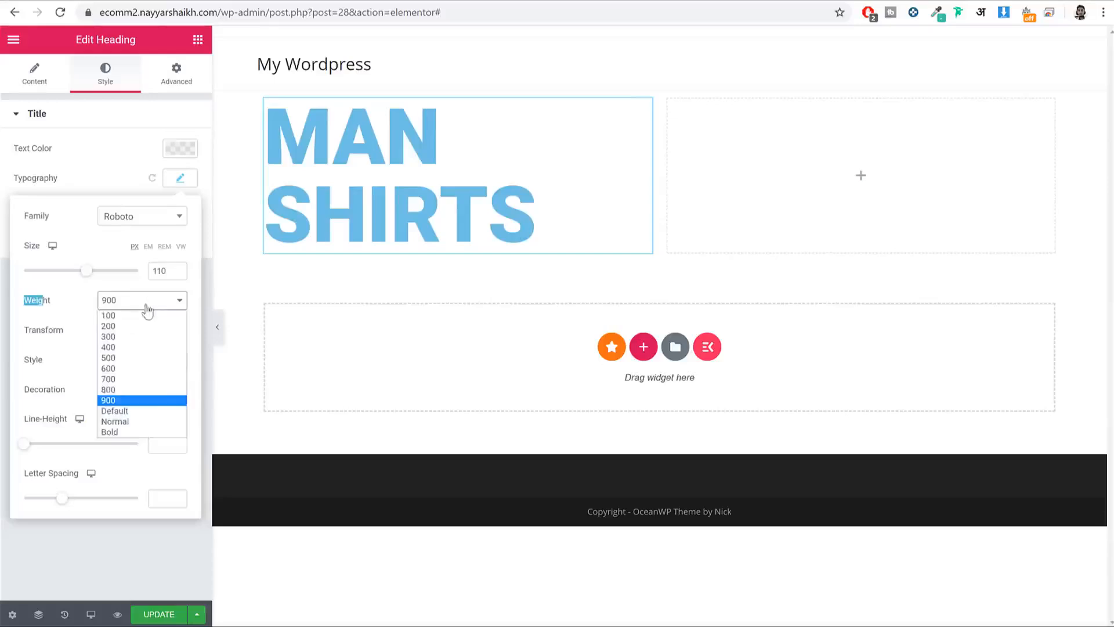
pyautogui.click(139, 316)
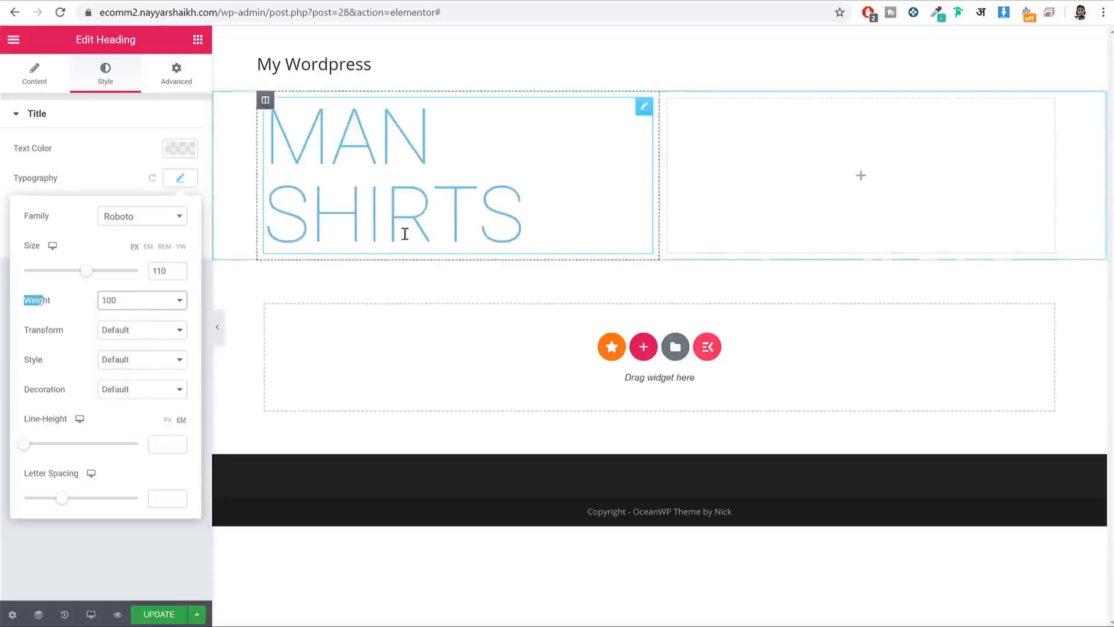
pyautogui.click(160, 301)
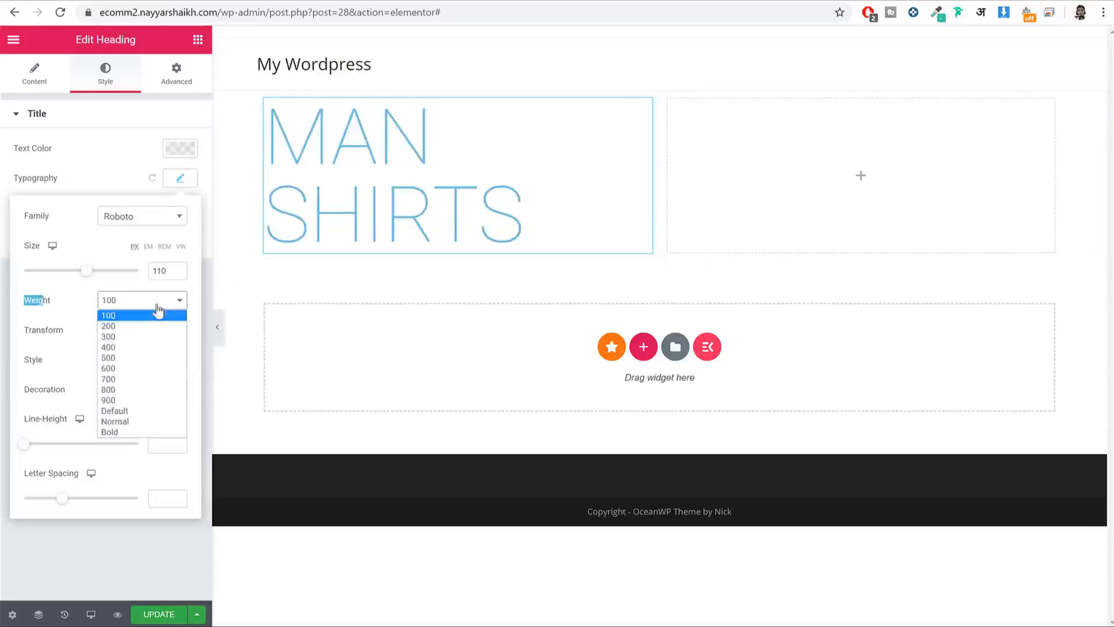
pyautogui.click(145, 401)
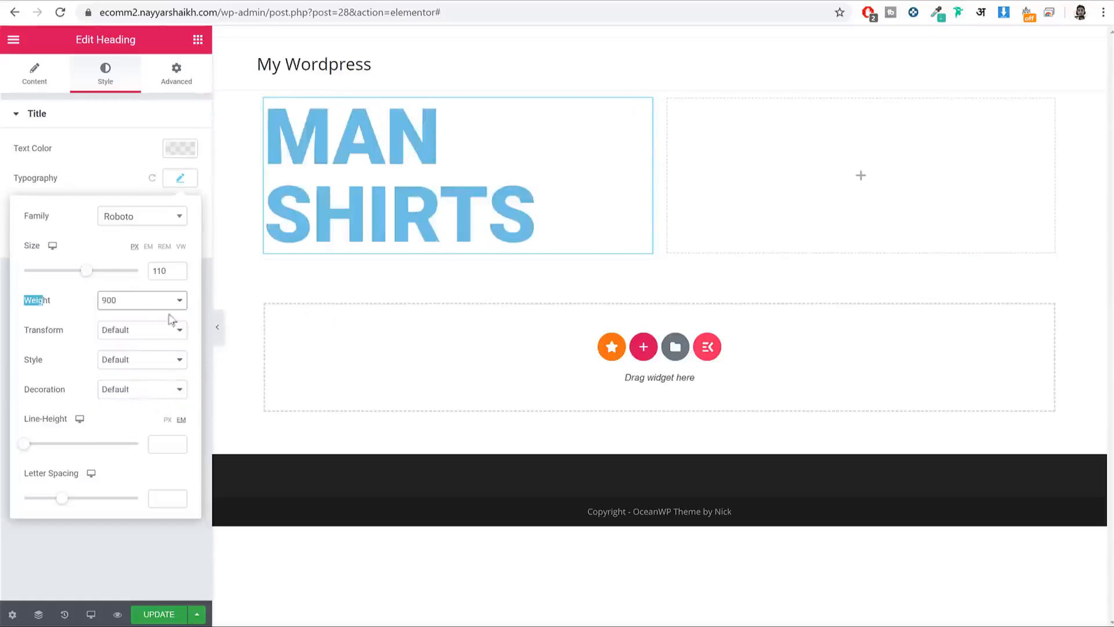
# Step: Make the heading uppercase after trying lowercase and capitalize, keeping Default font style
pyautogui.click(136, 329)
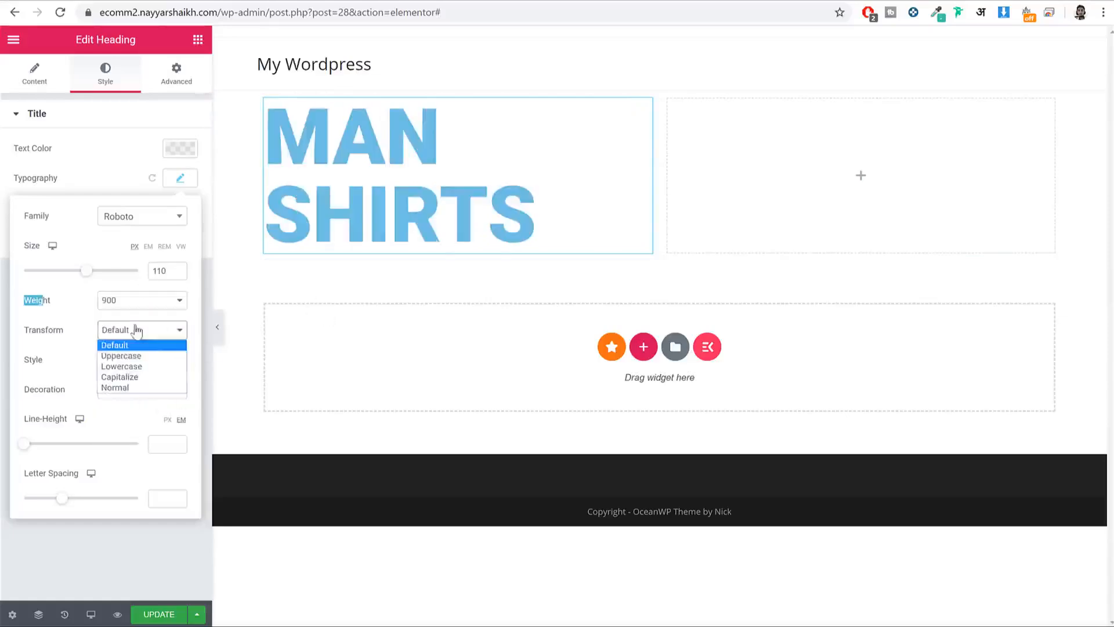
pyautogui.click(147, 358)
pyautogui.click(130, 328)
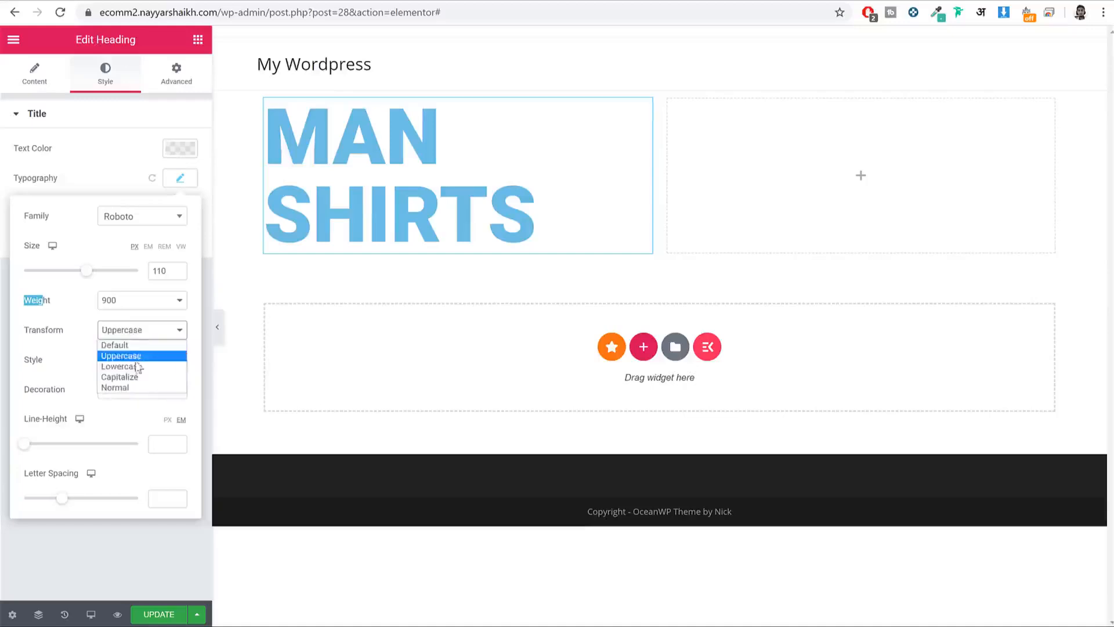
pyautogui.click(137, 368)
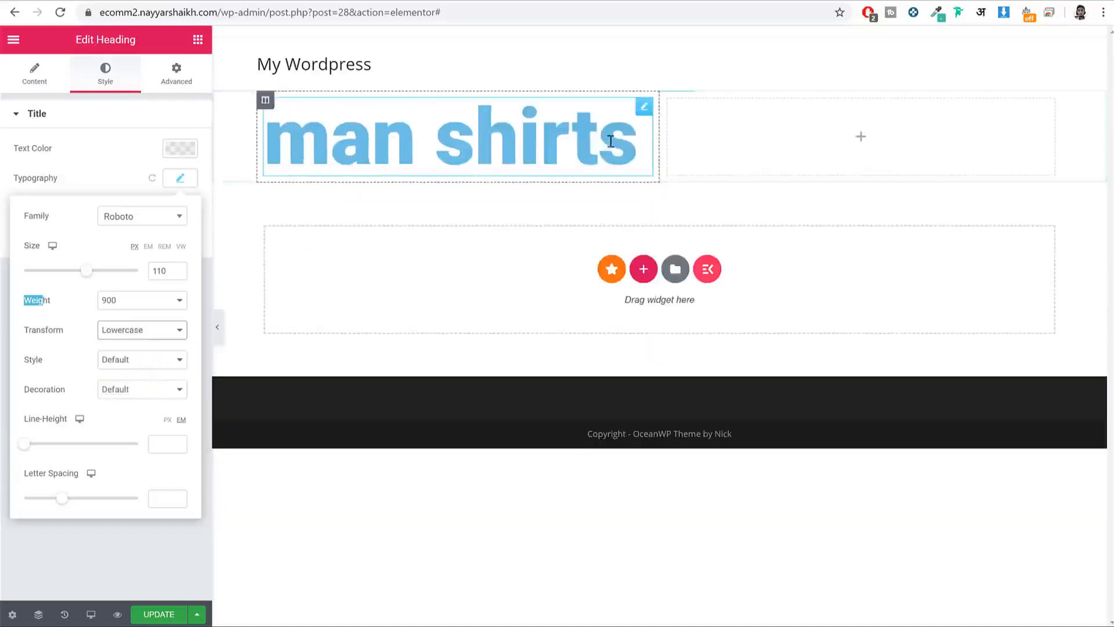
pyautogui.click(136, 328)
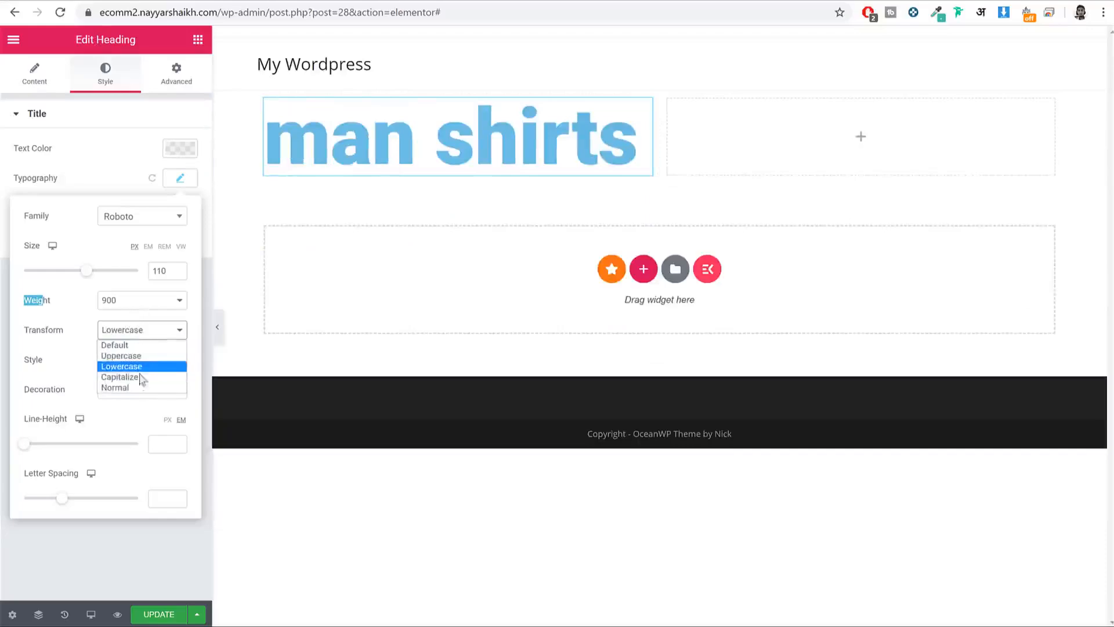
pyautogui.click(141, 378)
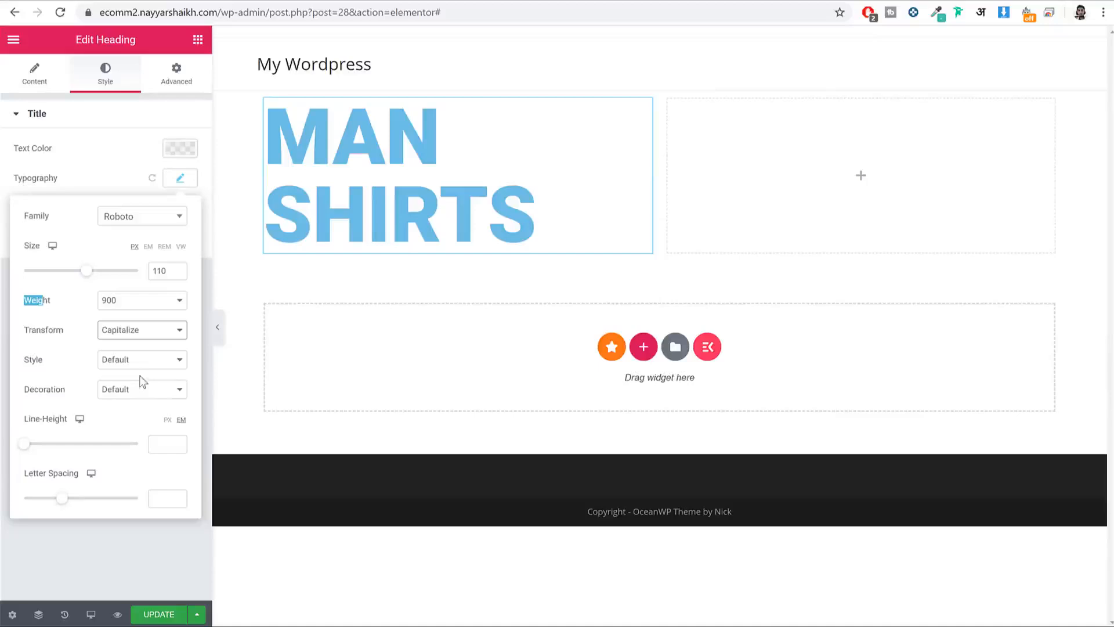
pyautogui.click(141, 330)
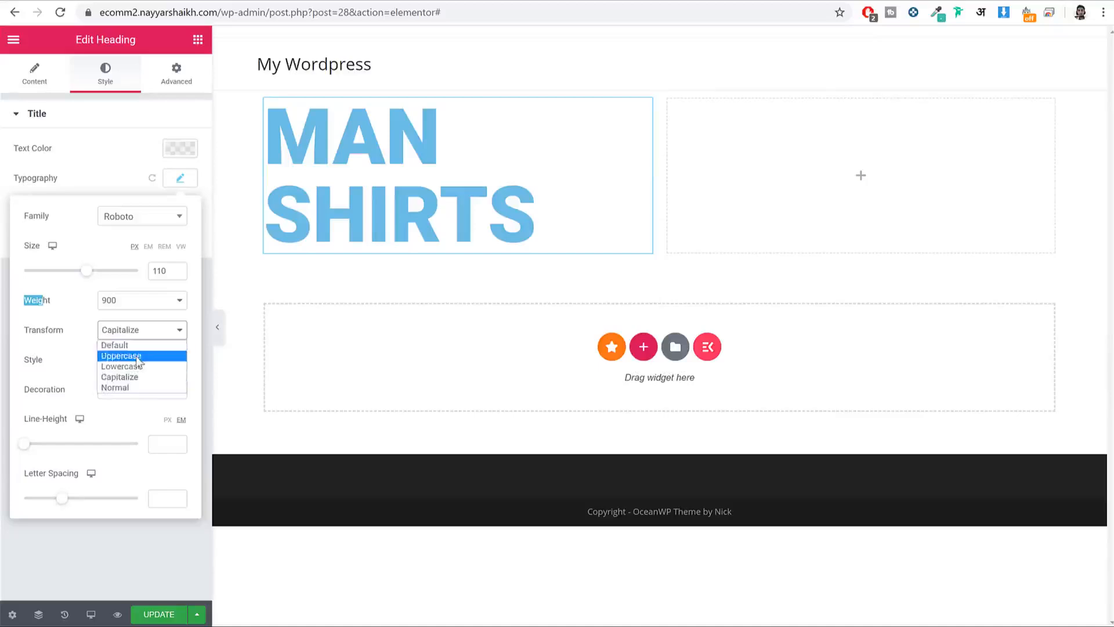
pyautogui.click(138, 355)
pyautogui.click(137, 365)
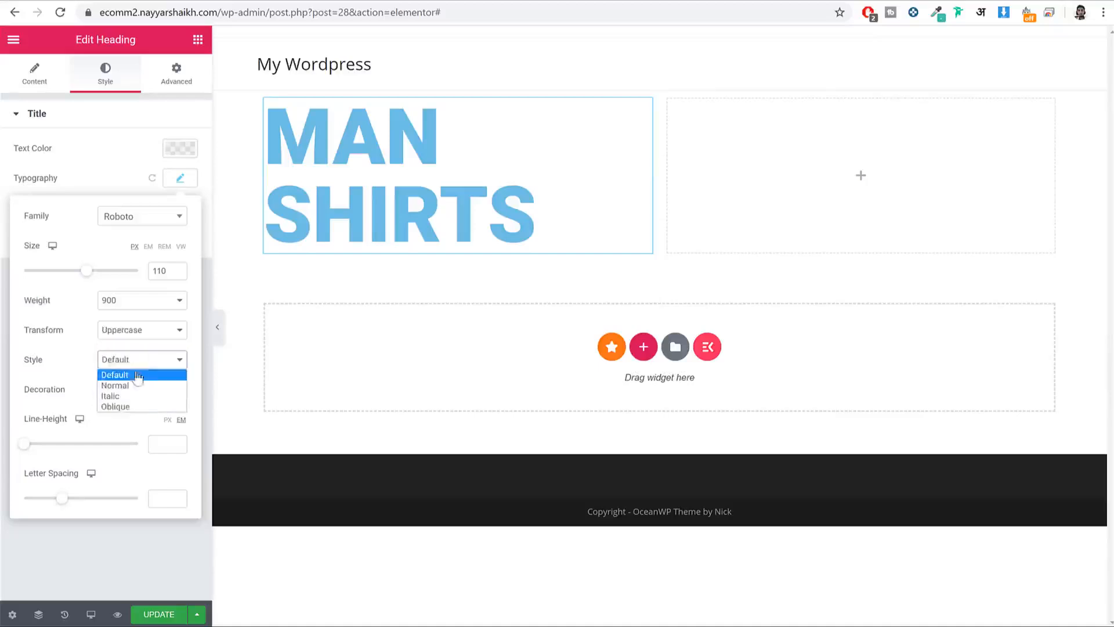
pyautogui.click(65, 357)
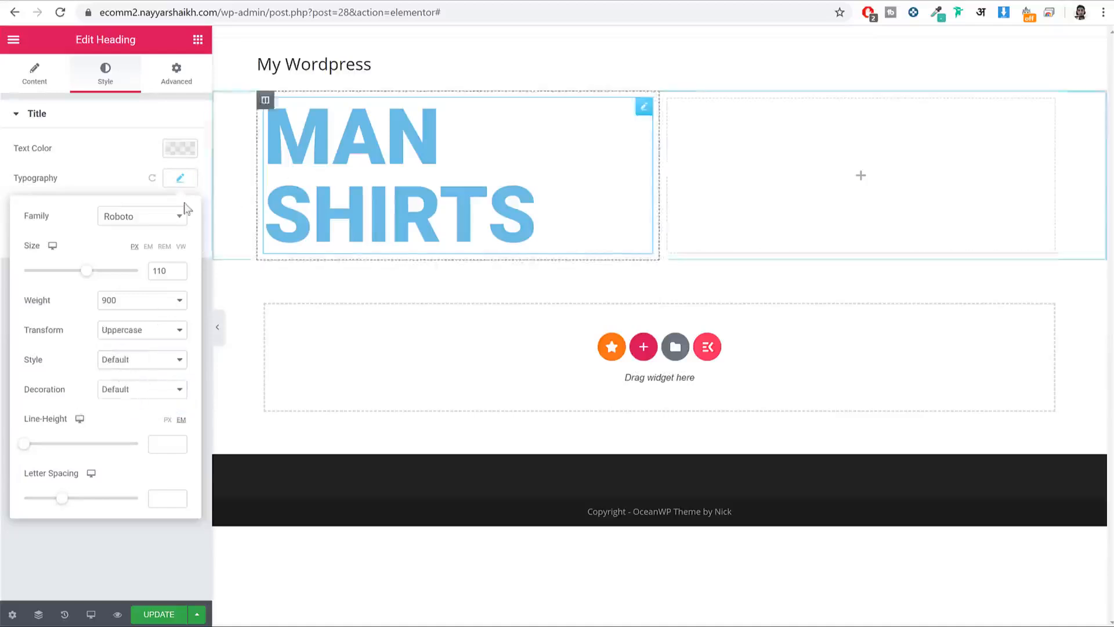
pyautogui.click(192, 179)
pyautogui.click(94, 0)
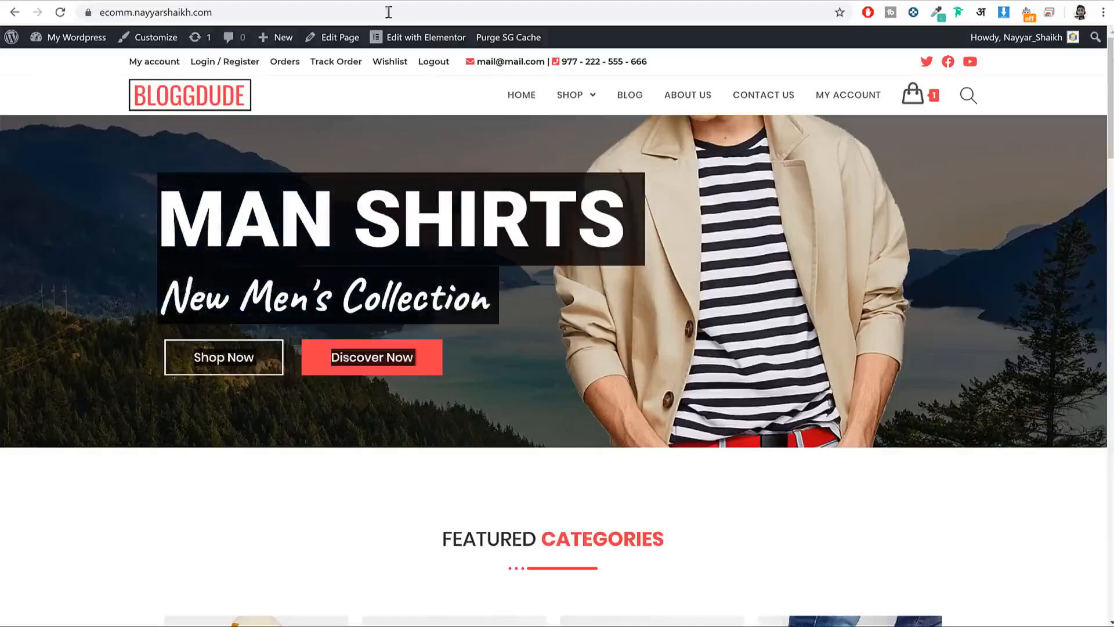
# Step: Back in the editor, preview with the panel hidden, then reopen the MAN SHIRTS heading's settings
pyautogui.click(232, 0)
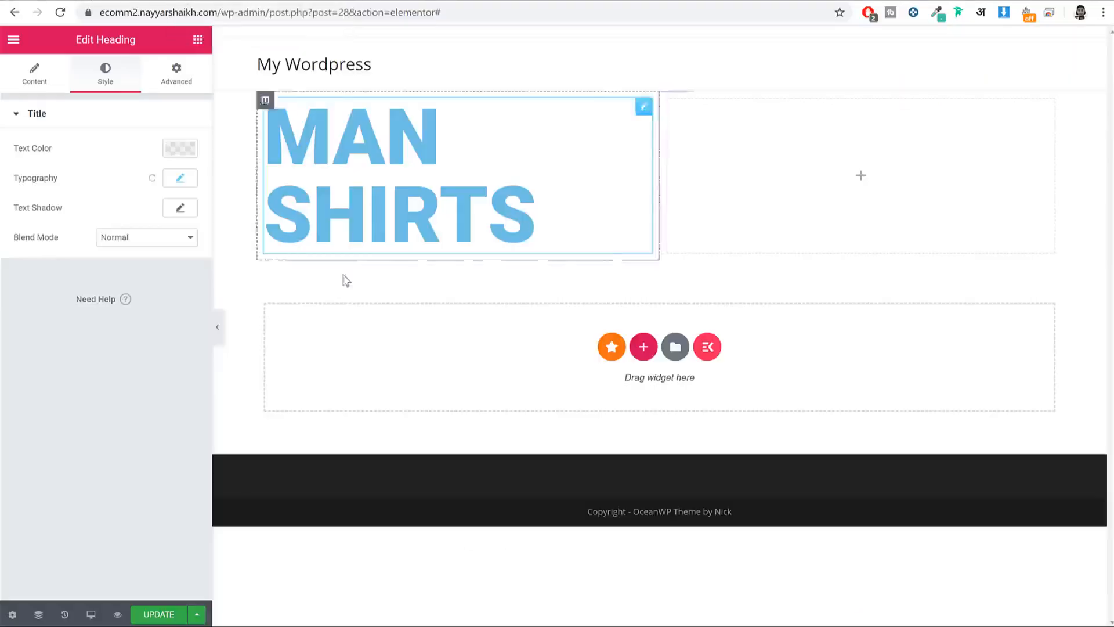
pyautogui.click(218, 335)
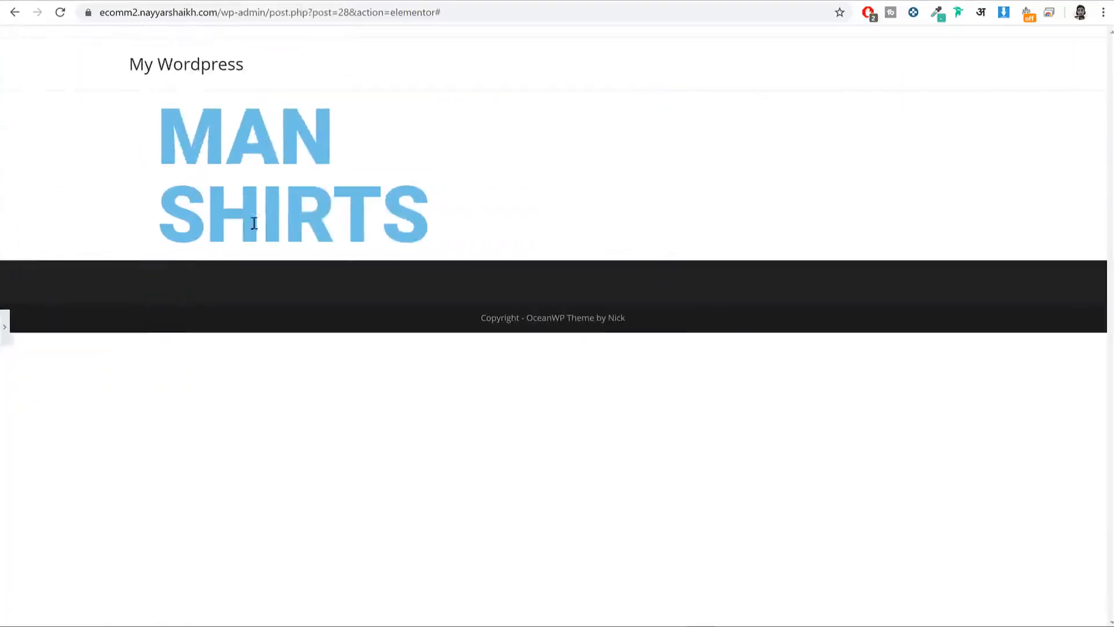
pyautogui.click(6, 335)
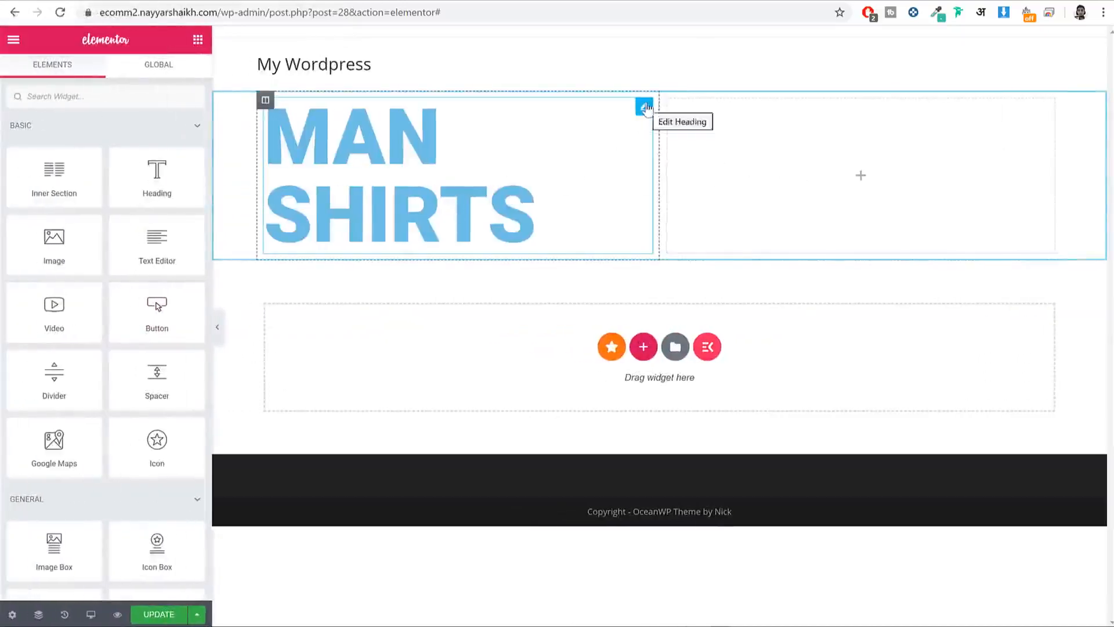
pyautogui.click(538, 133)
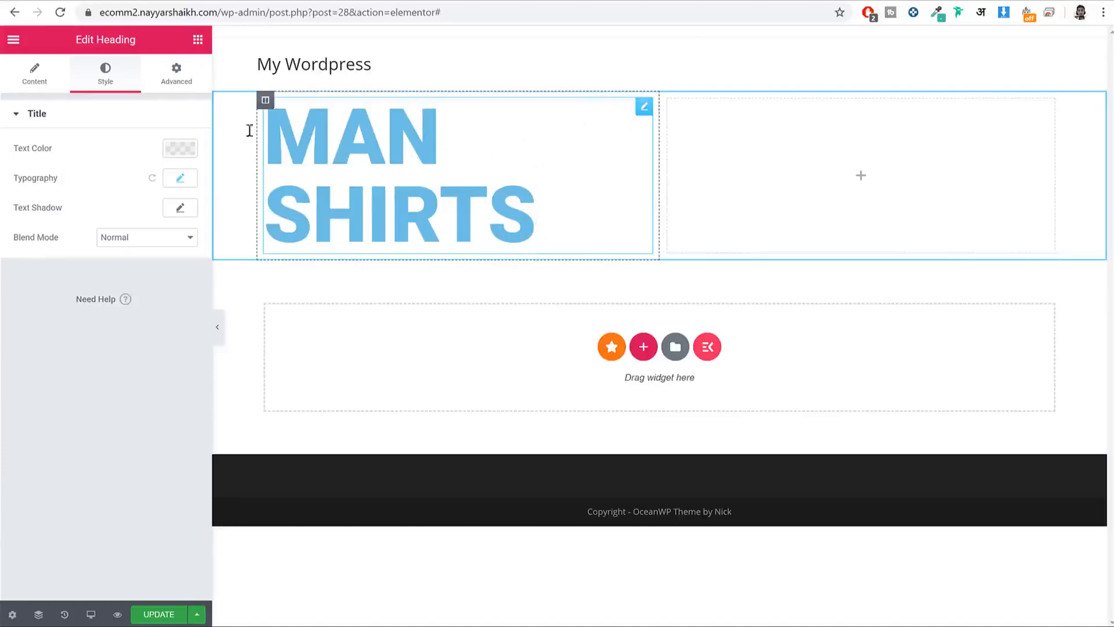
# Step: In the heading's Advanced settings, try a 50 margin, then set it back to 0
pyautogui.click(176, 76)
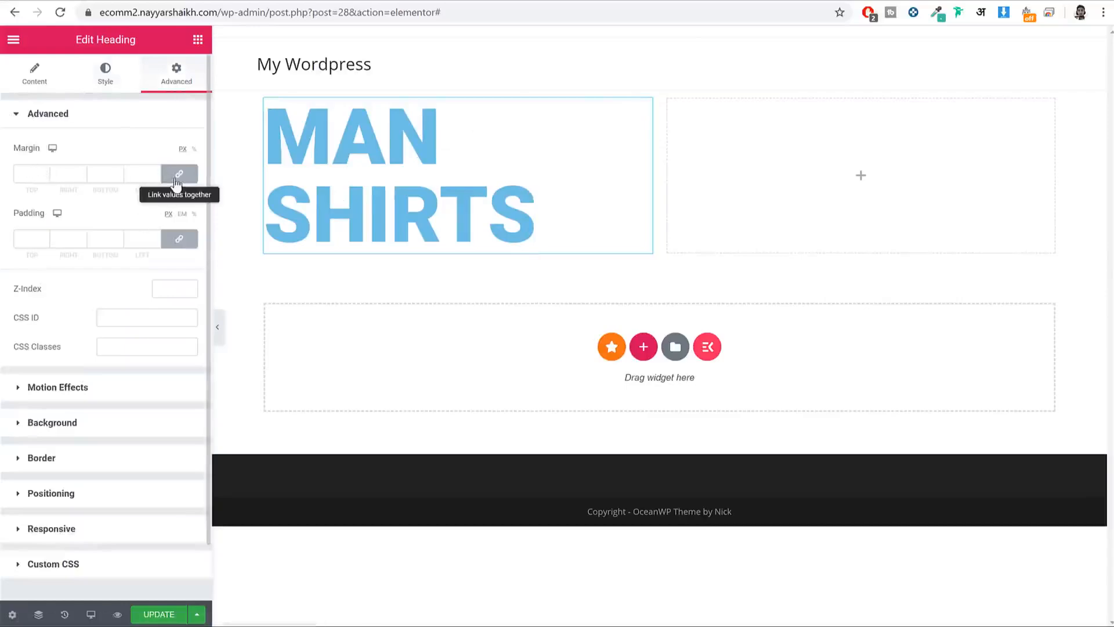
pyautogui.click(21, 174)
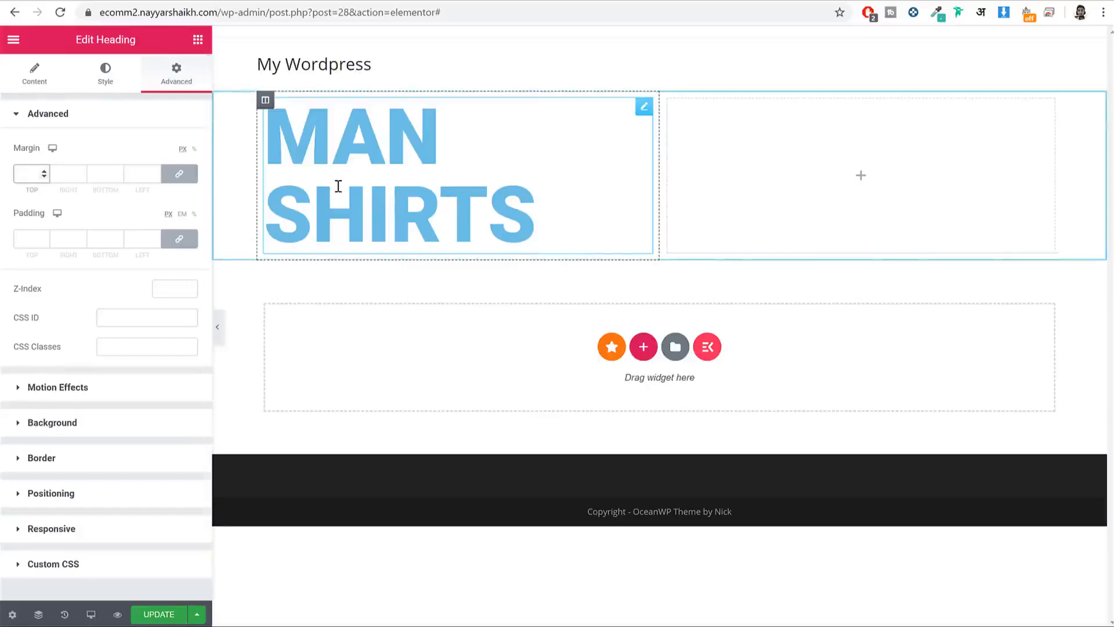
pyautogui.write('50')
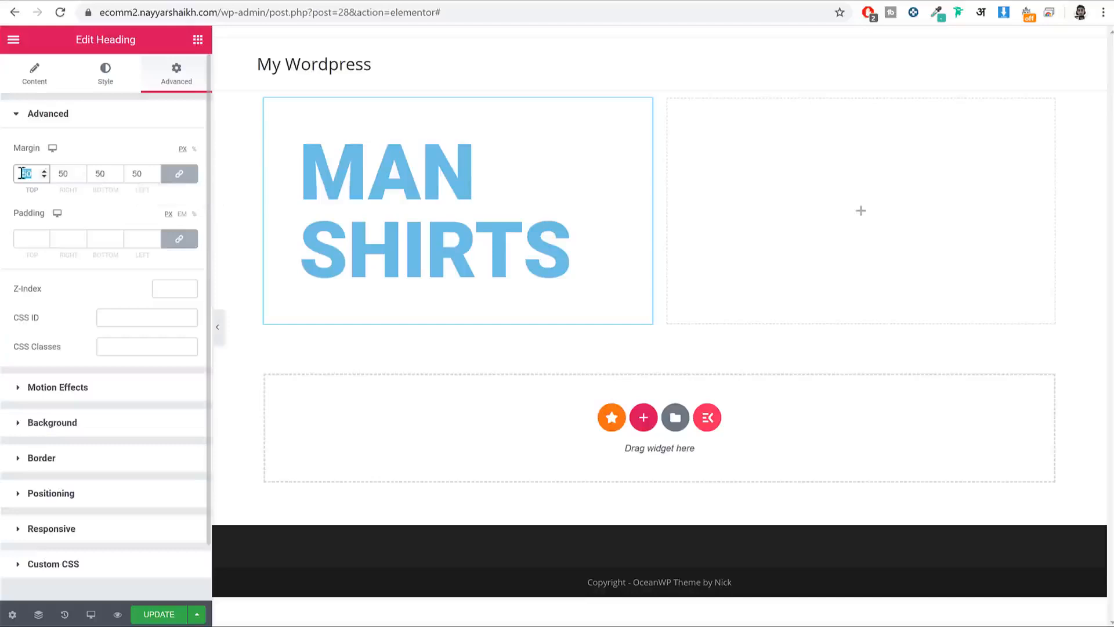
pyautogui.write('0')
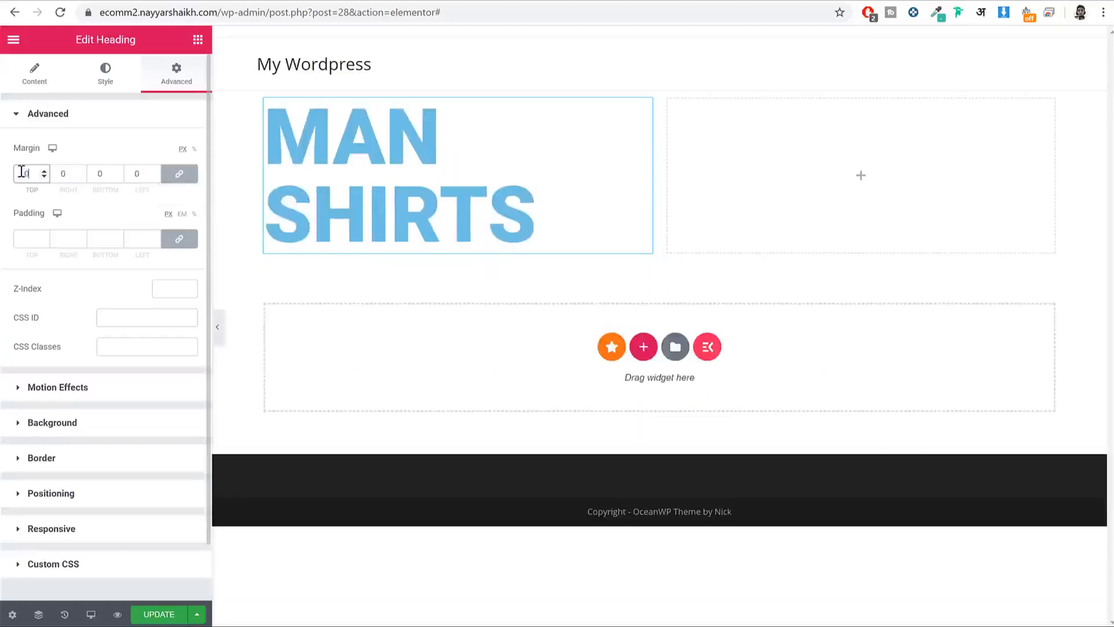
# Step: Unlink the margin sides and set the right margin to -150, previewing the result
pyautogui.click(180, 179)
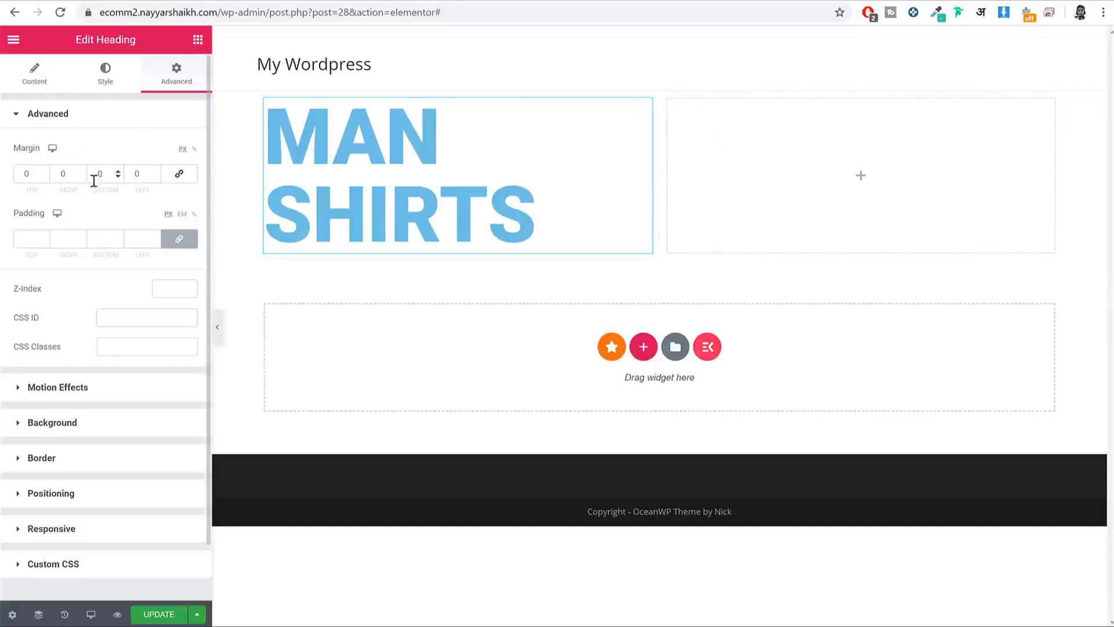
pyautogui.doubleClick(64, 190)
pyautogui.click(64, 174)
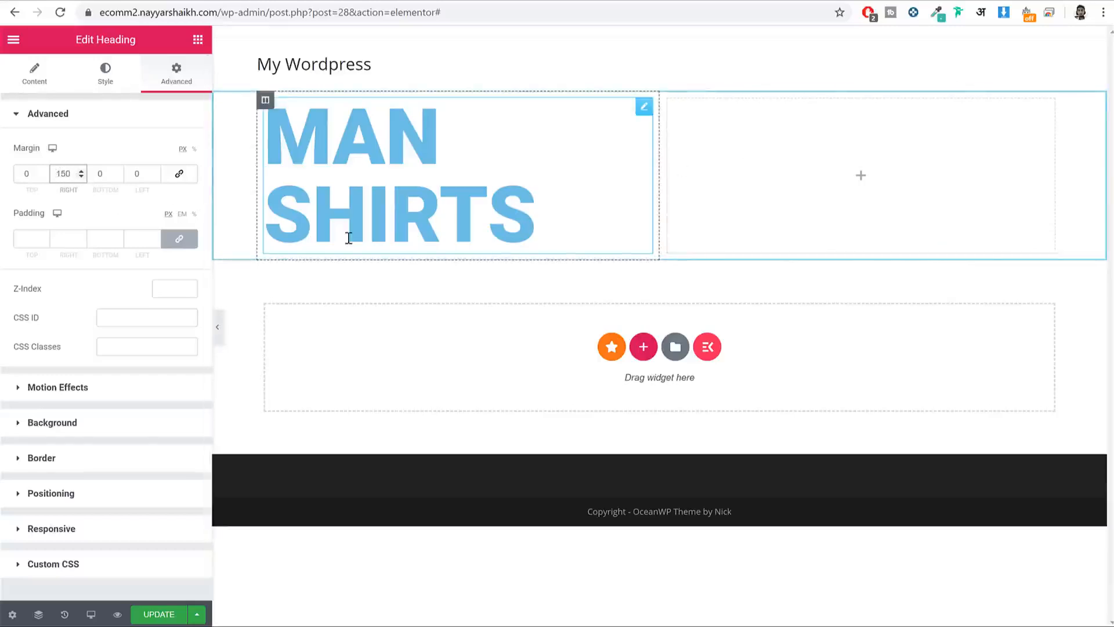
pyautogui.write('-')
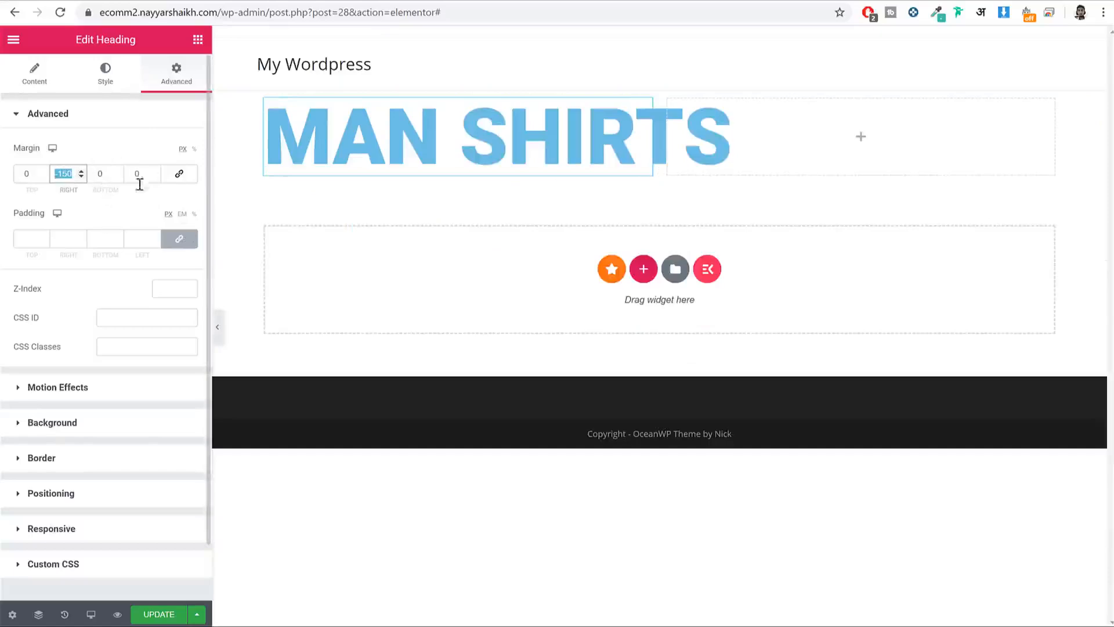
pyautogui.click(217, 327)
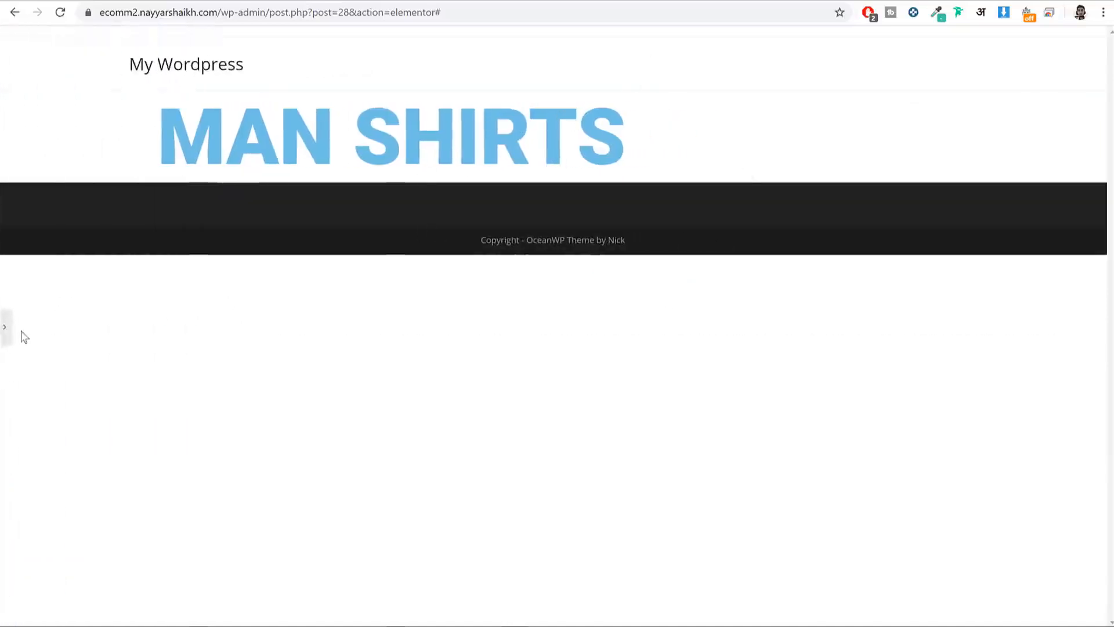
pyautogui.click(7, 329)
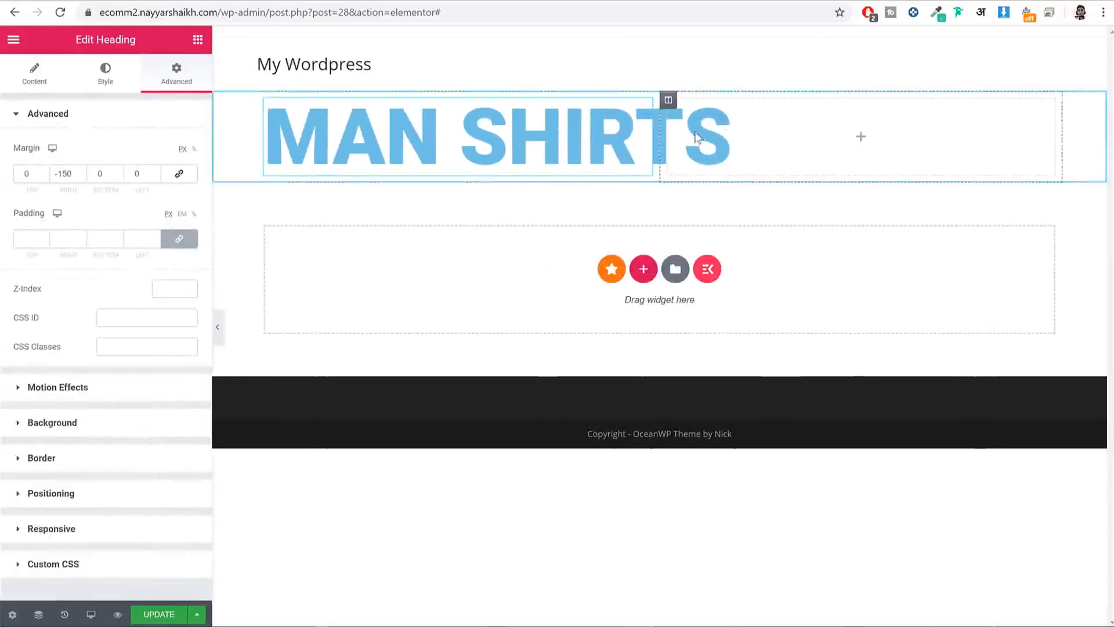
pyautogui.moveTo(77, 174); pyautogui.dragTo(30, 174)
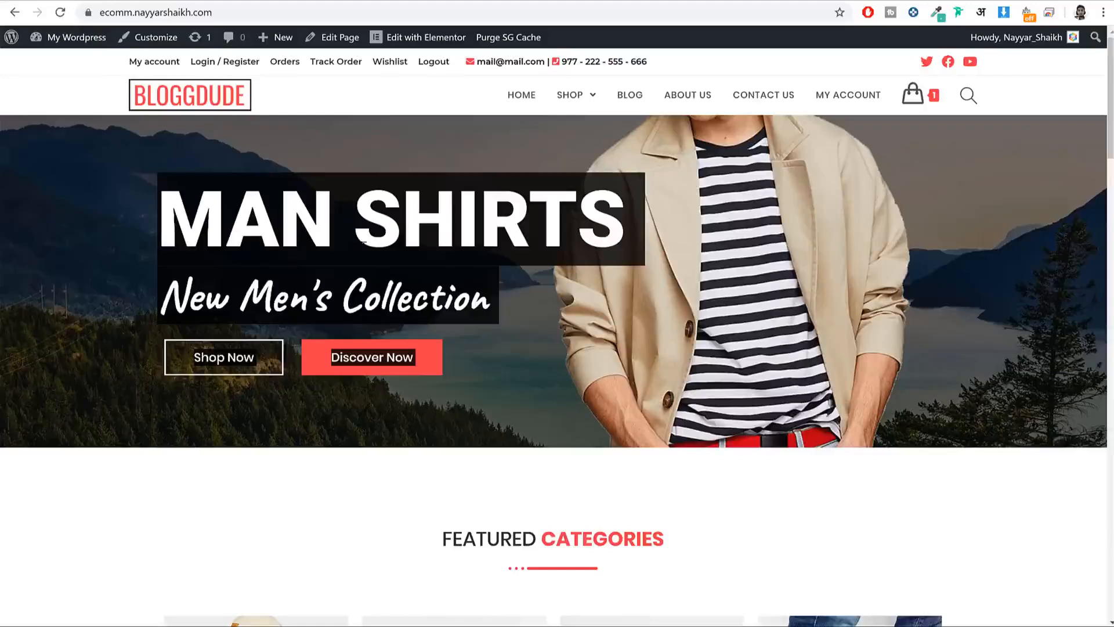
# Step: Select the live hero's MAN SHIRTS and New Men's Collection texts to inspect them, then return to the editor
pyautogui.click(363, 240)
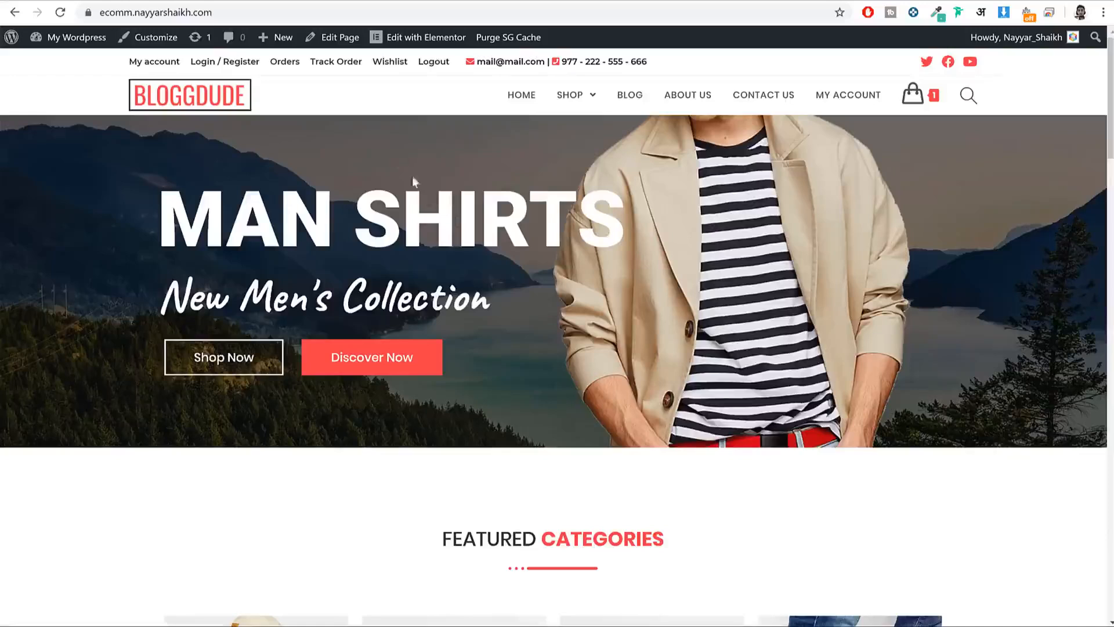
pyautogui.moveTo(175, 204); pyautogui.dragTo(592, 221)
pyautogui.click(743, 200)
pyautogui.moveTo(489, 299); pyautogui.dragTo(157, 297)
pyautogui.hotkey('ctrl', 'c')
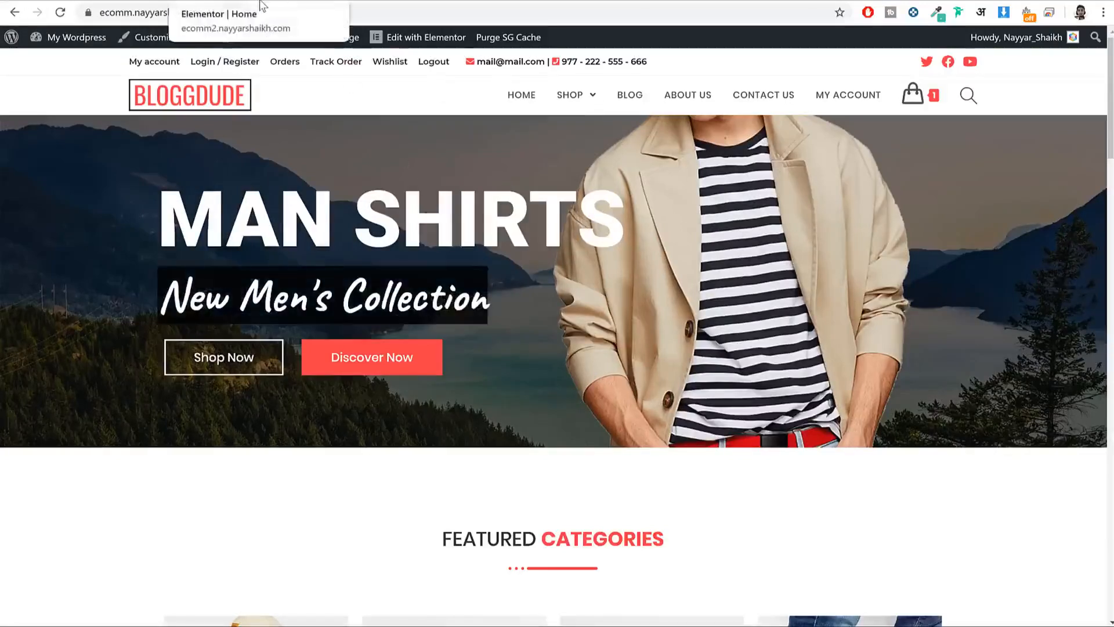
pyautogui.click(262, 5)
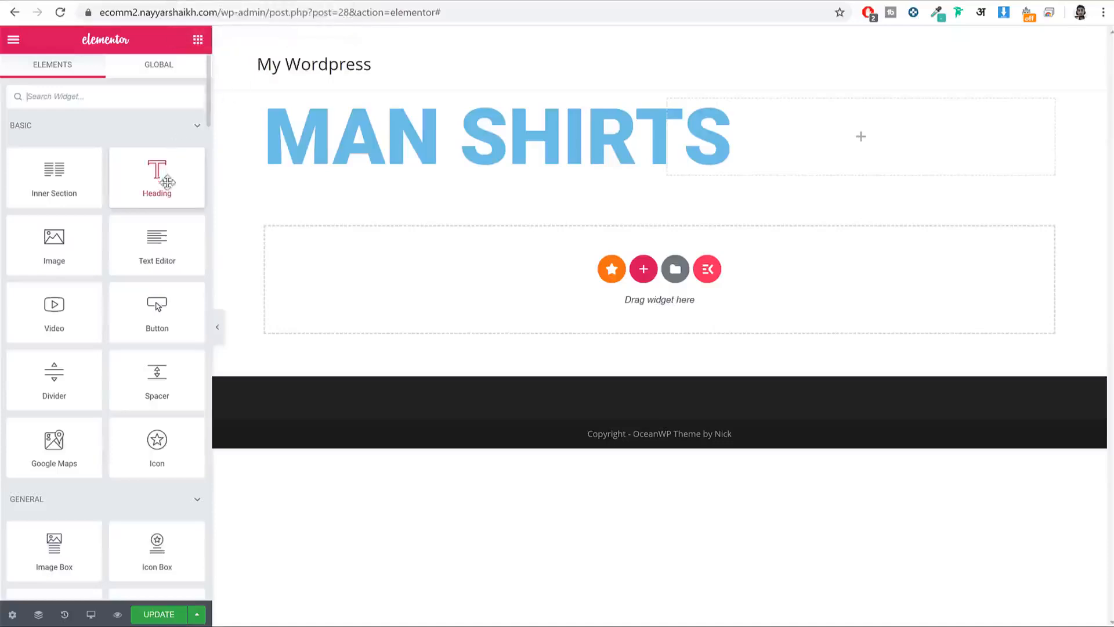
# Step: Add a second heading under MAN SHIRTS and paste 'New Men's Collection' as its text
pyautogui.moveTo(167, 182); pyautogui.dragTo(447, 177)
pyautogui.tripleClick(162, 165)
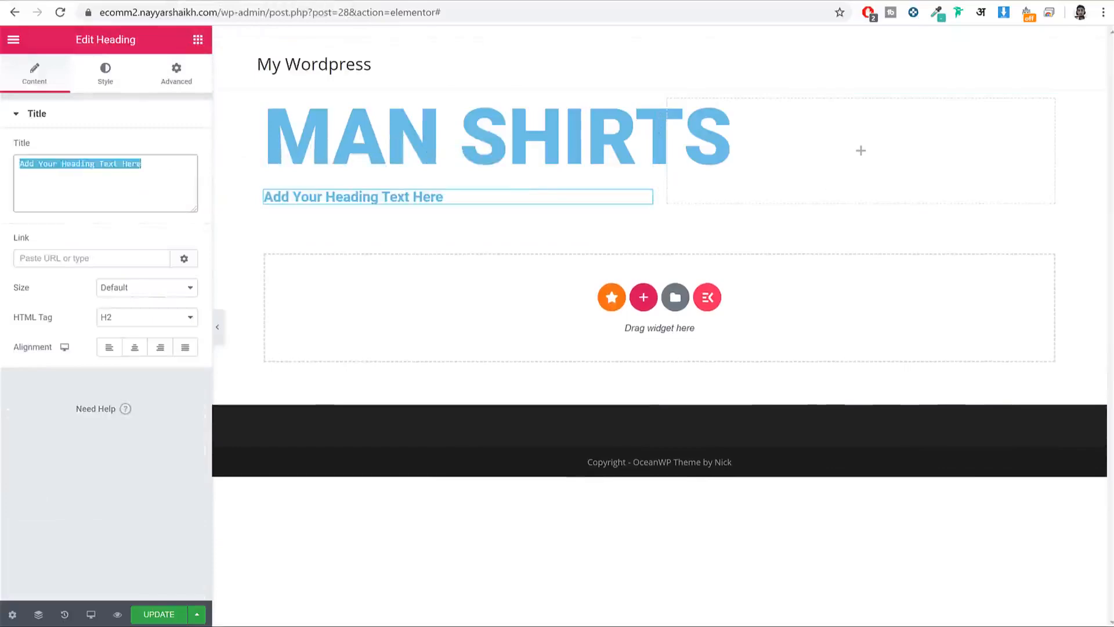
pyautogui.hotkey('ctrl', 'v')
# Step: Style the subheading's typography with Caveat font, size 65, weight 900
pyautogui.click(98, 78)
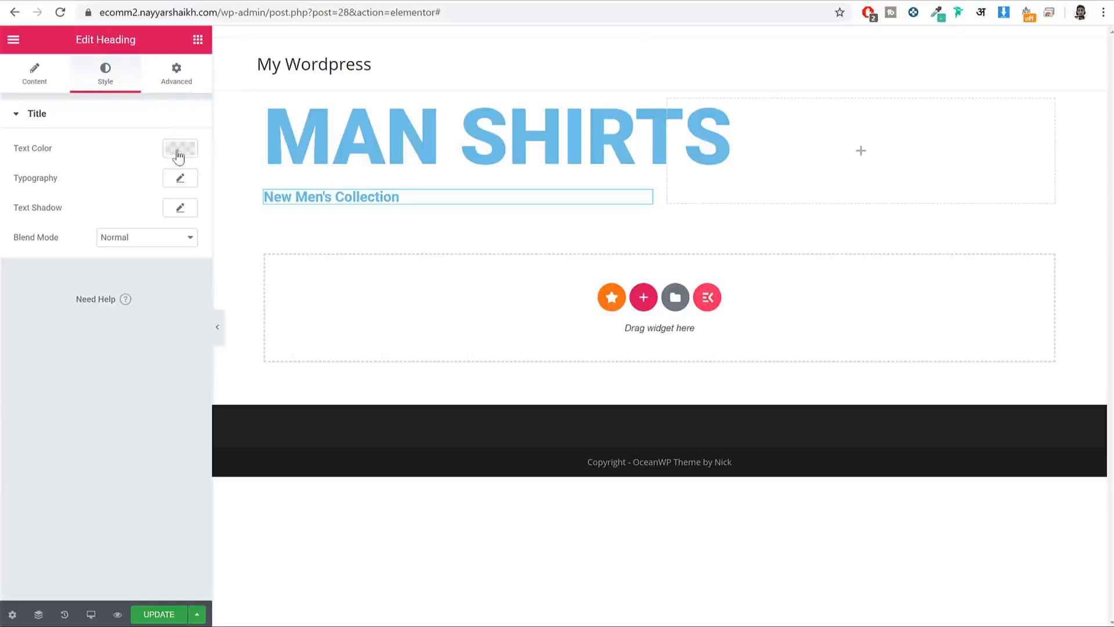
pyautogui.click(180, 179)
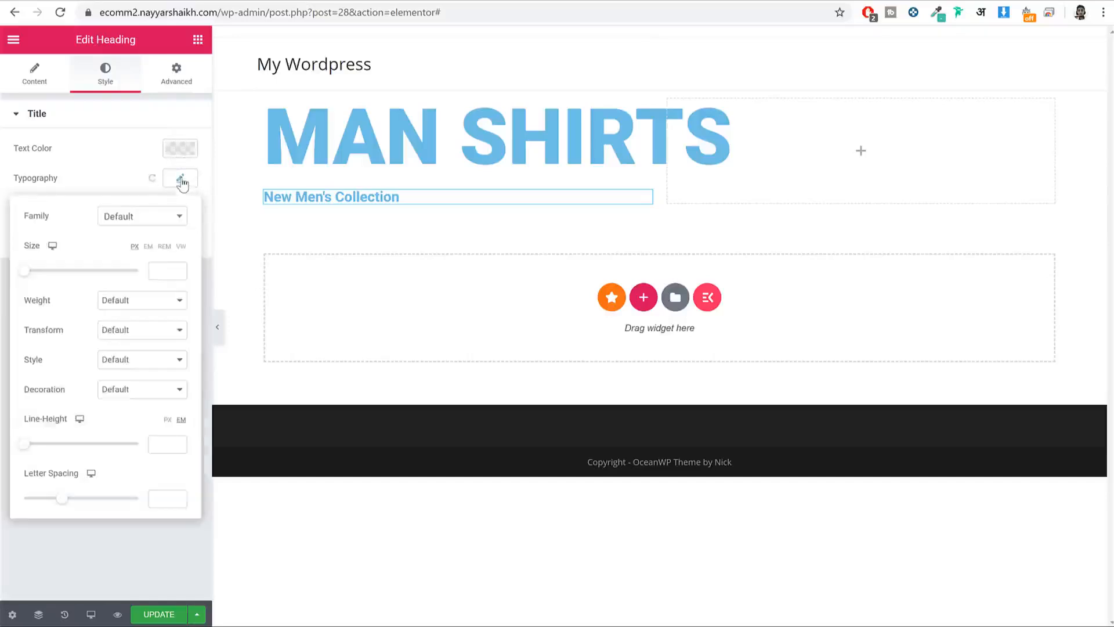
pyautogui.click(151, 219)
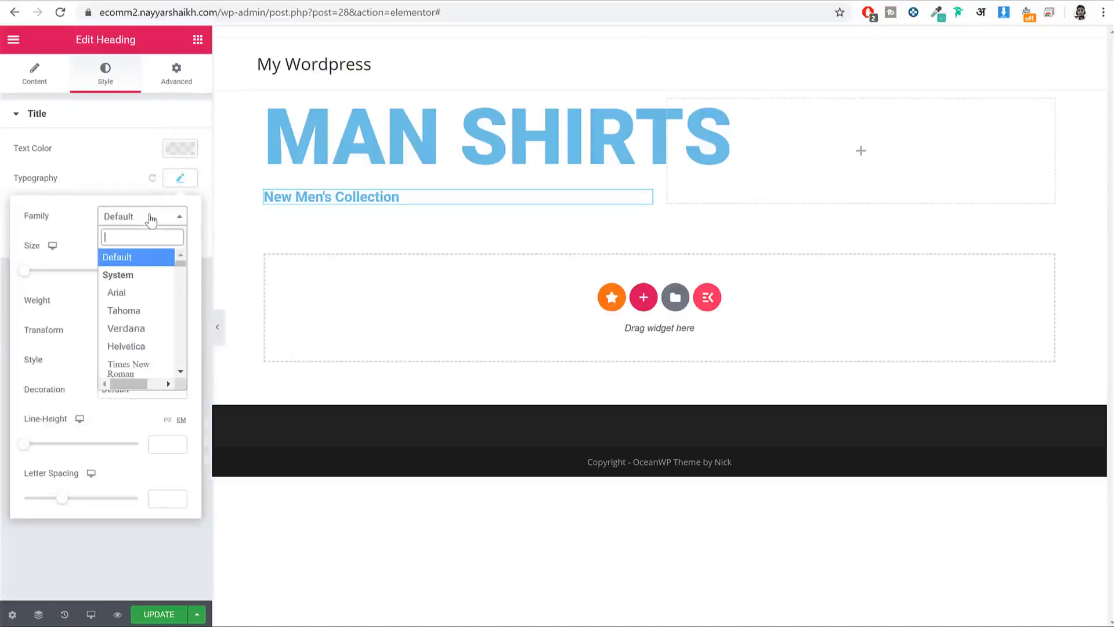
pyautogui.write('cave')
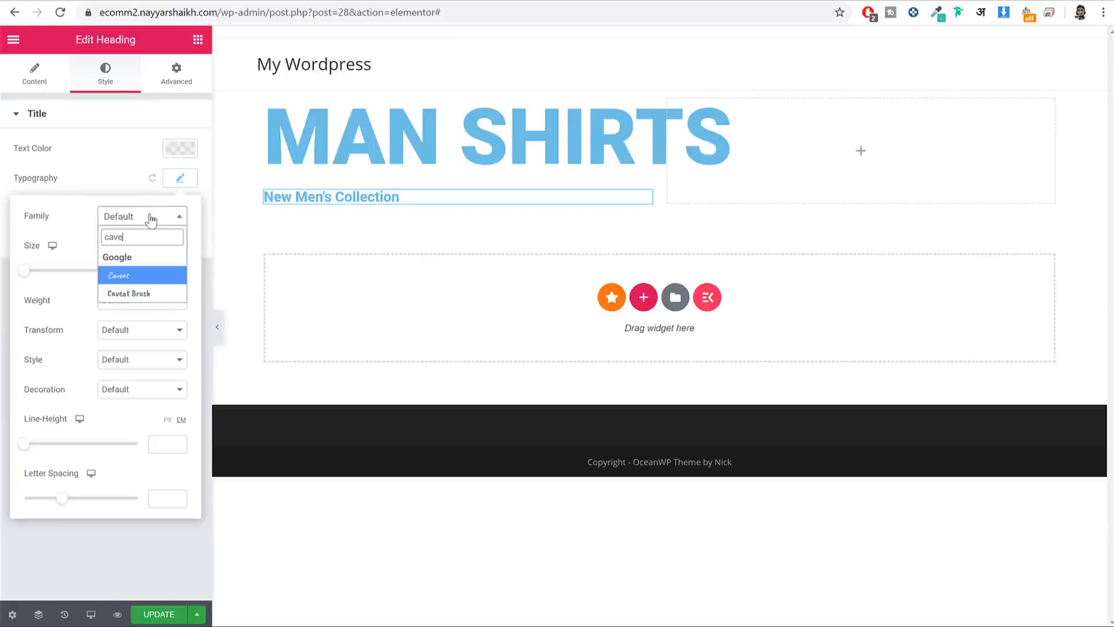
pyautogui.press('Return')
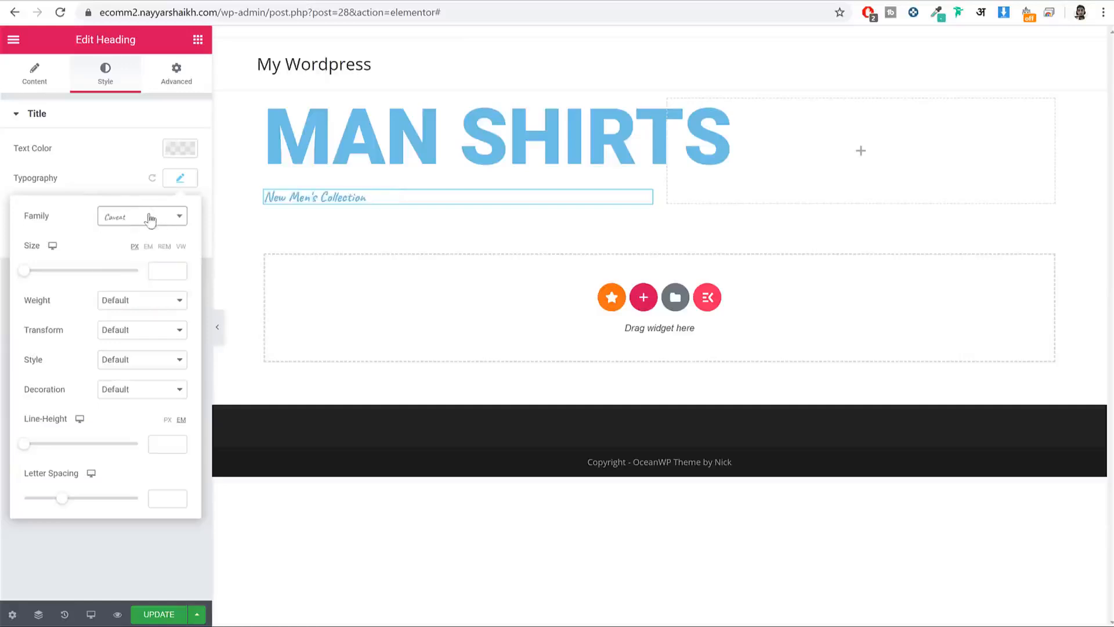
pyautogui.click(165, 270)
pyautogui.write('65')
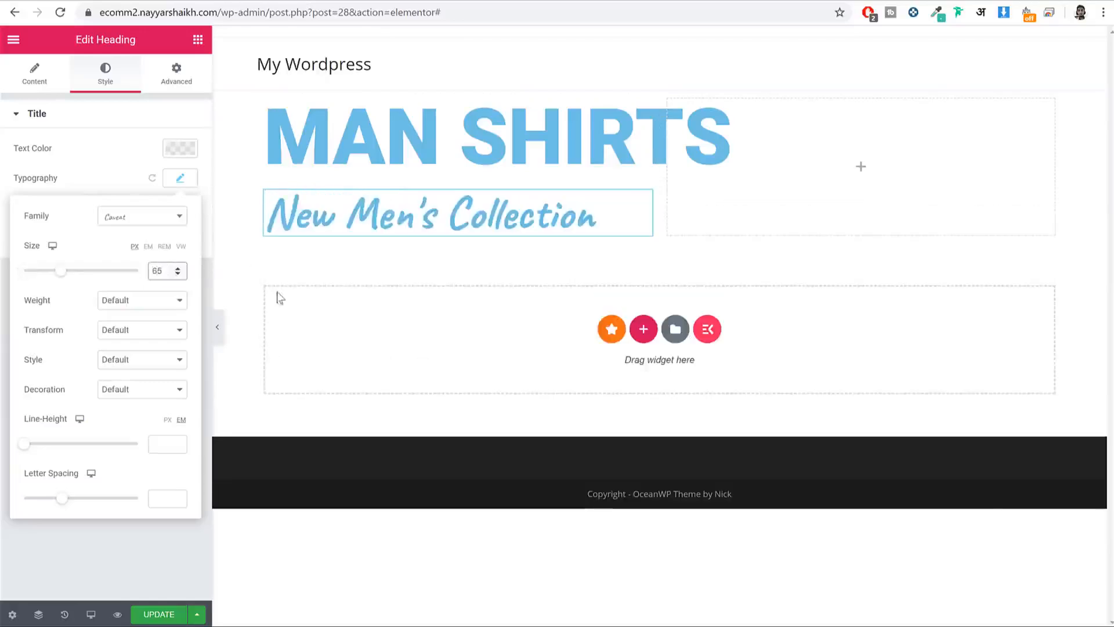
pyautogui.click(162, 301)
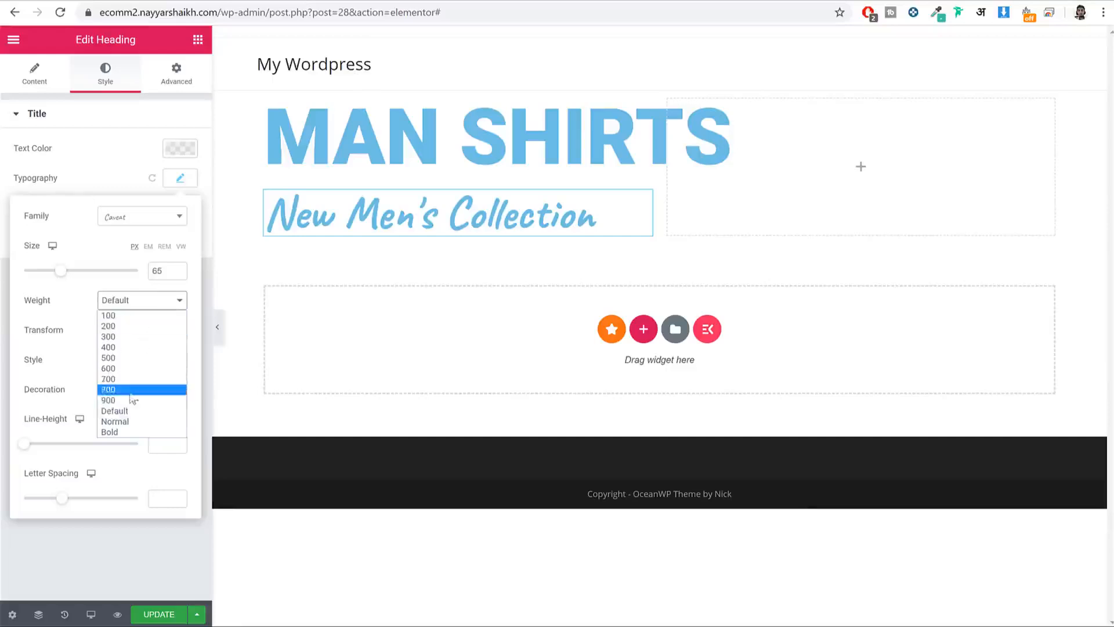
pyautogui.click(131, 402)
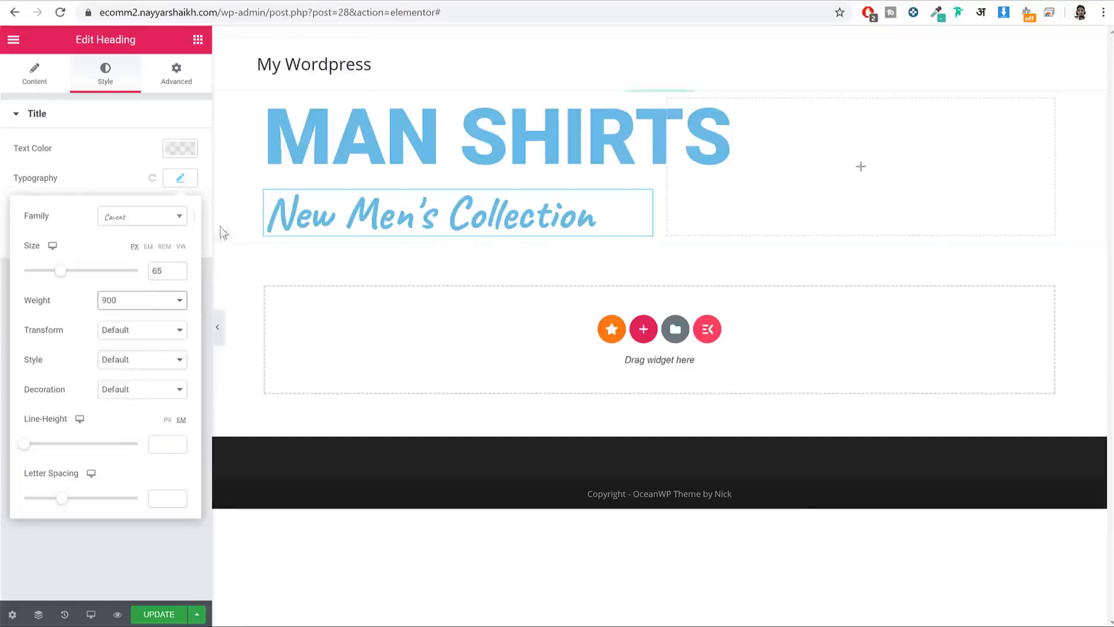
pyautogui.click(180, 178)
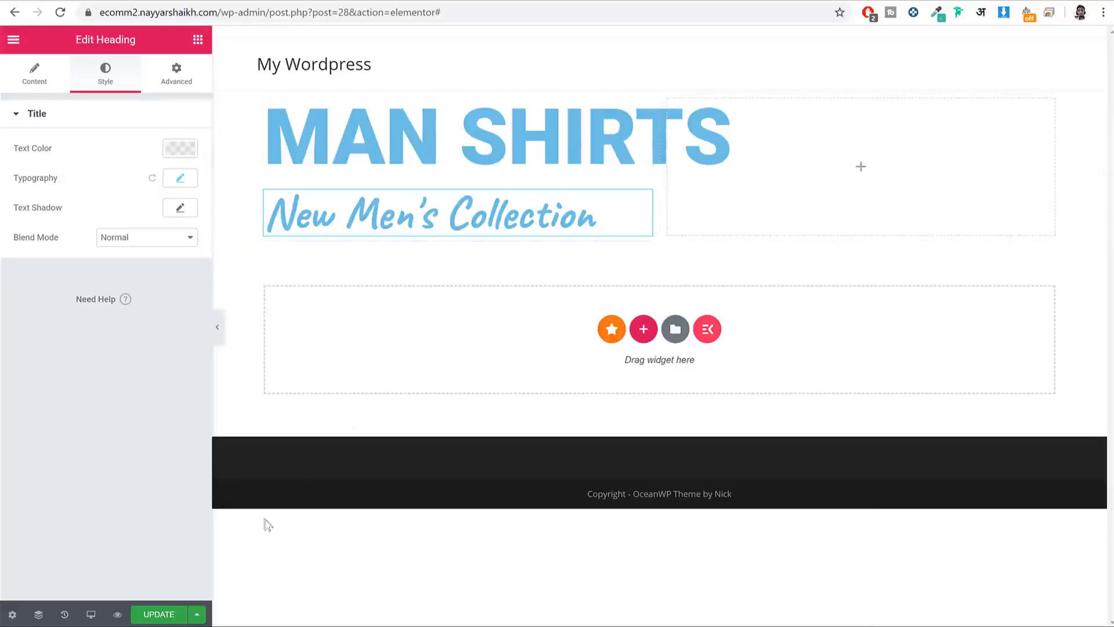
# Step: Update the page, then add an empty single-column section below the MAN SHIRTS section
pyautogui.click(156, 619)
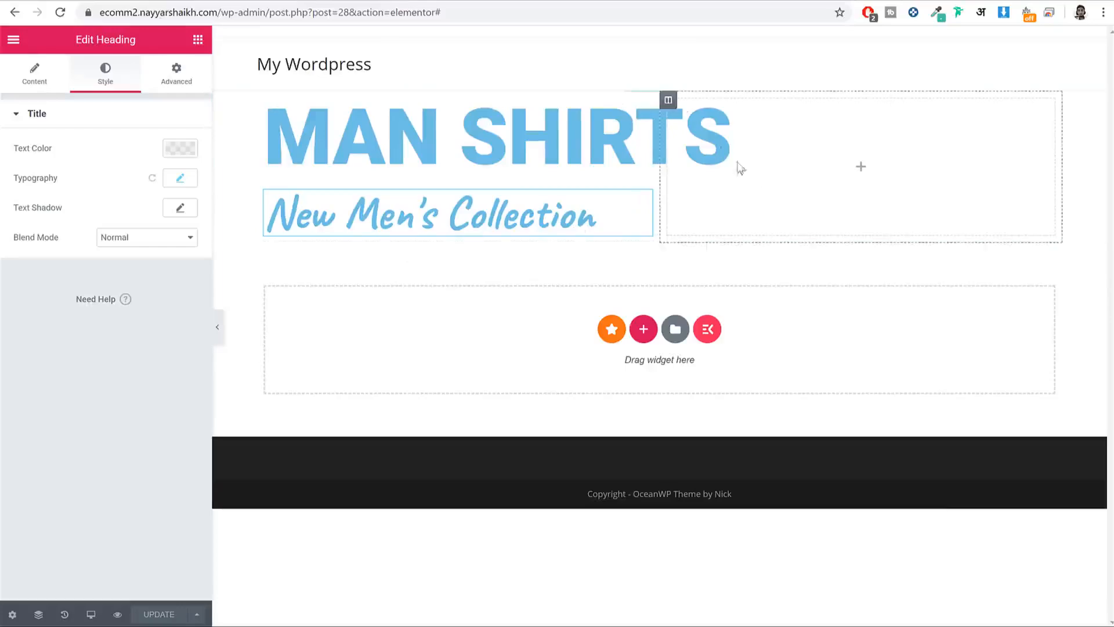
pyautogui.click(644, 330)
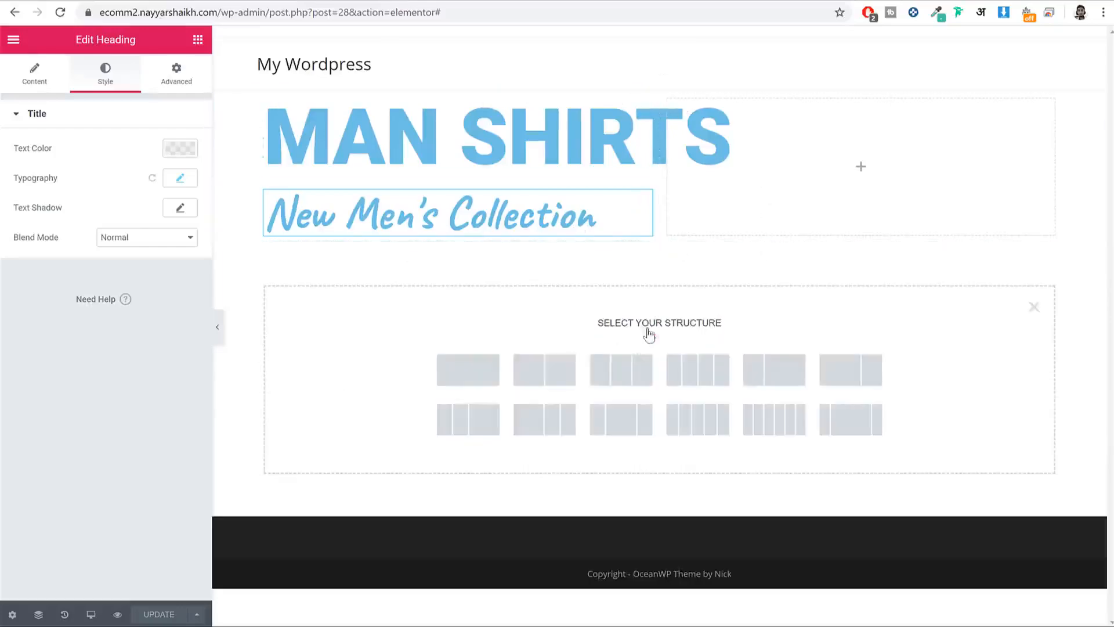
pyautogui.click(490, 365)
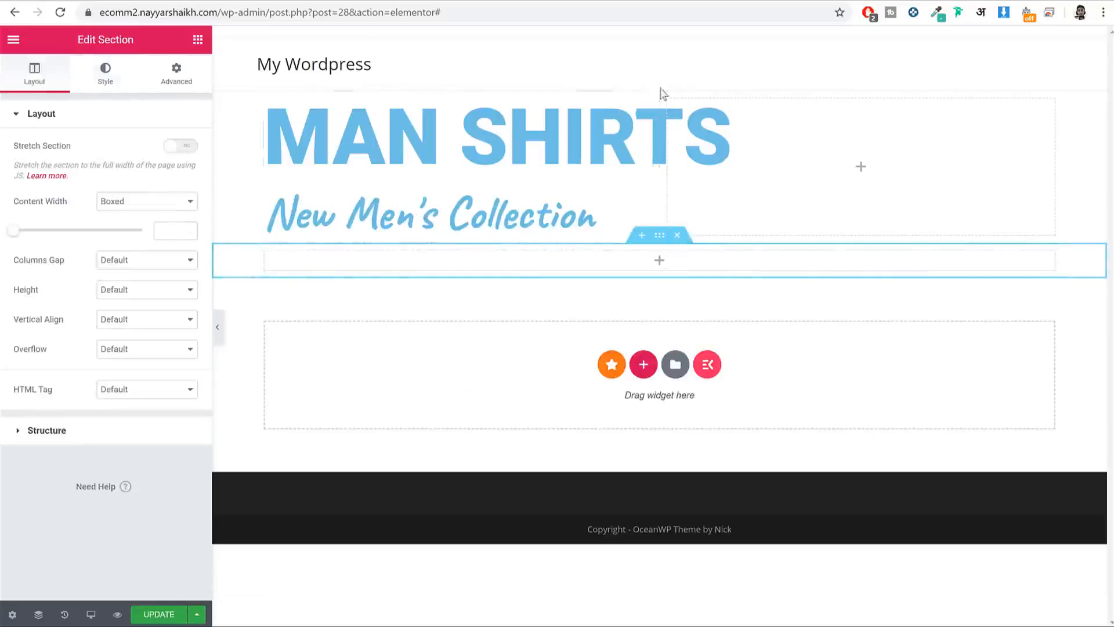
# Step: Delete the extra empty section and select the heading section in the Navigator
pyautogui.click(678, 235)
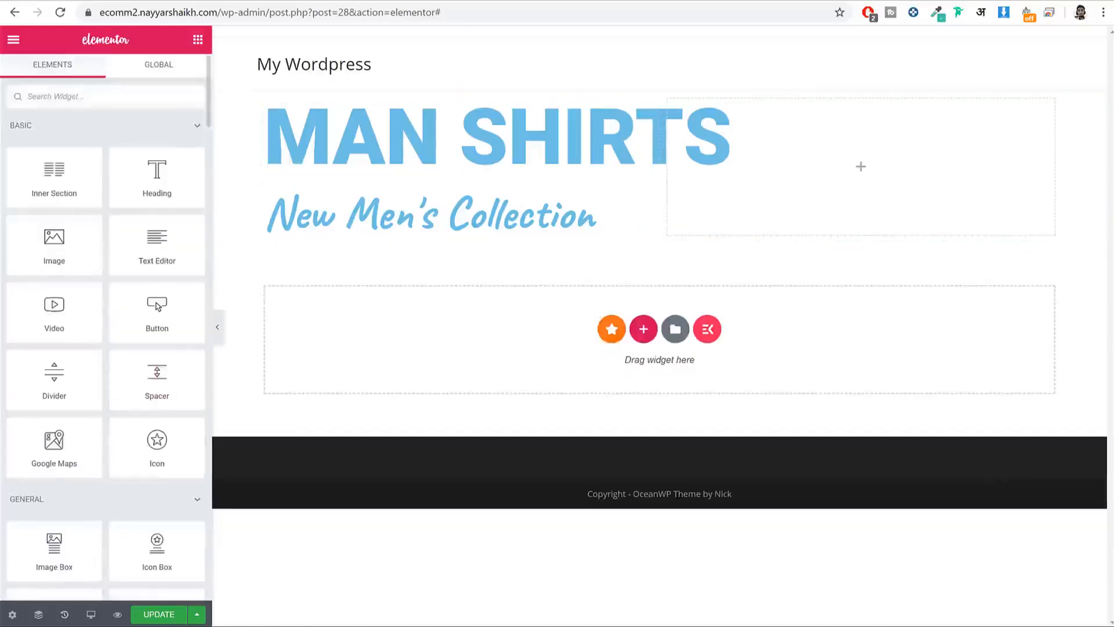
pyautogui.click(38, 615)
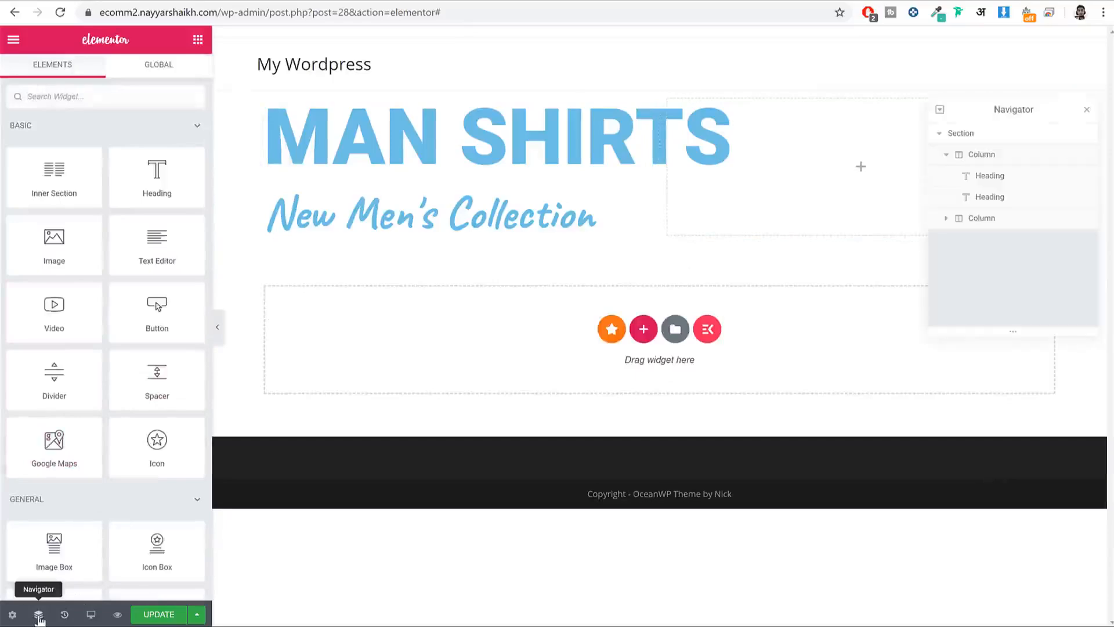
pyautogui.click(974, 134)
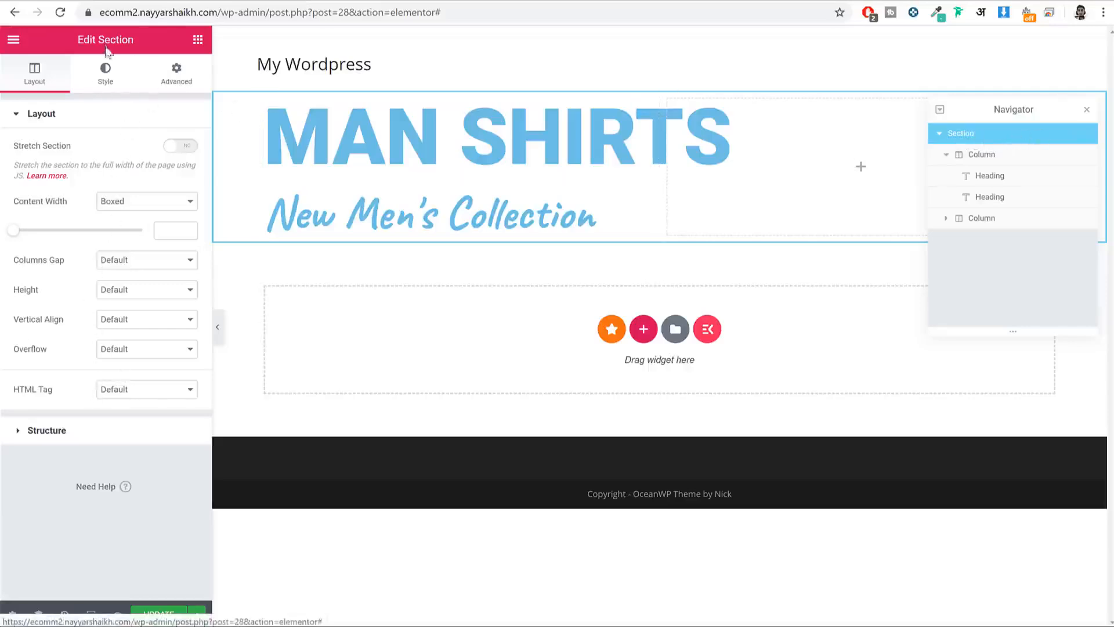
pyautogui.moveTo(76, 44); pyautogui.dragTo(102, 46)
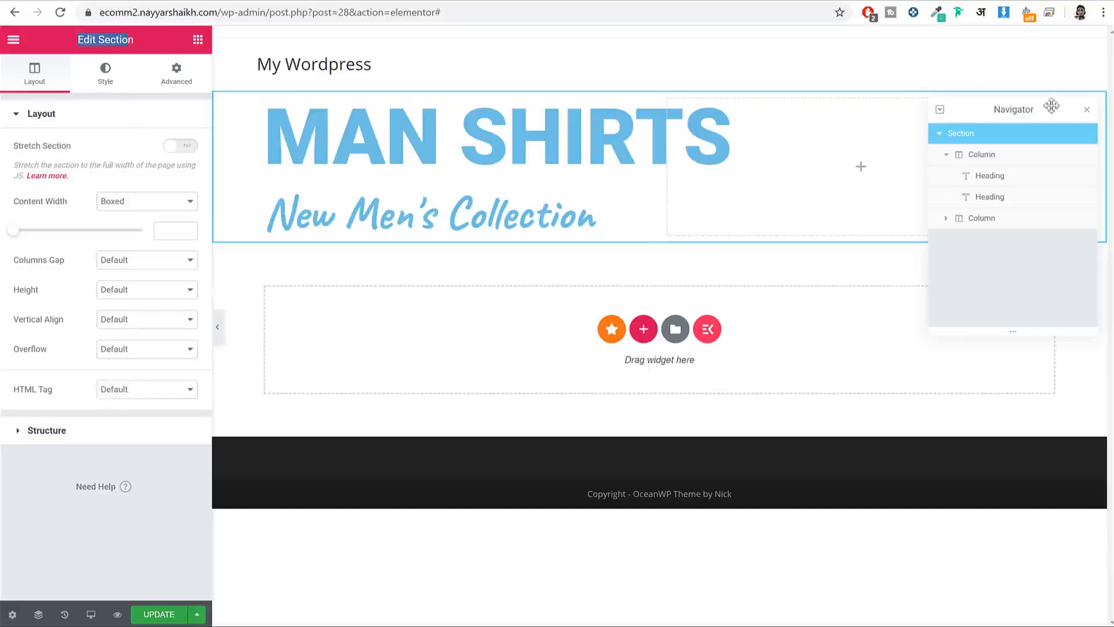
pyautogui.click(1087, 110)
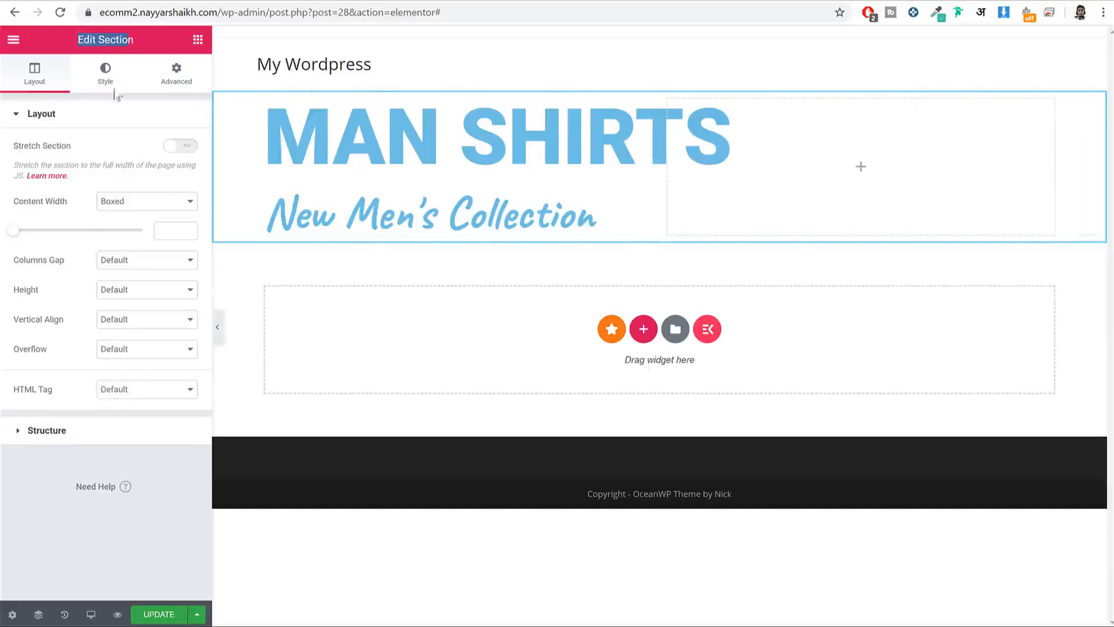
# Step: Give the heading section a blue background colour under Style > Background
pyautogui.click(106, 81)
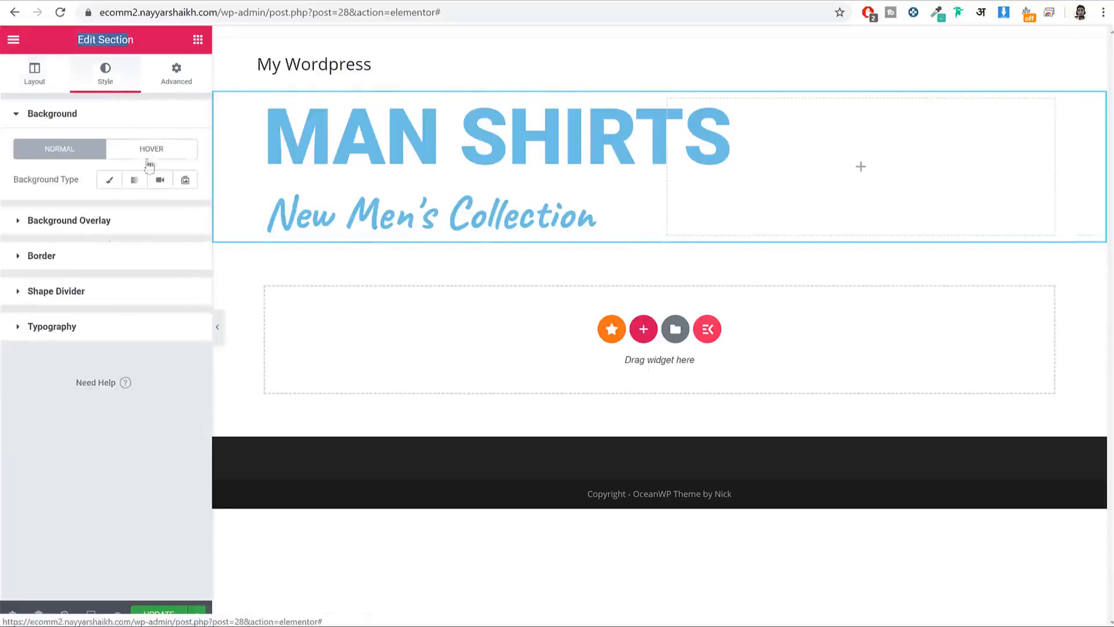
pyautogui.moveTo(27, 113); pyautogui.dragTo(74, 125)
pyautogui.click(75, 119)
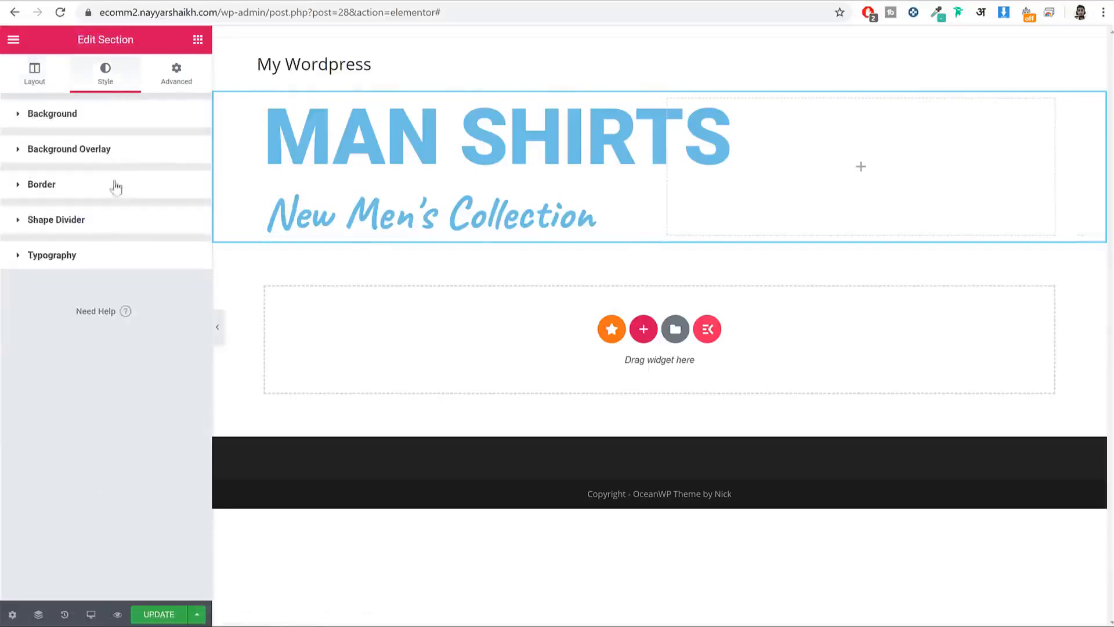
pyautogui.click(113, 121)
pyautogui.click(108, 181)
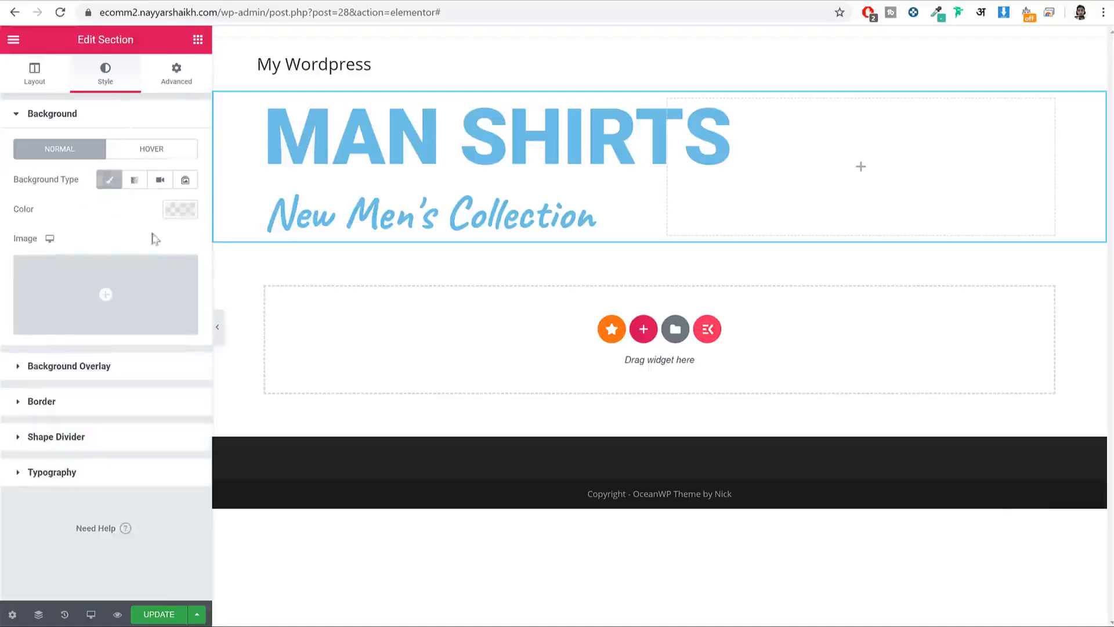
pyautogui.click(180, 210)
pyautogui.click(87, 244)
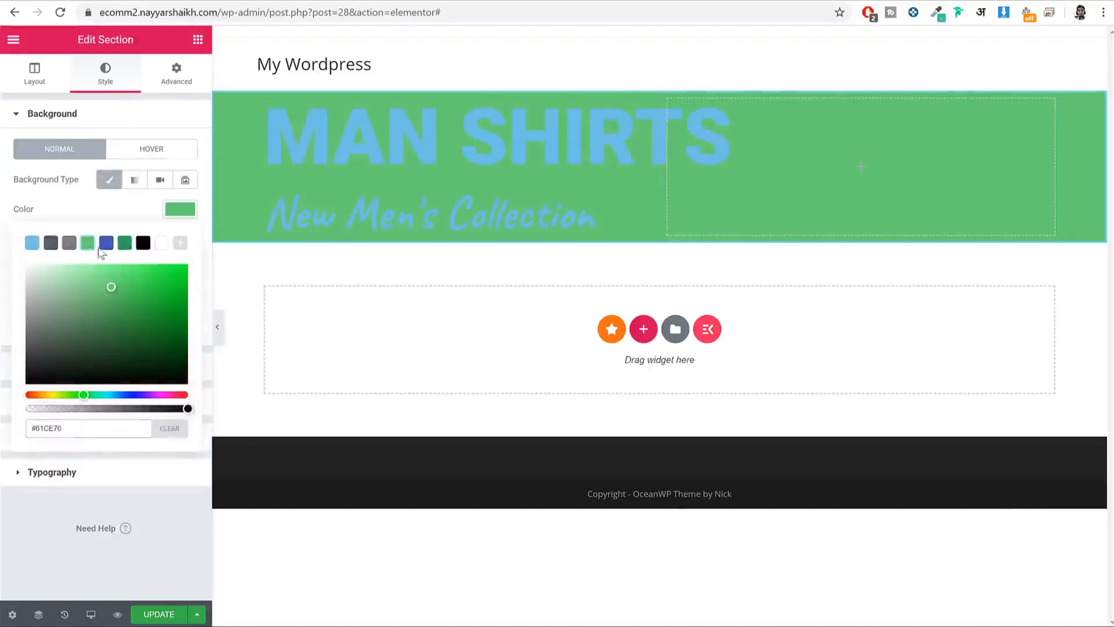
pyautogui.click(106, 243)
pyautogui.click(164, 225)
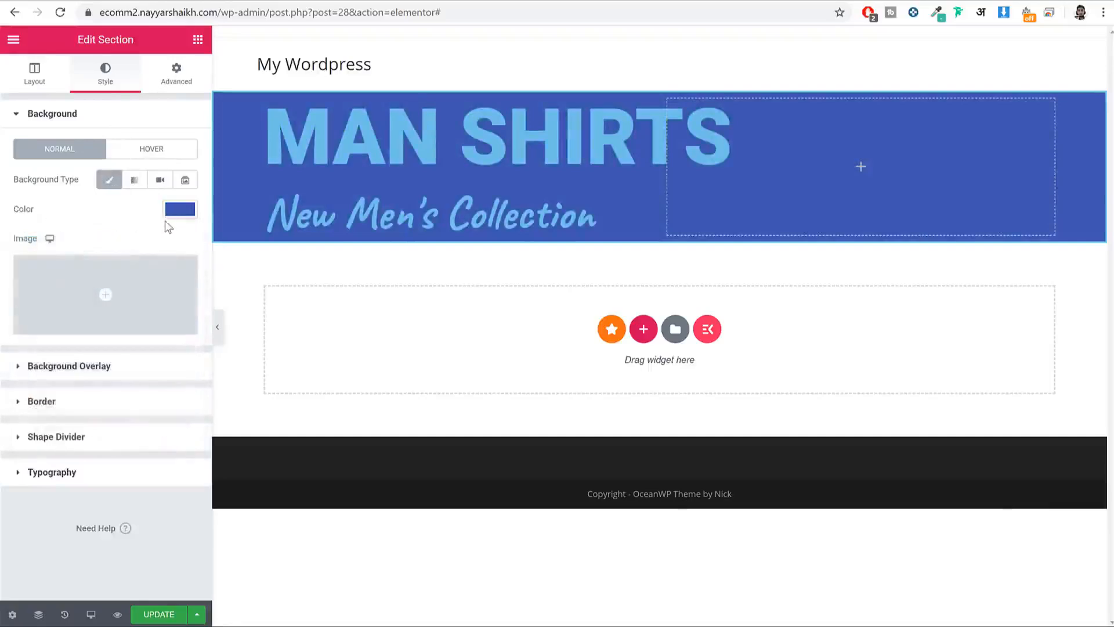
# Step: Switch it to a gradient with dark green second colour, location 21 and angle 90
pyautogui.click(135, 180)
pyautogui.click(180, 283)
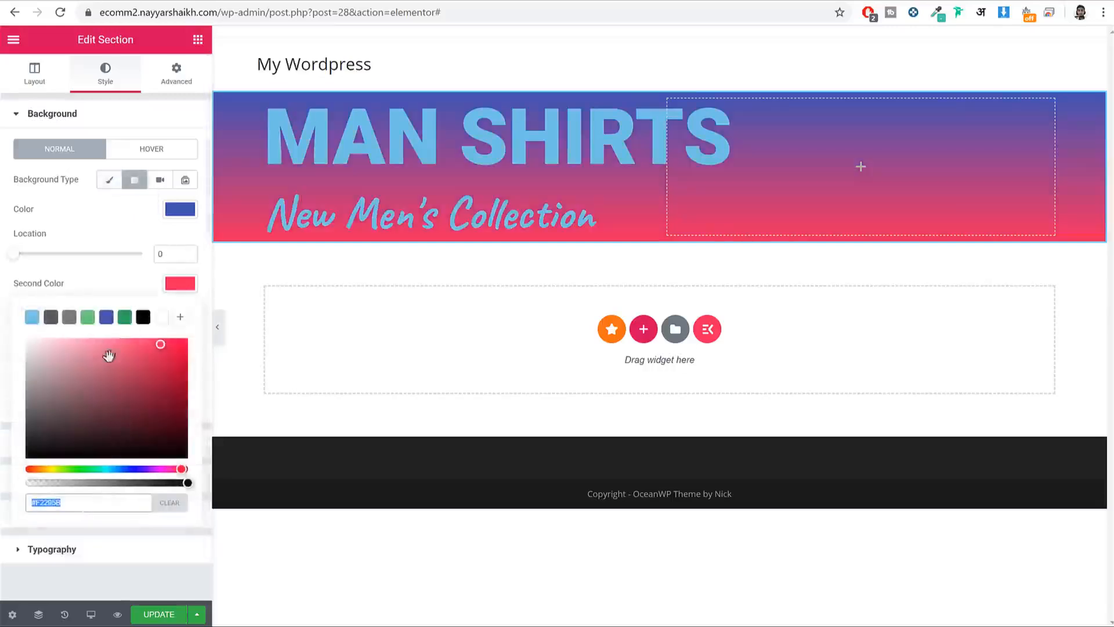
pyautogui.click(124, 317)
pyautogui.click(167, 286)
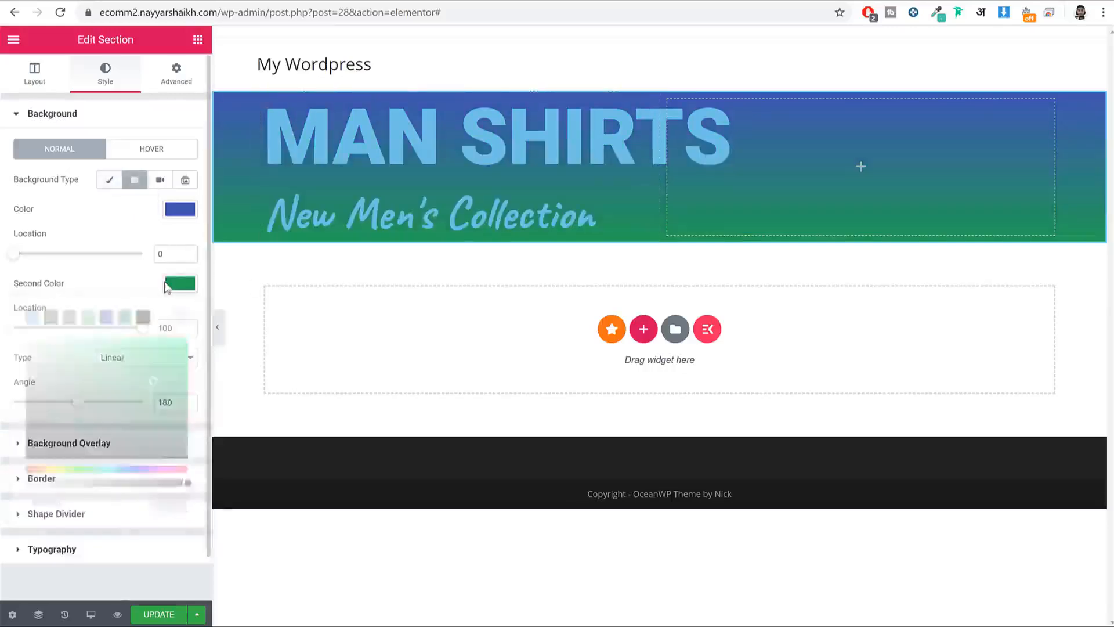
pyautogui.moveTo(13, 256); pyautogui.dragTo(40, 256)
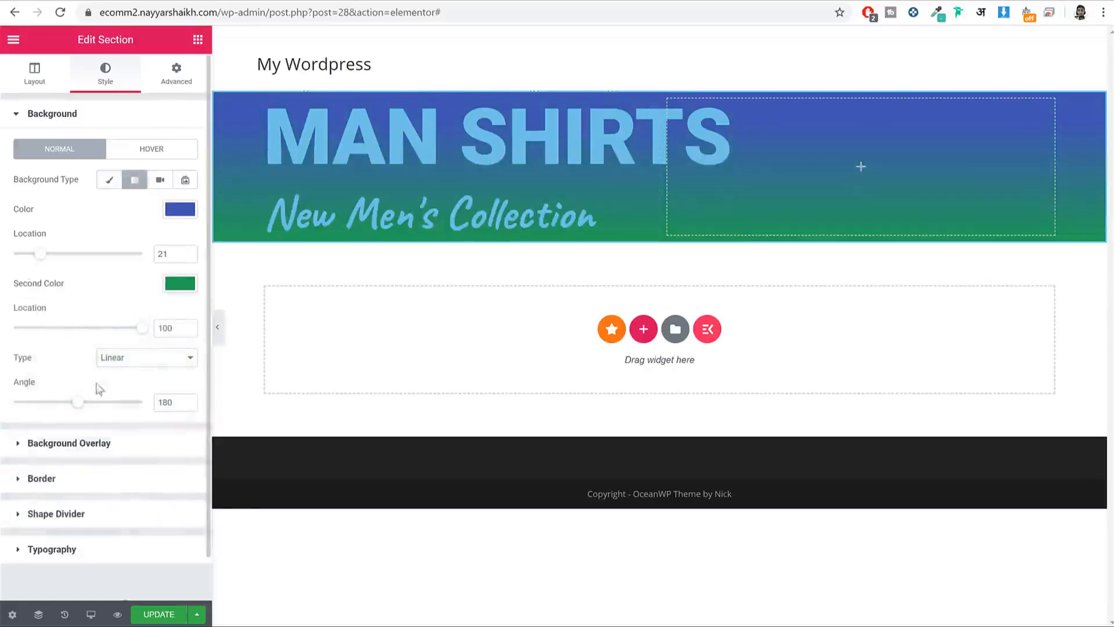
pyautogui.moveTo(75, 404); pyautogui.dragTo(46, 404)
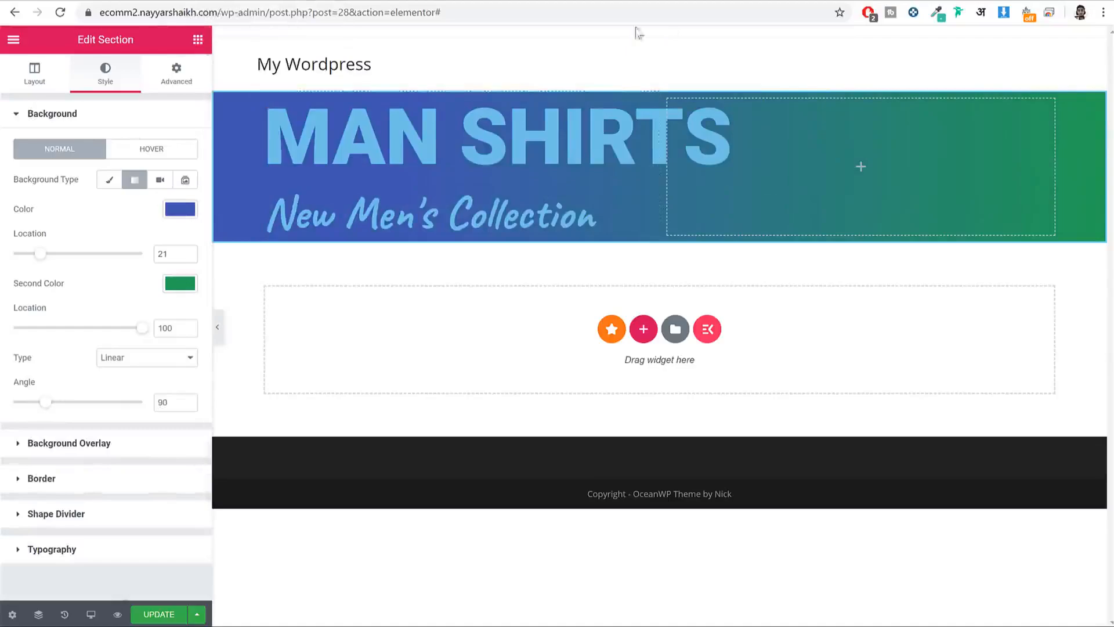
# Step: Open youtube.com in a new browser tab
pyautogui.hotkey('ctrl', 't')
pyautogui.write('y')
pyautogui.press('Return')
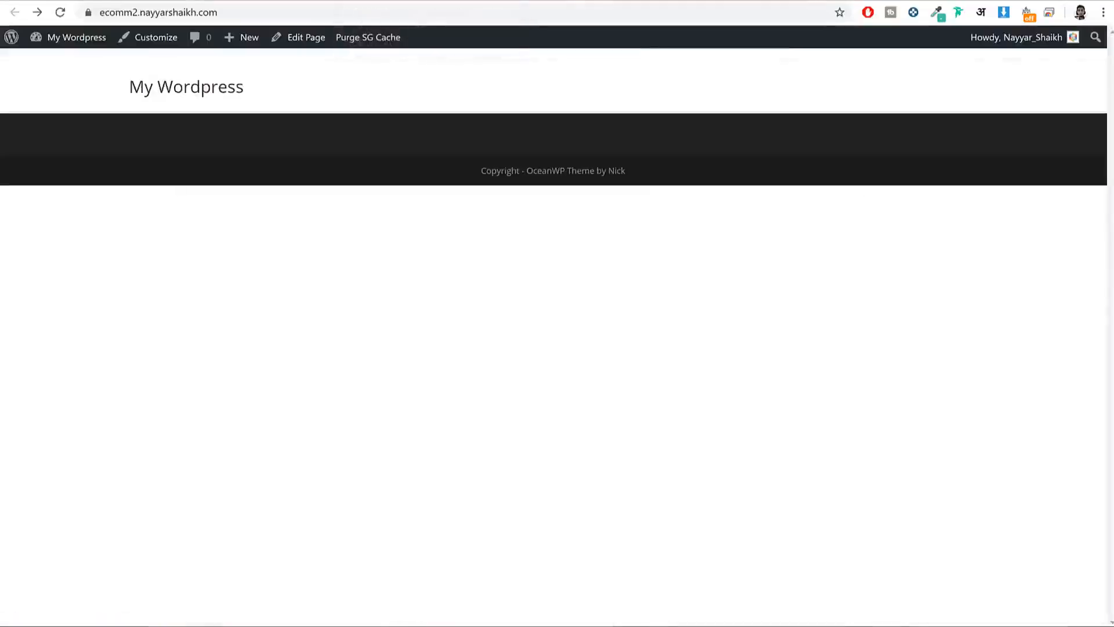
# Step: Search YouTube for 'elementor' tutorials, browse the results, then return to the editor tab
pyautogui.click(759, 2)
pyautogui.click(491, 38)
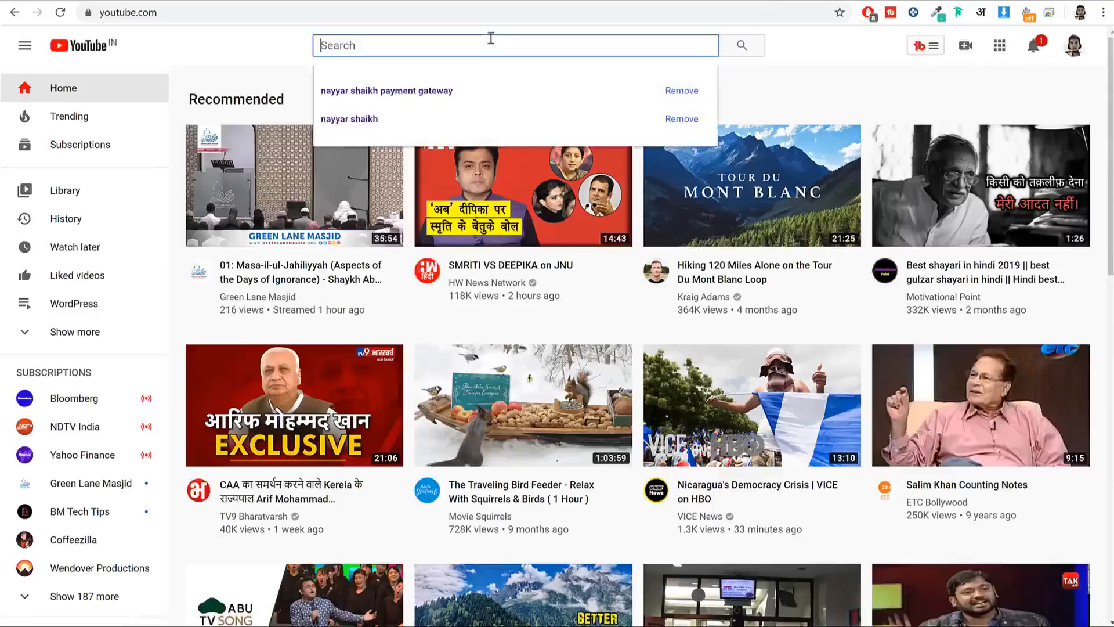
pyautogui.press('Up')
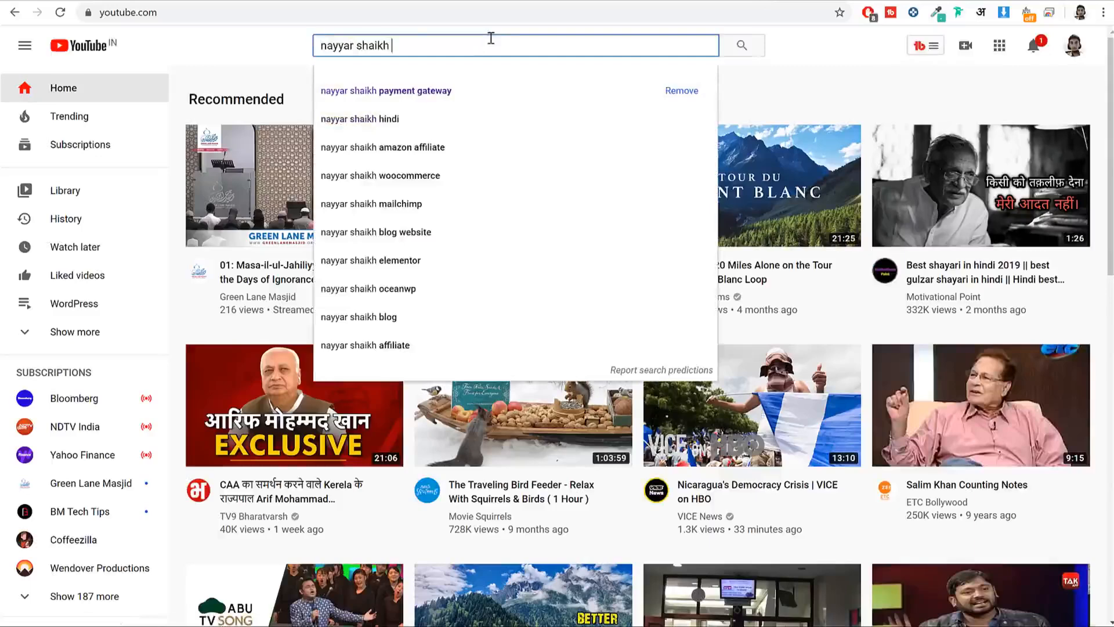
pyautogui.write('elementor')
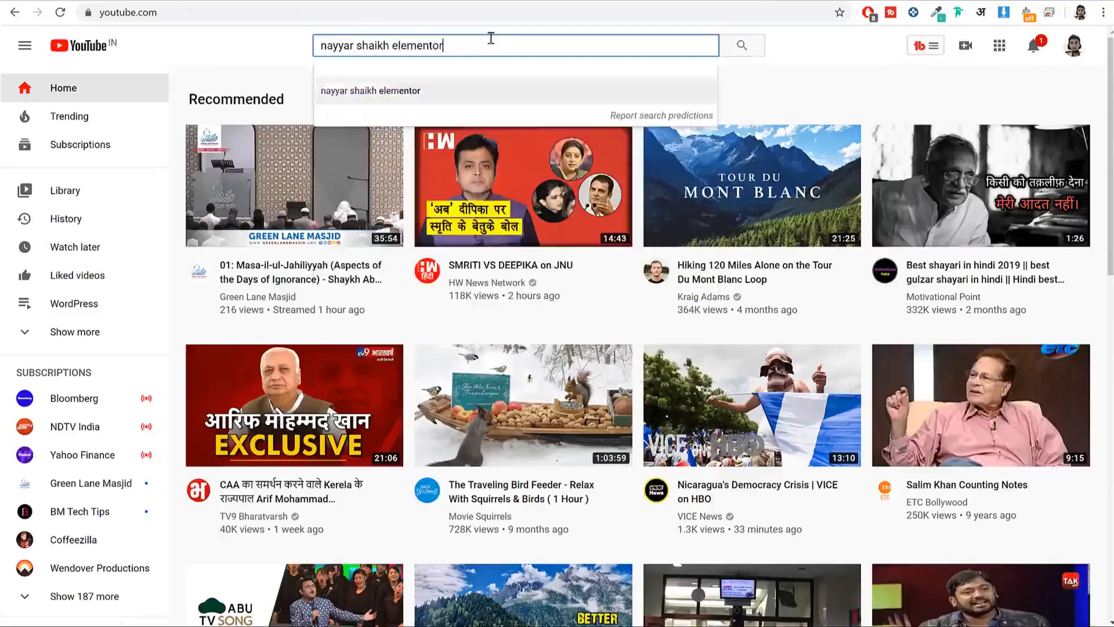
pyautogui.press('Return')
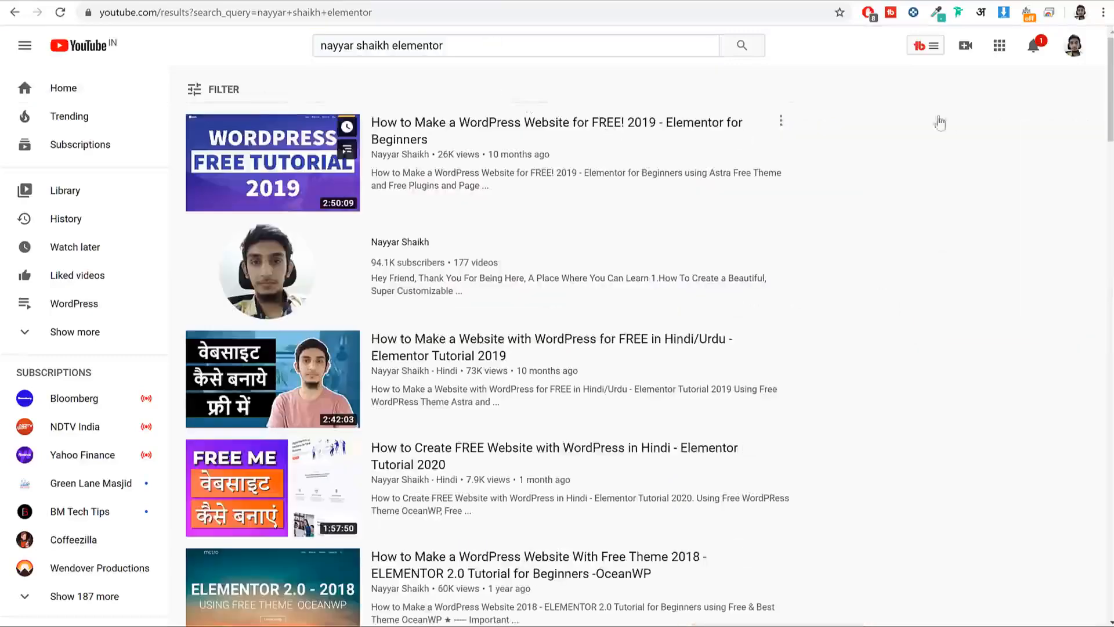
pyautogui.scroll(-1, 938, 262)
pyautogui.scroll(-1, 939, 263)
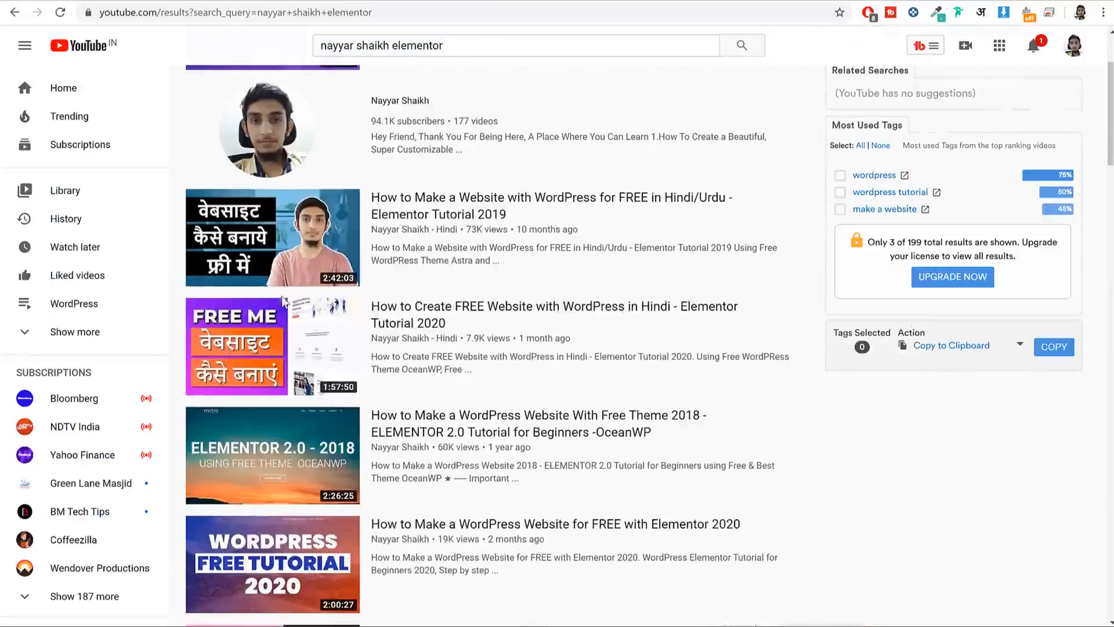
pyautogui.scroll(-1, 348, 343)
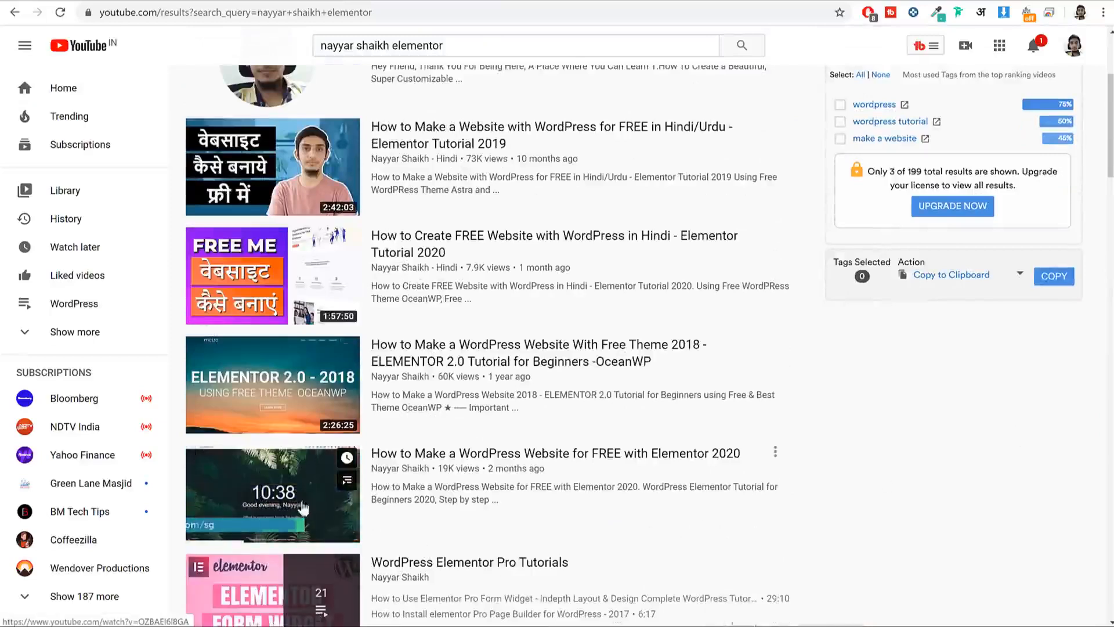
pyautogui.scroll(-1, 474, 441)
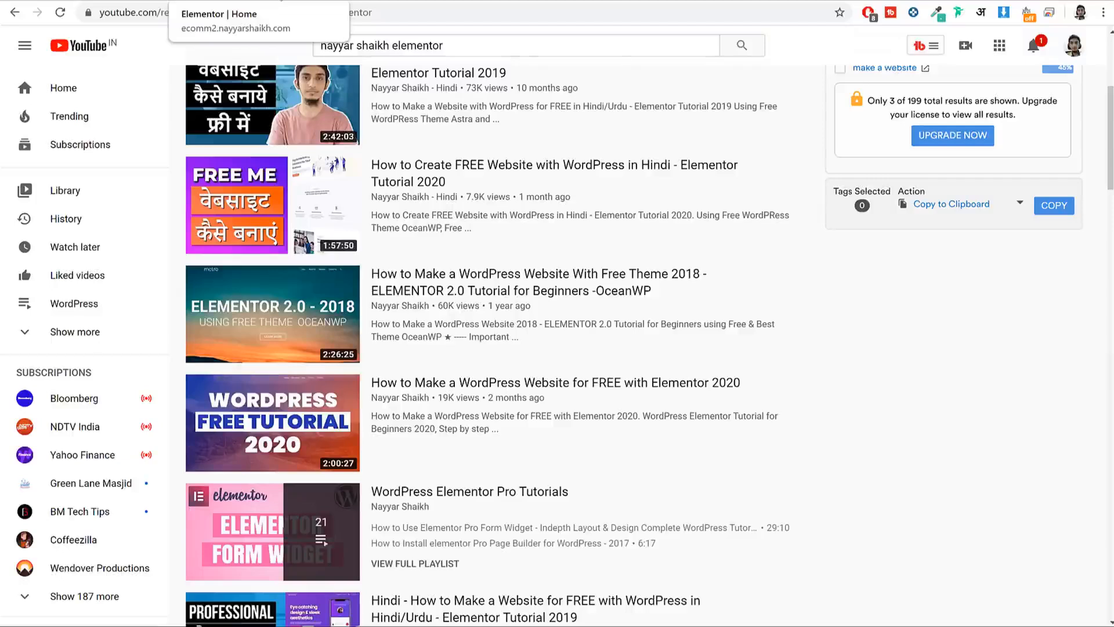
pyautogui.click(281, 1)
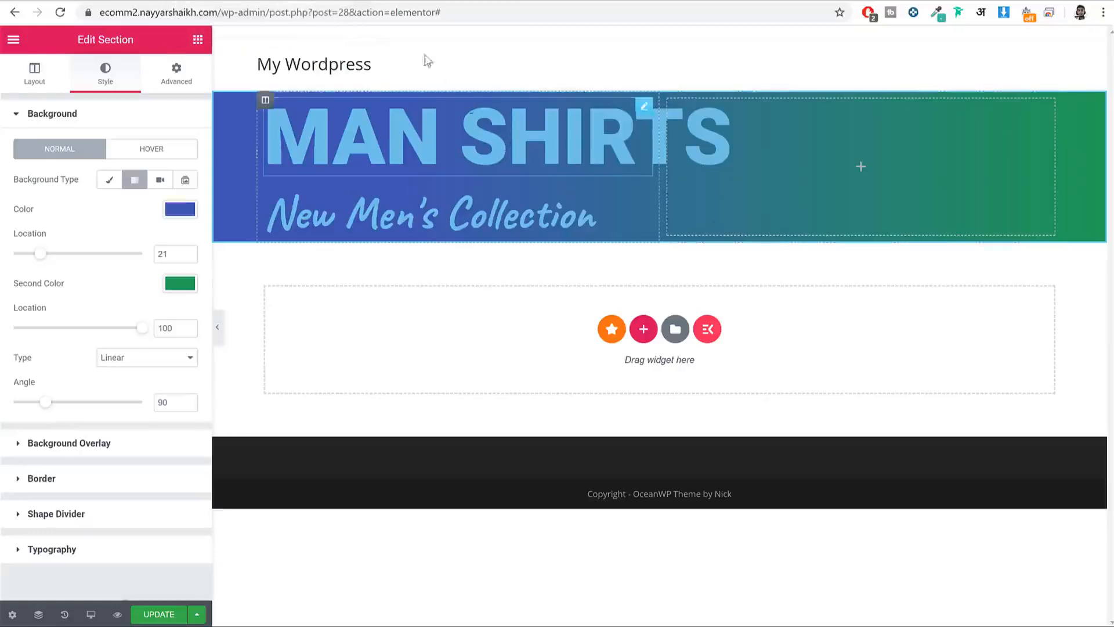
# Step: Switch the background to Classic and upload main-big-baner-12.jpg as the section image
pyautogui.click(110, 182)
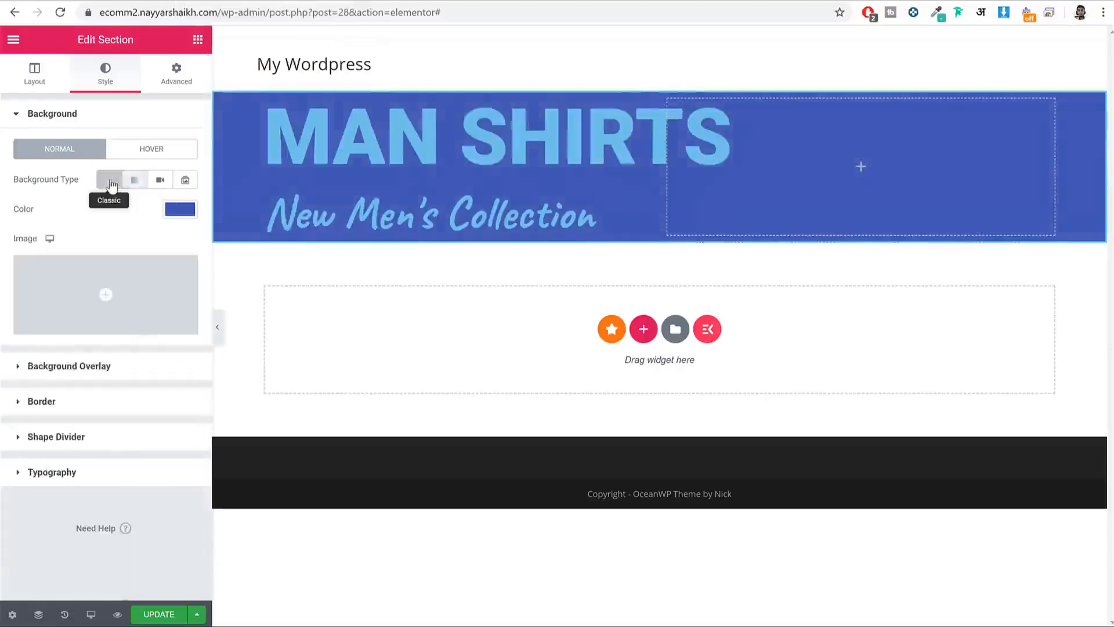
pyautogui.click(113, 291)
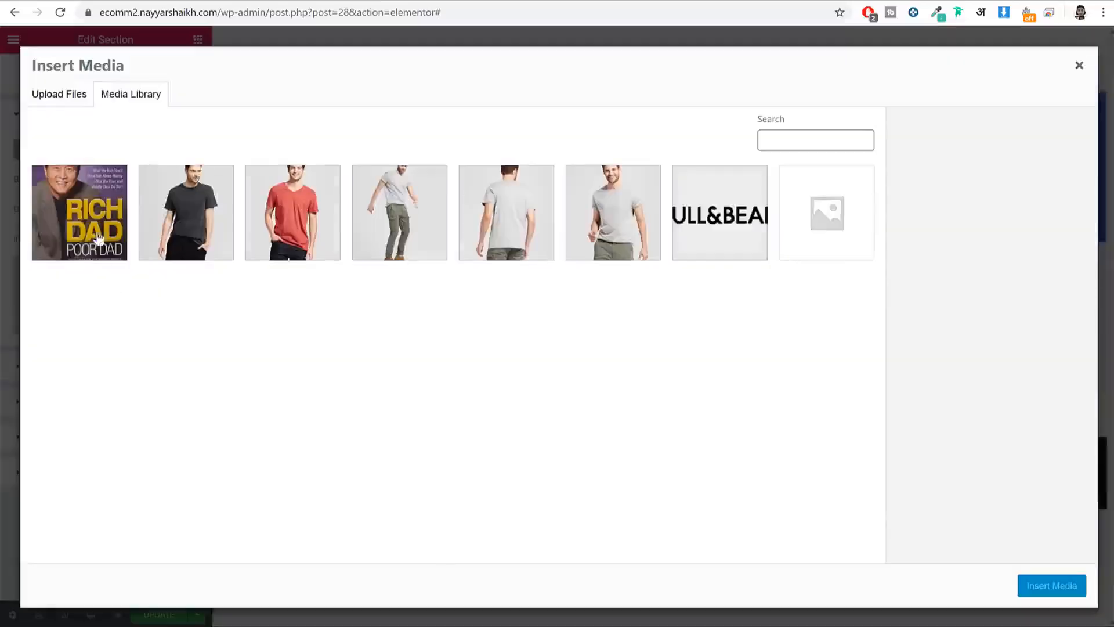
pyautogui.click(73, 93)
pyautogui.click(552, 327)
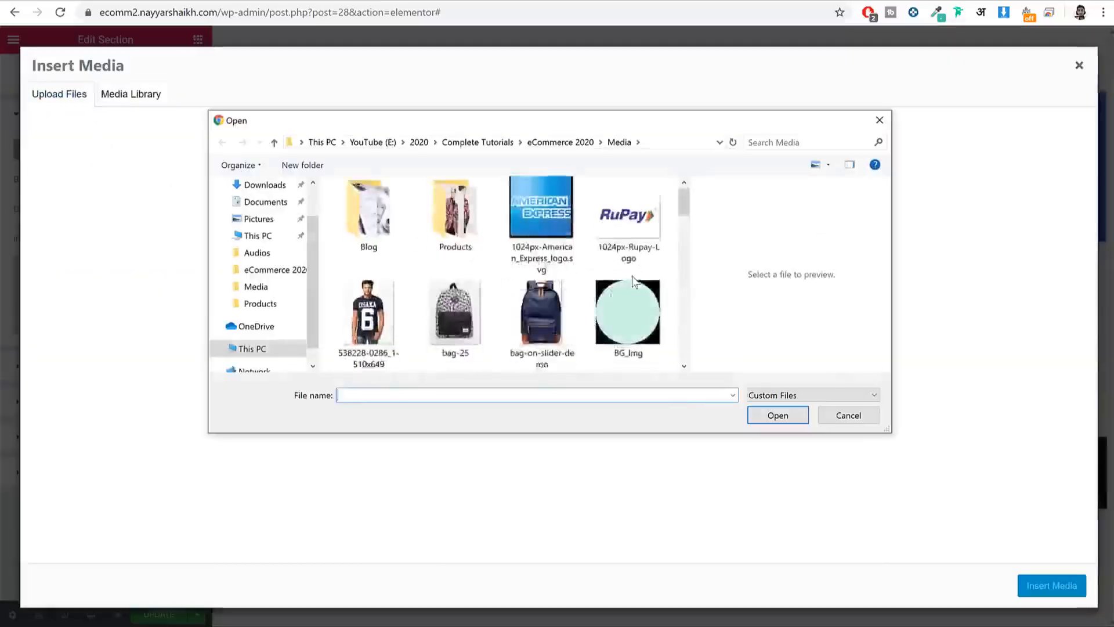
pyautogui.scroll(-10, 632, 279)
pyautogui.scroll(2, 477, 284)
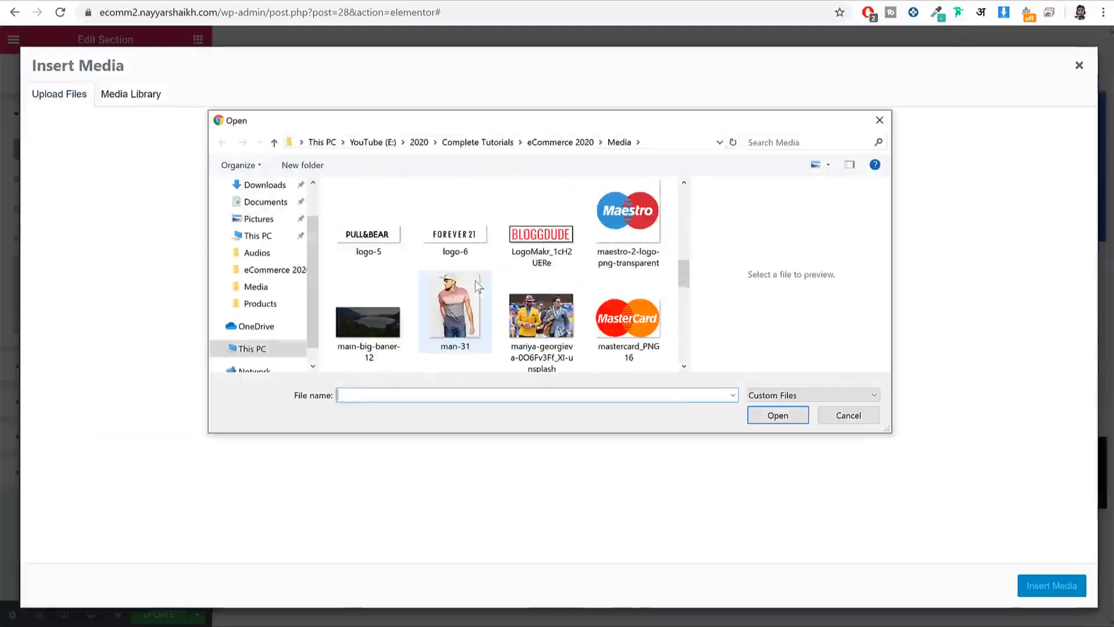
pyautogui.click(377, 301)
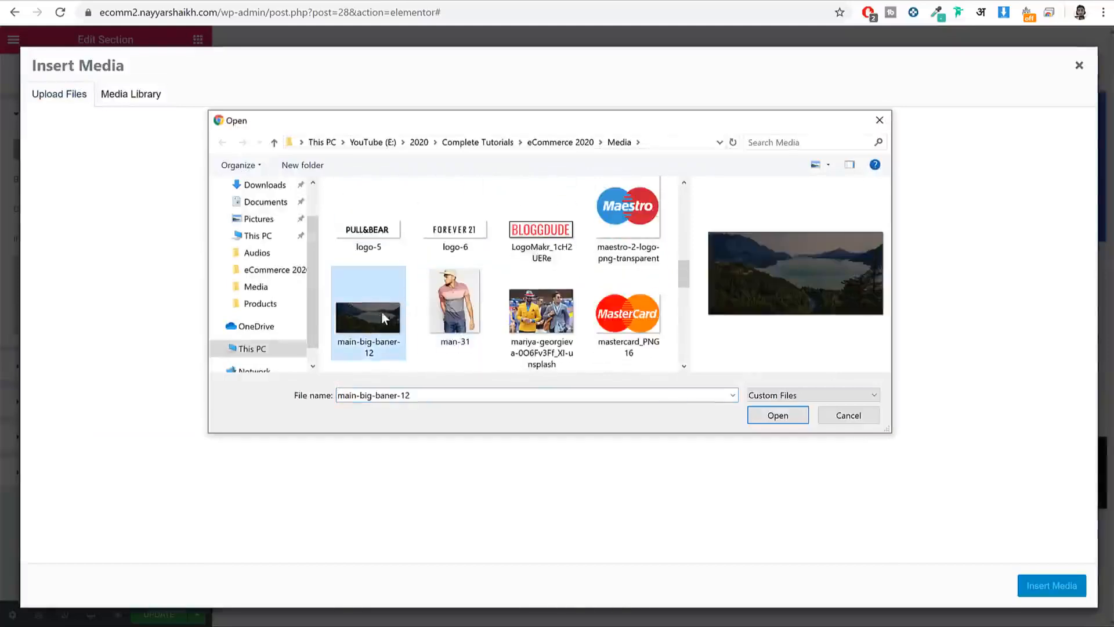
pyautogui.scroll(-1, 381, 311)
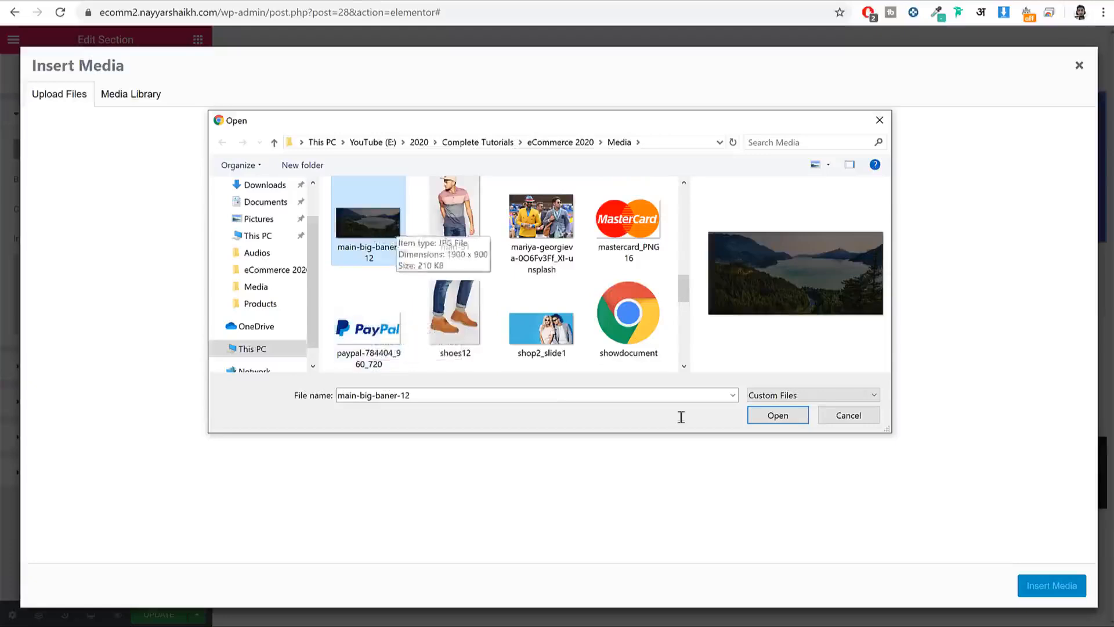
pyautogui.click(777, 415)
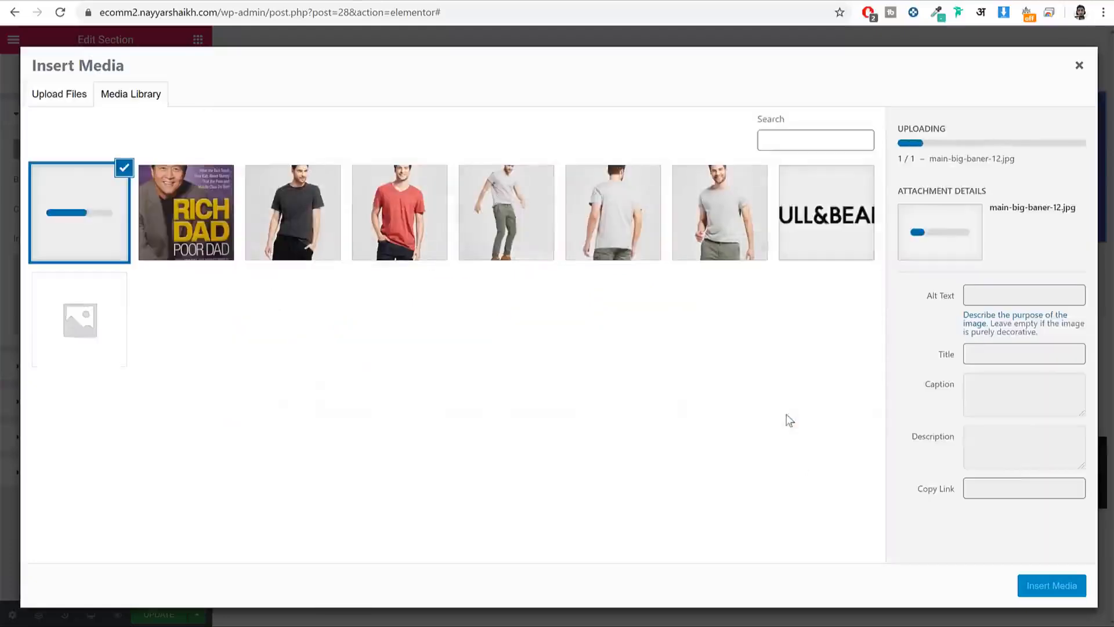
pyautogui.click(1051, 586)
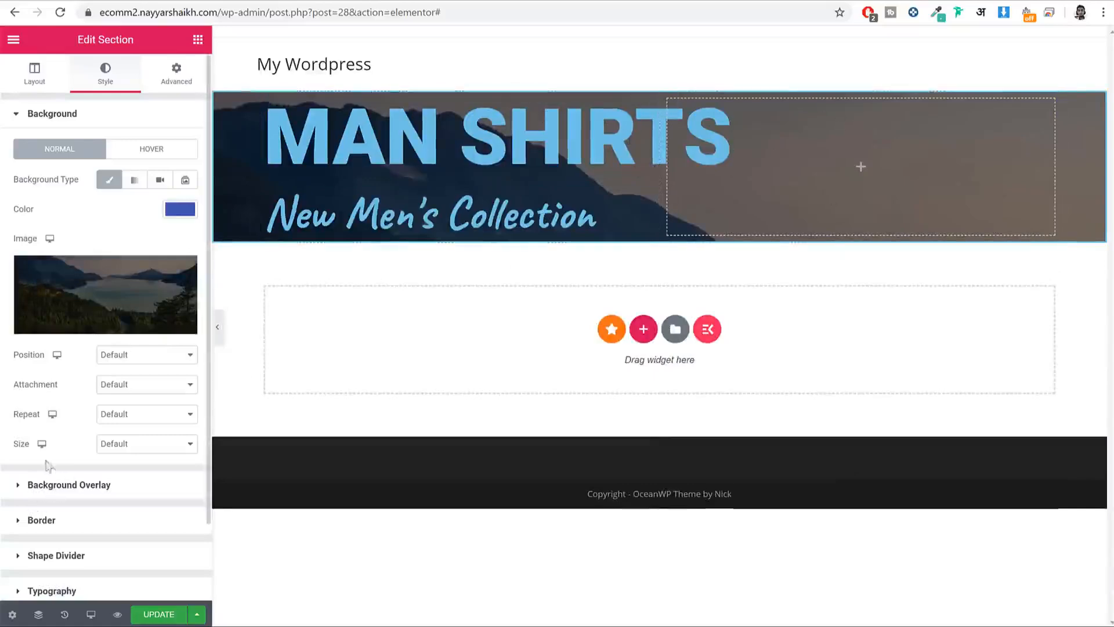
# Step: Set the background image size to Cover
pyautogui.click(23, 448)
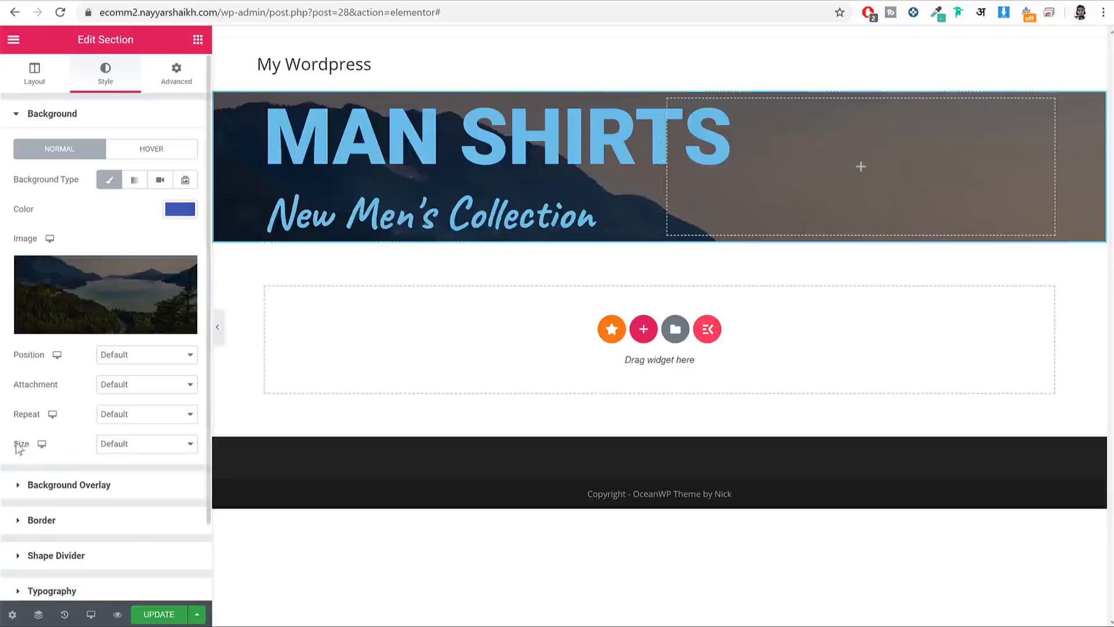
pyautogui.click(139, 444)
pyautogui.click(112, 479)
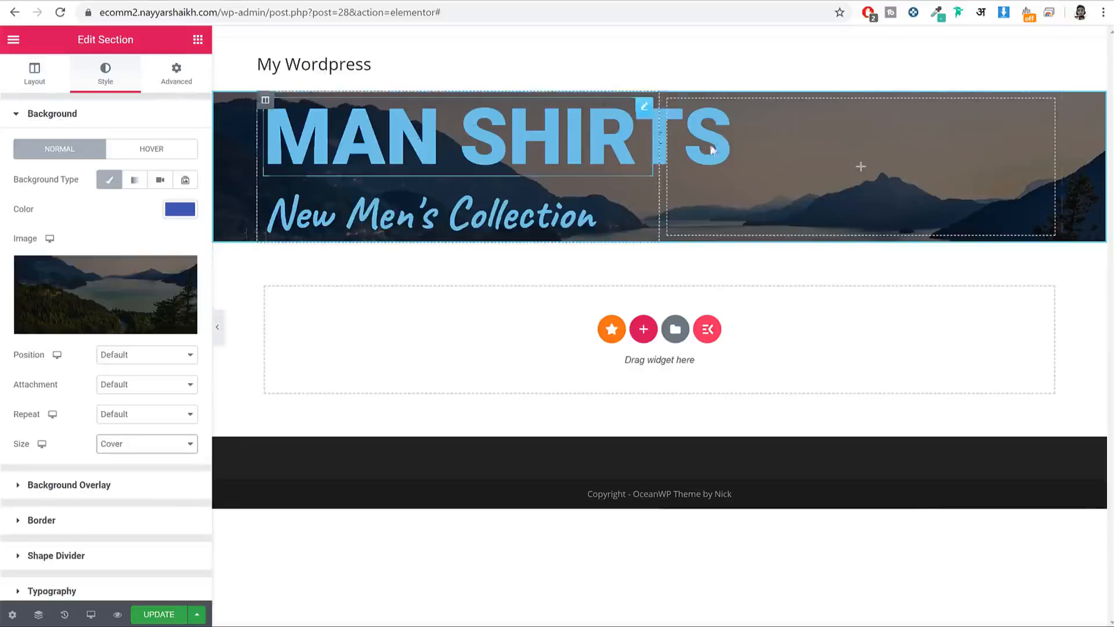
# Step: Set the MAN SHIRTS heading's text colour to the white preset
pyautogui.click(413, 129)
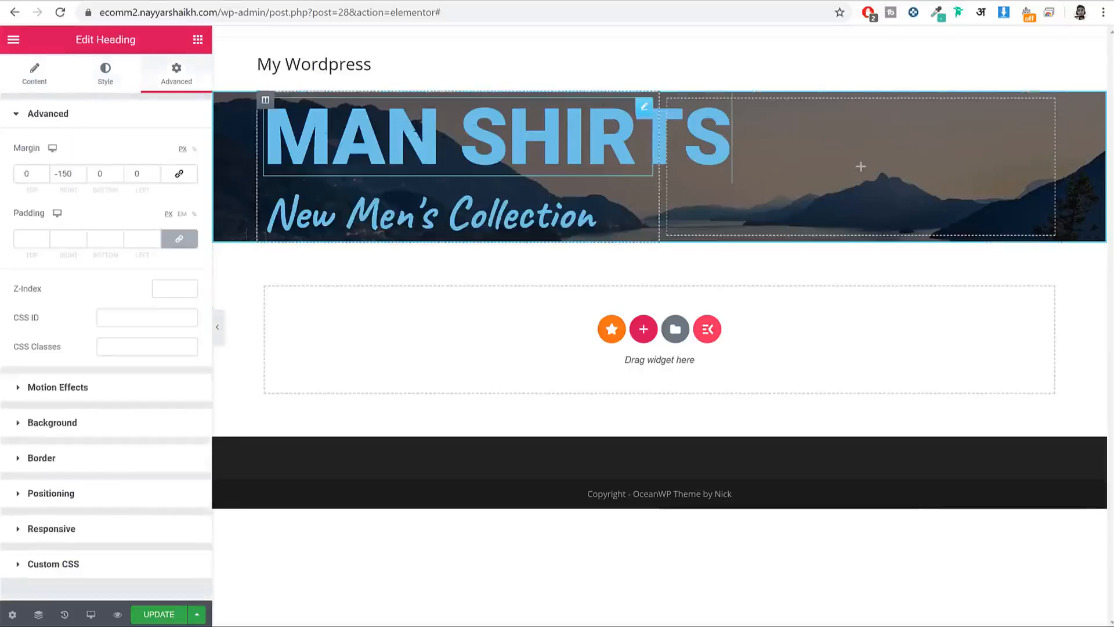
pyautogui.click(105, 73)
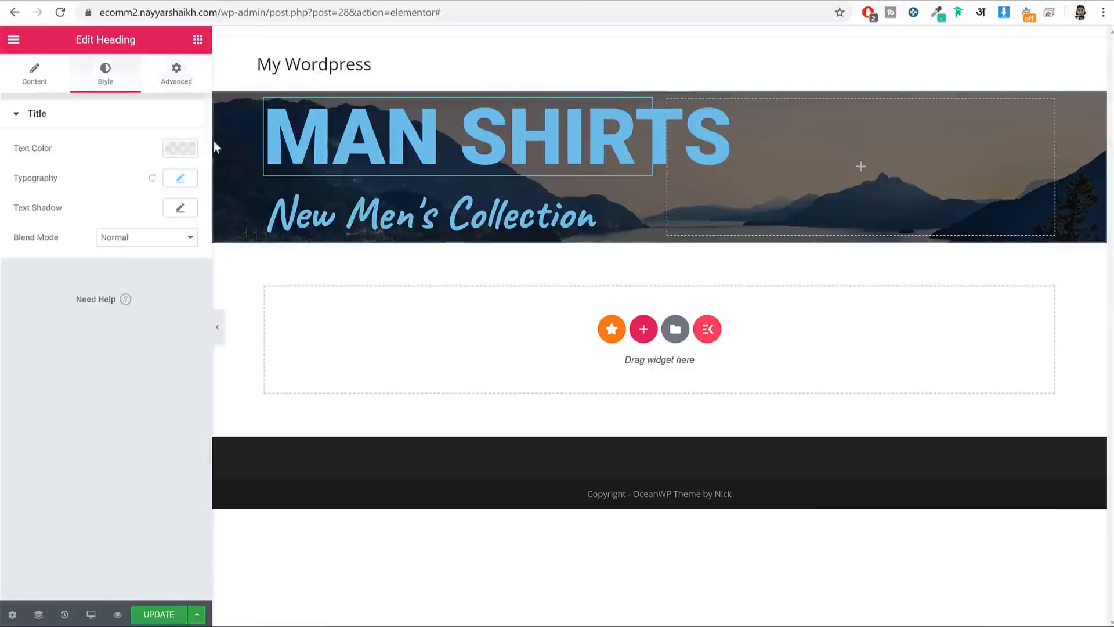
pyautogui.click(180, 148)
pyautogui.click(161, 183)
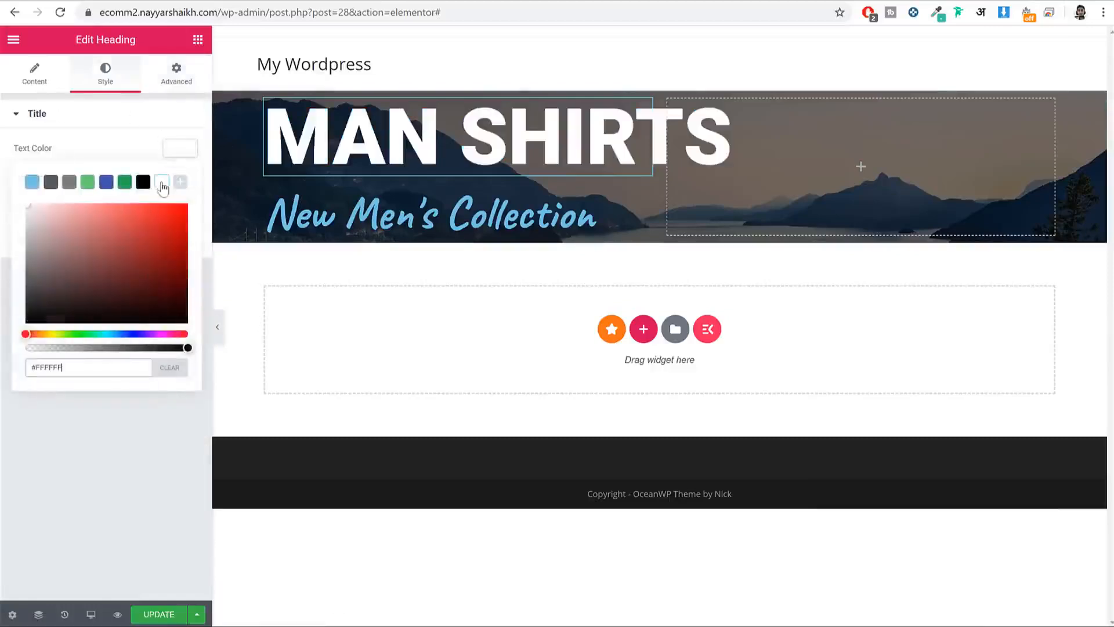
# Step: Make New Men's Collection white and drop a Button widget beneath it
pyautogui.click(185, 152)
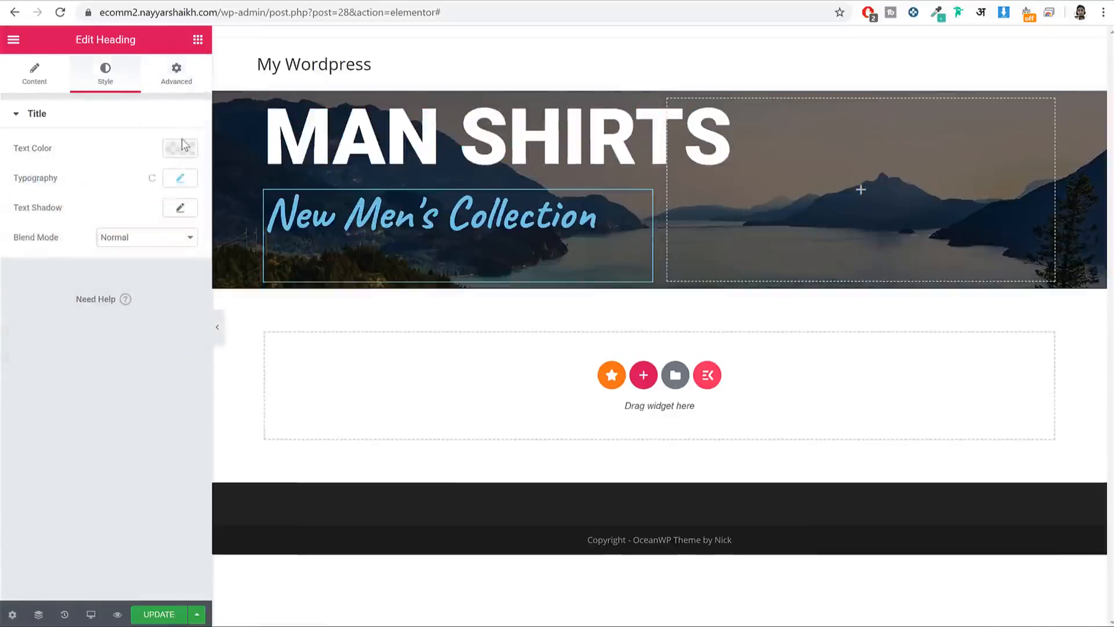
pyautogui.click(181, 146)
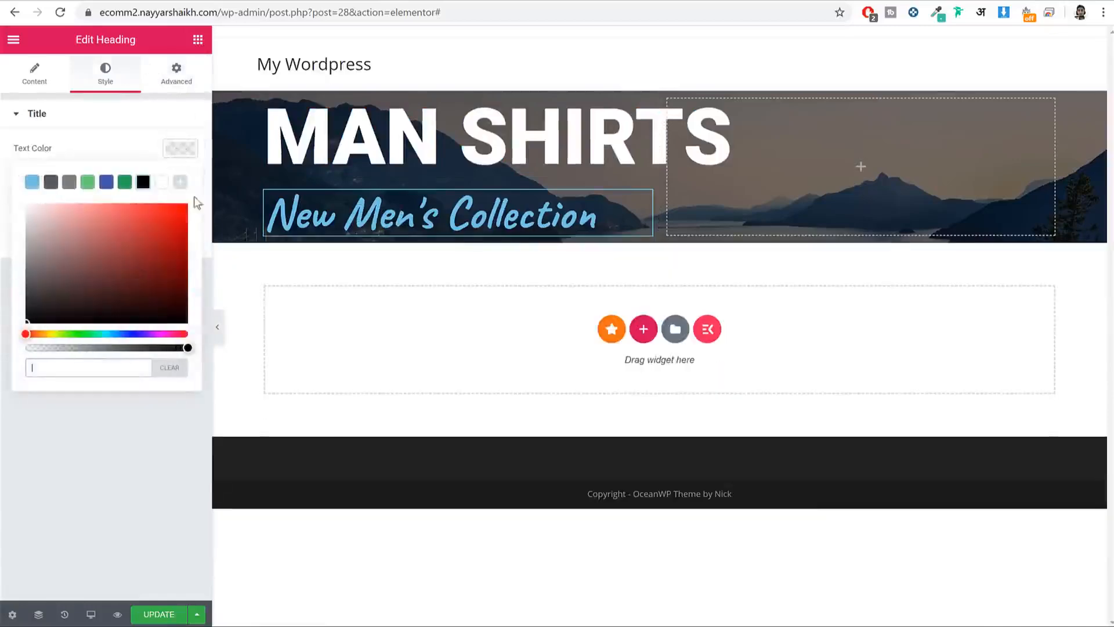
pyautogui.click(163, 183)
pyautogui.click(180, 147)
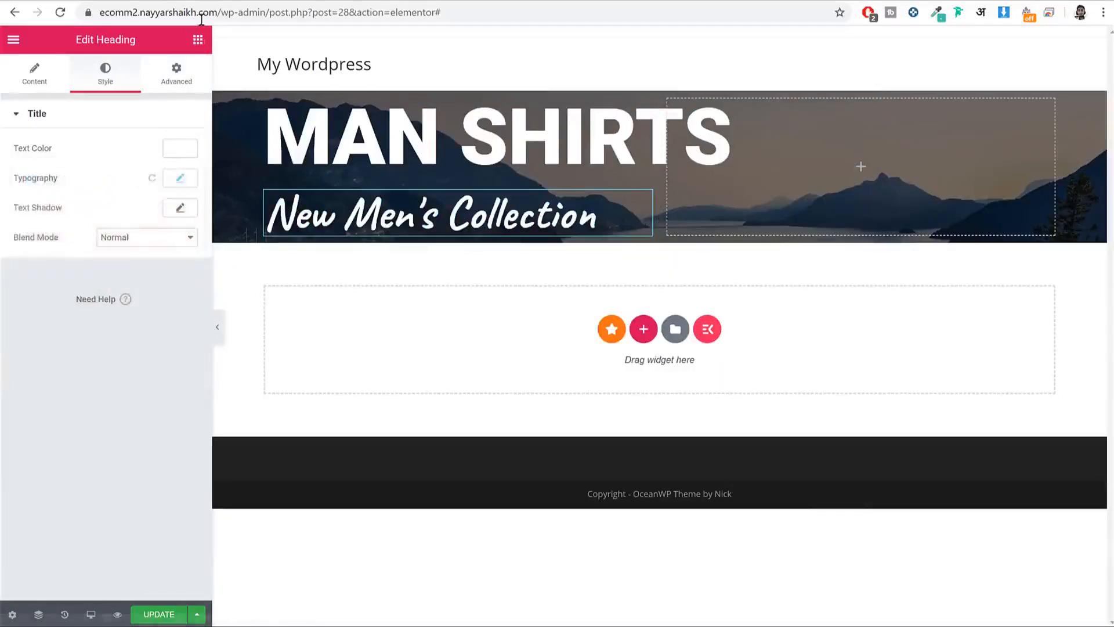
pyautogui.click(198, 39)
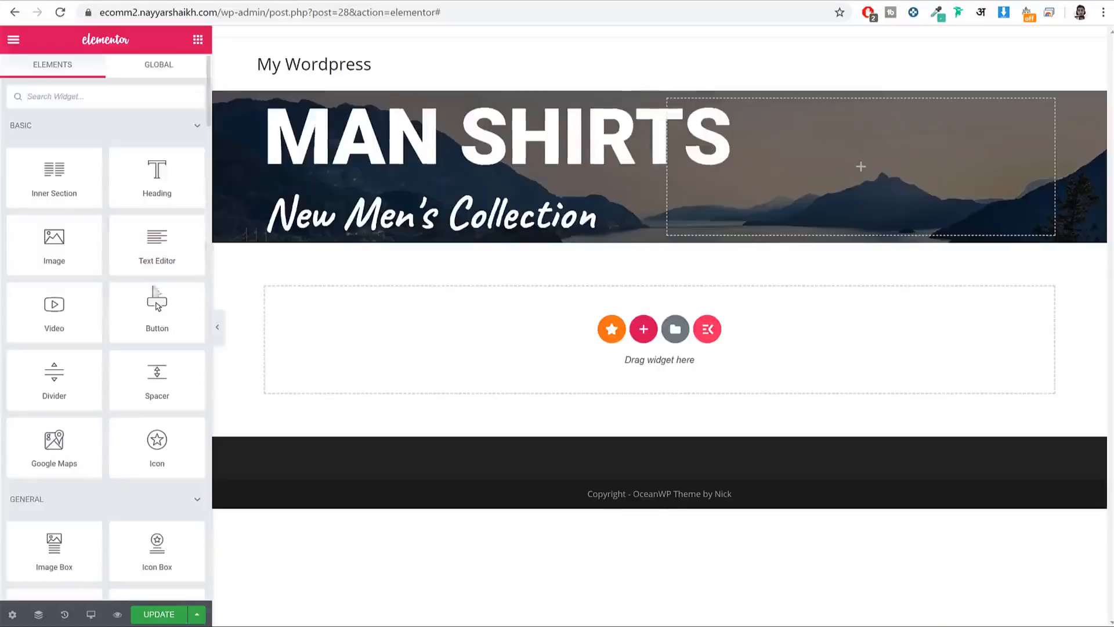
pyautogui.moveTo(157, 306); pyautogui.dragTo(386, 229)
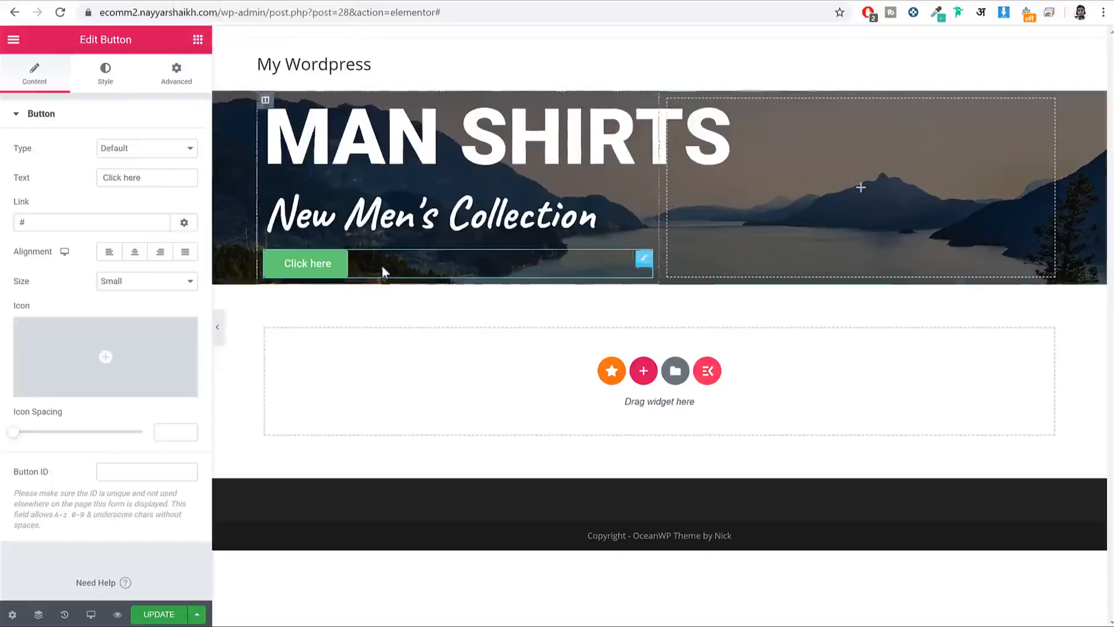
# Step: Add a second button, delete both Click here buttons, then place a two-column Inner Section under the subheading
pyautogui.click(198, 39)
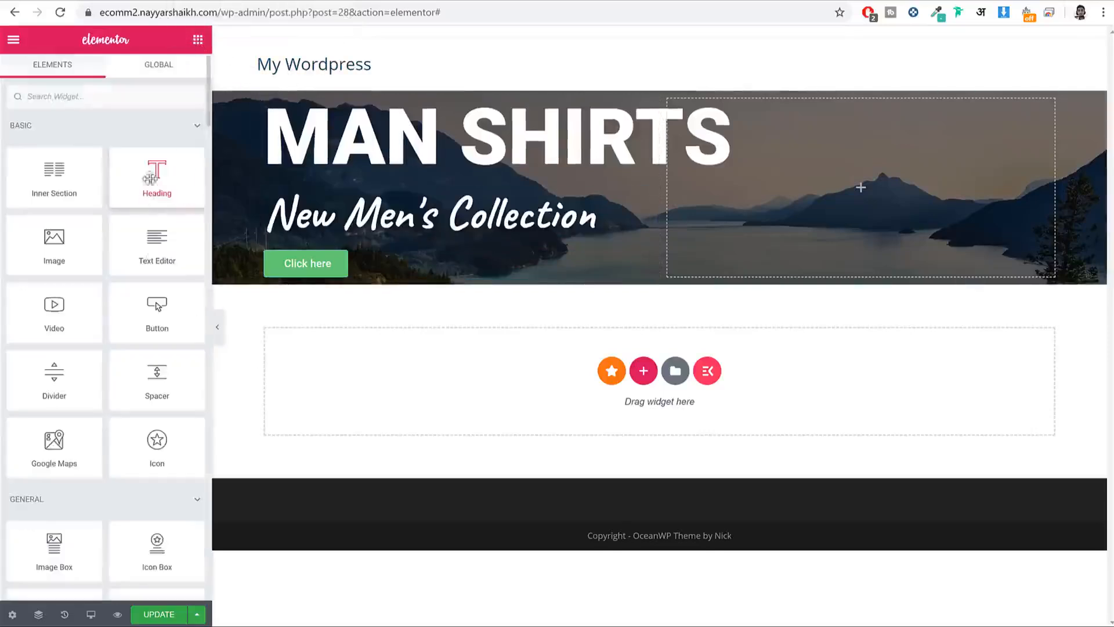
pyautogui.moveTo(157, 308); pyautogui.dragTo(406, 316)
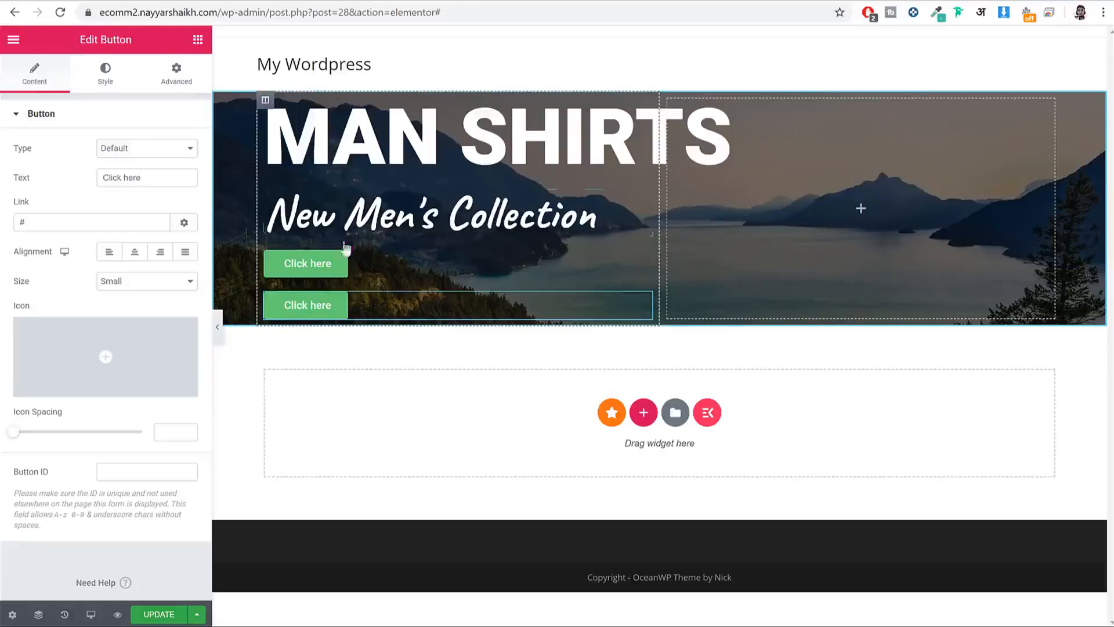
pyautogui.rightClick(328, 265)
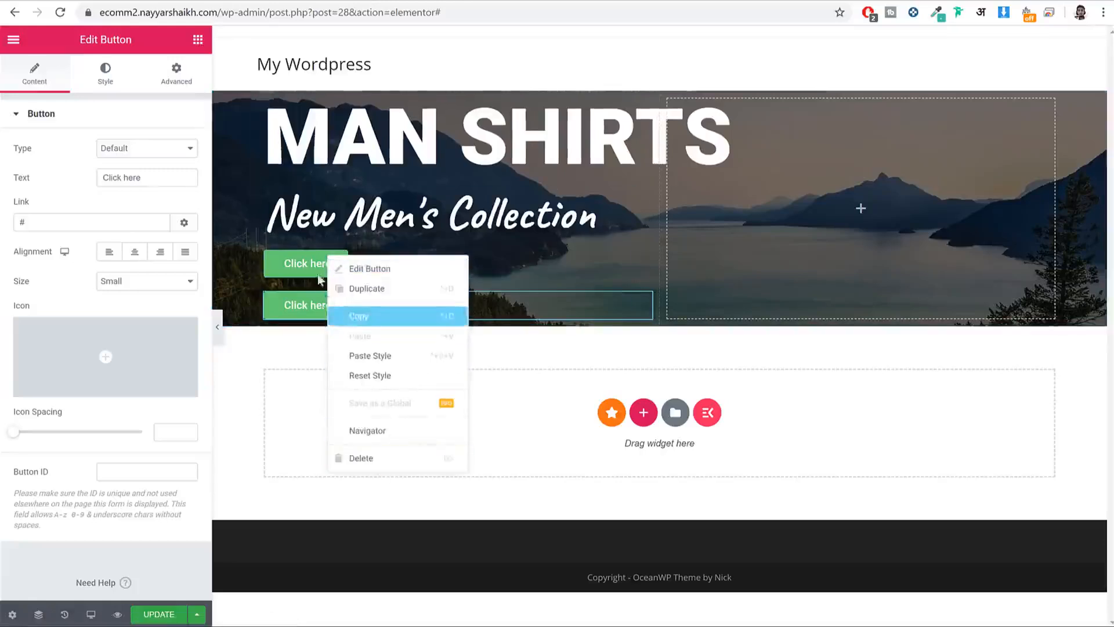
pyautogui.click(441, 468)
pyautogui.rightClick(339, 272)
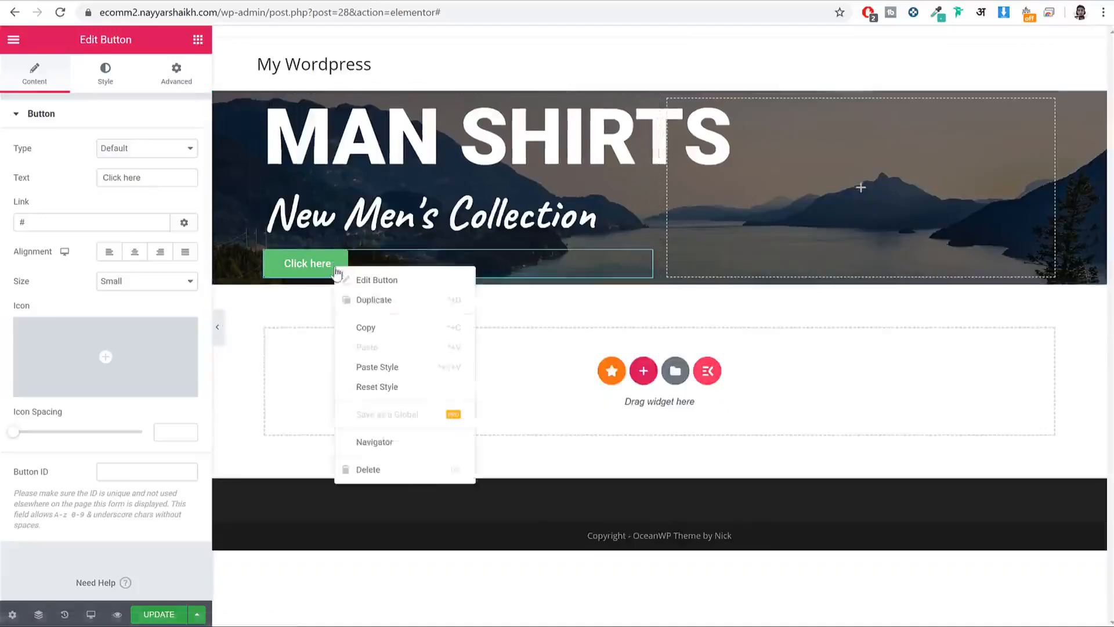
pyautogui.click(424, 479)
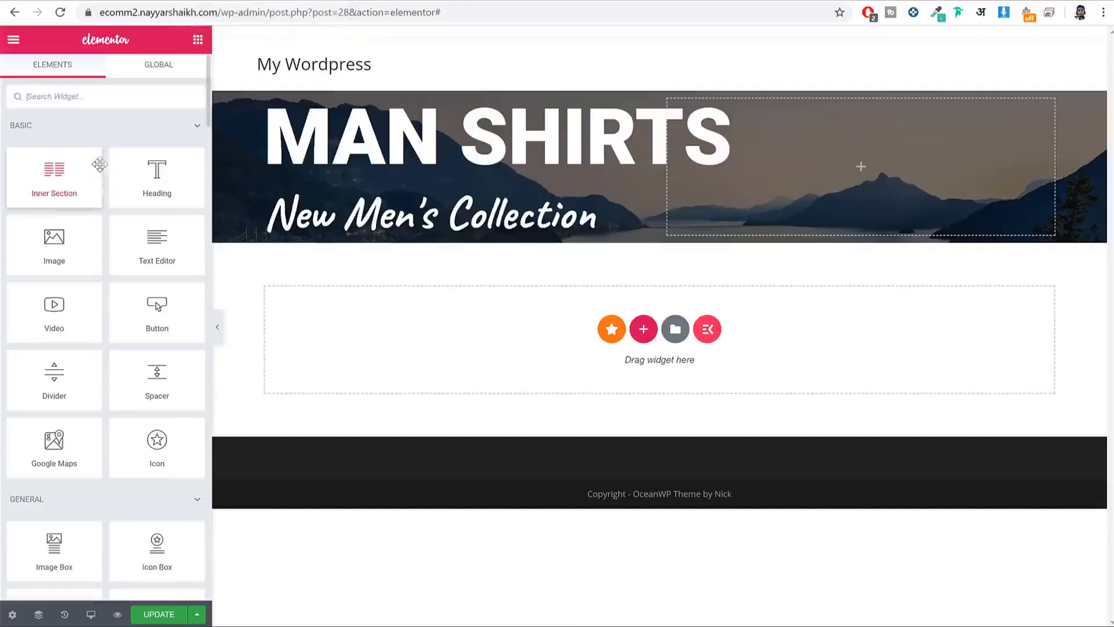
pyautogui.moveTo(54, 177); pyautogui.dragTo(396, 227)
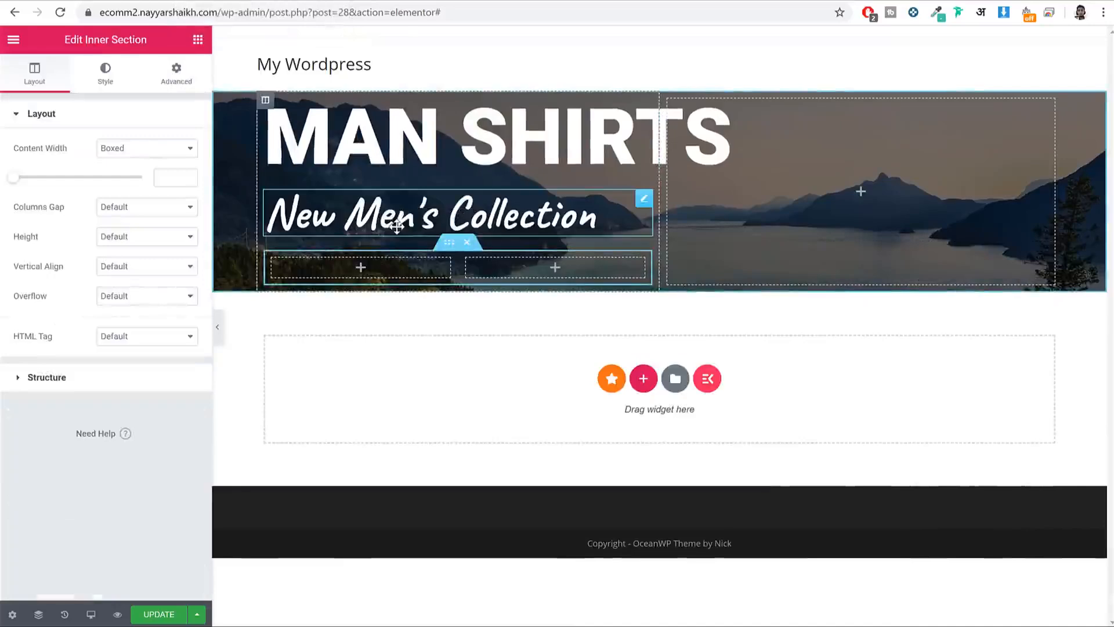
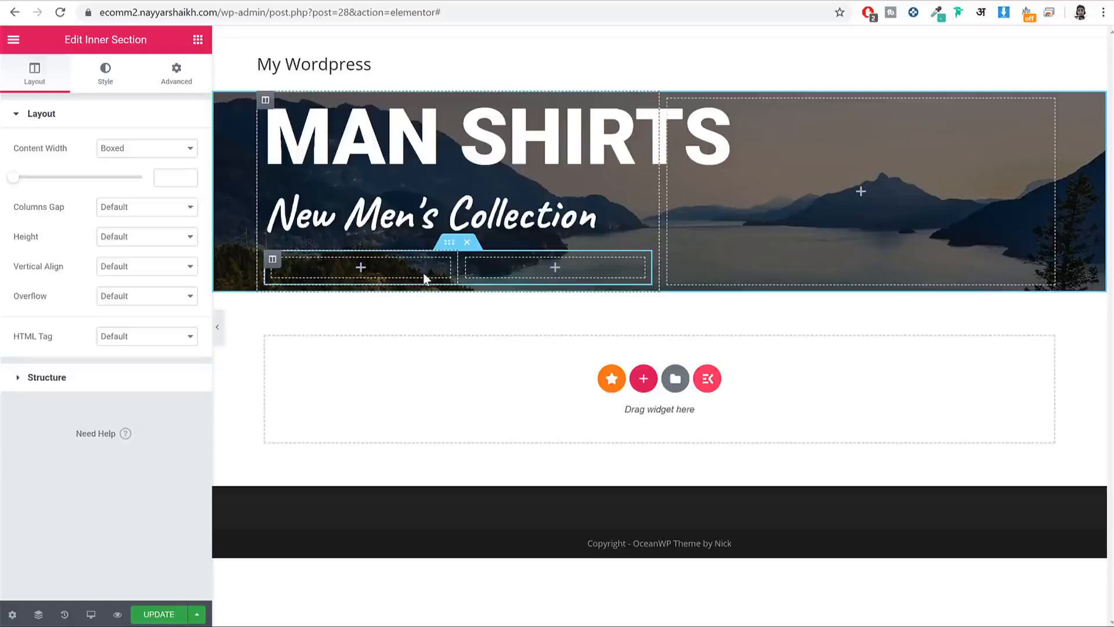
# Step: Drag a Button widget into the left inner column beneath the New Men's Collection heading
pyautogui.click(198, 39)
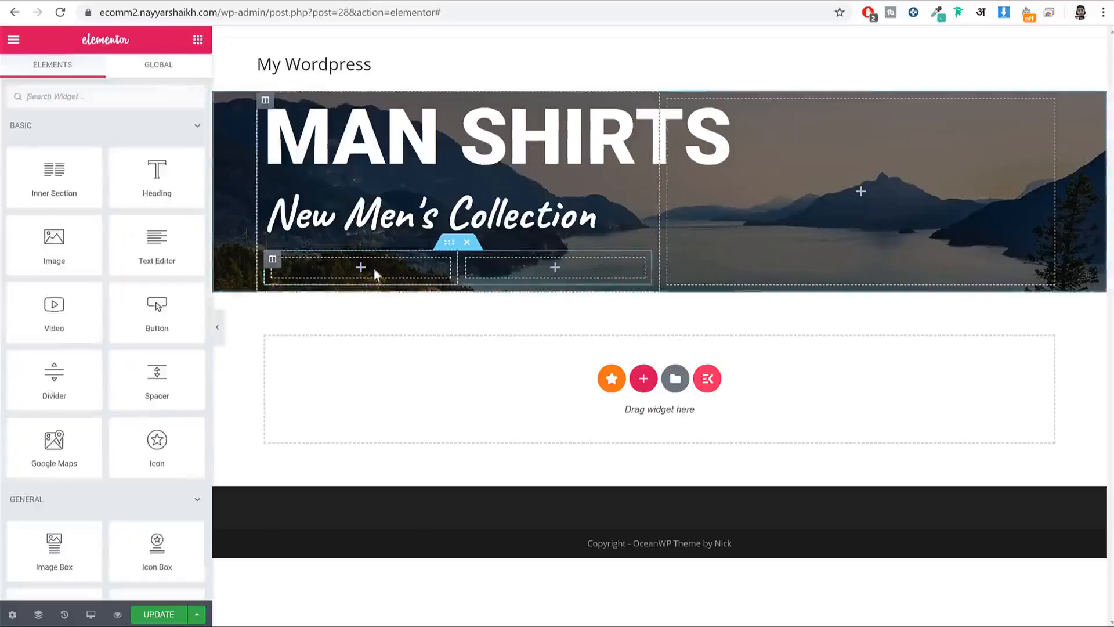
pyautogui.moveTo(156, 307); pyautogui.dragTo(389, 278)
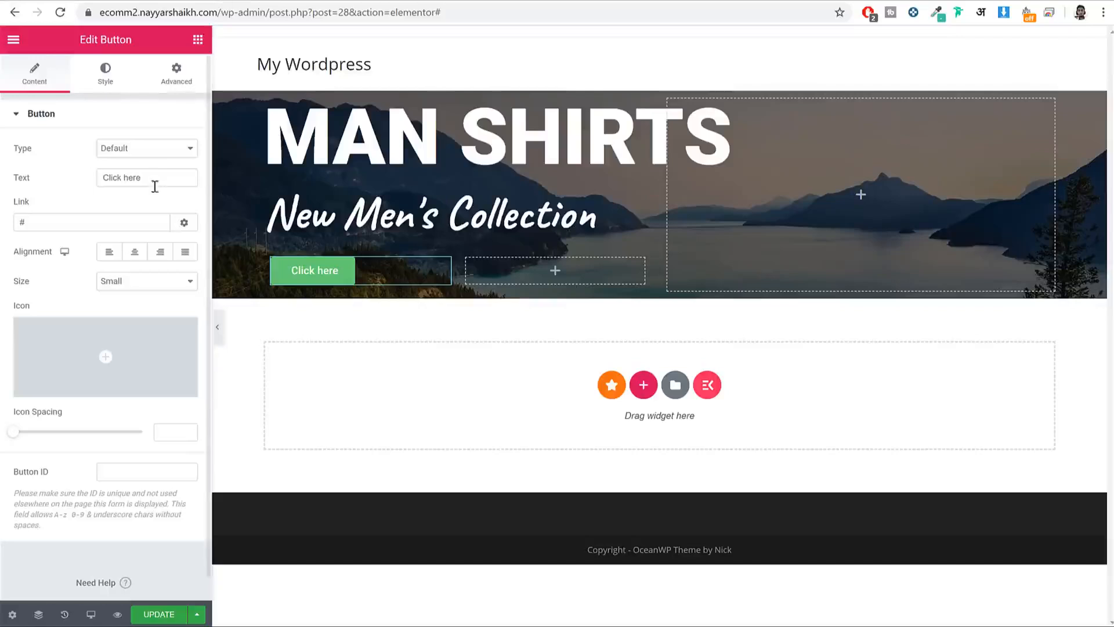
# Step: Change the hero button's label to 'Shop Now' and link it to the site's Shop page
pyautogui.moveTo(154, 177); pyautogui.dragTo(3, 177)
pyautogui.write('Sho')
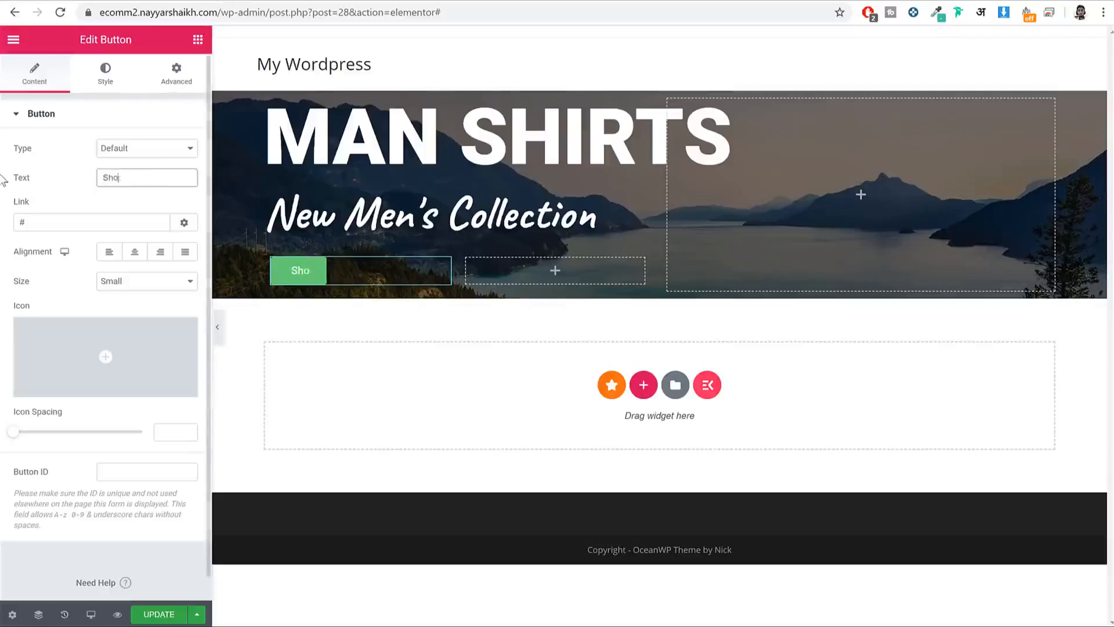
pyautogui.write('p N')
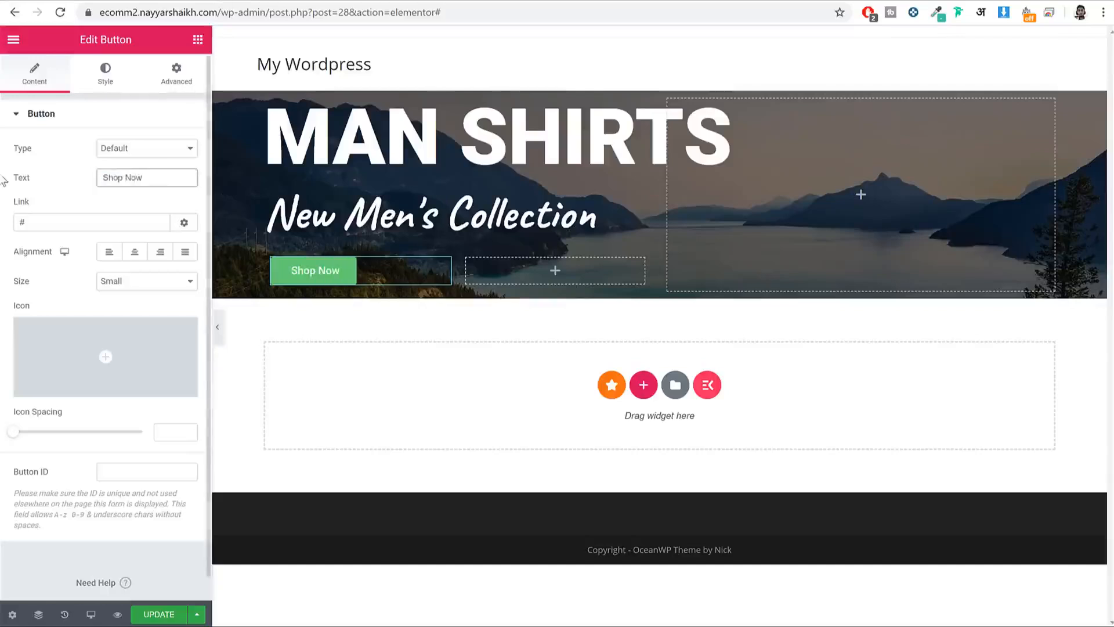
pyautogui.write('ow')
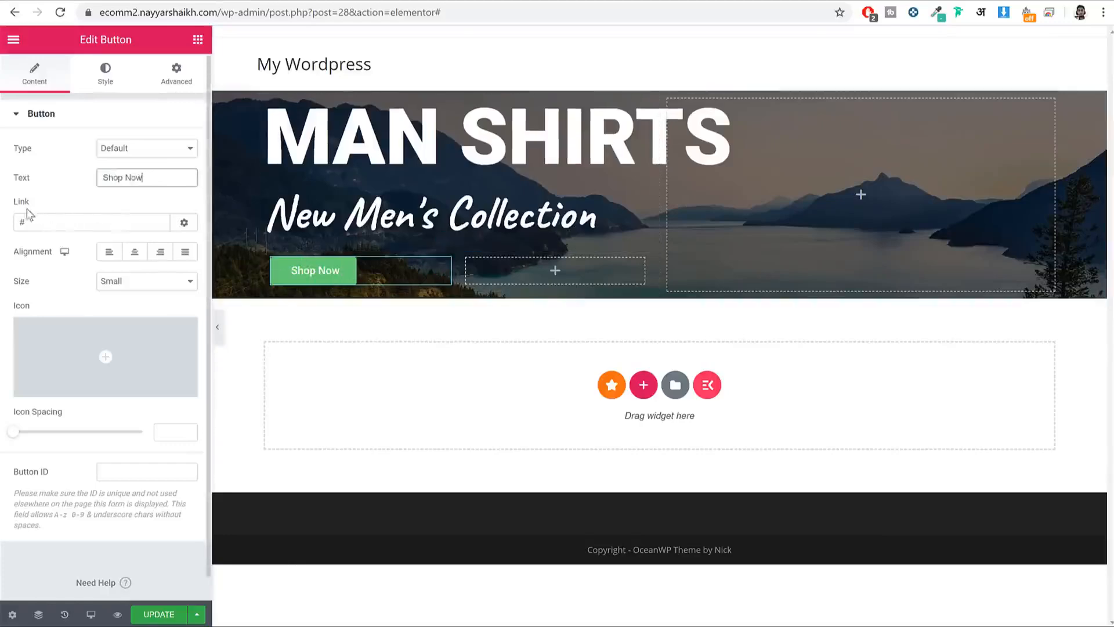
pyautogui.moveTo(24, 222); pyautogui.dragTo(1, 227)
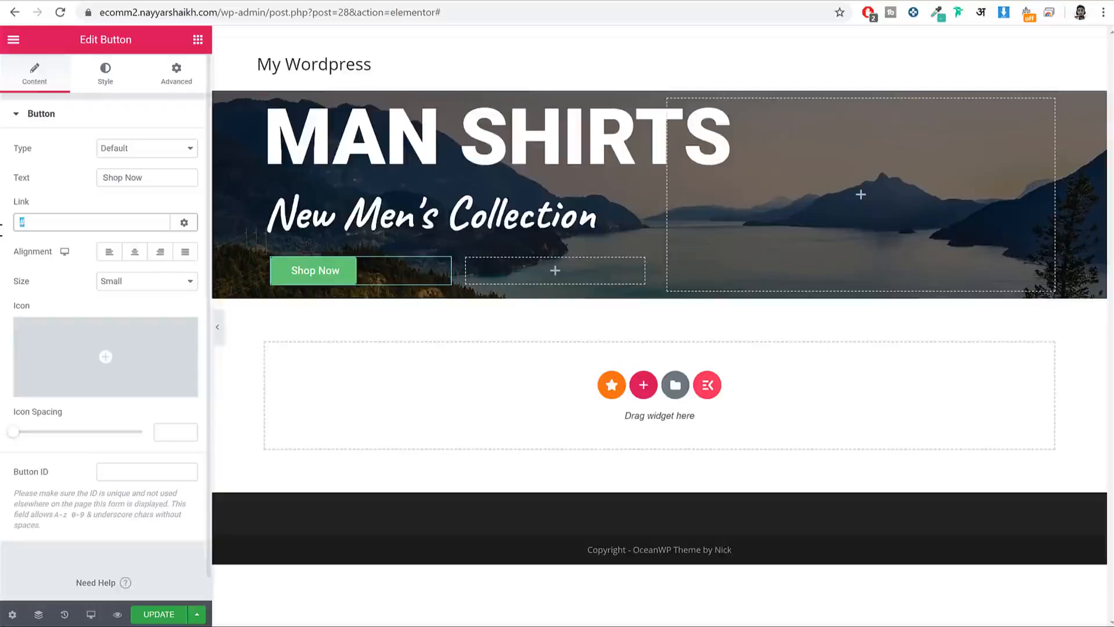
pyautogui.press('BackSpace')
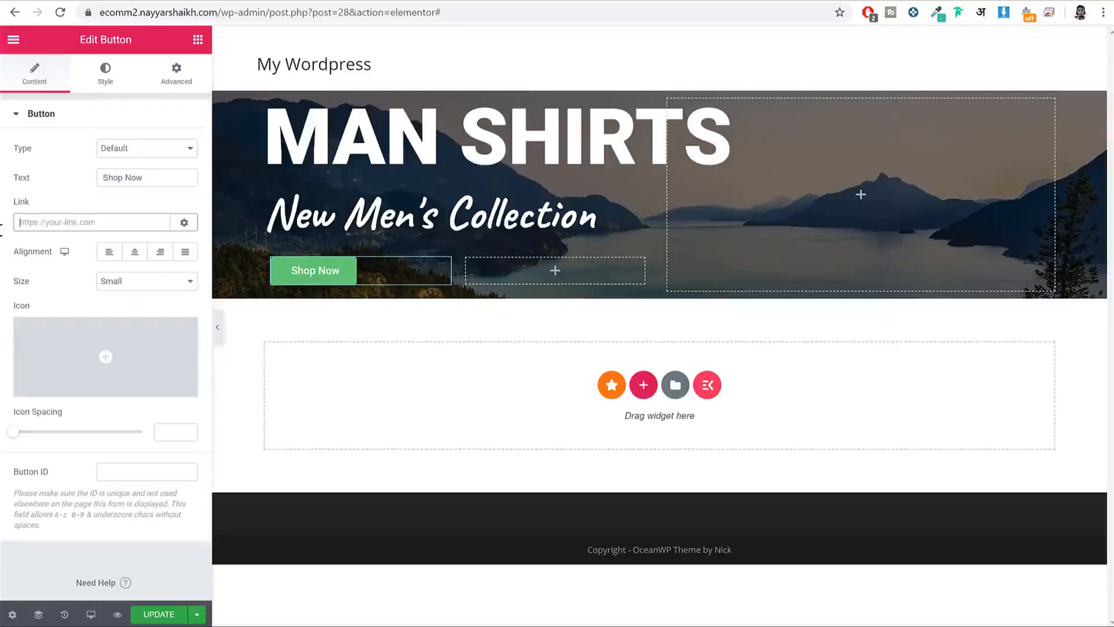
pyautogui.write('shop')
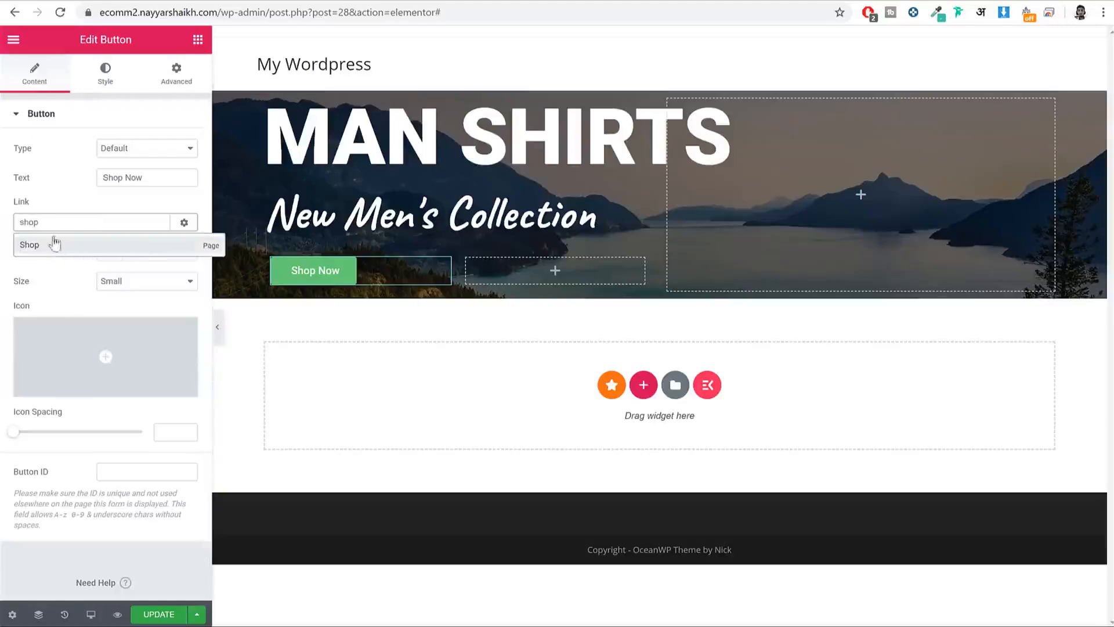
pyautogui.click(54, 249)
pyautogui.moveTo(159, 222); pyautogui.dragTo(11, 219)
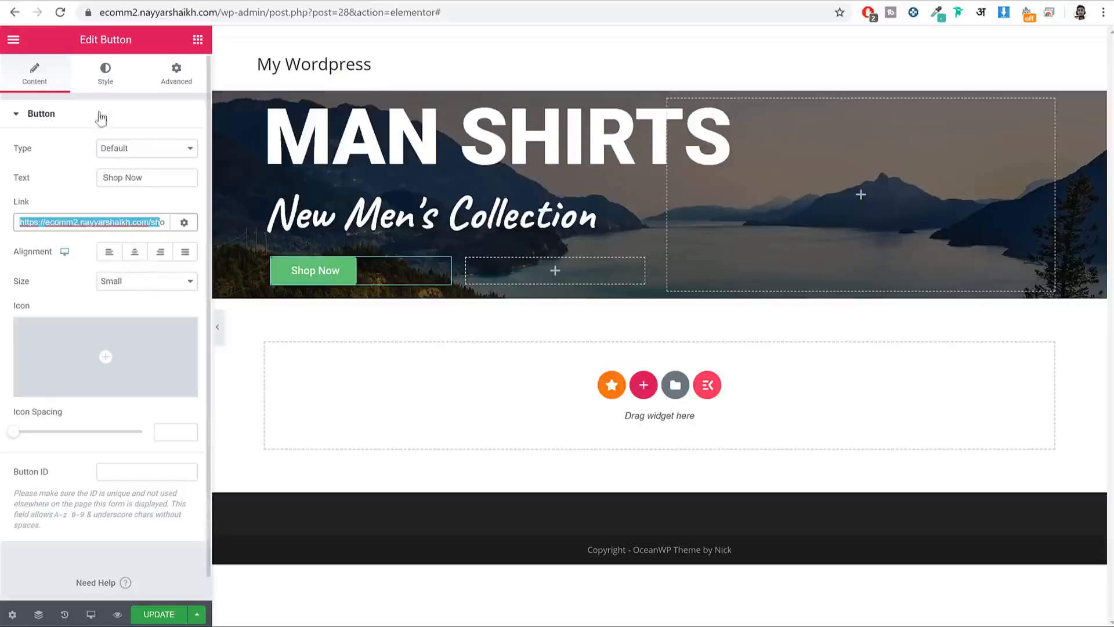
pyautogui.click(95, 75)
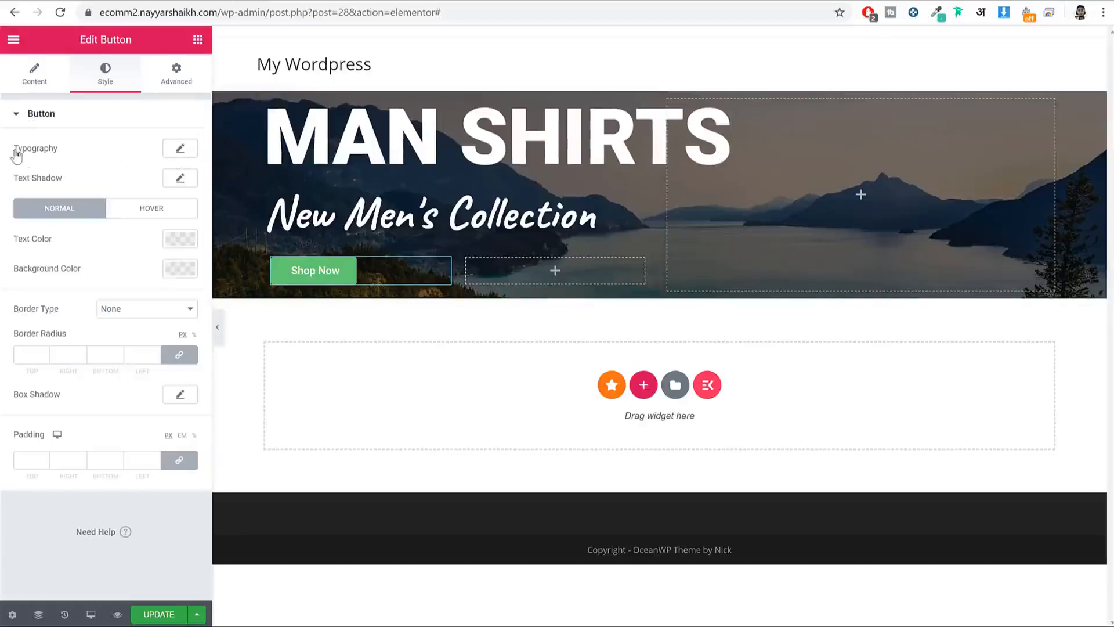
# Step: Set the Shop Now button's typography to Poppins at size 17
pyautogui.moveTo(15, 154); pyautogui.dragTo(67, 157)
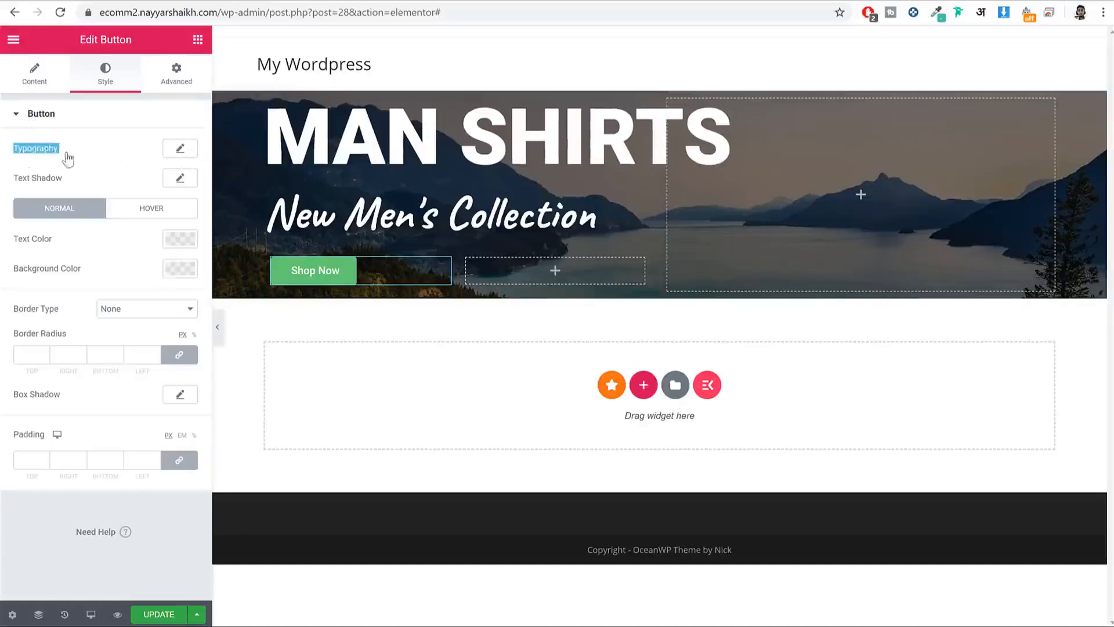
pyautogui.click(184, 151)
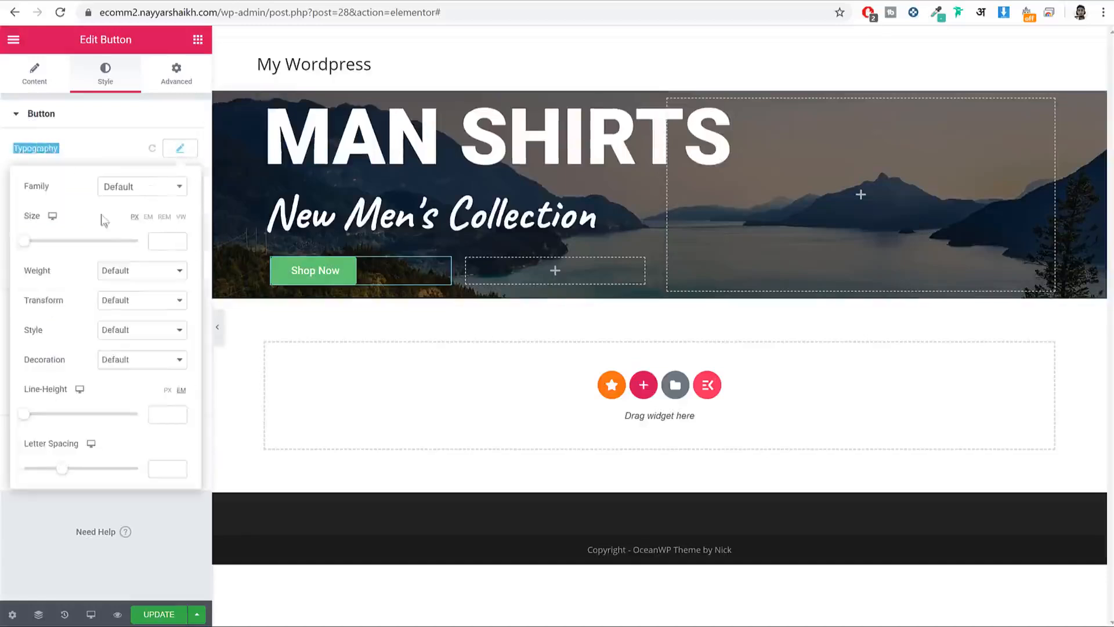
pyautogui.click(129, 195)
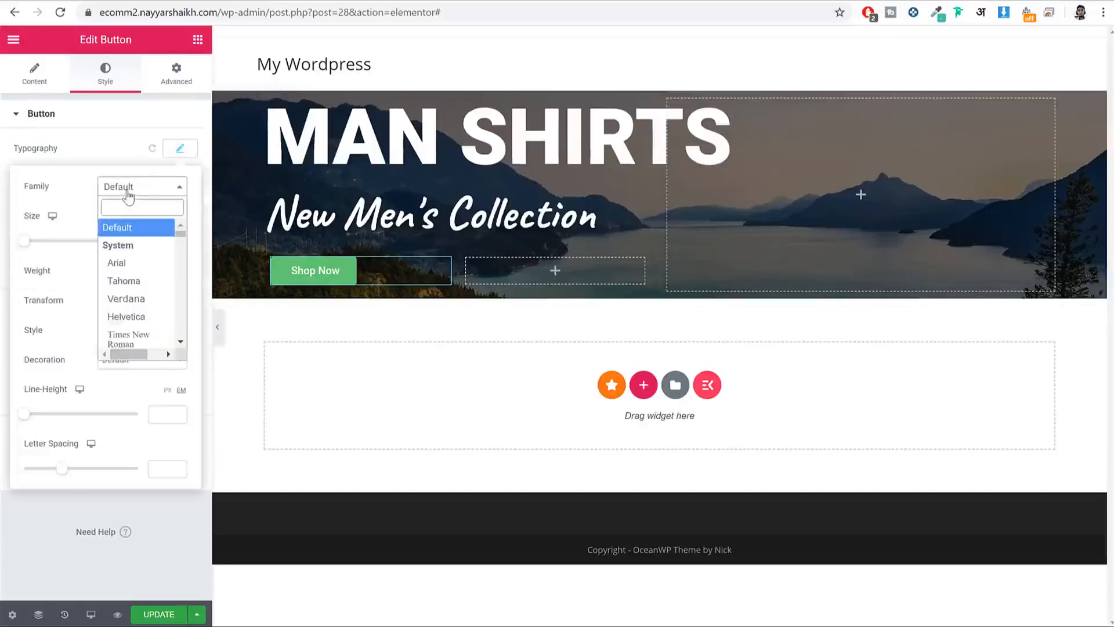
pyautogui.write('popp')
pyautogui.press('Return')
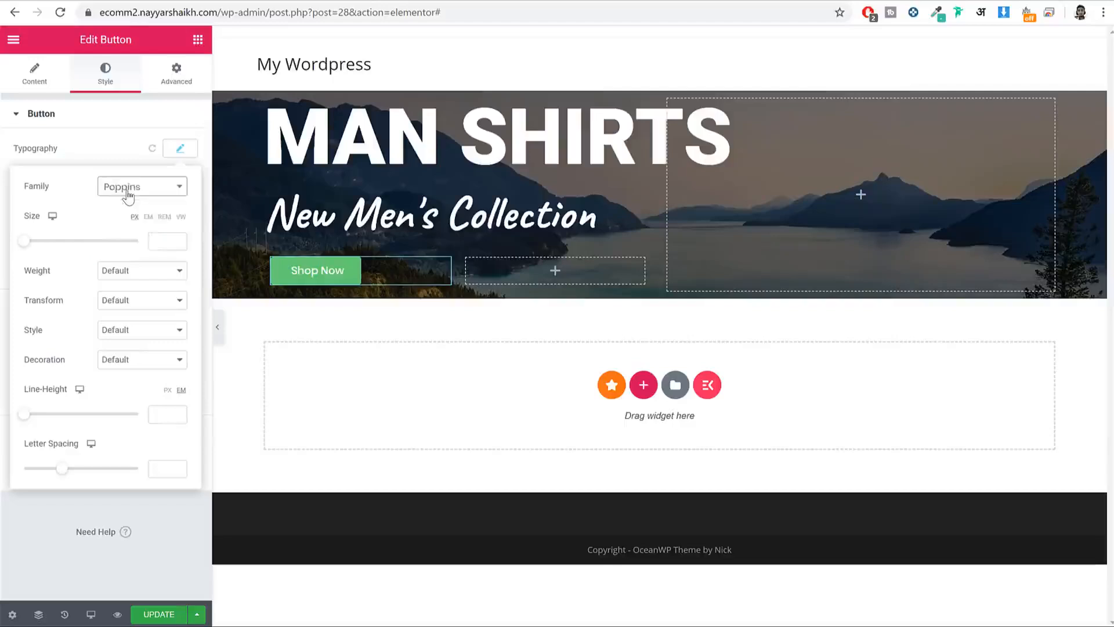
pyautogui.click(168, 242)
pyautogui.write('17')
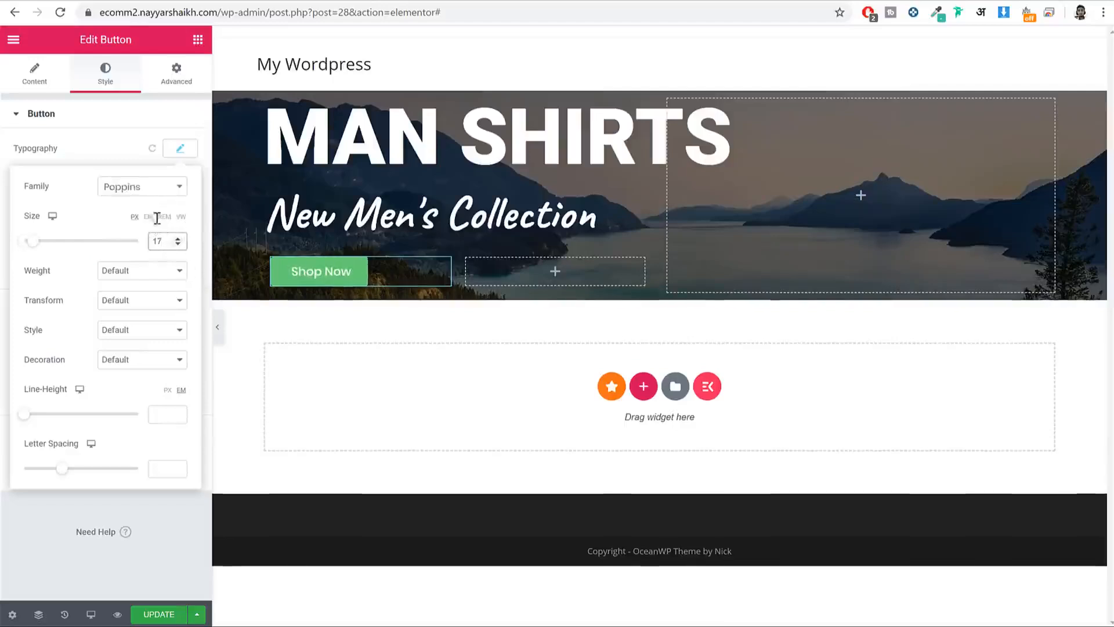
pyautogui.click(180, 149)
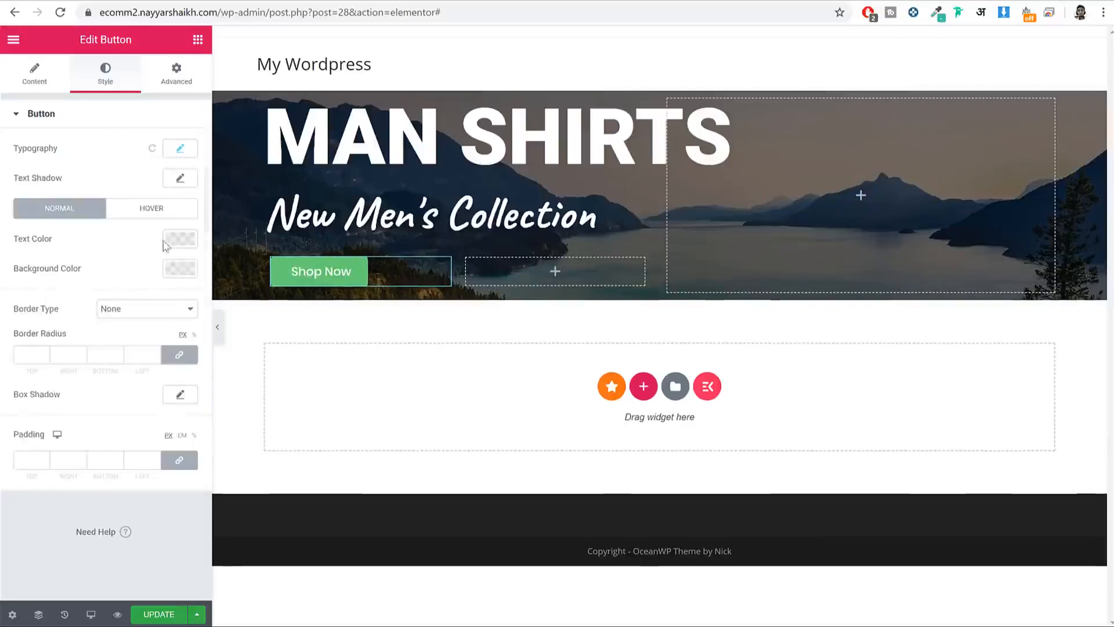
# Step: Make the button text white (#FFFFFF) and its background fully transparent
pyautogui.click(179, 241)
pyautogui.click(157, 272)
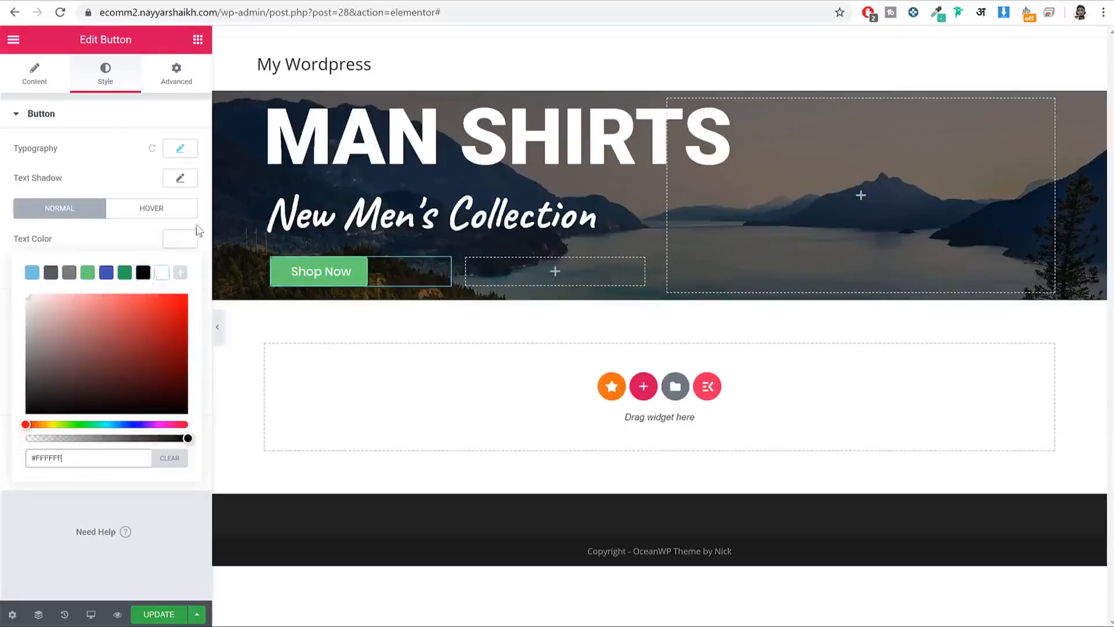
pyautogui.click(299, 277)
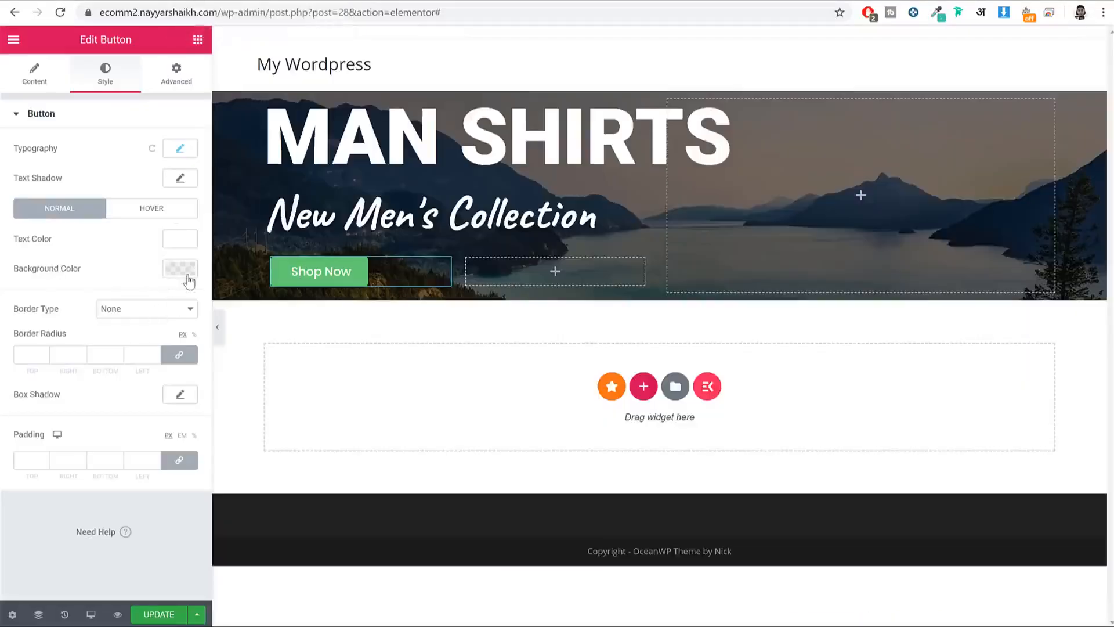
pyautogui.click(182, 269)
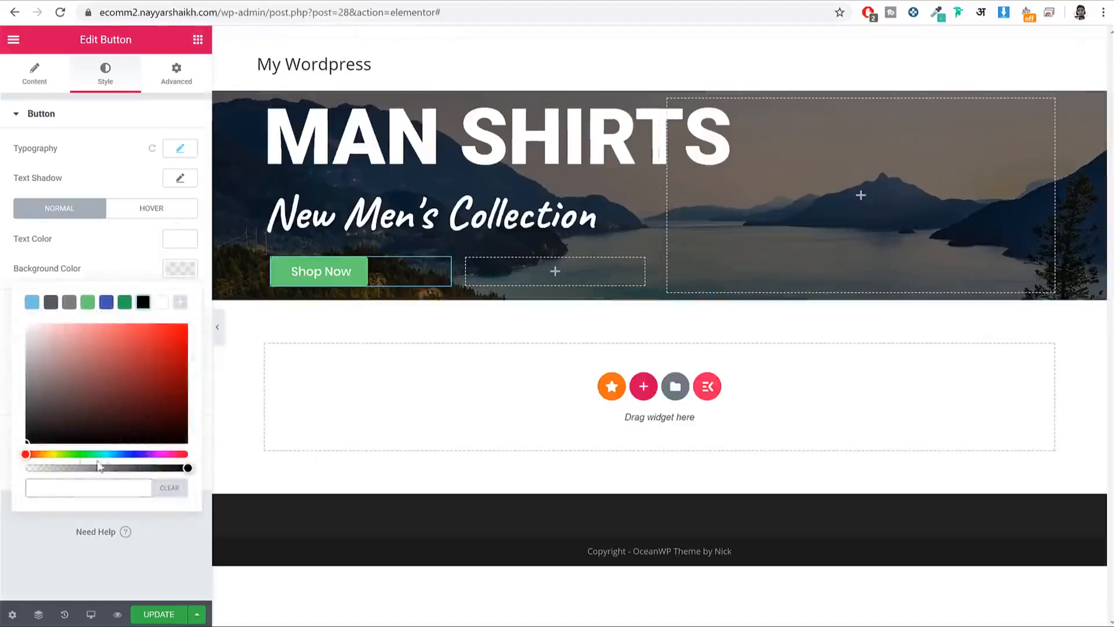
pyautogui.moveTo(43, 454)
pyautogui.mouseDown()
pyautogui.moveTo(30, 454)
pyautogui.moveTo(149, 454)
pyautogui.moveTo(61, 454)
pyautogui.mouseUp()
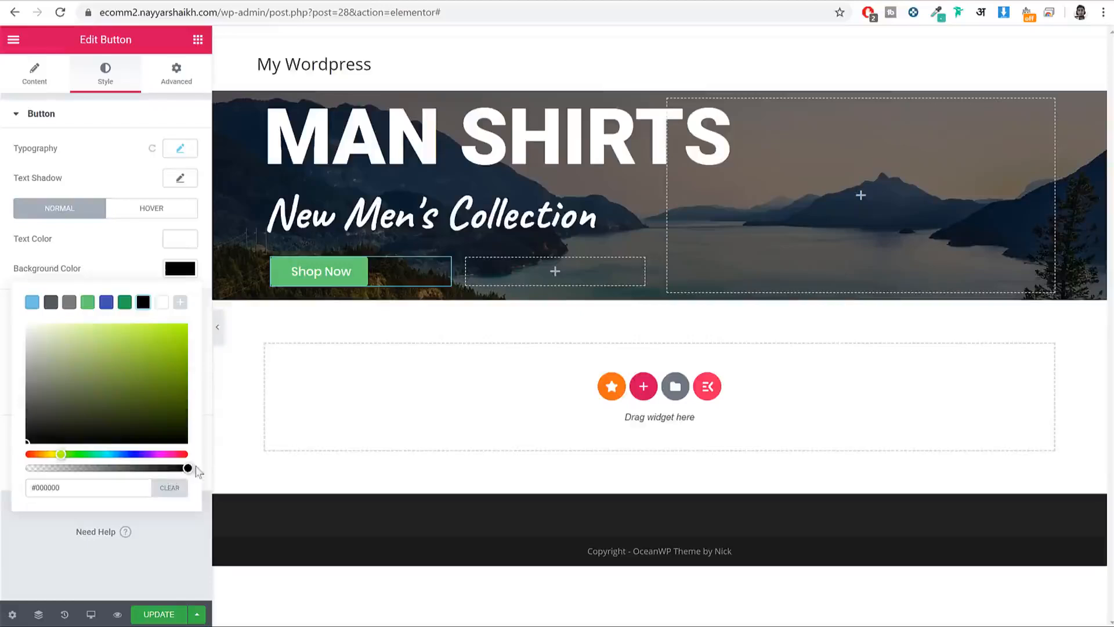
pyautogui.moveTo(188, 467); pyautogui.dragTo(5, 469)
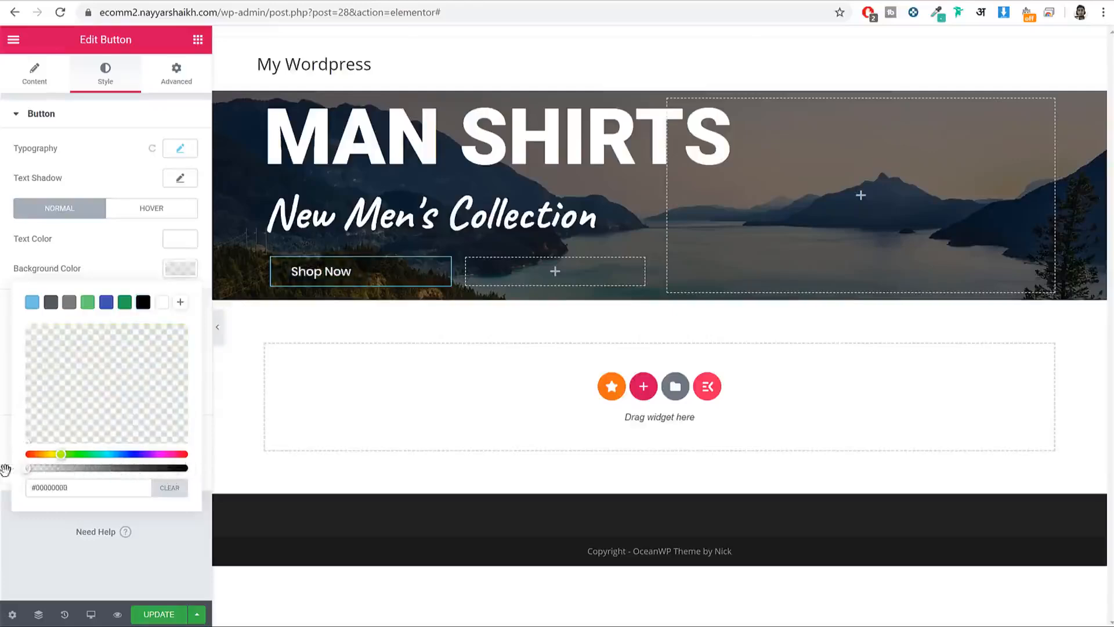
pyautogui.click(218, 327)
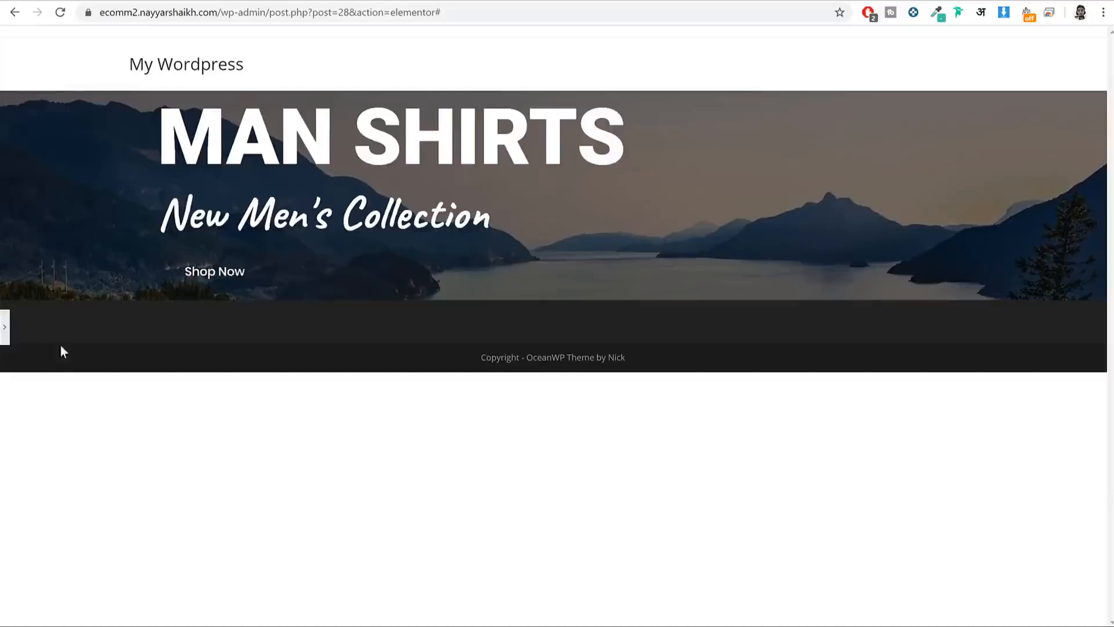
pyautogui.click(5, 329)
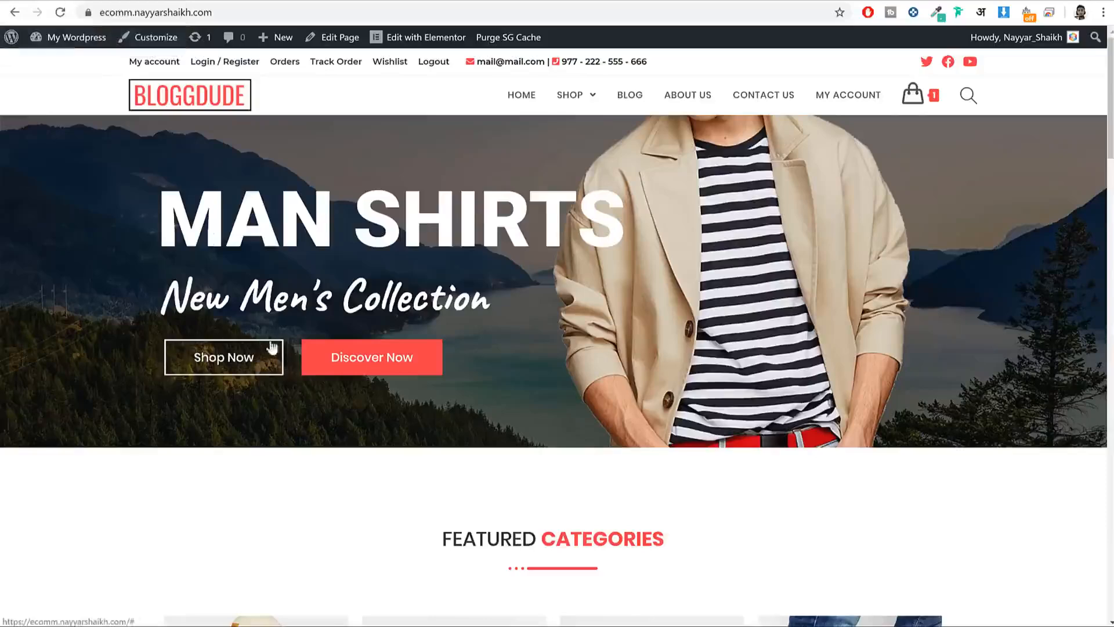
pyautogui.click(235, 1)
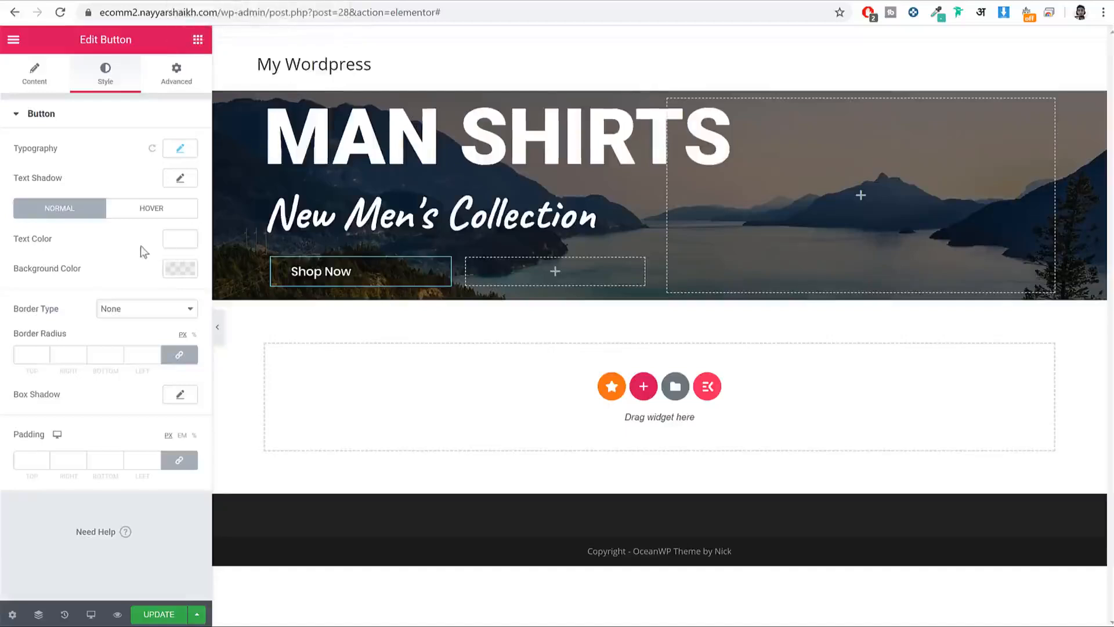
# Step: Give the Shop Now button a solid 2 px border
pyautogui.click(104, 317)
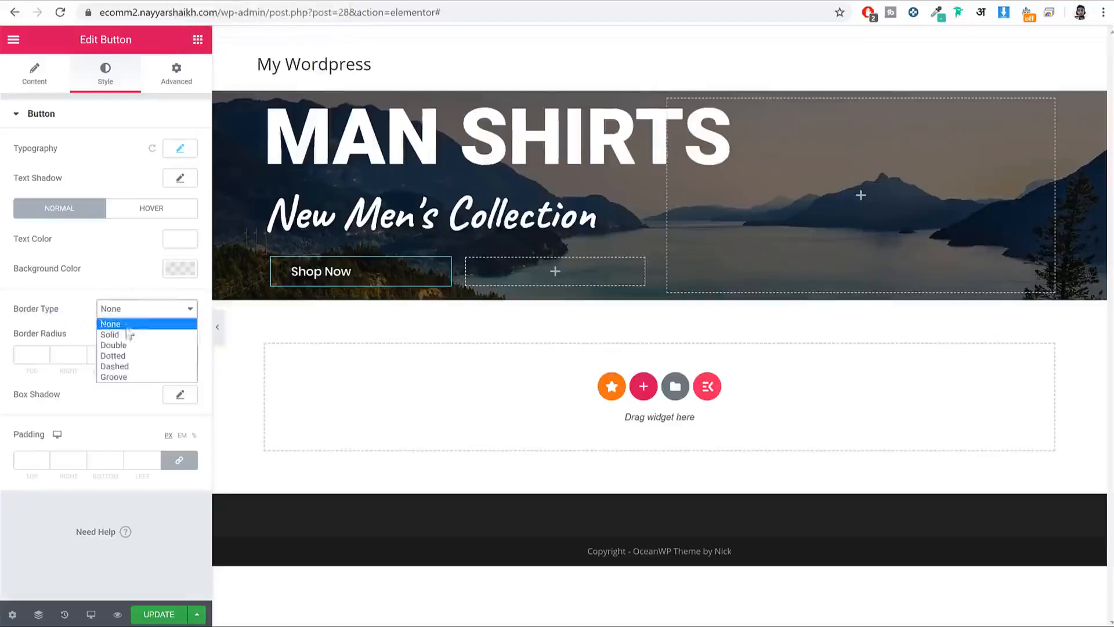
pyautogui.click(107, 323)
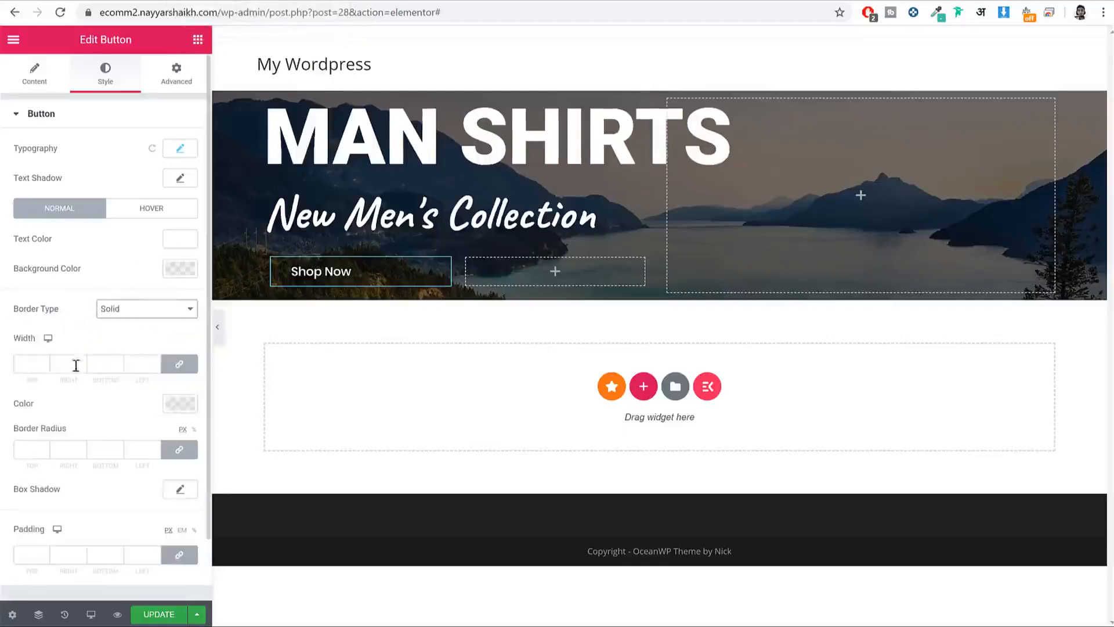
pyautogui.click(29, 371)
pyautogui.write('2')
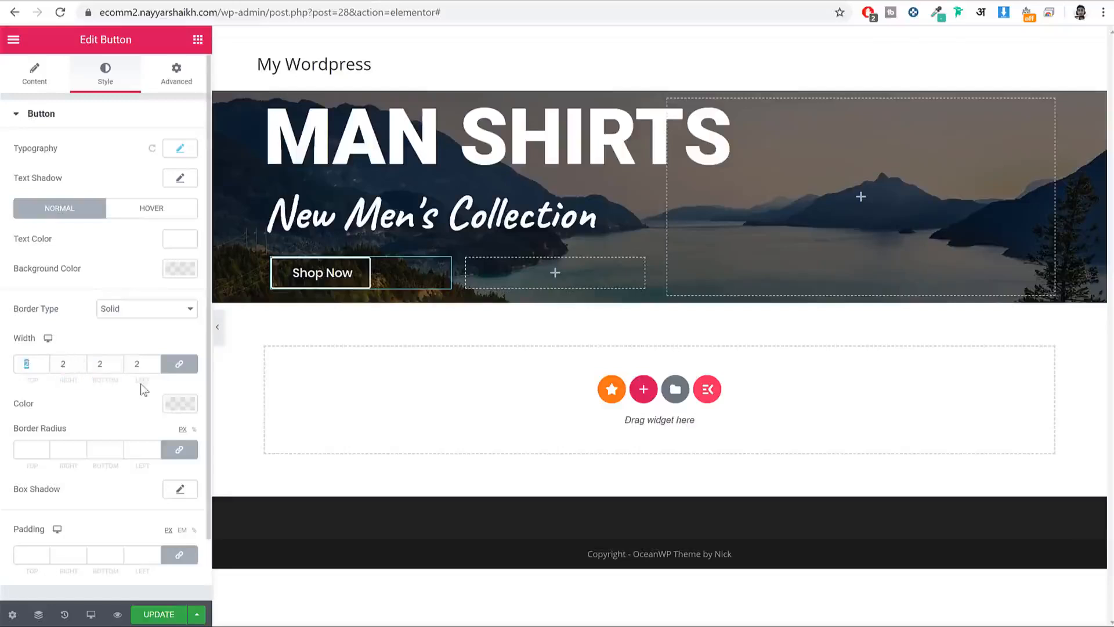
pyautogui.doubleClick(26, 364)
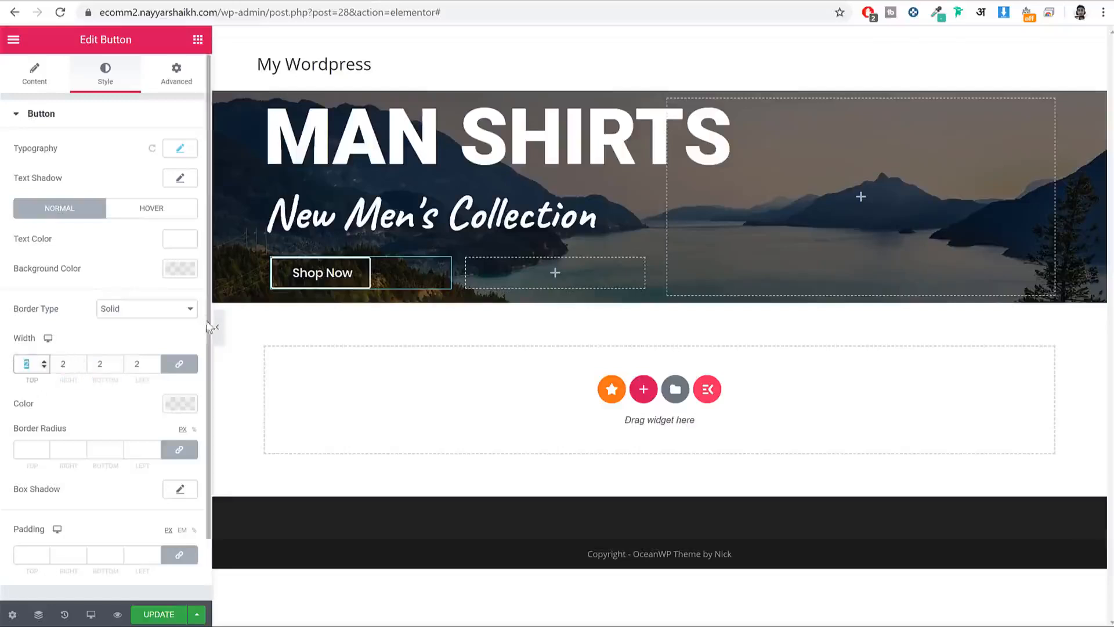
pyautogui.click(217, 327)
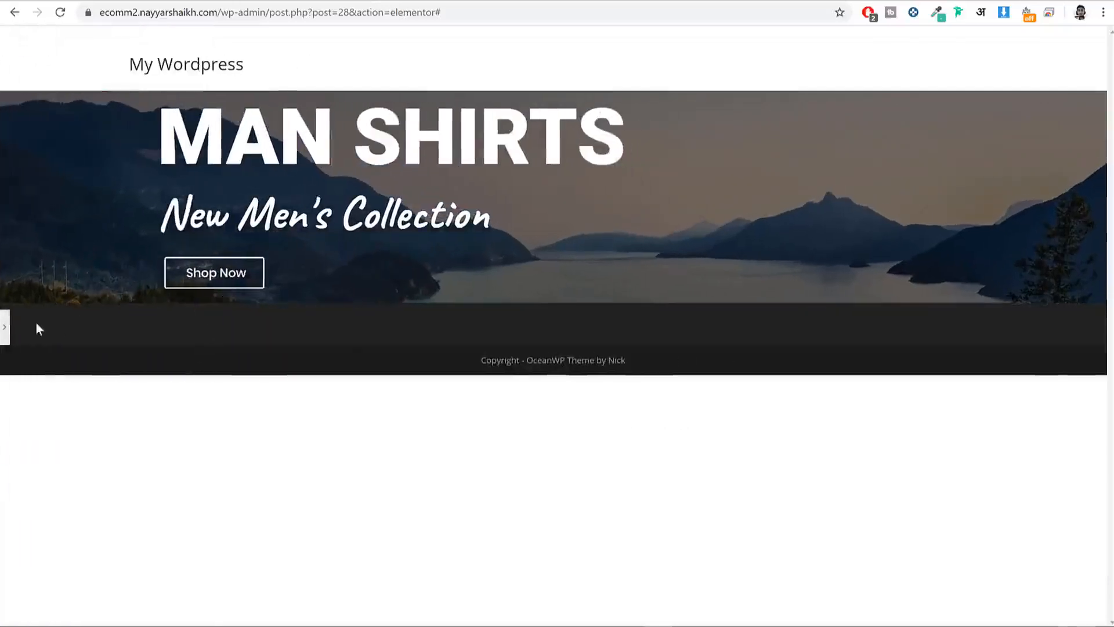
pyautogui.click(5, 327)
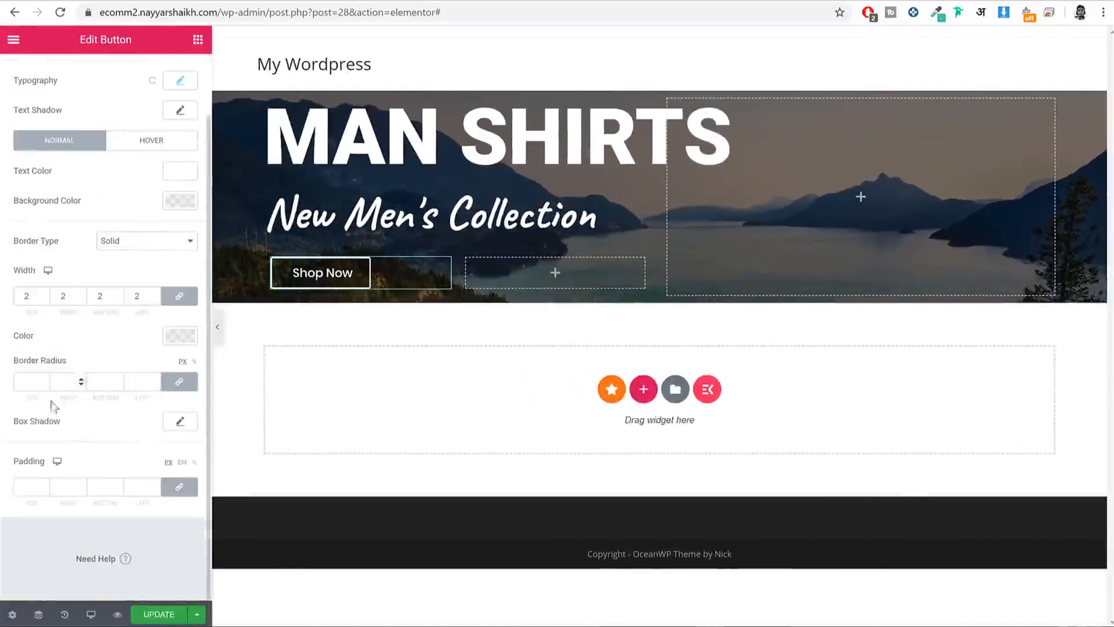
# Step: Set the button's border radius to 0 for square corners, checking against the live site
pyautogui.click(30, 383)
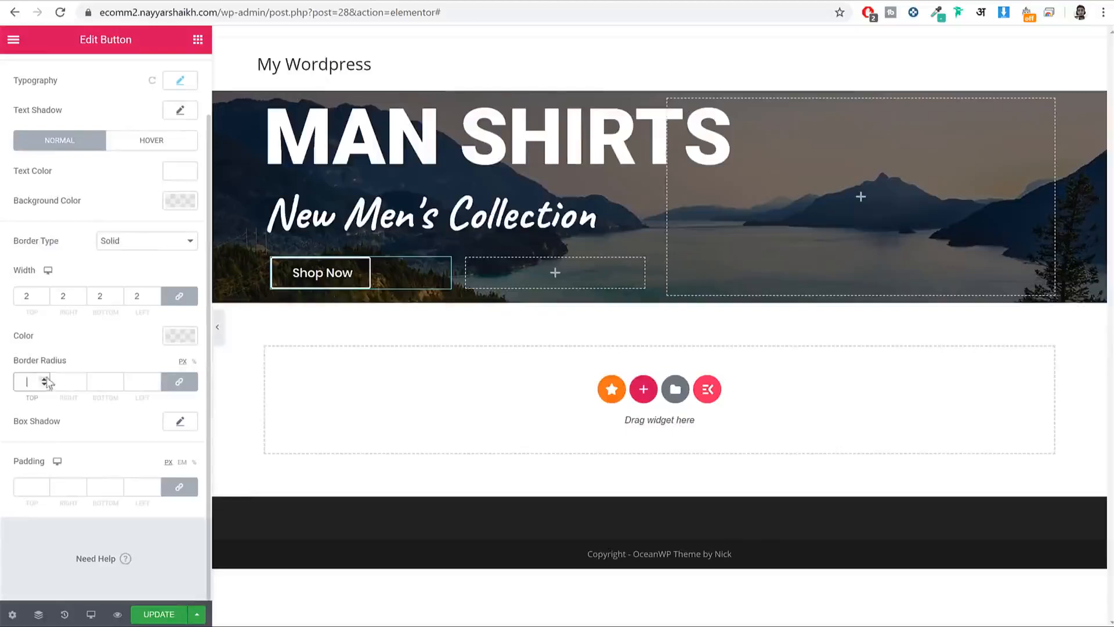
pyautogui.write('50')
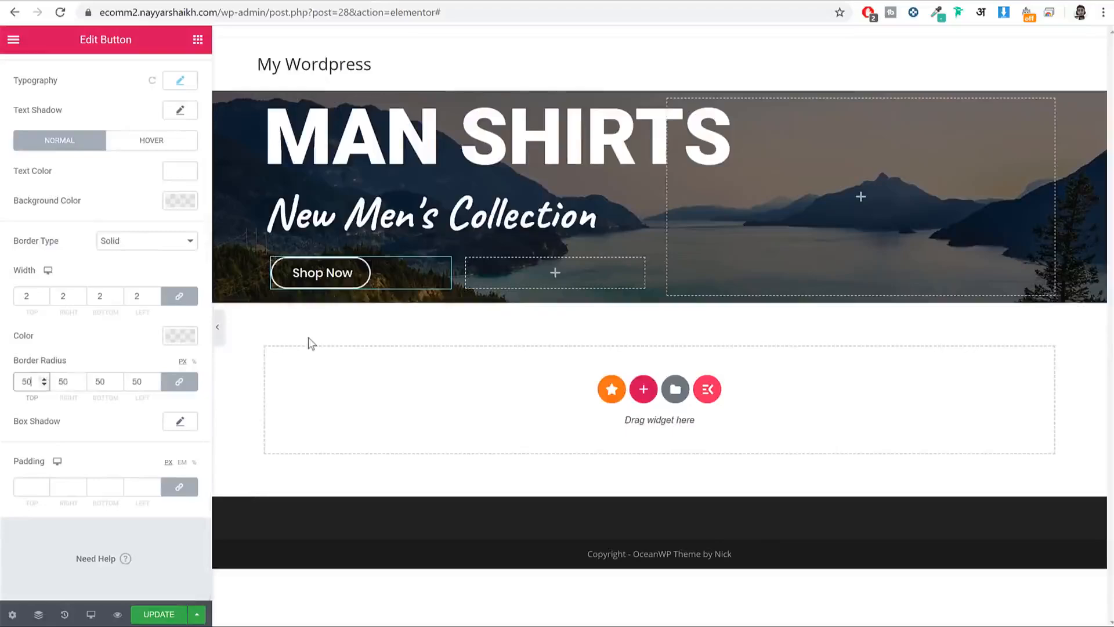
pyautogui.click(226, 329)
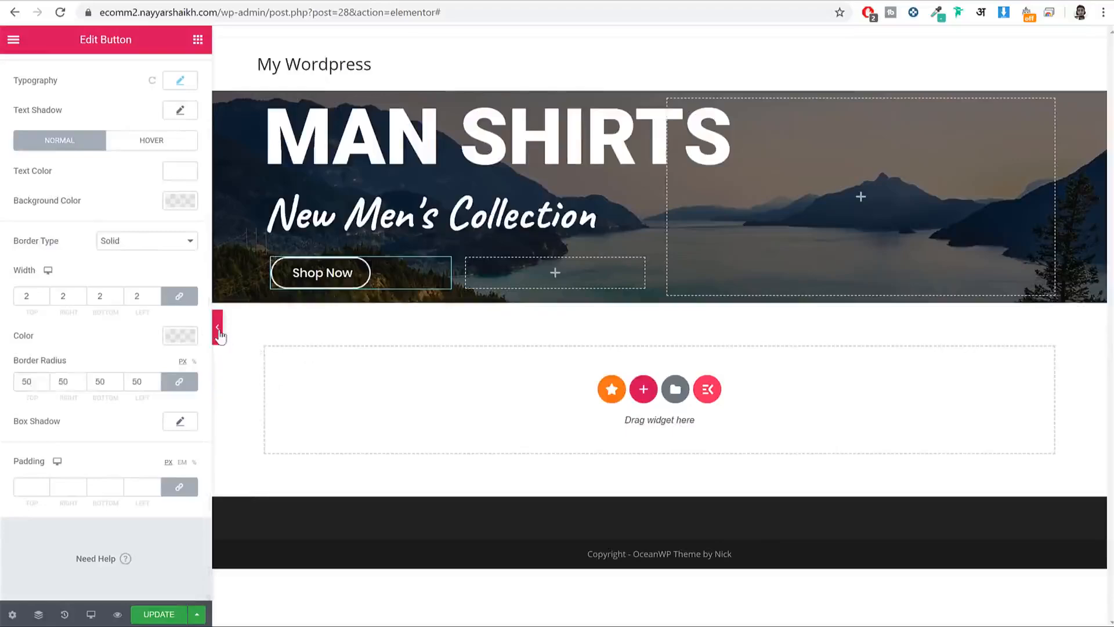
pyautogui.click(218, 329)
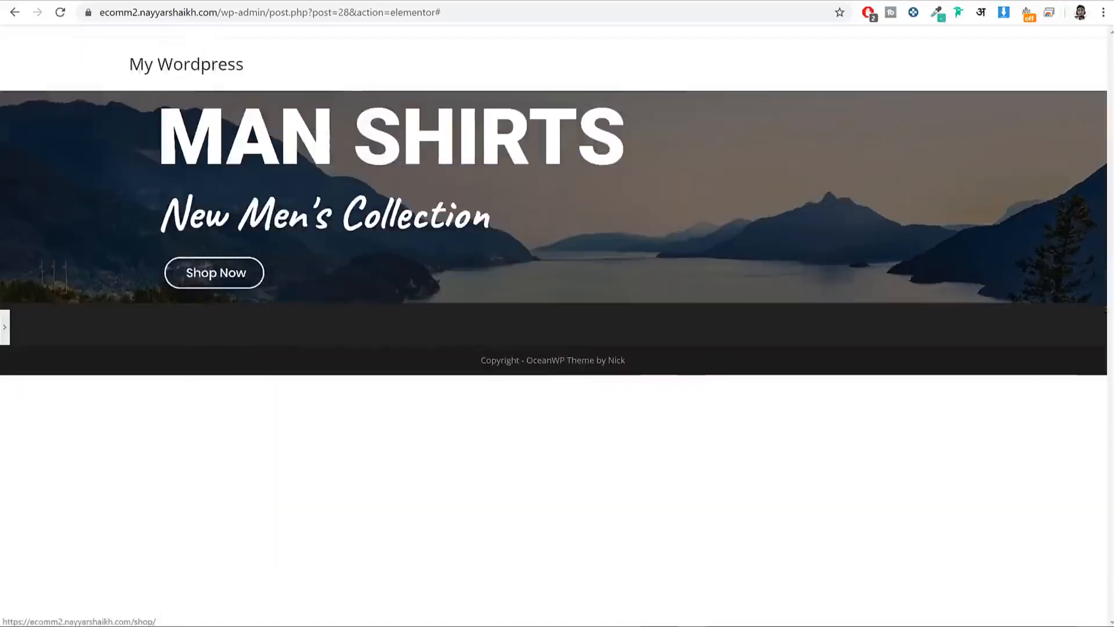
pyautogui.click(5, 328)
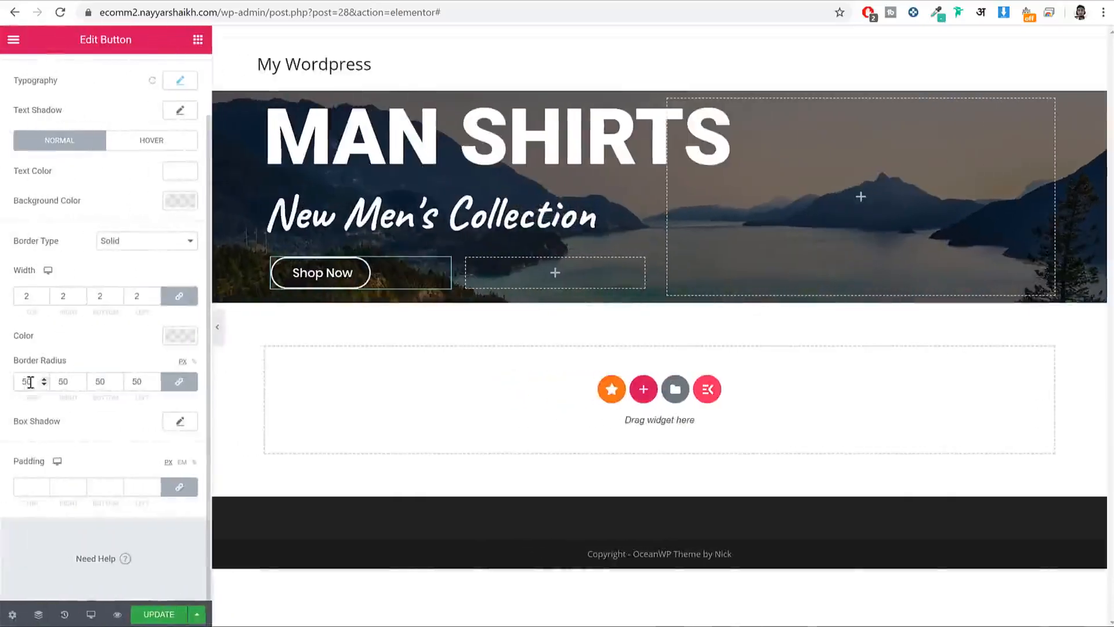
pyautogui.click(218, 327)
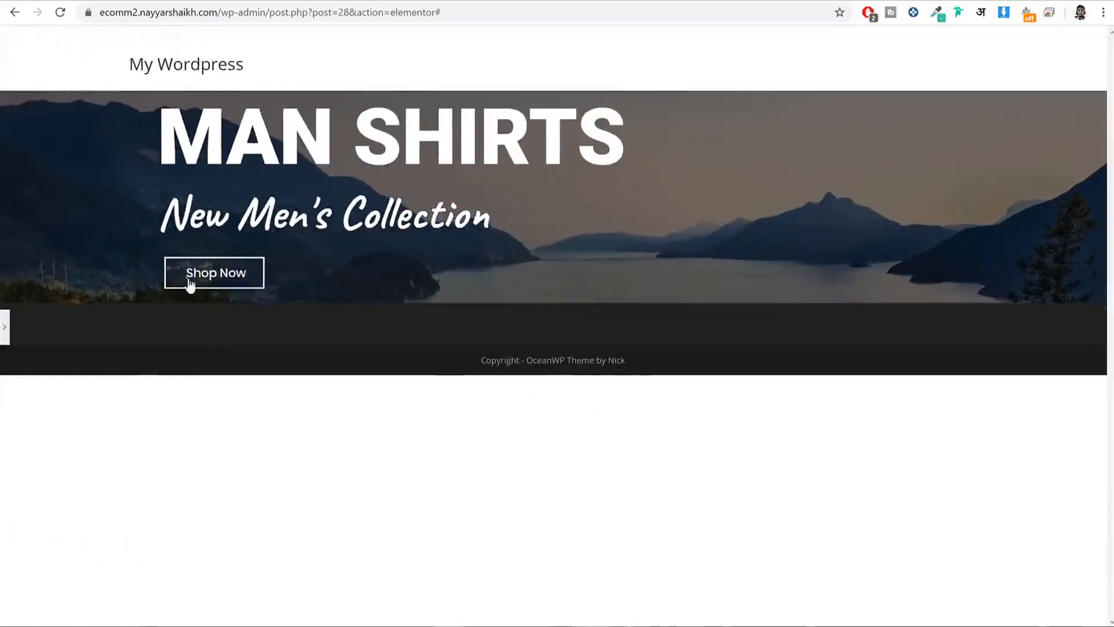
pyautogui.click(4, 328)
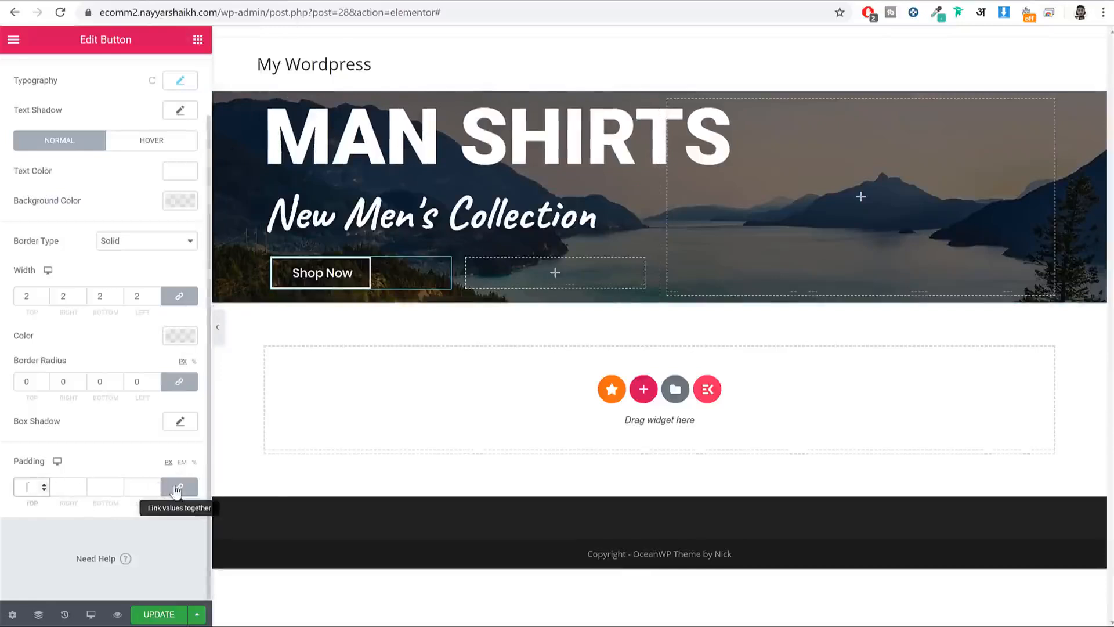
pyautogui.write('0')
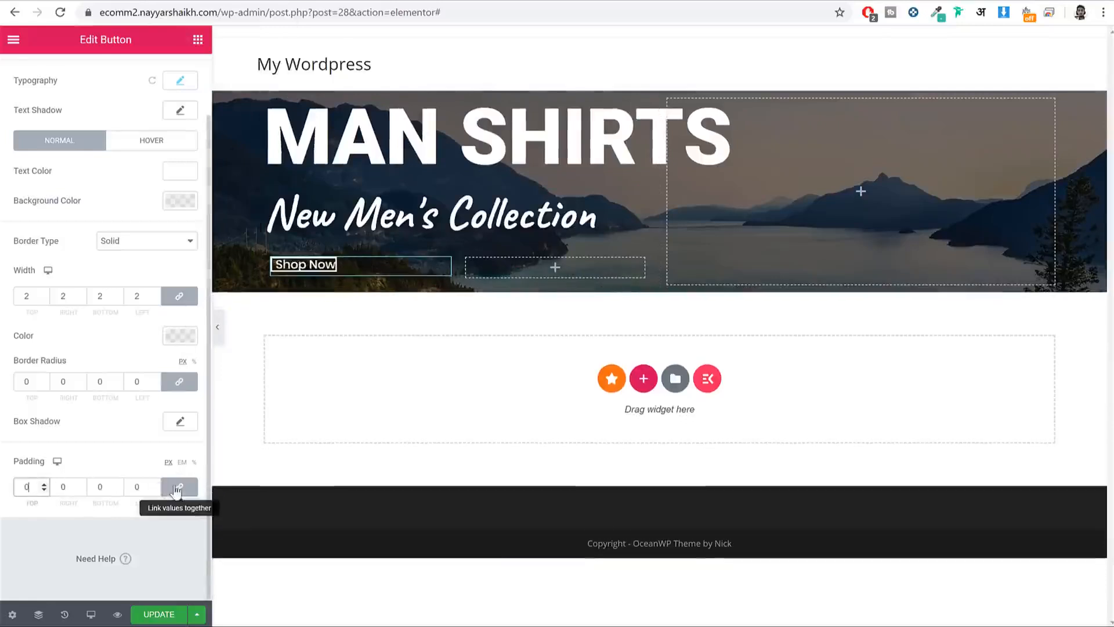
pyautogui.click(219, 339)
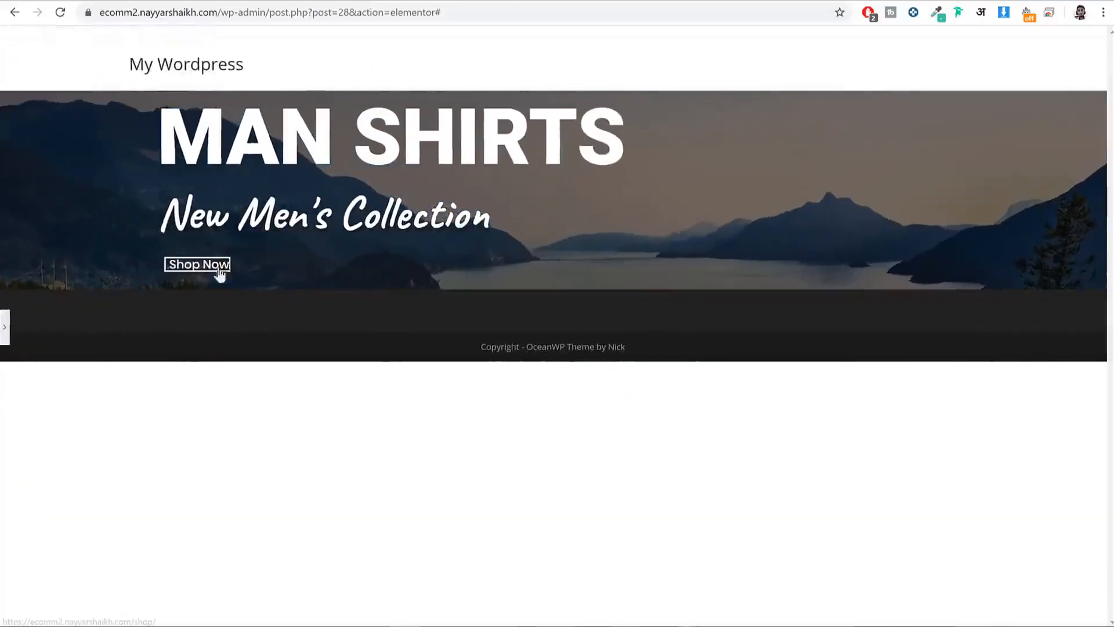
pyautogui.click(93, 1)
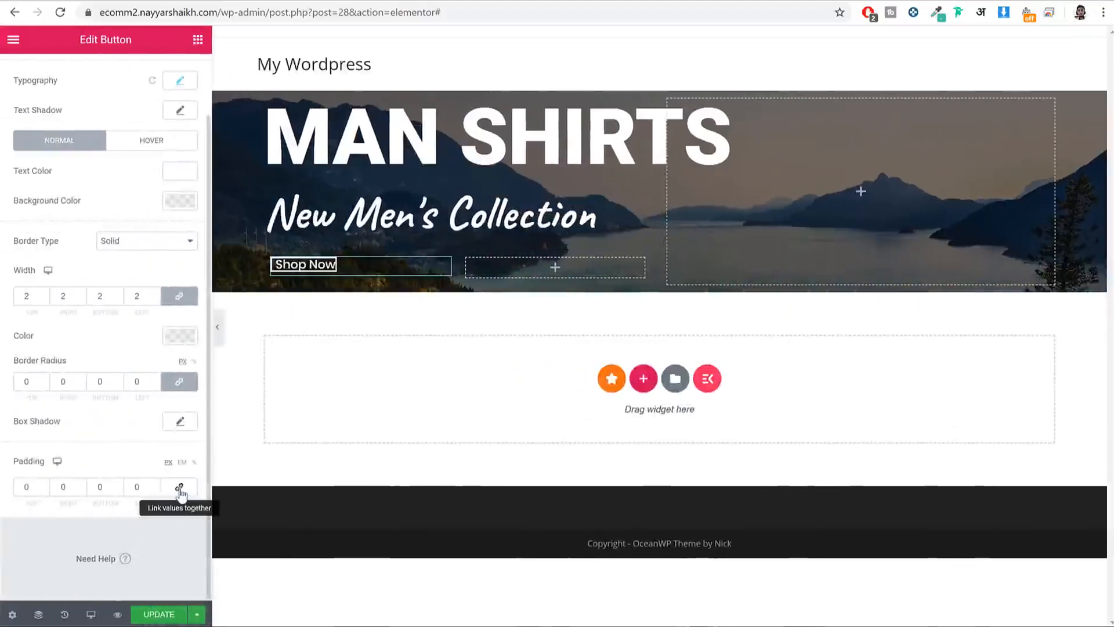
# Step: Unlink the padding and set it to 15 top/bottom and 40 left/right
pyautogui.click(31, 488)
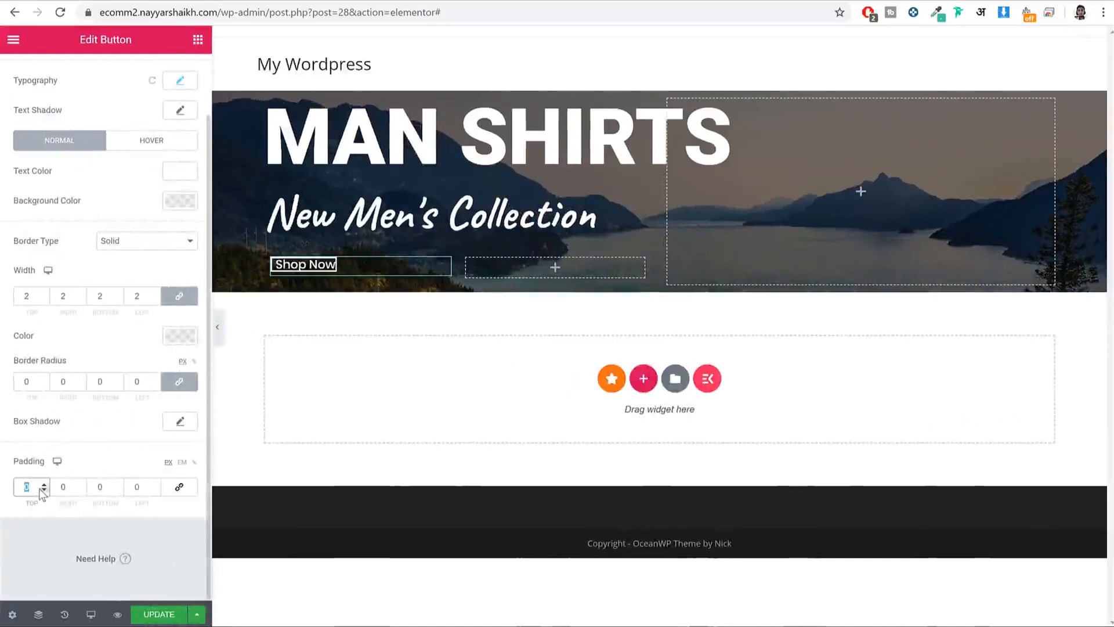
pyautogui.write('15')
pyautogui.press('Tab')
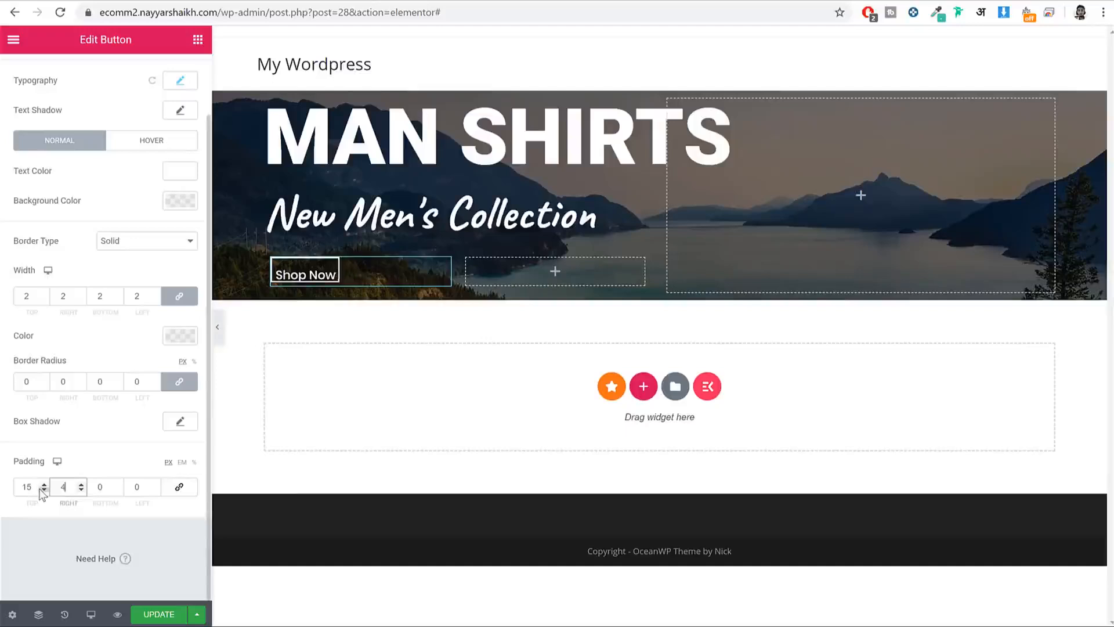
pyautogui.write('40')
pyautogui.press('Tab')
pyautogui.press('Tab')
pyautogui.write('1')
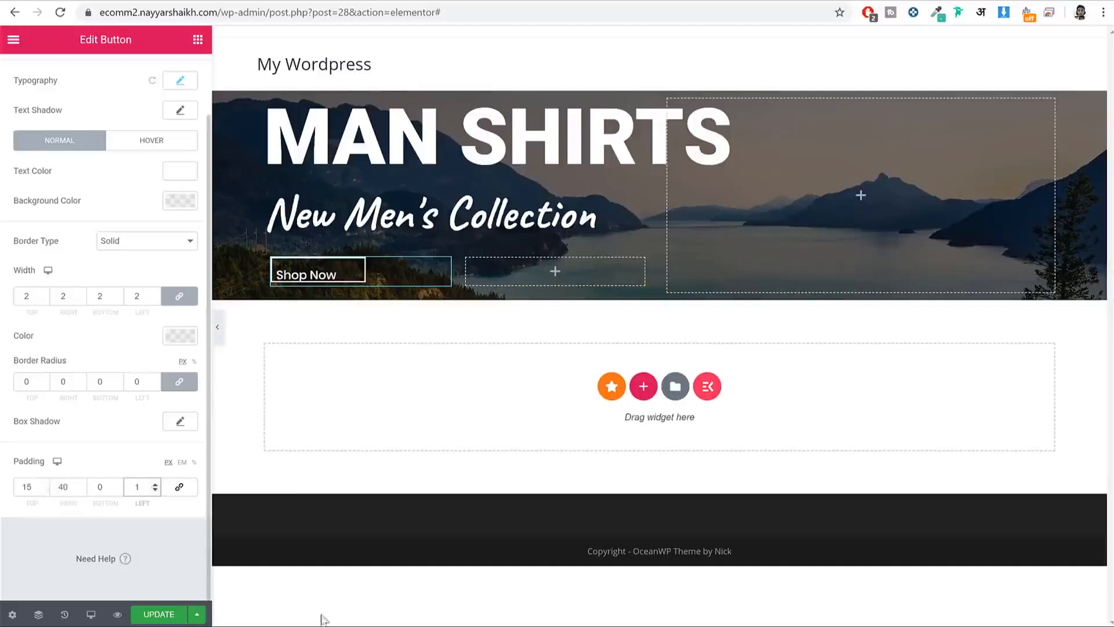
pyautogui.hotkey('shift', 'Tab')
pyautogui.write('15')
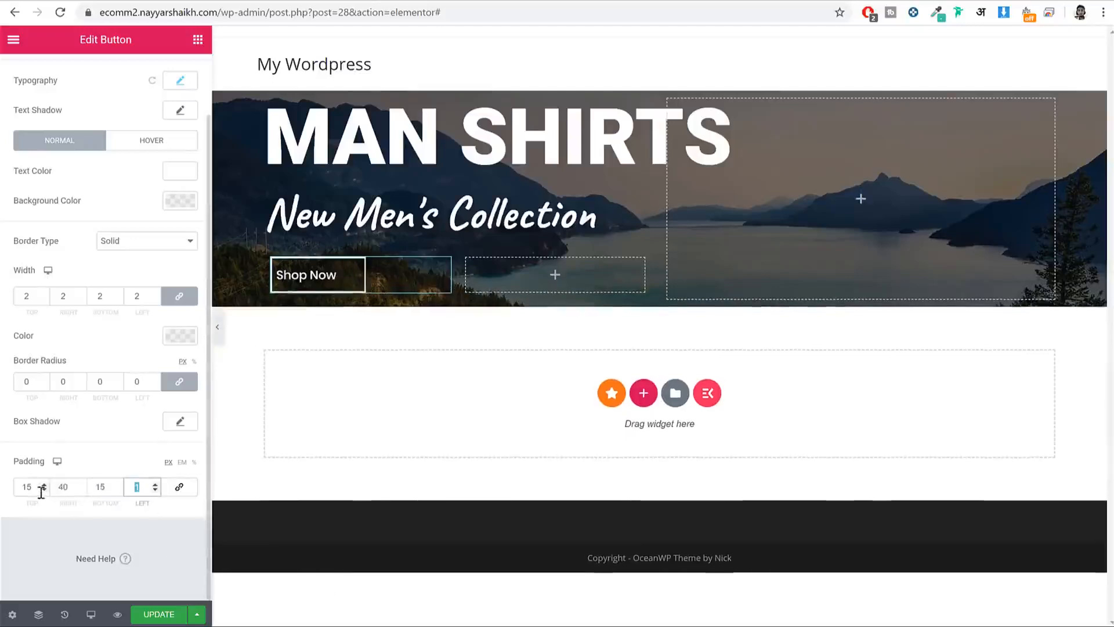
pyautogui.press('Tab')
pyautogui.write('40')
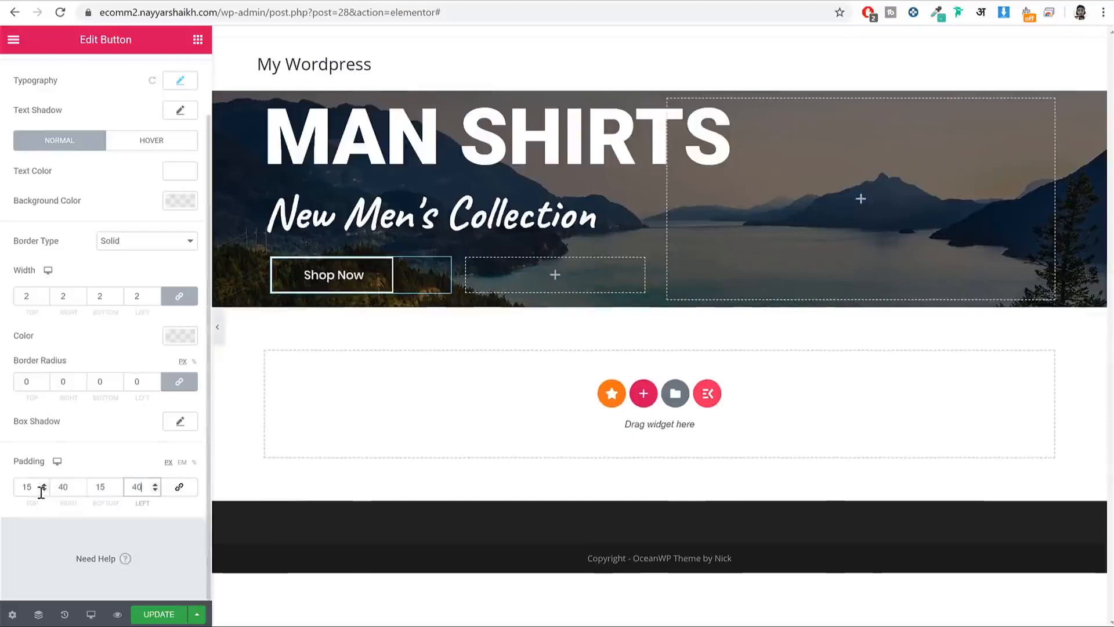
pyautogui.click(217, 327)
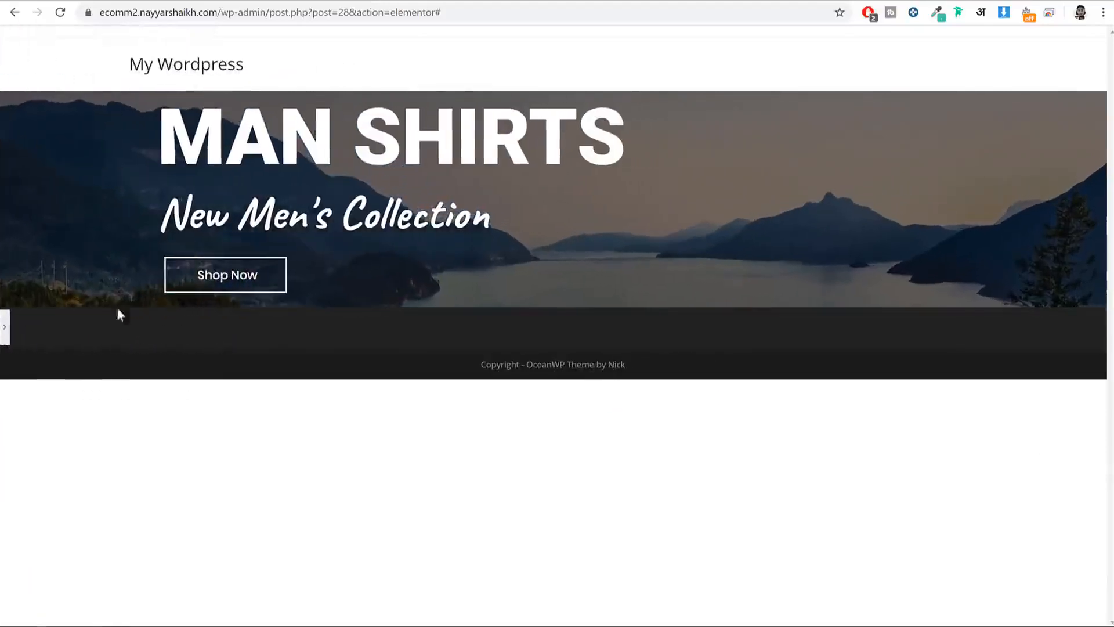
pyautogui.click(4, 328)
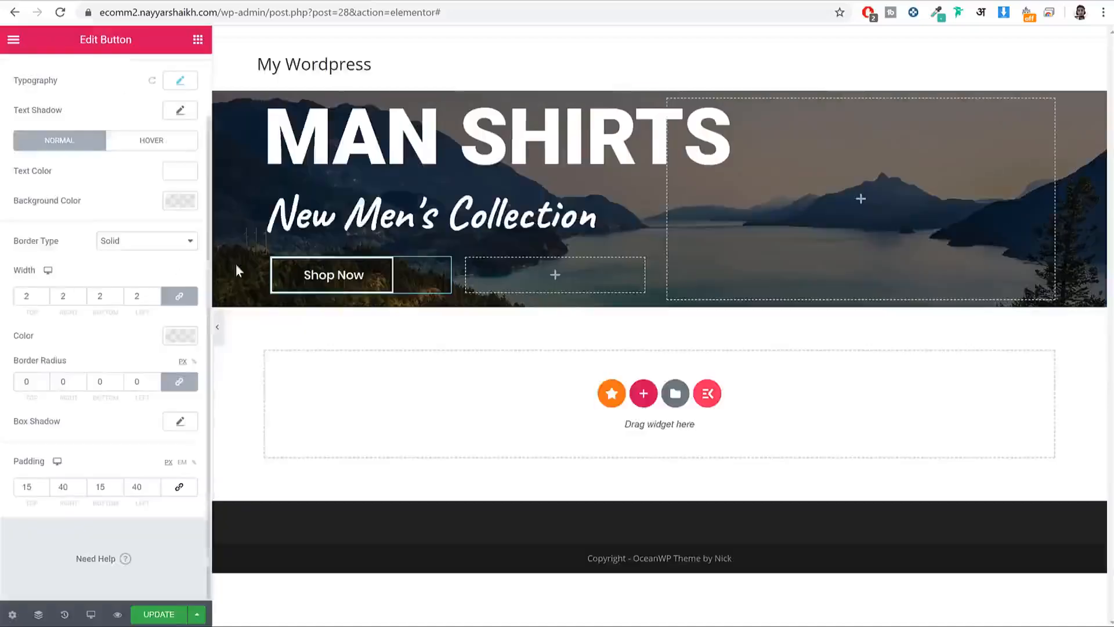
# Step: Copy the Shop Now button into the right inner column and relabel it 'Discover Now'
pyautogui.rightClick(325, 280)
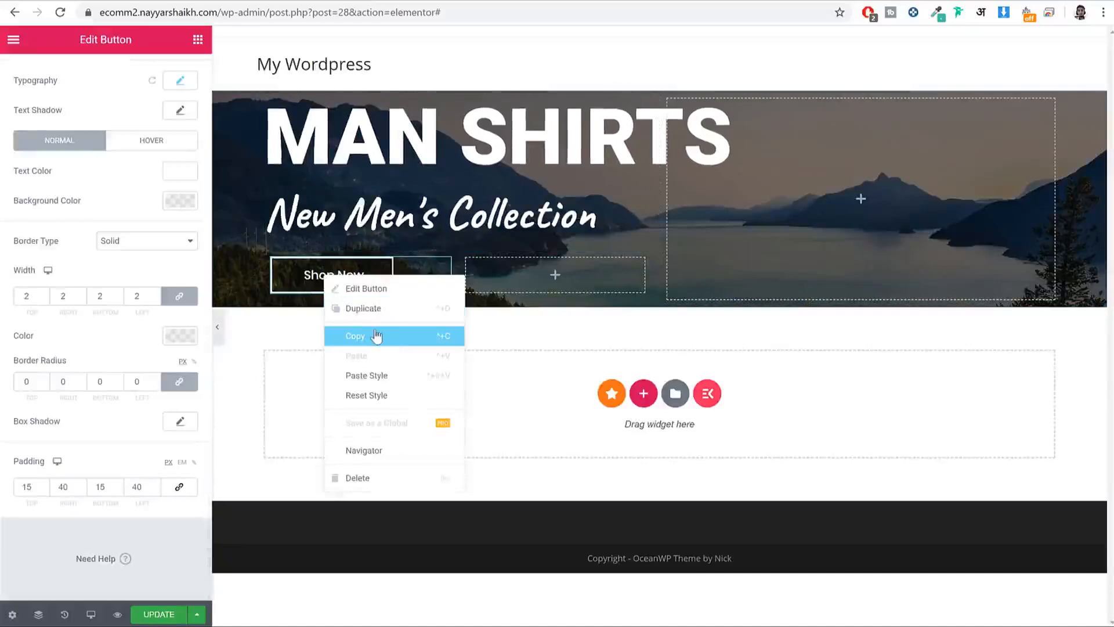
pyautogui.click(376, 335)
pyautogui.rightClick(553, 274)
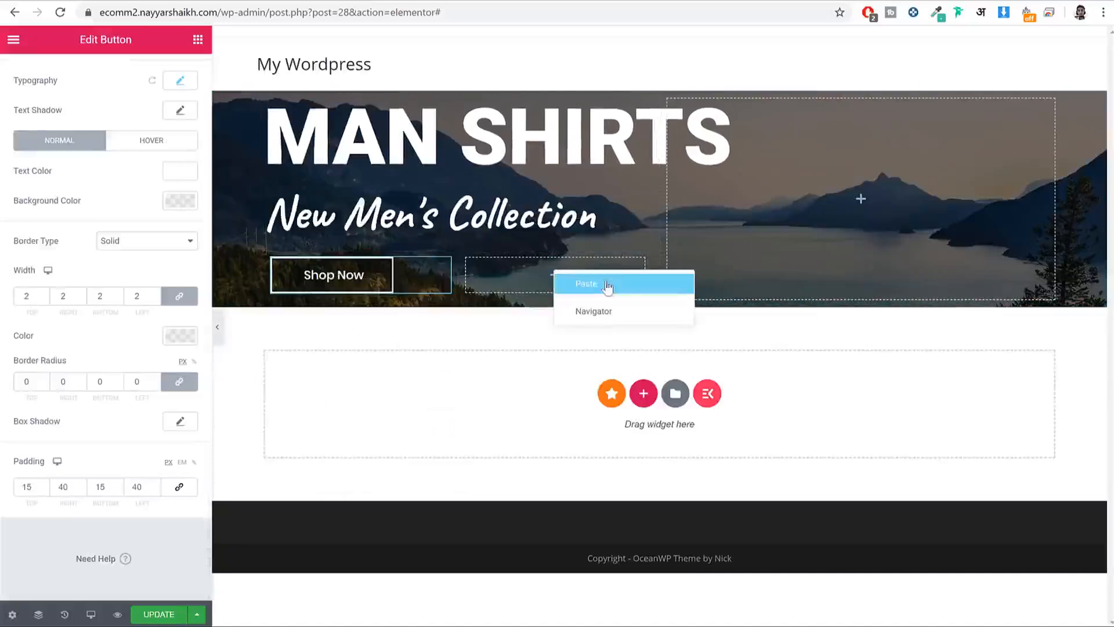
pyautogui.click(616, 284)
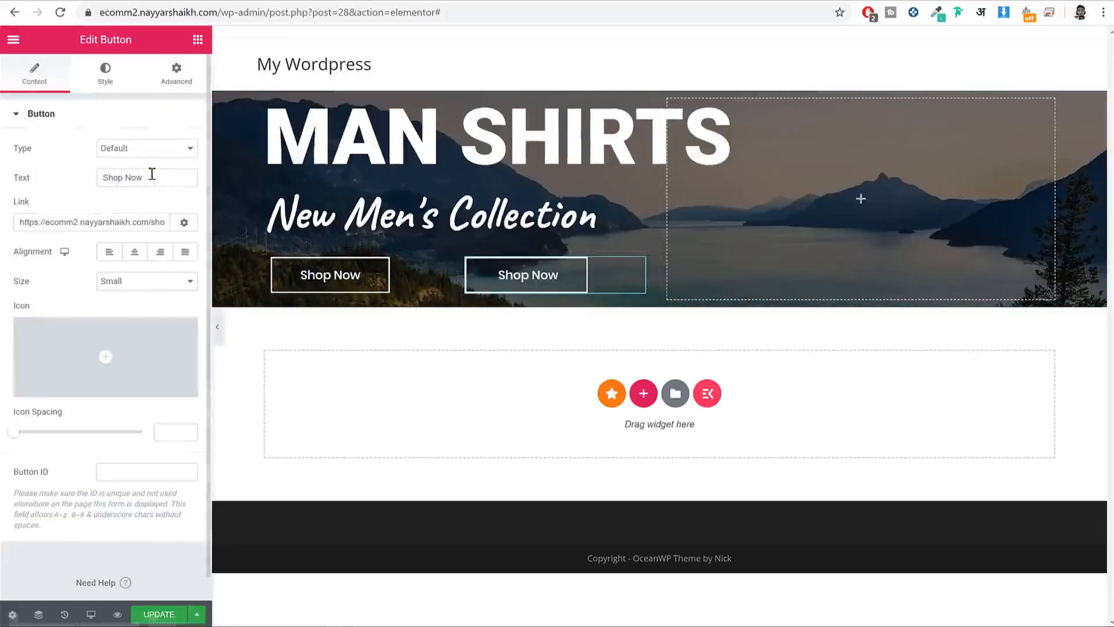
pyautogui.moveTo(152, 177); pyautogui.dragTo(43, 131)
pyautogui.click(58, 1)
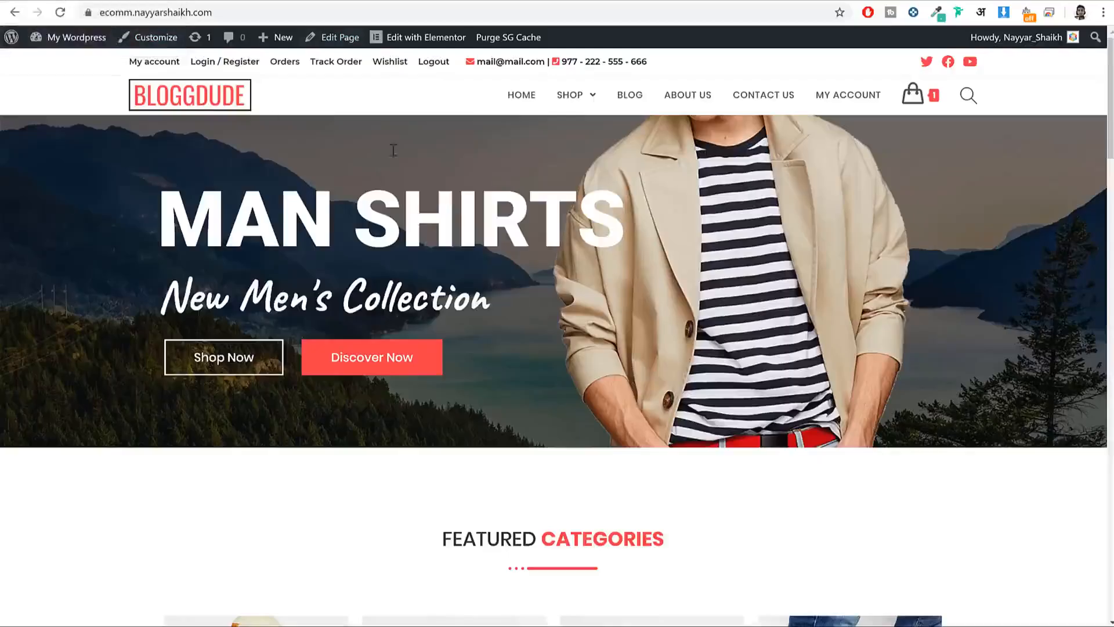
pyautogui.click(254, 2)
pyautogui.click(122, 179)
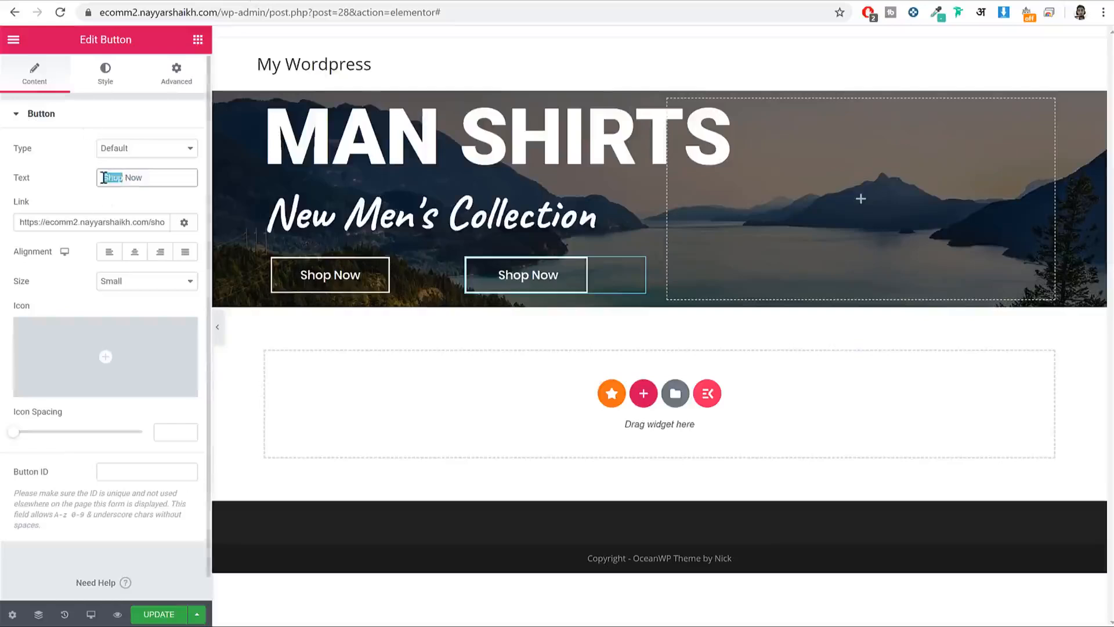
pyautogui.write('Discover')
pyautogui.click(110, 78)
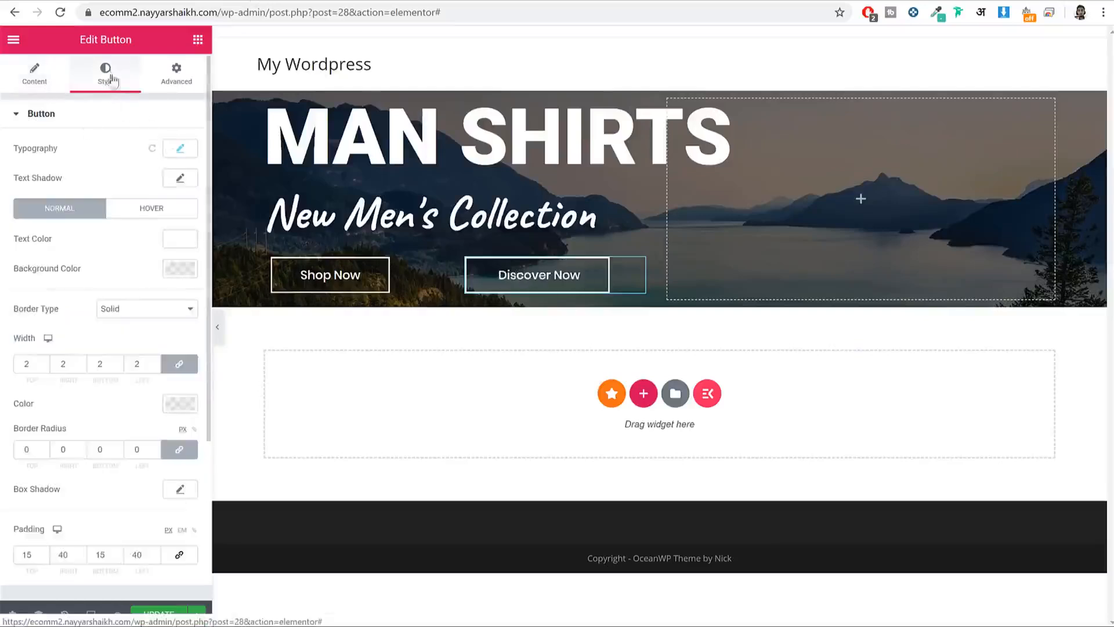
# Step: Compare with the reference site's hero buttons and try sampling a colour from the live page
pyautogui.click(113, 1)
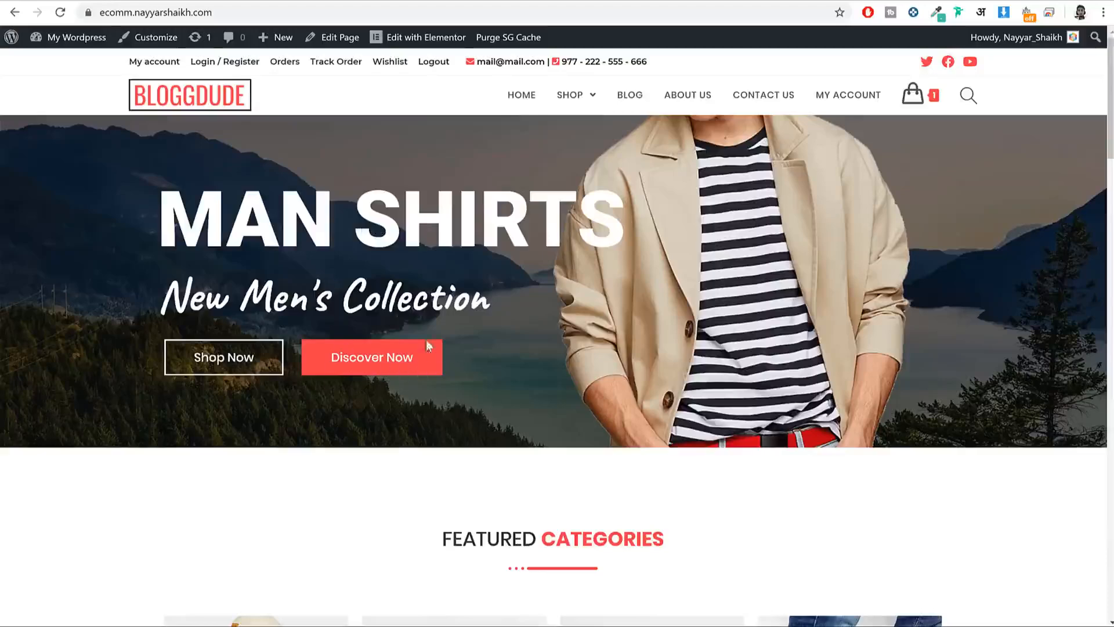
pyautogui.click(253, 2)
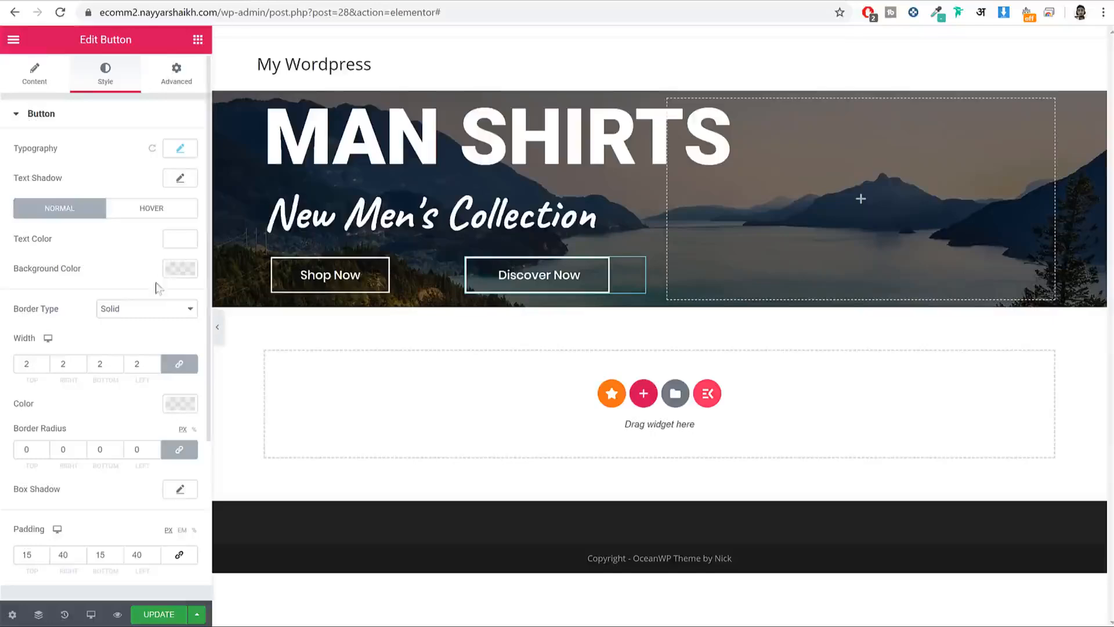
pyautogui.click(174, 269)
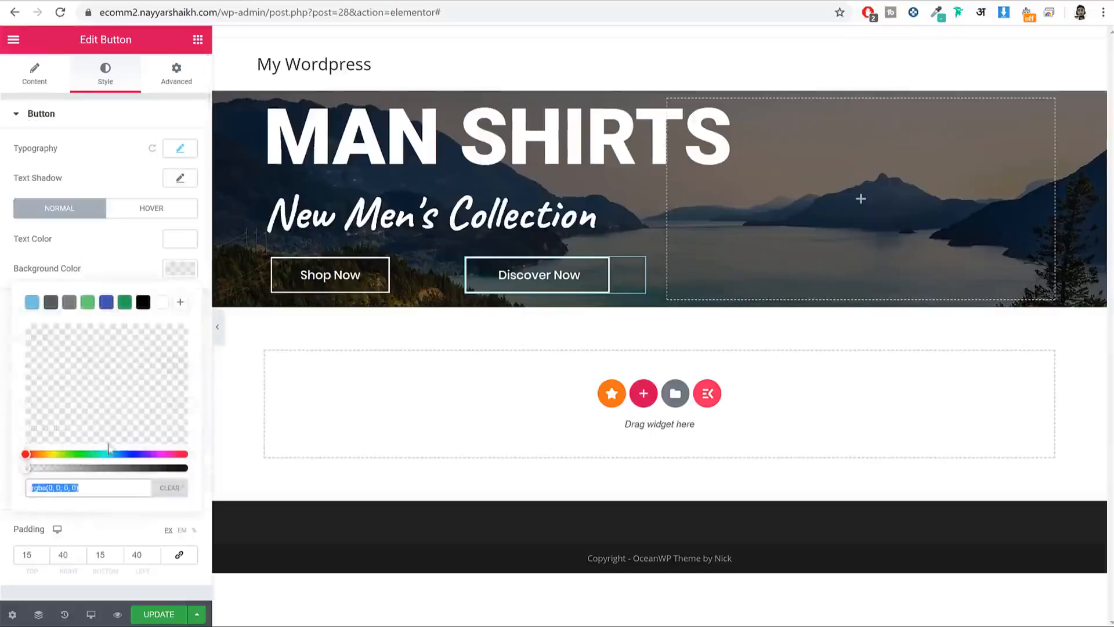
pyautogui.click(114, 2)
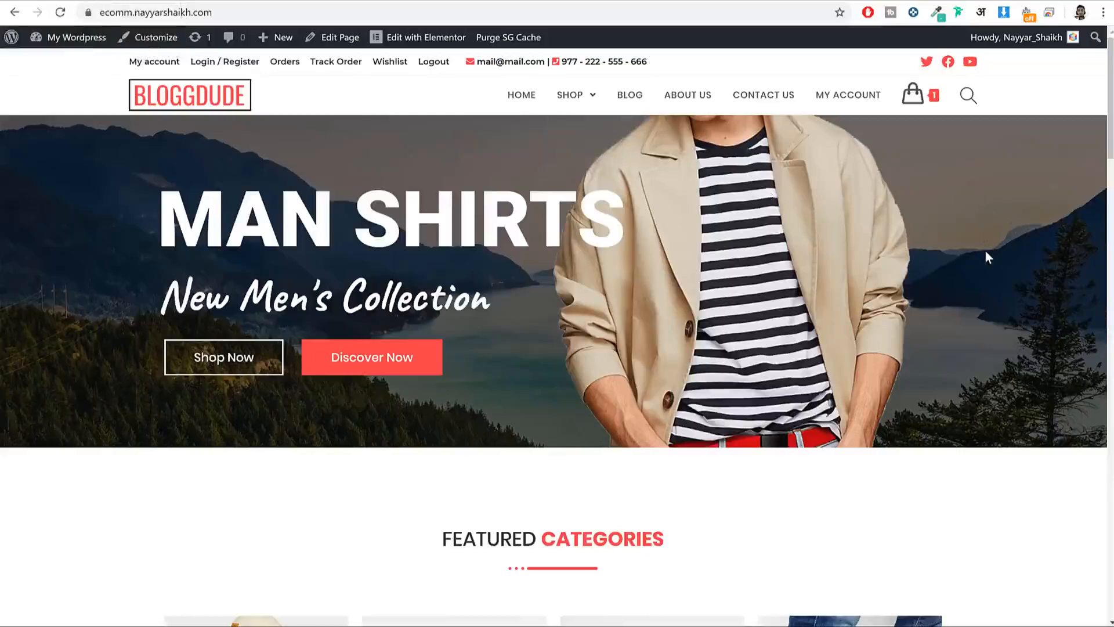
pyautogui.click(940, 15)
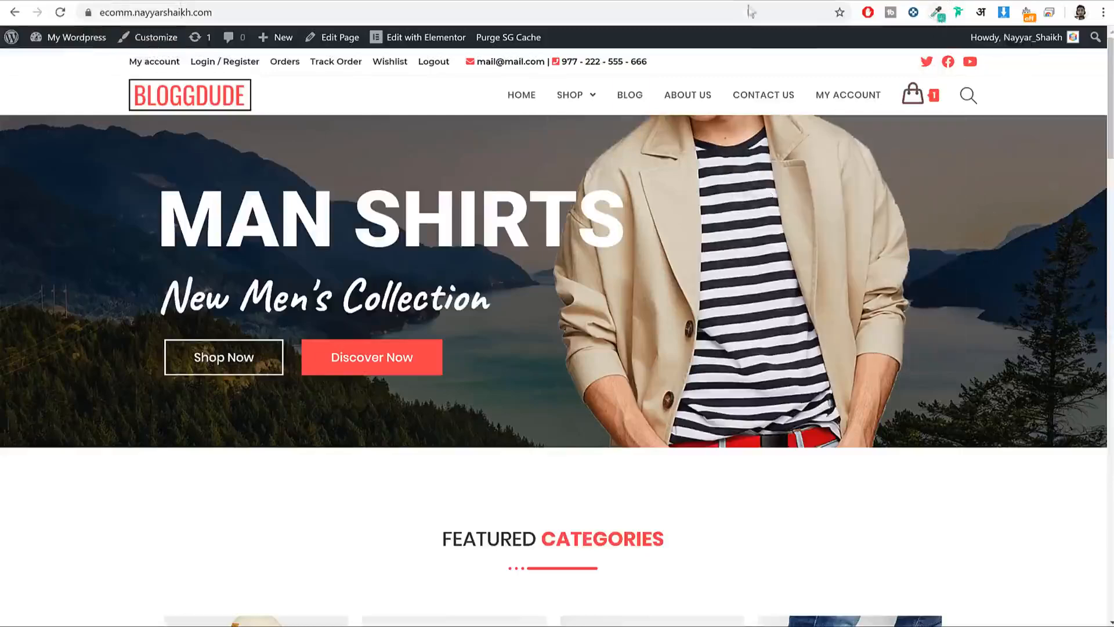
pyautogui.click(938, 14)
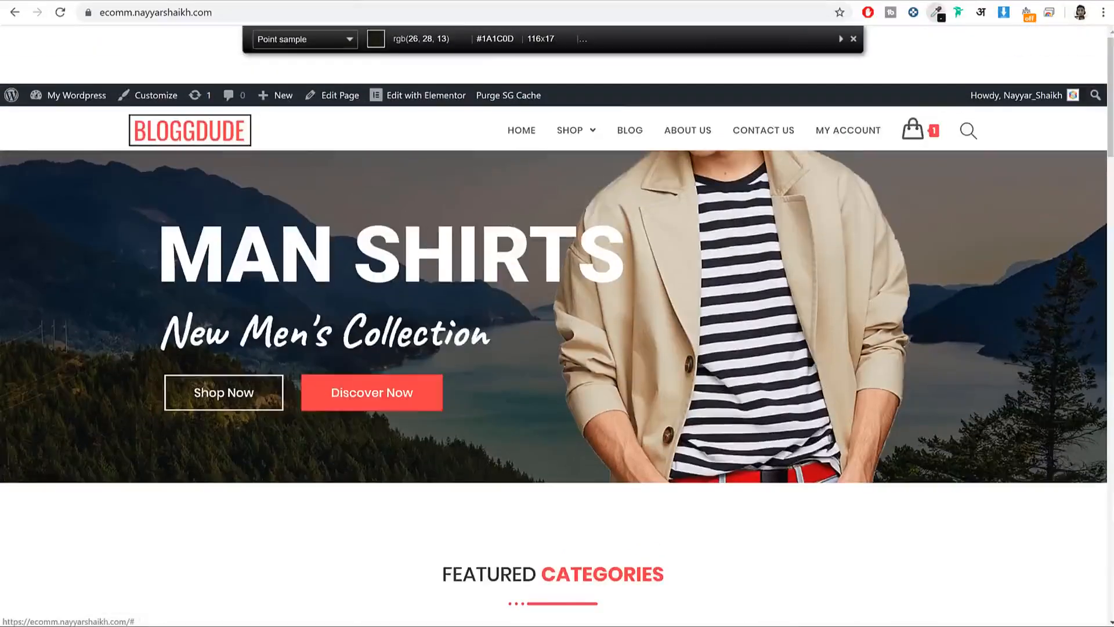
pyautogui.scroll(-7, 522, 461)
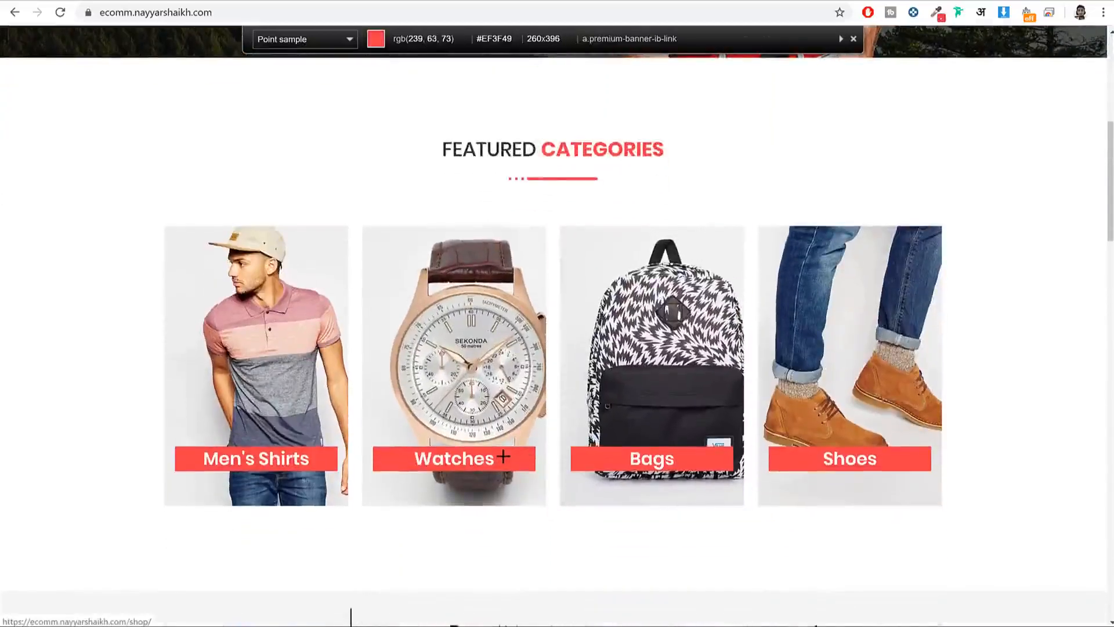
pyautogui.scroll(-10, 504, 456)
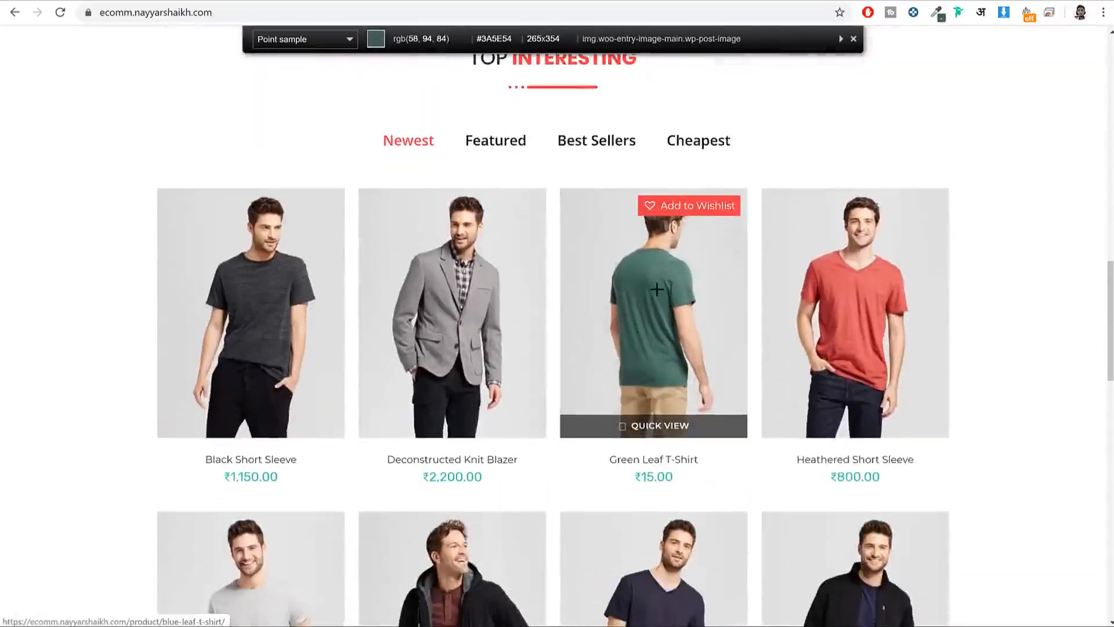
pyautogui.scroll(10, 657, 289)
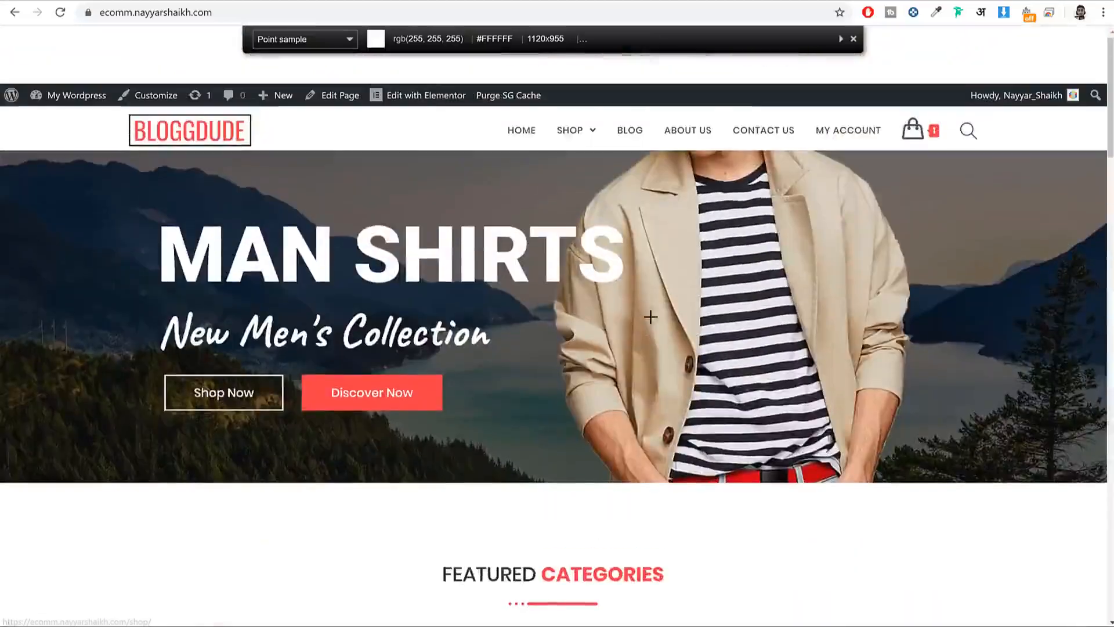
pyautogui.click(853, 38)
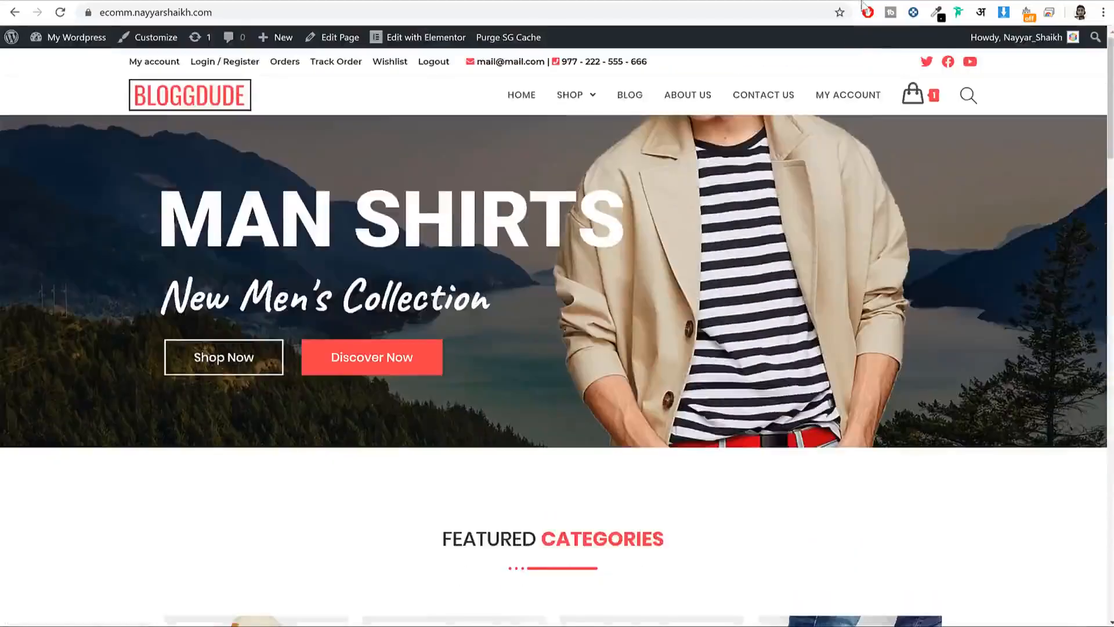
# Step: Find ColorZilla via a web search, then sample the Discover Now red #EF3F49 from the live site
pyautogui.hotkey('ctrl', 't')
pyautogui.write('color')
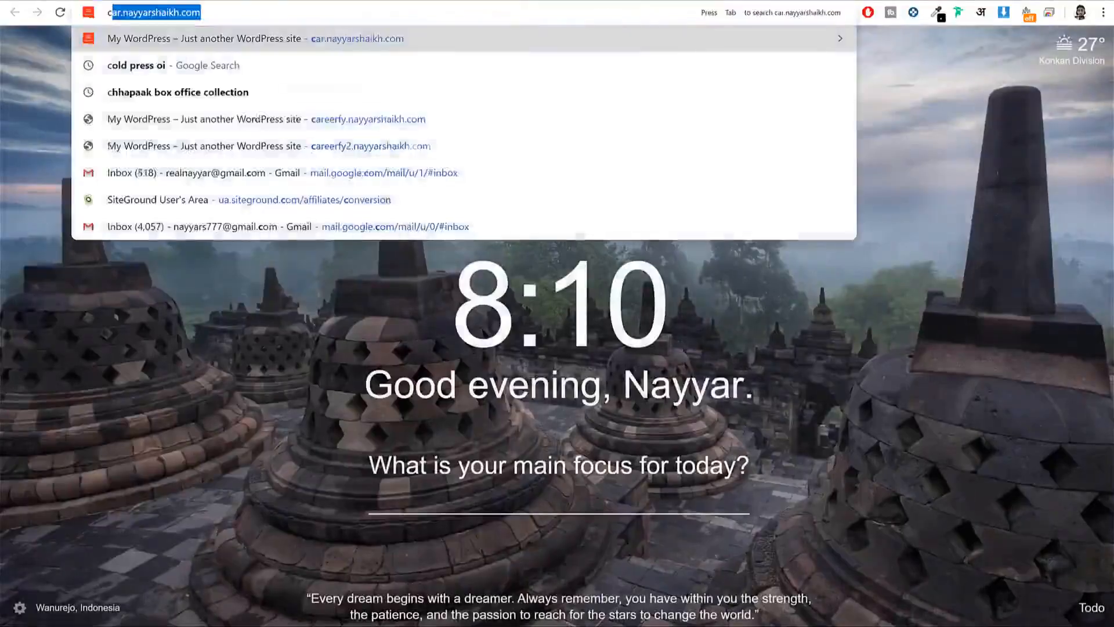
pyautogui.press('BackSpace')
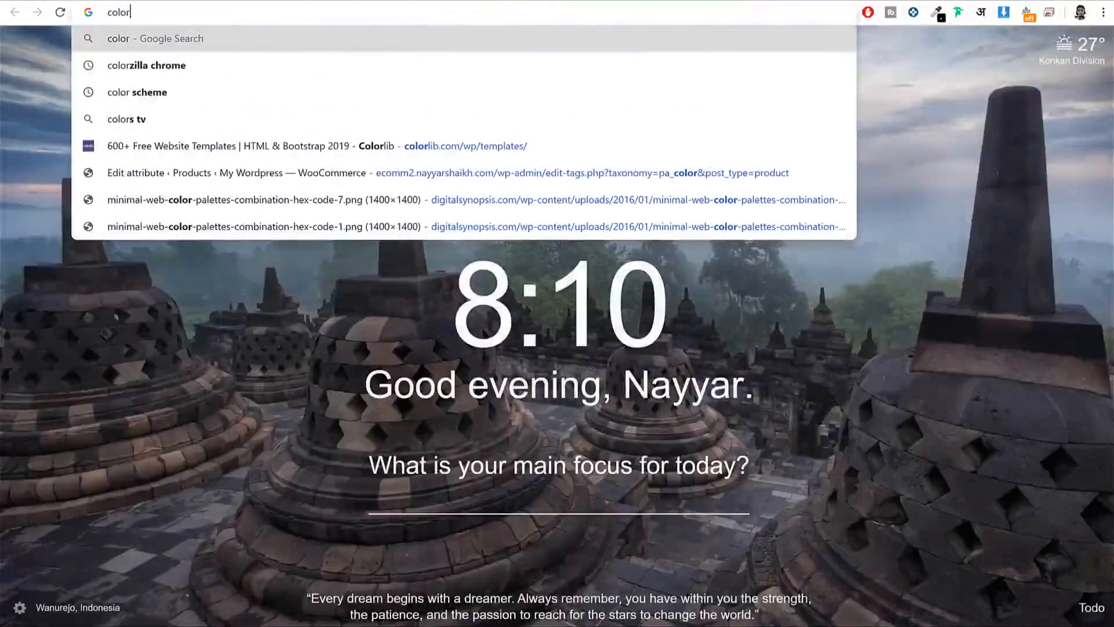
pyautogui.press('Down')
pyautogui.press('Return')
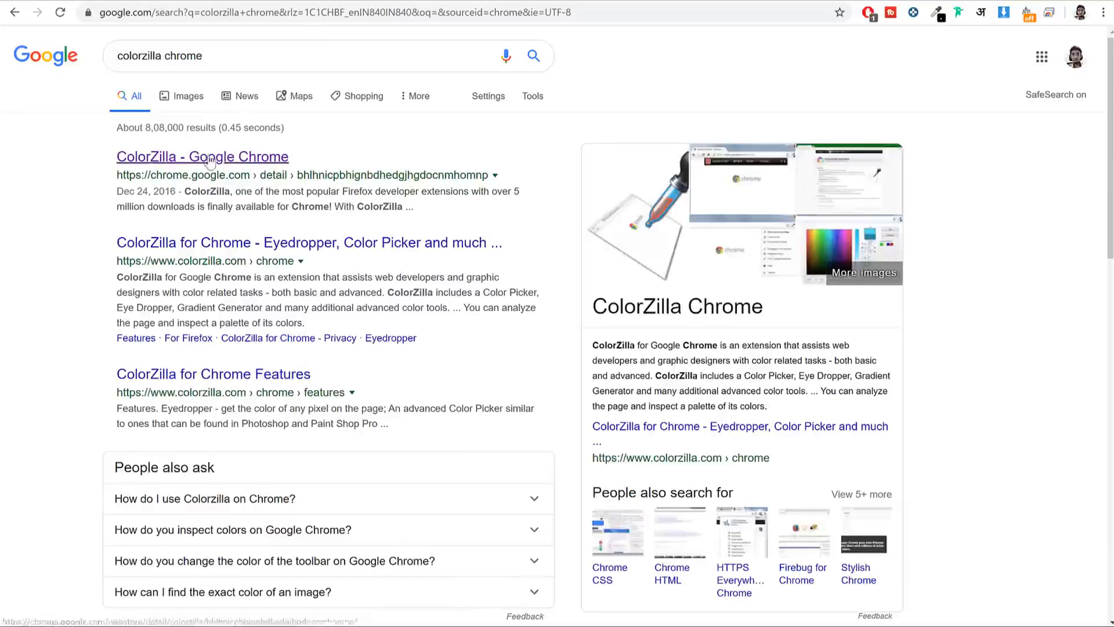
pyautogui.click(211, 157)
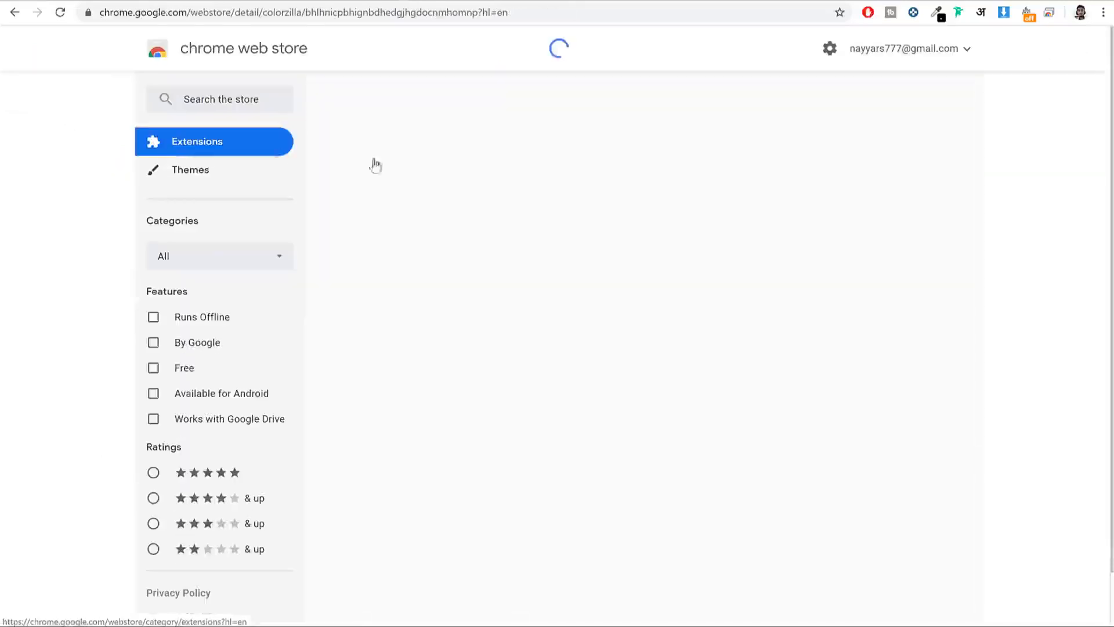
pyautogui.click(838, 1)
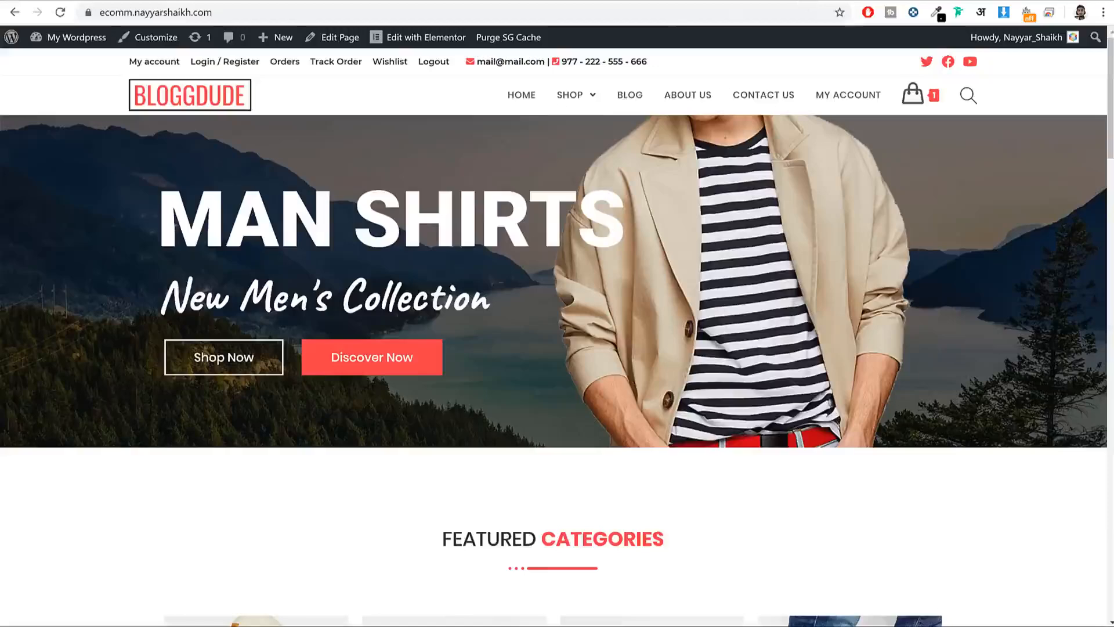
pyautogui.click(938, 18)
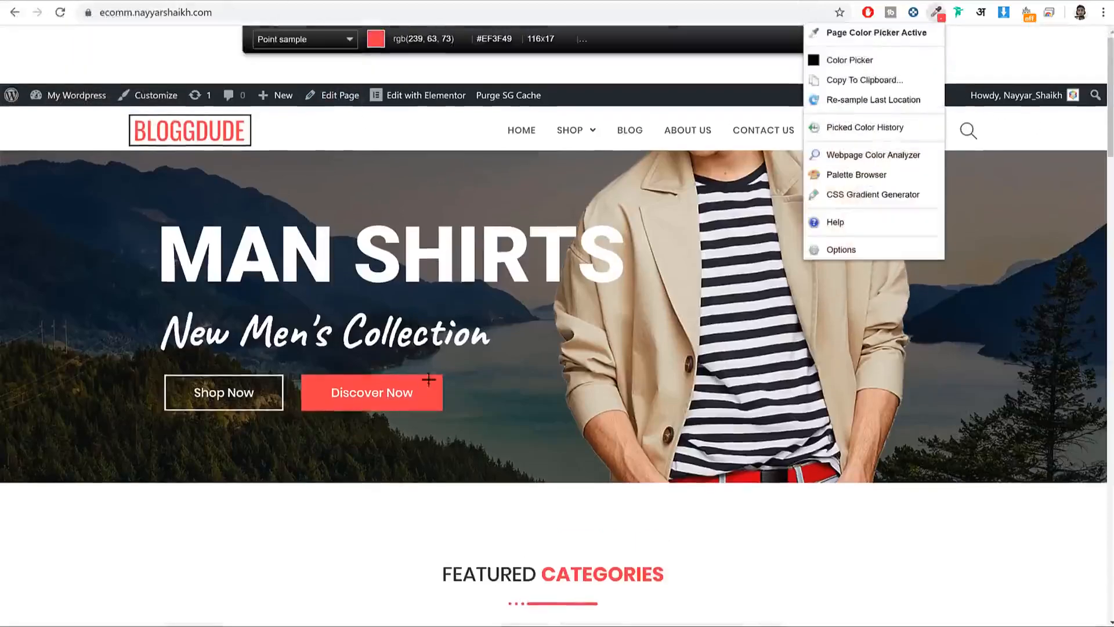
pyautogui.click(410, 380)
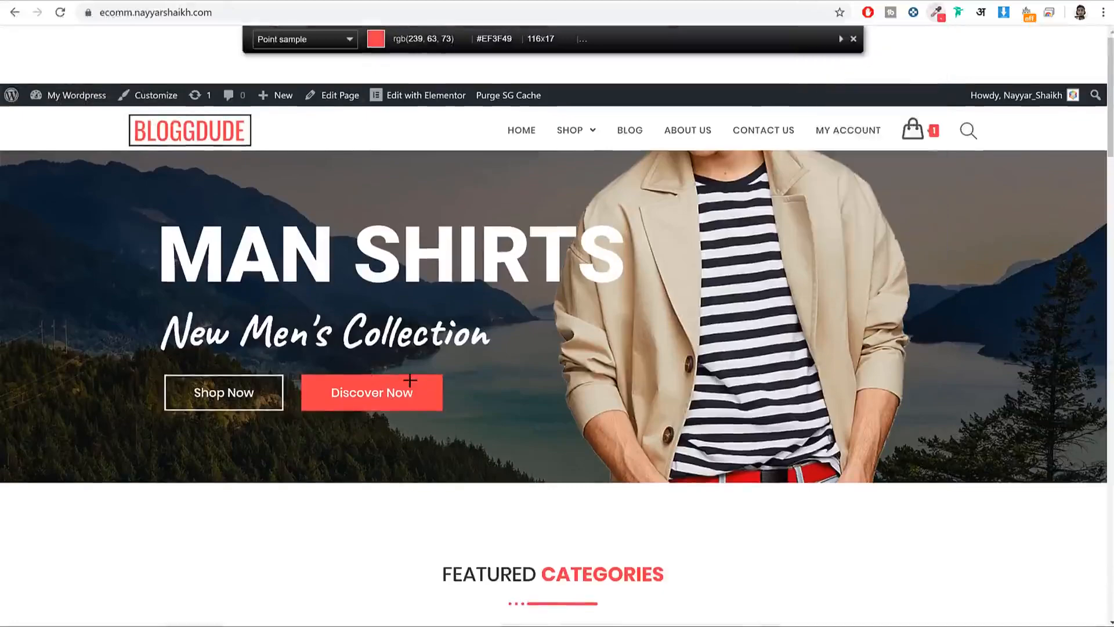
pyautogui.click(395, 407)
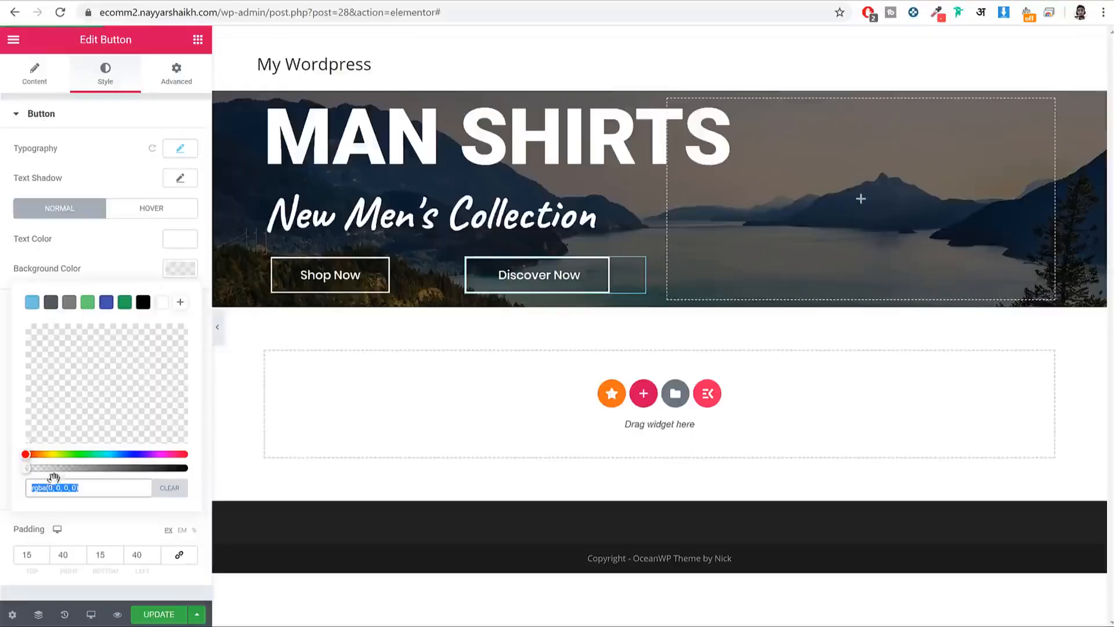
# Step: Set Discover Now's background and border to #EF3F49, resize the columns to 48%/52%, and save
pyautogui.hotkey('ctrl', 'v')
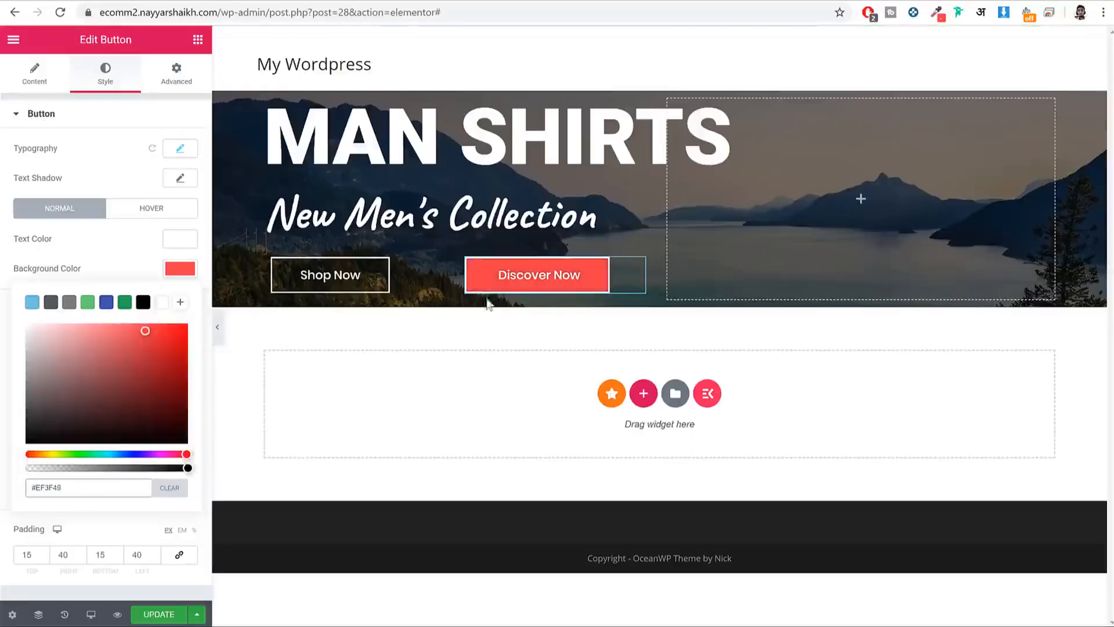
pyautogui.tripleClick(95, 488)
pyautogui.click(184, 269)
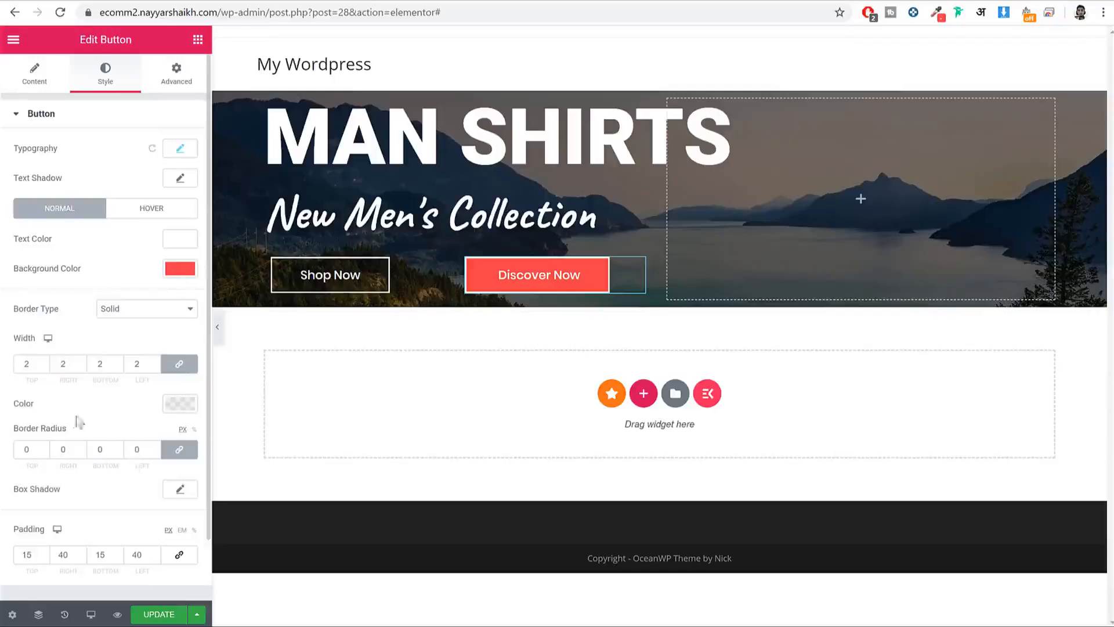
pyautogui.scroll(-2, 95, 418)
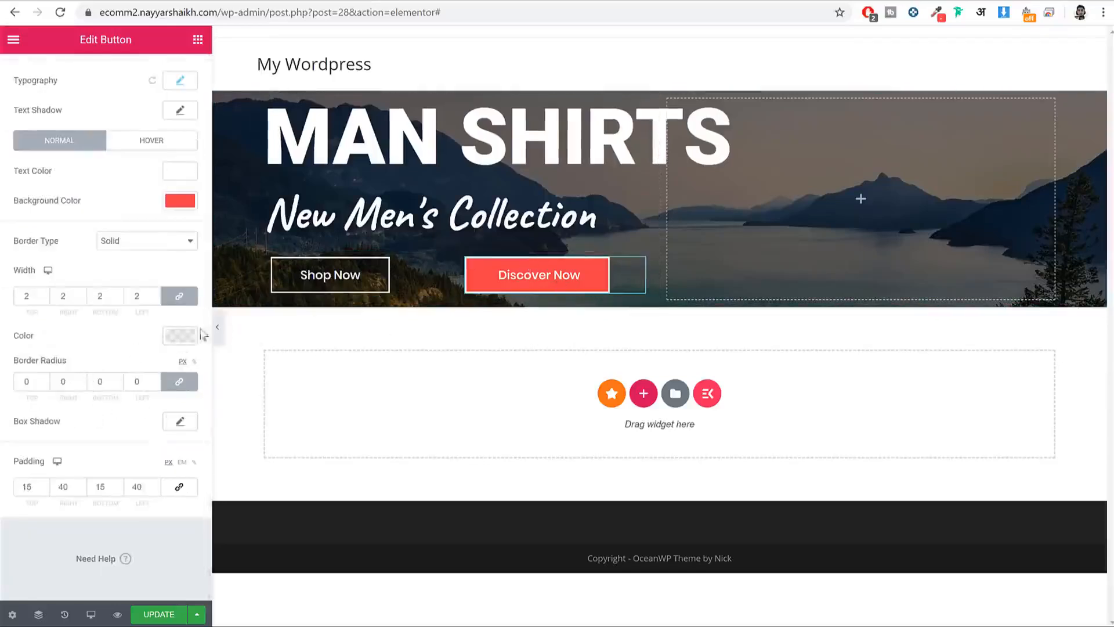
pyautogui.click(178, 335)
pyautogui.hotkey('ctrl', 'v')
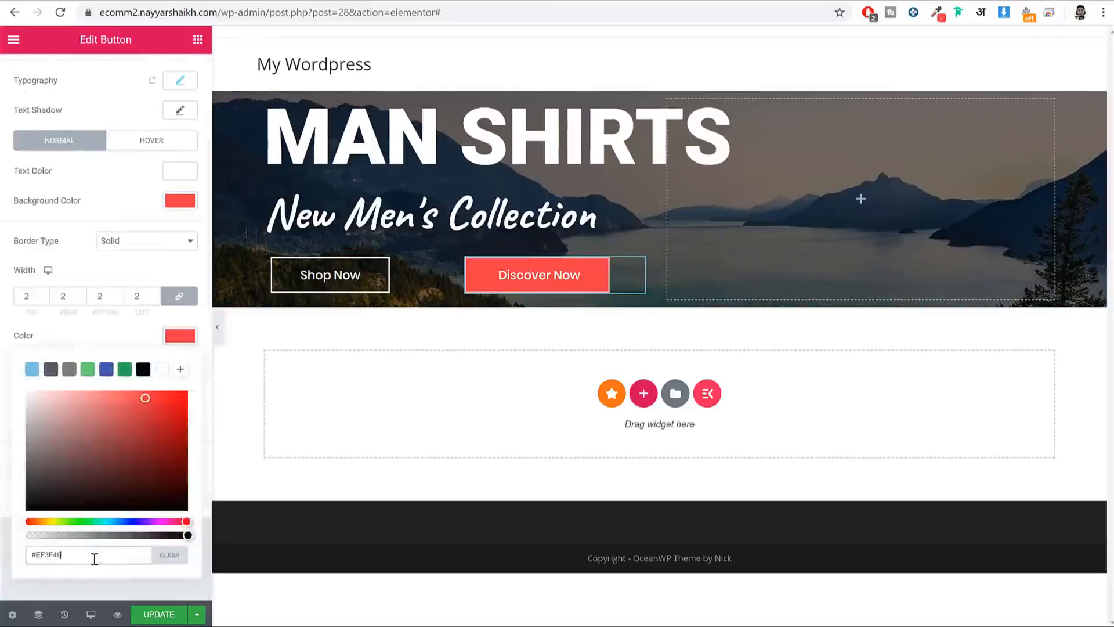
pyautogui.click(218, 327)
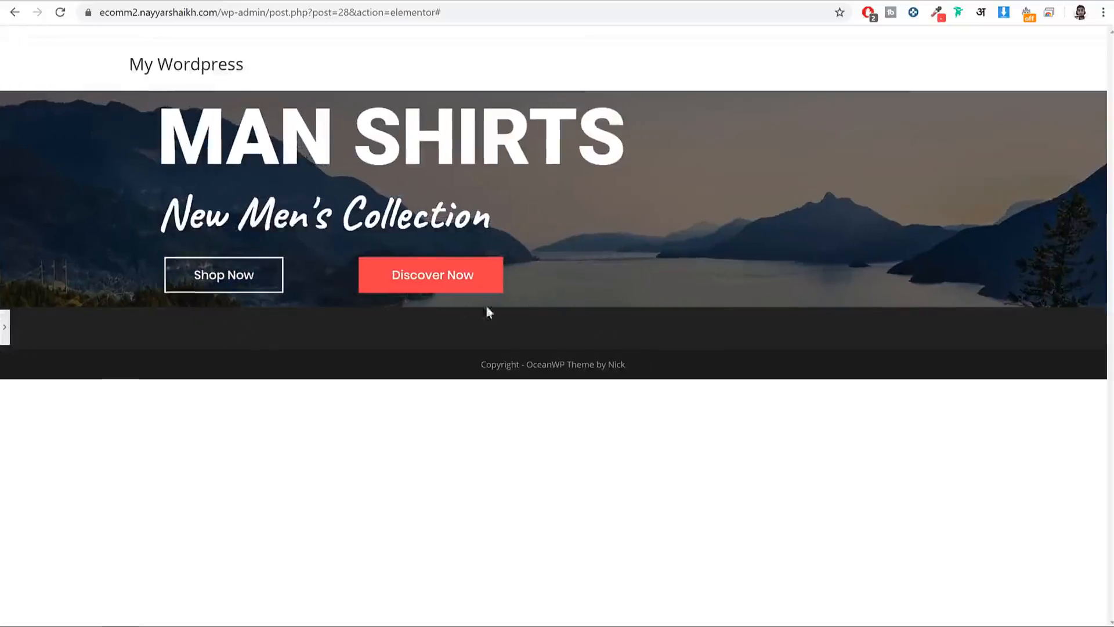
pyautogui.click(6, 327)
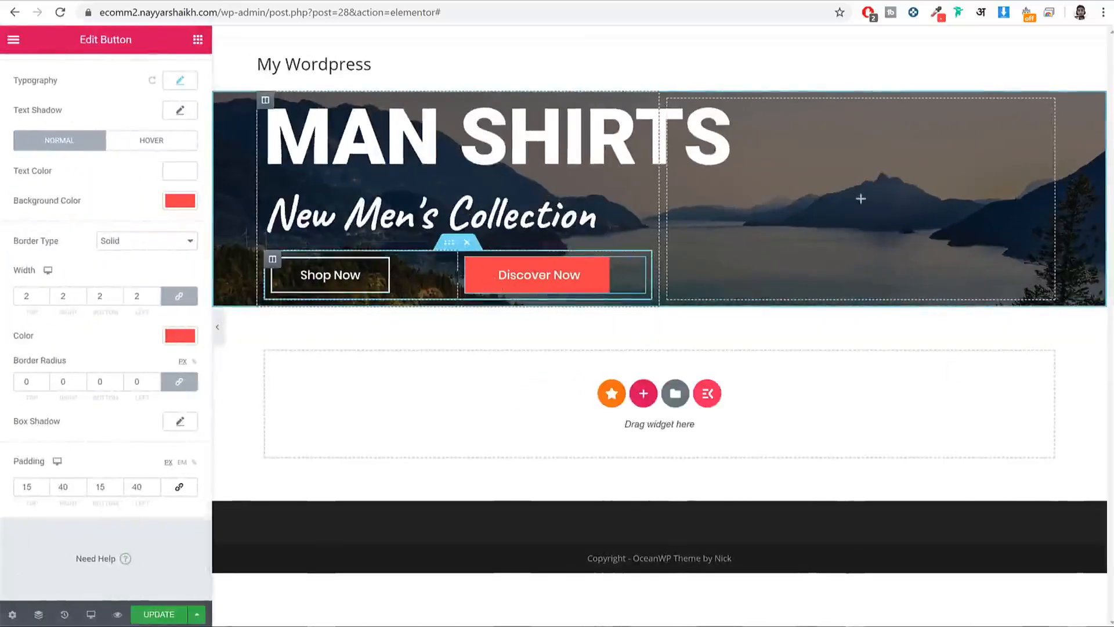
pyautogui.moveTo(458, 277); pyautogui.dragTo(405, 285)
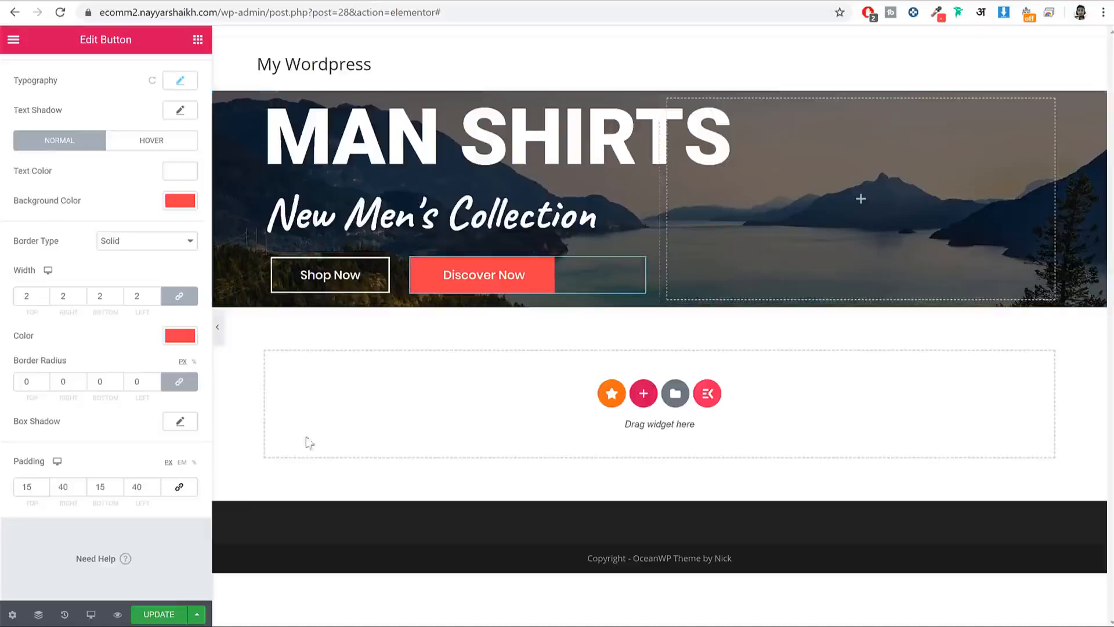
pyautogui.click(161, 615)
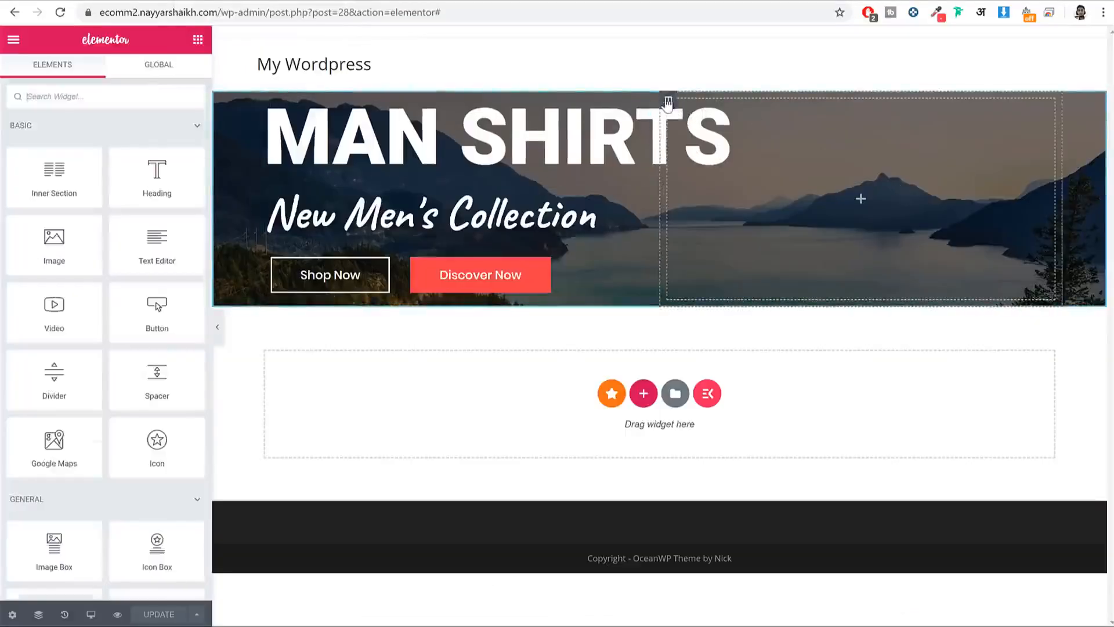
# Step: Upload home-slide-img1.png and set it as the right column's classic background image
pyautogui.click(668, 101)
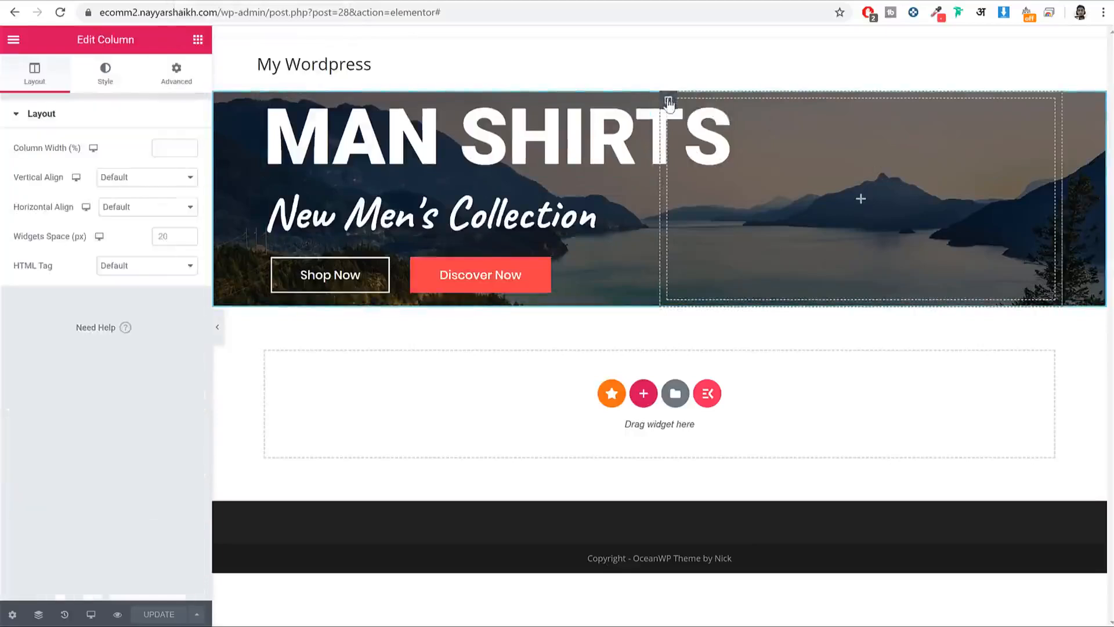
pyautogui.click(106, 81)
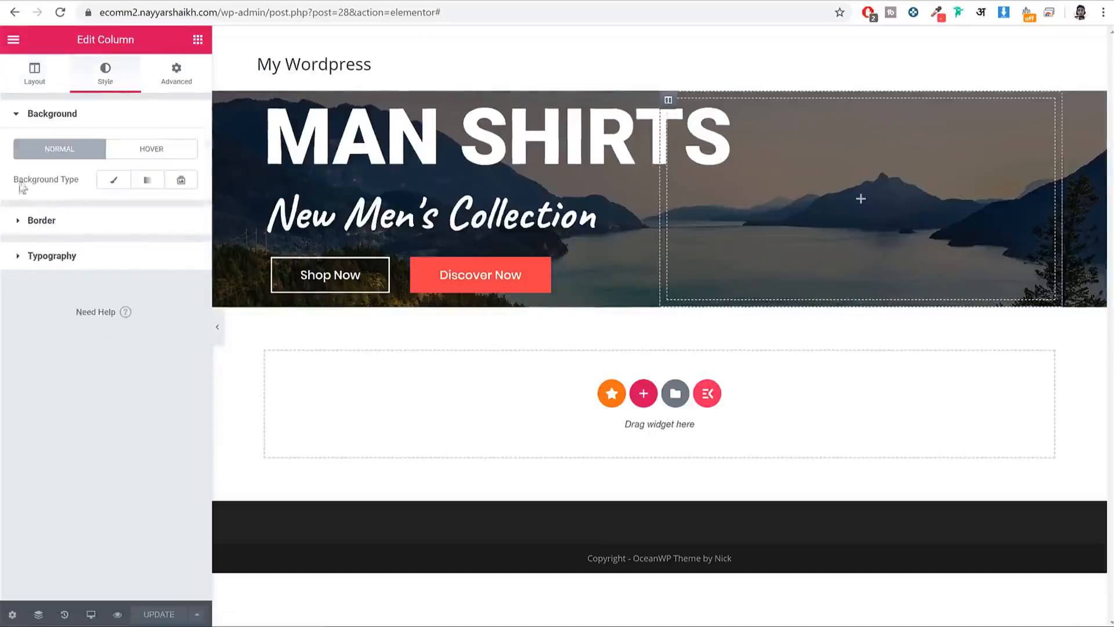
pyautogui.click(114, 180)
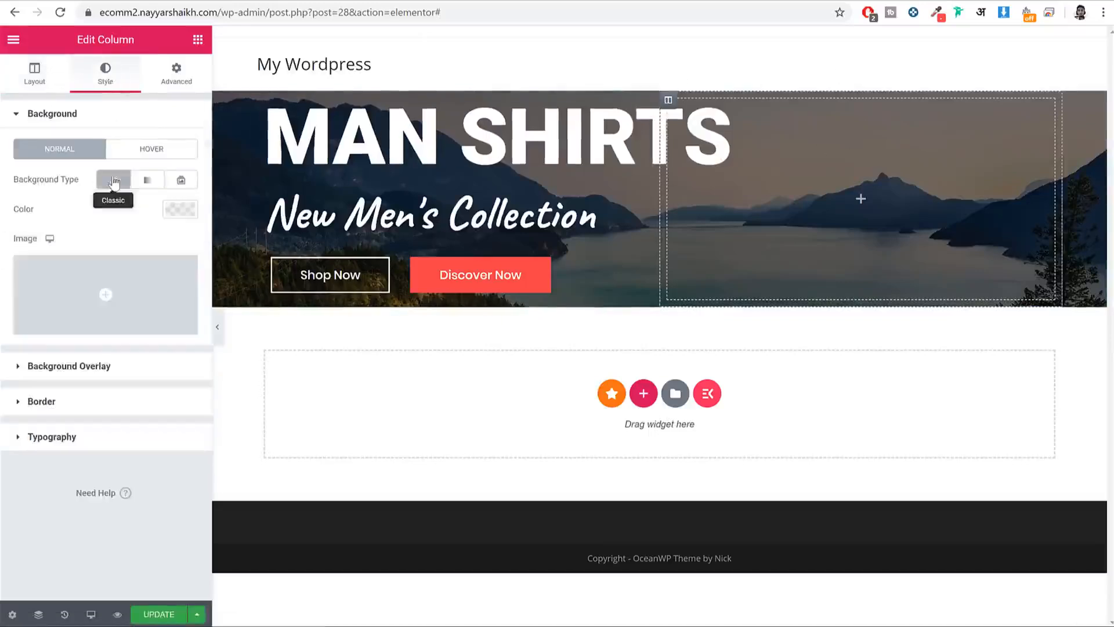
pyautogui.click(99, 287)
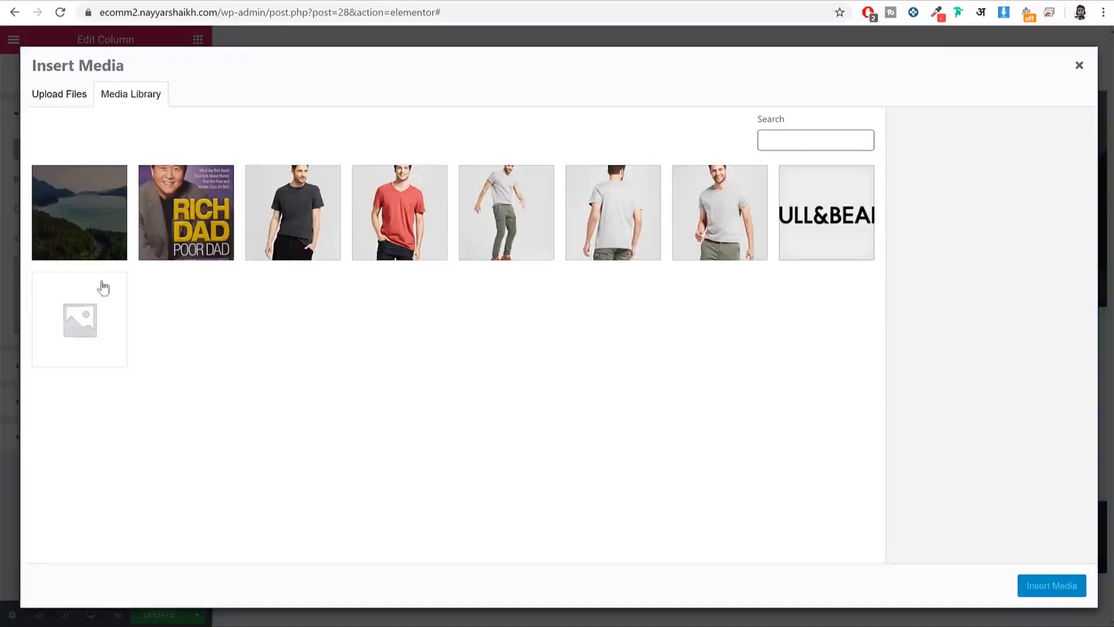
pyautogui.click(65, 93)
pyautogui.click(571, 314)
pyautogui.scroll(-3, 573, 290)
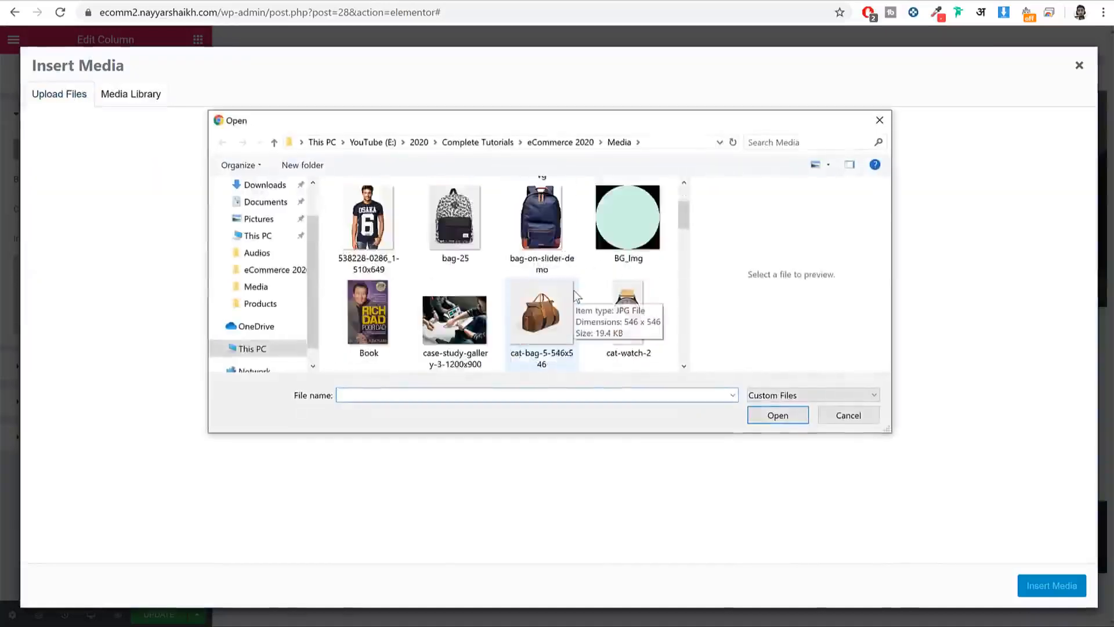
pyautogui.click(558, 290)
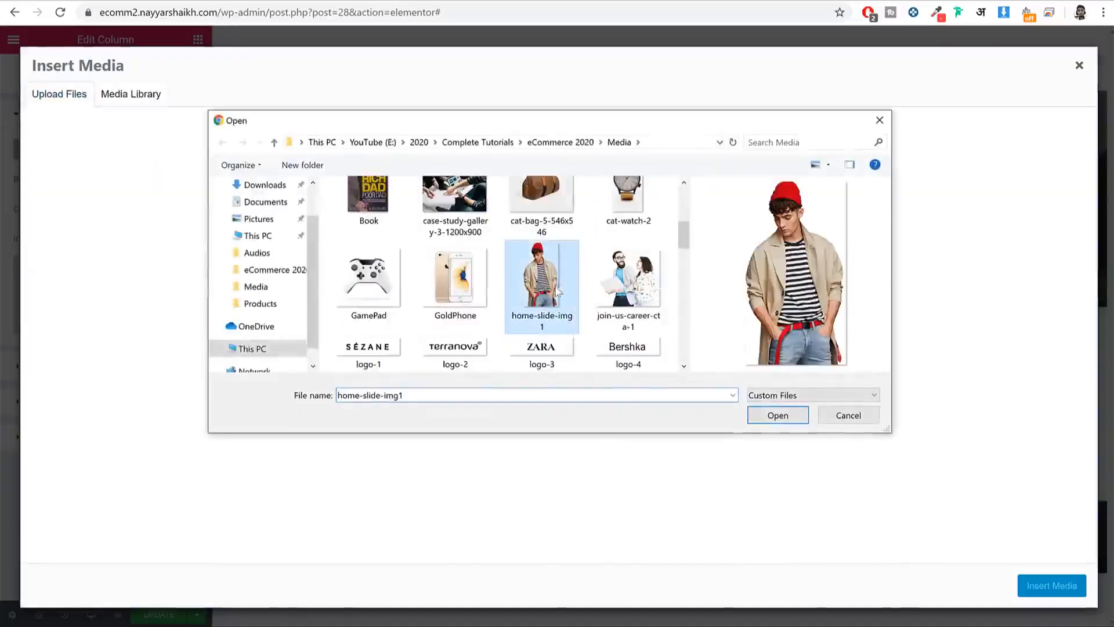
pyautogui.click(778, 415)
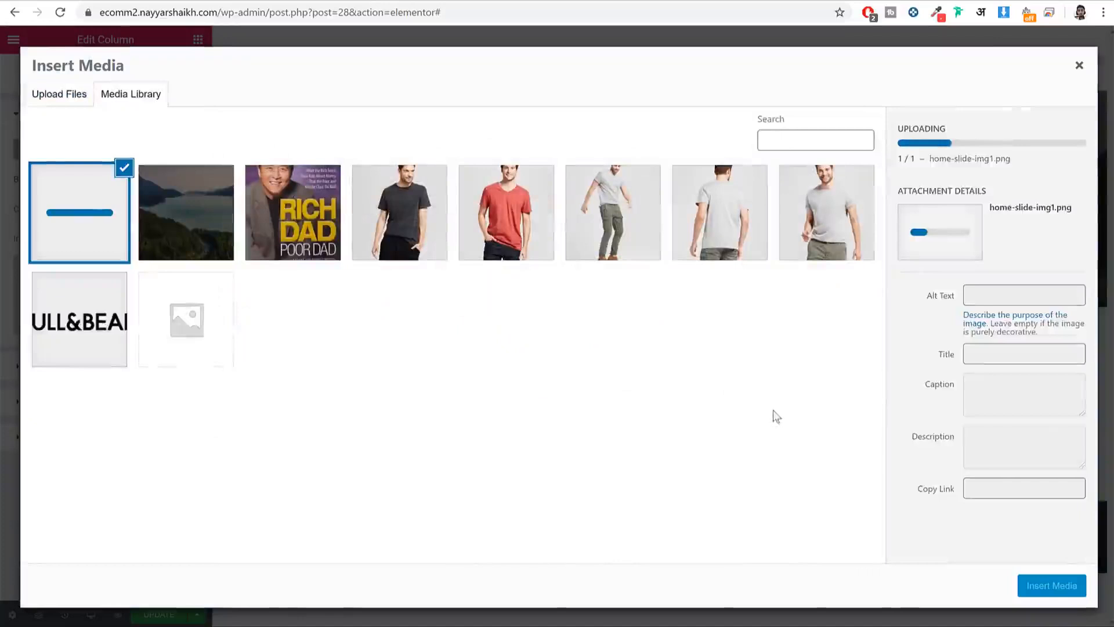
pyautogui.click(1062, 585)
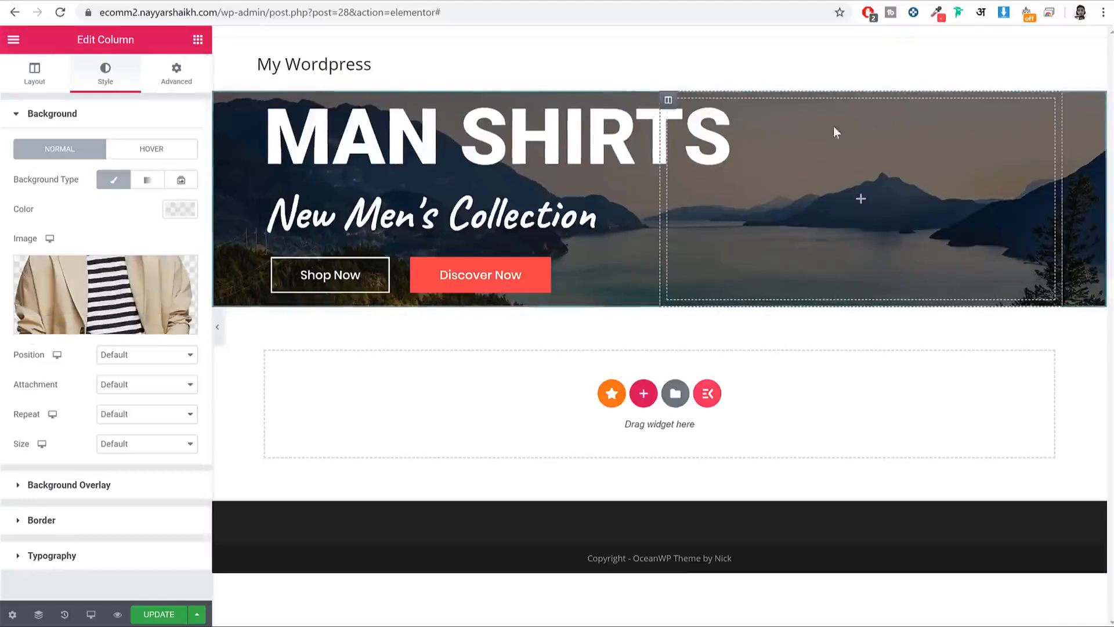
# Step: Add a Spacer widget with a 450 px height to the hero's right column
pyautogui.click(196, 42)
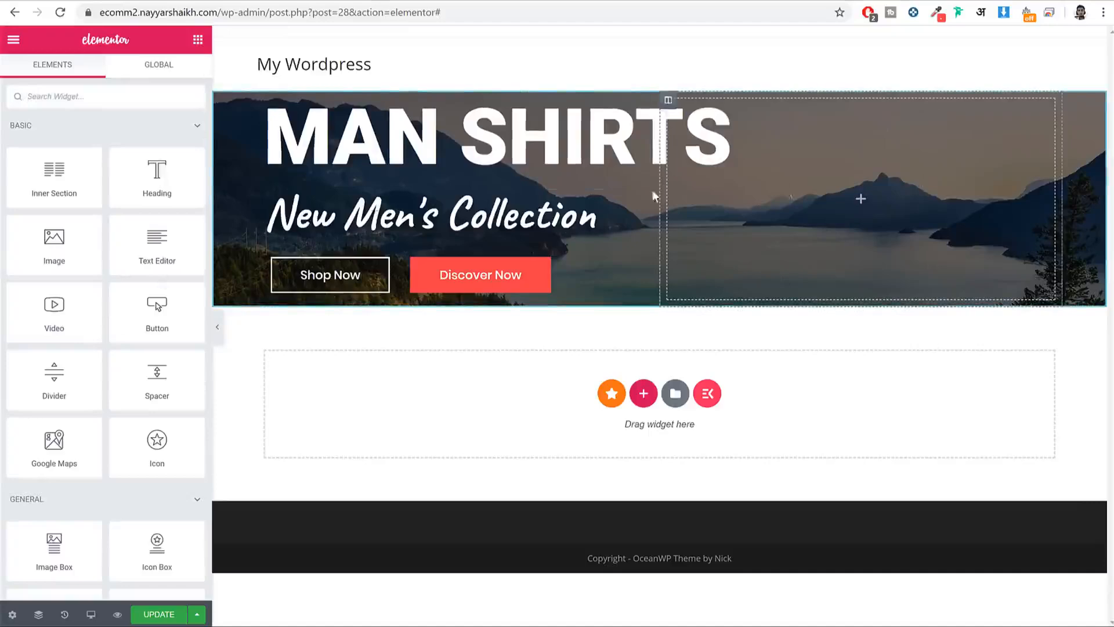
pyautogui.moveTo(158, 374); pyautogui.dragTo(918, 155)
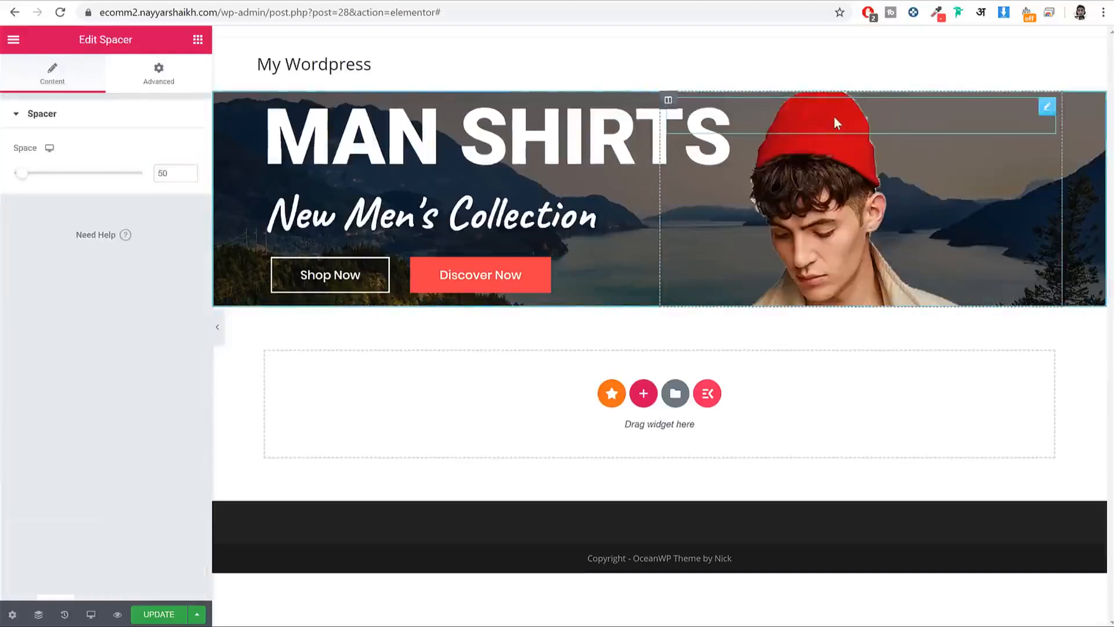
pyautogui.doubleClick(171, 174)
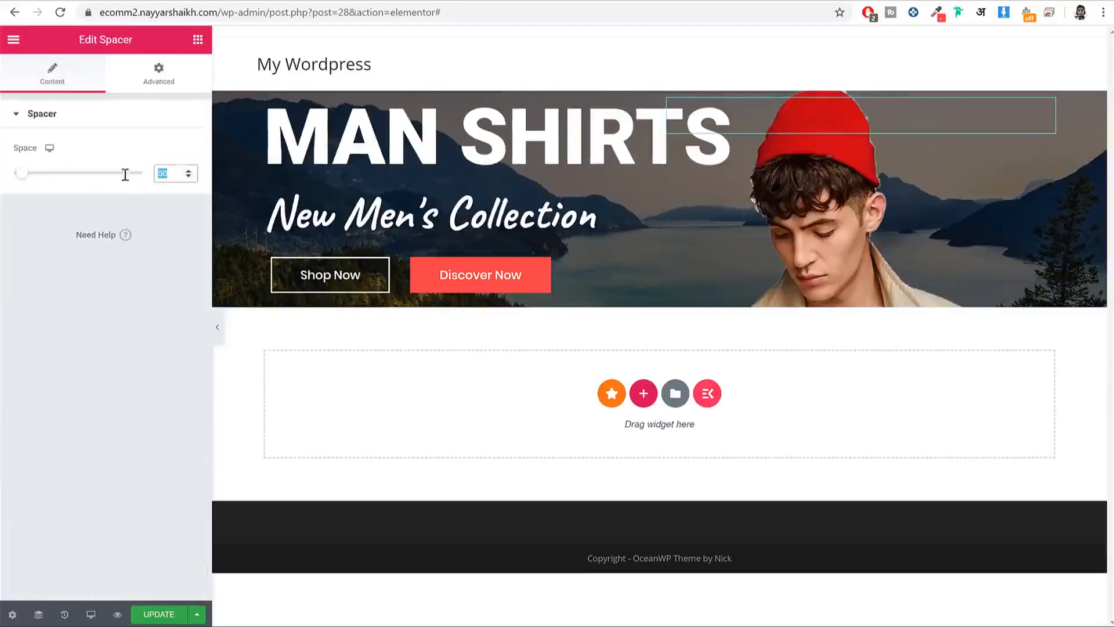
pyautogui.write('450')
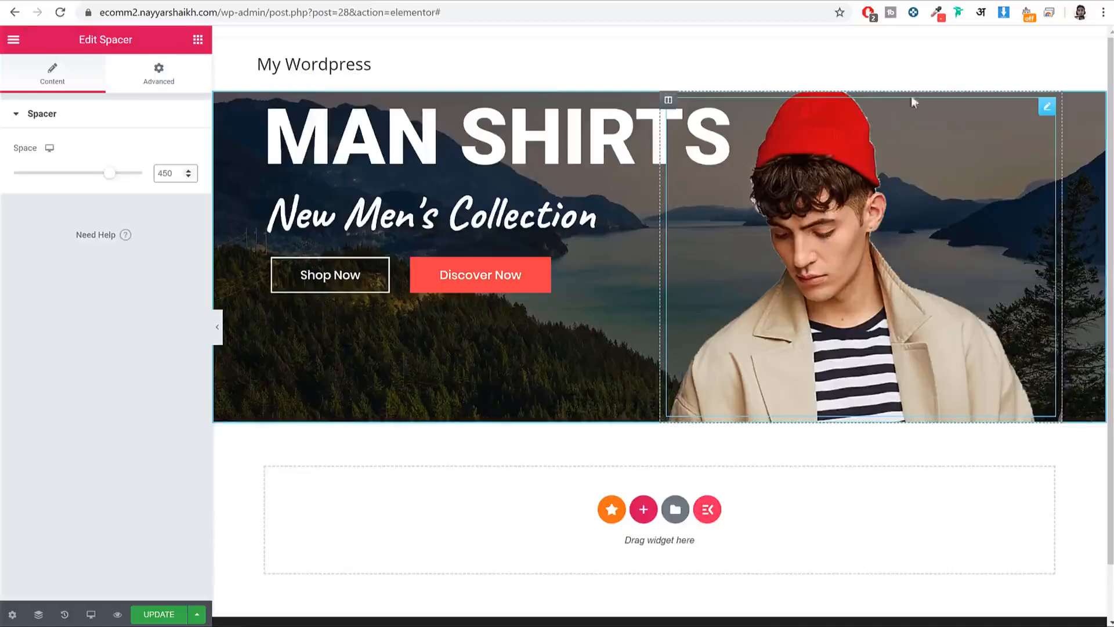
pyautogui.click(668, 101)
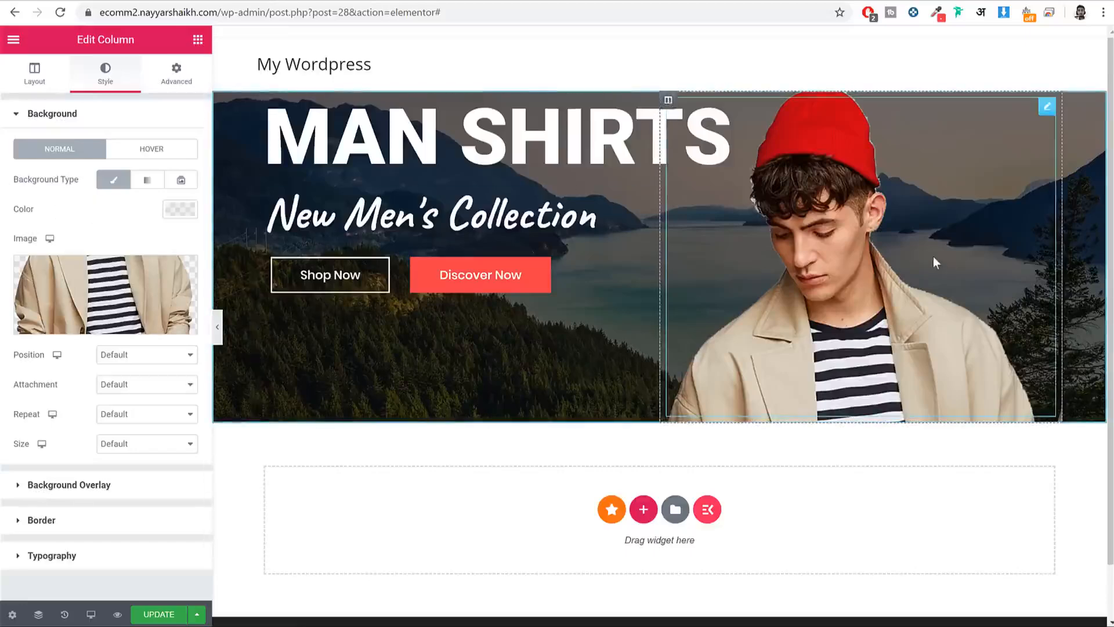
# Step: Give the column background image a custom 91% width and a custom -280 px Y position
pyautogui.click(147, 355)
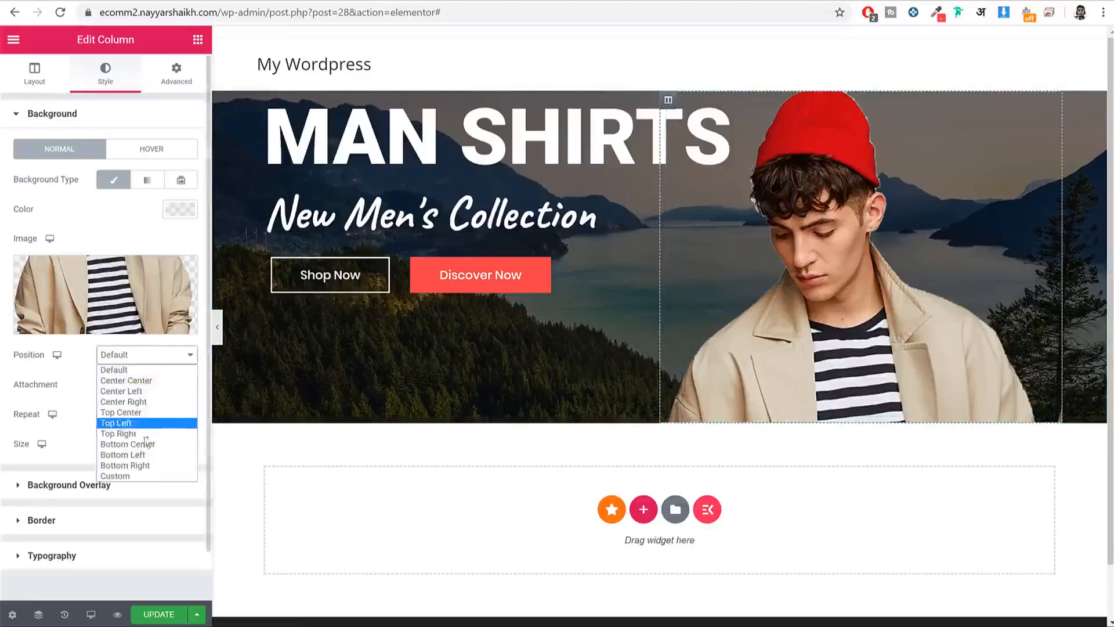
pyautogui.click(143, 427)
pyautogui.click(140, 355)
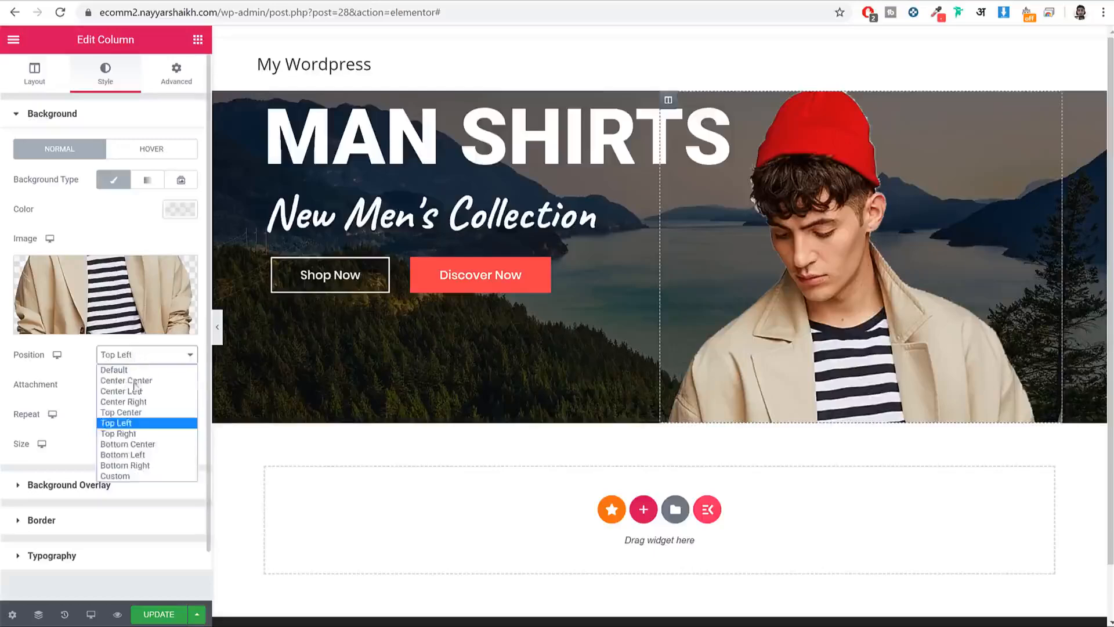
pyautogui.click(139, 416)
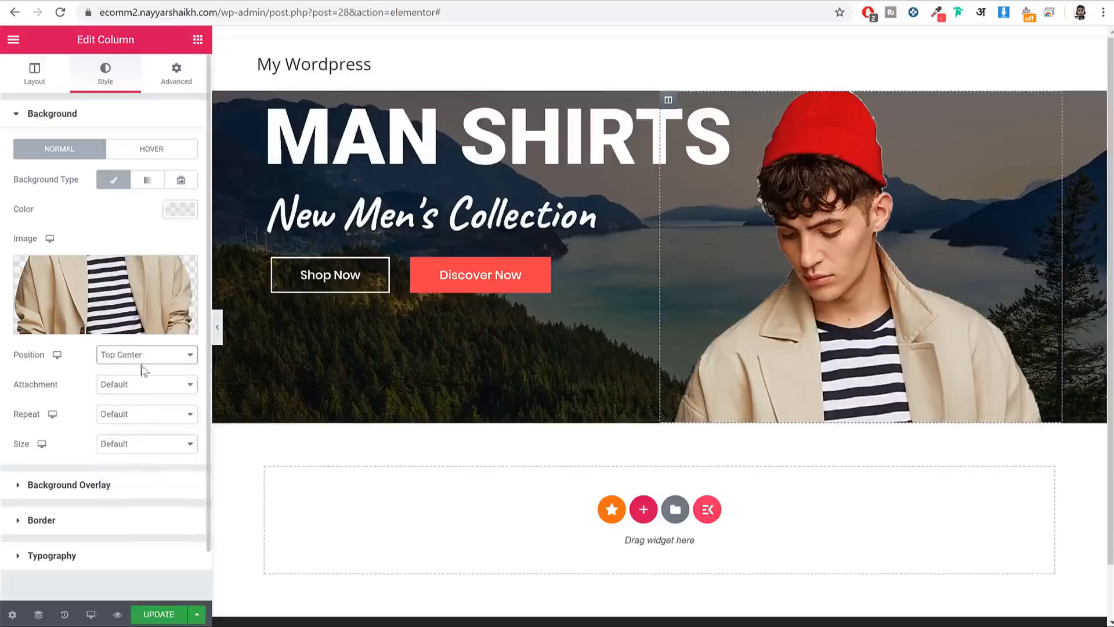
pyautogui.click(114, 446)
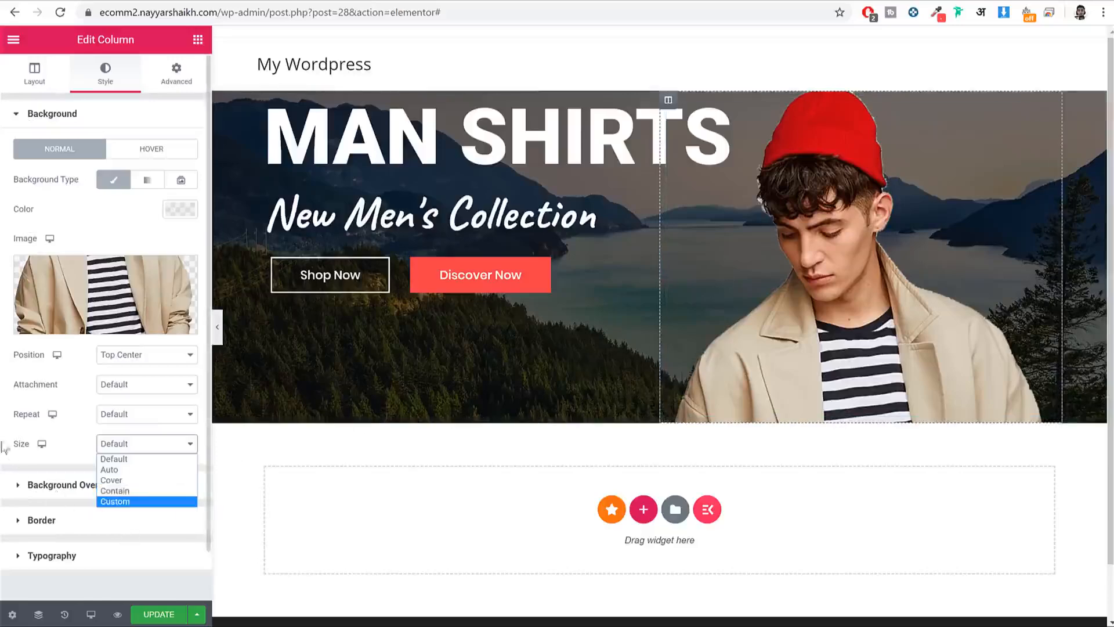
pyautogui.click(119, 501)
pyautogui.moveTo(142, 504)
pyautogui.mouseDown()
pyautogui.moveTo(125, 507)
pyautogui.moveTo(134, 506)
pyautogui.mouseUp()
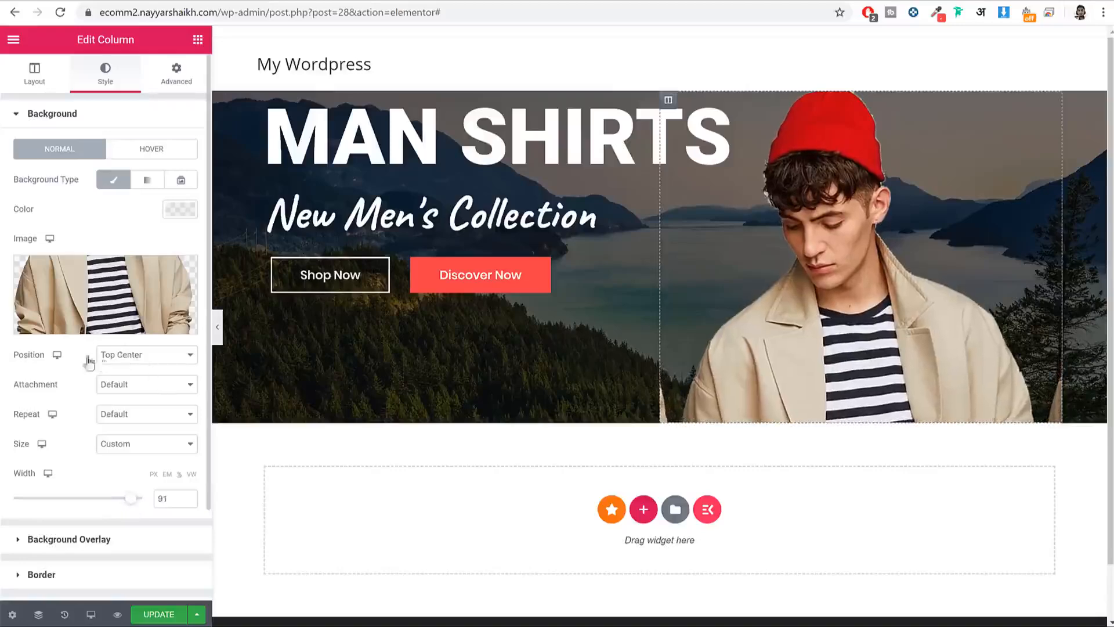
pyautogui.click(114, 359)
pyautogui.click(138, 476)
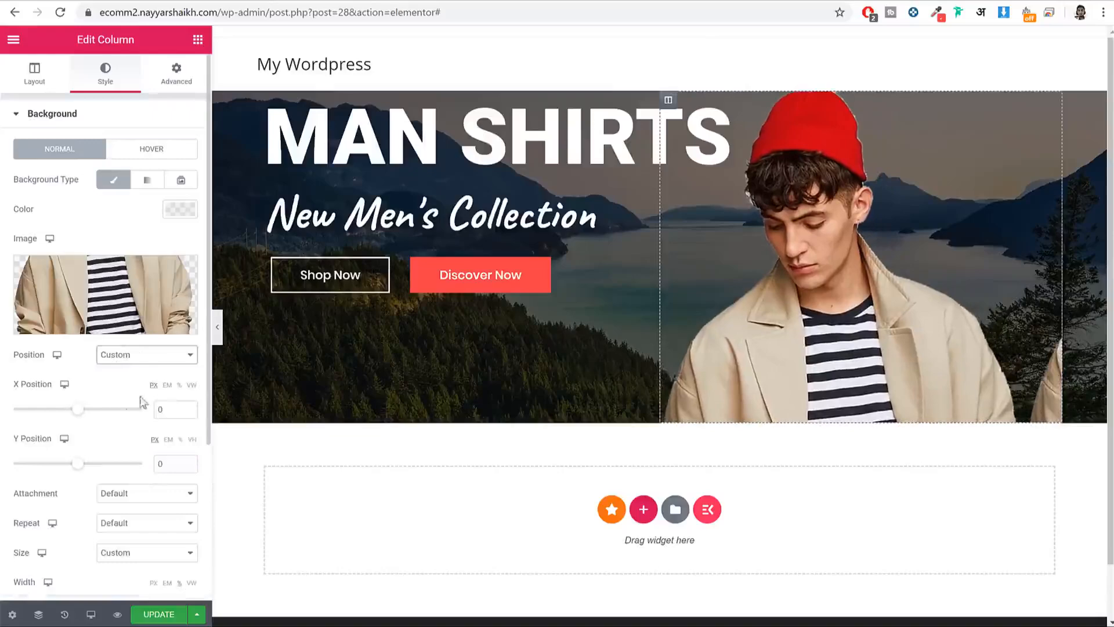
pyautogui.moveTo(79, 464)
pyautogui.mouseDown()
pyautogui.moveTo(37, 468)
pyautogui.moveTo(59, 473)
pyautogui.mouseUp()
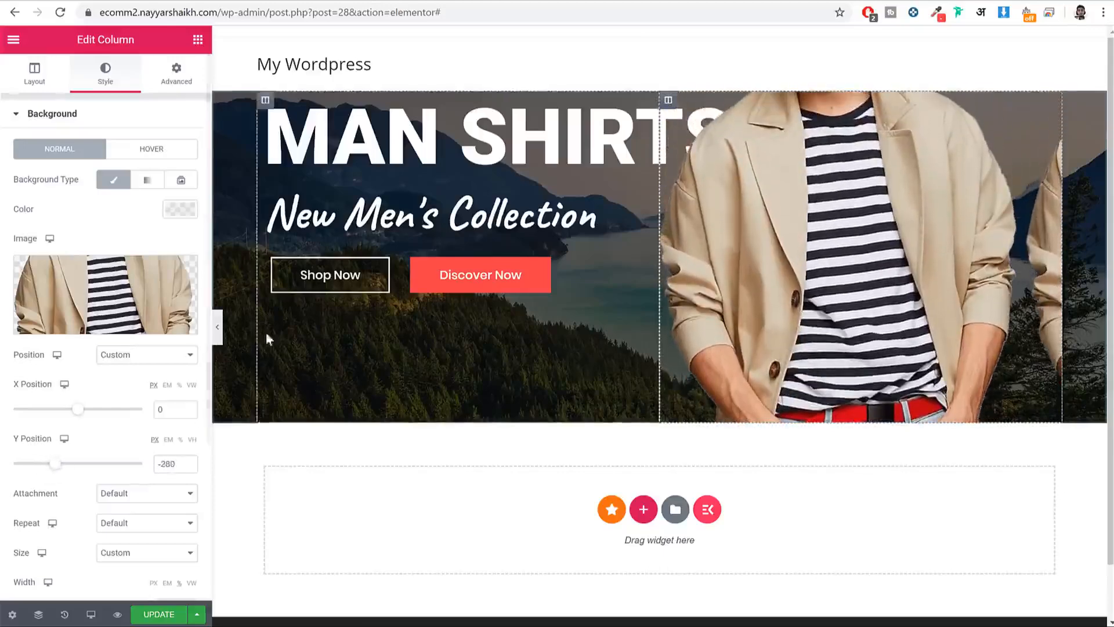
pyautogui.click(219, 332)
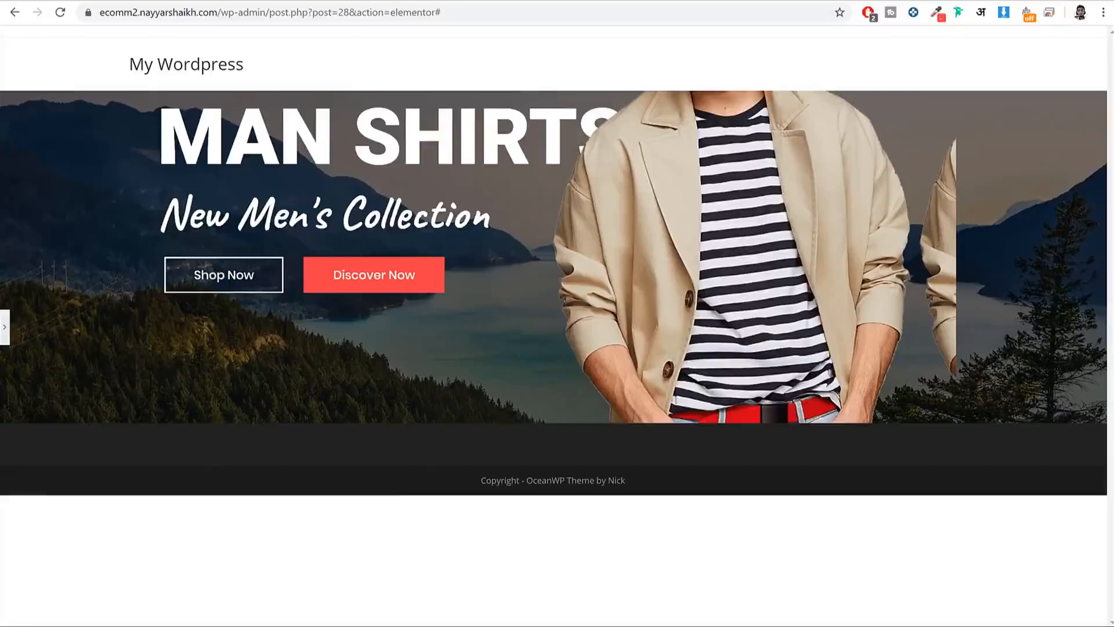
pyautogui.click(5, 327)
# Step: Set the background image to no-repeat, preview the hero, and save the page
pyautogui.scroll(-3, 99, 441)
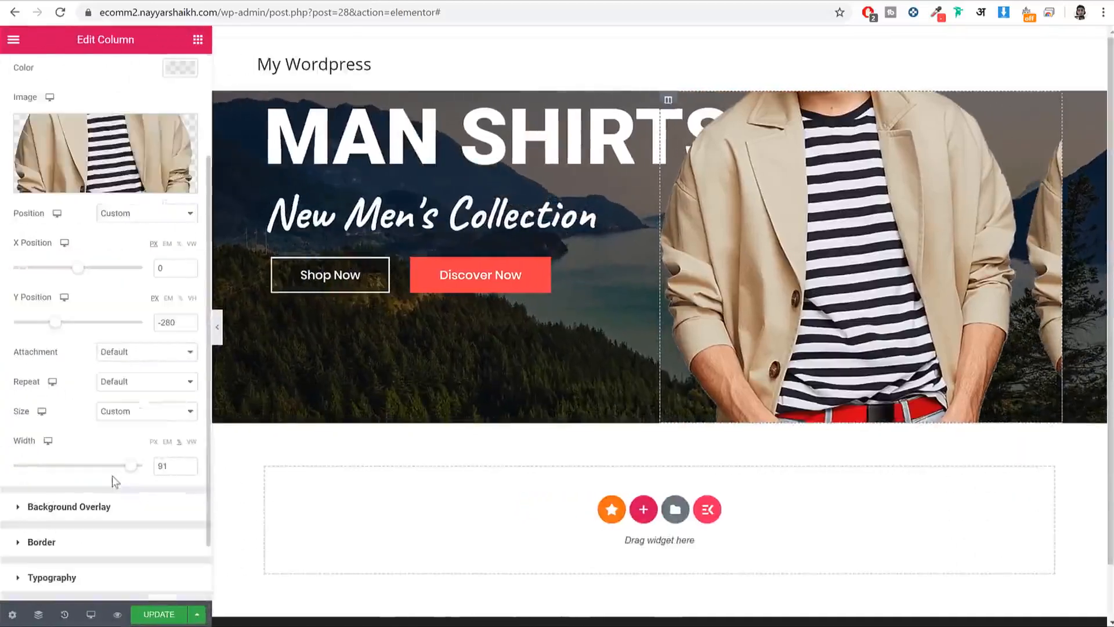
pyautogui.moveTo(40, 381); pyautogui.dragTo(28, 382)
pyautogui.click(108, 384)
pyautogui.click(152, 410)
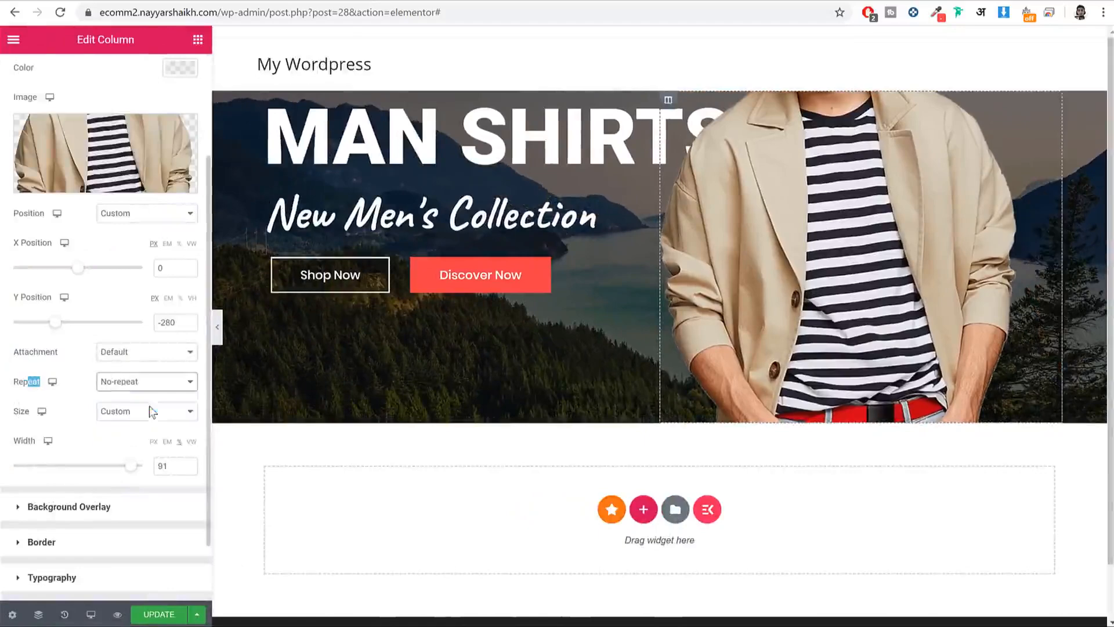
pyautogui.click(217, 327)
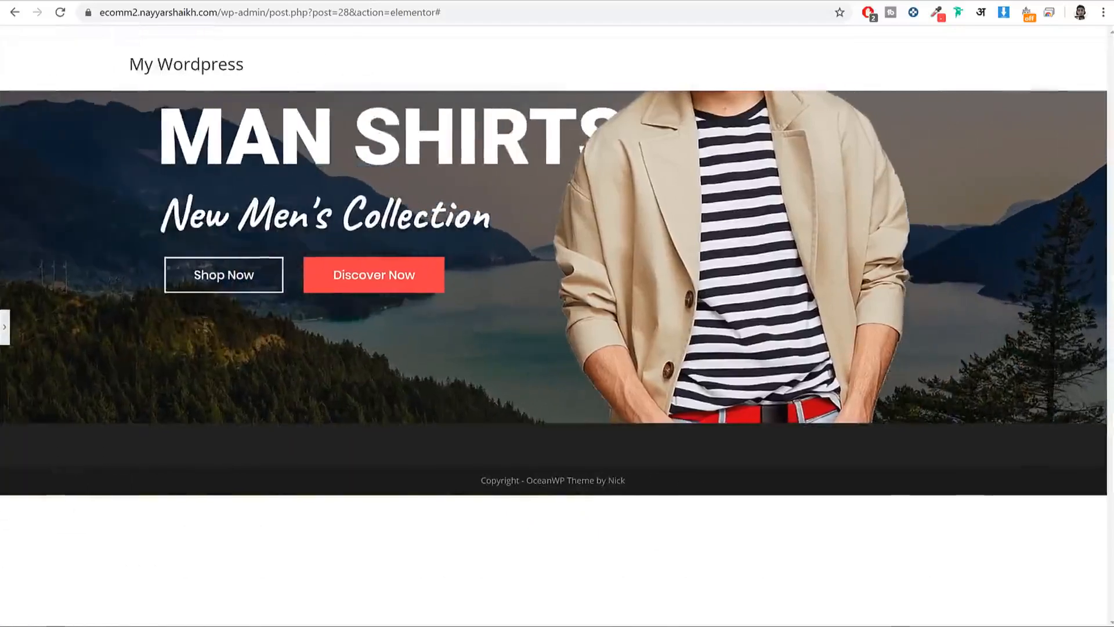
pyautogui.click(4, 326)
pyautogui.click(156, 614)
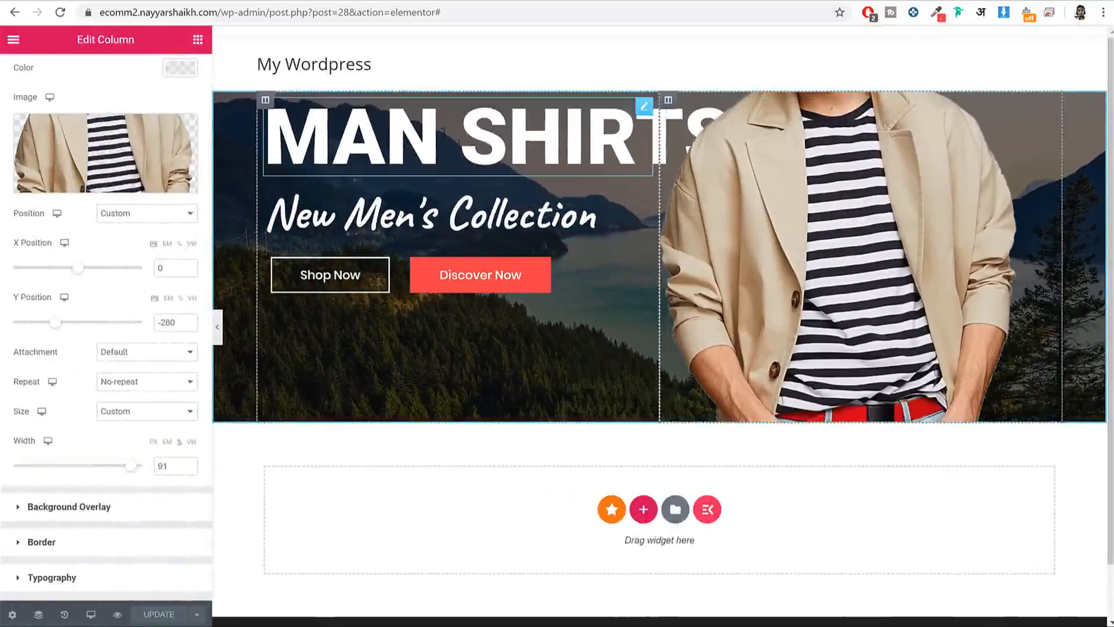
# Step: Give the MAN SHIRTS heading a Z-Index of 1 and update the page
pyautogui.click(400, 132)
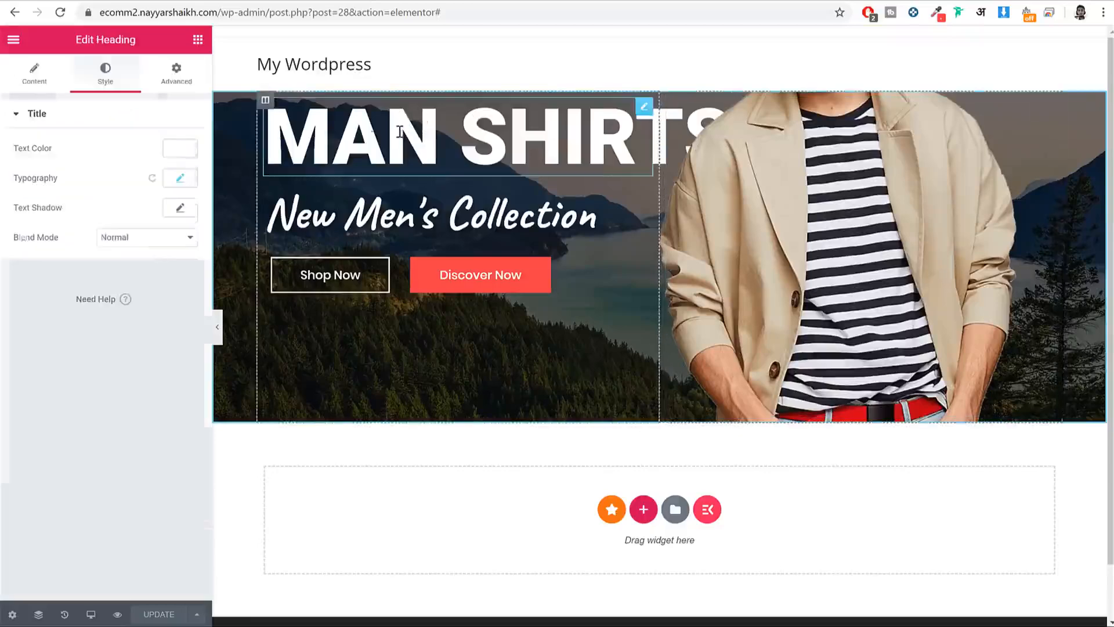
pyautogui.click(178, 75)
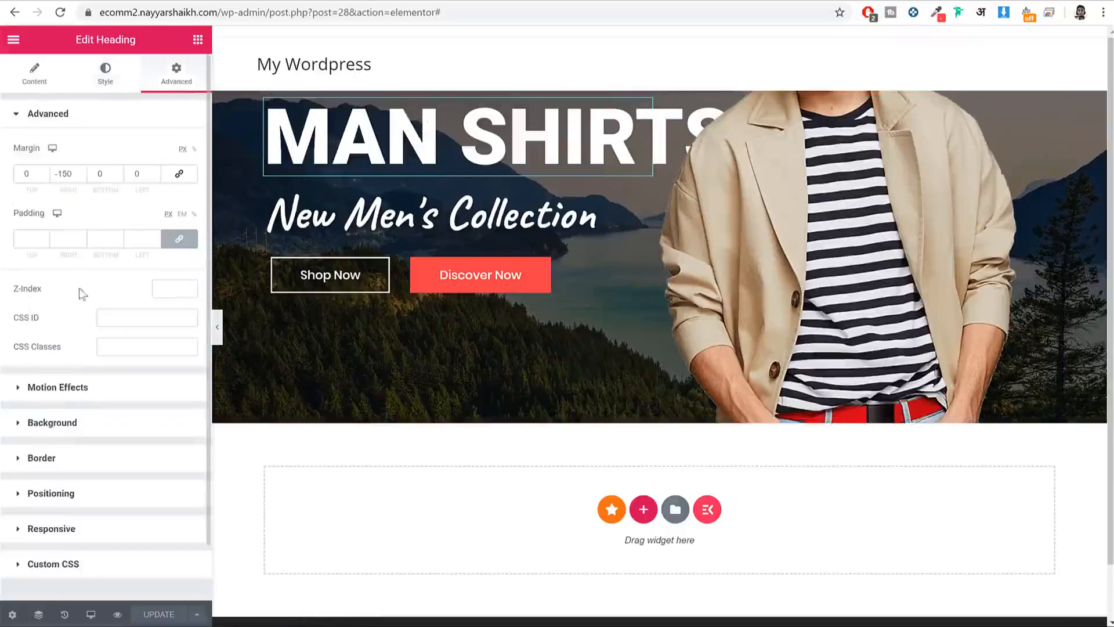
pyautogui.doubleClick(26, 290)
pyautogui.click(167, 289)
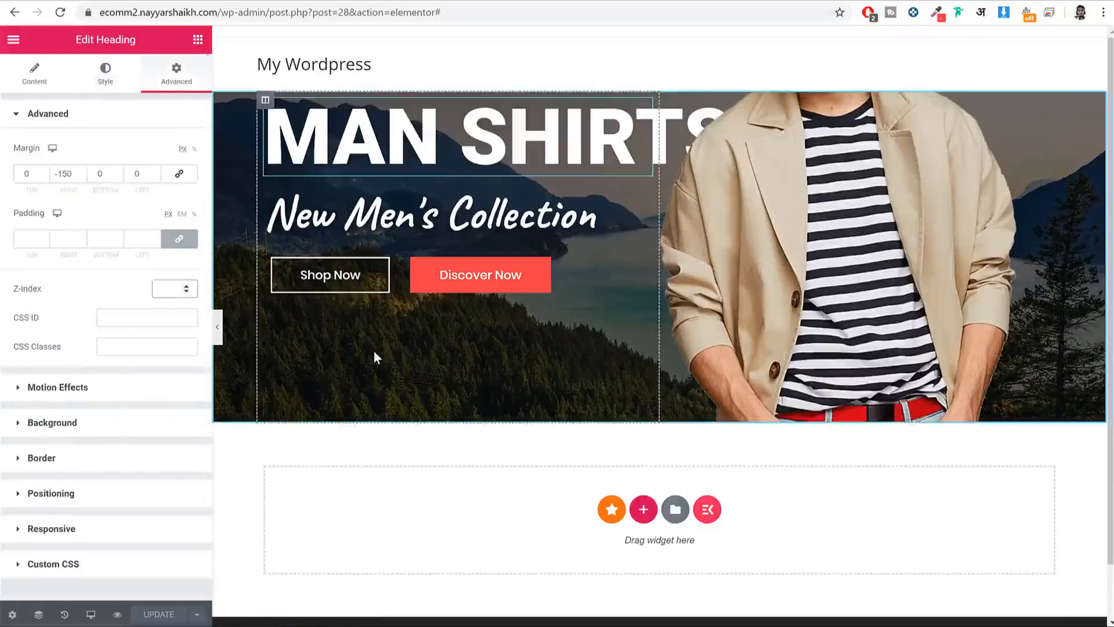
pyautogui.write('1')
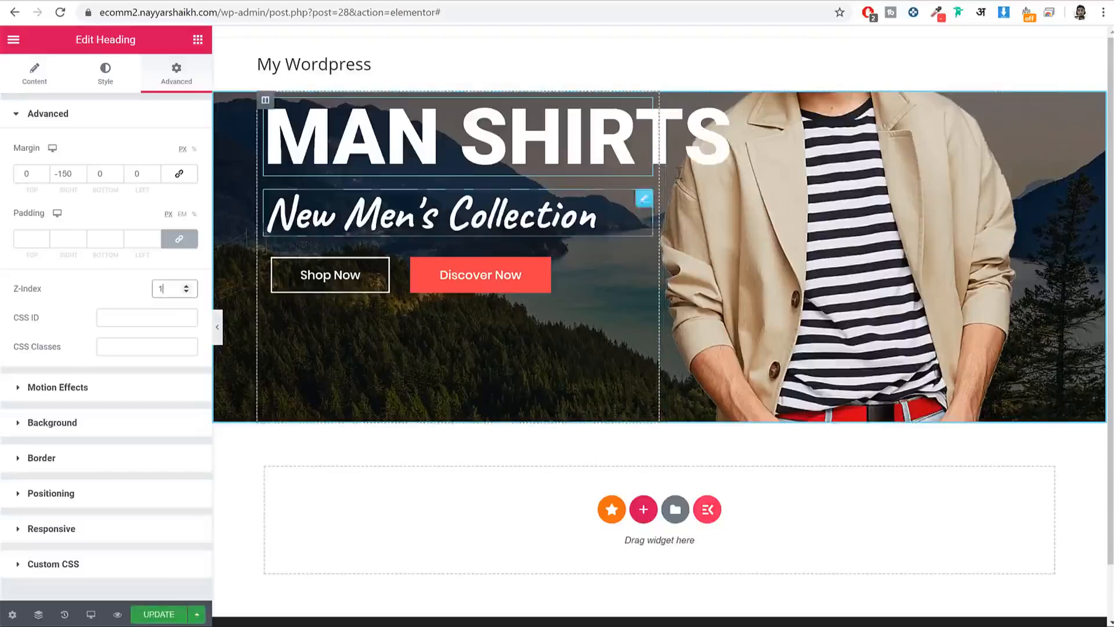
pyautogui.click(159, 613)
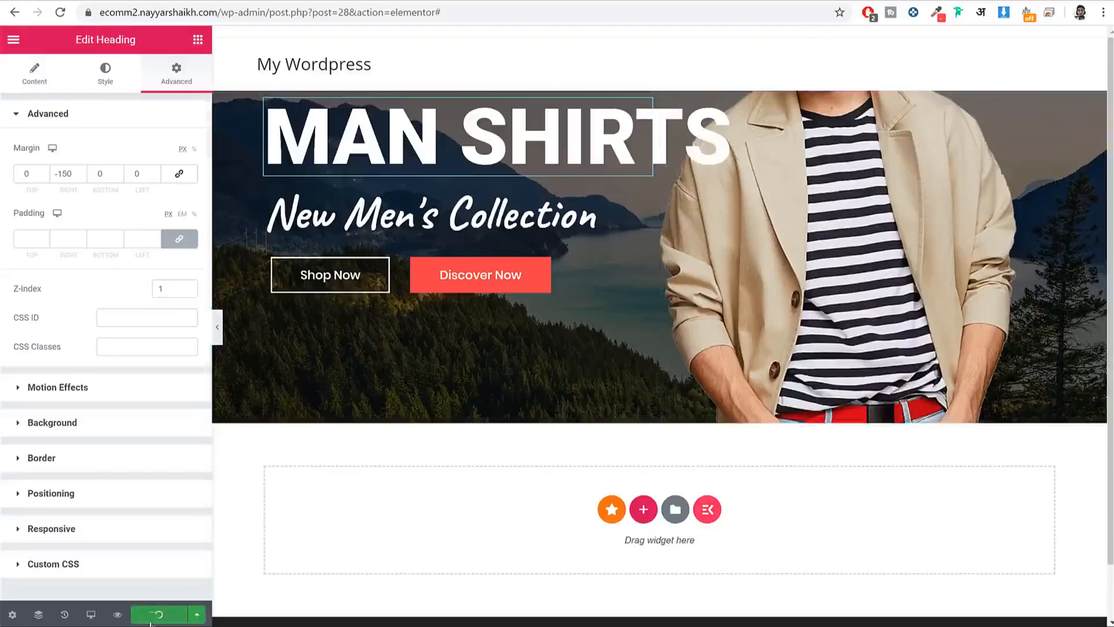
# Step: Preview the hero without the panel, compare it with the live site, and return to the editor
pyautogui.click(218, 326)
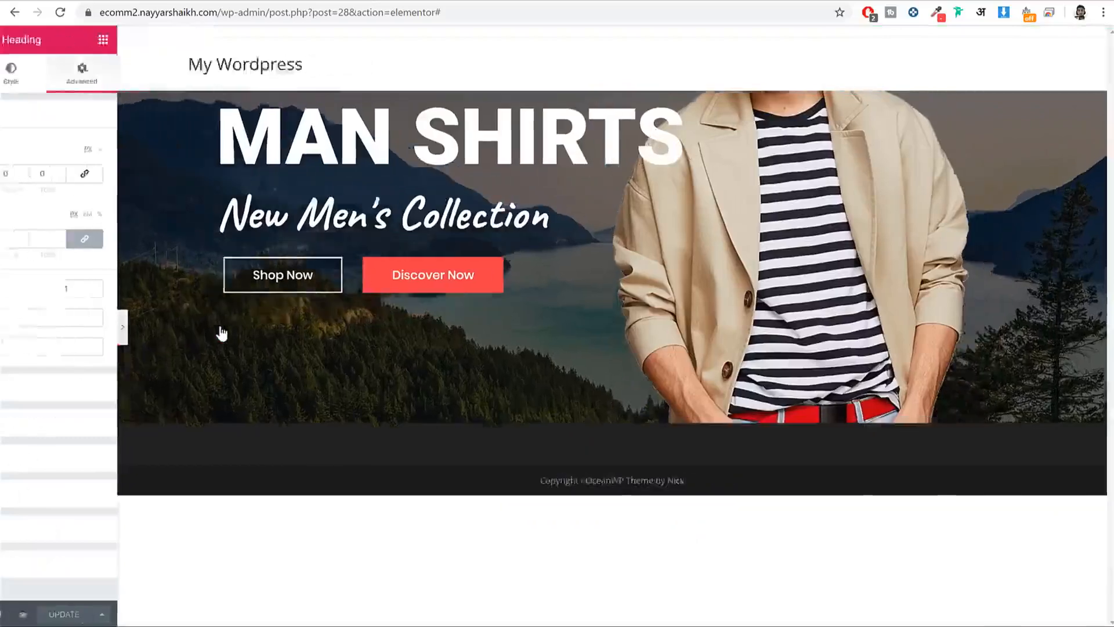
pyautogui.moveTo(171, 128); pyautogui.dragTo(447, 270)
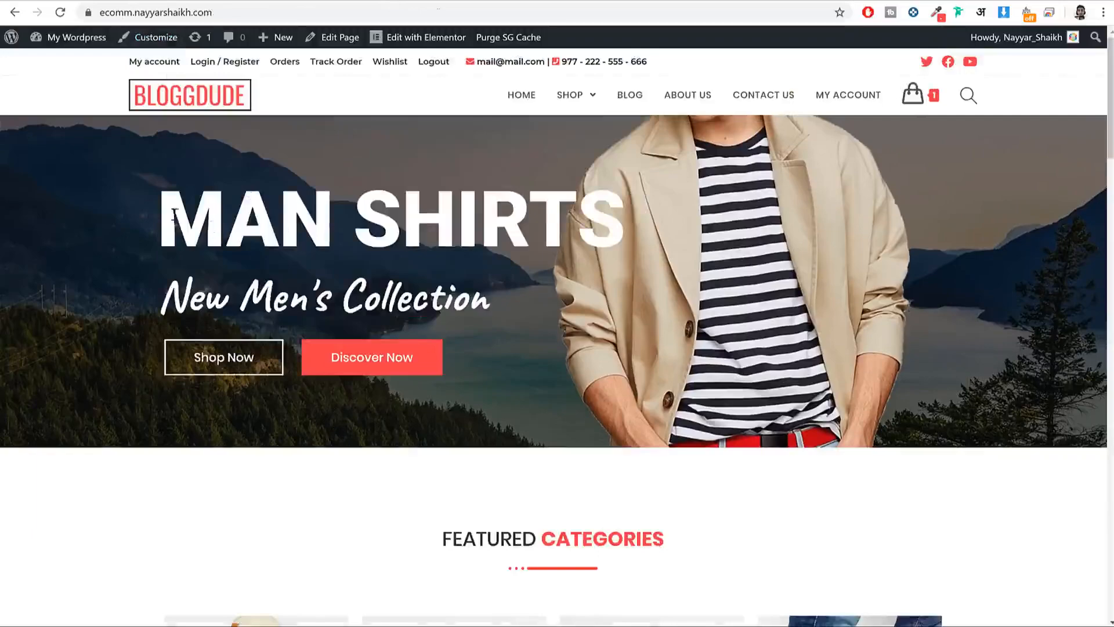
pyautogui.moveTo(174, 214); pyautogui.dragTo(497, 353)
pyautogui.click(497, 353)
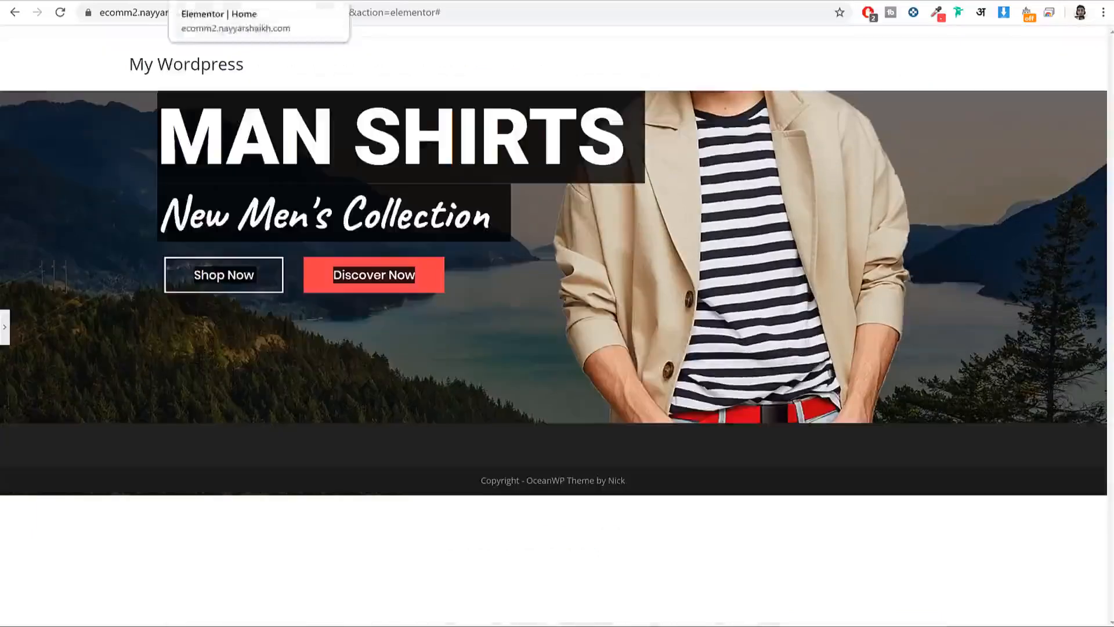
pyautogui.click(5, 327)
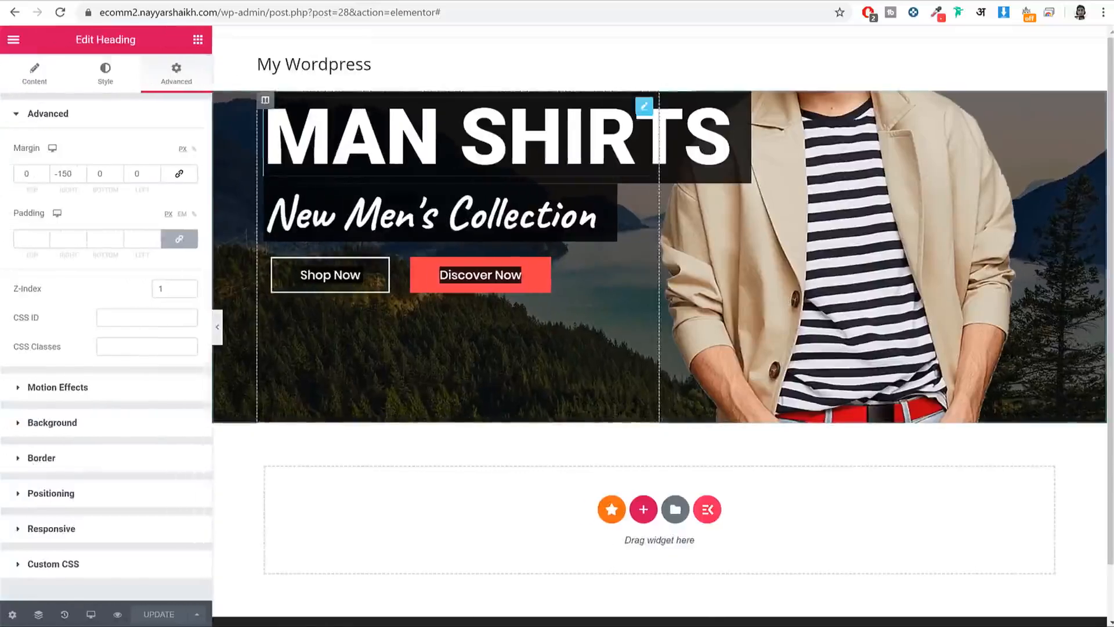
# Step: Select the hero section in Navigator, set Vertical Align to Middle, update the page, and close Navigator
pyautogui.click(38, 614)
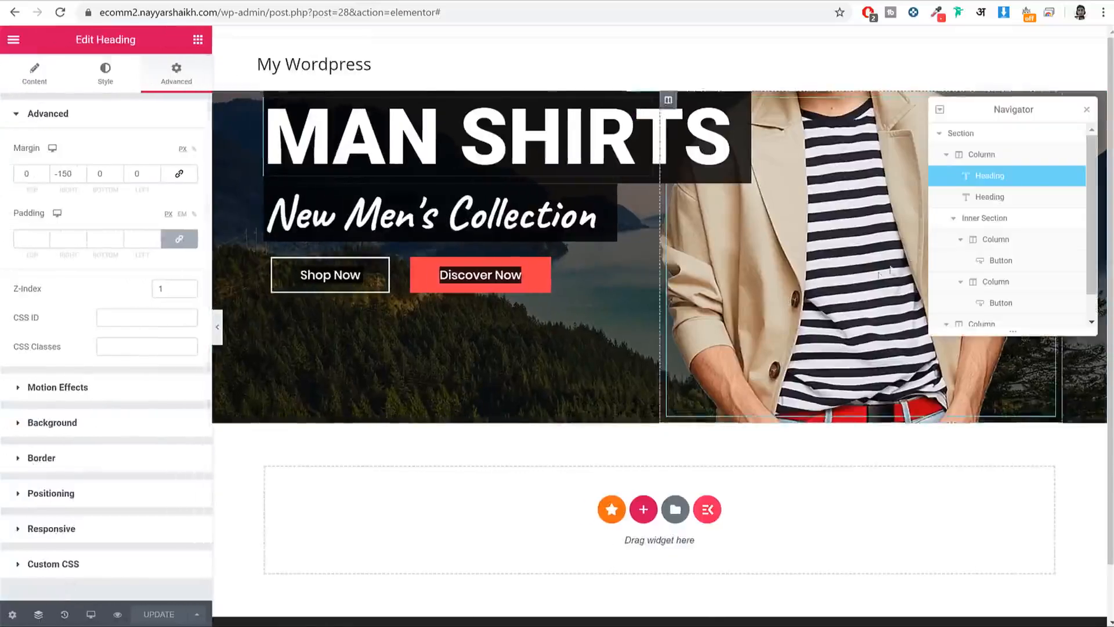
pyautogui.click(1002, 138)
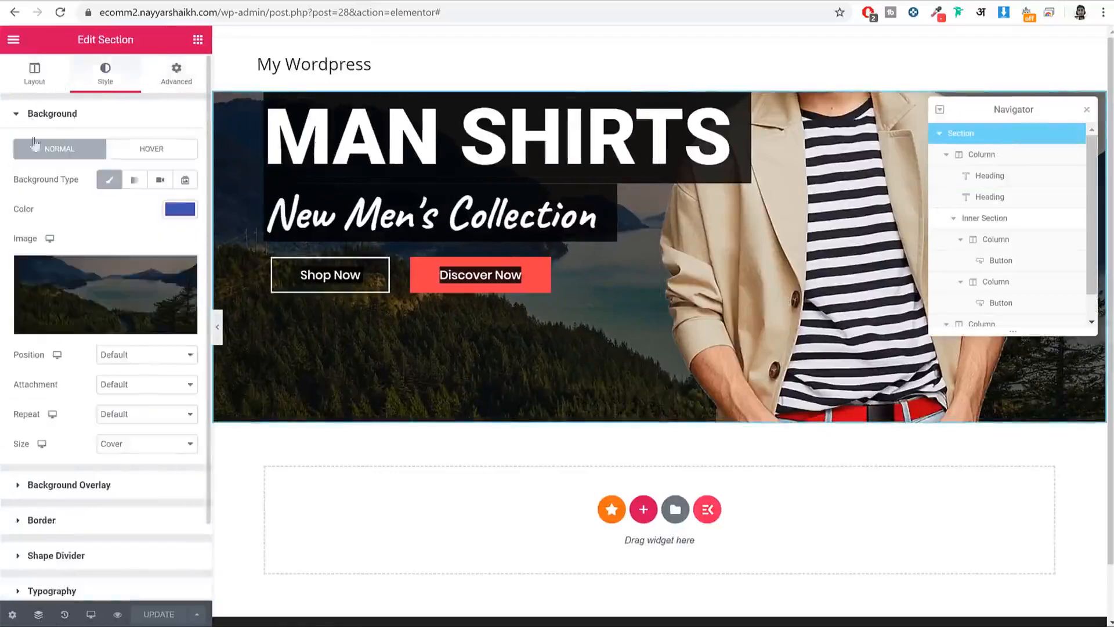
pyautogui.click(34, 72)
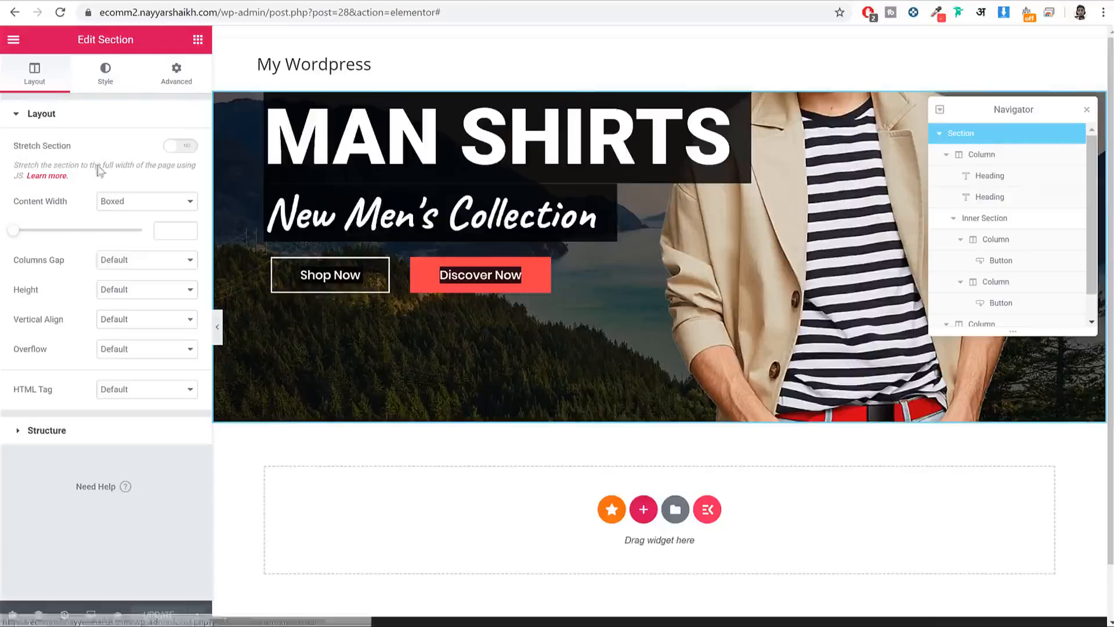
pyautogui.moveTo(31, 321); pyautogui.dragTo(38, 322)
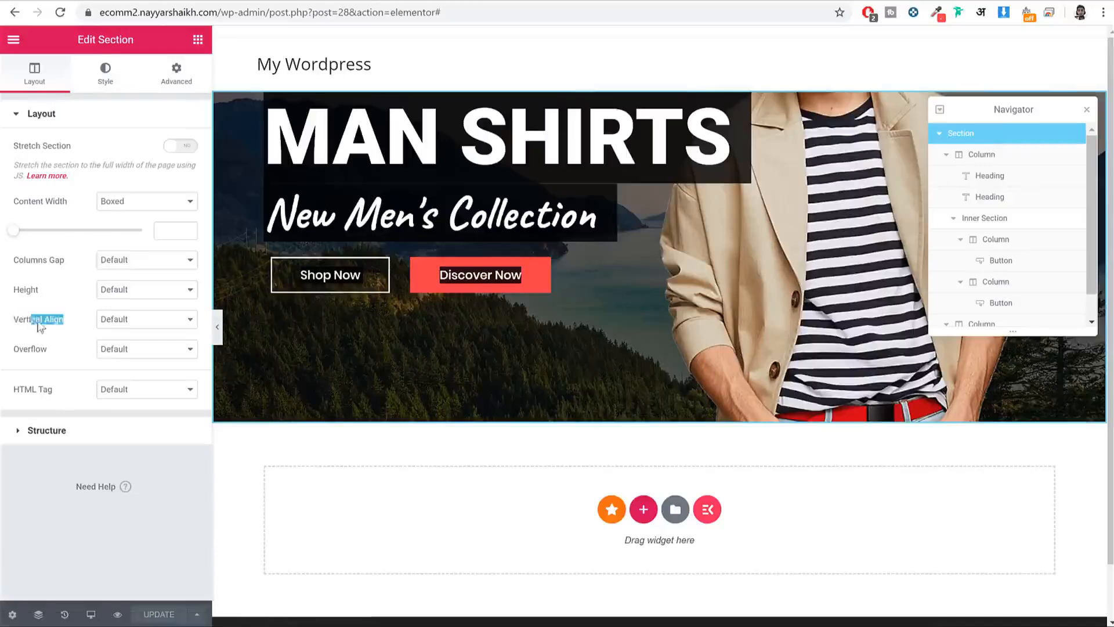
pyautogui.click(103, 325)
pyautogui.click(148, 354)
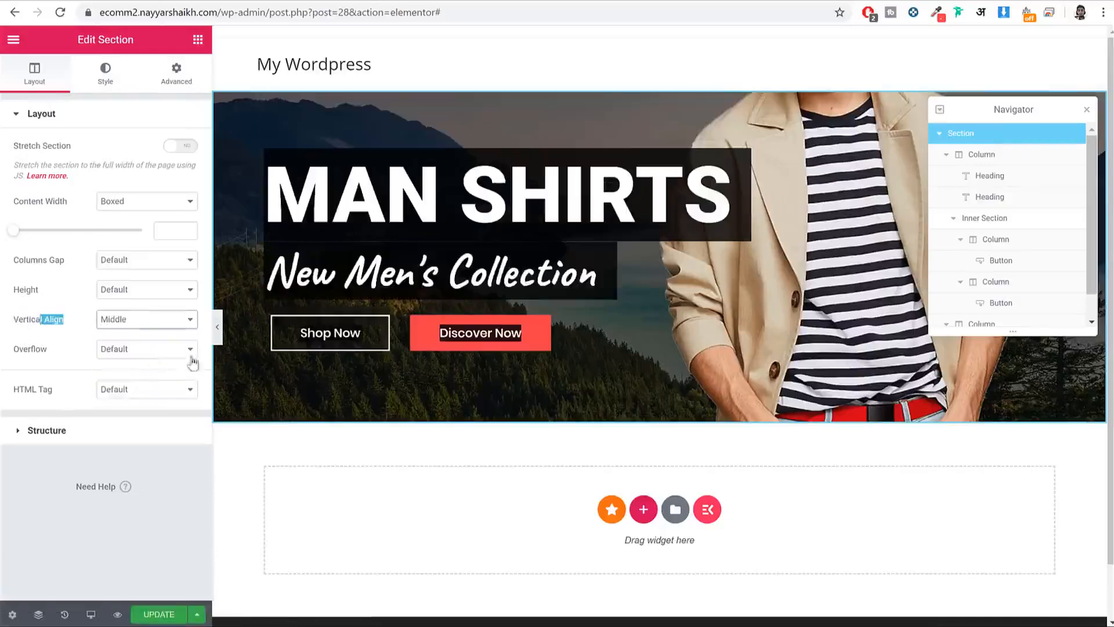
pyautogui.click(217, 326)
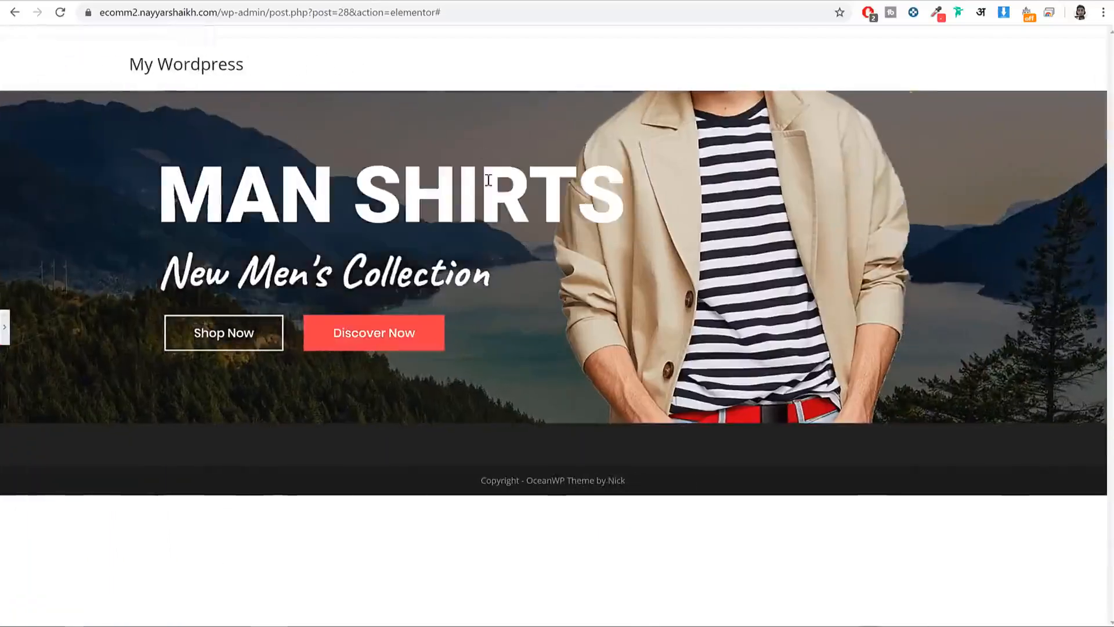
pyautogui.click(5, 326)
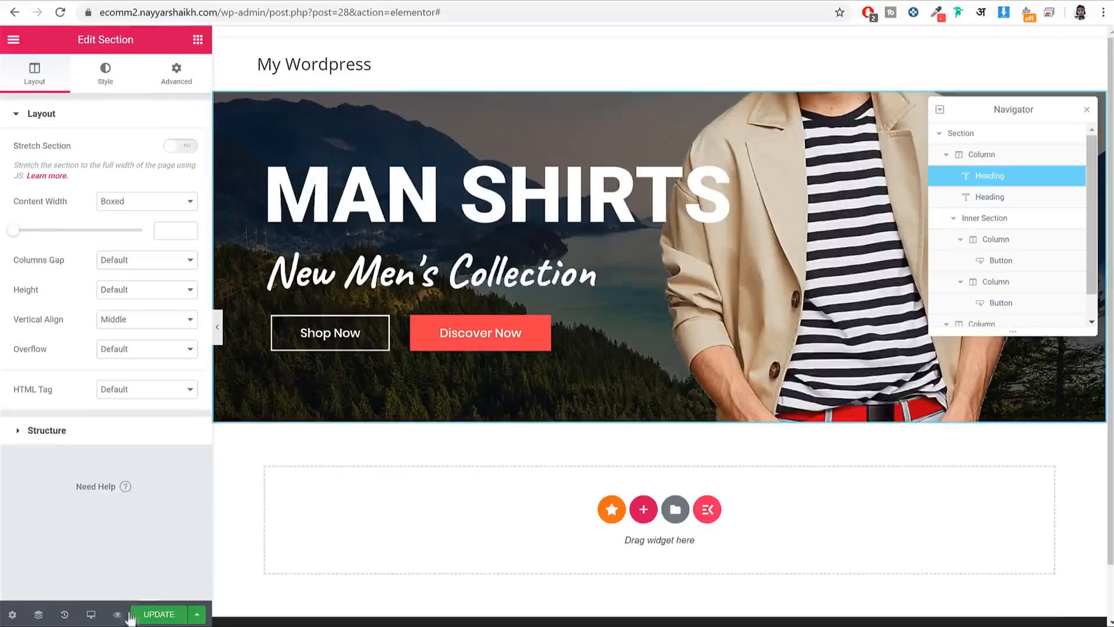
pyautogui.click(168, 614)
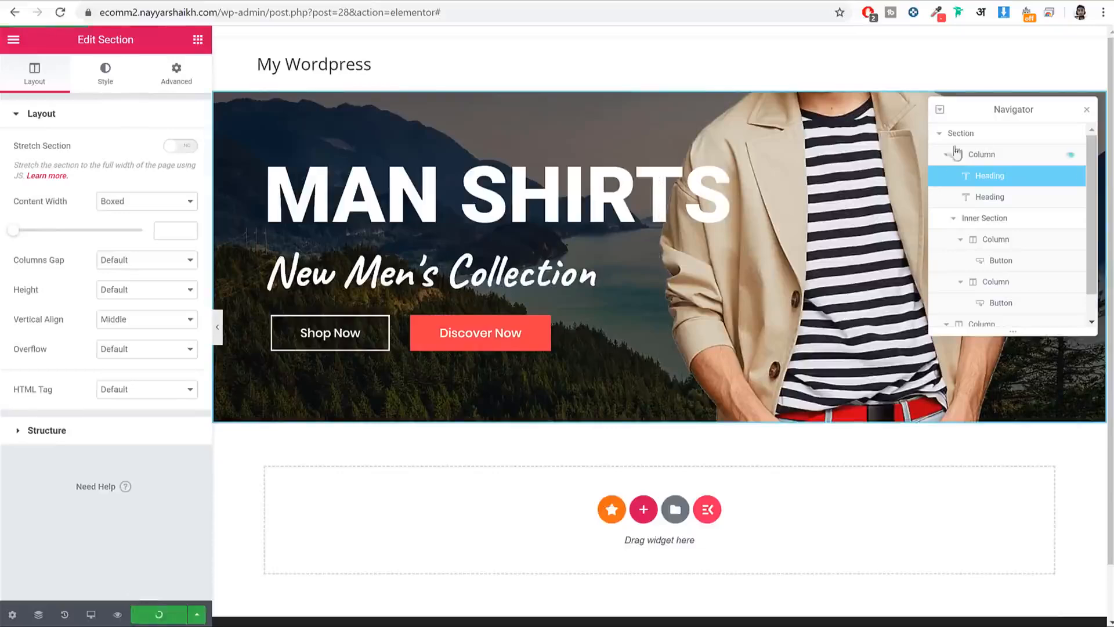
pyautogui.click(1088, 110)
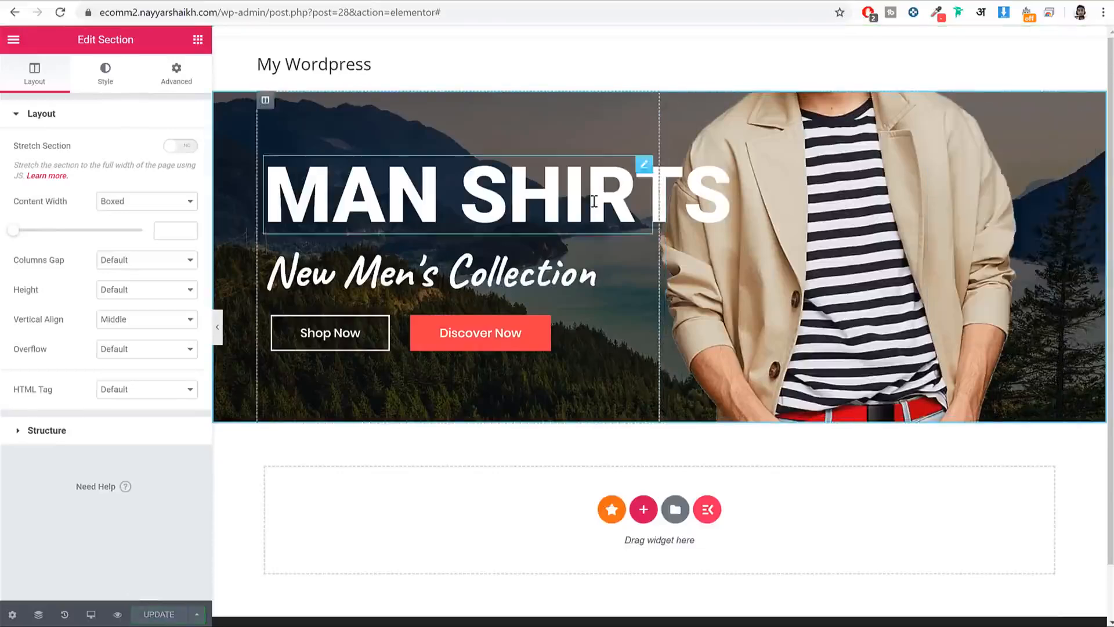
# Step: Scroll through the live reference homepage to compare it with the Elementor hero
pyautogui.click(76, 0)
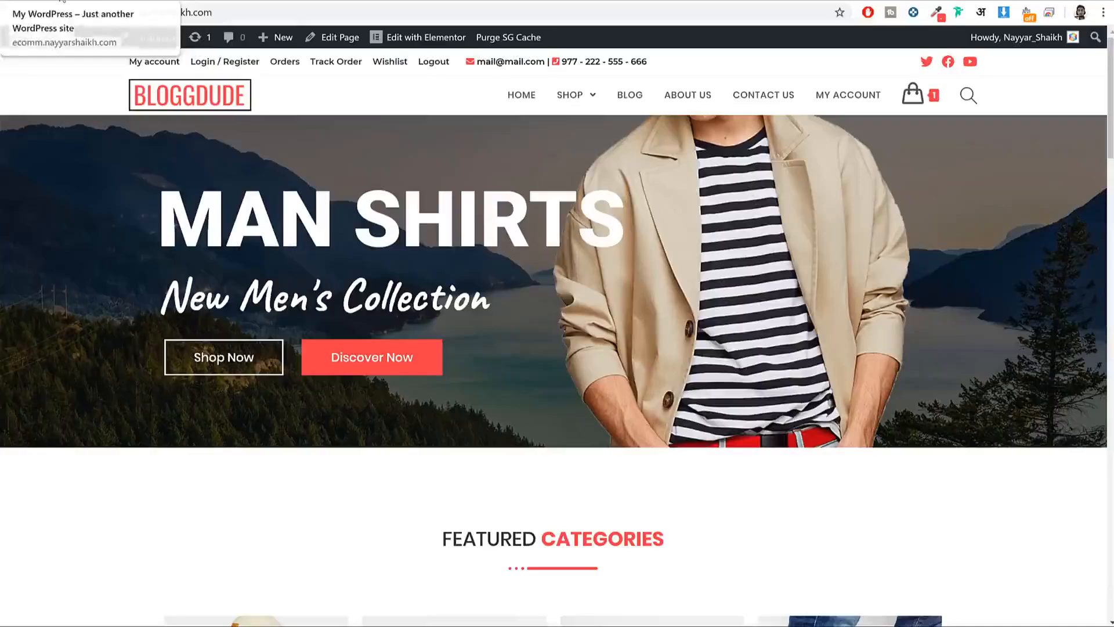
pyautogui.scroll(-5, 730, 323)
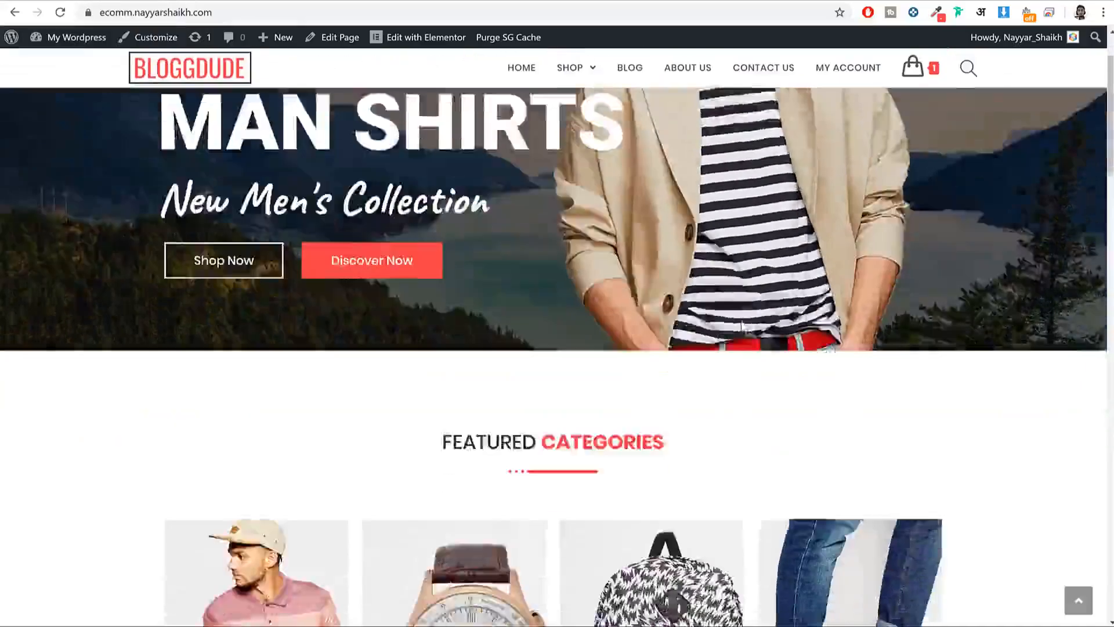
pyautogui.scroll(-20, 746, 327)
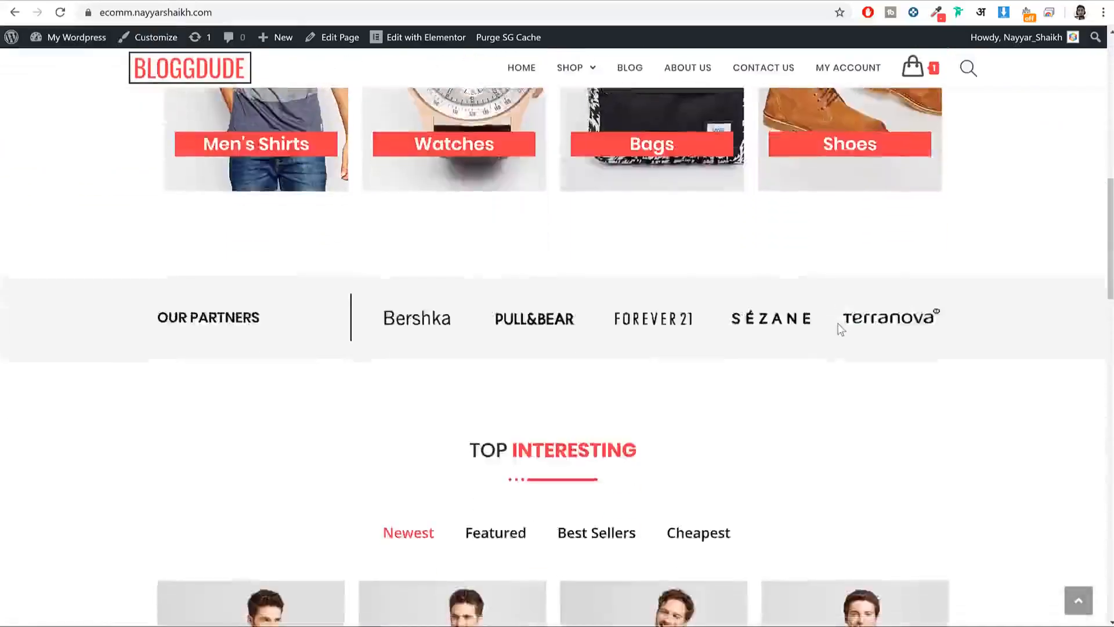
pyautogui.scroll(20, 838, 325)
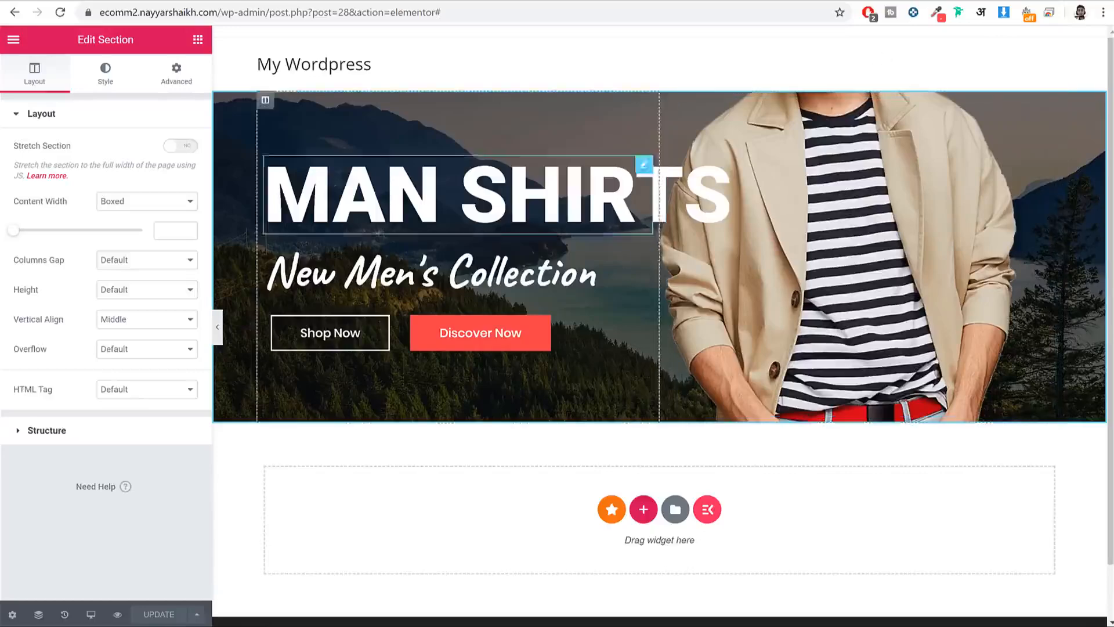
# Step: Switch Elementor's responsive preview to Mobile and scroll over the stacked hero
pyautogui.click(91, 618)
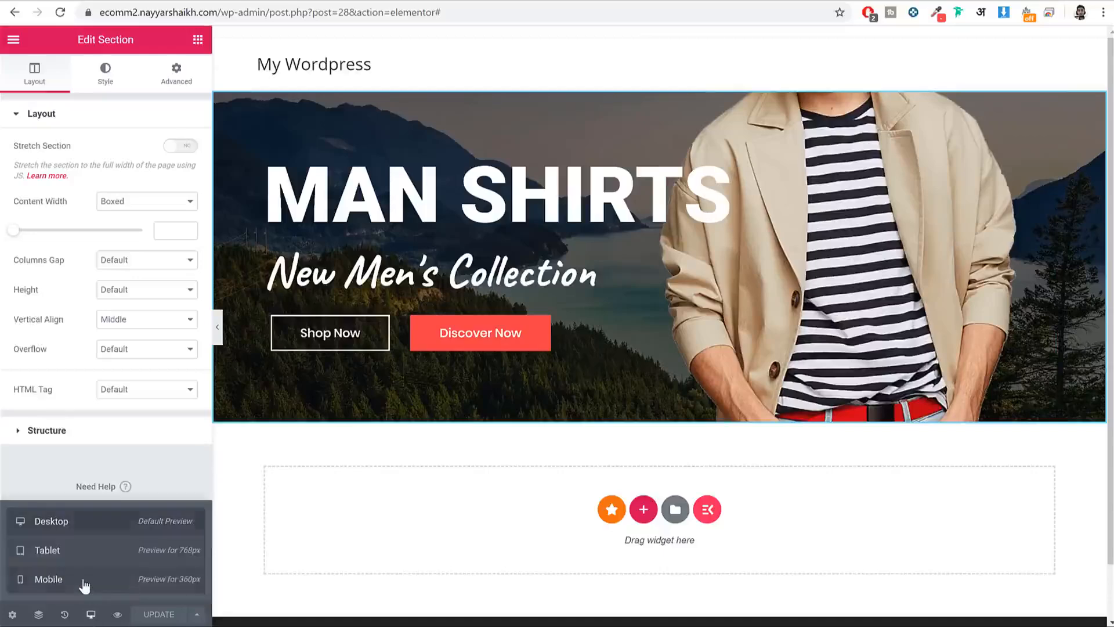
pyautogui.click(84, 584)
pyautogui.scroll(-5, 727, 347)
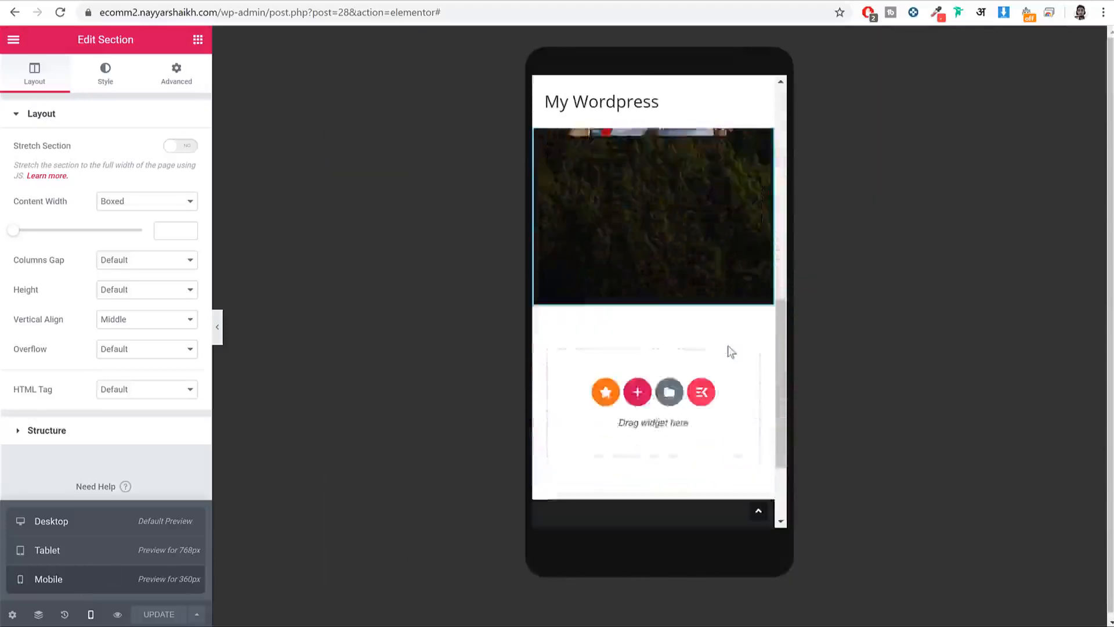
pyautogui.scroll(2, 728, 348)
pyautogui.scroll(5, 727, 346)
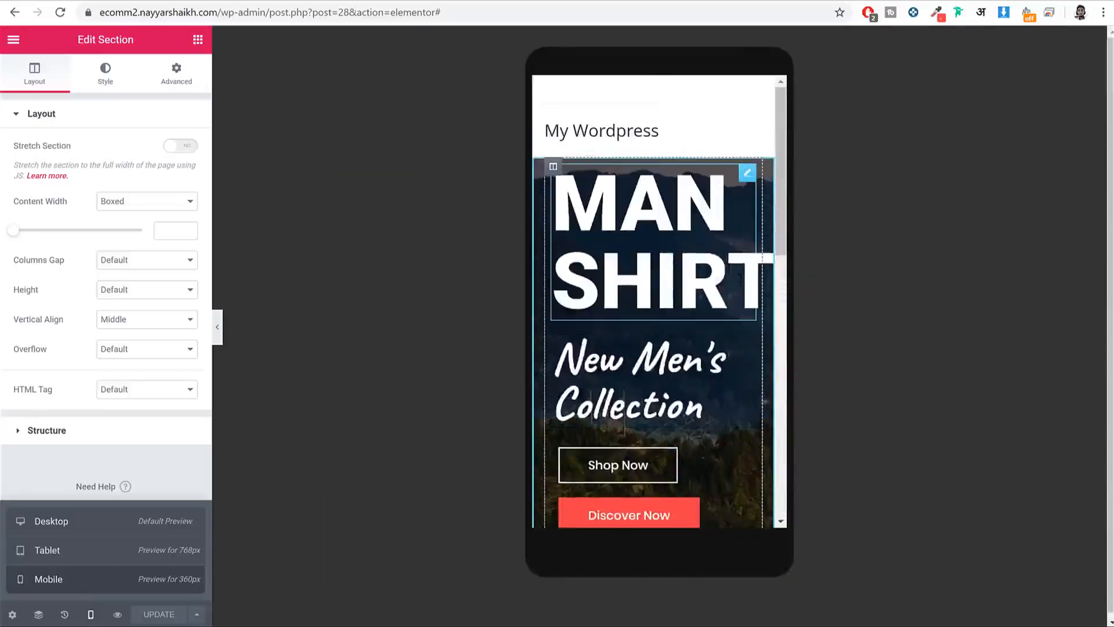
# Step: Enlarge the MAN SHIRTS heading's mobile font size and set its margins to 0
pyautogui.click(748, 175)
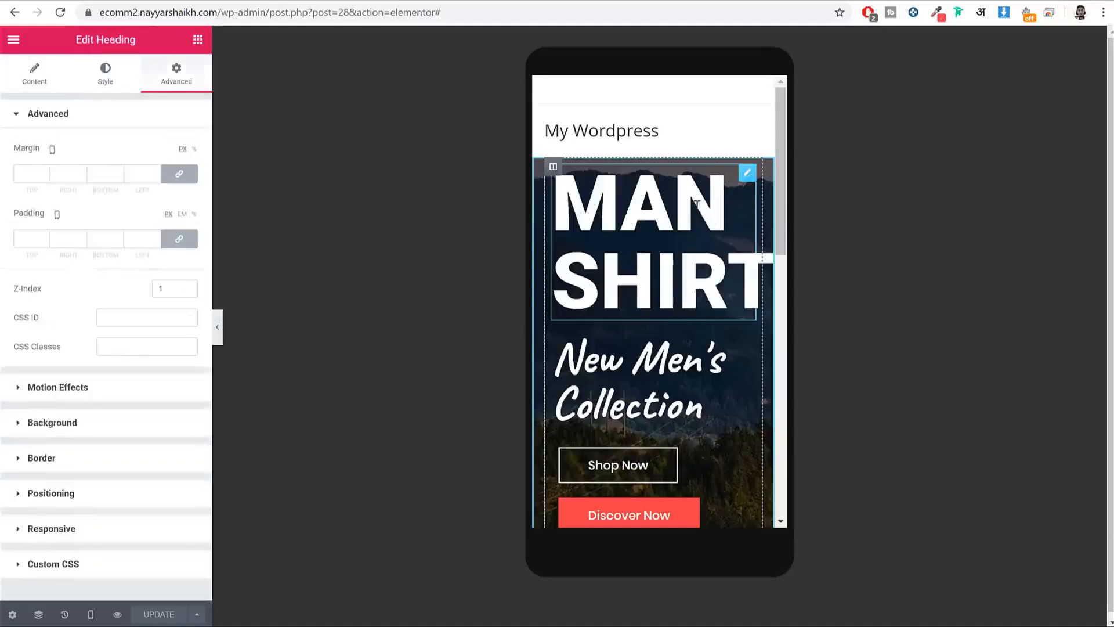
pyautogui.click(42, 87)
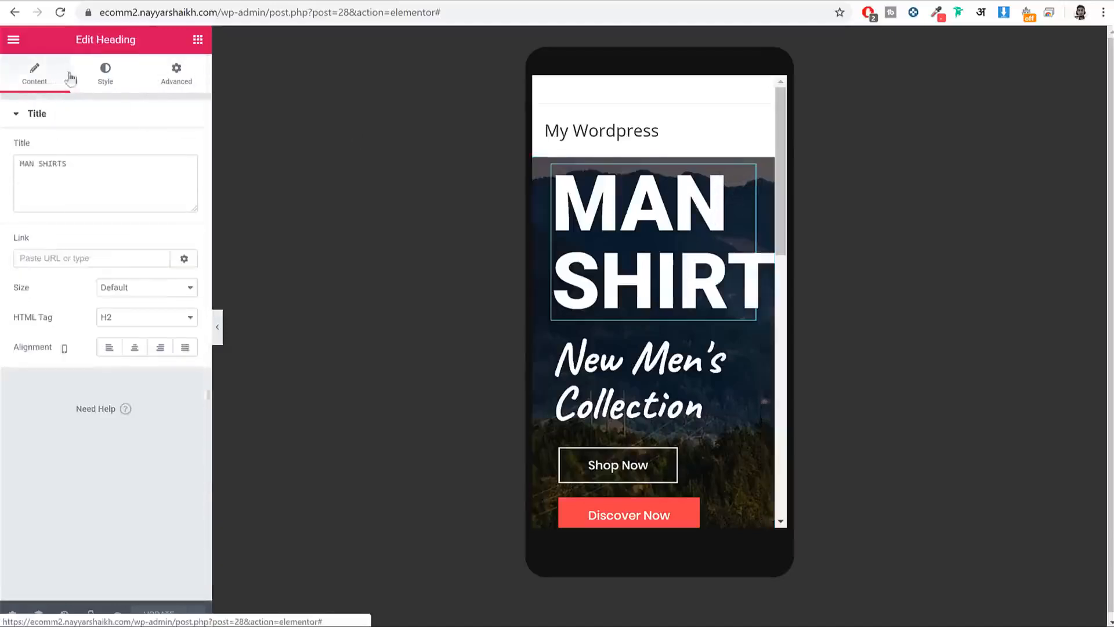
pyautogui.click(108, 82)
pyautogui.click(180, 178)
pyautogui.moveTo(27, 276); pyautogui.dragTo(63, 283)
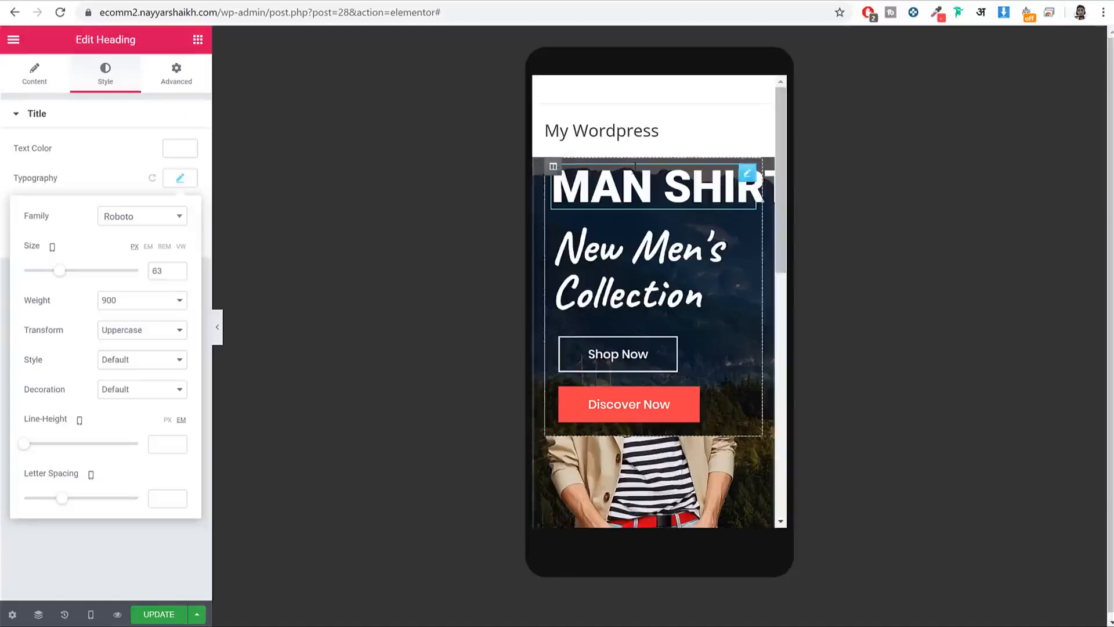
pyautogui.click(187, 80)
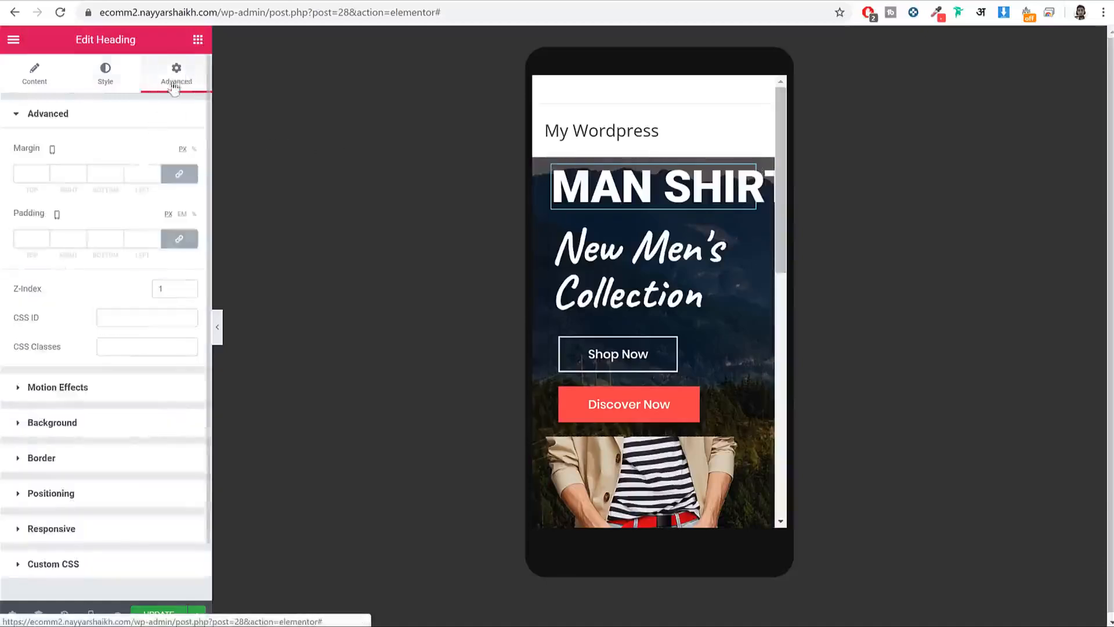
pyautogui.moveTo(13, 149); pyautogui.dragTo(42, 149)
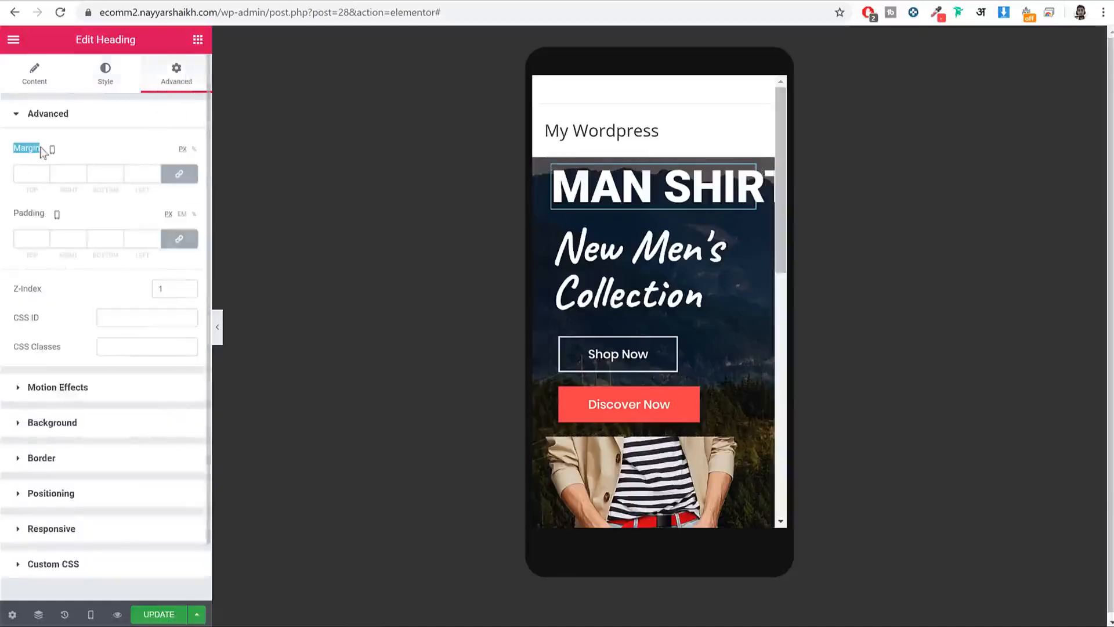
pyautogui.click(179, 175)
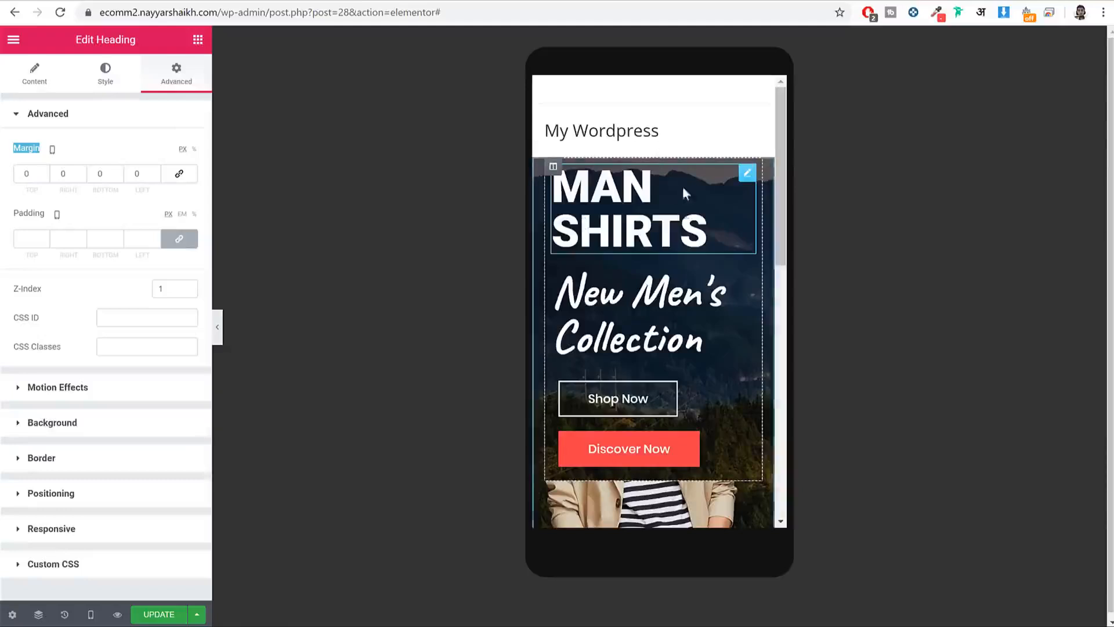
# Step: Centre the MAN SHIRTS heading on mobile and set its font size to 75
pyautogui.click(35, 74)
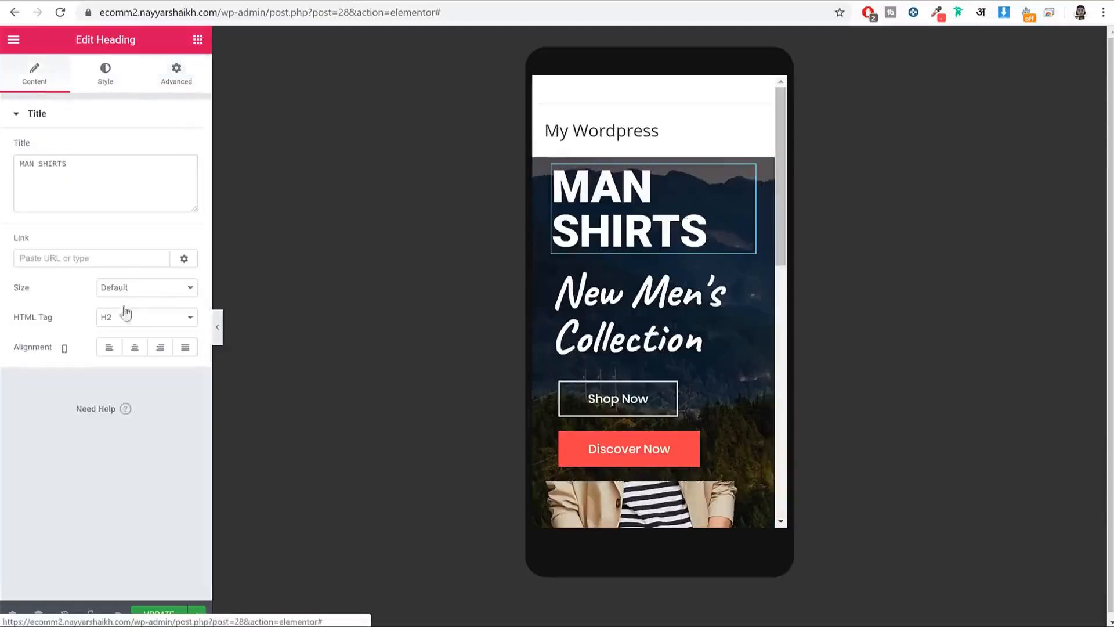
pyautogui.click(136, 350)
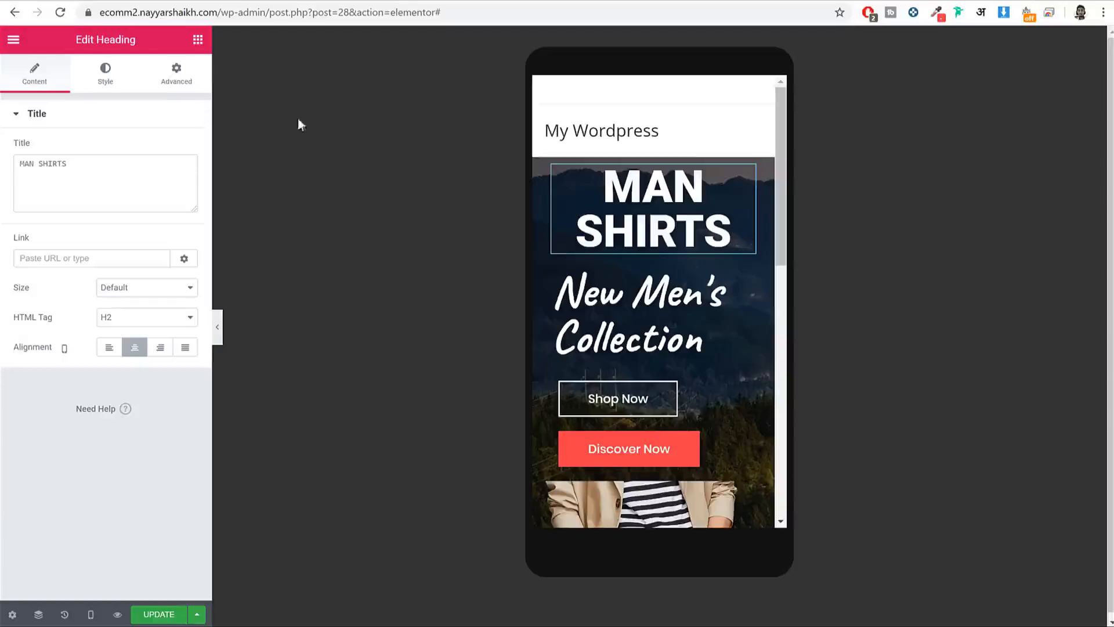
pyautogui.click(98, 70)
pyautogui.click(179, 178)
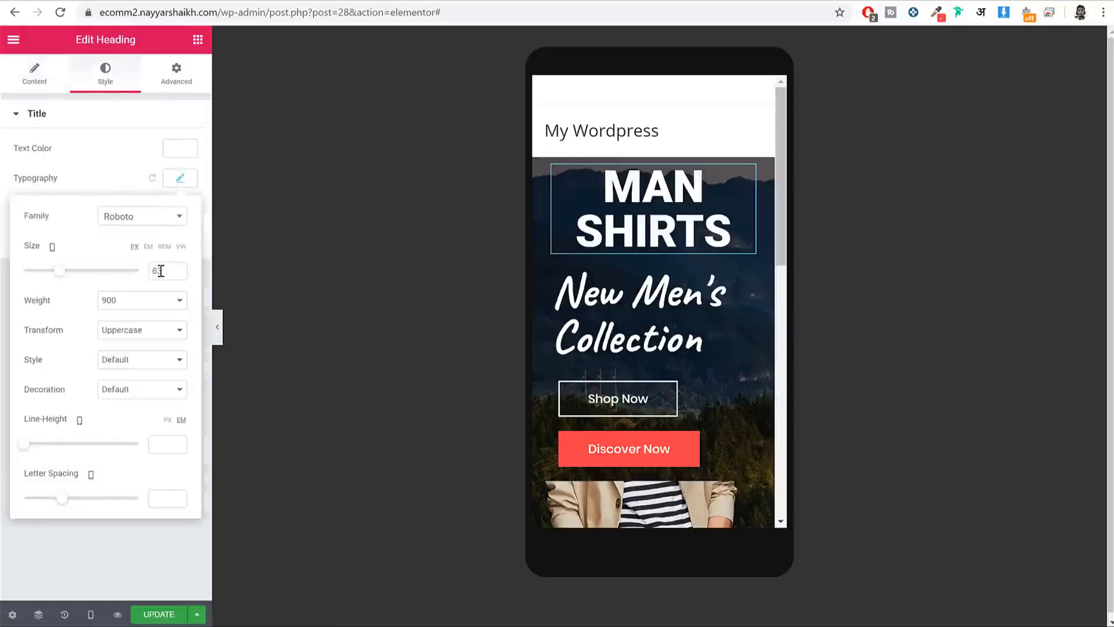
pyautogui.doubleClick(152, 271)
pyautogui.write('7')
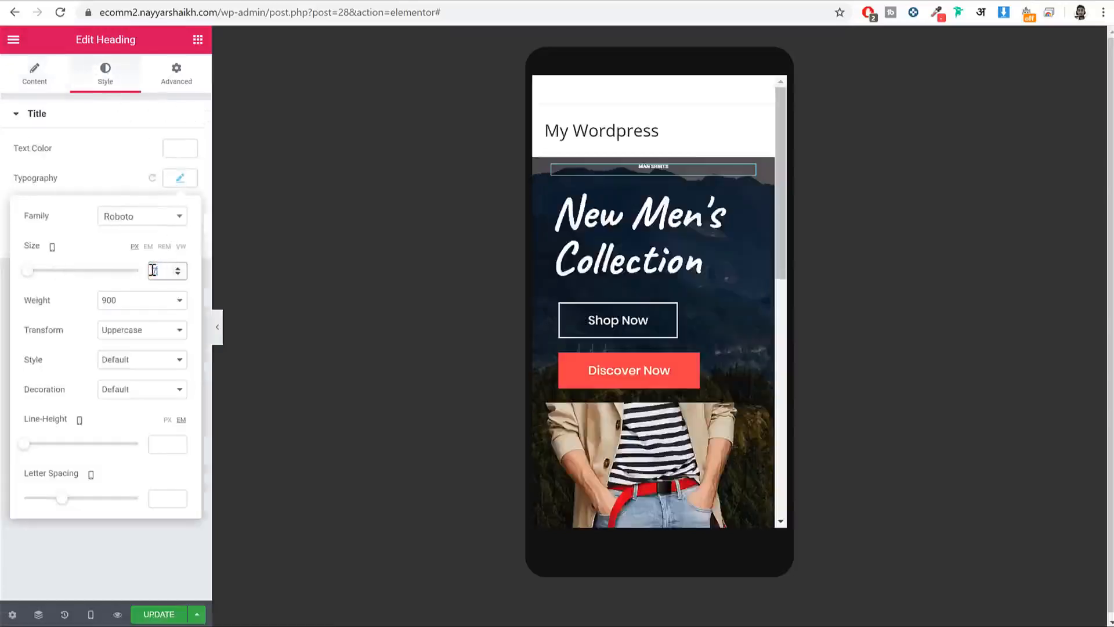
pyautogui.write('5')
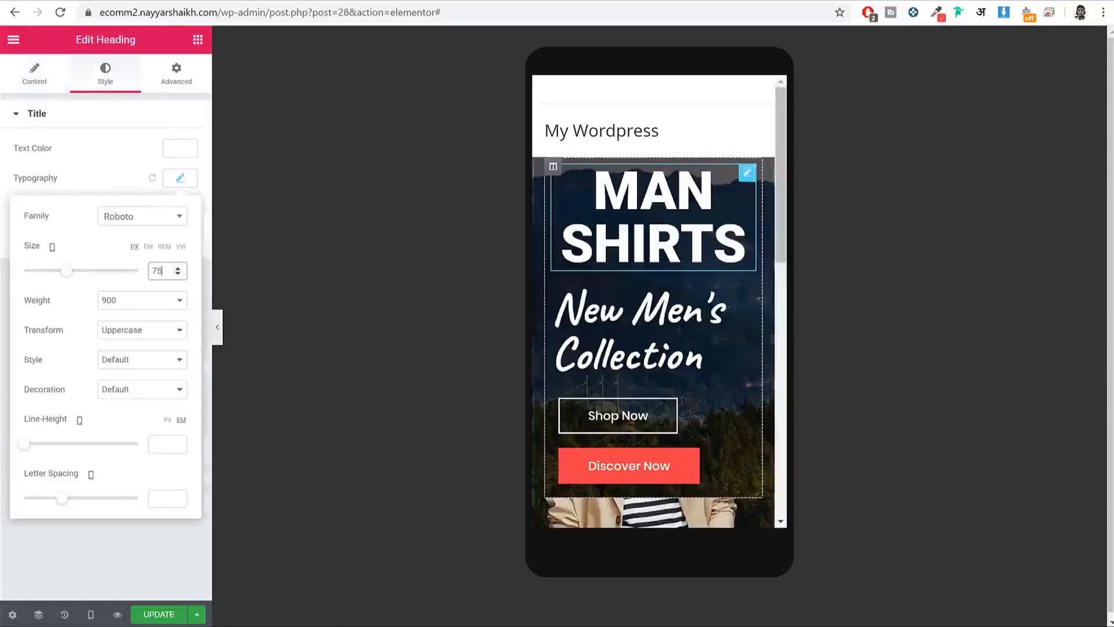
# Step: Set New Men's Collection to 40 px, centre it, and delete its trailing blank line
pyautogui.click(292, 146)
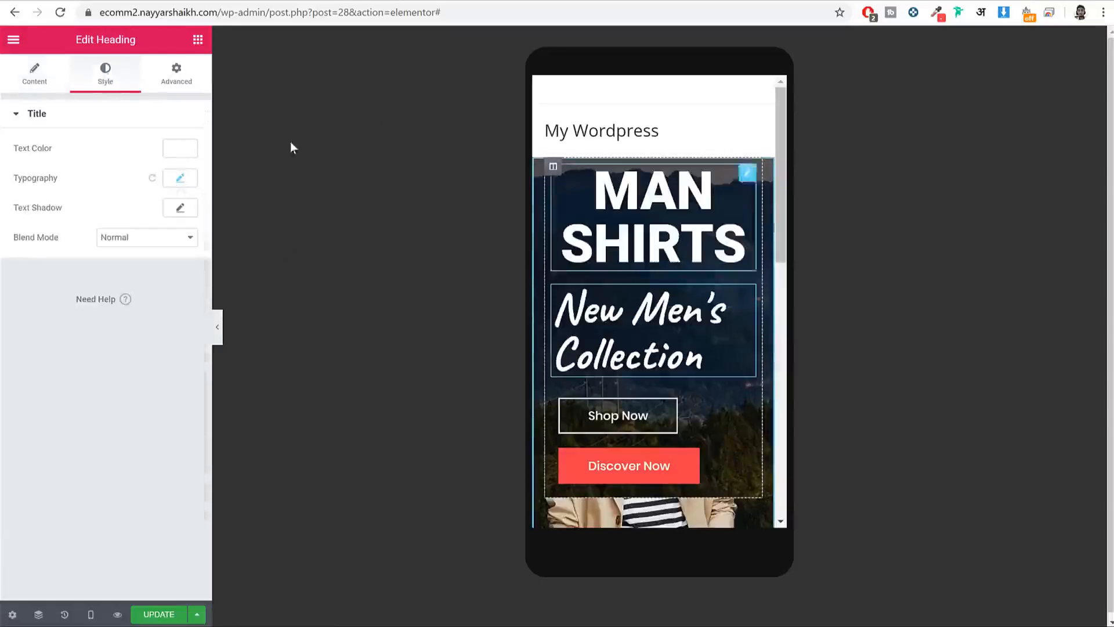
pyautogui.click(174, 180)
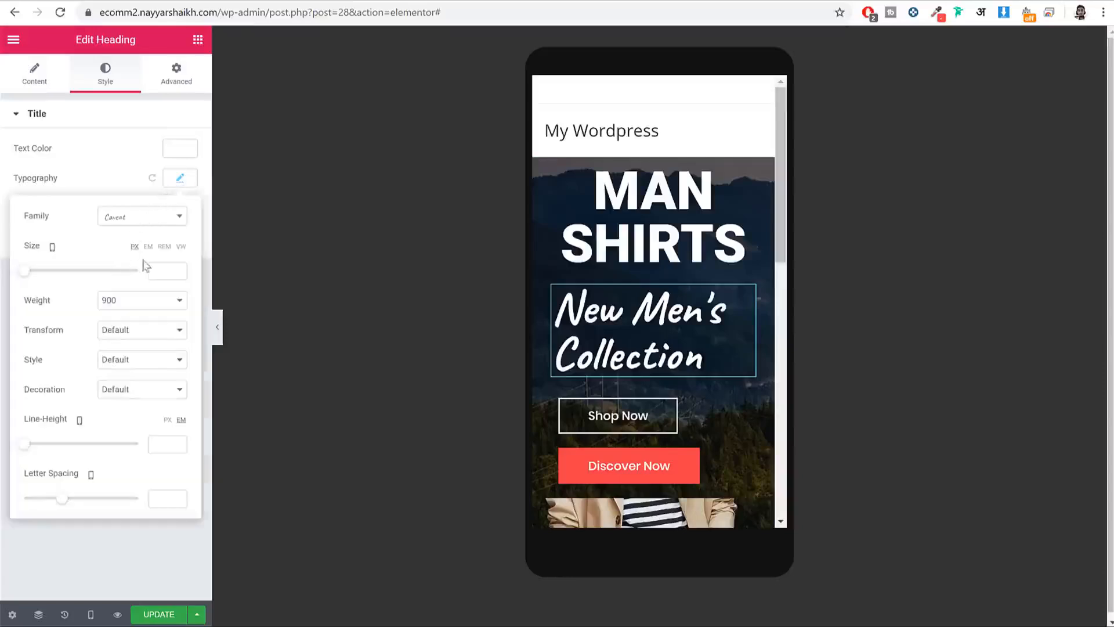
pyautogui.write('40')
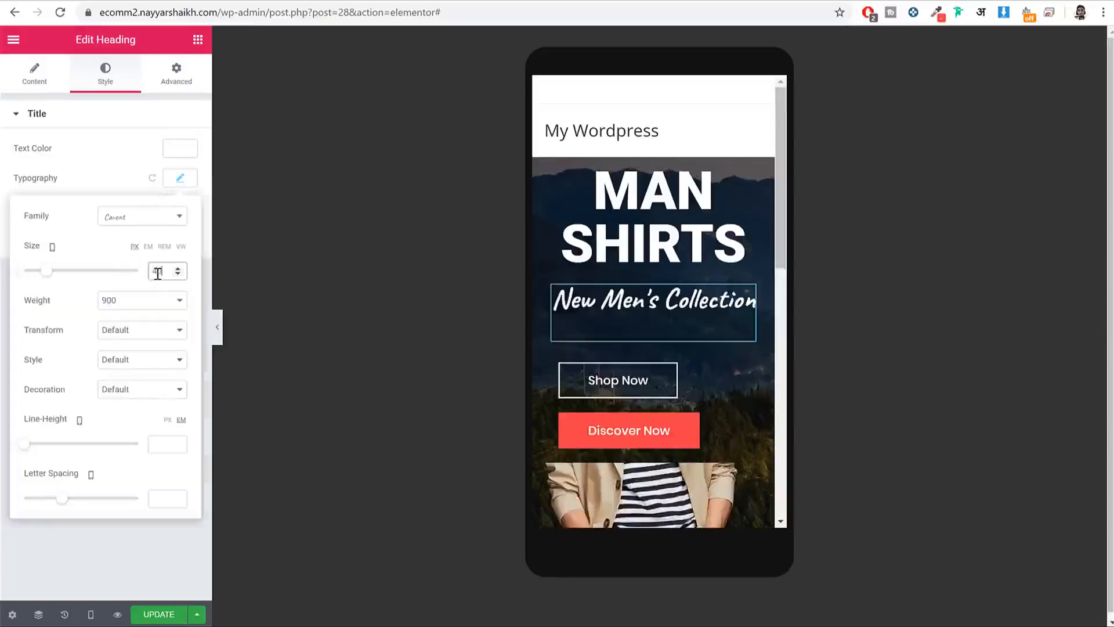
pyautogui.click(51, 78)
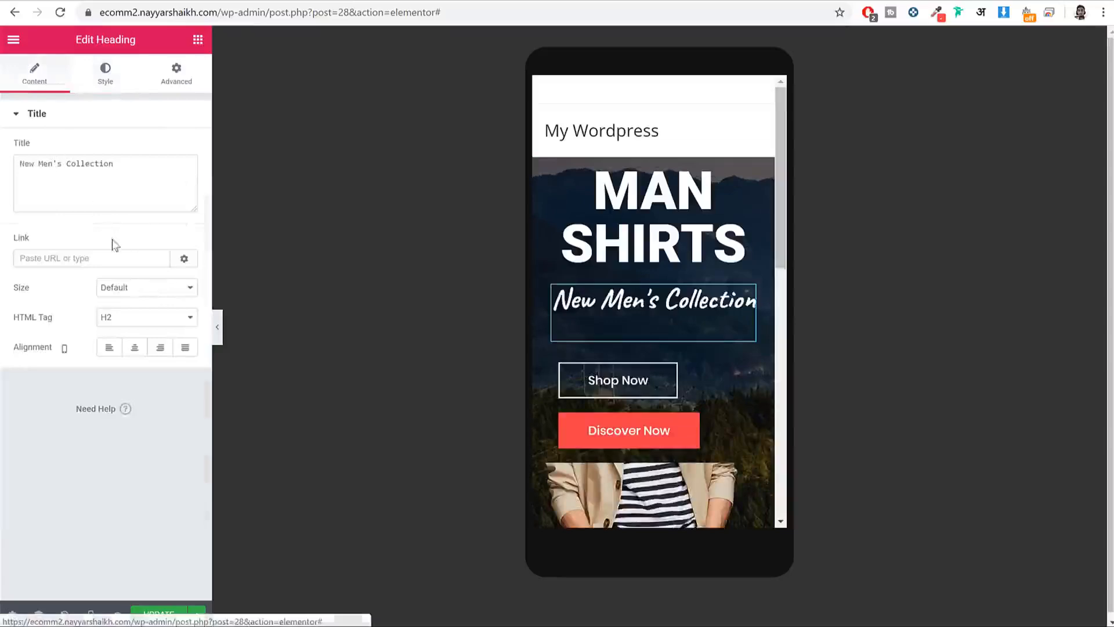
pyautogui.click(132, 347)
pyautogui.click(99, 186)
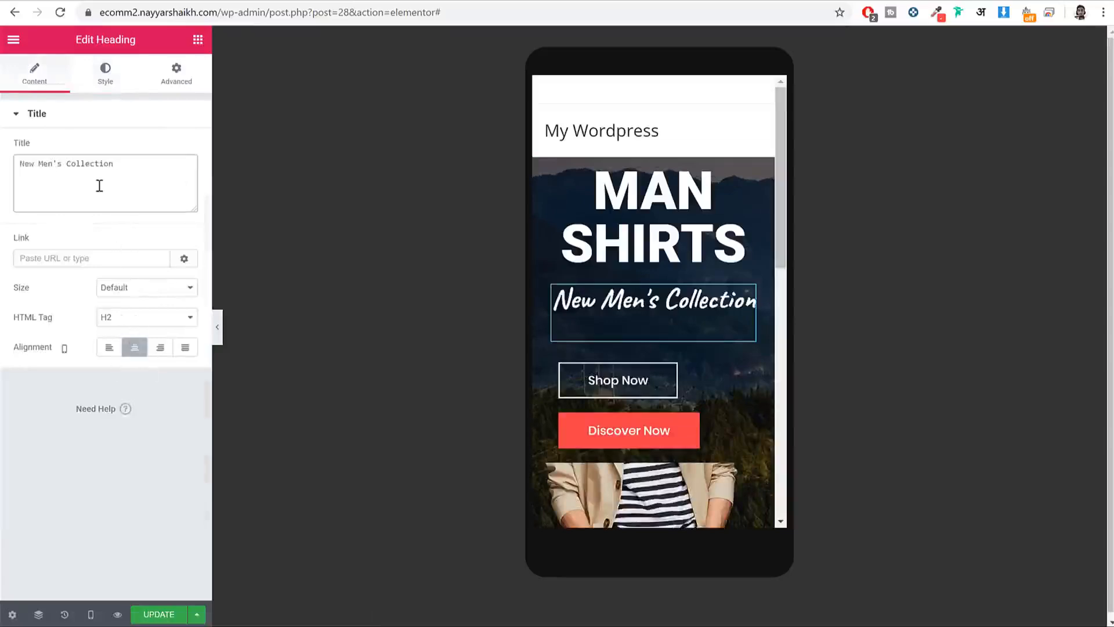
pyautogui.press('BackSpace')
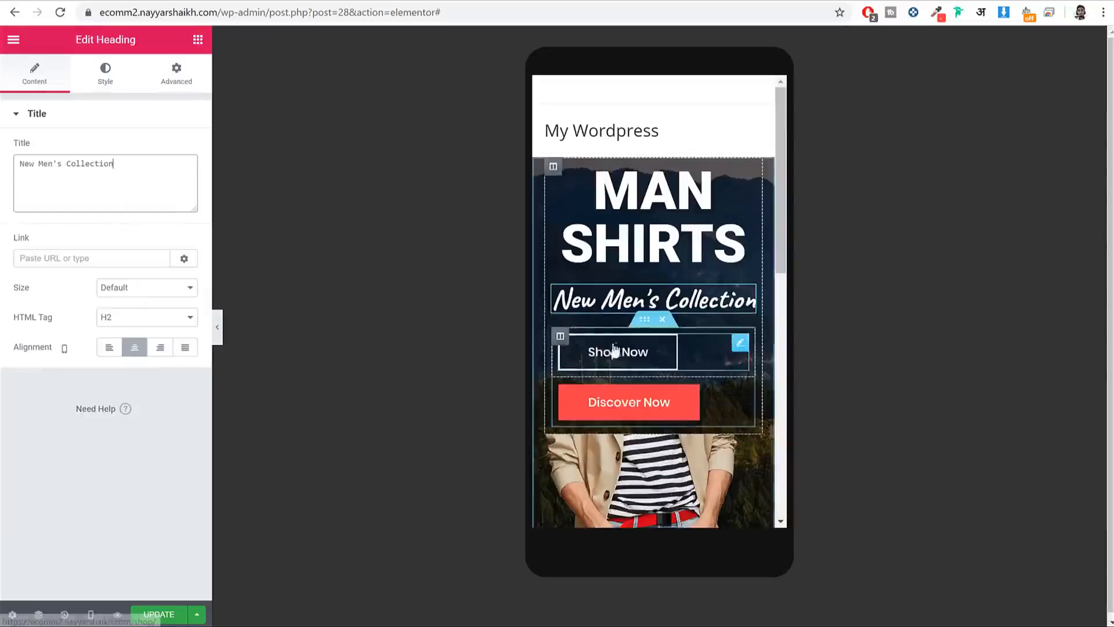
# Step: Set the Shop Now and Discover Now buttons' mobile alignment to Center
pyautogui.click(715, 343)
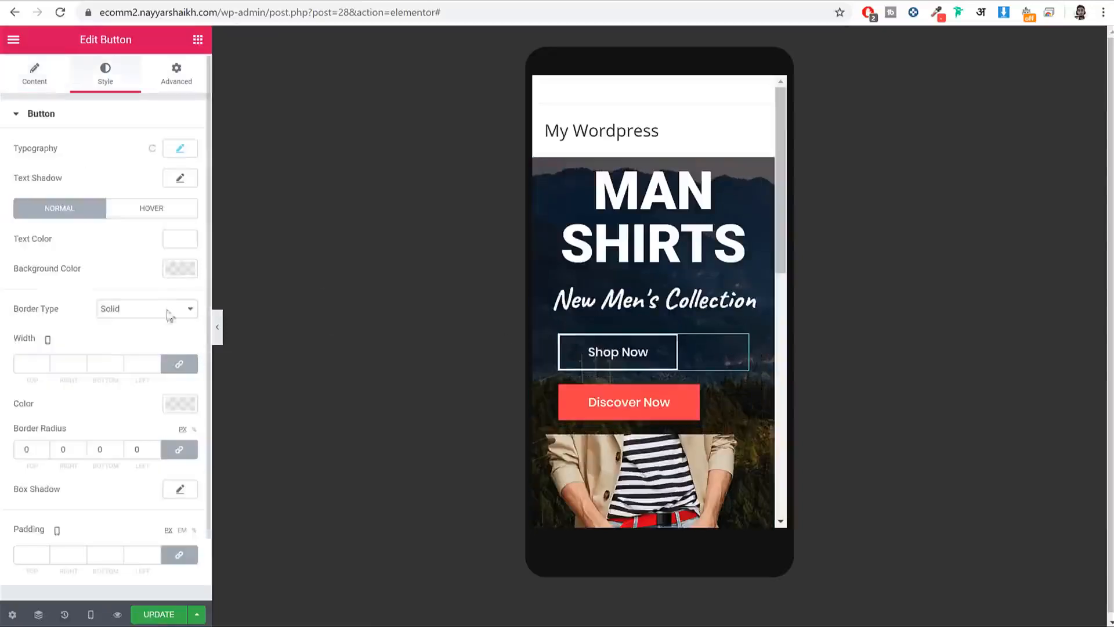
pyautogui.click(54, 91)
pyautogui.click(134, 252)
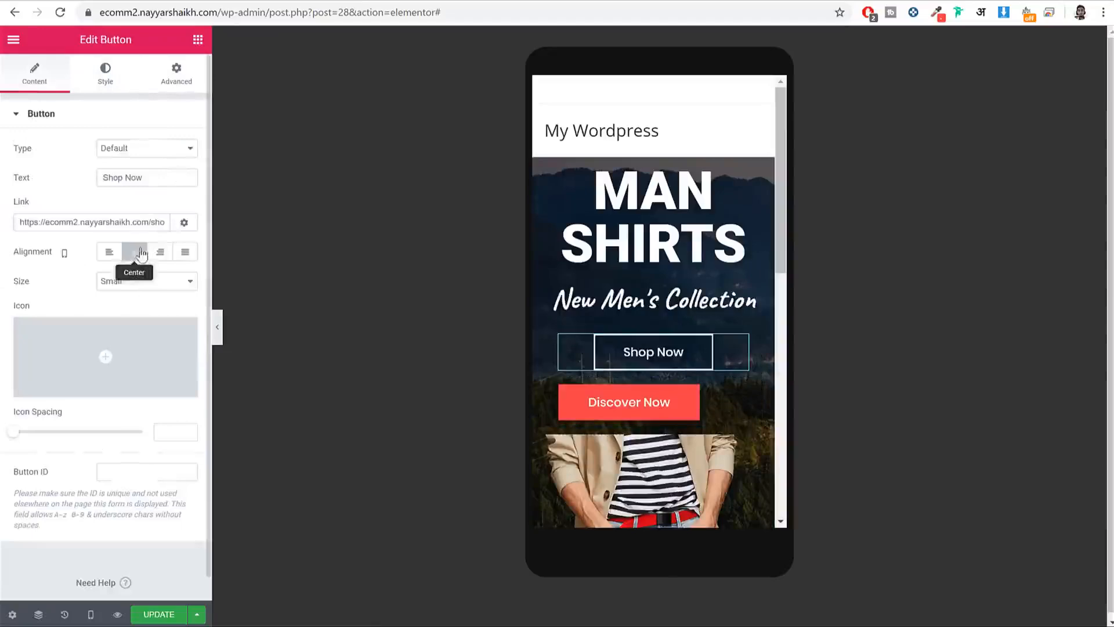
pyautogui.click(720, 390)
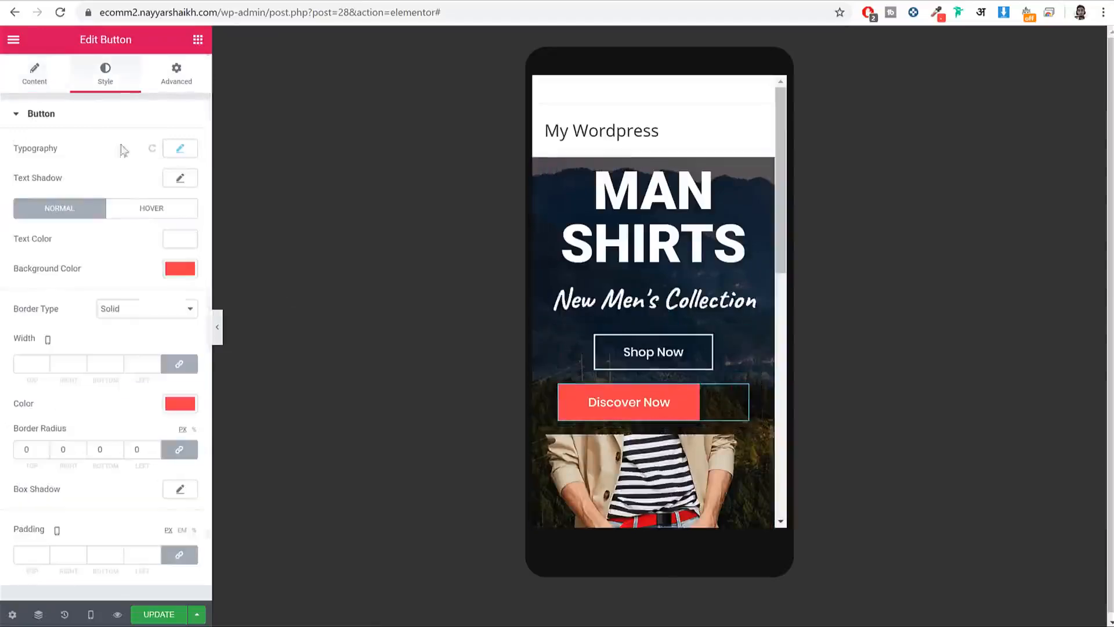
pyautogui.click(34, 76)
pyautogui.click(135, 254)
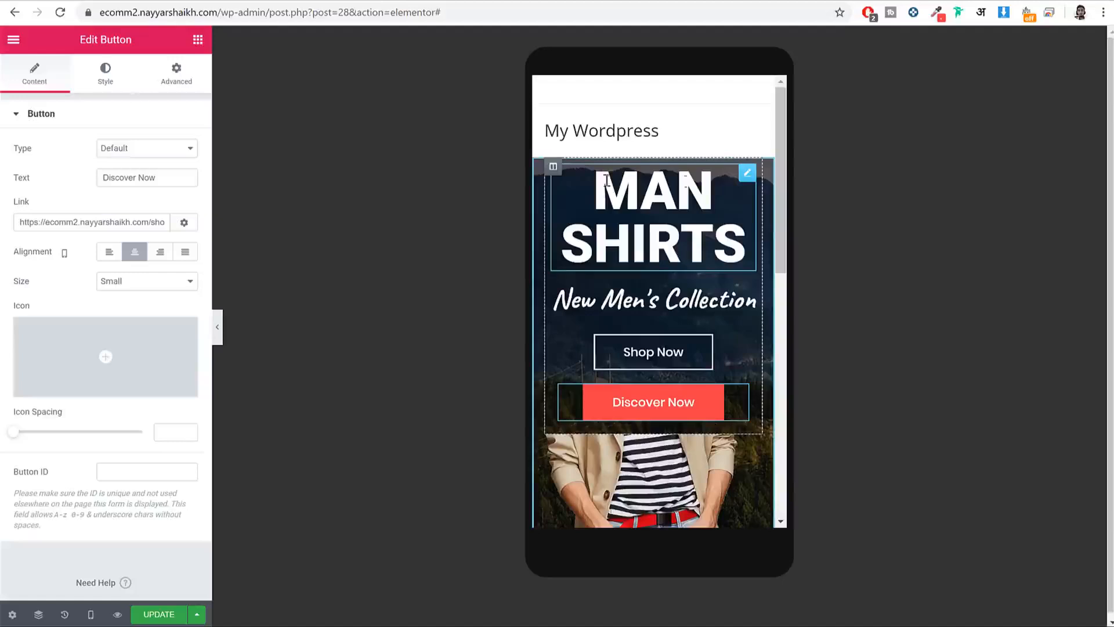
# Step: Check the hero in the Desktop preview, then switch back to Mobile and scroll over it
pyautogui.moveTo(91, 614)
pyautogui.click(88, 528)
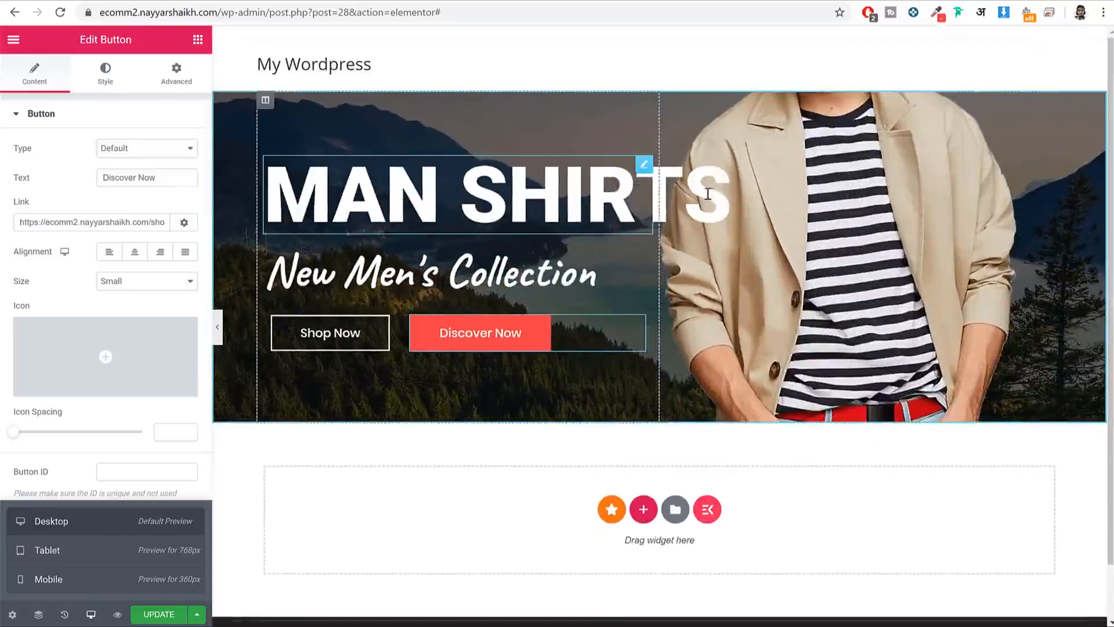
pyautogui.click(114, 579)
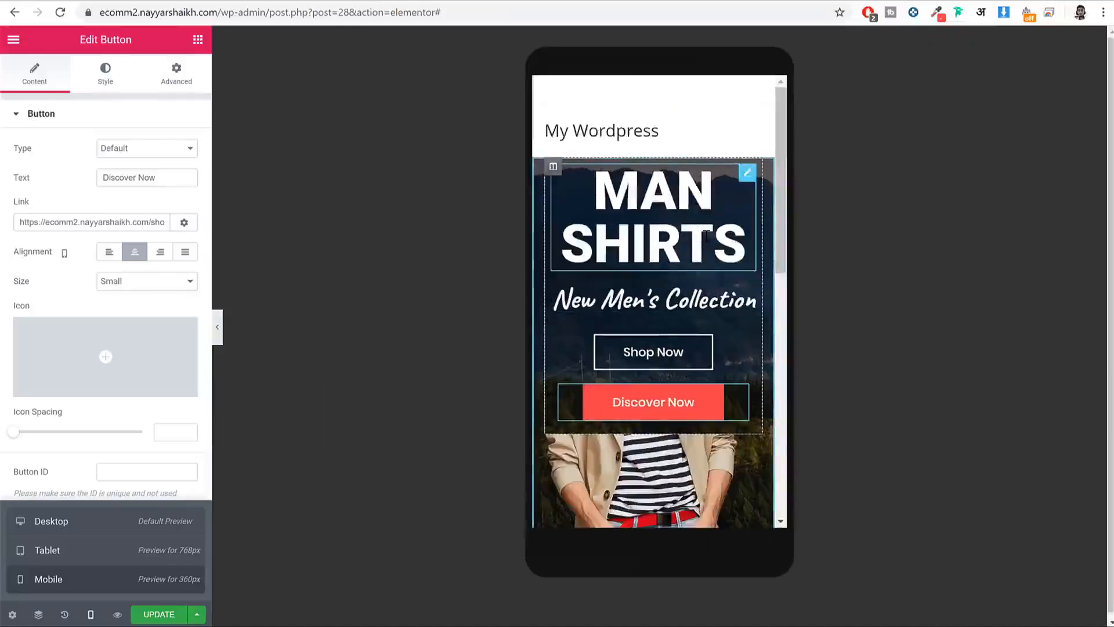
pyautogui.scroll(-5, 706, 231)
pyautogui.scroll(2, 694, 346)
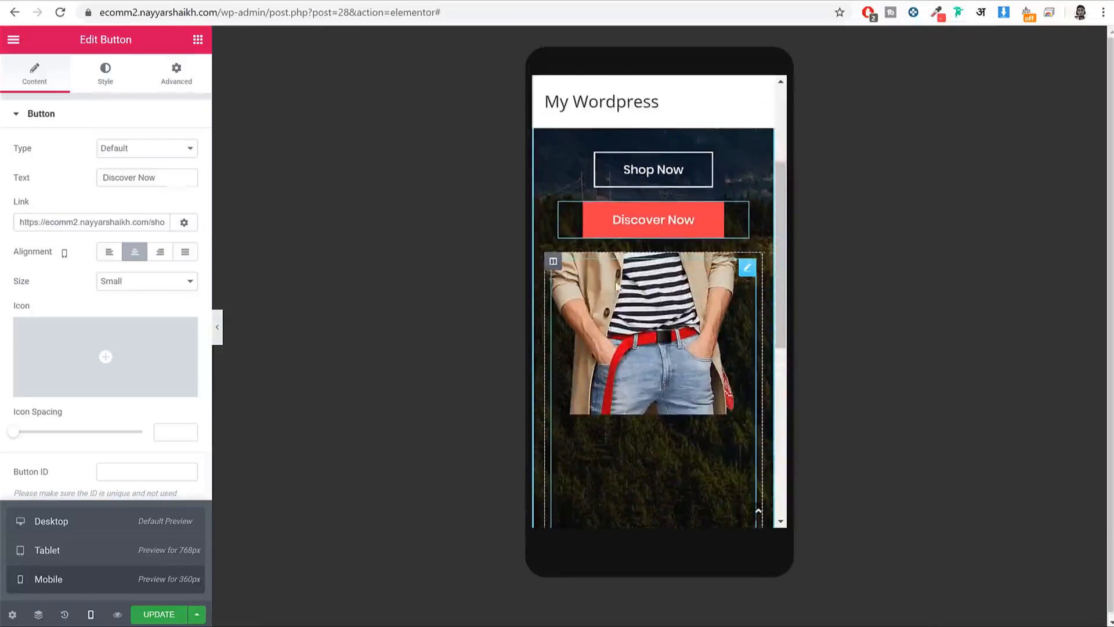
# Step: Enable Hide On Mobile for the column holding the model photo
pyautogui.click(553, 263)
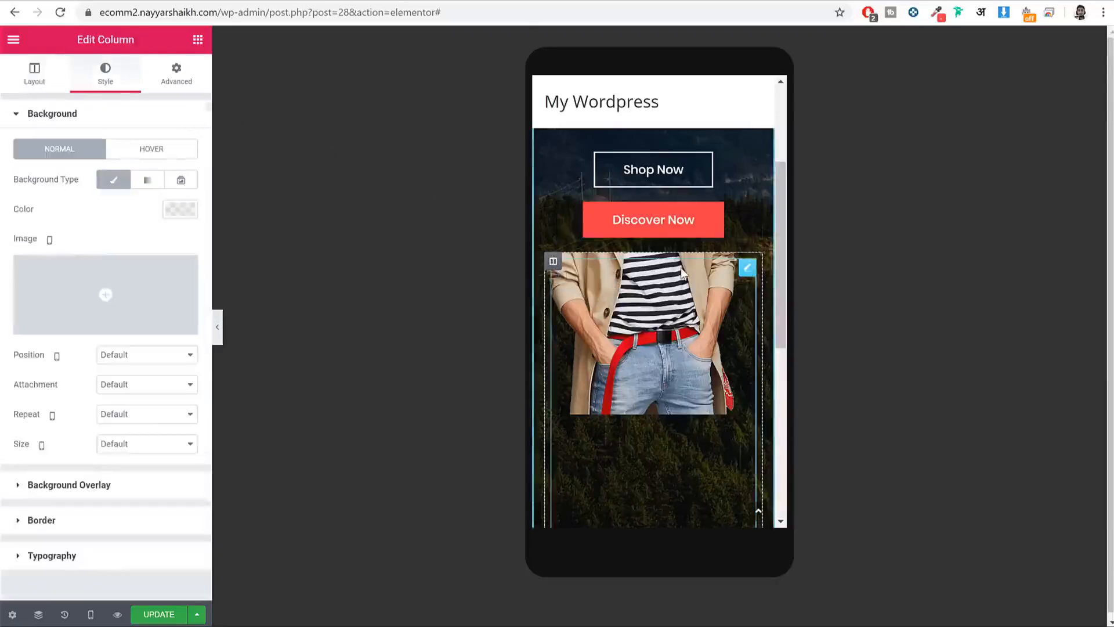
pyautogui.click(166, 76)
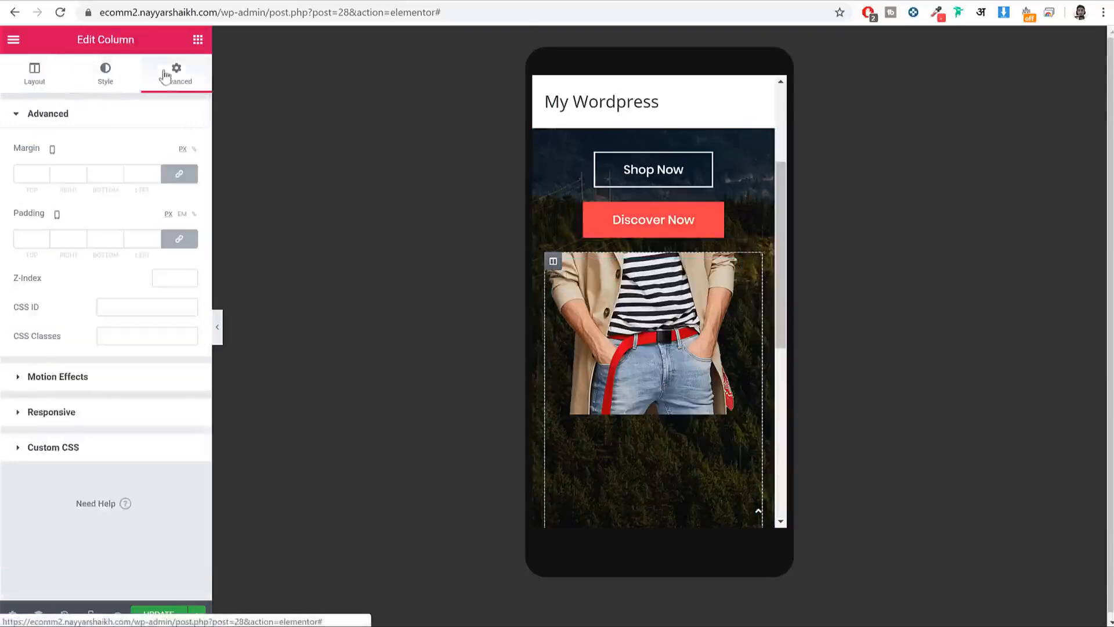
pyautogui.click(50, 412)
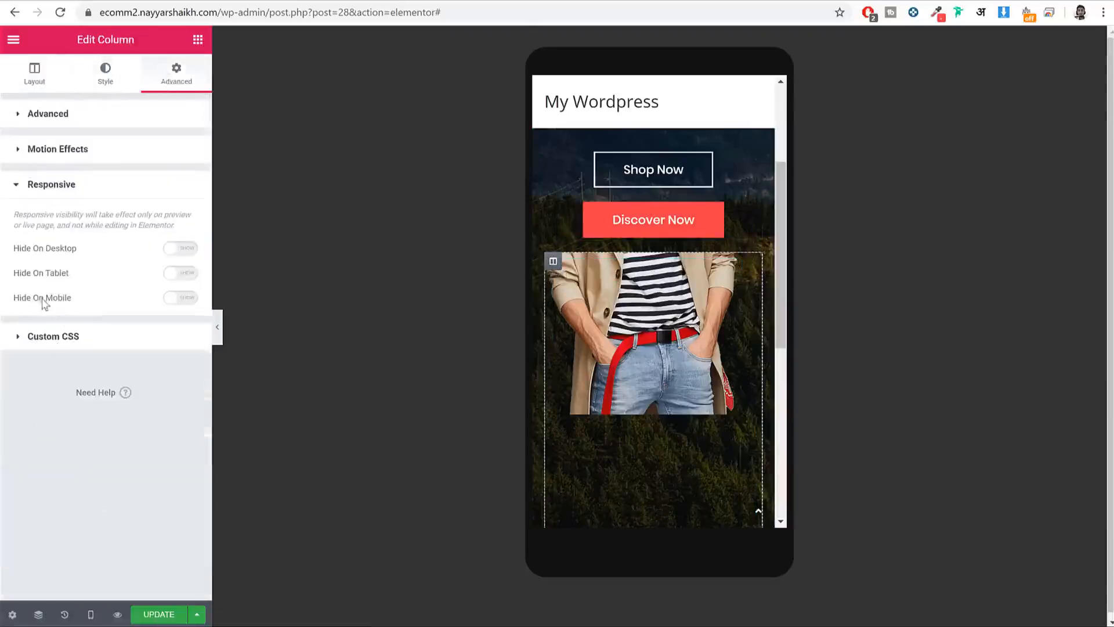
pyautogui.moveTo(8, 303); pyautogui.dragTo(66, 304)
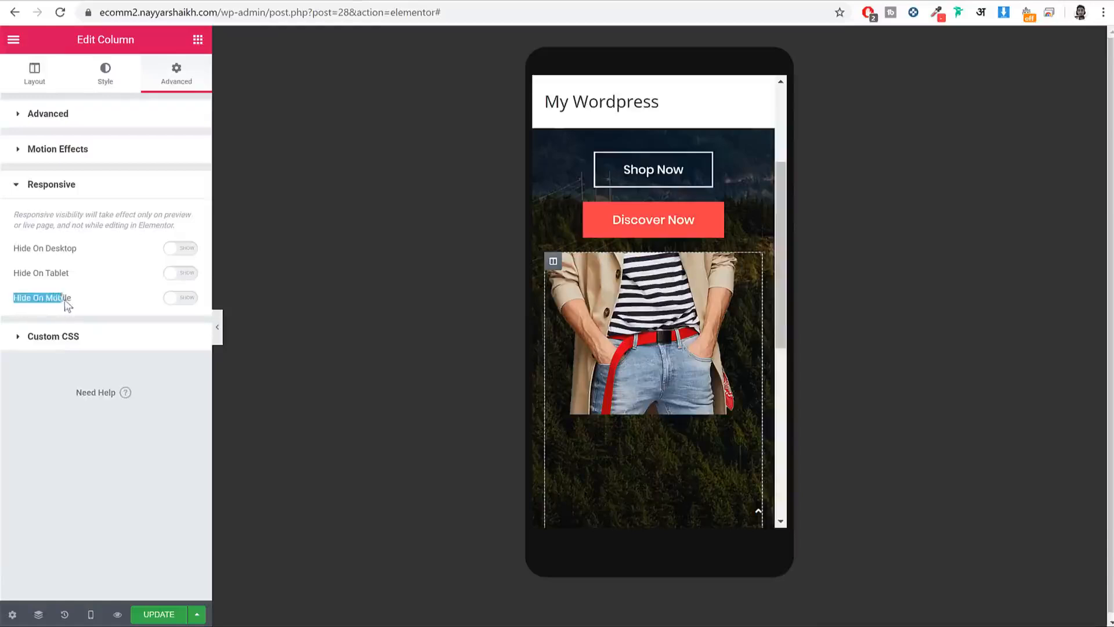
pyautogui.click(180, 303)
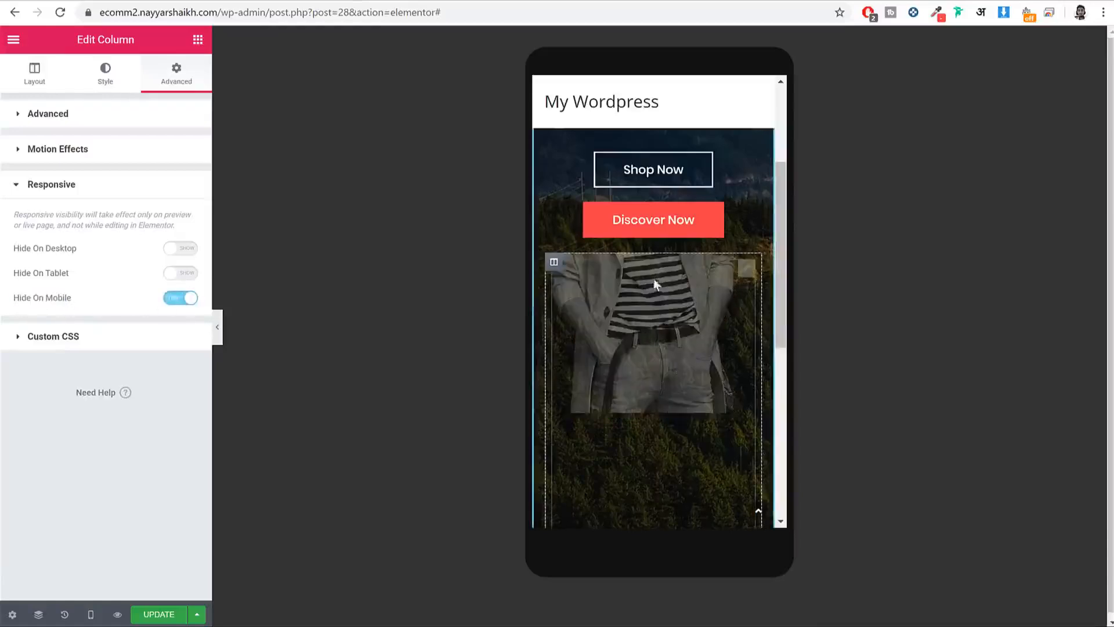
pyautogui.scroll(3, 748, 350)
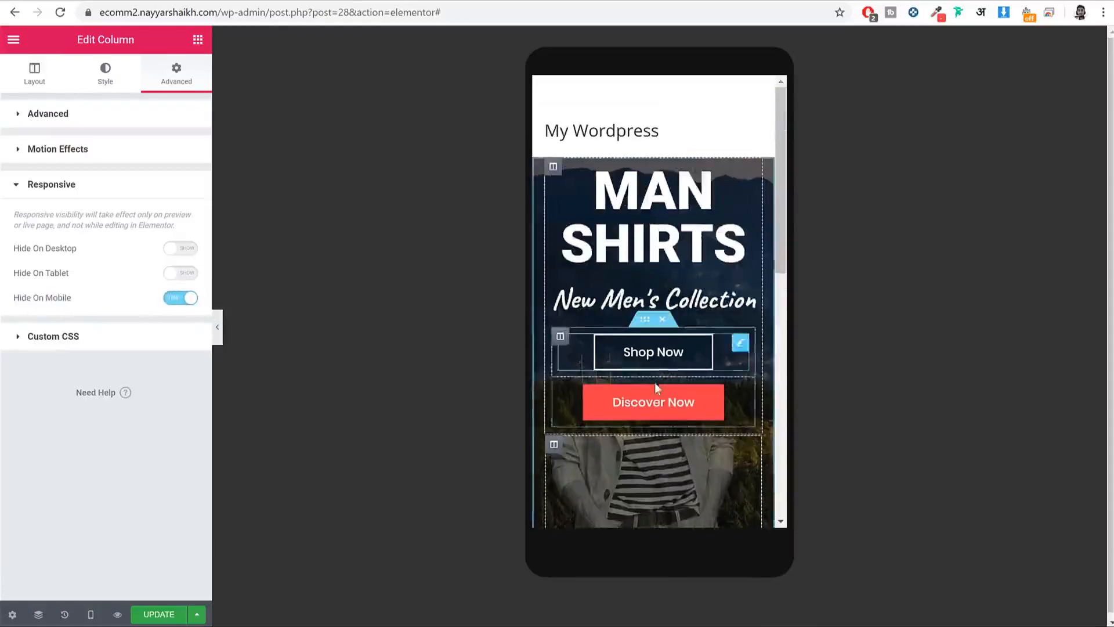
# Step: Give the MAN SHIRTS column 50 px top and bottom padding, update, and preview Tablet
pyautogui.click(552, 169)
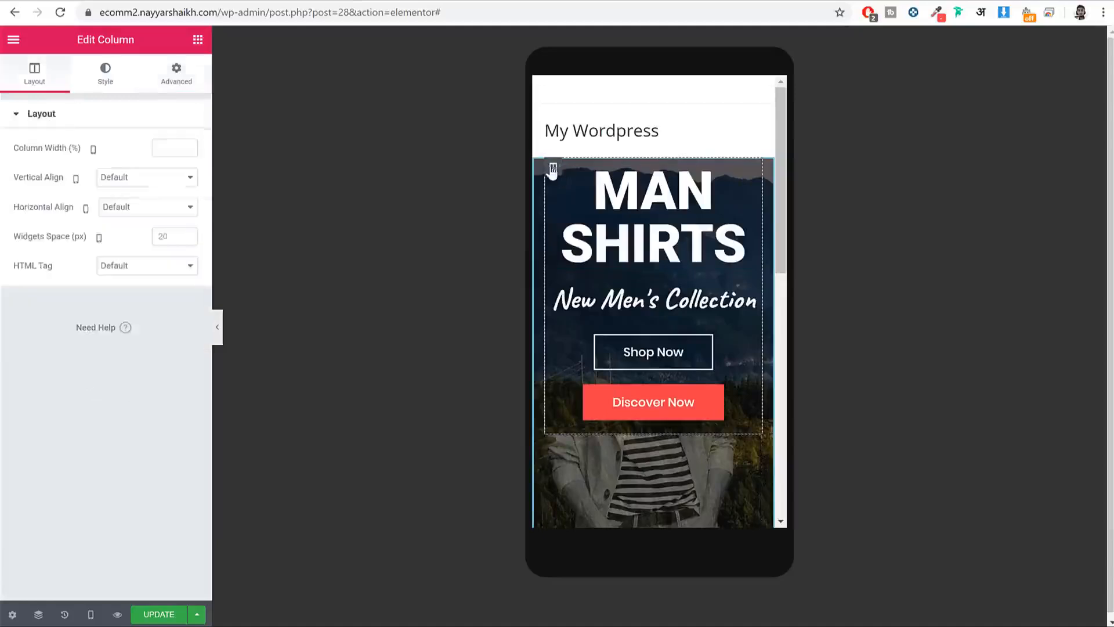
pyautogui.click(176, 74)
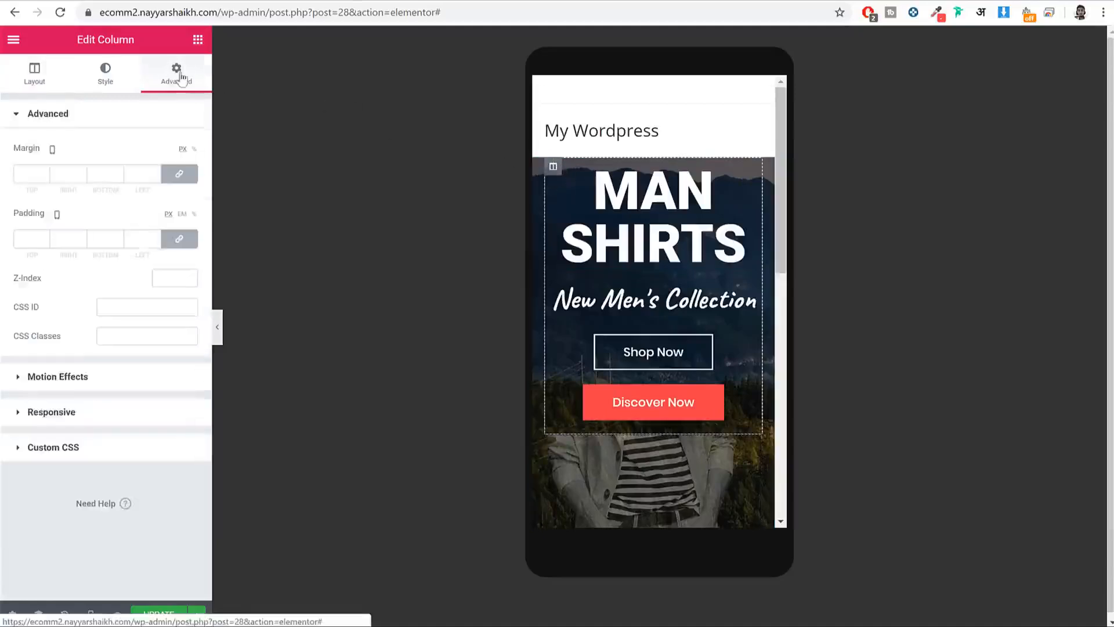
pyautogui.click(181, 176)
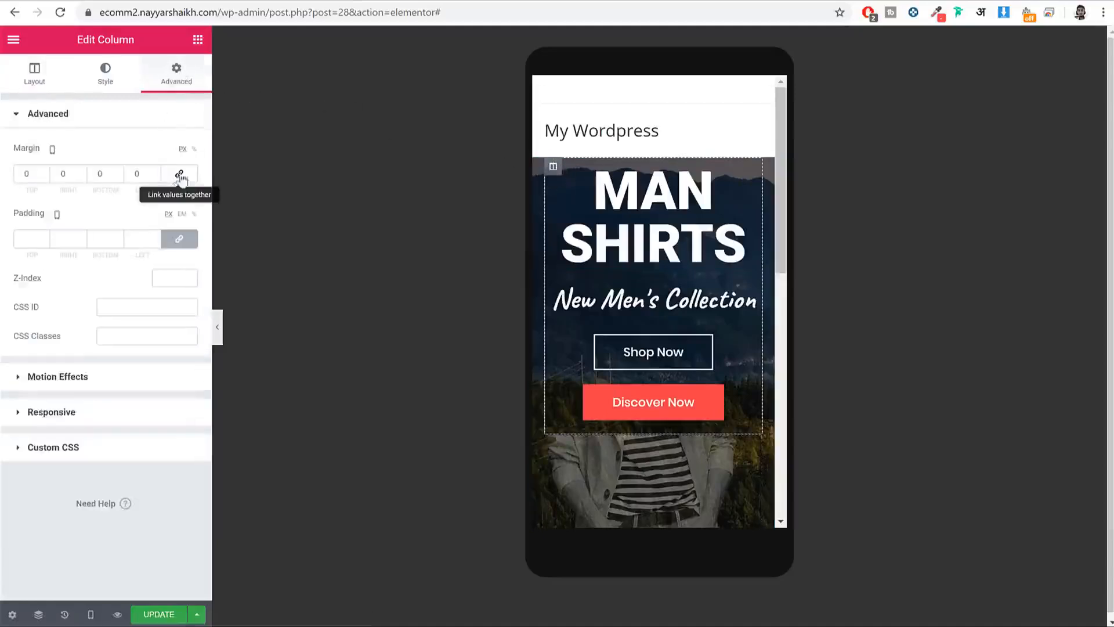
pyautogui.click(180, 242)
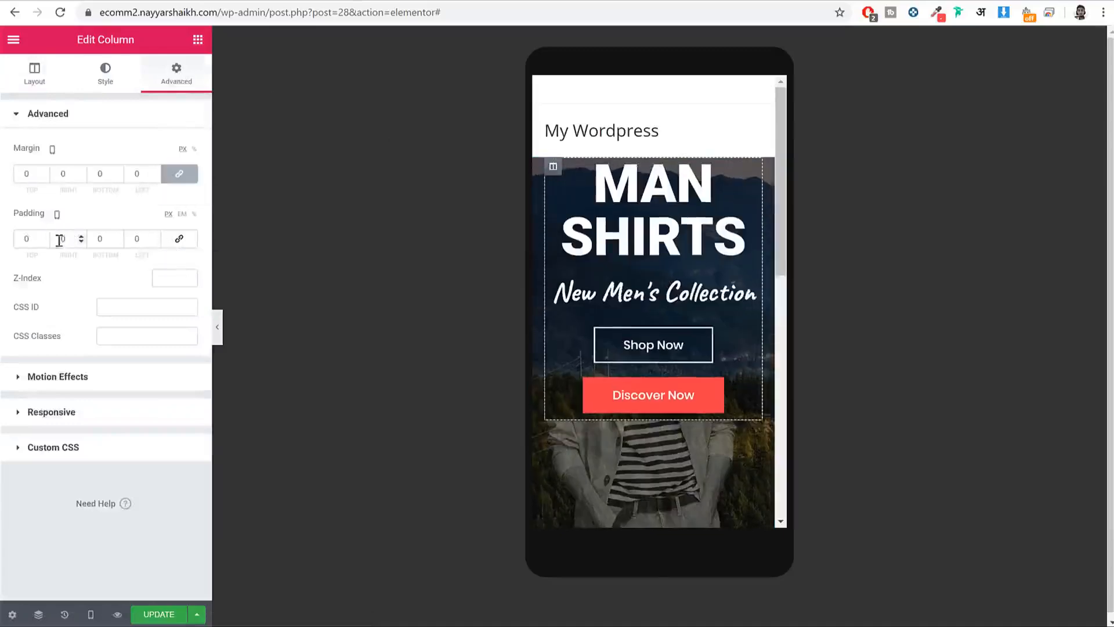
pyautogui.doubleClick(26, 239)
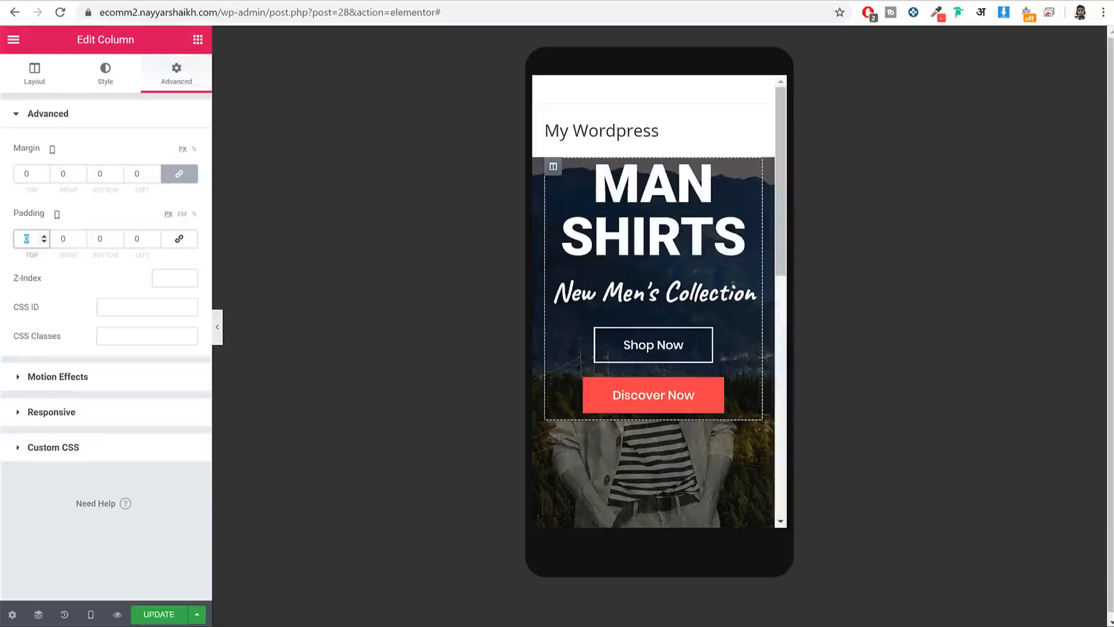
pyautogui.write('50')
pyautogui.press('Tab')
pyautogui.press('Tab')
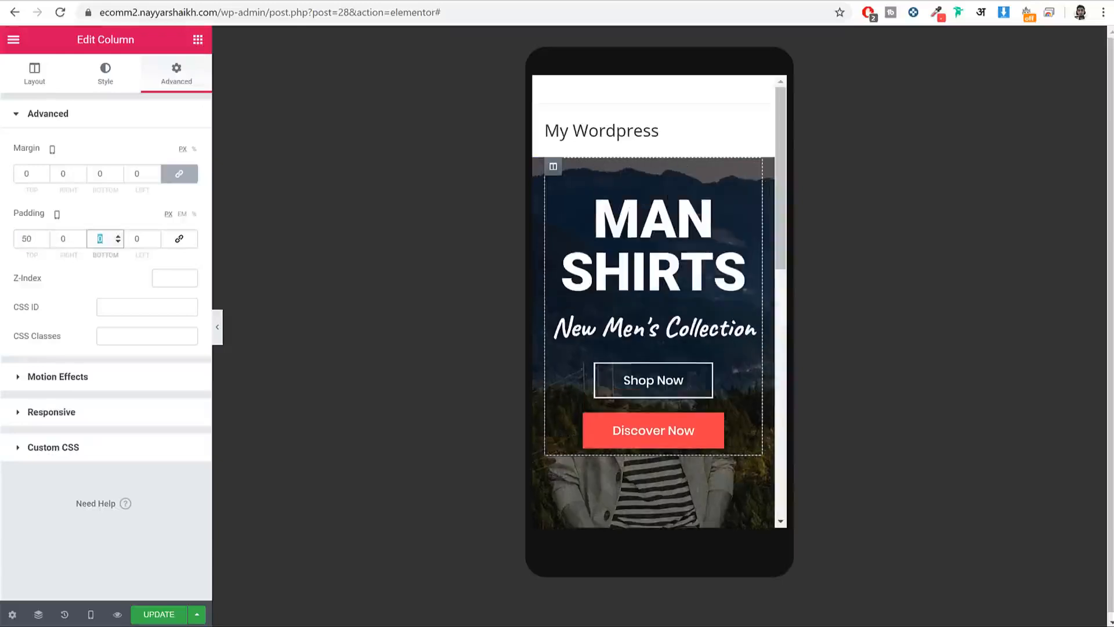
pyautogui.write('50')
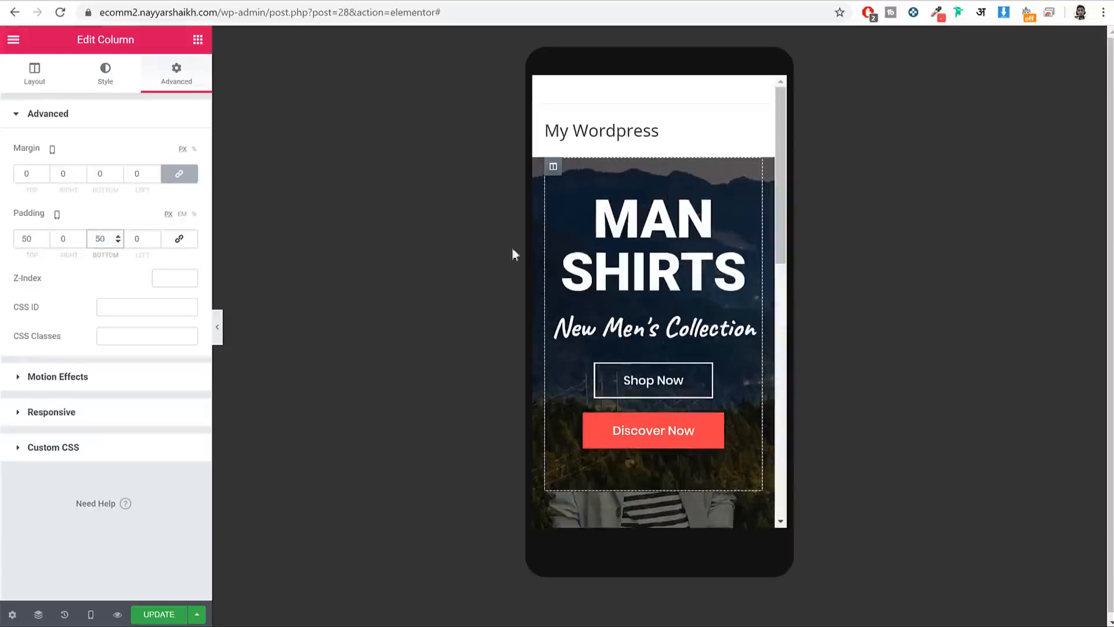
pyautogui.click(158, 614)
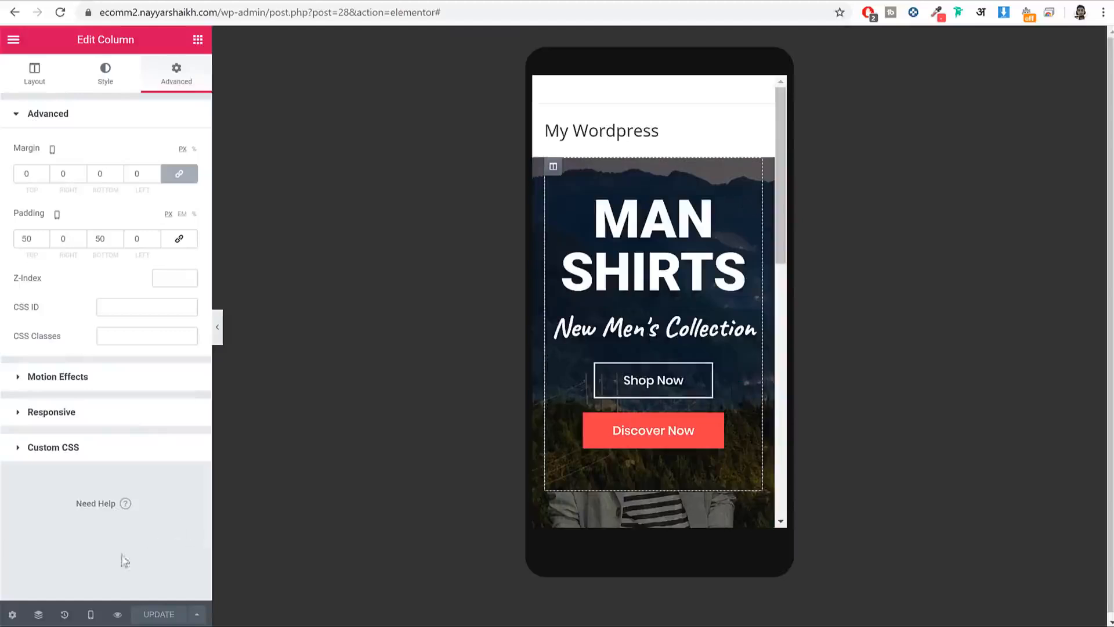
pyautogui.click(89, 615)
pyautogui.click(89, 562)
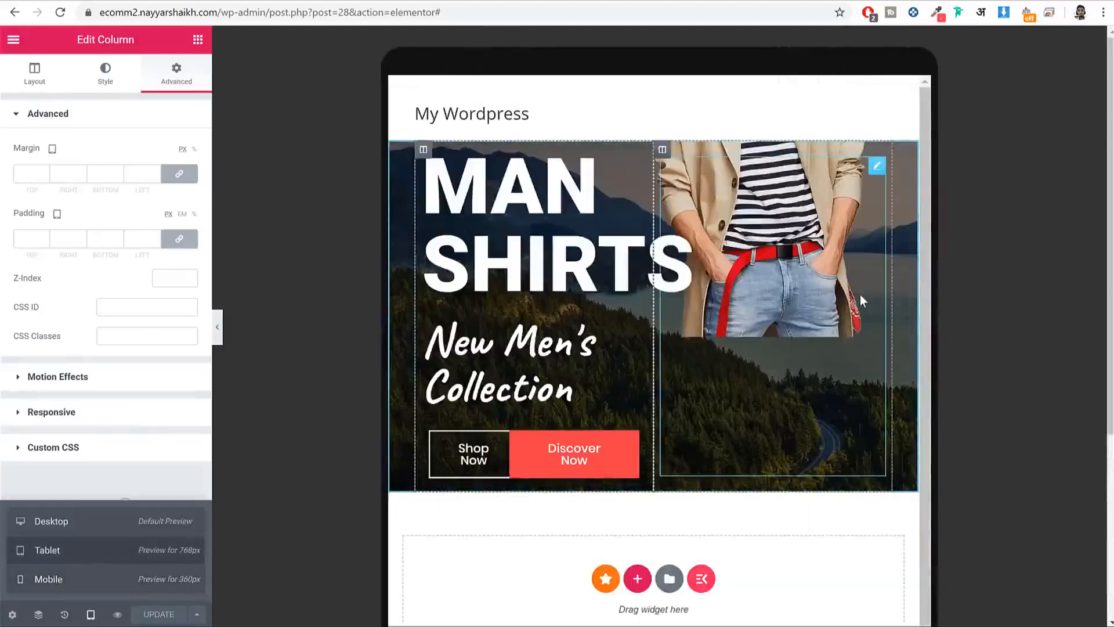
# Step: Set the MAN SHIRTS heading's tablet font size to 75
pyautogui.click(638, 156)
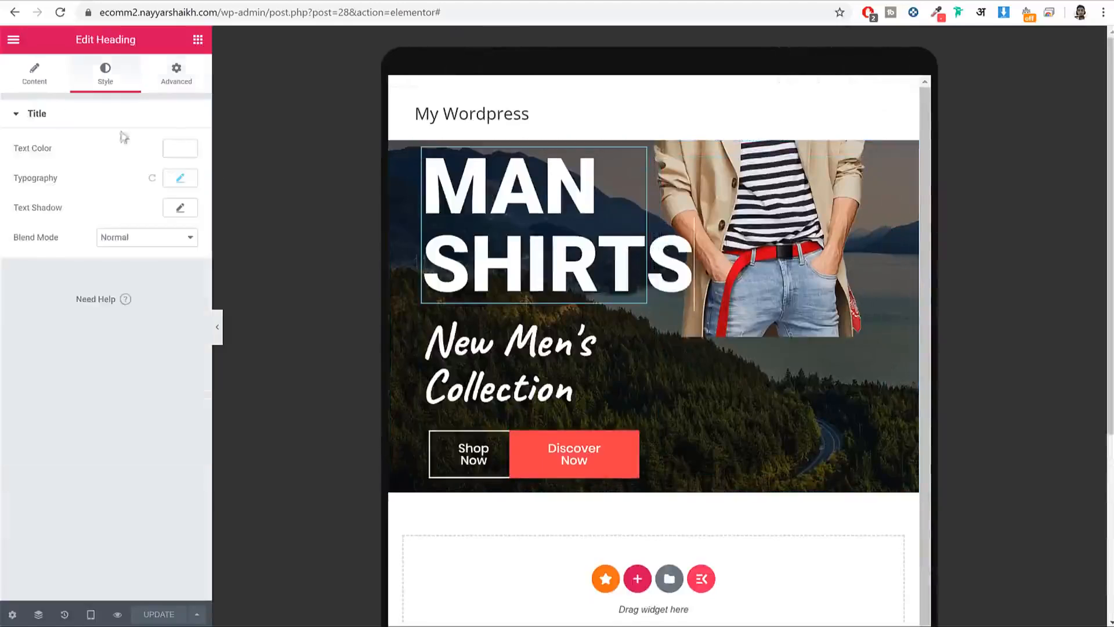
pyautogui.click(174, 183)
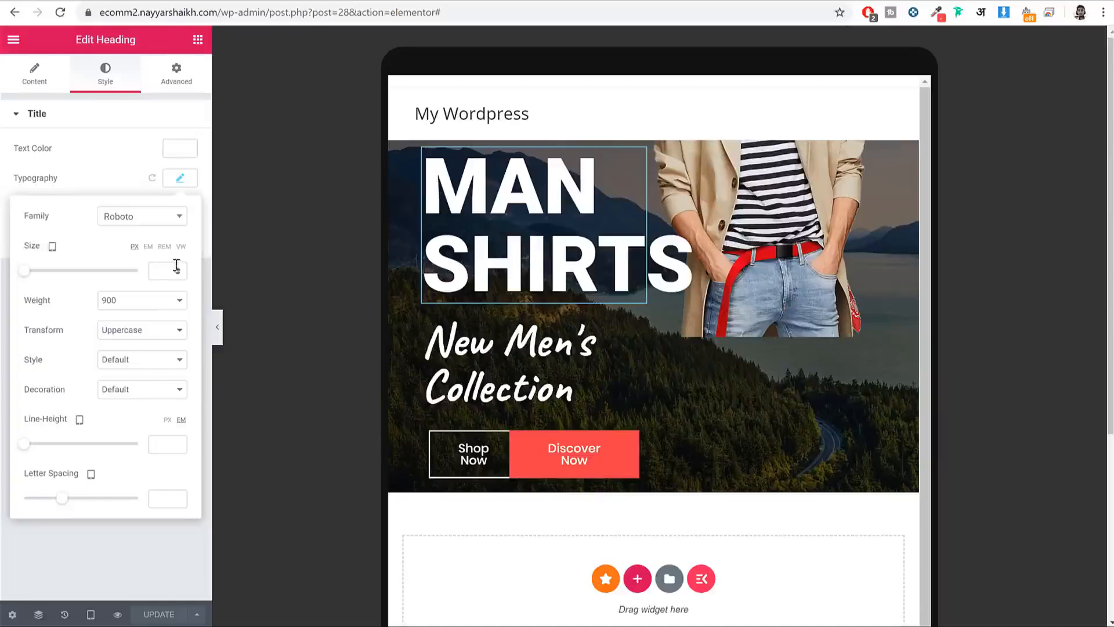
pyautogui.write('70')
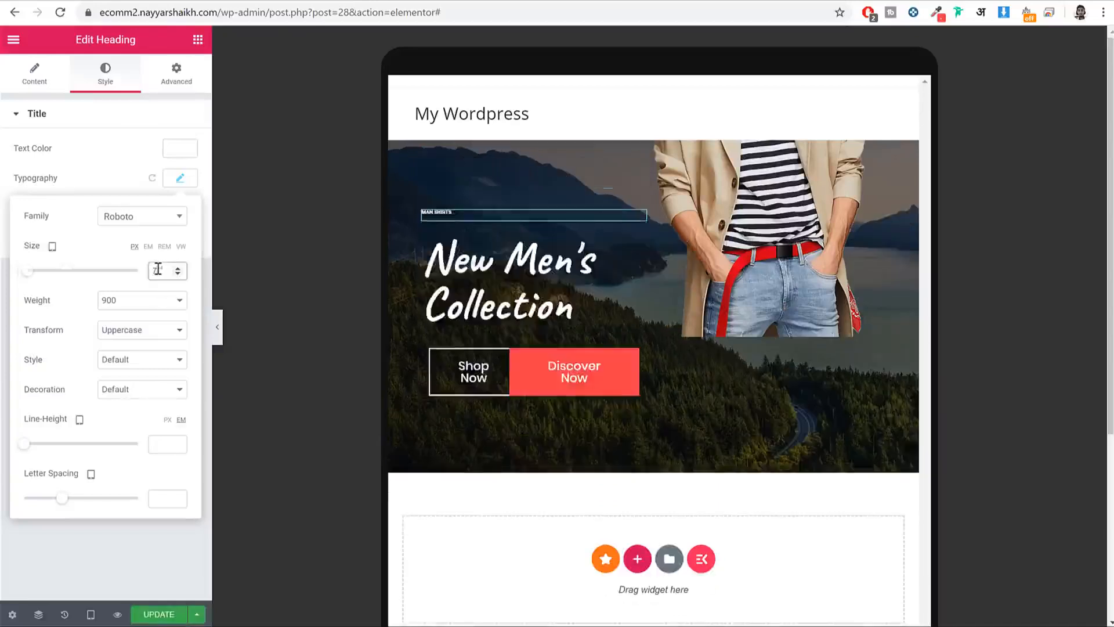
pyautogui.click(206, 310)
# Step: Set the New Men's Collection heading's tablet font size to 44 px
pyautogui.click(602, 280)
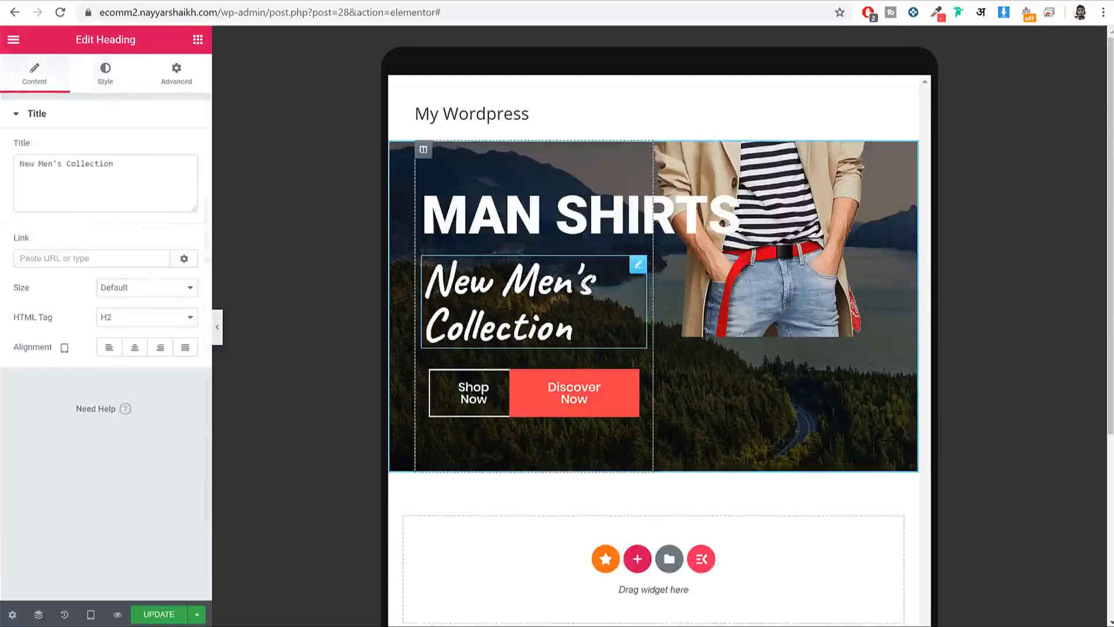
pyautogui.click(105, 74)
pyautogui.click(181, 177)
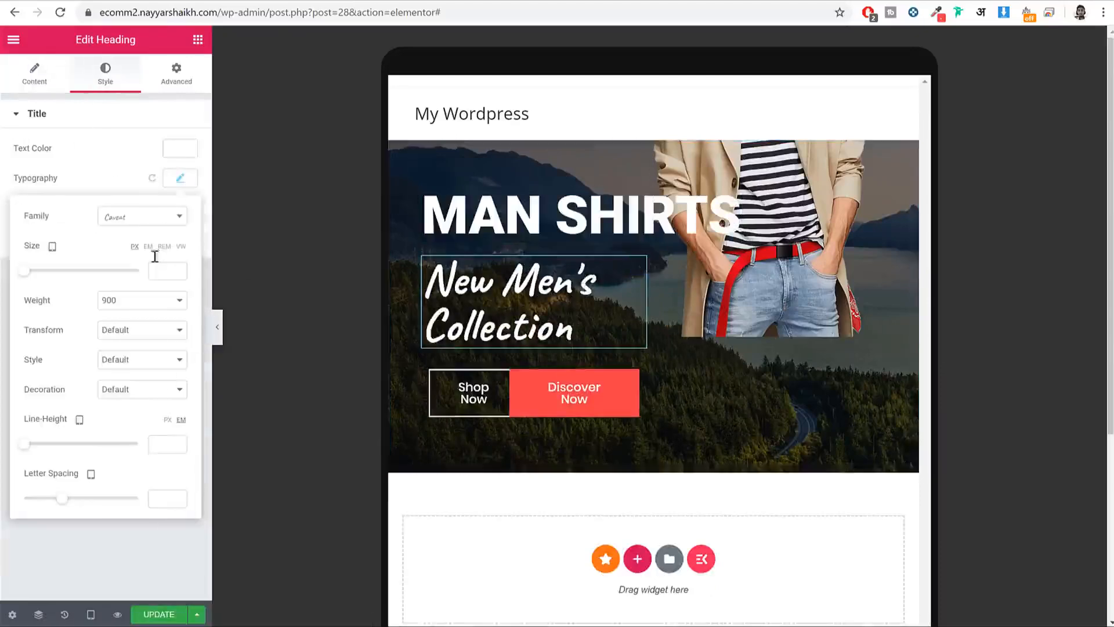
pyautogui.click(160, 272)
pyautogui.write('45')
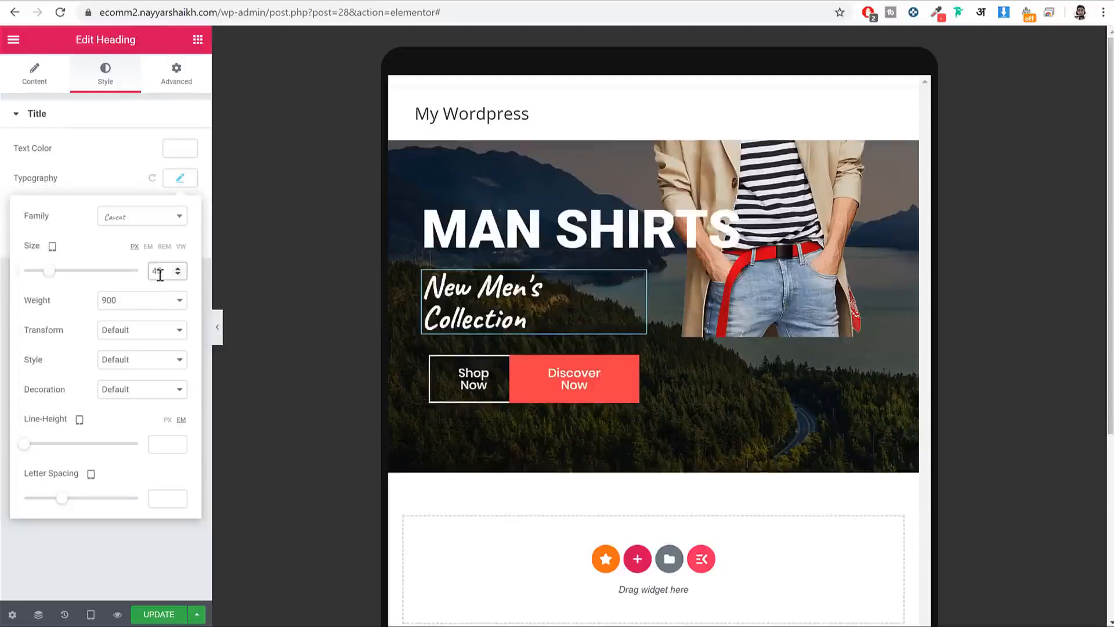
pyautogui.write('40')
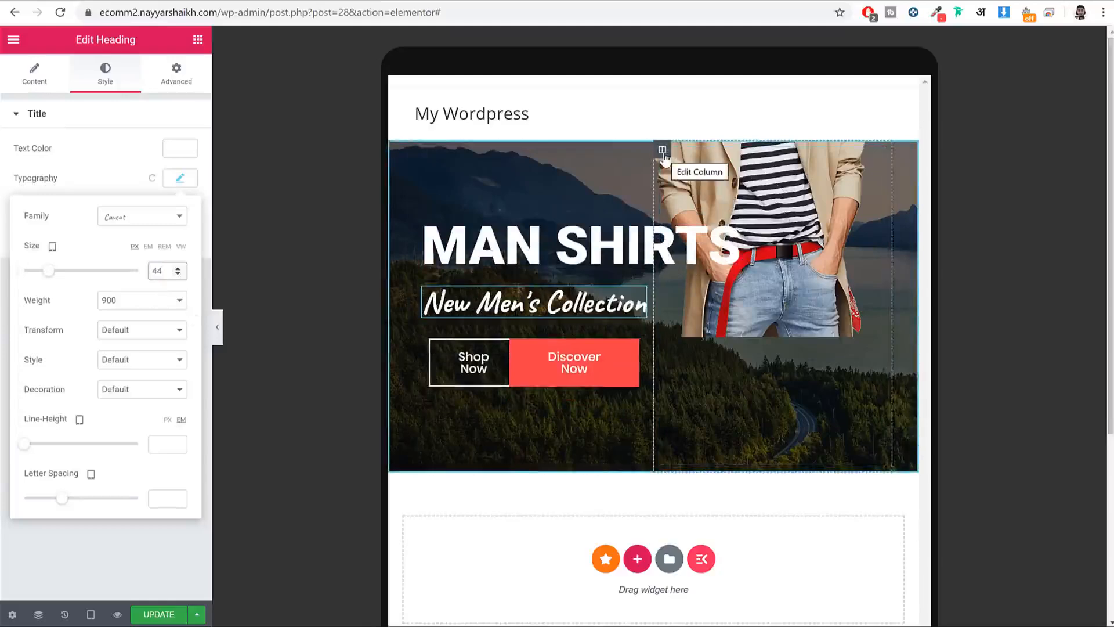
pyautogui.click(662, 149)
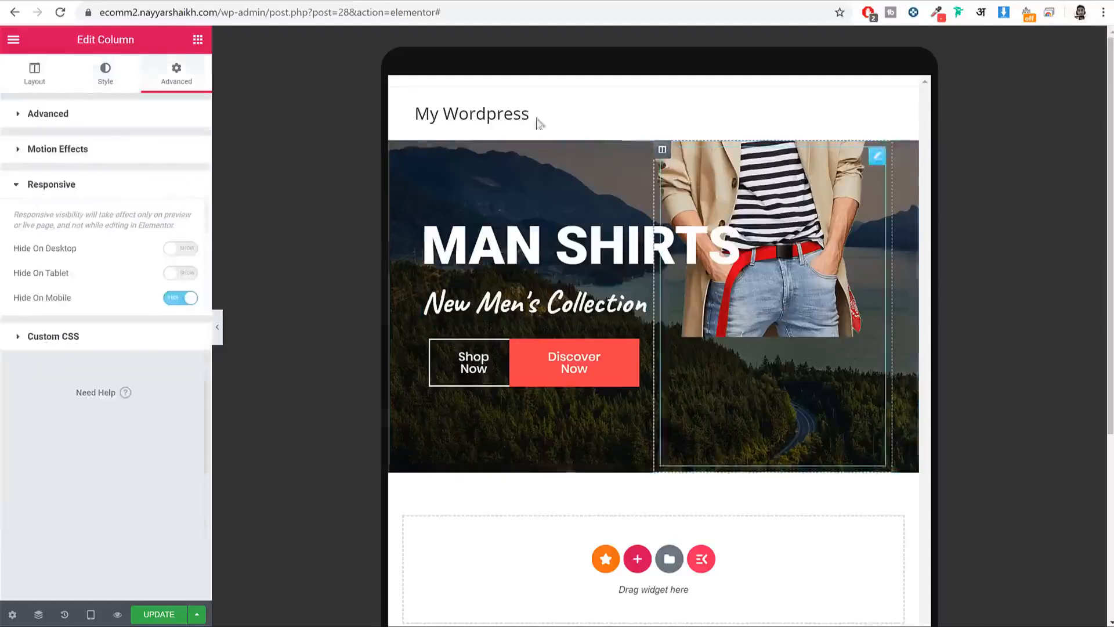
# Step: Set the photo column's background position to Bottom Center
pyautogui.click(105, 73)
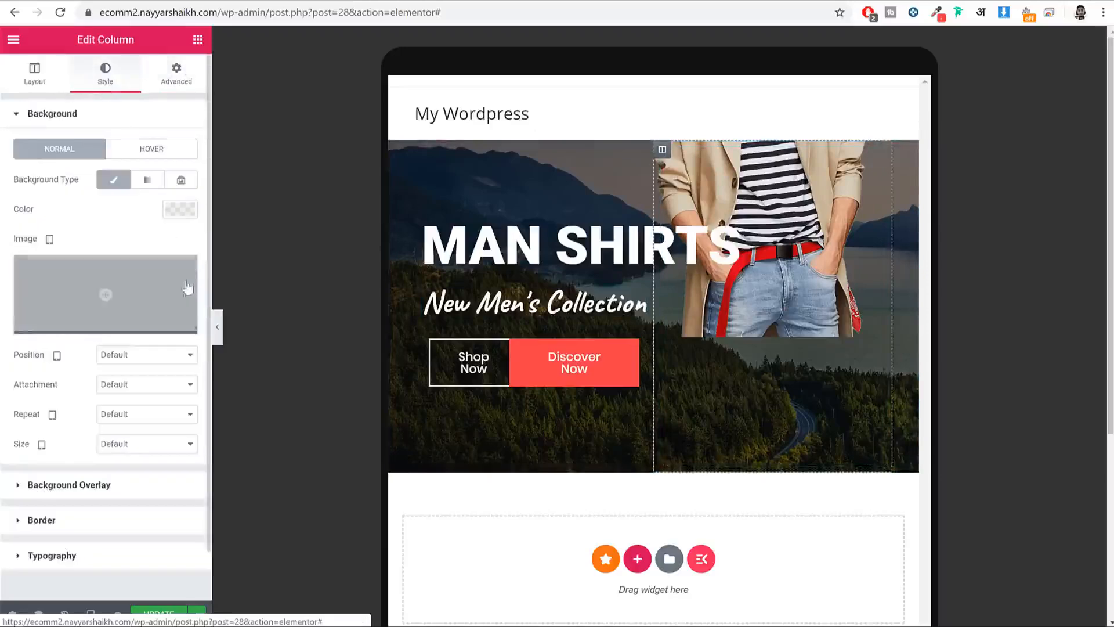
pyautogui.moveTo(45, 356); pyautogui.dragTo(30, 359)
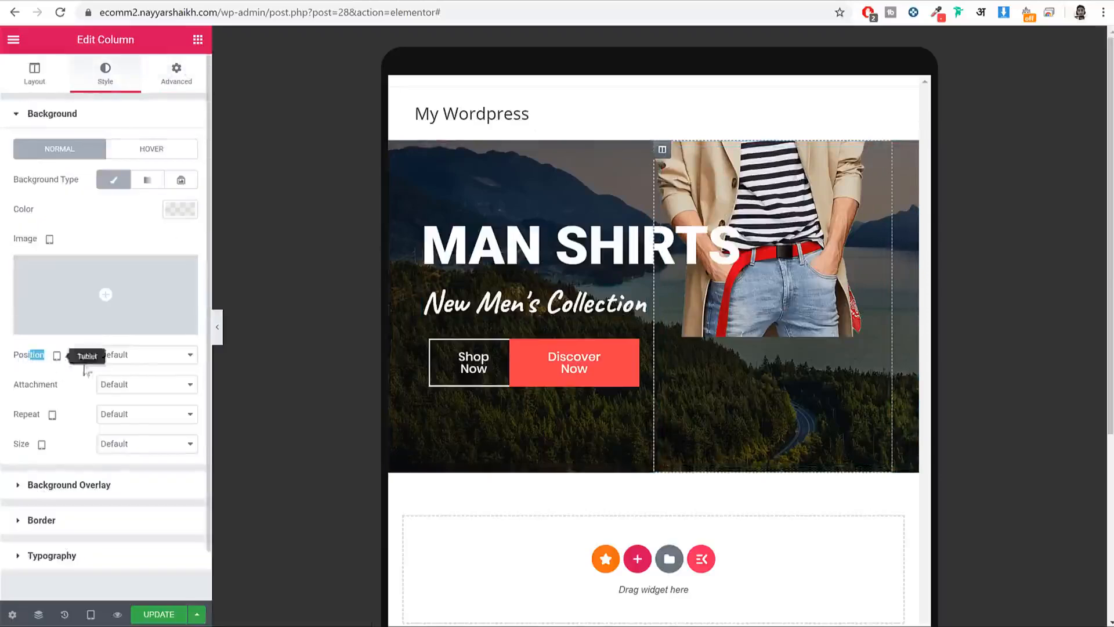
pyautogui.click(132, 360)
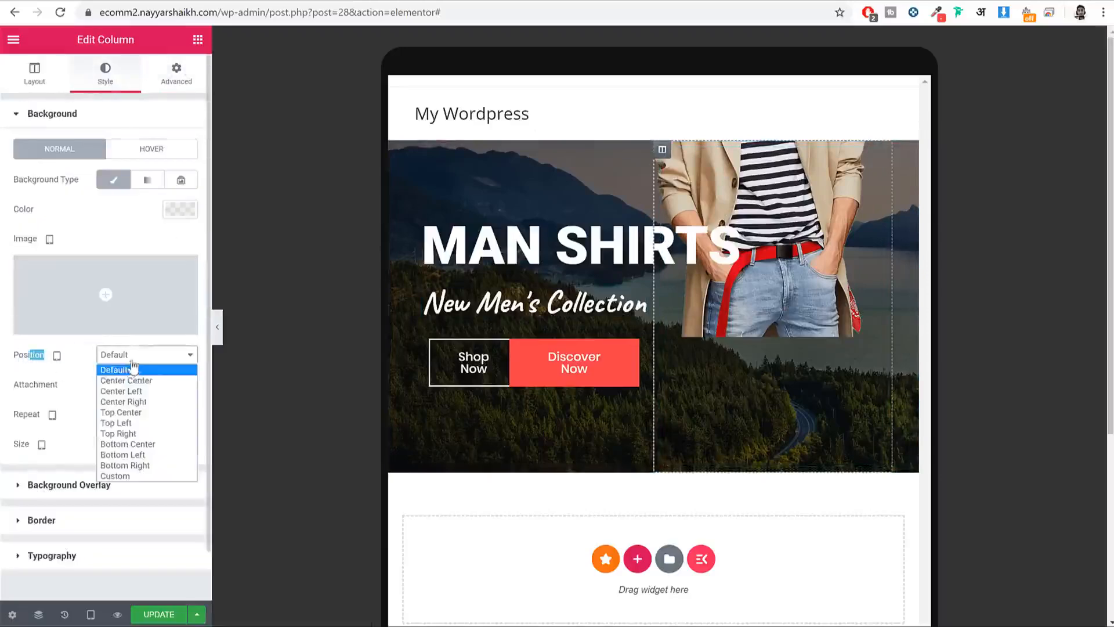
pyautogui.click(150, 444)
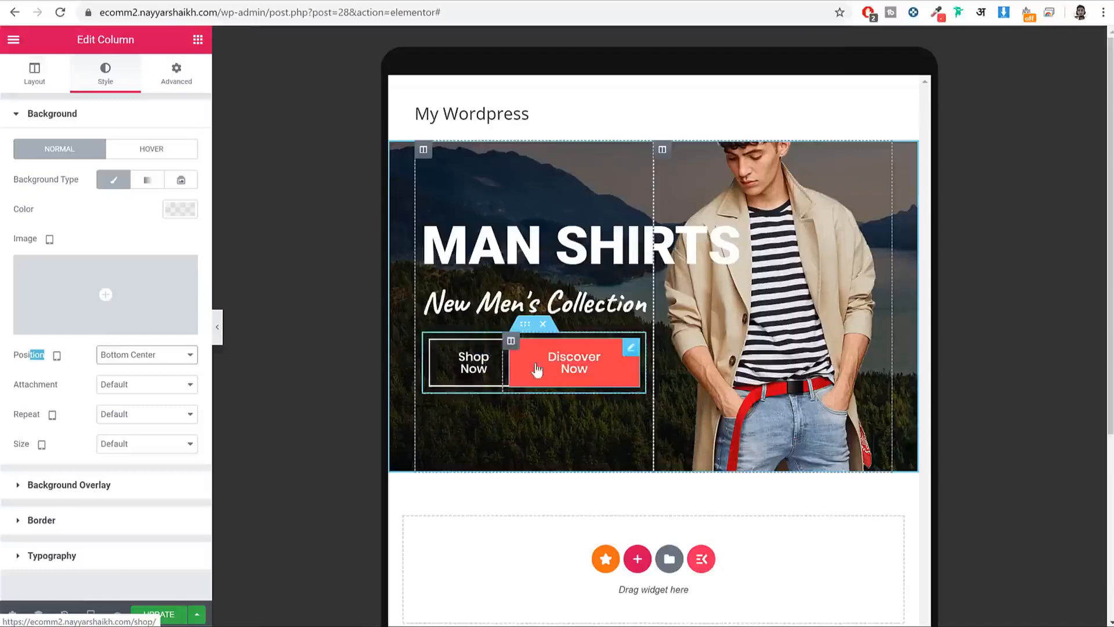
# Step: Set the Shop Now button's font size to 14
pyautogui.click(487, 350)
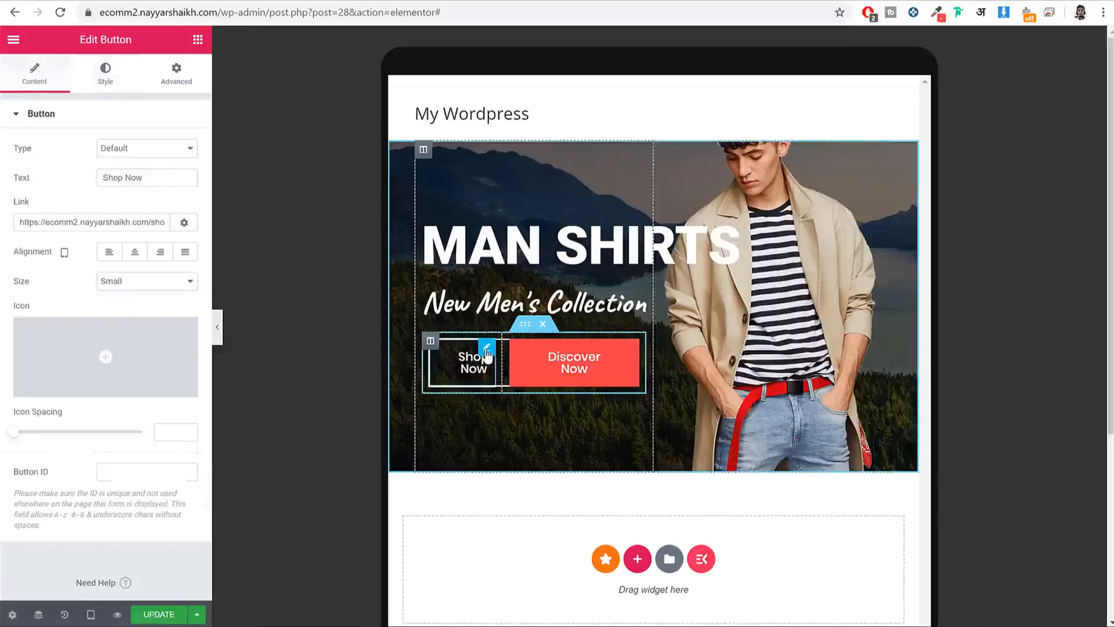
pyautogui.click(110, 90)
pyautogui.click(180, 148)
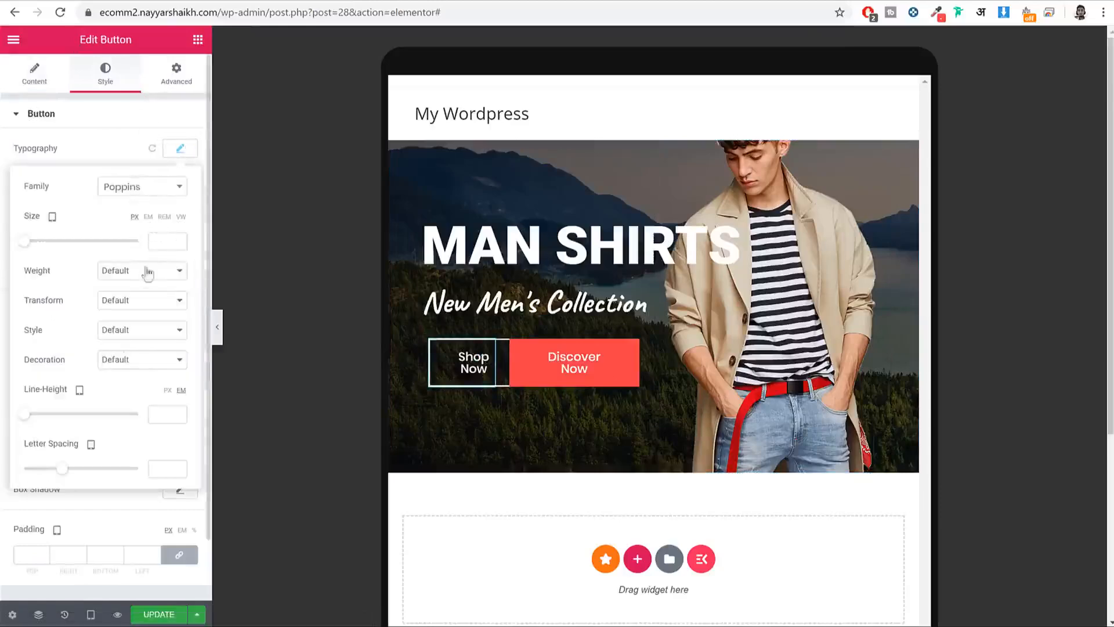
pyautogui.click(164, 240)
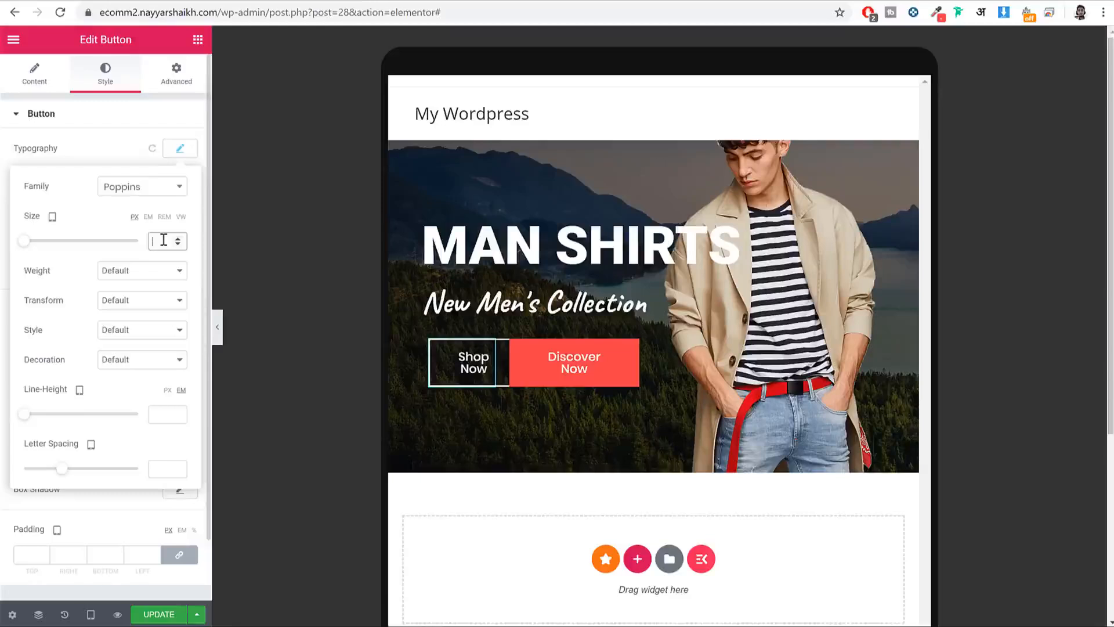
pyautogui.write('14')
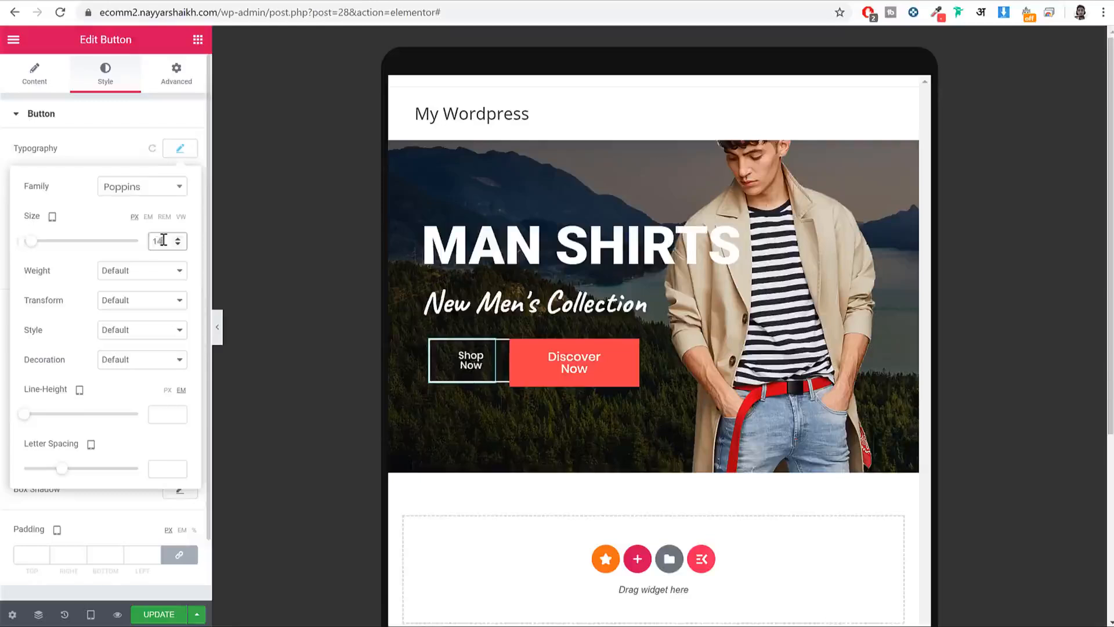
pyautogui.scroll(-2, 156, 381)
pyautogui.click(135, 548)
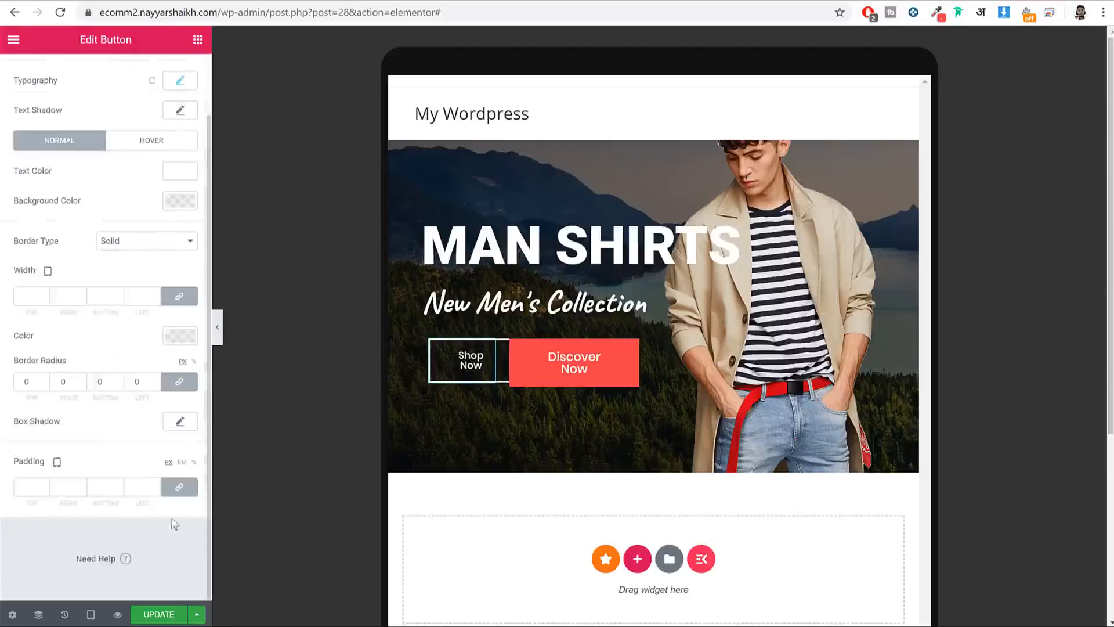
# Step: Give Shop Now unlinked padding of 10, 20, 10, 20 px and copy the button
pyautogui.click(178, 486)
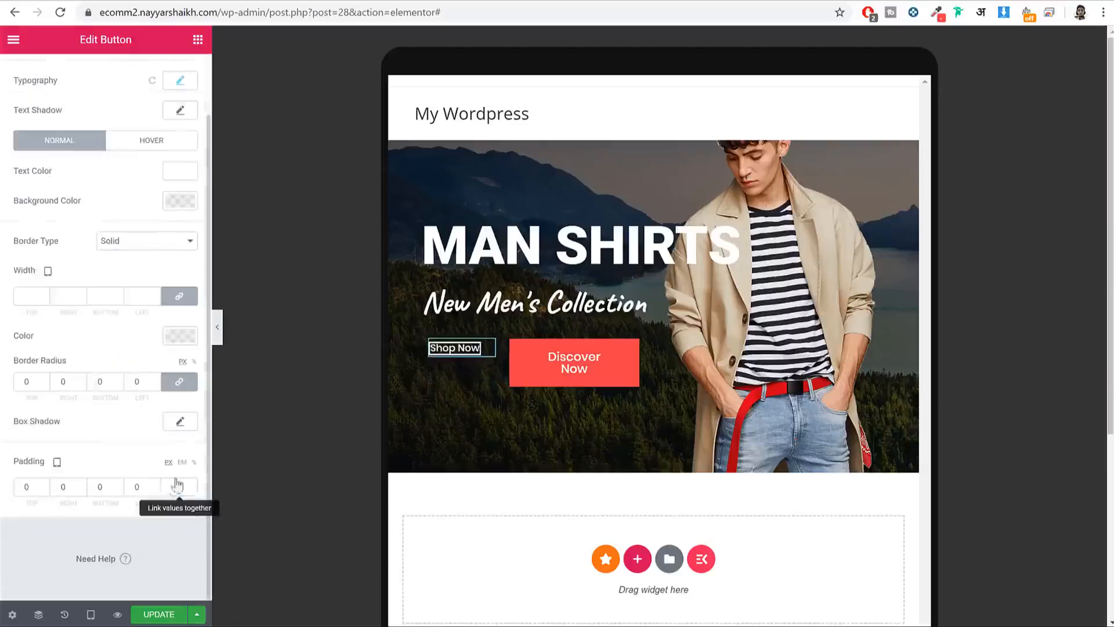
pyautogui.doubleClick(29, 486)
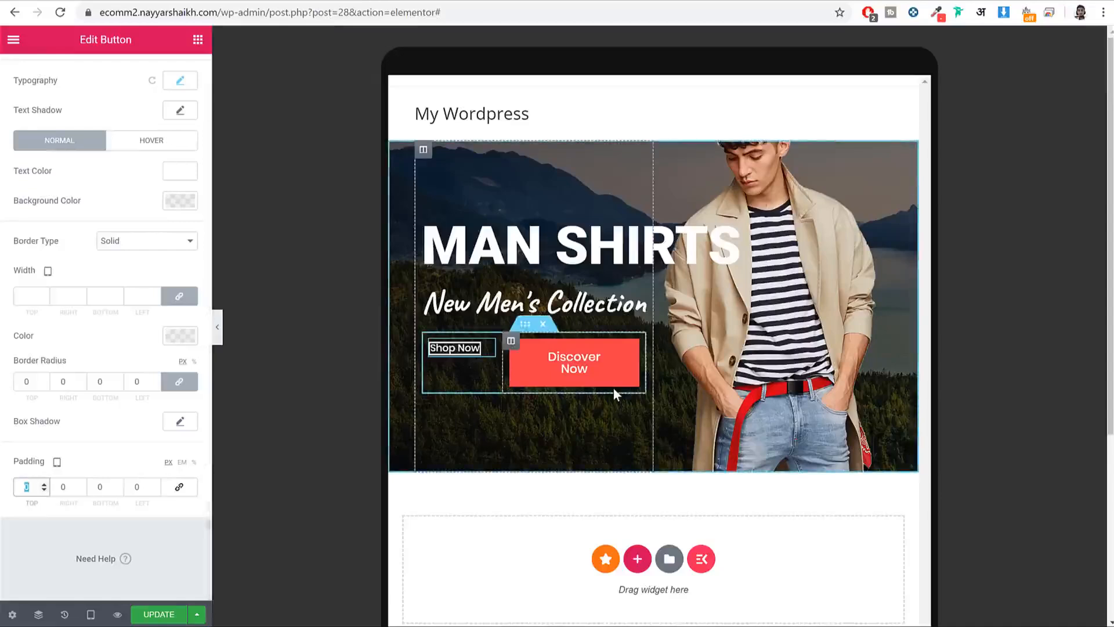
pyautogui.write('10')
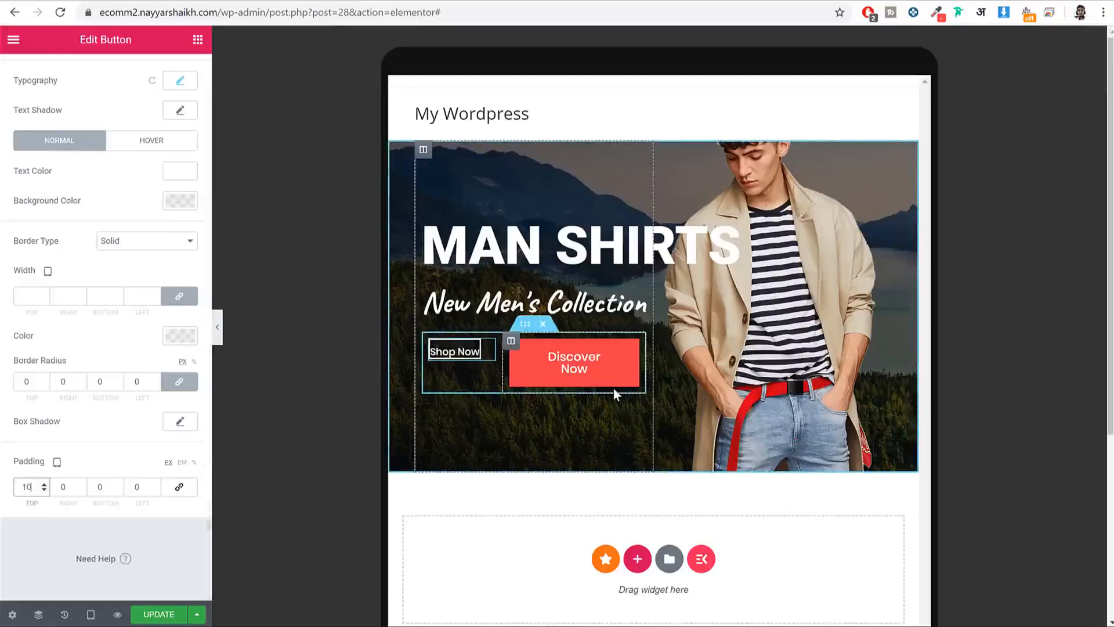
pyautogui.press('Tab')
pyautogui.write('20')
pyautogui.press('Tab')
pyautogui.write('10')
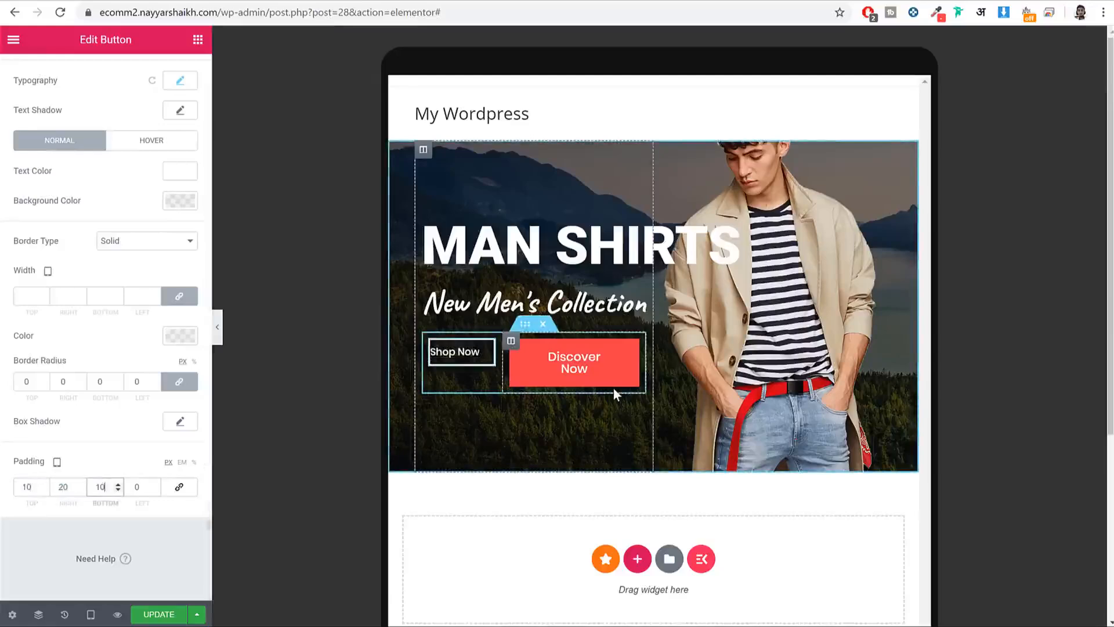
pyautogui.press('Tab')
pyautogui.write('20')
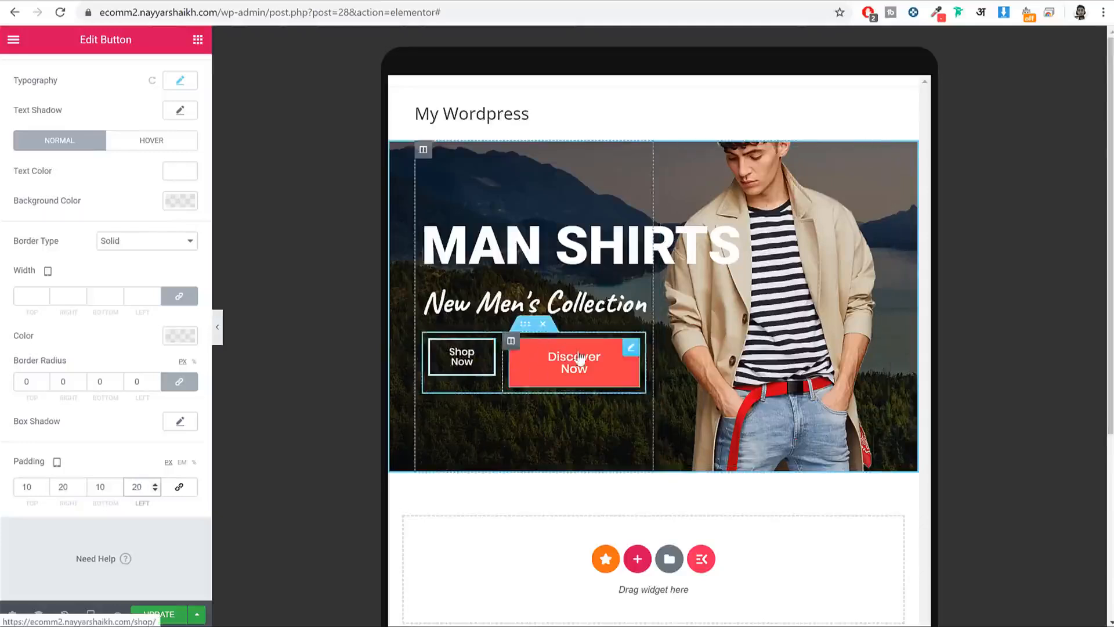
pyautogui.rightClick(462, 358)
pyautogui.click(522, 414)
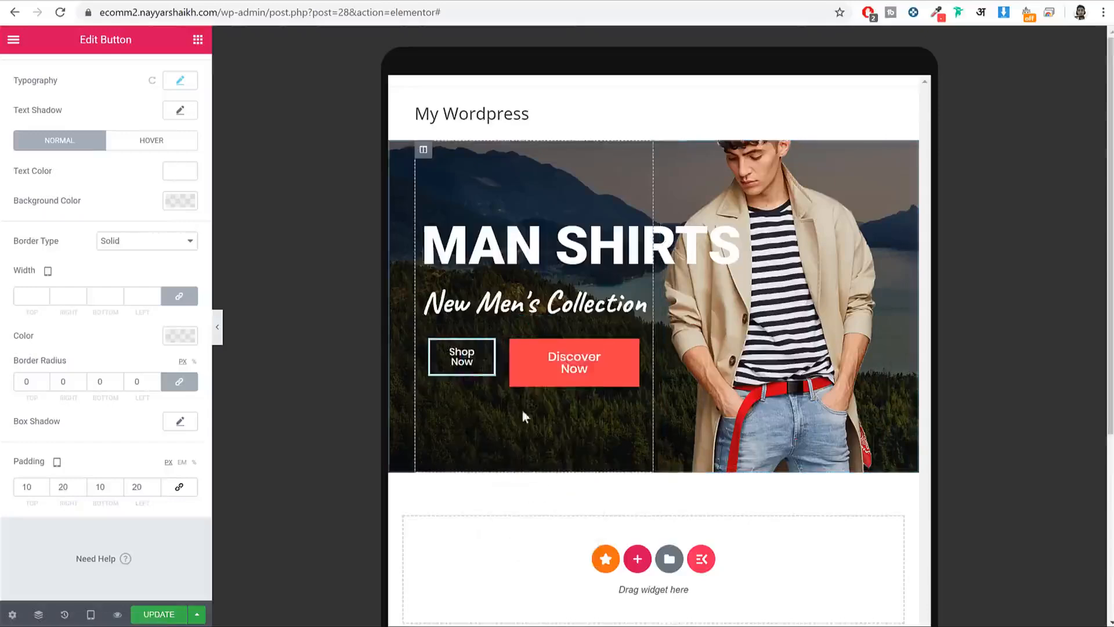
# Step: Paste the Shop Now button's style onto the Discover Now button
pyautogui.rightClick(556, 355)
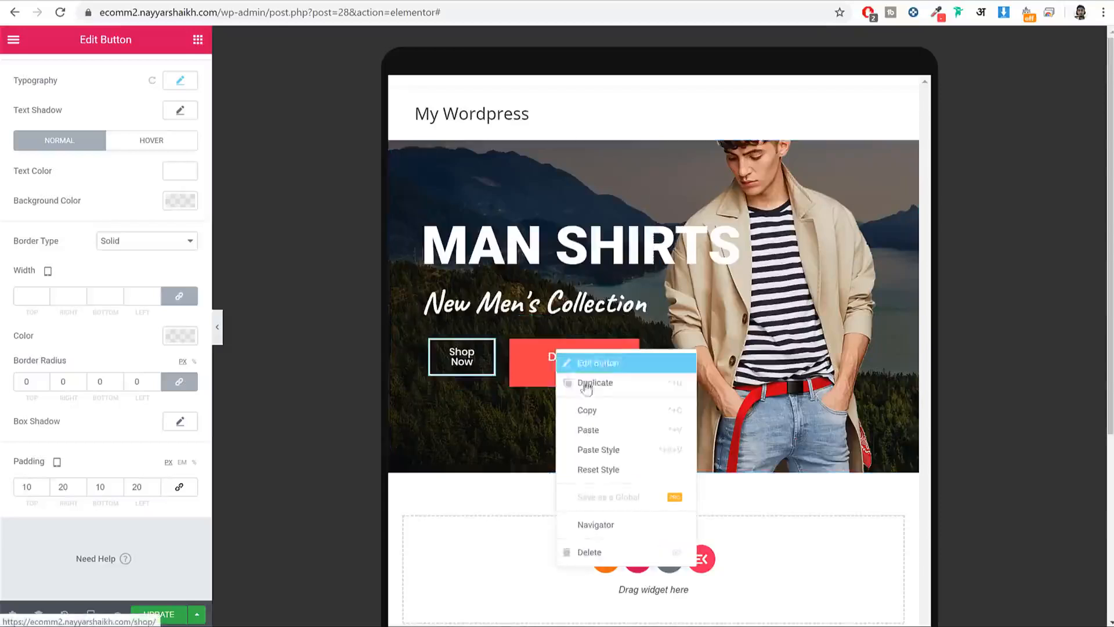
pyautogui.click(624, 456)
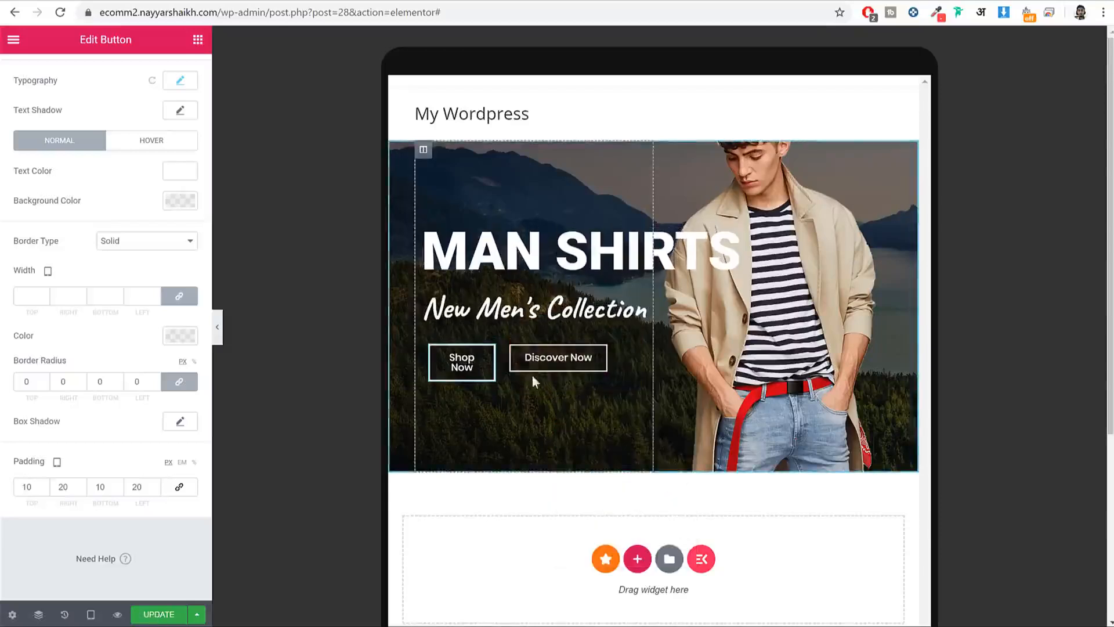
pyautogui.click(594, 369)
# Step: Set Discover Now's background colour and border colour to red #EF3F46
pyautogui.click(96, 76)
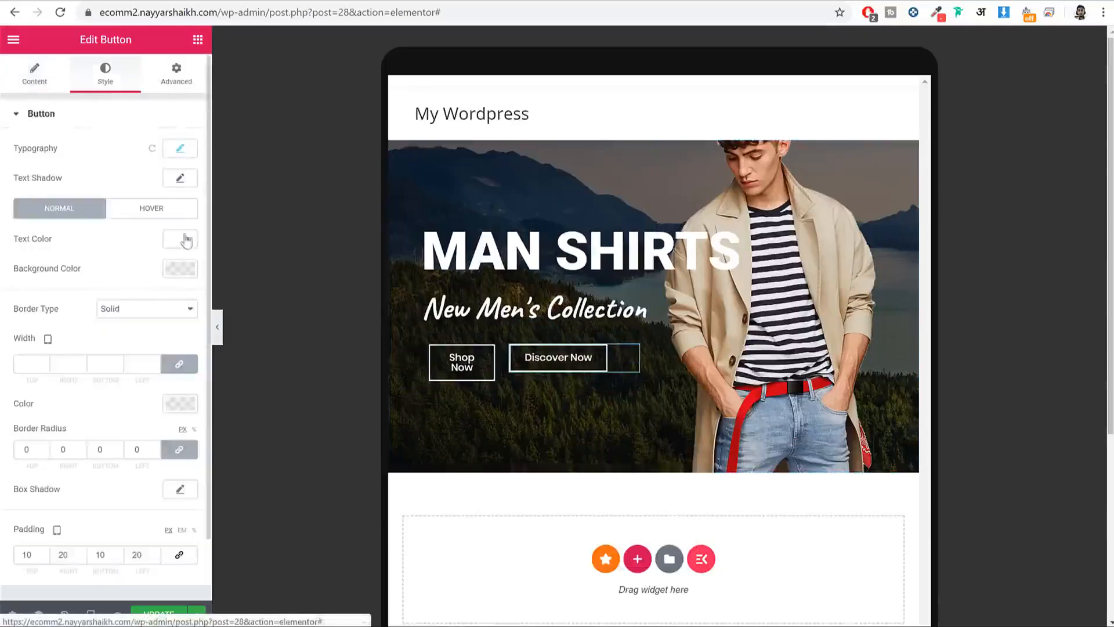
pyautogui.click(180, 268)
pyautogui.click(86, 488)
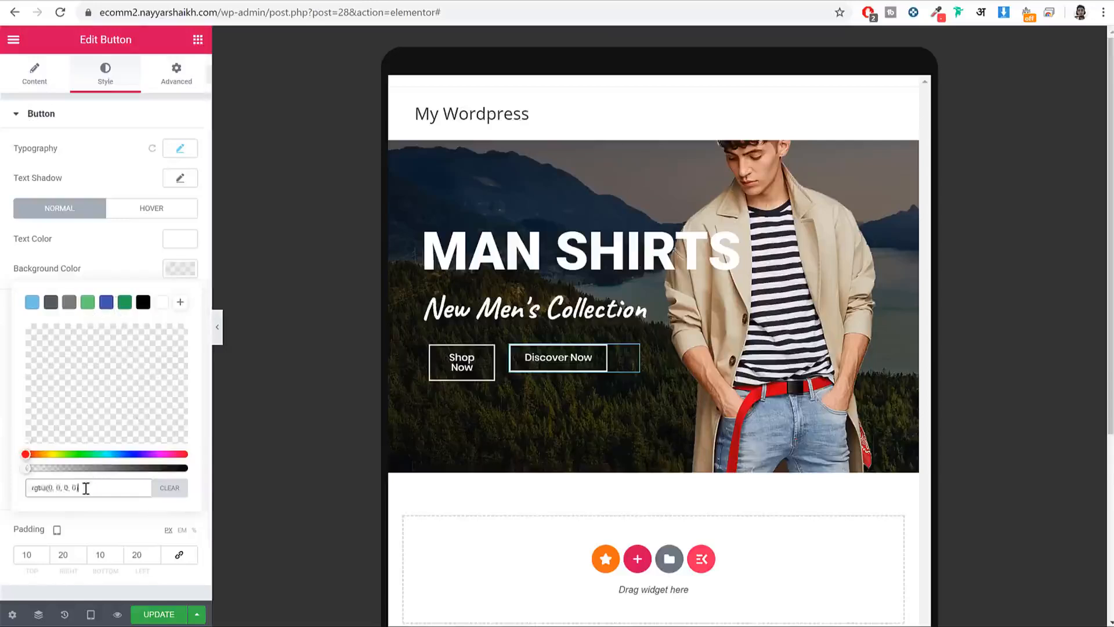
pyautogui.hotkey('ctrl', 'a')
pyautogui.write('#EF3F46')
pyautogui.click(196, 287)
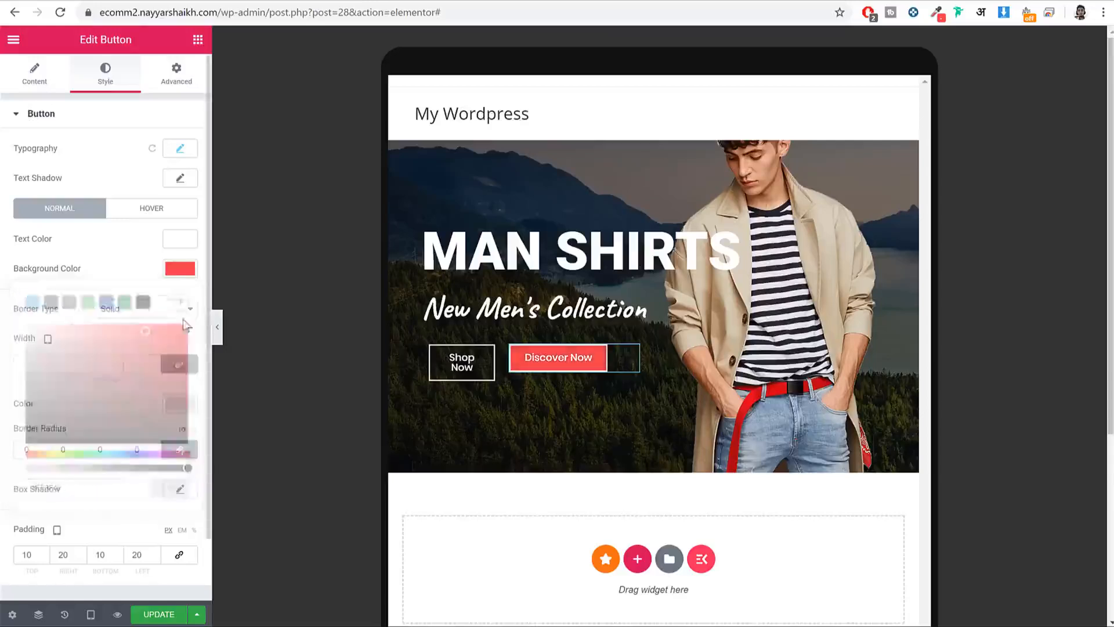
pyautogui.click(180, 403)
pyautogui.write('#EF3F46')
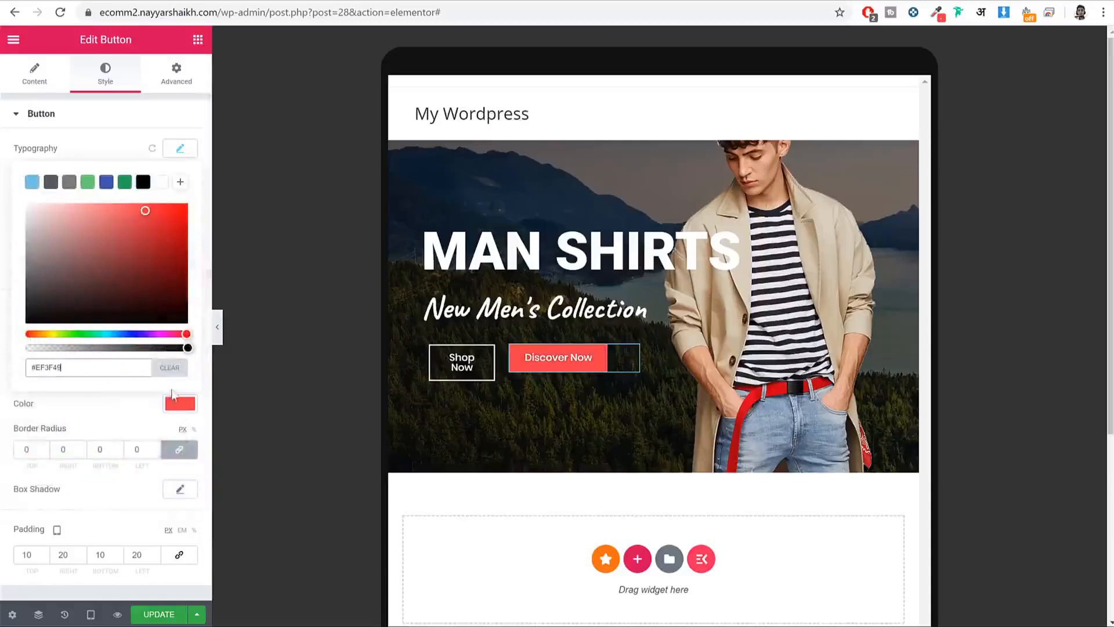
pyautogui.click(180, 404)
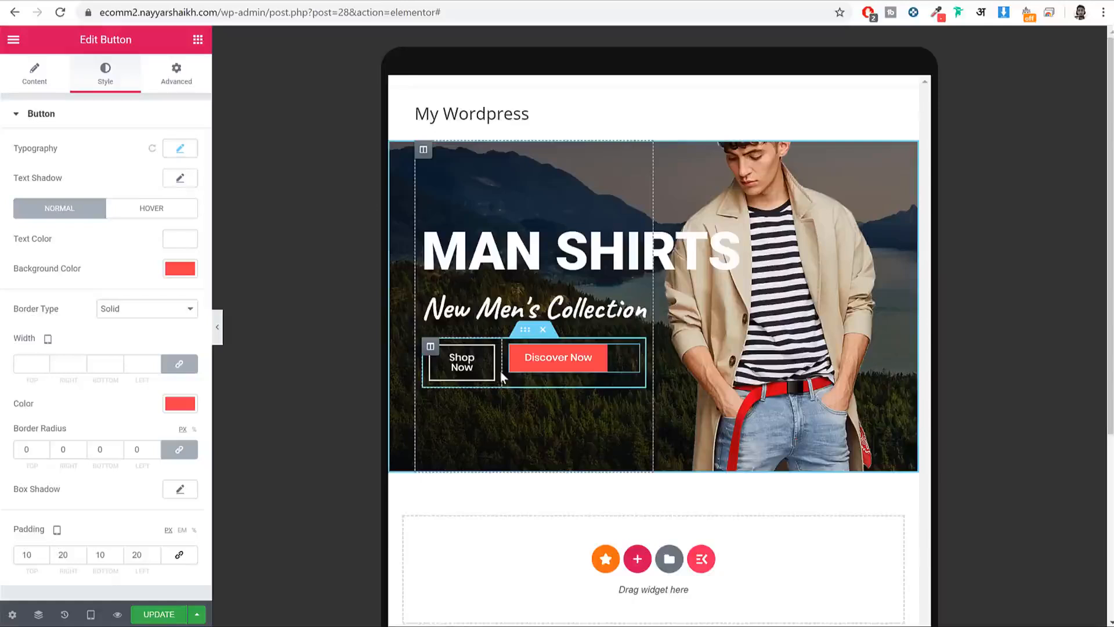
# Step: Set the tablet column widths to 45% for Shop Now and 55% for Discover Now
pyautogui.click(431, 347)
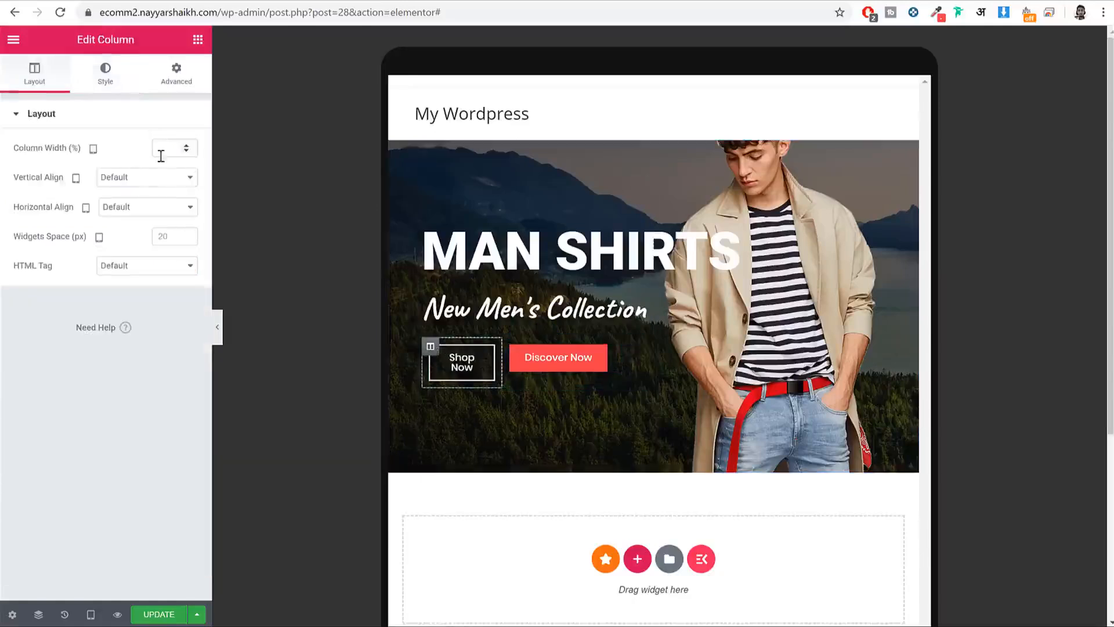
pyautogui.write('45')
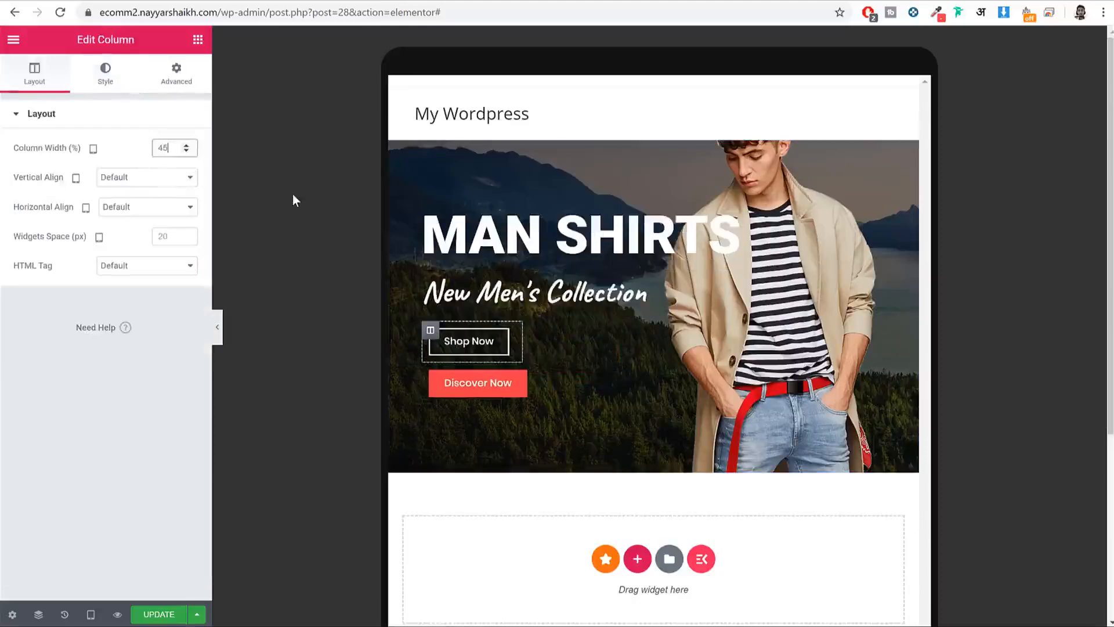
pyautogui.click(430, 374)
pyautogui.write('2')
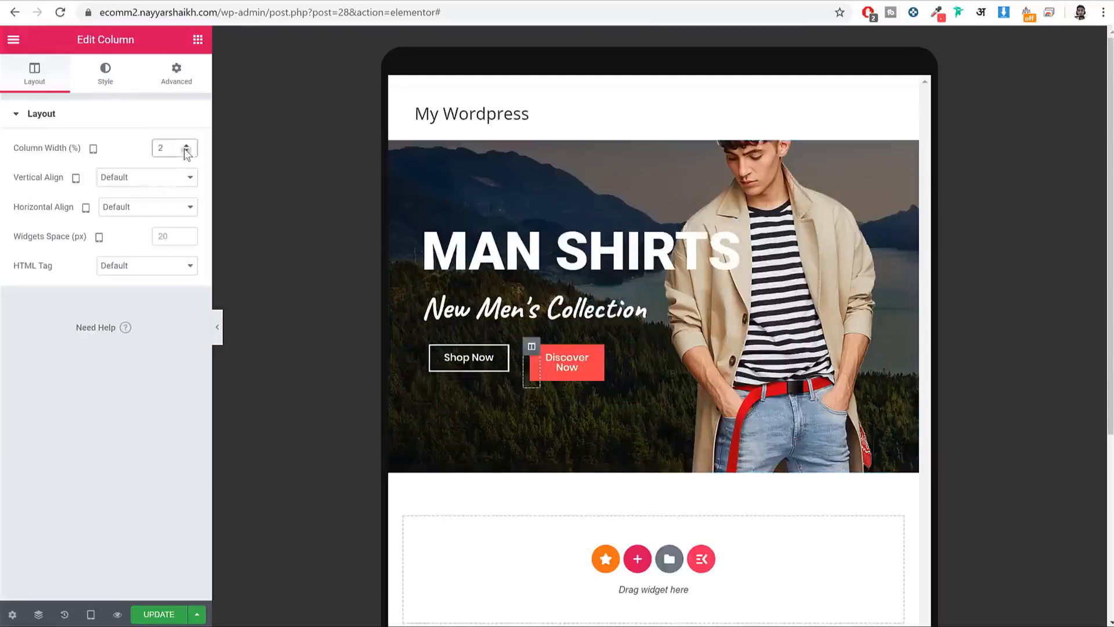
pyautogui.hotkey('ctrl', 'e')
pyautogui.write('0')
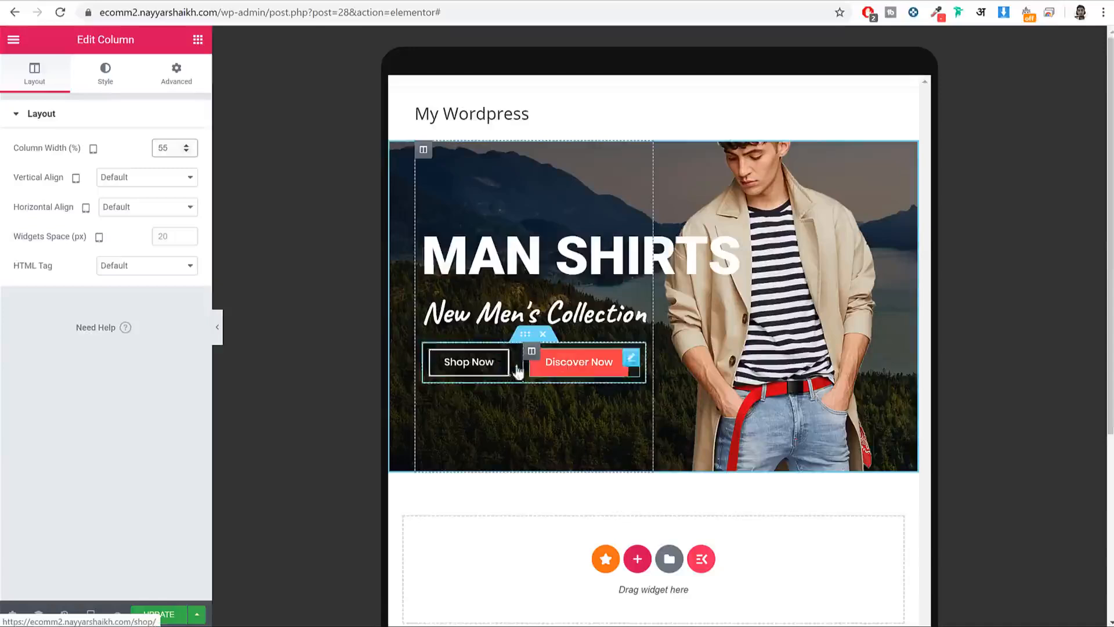
# Step: Preview the tablet hero layout and save the page with Update
pyautogui.click(216, 329)
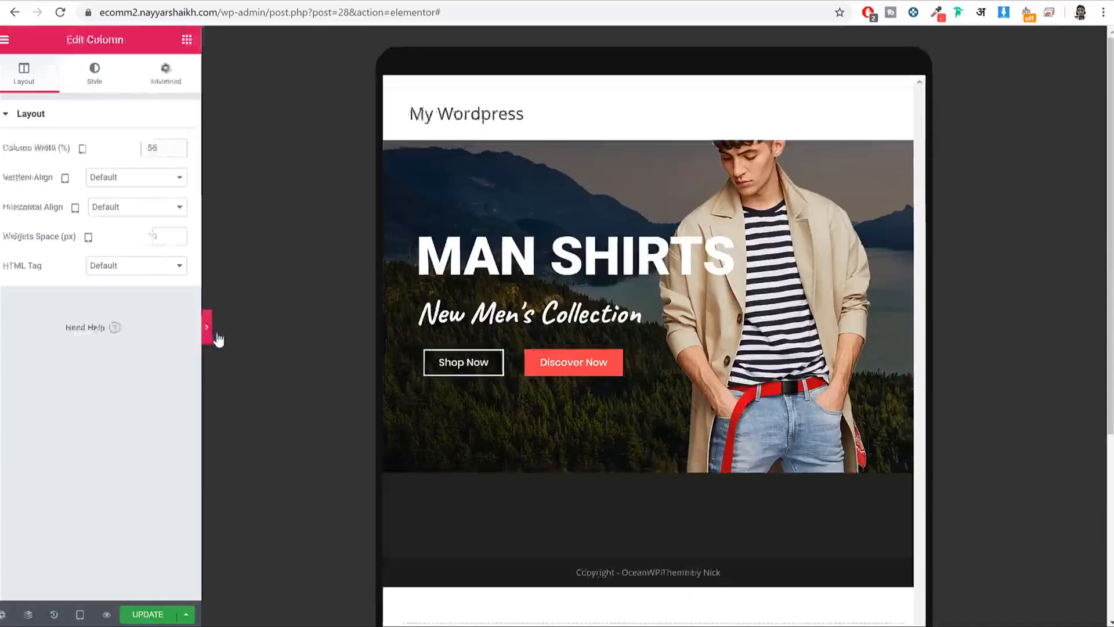
pyautogui.click(4, 332)
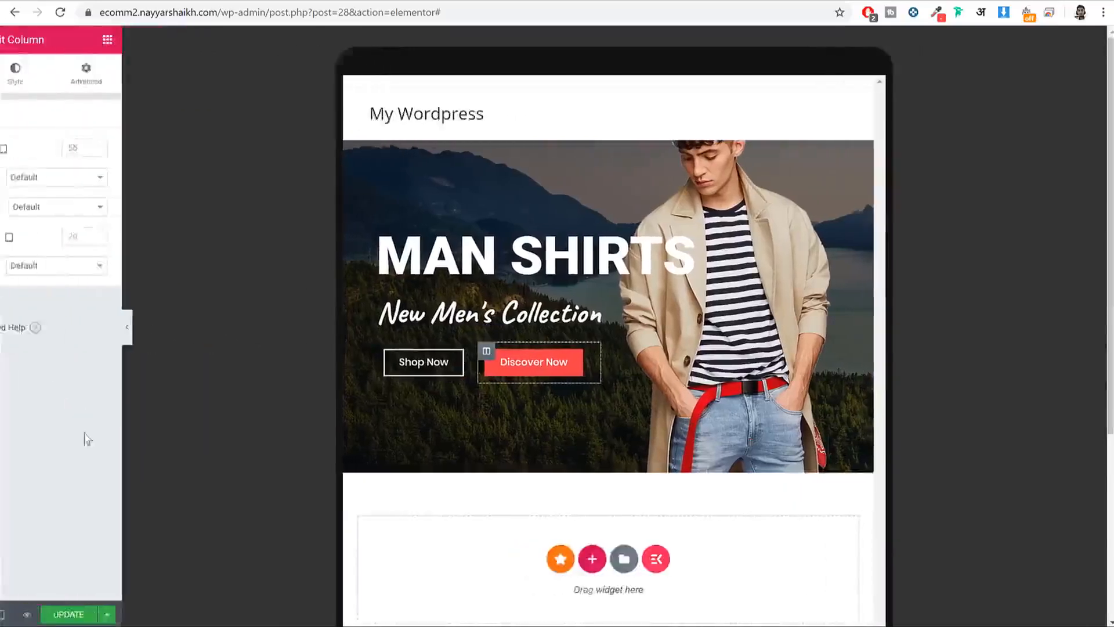
pyautogui.click(146, 618)
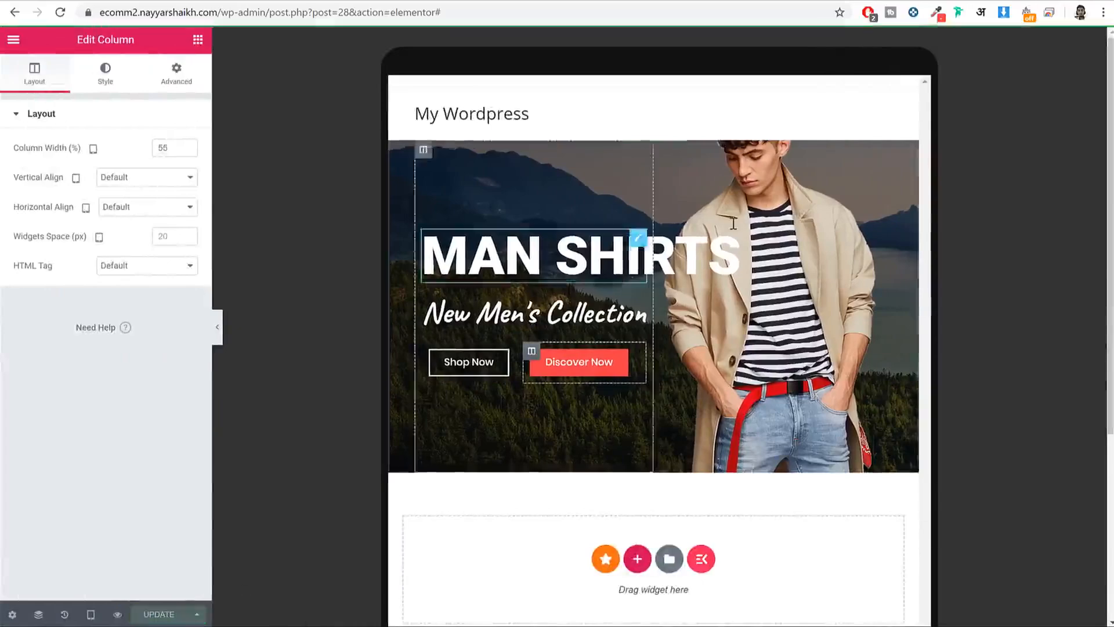
pyautogui.click(90, 614)
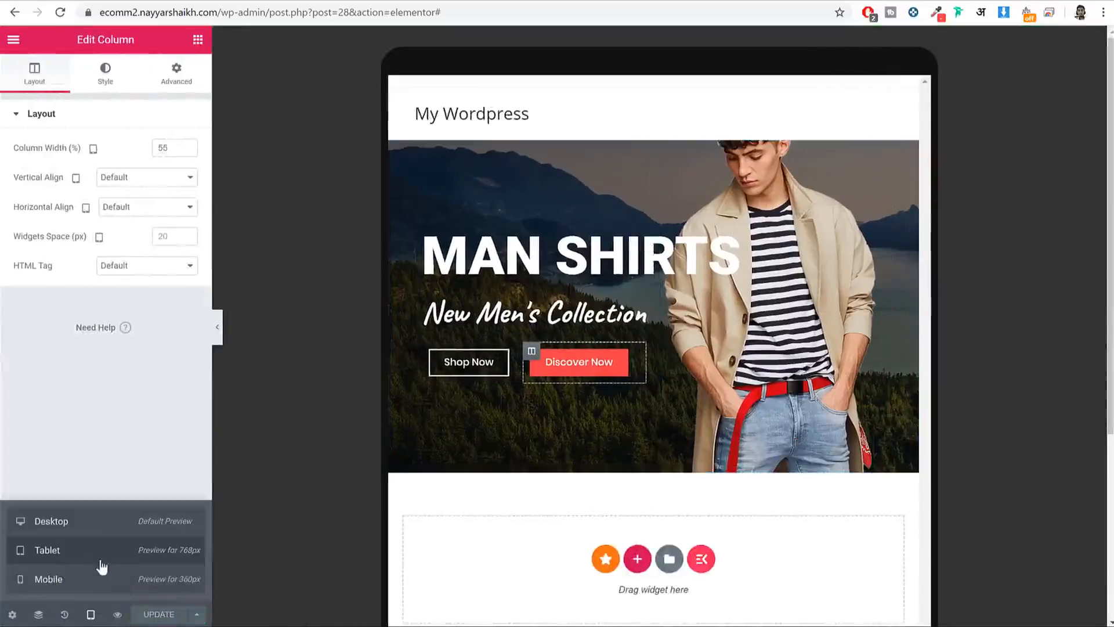
# Step: Switch the preview back to Desktop and start a new section below the hero
pyautogui.click(101, 521)
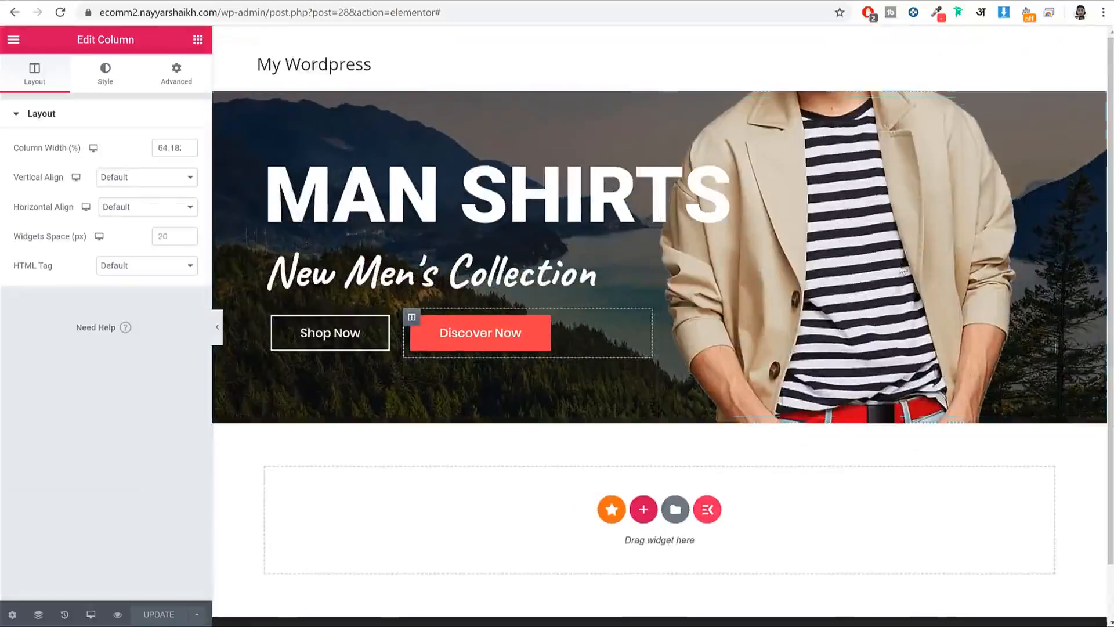
pyautogui.scroll(-1, 611, 453)
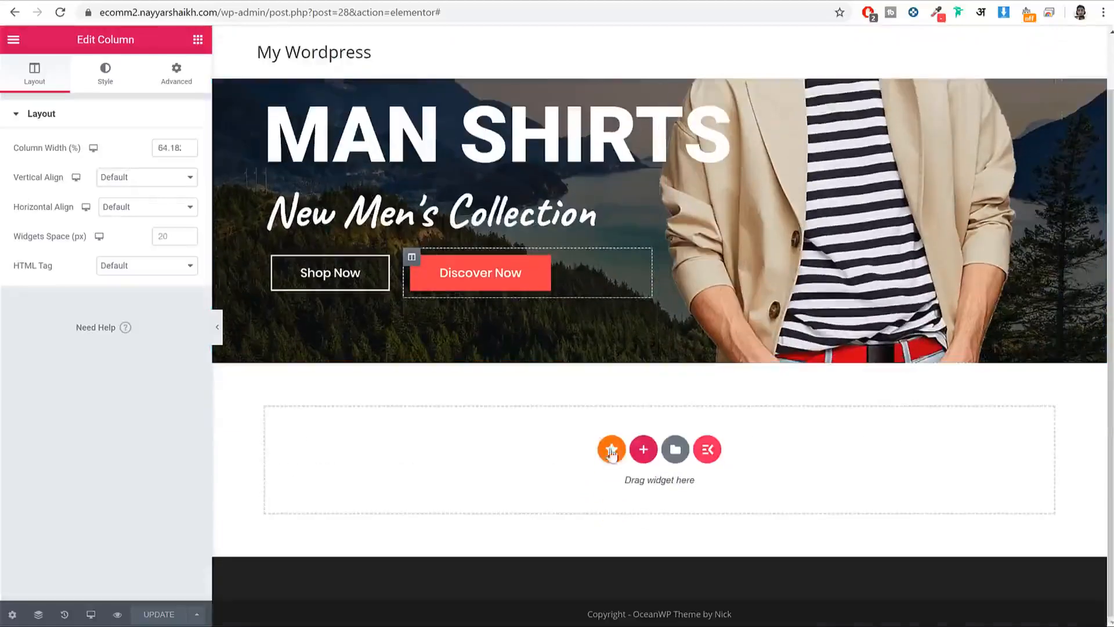
pyautogui.click(644, 450)
pyautogui.scroll(-1, 603, 434)
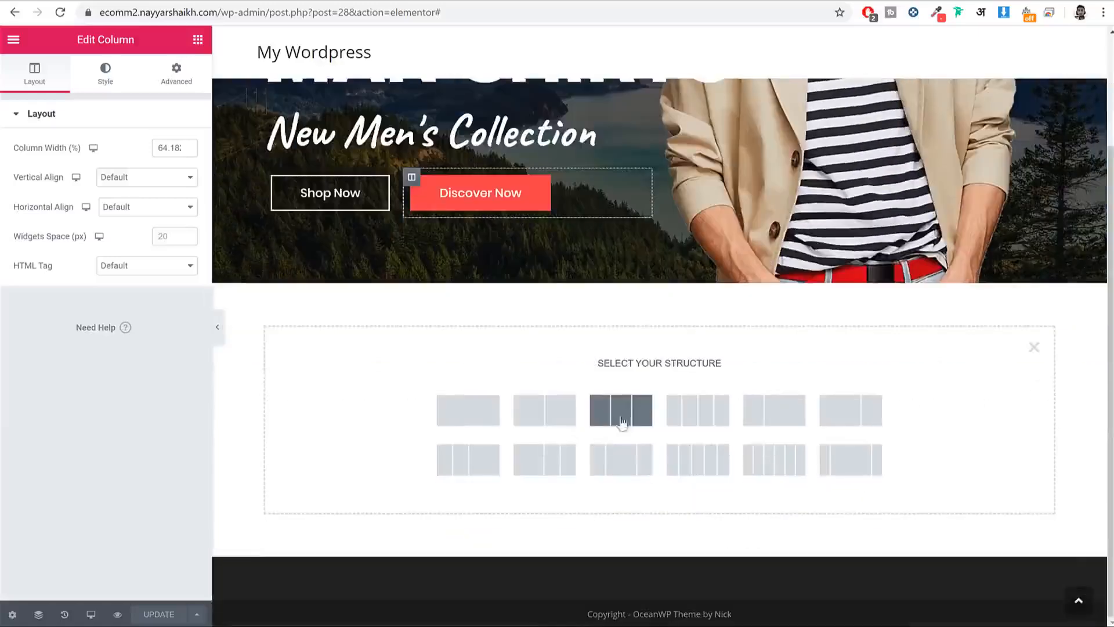
# Step: Create a single-column section and examine the reference site's FEATURED CATEGORIES heading
pyautogui.click(468, 417)
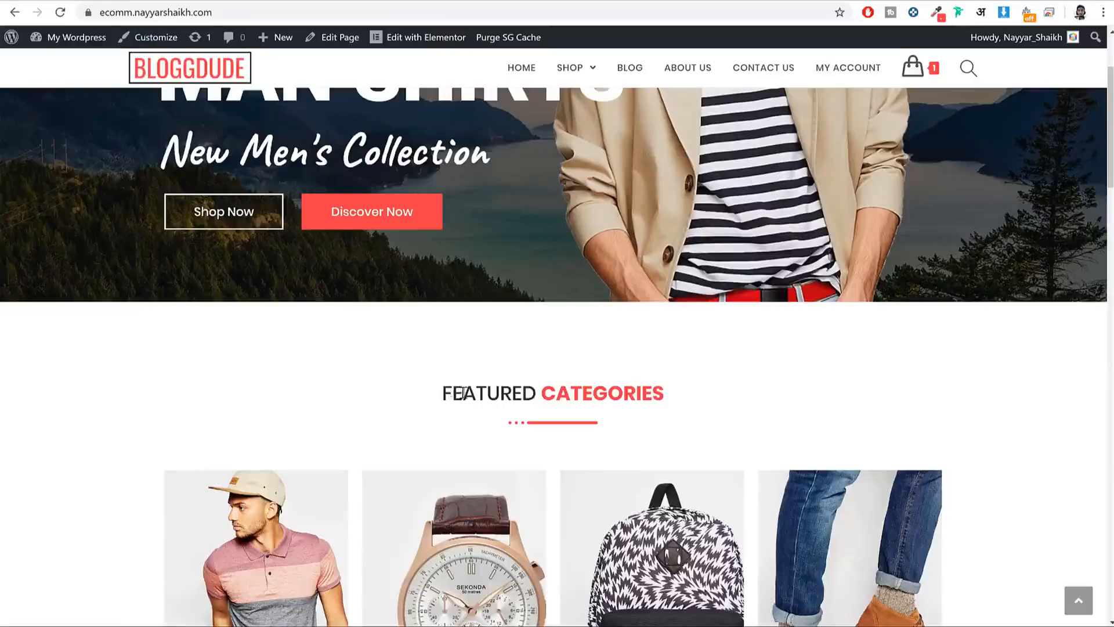
pyautogui.moveTo(442, 393); pyautogui.dragTo(667, 389)
pyautogui.click(668, 390)
pyautogui.scroll(-3, 719, 368)
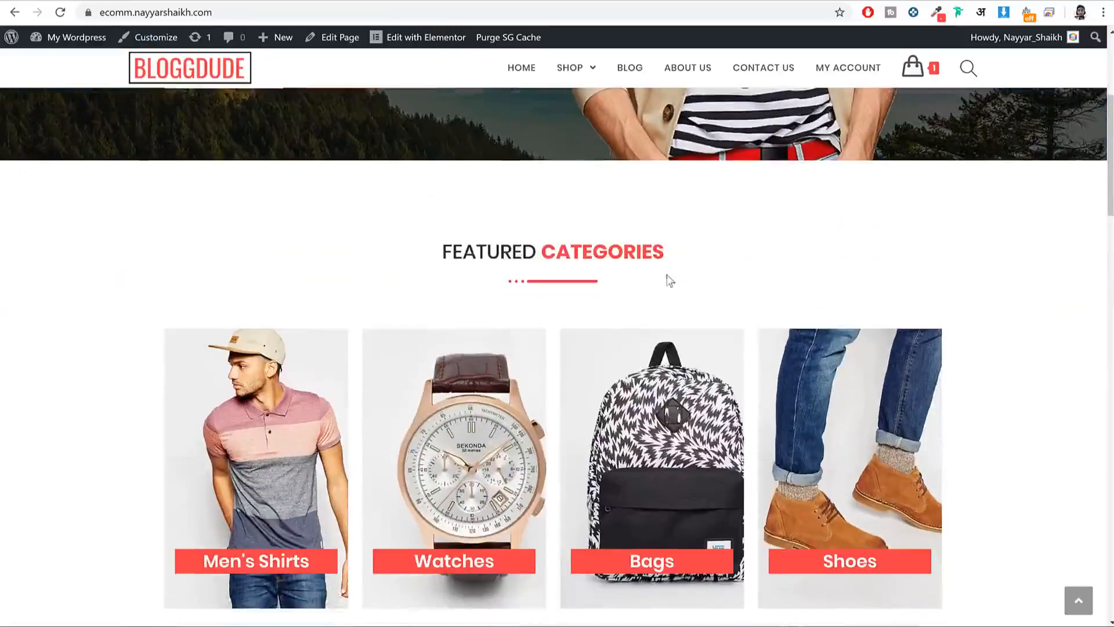
pyautogui.moveTo(444, 252); pyautogui.dragTo(669, 244)
pyautogui.hotkey('ctrl', 'c')
pyautogui.click(563, 292)
# Step: Search widgets for 'hea' and drop a Heading widget into the new section
pyautogui.click(589, 1)
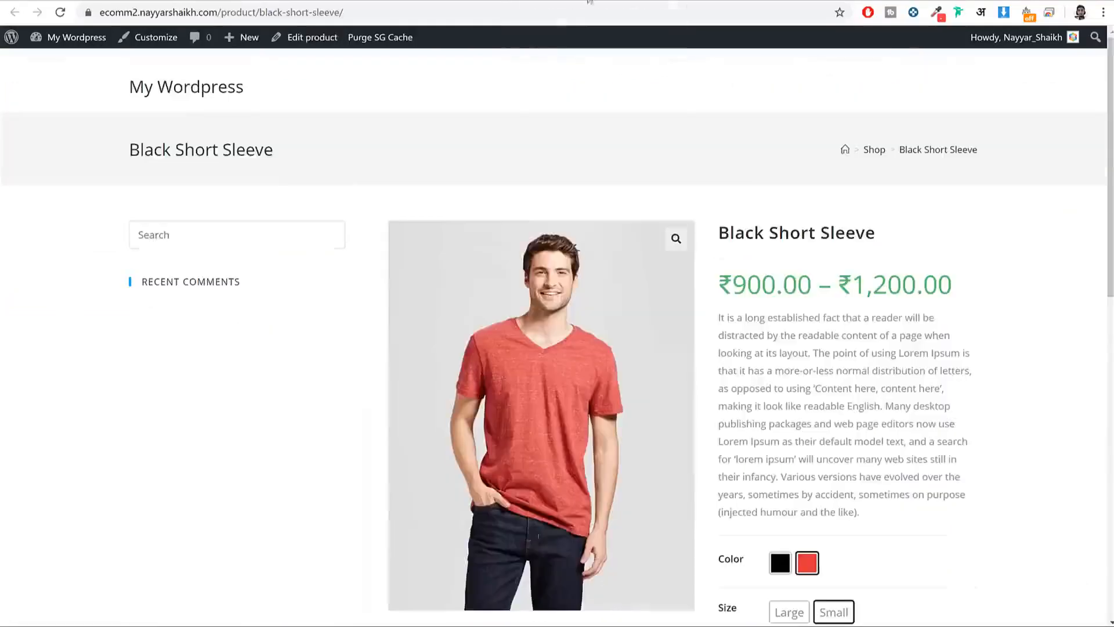
pyautogui.click(244, 1)
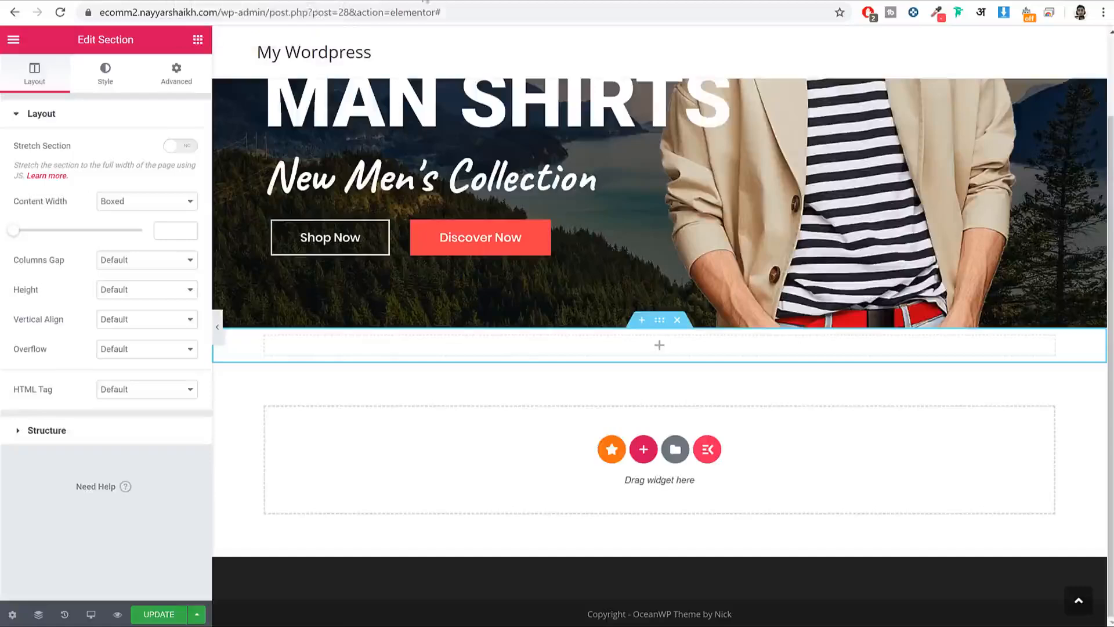
pyautogui.click(400, 1)
pyautogui.click(504, 1)
pyautogui.click(243, 1)
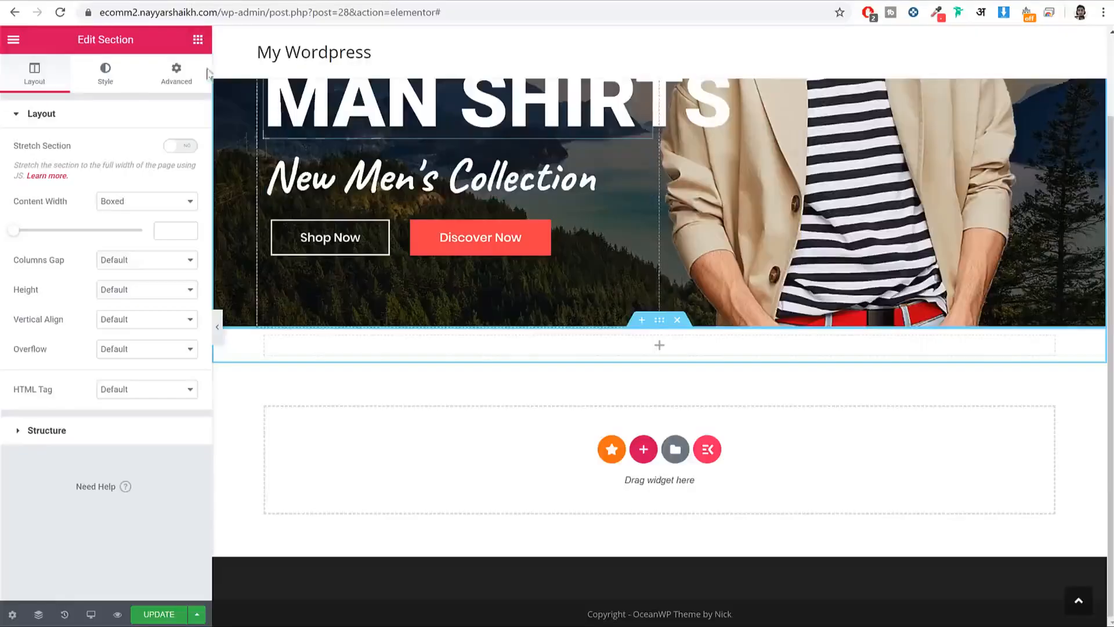
pyautogui.click(197, 40)
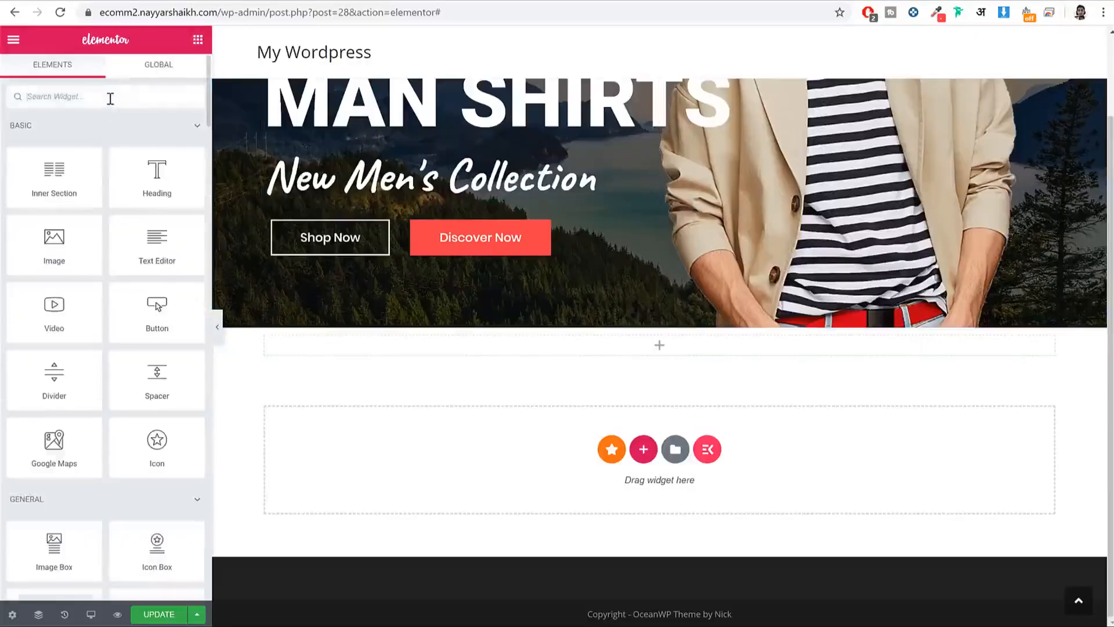
pyautogui.write('head')
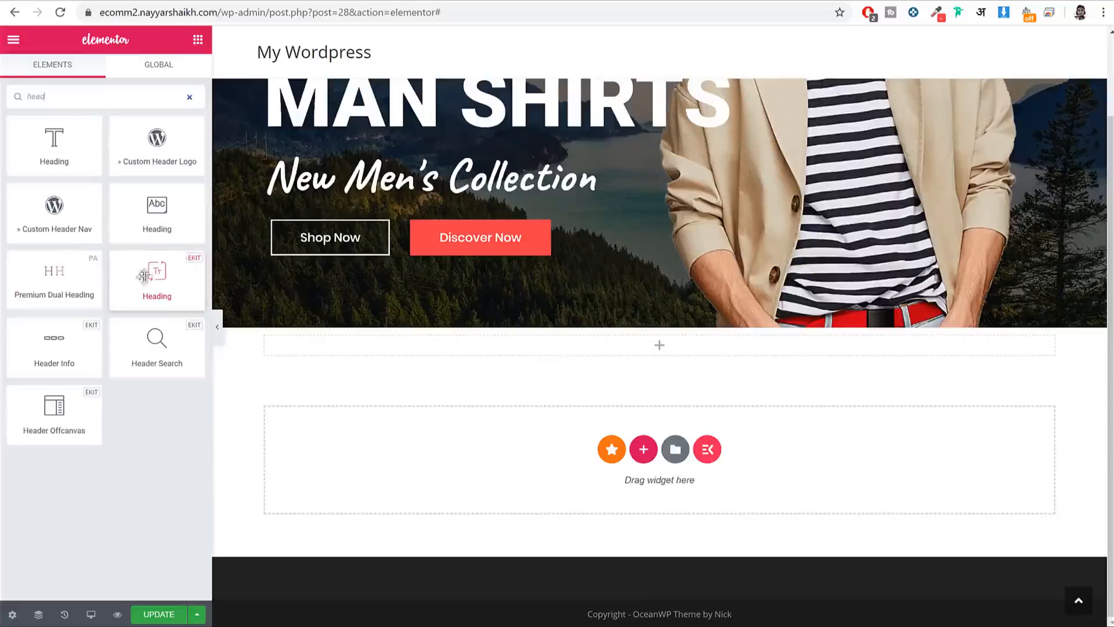
pyautogui.moveTo(177, 267); pyautogui.dragTo(633, 341)
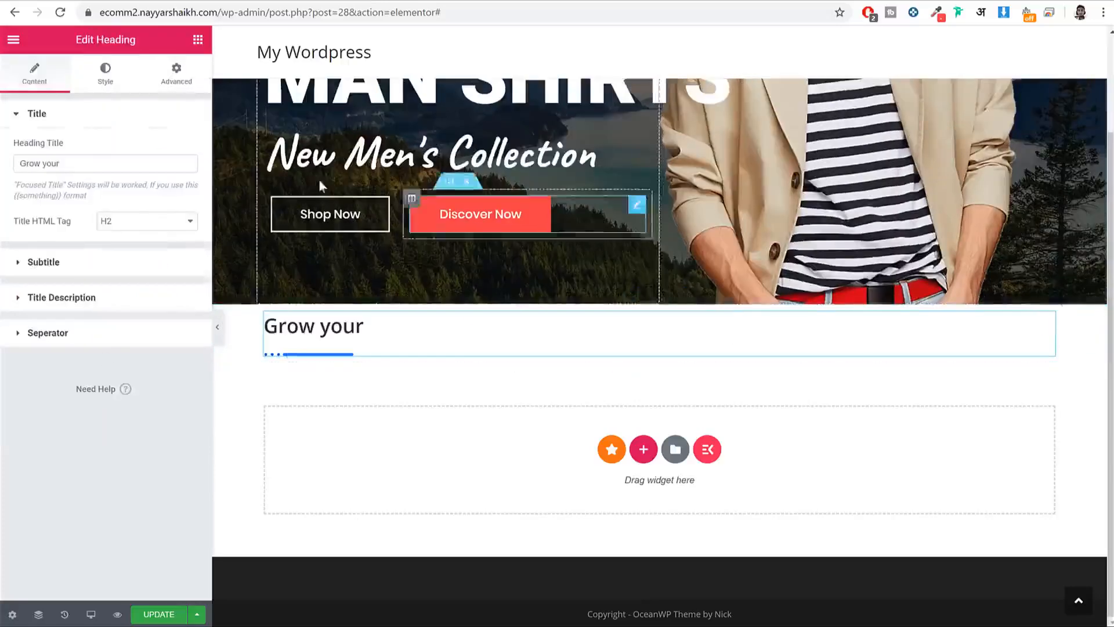
# Step: Replace the 'Grow your' title with FEATURED CATEGORIES copied from the reference site
pyautogui.moveTo(122, 164); pyautogui.dragTo(7, 162)
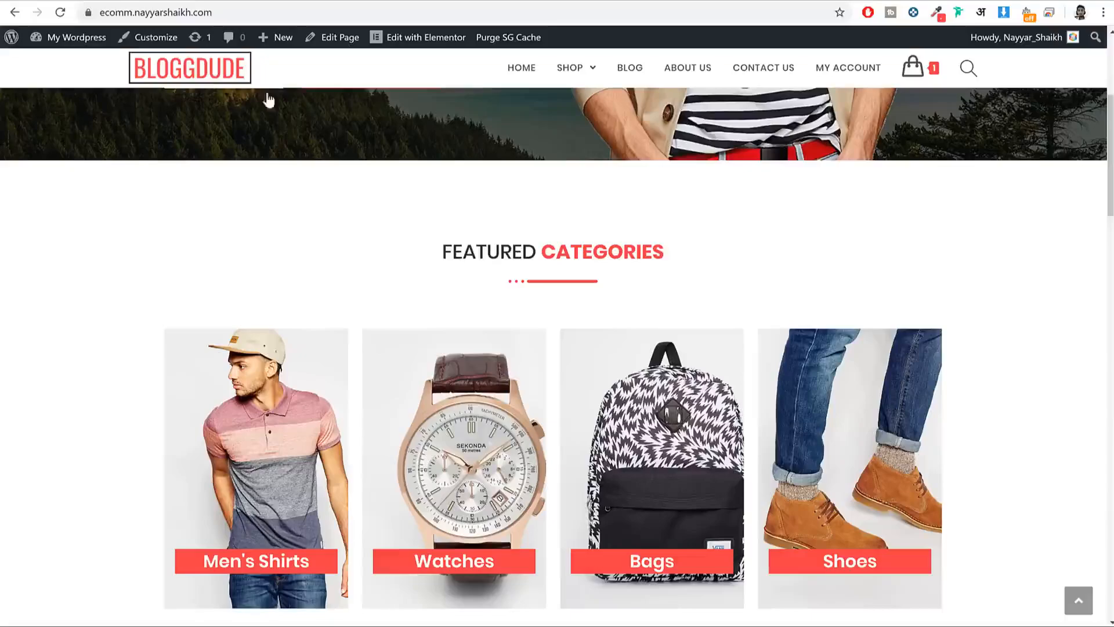
pyautogui.doubleClick(483, 250)
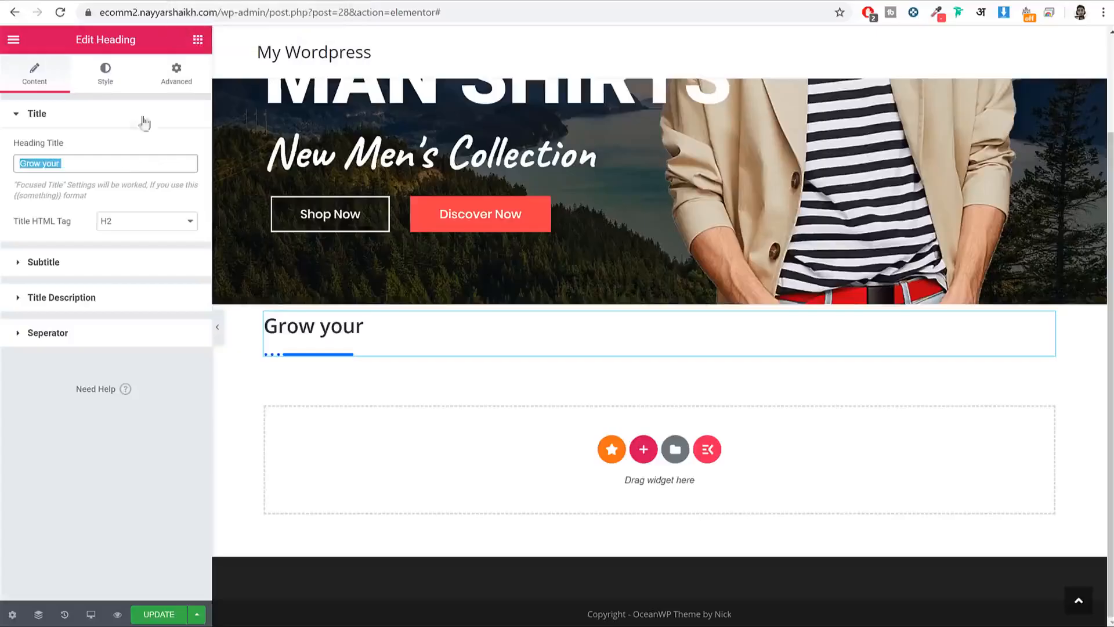
pyautogui.write('FEATURED')
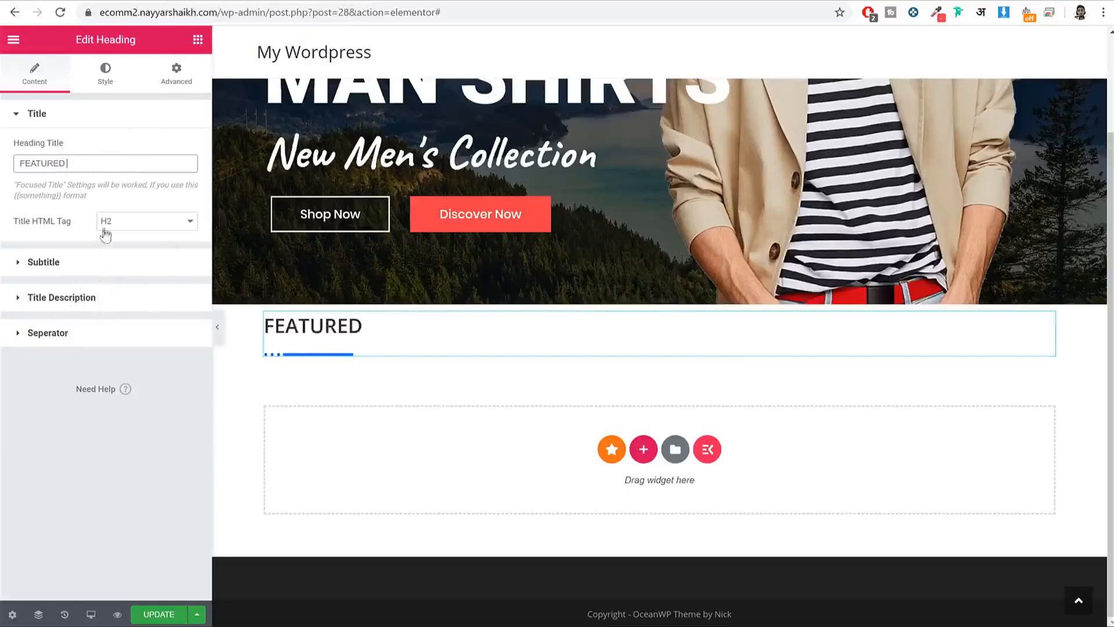
pyautogui.moveTo(17, 186); pyautogui.dragTo(183, 197)
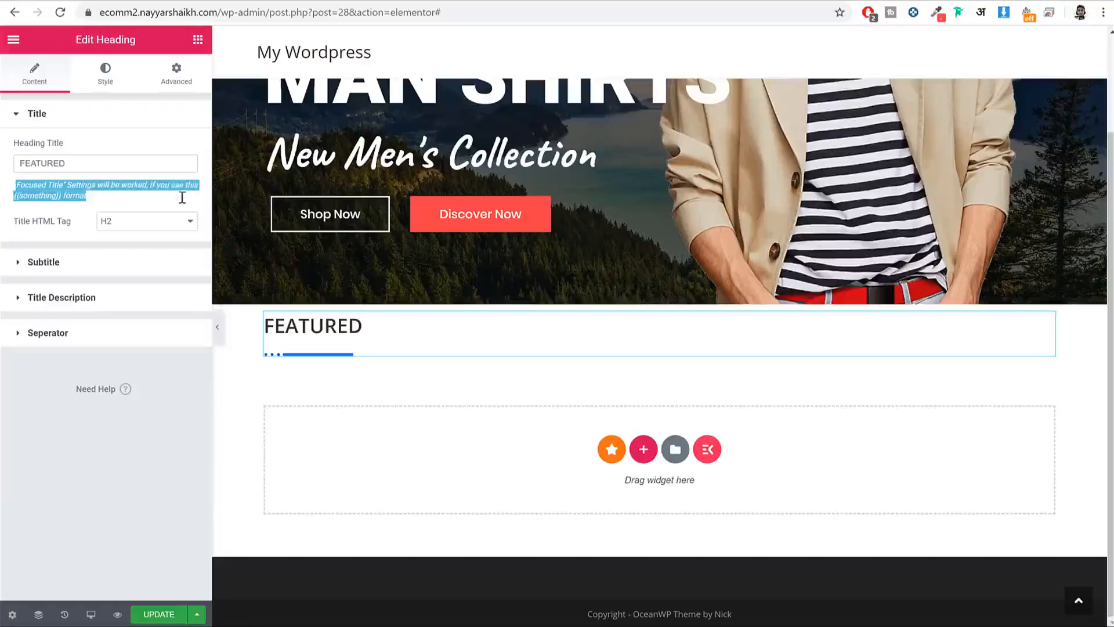
pyautogui.click(72, 204)
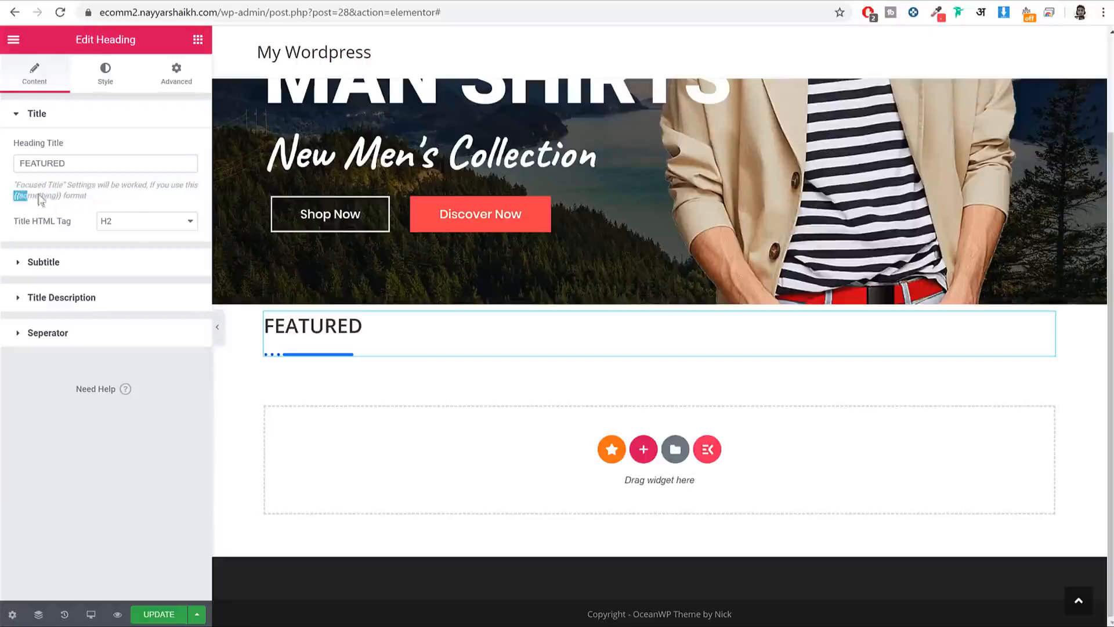
pyautogui.moveTo(41, 199); pyautogui.dragTo(74, 200)
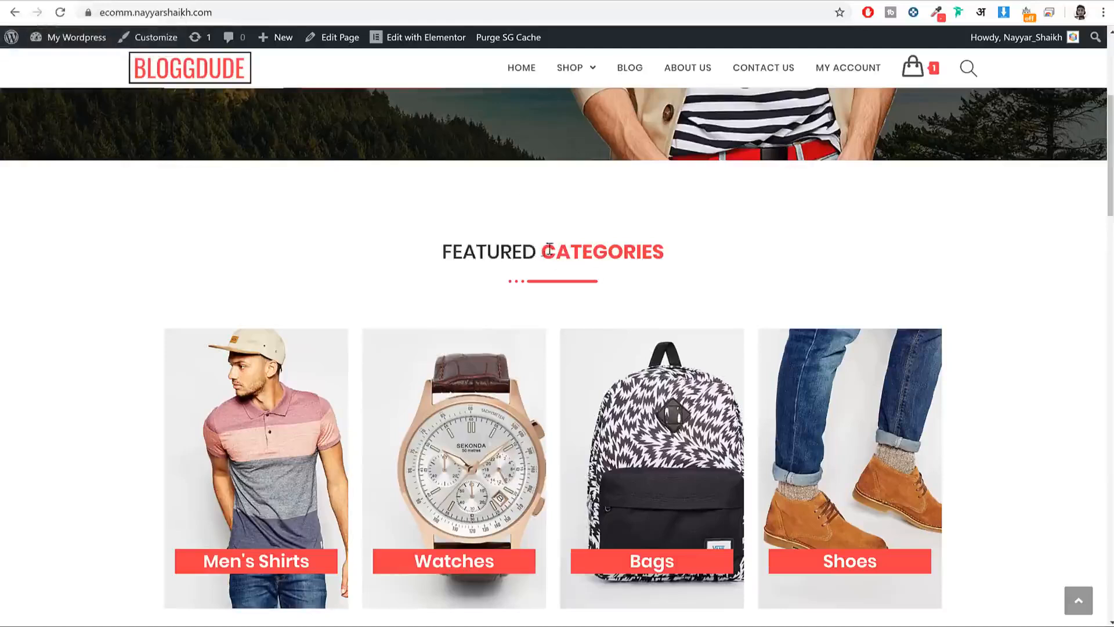
pyautogui.moveTo(542, 251); pyautogui.dragTo(670, 262)
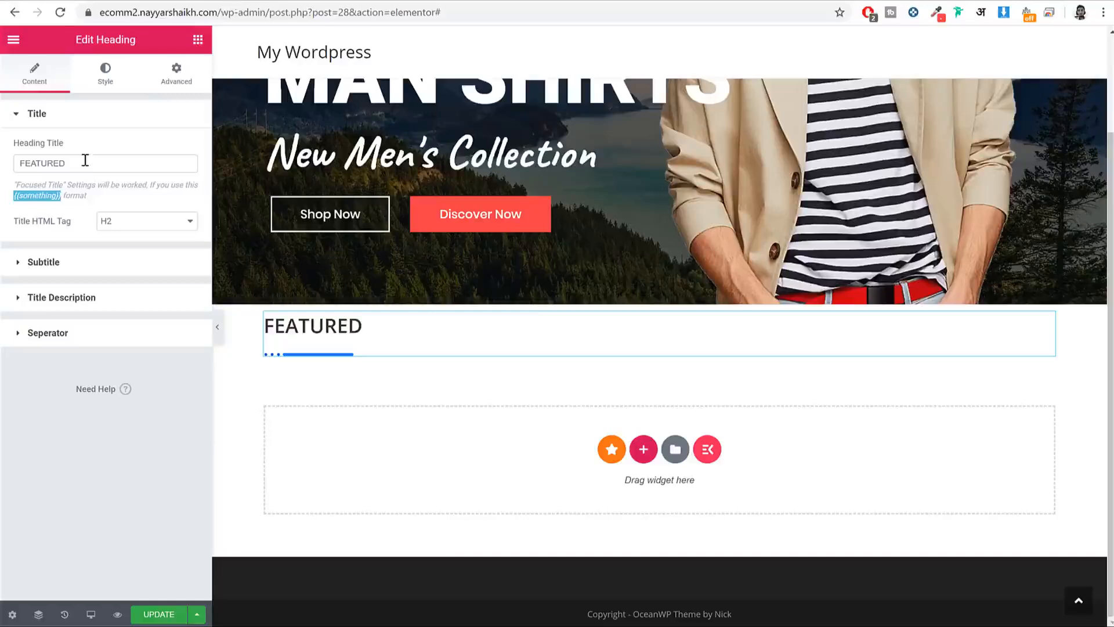
pyautogui.hotkey('ctrl', 'v')
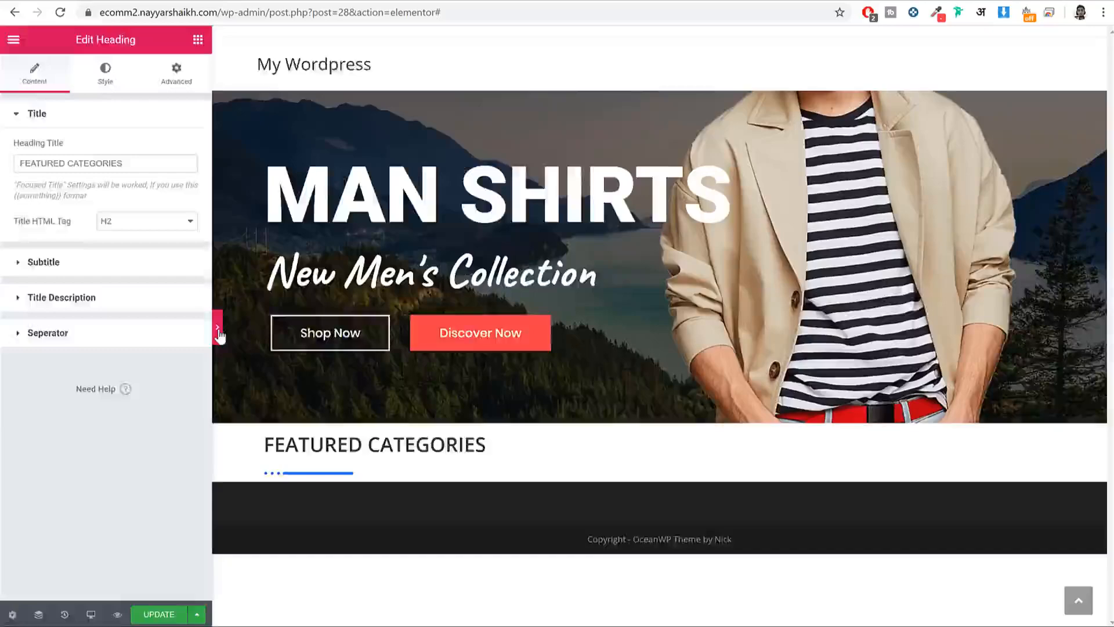
# Step: Wrap CATEGORIES in {{ }} so it displays as the focused word
pyautogui.click(218, 328)
pyautogui.moveTo(383, 445); pyautogui.dragTo(144, 438)
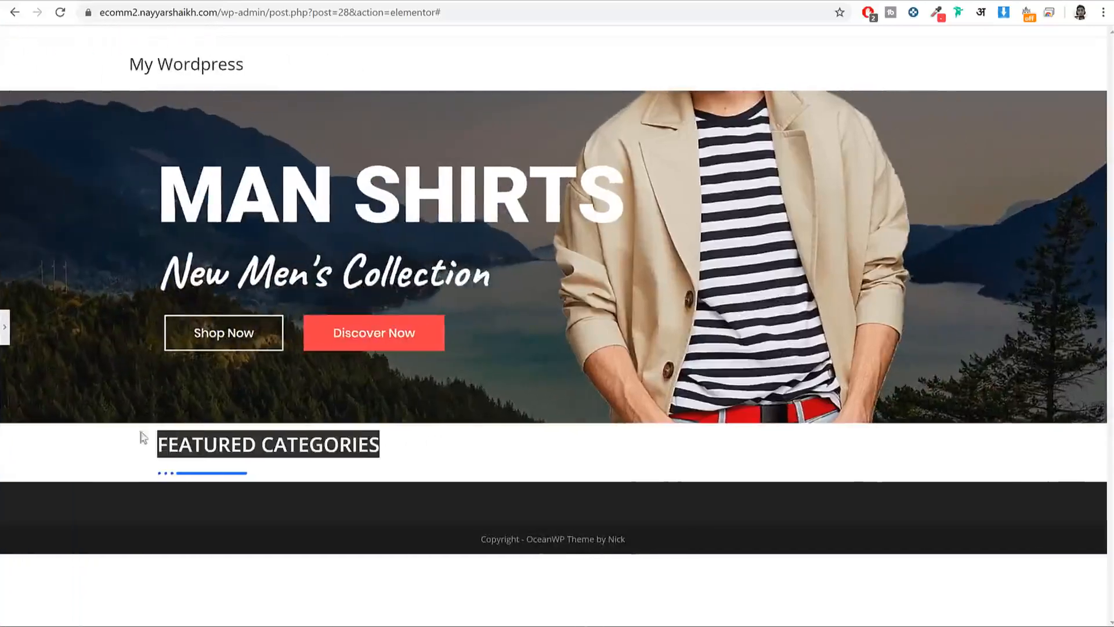
pyautogui.click(6, 337)
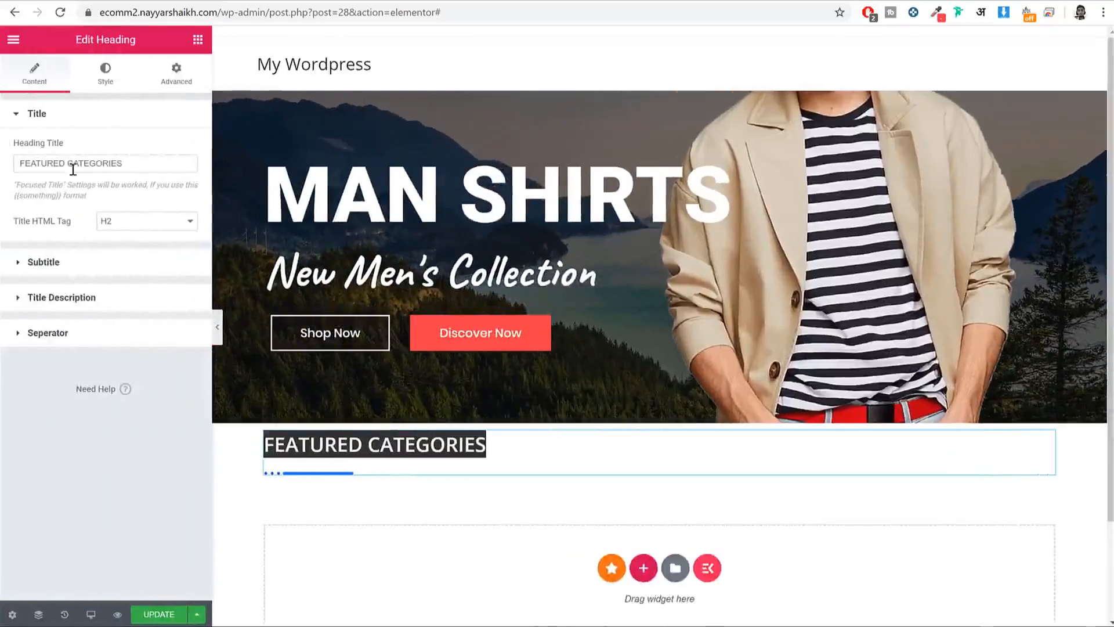
pyautogui.click(73, 168)
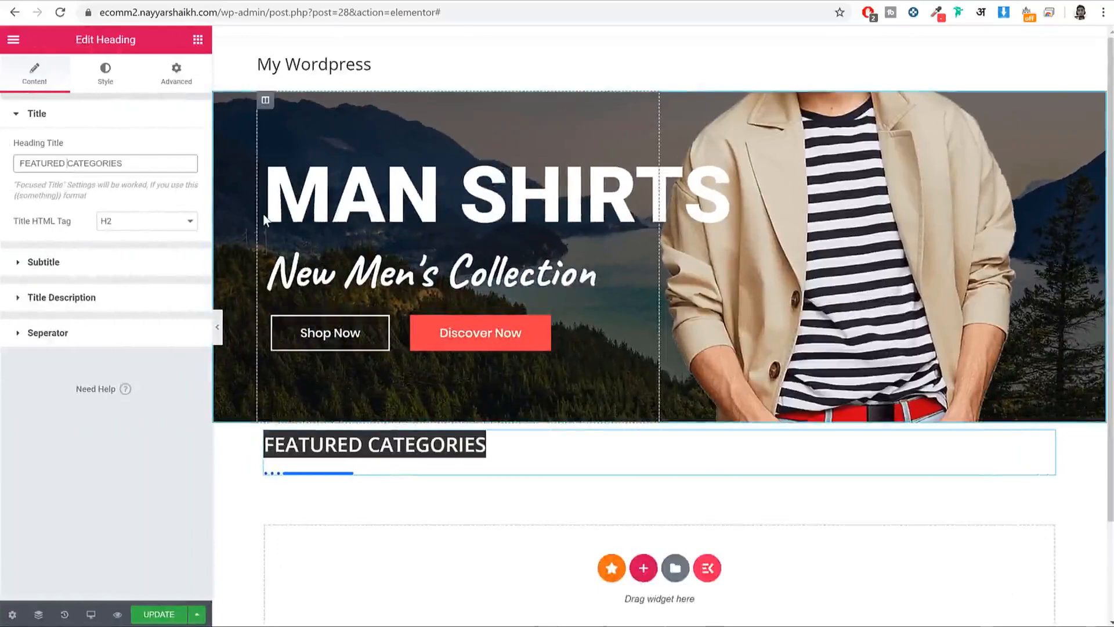
pyautogui.write('{{')
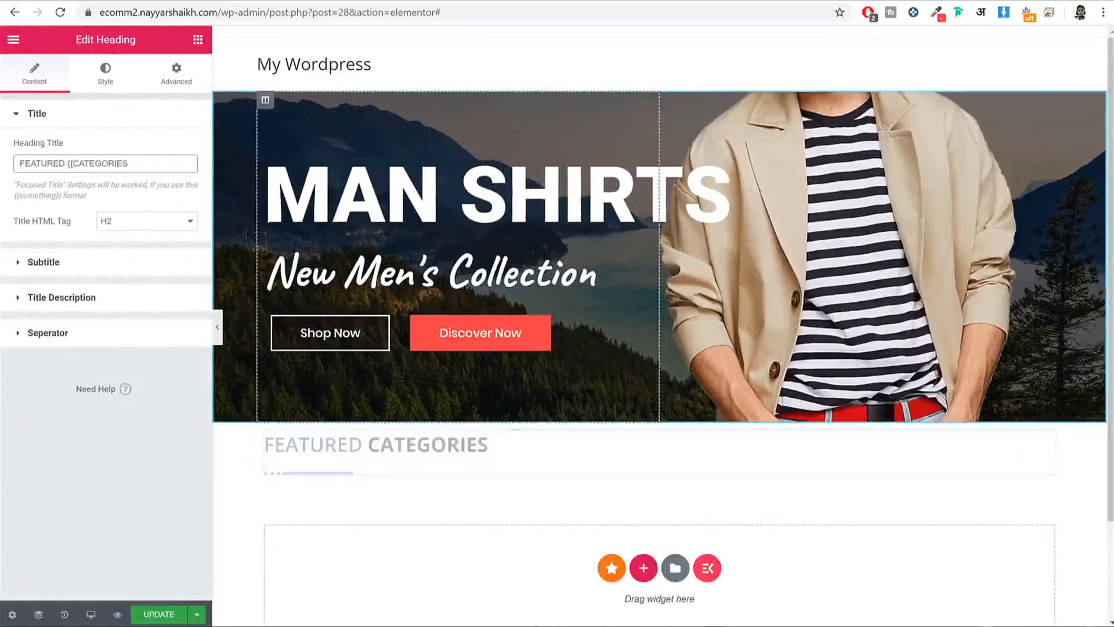
pyautogui.click(150, 171)
pyautogui.write('}}')
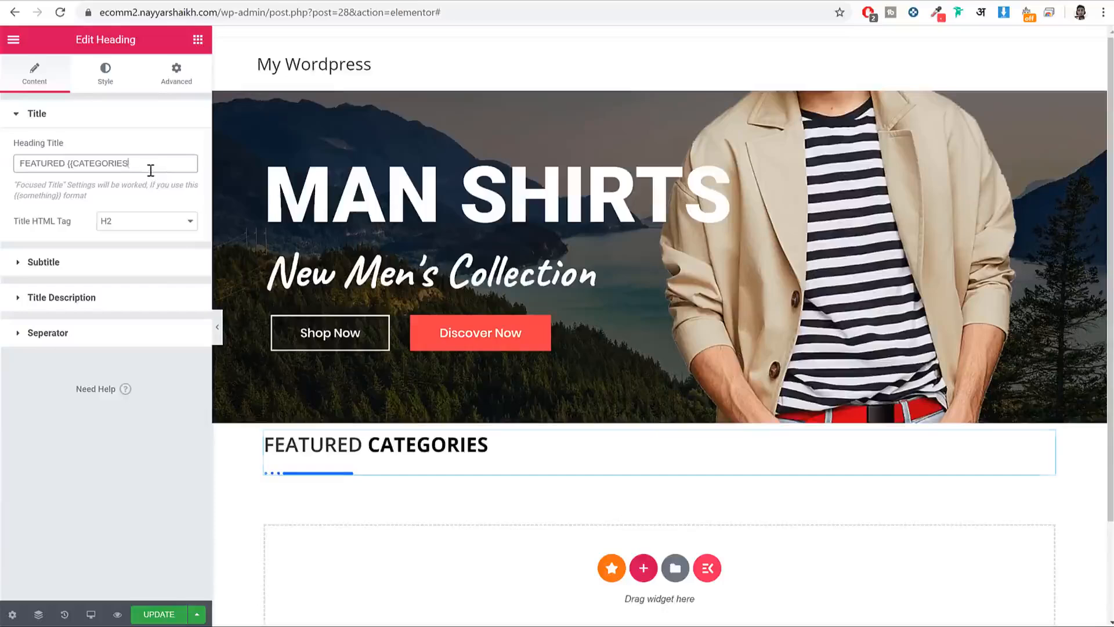
# Step: Centre the heading and set its title font family to Poppins
pyautogui.click(106, 76)
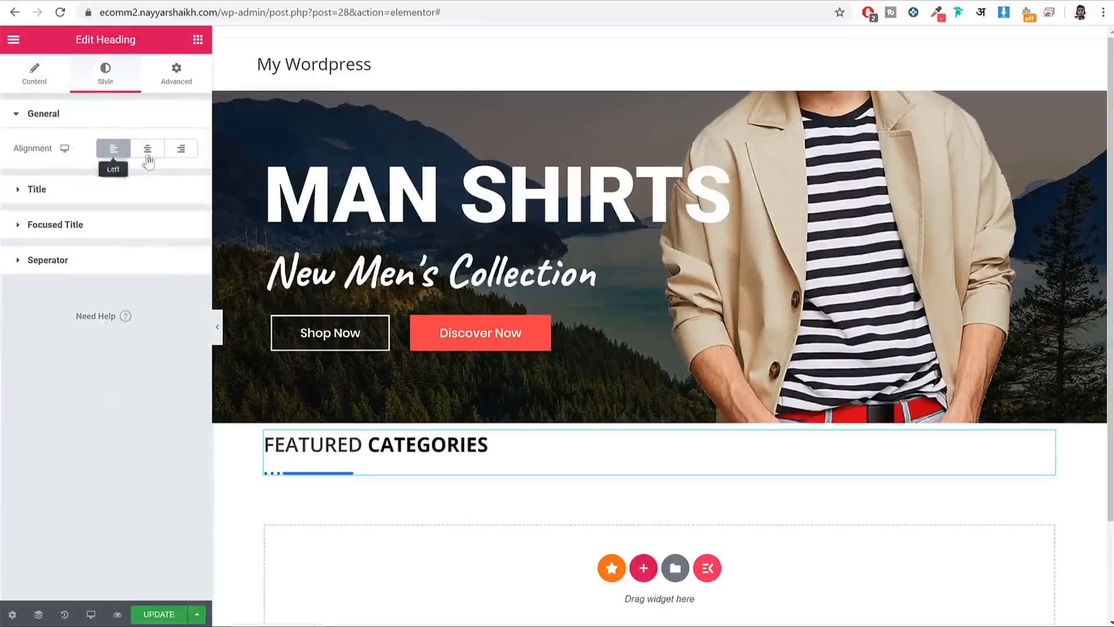
pyautogui.click(148, 153)
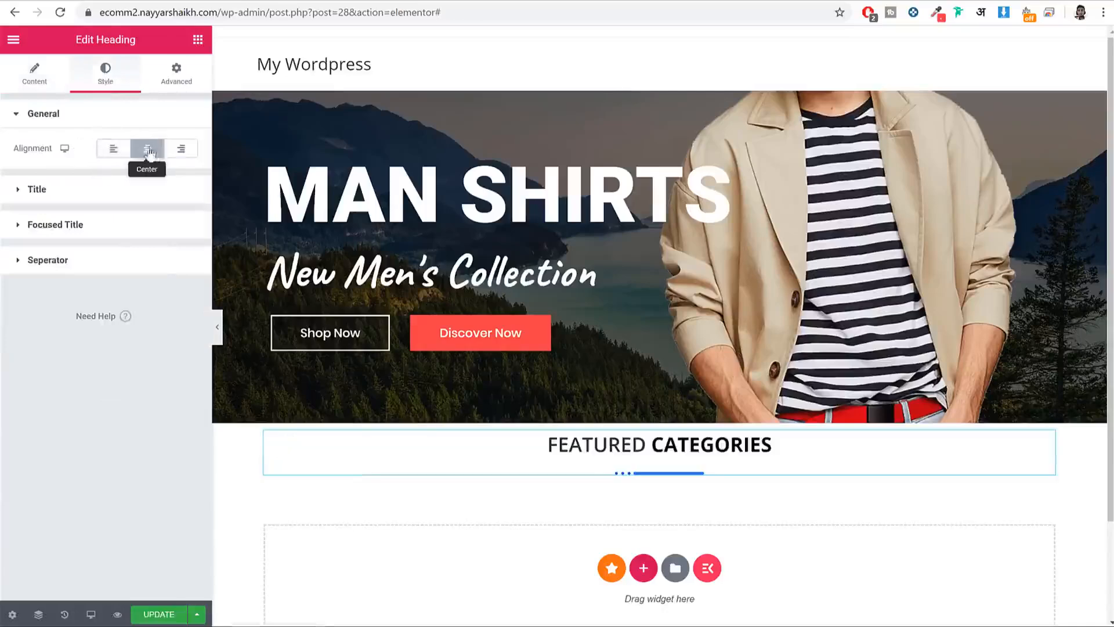
pyautogui.click(105, 190)
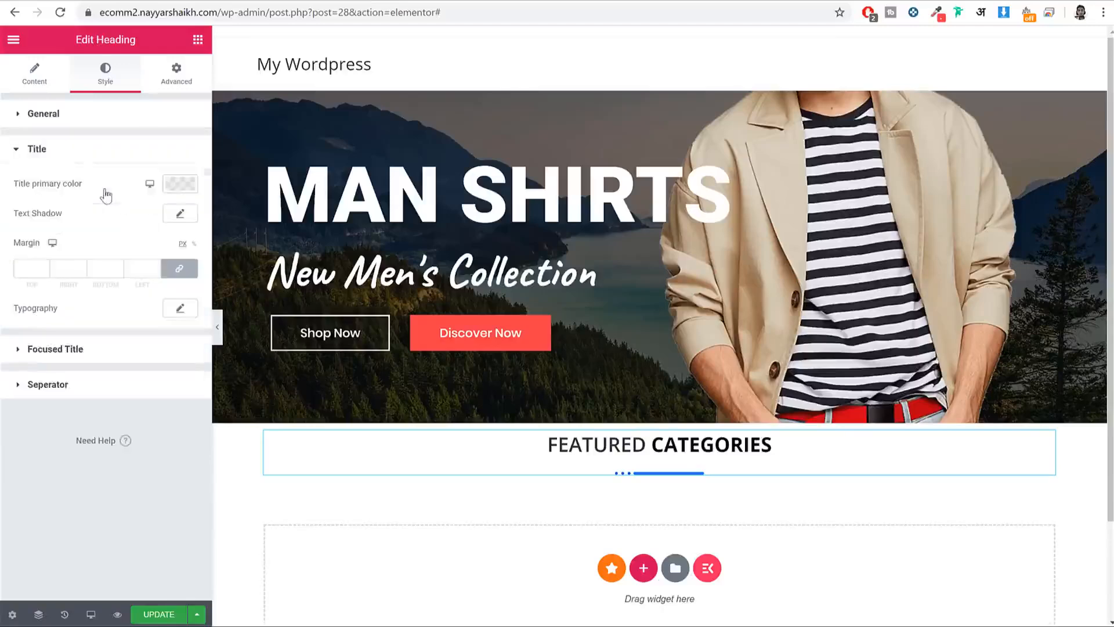
pyautogui.click(179, 309)
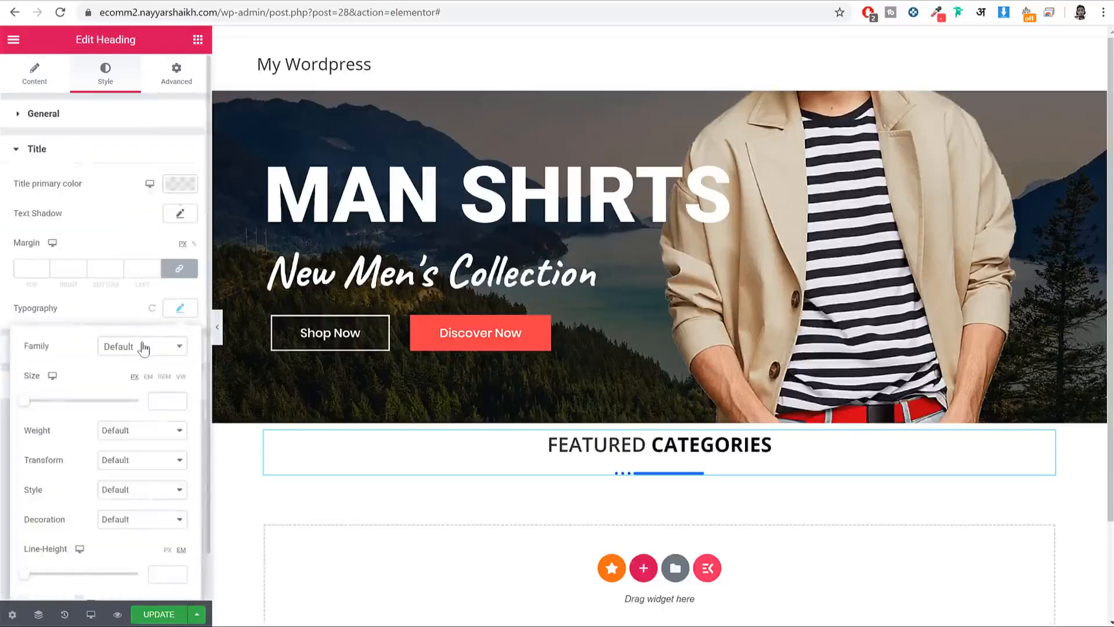
pyautogui.click(144, 347)
pyautogui.write('popp')
pyautogui.press('Return')
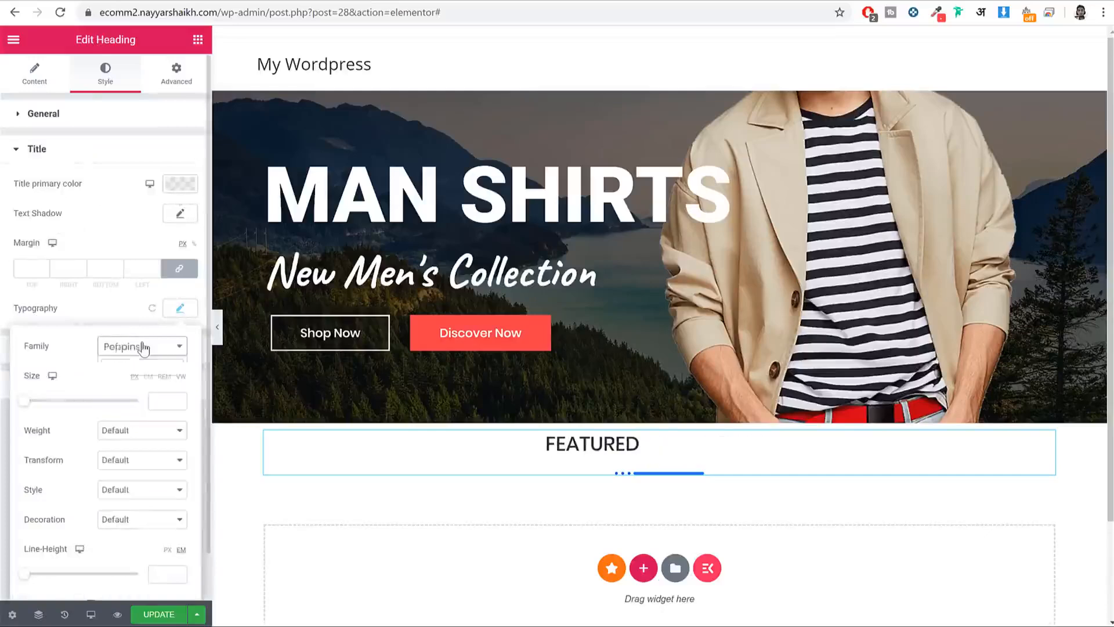
pyautogui.click(175, 312)
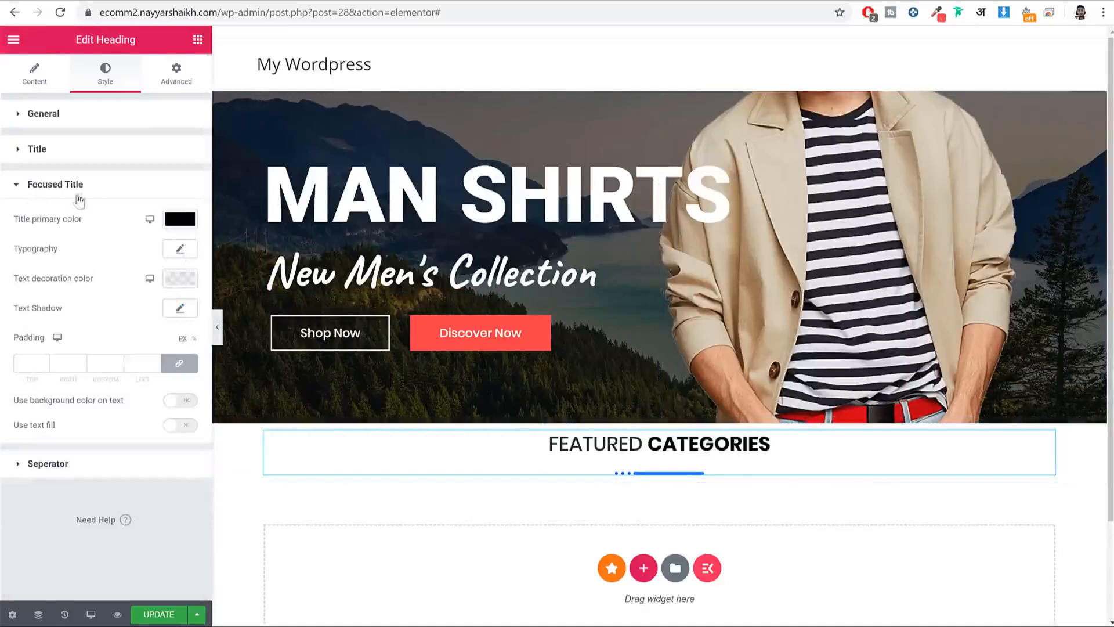
# Step: Set the Focused Title colour to #ef3f49 so CATEGORIES turns red
pyautogui.moveTo(115, 192); pyautogui.dragTo(28, 192)
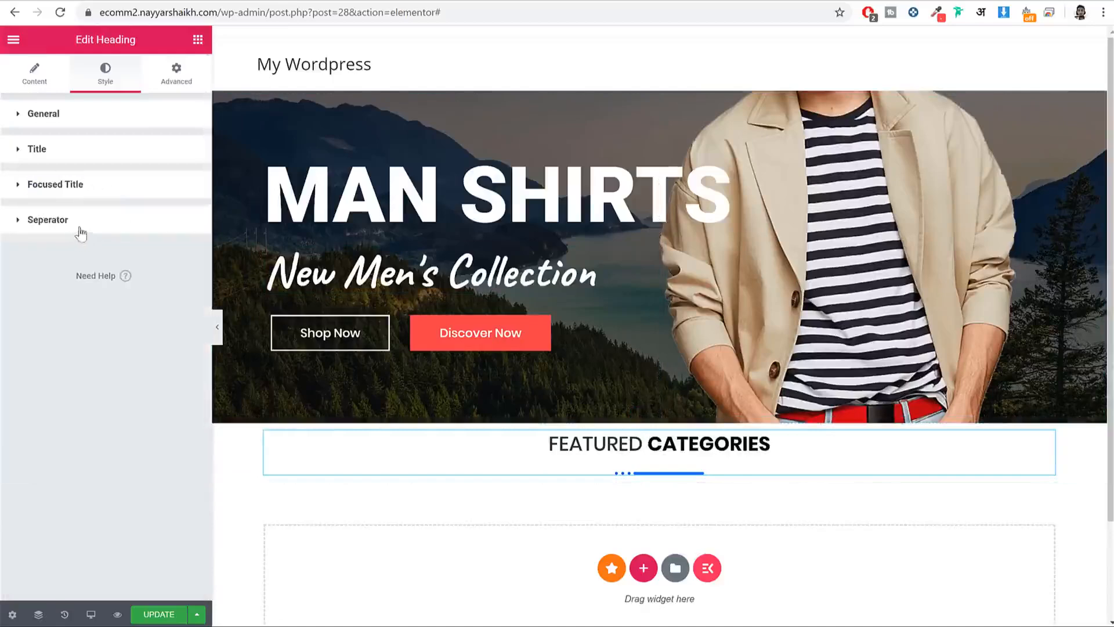
pyautogui.click(113, 192)
pyautogui.click(179, 219)
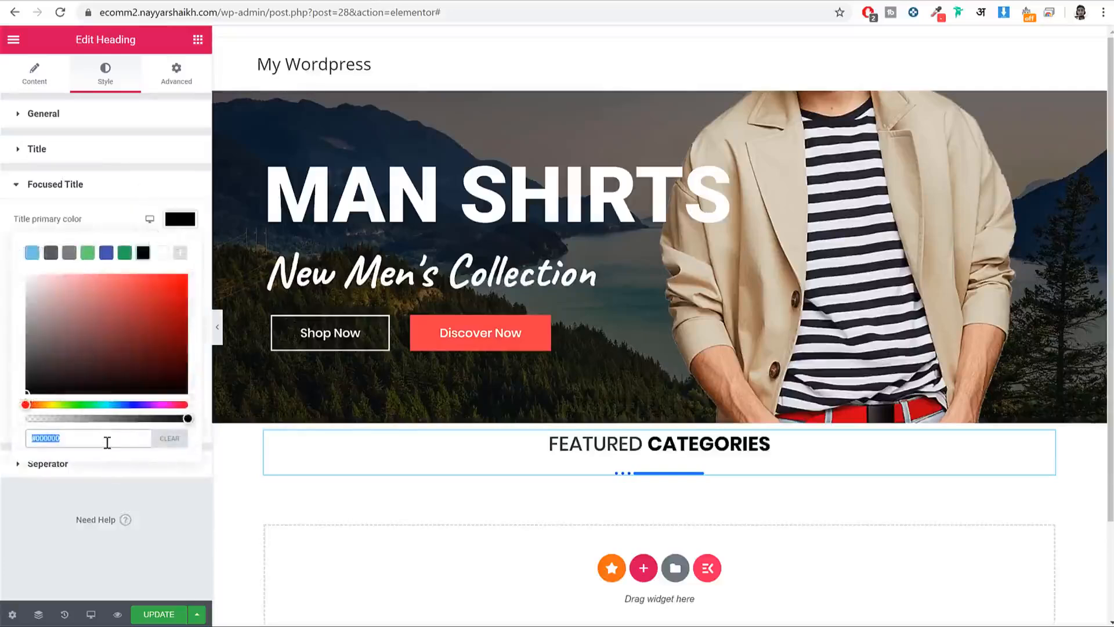
pyautogui.click(169, 439)
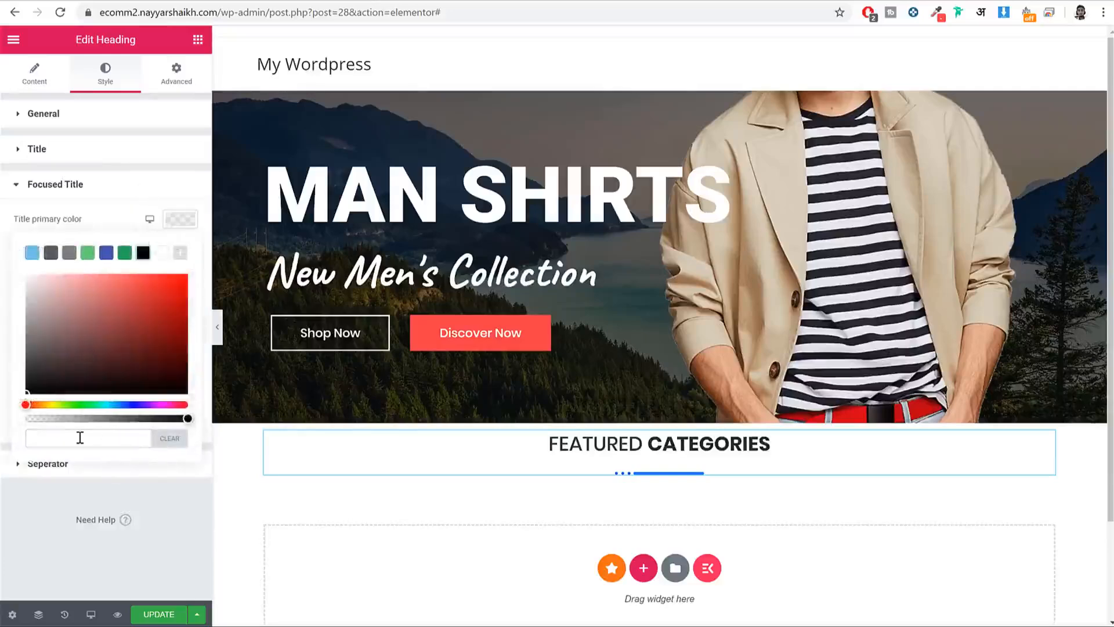
pyautogui.write('ef3')
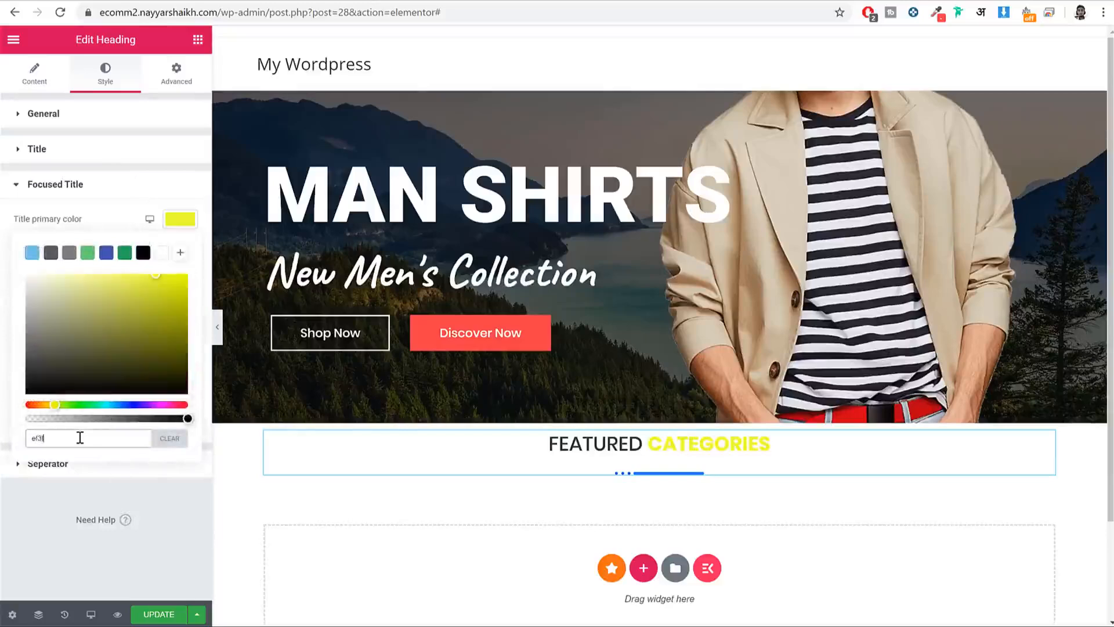
pyautogui.write('f49')
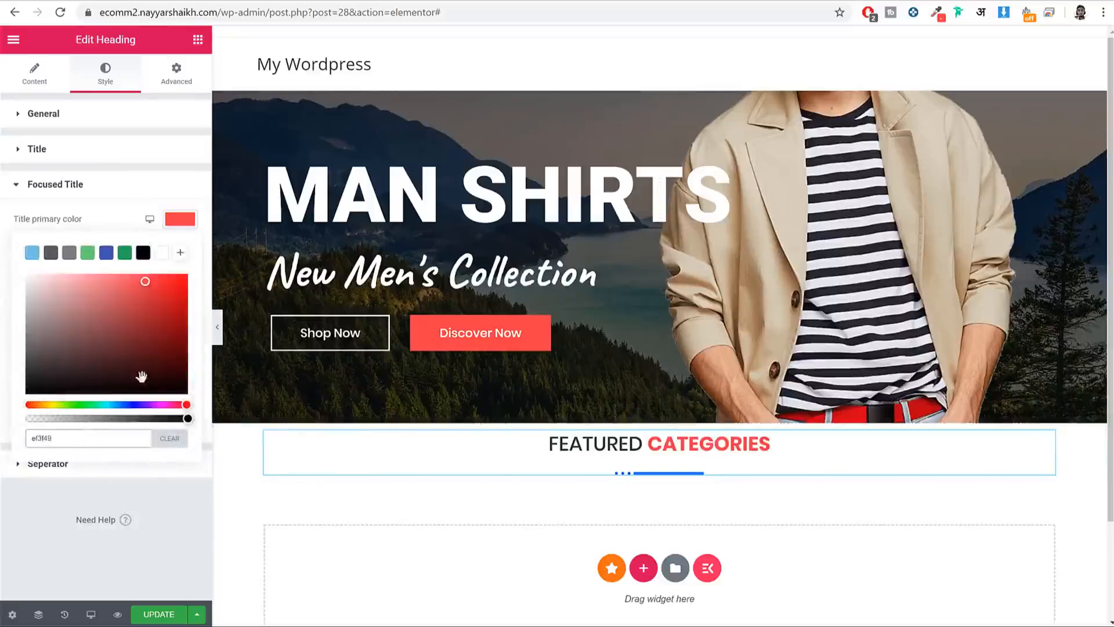
pyautogui.click(173, 223)
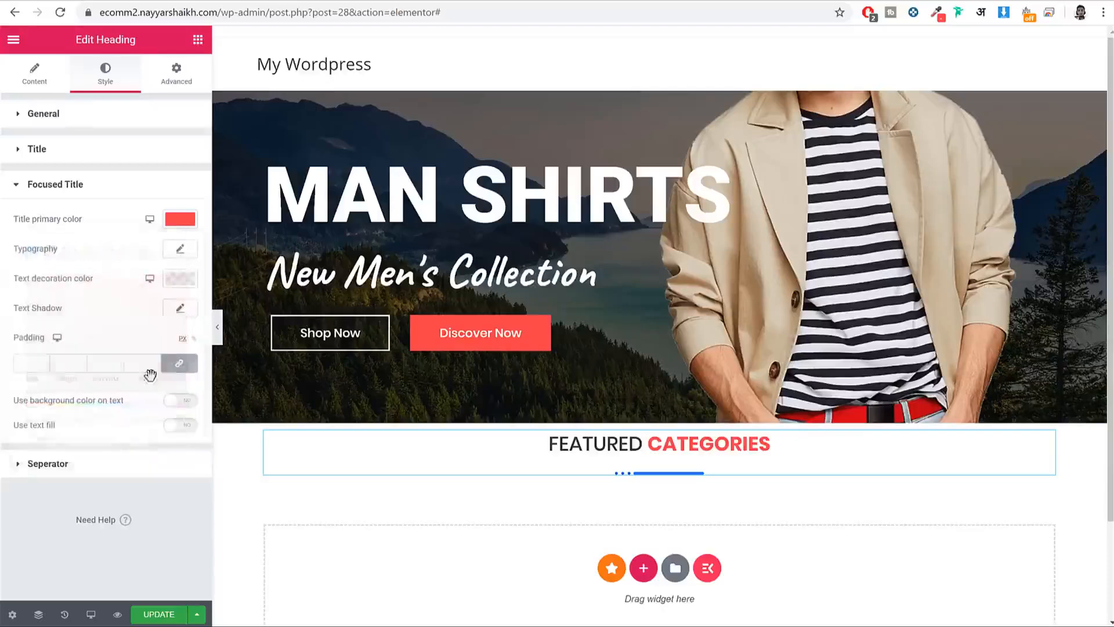
# Step: Set the separator colour to #EF3F49 and preview the heading
pyautogui.click(107, 471)
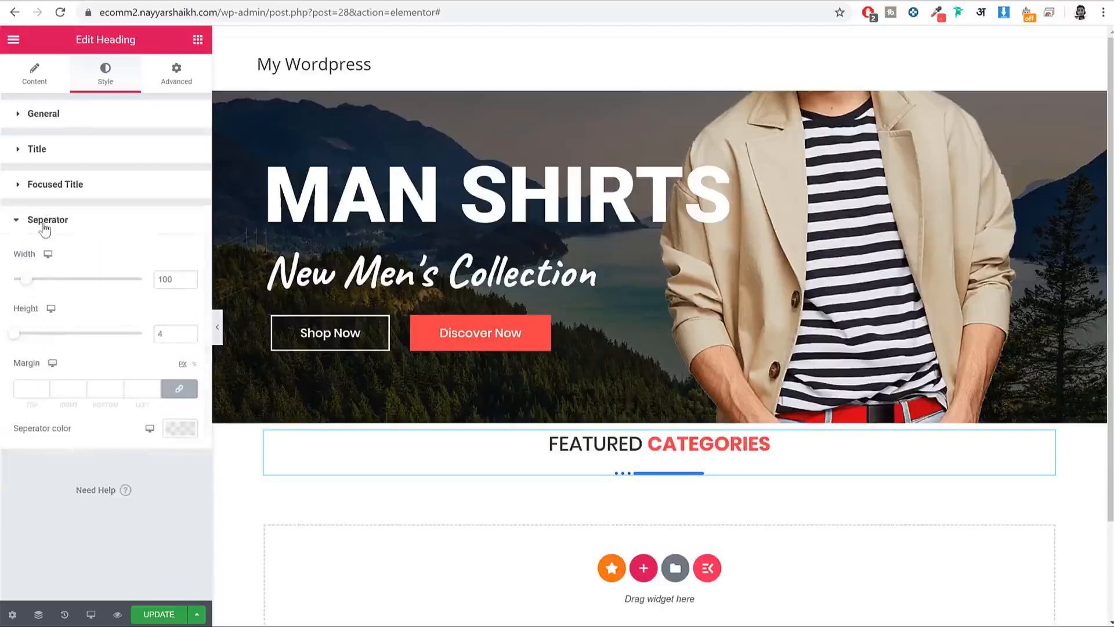
pyautogui.click(181, 429)
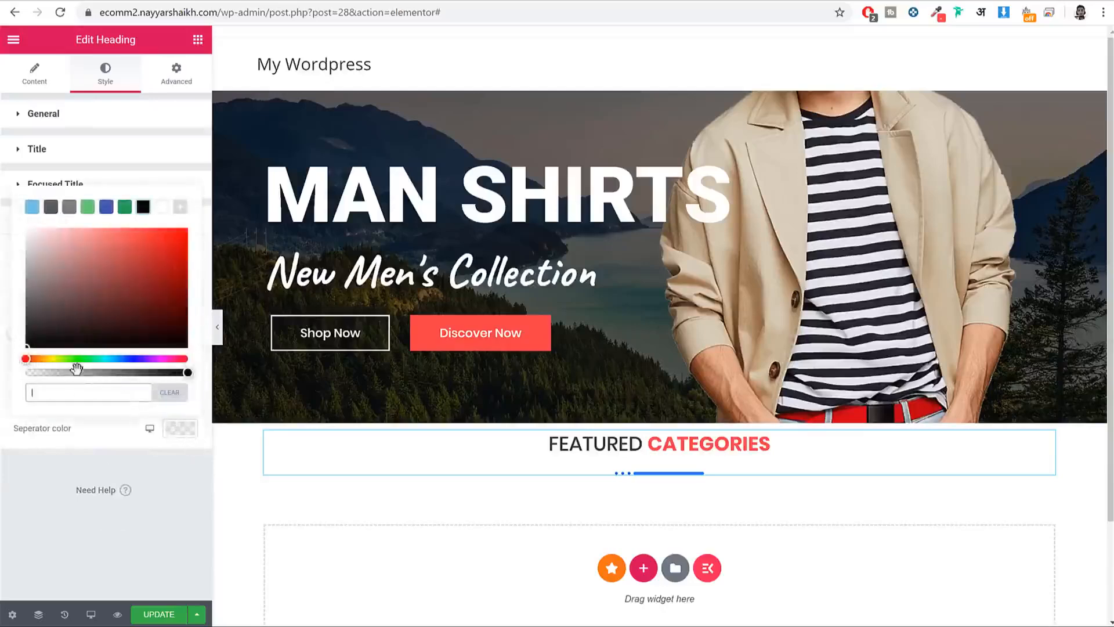
pyautogui.click(79, 394)
pyautogui.write('#EF3F49')
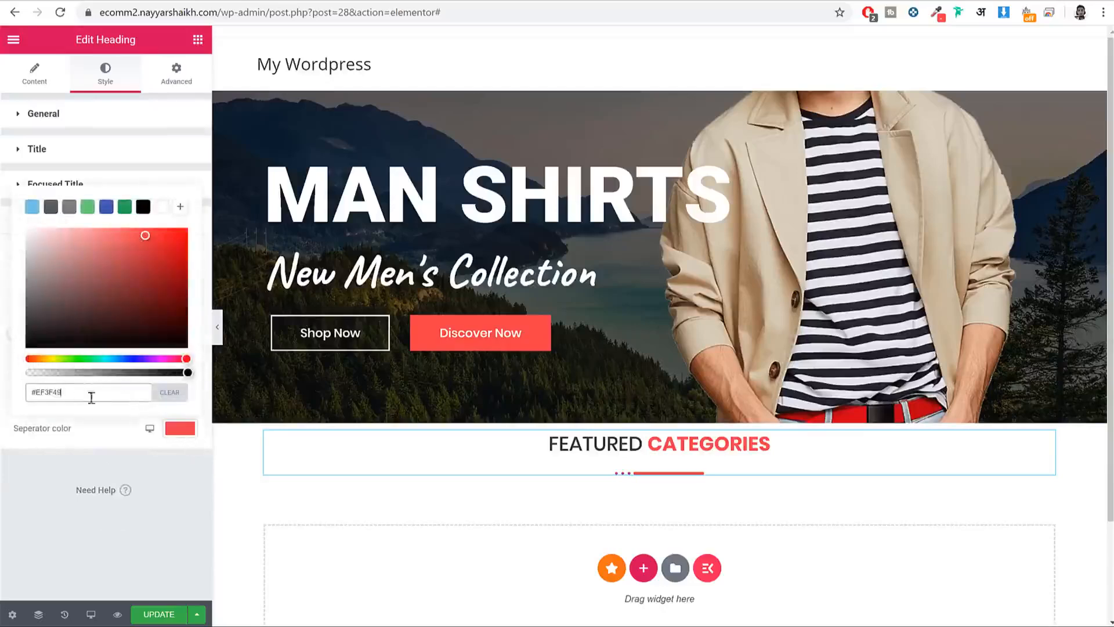
pyautogui.click(218, 326)
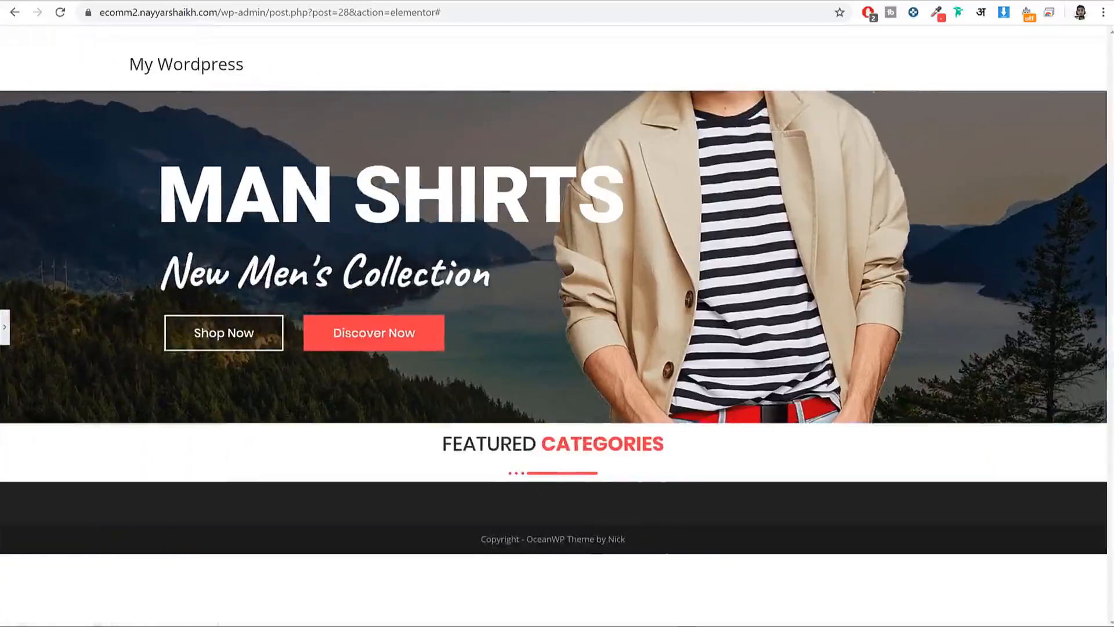
pyautogui.click(4, 327)
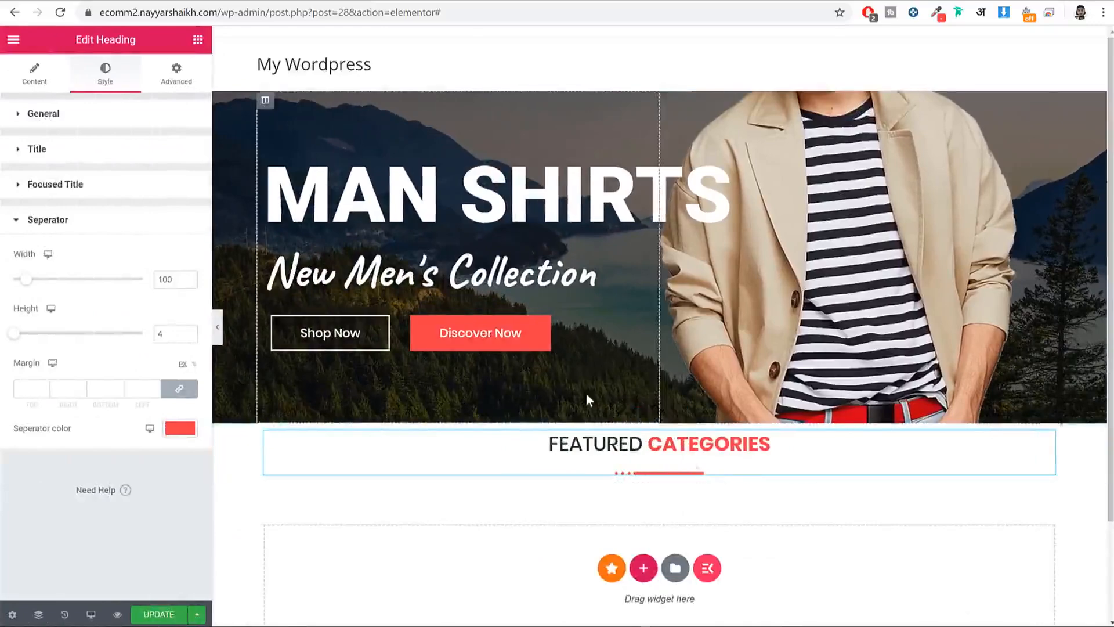
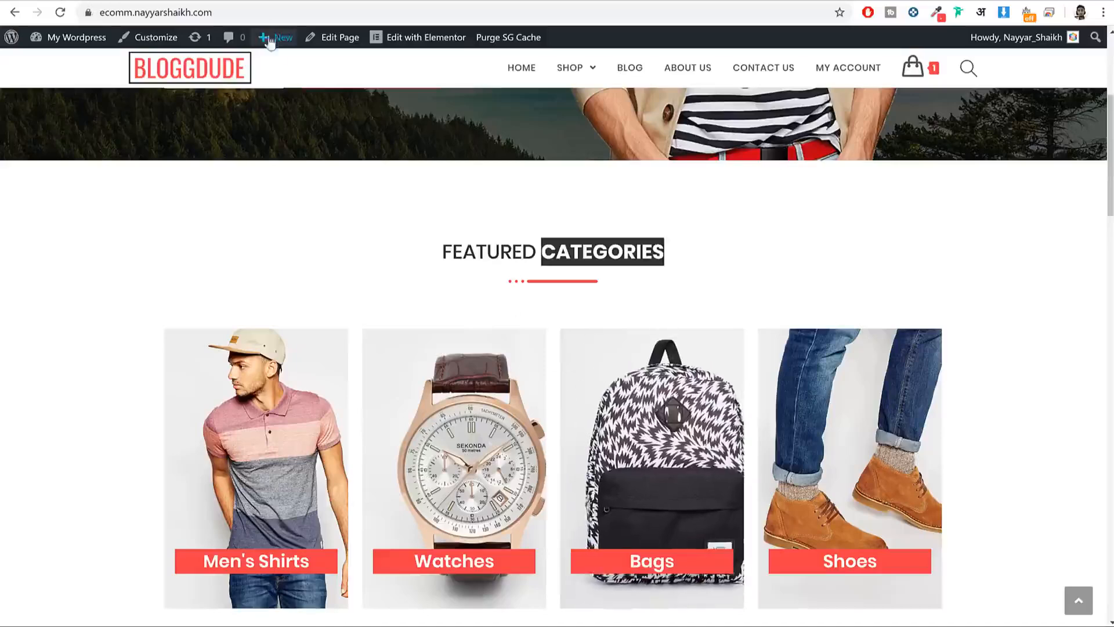
# Step: Drop an Inner Section under the Featured Categories heading and add two columns, making four
pyautogui.scroll(-2, 348, 290)
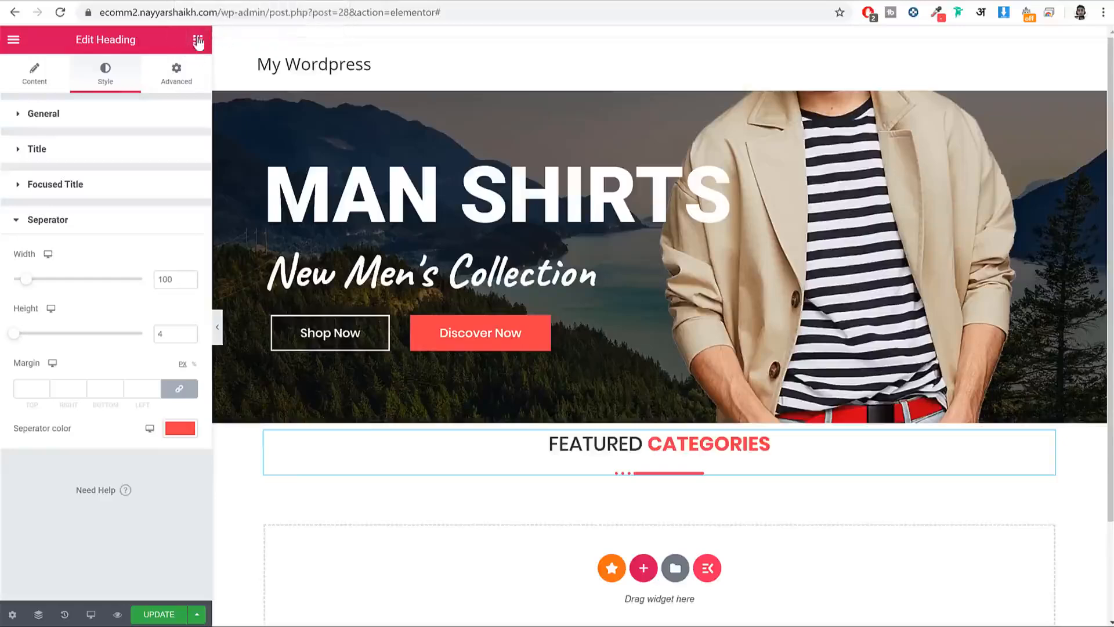
pyautogui.click(197, 39)
pyautogui.moveTo(54, 174); pyautogui.dragTo(665, 466)
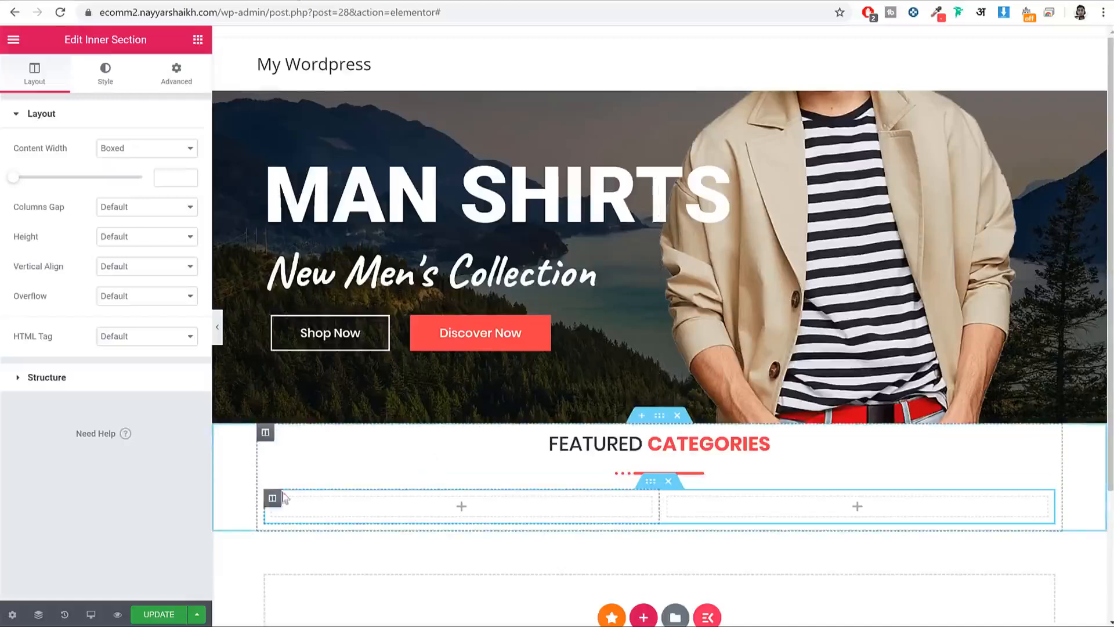
pyautogui.rightClick(277, 501)
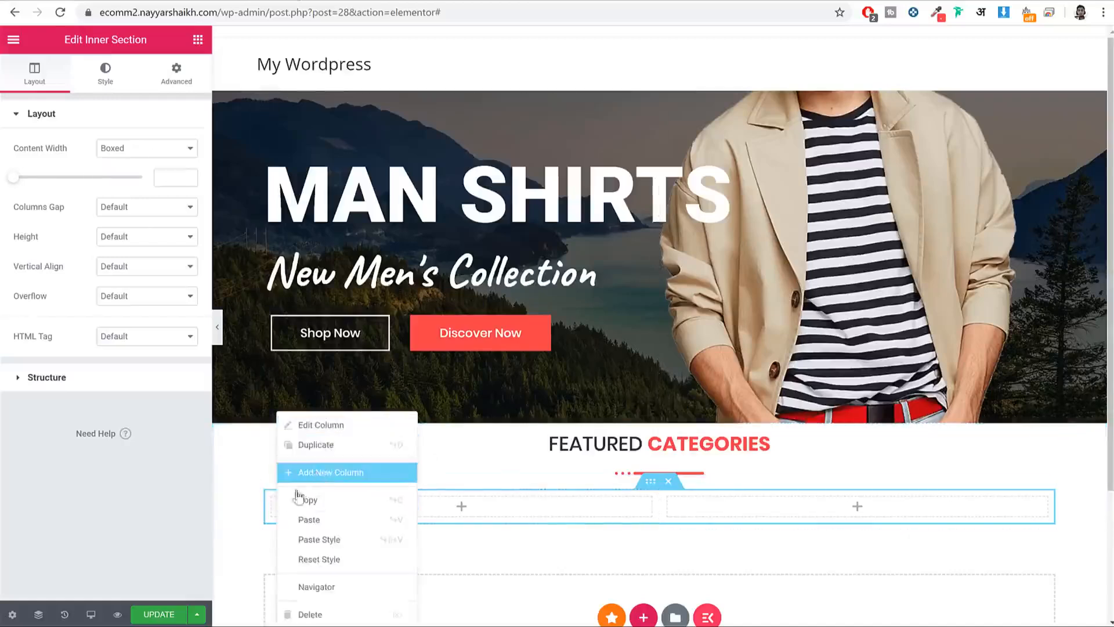
pyautogui.click(313, 471)
pyautogui.rightClick(279, 500)
pyautogui.click(307, 472)
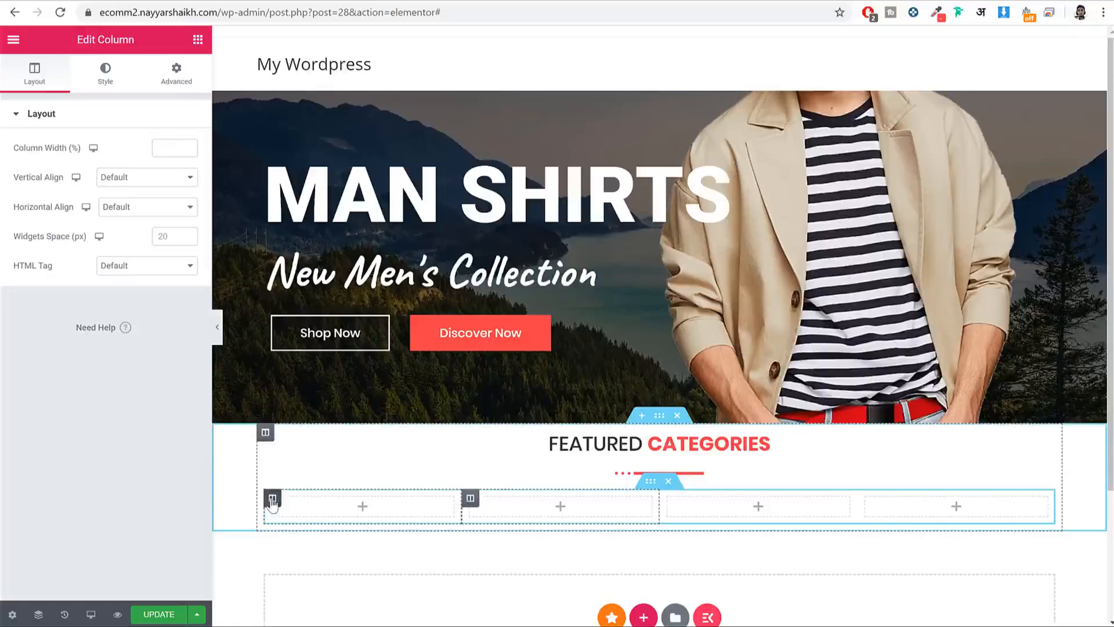
pyautogui.rightClick(272, 501)
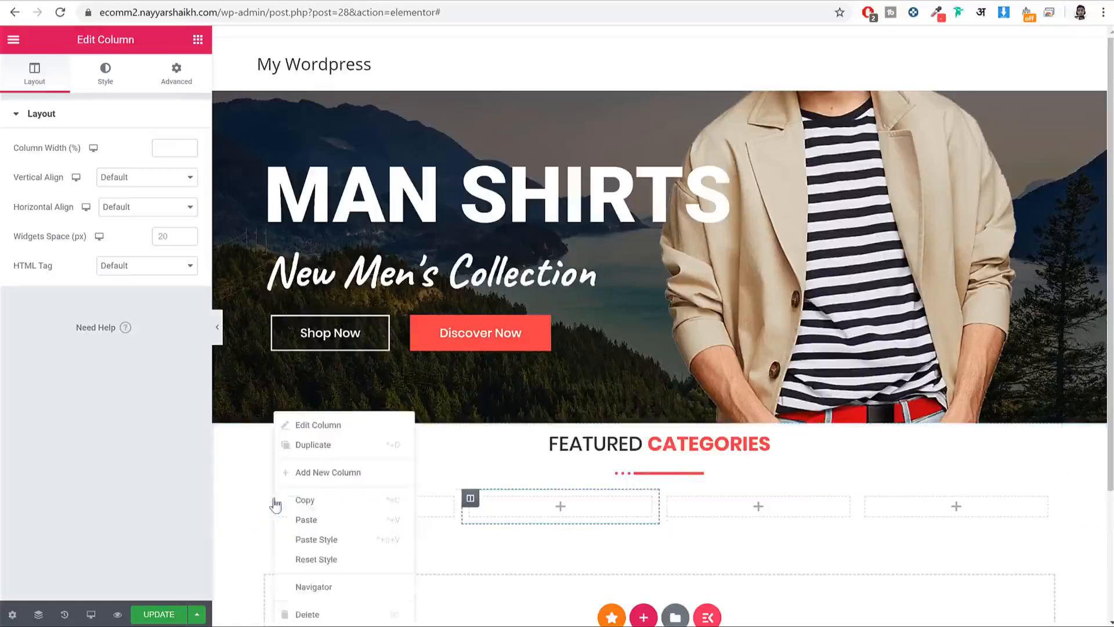
pyautogui.click(509, 523)
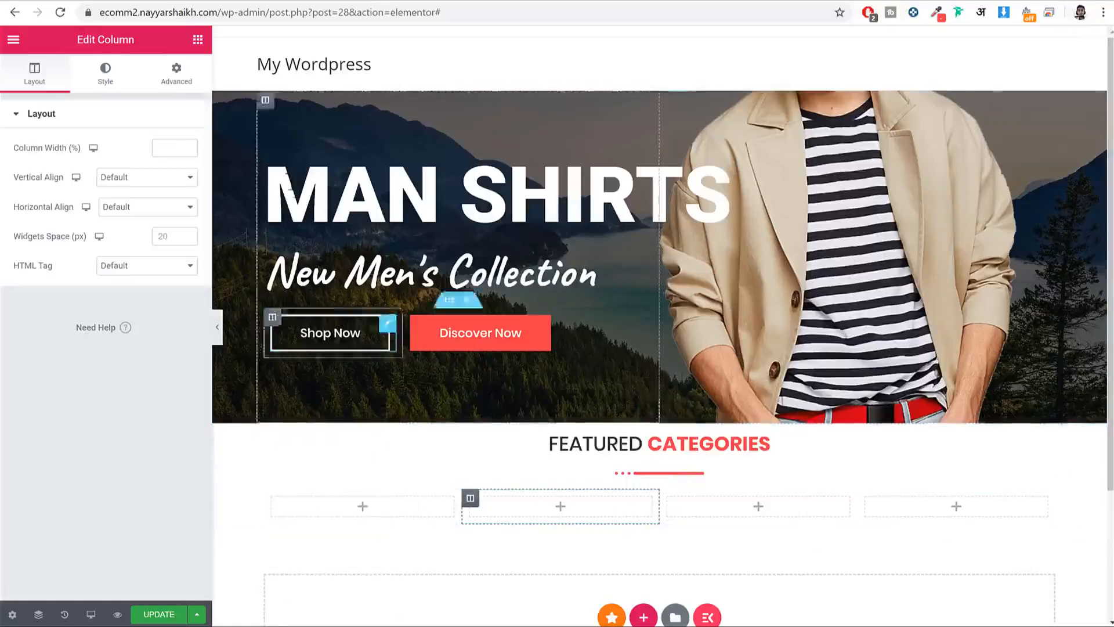
pyautogui.click(198, 39)
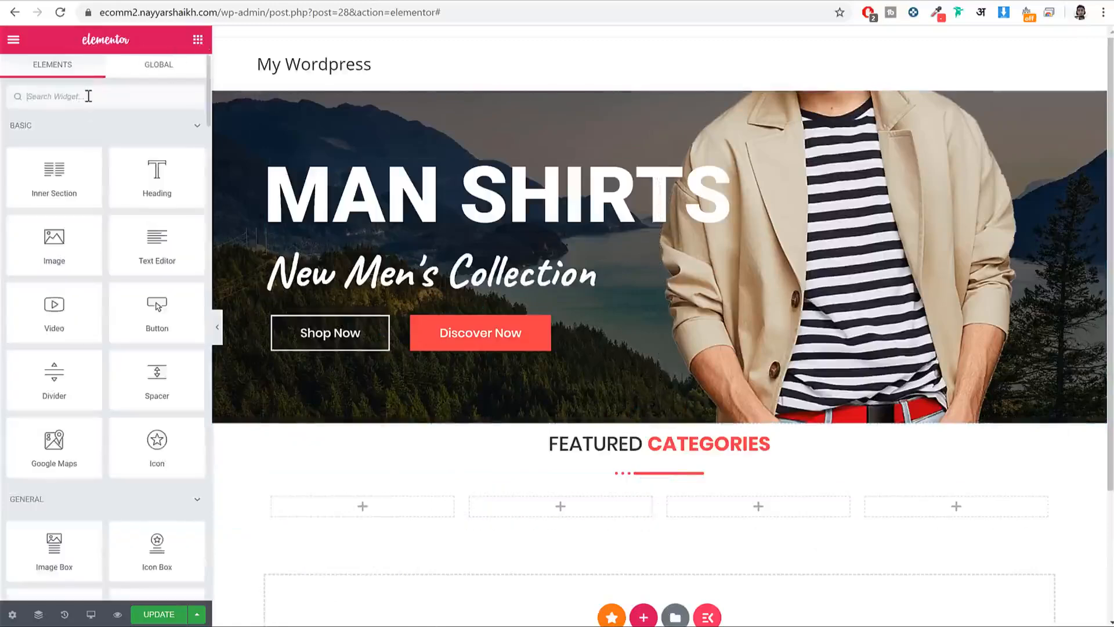
# Step: Search widgets for 'ba' and place a Premium Banner in the first column
pyautogui.click(88, 96)
pyautogui.write('ba')
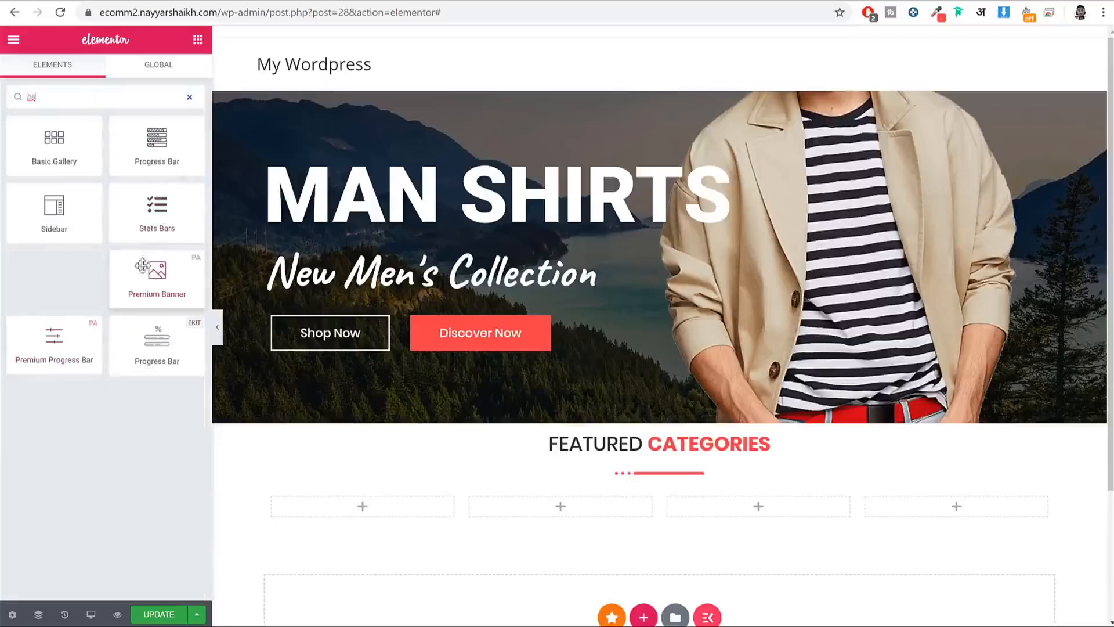
pyautogui.moveTo(143, 265); pyautogui.dragTo(389, 492)
pyautogui.scroll(-5, 508, 415)
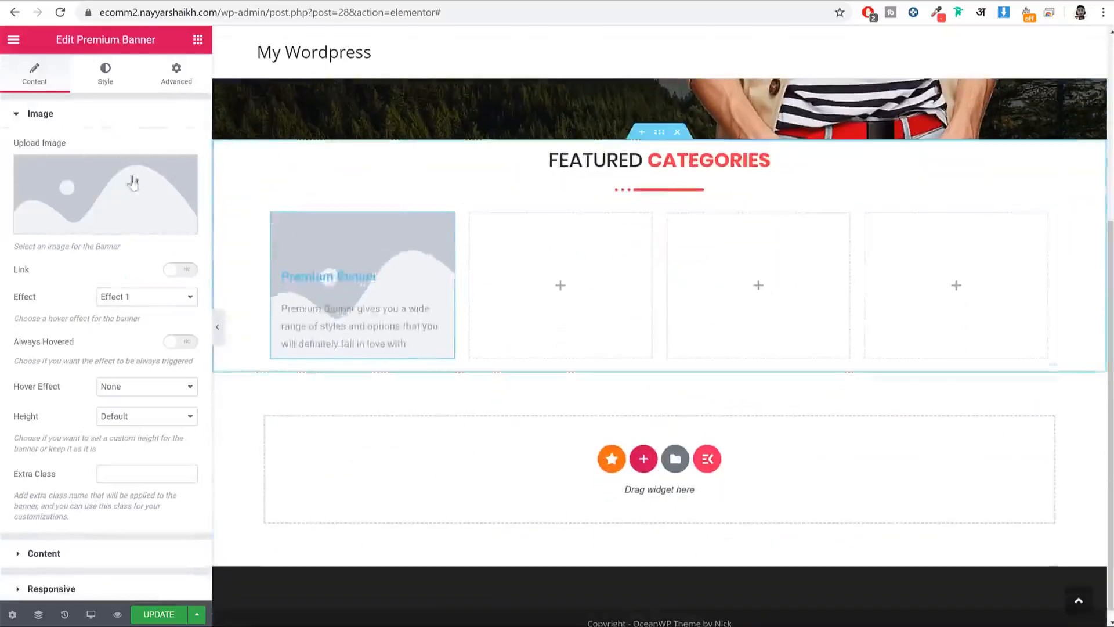
# Step: Upload the man-31 shirt photo and insert it as the banner image
pyautogui.click(114, 181)
pyautogui.click(65, 94)
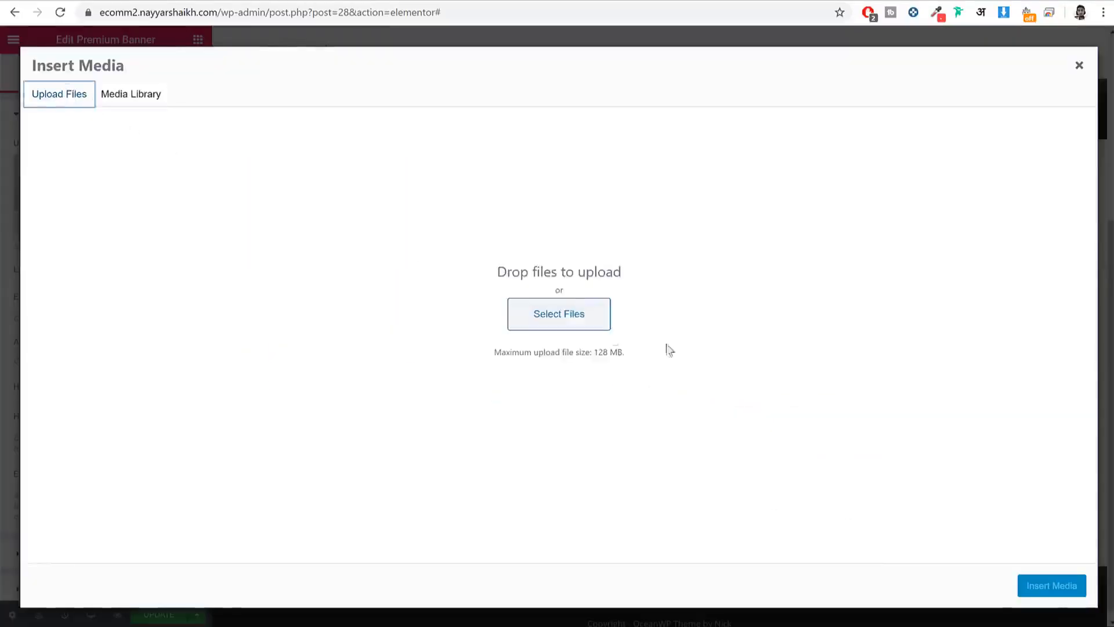
pyautogui.click(568, 312)
pyautogui.scroll(-5, 541, 281)
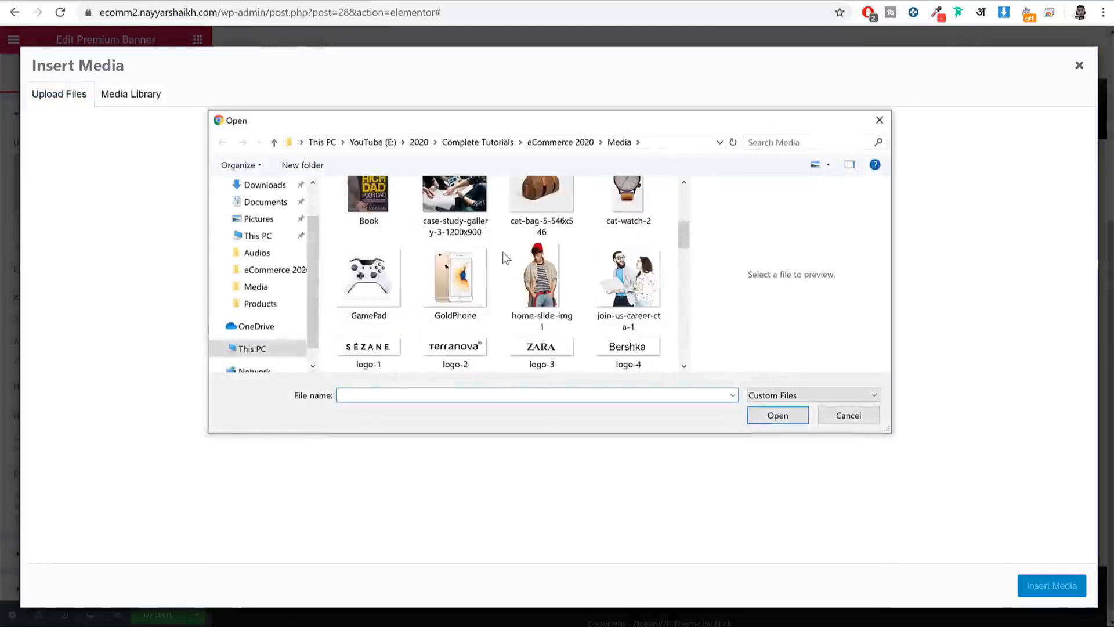
pyautogui.scroll(-3, 544, 273)
pyautogui.click(462, 219)
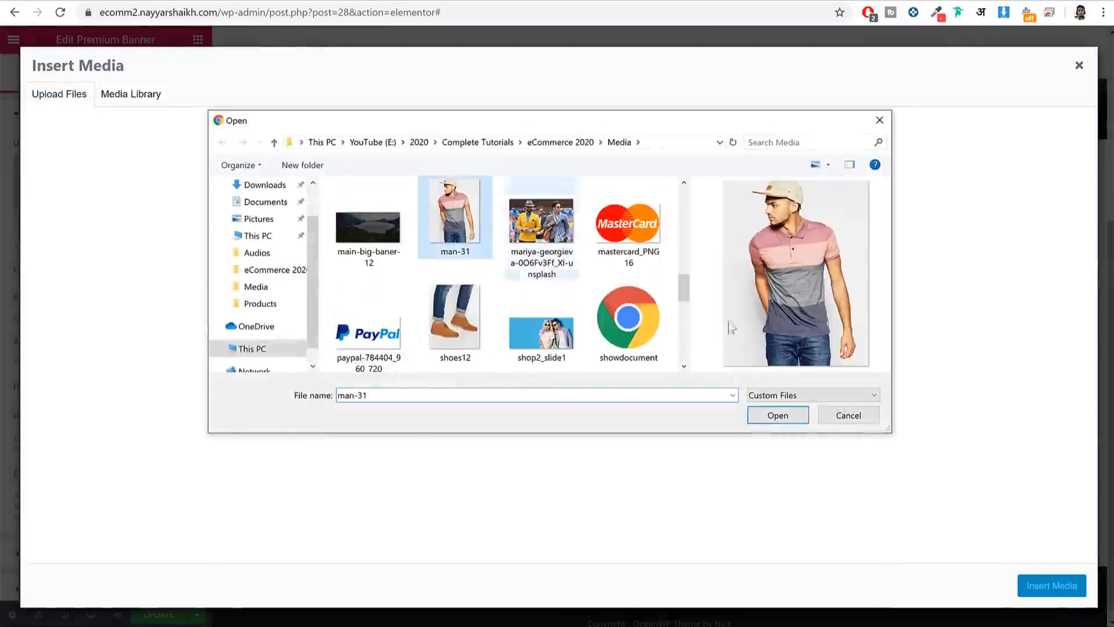
pyautogui.click(783, 415)
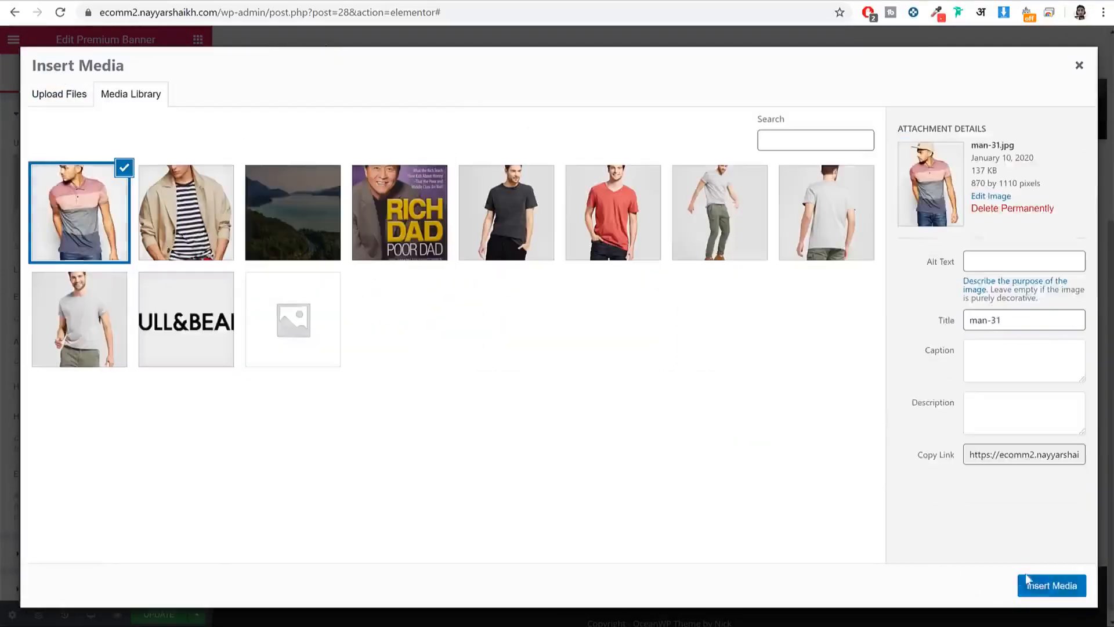
pyautogui.click(1040, 589)
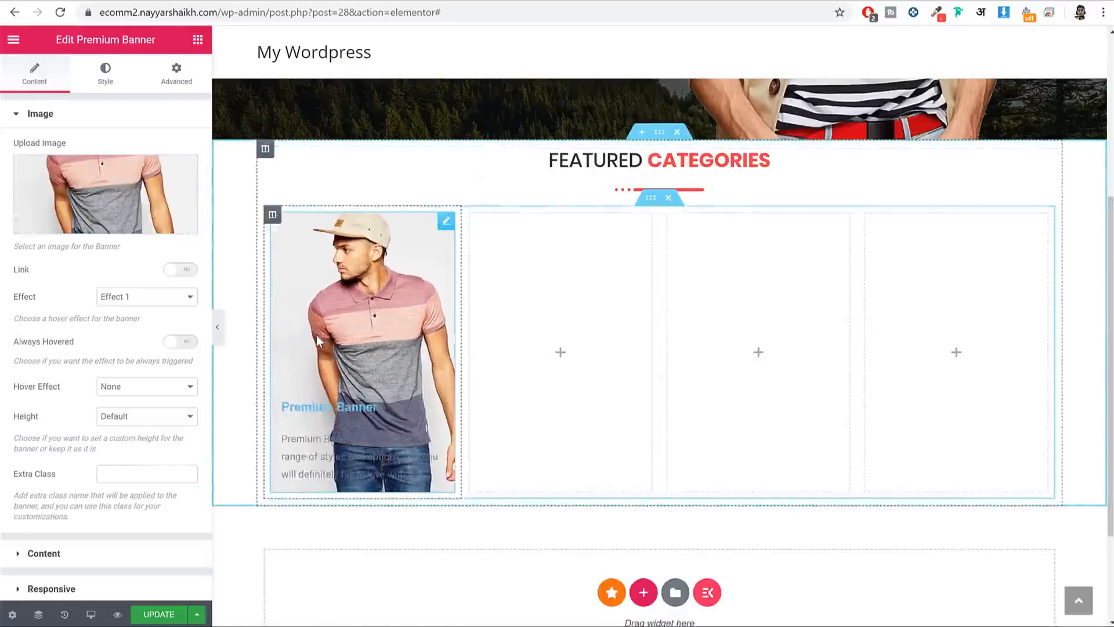
# Step: Preview banner Effects 2 through 5, settle on Effect 1, and turn the Link toggle on
pyautogui.click(153, 299)
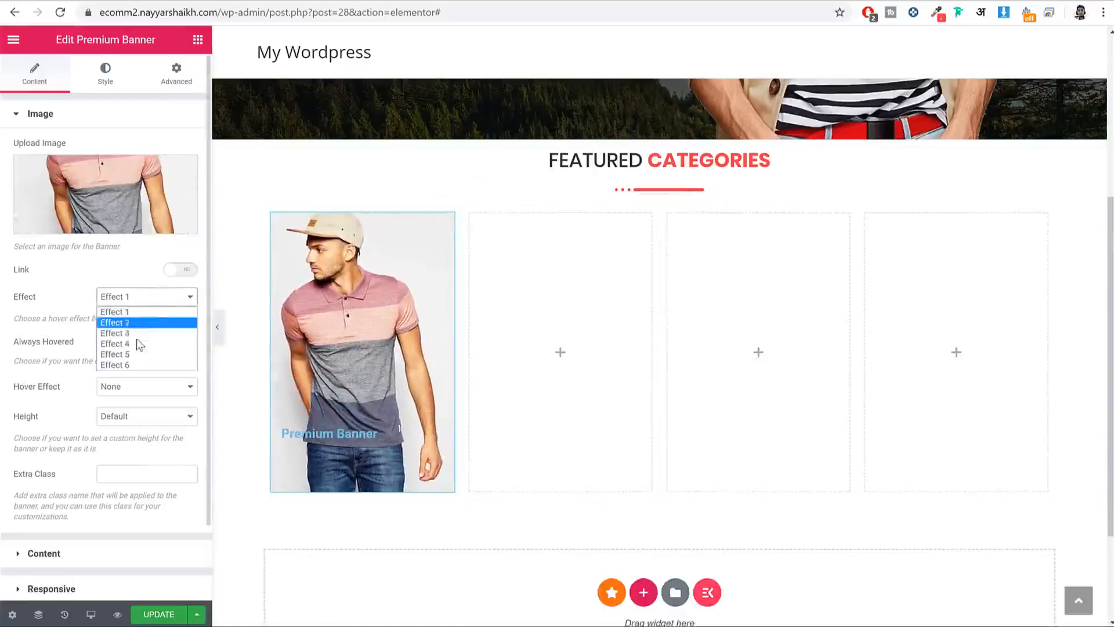
pyautogui.click(141, 325)
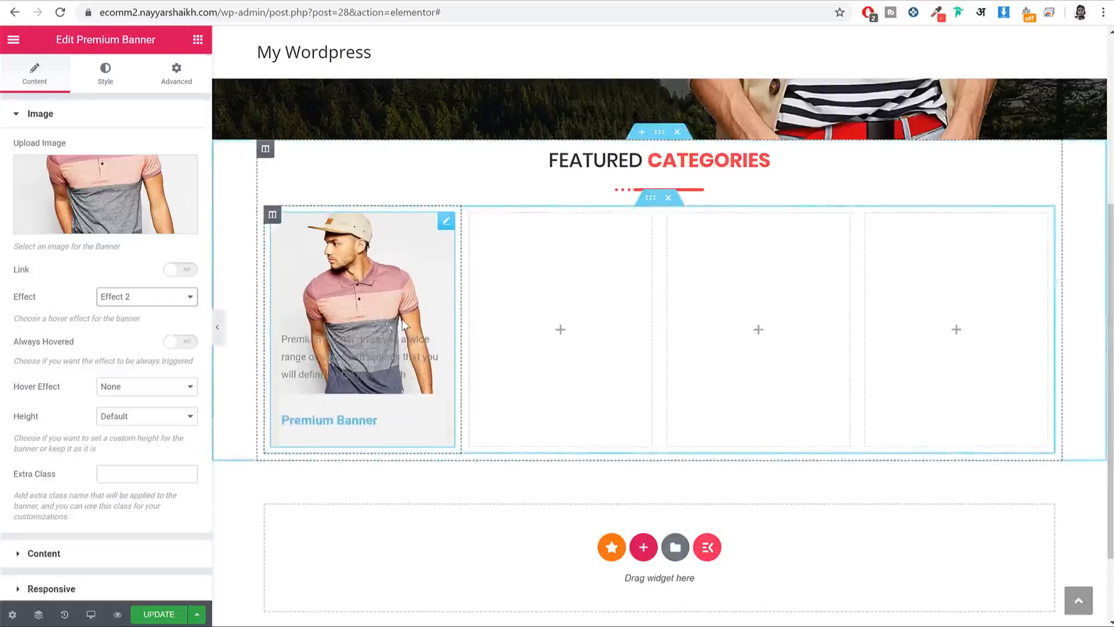
pyautogui.click(142, 298)
pyautogui.click(144, 338)
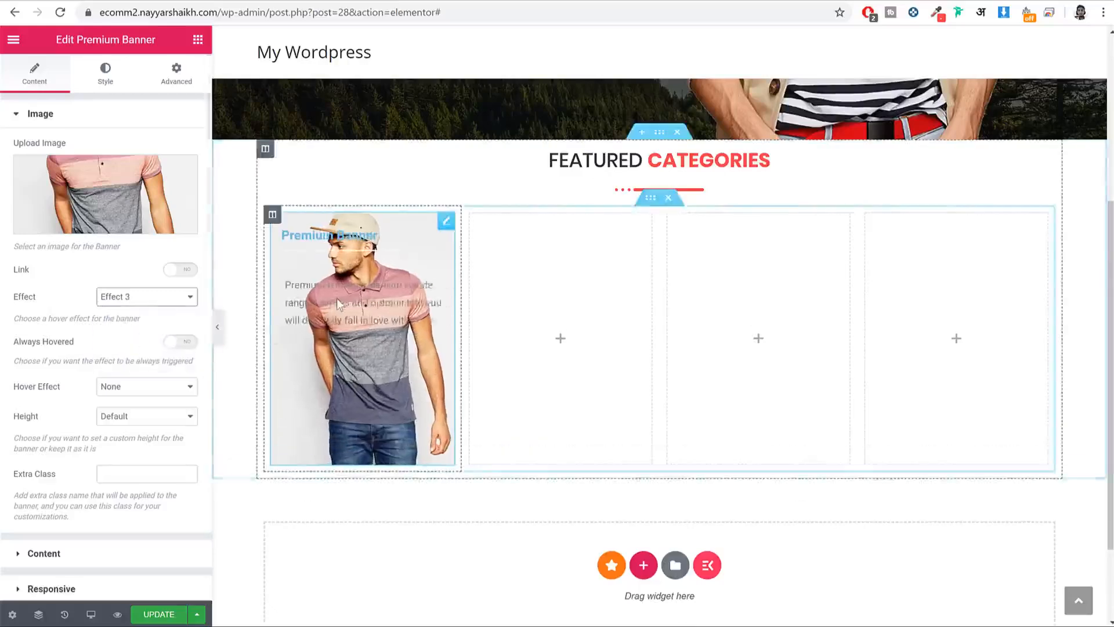
pyautogui.click(129, 298)
pyautogui.click(122, 344)
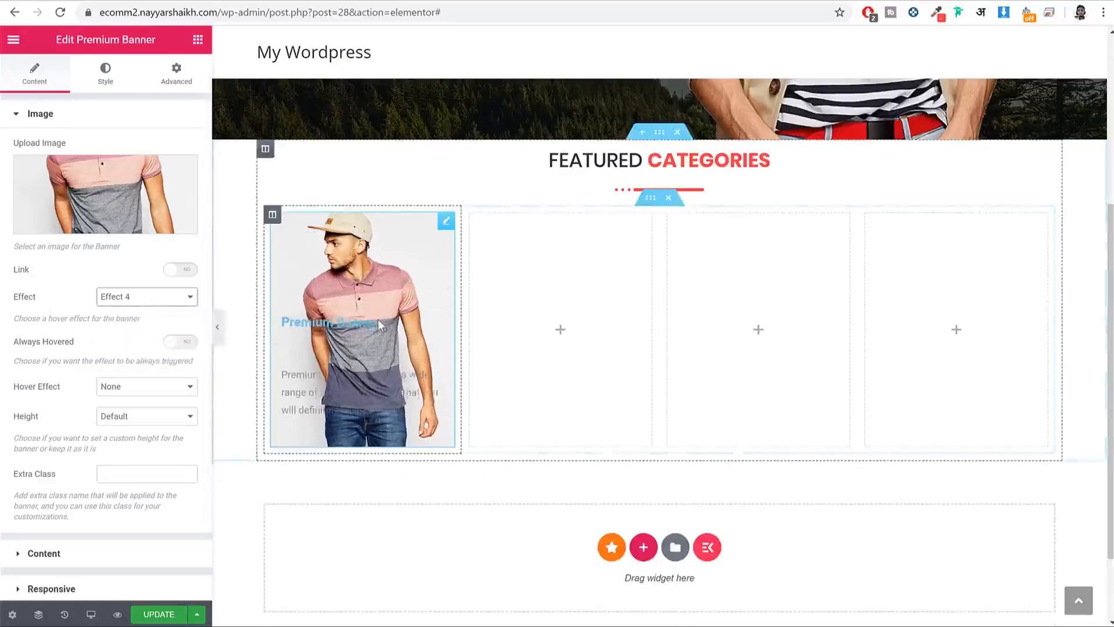
pyautogui.click(131, 297)
pyautogui.click(130, 354)
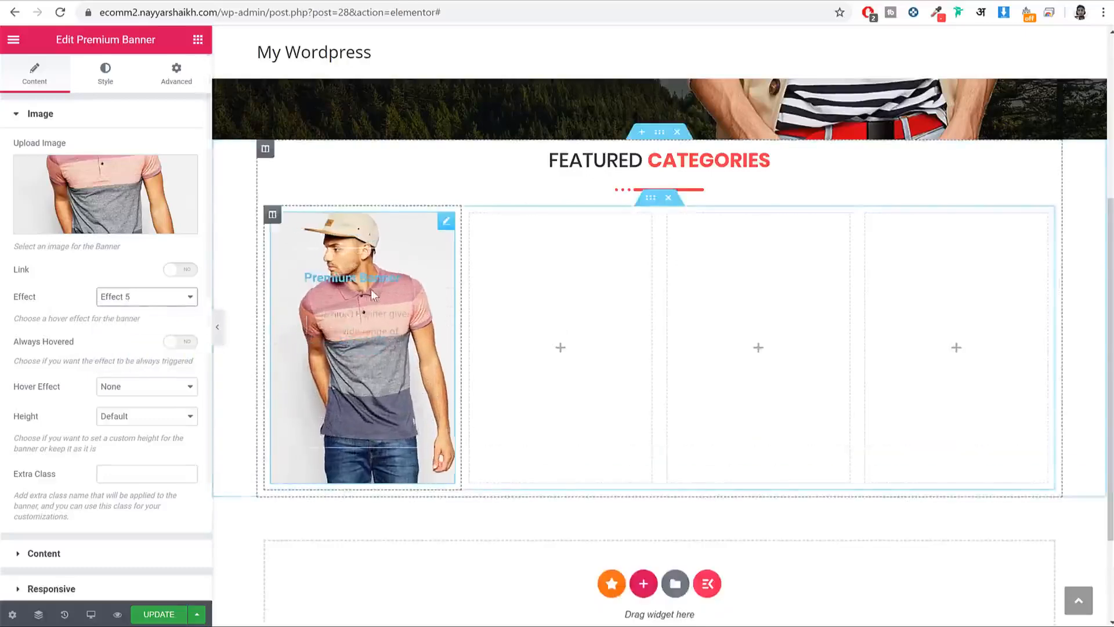
pyautogui.click(132, 296)
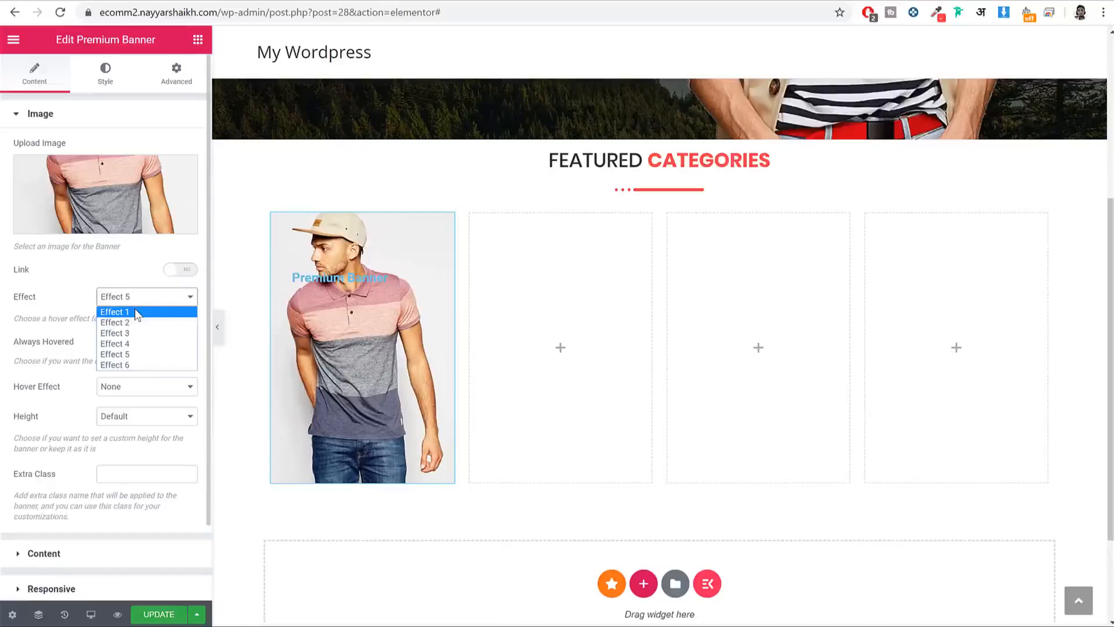
pyautogui.click(134, 311)
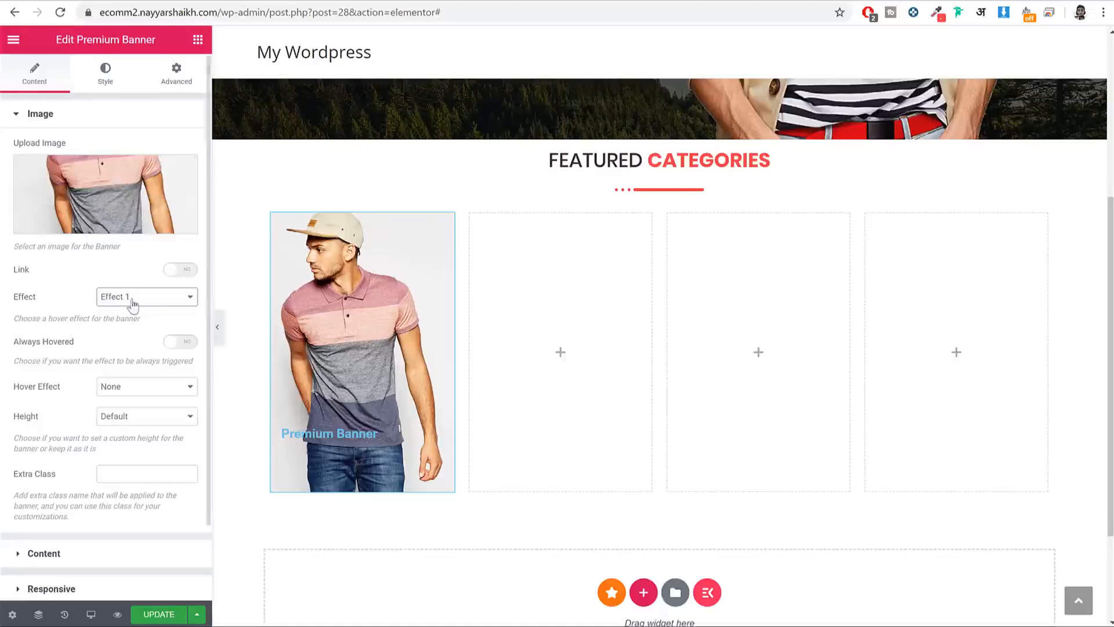
pyautogui.click(173, 271)
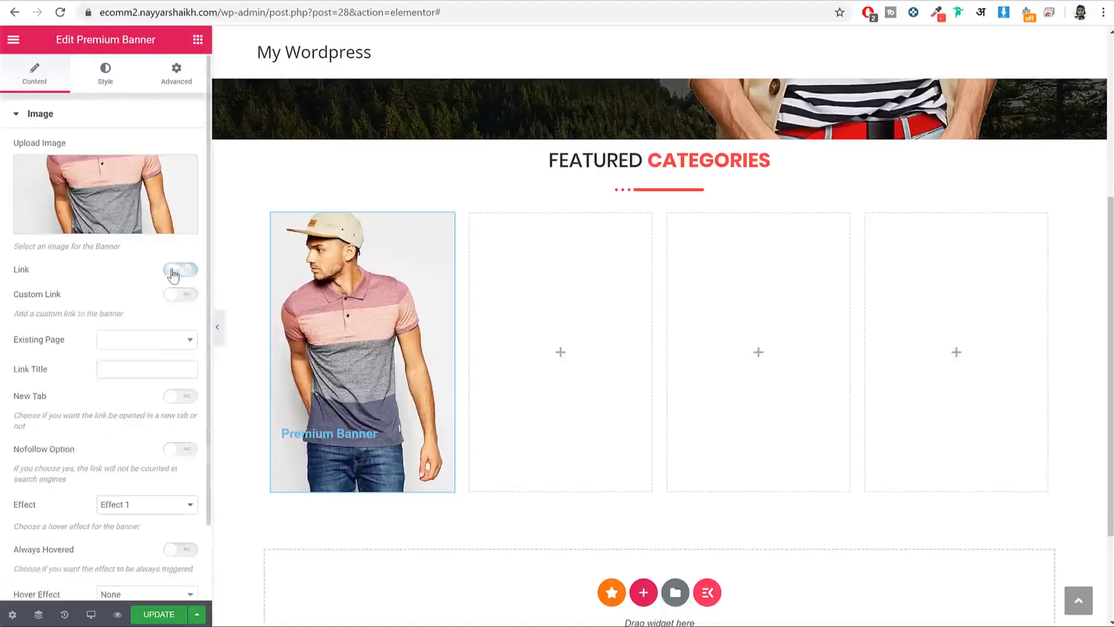
# Step: Link the shirt banner to the Shop page and keep it always hovered
pyautogui.click(130, 341)
pyautogui.click(136, 379)
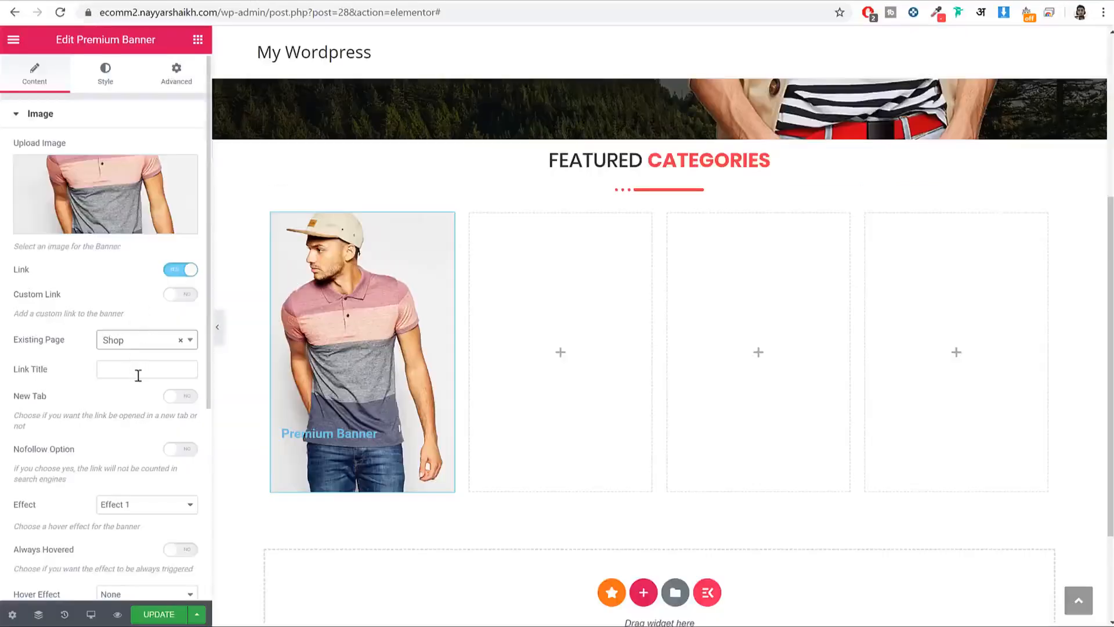
pyautogui.scroll(-5, 138, 375)
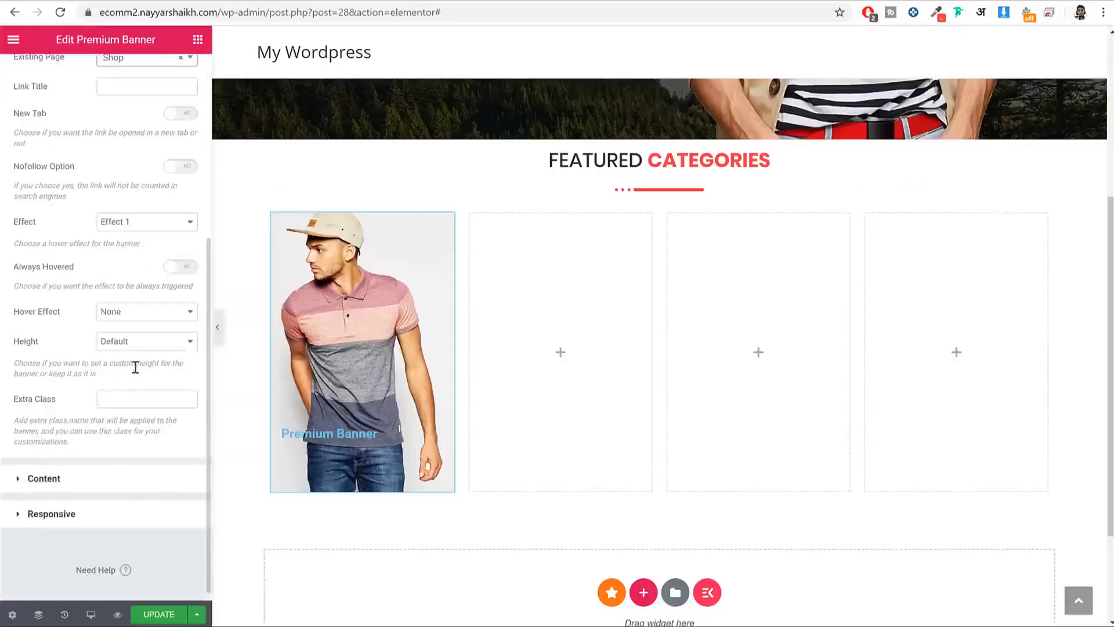
pyautogui.click(185, 267)
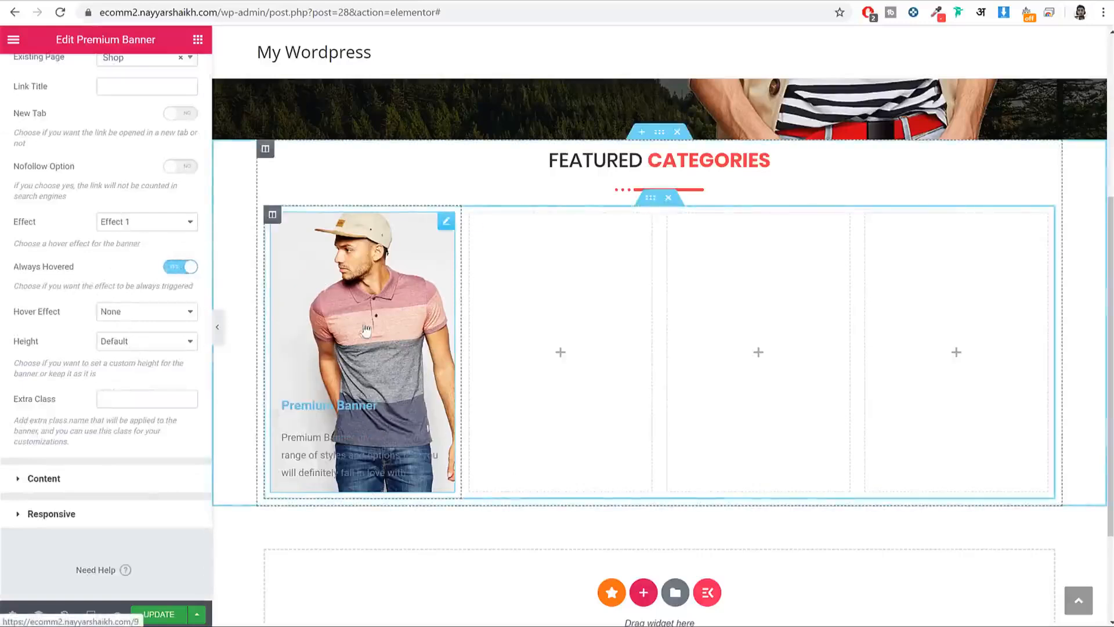
# Step: Try the Scale, Grayscale and Blur hover effects, then settle on Zoom In
pyautogui.click(114, 312)
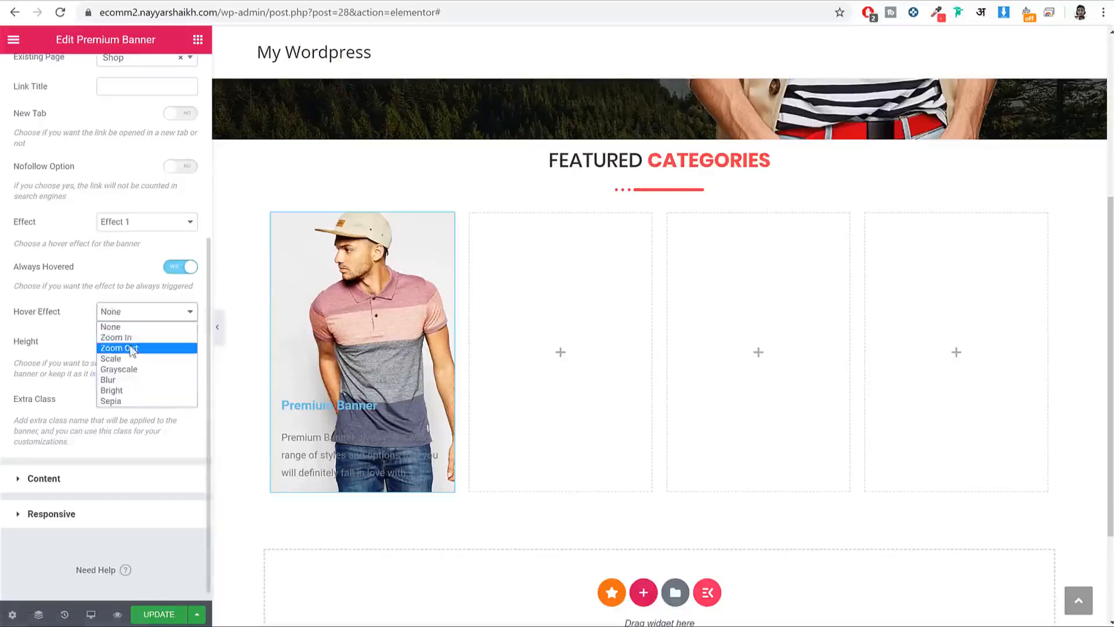
pyautogui.click(133, 341)
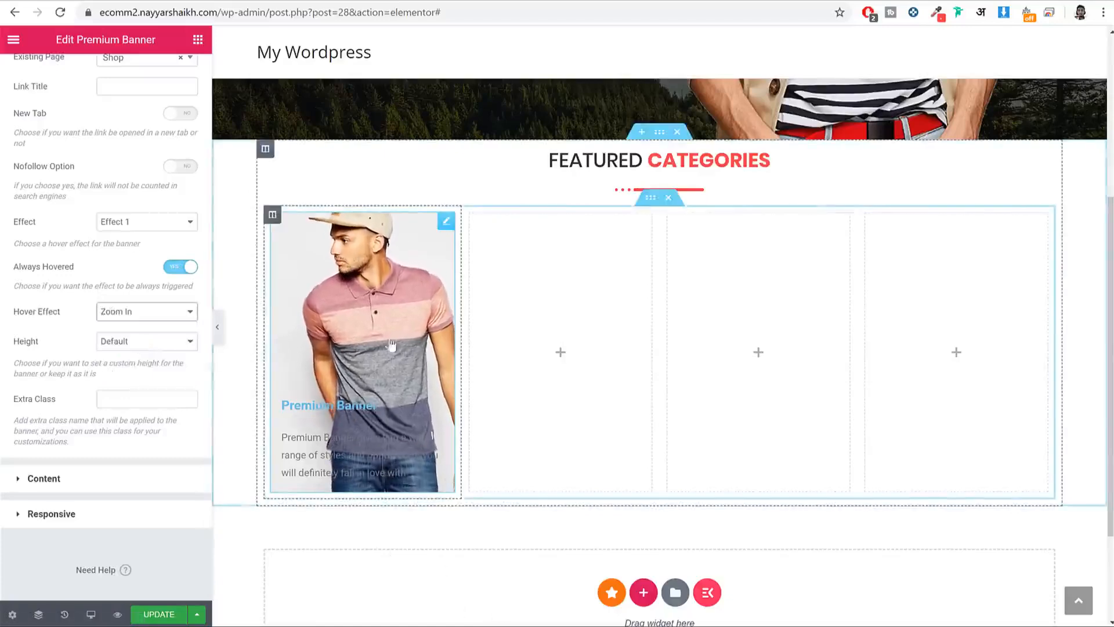
pyautogui.click(144, 313)
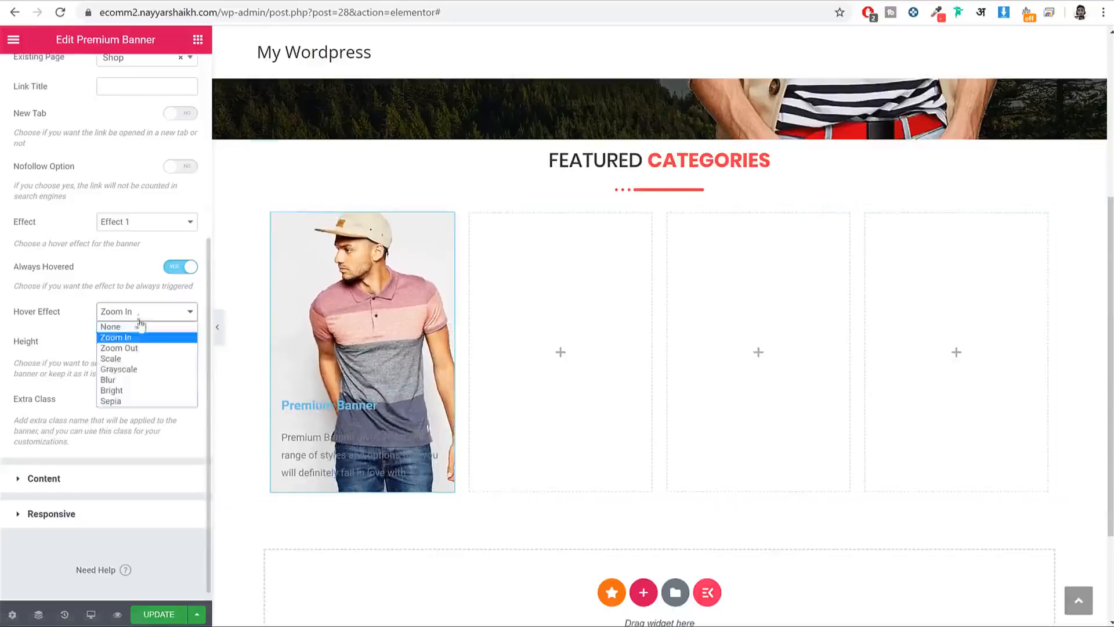
pyautogui.click(130, 358)
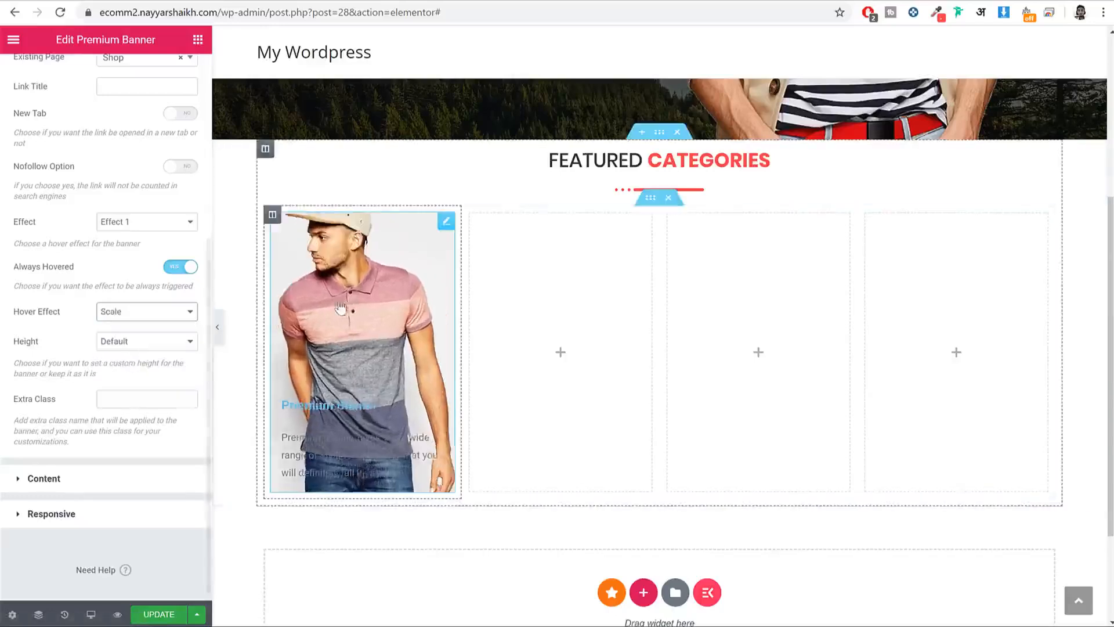
pyautogui.click(142, 343)
pyautogui.click(143, 316)
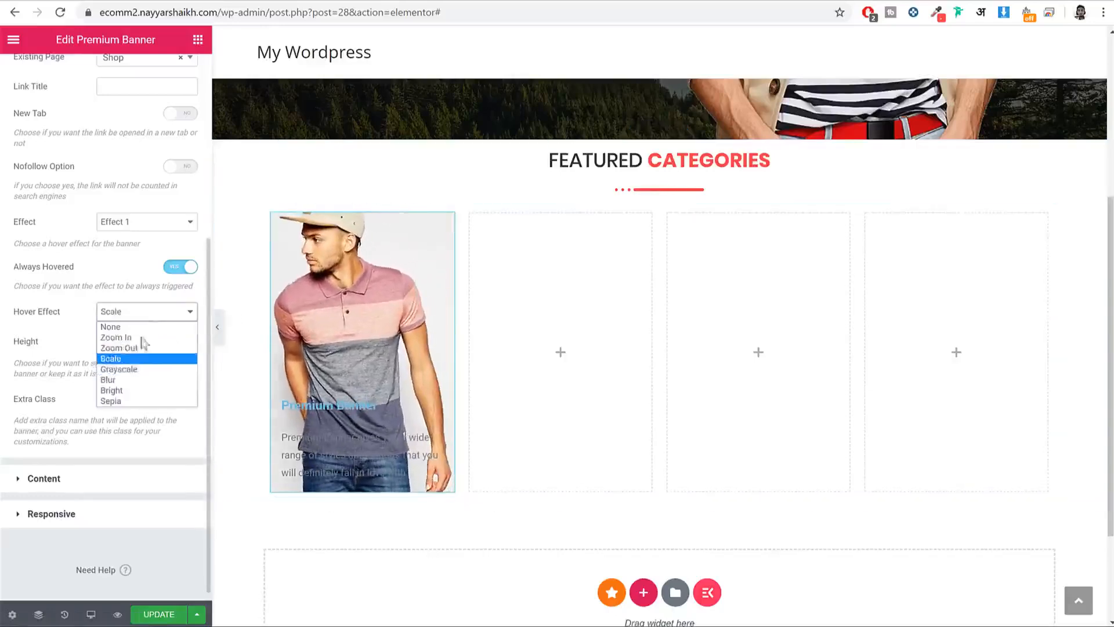
pyautogui.click(145, 370)
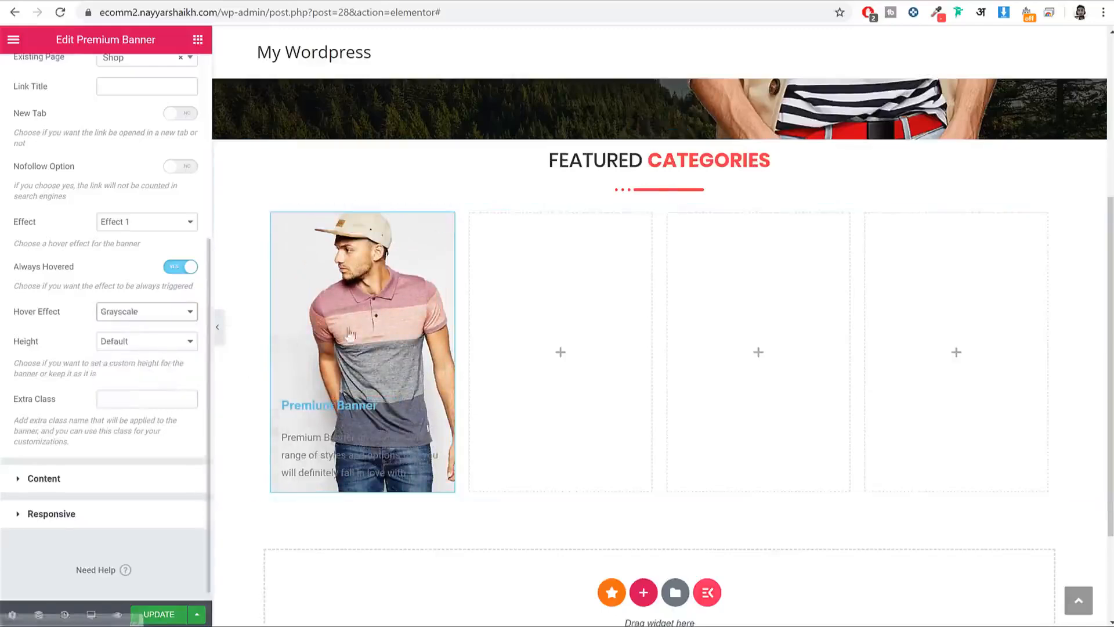
pyautogui.click(147, 313)
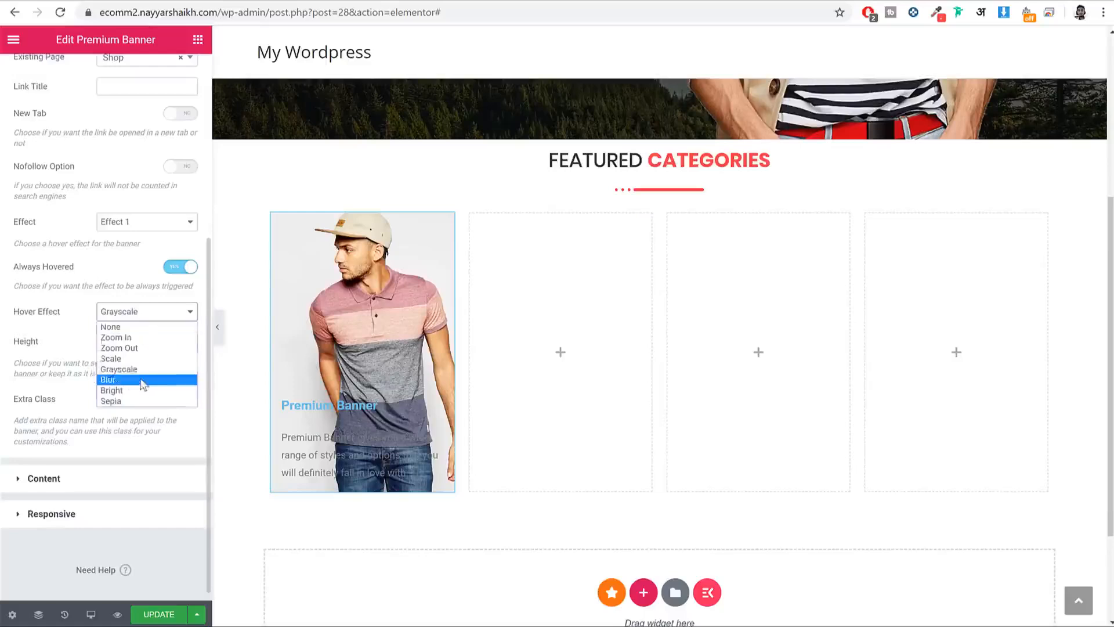
pyautogui.click(144, 378)
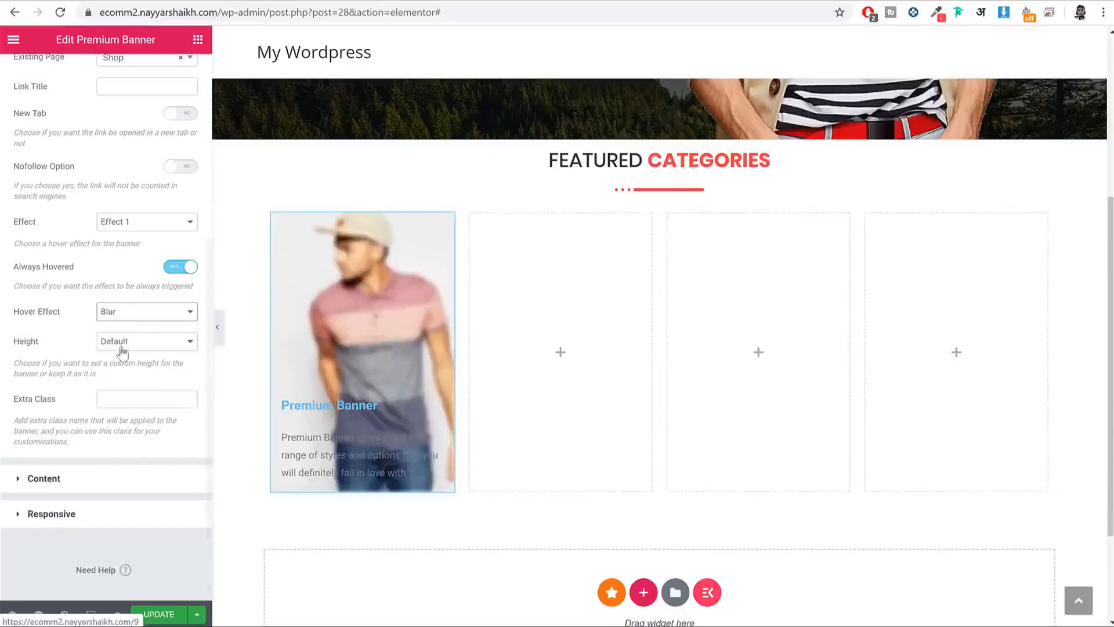
pyautogui.click(140, 312)
pyautogui.click(141, 333)
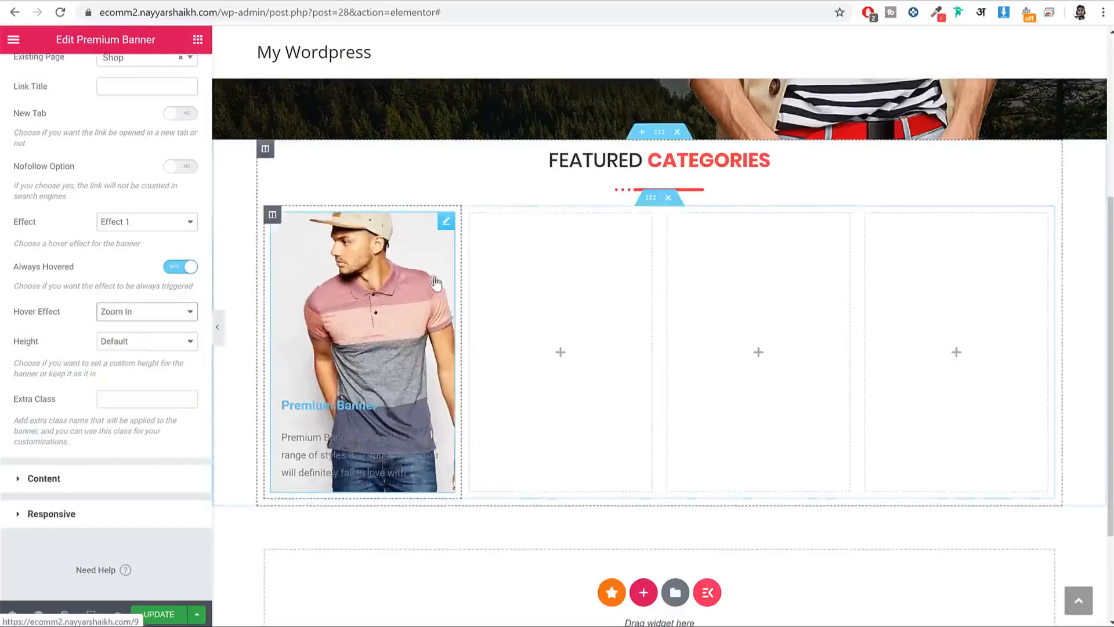
pyautogui.click(110, 482)
# Step: Delete the banner's description text and check the live home page
pyautogui.moveTo(100, 460); pyautogui.dragTo(7, 386)
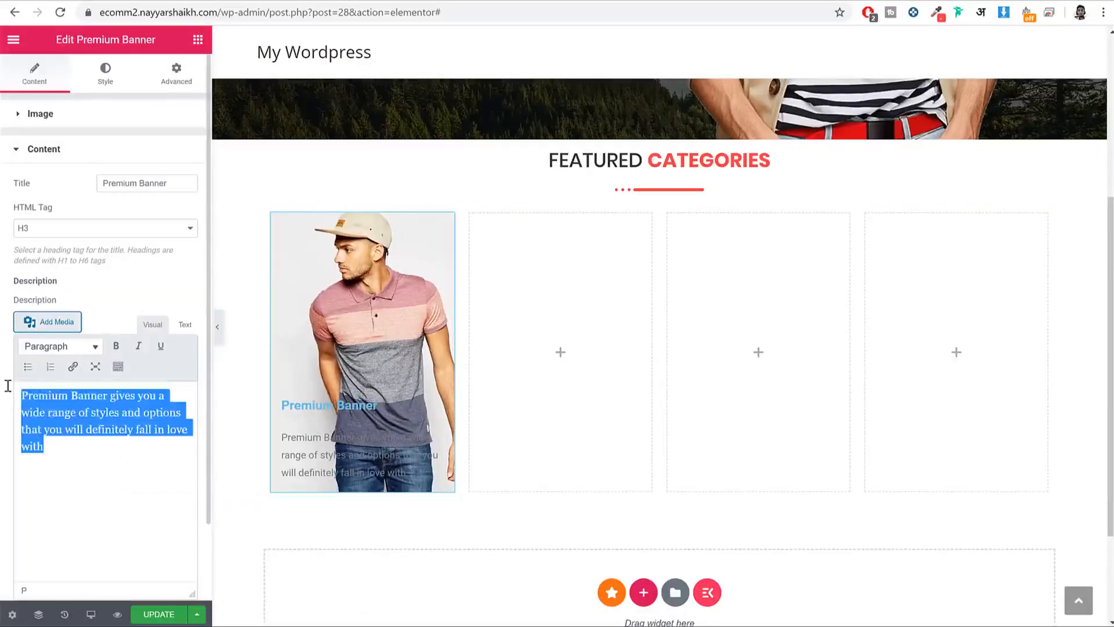
pyautogui.press('BackSpace')
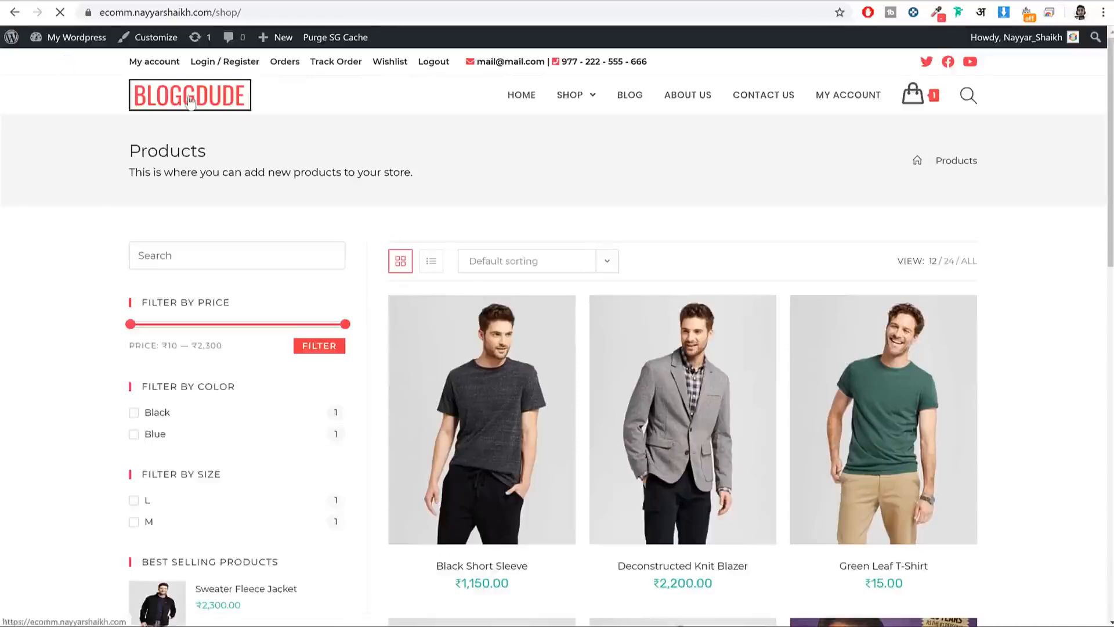
pyautogui.click(190, 100)
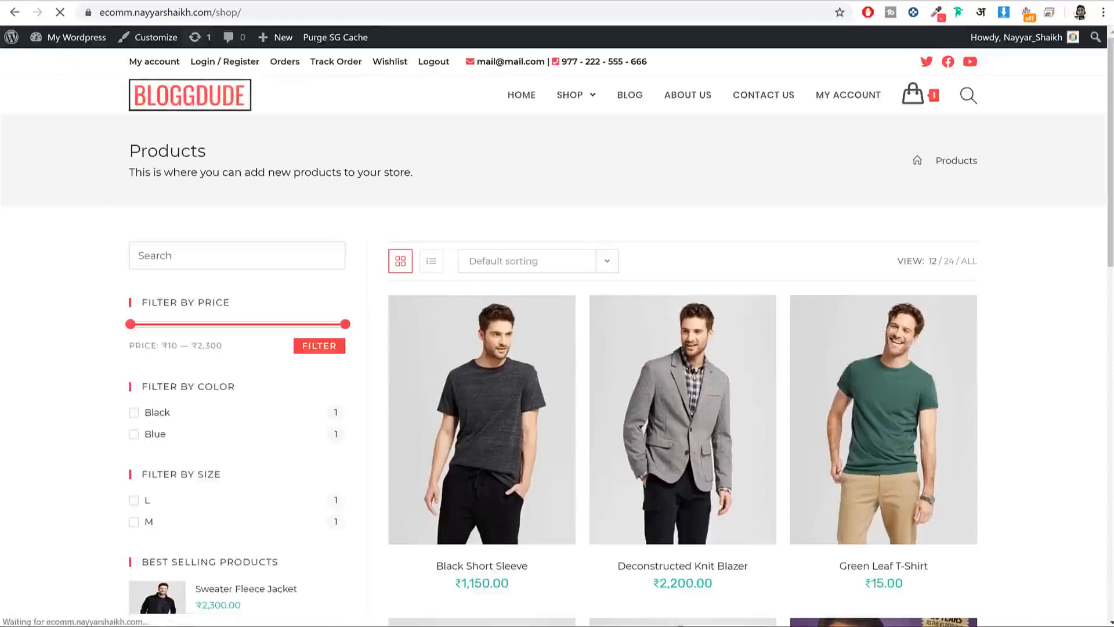
pyautogui.scroll(-7, 443, 303)
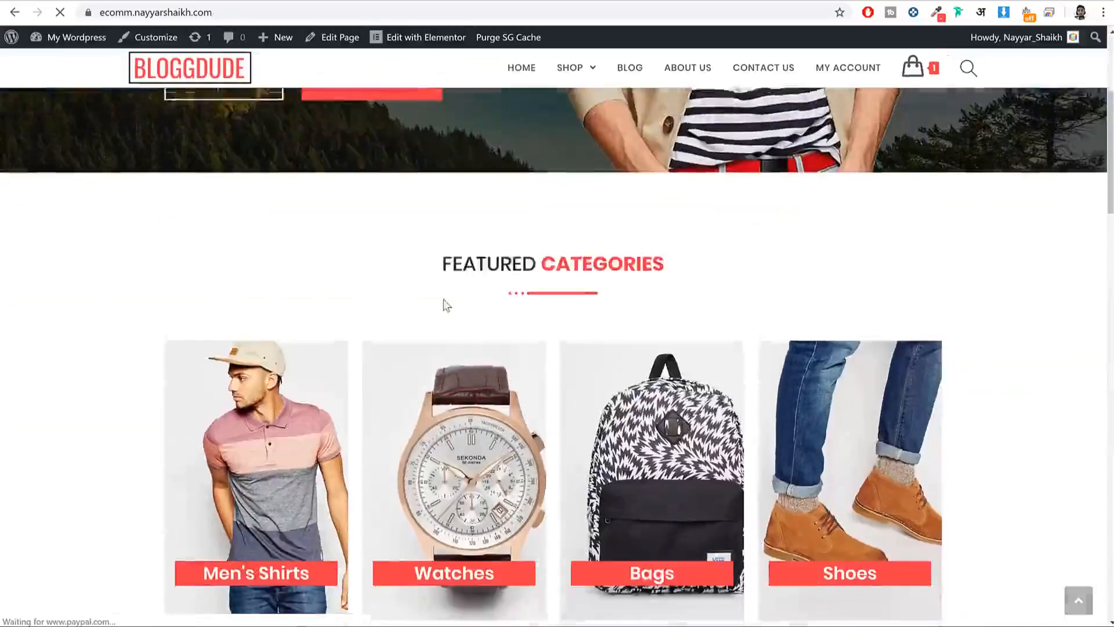
pyautogui.click(244, 1)
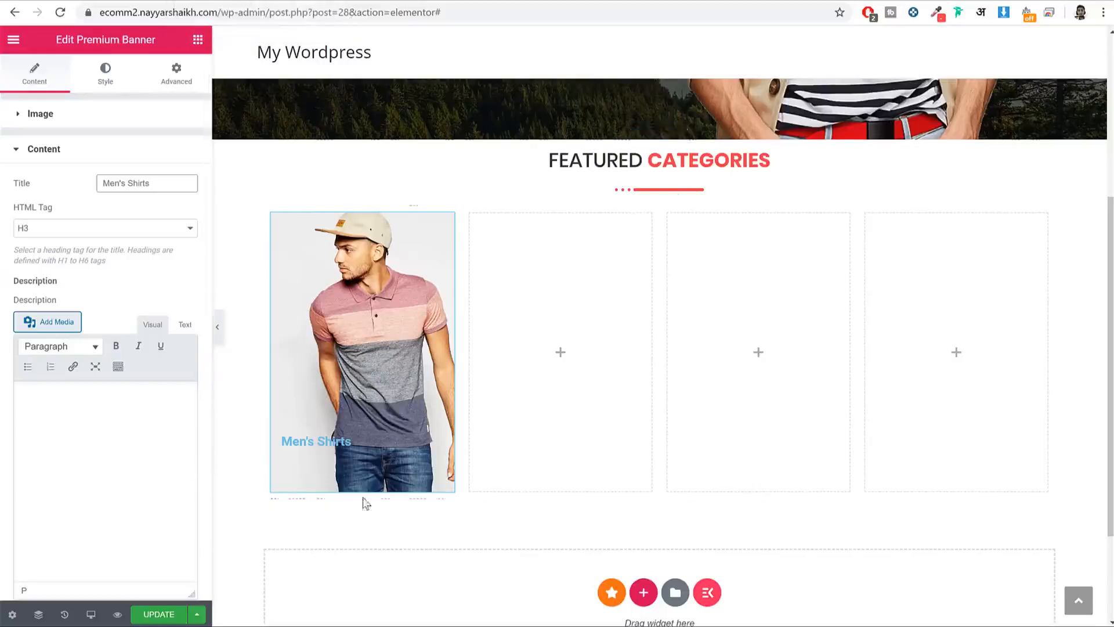
# Step: Center-align the Men's Shirts title on the banner
pyautogui.click(88, 71)
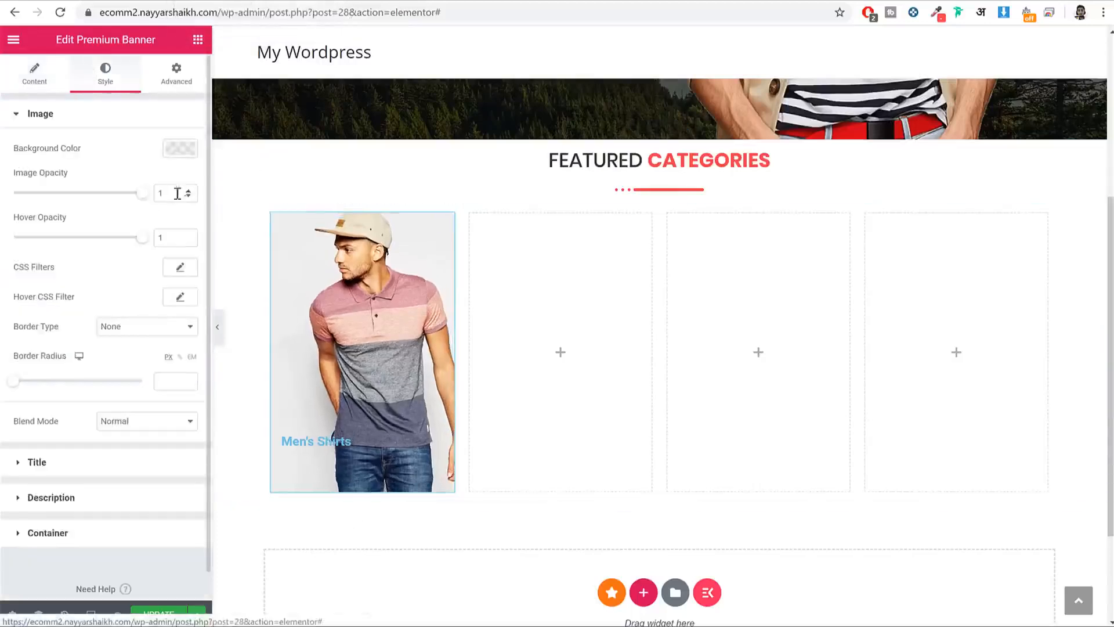
pyautogui.click(34, 76)
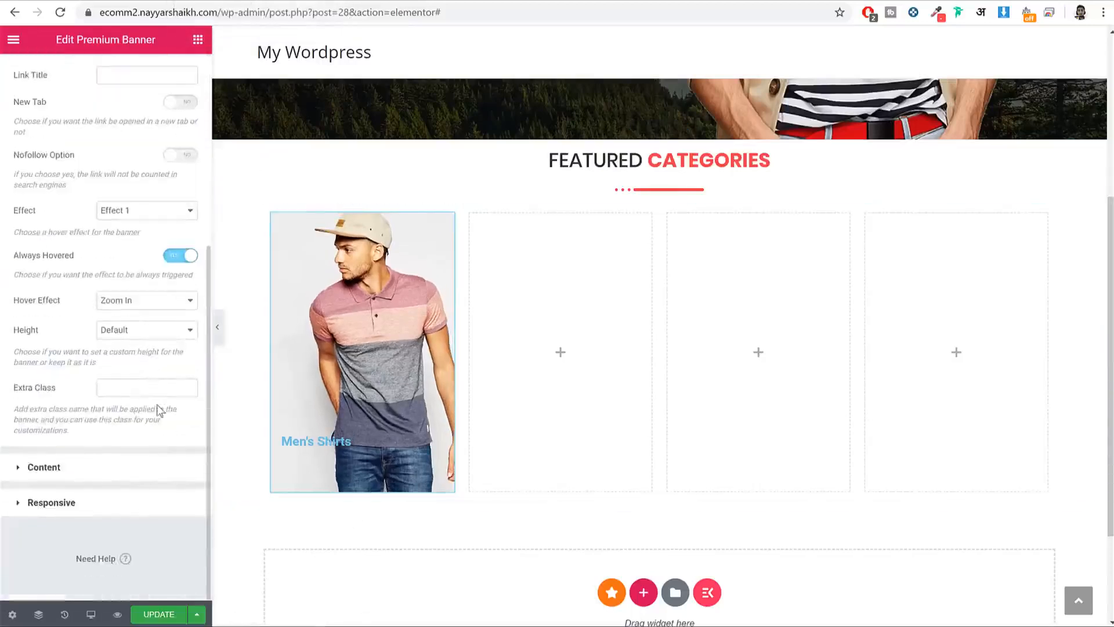
pyautogui.click(44, 467)
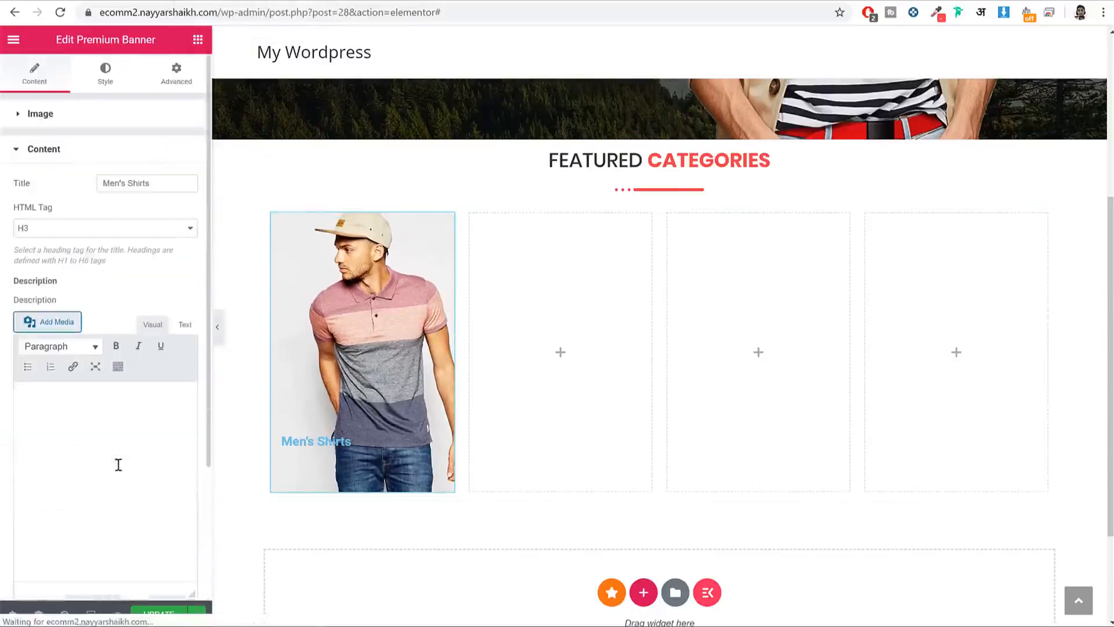
pyautogui.scroll(-3, 194, 489)
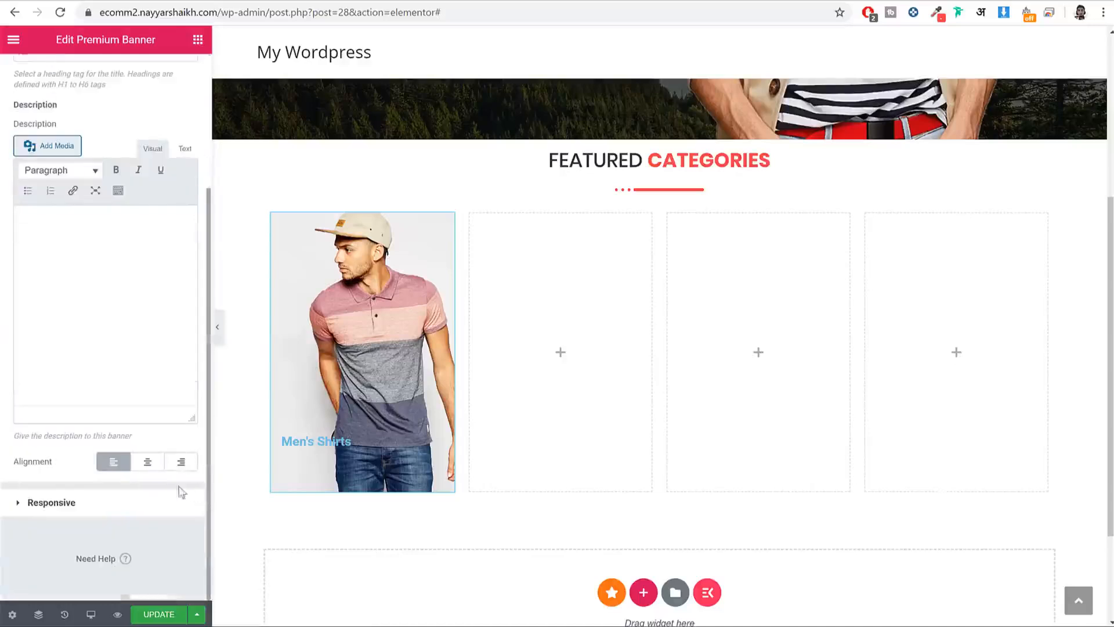
pyautogui.click(146, 463)
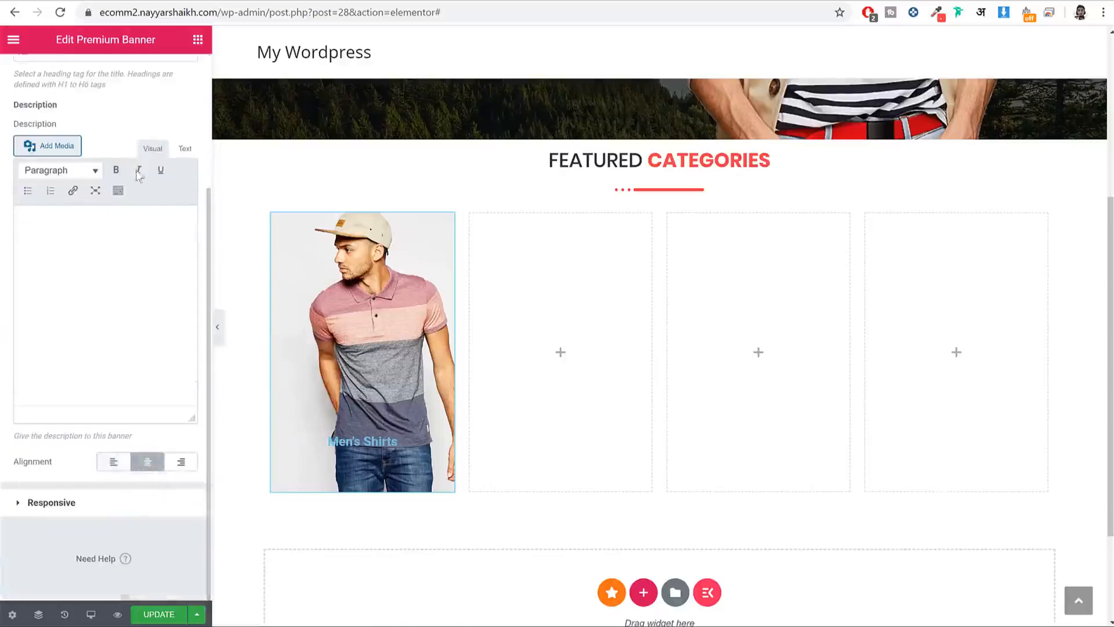
# Step: Set the banner title colour to white (#FFFFFF)
pyautogui.scroll(5, 93, 122)
pyautogui.click(101, 80)
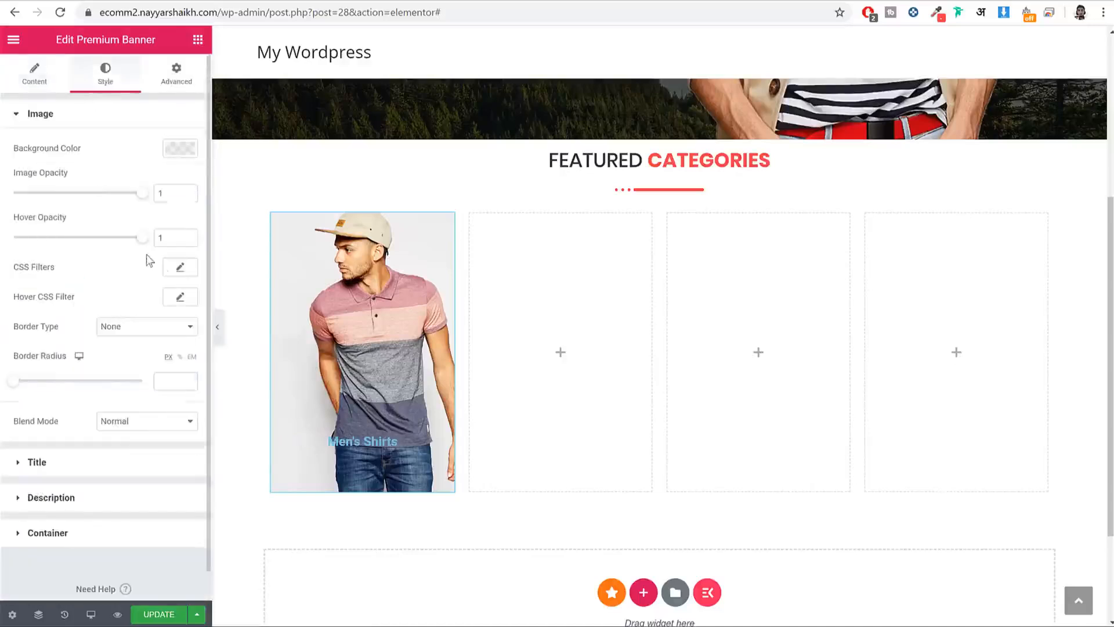
pyautogui.click(106, 464)
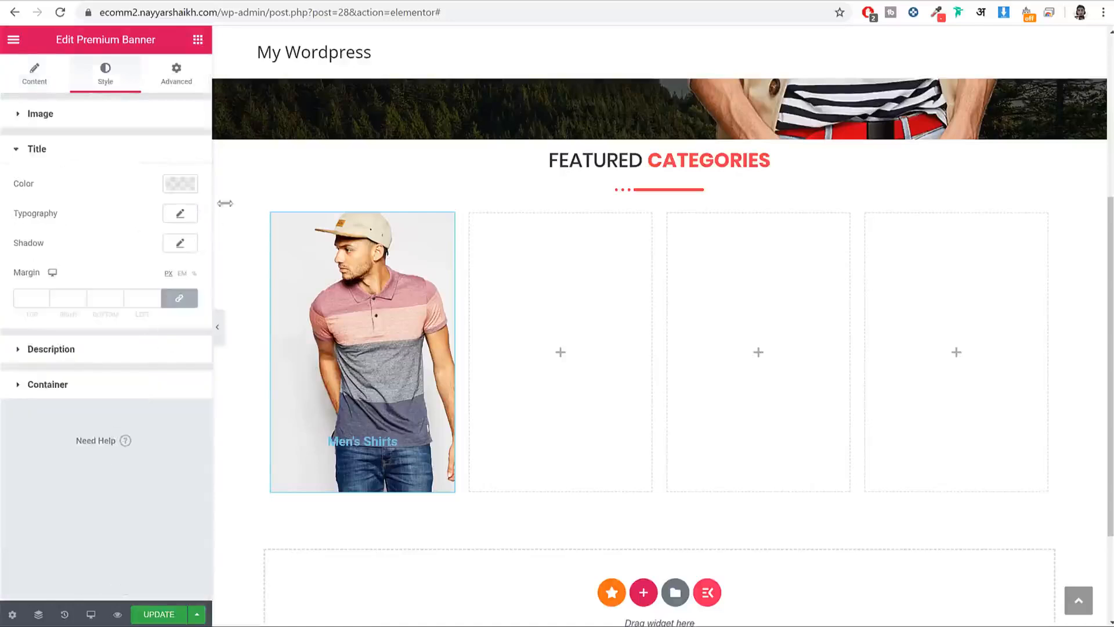
pyautogui.click(175, 194)
pyautogui.click(161, 219)
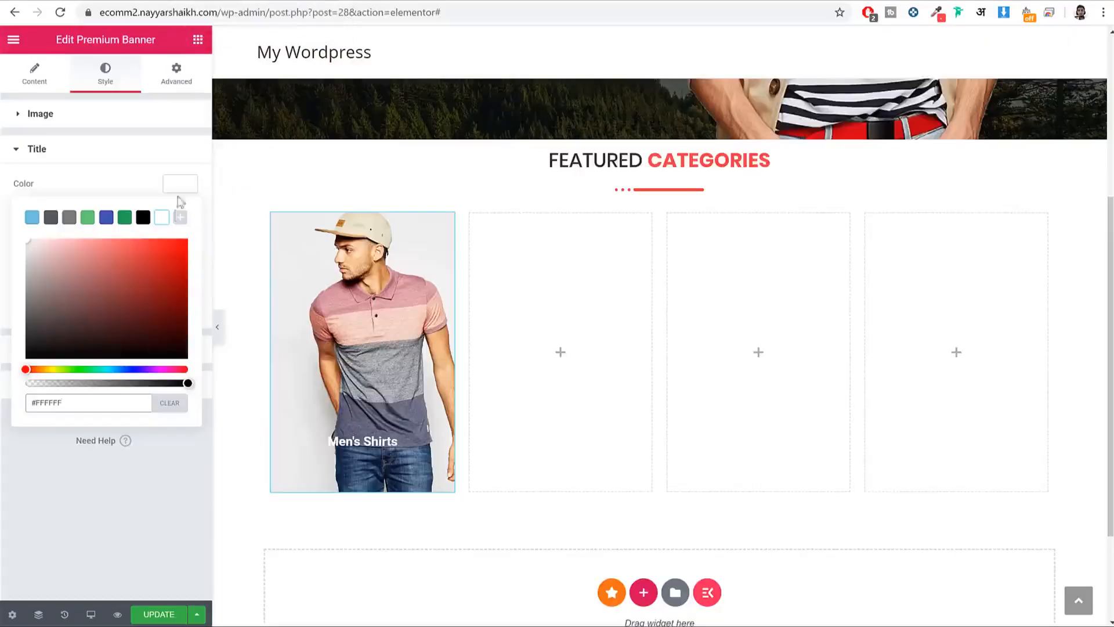
pyautogui.click(181, 184)
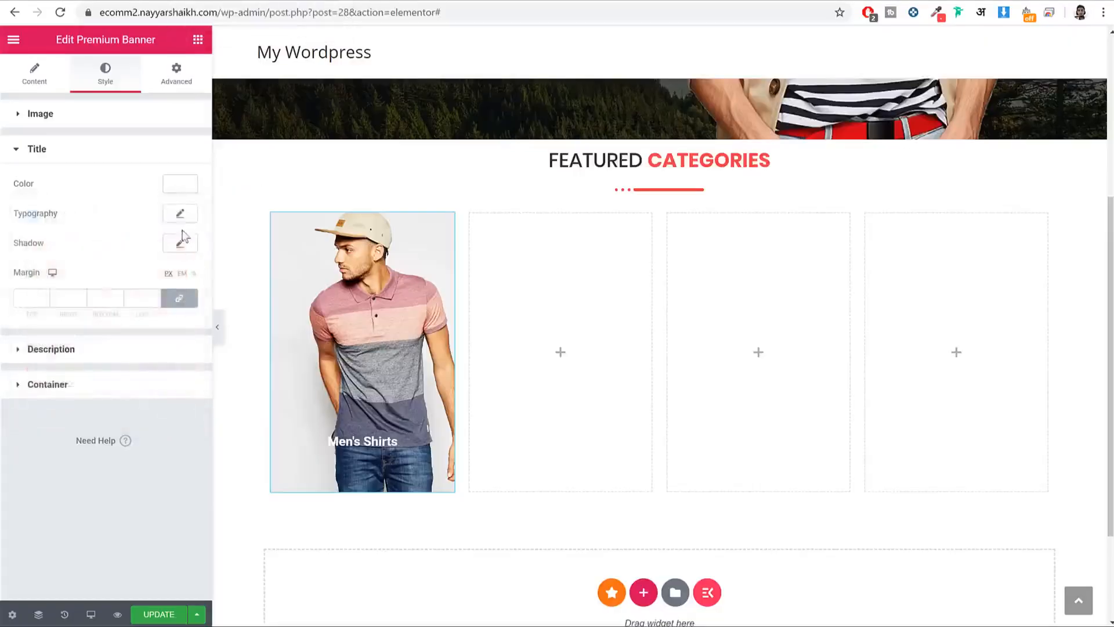
# Step: Give the title Poppins typography at 25 px and update the page
pyautogui.click(180, 216)
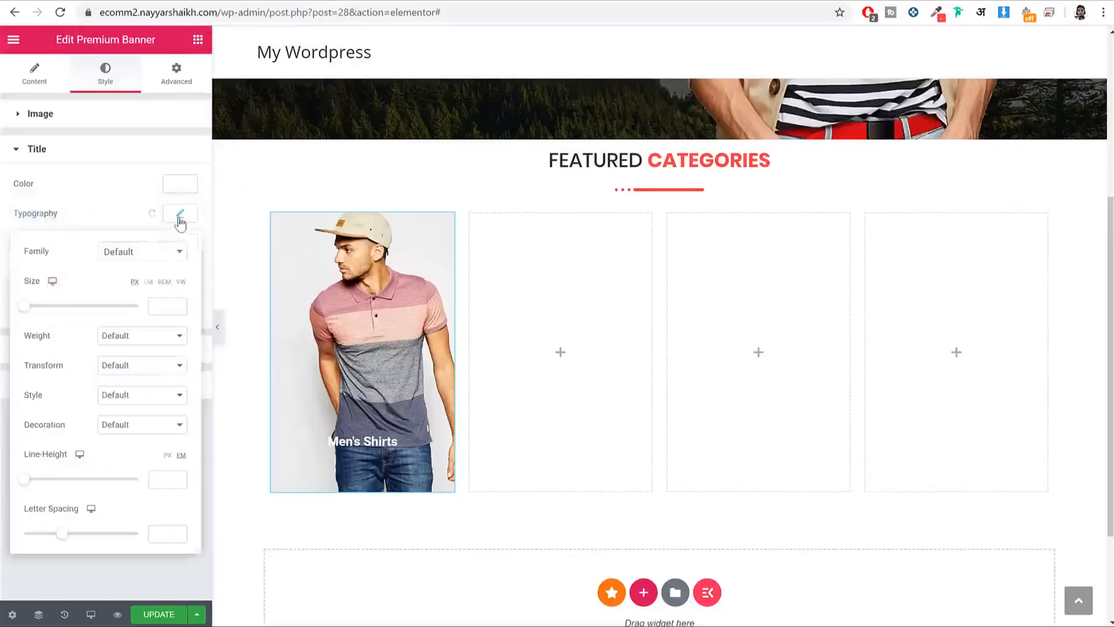
pyautogui.click(152, 258)
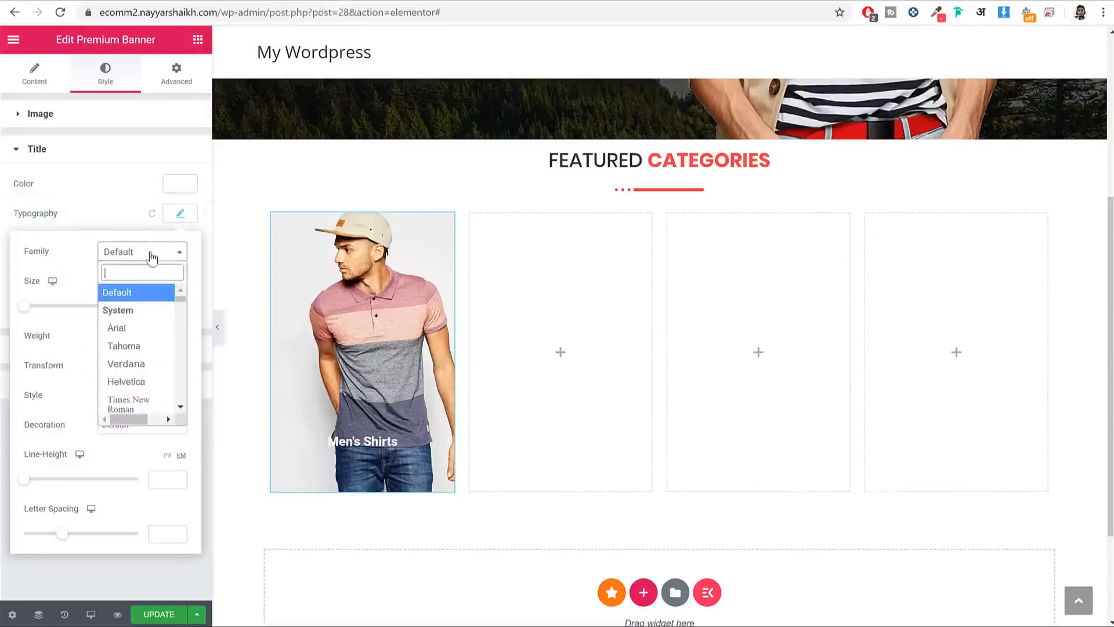
pyautogui.write('popp')
pyautogui.press('Return')
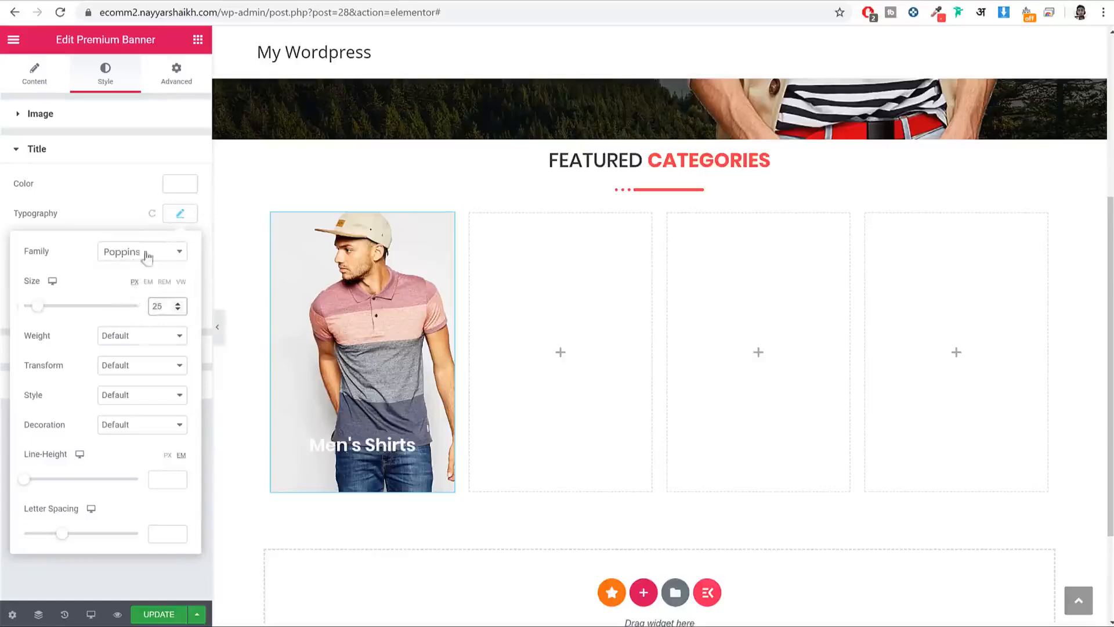
pyautogui.click(182, 211)
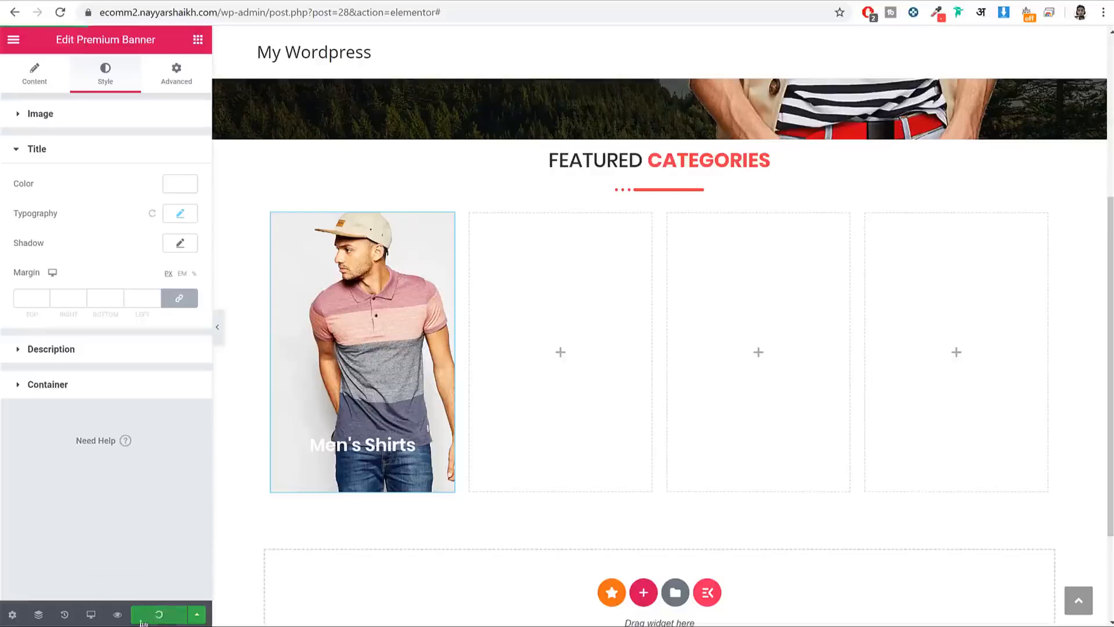
pyautogui.click(118, 614)
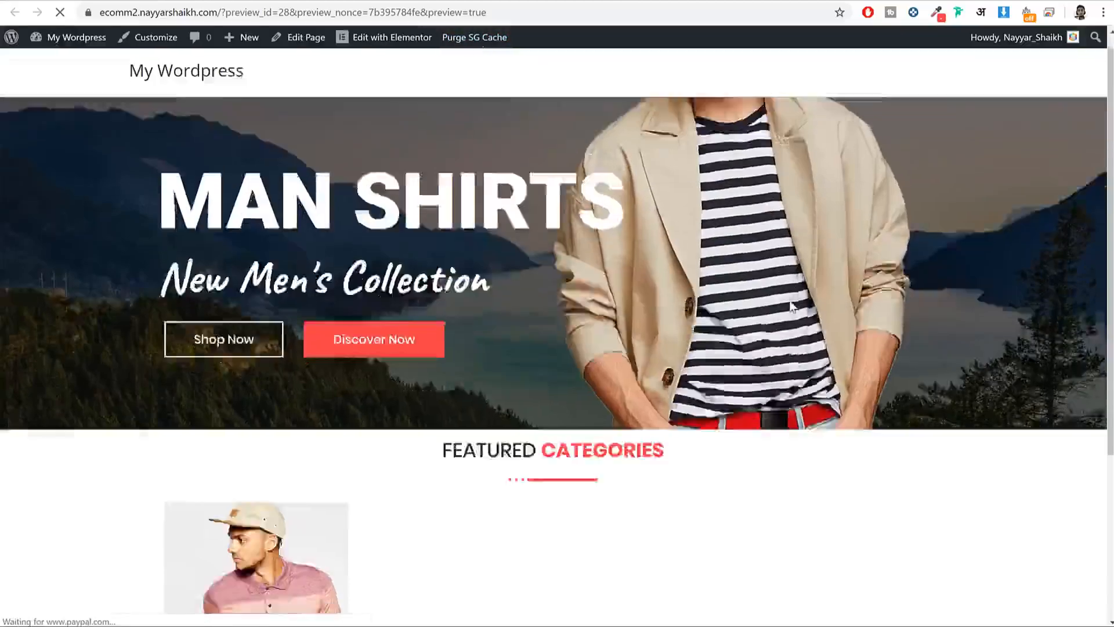
# Step: Inspect the Men's Shirts banner and select its title heading element in DevTools
pyautogui.scroll(-4, 1004, 313)
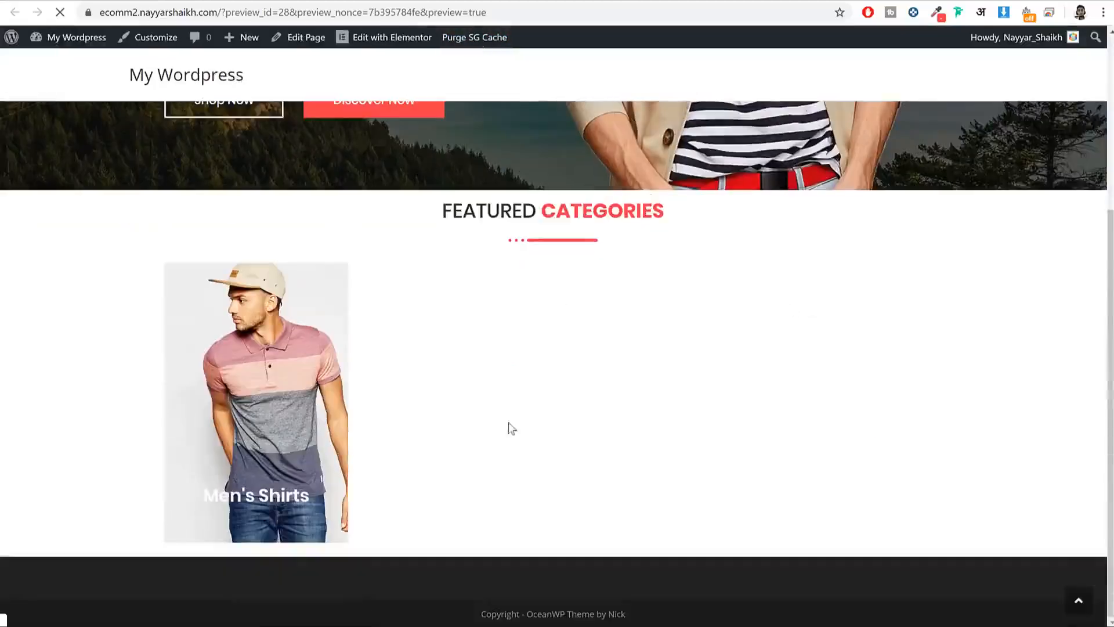
pyautogui.rightClick(281, 503)
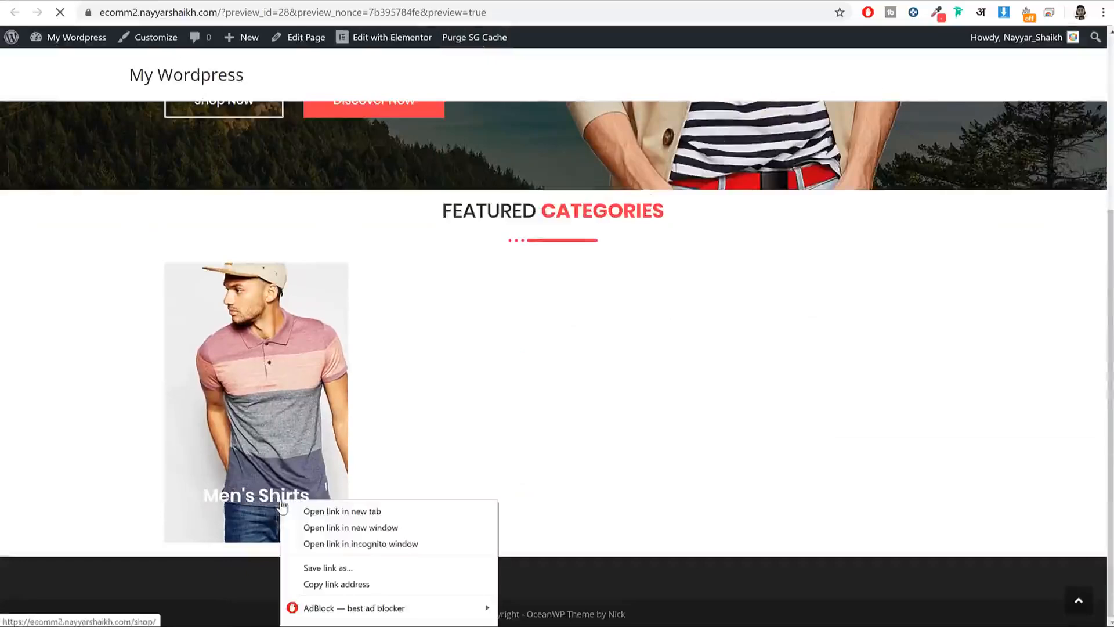
pyautogui.click(348, 624)
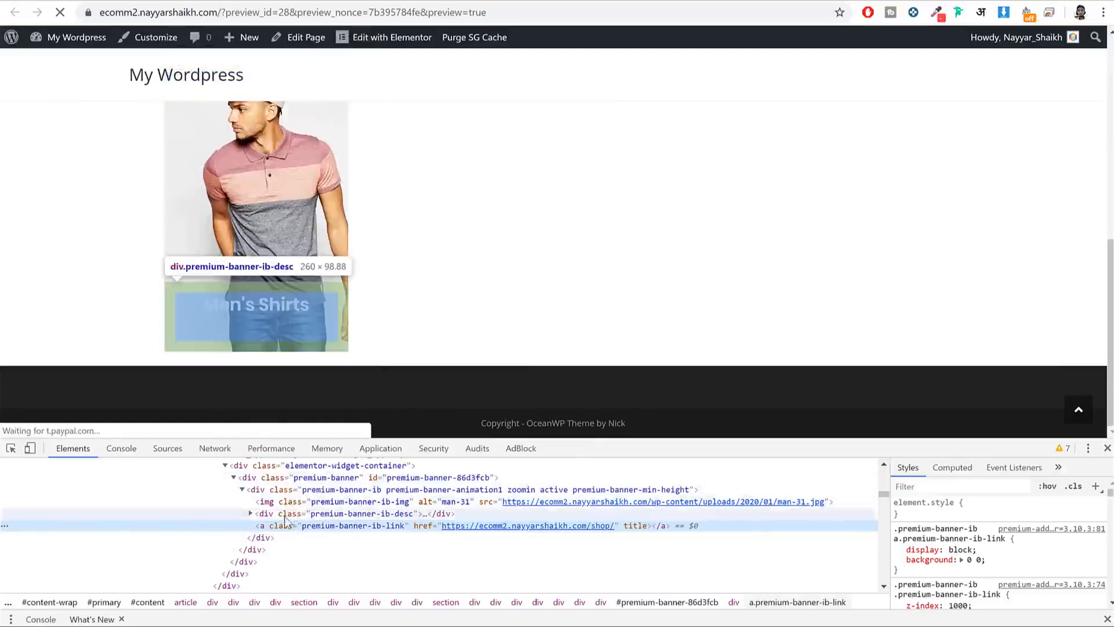
pyautogui.click(281, 515)
pyautogui.click(250, 513)
pyautogui.click(305, 526)
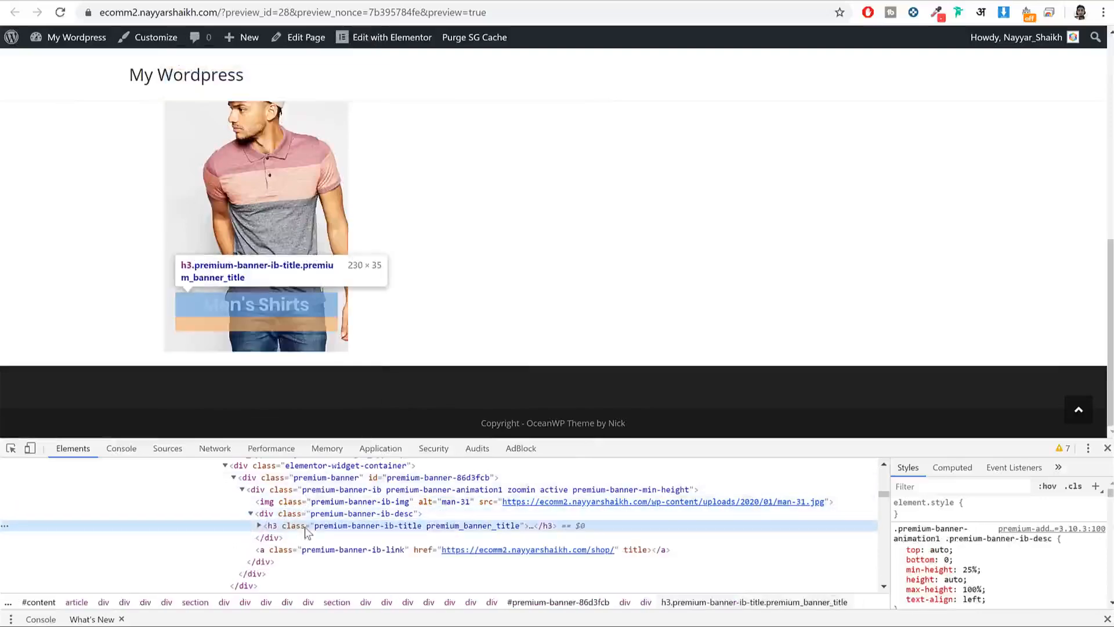
pyautogui.click(363, 537)
pyautogui.click(373, 528)
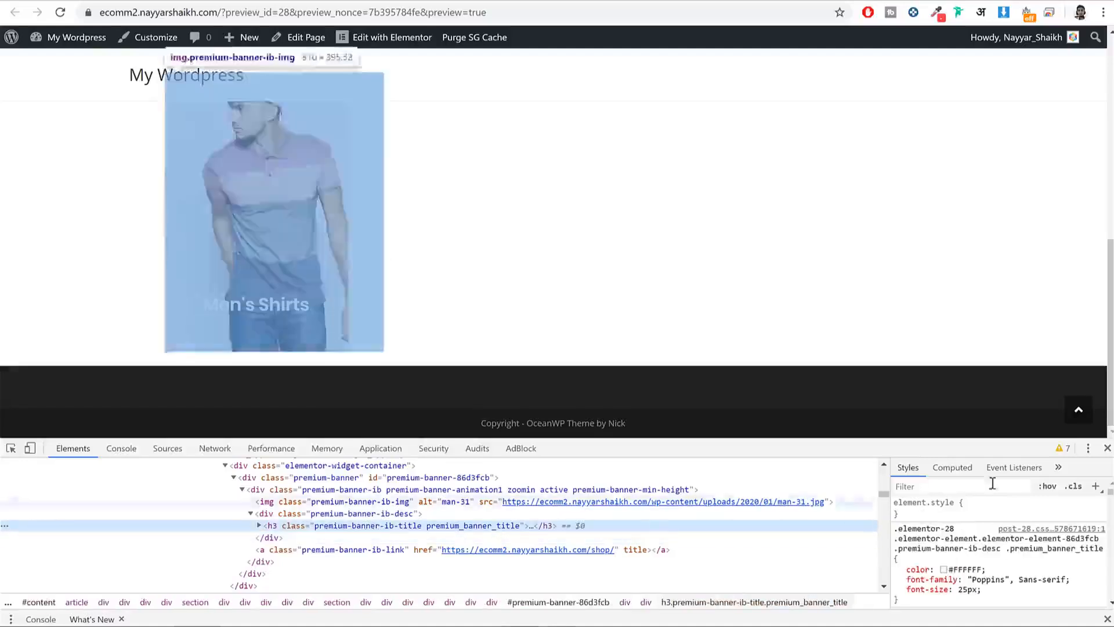
# Step: Add a background-color: black rule for the title, then close DevTools for the project folder
pyautogui.click(1096, 487)
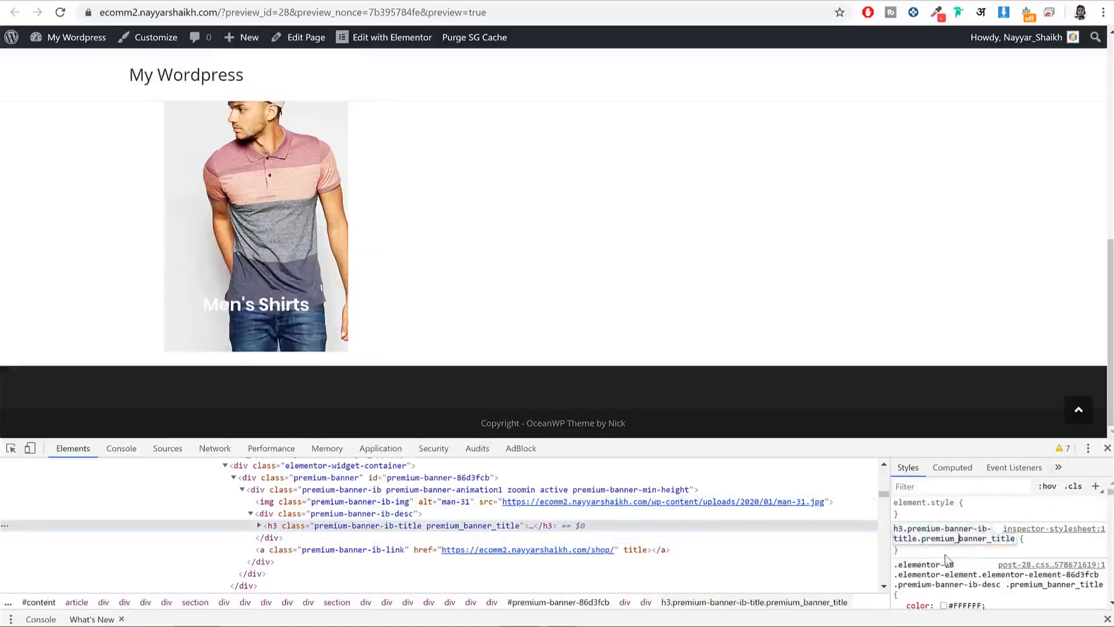
pyautogui.press('Return')
pyautogui.write('co')
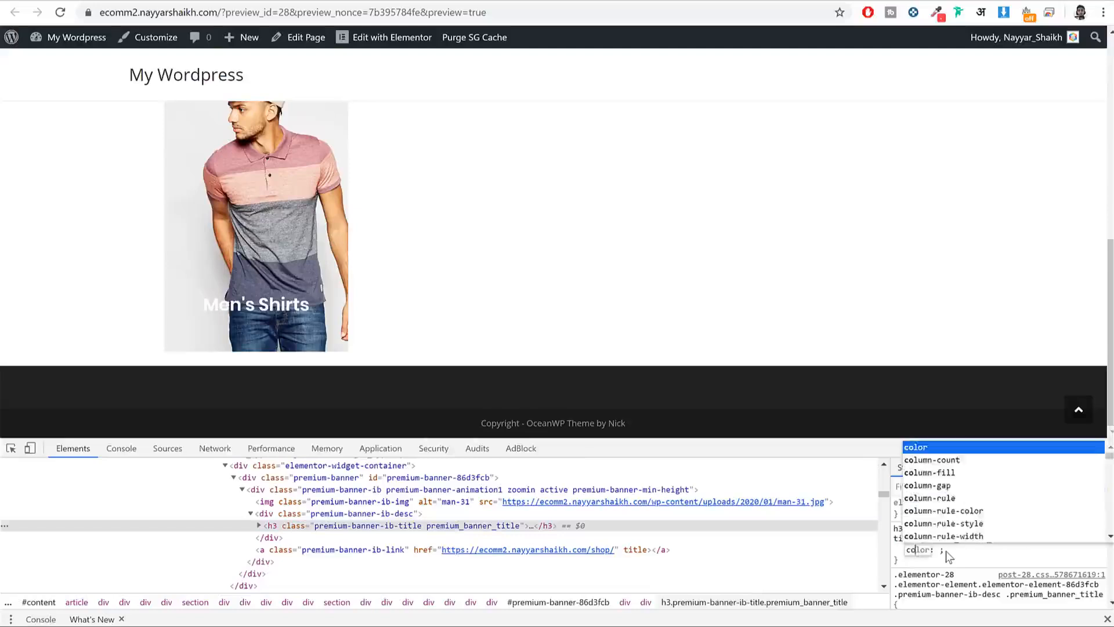
pyautogui.press('BackSpace')
pyautogui.press('BackSpace')
pyautogui.write('ba')
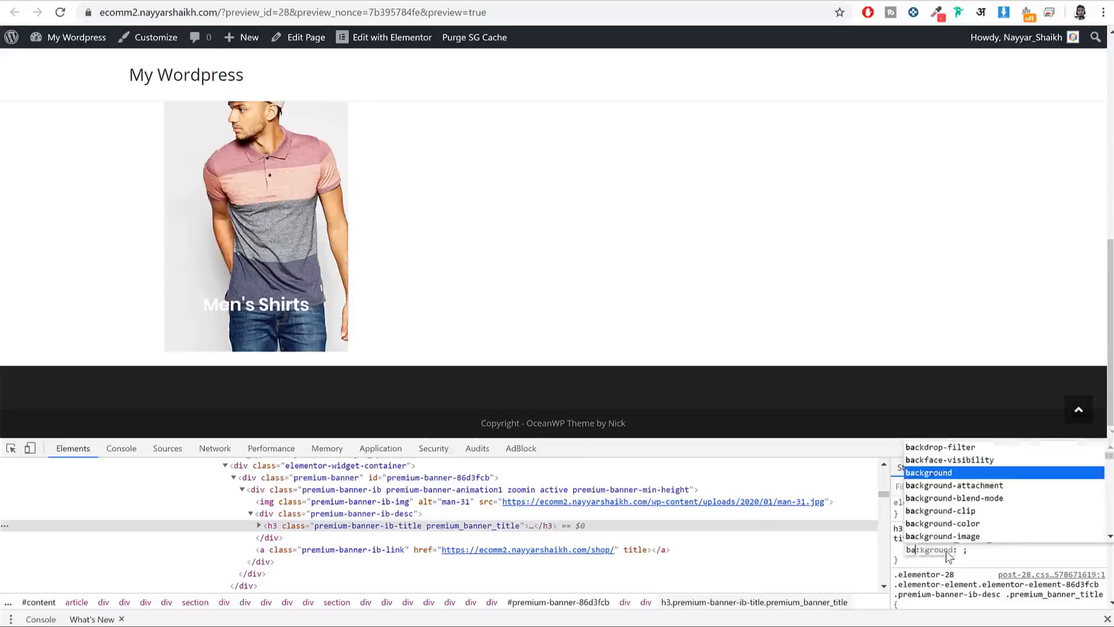
pyautogui.write('ck')
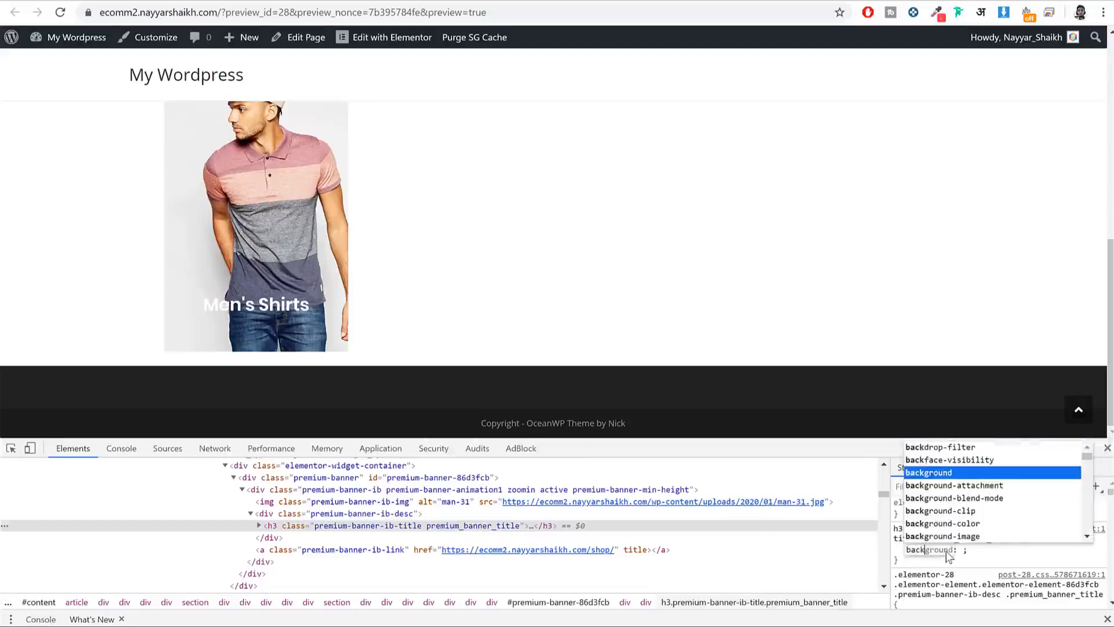
pyautogui.click(971, 524)
pyautogui.press('Return')
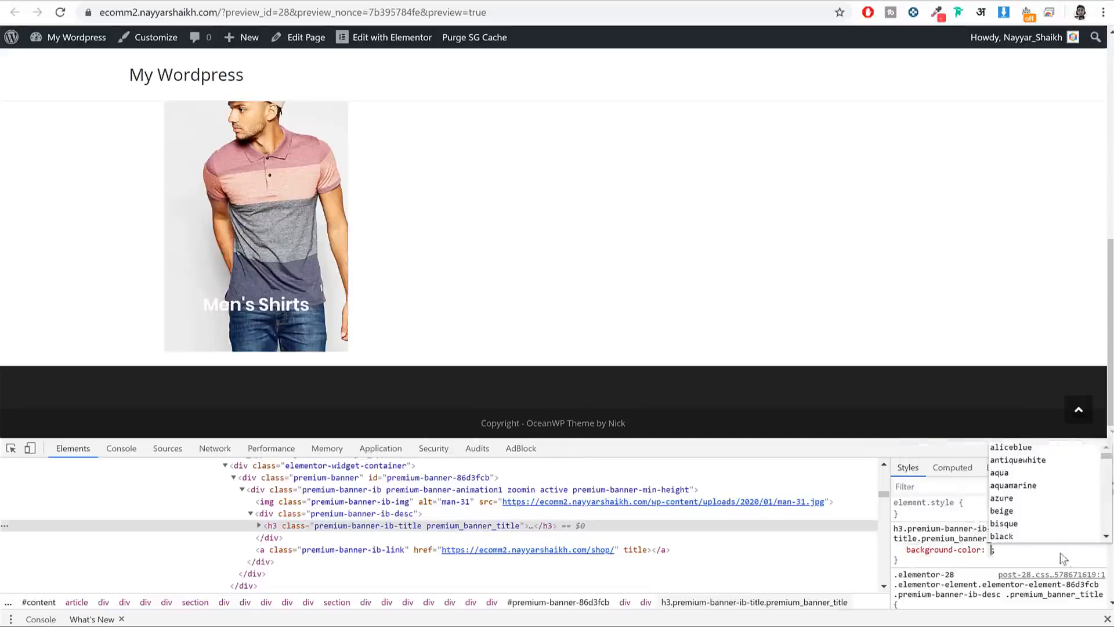
pyautogui.click(1009, 503)
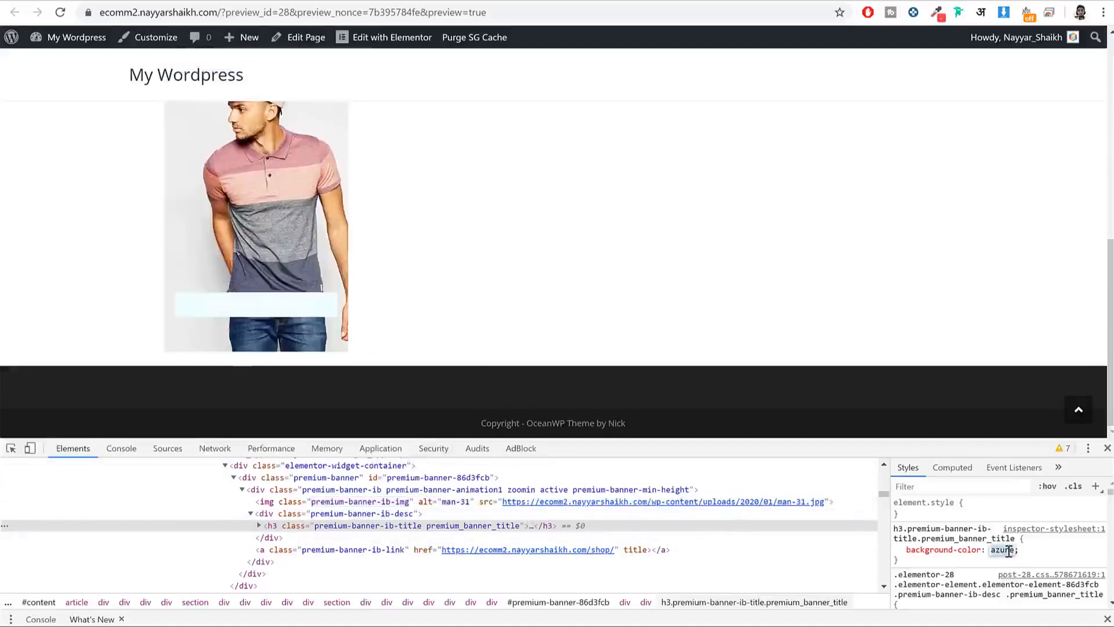
pyautogui.write('black')
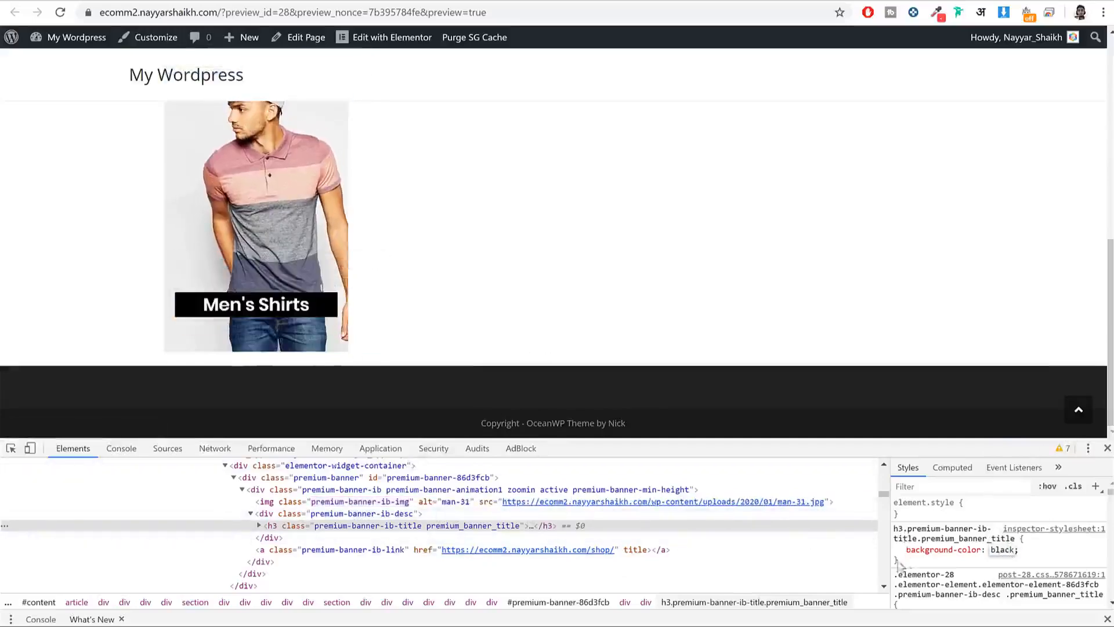
pyautogui.moveTo(1028, 550); pyautogui.dragTo(907, 522)
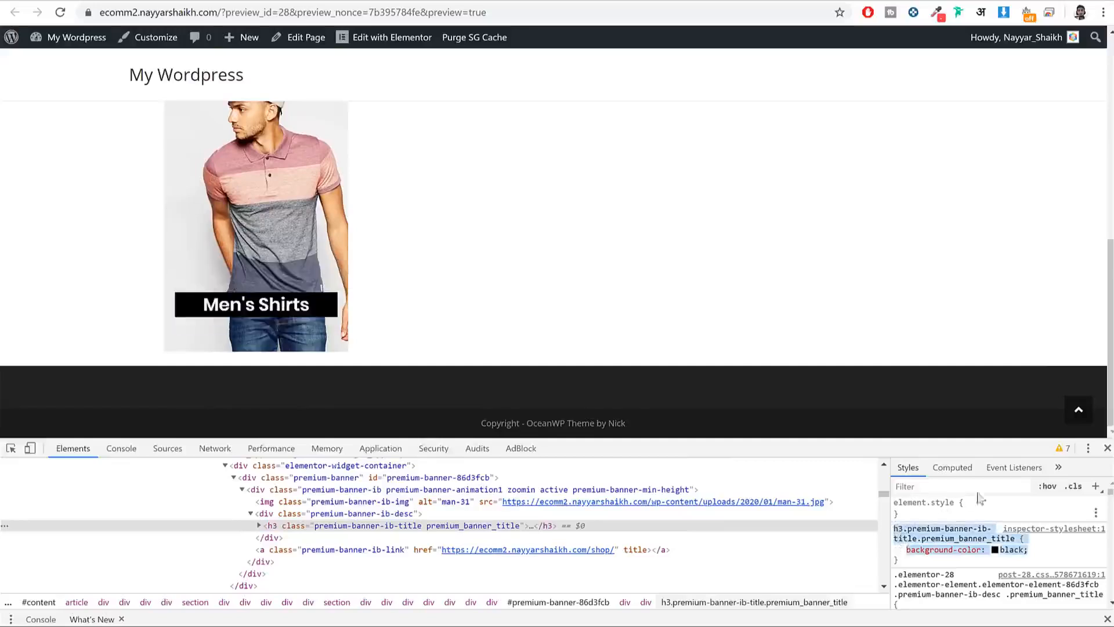
pyautogui.click(1108, 448)
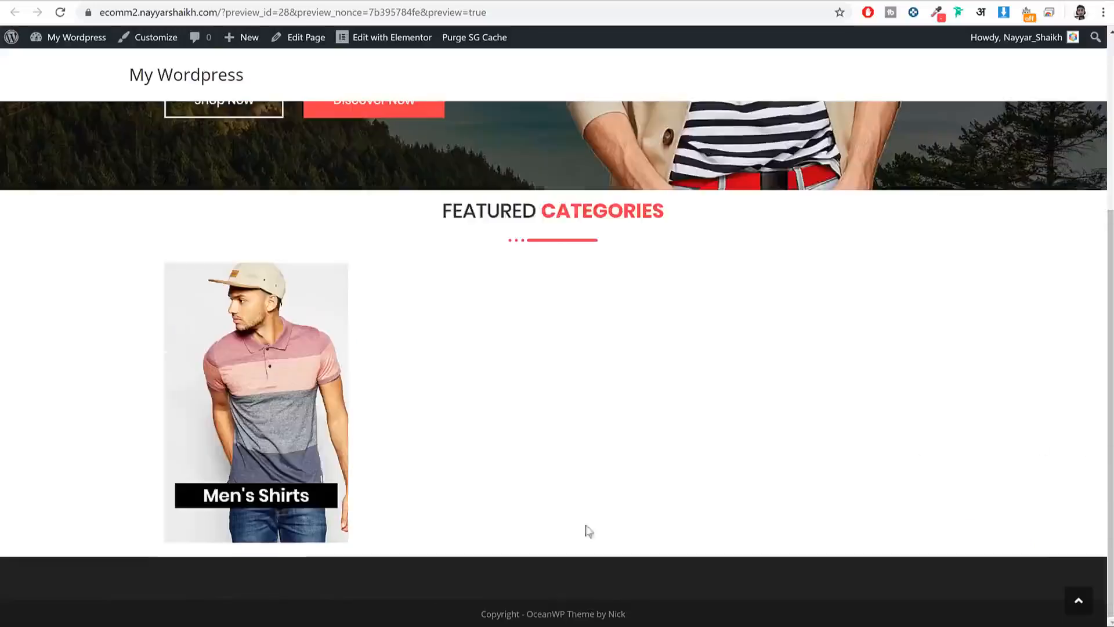
pyautogui.hotkey('alt', 'Tab')
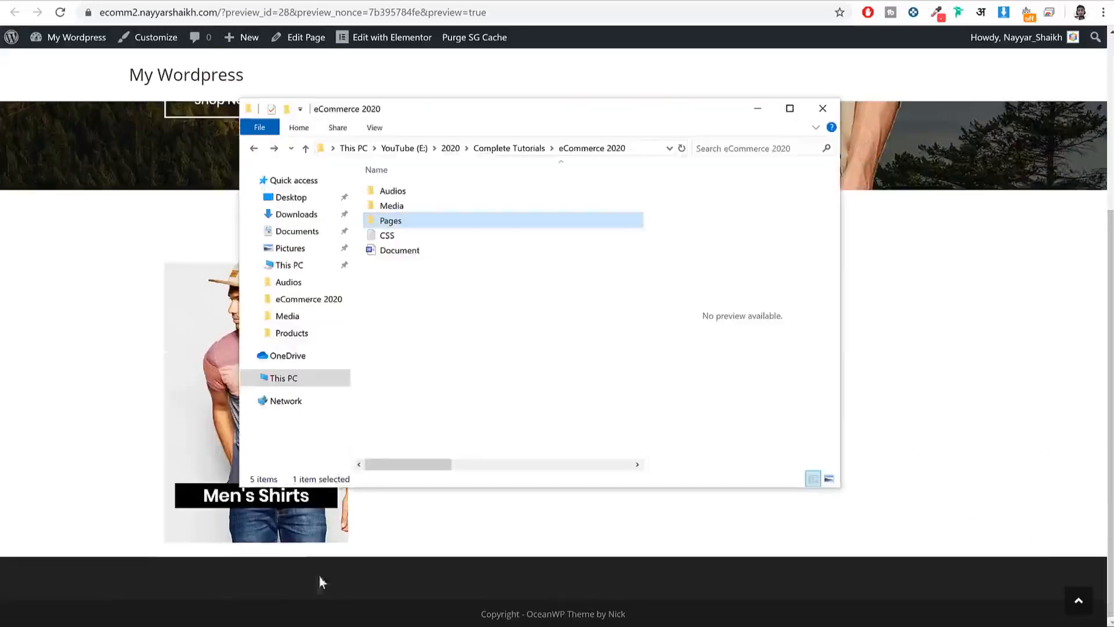
# Step: Copy the Premium Banner Title BG rule from the CSS file in Notepad, then open the Customizer
pyautogui.click(439, 236)
pyautogui.doubleClick(439, 236)
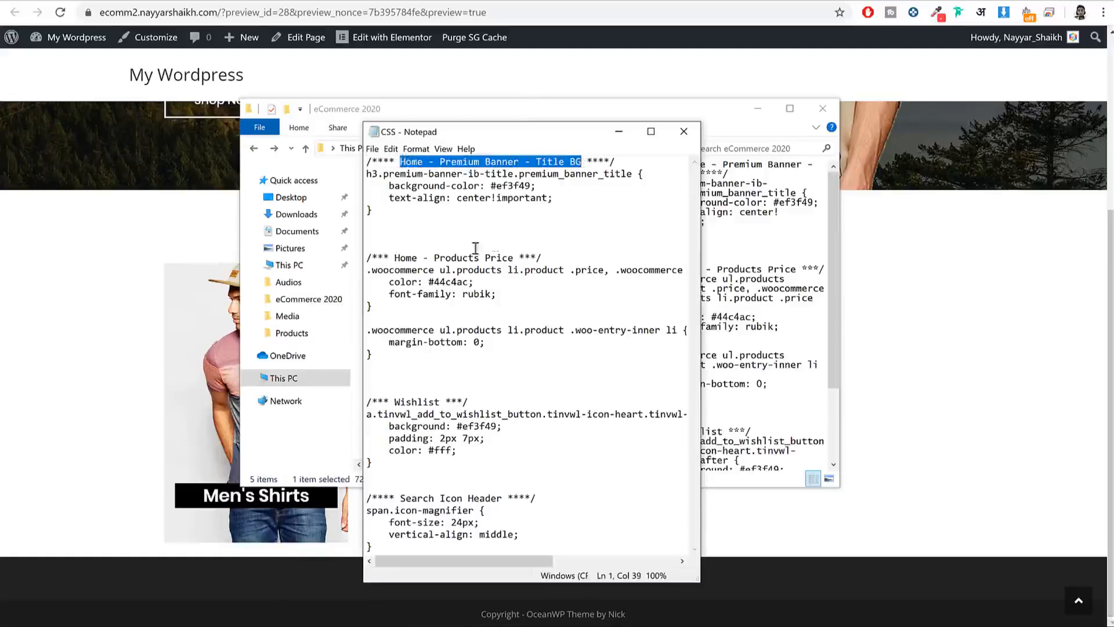
pyautogui.moveTo(377, 214); pyautogui.dragTo(342, 153)
pyautogui.hotkey('ctrl', 'c')
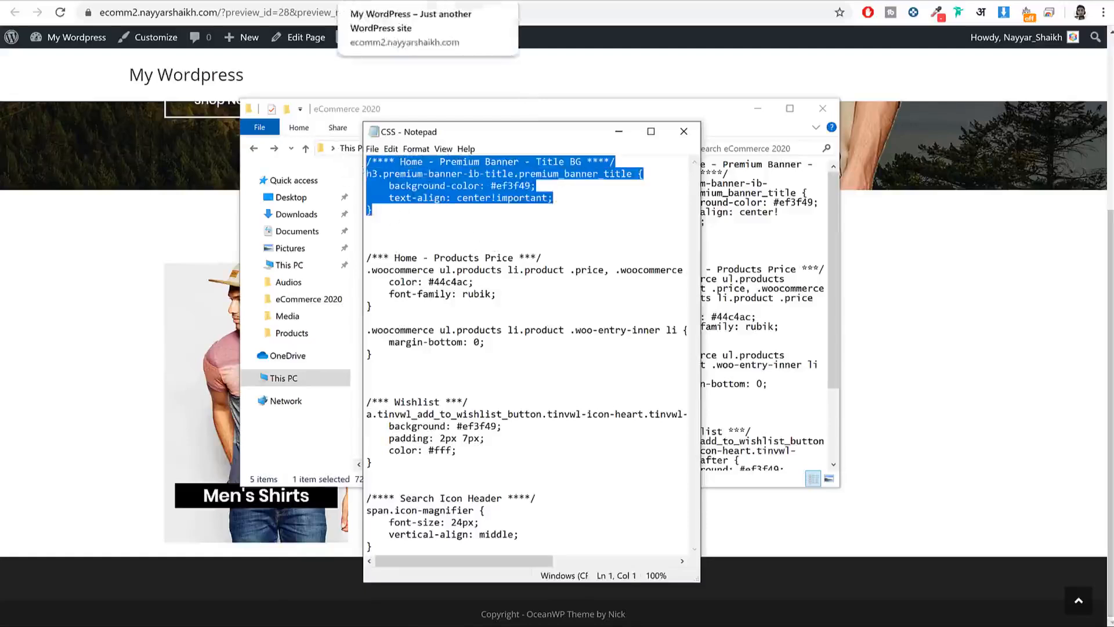
pyautogui.click(418, 88)
pyautogui.click(131, 40)
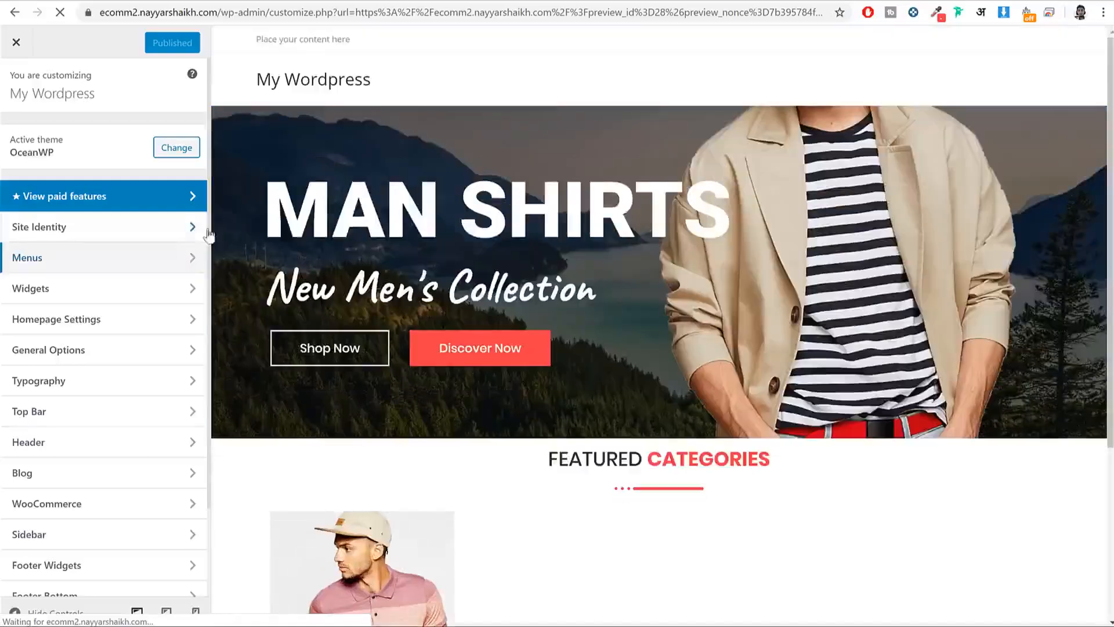
# Step: Paste the banner title rule with its #ef3f49 background into Custom CSS/JS and publish it
pyautogui.scroll(-2, 174, 296)
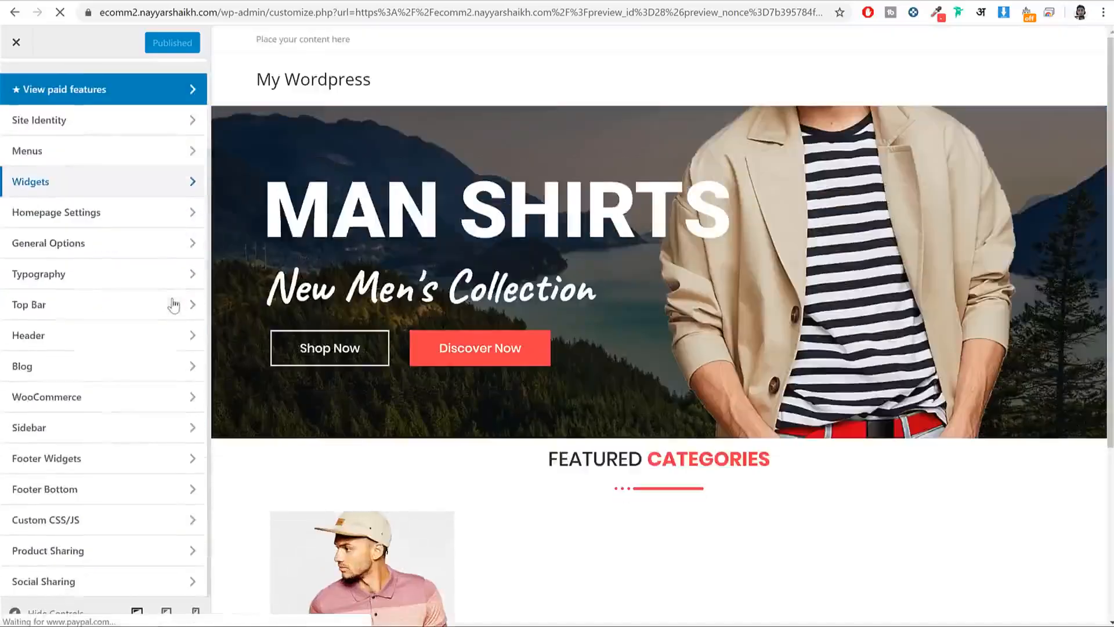
pyautogui.click(83, 523)
pyautogui.scroll(-4, 410, 522)
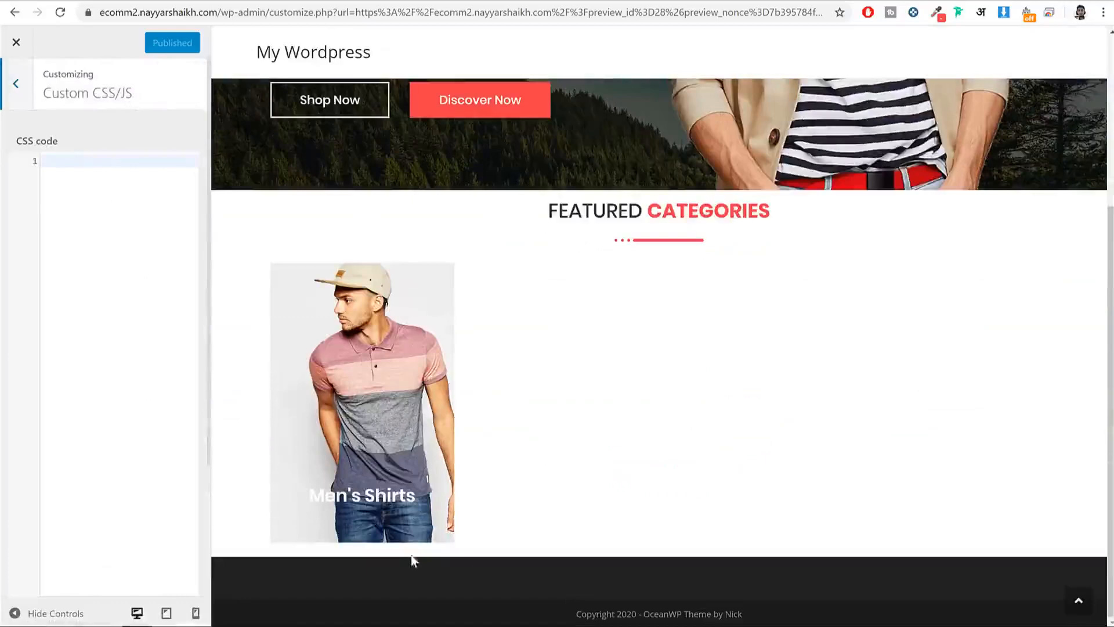
pyautogui.click(106, 290)
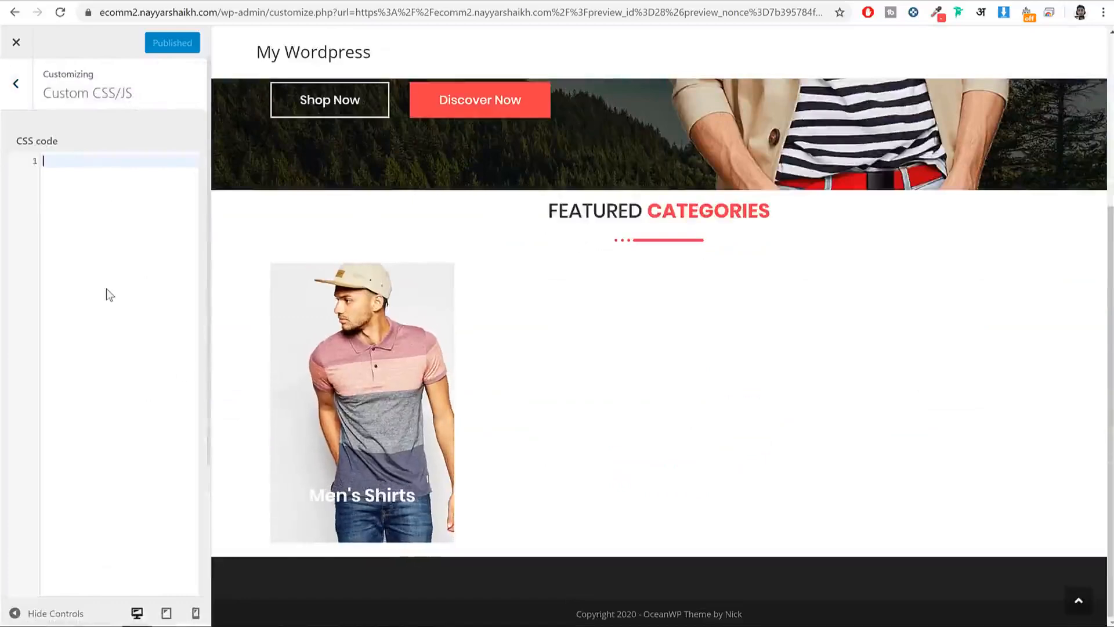
pyautogui.hotkey('ctrl', 'v')
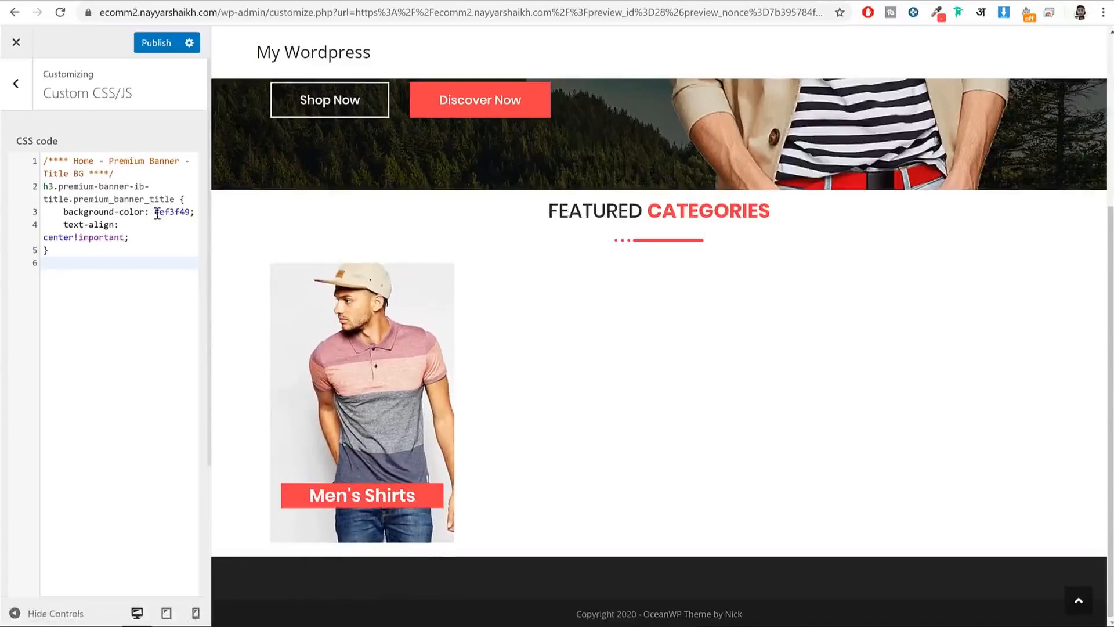
pyautogui.moveTo(155, 213); pyautogui.dragTo(169, 211)
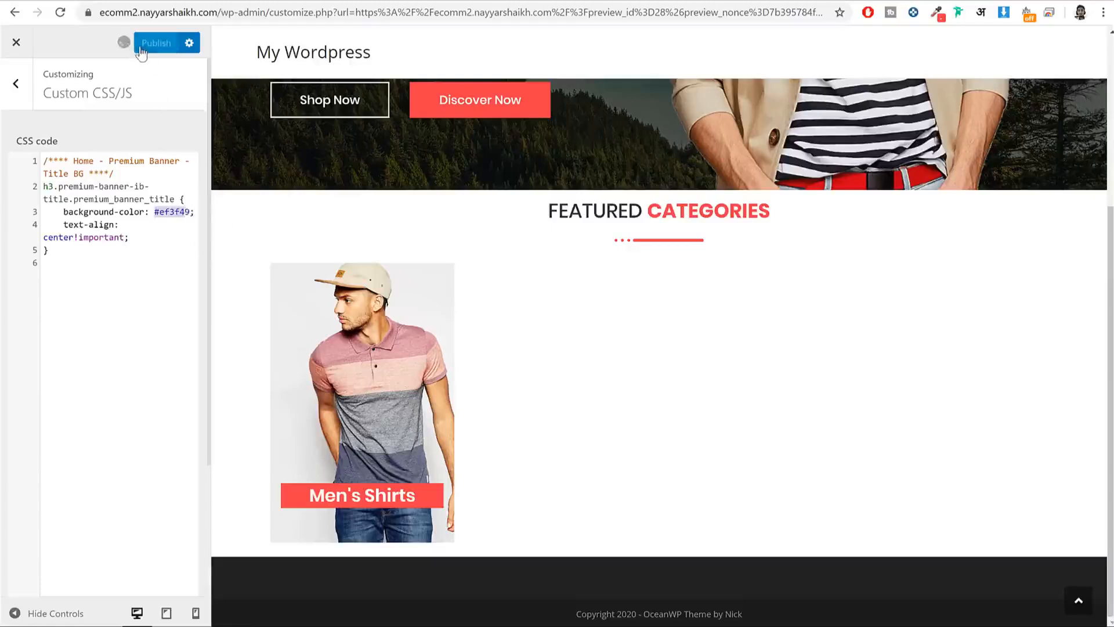
pyautogui.click(302, 0)
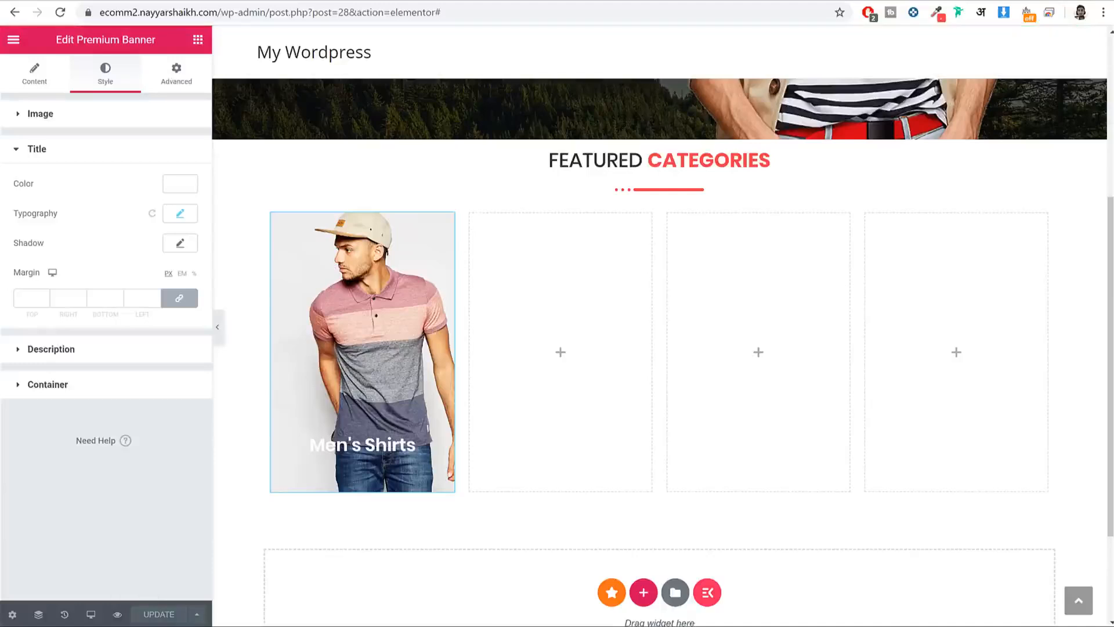
# Step: Copy the Men's Shirts banner and paste it into the second and third columns
pyautogui.click(60, 13)
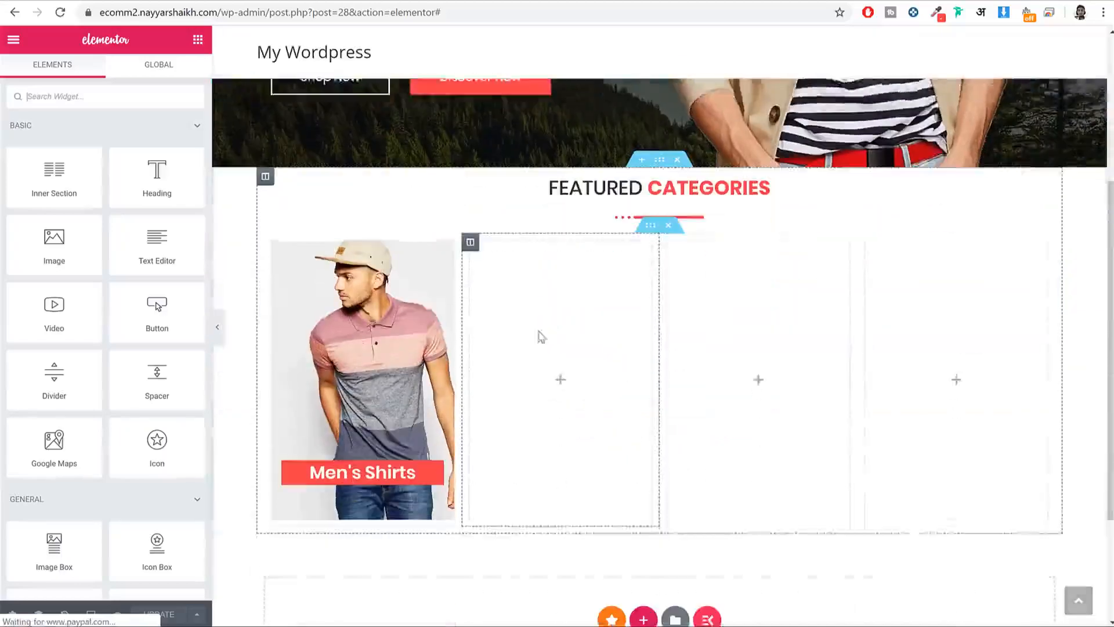
pyautogui.rightClick(363, 261)
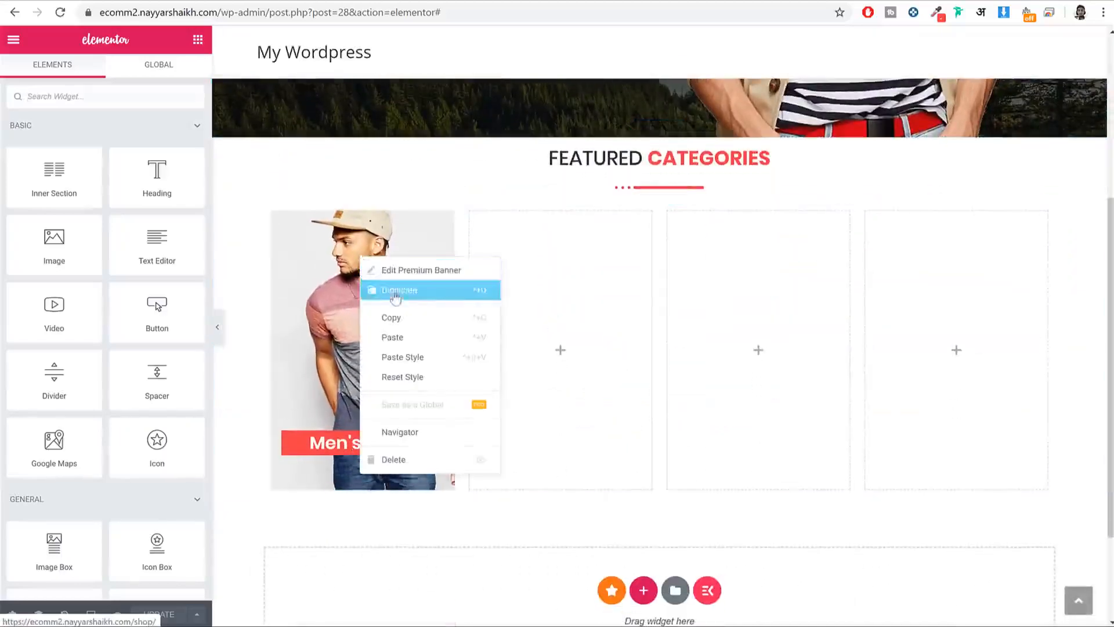
pyautogui.click(400, 317)
pyautogui.rightClick(540, 300)
pyautogui.click(560, 308)
pyautogui.rightClick(689, 286)
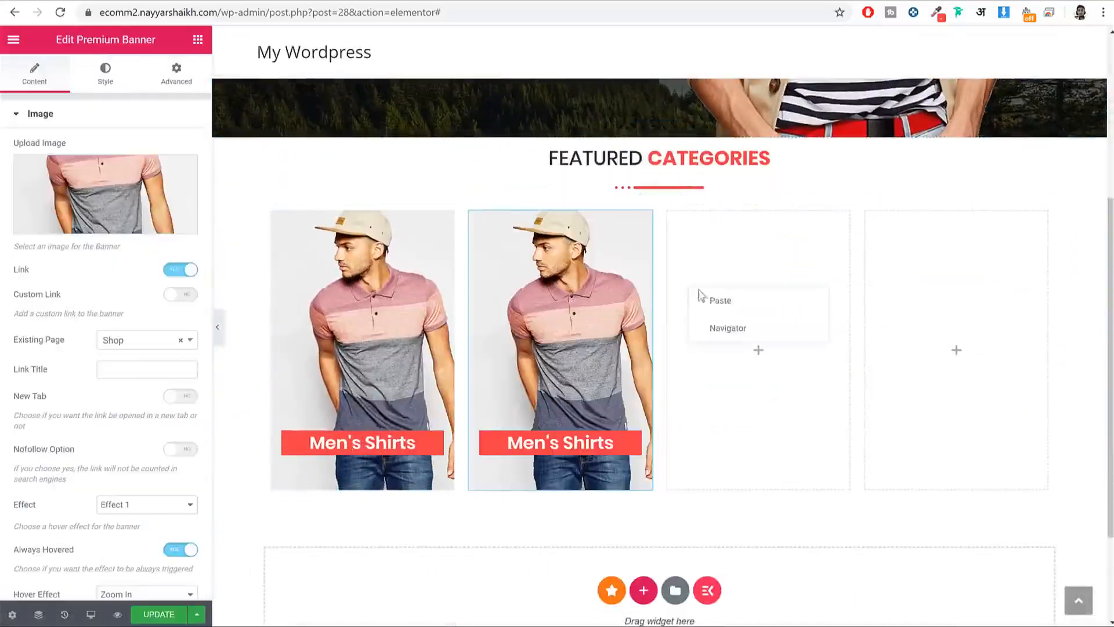
pyautogui.click(713, 305)
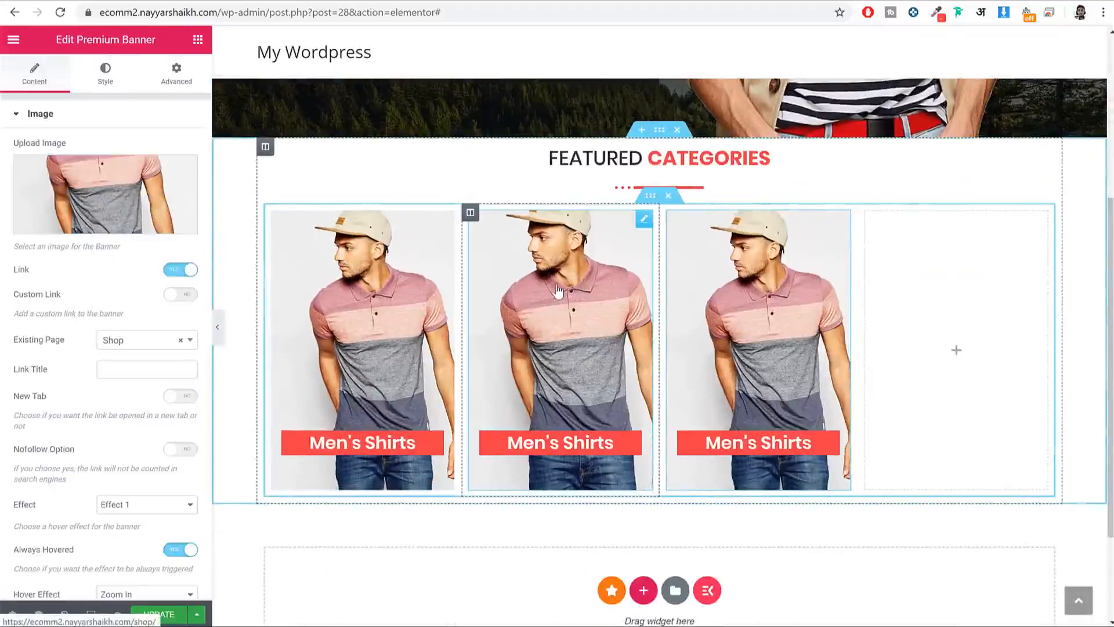
# Step: Replace the second banner's image with the uploaded bag-25 backpack photo
pyautogui.click(108, 227)
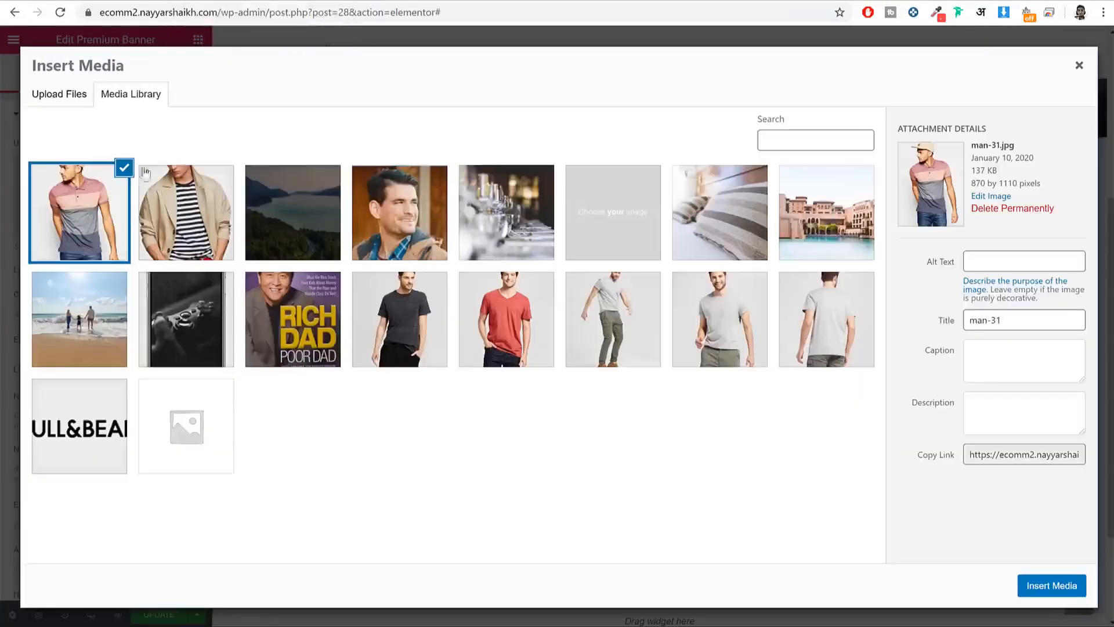
pyautogui.click(79, 103)
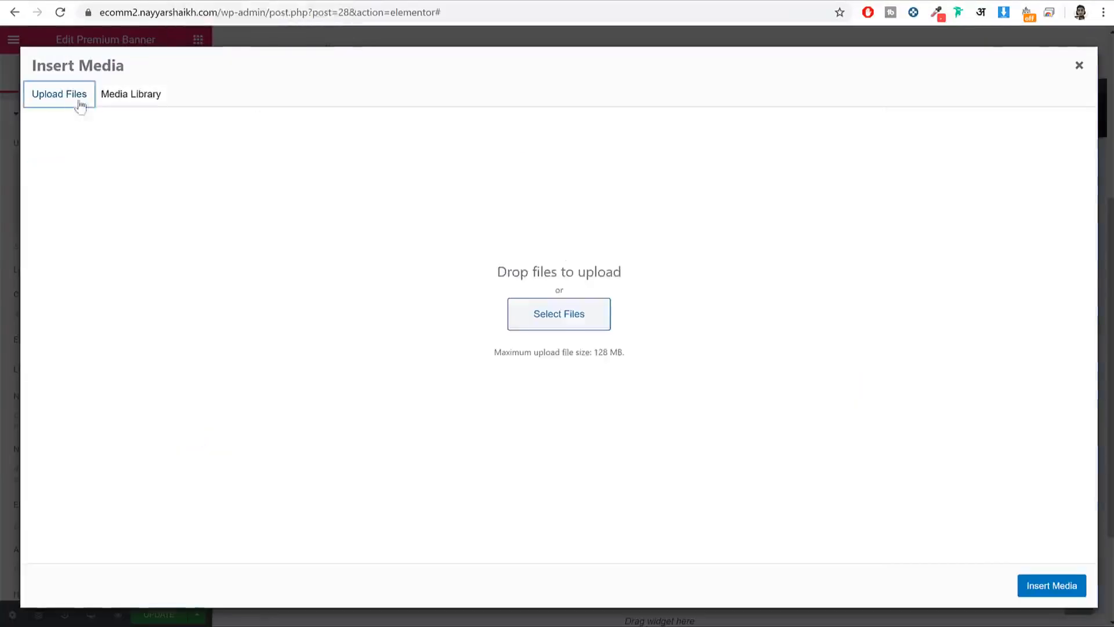
pyautogui.click(526, 317)
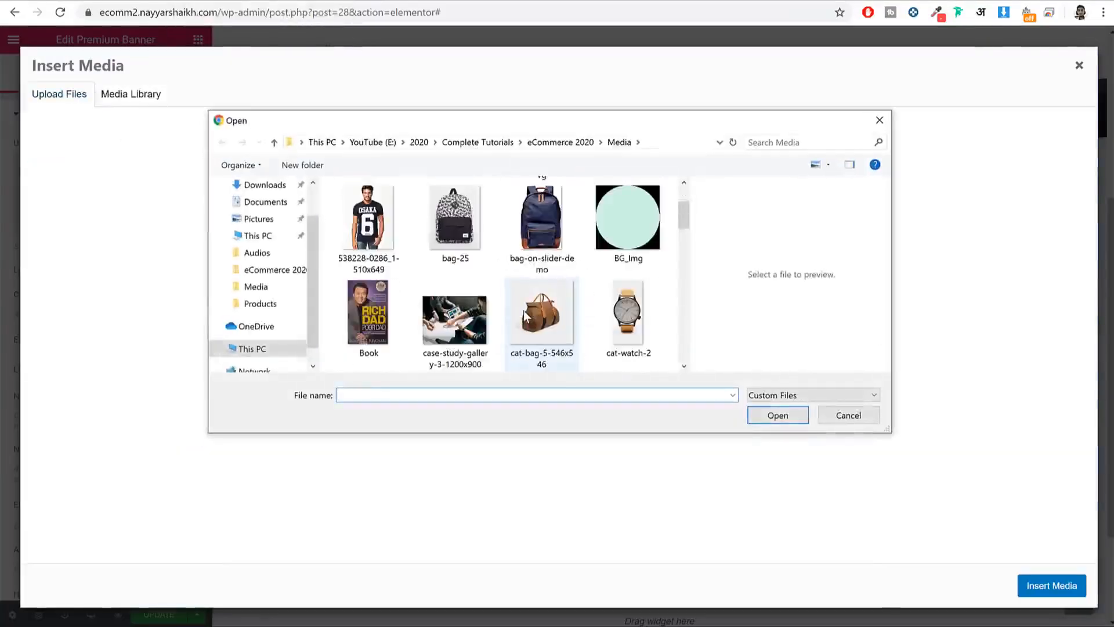
pyautogui.click(445, 216)
pyautogui.click(778, 415)
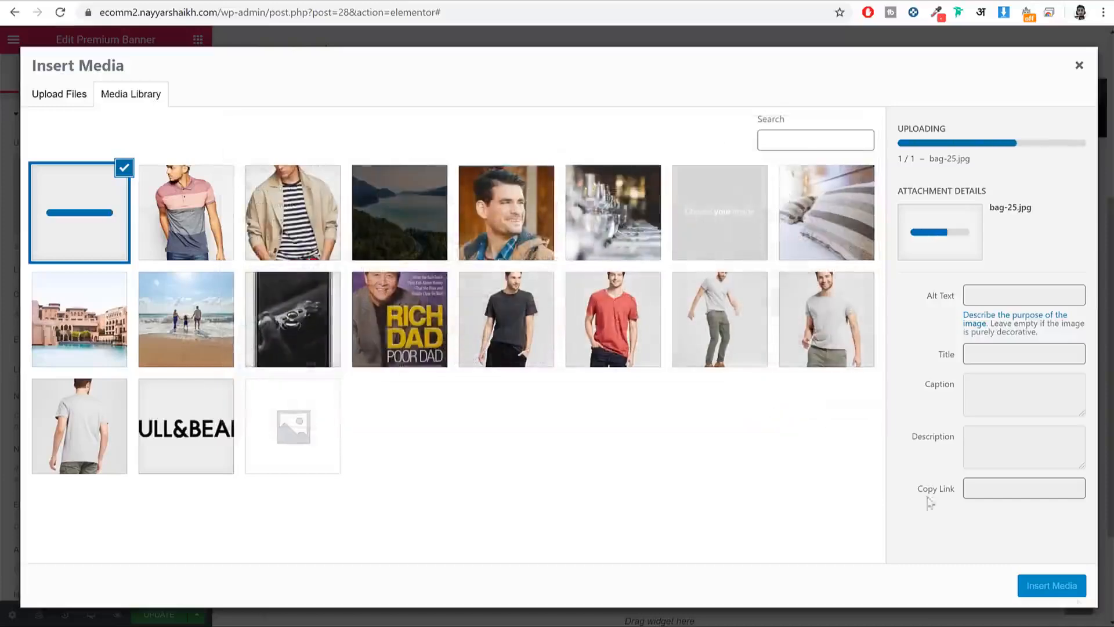
pyautogui.click(1071, 587)
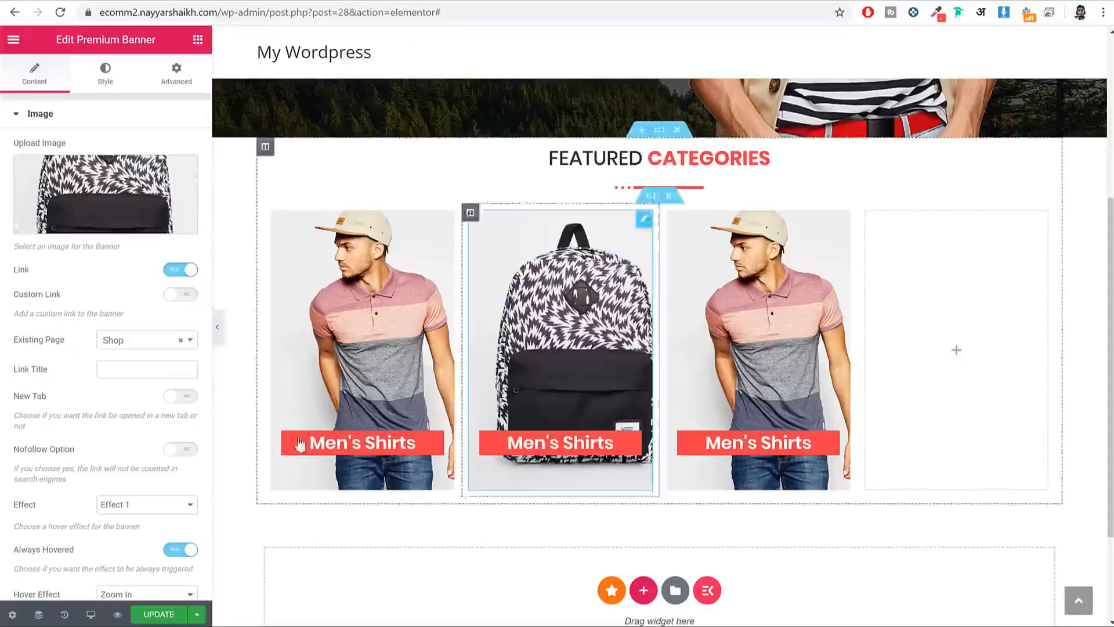
# Step: Retitle the second banner from Men's Shirts to Bags
pyautogui.scroll(-5, 181, 408)
pyautogui.click(128, 471)
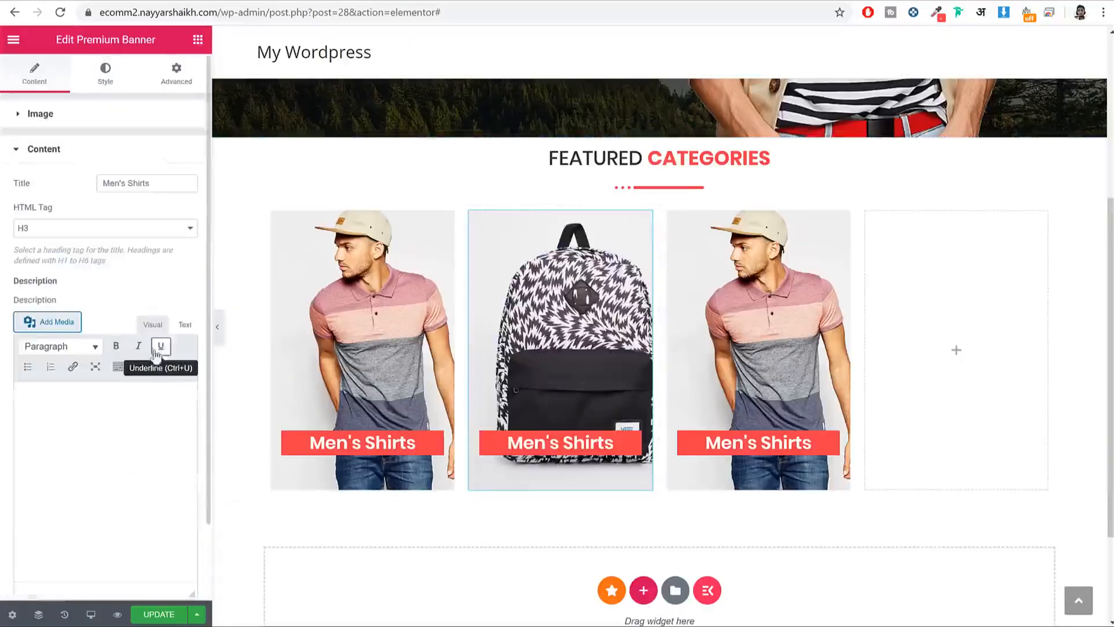
pyautogui.moveTo(163, 184); pyautogui.dragTo(96, 184)
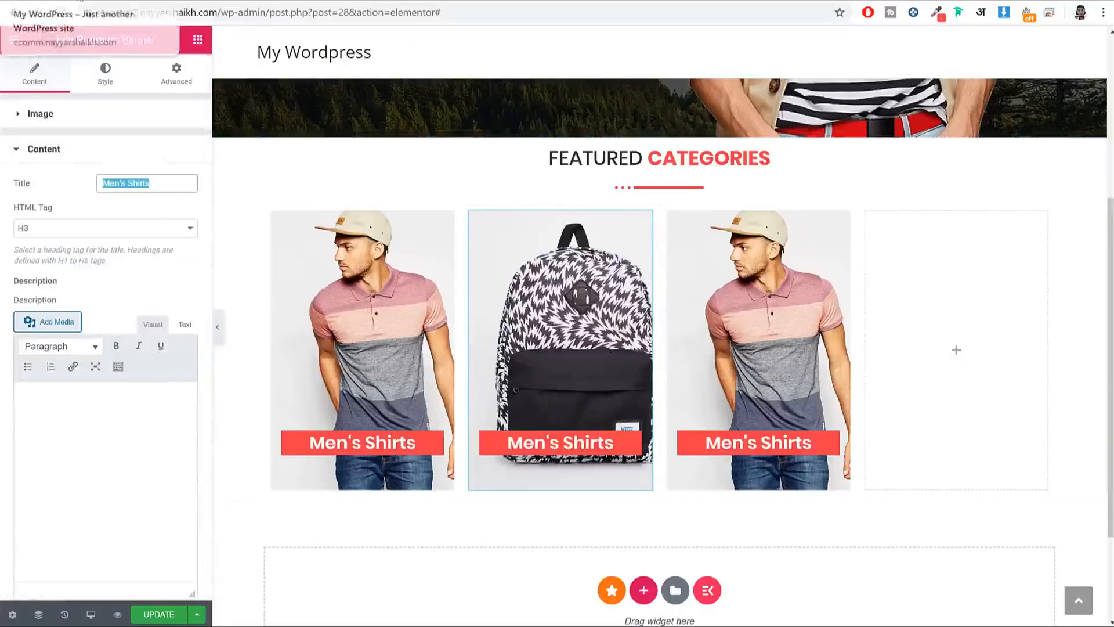
pyautogui.click(72, 1)
pyautogui.click(218, 1)
pyautogui.click(99, 1)
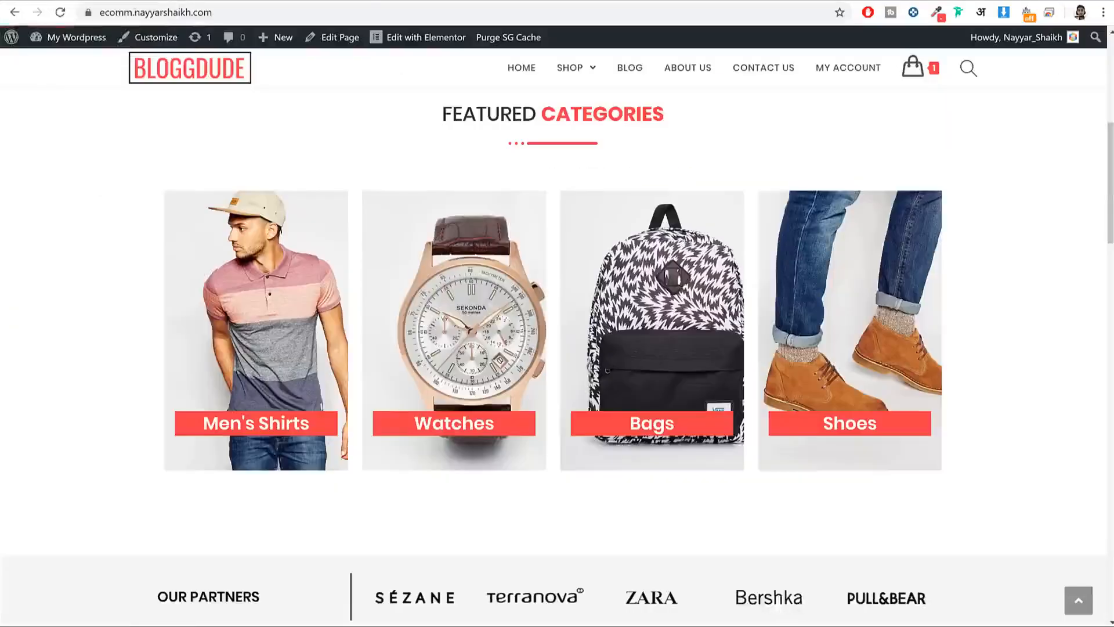
pyautogui.click(218, 0)
pyautogui.write('Bags')
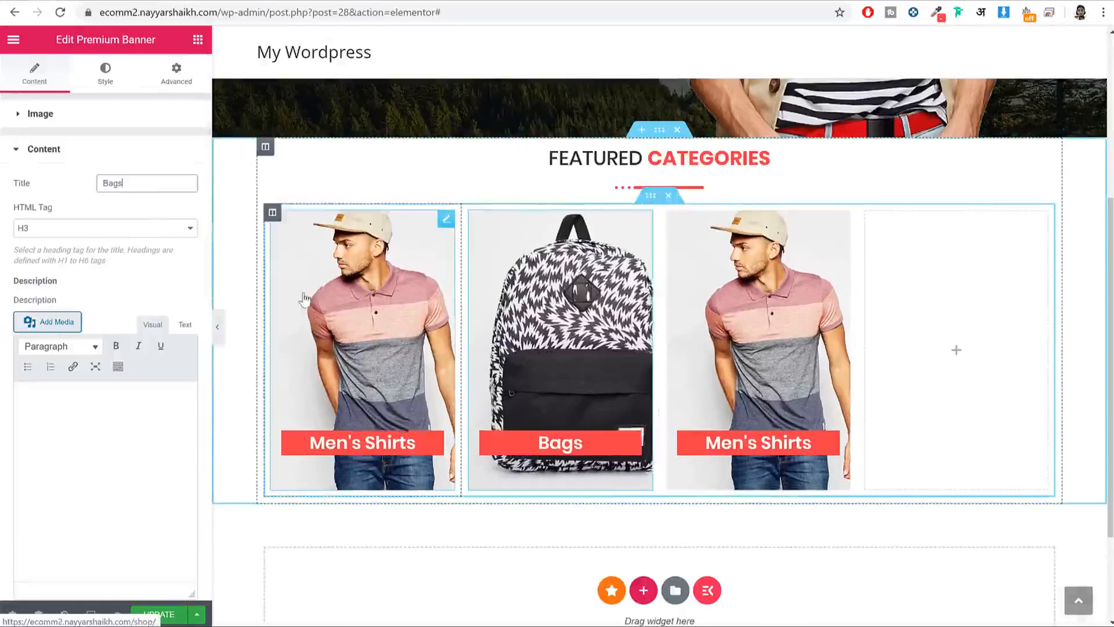
# Step: Paste a copy of the third banner into the empty fourth column and preview the row
pyautogui.rightClick(754, 361)
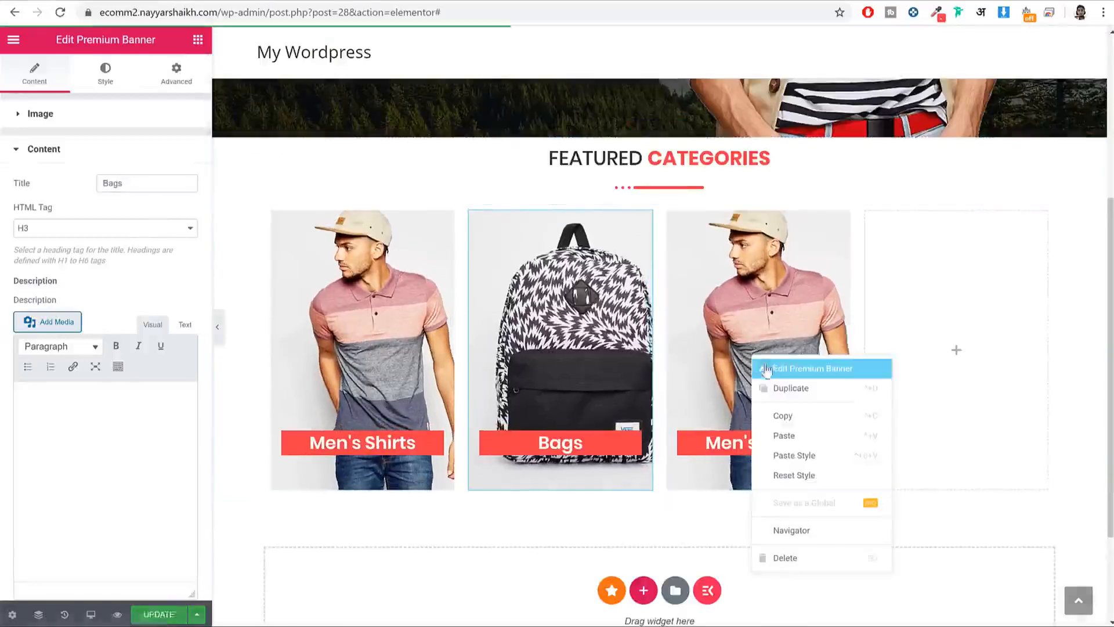
pyautogui.click(801, 422)
pyautogui.rightClick(940, 284)
pyautogui.click(960, 292)
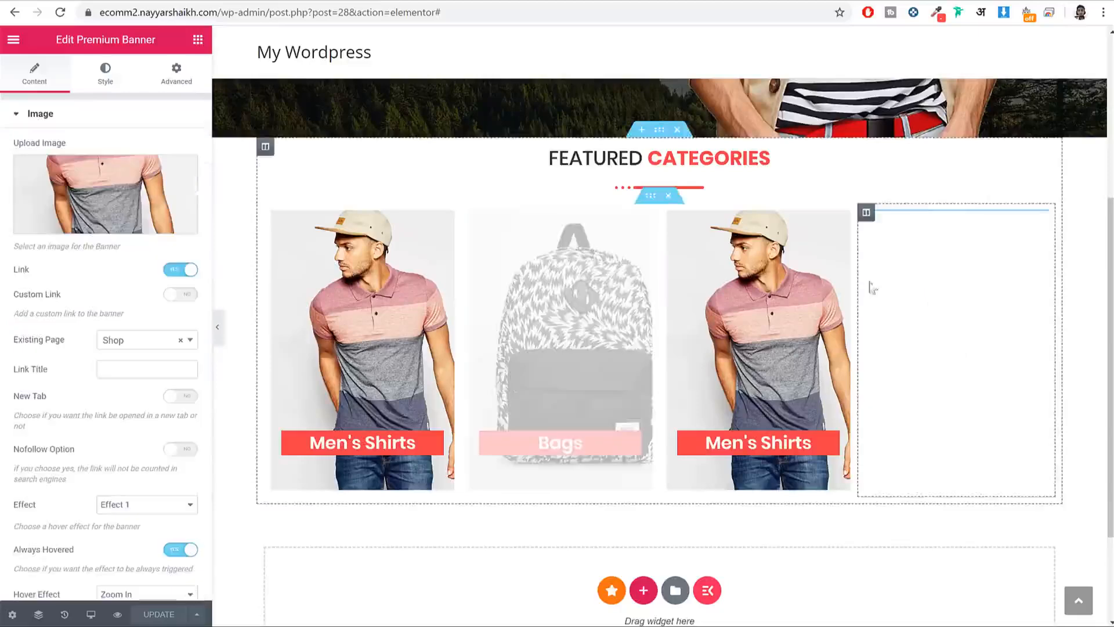
pyautogui.scroll(2, 784, 301)
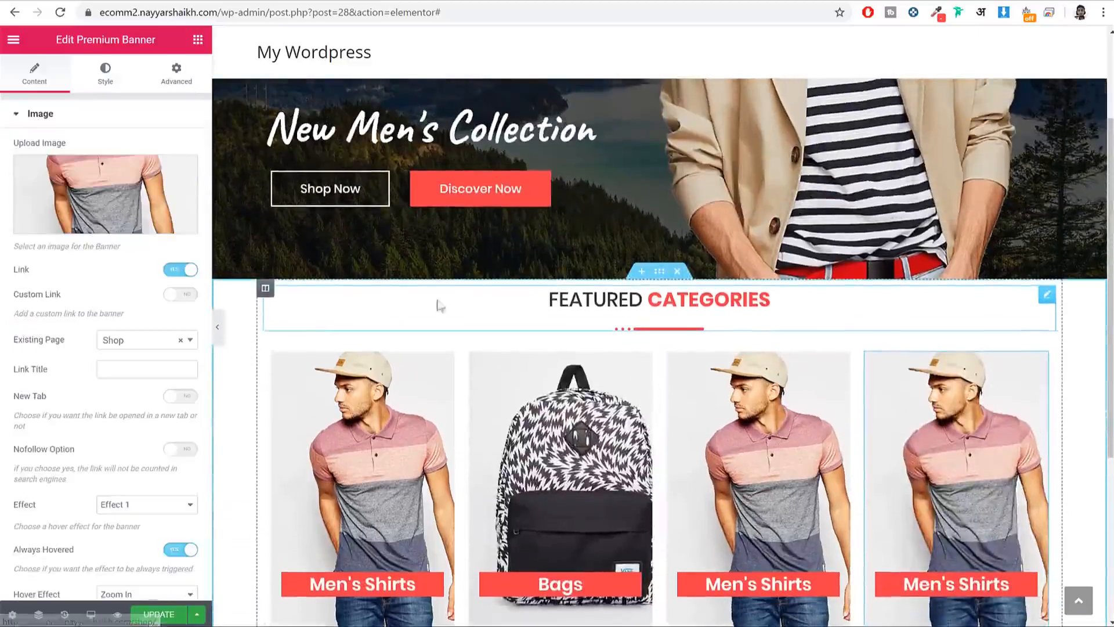
pyautogui.click(218, 326)
pyautogui.scroll(-2, 581, 325)
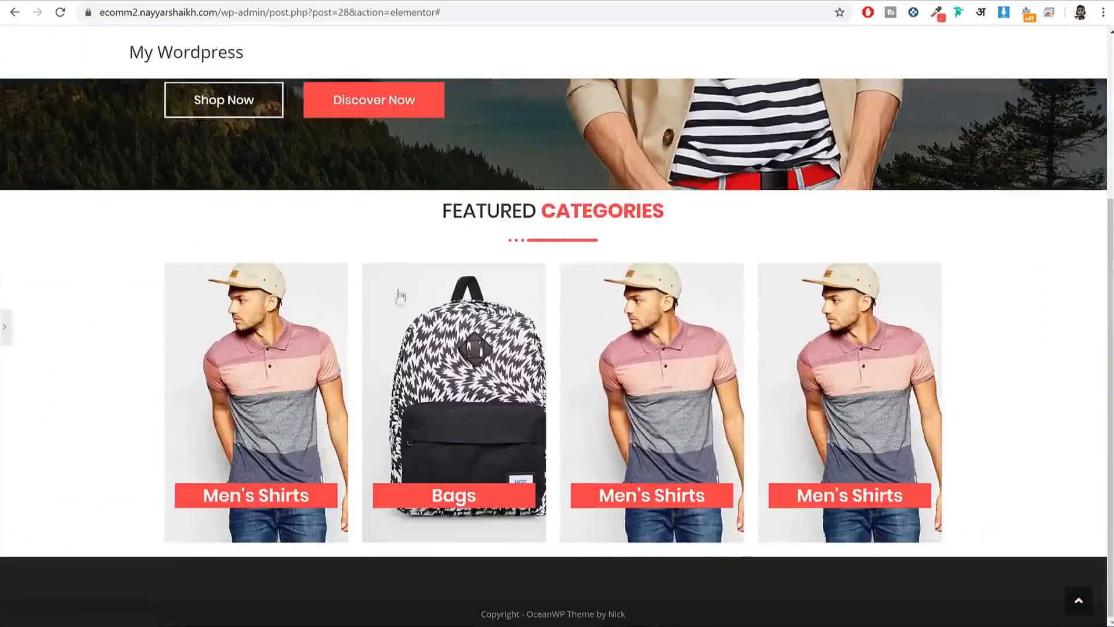
pyautogui.click(6, 327)
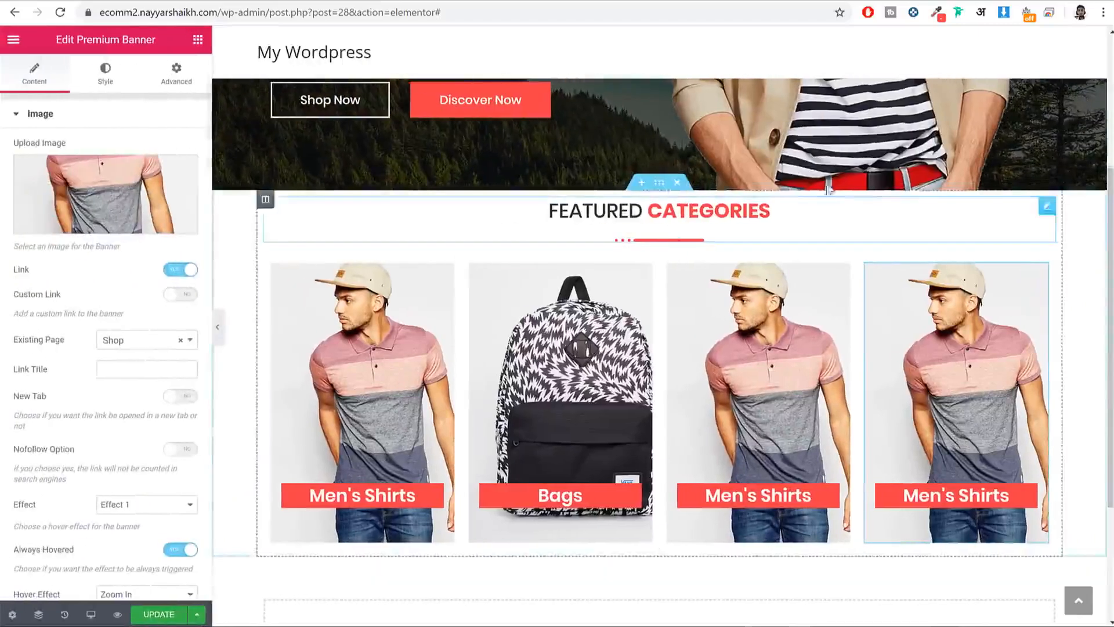
# Step: Give the Featured Categories section 100 px top and bottom padding
pyautogui.click(659, 184)
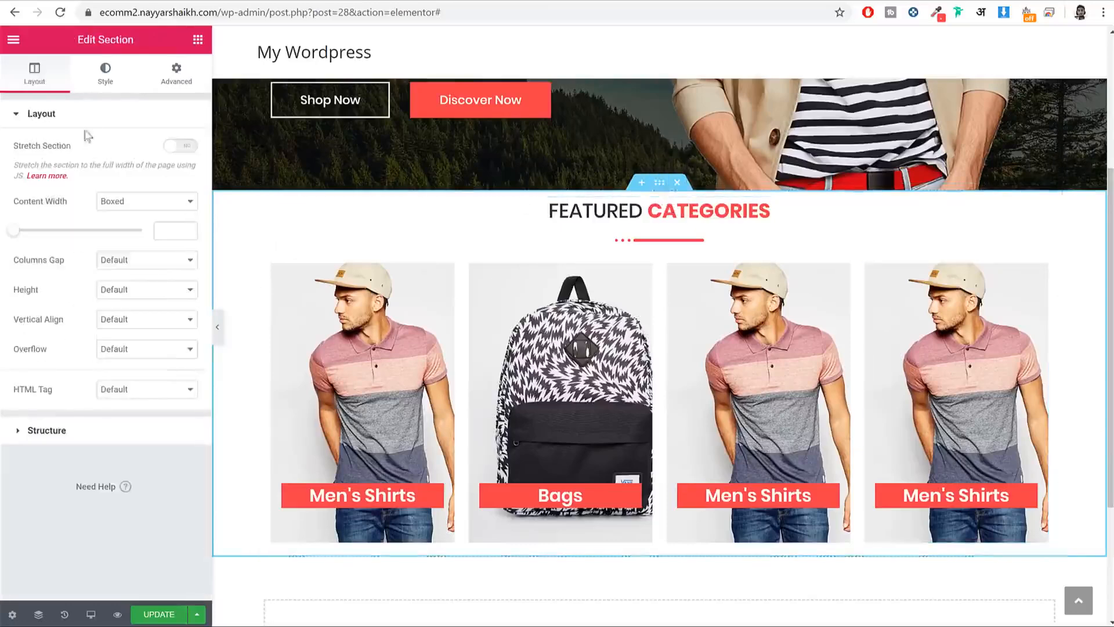
pyautogui.click(172, 72)
pyautogui.click(176, 241)
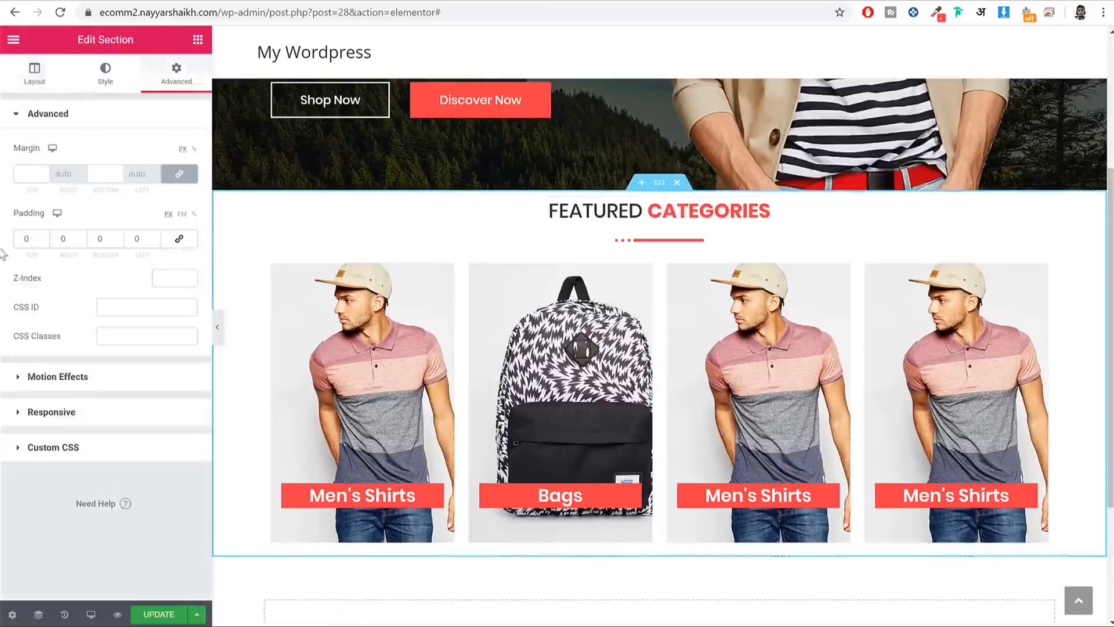
pyautogui.write('100')
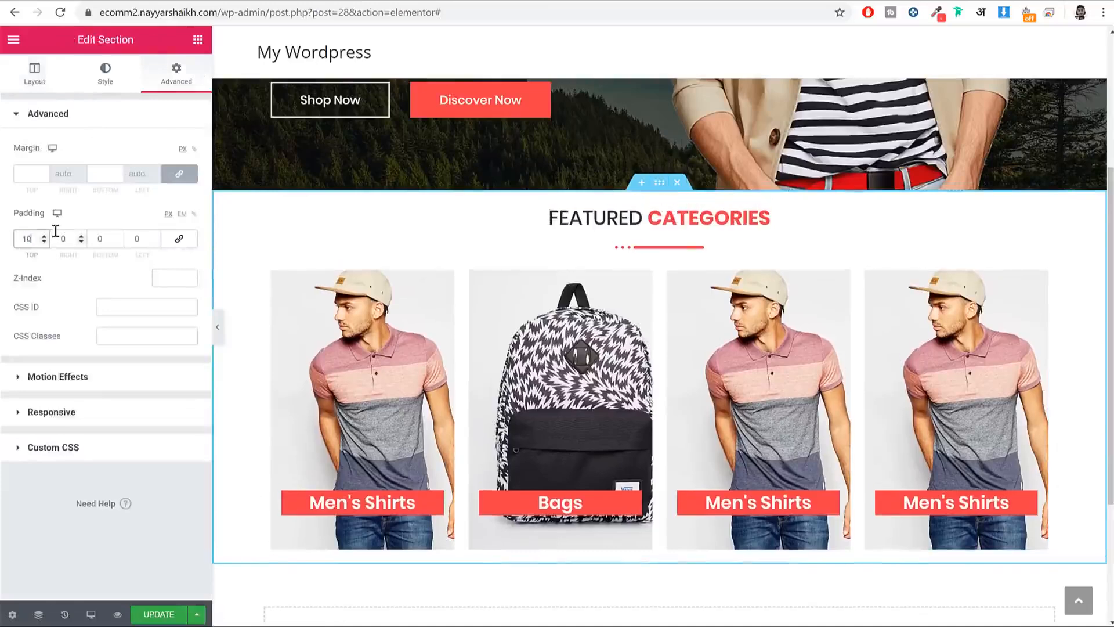
pyautogui.press('Tab')
pyautogui.press('Tab')
pyautogui.write('100')
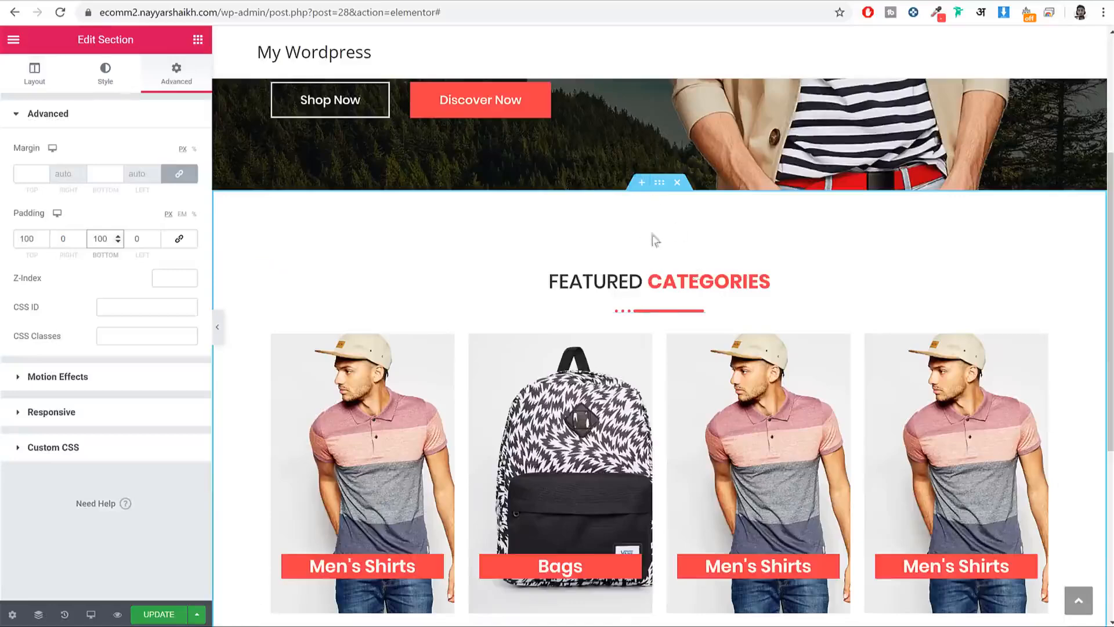
pyautogui.scroll(-5, 665, 229)
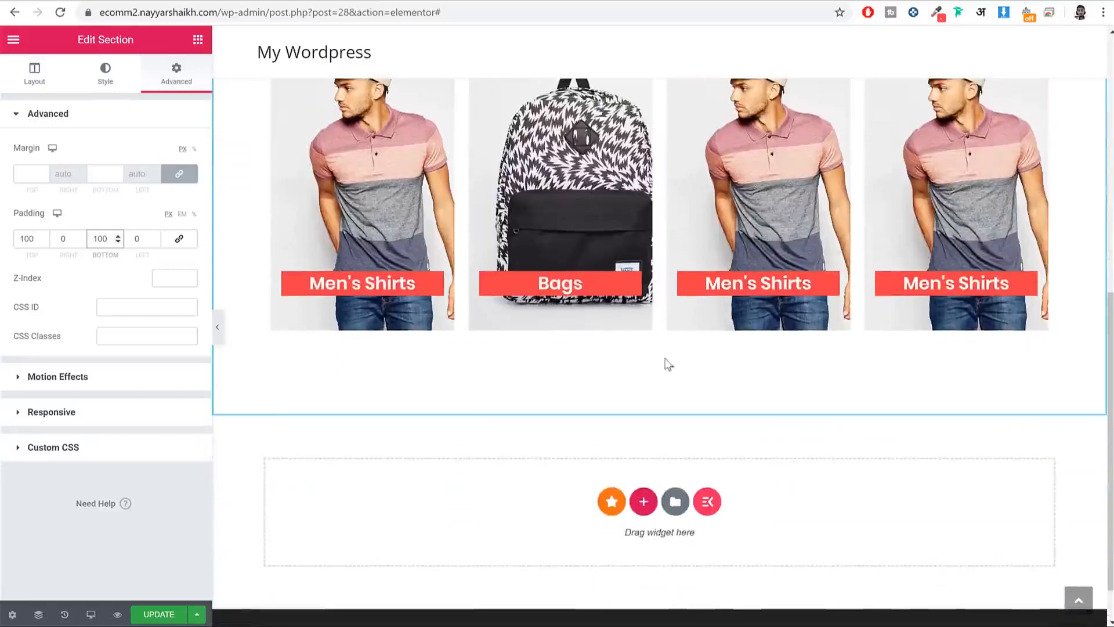
pyautogui.scroll(5, 667, 388)
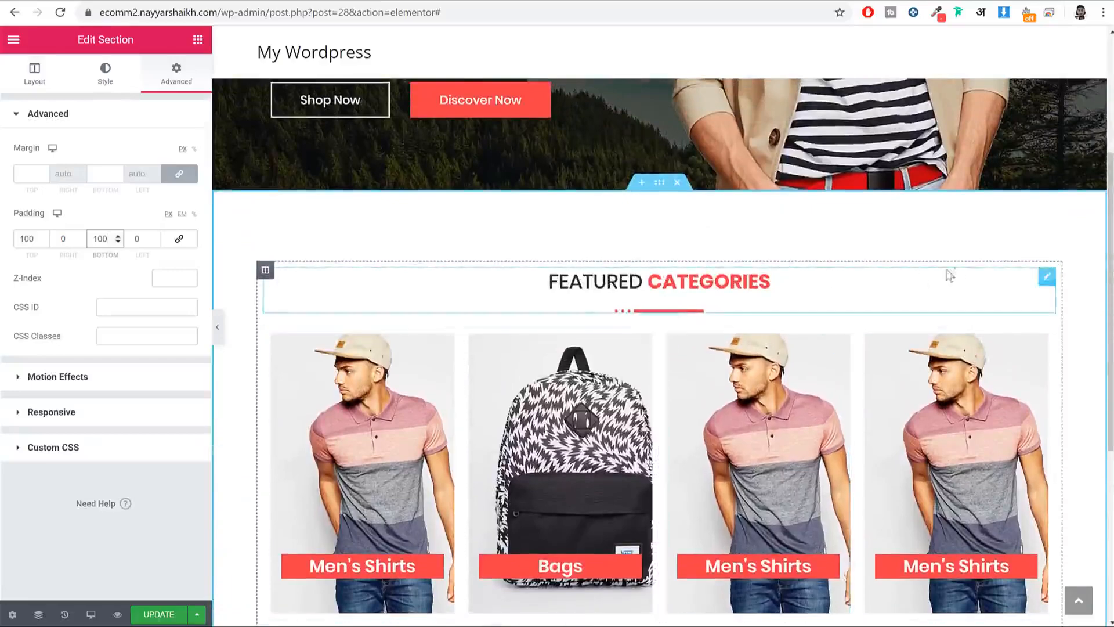
# Step: Add 35 px bottom padding to the Featured Categories heading
pyautogui.click(1047, 278)
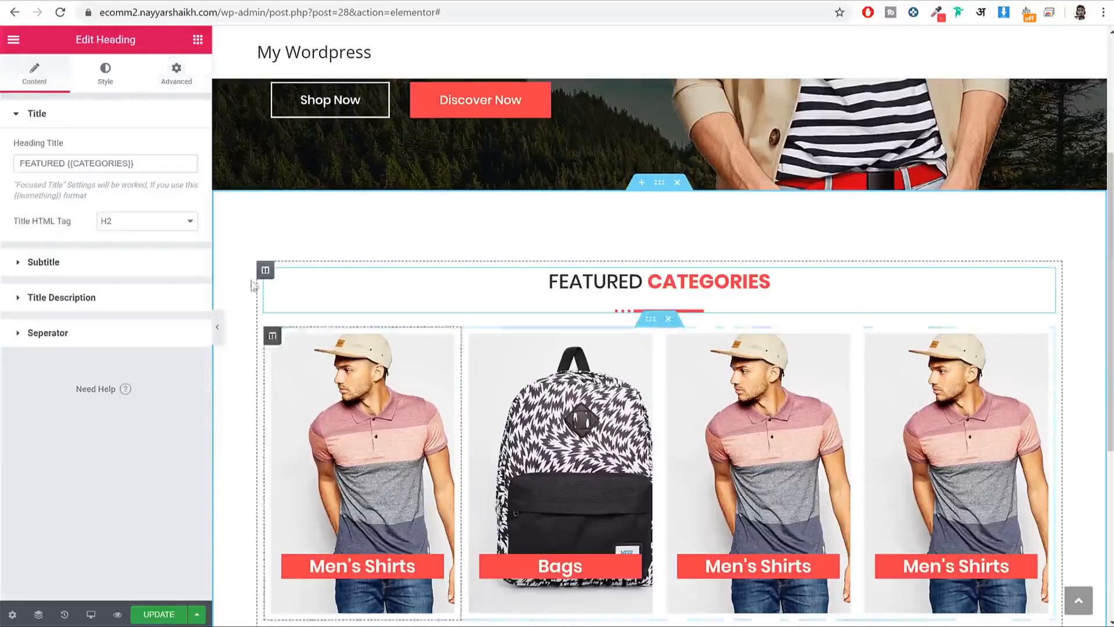
pyautogui.click(177, 74)
pyautogui.click(185, 241)
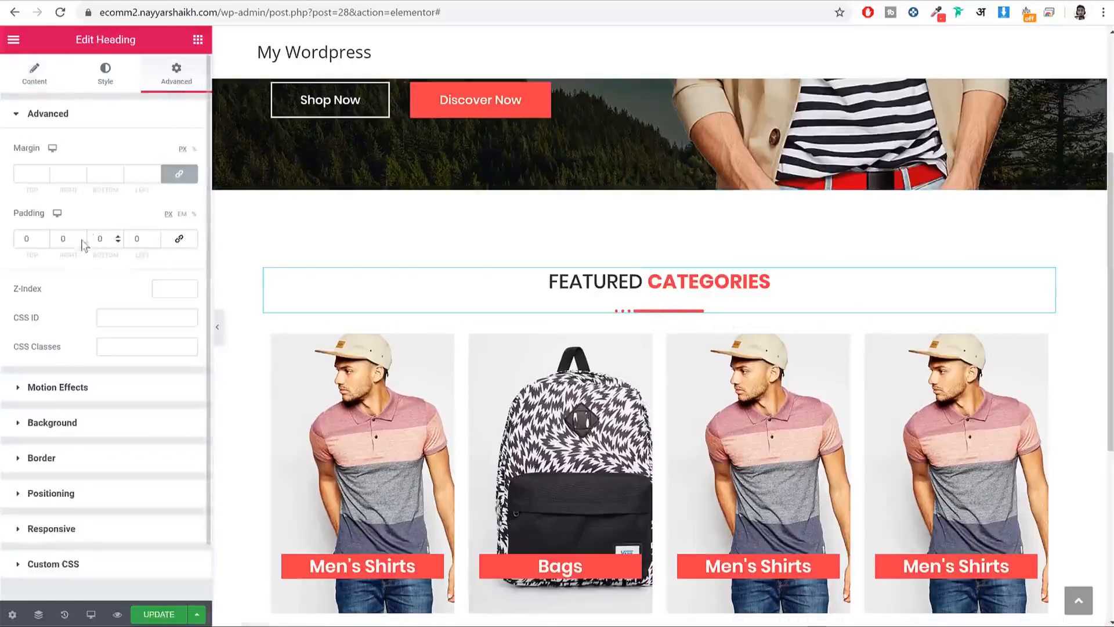
pyautogui.write('35')
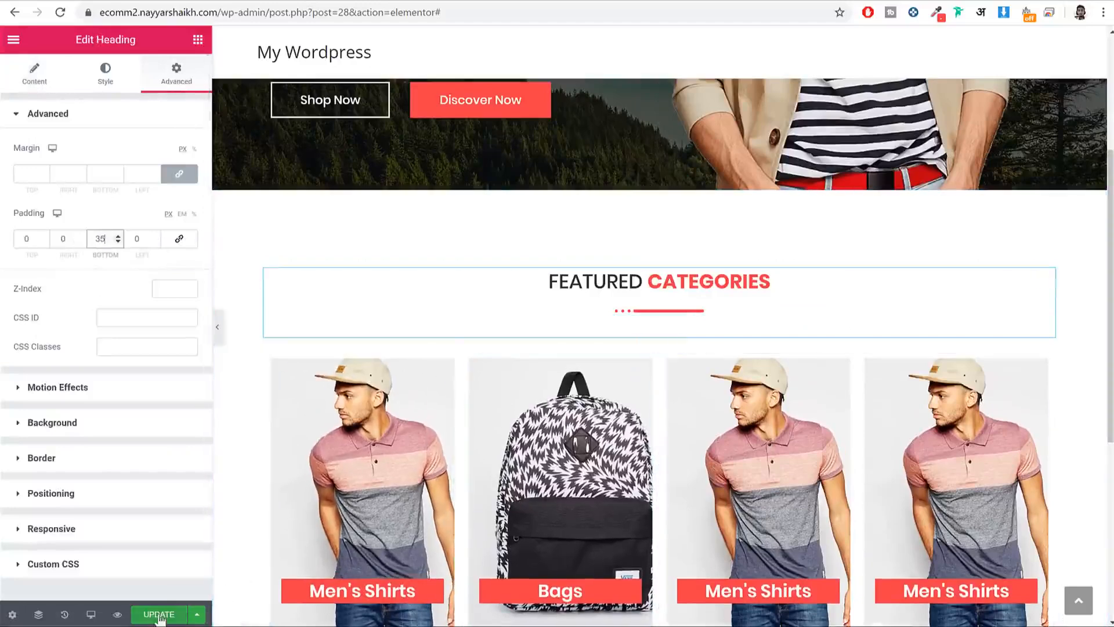
# Step: Switch the editor preview to tablet width
pyautogui.click(90, 614)
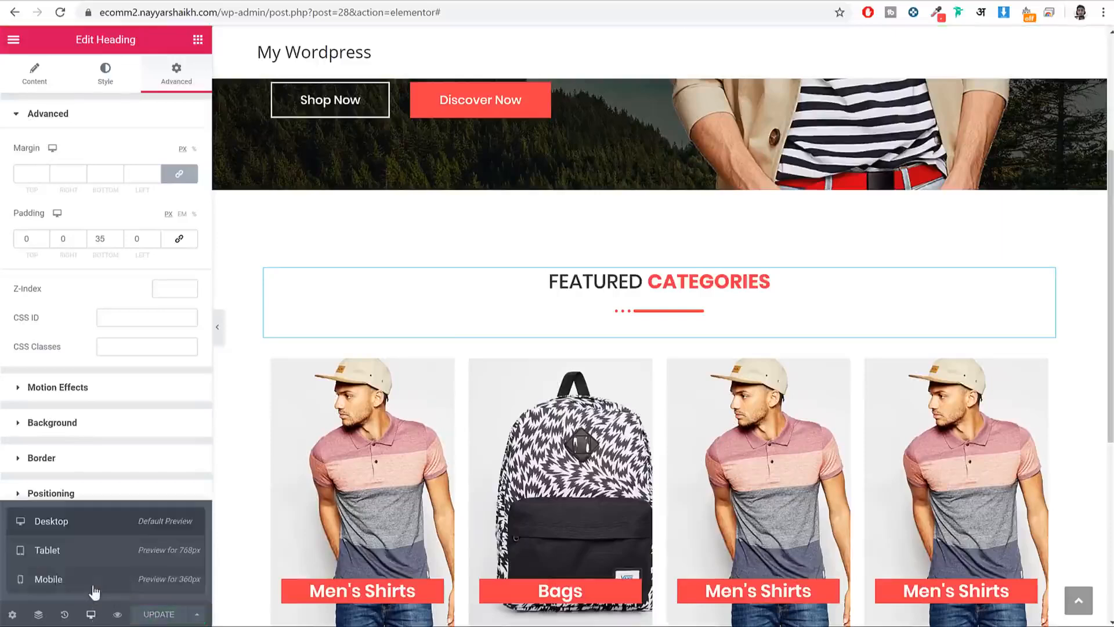
pyautogui.click(94, 589)
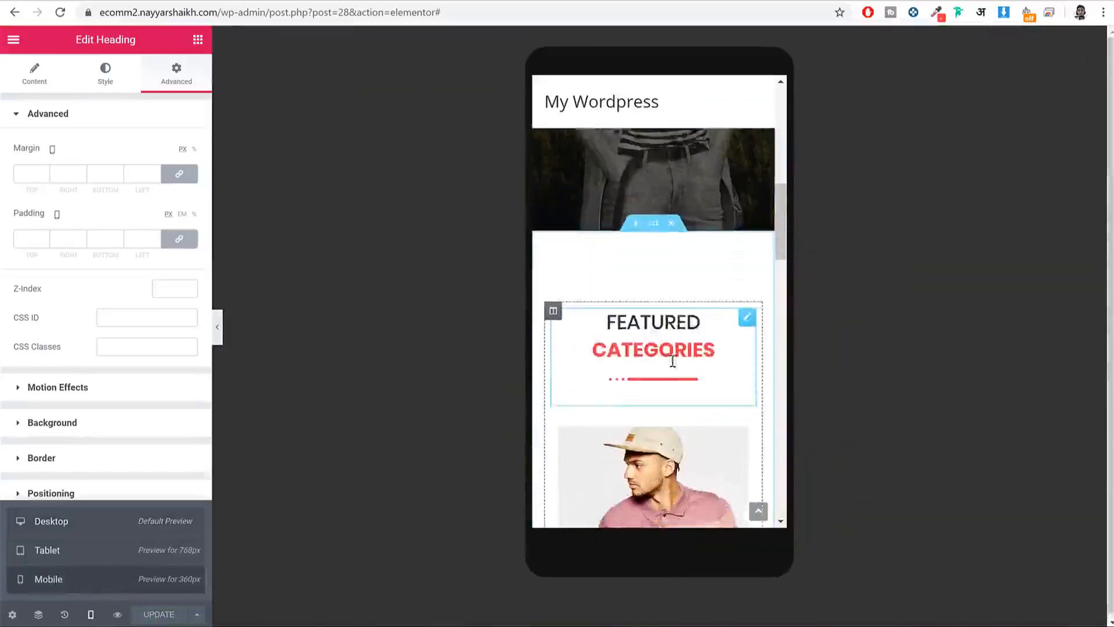
pyautogui.scroll(-5, 674, 367)
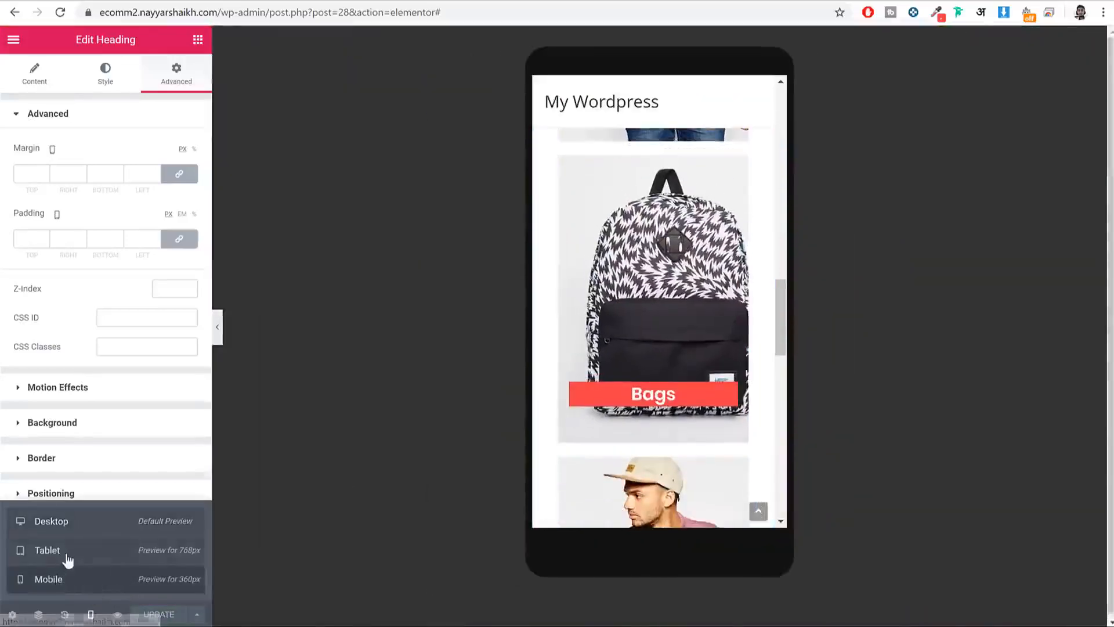
pyautogui.click(71, 556)
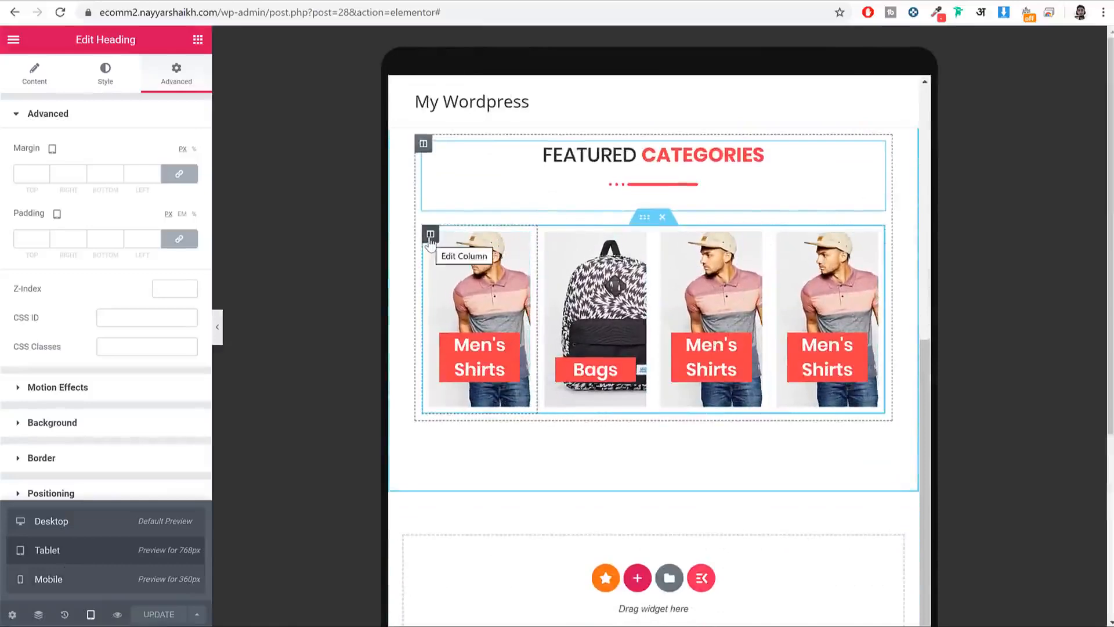
# Step: Set all four category banner columns to 50% width on tablet
pyautogui.click(430, 235)
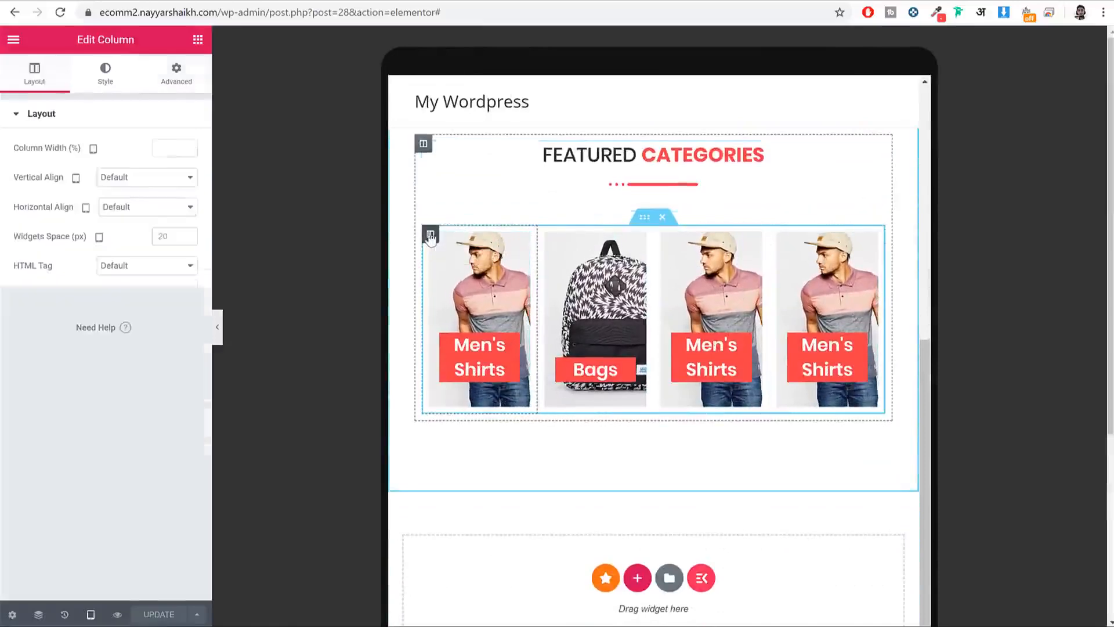
pyautogui.click(160, 147)
pyautogui.write('50')
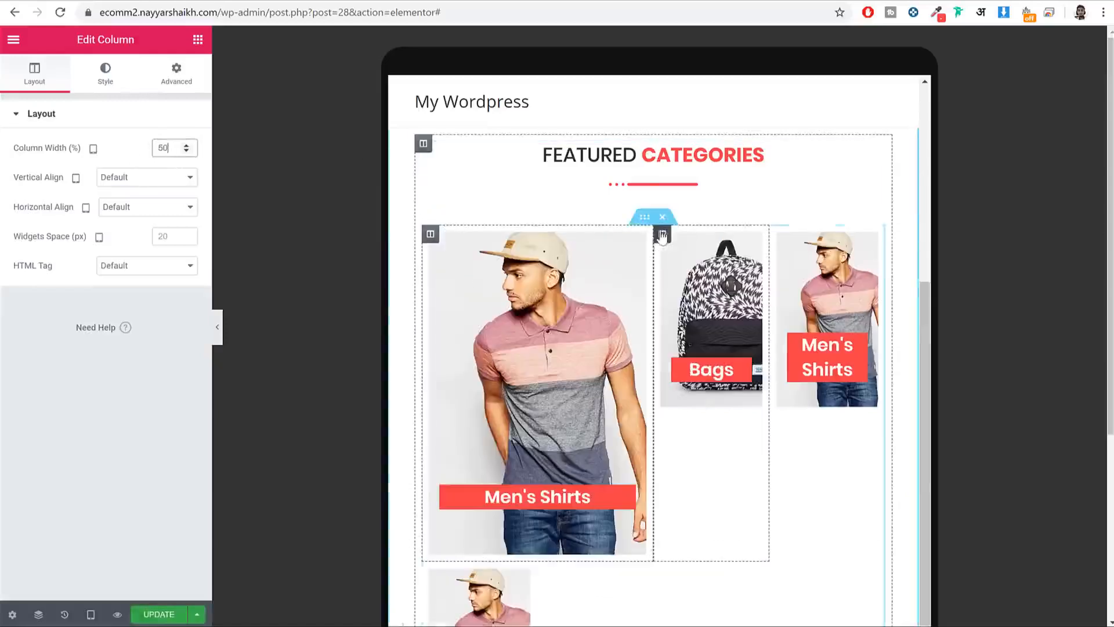
pyautogui.click(662, 234)
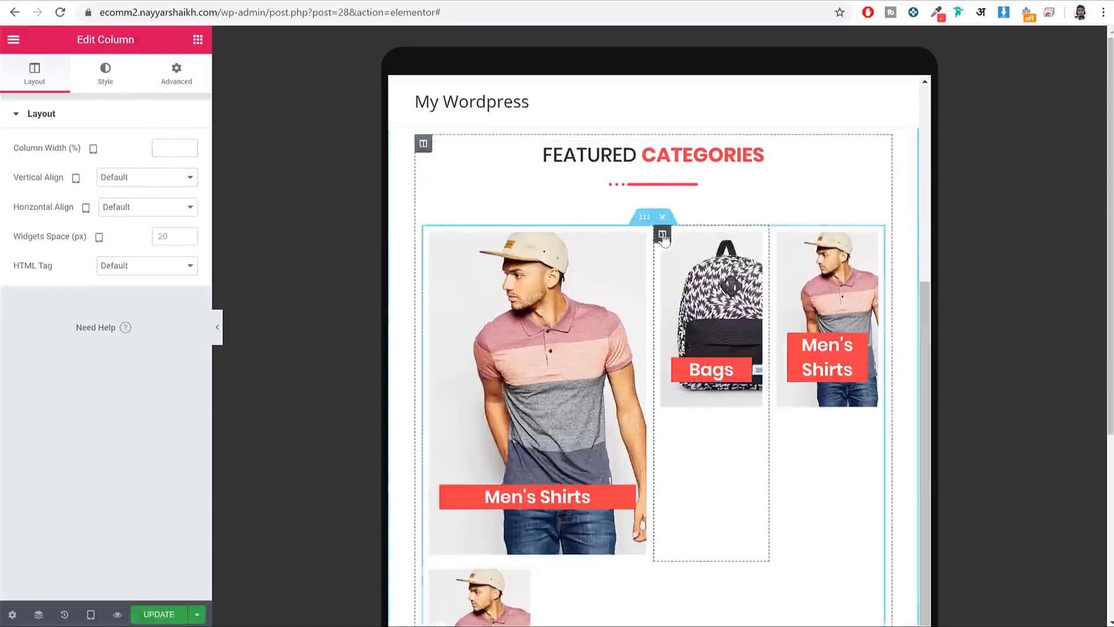
pyautogui.click(171, 146)
pyautogui.write('50')
pyautogui.scroll(-5, 425, 300)
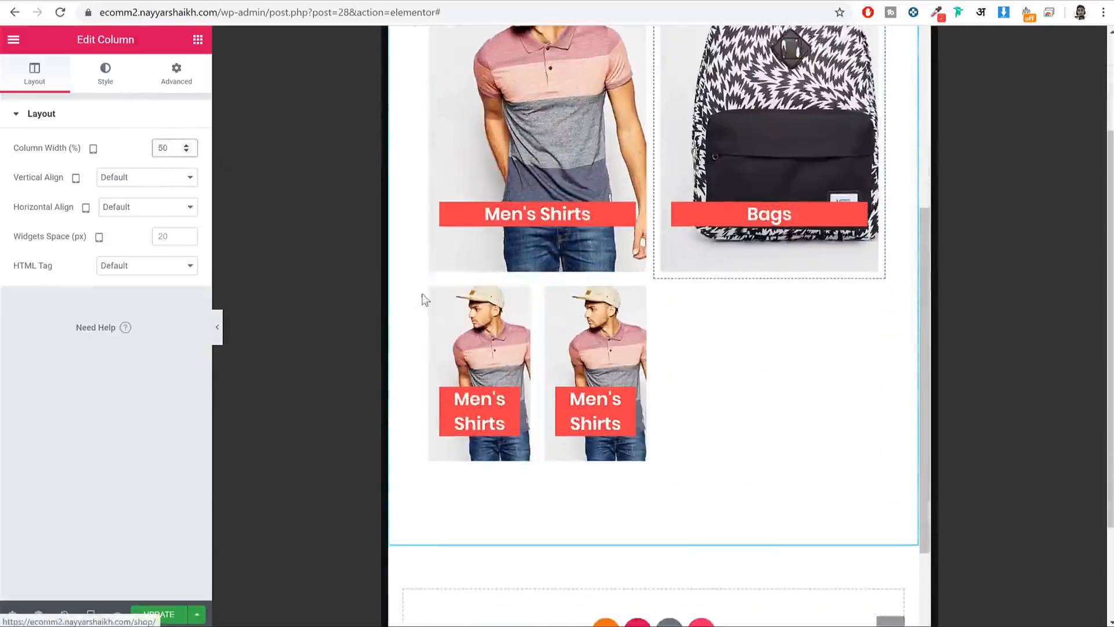
pyautogui.click(429, 290)
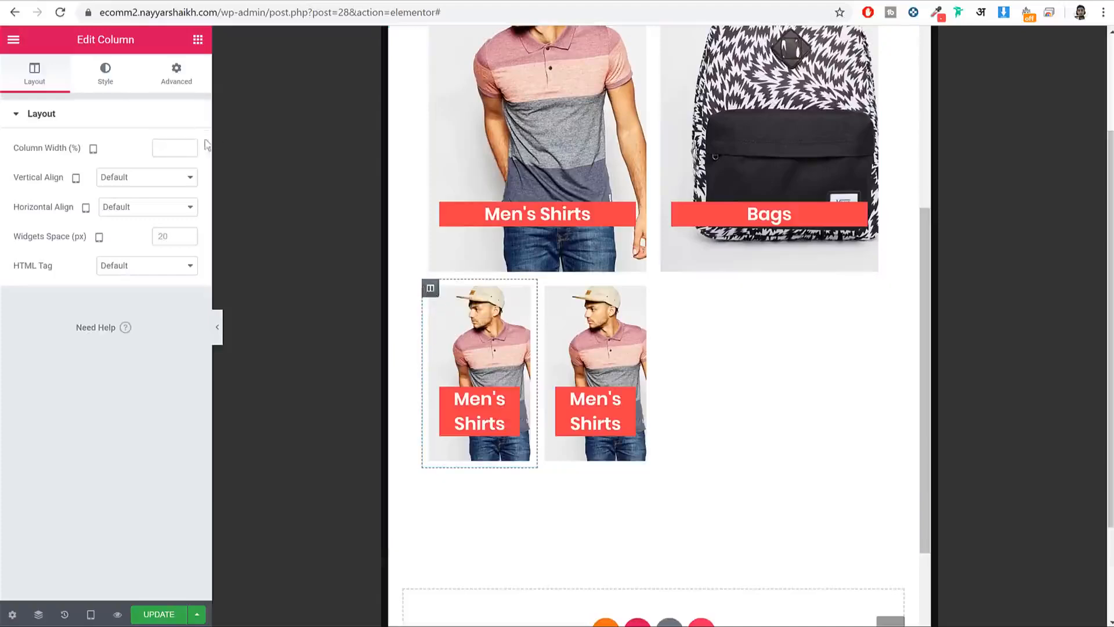
pyautogui.click(167, 144)
pyautogui.write('50')
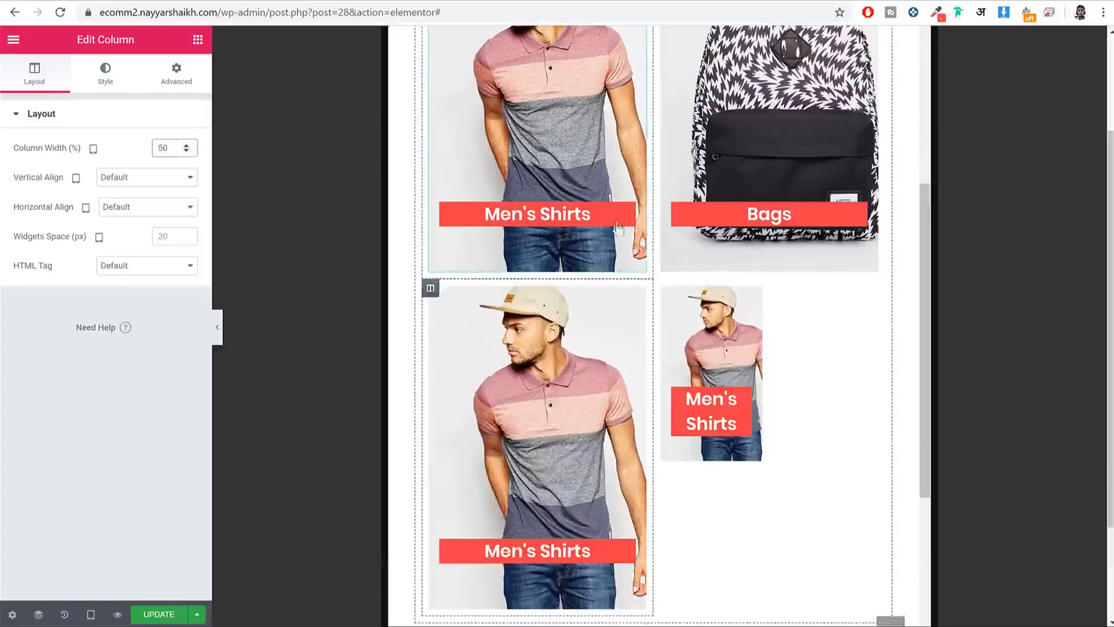
pyautogui.click(662, 289)
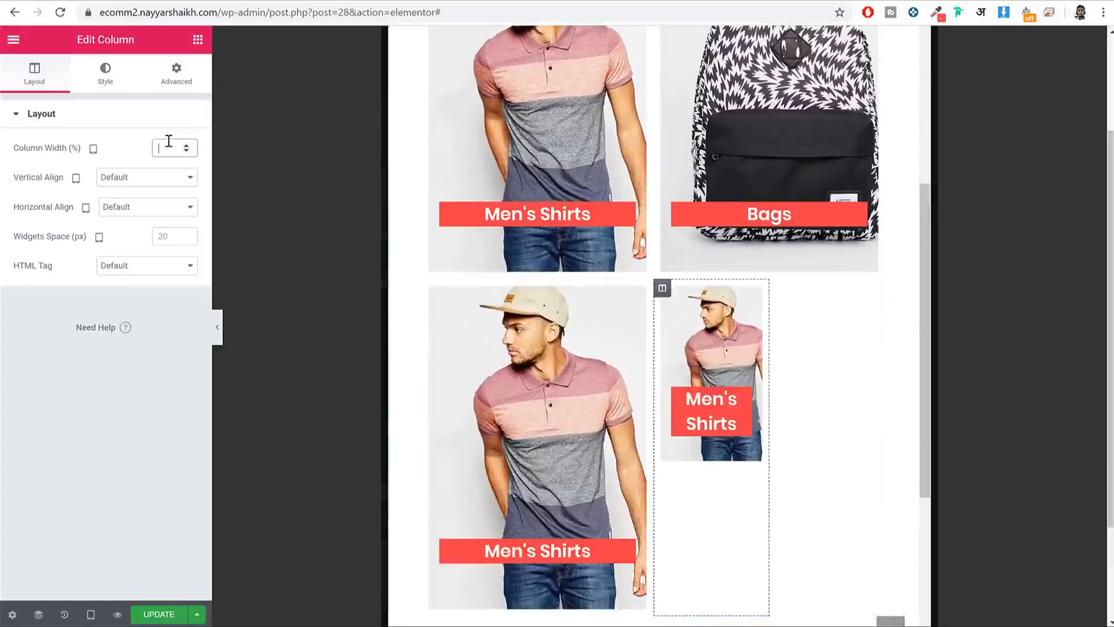
pyautogui.write('50')
# Step: Save the column width changes and switch the preview back to desktop
pyautogui.scroll(-3, 851, 365)
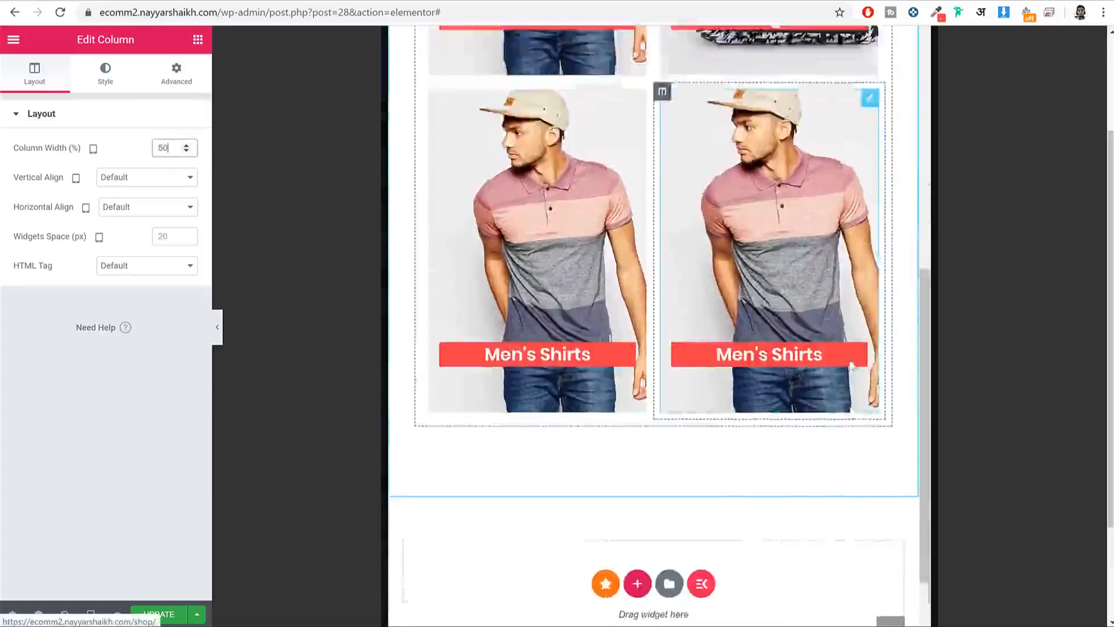
pyautogui.scroll(8, 851, 365)
pyautogui.scroll(-5, 851, 366)
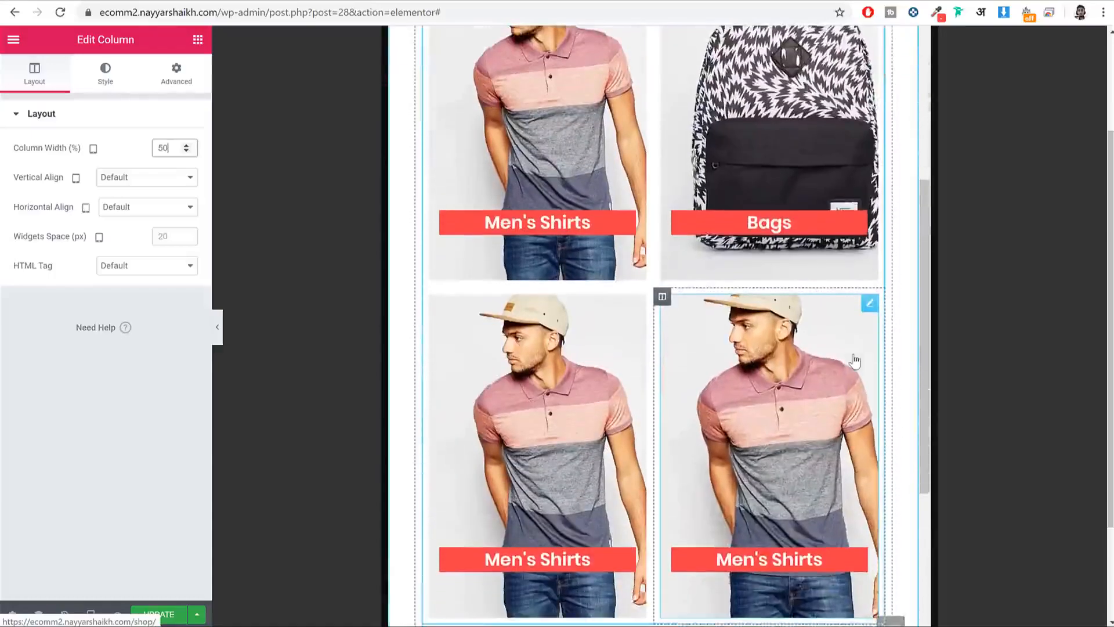
pyautogui.scroll(7, 854, 361)
pyautogui.scroll(-3, 853, 351)
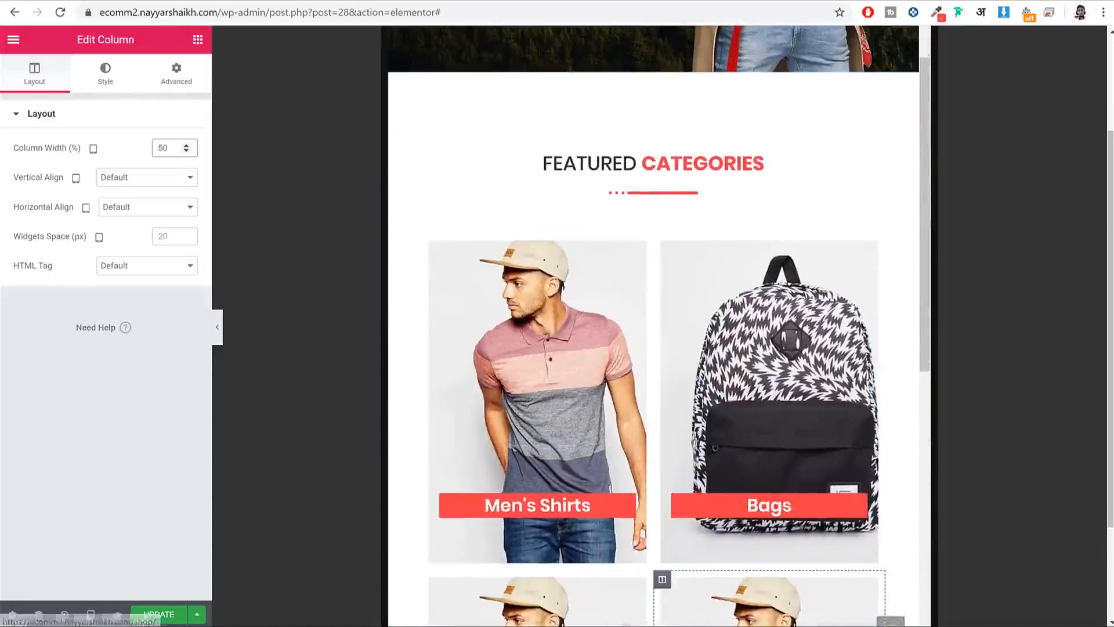
pyautogui.click(155, 617)
pyautogui.click(90, 615)
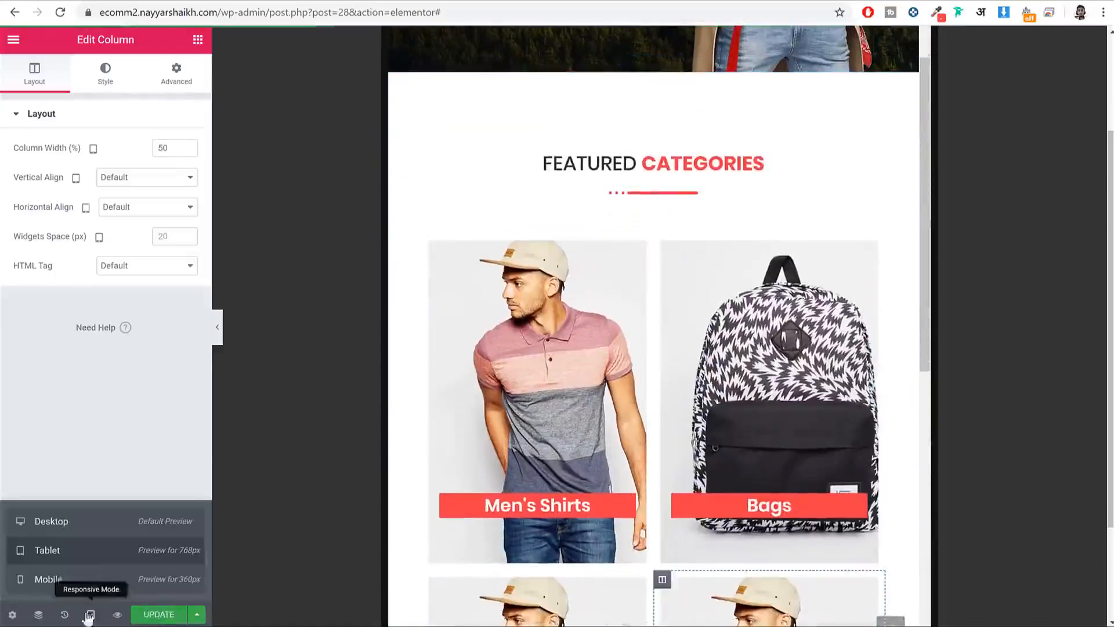
pyautogui.click(92, 524)
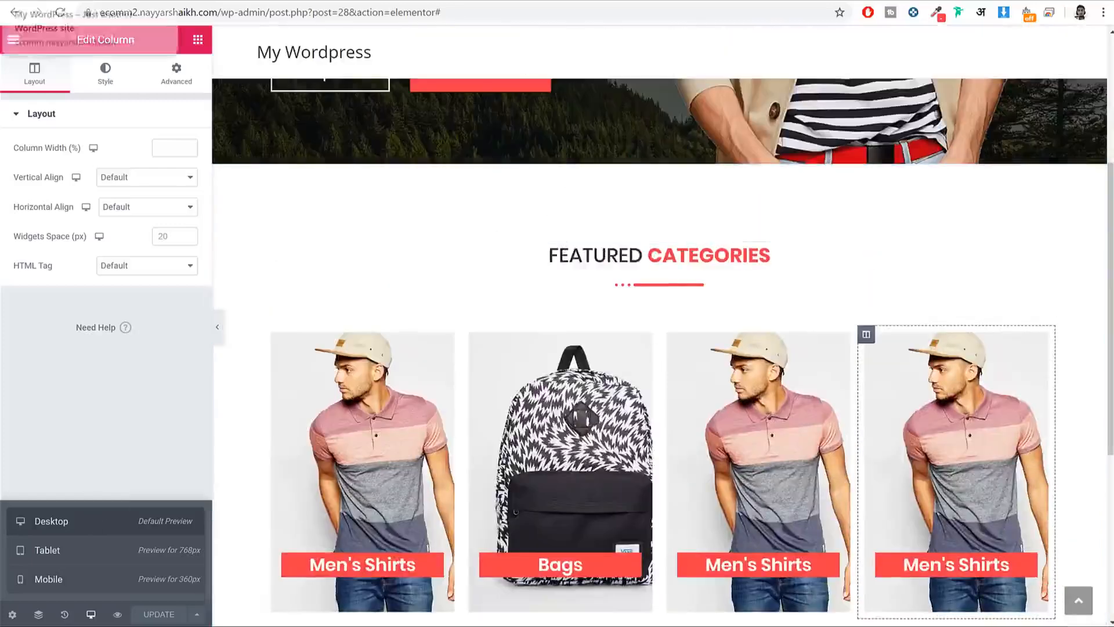
# Step: Add a two-column section below the category banners, its left column 25% wide
pyautogui.scroll(-5, 686, 217)
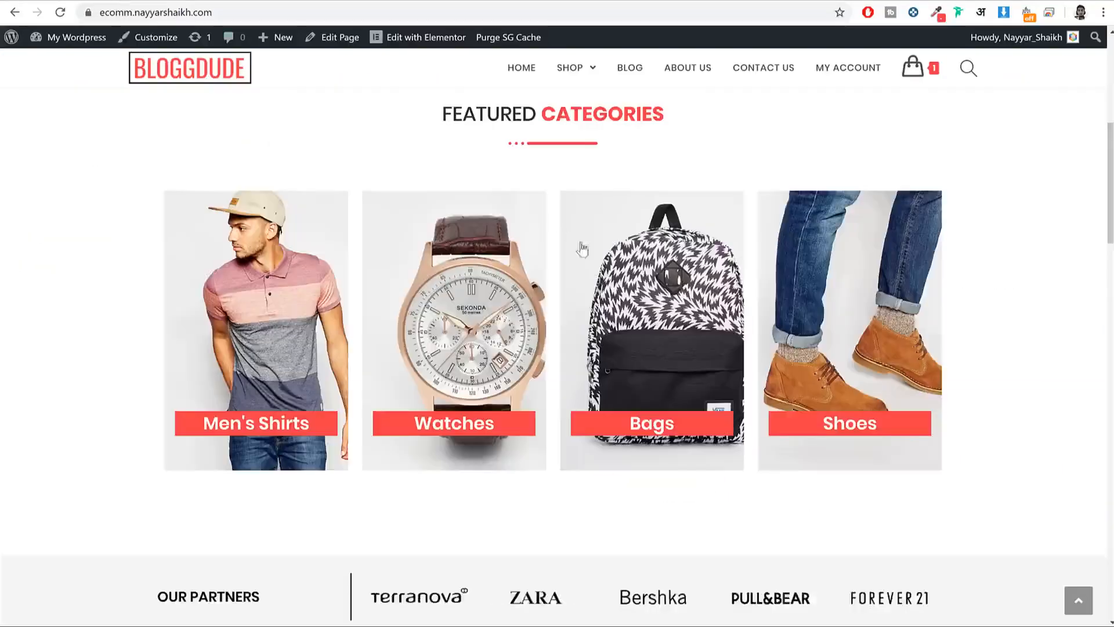
pyautogui.scroll(-5, 579, 244)
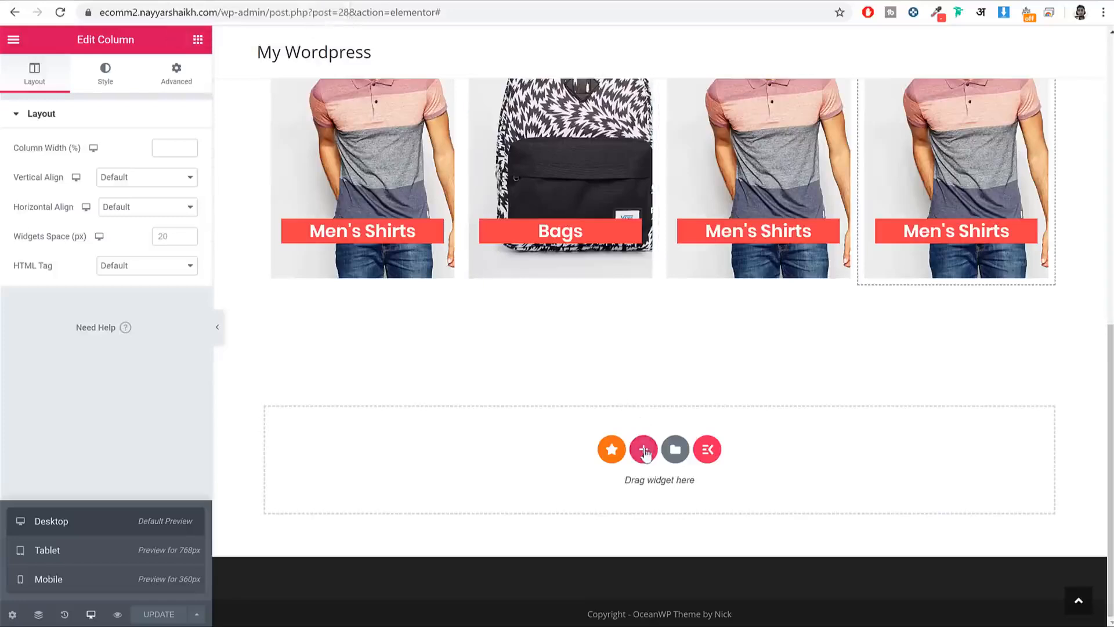
pyautogui.click(644, 449)
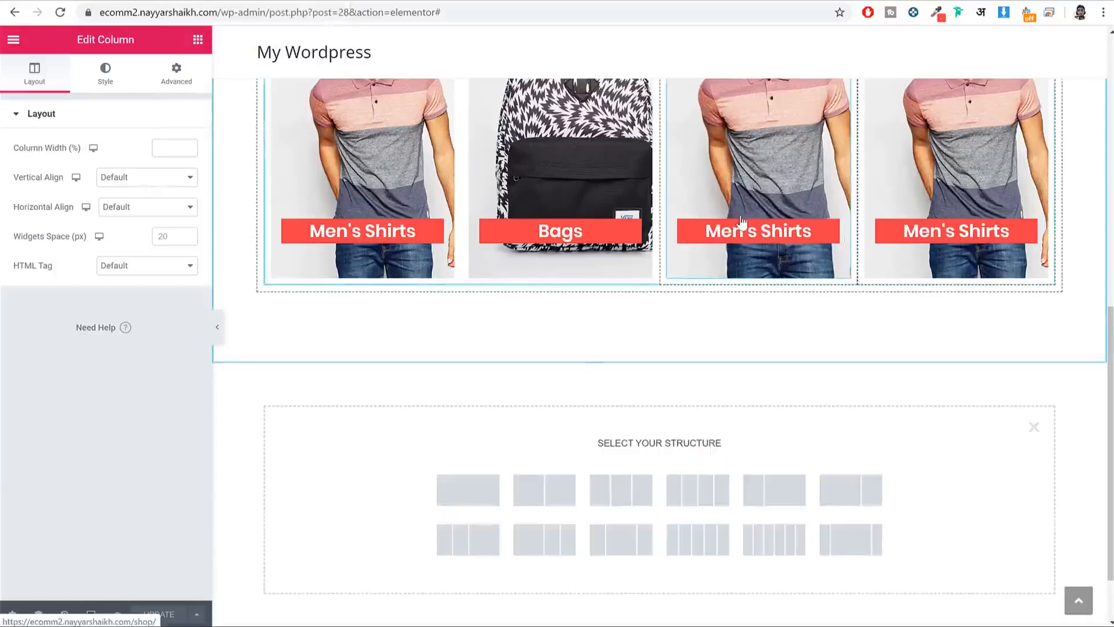
pyautogui.click(551, 485)
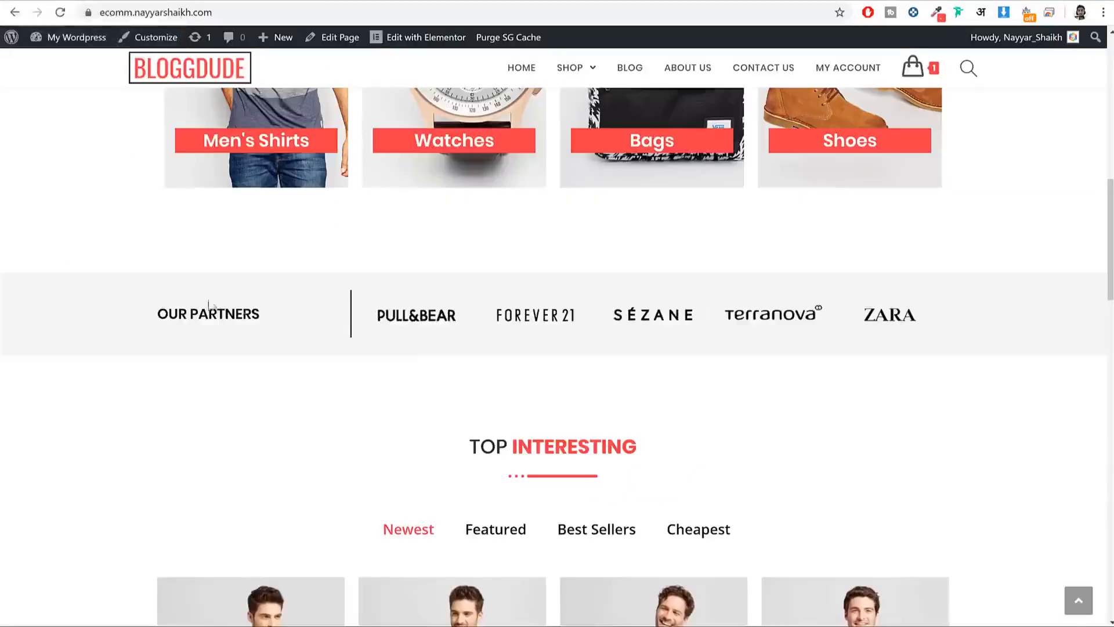
pyautogui.moveTo(156, 313); pyautogui.dragTo(262, 314)
pyautogui.hotkey('ctrl', 'c')
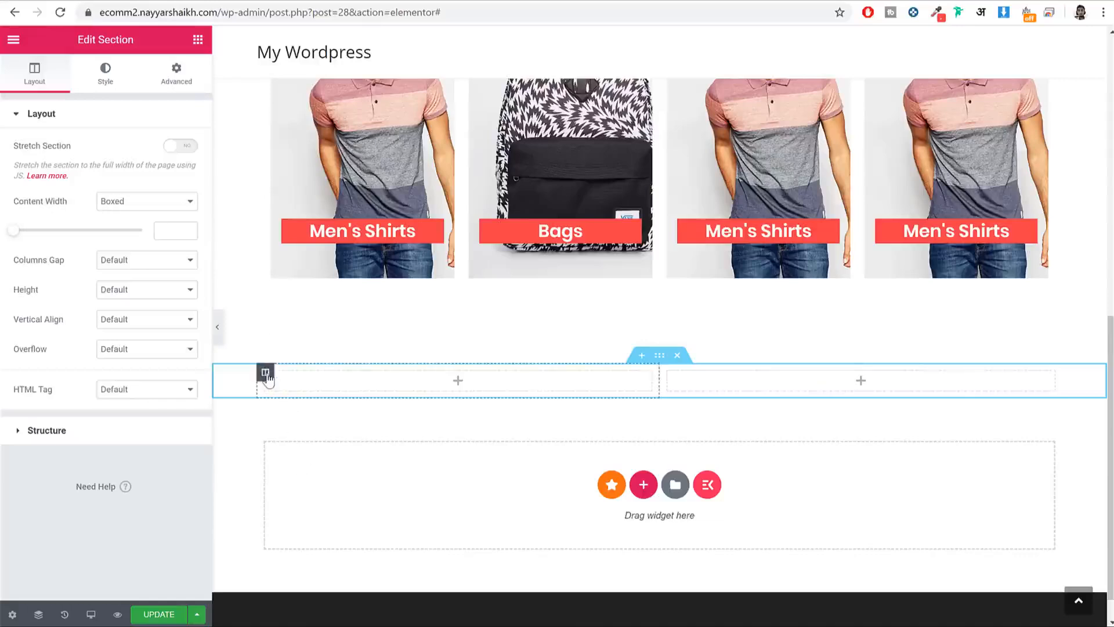
pyautogui.click(266, 375)
pyautogui.write('1')
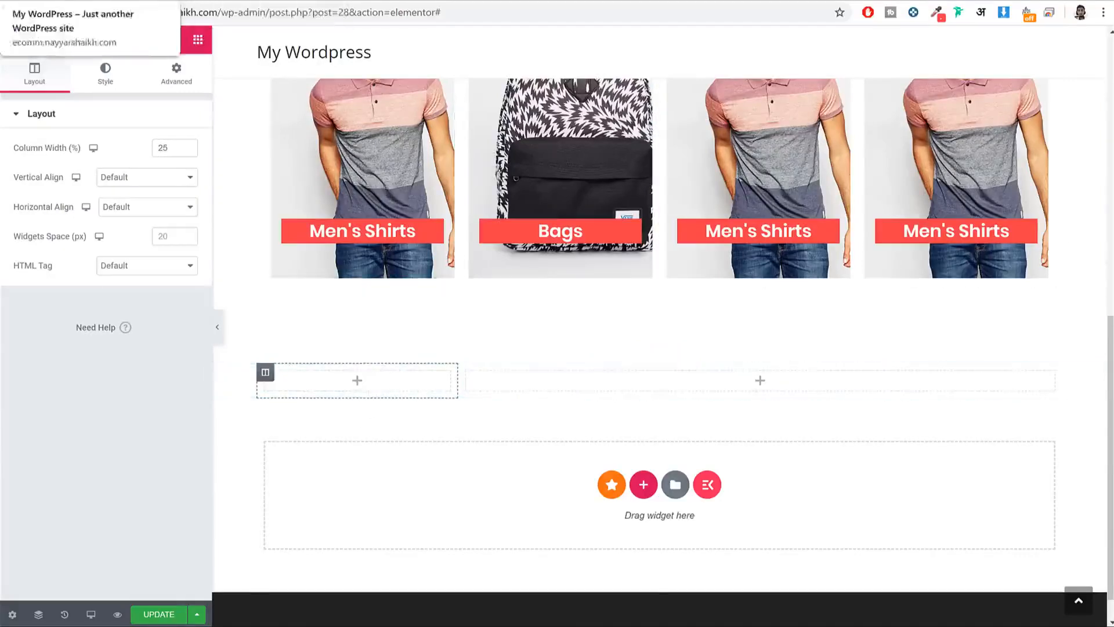
pyautogui.click(70, 1)
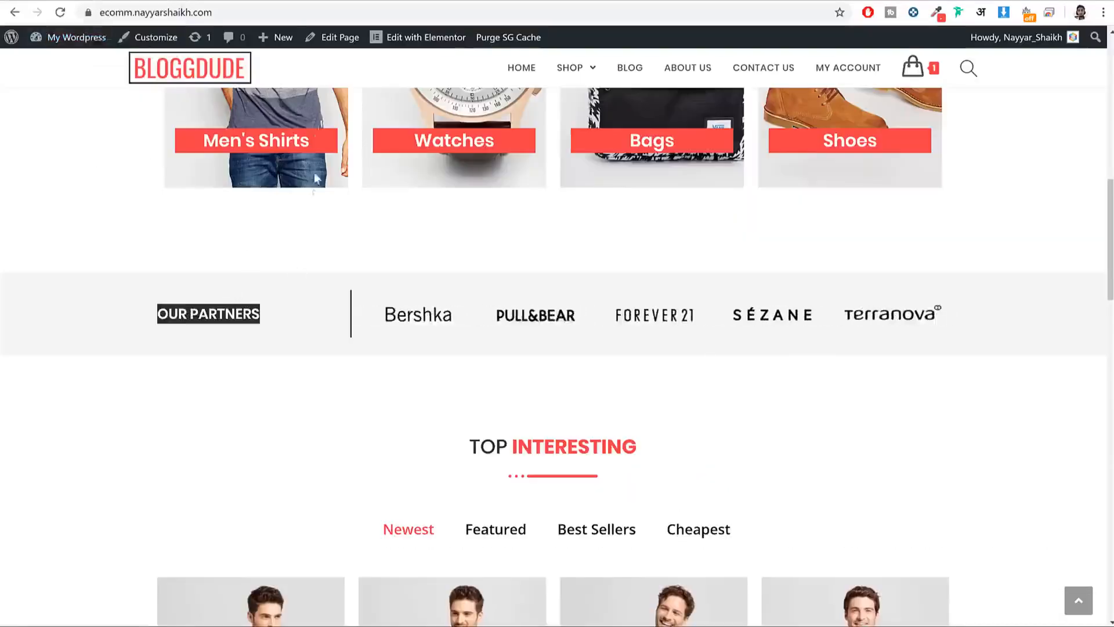
# Step: Drop a Heading widget into the new left column and make it read OUR PARTNERS
pyautogui.click(234, 1)
pyautogui.click(198, 39)
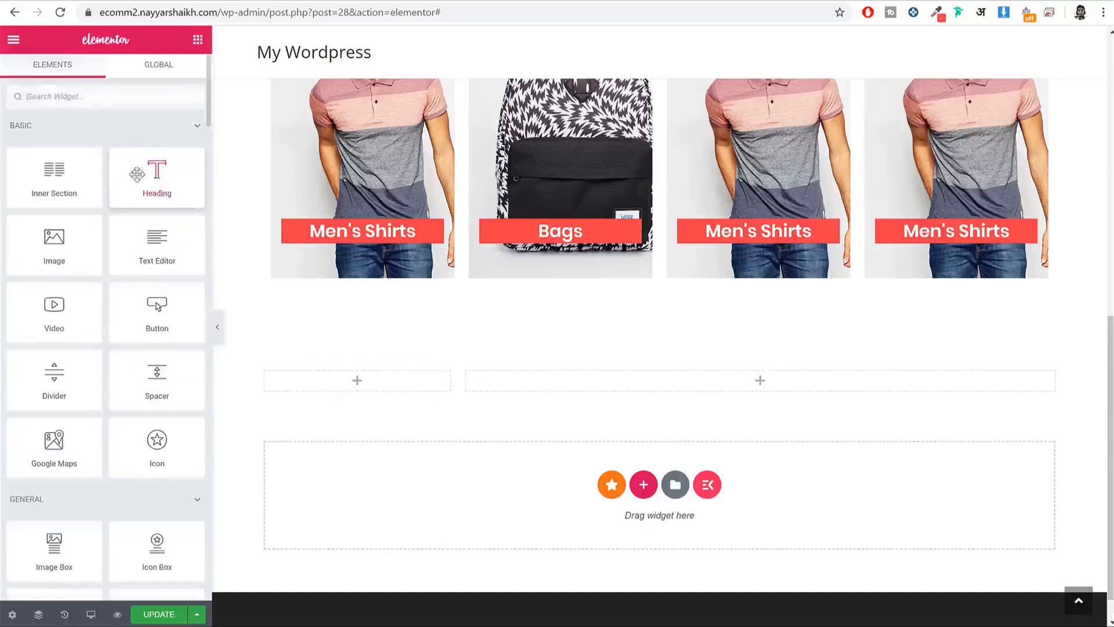
pyautogui.moveTo(157, 180); pyautogui.dragTo(343, 383)
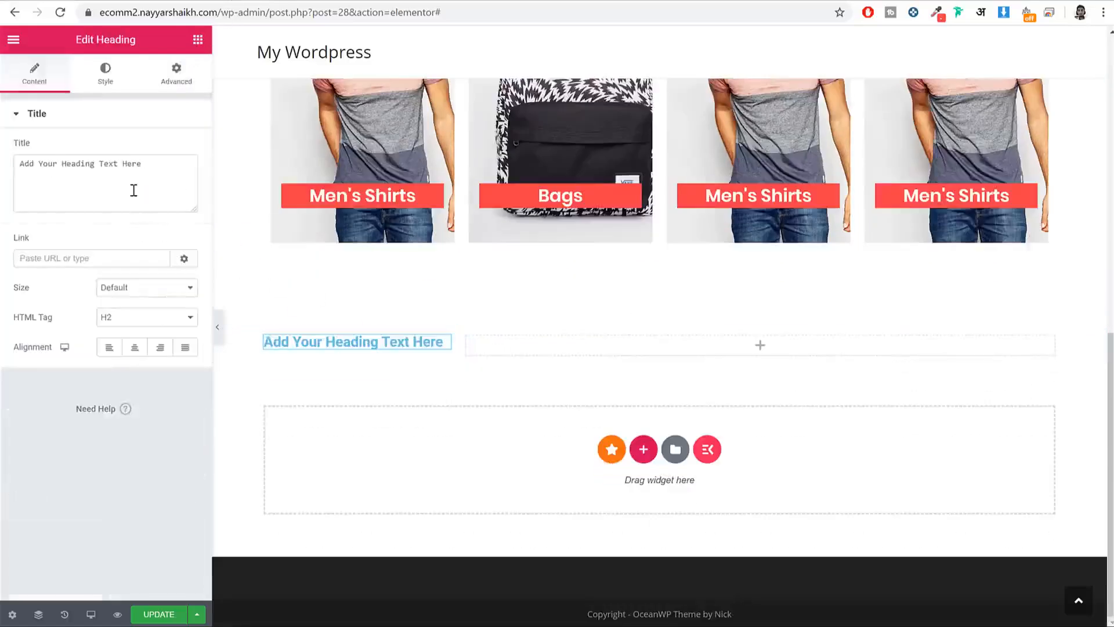
pyautogui.hotkey('ctrl', 'a')
pyautogui.hotkey('ctrl', 'v')
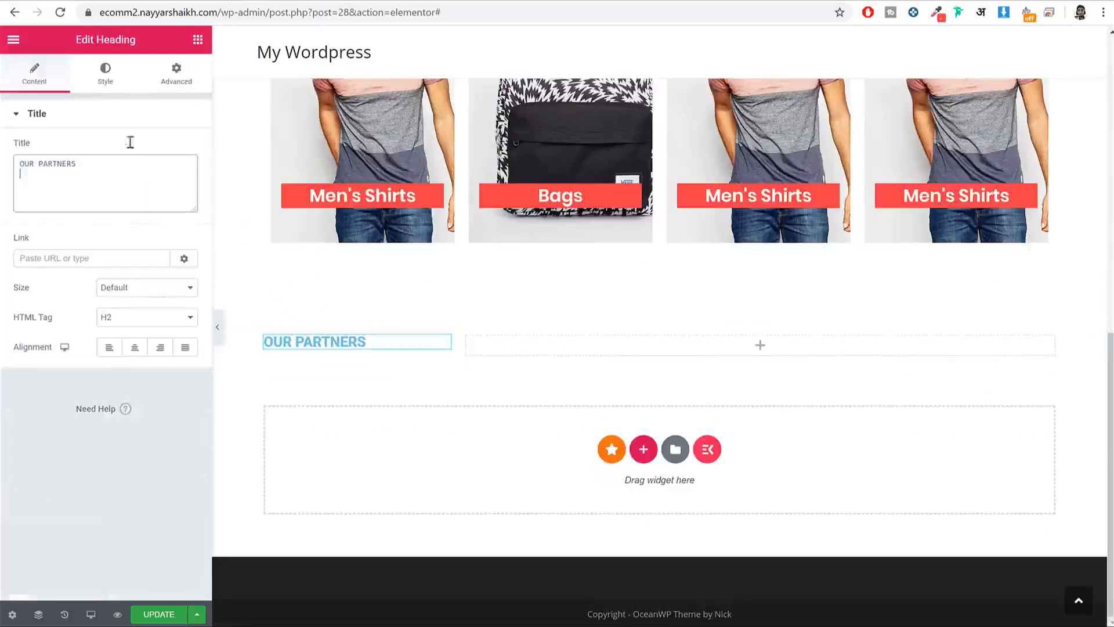
pyautogui.click(123, 74)
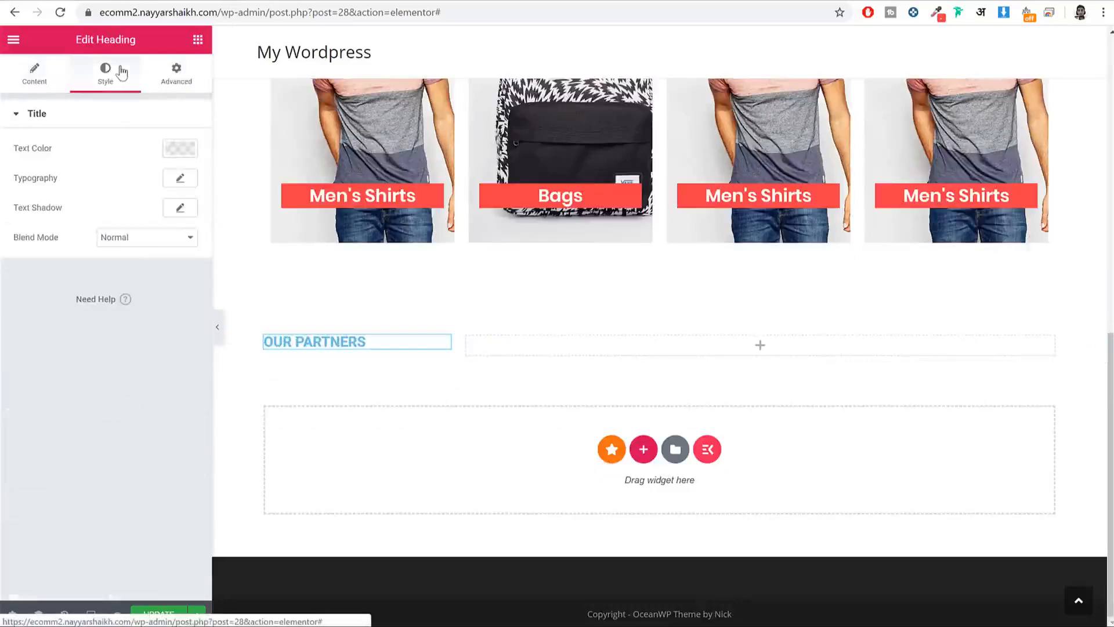
# Step: Set the OUR PARTNERS heading text colour to black
pyautogui.click(182, 150)
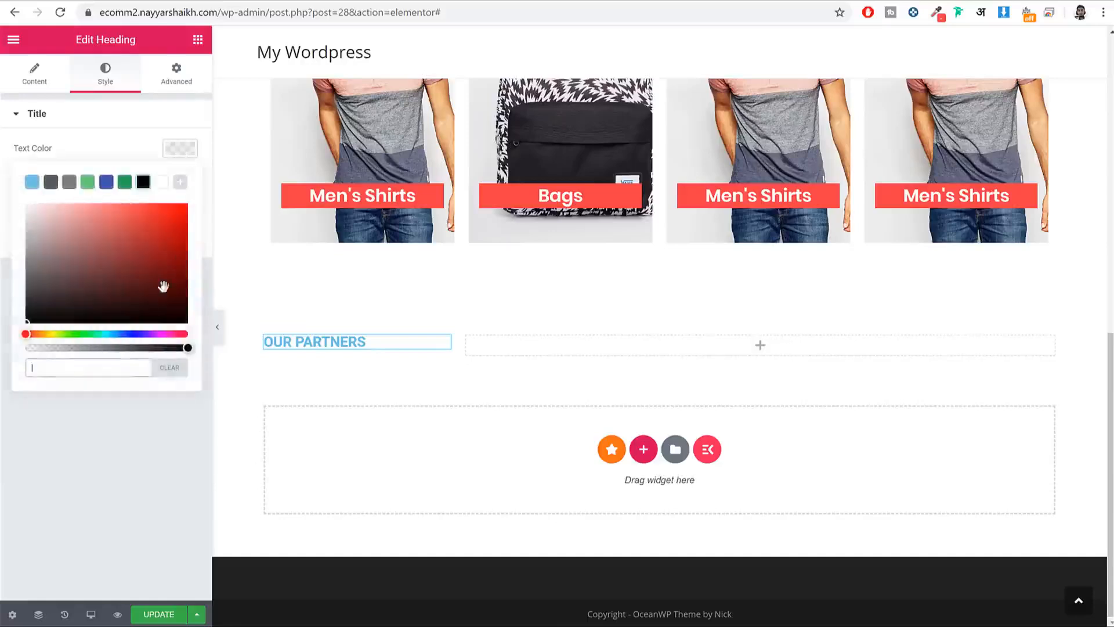
pyautogui.click(181, 151)
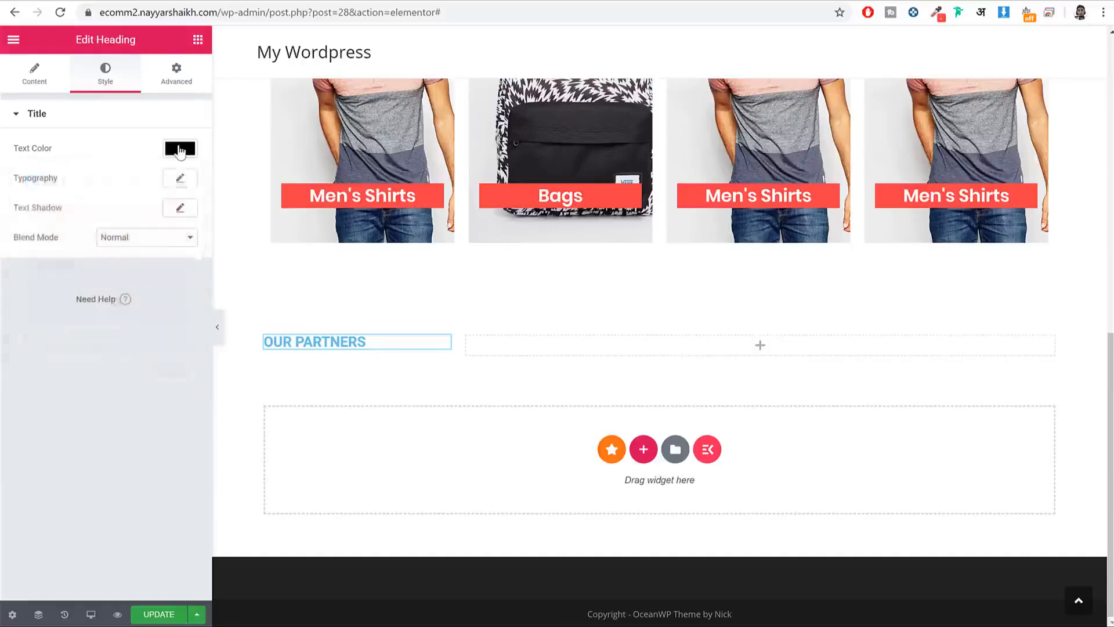
pyautogui.click(181, 151)
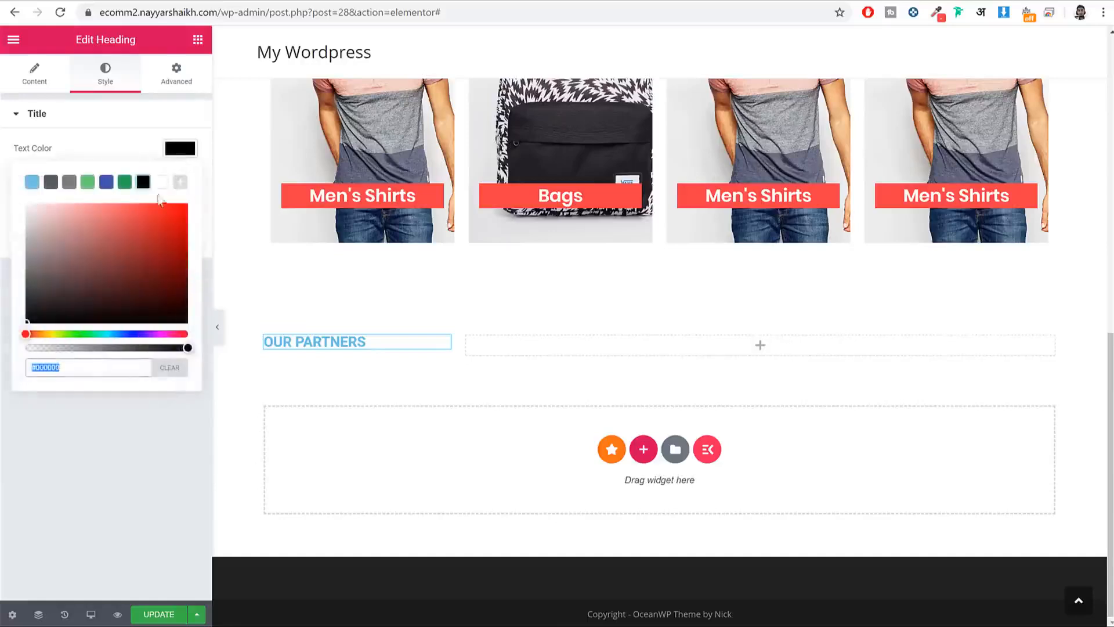
pyautogui.click(123, 182)
pyautogui.click(145, 183)
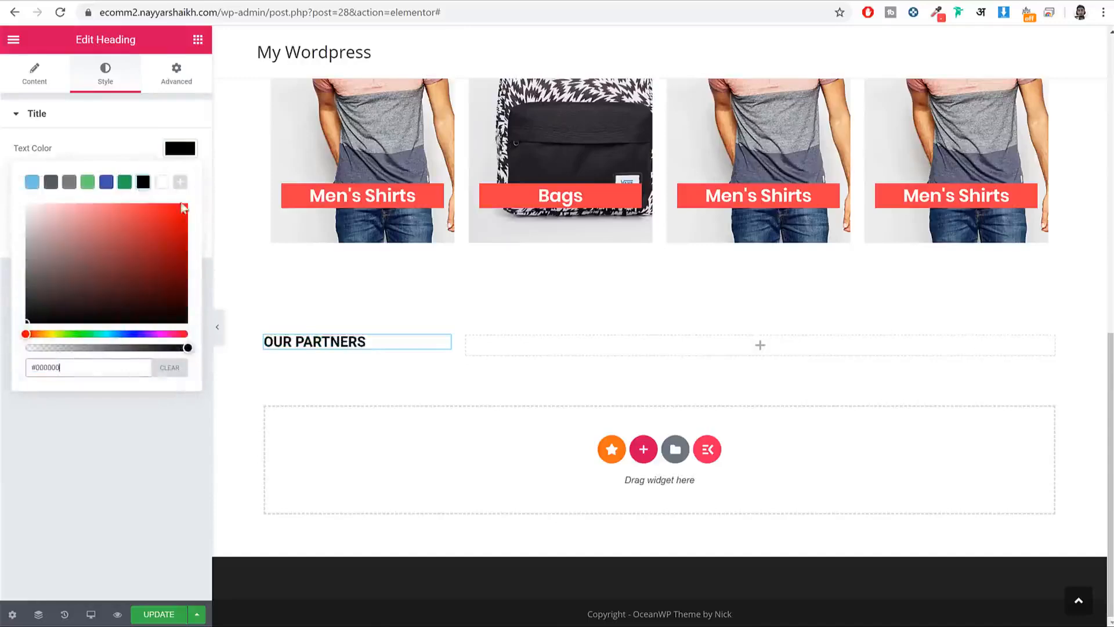
pyautogui.click(167, 369)
pyautogui.click(143, 183)
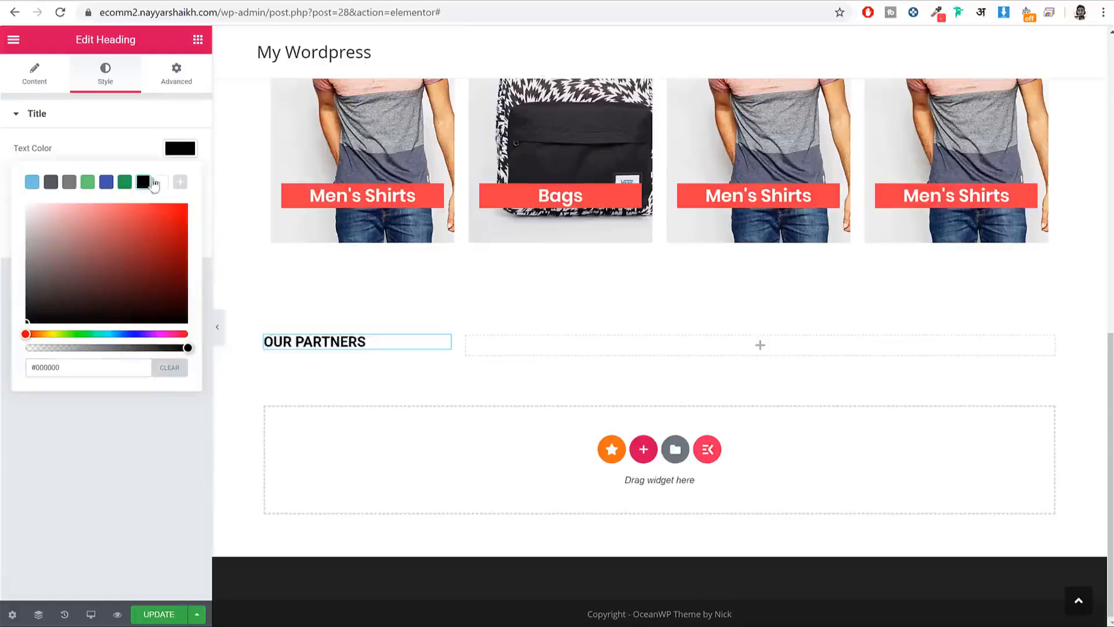
pyautogui.click(188, 151)
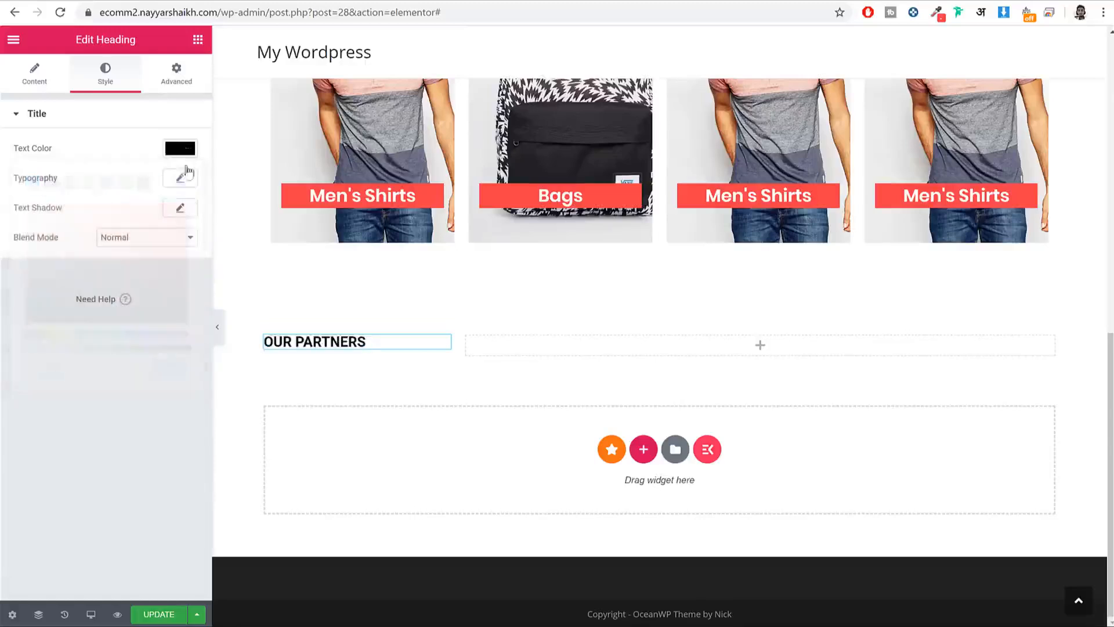
# Step: Change the heading's font family to Poppins
pyautogui.click(181, 180)
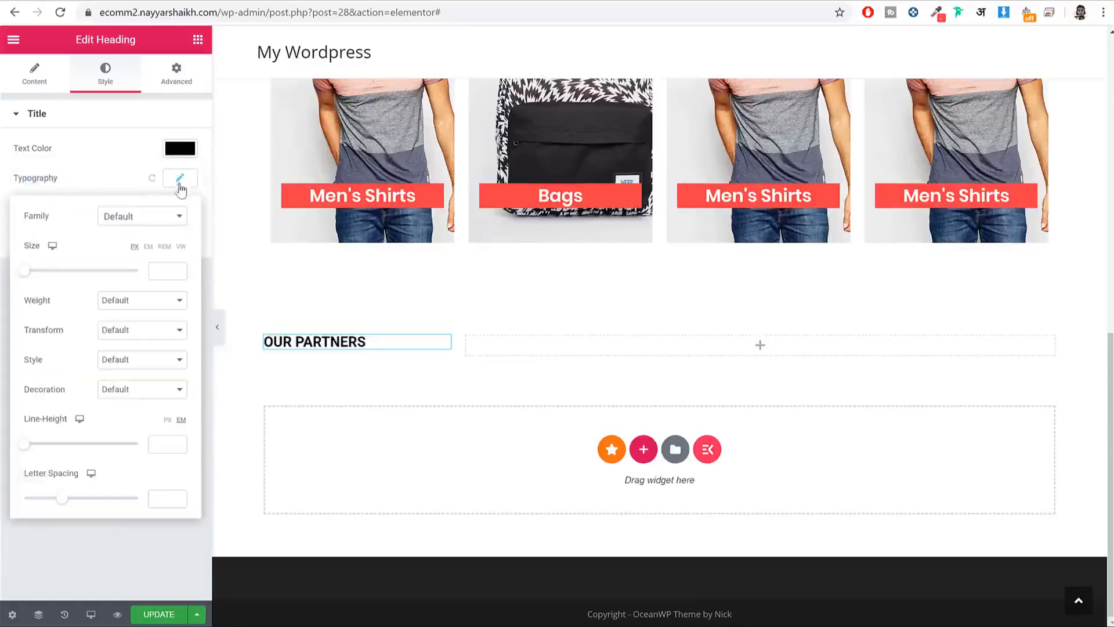
pyautogui.click(156, 224)
pyautogui.write('popp')
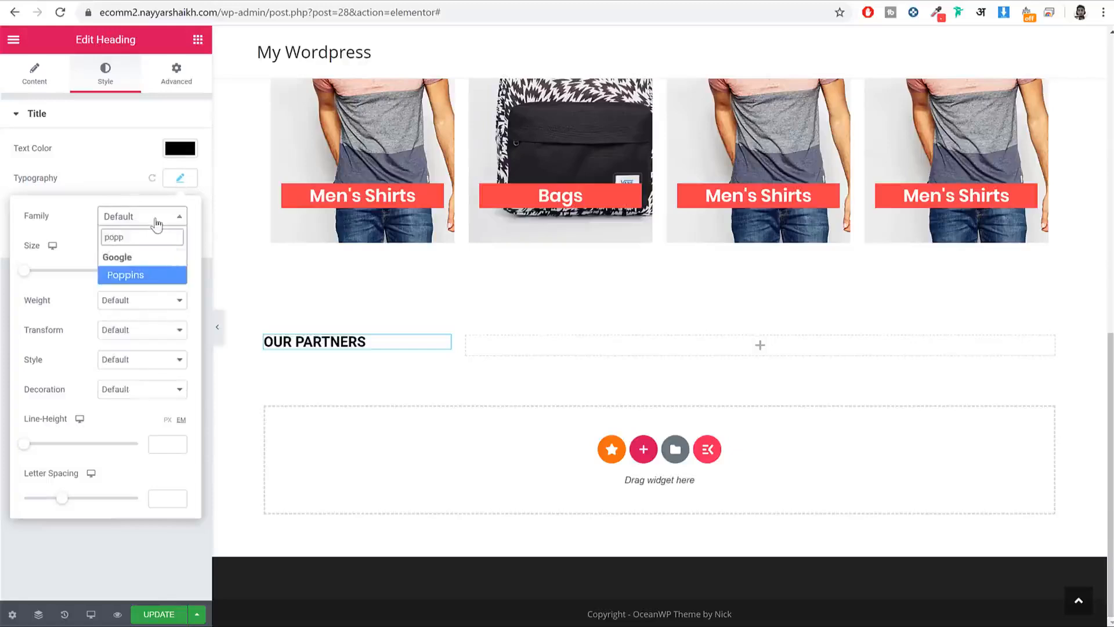
pyautogui.press('Return')
pyautogui.click(179, 180)
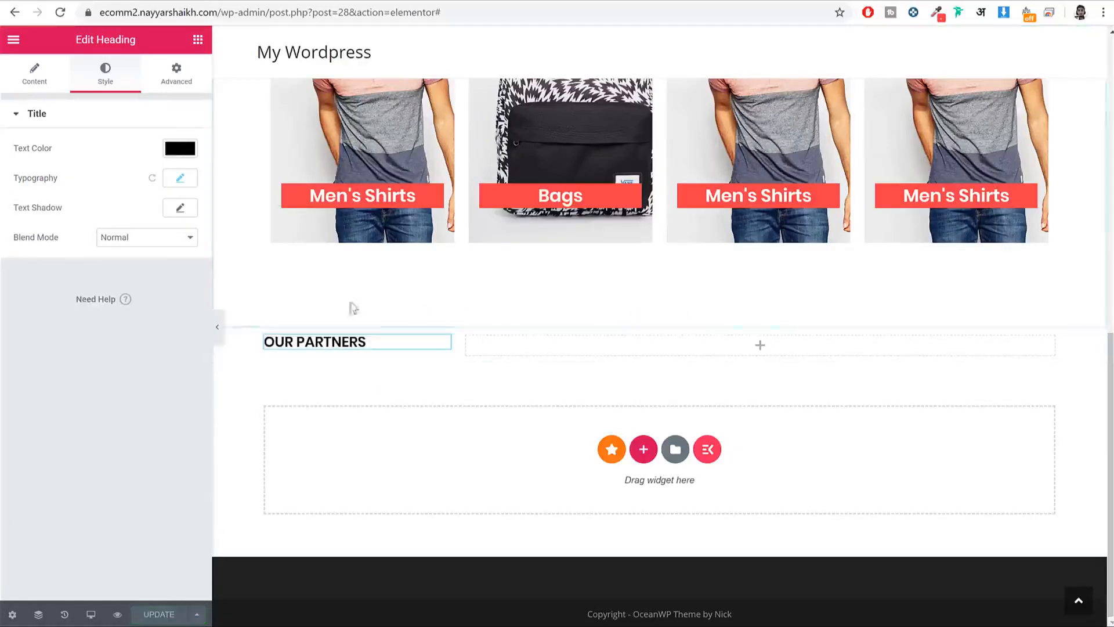
pyautogui.click(125, 1)
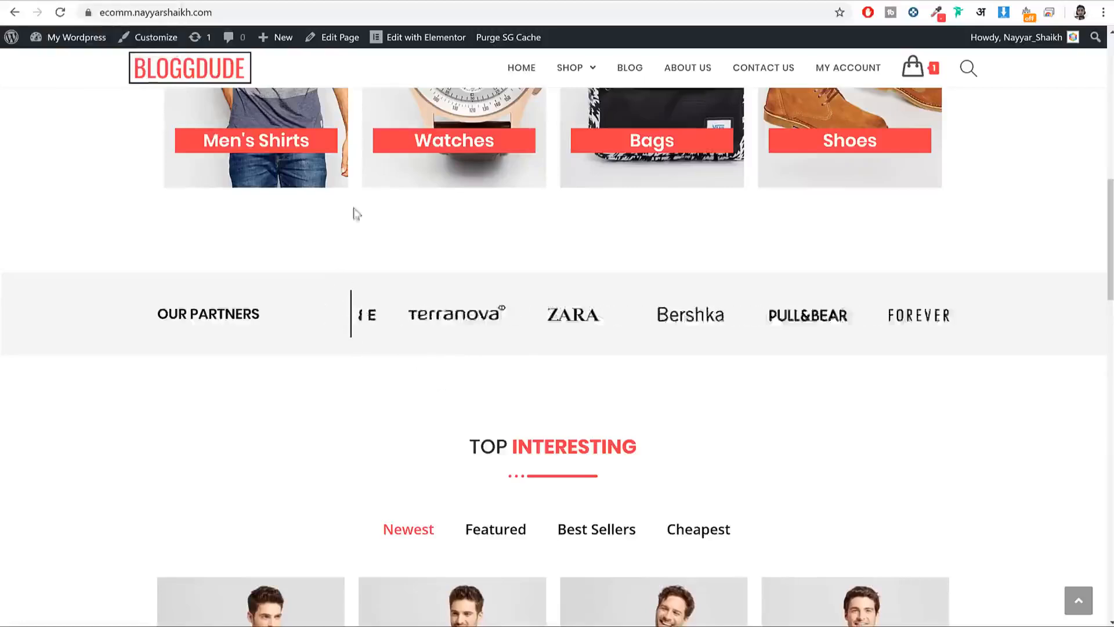
pyautogui.click(241, 1)
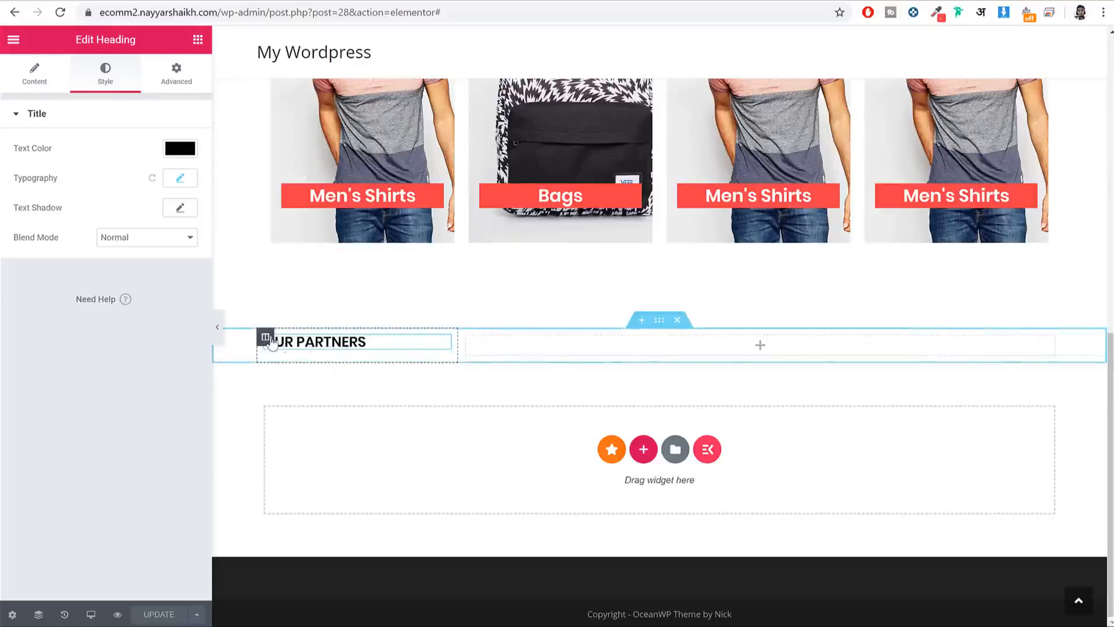
# Step: Give the OUR PARTNERS column a solid black right border of width 2
pyautogui.click(267, 338)
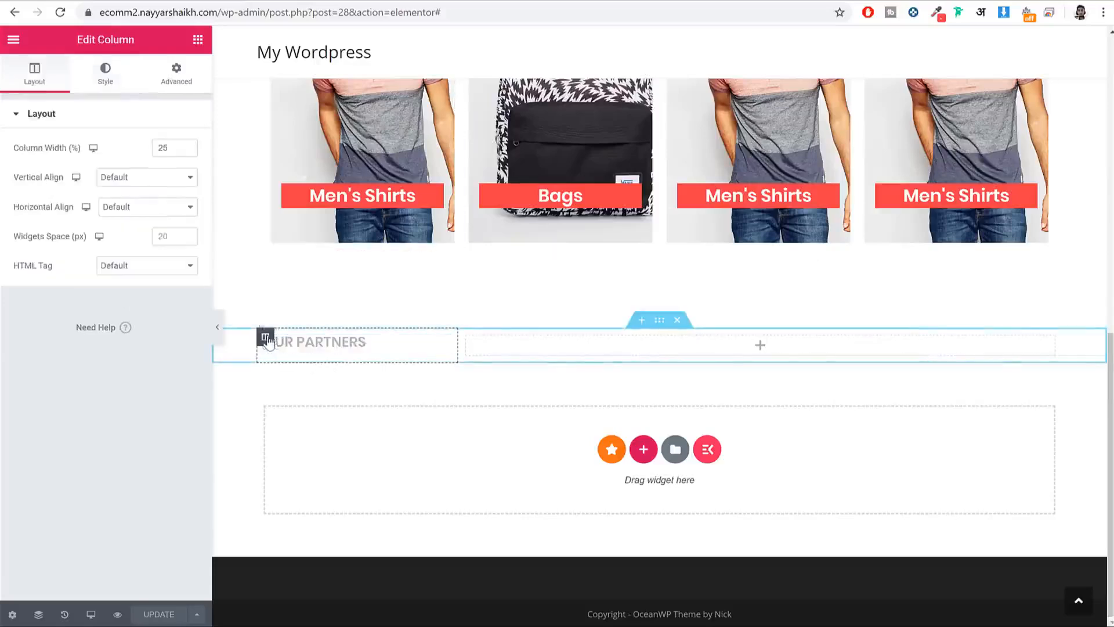
pyautogui.click(181, 84)
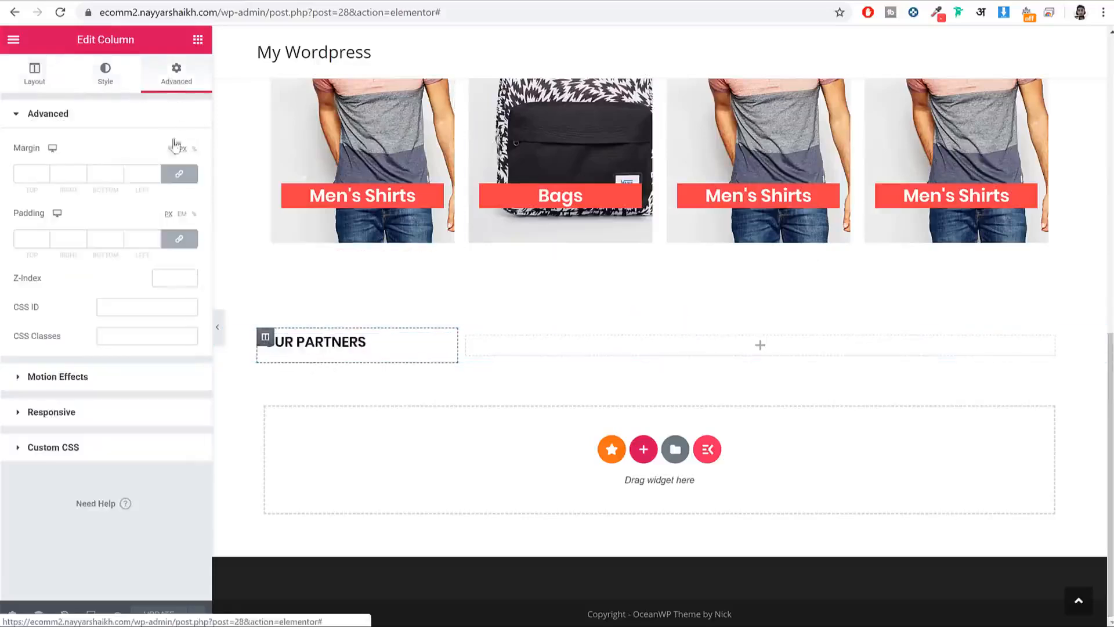
pyautogui.click(105, 75)
pyautogui.click(87, 224)
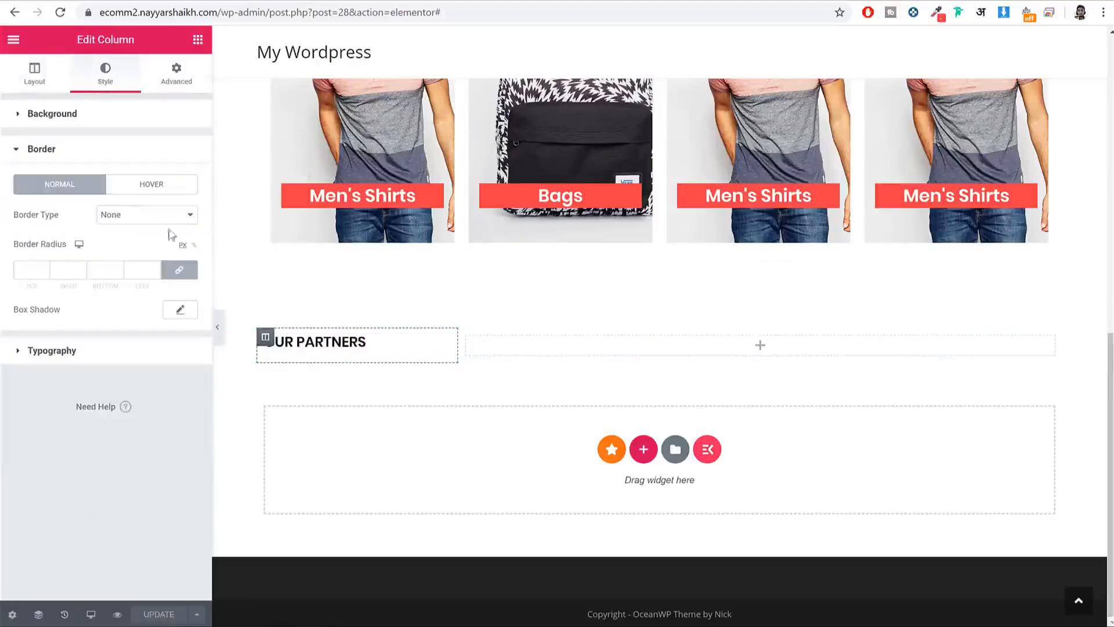
pyautogui.click(144, 224)
pyautogui.click(139, 241)
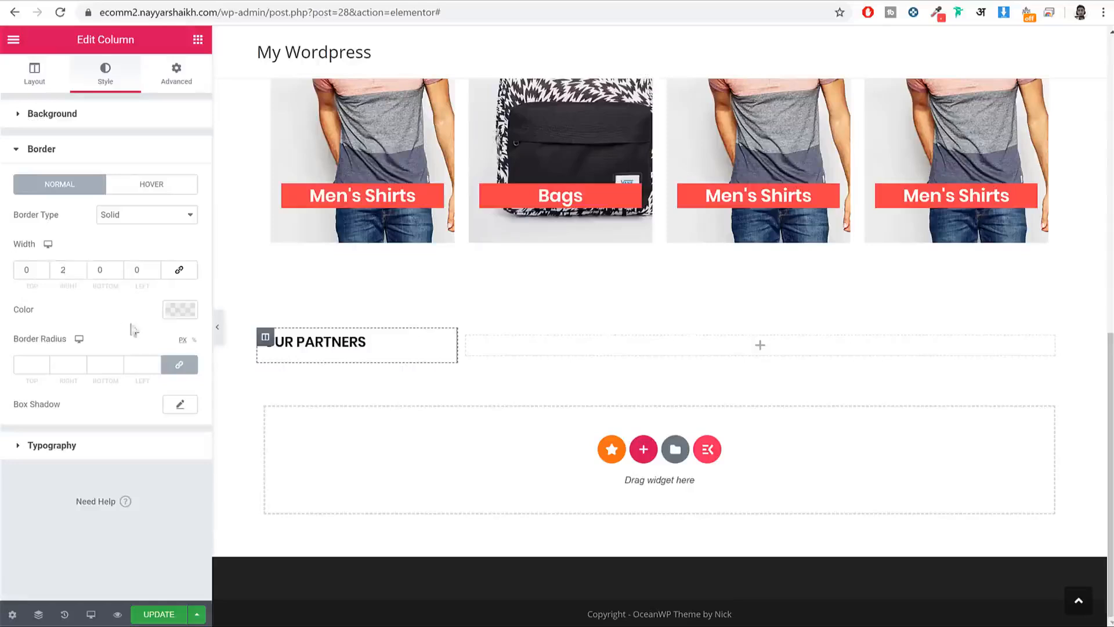
pyautogui.click(181, 312)
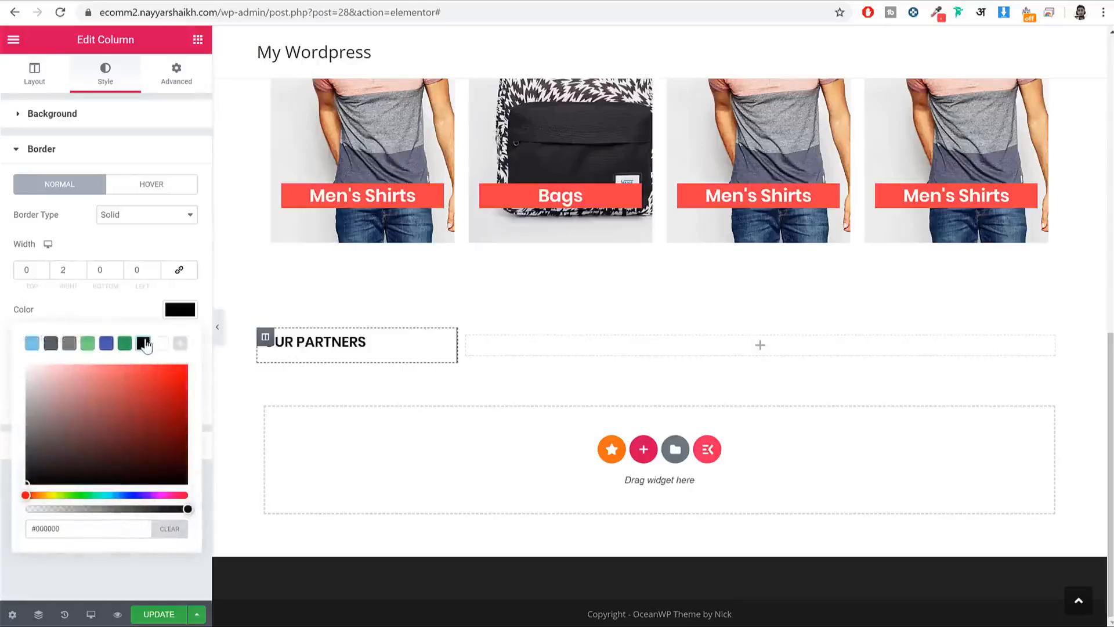
# Step: Preview the page without the panel and compare it with the live homepage
pyautogui.click(217, 328)
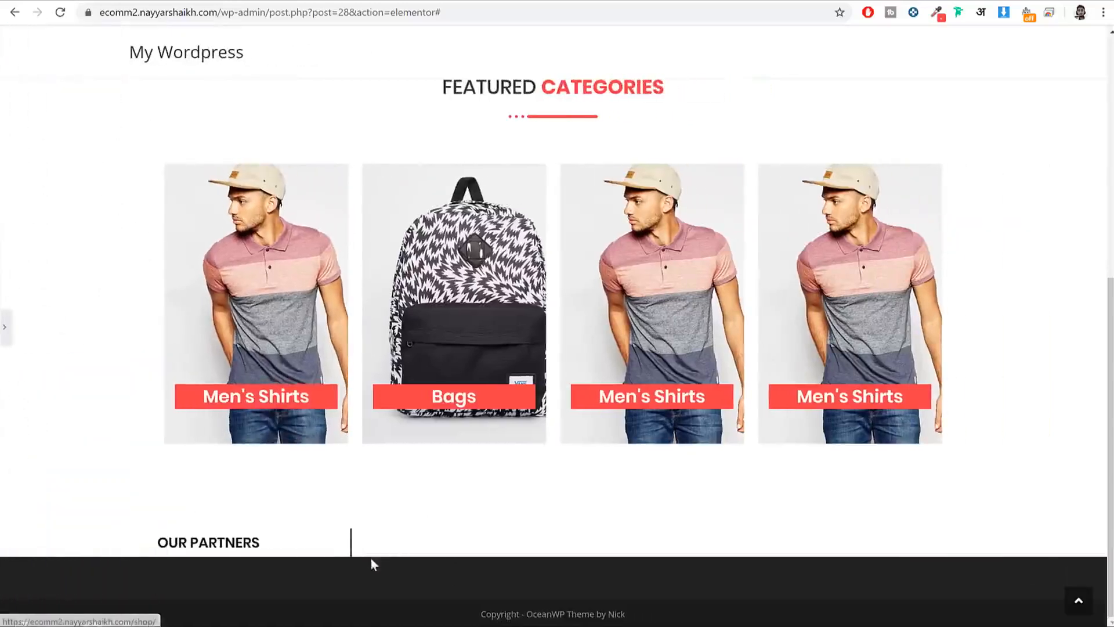
pyautogui.click(6, 327)
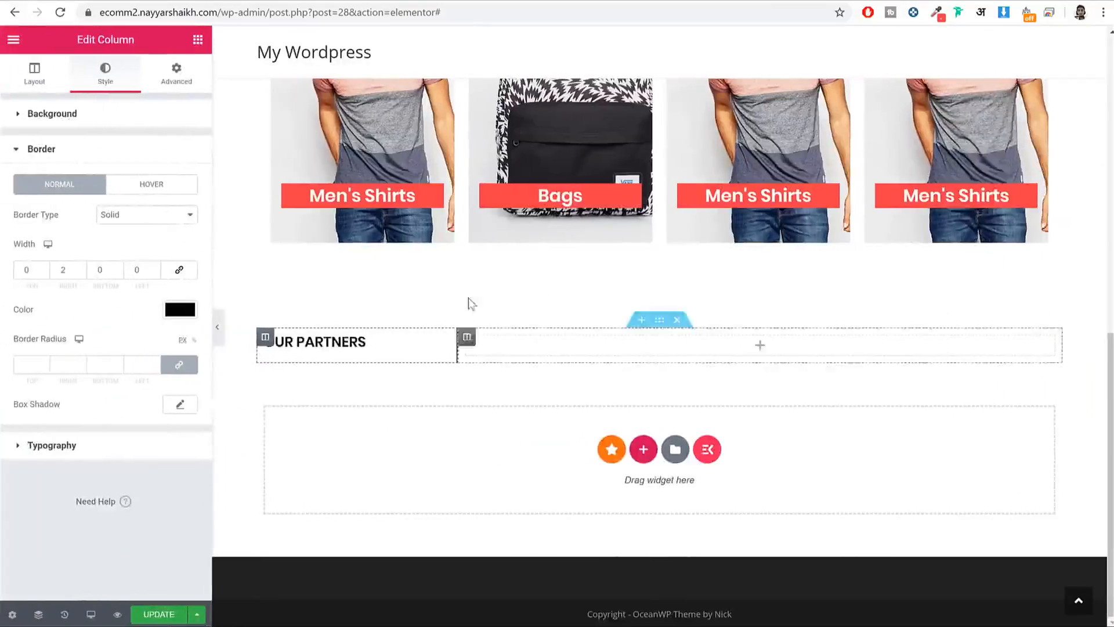
pyautogui.click(90, 1)
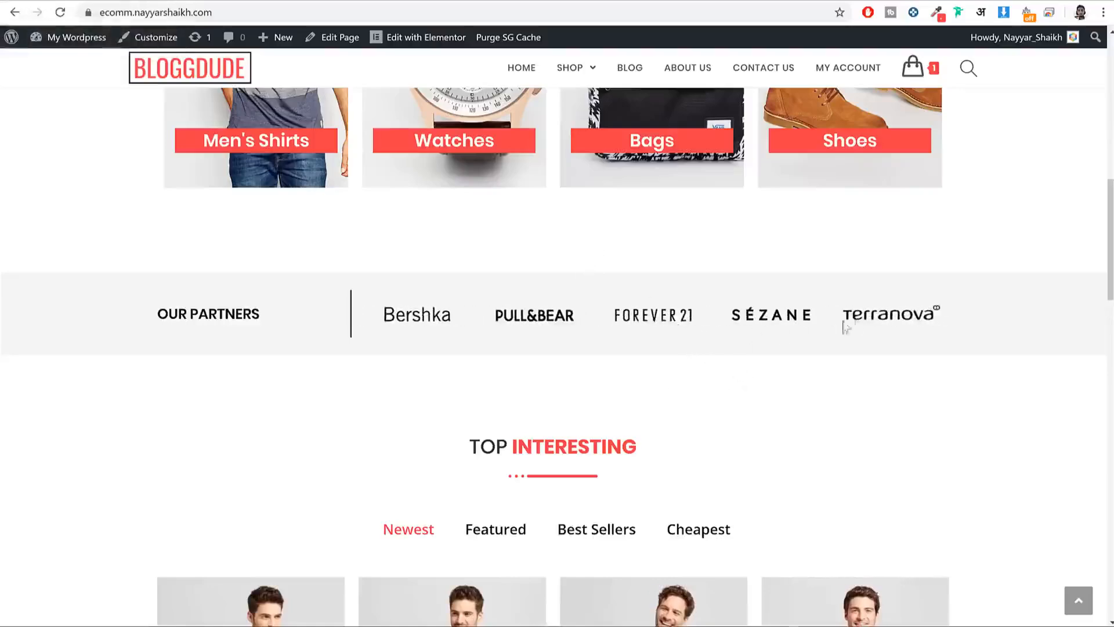
pyautogui.click(244, 1)
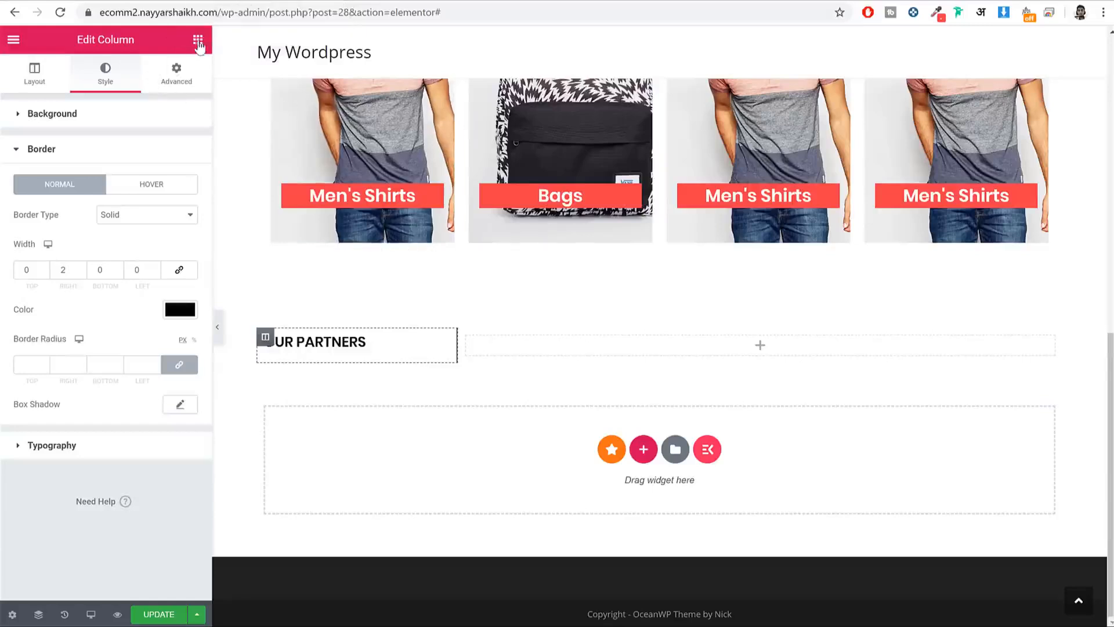
pyautogui.click(198, 39)
# Step: Place an Image Carousel widget in the empty right column beside OUR PARTNERS
pyautogui.click(68, 97)
pyautogui.write('car')
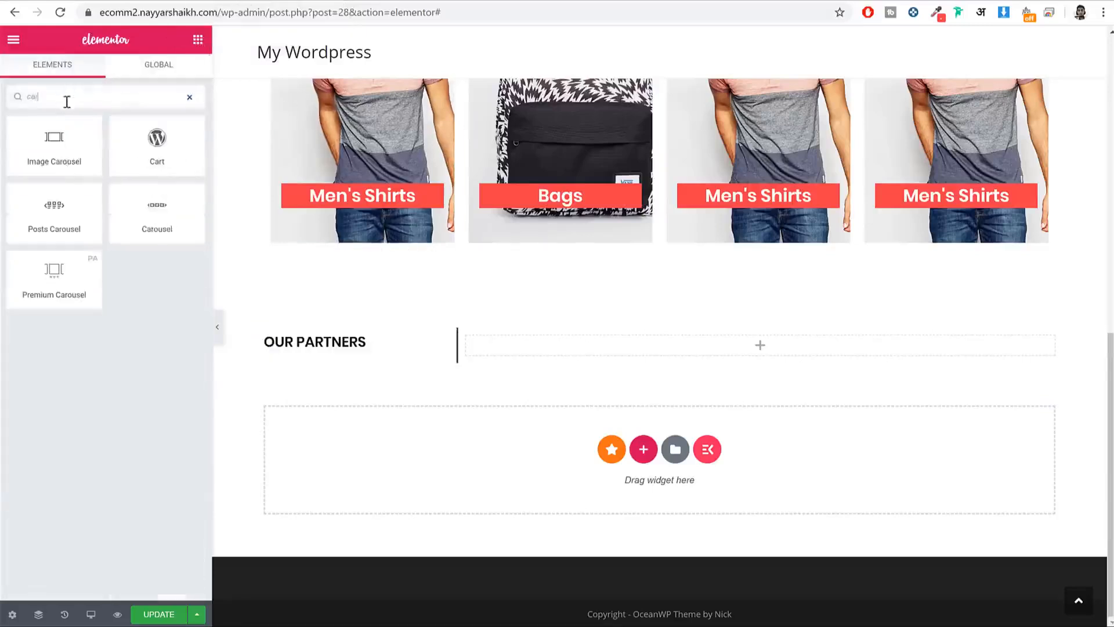
pyautogui.moveTo(41, 150); pyautogui.dragTo(715, 355)
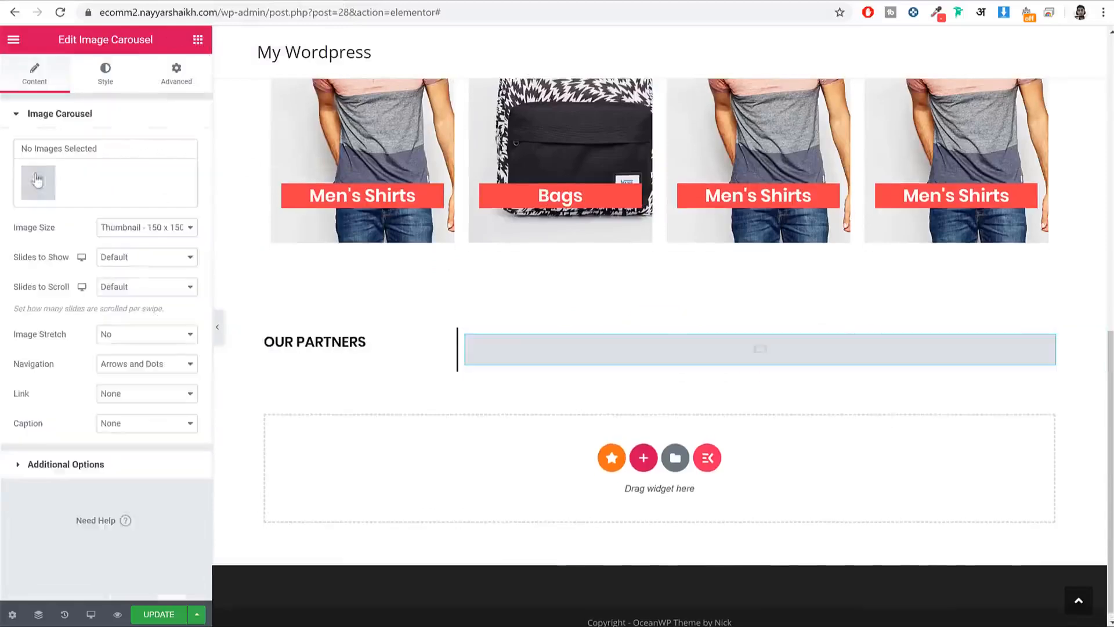
# Step: Upload logo-1 through logo-6 and insert them as the carousel's gallery
pyautogui.click(37, 181)
pyautogui.click(208, 94)
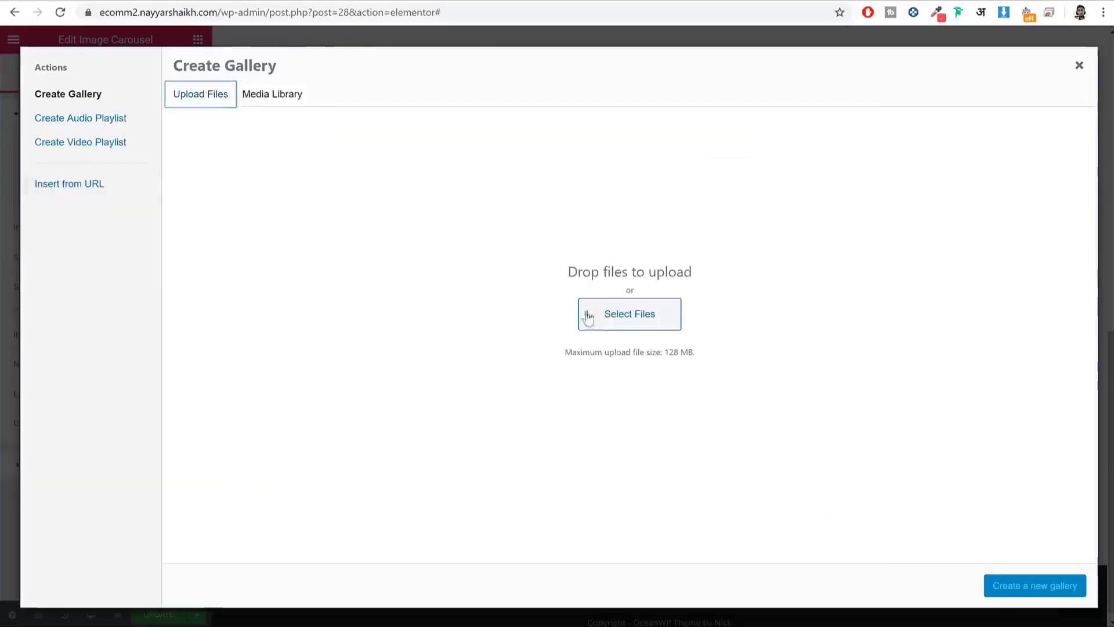
pyautogui.click(586, 313)
pyautogui.scroll(-3, 522, 244)
pyautogui.scroll(-3, 535, 243)
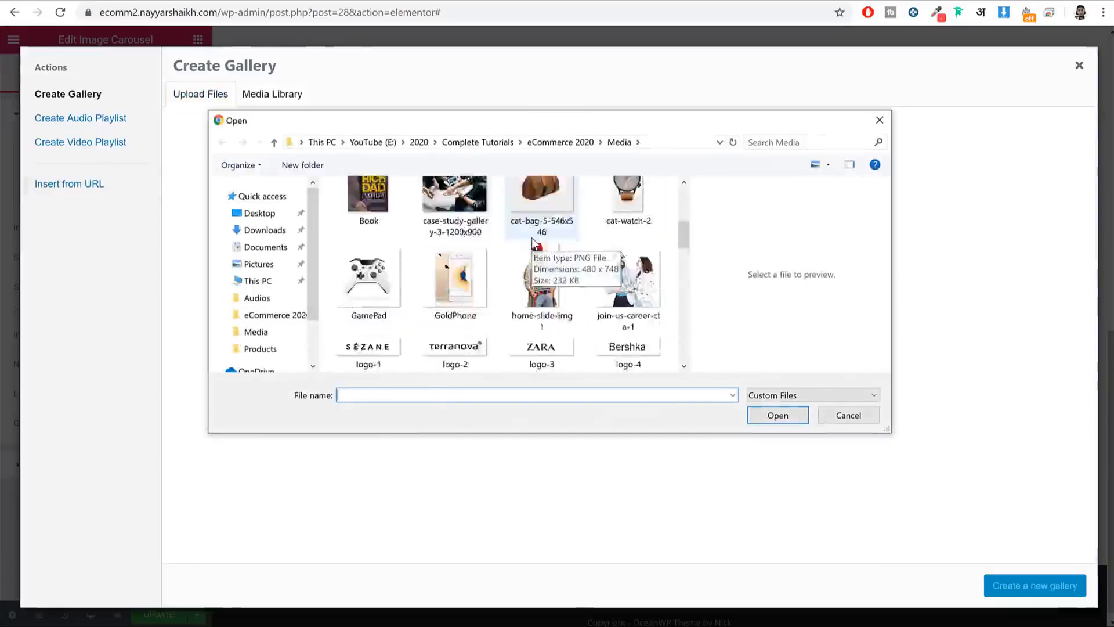
pyautogui.click(368, 256)
pyautogui.keyDown('ctrl'); pyautogui.click(488, 261); pyautogui.keyUp('ctrl')
pyautogui.keyDown('ctrl'); pyautogui.click(541, 258); pyautogui.keyUp('ctrl')
pyautogui.keyDown('ctrl'); pyautogui.click(628, 258); pyautogui.keyUp('ctrl')
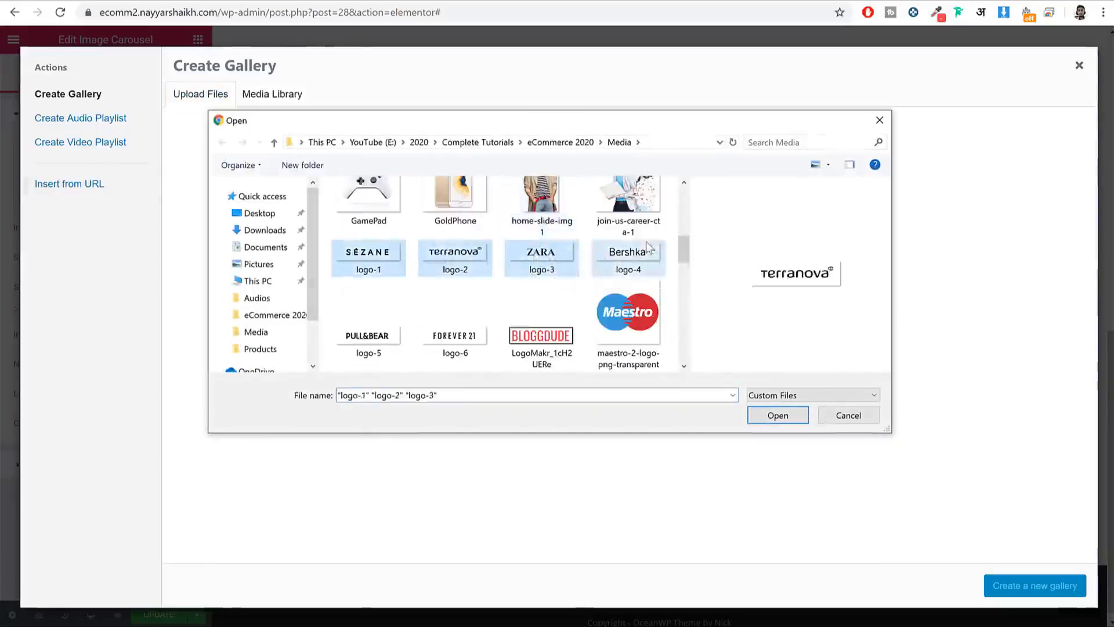
pyautogui.keyDown('ctrl'); pyautogui.click(369, 337); pyautogui.keyUp('ctrl')
pyautogui.keyDown('ctrl'); pyautogui.click(456, 337); pyautogui.keyUp('ctrl')
pyautogui.click(778, 415)
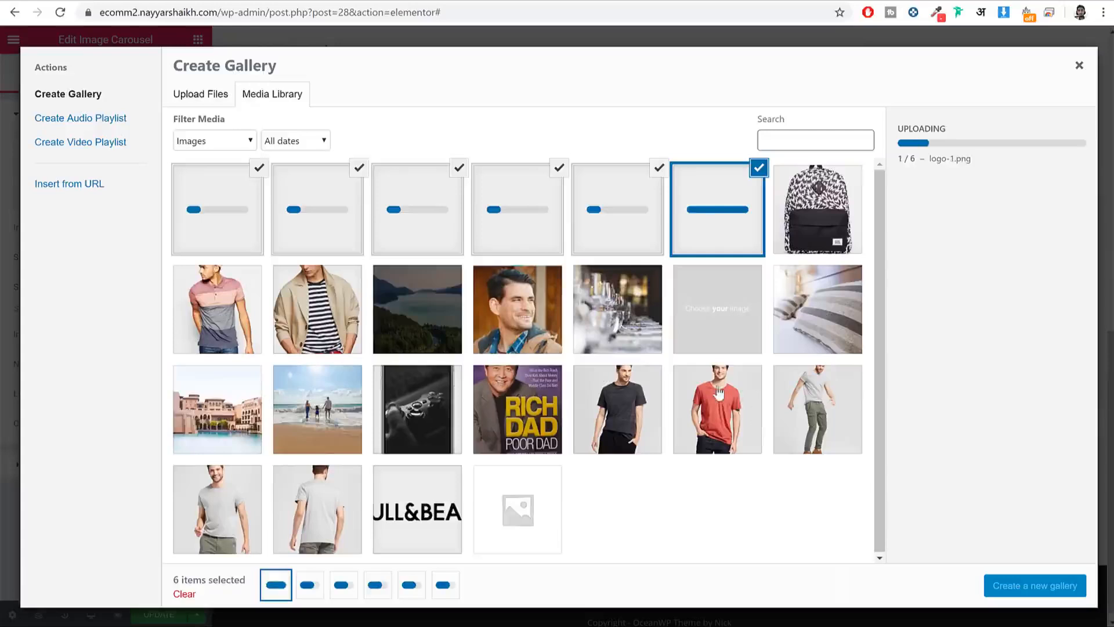
pyautogui.click(1034, 587)
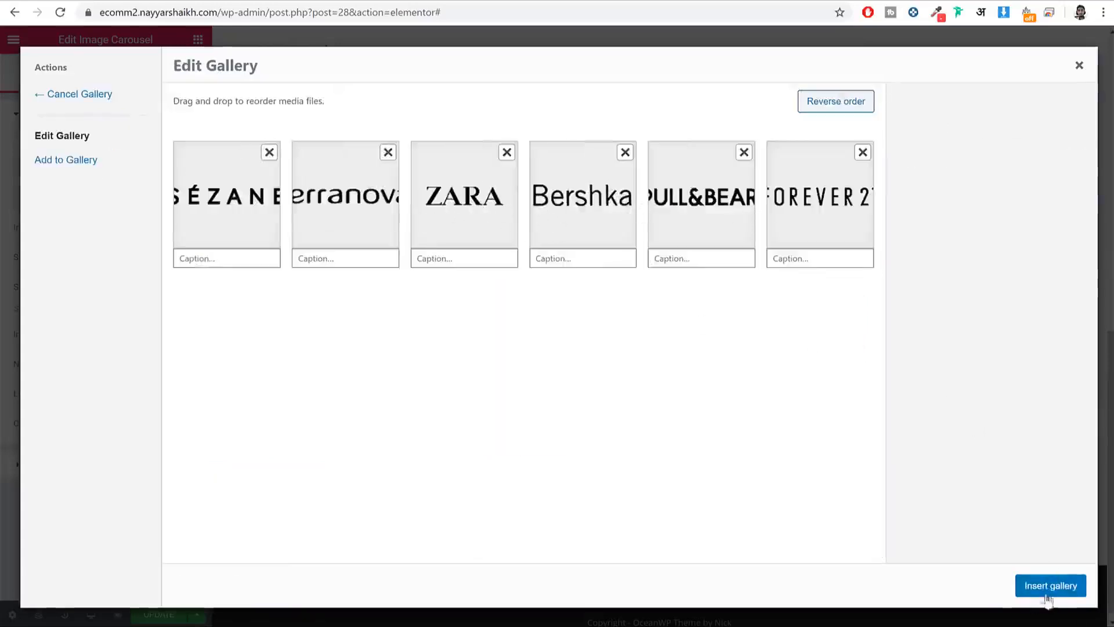
pyautogui.click(1049, 586)
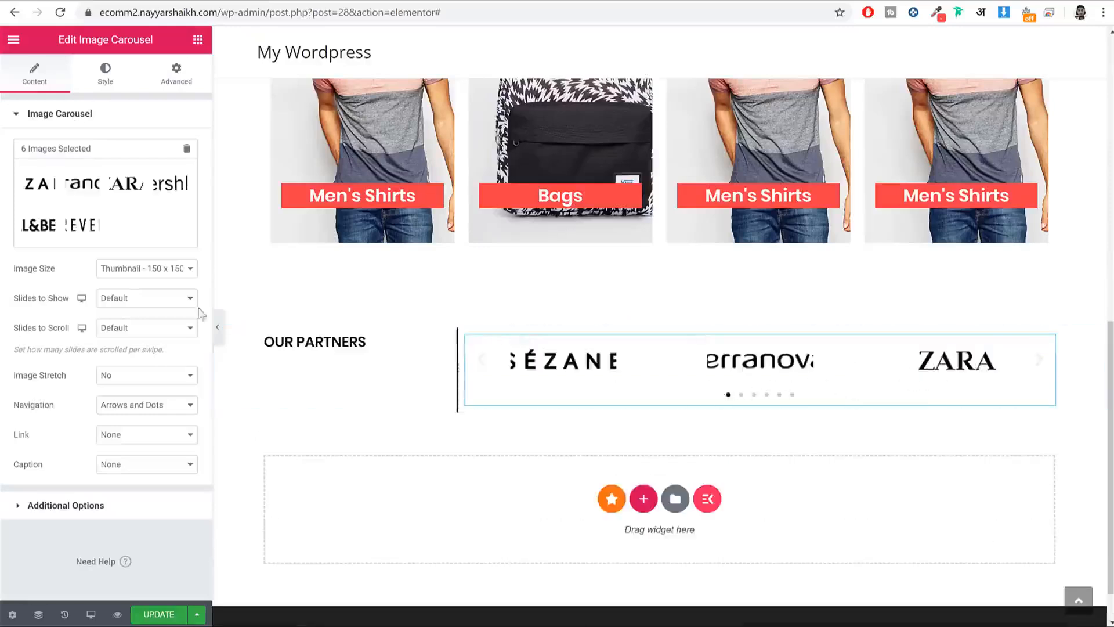
# Step: Show the carousel logos at Full image size, five slides at a time
pyautogui.click(142, 269)
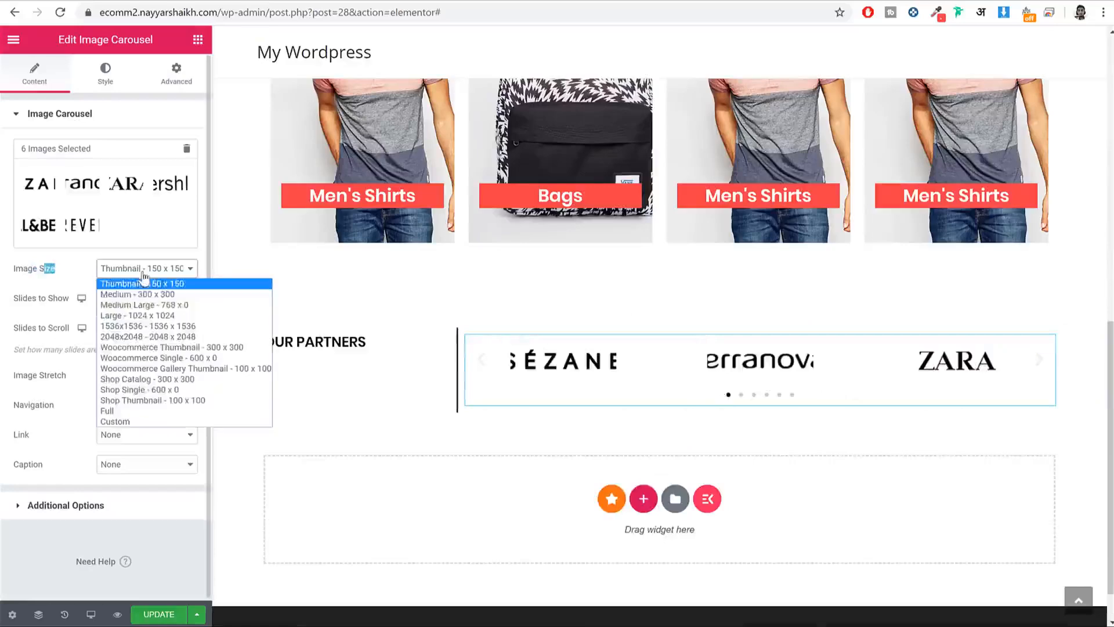
pyautogui.click(135, 412)
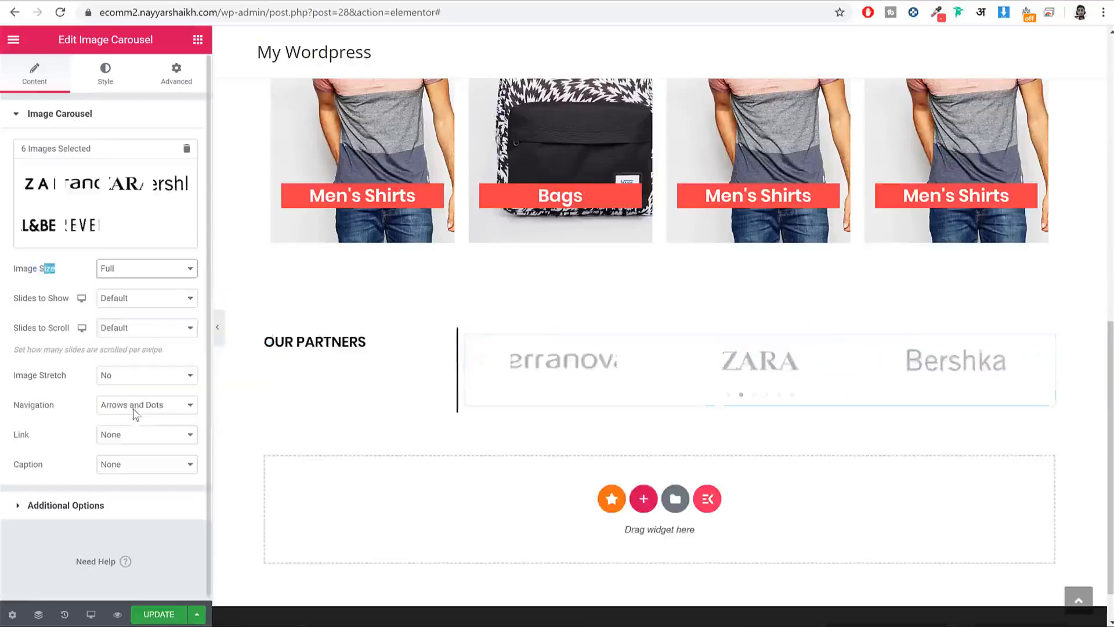
pyautogui.click(144, 299)
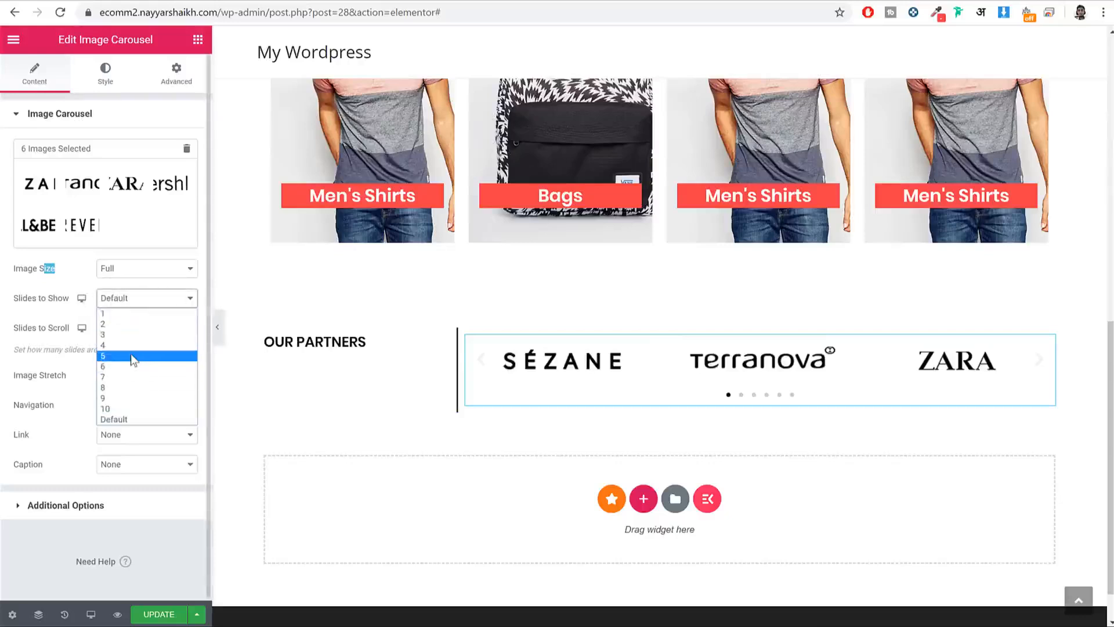
pyautogui.click(130, 356)
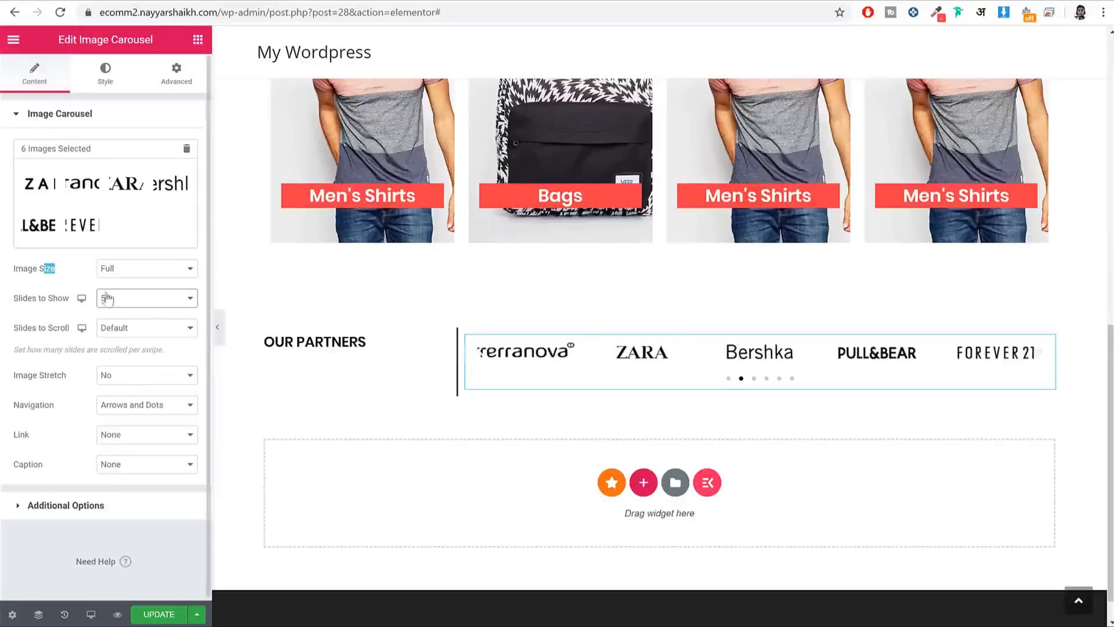
pyautogui.click(150, 299)
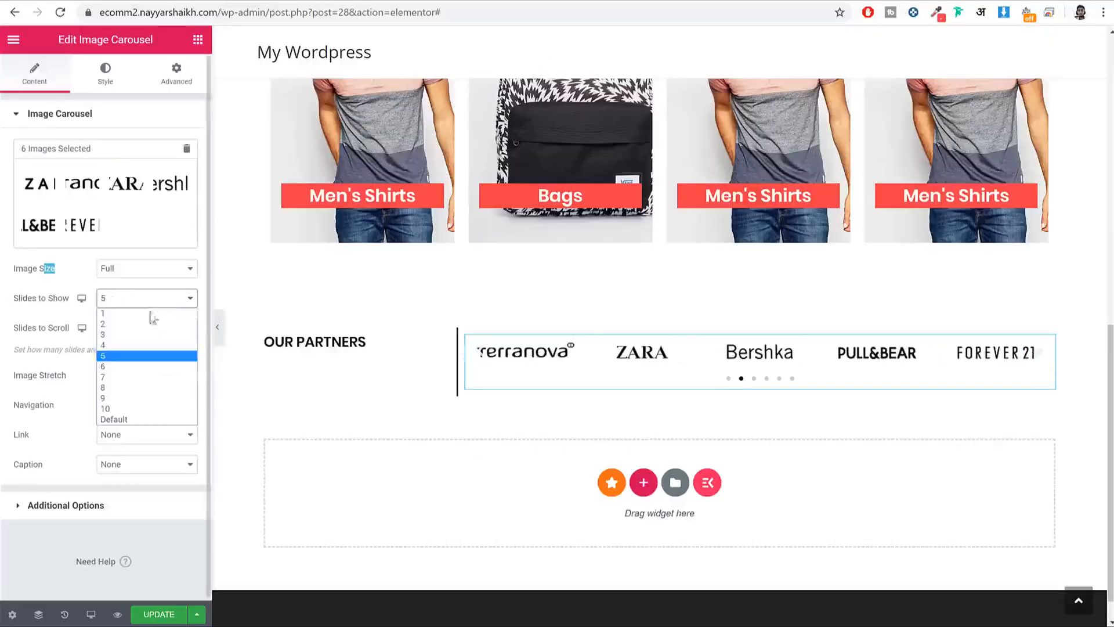
pyautogui.click(137, 314)
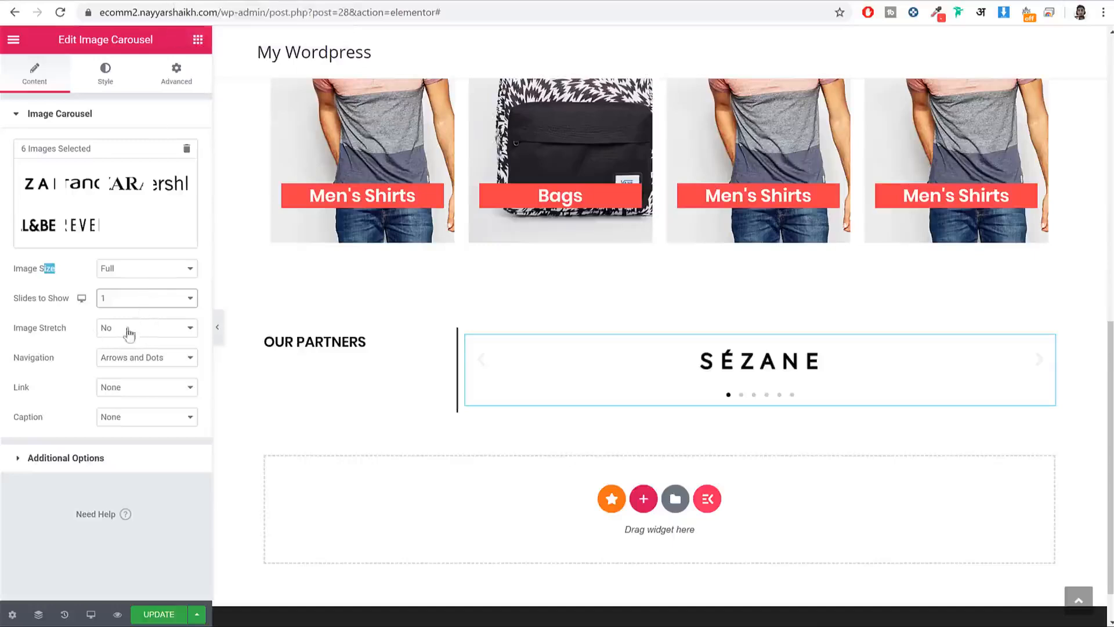
pyautogui.click(149, 328)
pyautogui.click(153, 331)
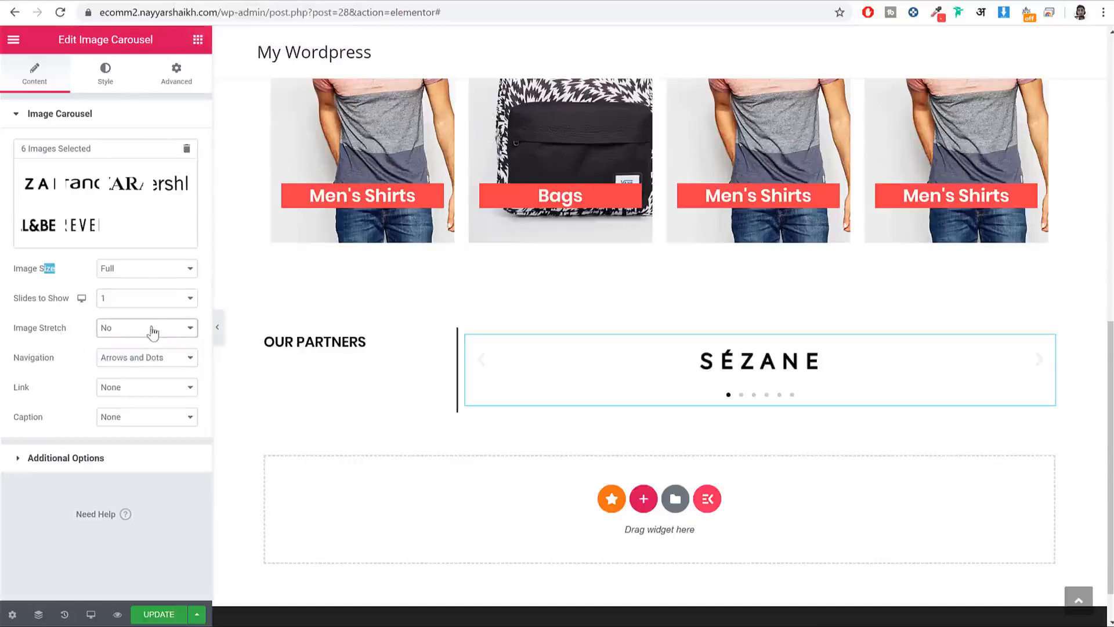
pyautogui.click(116, 304)
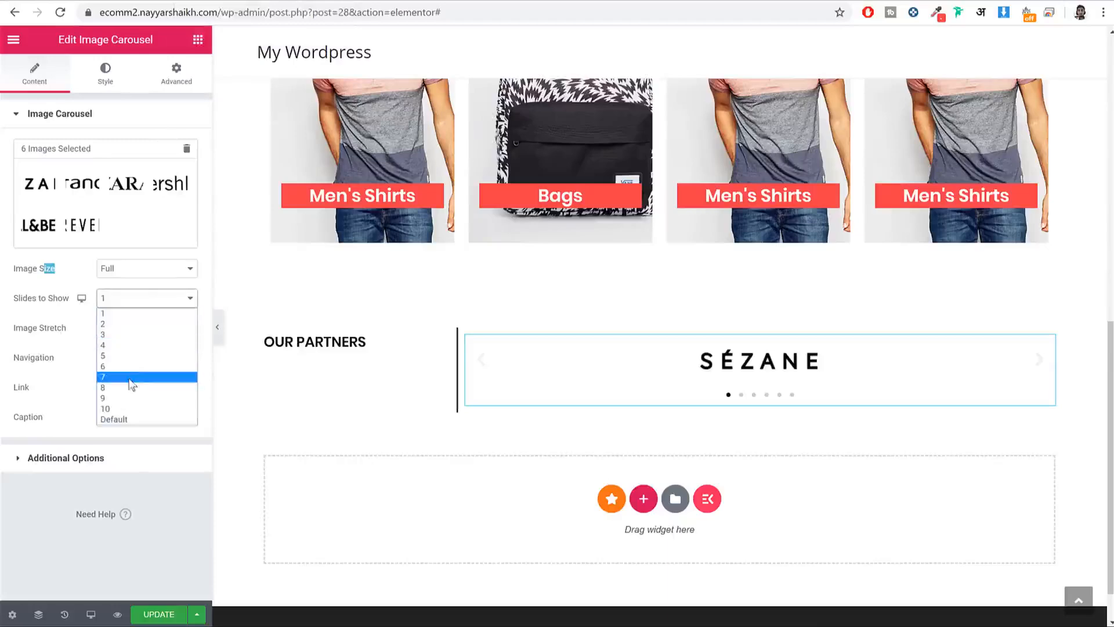
pyautogui.click(129, 354)
# Step: Scroll the carousel one slide at a time with navigation None, and save
pyautogui.click(142, 328)
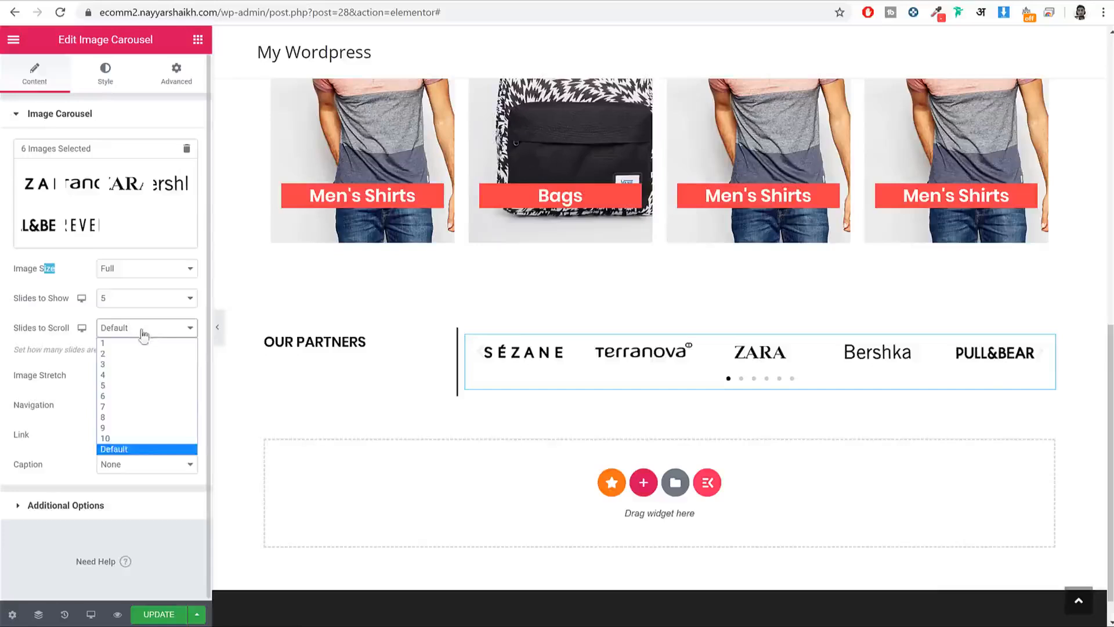
pyautogui.click(134, 344)
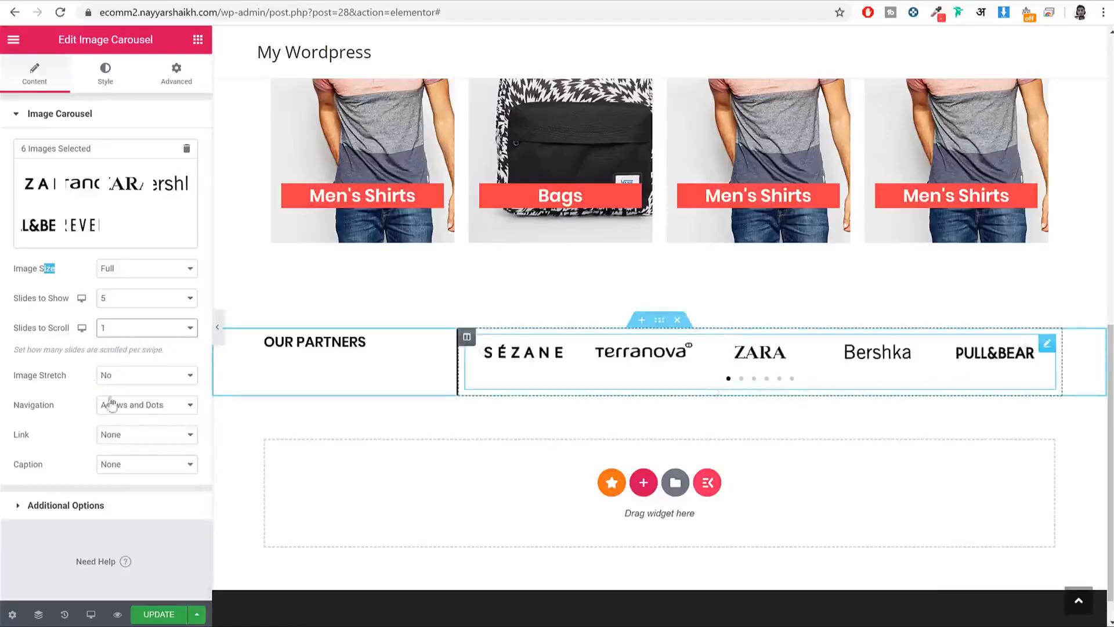
pyautogui.click(154, 405)
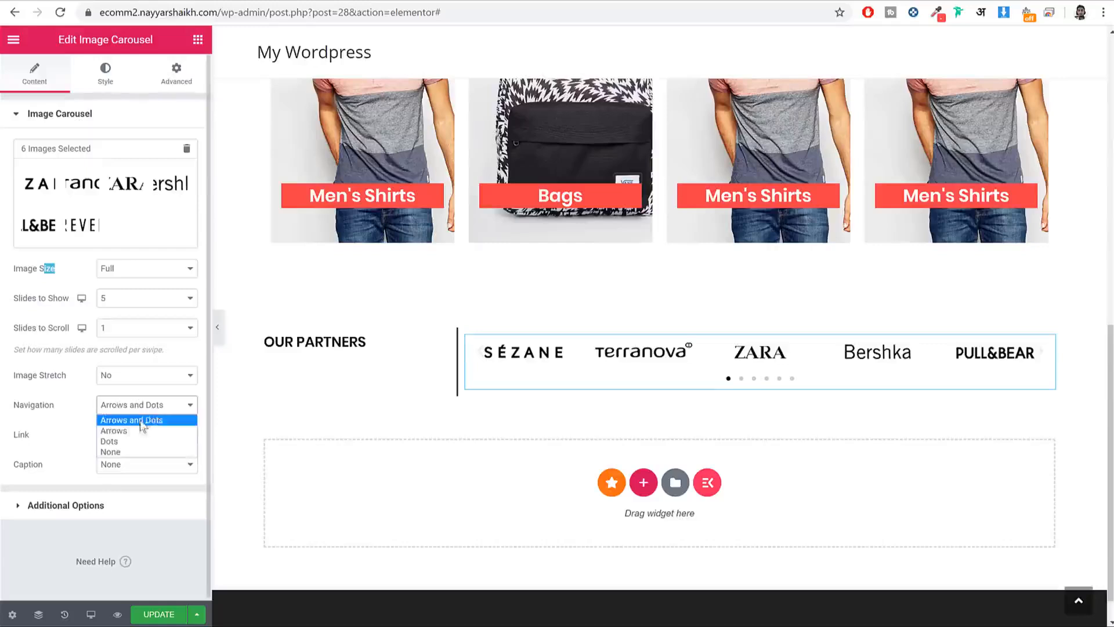
pyautogui.click(140, 453)
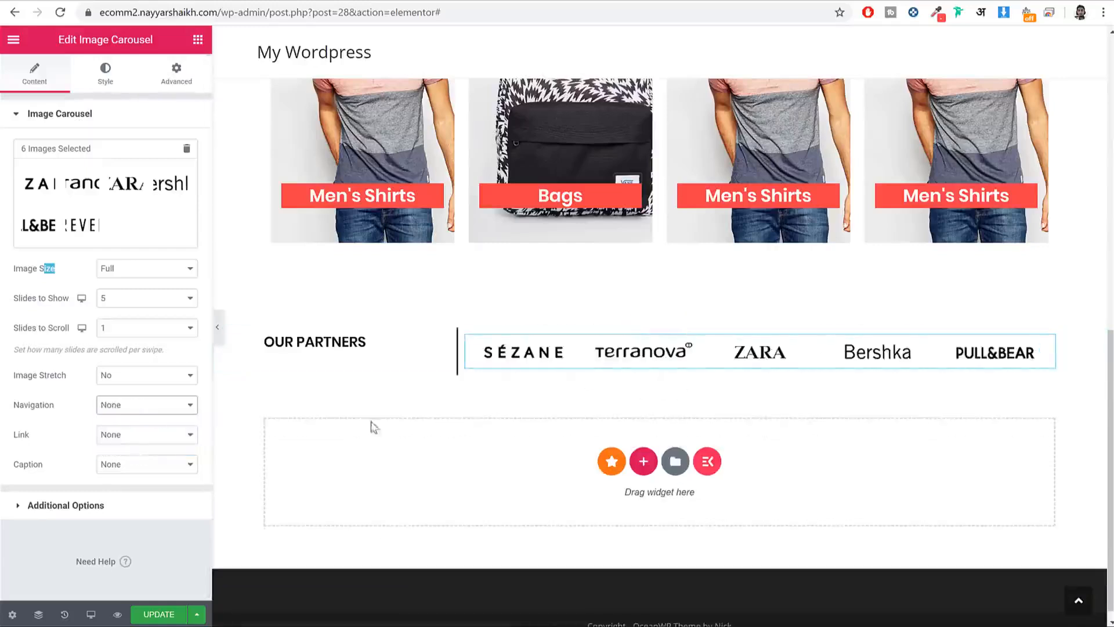
pyautogui.click(156, 616)
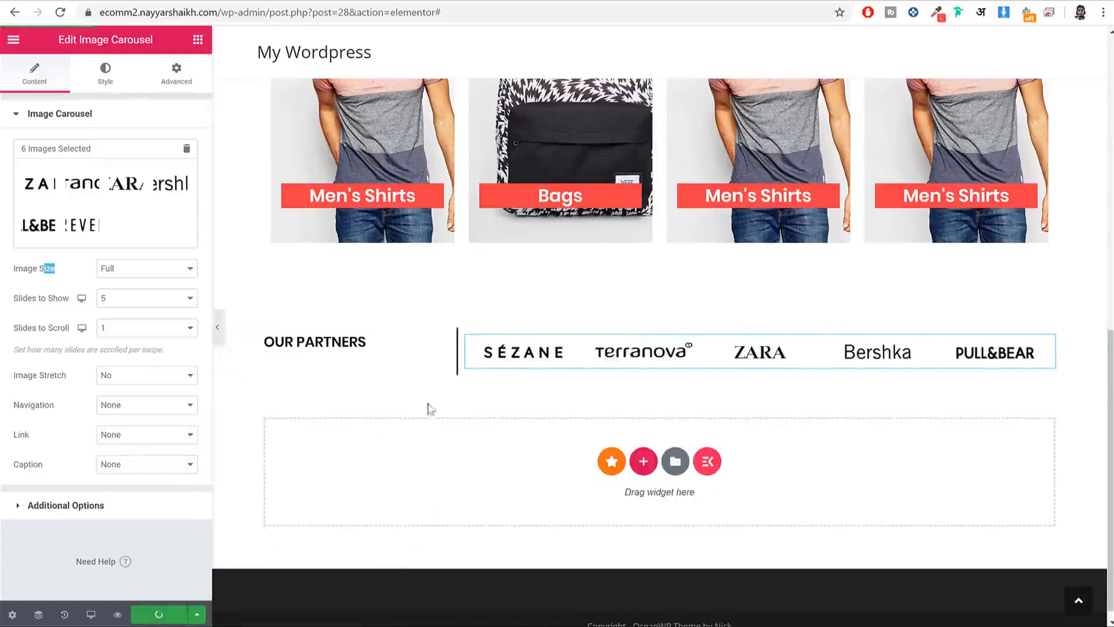
pyautogui.click(69, 1)
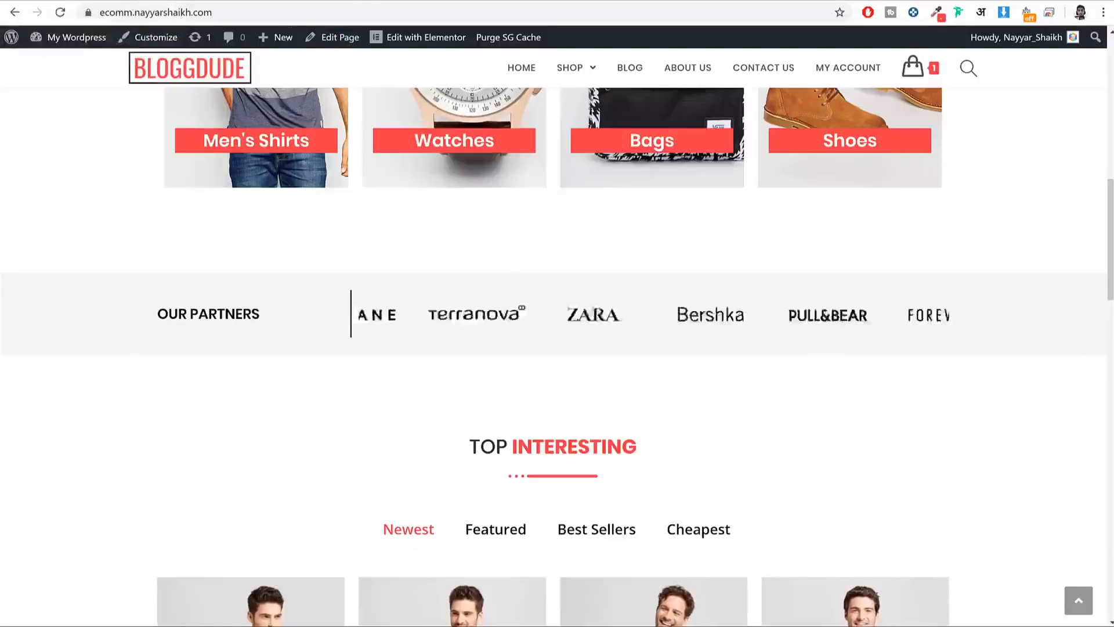
pyautogui.click(273, 2)
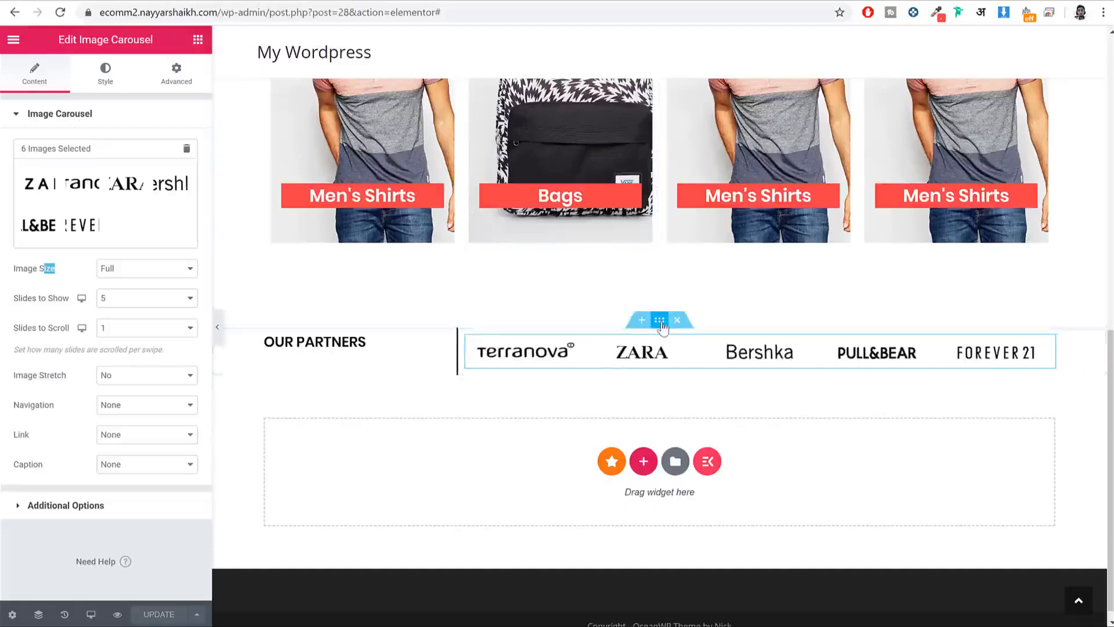
# Step: Give the partners section a classic background colour of #f4f4f4
pyautogui.click(662, 325)
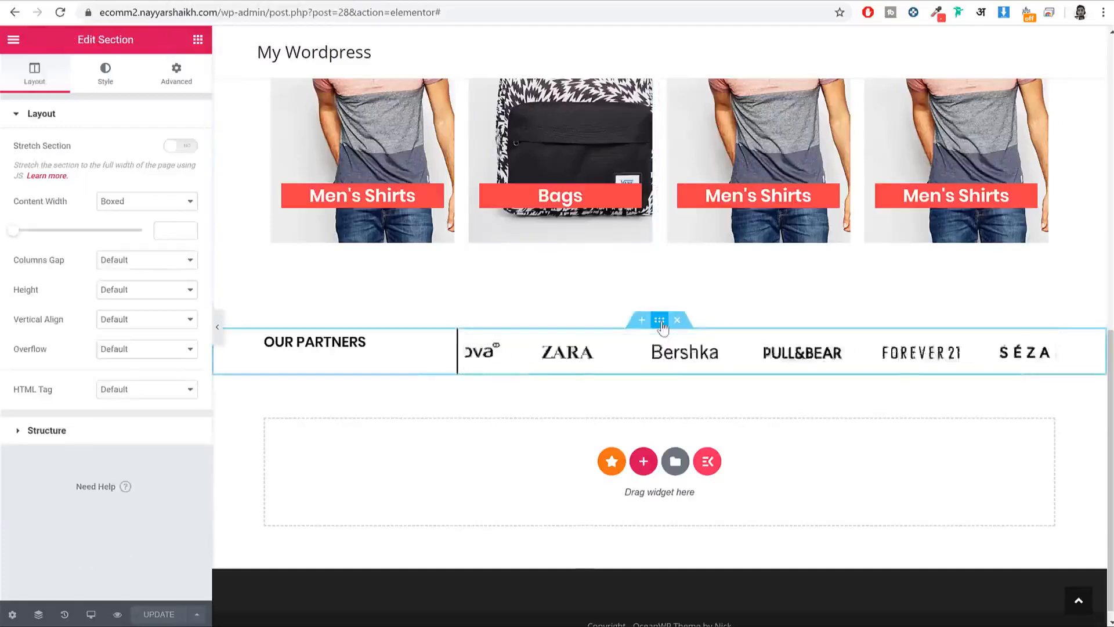
pyautogui.click(99, 70)
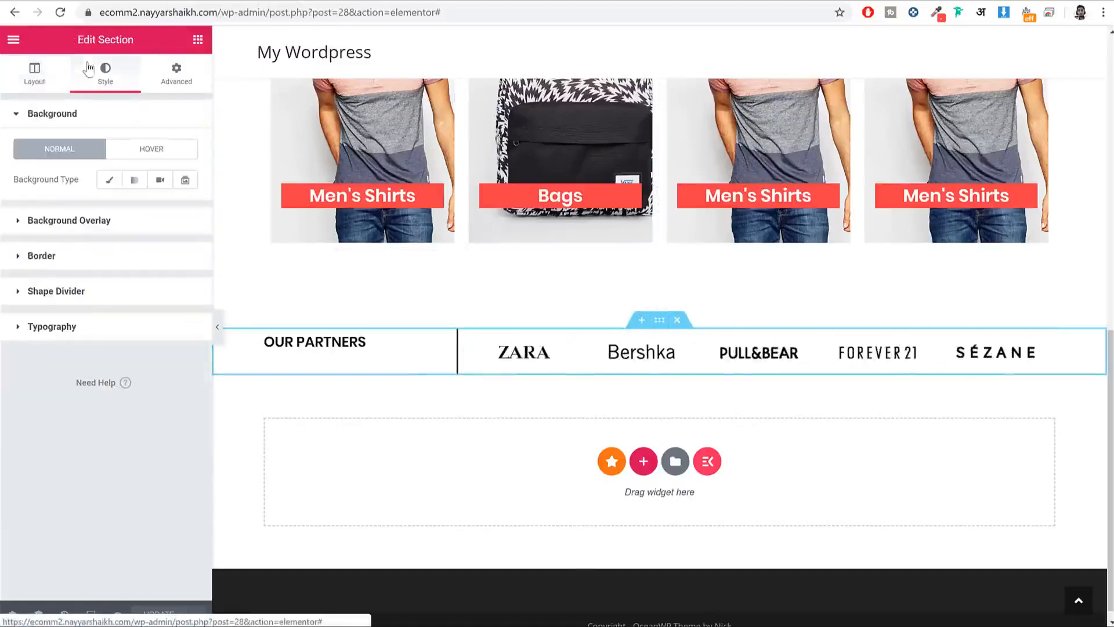
pyautogui.click(108, 182)
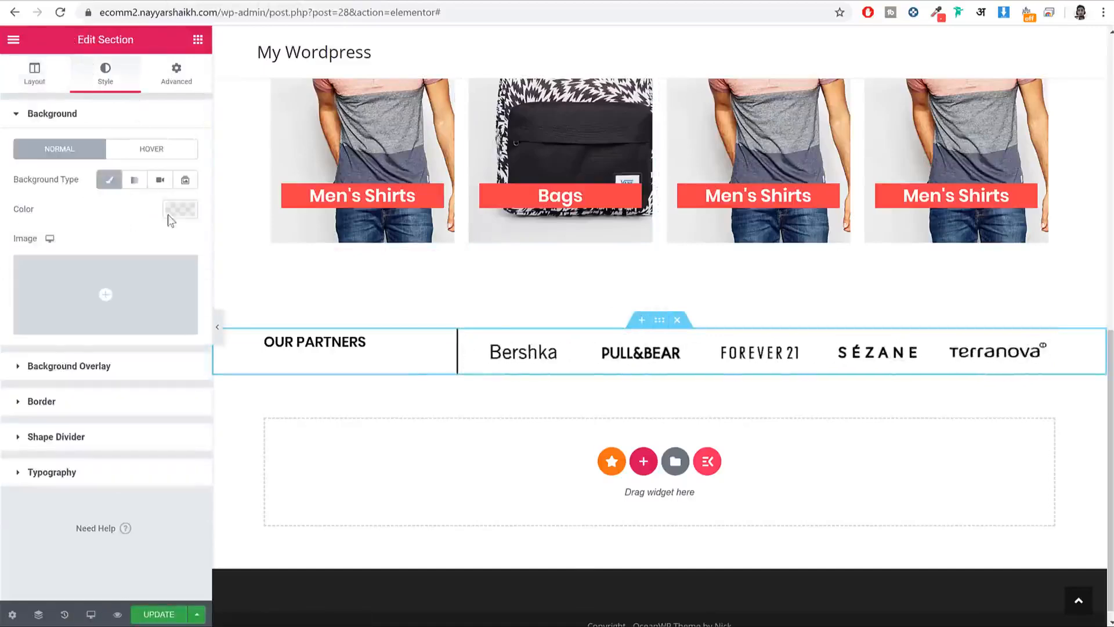
pyautogui.click(175, 210)
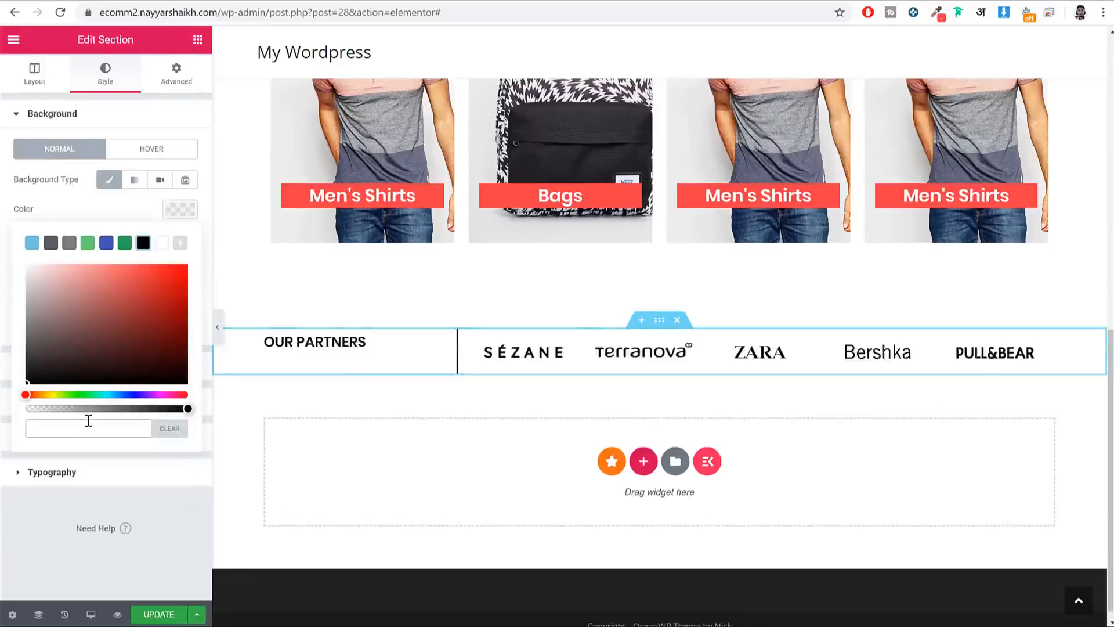
pyautogui.write('f4f4f4')
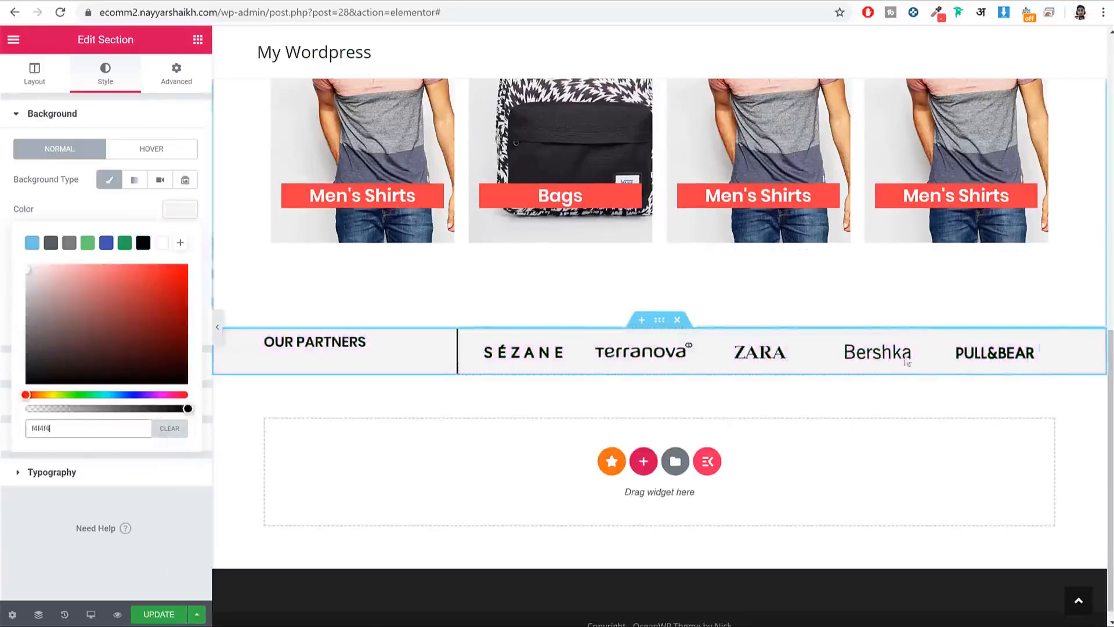
# Step: Set the partners section's top and bottom padding to 25 px and save
pyautogui.click(180, 88)
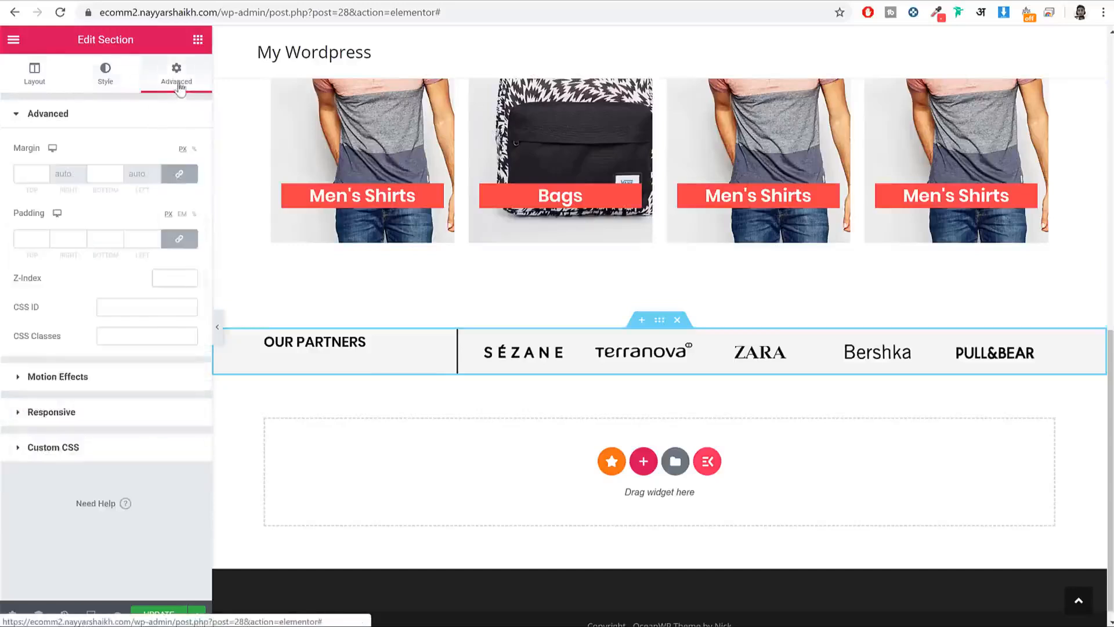
pyautogui.click(189, 239)
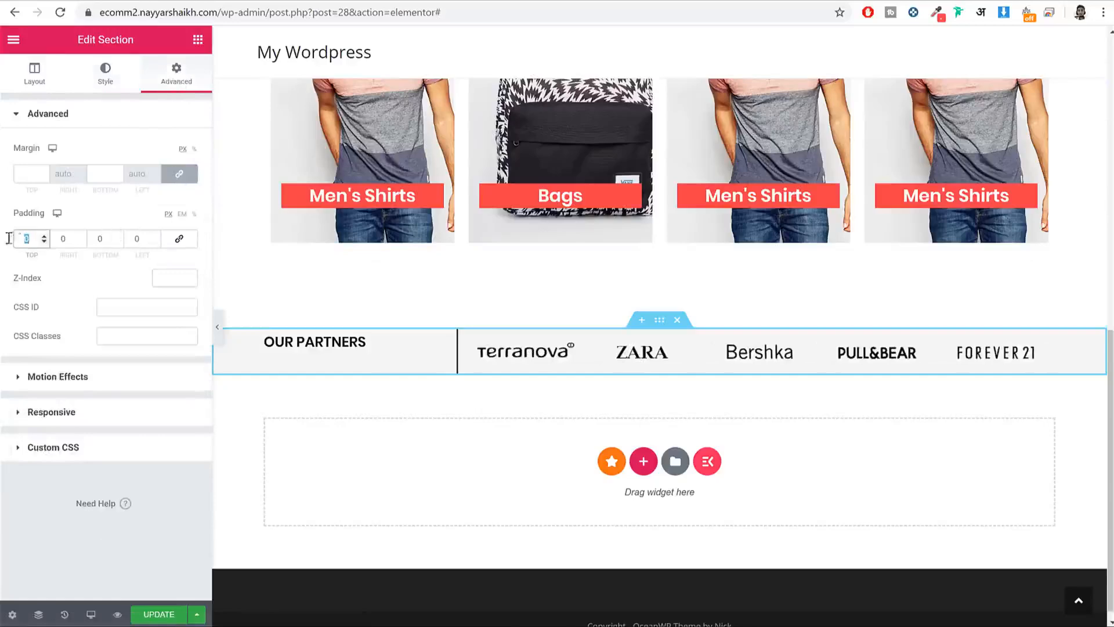
pyautogui.write('25')
pyautogui.press('Tab')
pyautogui.press('Tab')
pyautogui.write('25')
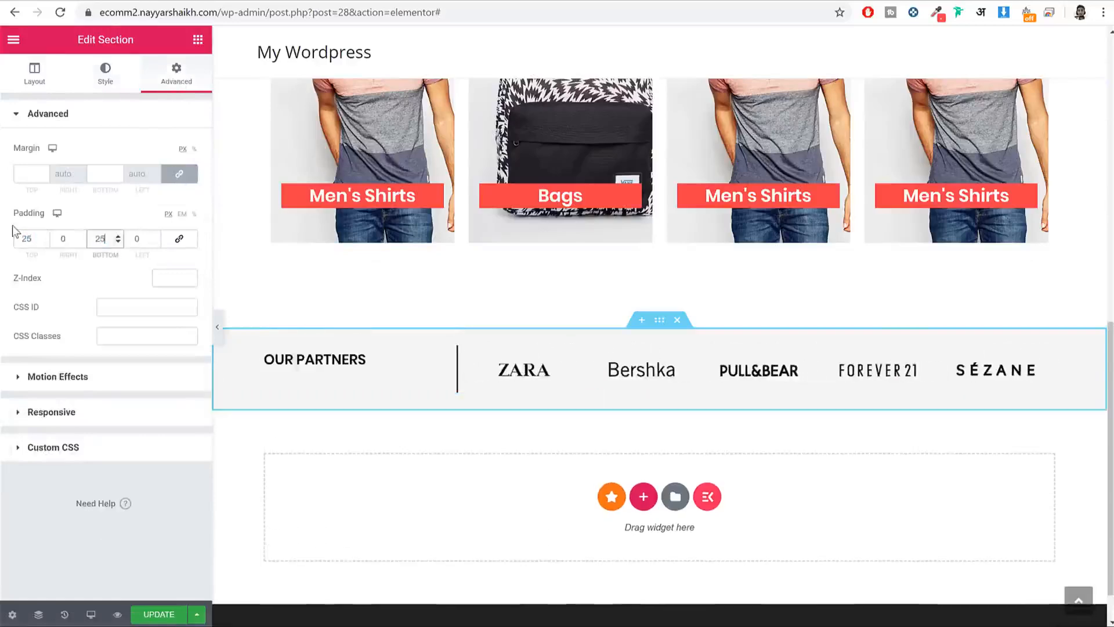
pyautogui.click(162, 614)
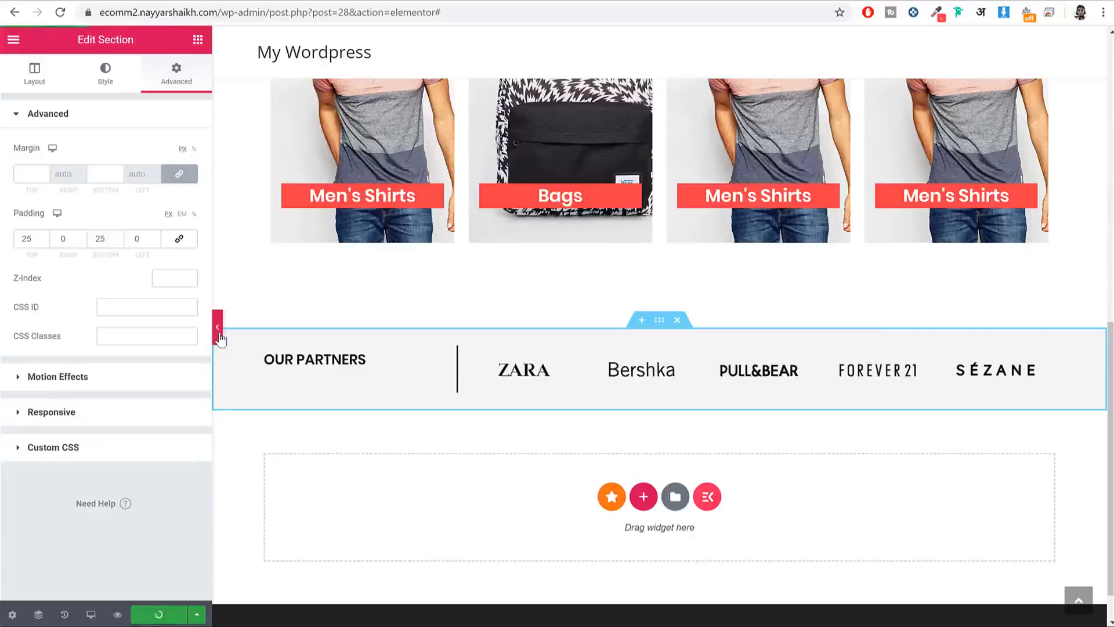
# Step: Set the partners section's vertical alignment to Middle, centring the heading beside the carousel
pyautogui.click(220, 338)
pyautogui.moveTo(259, 513)
pyautogui.mouseDown()
pyautogui.moveTo(148, 501)
pyautogui.moveTo(271, 529)
pyautogui.mouseUp()
pyautogui.click(271, 529)
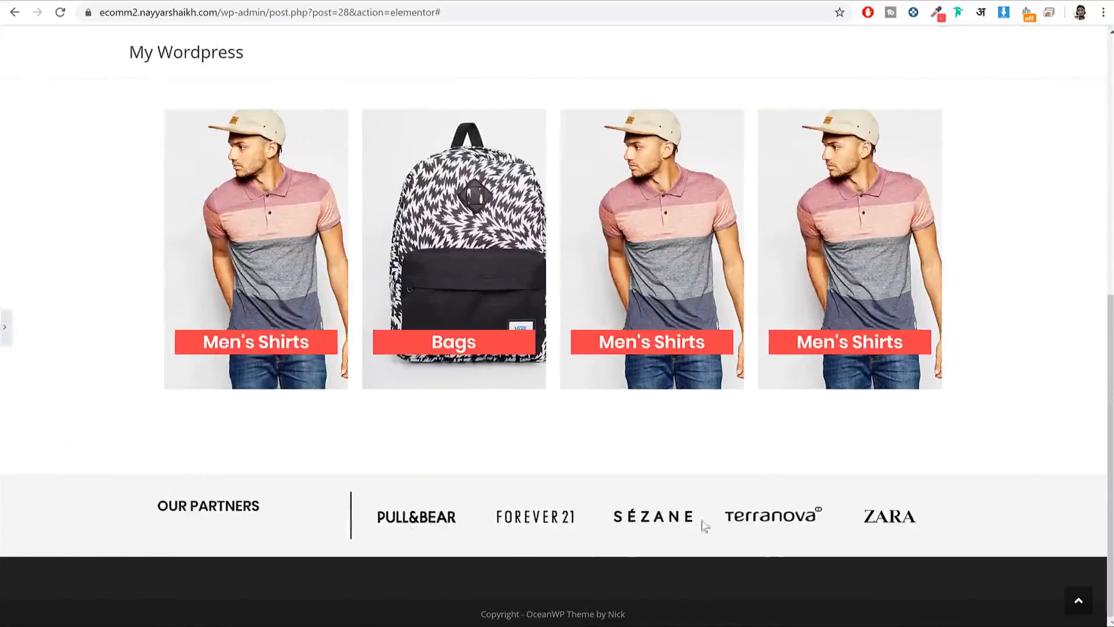
pyautogui.click(7, 342)
pyautogui.scroll(-3, 209, 418)
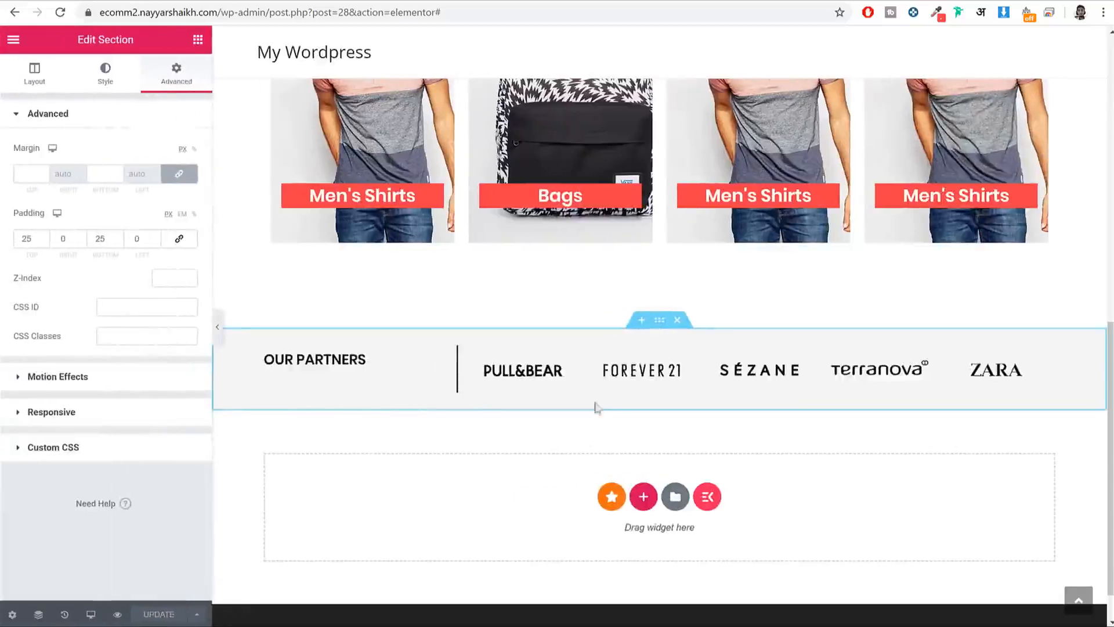
pyautogui.click(17, 72)
pyautogui.click(130, 320)
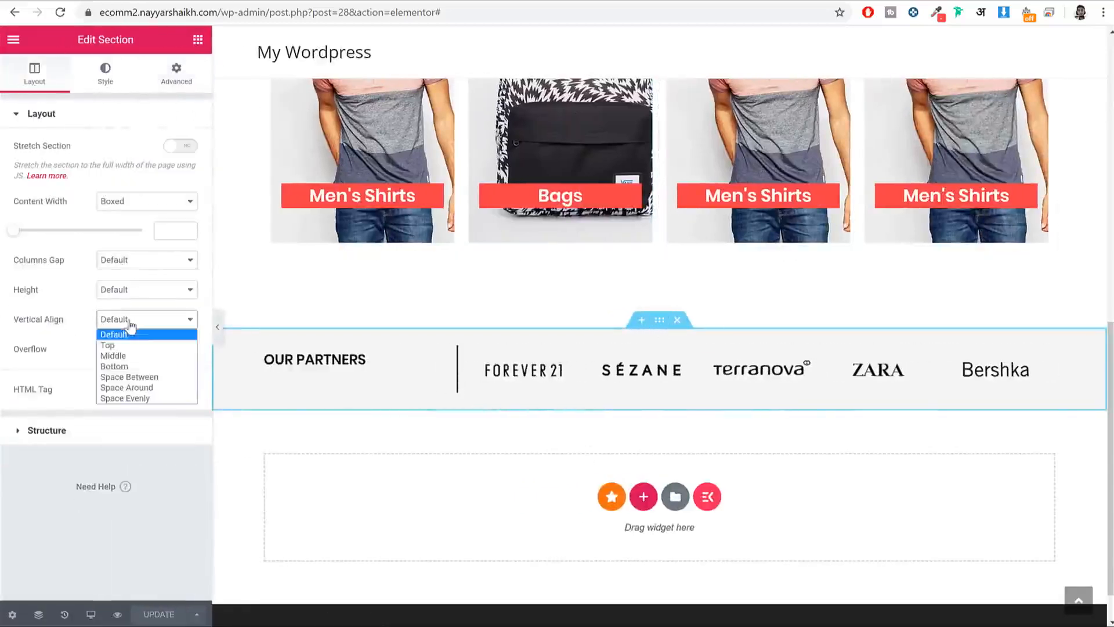
pyautogui.click(148, 356)
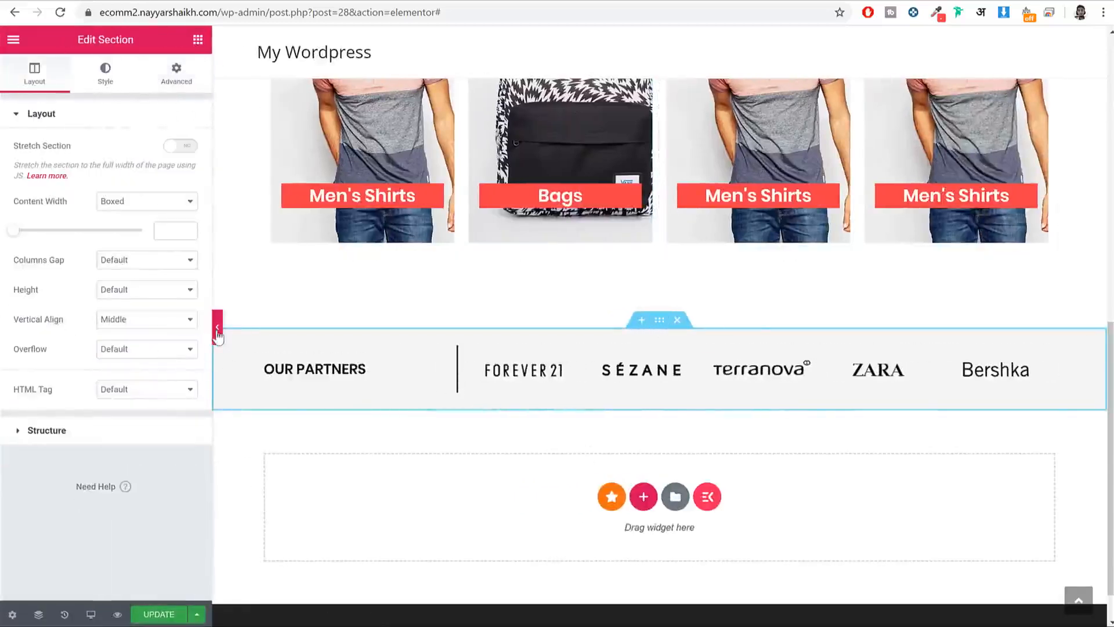
pyautogui.click(217, 330)
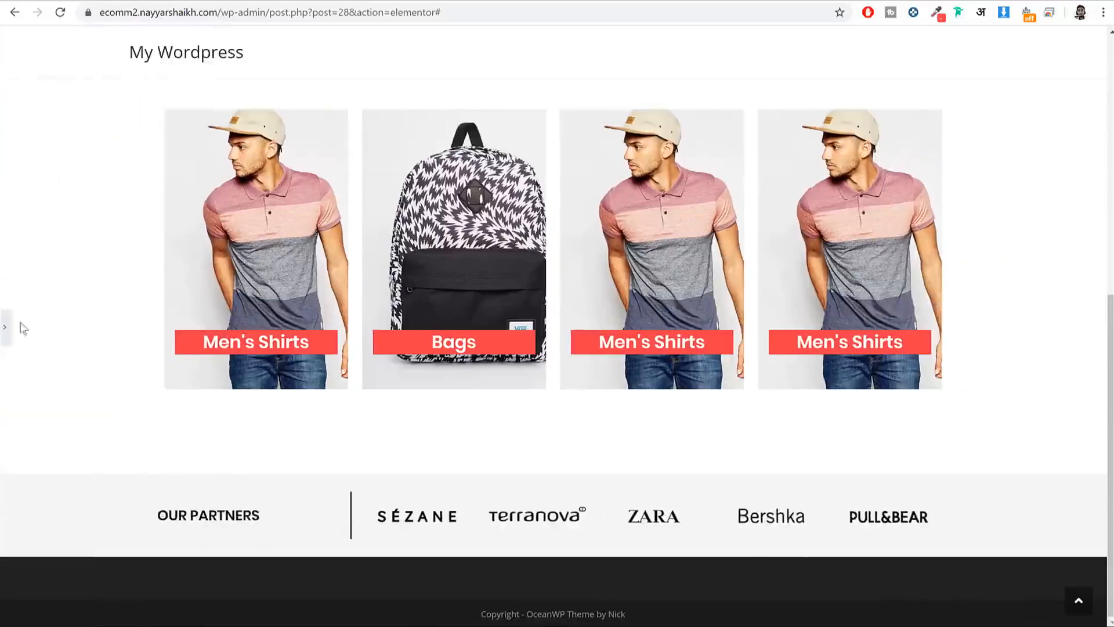
pyautogui.click(3, 327)
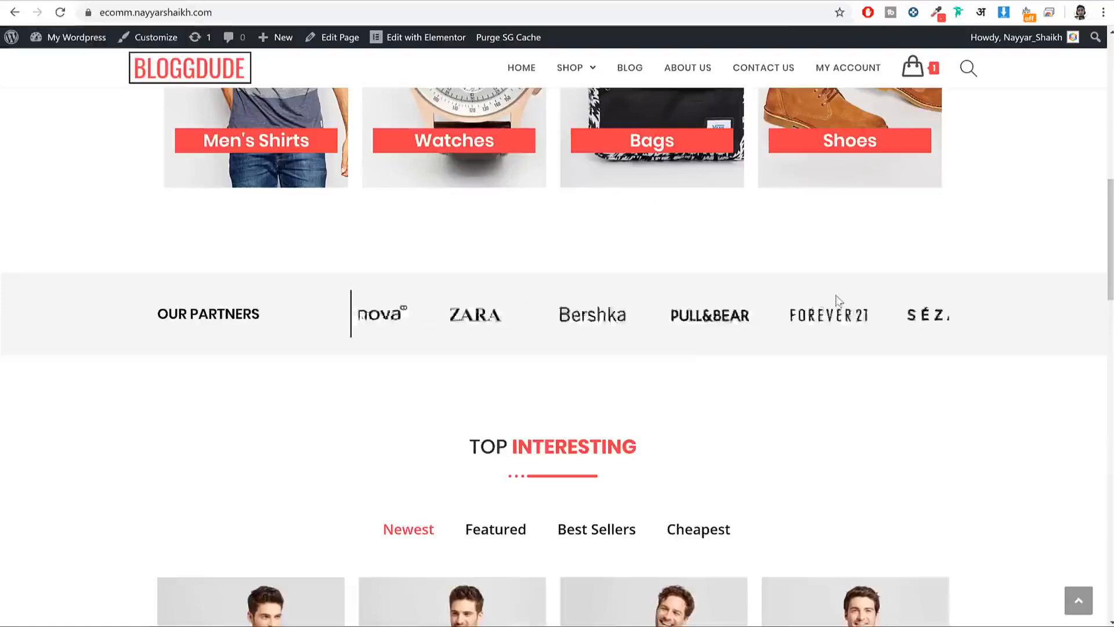
pyautogui.scroll(-8, 838, 309)
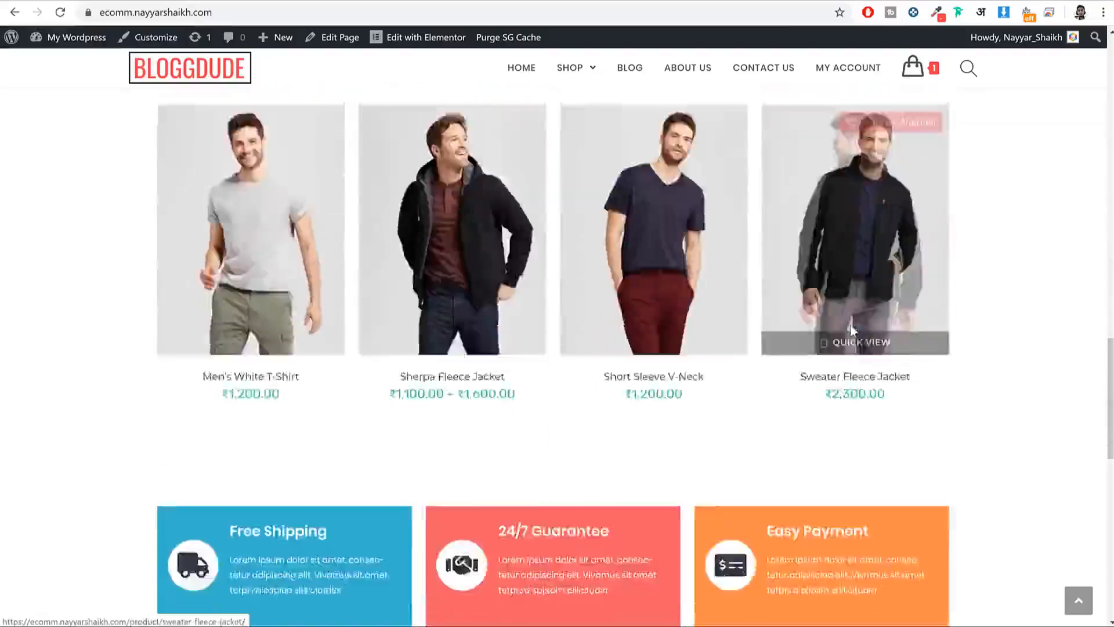
pyautogui.scroll(-14, 850, 330)
pyautogui.scroll(18, 851, 331)
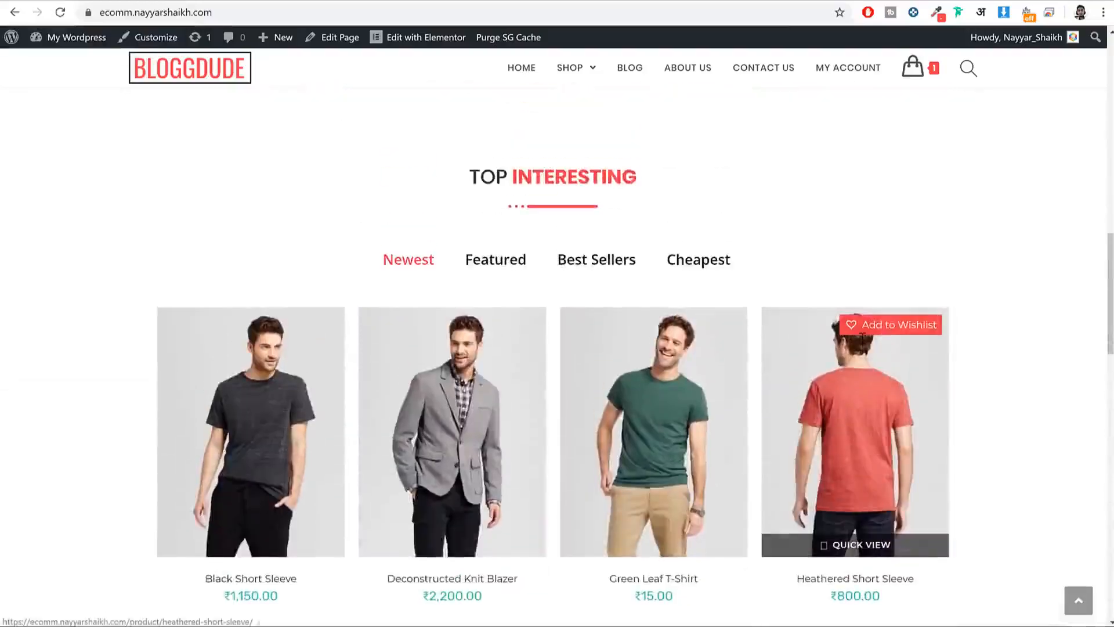
pyautogui.scroll(10, 863, 336)
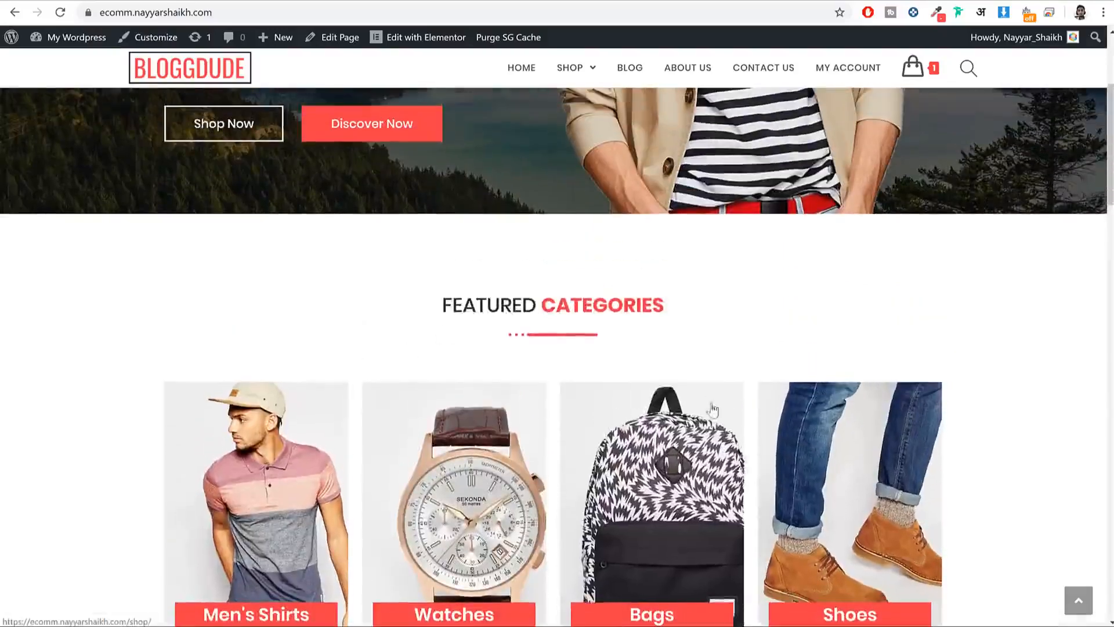
pyautogui.scroll(-2, 712, 364)
pyautogui.moveTo(447, 155); pyautogui.dragTo(701, 182)
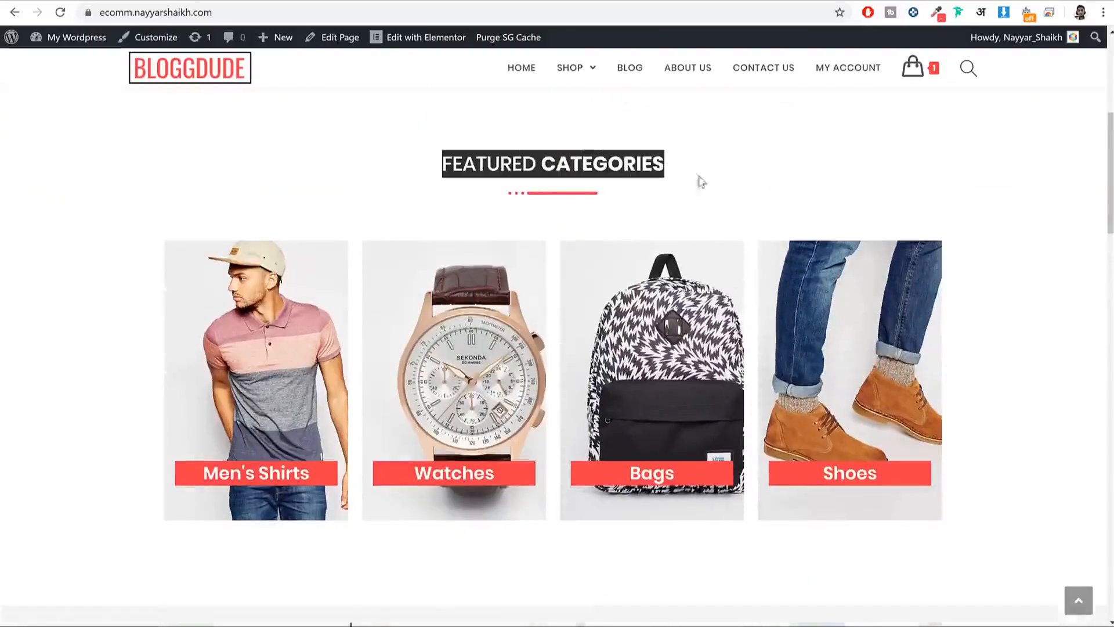
pyautogui.scroll(2, 701, 181)
pyautogui.scroll(-6, 610, 406)
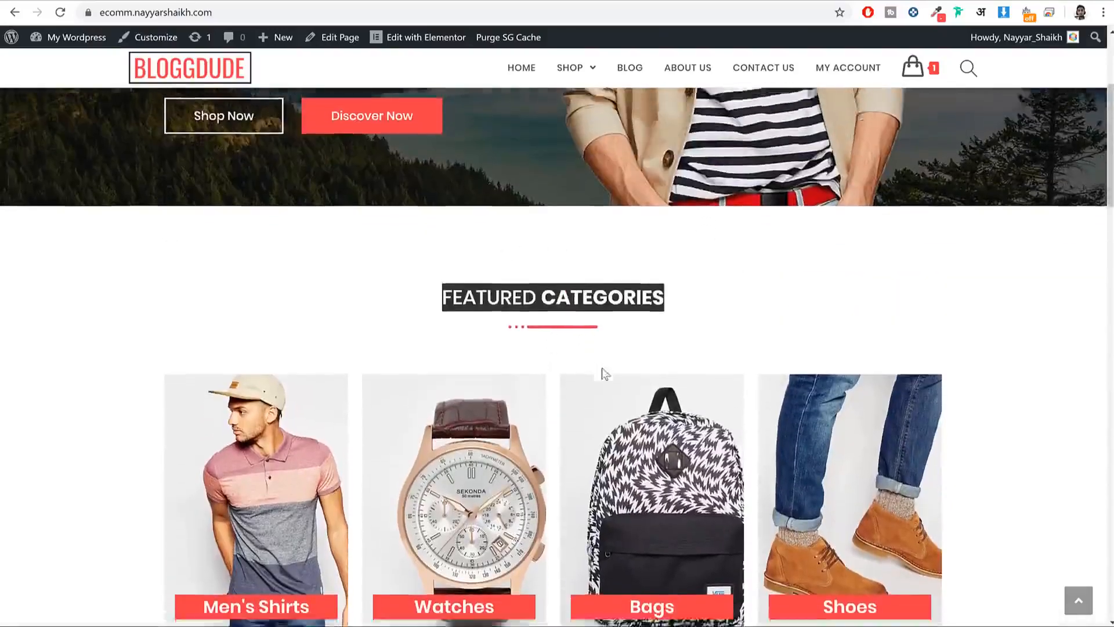
pyautogui.moveTo(431, 488); pyautogui.dragTo(566, 532)
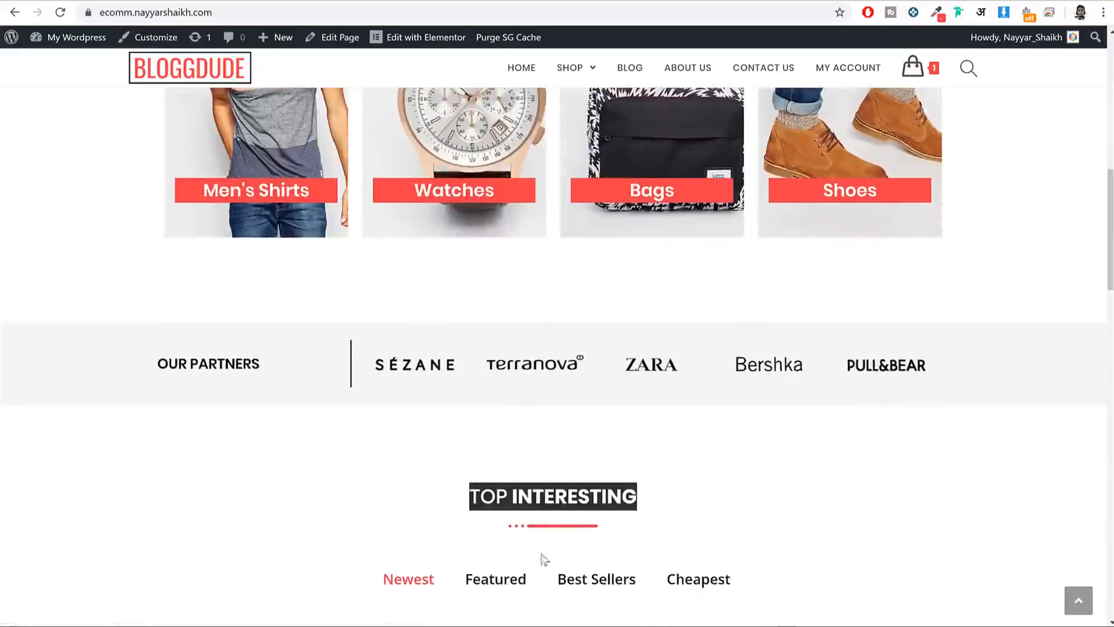
pyautogui.scroll(-6, 566, 532)
pyautogui.scroll(-1, 635, 360)
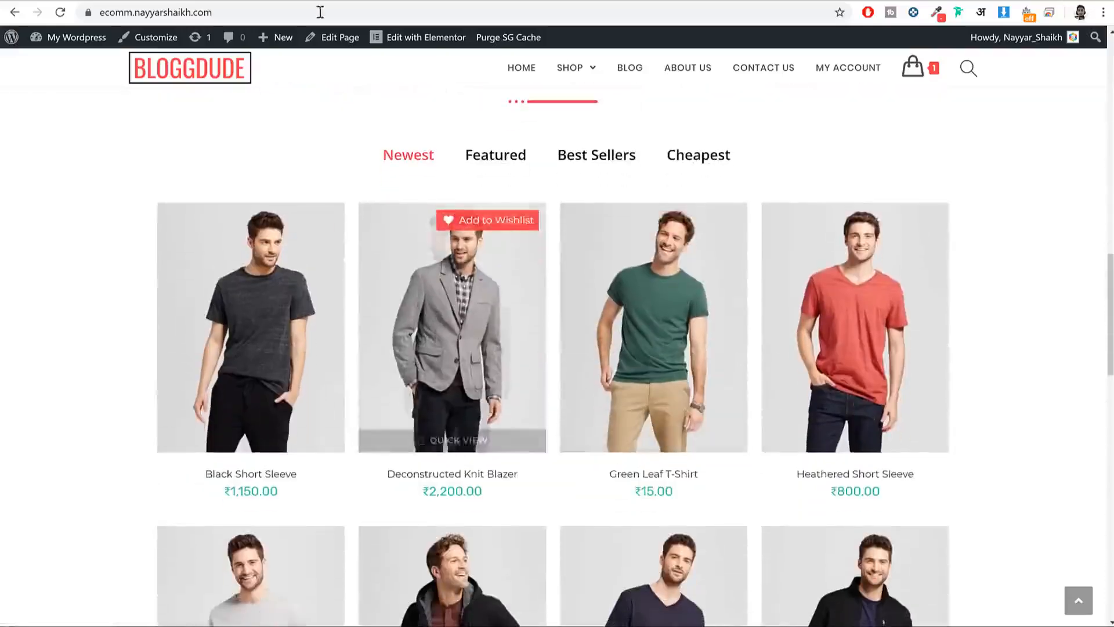
pyautogui.click(270, 1)
pyautogui.scroll(5, 746, 347)
# Step: Copy the Featured Categories section and paste it below Our Partners
pyautogui.scroll(2, 749, 353)
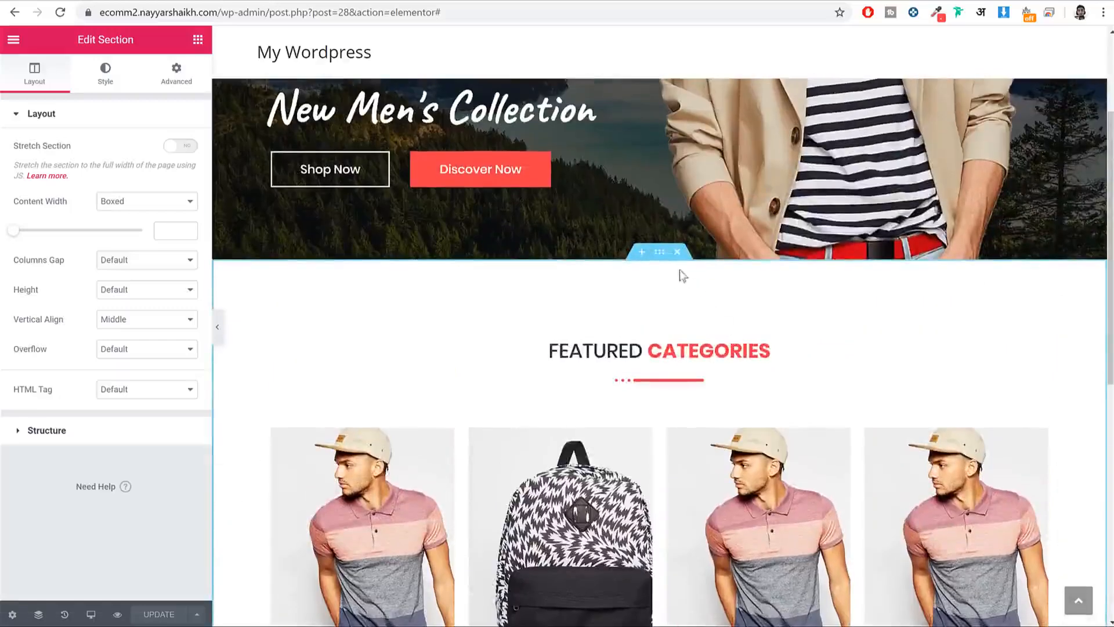
pyautogui.rightClick(657, 258)
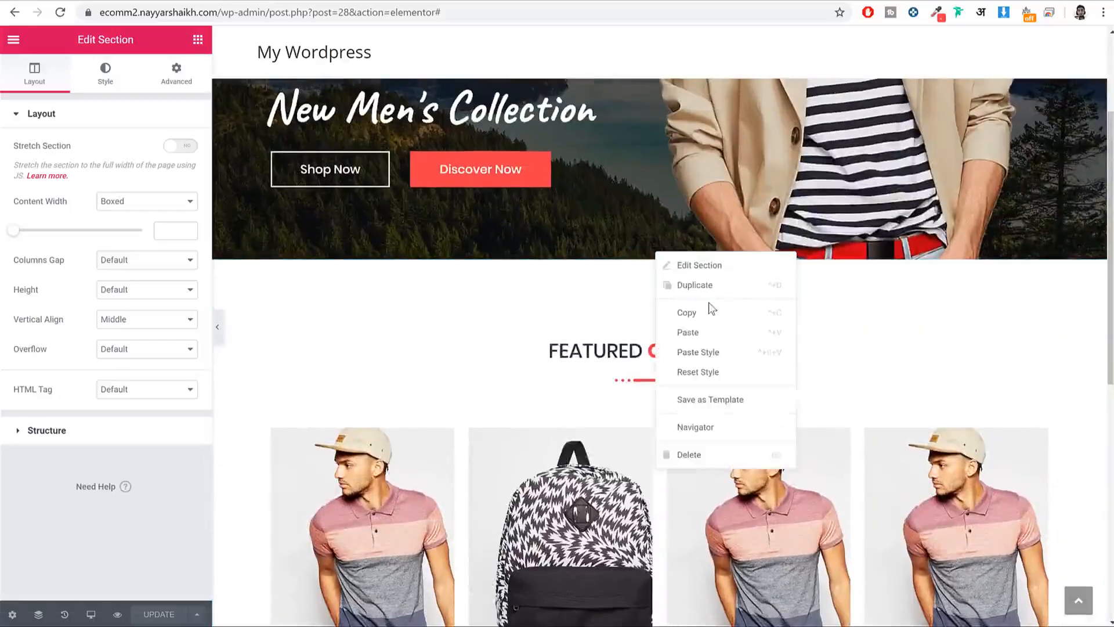
pyautogui.click(710, 317)
pyautogui.scroll(-8, 793, 361)
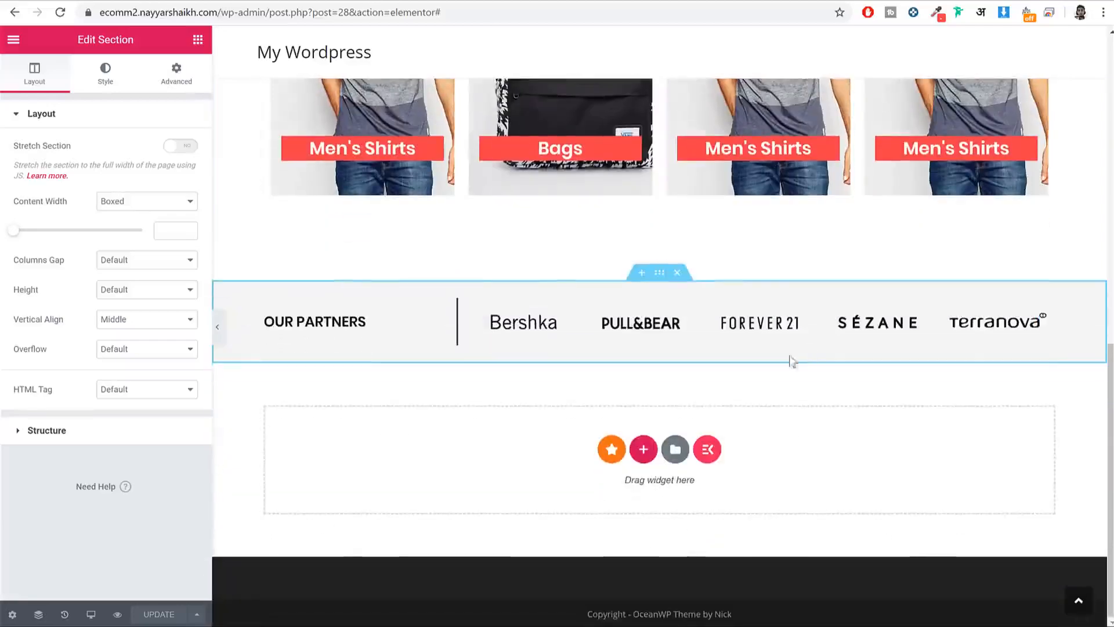
pyautogui.rightClick(793, 430)
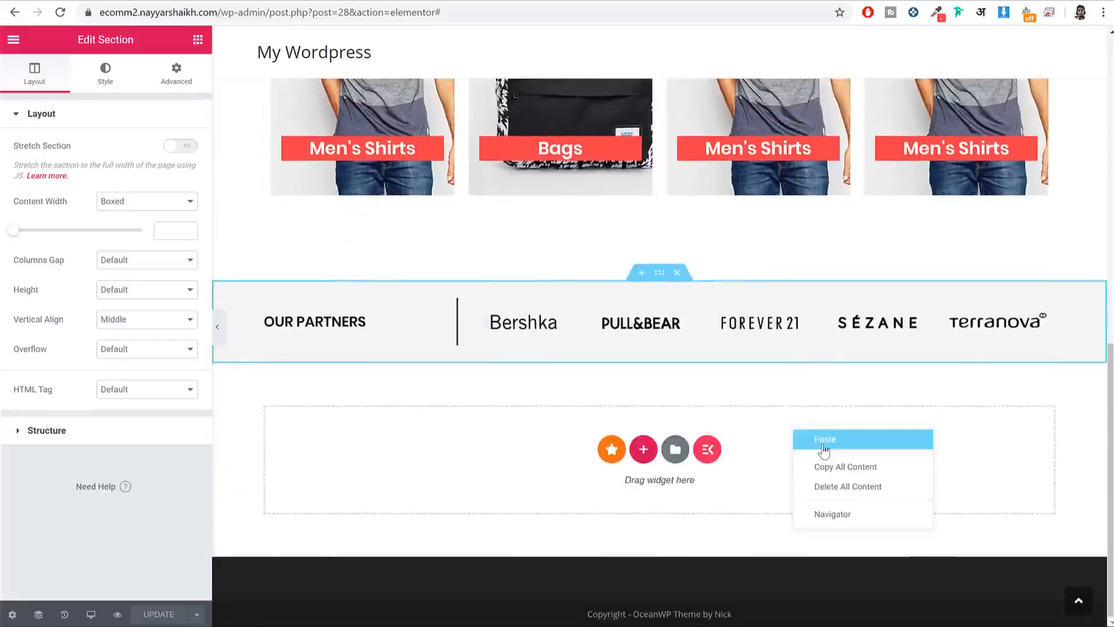
pyautogui.click(824, 442)
pyautogui.scroll(-5, 802, 445)
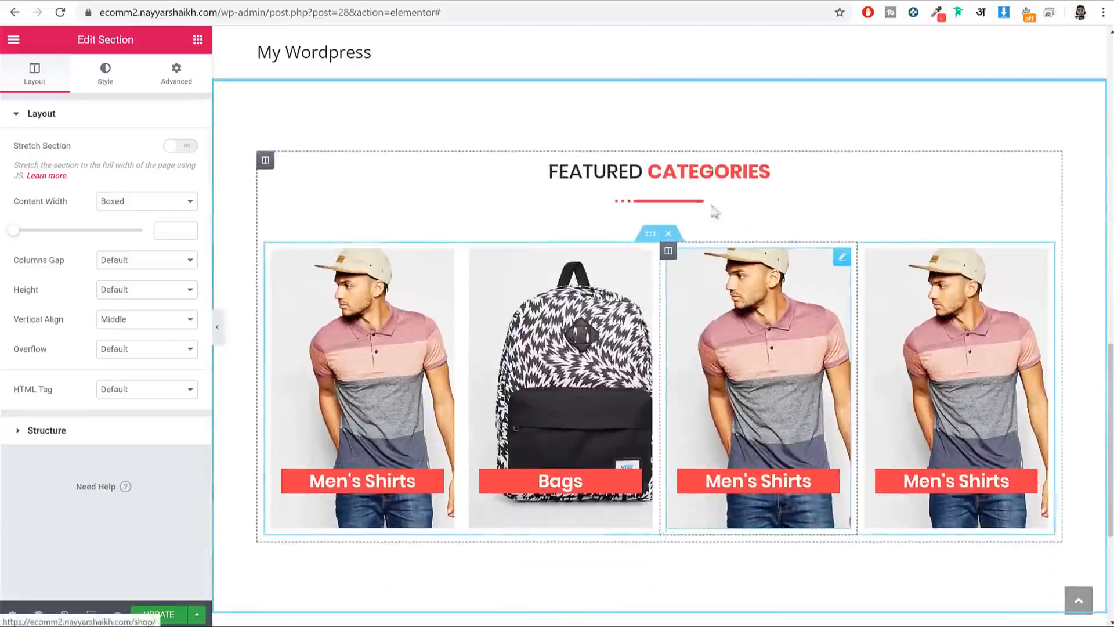
# Step: Change the pasted section's heading from CATEGORIES to TOP INTERESTING
pyautogui.click(698, 167)
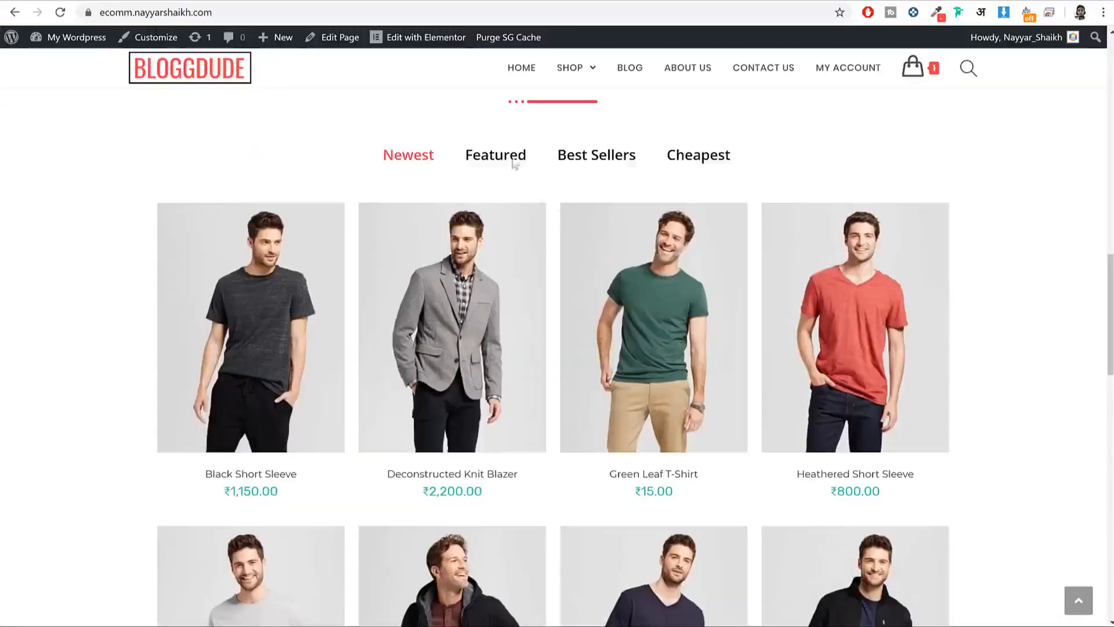
pyautogui.scroll(2, 515, 165)
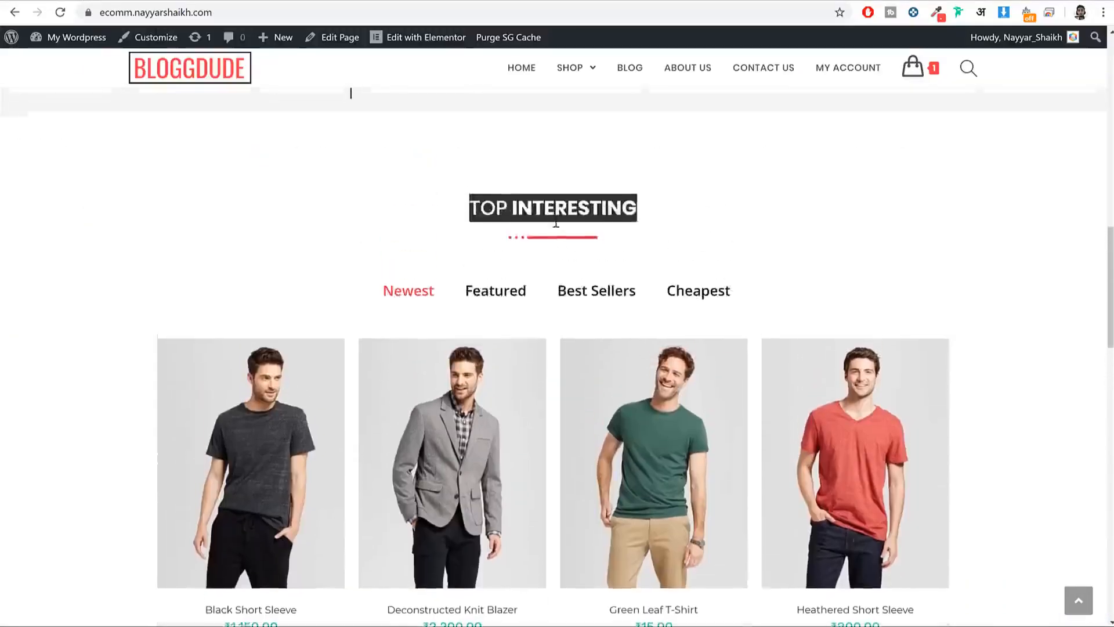
pyautogui.doubleClick(554, 217)
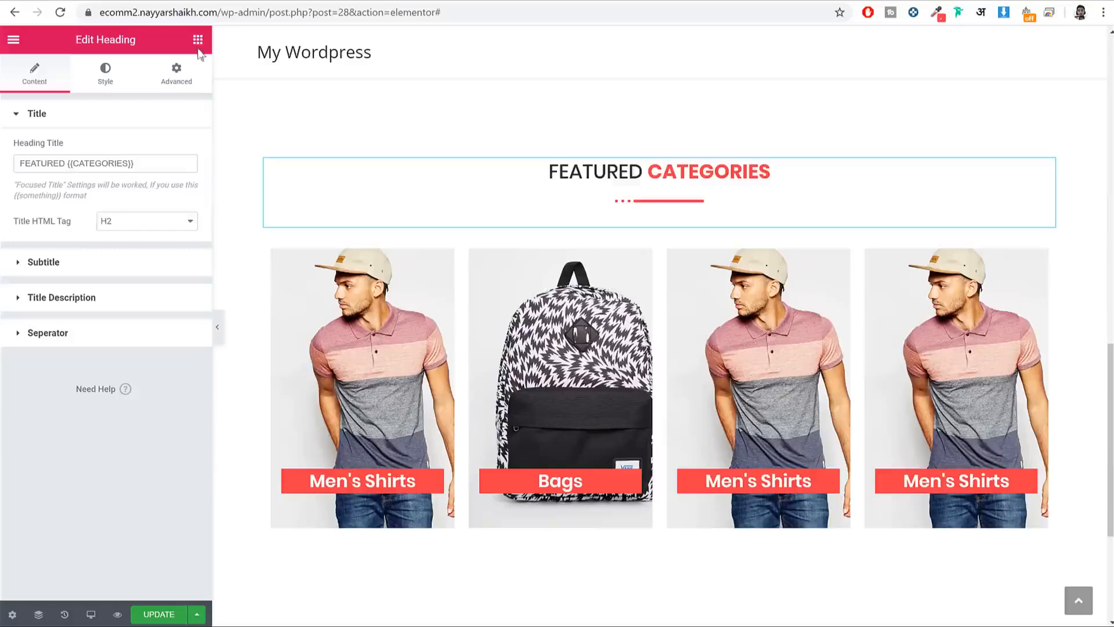
pyautogui.moveTo(71, 163); pyautogui.dragTo(105, 161)
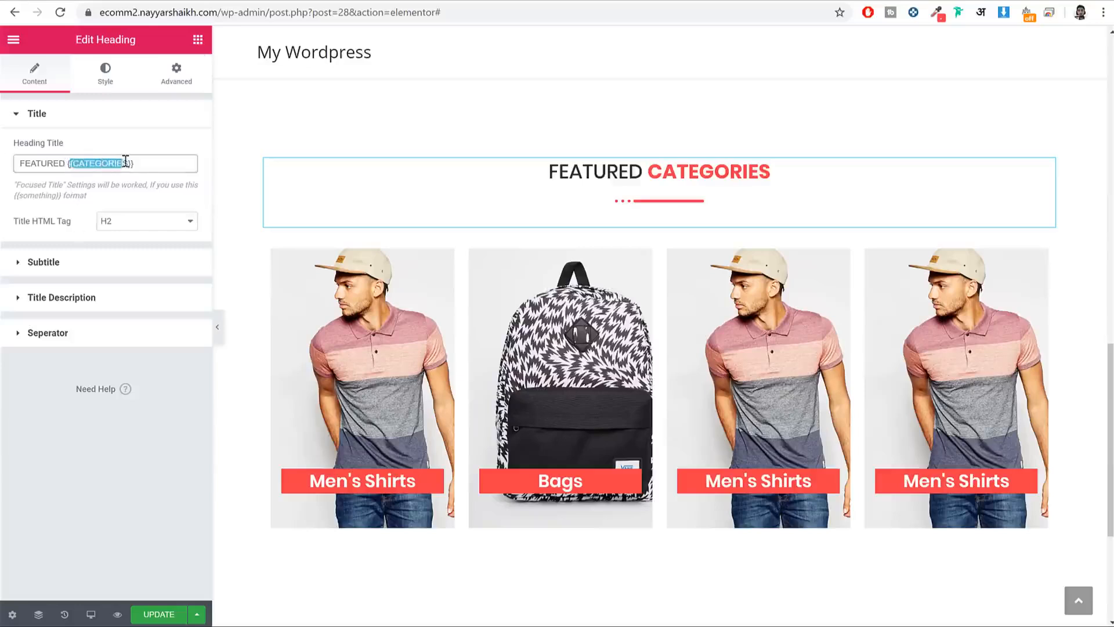
pyautogui.hotkey('ctrl', 'v')
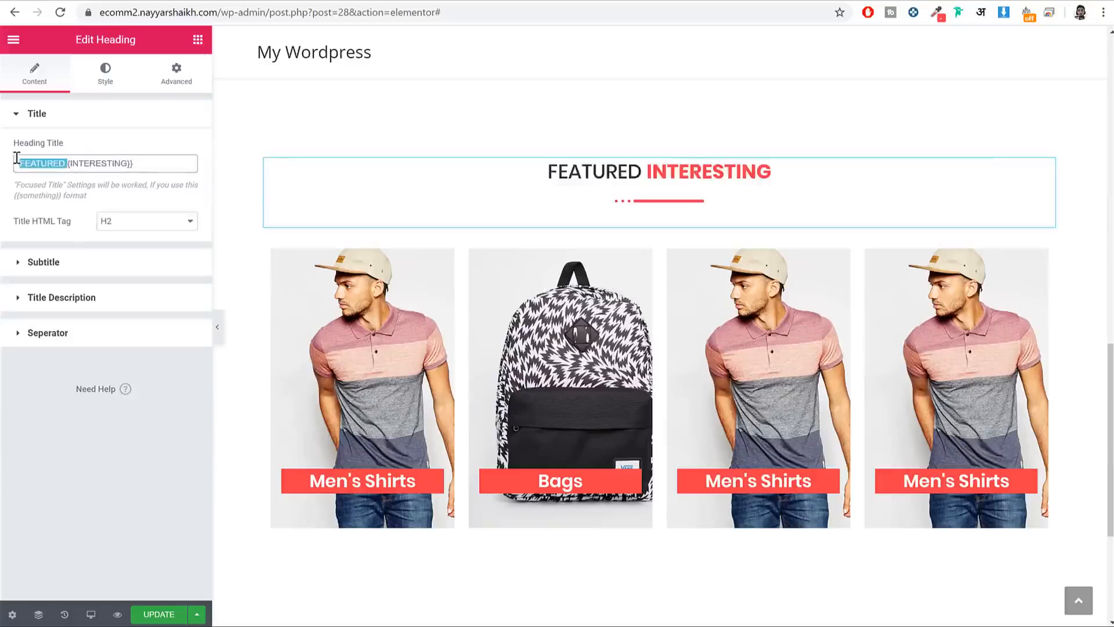
pyautogui.write('TOP')
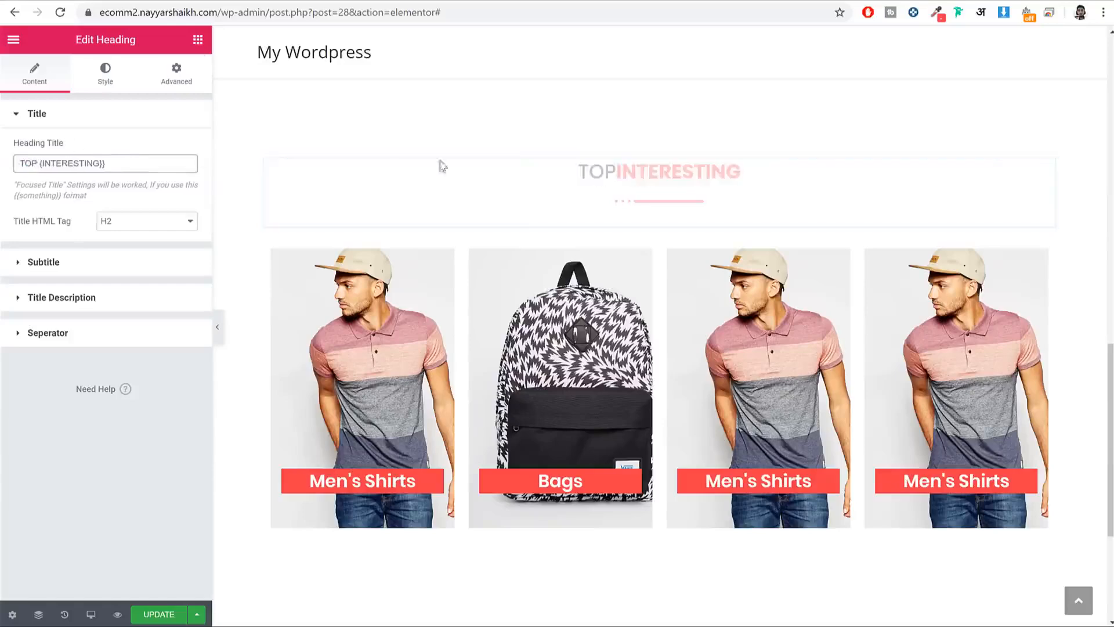
# Step: Delete the copied row of four category images from the pasted section
pyautogui.scroll(3, 811, 219)
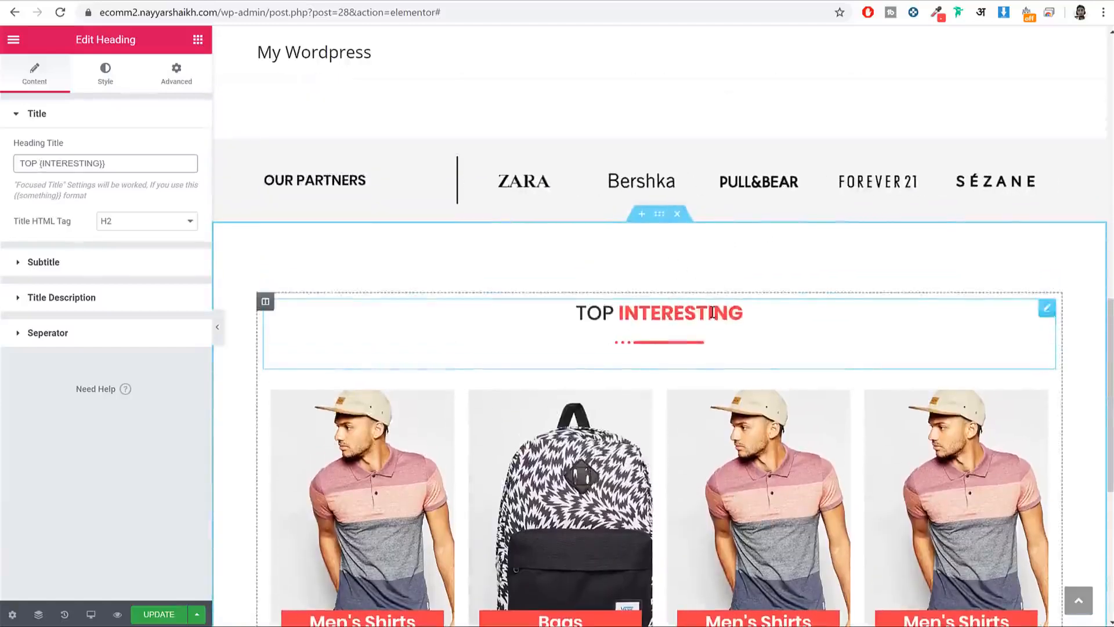
pyautogui.scroll(-3, 713, 312)
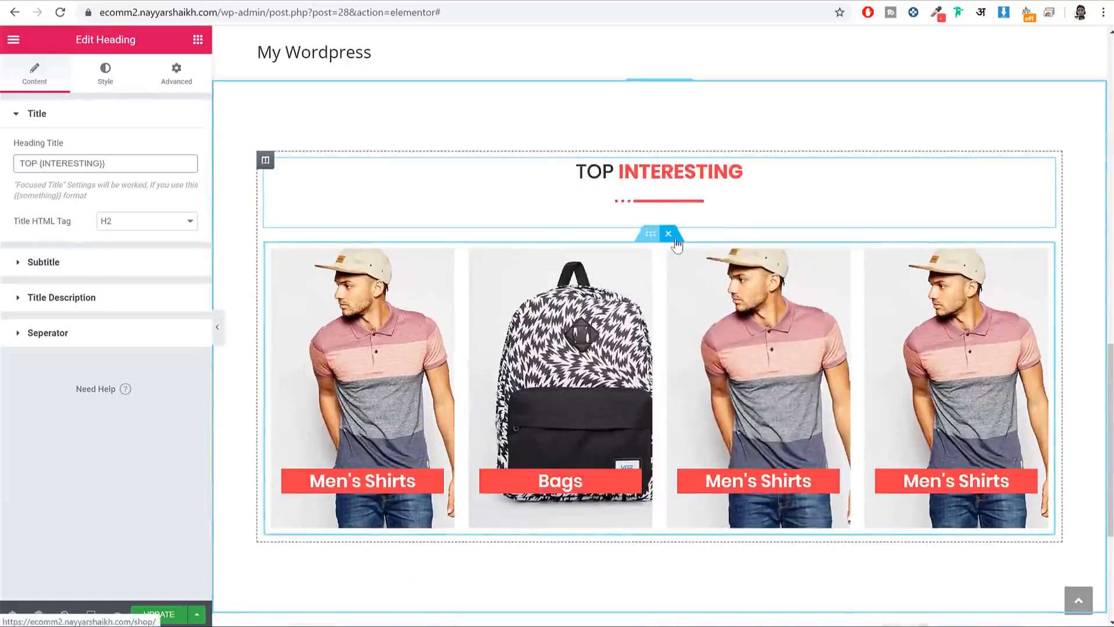
pyautogui.click(668, 233)
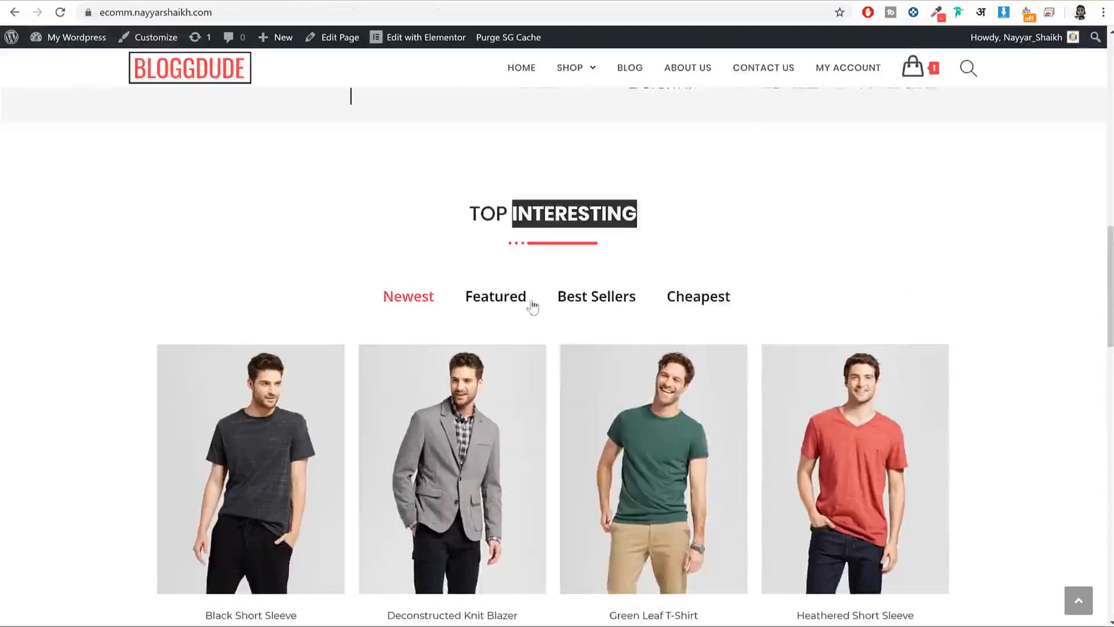
pyautogui.scroll(-3, 530, 305)
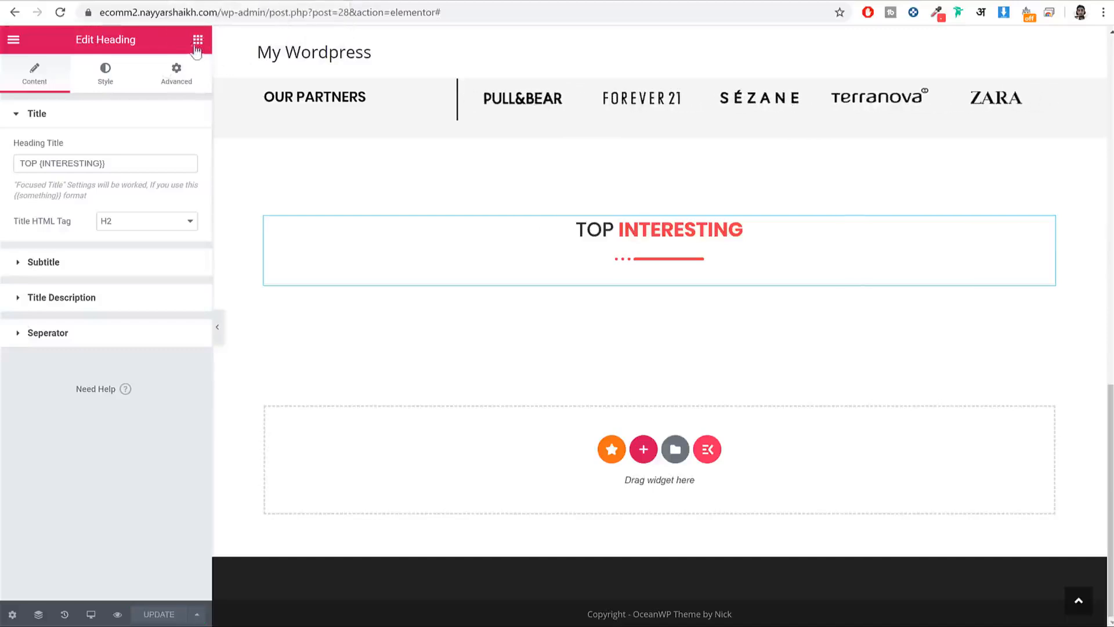
# Step: Search the Elements panel for 'tab' and place a Tab widget under TOP INTERESTING
pyautogui.click(197, 40)
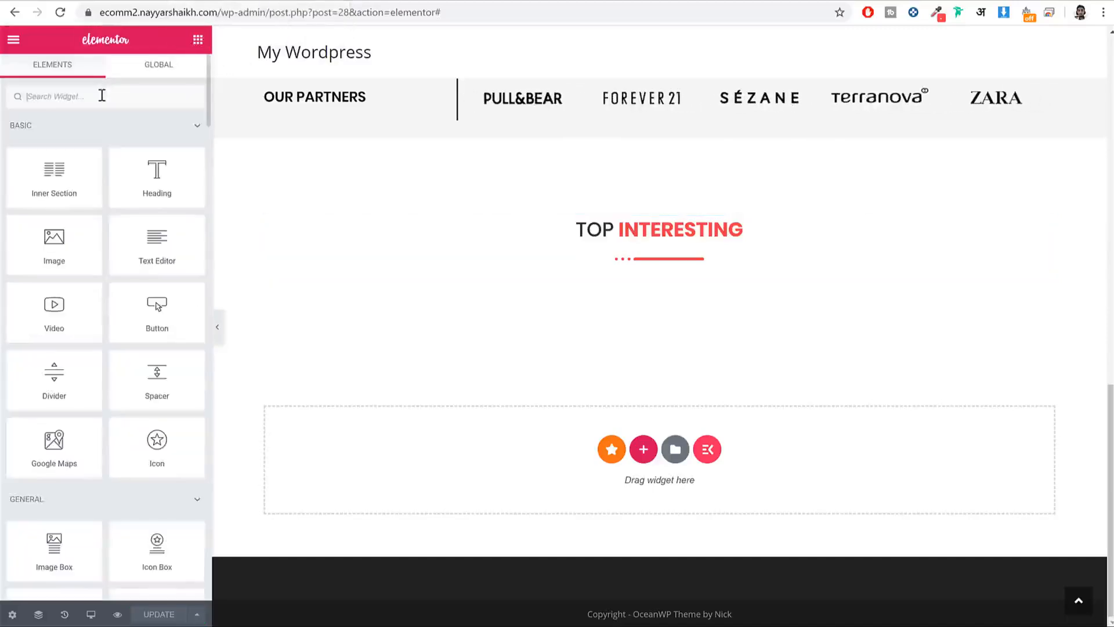
pyautogui.write('tab')
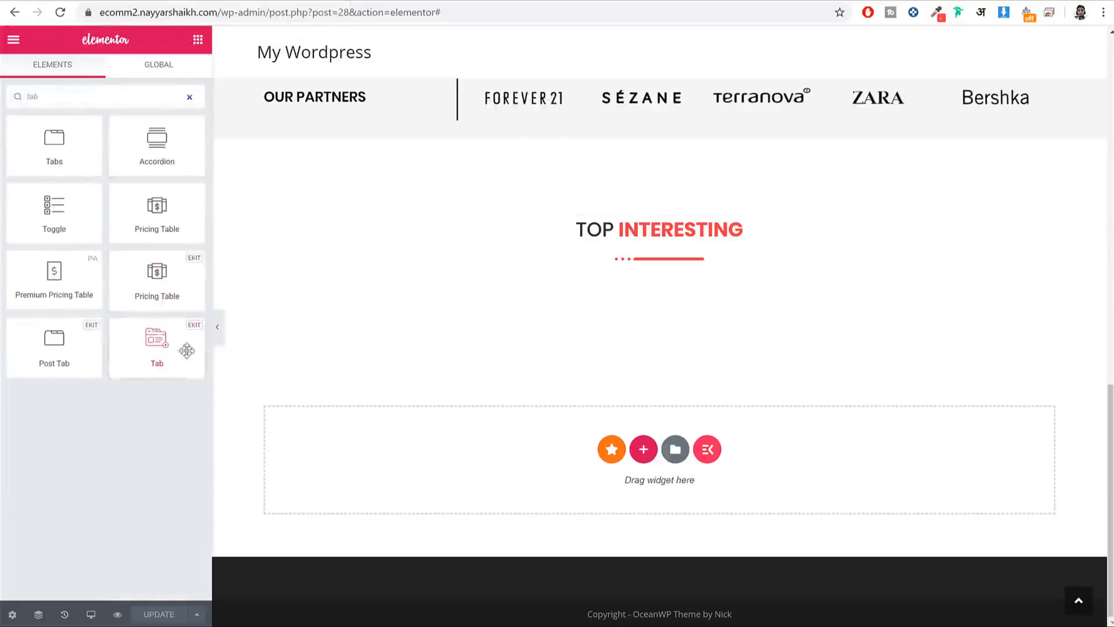
pyautogui.moveTo(165, 356); pyautogui.dragTo(673, 278)
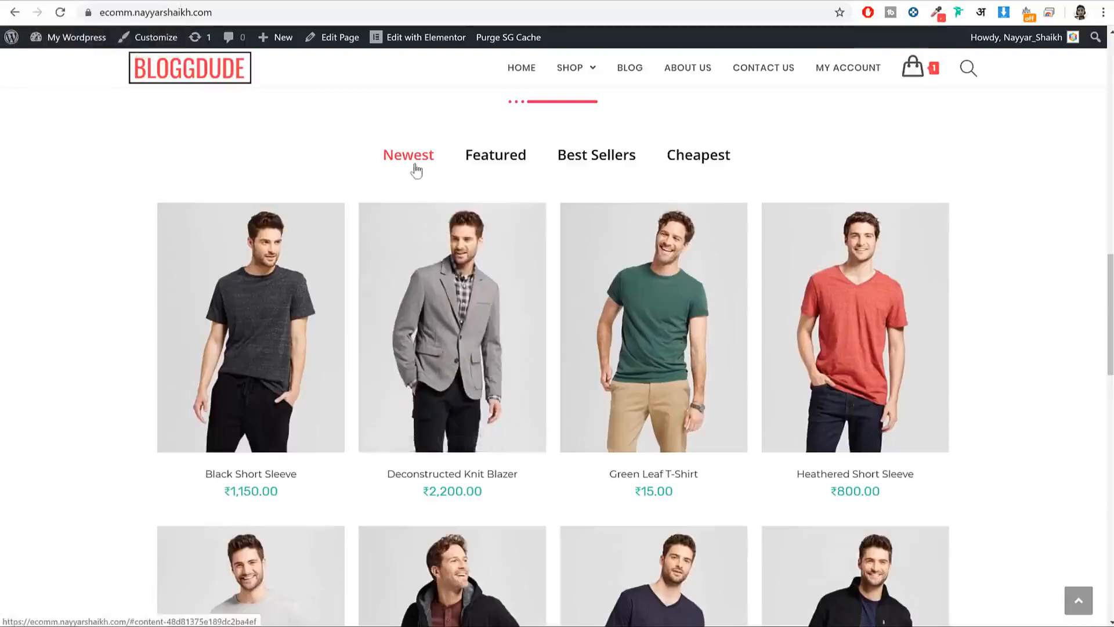
# Step: Review the reference store's Featured, Best Sellers, Newest and Cheapest product tabs
pyautogui.click(486, 160)
pyautogui.click(624, 155)
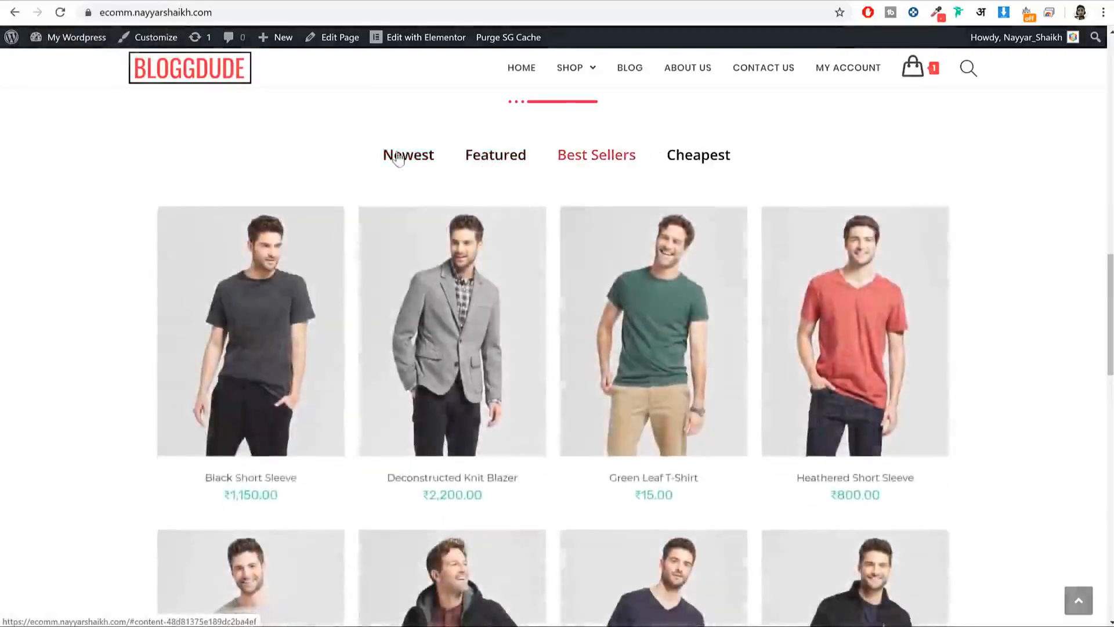
pyautogui.click(392, 155)
pyautogui.click(480, 157)
pyautogui.click(592, 156)
pyautogui.click(694, 168)
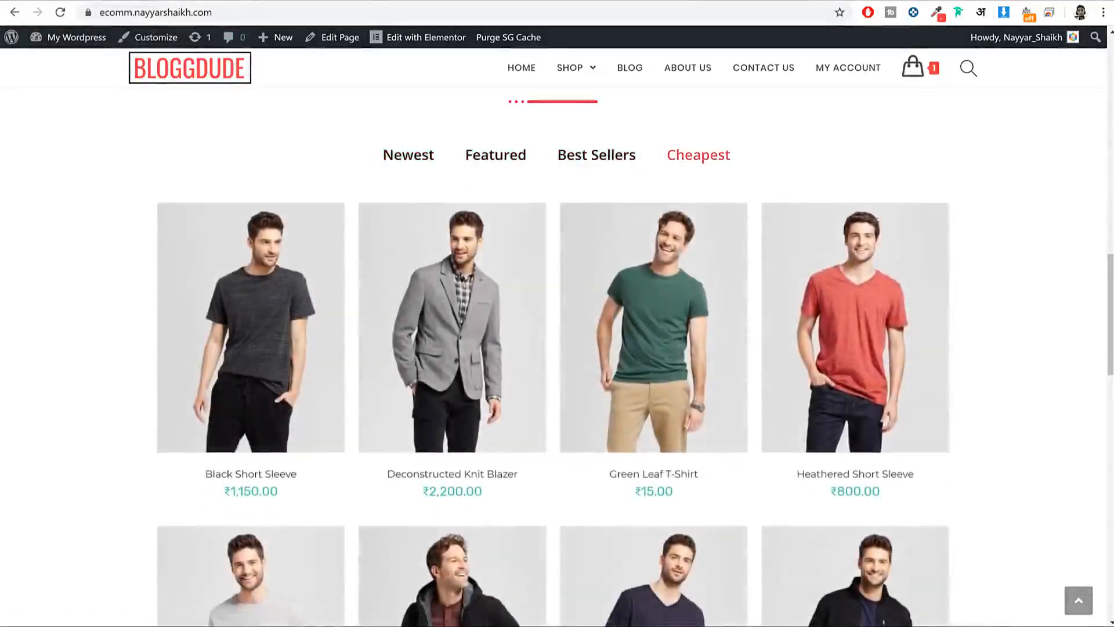
# Step: In a new tab, go to Google and search for 'woocommerce shortcodes'
pyautogui.hotkey('ctrl', 't')
pyautogui.write('dpo')
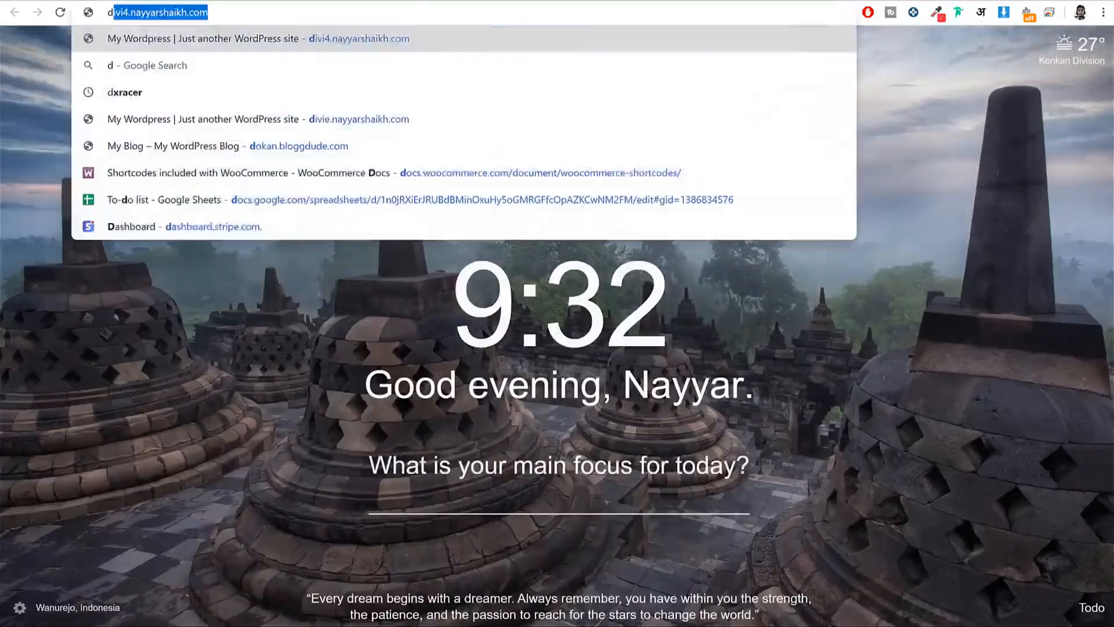
pyautogui.press('BackSpace')
pyautogui.press('BackSpace')
pyautogui.write('ocs')
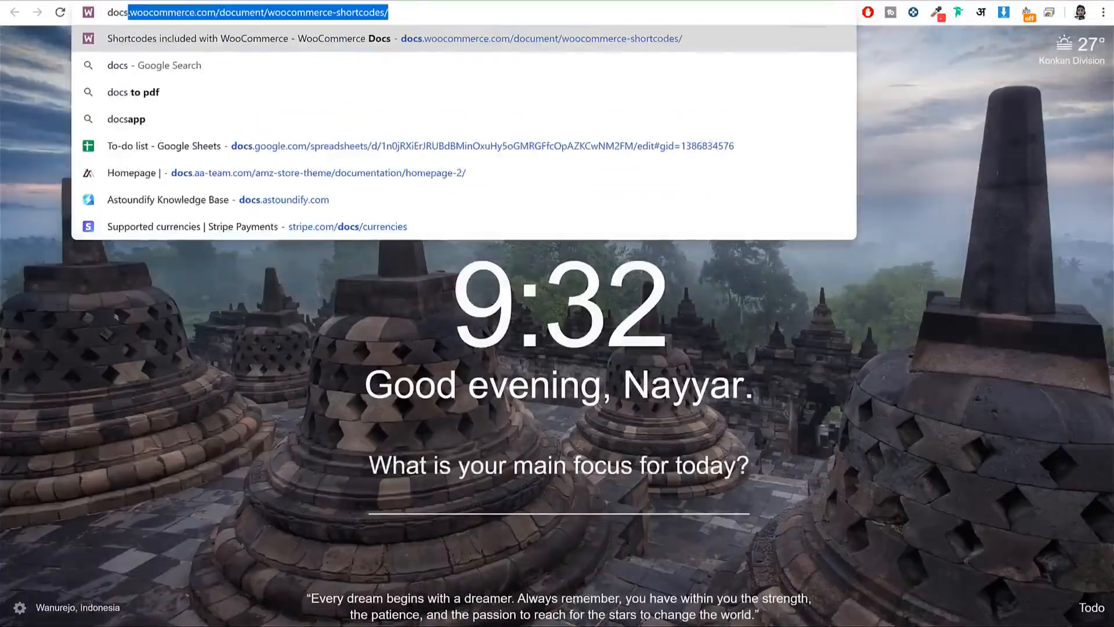
pyautogui.hotkey('ctrl', 'a')
pyautogui.press('BackSpace')
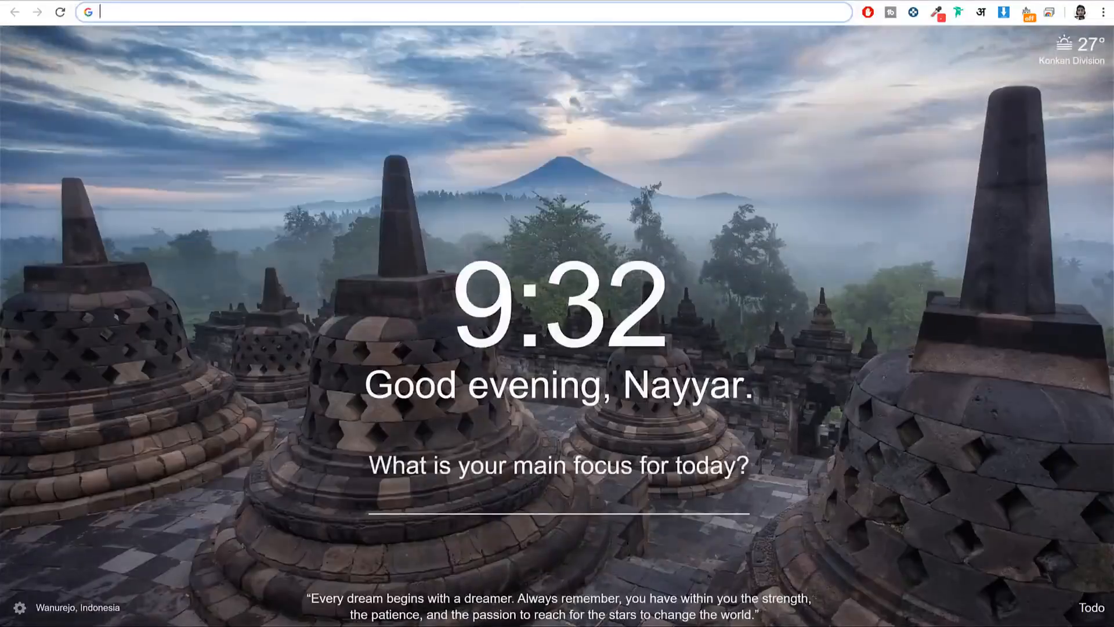
pyautogui.write('google.com')
pyautogui.press('Return')
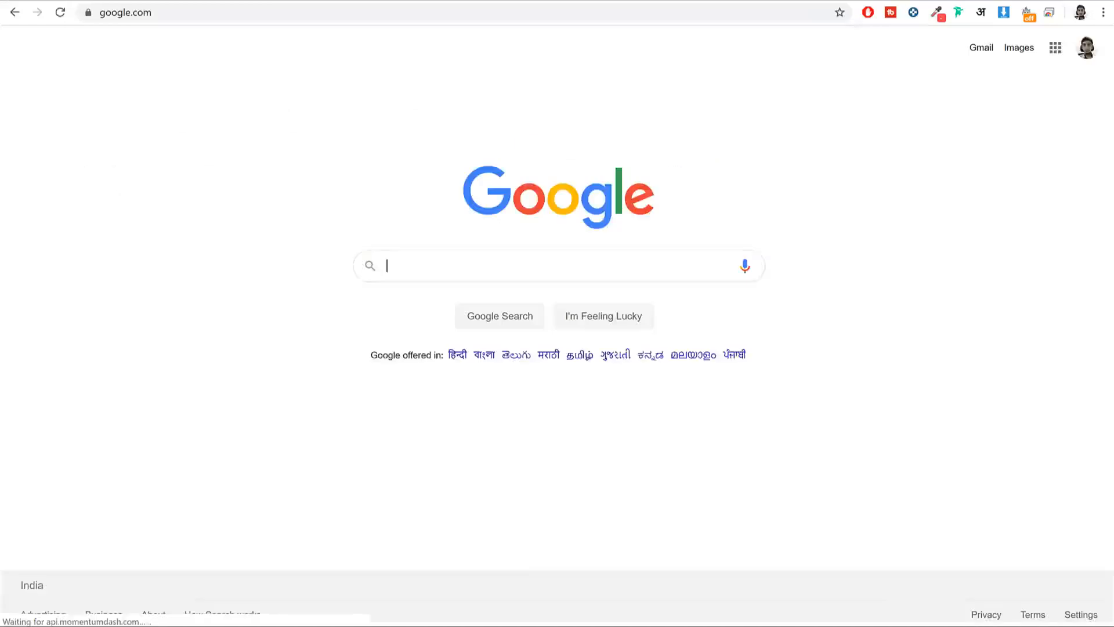
pyautogui.write('wooco')
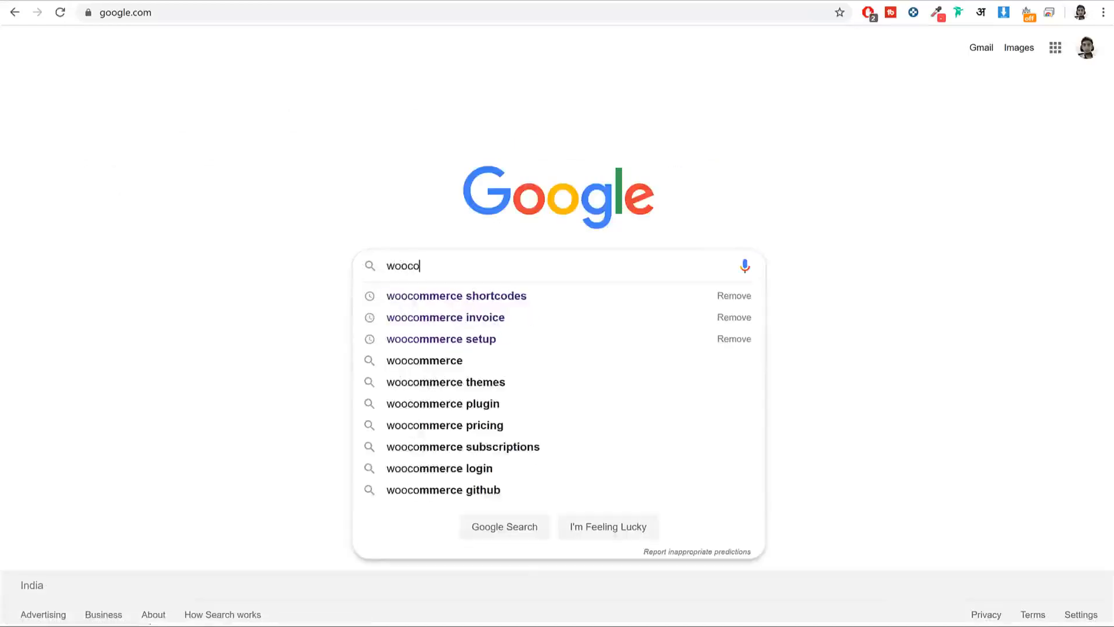
pyautogui.press('Down')
pyautogui.press('Return')
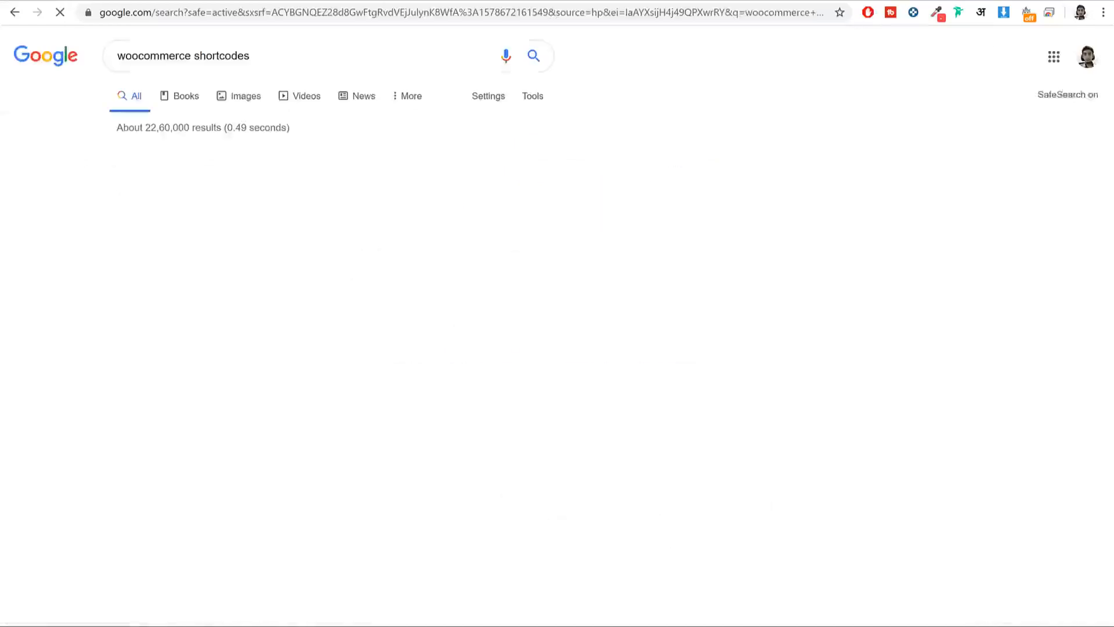
# Step: Open the WooCommerce shortcodes documentation page and scroll down its examples
pyautogui.click(201, 162)
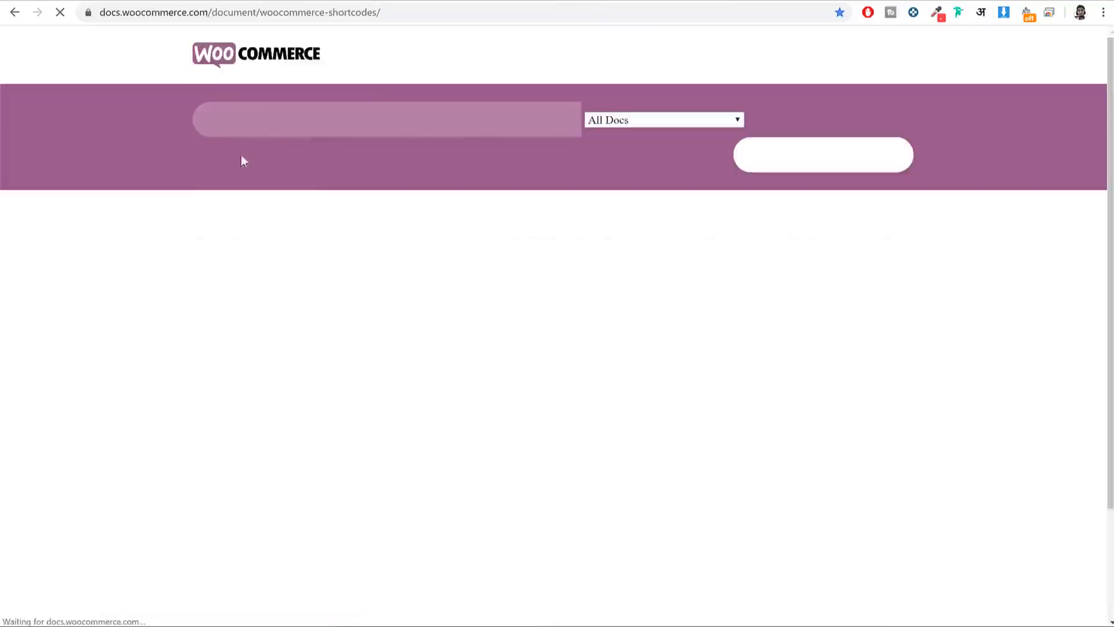
pyautogui.scroll(-3, 627, 235)
pyautogui.scroll(-3, 440, 248)
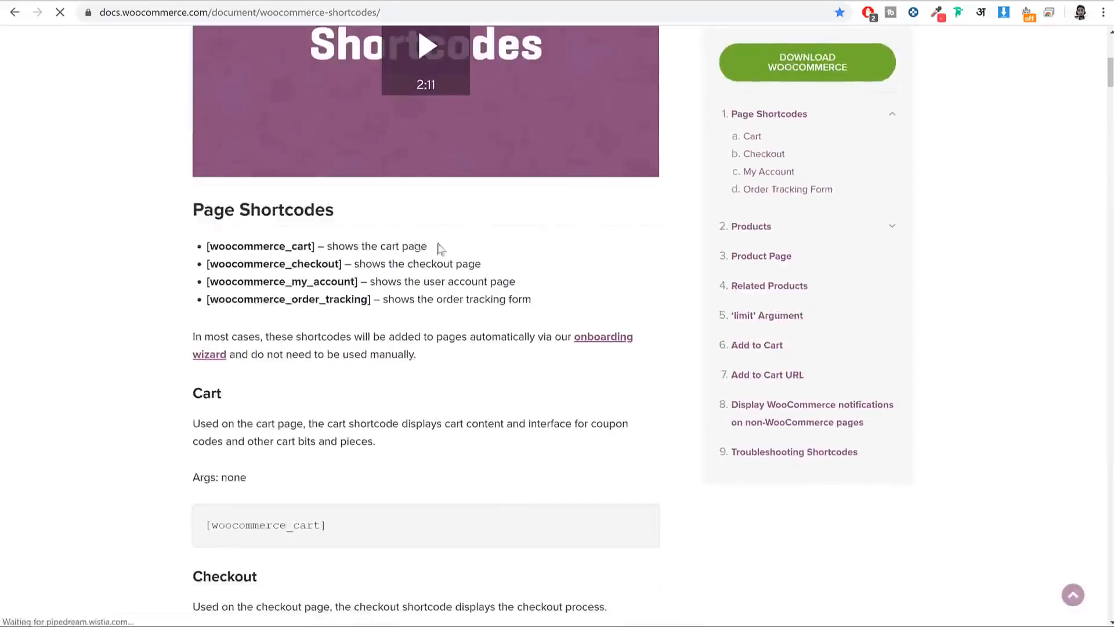
pyautogui.moveTo(309, 246); pyautogui.dragTo(335, 298)
pyautogui.click(388, 268)
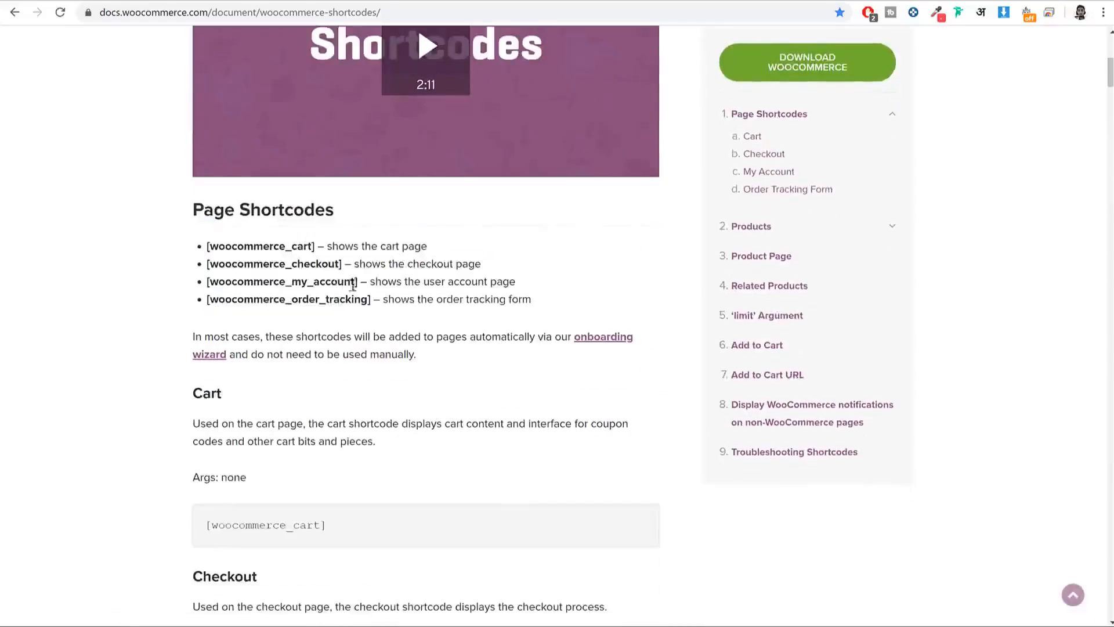
pyautogui.scroll(-12, 415, 304)
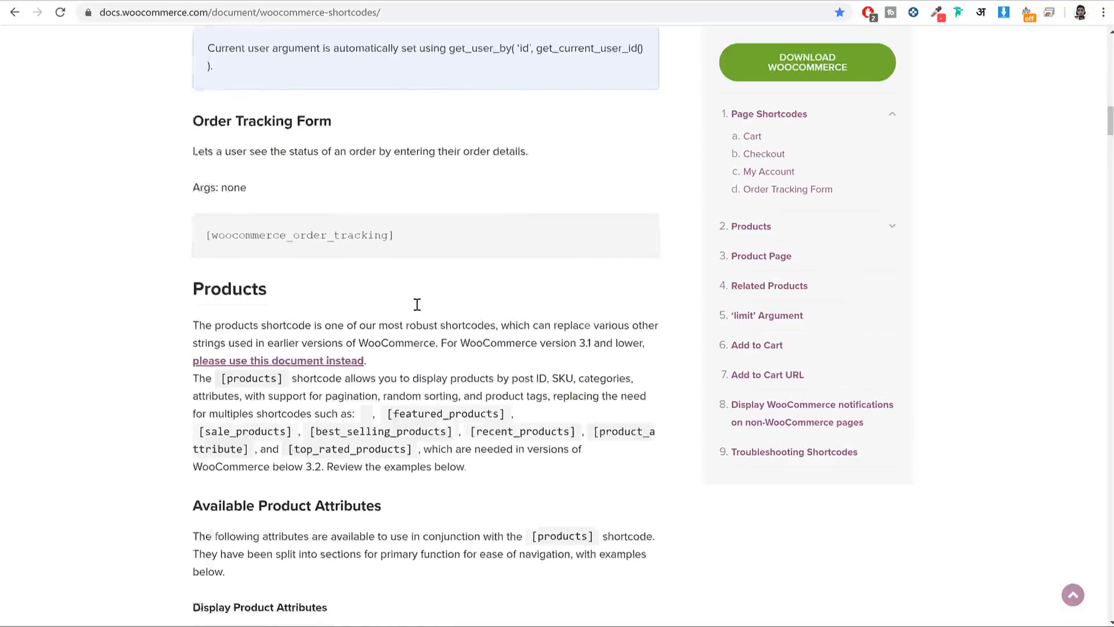
pyautogui.scroll(-15, 417, 304)
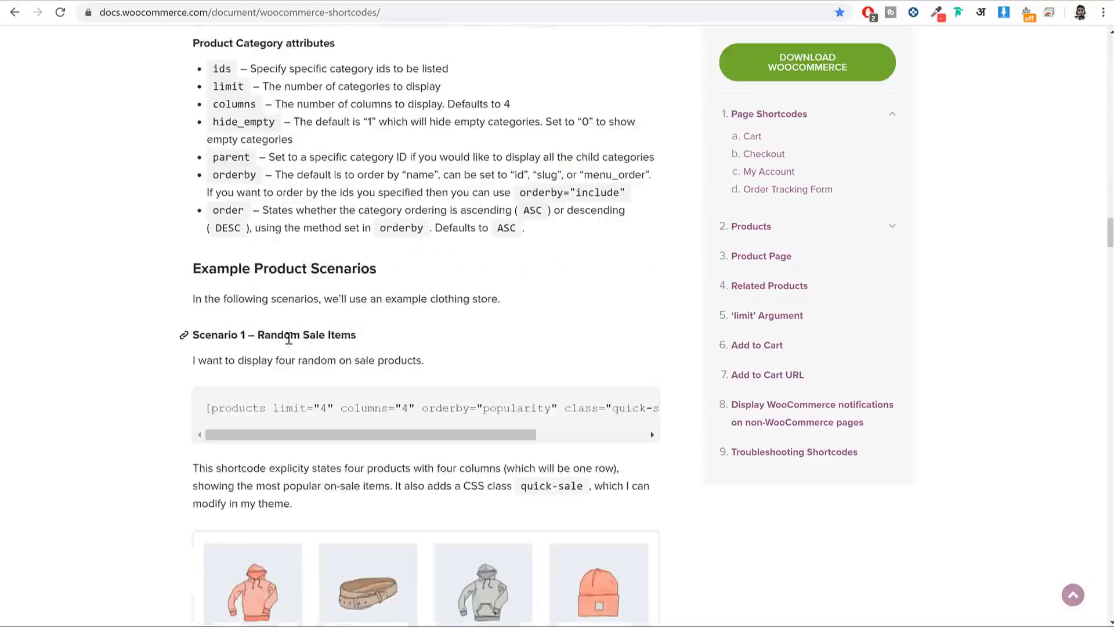
# Step: Copy the Scenario 2 shortcode [products limit="4" columns="2" visibility="featured"] and return to Elementor
pyautogui.tripleClick(401, 406)
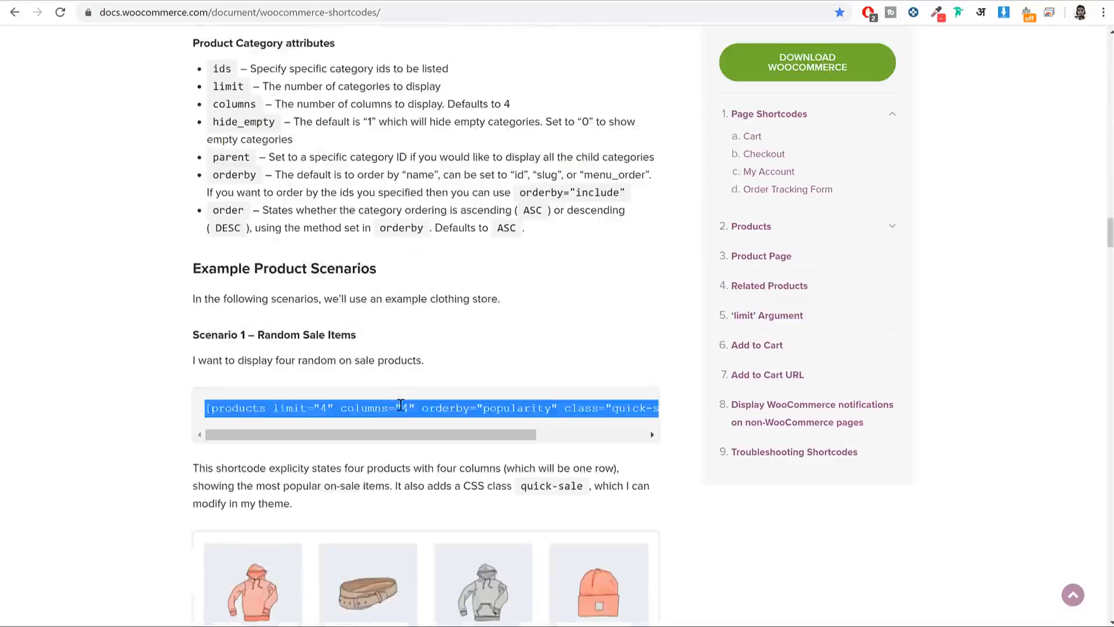
pyautogui.scroll(-6, 468, 387)
pyautogui.scroll(-3, 322, 349)
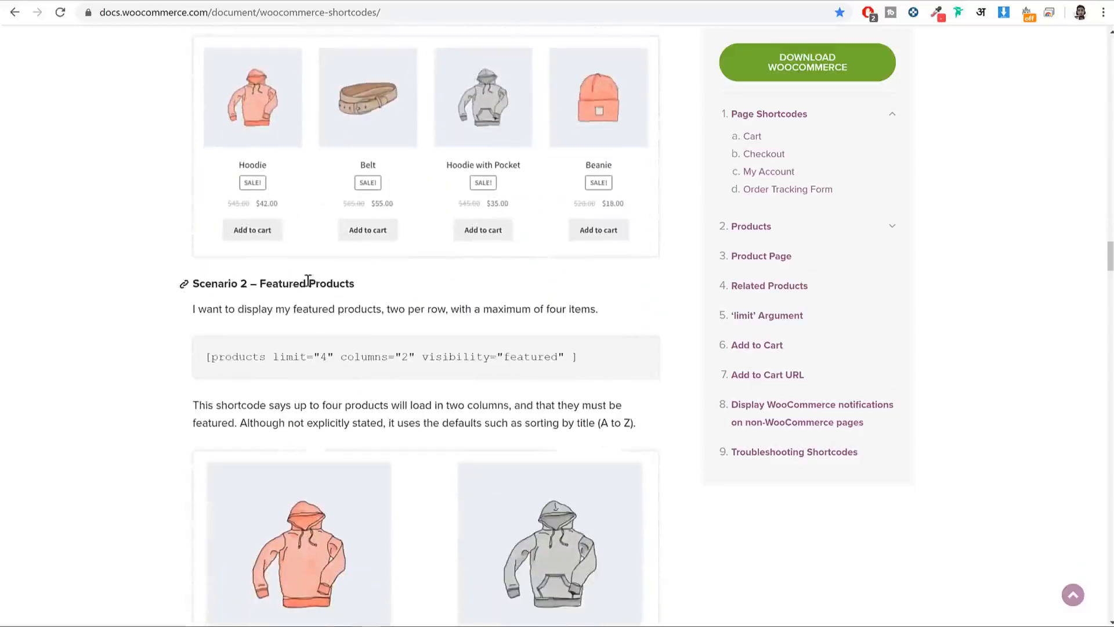
pyautogui.tripleClick(283, 362)
pyautogui.hotkey('ctrl', 'c')
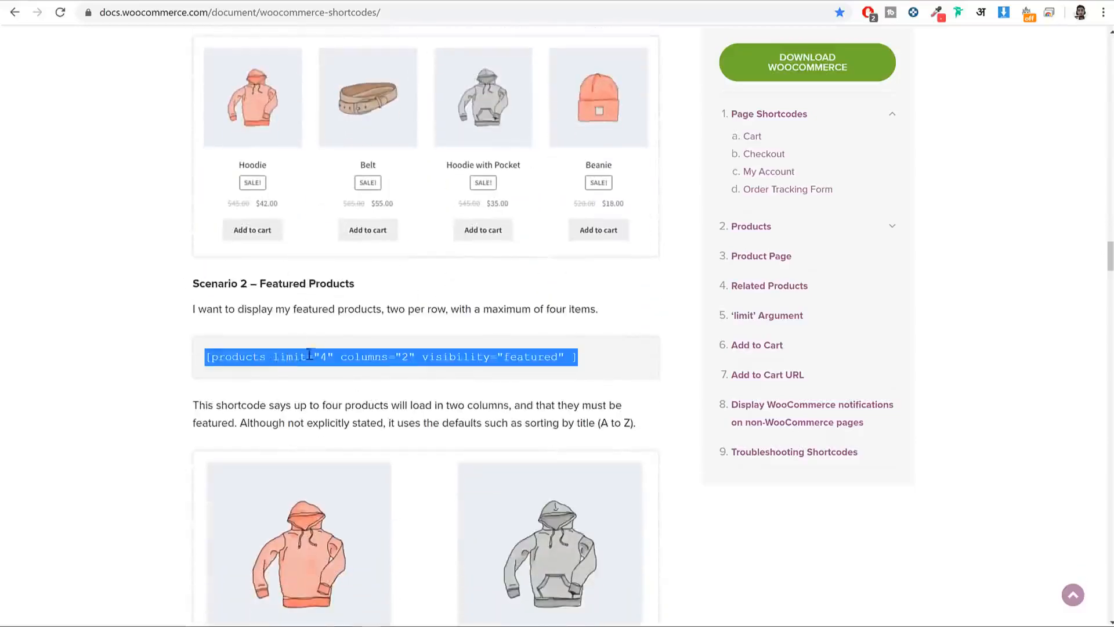
pyautogui.rightClick(339, 360)
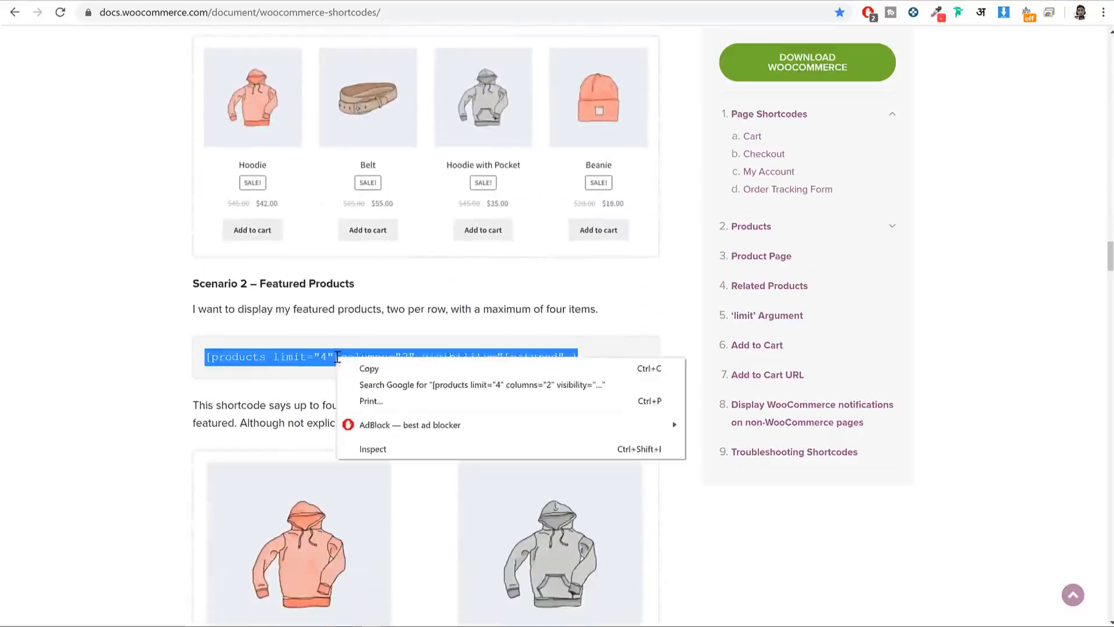
pyautogui.click(378, 370)
pyautogui.click(201, 1)
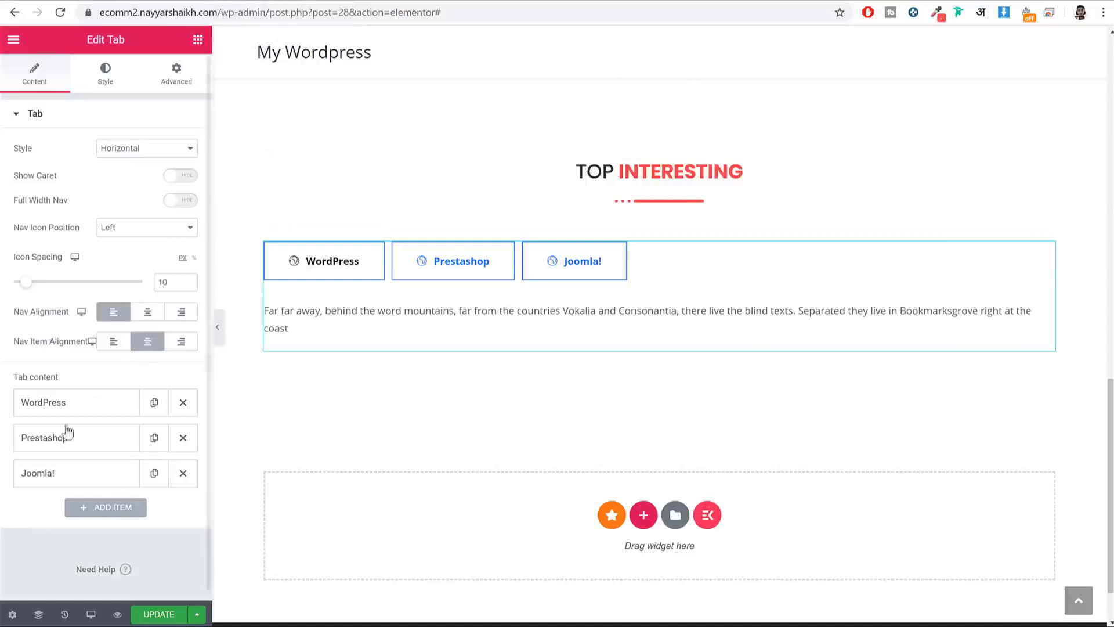
# Step: Rename the first tab from WordPress to Featured
pyautogui.click(86, 410)
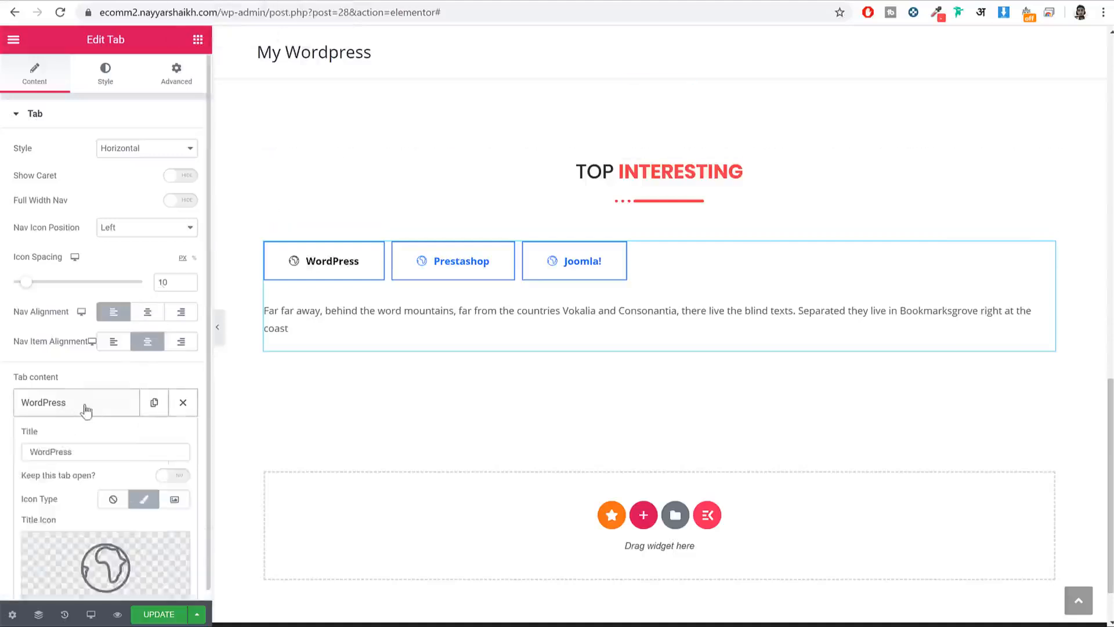
pyautogui.scroll(-7, 90, 349)
pyautogui.scroll(5, 142, 203)
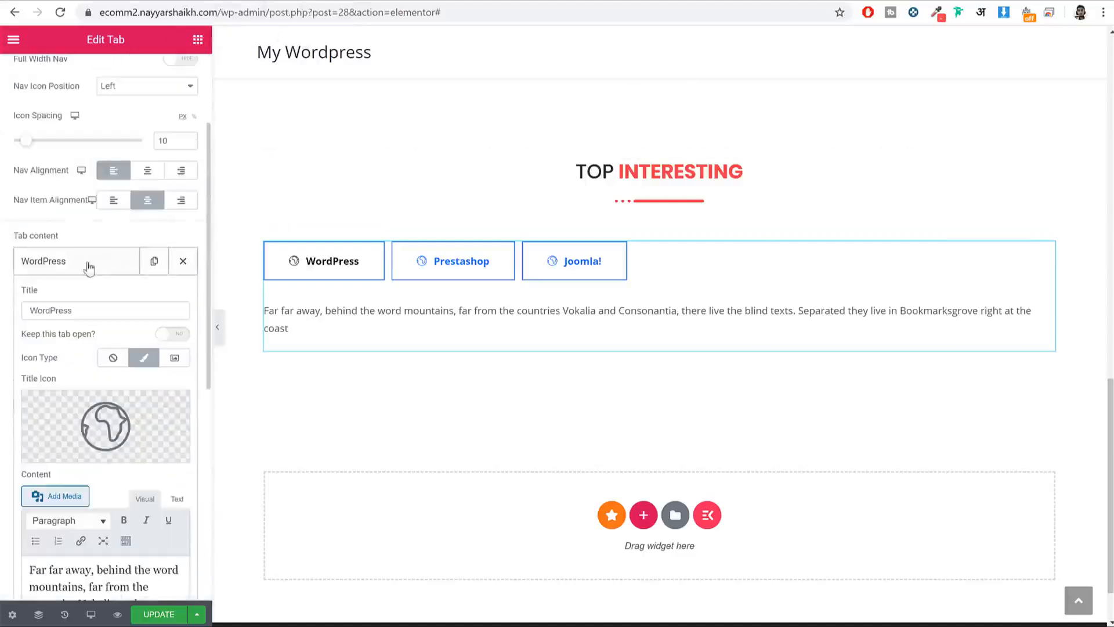
pyautogui.write('FEAT')
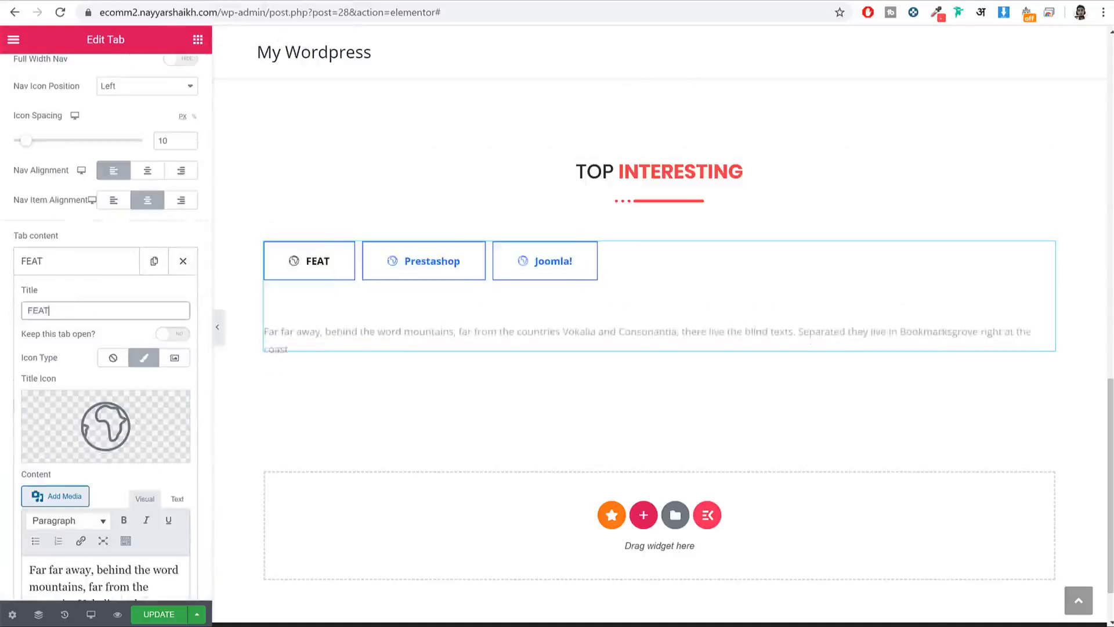
pyautogui.click(65, 2)
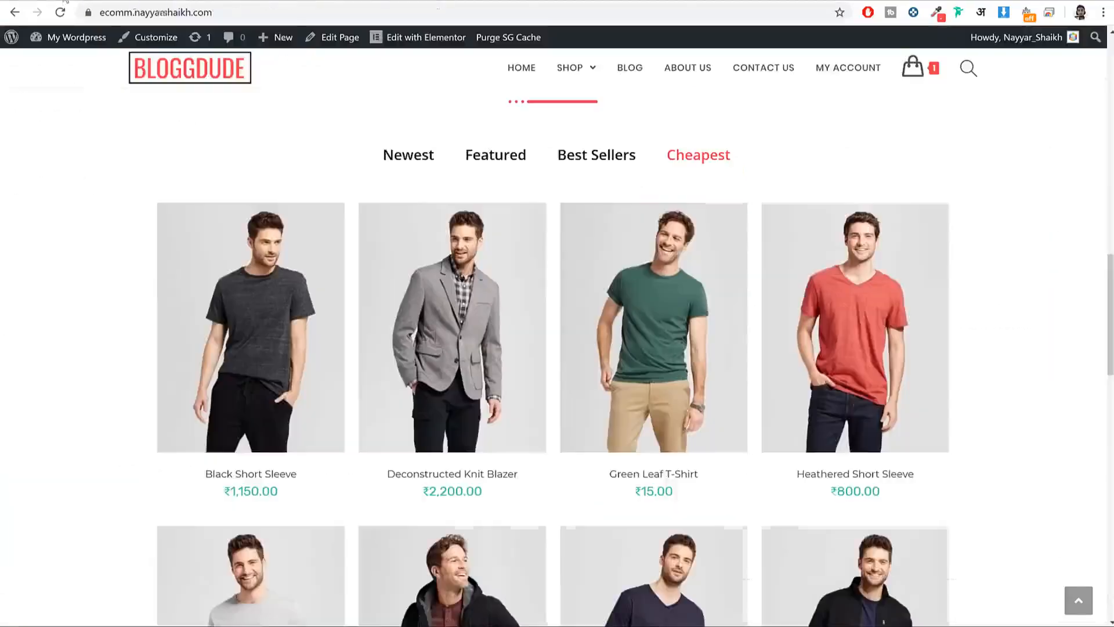
pyautogui.click(261, 2)
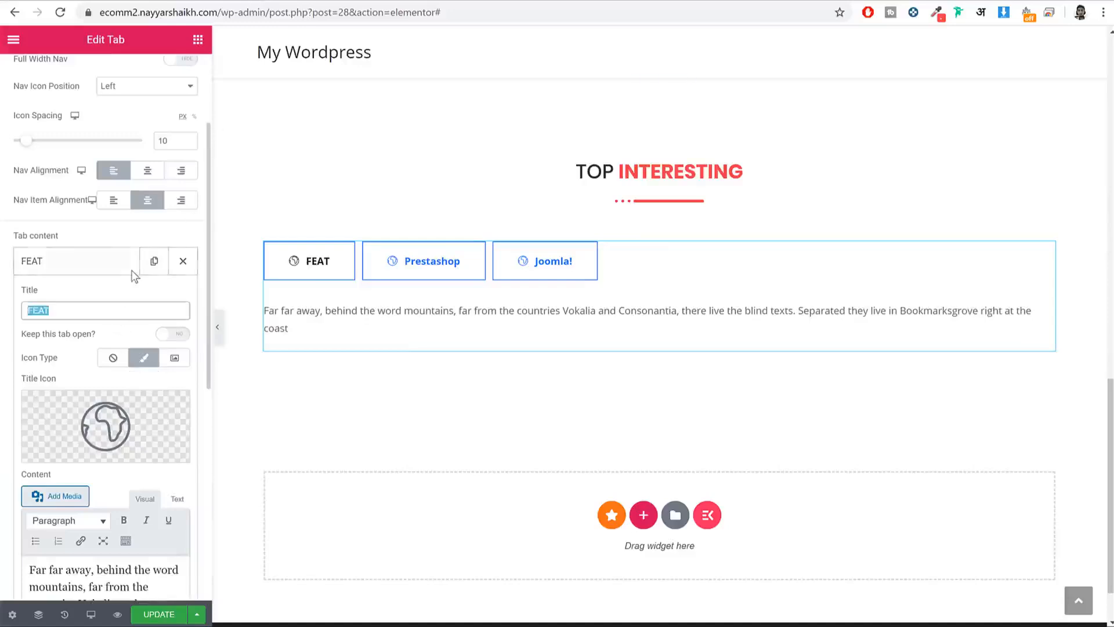
pyautogui.write('Feaatu')
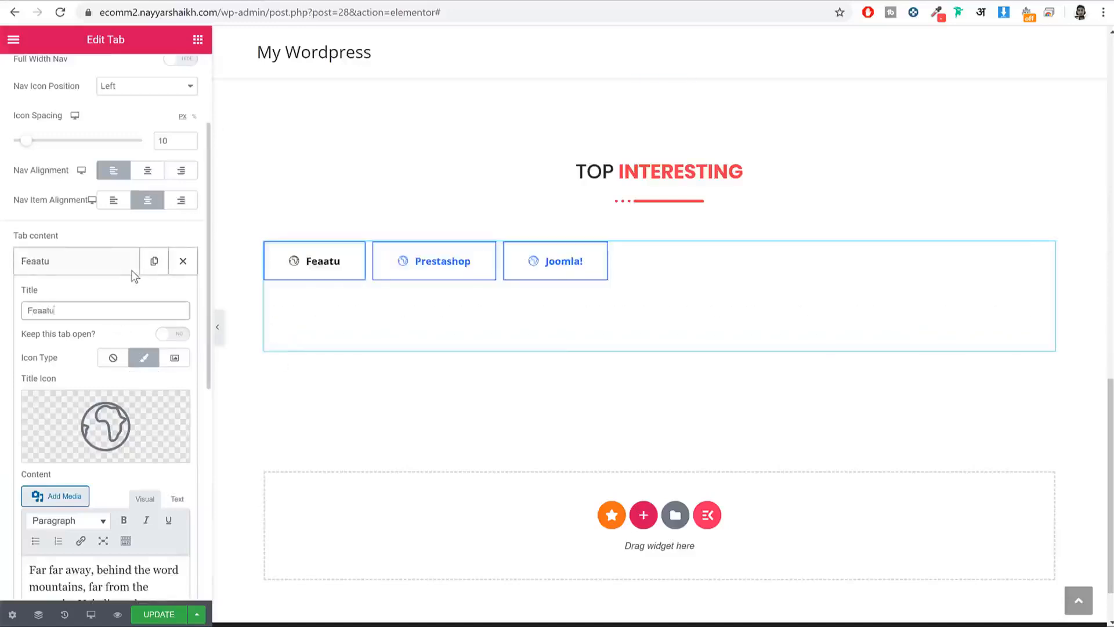
pyautogui.press('BackSpace')
pyautogui.press('BackSpace')
pyautogui.press('BackSpace')
pyautogui.write('tured')
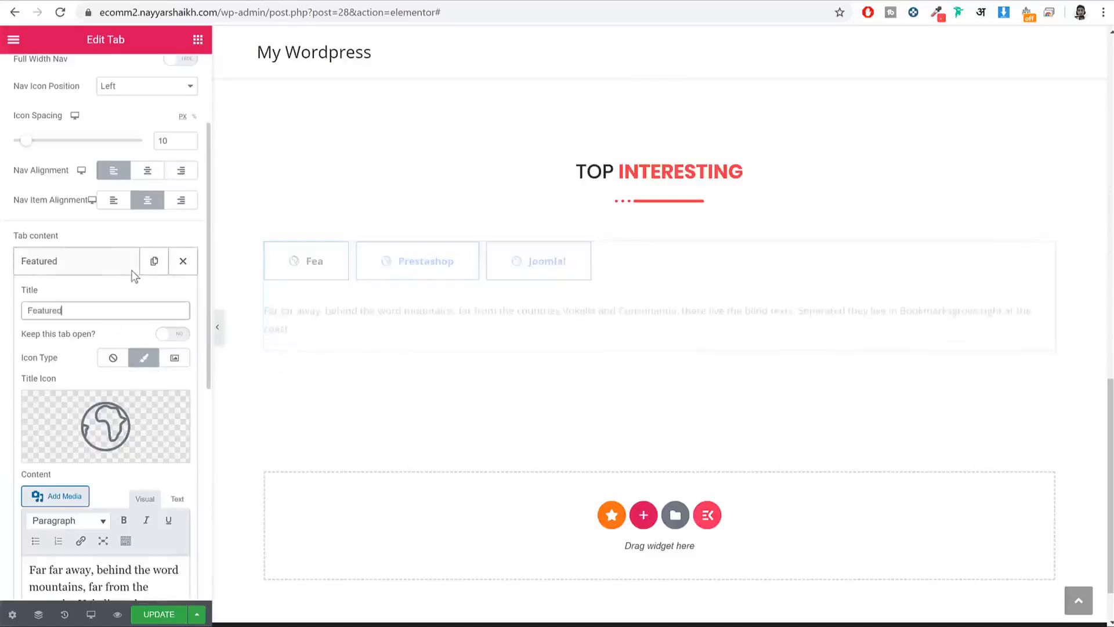
# Step: Remove the Featured tab's icon, replace its placeholder text with the products shortcode, and save
pyautogui.scroll(-3, 163, 290)
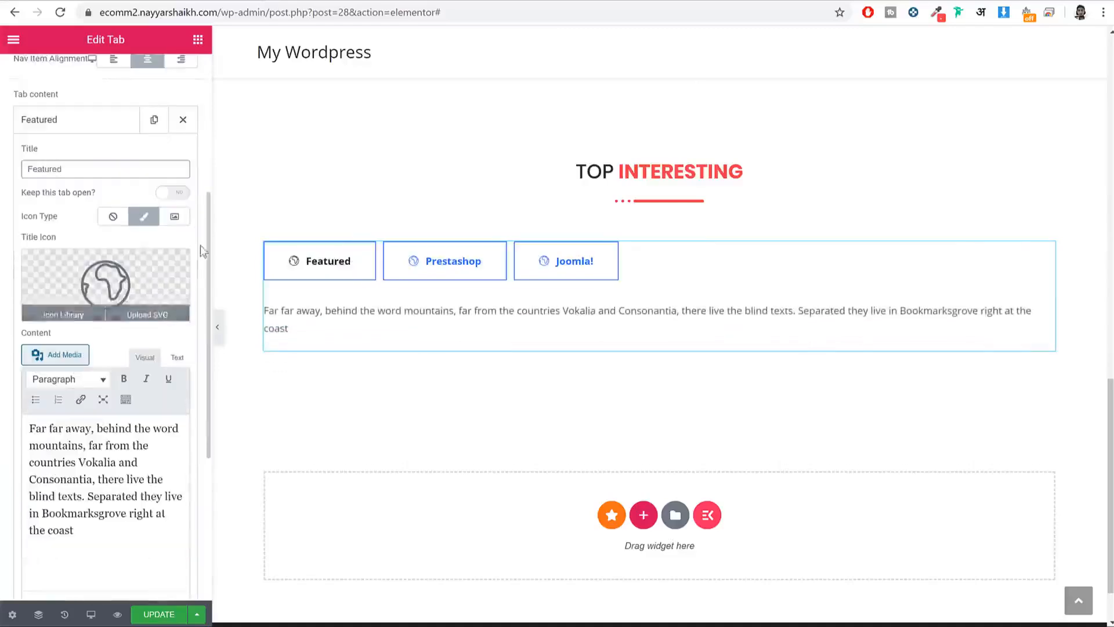
pyautogui.click(112, 216)
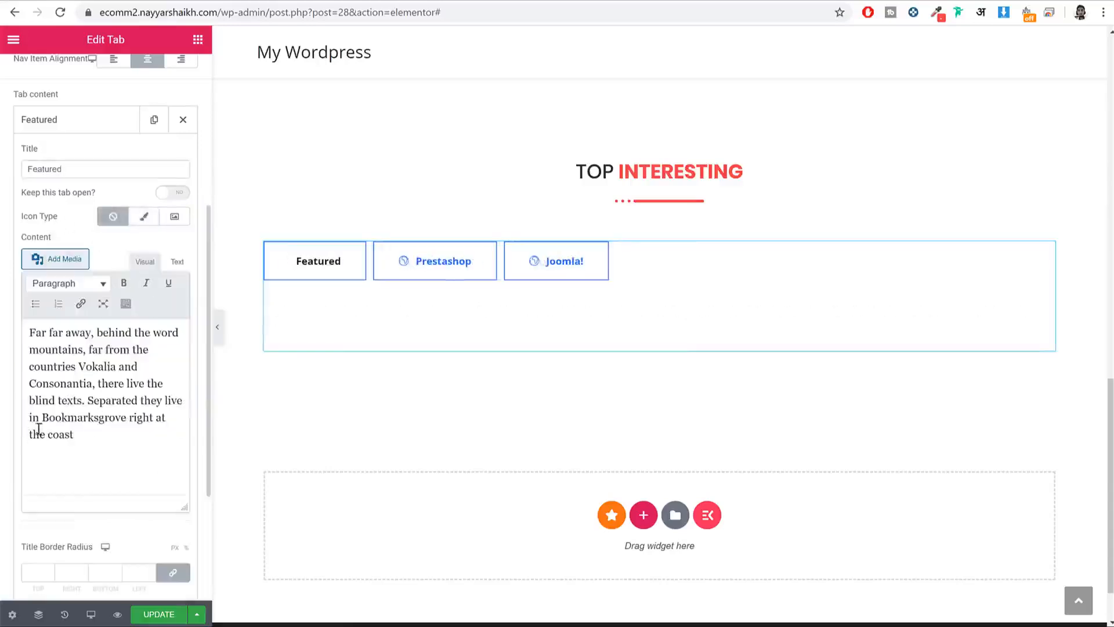
pyautogui.moveTo(75, 436); pyautogui.dragTo(30, 311)
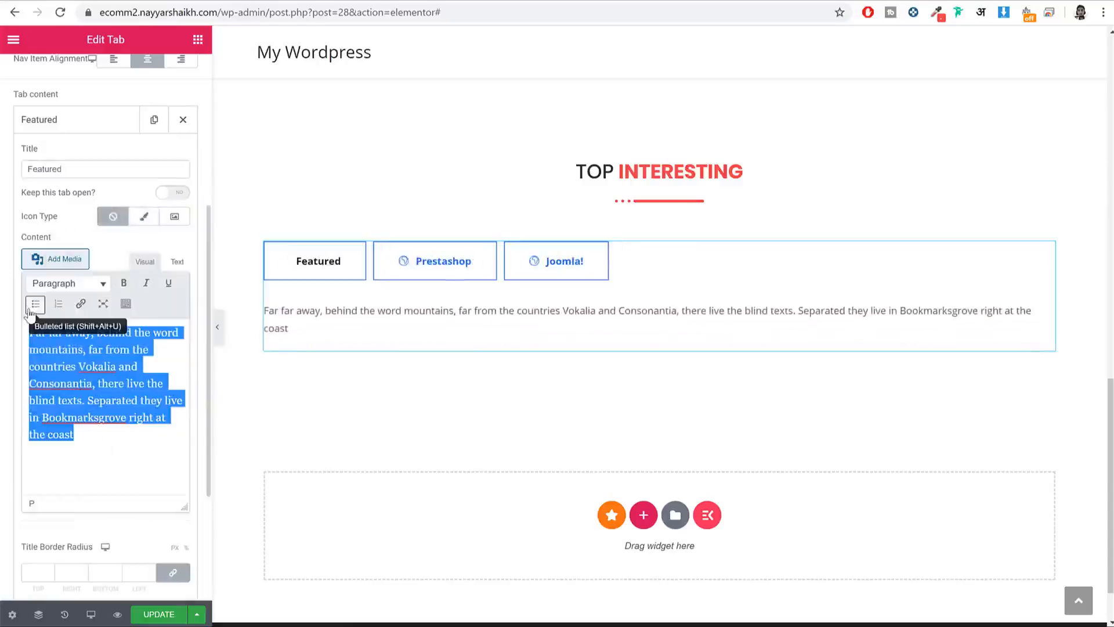
pyautogui.press('BackSpace')
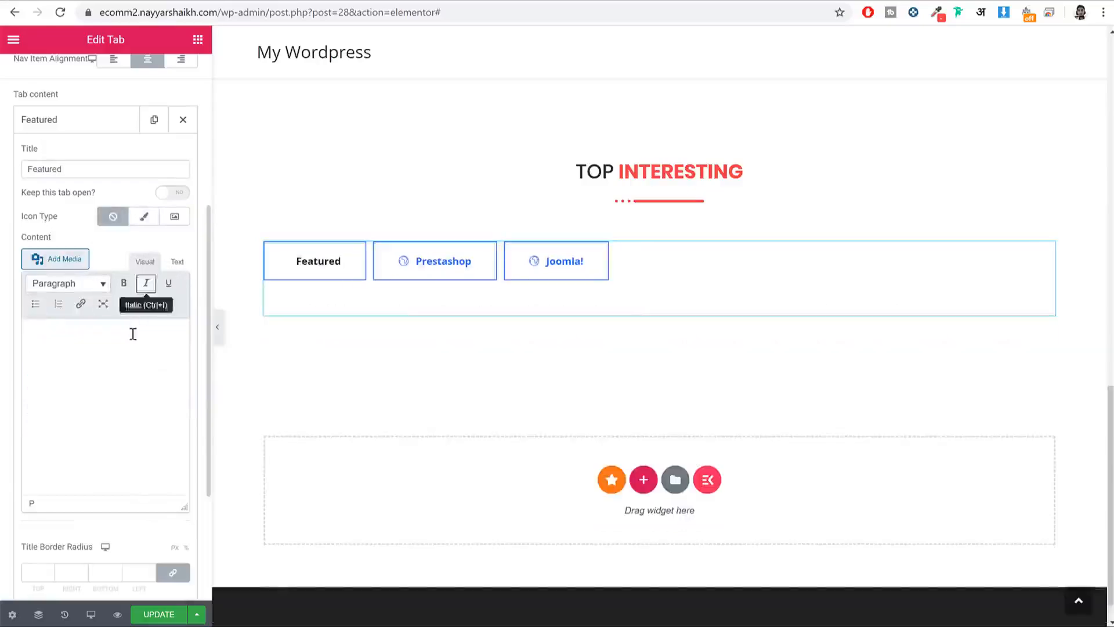
pyautogui.click(178, 264)
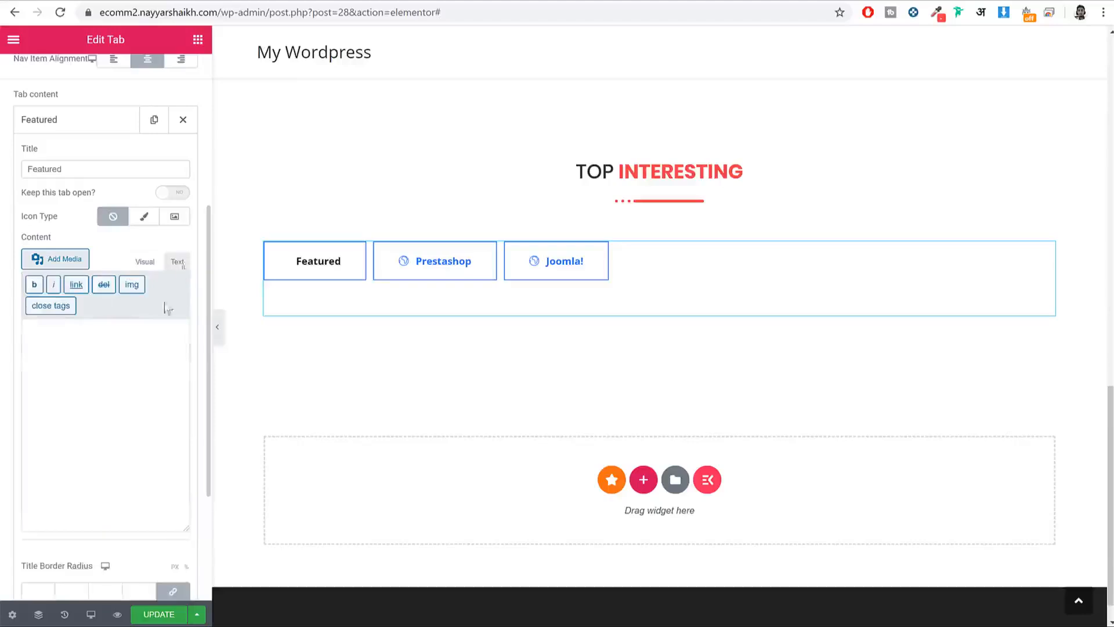
pyautogui.hotkey('ctrl', 'v')
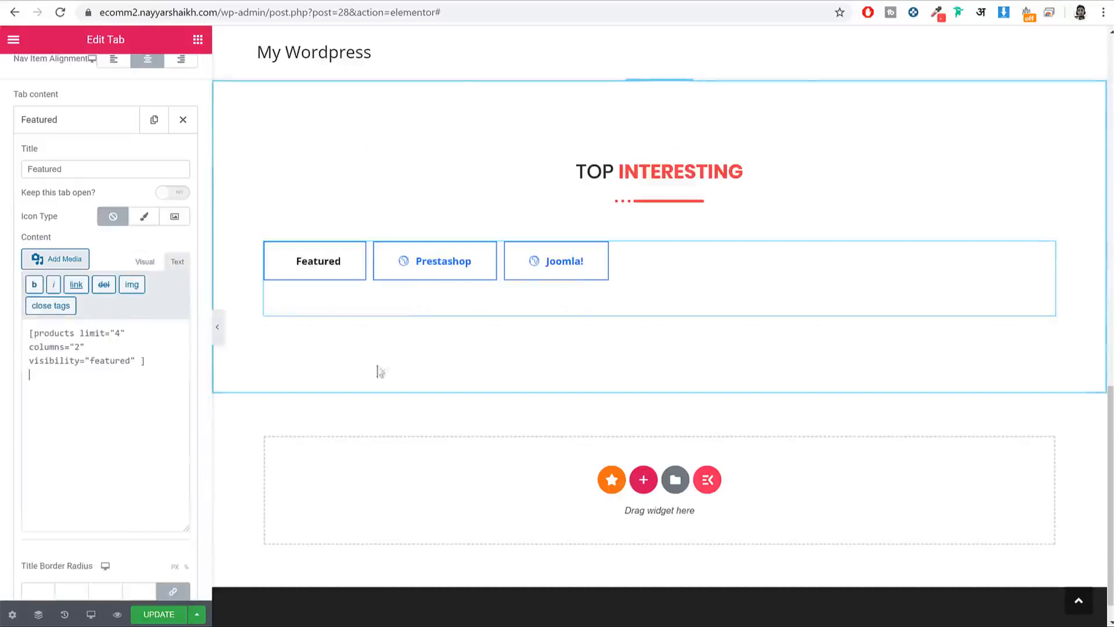
pyautogui.click(167, 614)
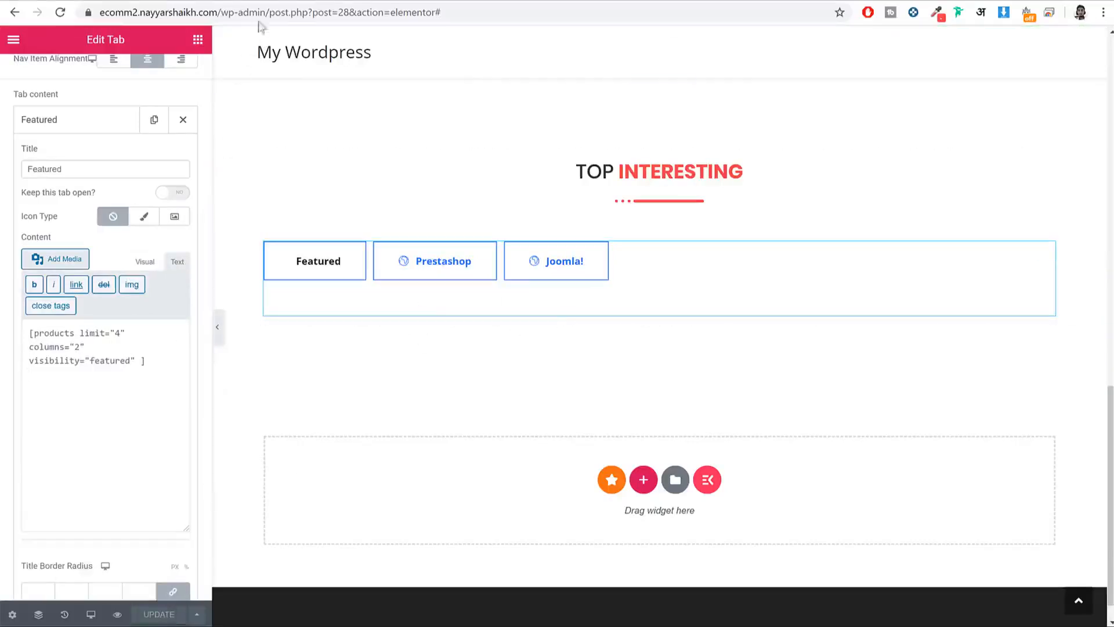
# Step: Open the site's wp-admin dashboard in a new browser tab
pyautogui.moveTo(270, 12); pyautogui.dragTo(100, 12)
pyautogui.hotkey('ctrl', 'c')
pyautogui.click(428, 1)
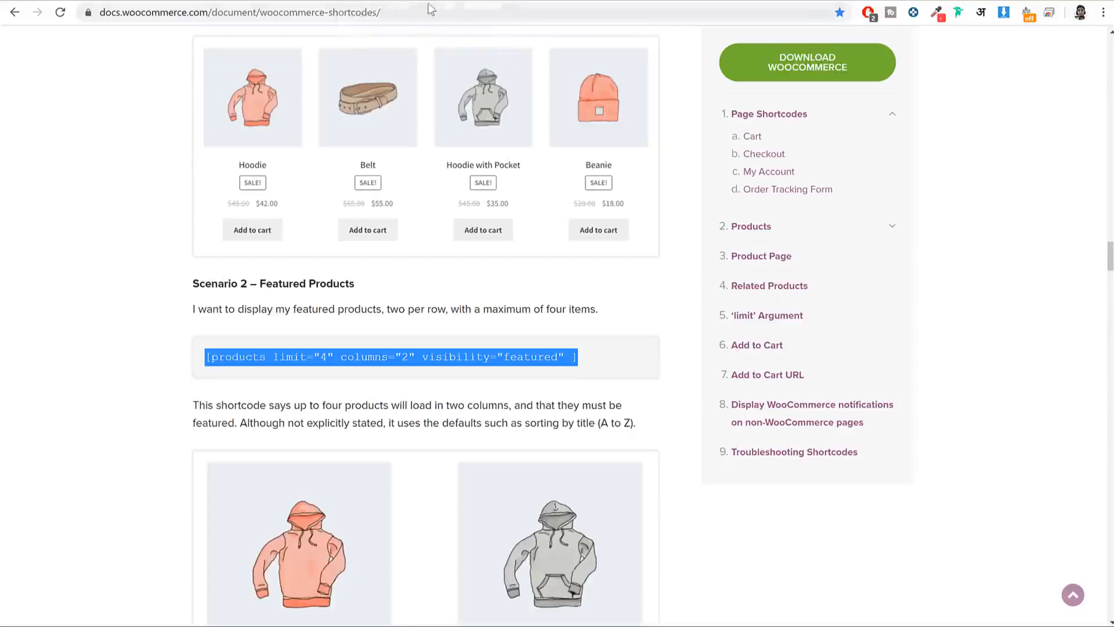
pyautogui.hotkey('ctrl', 't')
pyautogui.hotkey('ctrl', 'v')
pyautogui.press('Return')
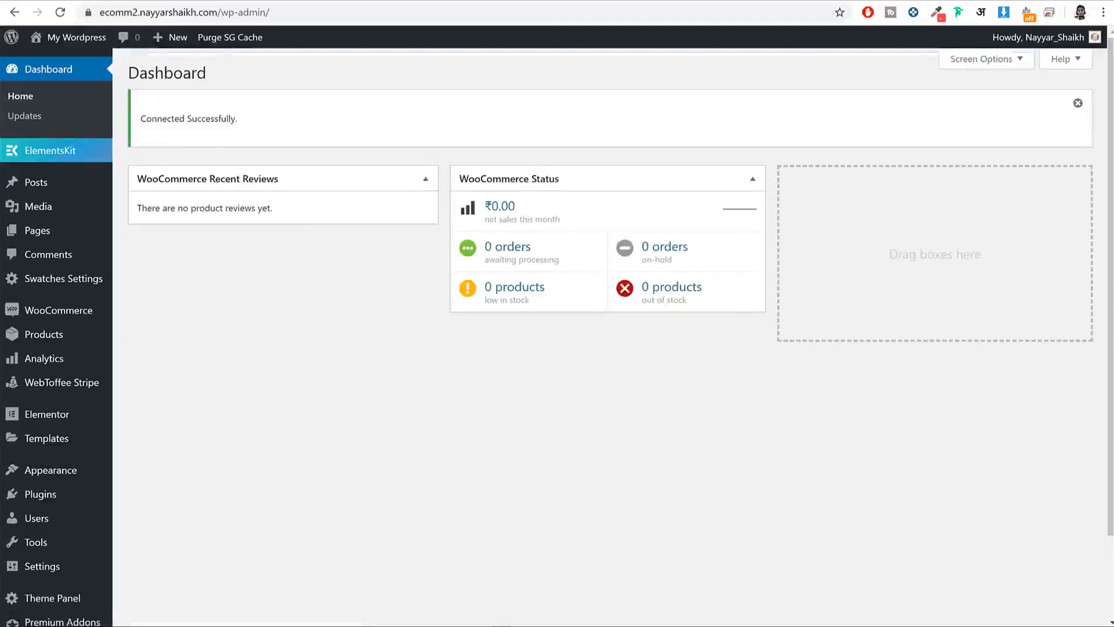
# Step: Star Black Short Sleeve as featured in the WooCommerce products list
pyautogui.click(57, 342)
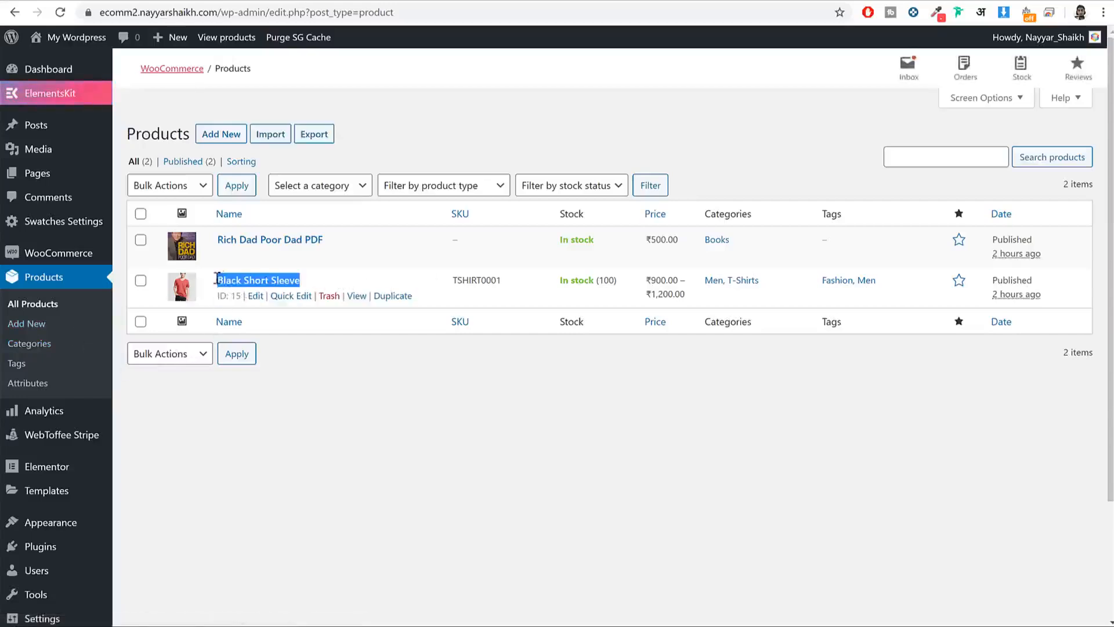
pyautogui.moveTo(217, 279); pyautogui.dragTo(227, 276)
pyautogui.click(926, 262)
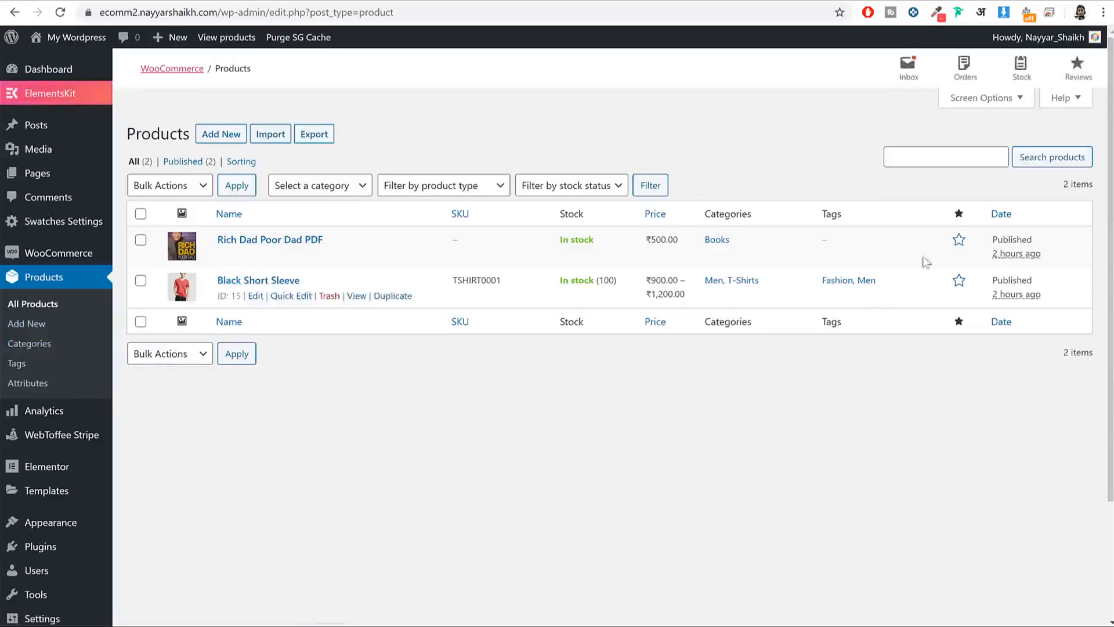
pyautogui.click(960, 283)
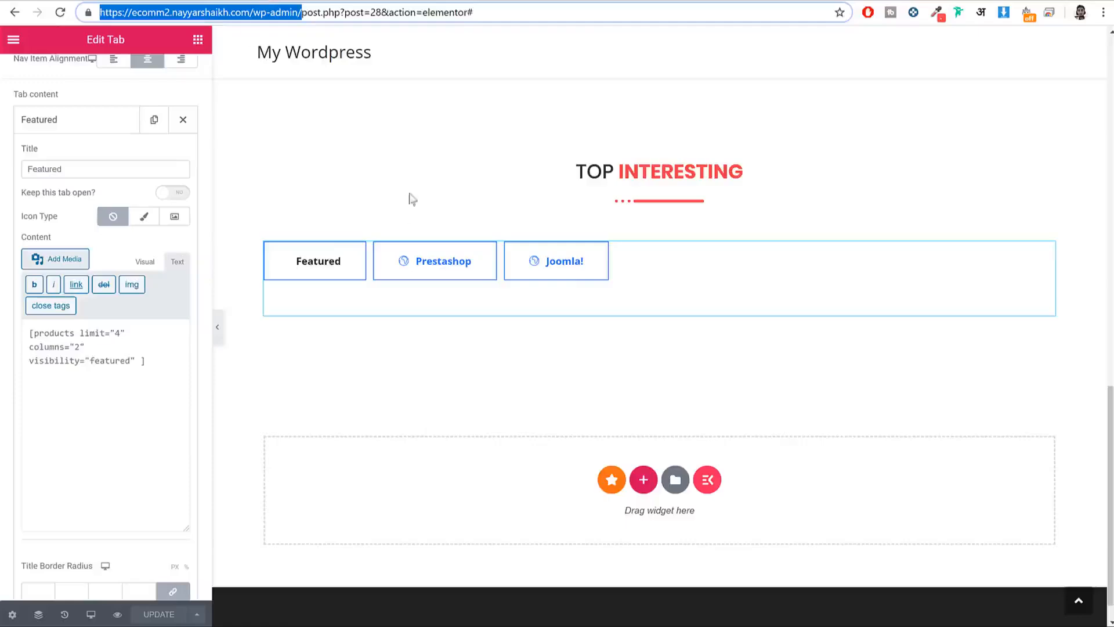
# Step: Reload the Elementor editor and select the tabs widget under TOP INTERESTING
pyautogui.click(60, 12)
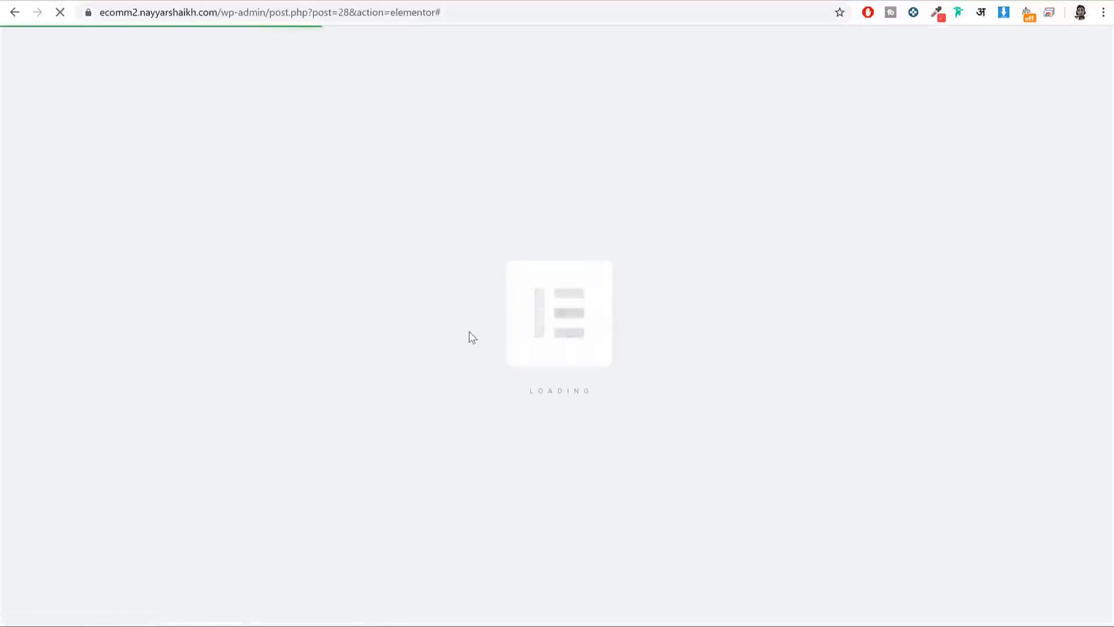
pyautogui.scroll(-15, 522, 261)
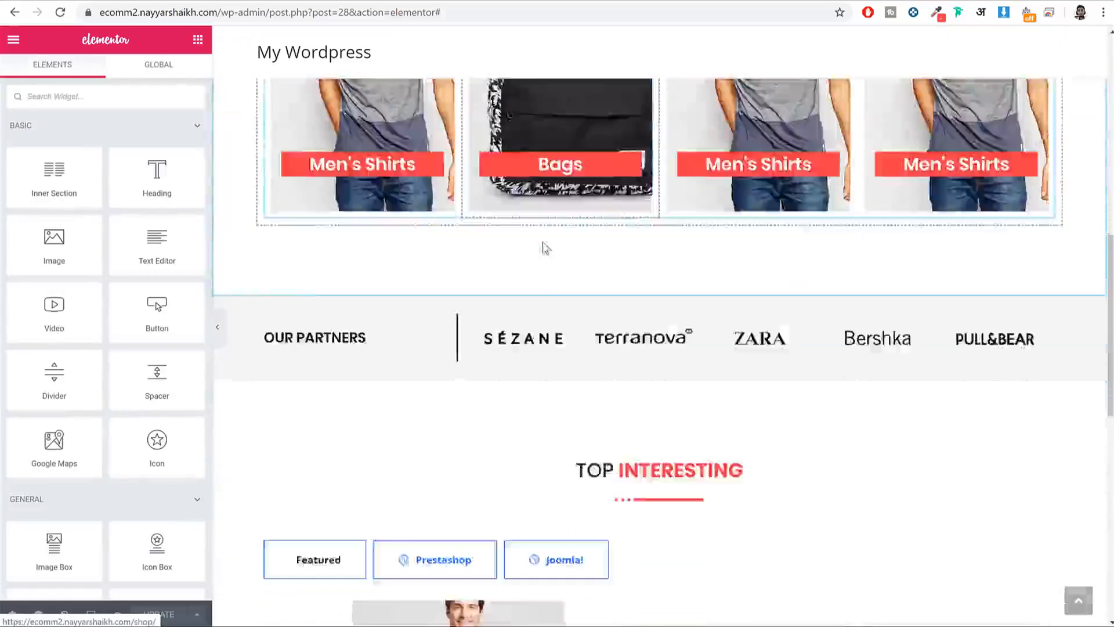
pyautogui.scroll(2, 389, 268)
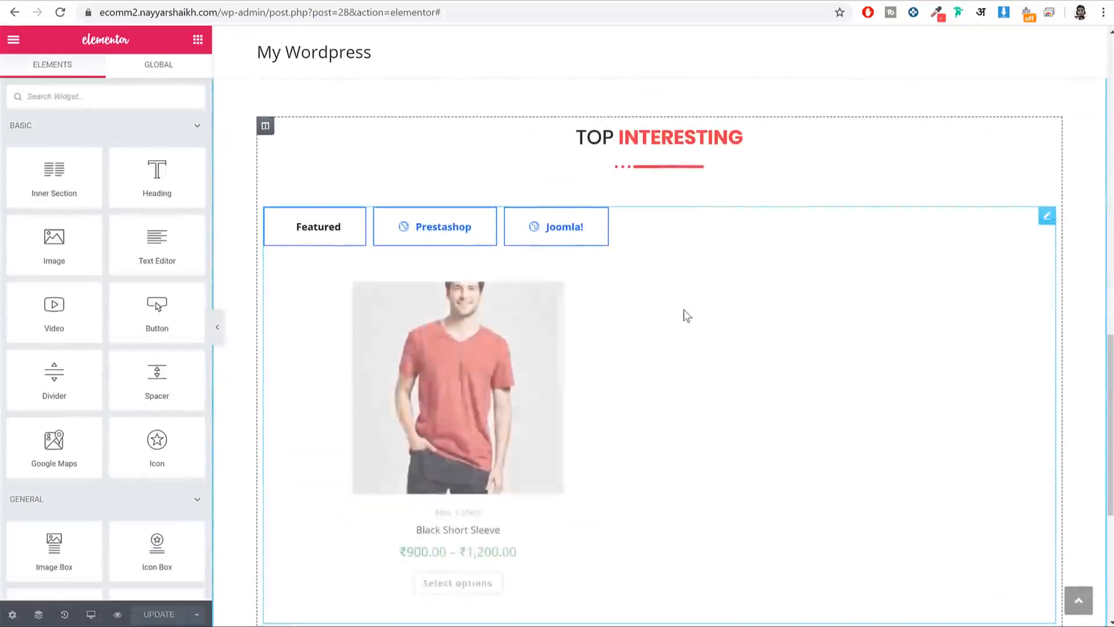
pyautogui.click(560, 321)
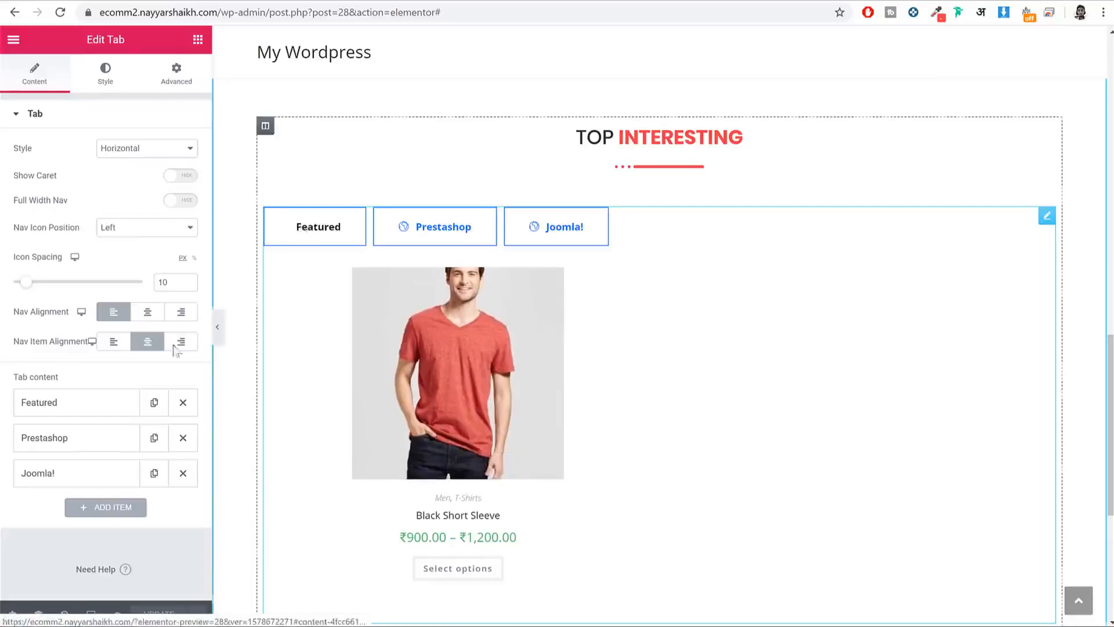
# Step: Change the Featured shortcode to limit="8" and columns="4", then save the page
pyautogui.click(87, 418)
pyautogui.scroll(-2, 101, 408)
pyautogui.scroll(-2, 102, 400)
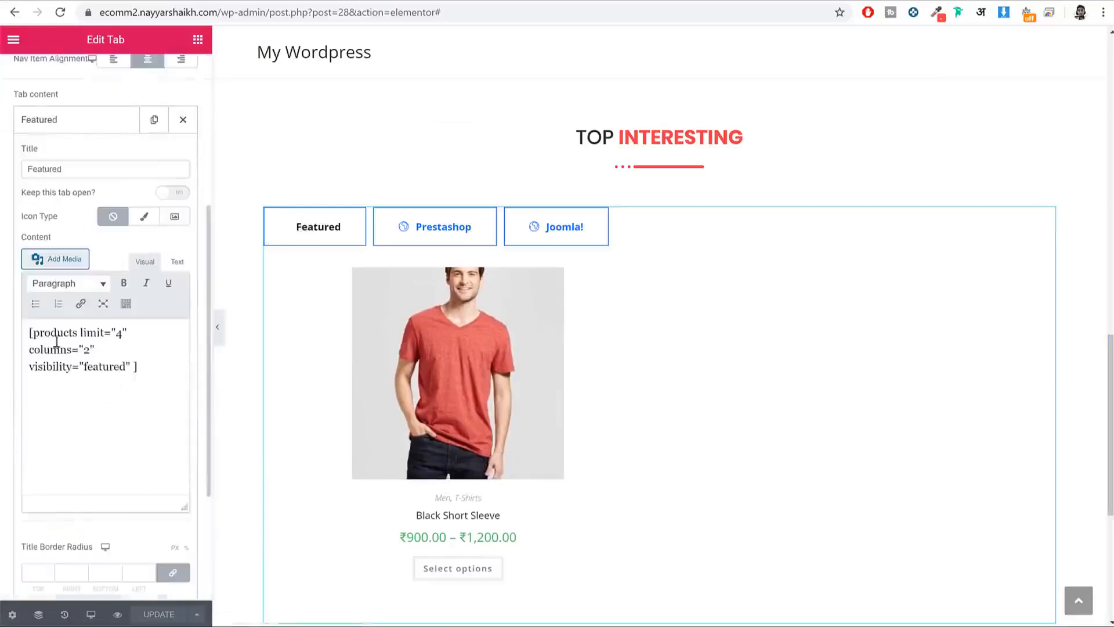
pyautogui.moveTo(28, 332); pyautogui.dragTo(124, 335)
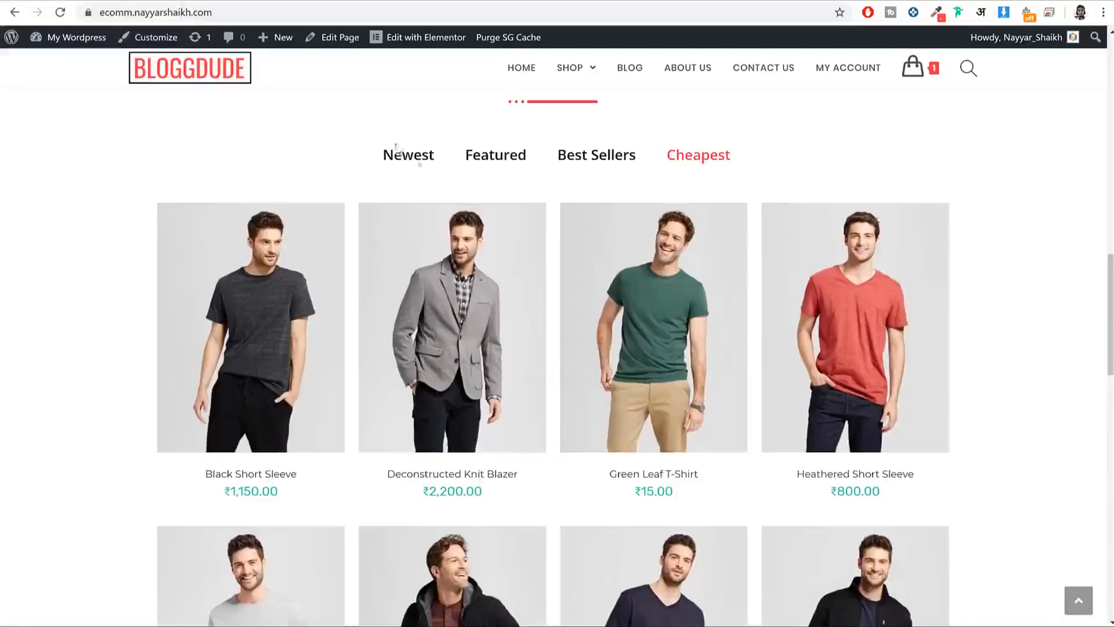
pyautogui.scroll(-2, 411, 298)
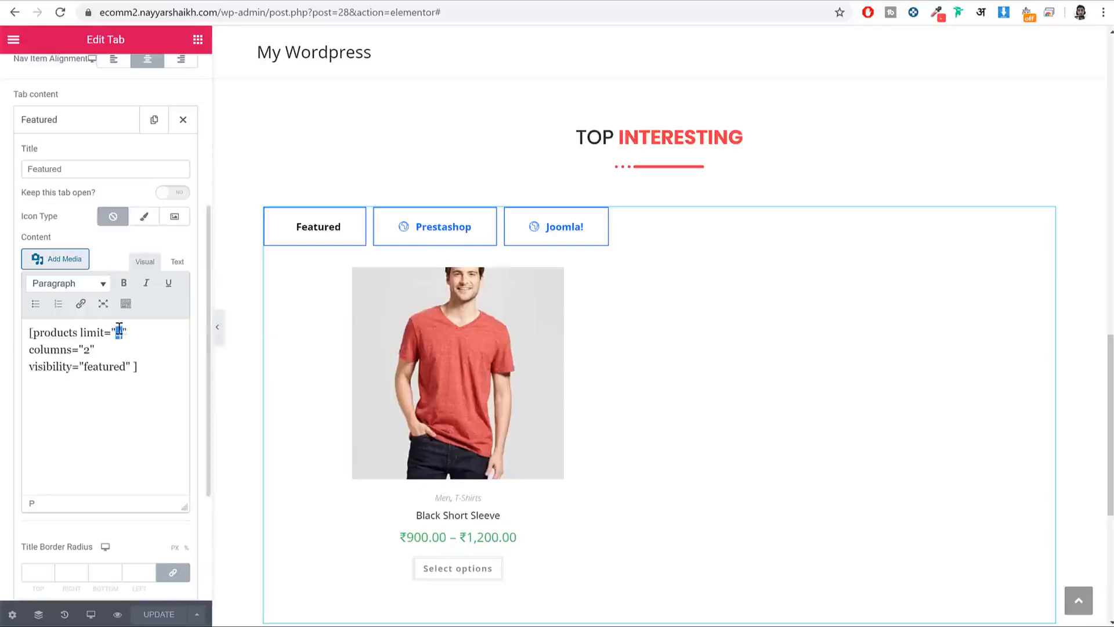
pyautogui.write('8')
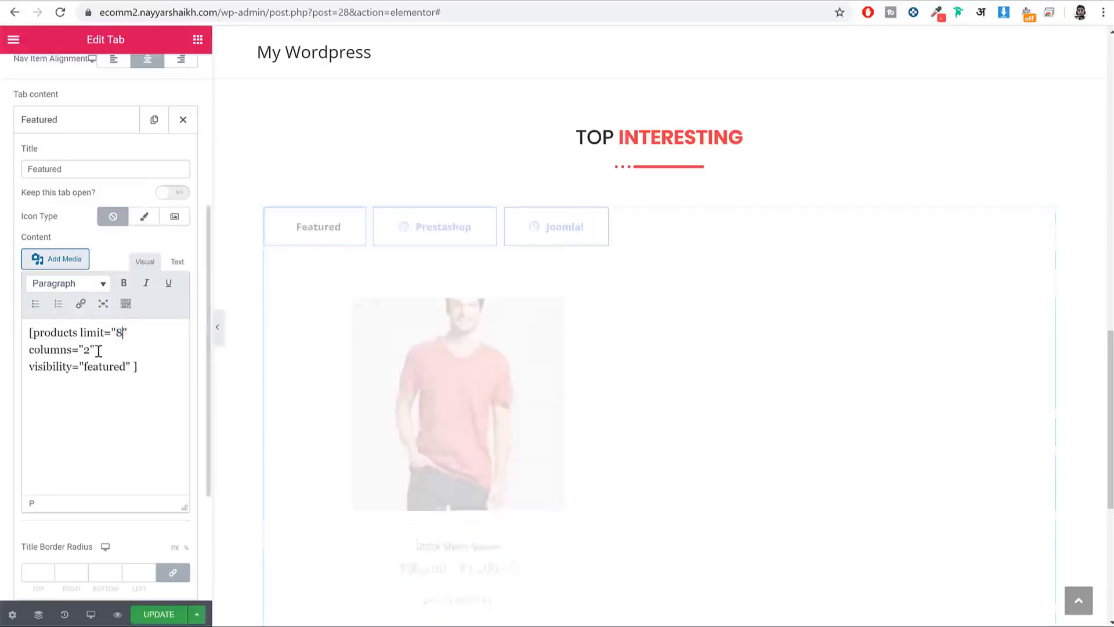
pyautogui.doubleClick(88, 349)
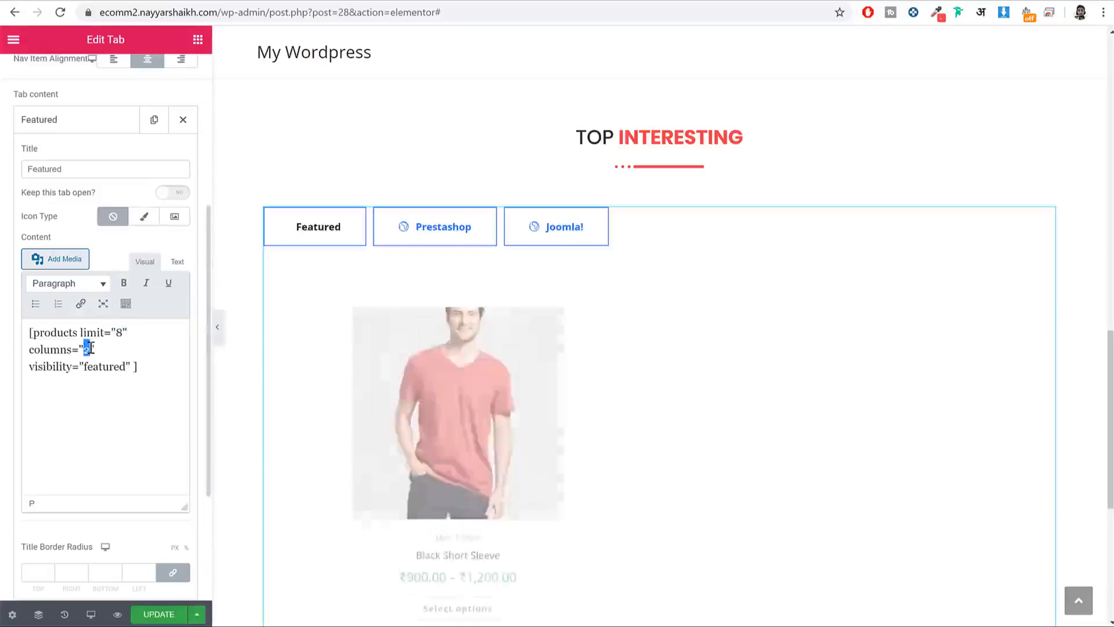
pyautogui.write('4')
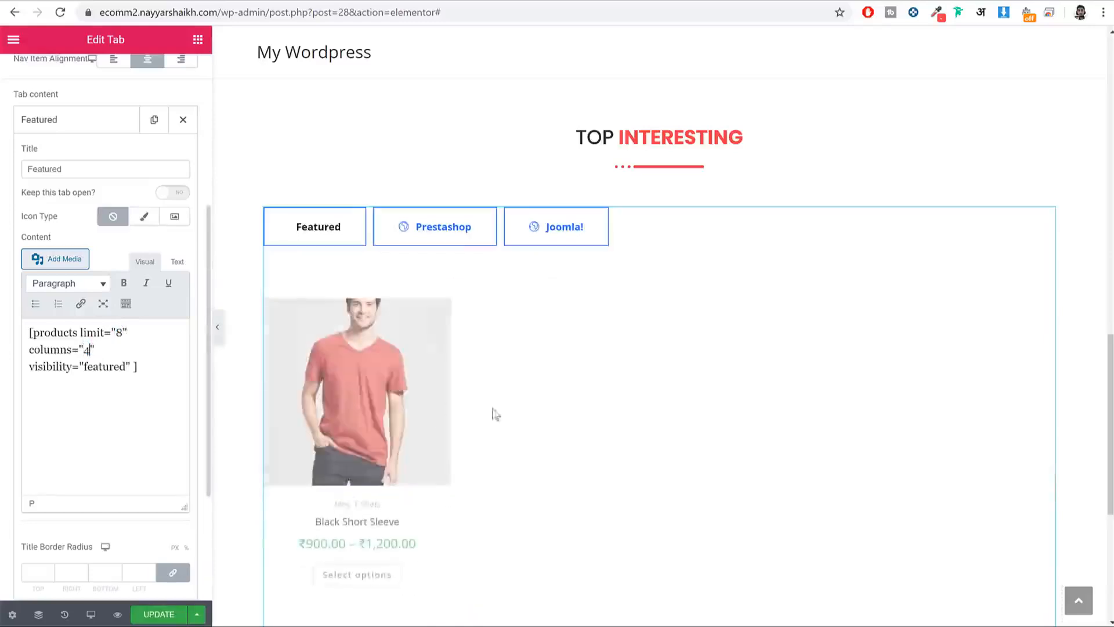
pyautogui.scroll(-3, 737, 375)
pyautogui.scroll(3, 722, 374)
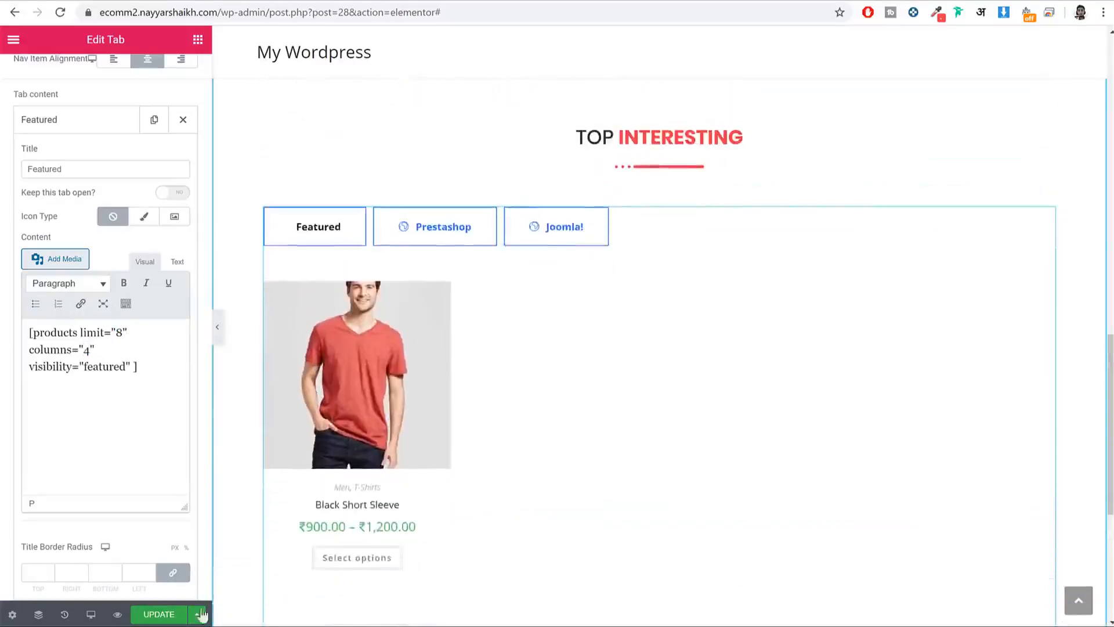
pyautogui.click(157, 616)
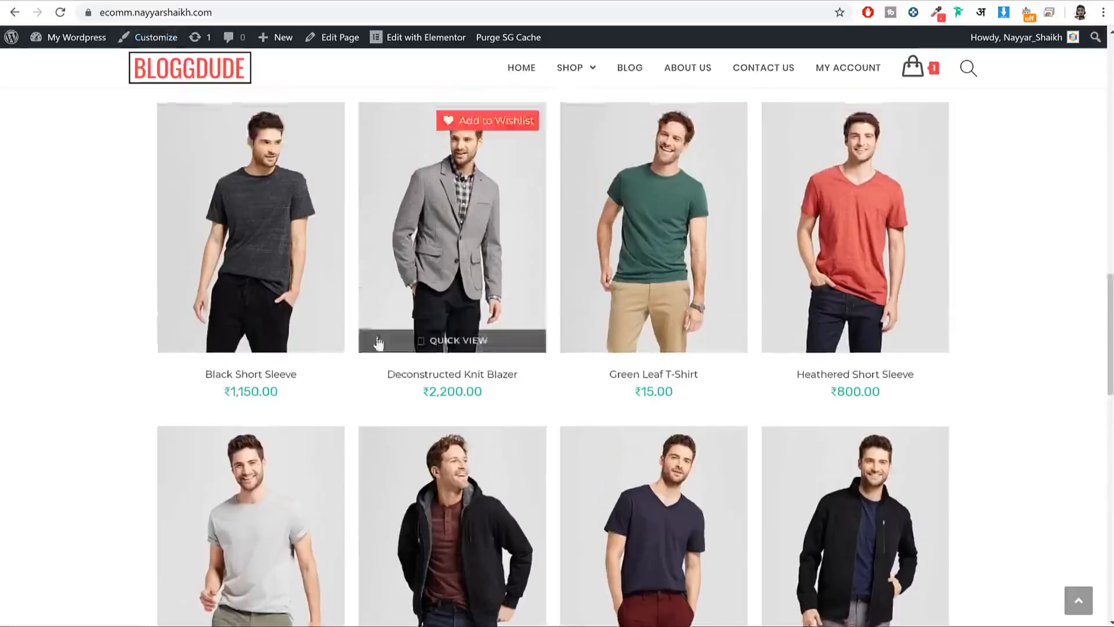
pyautogui.scroll(2, 348, 319)
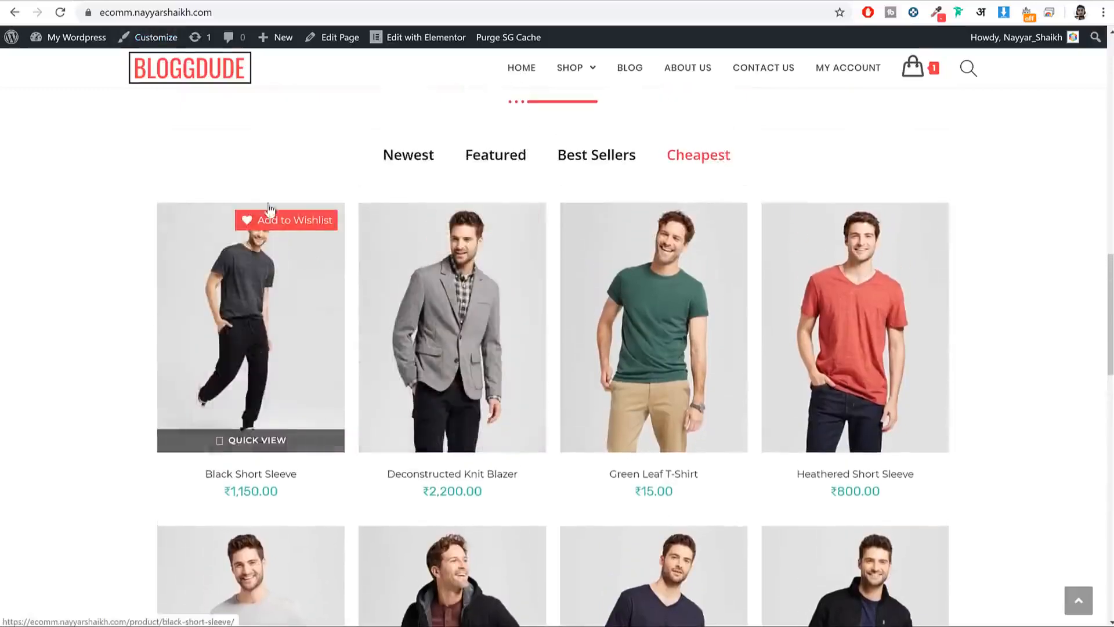
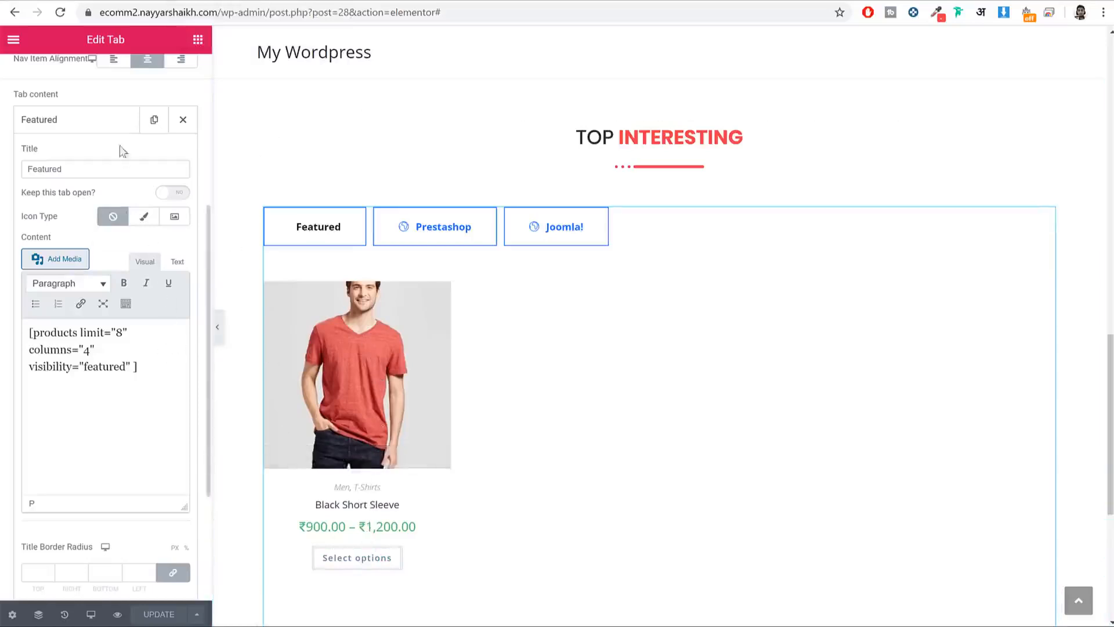
# Step: Remove the Prestashop and Joomla! tabs from the tab widget
pyautogui.click(106, 129)
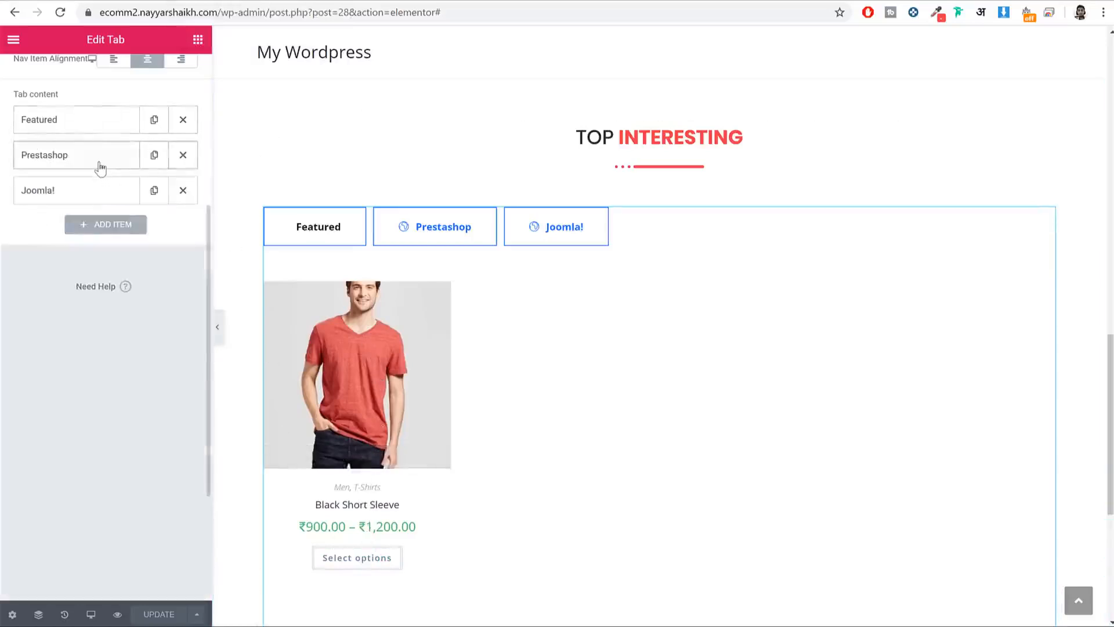
pyautogui.click(182, 155)
pyautogui.click(183, 156)
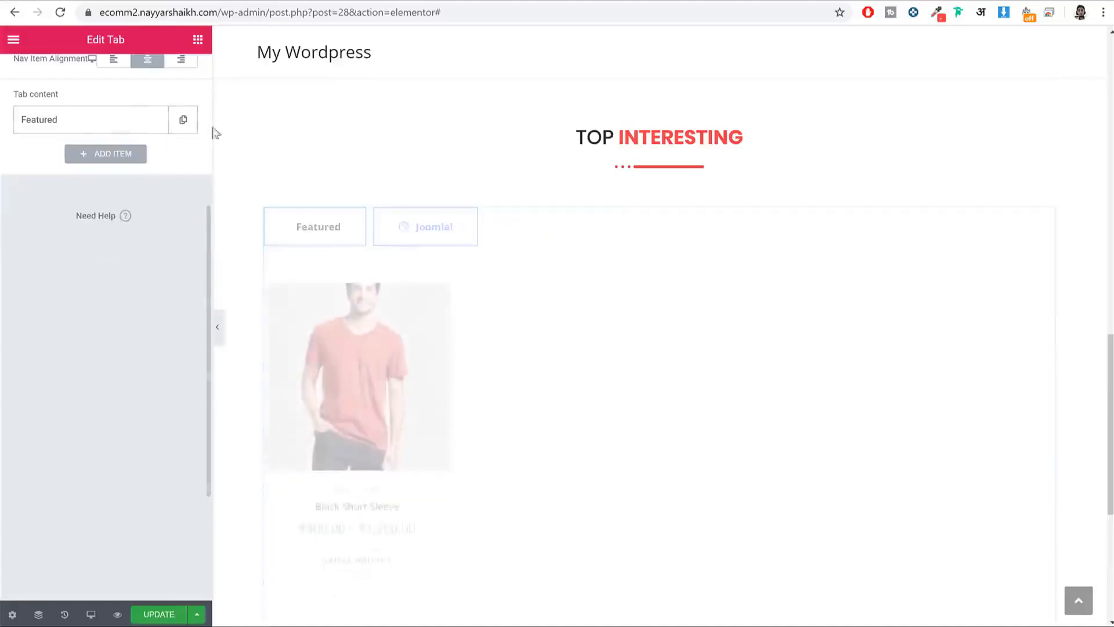
# Step: Duplicate the Featured tab into four Featured tabs and centre the tab row
pyautogui.click(155, 121)
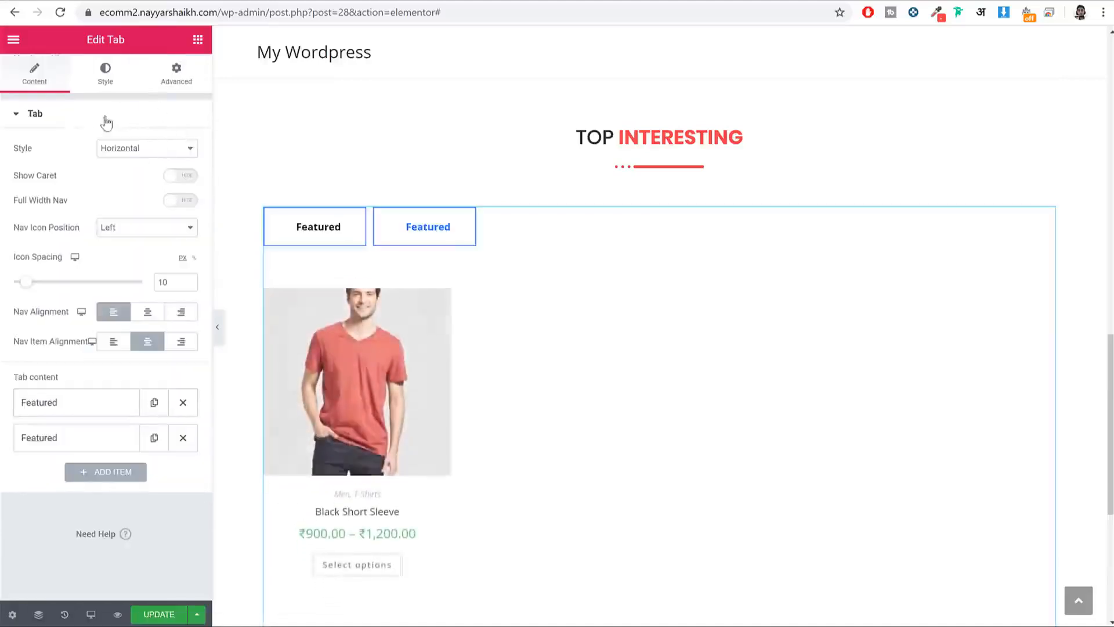
pyautogui.click(36, 118)
pyautogui.click(35, 118)
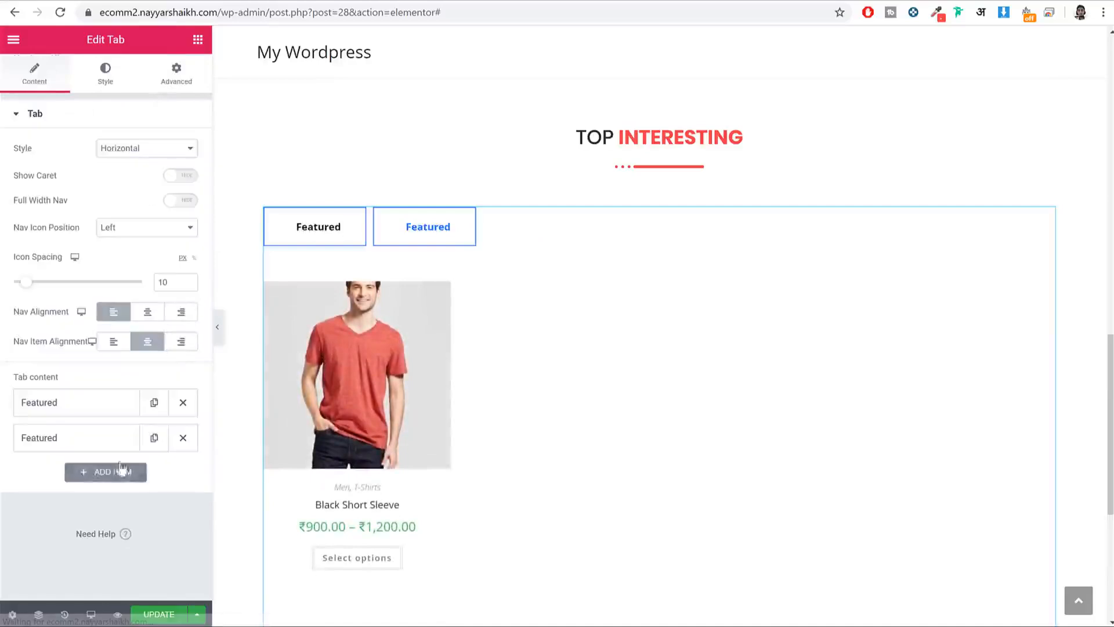
pyautogui.click(154, 438)
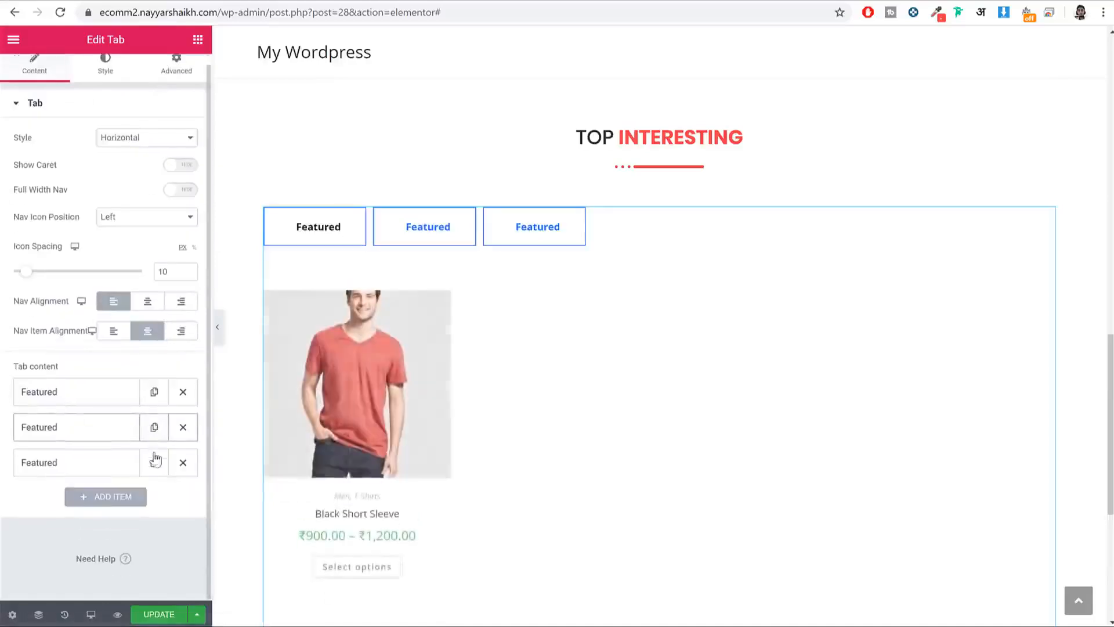
pyautogui.click(155, 461)
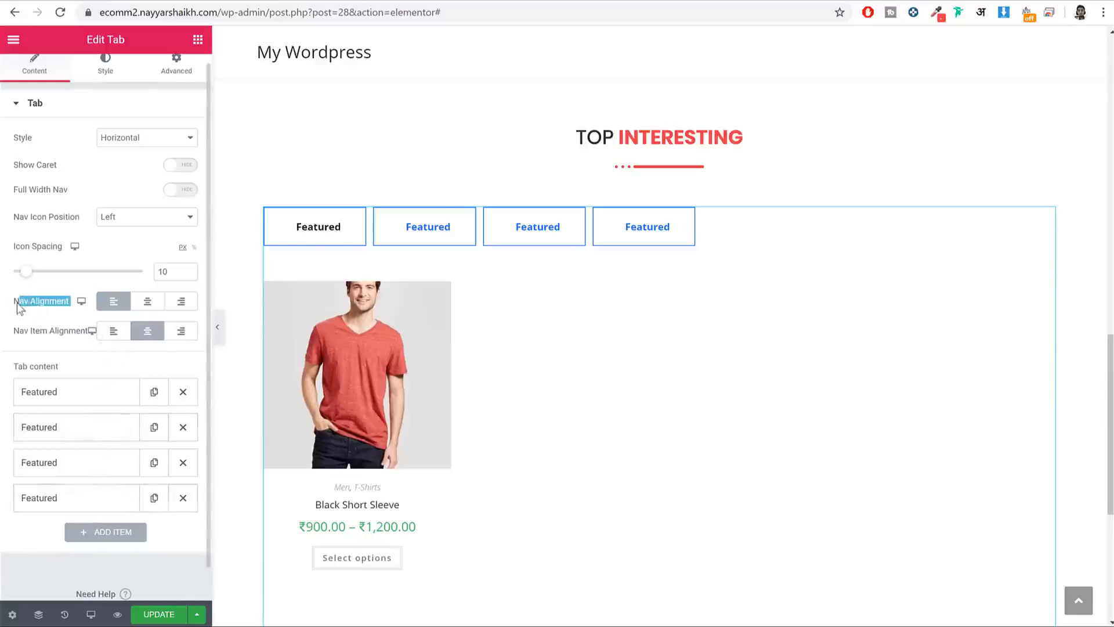
pyautogui.click(146, 308)
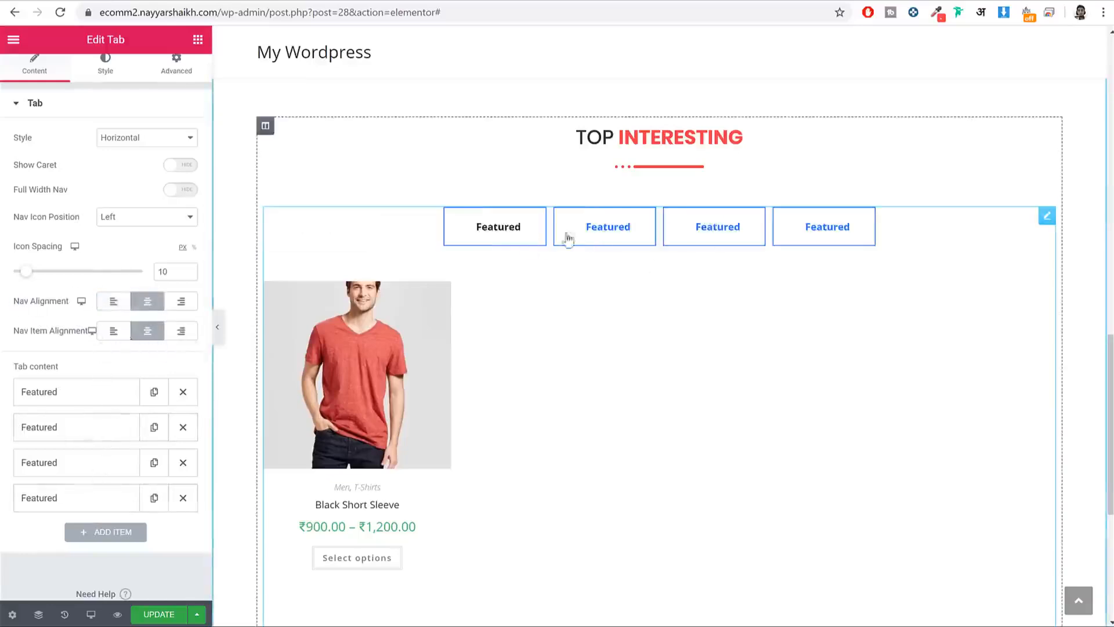
# Step: Rename the second Featured tab to Recent
pyautogui.click(89, 439)
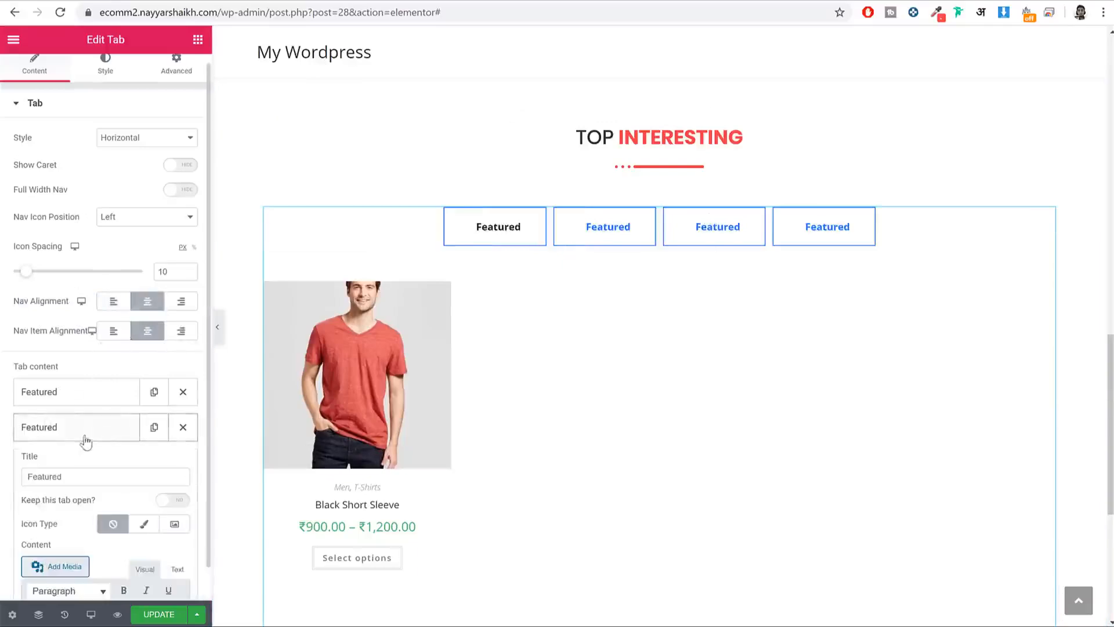
pyautogui.scroll(-2, 104, 453)
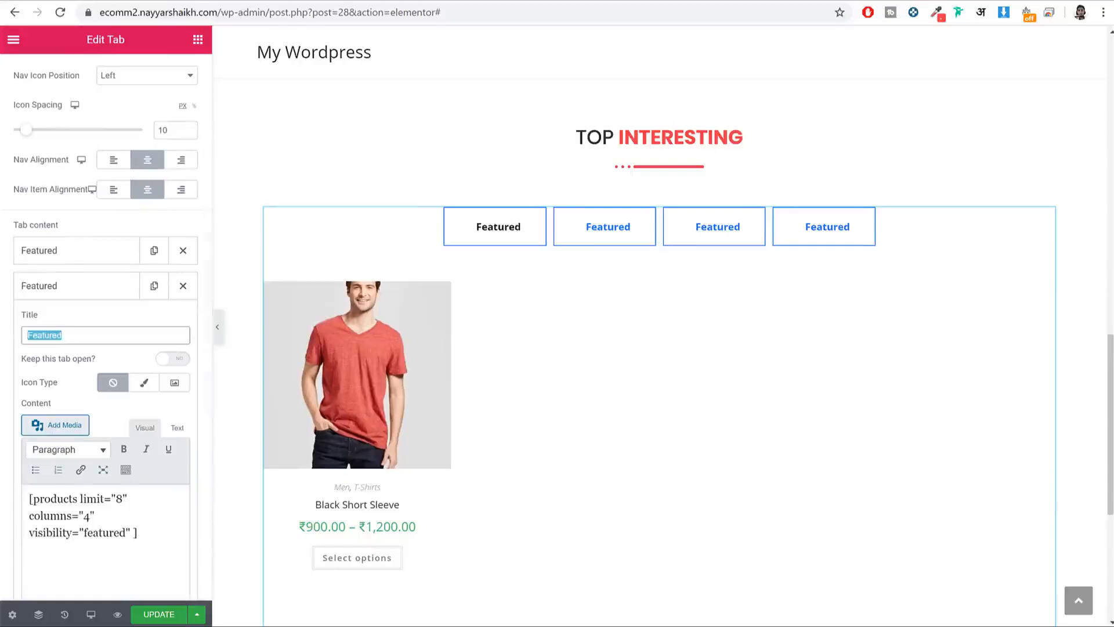
pyautogui.write('Recent')
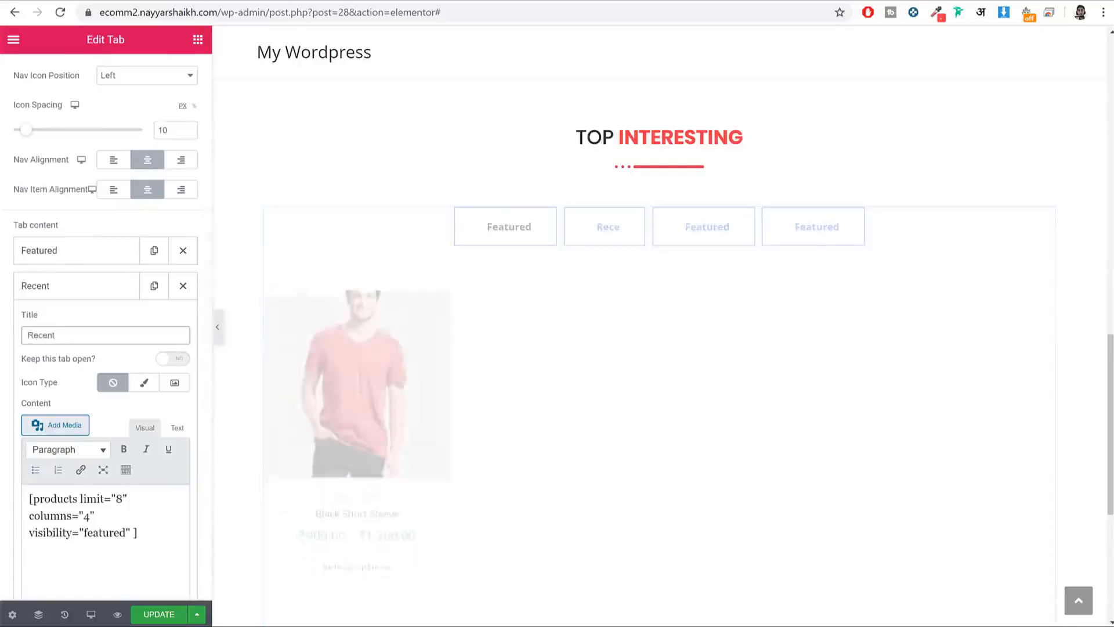
# Step: Copy the Newest Products shortcode example from the WooCommerce shortcode docs
pyautogui.click(610, 2)
pyautogui.scroll(3, 945, 268)
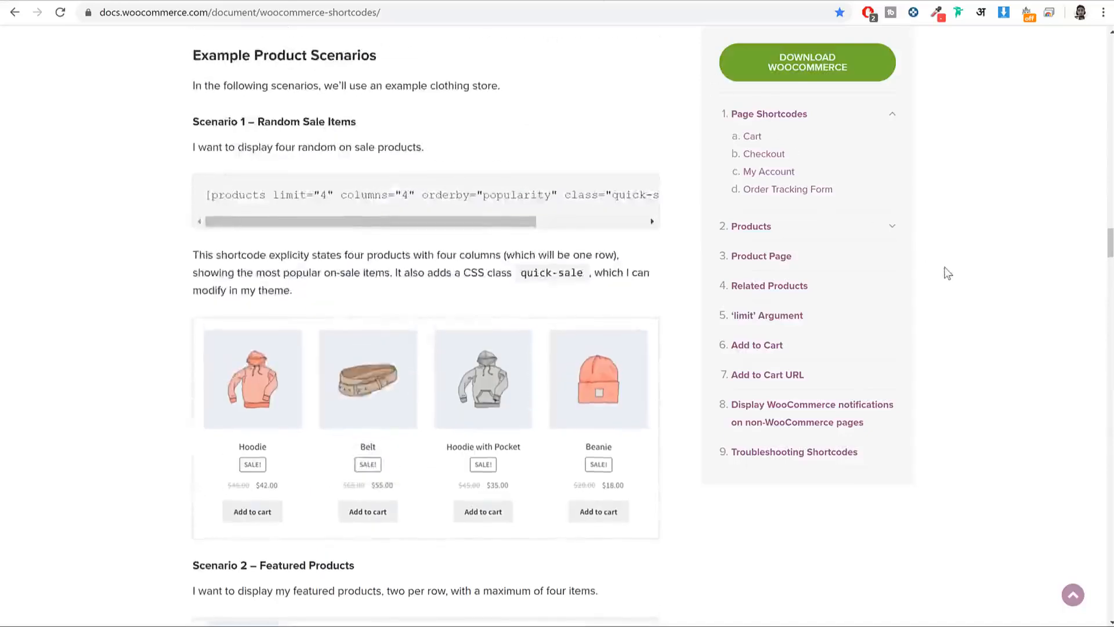
pyautogui.scroll(-18, 946, 270)
pyautogui.scroll(-7, 948, 271)
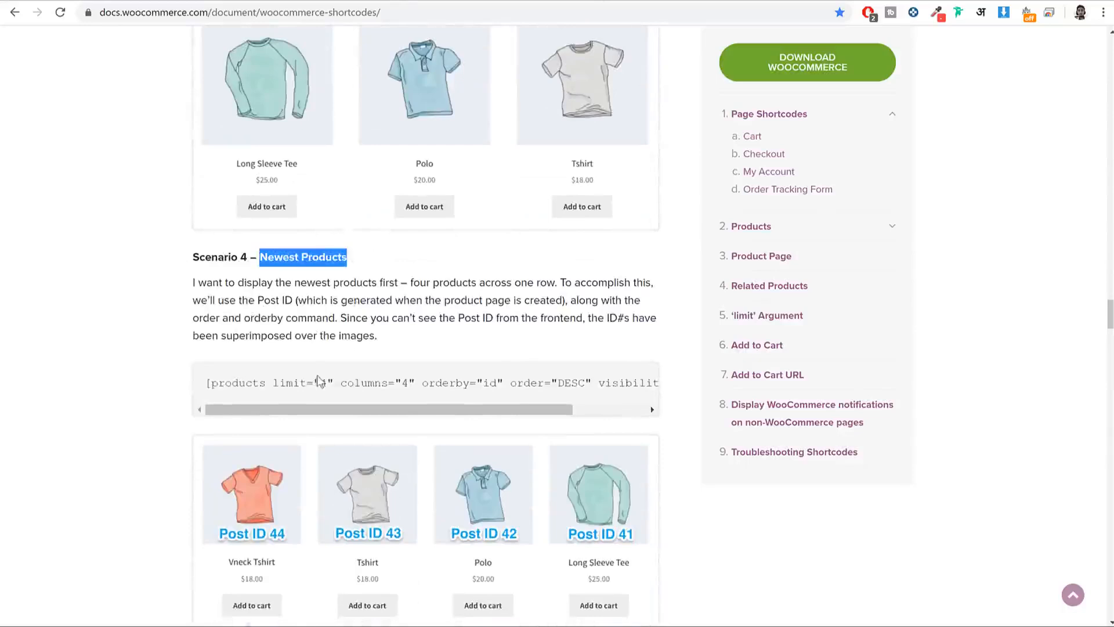
pyautogui.tripleClick(320, 381)
# Step: Paste the Newest Products shortcode over the Recent tab's existing products shortcode
pyautogui.click(286, 0)
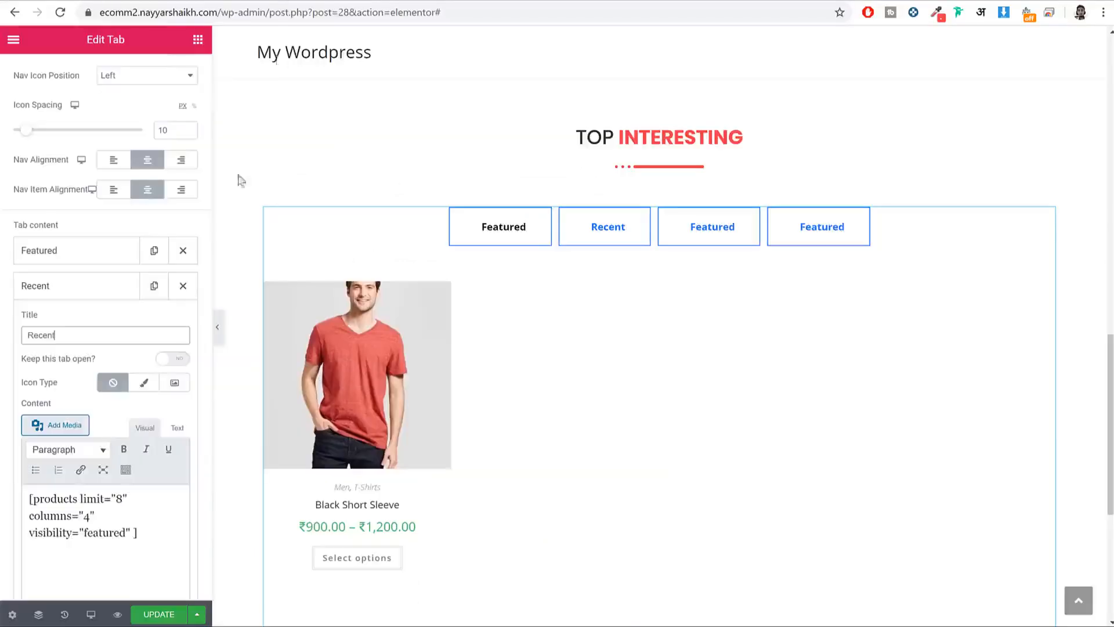
pyautogui.scroll(-3, 91, 477)
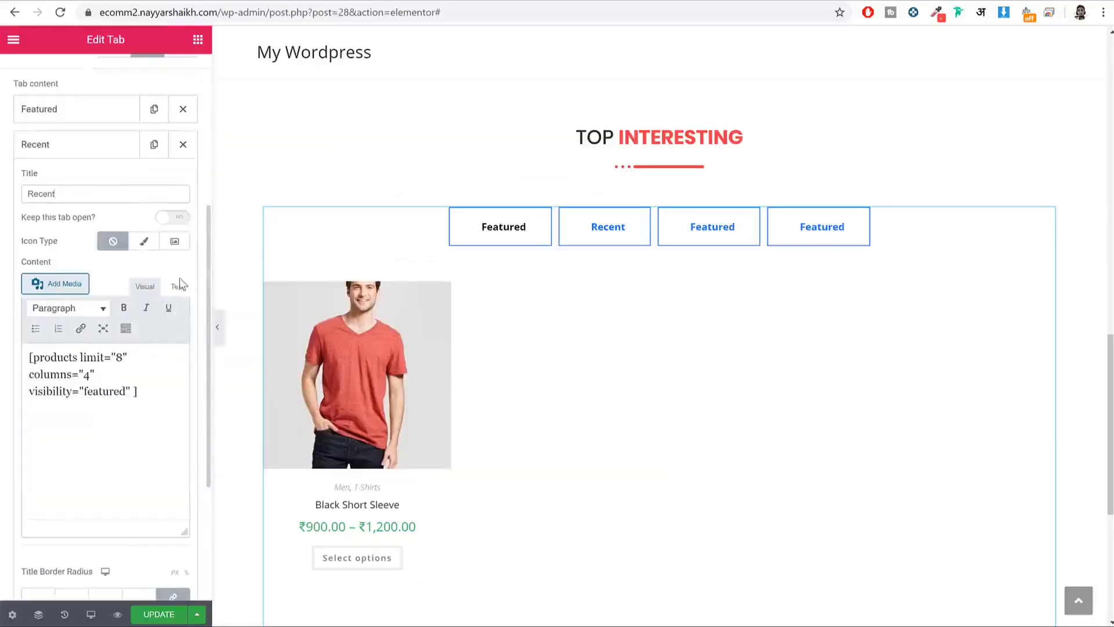
pyautogui.moveTo(144, 401); pyautogui.dragTo(17, 348)
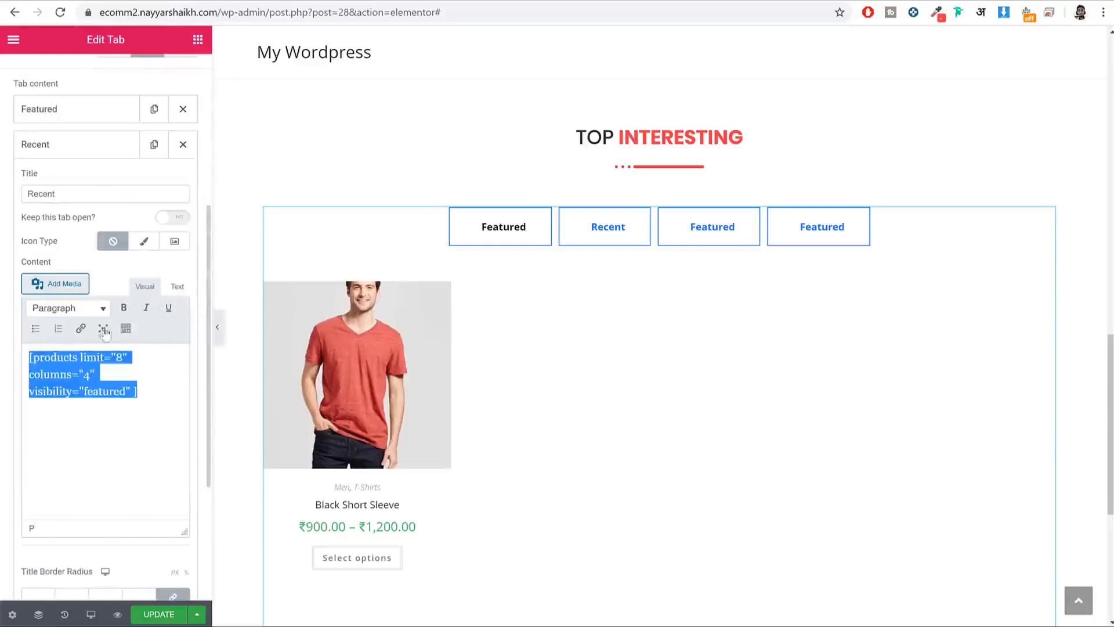
pyautogui.click(177, 286)
pyautogui.click(145, 286)
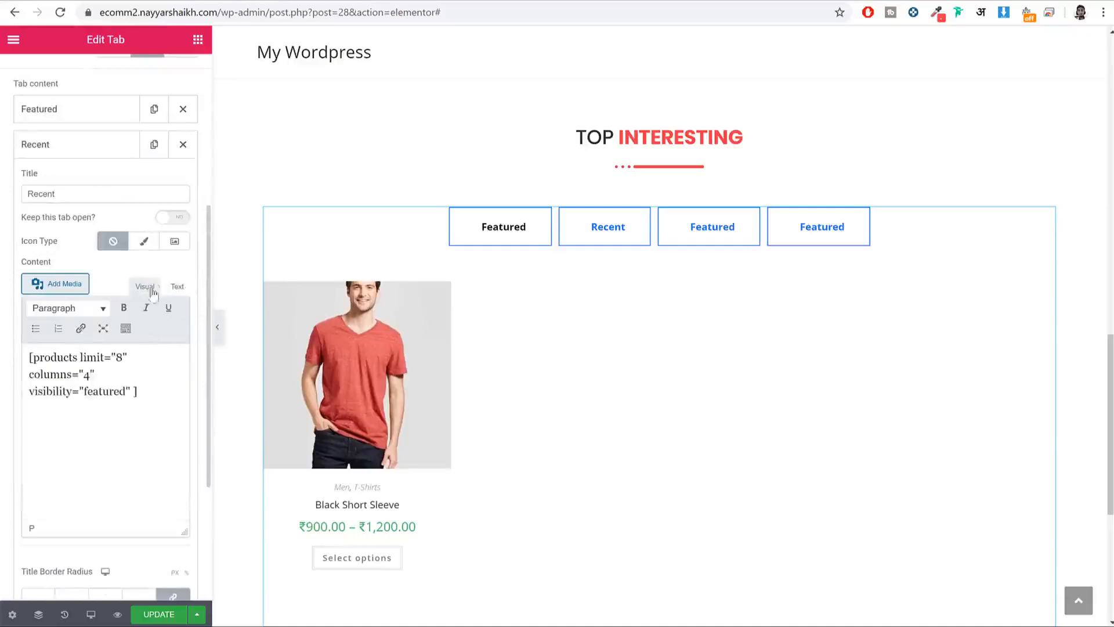
pyautogui.moveTo(159, 396); pyautogui.dragTo(8, 349)
pyautogui.hotkey('ctrl', 'v')
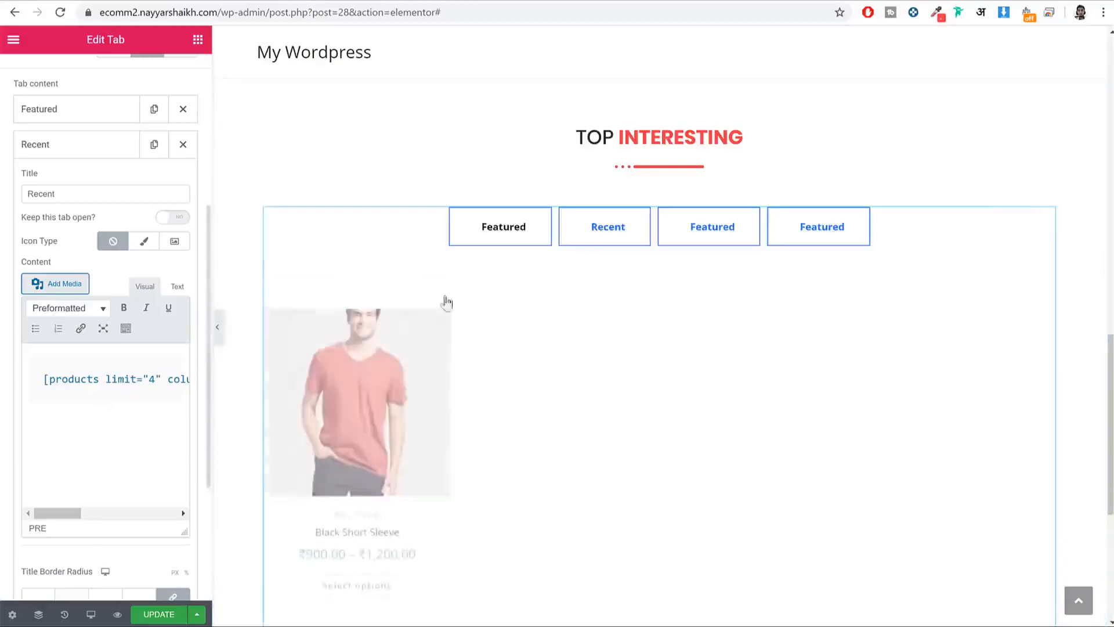
pyautogui.click(605, 231)
pyautogui.scroll(-5, 634, 510)
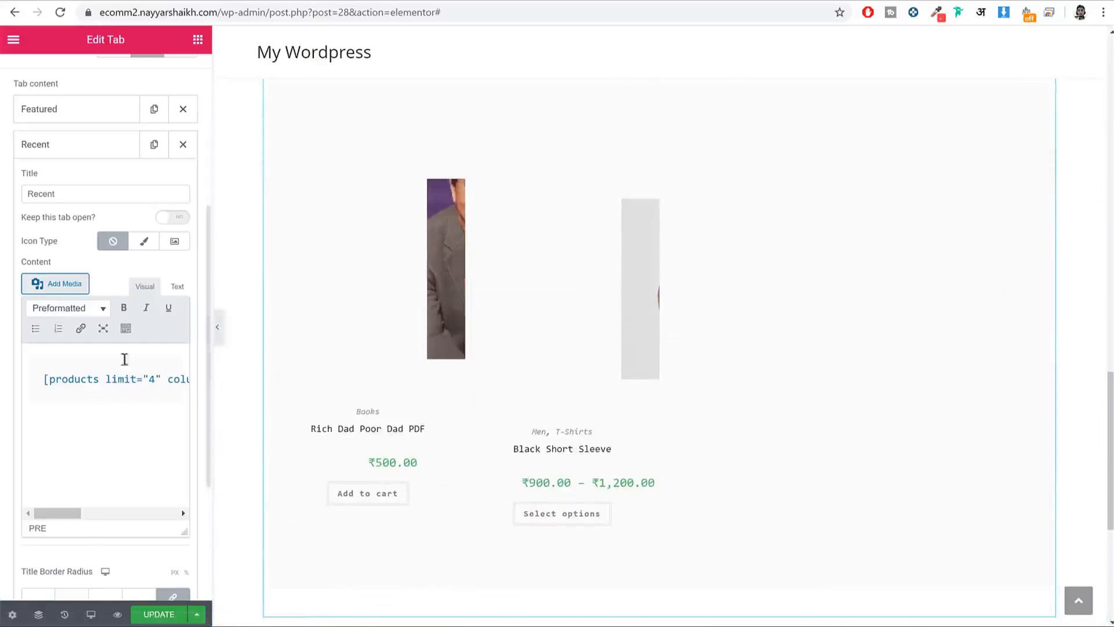
# Step: Replace it with the bare shortcode without pre tags and set limit to 8
pyautogui.click(179, 286)
pyautogui.moveTo(180, 419); pyautogui.dragTo(15, 356)
pyautogui.write('[products limit="4" columns="4" orderby="id" order="DESC" visibility="visible"]')
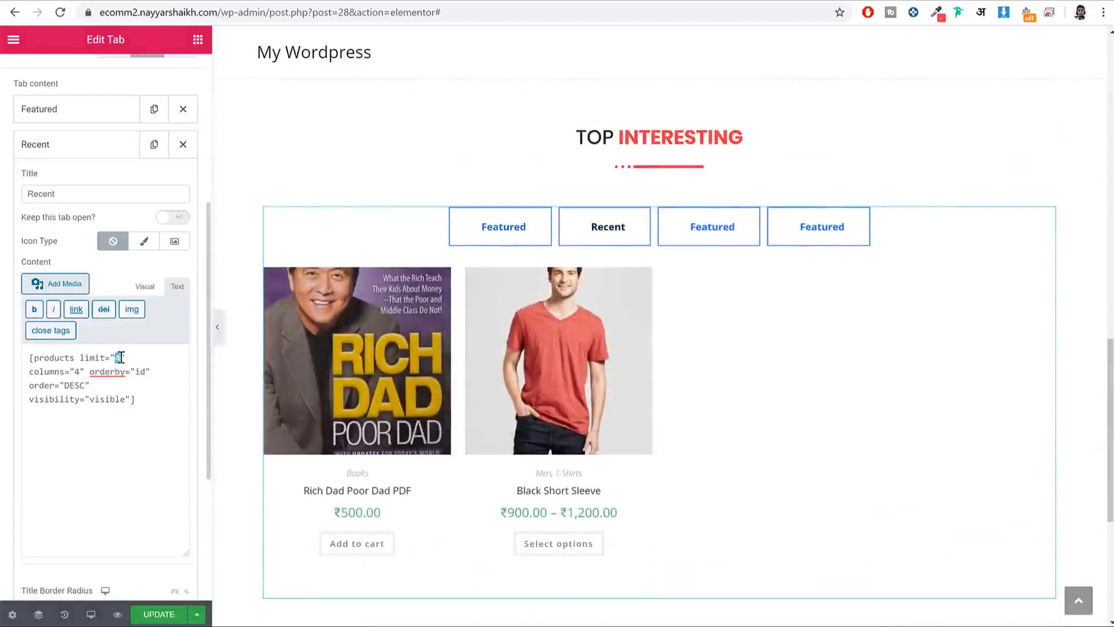
pyautogui.write('8')
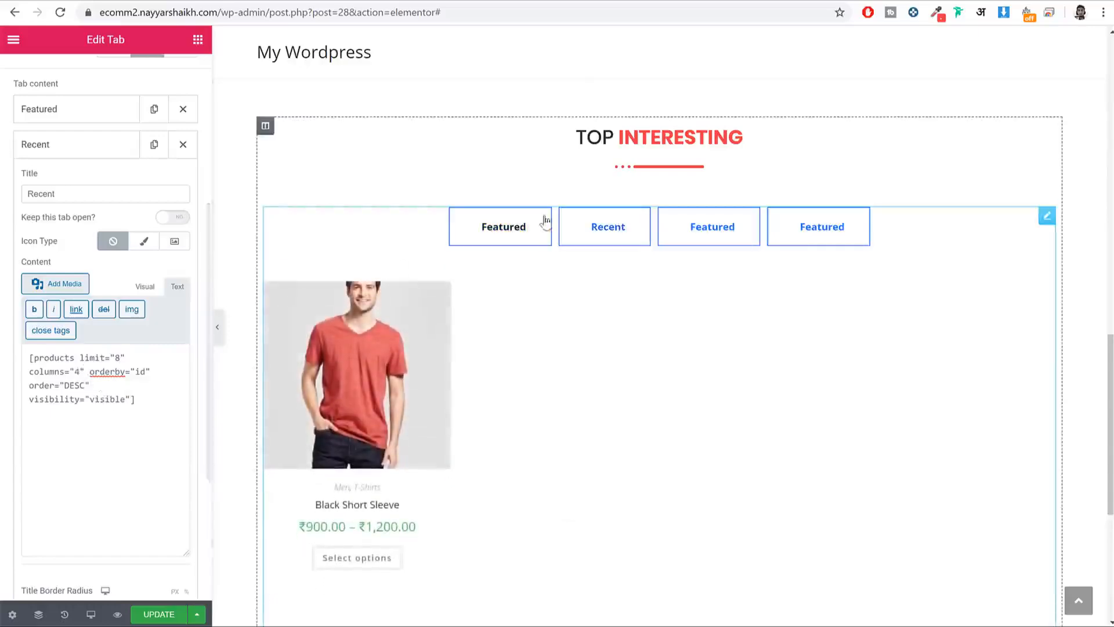
pyautogui.click(583, 241)
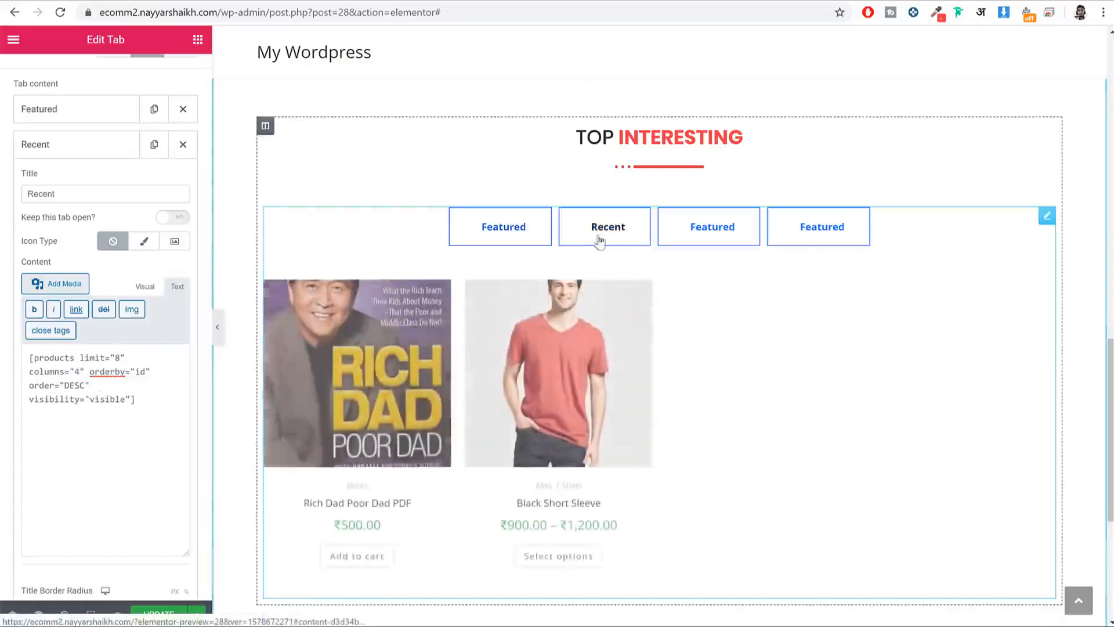
pyautogui.click(709, 234)
pyautogui.click(92, 149)
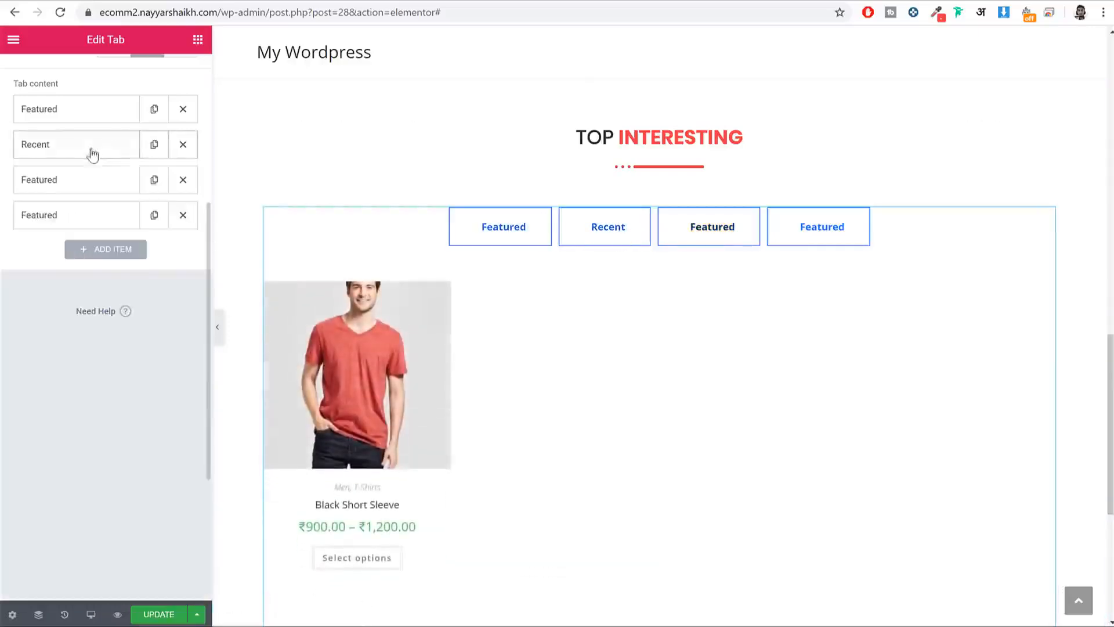
# Step: Select the random sale items shortcode example in the WooCommerce docs
pyautogui.click(560, 3)
pyautogui.scroll(5, 434, 308)
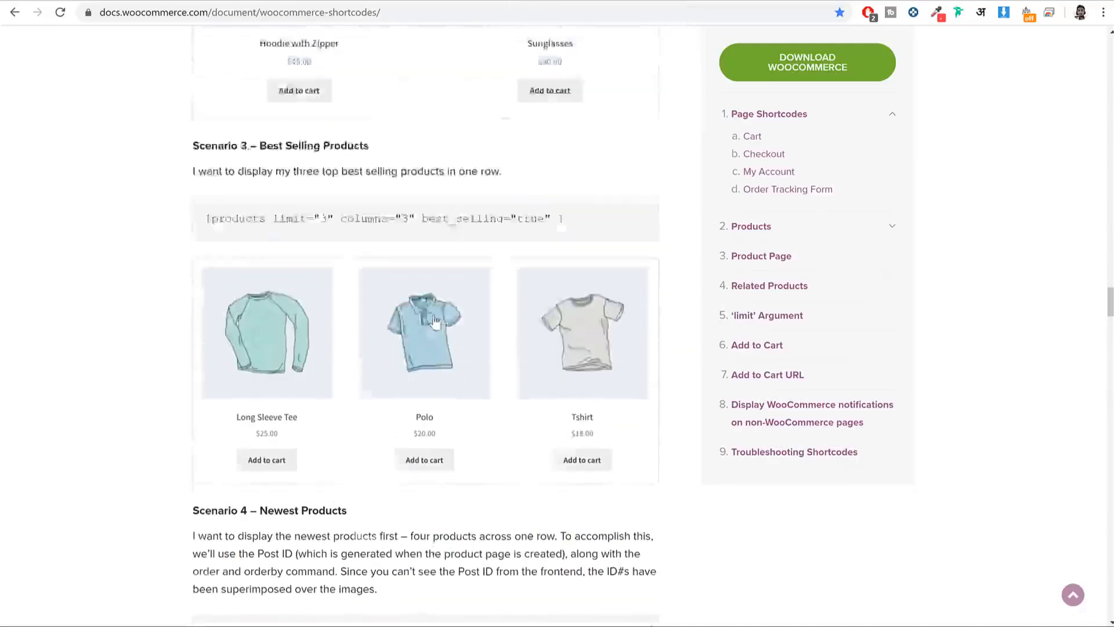
pyautogui.moveTo(260, 245); pyautogui.dragTo(373, 242)
pyautogui.scroll(10, 402, 301)
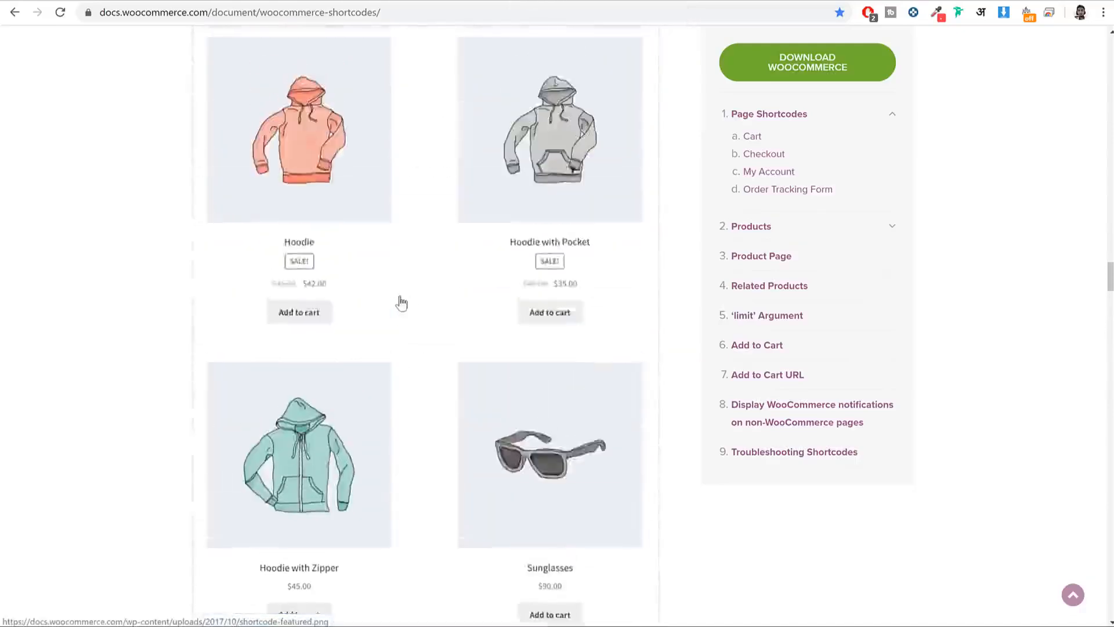
pyautogui.scroll(9, 316, 130)
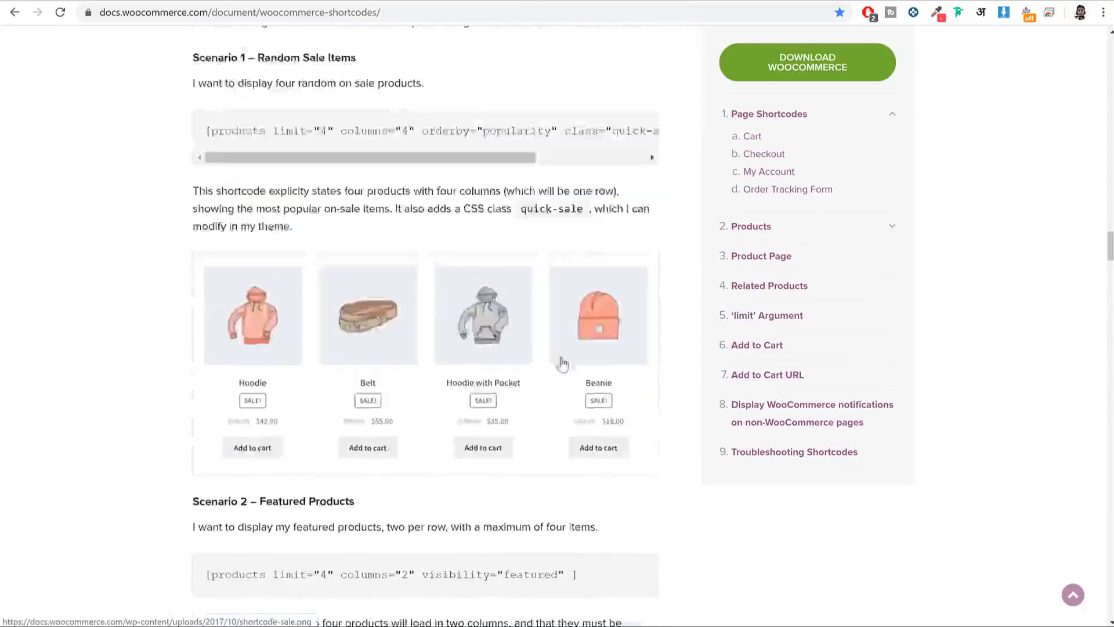
pyautogui.moveTo(246, 194); pyautogui.dragTo(398, 215)
# Step: Review the third Featured tab's title and products shortcode, then return to the panel top
pyautogui.click(251, 3)
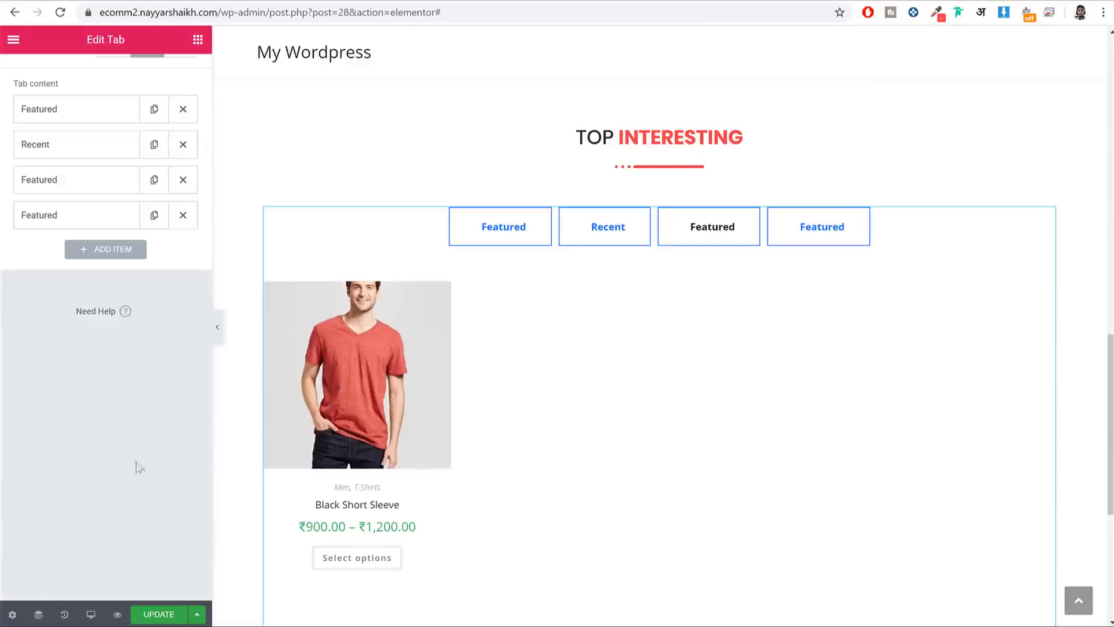
pyautogui.click(91, 181)
pyautogui.doubleClick(75, 230)
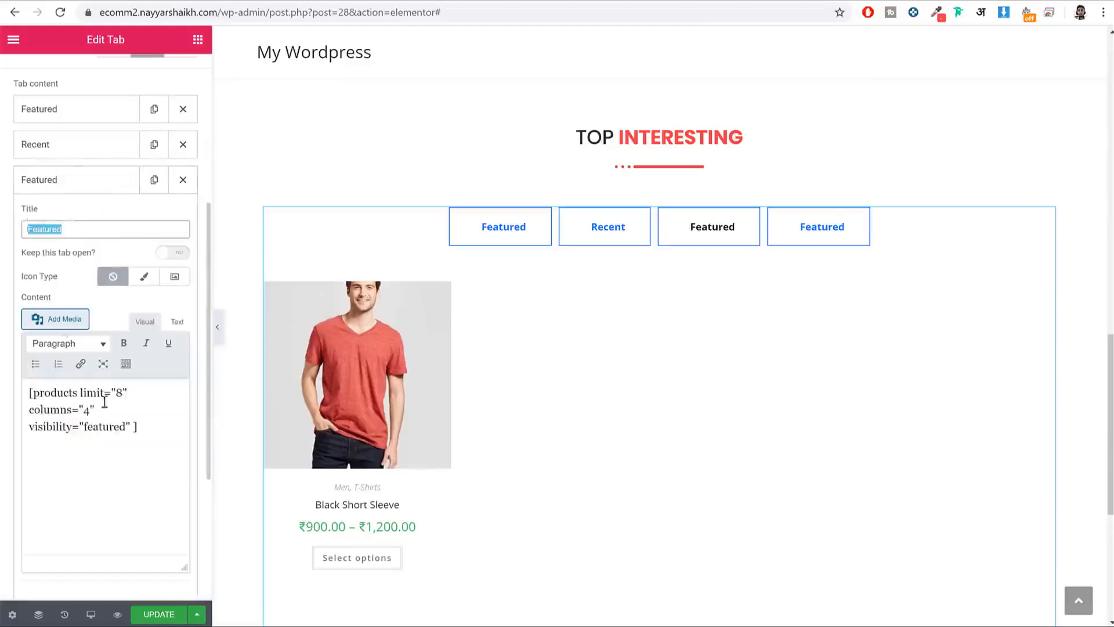
pyautogui.moveTo(140, 427); pyautogui.dragTo(31, 370)
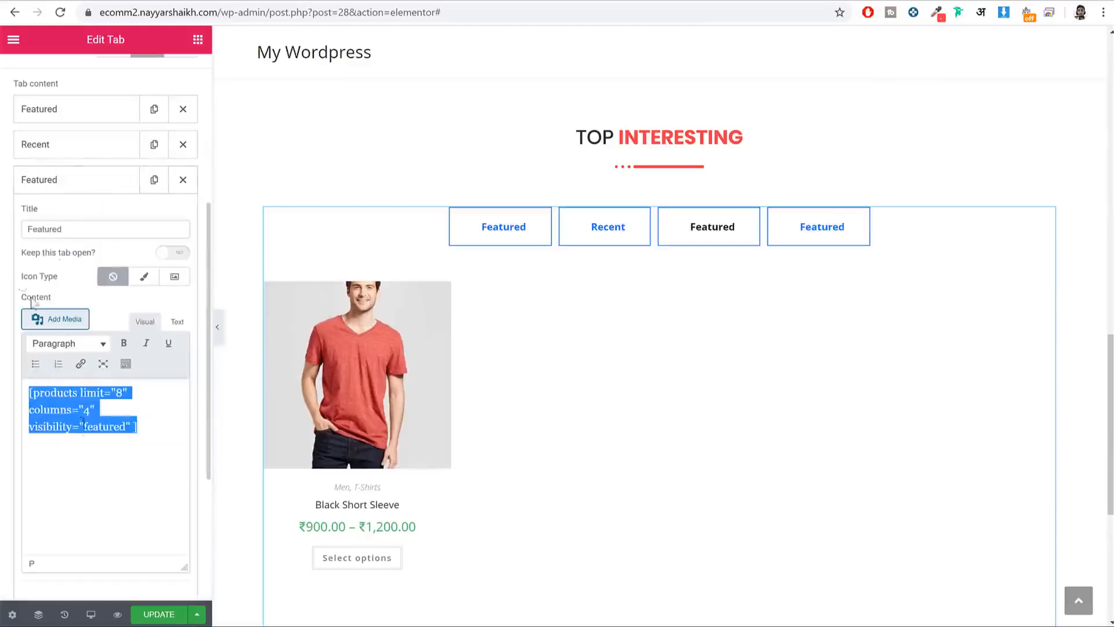
pyautogui.click(56, 192)
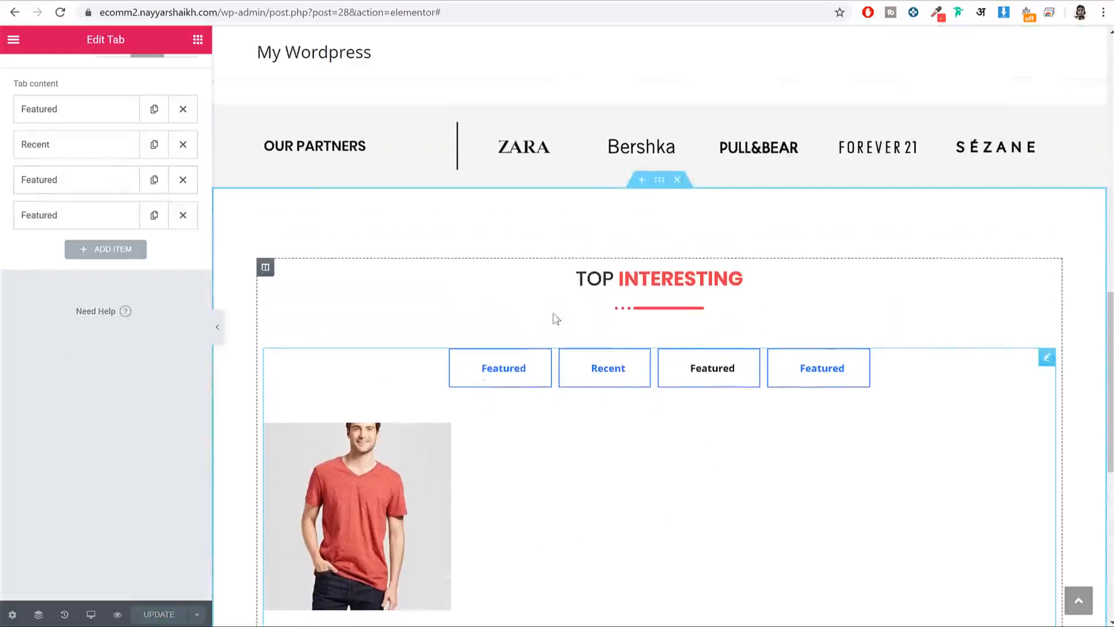
pyautogui.scroll(5, 165, 356)
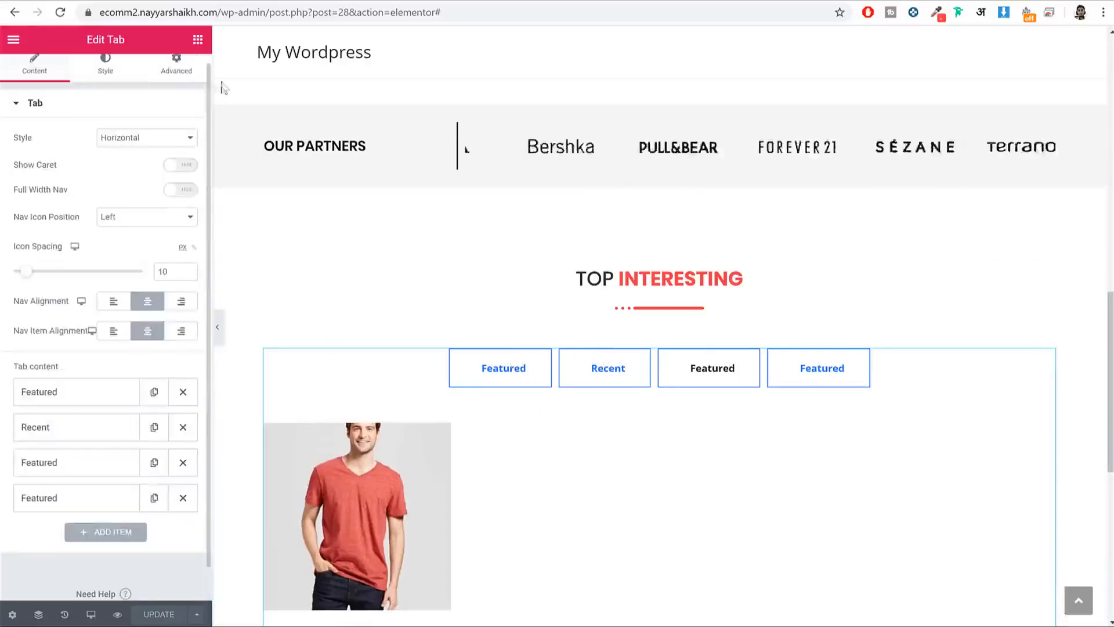
# Step: Set the Nav Items title typography font family to Open Sans
pyautogui.click(109, 66)
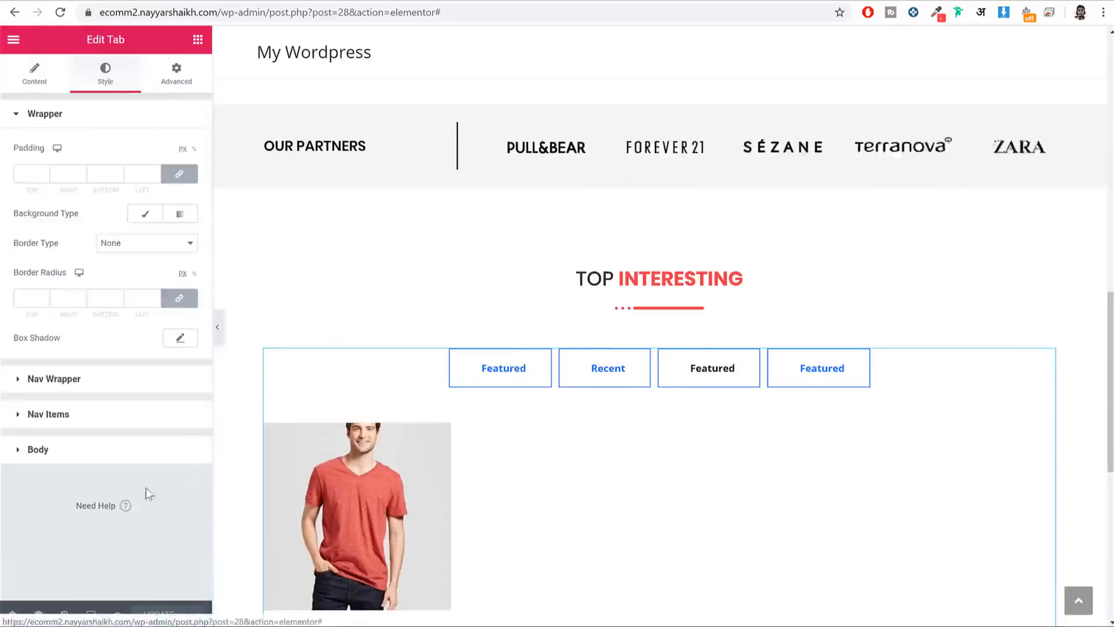
pyautogui.click(102, 417)
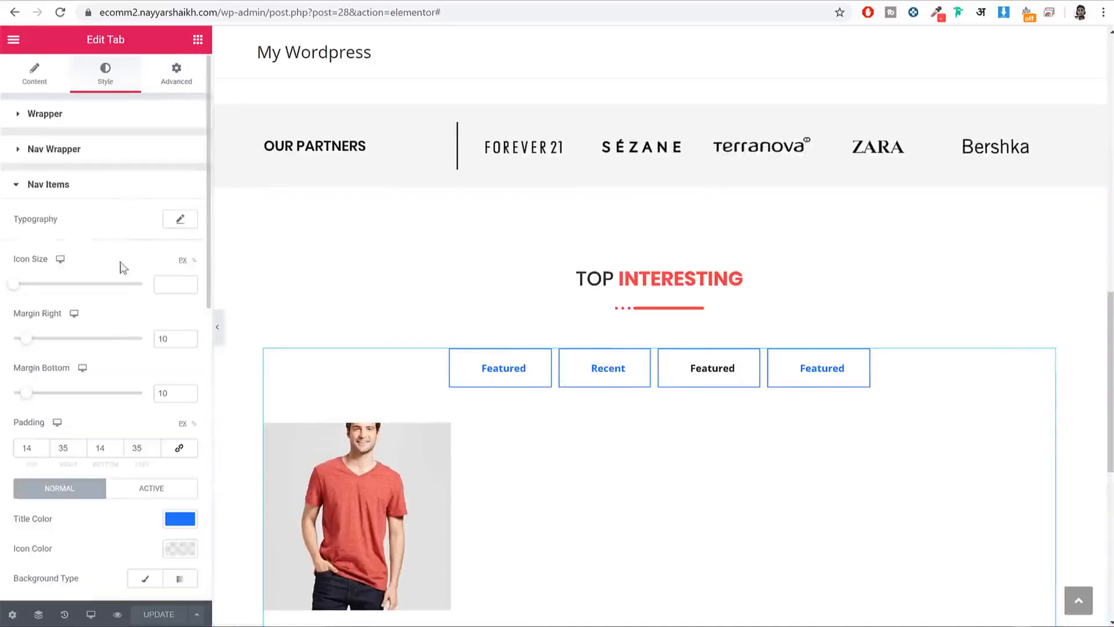
pyautogui.scroll(-3, 123, 268)
pyautogui.scroll(3, 123, 273)
pyautogui.click(180, 218)
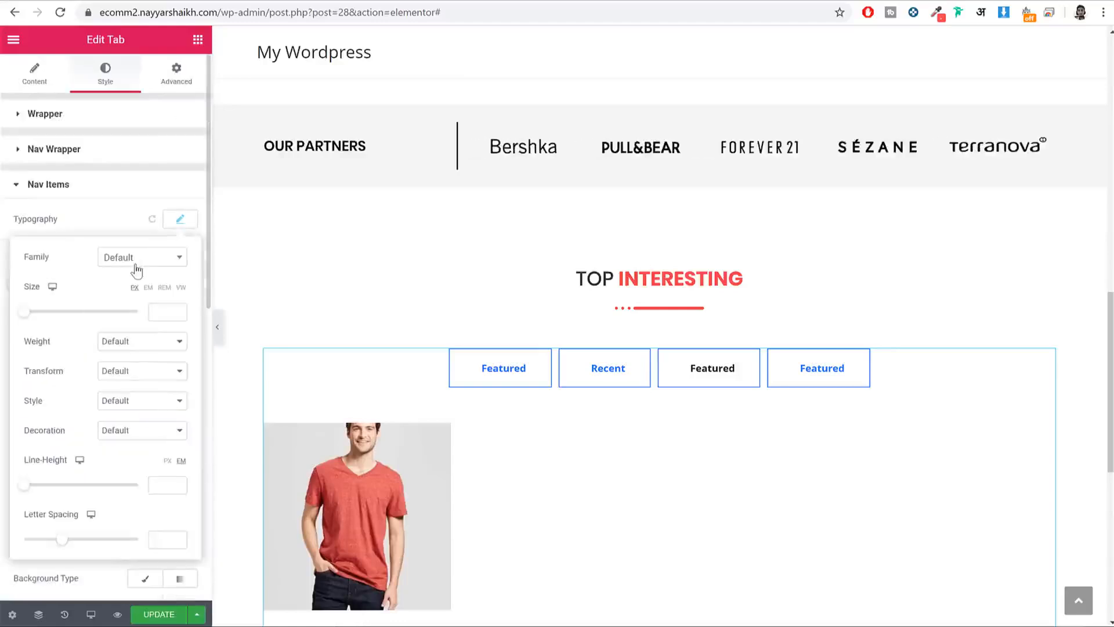
pyautogui.click(137, 270)
pyautogui.write('opem')
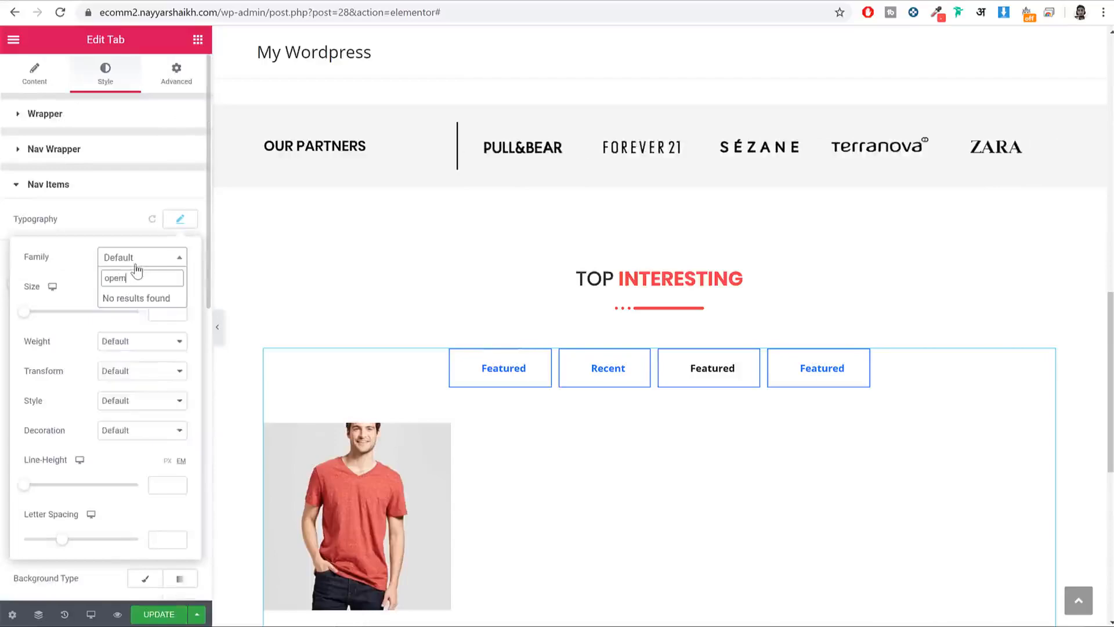
pyautogui.press('BackSpace')
pyautogui.write('n')
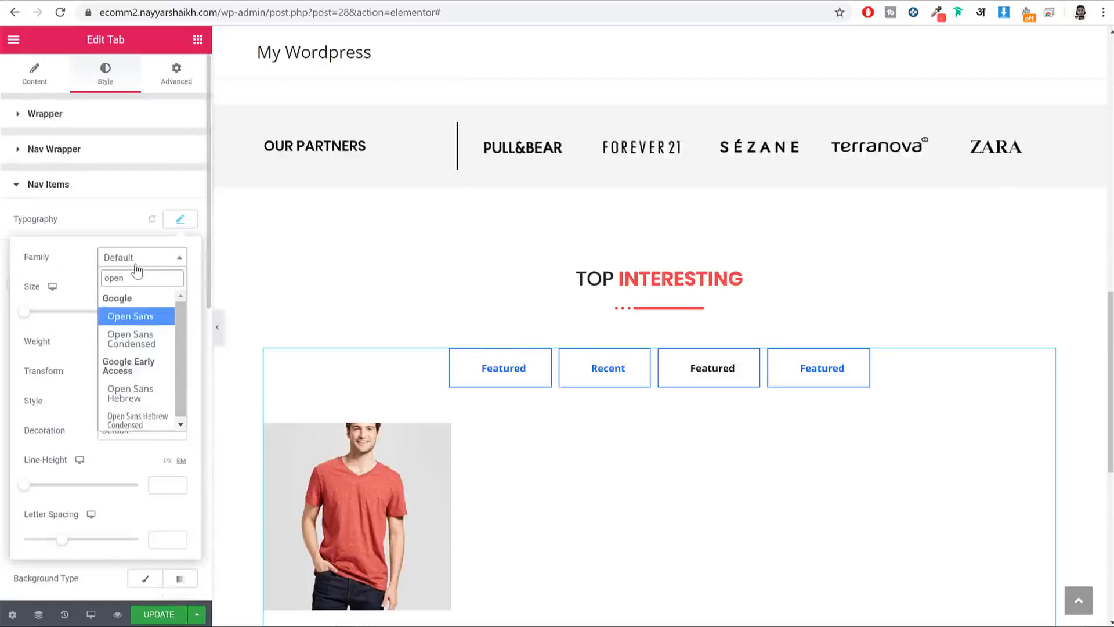
pyautogui.click(131, 316)
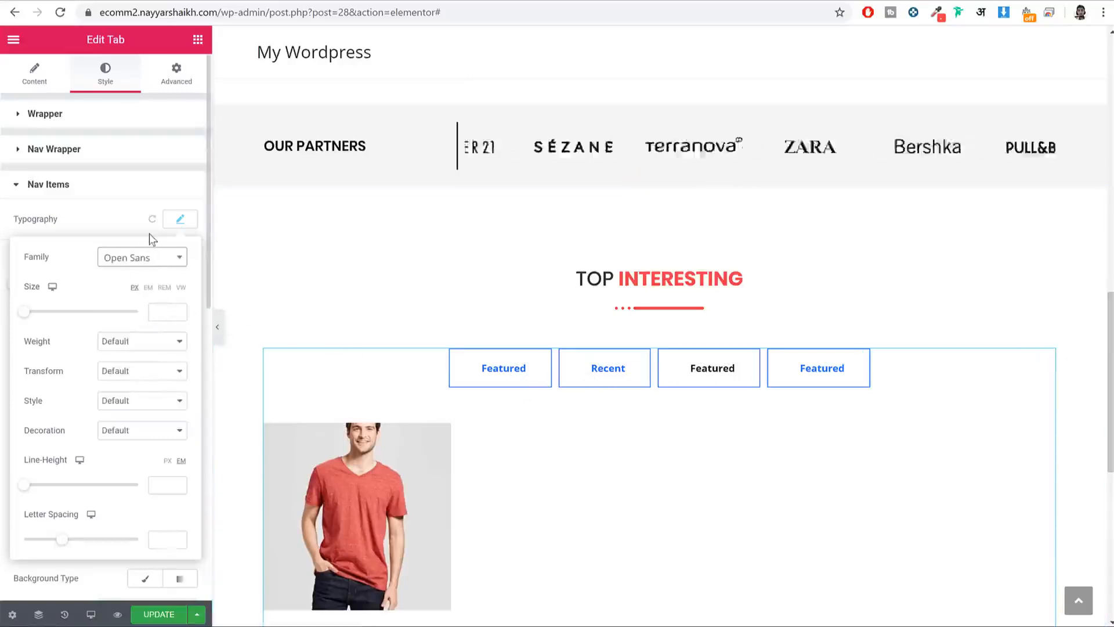
# Step: Set the tab title font size to 20 and weight to 600
pyautogui.click(152, 307)
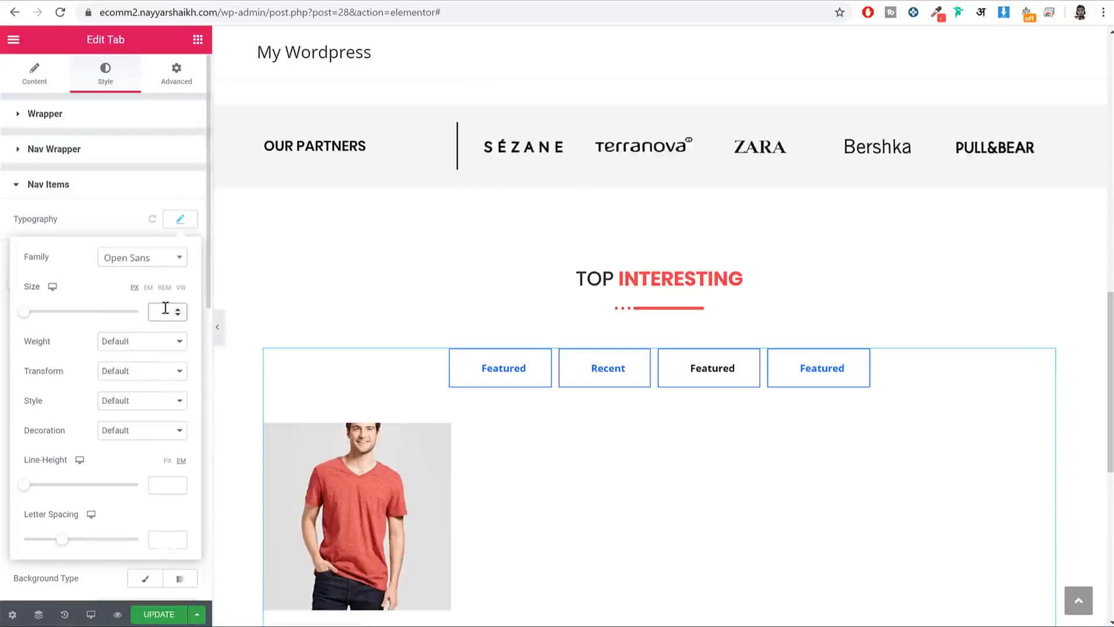
pyautogui.write('20')
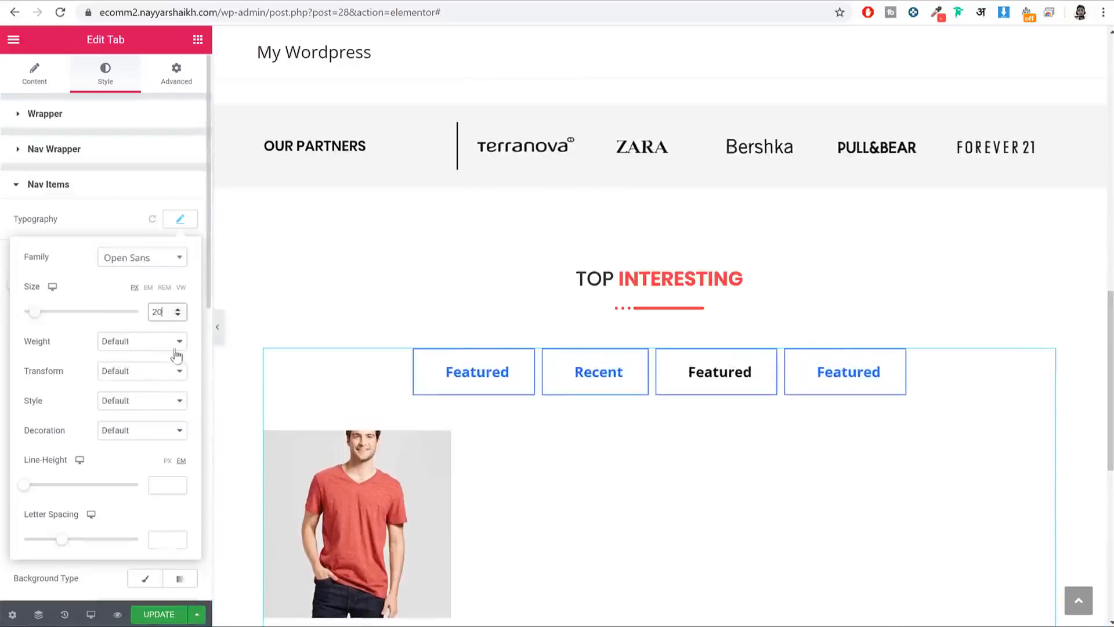
pyautogui.click(171, 342)
pyautogui.click(145, 409)
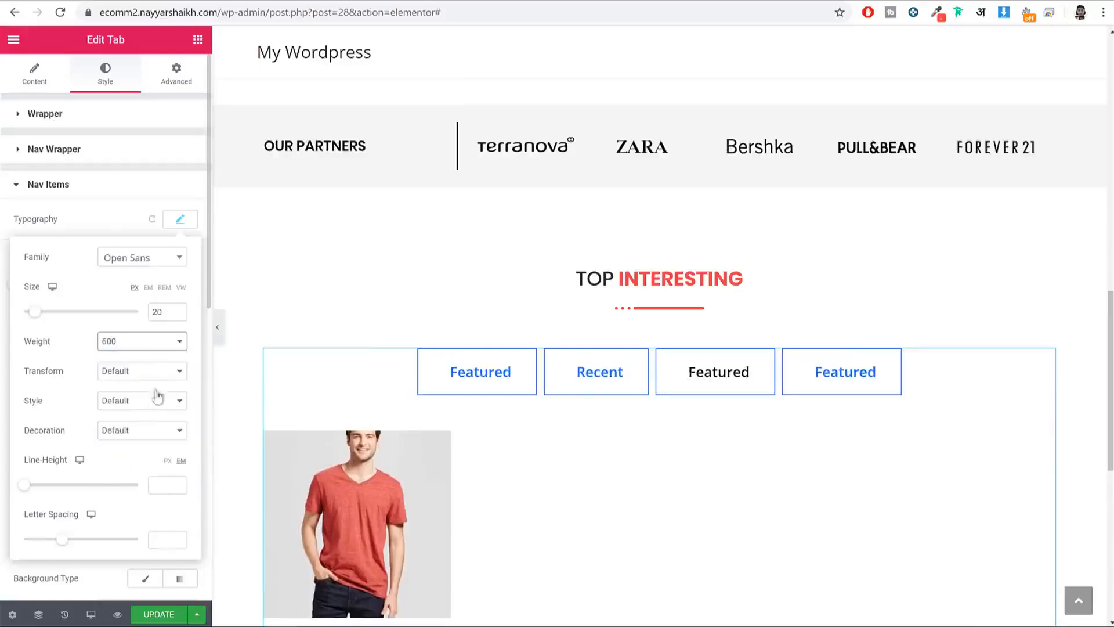
pyautogui.click(177, 220)
pyautogui.scroll(-5, 156, 348)
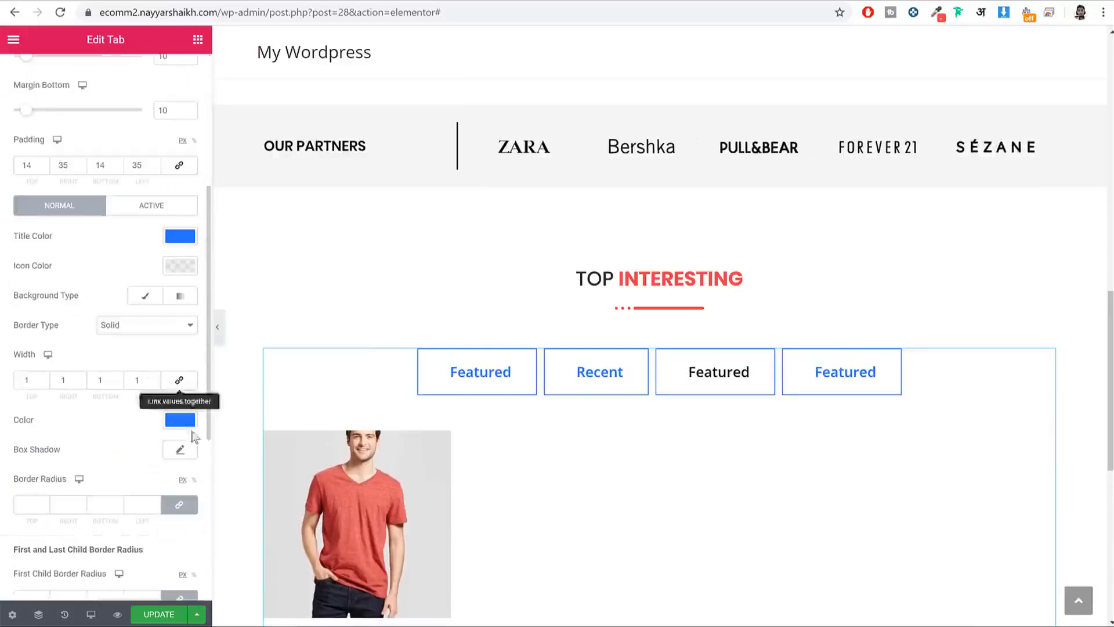
pyautogui.scroll(-3, 145, 357)
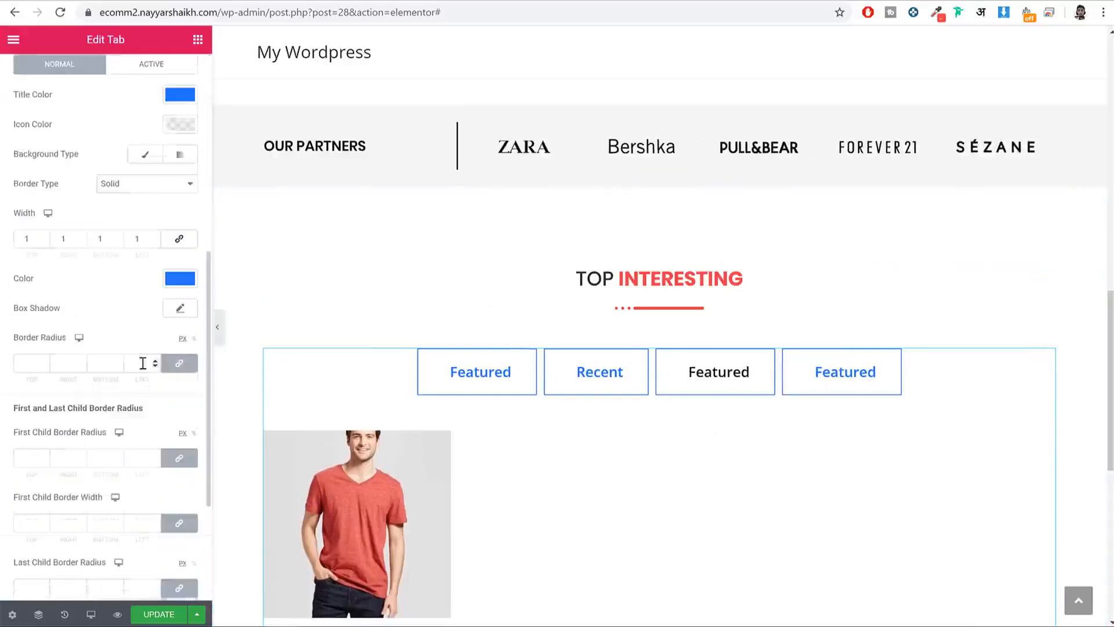
pyautogui.scroll(3, 154, 353)
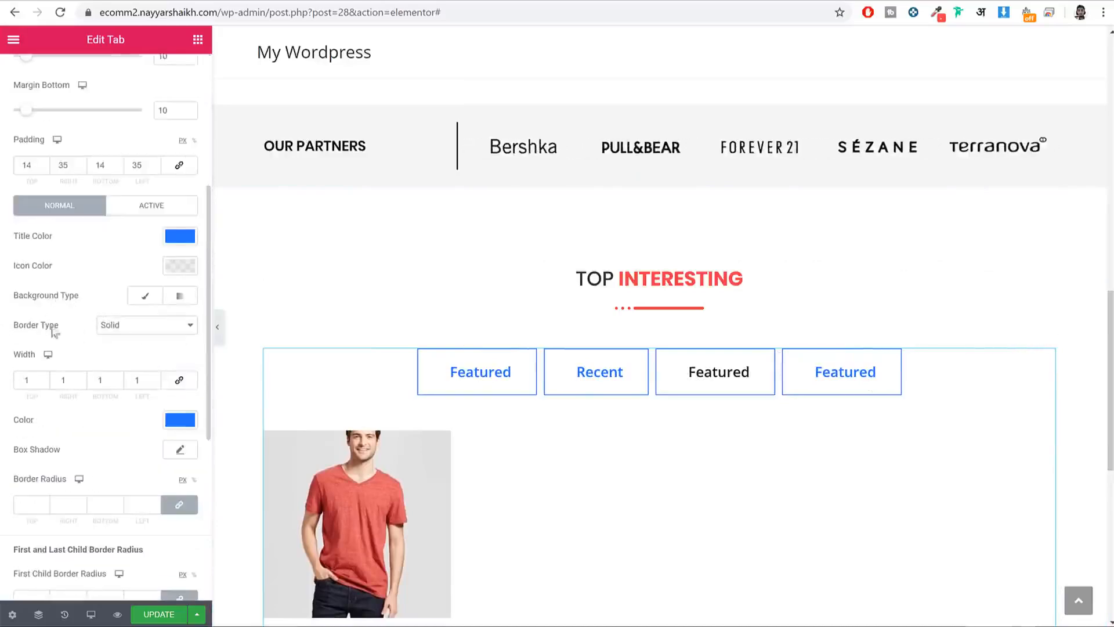
# Step: Set the tab border type to None
pyautogui.click(142, 326)
pyautogui.click(141, 342)
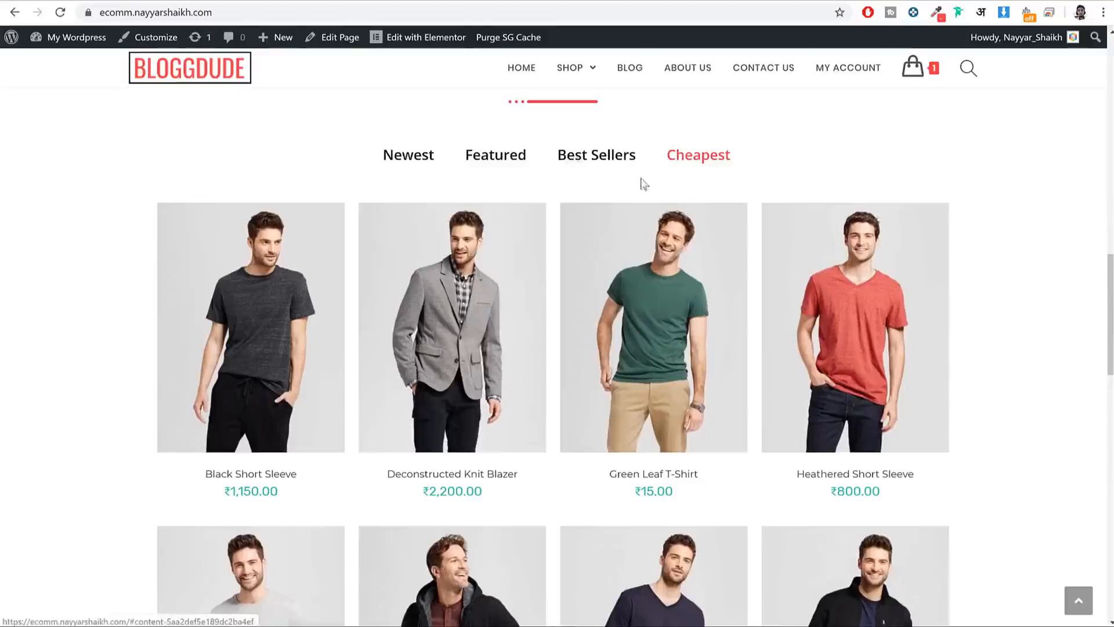
pyautogui.click(402, 155)
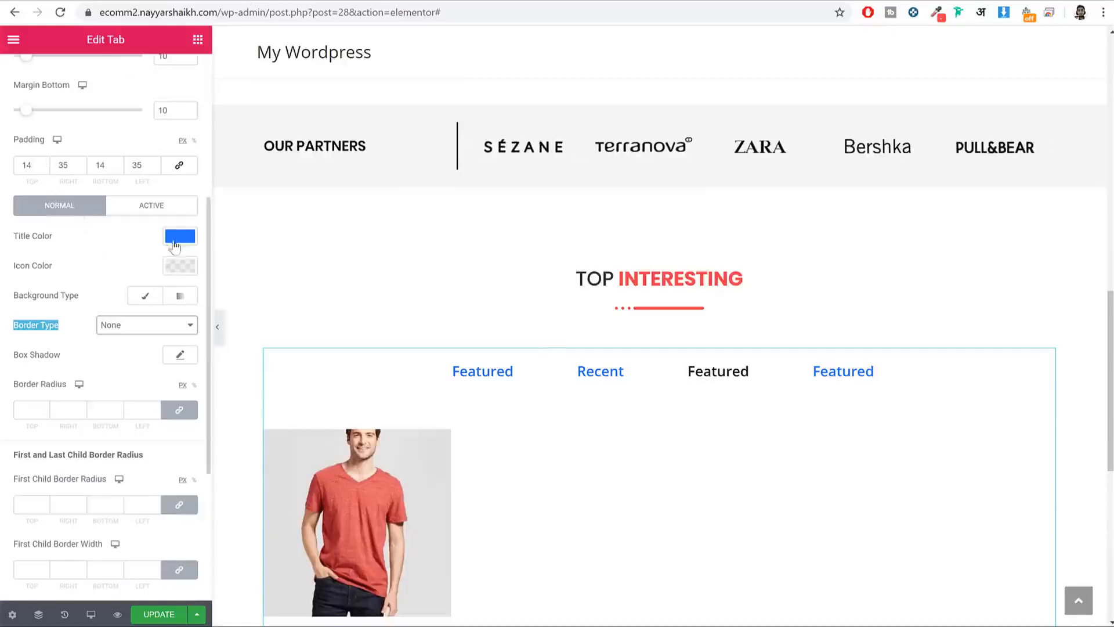
# Step: Clear the Normal title colour so inactive tab titles show dark
pyautogui.click(175, 244)
pyautogui.click(144, 270)
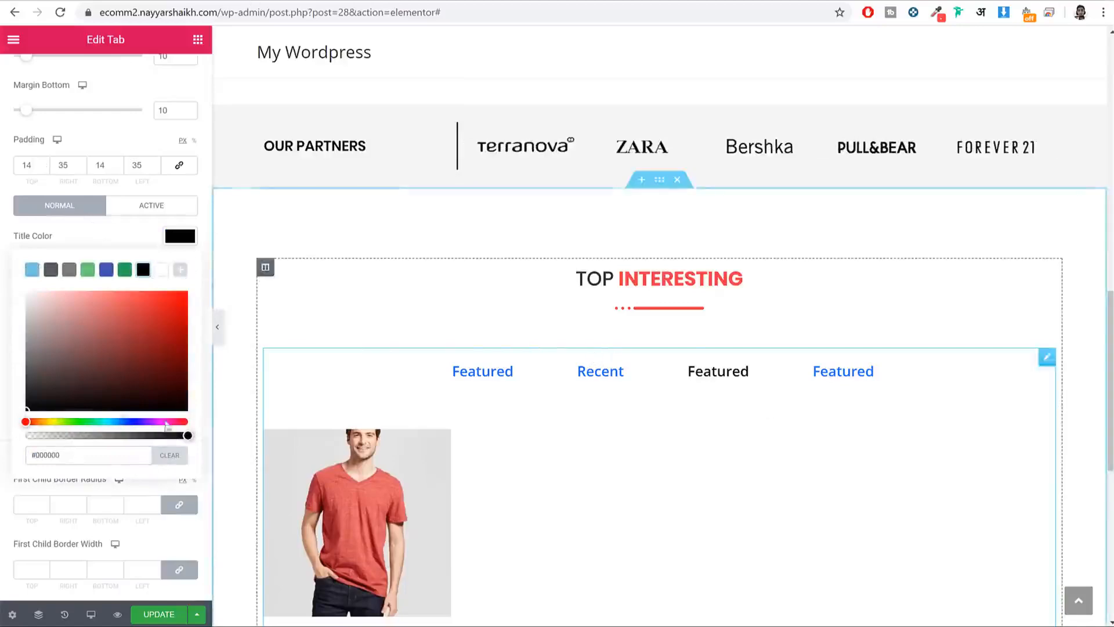
pyautogui.click(168, 456)
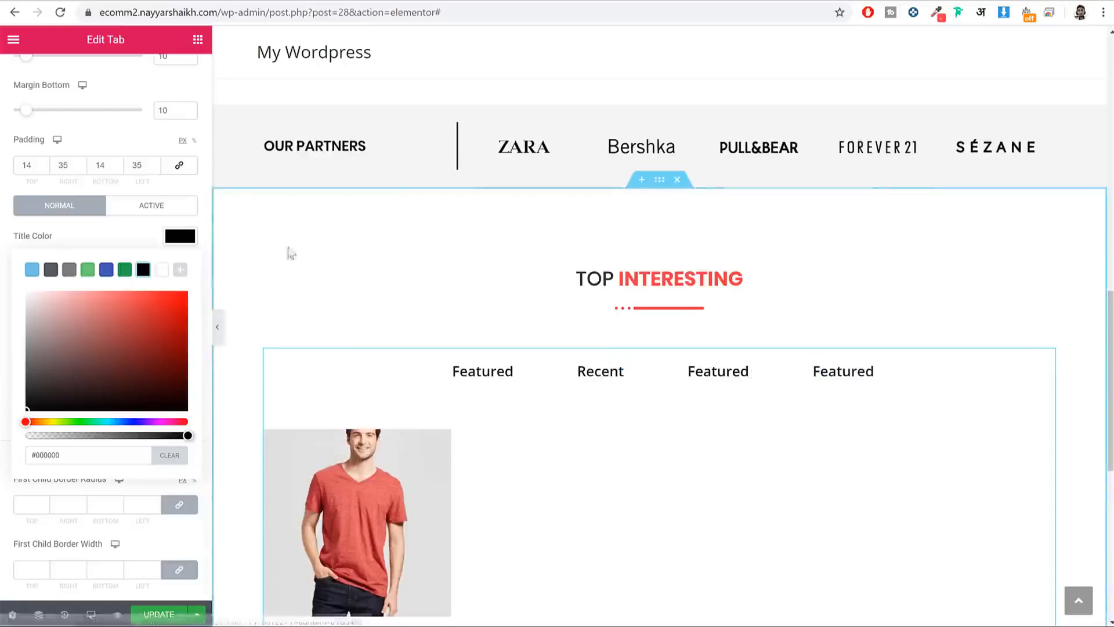
pyautogui.click(189, 246)
# Step: Set the Active title colour to #af3f49 and preview the Featured and Recent tabs
pyautogui.click(173, 218)
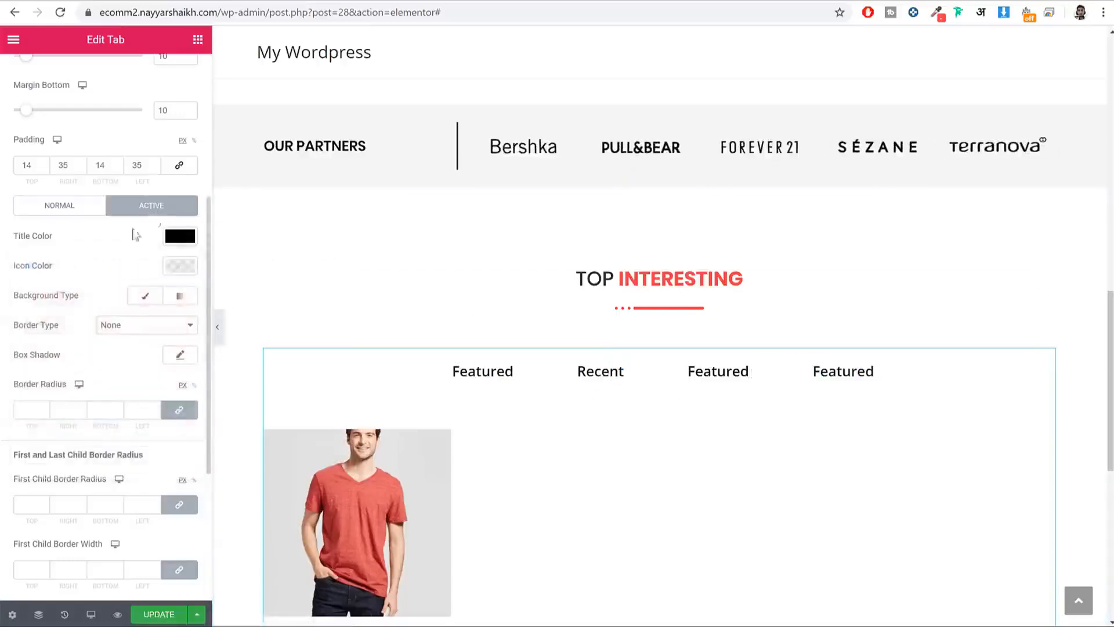
pyautogui.click(175, 248)
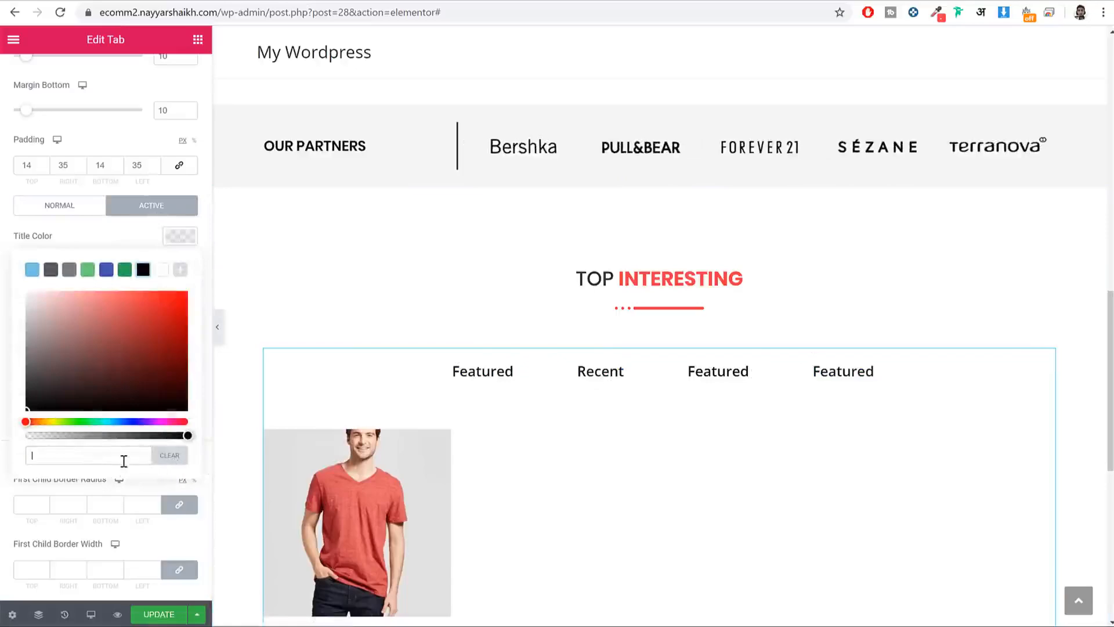
pyautogui.write('af3f49')
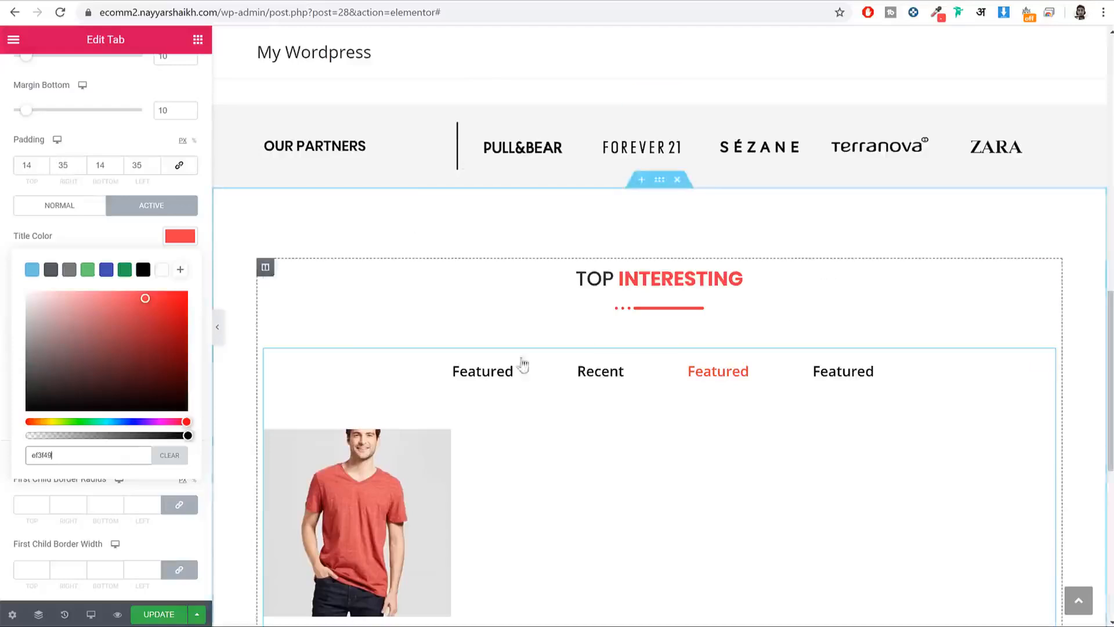
pyautogui.click(495, 374)
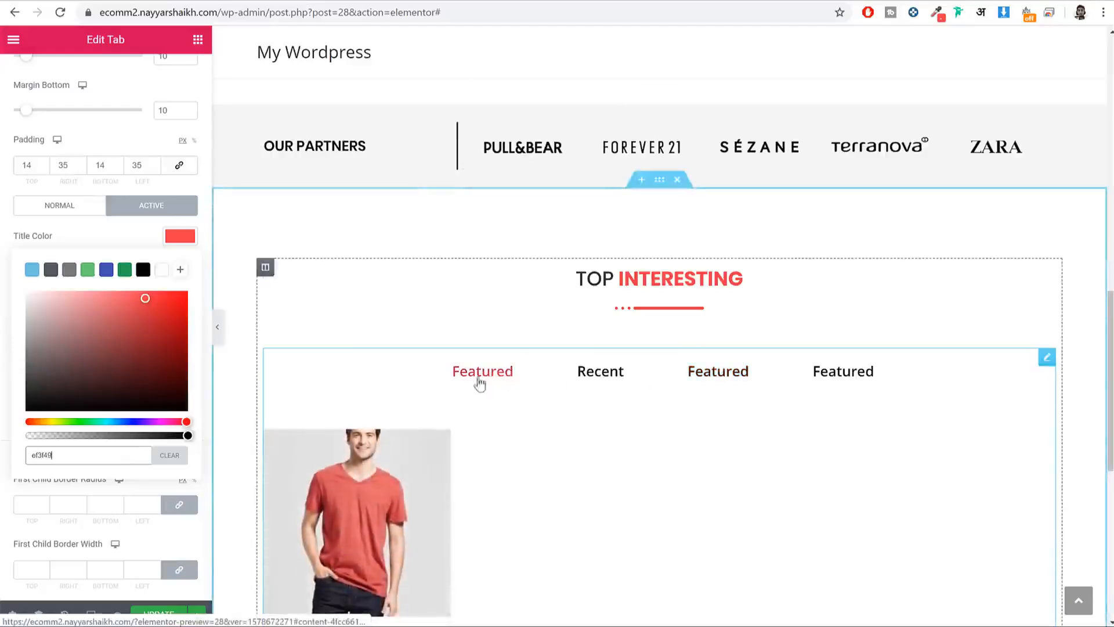
pyautogui.click(588, 376)
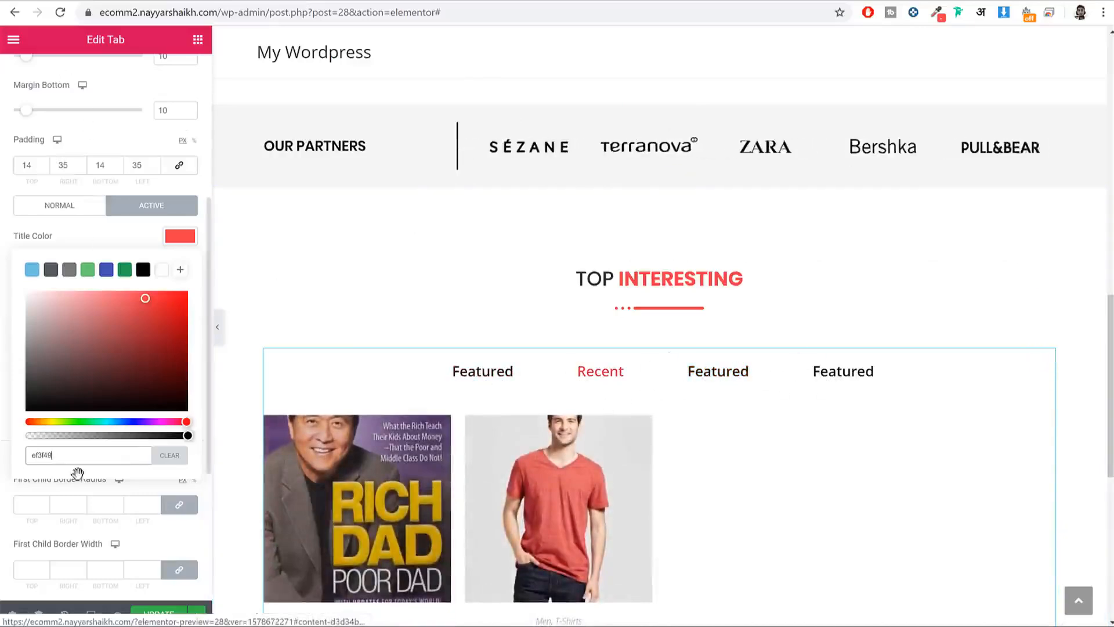
# Step: Save the page changes with UPDATE
pyautogui.click(158, 617)
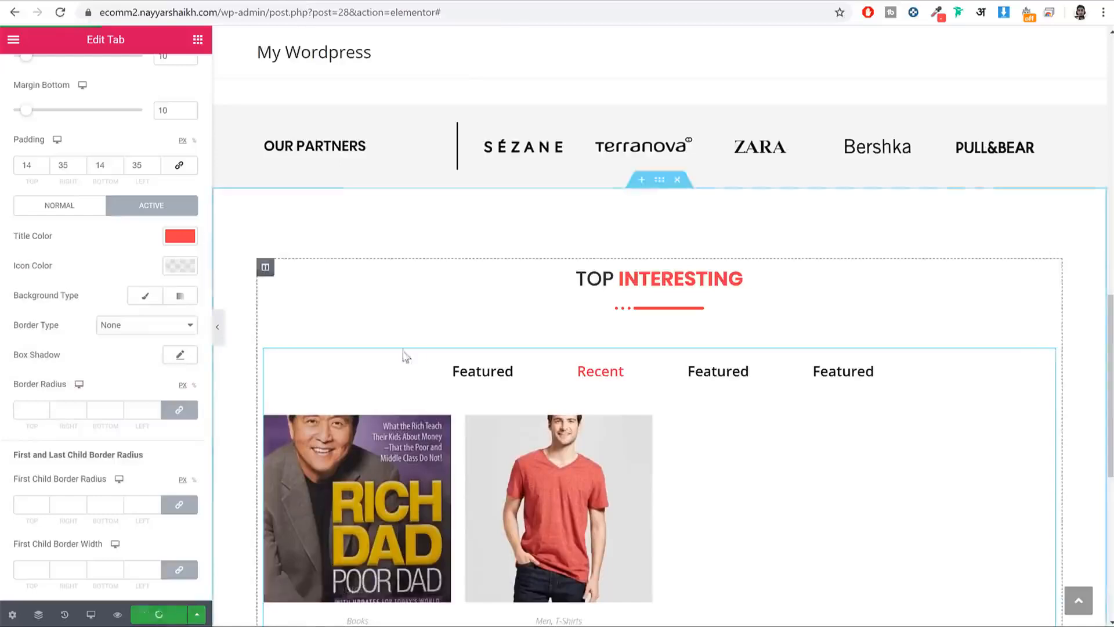
pyautogui.scroll(-5, 404, 355)
pyautogui.scroll(2, 569, 441)
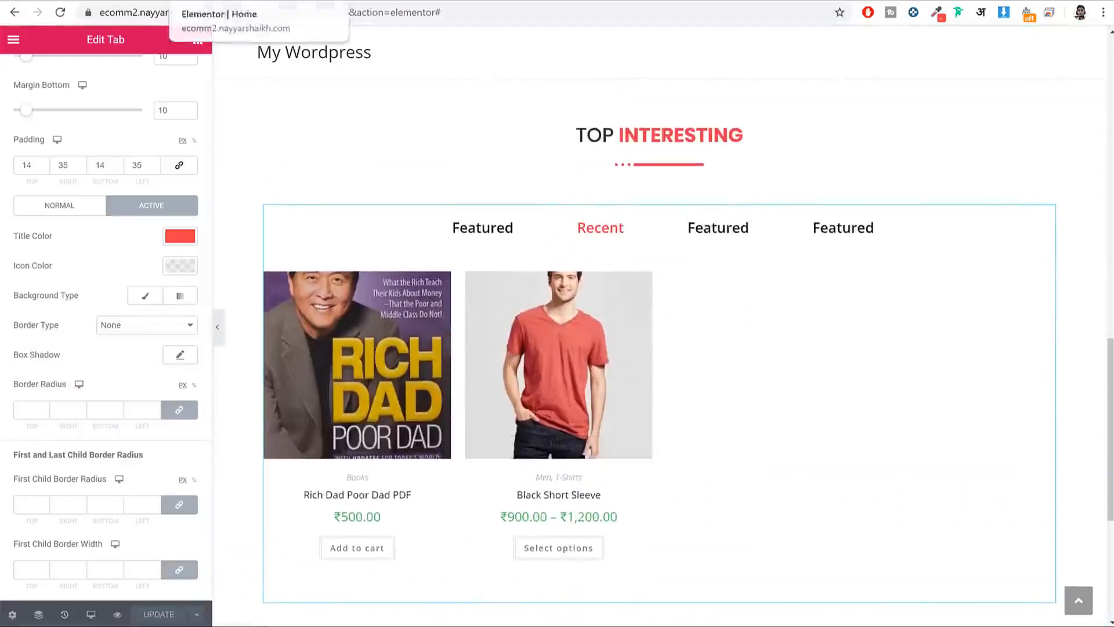
pyautogui.click(110, 1)
# Step: Add a three-column structure section at the page bottom, below the product tabs
pyautogui.scroll(-4, 770, 323)
pyautogui.scroll(-7, 770, 323)
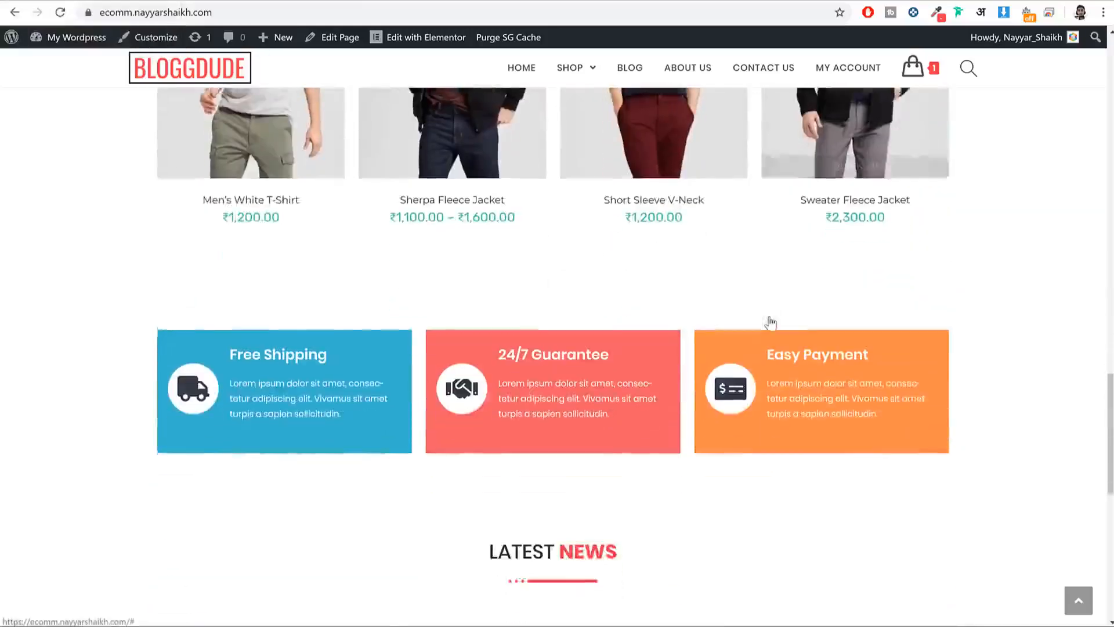
pyautogui.click(223, 1)
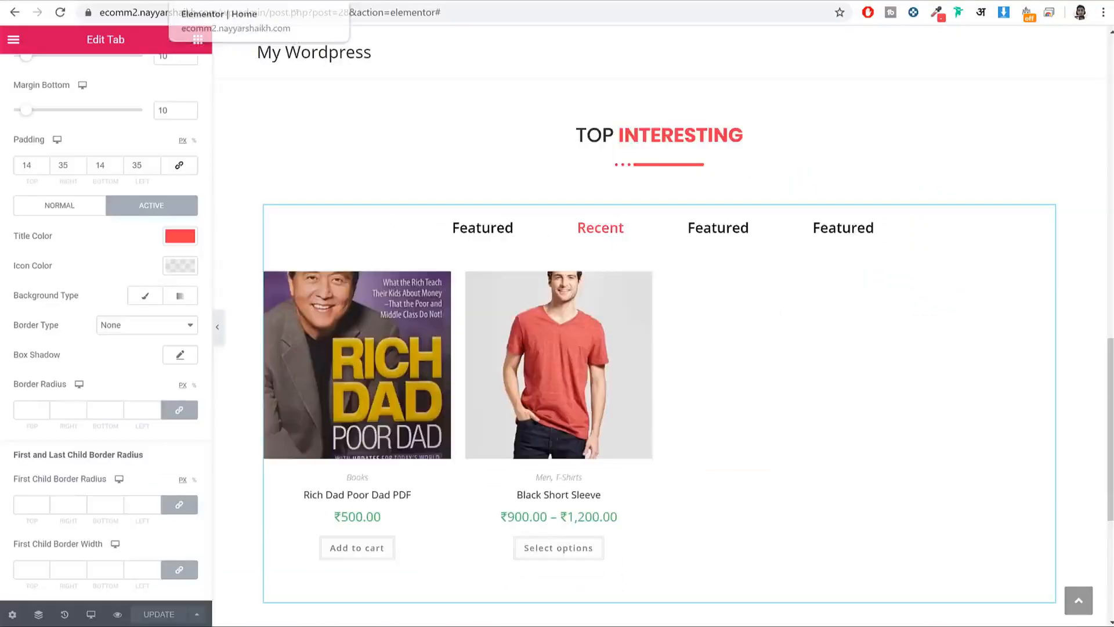
pyautogui.scroll(-6, 649, 305)
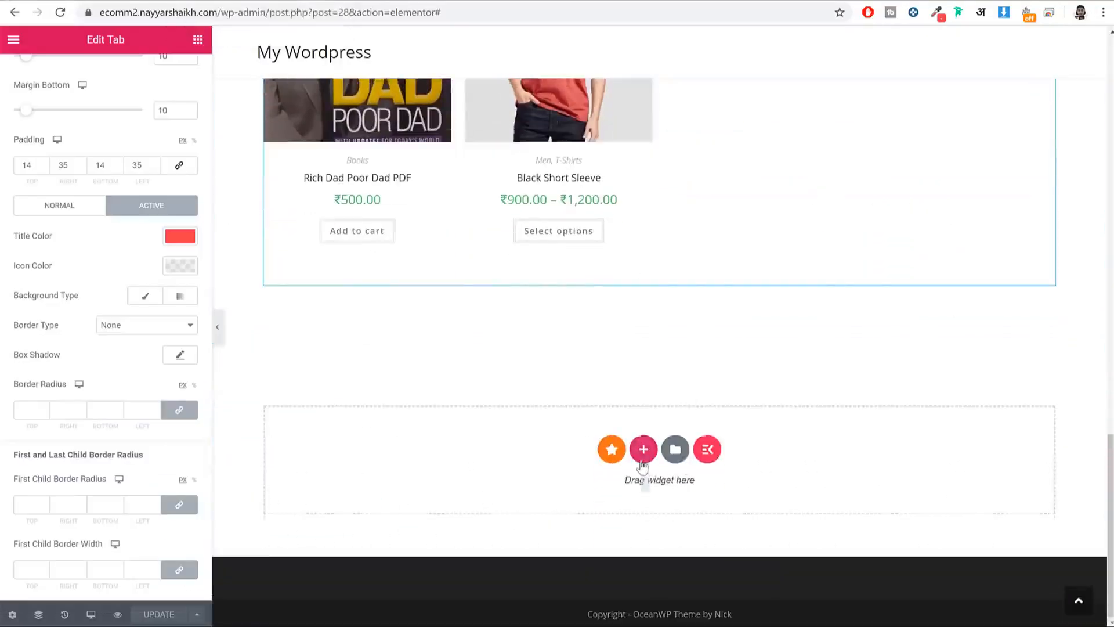
pyautogui.click(643, 450)
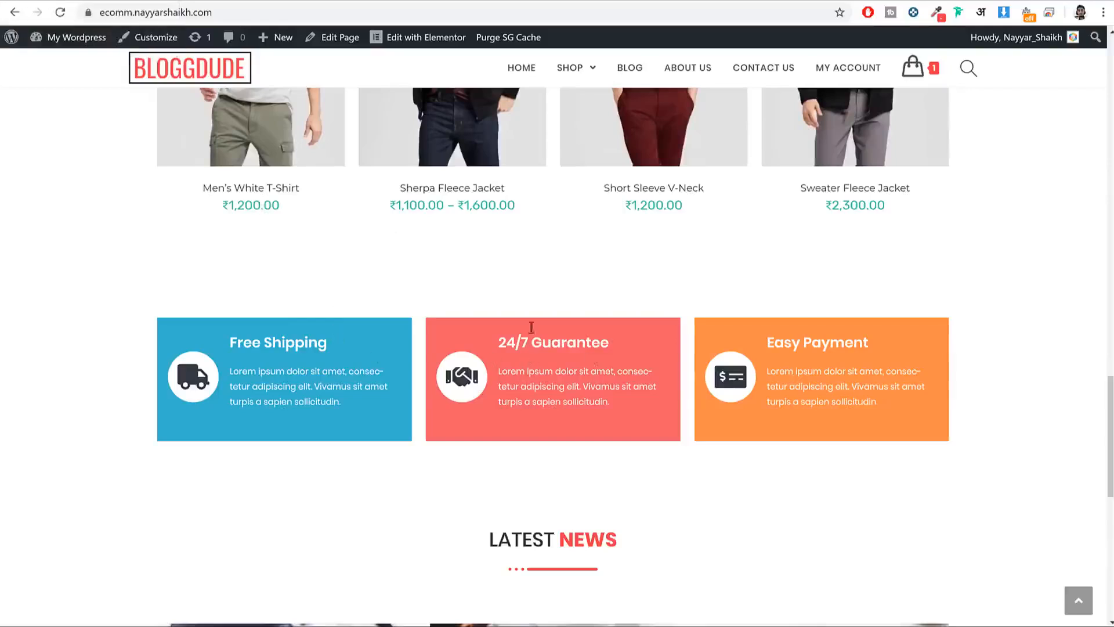
pyautogui.click(286, 2)
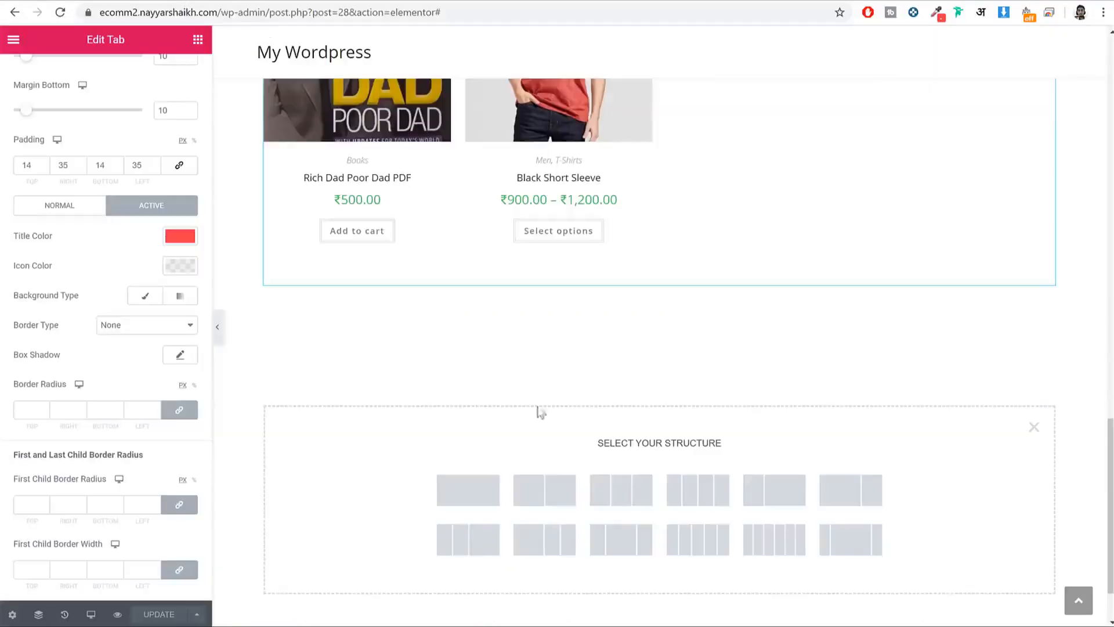
pyautogui.click(641, 496)
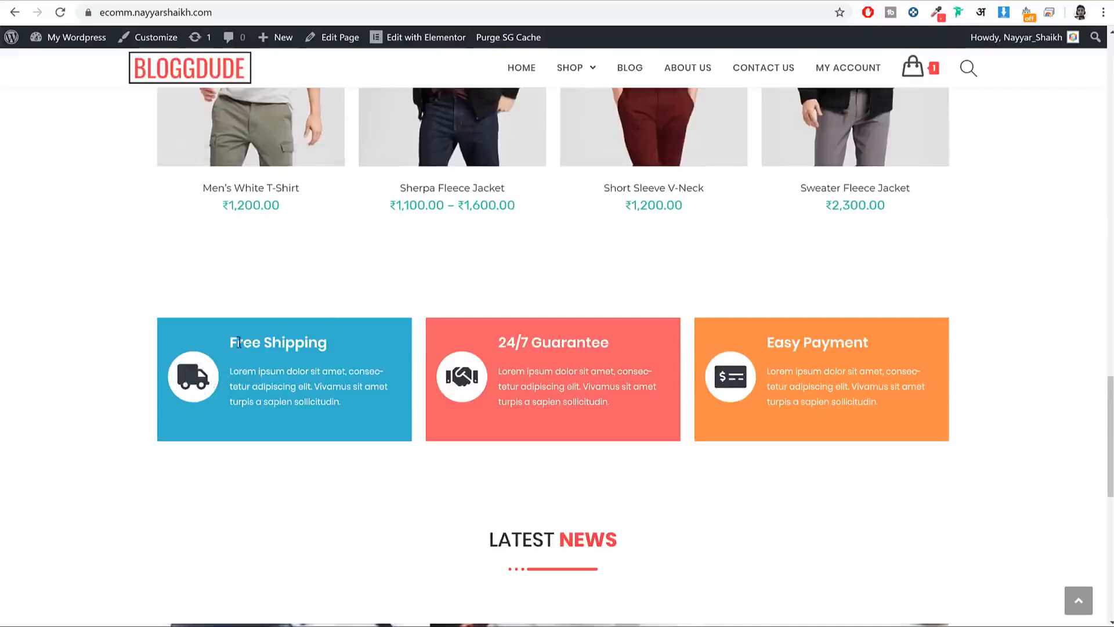
pyautogui.moveTo(232, 343); pyautogui.dragTo(345, 403)
pyautogui.click(347, 405)
pyautogui.click(223, 2)
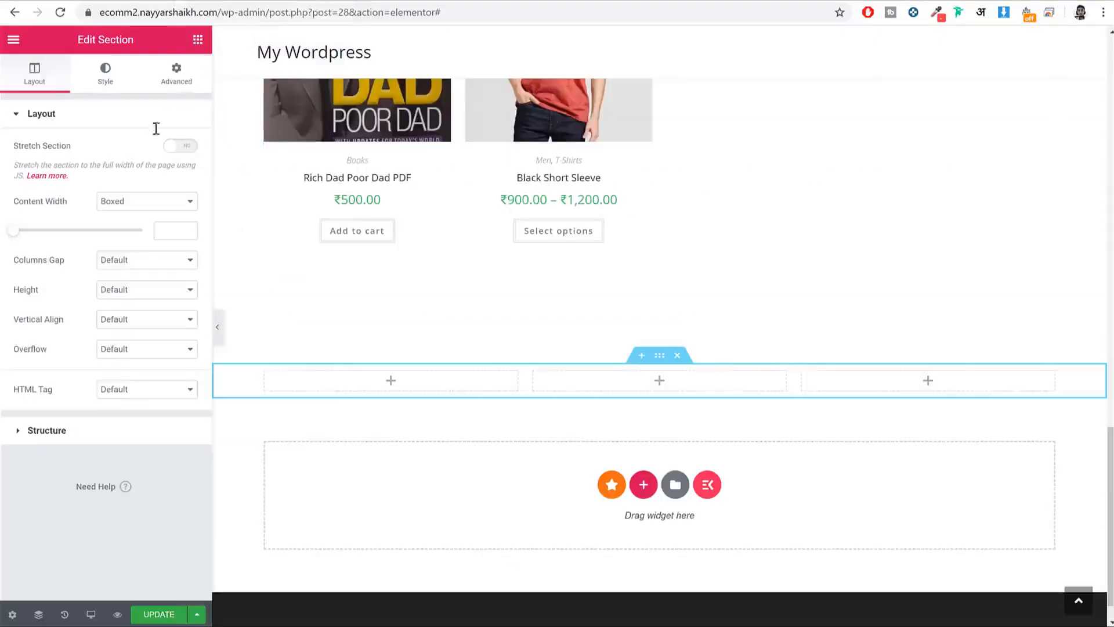
# Step: Drop an Inner Section widget into the new section's first column
pyautogui.click(198, 39)
pyautogui.moveTo(54, 174); pyautogui.dragTo(364, 387)
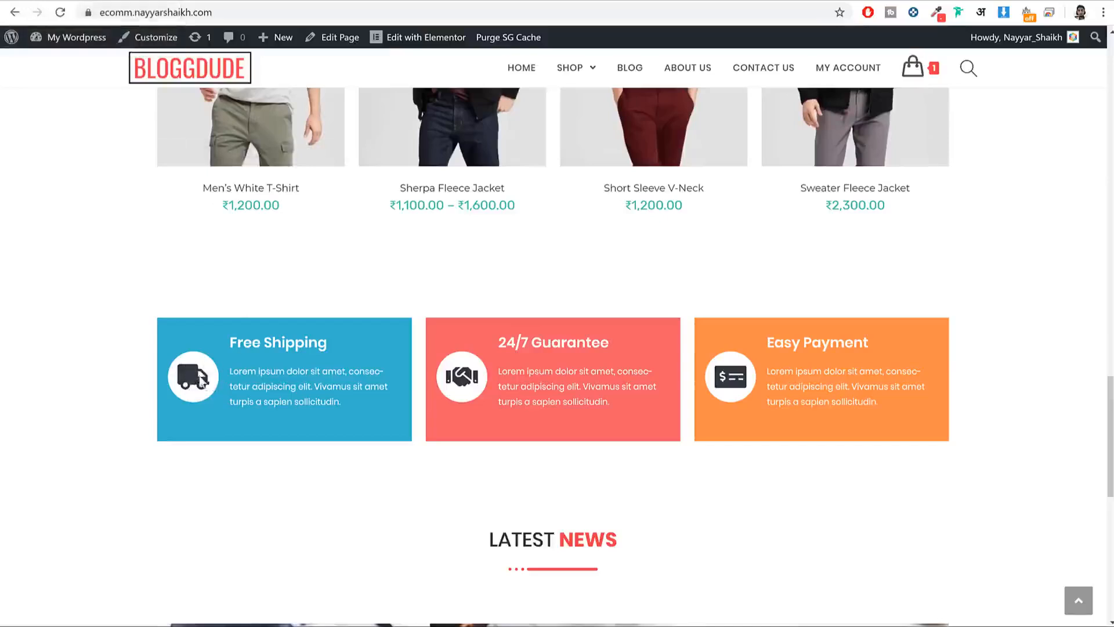
pyautogui.moveTo(243, 348); pyautogui.dragTo(376, 414)
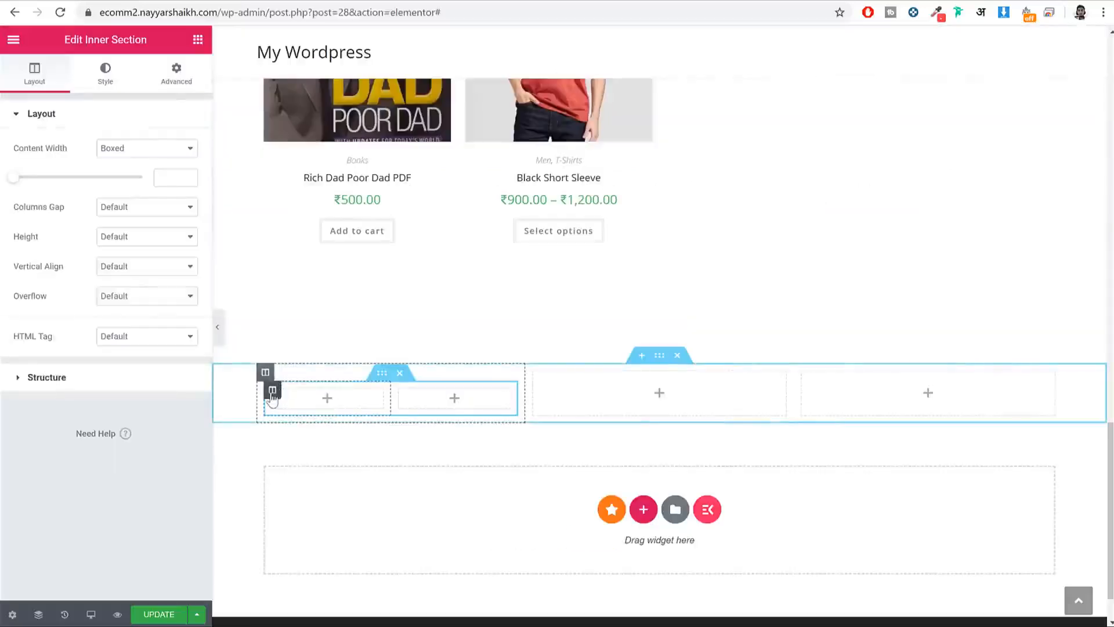
# Step: Set the inner section's first column width to 25% and save the page
pyautogui.click(273, 389)
pyautogui.write('25')
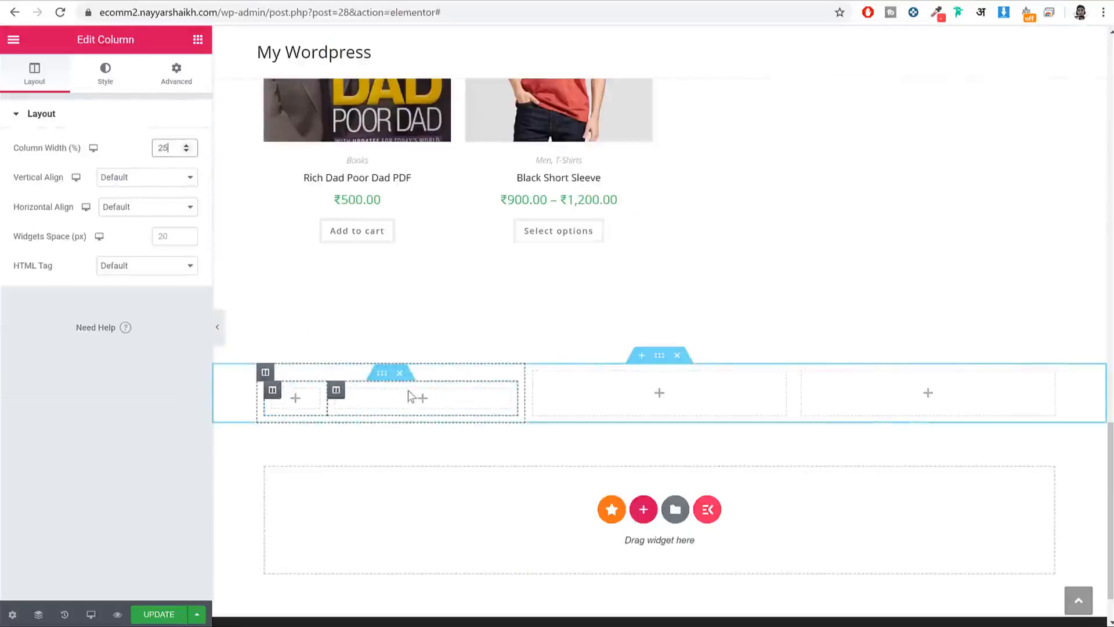
pyautogui.click(155, 613)
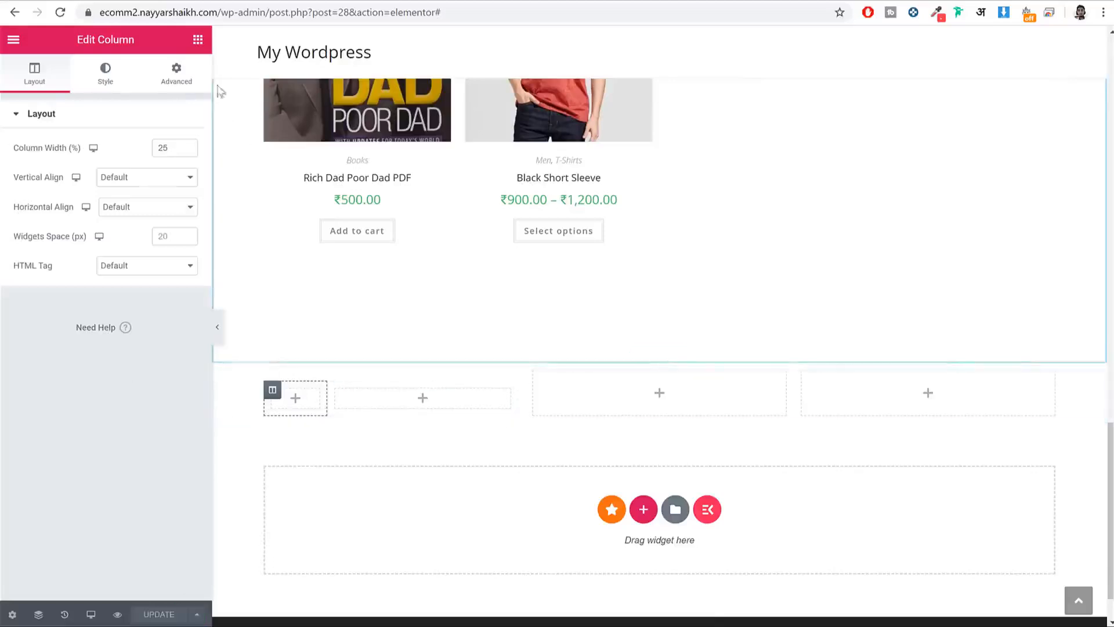
pyautogui.click(198, 39)
# Step: Drop an Icon widget into the narrow inner column and swap its star for the Truck icon
pyautogui.scroll(-3, 141, 261)
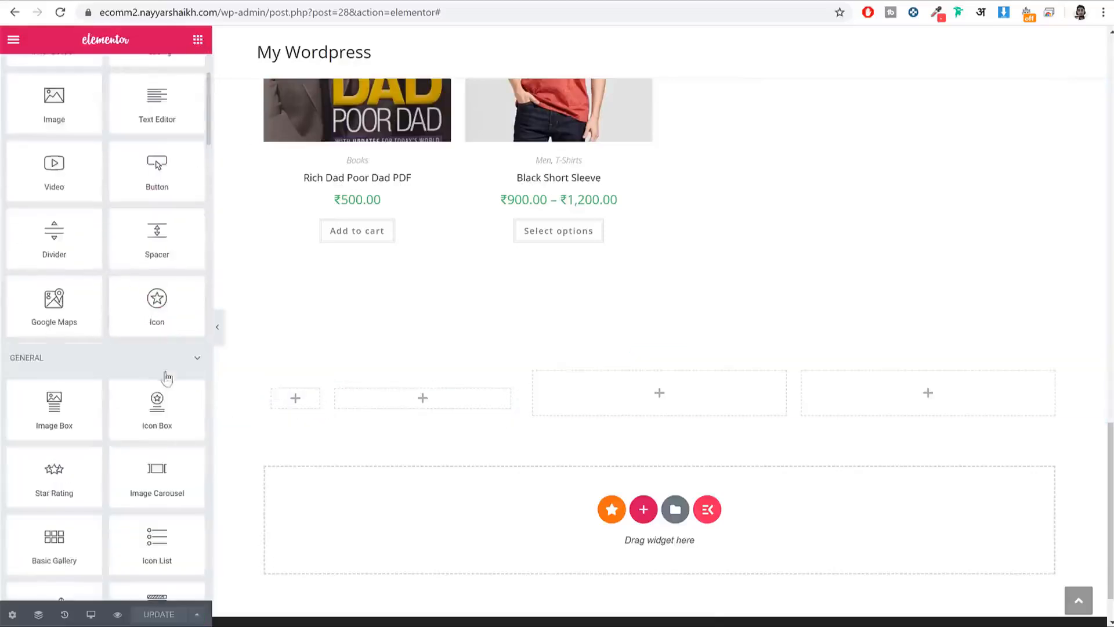
pyautogui.moveTo(157, 299); pyautogui.dragTo(312, 400)
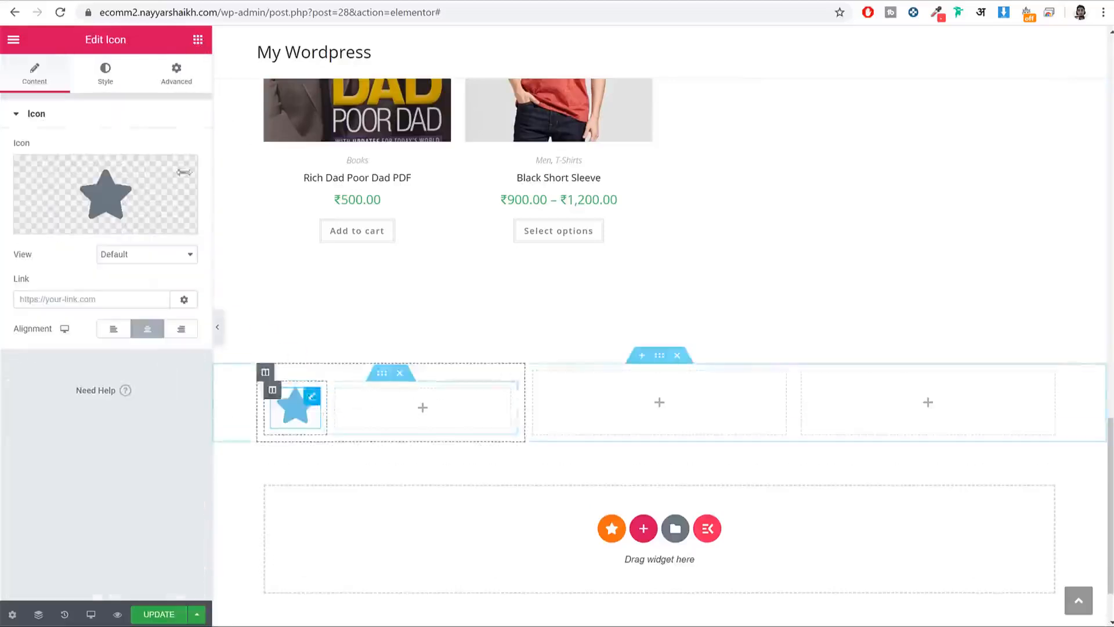
pyautogui.click(56, 218)
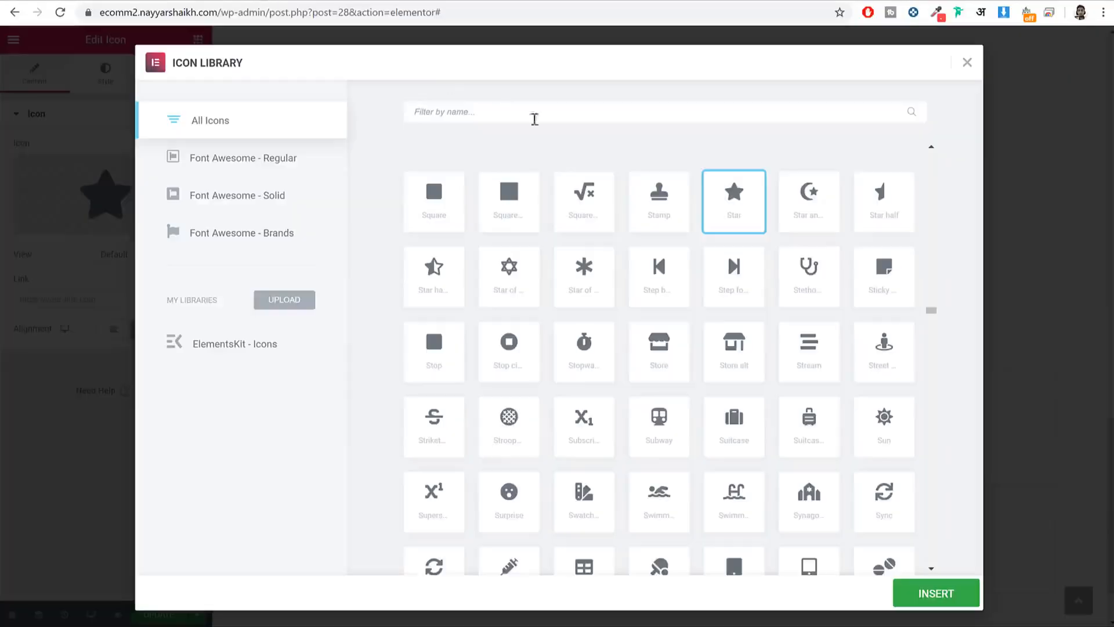
pyautogui.write('truc')
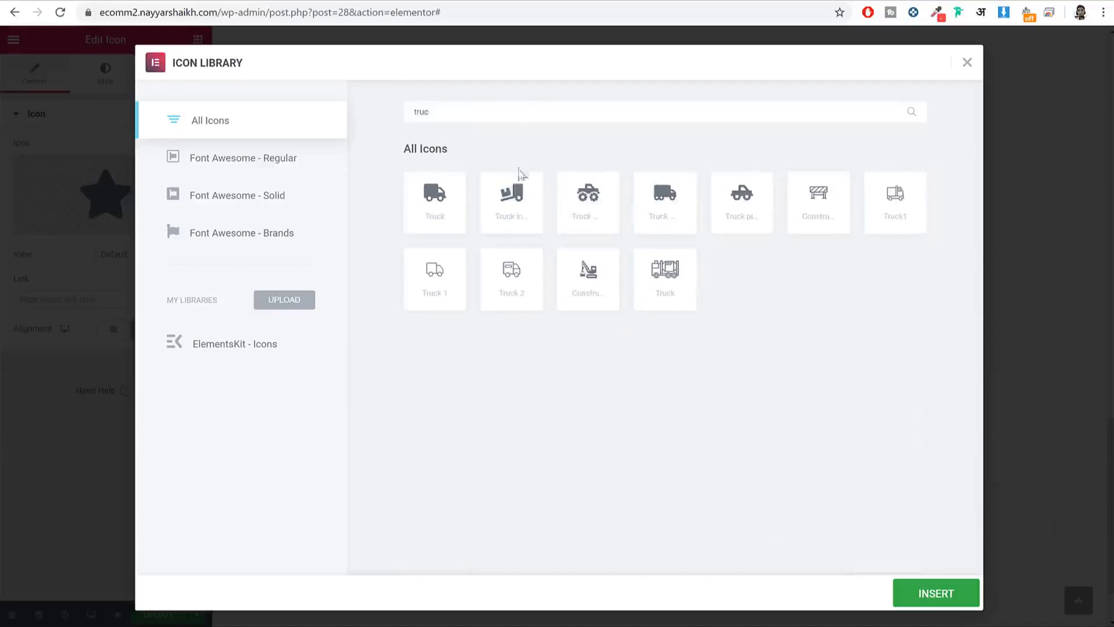
pyautogui.click(432, 209)
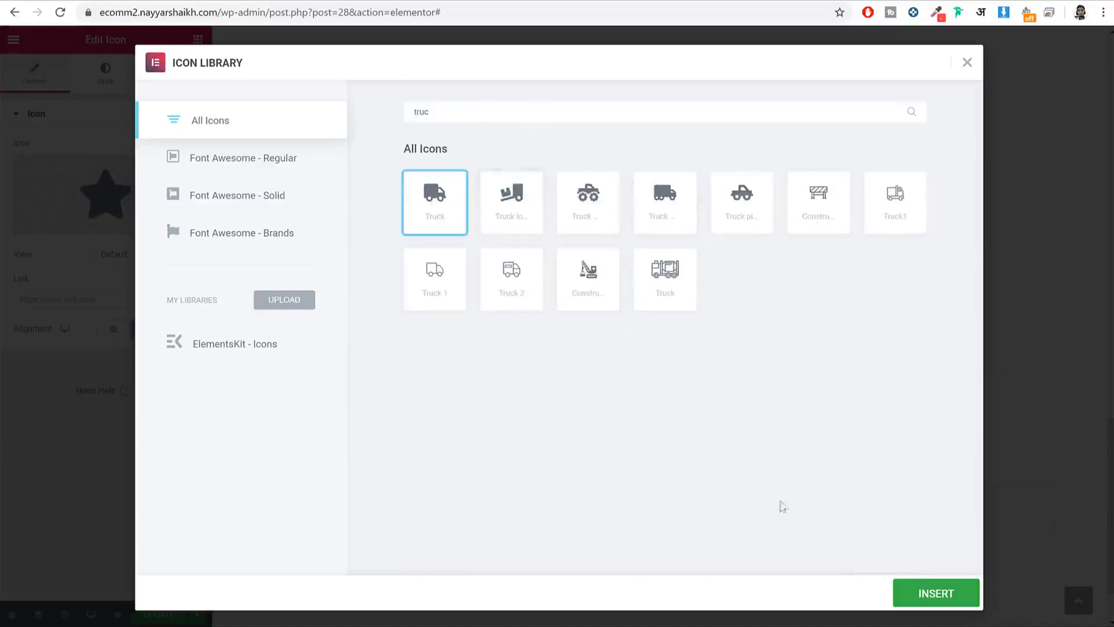
pyautogui.click(925, 594)
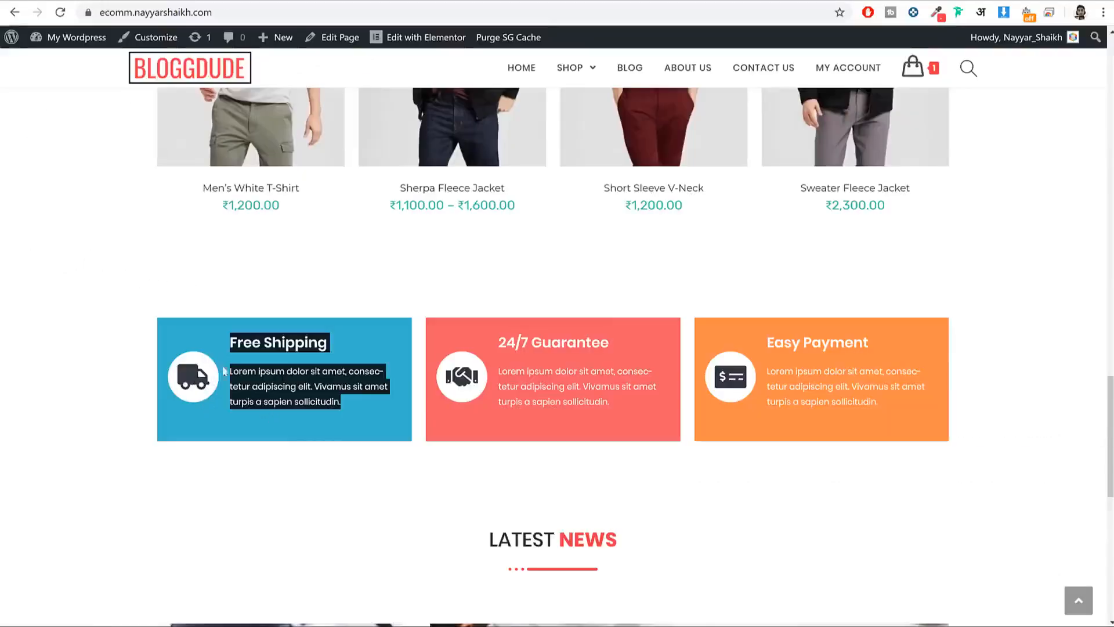
pyautogui.click(222, 399)
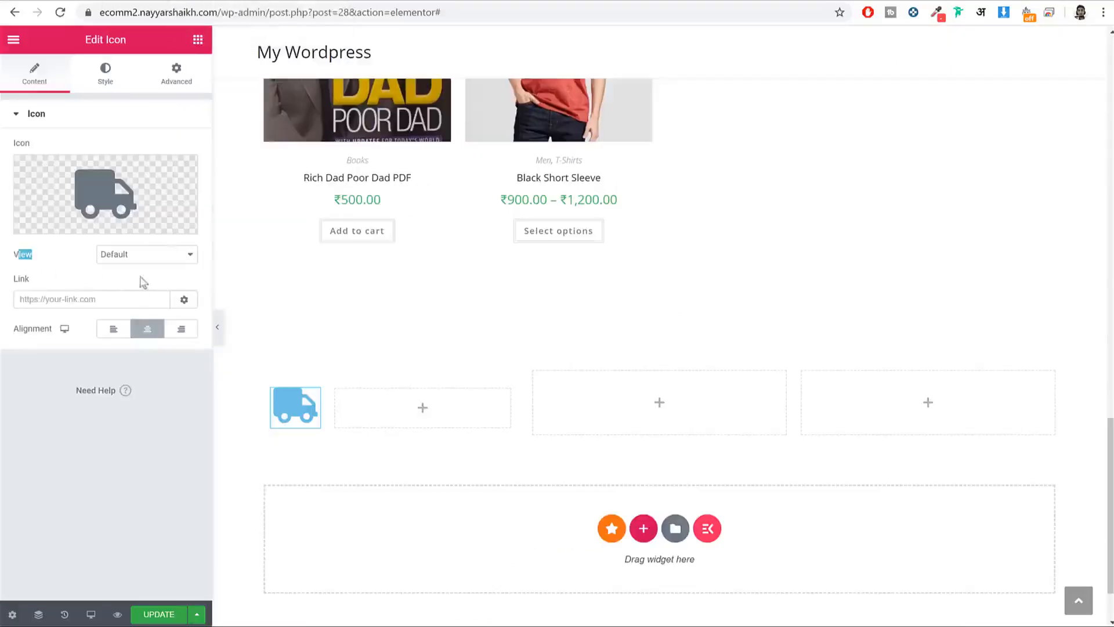
# Step: Make the truck icon Stacked with a white #FFFFFF primary colour
pyautogui.click(142, 255)
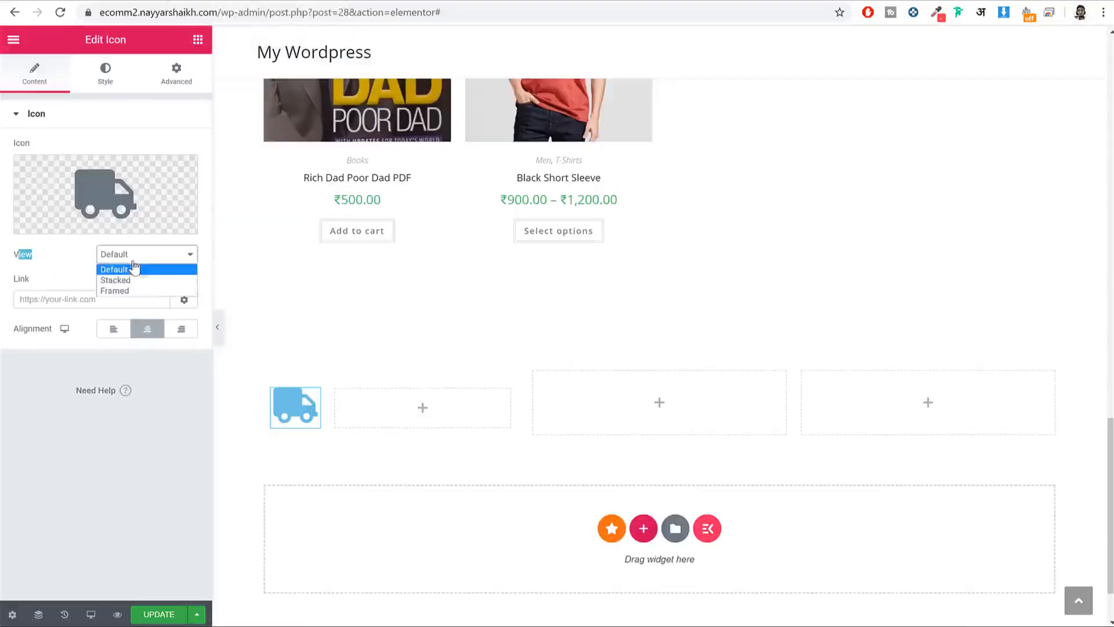
pyautogui.click(149, 279)
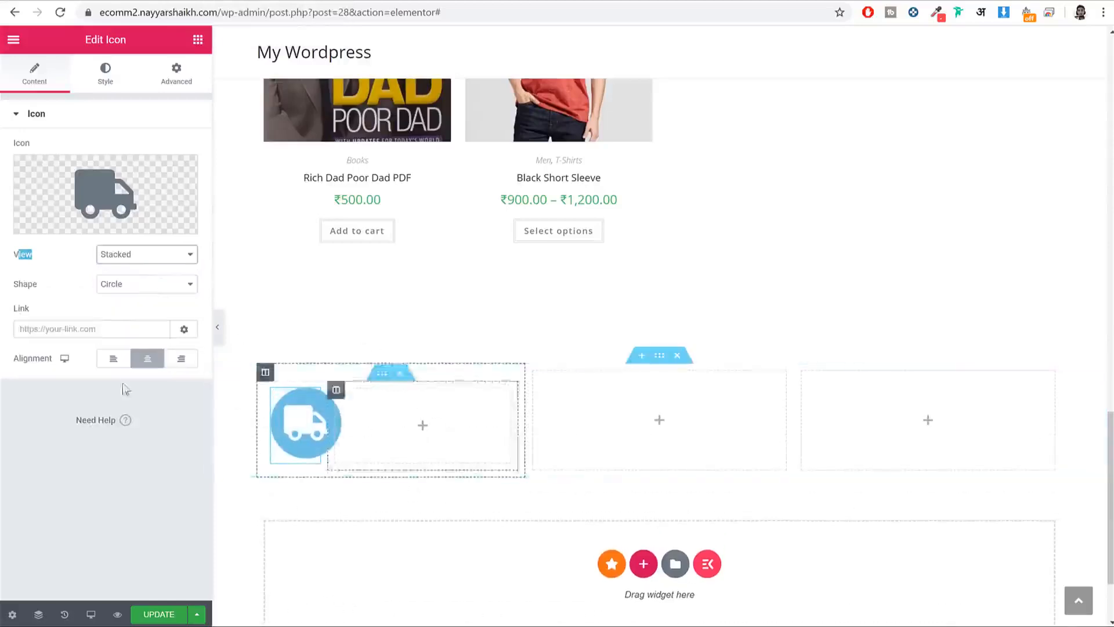
pyautogui.click(102, 81)
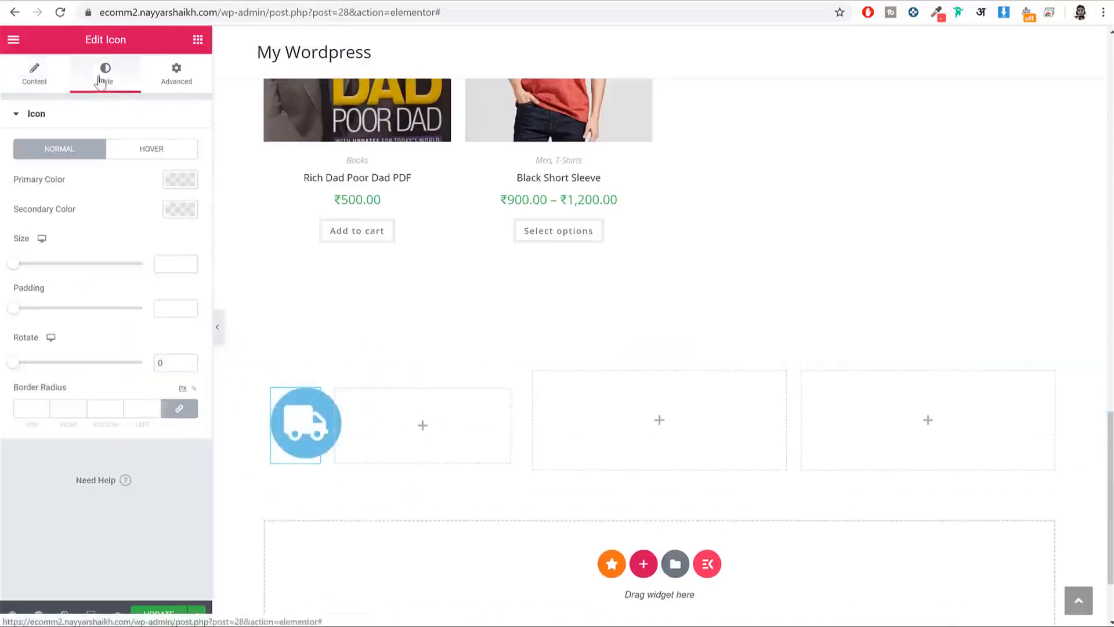
pyautogui.click(181, 180)
pyautogui.click(163, 214)
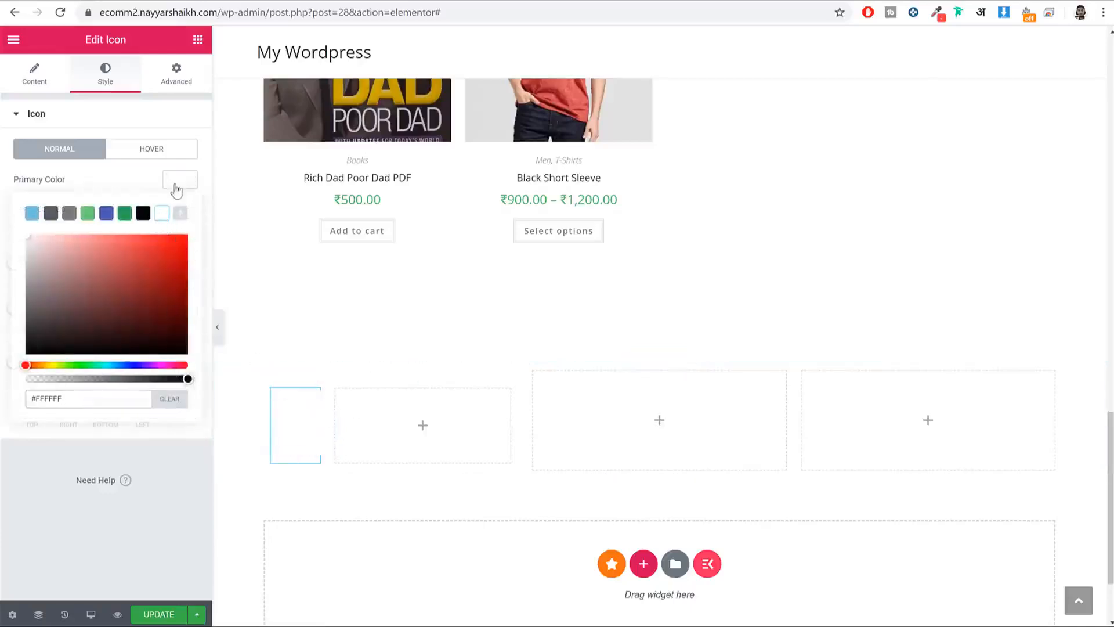
pyautogui.click(175, 184)
# Step: Set the icon's secondary colour to #343A40, sampled from the live site
pyautogui.click(181, 210)
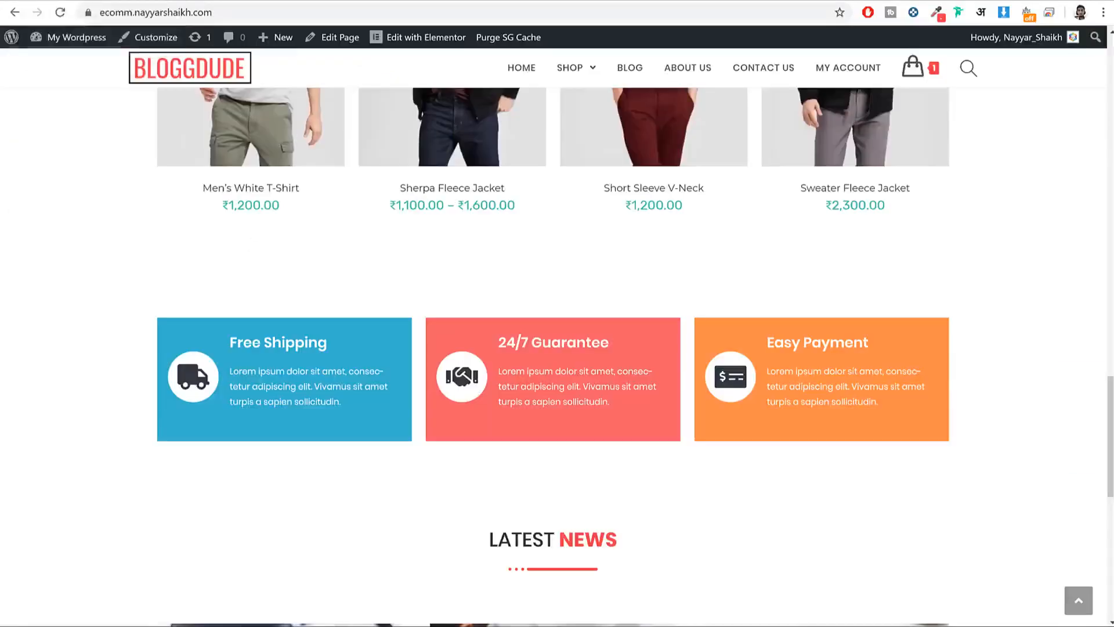
pyautogui.click(937, 14)
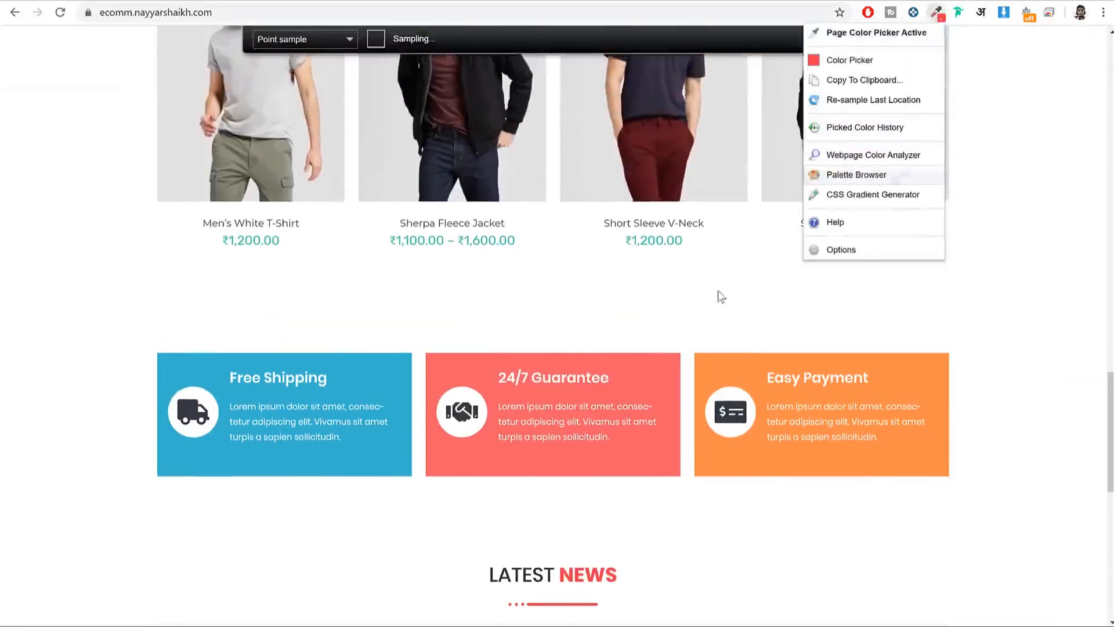
pyautogui.click(187, 404)
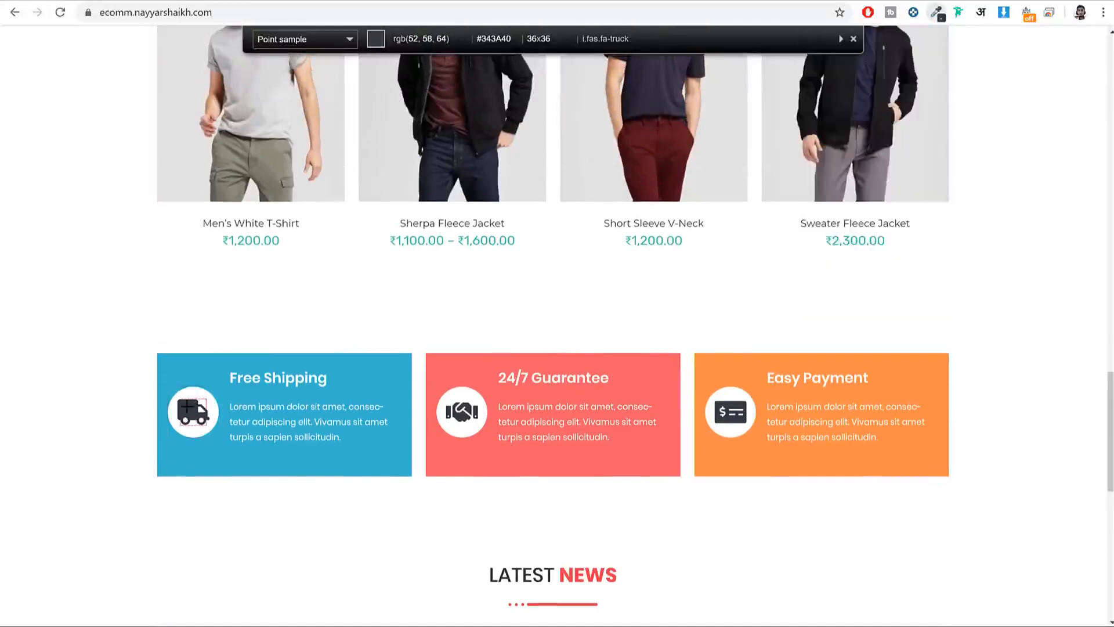
pyautogui.click(187, 404)
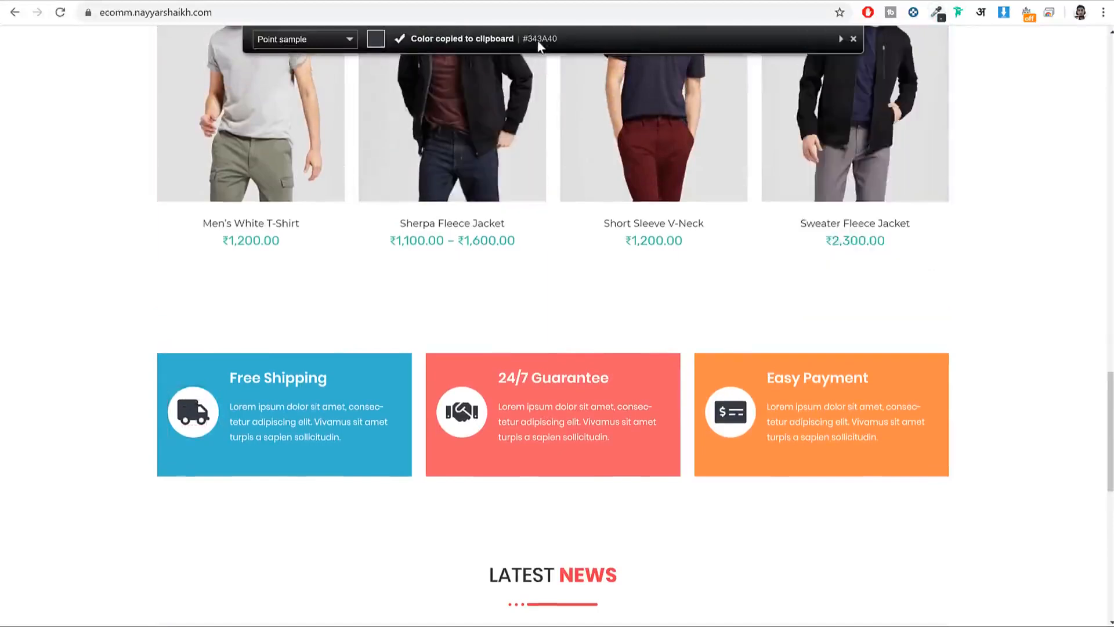
pyautogui.click(255, 1)
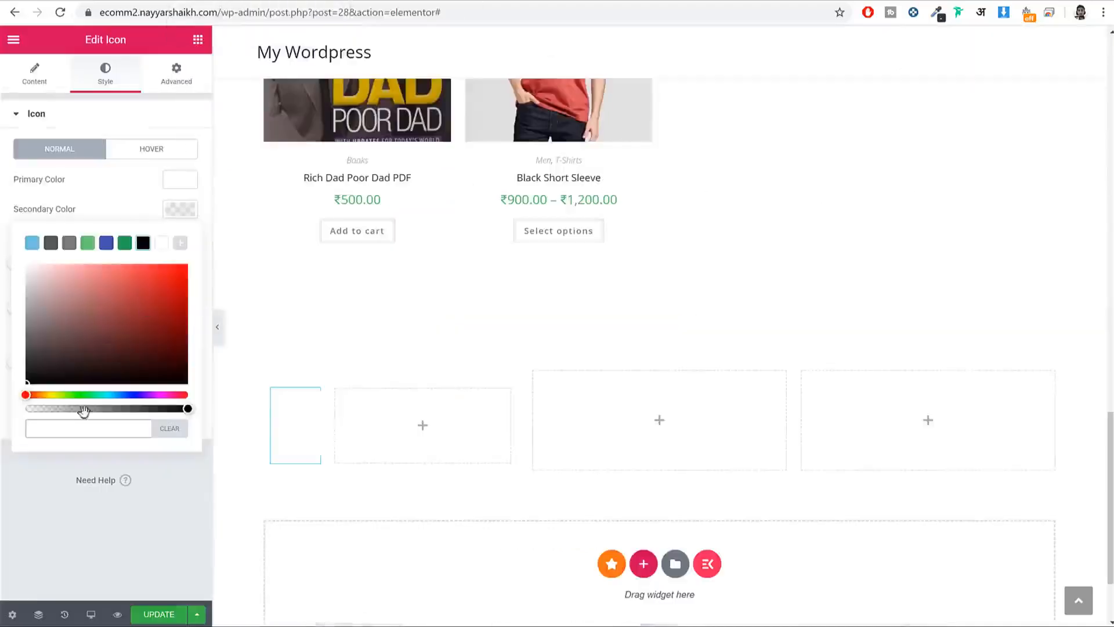
pyautogui.click(91, 431)
pyautogui.hotkey('ctrl', 'v')
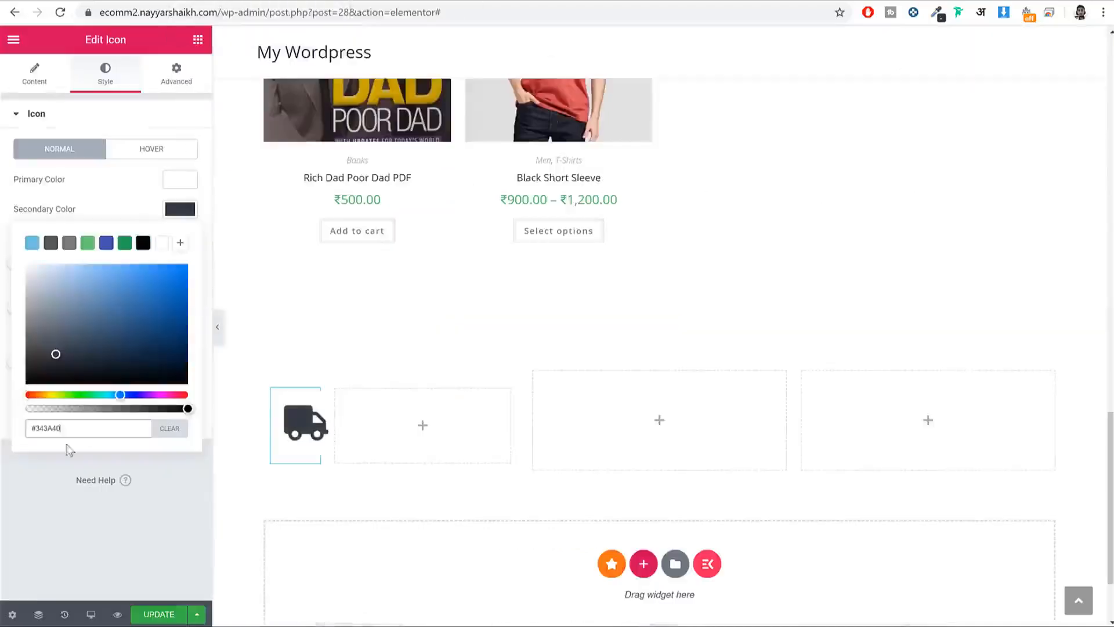
pyautogui.click(177, 215)
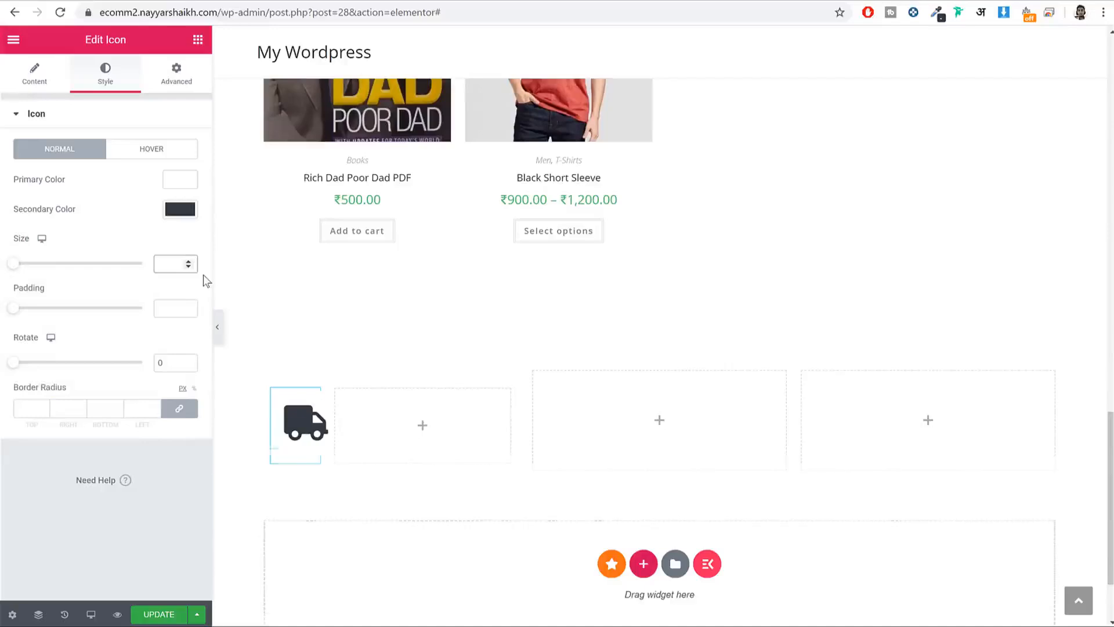
# Step: Set the icon size to 36
pyautogui.write('36')
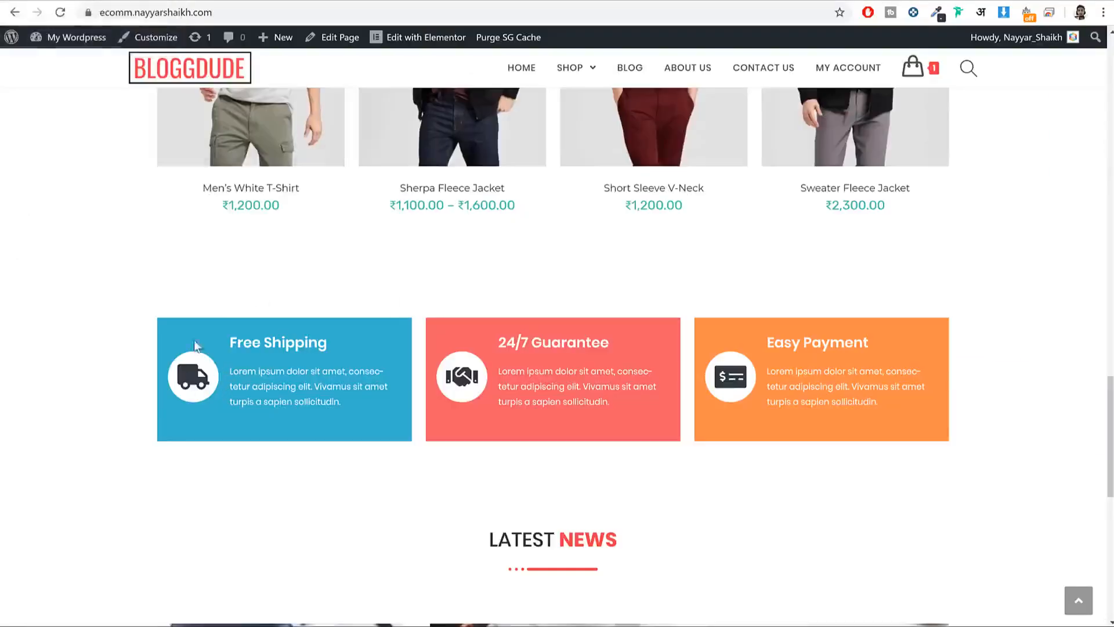
pyautogui.moveTo(224, 338); pyautogui.dragTo(321, 337)
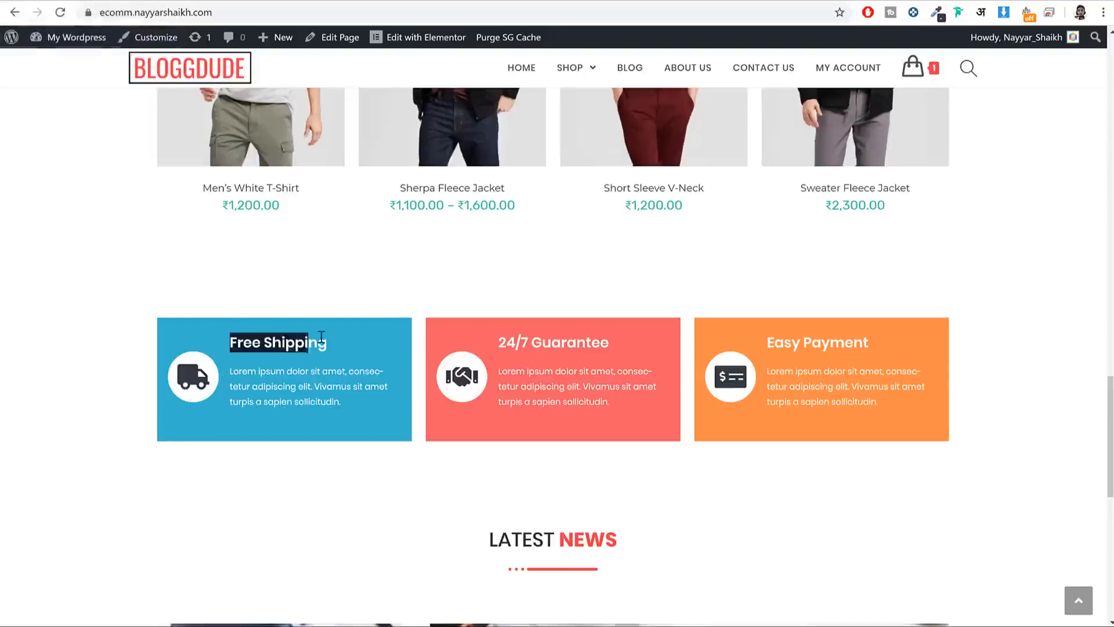
pyautogui.moveTo(350, 404); pyautogui.dragTo(231, 367)
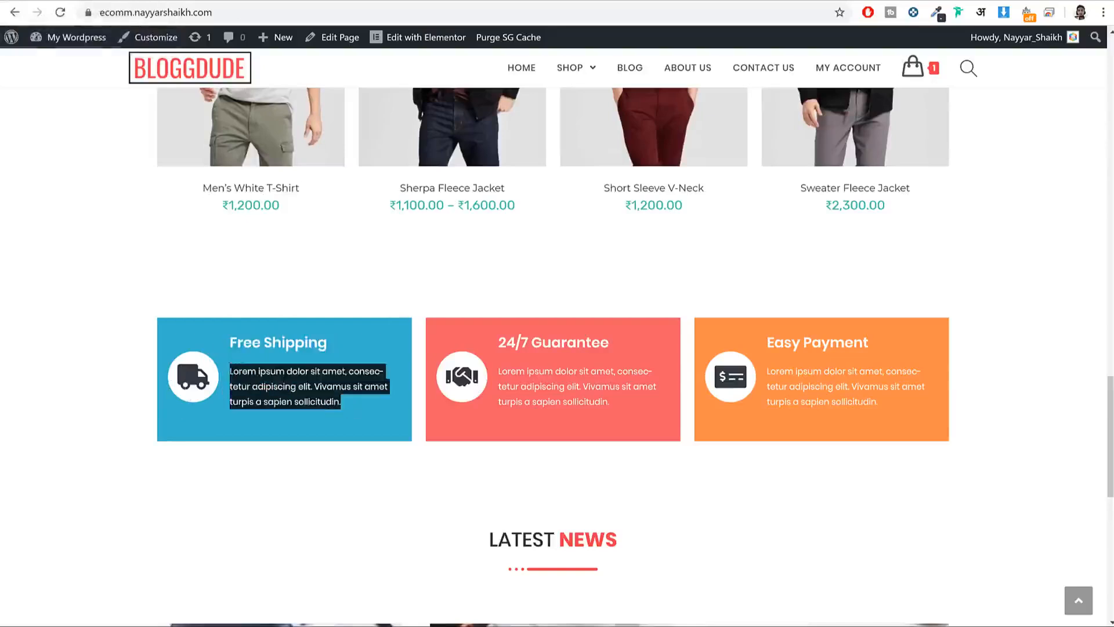
pyautogui.click(213, 1)
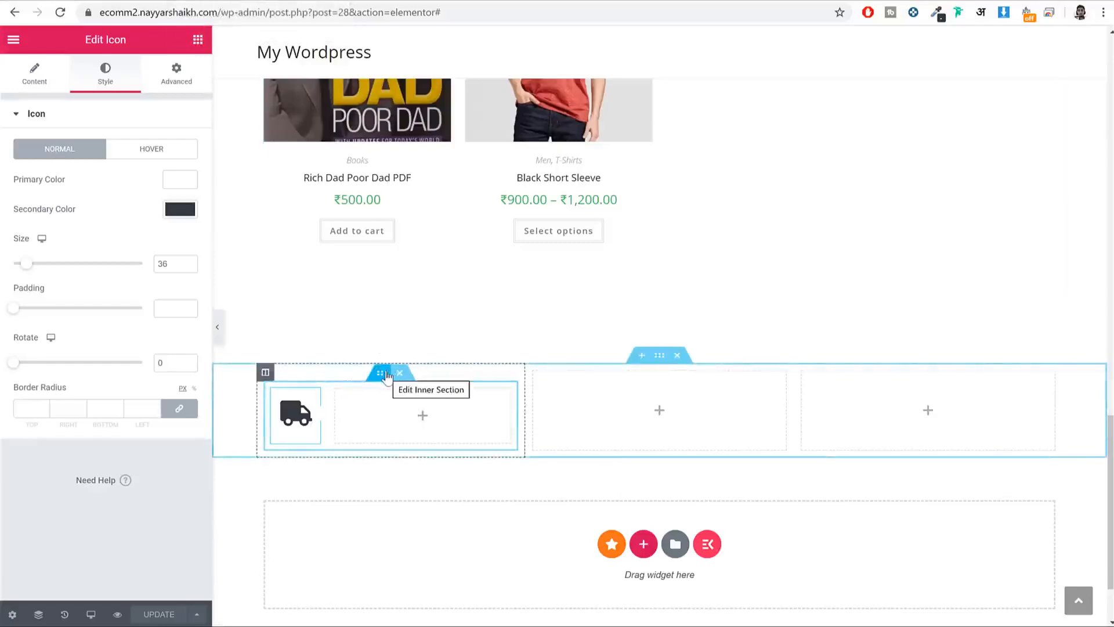
# Step: Give the inner section a Classic background of #36B4CE, sampled from the live Free Shipping card
pyautogui.click(382, 374)
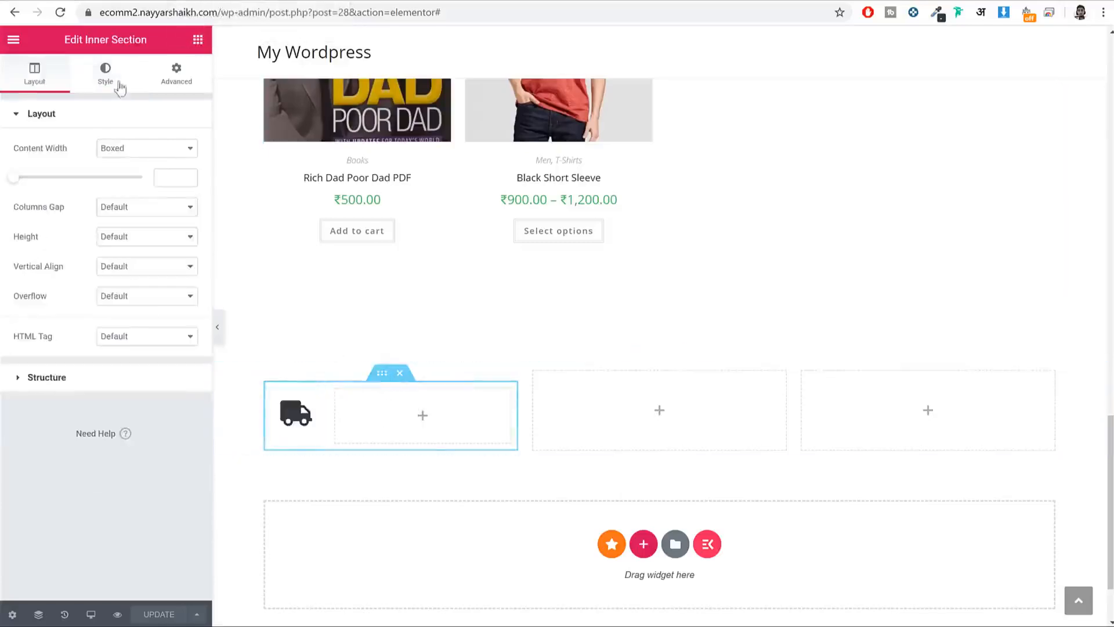
pyautogui.click(105, 72)
pyautogui.click(110, 179)
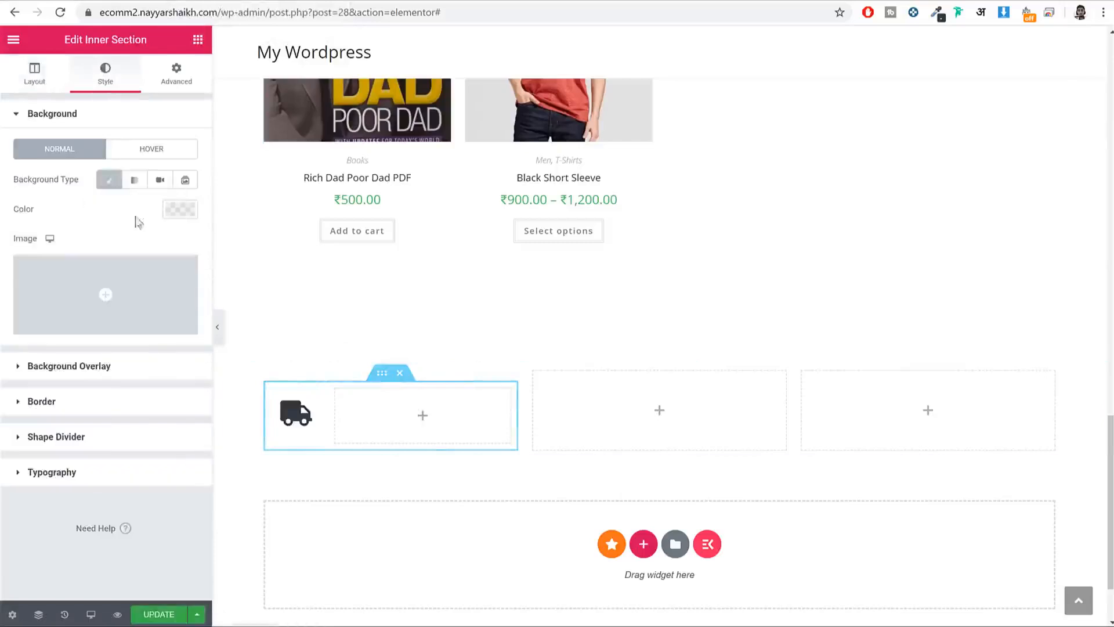
pyautogui.click(173, 214)
pyautogui.click(150, 1)
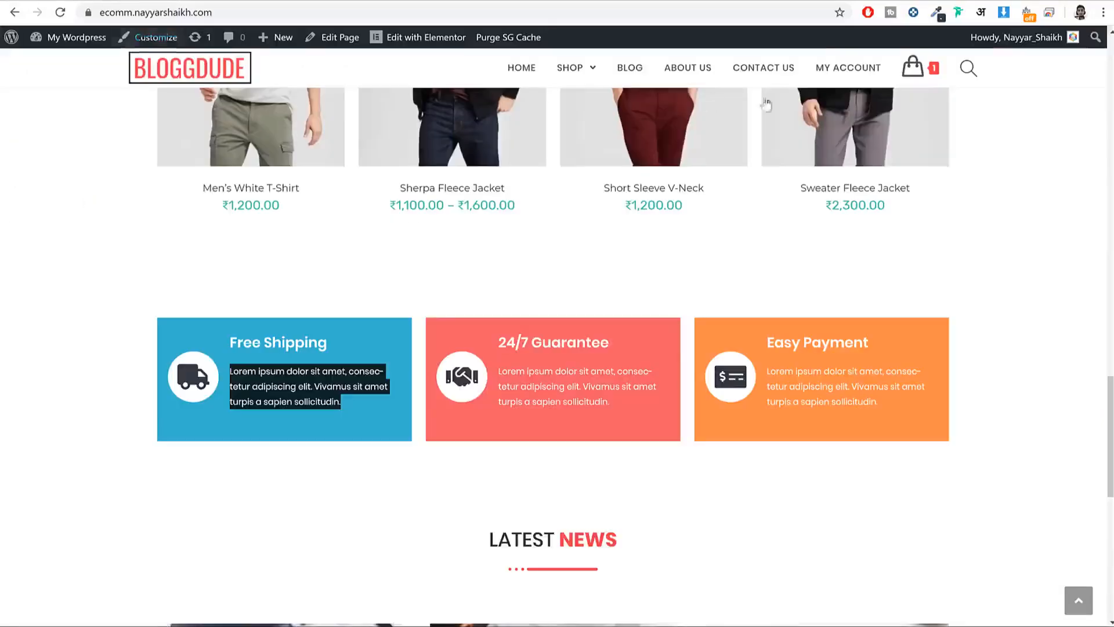
pyautogui.click(938, 14)
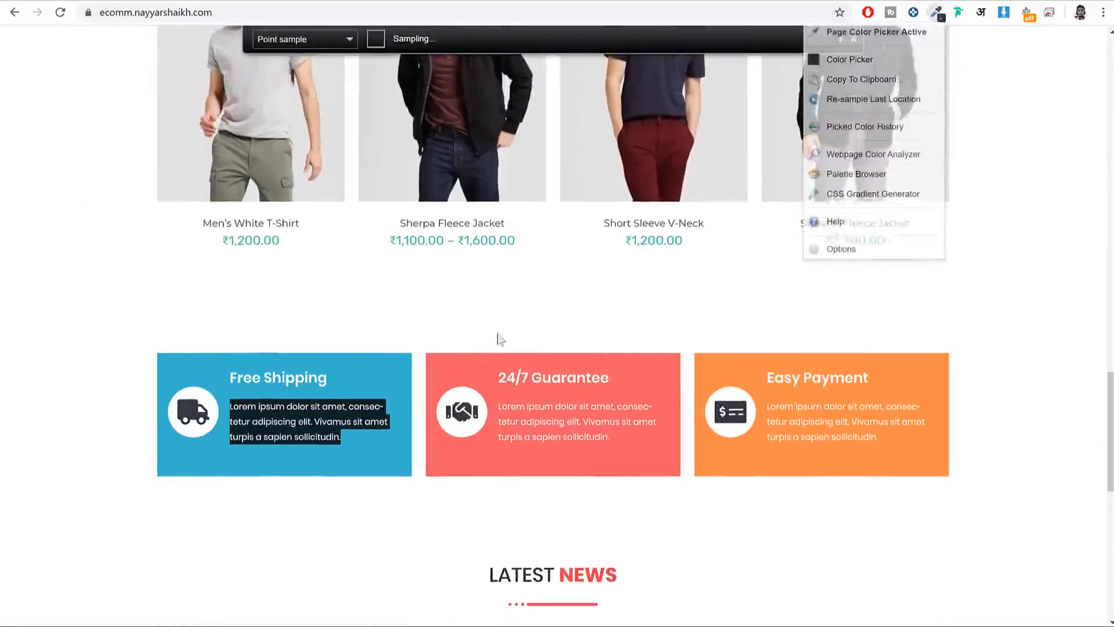
pyautogui.click(373, 372)
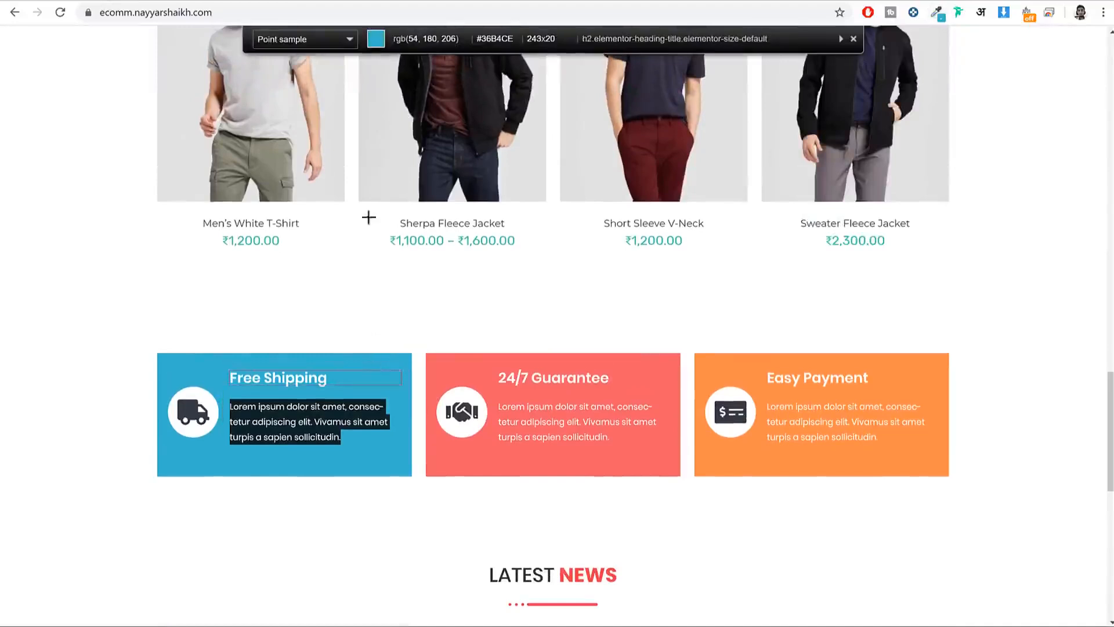
pyautogui.click(249, 1)
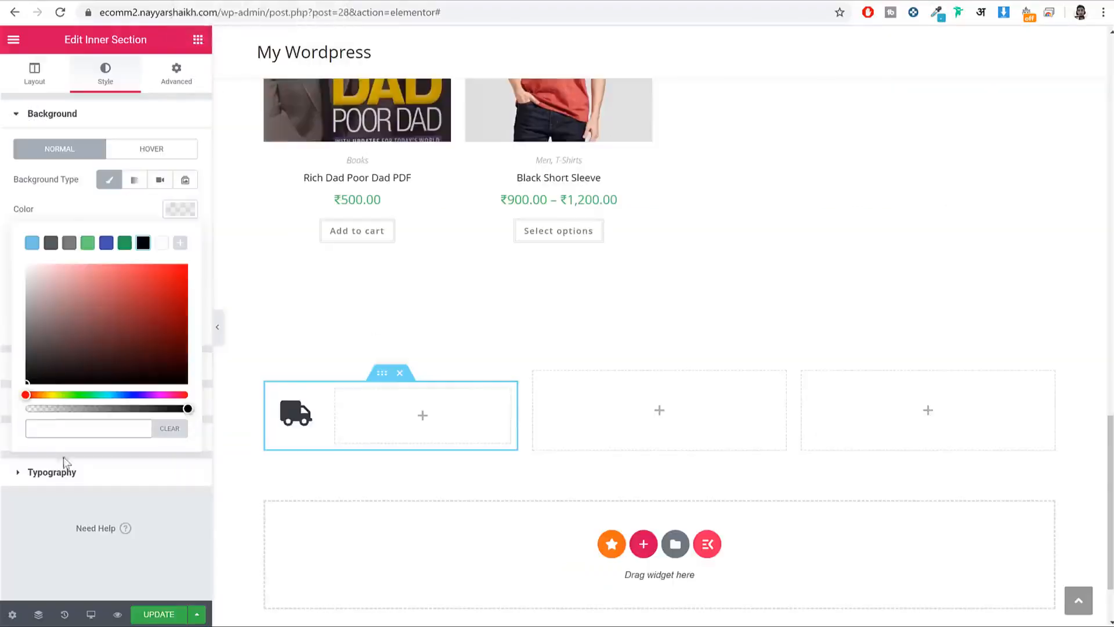
pyautogui.hotkey('ctrl', 'v')
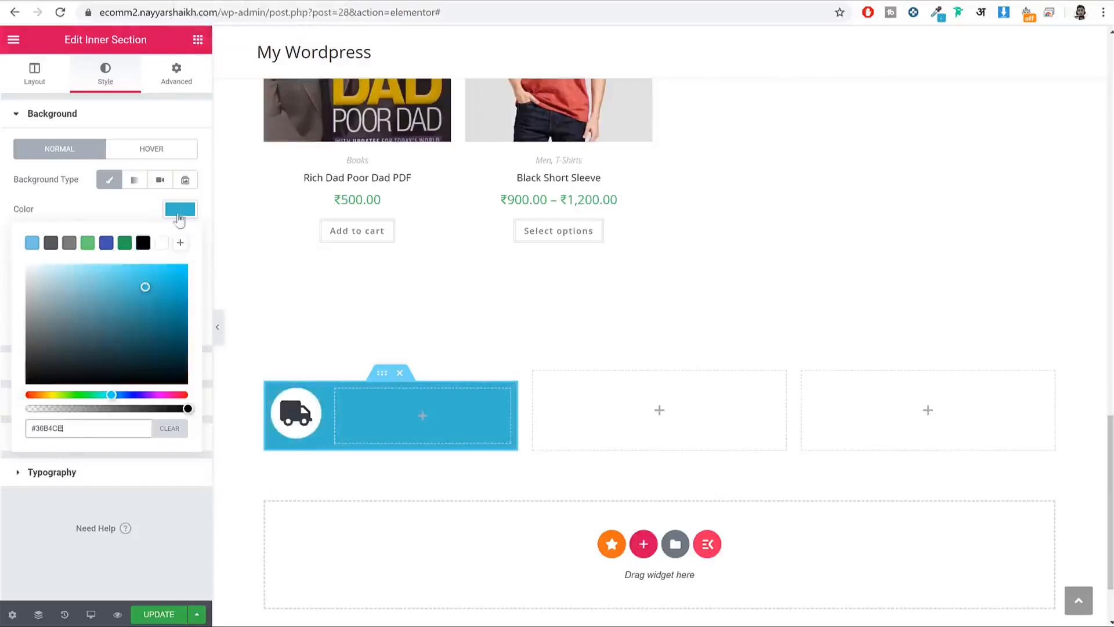
pyautogui.click(179, 210)
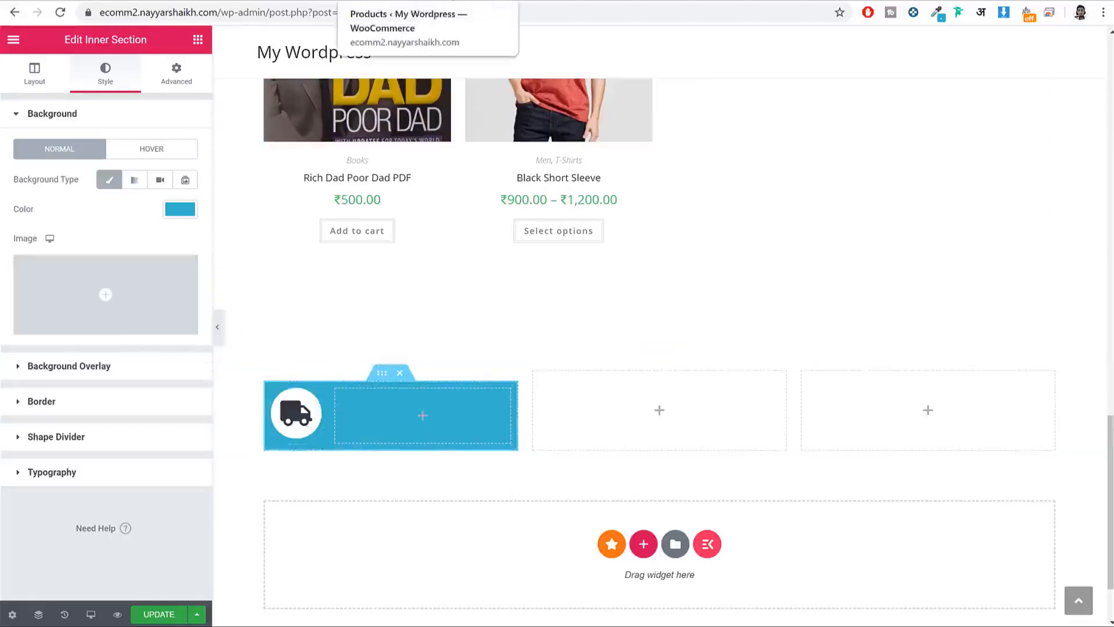
pyautogui.click(454, 0)
pyautogui.click(239, 2)
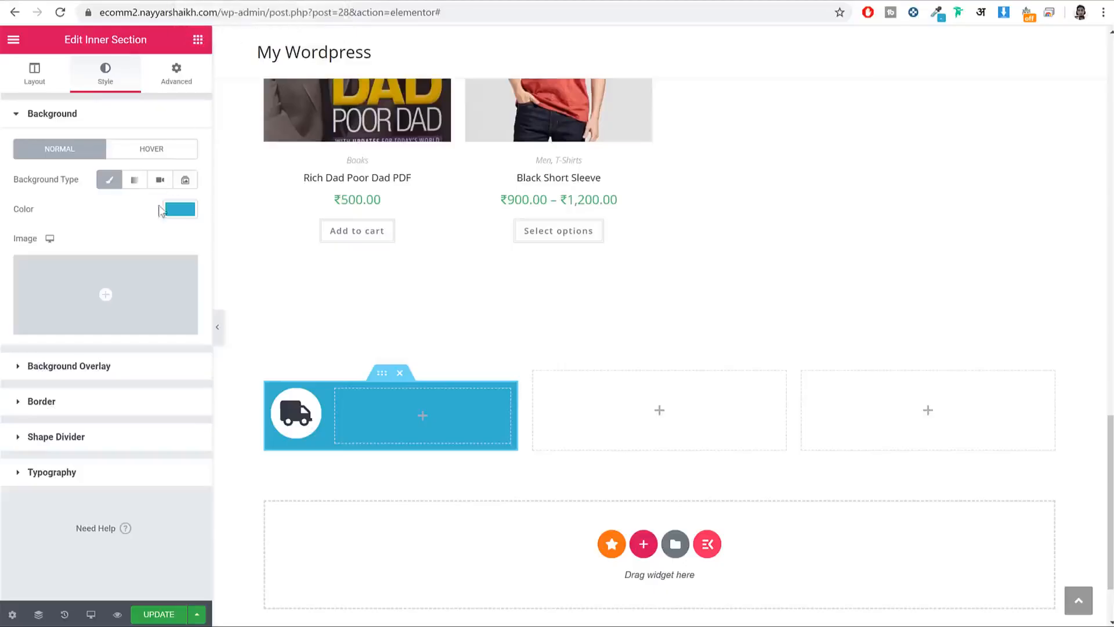
pyautogui.click(176, 77)
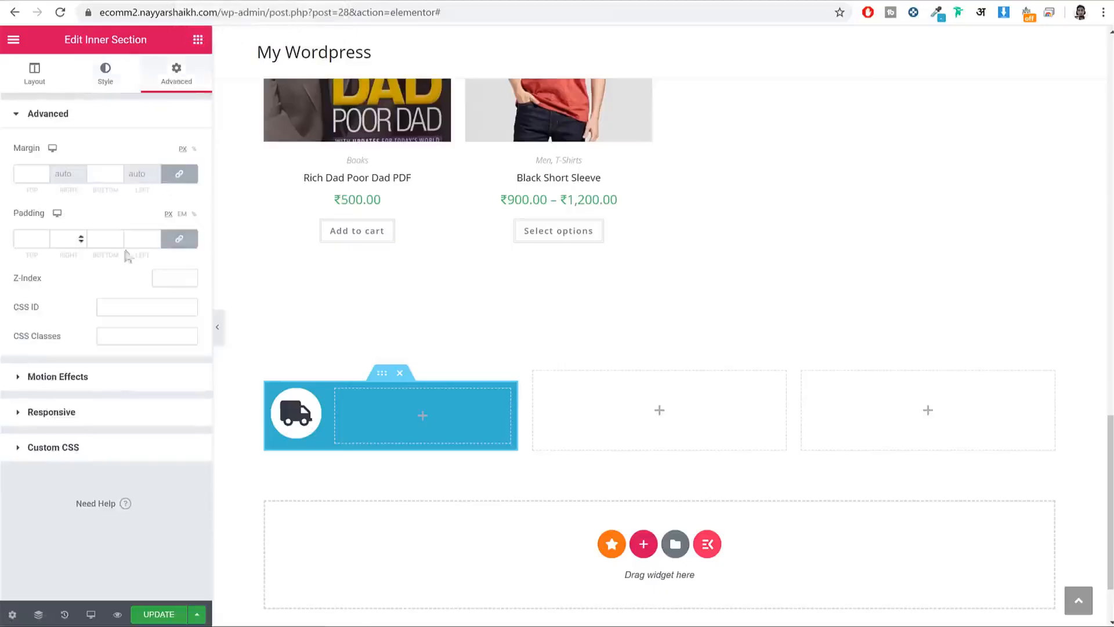
# Step: Unlink the box padding and set 15 px top and bottom, 5 px left and right
pyautogui.click(177, 238)
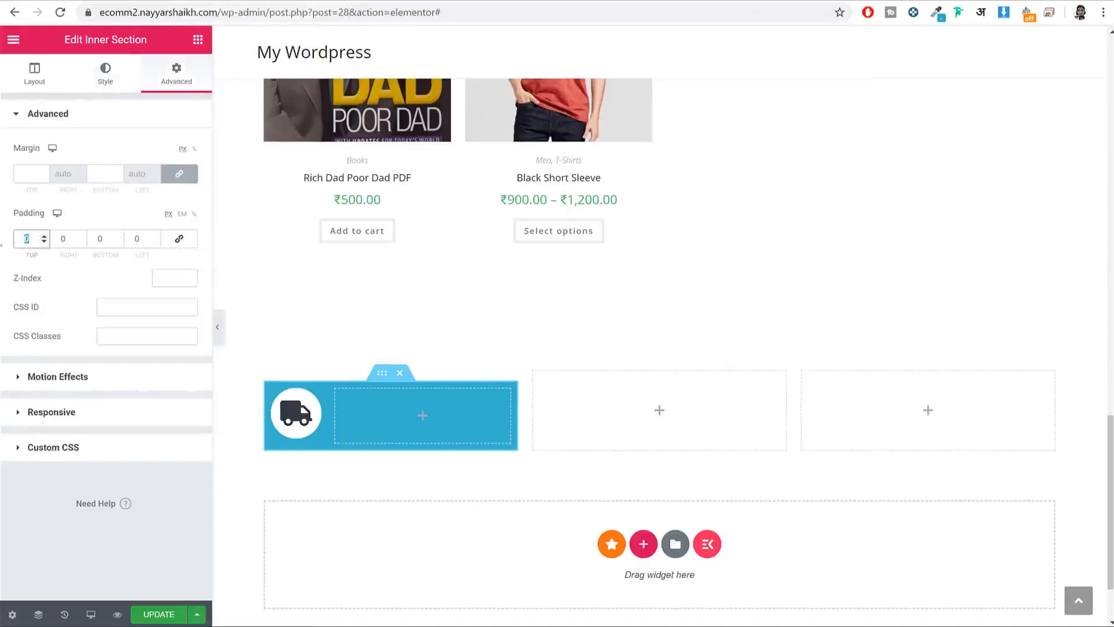
pyautogui.write('15')
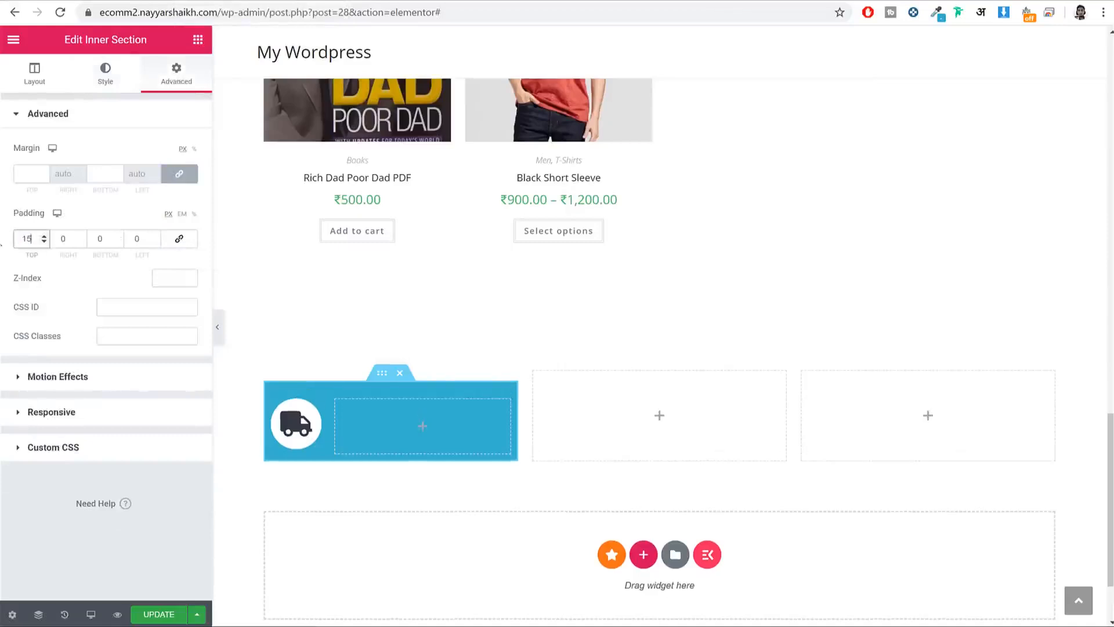
pyautogui.press('Tab')
pyautogui.press('Tab')
pyautogui.write('15')
pyautogui.press('Tab')
pyautogui.write('5')
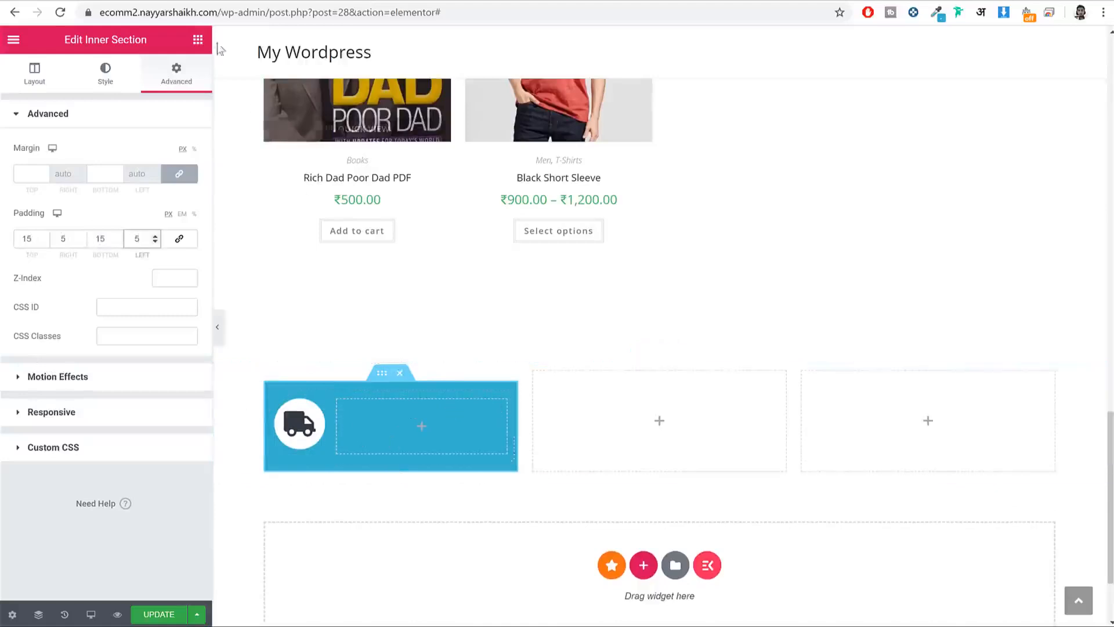
# Step: Add a Heading widget inside the blue box and paste 'Free Shipping' as its title
pyautogui.click(198, 39)
pyautogui.moveTo(157, 174); pyautogui.dragTo(424, 423)
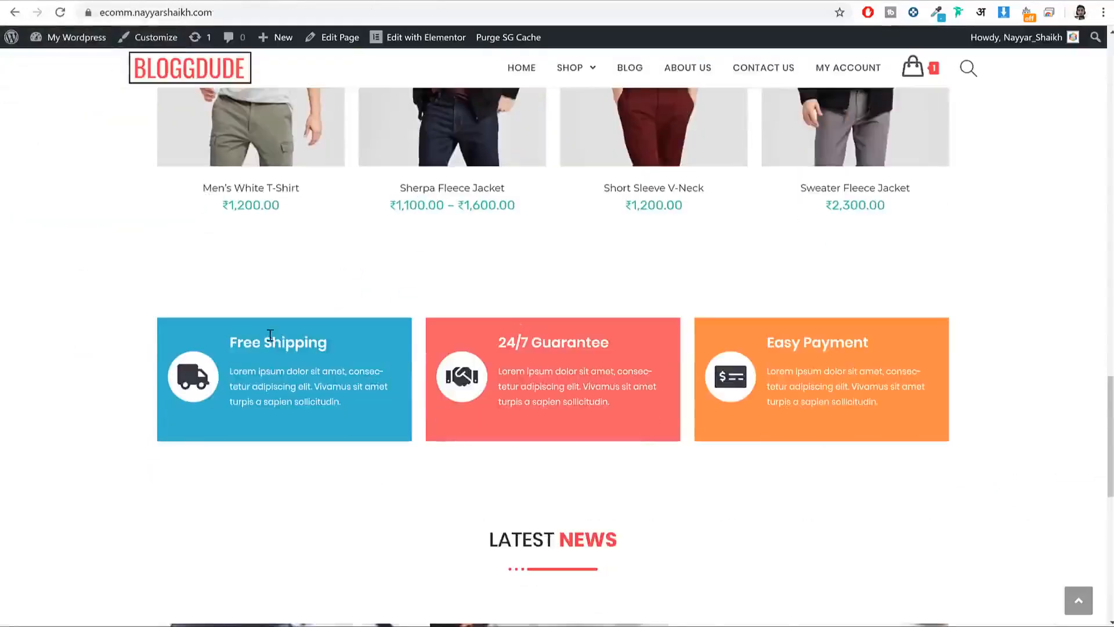
pyautogui.moveTo(327, 343); pyautogui.dragTo(230, 343)
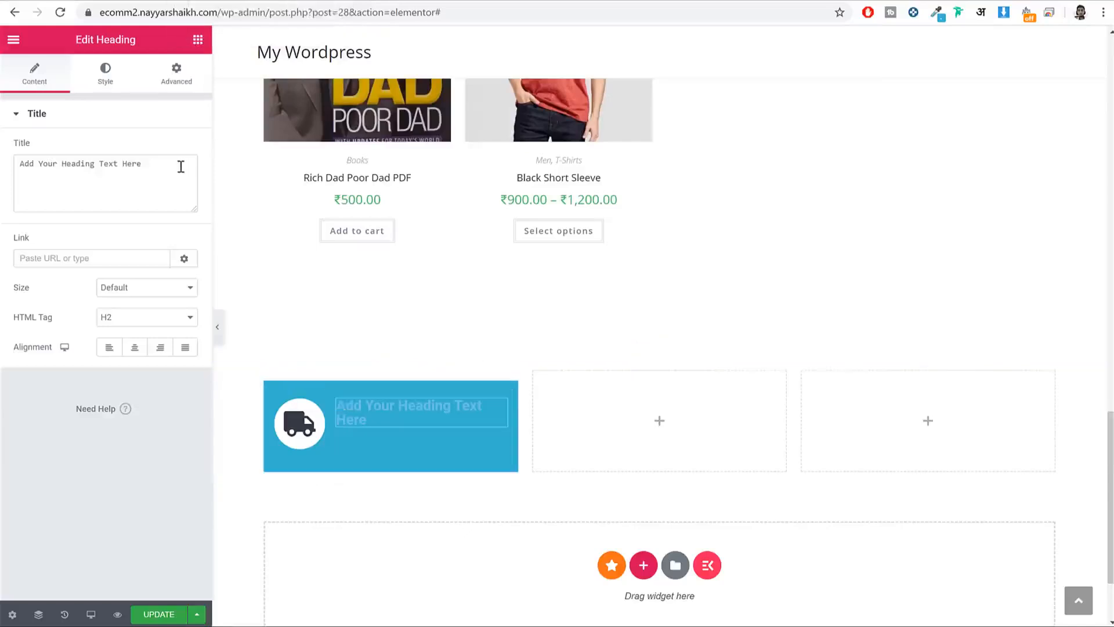
pyautogui.moveTo(179, 167); pyautogui.dragTo(168, 116)
pyautogui.hotkey('ctrl', 'v')
# Step: Make the Free Shipping heading text white (#FFFFFF)
pyautogui.click(105, 72)
pyautogui.click(180, 148)
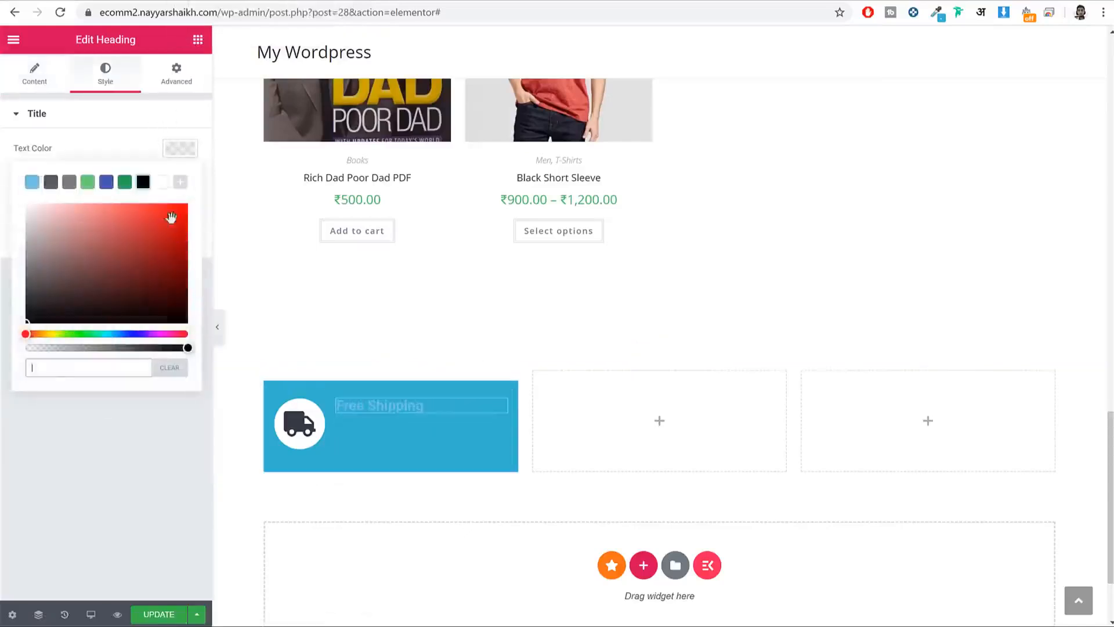
pyautogui.click(160, 182)
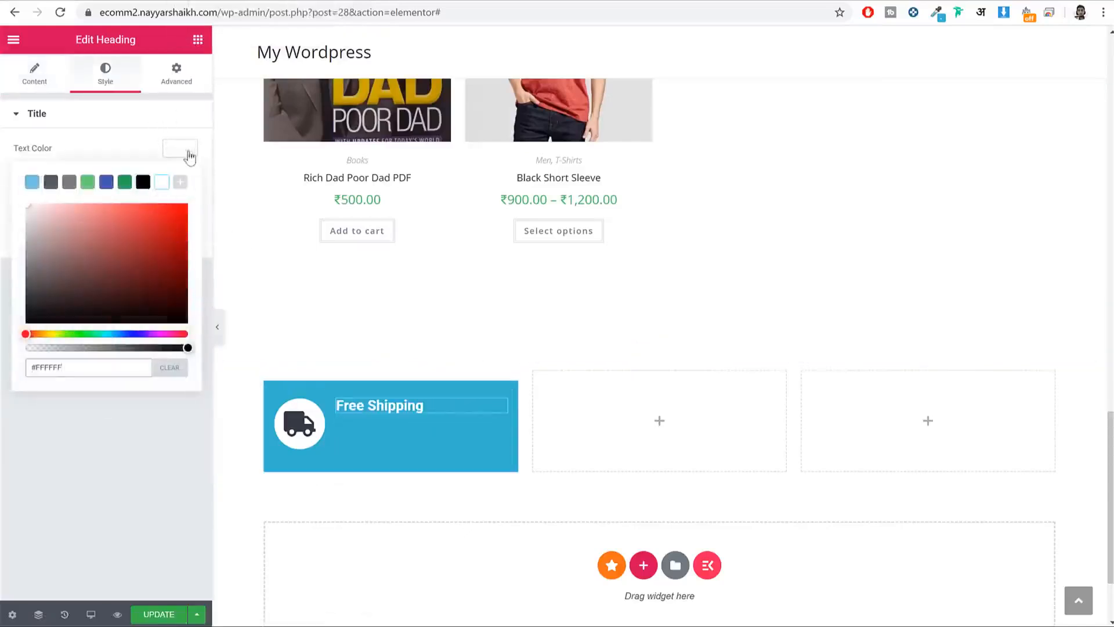
pyautogui.click(189, 155)
# Step: Set the heading typography to Poppins at 20 px
pyautogui.click(181, 179)
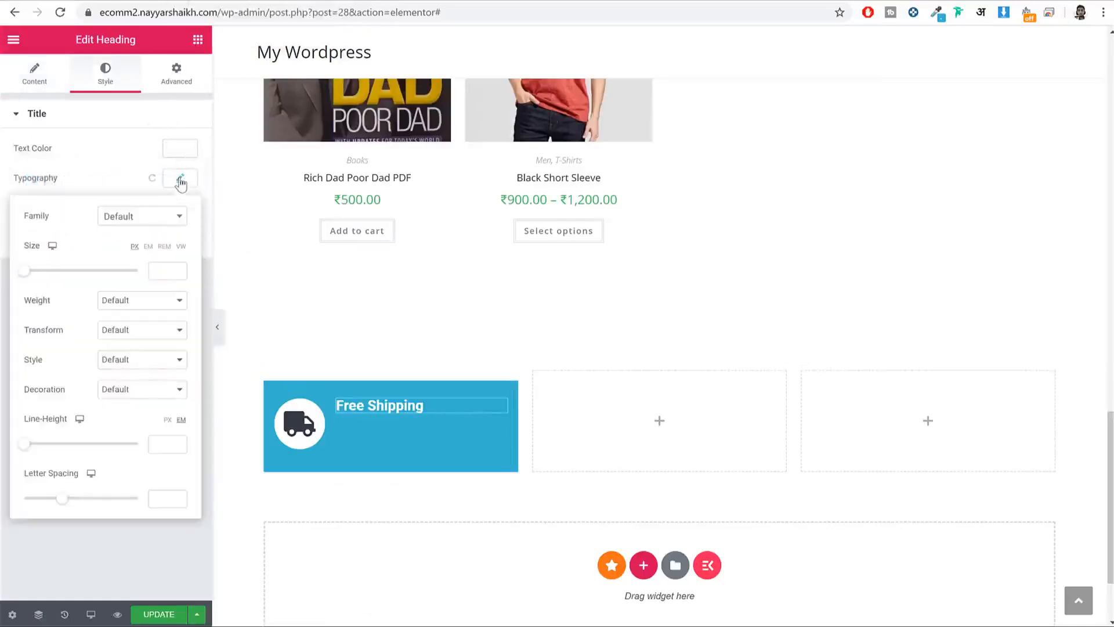
pyautogui.click(135, 217)
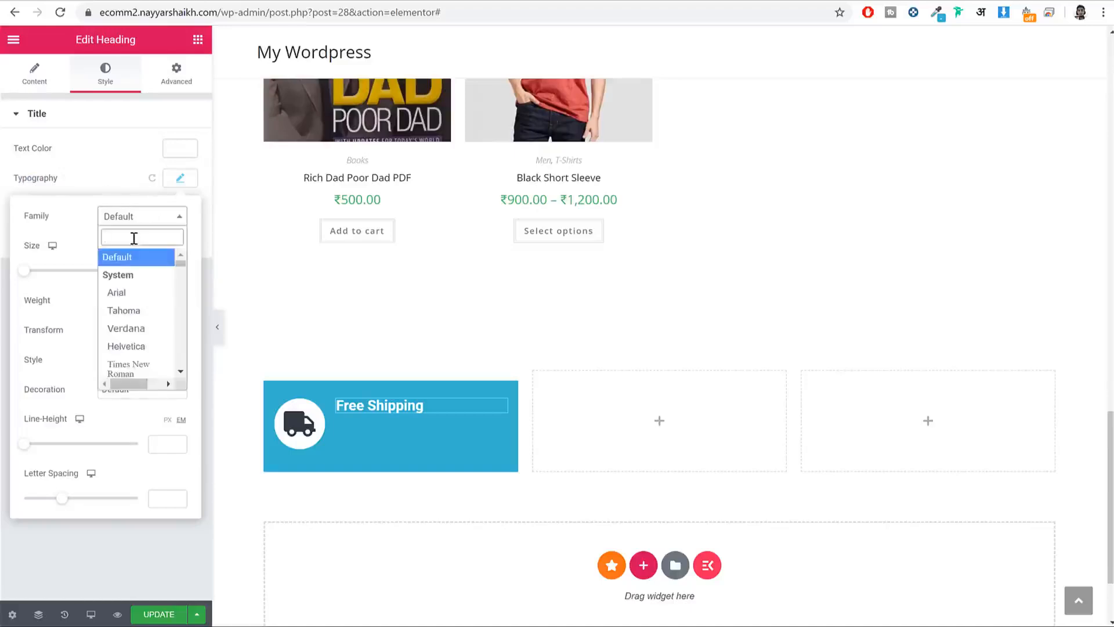
pyautogui.write('ppins')
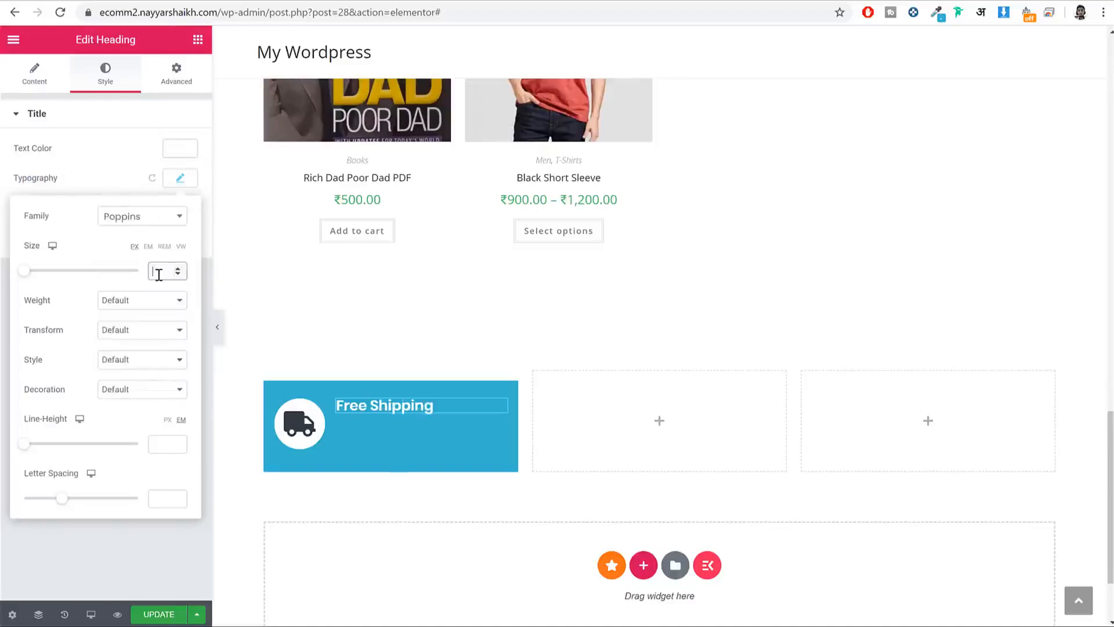
pyautogui.write('20')
pyautogui.click(180, 177)
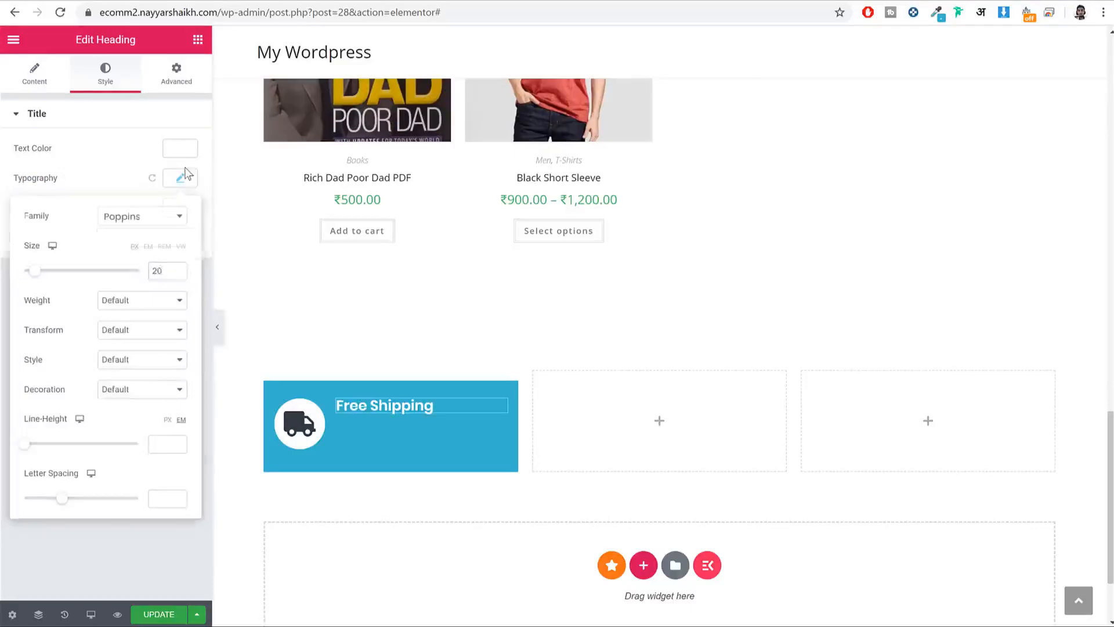
pyautogui.click(197, 39)
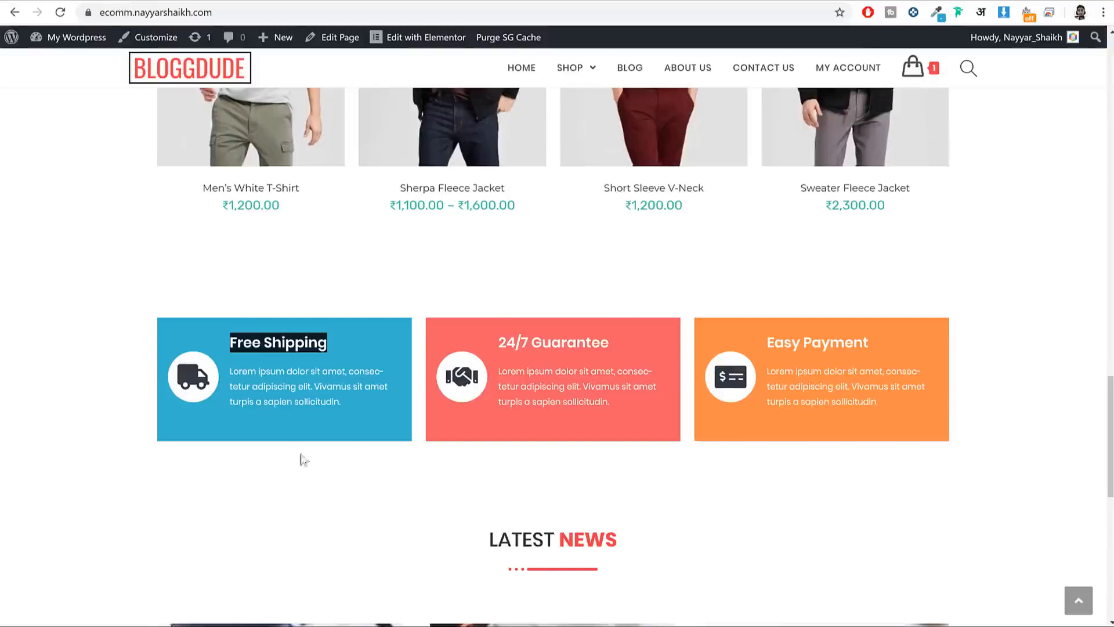
# Step: Add a text block under the heading and paste the Free Shipping description into it
pyautogui.tripleClick(304, 393)
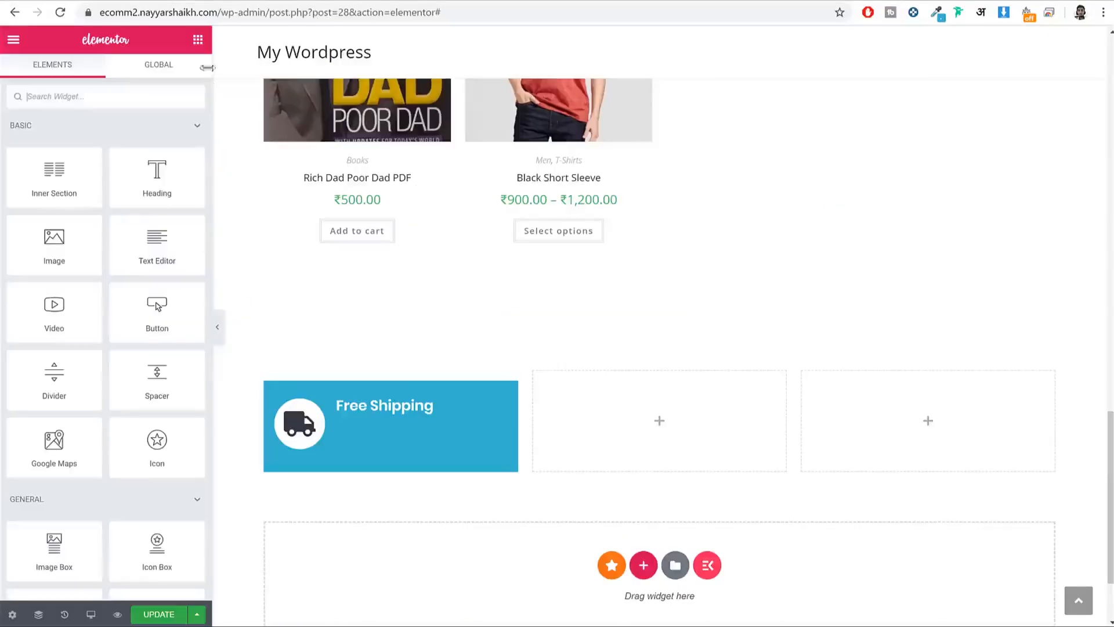
pyautogui.moveTo(169, 244); pyautogui.dragTo(386, 419)
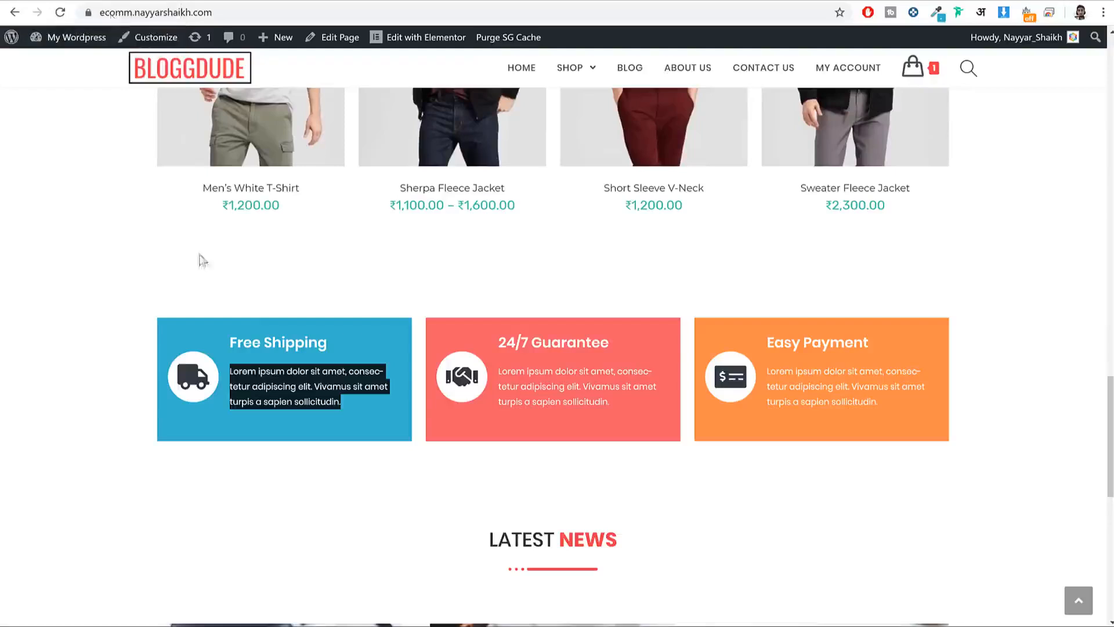
pyautogui.click(320, 365)
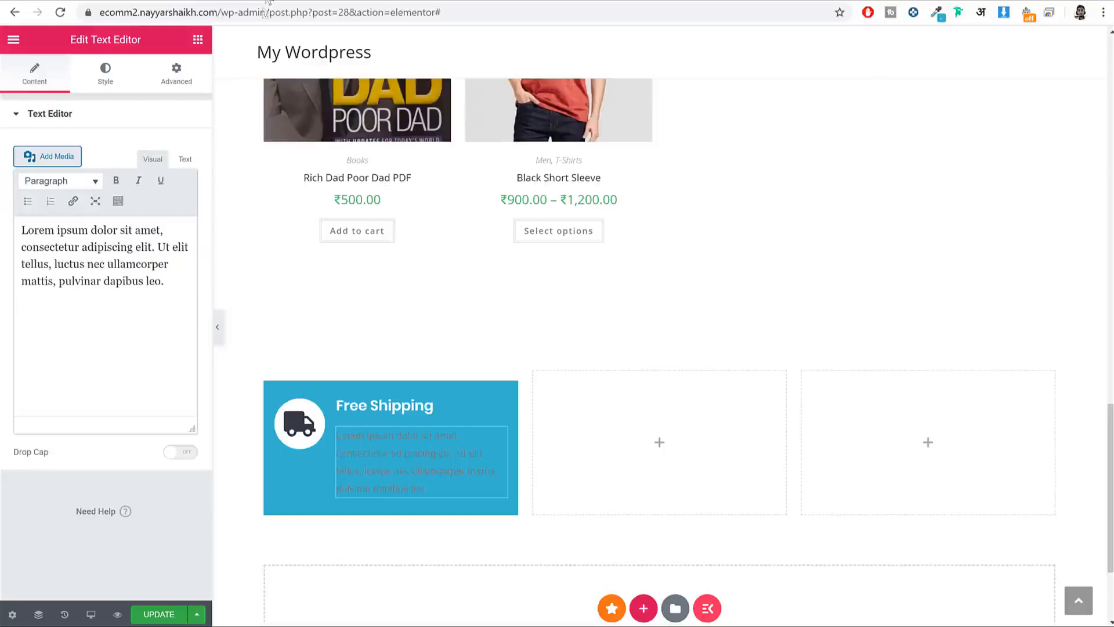
pyautogui.hotkey('ctrl', 'a')
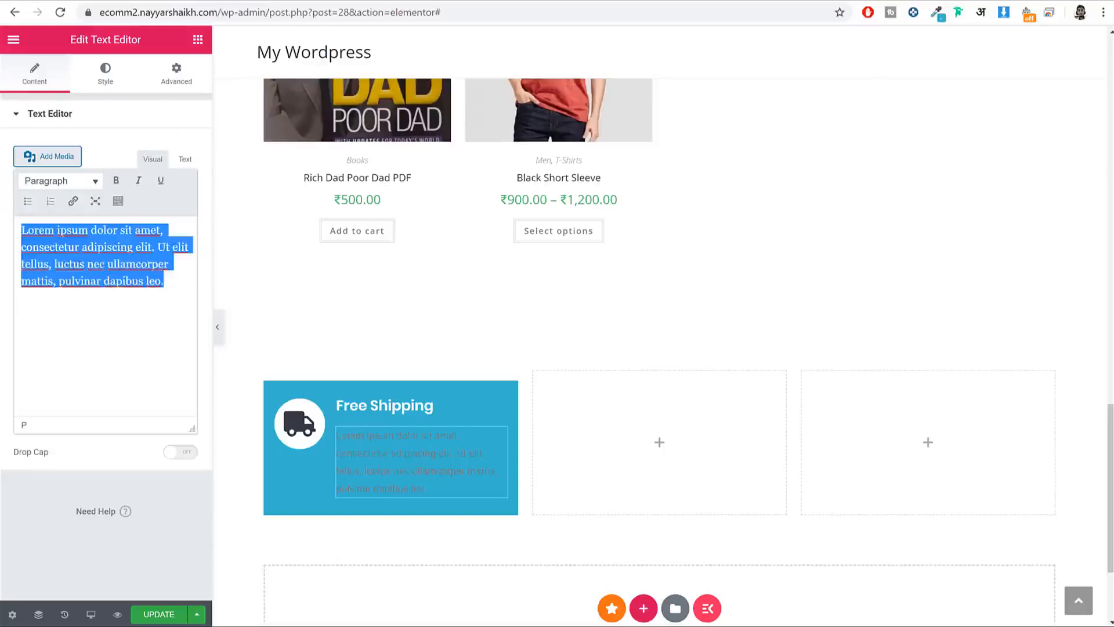
pyautogui.hotkey('ctrl', 'v')
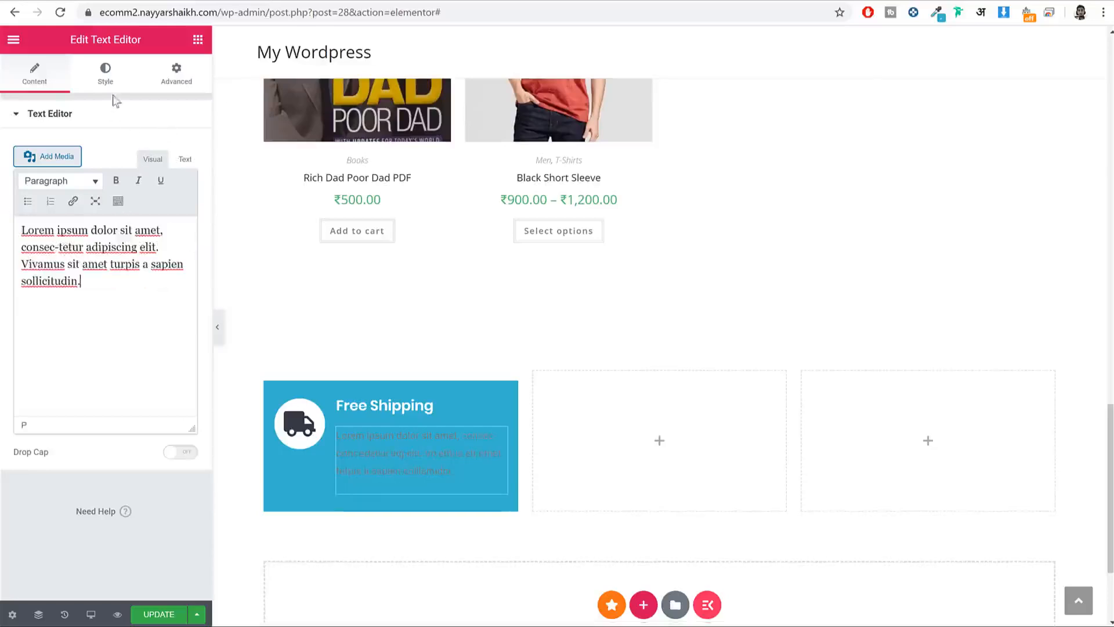
# Step: Make the description paragraph text white
pyautogui.click(116, 76)
pyautogui.click(180, 178)
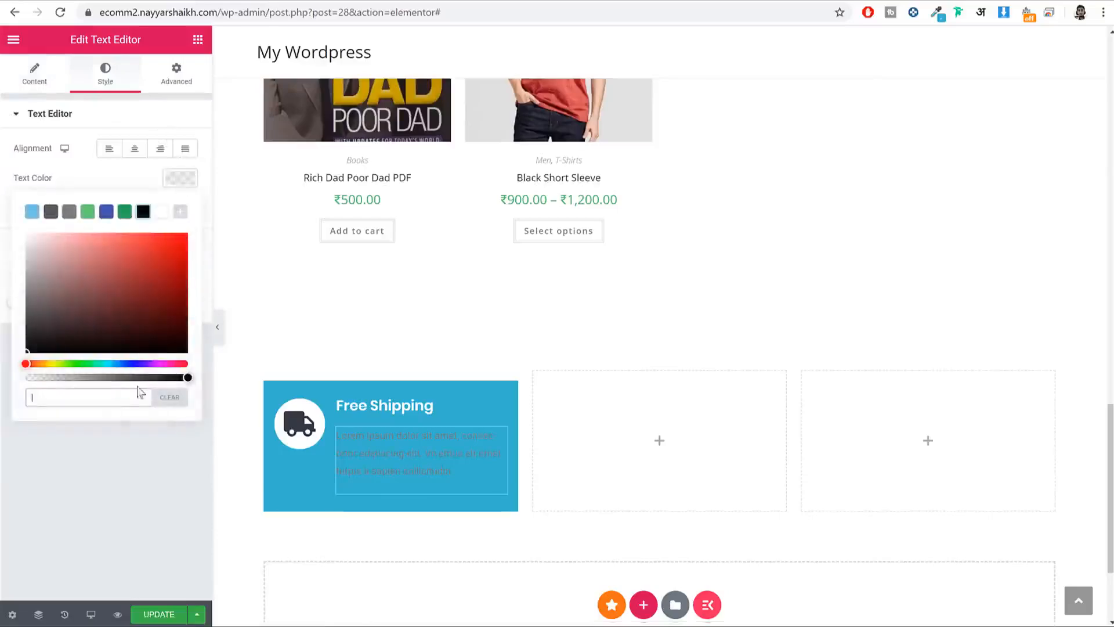
pyautogui.click(167, 211)
pyautogui.click(180, 178)
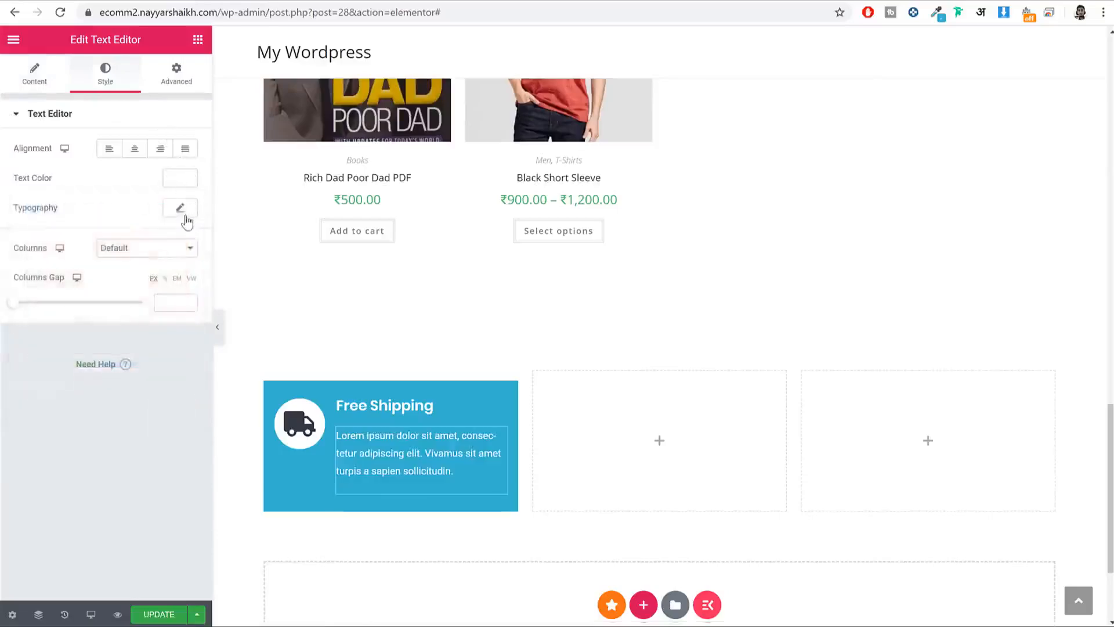
# Step: Set the description font to Poppins at 13 px and update the page
pyautogui.click(180, 207)
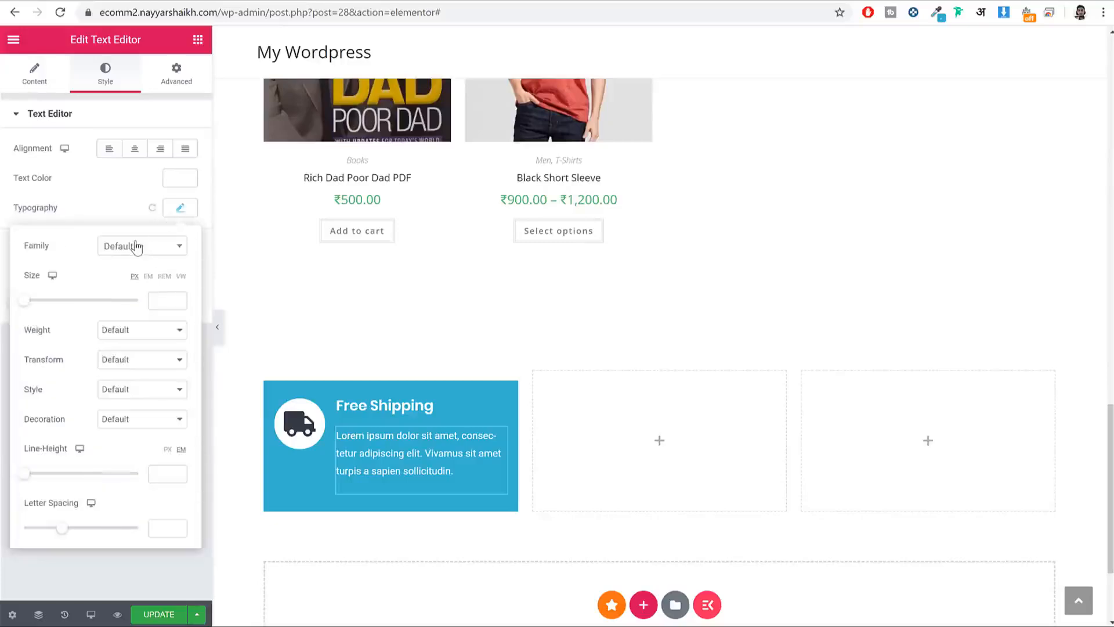
pyautogui.click(137, 247)
pyautogui.write('popp')
pyautogui.press('Return')
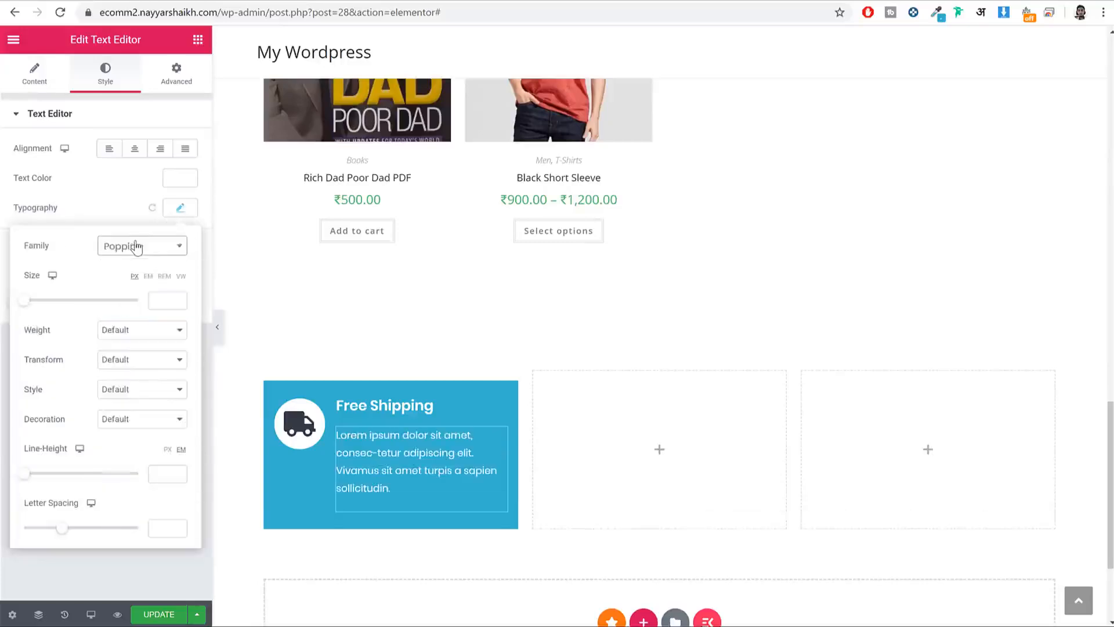
pyautogui.click(162, 306)
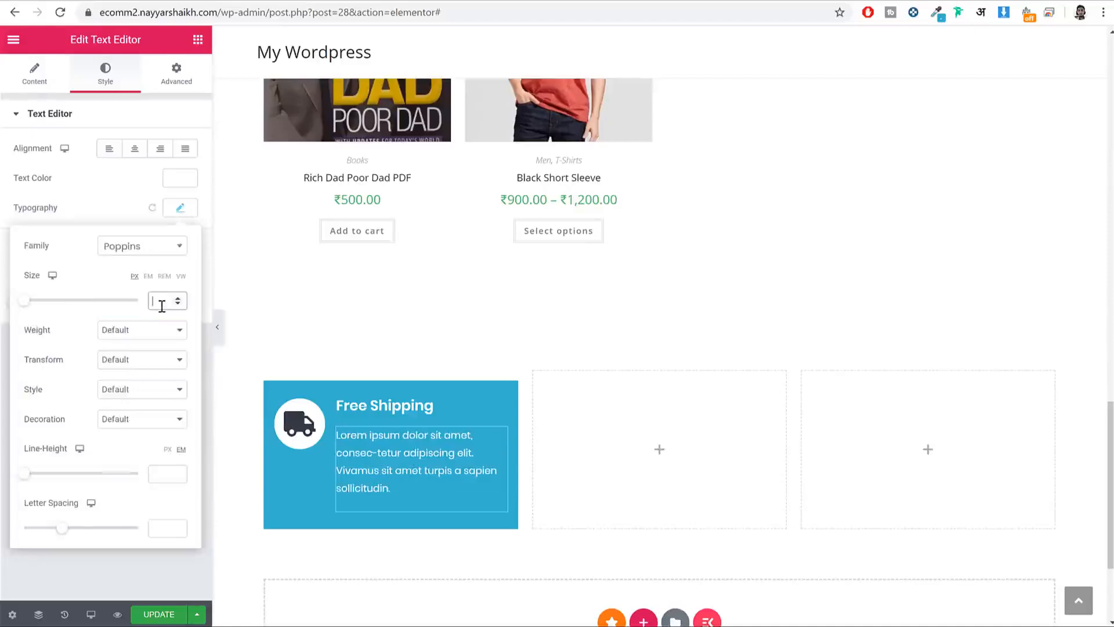
pyautogui.write('13')
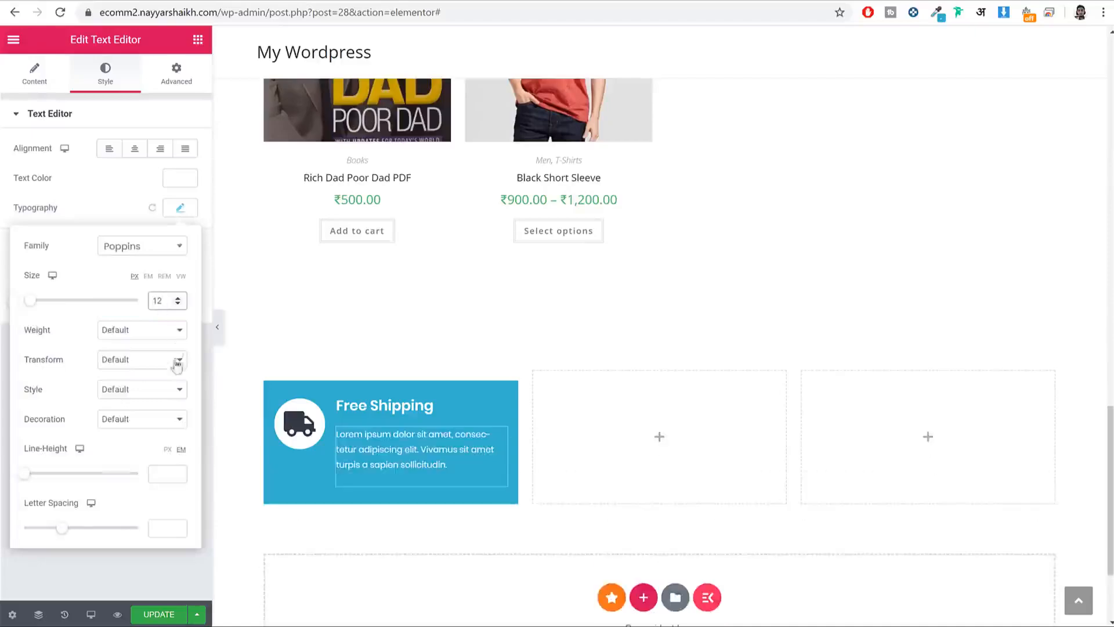
pyautogui.click(159, 615)
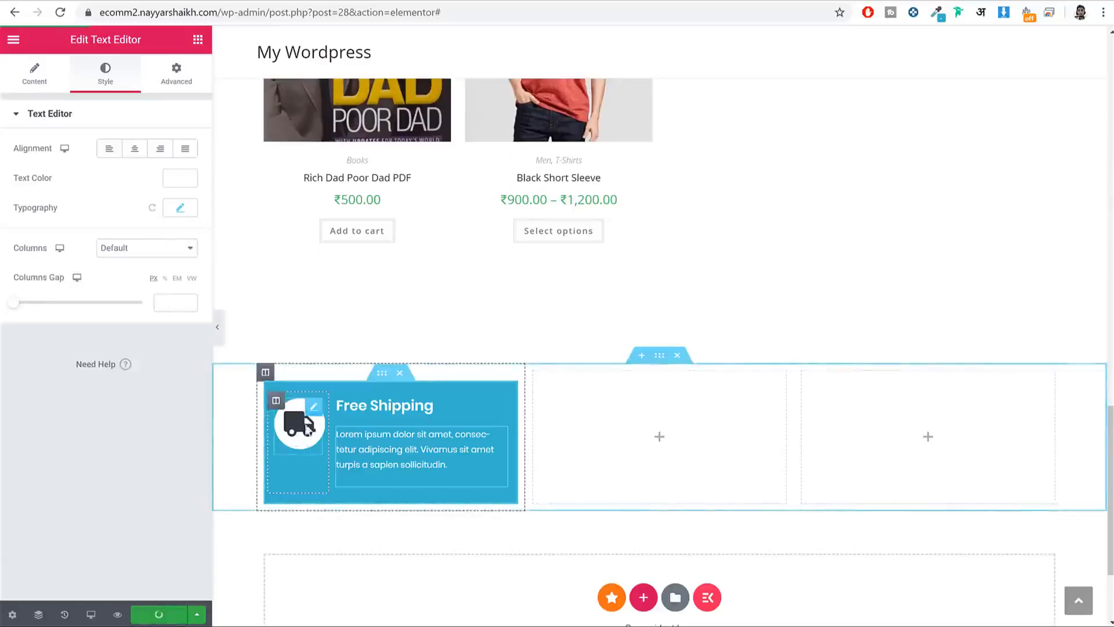
# Step: Set the feature-box inner section's Vertical Align to Middle
pyautogui.click(217, 327)
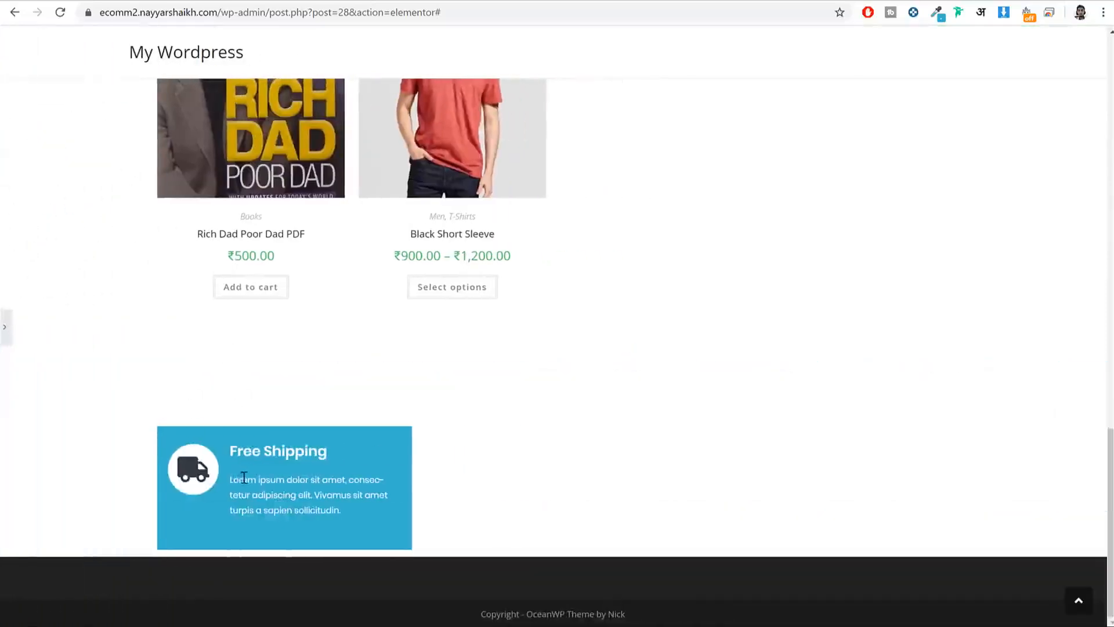
pyautogui.click(5, 327)
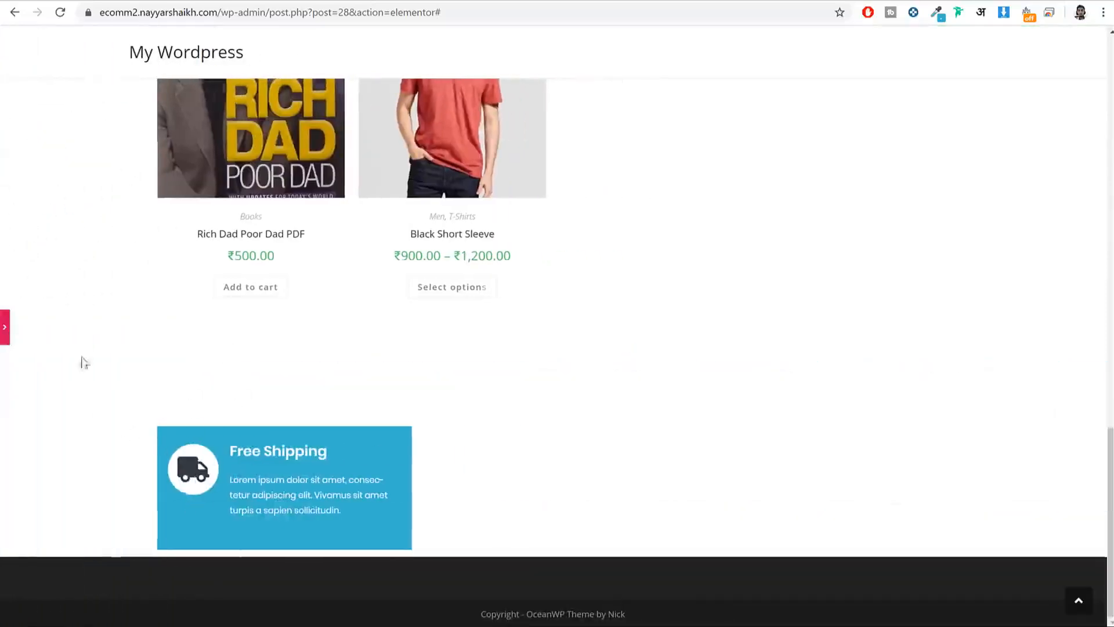
pyautogui.click(381, 378)
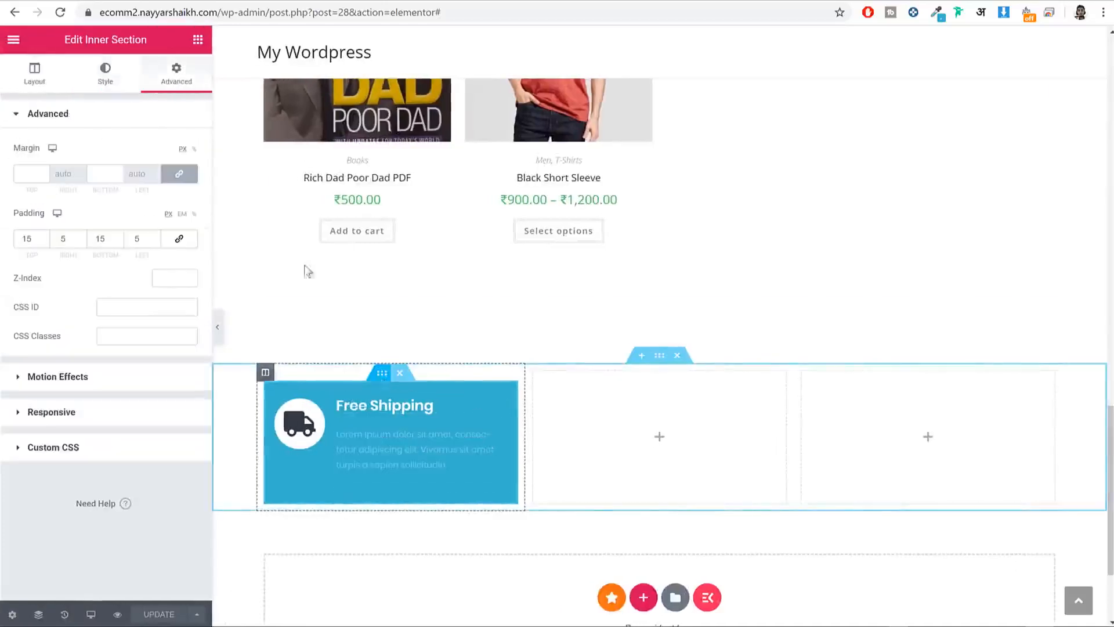
pyautogui.click(36, 74)
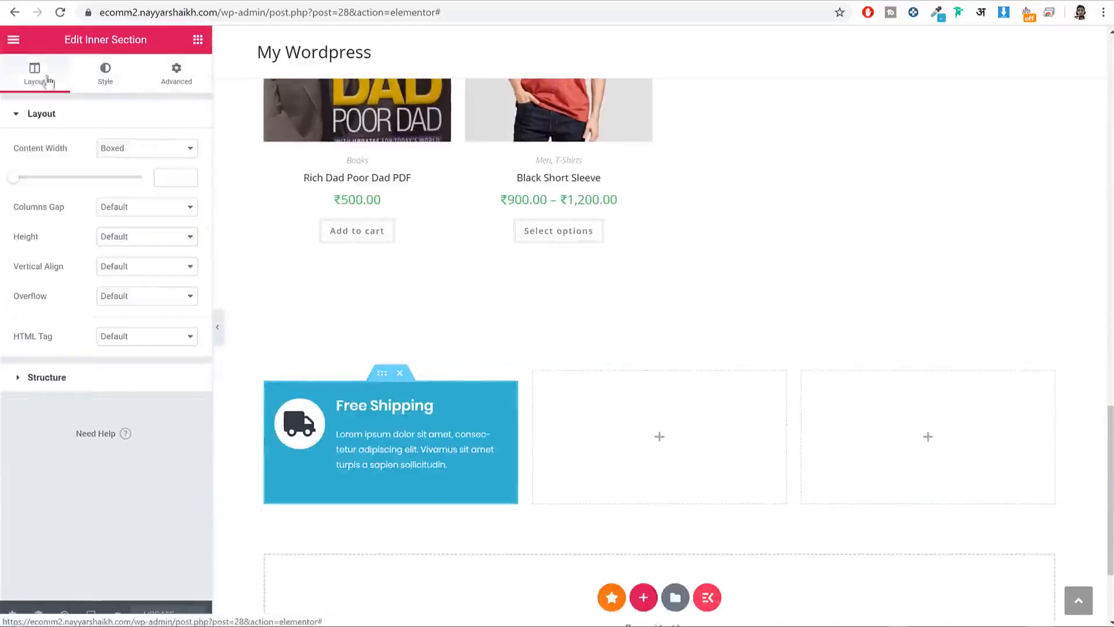
pyautogui.click(132, 268)
pyautogui.click(139, 303)
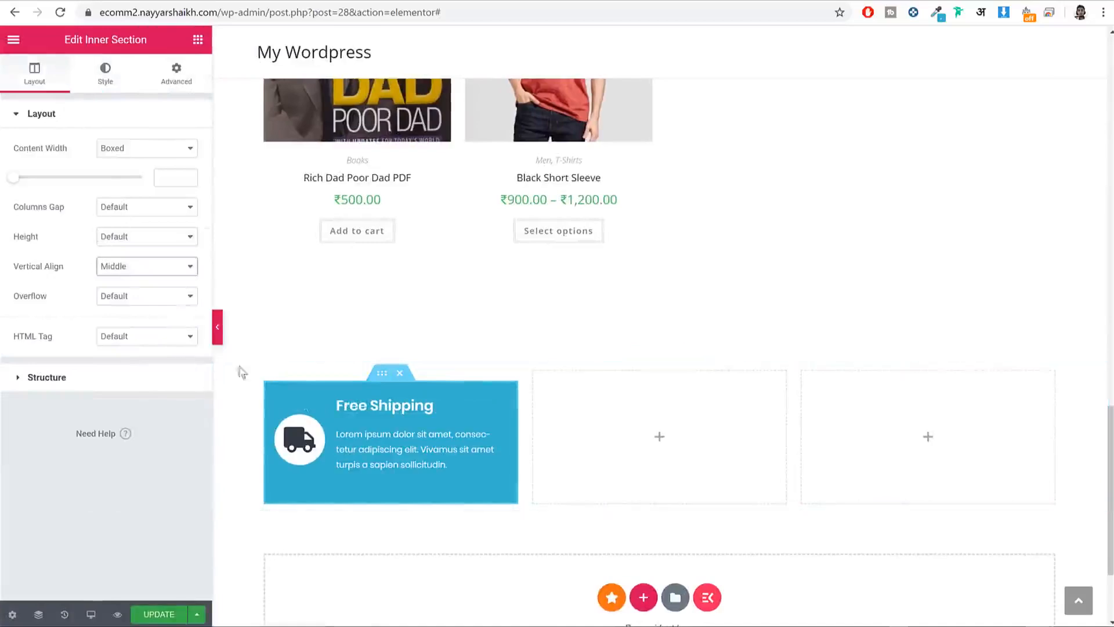
# Step: Copy the Free Shipping column and paste it into the second and third columns
pyautogui.rightClick(375, 415)
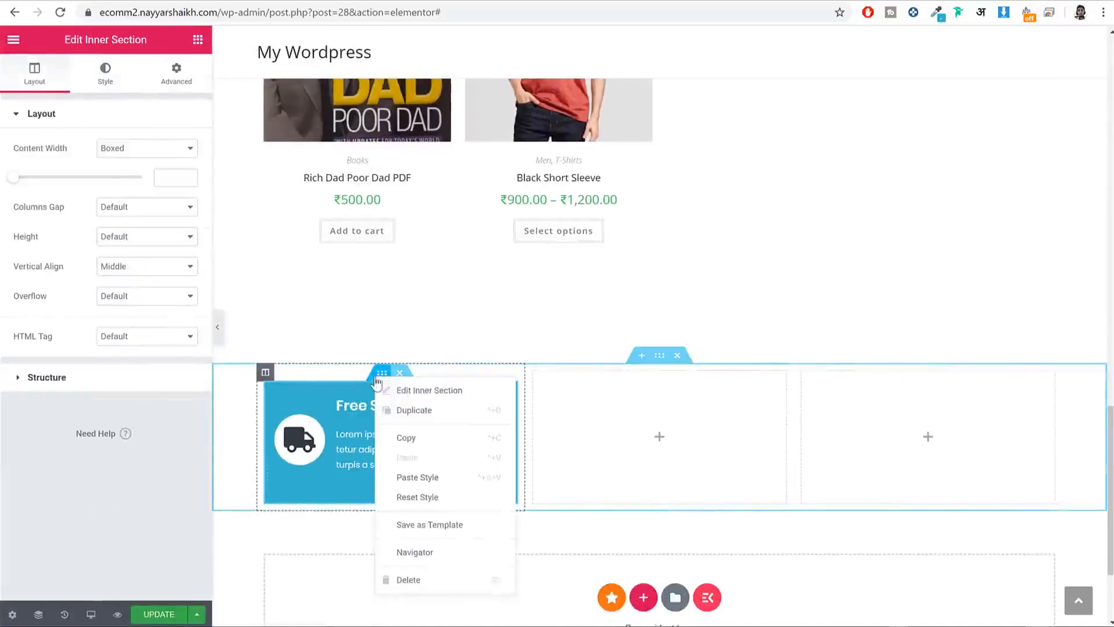
pyautogui.click(406, 436)
pyautogui.rightClick(613, 411)
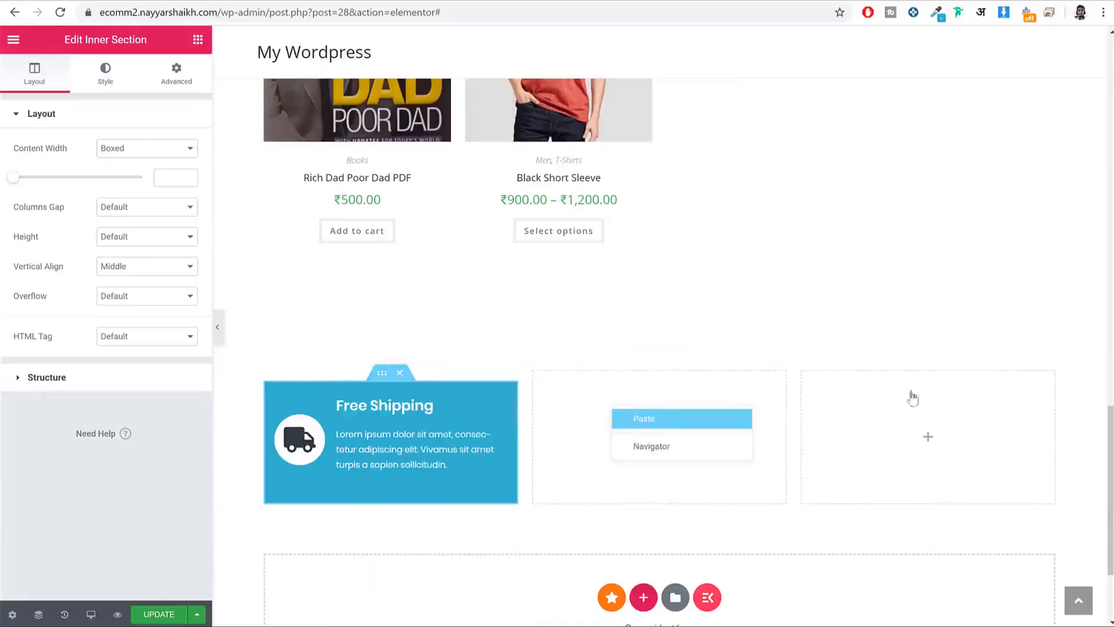
pyautogui.click(645, 418)
pyautogui.rightClick(906, 411)
pyautogui.click(914, 401)
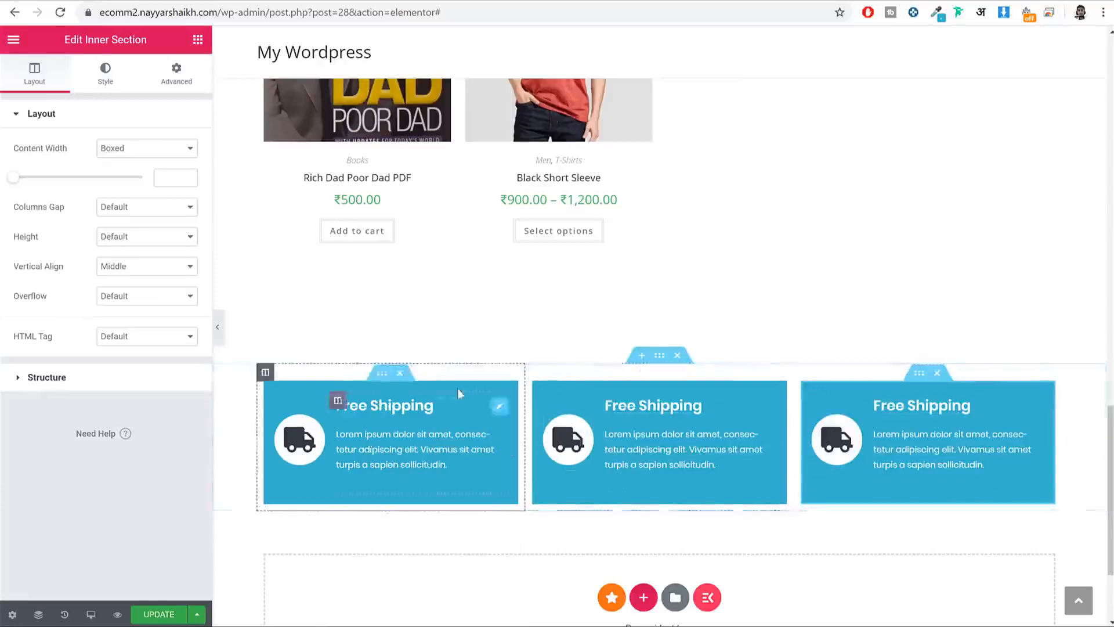
pyautogui.click(70, 1)
# Step: Copy the TOP INTERESTING section and paste it into the empty bottom section
pyautogui.scroll(-5, 726, 249)
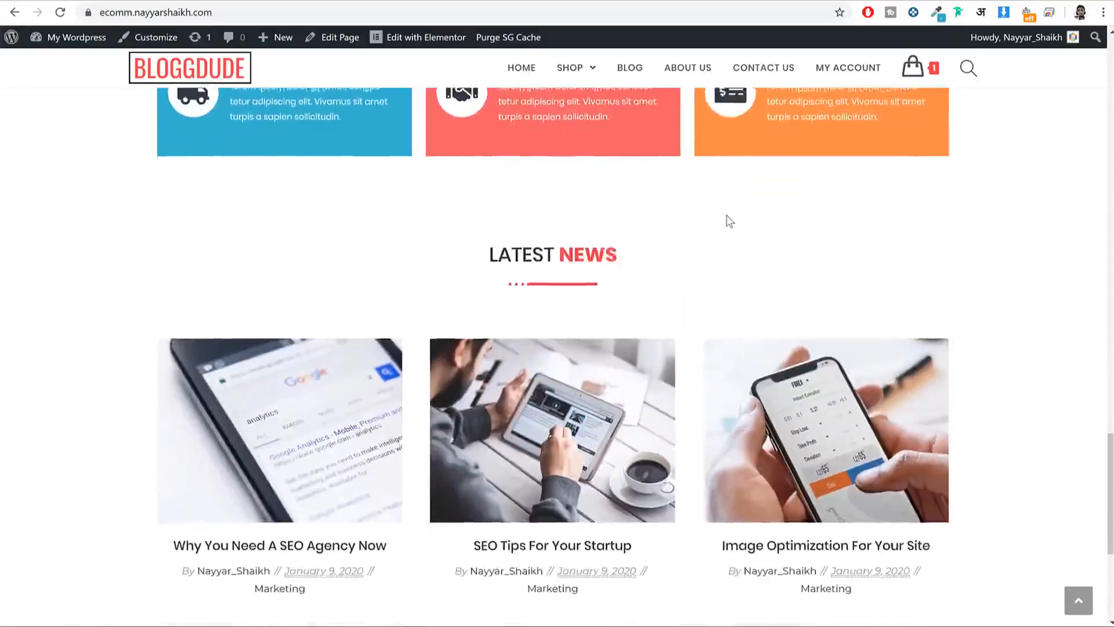
pyautogui.scroll(-2, 727, 215)
pyautogui.click(232, 1)
pyautogui.scroll(6, 748, 278)
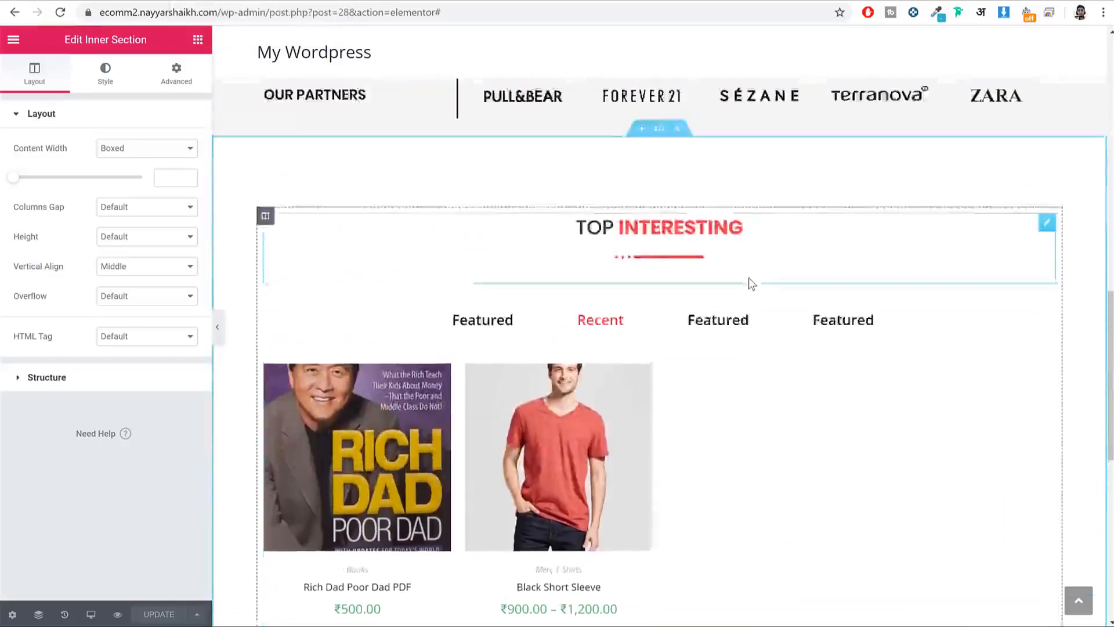
pyautogui.scroll(3, 749, 278)
pyautogui.rightClick(669, 284)
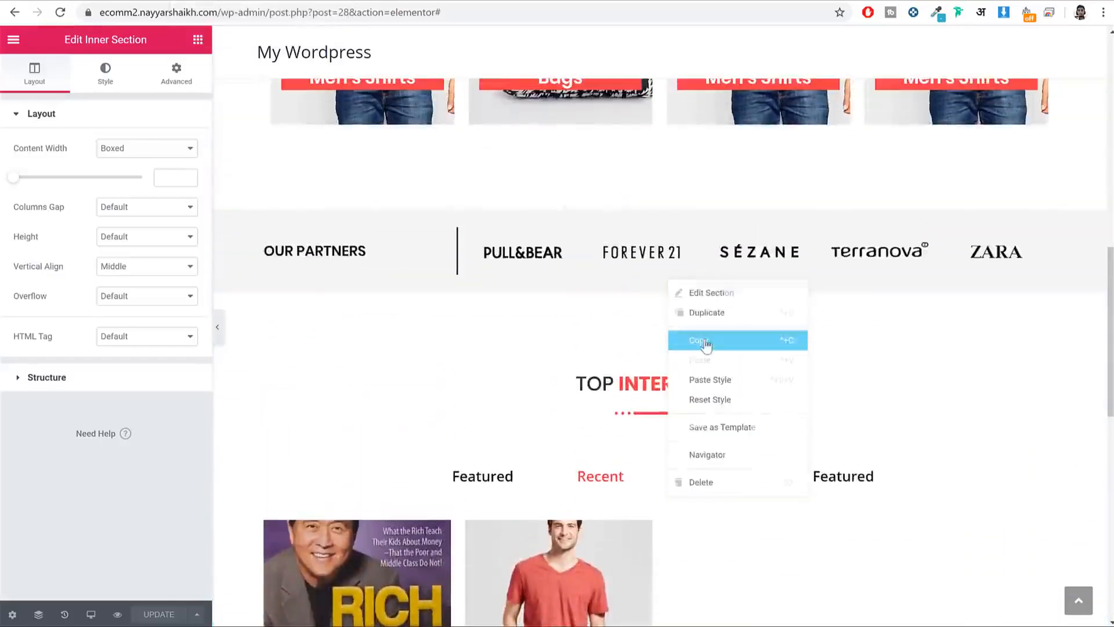
pyautogui.click(706, 342)
pyautogui.scroll(-12, 722, 346)
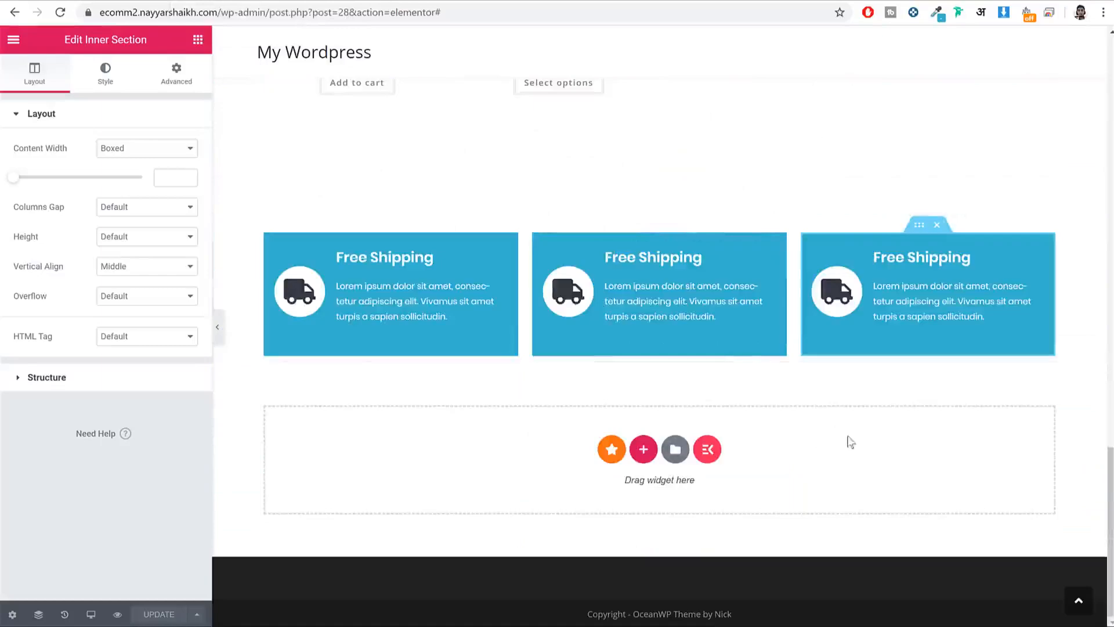
pyautogui.rightClick(851, 442)
pyautogui.click(869, 442)
# Step: Delete the product tabs widget from the pasted section
pyautogui.scroll(-5, 832, 430)
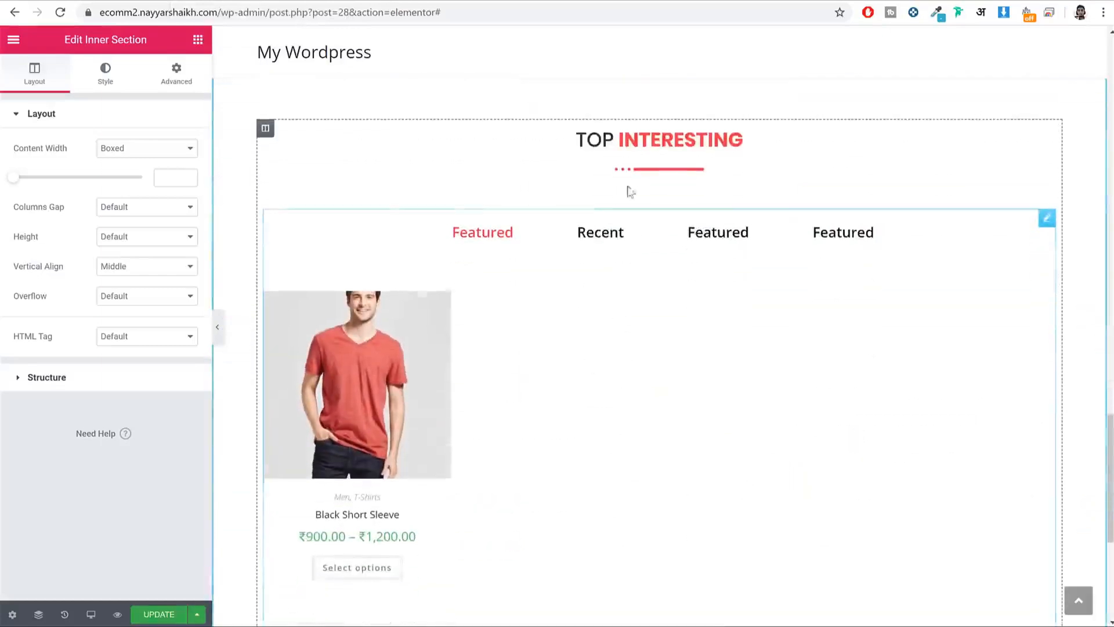
pyautogui.rightClick(640, 240)
pyautogui.click(692, 440)
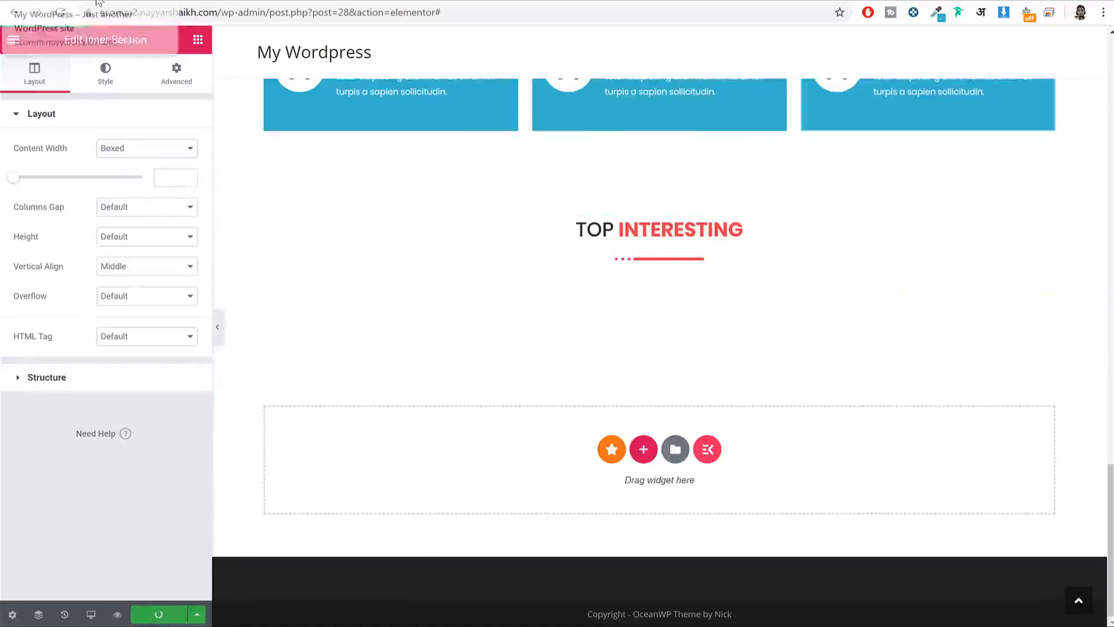
# Step: View the 'Why You Need A SEO Agency Now' article on the live site, then go to Products
pyautogui.click(96, 1)
pyautogui.scroll(3, 702, 356)
pyautogui.scroll(-2, 702, 357)
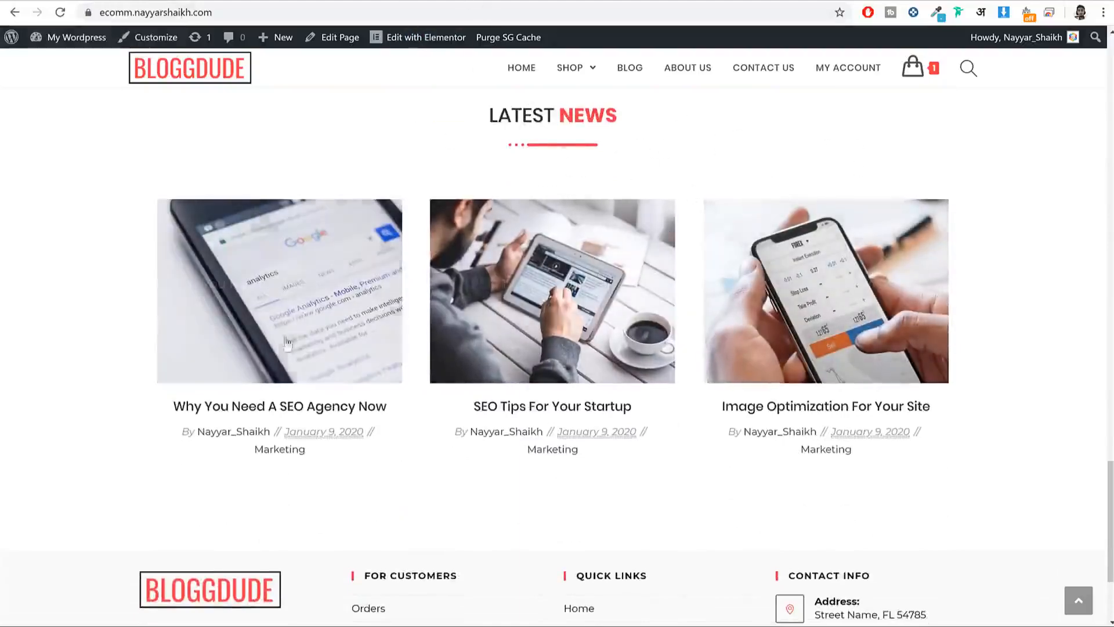
pyautogui.click(372, 316)
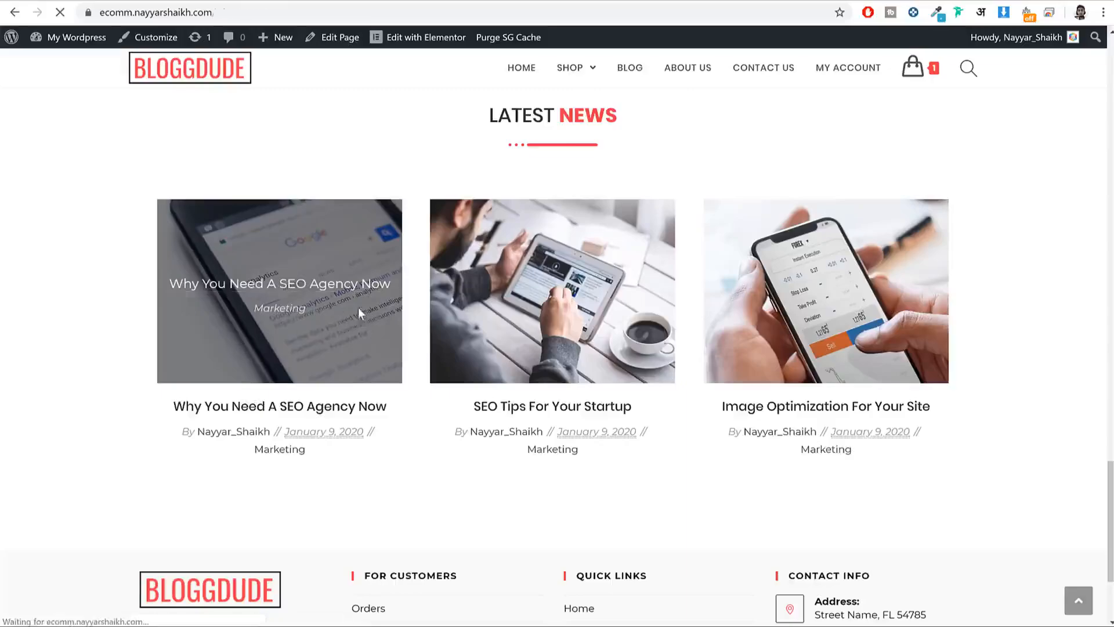
pyautogui.scroll(-15, 605, 228)
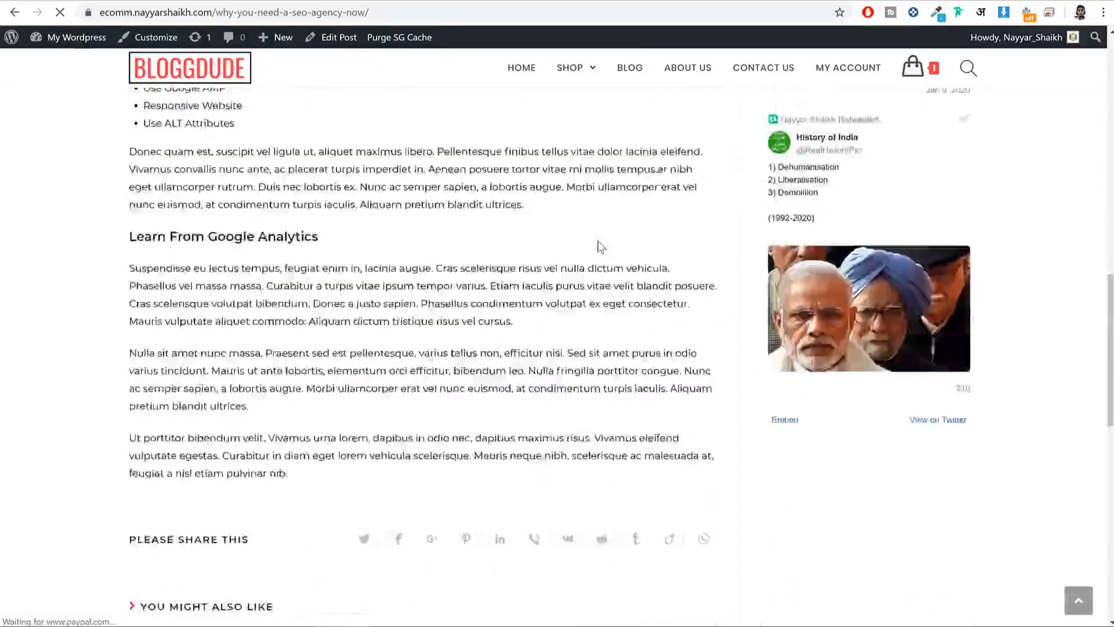
pyautogui.scroll(-6, 597, 241)
pyautogui.scroll(20, 597, 242)
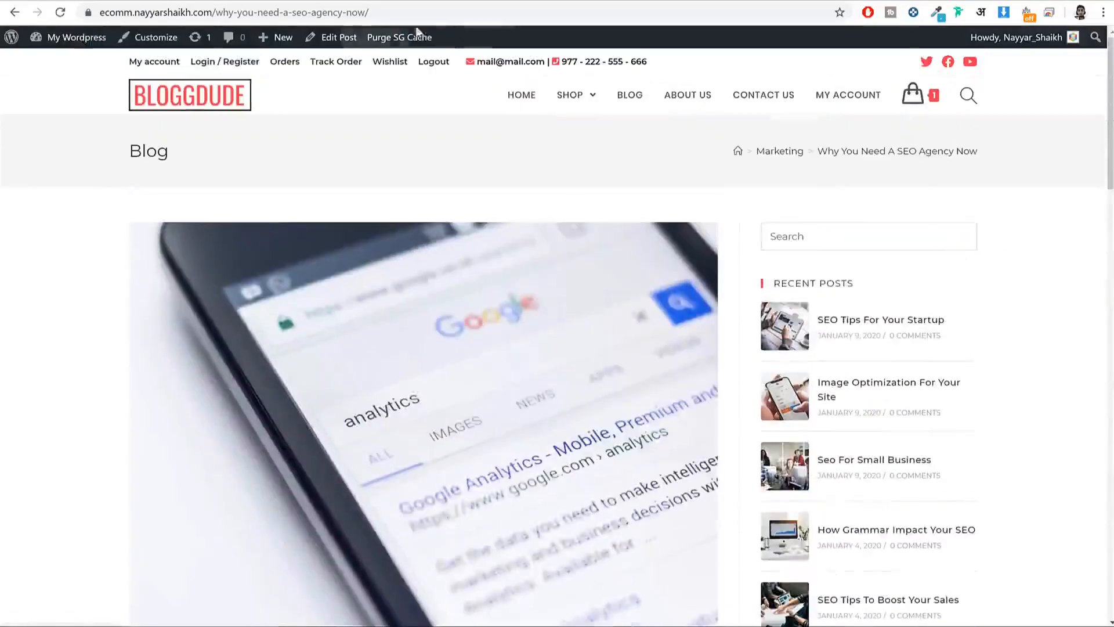
pyautogui.click(424, 3)
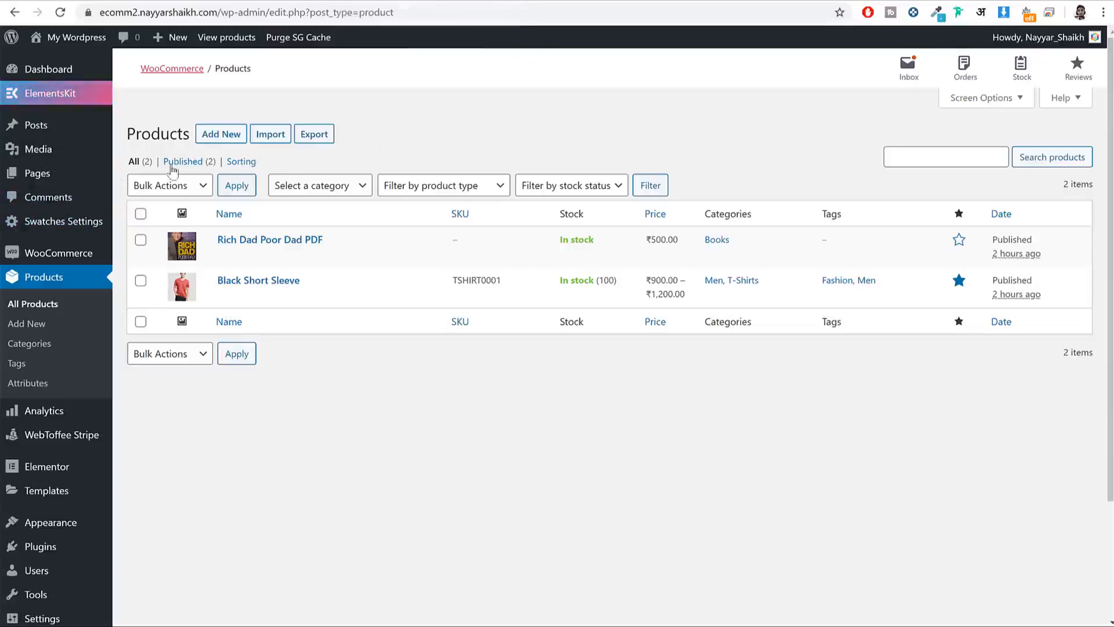
# Step: Start a new post titled 'Why You Need A SEO Agency Now'
pyautogui.moveTo(63, 133)
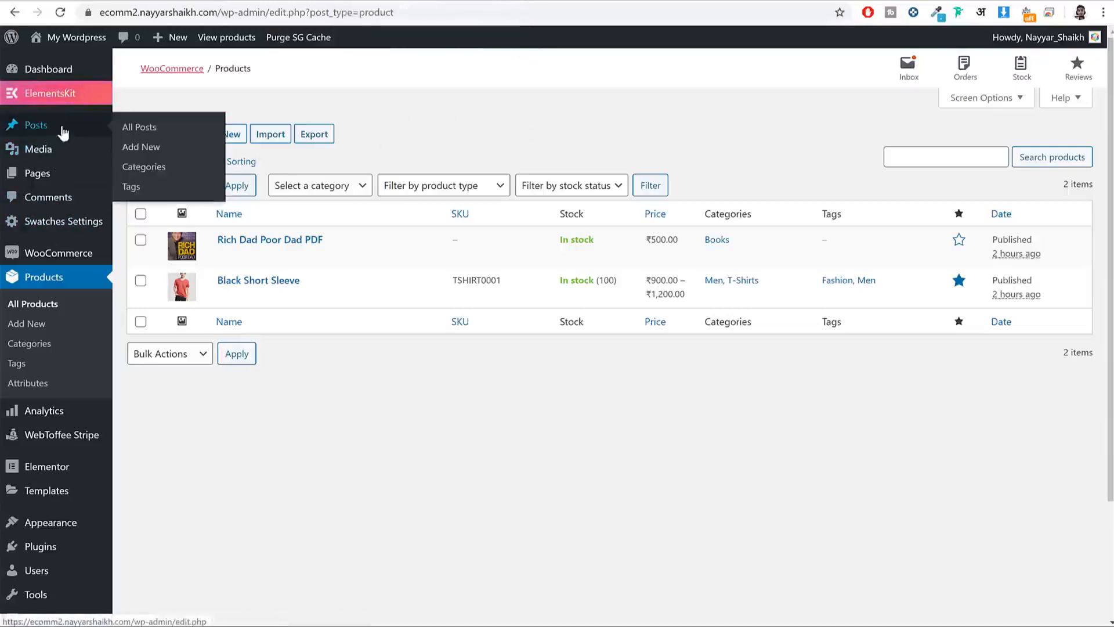
pyautogui.click(142, 147)
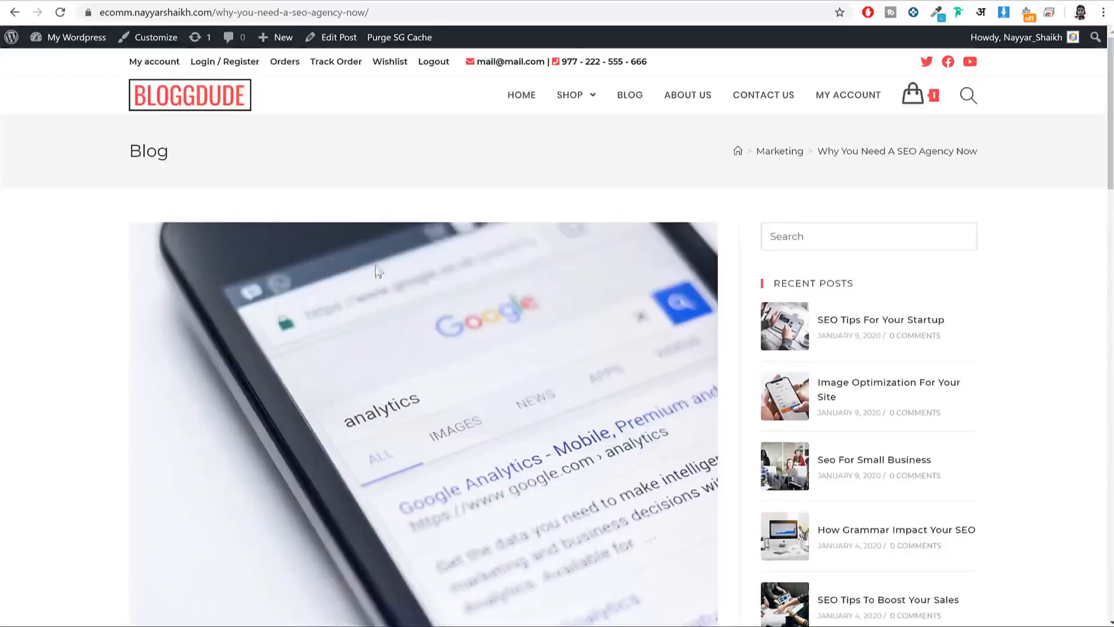
pyautogui.scroll(-7, 399, 304)
pyautogui.tripleClick(350, 280)
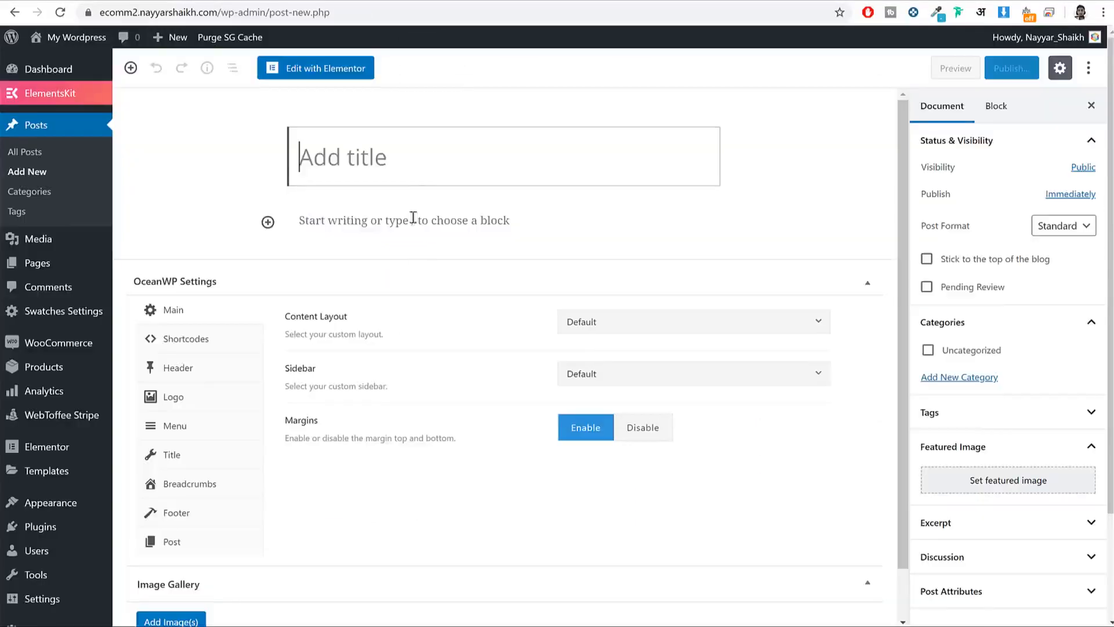
pyautogui.hotkey('ctrl', 'v')
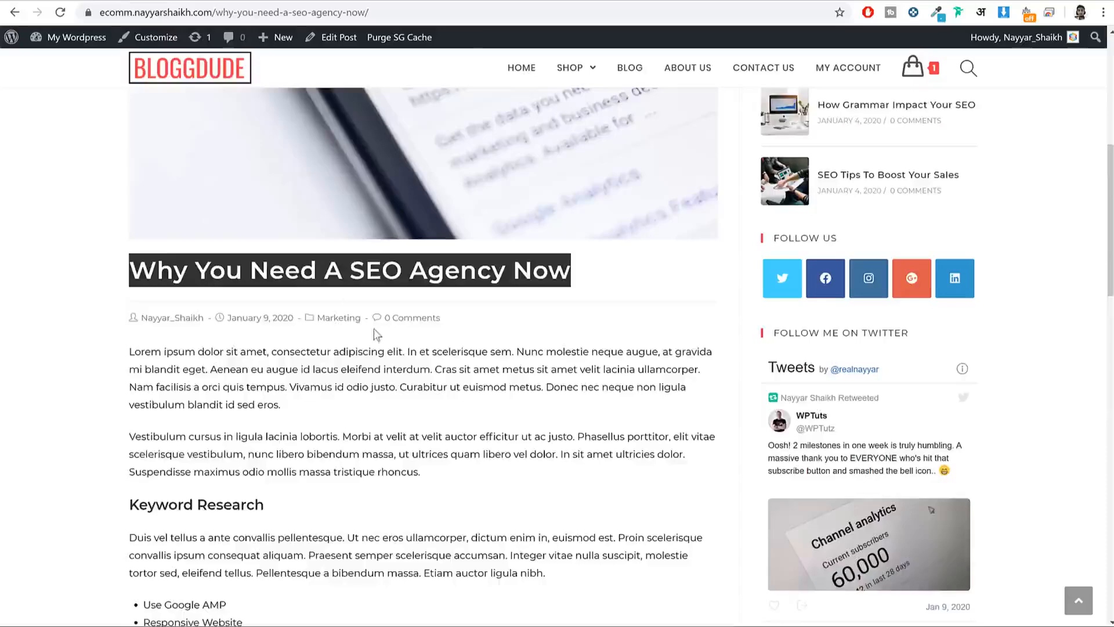
pyautogui.scroll(-4, 158, 173)
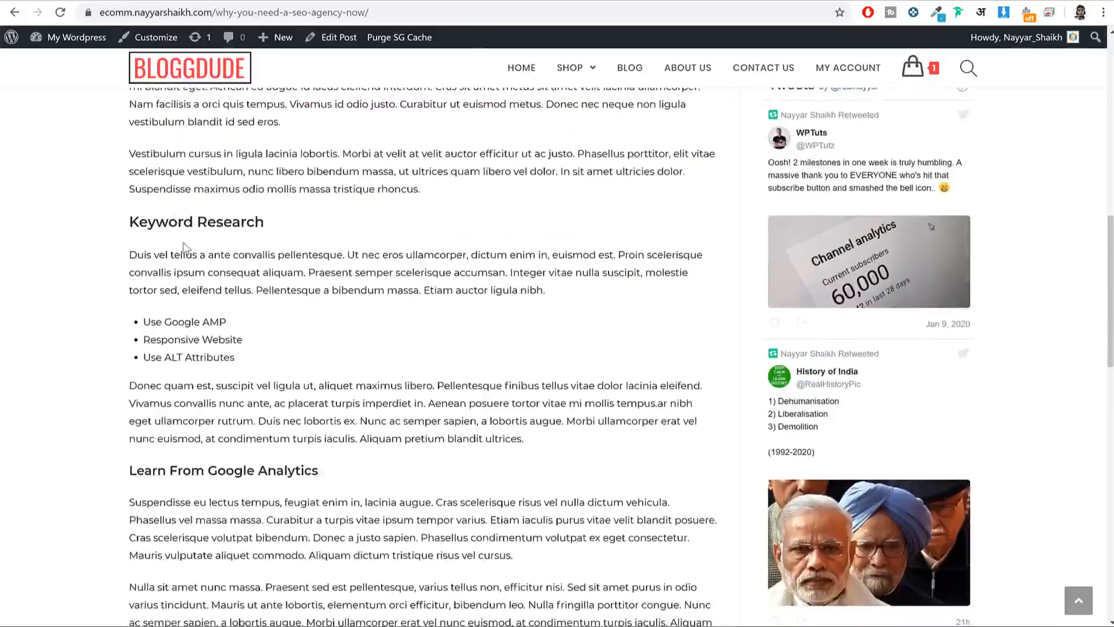
pyautogui.scroll(3, 183, 247)
# Step: Replace the test paragraph with the pasted lorem-ipsum article body
pyautogui.moveTo(140, 209); pyautogui.dragTo(276, 539)
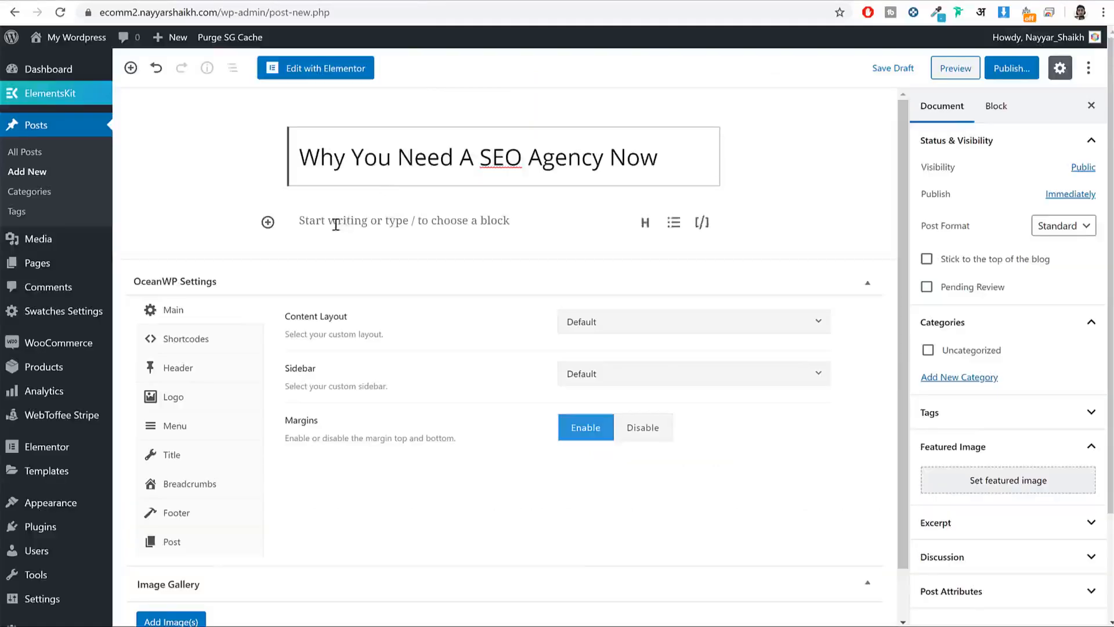
pyautogui.click(336, 225)
pyautogui.write('avmklqasdmv;lksdmv;sdakmvsam;kl;asmk;a')
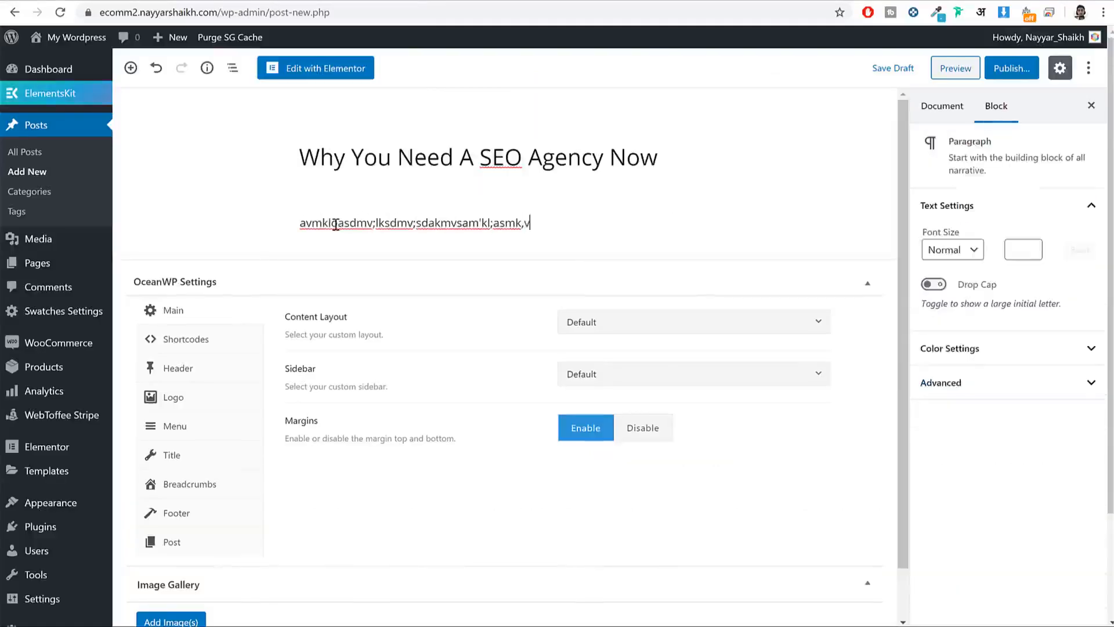
pyautogui.hotkey('ctrl', 'a')
pyautogui.press('BackSpace')
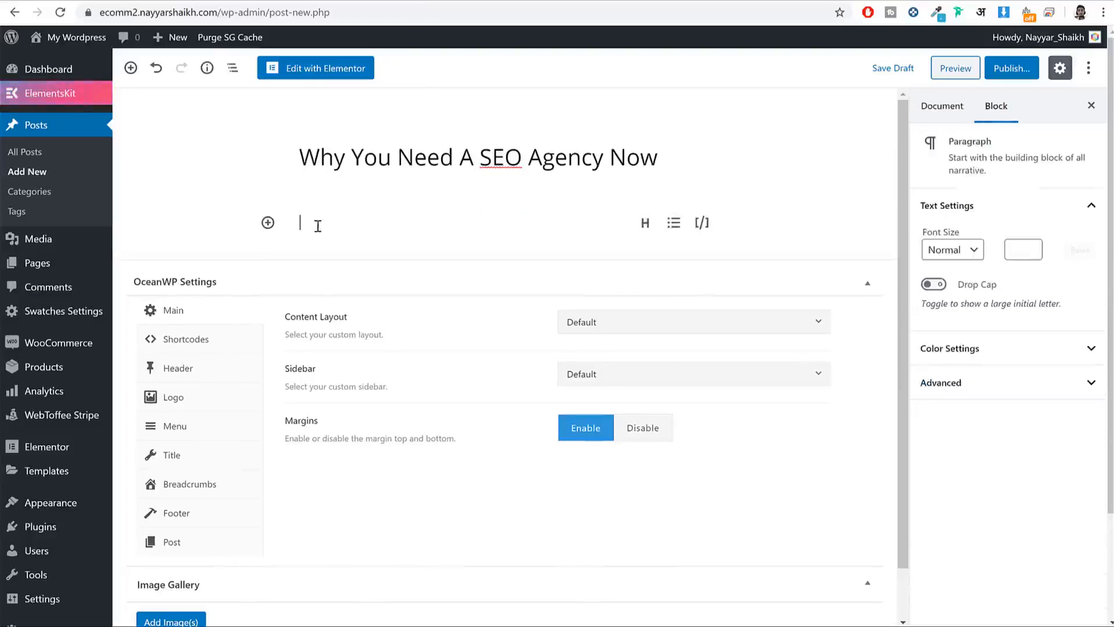
pyautogui.hotkey('ctrl', 'v')
pyautogui.scroll(15, 424, 306)
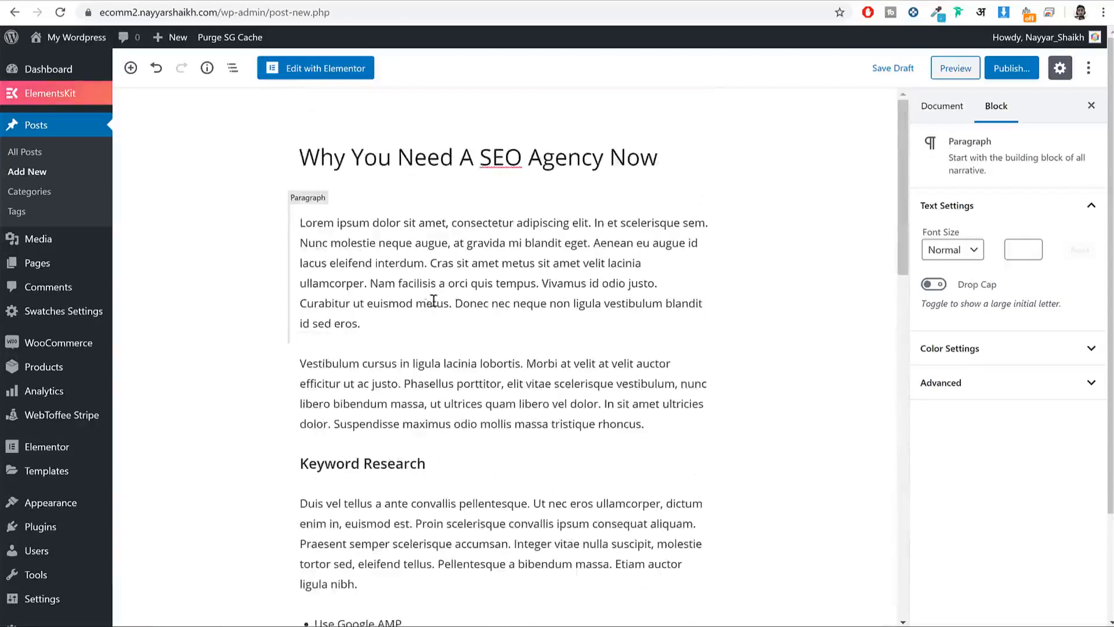
pyautogui.click(941, 107)
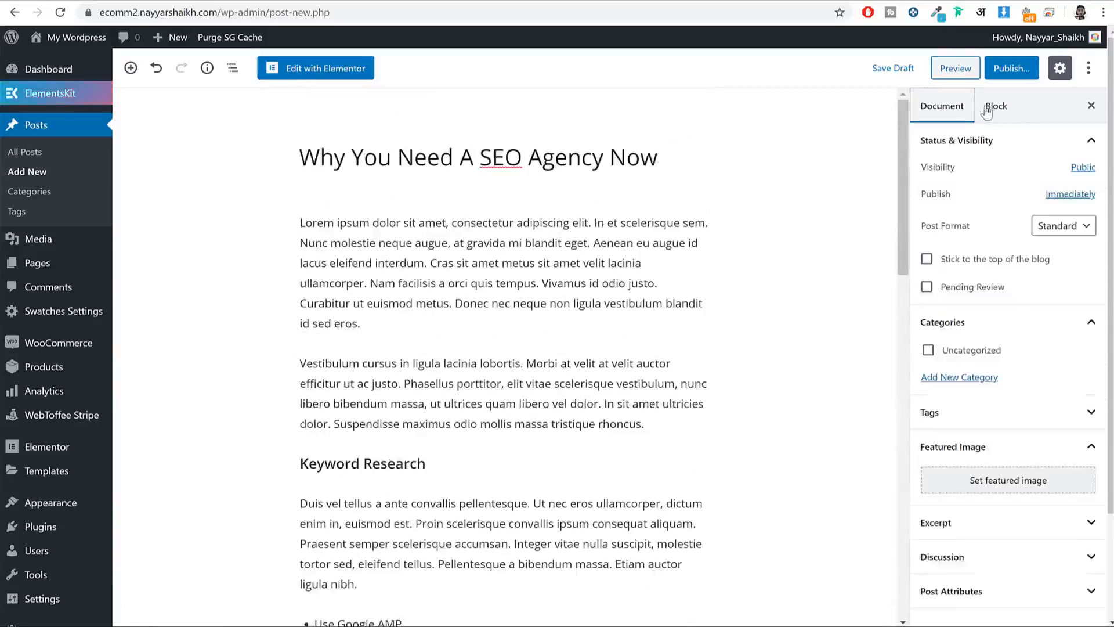
# Step: Create a new Marketing category for the post
pyautogui.click(980, 383)
pyautogui.click(974, 419)
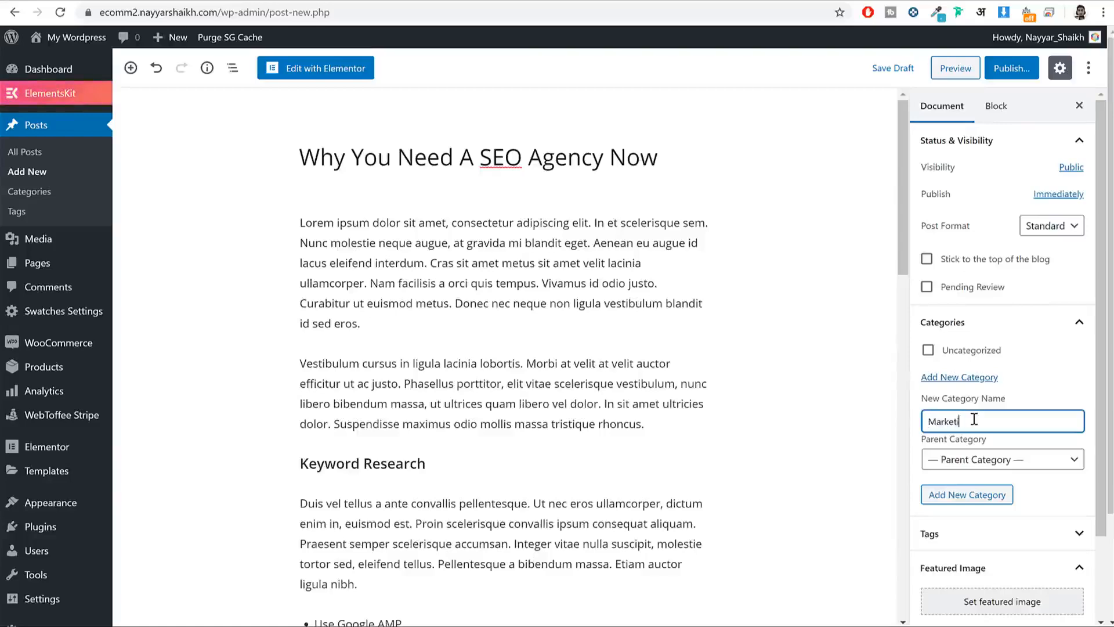
pyautogui.click(971, 503)
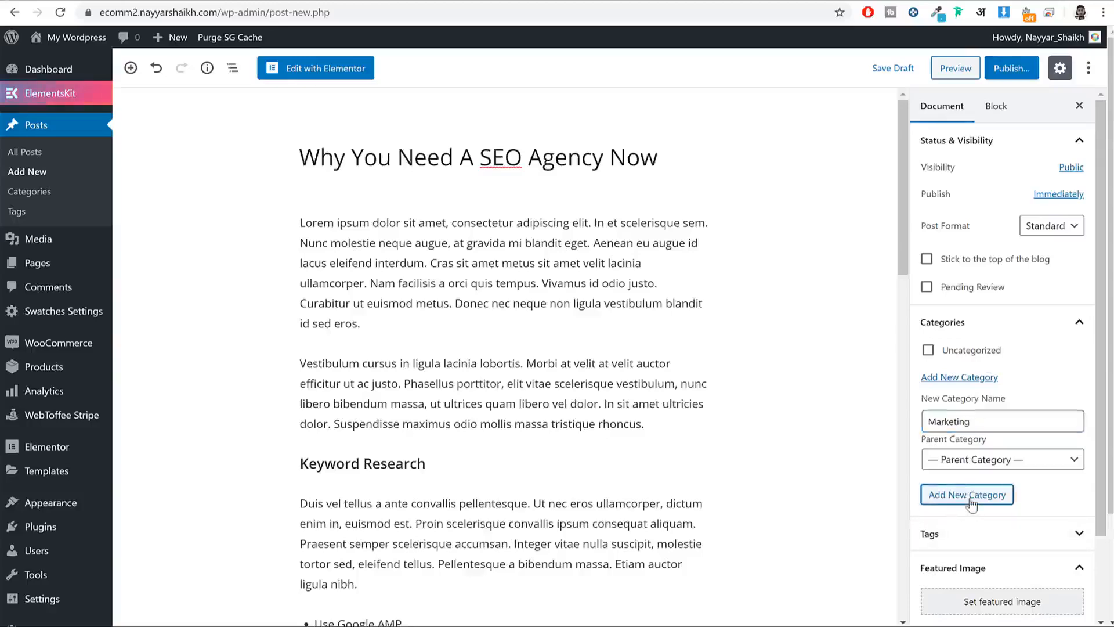
# Step: Upload blog-post-6-1200x900-1024x768 from the Blog folder as featured image and publish the post
pyautogui.scroll(-3, 981, 499)
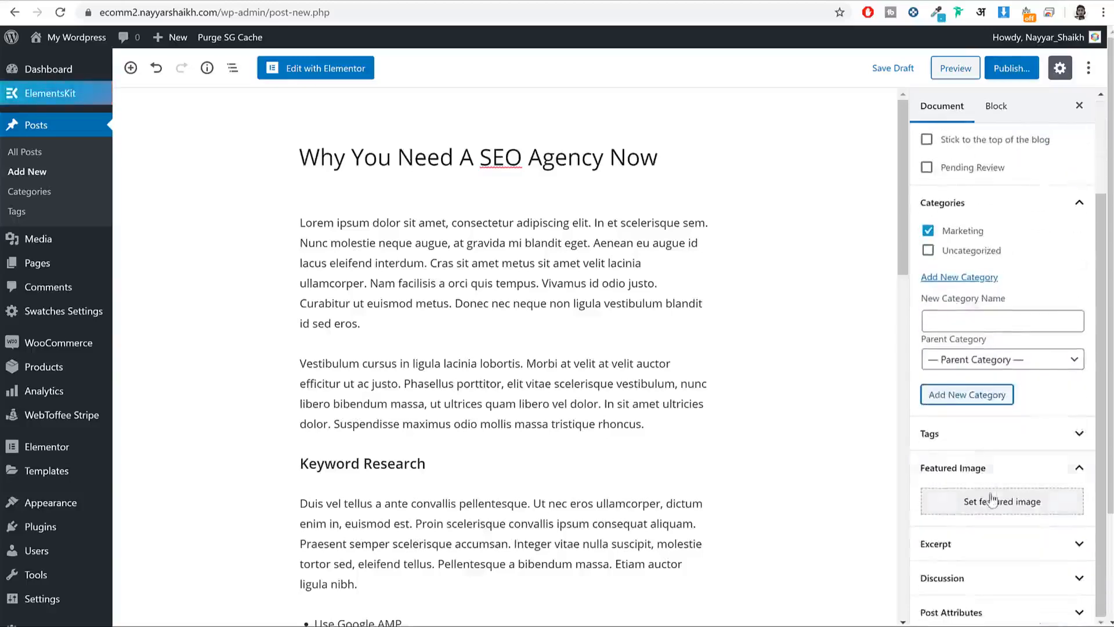
pyautogui.click(990, 503)
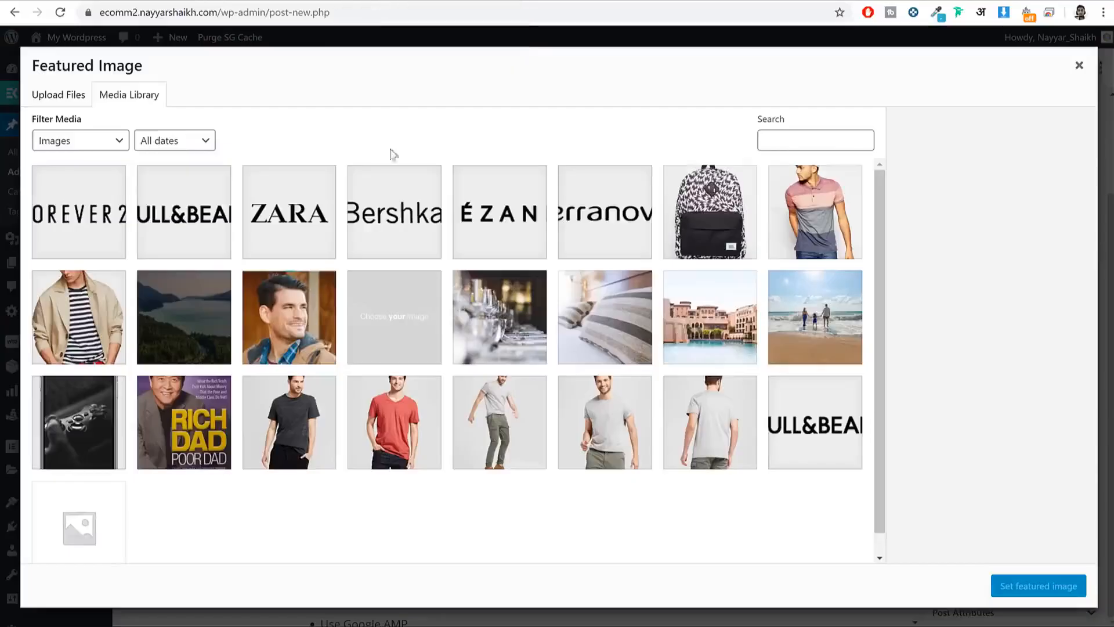
pyautogui.click(77, 99)
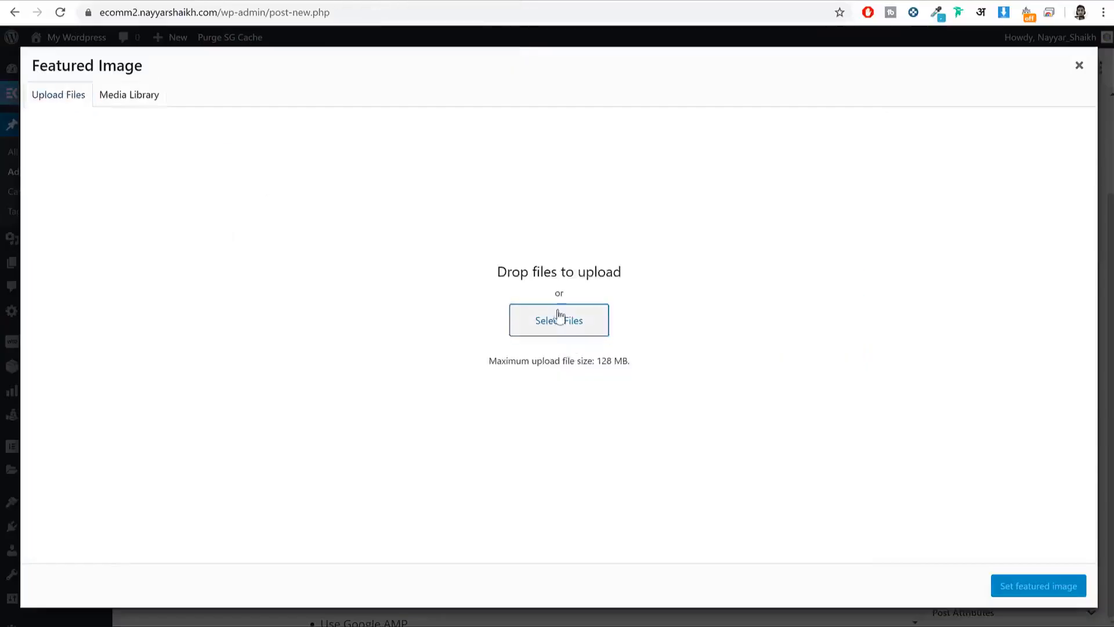
pyautogui.click(559, 318)
pyautogui.scroll(-10, 553, 304)
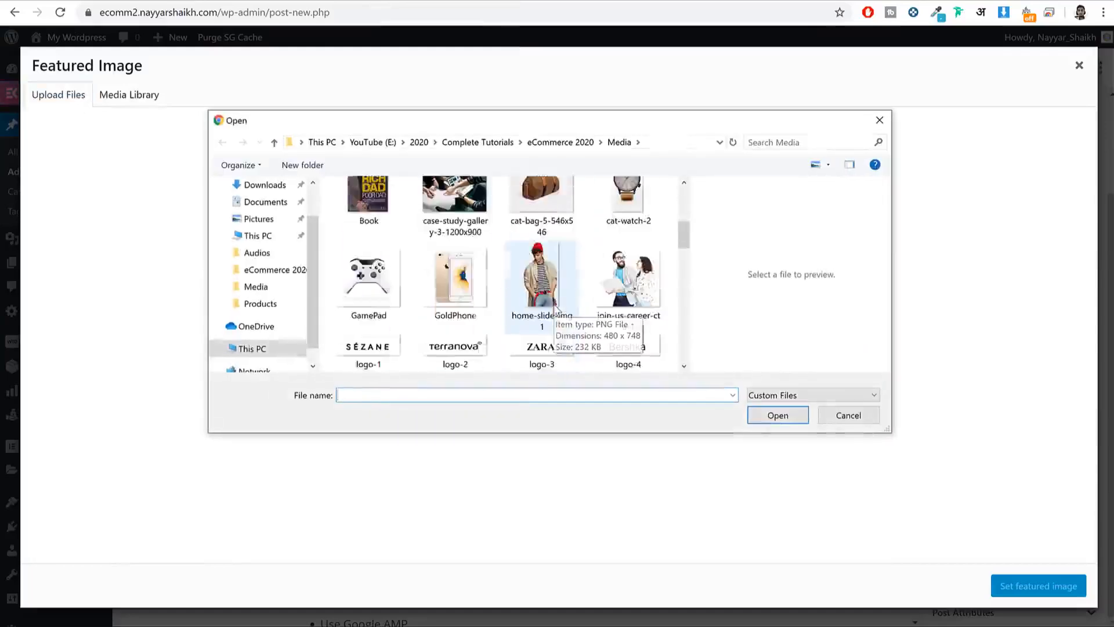
pyautogui.scroll(10, 556, 305)
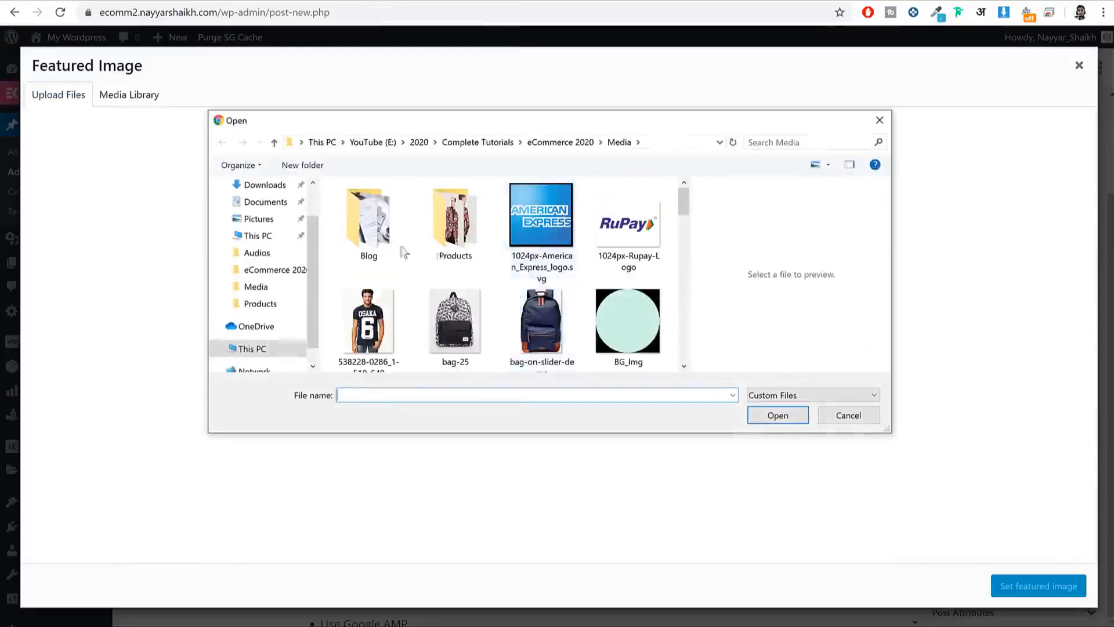
pyautogui.doubleClick(366, 218)
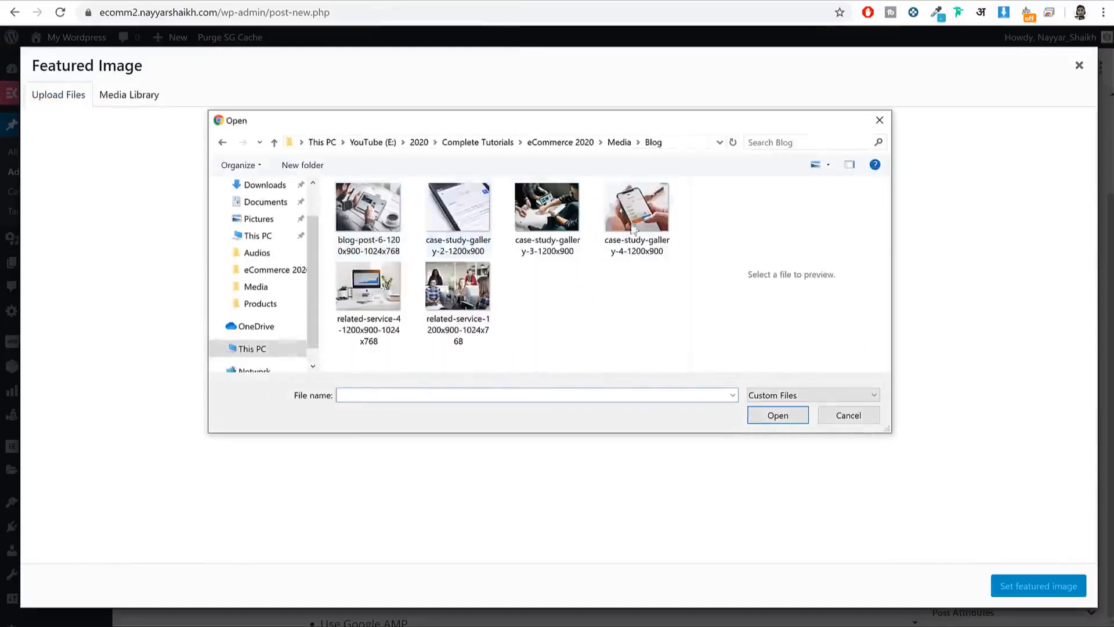
pyautogui.click(370, 238)
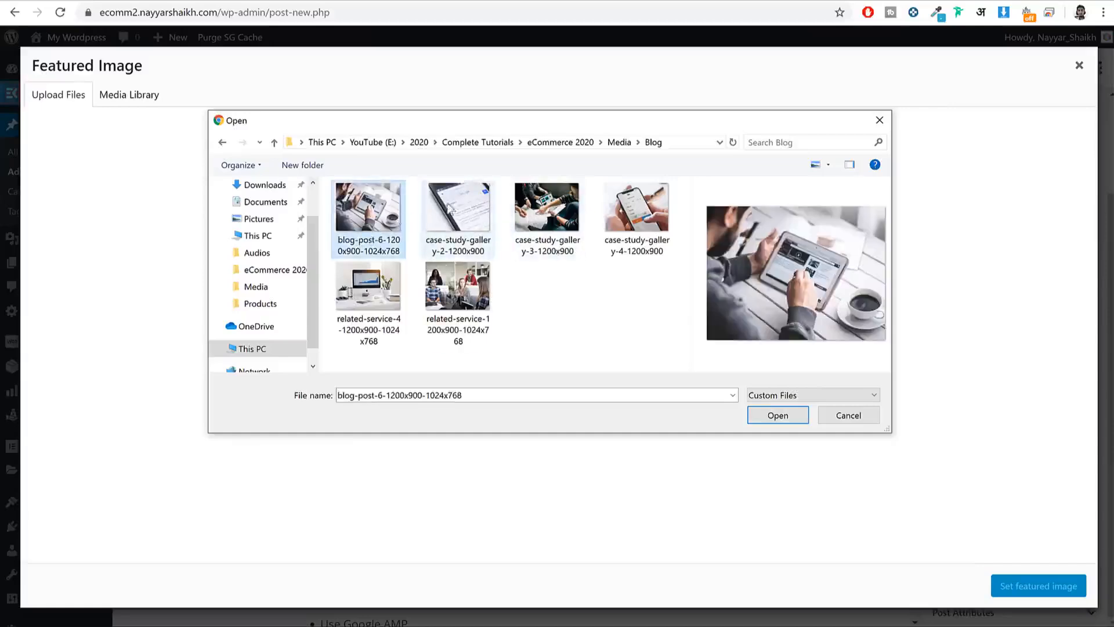
pyautogui.click(788, 421)
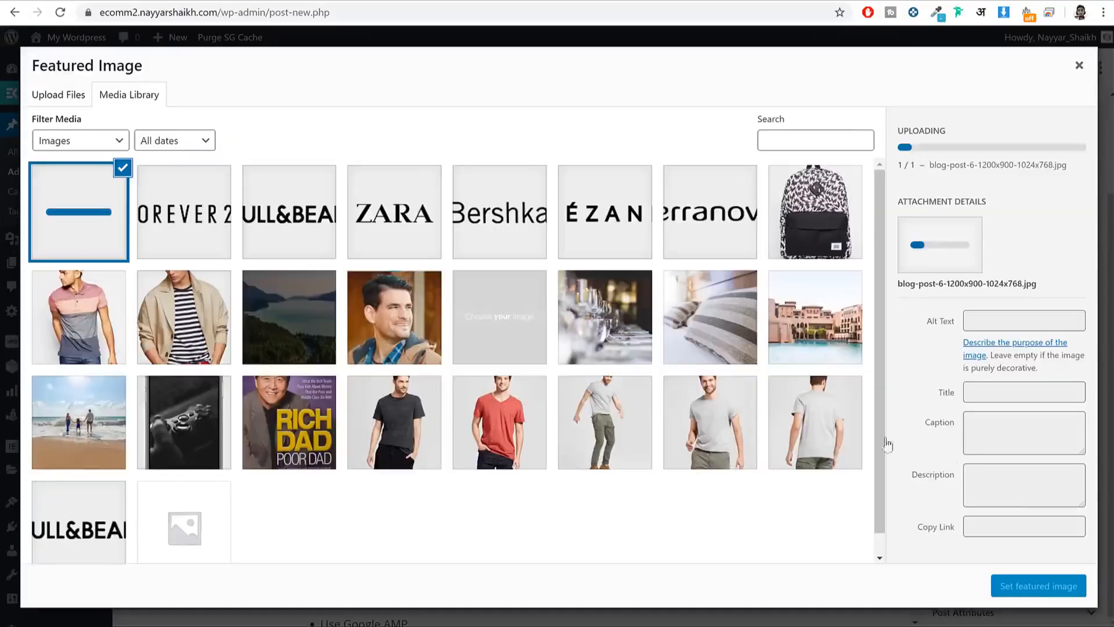
pyautogui.click(1036, 591)
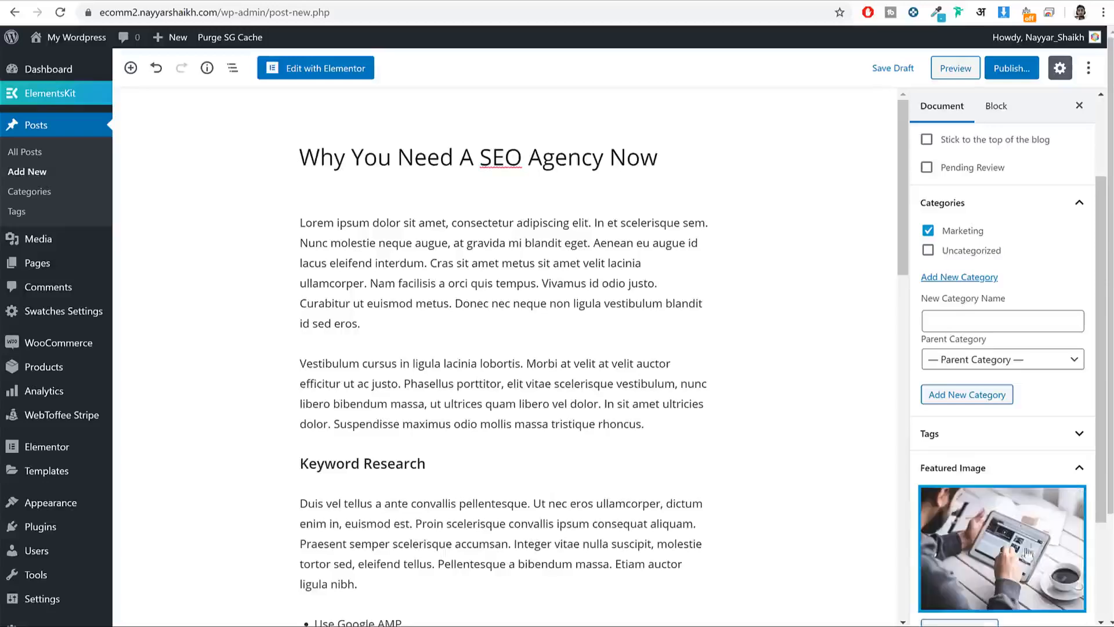
pyautogui.click(1013, 68)
pyautogui.click(1012, 68)
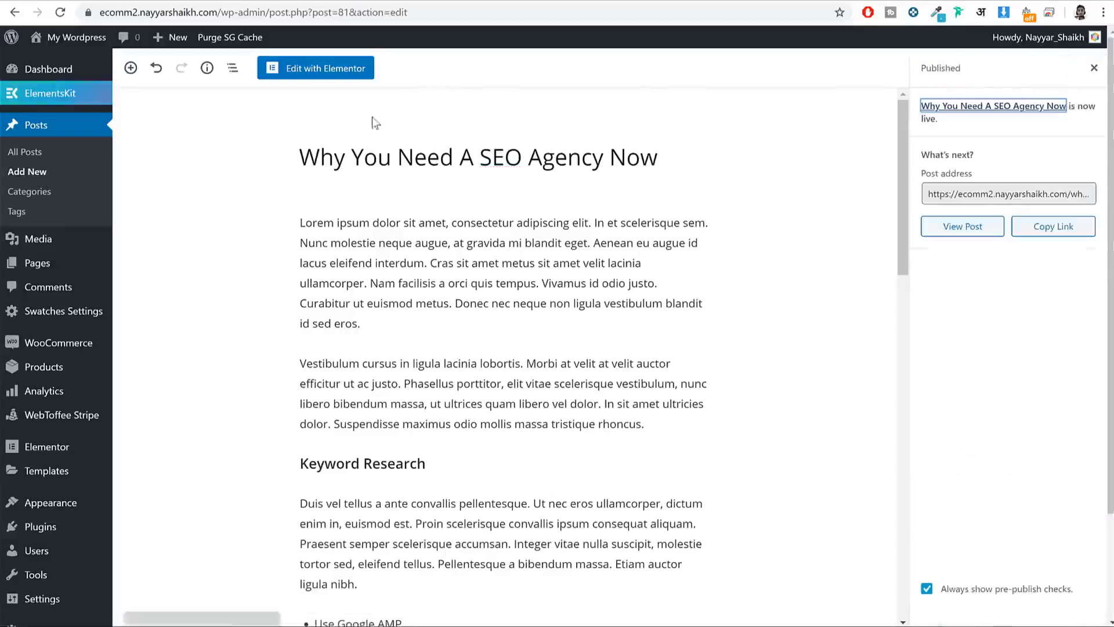
# Step: Reload the homepage editor and place a Posts Grid widget (searched 'pos') under TOP INTERESTING
pyautogui.click(230, 604)
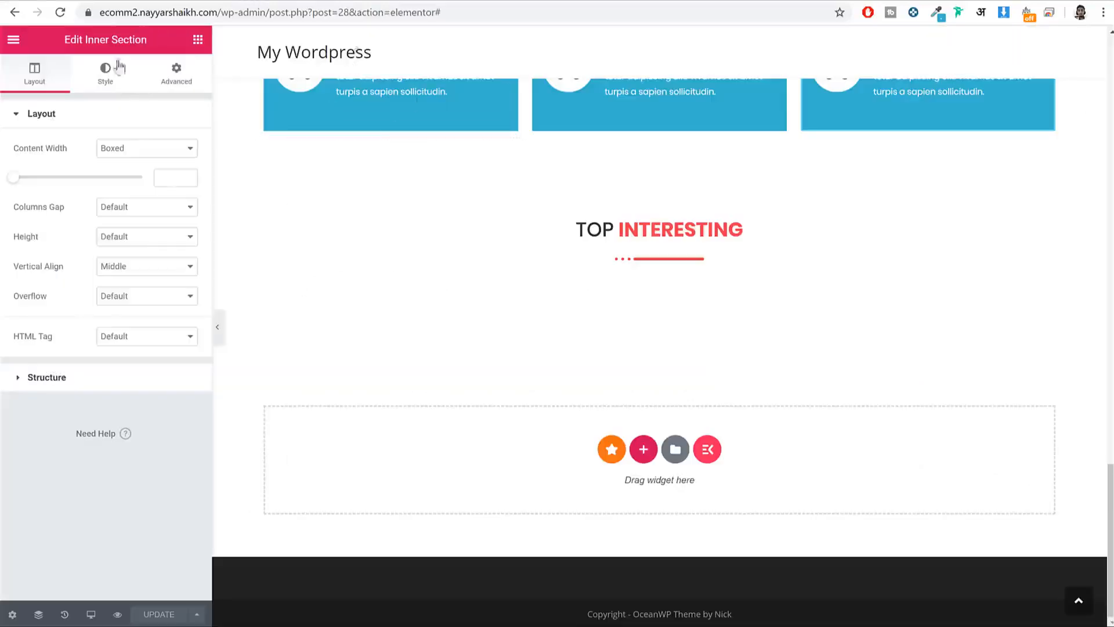
pyautogui.click(61, 15)
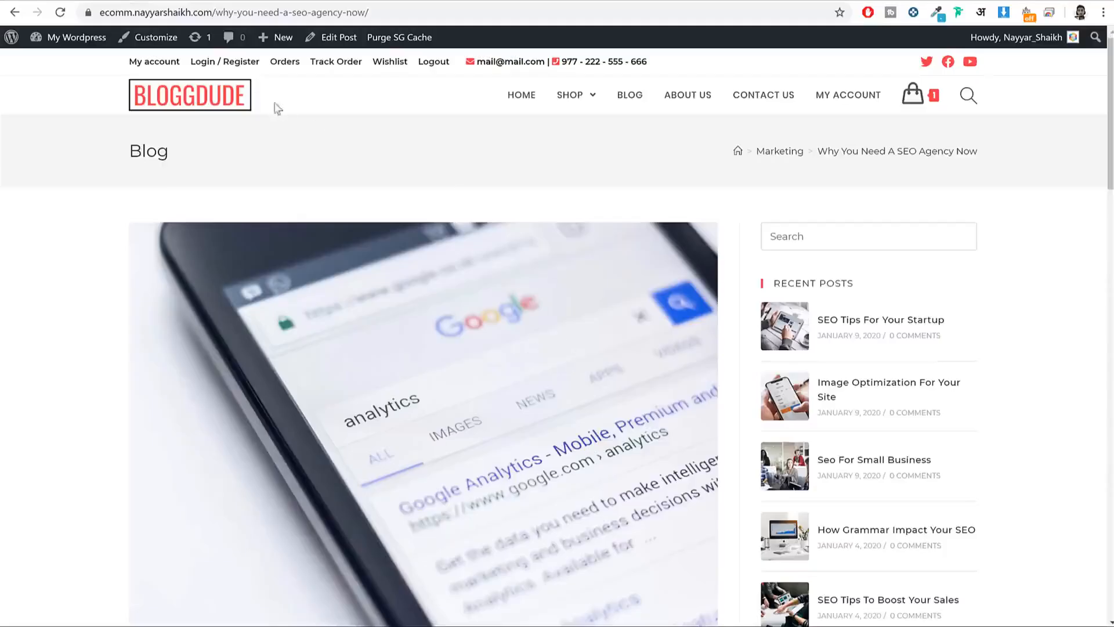
pyautogui.click(228, 97)
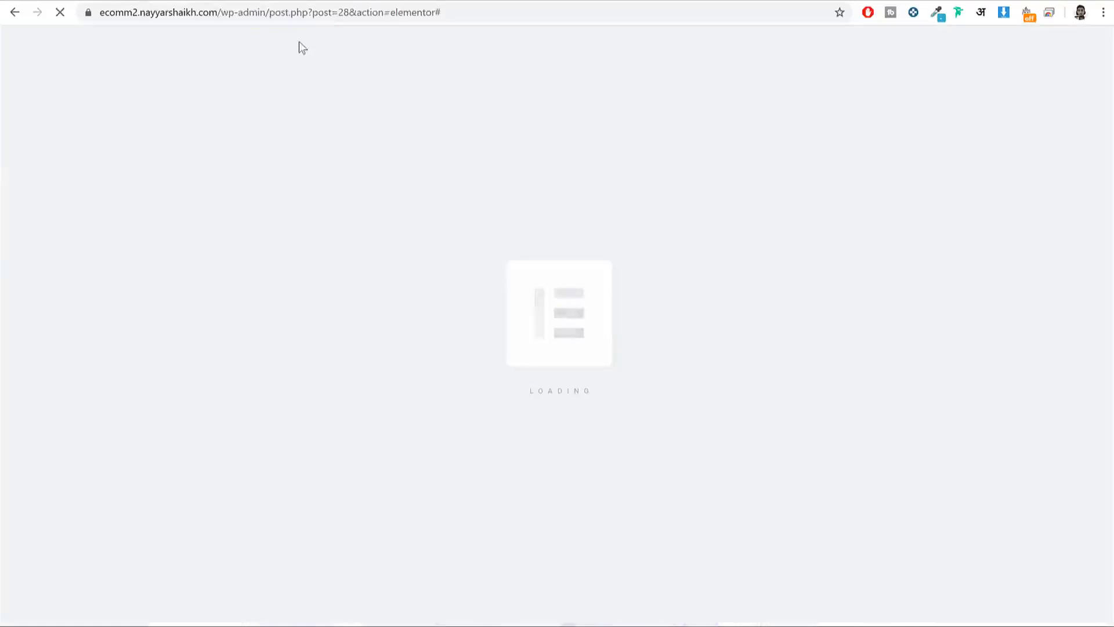
pyautogui.scroll(-20, 527, 313)
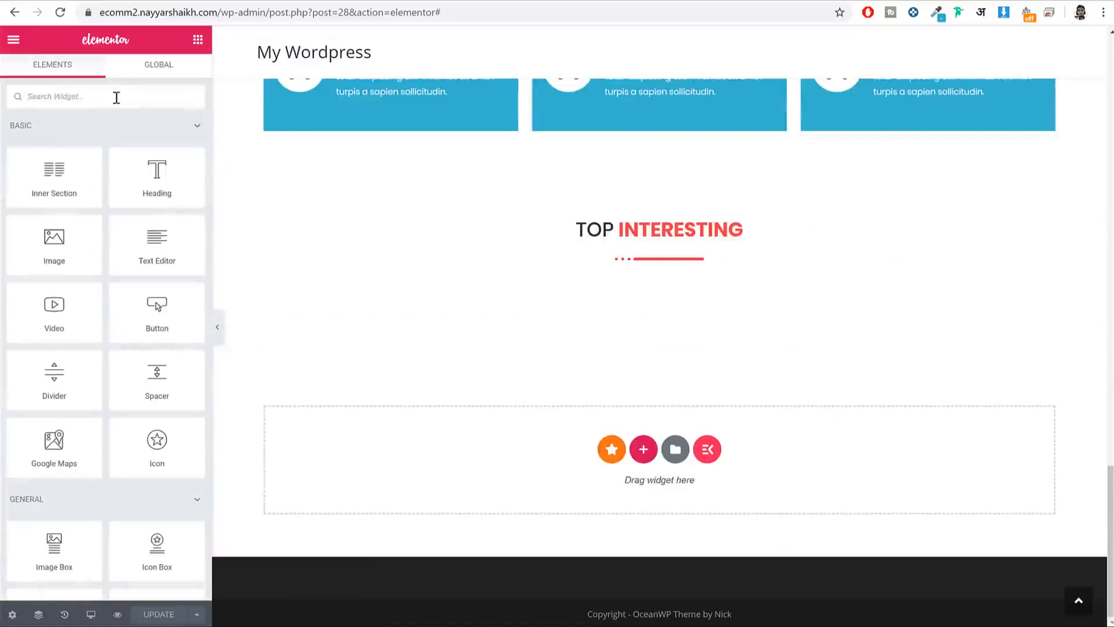
pyautogui.write('pos')
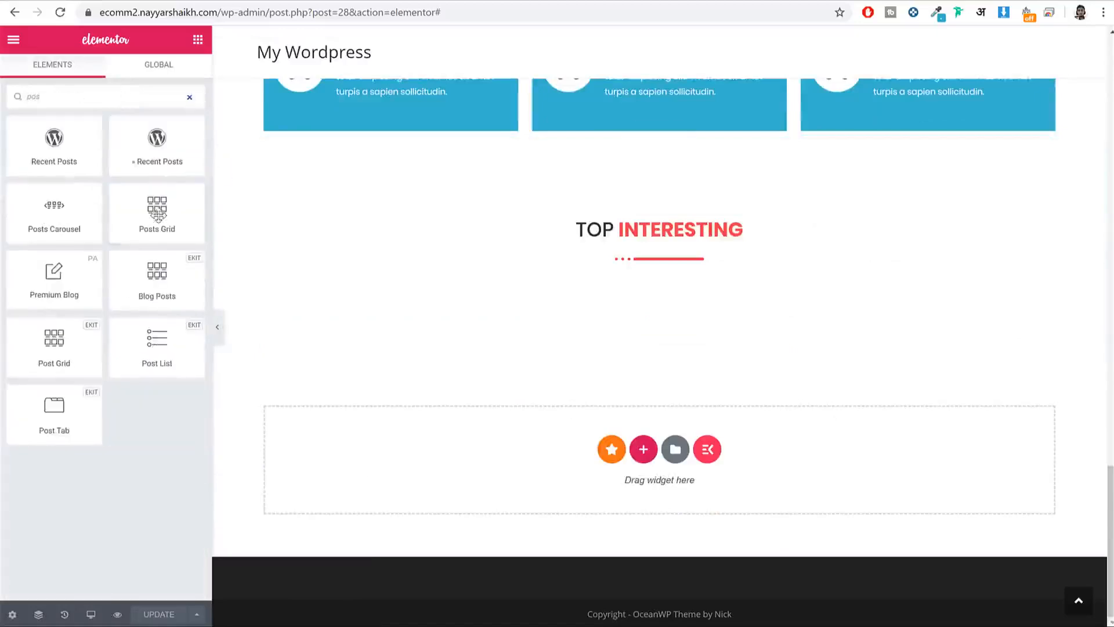
pyautogui.moveTo(157, 215); pyautogui.dragTo(566, 255)
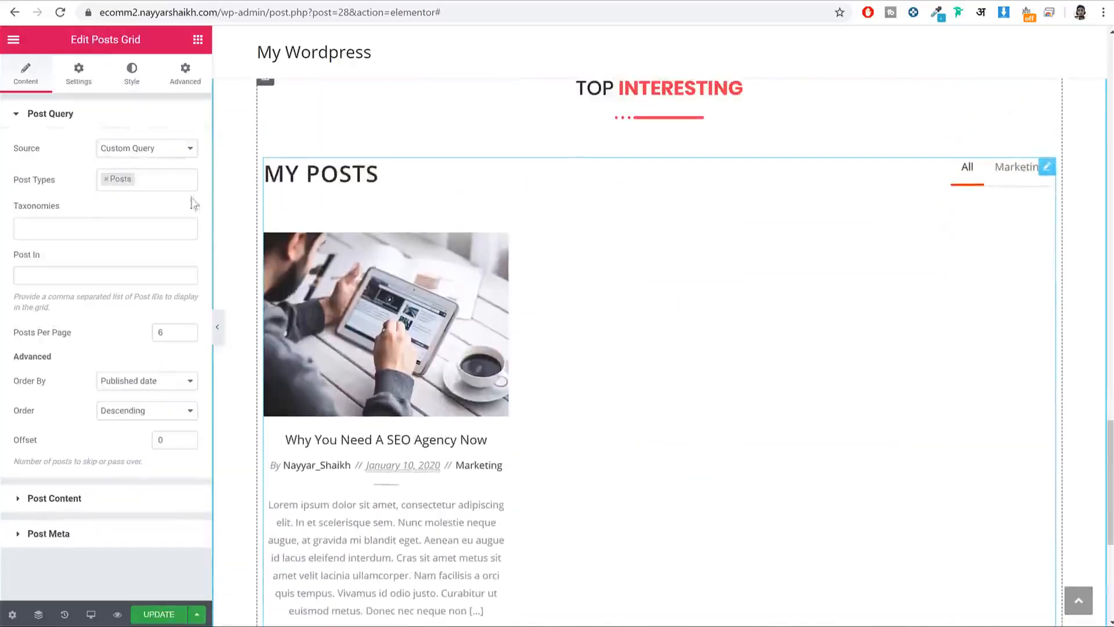
# Step: Delete the grid's My Posts heading and turn off its category filter tabs
pyautogui.click(87, 505)
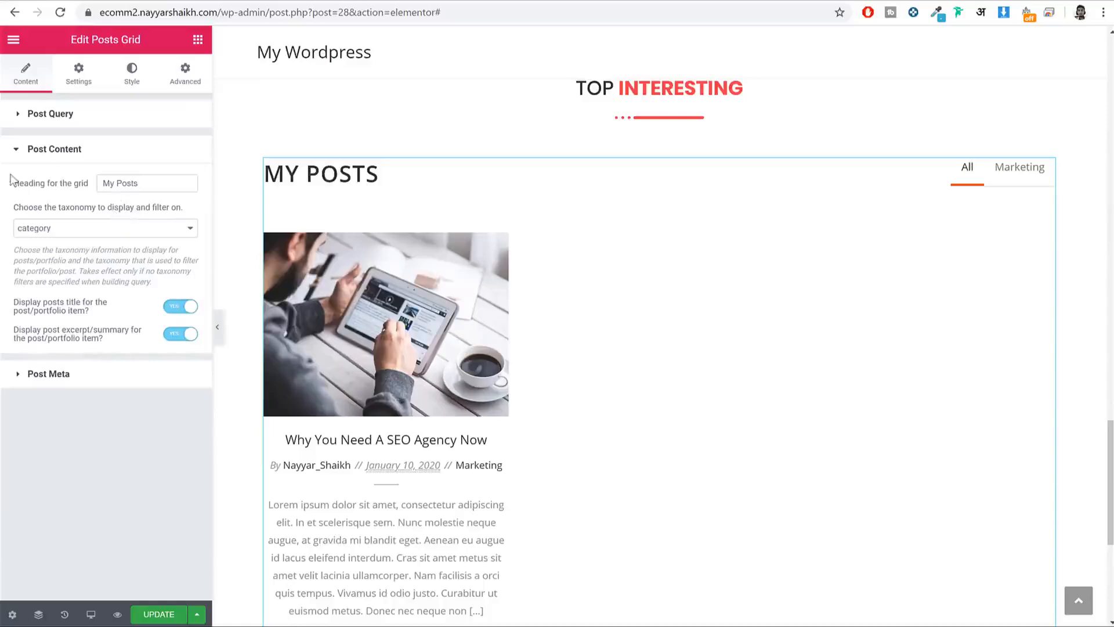
pyautogui.click(157, 185)
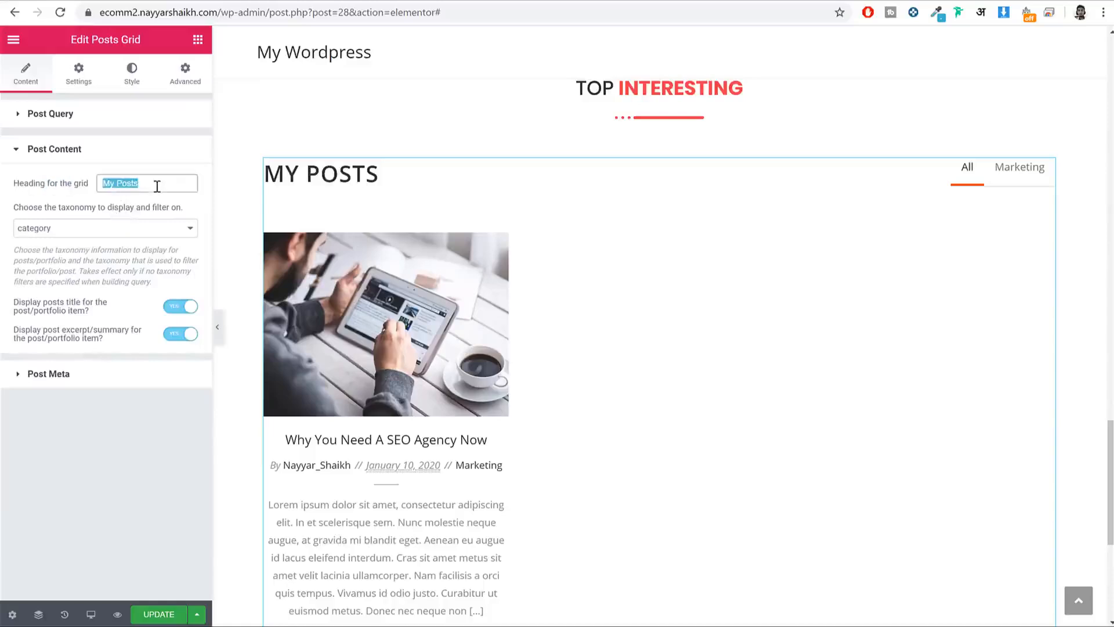
pyautogui.press('BackSpace')
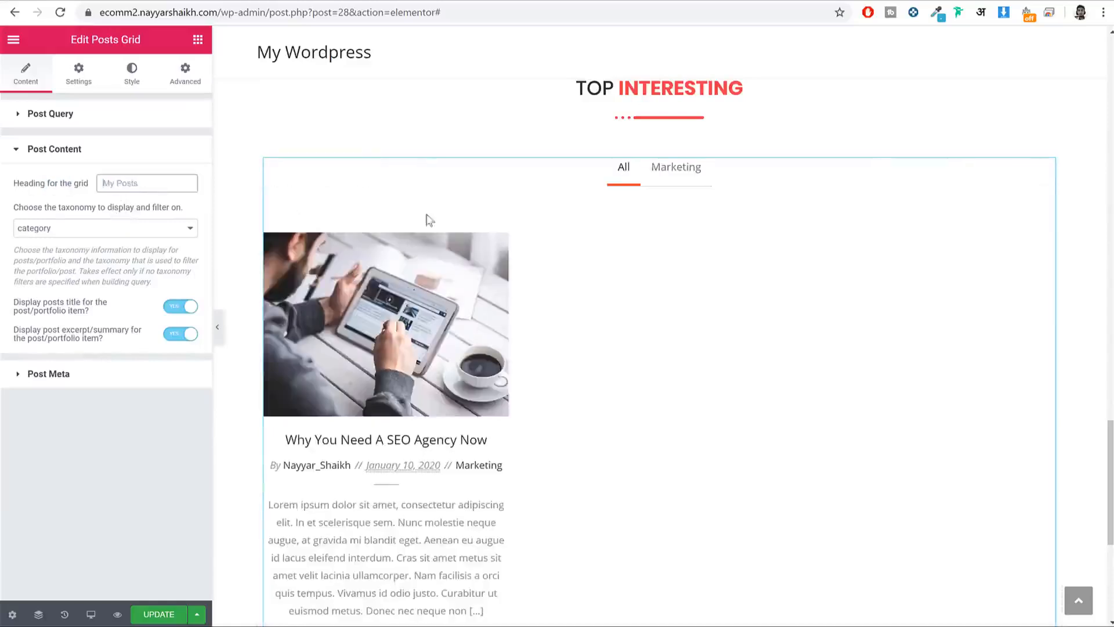
pyautogui.click(675, 168)
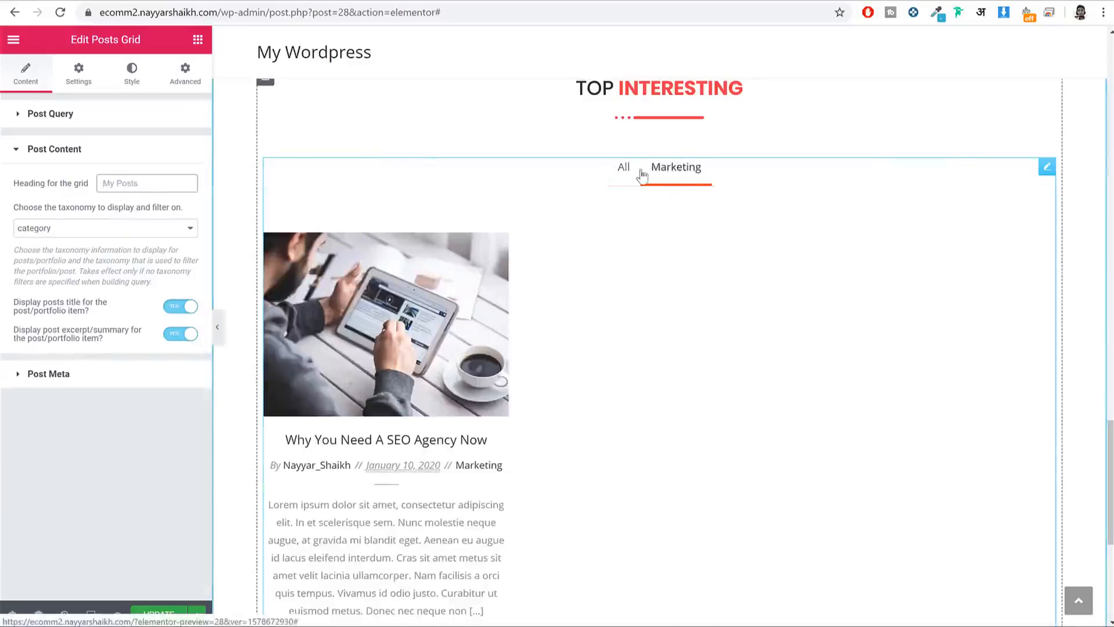
pyautogui.click(76, 84)
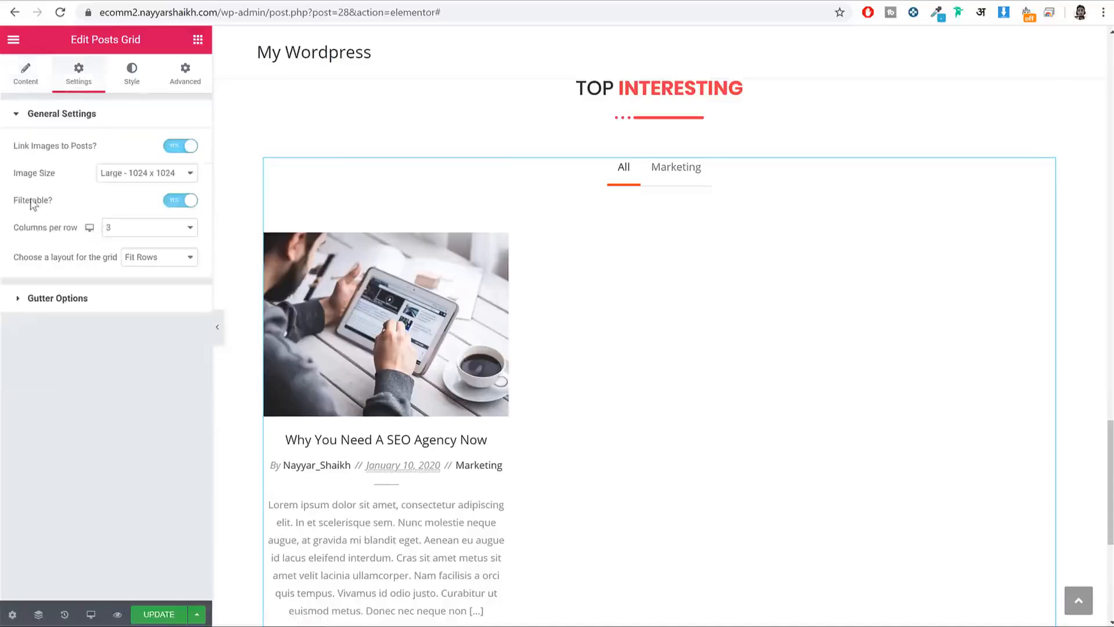
pyautogui.click(183, 200)
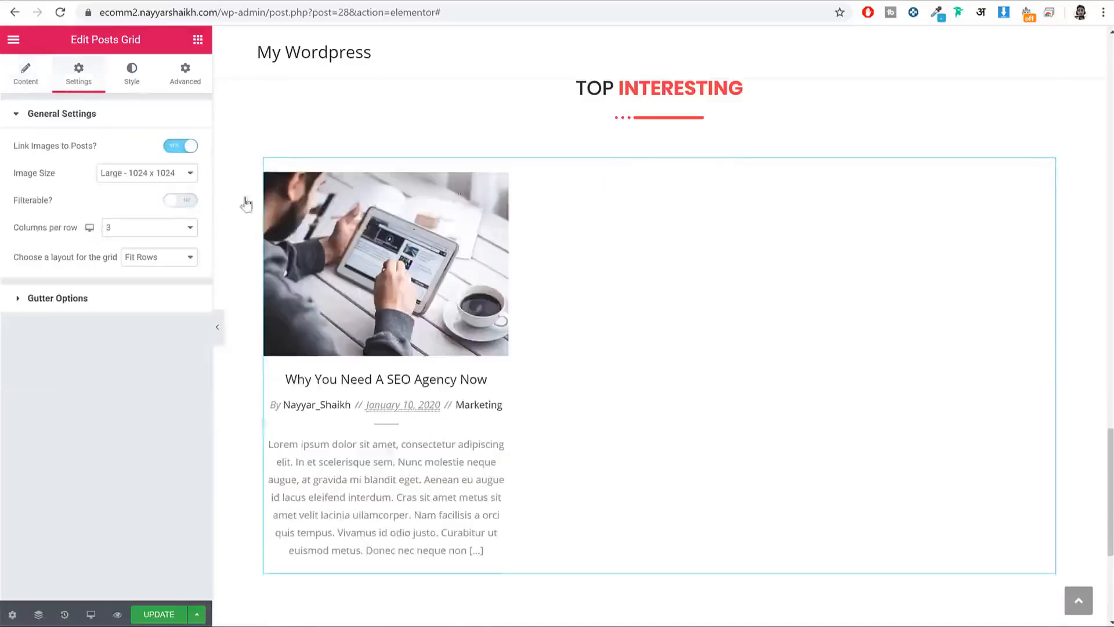
pyautogui.click(51, 81)
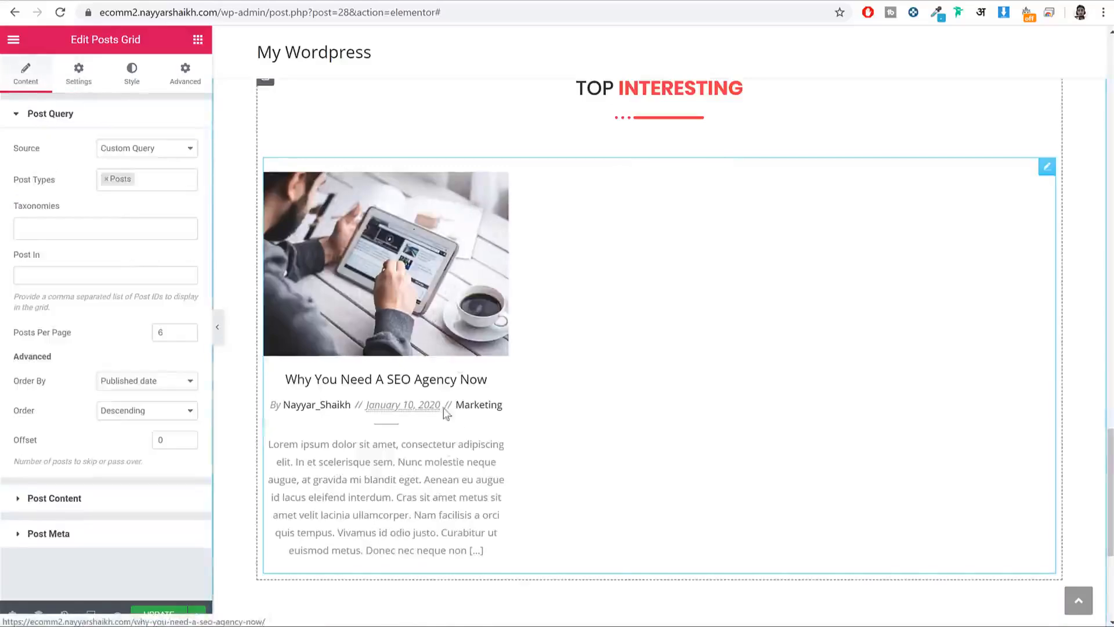
# Step: Hide post excerpts in the posts grid
pyautogui.scroll(-3, 406, 377)
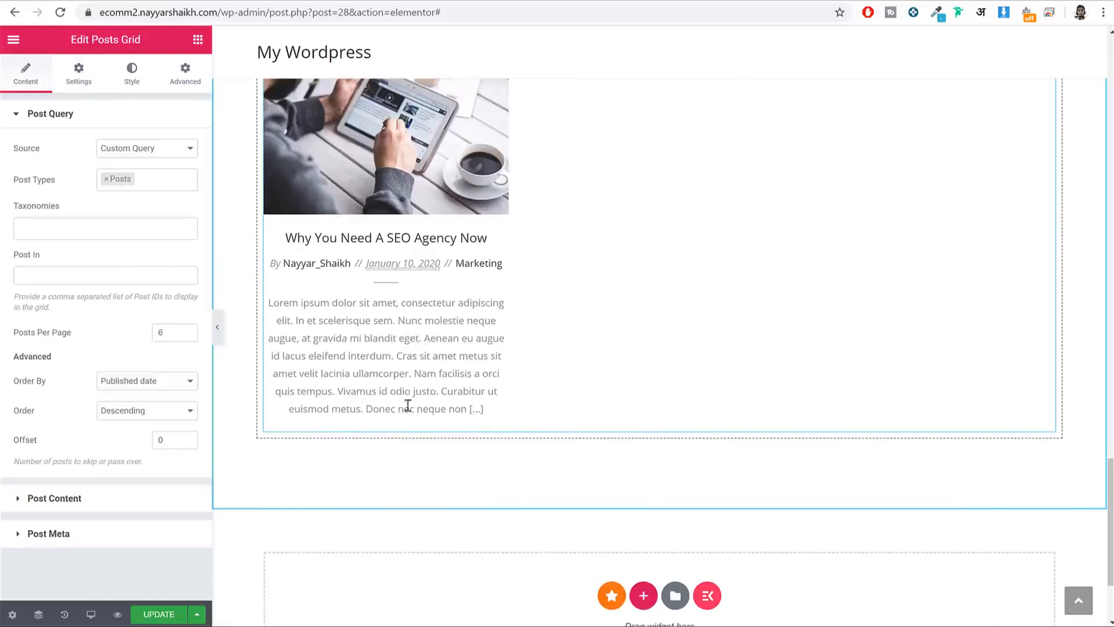
pyautogui.click(109, 499)
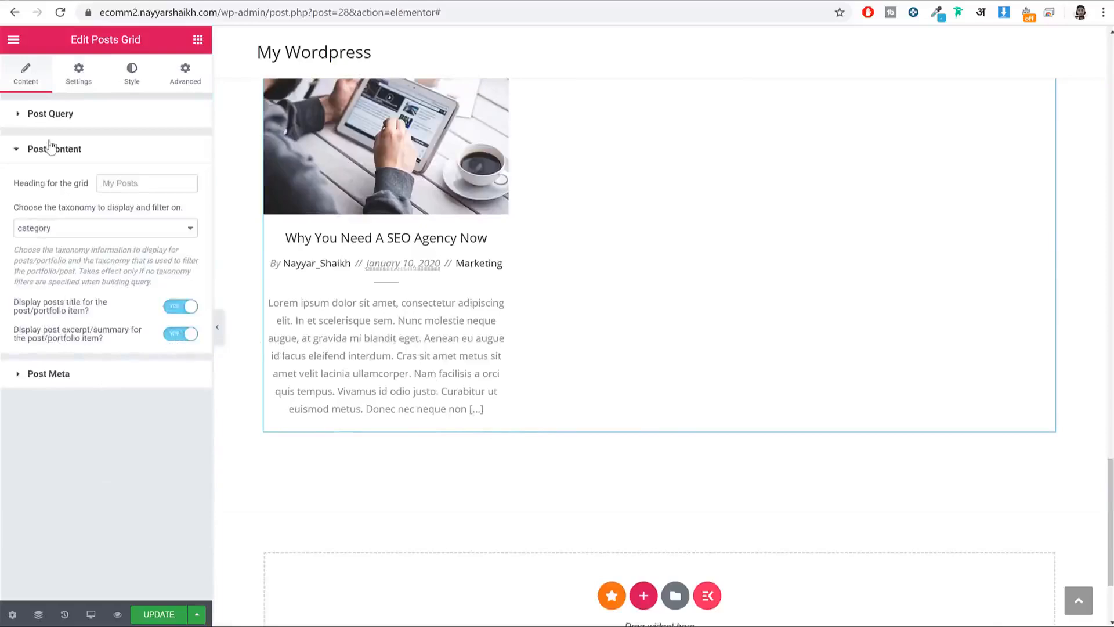
pyautogui.moveTo(8, 348); pyautogui.dragTo(139, 326)
pyautogui.click(181, 335)
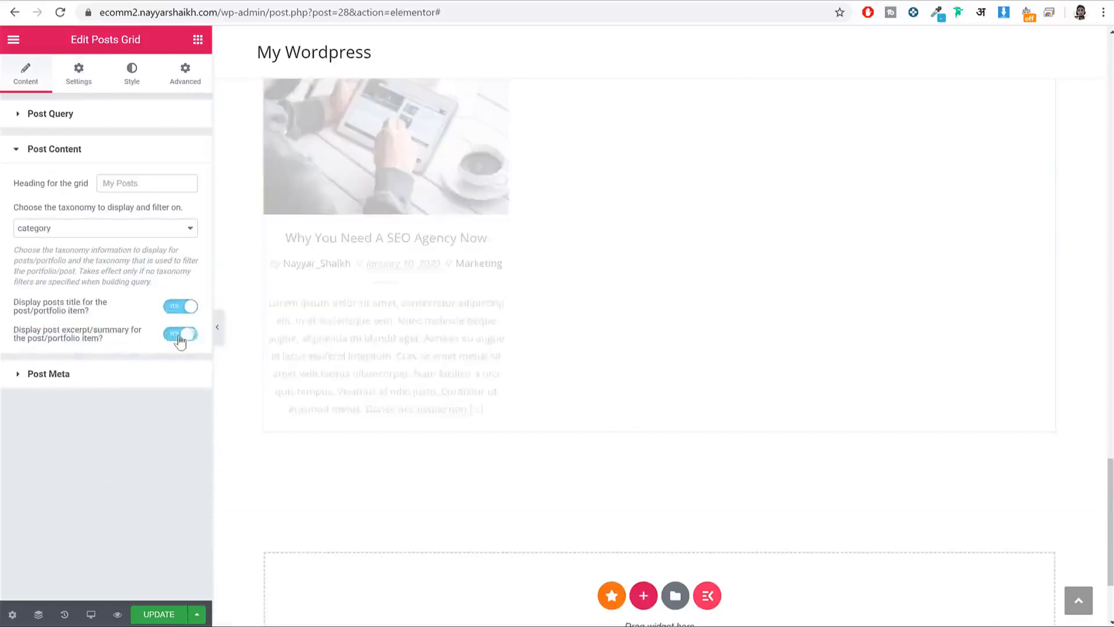
pyautogui.scroll(5, 255, 431)
pyautogui.scroll(-2, 410, 454)
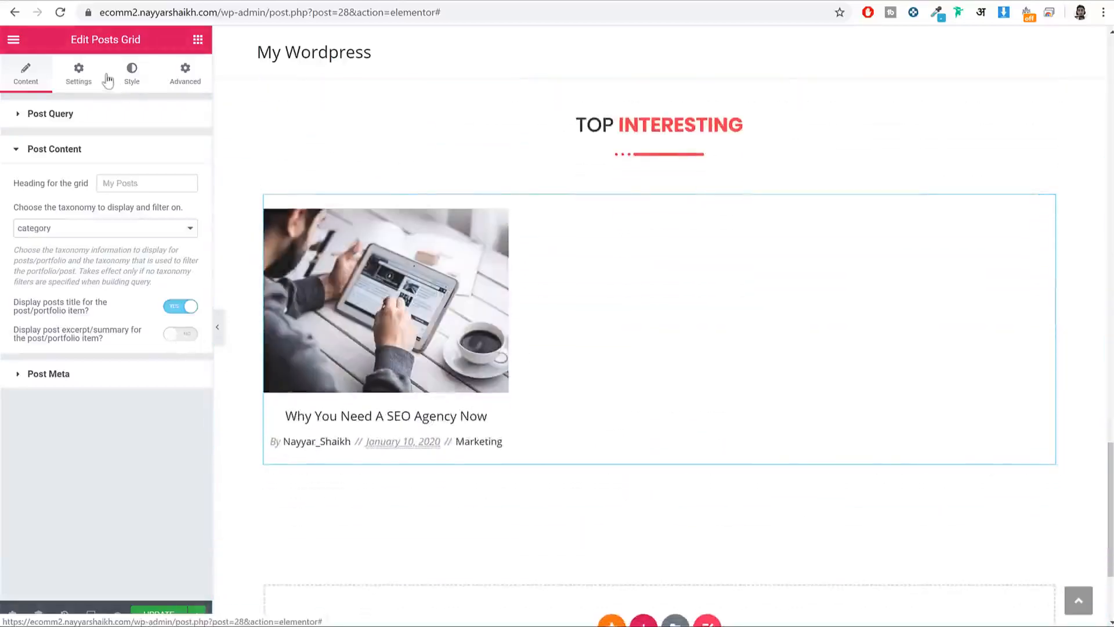
# Step: Make the grid's post titles black (#000000)
pyautogui.click(132, 77)
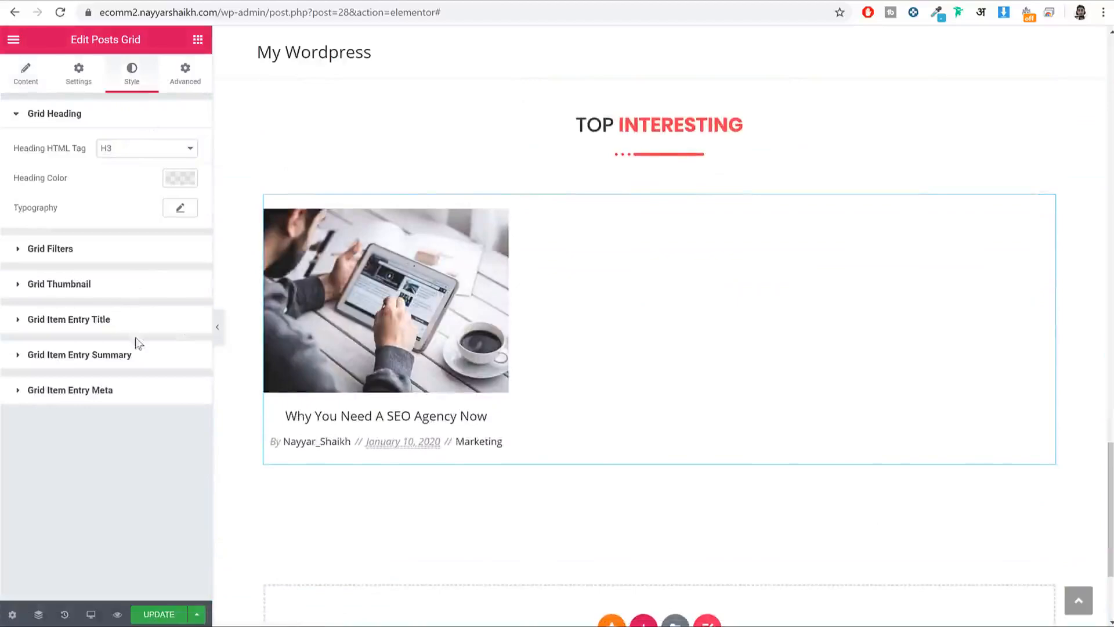
pyautogui.click(83, 322)
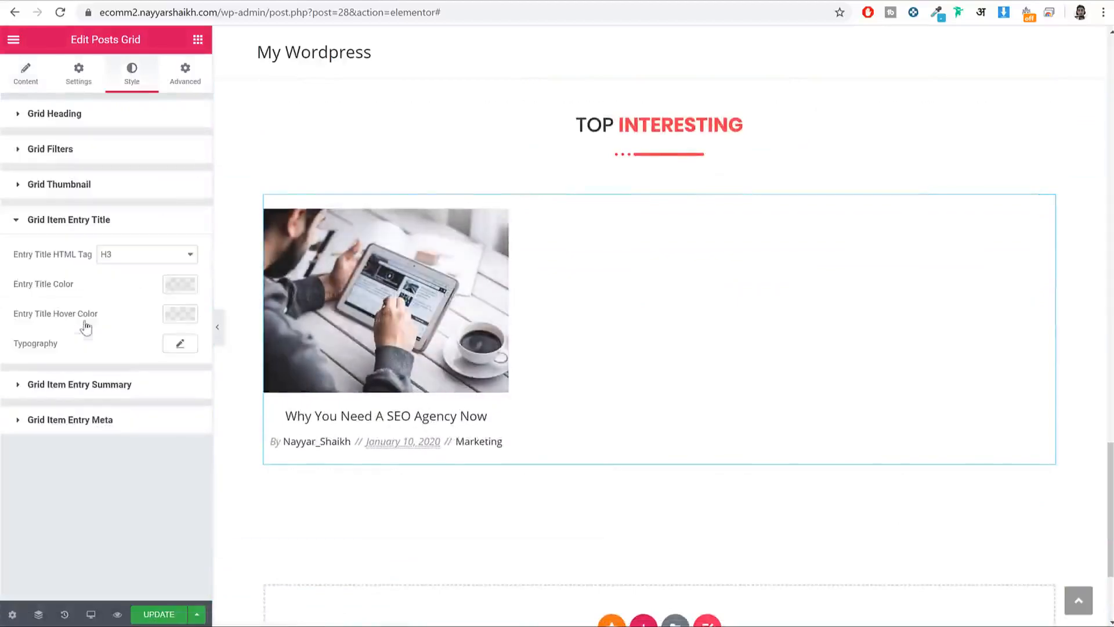
pyautogui.click(180, 289)
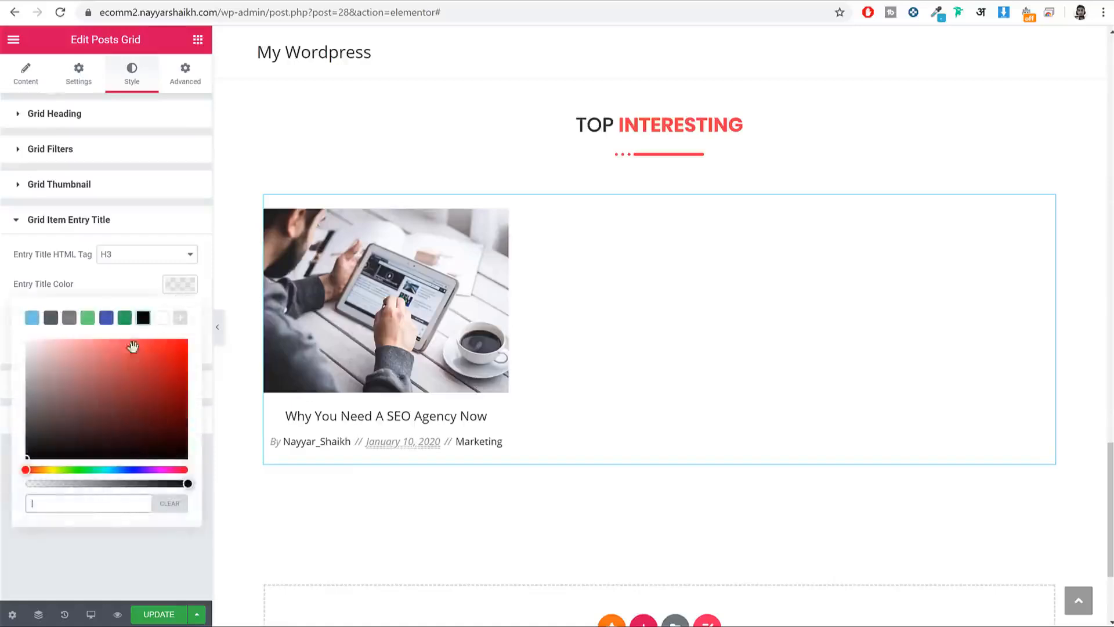
pyautogui.click(143, 318)
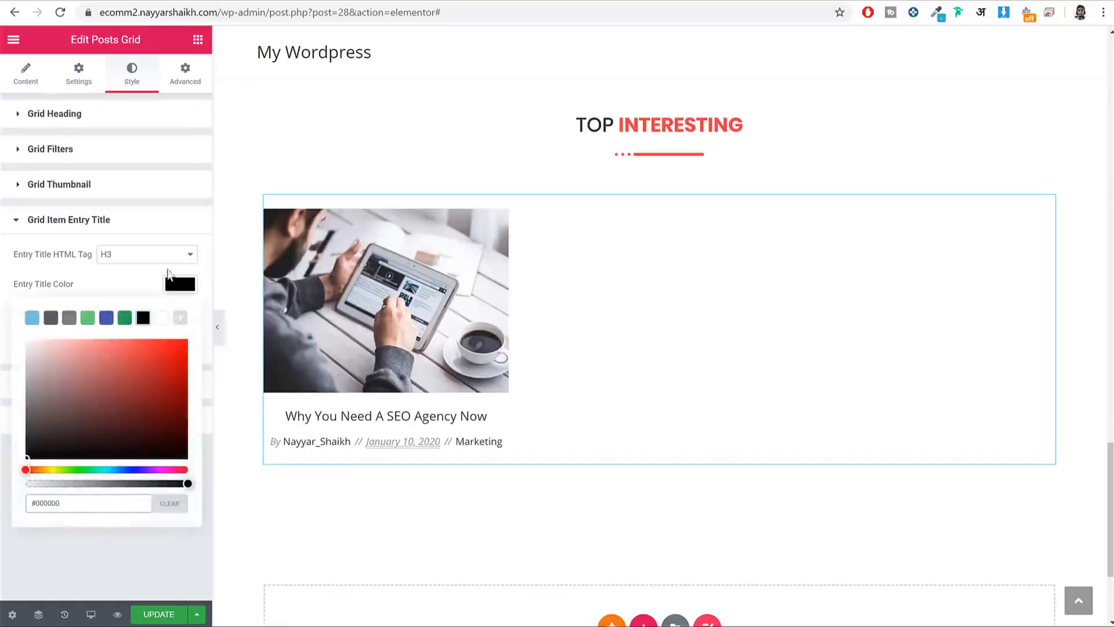
pyautogui.click(182, 294)
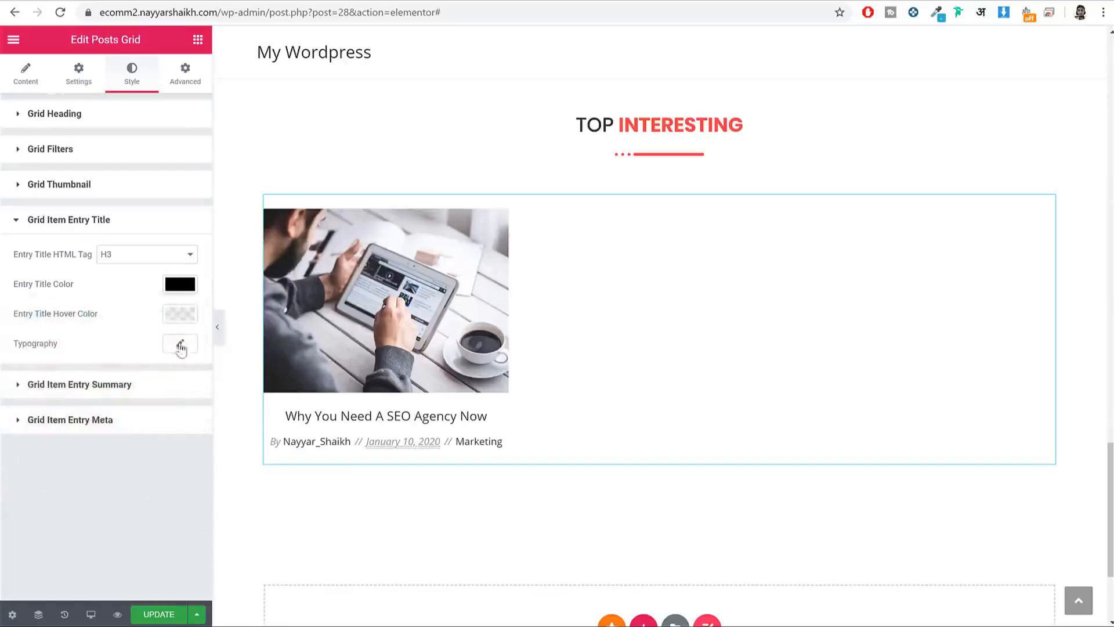
# Step: Set the post titles to Poppins at default size and update the page
pyautogui.click(182, 346)
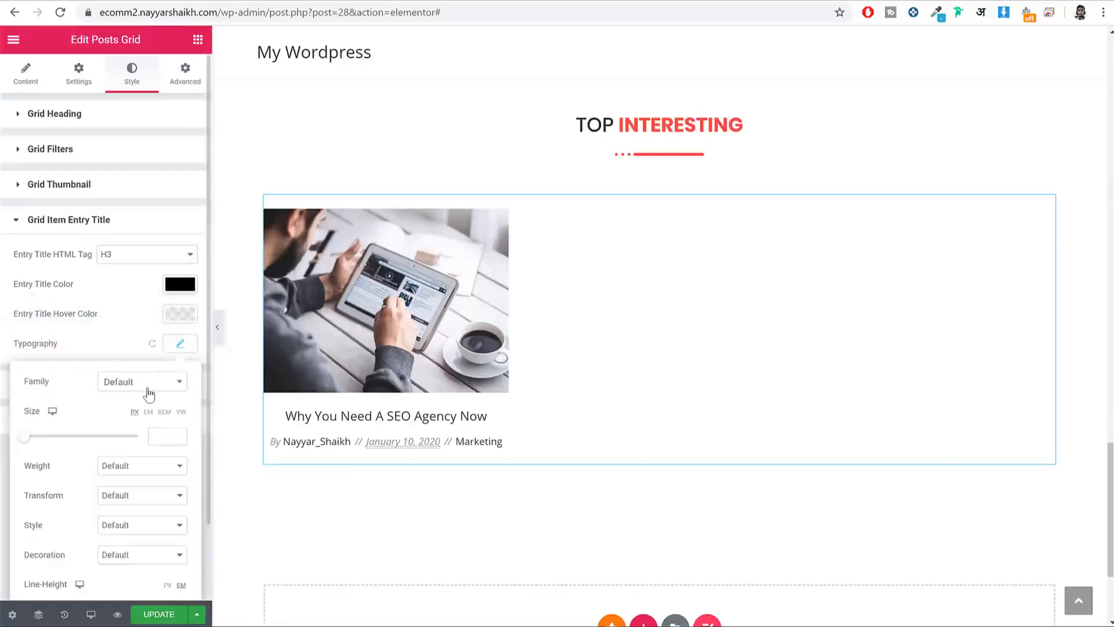
pyautogui.click(149, 390)
pyautogui.write('popp')
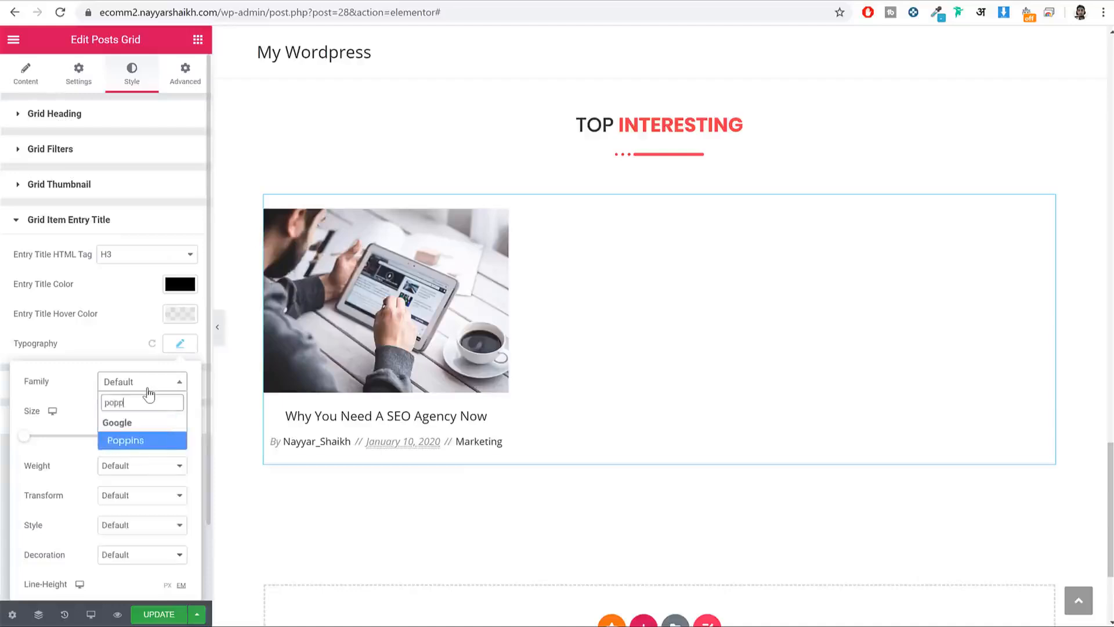
pyautogui.press('Return')
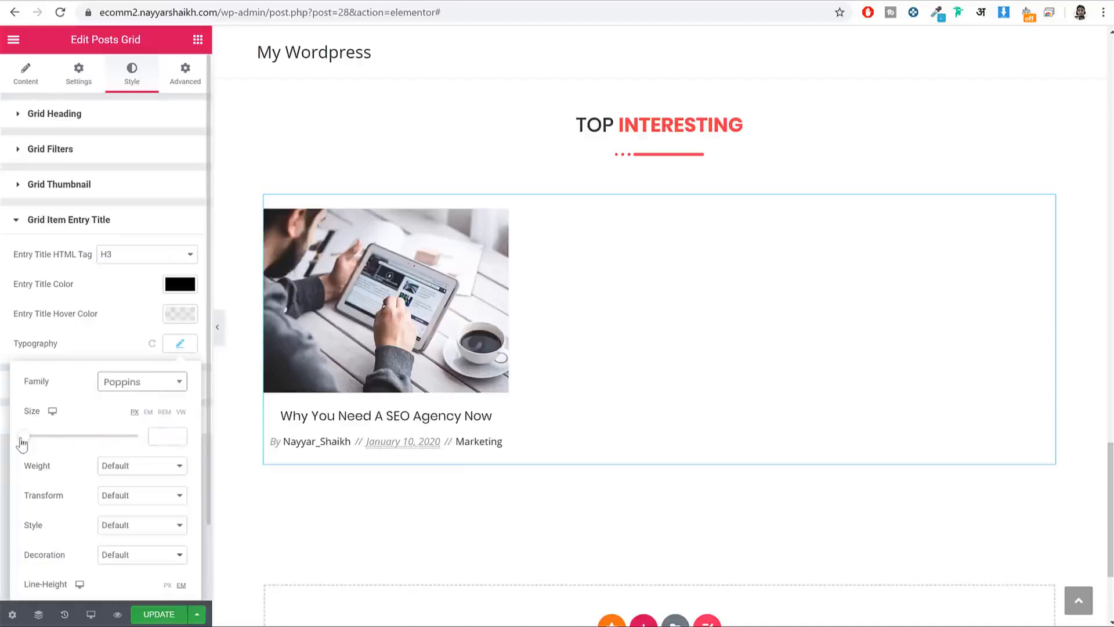
pyautogui.moveTo(22, 444)
pyautogui.mouseDown()
pyautogui.moveTo(43, 447)
pyautogui.moveTo(27, 443)
pyautogui.mouseUp()
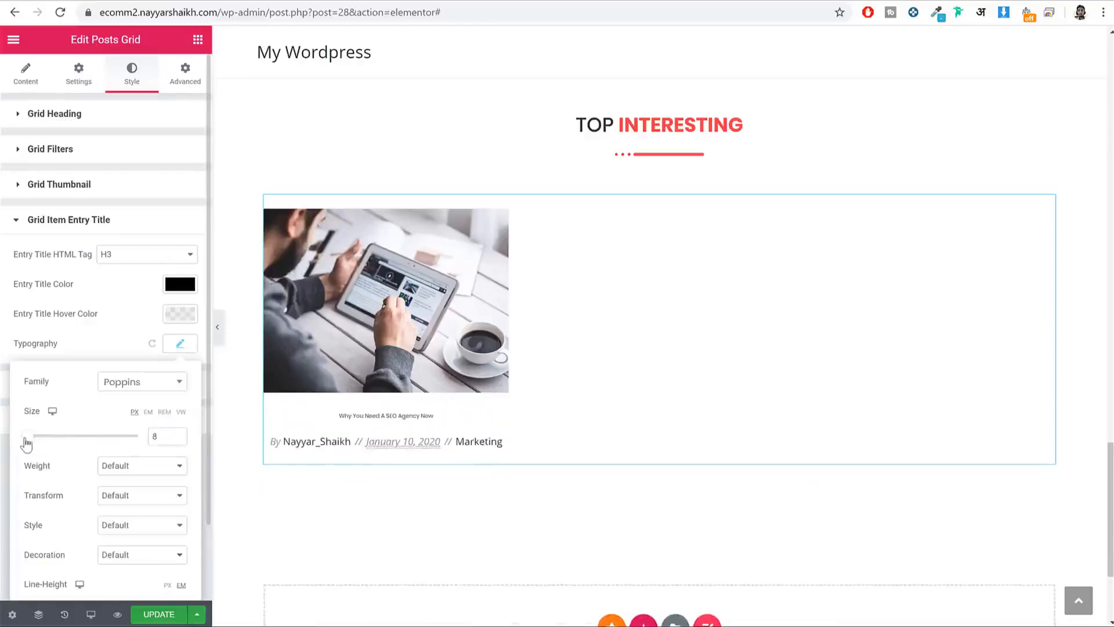
pyautogui.press('BackSpace')
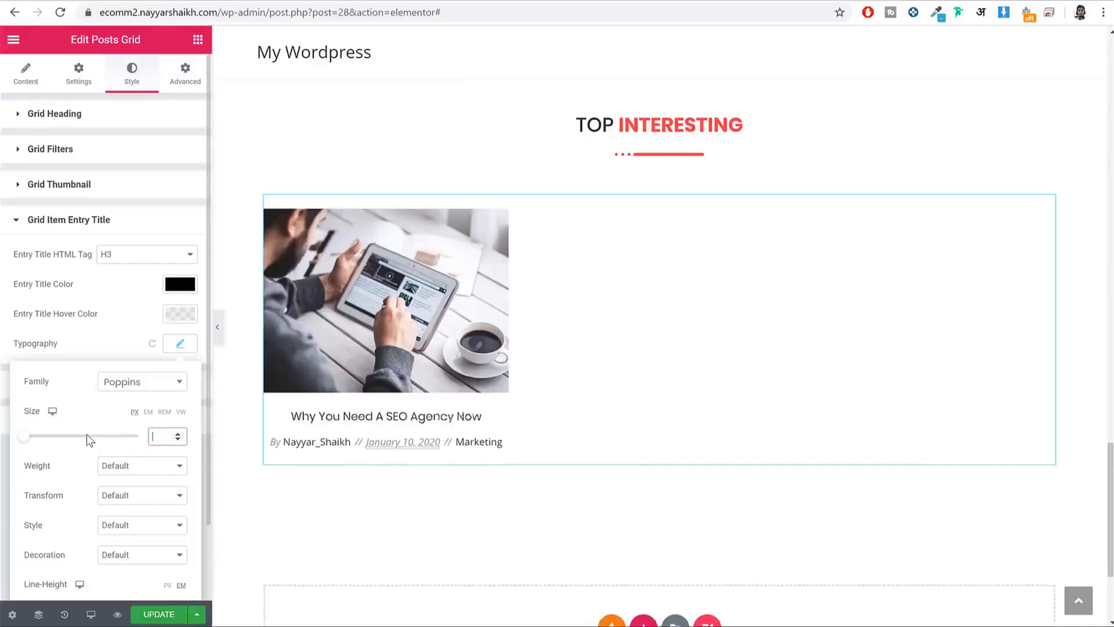
pyautogui.click(167, 616)
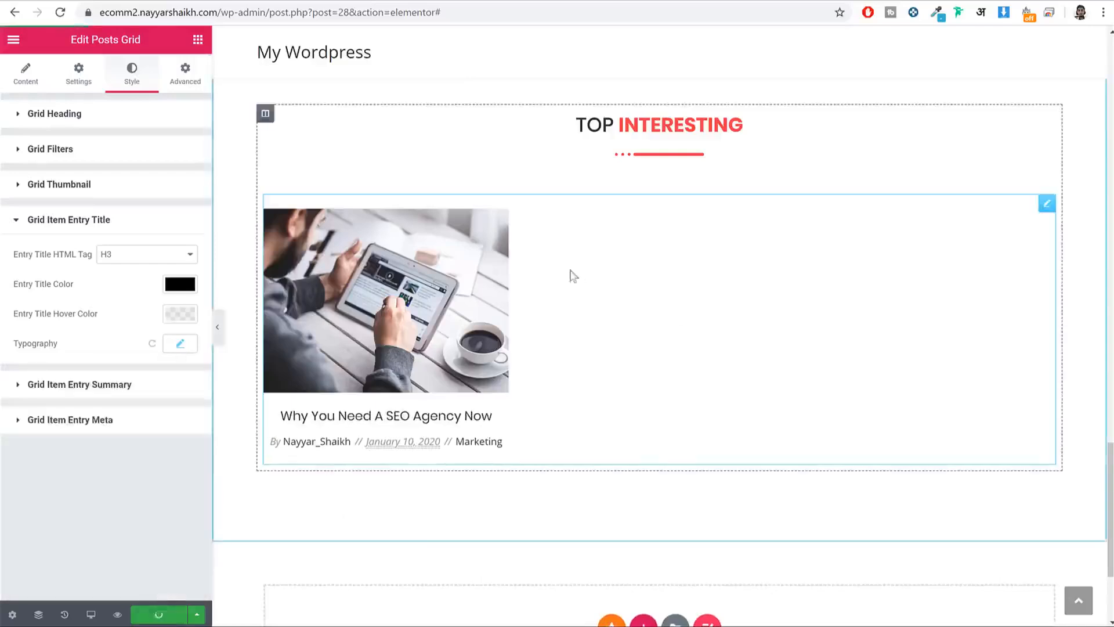
pyautogui.click(65, 615)
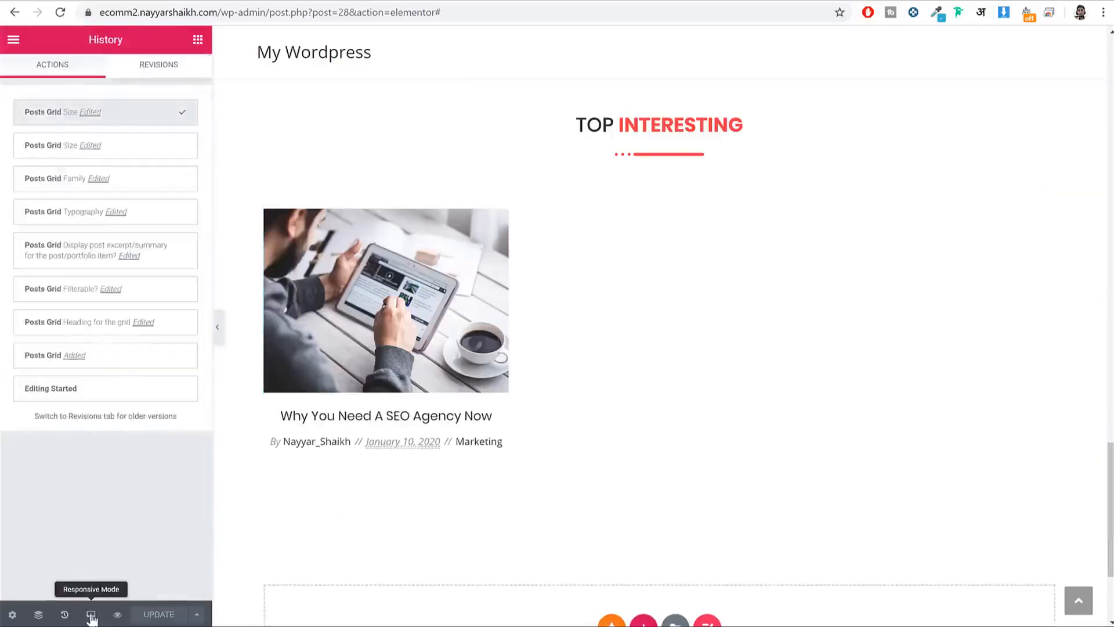
# Step: Switch to the mobile preview and centre the Free Shipping heading
pyautogui.click(91, 614)
pyautogui.click(98, 587)
pyautogui.moveTo(784, 98); pyautogui.dragTo(806, 387)
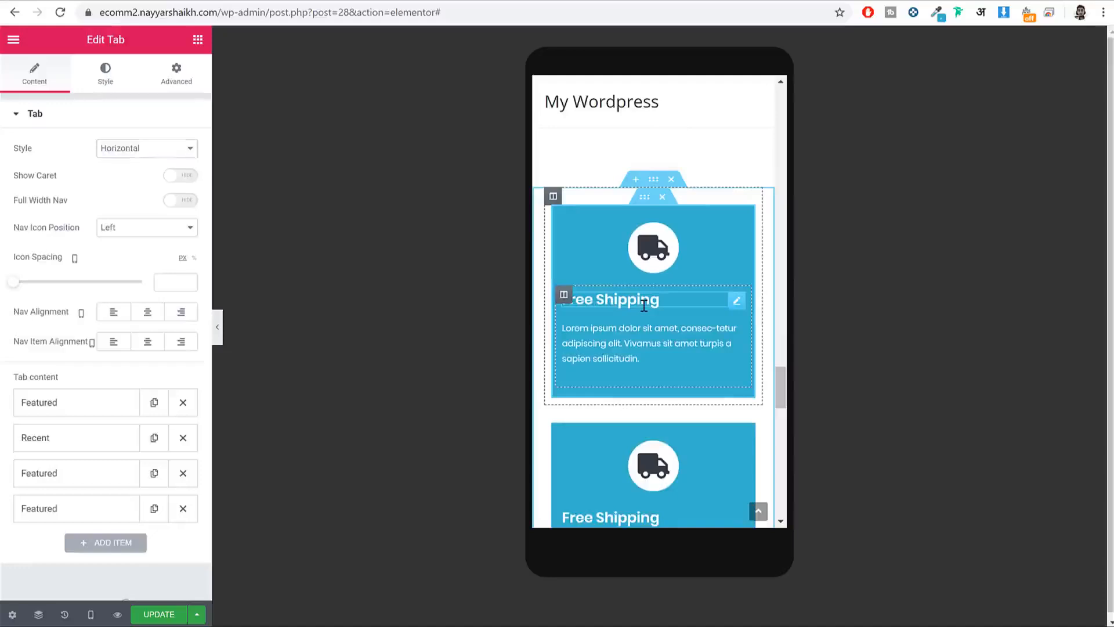
pyautogui.click(615, 300)
pyautogui.click(139, 352)
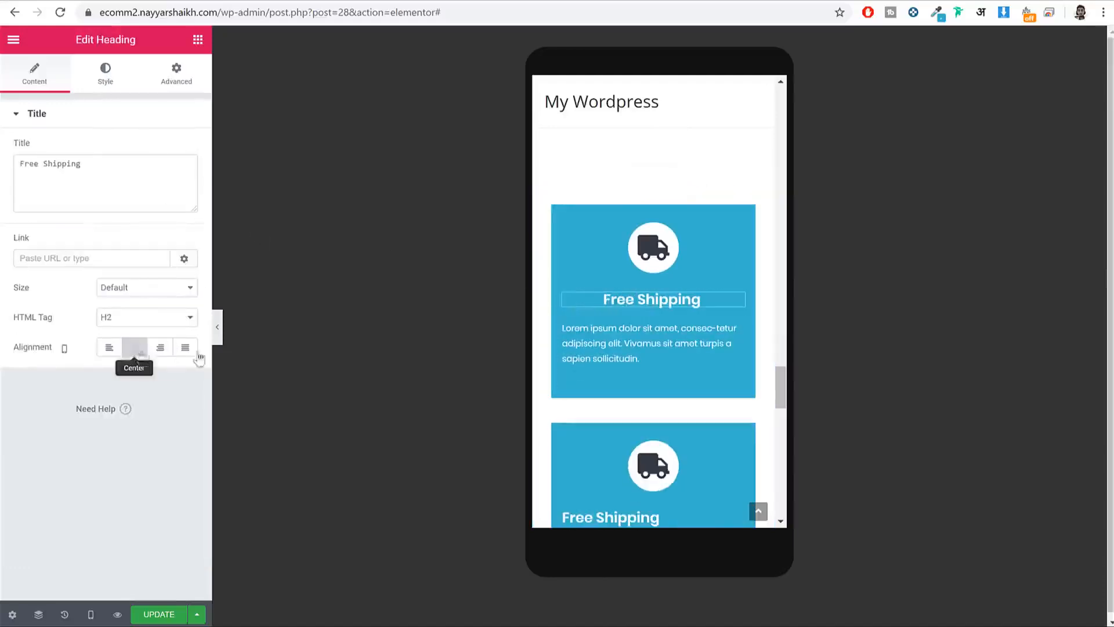
# Step: Centre the Free Shipping paragraph text in the mobile layout
pyautogui.click(716, 336)
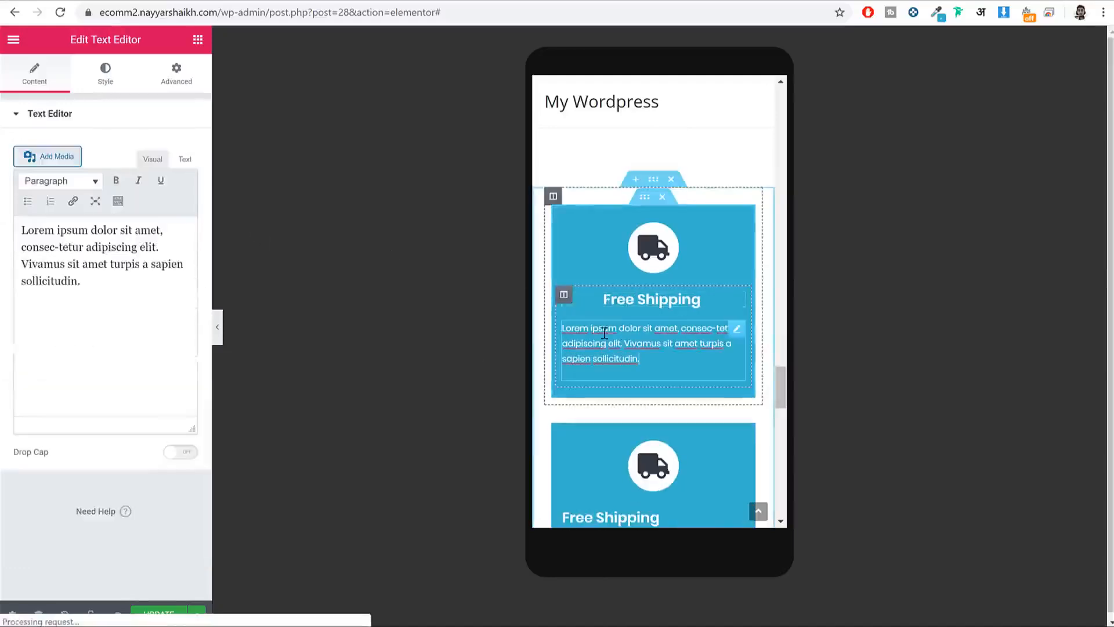
pyautogui.click(113, 76)
pyautogui.click(134, 148)
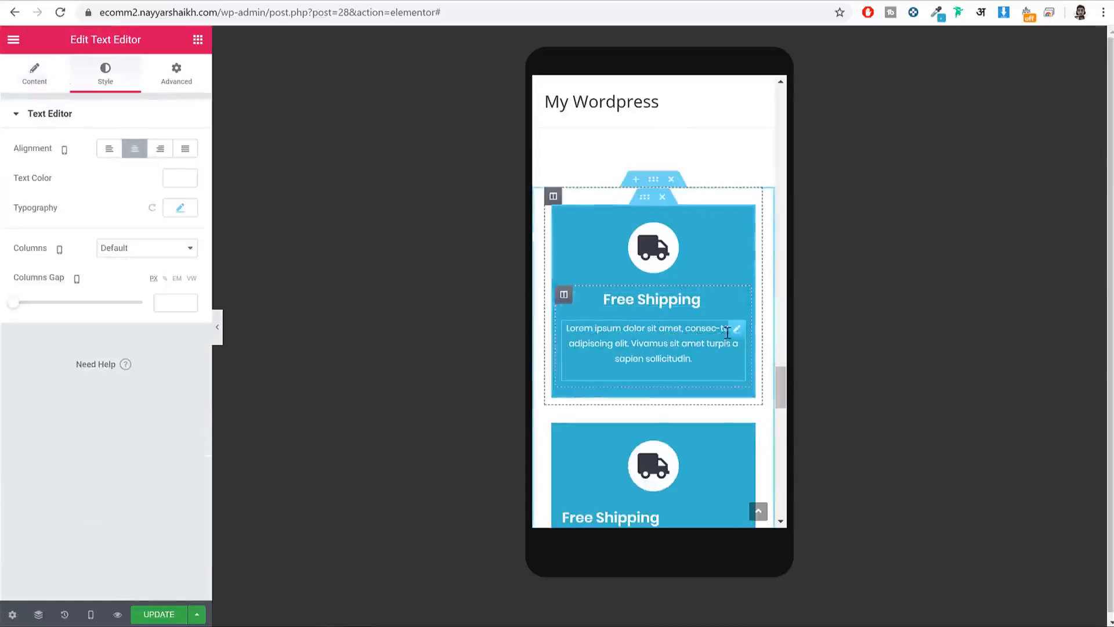
pyautogui.scroll(-10, 728, 338)
pyautogui.scroll(-5, 730, 344)
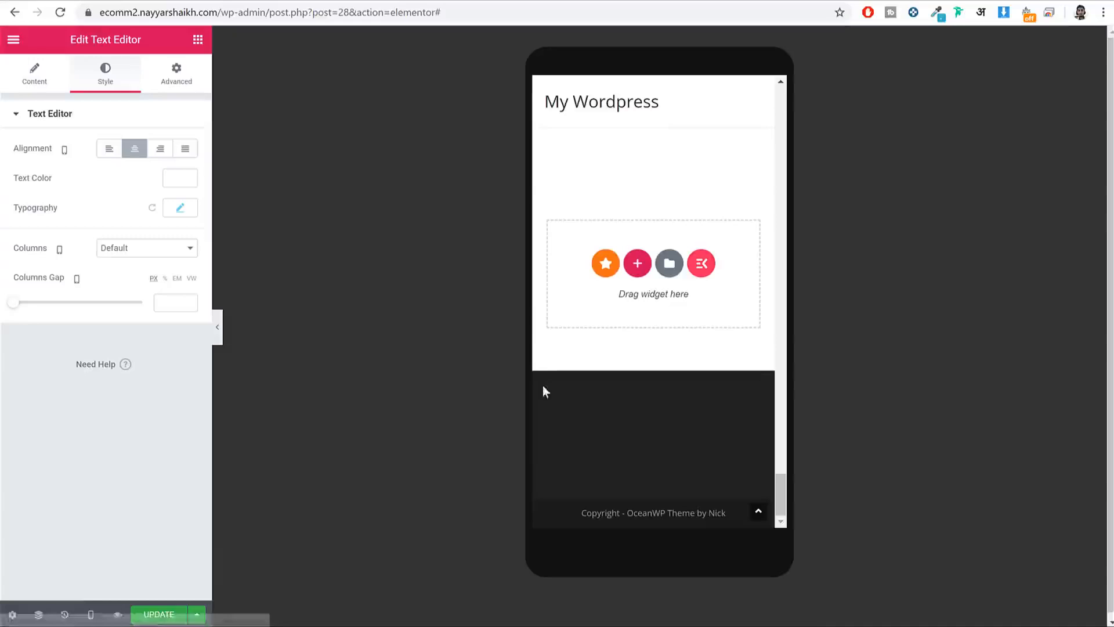
pyautogui.click(91, 614)
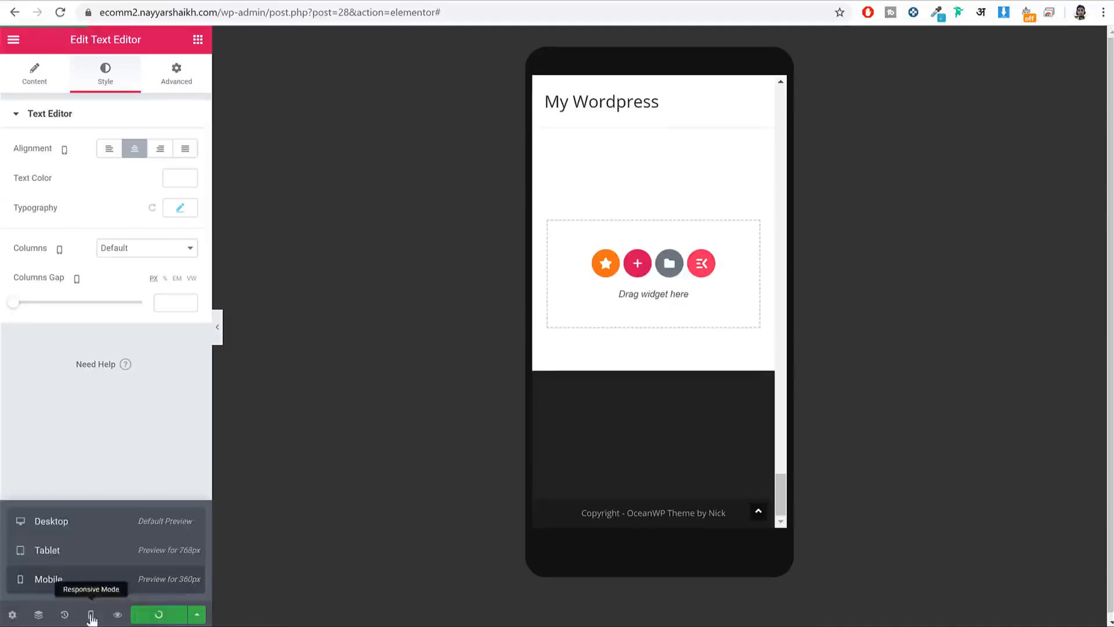
# Step: In the tablet preview, set the first Free Shipping column width to 100%
pyautogui.click(86, 552)
pyautogui.scroll(10, 766, 401)
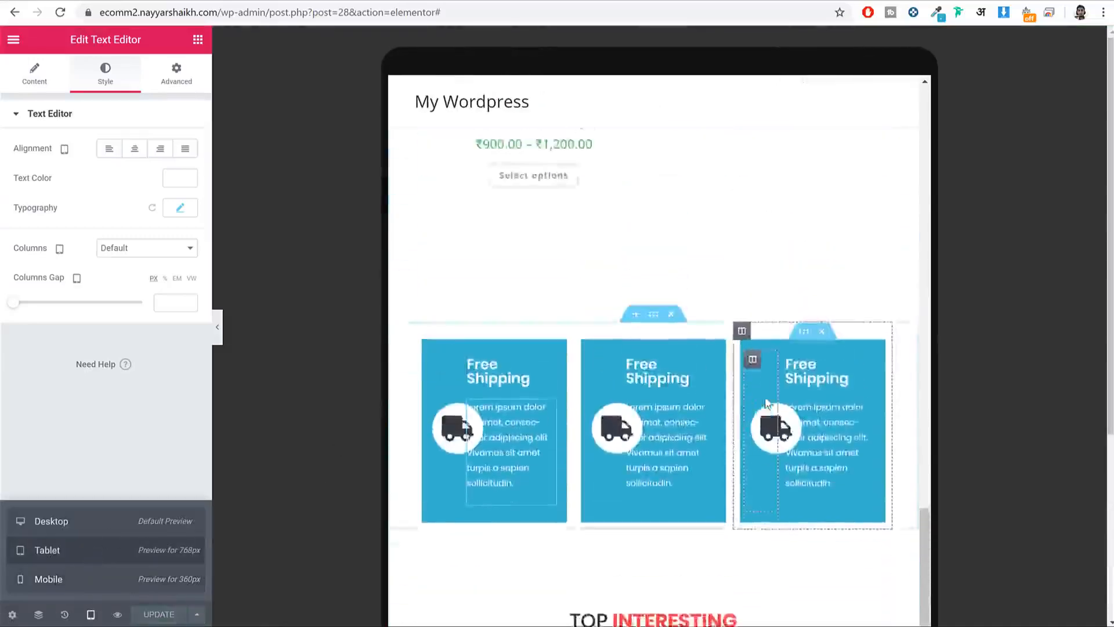
pyautogui.scroll(15, 768, 401)
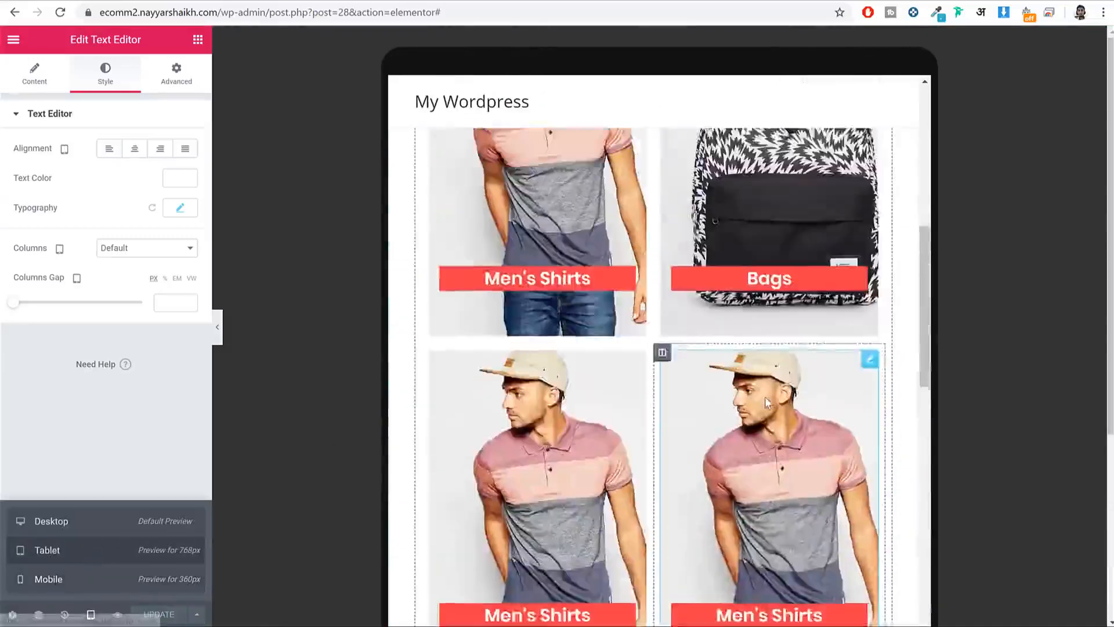
pyautogui.scroll(-12, 765, 398)
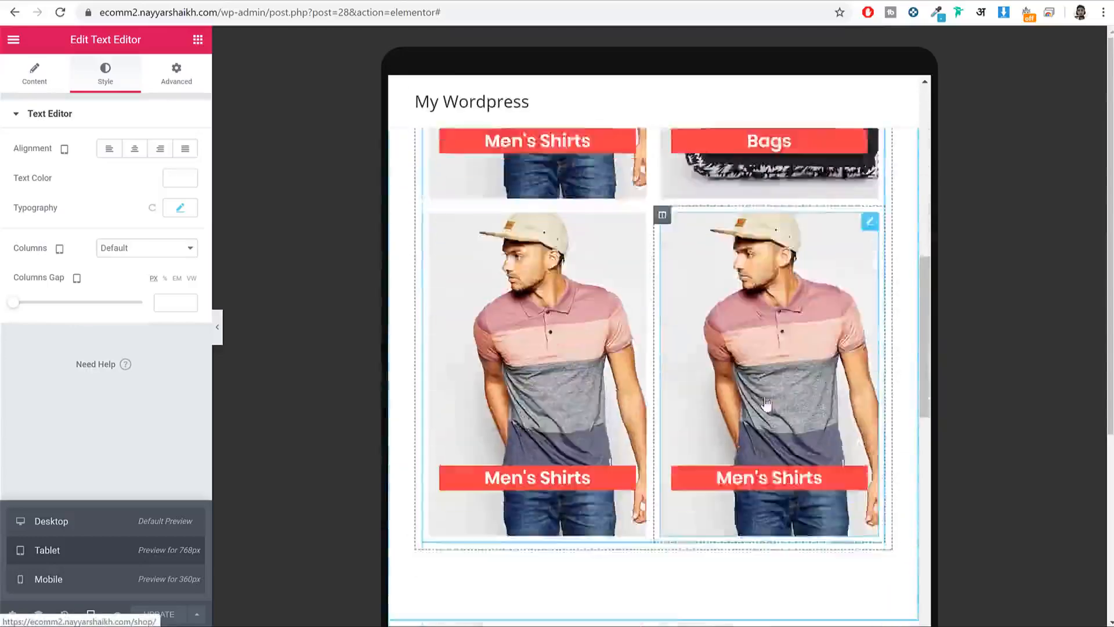
pyautogui.scroll(-10, 765, 400)
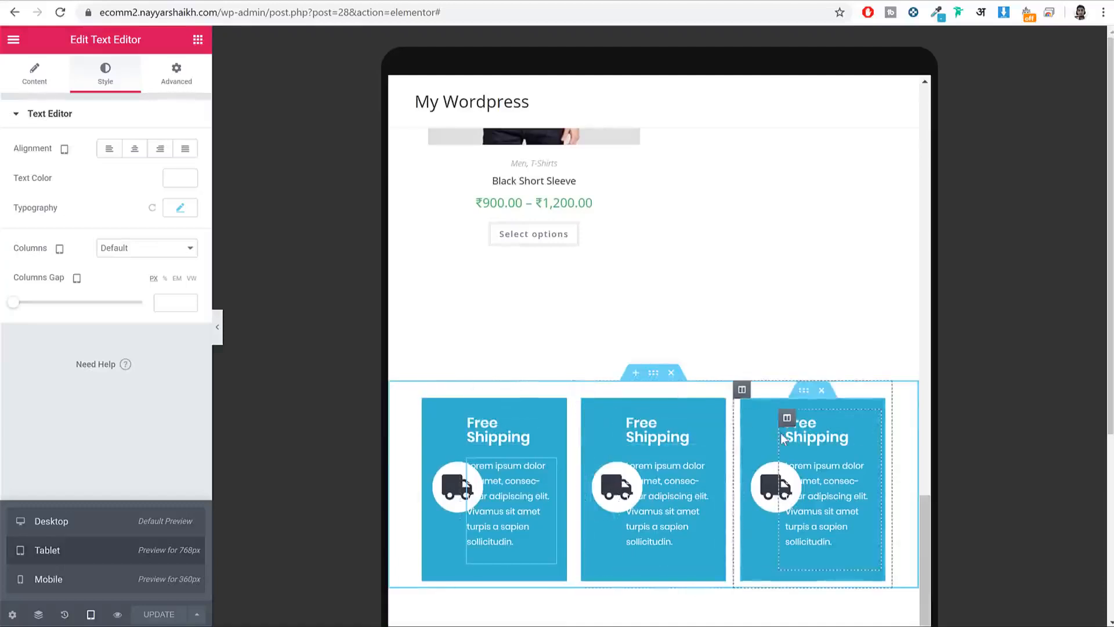
pyautogui.scroll(-2, 781, 433)
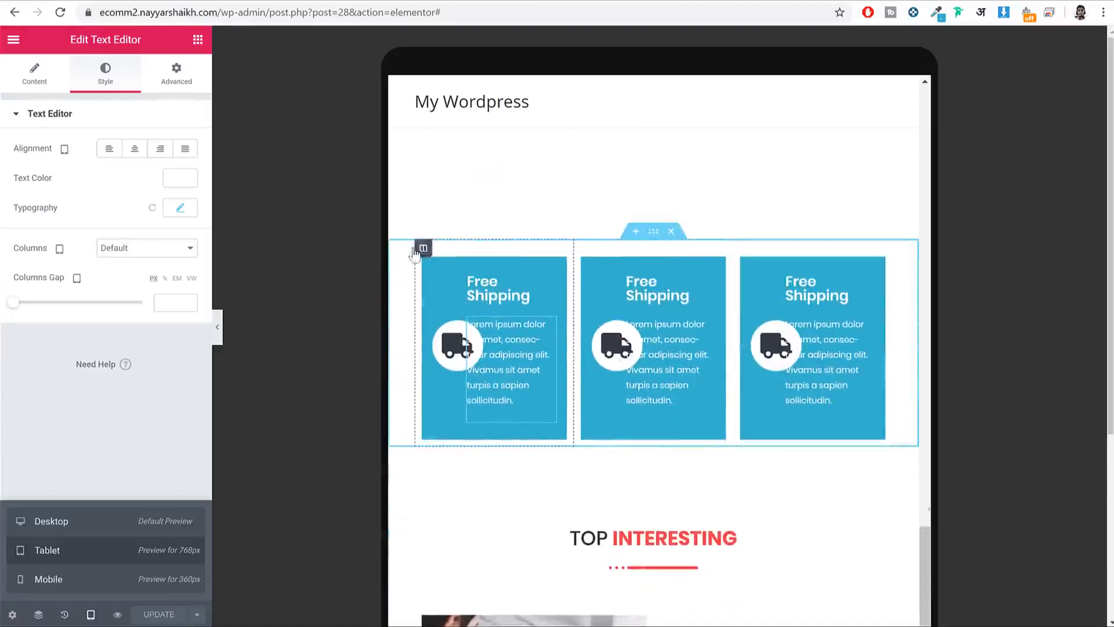
pyautogui.click(423, 249)
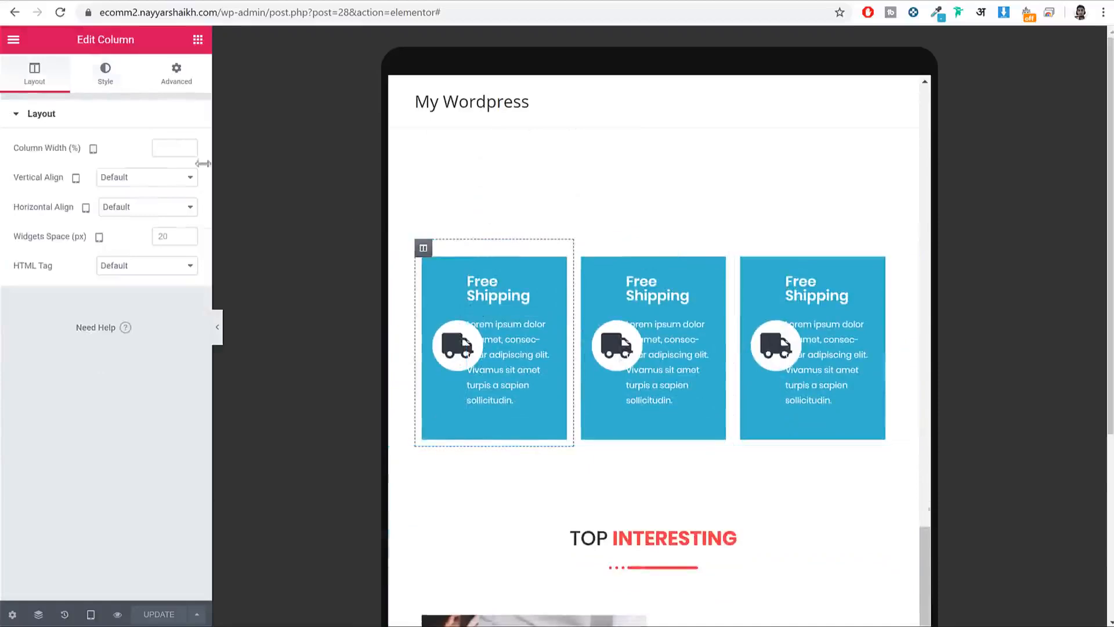
pyautogui.click(160, 152)
pyautogui.write('100')
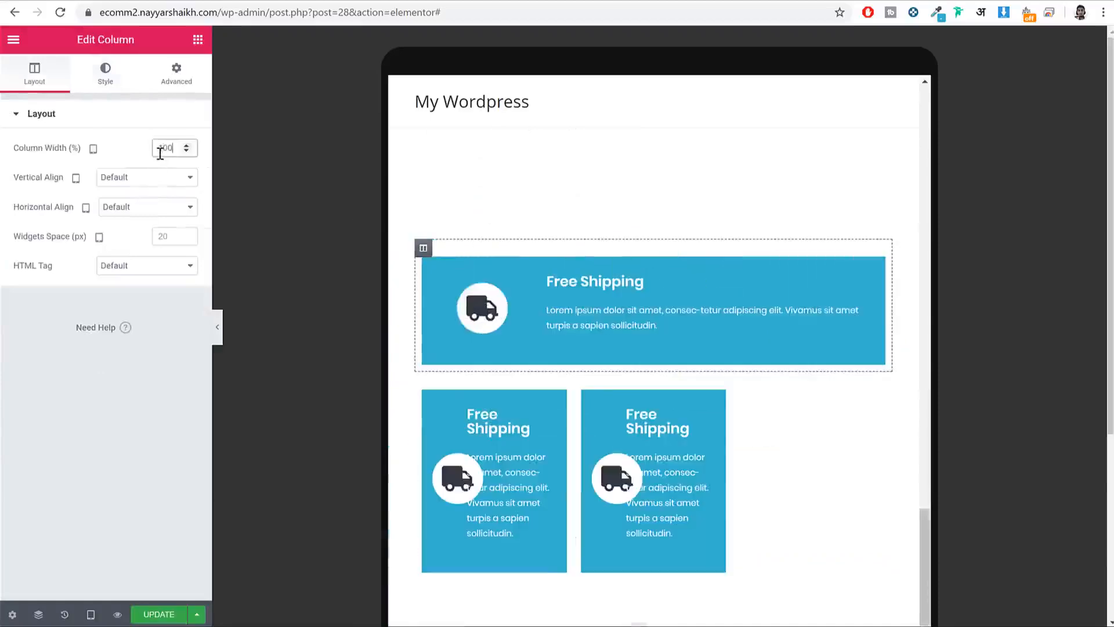
# Step: Set the remaining two narrow feature-box columns to 100% width as well
pyautogui.click(423, 381)
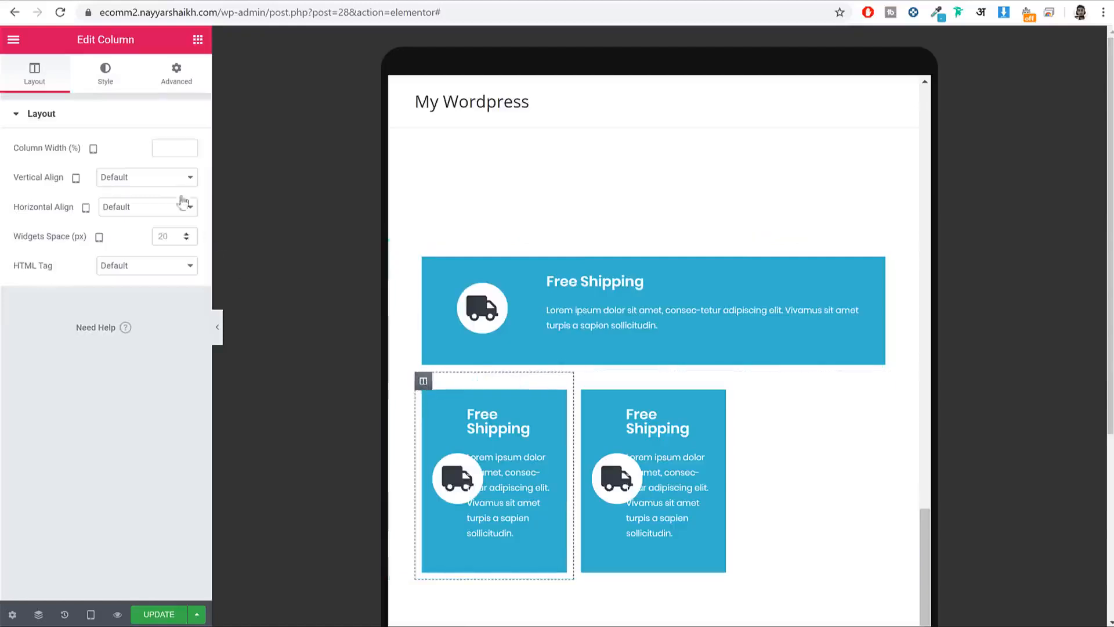
pyautogui.click(170, 146)
pyautogui.write('100')
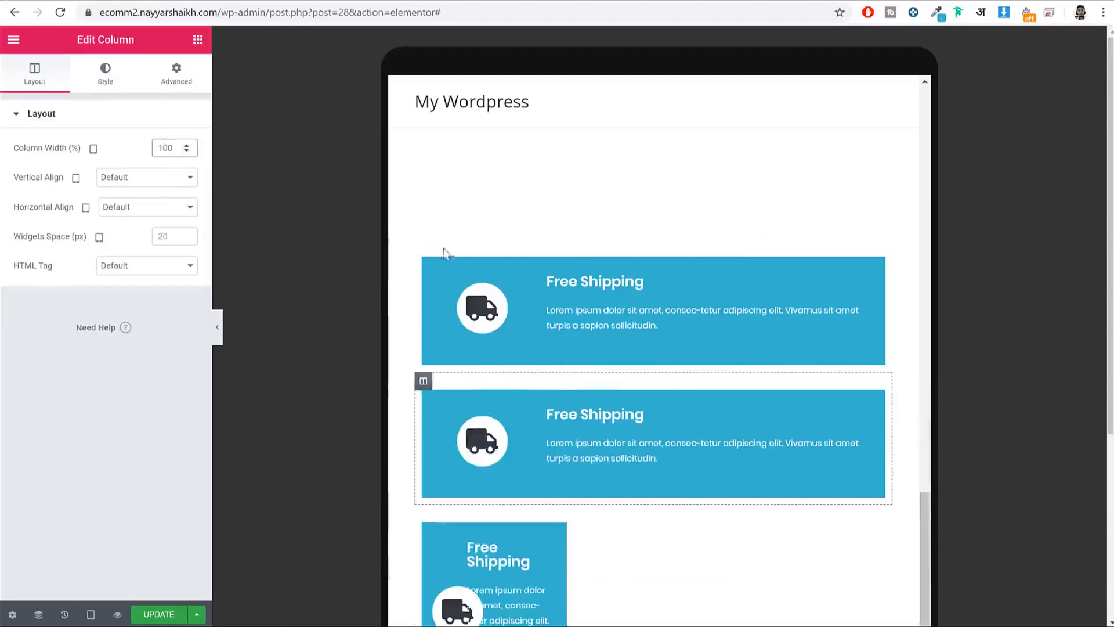
pyautogui.scroll(-5, 444, 249)
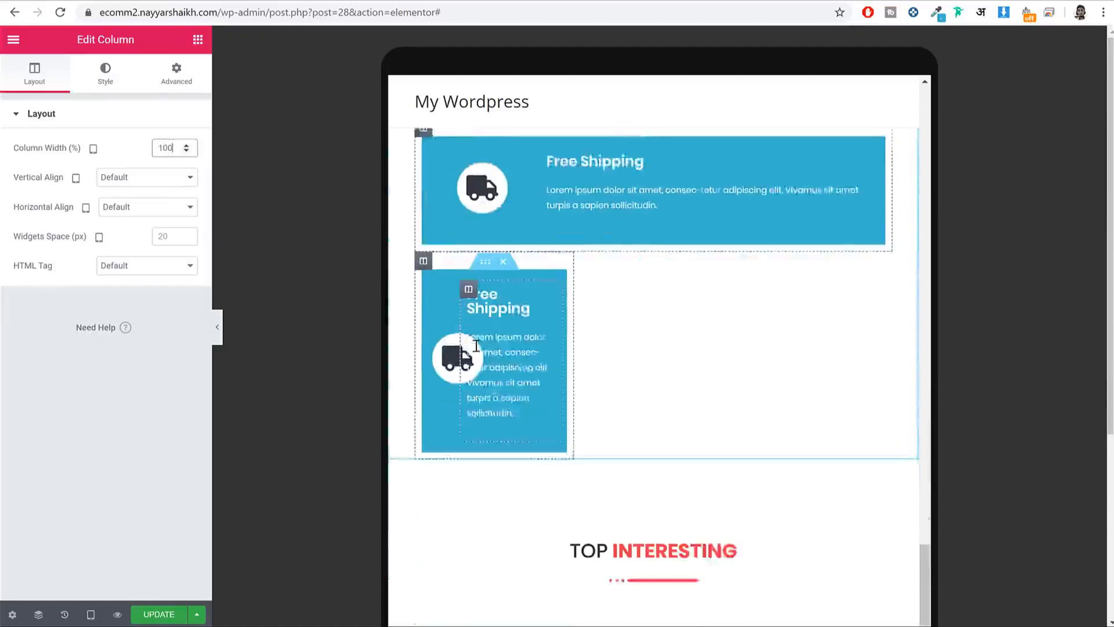
pyautogui.click(162, 155)
pyautogui.write('100')
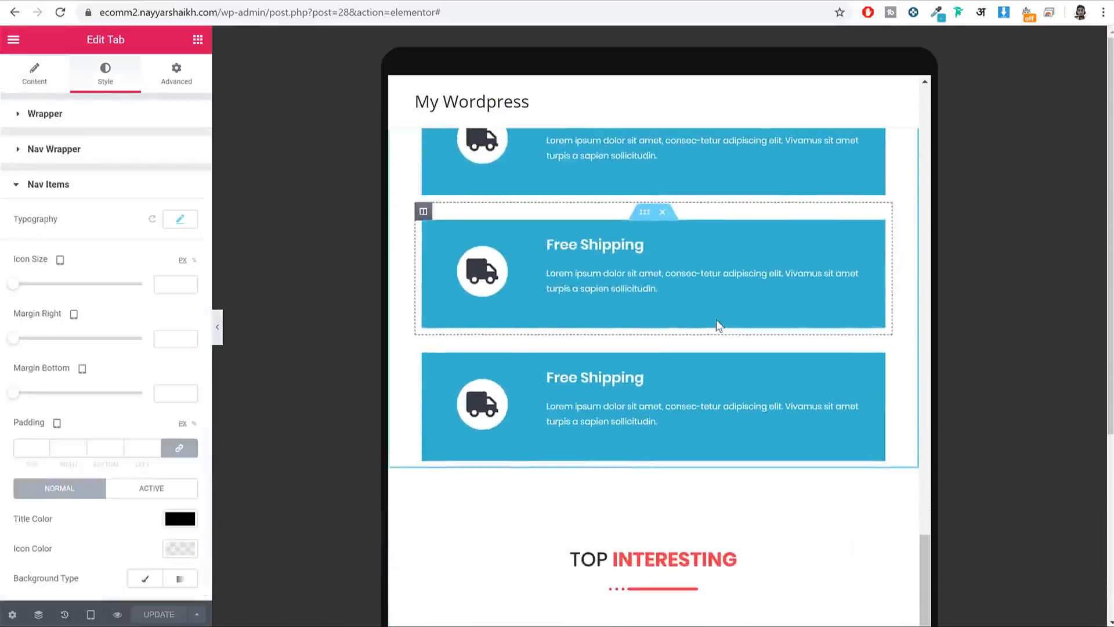
# Step: Switch between the first and third Featured product tabs in the editor
pyautogui.scroll(10, 718, 324)
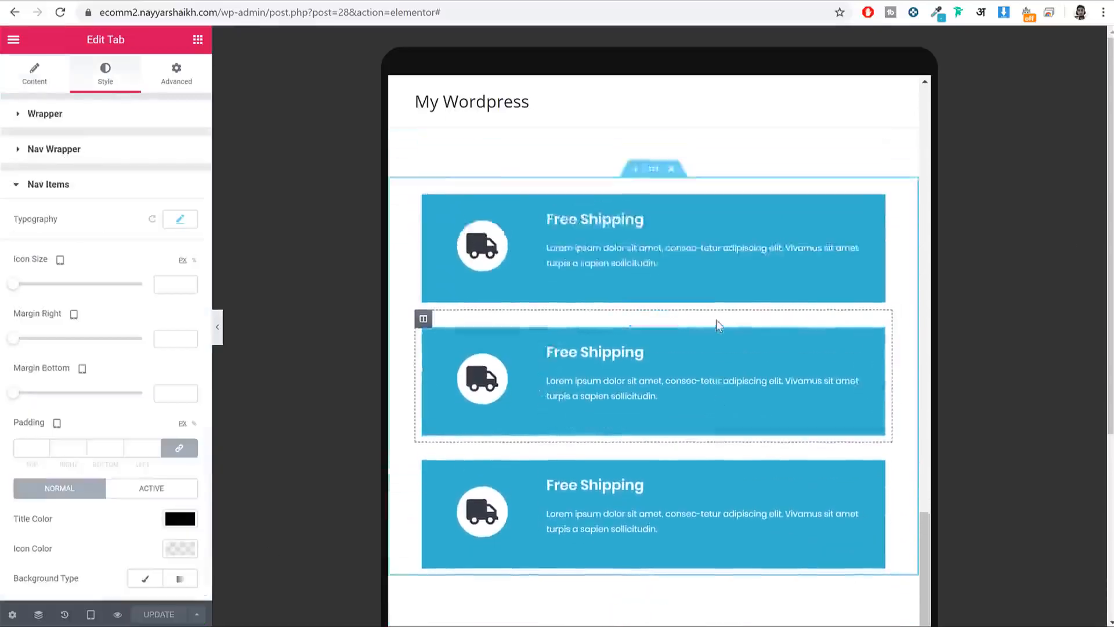
pyautogui.scroll(2, 717, 324)
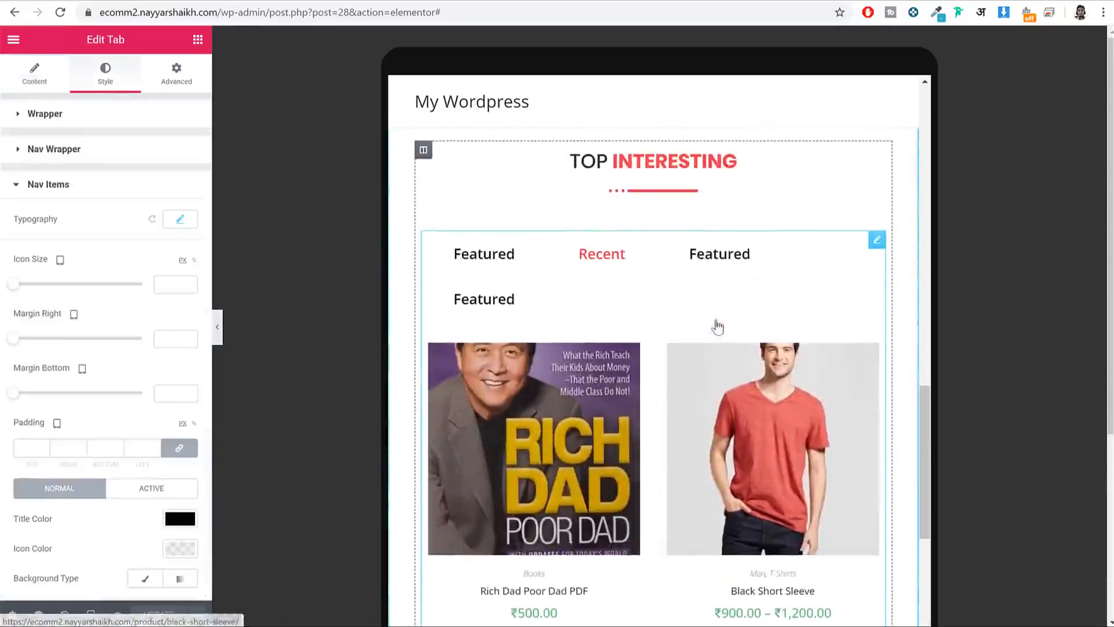
pyautogui.click(507, 268)
pyautogui.click(709, 268)
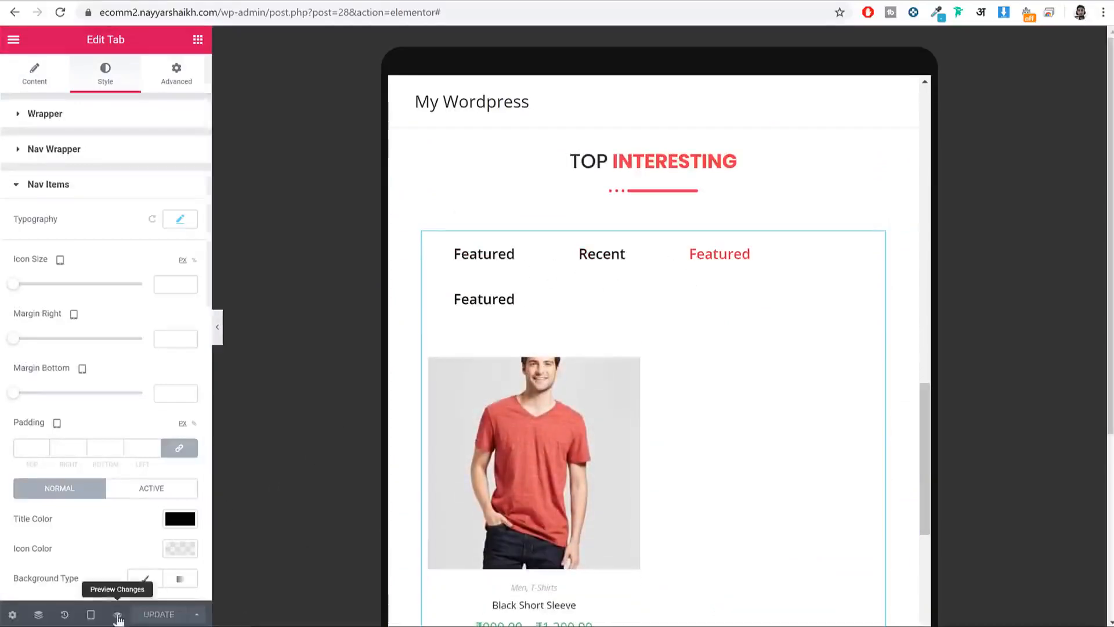
# Step: Preview the page at mobile width, then return to the desktop view
pyautogui.click(116, 614)
pyautogui.click(636, 1)
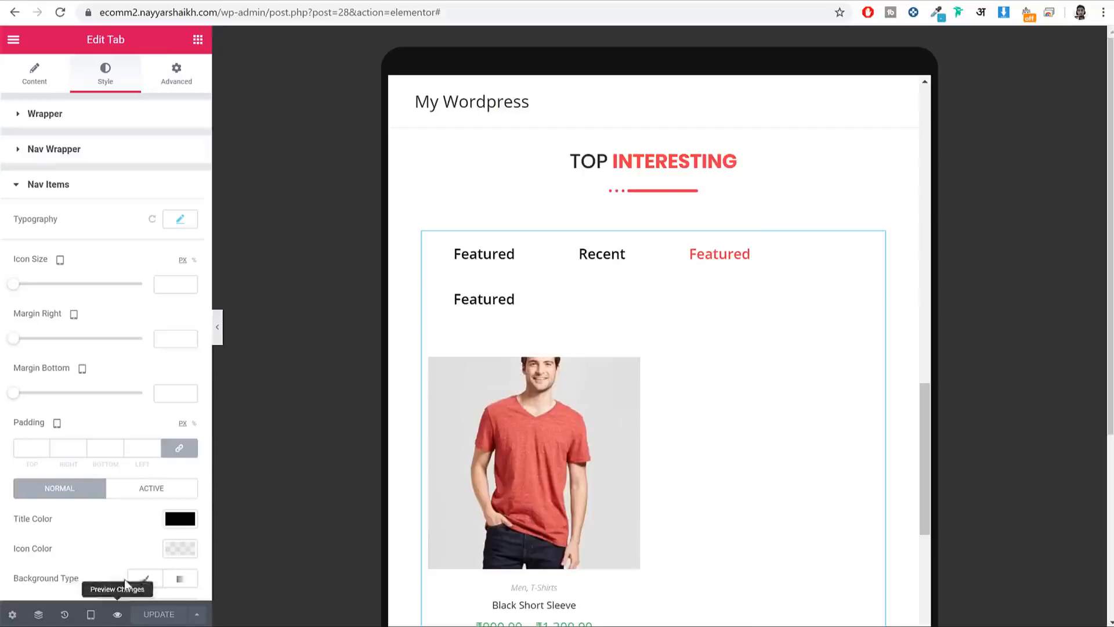
pyautogui.click(91, 615)
pyautogui.click(98, 584)
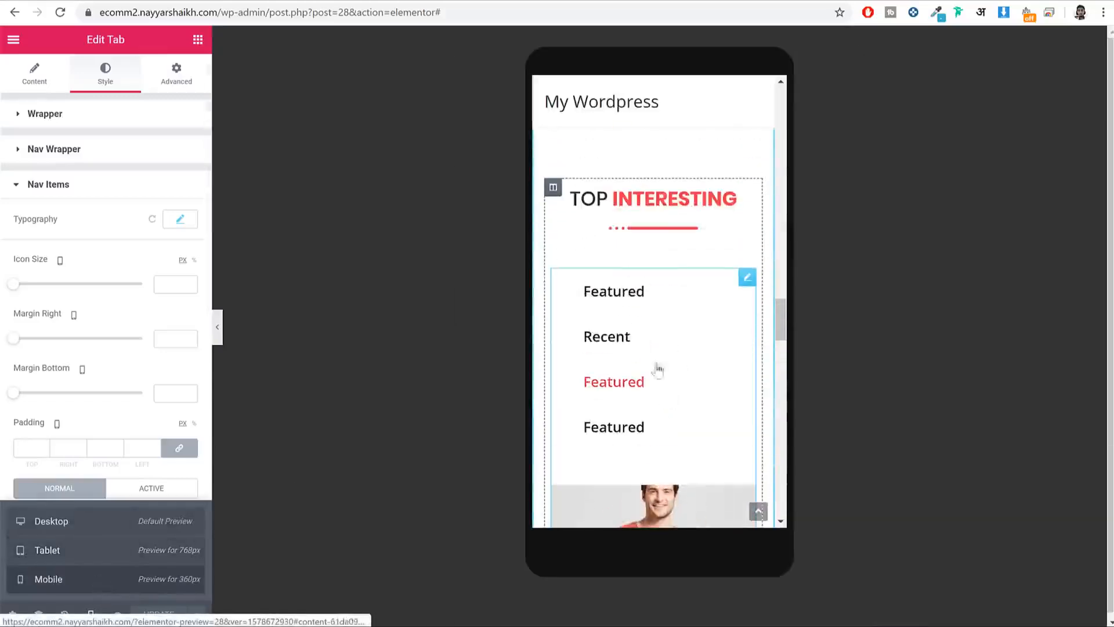
pyautogui.click(87, 523)
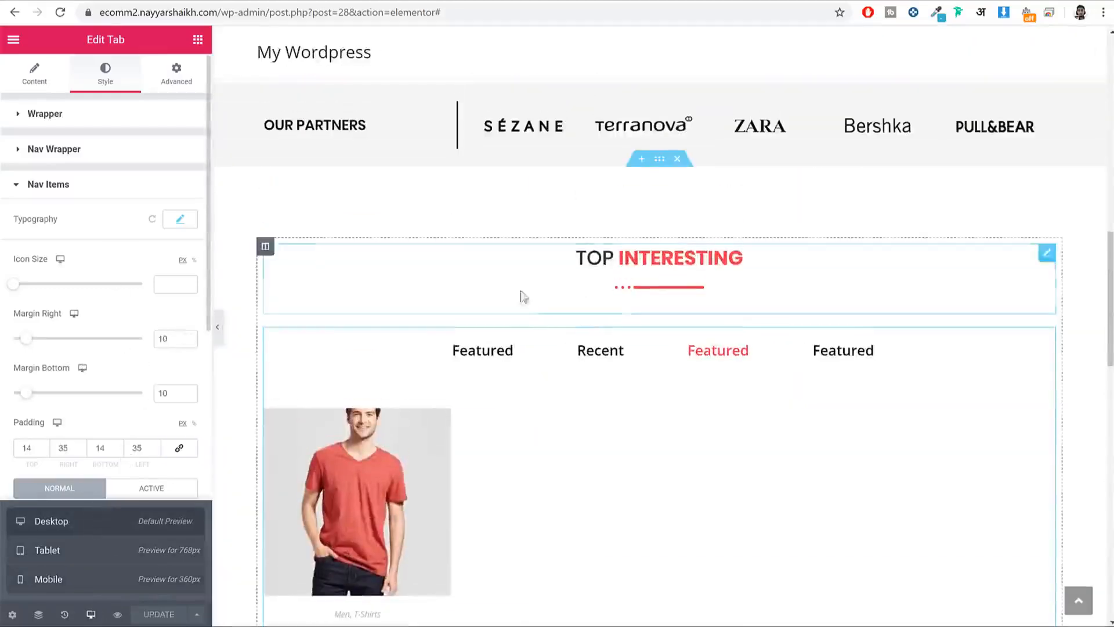
pyautogui.click(663, 358)
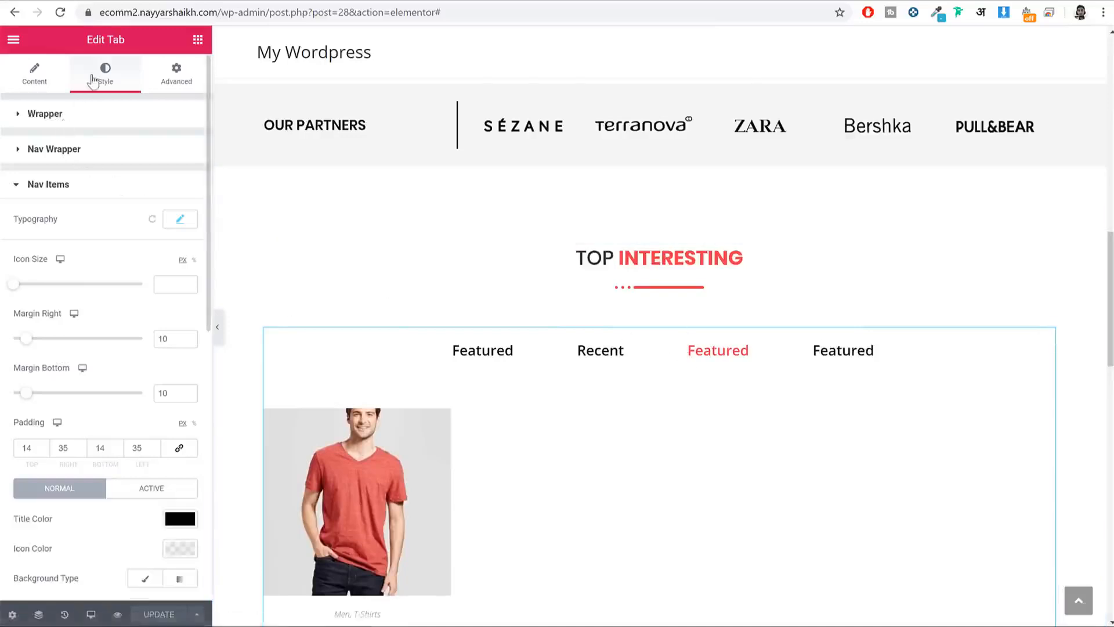
pyautogui.scroll(-5, 152, 324)
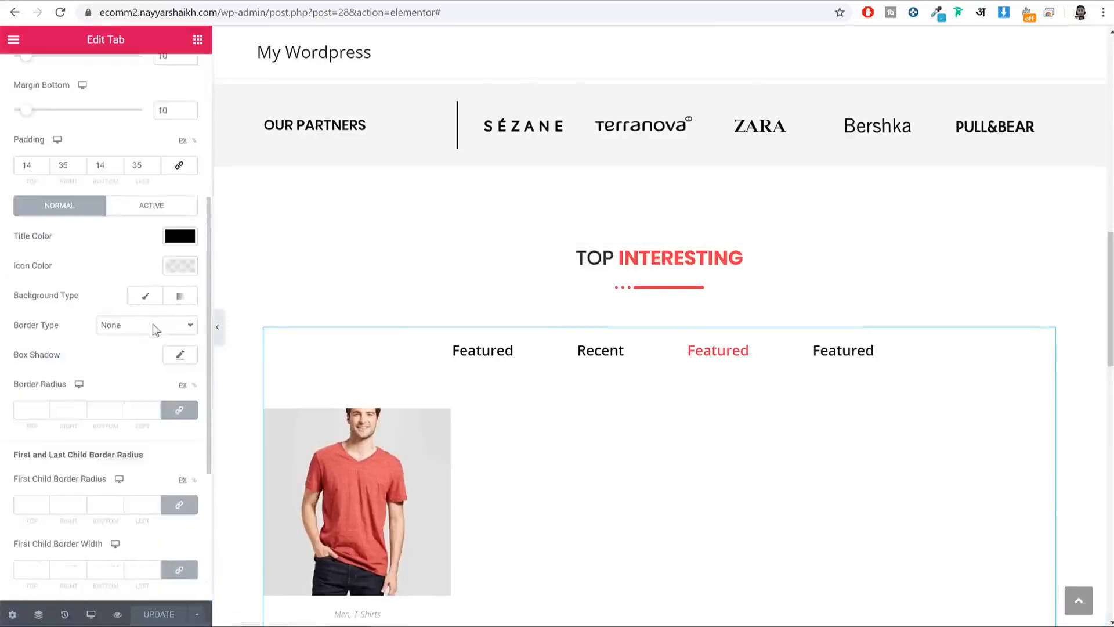
pyautogui.scroll(2, 152, 324)
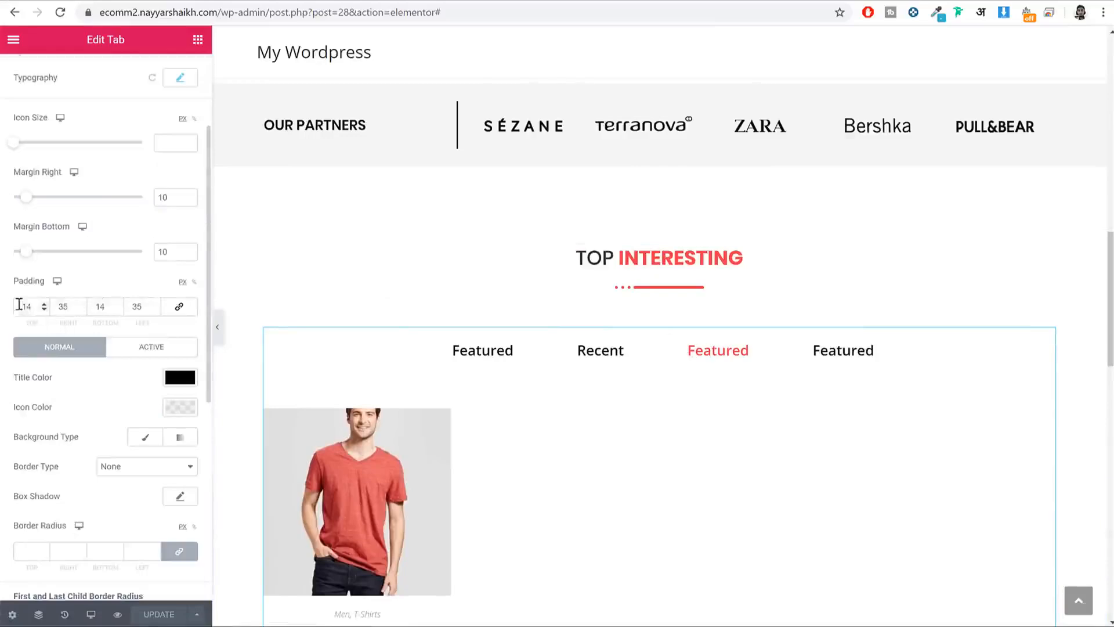
# Step: Give the tab titles 0 px top/bottom and 10 px left/right padding, then save the page
pyautogui.click(179, 306)
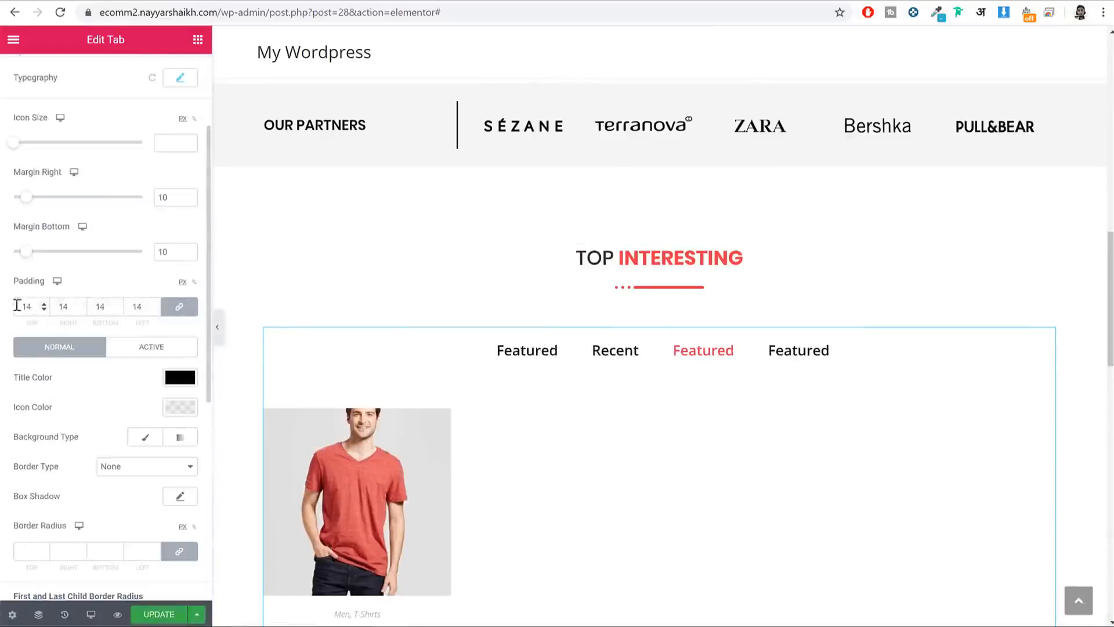
pyautogui.write('0')
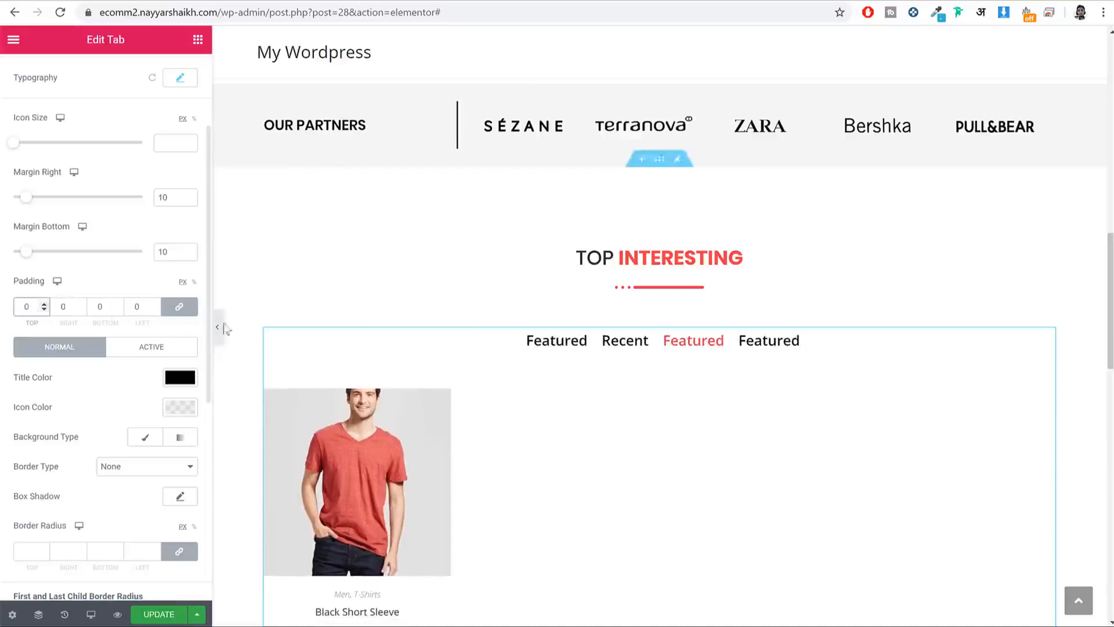
pyautogui.click(167, 310)
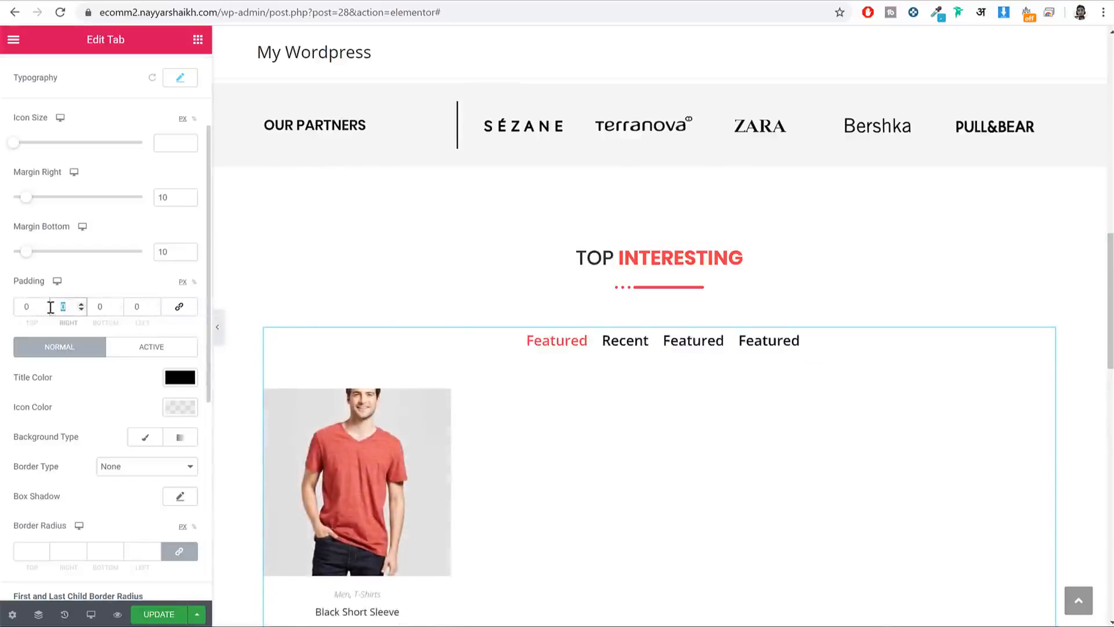
pyautogui.write('10')
pyautogui.press('Tab')
pyautogui.press('Tab')
pyautogui.write('10')
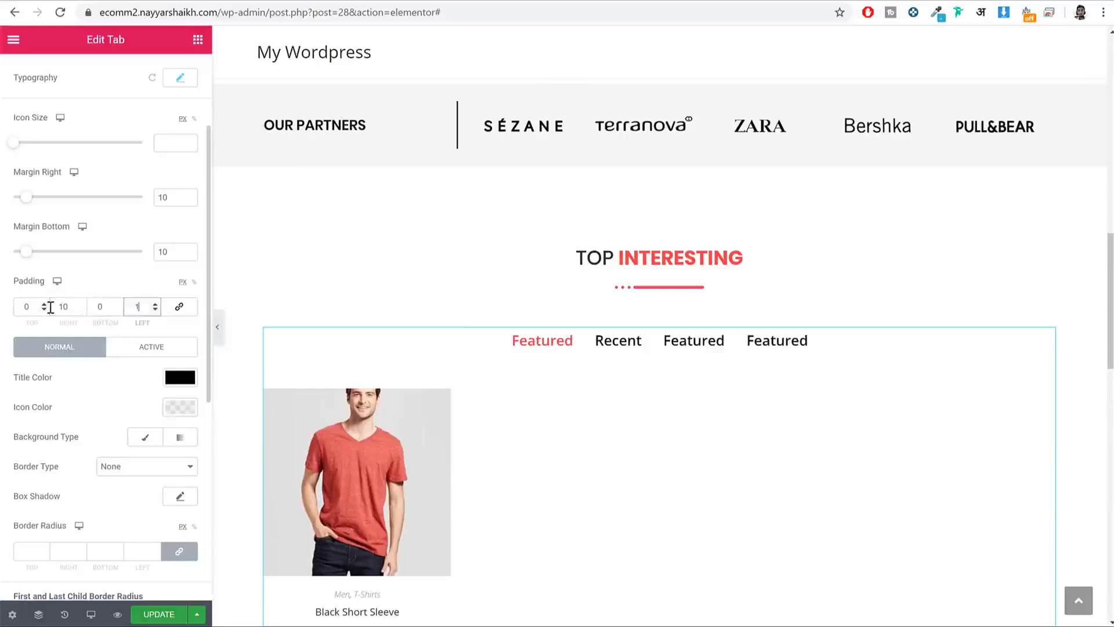
pyautogui.click(155, 613)
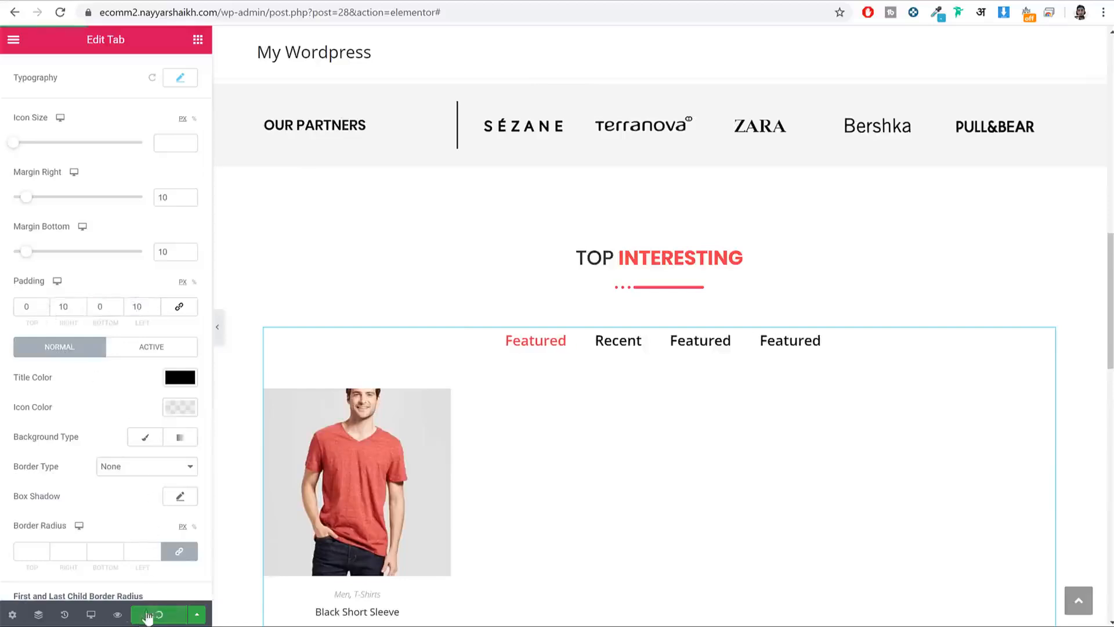
pyautogui.click(91, 615)
# Step: Scroll through the product tabs in the tablet preview
pyautogui.click(74, 550)
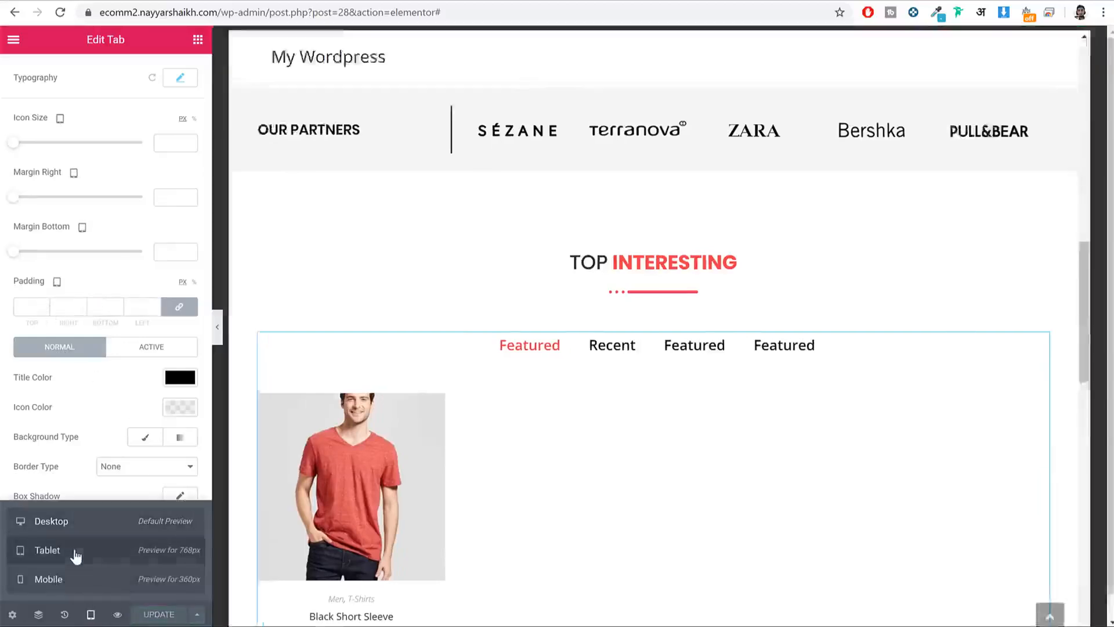
pyautogui.scroll(-10, 547, 447)
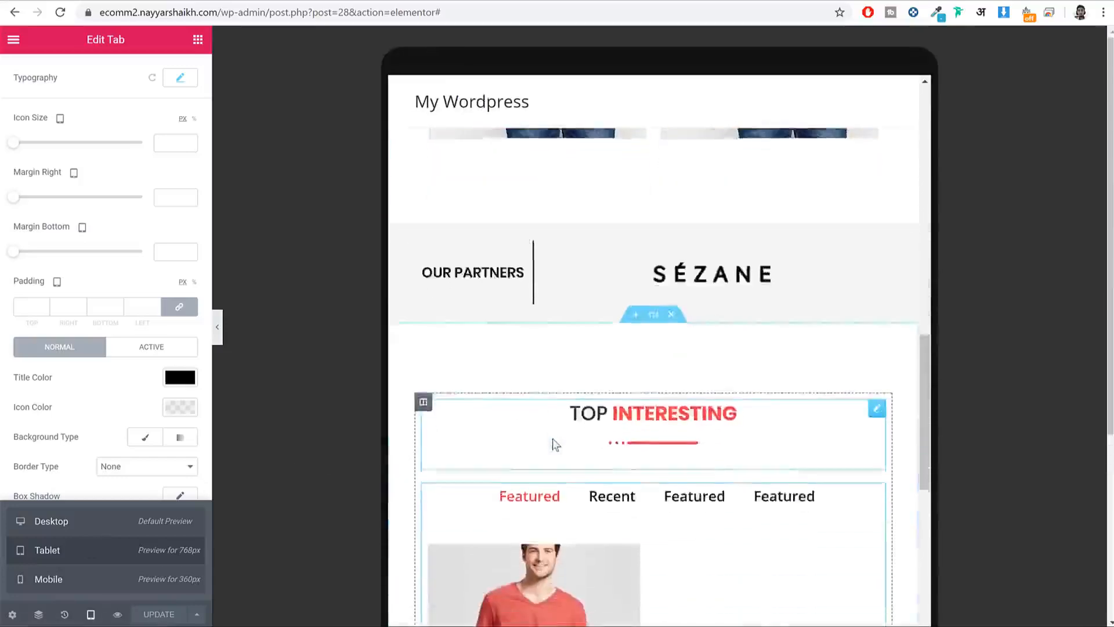
pyautogui.scroll(-2, 725, 367)
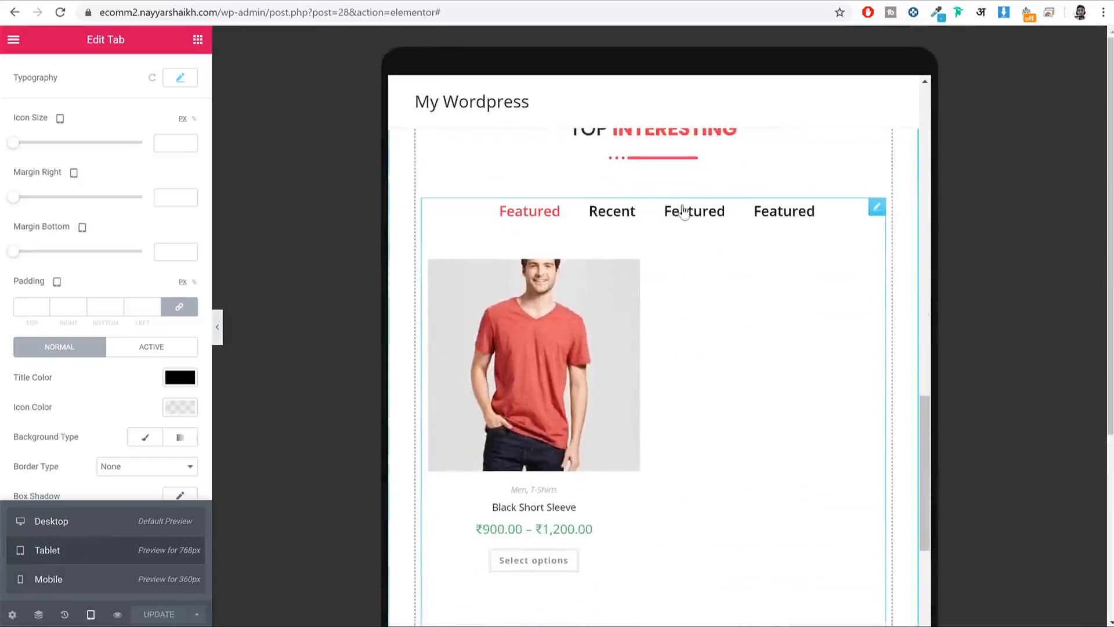
# Step: Try the Recent and Featured tabs at mobile width, then return to the desktop preview
pyautogui.click(93, 579)
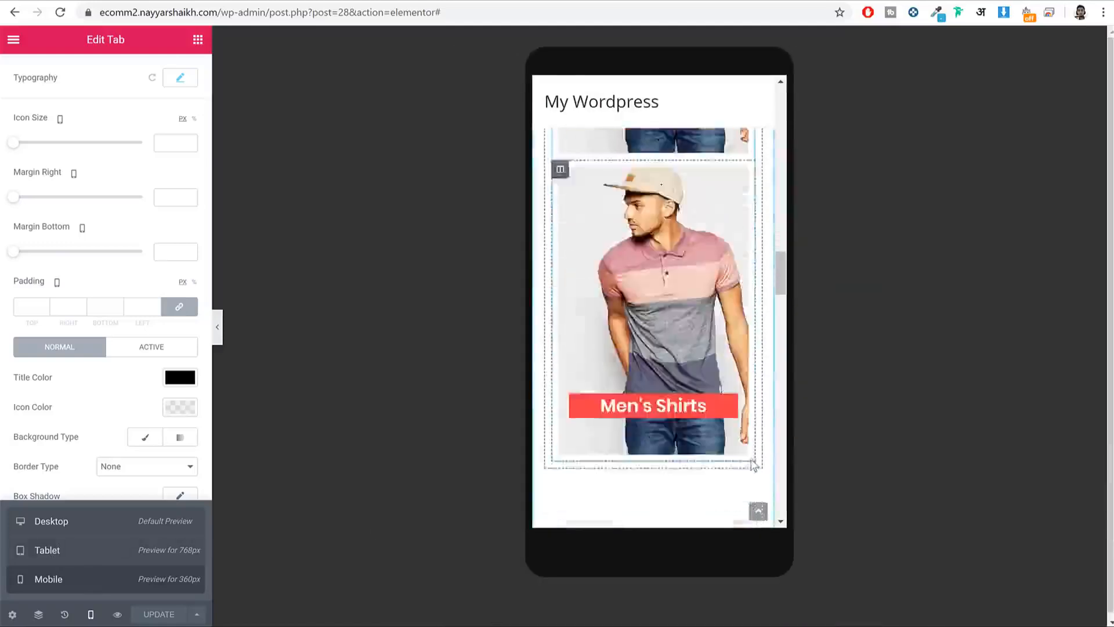
pyautogui.scroll(-5, 667, 364)
pyautogui.click(679, 316)
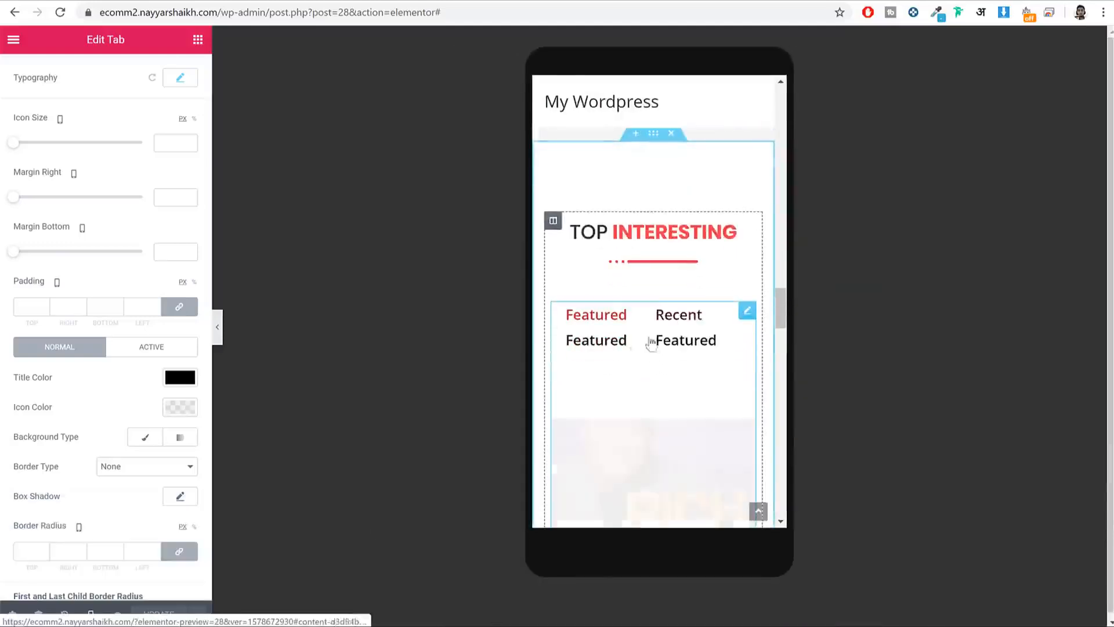
pyautogui.click(580, 341)
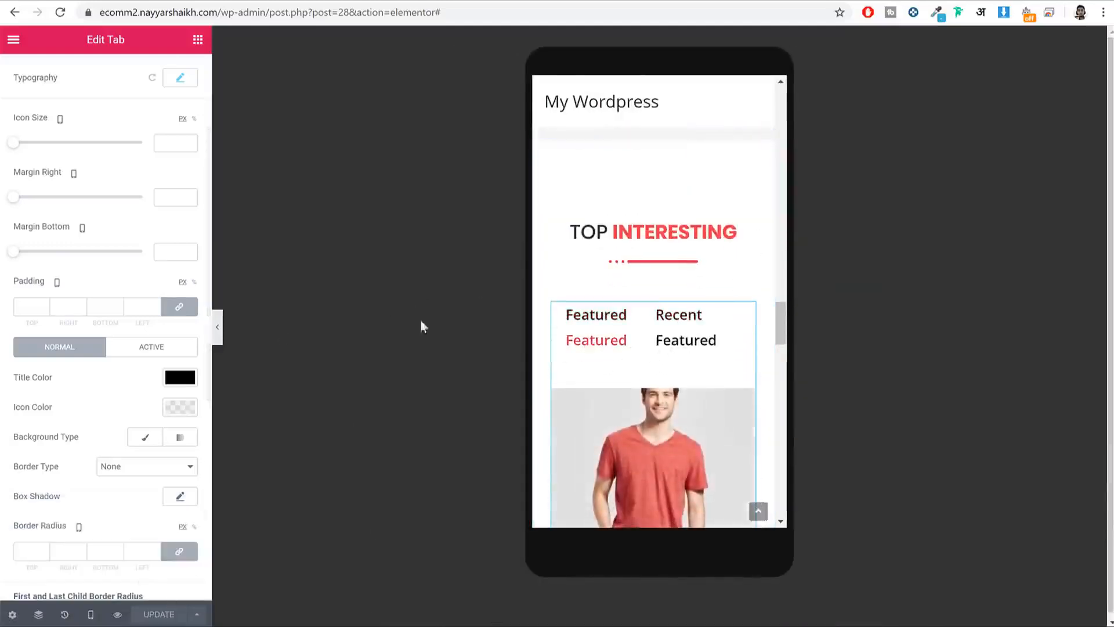
pyautogui.click(91, 613)
pyautogui.click(87, 521)
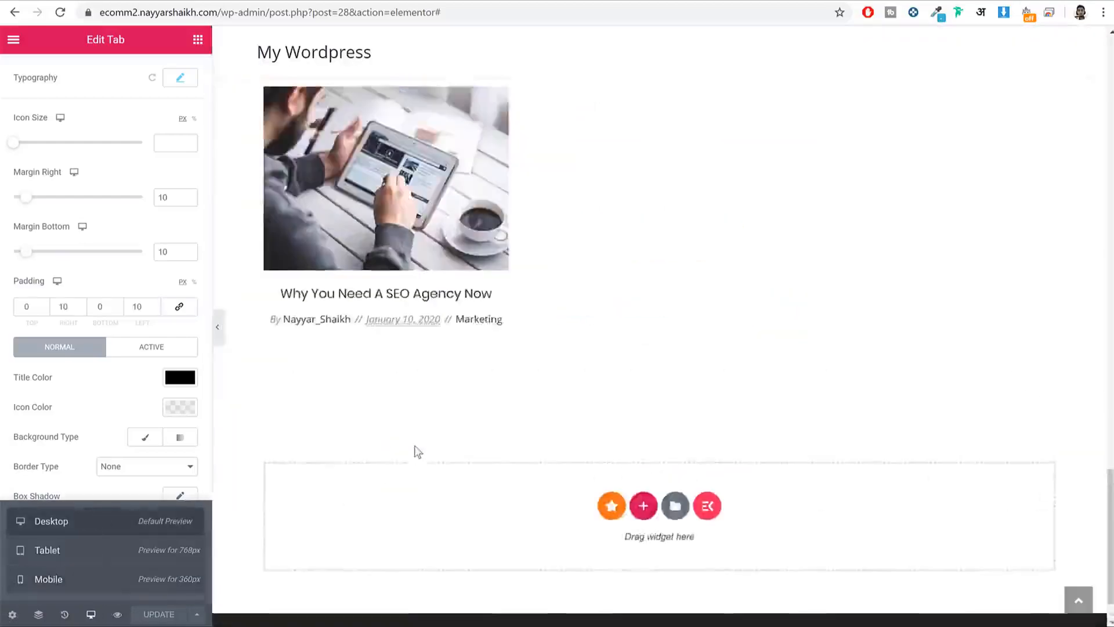
pyautogui.scroll(10, 604, 441)
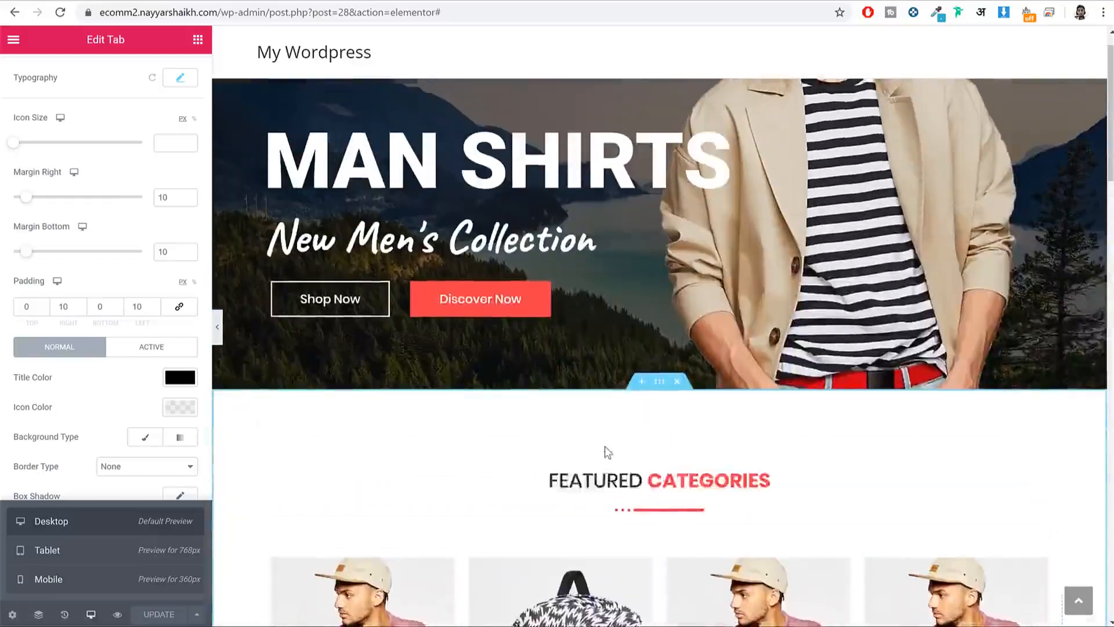
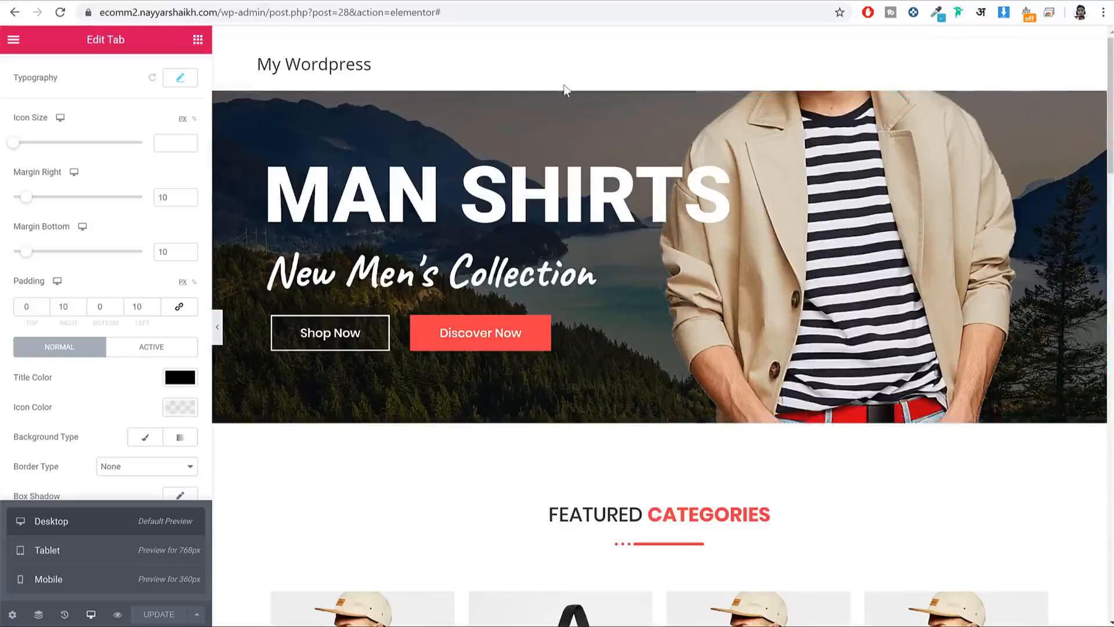
# Step: Leave the Elementor editor for the /wp-admin/ Dashboard, briefly checking the reference store
pyautogui.moveTo(270, 13); pyautogui.dragTo(645, 12)
pyautogui.press('BackSpace')
pyautogui.press('Return')
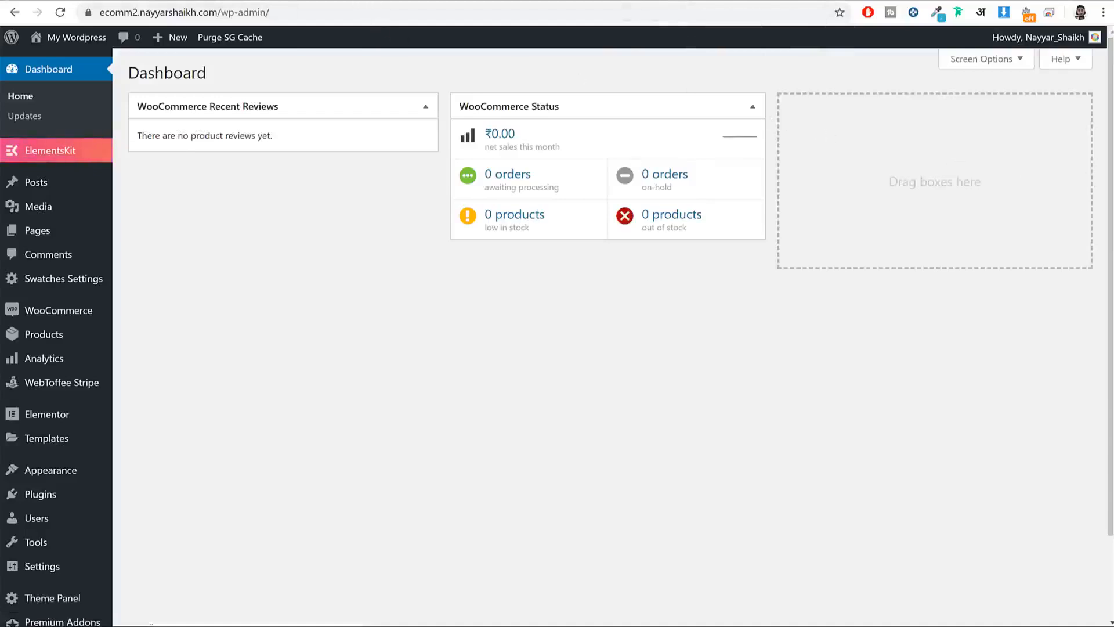
pyautogui.click(81, 0)
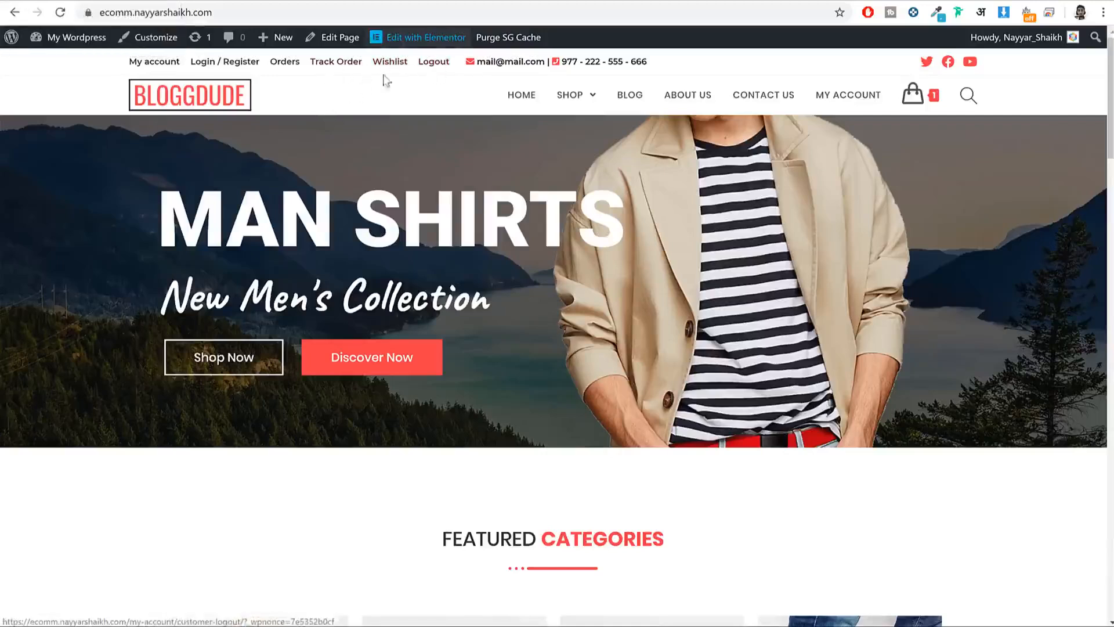
pyautogui.click(266, 2)
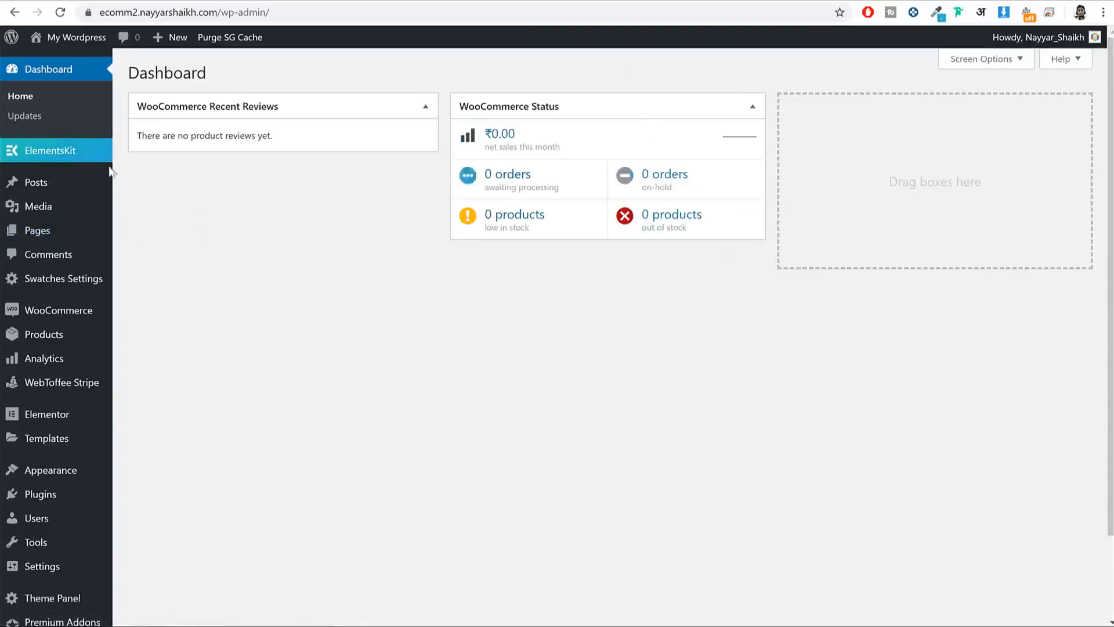
pyautogui.moveTo(67, 232)
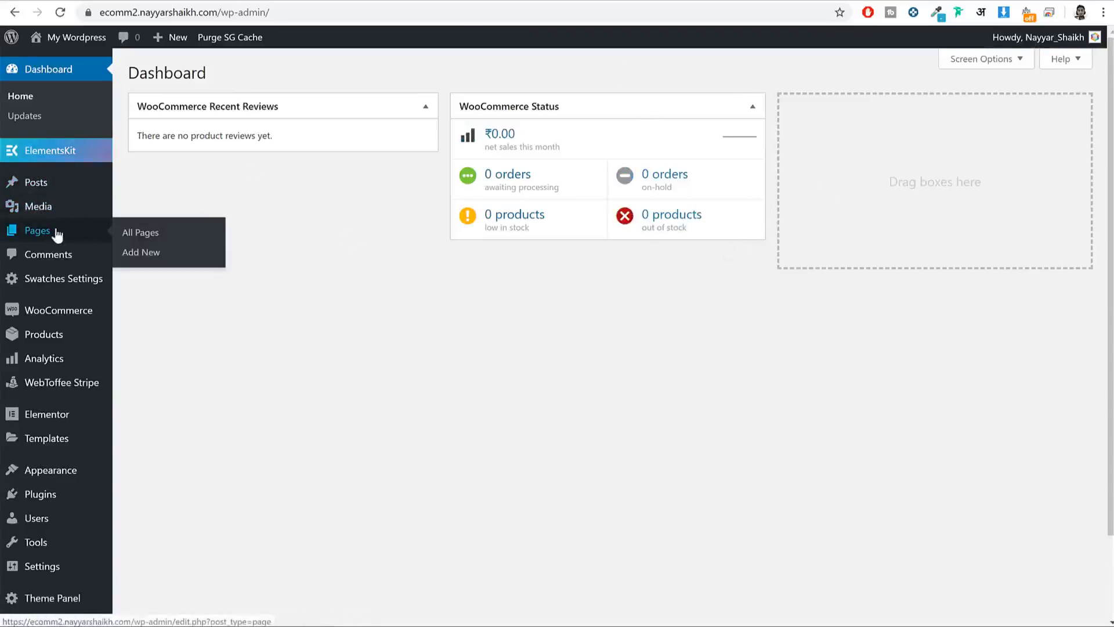
# Step: Create a page titled 'Track Orders' with OceanWP Full Width layout and an empty Shortcode block
pyautogui.click(139, 253)
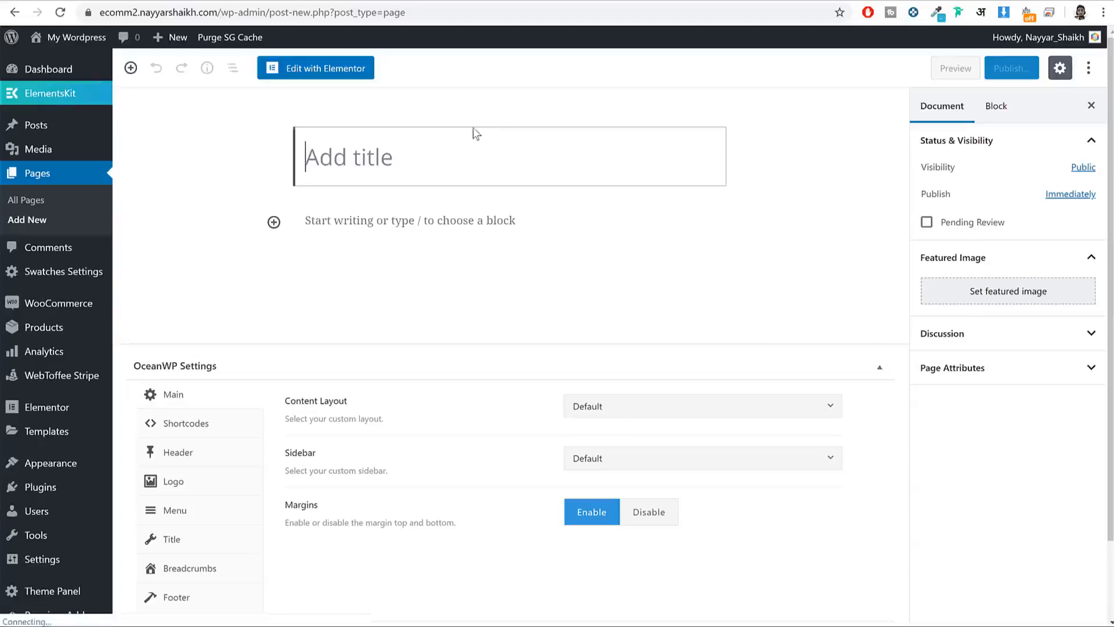
pyautogui.write('Track Orders')
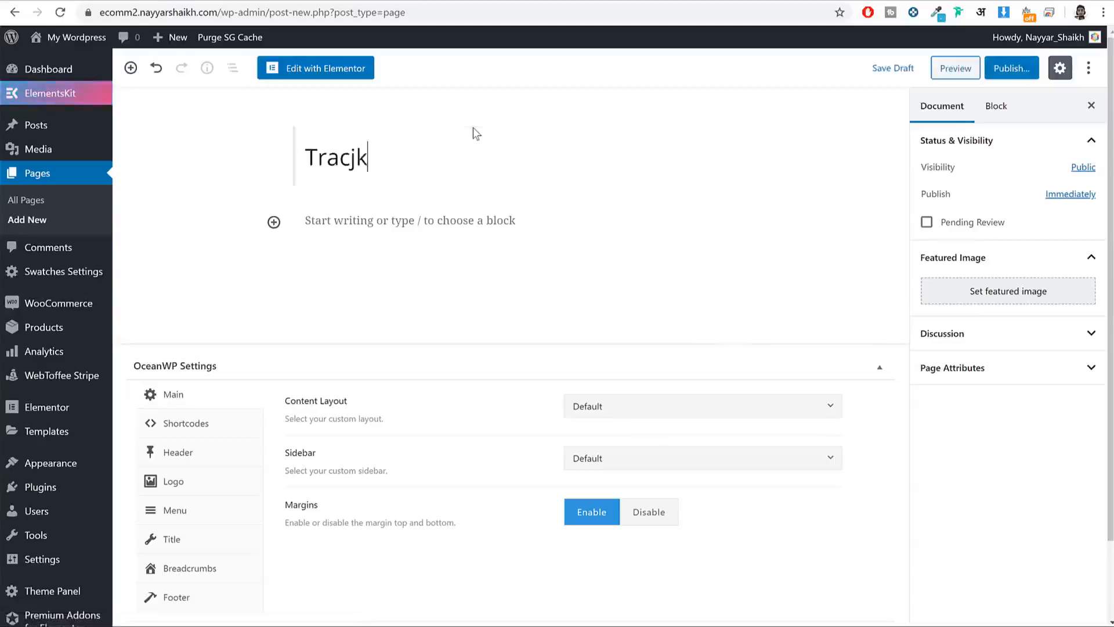
pyautogui.click(671, 412)
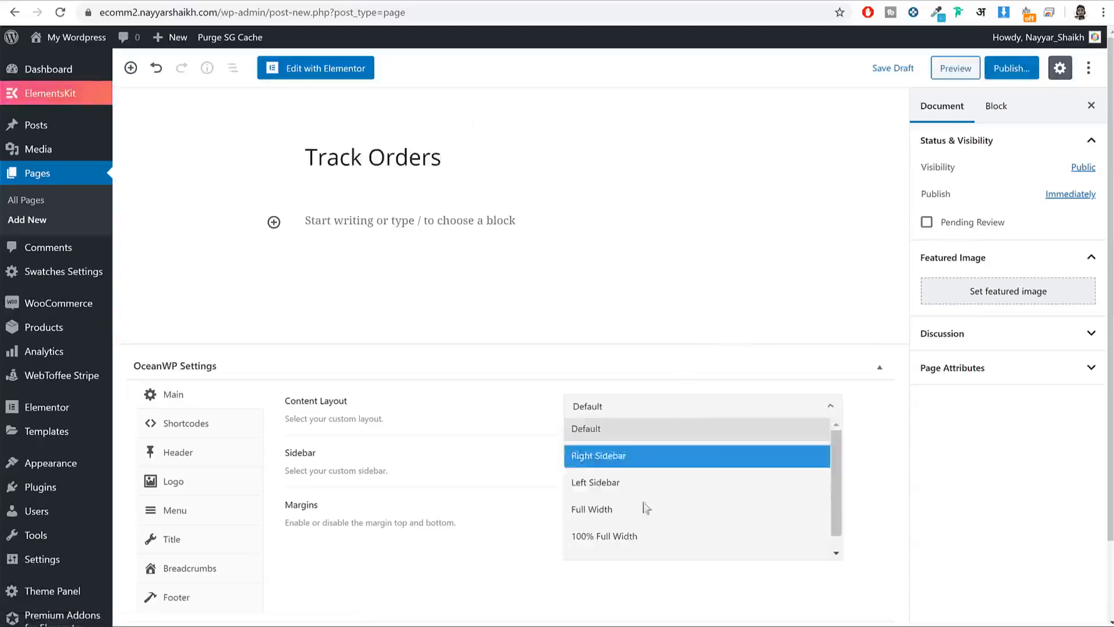
pyautogui.click(643, 506)
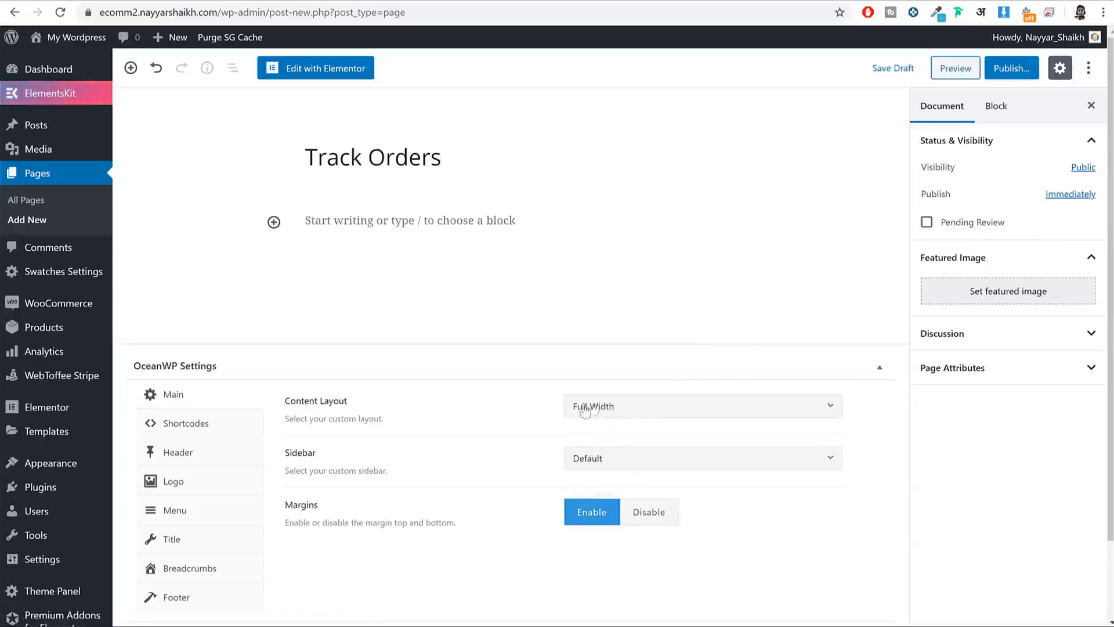
pyautogui.click(275, 225)
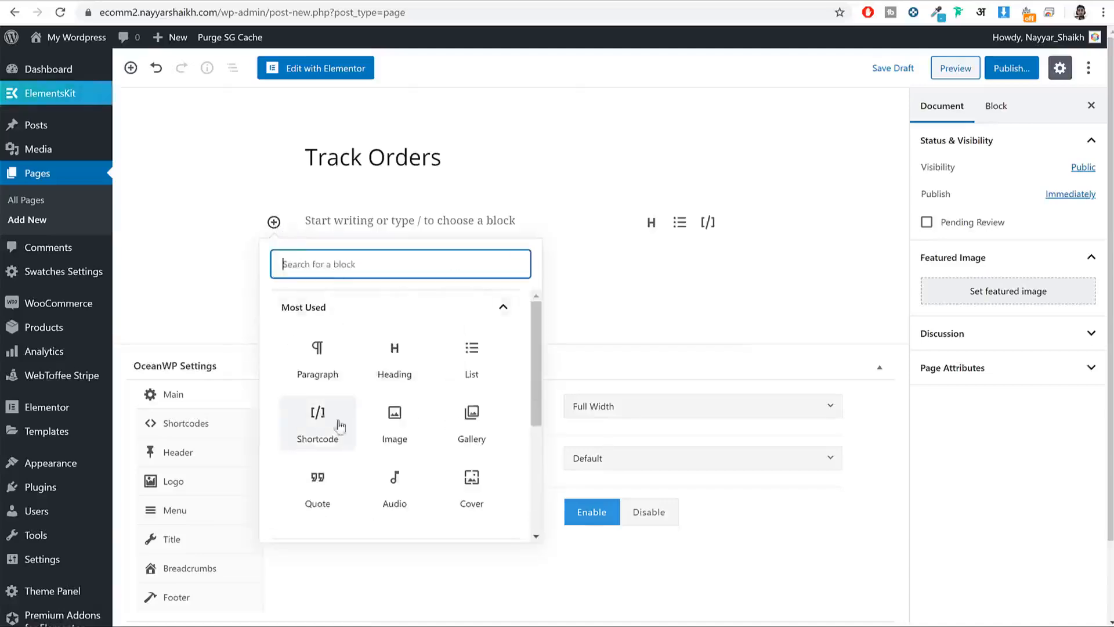
pyautogui.click(312, 432)
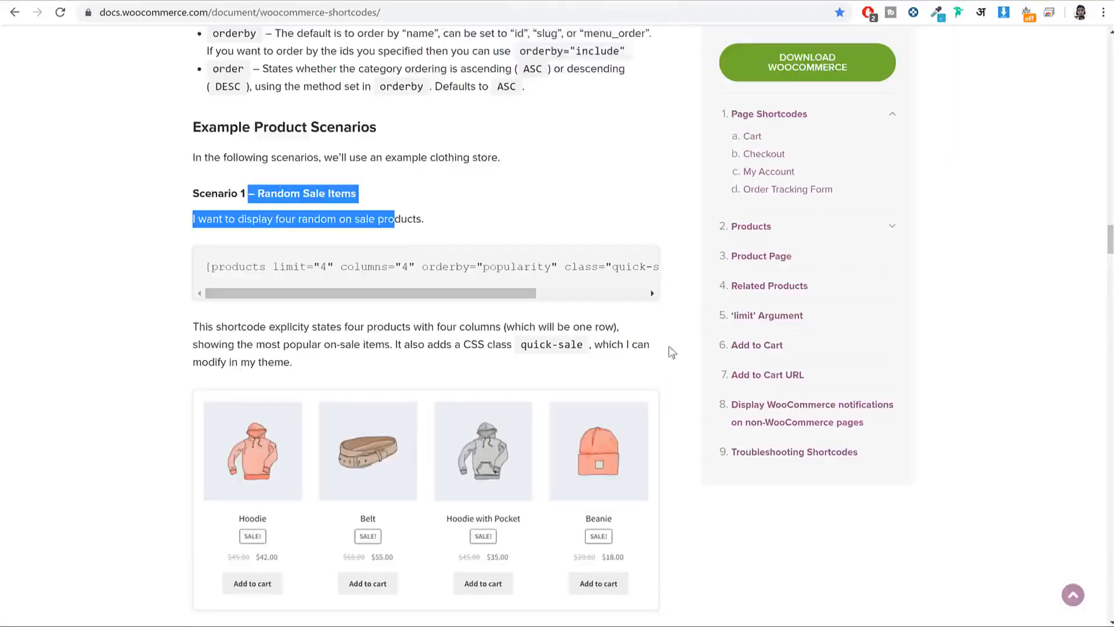
# Step: Copy the [woocommerce_order_tracking] shortcode from WooCommerce Docs' Page Shortcodes list
pyautogui.scroll(5, 657, 388)
pyautogui.scroll(20, 657, 388)
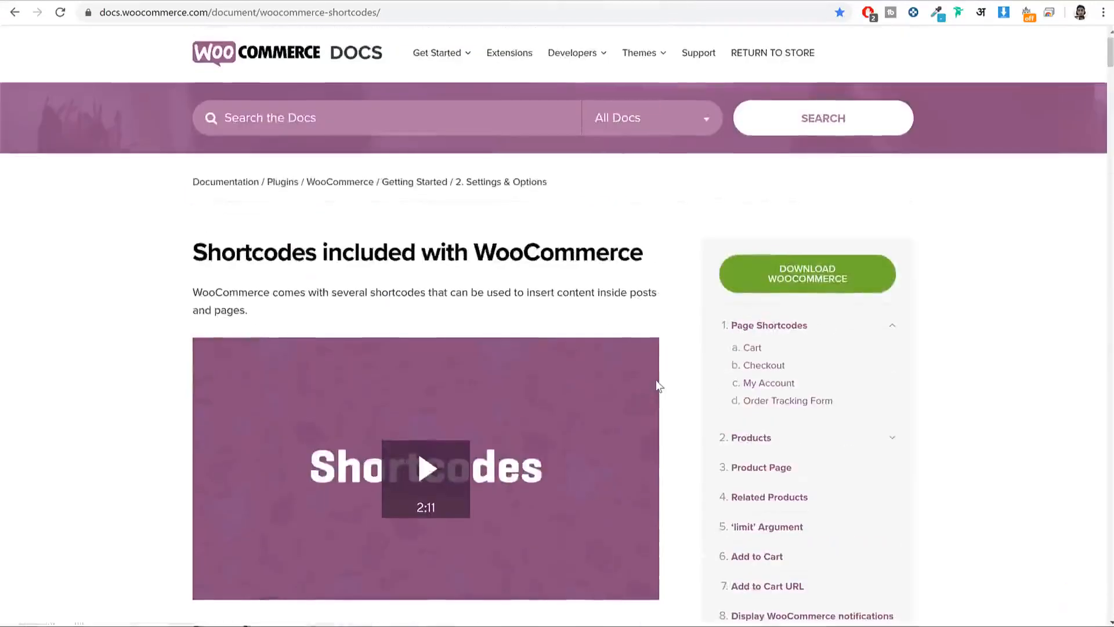
pyautogui.scroll(-6, 659, 386)
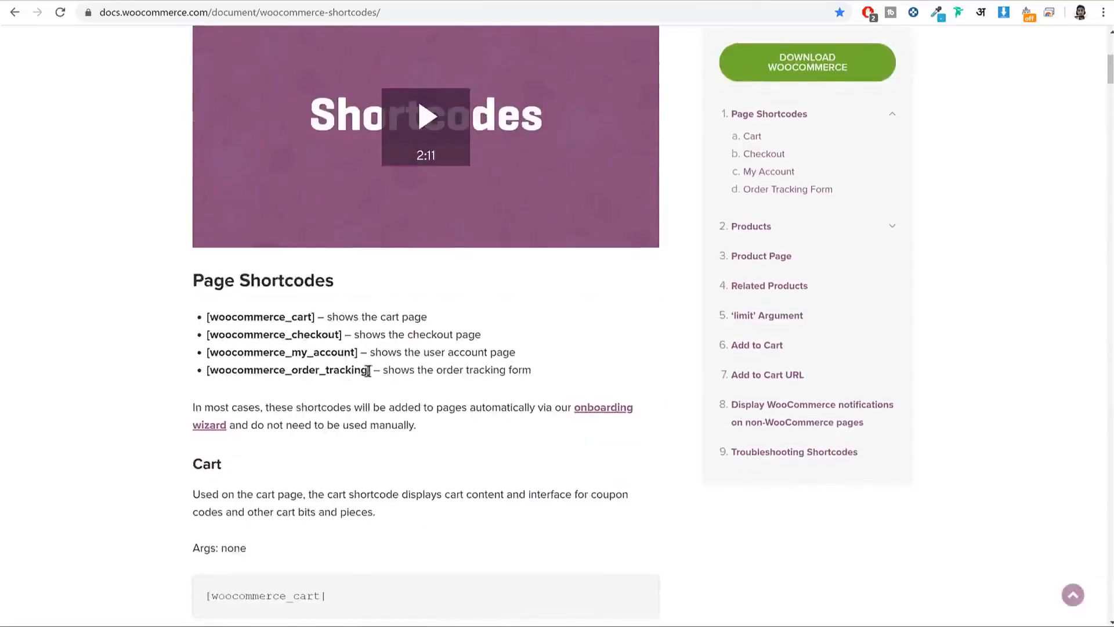
pyautogui.moveTo(368, 372); pyautogui.dragTo(300, 374)
pyautogui.click(277, 377)
pyautogui.moveTo(208, 372); pyautogui.dragTo(376, 376)
pyautogui.hotkey('ctrl', 'c')
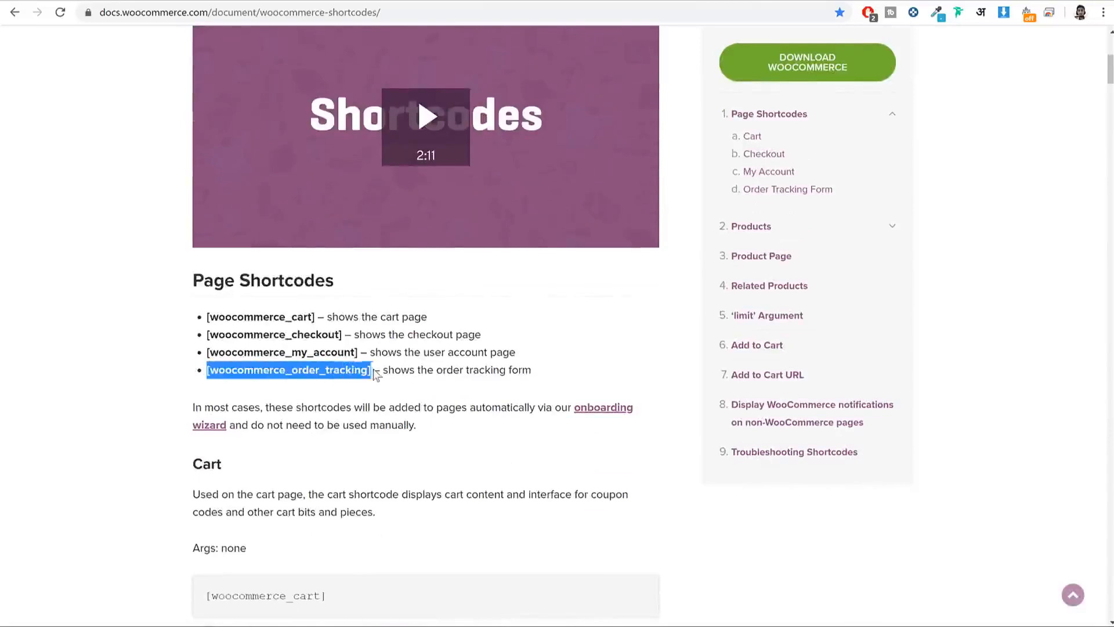
pyautogui.click(466, 2)
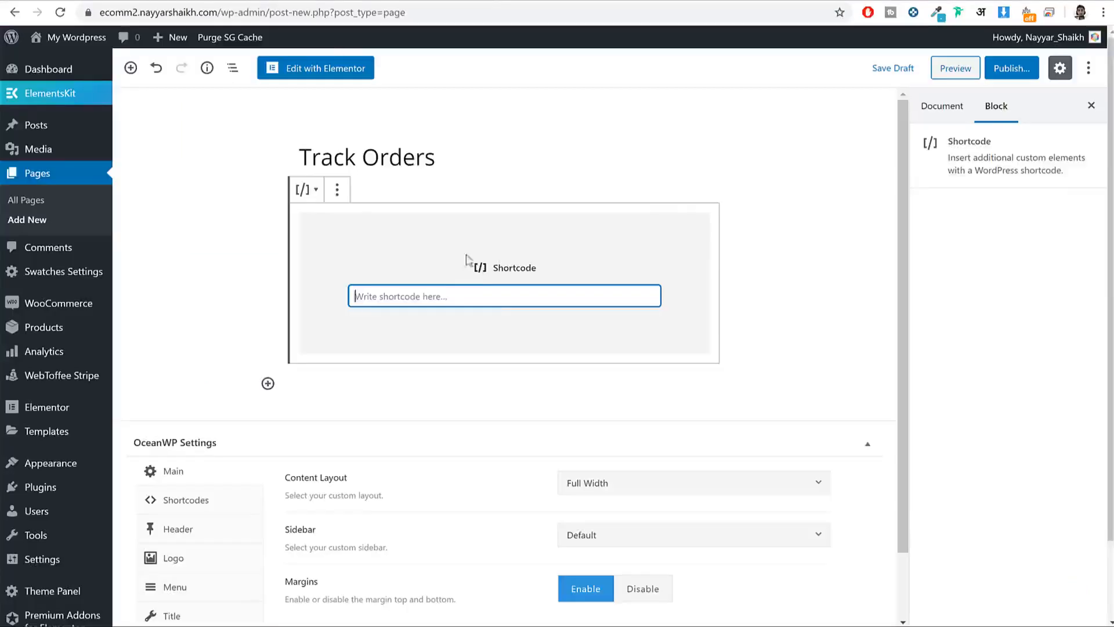
# Step: Paste [woocommerce_order_tracking] into the Shortcode block and publish the Track Orders page
pyautogui.hotkey('ctrl', 'v')
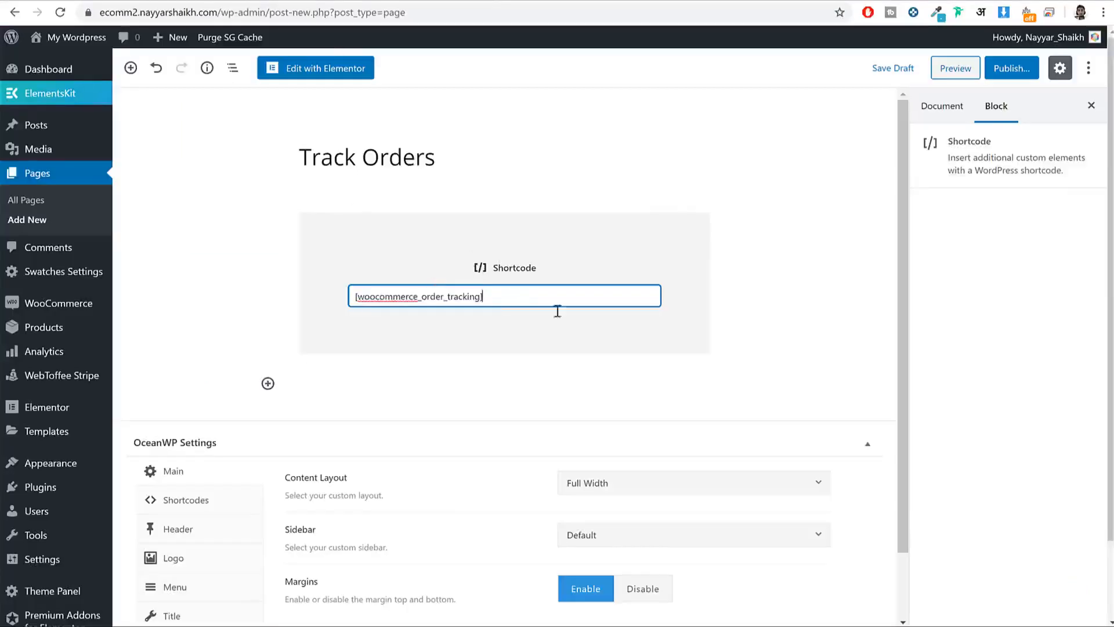
pyautogui.click(1011, 68)
pyautogui.click(1020, 68)
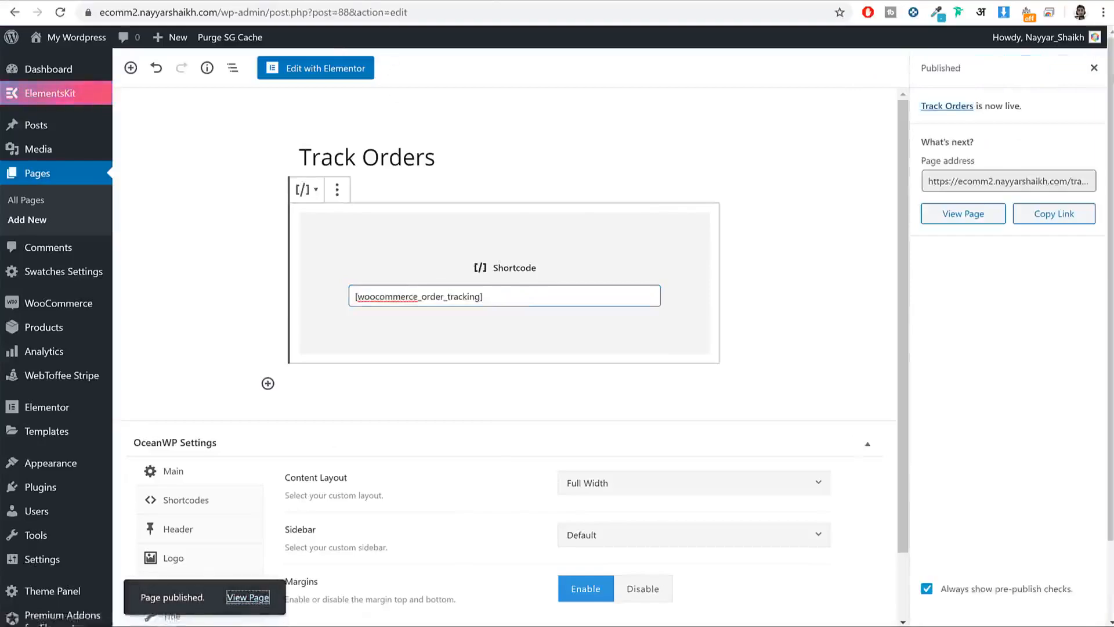
# Step: Check the live Track Orders page's Order ID and Billing email tracking form
pyautogui.click(248, 598)
pyautogui.moveTo(130, 231); pyautogui.dragTo(273, 265)
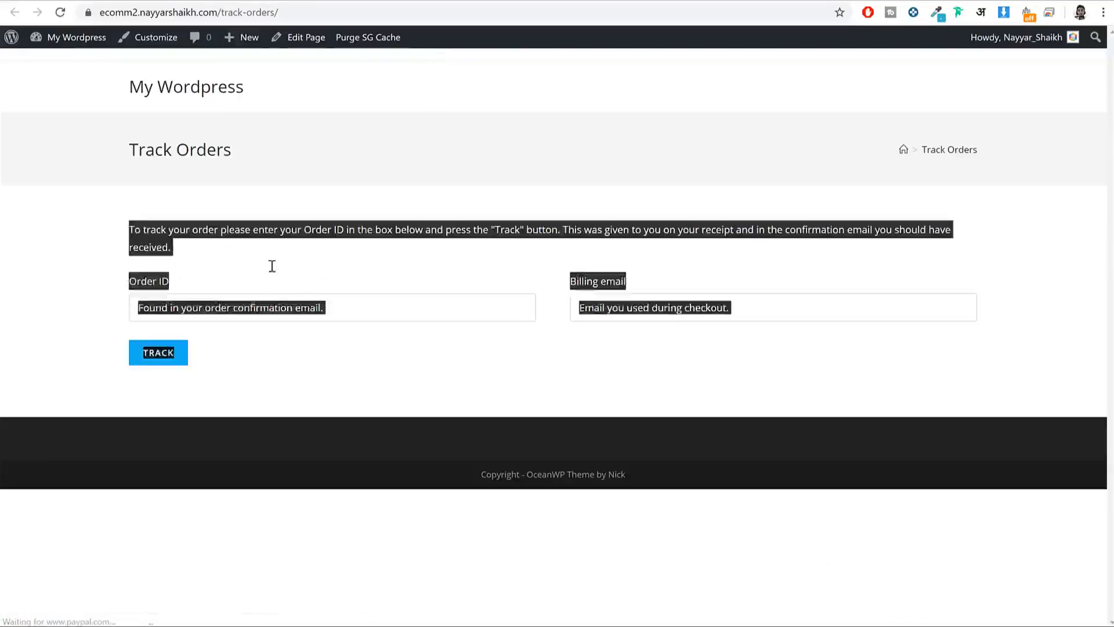
pyautogui.click(324, 255)
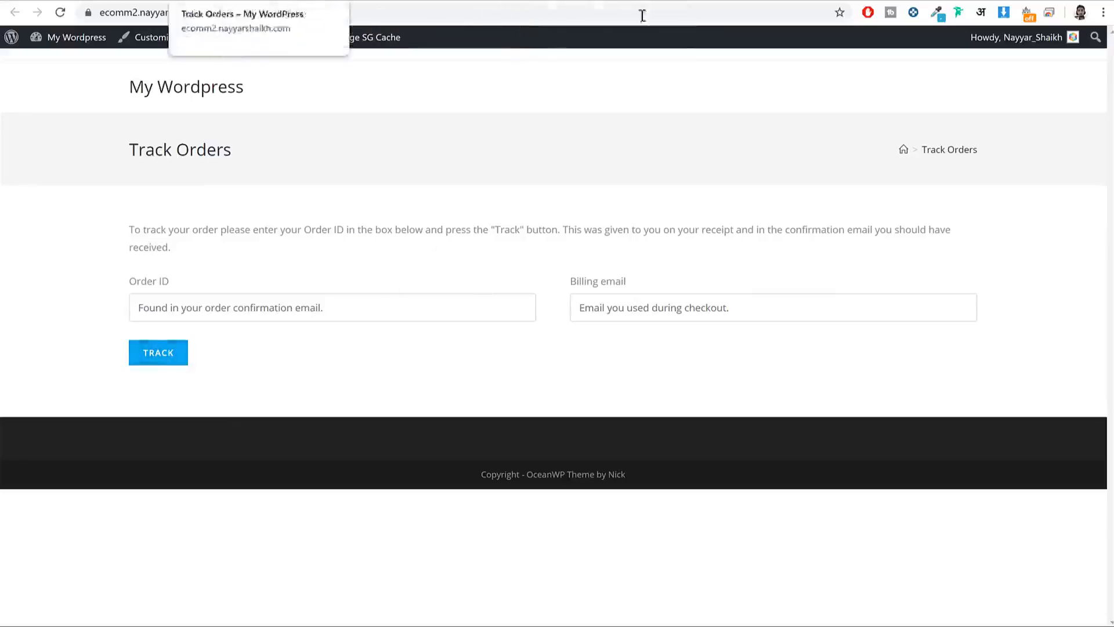
pyautogui.click(348, 1)
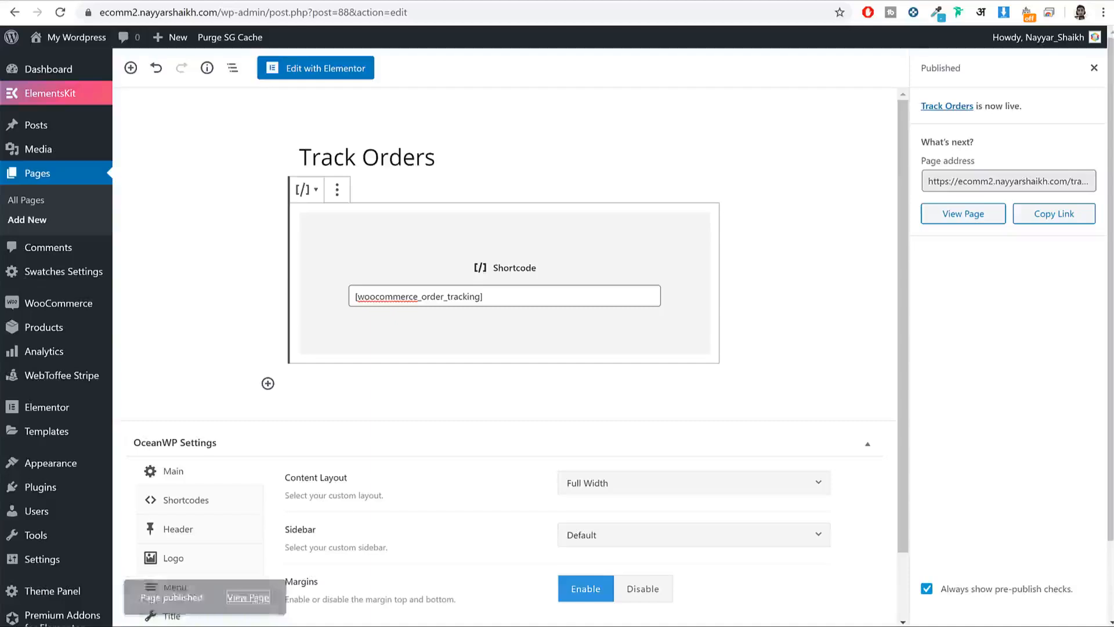
# Step: Publish an empty page titled 'Blog' and check its live view
pyautogui.click(36, 224)
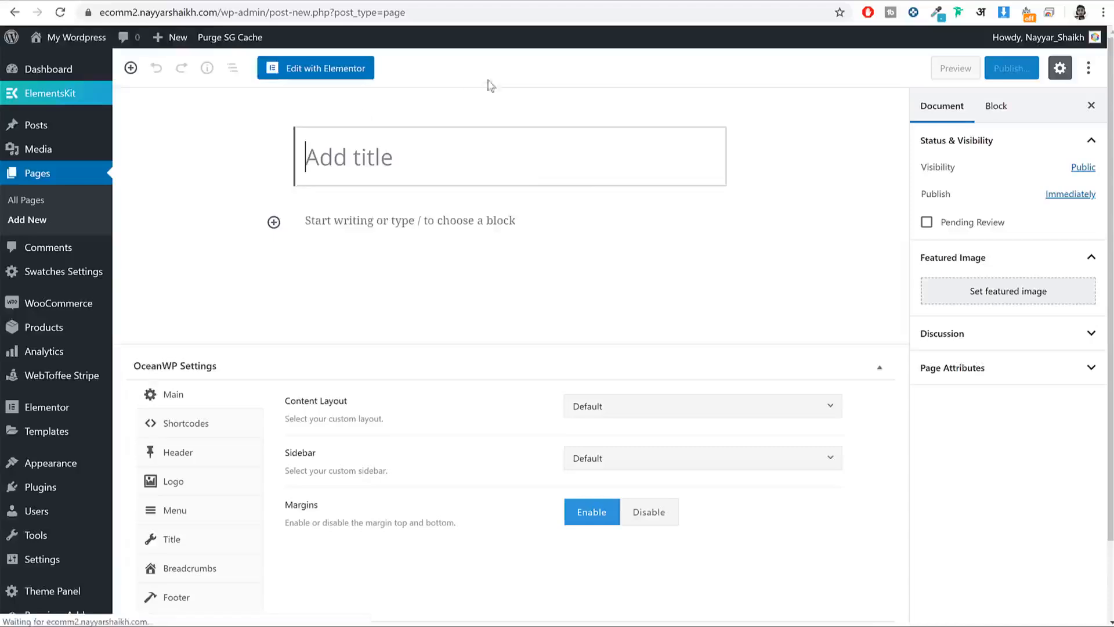
pyautogui.write('Blog')
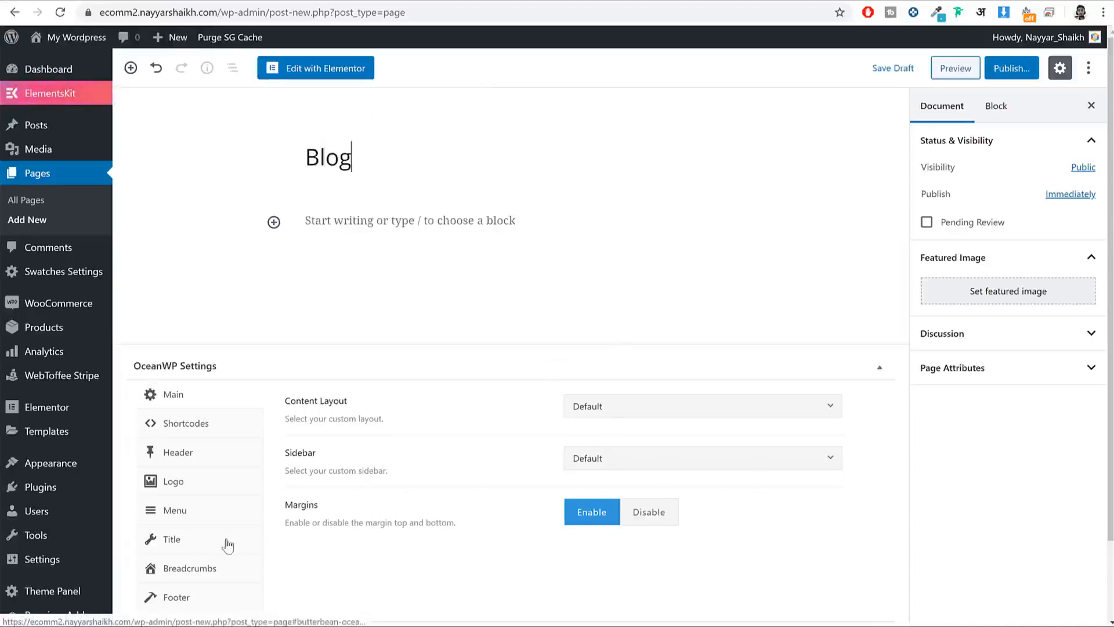
pyautogui.click(1013, 73)
pyautogui.click(1015, 73)
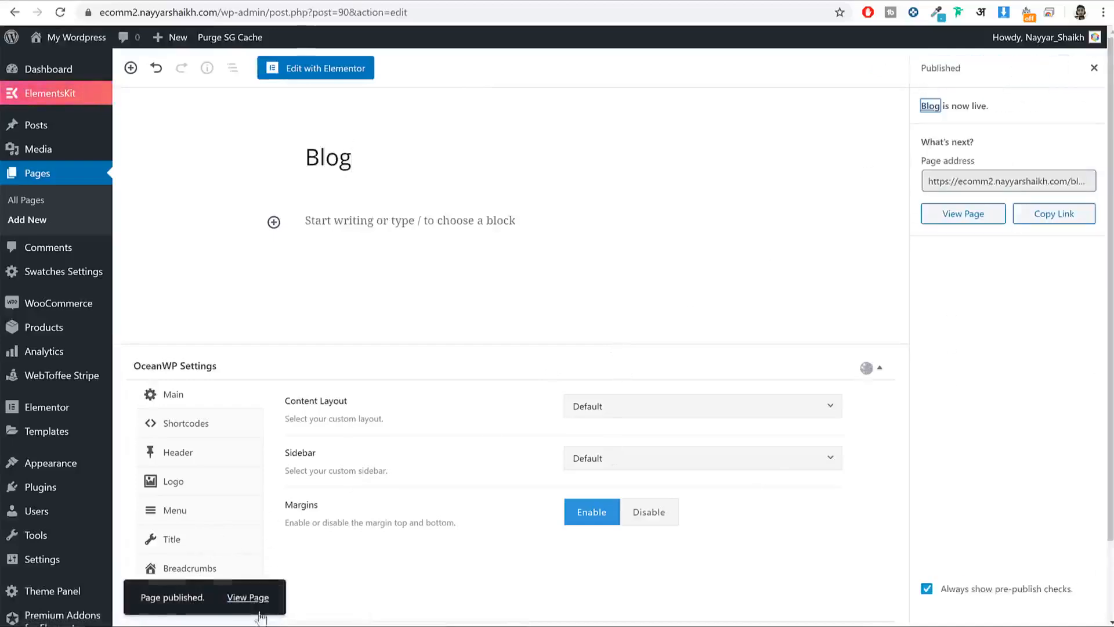
pyautogui.click(260, 605)
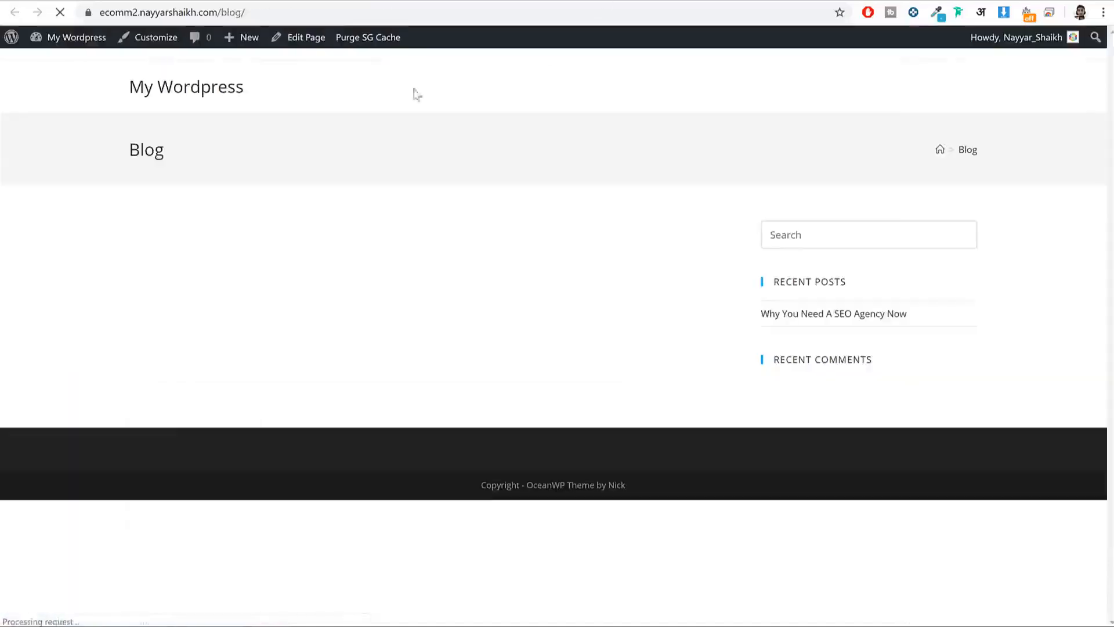
pyautogui.doubleClick(134, 145)
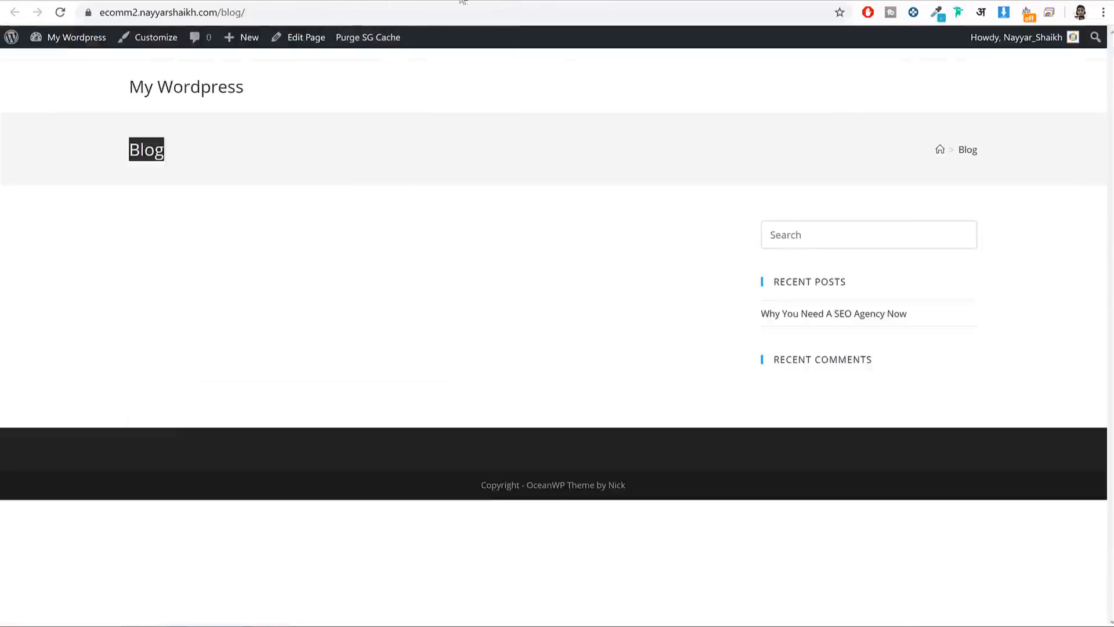
pyautogui.click(507, 0)
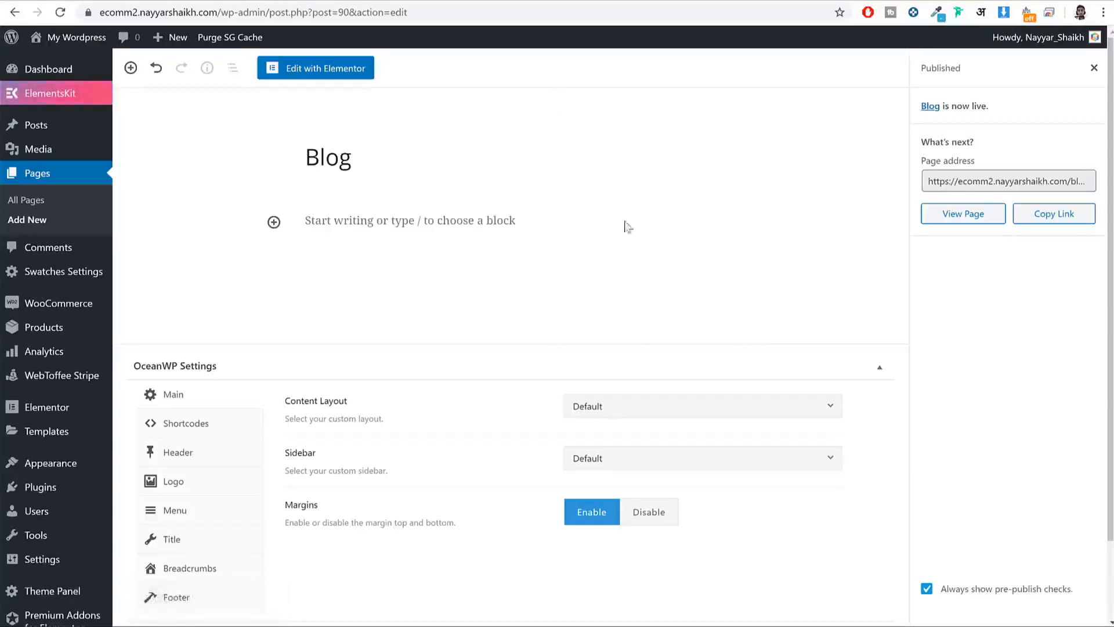
# Step: In Reading Settings, keep Home as homepage, choose Blog as posts page, save, and view the storefront
pyautogui.scroll(-2, 648, 304)
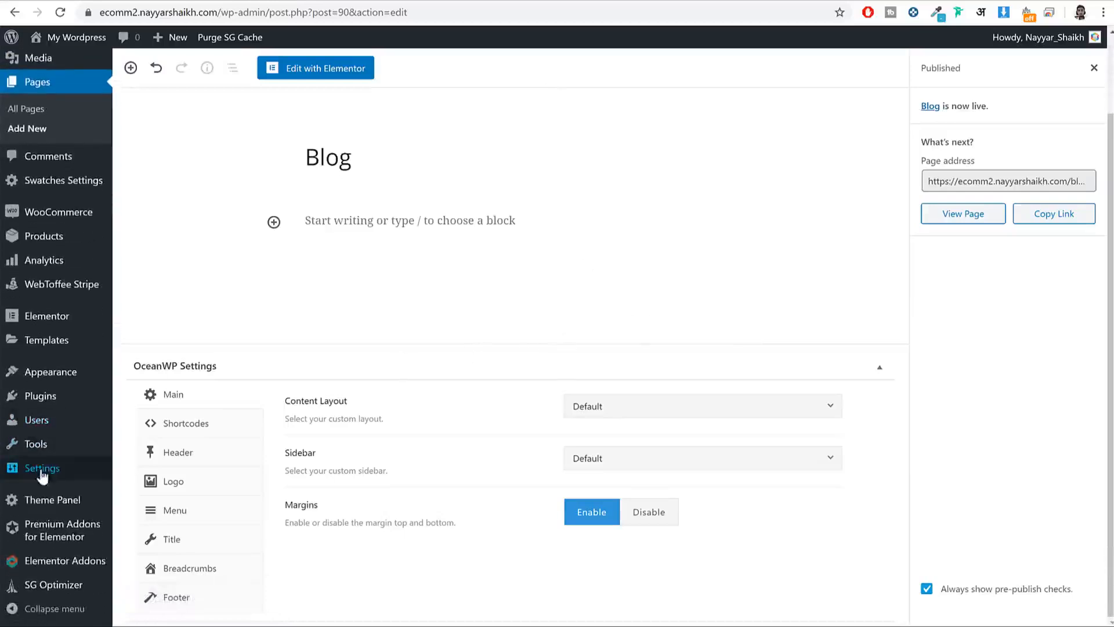
pyautogui.moveTo(44, 473)
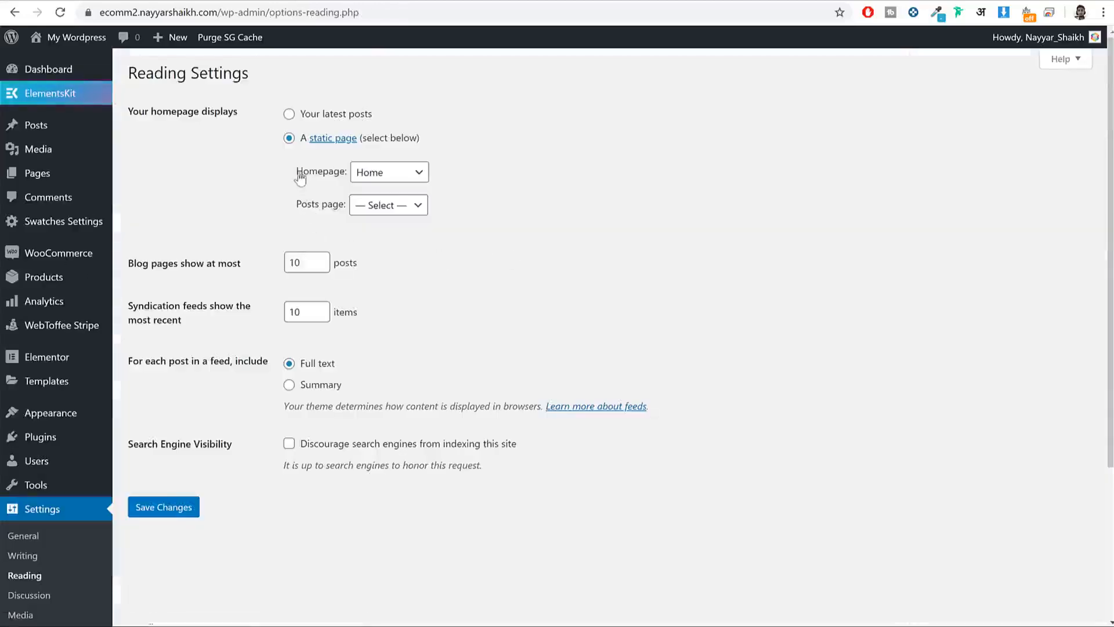
pyautogui.moveTo(298, 173); pyautogui.dragTo(344, 171)
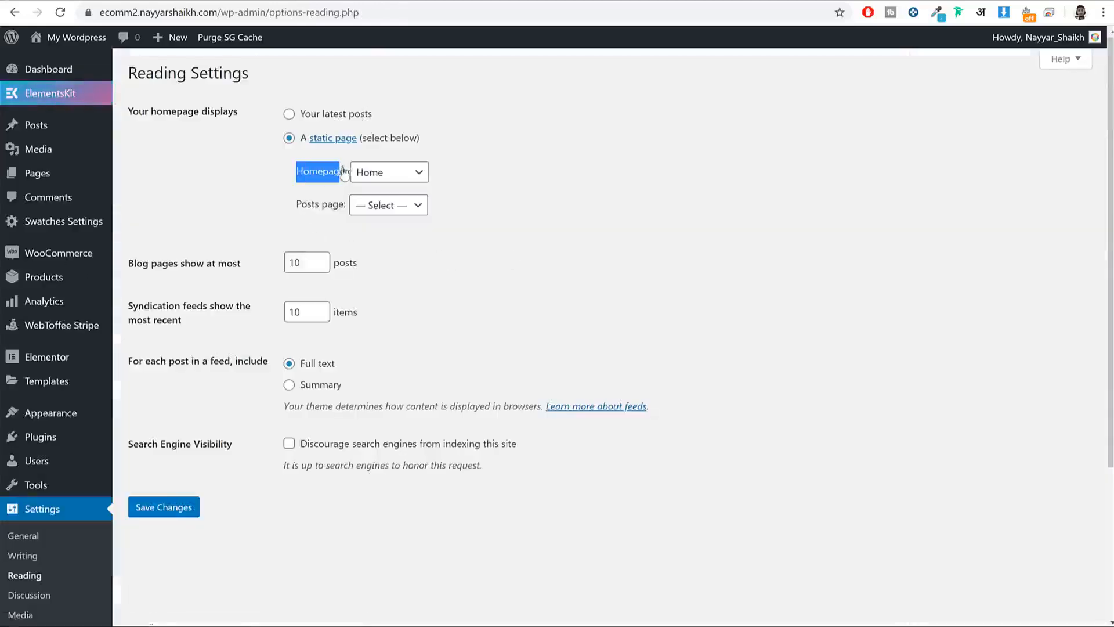
pyautogui.moveTo(296, 204); pyautogui.dragTo(339, 206)
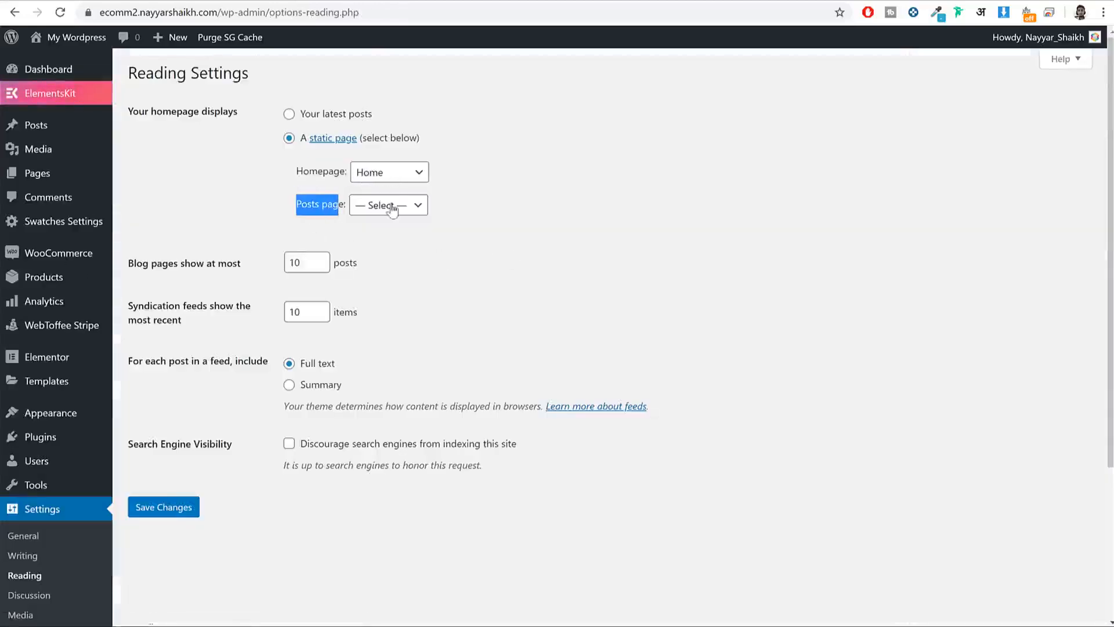
pyautogui.click(387, 205)
pyautogui.click(393, 238)
pyautogui.click(175, 503)
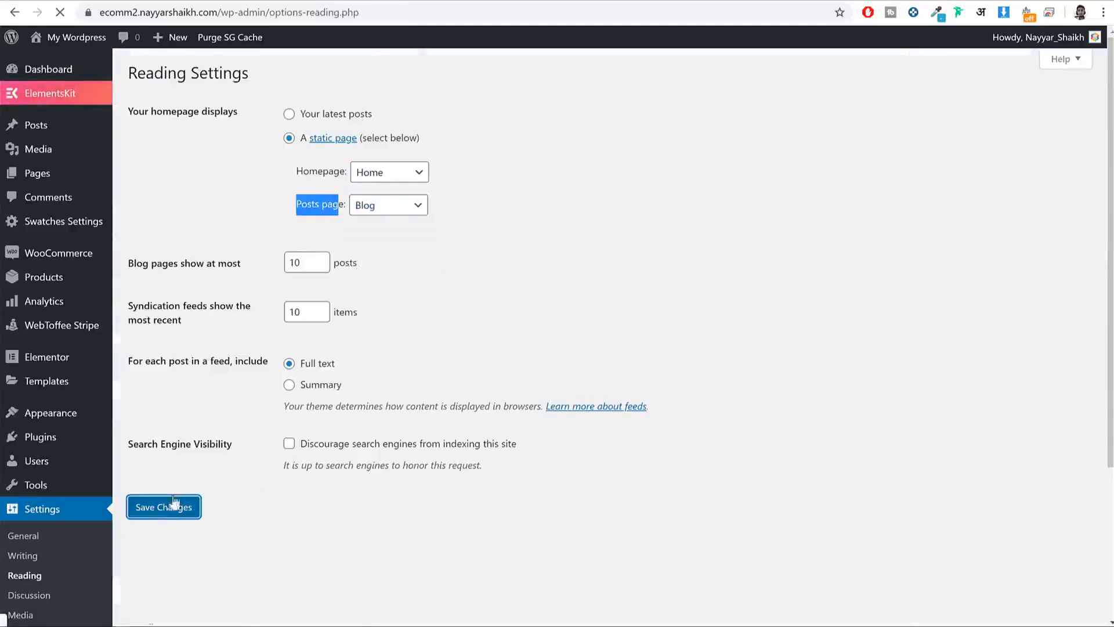
pyautogui.middleClick(75, 40)
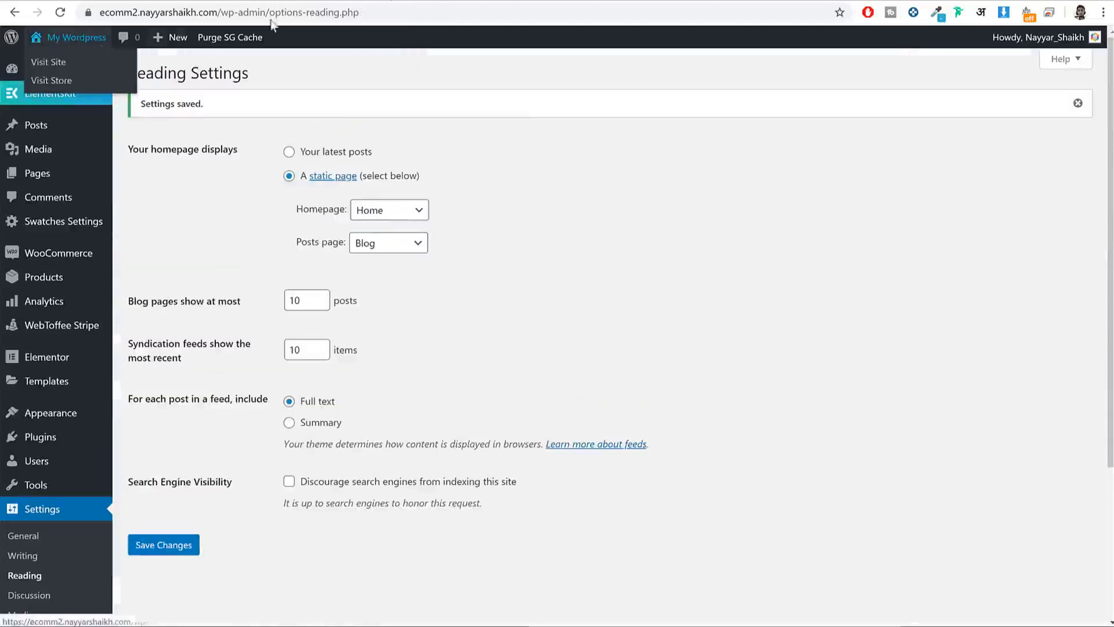
pyautogui.click(393, 1)
pyautogui.click(343, 13)
pyautogui.click(343, 12)
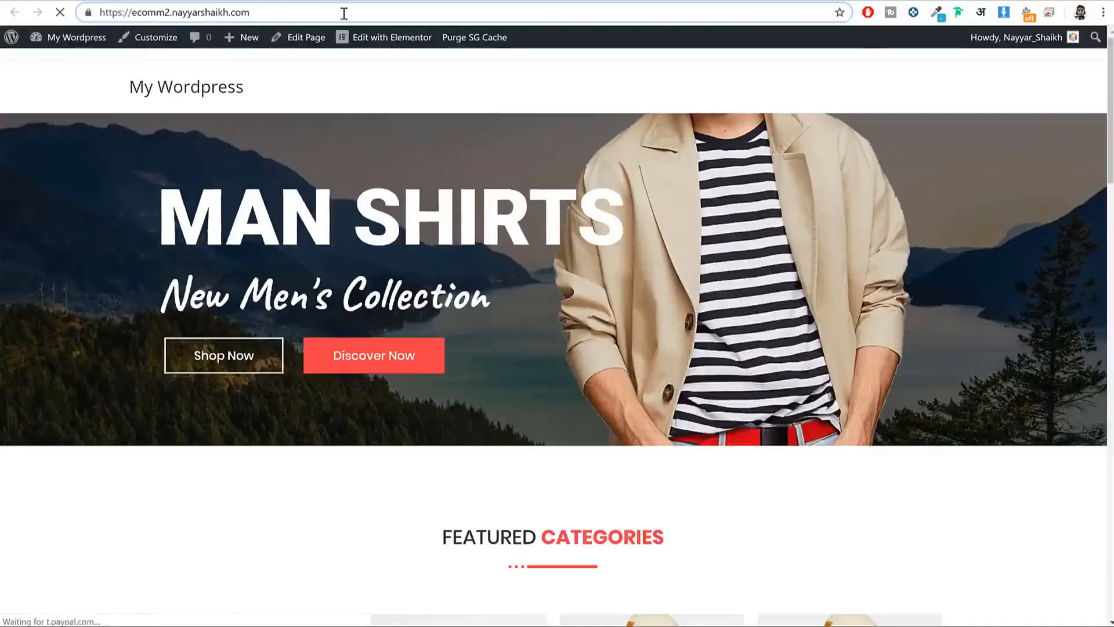
pyautogui.write('blog')
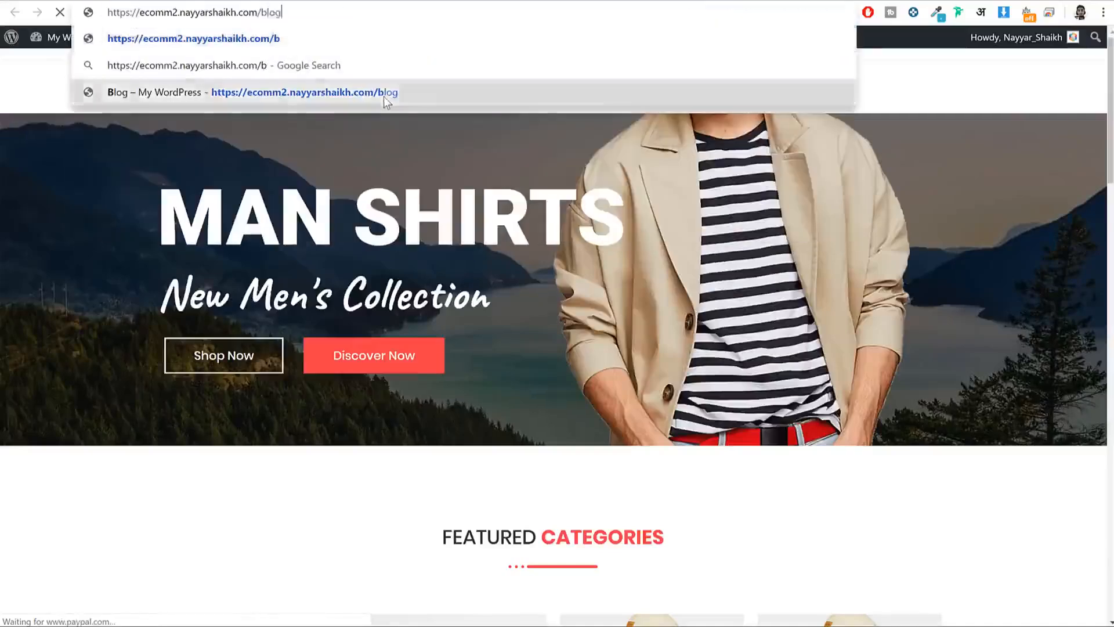
pyautogui.press('Return')
pyautogui.scroll(-5, 746, 269)
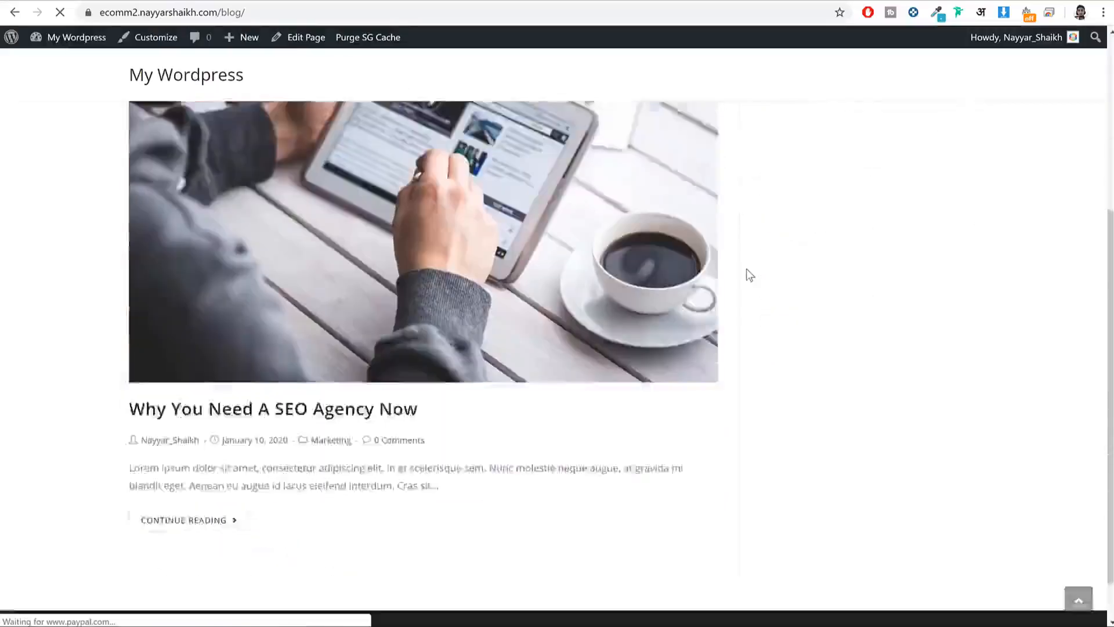
pyautogui.scroll(5, 746, 269)
pyautogui.scroll(-5, 746, 270)
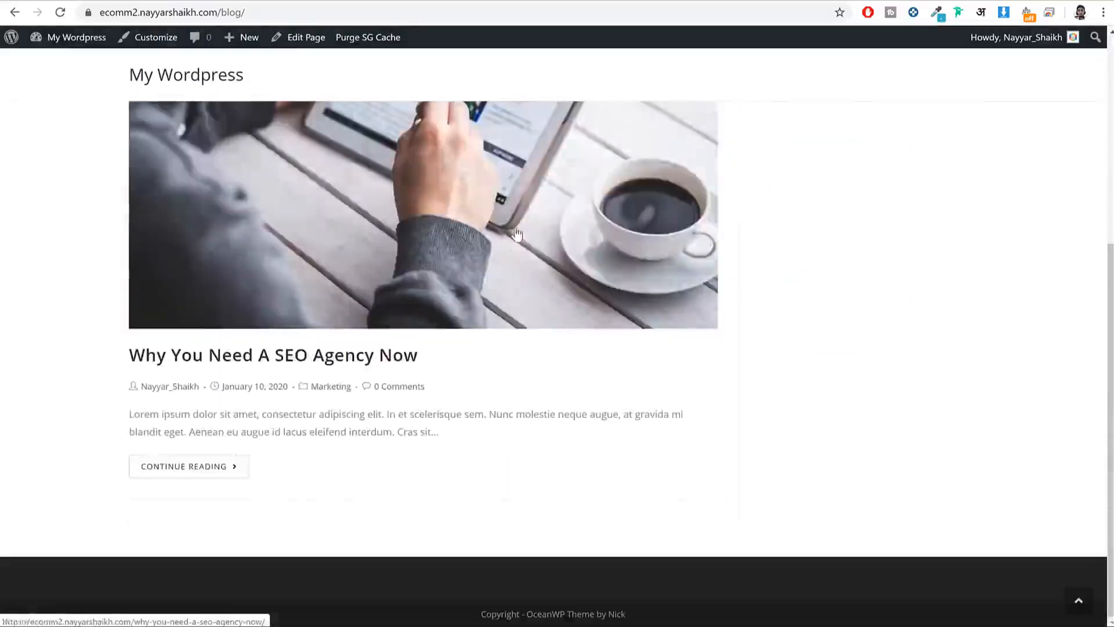
pyautogui.scroll(5, 812, 328)
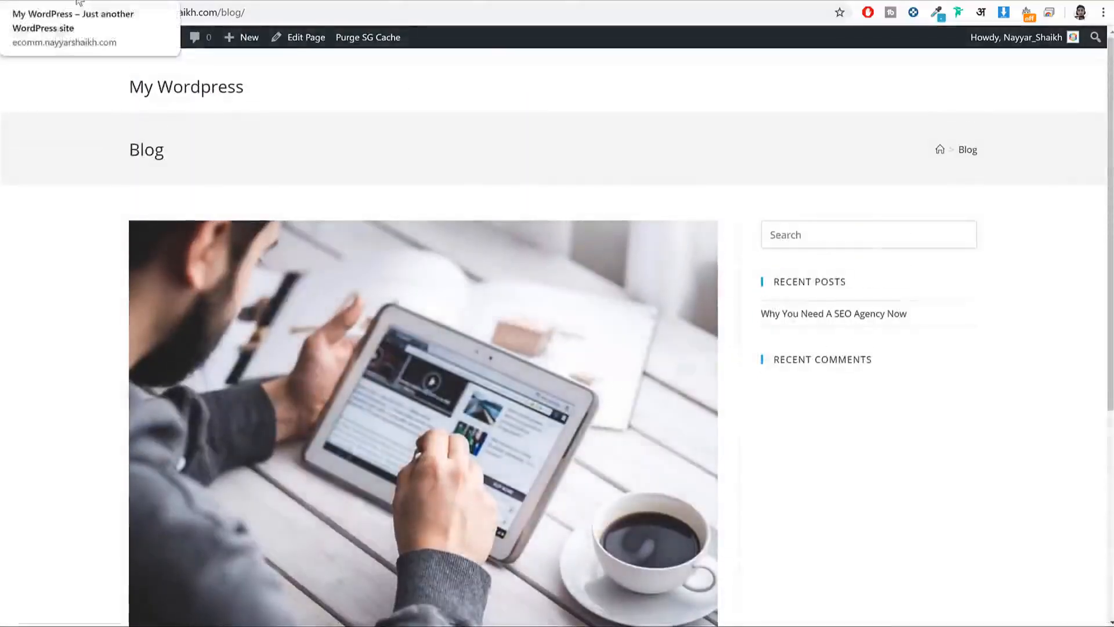
pyautogui.scroll(-3, 571, 264)
pyautogui.scroll(3, 621, 303)
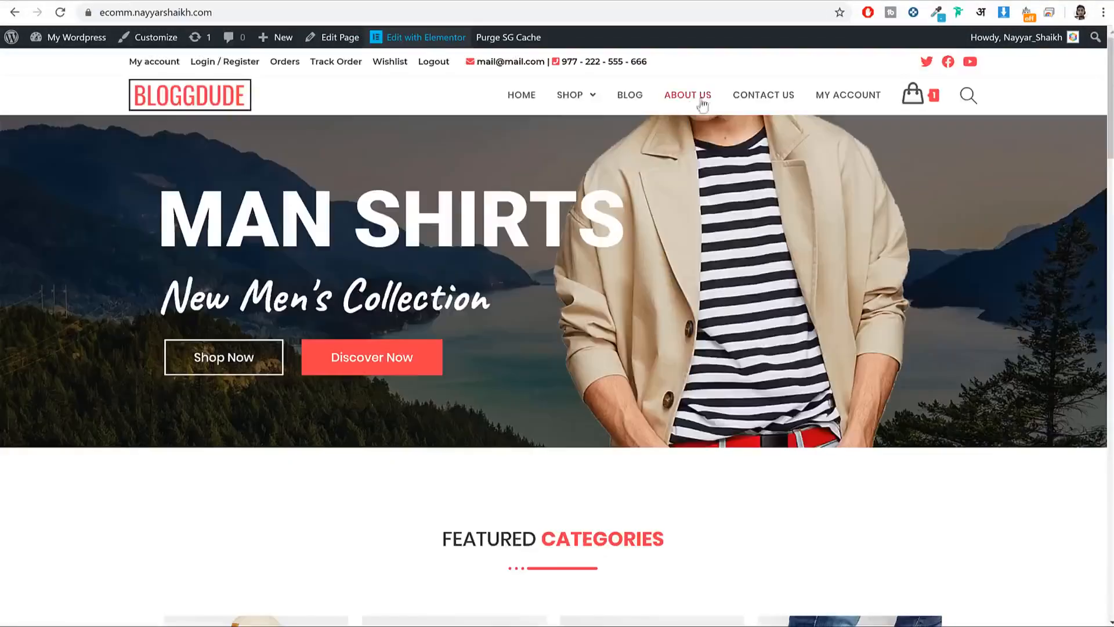
pyautogui.click(627, 97)
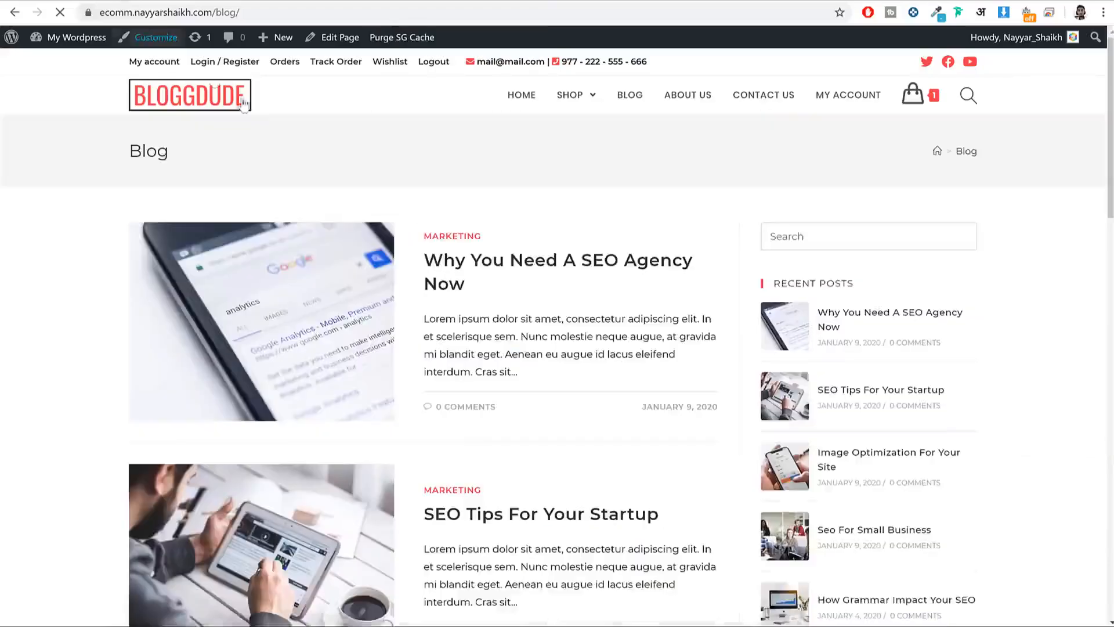
pyautogui.scroll(-3, 503, 360)
pyautogui.scroll(3, 503, 360)
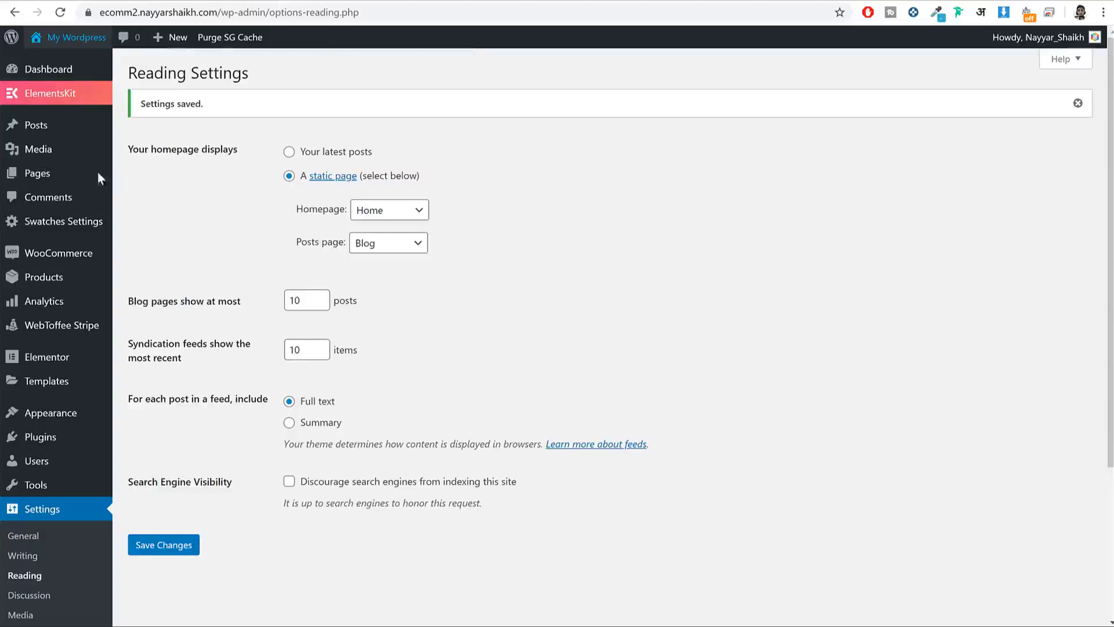
pyautogui.moveTo(37, 174)
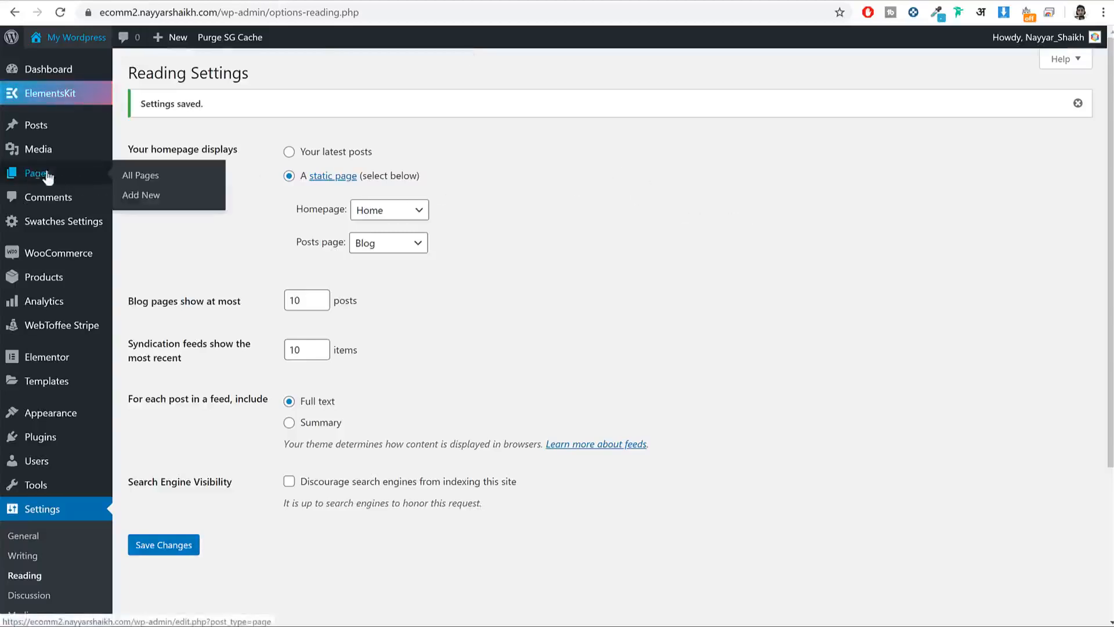
# Step: Publish an 'About Us' page with 100% Full Width layout and title disabled, then open it in Elementor
pyautogui.click(141, 196)
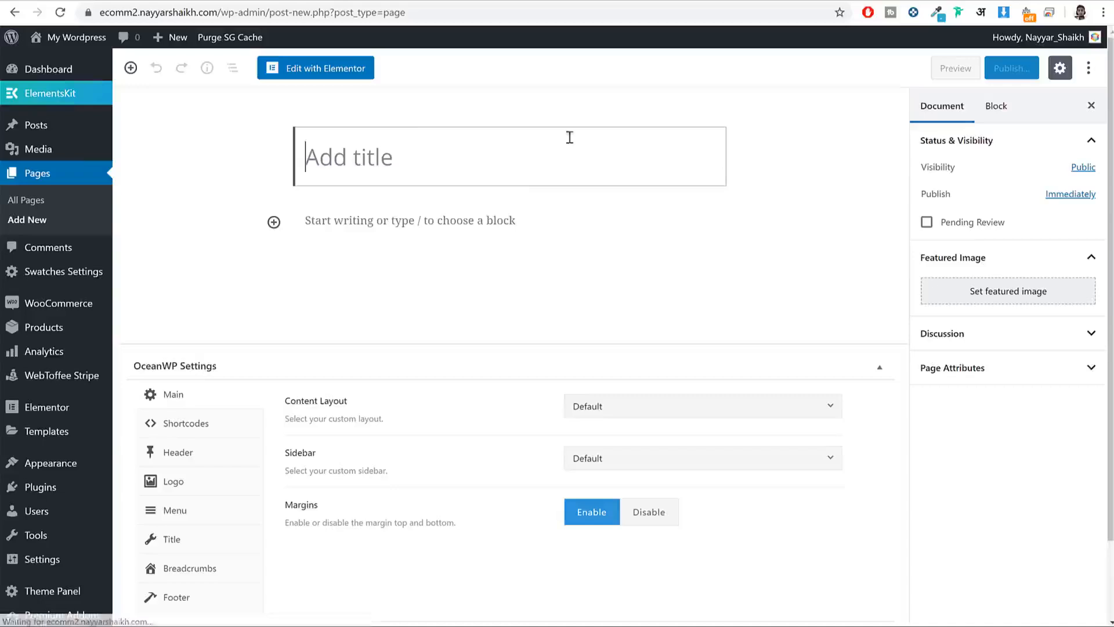
pyautogui.write('About Us')
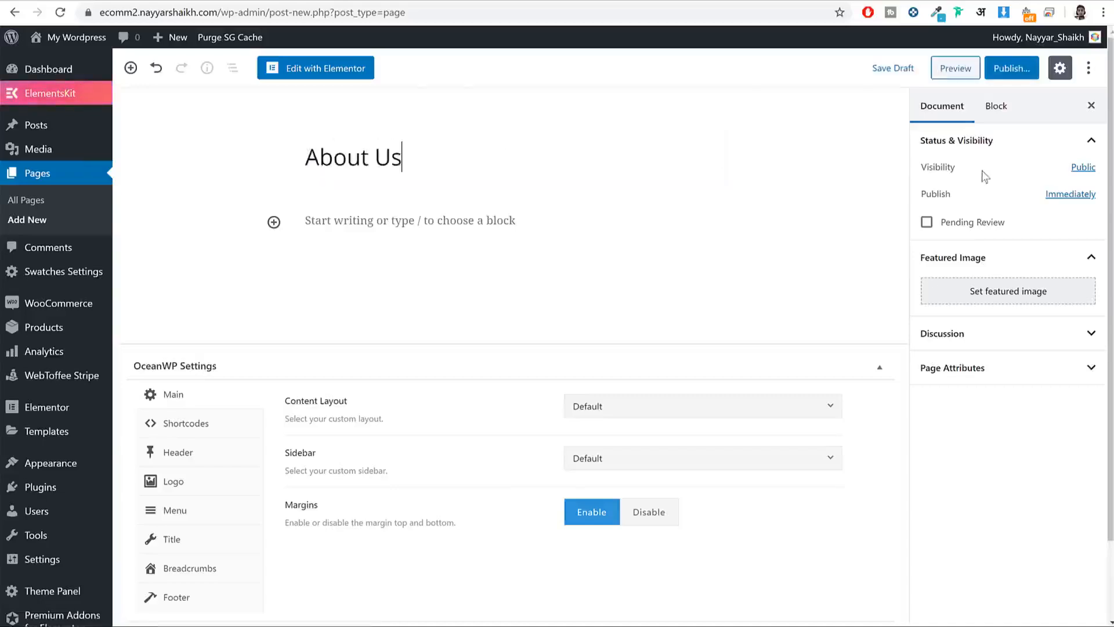
pyautogui.tripleClick(321, 400)
pyautogui.click(606, 406)
pyautogui.click(607, 537)
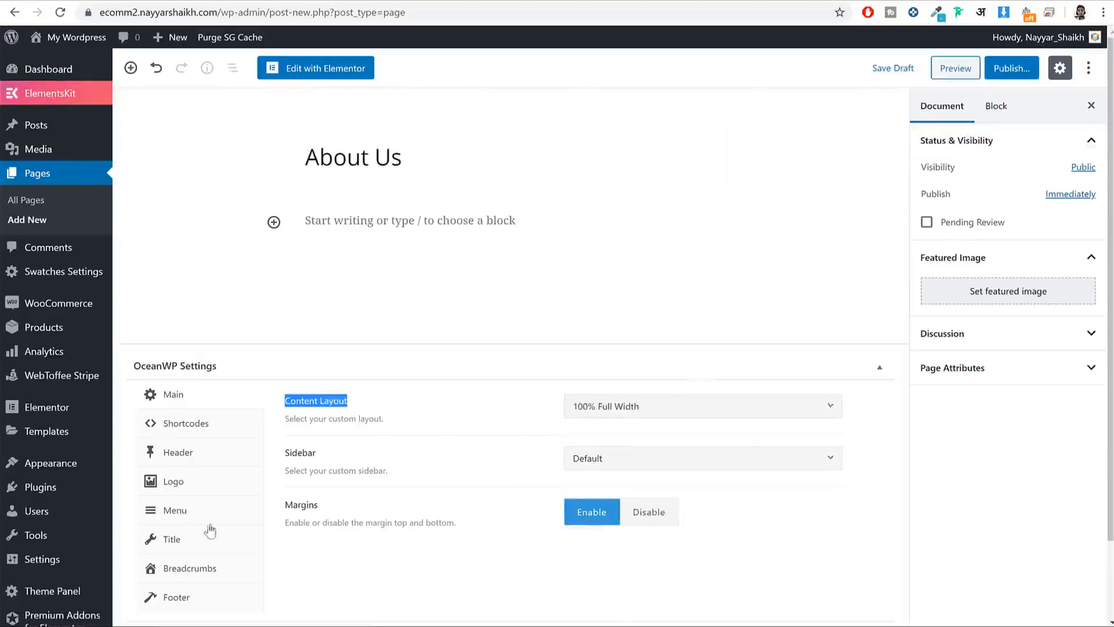
pyautogui.click(209, 540)
pyautogui.click(708, 408)
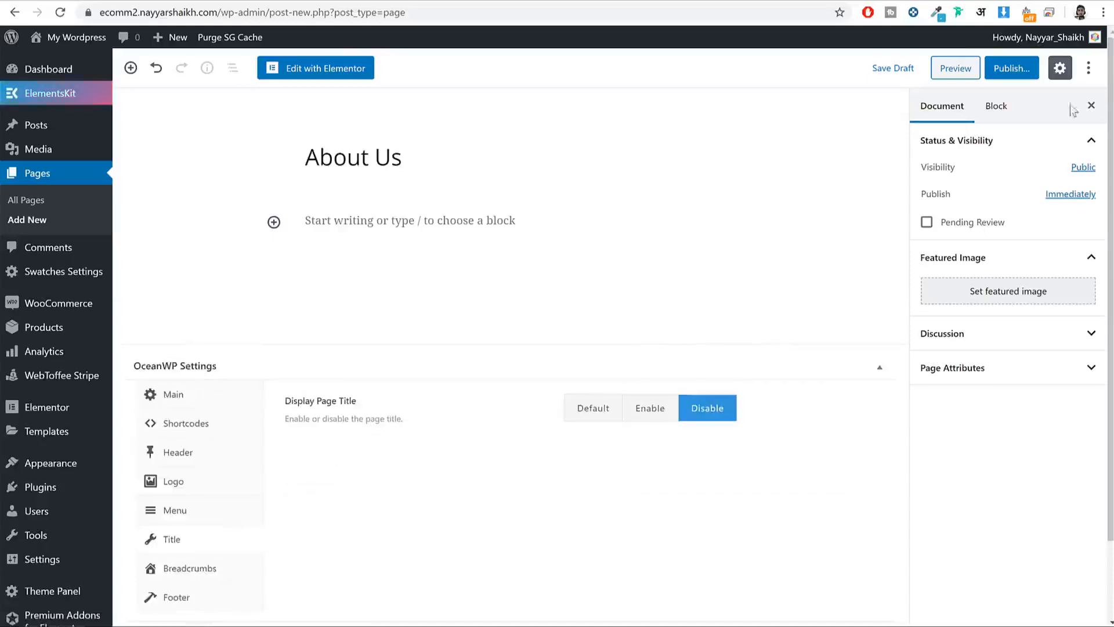
pyautogui.click(1036, 70)
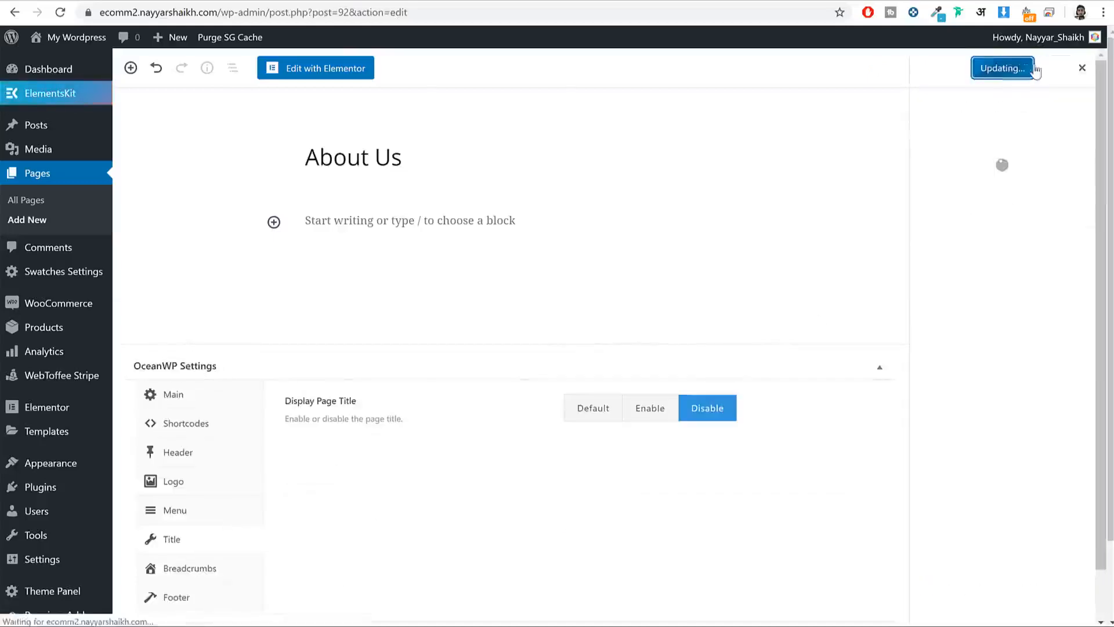
pyautogui.click(342, 73)
pyautogui.click(108, 2)
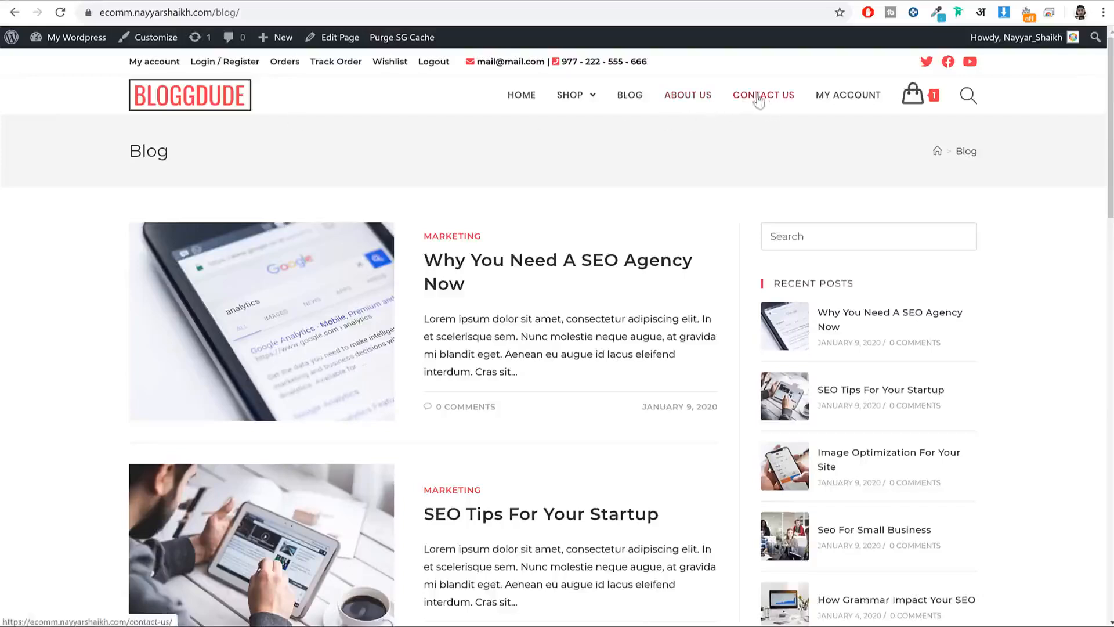
# Step: Open and scroll through the reference store's About Us page for comparison
pyautogui.click(697, 96)
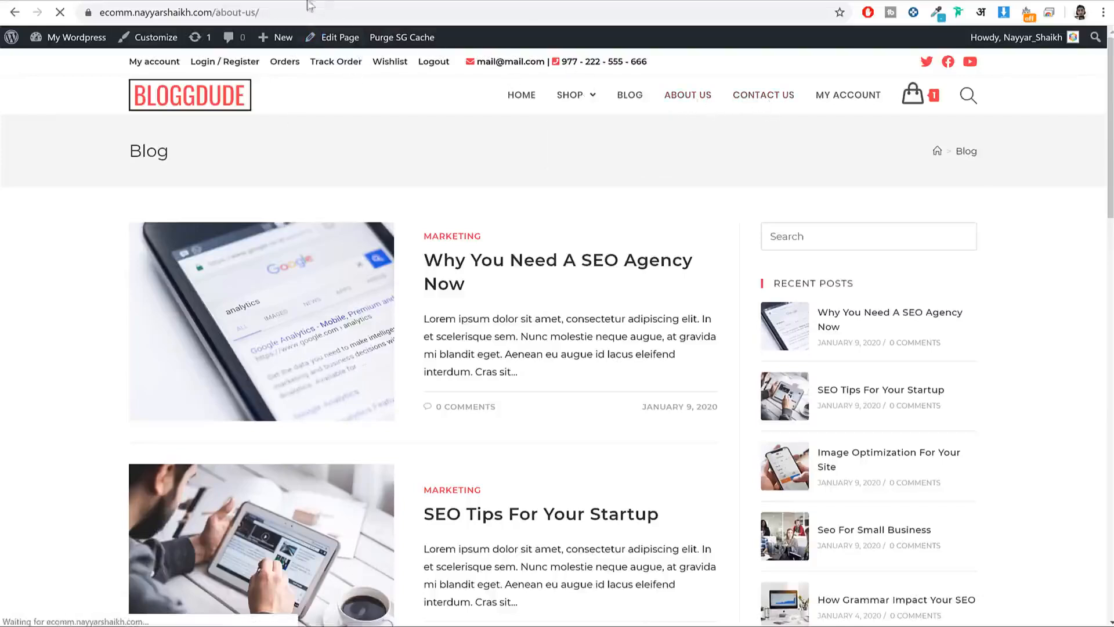
pyautogui.scroll(-20, 778, 358)
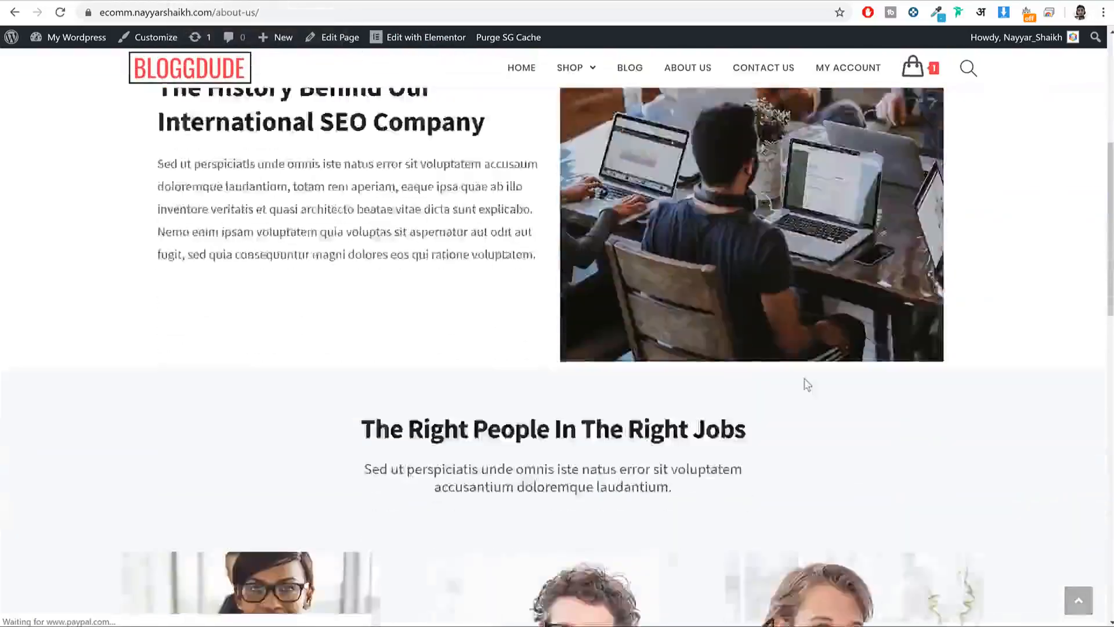
pyautogui.scroll(15, 804, 381)
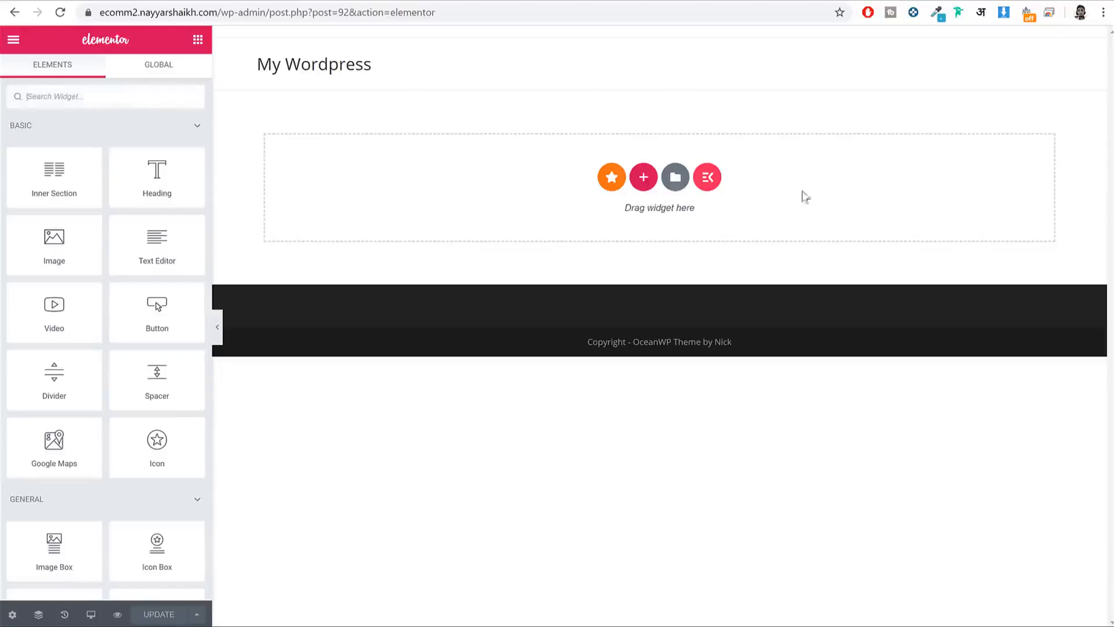
# Step: Import the About Us template file from eCommerce 2020 > Pages into the Elementor library
pyautogui.click(675, 179)
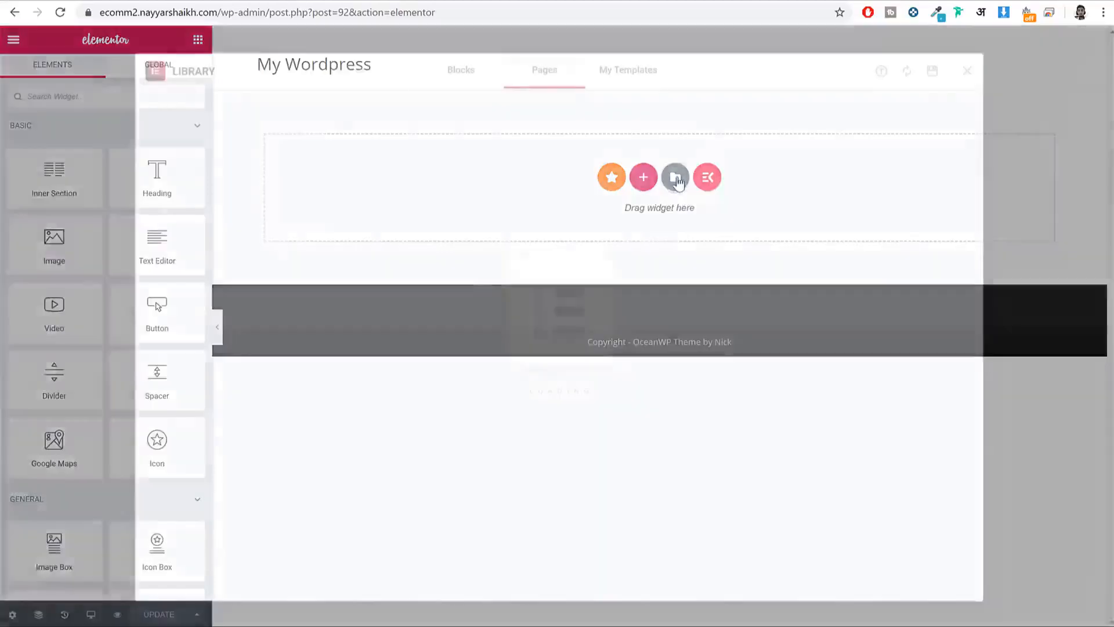
pyautogui.click(619, 72)
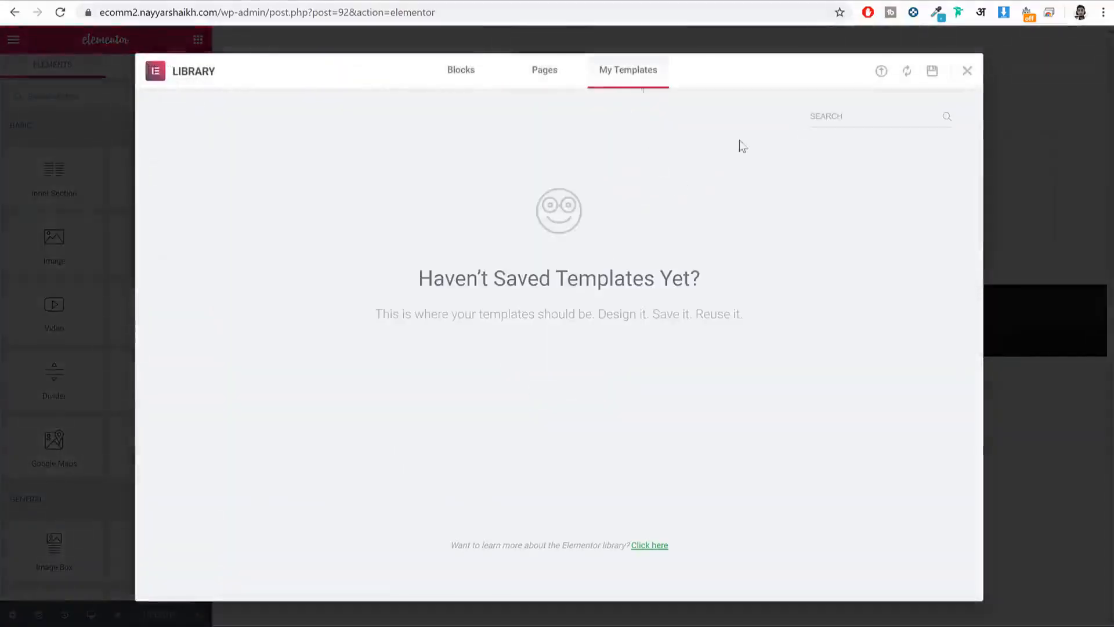
pyautogui.click(880, 74)
pyautogui.click(557, 377)
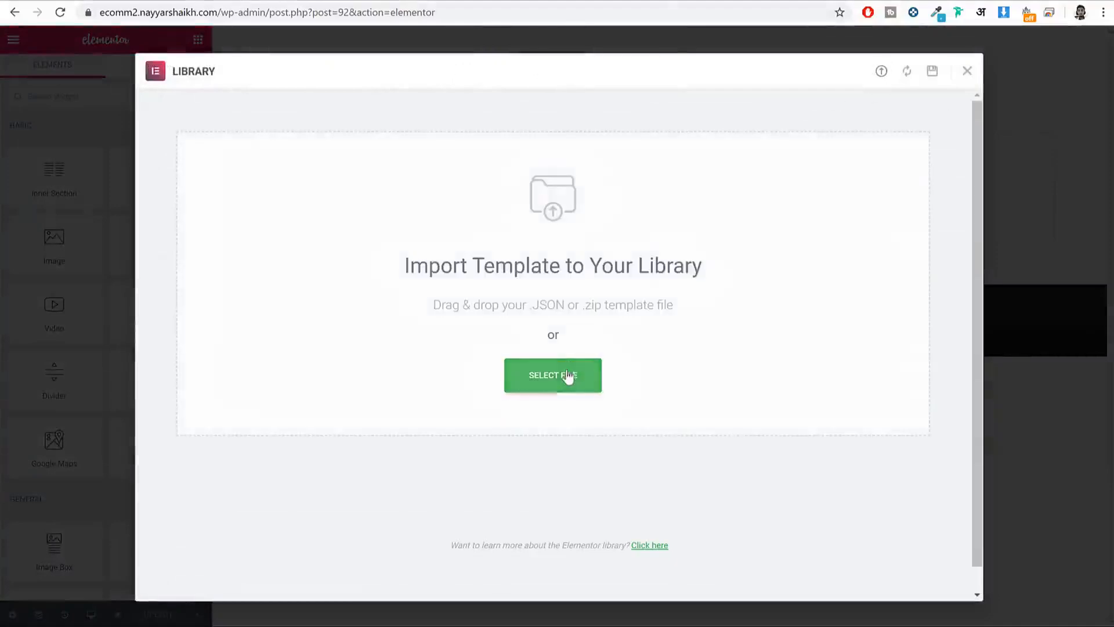
pyautogui.click(560, 142)
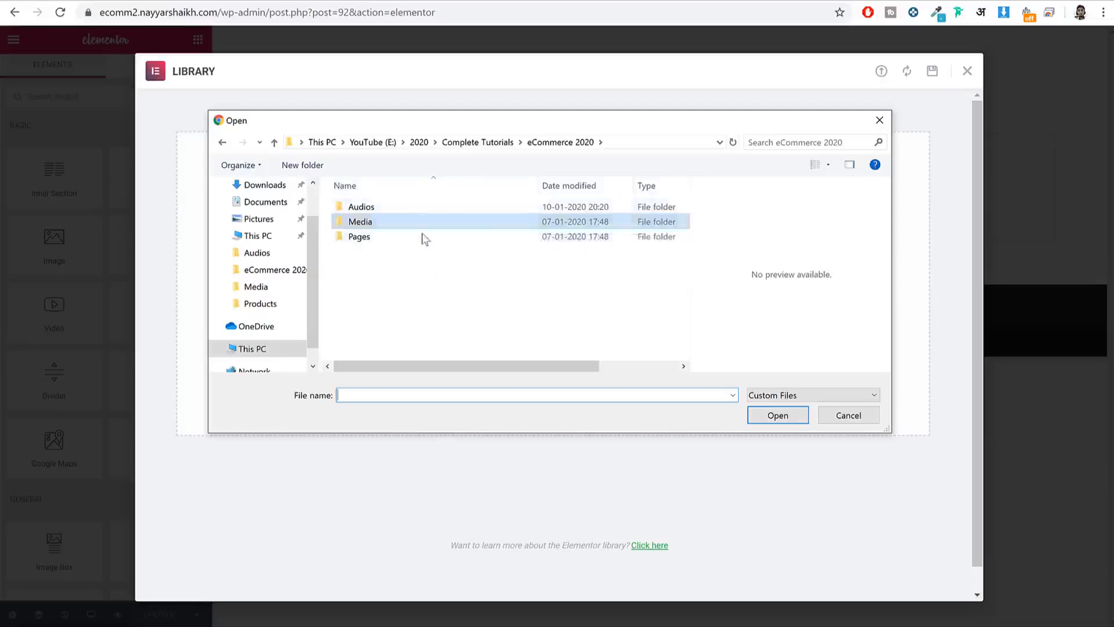
pyautogui.doubleClick(371, 238)
pyautogui.click(379, 207)
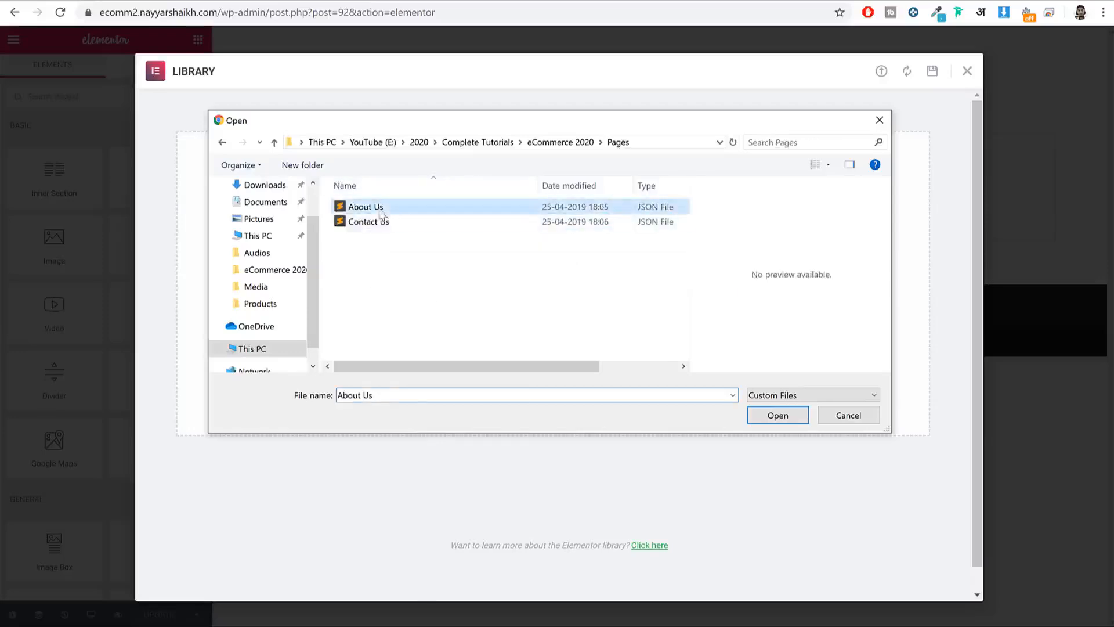
pyautogui.click(790, 420)
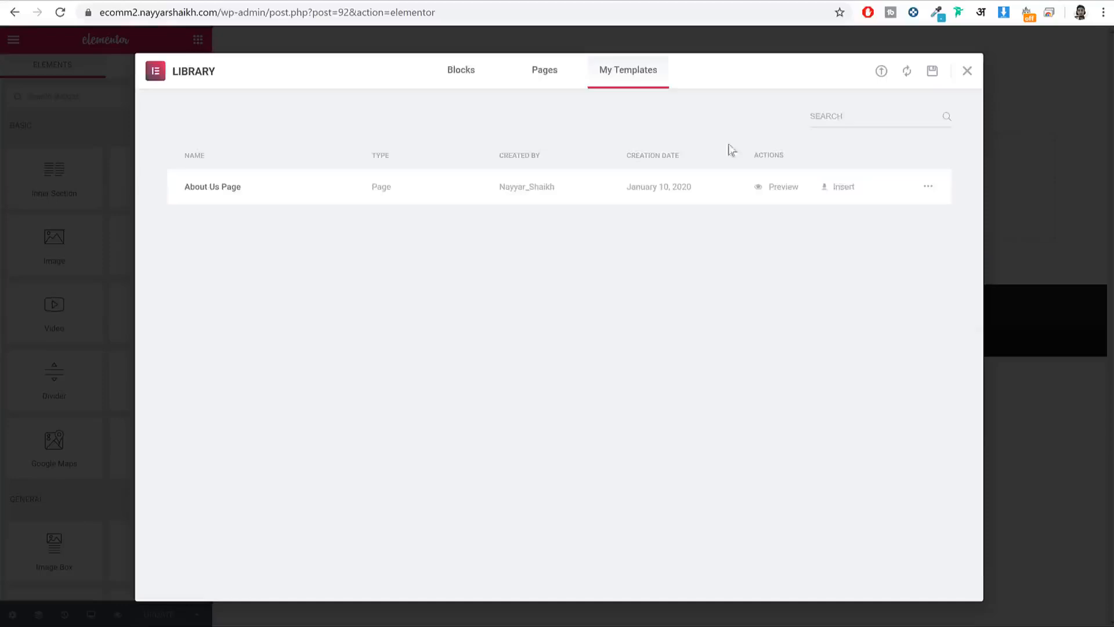
# Step: Import the Contact Us template file too, then insert the About Us Page template
pyautogui.click(882, 72)
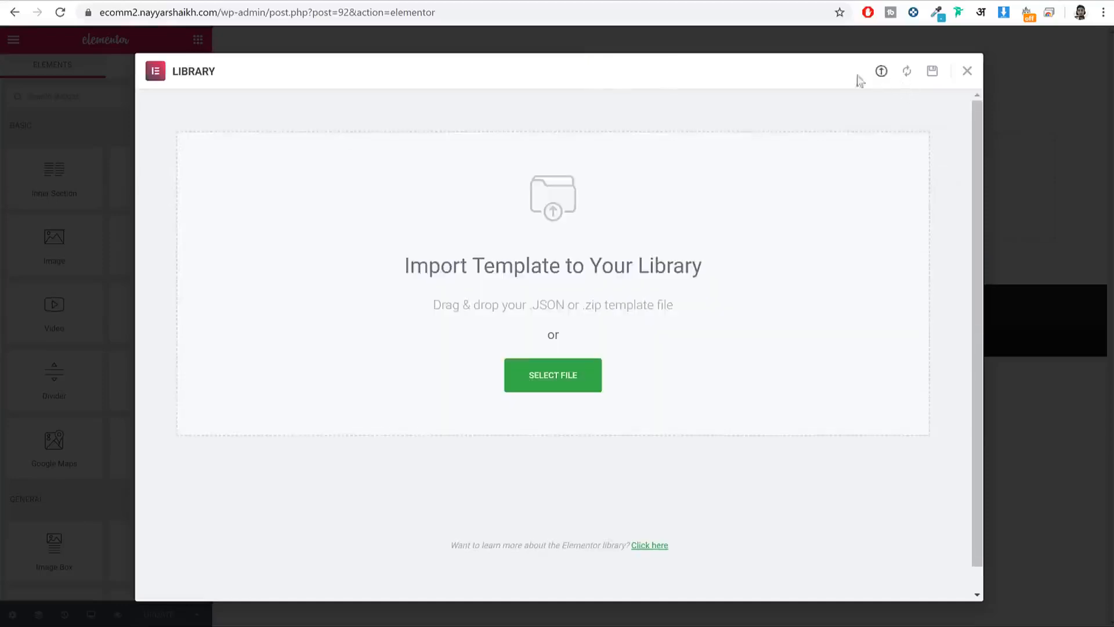
pyautogui.click(543, 387)
pyautogui.click(378, 223)
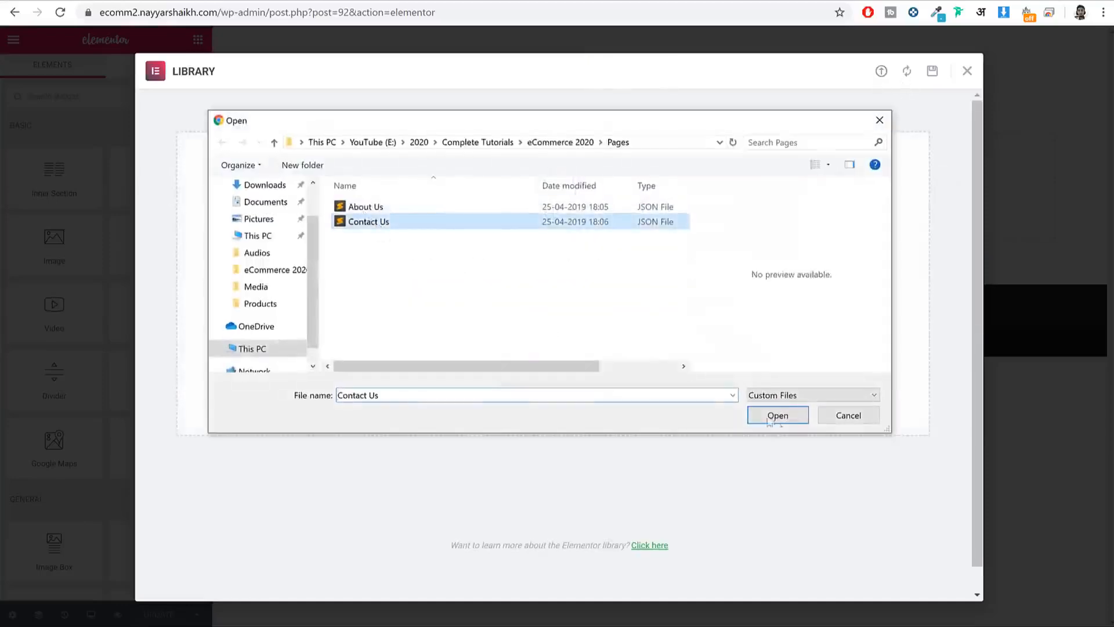
pyautogui.click(776, 418)
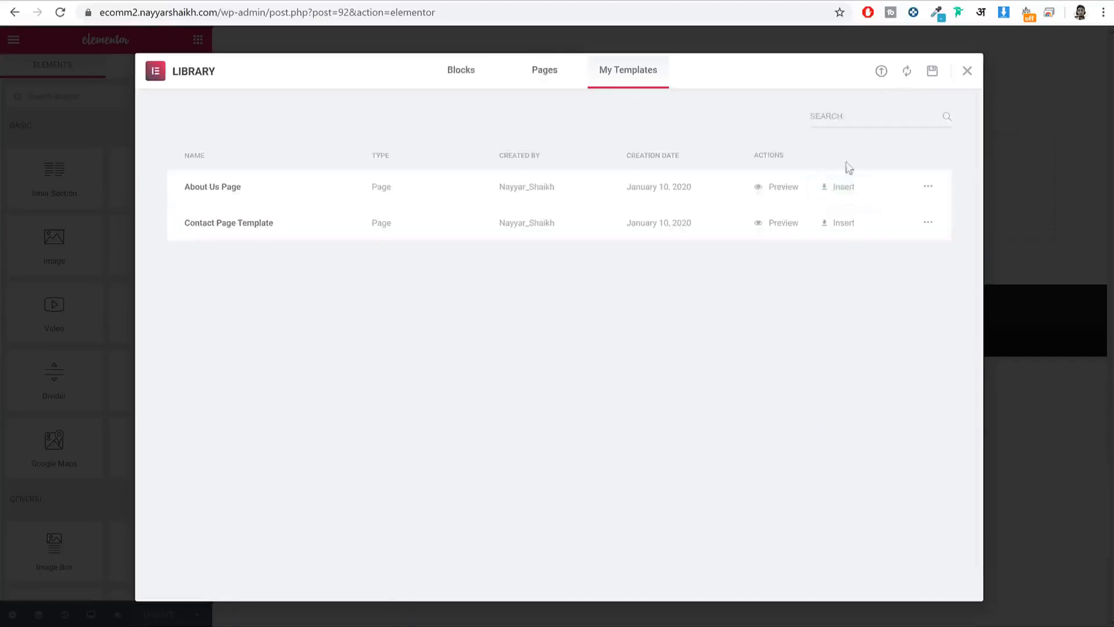
pyautogui.click(840, 187)
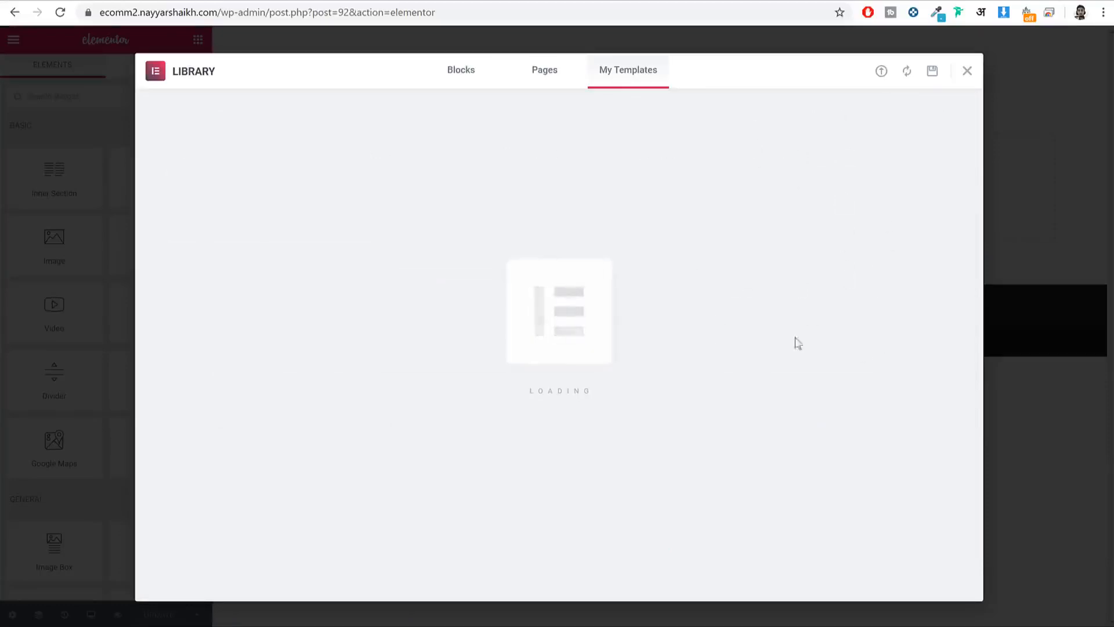
# Step: Upload the who-we-are-intro photo from the Media folder as the History section image
pyautogui.scroll(-3, 837, 328)
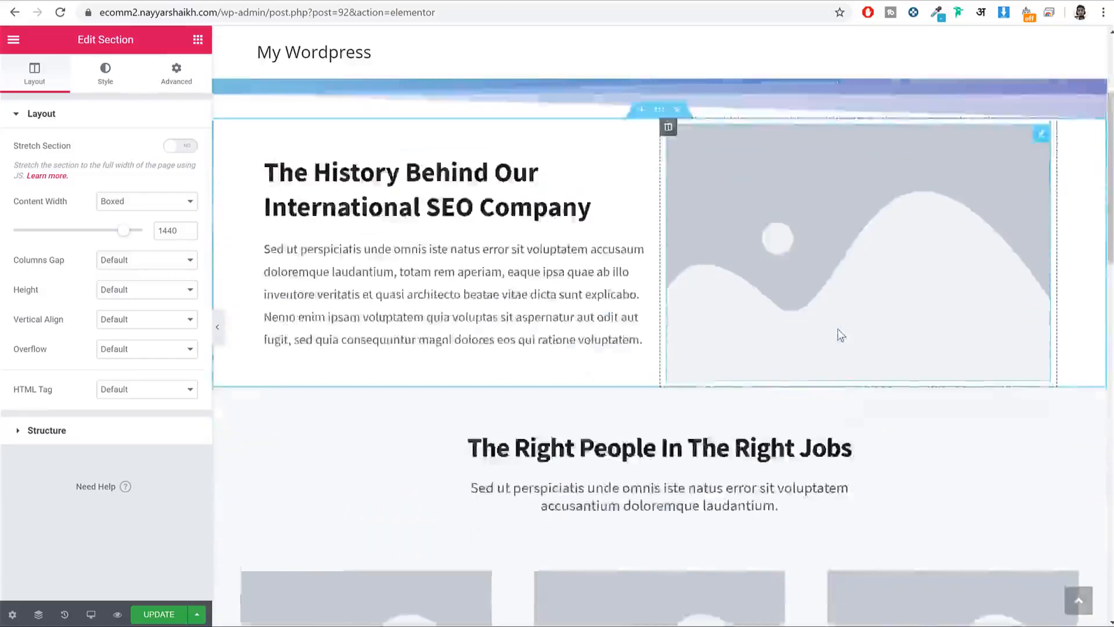
pyautogui.scroll(-15, 842, 335)
pyautogui.scroll(20, 842, 348)
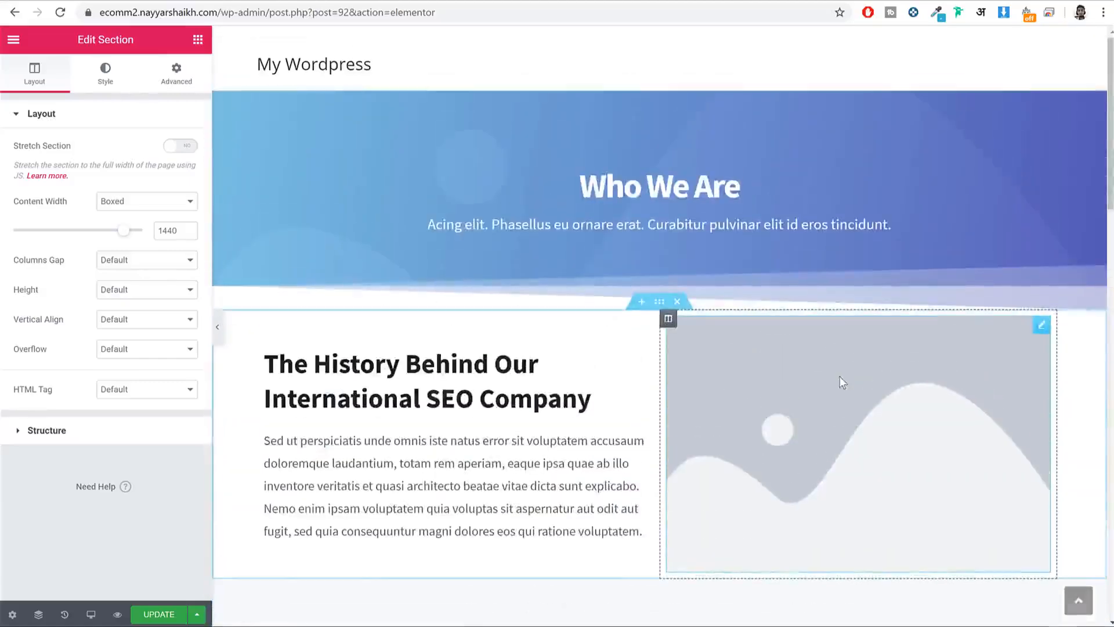
pyautogui.scroll(-3, 872, 361)
pyautogui.click(810, 307)
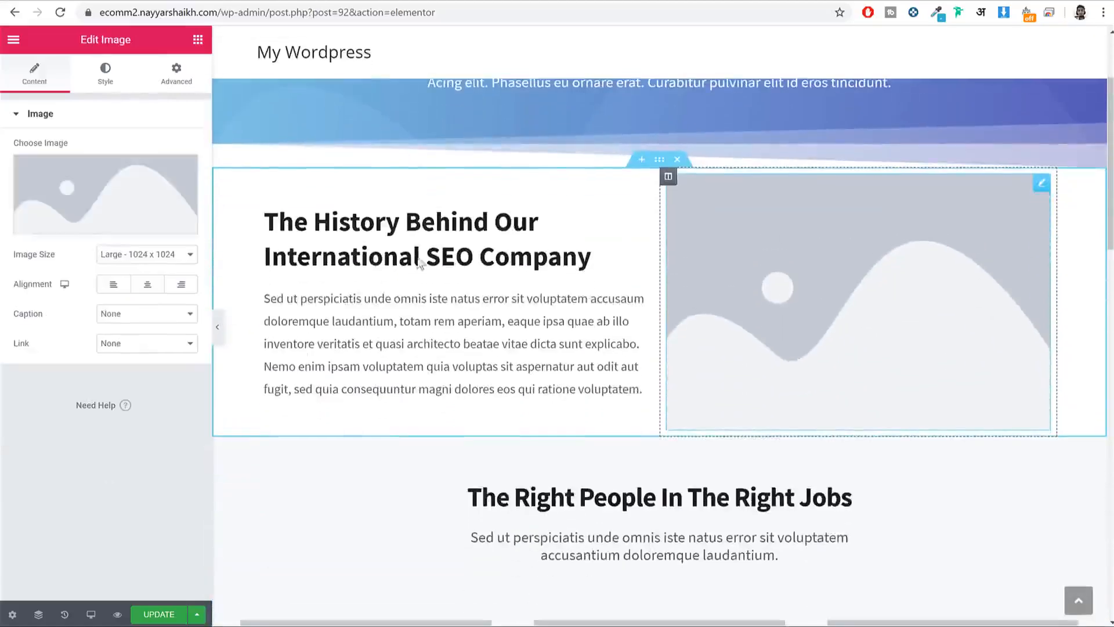
pyautogui.click(91, 197)
pyautogui.click(52, 94)
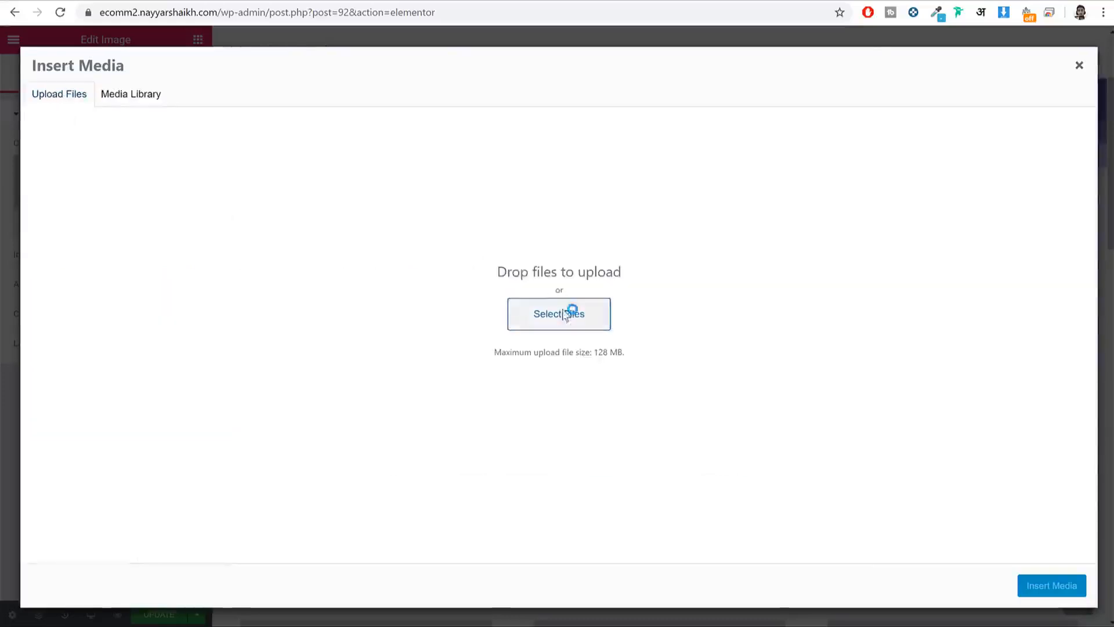
pyautogui.click(564, 313)
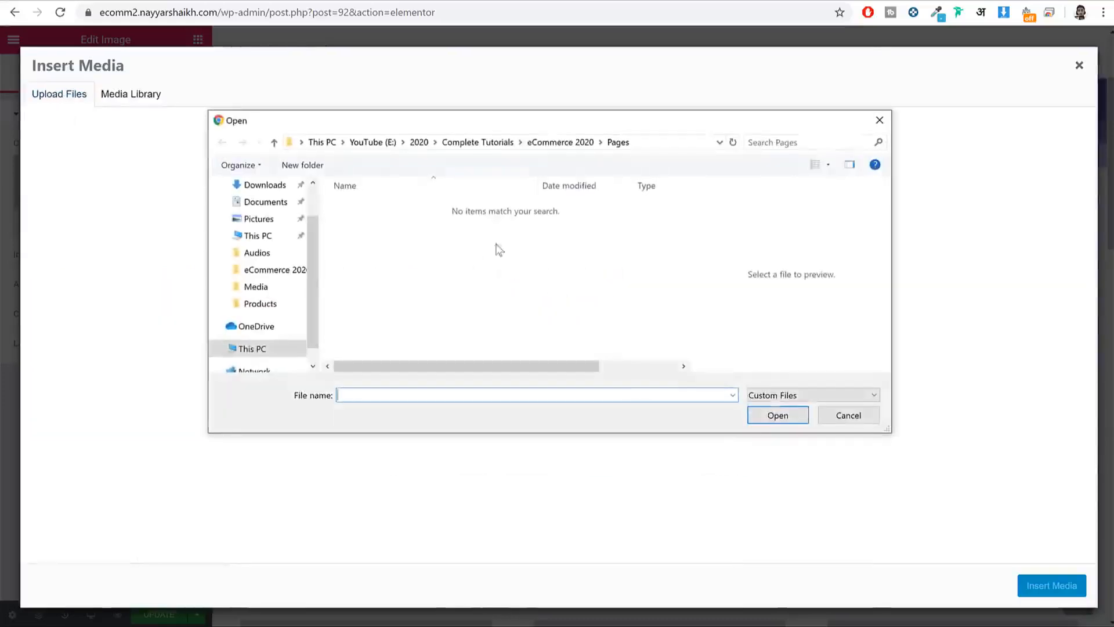
pyautogui.click(561, 143)
pyautogui.doubleClick(405, 216)
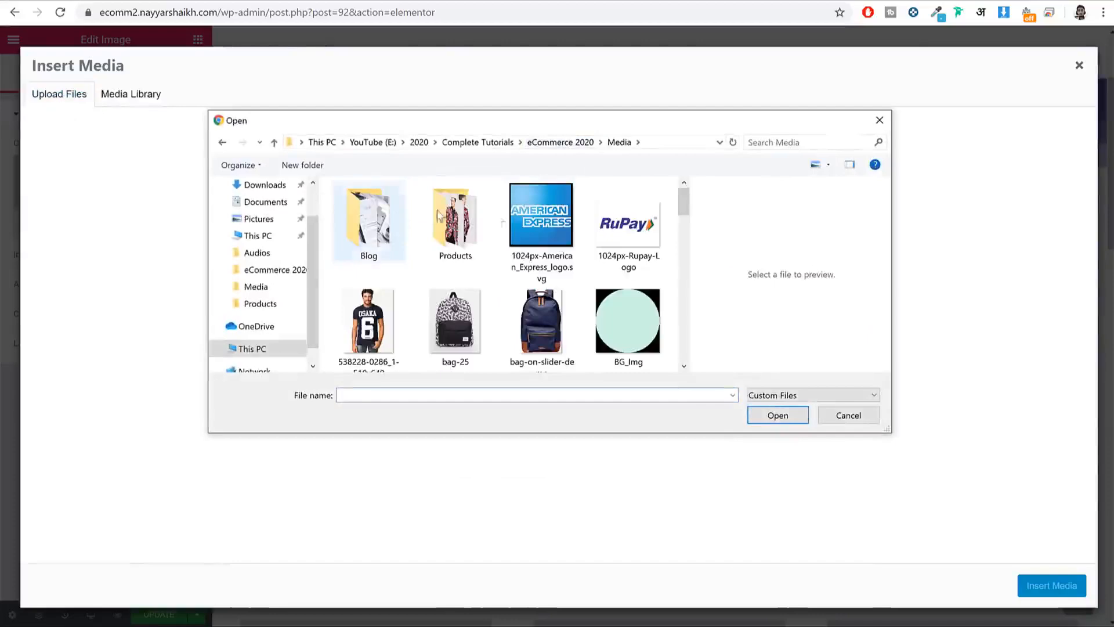
pyautogui.scroll(-3, 582, 288)
pyautogui.scroll(-10, 582, 289)
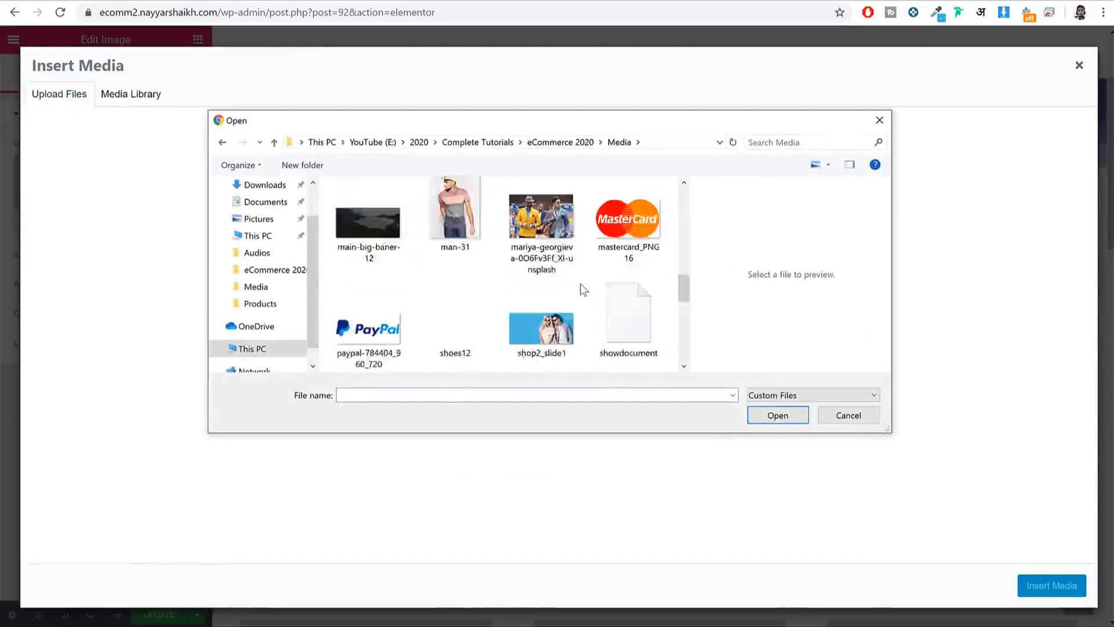
pyautogui.click(607, 267)
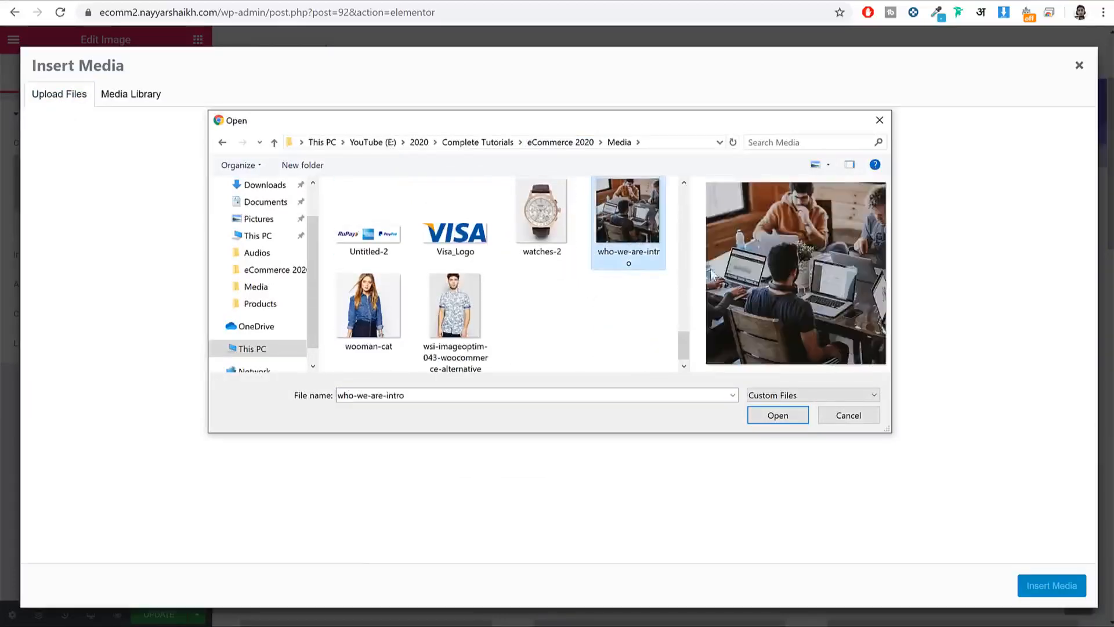
pyautogui.click(755, 417)
pyautogui.click(1052, 585)
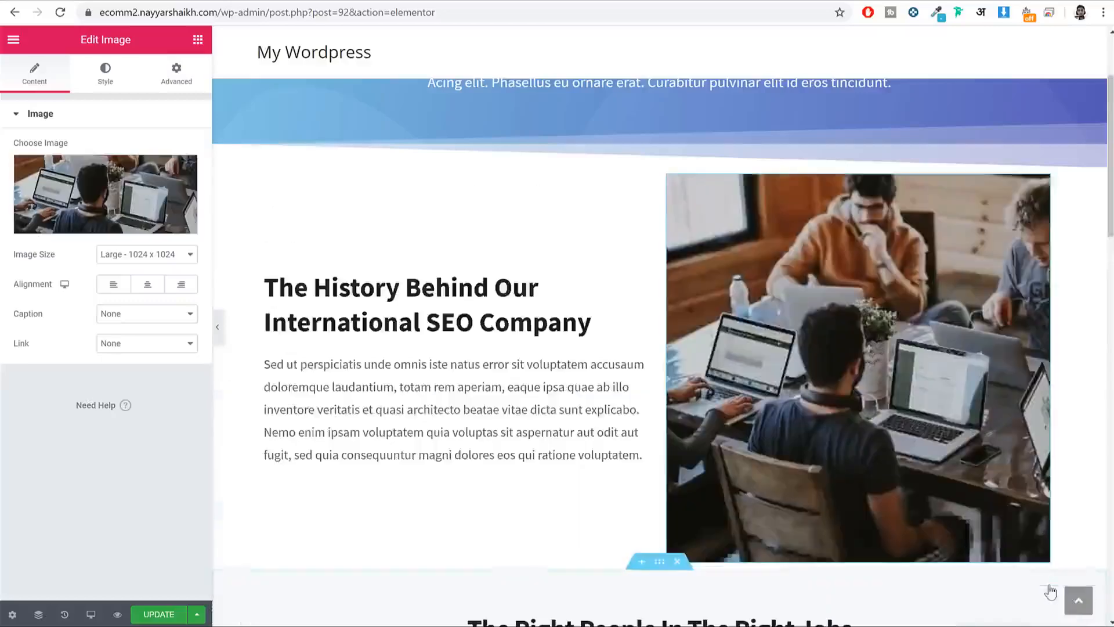
# Step: Upload the team-1, team-2 and team-3 photos and place one in the first team card
pyautogui.scroll(-10, 812, 424)
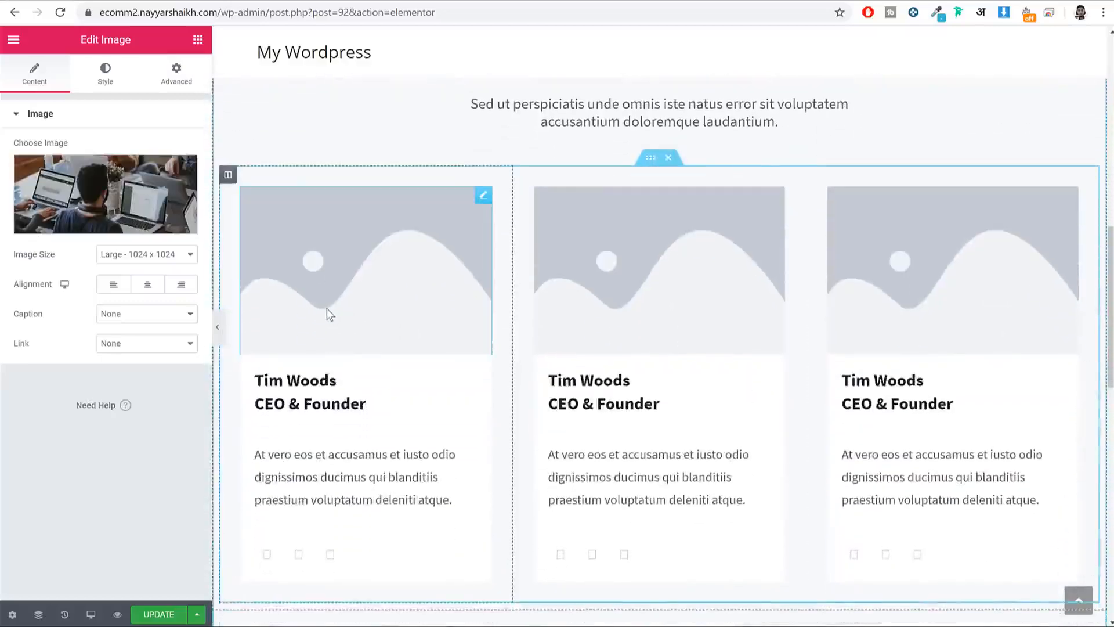
pyautogui.click(326, 308)
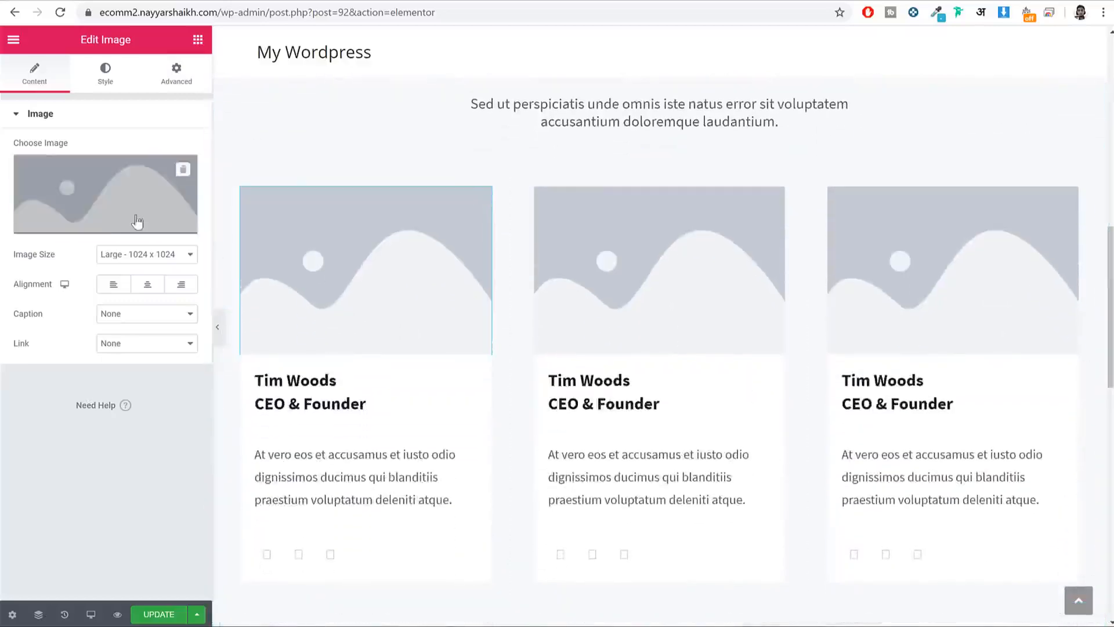
pyautogui.click(136, 221)
pyautogui.click(64, 95)
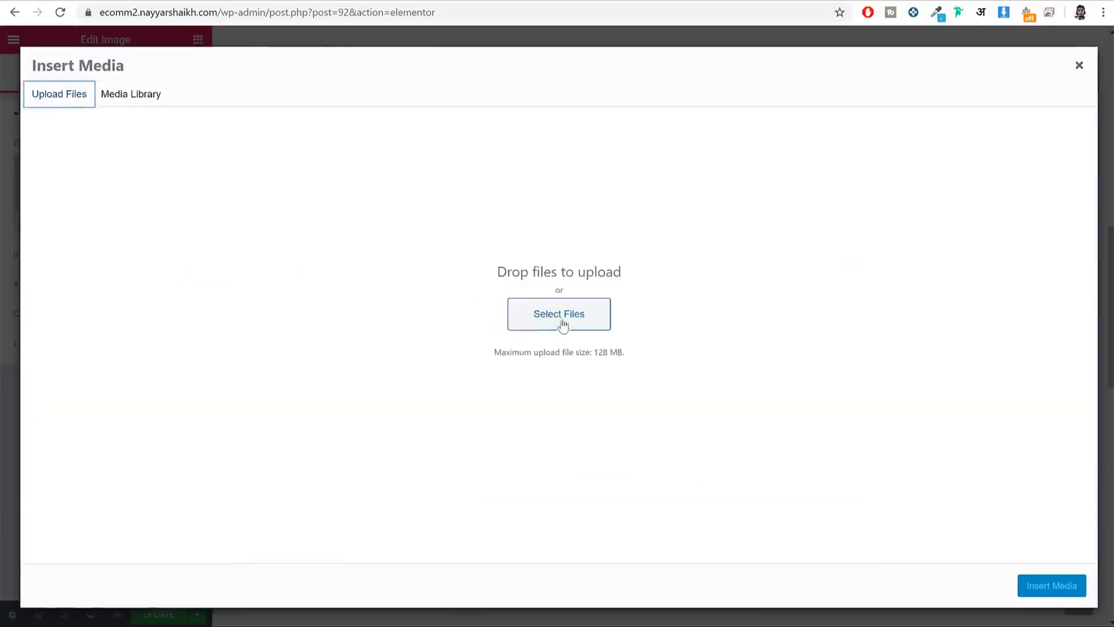
pyautogui.click(534, 319)
pyautogui.scroll(-2, 492, 340)
pyautogui.scroll(-6, 490, 339)
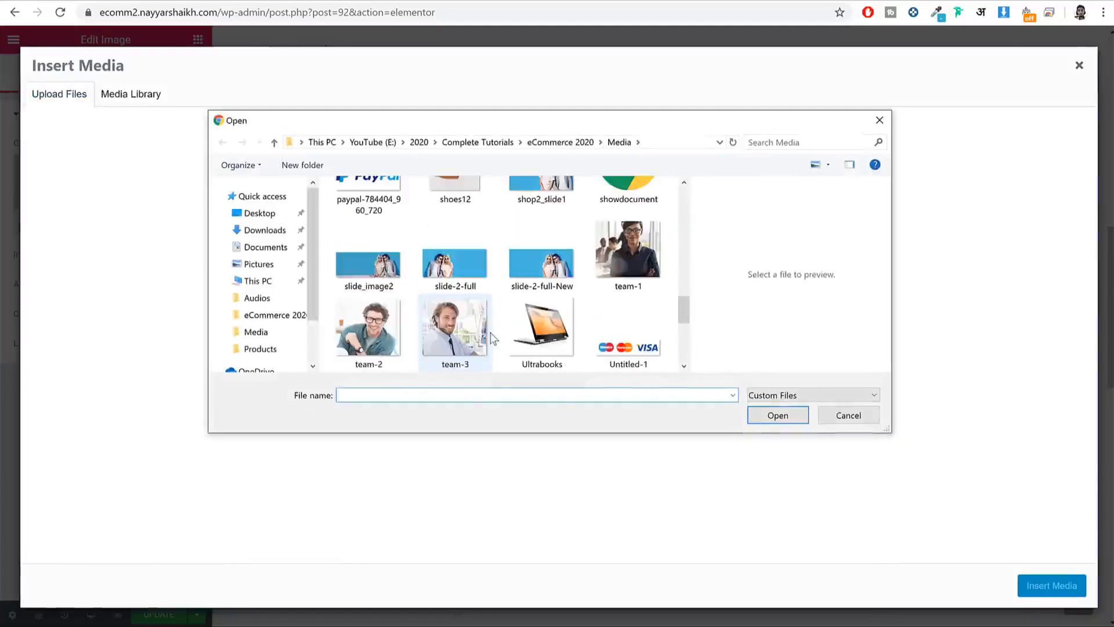
pyautogui.click(628, 255)
pyautogui.keyDown('ctrl'); pyautogui.click(454, 328); pyautogui.keyUp('ctrl')
pyautogui.keyDown('ctrl'); pyautogui.click(368, 328); pyautogui.keyUp('ctrl')
pyautogui.click(757, 413)
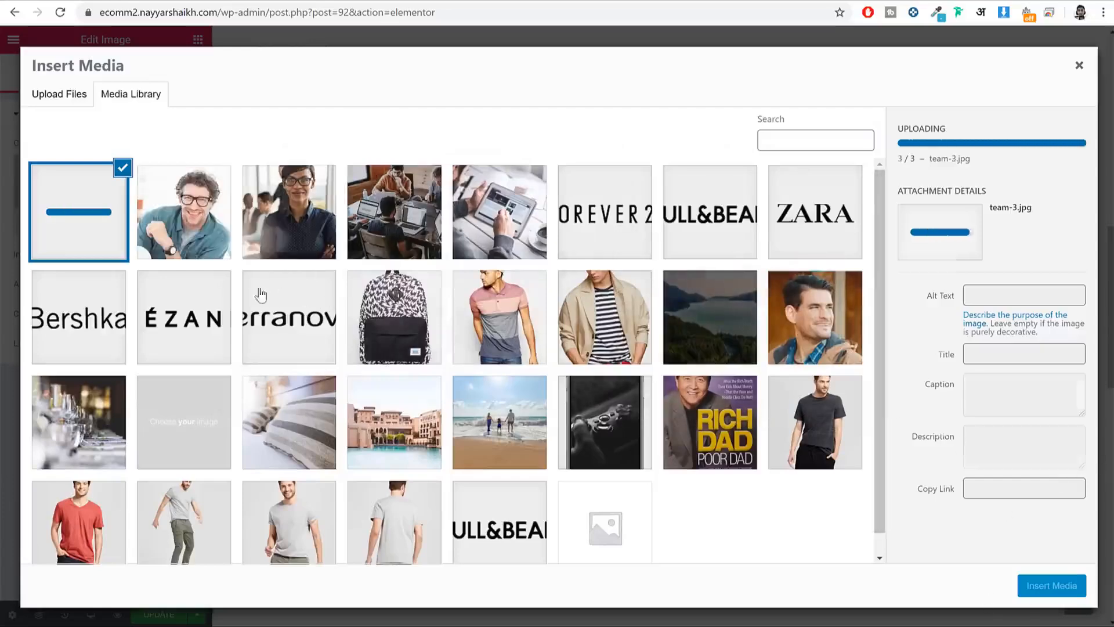
pyautogui.click(1062, 586)
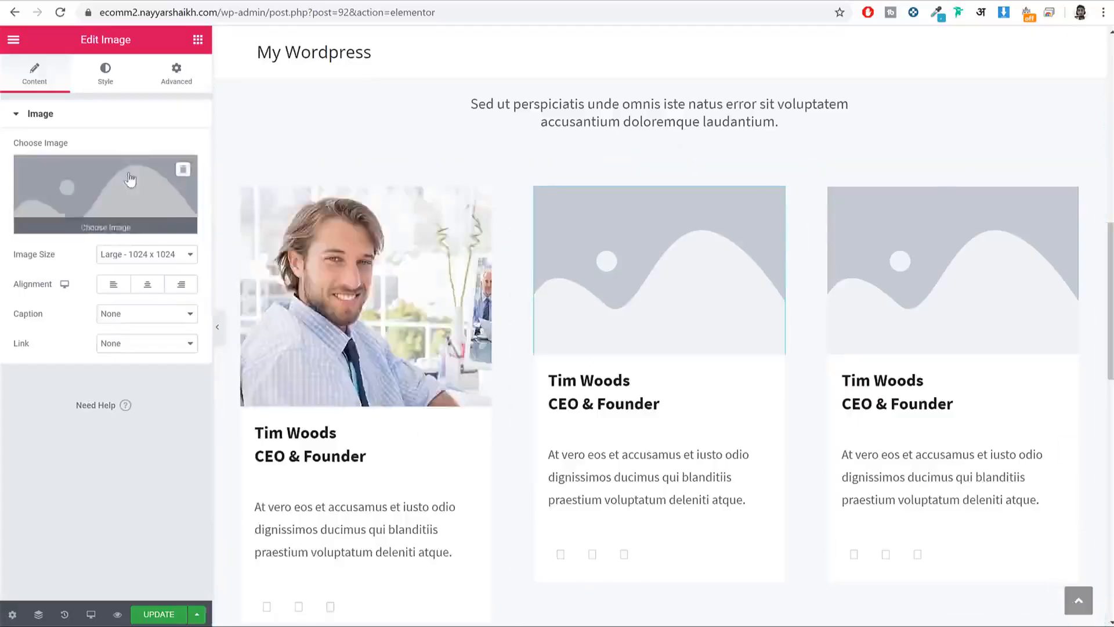
# Step: Give the second team card the woman's photo and the third card the team-2 photo
pyautogui.click(106, 194)
pyautogui.click(296, 232)
pyautogui.click(1051, 585)
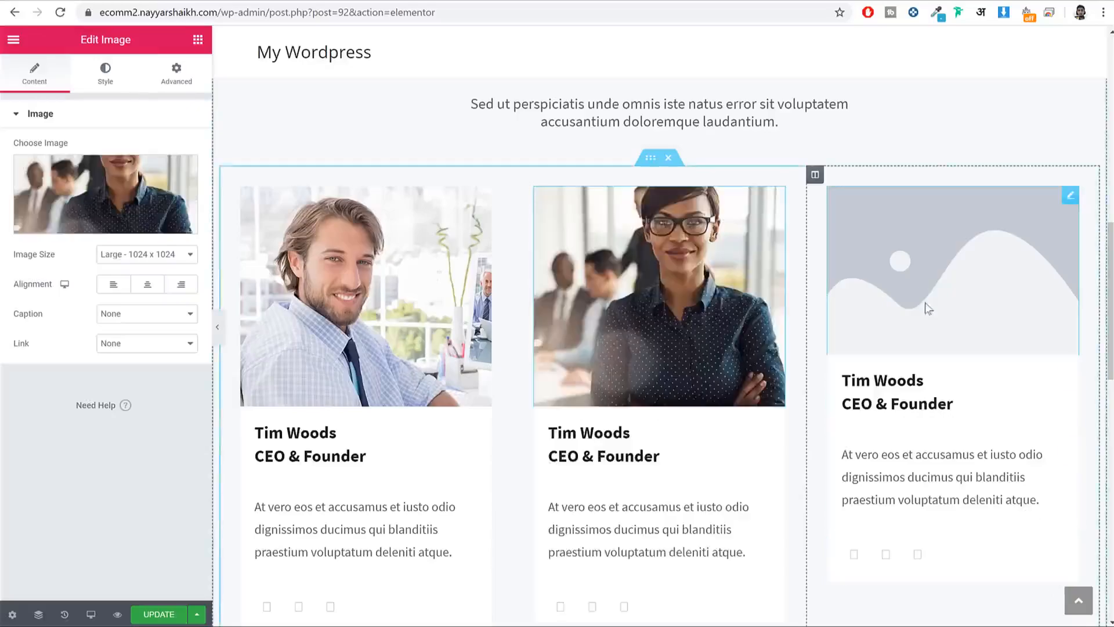
pyautogui.click(925, 302)
pyautogui.click(106, 195)
pyautogui.click(184, 218)
pyautogui.click(1023, 586)
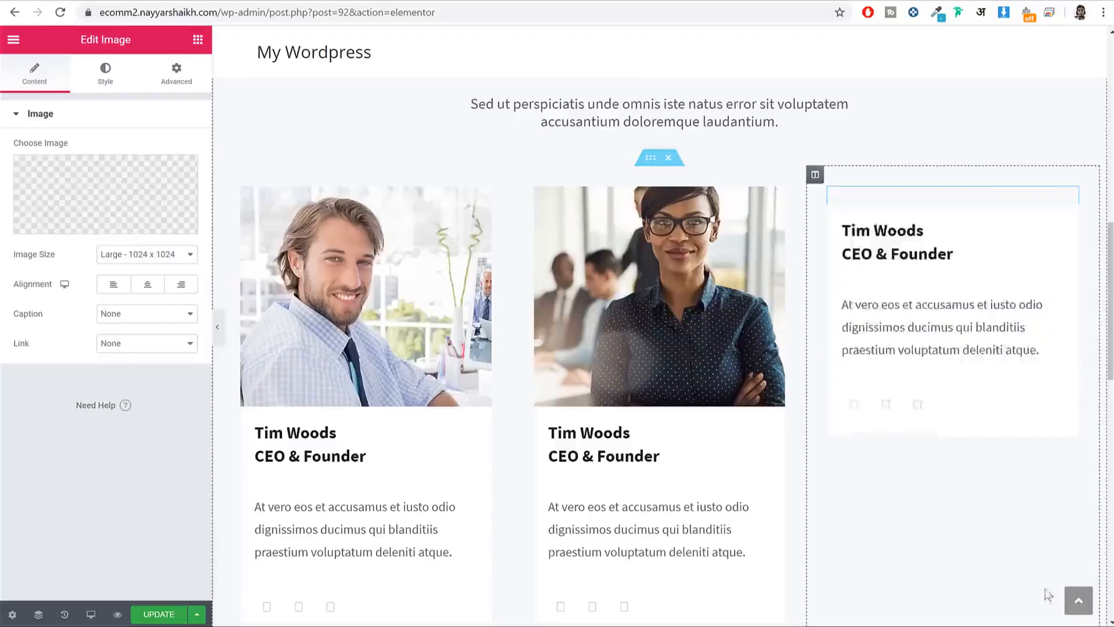
# Step: Upload join-us-career-cta-1.jpg as the Join Us section image
pyautogui.scroll(-10, 638, 378)
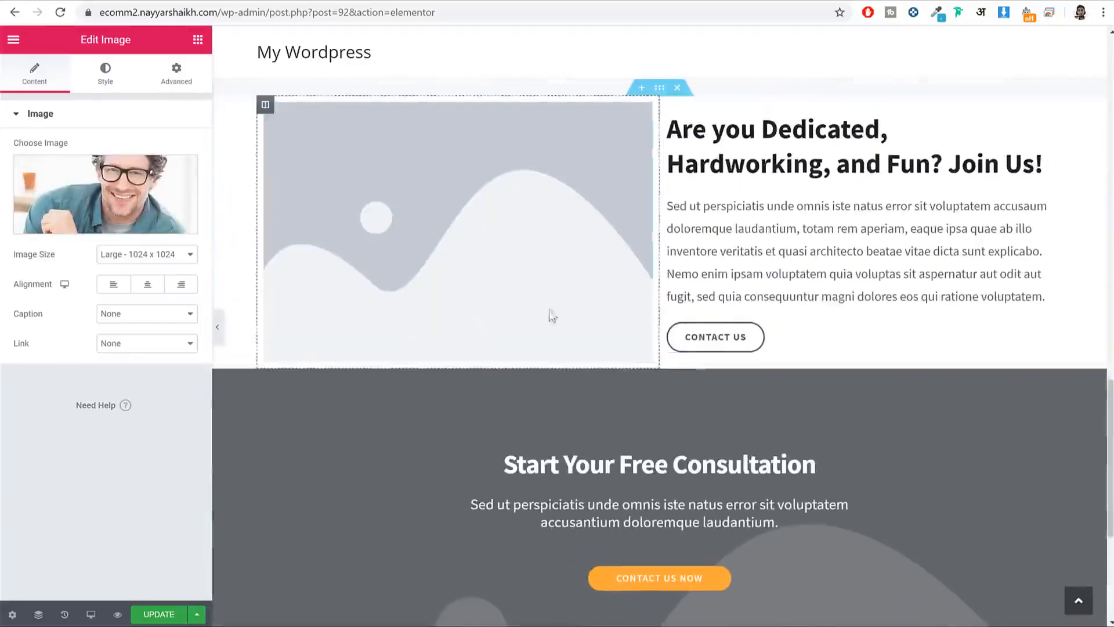
pyautogui.click(373, 242)
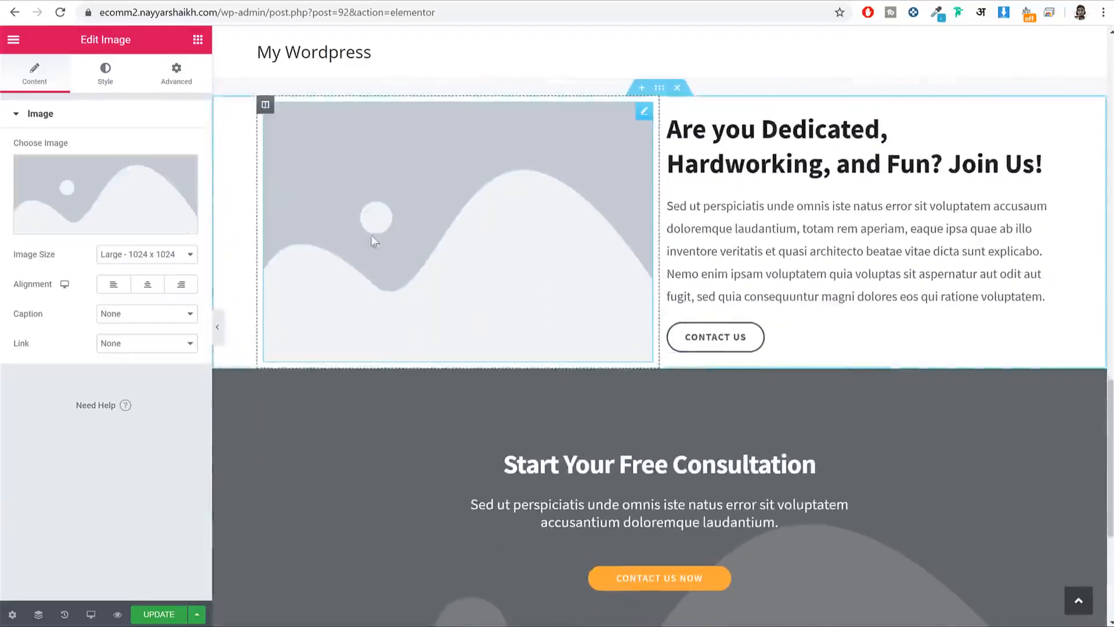
pyautogui.click(118, 220)
pyautogui.click(64, 97)
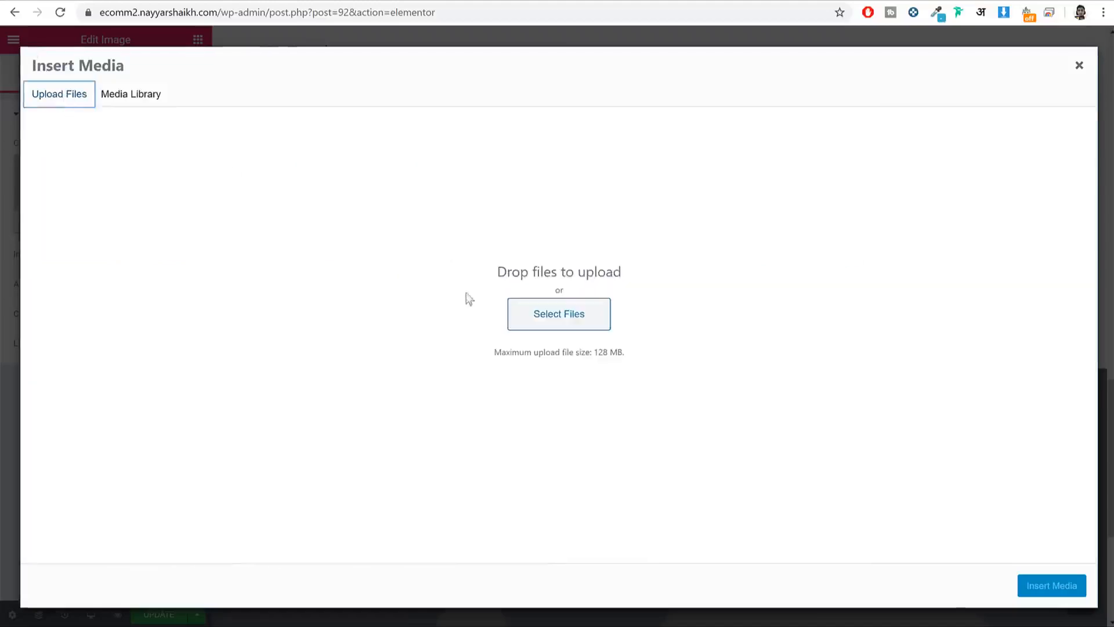
pyautogui.click(535, 320)
pyautogui.scroll(-5, 499, 273)
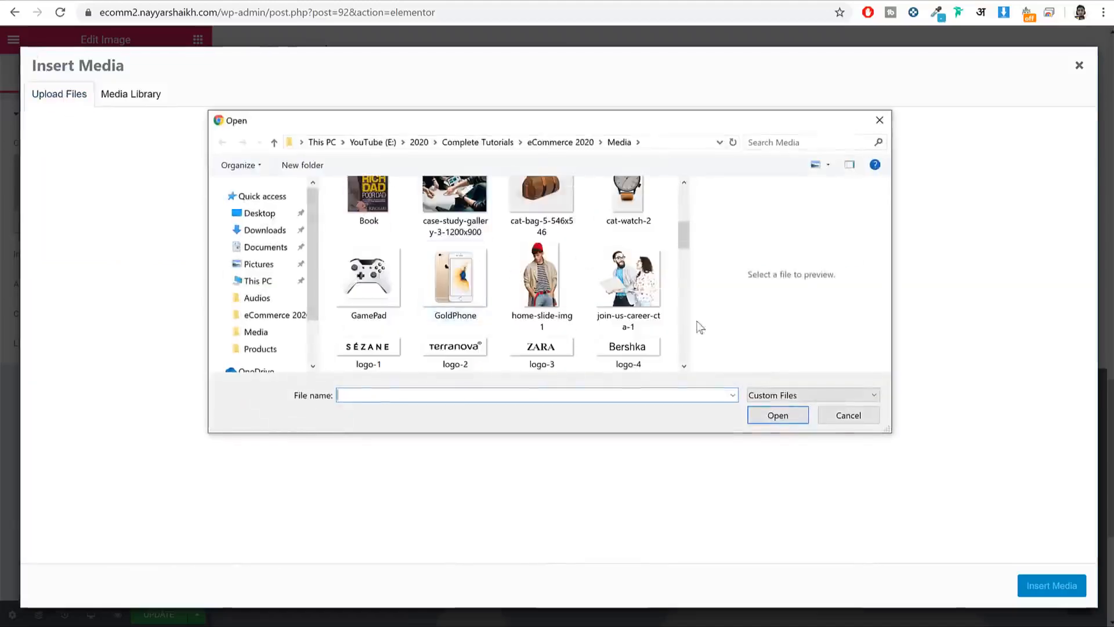
pyautogui.click(639, 290)
pyautogui.click(804, 422)
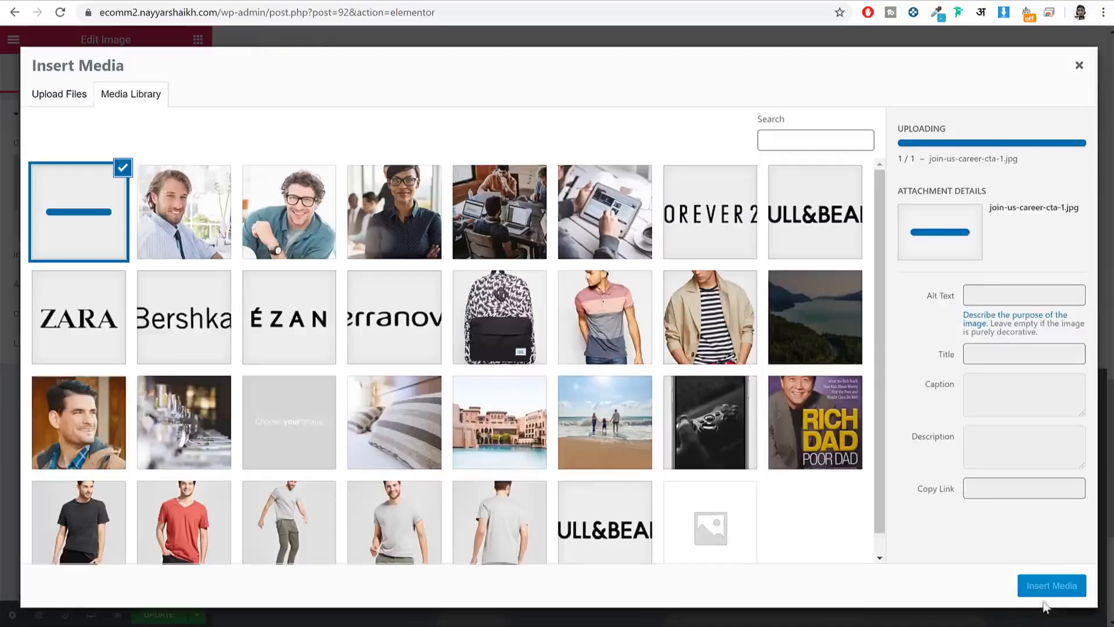
pyautogui.click(1052, 585)
# Step: Delete the Start Your Free Consultation section and review the page
pyautogui.scroll(-3, 716, 473)
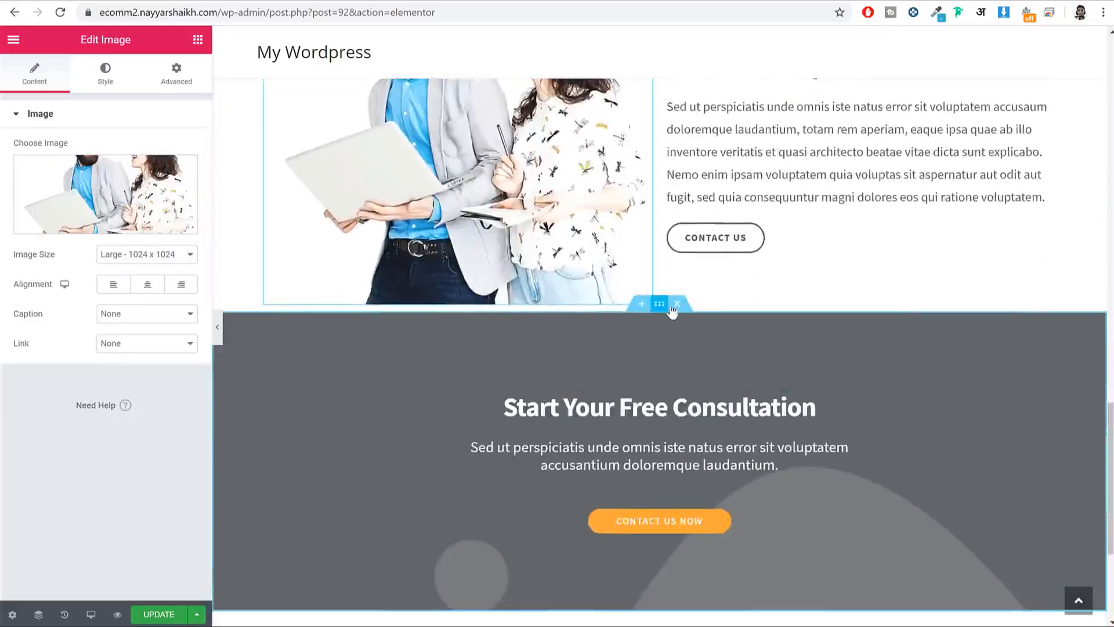
pyautogui.click(677, 306)
pyautogui.scroll(20, 746, 421)
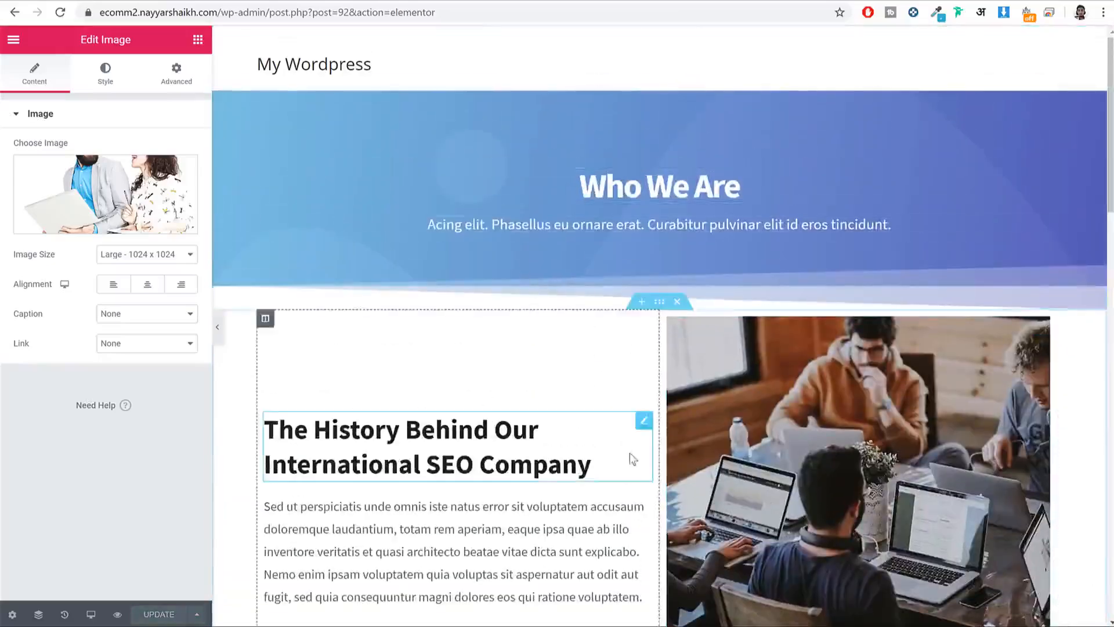
pyautogui.scroll(-2, 631, 458)
pyautogui.scroll(-6, 519, 352)
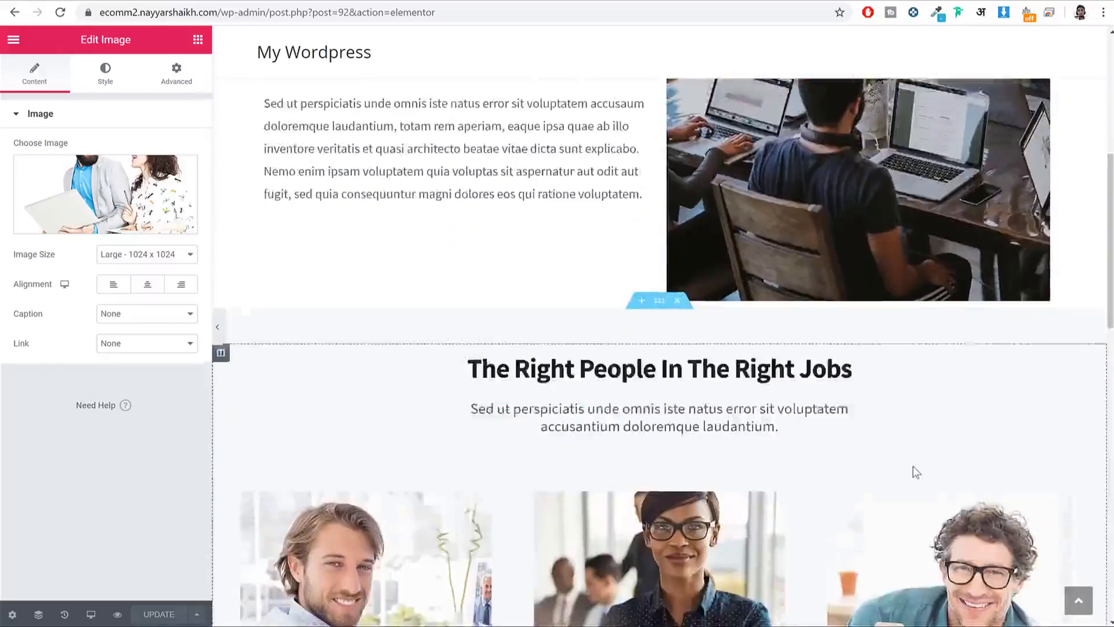
pyautogui.scroll(-1, 639, 311)
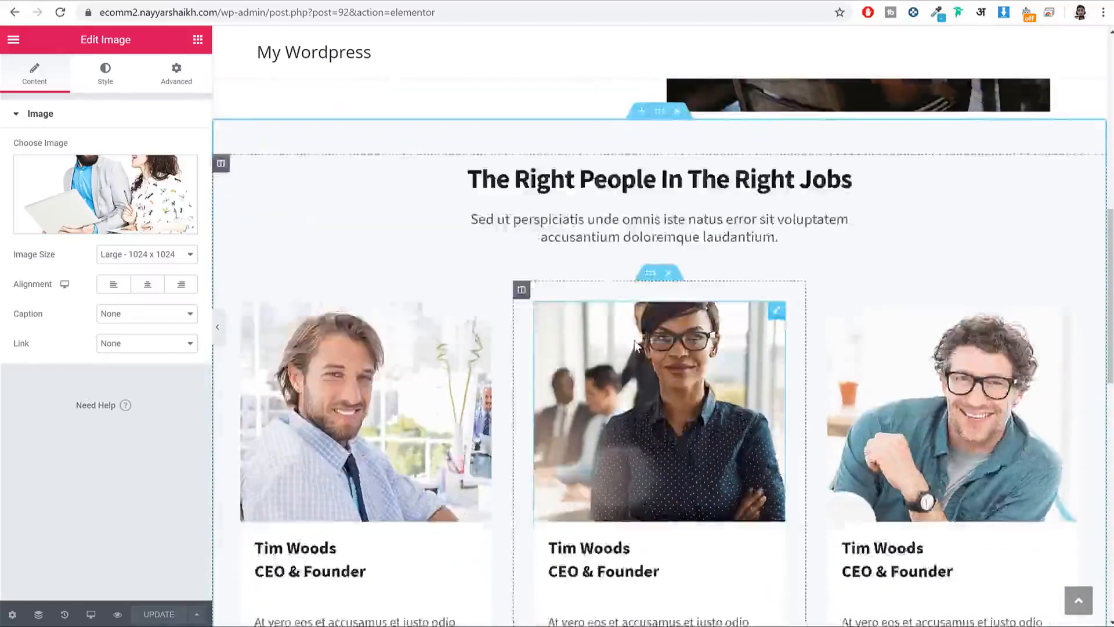
pyautogui.scroll(2, 639, 311)
# Step: Return to the WordPress dashboard and start a new page titled Contact Us
pyautogui.moveTo(267, 7); pyautogui.dragTo(470, 12)
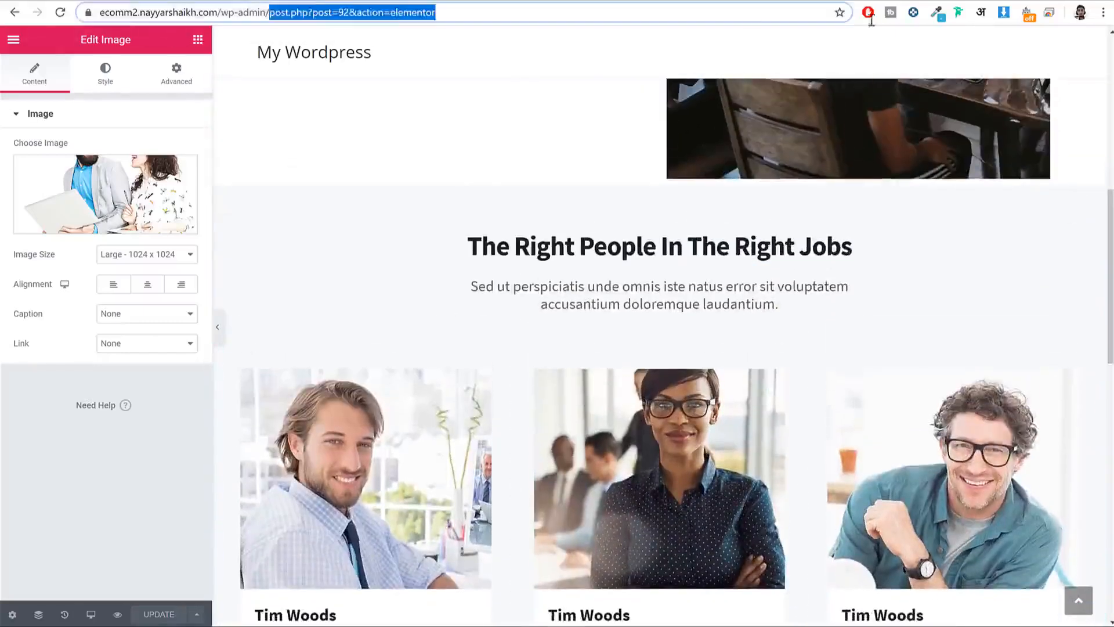
pyautogui.press('BackSpace')
pyautogui.press('Return')
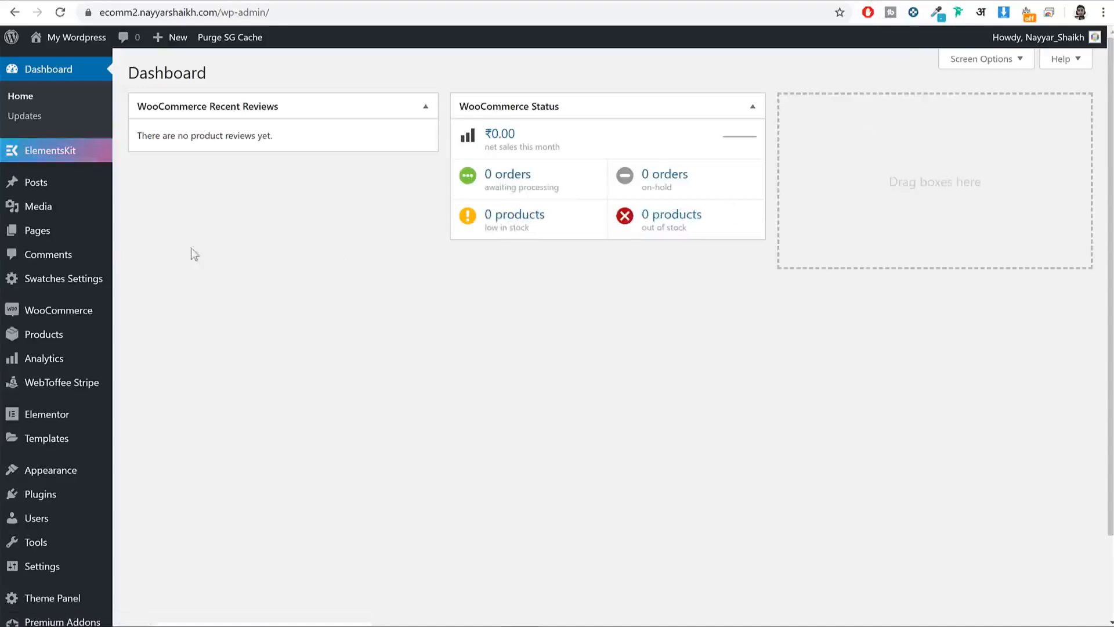
pyautogui.moveTo(65, 240)
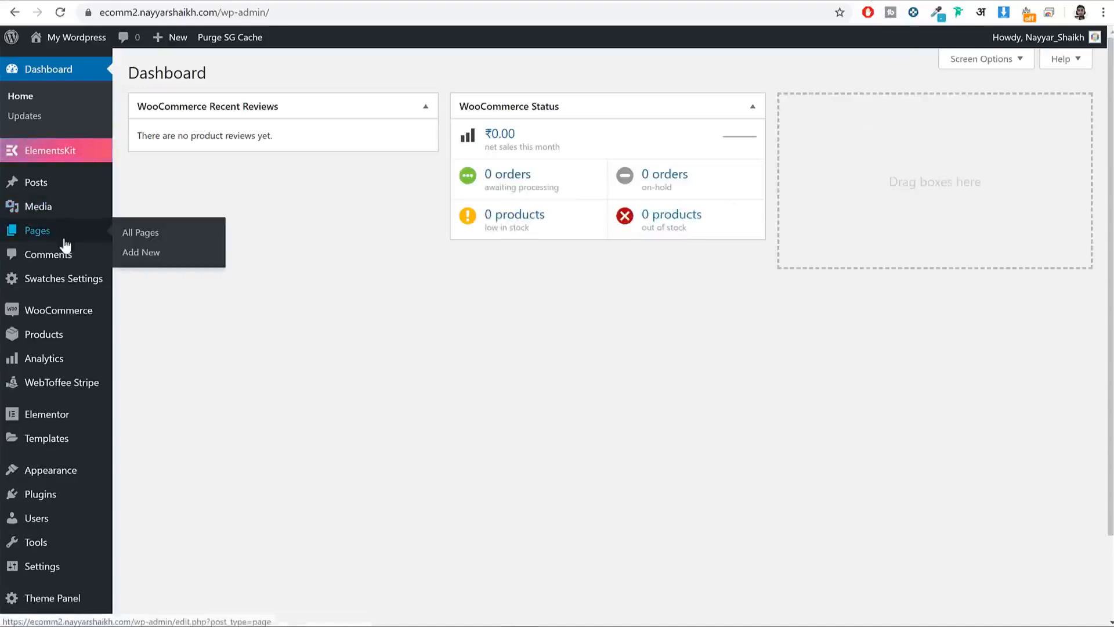
pyautogui.click(155, 256)
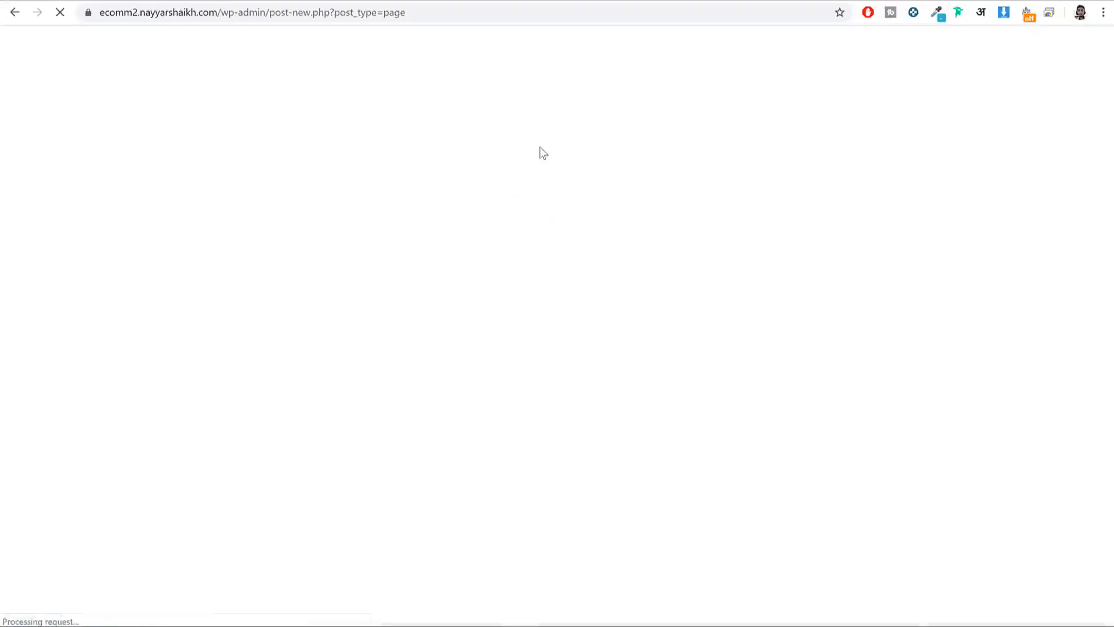
pyautogui.write('Contact Us')
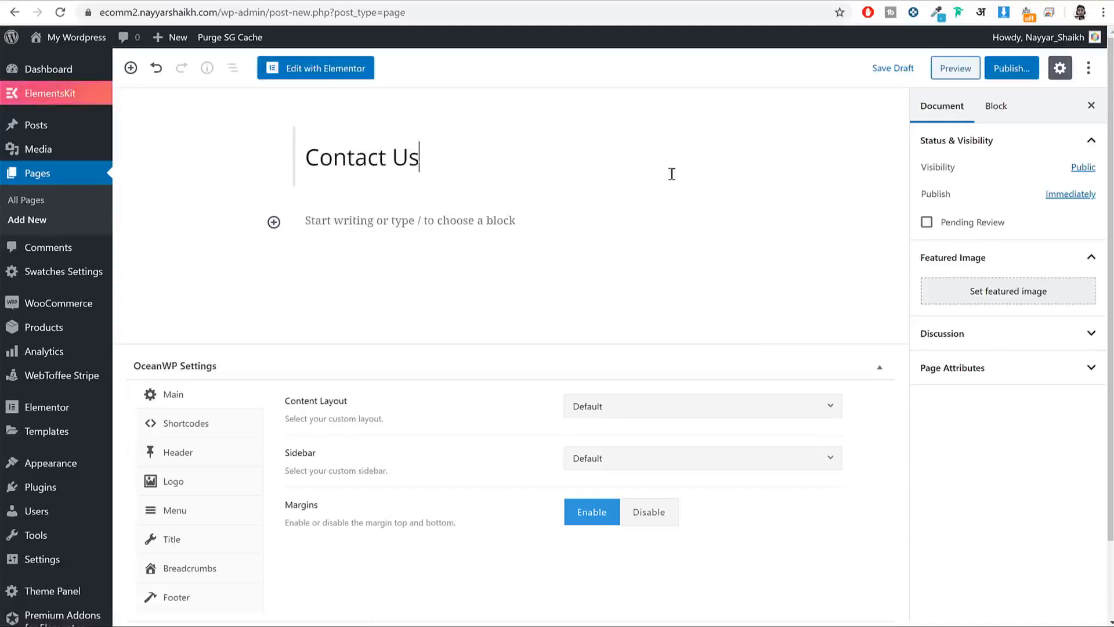
# Step: Set the page's OceanWP content layout to 100% Full Width and disable its title
pyautogui.click(730, 418)
pyautogui.click(655, 609)
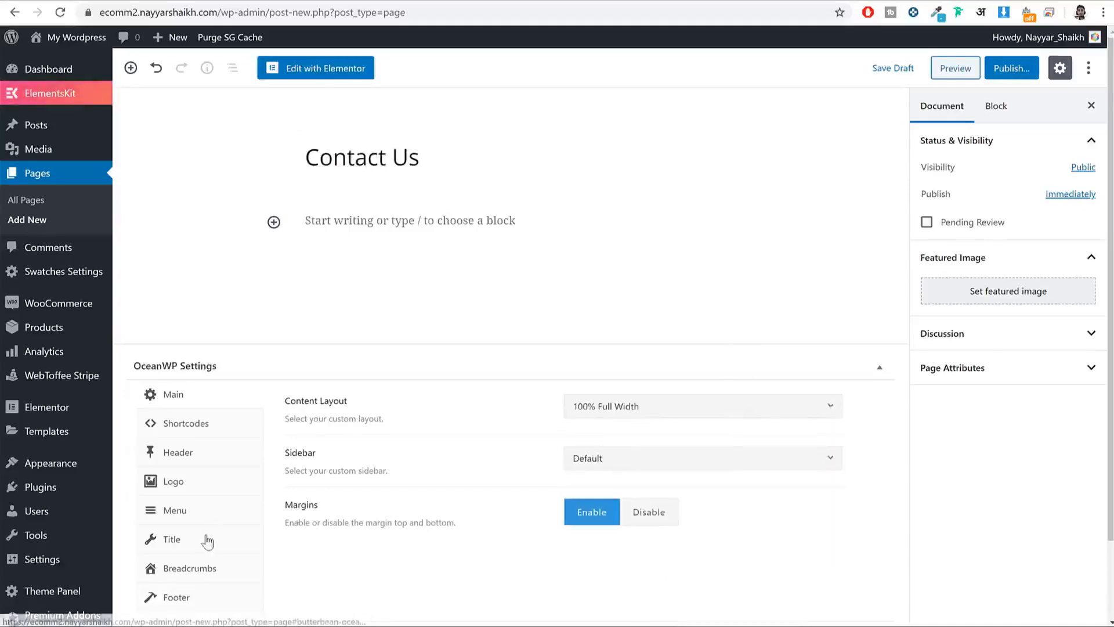
pyautogui.click(206, 539)
pyautogui.click(707, 362)
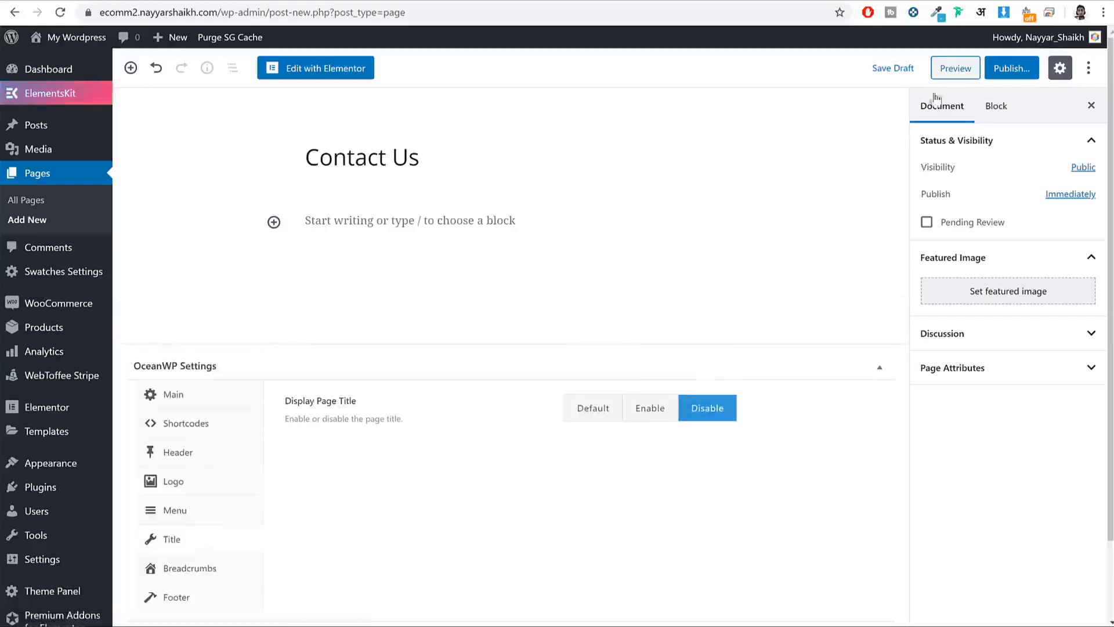
# Step: Publish the Contact Us page and open it in Elementor
pyautogui.click(1011, 68)
pyautogui.click(1009, 68)
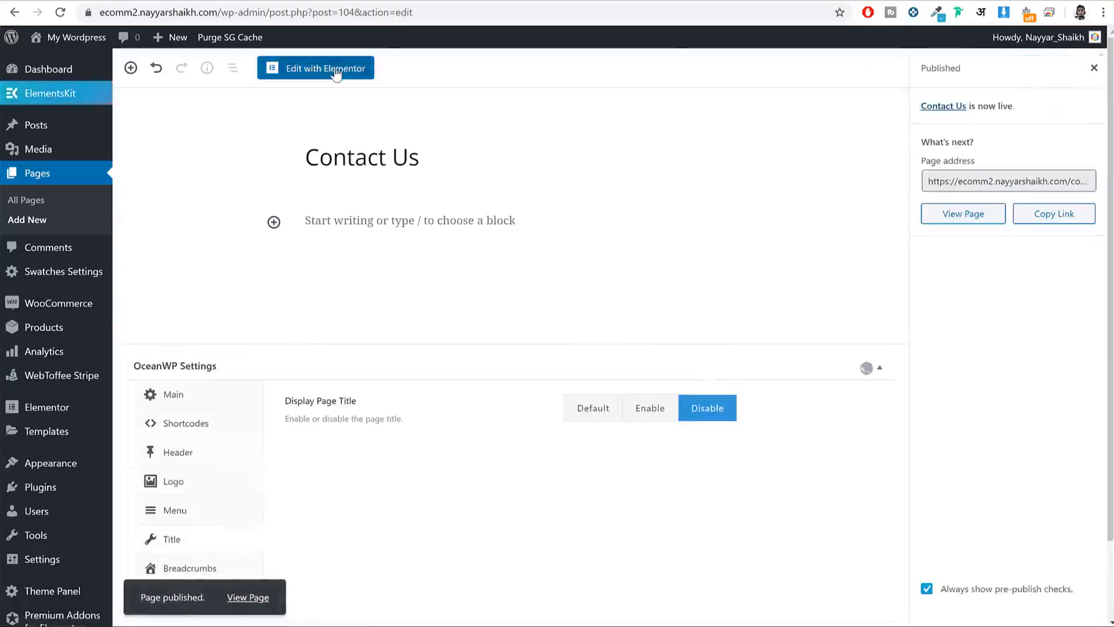
pyautogui.click(336, 69)
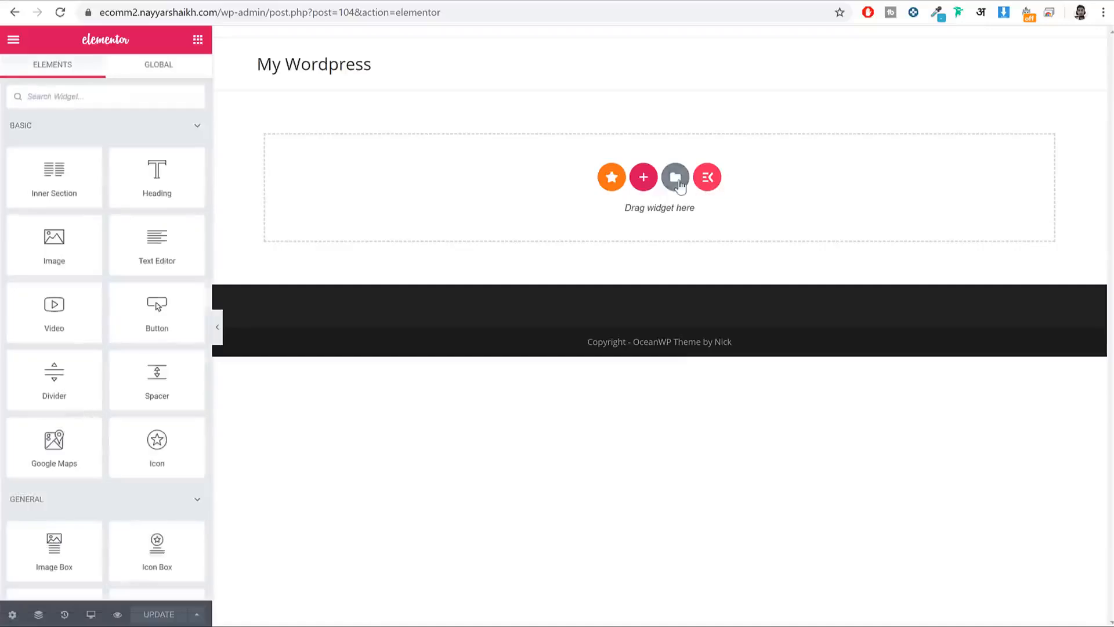
# Step: Insert the saved Contact Page Template from My Templates into the page
pyautogui.click(676, 177)
pyautogui.click(619, 81)
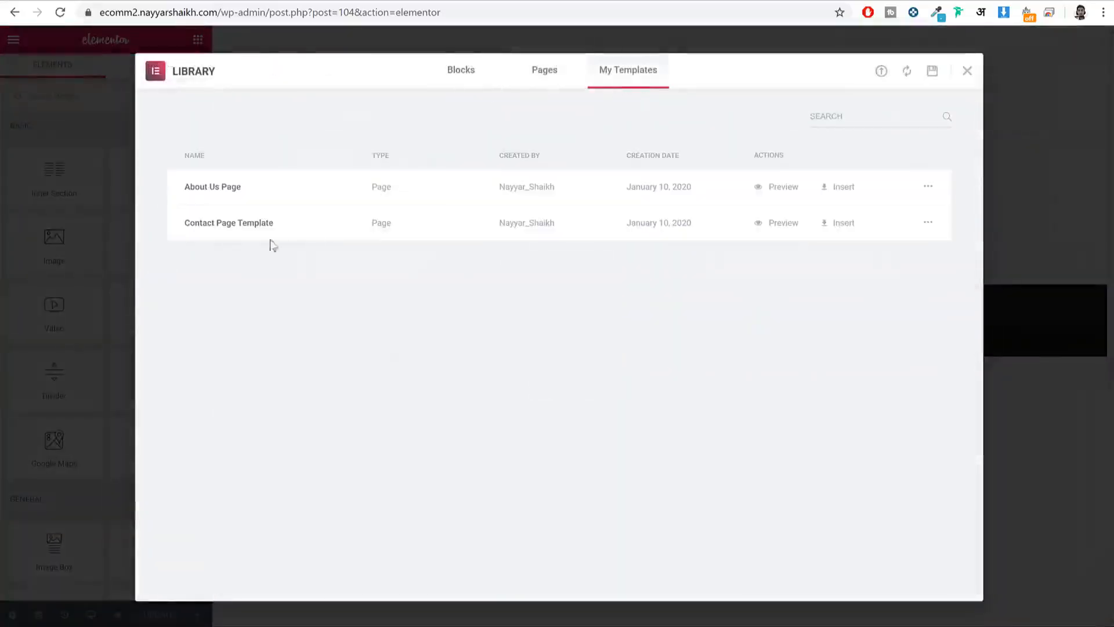
pyautogui.click(844, 226)
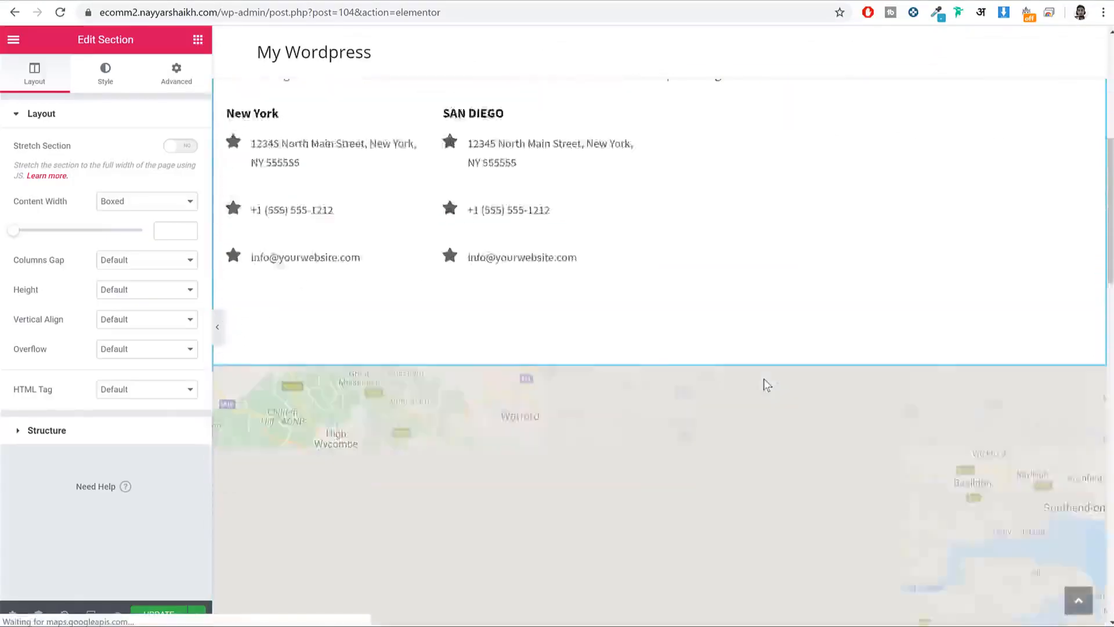
# Step: Delete the template's placeholder image section
pyautogui.scroll(-2, 763, 380)
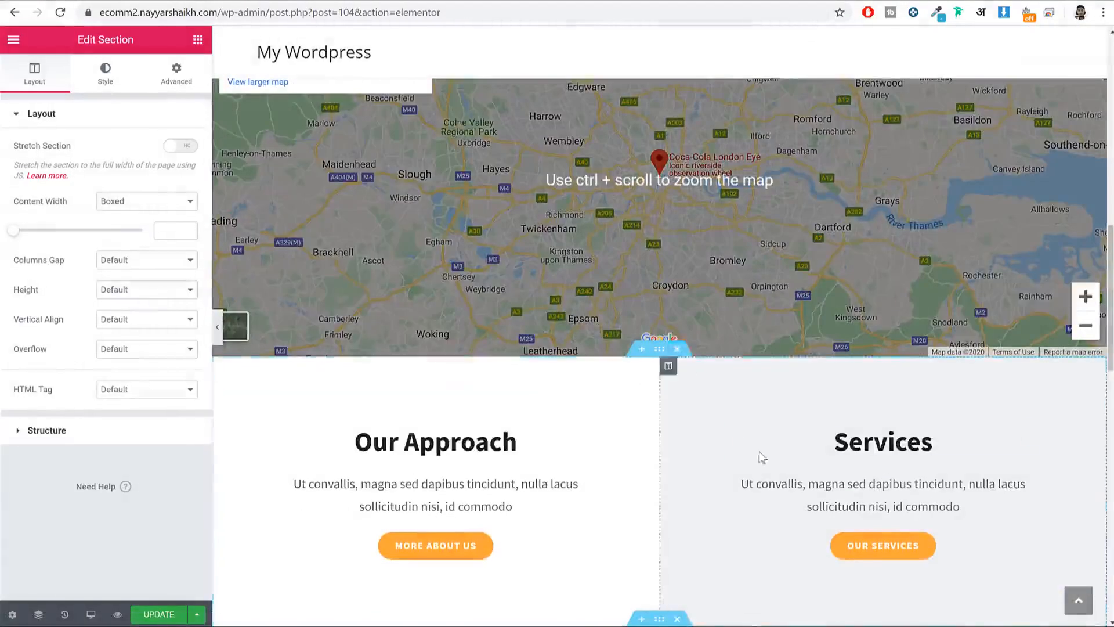
pyautogui.scroll(6, 762, 455)
pyautogui.scroll(-12, 762, 456)
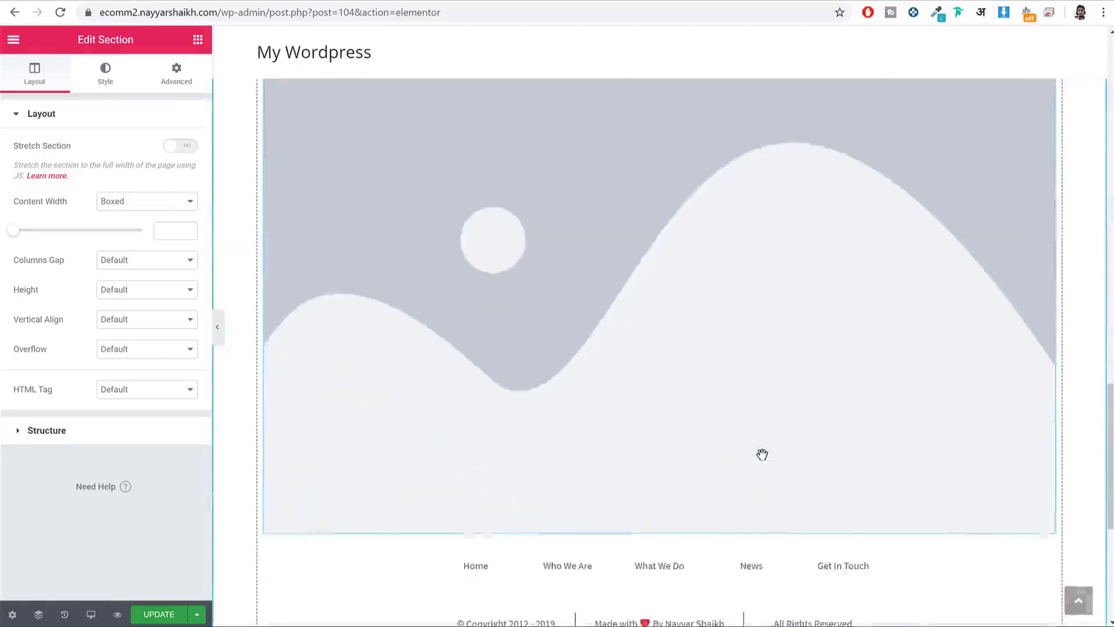
pyautogui.scroll(3, 762, 454)
pyautogui.click(678, 244)
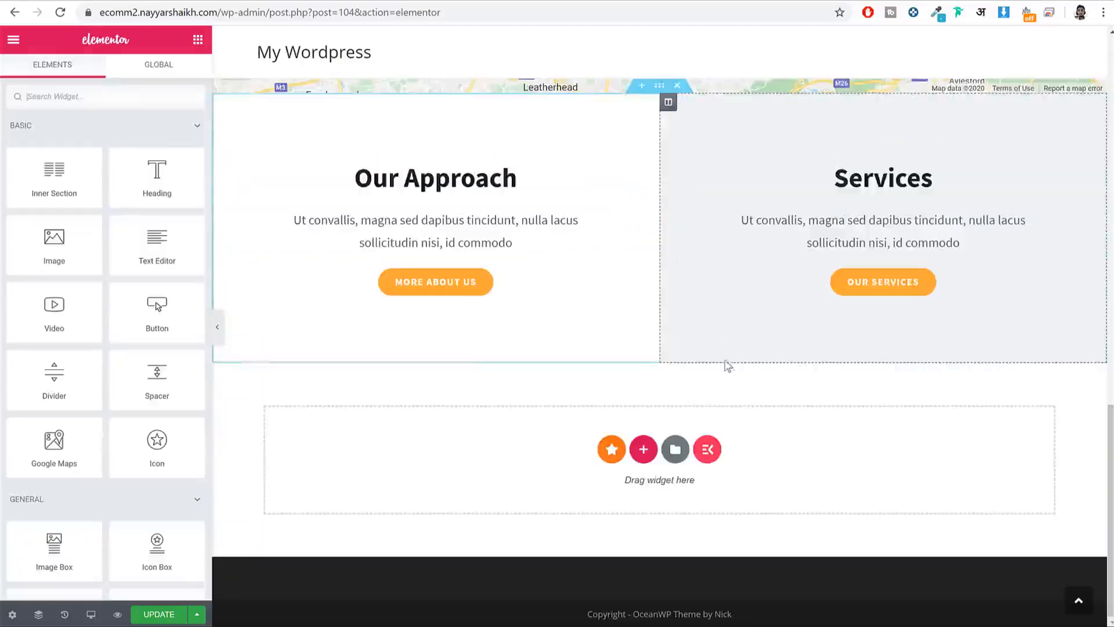
pyautogui.scroll(8, 732, 360)
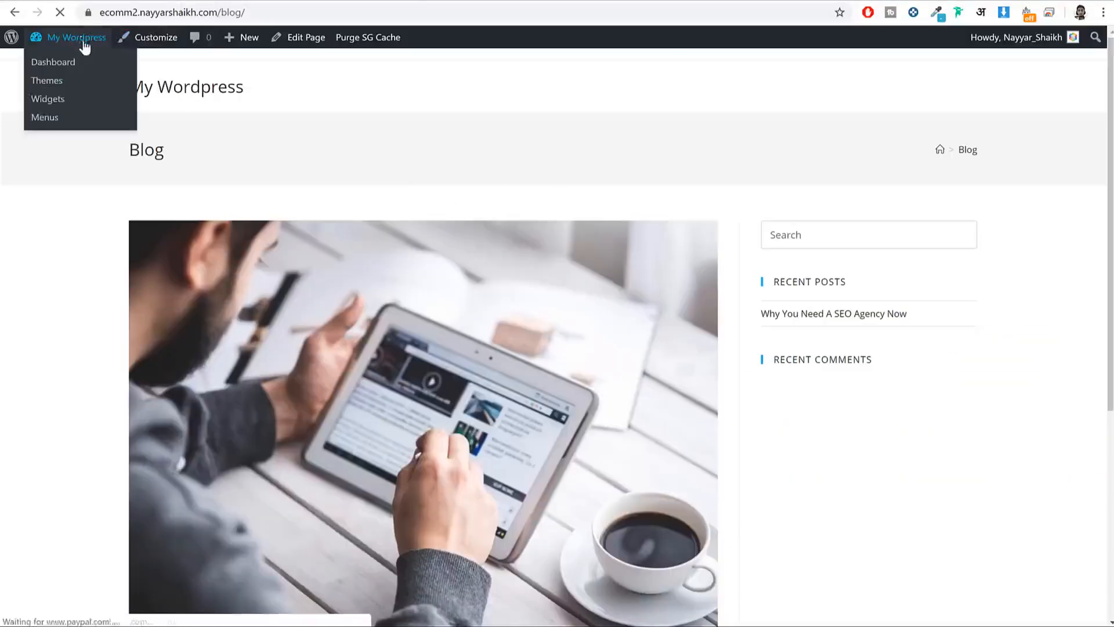
# Step: Search the plugin directory for 'contact' and install Contact Form 7
pyautogui.click(85, 41)
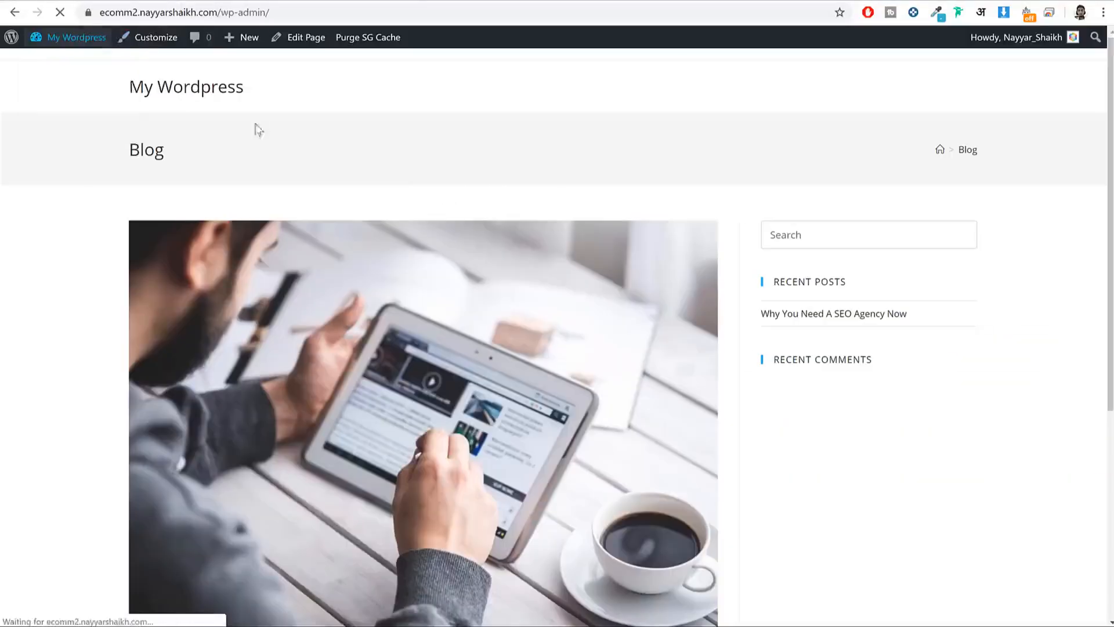
pyautogui.moveTo(56, 497)
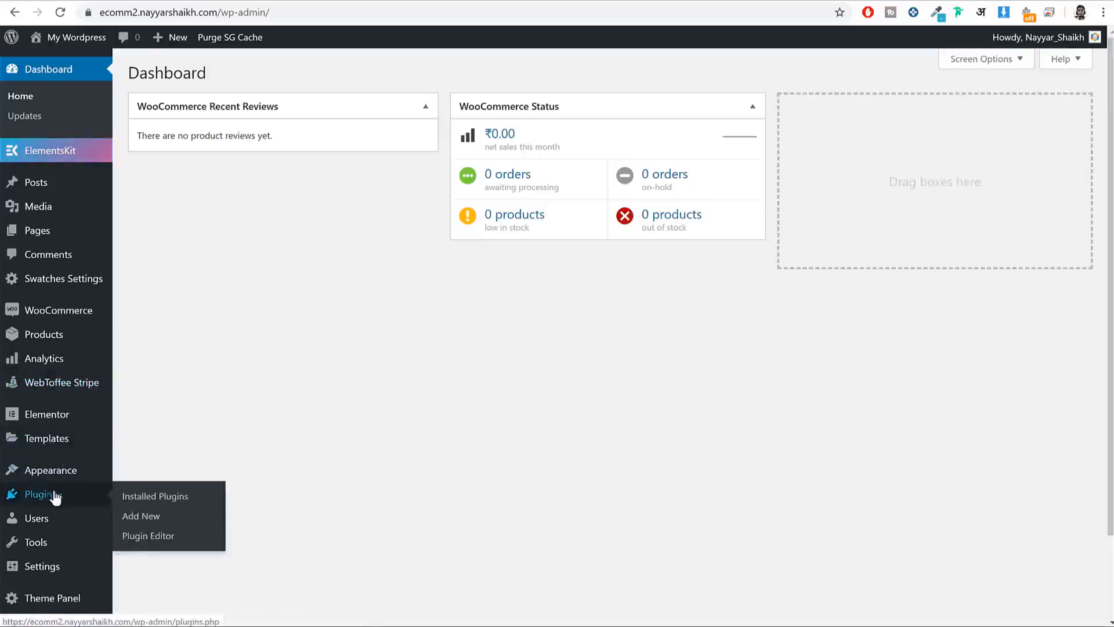
pyautogui.click(151, 523)
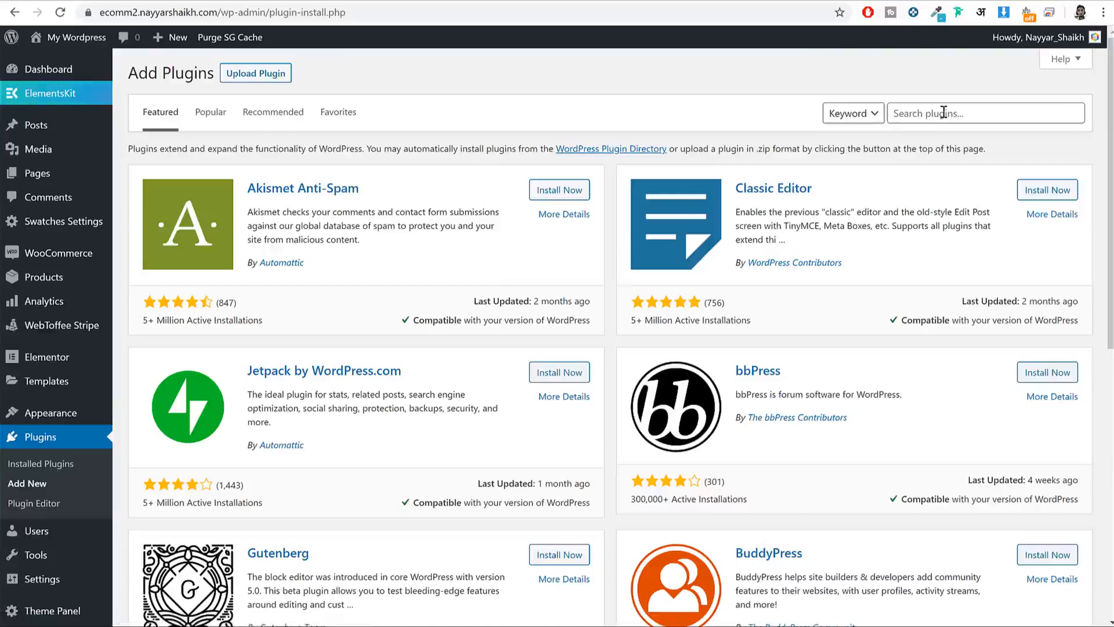
pyautogui.click(944, 112)
pyautogui.write('contact')
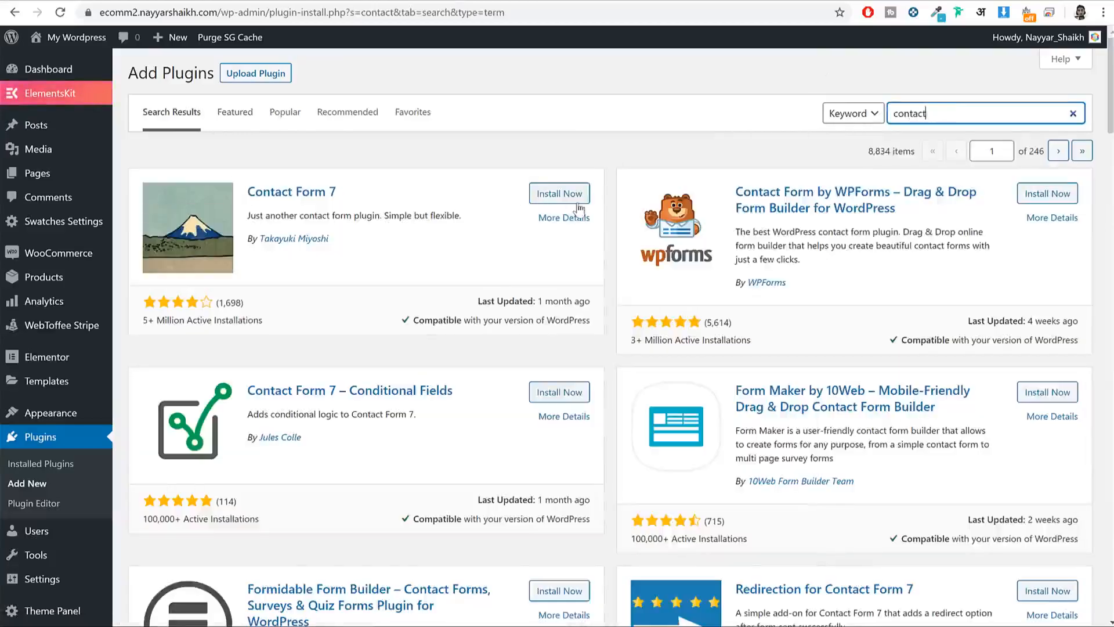
pyautogui.click(578, 197)
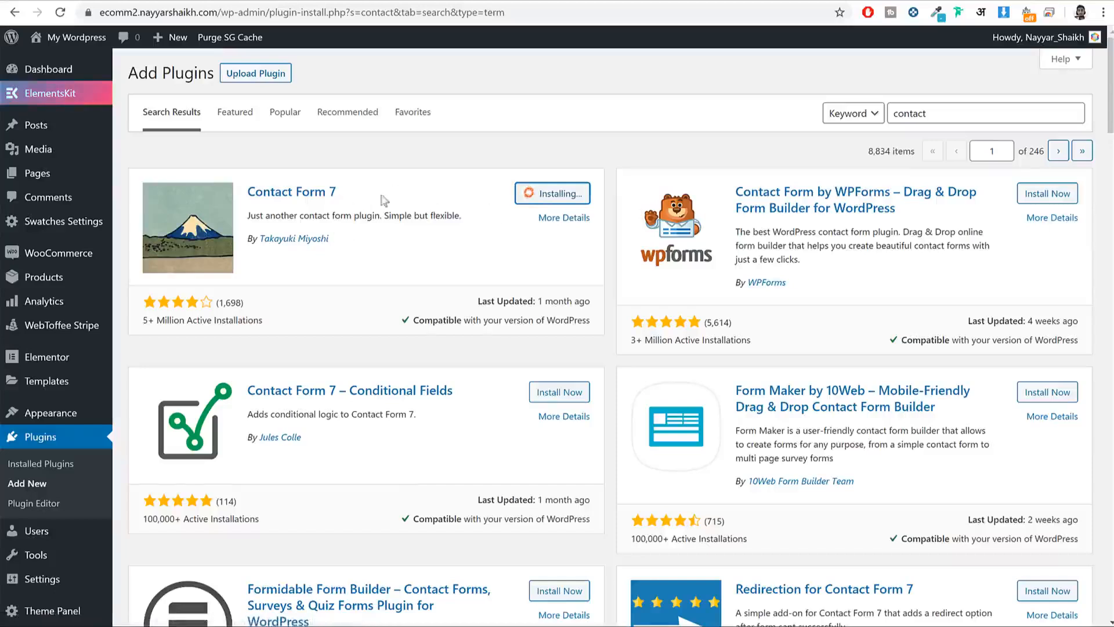
# Step: Activate the Contact Form 7 plugin
pyautogui.moveTo(372, 198); pyautogui.dragTo(270, 198)
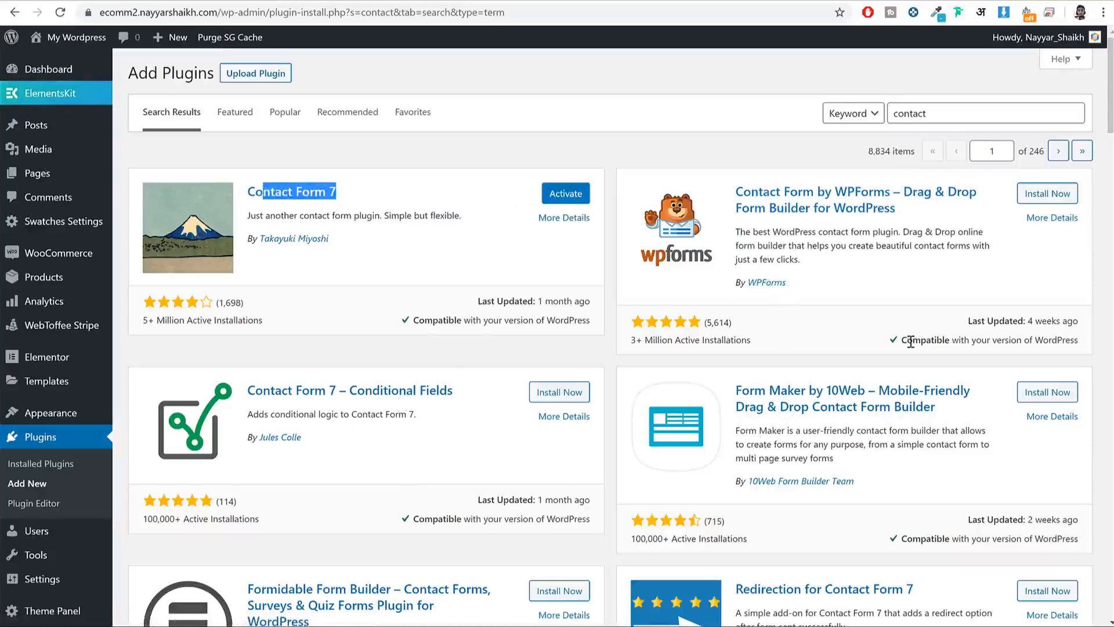
pyautogui.scroll(-2, 911, 341)
pyautogui.scroll(2, 889, 371)
pyautogui.click(435, 185)
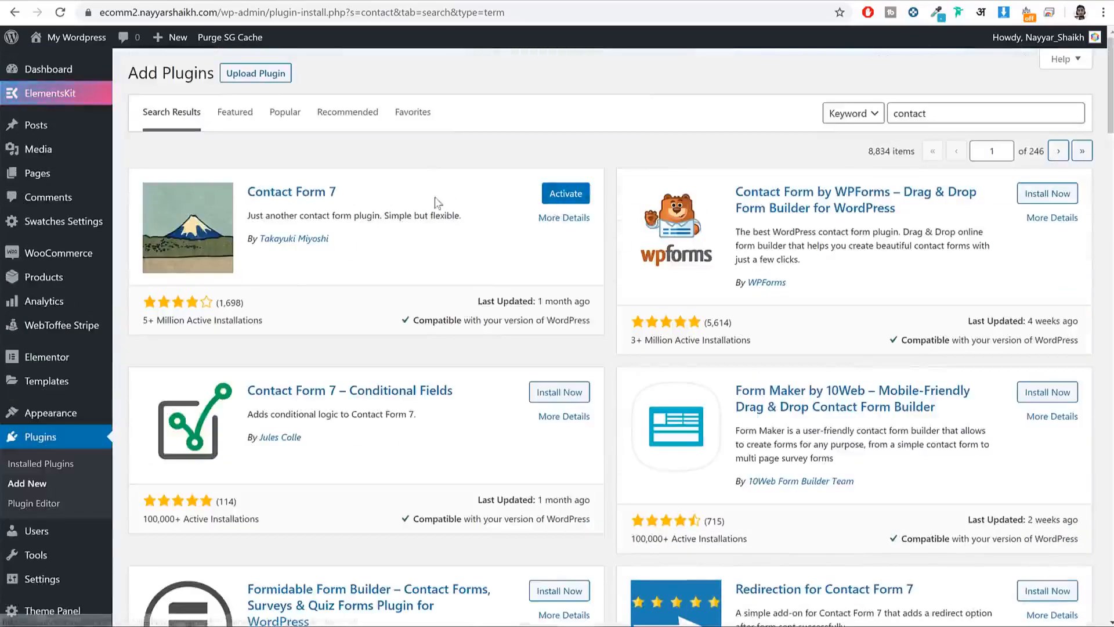
pyautogui.click(552, 201)
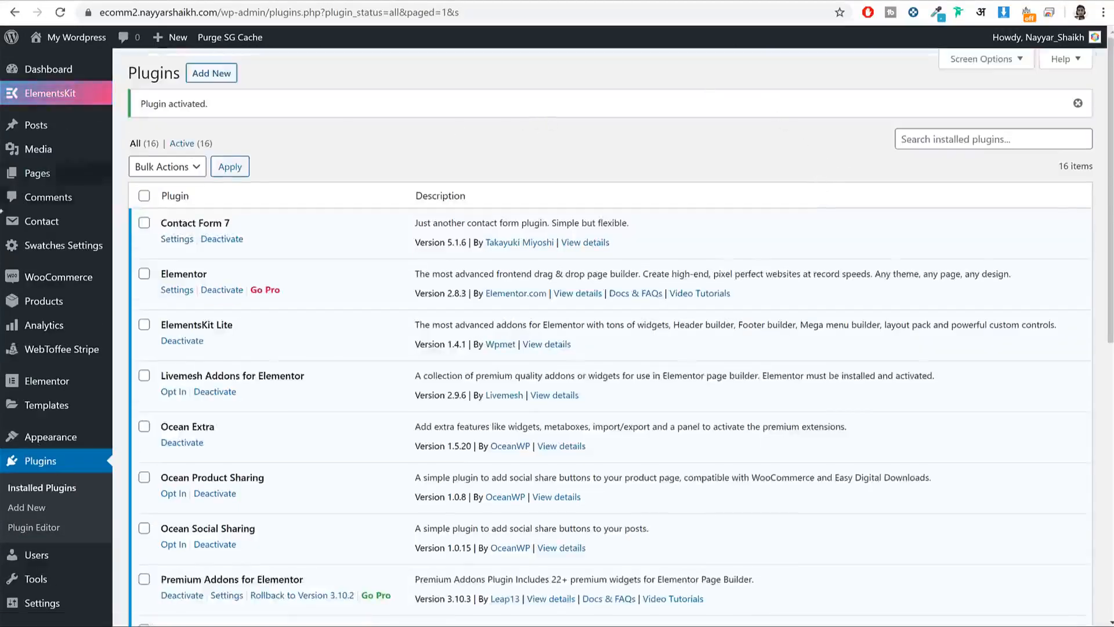
# Step: Copy the shortcode of the default Contact form 1 from the Contact Forms list
pyautogui.moveTo(82, 413)
pyautogui.scroll(-3, 83, 418)
pyautogui.scroll(3, 82, 417)
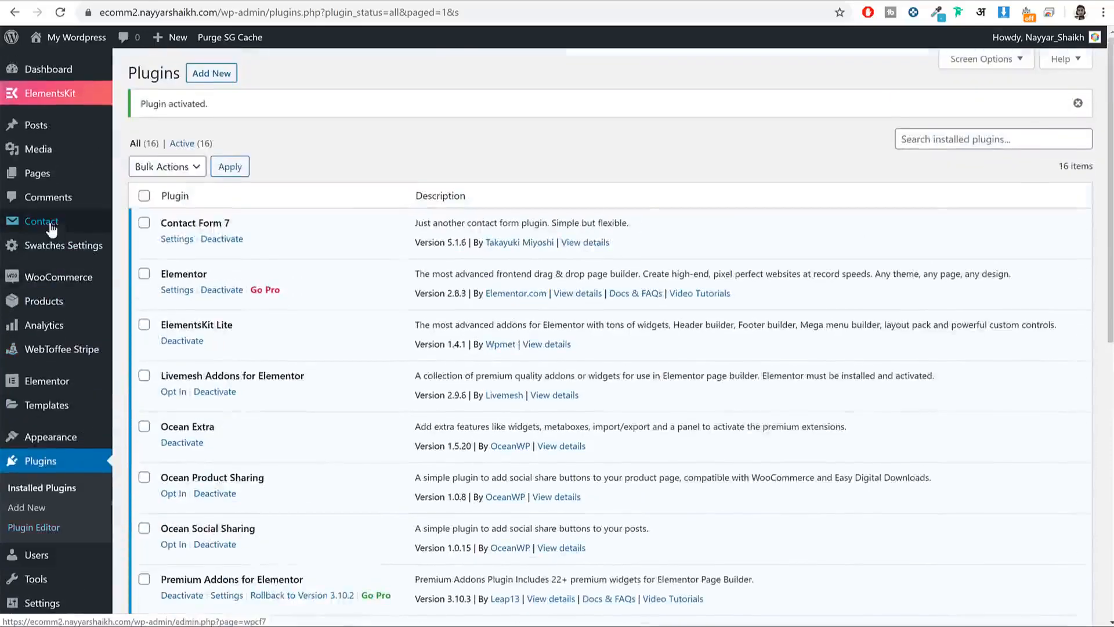
pyautogui.click(60, 224)
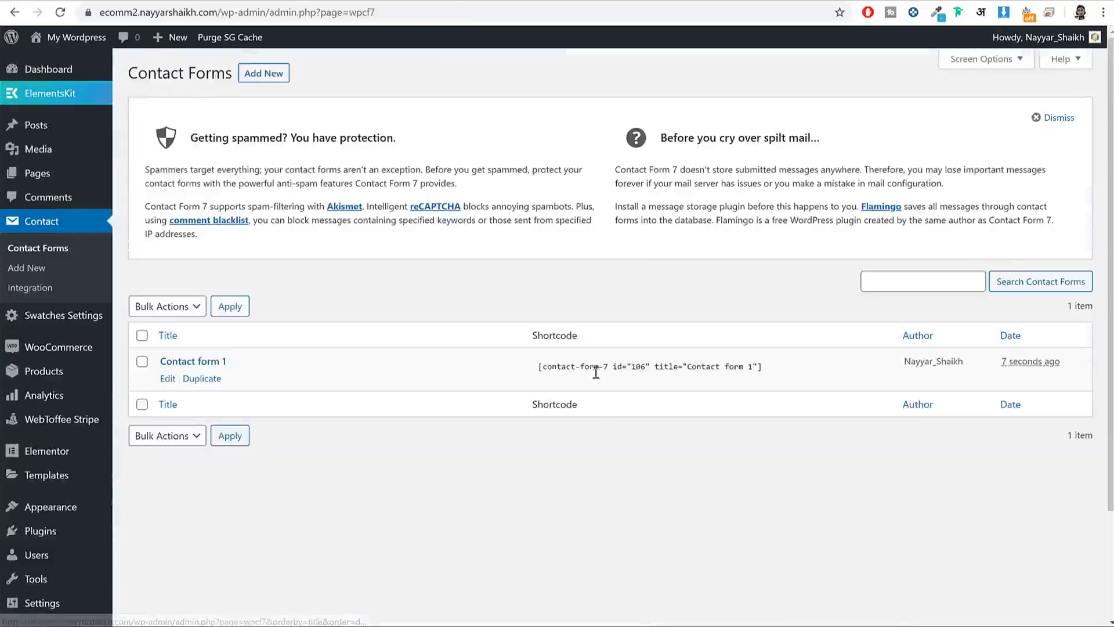
pyautogui.click(647, 365)
pyautogui.hotkey('ctrl', 'c')
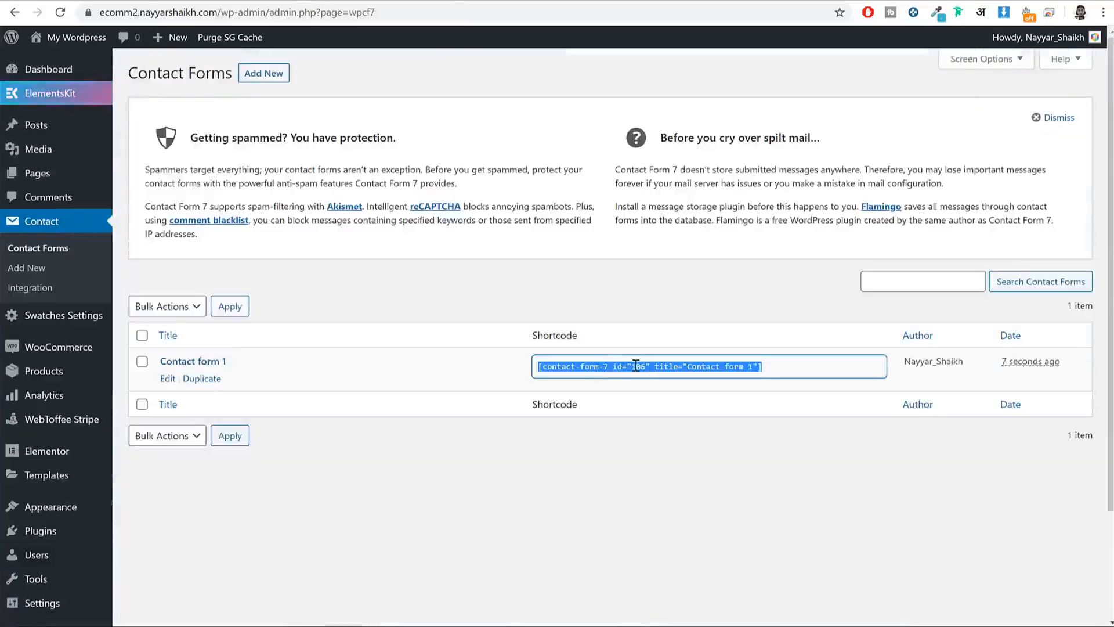
pyautogui.rightClick(636, 364)
pyautogui.click(662, 378)
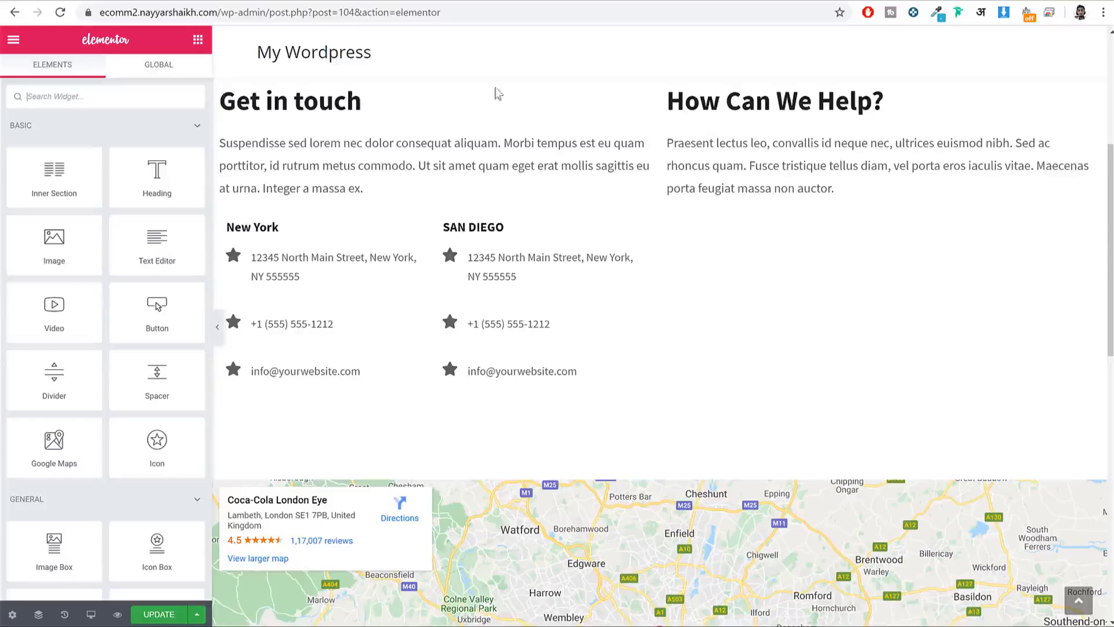
# Step: Place a Shortcode widget with the Contact form 1 shortcode under How Can We Help? and save
pyautogui.click(129, 103)
pyautogui.write('shor')
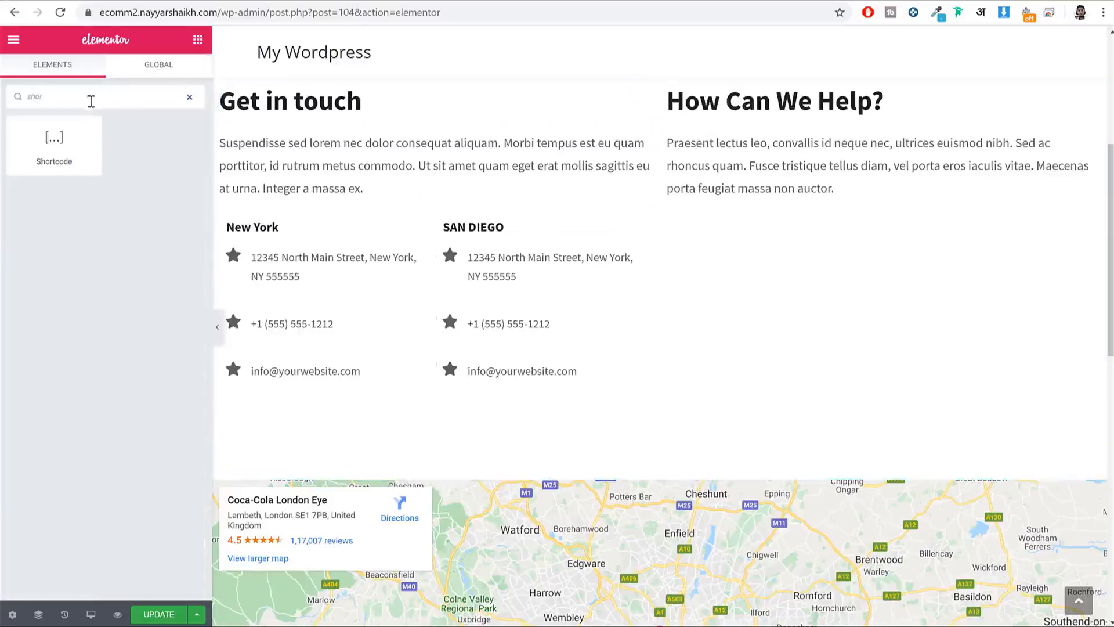
pyautogui.moveTo(81, 139); pyautogui.dragTo(833, 192)
pyautogui.click(97, 197)
pyautogui.hotkey('ctrl', 'v')
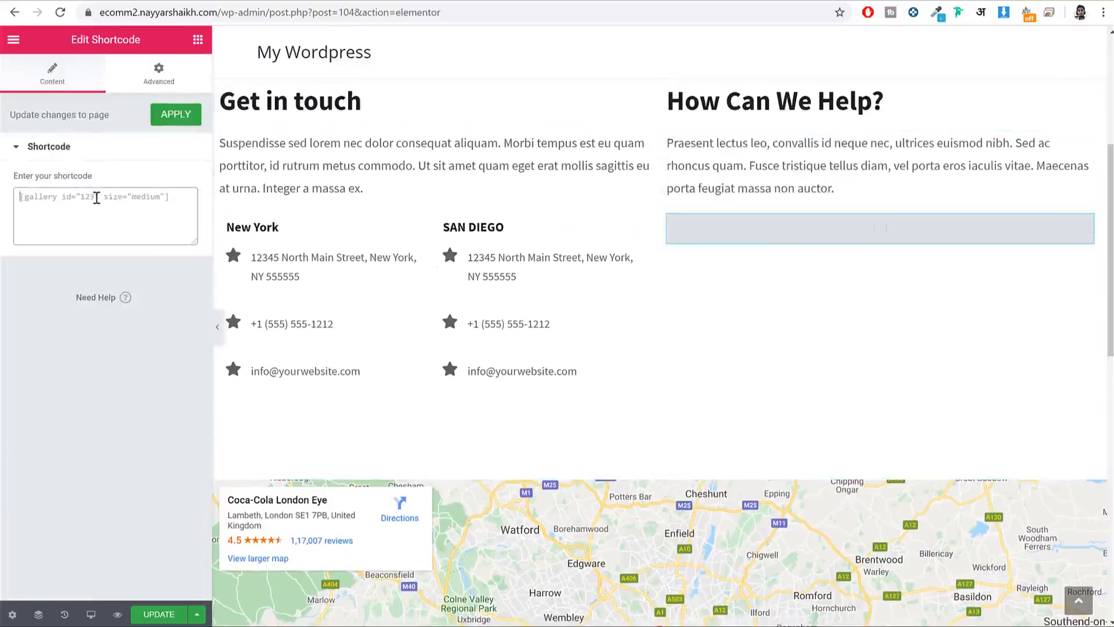
pyautogui.moveTo(153, 211); pyautogui.dragTo(16, 180)
pyautogui.scroll(-3, 981, 306)
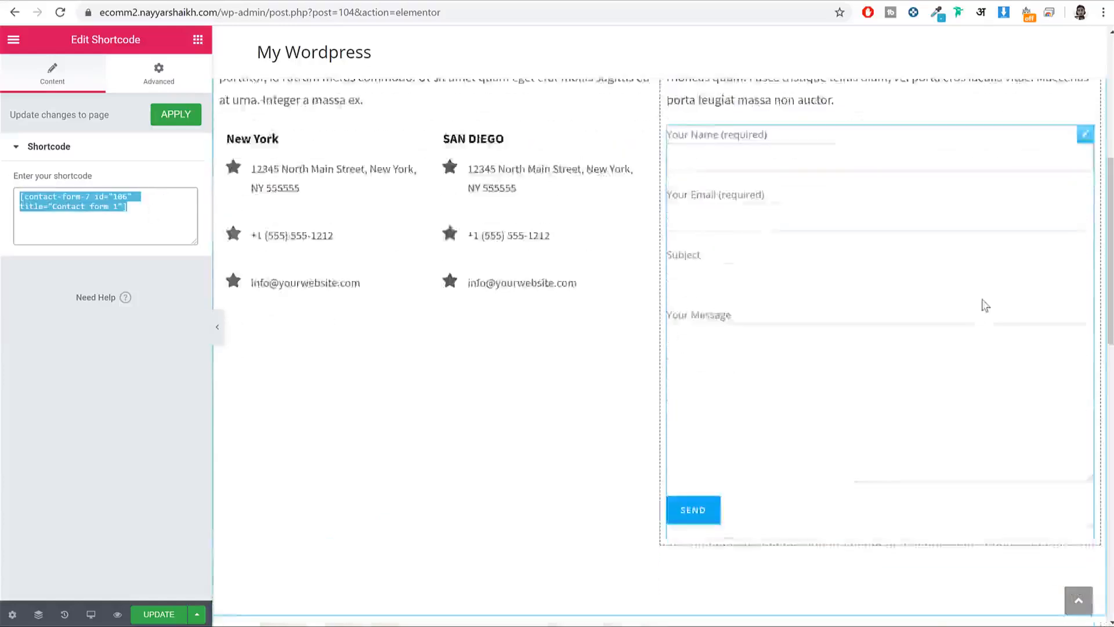
pyautogui.scroll(1, 958, 312)
pyautogui.click(144, 616)
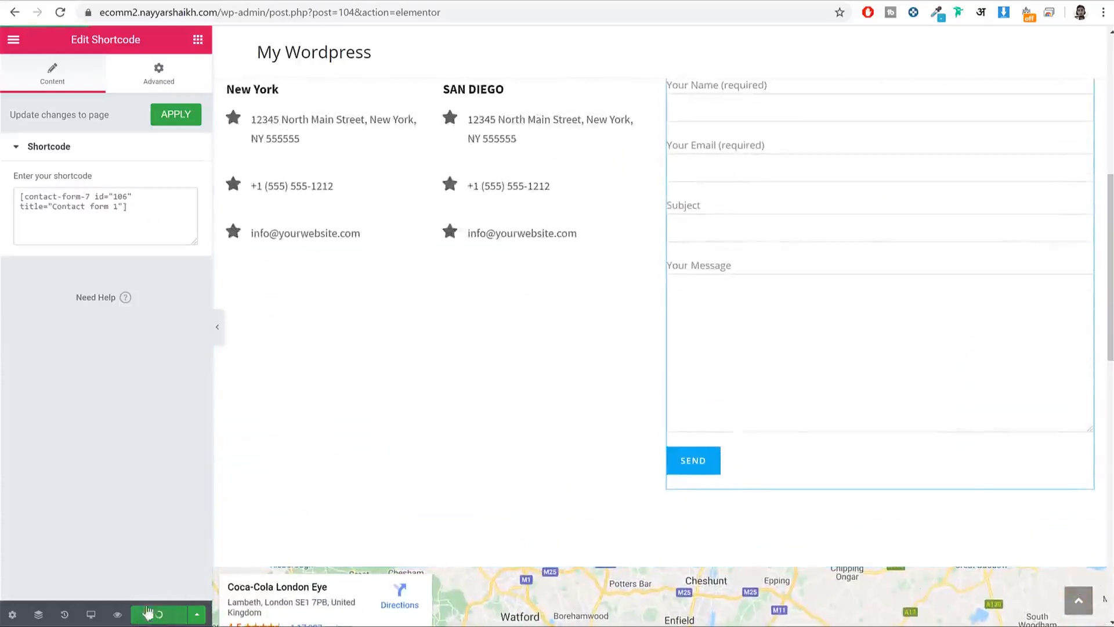
pyautogui.scroll(7, 240, 554)
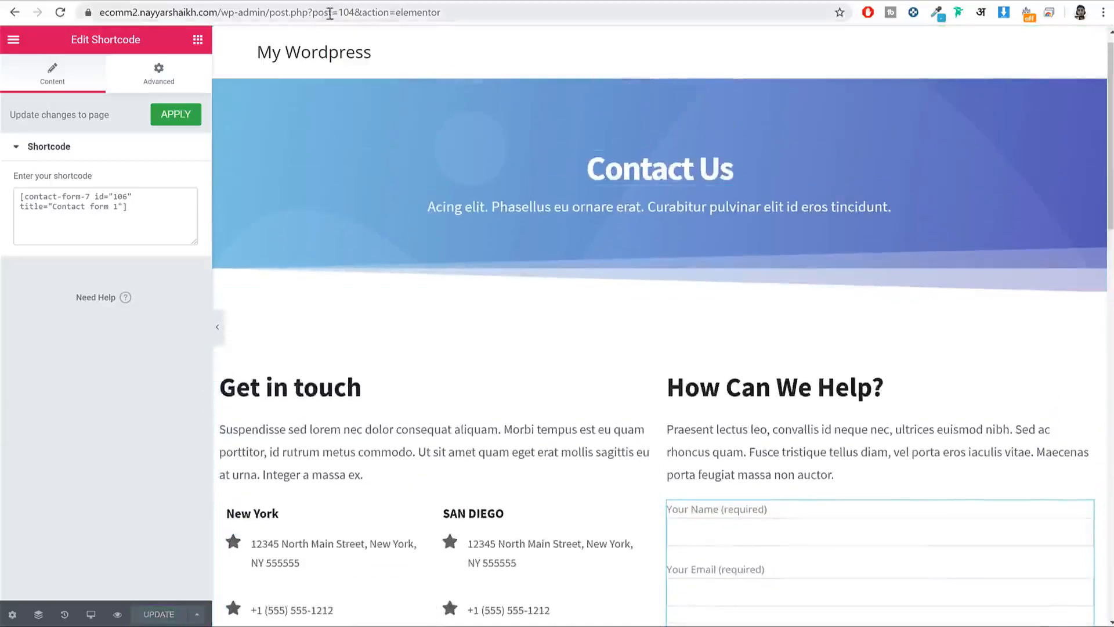
# Step: Strip the Elementor editor path from the address to load the WordPress admin dashboard
pyautogui.moveTo(268, 12); pyautogui.dragTo(696, 10)
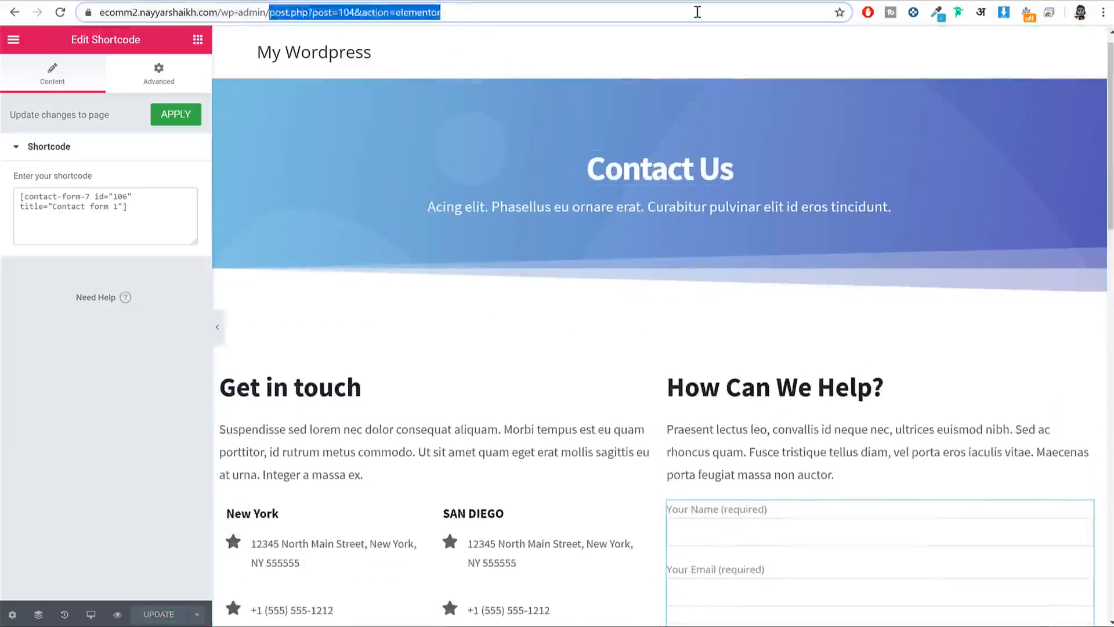
pyautogui.press('BackSpace')
pyautogui.press('Return')
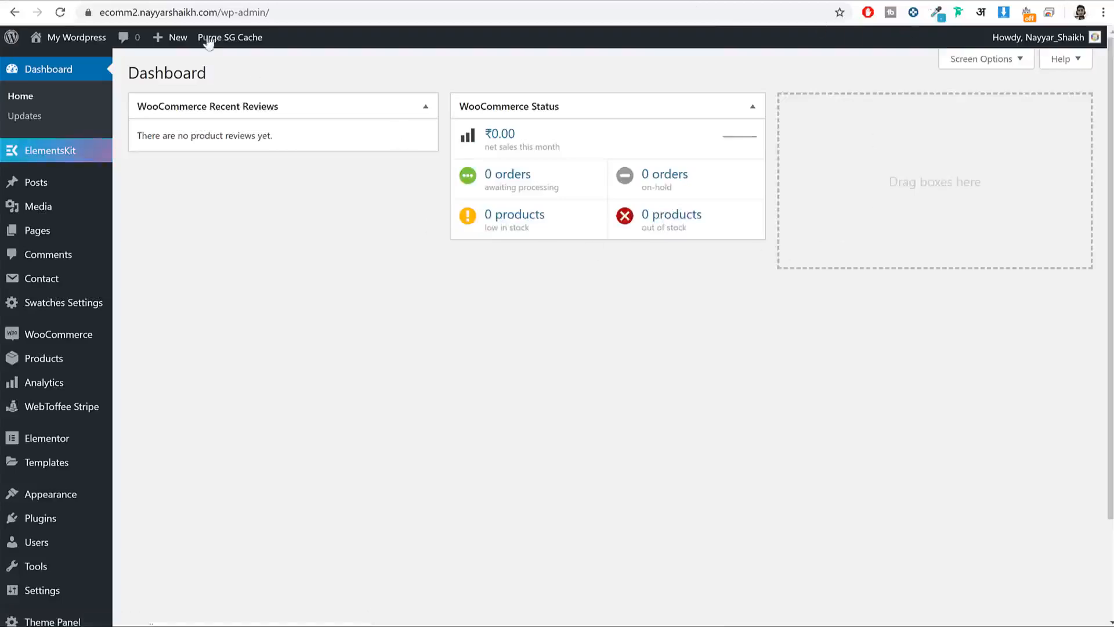
# Step: Search plugins for 'wishlist' and install TI WooCommerce Wishlist by TemplateInvaders
pyautogui.scroll(-3, 348, 275)
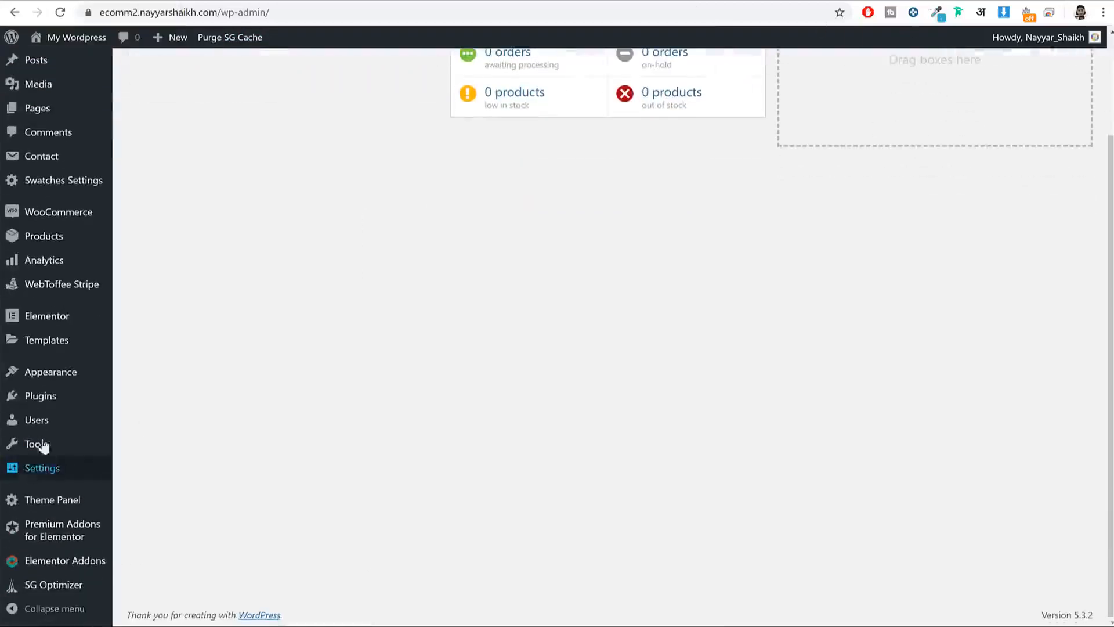
pyautogui.moveTo(58, 402)
pyautogui.click(161, 423)
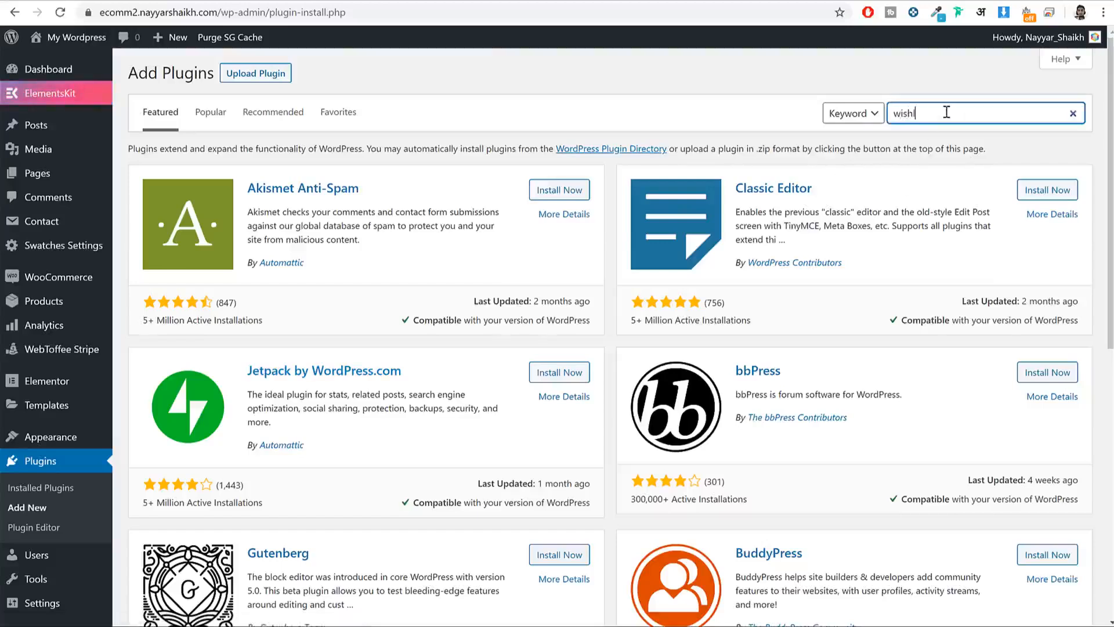
pyautogui.press('BackSpace')
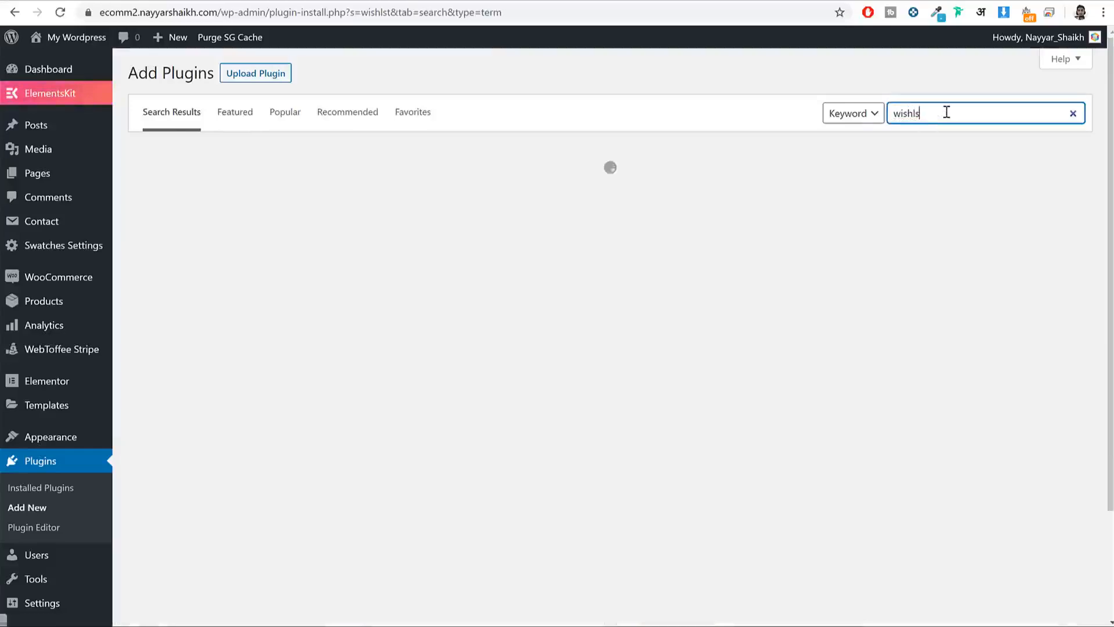
pyautogui.write('st')
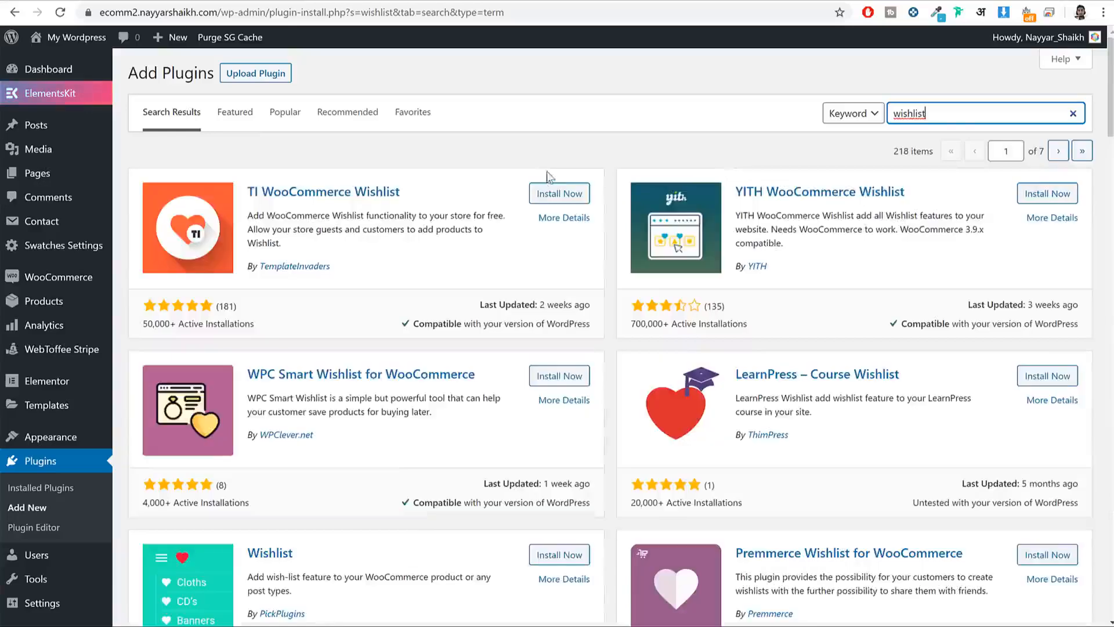
pyautogui.moveTo(401, 191); pyautogui.dragTo(252, 190)
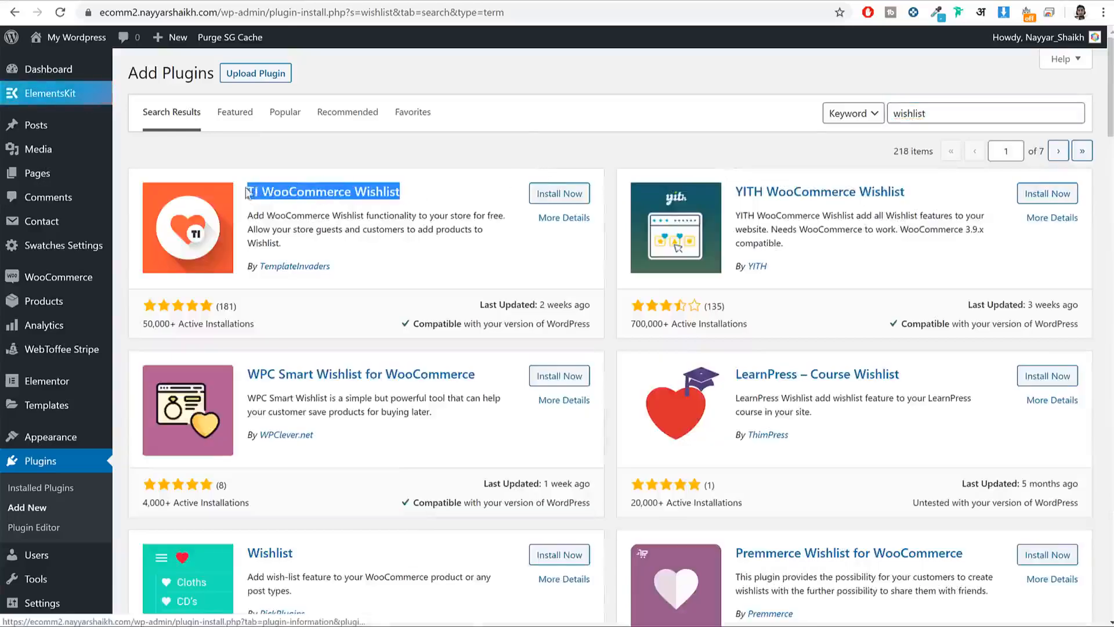
pyautogui.moveTo(330, 267); pyautogui.dragTo(261, 267)
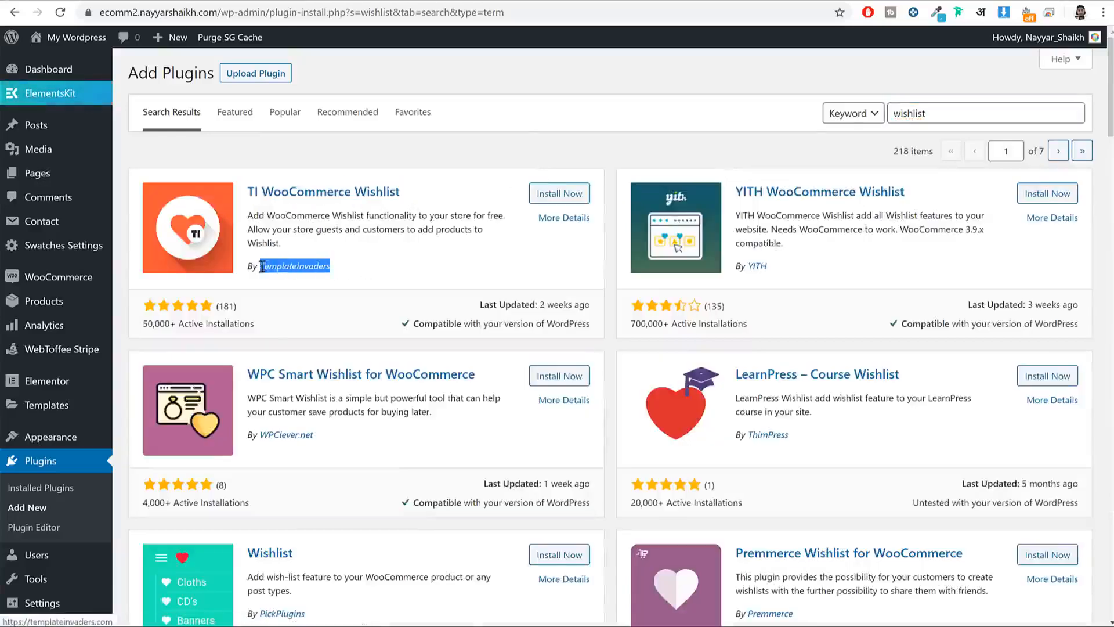
pyautogui.click(559, 195)
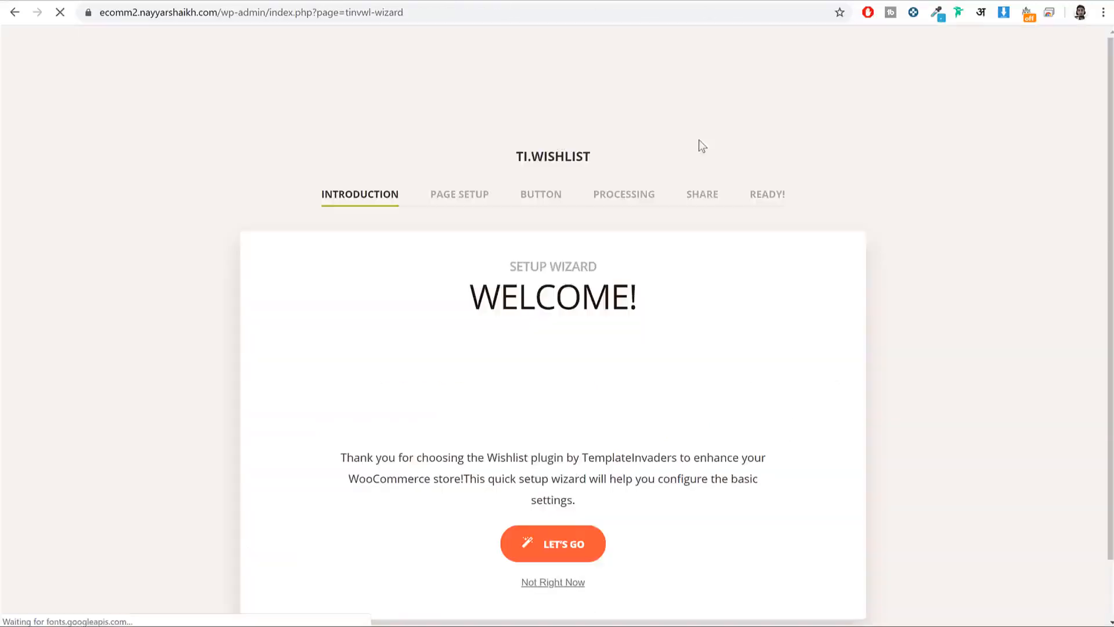
# Step: Complete the wishlist setup wizard with default page, button, processing and share settings
pyautogui.scroll(-2, 577, 296)
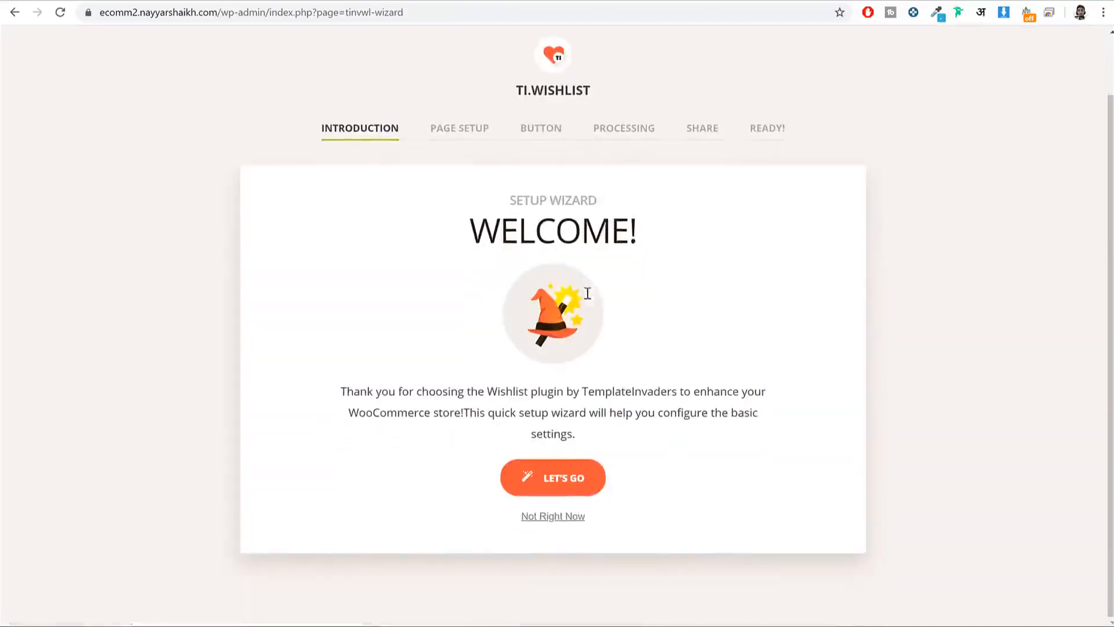
pyautogui.click(578, 478)
pyautogui.scroll(-2, 848, 411)
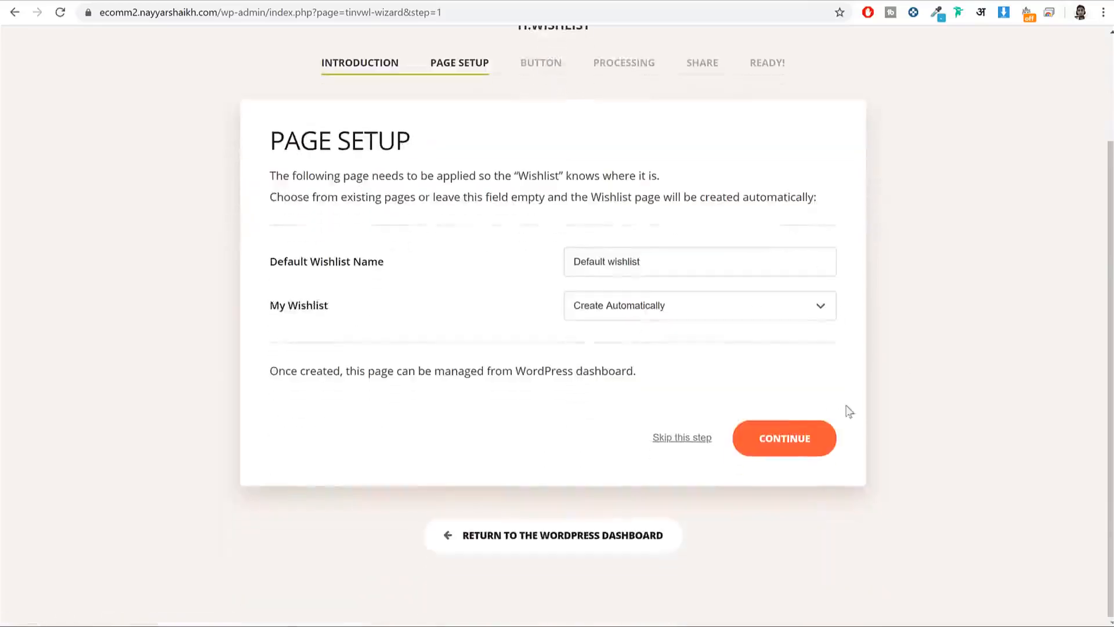
pyautogui.click(816, 432)
pyautogui.scroll(-2, 848, 435)
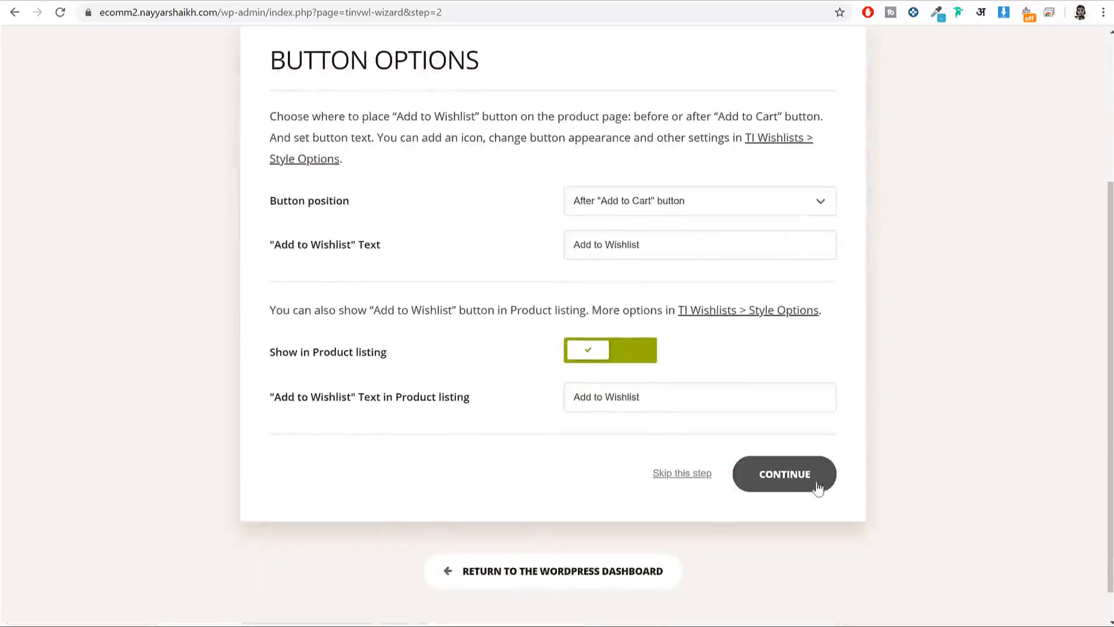
pyautogui.click(817, 487)
pyautogui.scroll(-1, 878, 348)
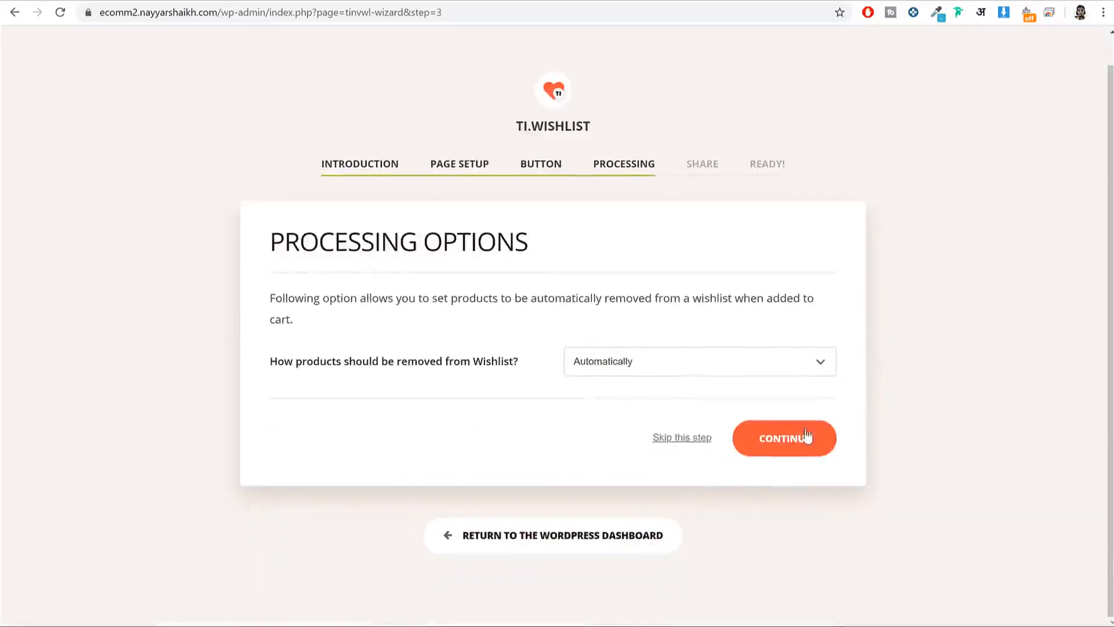
pyautogui.click(791, 438)
pyautogui.scroll(-4, 812, 400)
pyautogui.click(803, 447)
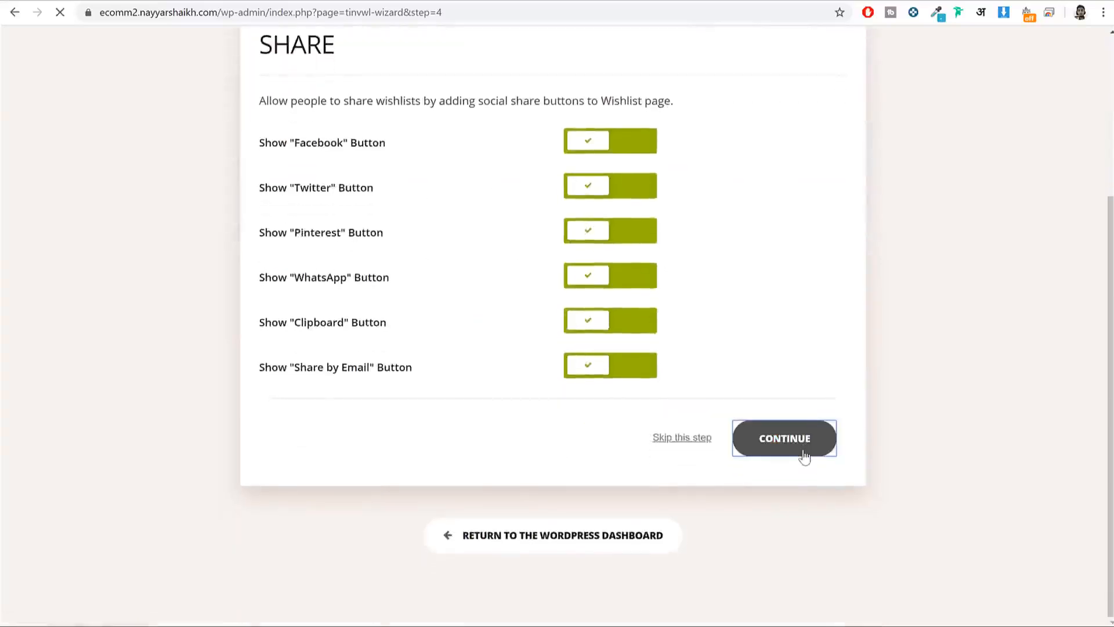
pyautogui.scroll(-2, 656, 497)
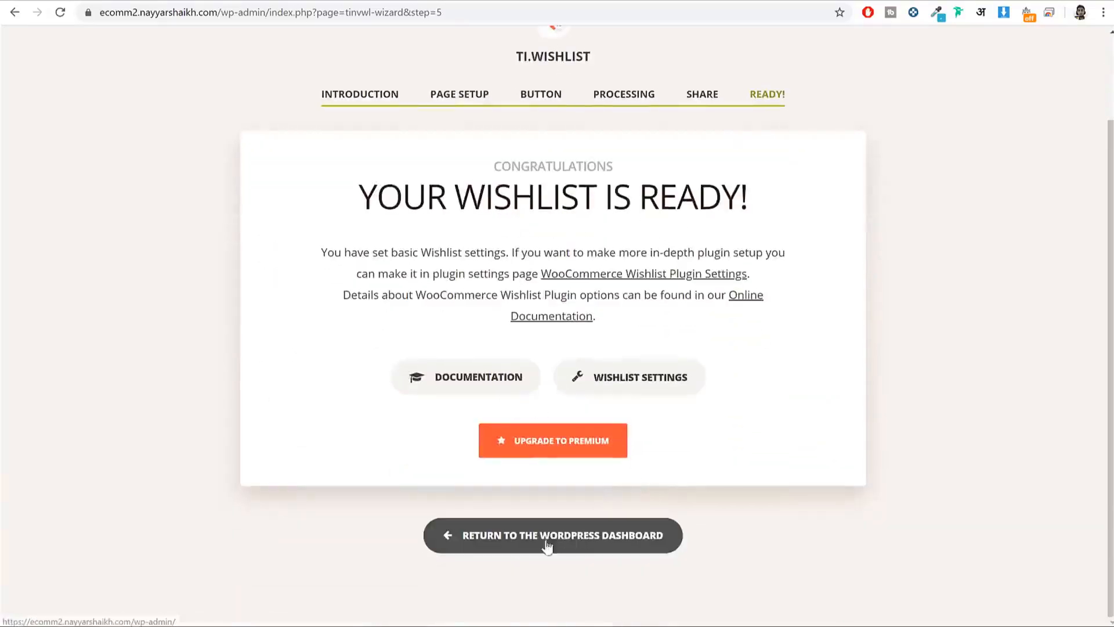
pyautogui.click(568, 537)
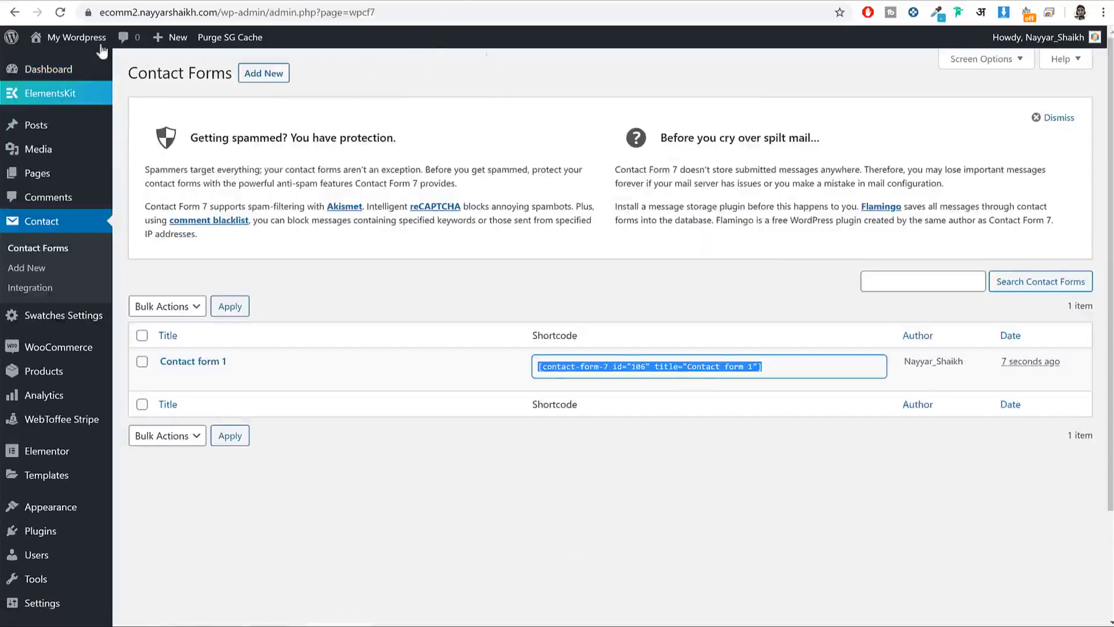
pyautogui.moveTo(102, 51)
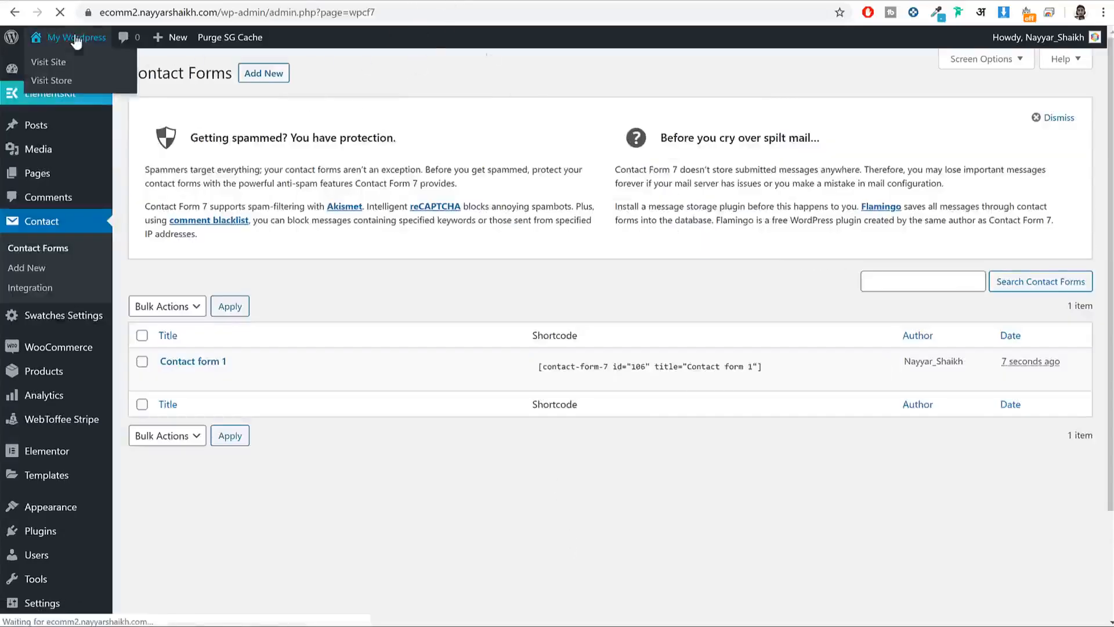
pyautogui.click(52, 61)
pyautogui.scroll(-15, 597, 179)
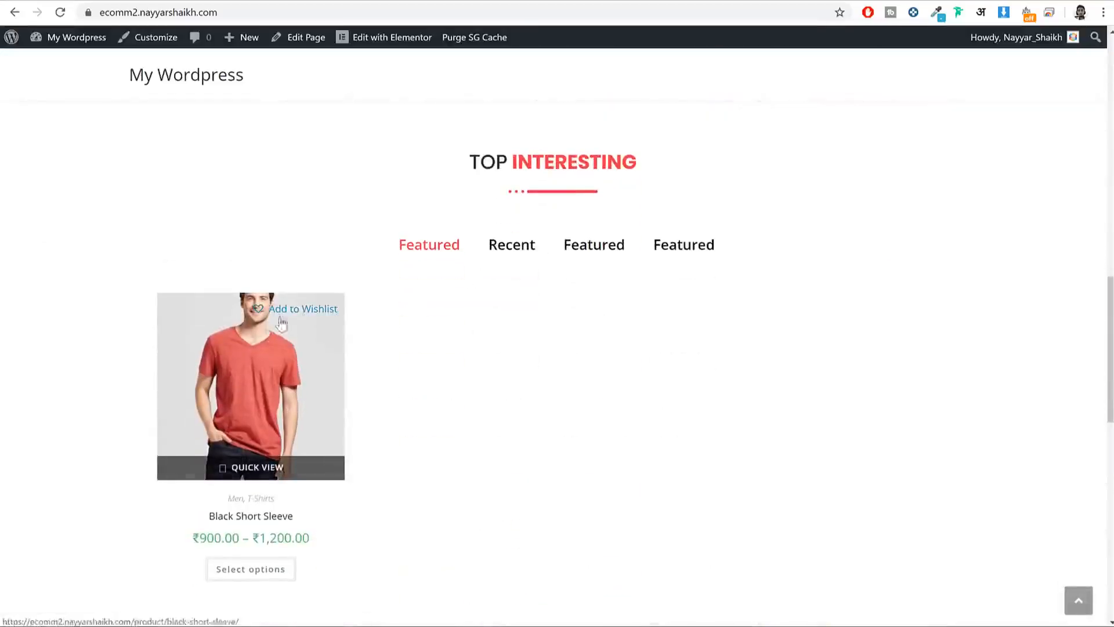
pyautogui.click(280, 345)
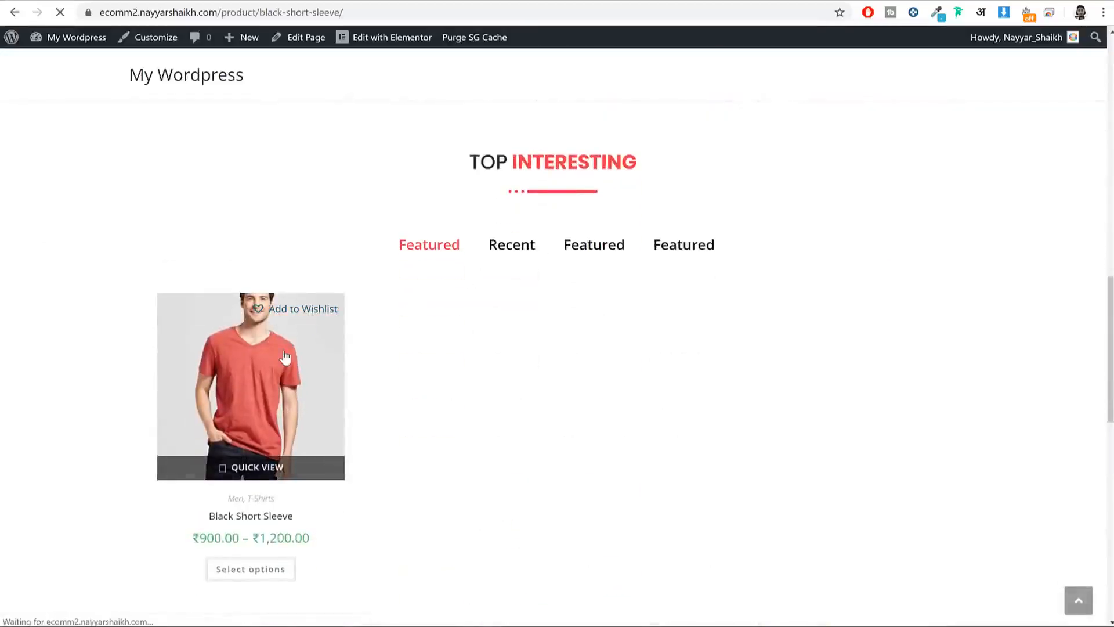
pyautogui.scroll(-4, 696, 338)
pyautogui.scroll(2, 851, 319)
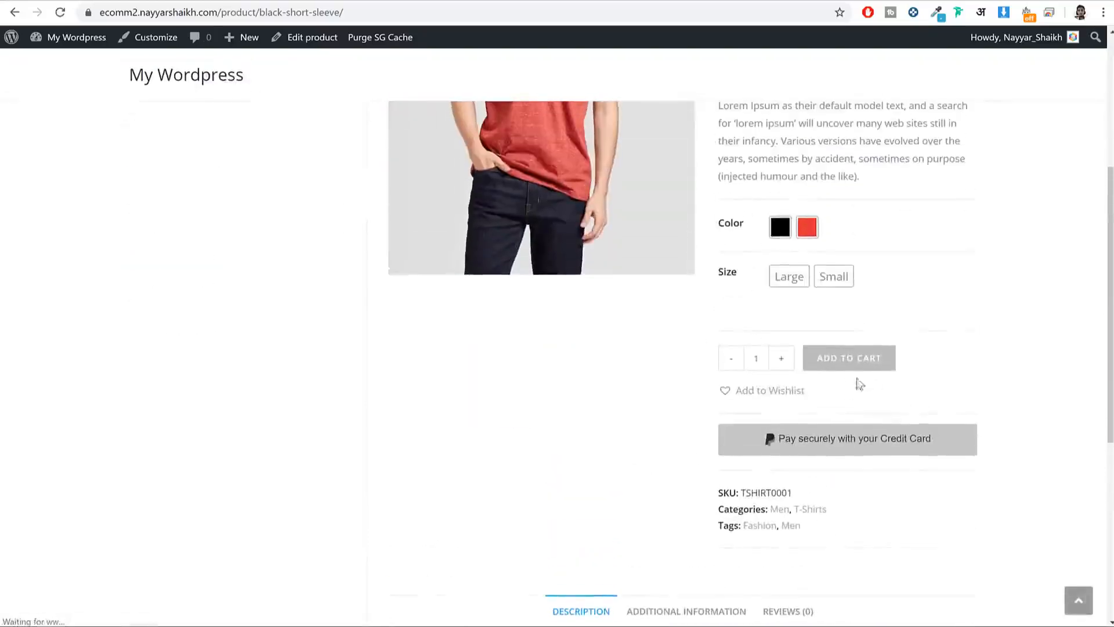
pyautogui.moveTo(857, 380); pyautogui.dragTo(928, 381)
pyautogui.scroll(6, 877, 383)
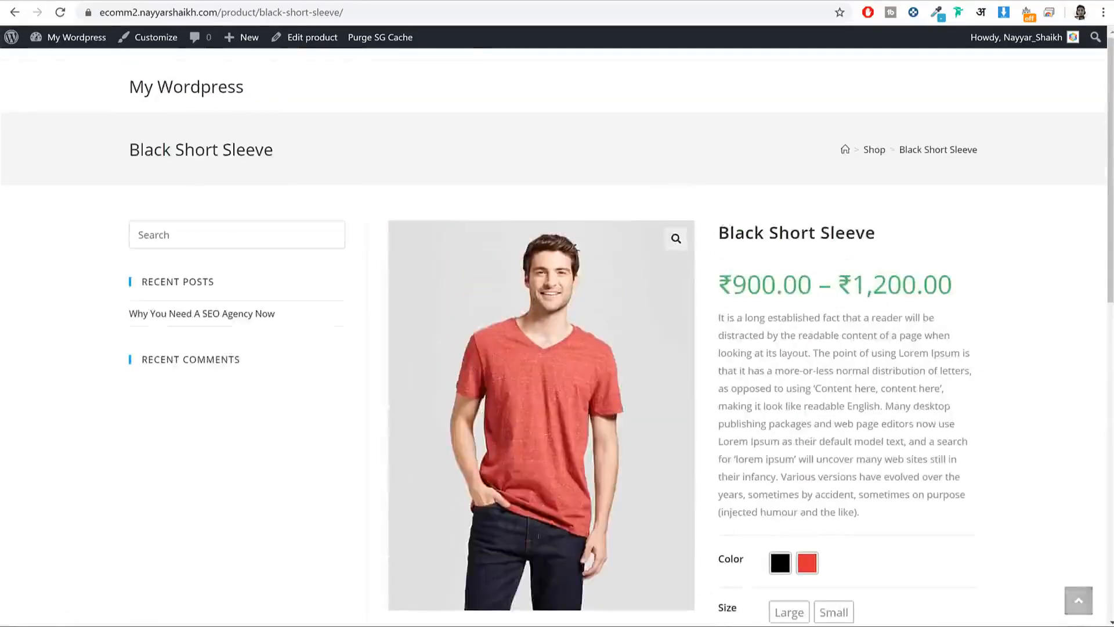
pyautogui.click(88, 2)
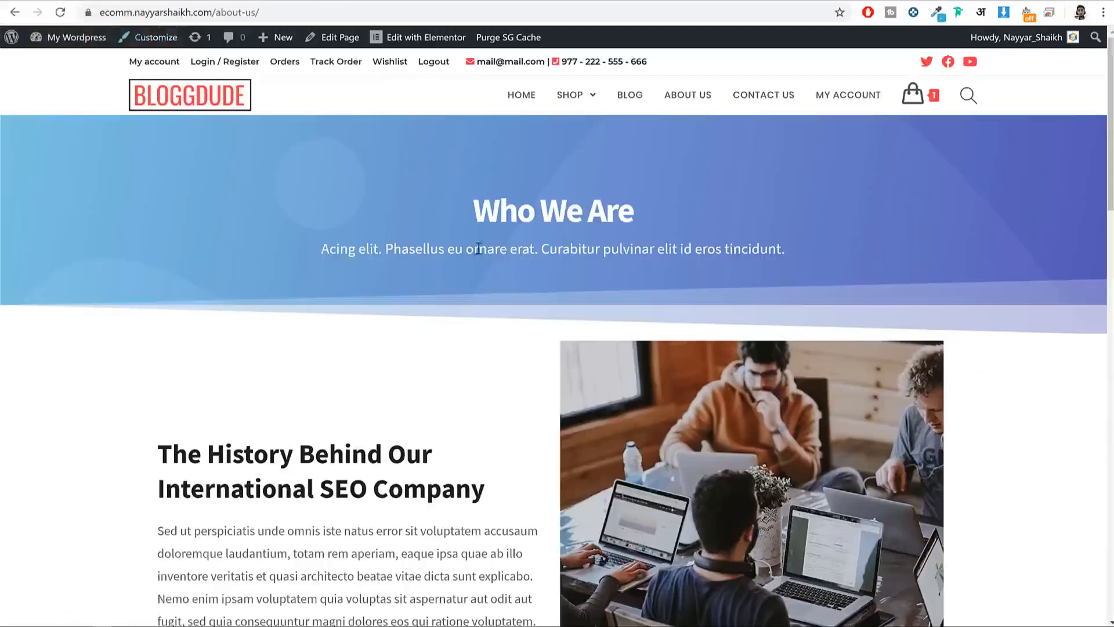
pyautogui.click(194, 86)
pyautogui.scroll(-10, 374, 107)
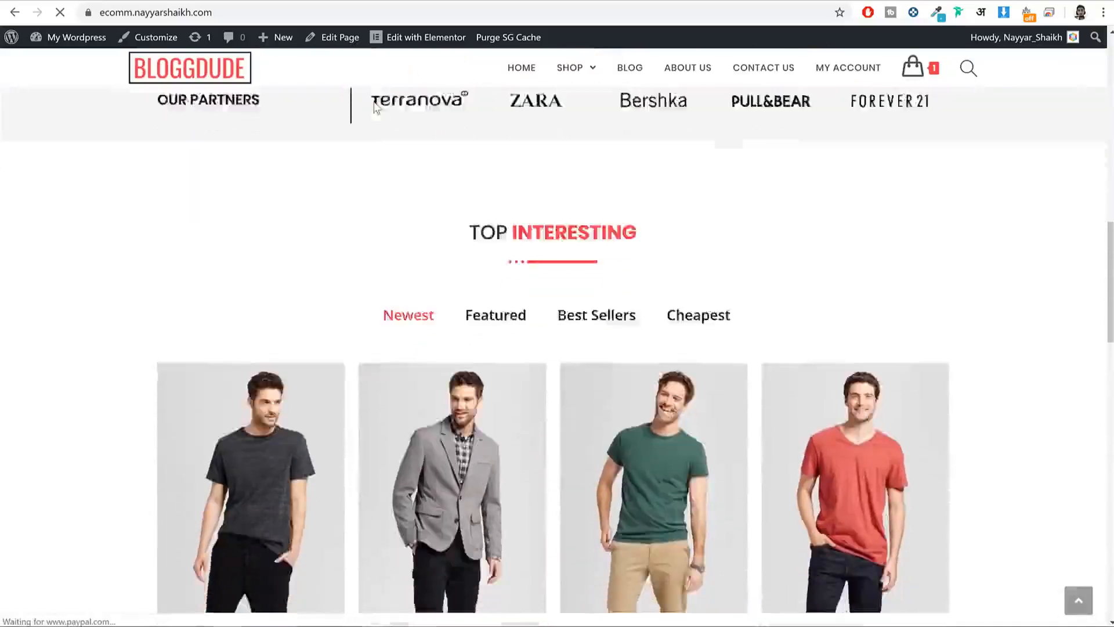
pyautogui.scroll(-4, 374, 107)
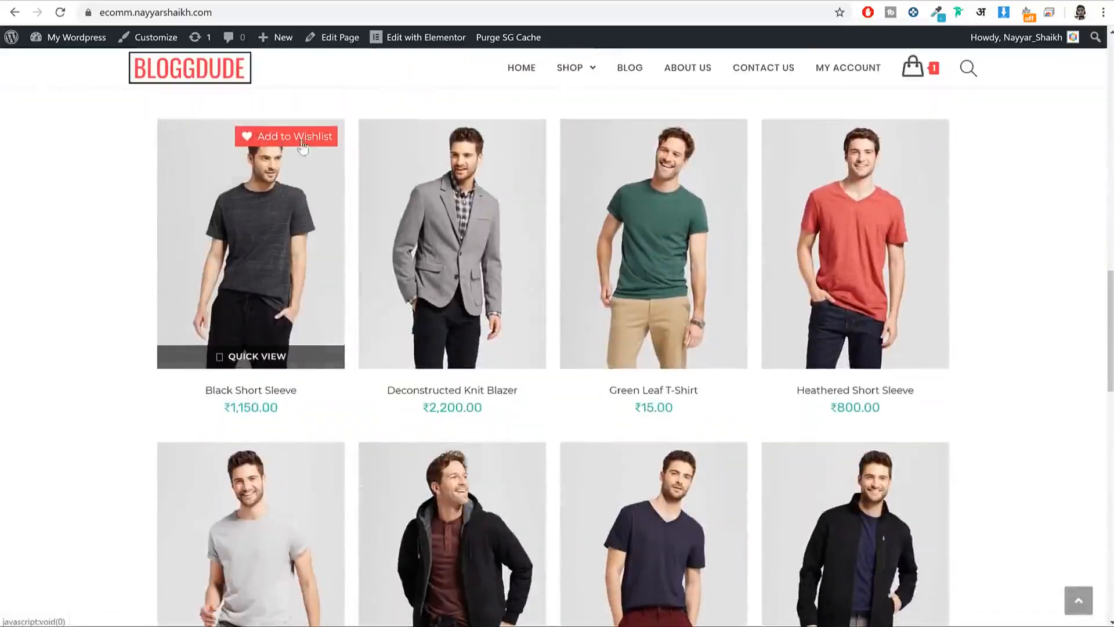
pyautogui.click(292, 224)
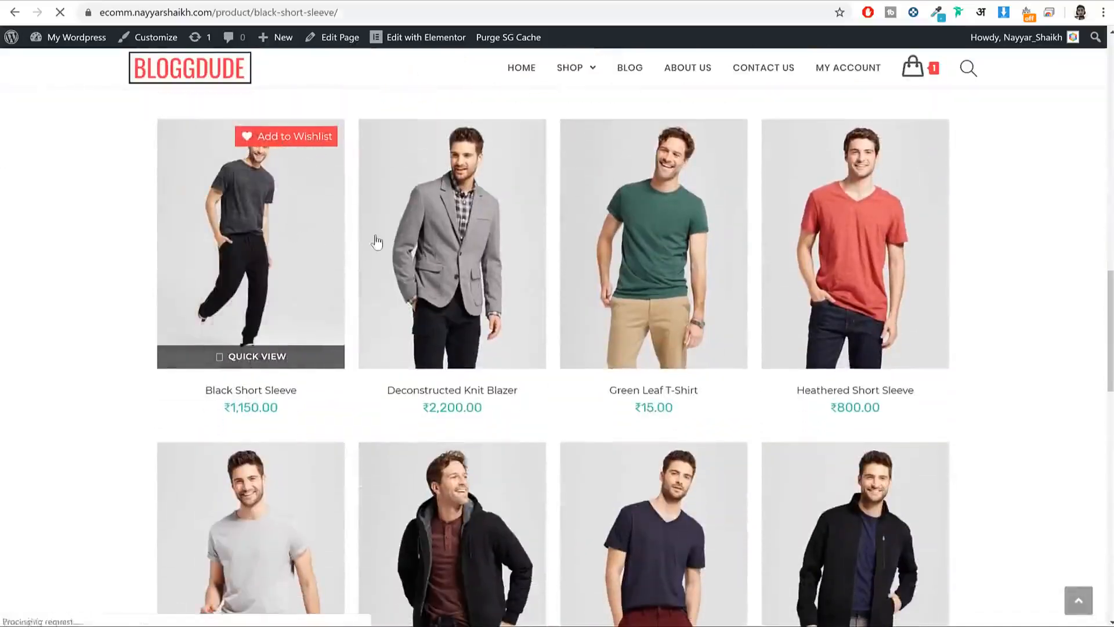
pyautogui.scroll(-3, 608, 272)
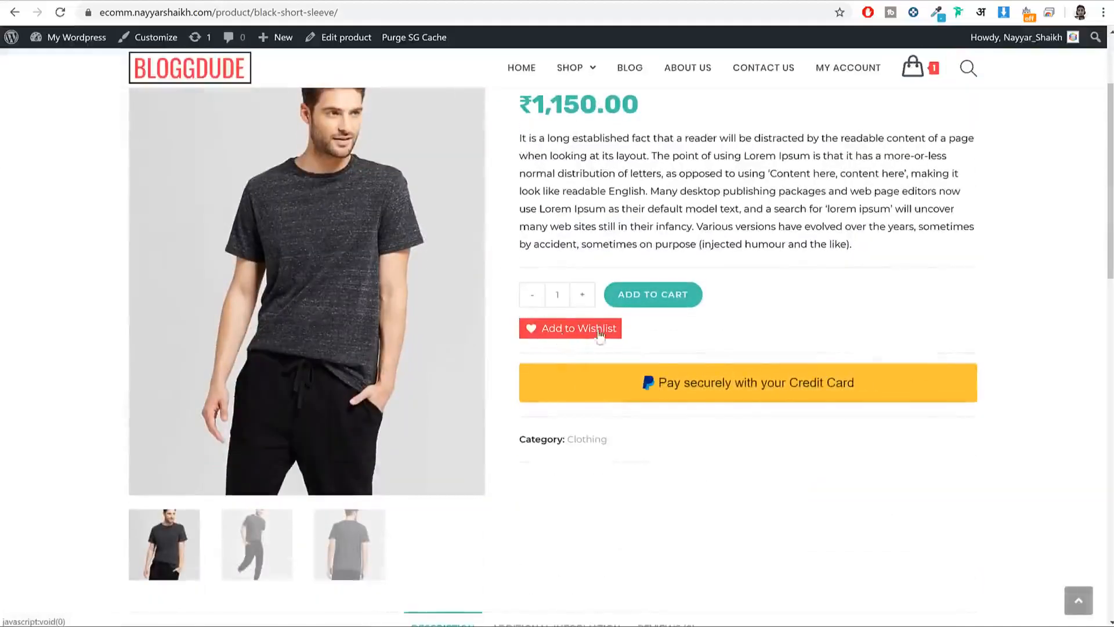
pyautogui.click(232, 1)
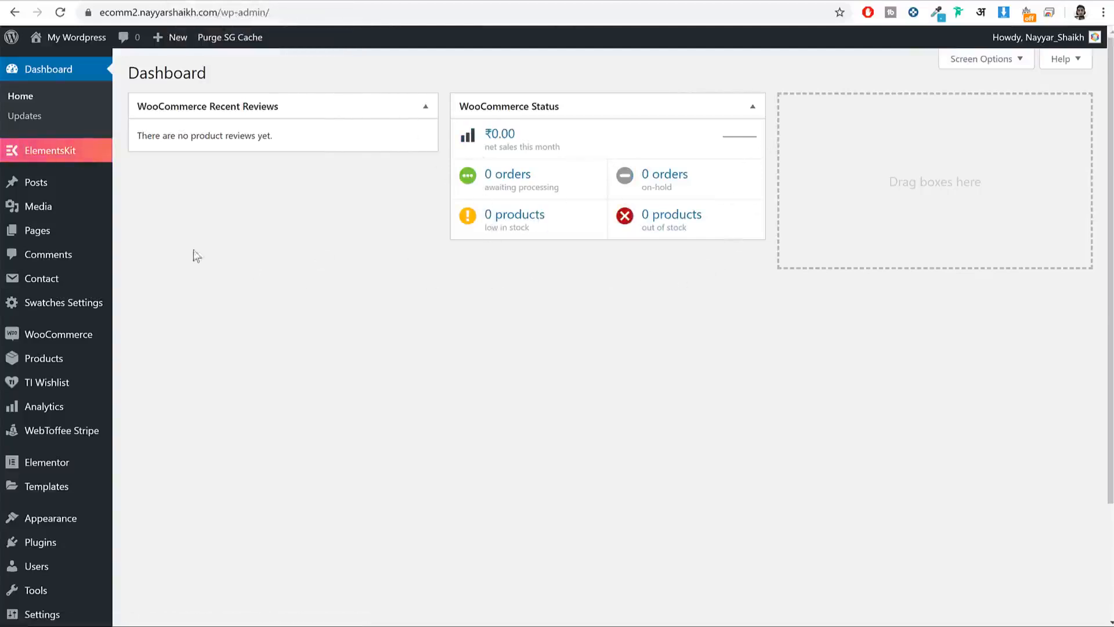
# Step: Open Appearance > Menus and review the reference store's product page and footer
pyautogui.moveTo(78, 533)
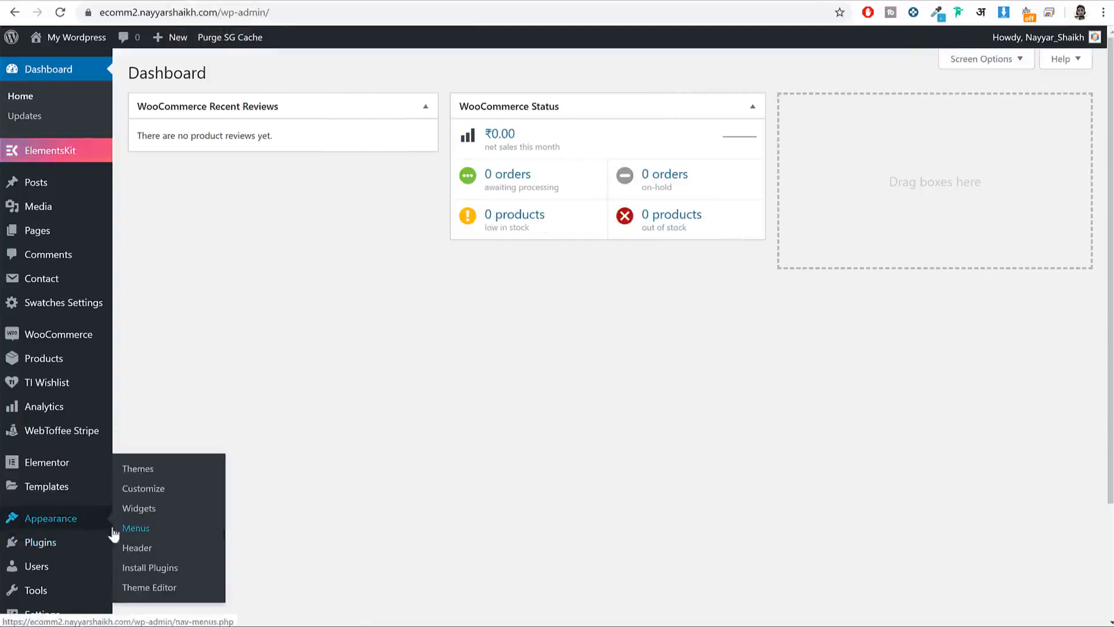
pyautogui.click(137, 530)
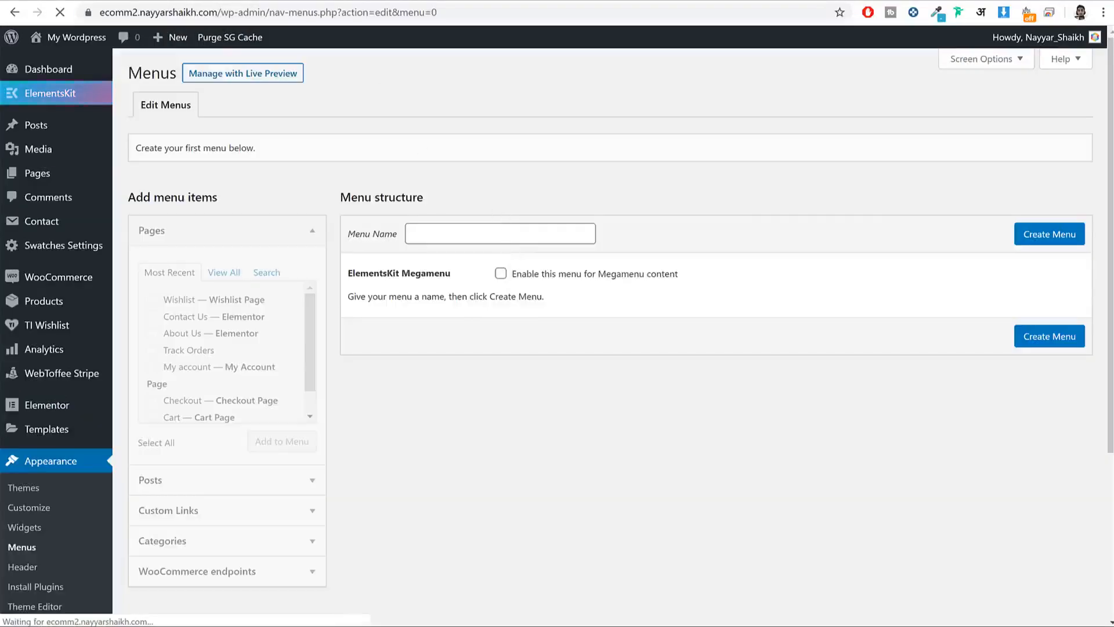
pyautogui.click(63, 2)
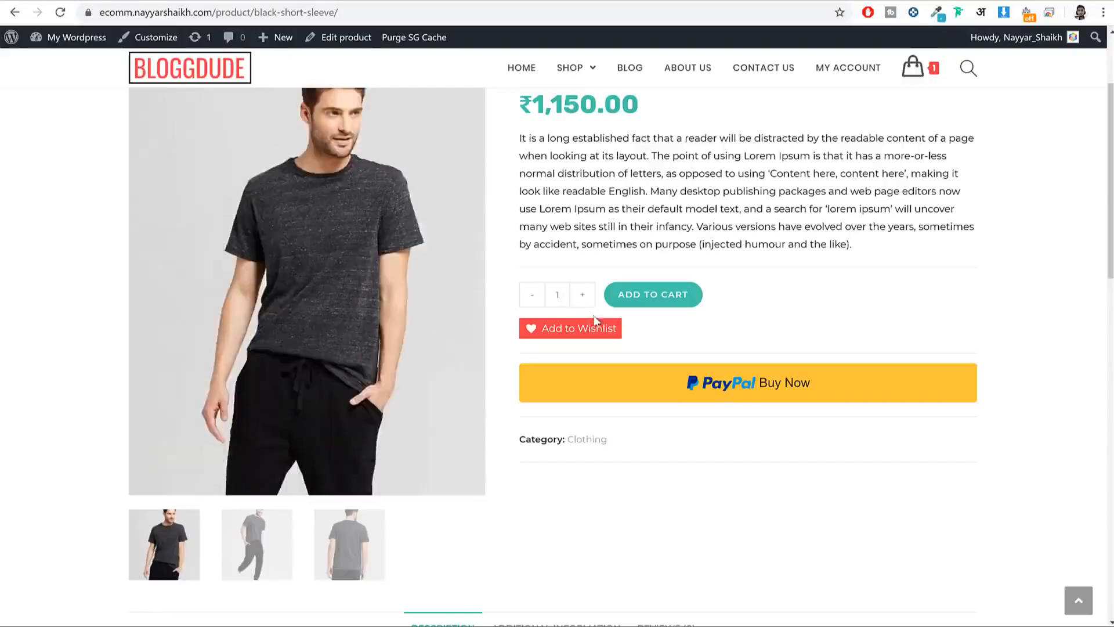
pyautogui.scroll(-15, 458, 141)
pyautogui.scroll(18, 602, 332)
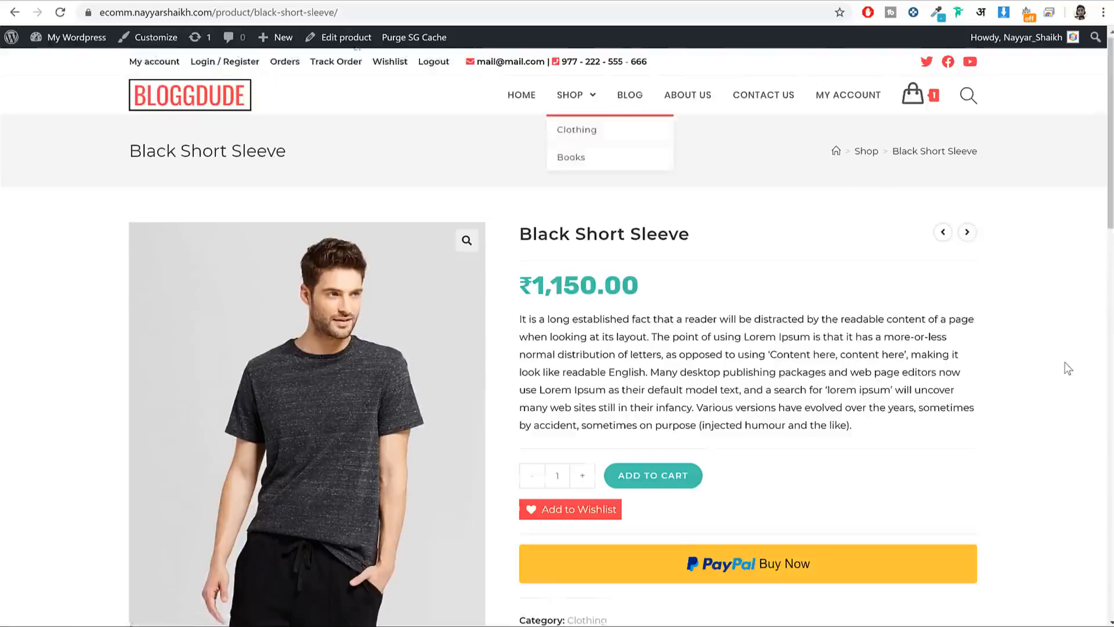
pyautogui.scroll(-10, 1068, 368)
pyautogui.scroll(-3, 1068, 369)
pyautogui.moveTo(345, 425); pyautogui.dragTo(415, 542)
pyautogui.click(729, 366)
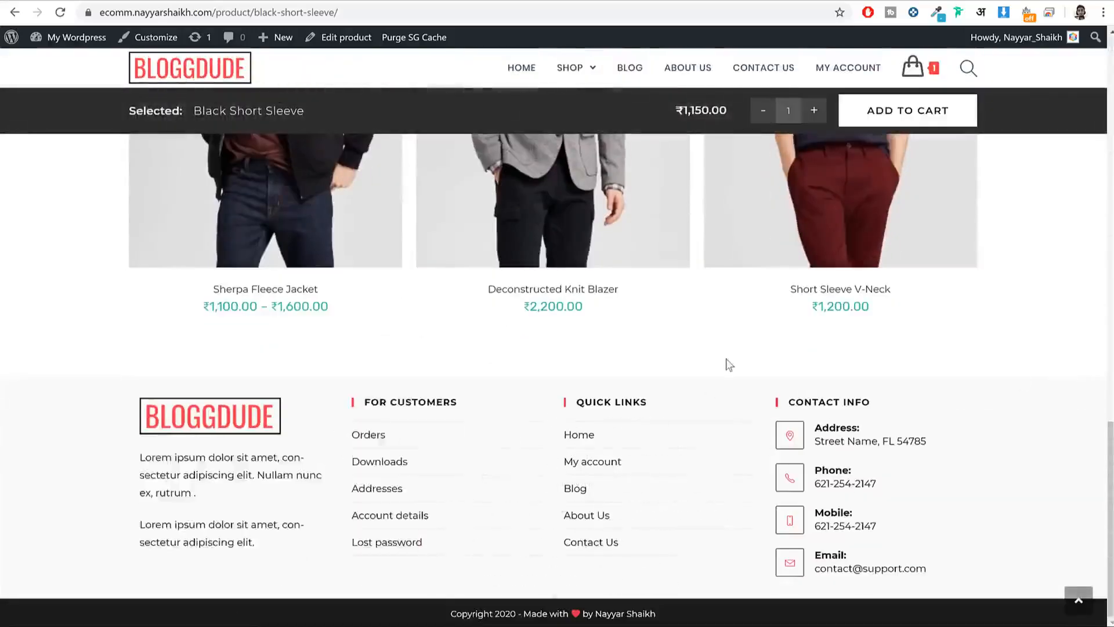
pyautogui.scroll(15, 728, 383)
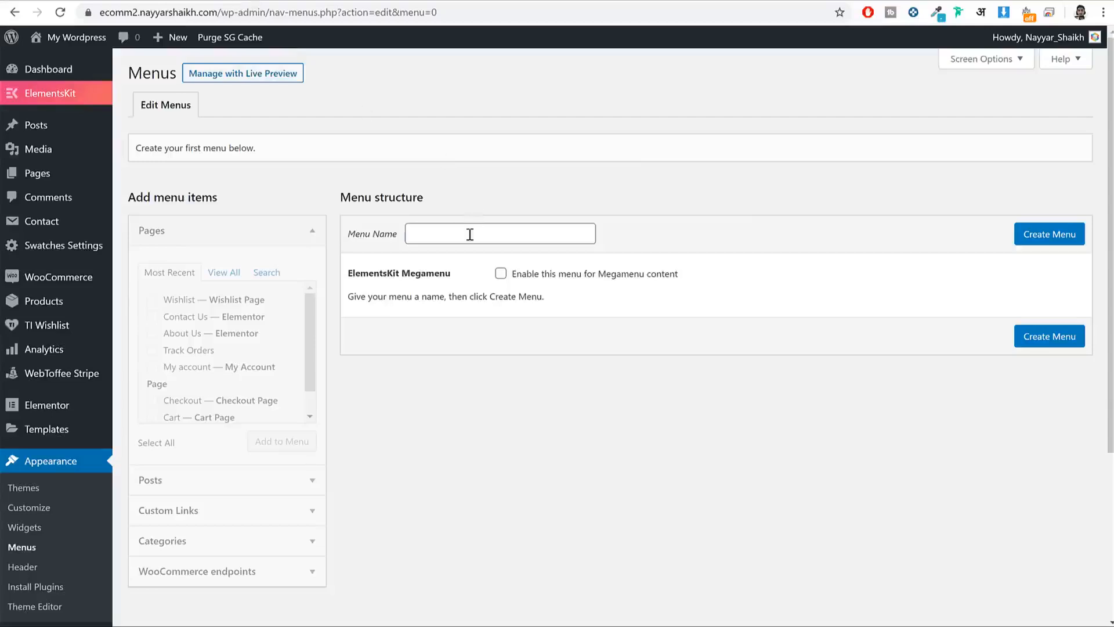
# Step: Create a new menu named Main Menu
pyautogui.click(464, 233)
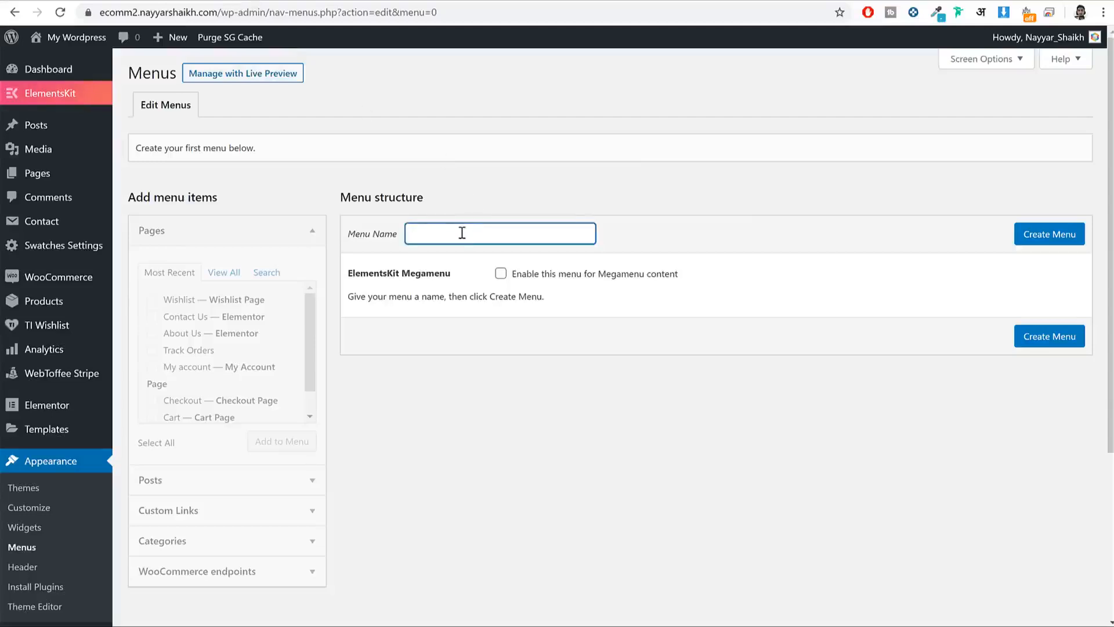
pyautogui.write('Maini')
pyautogui.press('BackSpace')
pyautogui.write('Menu')
pyautogui.click(1032, 238)
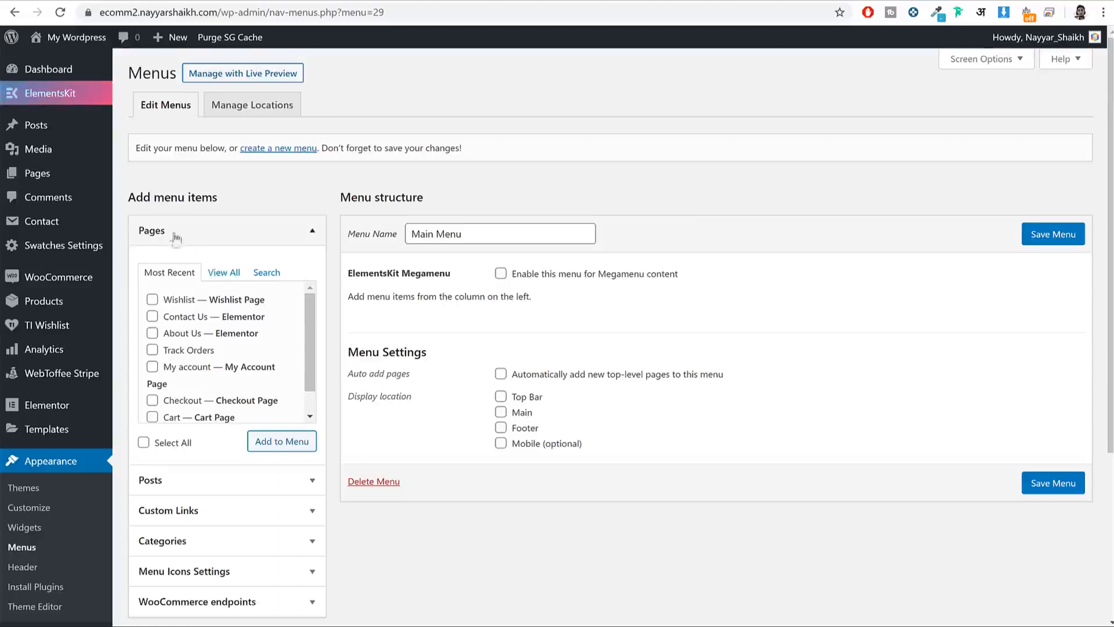
# Step: Add the Home, Blog, About Us, Contact Us, My account and Shop pages to the menu
pyautogui.click(226, 273)
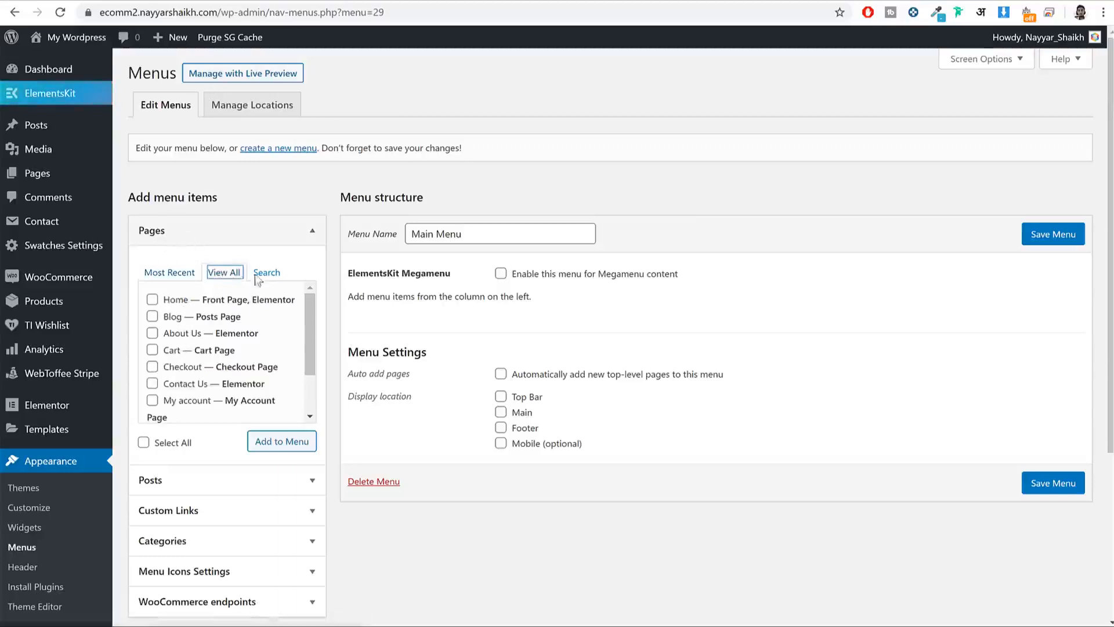
pyautogui.click(173, 301)
pyautogui.click(172, 318)
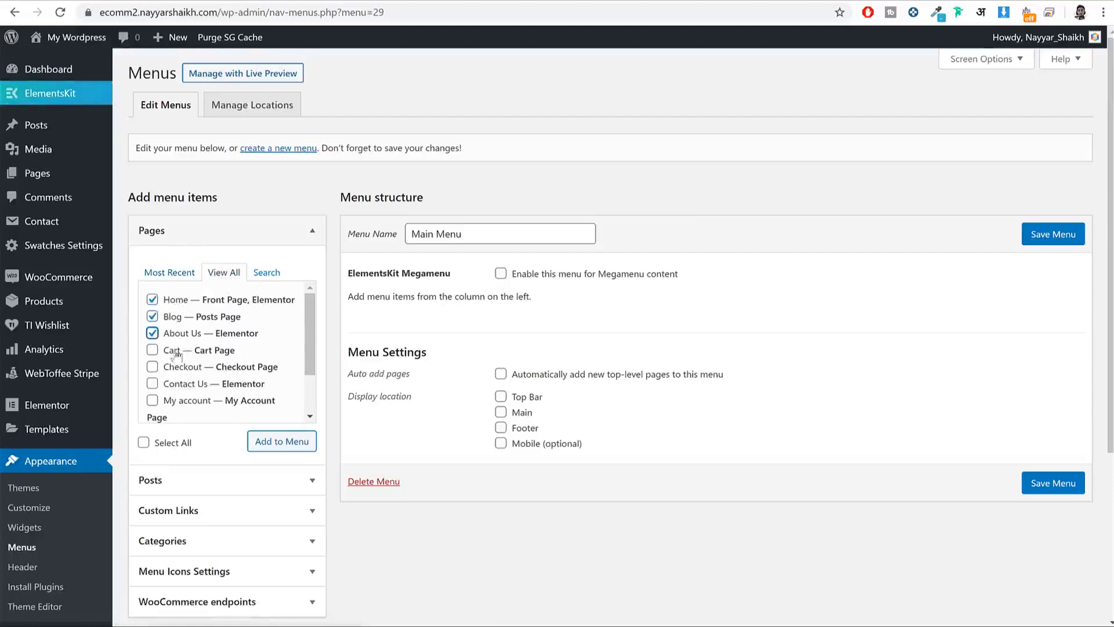
pyautogui.scroll(-2, 186, 374)
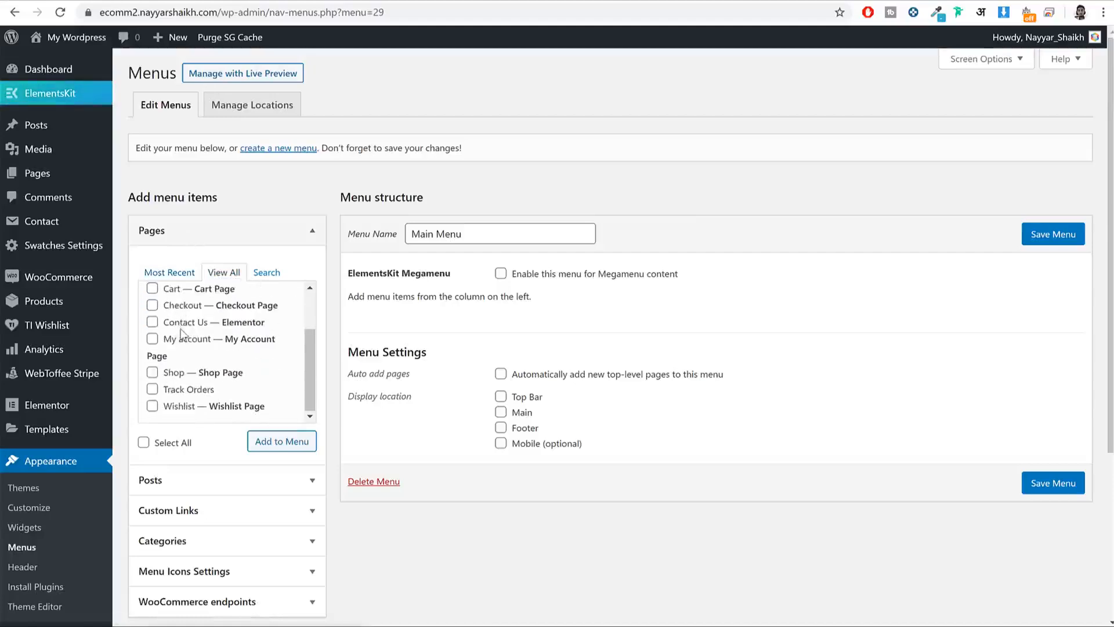
pyautogui.click(185, 326)
pyautogui.click(188, 341)
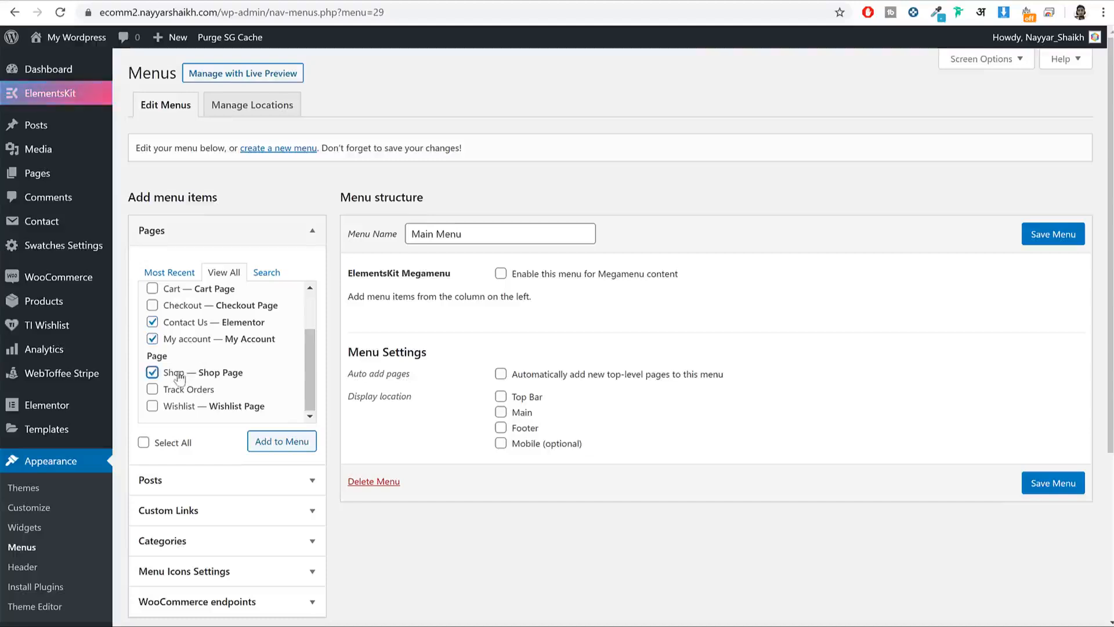
pyautogui.click(259, 439)
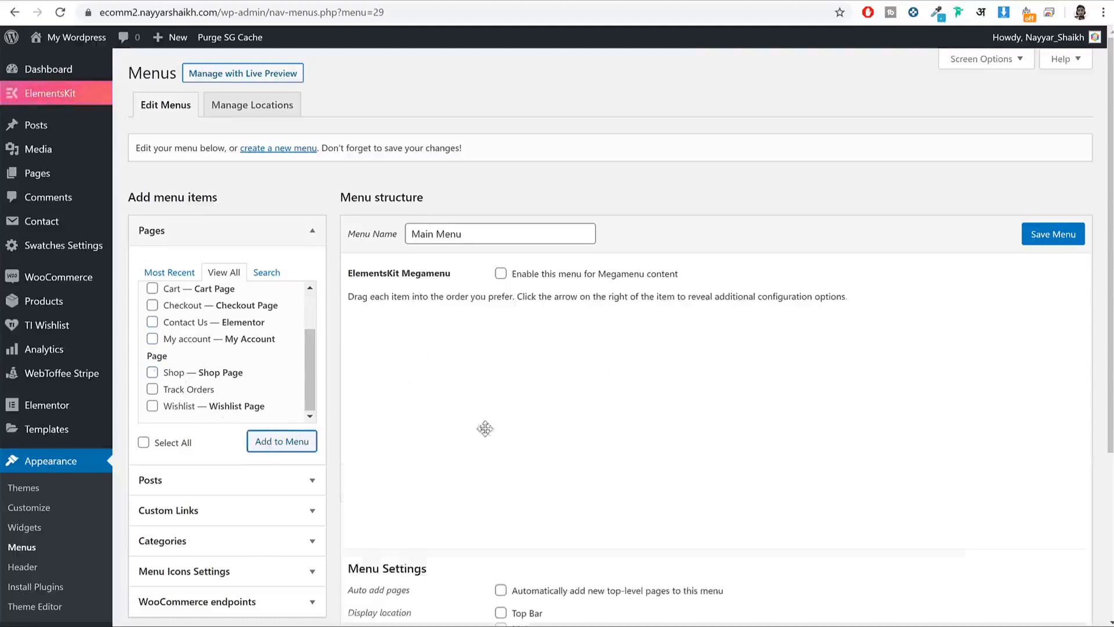
# Step: Move Shop up so it sits directly below Home
pyautogui.moveTo(472, 506); pyautogui.dragTo(470, 298)
pyautogui.scroll(-1, 585, 329)
pyautogui.scroll(-2, 585, 329)
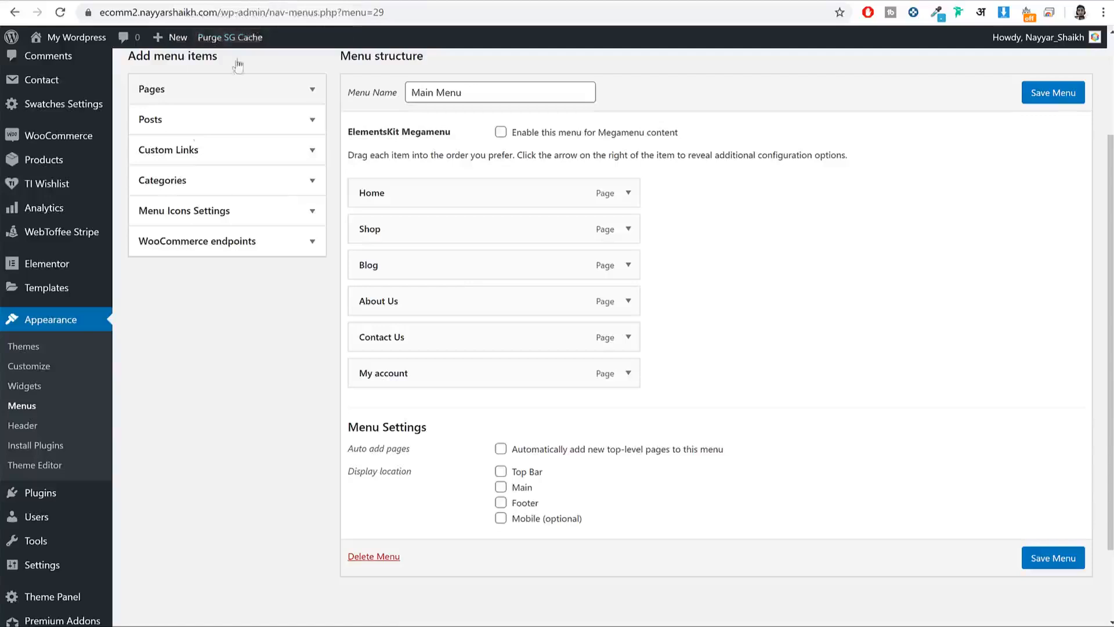
pyautogui.click(341, 2)
pyautogui.scroll(2, 240, 265)
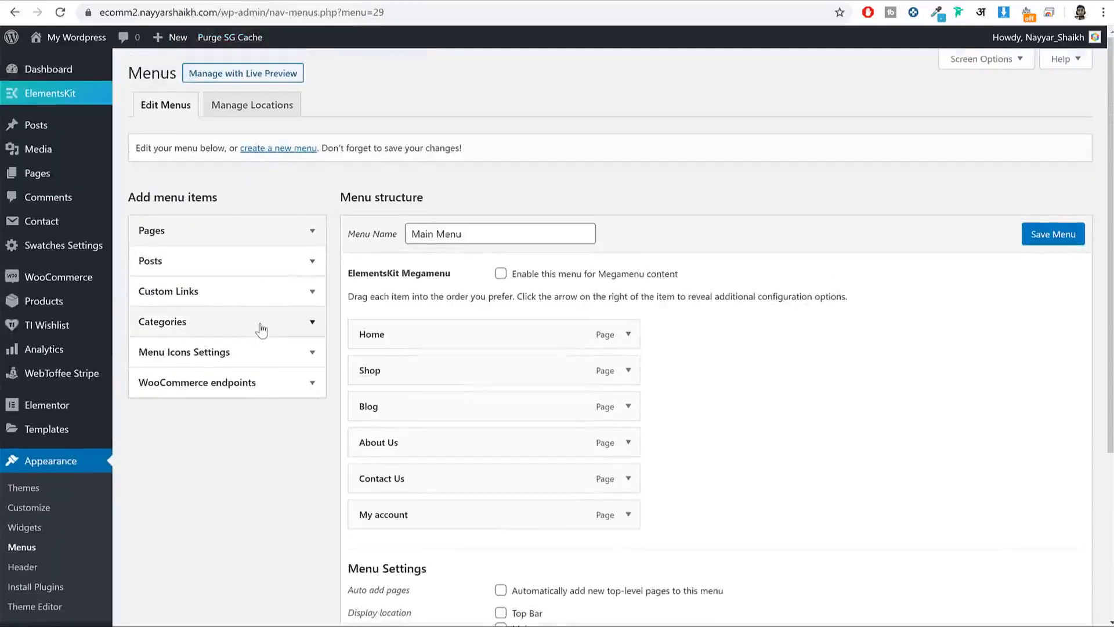
# Step: Enable Product categories in Screen Options so they can be added to menus
pyautogui.click(261, 327)
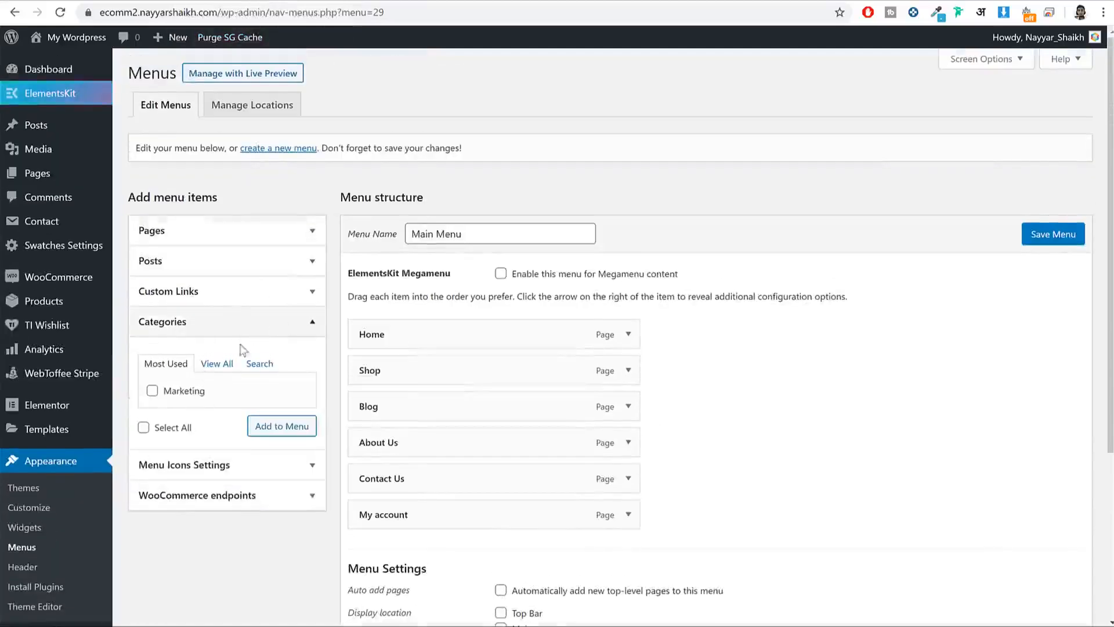
pyautogui.click(253, 327)
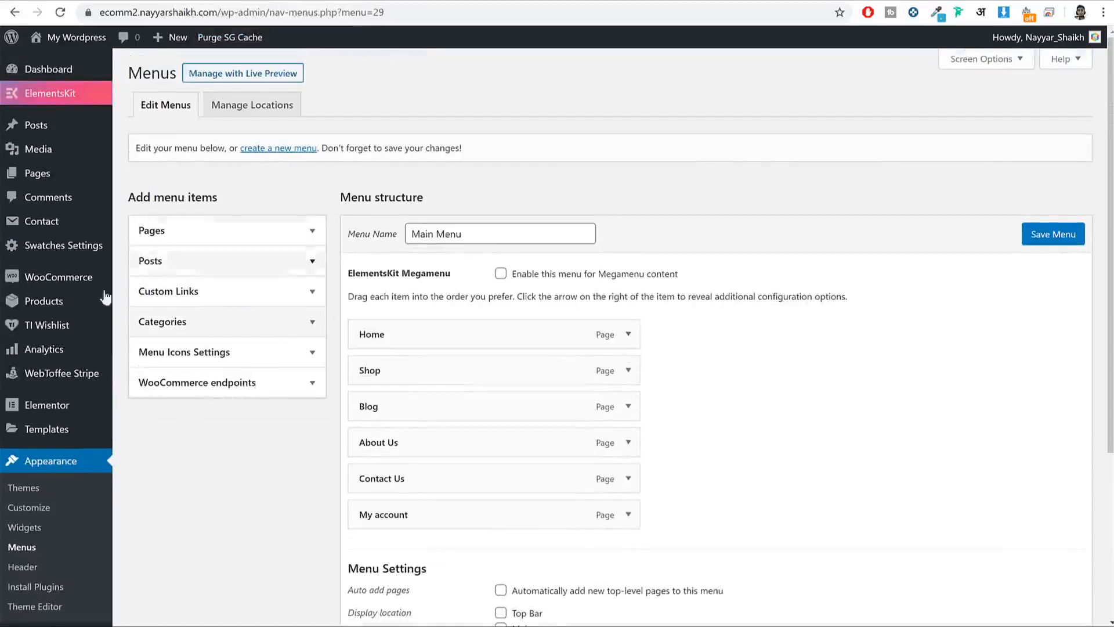
pyautogui.click(986, 60)
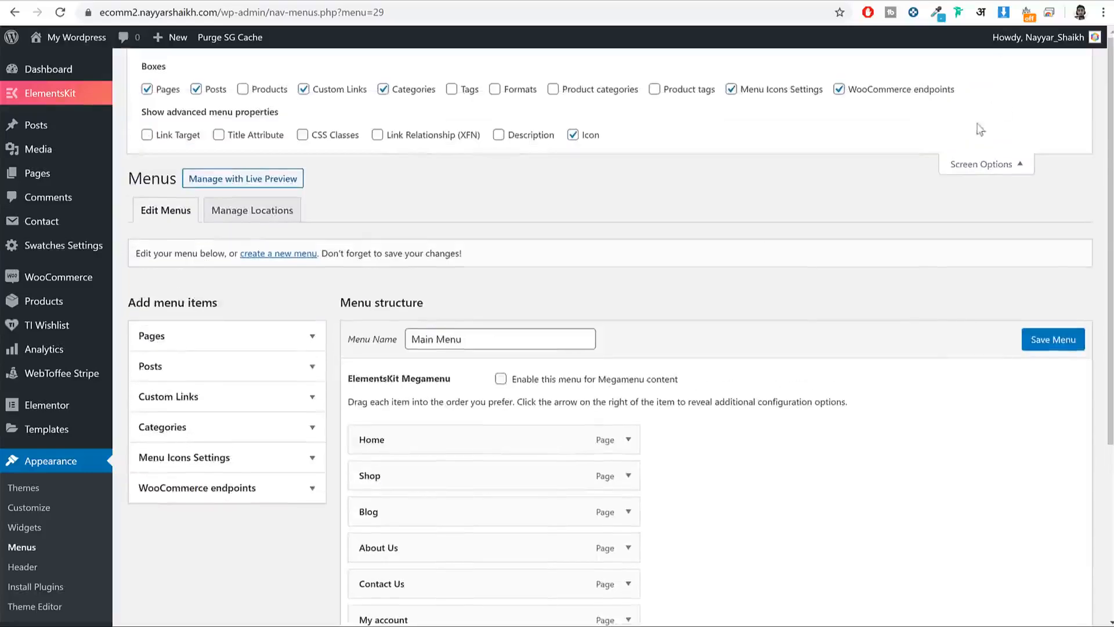
pyautogui.click(582, 91)
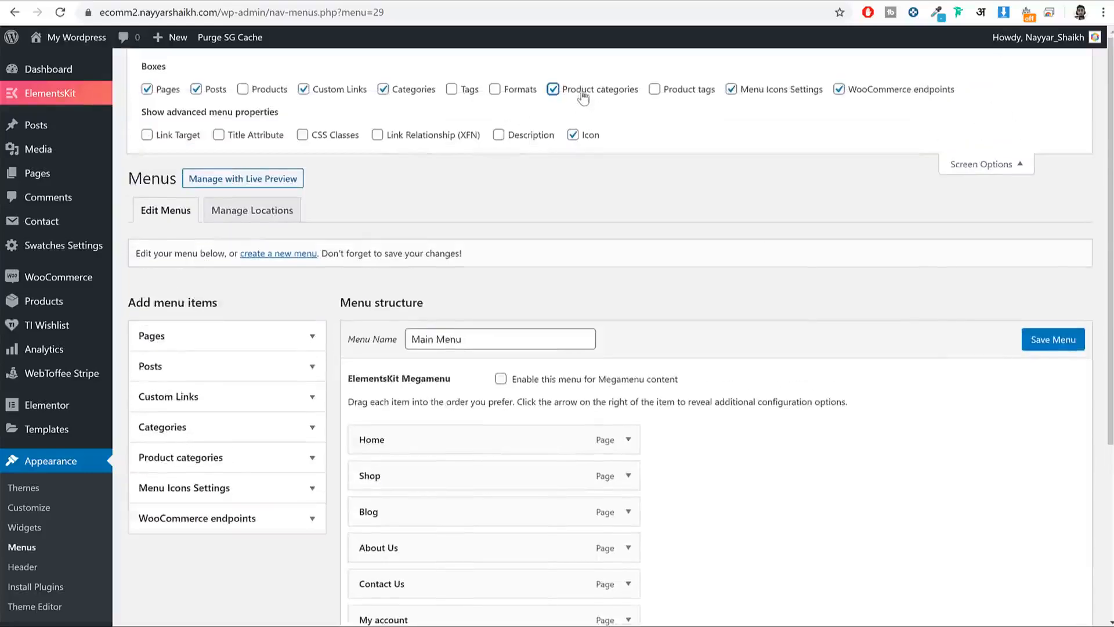
pyautogui.click(985, 169)
# Step: Add the Men, T-Shirts and Books categories and nest them under Shop
pyautogui.click(244, 352)
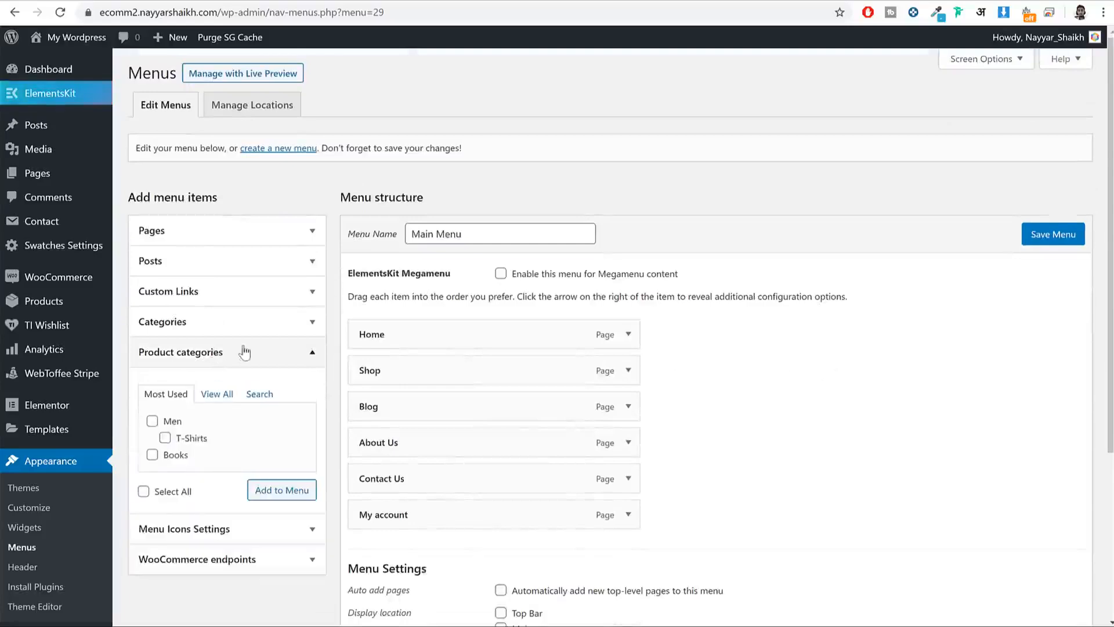
pyautogui.click(170, 457)
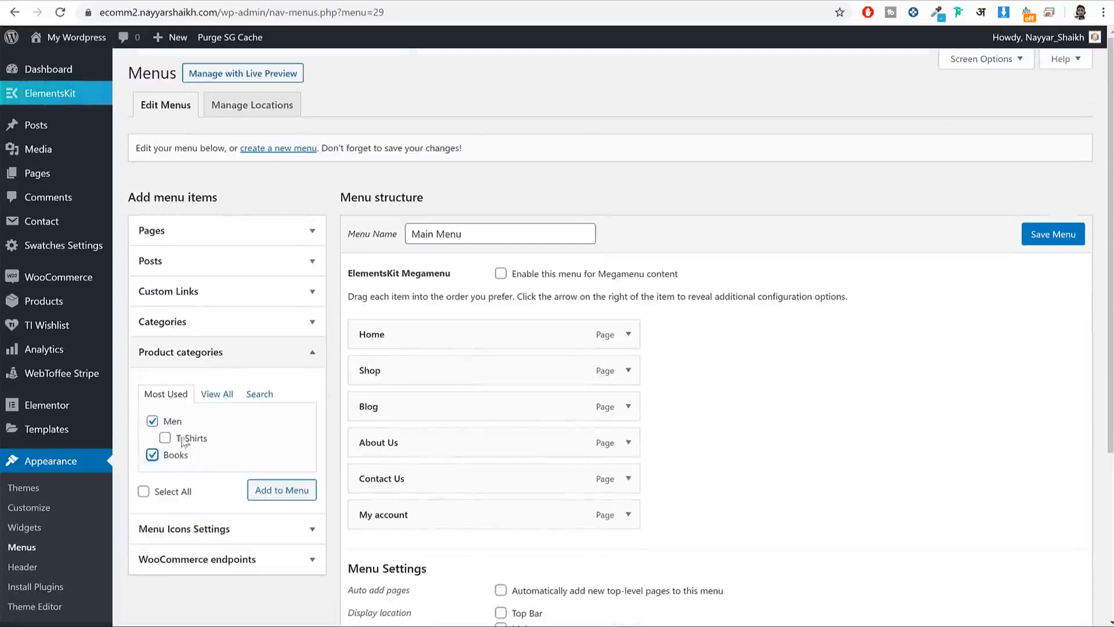
pyautogui.click(272, 489)
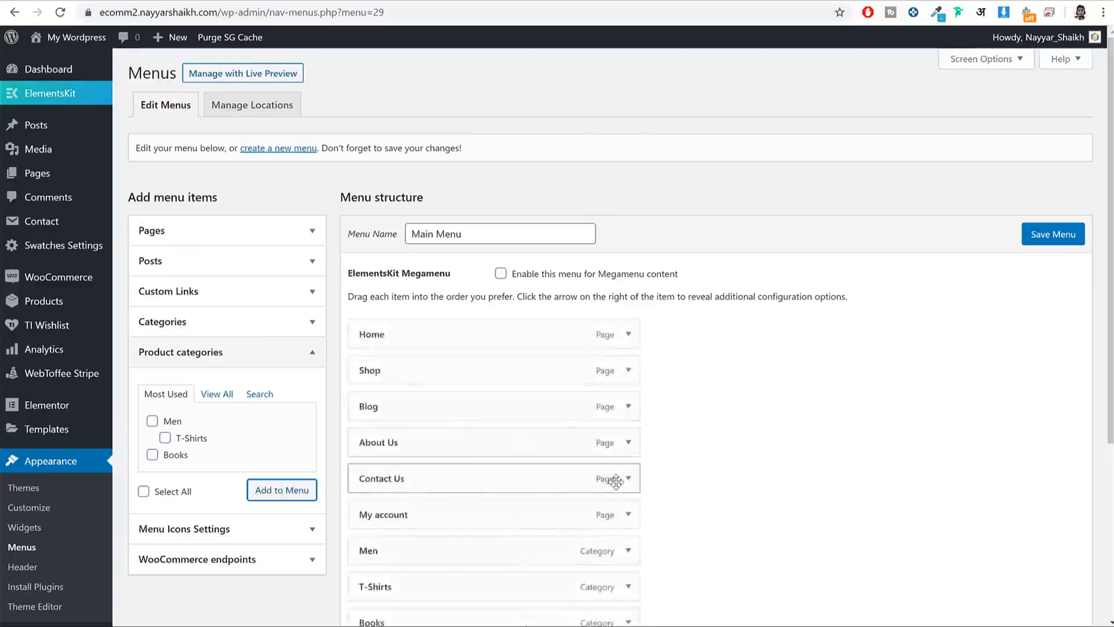
pyautogui.scroll(-1, 523, 493)
pyautogui.moveTo(458, 479); pyautogui.dragTo(506, 328)
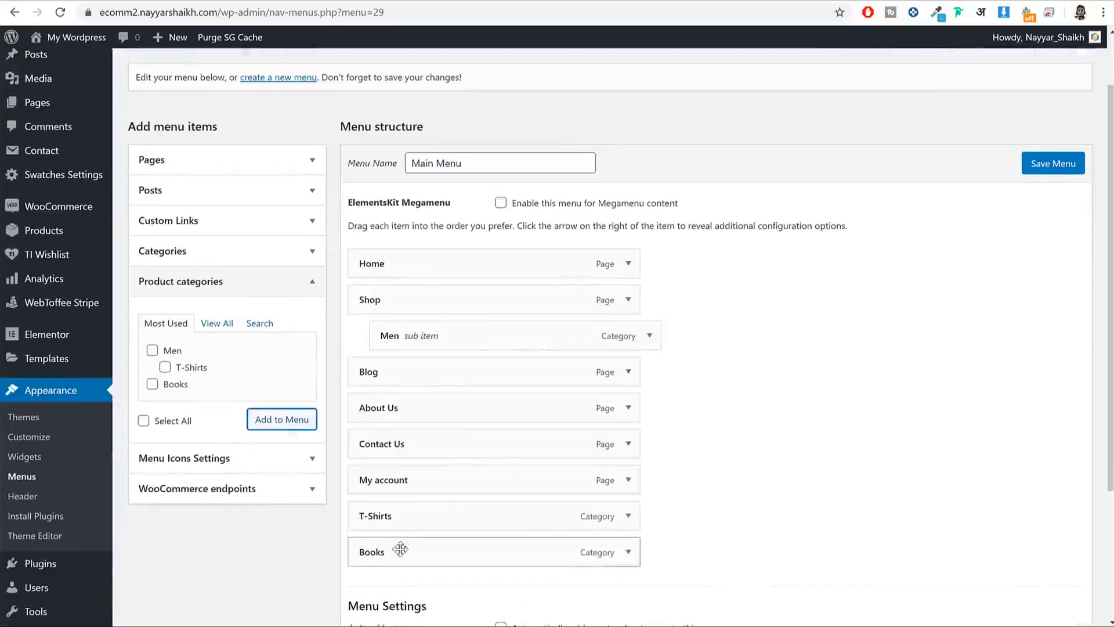
pyautogui.moveTo(400, 513); pyautogui.dragTo(450, 369)
pyautogui.moveTo(405, 551); pyautogui.dragTo(564, 410)
# Step: Assign the menu to the Main location, save it, and check the storefront header
pyautogui.scroll(-3, 592, 422)
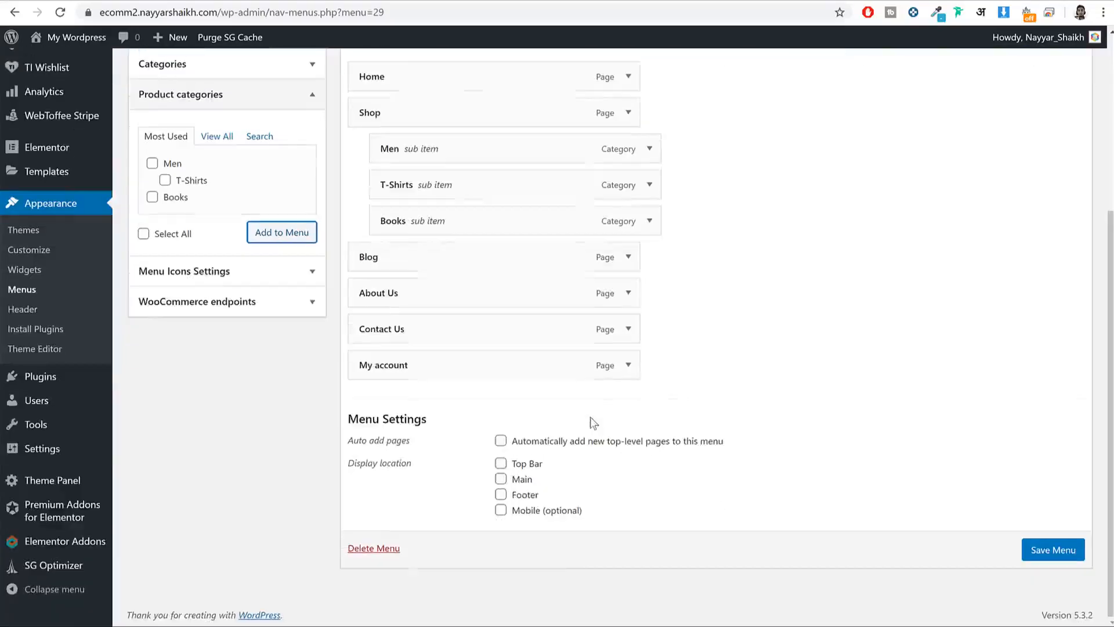
pyautogui.click(503, 480)
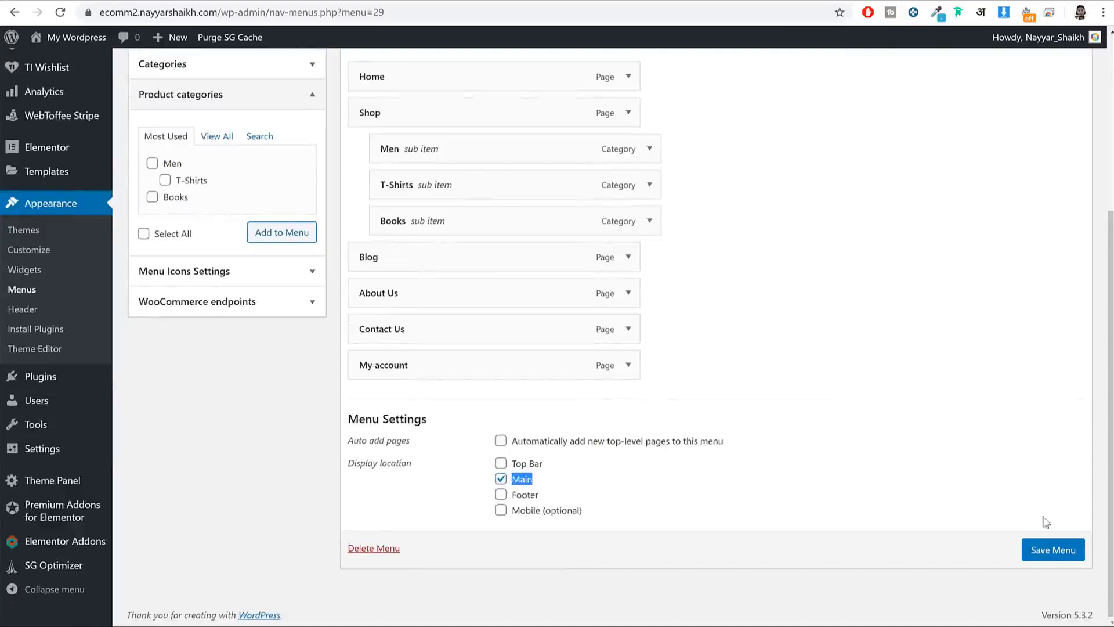
pyautogui.click(1065, 552)
pyautogui.click(335, 2)
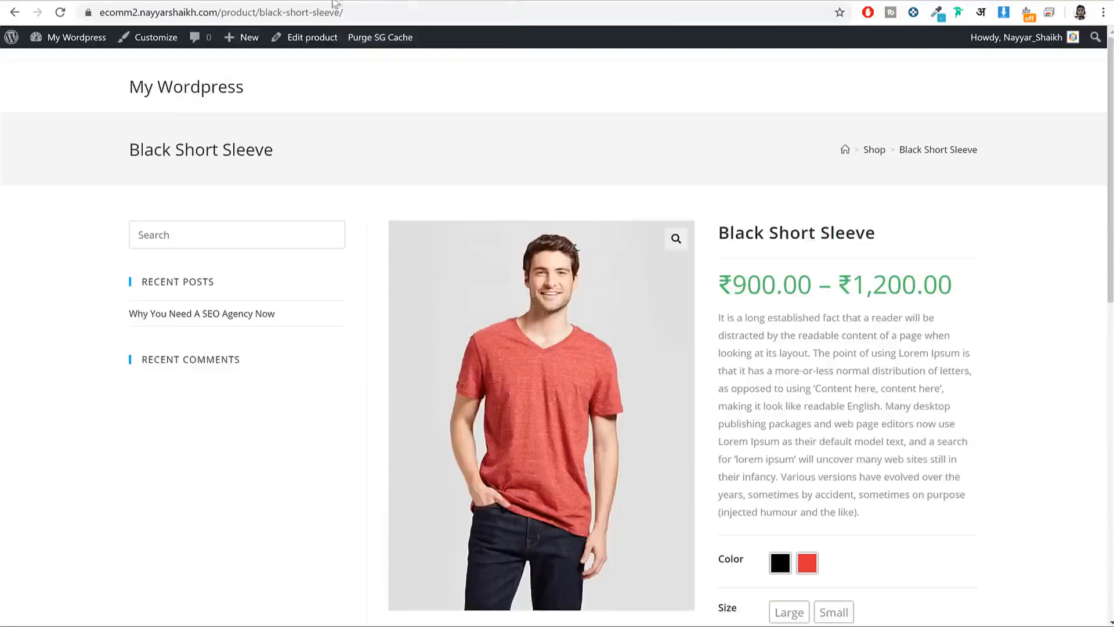
pyautogui.click(58, 13)
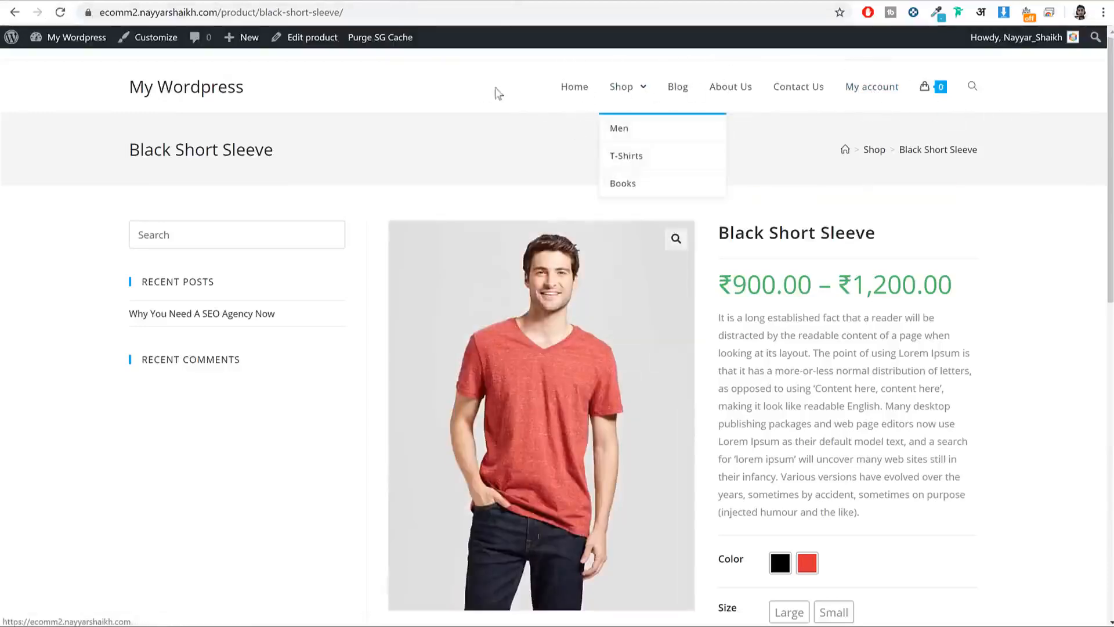
pyautogui.click(299, 37)
# Step: Create a new menu named 'Top Menu'
pyautogui.click(264, 192)
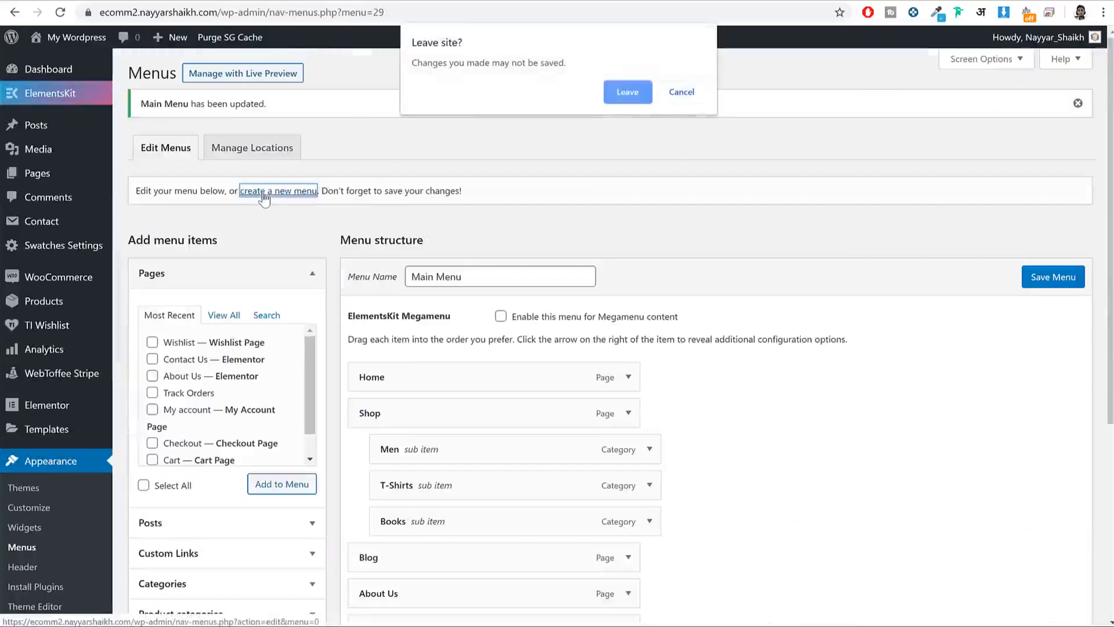
pyautogui.click(635, 92)
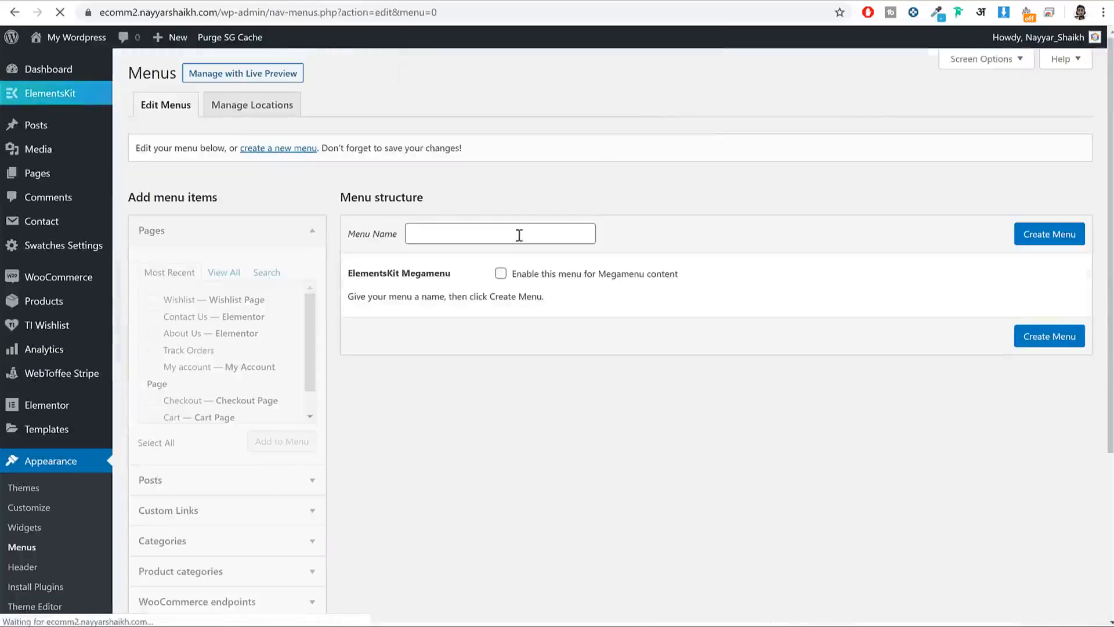
pyautogui.click(519, 235)
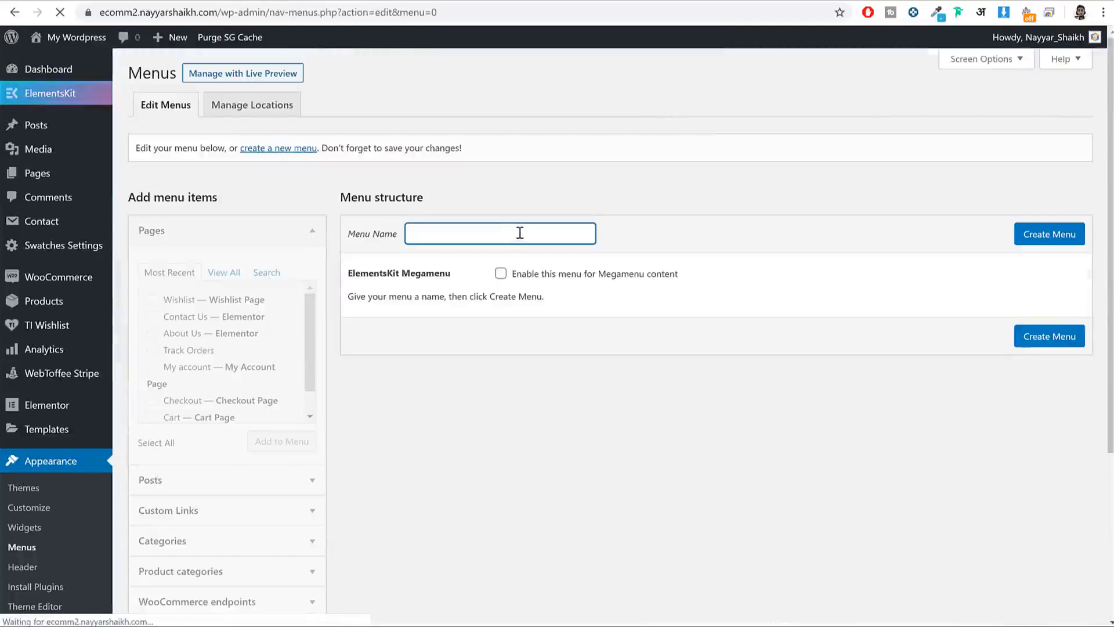
pyautogui.write('Top Menu')
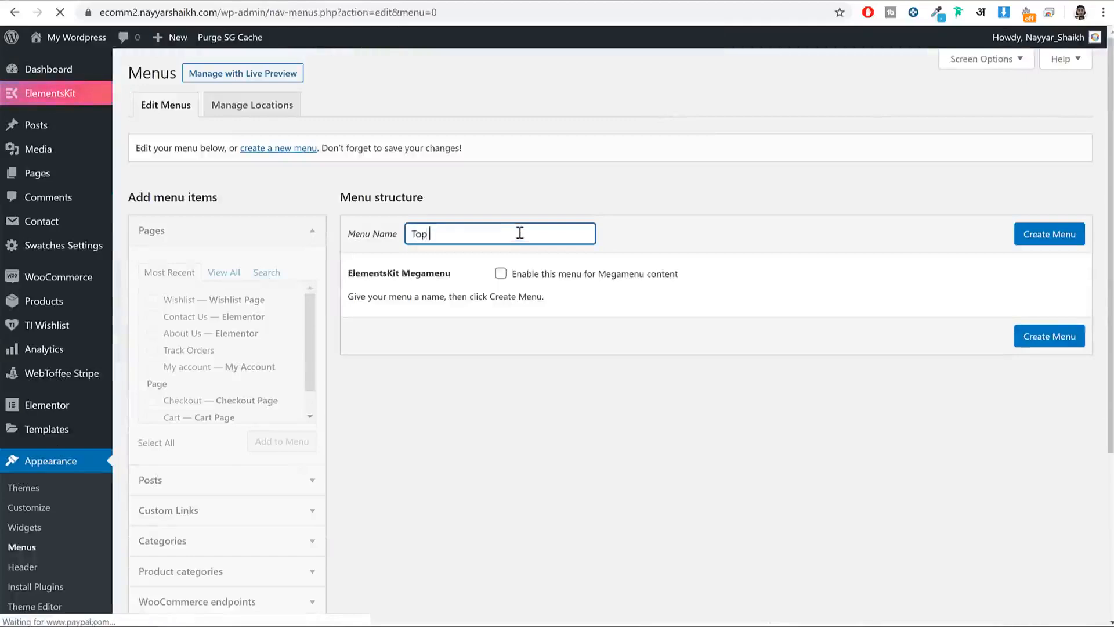
pyautogui.click(1039, 227)
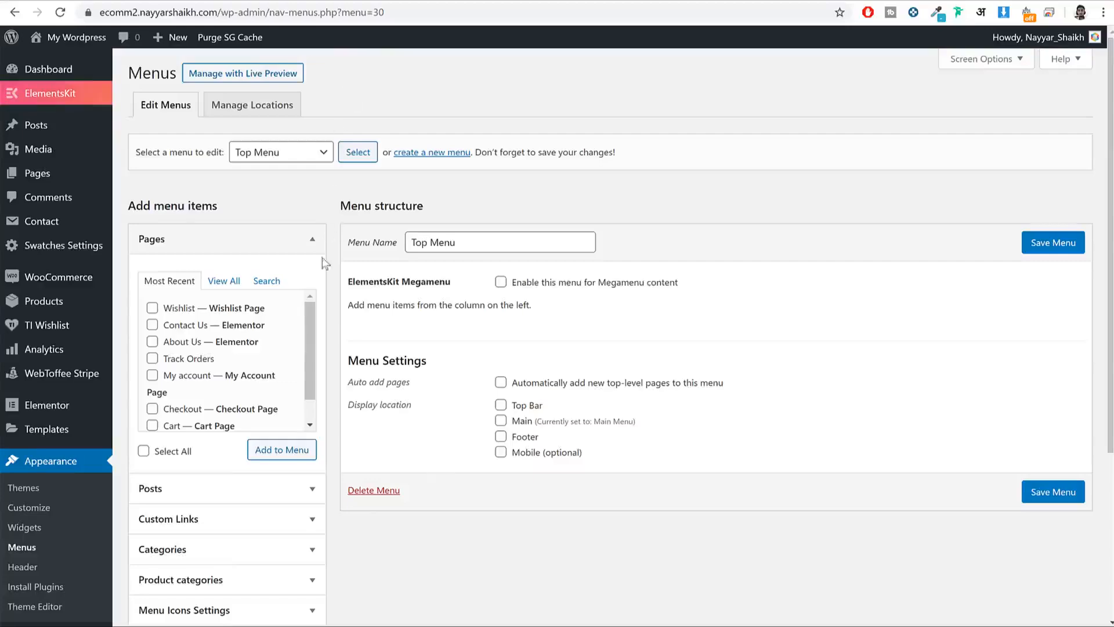
# Step: Add the My account page twice and rename the second item to 'Login / Register'
pyautogui.scroll(-1, 277, 293)
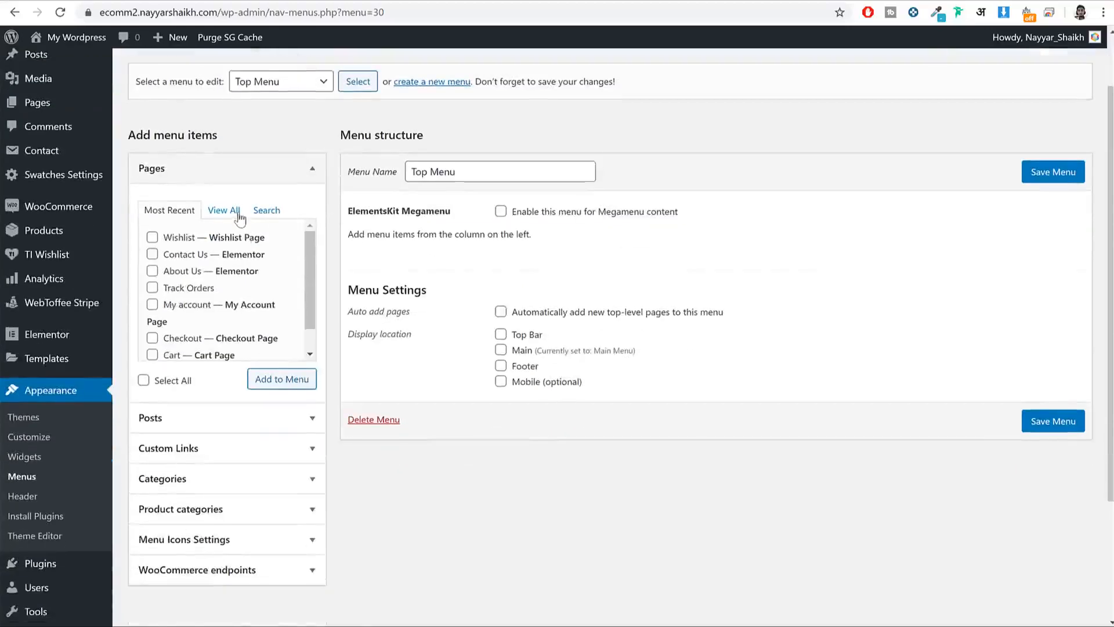
pyautogui.click(224, 210)
pyautogui.scroll(-2, 192, 300)
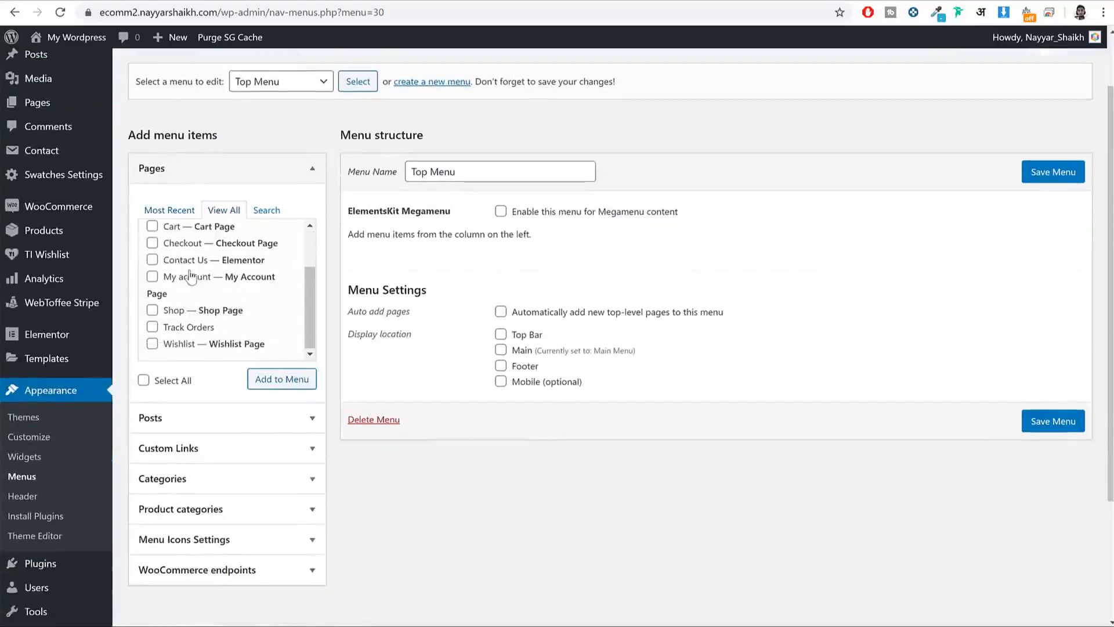
pyautogui.doubleClick(268, 375)
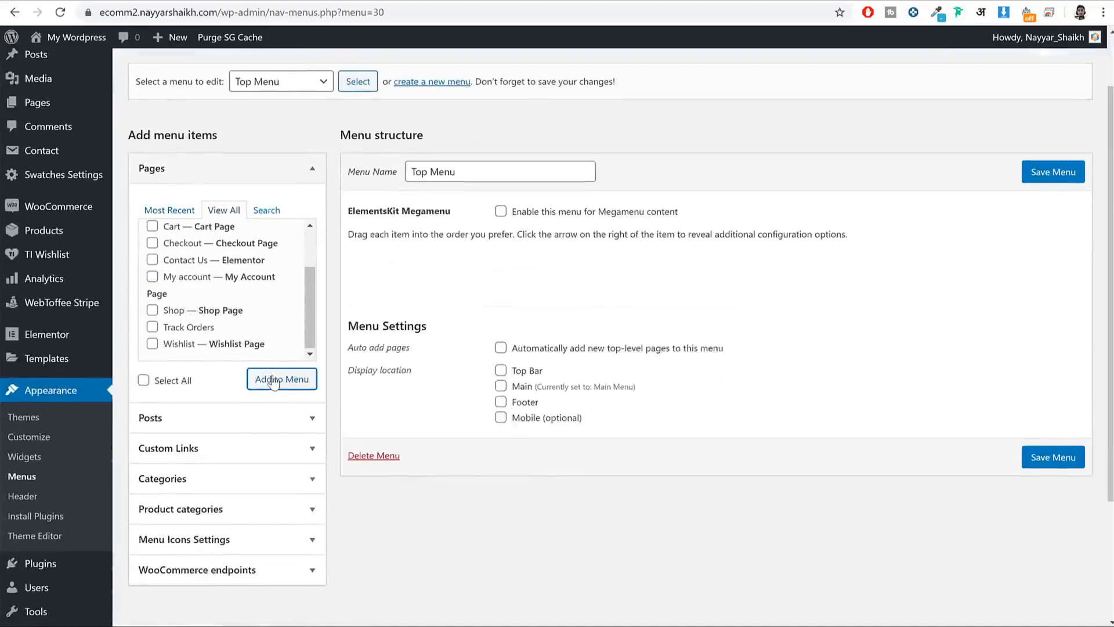
pyautogui.click(192, 280)
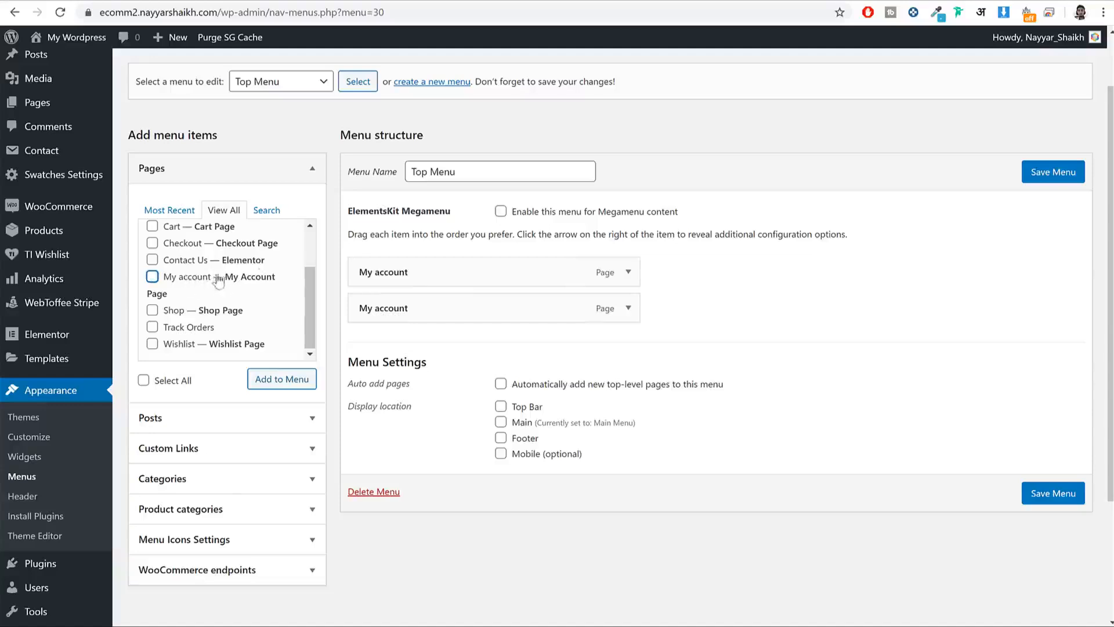
pyautogui.click(628, 308)
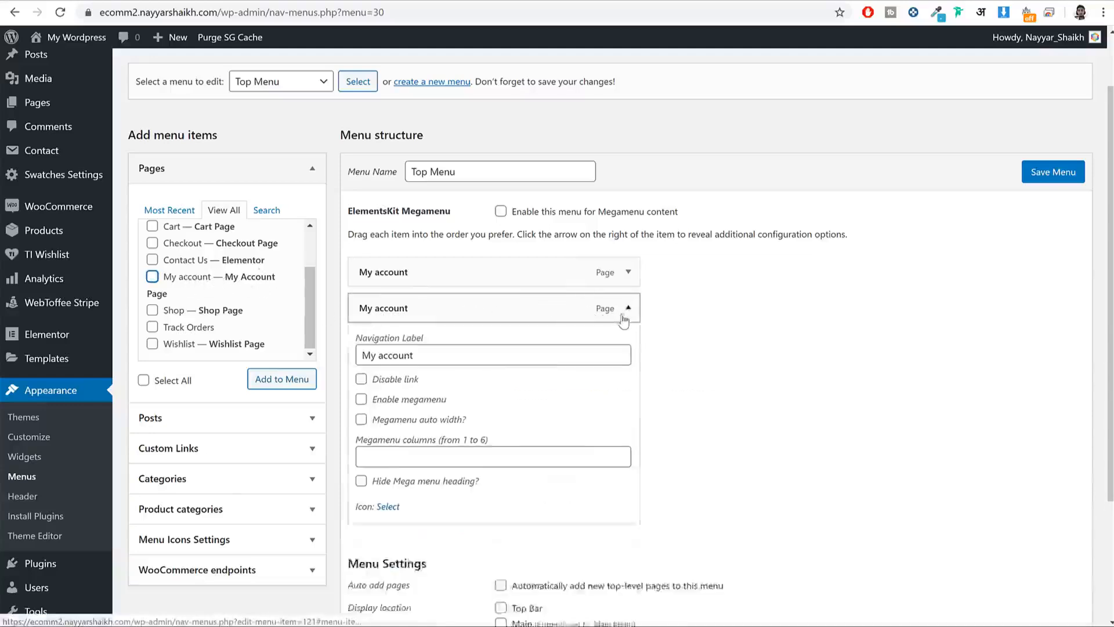
pyautogui.tripleClick(491, 363)
pyautogui.write('Login / Register')
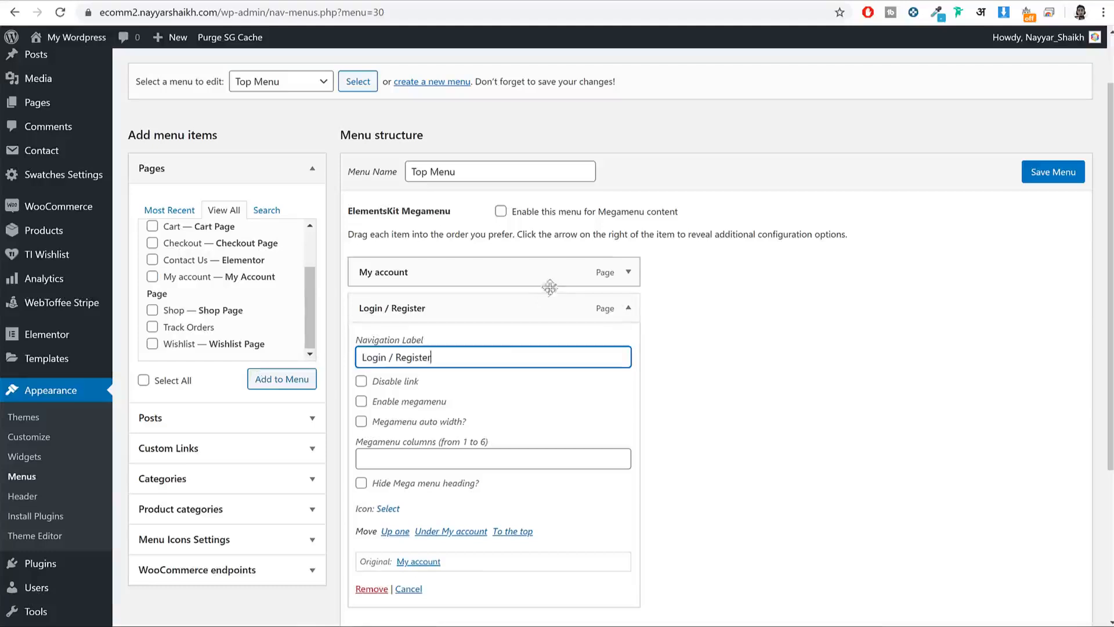
pyautogui.click(629, 308)
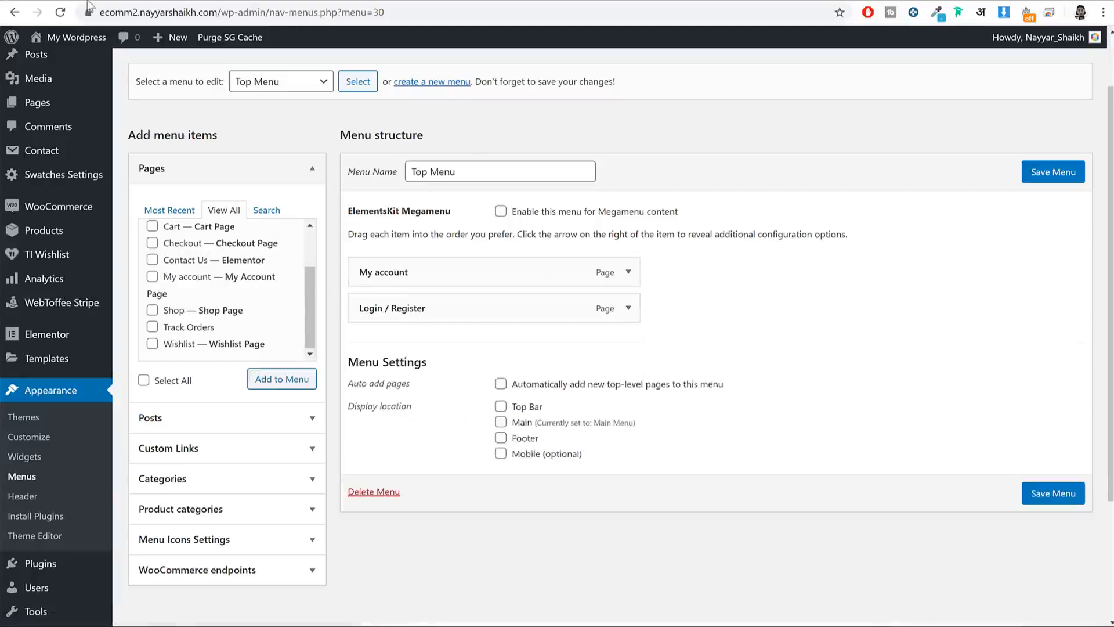
# Step: Check the reference store's top bar and add the Orders and Logout endpoints
pyautogui.click(119, 0)
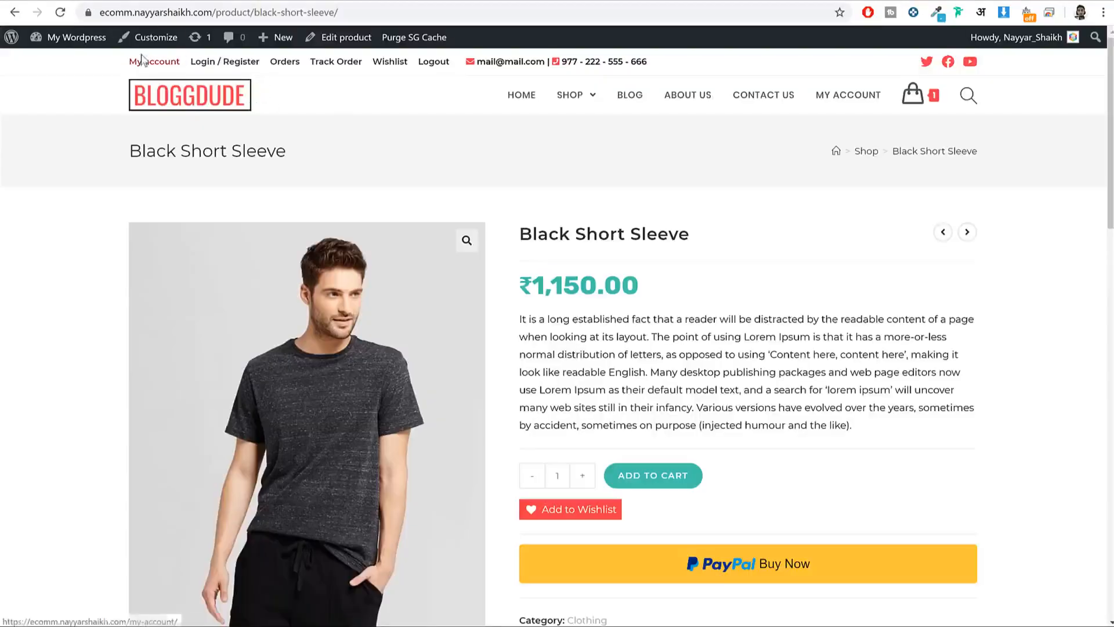
pyautogui.click(226, 2)
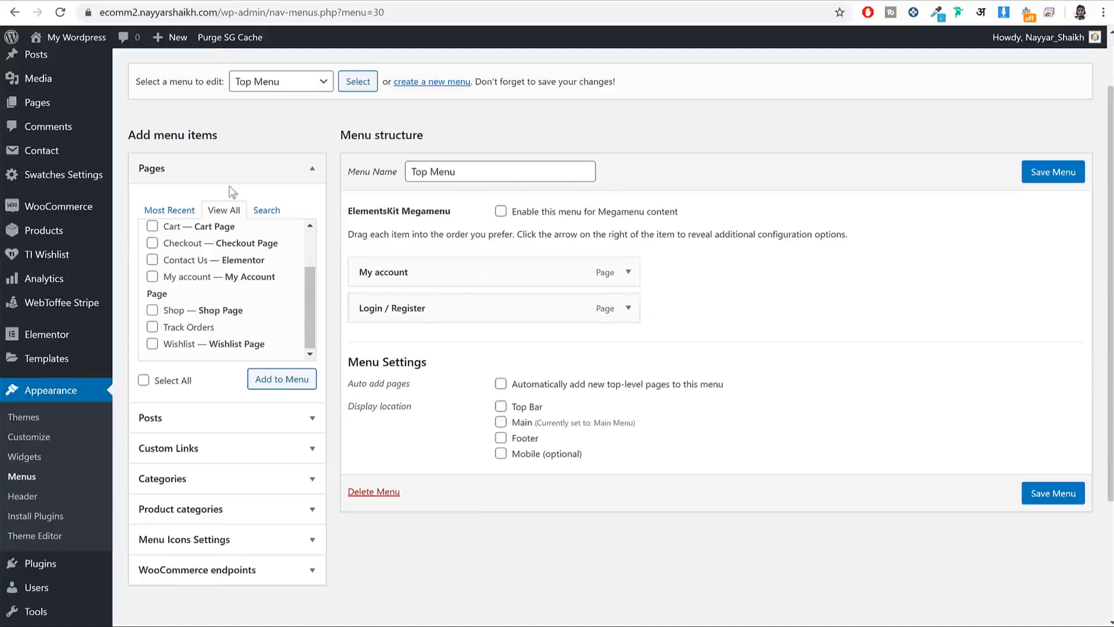
pyautogui.scroll(-1, 257, 302)
pyautogui.click(123, 2)
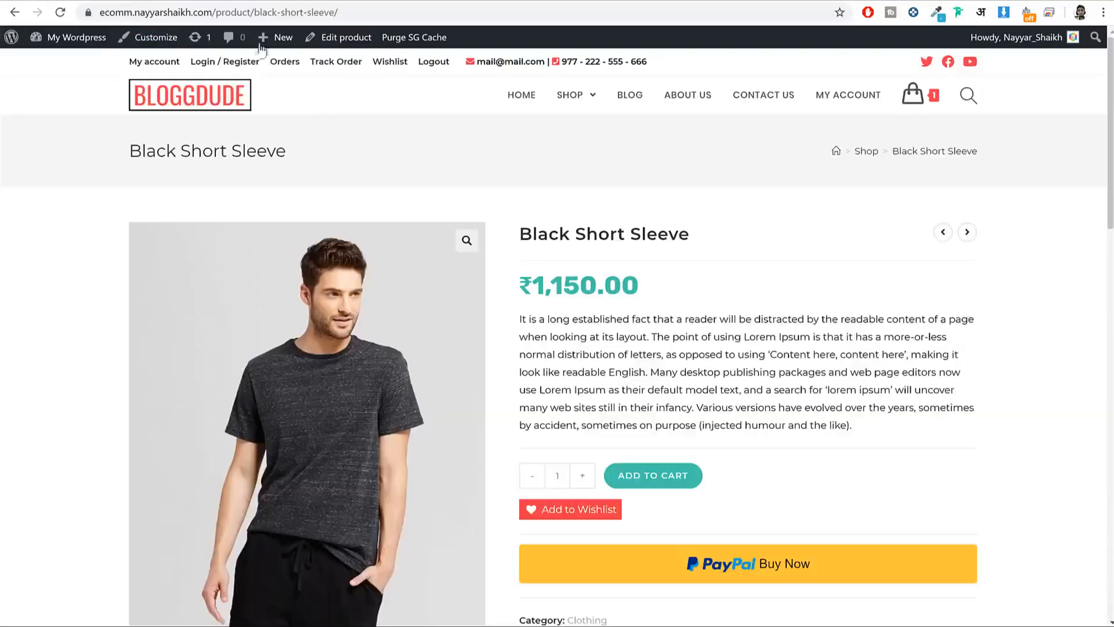
pyautogui.click(243, 5)
pyautogui.scroll(-1, 273, 343)
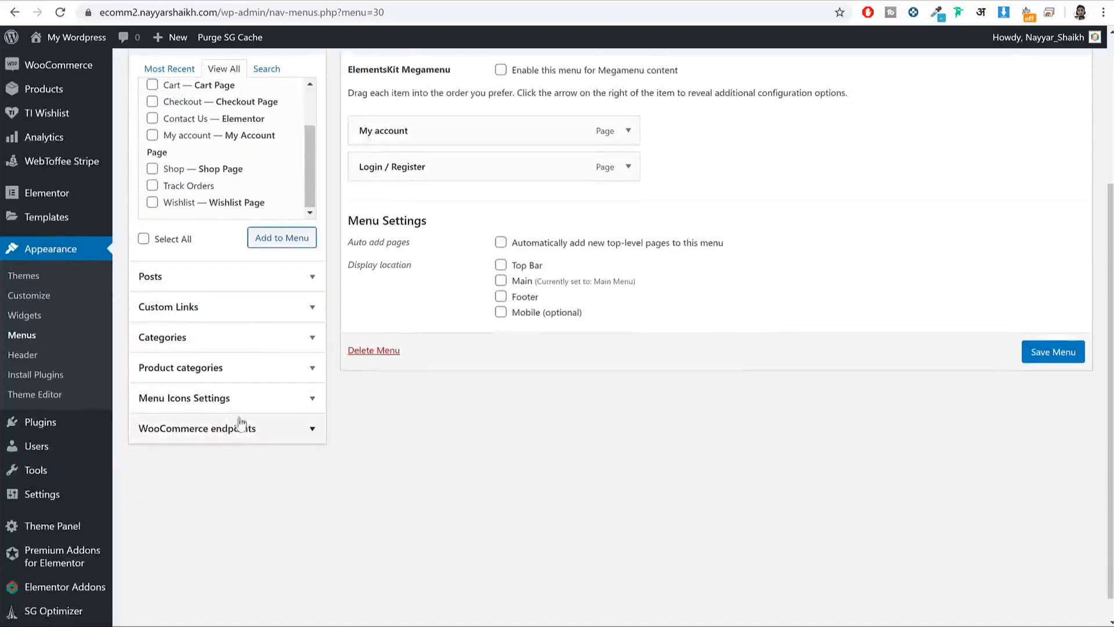
pyautogui.click(285, 439)
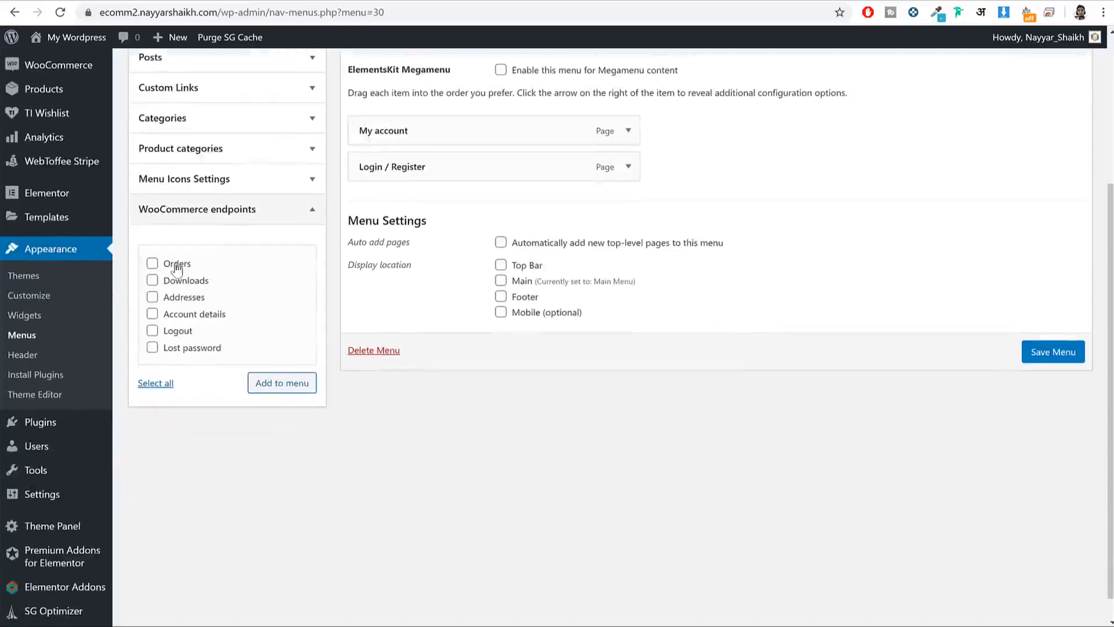
pyautogui.click(293, 385)
pyautogui.click(123, 2)
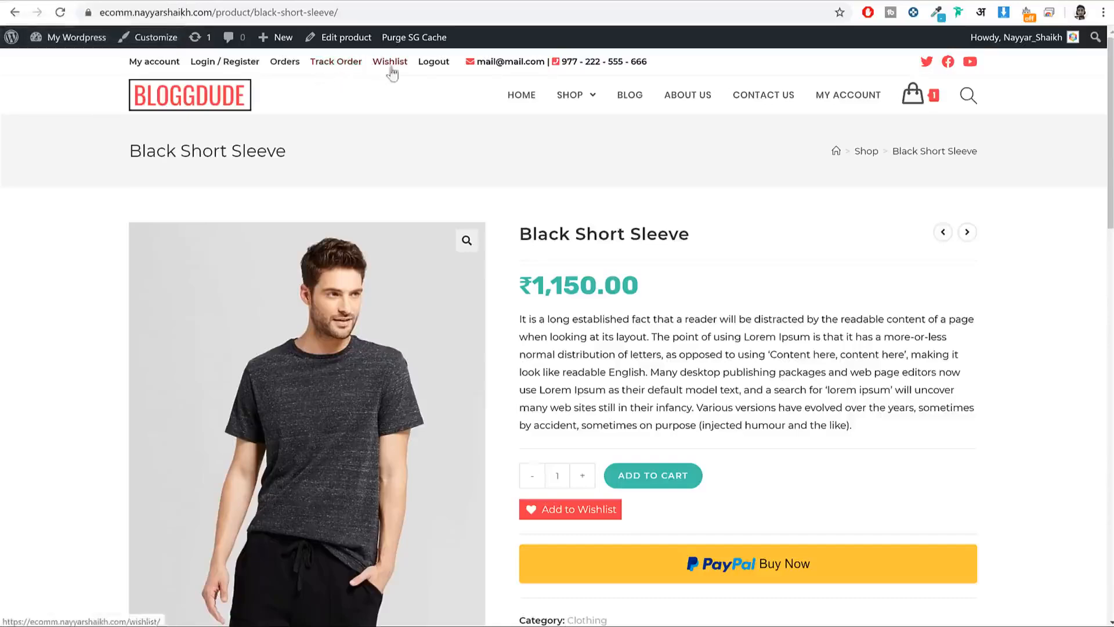
pyautogui.click(267, 2)
# Step: Add the Track Orders and Wishlist pages, placing both above Logout
pyautogui.click(226, 249)
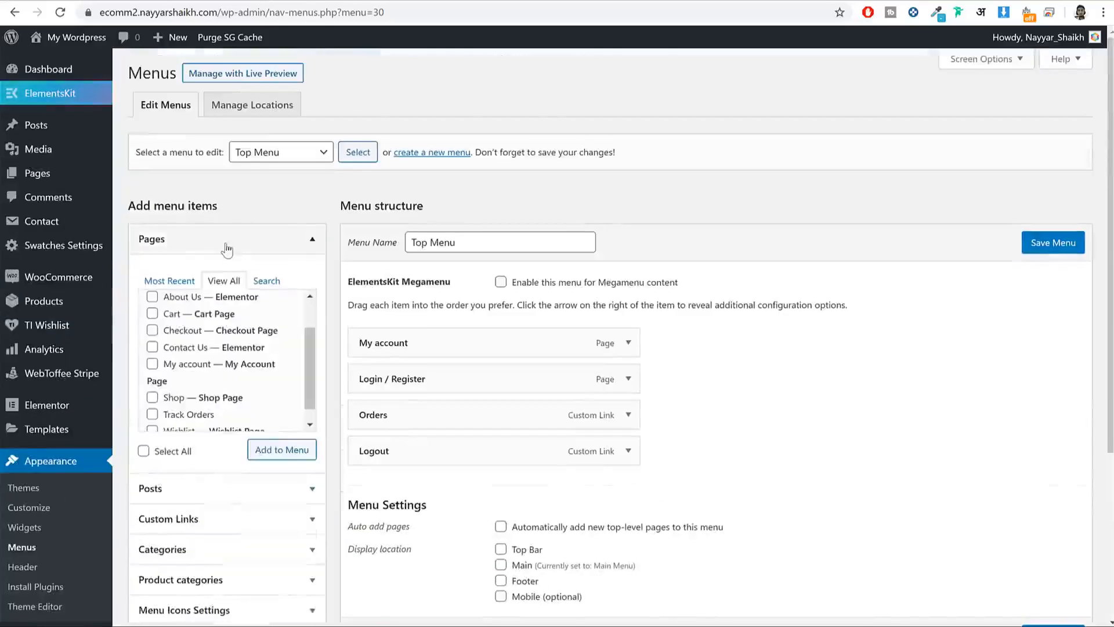
pyautogui.scroll(-2, 224, 249)
pyautogui.scroll(-1, 224, 244)
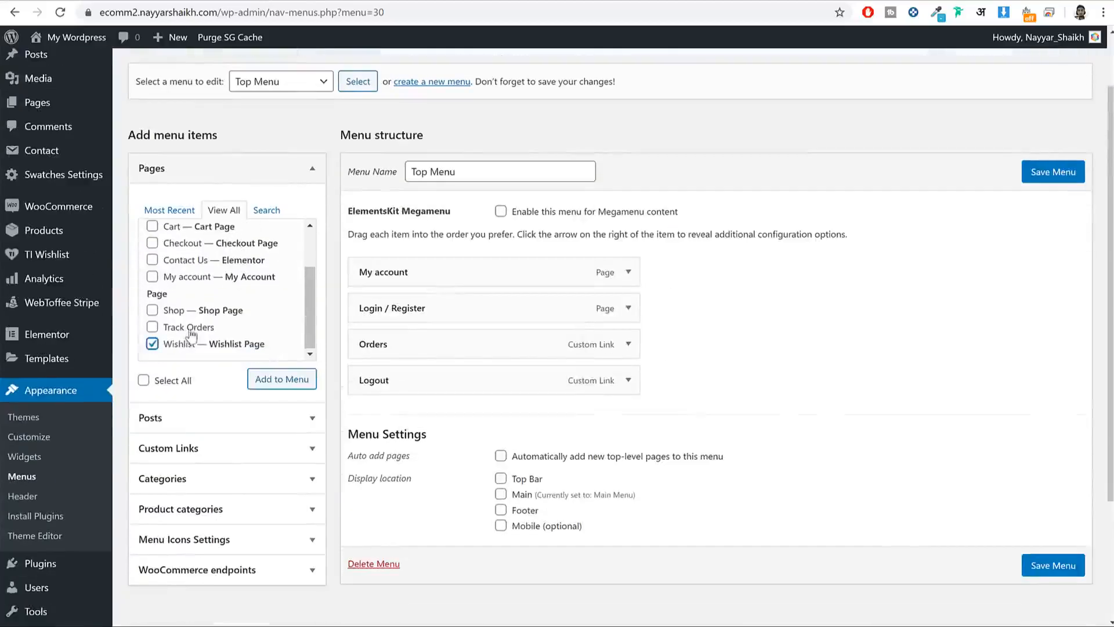
pyautogui.click(289, 384)
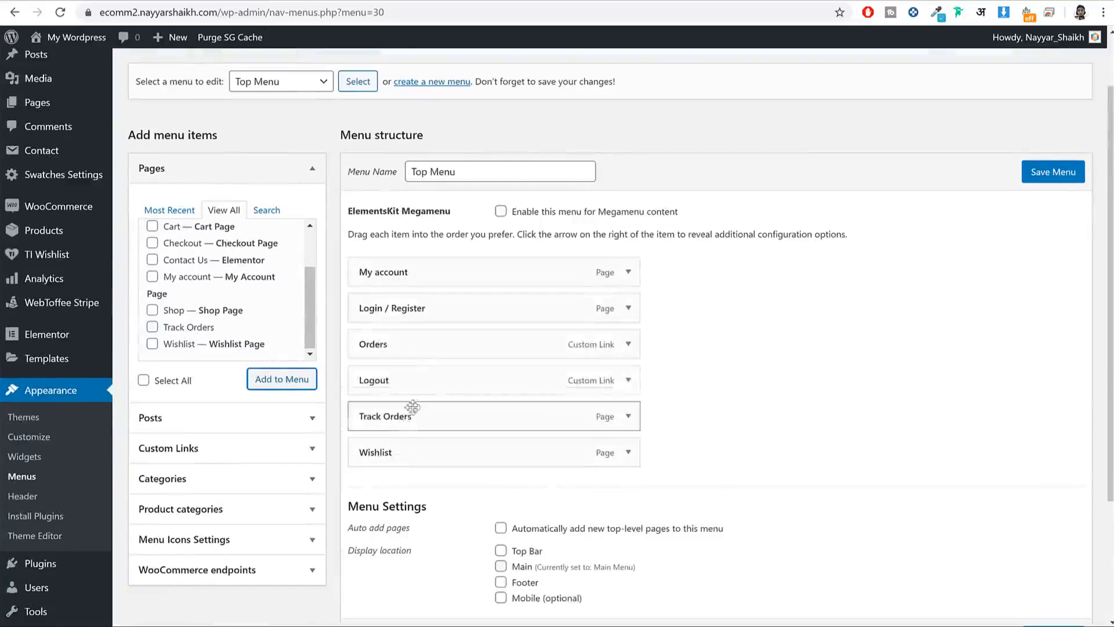
pyautogui.moveTo(413, 409); pyautogui.dragTo(411, 380)
pyautogui.moveTo(406, 452); pyautogui.dragTo(398, 411)
# Step: Save the Top Menu assigned to the Top Bar location
pyautogui.scroll(-3, 771, 406)
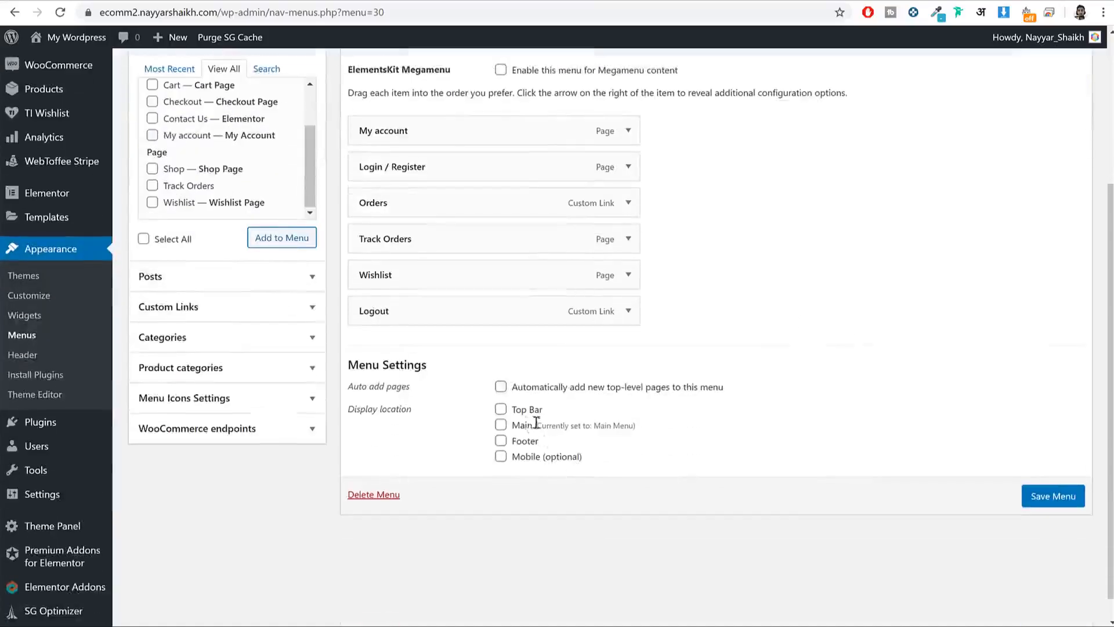
pyautogui.click(1035, 498)
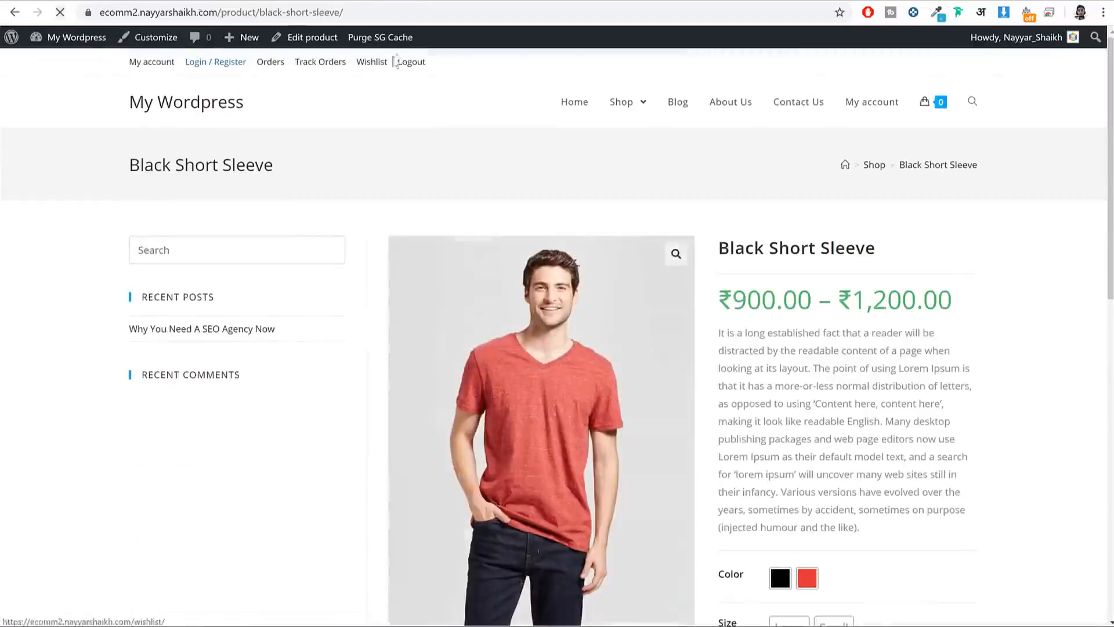
pyautogui.scroll(-10, 639, 174)
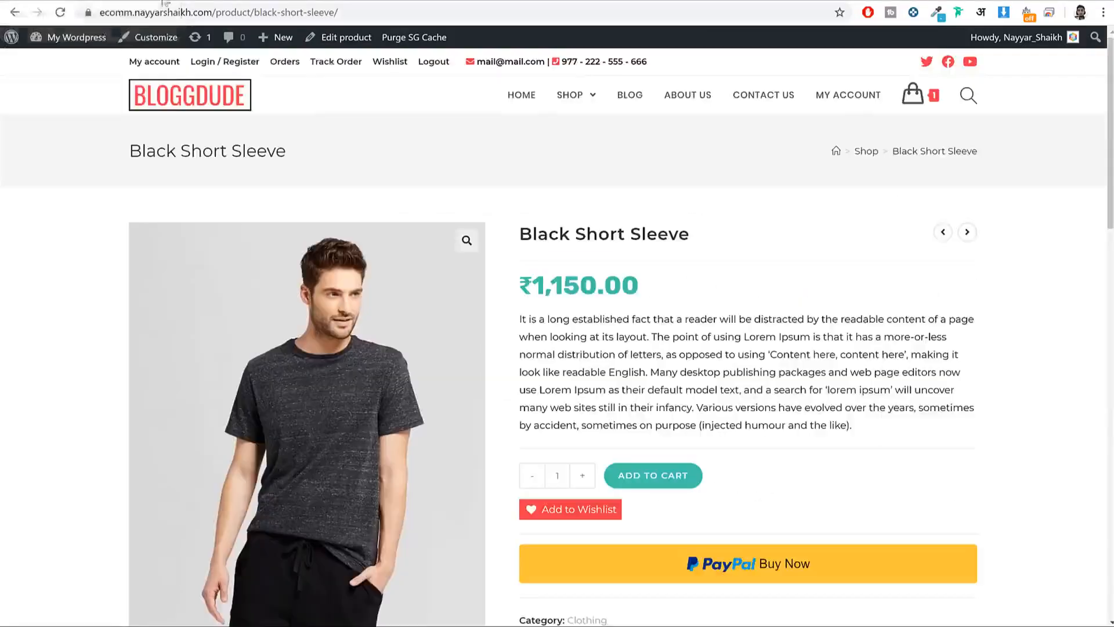
pyautogui.scroll(-15, 801, 318)
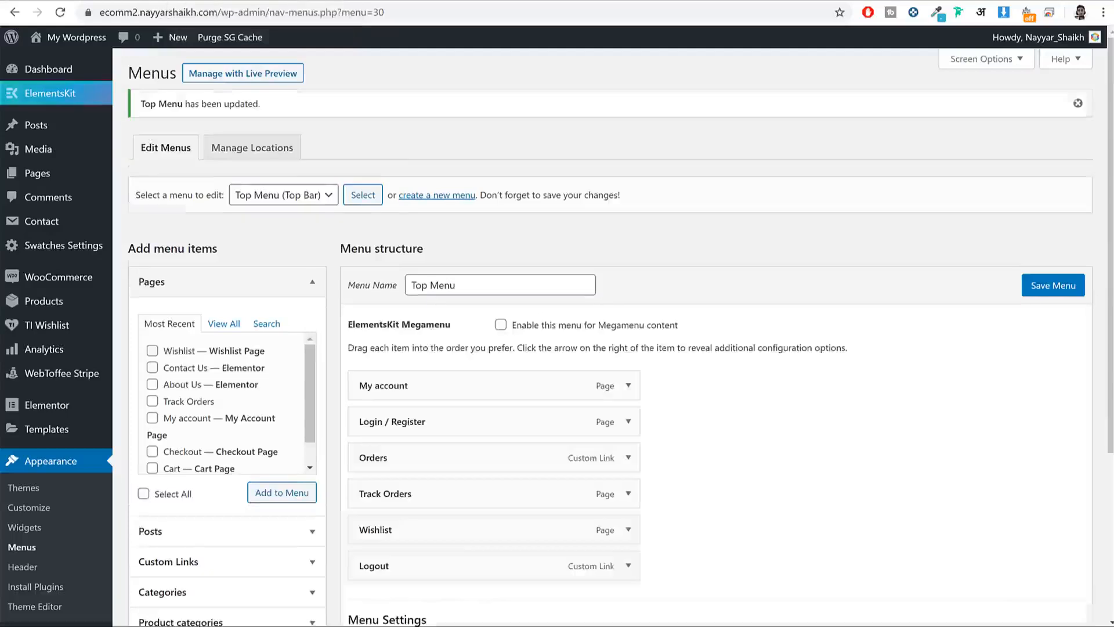
pyautogui.click(439, 200)
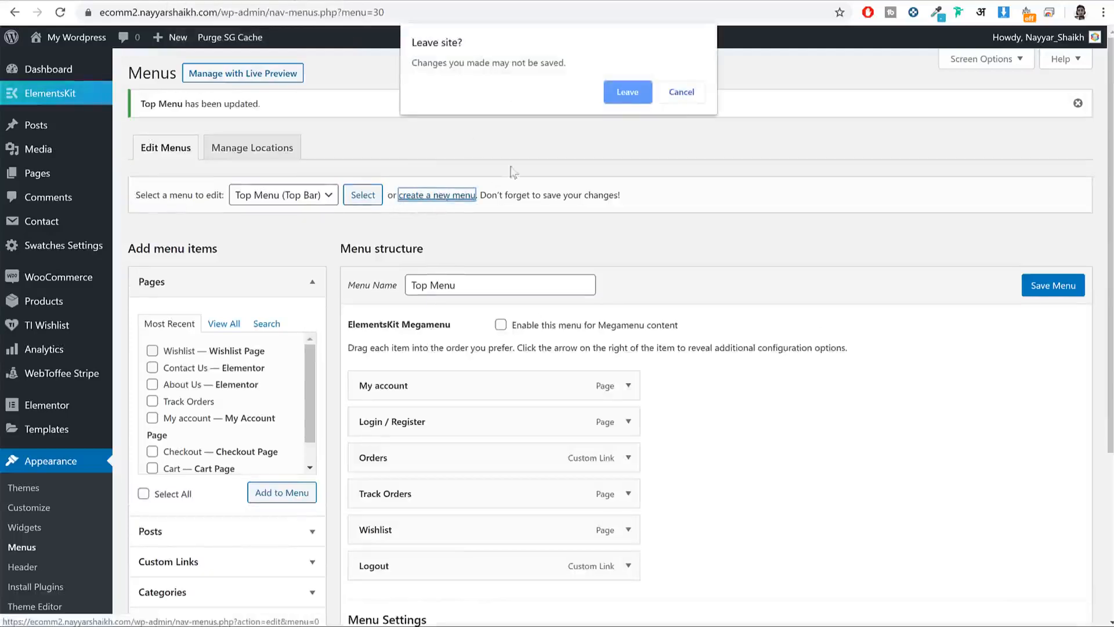
# Step: Create a new menu named 'Foooter1'
pyautogui.click(628, 93)
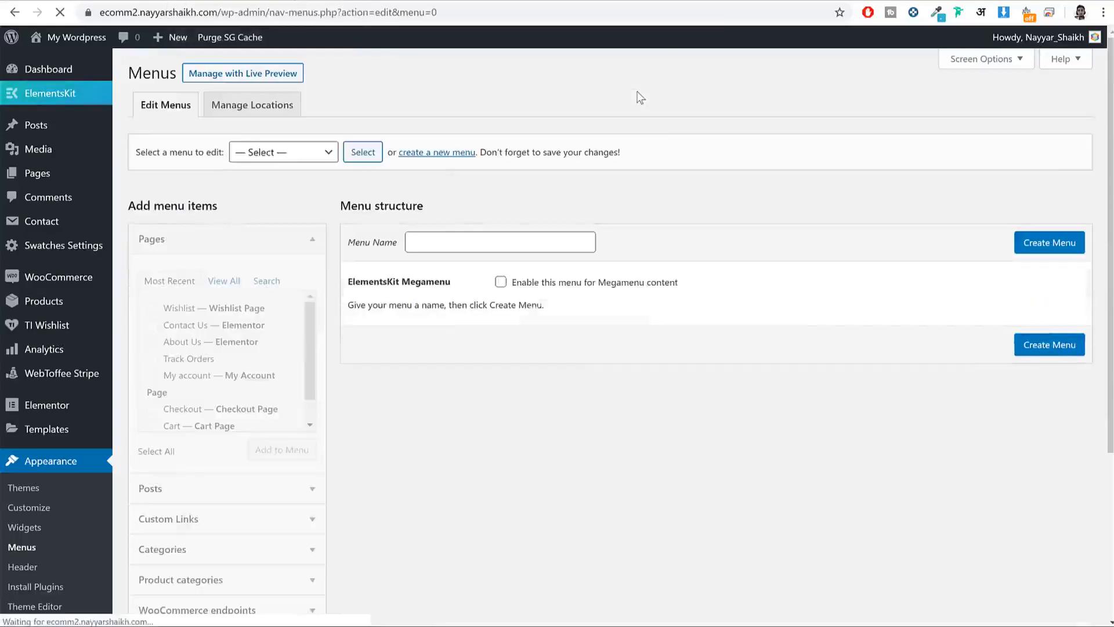
pyautogui.click(495, 243)
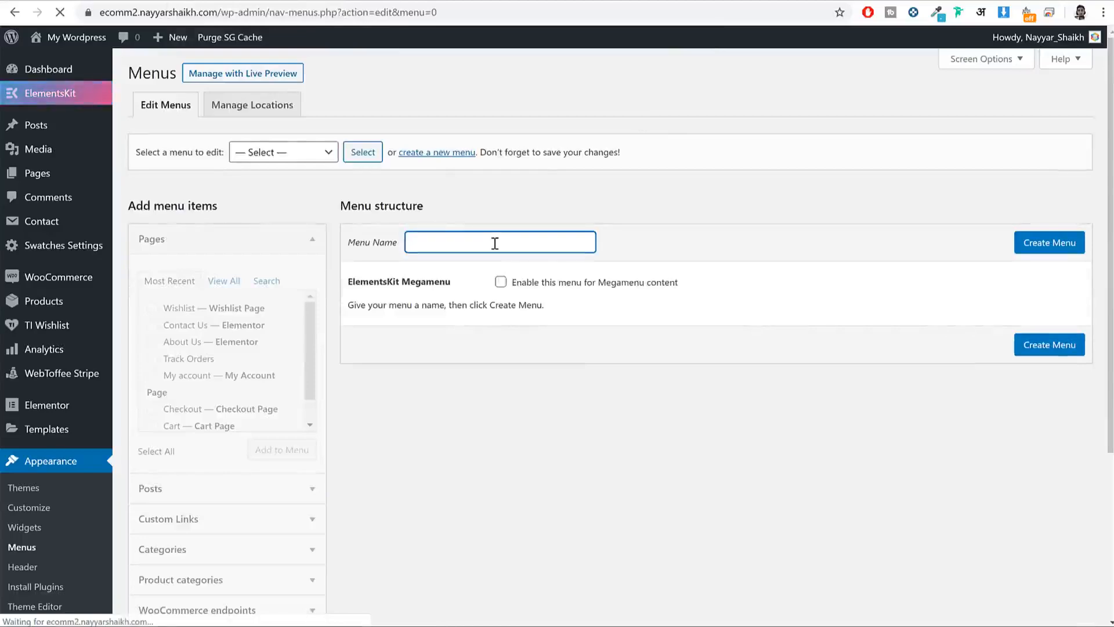
pyautogui.write('Foooter')
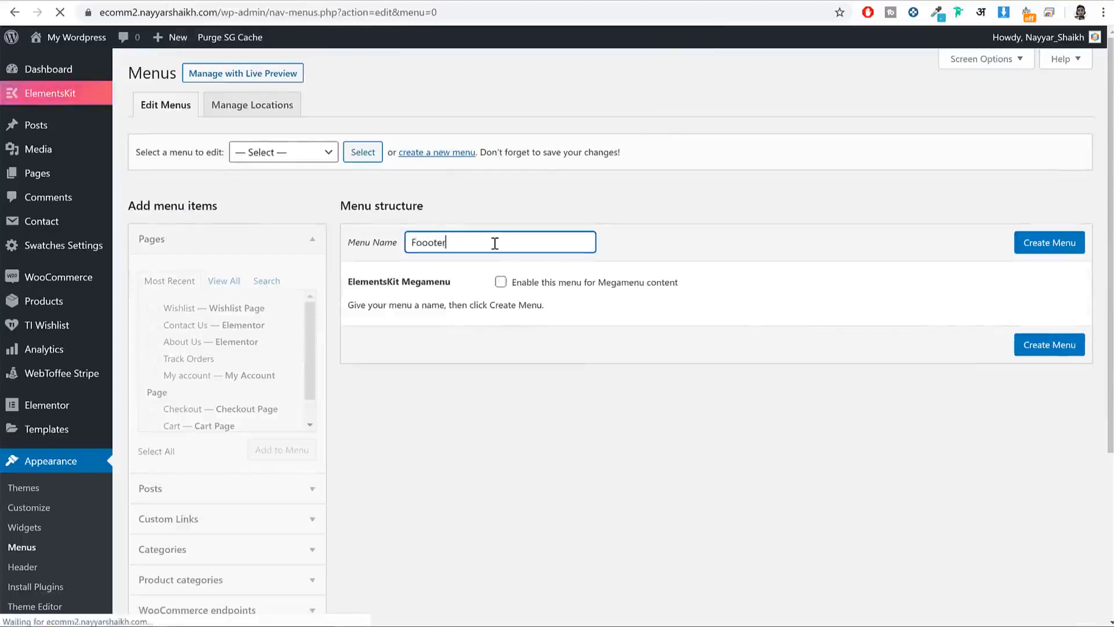
pyautogui.write('1')
pyautogui.press('Tab')
pyautogui.press('Return')
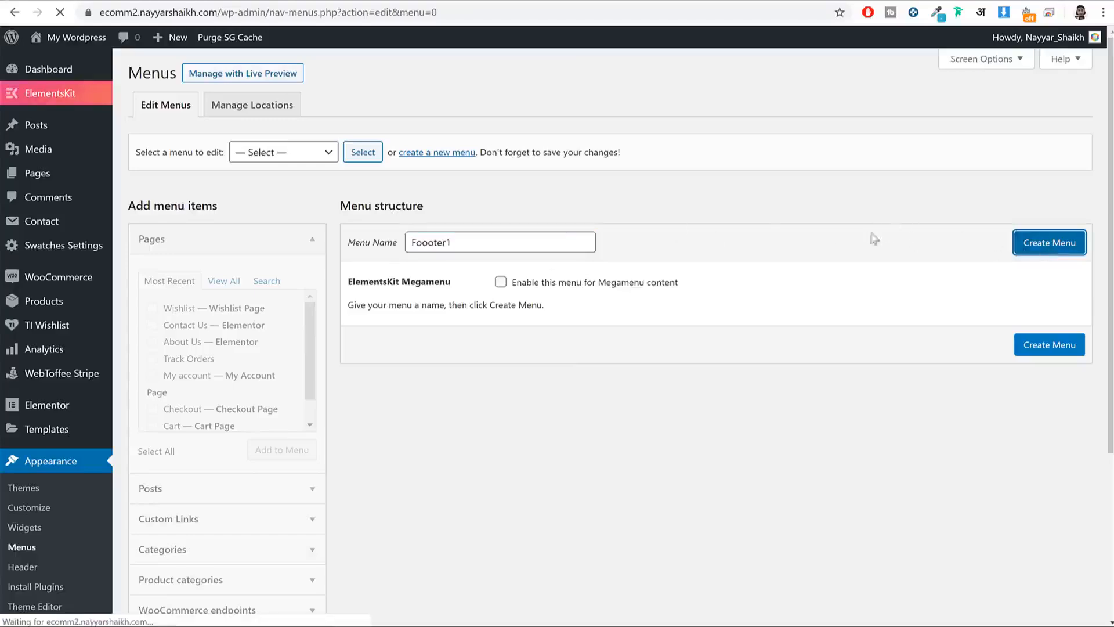
# Step: Add the Orders, Downloads, Addresses and Lost password endpoints to Foooter1 and save it
pyautogui.scroll(-4, 433, 273)
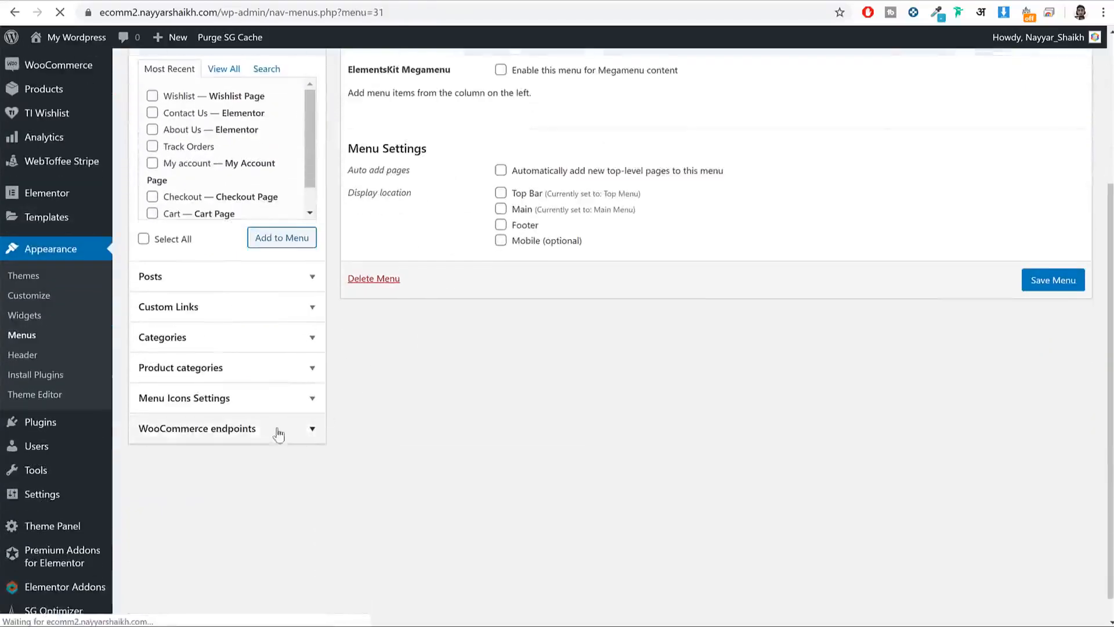
pyautogui.click(259, 438)
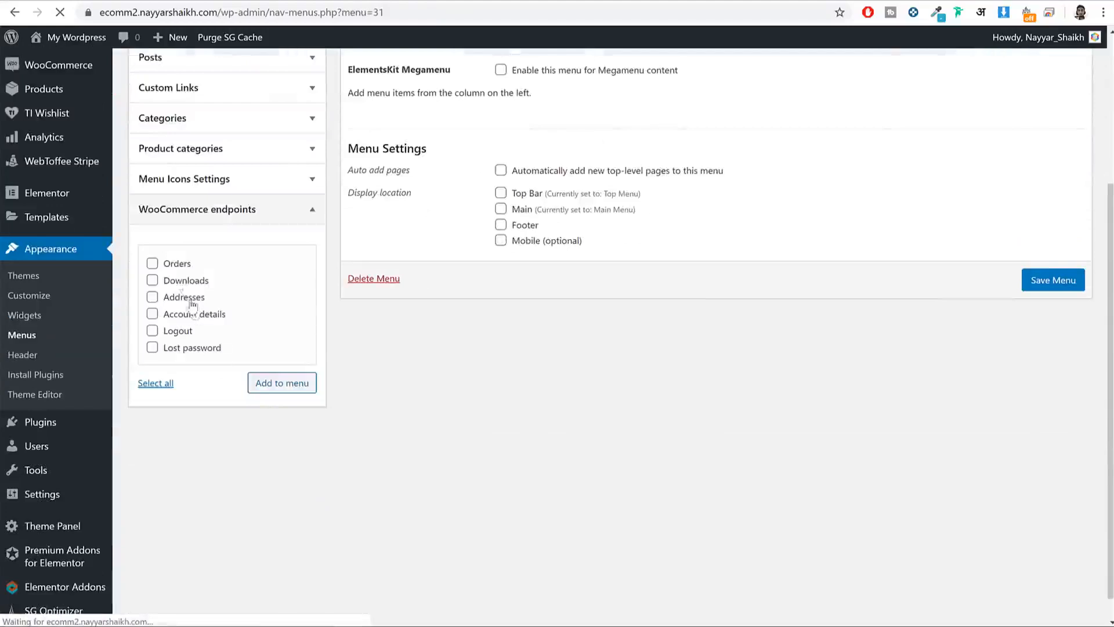
pyautogui.click(173, 264)
pyautogui.click(177, 281)
pyautogui.click(181, 297)
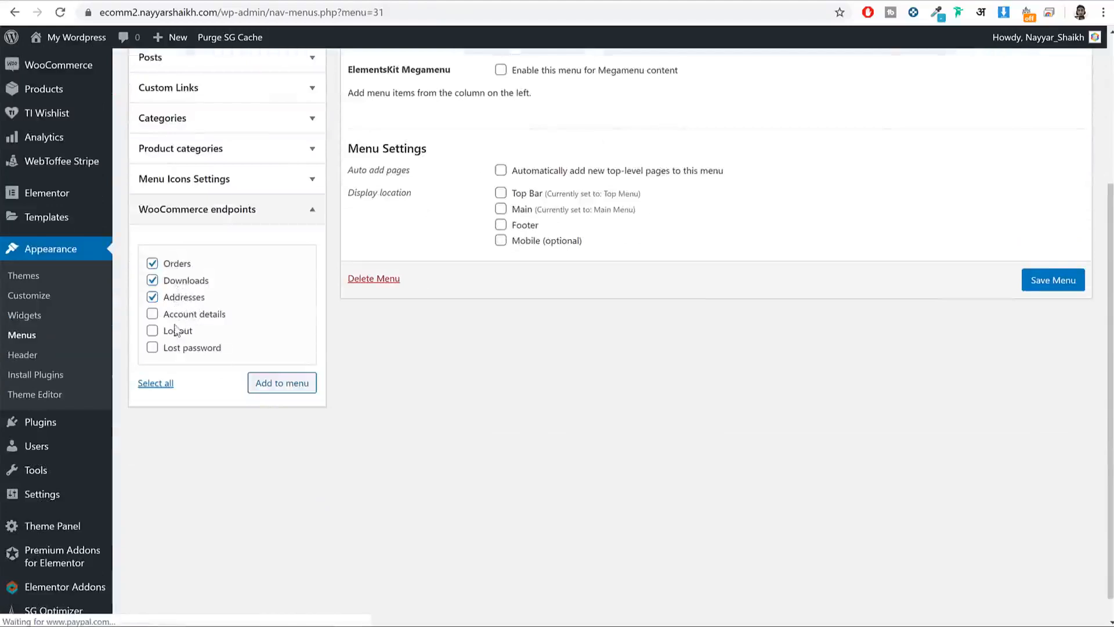
pyautogui.click(178, 348)
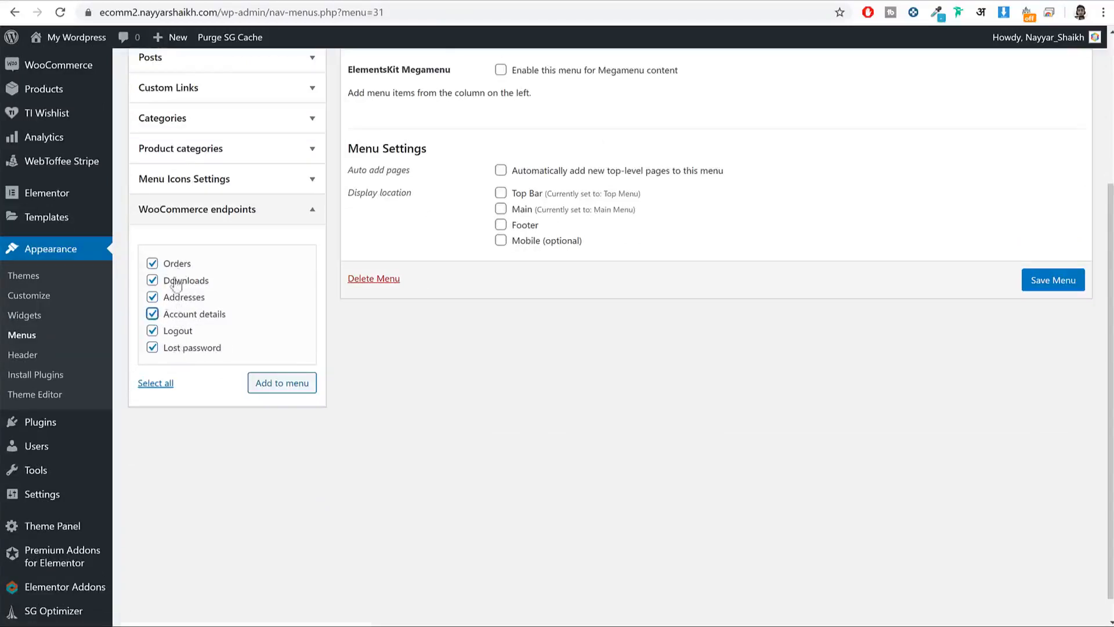
pyautogui.click(273, 383)
pyautogui.scroll(2, 501, 262)
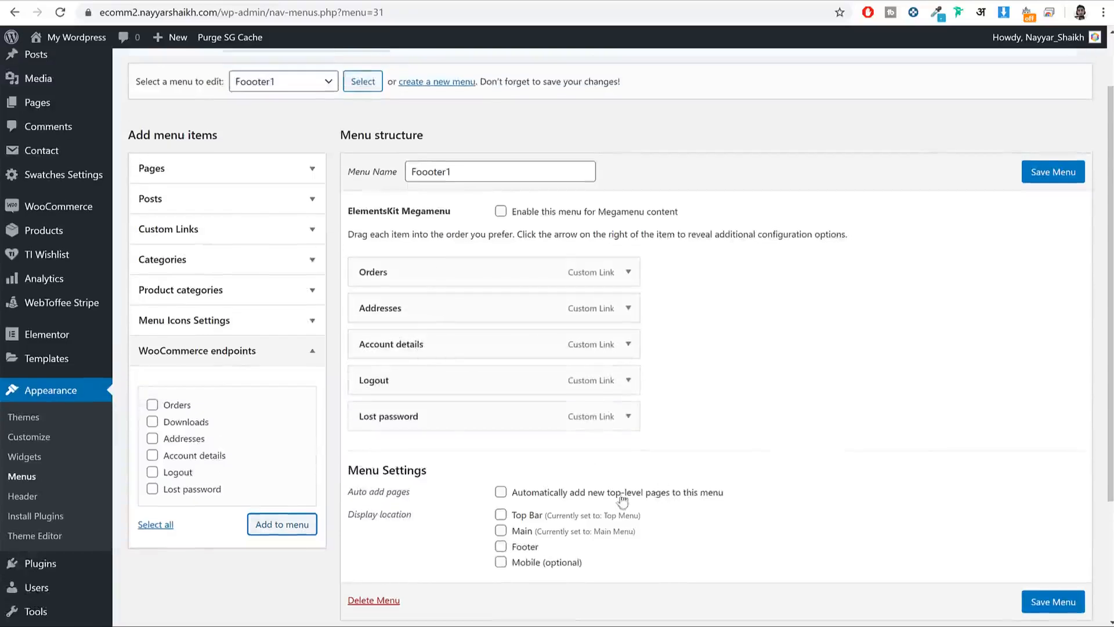
pyautogui.click(1042, 607)
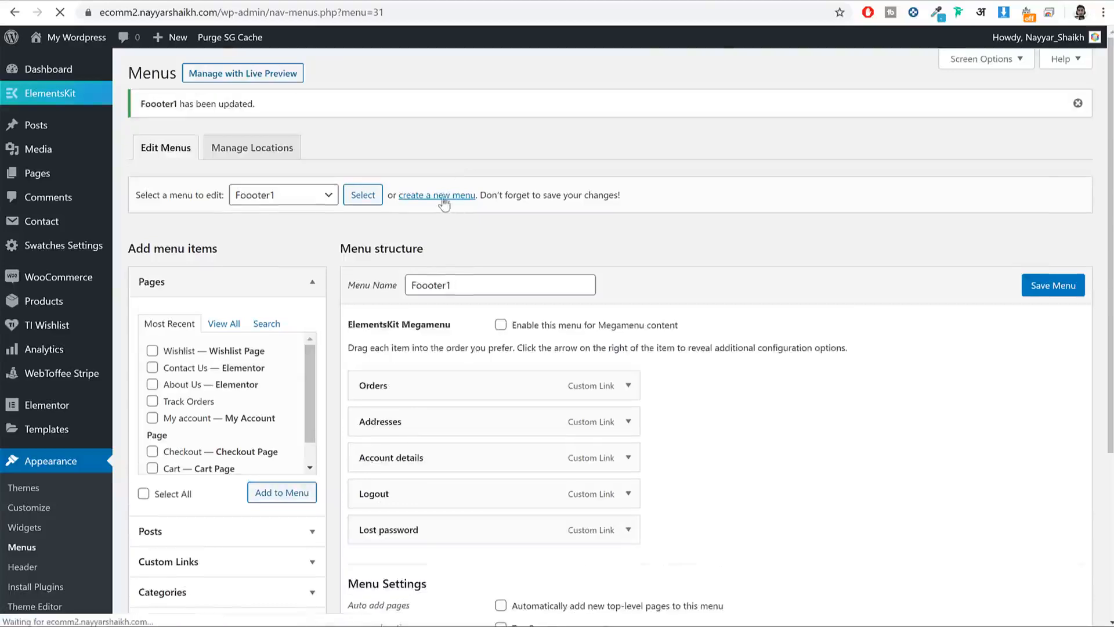
pyautogui.click(436, 195)
# Step: Create a new menu named 'Footer2'
pyautogui.click(627, 93)
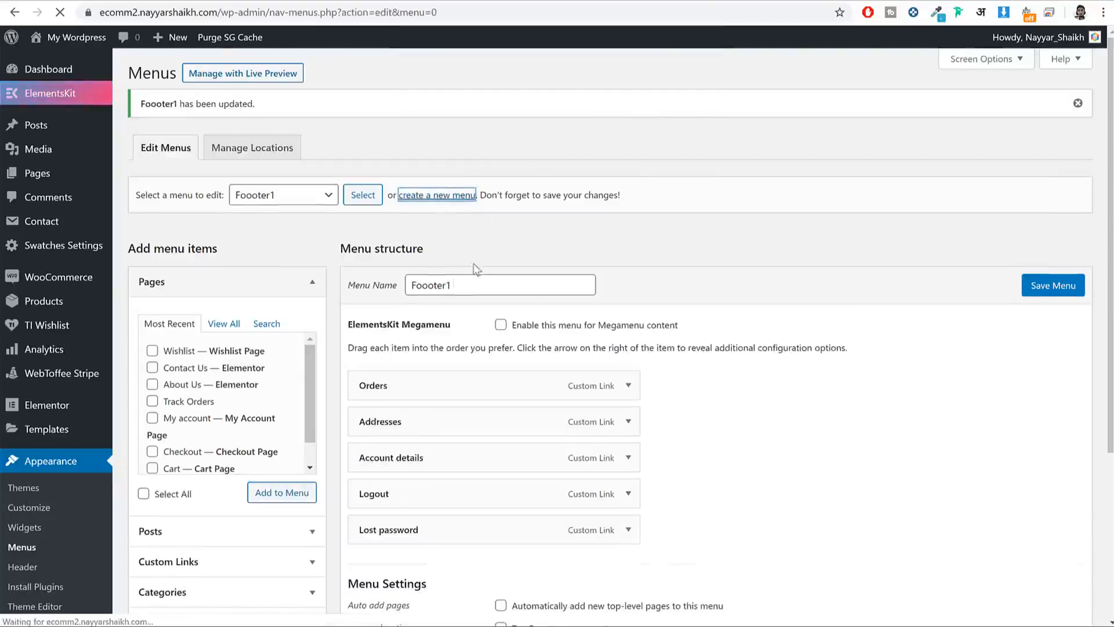
pyautogui.click(479, 244)
pyautogui.write('Footer2')
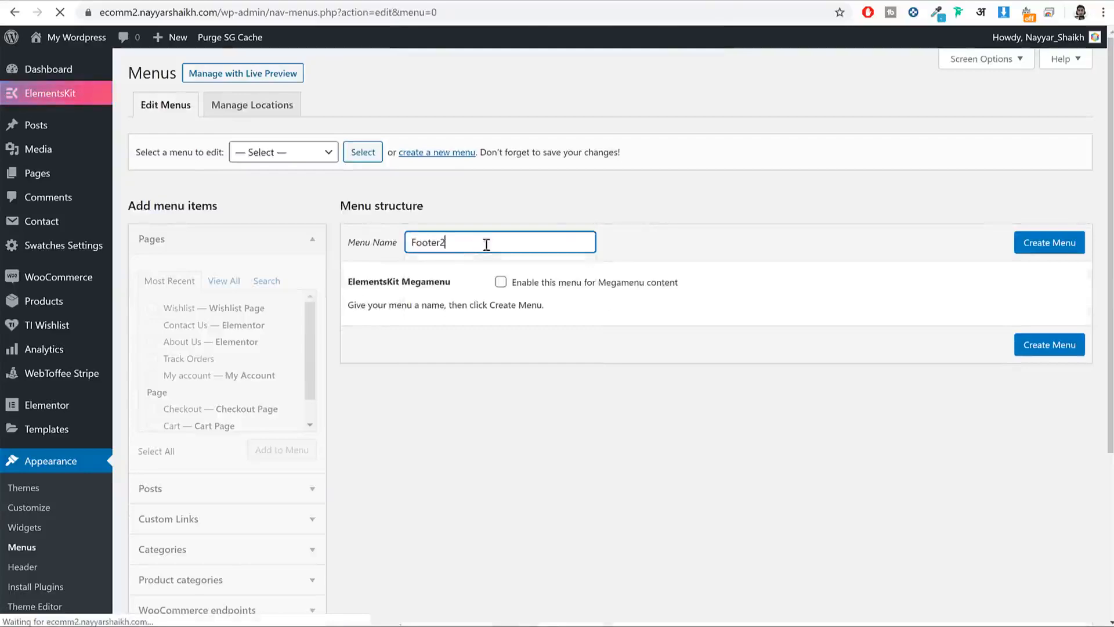
pyautogui.click(1030, 243)
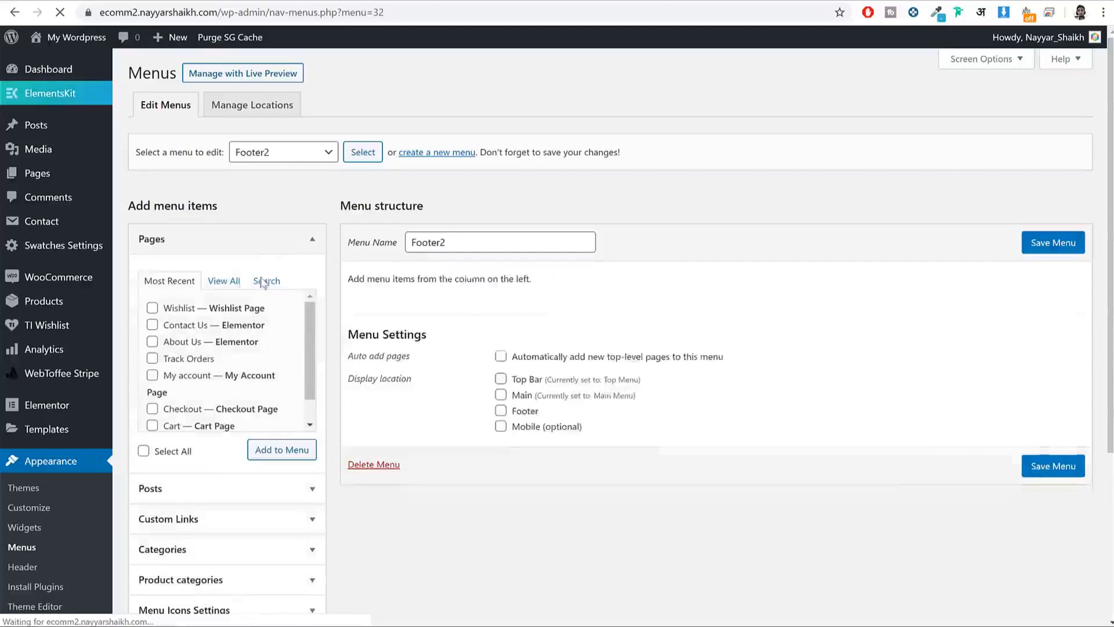
# Step: Add About Us and the other ticked site pages to Footer2
pyautogui.click(224, 280)
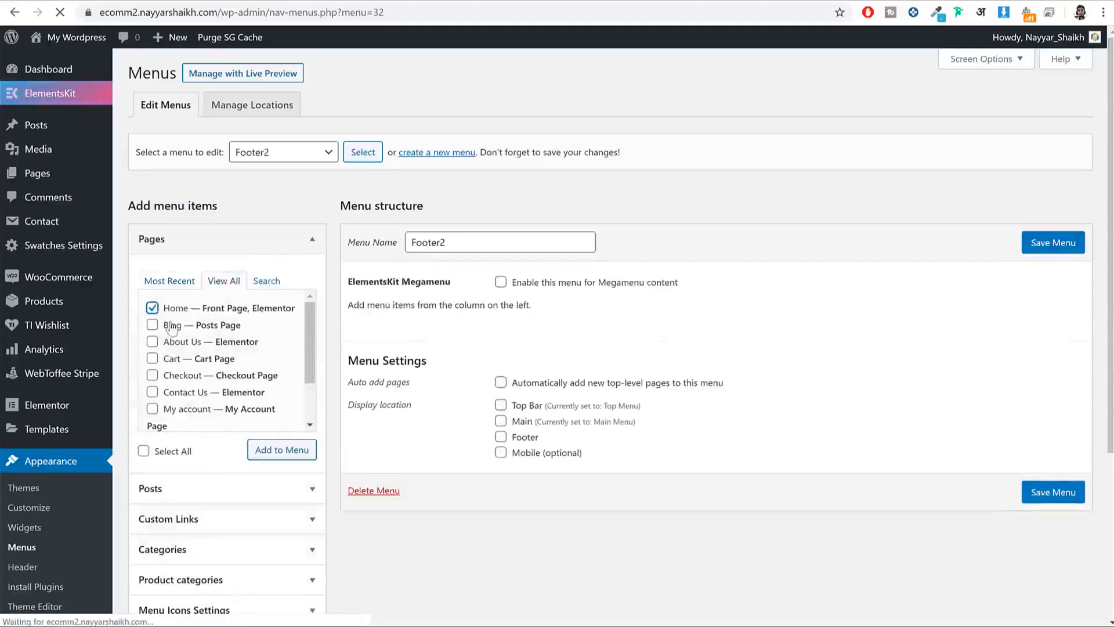
pyautogui.click(172, 342)
pyautogui.scroll(-2, 177, 389)
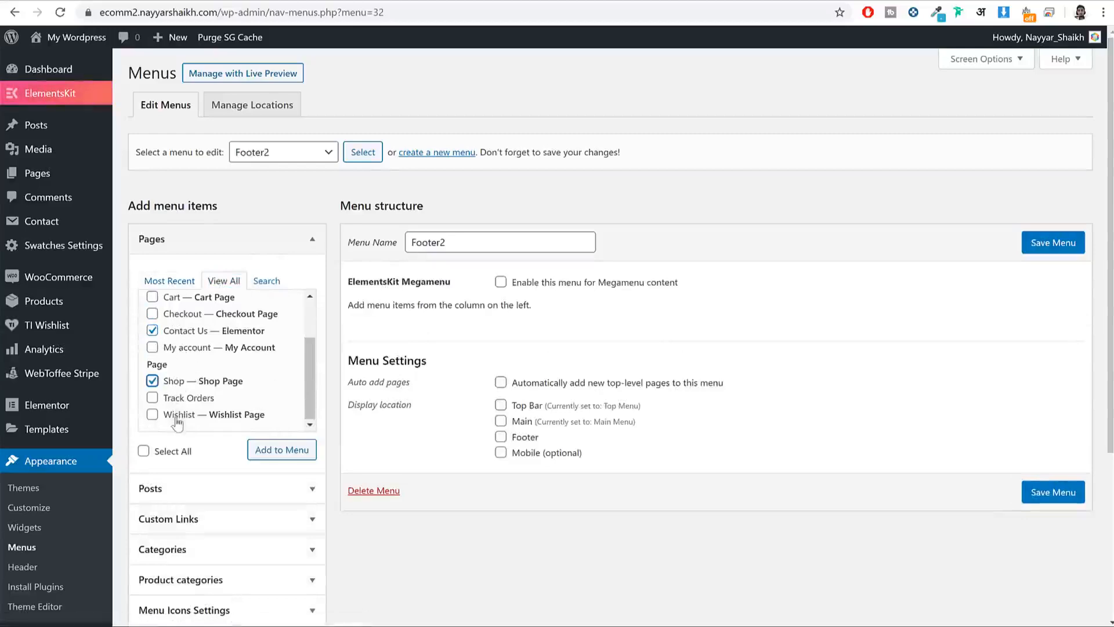
pyautogui.scroll(3, 213, 375)
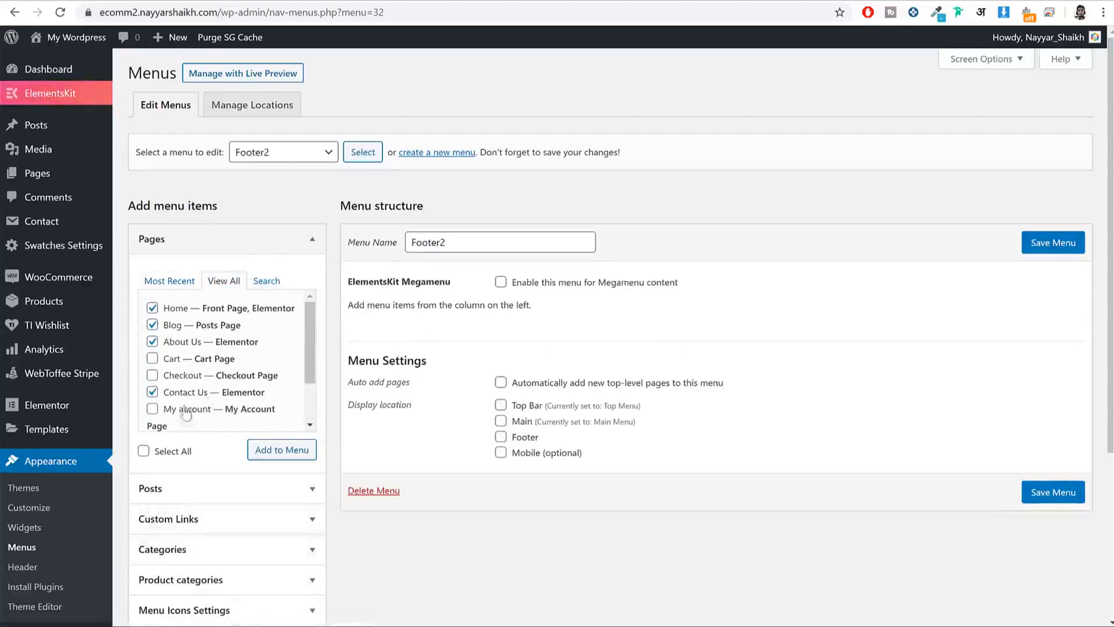
pyautogui.click(266, 454)
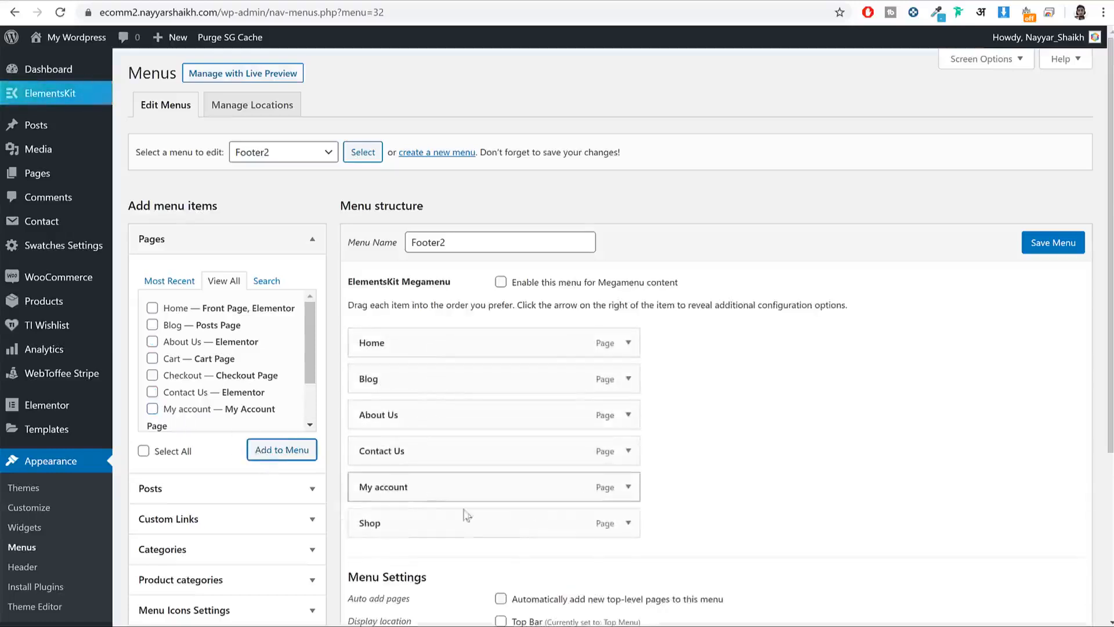
# Step: Remove Home from Footer2, save the menu, and view the storefront
pyautogui.scroll(-1, 650, 464)
pyautogui.click(628, 272)
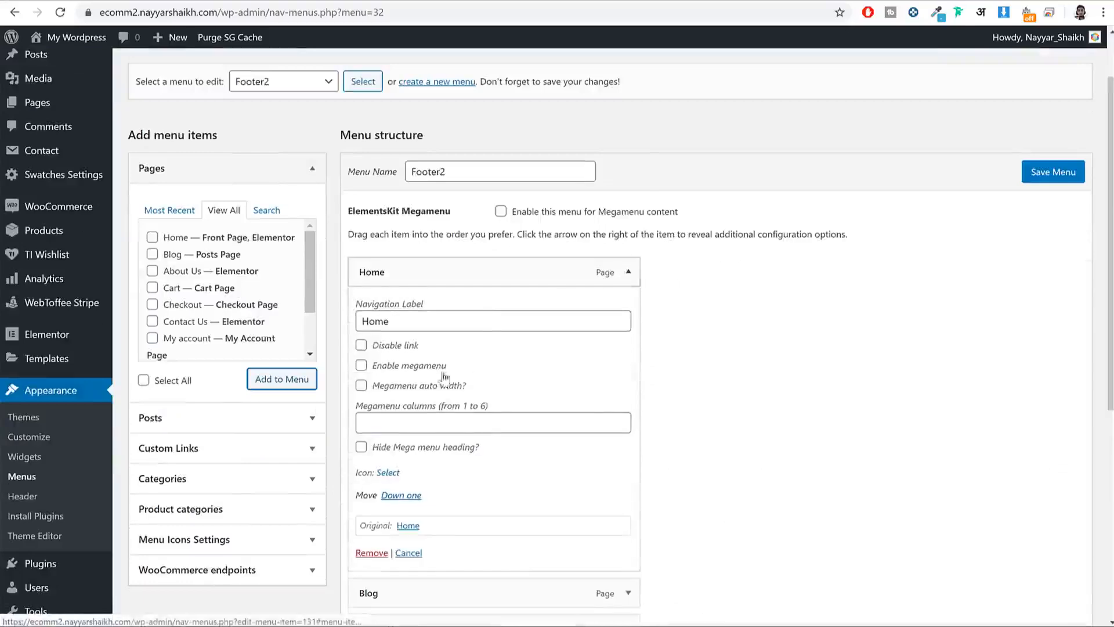
pyautogui.click(365, 552)
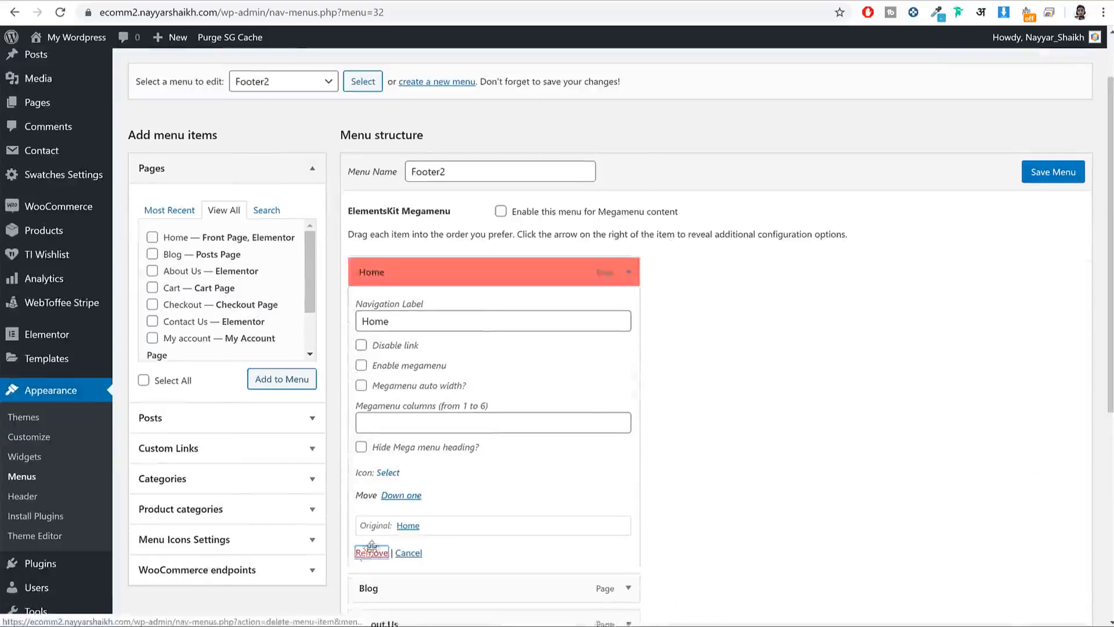
pyautogui.click(1059, 182)
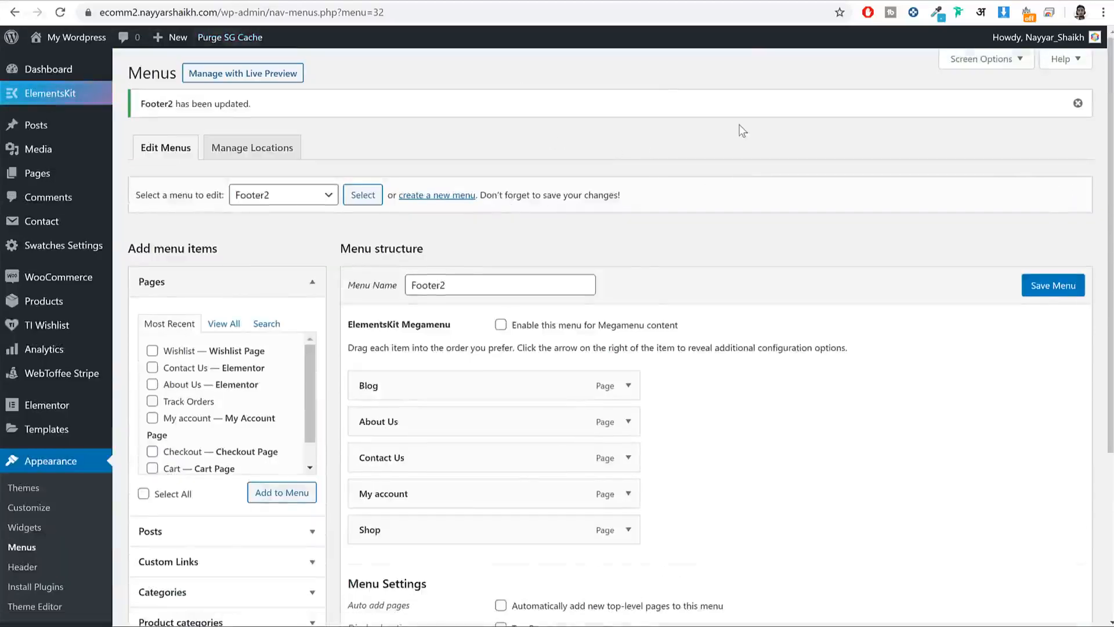
pyautogui.click(461, 2)
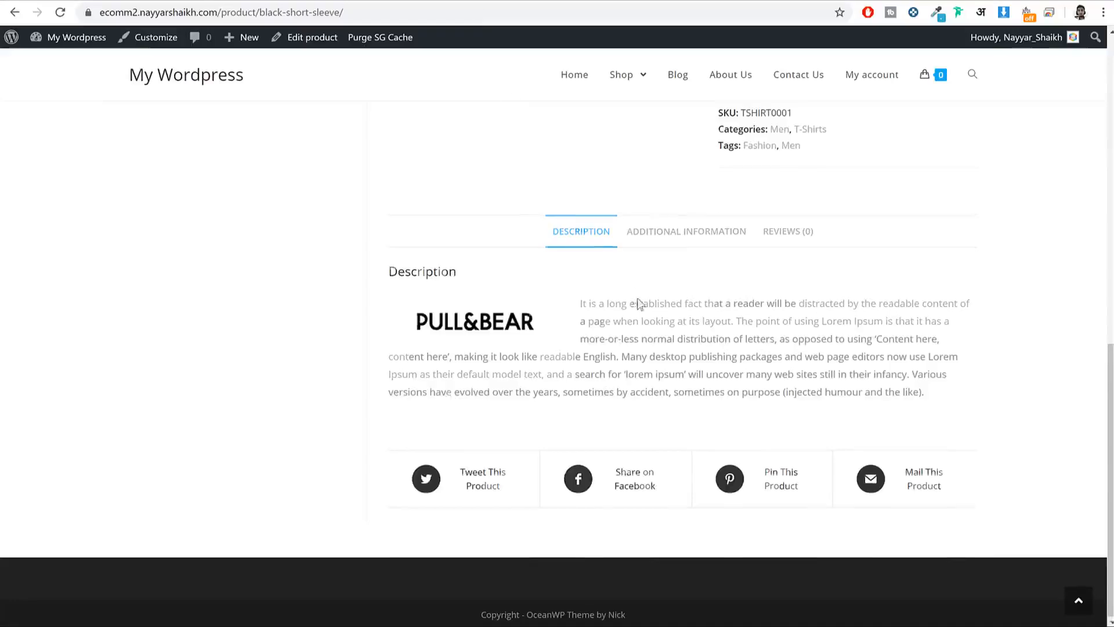
# Step: Compare your store's Shop page with the reference store's shop page, then return to the menu editor
pyautogui.scroll(7, 639, 303)
pyautogui.click(624, 76)
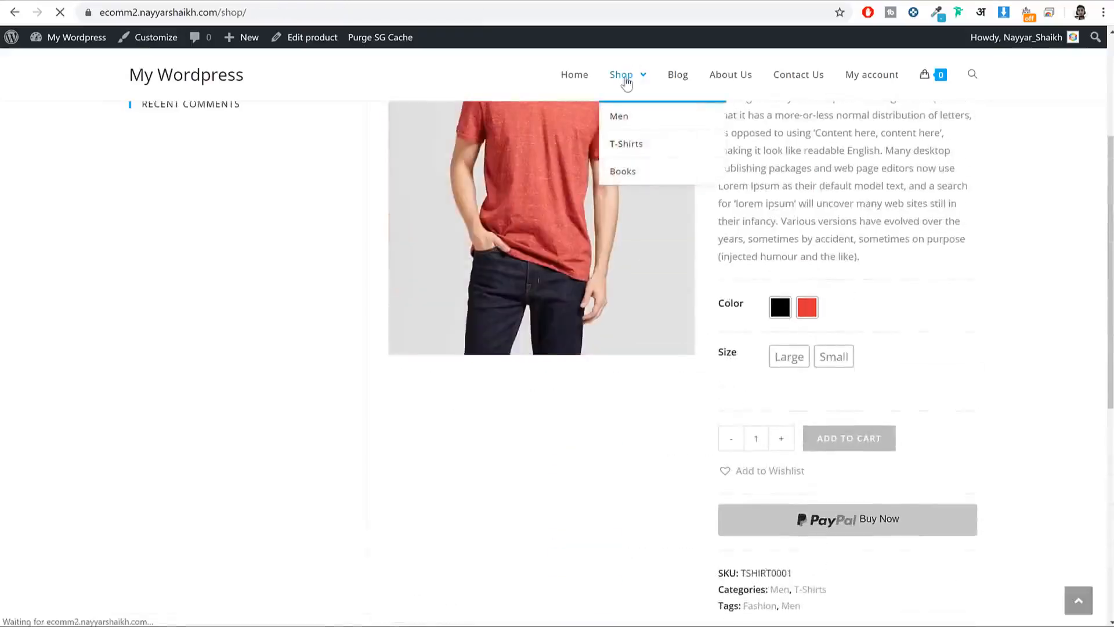
pyautogui.scroll(-2, 699, 223)
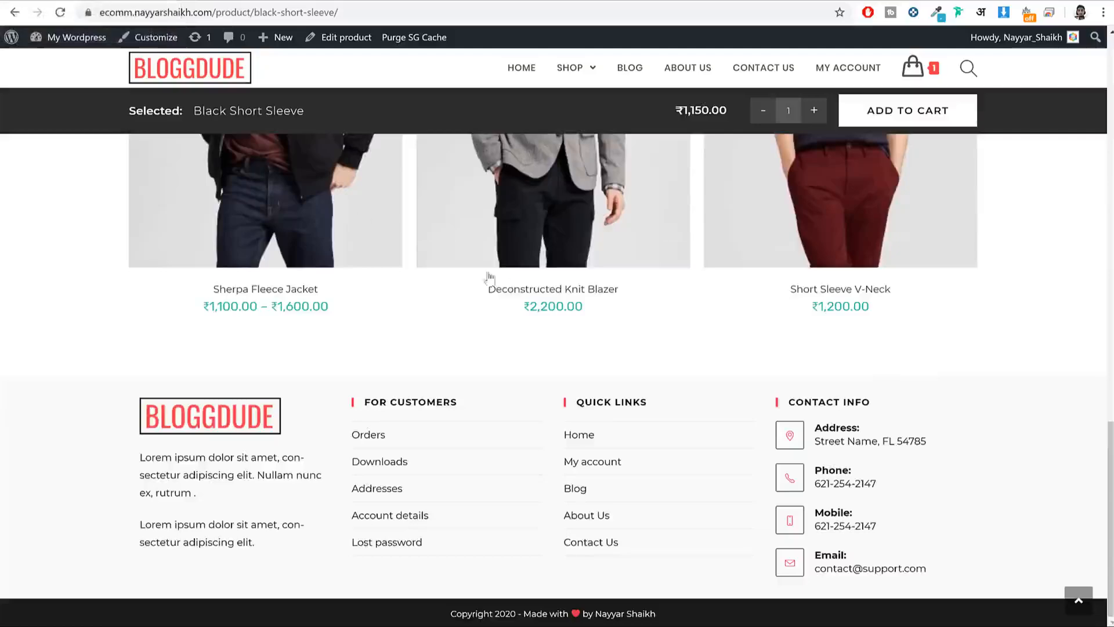
pyautogui.scroll(15, 570, 290)
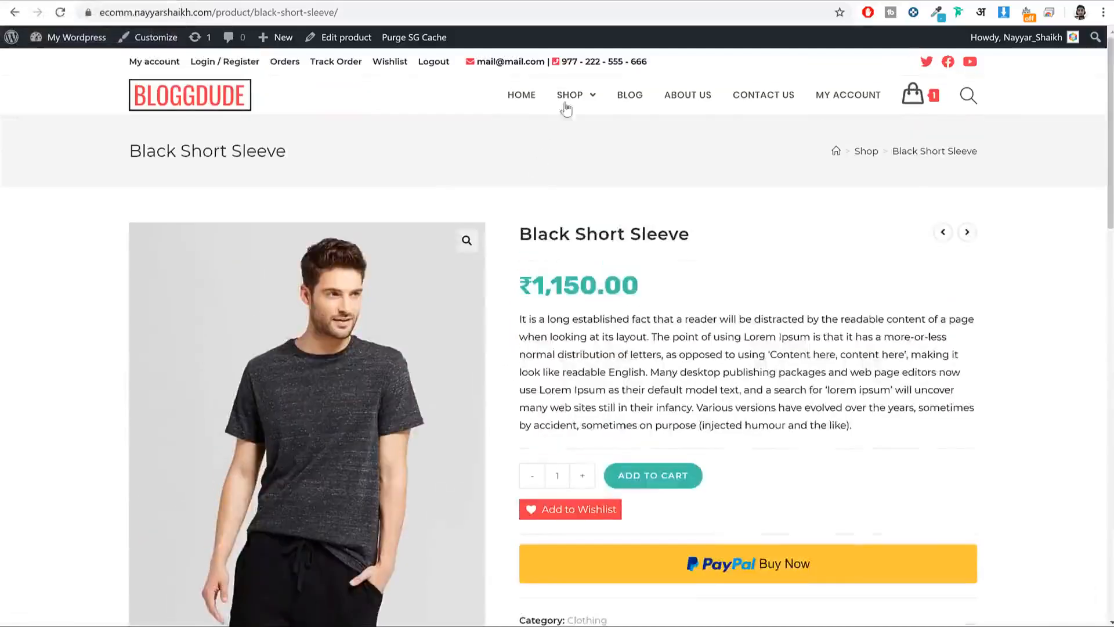
pyautogui.moveTo(570, 102)
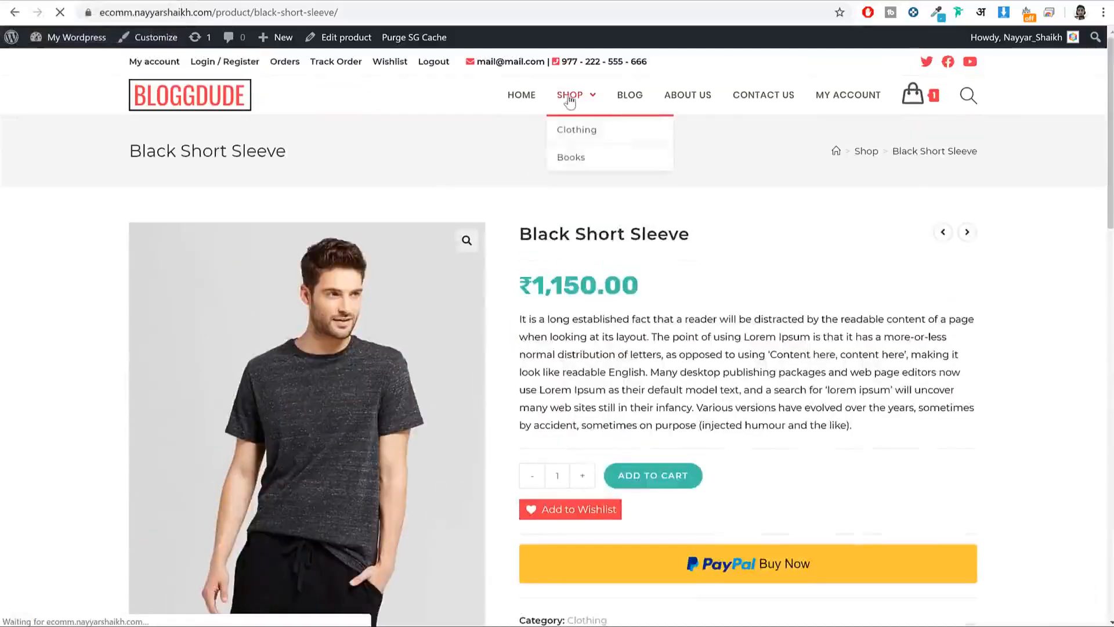
pyautogui.click(570, 102)
pyautogui.scroll(-3, 302, 325)
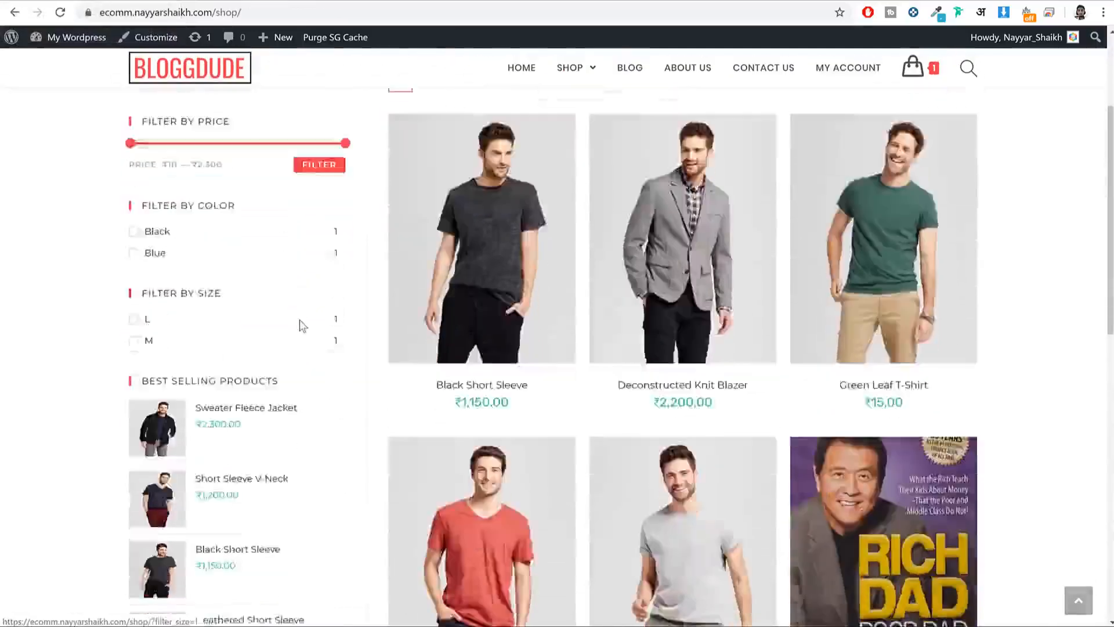
pyautogui.scroll(-4, 305, 360)
pyautogui.scroll(6, 368, 278)
pyautogui.scroll(-7, 315, 331)
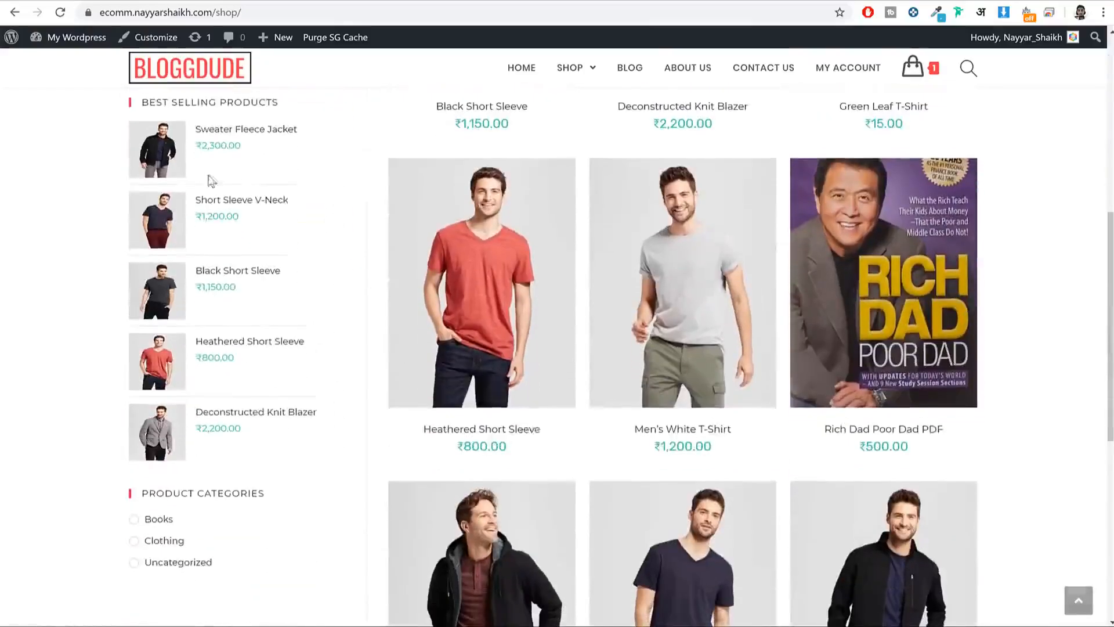
pyautogui.scroll(8, 262, 369)
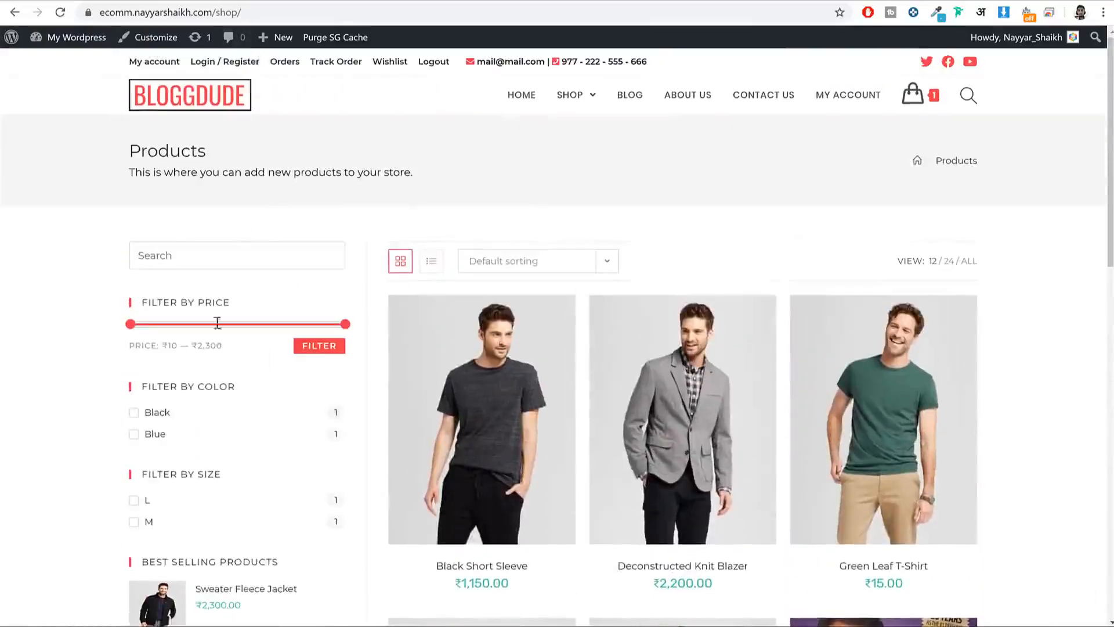
pyautogui.click(241, 2)
pyautogui.scroll(-3, 315, 280)
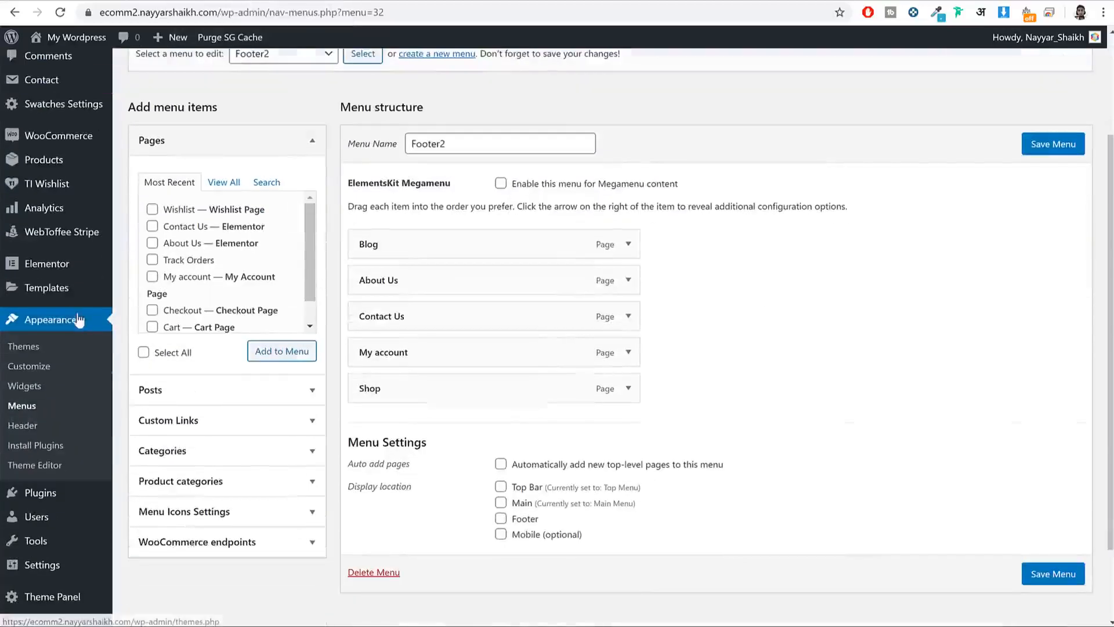
# Step: Go to Appearance > Widgets, leave the menu editor, and expand the WooCommerce Sidebar area
pyautogui.click(26, 386)
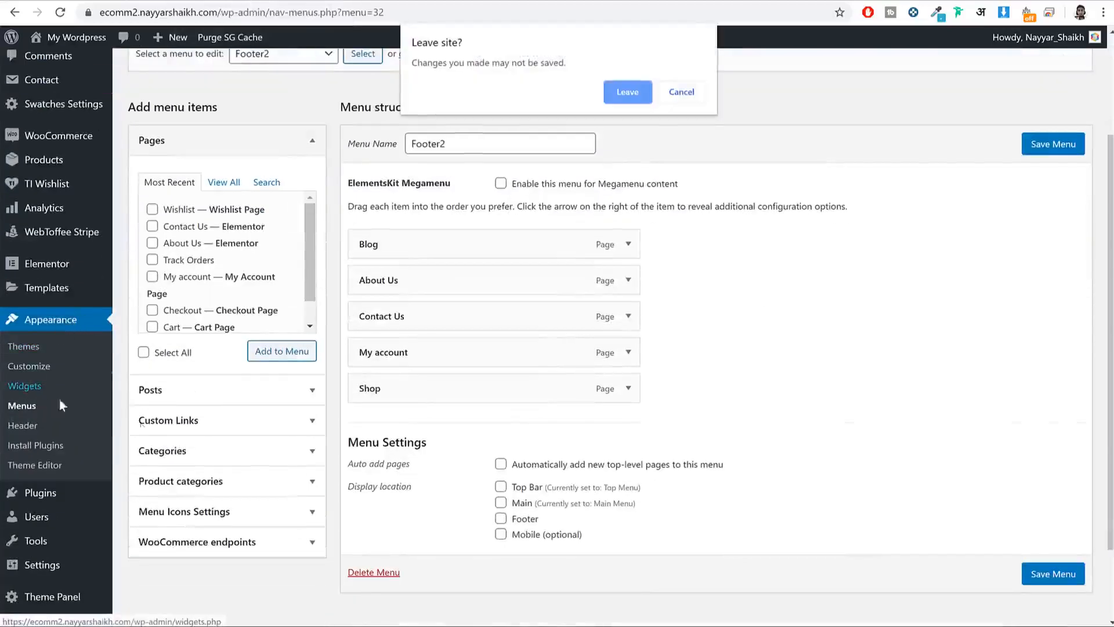
pyautogui.click(611, 102)
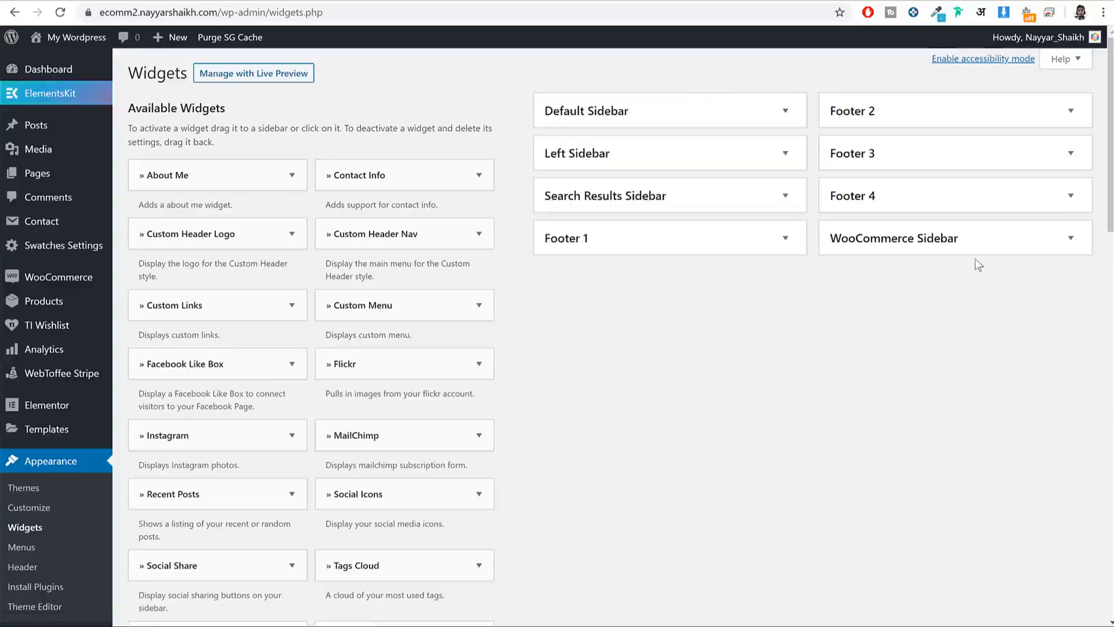
pyautogui.click(983, 243)
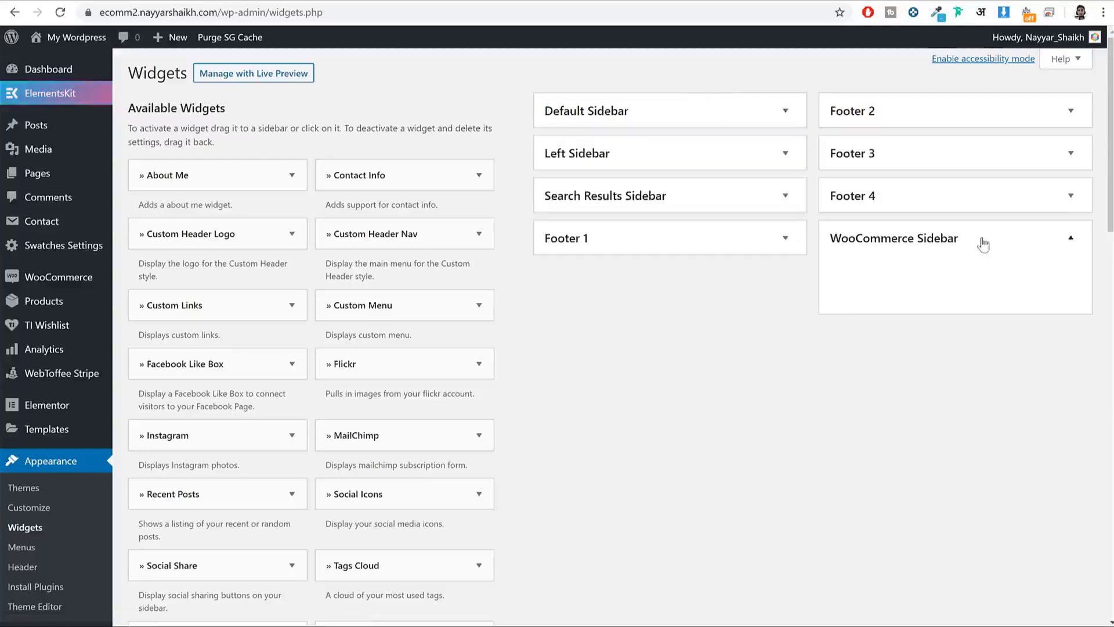
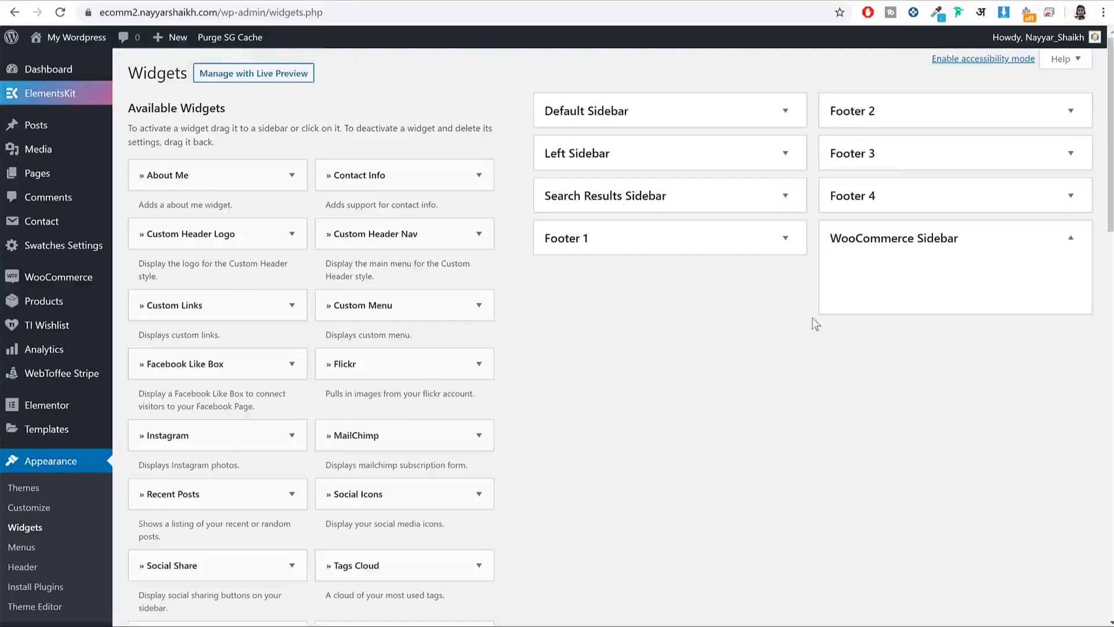
# Step: Add a Search widget to the WooCommerce Sidebar
pyautogui.scroll(-20, 799, 325)
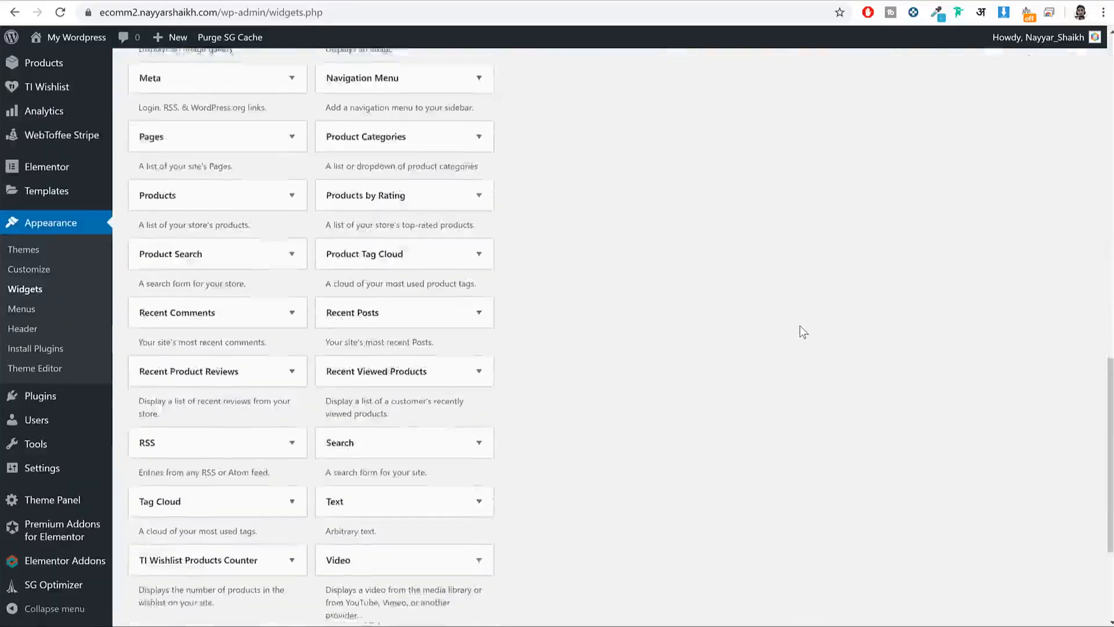
pyautogui.click(474, 240)
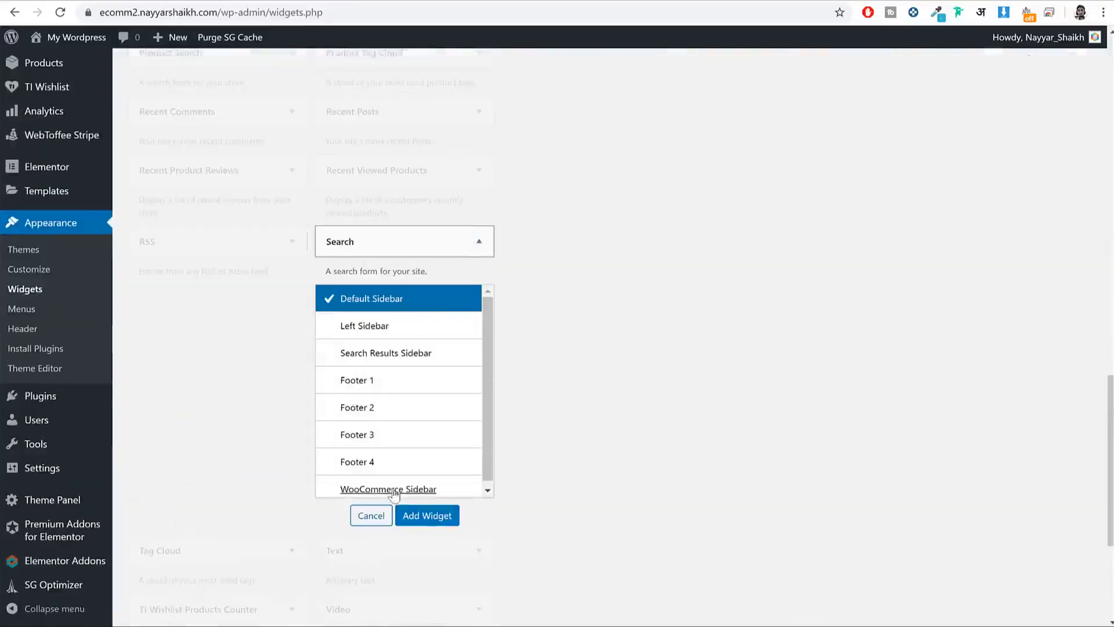
pyautogui.click(398, 489)
pyautogui.click(427, 516)
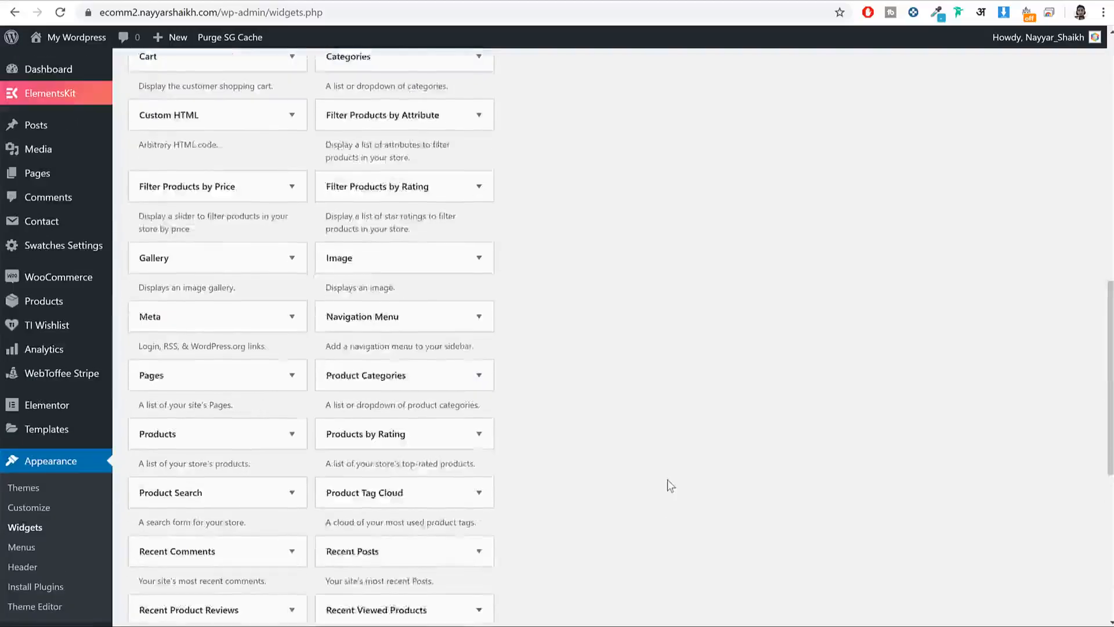
pyautogui.click(842, 267)
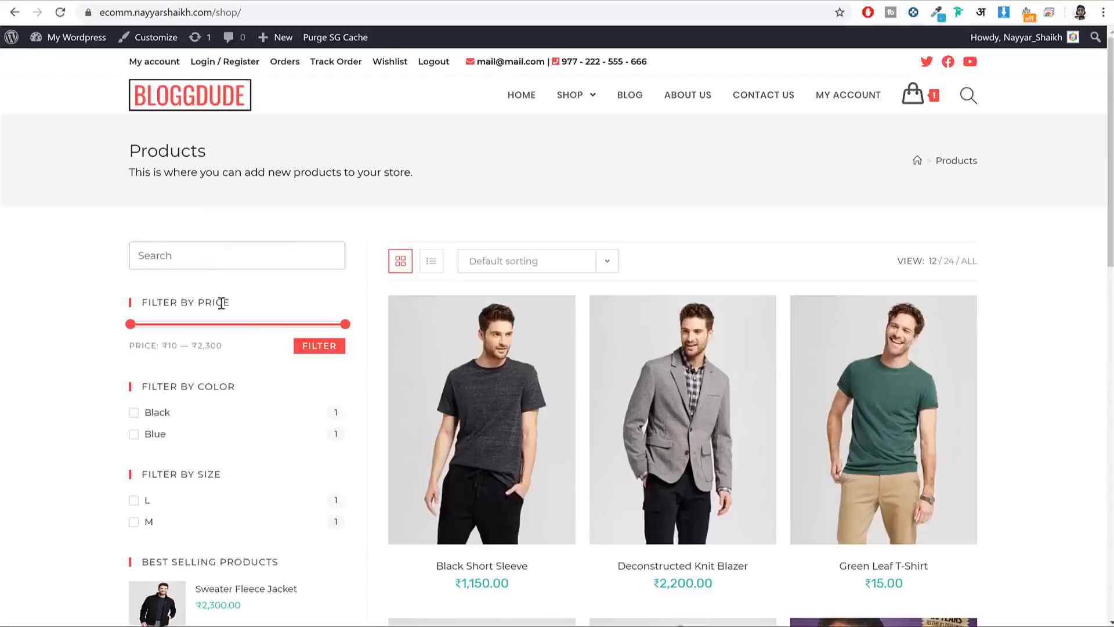
# Step: Match the reference FILTER BY PRICE heading by adding Filter Products by Price to the WooCommerce Sidebar
pyautogui.tripleClick(223, 302)
pyautogui.click(215, 1)
pyautogui.scroll(-8, 581, 357)
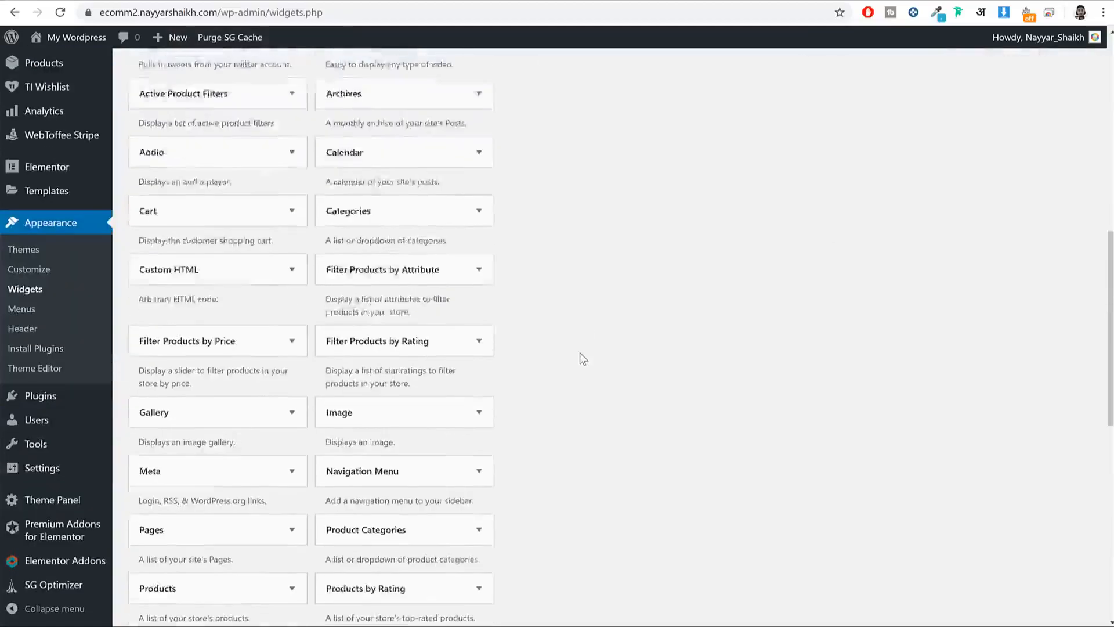
pyautogui.scroll(-5, 581, 355)
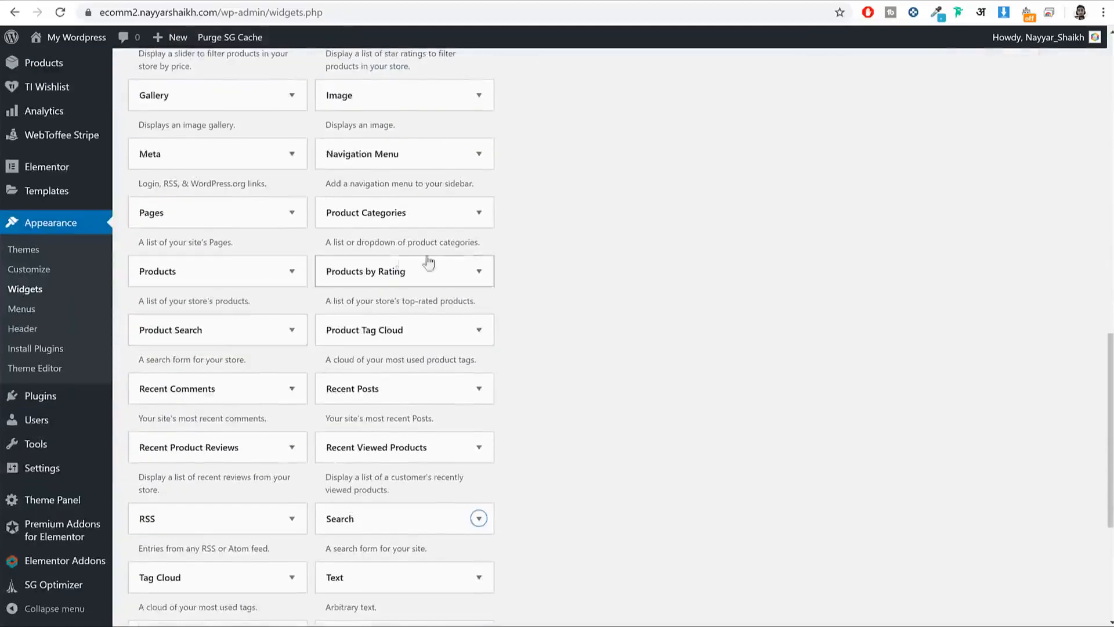
pyautogui.scroll(-2, 479, 257)
pyautogui.scroll(4, 513, 358)
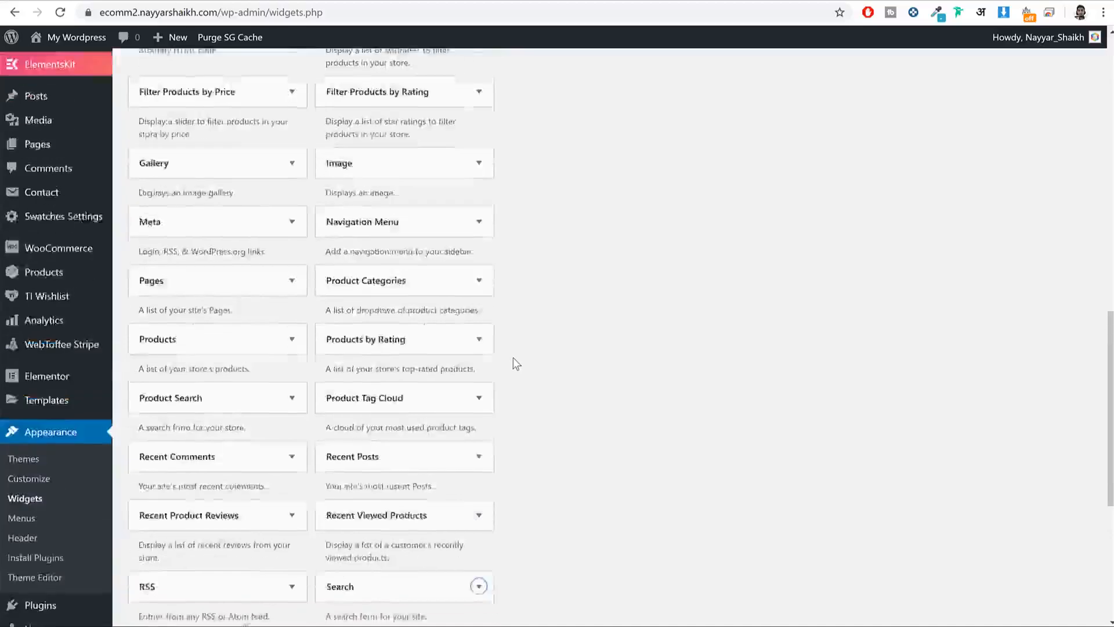
pyautogui.click(204, 167)
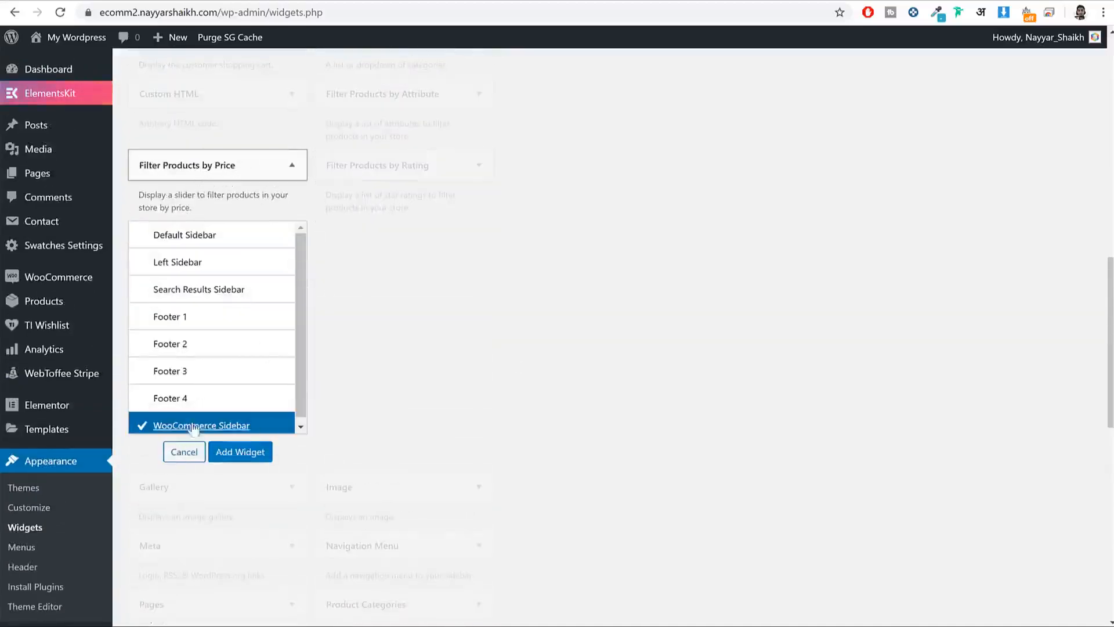
pyautogui.click(241, 452)
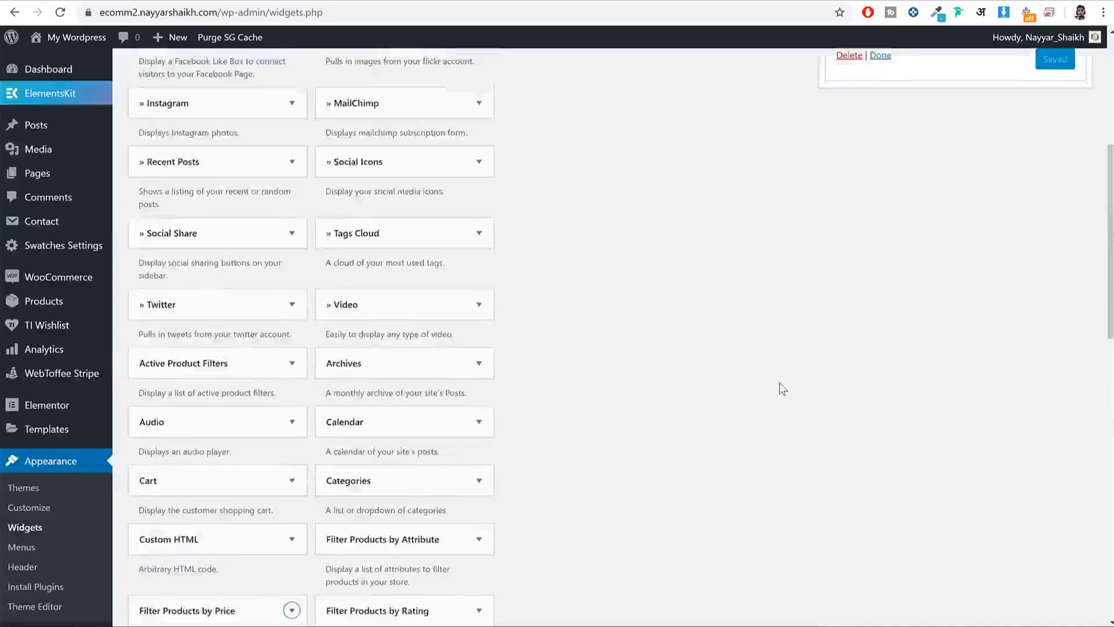
pyautogui.click(1071, 239)
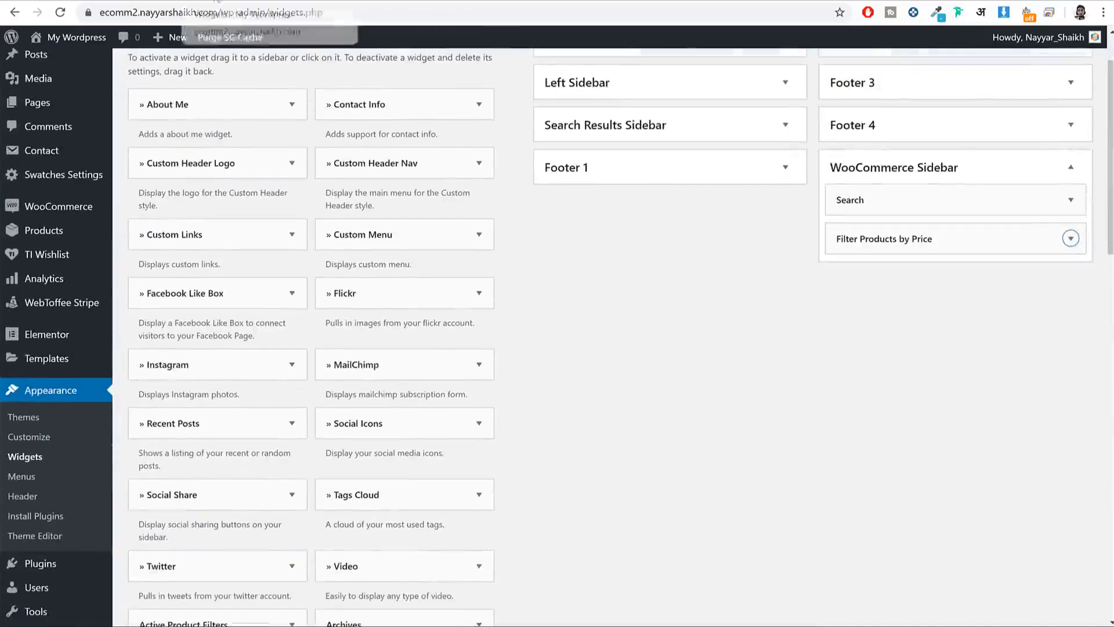
# Step: Look up the FILTER BY COLOR heading on the reference shop page
pyautogui.hotkey('ctrl', 'Tab')
pyautogui.scroll(-5, 228, 387)
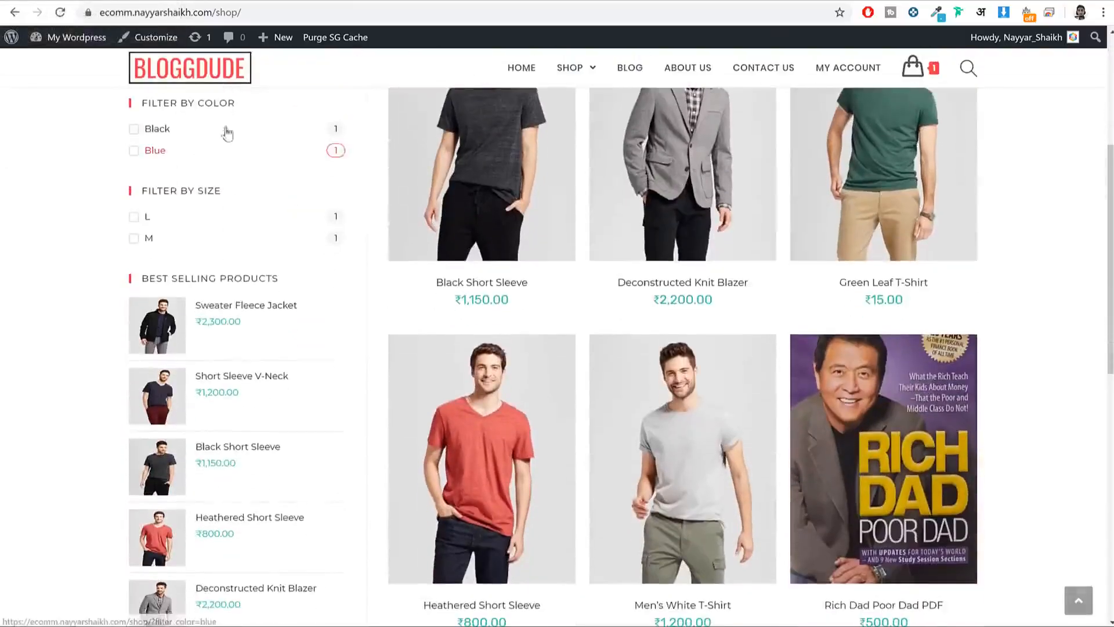
pyautogui.doubleClick(218, 106)
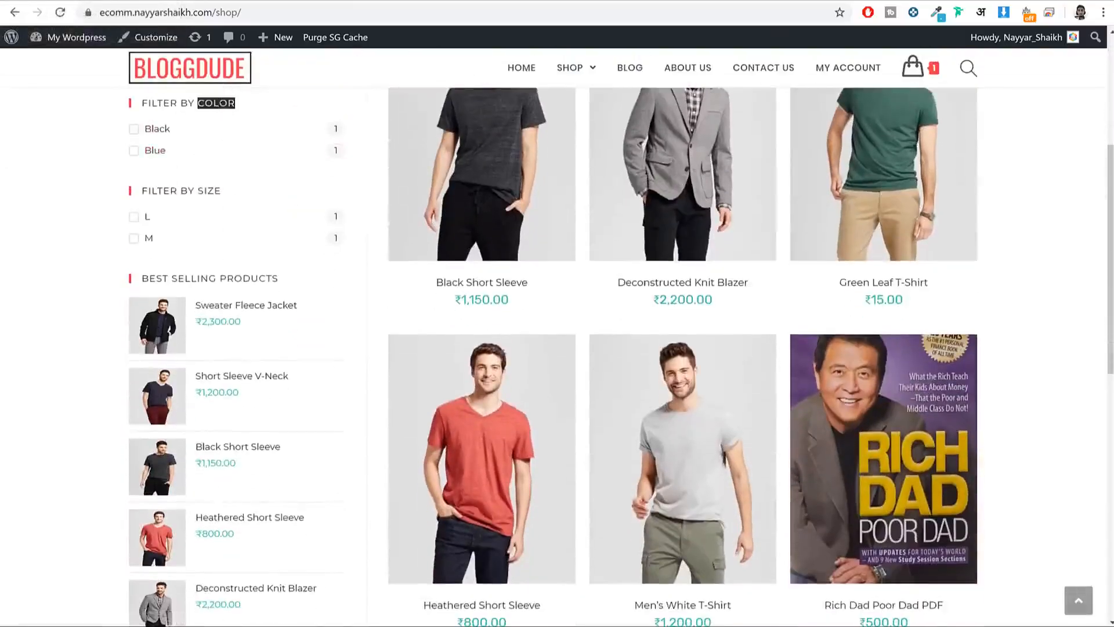
pyautogui.hotkey('ctrl', 'shift', 'Tab')
pyautogui.scroll(1, 763, 267)
pyautogui.scroll(-9, 766, 269)
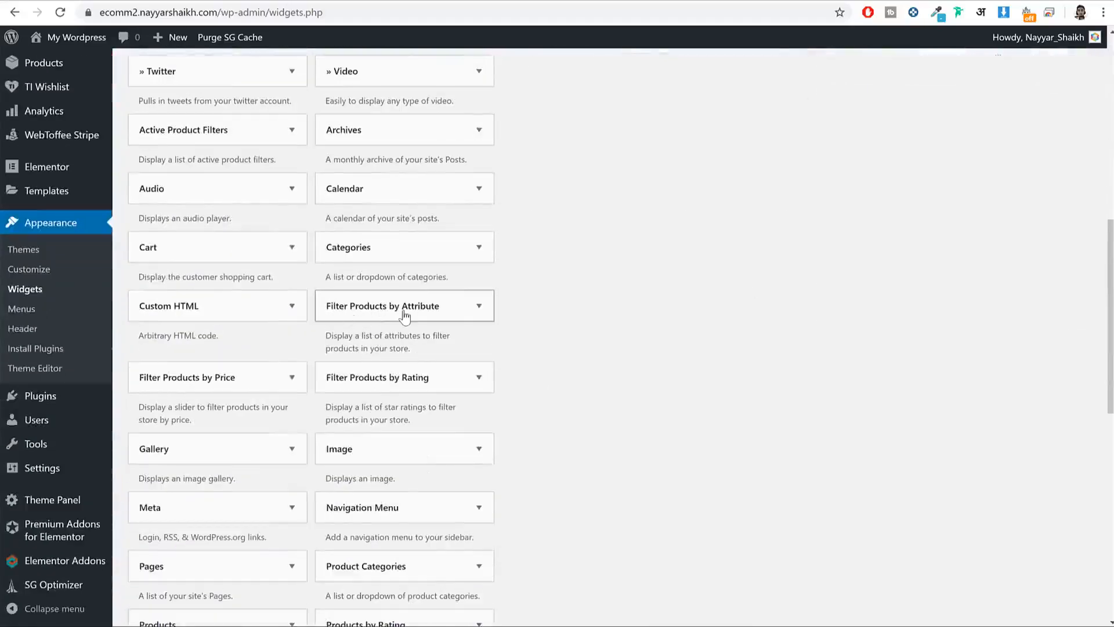
# Step: Add an attribute filter titled Filter by COLOR to the WooCommerce Sidebar and save it
pyautogui.click(405, 314)
pyautogui.scroll(-2, 515, 447)
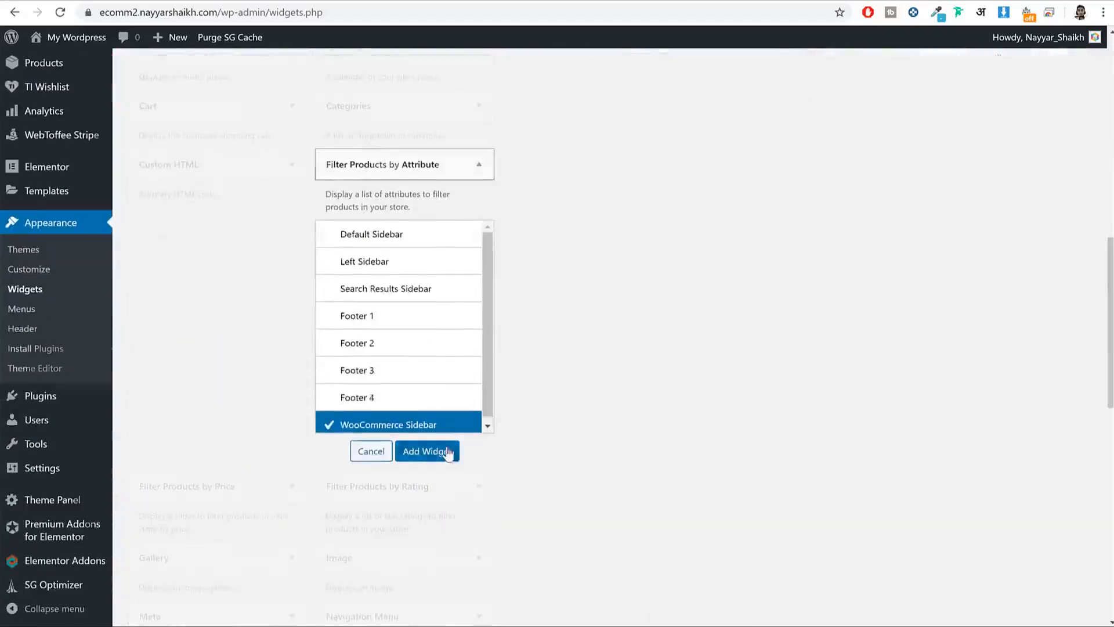
pyautogui.click(439, 450)
pyautogui.click(915, 278)
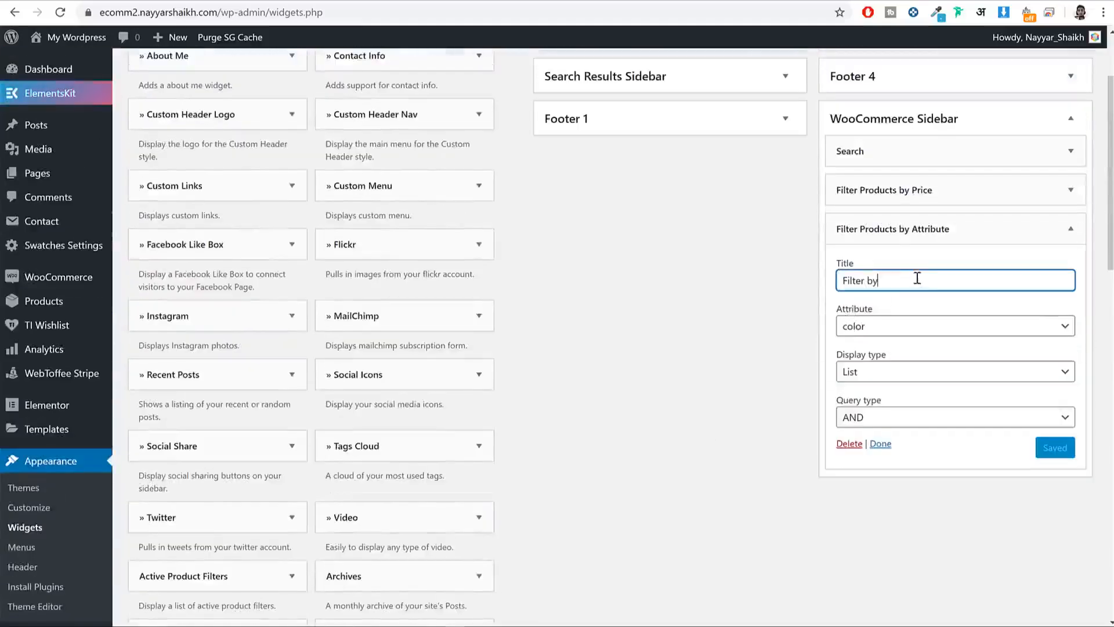
pyautogui.write('COLOR')
pyautogui.tripleClick(926, 279)
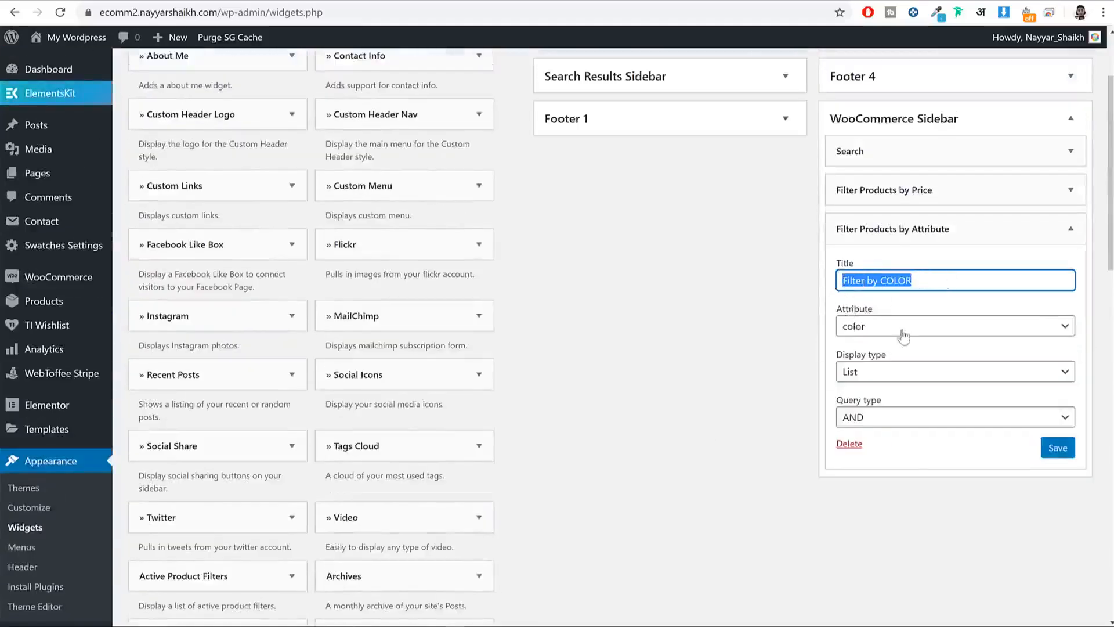
pyautogui.moveTo(867, 315); pyautogui.dragTo(833, 310)
pyautogui.click(875, 329)
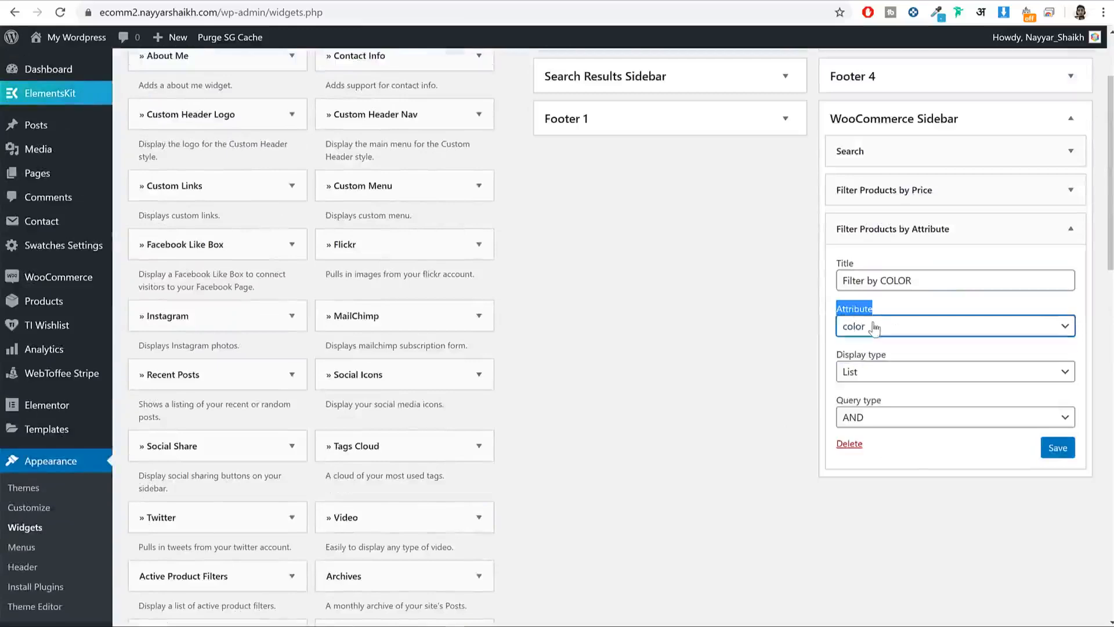
pyautogui.click(1057, 447)
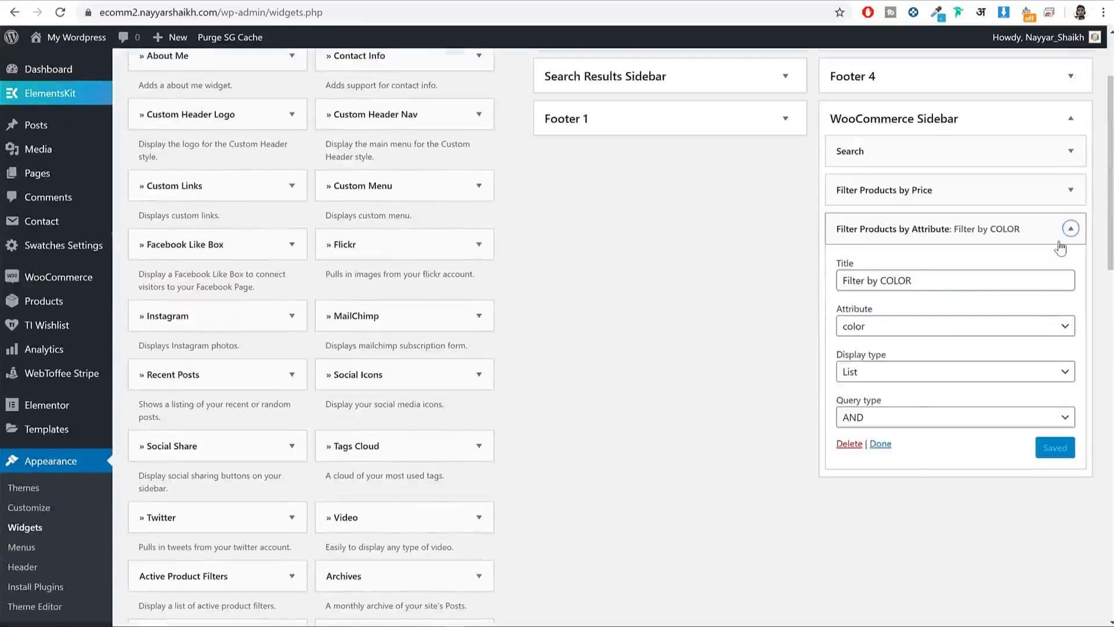
pyautogui.click(1071, 229)
# Step: Add a second attribute filter, Filter by Size, using the size attribute, and save it
pyautogui.scroll(-10, 641, 396)
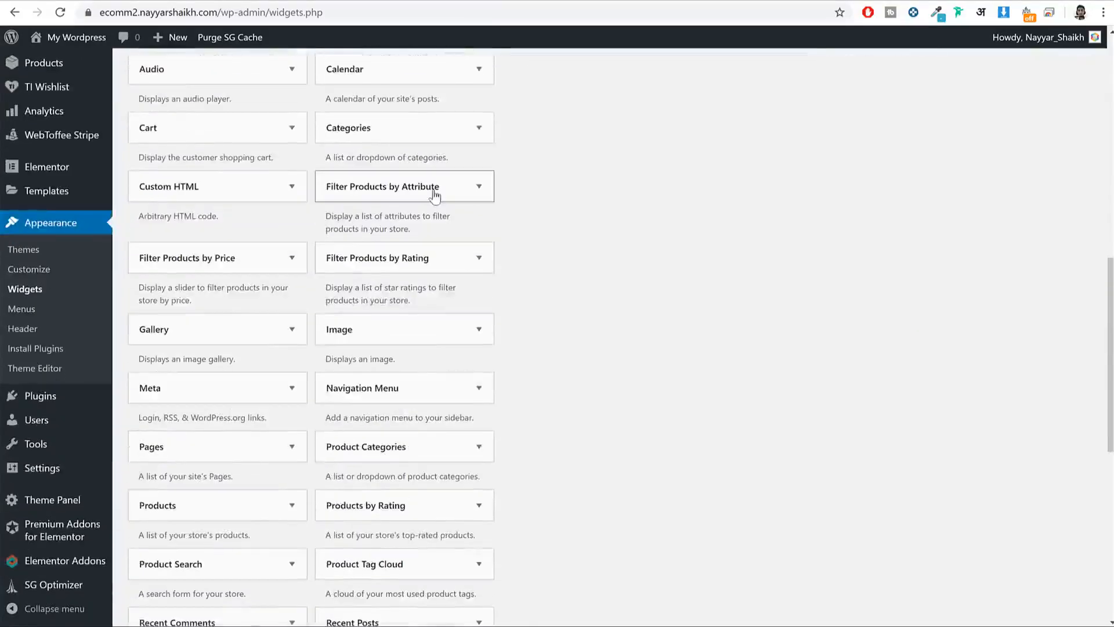
pyautogui.click(432, 187)
pyautogui.click(431, 479)
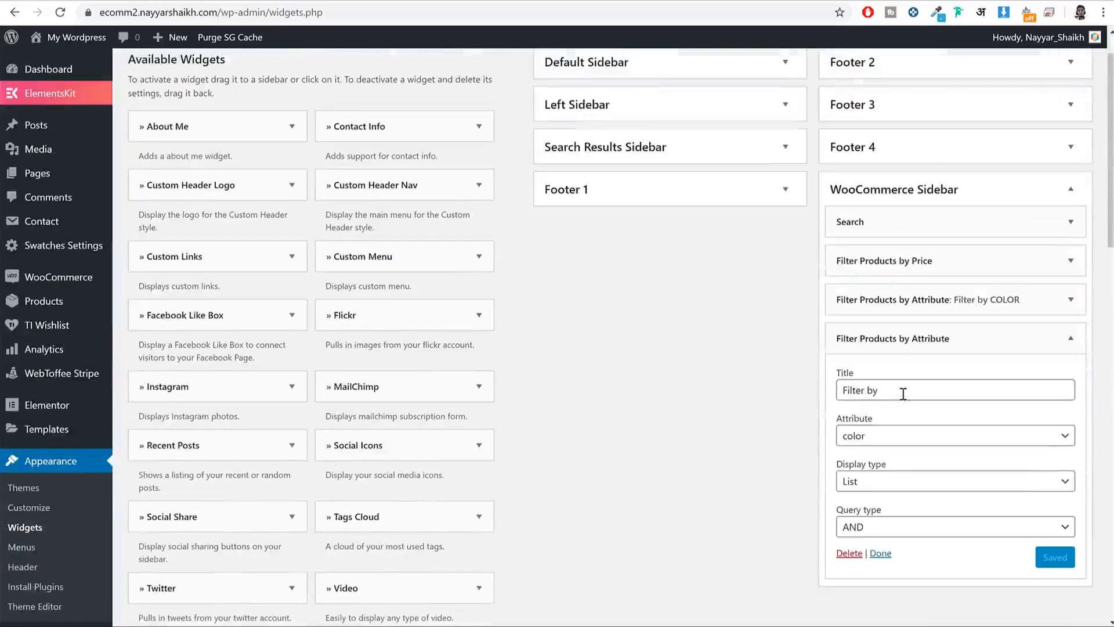
pyautogui.click(903, 394)
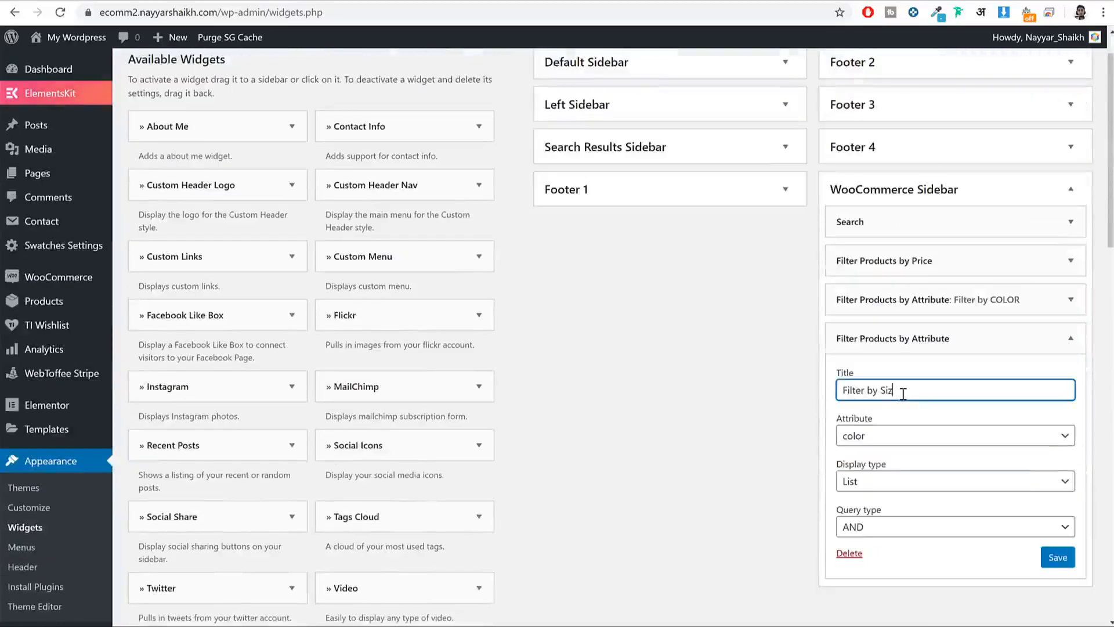
pyautogui.click(883, 435)
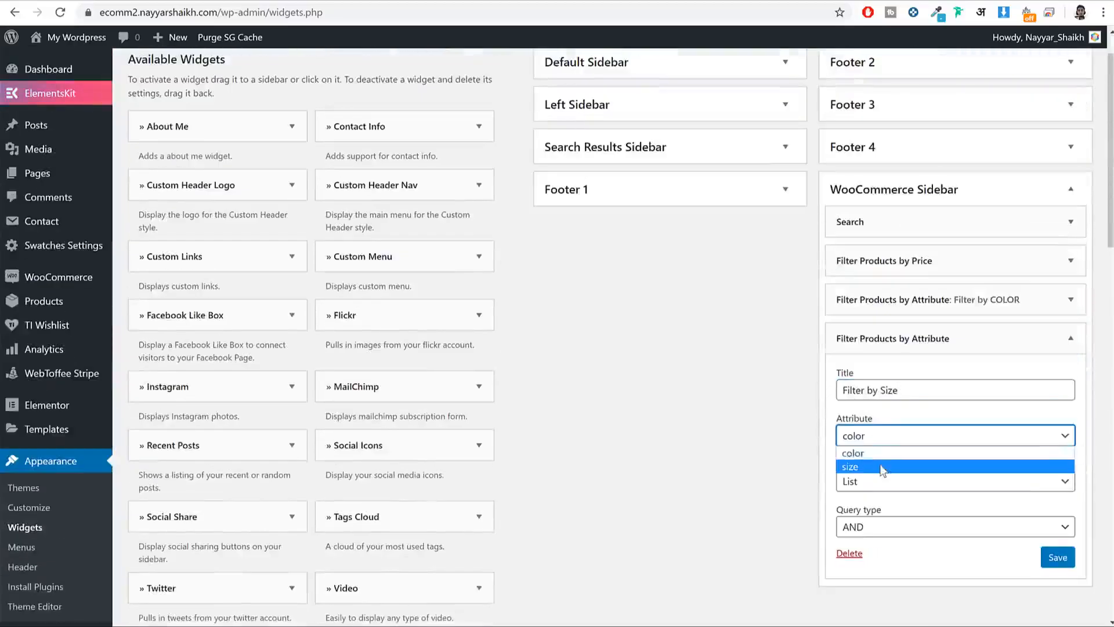
pyautogui.click(885, 460)
pyautogui.click(1057, 557)
pyautogui.click(1070, 339)
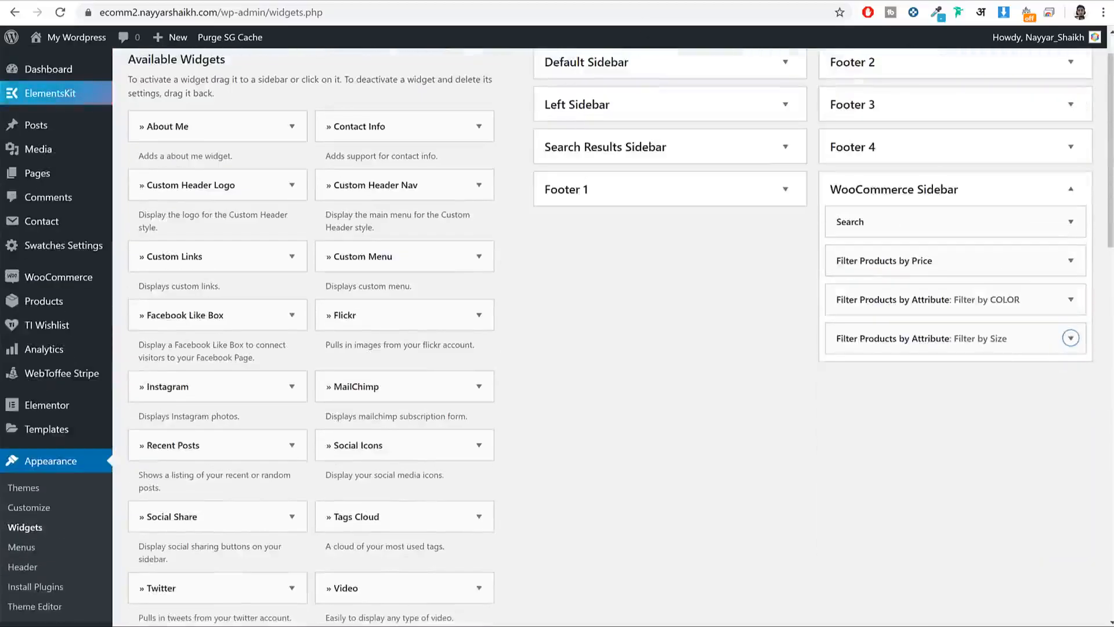
pyautogui.click(139, 1)
# Step: Add a Products widget titled BEST SELLING PRODUCTS showing all products, and save it
pyautogui.tripleClick(150, 282)
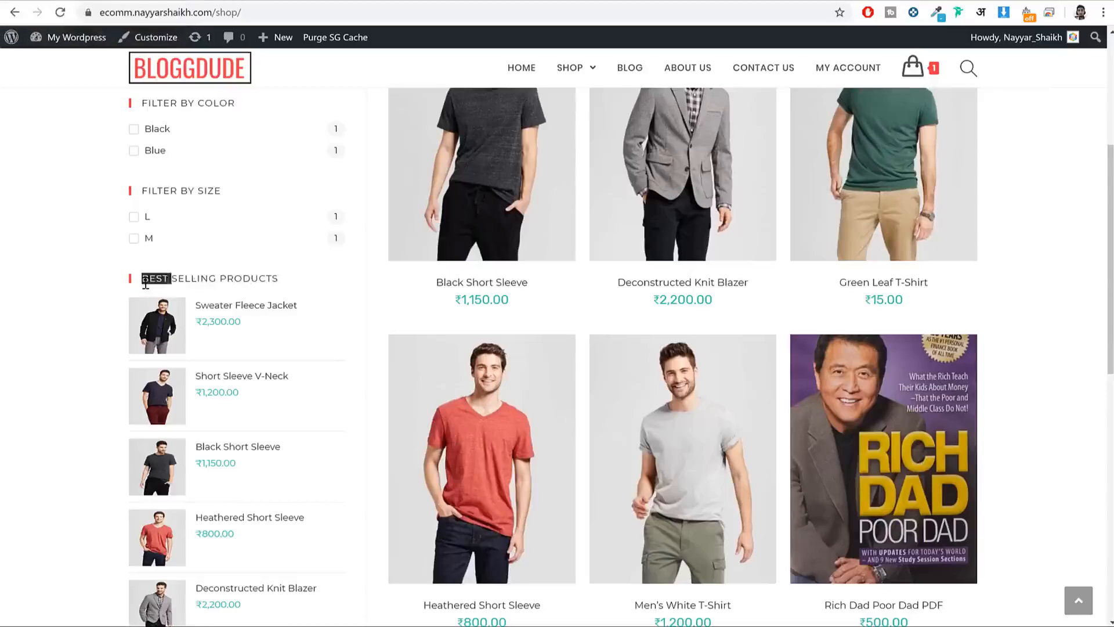
pyautogui.click(256, 1)
pyautogui.scroll(-3, 697, 311)
pyautogui.scroll(-9, 697, 311)
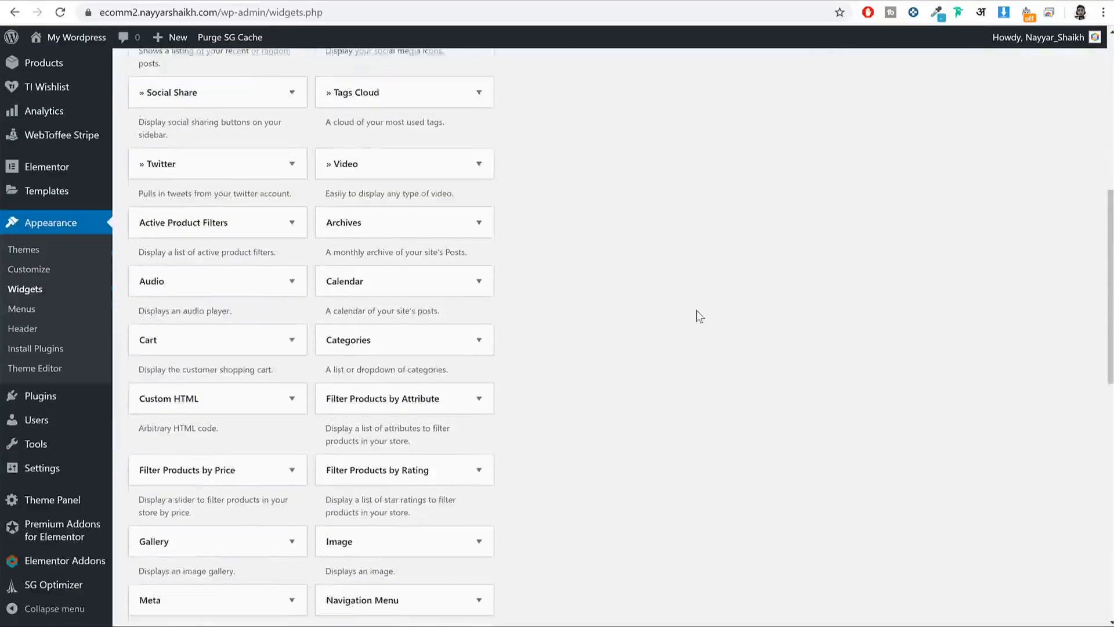
pyautogui.scroll(-4, 698, 314)
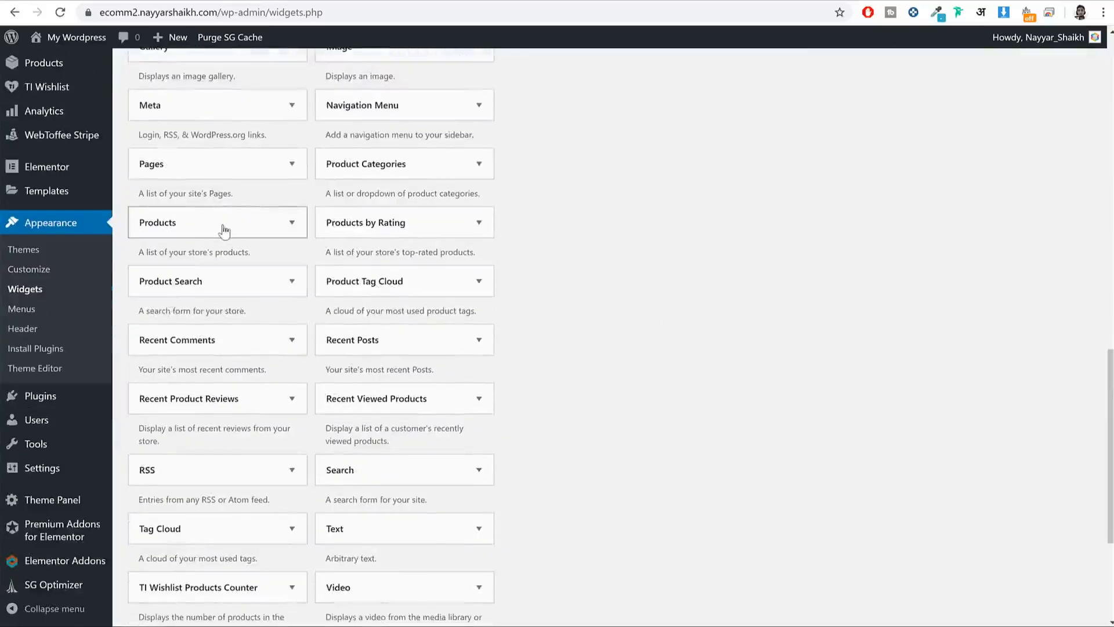
pyautogui.click(224, 231)
pyautogui.click(242, 504)
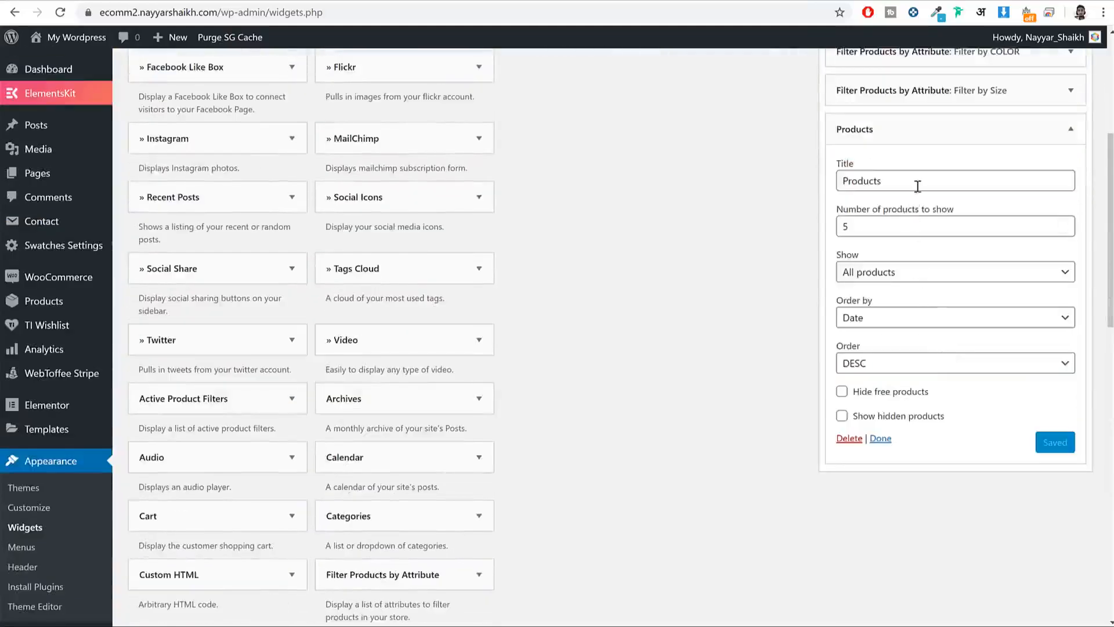
pyautogui.doubleClick(917, 186)
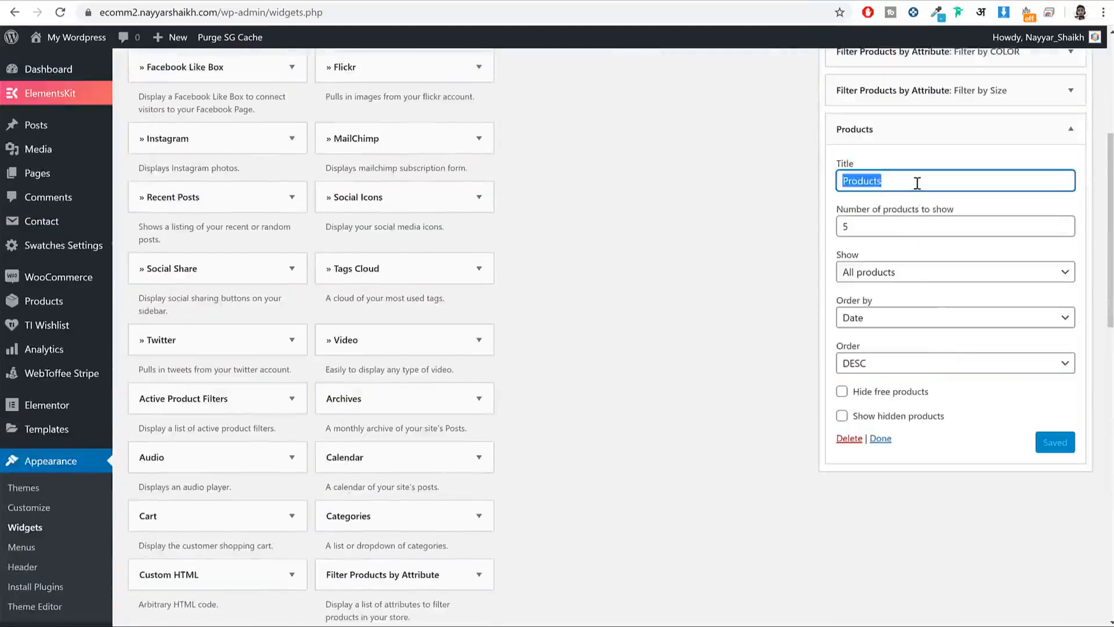
pyautogui.write('BEST SELLING PRODUCTS')
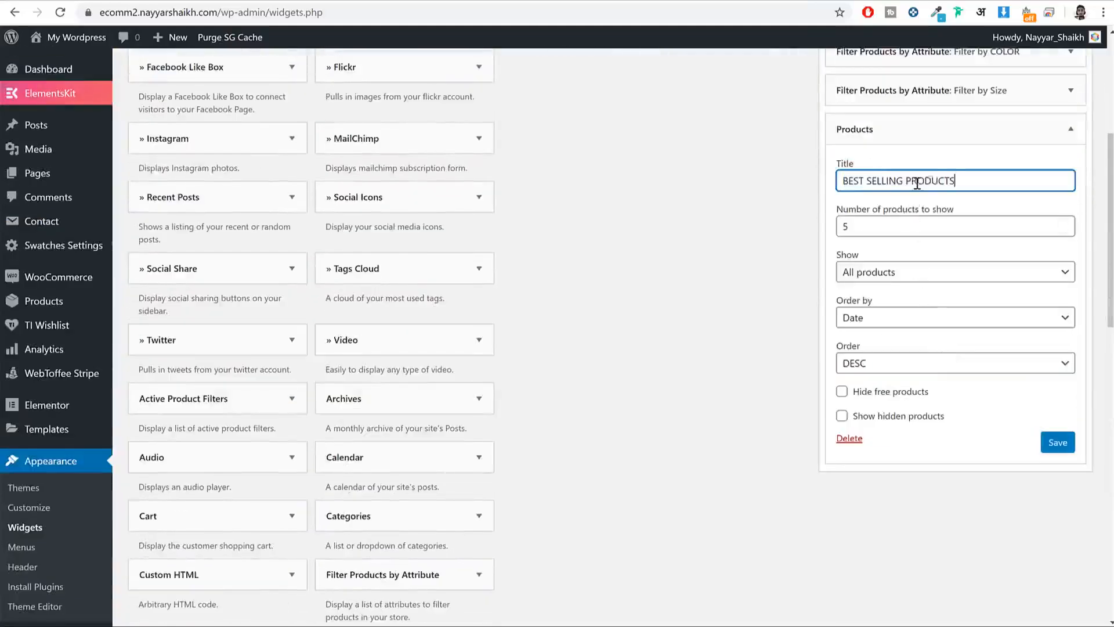
pyautogui.doubleClick(869, 258)
pyautogui.click(897, 273)
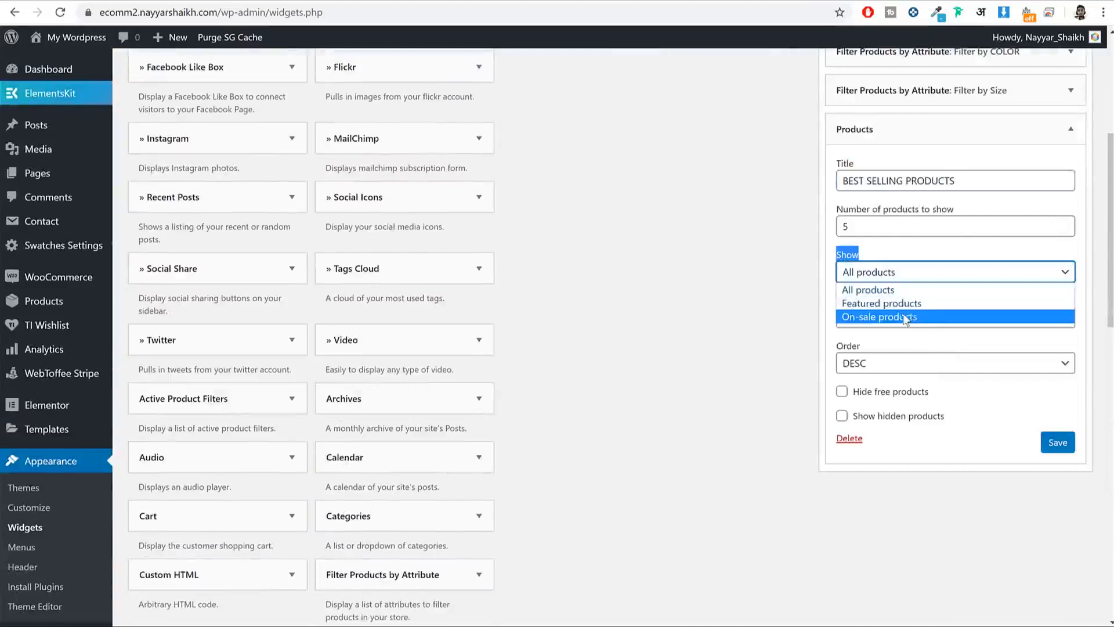
pyautogui.click(893, 289)
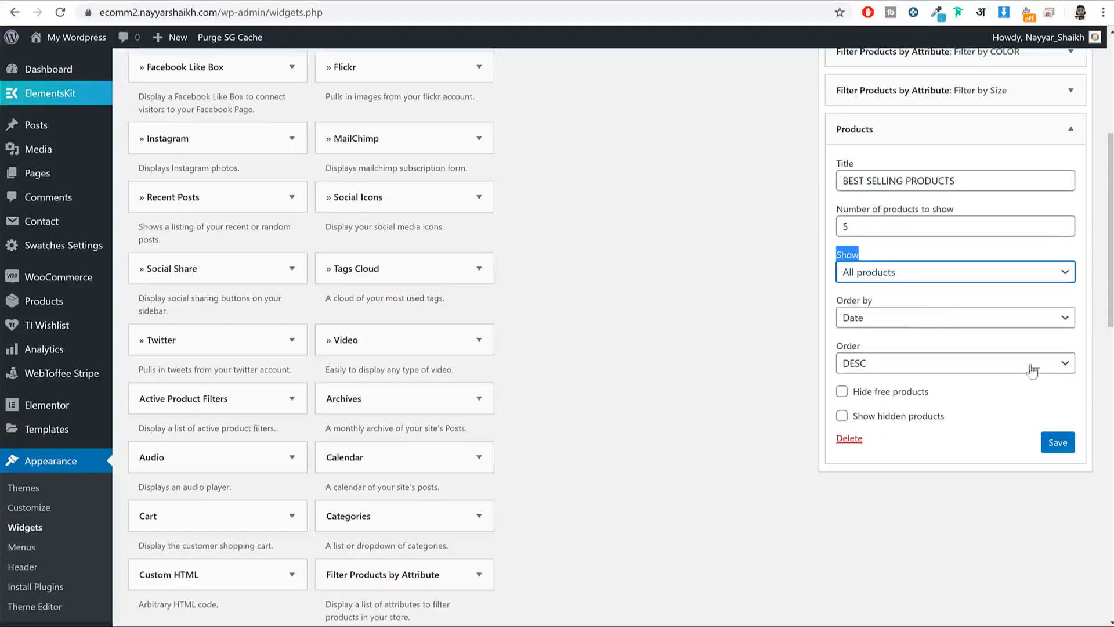
pyautogui.click(1057, 442)
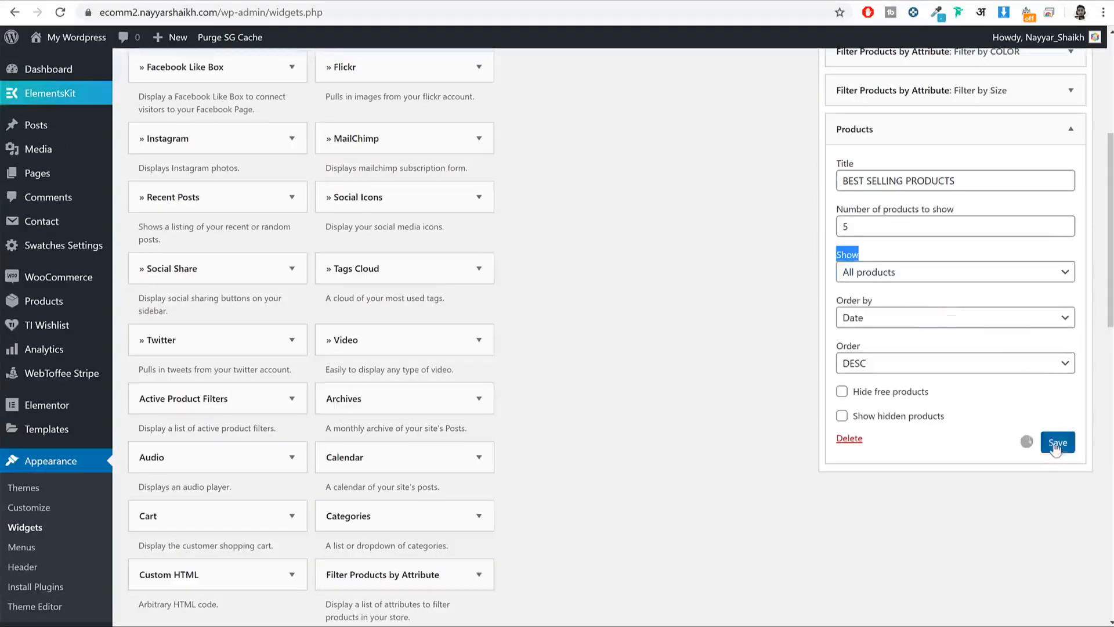
pyautogui.click(1042, 129)
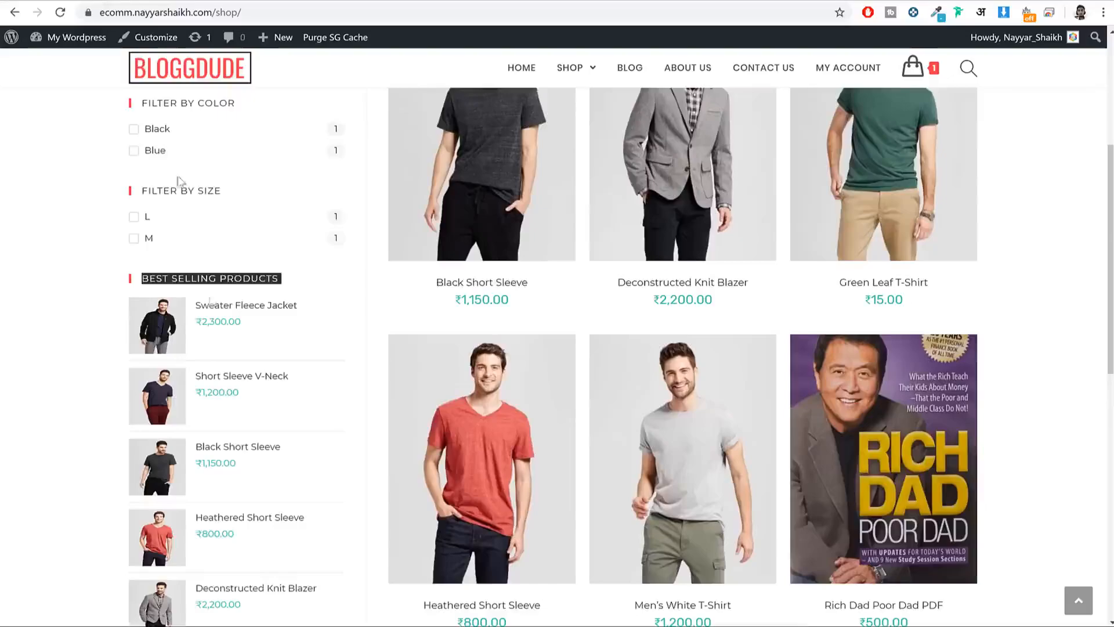
# Step: Add Product Categories to the WooCommerce Sidebar with Show hierarchy unchecked, and save
pyautogui.scroll(-4, 221, 406)
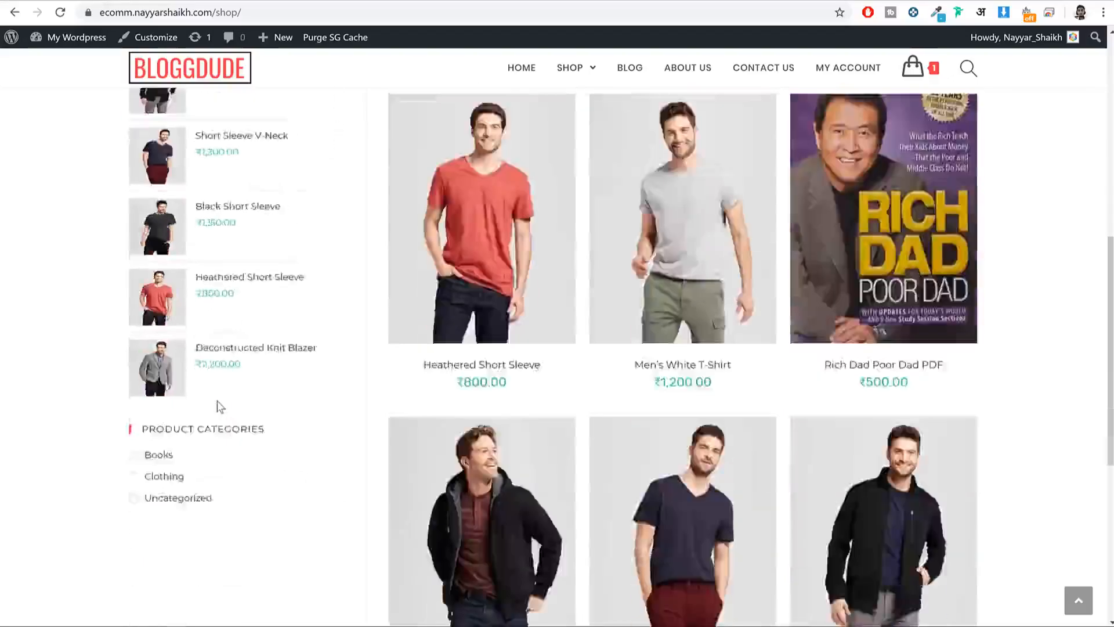
pyautogui.scroll(-4, 221, 407)
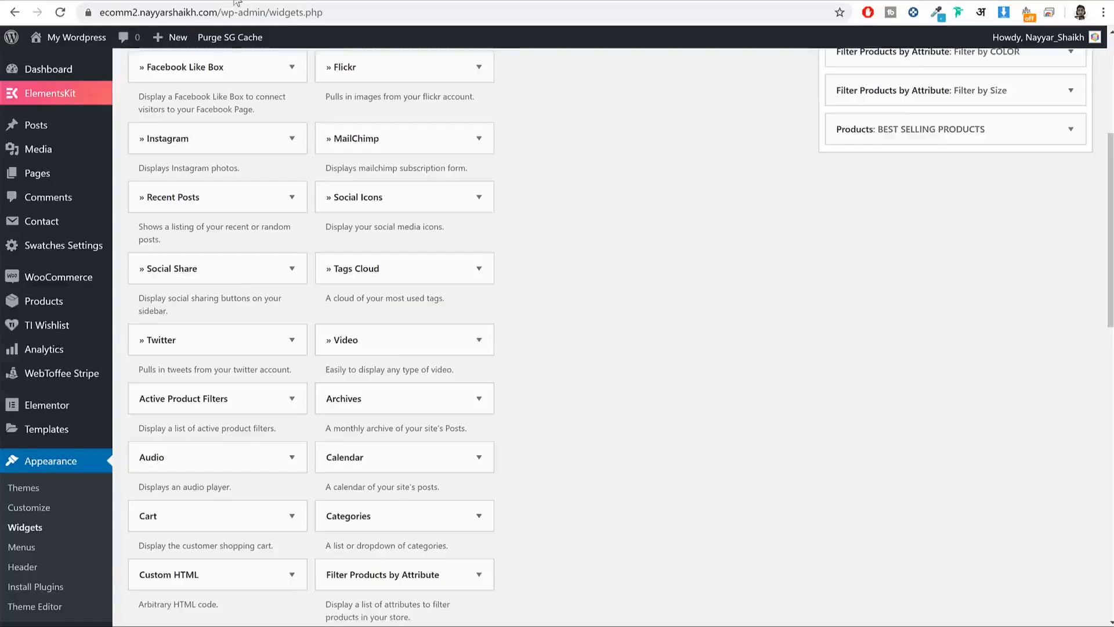
pyautogui.scroll(-5, 633, 340)
pyautogui.scroll(-5, 632, 337)
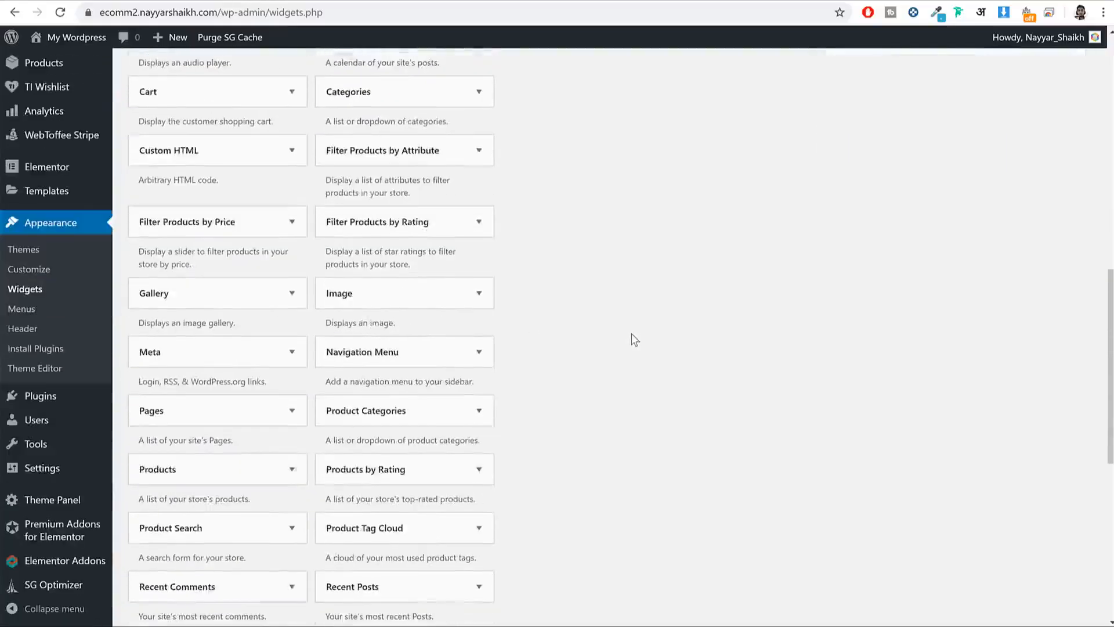
pyautogui.click(466, 284)
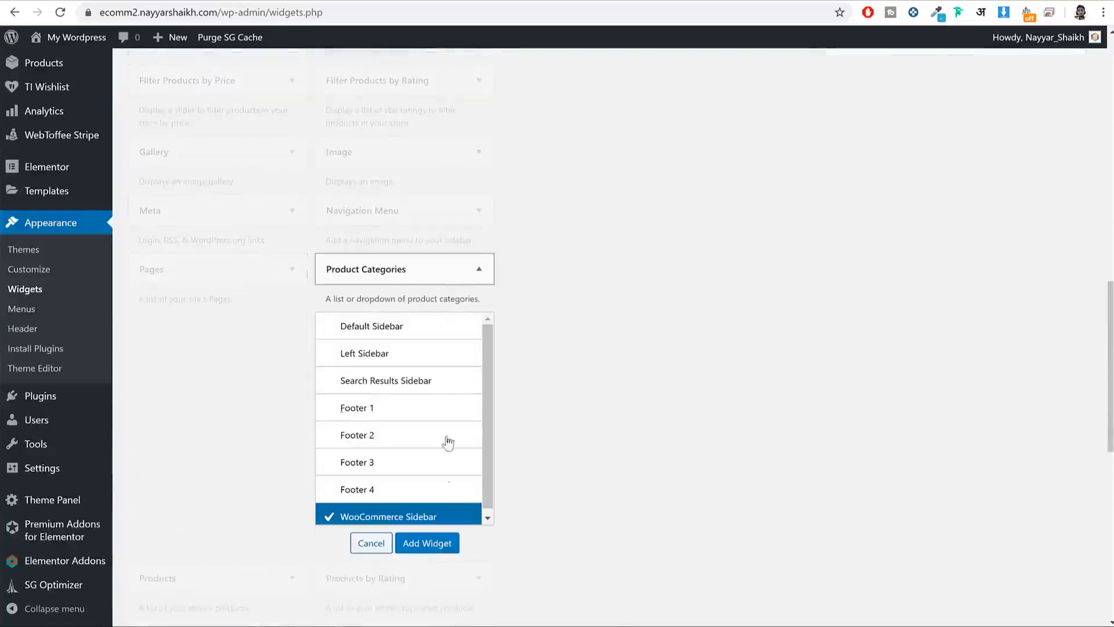
pyautogui.click(432, 542)
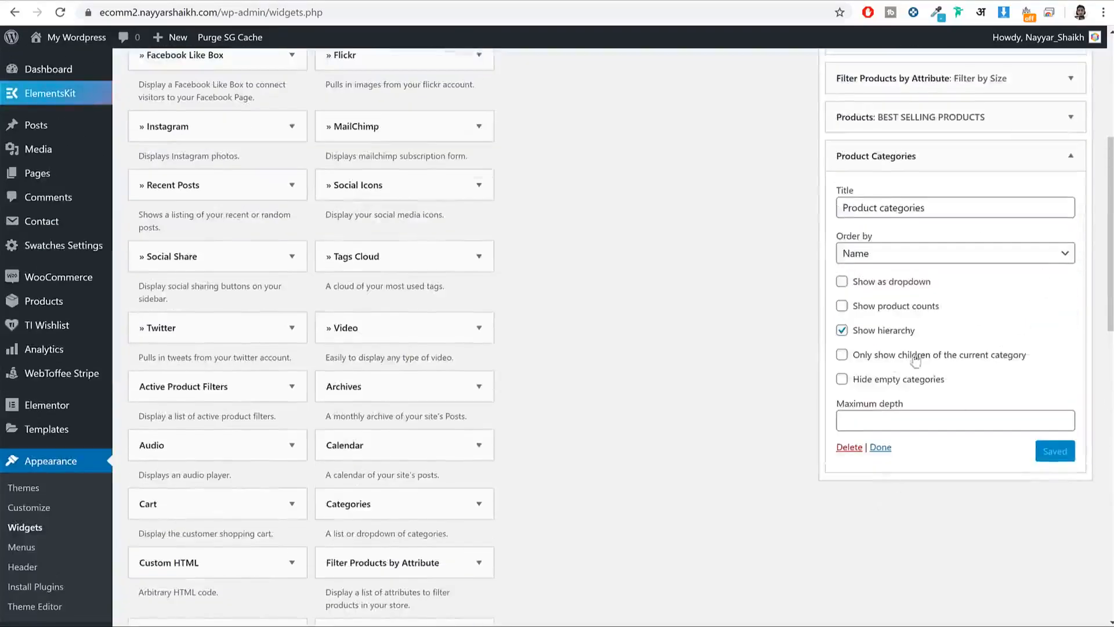
pyautogui.click(876, 332)
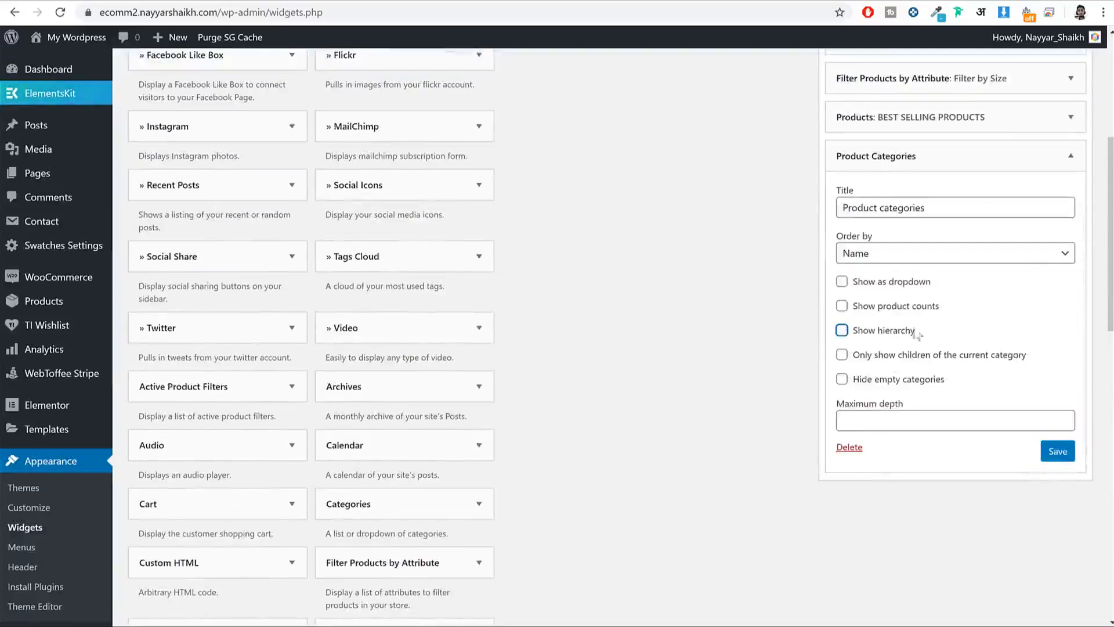
pyautogui.click(1058, 453)
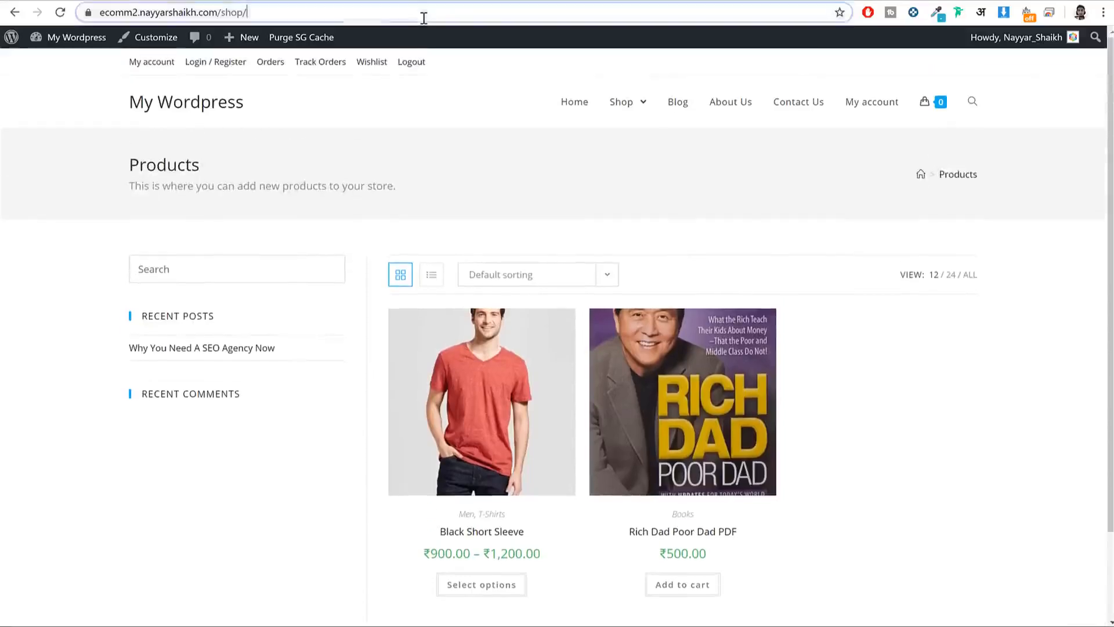
# Step: Review the new filters in the store's shop page sidebar
pyautogui.scroll(-2, 796, 336)
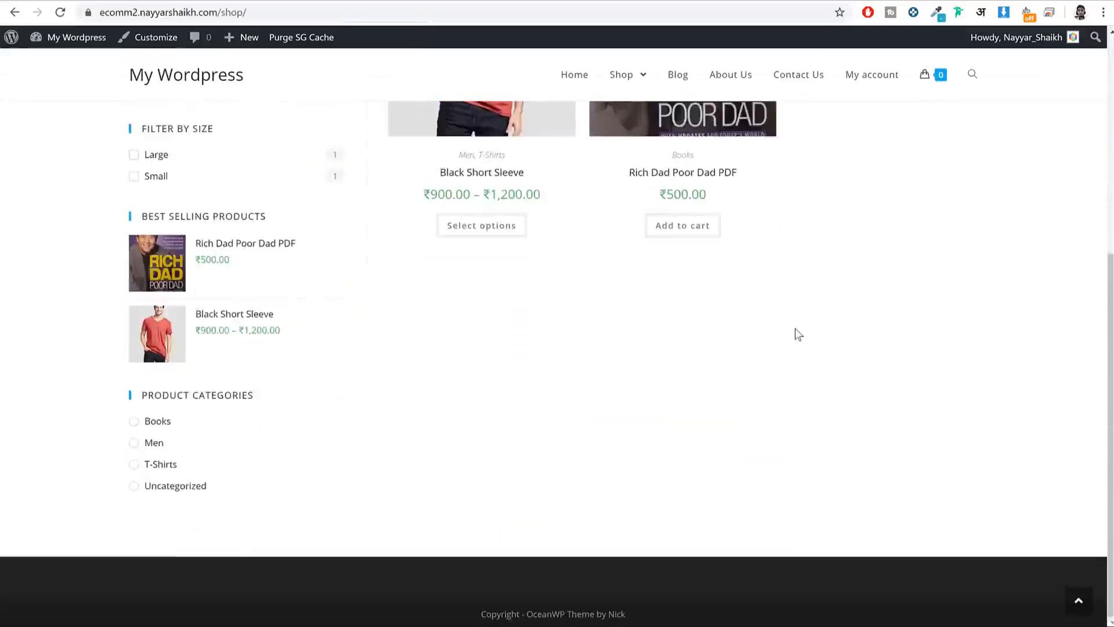
pyautogui.scroll(3, 796, 330)
pyautogui.scroll(3, 826, 323)
pyautogui.scroll(1, 831, 325)
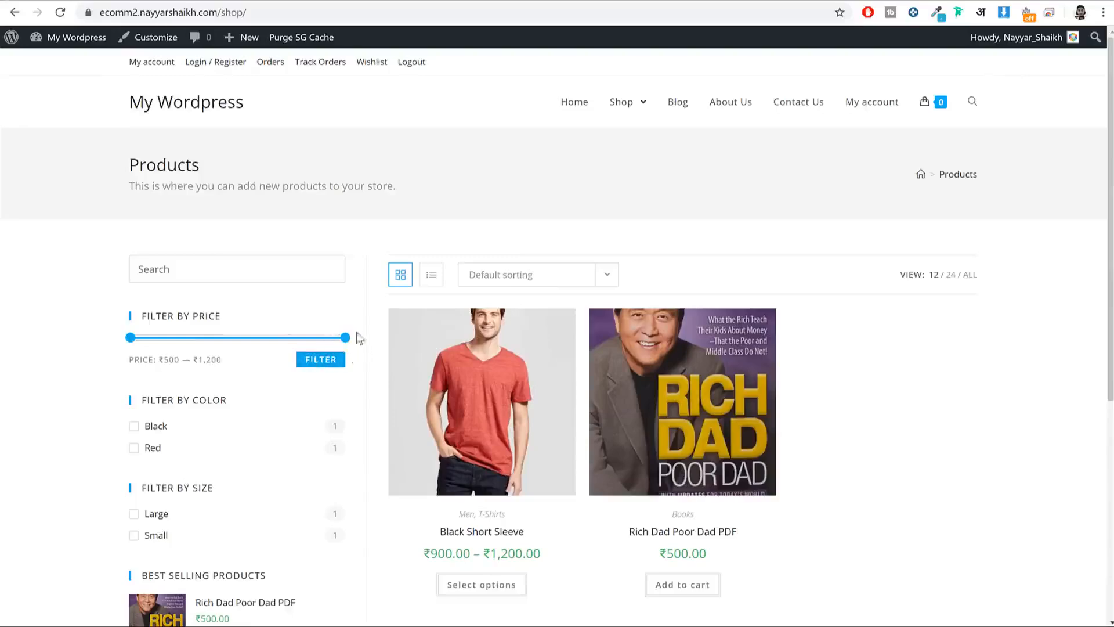
pyautogui.scroll(-3, 753, 351)
pyautogui.scroll(4, 754, 351)
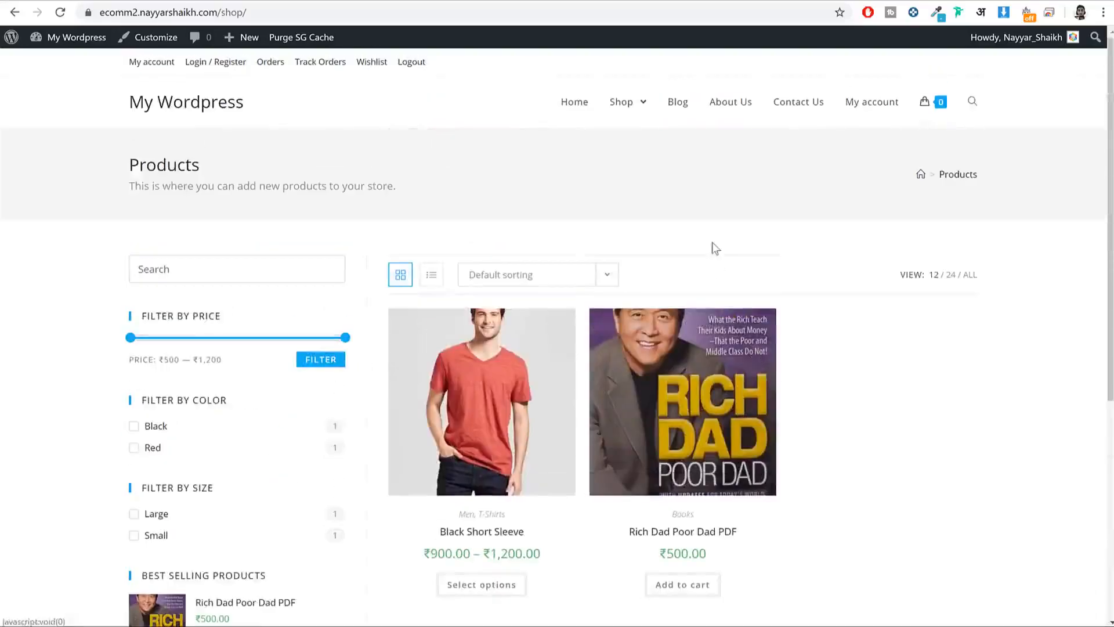
# Step: View the store's Blog page, then bring up the reference BLOGGDUDE store for comparison
pyautogui.click(678, 103)
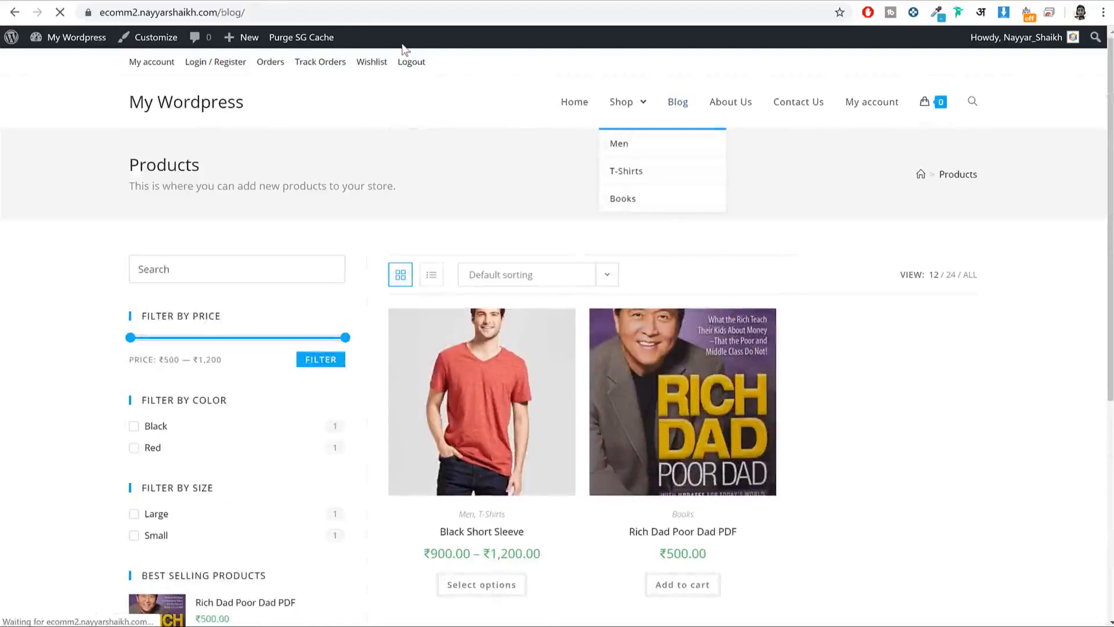
pyautogui.scroll(-5, 838, 314)
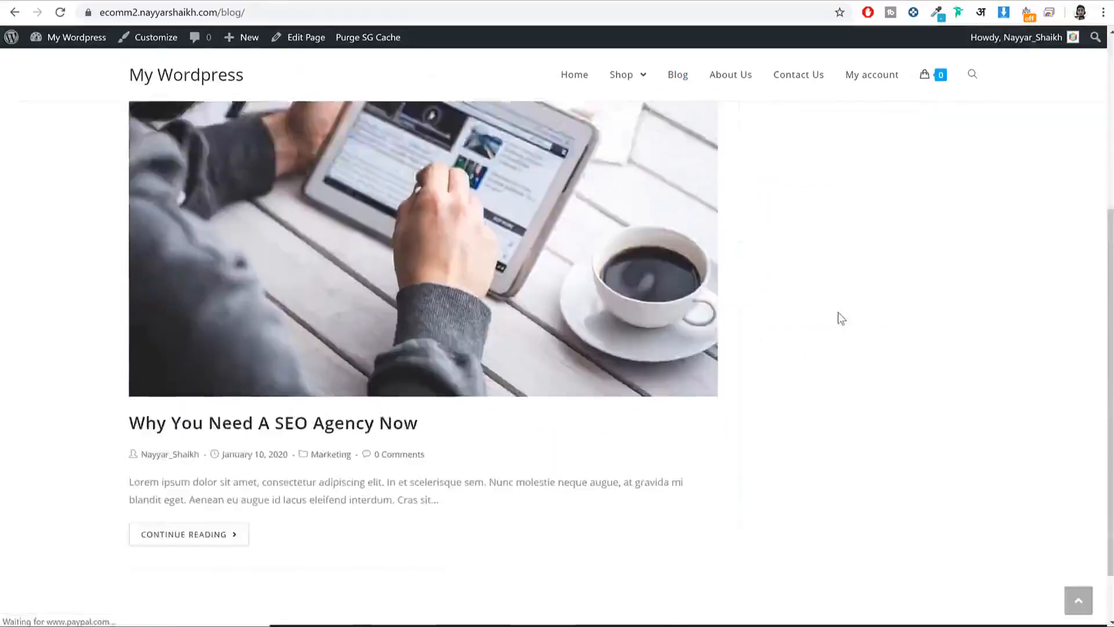
pyautogui.scroll(5, 838, 312)
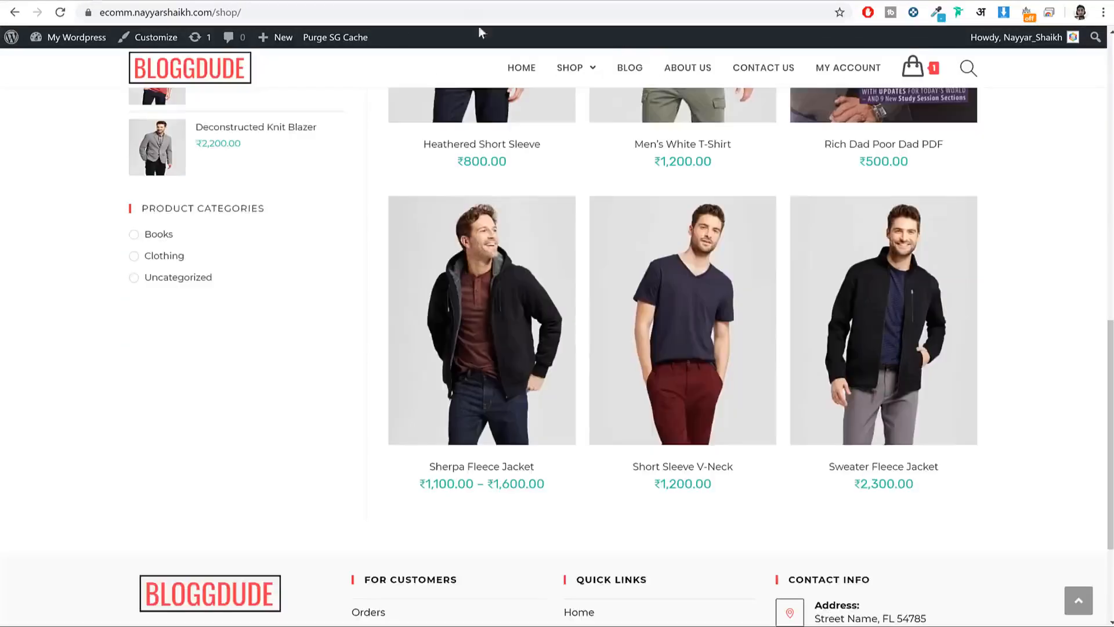
pyautogui.click(626, 71)
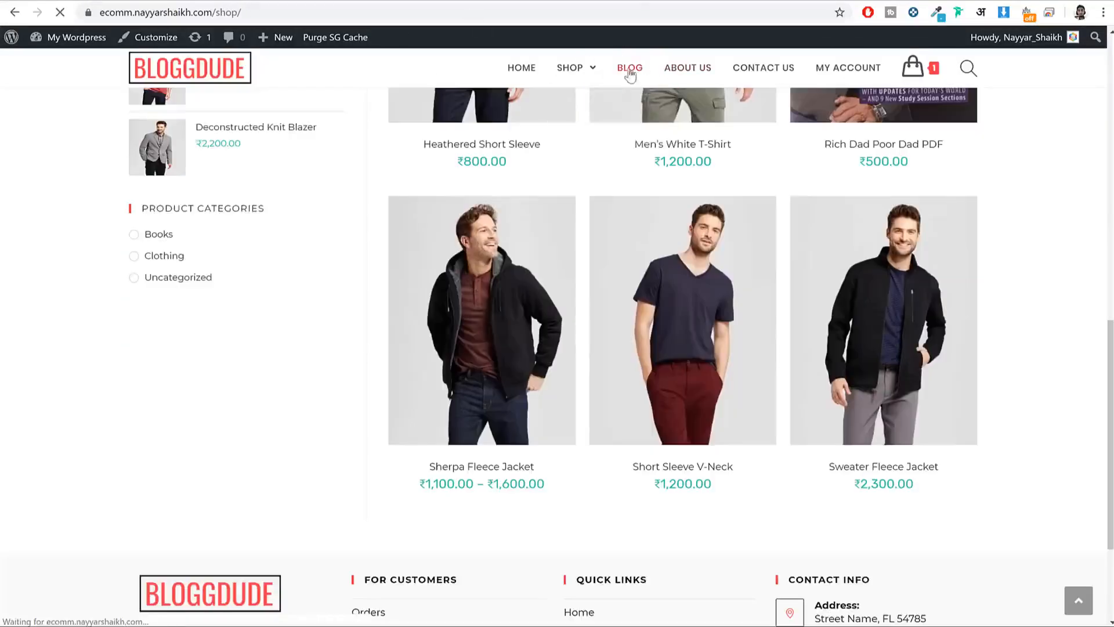
# Step: Expand the Default Sidebar and delete its Recent Posts and Recent Comments widgets
pyautogui.scroll(-10, 985, 243)
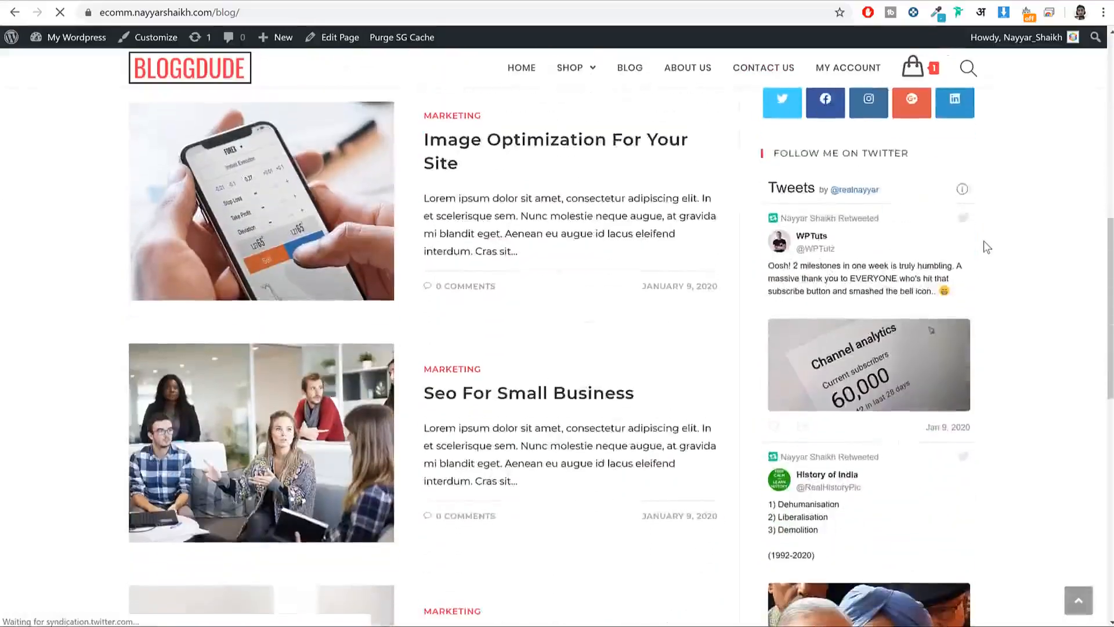
pyautogui.scroll(-3, 987, 247)
pyautogui.scroll(13, 986, 247)
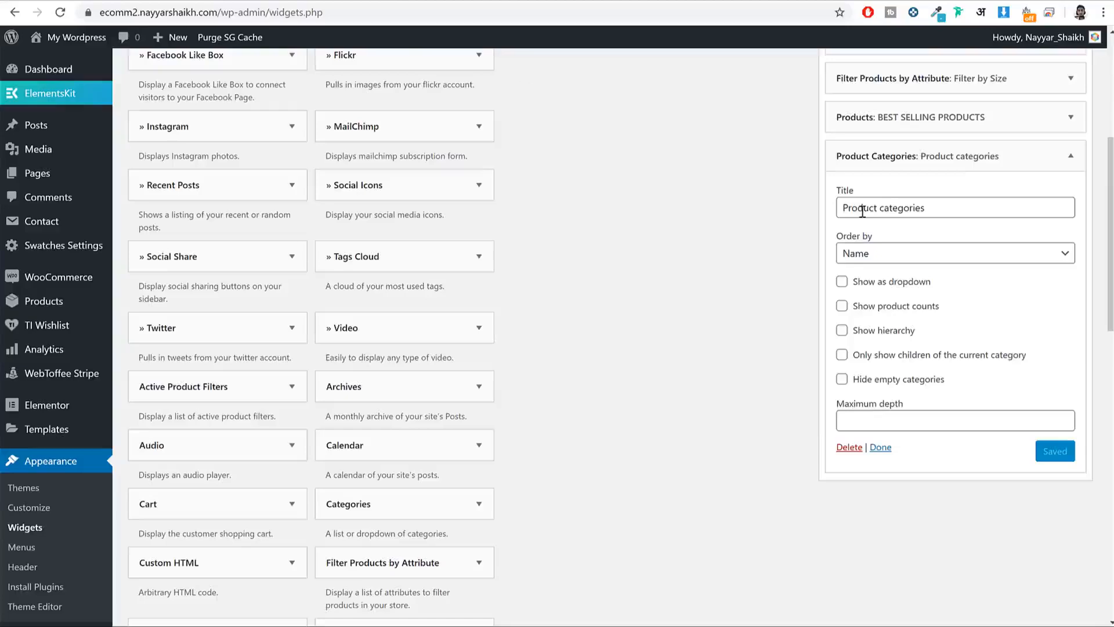
pyautogui.scroll(8, 958, 256)
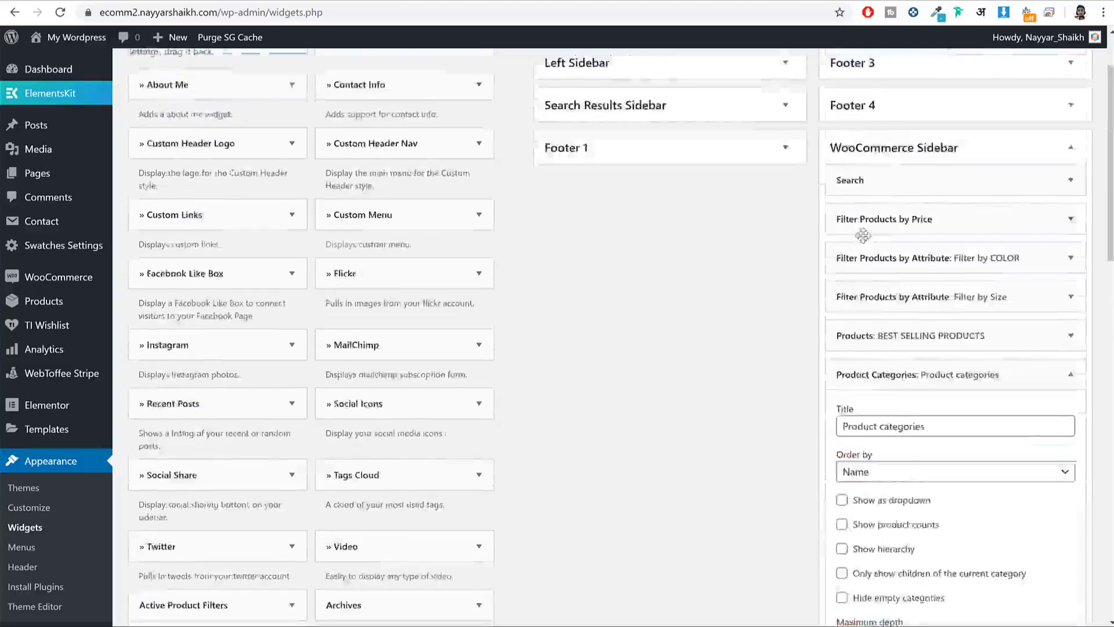
pyautogui.click(1004, 250)
pyautogui.click(649, 126)
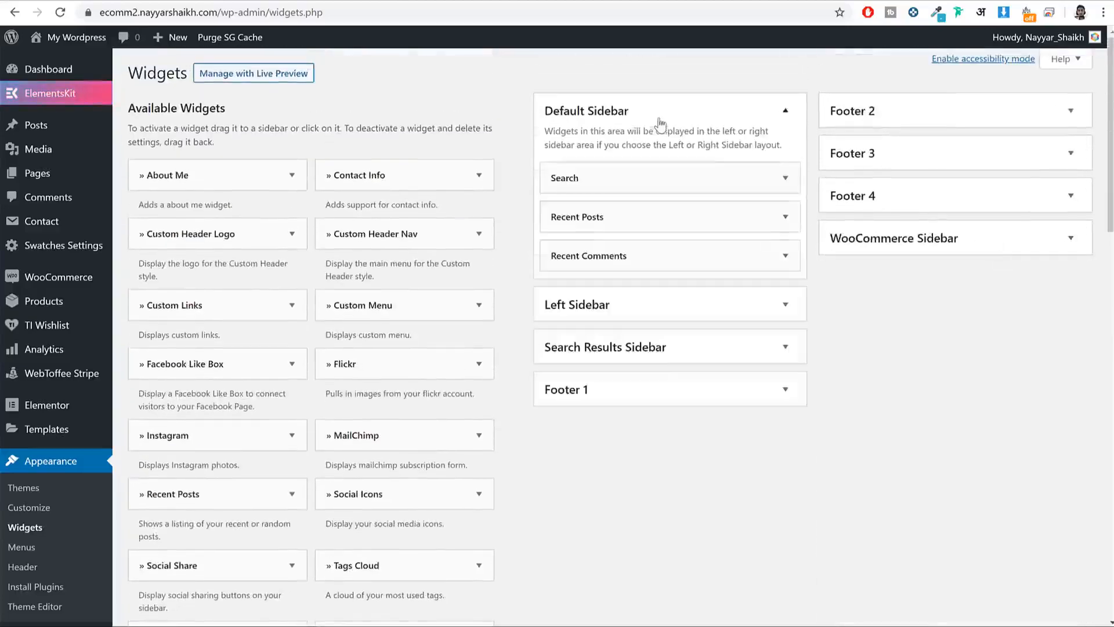
pyautogui.click(785, 216)
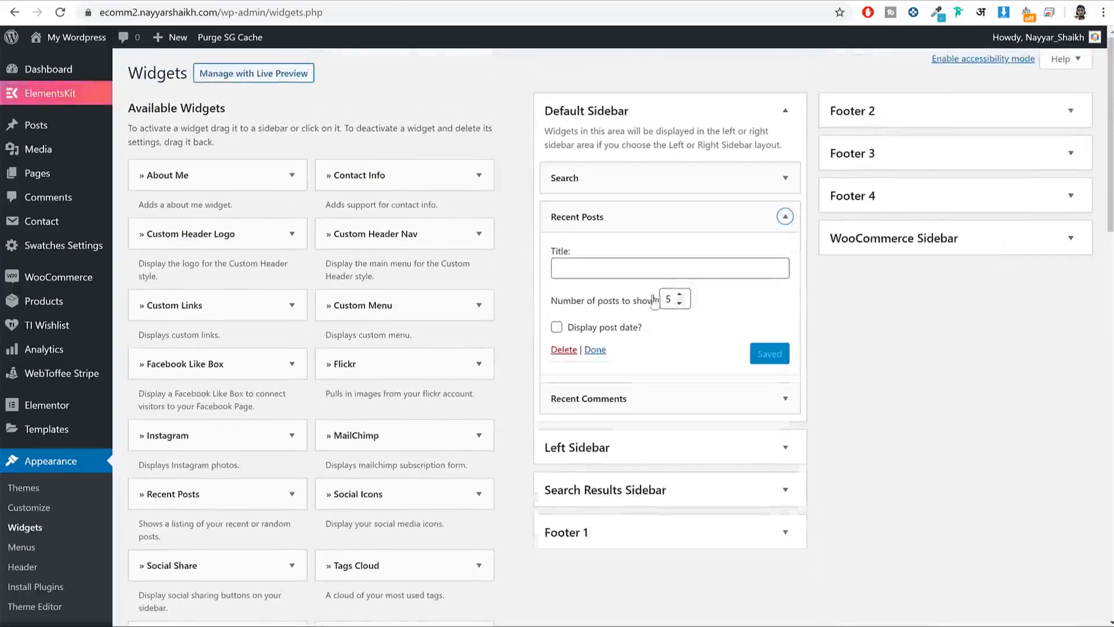
pyautogui.click(564, 350)
pyautogui.click(783, 218)
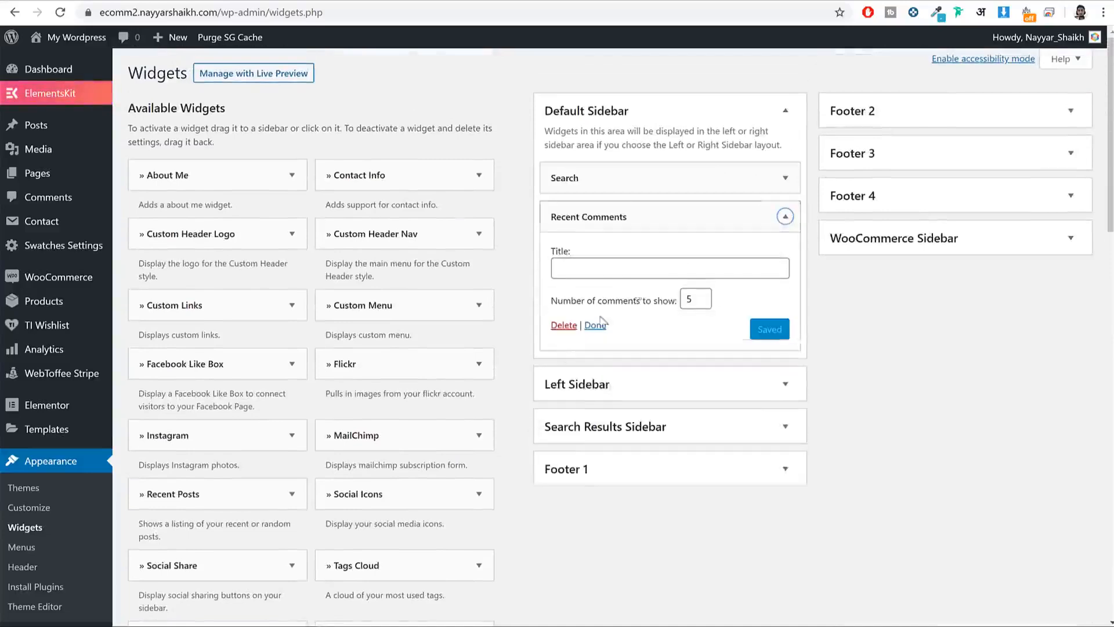
pyautogui.click(563, 325)
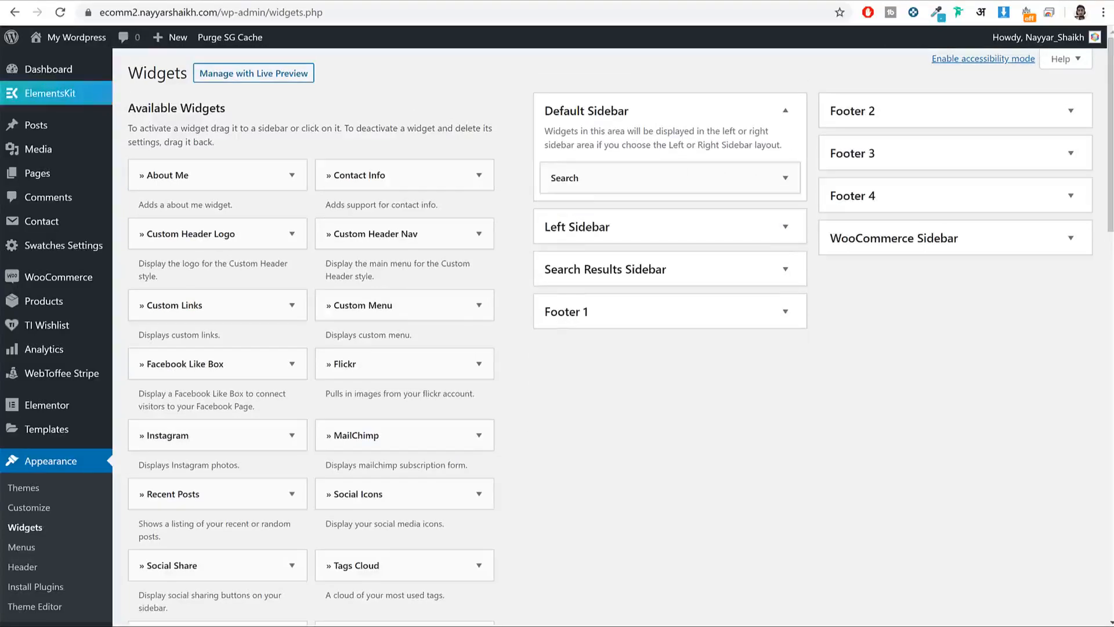
# Step: Check the RECENT POSTS heading in the blog sidebar, then return to Widgets
pyautogui.hotkey('ctrl', 'Tab')
pyautogui.scroll(-2, 810, 175)
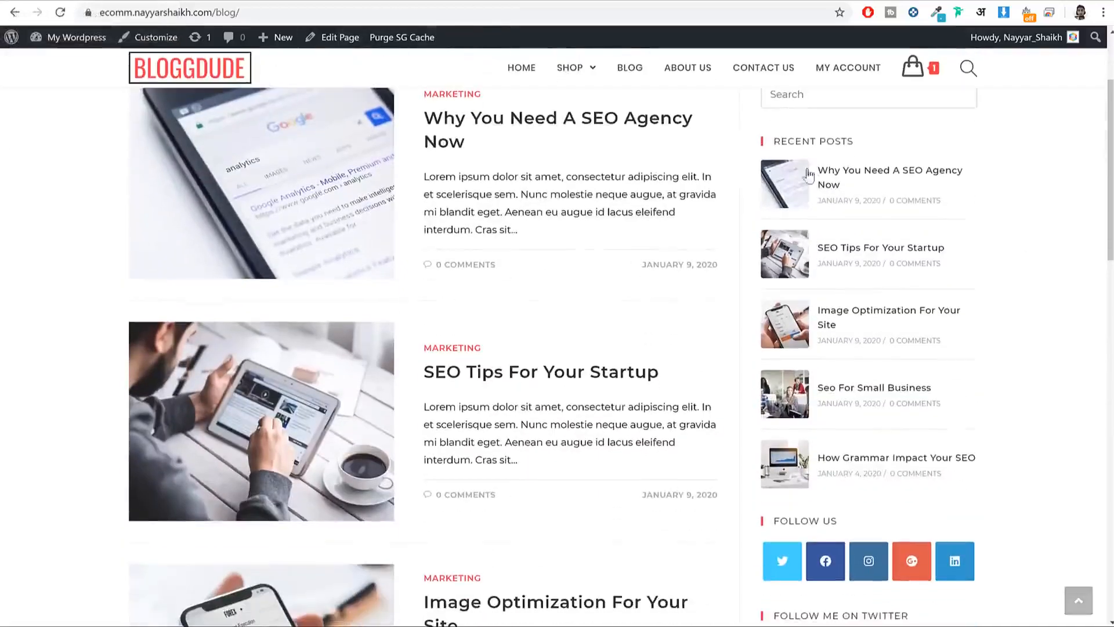
pyautogui.tripleClick(818, 141)
pyautogui.click(224, 2)
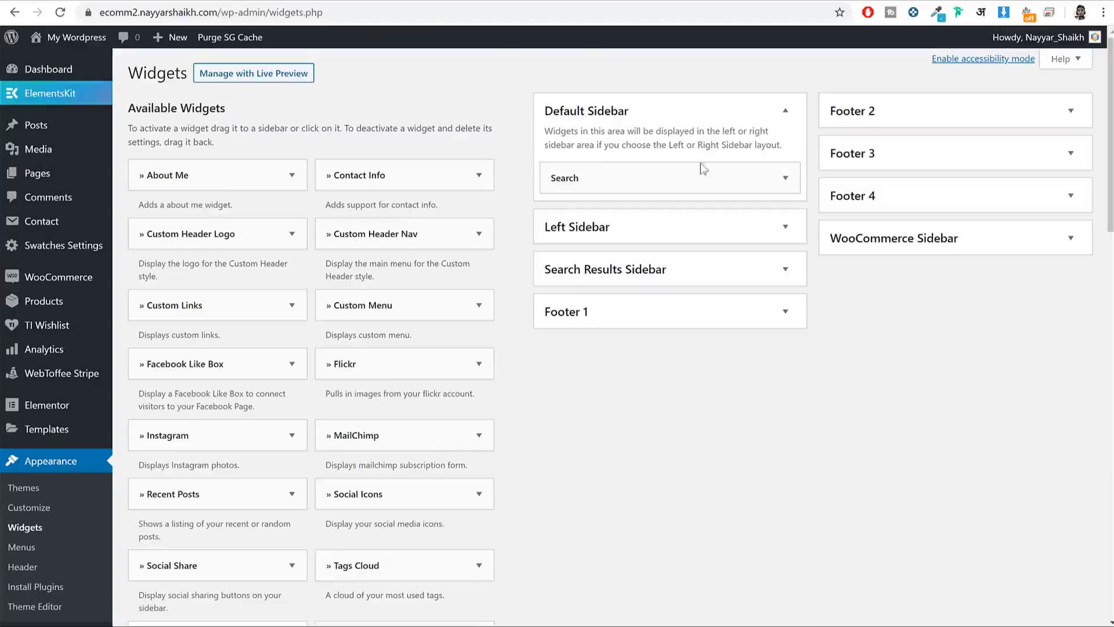
pyautogui.scroll(-2, 502, 458)
pyautogui.scroll(-2, 494, 459)
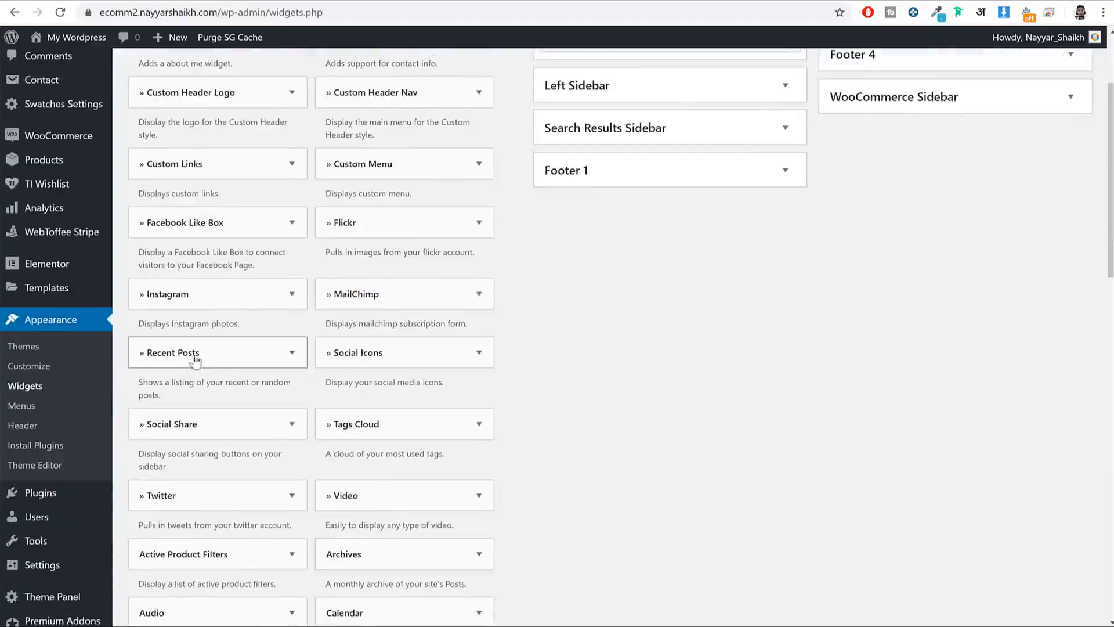
# Step: Add Recent Posts to the Default Sidebar with Number of posts set to 5, and save
pyautogui.click(207, 357)
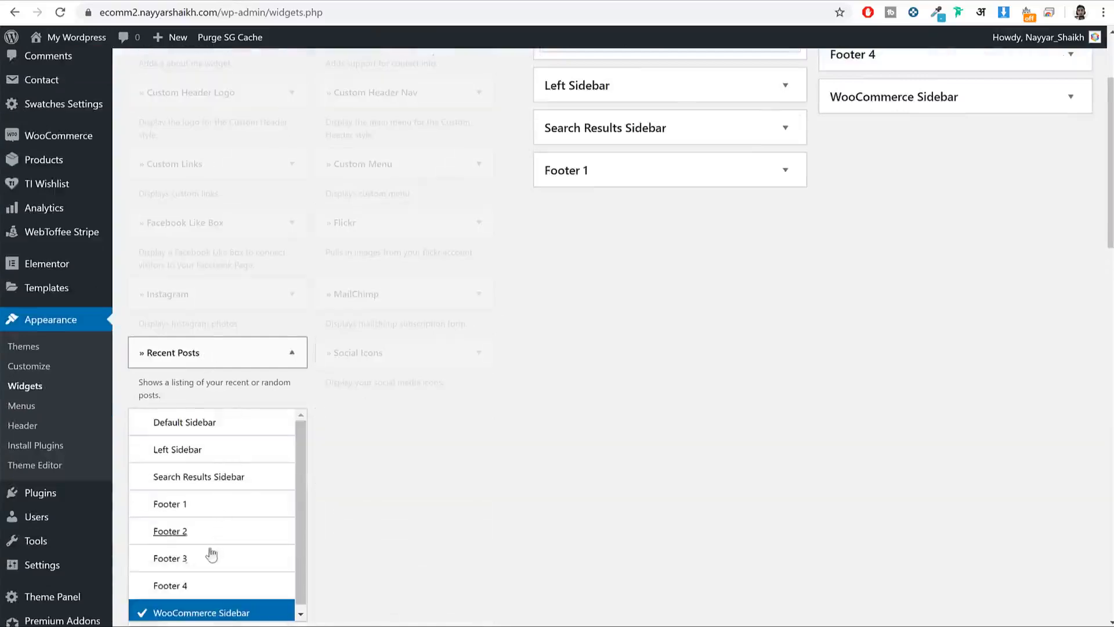
pyautogui.click(208, 429)
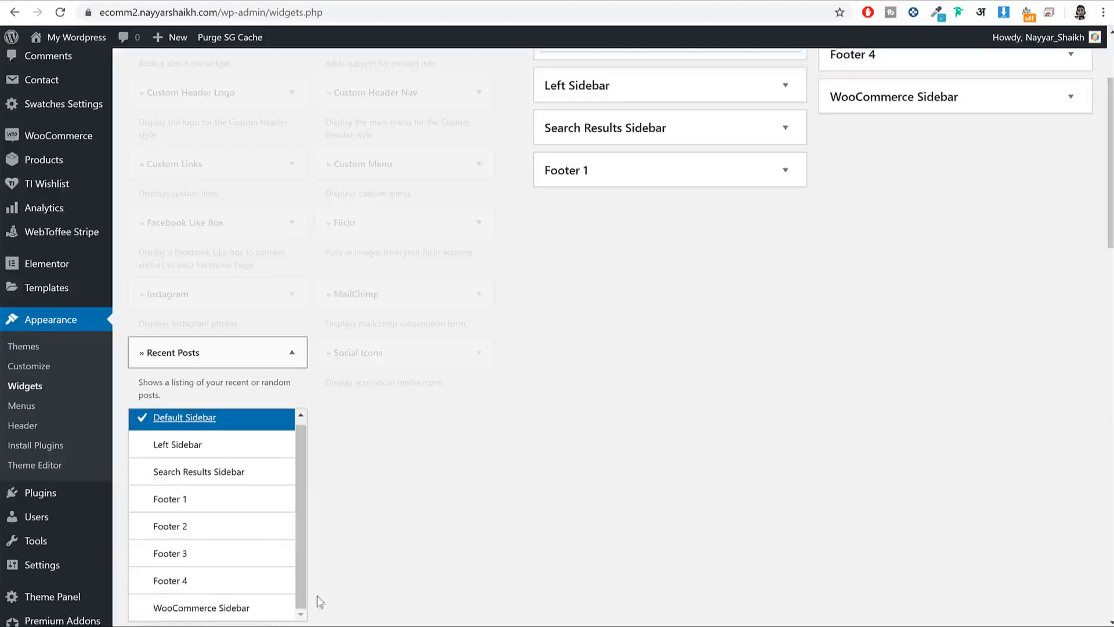
pyautogui.scroll(-2, 316, 600)
pyautogui.click(229, 571)
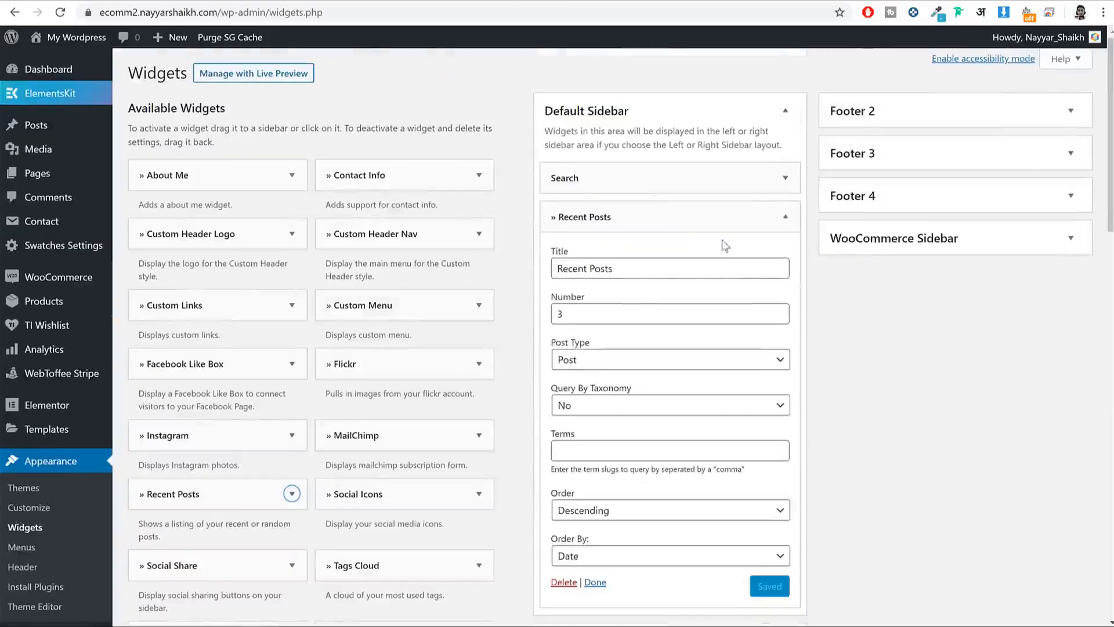
pyautogui.moveTo(609, 314); pyautogui.dragTo(543, 315)
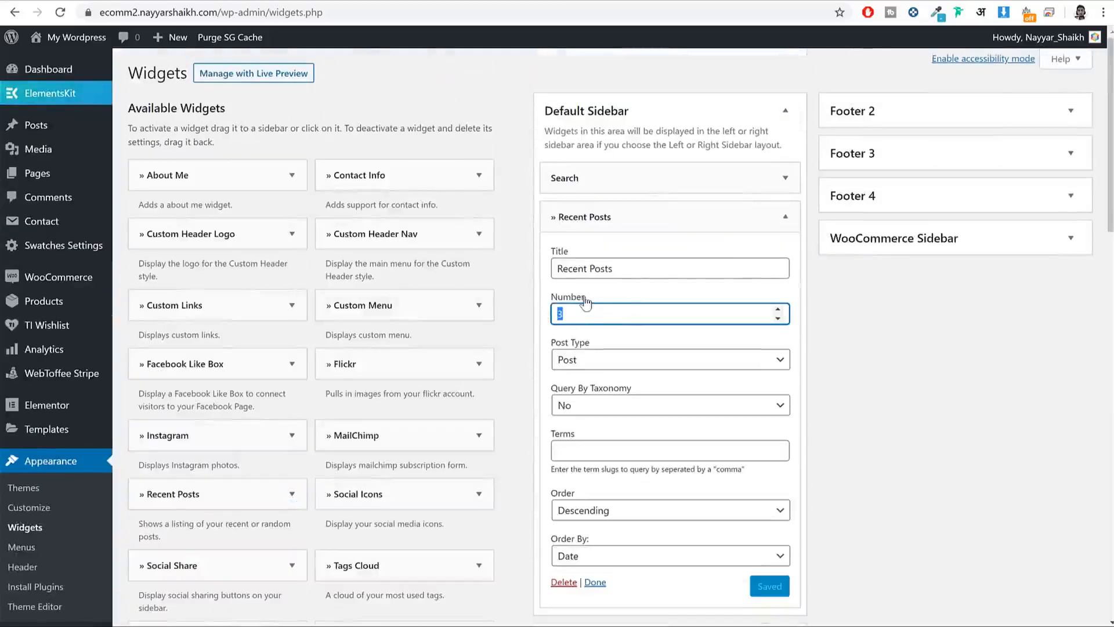
pyautogui.write('5')
pyautogui.scroll(-1, 785, 475)
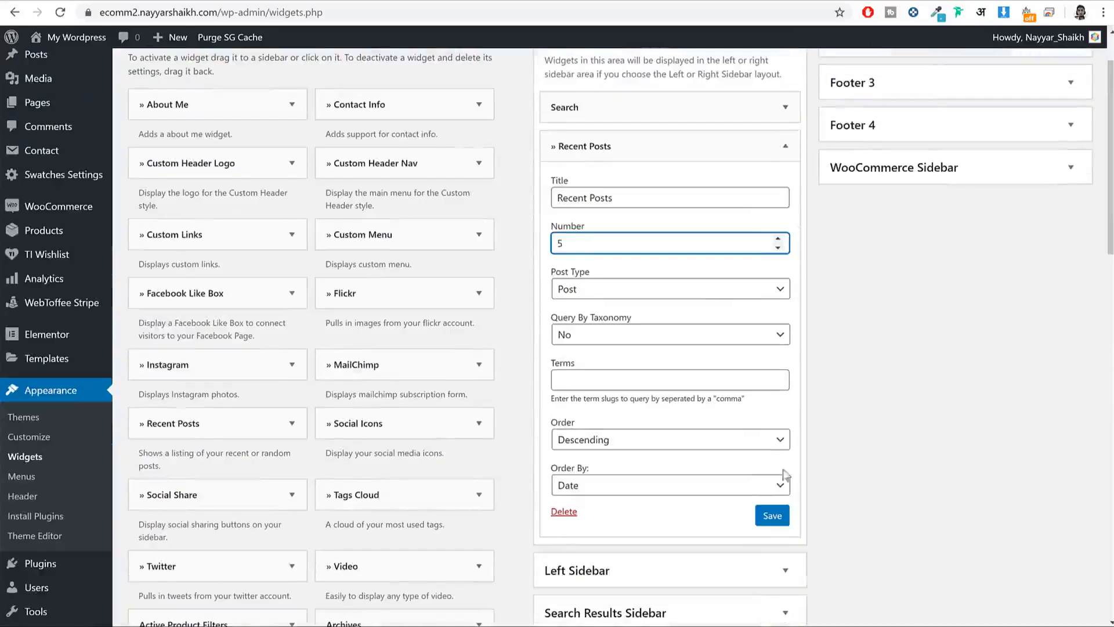
pyautogui.click(764, 516)
pyautogui.click(784, 146)
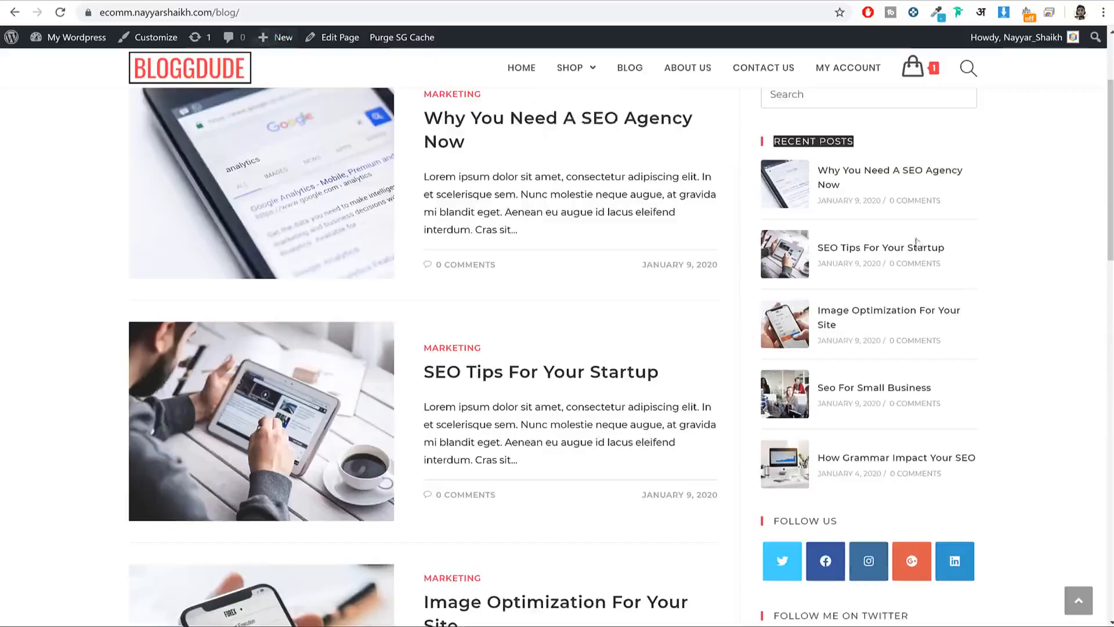
pyautogui.scroll(-5, 916, 241)
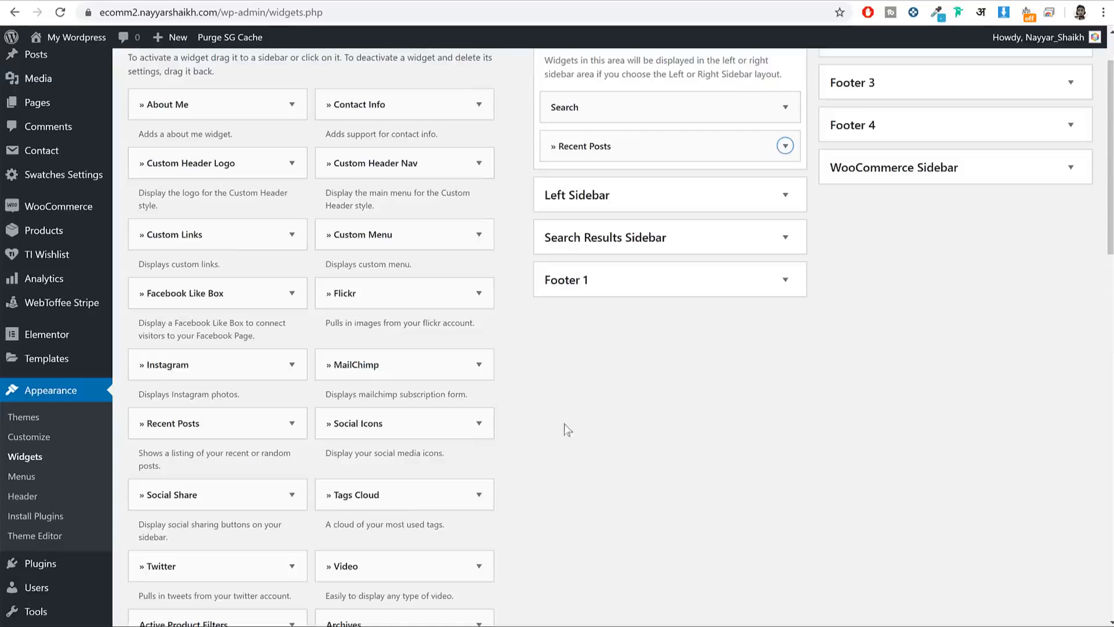
pyautogui.scroll(2, 568, 429)
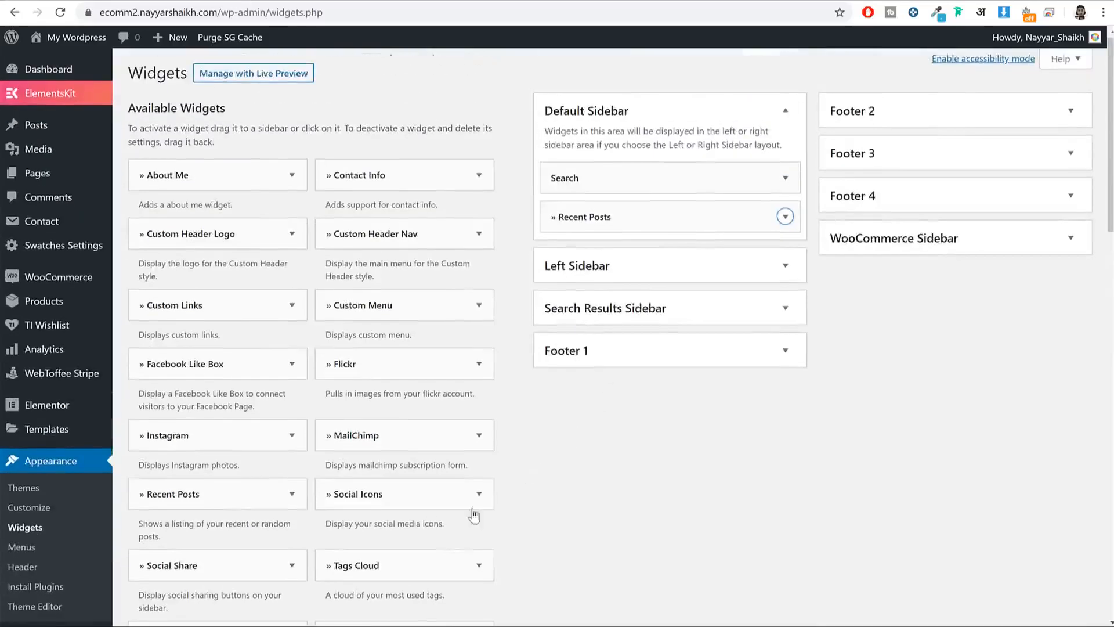
# Step: Place a Social Icons widget in the Default Sidebar below Recent Posts with the Colored style
pyautogui.moveTo(442, 497); pyautogui.dragTo(670, 257)
pyautogui.scroll(-1, 744, 321)
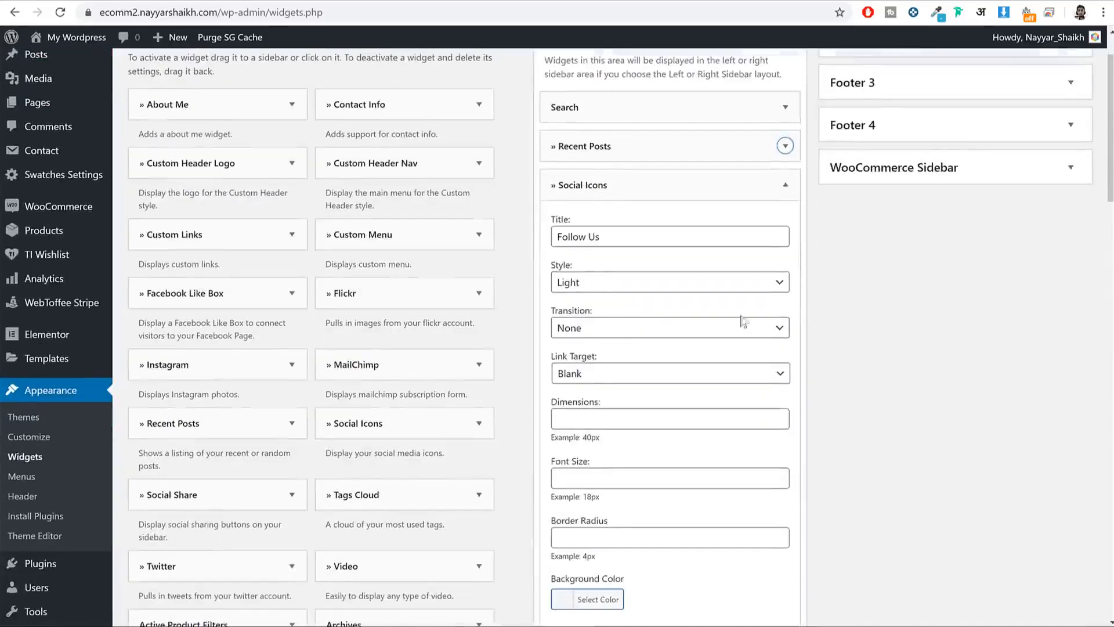
pyautogui.click(583, 282)
pyautogui.click(601, 330)
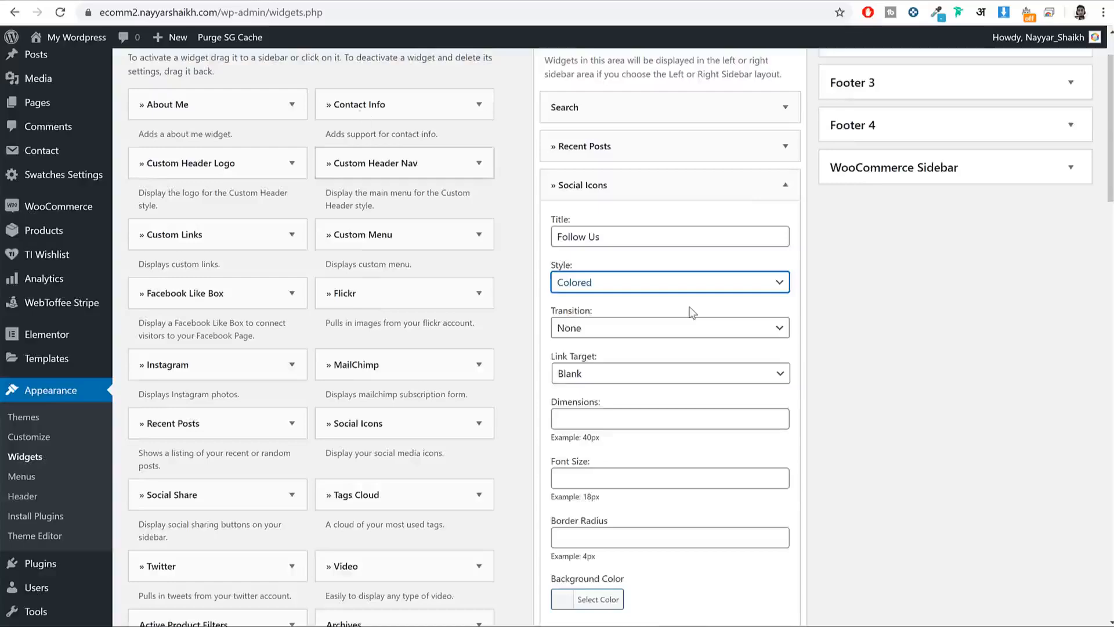
pyautogui.scroll(-10, 689, 311)
pyautogui.scroll(-2, 690, 314)
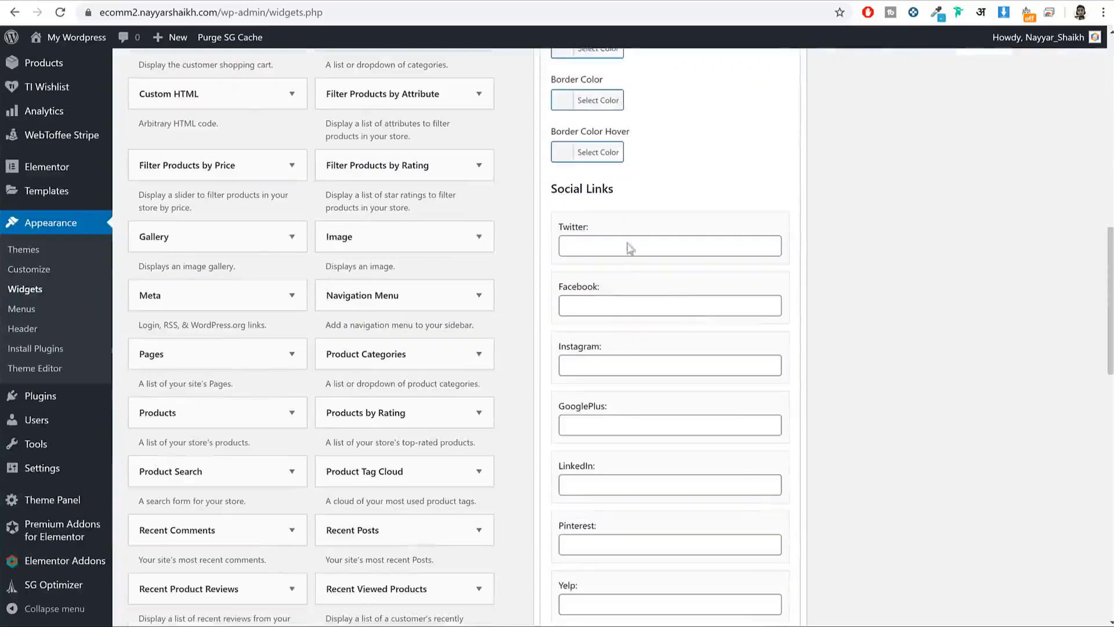
# Step: Enter # as the Twitter, Facebook, Instagram, GooglePlus and LinkedIn links, and save
pyautogui.click(624, 240)
pyautogui.write('#')
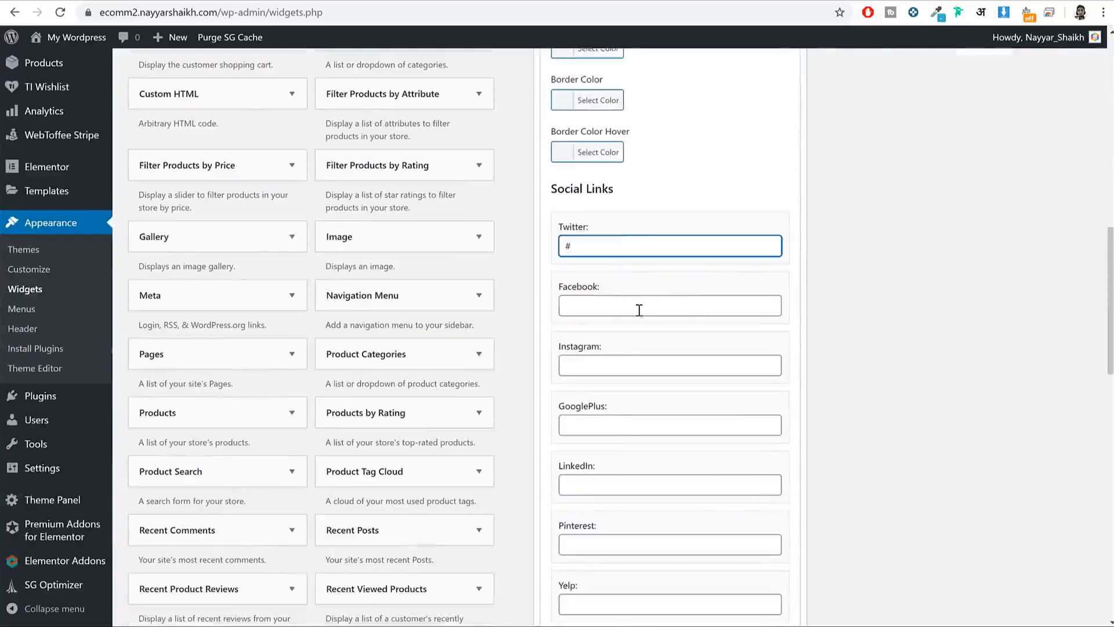
pyautogui.click(638, 310)
pyautogui.write('#')
pyautogui.click(629, 368)
pyautogui.write('#')
pyautogui.click(617, 428)
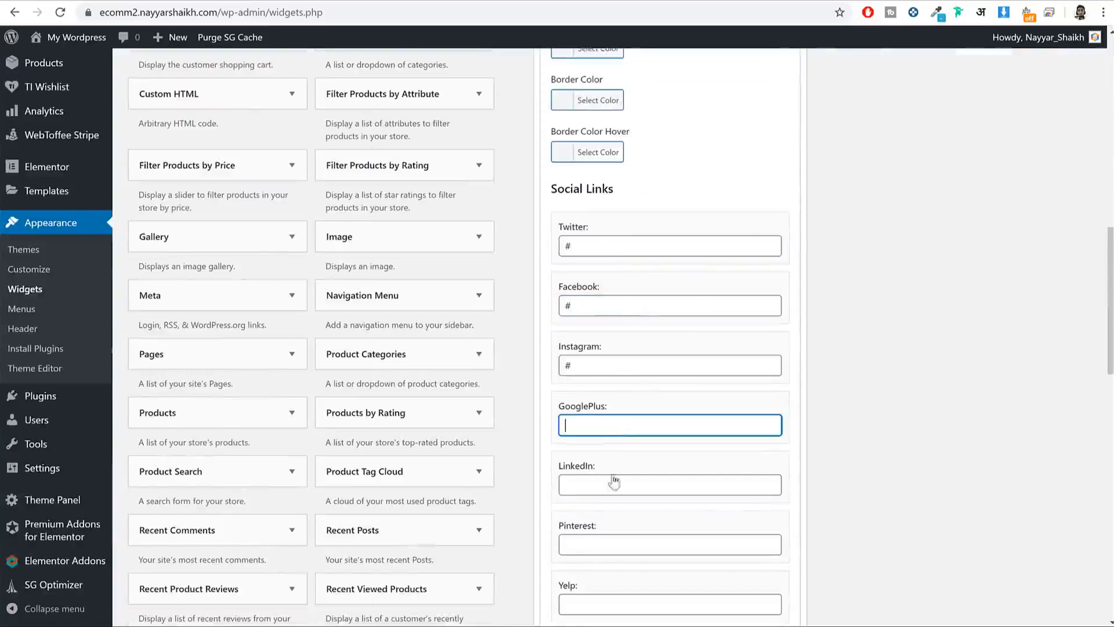
pyautogui.write('#')
pyautogui.click(626, 485)
pyautogui.write('#')
pyautogui.scroll(-2, 888, 441)
pyautogui.scroll(-15, 888, 441)
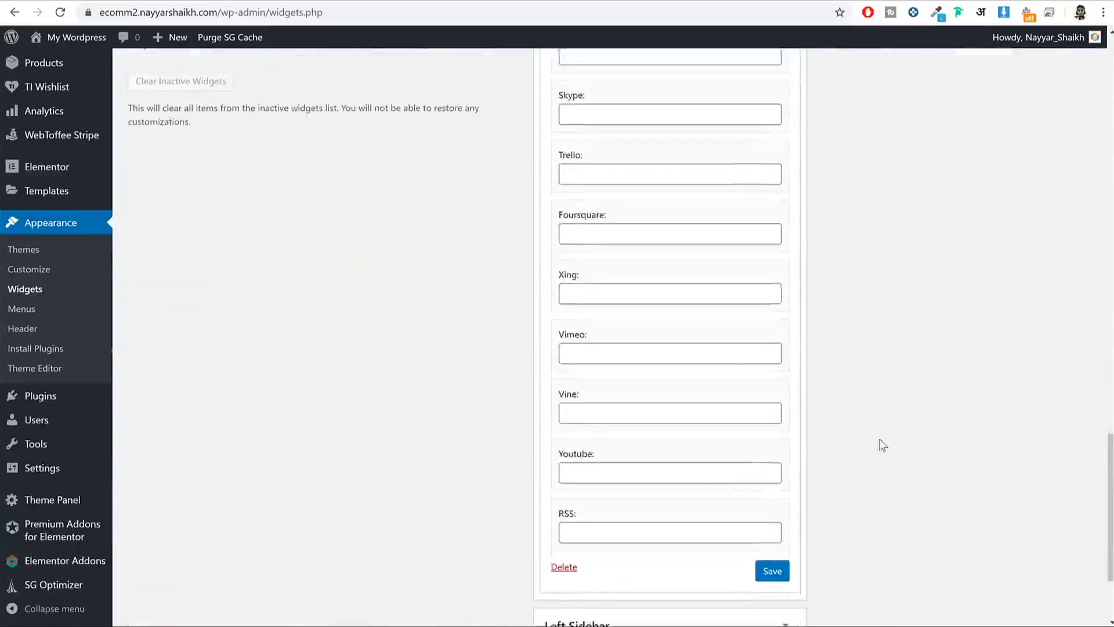
pyautogui.click(784, 499)
# Step: Review the Twitter link placeholder and collapse the Social Icons widget
pyautogui.scroll(15, 863, 499)
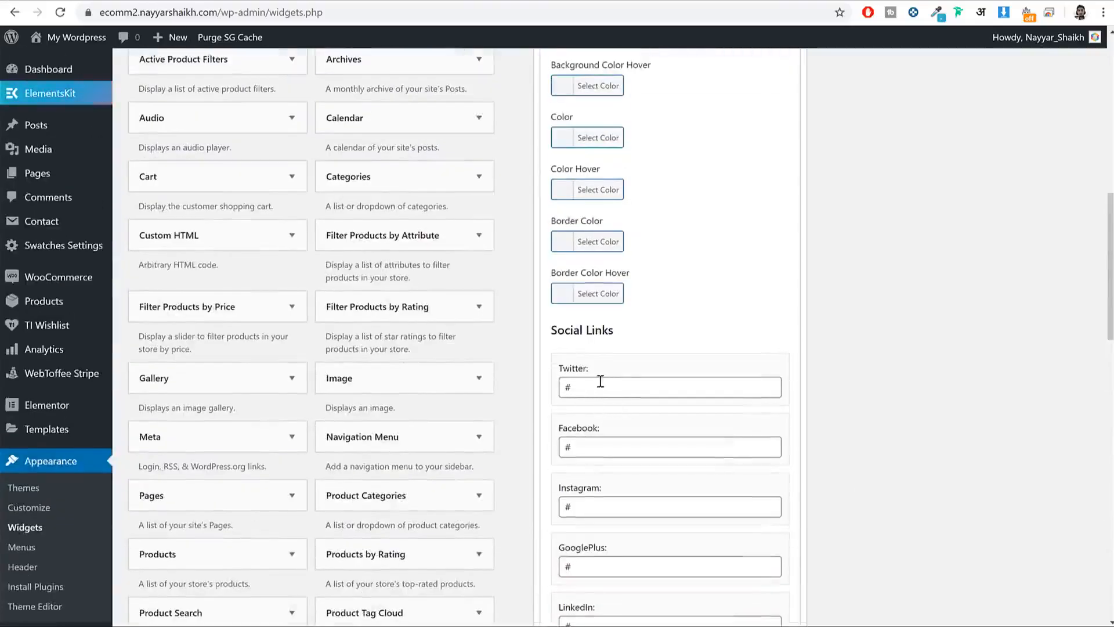
pyautogui.moveTo(599, 385); pyautogui.dragTo(550, 393)
pyautogui.click(603, 446)
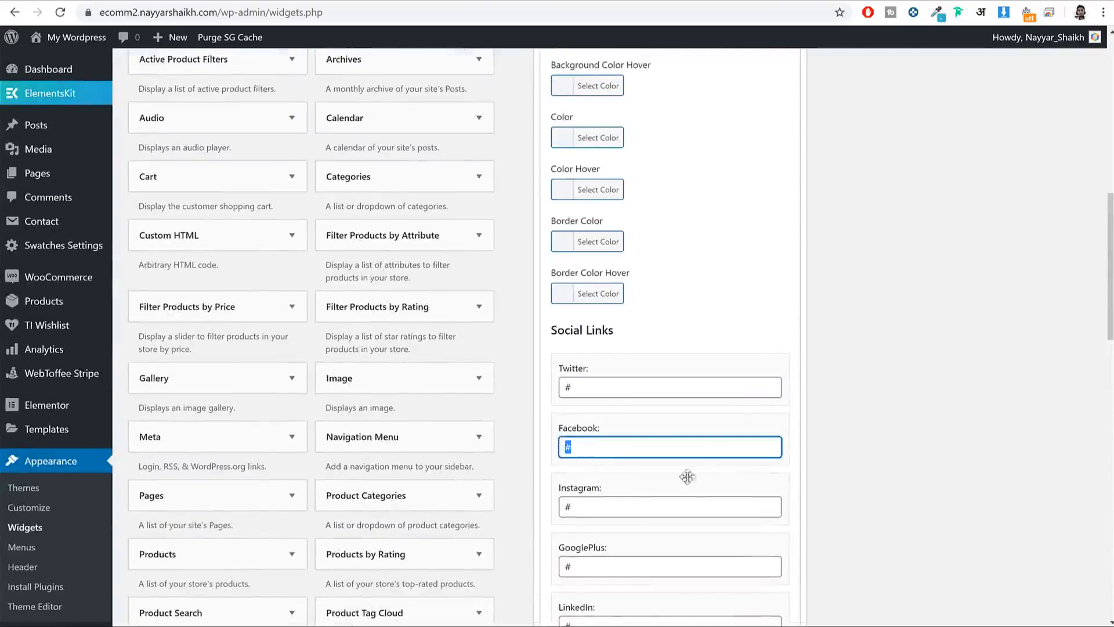
pyautogui.scroll(15, 754, 219)
pyautogui.click(778, 268)
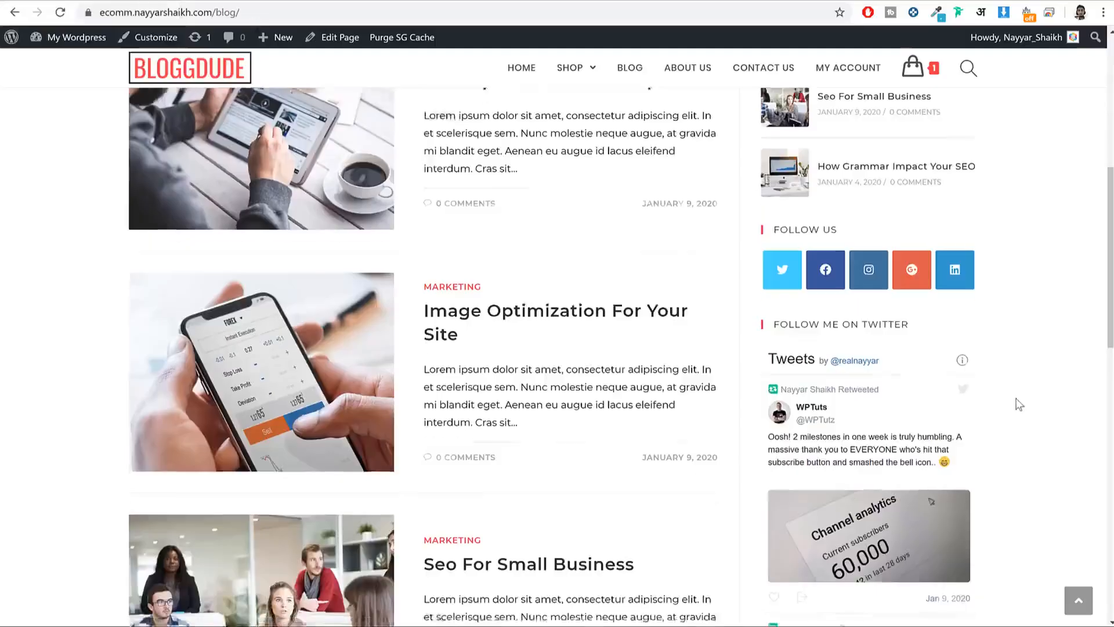
pyautogui.scroll(-5, 906, 266)
pyautogui.scroll(3, 907, 265)
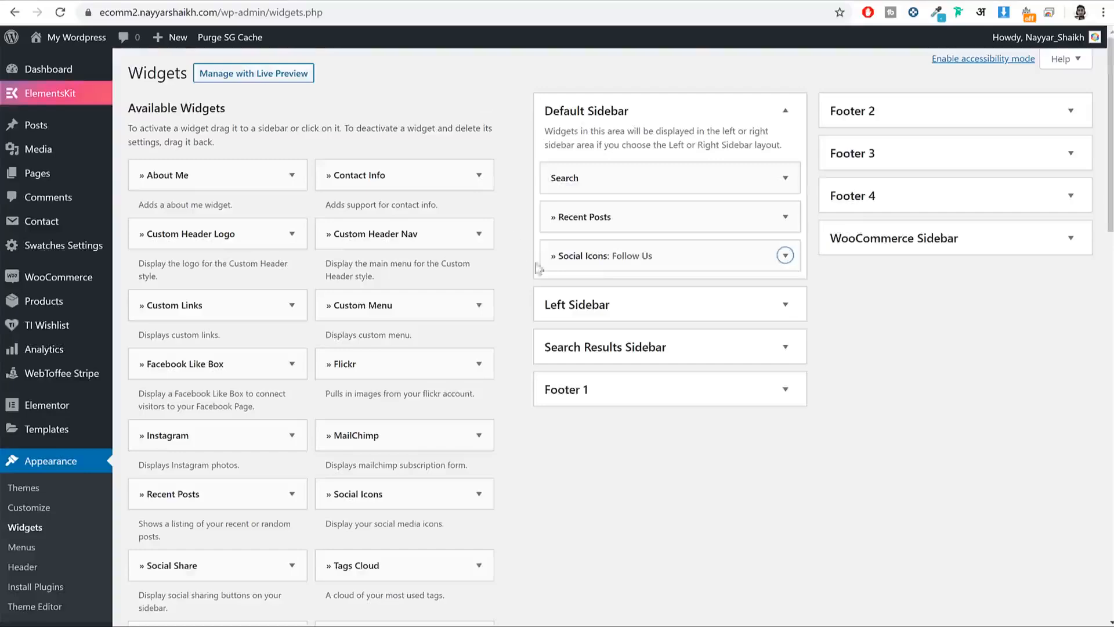
# Step: Add a Twitter widget to the Default Sidebar with the account username and 2 tweets shown, and save
pyautogui.scroll(-4, 539, 268)
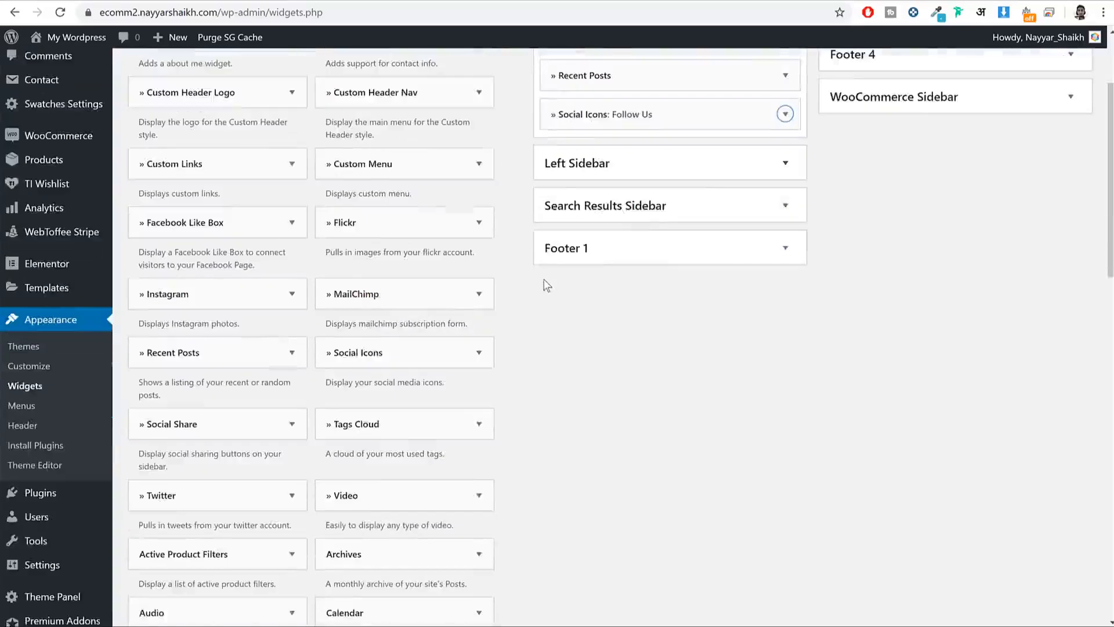
pyautogui.click(240, 431)
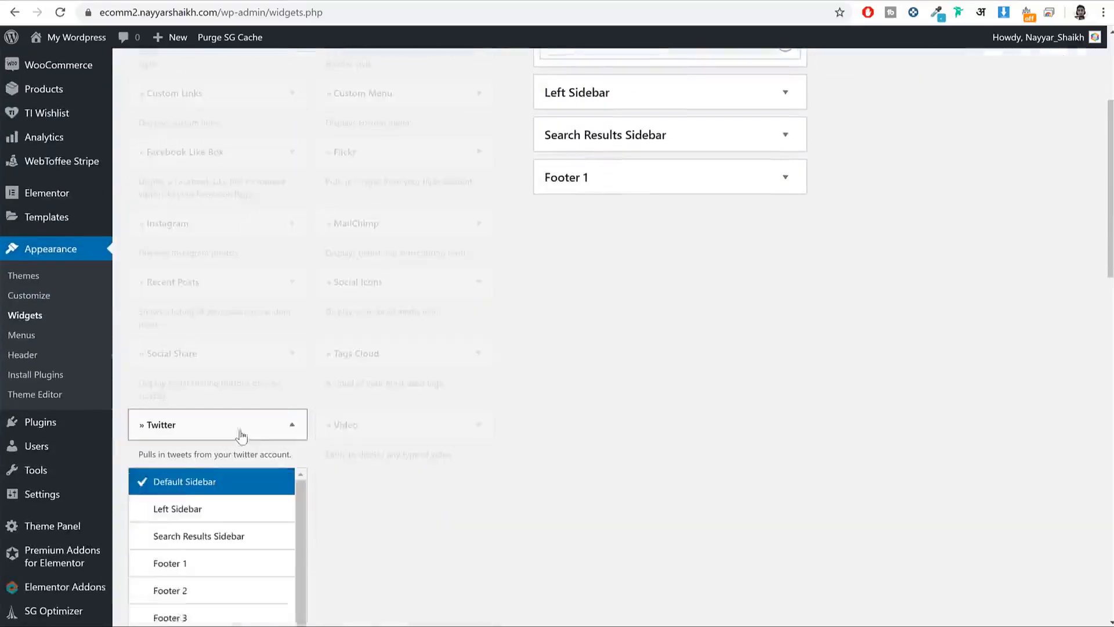
pyautogui.click(240, 558)
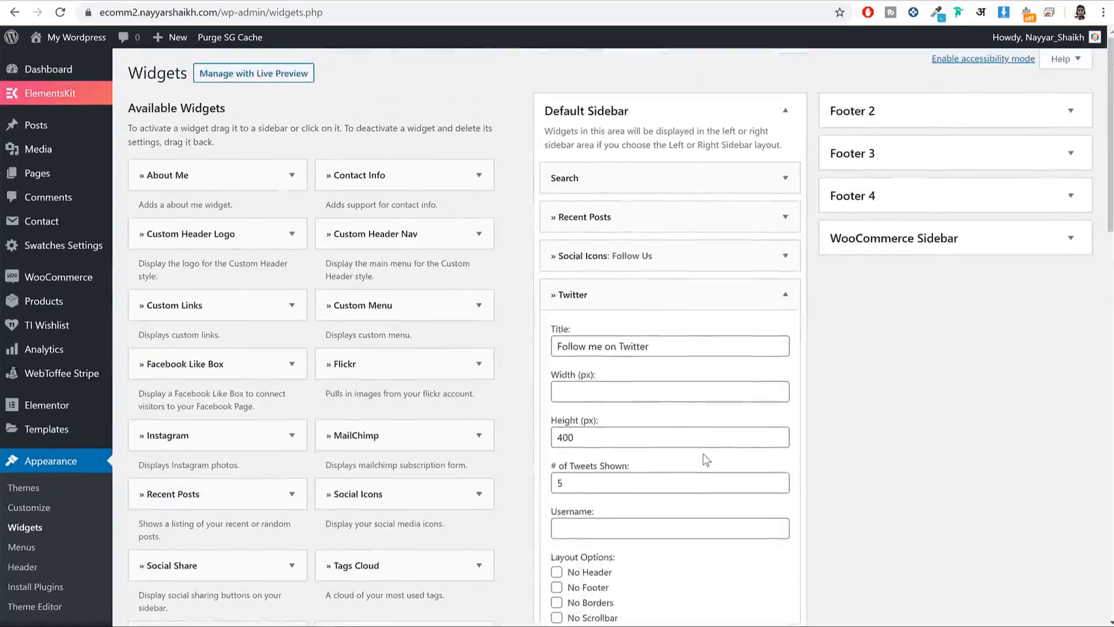
pyautogui.scroll(-3, 642, 410)
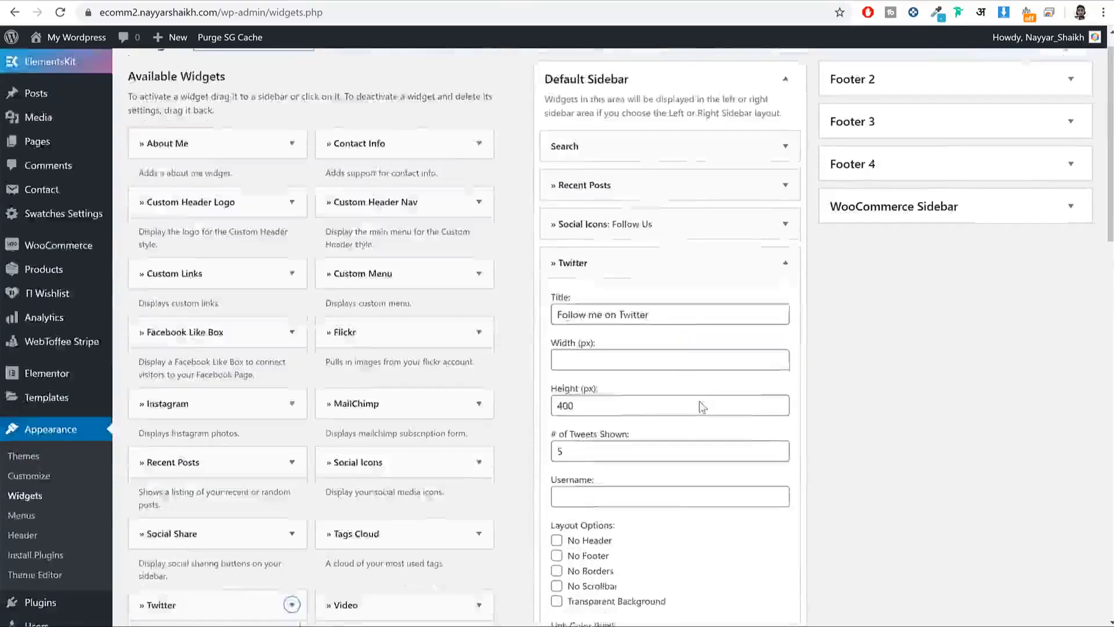
pyautogui.click(630, 397)
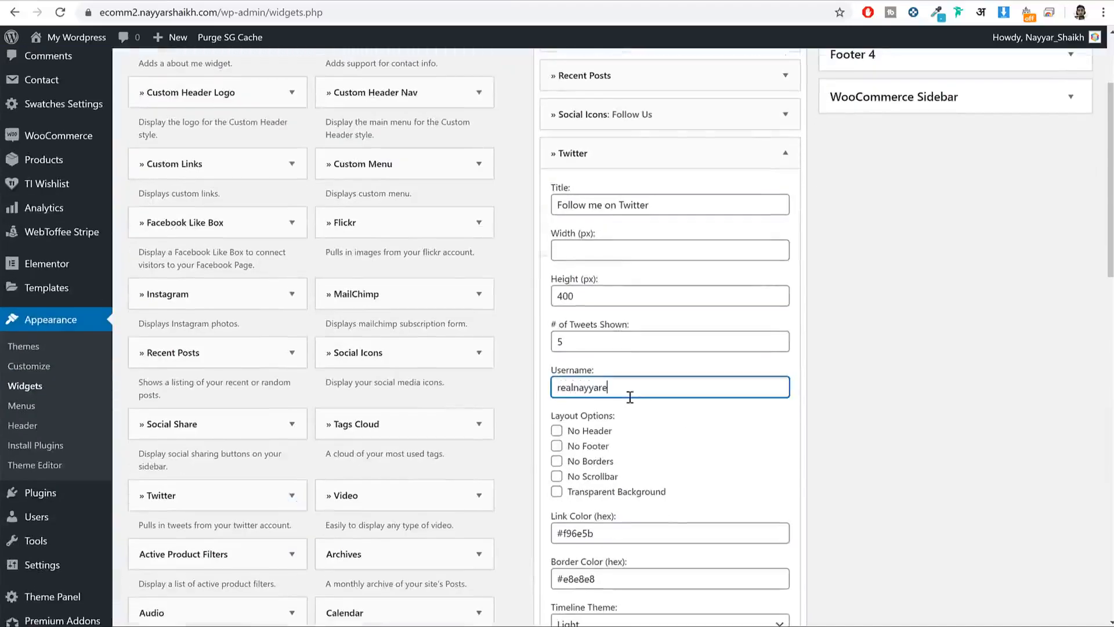
pyautogui.scroll(-4, 634, 412)
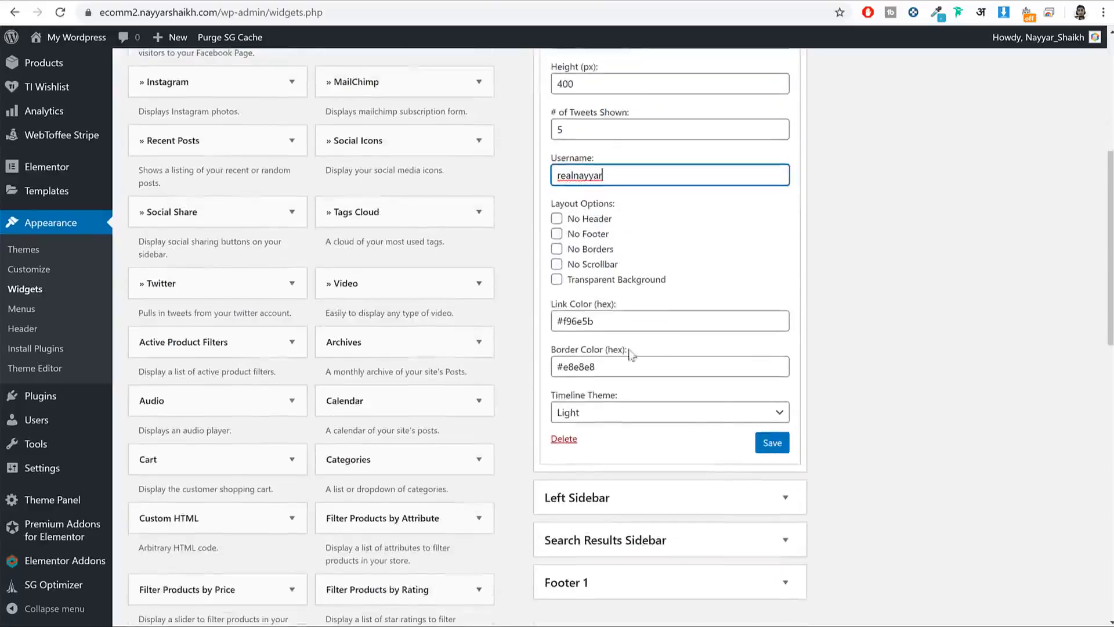
pyautogui.scroll(3, 628, 300)
pyautogui.click(596, 268)
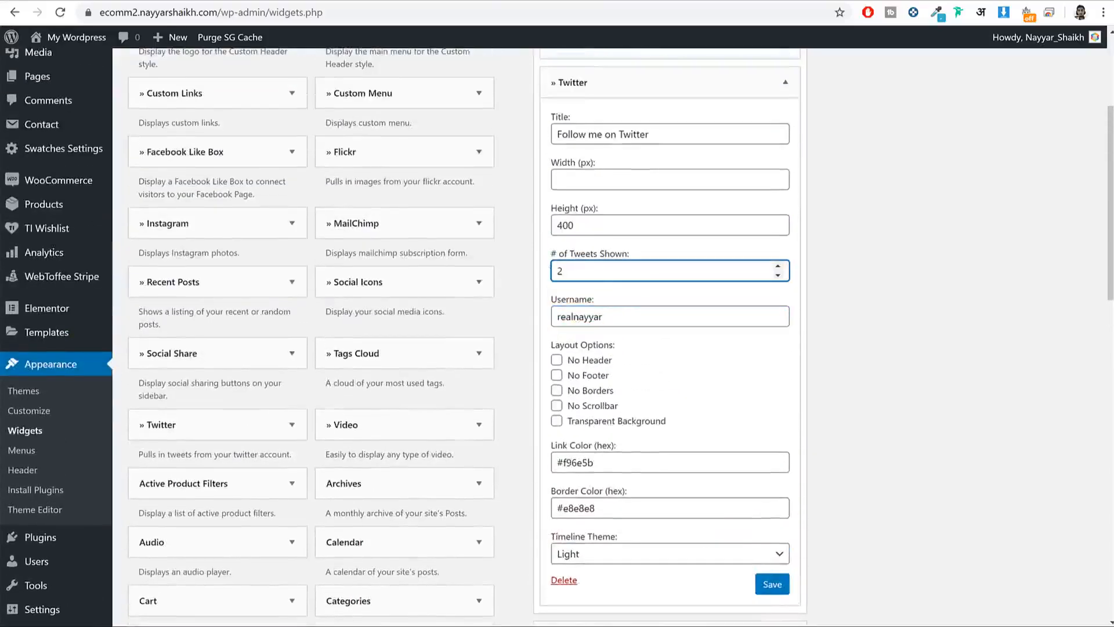
pyautogui.click(772, 584)
# Step: Reload the live Blog page and scroll through its Search, Recent Posts and Twitter sidebar widgets
pyautogui.click(405, 2)
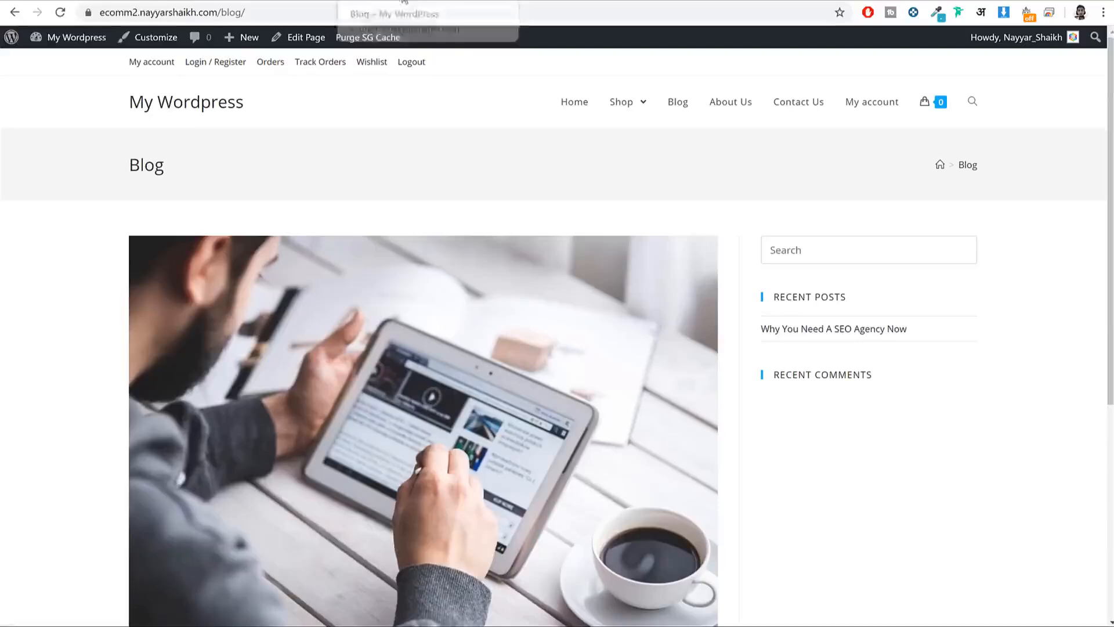
pyautogui.press('F5')
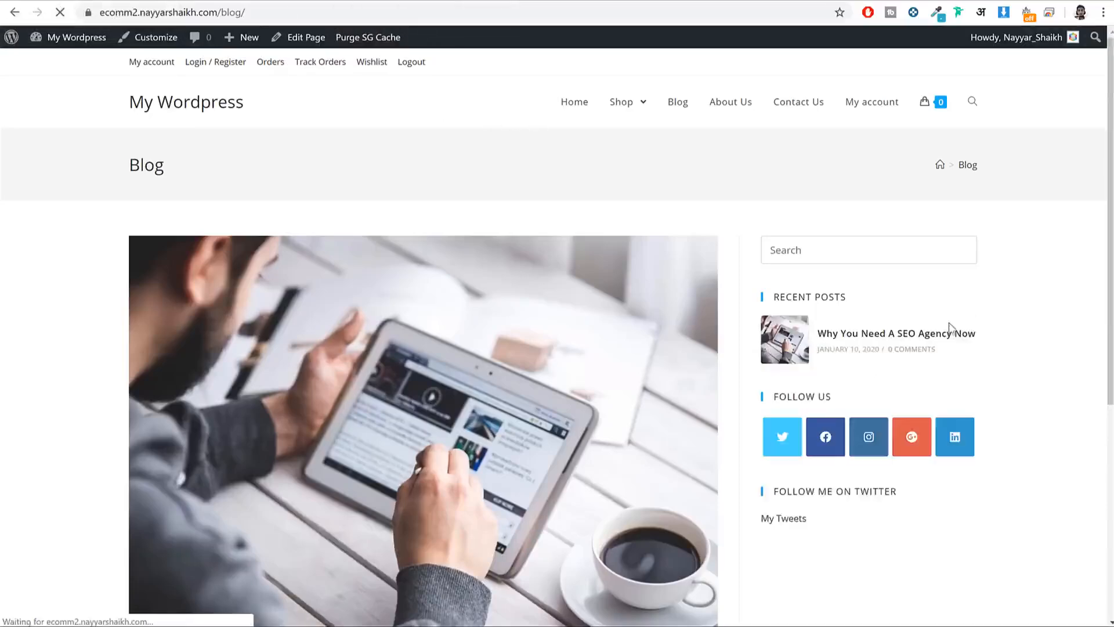
pyautogui.scroll(-10, 981, 325)
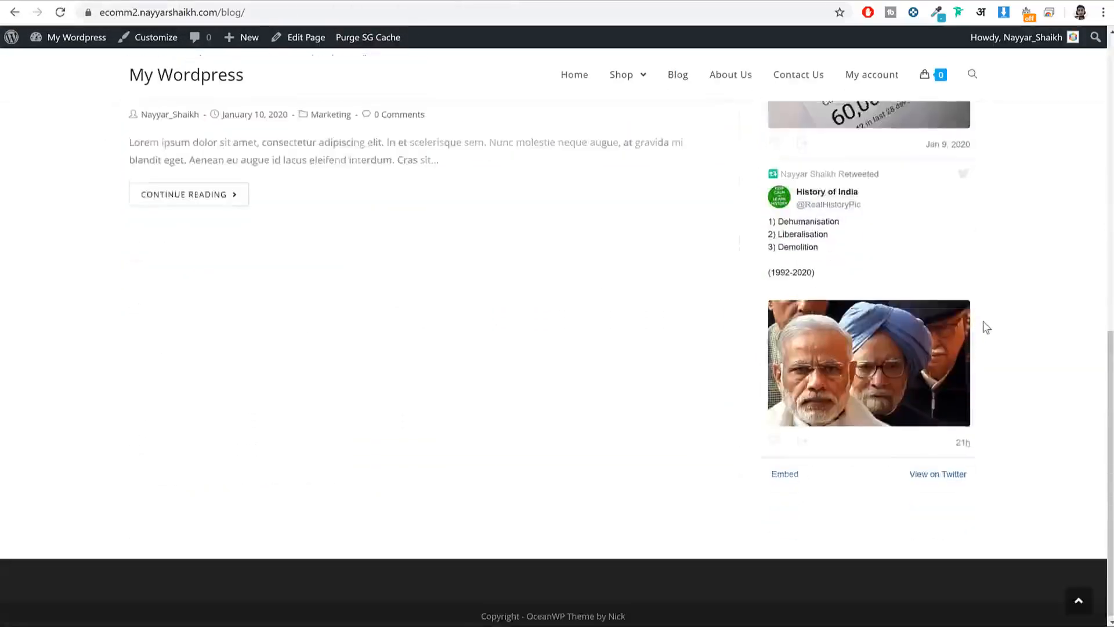
pyautogui.scroll(10, 983, 322)
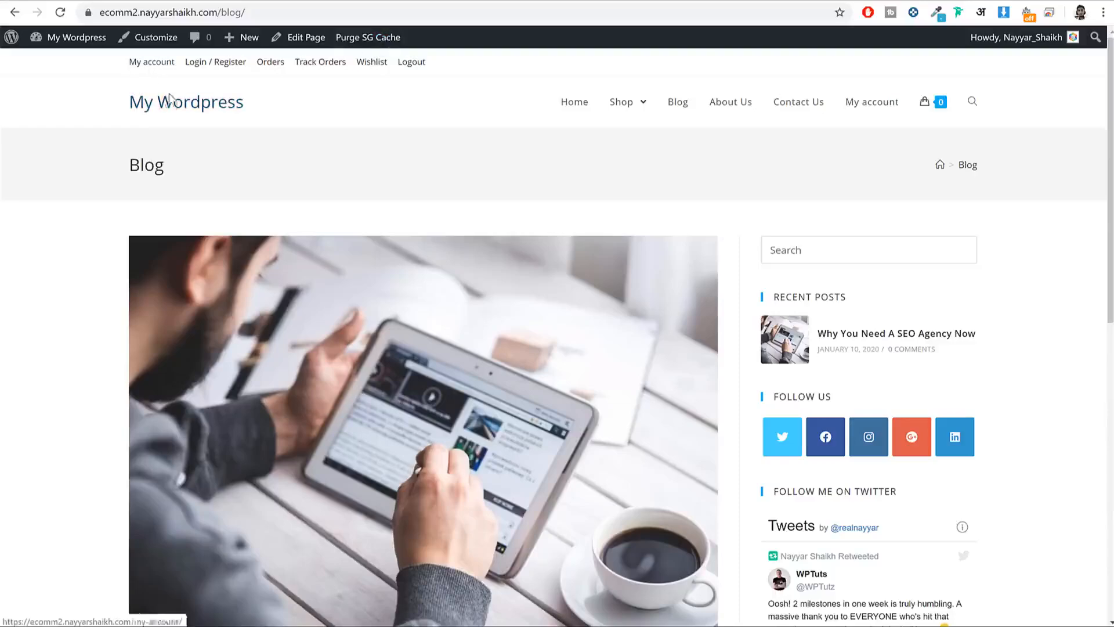
pyautogui.scroll(-1, 946, 344)
pyautogui.scroll(-6, 946, 344)
pyautogui.scroll(7, 568, 75)
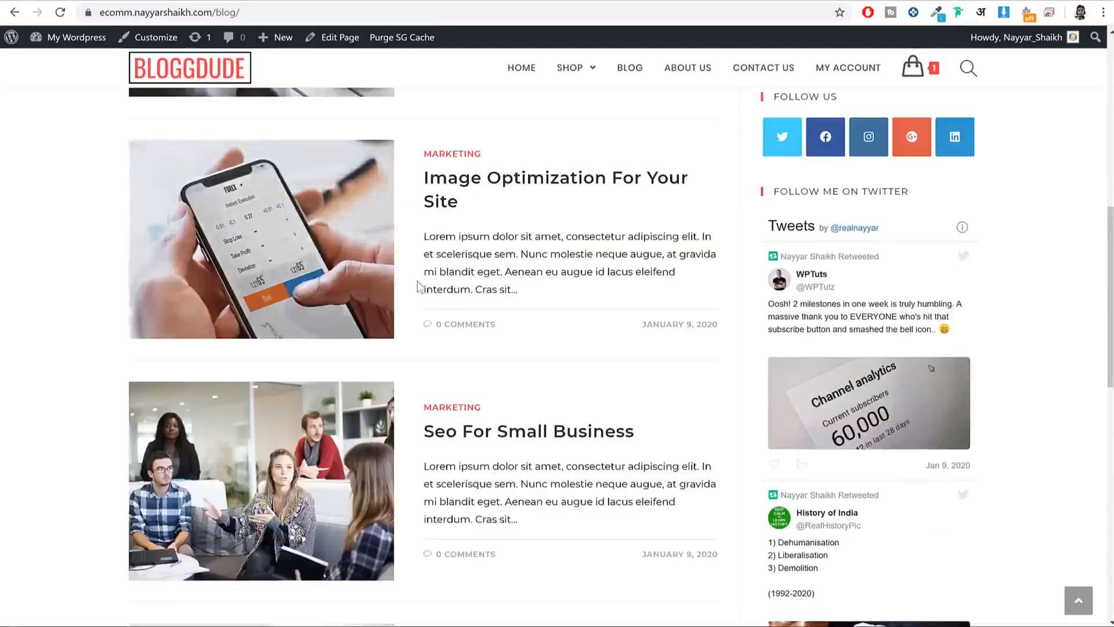
pyautogui.scroll(10, 418, 286)
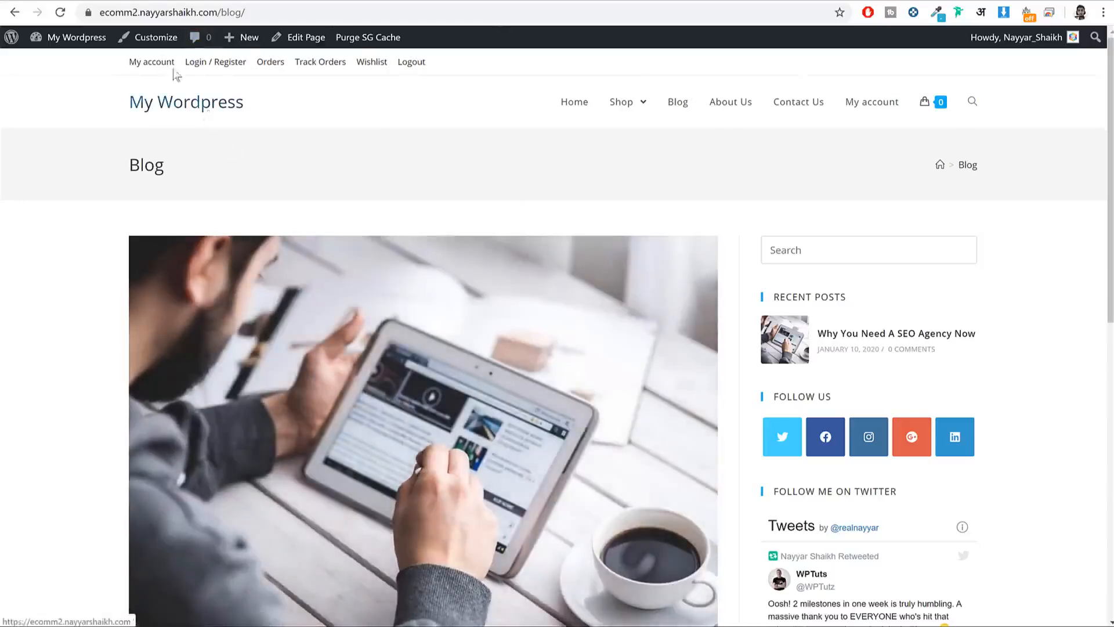
# Step: Open the customizer's Top Bar Content settings
pyautogui.click(155, 38)
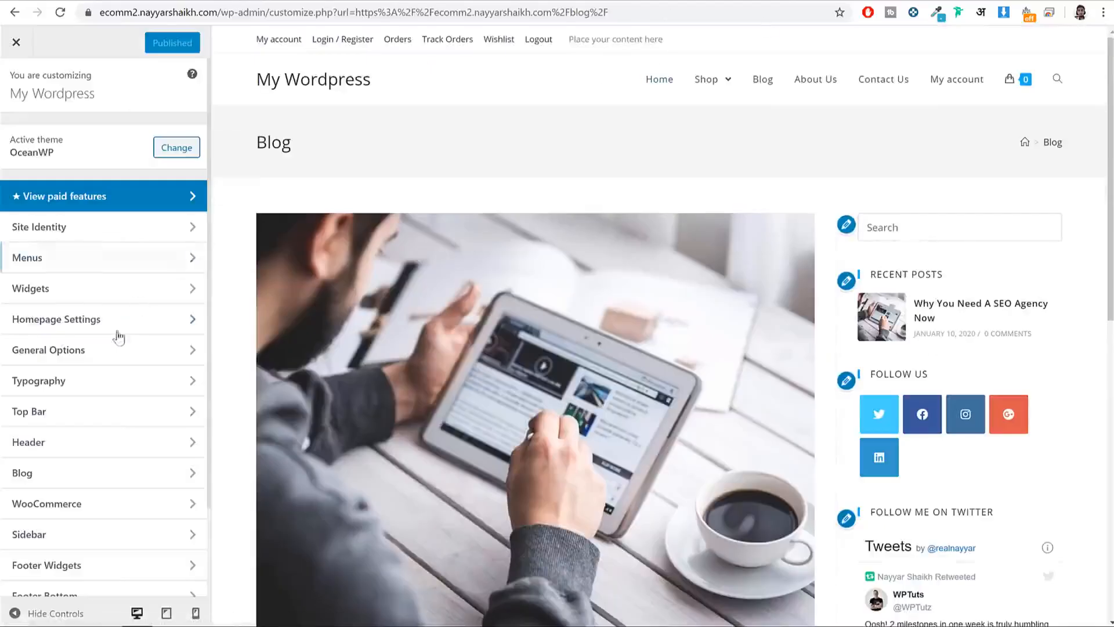
pyautogui.scroll(-2, 117, 335)
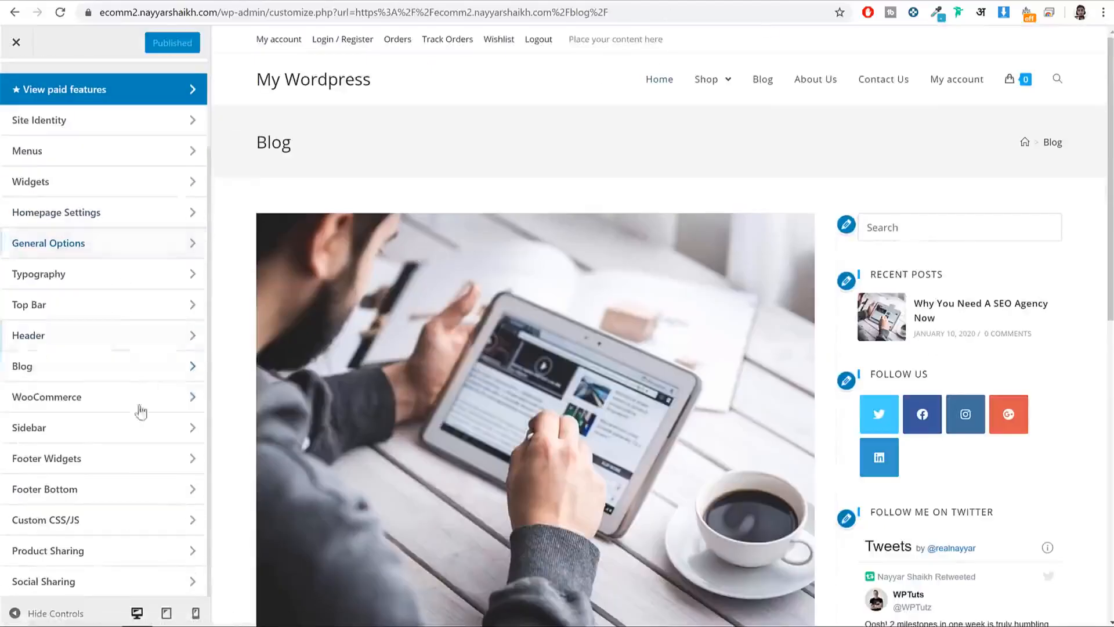
pyautogui.click(80, 315)
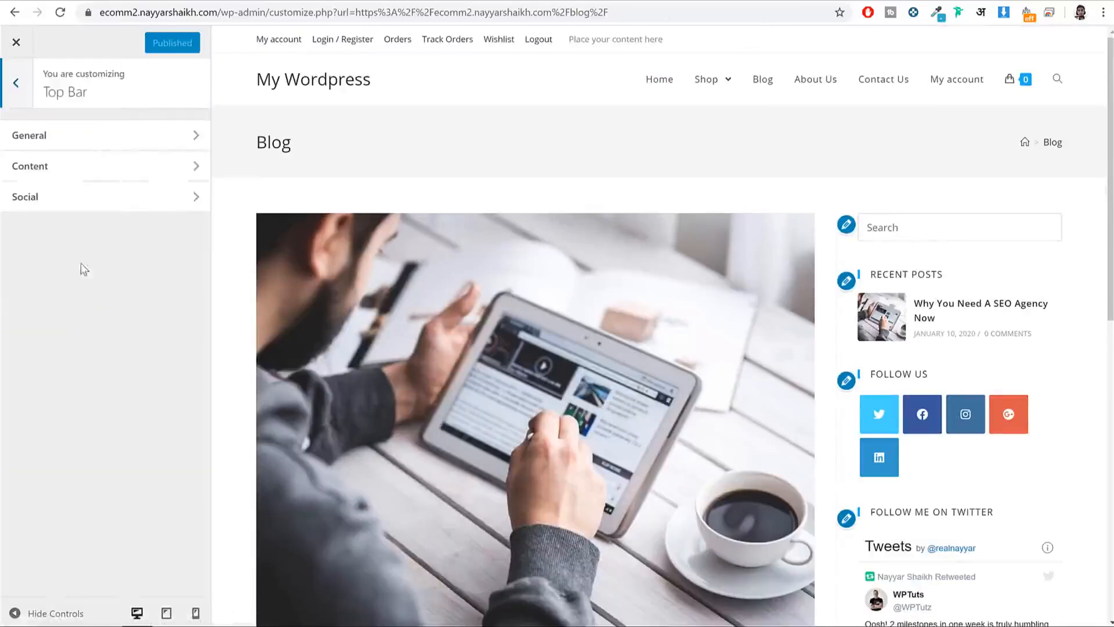
pyautogui.click(74, 164)
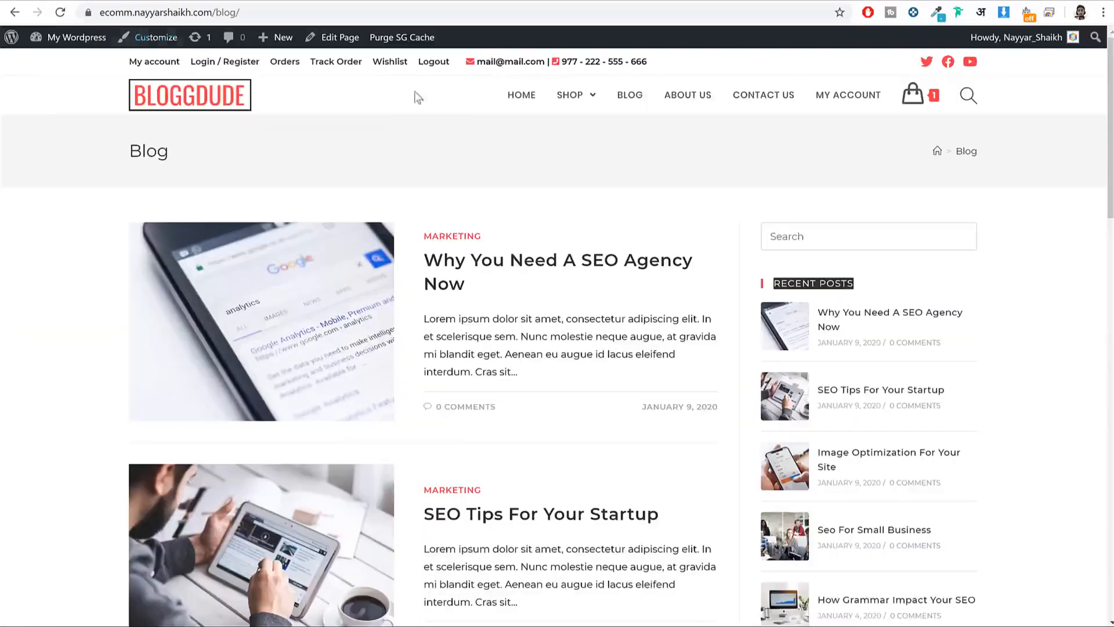
# Step: Copy the reference site's contact e-mail and phone line over the Content box's placeholder text
pyautogui.moveTo(479, 60); pyautogui.dragTo(662, 68)
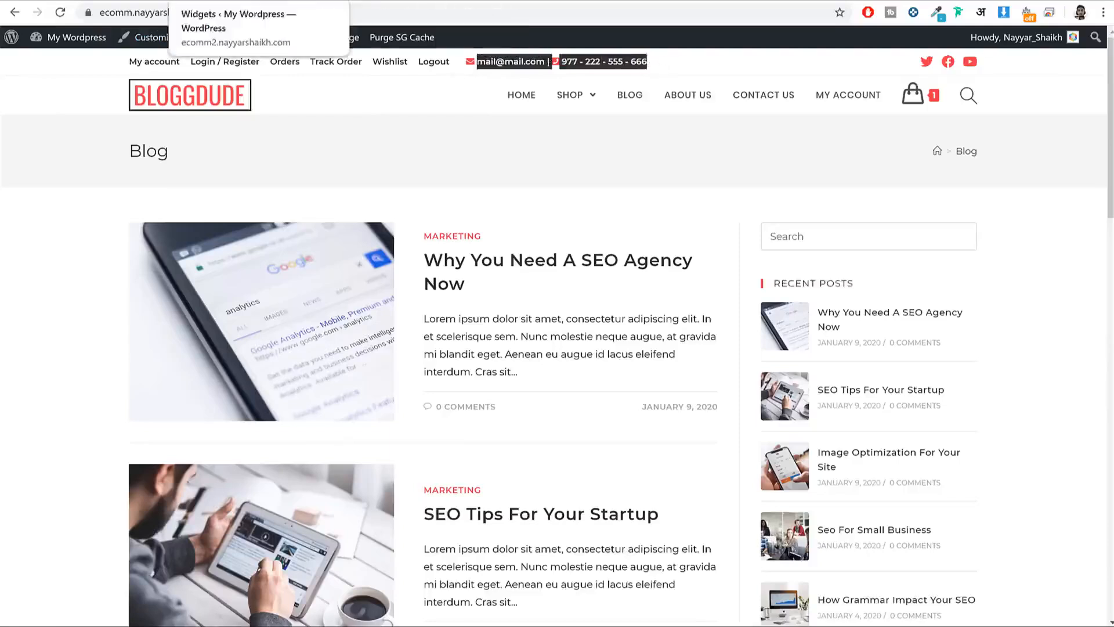
pyautogui.click(469, 62)
pyautogui.moveTo(469, 62); pyautogui.dragTo(658, 61)
pyautogui.hotkey('ctrl', 'c')
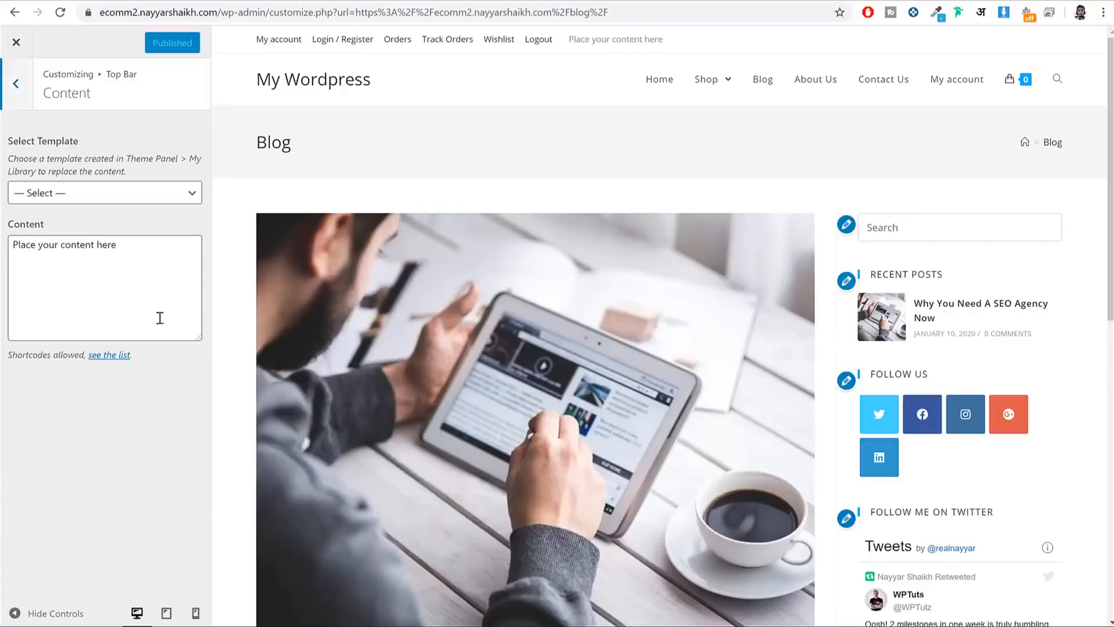
pyautogui.click(134, 251)
pyautogui.hotkey('ctrl', 'a')
pyautogui.hotkey('ctrl', 'v')
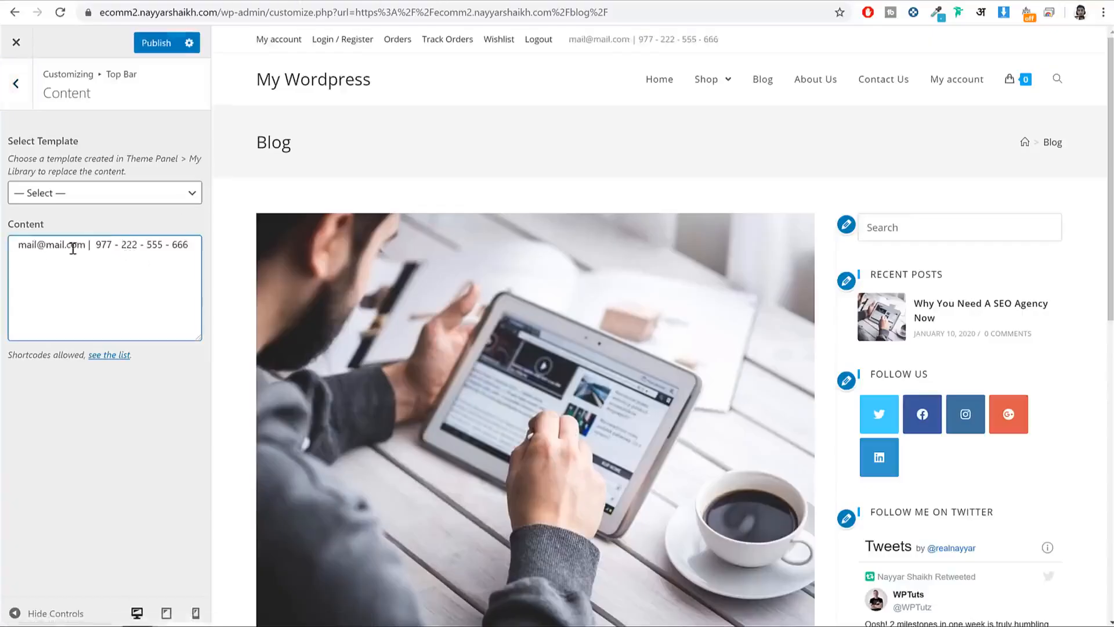
pyautogui.moveTo(569, 38); pyautogui.dragTo(634, 85)
pyautogui.click(16, 248)
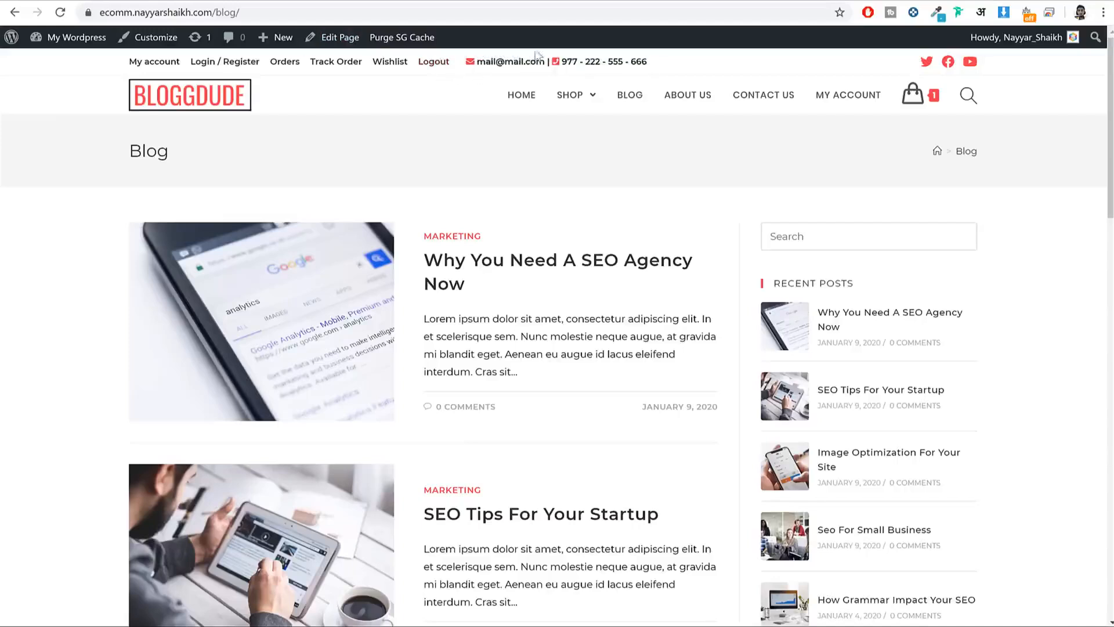
# Step: Open the Font Awesome website in a new browser tab
pyautogui.hotkey('ctrl', 't')
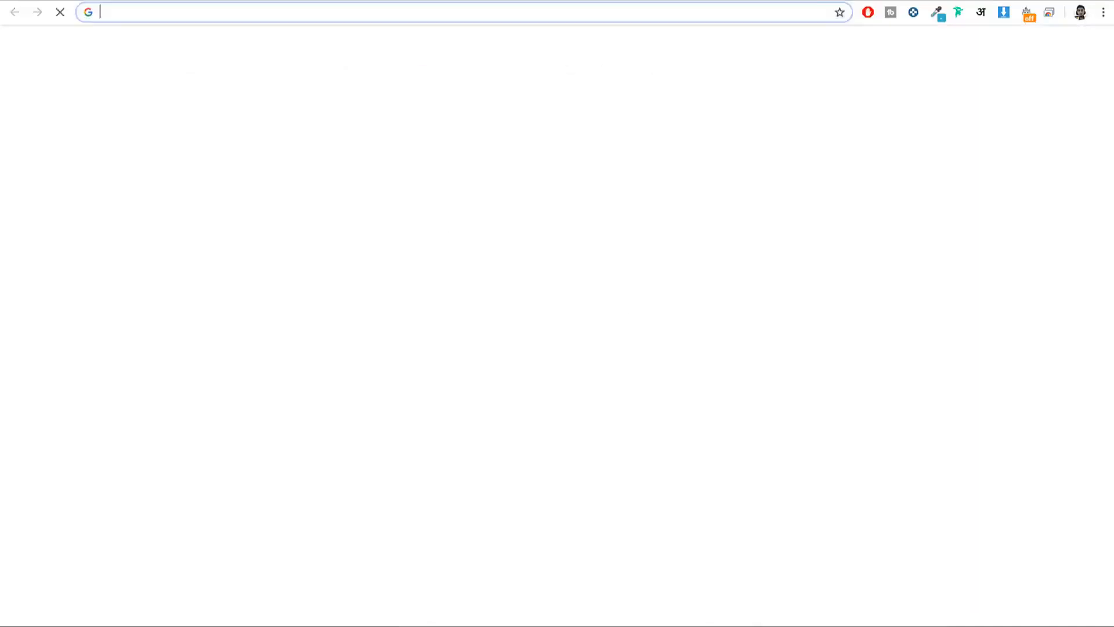
pyautogui.write('fontw')
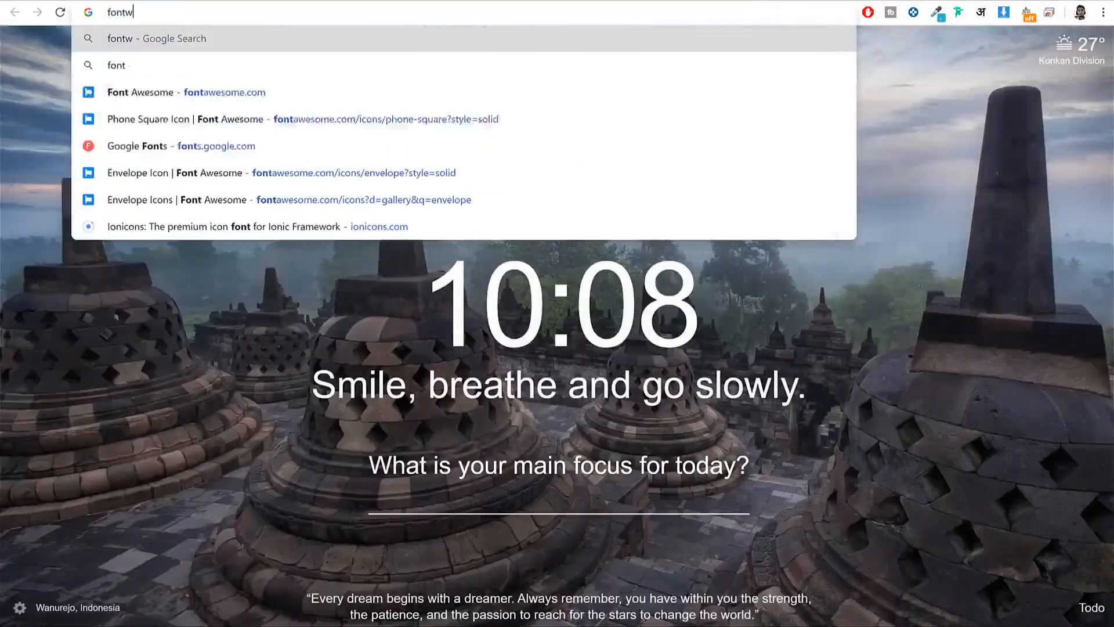
pyautogui.press('BackSpace')
pyautogui.write('a')
pyautogui.press('Return')
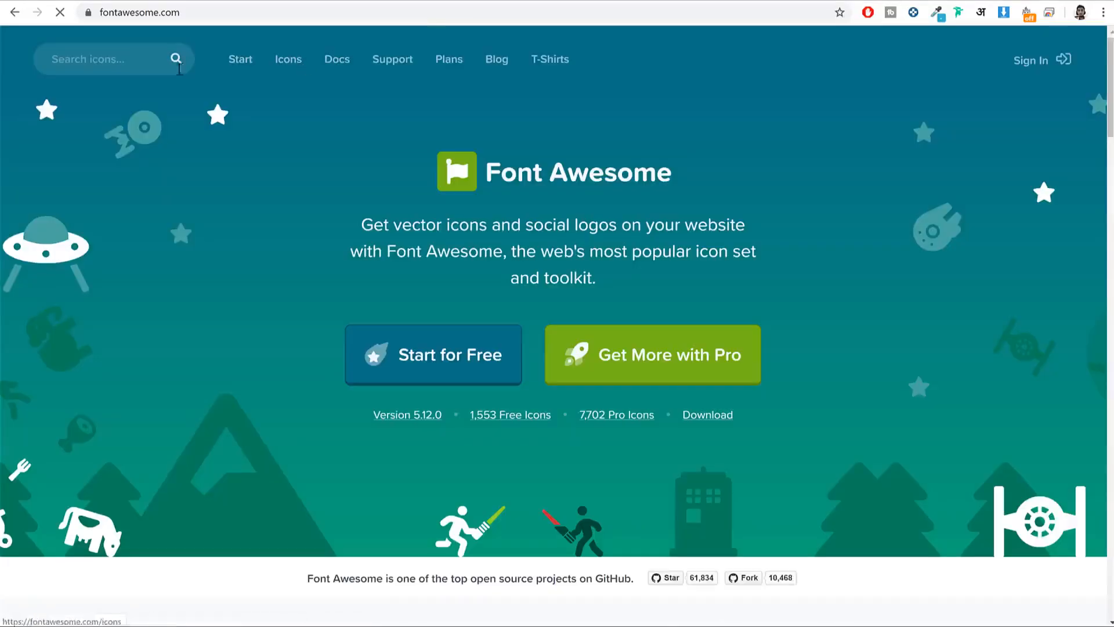
# Step: Search 'envelope' and copy the solid envelope icon's HTML snippet (fas fa-envelope)
pyautogui.click(155, 60)
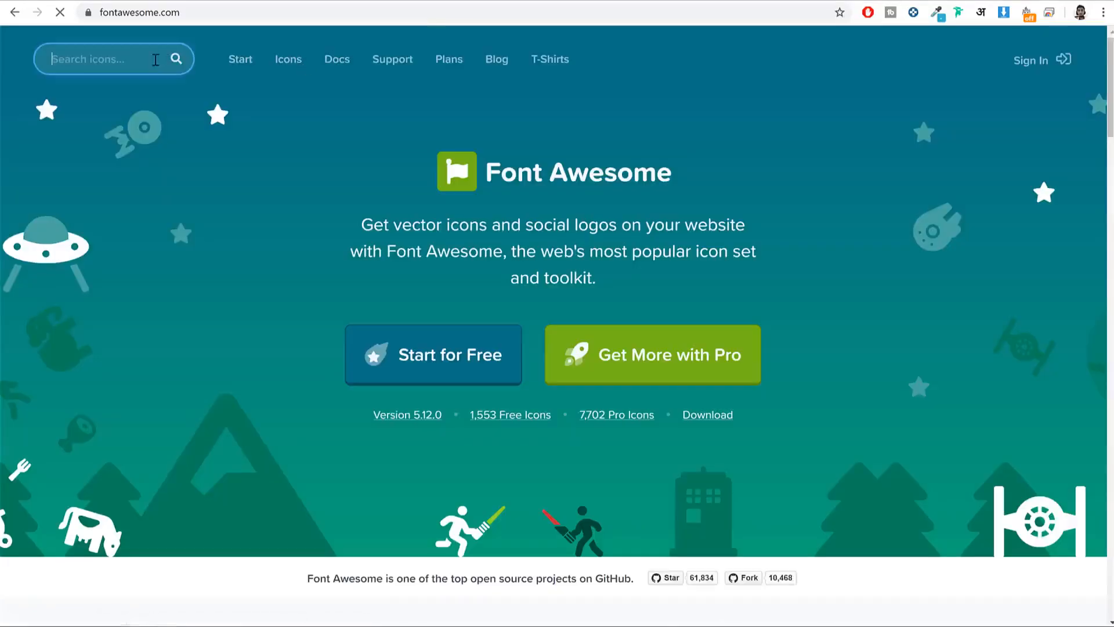
pyautogui.write('envelope')
pyautogui.press('Return')
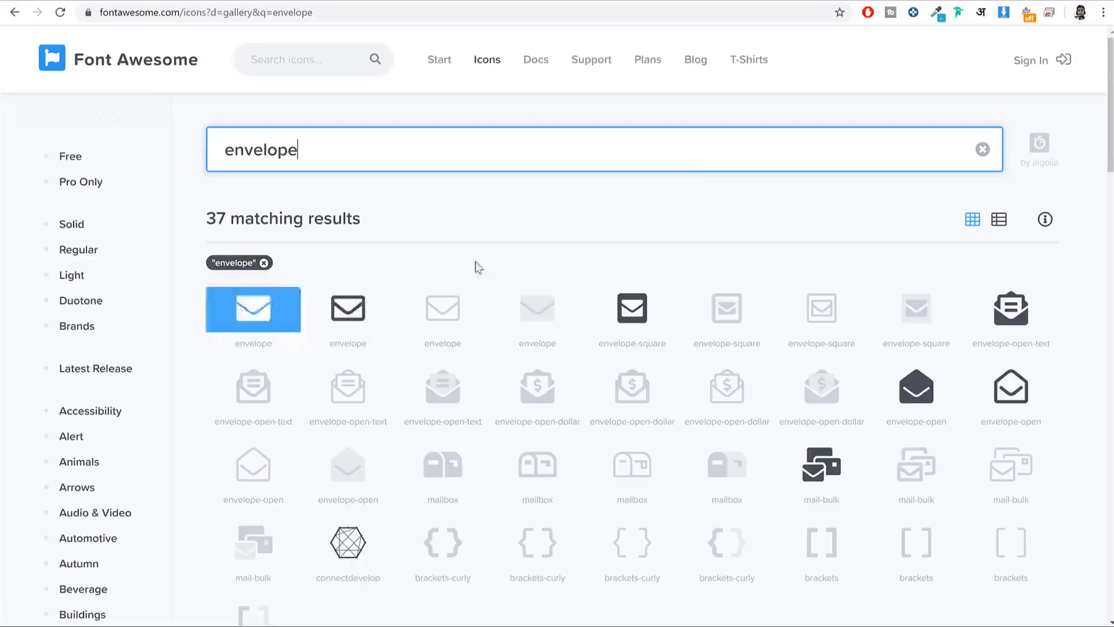
pyautogui.scroll(-3, 766, 385)
pyautogui.scroll(3, 771, 340)
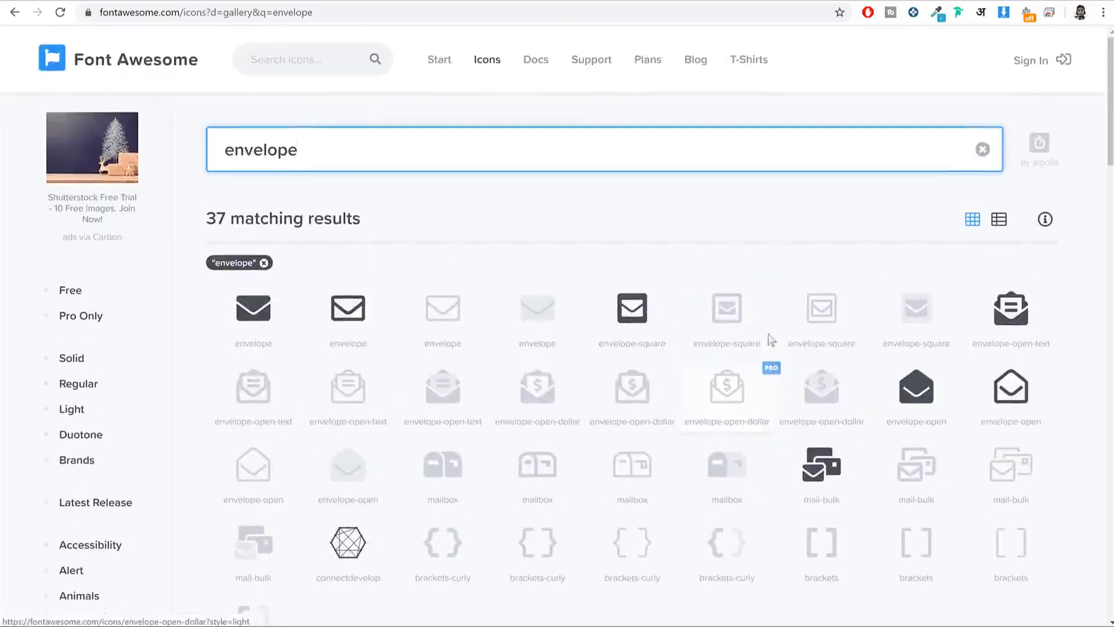
pyautogui.click(251, 320)
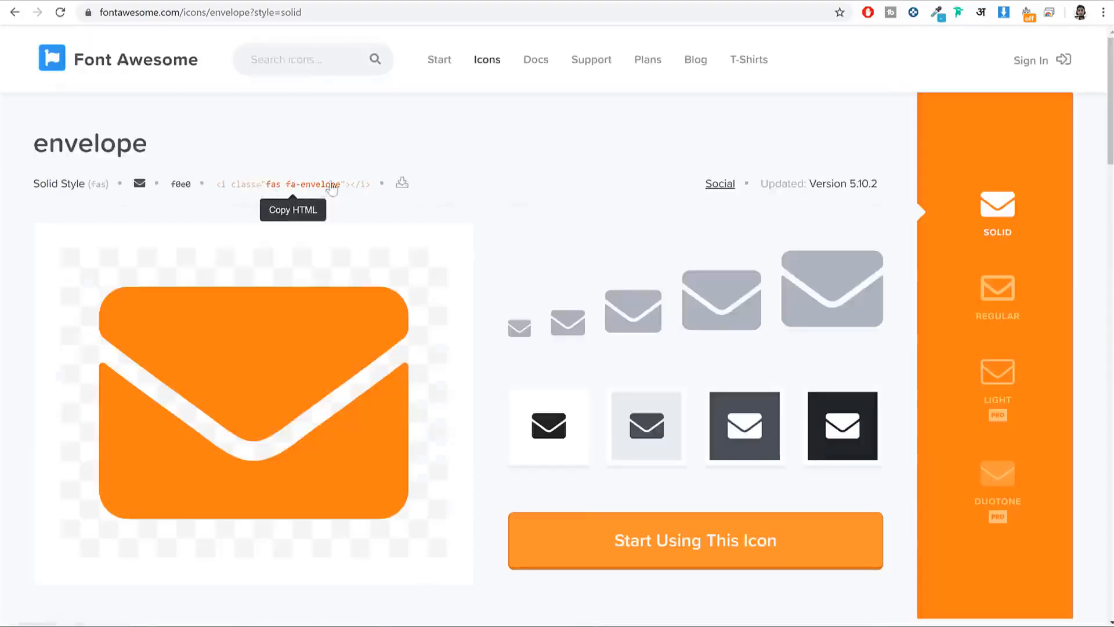
pyautogui.click(284, 190)
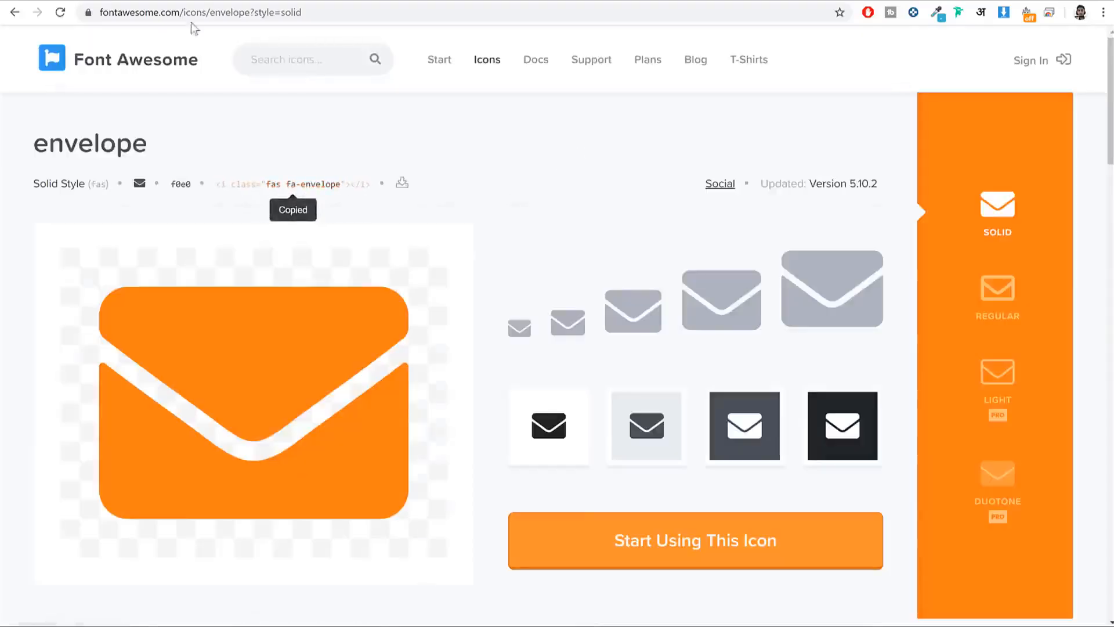
pyautogui.click(92, 0)
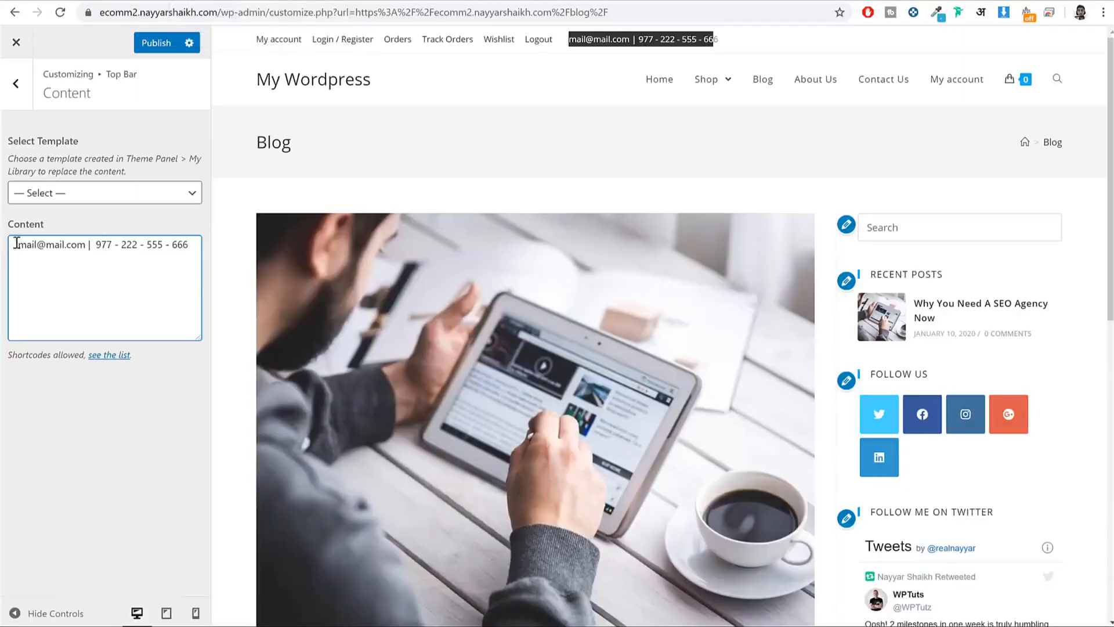
# Step: Insert the fas fa-envelope tag before the e-mail and fas fa-phone-square before the phone number
pyautogui.hotkey('ctrl', 'v')
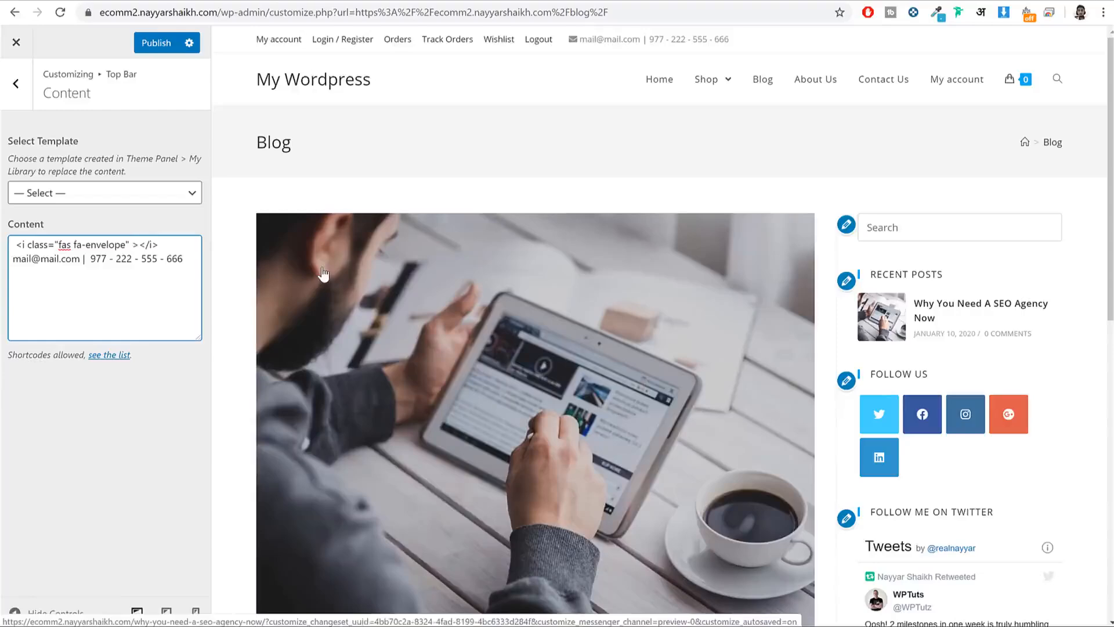
pyautogui.click(601, 1)
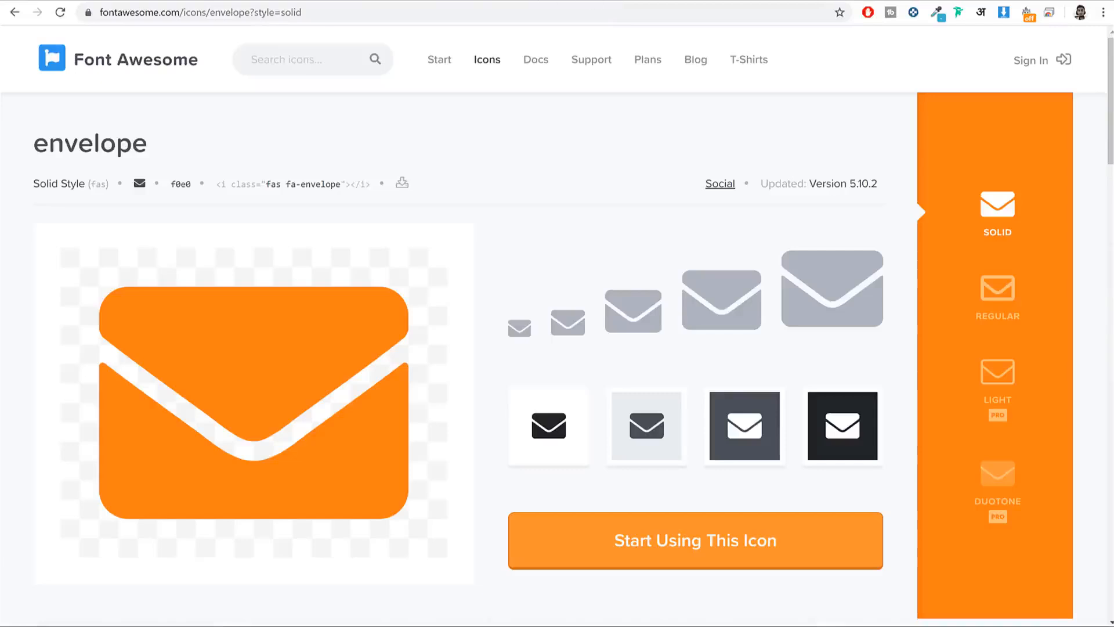
pyautogui.moveTo(214, 14); pyautogui.dragTo(537, 11)
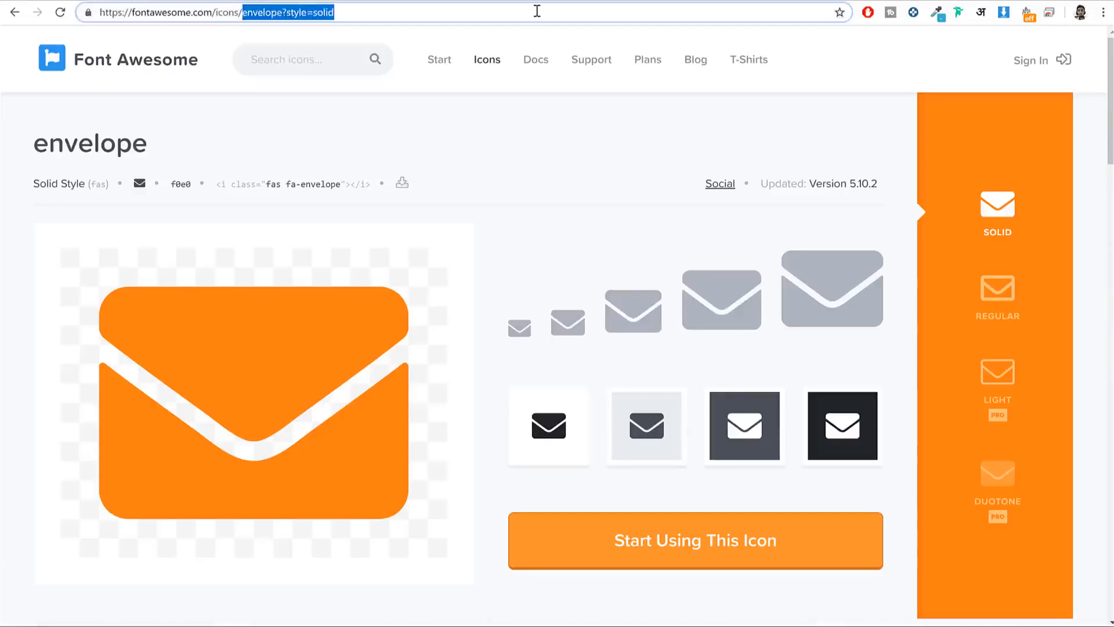
pyautogui.write('pho')
pyautogui.click(552, 91)
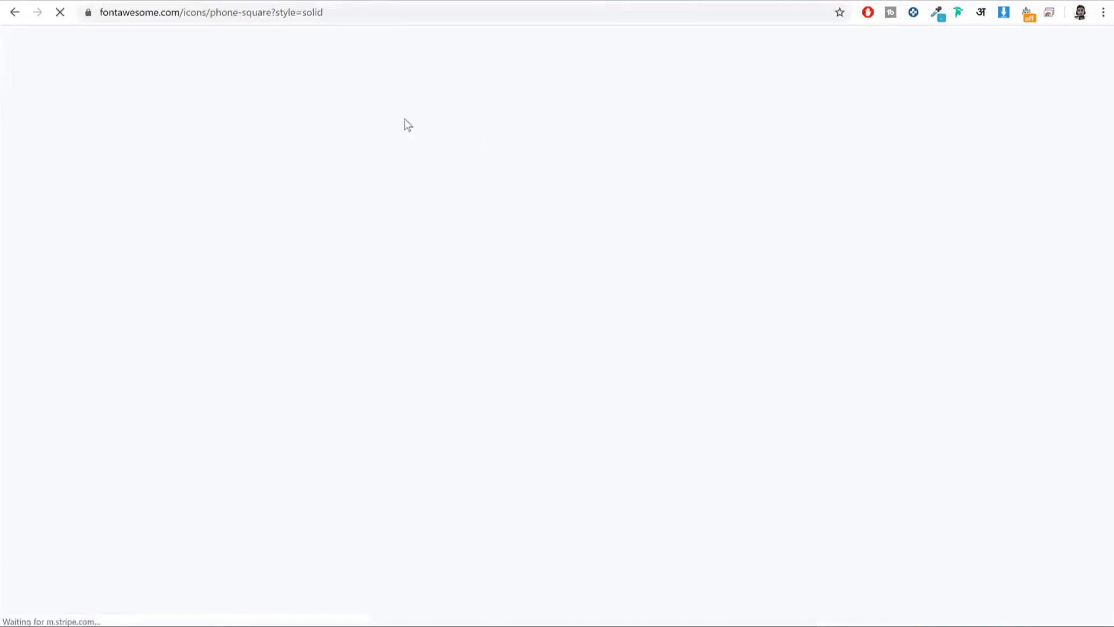
pyautogui.click(292, 193)
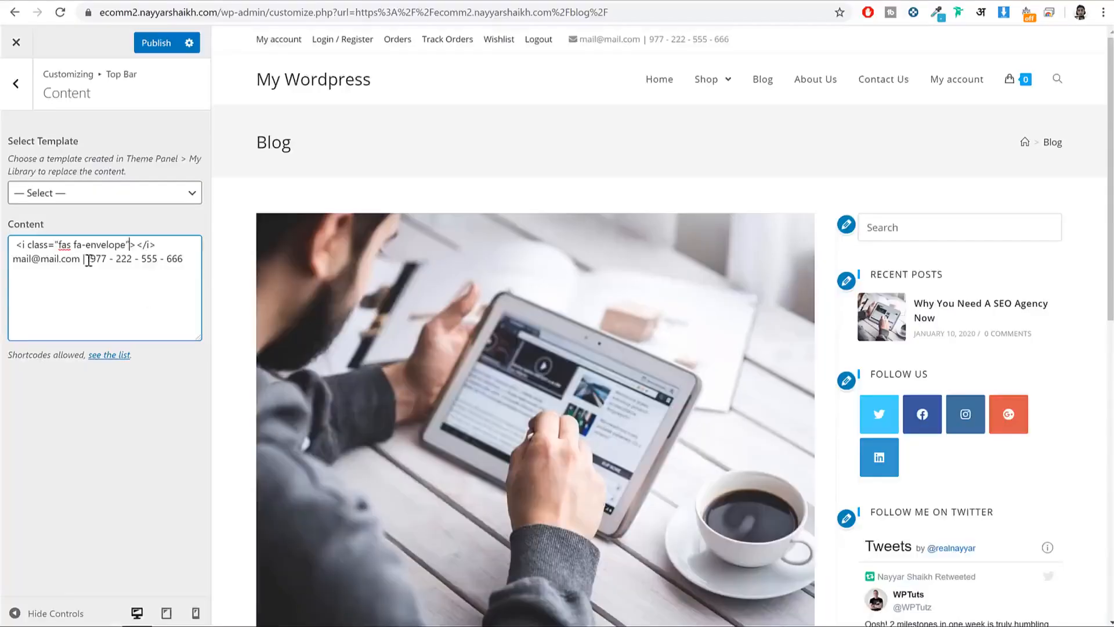
pyautogui.hotkey('ctrl', 'v')
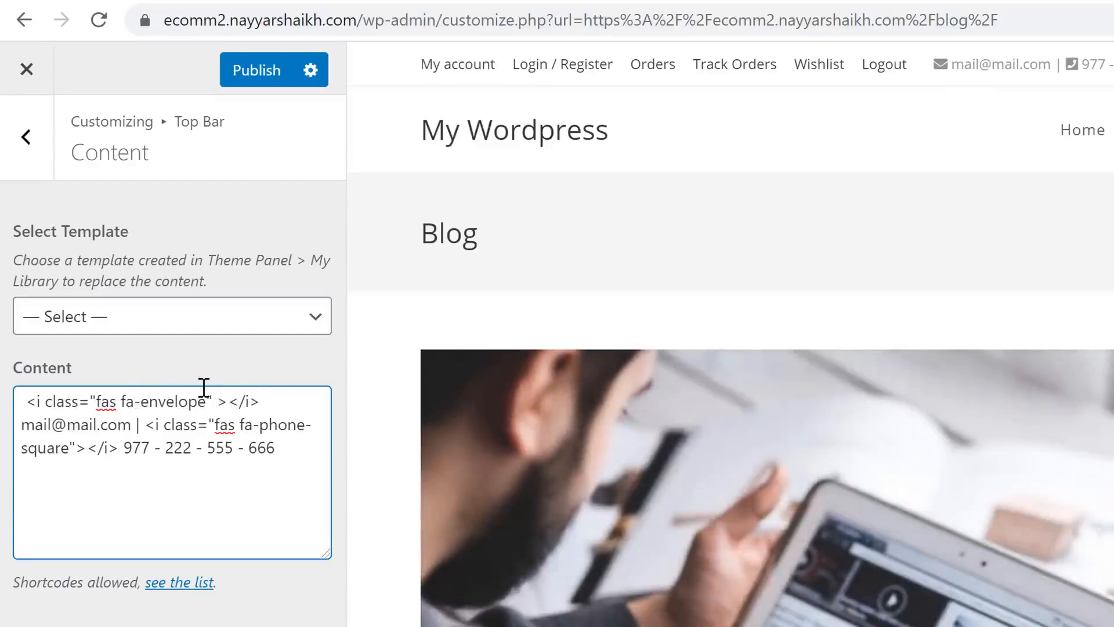
# Step: Add style="color: #ef3f49;" to the envelope and phone icon tags, then publish
pyautogui.moveTo(215, 401); pyautogui.dragTo(207, 401)
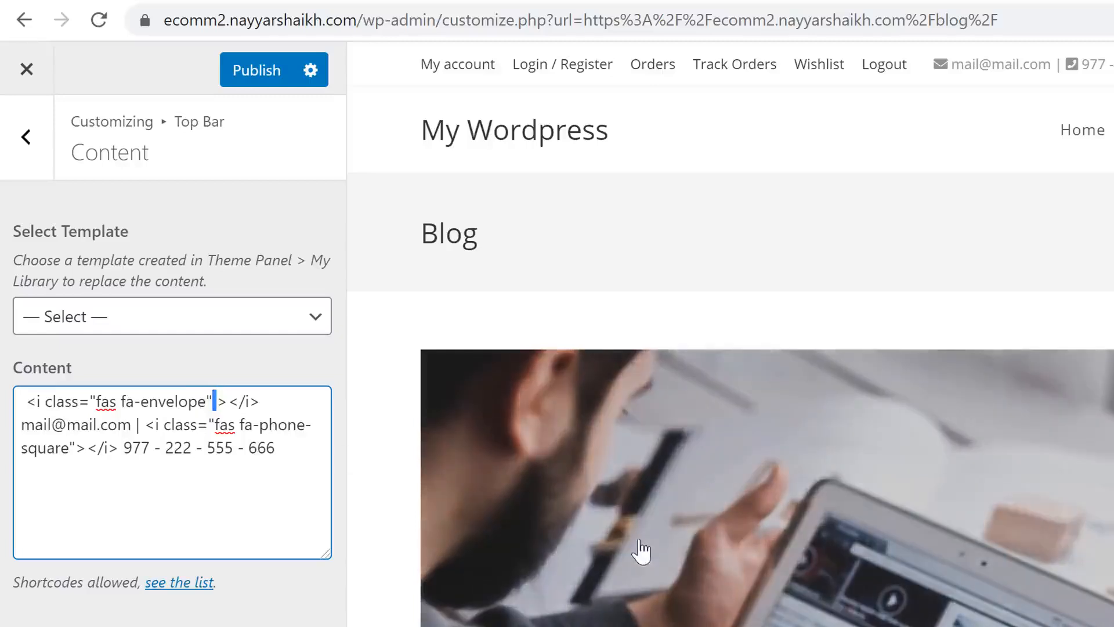
pyautogui.write('style=')
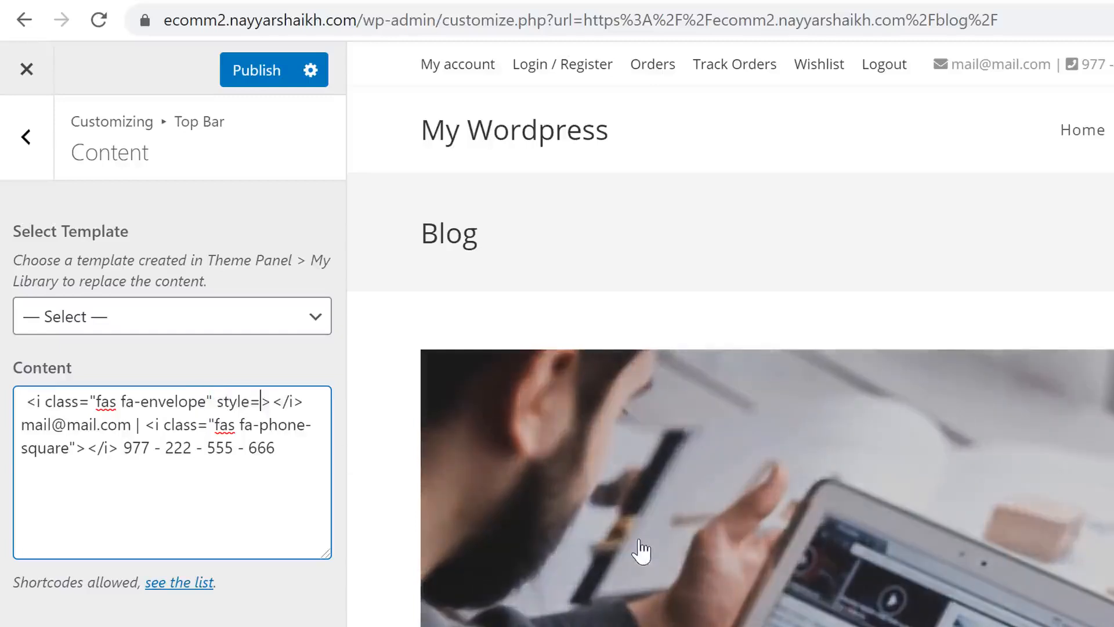
pyautogui.write('""')
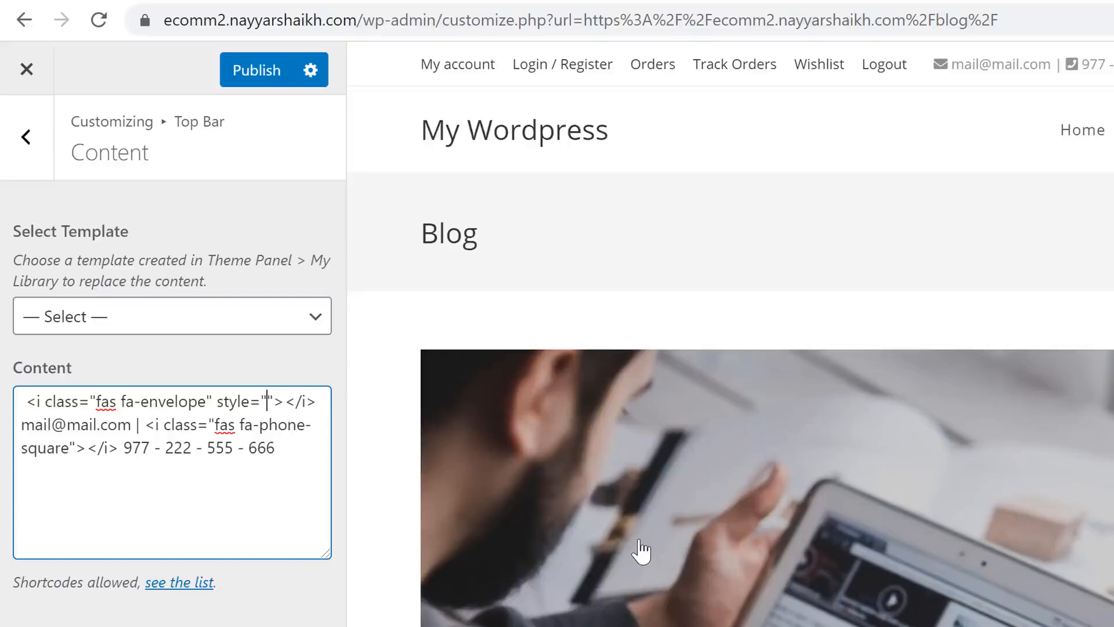
pyautogui.write('color')
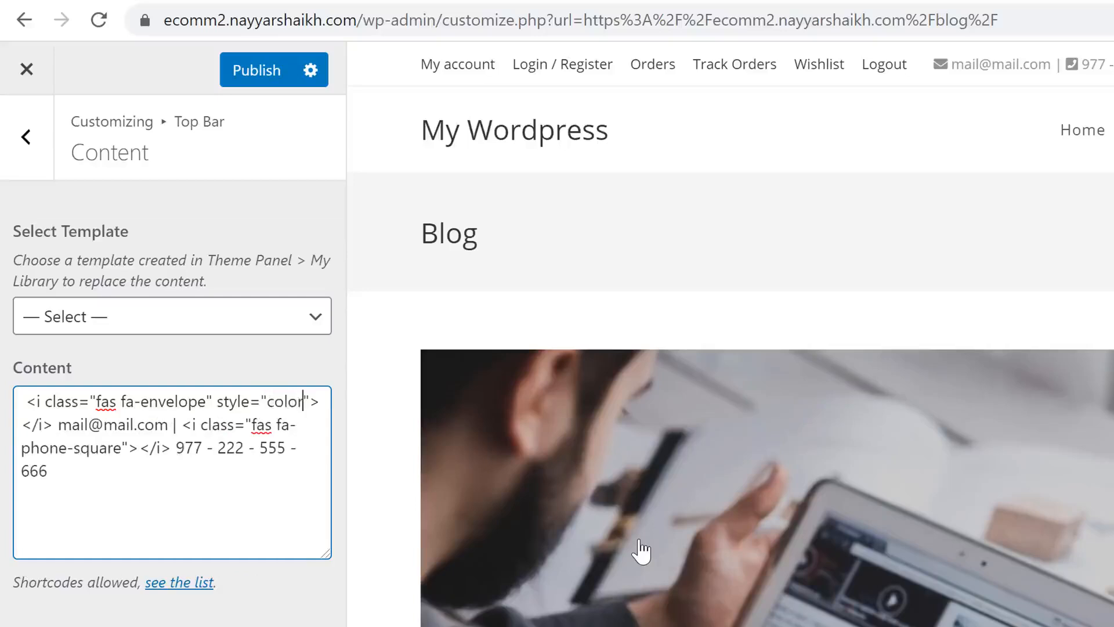
pyautogui.write(': ')
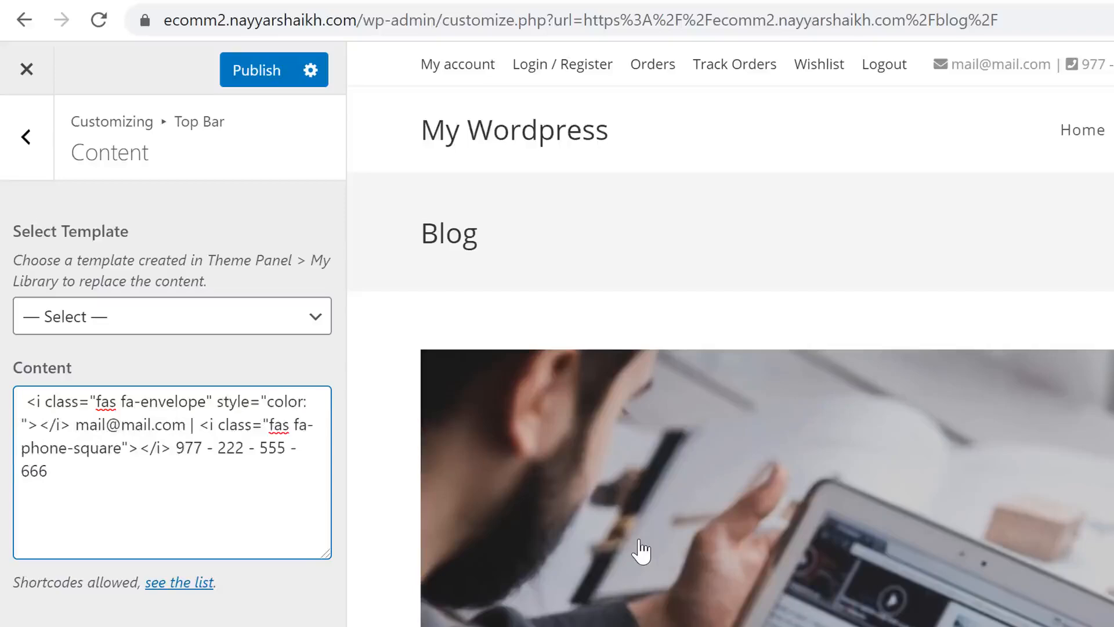
pyautogui.write('#')
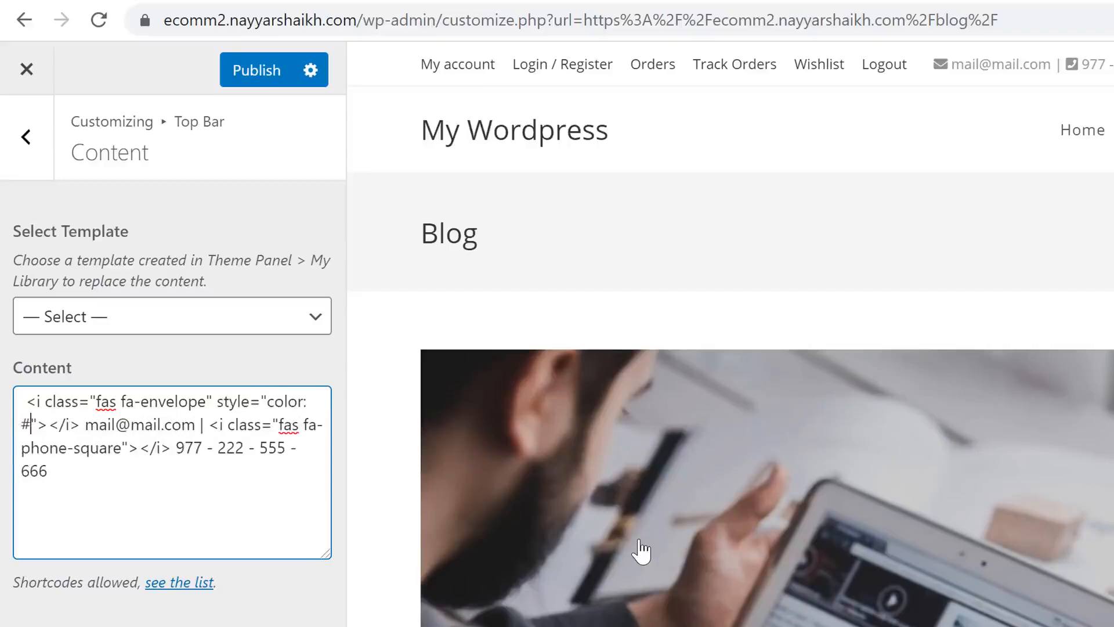
pyautogui.write('ef3f49')
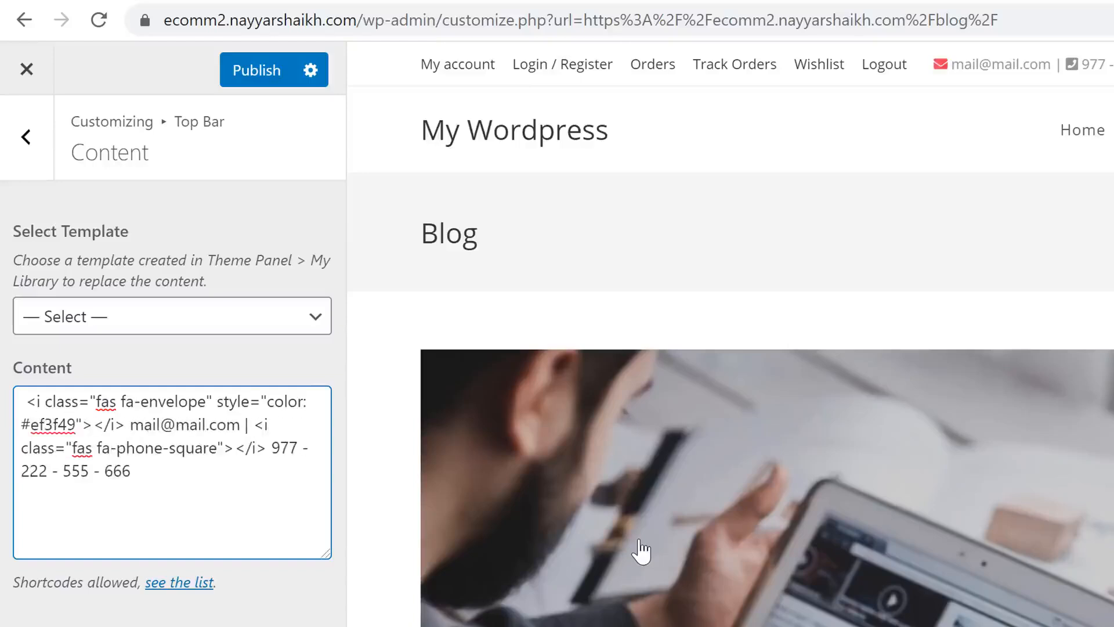
pyautogui.write(';')
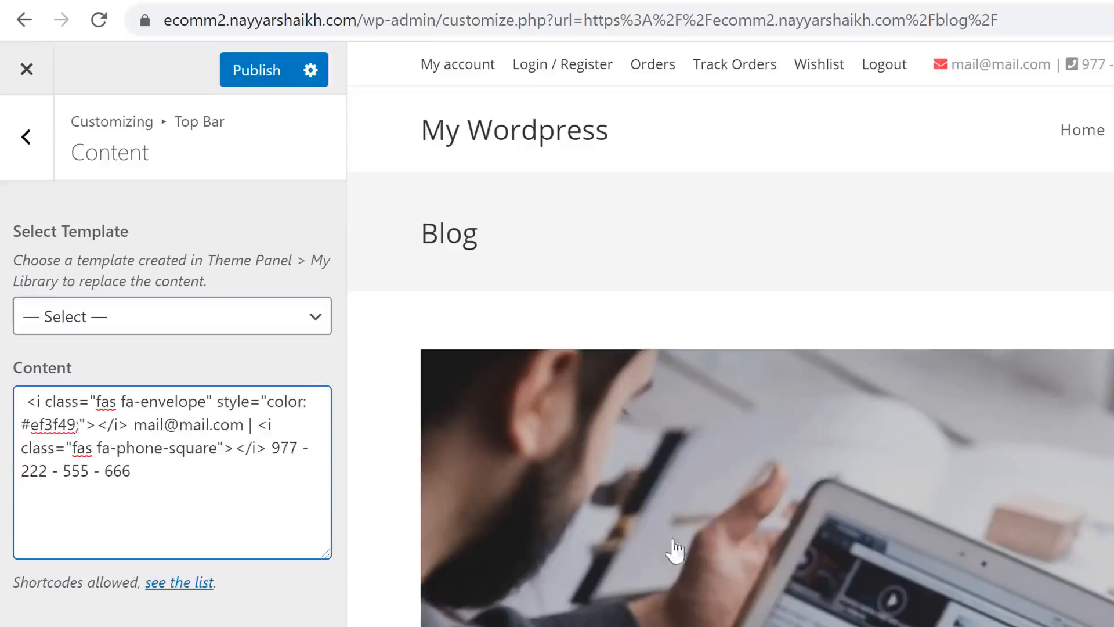
pyautogui.moveTo(217, 401); pyautogui.dragTo(91, 425)
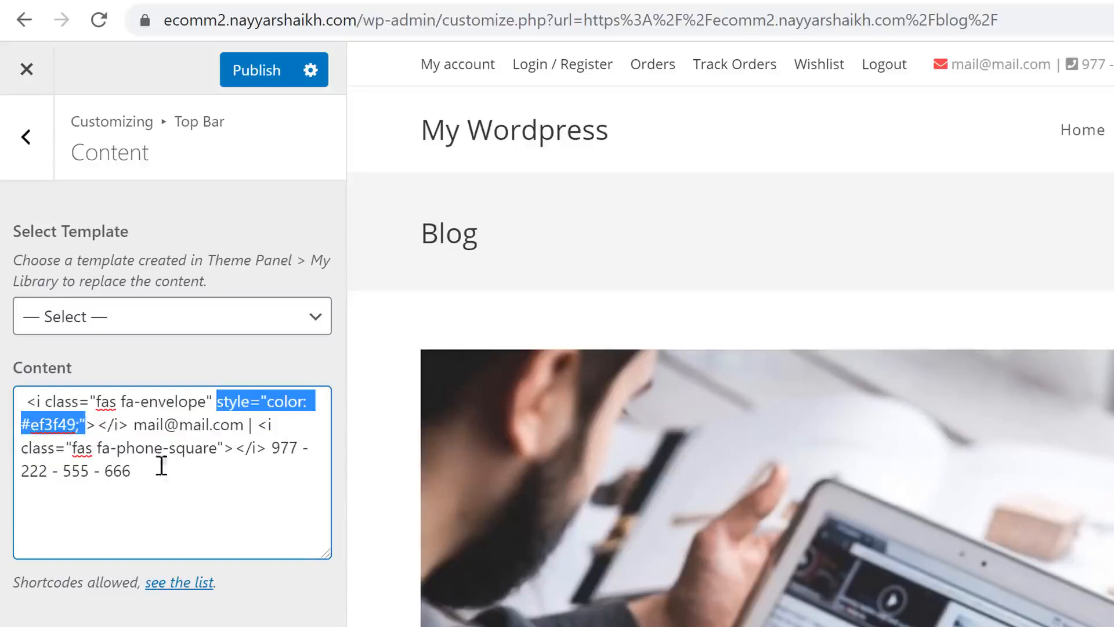
pyautogui.click(228, 455)
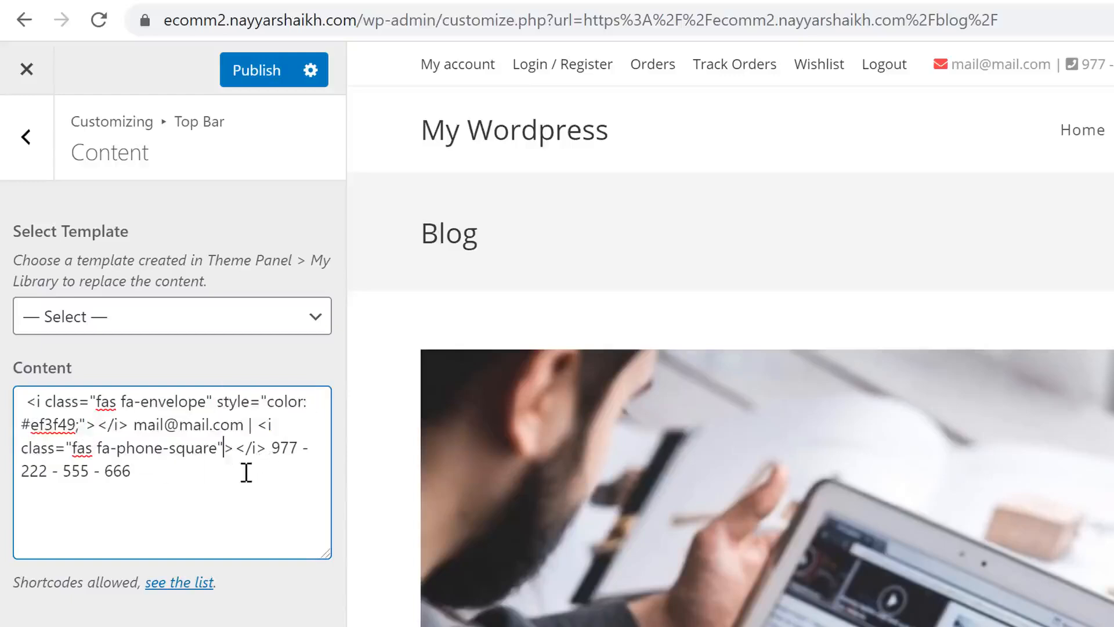
pyautogui.hotkey('ctrl', 'v')
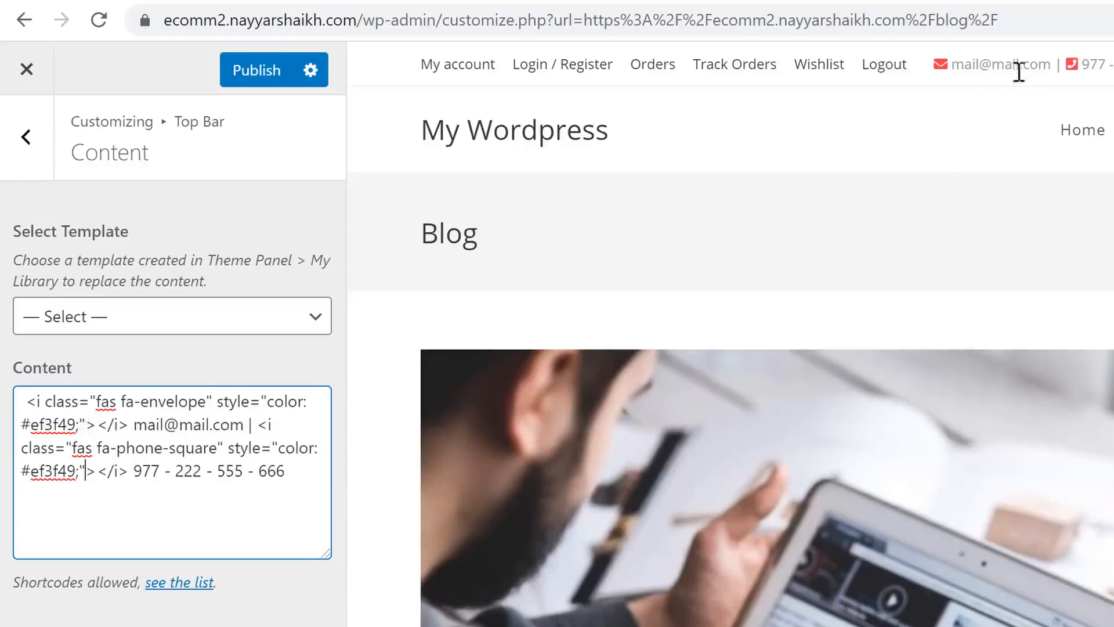
pyautogui.click(281, 82)
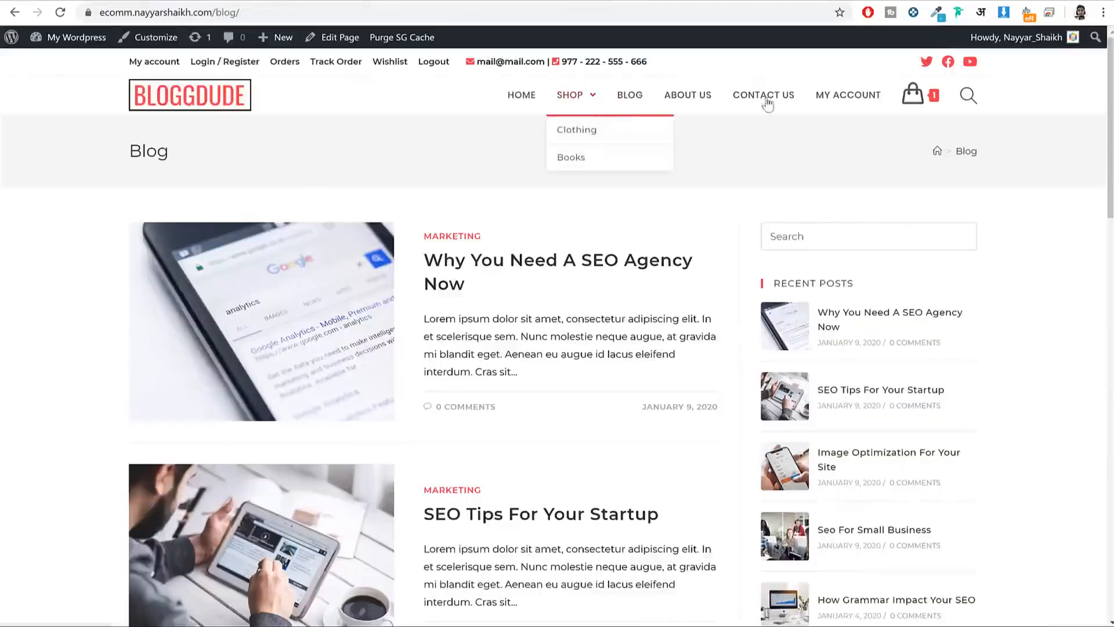
pyautogui.moveTo(568, 110)
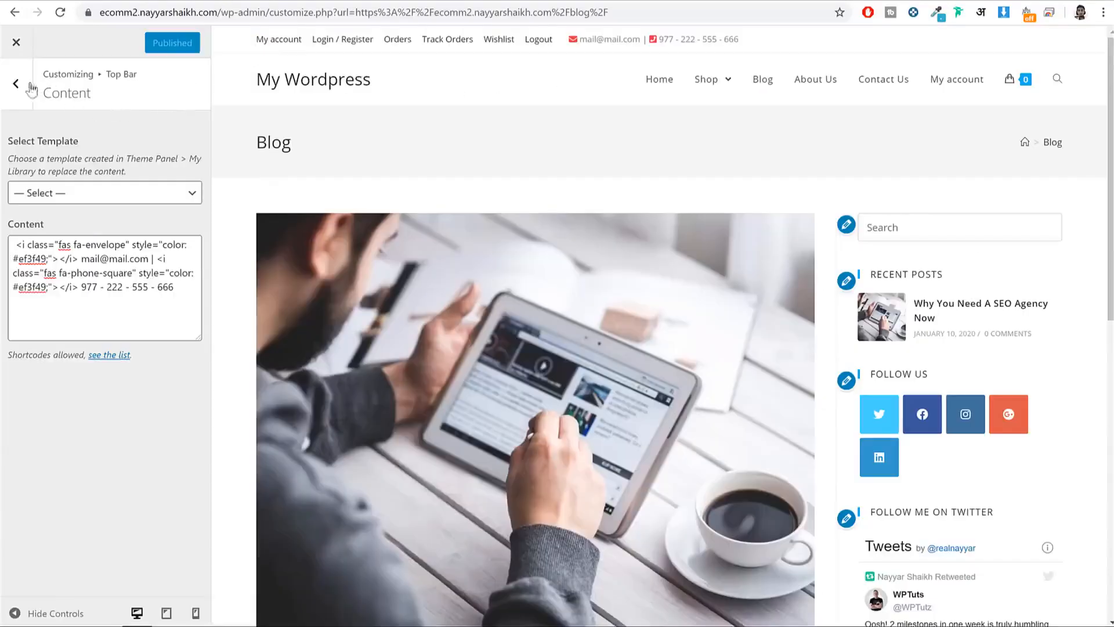
# Step: Set the top bar text colour to black in Top Bar General settings
pyautogui.click(15, 85)
pyautogui.click(100, 132)
pyautogui.scroll(-1, 114, 283)
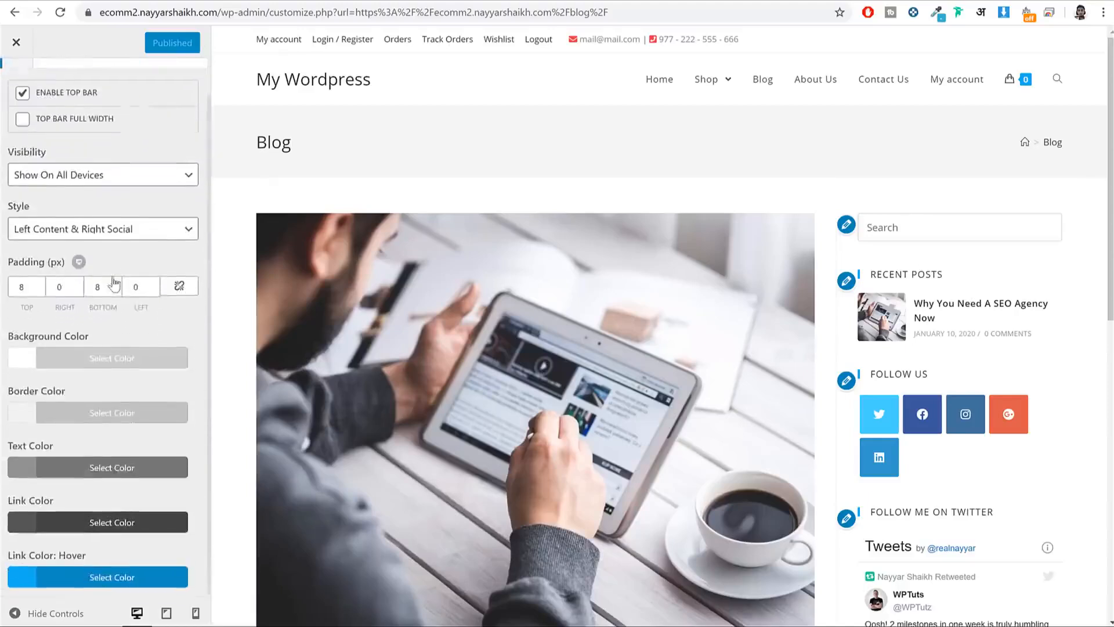
pyautogui.click(106, 474)
pyautogui.scroll(-4, 70, 493)
pyautogui.click(22, 439)
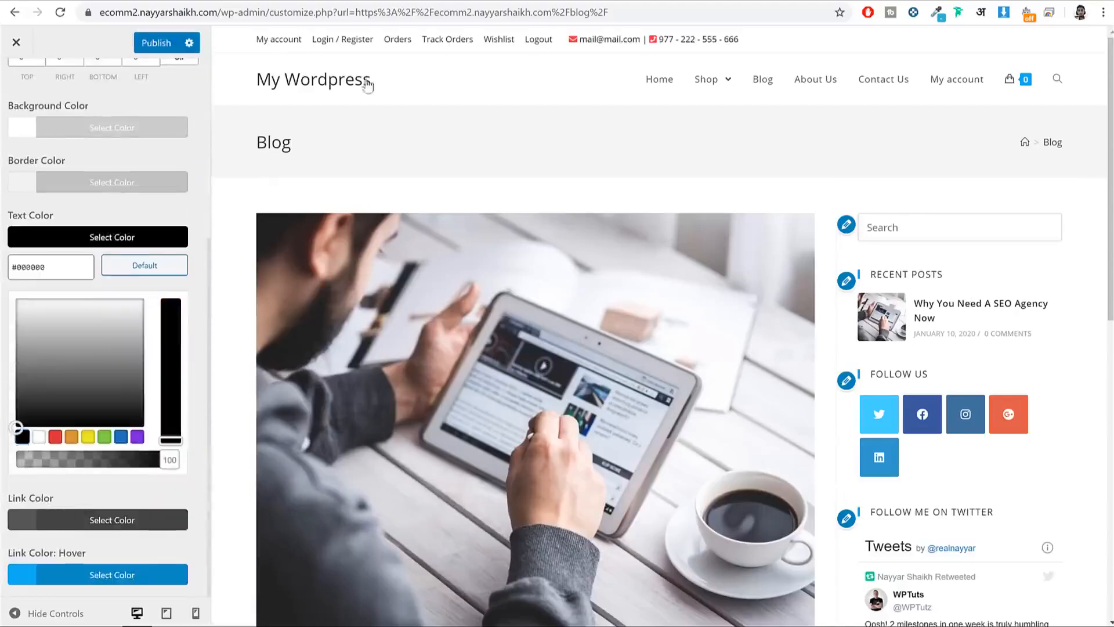
pyautogui.click(103, 232)
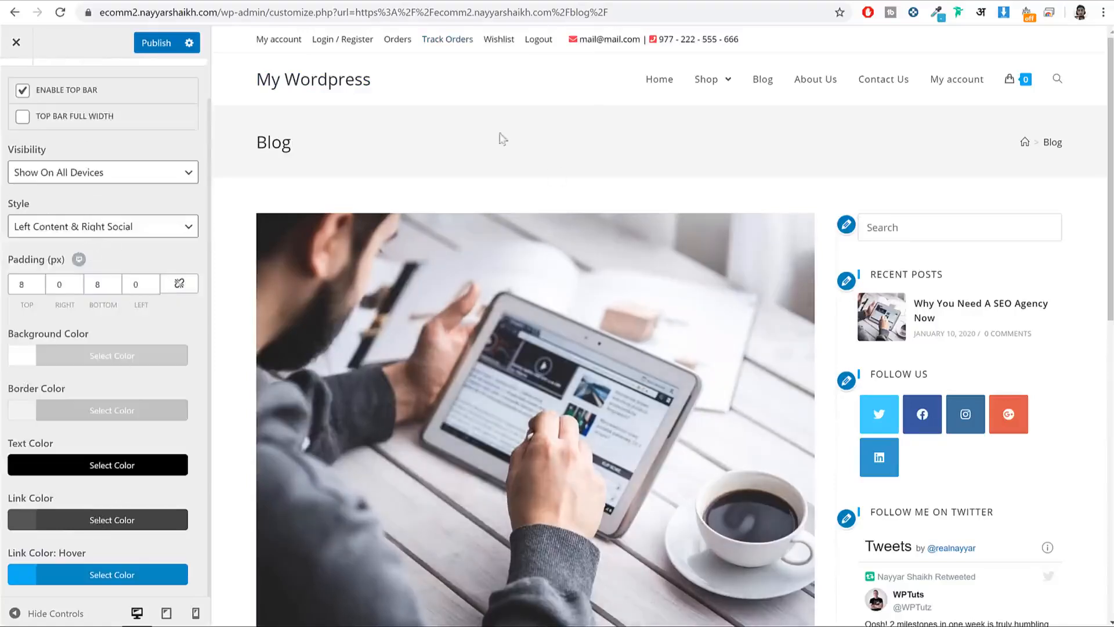
# Step: Set the top bar link colour to black as well and publish both colours
pyautogui.click(133, 521)
pyautogui.scroll(-4, 134, 528)
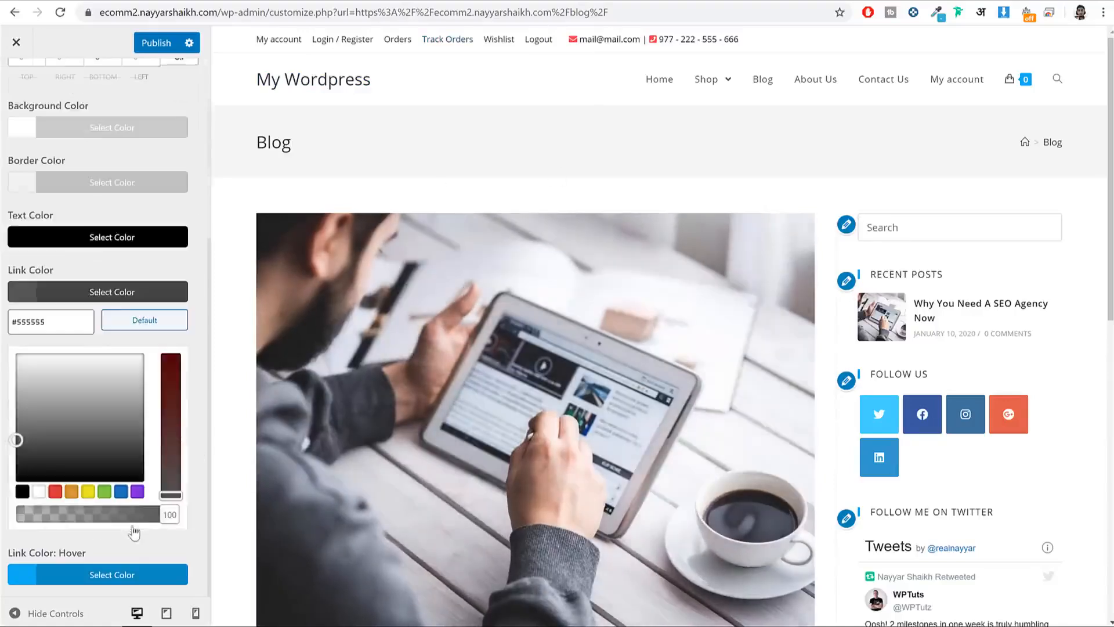
pyautogui.click(22, 492)
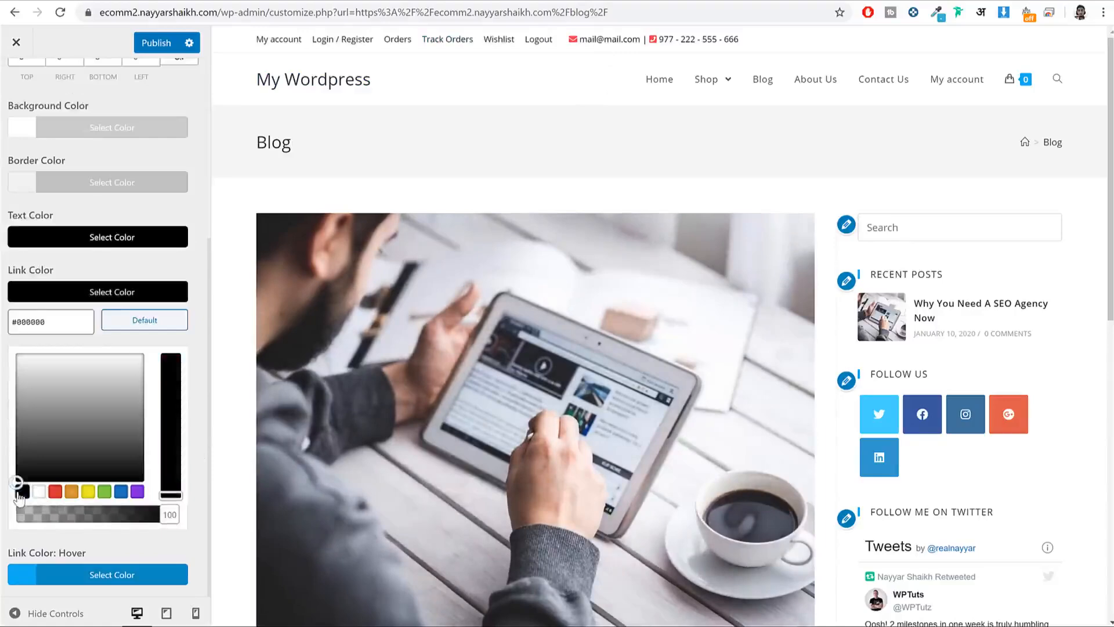
pyautogui.click(90, 292)
pyautogui.click(157, 42)
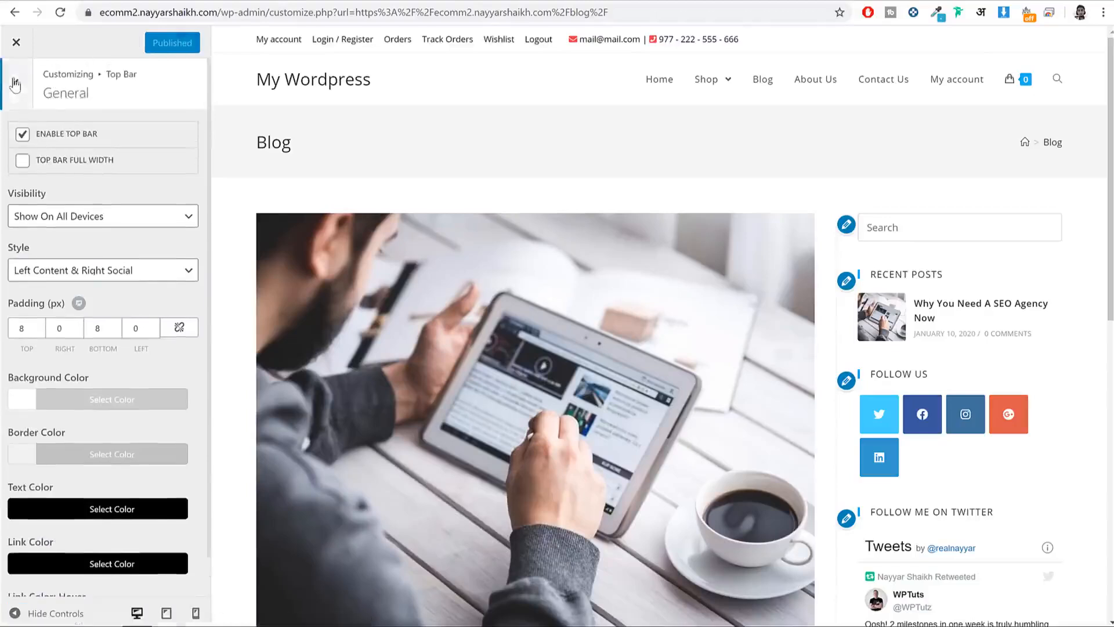
pyautogui.click(15, 85)
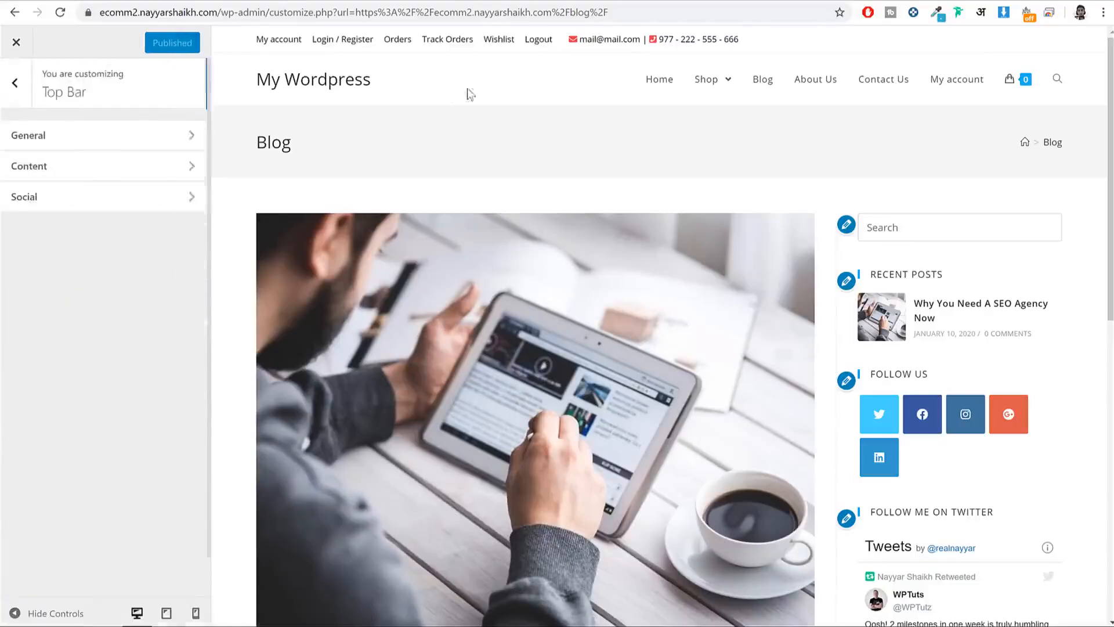
pyautogui.click(23, 88)
# Step: Change the header height from 74 to 55 px and publish
pyautogui.click(81, 343)
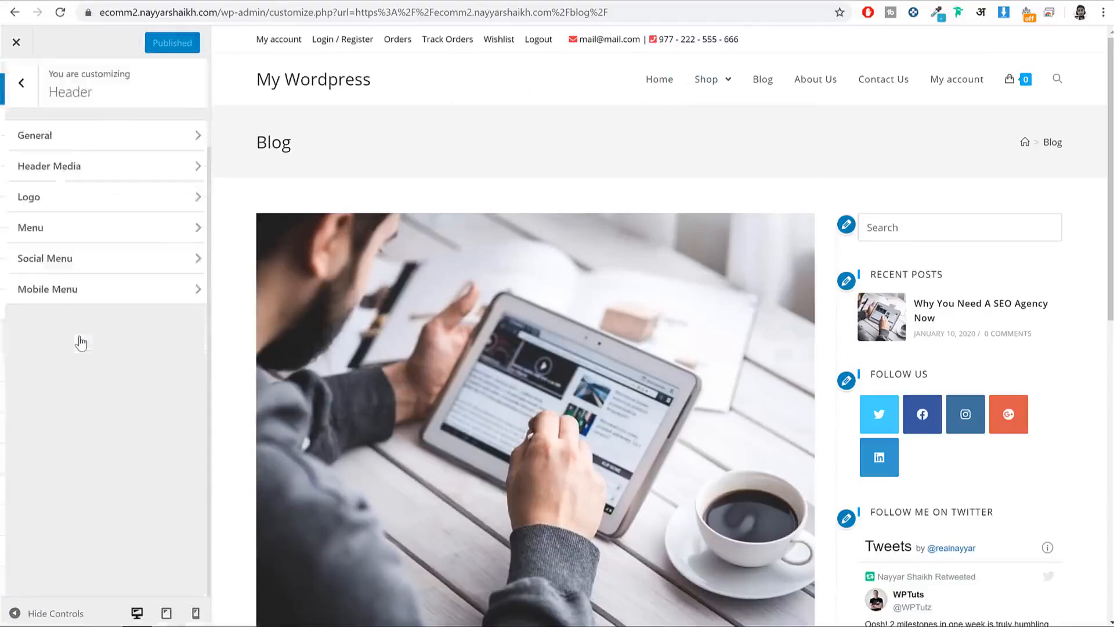
pyautogui.click(74, 135)
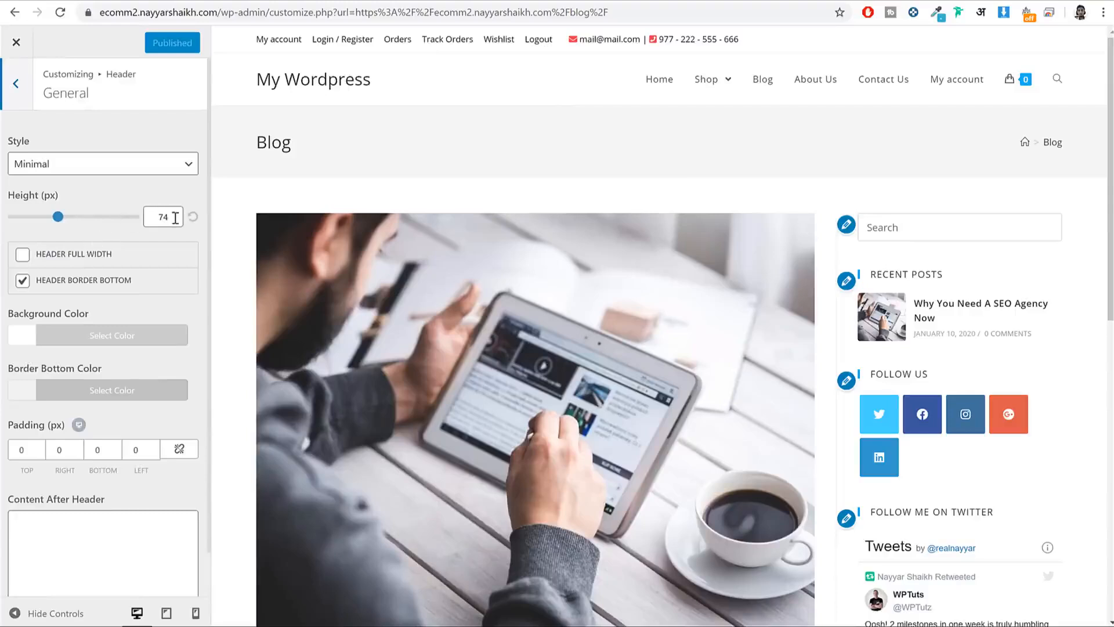
pyautogui.moveTo(162, 219); pyautogui.dragTo(131, 228)
pyautogui.write('55')
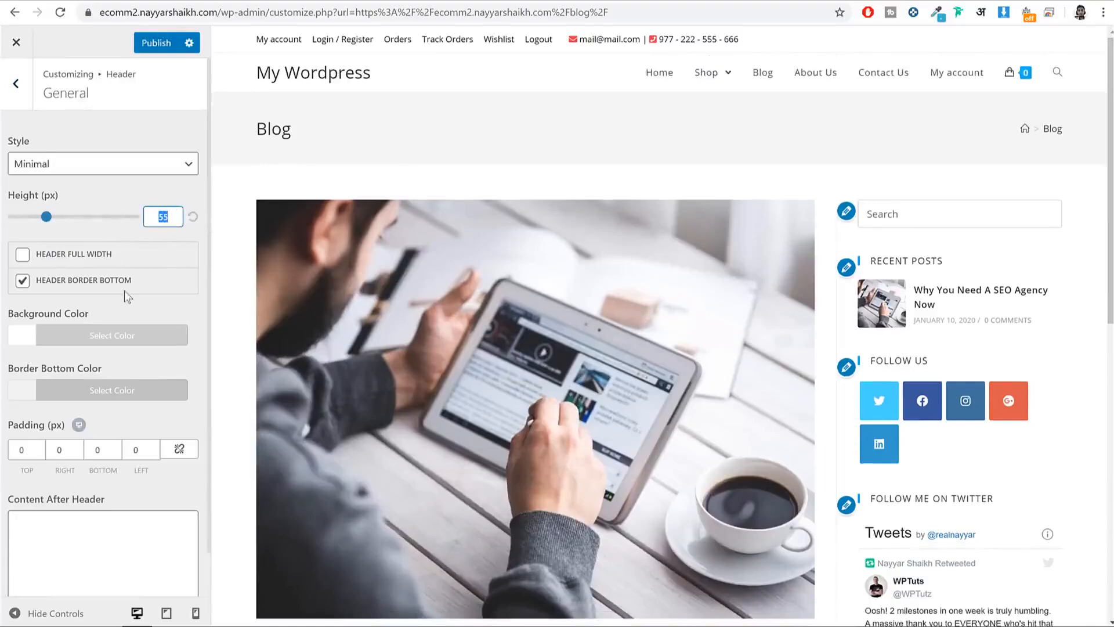
pyautogui.click(158, 42)
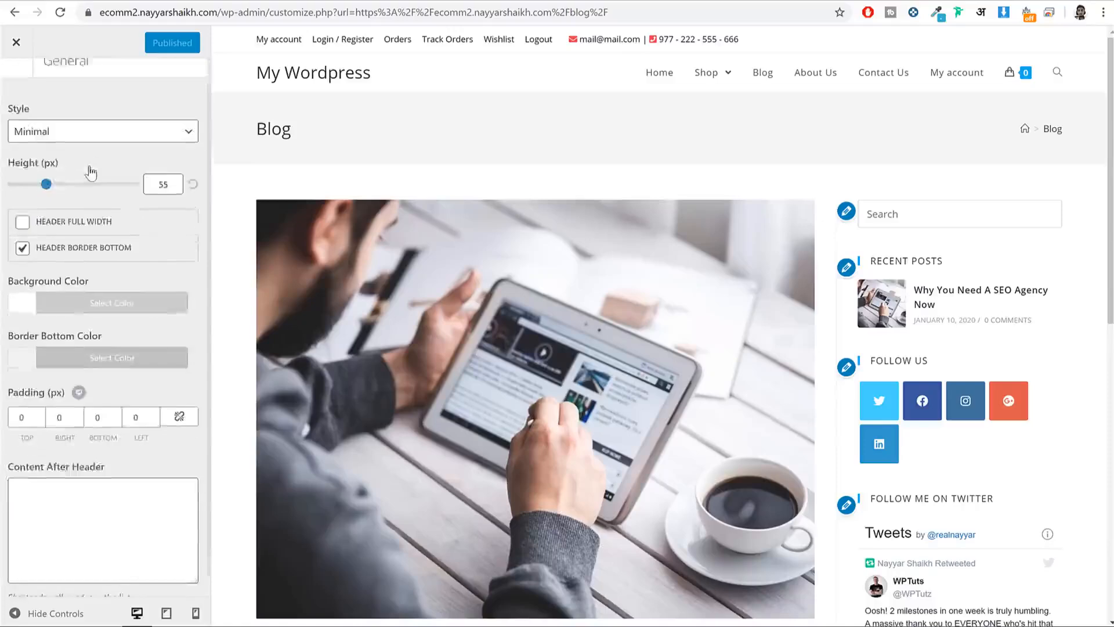
pyautogui.click(15, 83)
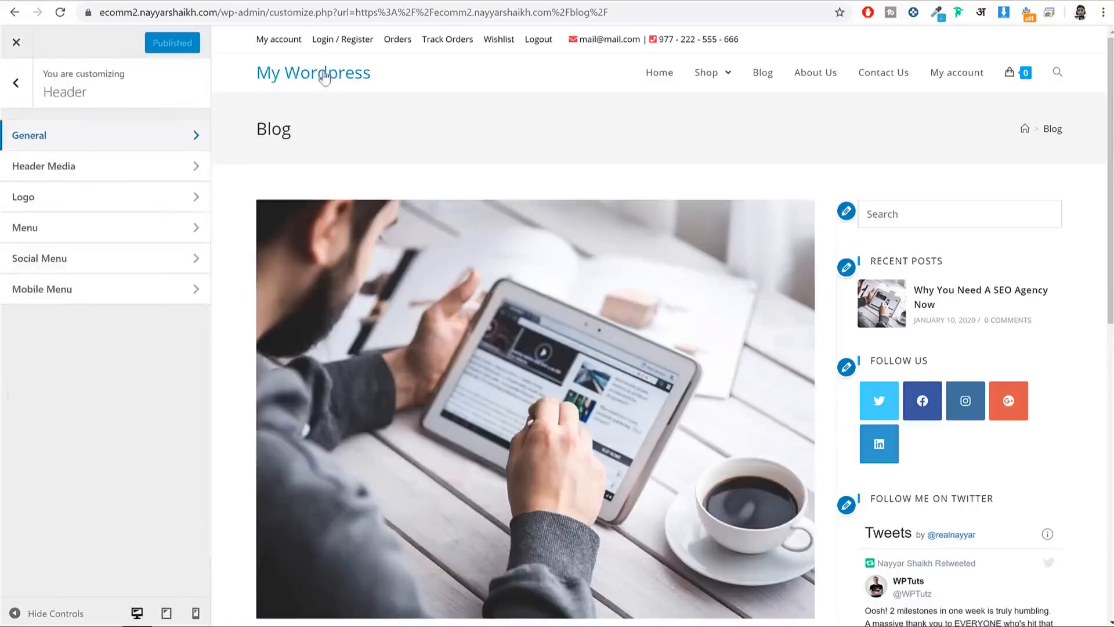
# Step: Upload LogoMakr_1cH2UERe as the uncropped header logo, cap it at 50 px high, and publish
pyautogui.click(79, 202)
pyautogui.click(72, 166)
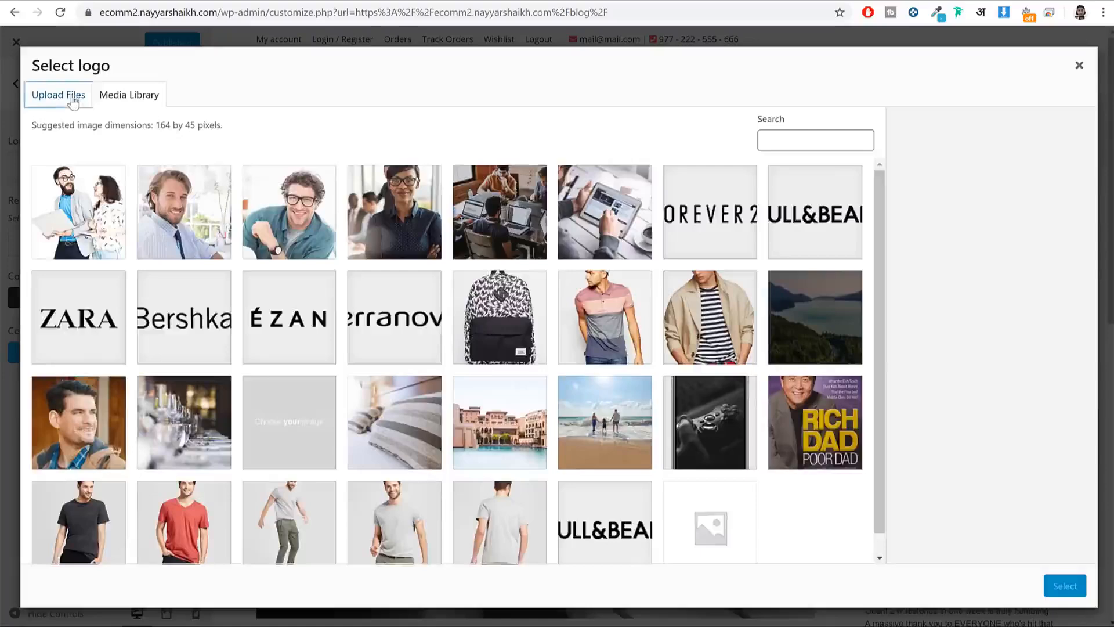
pyautogui.click(63, 94)
pyautogui.click(552, 322)
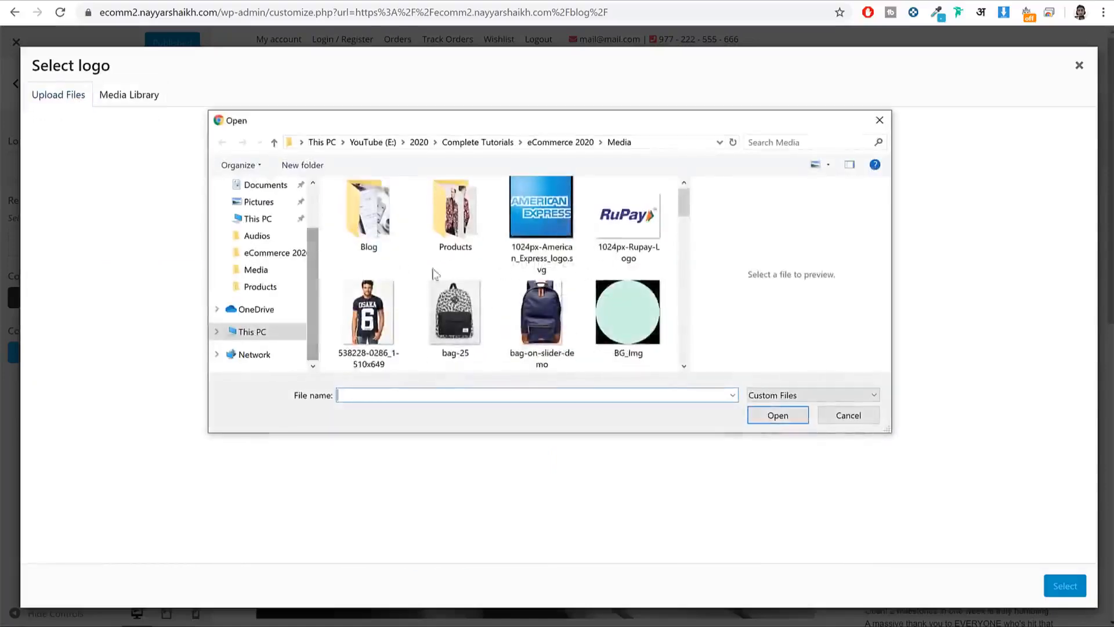
pyautogui.scroll(-6, 469, 296)
pyautogui.click(542, 325)
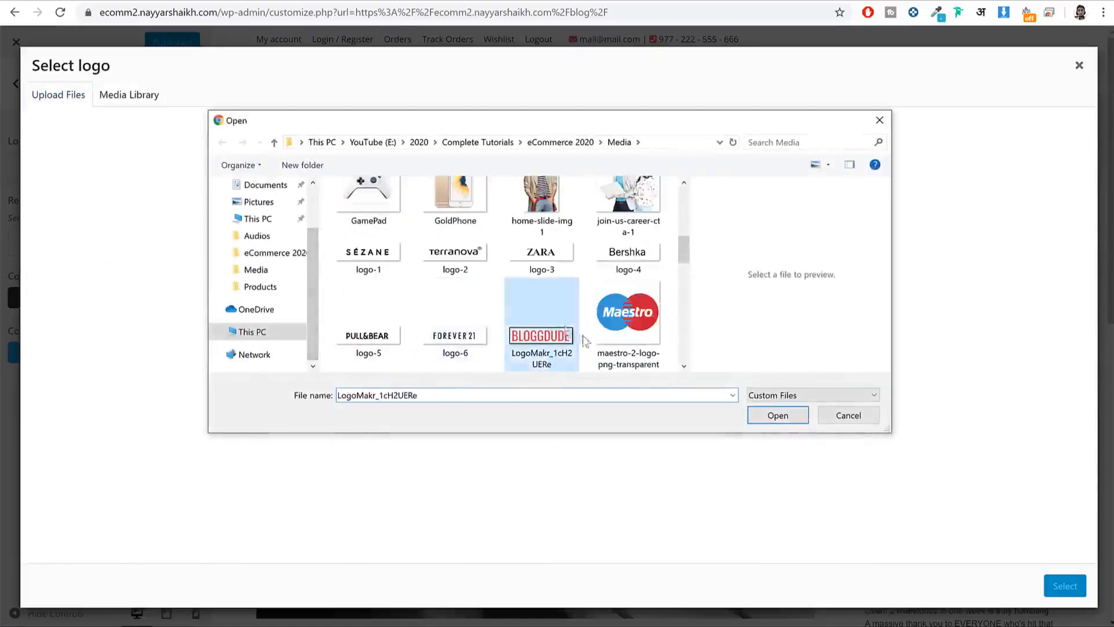
pyautogui.click(777, 416)
pyautogui.click(1069, 587)
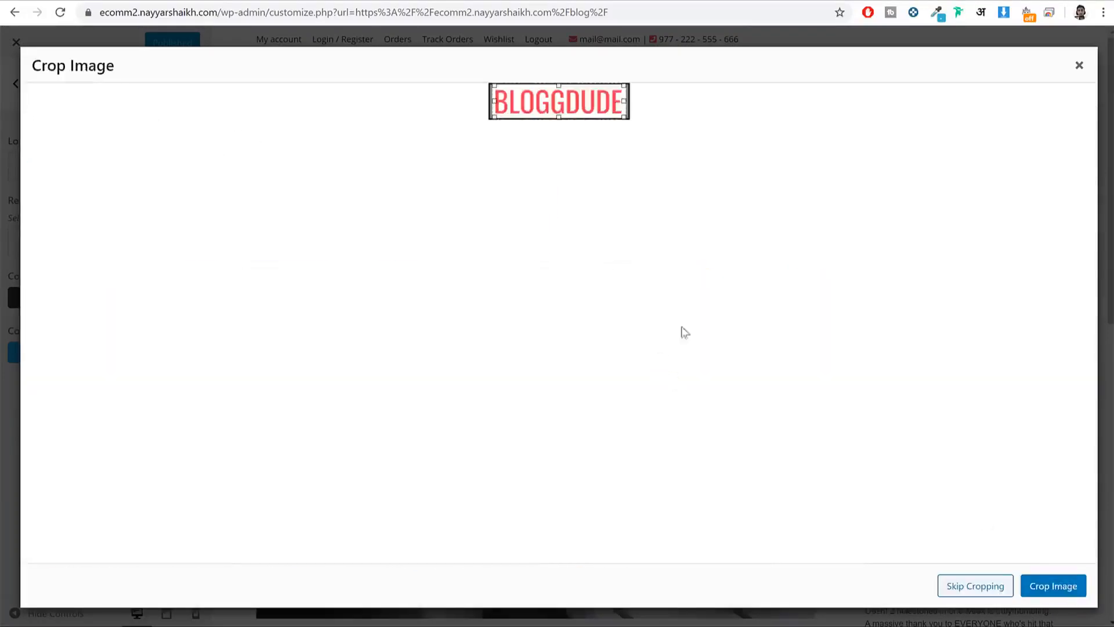
pyautogui.click(976, 586)
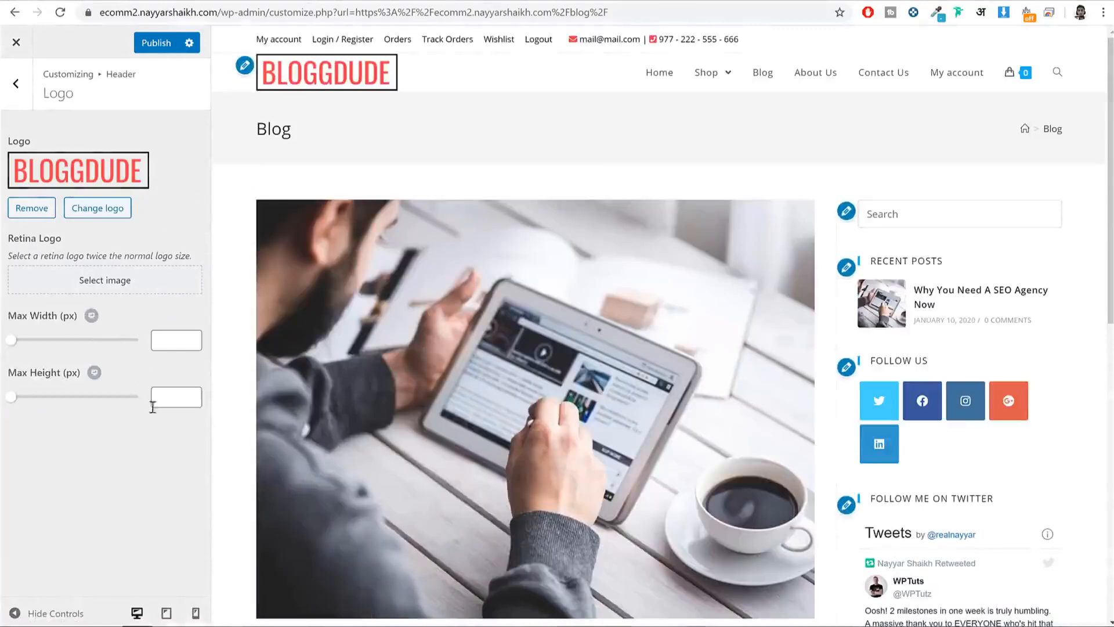
pyautogui.write('50')
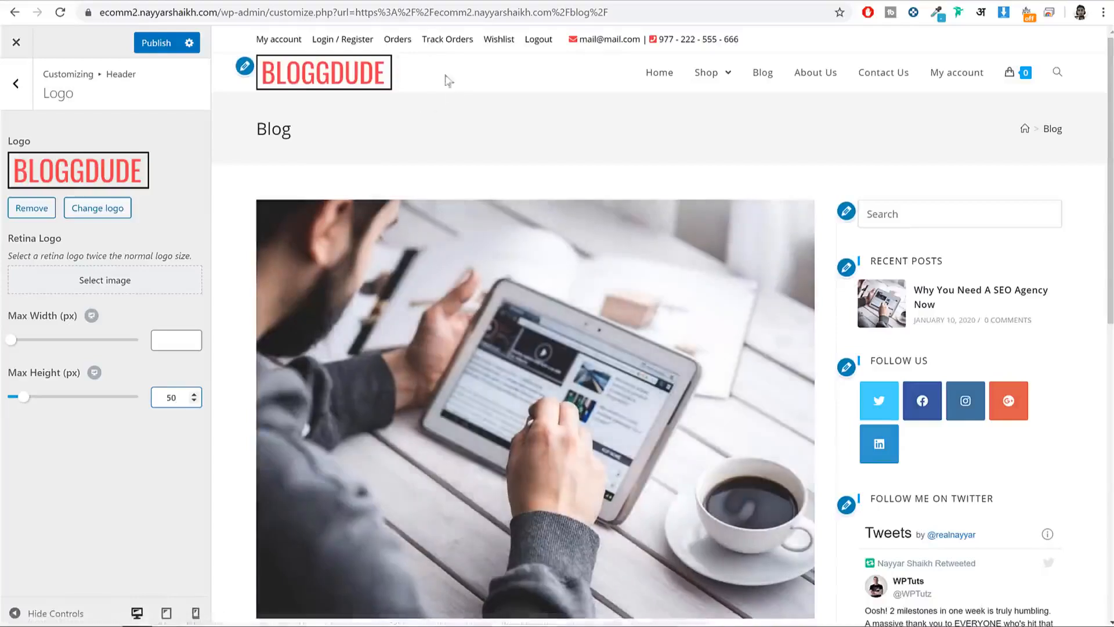
pyautogui.click(156, 42)
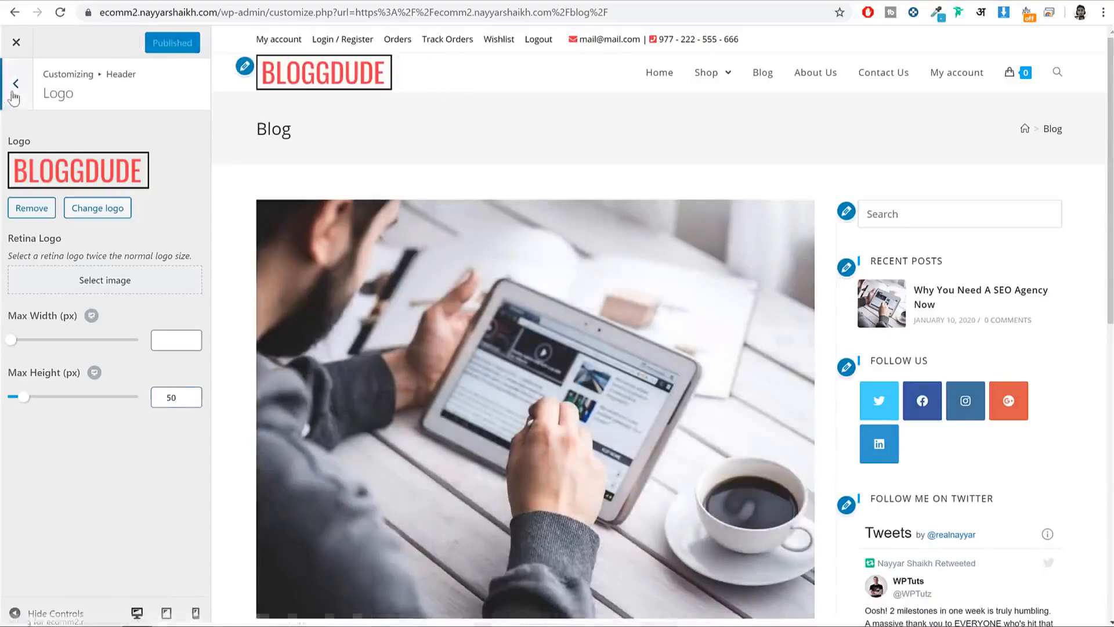
pyautogui.click(13, 97)
# Step: Set the header menu link colour to black (#000000) and publish
pyautogui.click(65, 232)
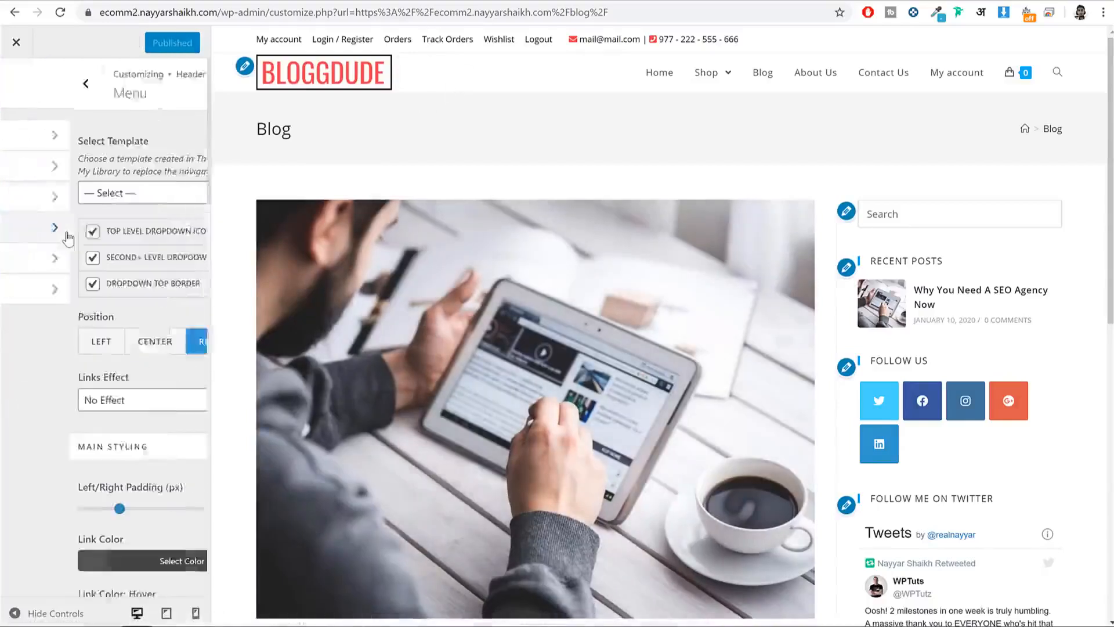
pyautogui.scroll(-2, 186, 336)
pyautogui.scroll(-3, 183, 340)
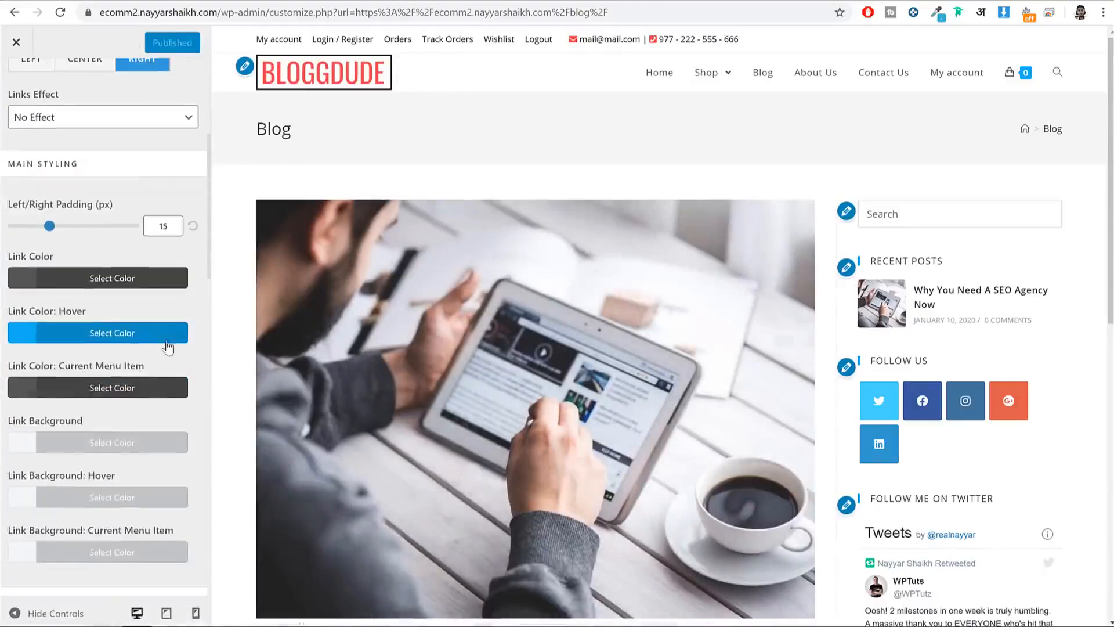
pyautogui.click(120, 278)
pyautogui.click(22, 478)
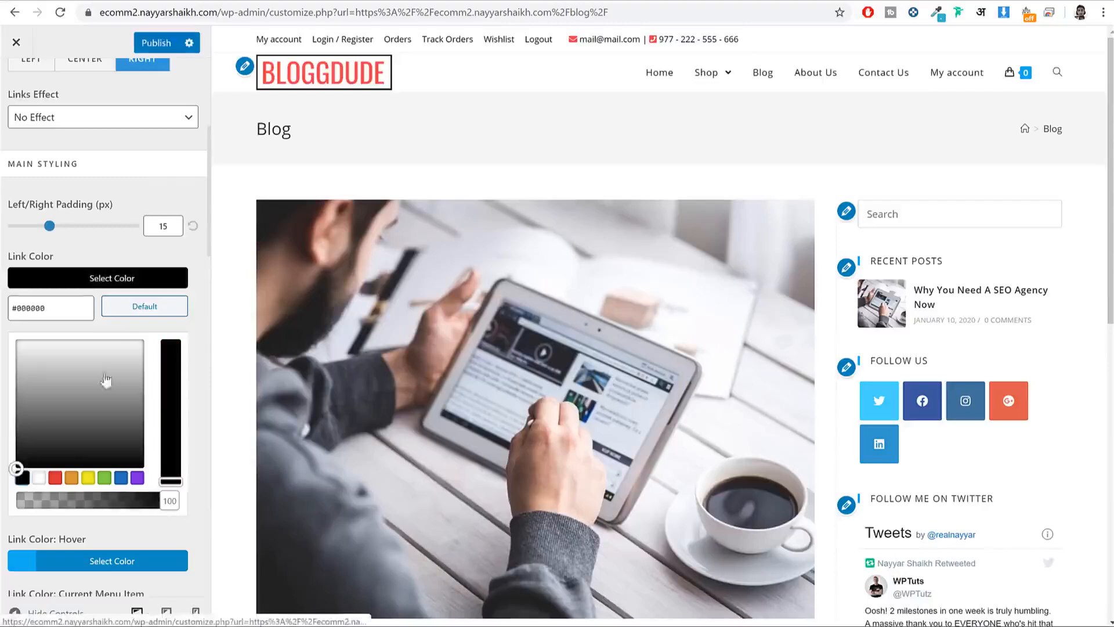
pyautogui.click(157, 283)
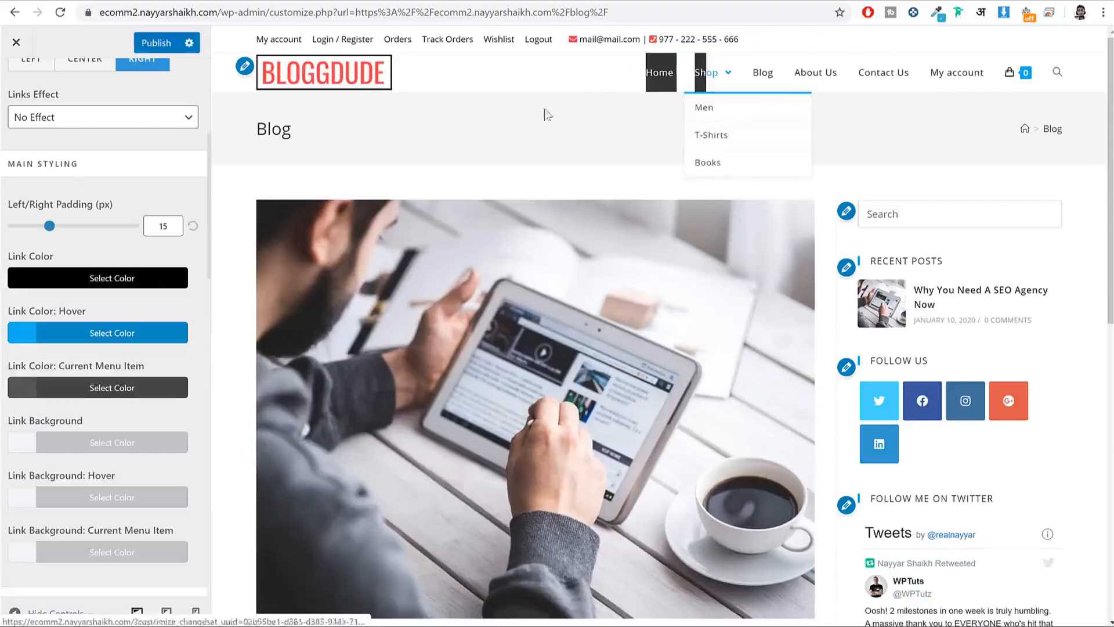
pyautogui.scroll(-1, 85, 351)
pyautogui.scroll(3, 86, 351)
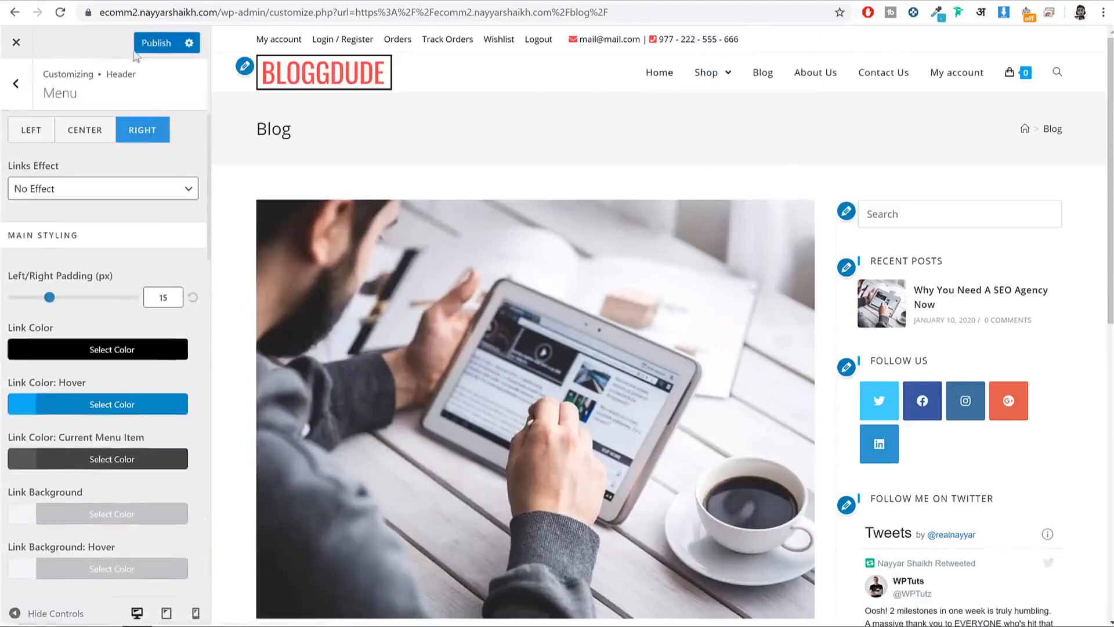
pyautogui.click(158, 46)
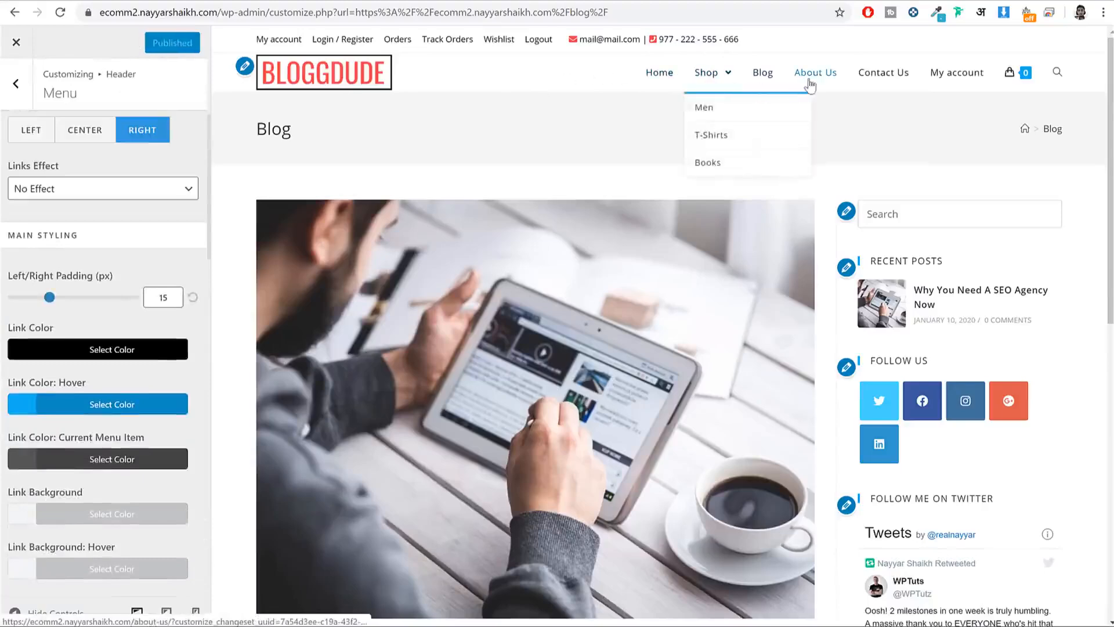
pyautogui.click(17, 85)
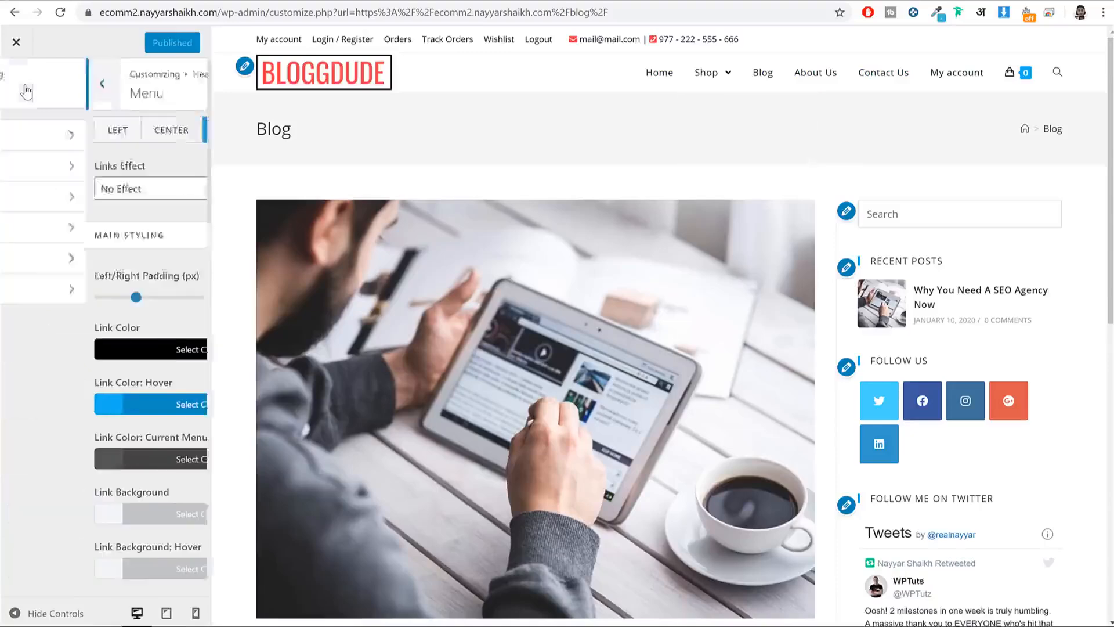
pyautogui.click(19, 86)
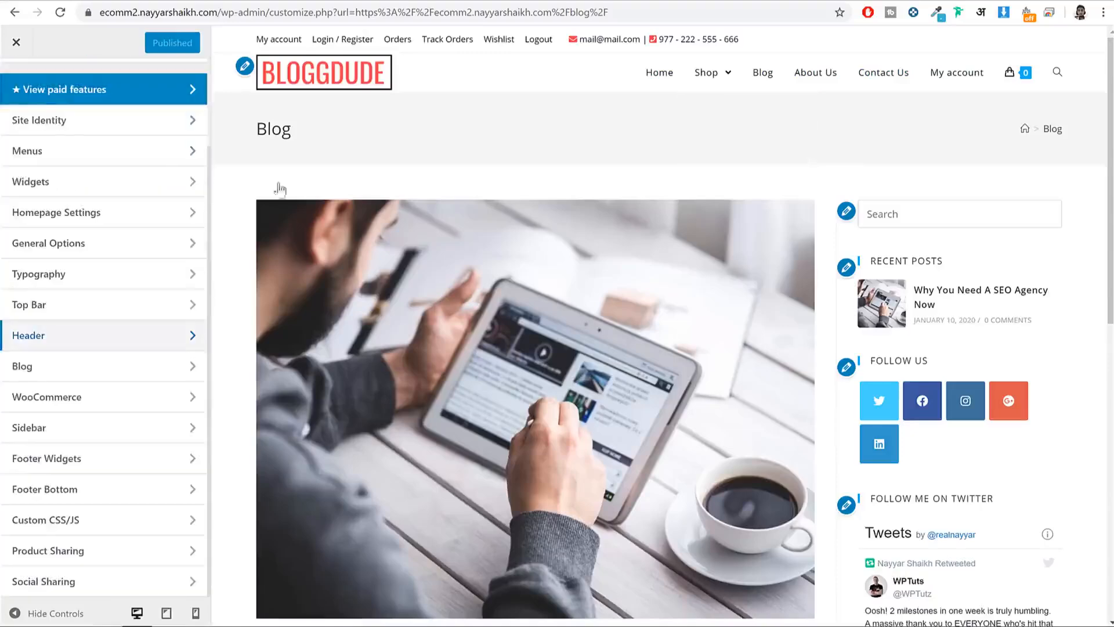
# Step: Set the General Styling Primary Color to #ef3f49
pyautogui.scroll(-8, 580, 348)
pyautogui.scroll(8, 956, 497)
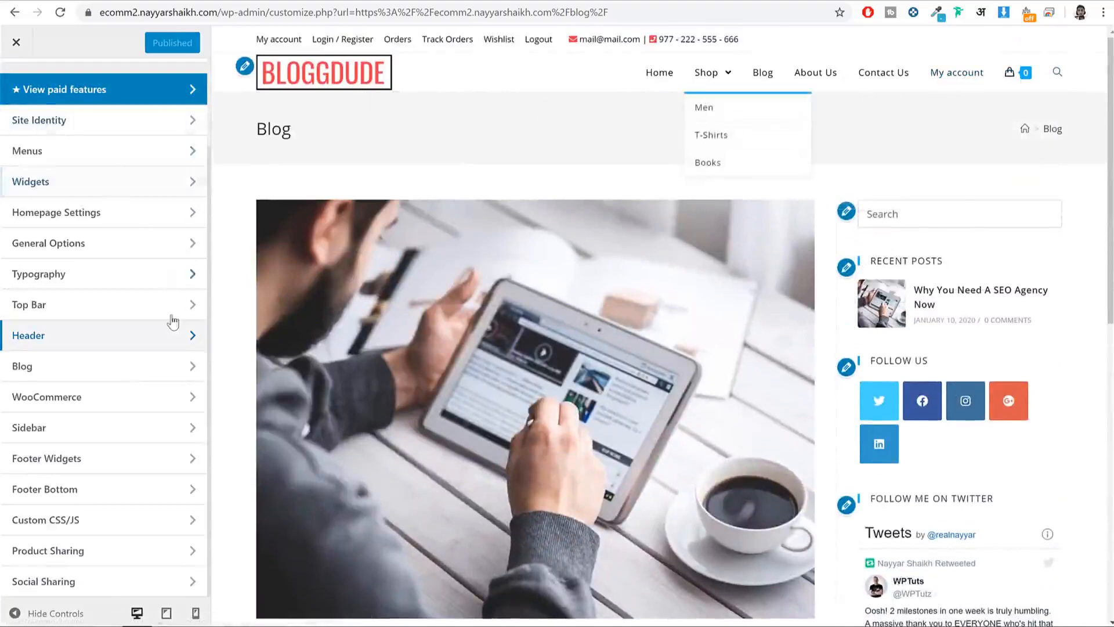
pyautogui.scroll(2, 168, 318)
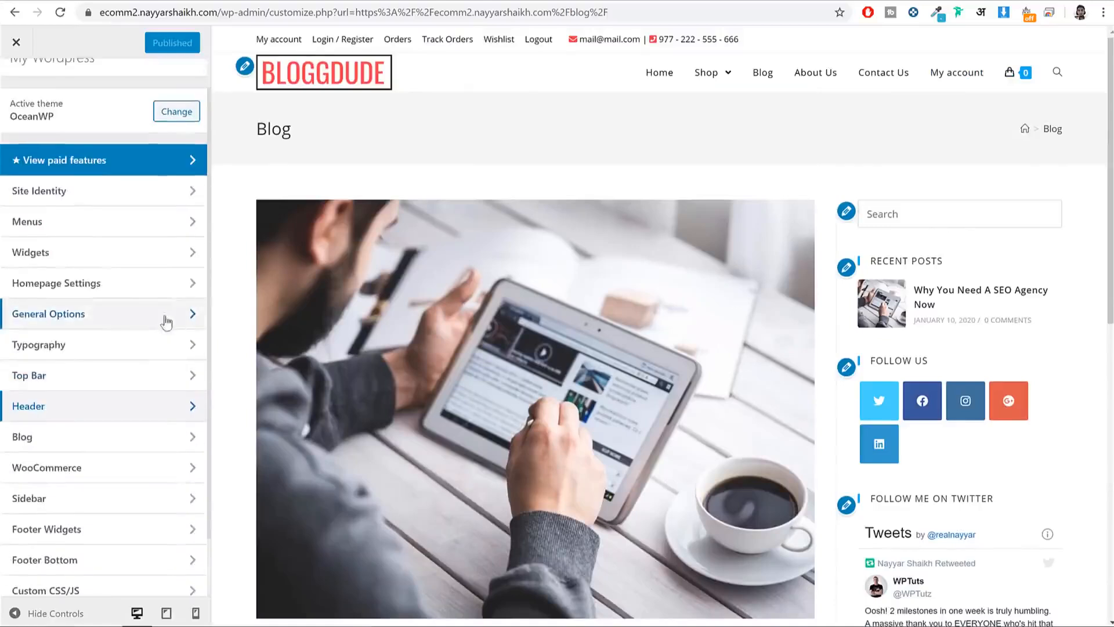
pyautogui.click(87, 318)
pyautogui.click(82, 137)
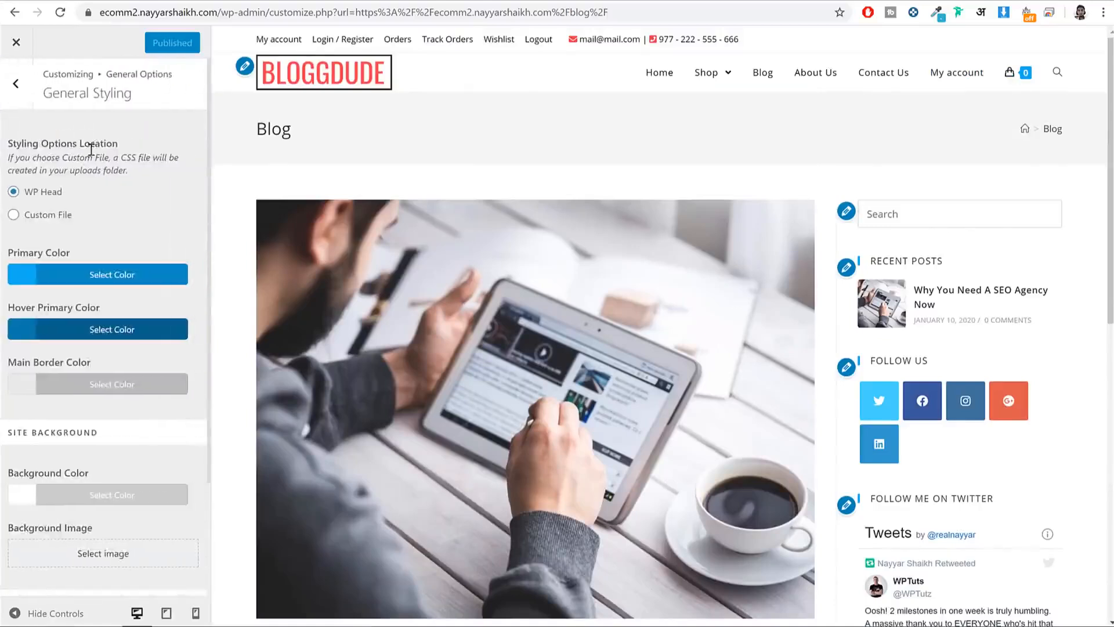
pyautogui.click(63, 277)
pyautogui.tripleClick(50, 304)
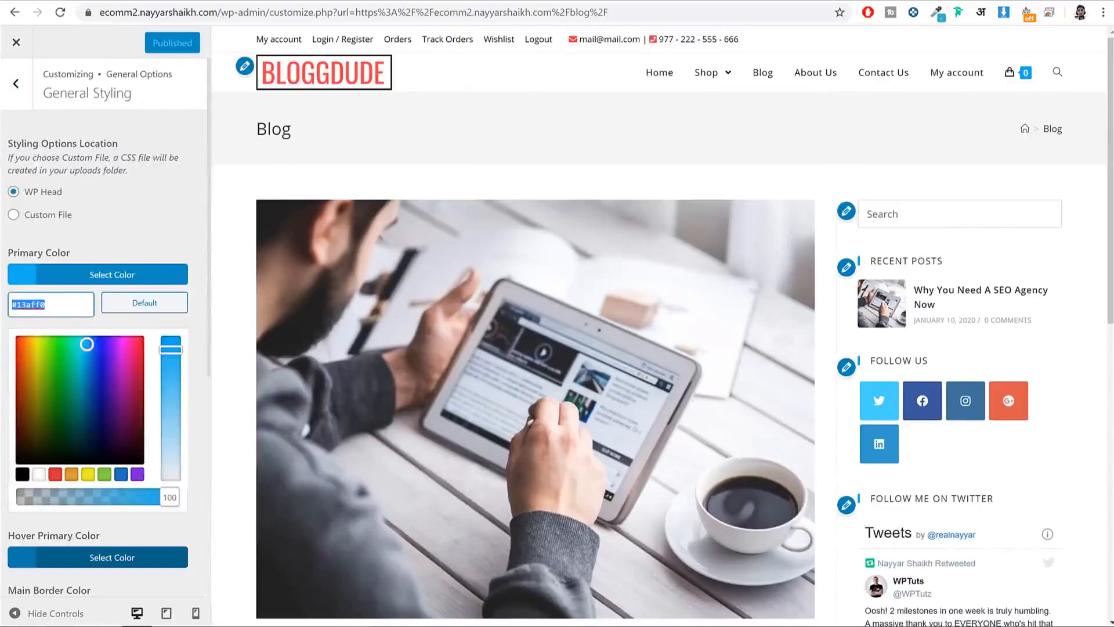
pyautogui.write('#ef3f49')
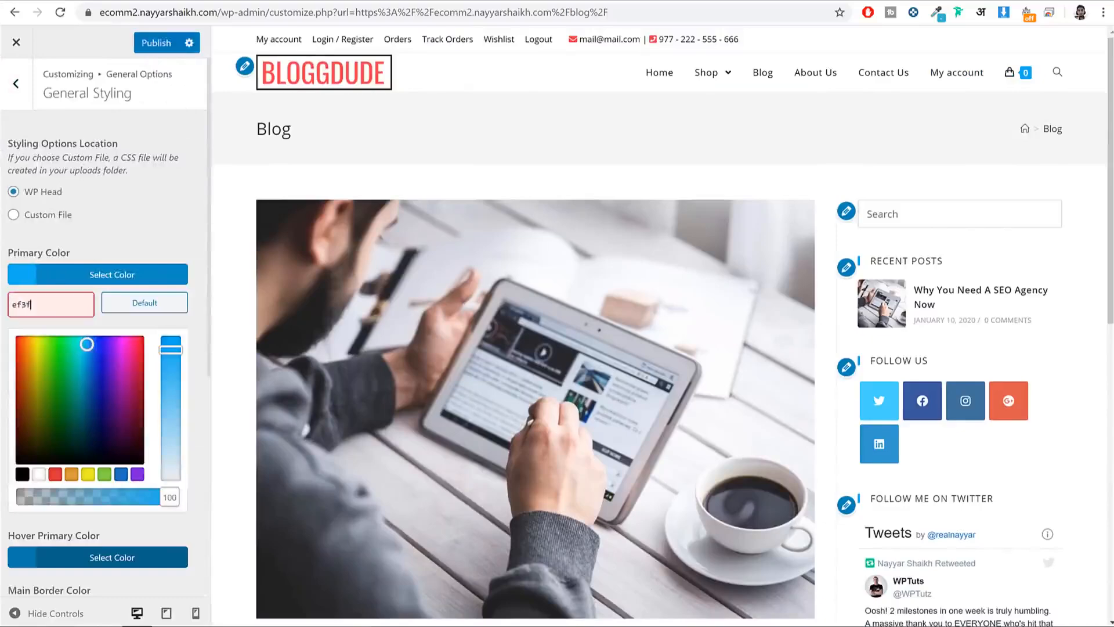
pyautogui.click(81, 275)
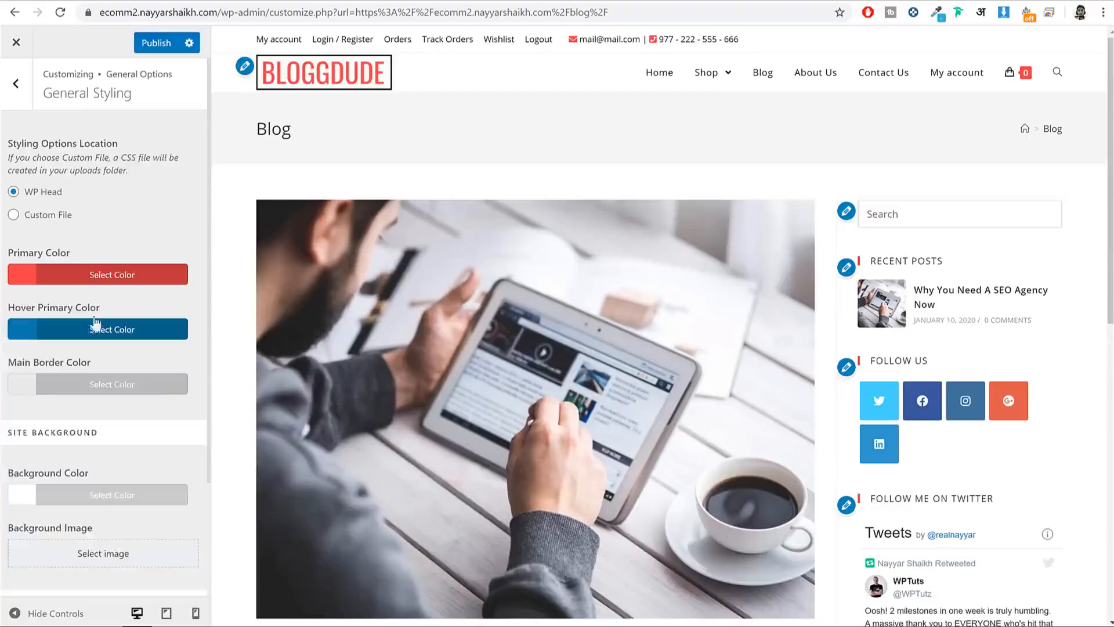
# Step: Set the Hover Primary Color to the same #ef3f49 and publish
pyautogui.click(94, 329)
pyautogui.tripleClick(39, 358)
pyautogui.write('#ef3f49')
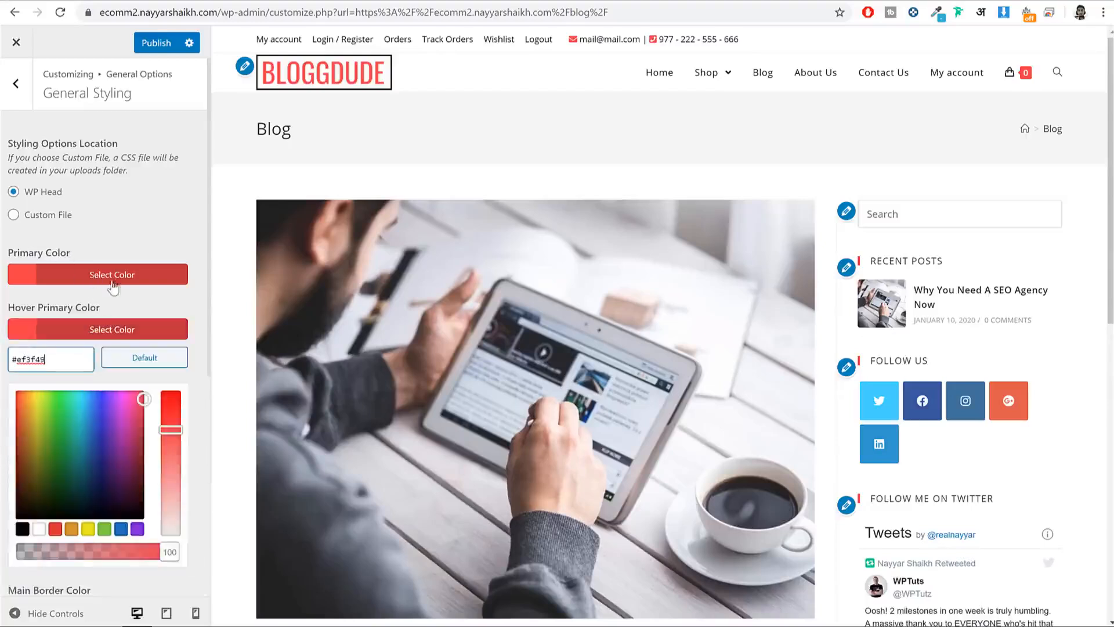
pyautogui.click(112, 274)
pyautogui.click(141, 277)
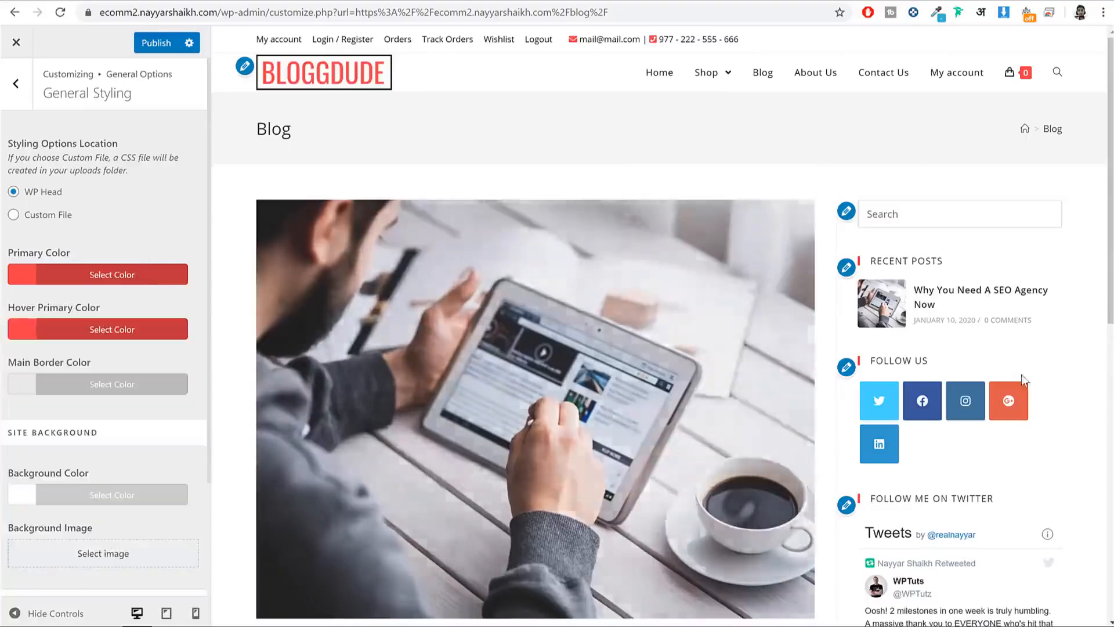
pyautogui.scroll(-10, 1022, 359)
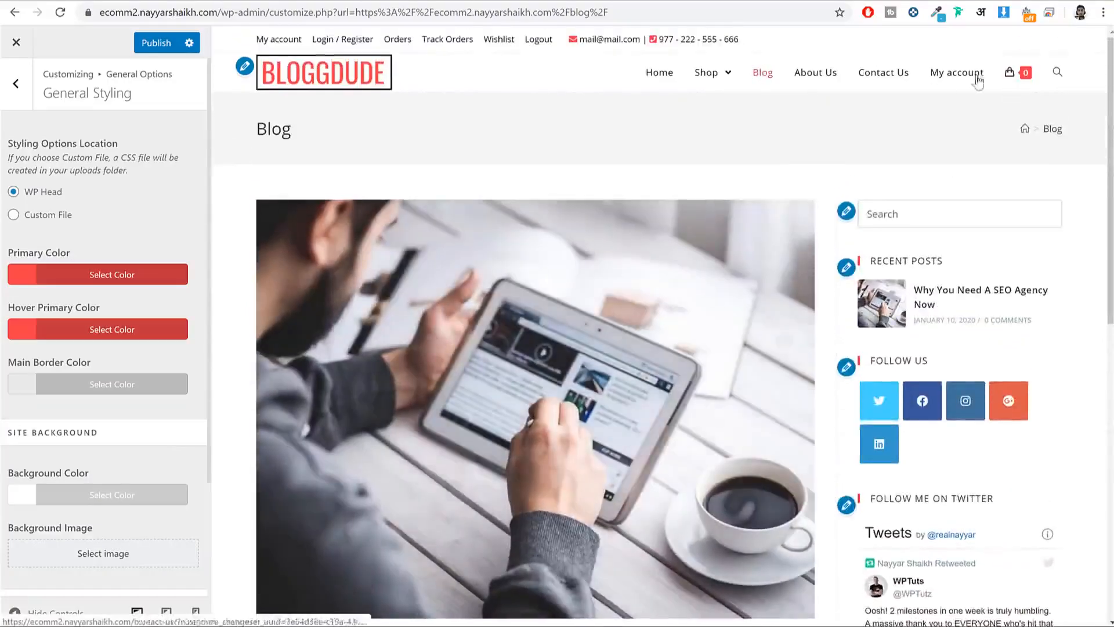
pyautogui.click(152, 42)
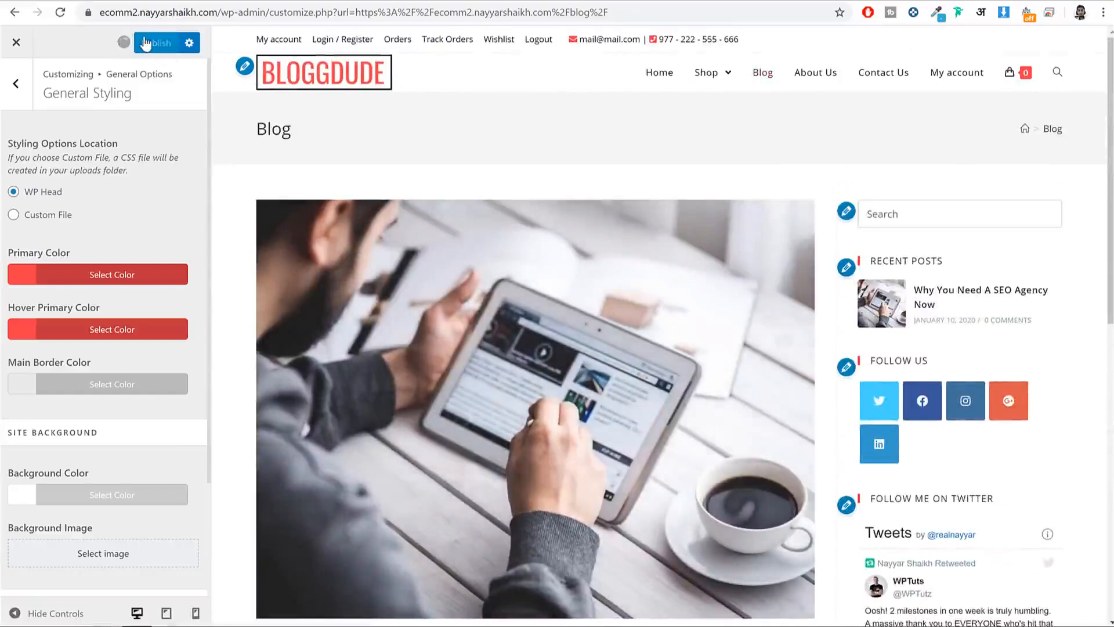
pyautogui.click(18, 83)
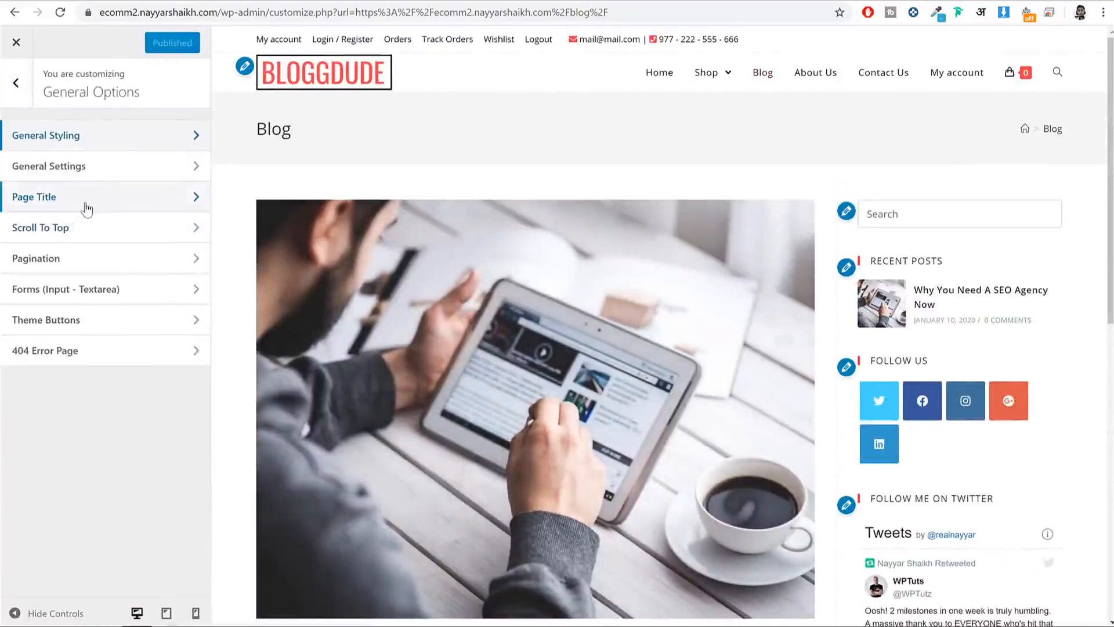
# Step: Set the body text font family to Montserrat in Typography
pyautogui.click(17, 83)
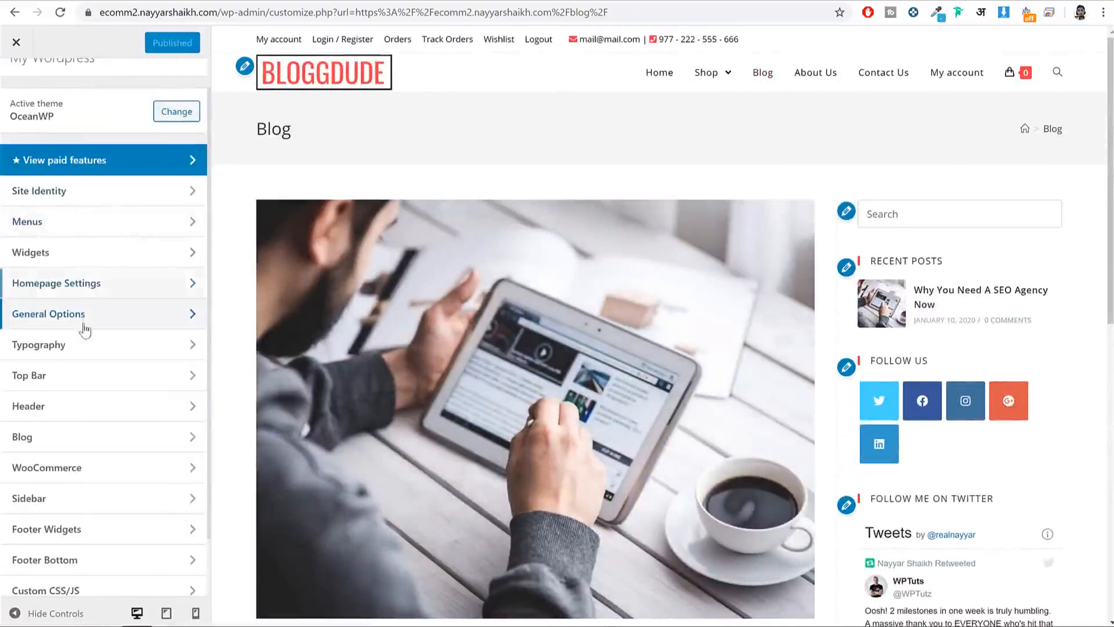
pyautogui.click(81, 346)
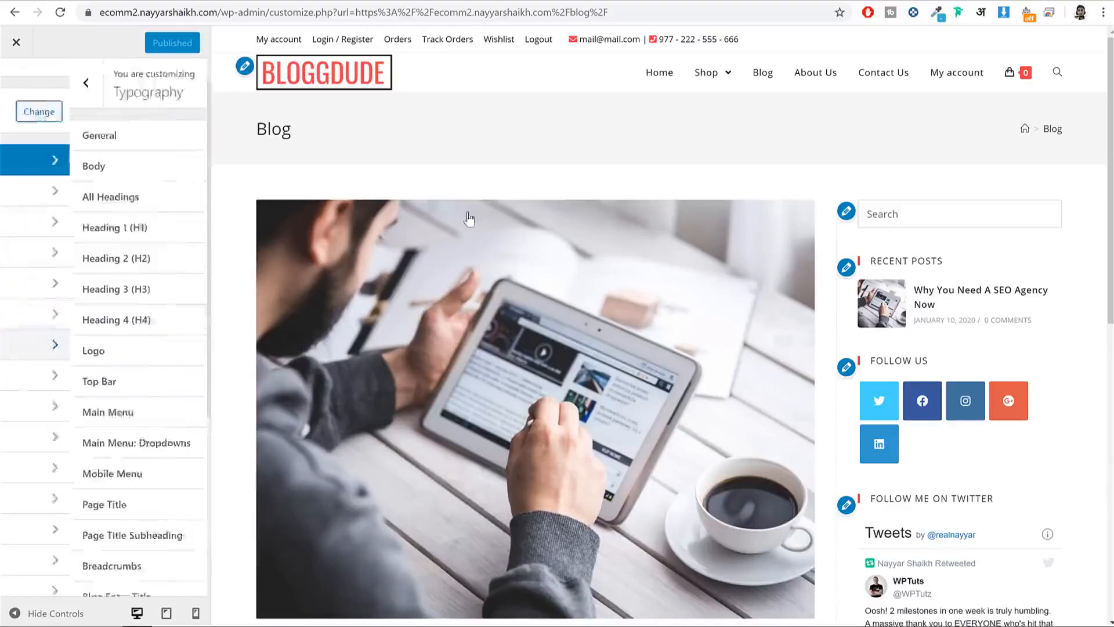
pyautogui.moveTo(711, 73)
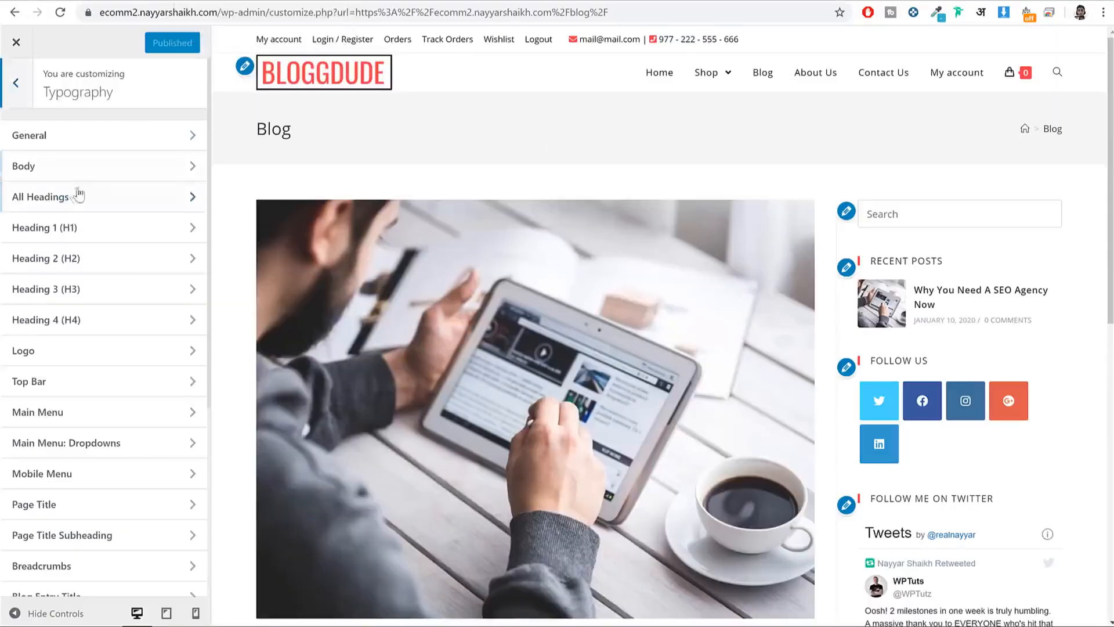
pyautogui.click(71, 168)
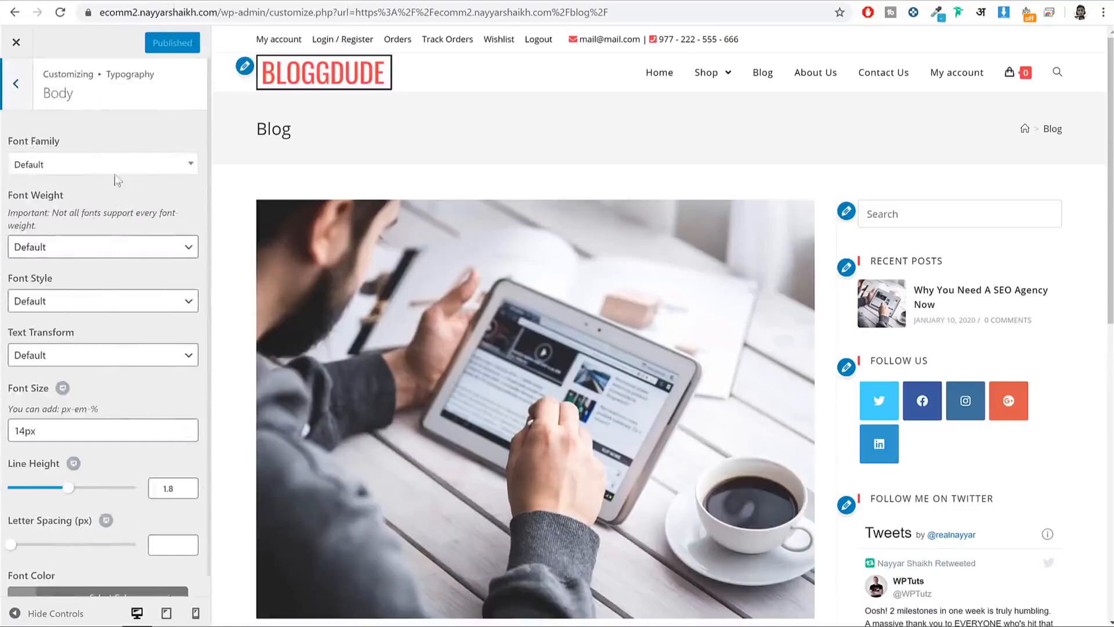
pyautogui.scroll(-10, 531, 183)
pyautogui.scroll(5, 533, 186)
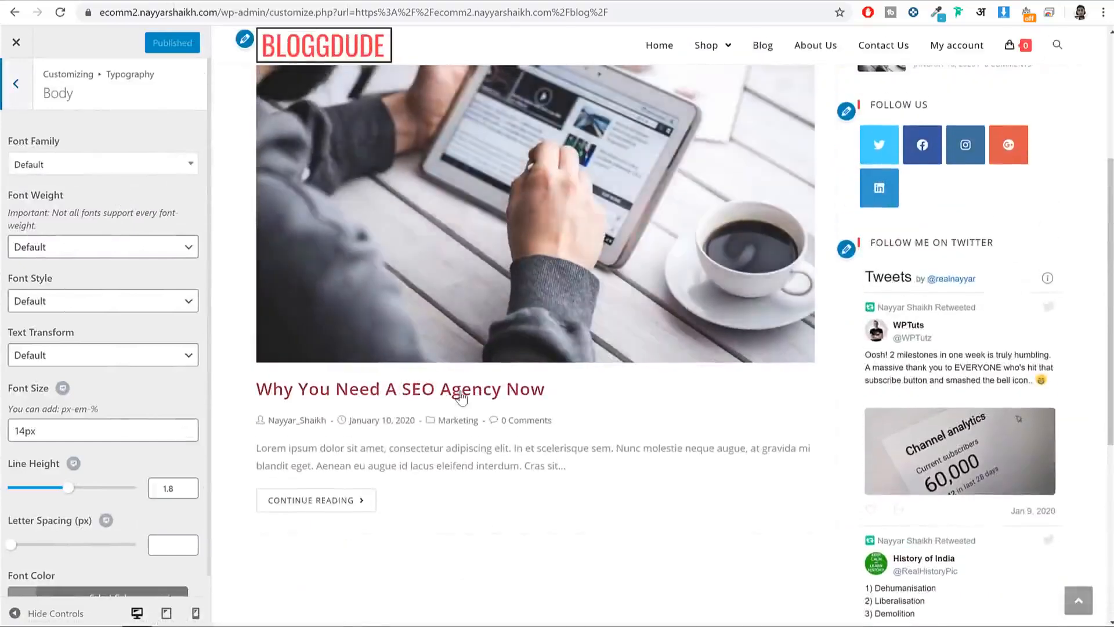
pyautogui.click(460, 395)
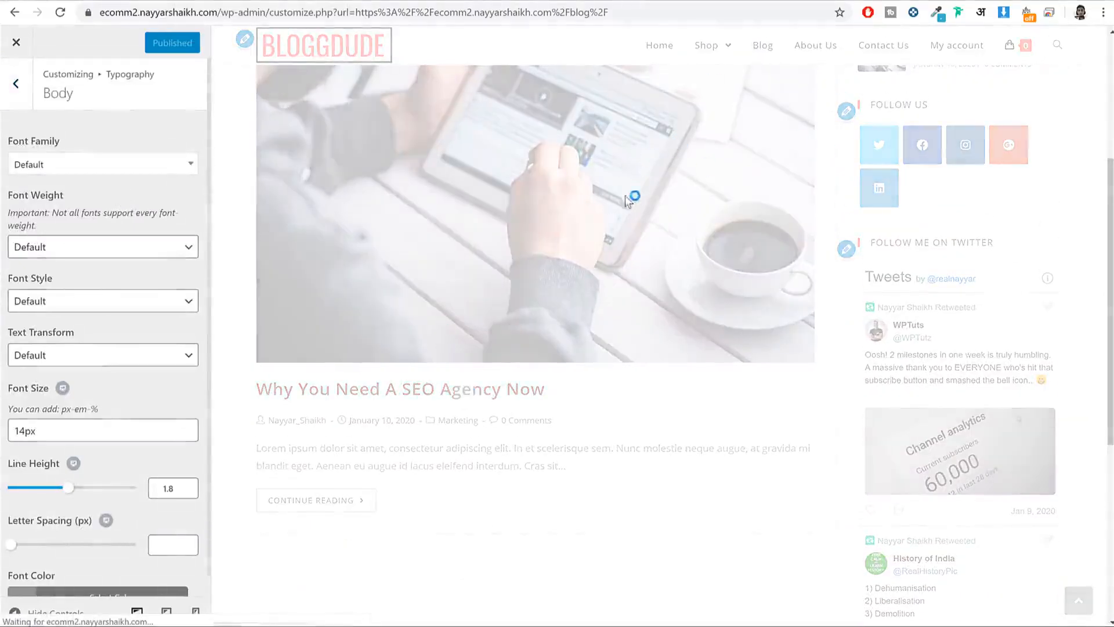
pyautogui.scroll(-7, 629, 201)
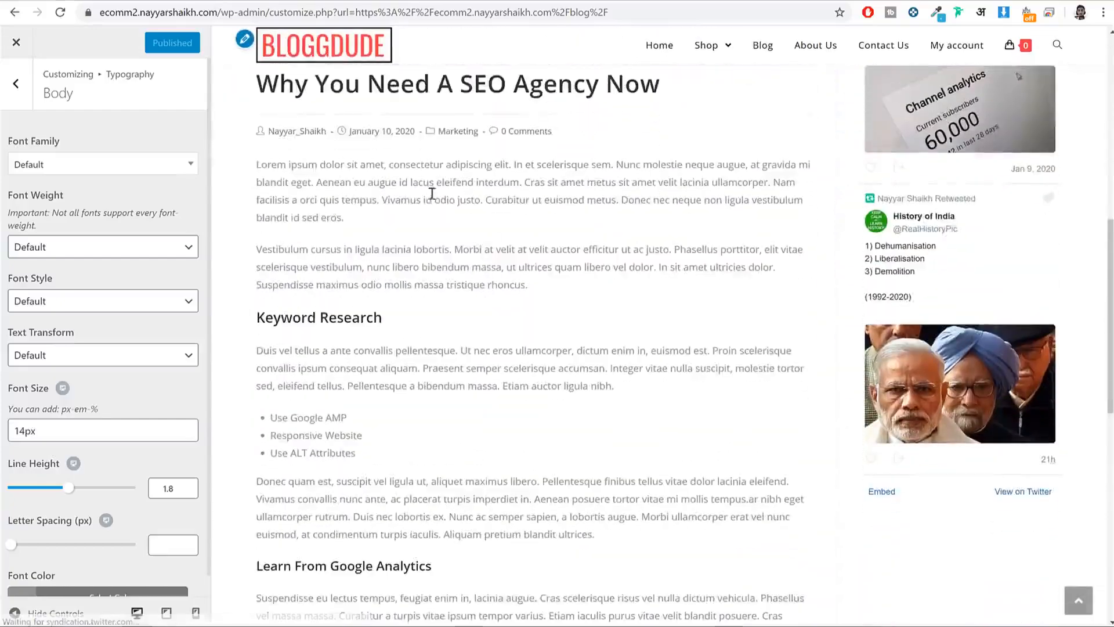
pyautogui.scroll(2, 532, 184)
pyautogui.click(87, 169)
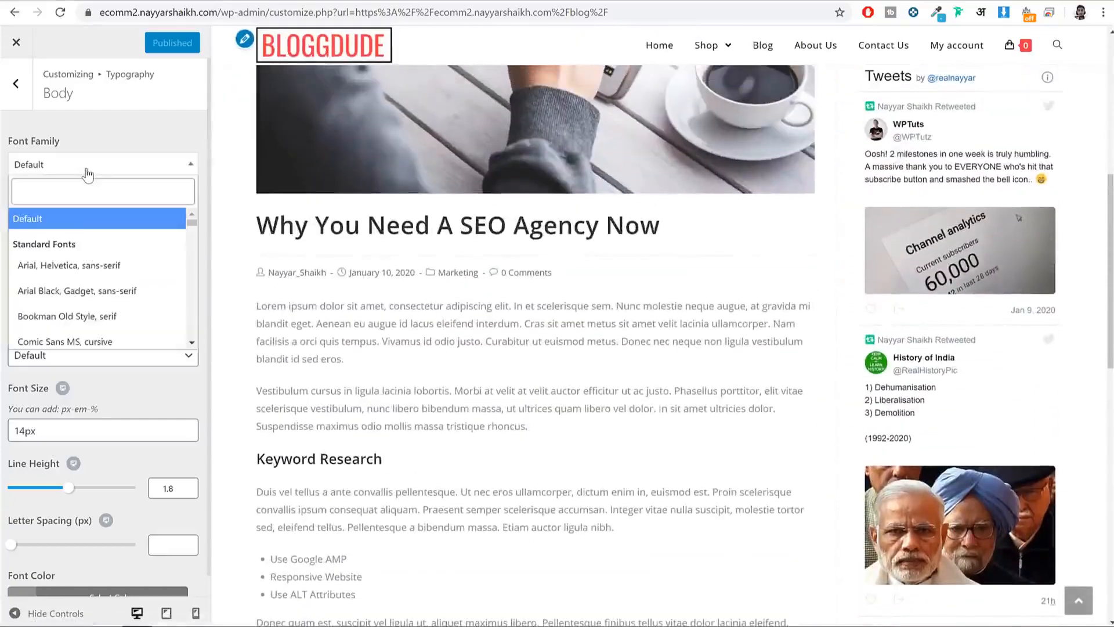
pyautogui.write('montse')
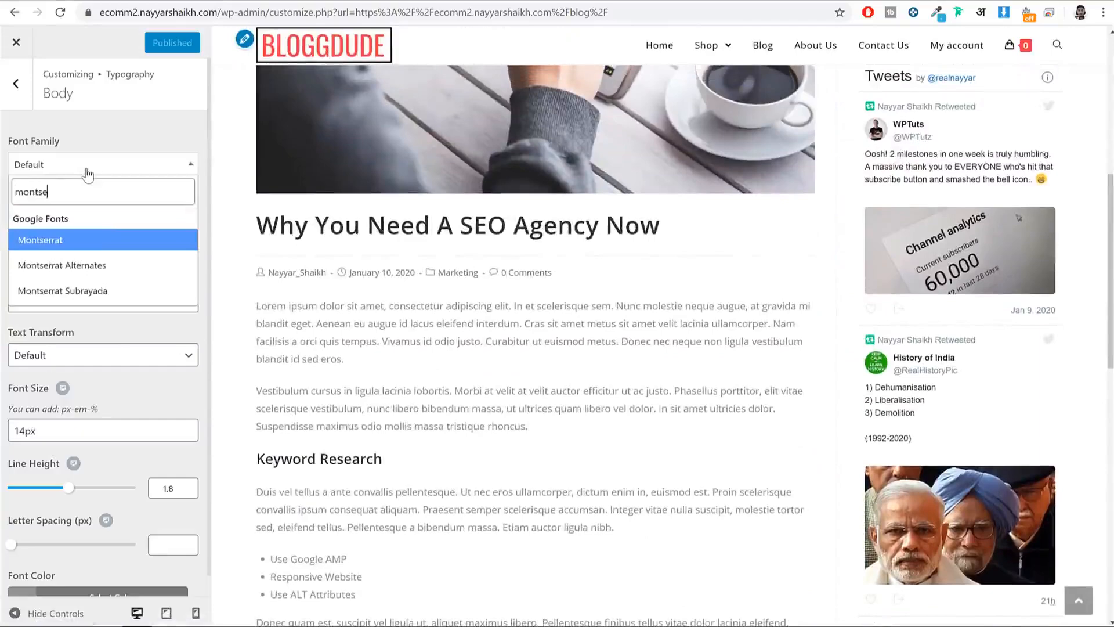
pyautogui.press('Return')
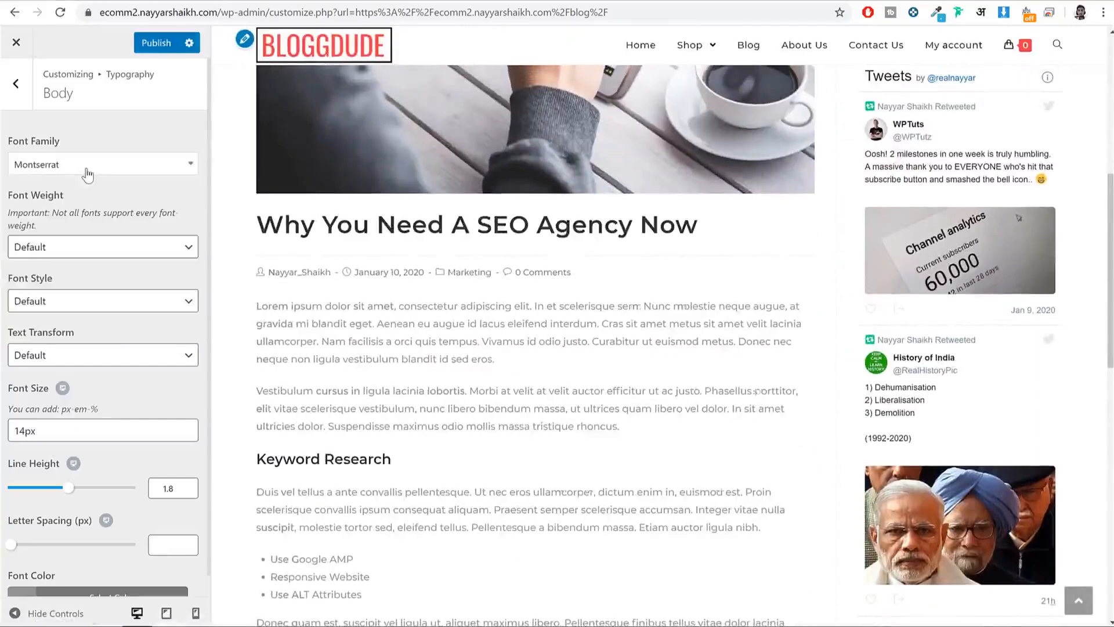
# Step: Make the body font color black
pyautogui.scroll(-5, 547, 307)
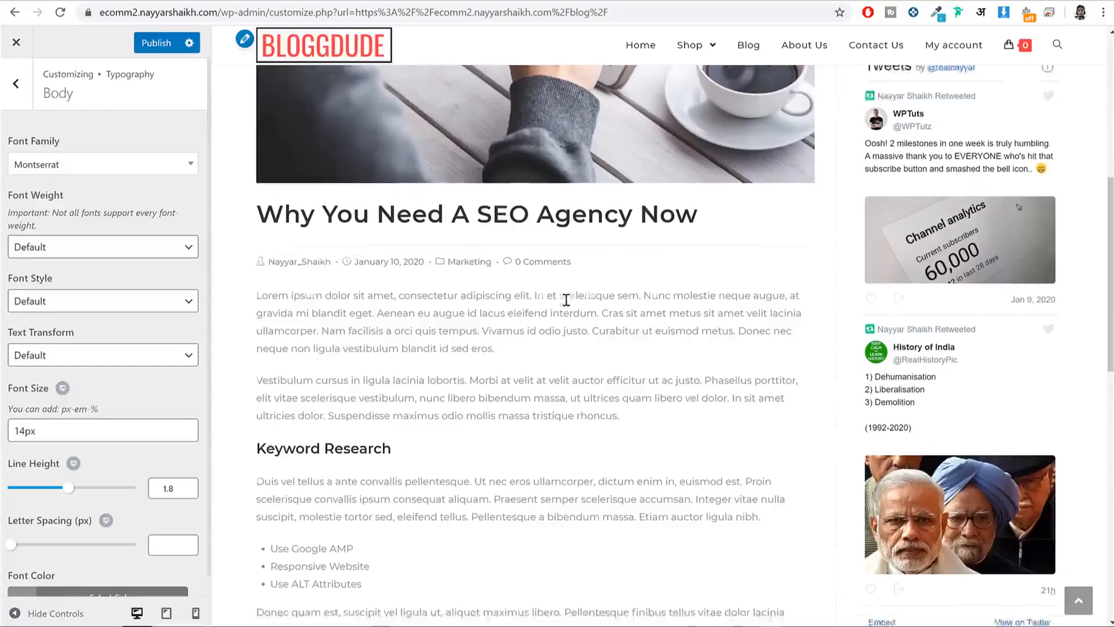
pyautogui.scroll(3, 569, 306)
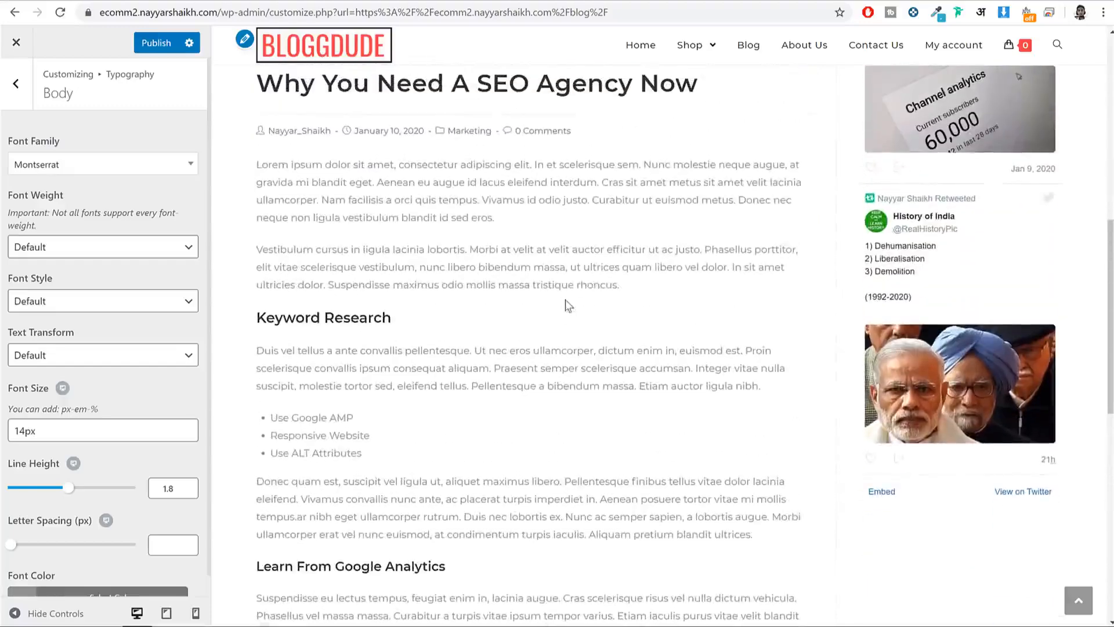
pyautogui.scroll(-1, 142, 381)
pyautogui.click(110, 576)
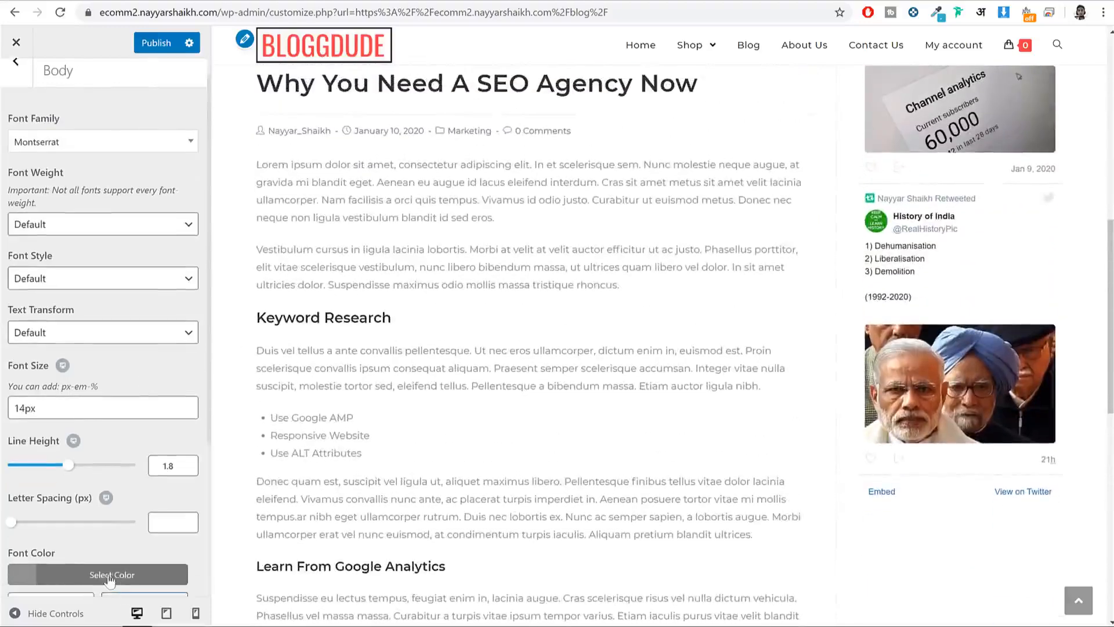
pyautogui.click(21, 563)
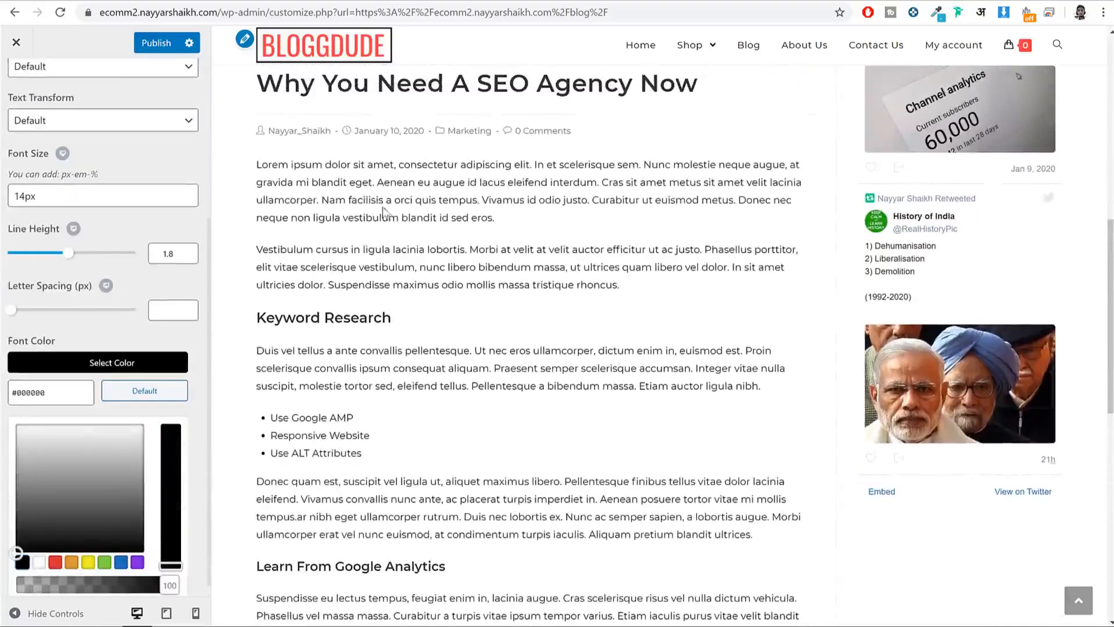
pyautogui.click(127, 357)
pyautogui.scroll(1, 124, 360)
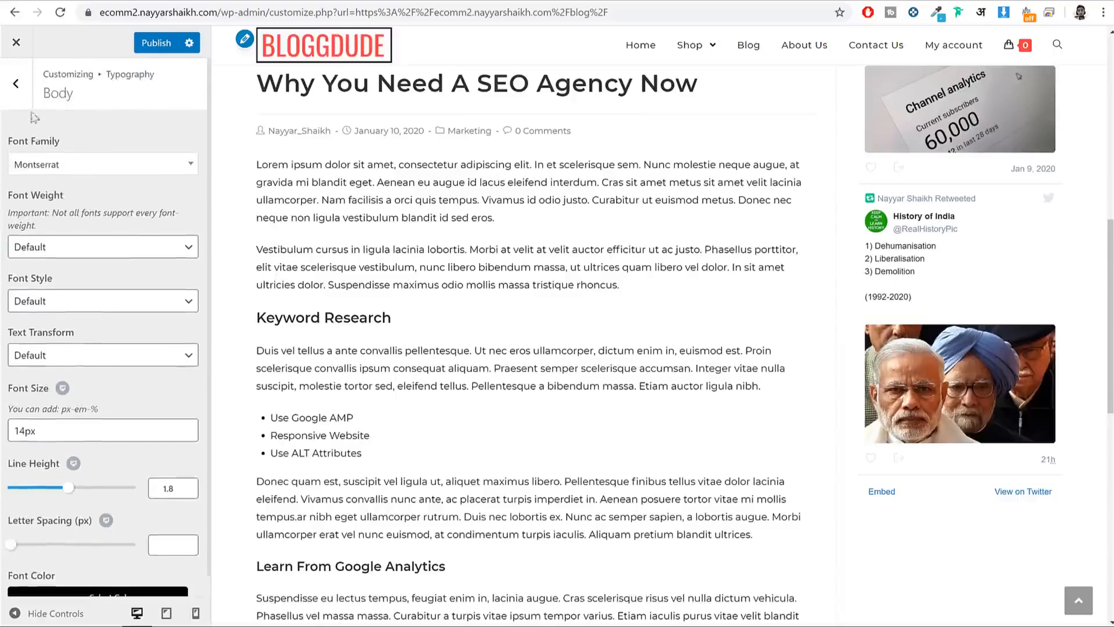
# Step: Choose Montserrat as the Main Menu font family
pyautogui.click(18, 86)
pyautogui.scroll(4, 709, 351)
pyautogui.scroll(5, 709, 351)
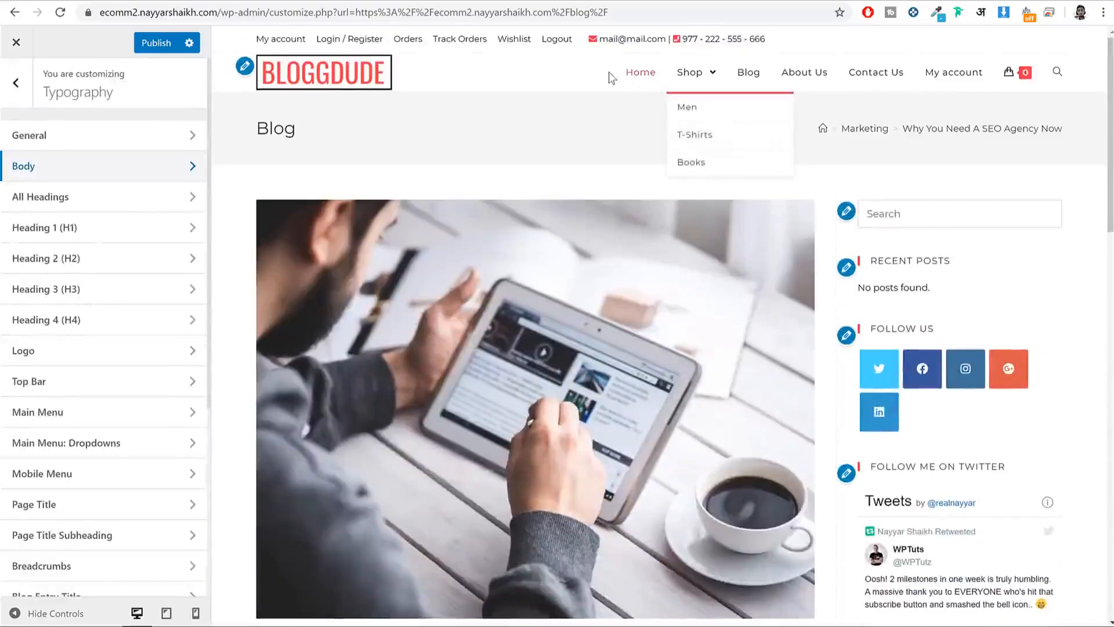
pyautogui.click(90, 413)
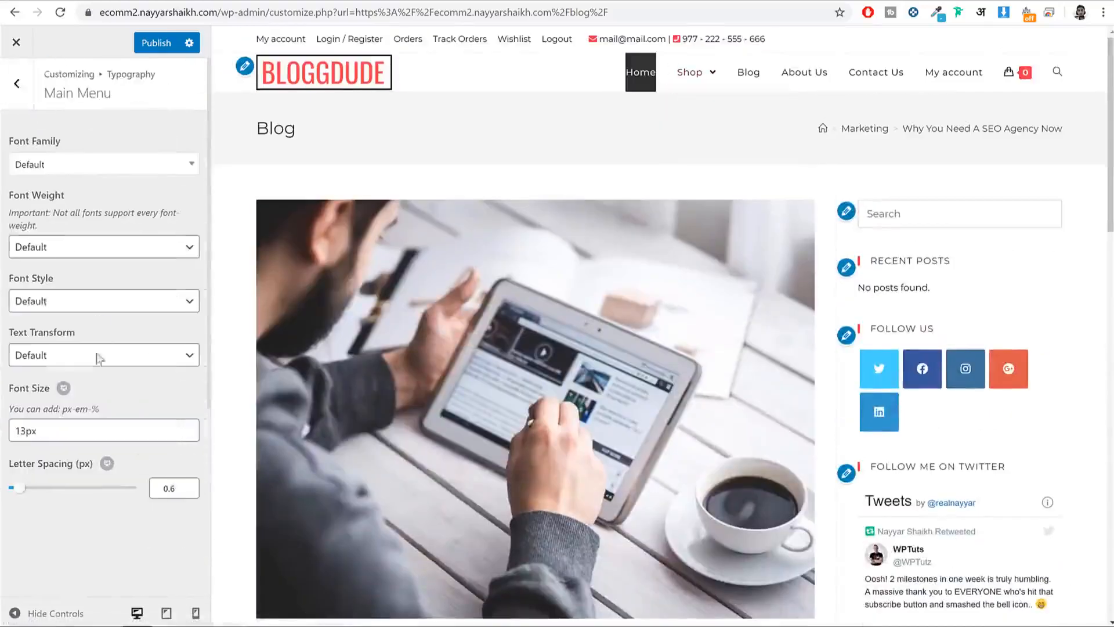
pyautogui.click(93, 162)
pyautogui.click(93, 161)
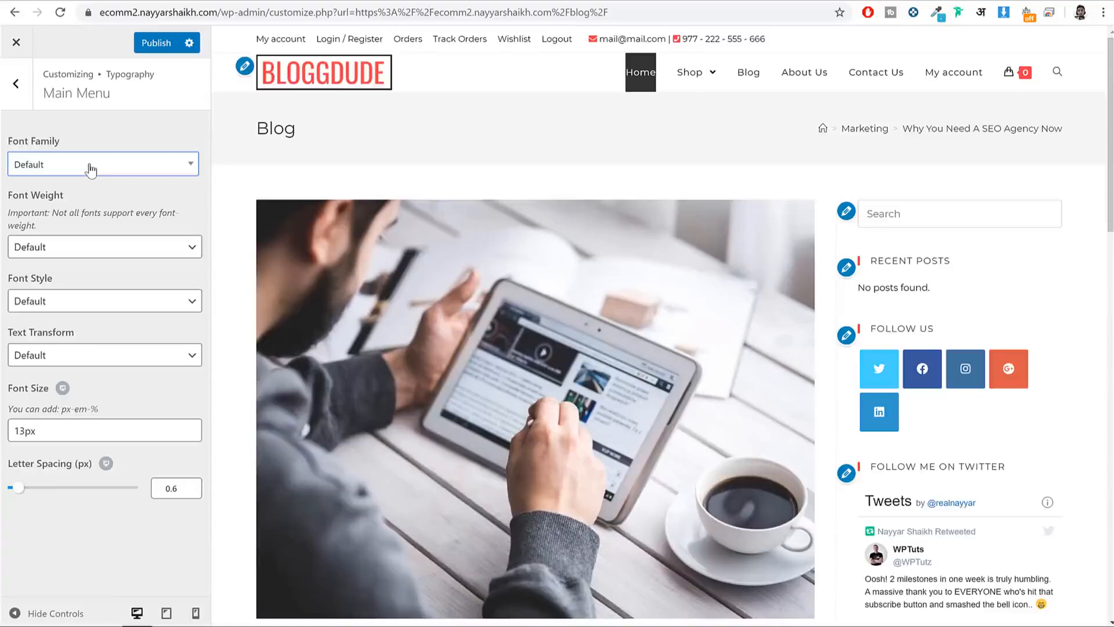
pyautogui.click(91, 165)
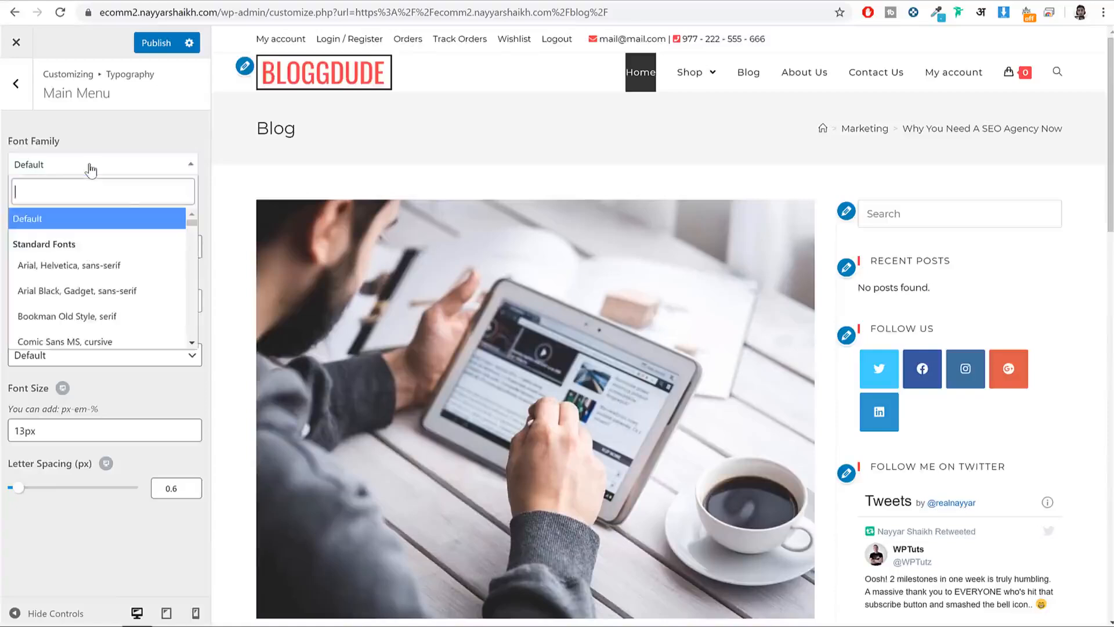
pyautogui.write('montser')
pyautogui.press('Return')
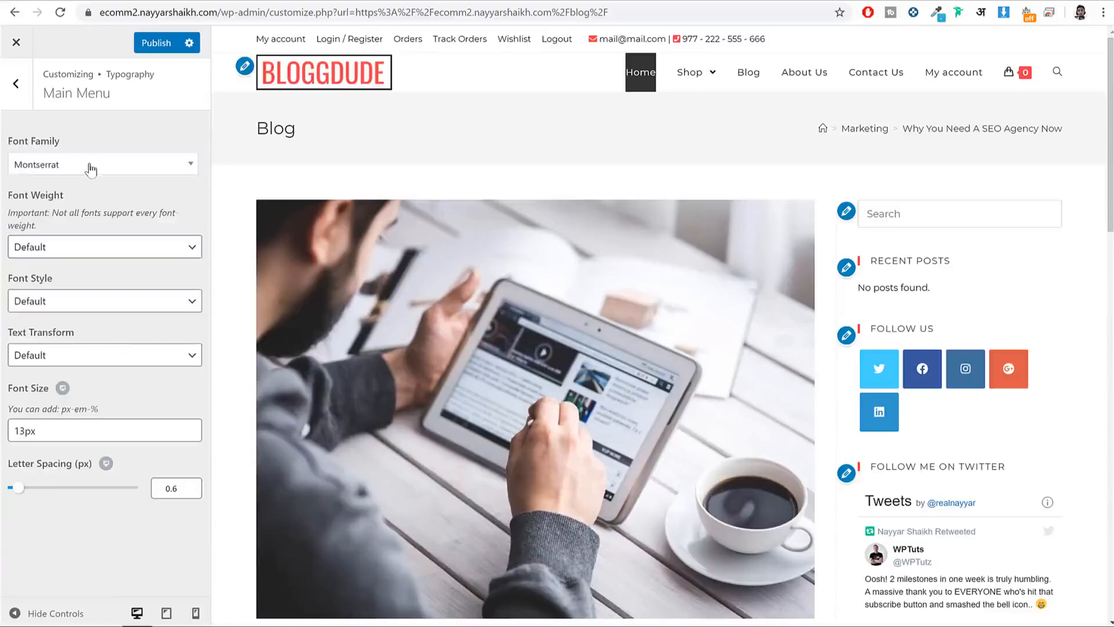
# Step: Make the main menu Uppercase with Medium 500 weight and publish
pyautogui.click(133, 200)
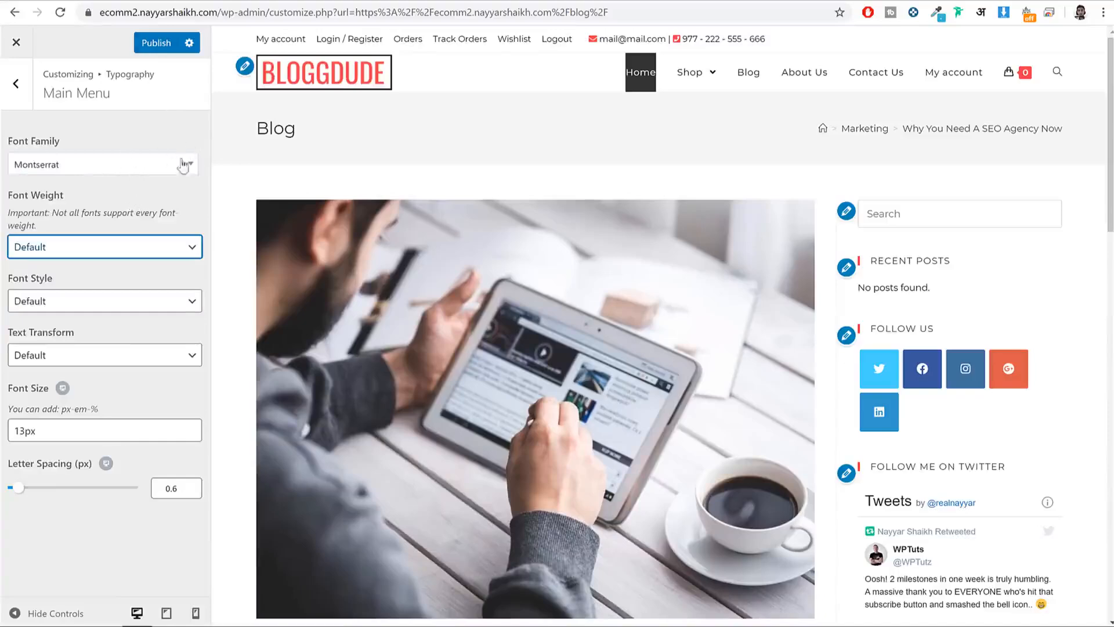
pyautogui.click(88, 245)
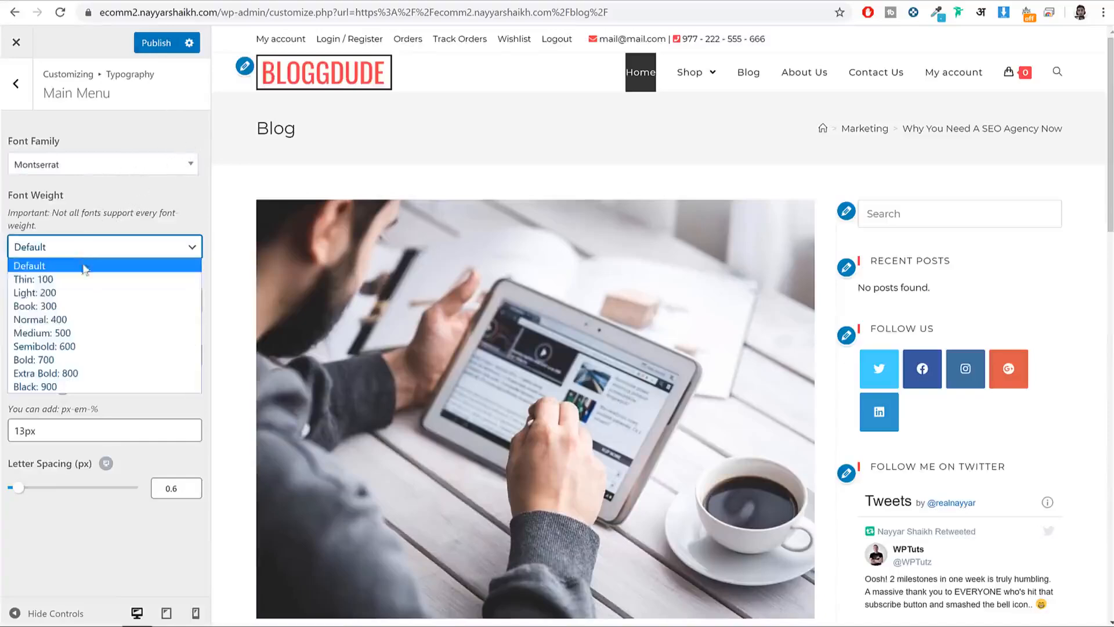
pyautogui.click(128, 209)
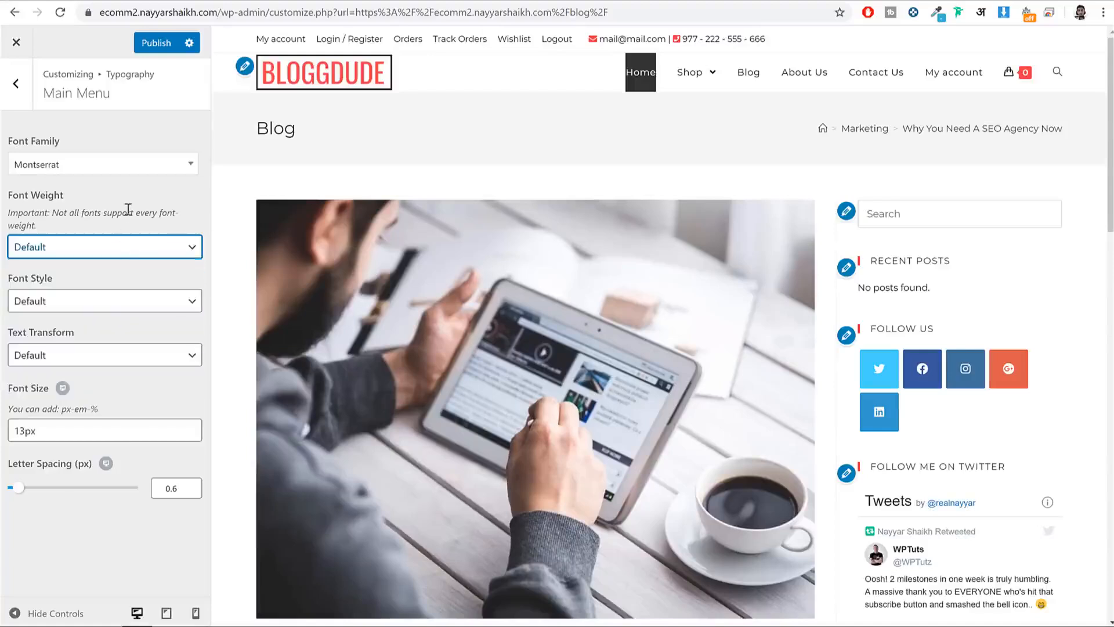
pyautogui.click(87, 359)
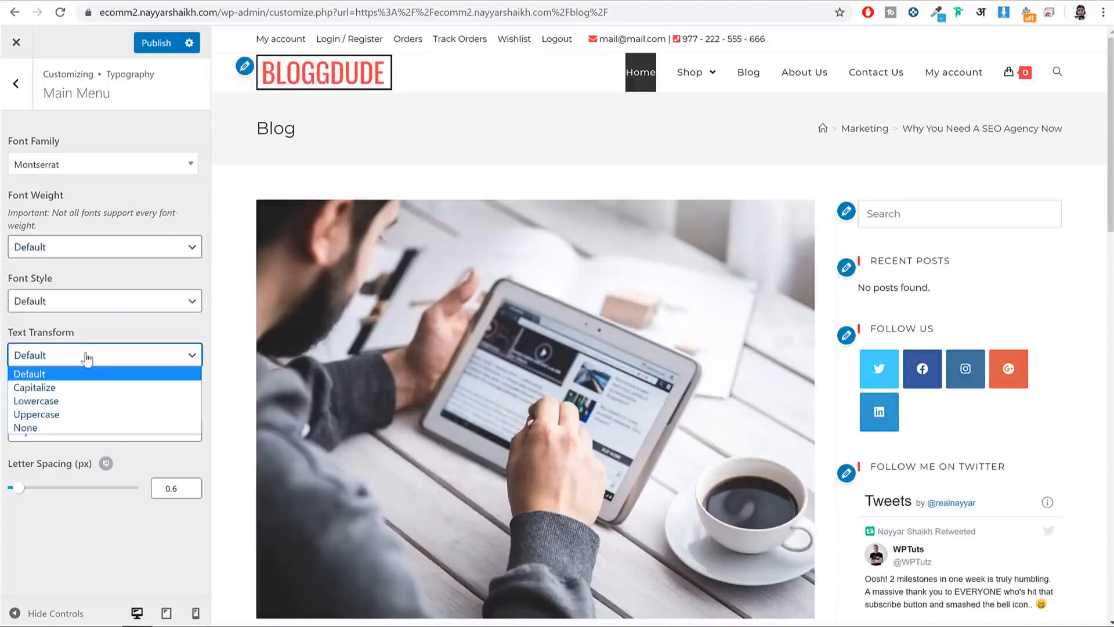
pyautogui.click(77, 414)
pyautogui.click(588, 135)
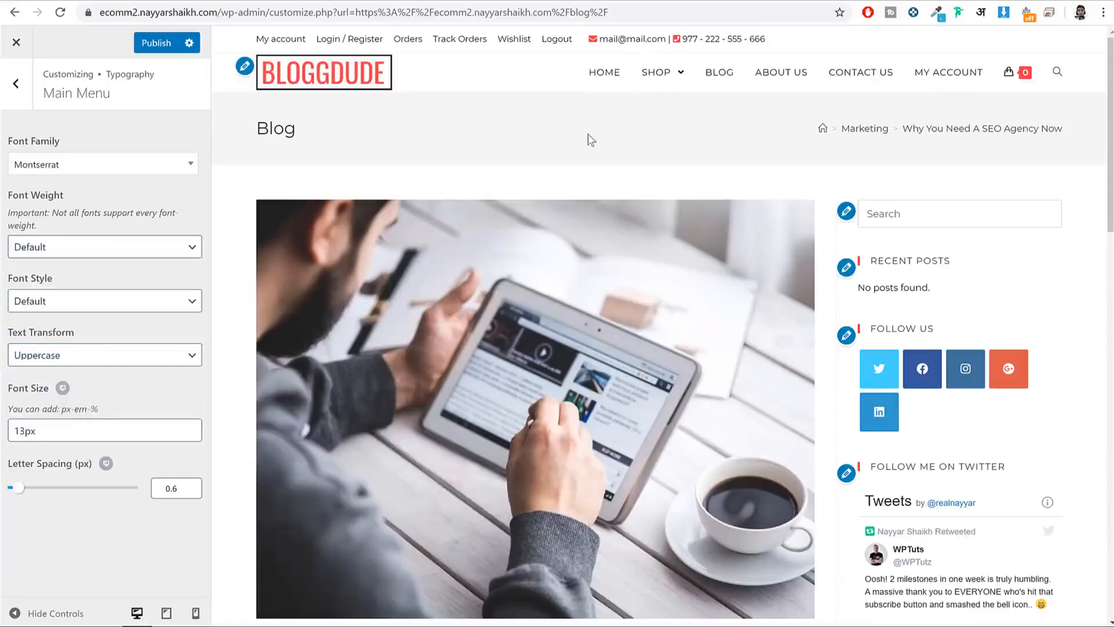
pyautogui.click(99, 245)
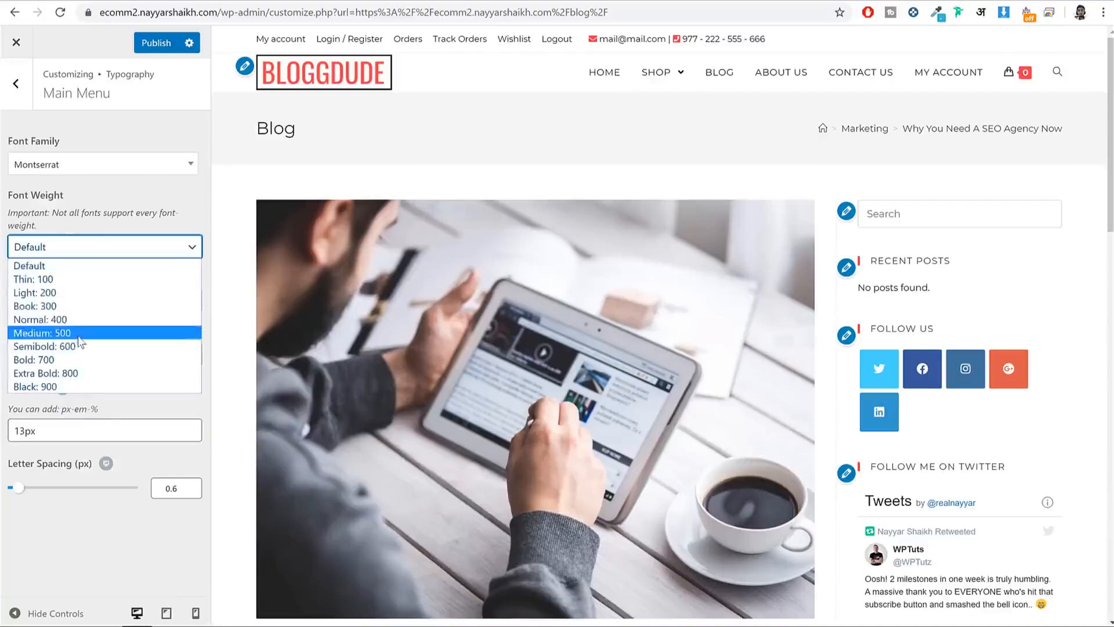
pyautogui.click(59, 328)
pyautogui.click(155, 42)
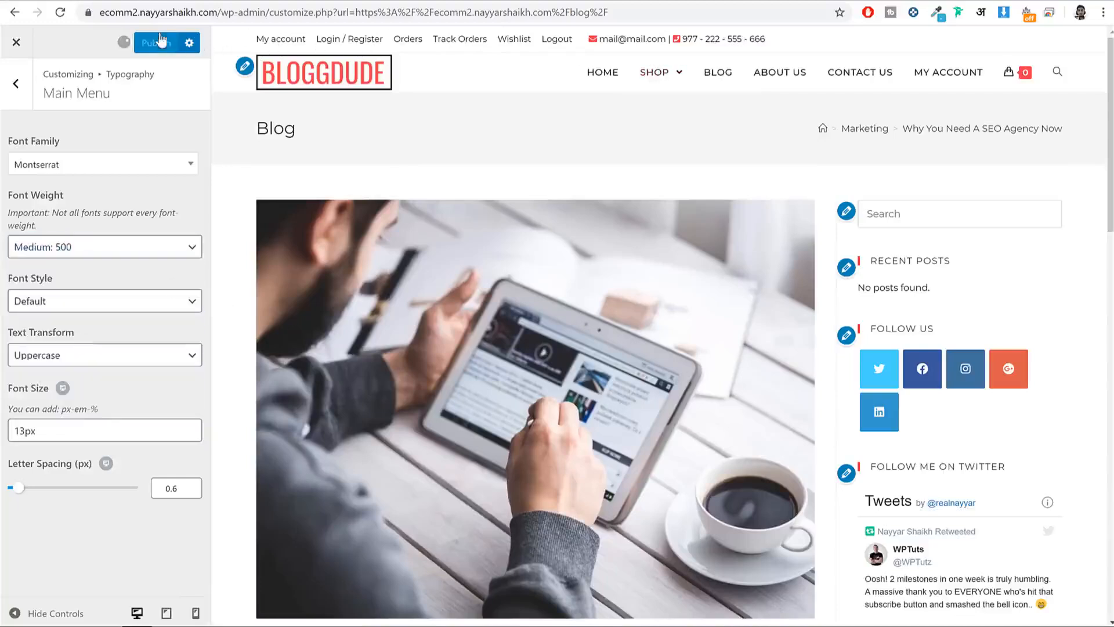
# Step: Set the Top Bar font weight to Semibold 600 and publish
pyautogui.click(31, 103)
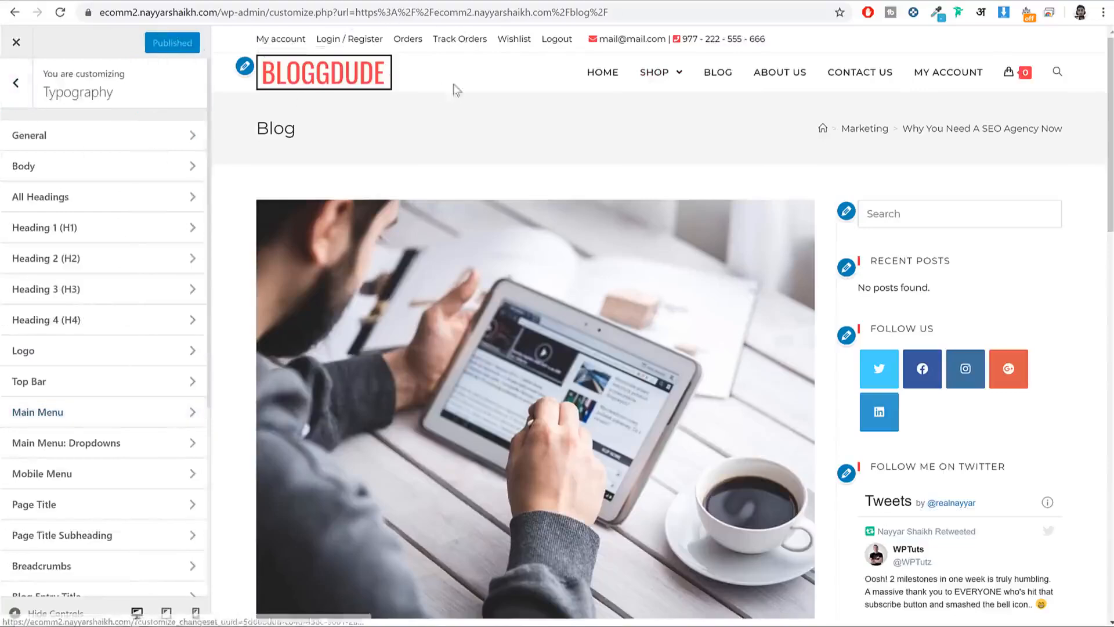
pyautogui.click(92, 383)
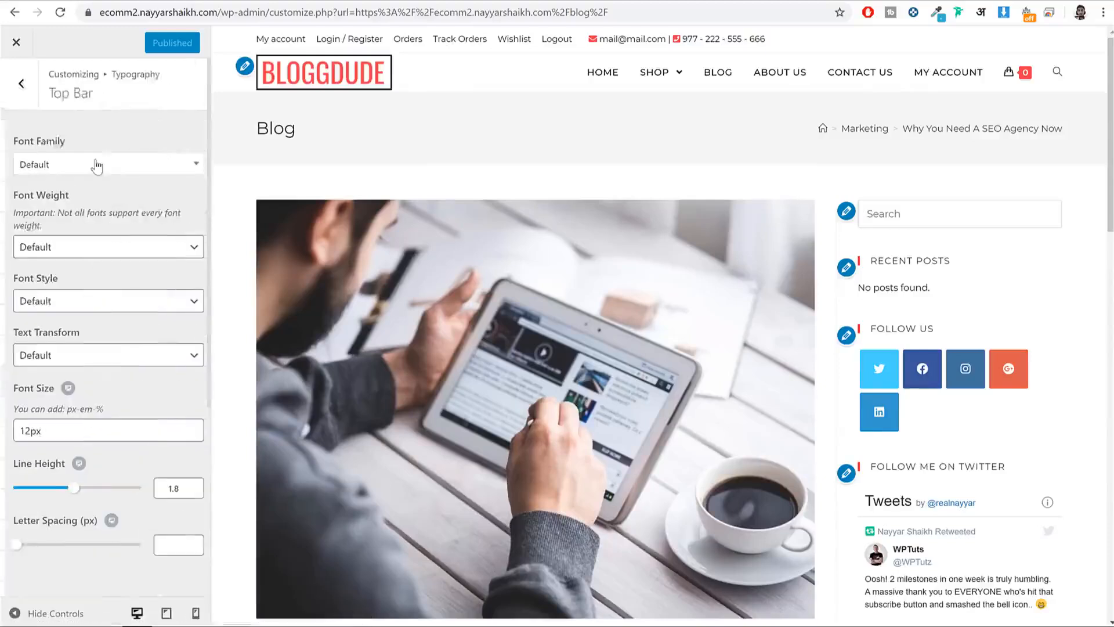
pyautogui.click(67, 246)
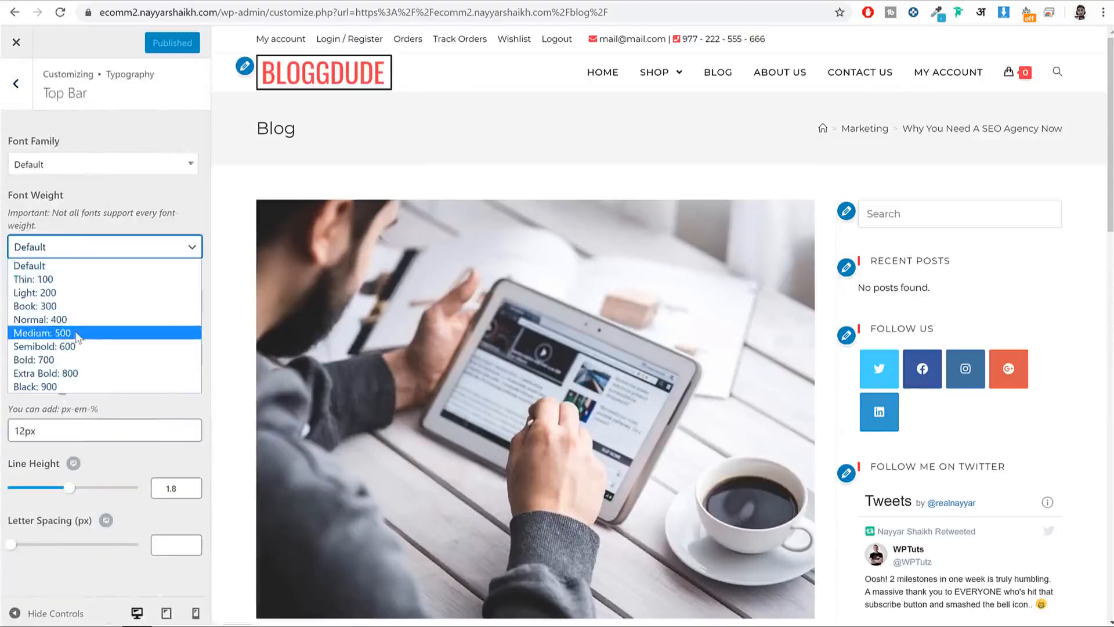
pyautogui.click(78, 335)
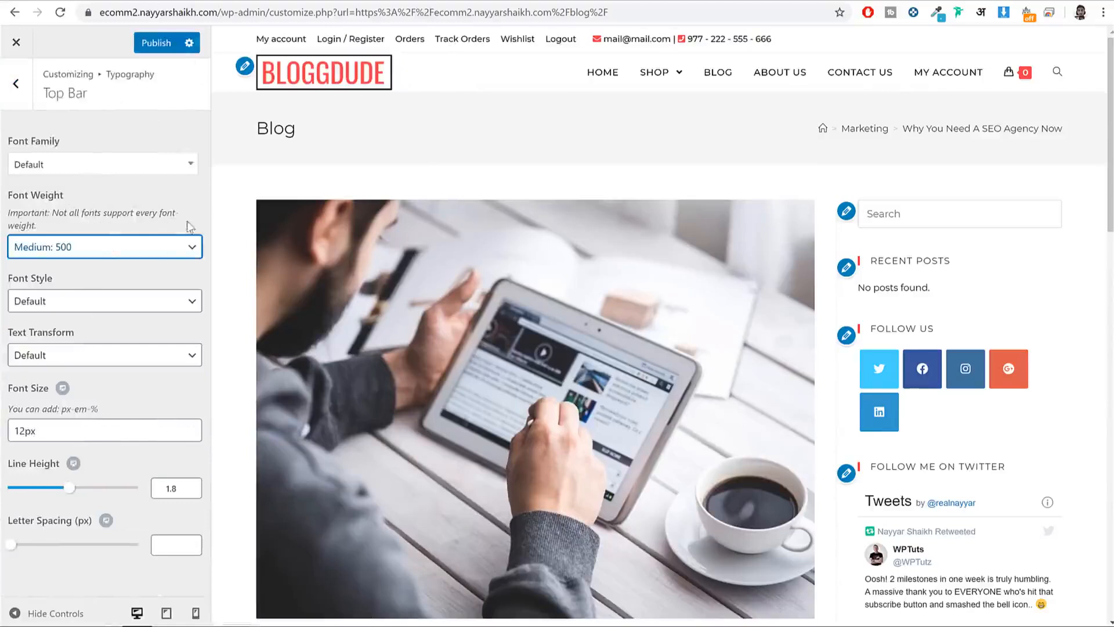
pyautogui.click(160, 248)
pyautogui.click(87, 347)
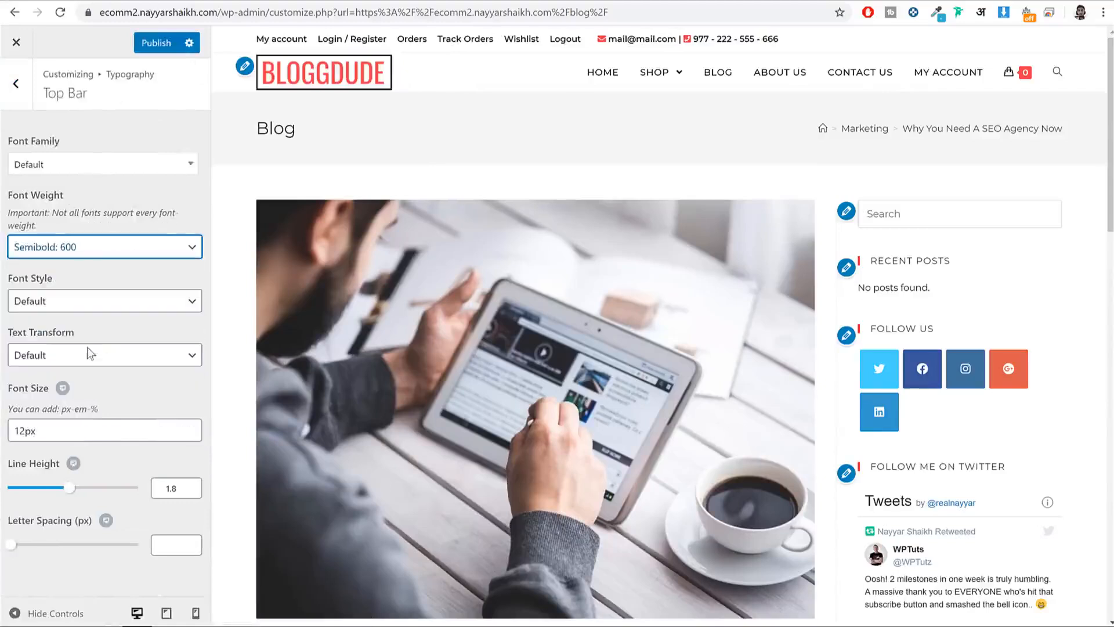
pyautogui.click(155, 42)
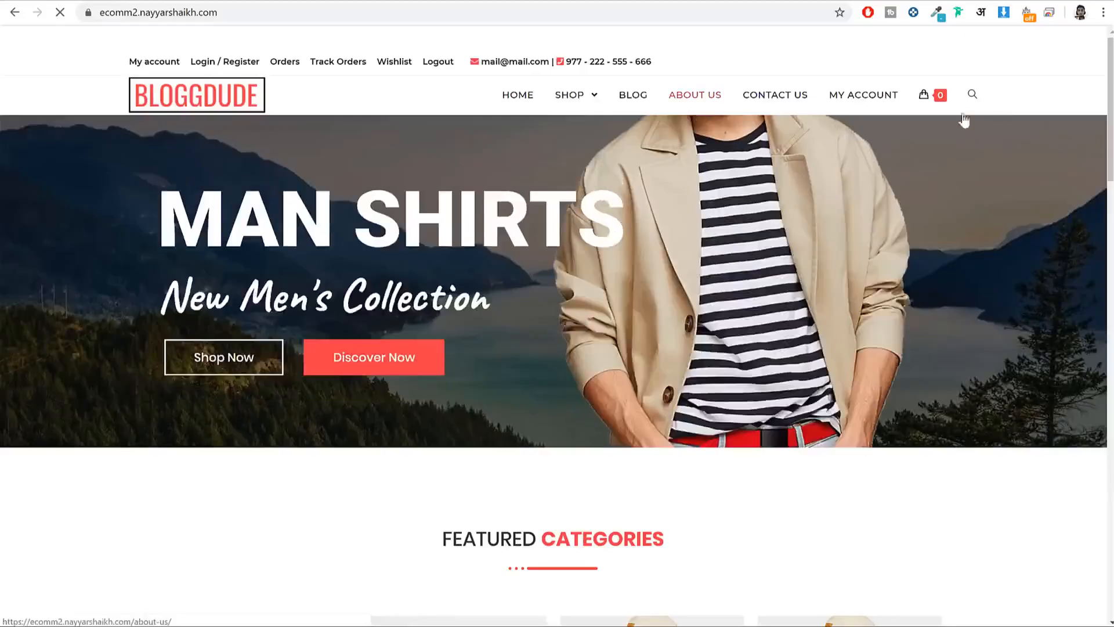
# Step: Search the storefront from the header search box for shirts
pyautogui.click(973, 96)
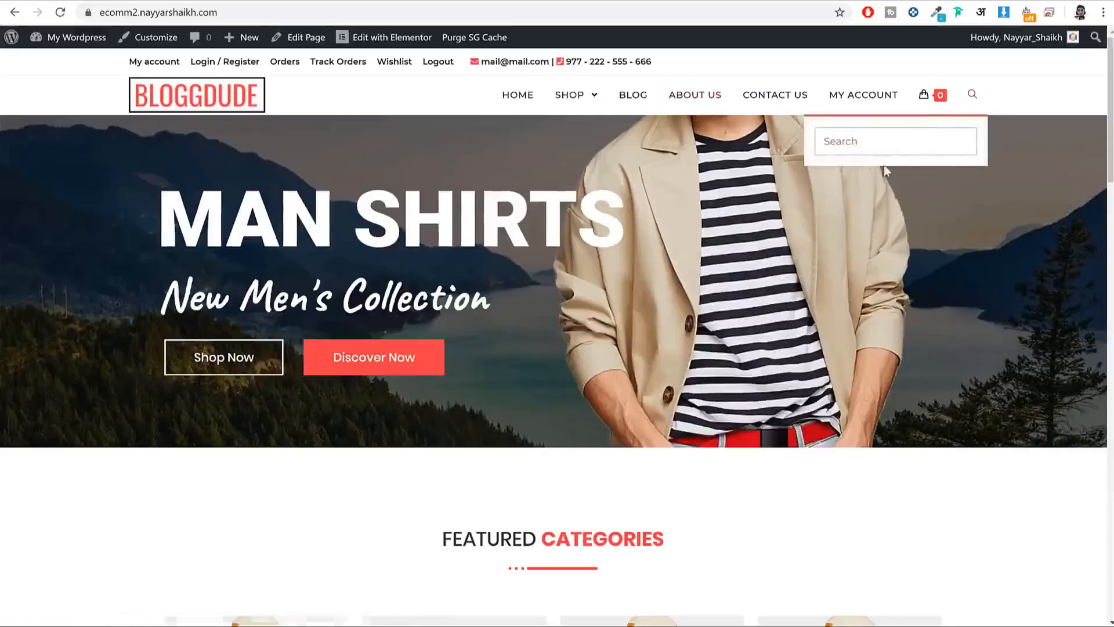
pyautogui.click(972, 94)
pyautogui.click(973, 94)
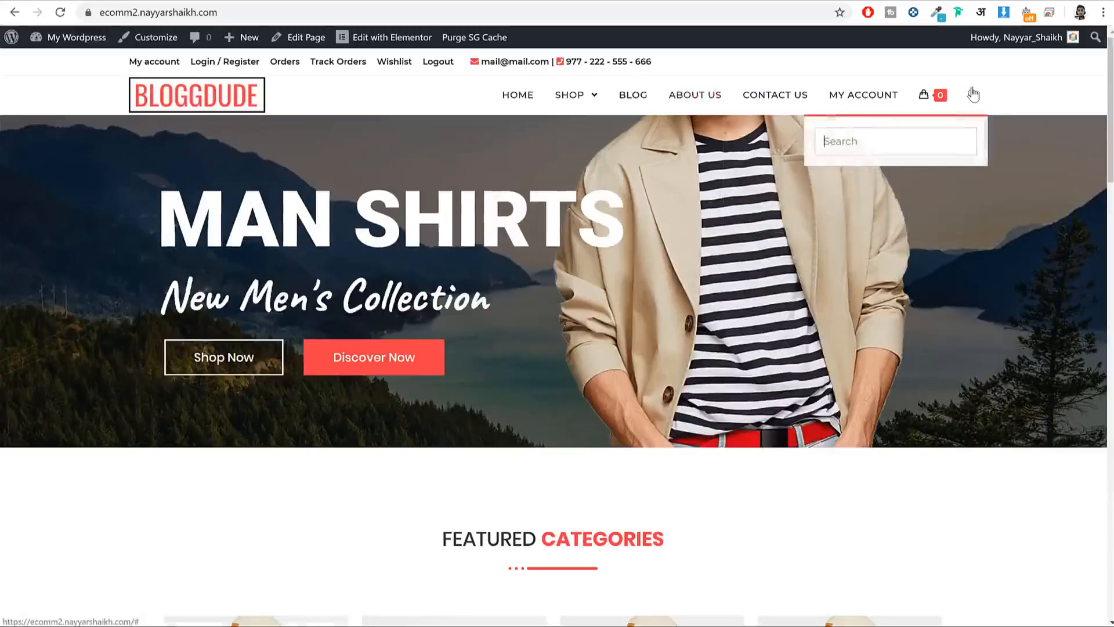
pyautogui.click(864, 151)
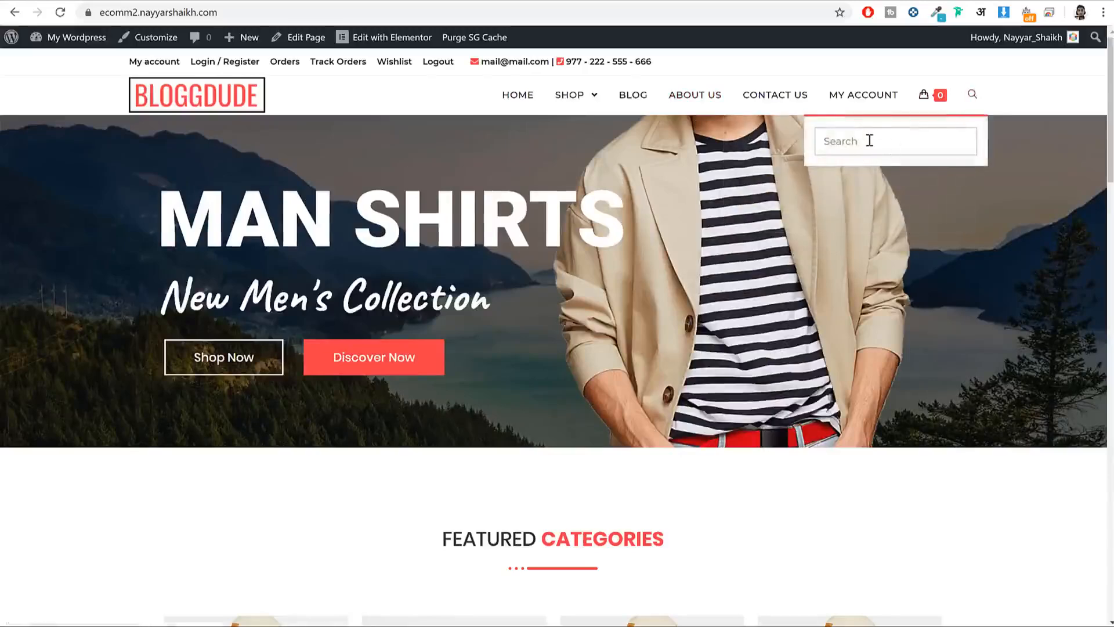
pyautogui.write('shirt')
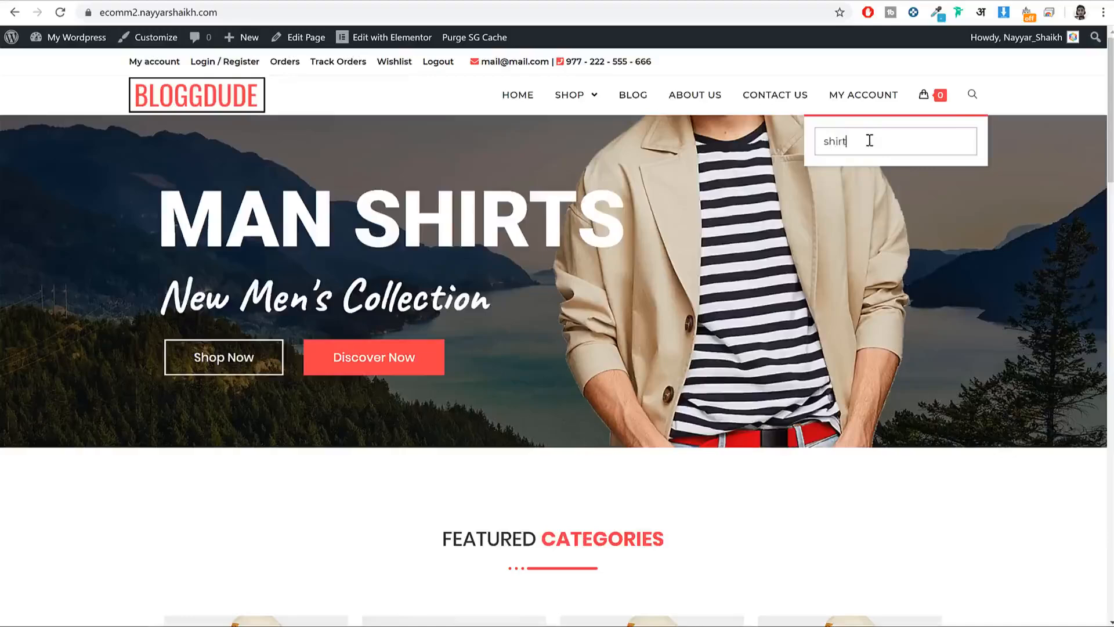
pyautogui.press('Return')
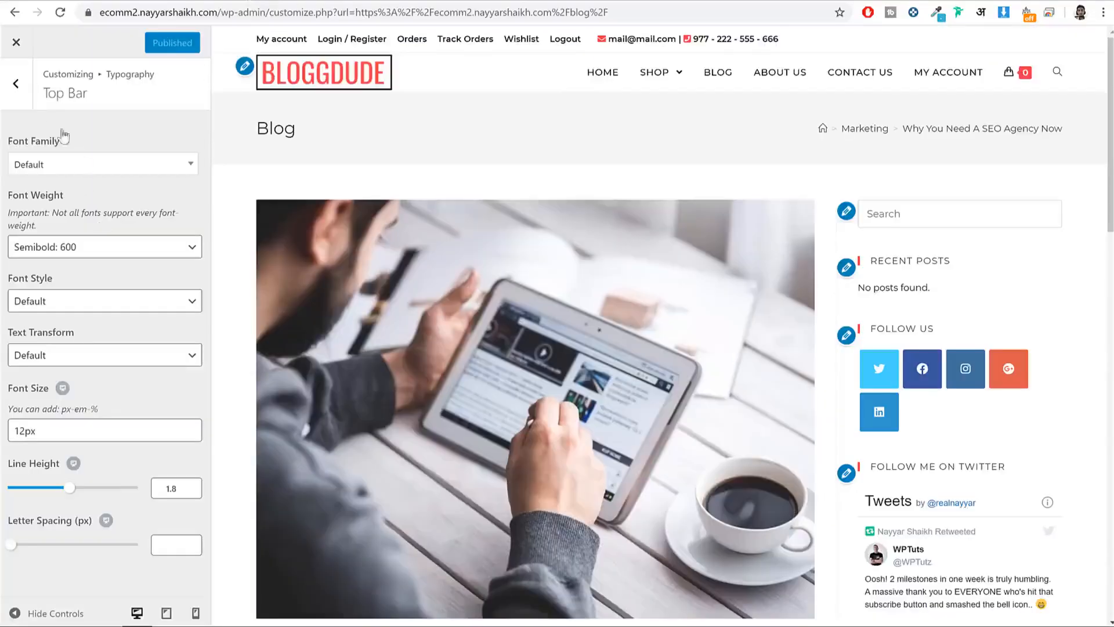
# Step: In General Options › General Settings, set Search Result Page Source to Products
pyautogui.click(23, 87)
pyautogui.click(32, 94)
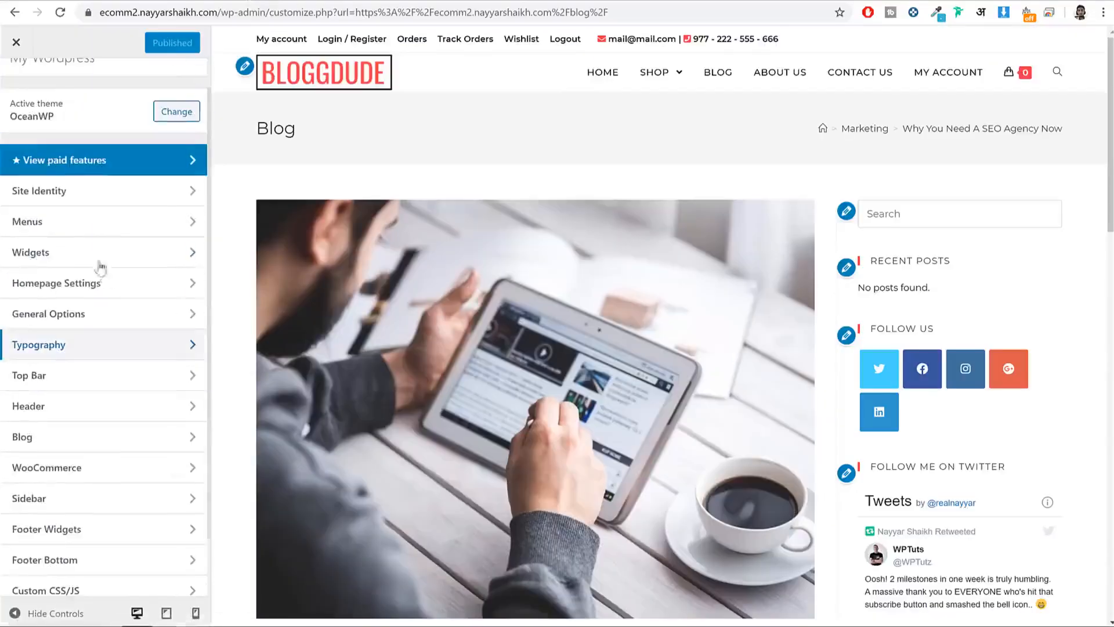
pyautogui.click(104, 314)
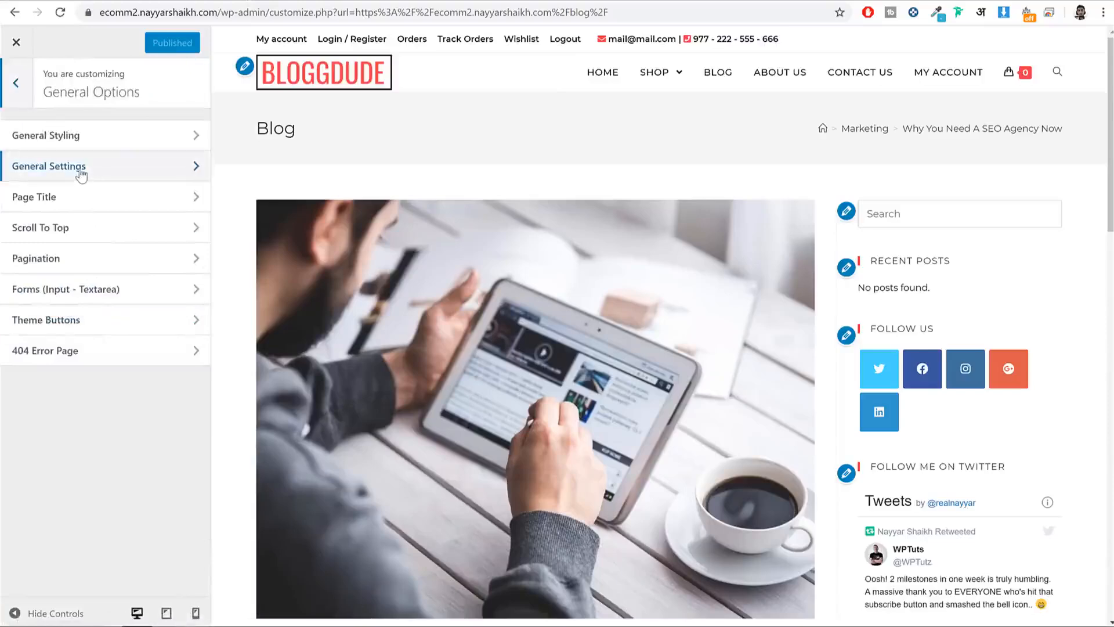
pyautogui.click(79, 171)
pyautogui.scroll(-4, 142, 242)
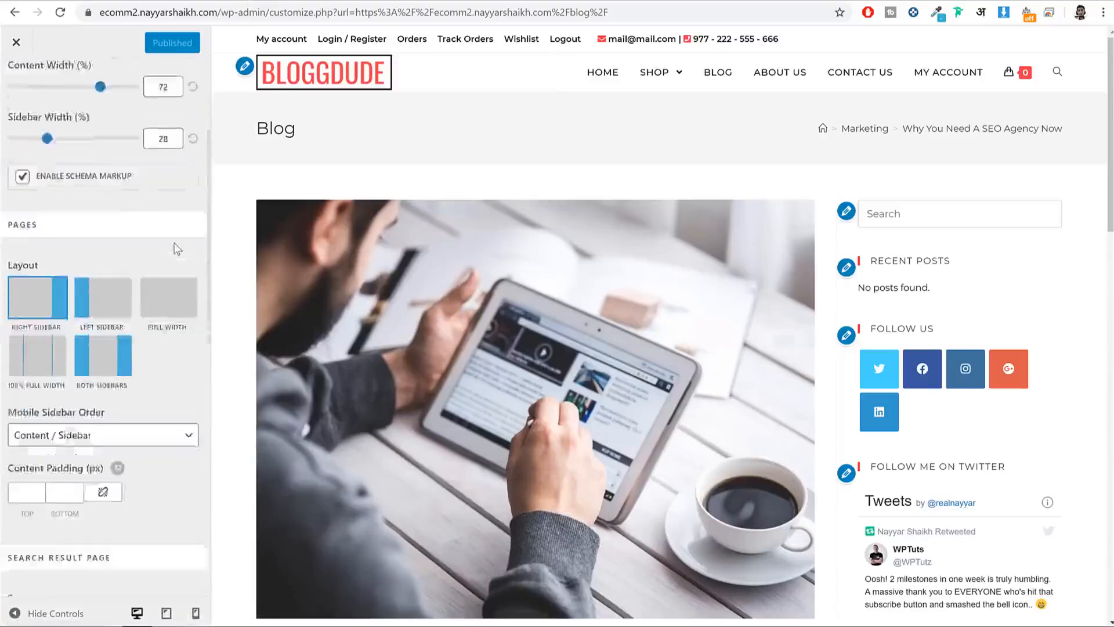
pyautogui.scroll(-5, 128, 255)
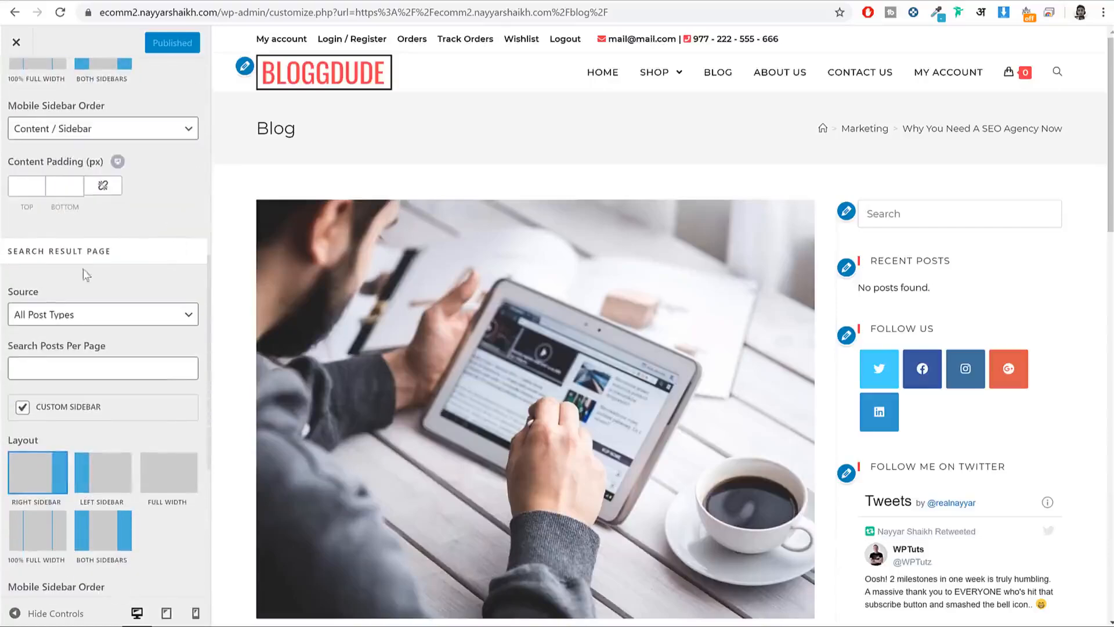
pyautogui.moveTo(37, 252); pyautogui.dragTo(103, 250)
pyautogui.click(52, 313)
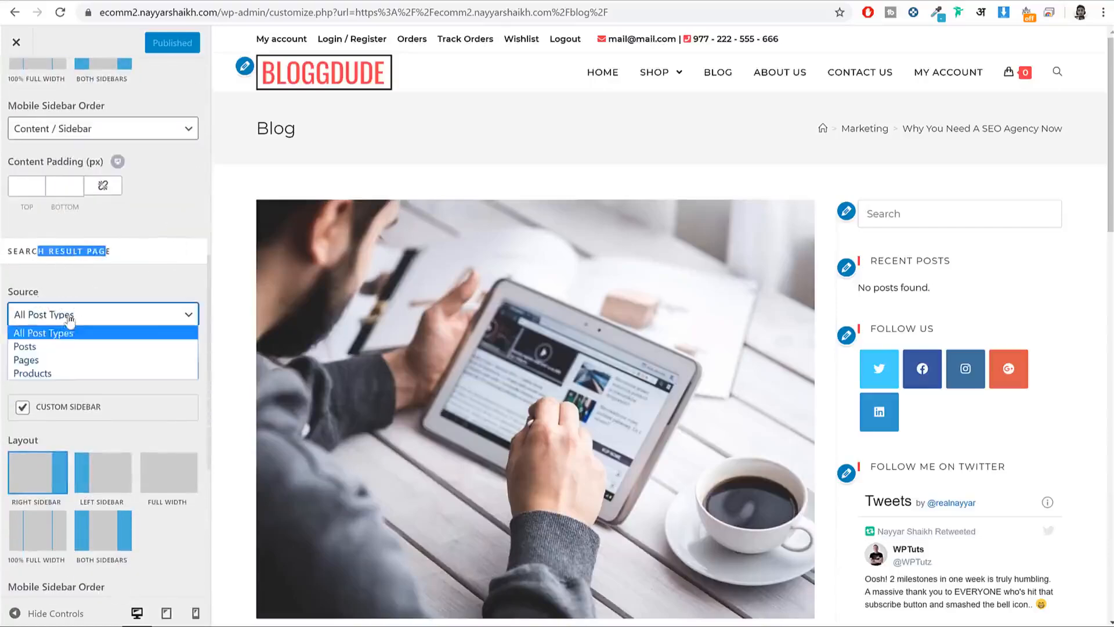
pyautogui.click(67, 372)
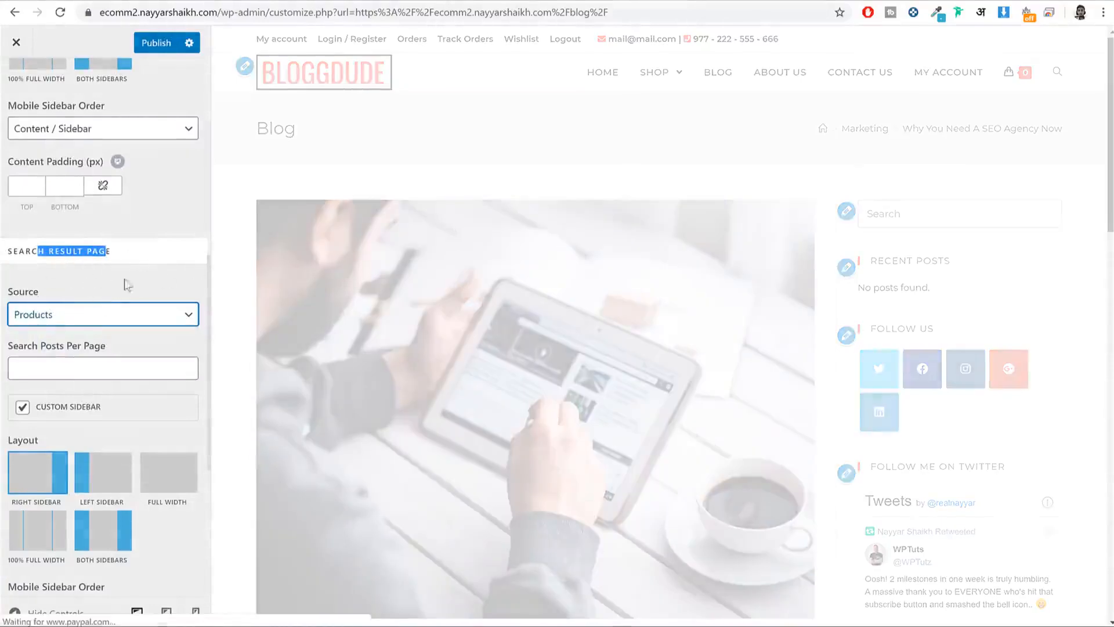
# Step: Leave the mobile sidebar order unchanged and test the header search in the preview
pyautogui.scroll(-5, 134, 290)
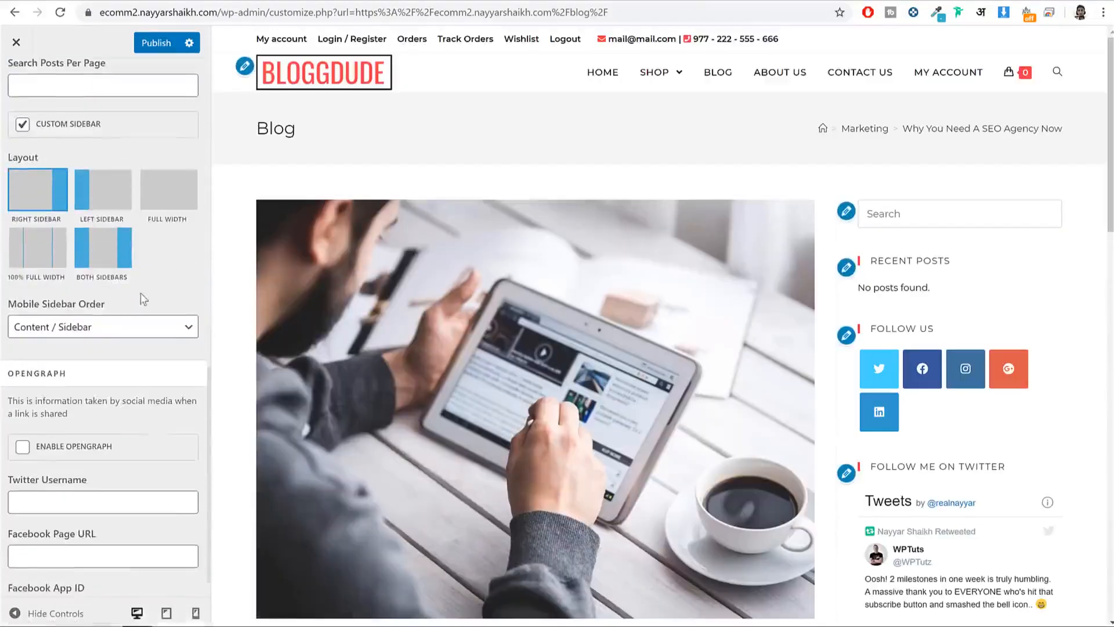
pyautogui.scroll(10, 141, 315)
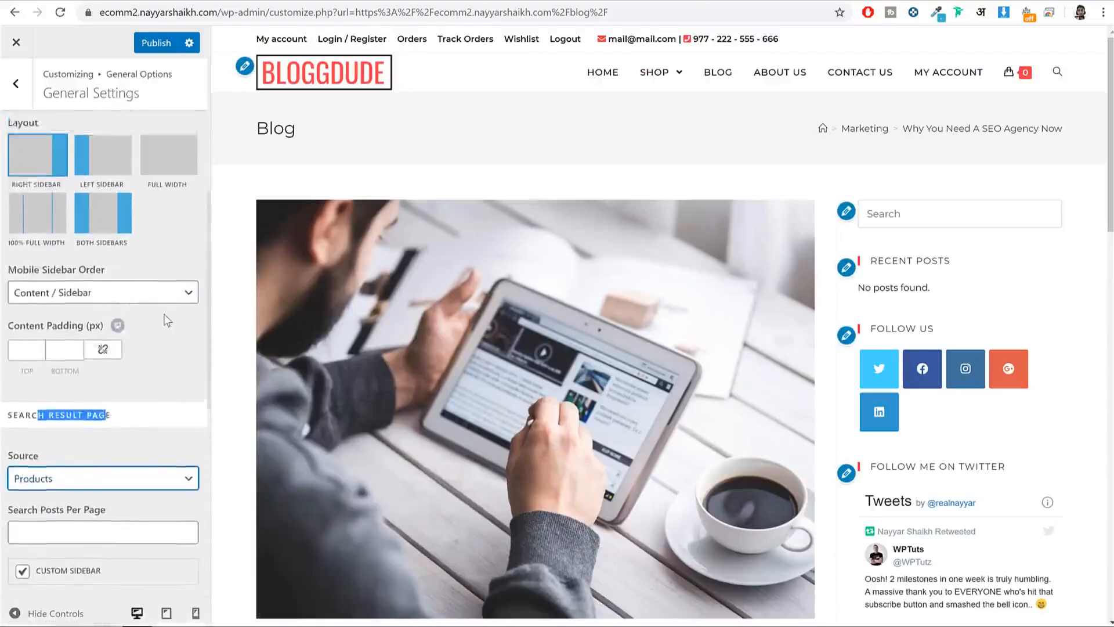
pyautogui.click(87, 412)
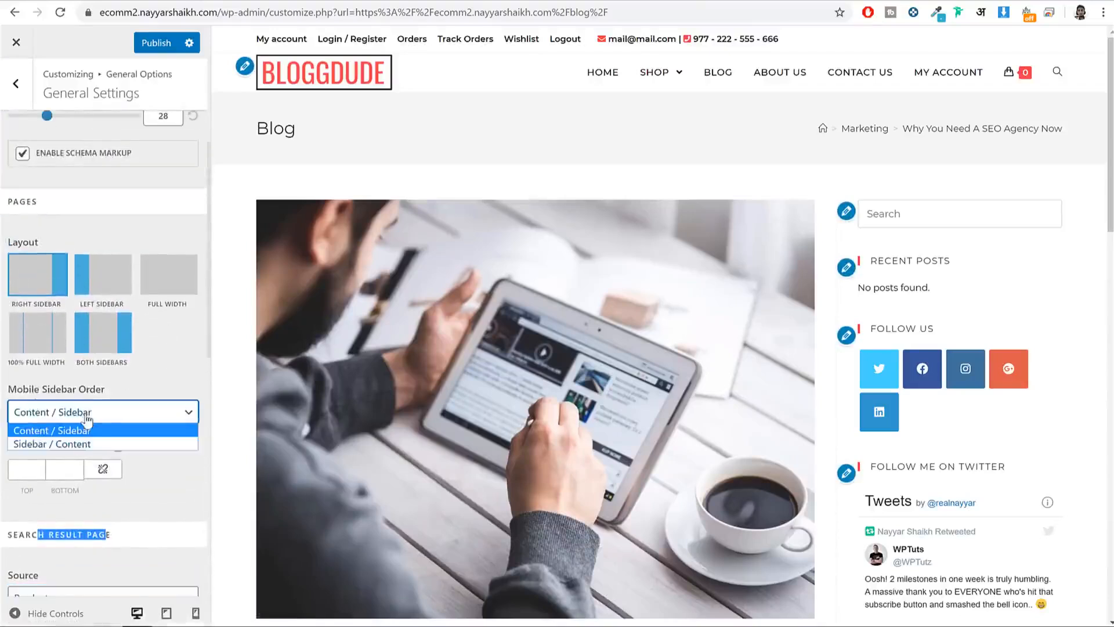
pyautogui.click(169, 386)
pyautogui.scroll(3, 171, 375)
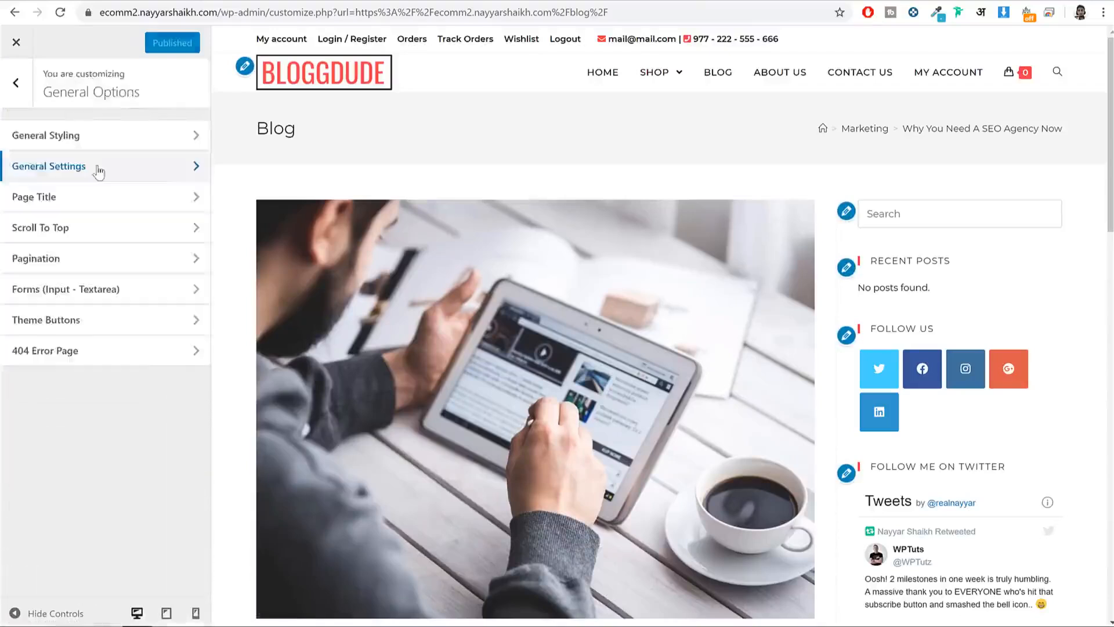
pyautogui.click(99, 171)
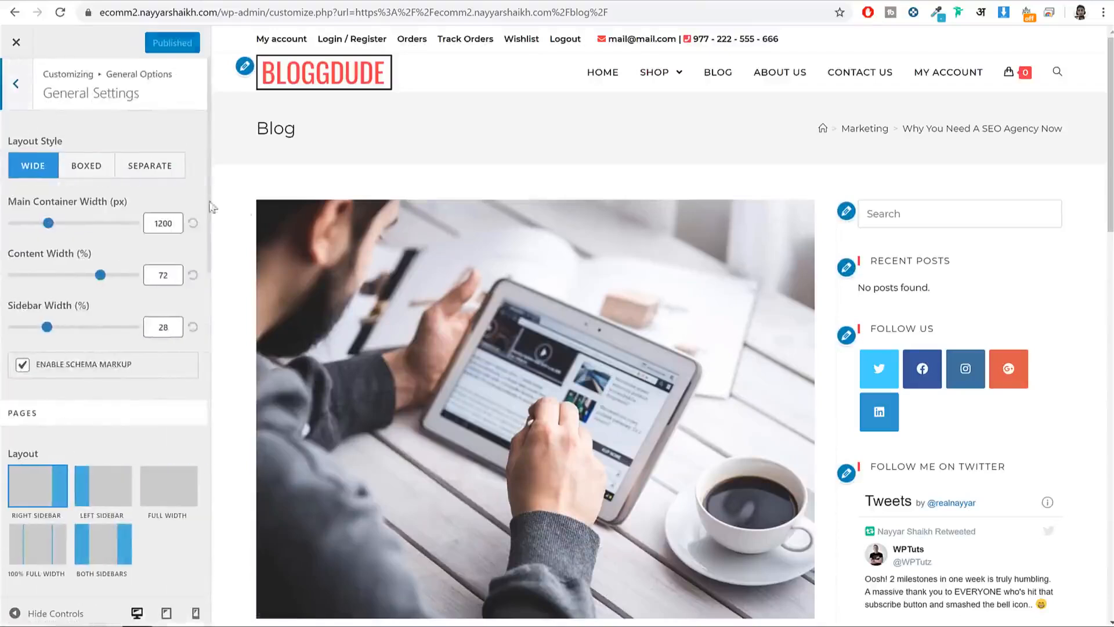
pyautogui.click(1058, 72)
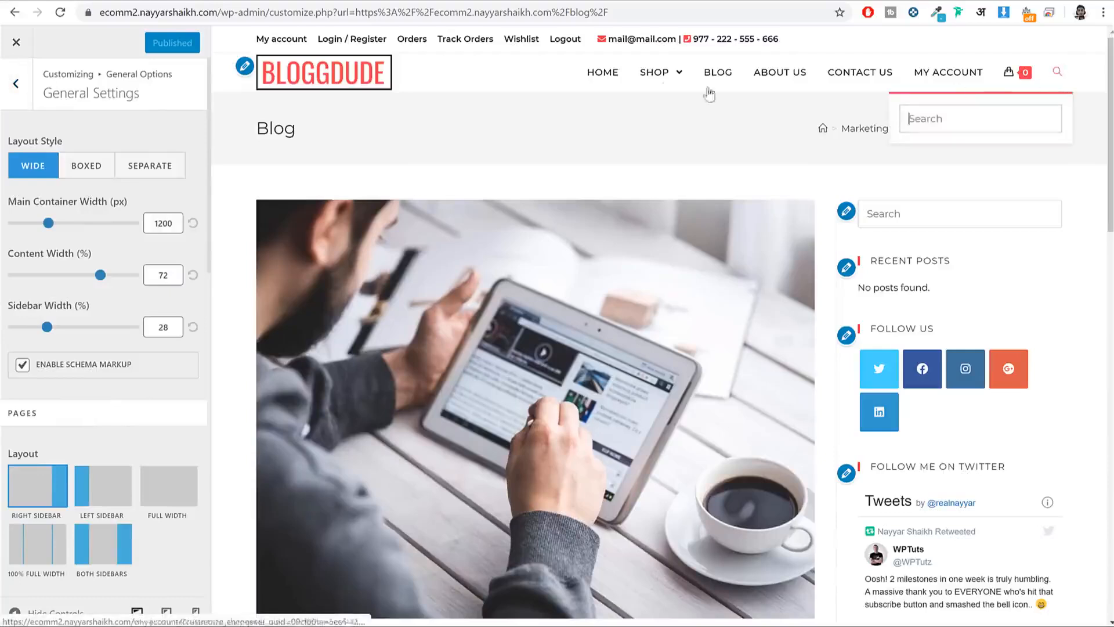
pyautogui.click(1059, 71)
pyautogui.click(27, 103)
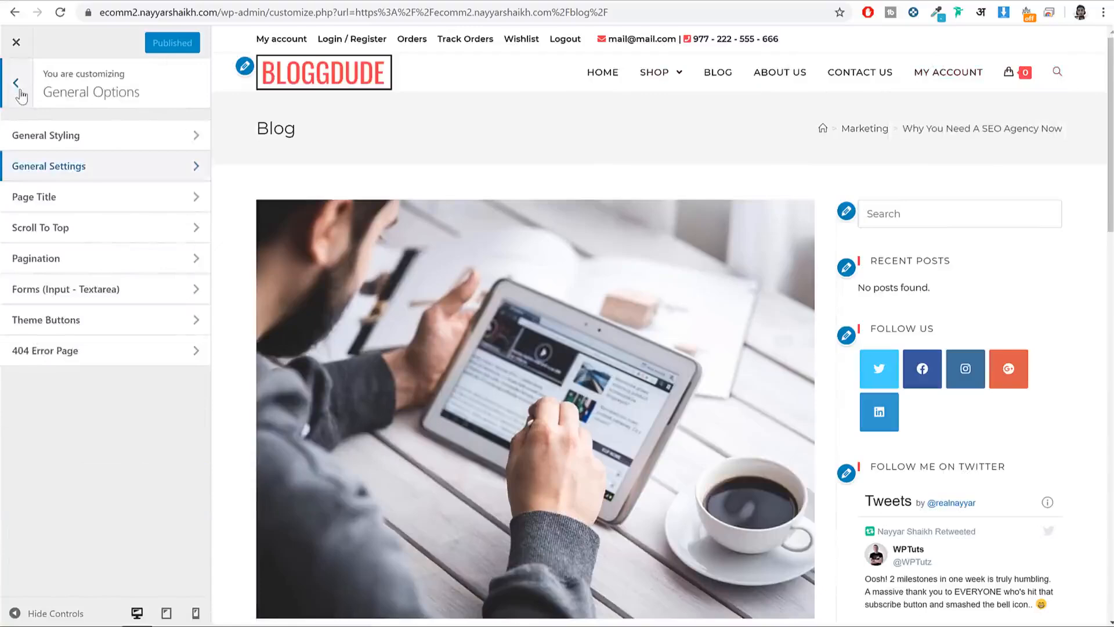
# Step: Set Header › Menu Search Icon Style to Header Replace and test it in the preview
pyautogui.click(21, 93)
pyautogui.scroll(-1, 116, 273)
pyautogui.click(84, 347)
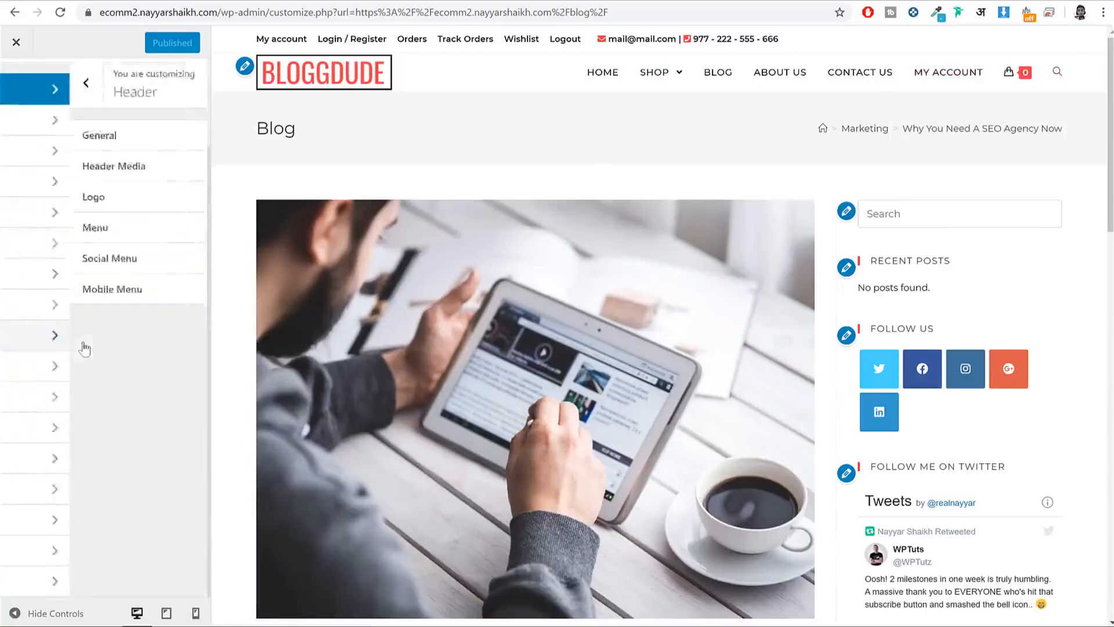
pyautogui.click(96, 231)
pyautogui.scroll(-3, 168, 329)
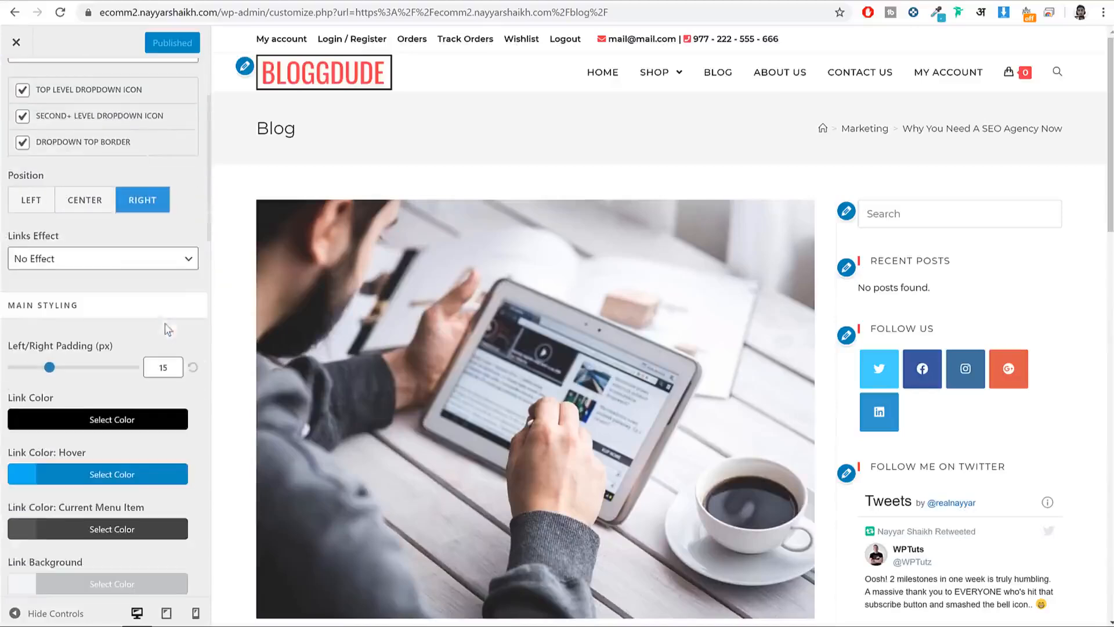
pyautogui.scroll(-8, 175, 334)
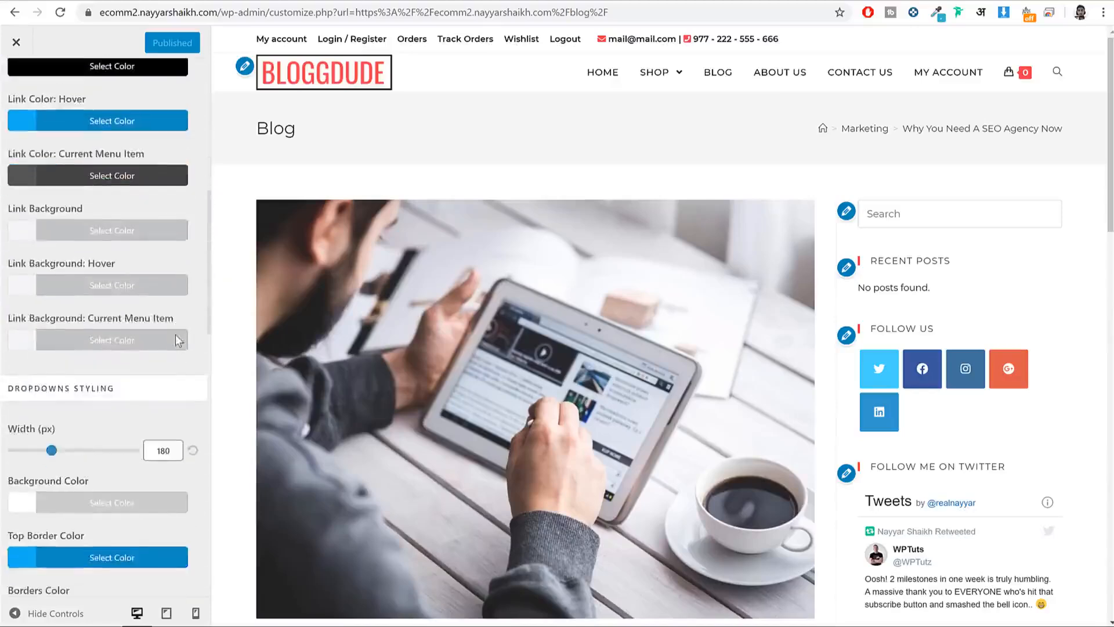
pyautogui.scroll(-10, 175, 335)
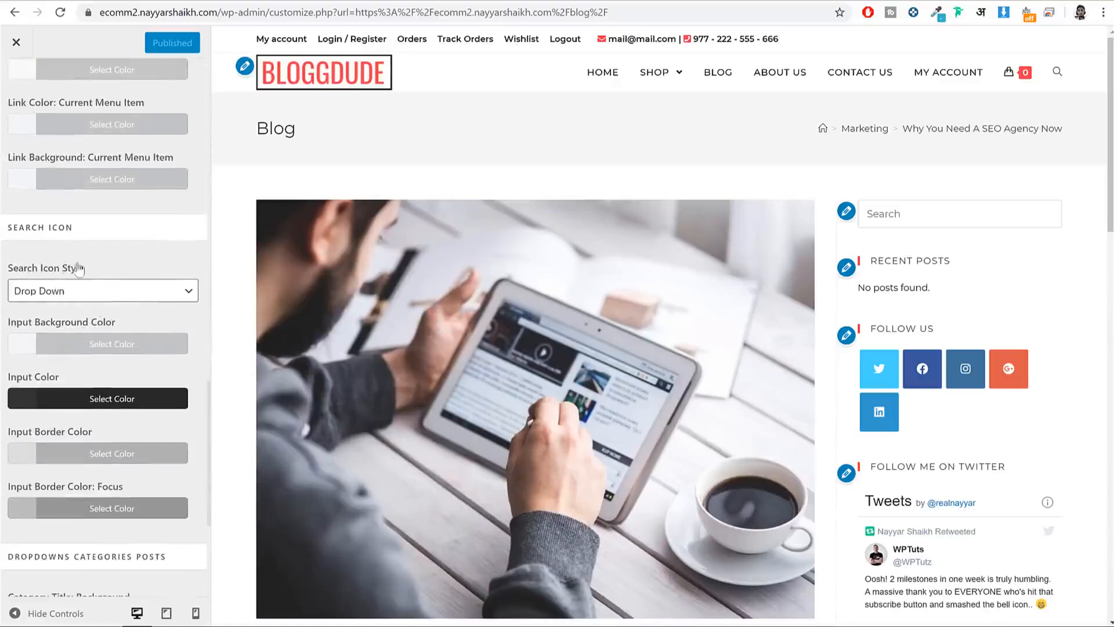
pyautogui.moveTo(79, 269); pyautogui.dragTo(13, 269)
pyautogui.click(78, 293)
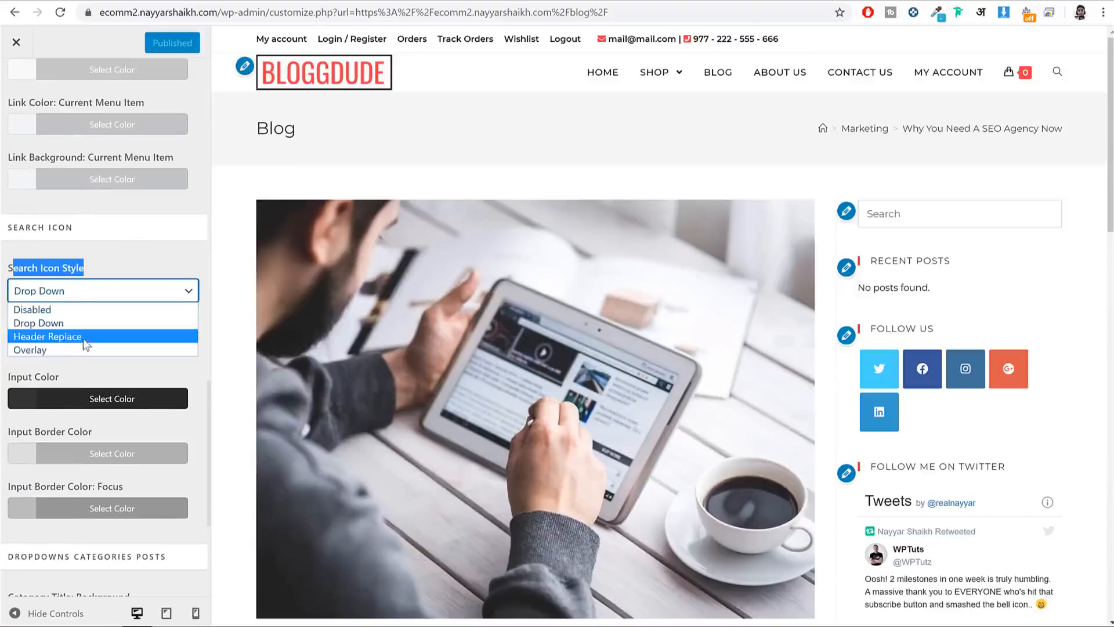
pyautogui.click(82, 337)
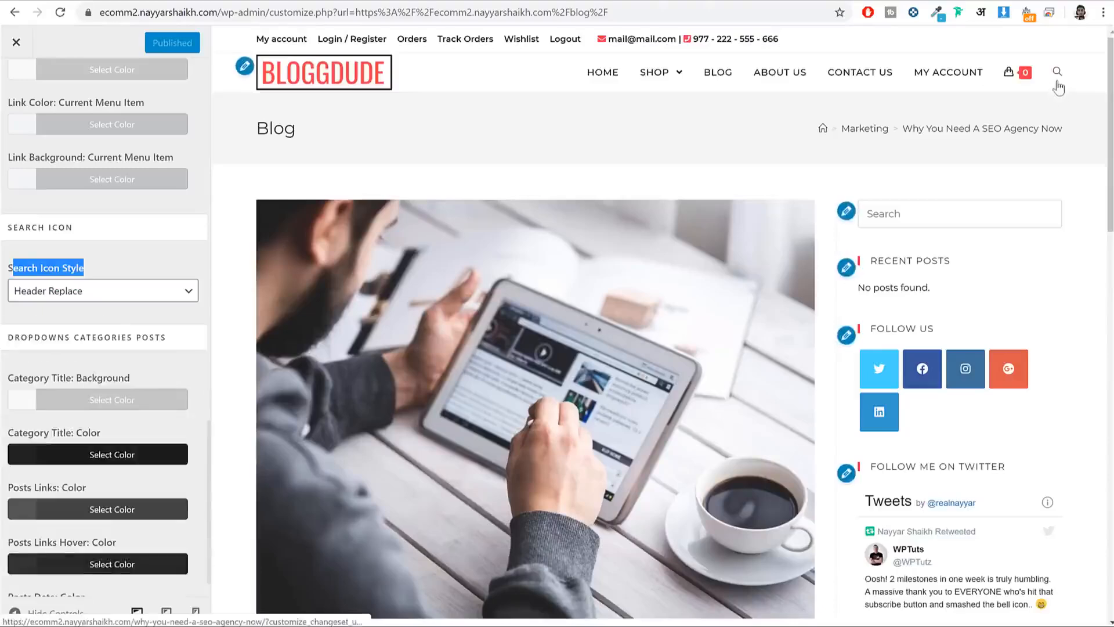
pyautogui.click(1057, 71)
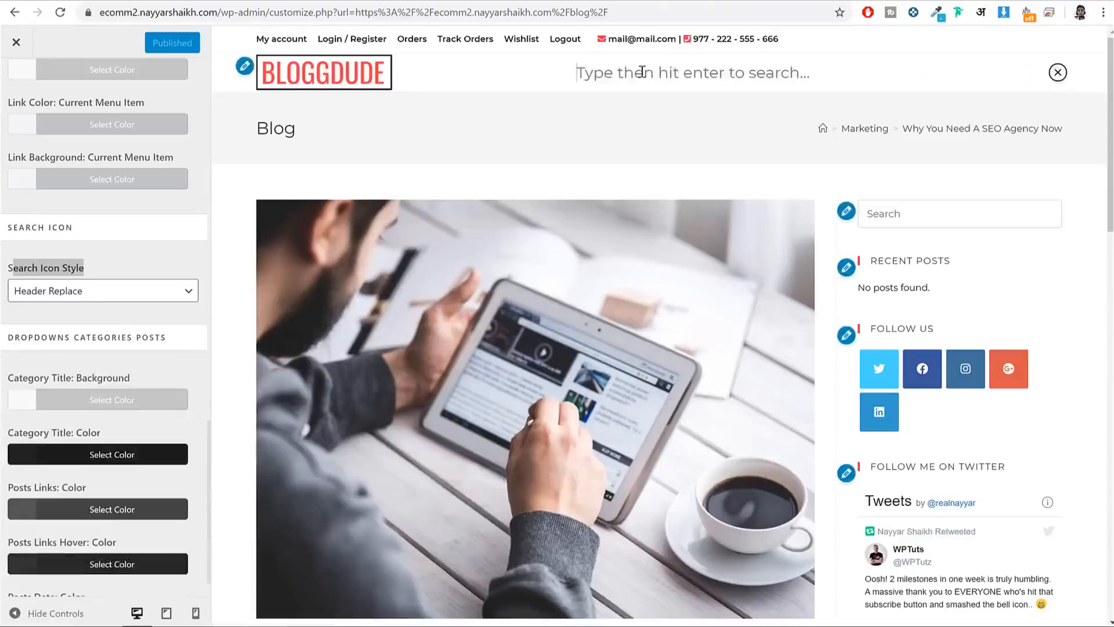
pyautogui.click(1056, 72)
# Step: On the live site, search the header for 'shirt', then return home via the BLOGGDUDE logo
pyautogui.click(16, 42)
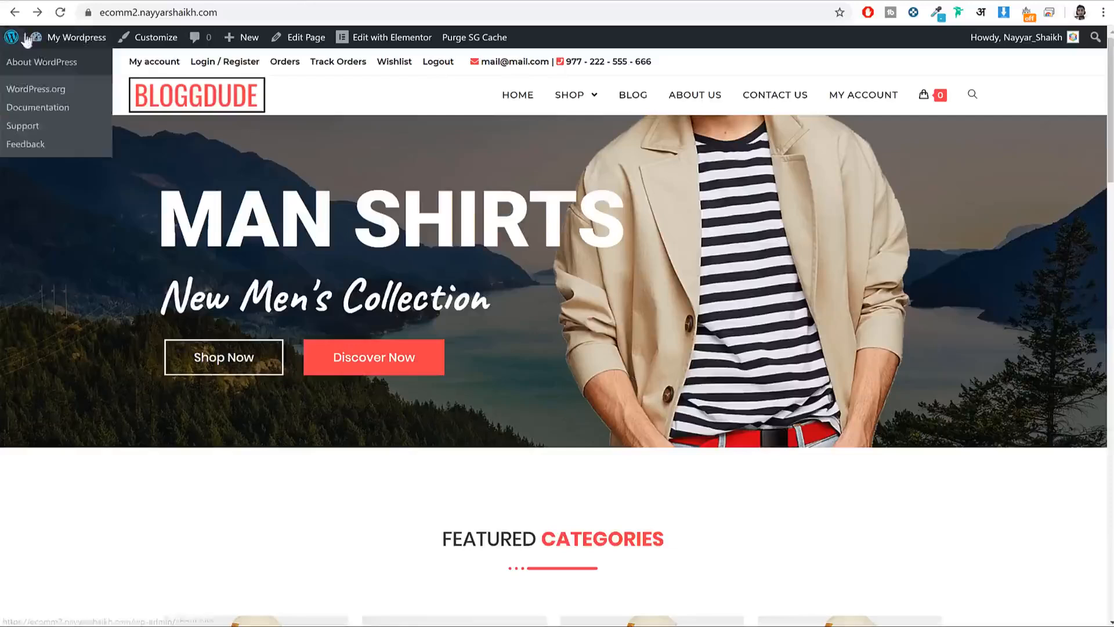
pyautogui.click(60, 12)
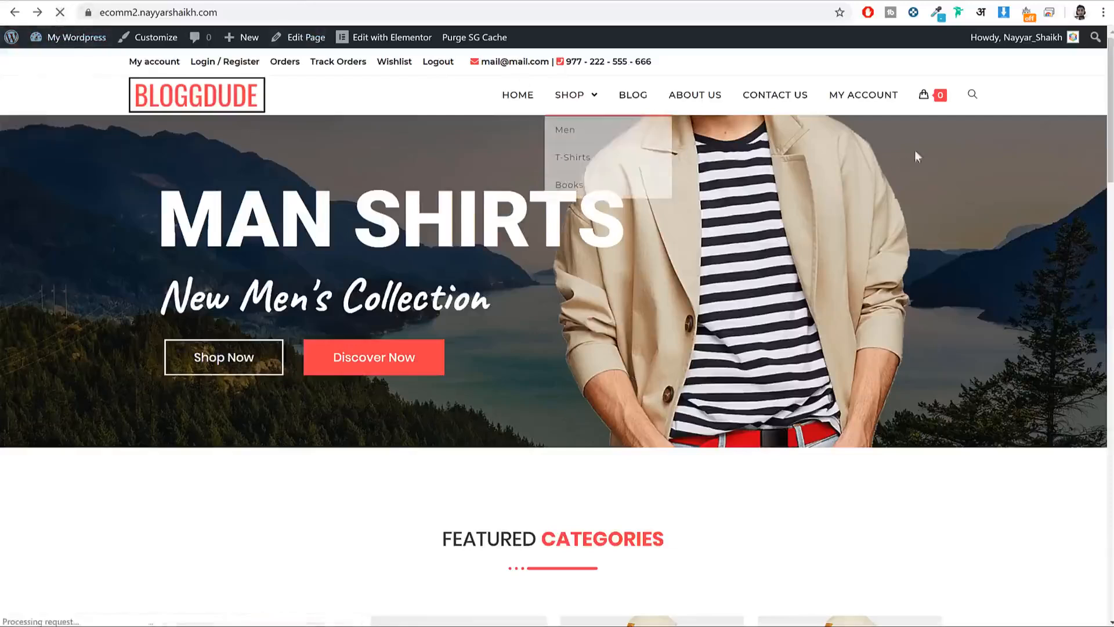
pyautogui.click(973, 95)
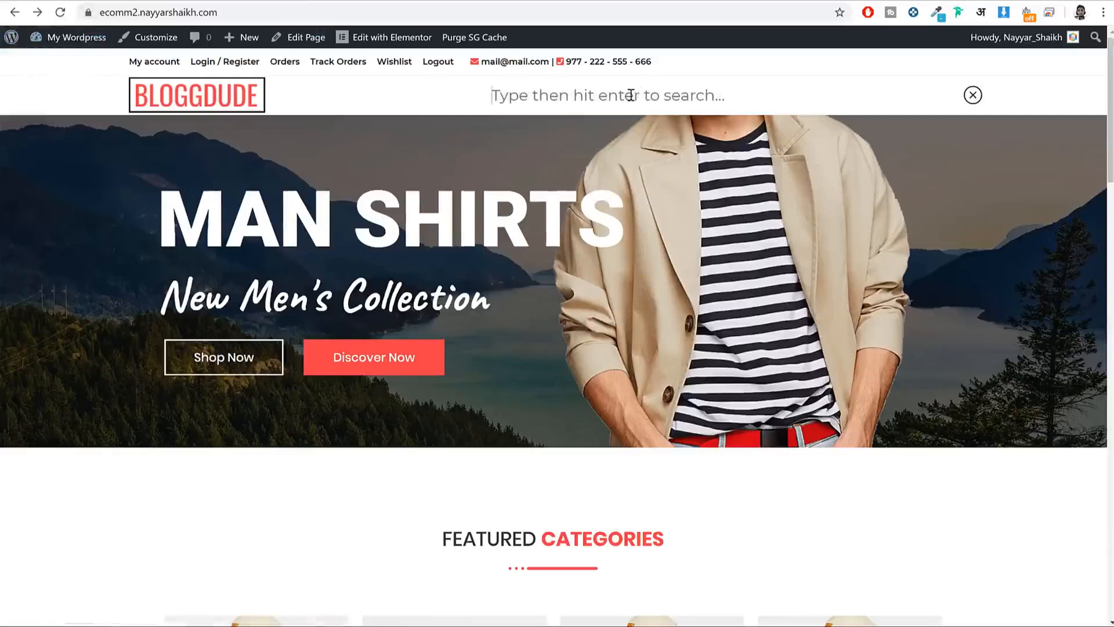
pyautogui.write('shirt')
pyautogui.press('Return')
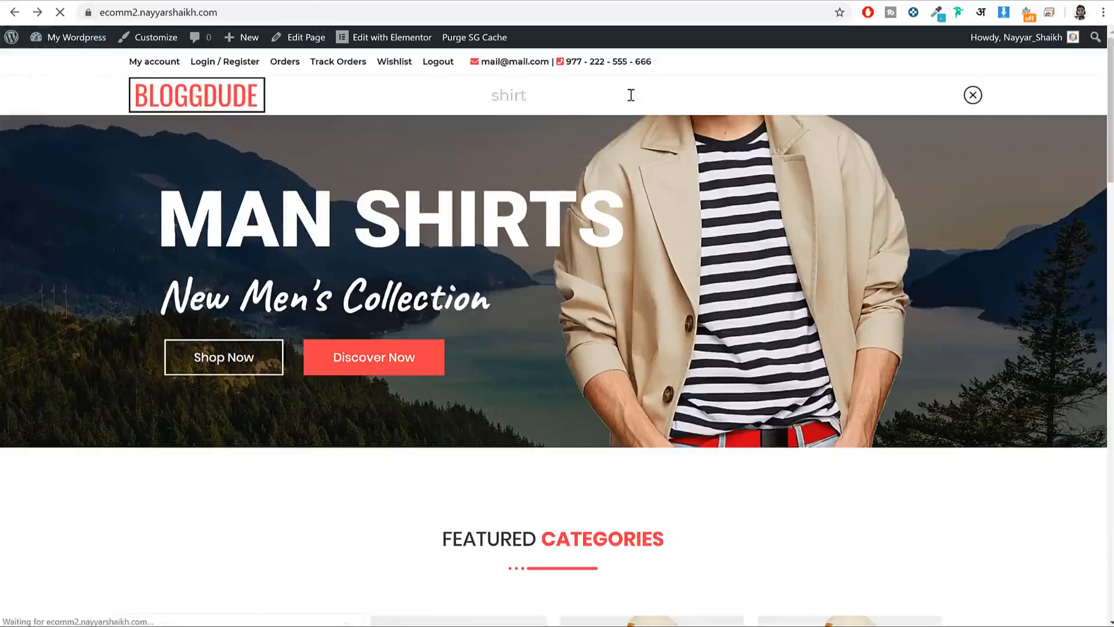
pyautogui.scroll(-2, 446, 323)
pyautogui.scroll(2, 447, 323)
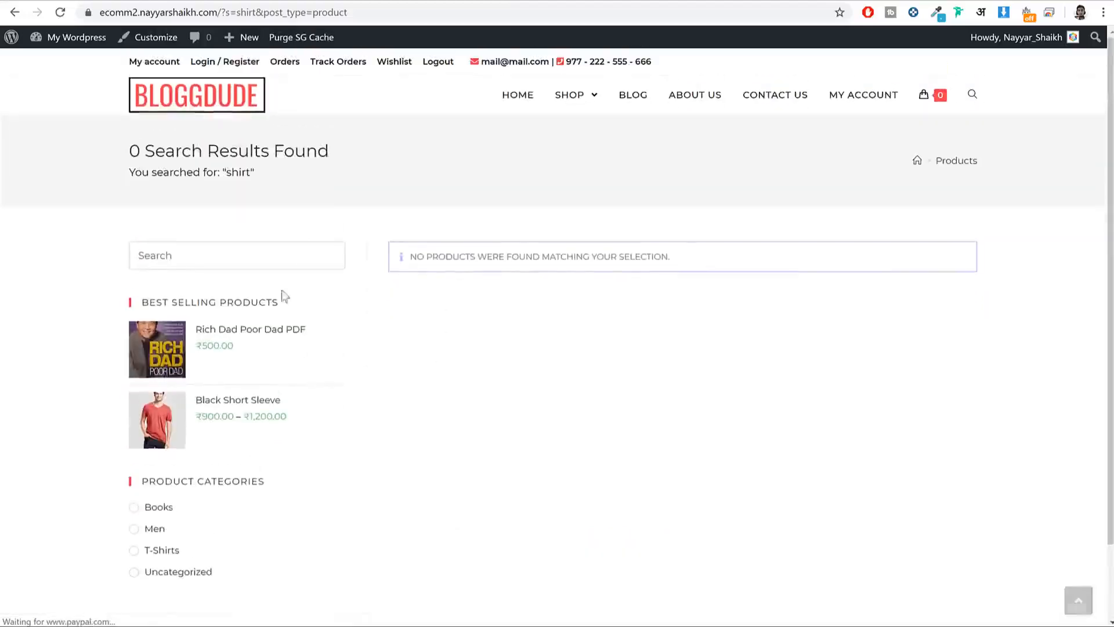
pyautogui.click(209, 105)
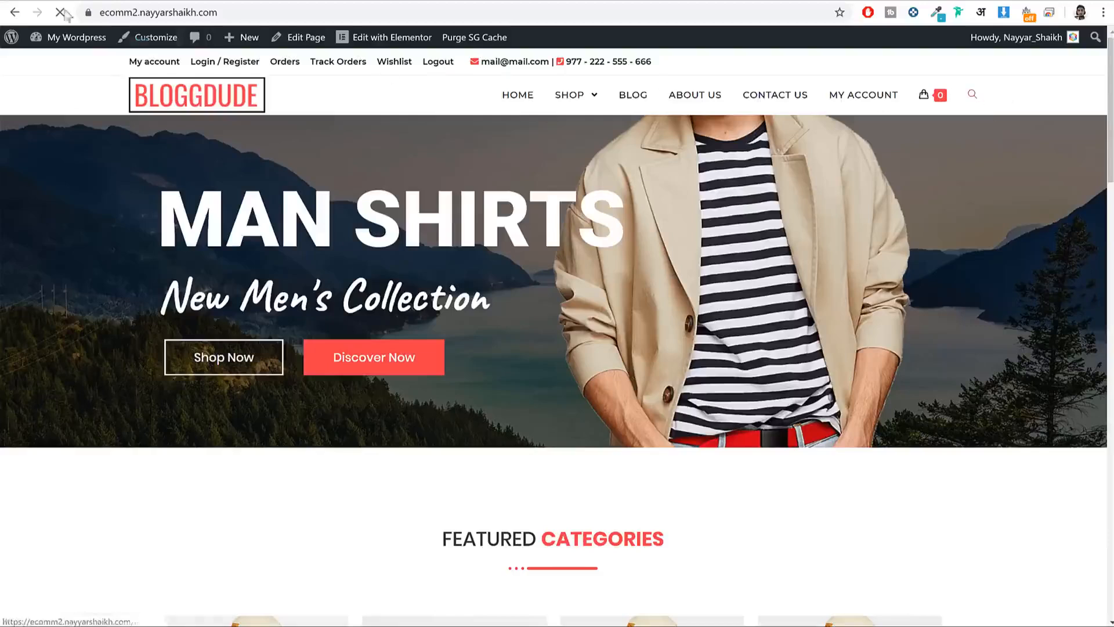
pyautogui.moveTo(920, 103)
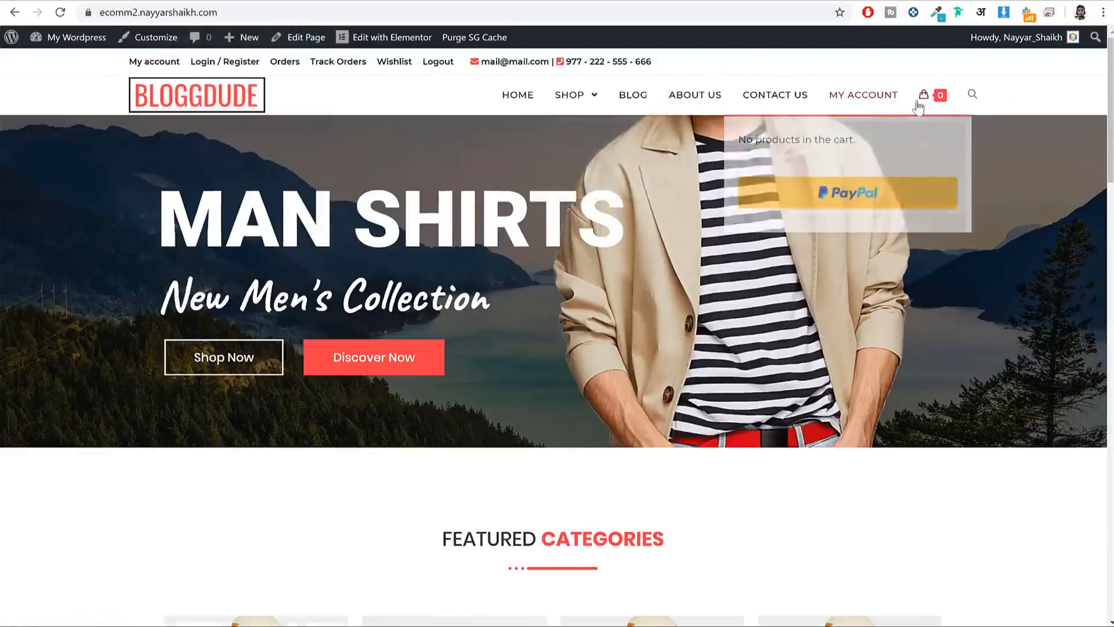
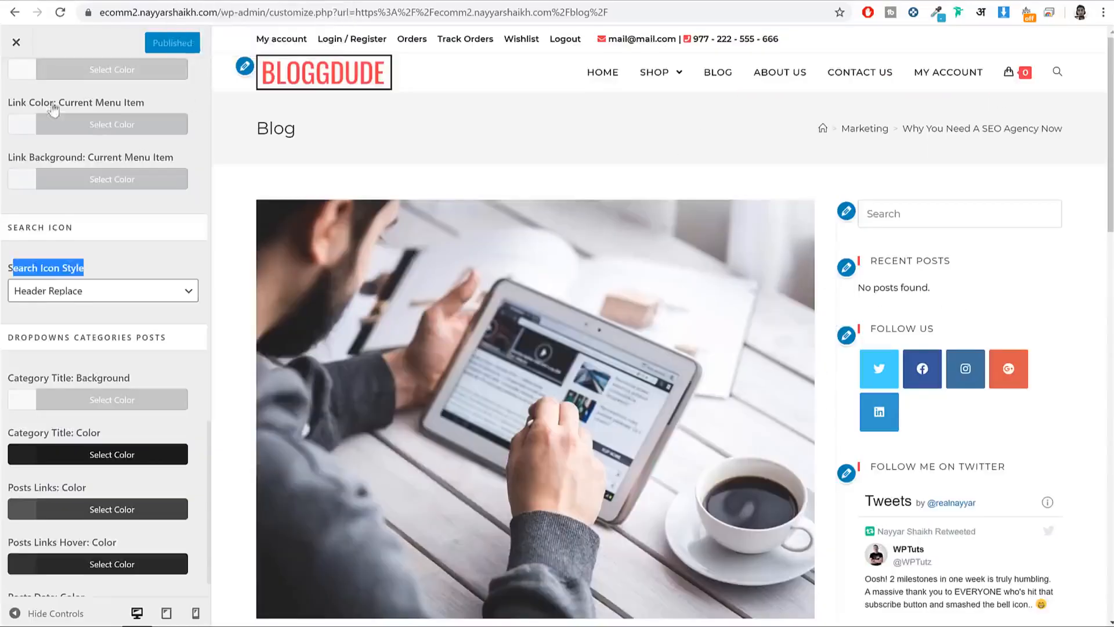
# Step: Go from the Header settings to the Customizer's WooCommerce Menu Cart section
pyautogui.scroll(5, 23, 175)
pyautogui.click(18, 86)
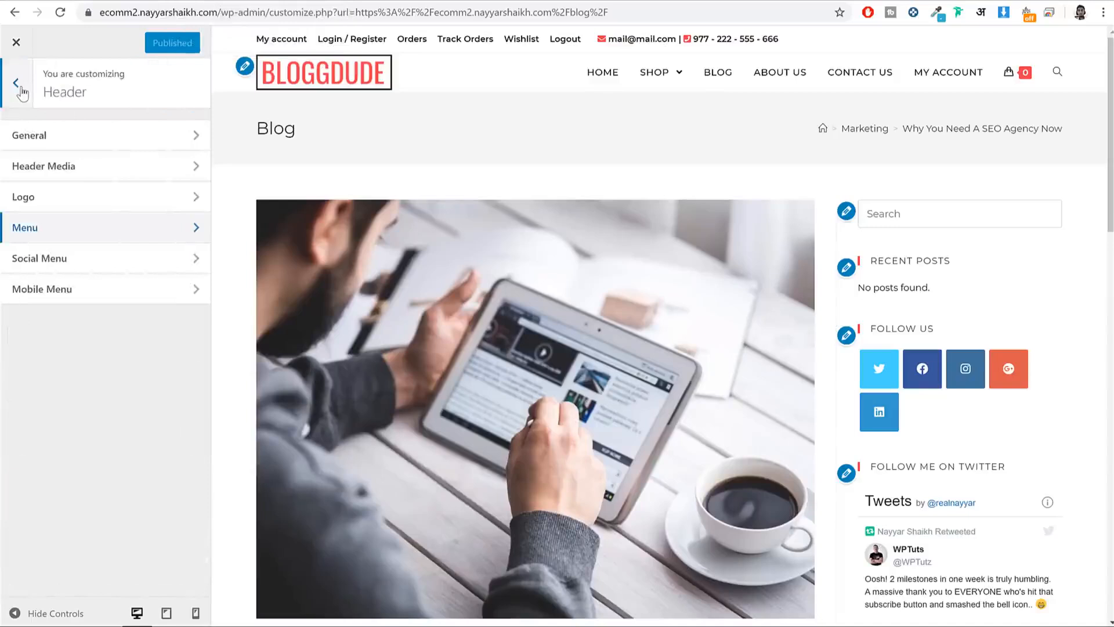
pyautogui.click(22, 92)
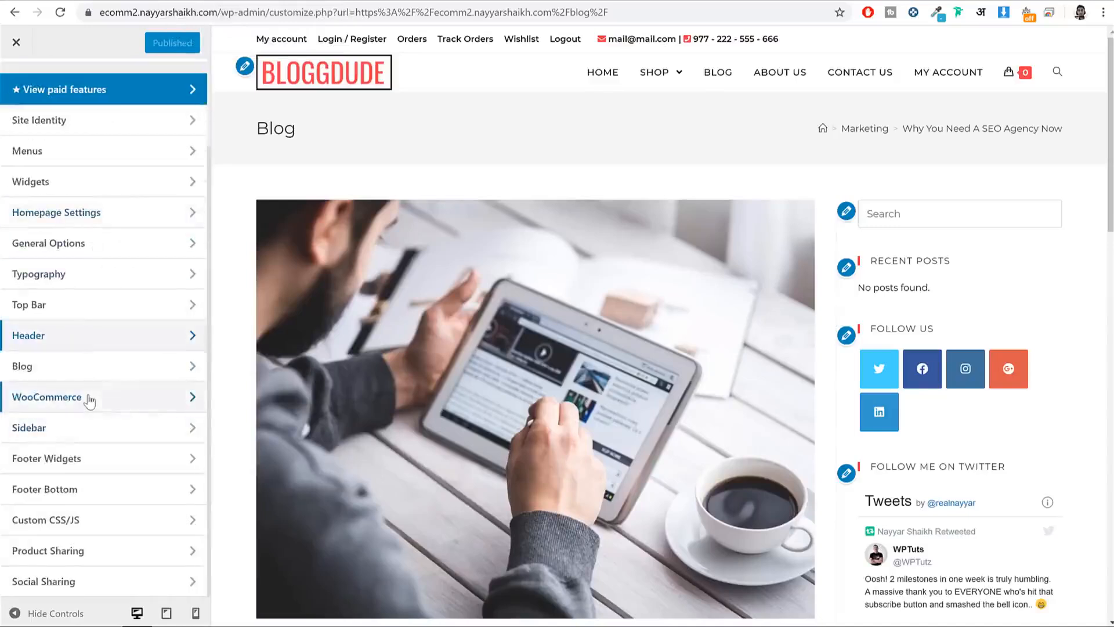
pyautogui.click(47, 396)
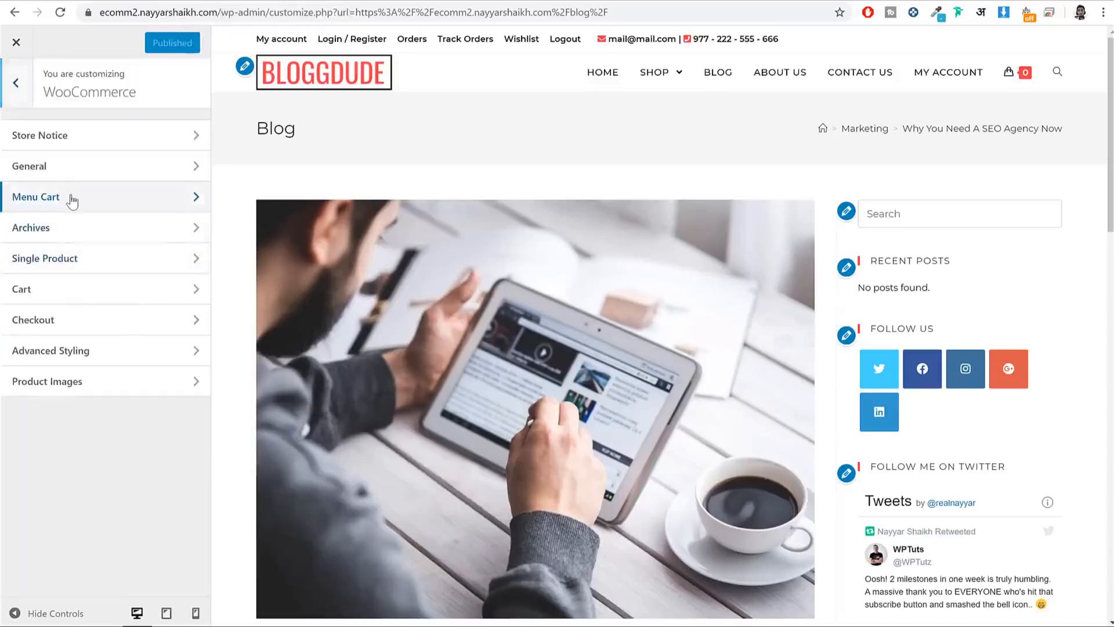
pyautogui.click(72, 201)
# Step: Set the cart Icon Size to 32 and Center Vertically to 8, then publish
pyautogui.scroll(-8, 35, 290)
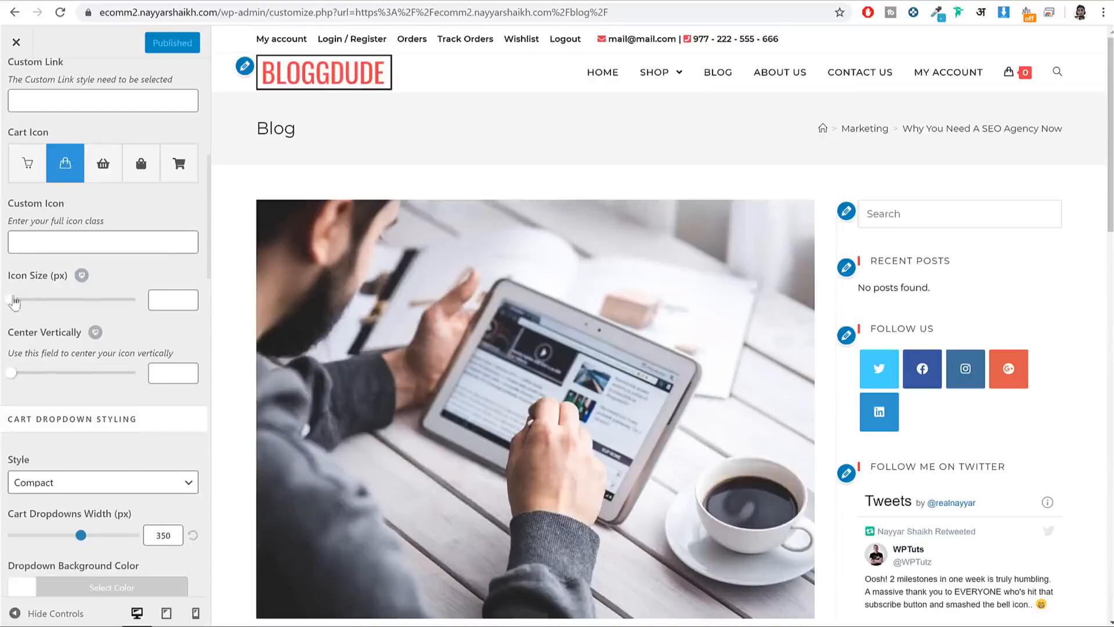
pyautogui.moveTo(14, 301); pyautogui.dragTo(42, 310)
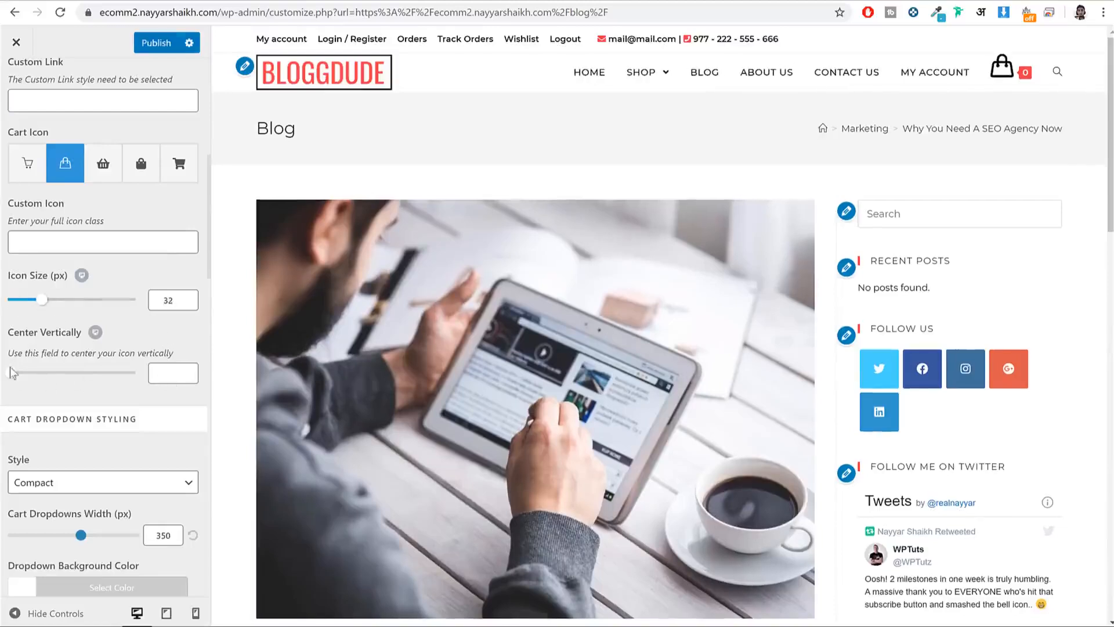
pyautogui.moveTo(12, 373); pyautogui.dragTo(16, 373)
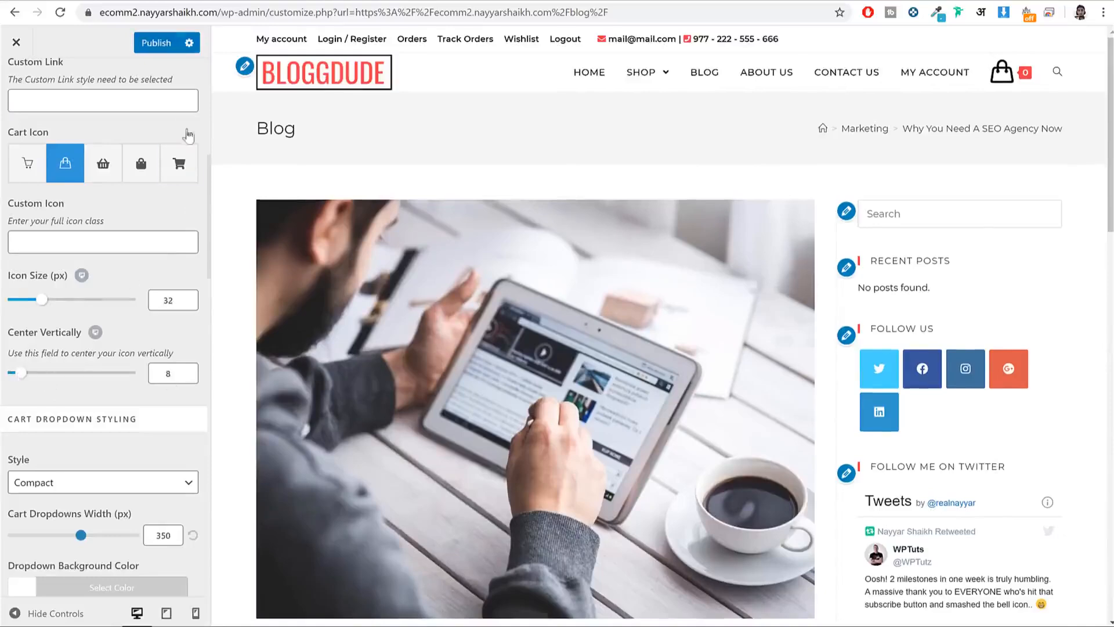
pyautogui.click(155, 43)
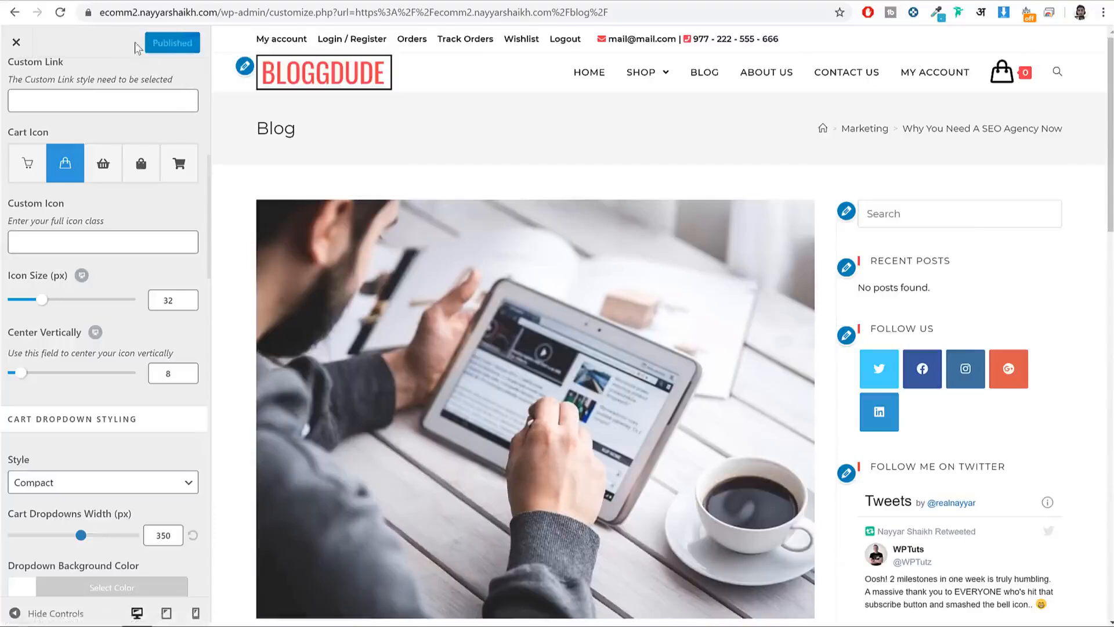
pyautogui.scroll(5, 73, 68)
pyautogui.click(15, 84)
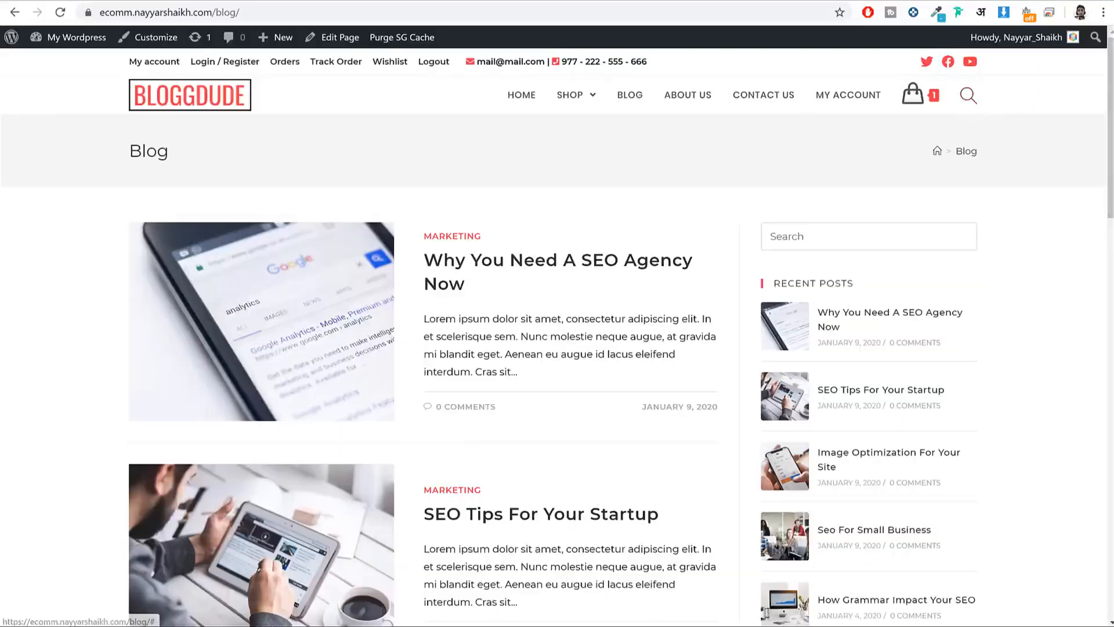
# Step: Copy the Products Price through Search Icon CSS rules from the saved notes file
pyautogui.hotkey('alt', 'Tab')
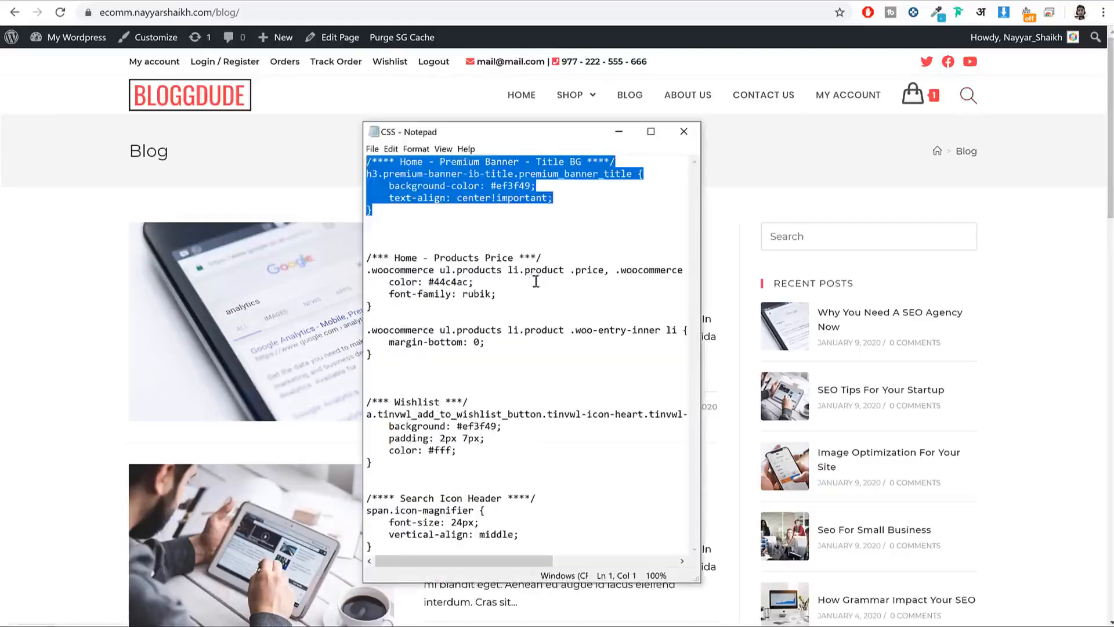
pyautogui.moveTo(367, 256); pyautogui.dragTo(447, 562)
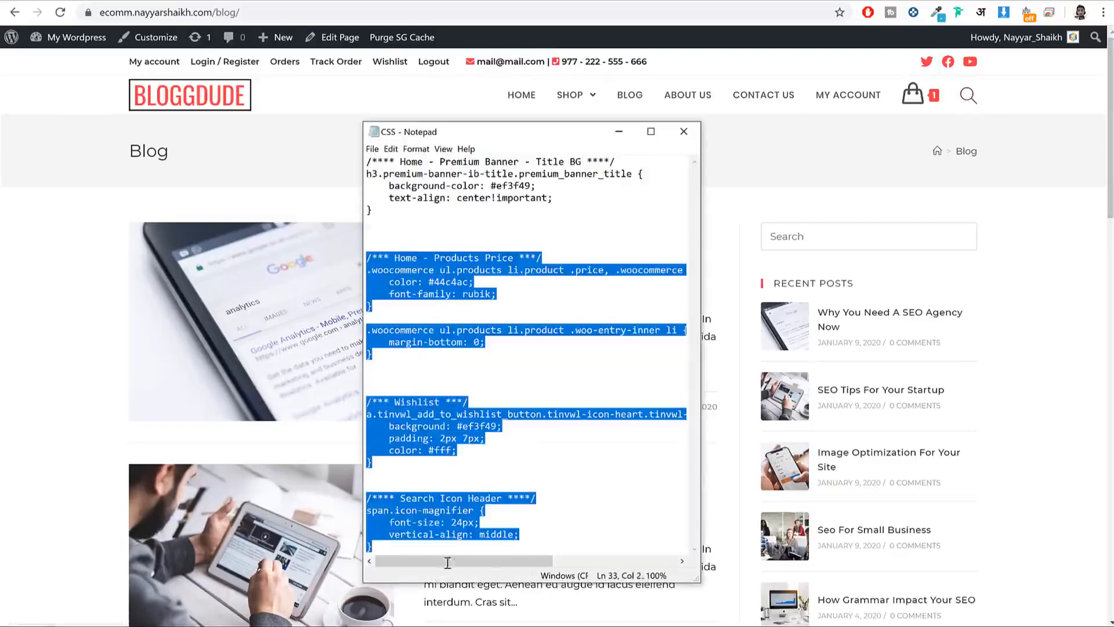
pyautogui.rightClick(425, 268)
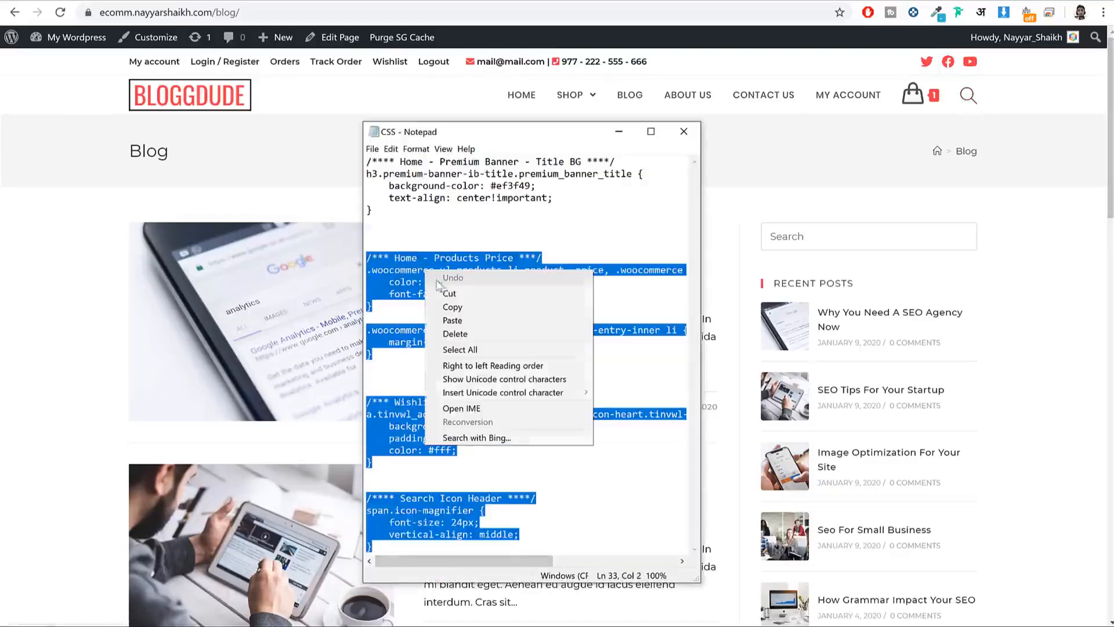
pyautogui.click(470, 307)
pyautogui.click(479, 329)
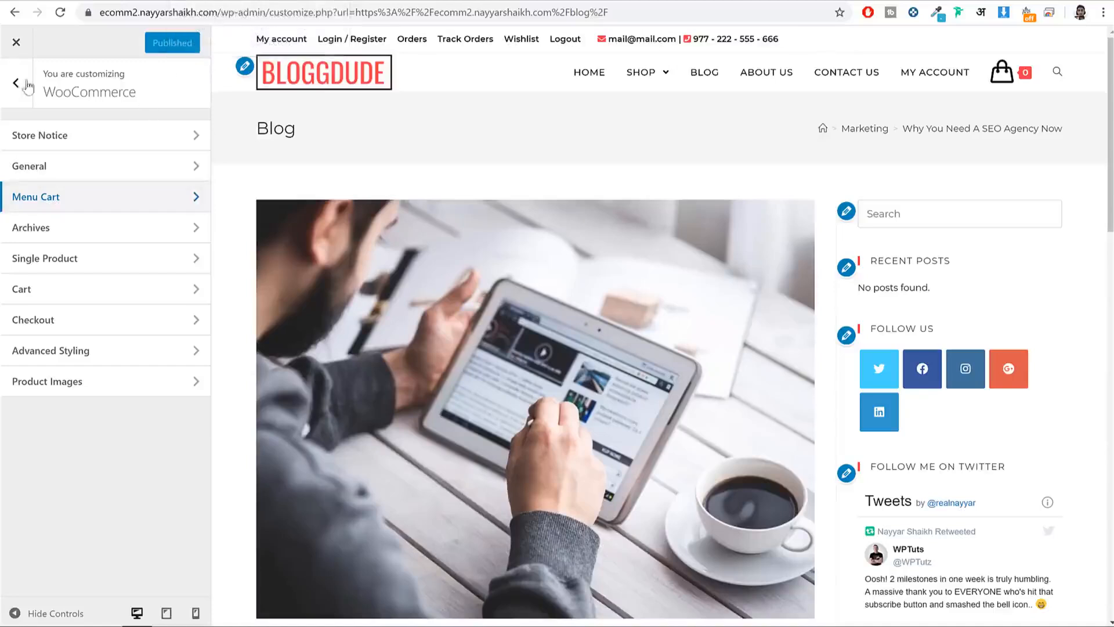
# Step: Paste the copied rules into the Customizer's custom CSS/JS editor after the first rule
pyautogui.click(26, 85)
pyautogui.scroll(-2, 87, 249)
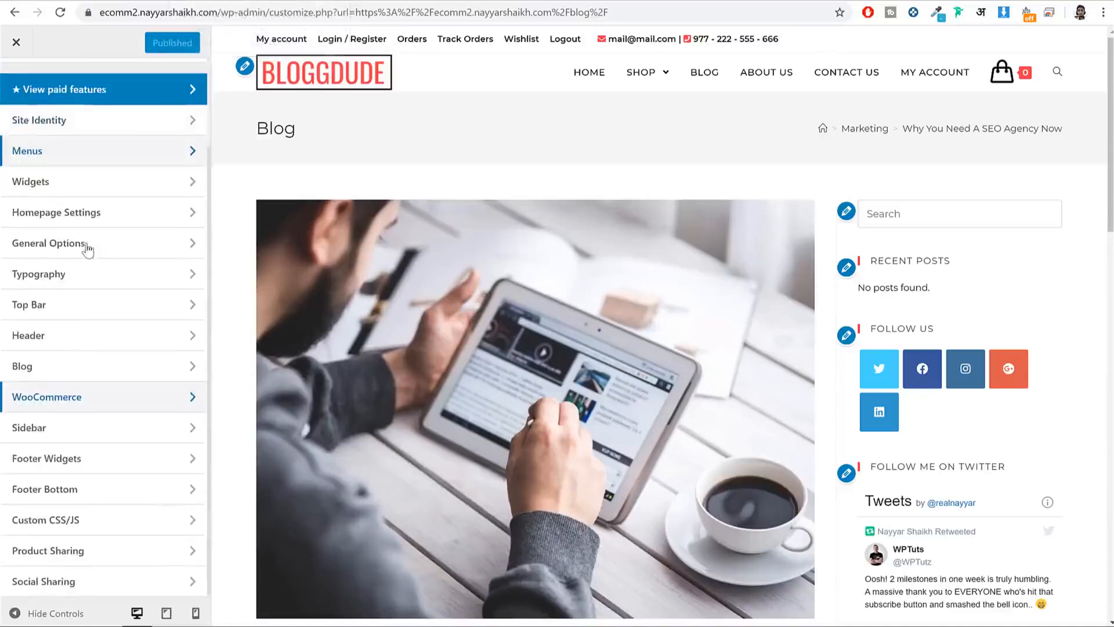
pyautogui.click(97, 518)
pyautogui.click(137, 258)
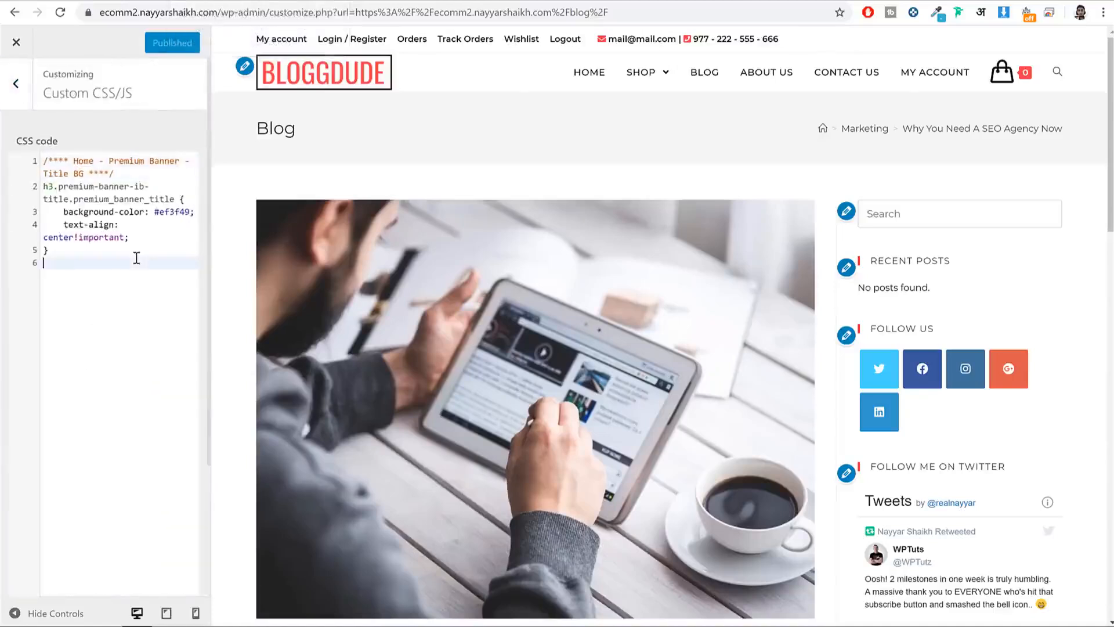
pyautogui.press('Return')
pyautogui.press('Return')
pyautogui.press('BackSpace')
pyautogui.hotkey('ctrl', 'v')
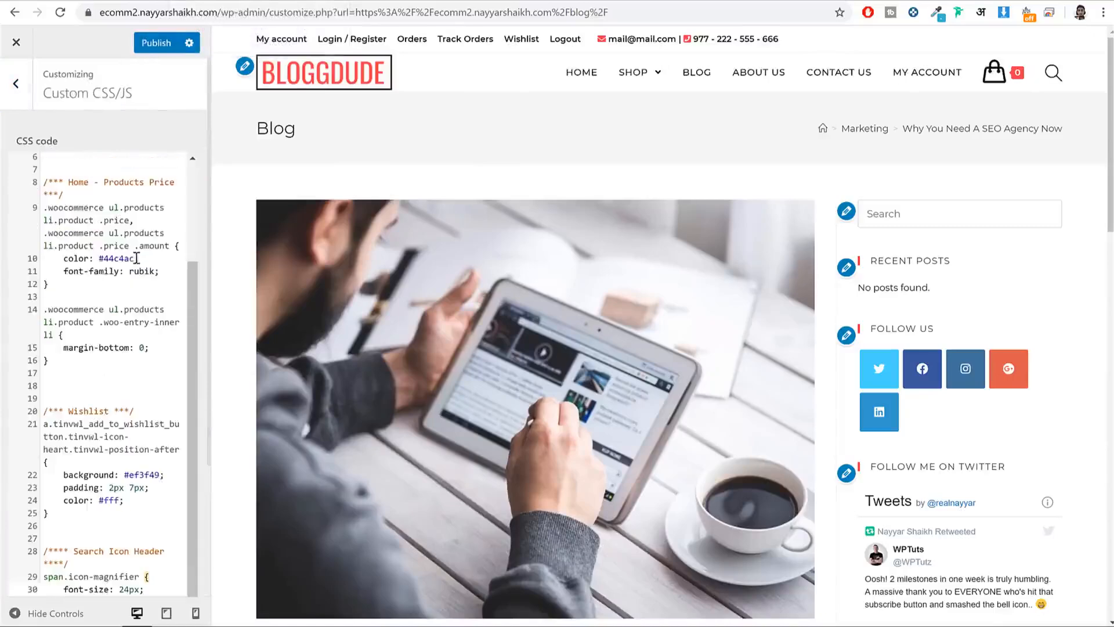
# Step: Check the header search icon in the preview against the Search Icon Header and Wishlist rules
pyautogui.click(1055, 76)
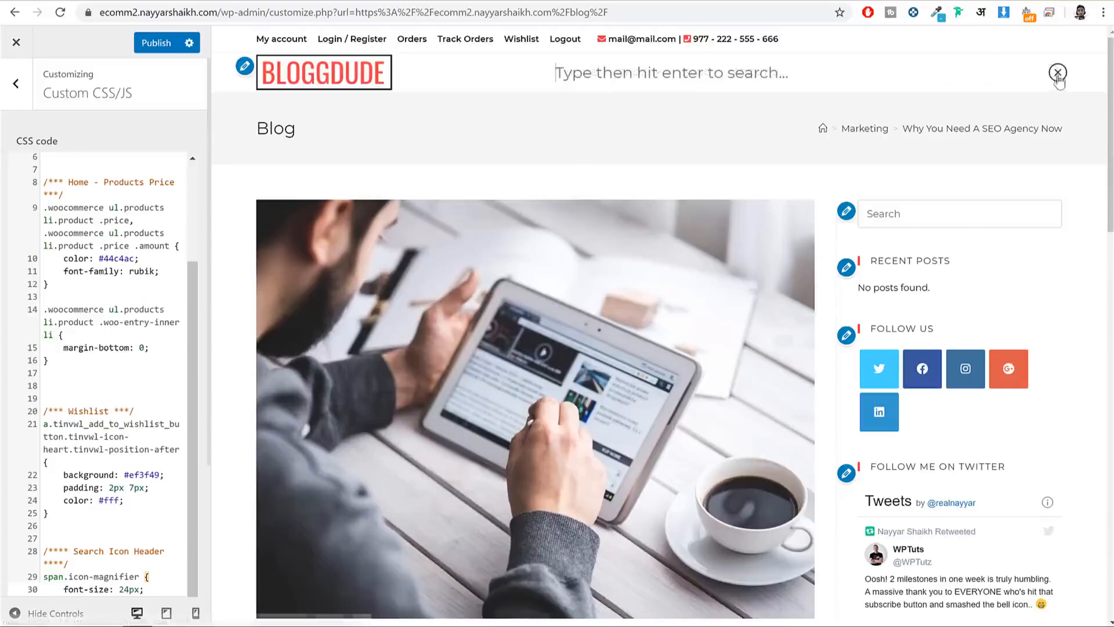
pyautogui.click(1058, 74)
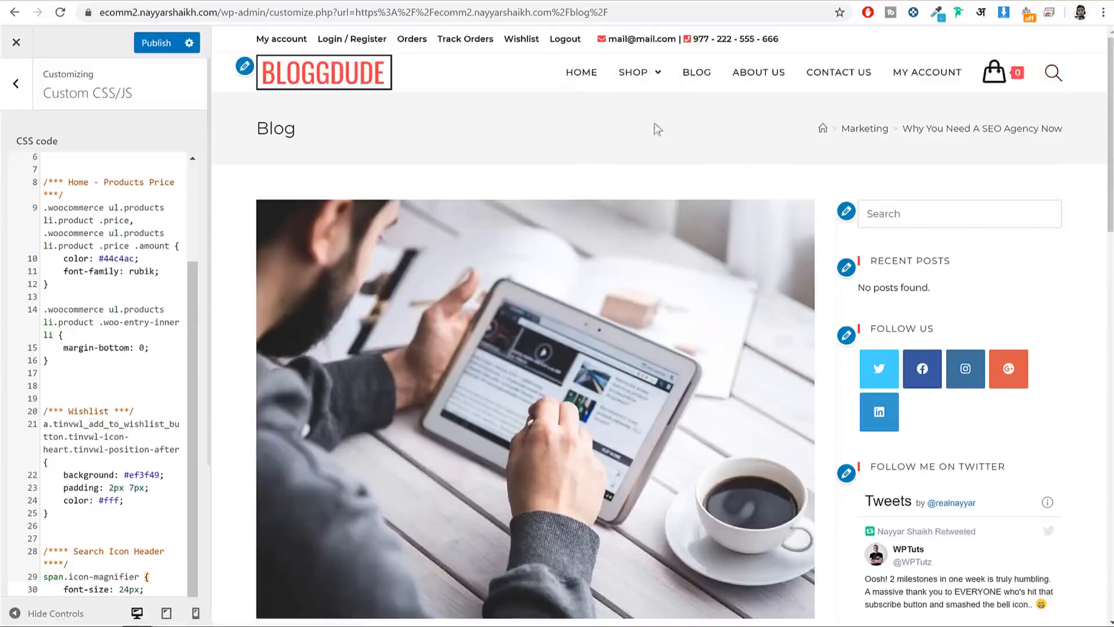
pyautogui.moveTo(994, 73)
pyautogui.scroll(-3, 128, 480)
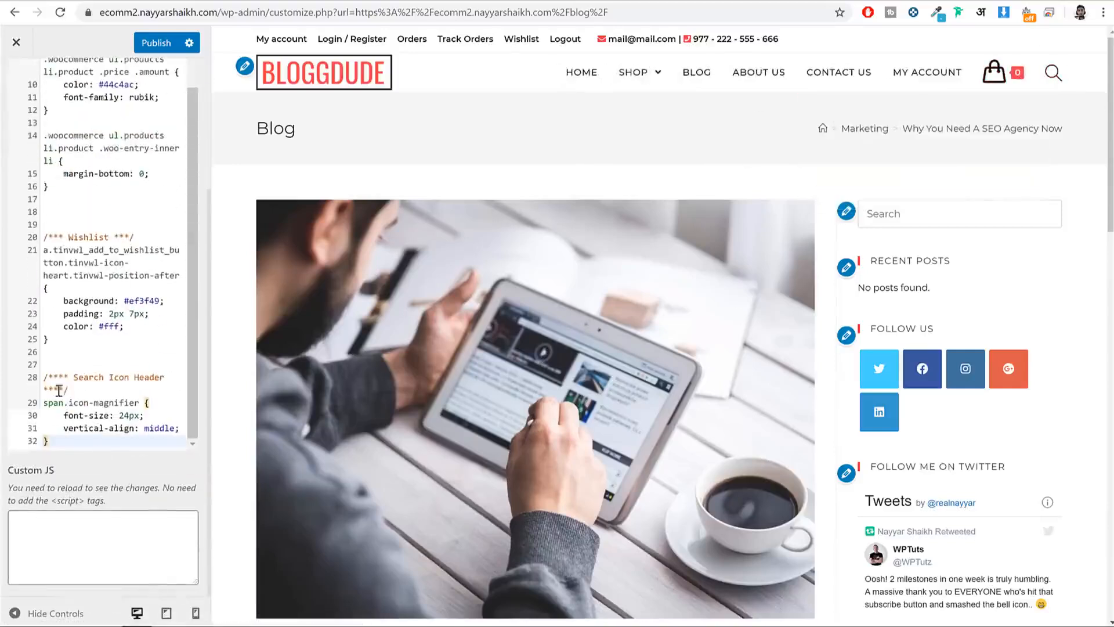
pyautogui.moveTo(44, 377); pyautogui.dragTo(126, 440)
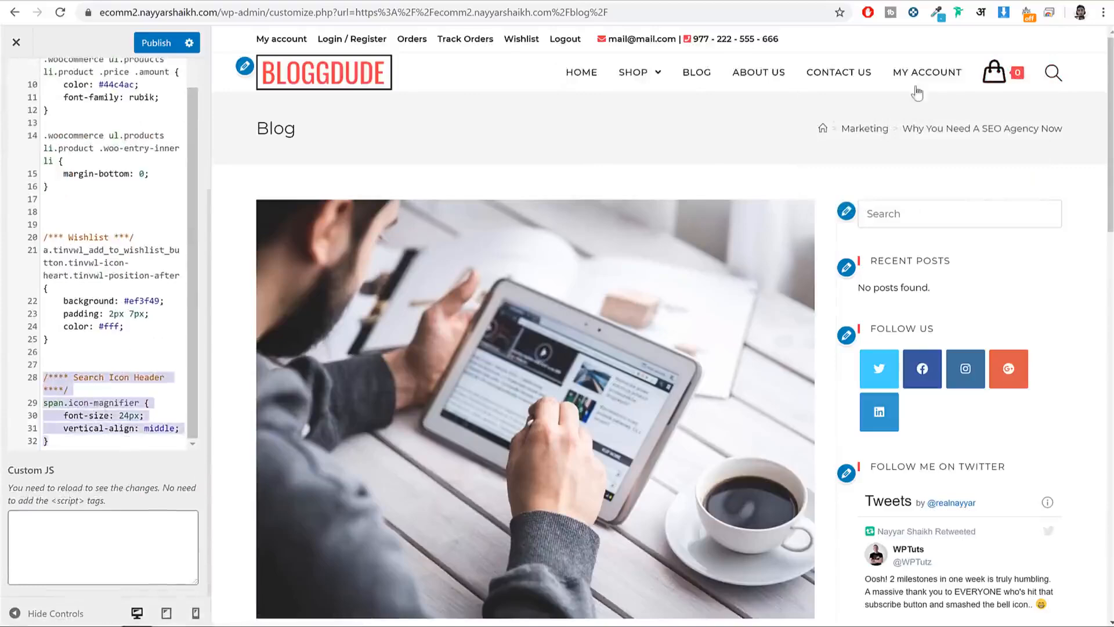
pyautogui.moveTo(44, 250); pyautogui.dragTo(123, 320)
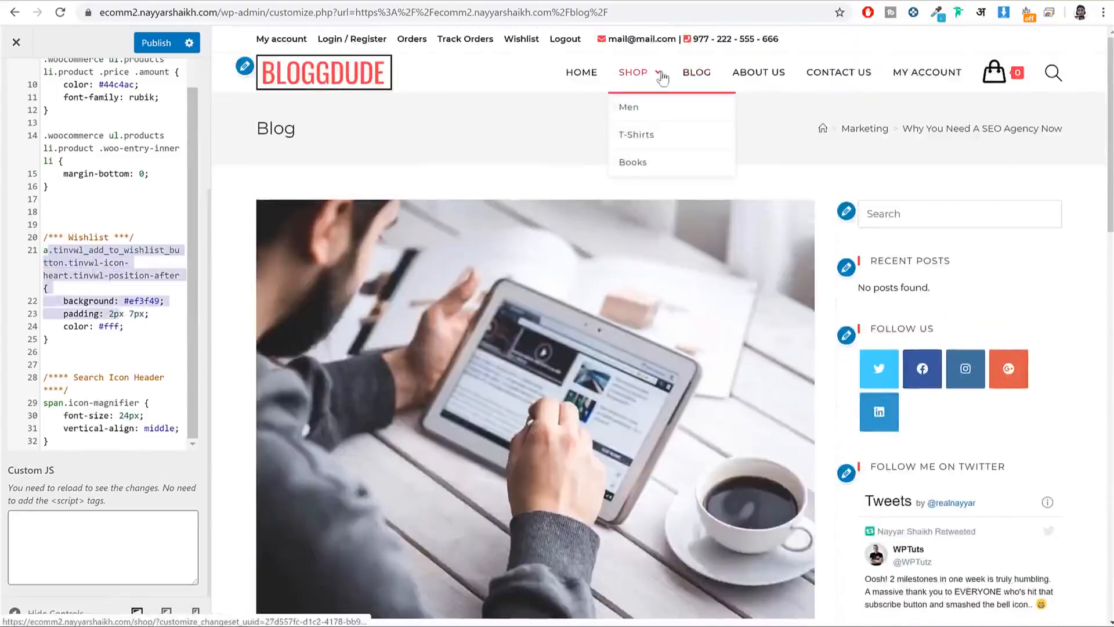
# Step: Preview the shop and Black Short Sleeve product page against the Products Price rules
pyautogui.click(639, 77)
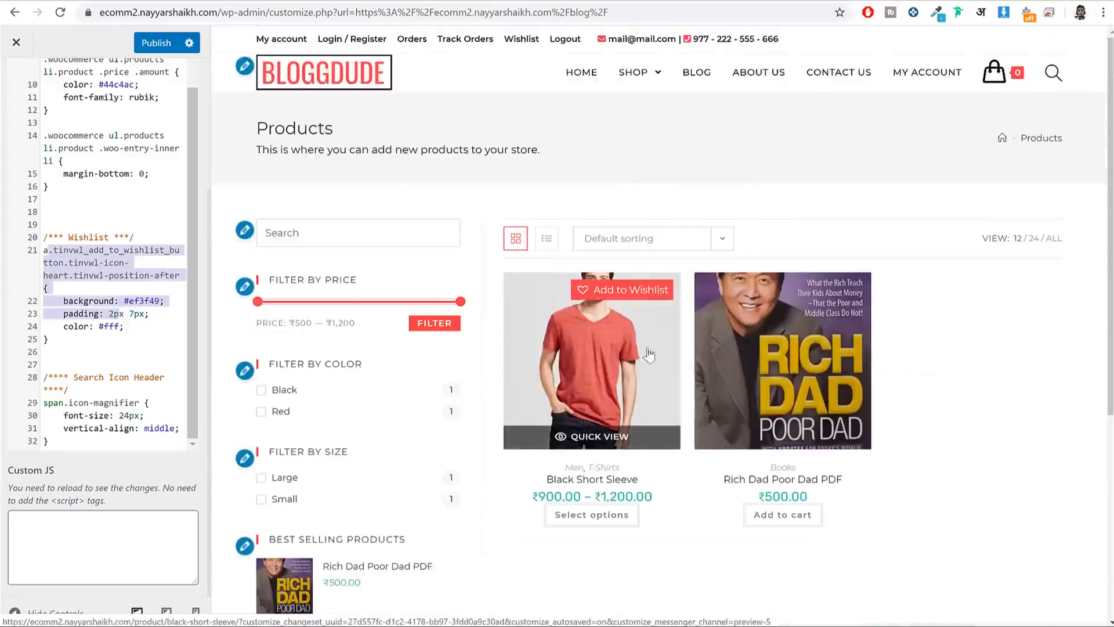
pyautogui.click(627, 303)
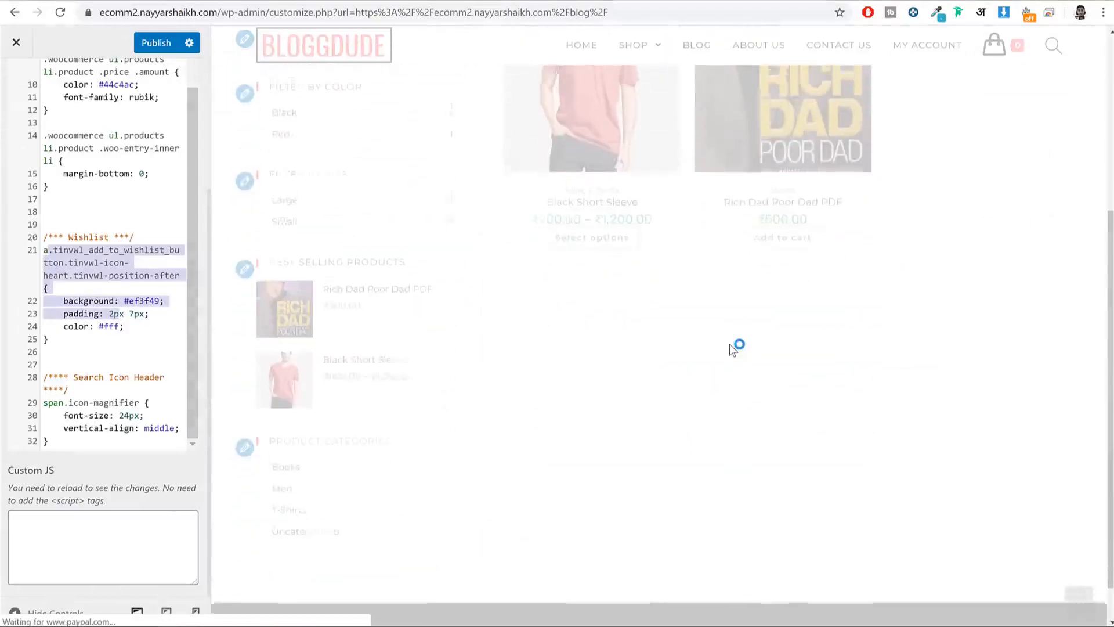
pyautogui.scroll(-2, 733, 348)
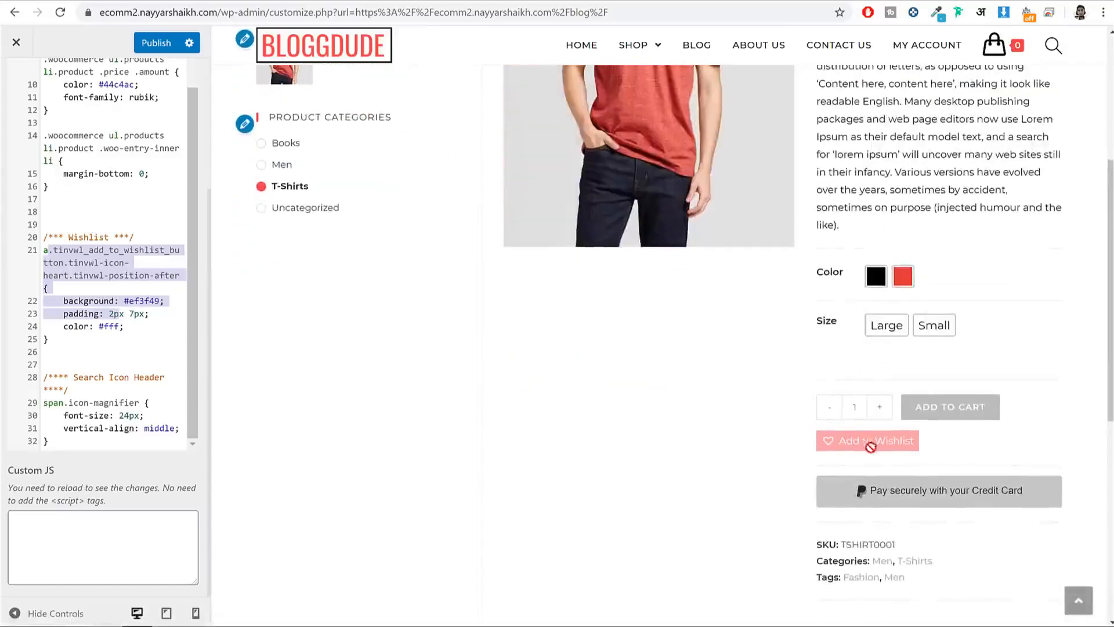
pyautogui.scroll(5, 837, 441)
pyautogui.scroll(2, 81, 221)
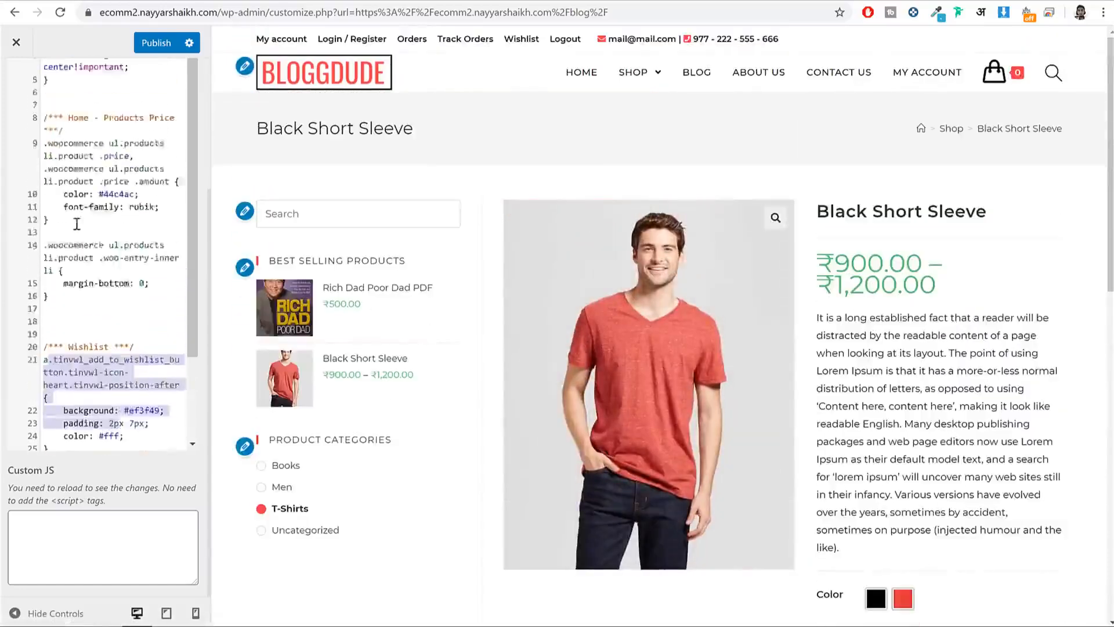
pyautogui.moveTo(68, 139); pyautogui.dragTo(110, 295)
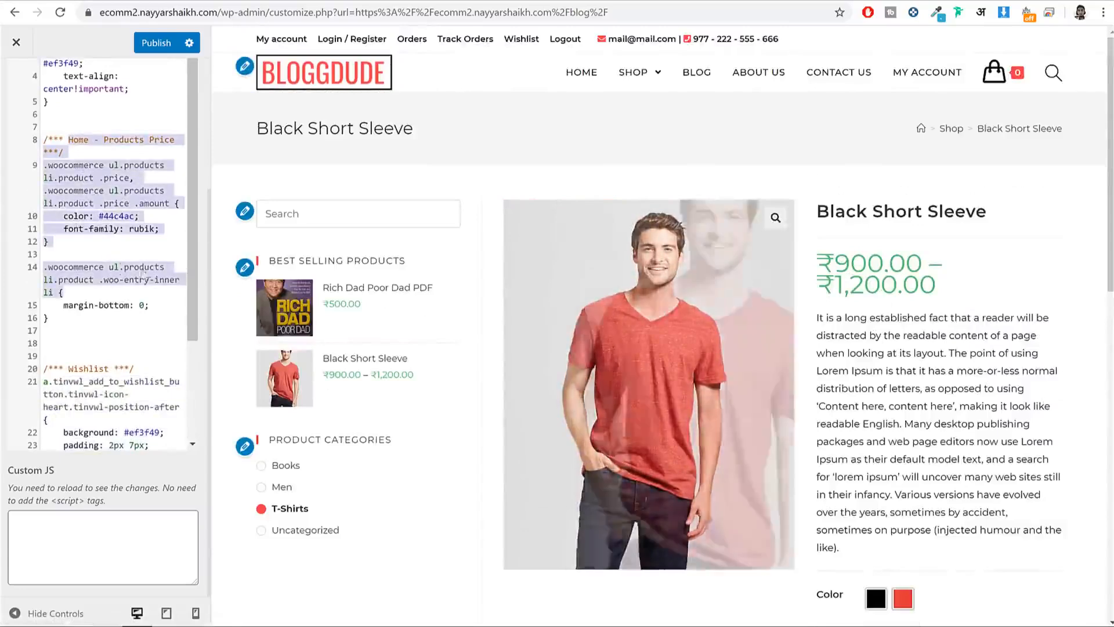
pyautogui.scroll(5, 156, 261)
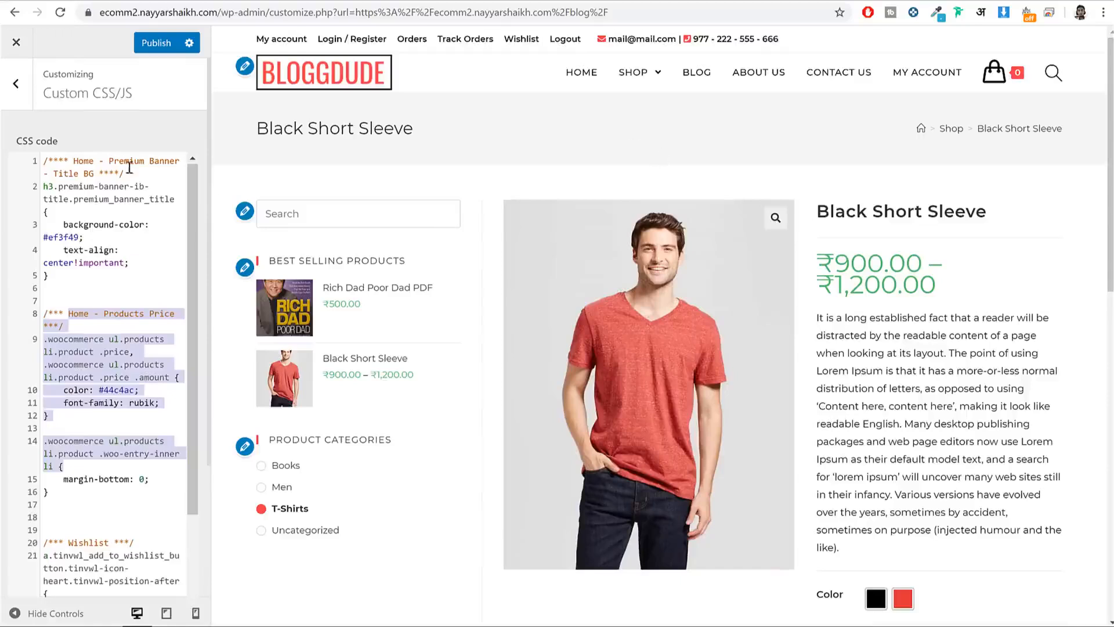
# Step: Publish the custom CSS and switch to the site's live homepage
pyautogui.click(144, 46)
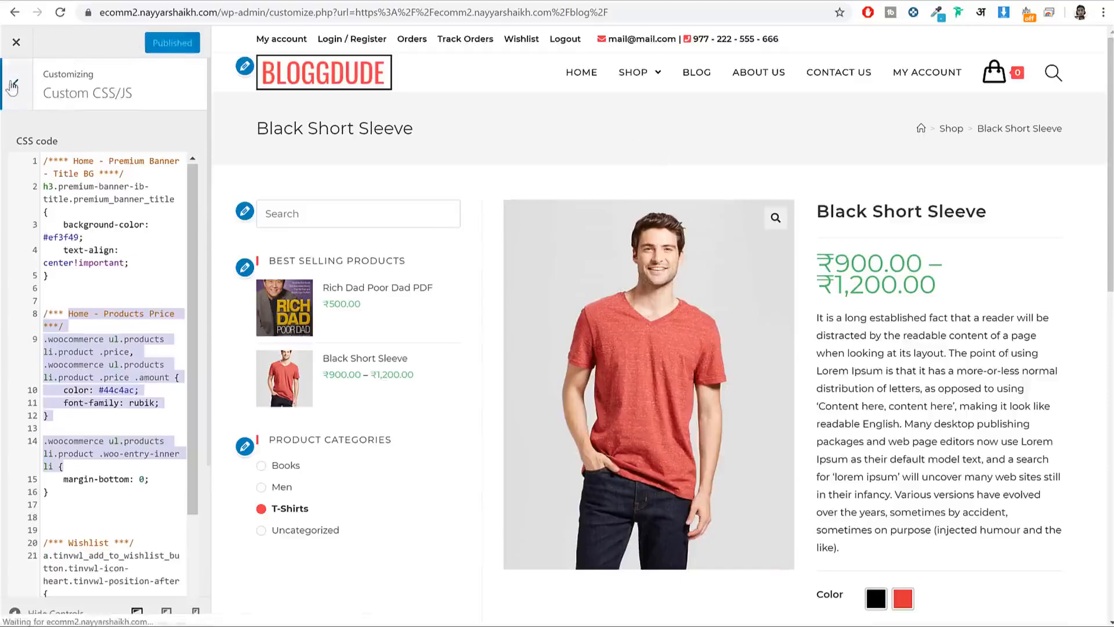
pyautogui.click(26, 85)
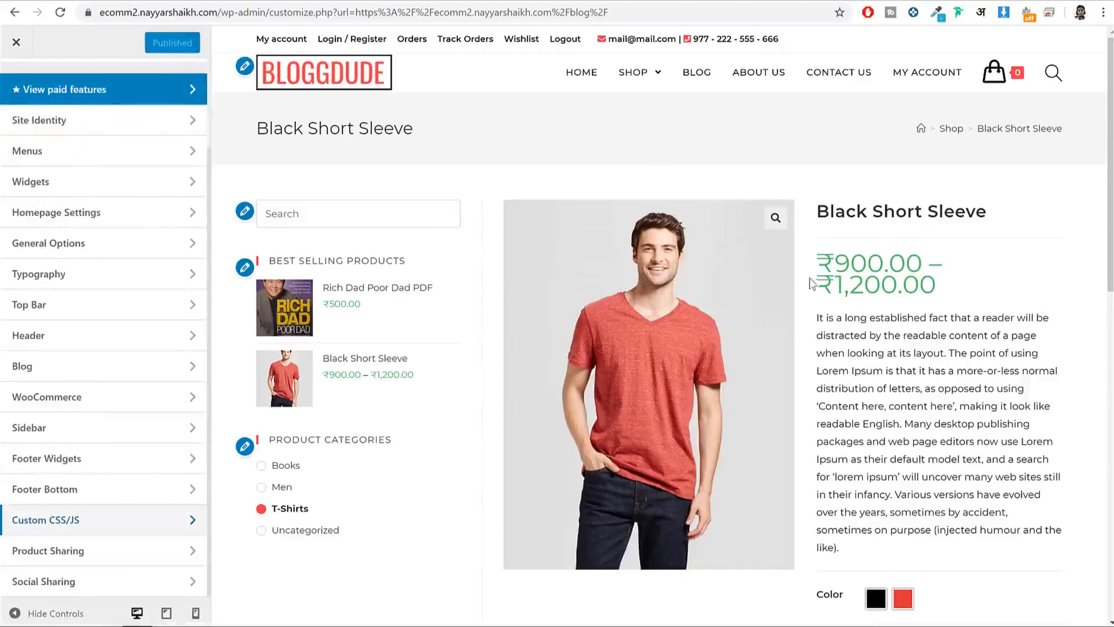
pyautogui.scroll(-10, 811, 284)
pyautogui.scroll(6, 546, 591)
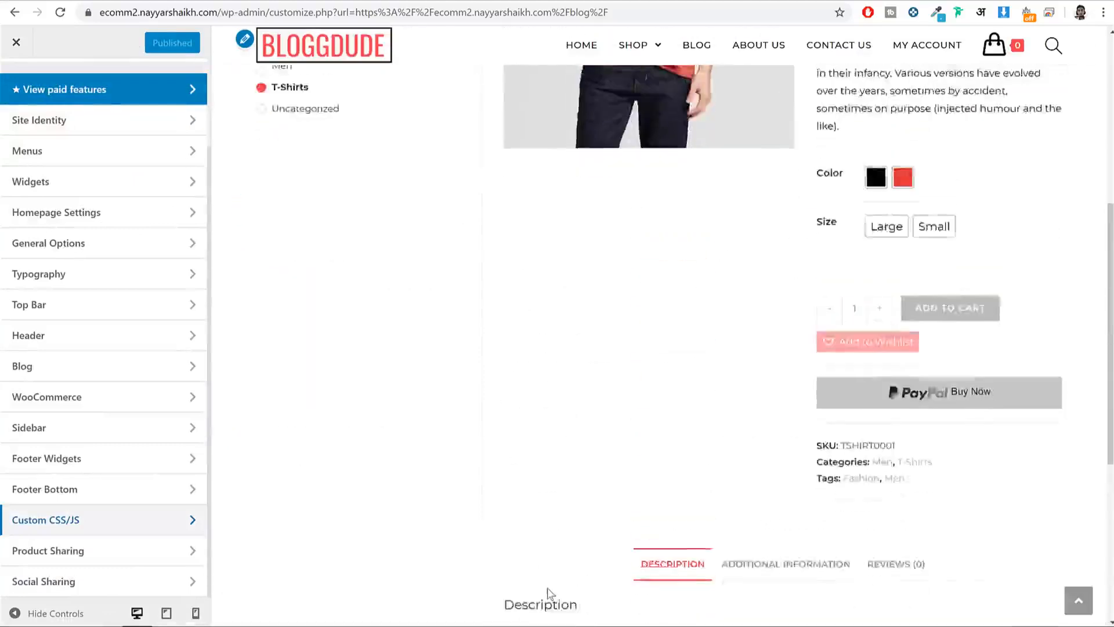
pyautogui.scroll(-6, 548, 586)
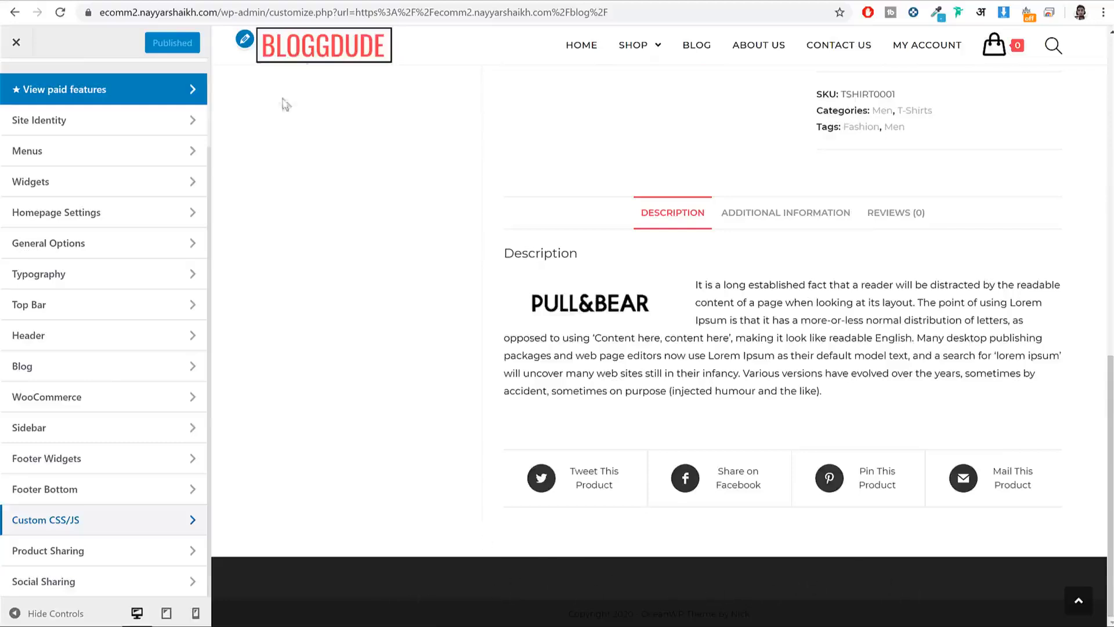
pyautogui.click(421, 1)
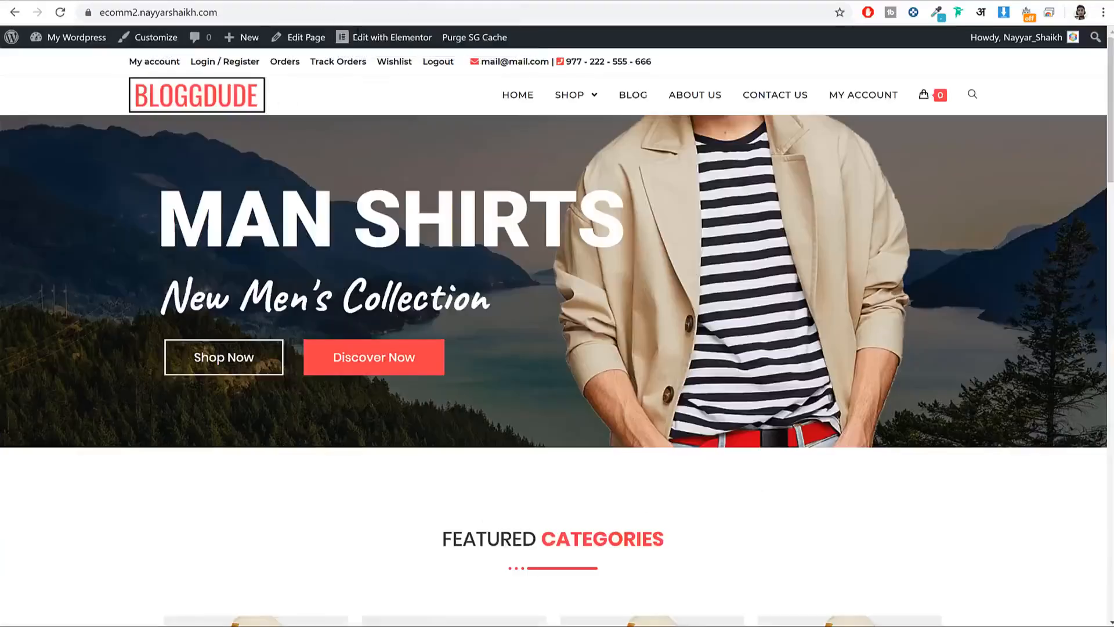
# Step: In the admin Widgets page, collapse Default Sidebar and expand the Footer 1 area
pyautogui.click(75, 38)
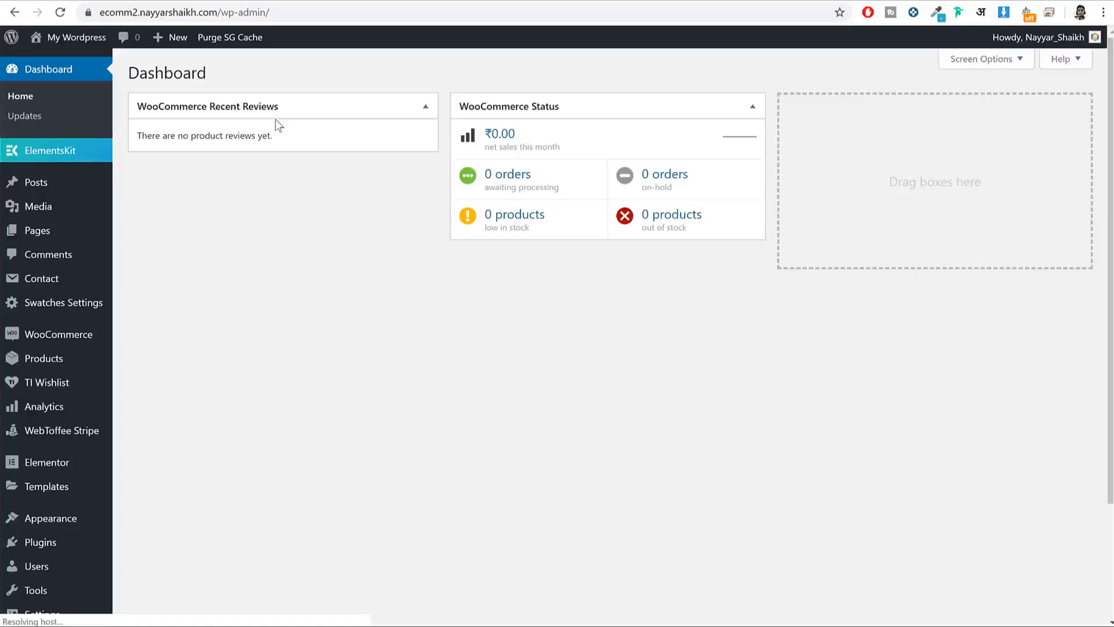
pyautogui.scroll(-3, 75, 452)
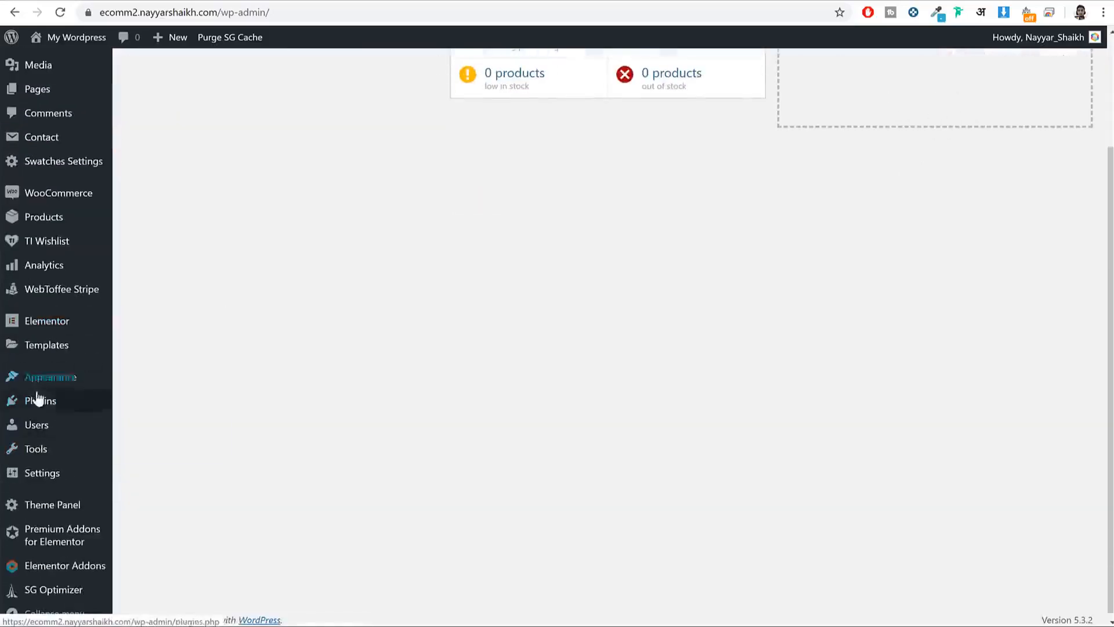
pyautogui.moveTo(40, 388)
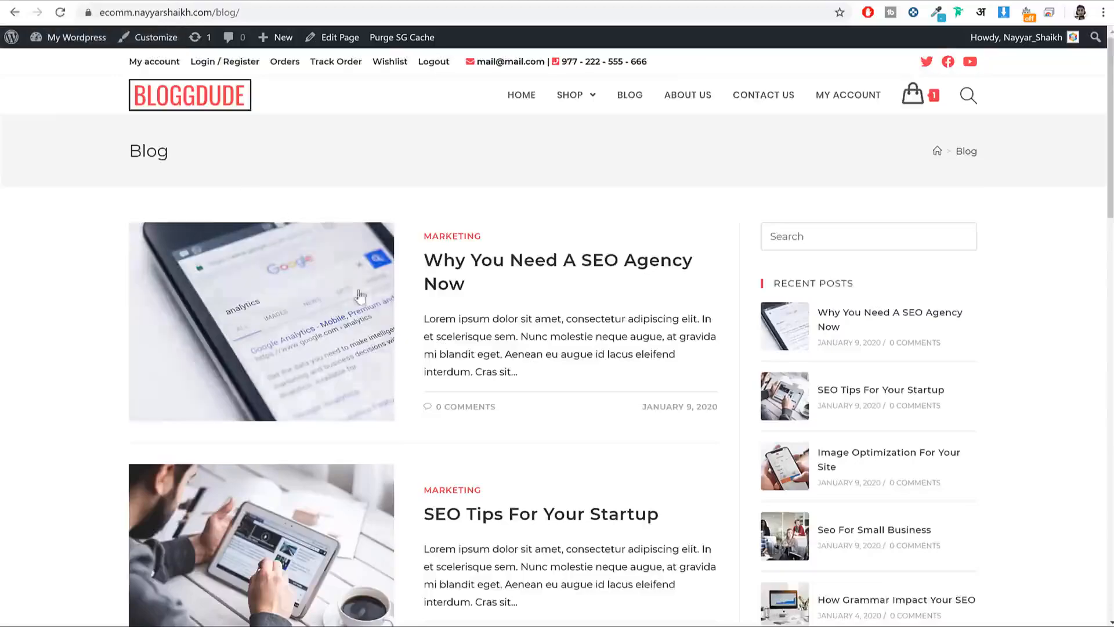
pyautogui.scroll(-15, 305, 576)
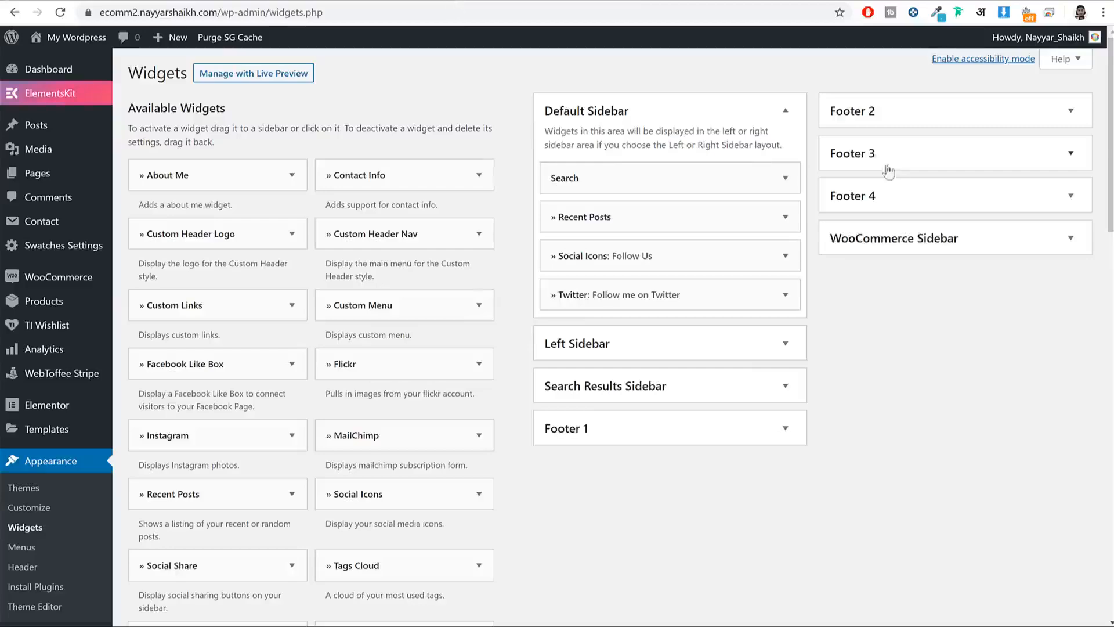
pyautogui.click(768, 120)
pyautogui.click(690, 254)
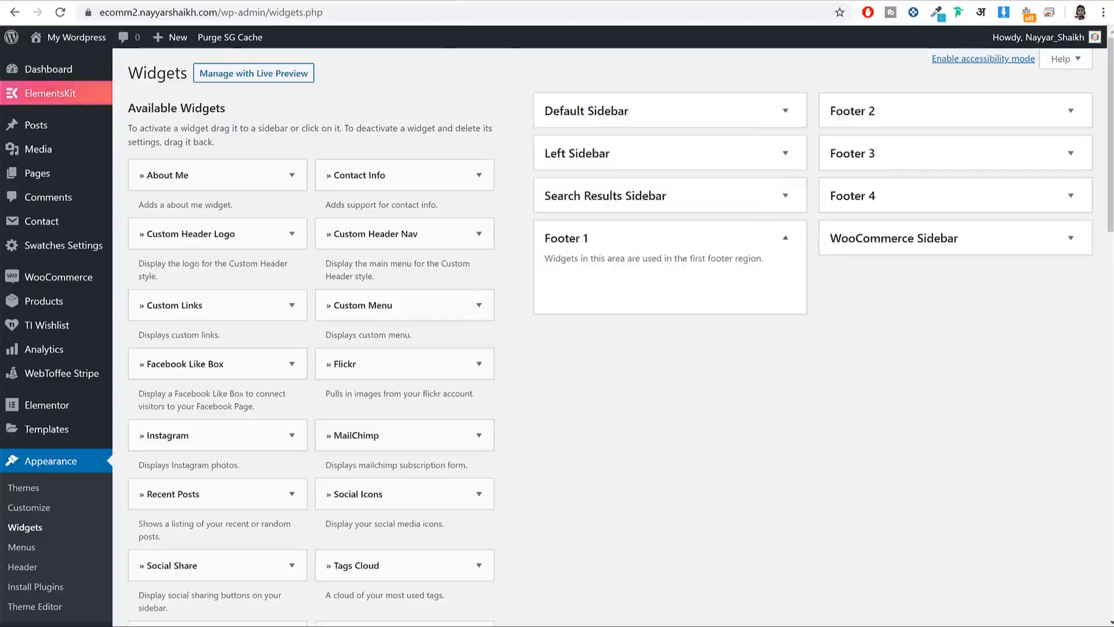
pyautogui.scroll(-15, 437, 330)
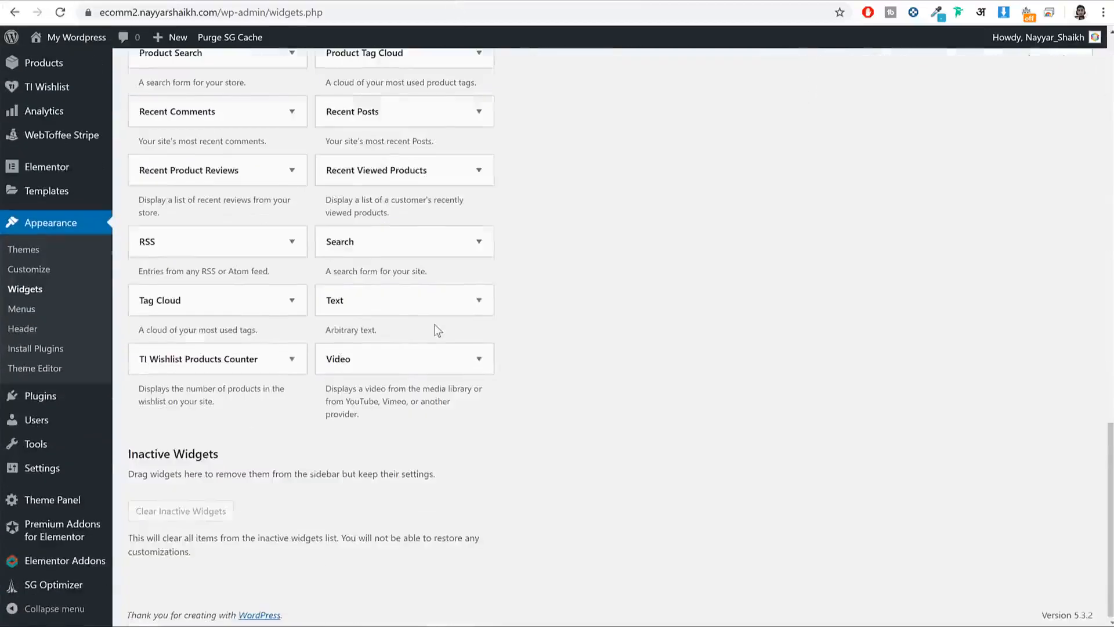
# Step: Add a Text widget to Footer 1
pyautogui.click(381, 305)
pyautogui.click(398, 451)
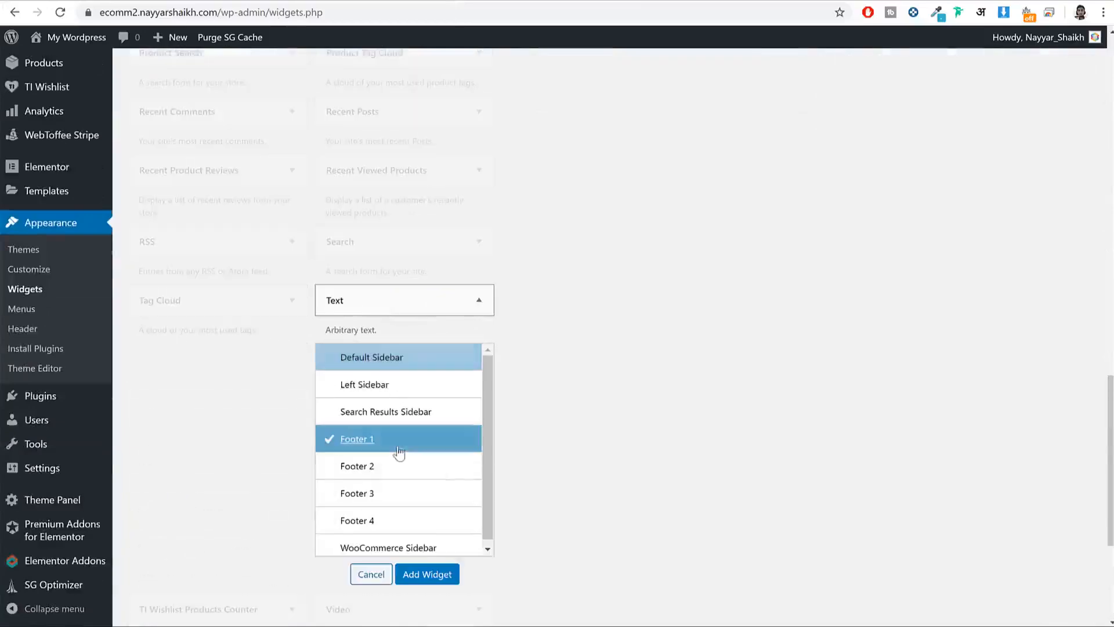
pyautogui.click(436, 574)
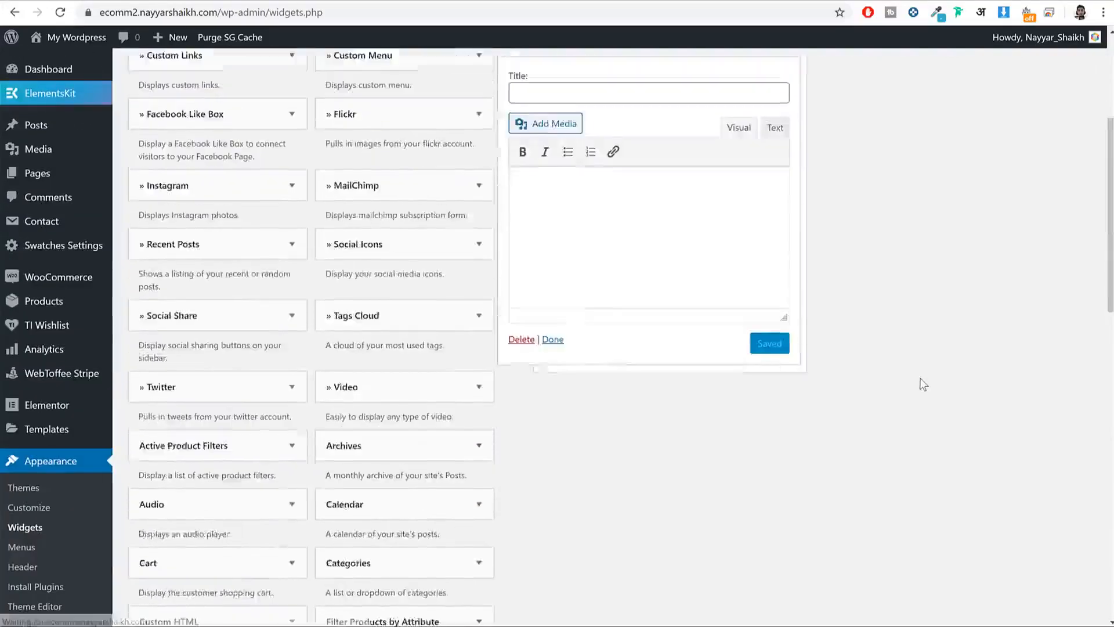
pyautogui.scroll(4, 924, 385)
pyautogui.scroll(-1, 924, 384)
# Step: Fill the widget with the BLOGGDUDE logo and the two copied Lorem ipsum paragraphs, then save
pyautogui.click(81, 2)
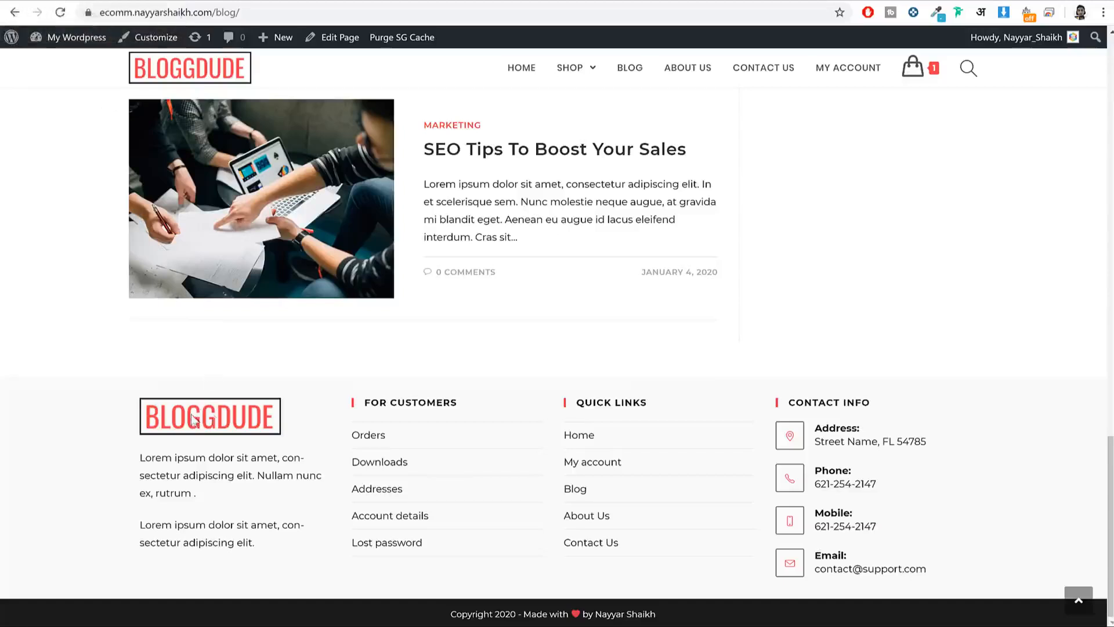
pyautogui.moveTo(142, 458); pyautogui.dragTo(247, 559)
pyautogui.click(401, 1)
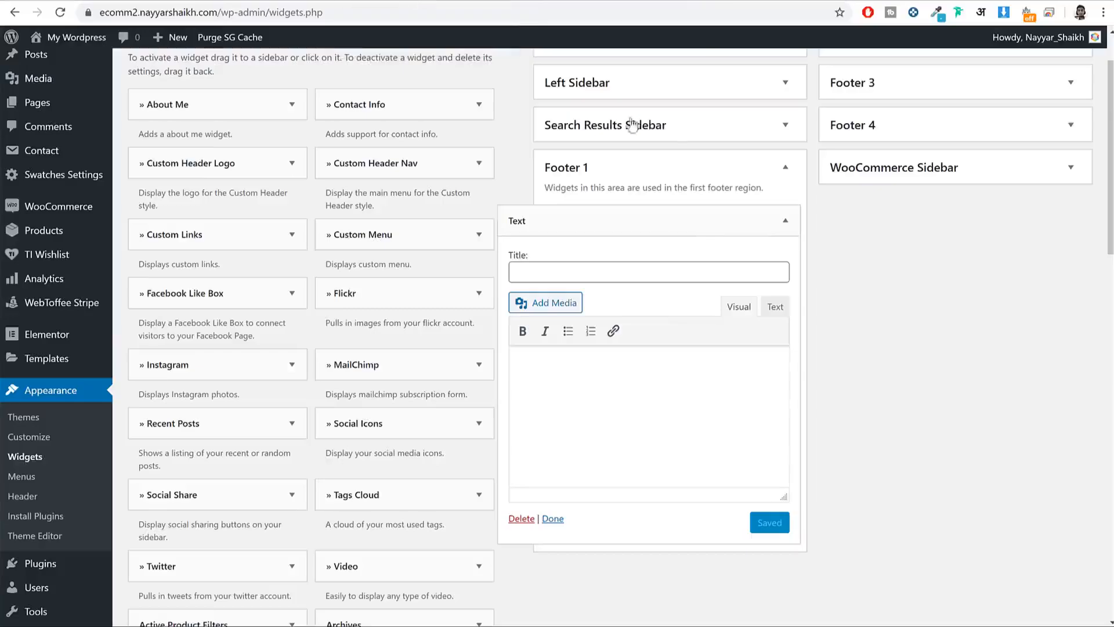
pyautogui.click(549, 303)
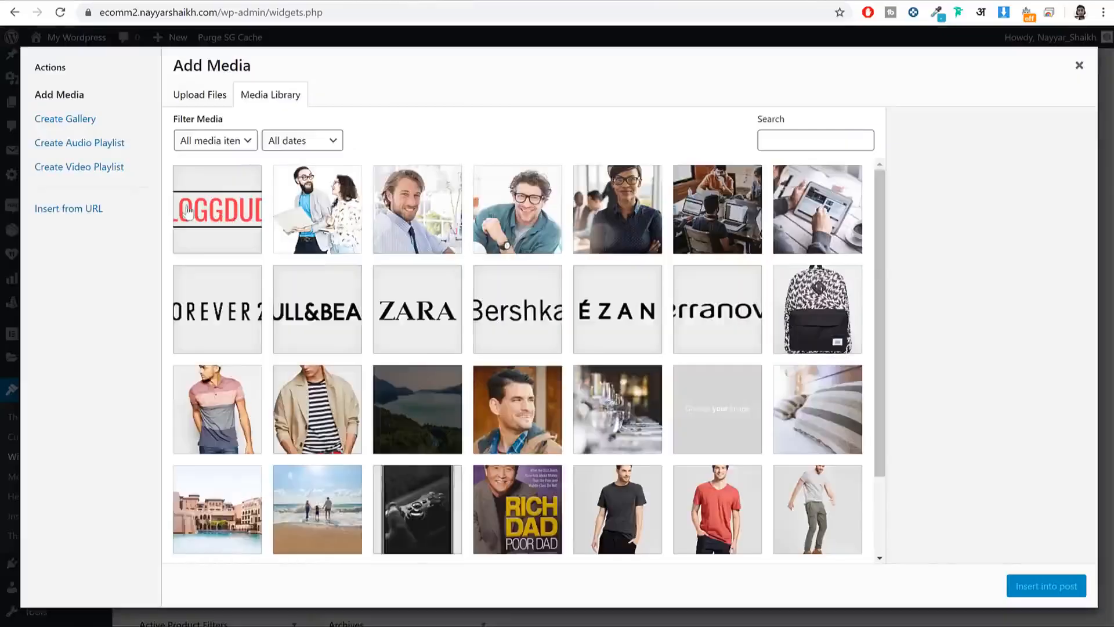
pyautogui.click(200, 212)
pyautogui.click(1046, 586)
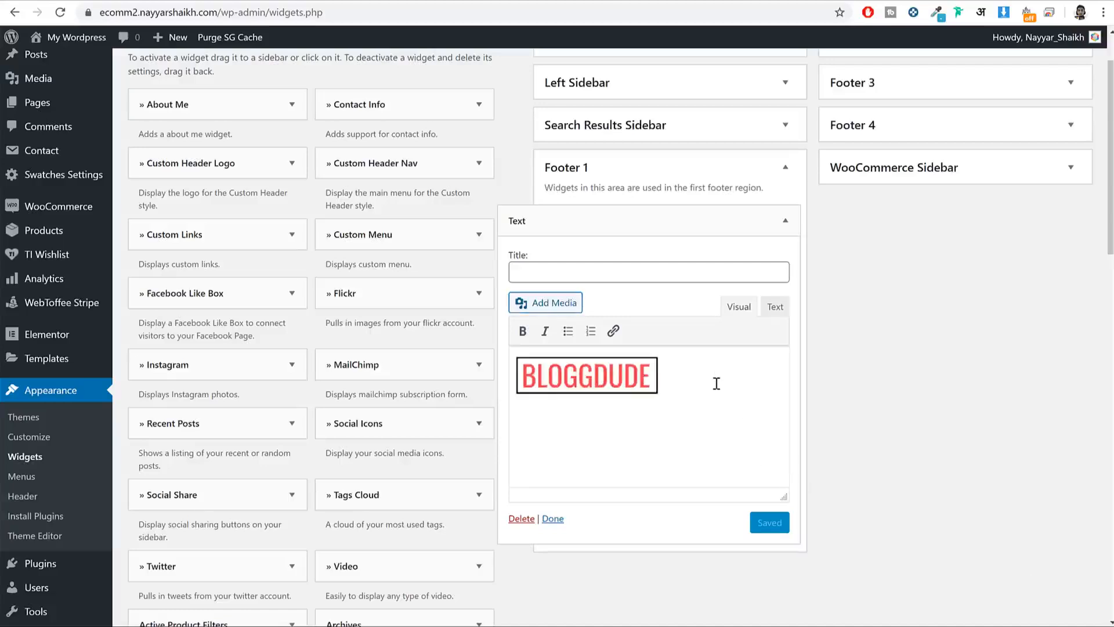
pyautogui.write('Lorem ipsum dolor sit amet, con-sectetur adipiscing elit. Nullam nunc ex, rutrum . Lorem ipsum dolor sit amet, con-sectetur adipiscing elit.')
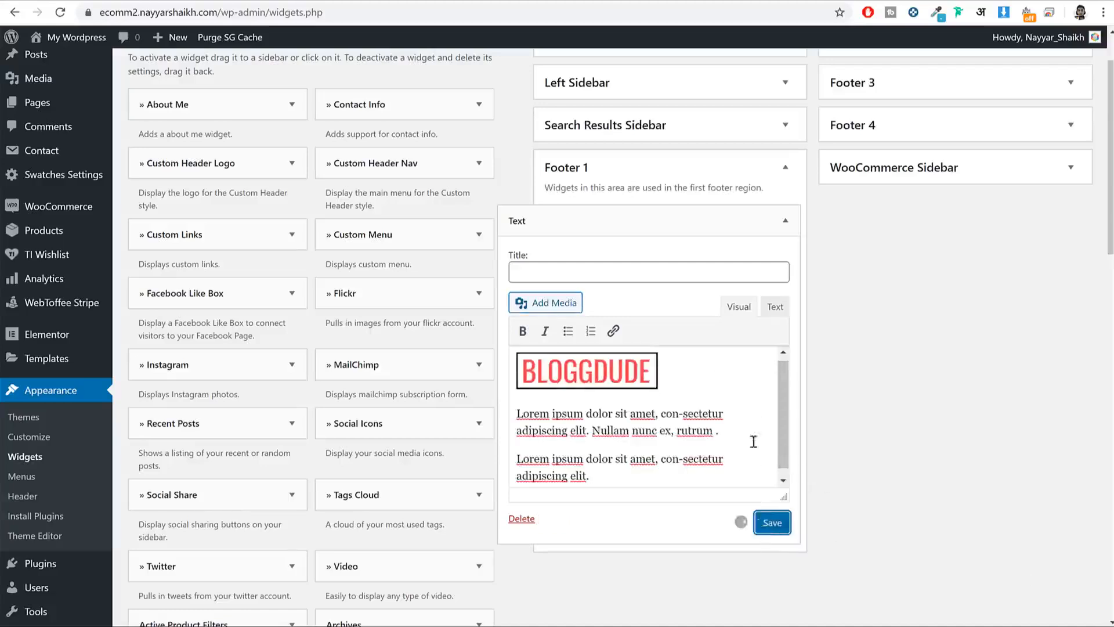
pyautogui.click(785, 221)
pyautogui.scroll(2, 823, 250)
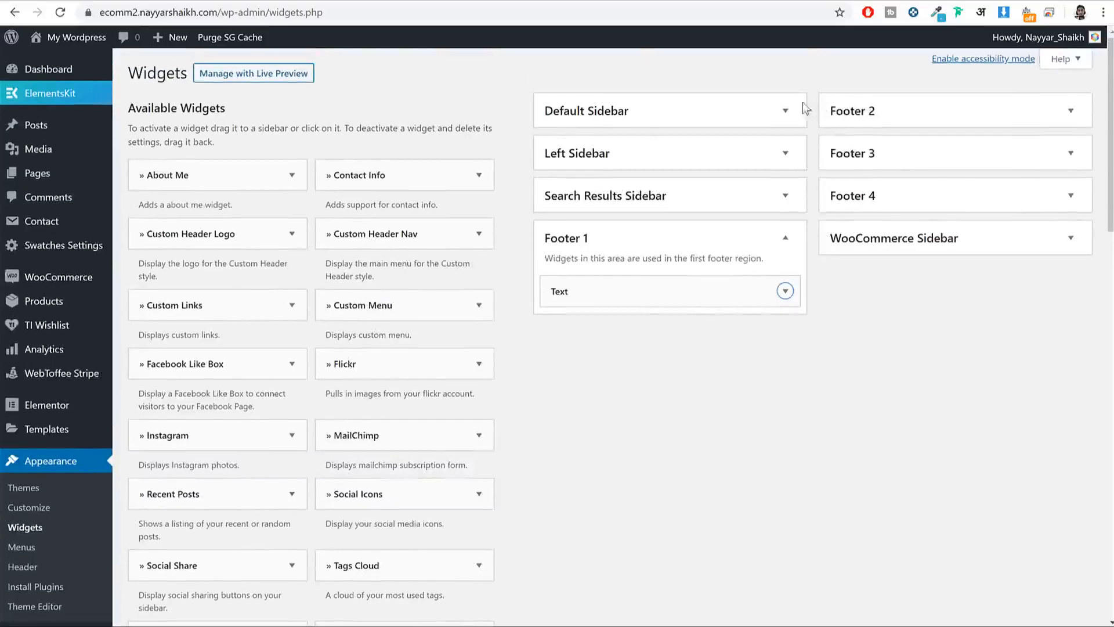
# Step: Add a Navigation Menu widget titled FOR CUSTOMERS showing the Footer1 menu to Footer 2 and save
pyautogui.click(790, 239)
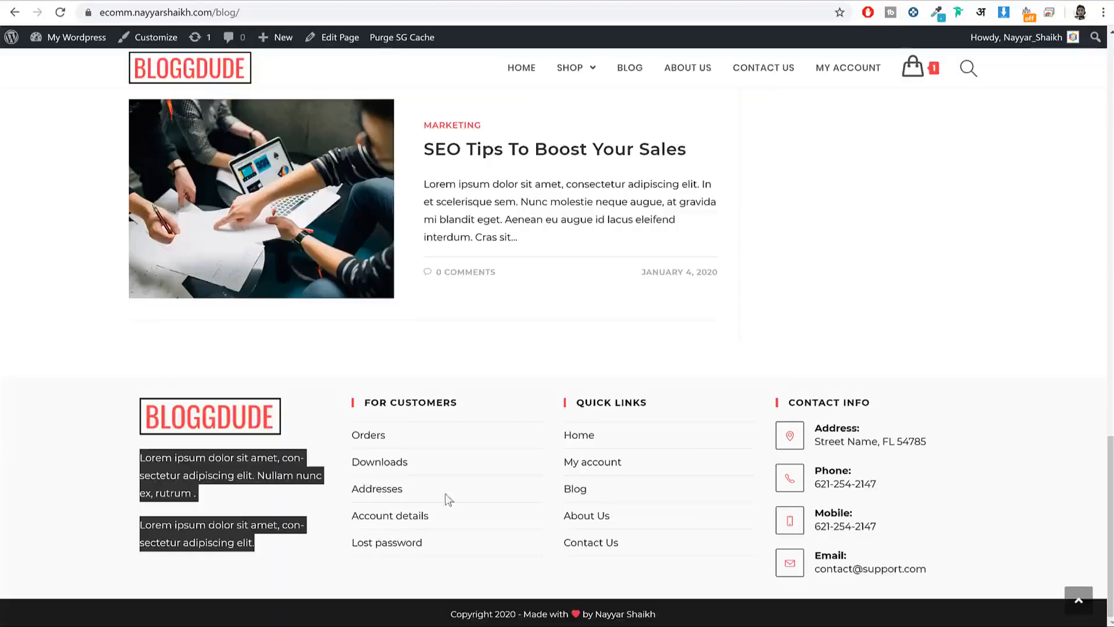
pyautogui.doubleClick(416, 401)
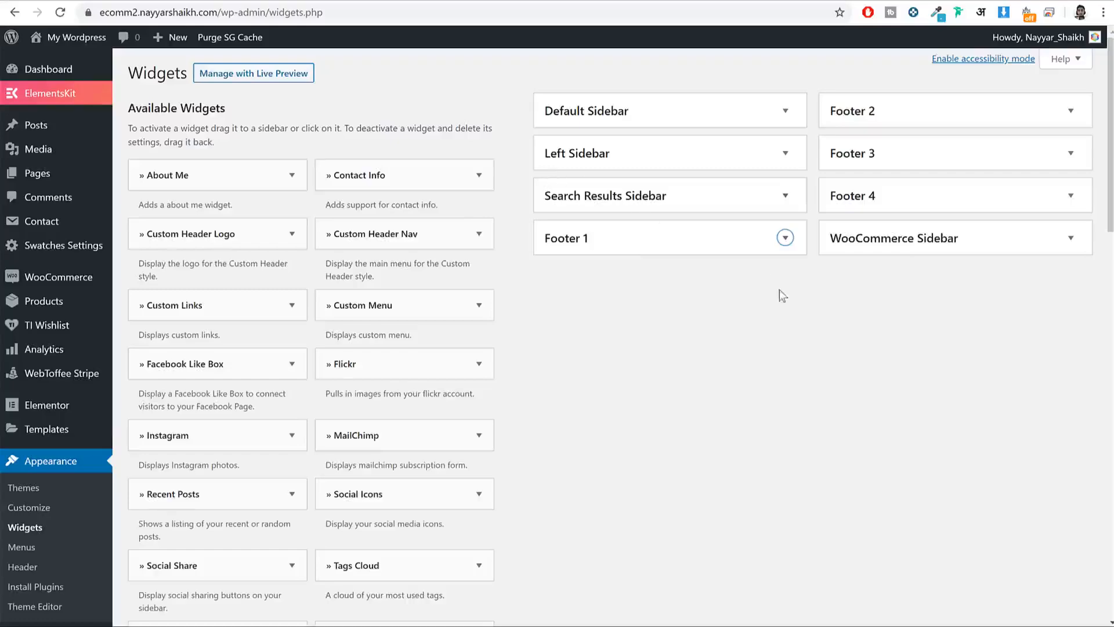
pyautogui.scroll(-14, 783, 296)
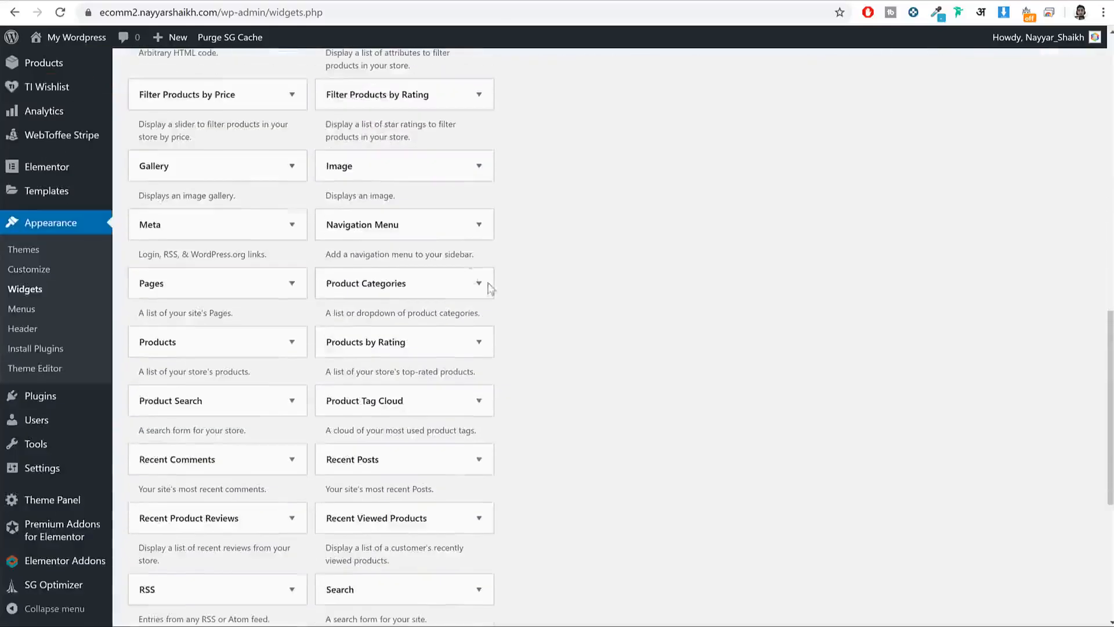
pyautogui.click(398, 231)
pyautogui.click(393, 401)
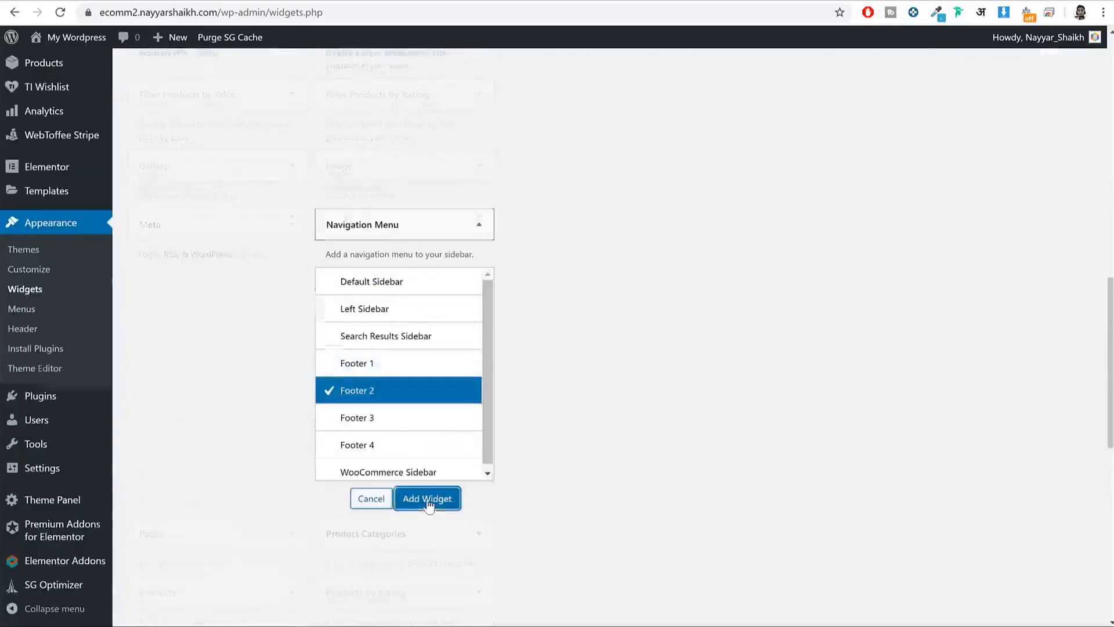
pyautogui.click(424, 497)
pyautogui.click(883, 215)
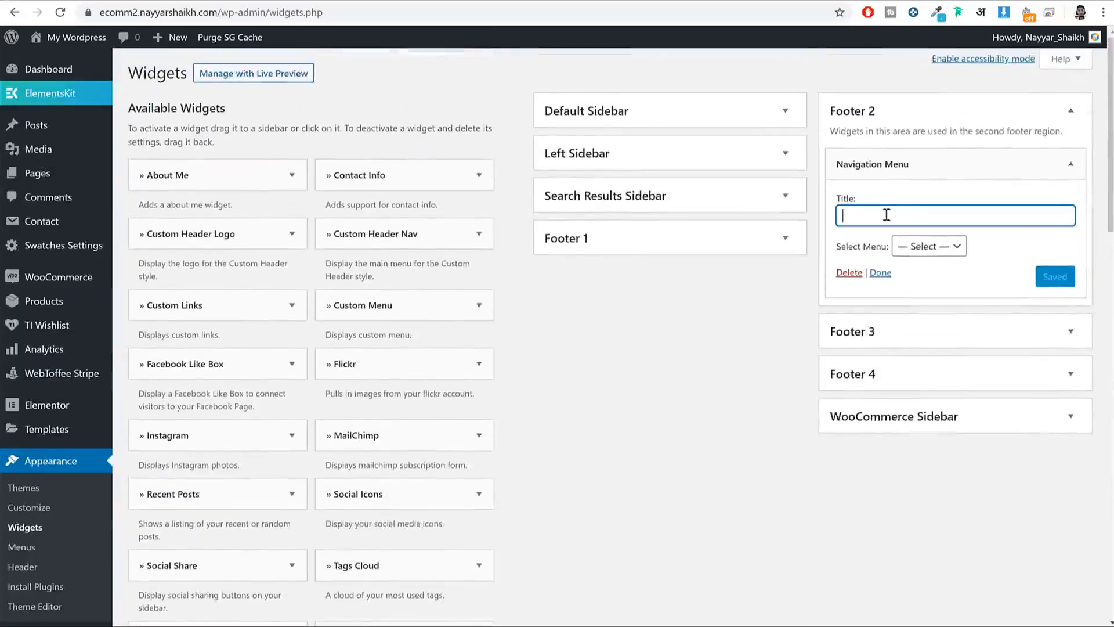
pyautogui.write('FOR CUSTOMERS')
pyautogui.click(936, 246)
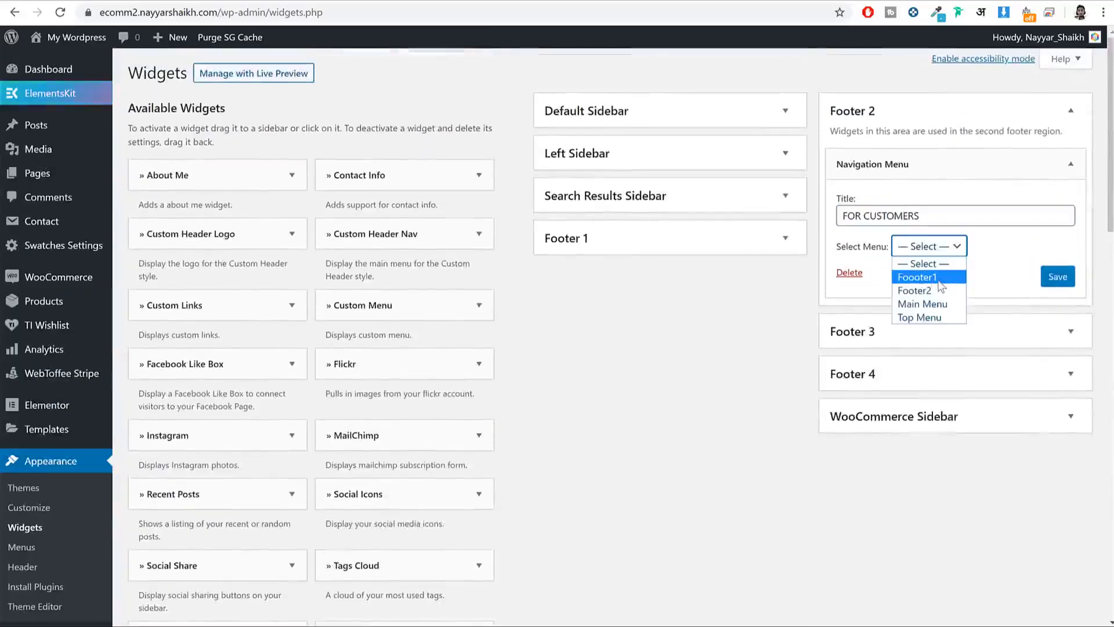
pyautogui.click(938, 279)
pyautogui.click(1058, 277)
pyautogui.click(1071, 111)
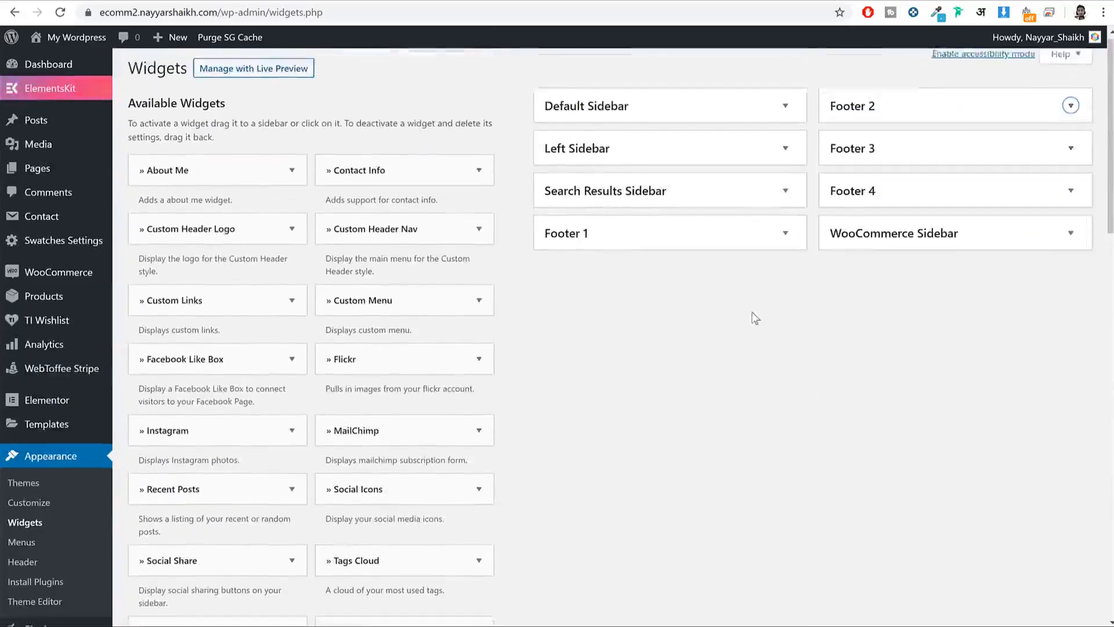
# Step: Add a Navigation Menu widget titled QUICK LINKS showing the Footer2 menu to Footer 3 and save
pyautogui.scroll(-12, 754, 318)
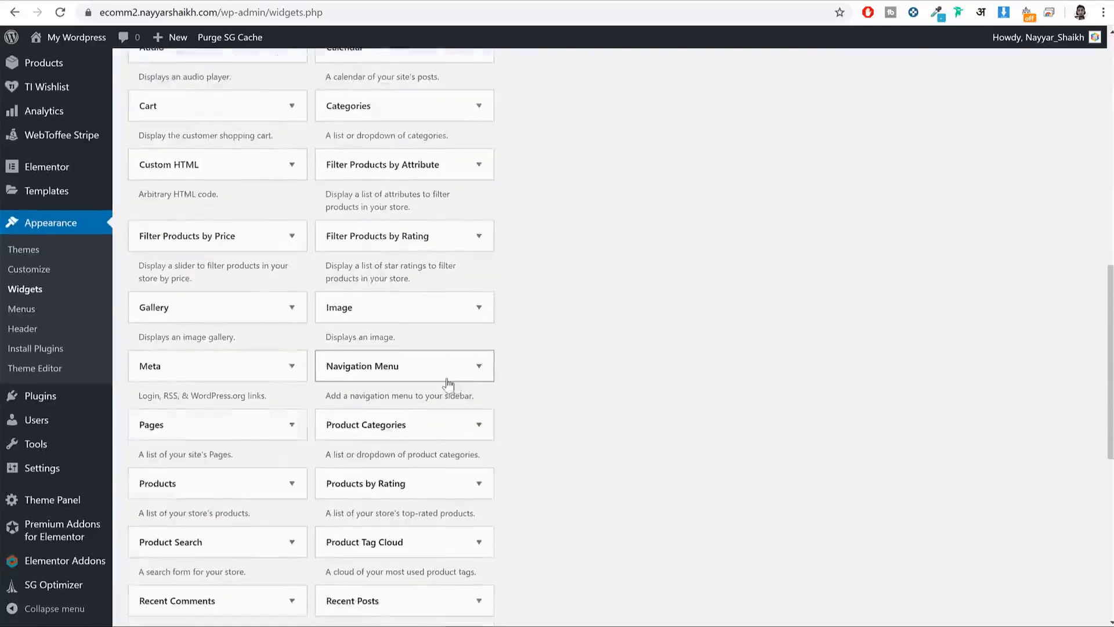
pyautogui.click(448, 383)
pyautogui.click(464, 426)
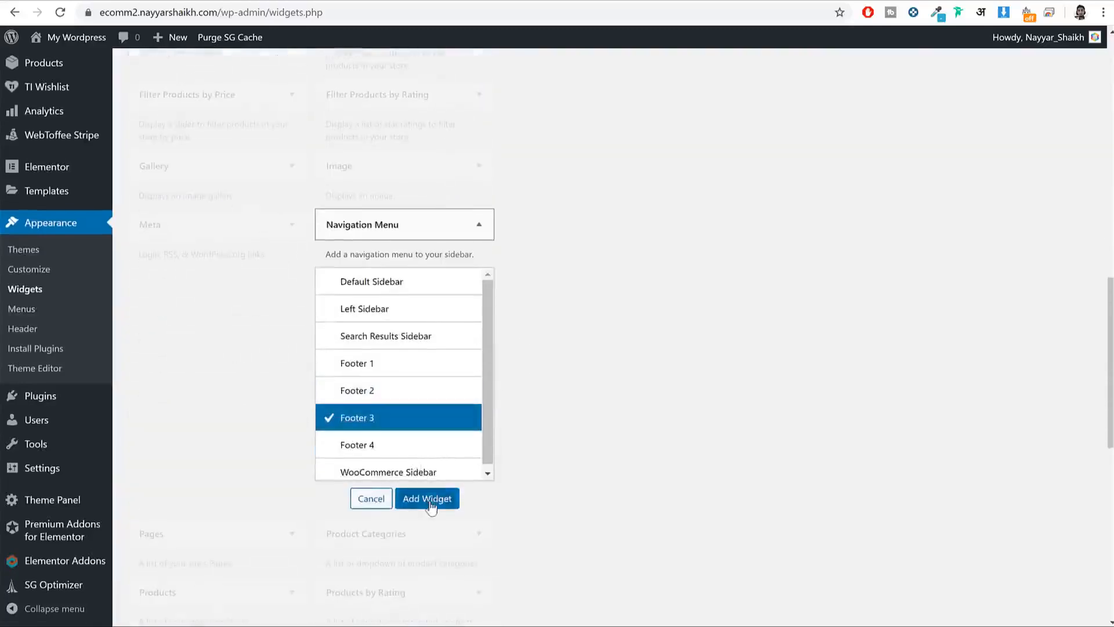
pyautogui.click(427, 498)
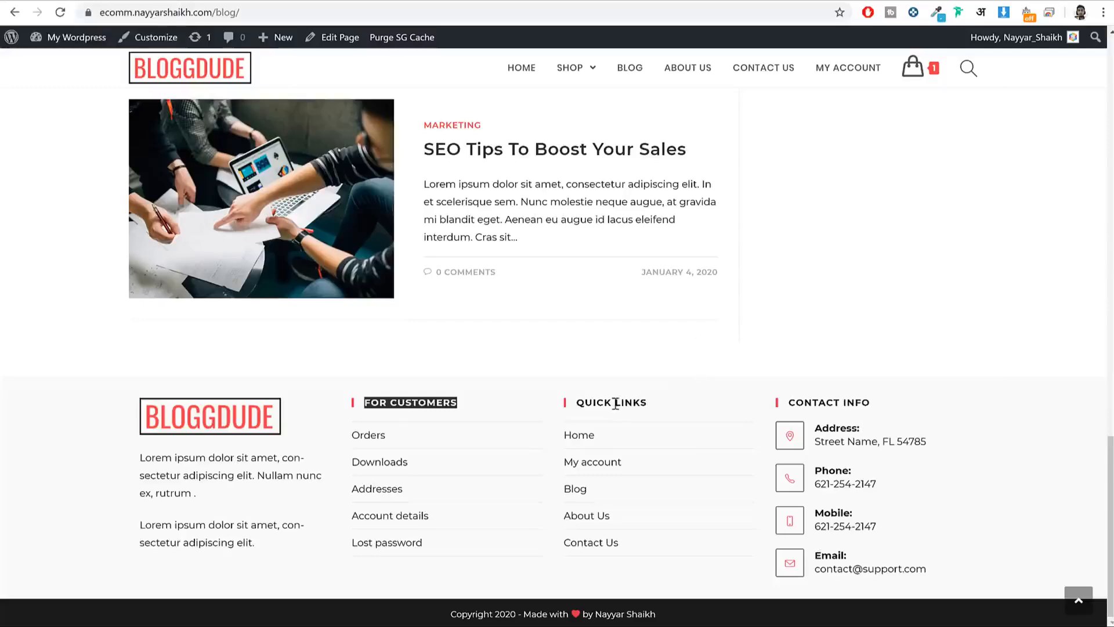
pyautogui.tripleClick(615, 403)
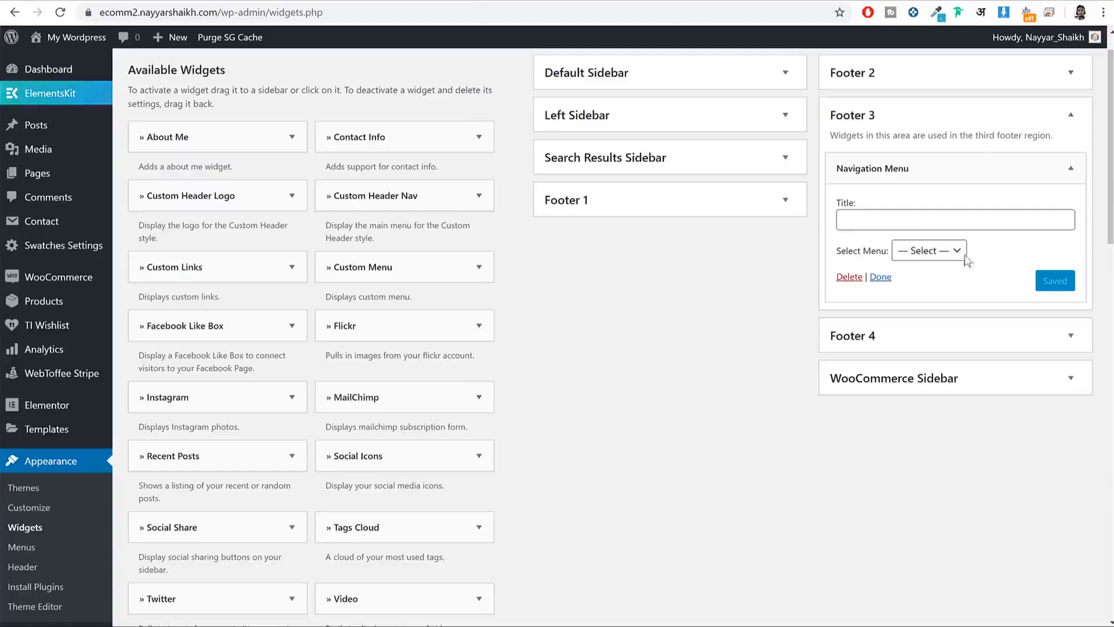
pyautogui.write('QUICK LINKS')
pyautogui.click(957, 250)
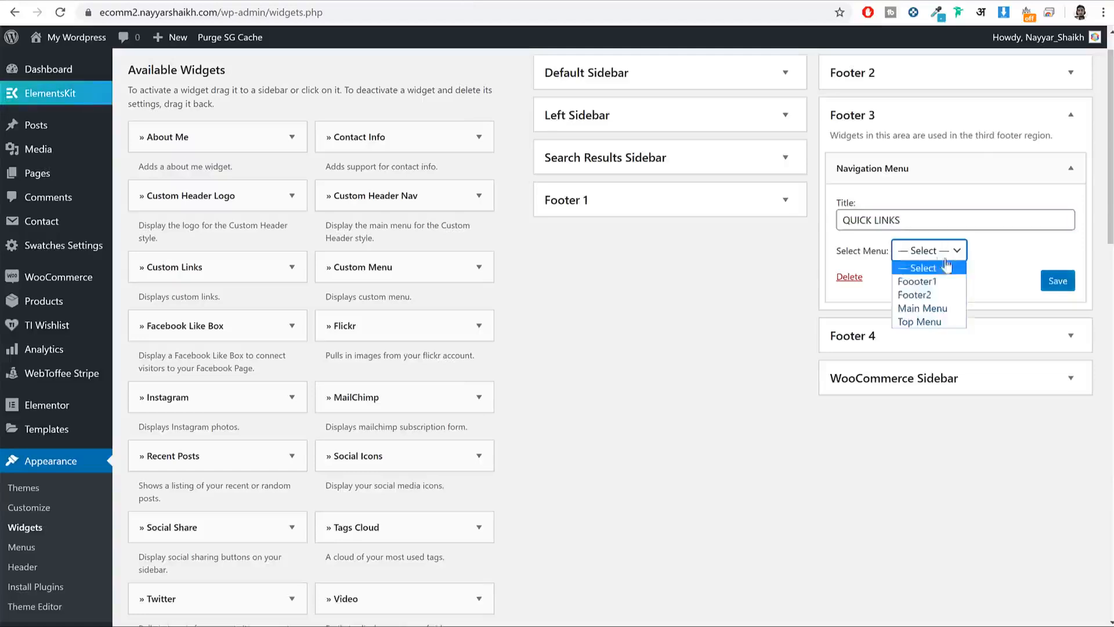
pyautogui.click(925, 291)
pyautogui.click(1057, 281)
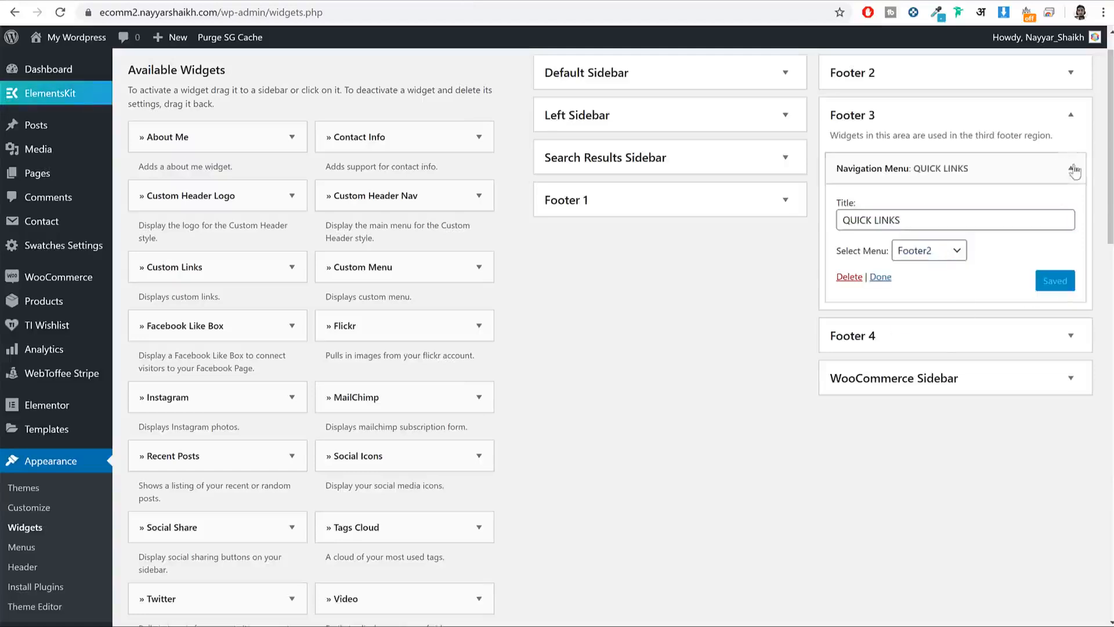
pyautogui.click(1070, 115)
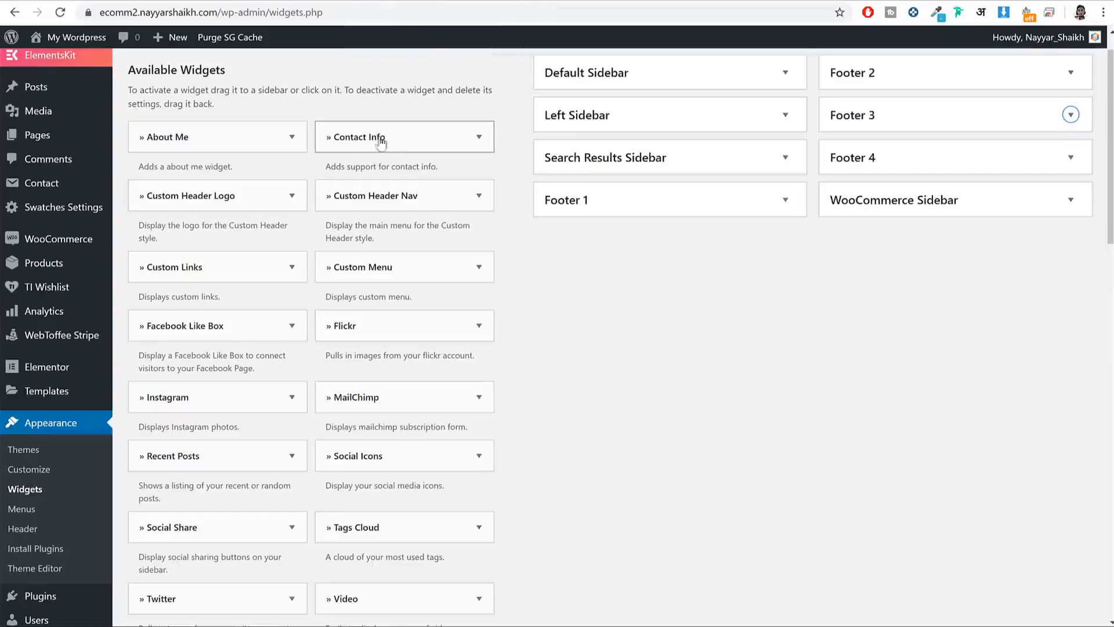
# Step: Move the Contact Info widget into Footer 4 and delete its placeholder intro paragraph
pyautogui.moveTo(334, 137); pyautogui.dragTo(879, 177)
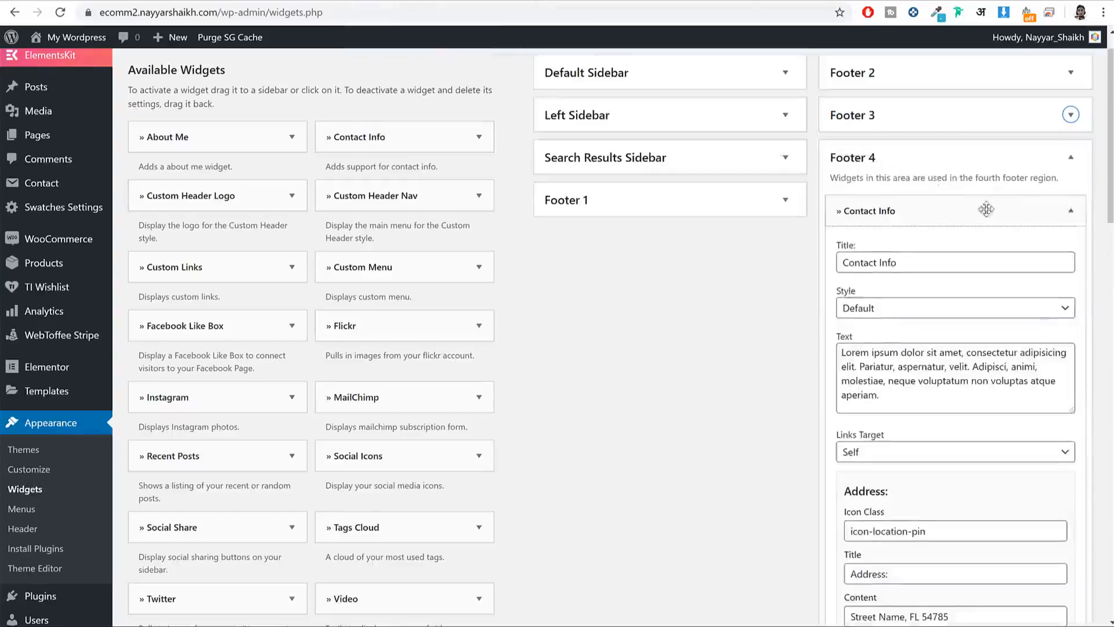
pyautogui.scroll(-3, 915, 209)
pyautogui.hotkey('ctrl', 'a')
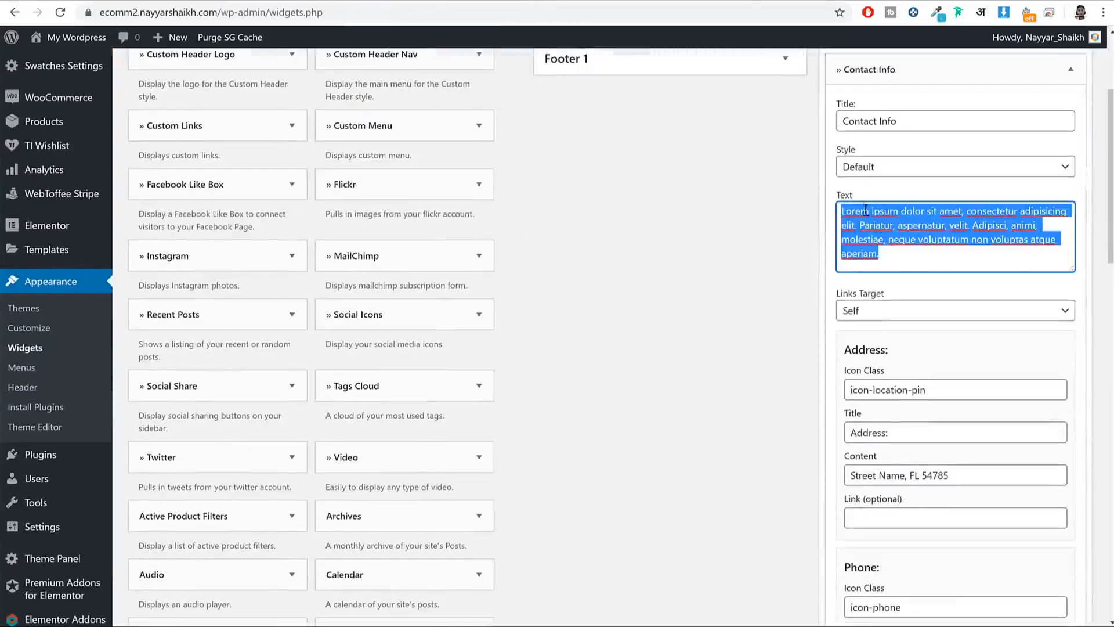
pyautogui.press('BackSpace')
# Step: Review the Address icon class and content values, leaving them unchanged
pyautogui.scroll(-3, 929, 232)
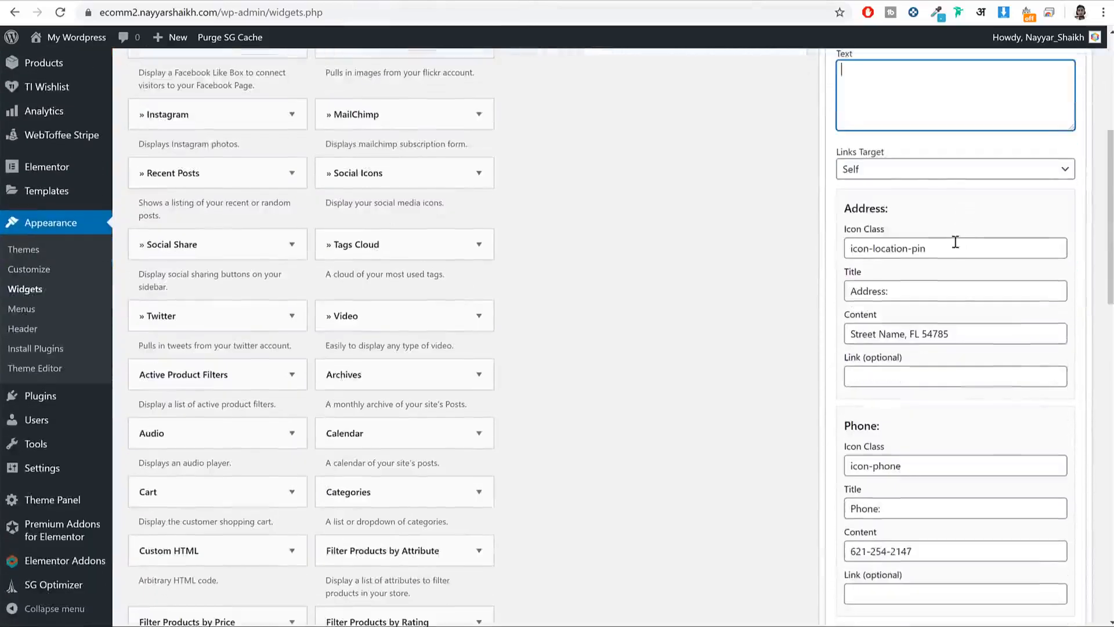
pyautogui.click(909, 246)
pyautogui.hotkey('ctrl', 'a')
pyautogui.scroll(-2, 987, 360)
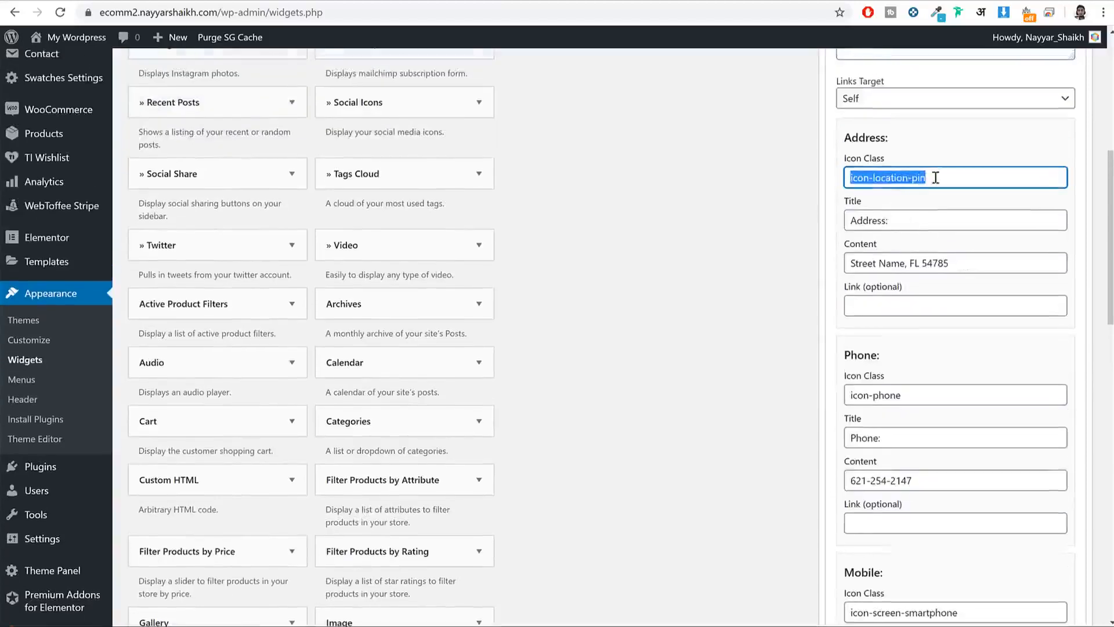
pyautogui.click(940, 174)
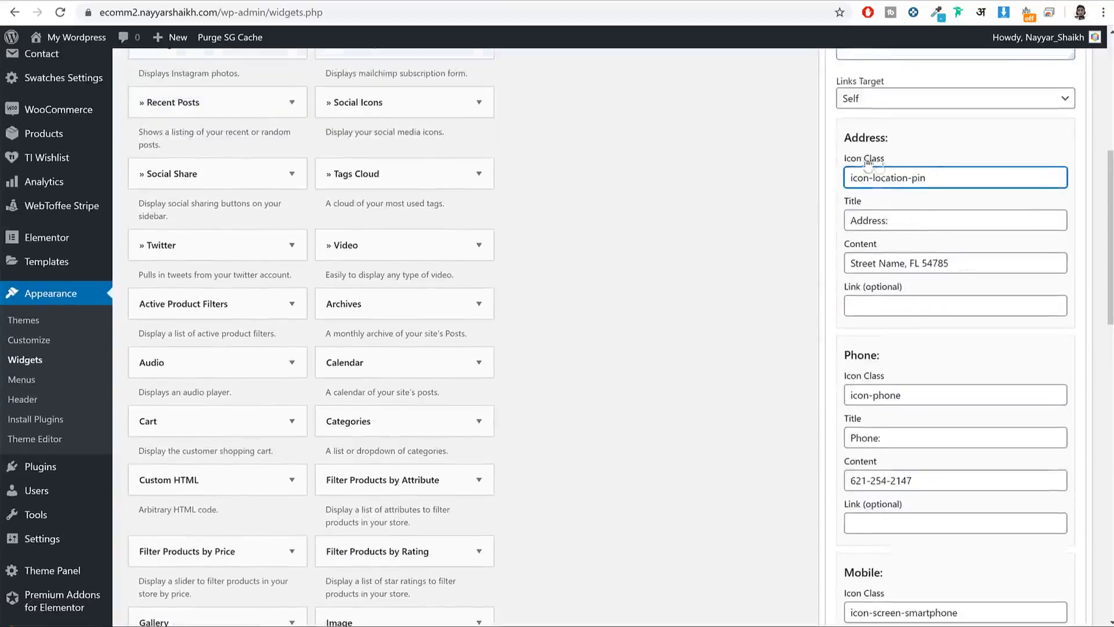
pyautogui.moveTo(969, 268); pyautogui.dragTo(841, 270)
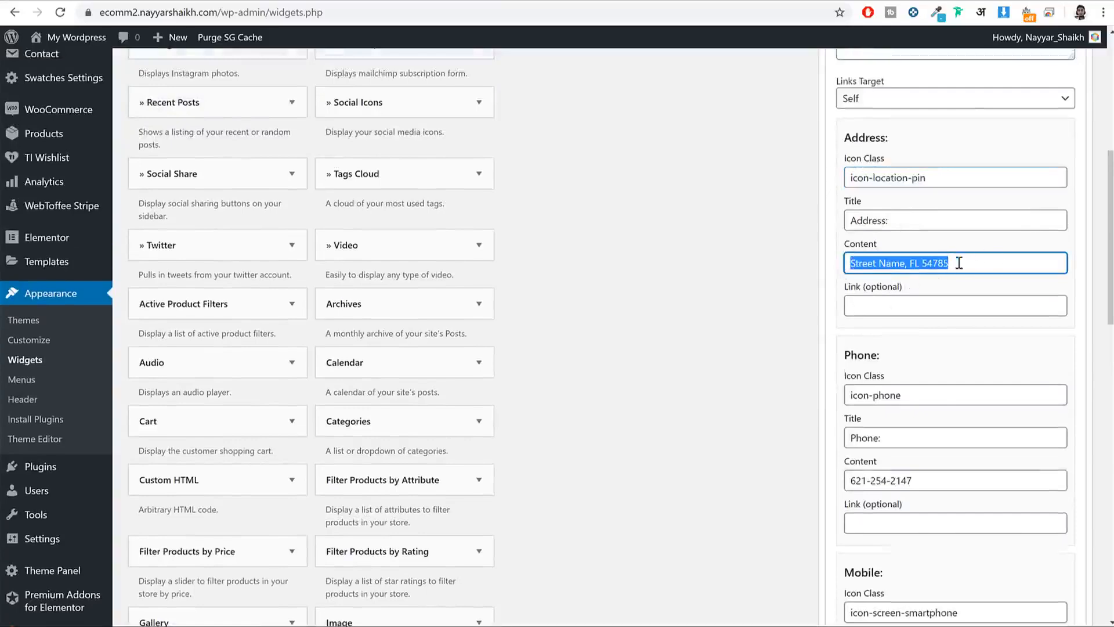
pyautogui.scroll(-2, 972, 287)
pyautogui.scroll(-1, 960, 283)
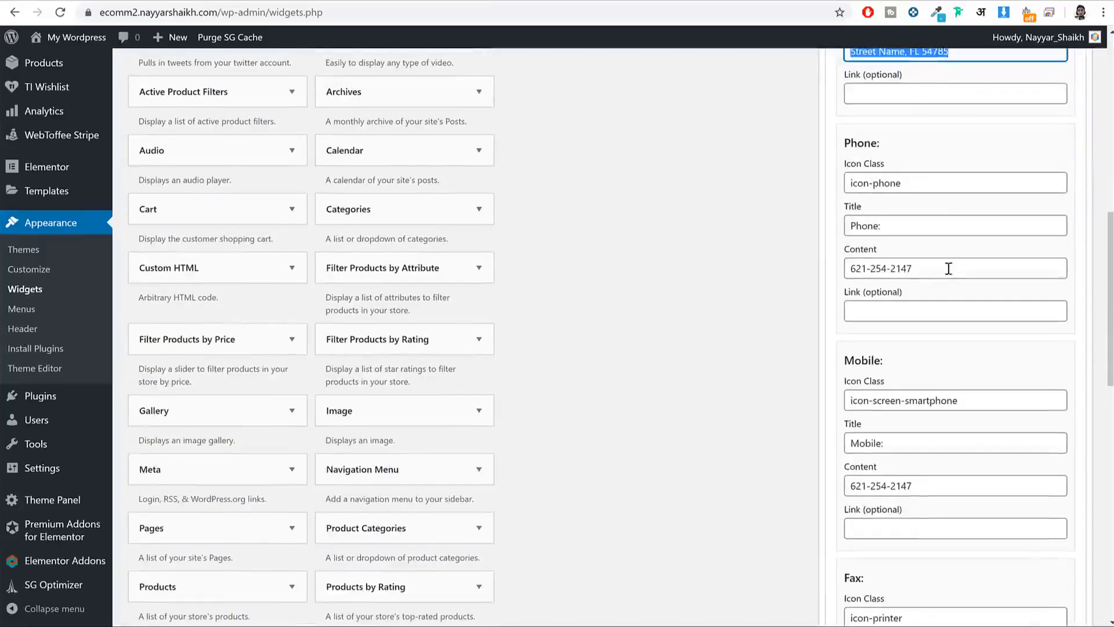
pyautogui.moveTo(946, 268); pyautogui.dragTo(835, 270)
pyautogui.scroll(-1, 917, 254)
pyautogui.scroll(-4, 917, 254)
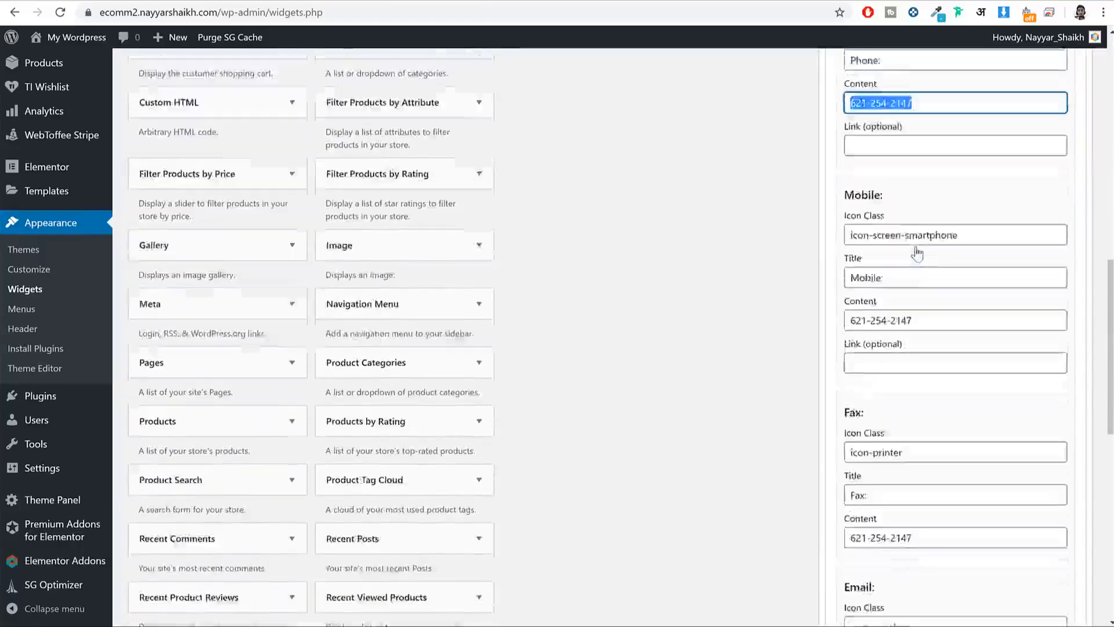
# Step: Clear the Fax icon class and Fax phone number
pyautogui.moveTo(942, 267); pyautogui.dragTo(737, 297)
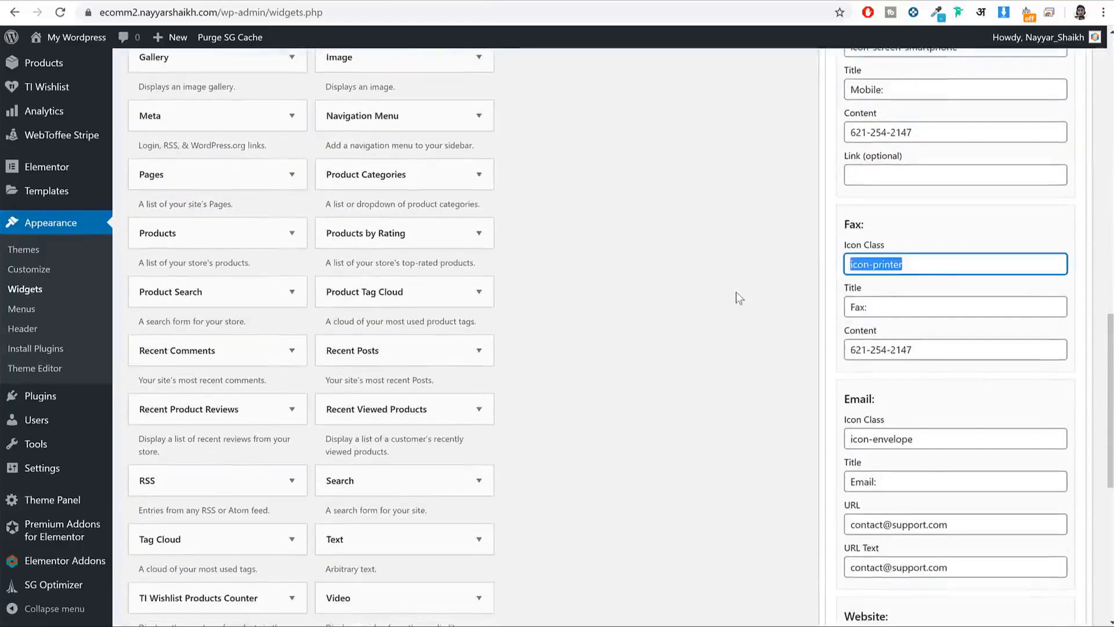
pyautogui.press('BackSpace')
pyautogui.doubleClick(899, 314)
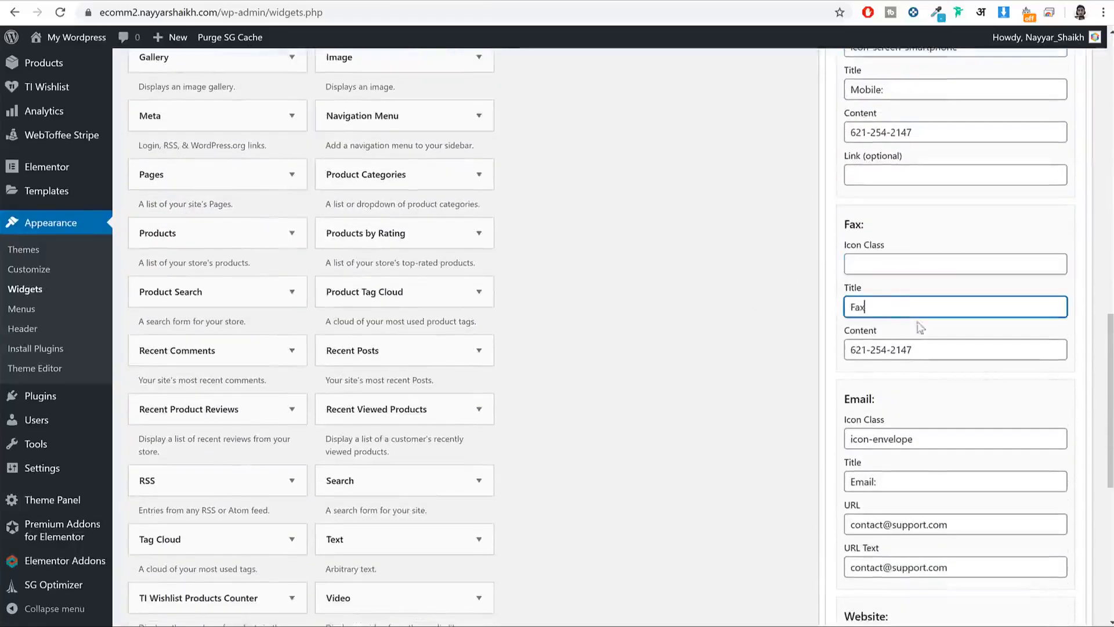
pyautogui.tripleClick(893, 349)
pyautogui.press('BackSpace')
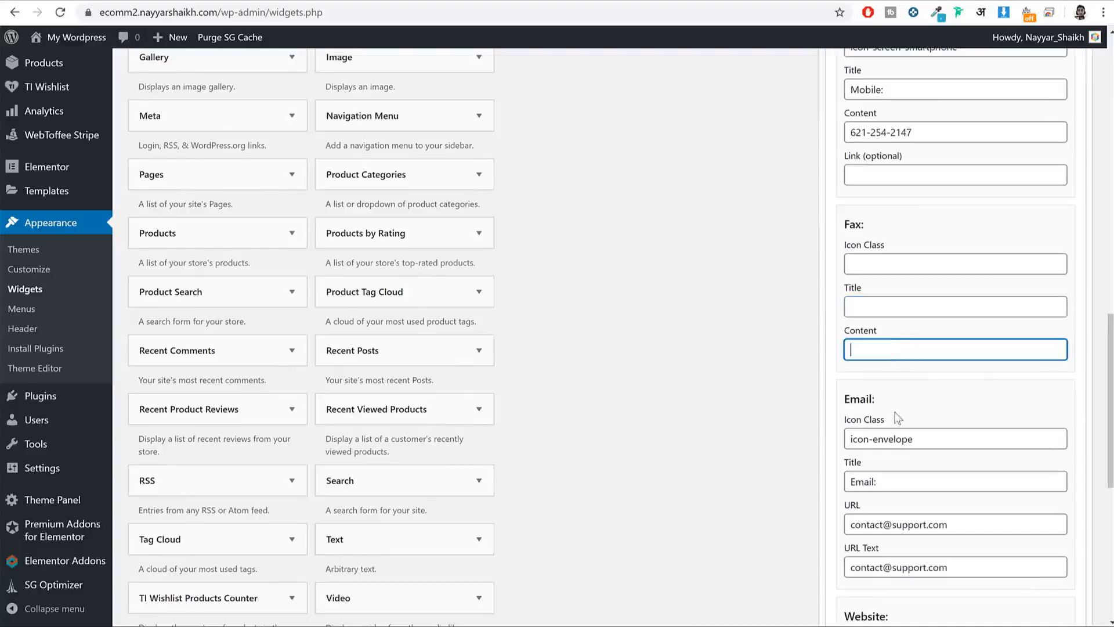
# Step: Clear the Website icon class, title, # URL and yourwebsite.com link text
pyautogui.scroll(-3, 928, 428)
pyautogui.tripleClick(900, 445)
pyautogui.press('BackSpace')
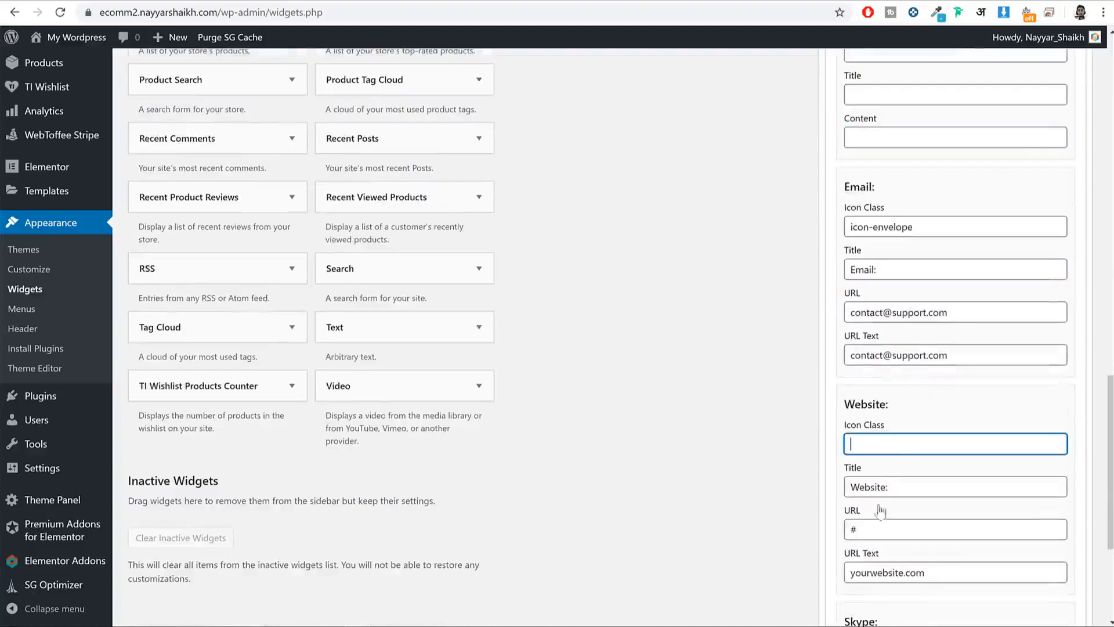
pyautogui.doubleClick(879, 485)
pyautogui.press('BackSpace')
pyautogui.click(880, 520)
pyautogui.click(880, 518)
pyautogui.doubleClick(874, 525)
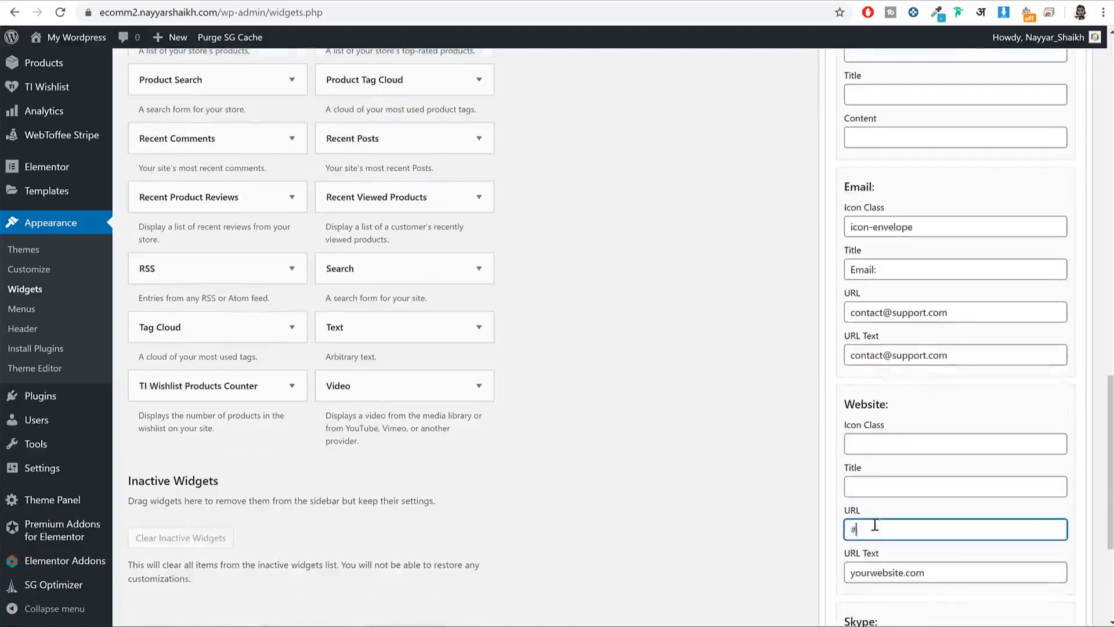
pyautogui.press('BackSpace')
pyautogui.click(905, 565)
pyautogui.tripleClick(905, 564)
pyautogui.press('BackSpace')
# Step: Clear the Skype username and Call Us text, then save the Contact Info widget
pyautogui.scroll(-3, 959, 510)
pyautogui.press('Tab')
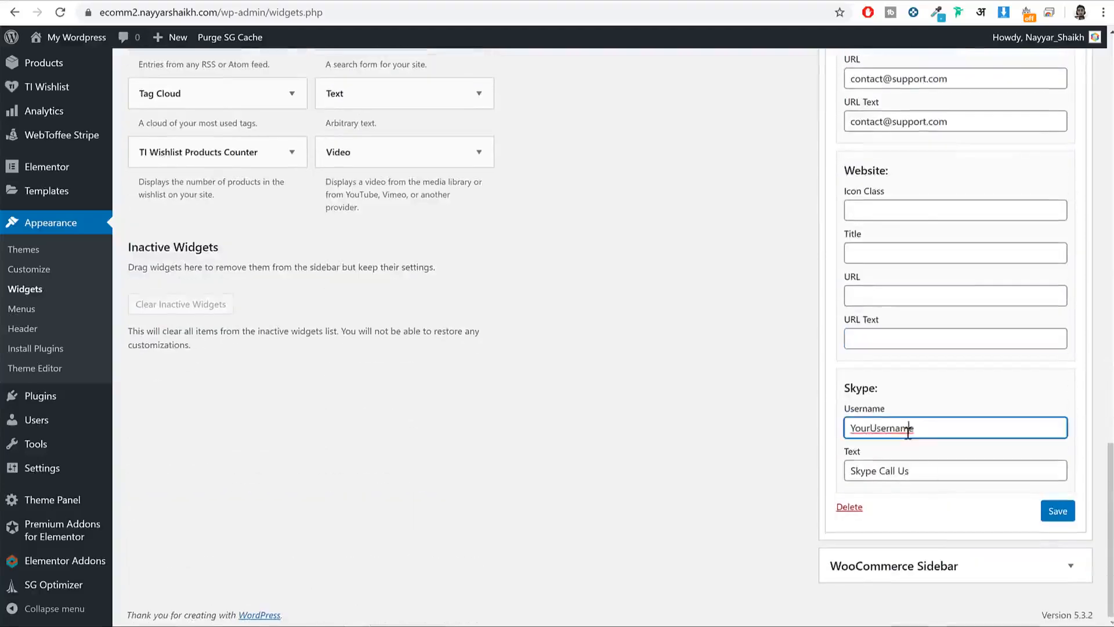
pyautogui.press('BackSpace')
pyautogui.click(935, 468)
pyautogui.tripleClick(935, 467)
pyautogui.press('BackSpace')
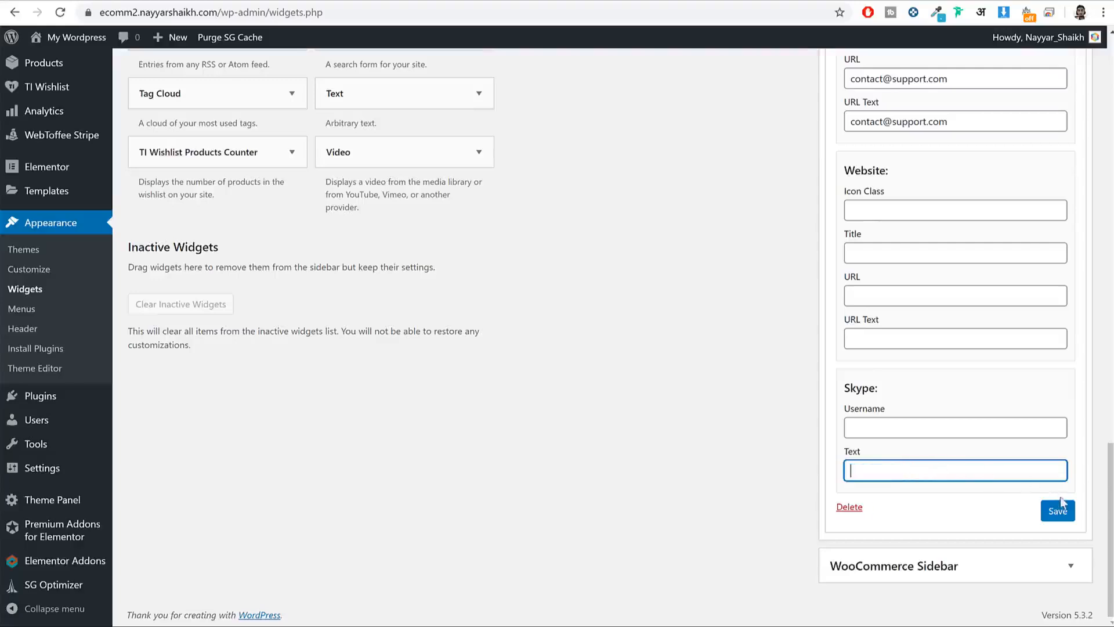
pyautogui.click(1060, 517)
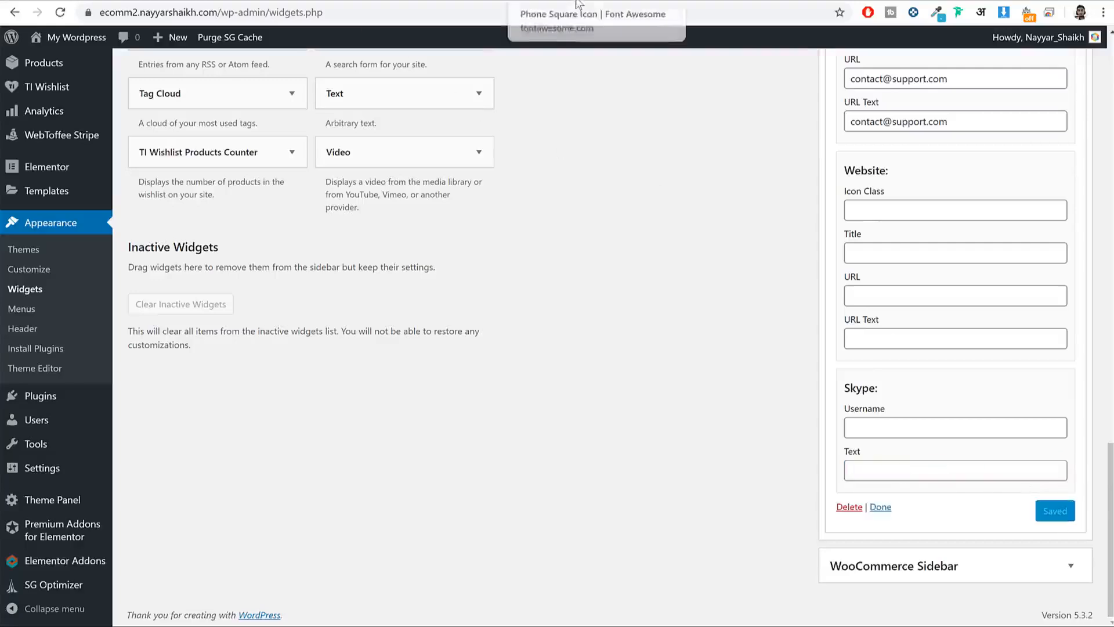
pyautogui.click(92, 42)
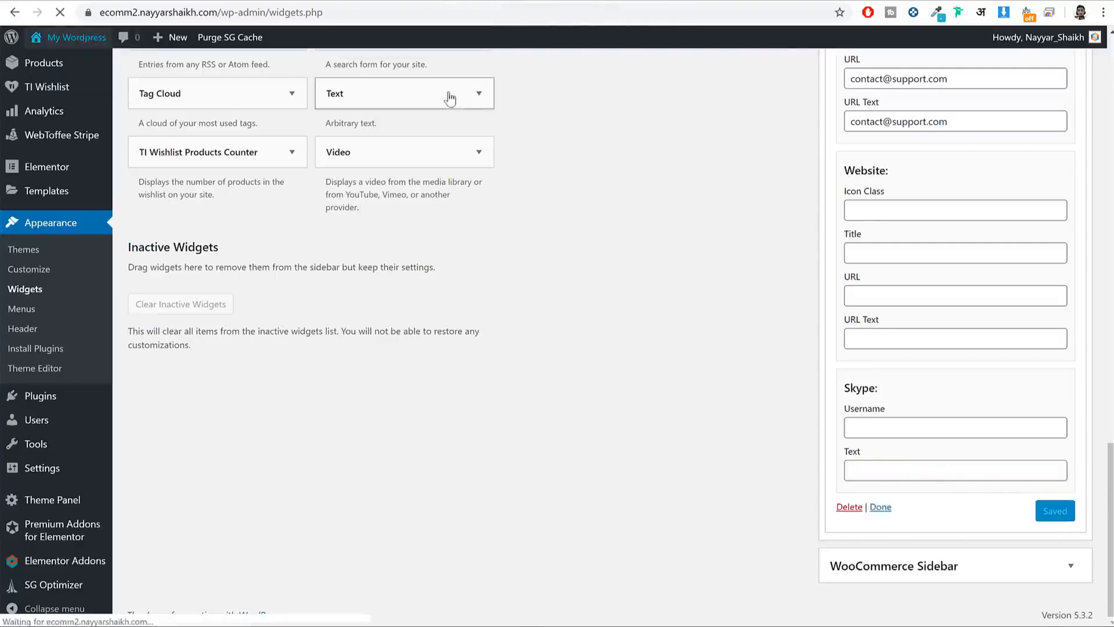
# Step: Open the Customizer on the Blog page and scroll the preview to the footer columns
pyautogui.moveTo(631, 131)
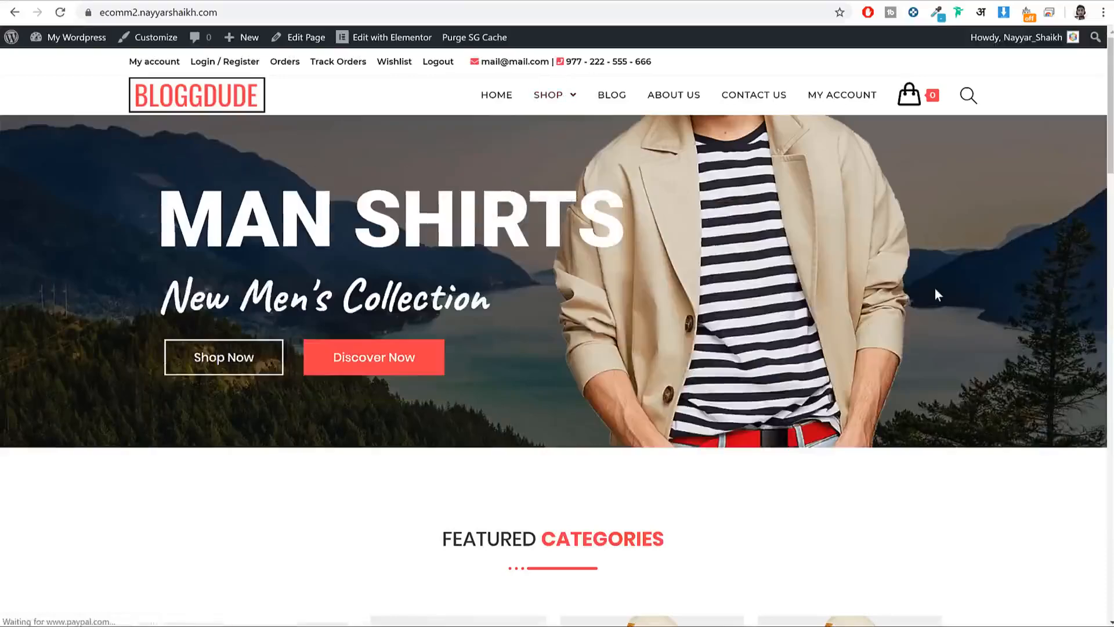
pyautogui.scroll(-15, 936, 289)
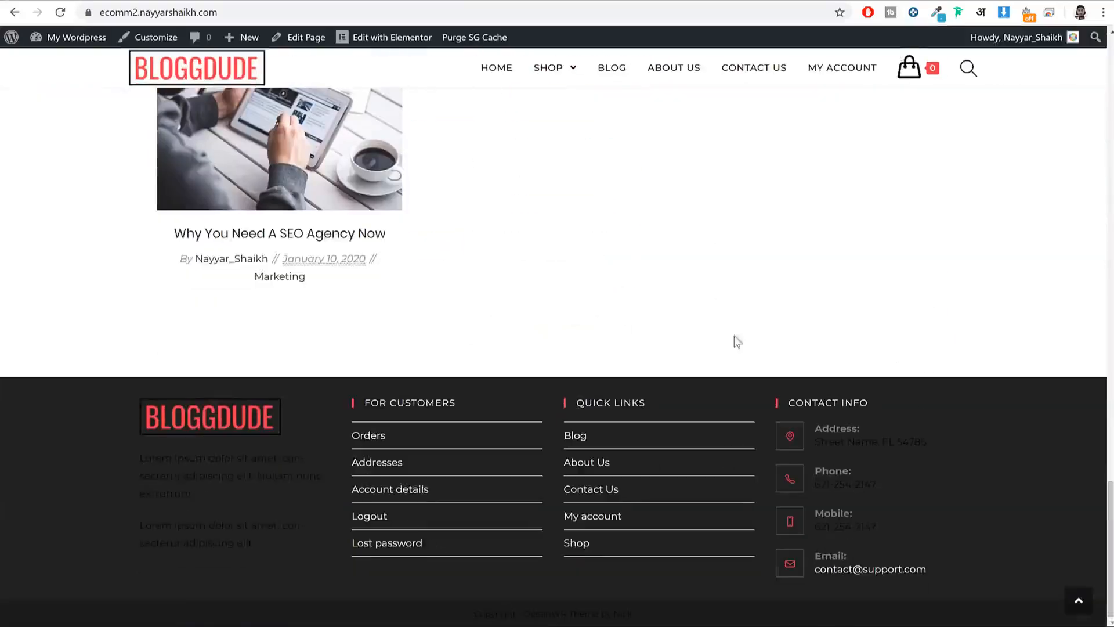
pyautogui.click(156, 37)
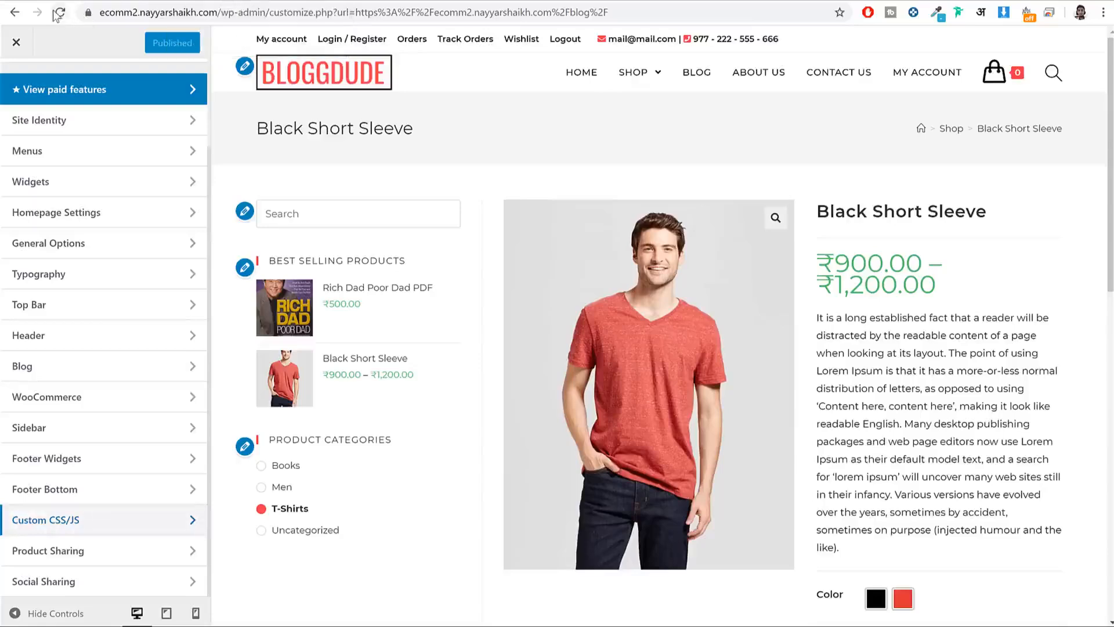
pyautogui.click(58, 13)
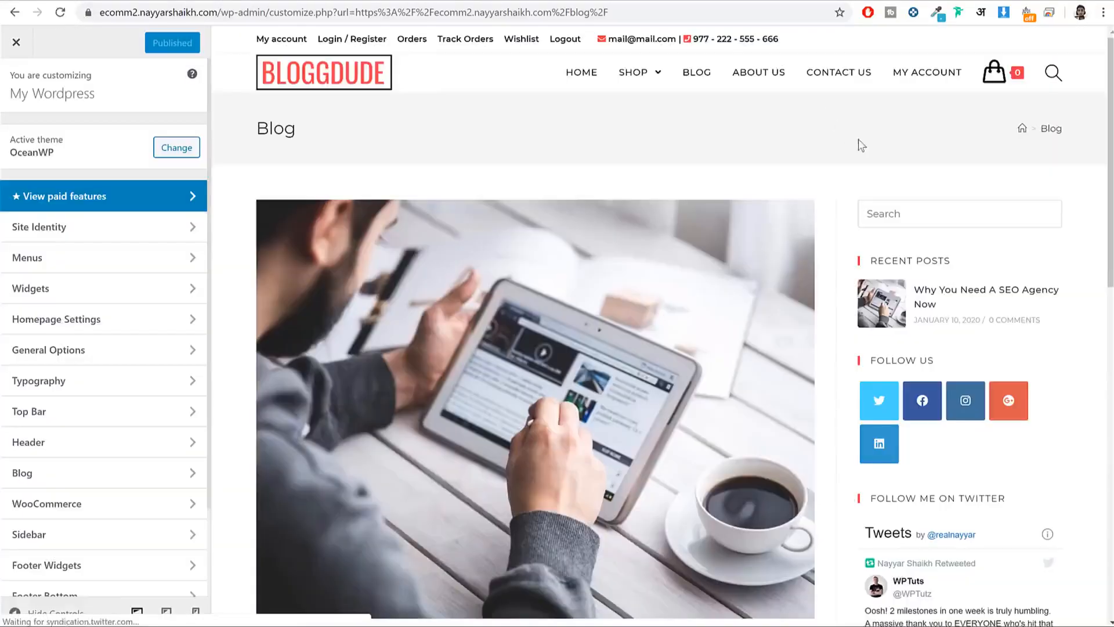
pyautogui.scroll(-15, 862, 145)
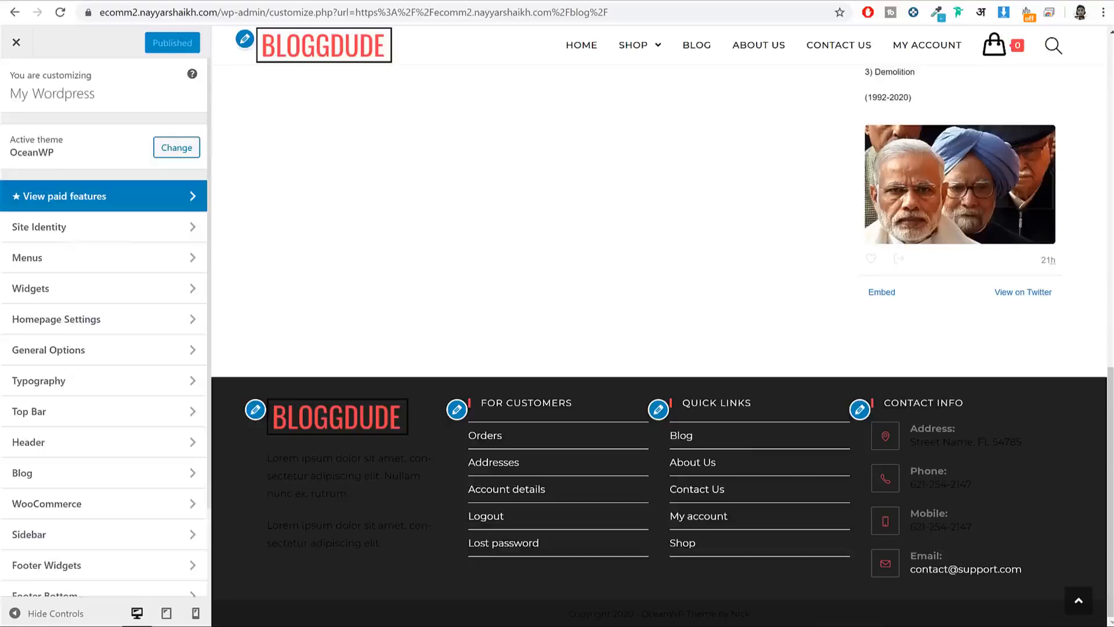
pyautogui.scroll(-2, 128, 219)
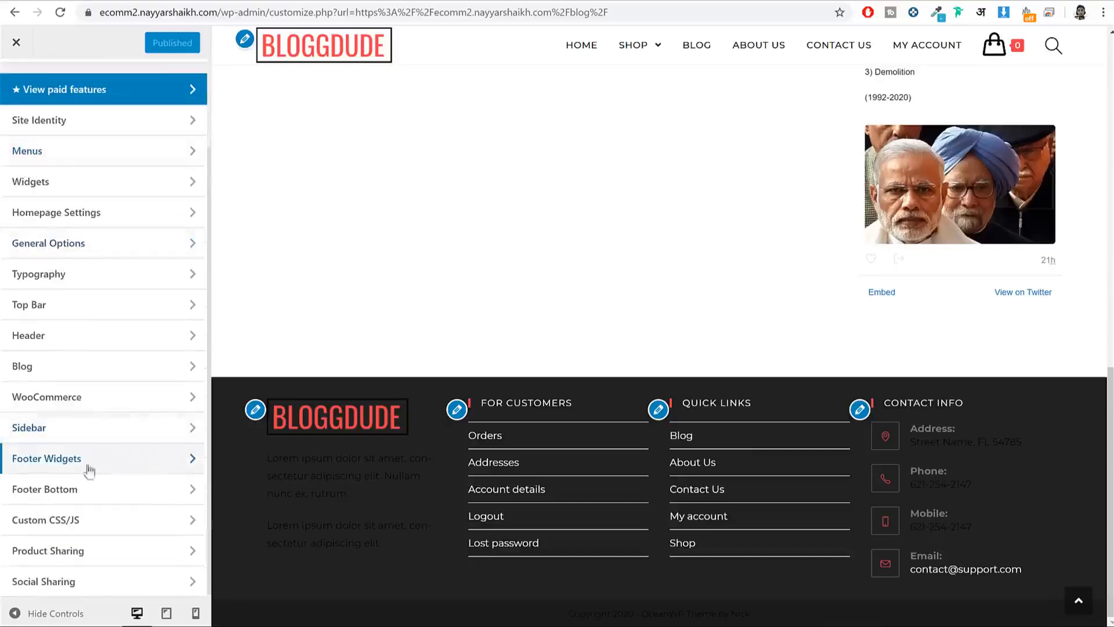
# Step: Change the footer widgets background colour from #222222 to #f9f9f9
pyautogui.click(123, 459)
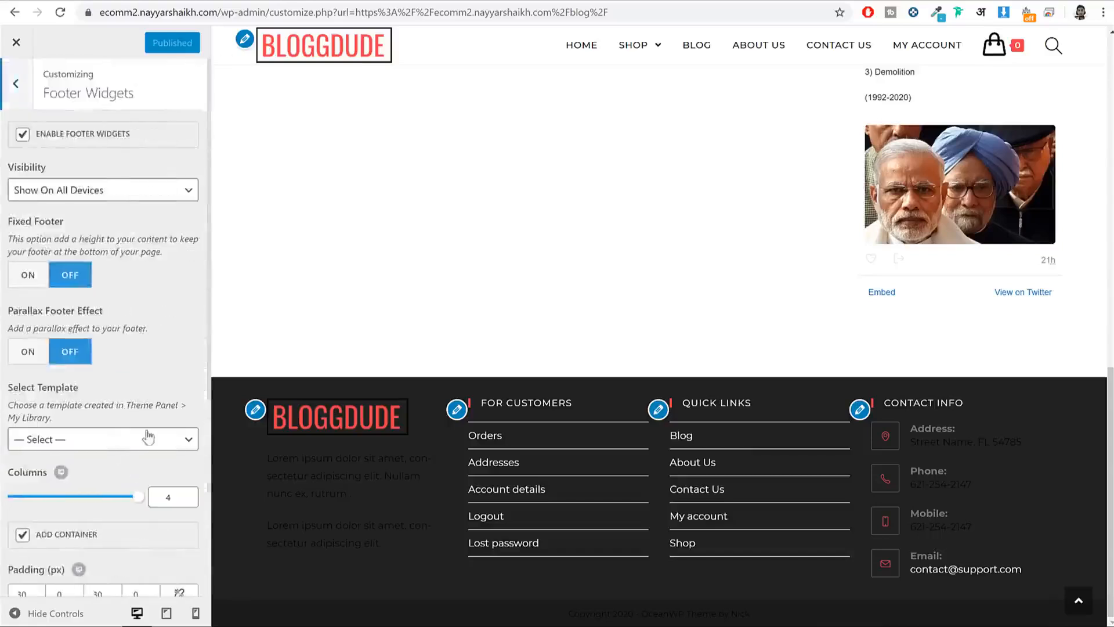
pyautogui.scroll(-5, 149, 437)
pyautogui.click(79, 357)
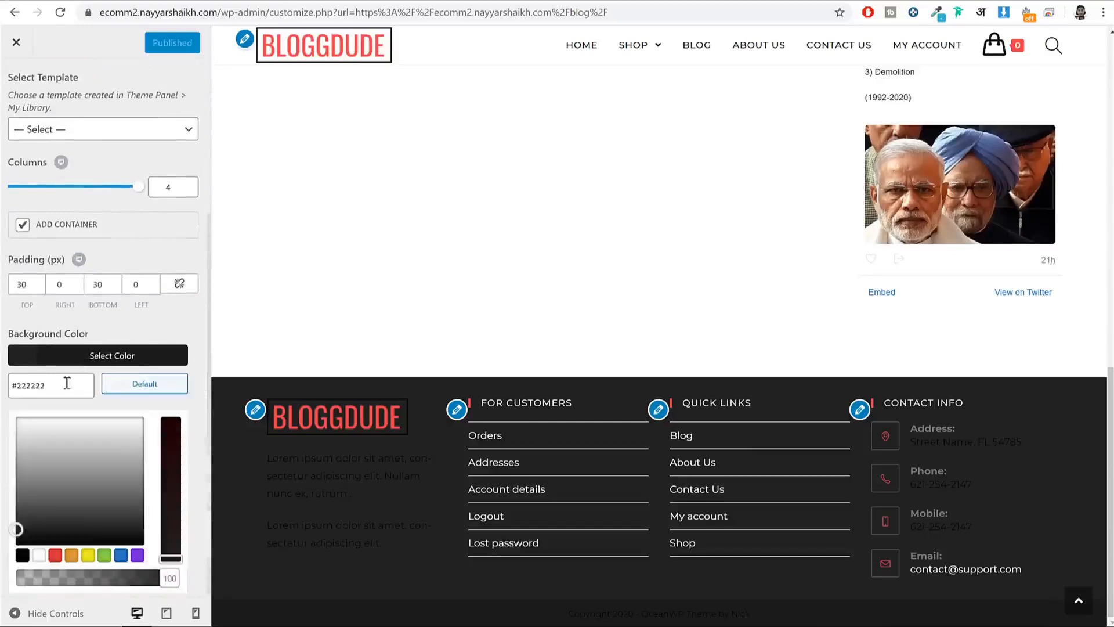
pyautogui.tripleClick(67, 383)
pyautogui.write('#f9f9f9')
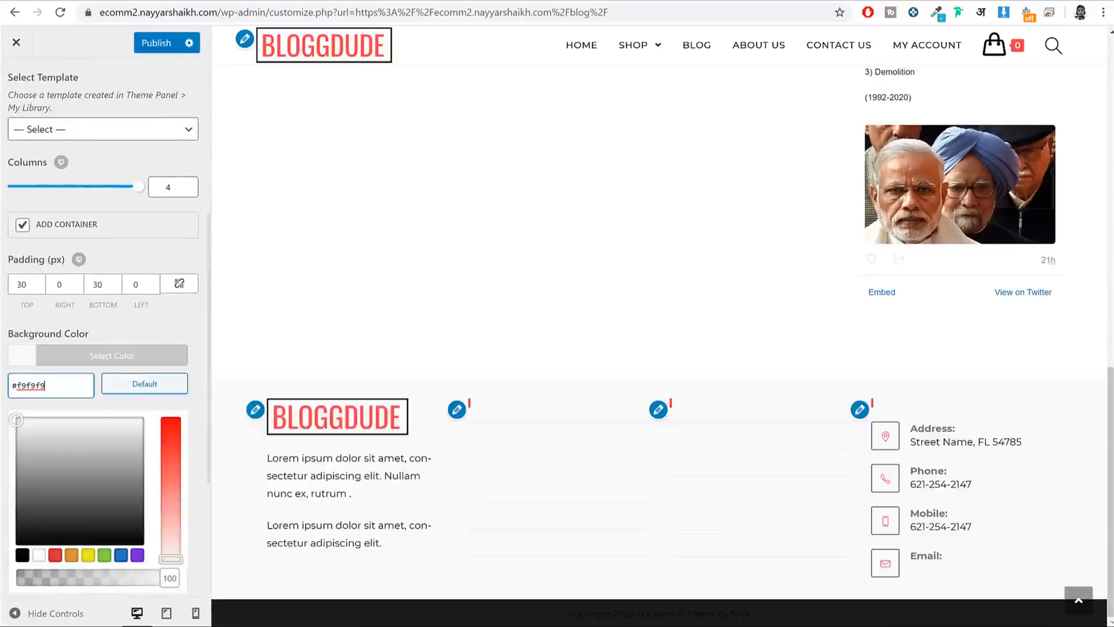
pyautogui.click(152, 357)
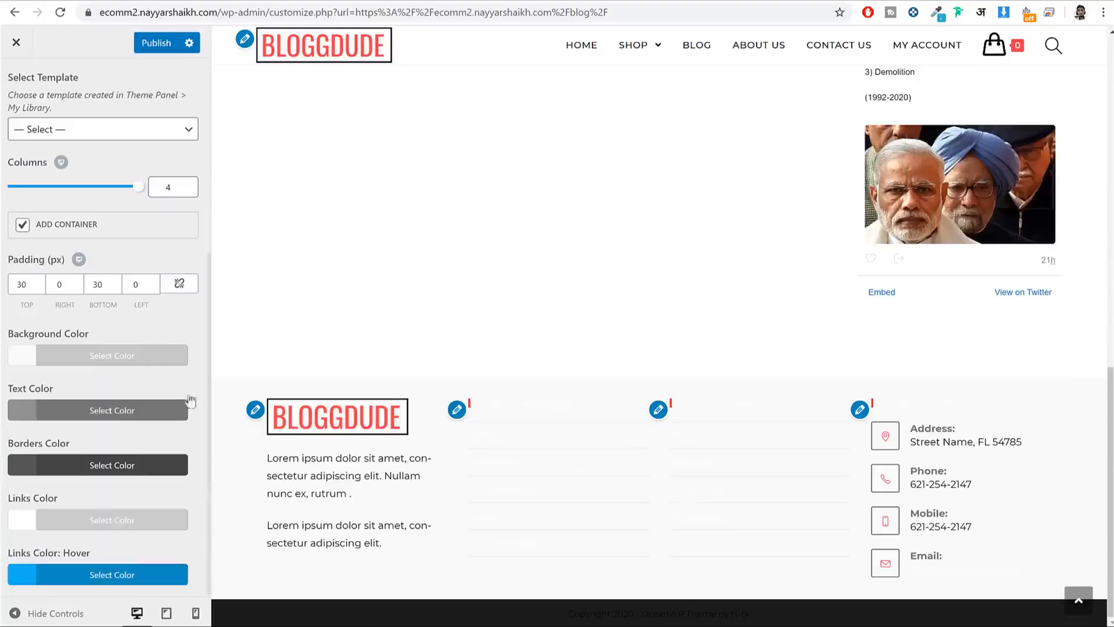
# Step: Make the footer text and link colours black (#000000) and save the footer settings
pyautogui.click(91, 408)
pyautogui.scroll(-2, 90, 406)
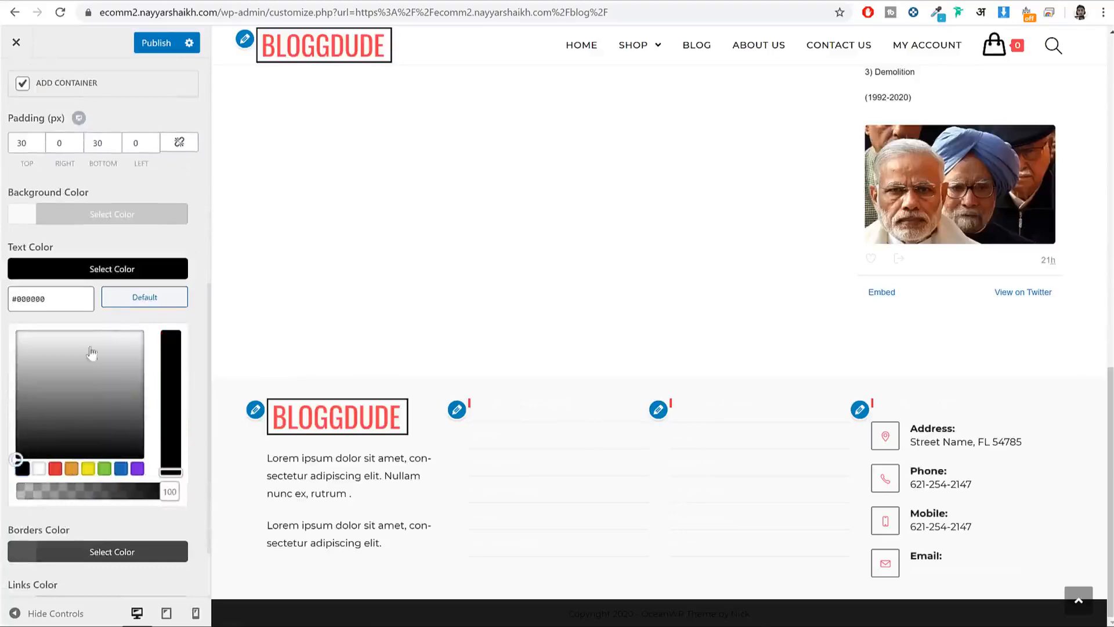
pyautogui.click(114, 272)
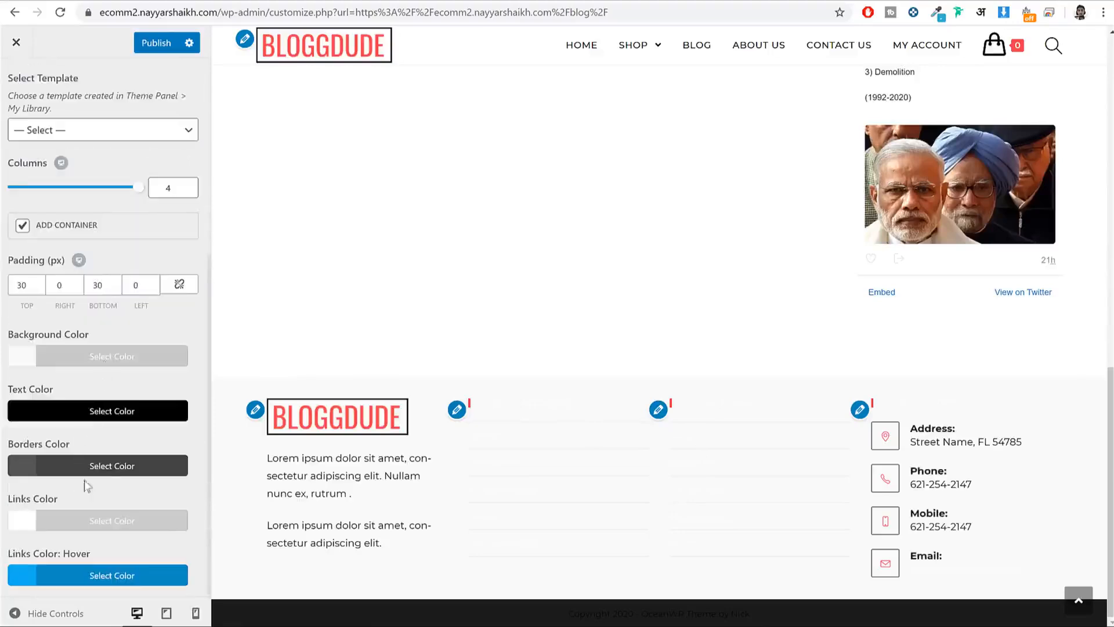
pyautogui.click(116, 521)
pyautogui.scroll(-3, 110, 510)
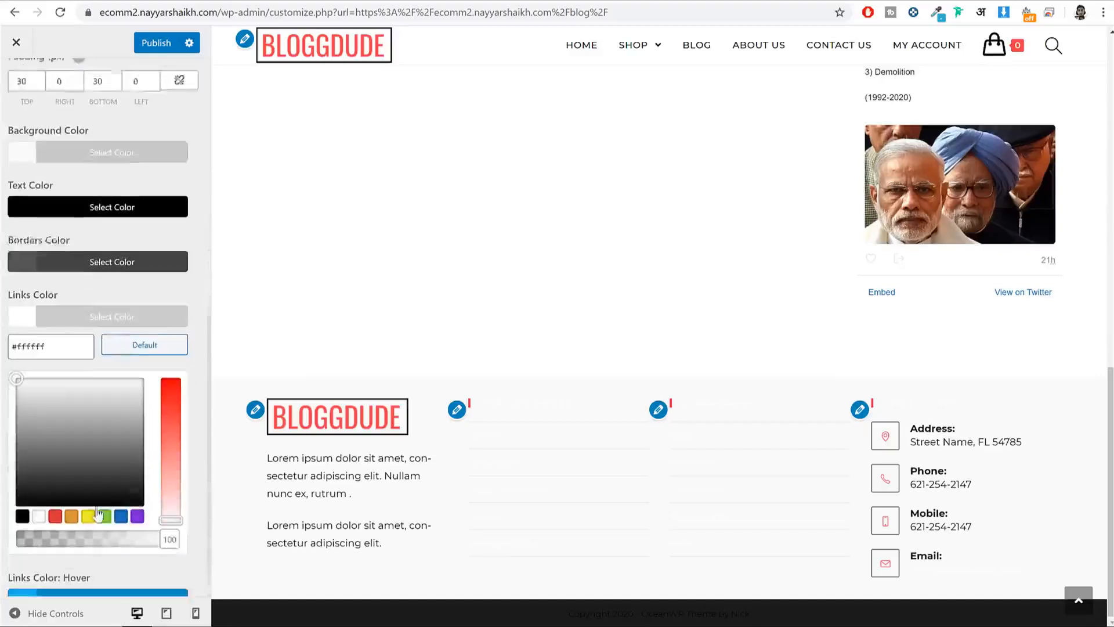
pyautogui.click(22, 492)
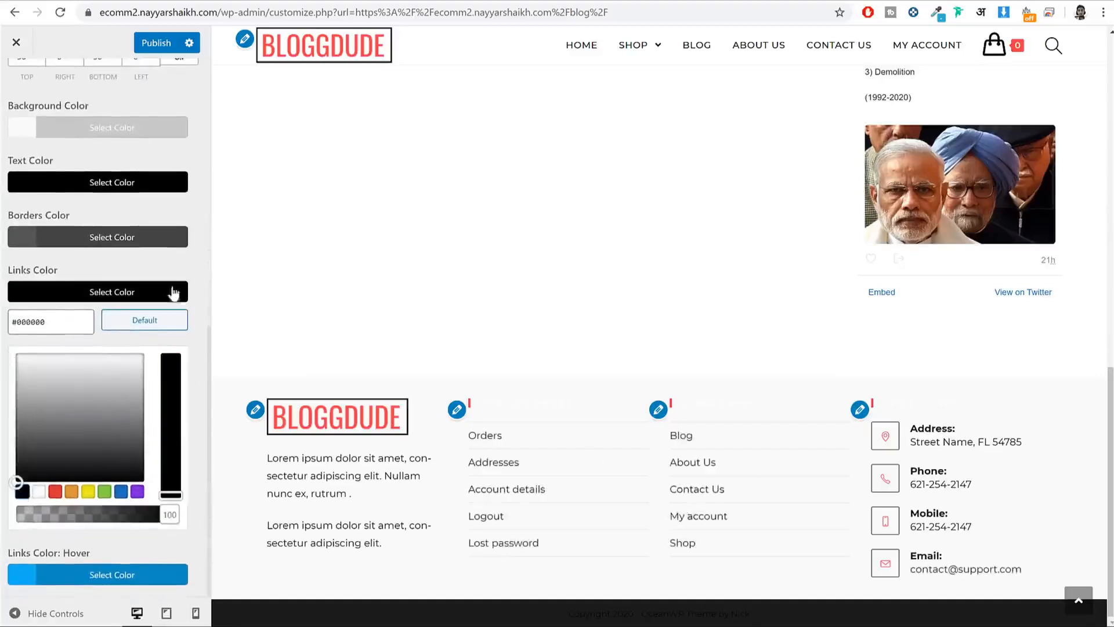
pyautogui.click(148, 51)
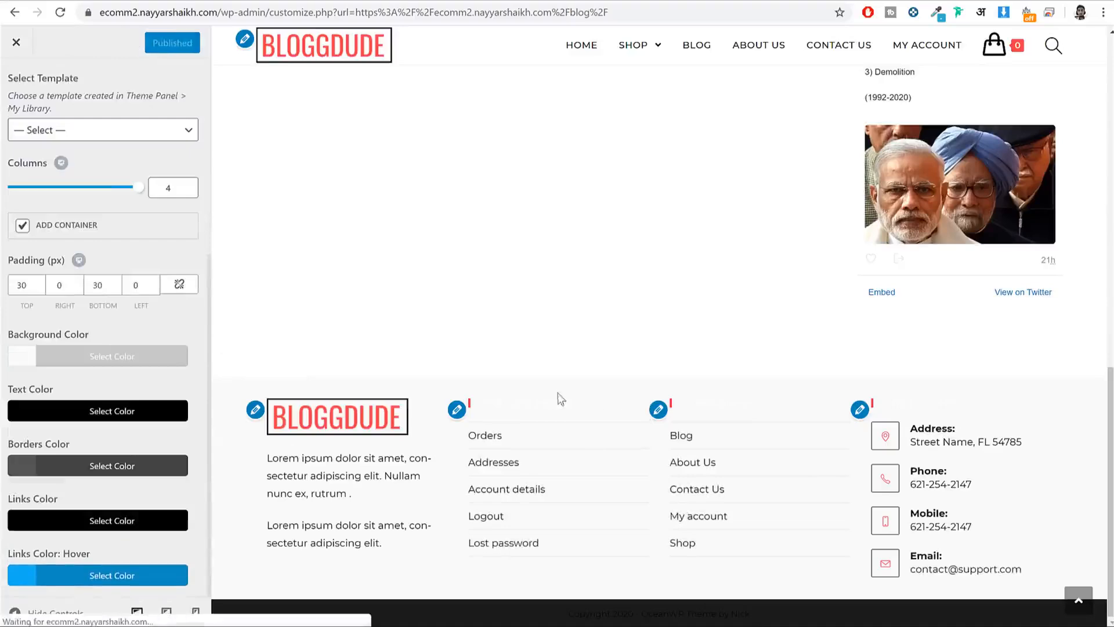
# Step: Set the Footer Widget Heading font colour to black under Typography
pyautogui.moveTo(486, 402); pyautogui.dragTo(571, 400)
pyautogui.click(553, 400)
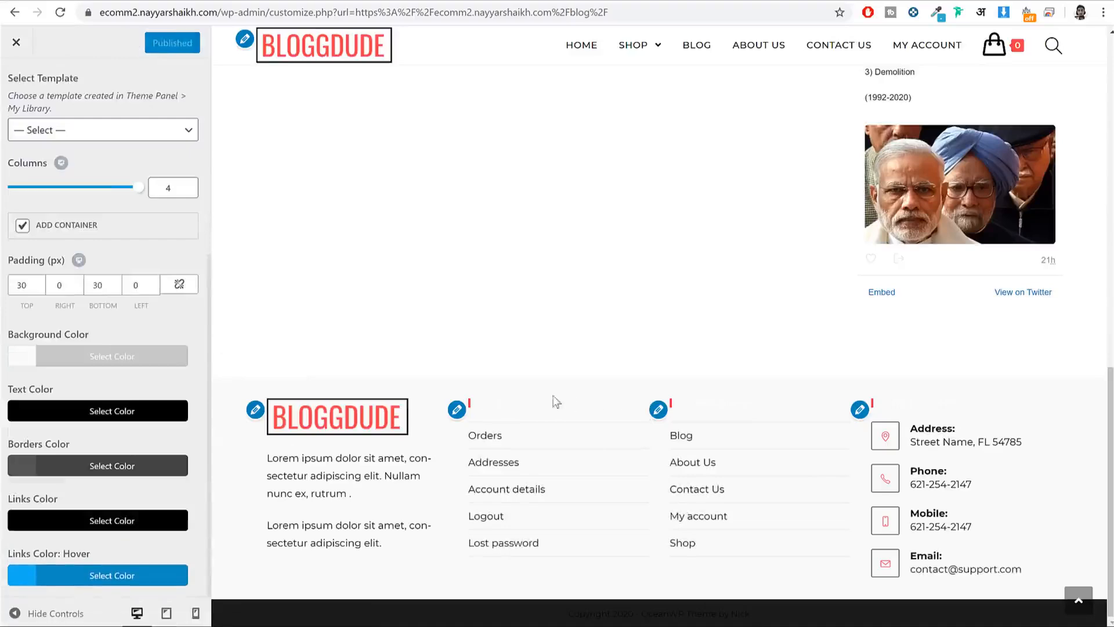
pyautogui.scroll(3, 60, 168)
pyautogui.click(16, 84)
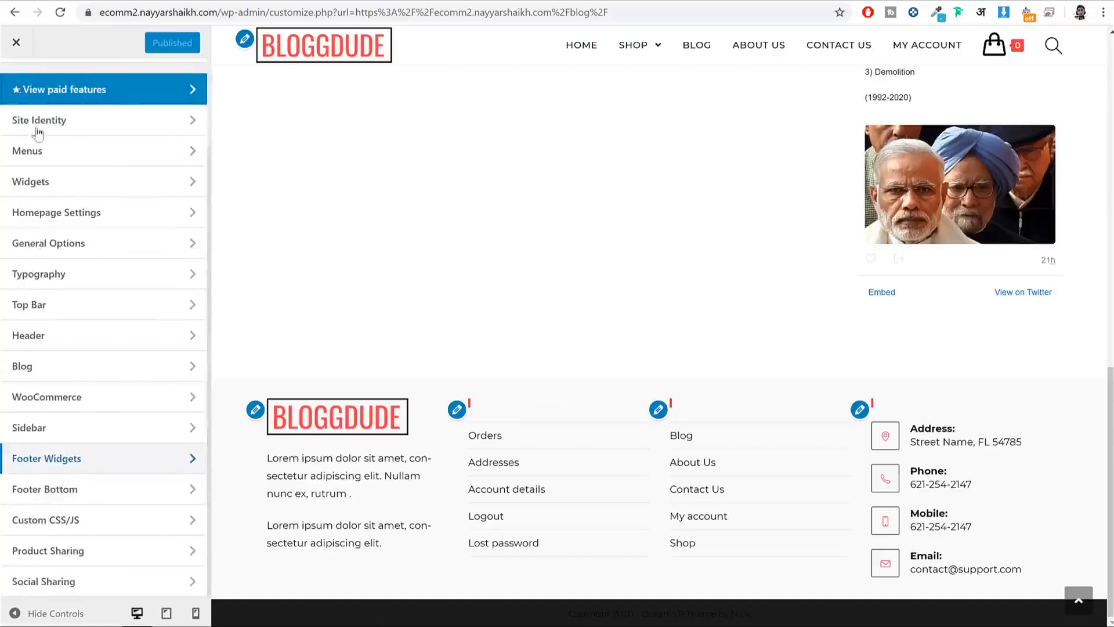
pyautogui.click(107, 282)
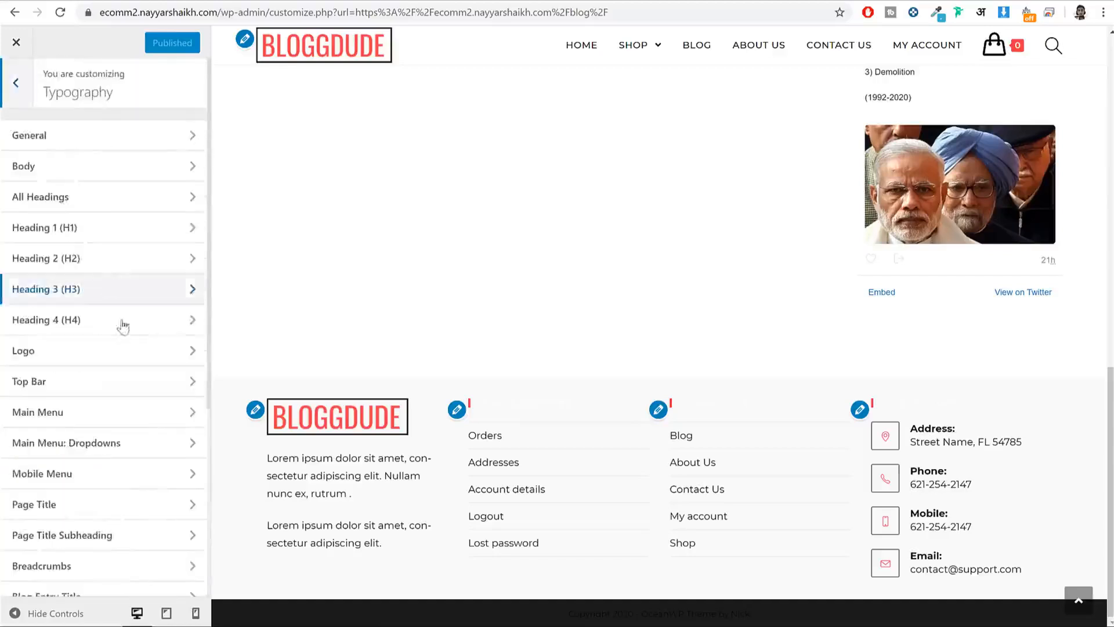
pyautogui.scroll(-4, 113, 508)
pyautogui.click(105, 510)
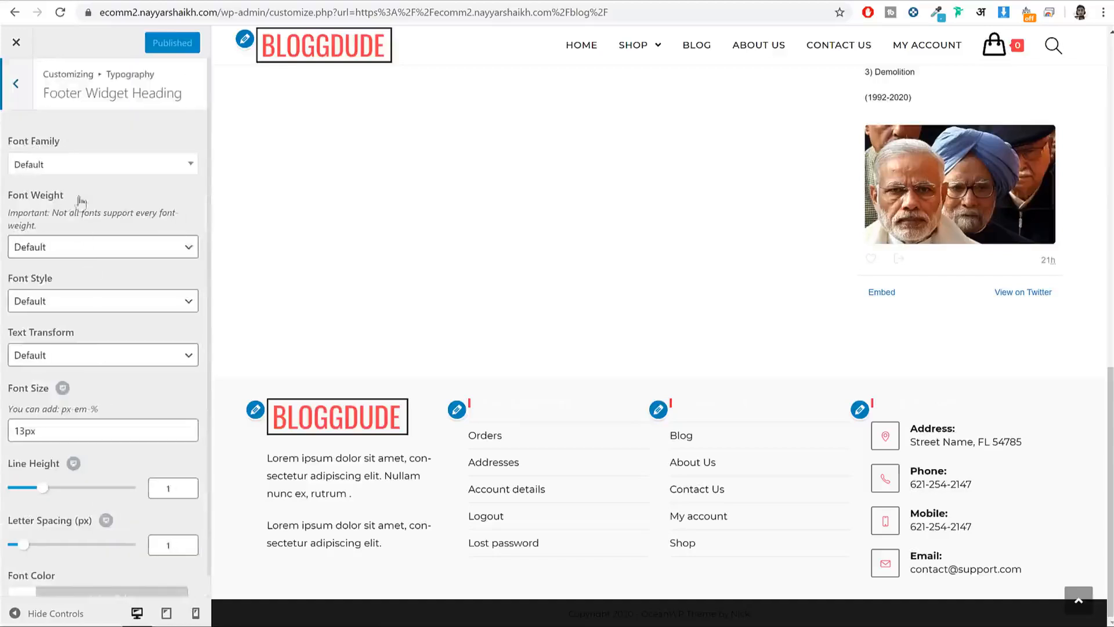
pyautogui.scroll(-1, 94, 464)
pyautogui.click(93, 571)
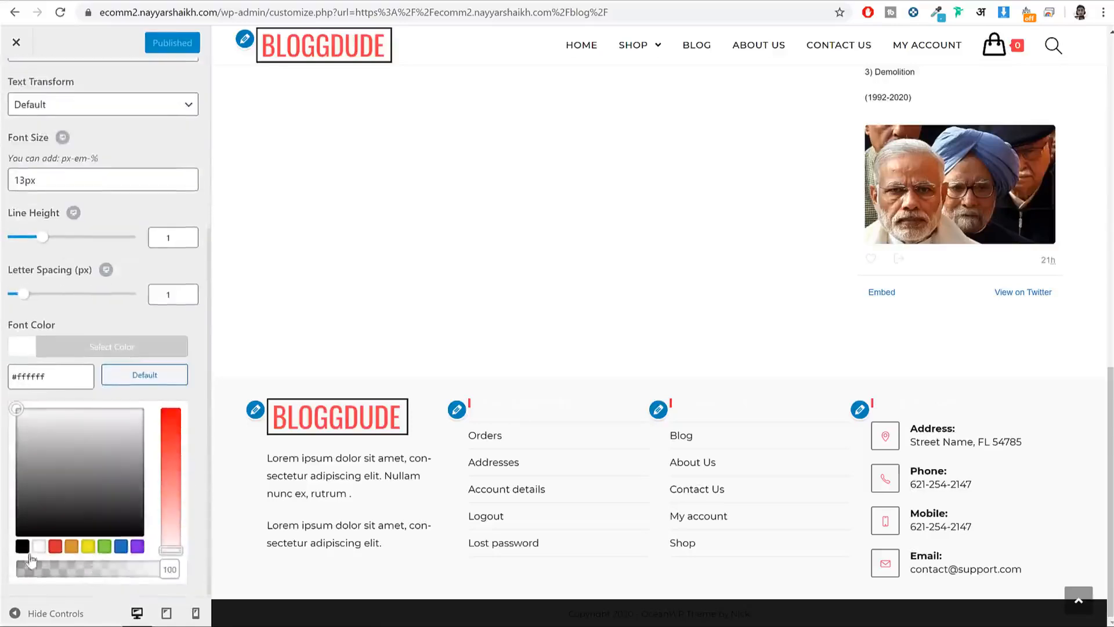
pyautogui.click(21, 547)
# Step: Set the footer heading font weight to Bold: 700 and publish
pyautogui.scroll(3, 109, 181)
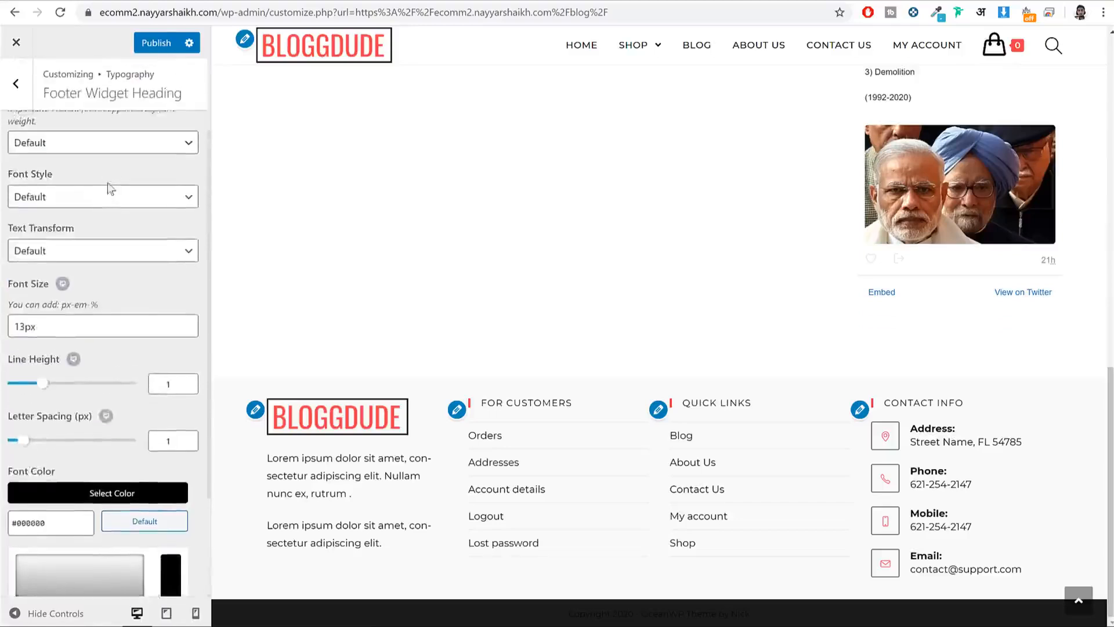
pyautogui.click(86, 205)
pyautogui.click(83, 324)
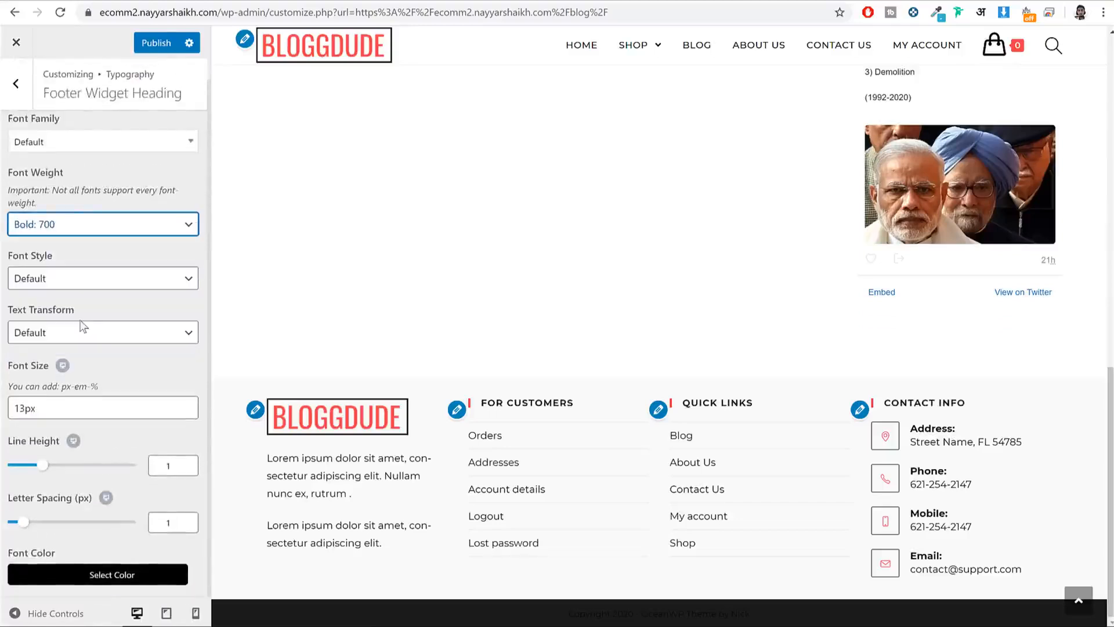
pyautogui.click(159, 49)
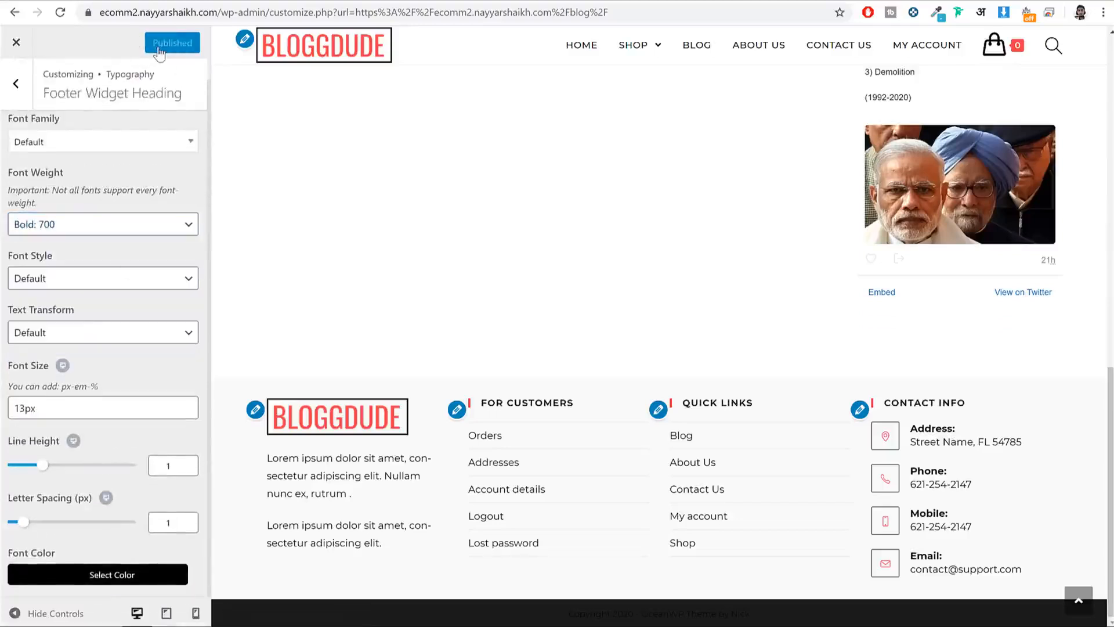
pyautogui.scroll(12, 661, 226)
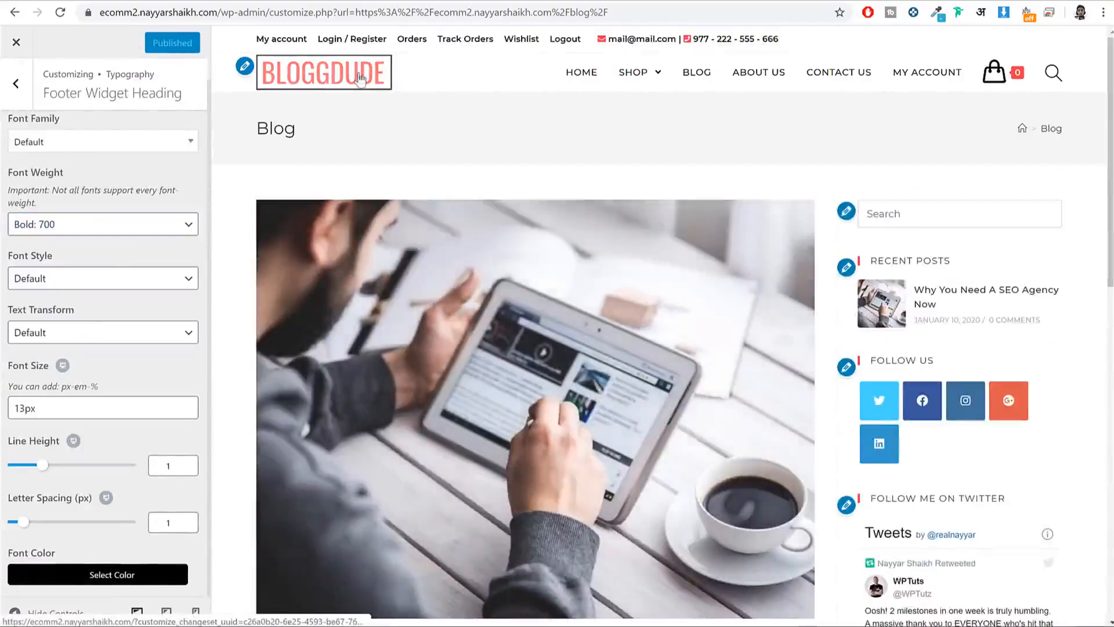
# Step: Preview the site home page and check the live blog page in another tab
pyautogui.click(361, 78)
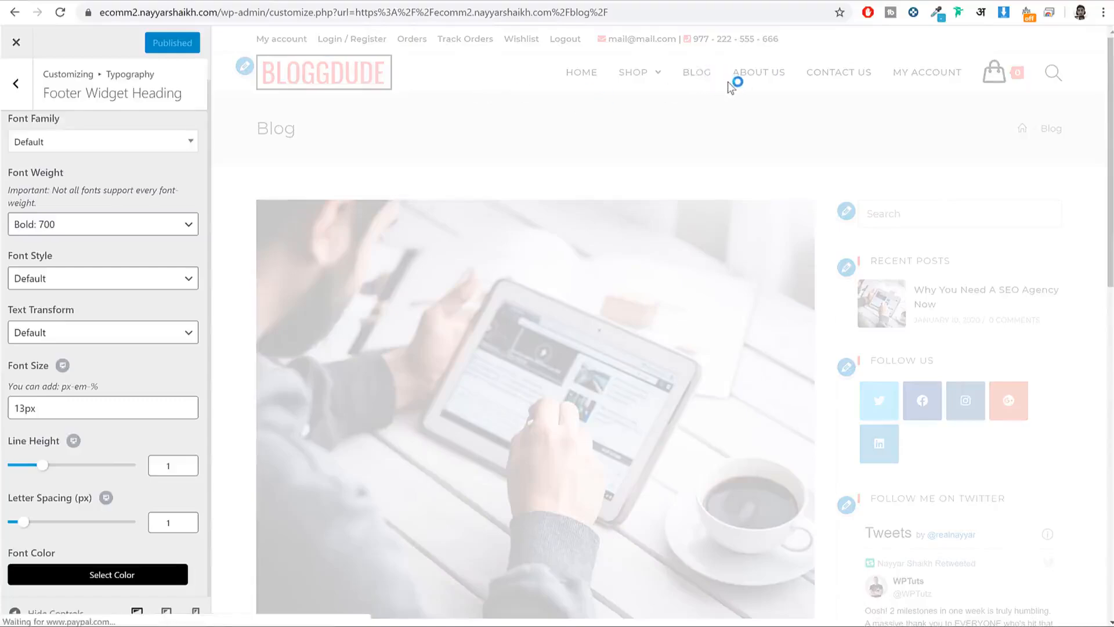
pyautogui.scroll(-12, 734, 86)
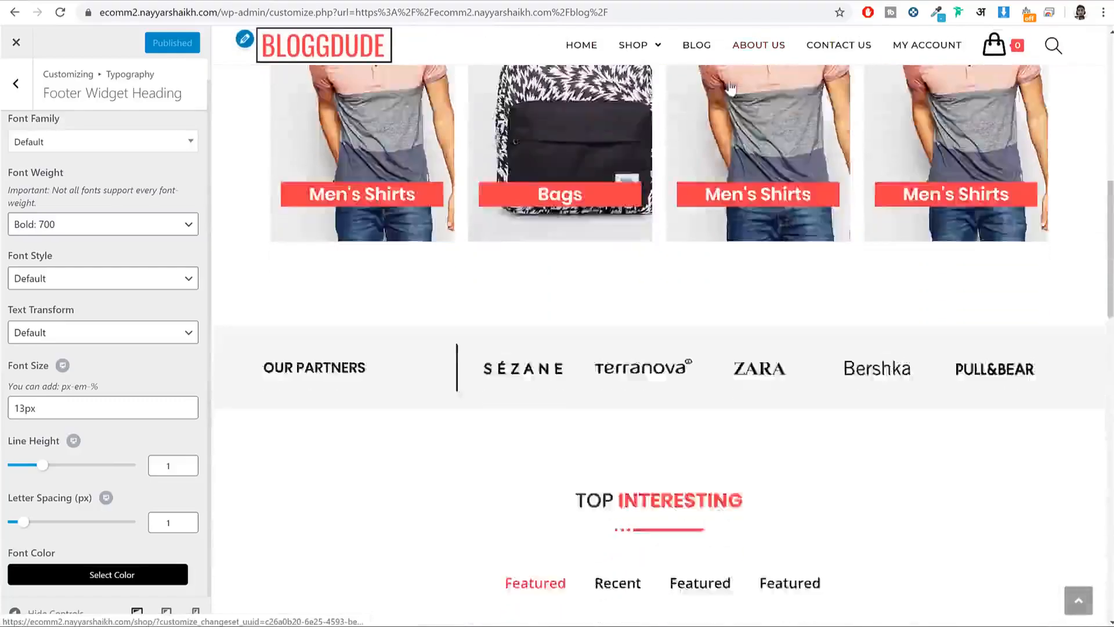
pyautogui.scroll(-2, 333, 313)
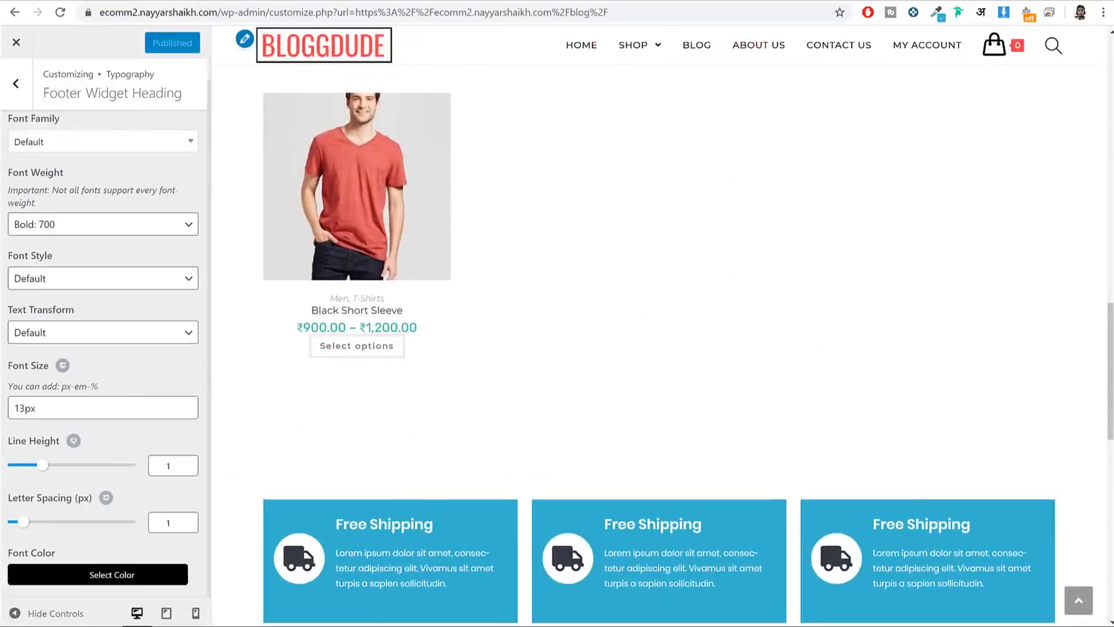
pyautogui.click(87, 2)
pyautogui.click(184, 2)
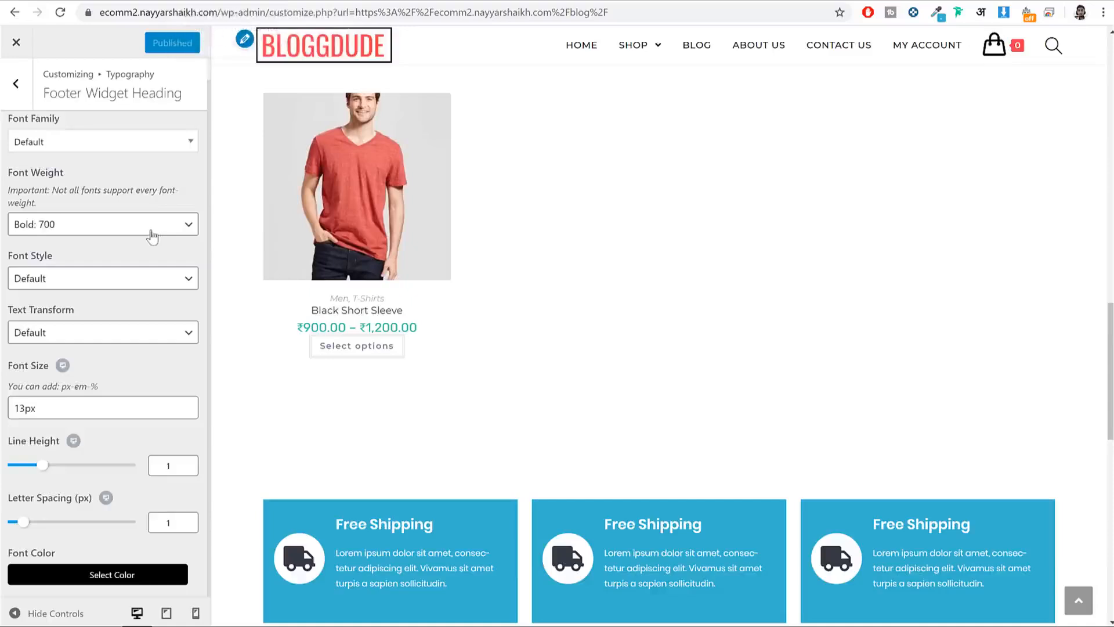
pyautogui.scroll(1, 152, 235)
# Step: Hide the Category label and Add To Cart button in WooCommerce Archives, then publish
pyautogui.click(15, 87)
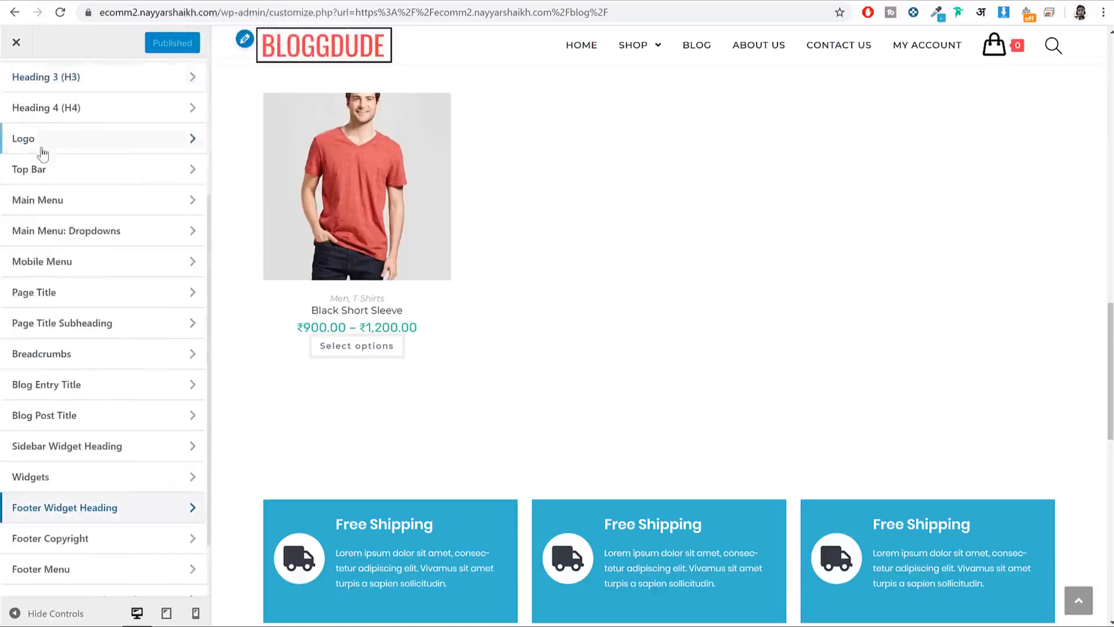
pyautogui.scroll(4, 35, 133)
pyautogui.click(17, 87)
pyautogui.click(141, 405)
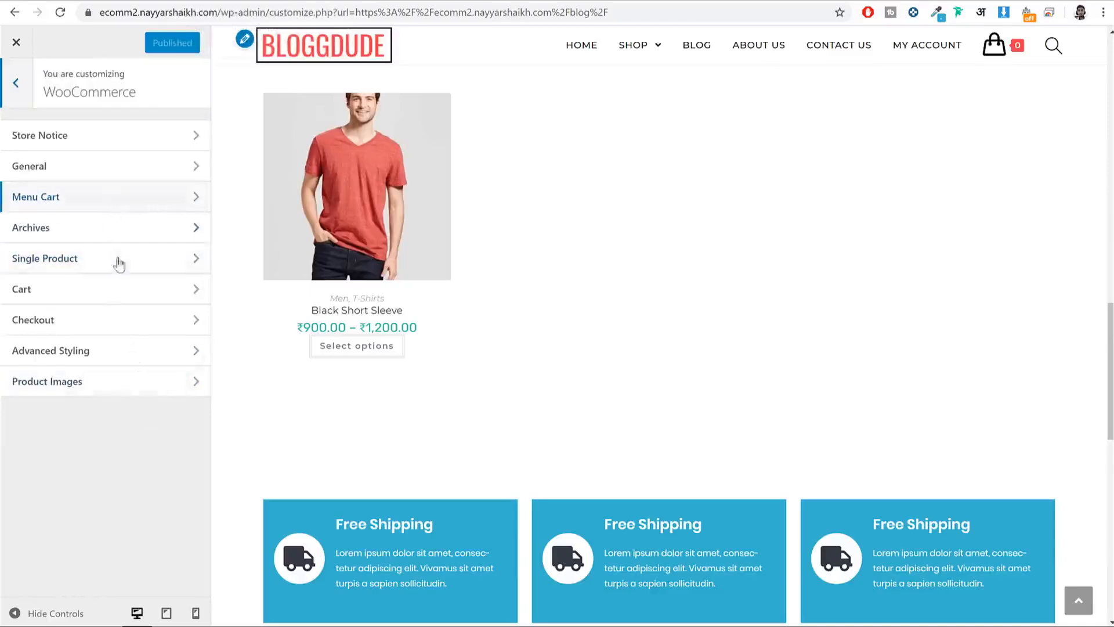
pyautogui.click(153, 236)
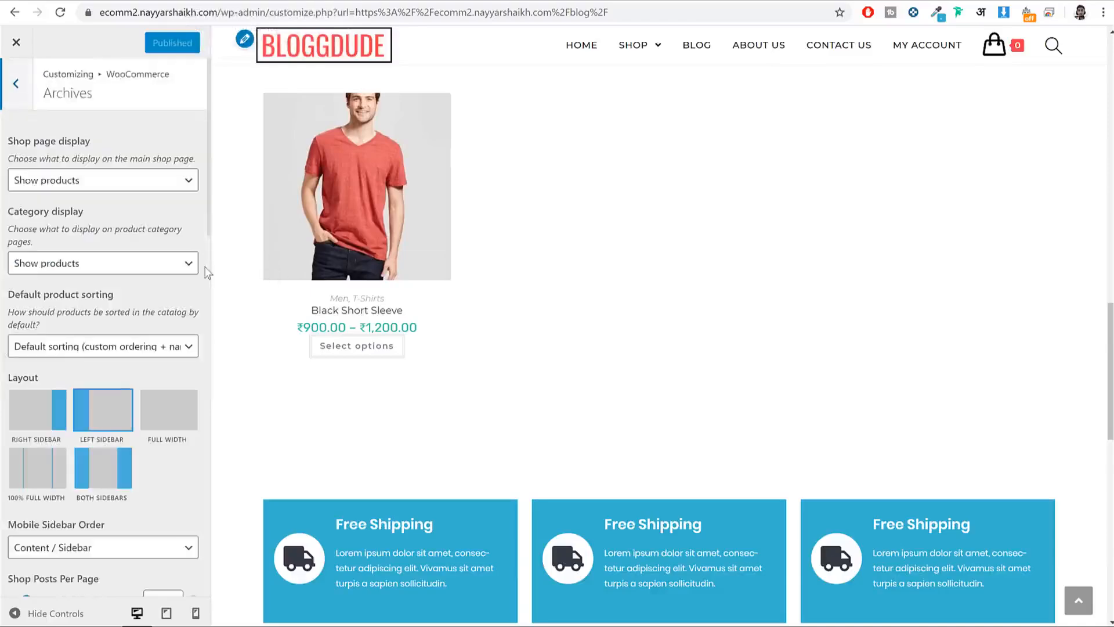
pyautogui.scroll(-10, 176, 276)
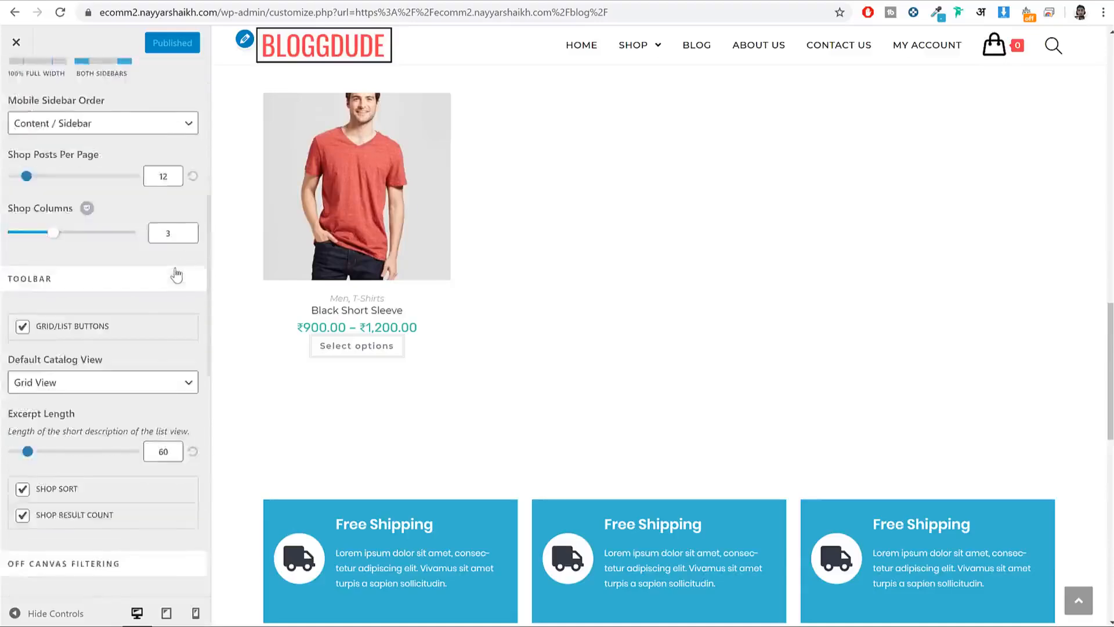
pyautogui.scroll(-2, 176, 275)
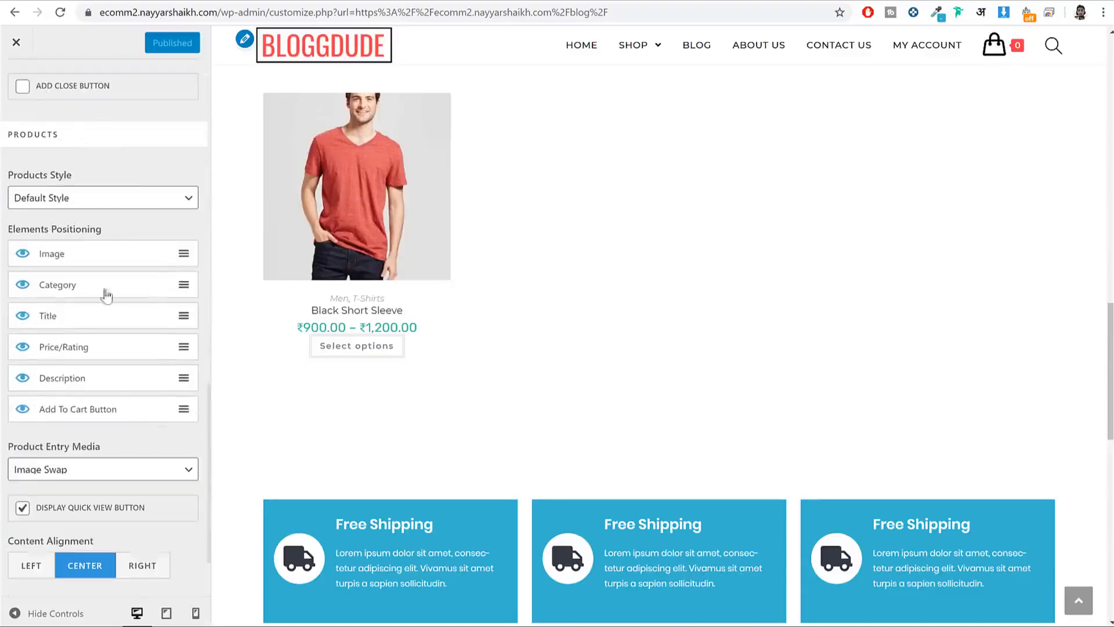
pyautogui.click(20, 285)
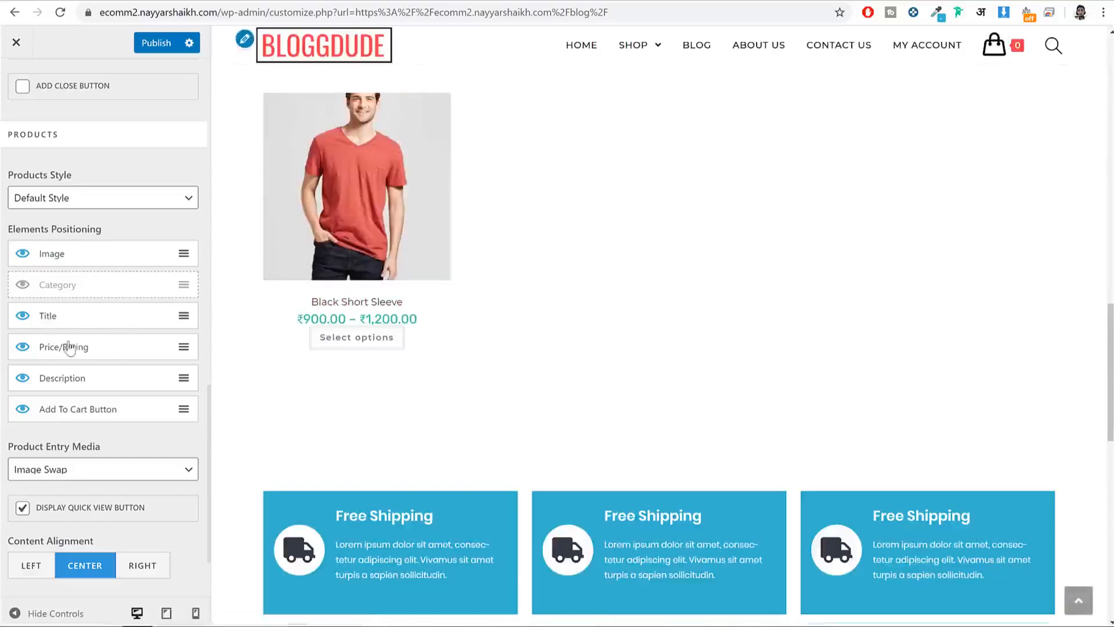
pyautogui.click(22, 409)
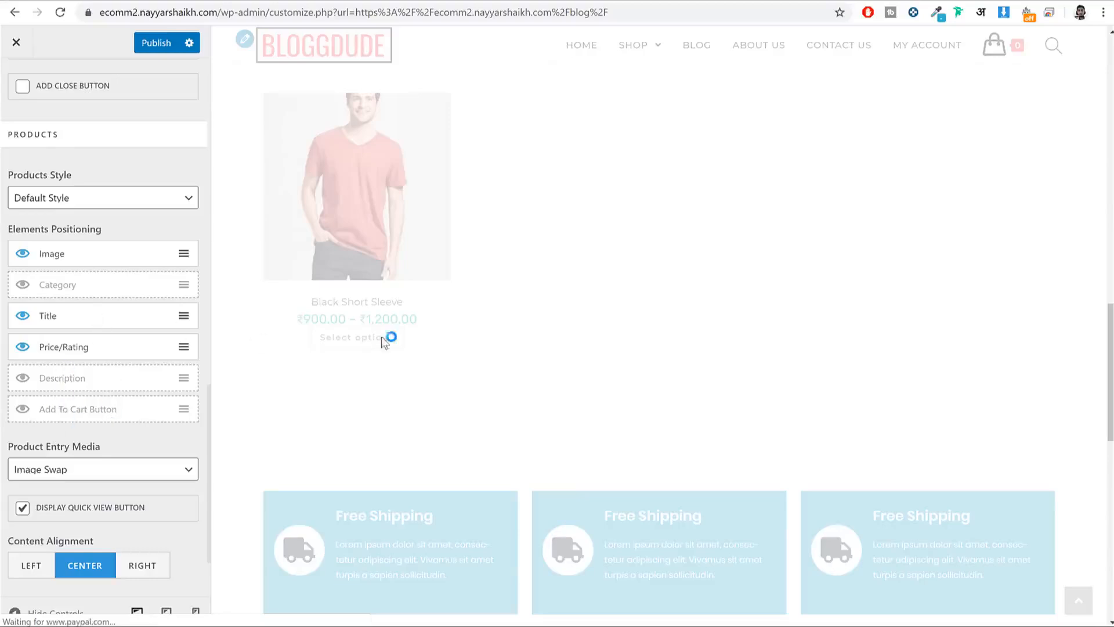
pyautogui.click(141, 38)
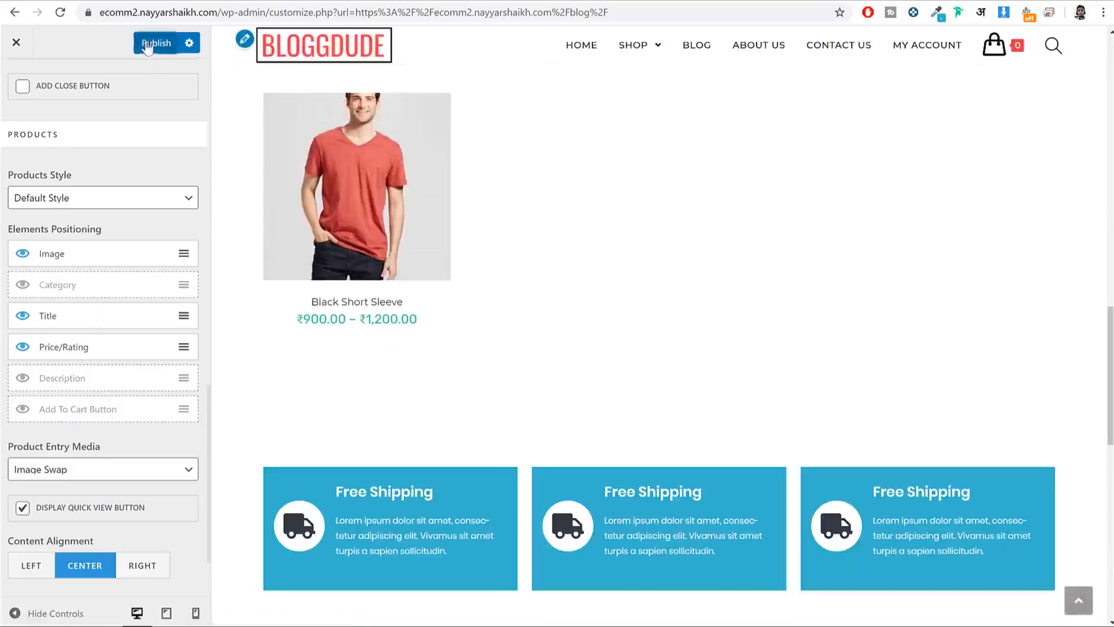
pyautogui.scroll(3, 69, 122)
pyautogui.click(15, 83)
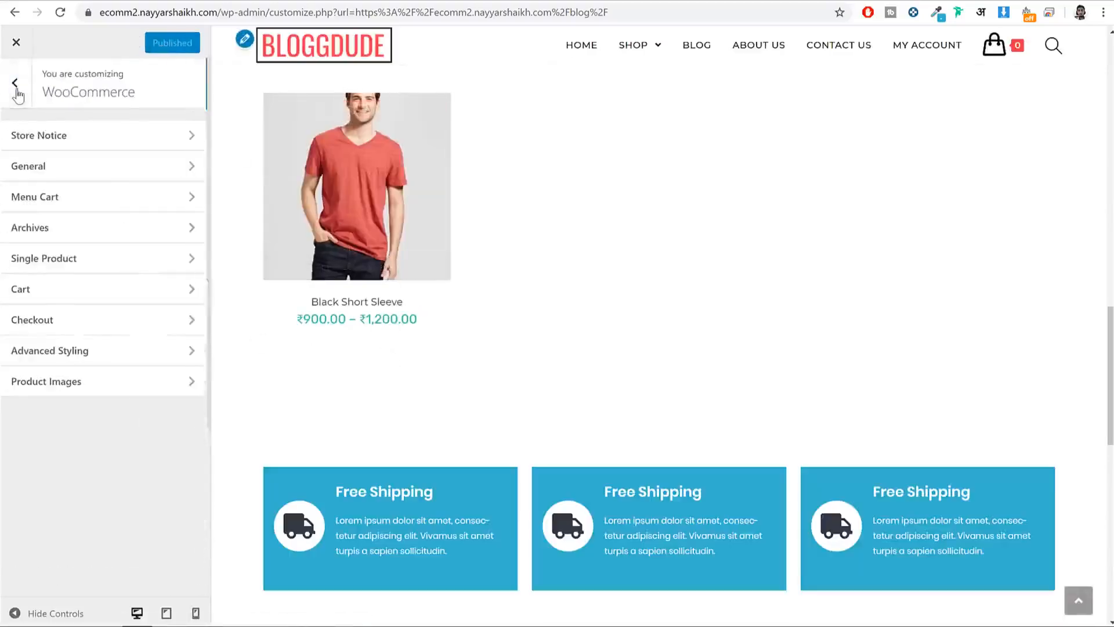
# Step: Make the single product page full width, previewing the Black Short Sleeve product
pyautogui.click(102, 259)
pyautogui.click(341, 162)
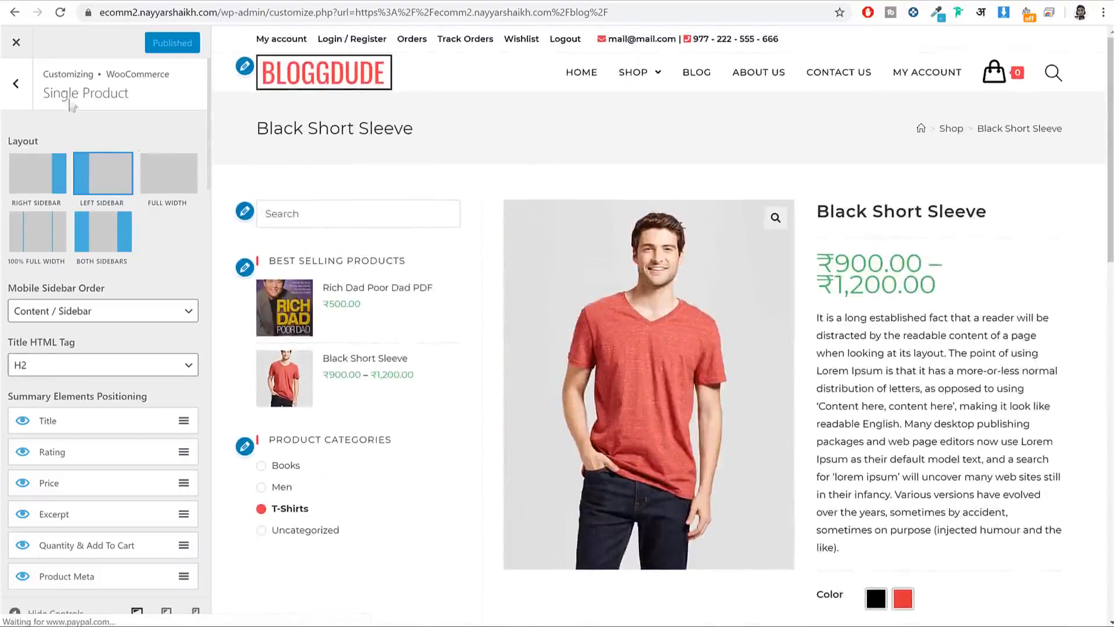
pyautogui.click(152, 174)
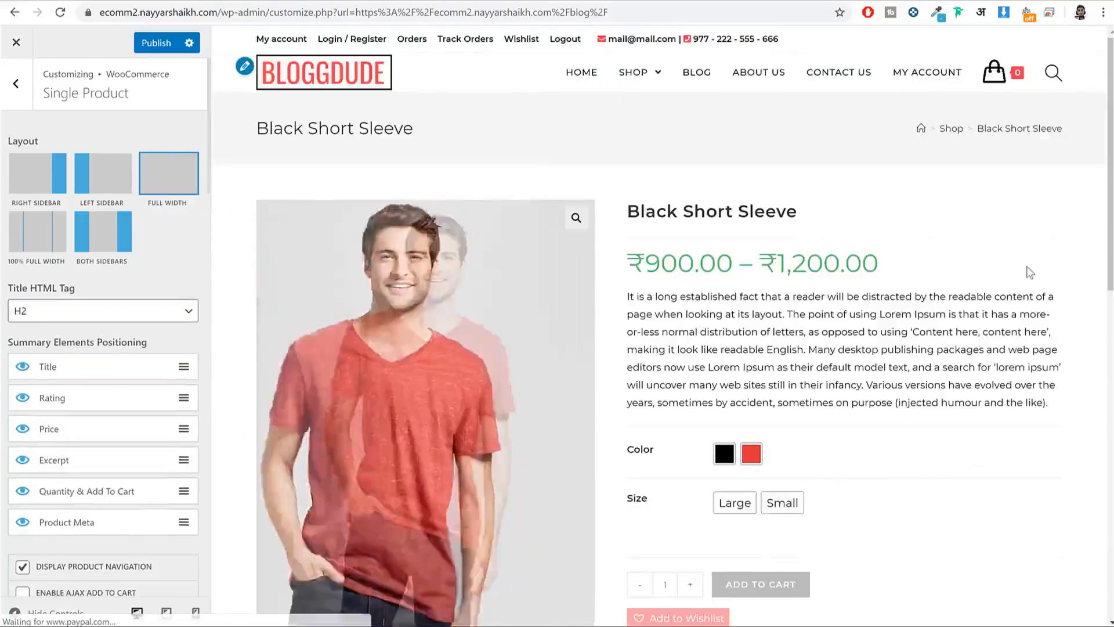
pyautogui.scroll(-2, 1030, 277)
pyautogui.scroll(2, 928, 267)
pyautogui.moveTo(896, 264); pyautogui.dragTo(633, 259)
pyautogui.click(636, 261)
pyautogui.tripleClick(636, 261)
pyautogui.click(636, 262)
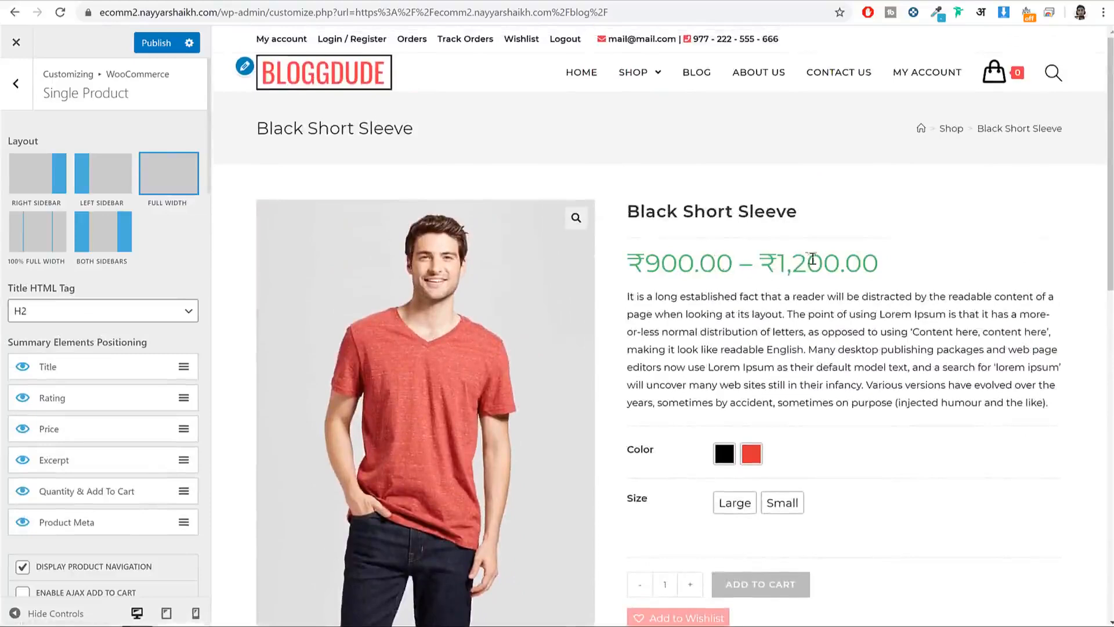
# Step: Set the WooCommerce Product Price font family to Rubik and publish
pyautogui.click(16, 83)
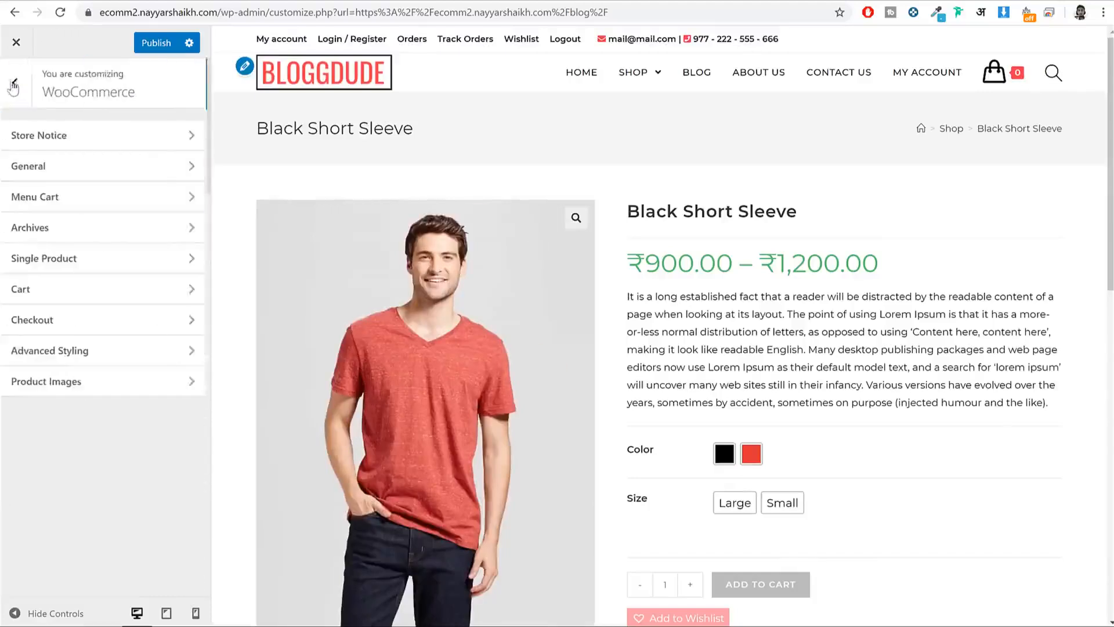
pyautogui.click(16, 83)
pyautogui.click(89, 273)
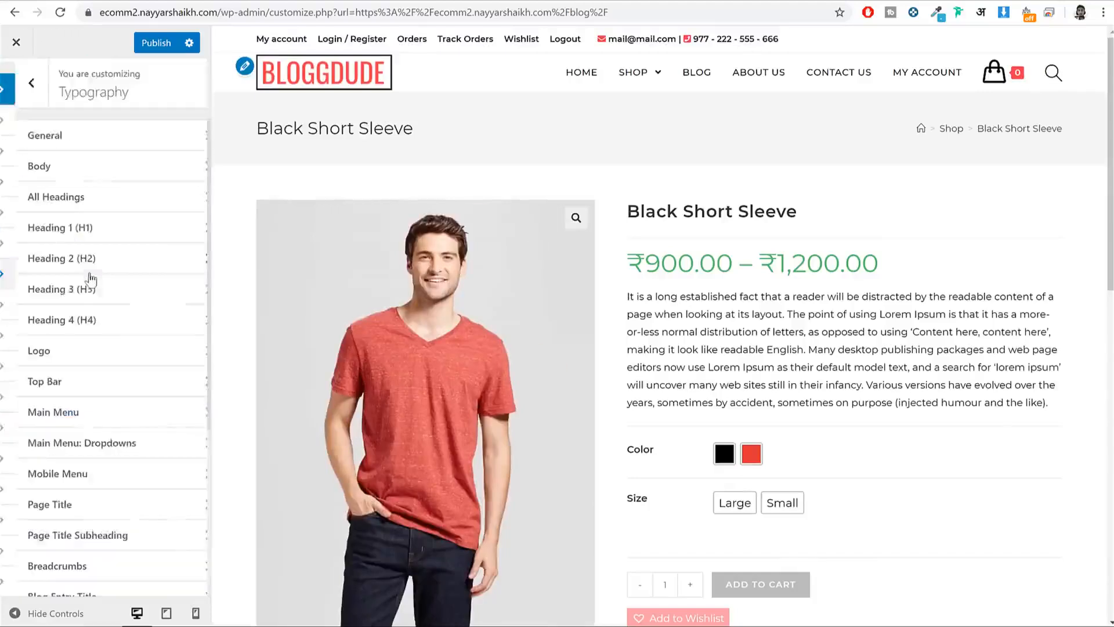
pyautogui.scroll(-4, 158, 342)
pyautogui.scroll(-2, 124, 488)
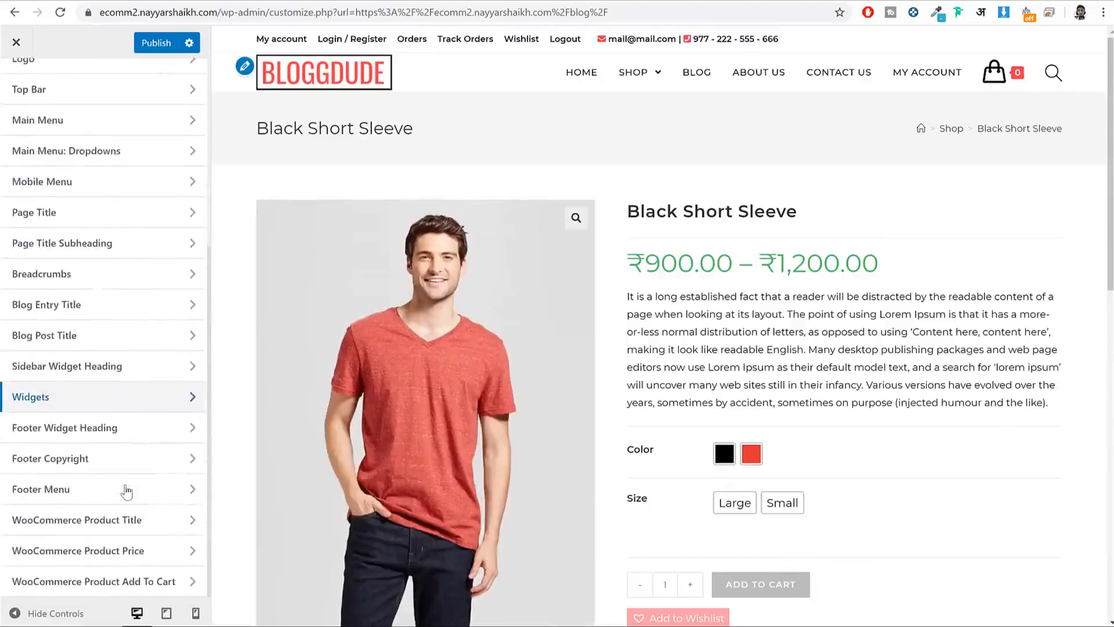
pyautogui.click(137, 559)
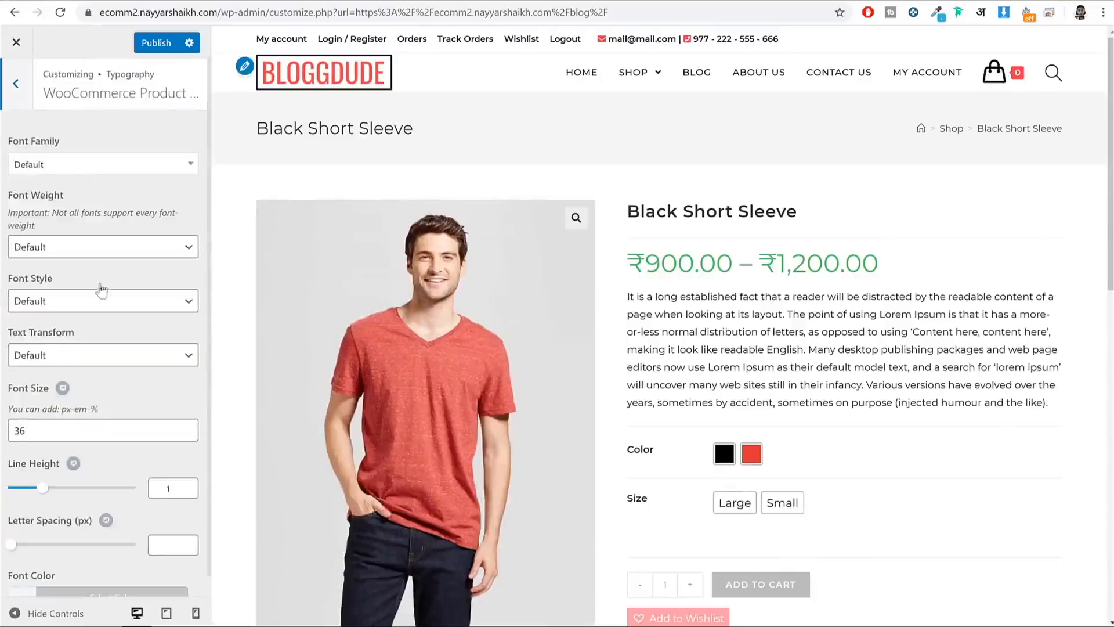
pyautogui.click(86, 167)
pyautogui.write('ru')
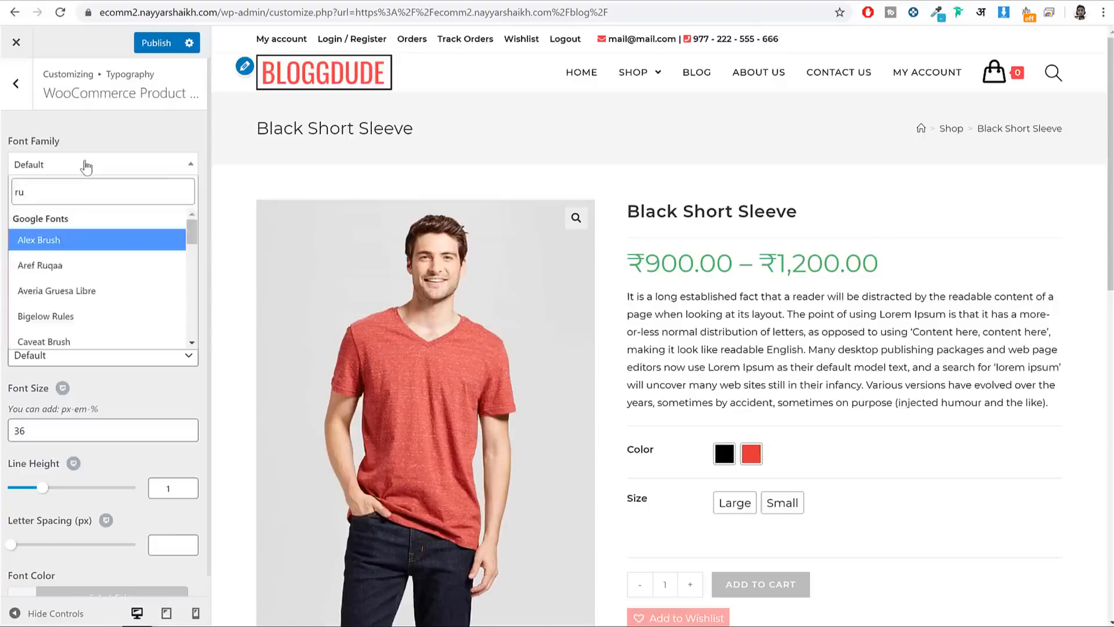
pyautogui.write('bik')
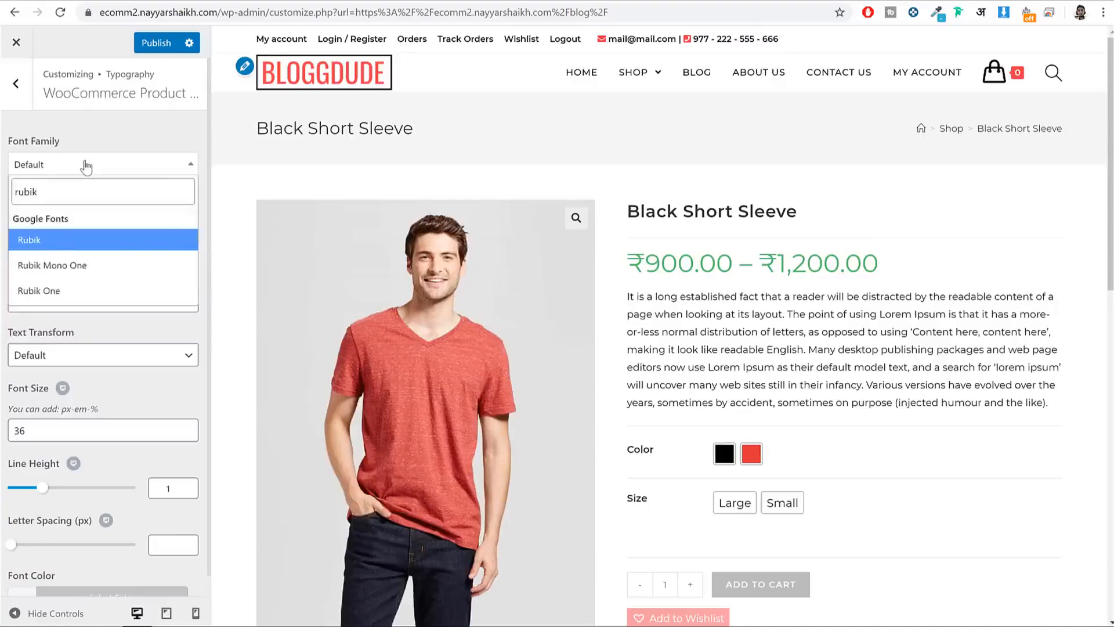
pyautogui.press('Return')
pyautogui.scroll(-1, 116, 243)
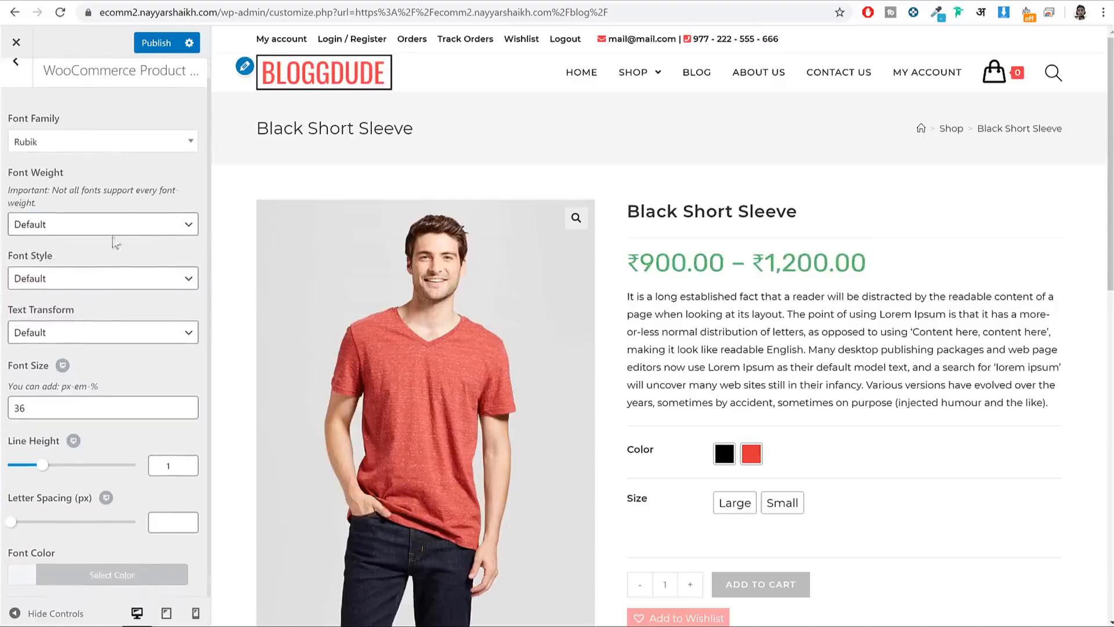
pyautogui.click(152, 42)
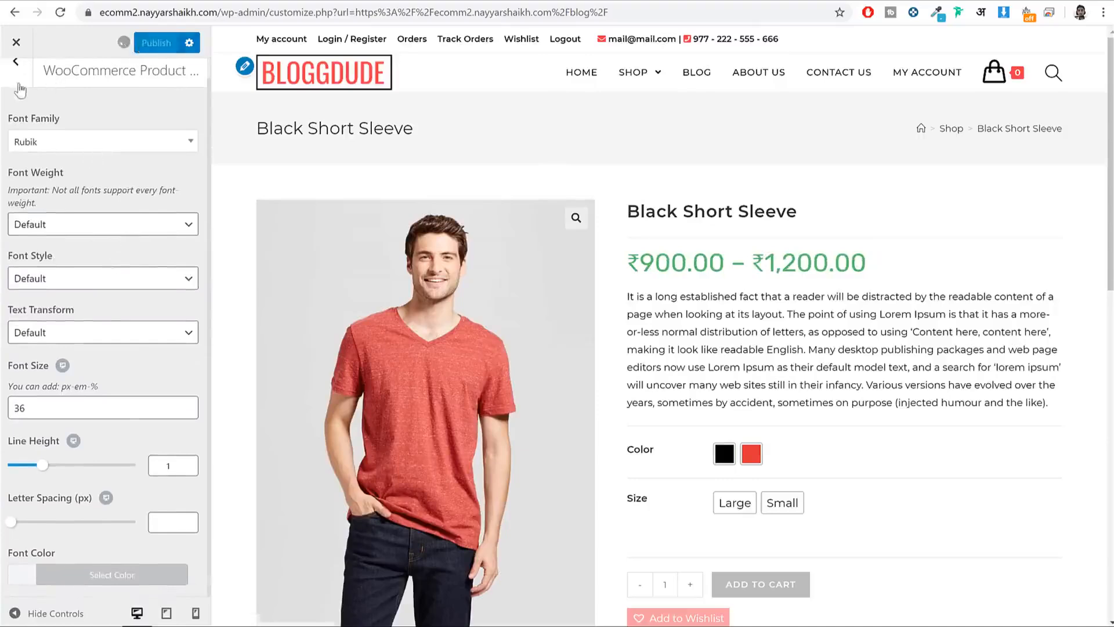
pyautogui.click(15, 61)
pyautogui.scroll(2, 144, 240)
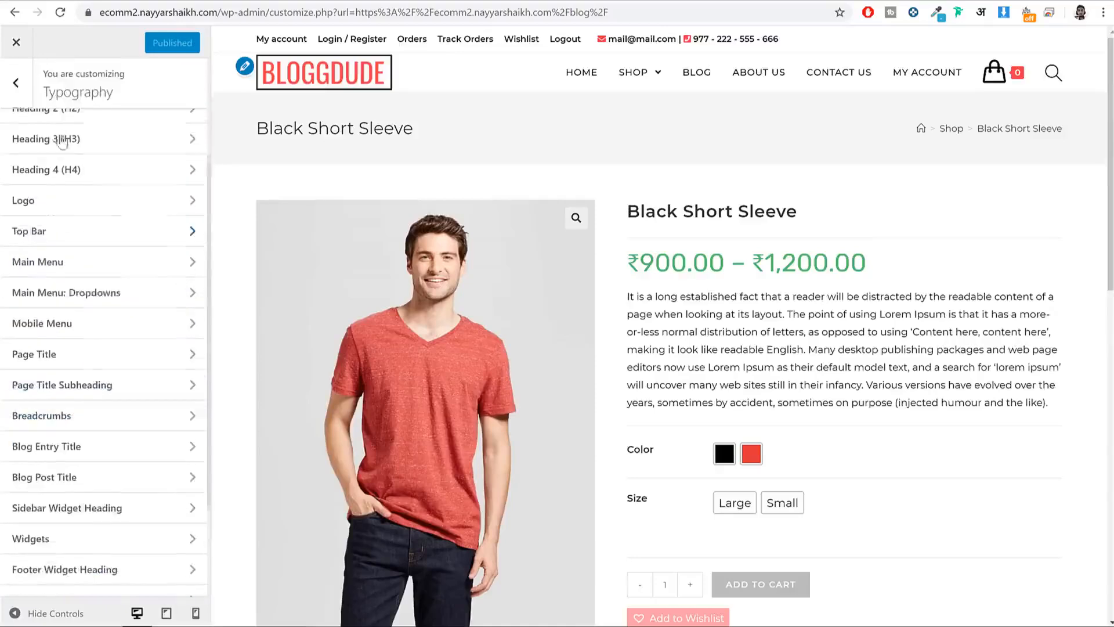
# Step: Browse the WooCommerce Single Product and Advanced Styling settings in the Customizer
pyautogui.click(18, 85)
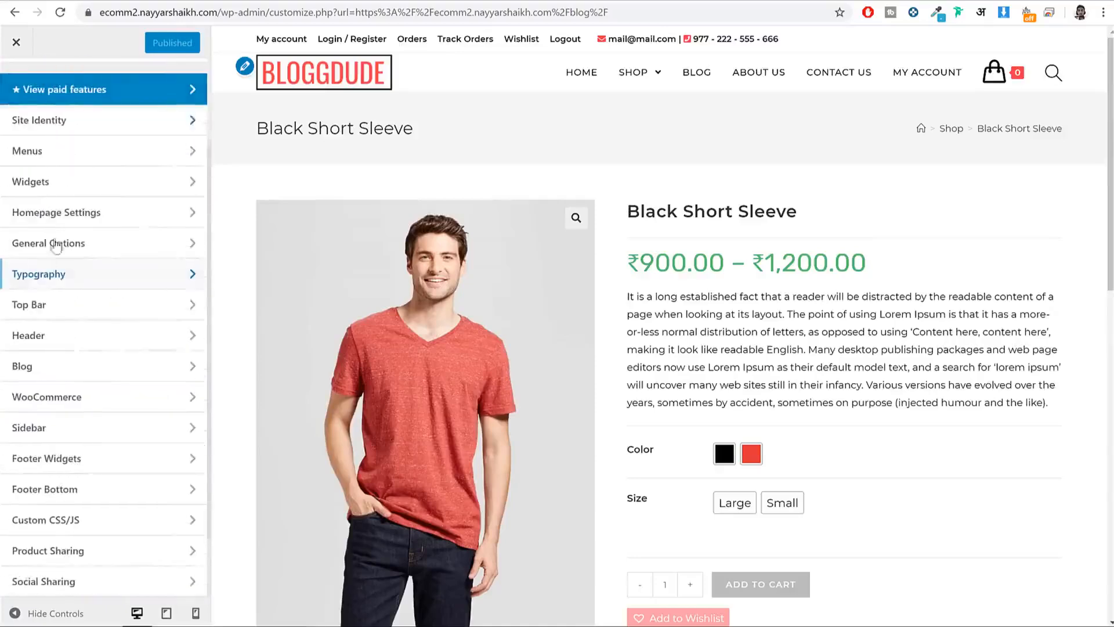
pyautogui.click(92, 397)
pyautogui.click(90, 268)
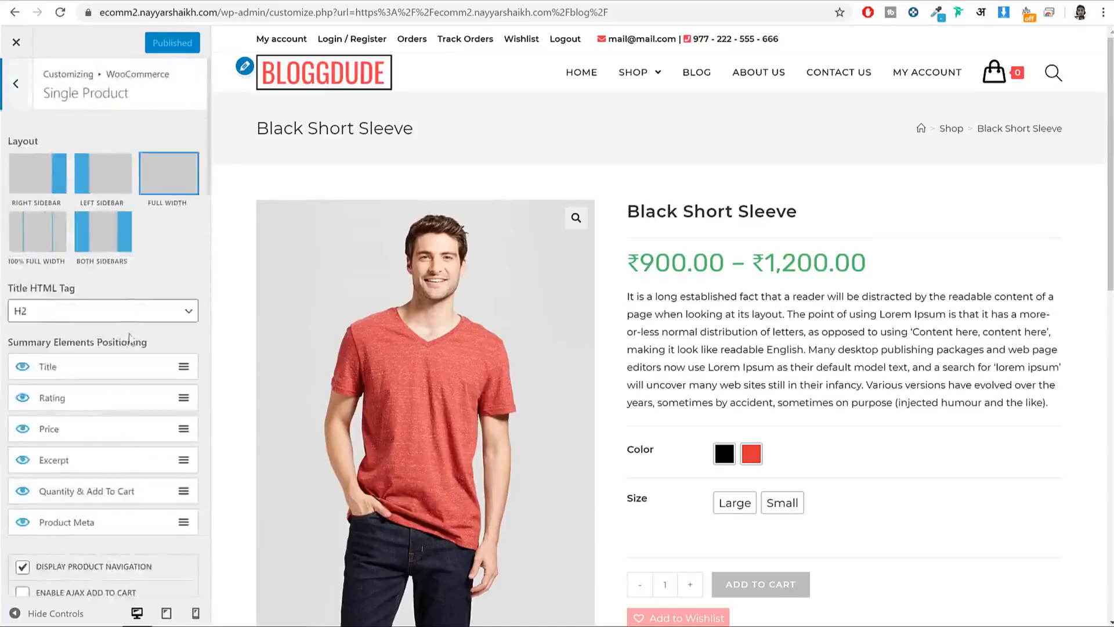
pyautogui.scroll(-3, 68, 345)
pyautogui.scroll(1, 133, 347)
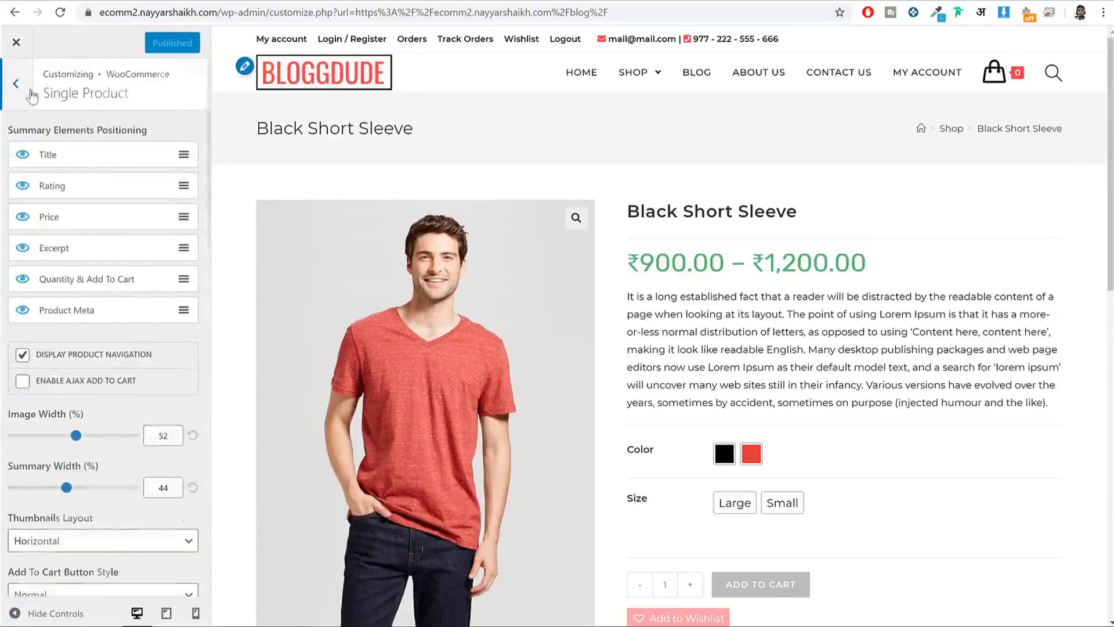
pyautogui.click(28, 92)
pyautogui.click(113, 350)
pyautogui.scroll(-15, 181, 343)
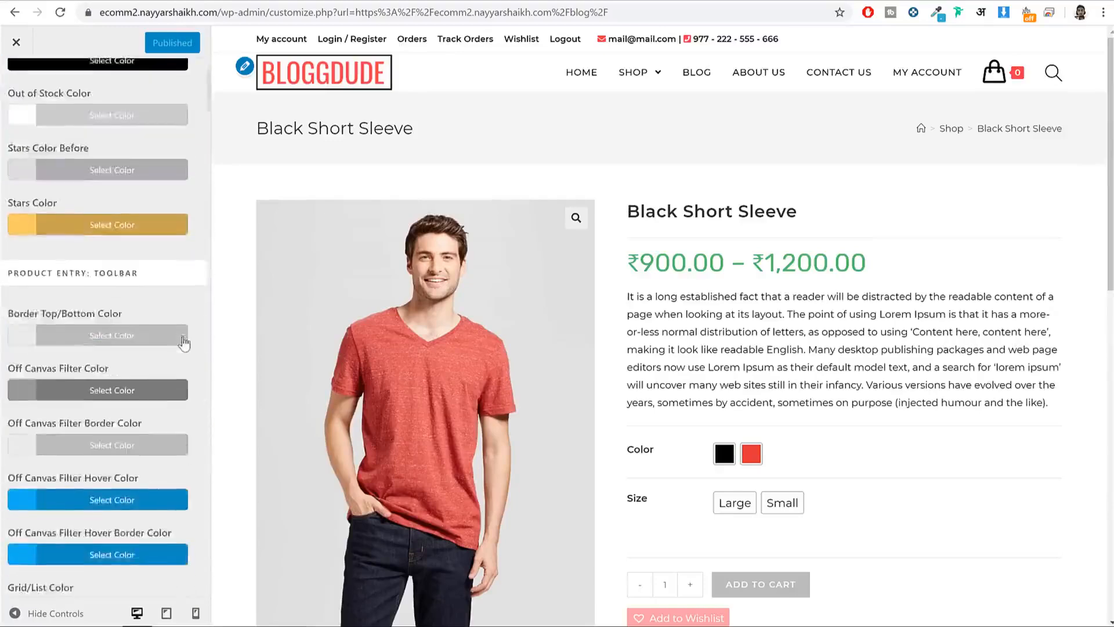
pyautogui.scroll(8, 183, 342)
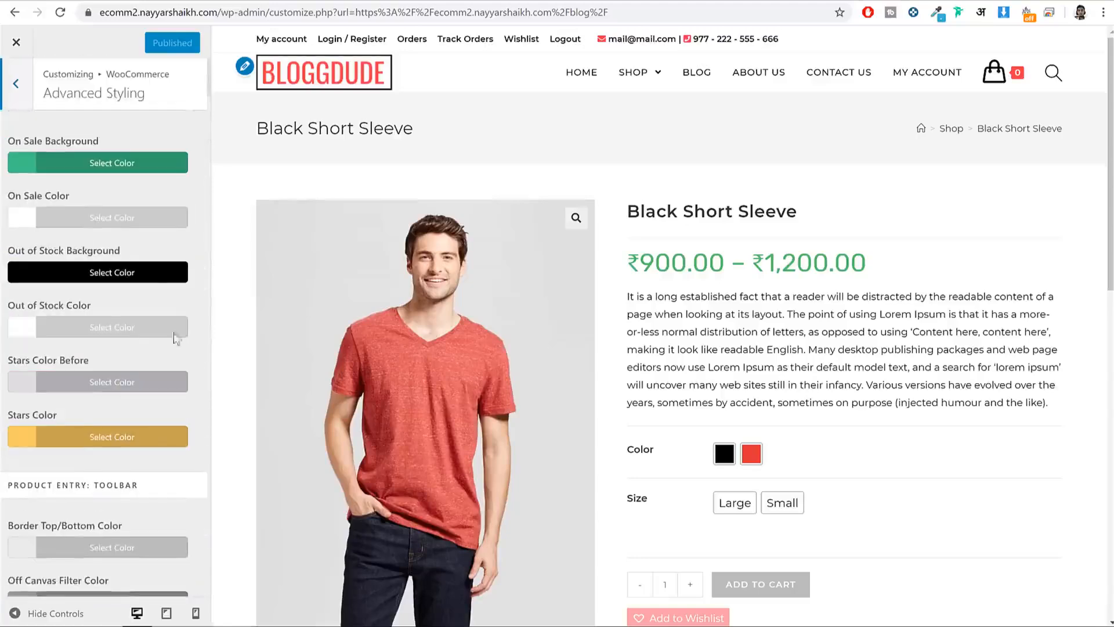
pyautogui.scroll(-10, 182, 264)
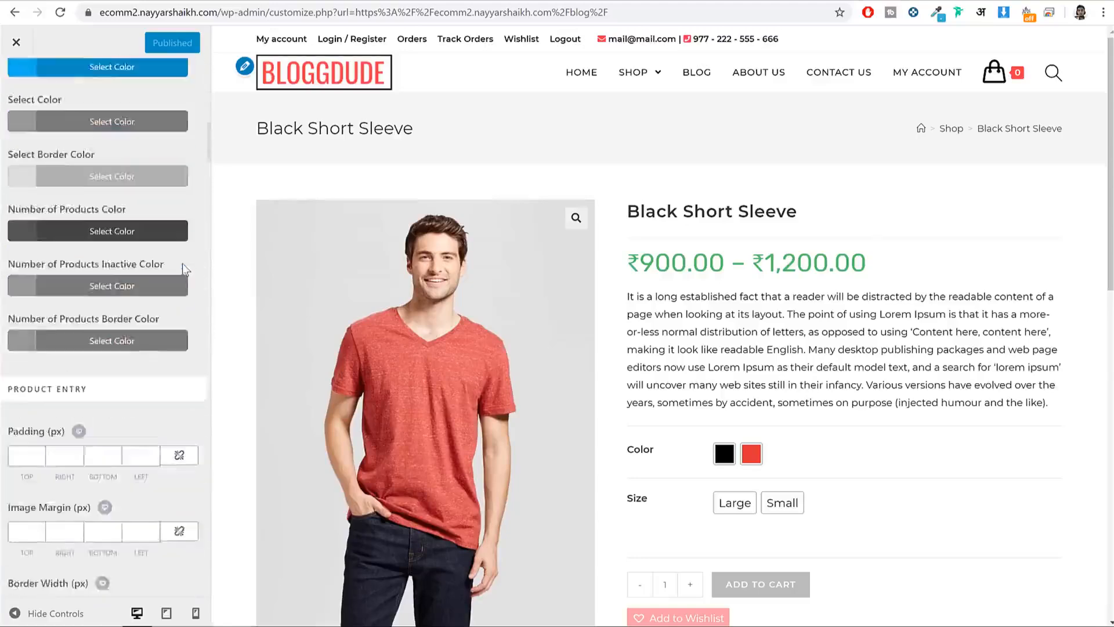
pyautogui.scroll(-8, 182, 263)
# Step: Set Price Color to teal #44c4ac, checking the Deconstructed Knit Blazer page on the live shop
pyautogui.click(149, 311)
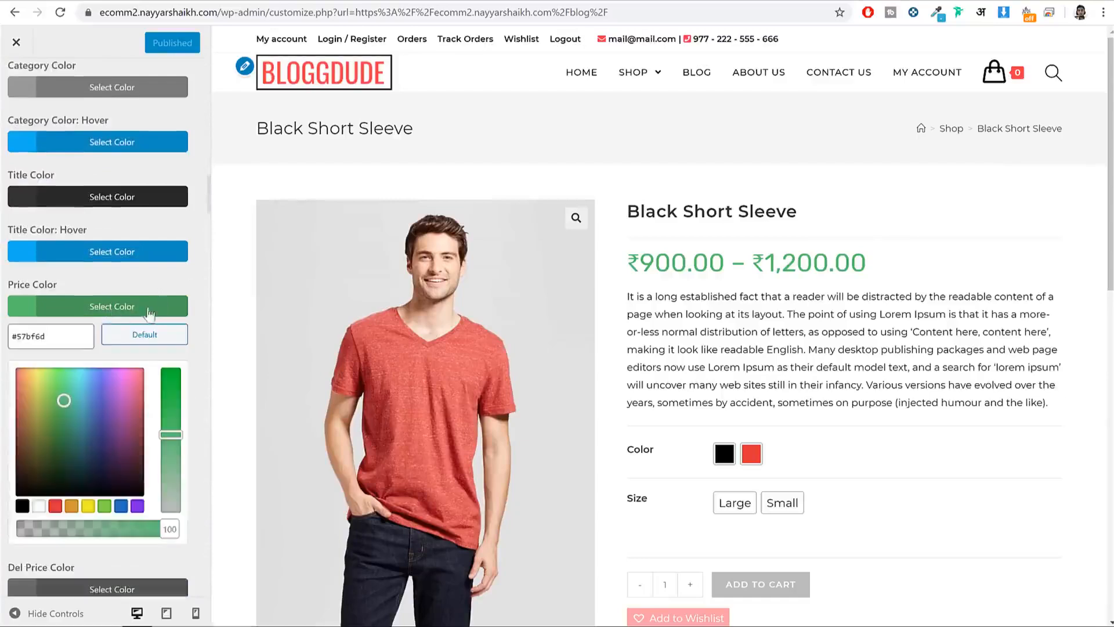
pyautogui.write('e3f')
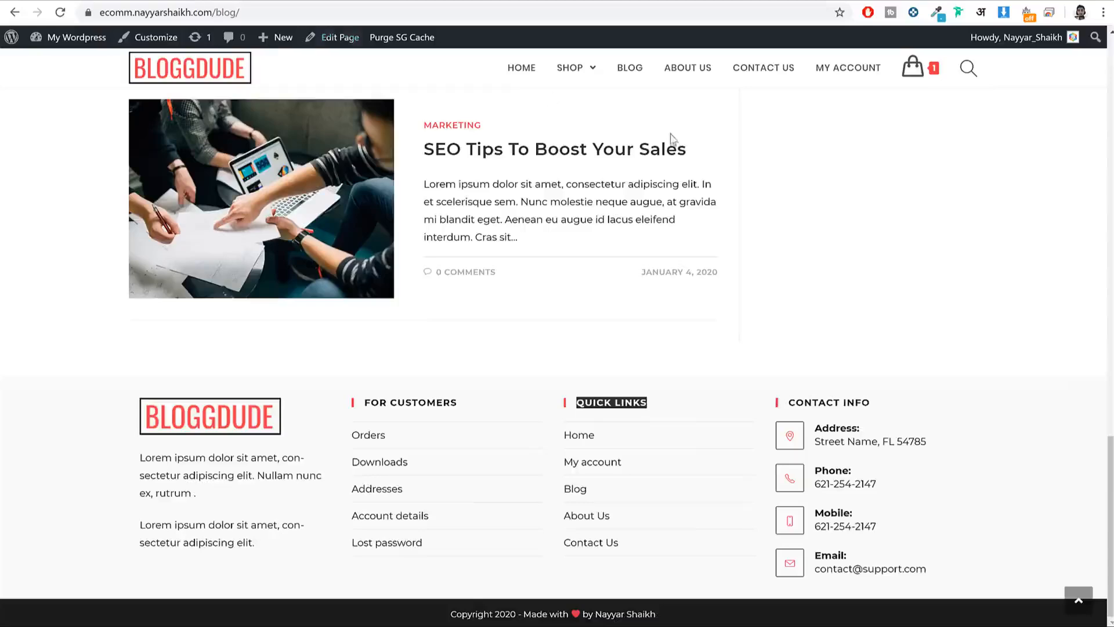
pyautogui.scroll(6, 672, 148)
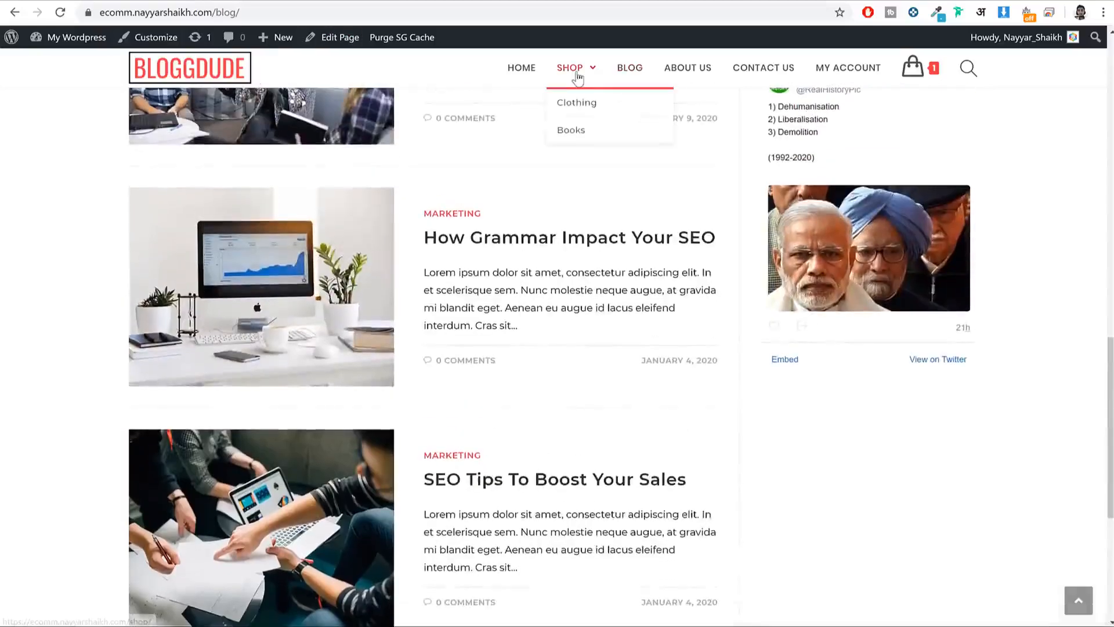
pyautogui.click(577, 78)
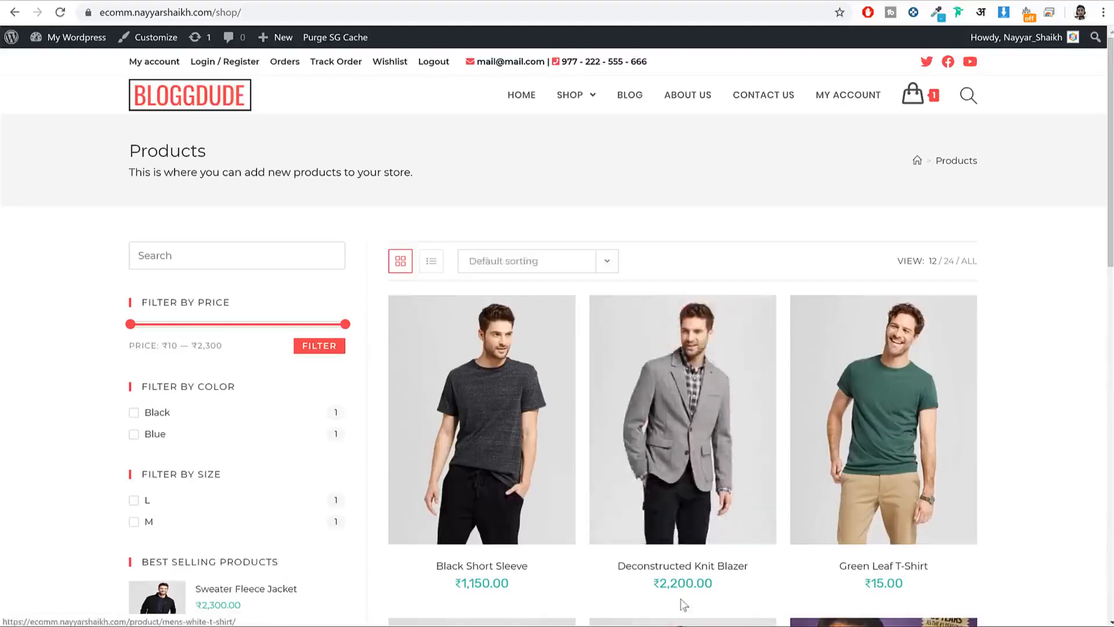
pyautogui.click(666, 466)
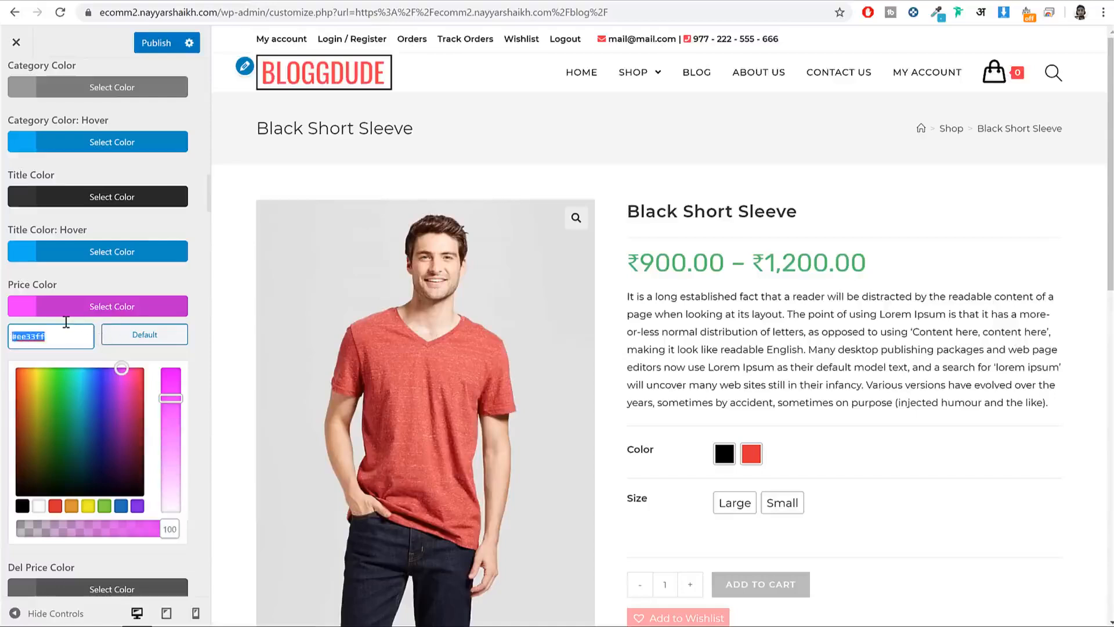
pyautogui.write('4c4')
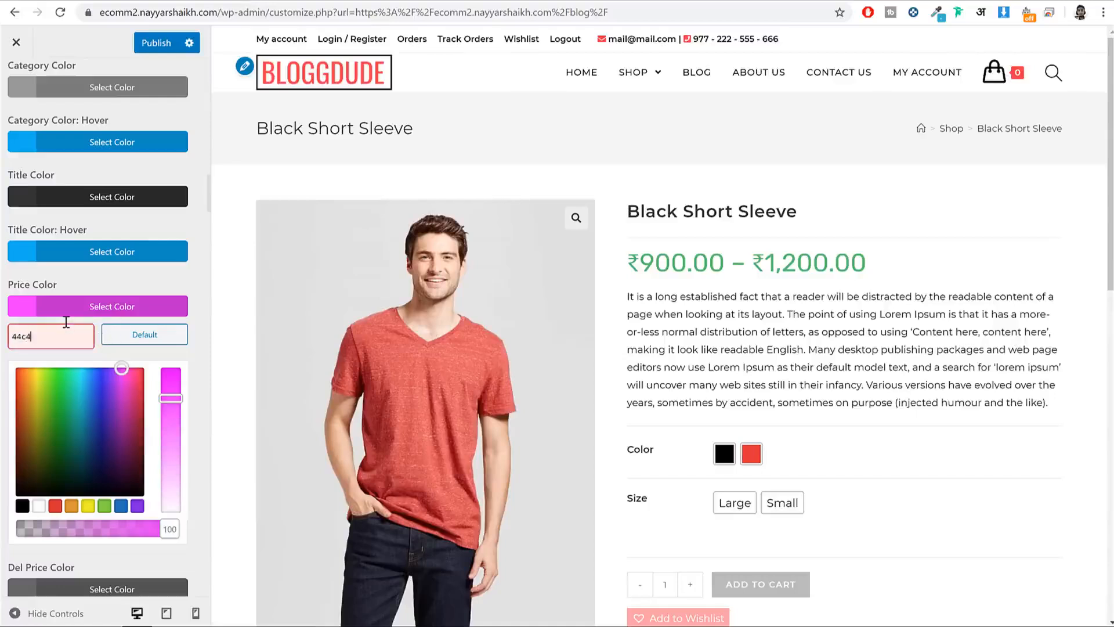
pyautogui.write('ac')
pyautogui.hotkey('ctrl', 'a')
pyautogui.hotkey('ctrl', 'c')
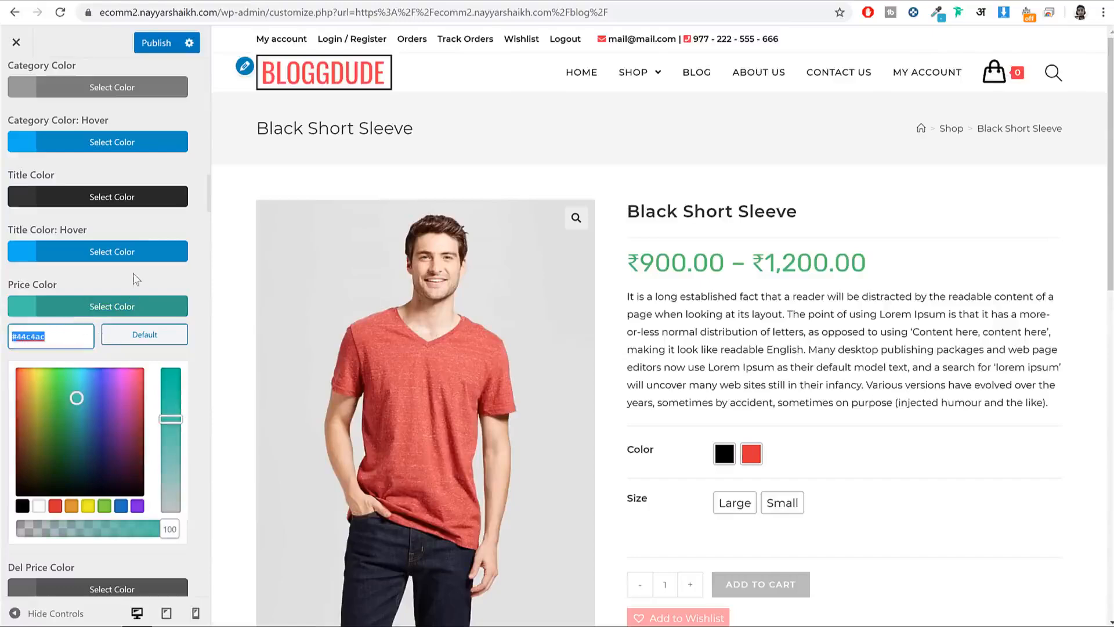
pyautogui.click(134, 304)
# Step: Set Single Product Price Color to #44c4ac and preview the Large size price
pyautogui.scroll(-10, 823, 443)
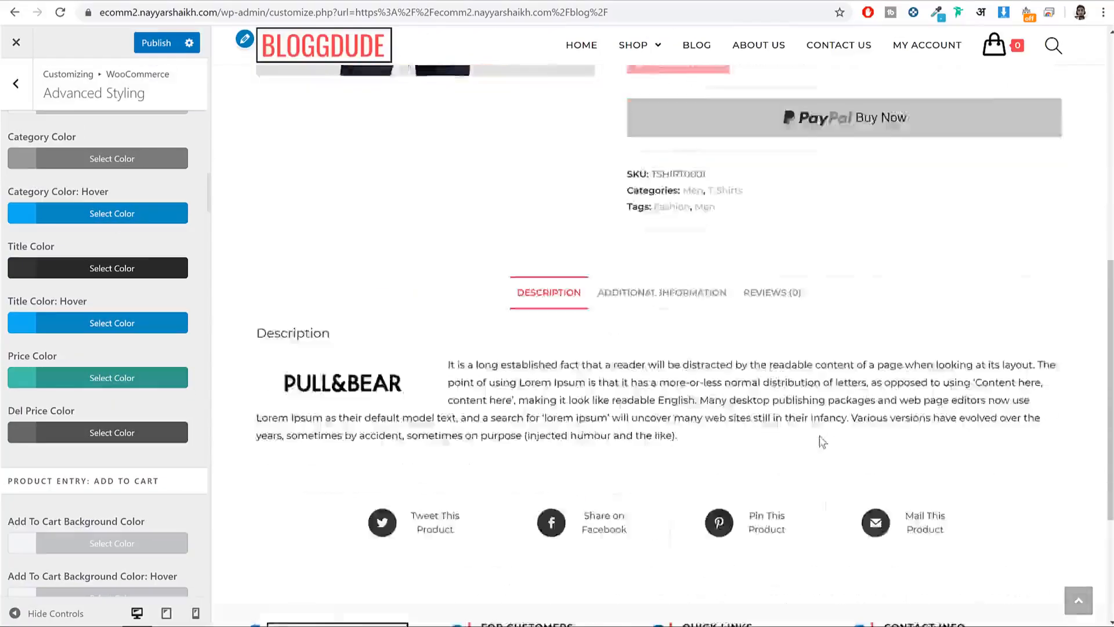
pyautogui.scroll(-4, 823, 442)
pyautogui.scroll(12, 778, 229)
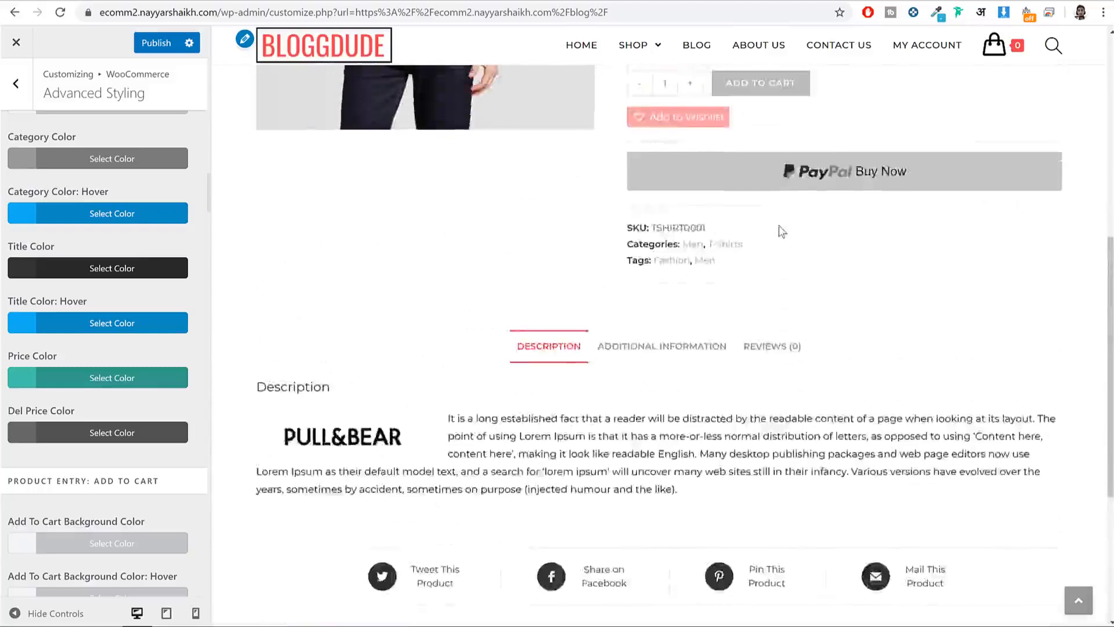
pyautogui.scroll(-18, 132, 313)
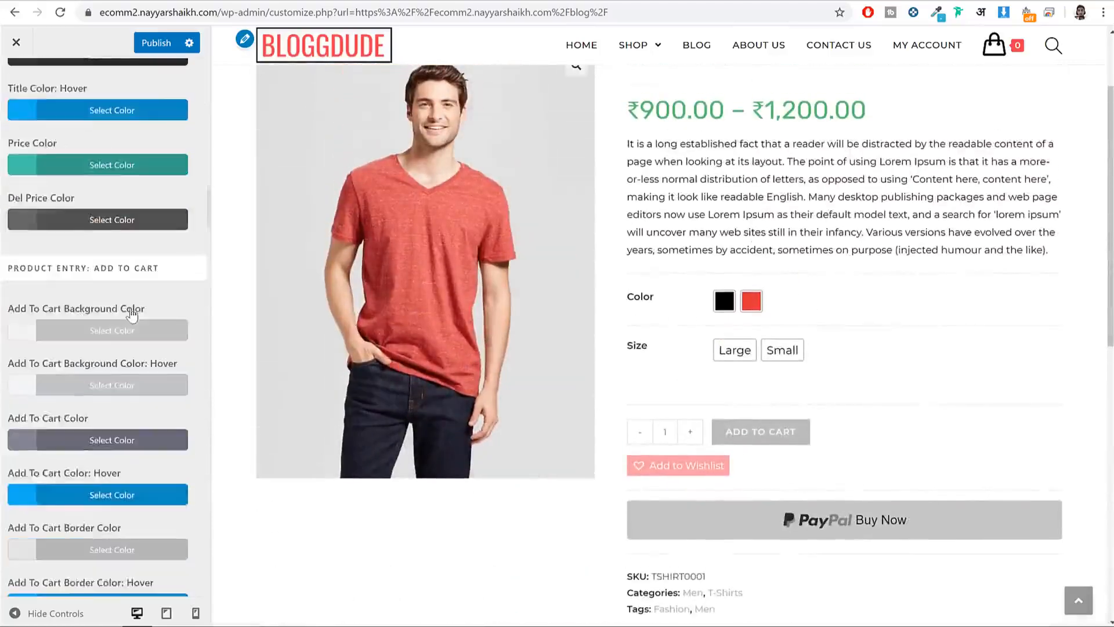
pyautogui.scroll(-6, 132, 312)
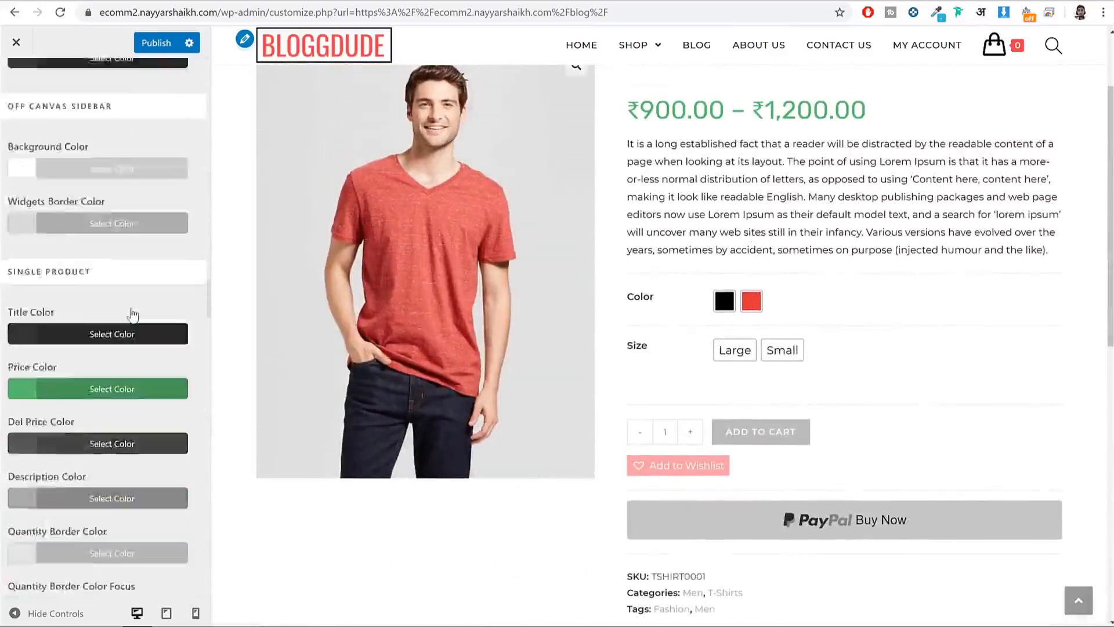
pyautogui.moveTo(98, 229); pyautogui.dragTo(5, 228)
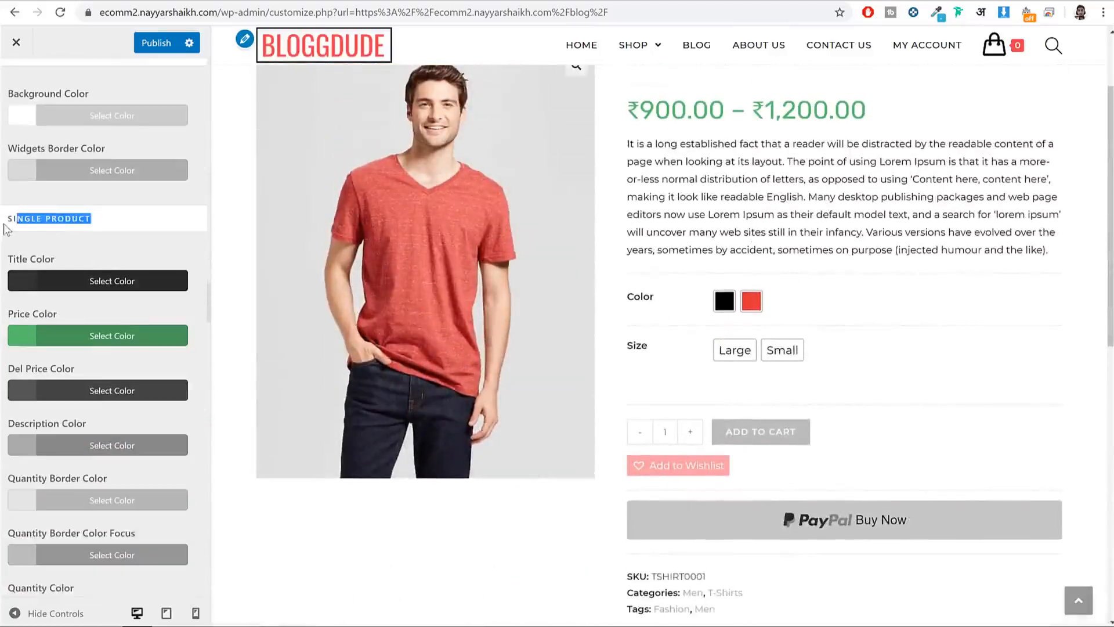
pyautogui.click(99, 329)
pyautogui.doubleClick(69, 365)
pyautogui.hotkey('ctrl', 'v')
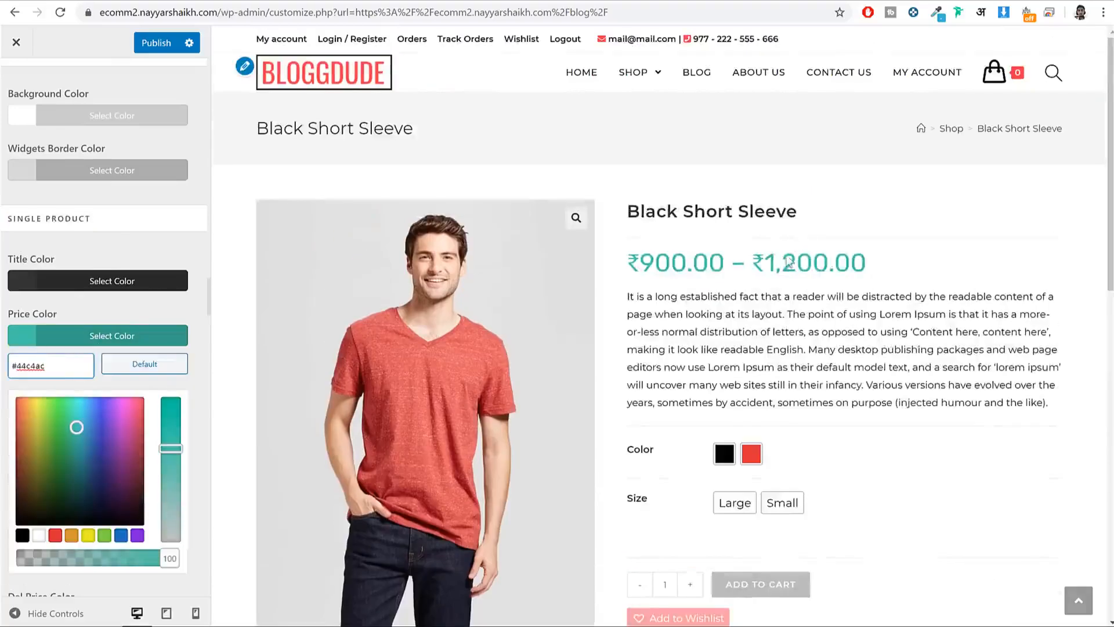
pyautogui.click(139, 336)
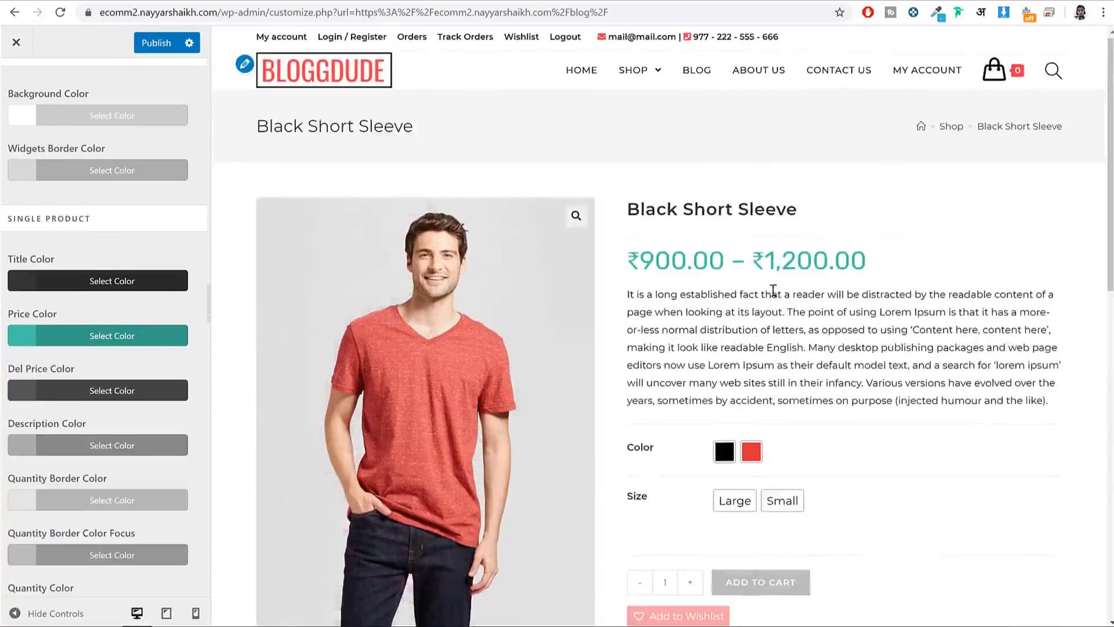
pyautogui.scroll(-5, 774, 290)
pyautogui.click(737, 180)
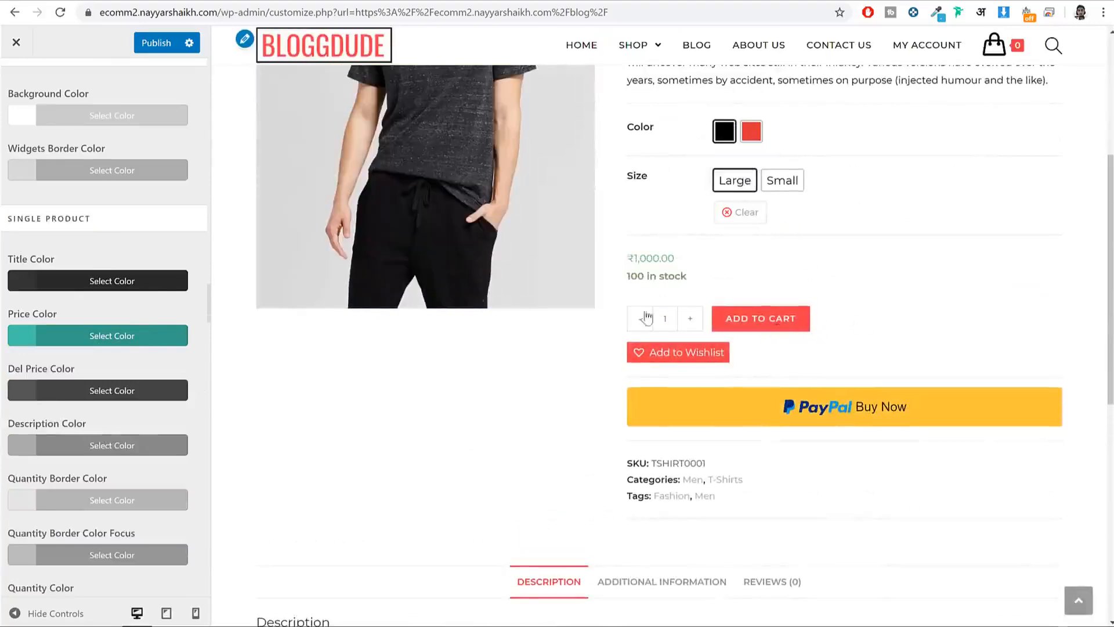
# Step: Find the Product Entry: Add To Cart section in Advanced Styling
pyautogui.scroll(12, 70, 216)
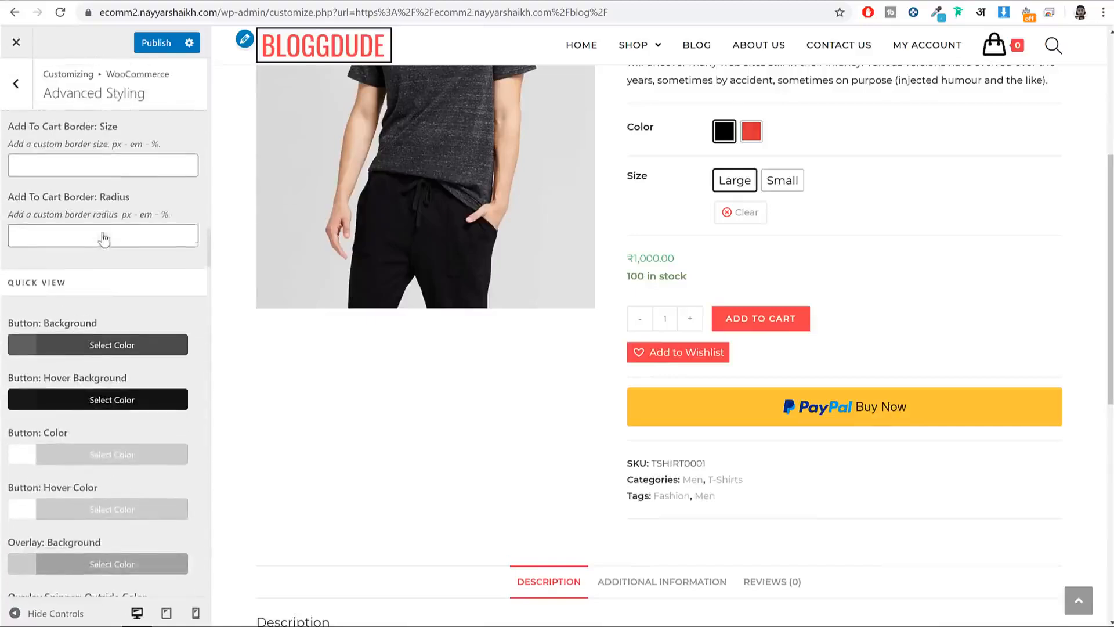
pyautogui.scroll(10, 102, 281)
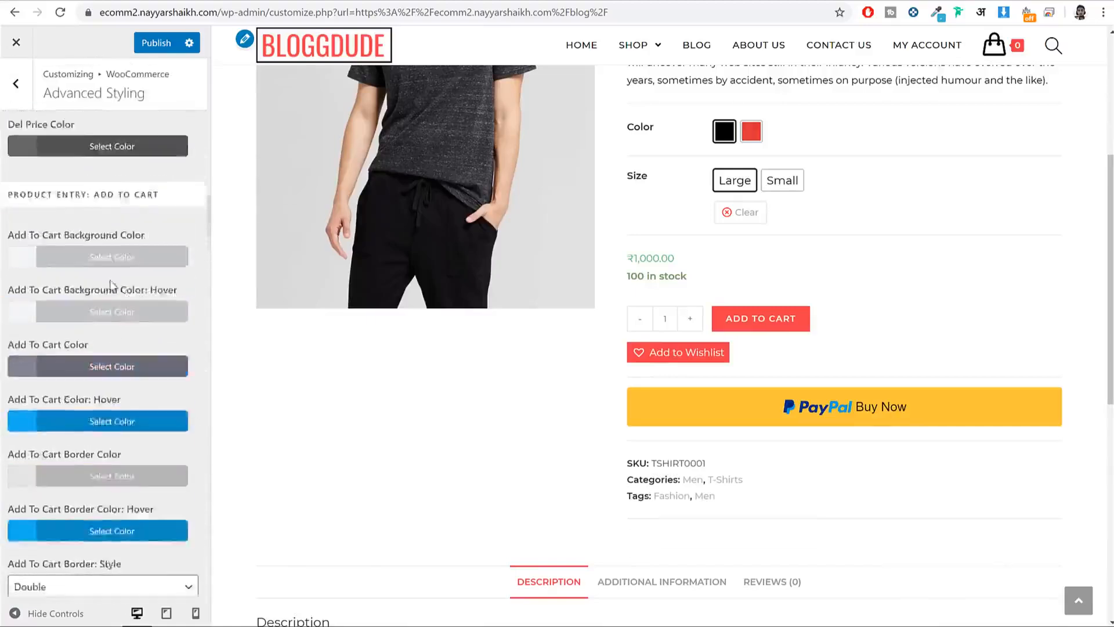
pyautogui.scroll(5, 109, 280)
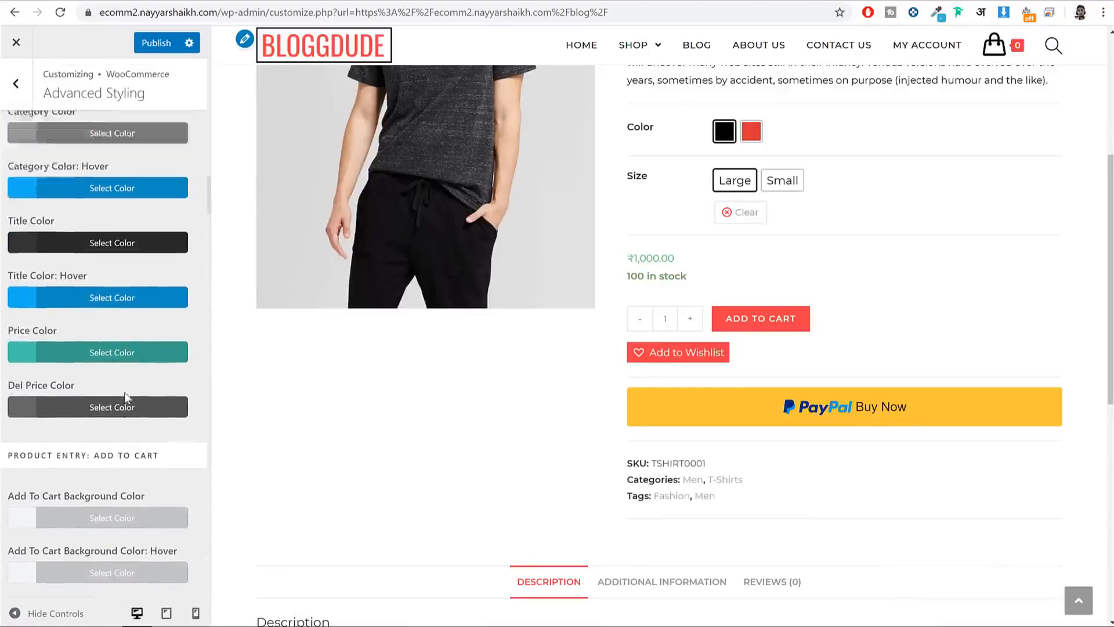
pyautogui.scroll(7, 124, 398)
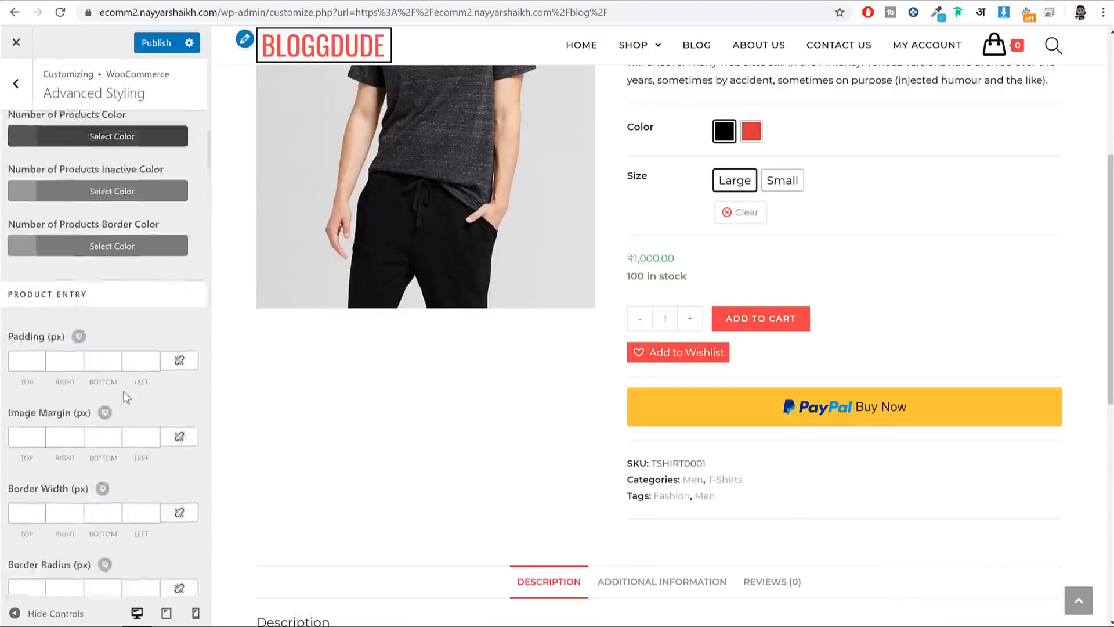
pyautogui.scroll(-14, 107, 363)
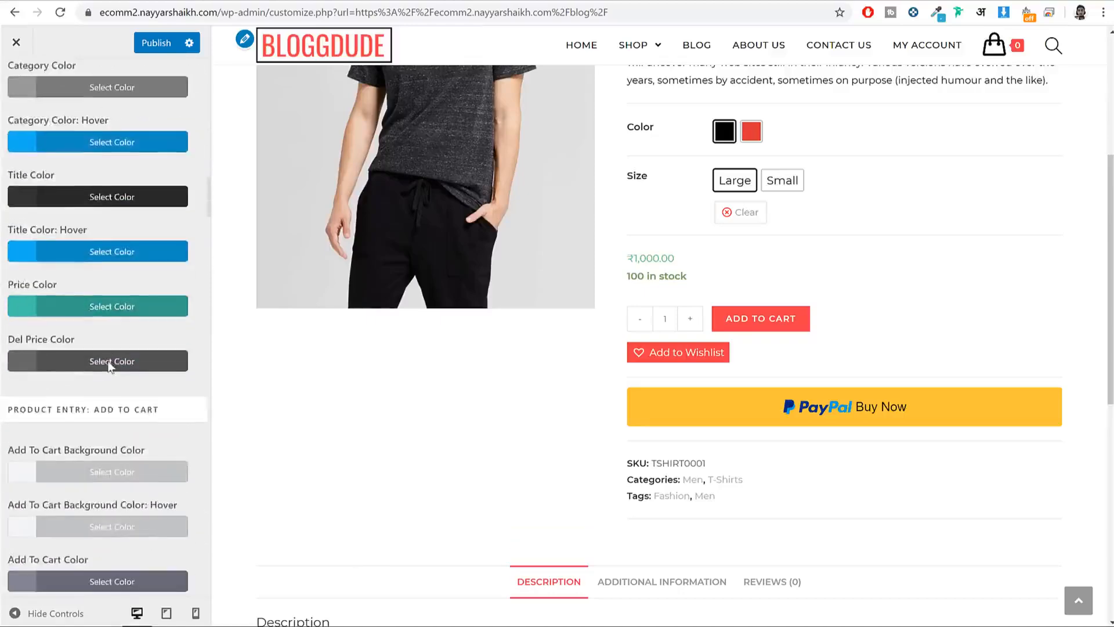
pyautogui.moveTo(172, 267); pyautogui.dragTo(11, 275)
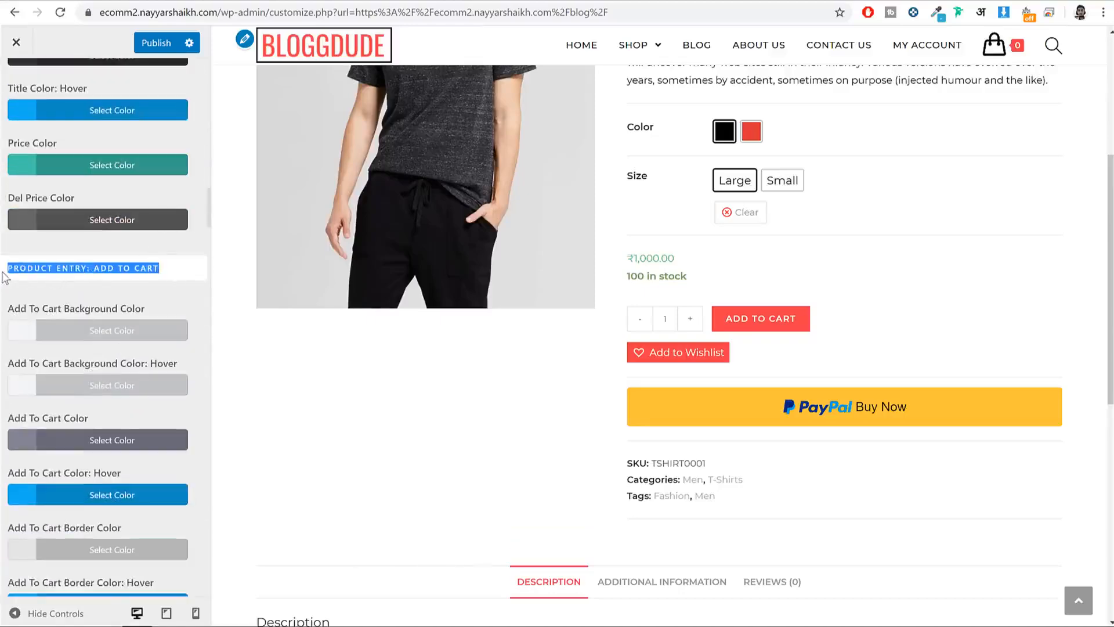
pyautogui.scroll(-6, 123, 293)
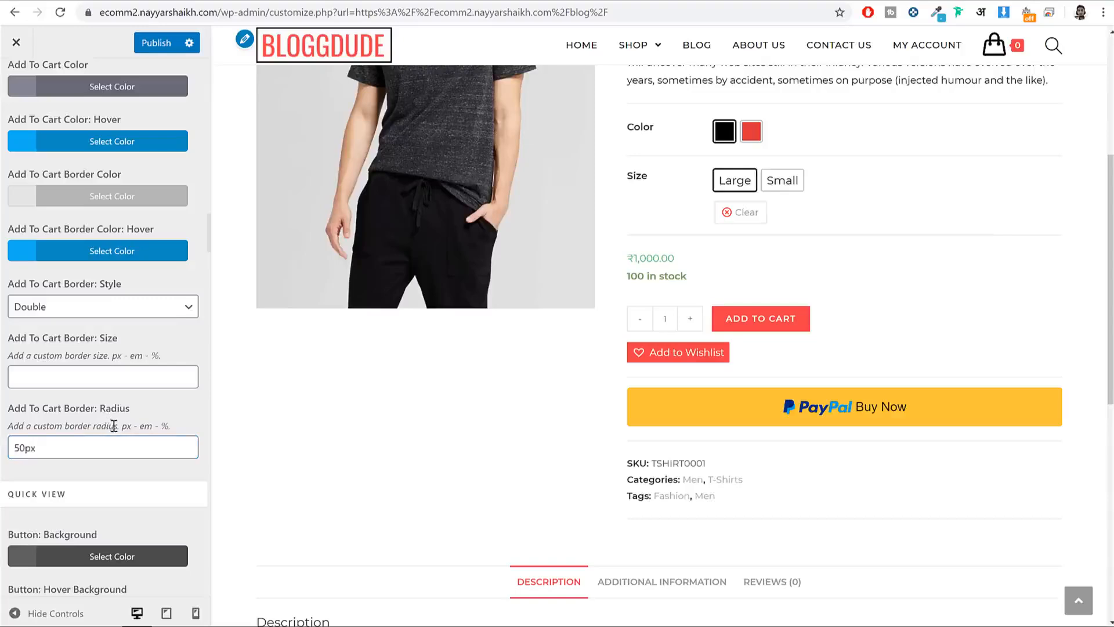
# Step: Find the Single Product: Add To Cart section in Advanced Styling
pyautogui.scroll(12, 114, 426)
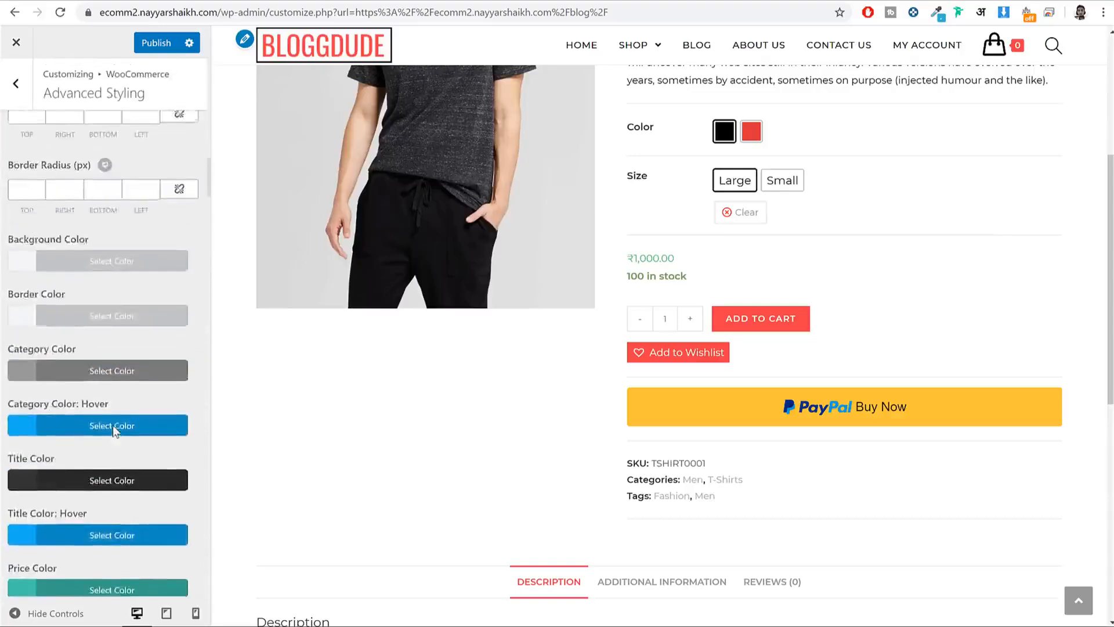
pyautogui.scroll(10, 113, 425)
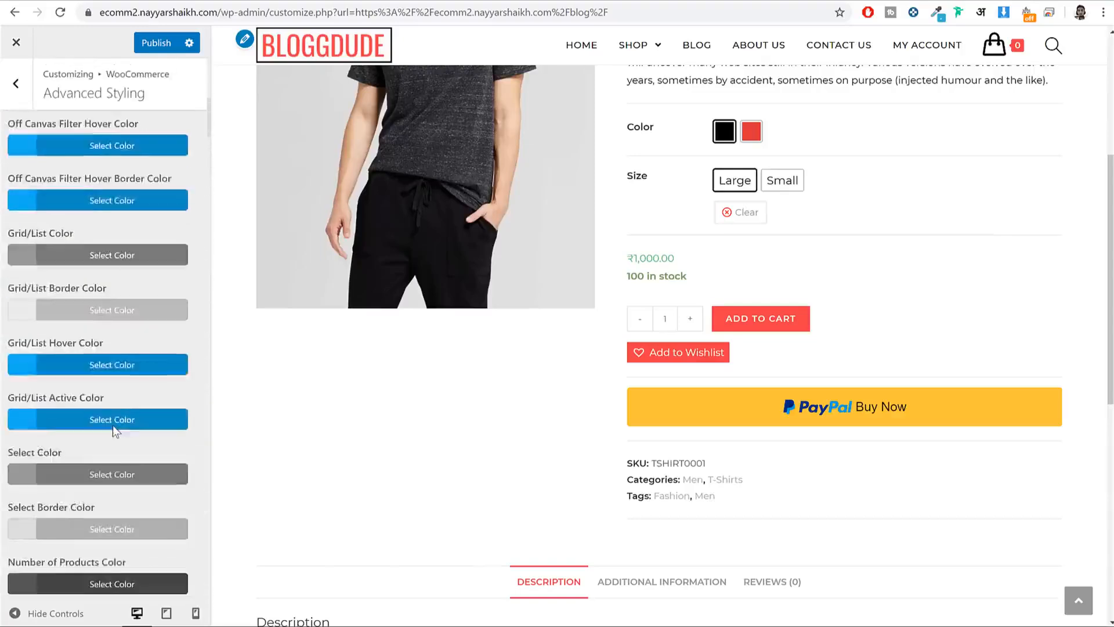
pyautogui.scroll(10, 113, 425)
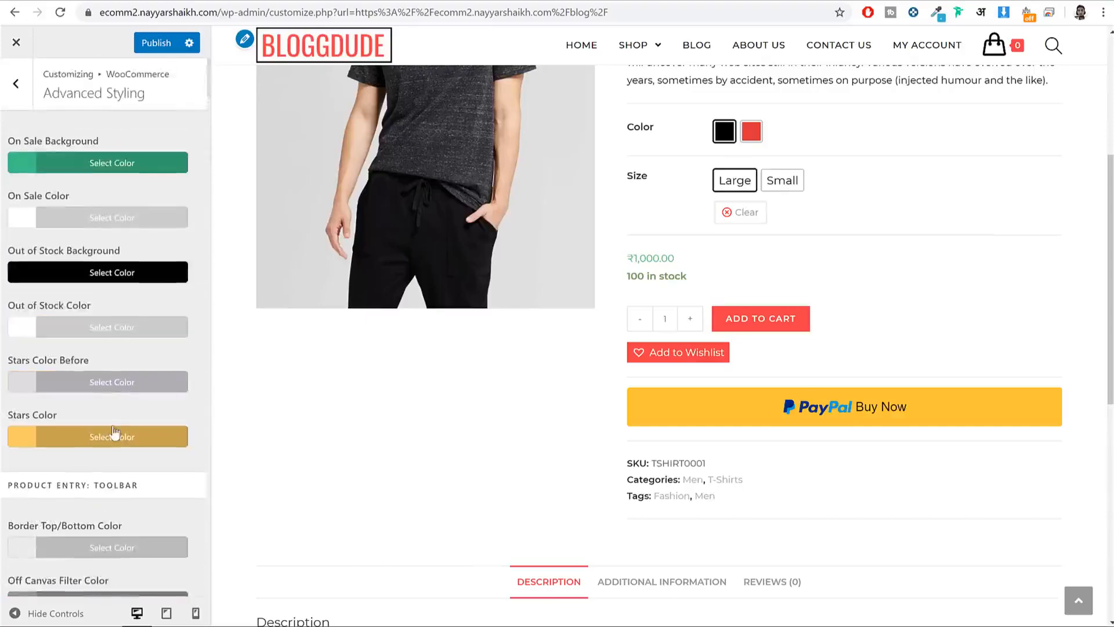
pyautogui.scroll(-15, 114, 432)
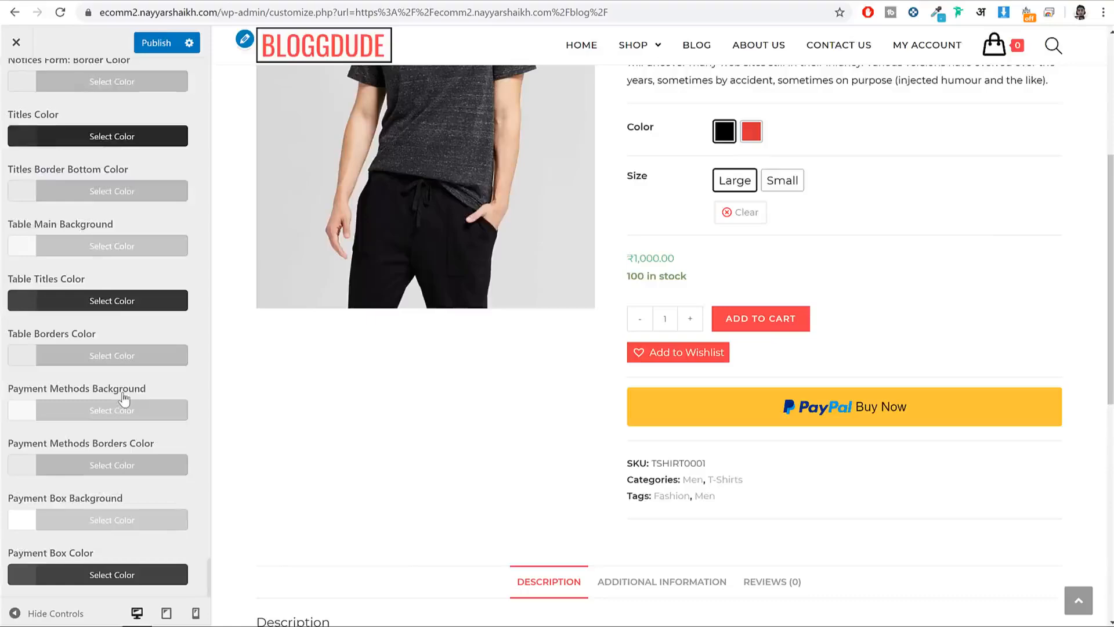
pyautogui.scroll(20, 123, 398)
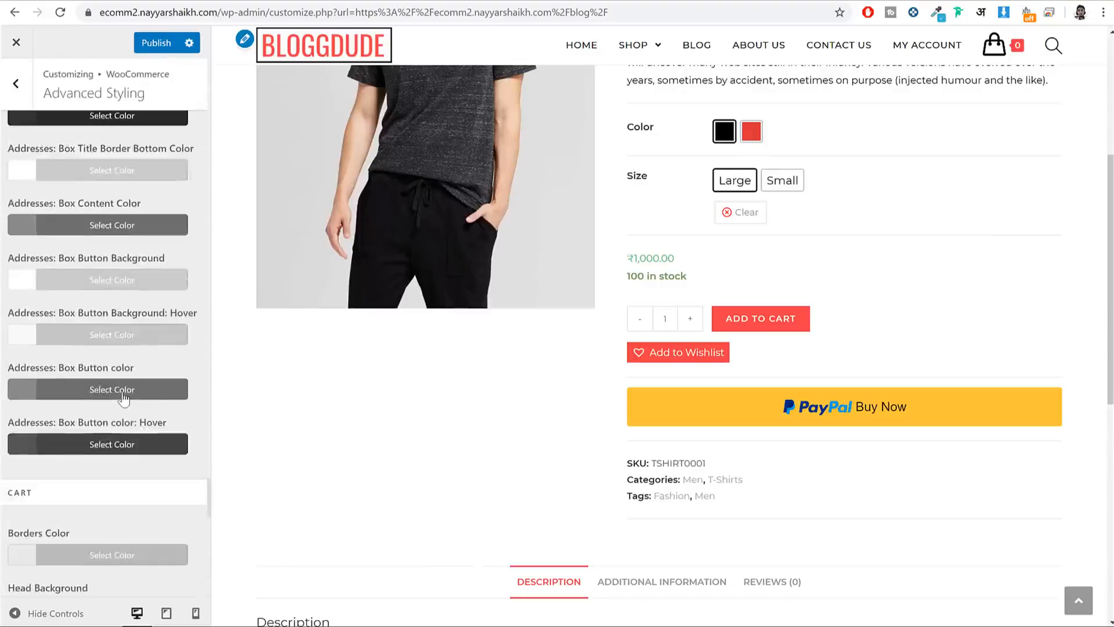
pyautogui.scroll(10, 123, 398)
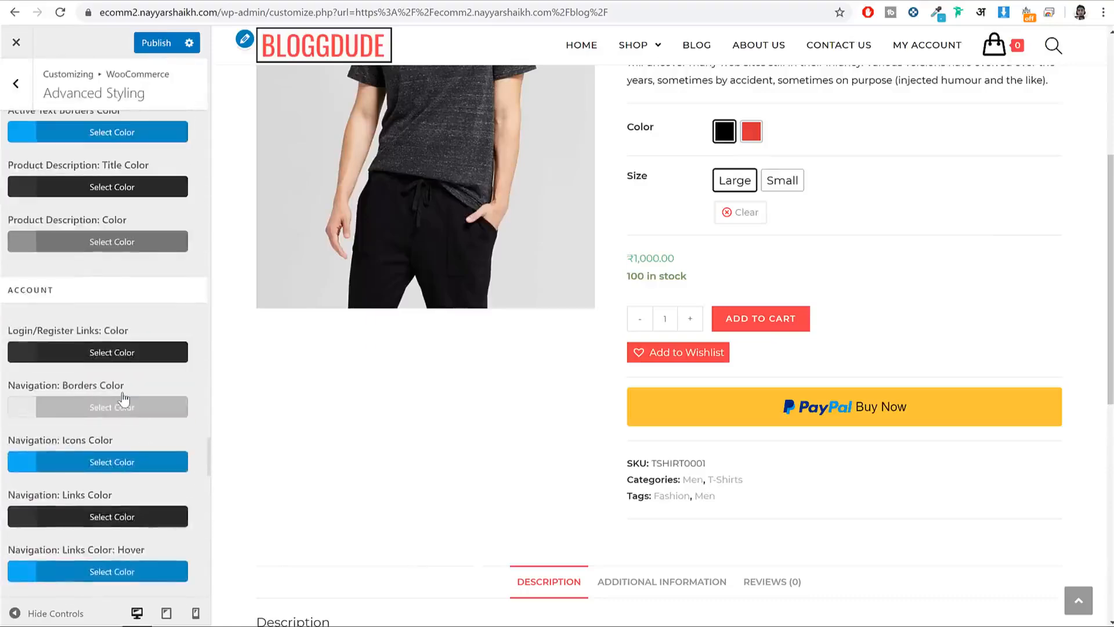
pyautogui.scroll(15, 123, 398)
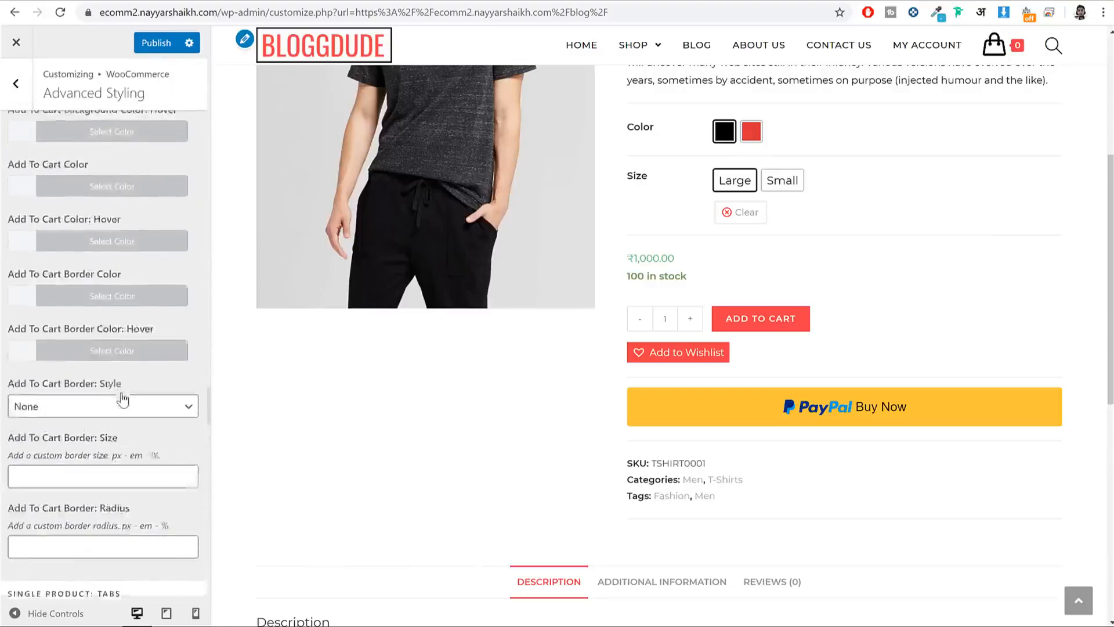
pyautogui.scroll(5, 123, 398)
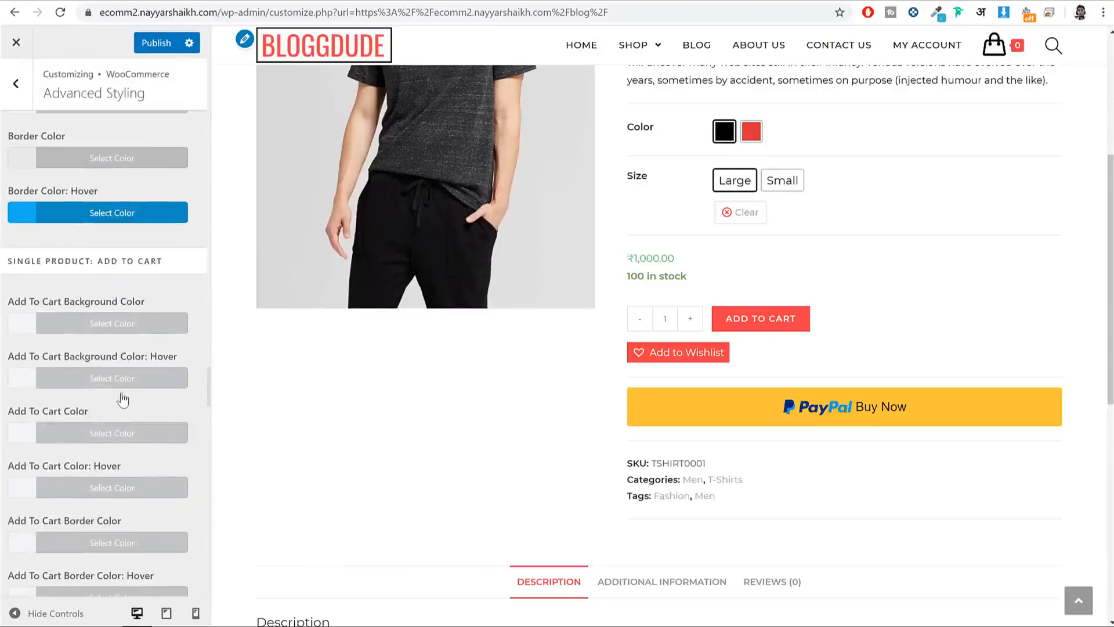
pyautogui.moveTo(43, 267); pyautogui.dragTo(142, 267)
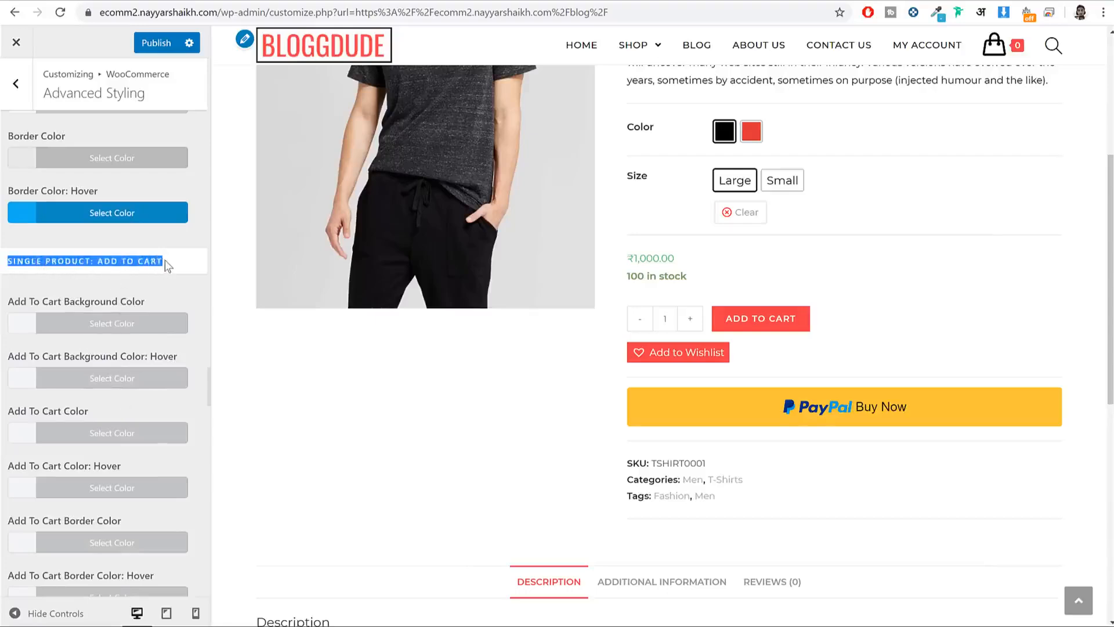
pyautogui.scroll(-7, 171, 278)
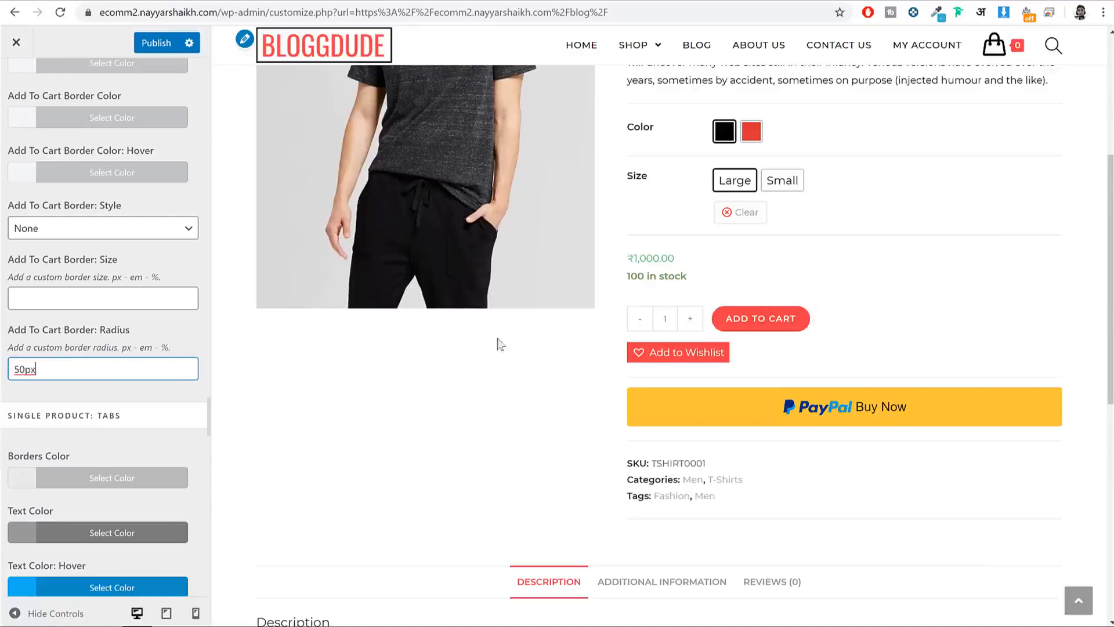
# Step: Give the Single Product Add To Cart button a teal background and publish
pyautogui.scroll(5, 89, 316)
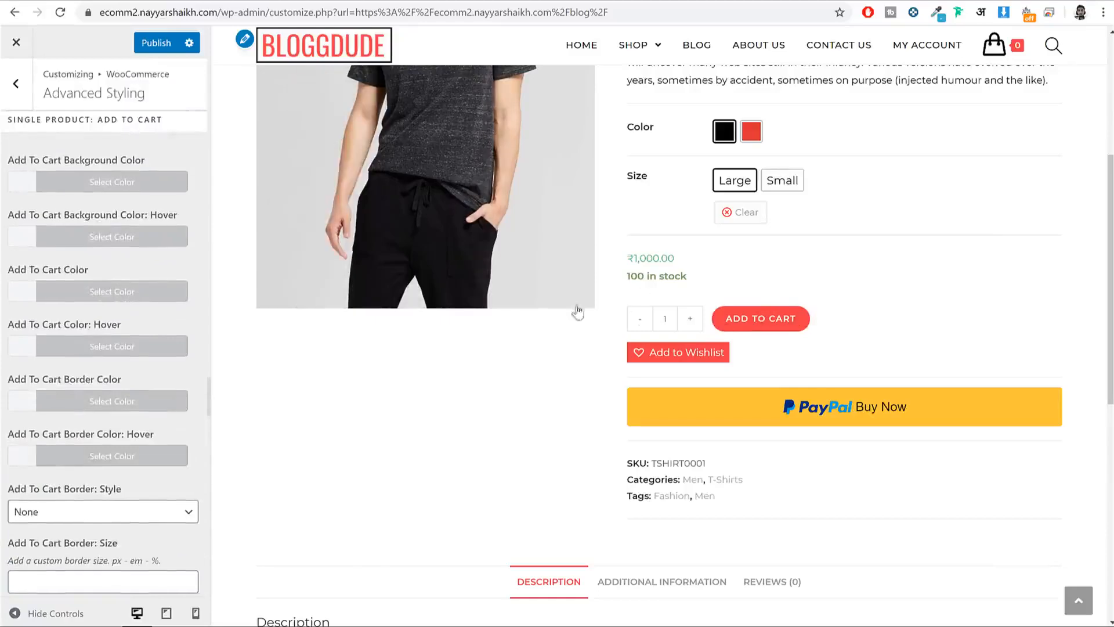
pyautogui.scroll(1, 139, 258)
pyautogui.click(121, 263)
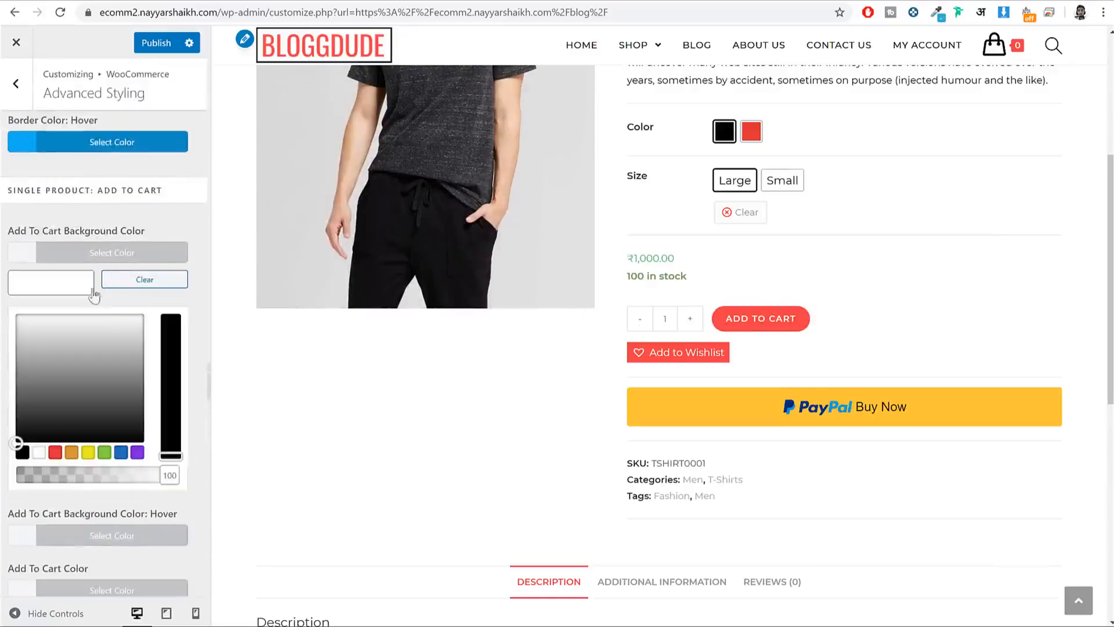
pyautogui.click(115, 260)
pyautogui.scroll(6, 914, 244)
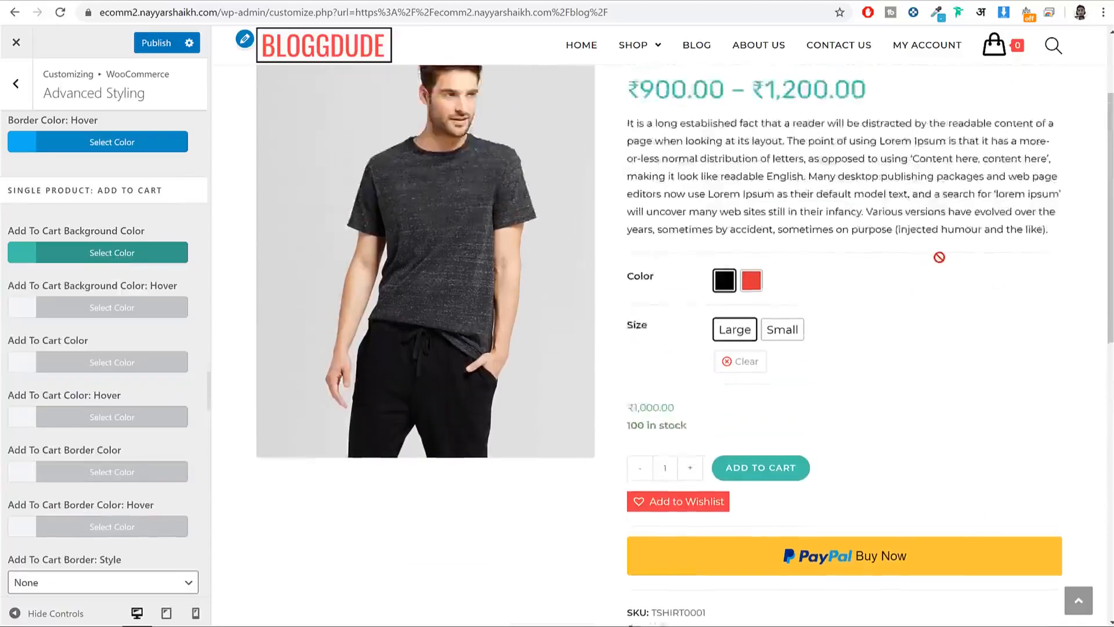
pyautogui.scroll(-3, 943, 264)
pyautogui.click(156, 43)
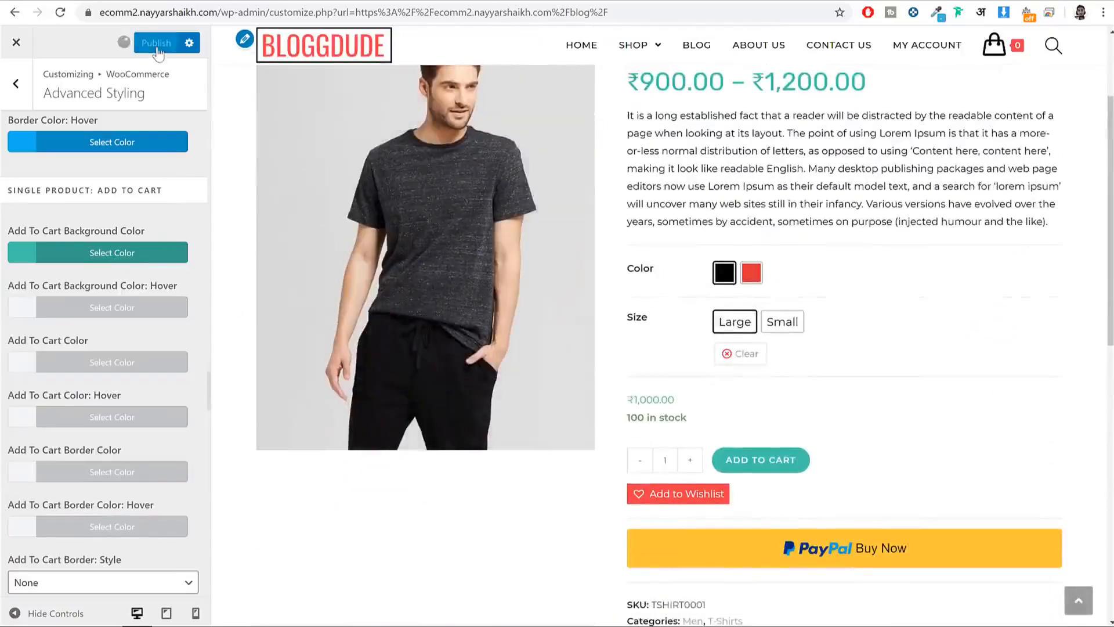
pyautogui.scroll(-11, 976, 171)
pyautogui.scroll(14, 951, 190)
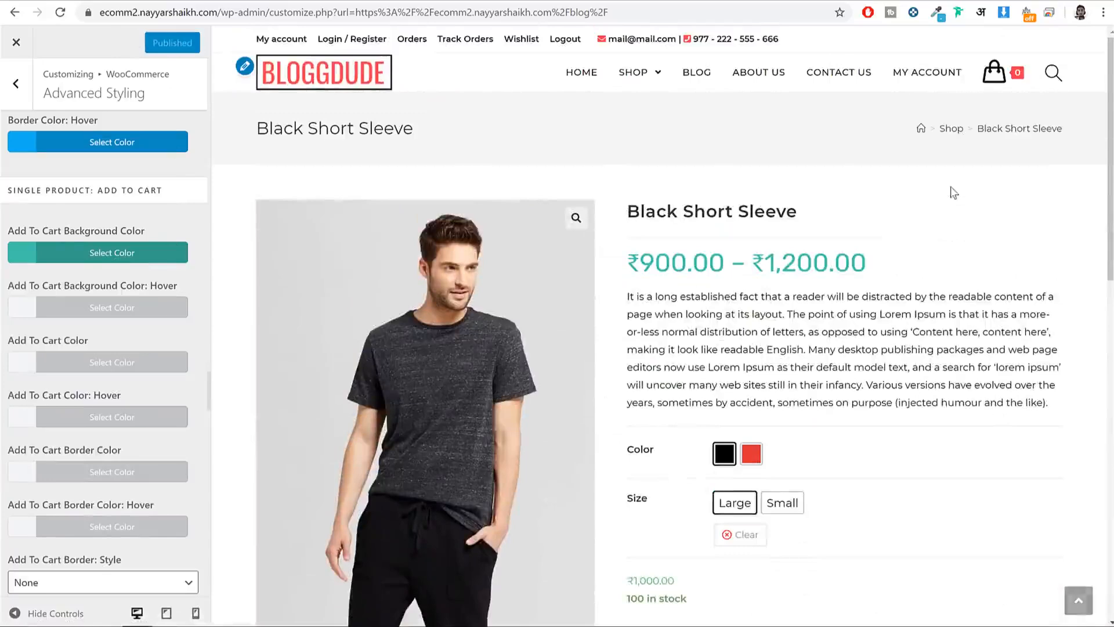
# Step: Set the Customizer's Blog Entries style to Thumbnail and publish the change
pyautogui.click(697, 73)
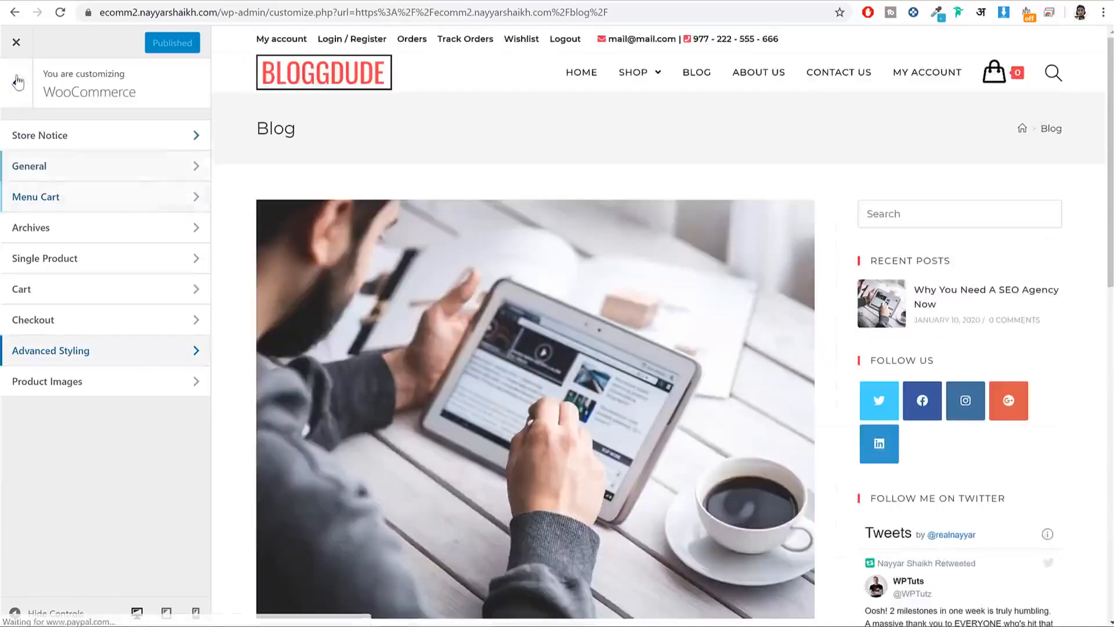
pyautogui.click(16, 83)
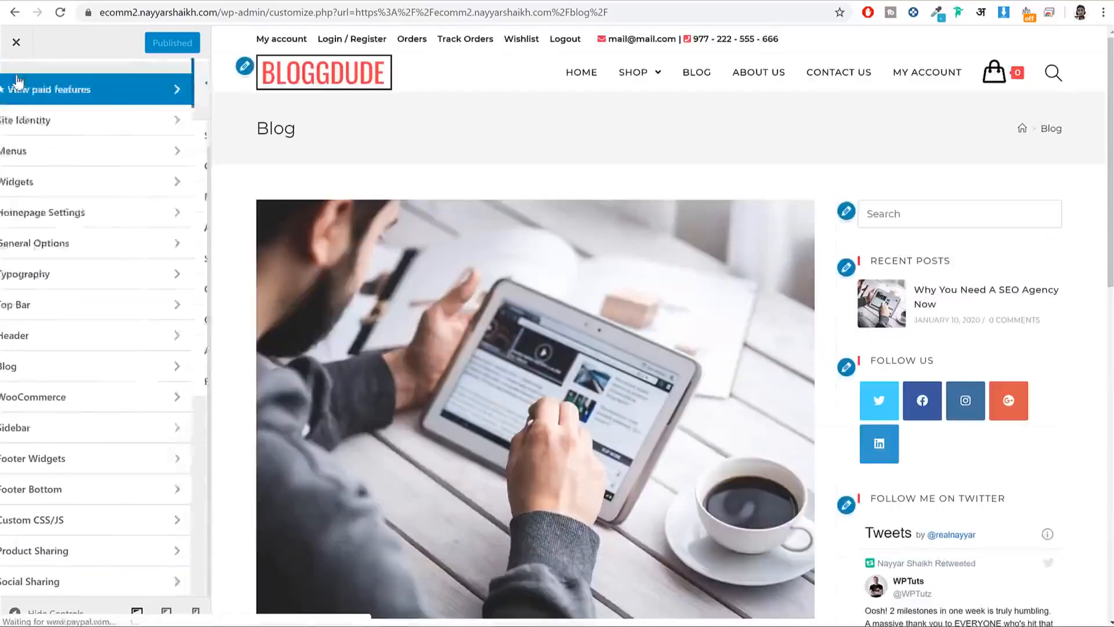
pyautogui.click(61, 367)
pyautogui.click(74, 140)
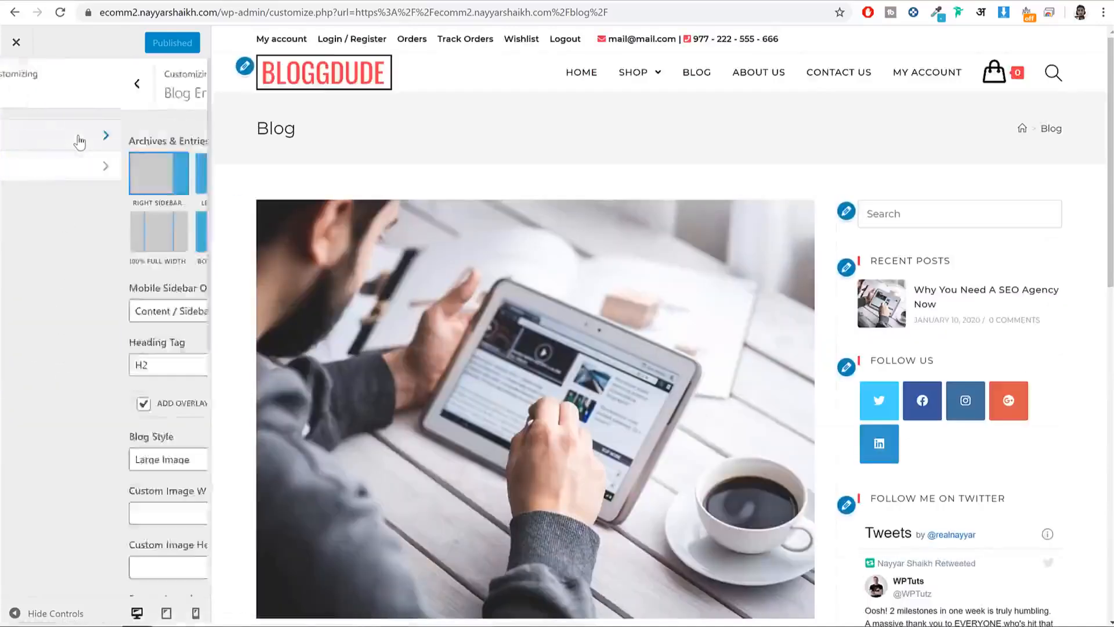
pyautogui.scroll(-3, 154, 268)
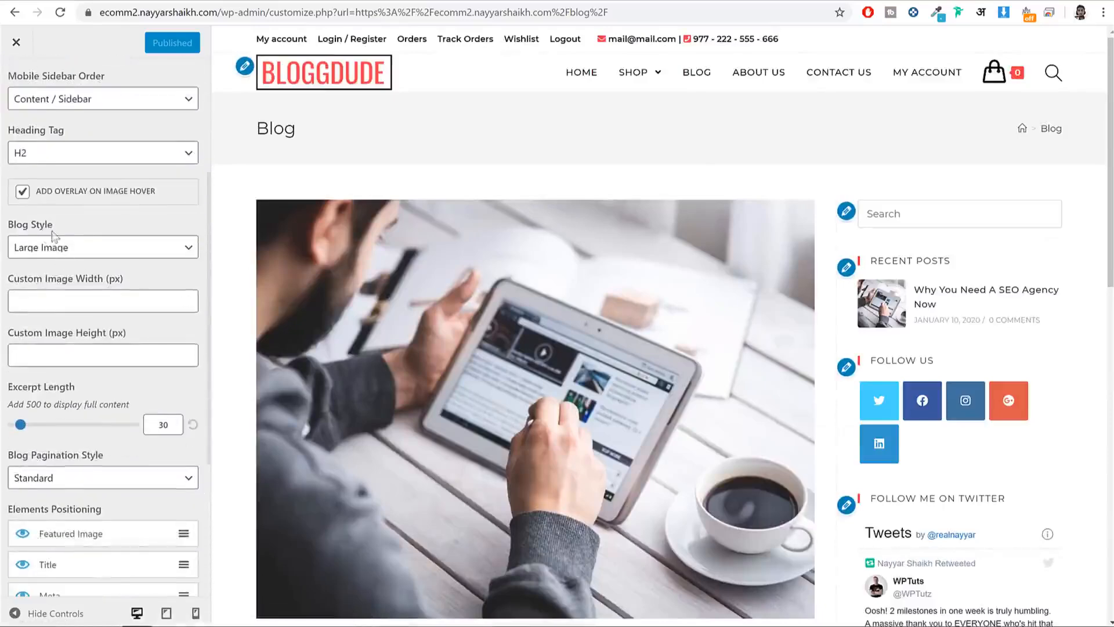
pyautogui.click(64, 249)
pyautogui.click(68, 286)
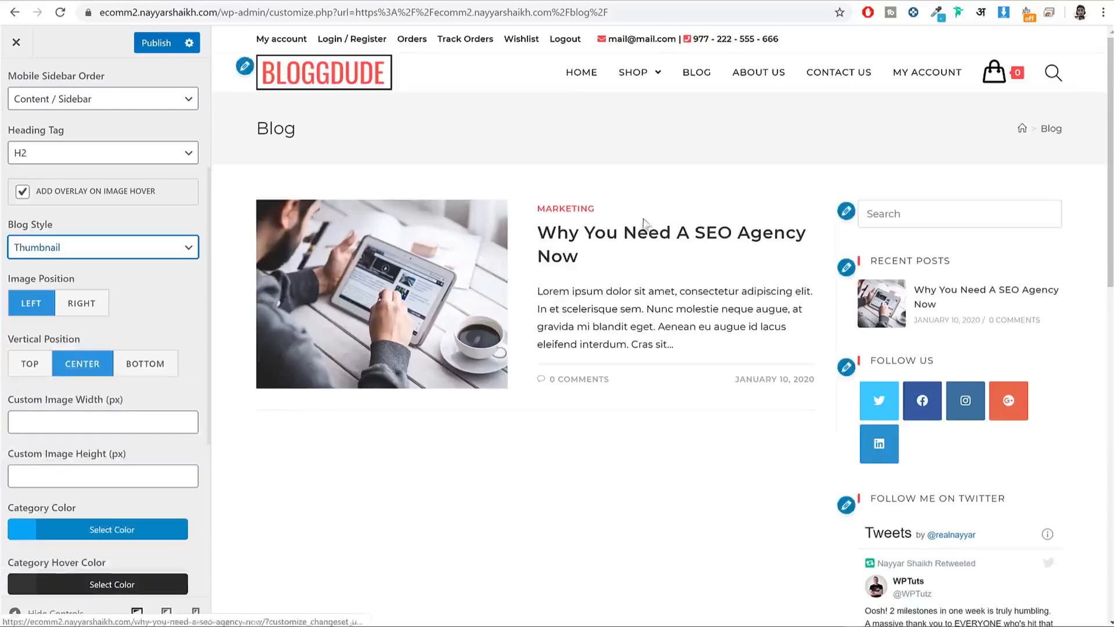
pyautogui.click(158, 46)
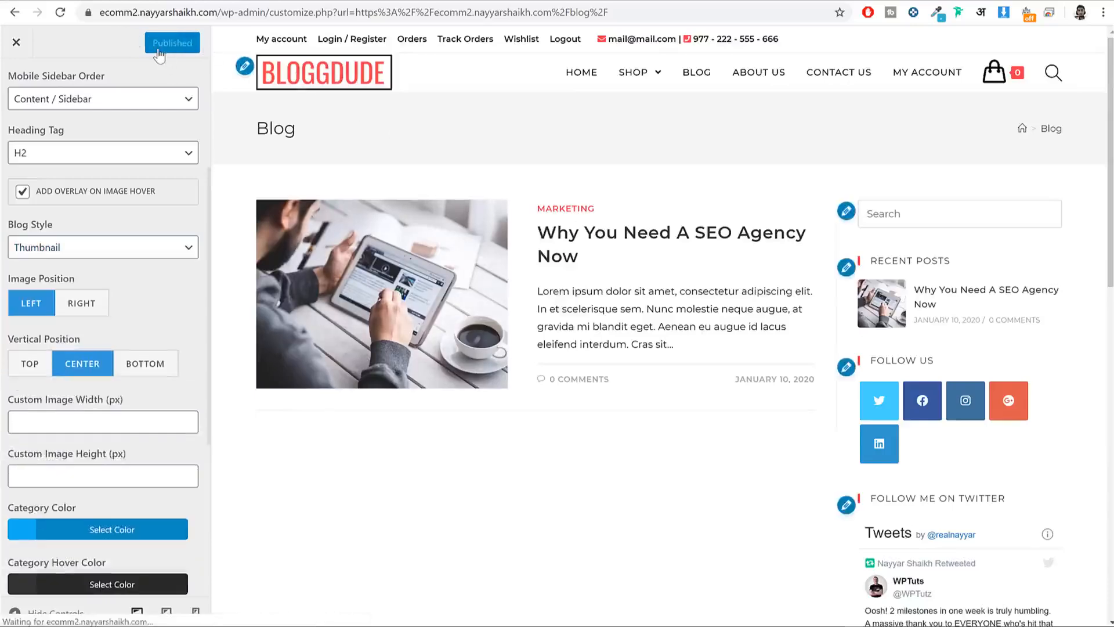
pyautogui.scroll(-10, 702, 299)
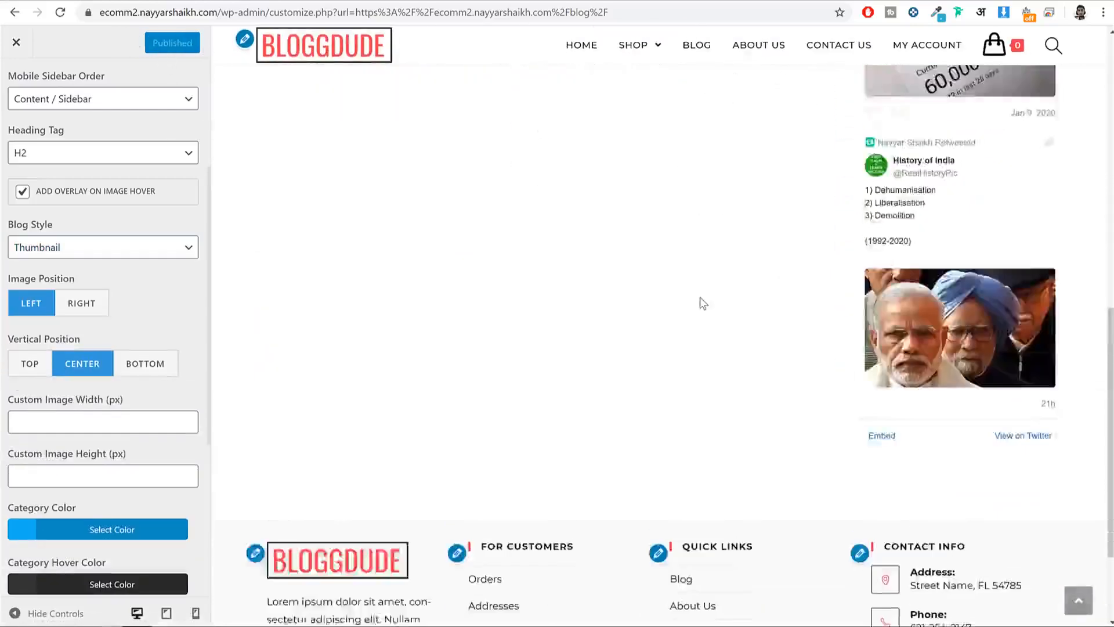
pyautogui.scroll(10, 701, 298)
# Step: Close the Customizer and open the live Black Short Sleeve product page from the home page
pyautogui.click(18, 44)
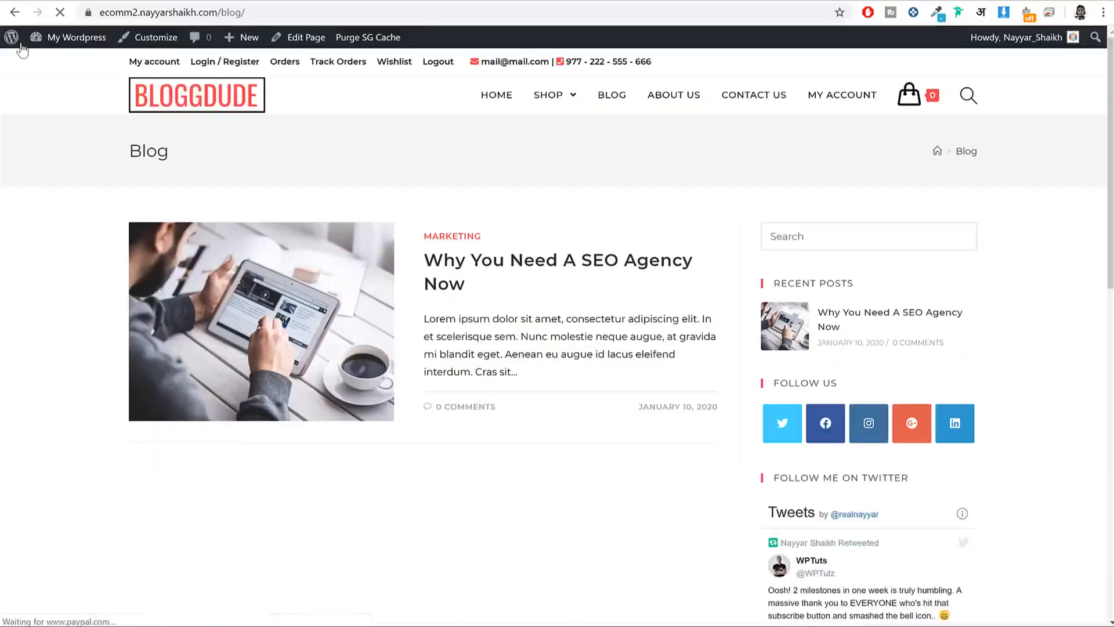
pyautogui.click(239, 110)
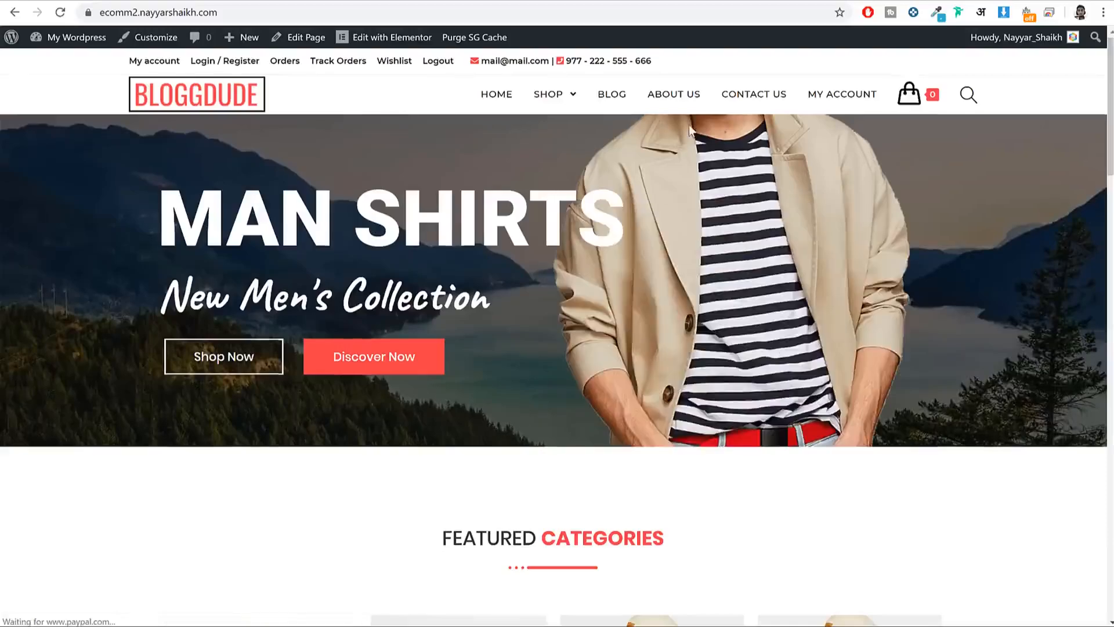
pyautogui.scroll(-15, 688, 128)
pyautogui.click(230, 127)
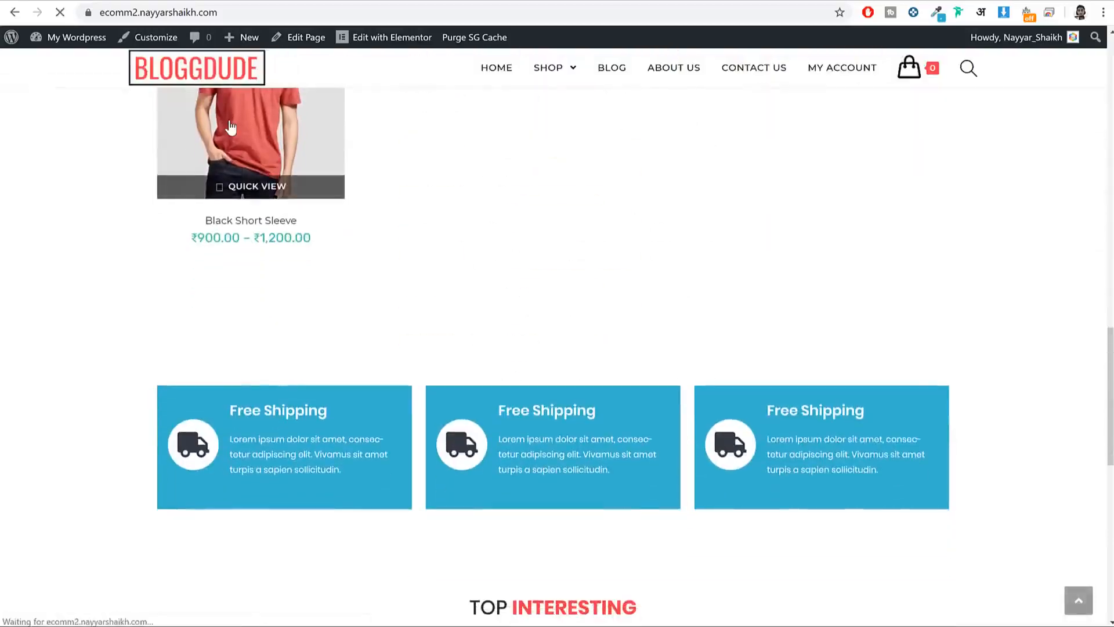
pyautogui.scroll(-3, 557, 310)
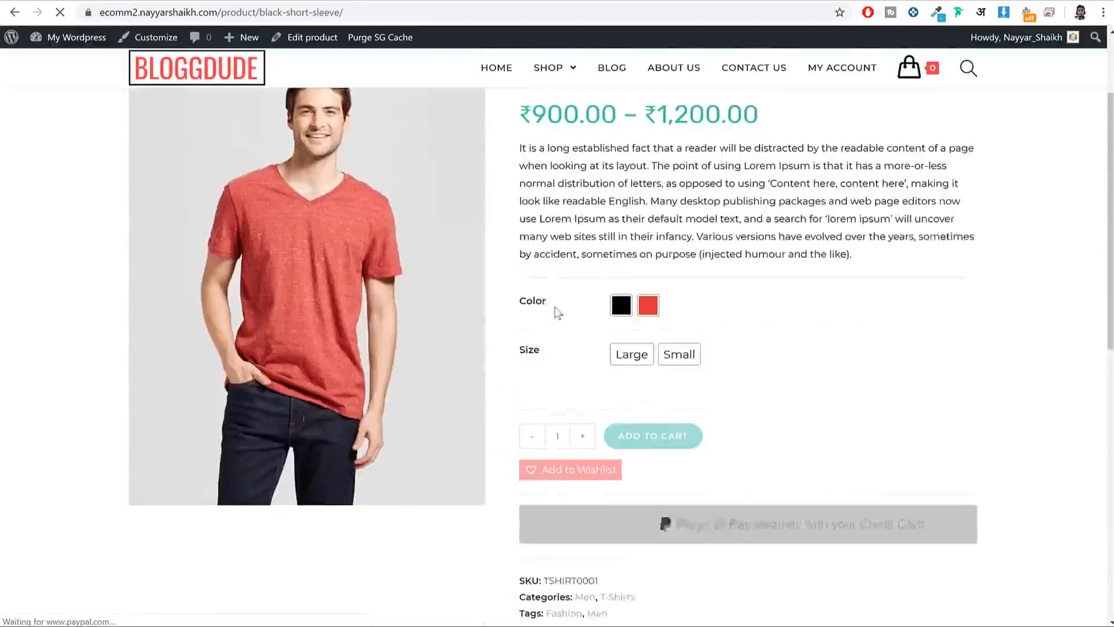
pyautogui.scroll(3, 651, 216)
pyautogui.scroll(-6, 649, 251)
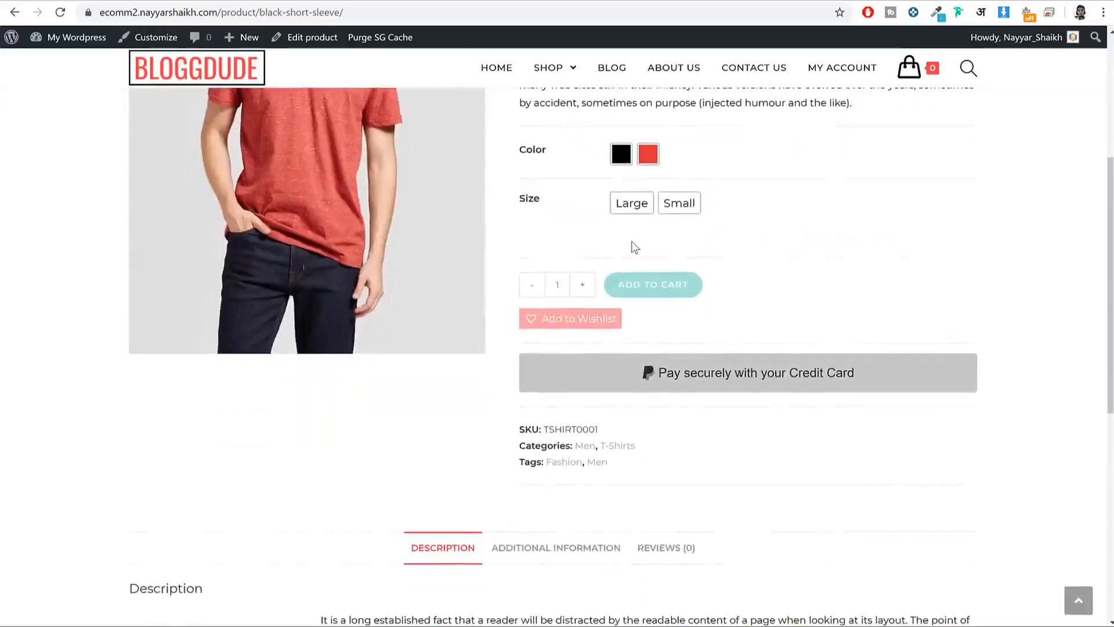
pyautogui.scroll(6, 631, 242)
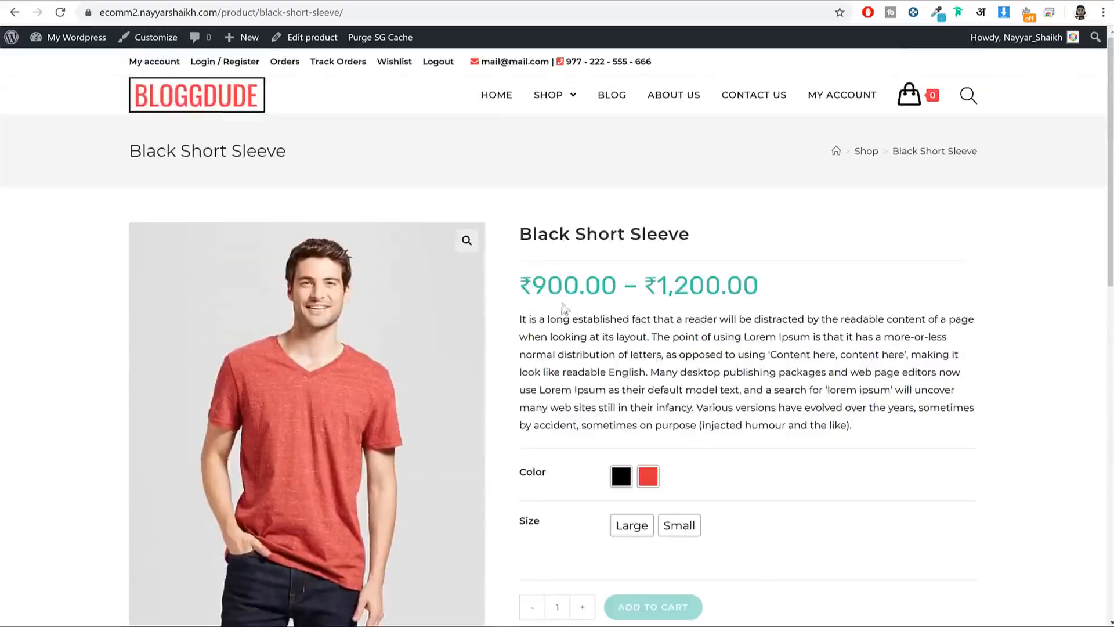
# Step: Open the Black Short Sleeve product's edit screen and expand the Black, Large variation
pyautogui.click(77, 37)
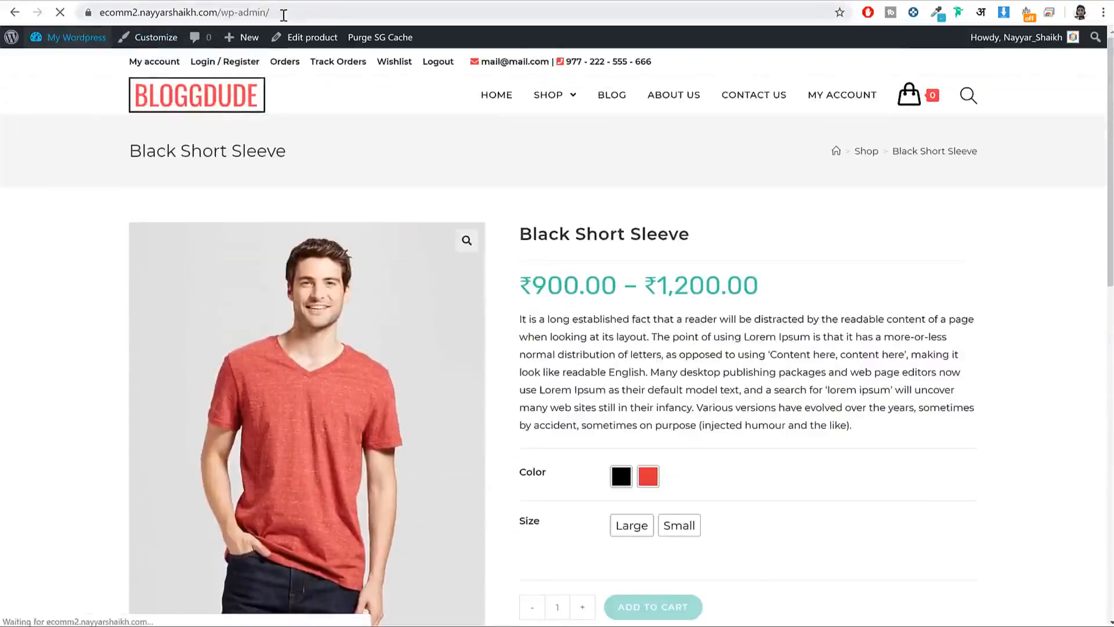
pyautogui.hotkey('alt', 'Left')
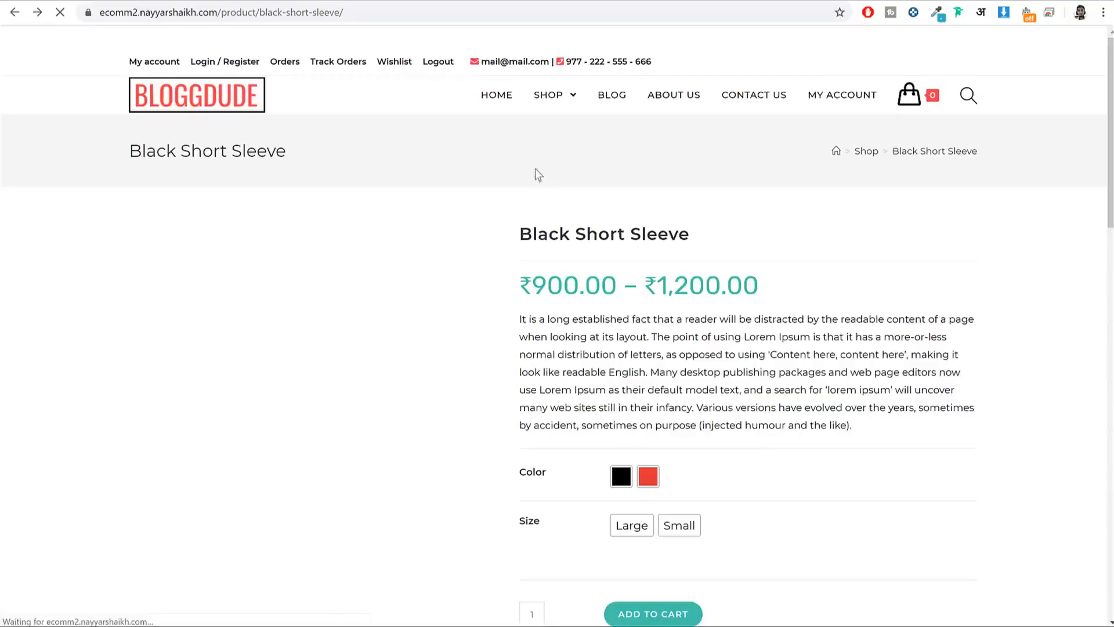
pyautogui.click(301, 37)
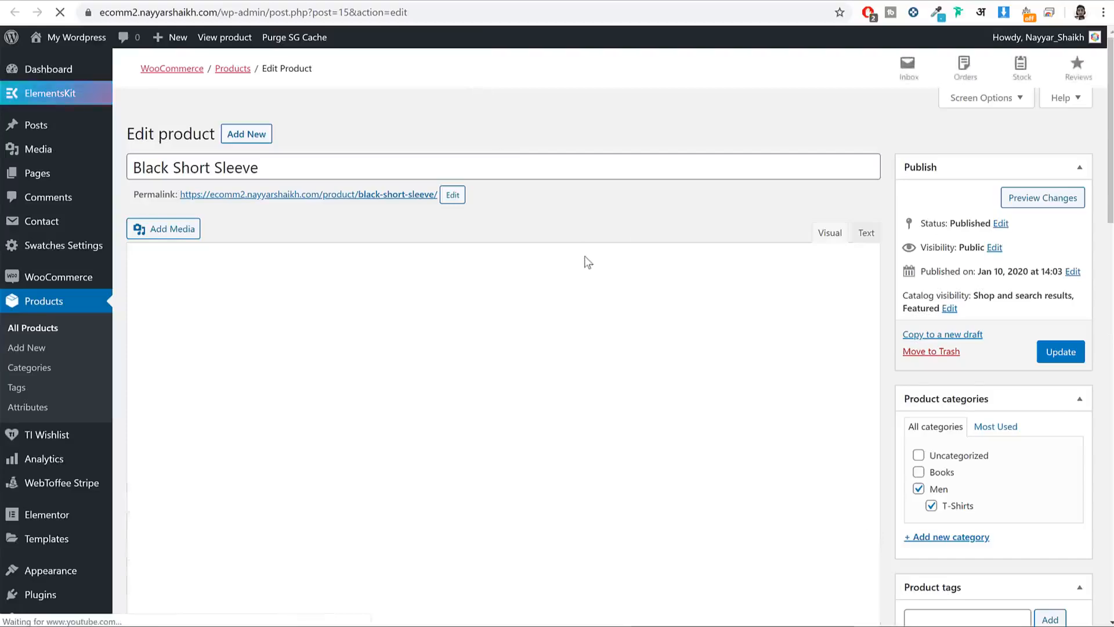
pyautogui.scroll(-2, 586, 260)
pyautogui.scroll(-5, 584, 256)
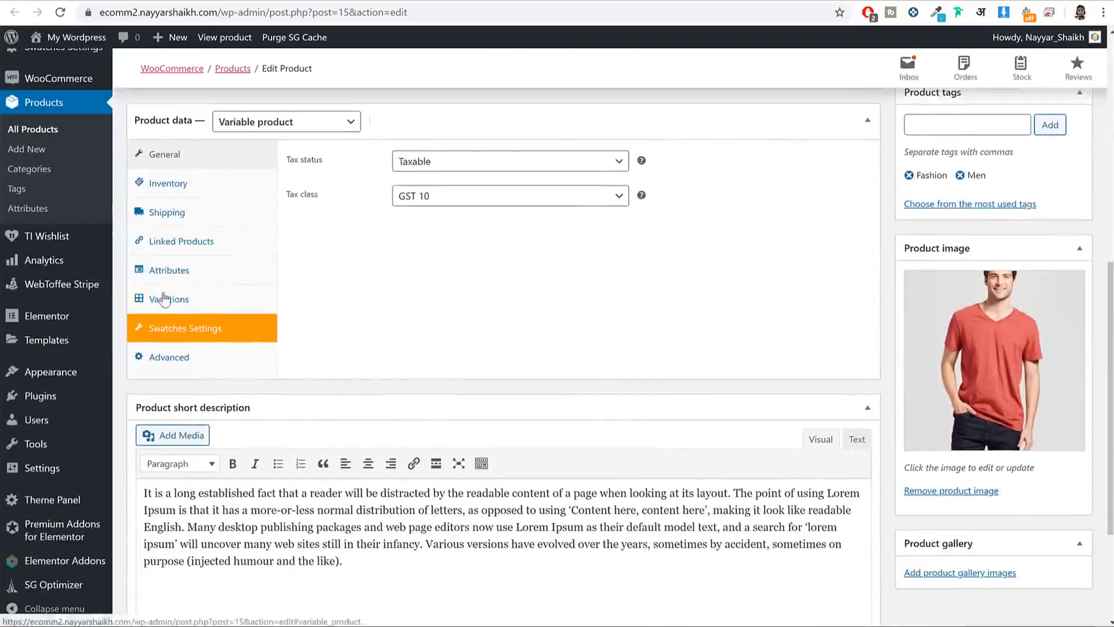
pyautogui.click(169, 299)
pyautogui.click(549, 242)
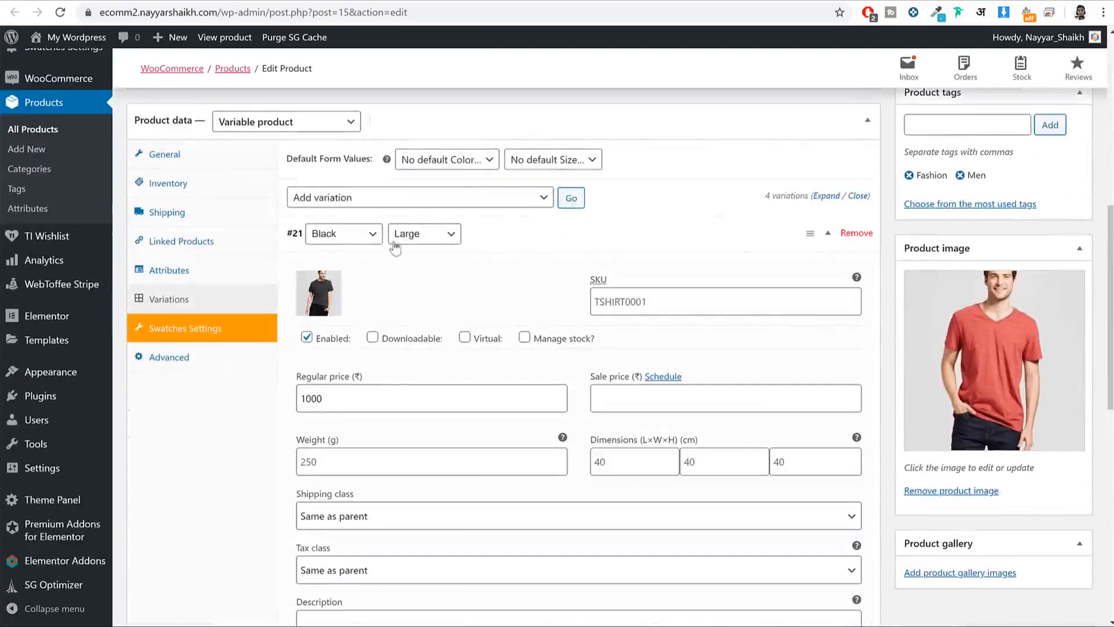
# Step: Replace the 1000 regular price with the ₹50 test price, save, update and view the product
pyautogui.doubleClick(362, 401)
pyautogui.write('50')
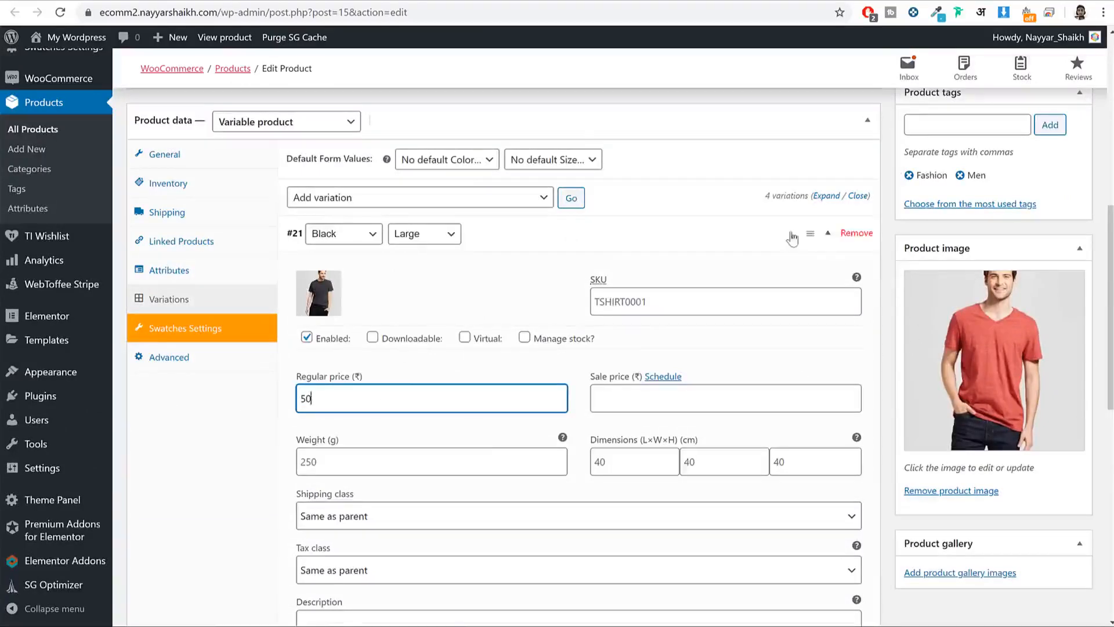
pyautogui.click(792, 236)
pyautogui.scroll(2, 817, 374)
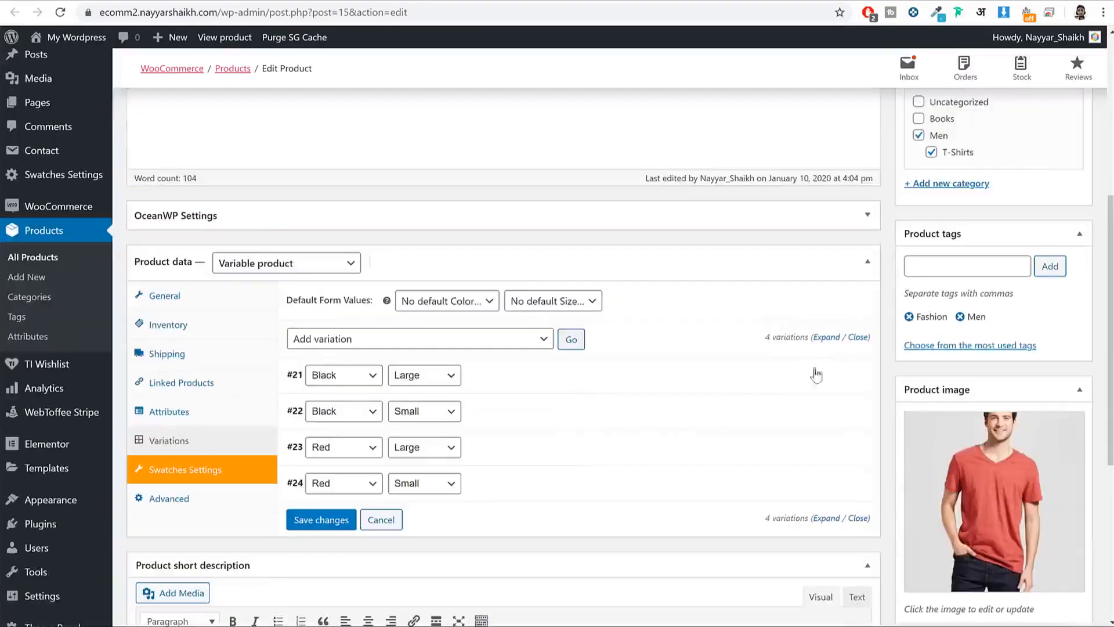
pyautogui.click(321, 520)
pyautogui.scroll(4, 1057, 285)
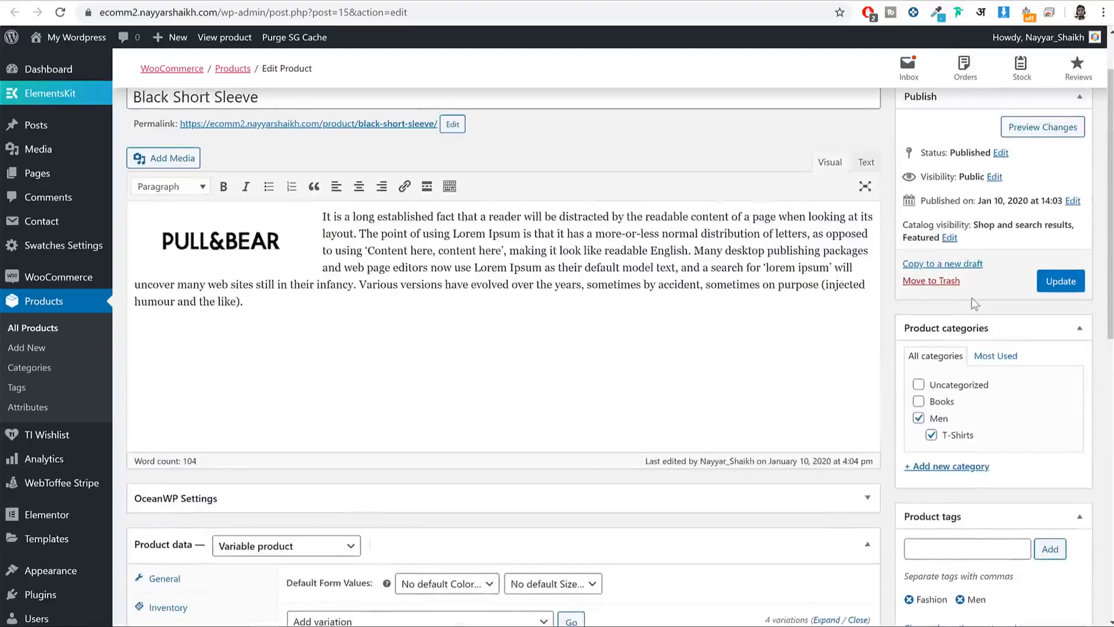
pyautogui.click(1060, 282)
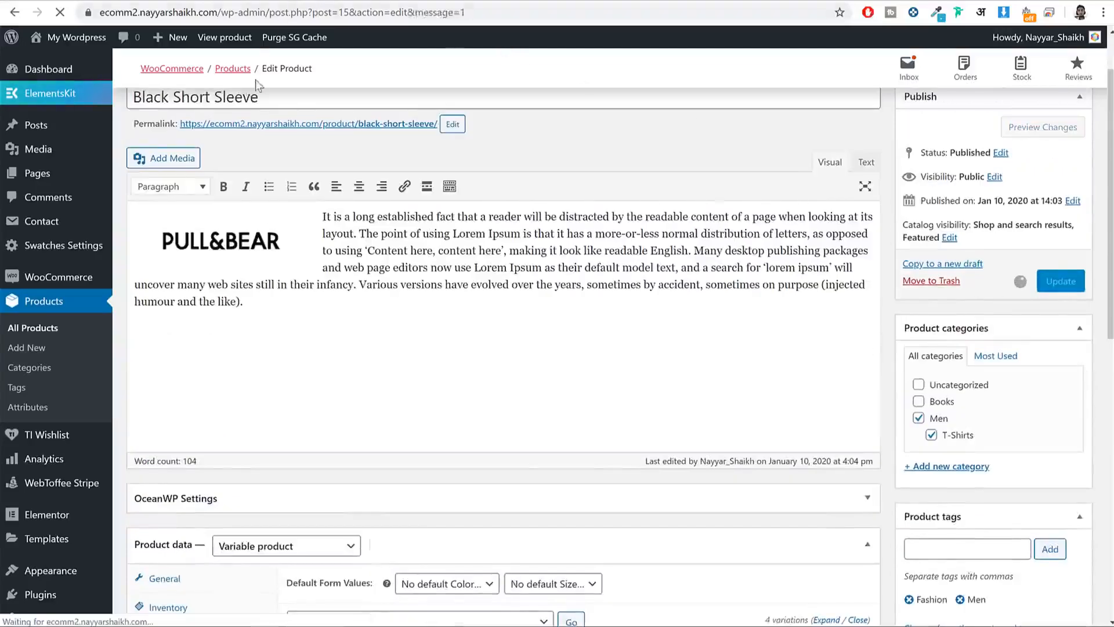
pyautogui.click(249, 172)
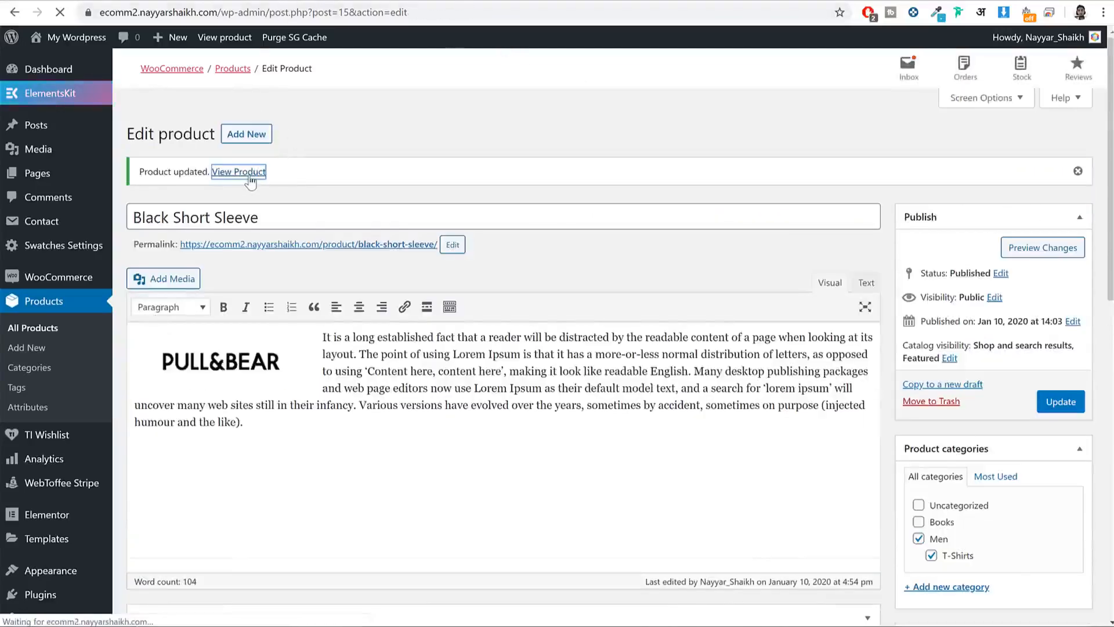
# Step: Choose Black and Large, check the ₹50.00 price, and add the shirt to the cart
pyautogui.scroll(-5, 743, 249)
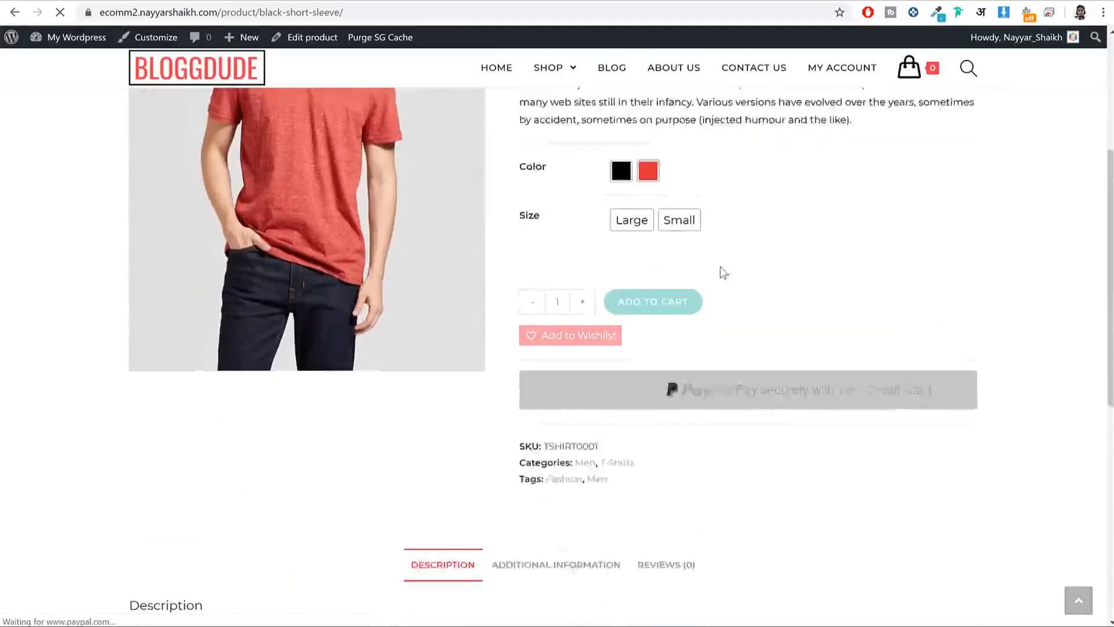
pyautogui.click(621, 147)
pyautogui.click(631, 196)
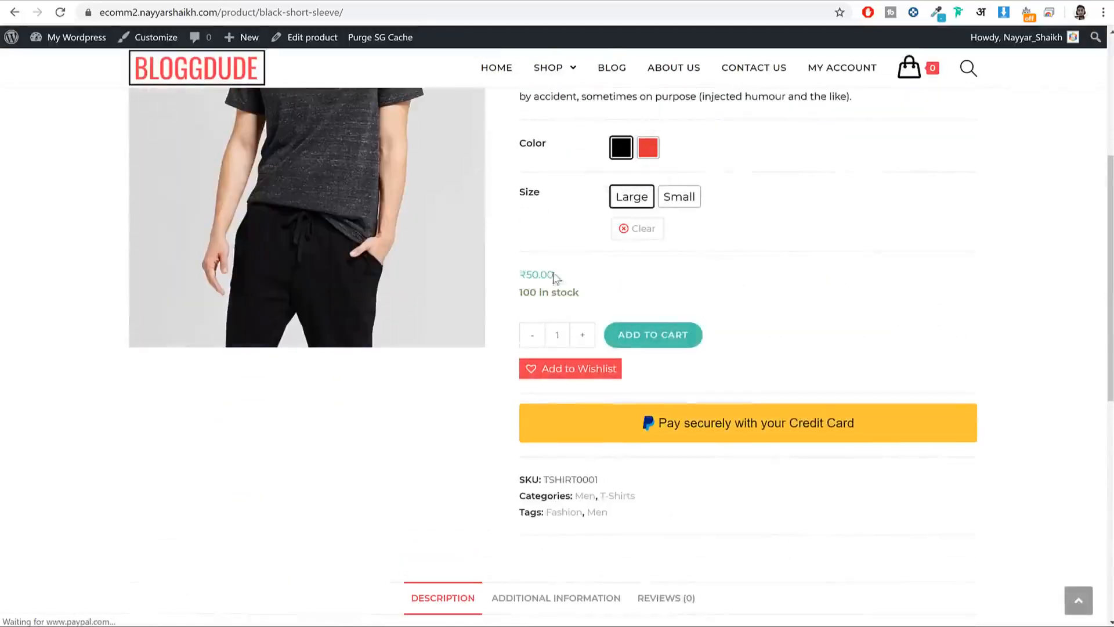
pyautogui.moveTo(555, 274); pyautogui.dragTo(520, 274)
pyautogui.click(794, 282)
pyautogui.scroll(6, 798, 286)
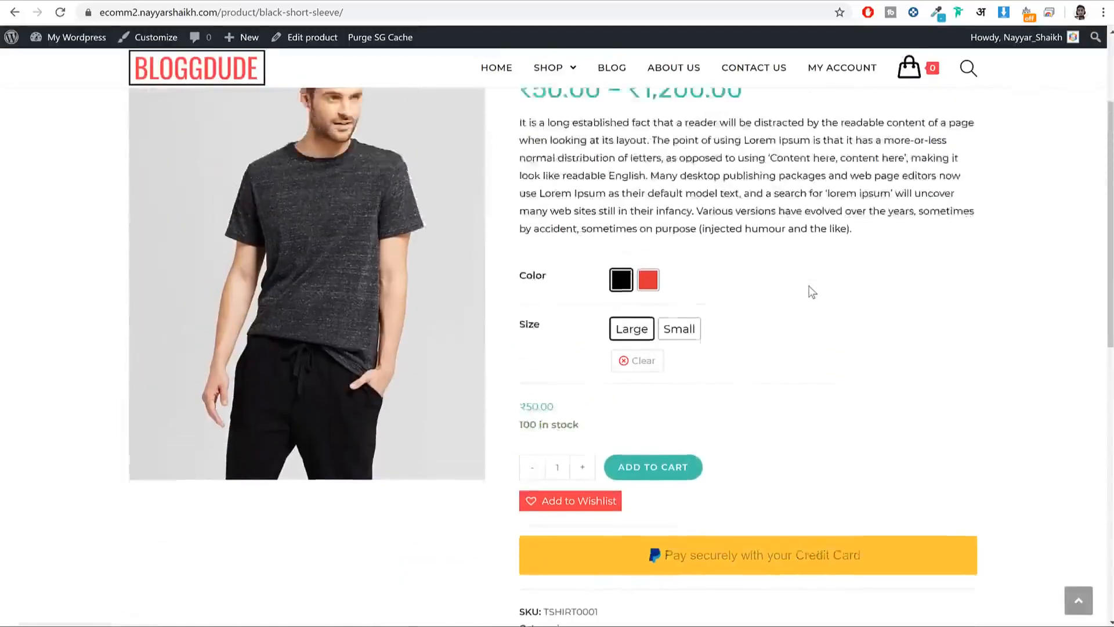
pyautogui.scroll(-5, 807, 283)
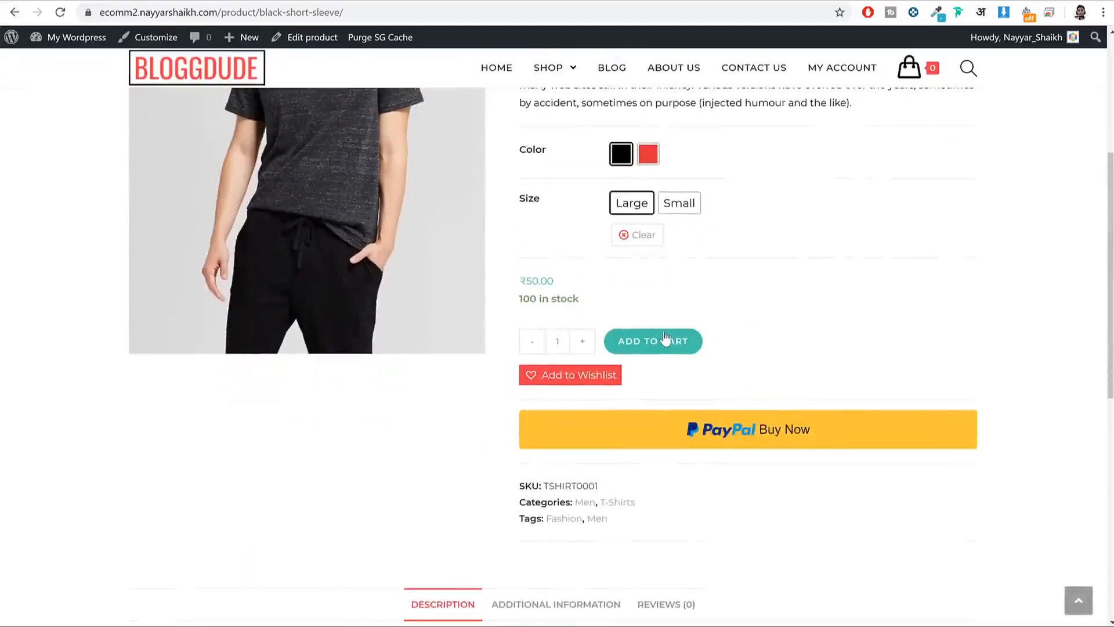
pyautogui.click(661, 340)
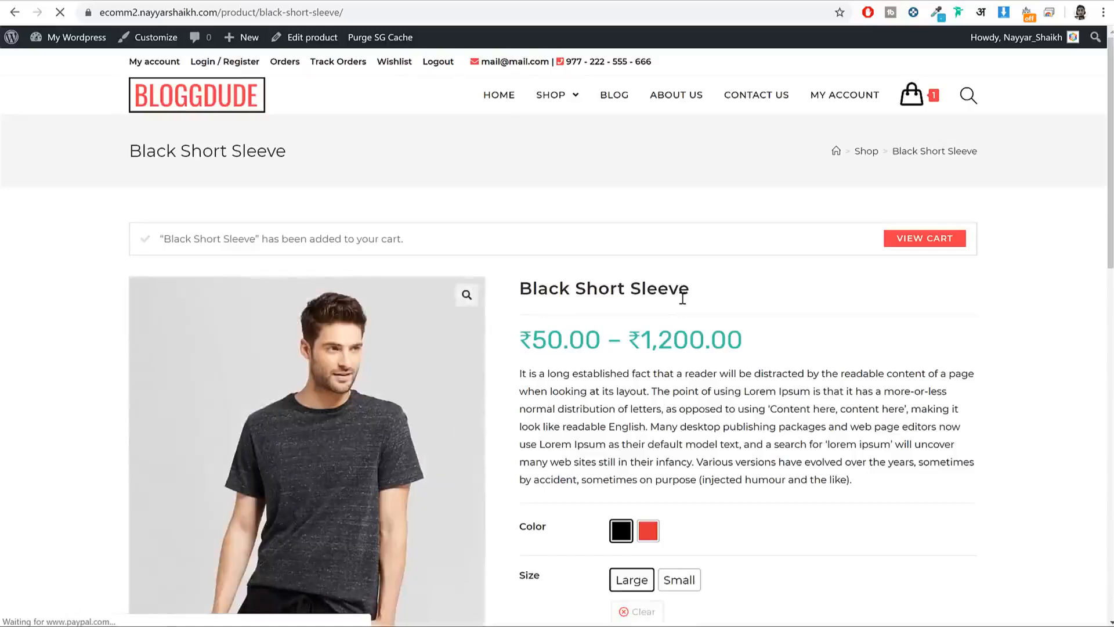
# Step: Open the Cart page from the header cart icon and review the ₹115.00 total
pyautogui.moveTo(912, 95)
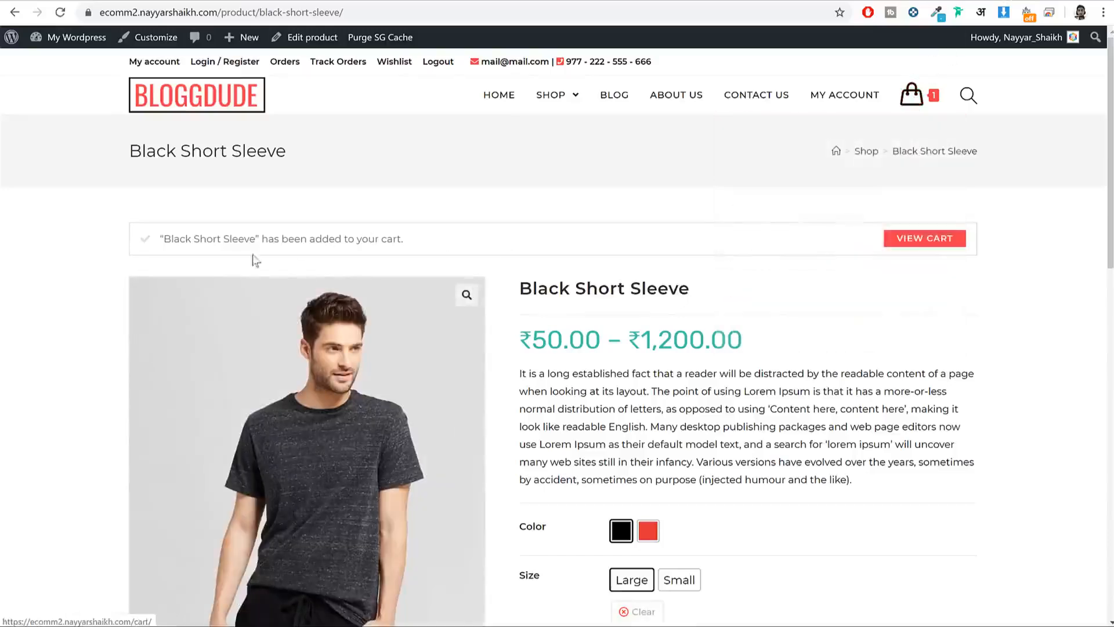
pyautogui.moveTo(151, 240); pyautogui.dragTo(405, 241)
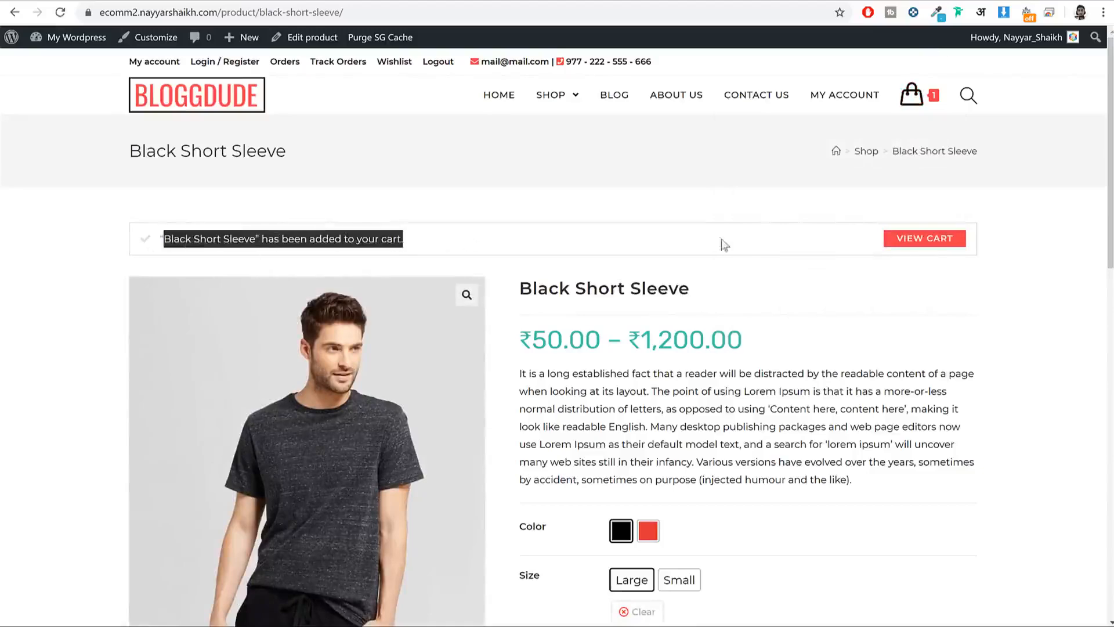
pyautogui.click(913, 98)
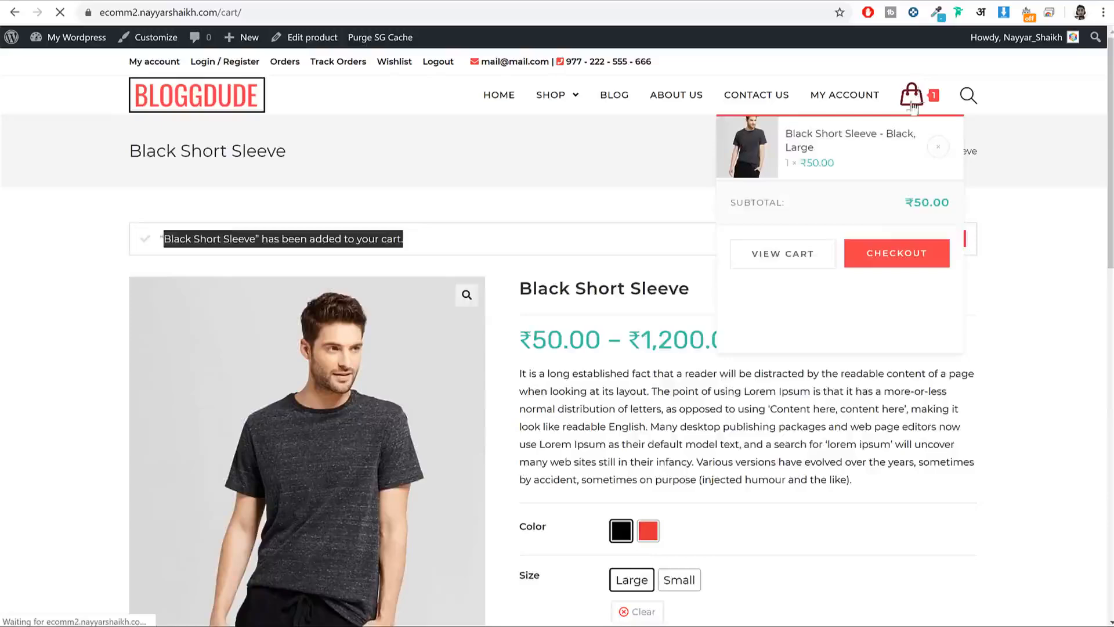
pyautogui.scroll(-3, 1018, 154)
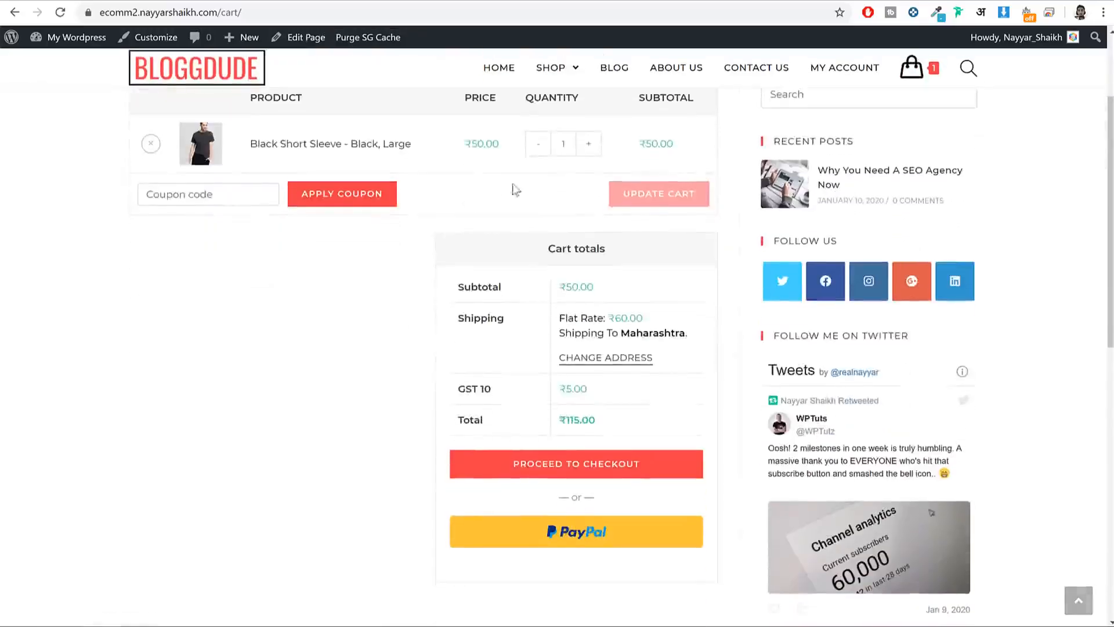
pyautogui.scroll(2, 745, 298)
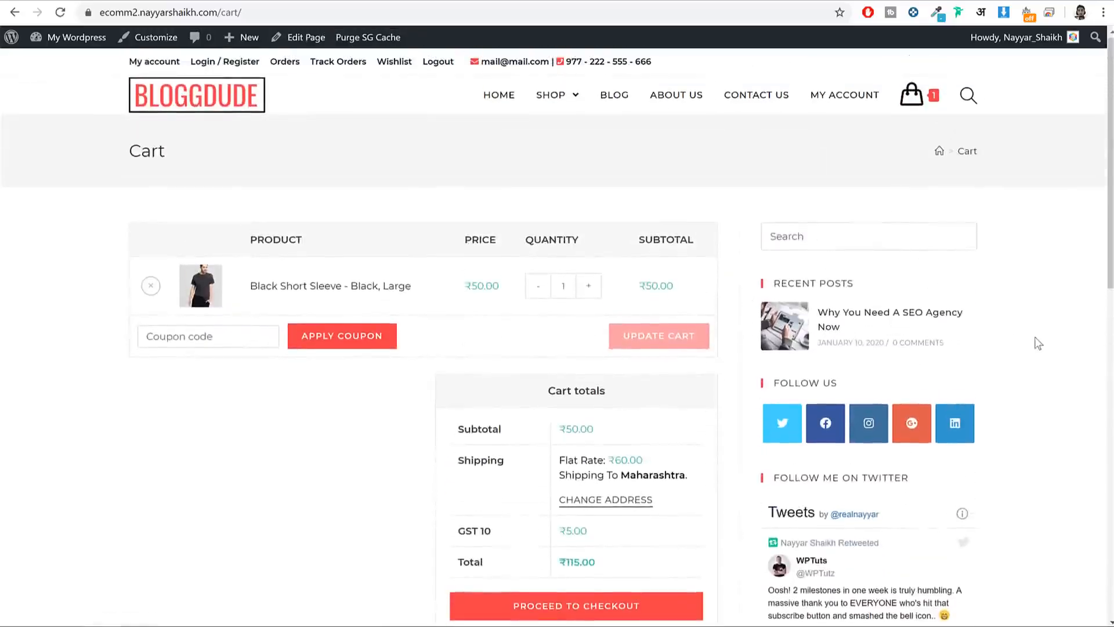
pyautogui.scroll(-2, 1035, 336)
pyautogui.scroll(3, 1039, 342)
# Step: Set the Cart page's content layout to Full Width and update it
pyautogui.click(14, 12)
pyautogui.click(97, 37)
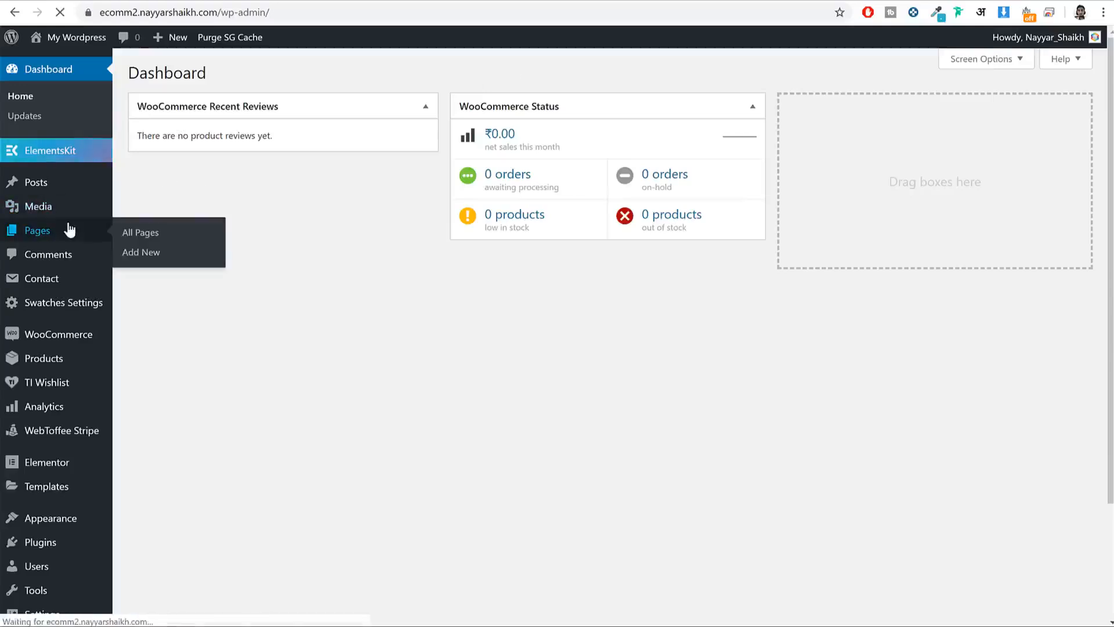
pyautogui.click(69, 230)
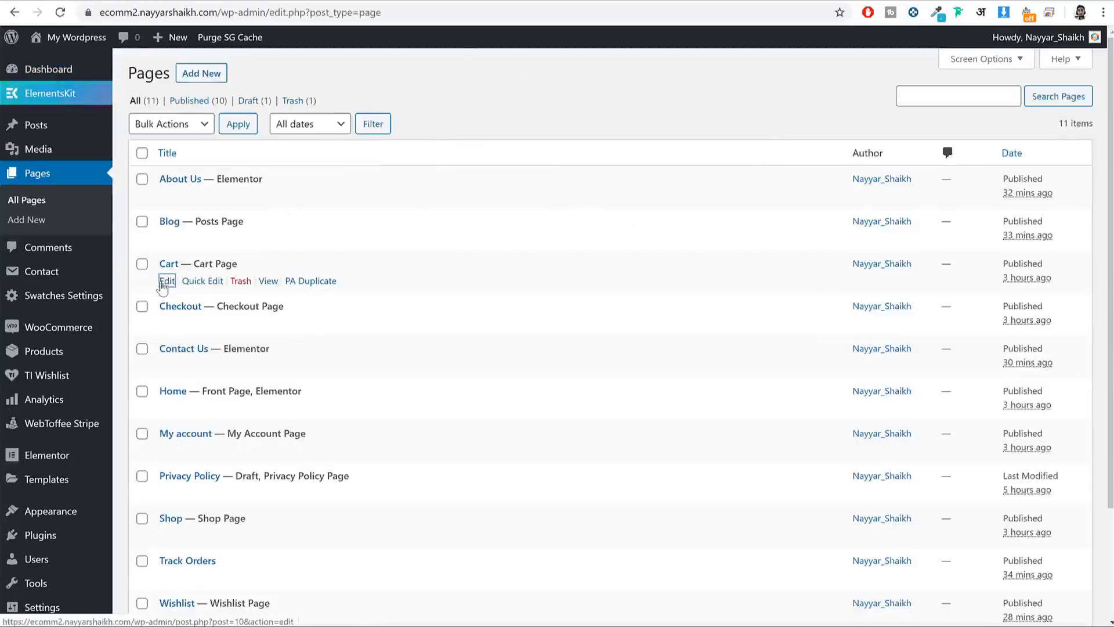
pyautogui.click(166, 281)
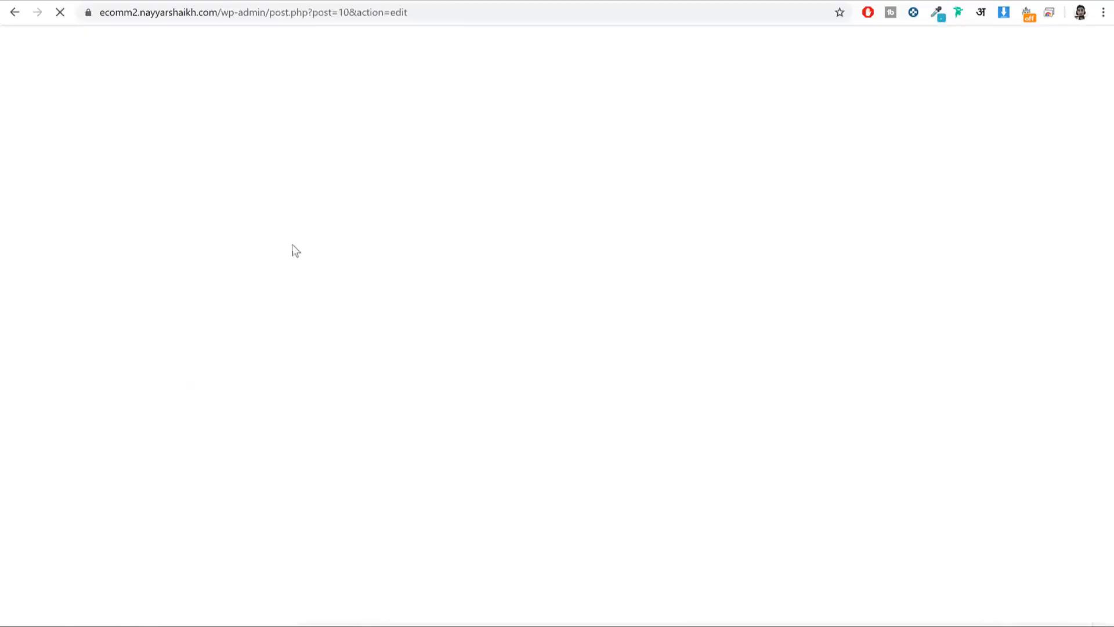
pyautogui.scroll(-1, 694, 266)
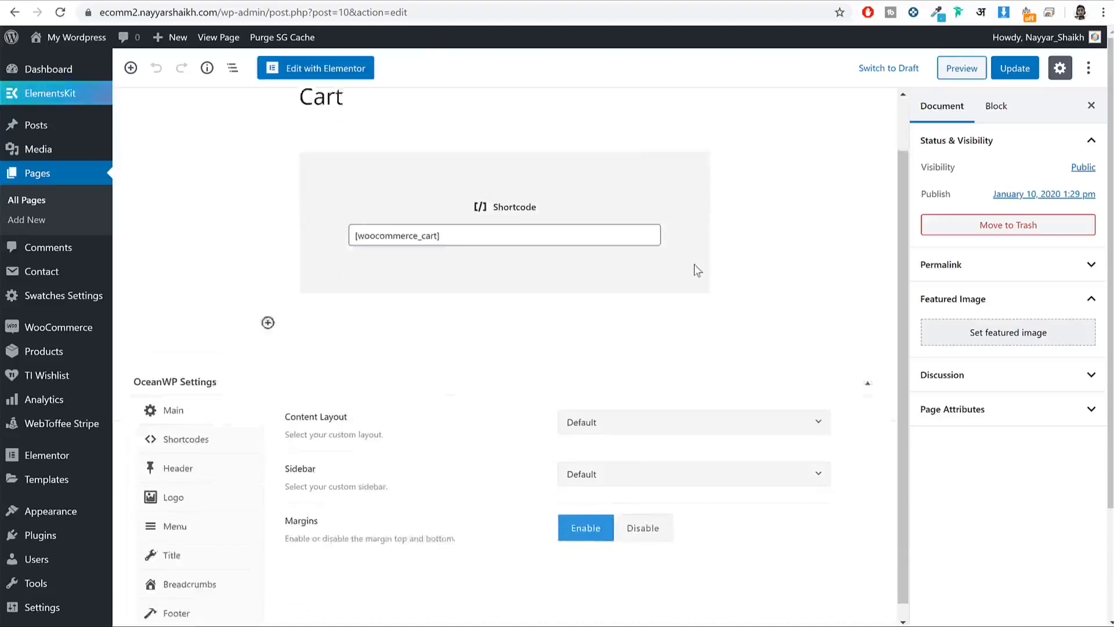
pyautogui.click(622, 416)
pyautogui.click(603, 524)
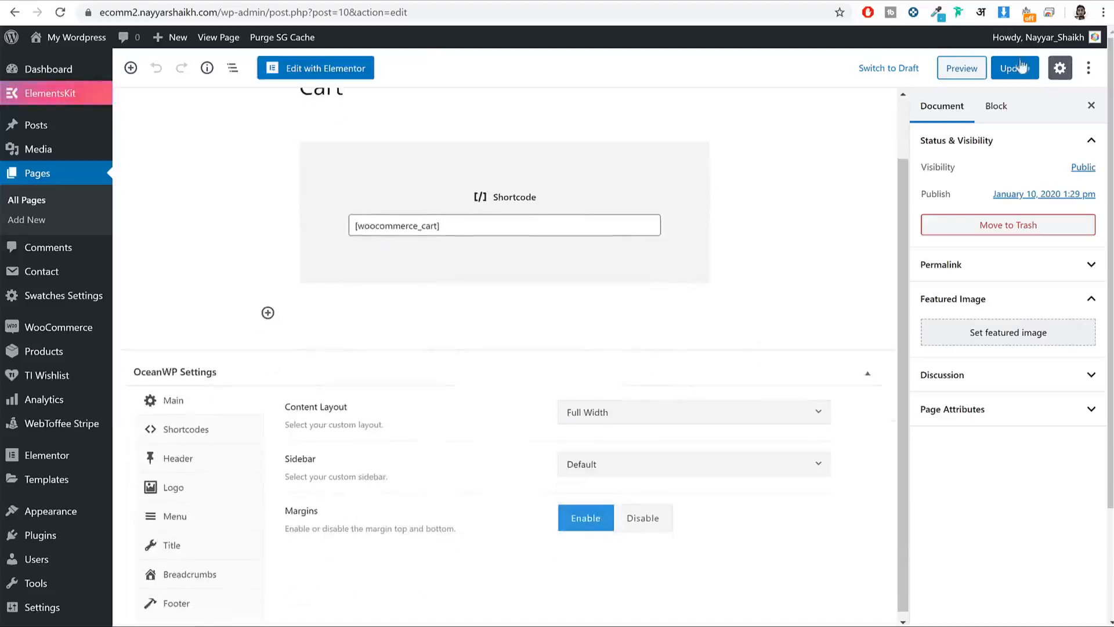
pyautogui.click(1019, 78)
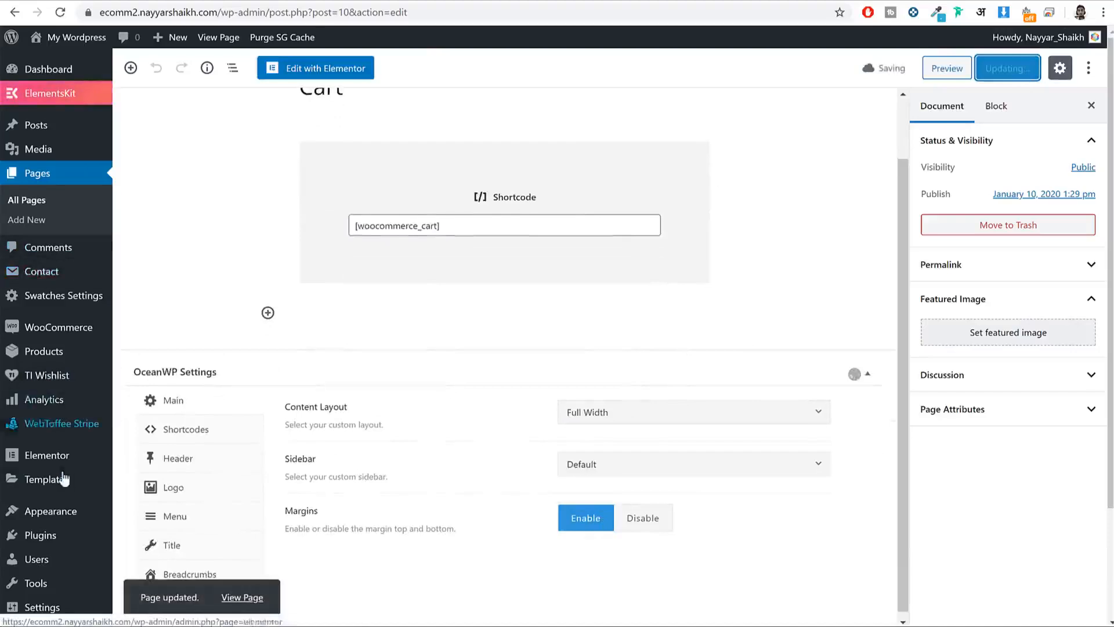
pyautogui.scroll(-1, 64, 432)
pyautogui.scroll(1, 58, 244)
# Step: Give the Checkout page a Full Width content layout and update it
pyautogui.click(51, 201)
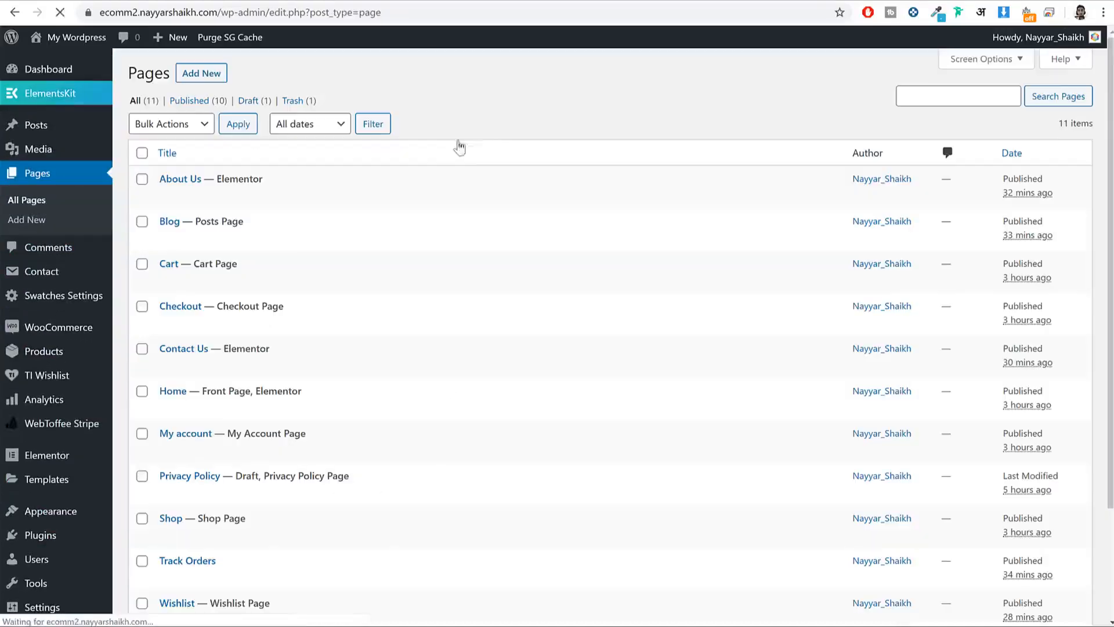
pyautogui.click(167, 323)
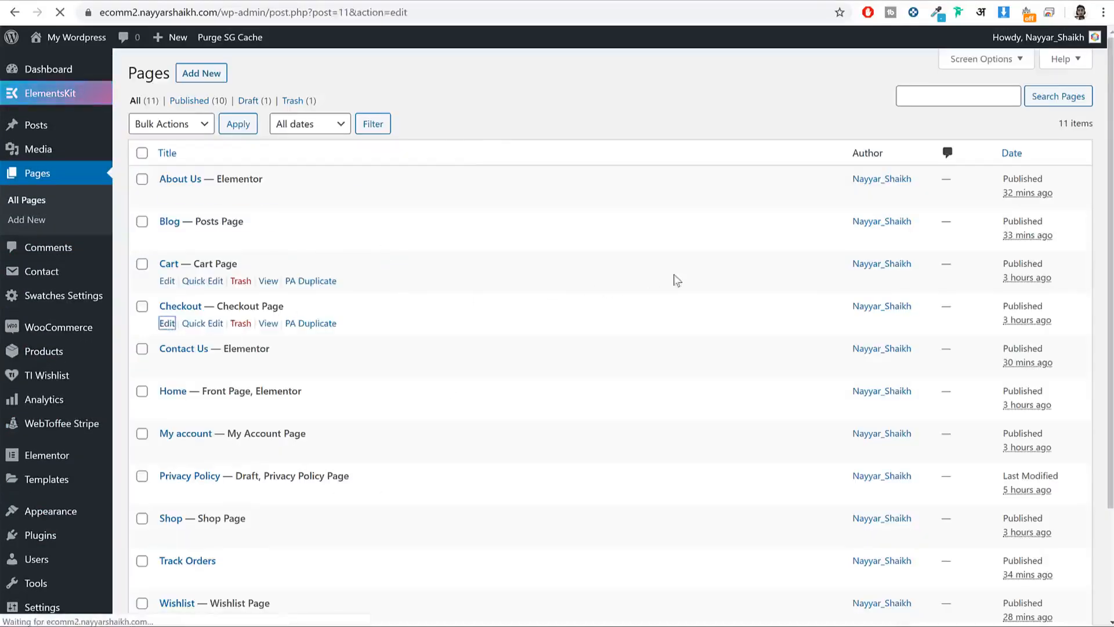
pyautogui.click(653, 485)
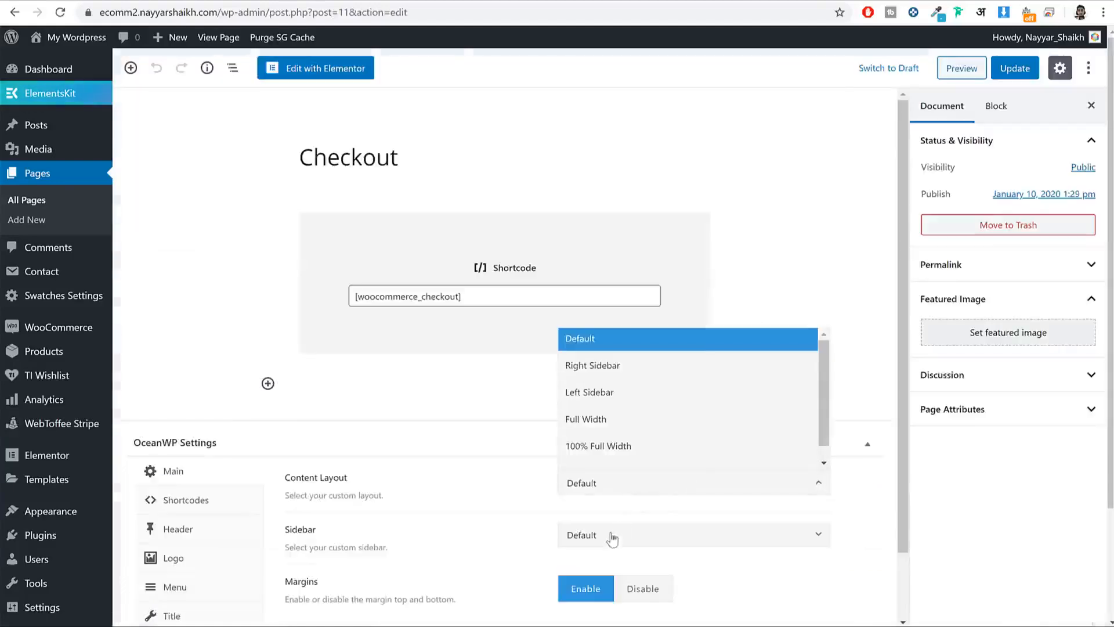
pyautogui.click(633, 419)
pyautogui.click(1030, 80)
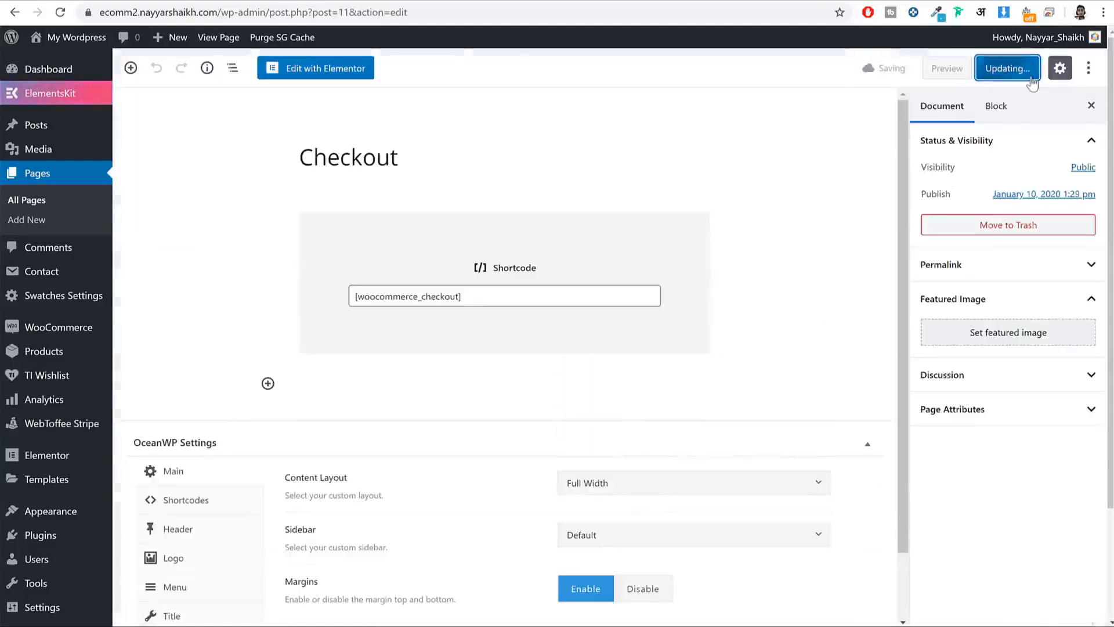
# Step: Set the My account page to Full Width, update it, then reload the storefront Cart page
pyautogui.click(28, 201)
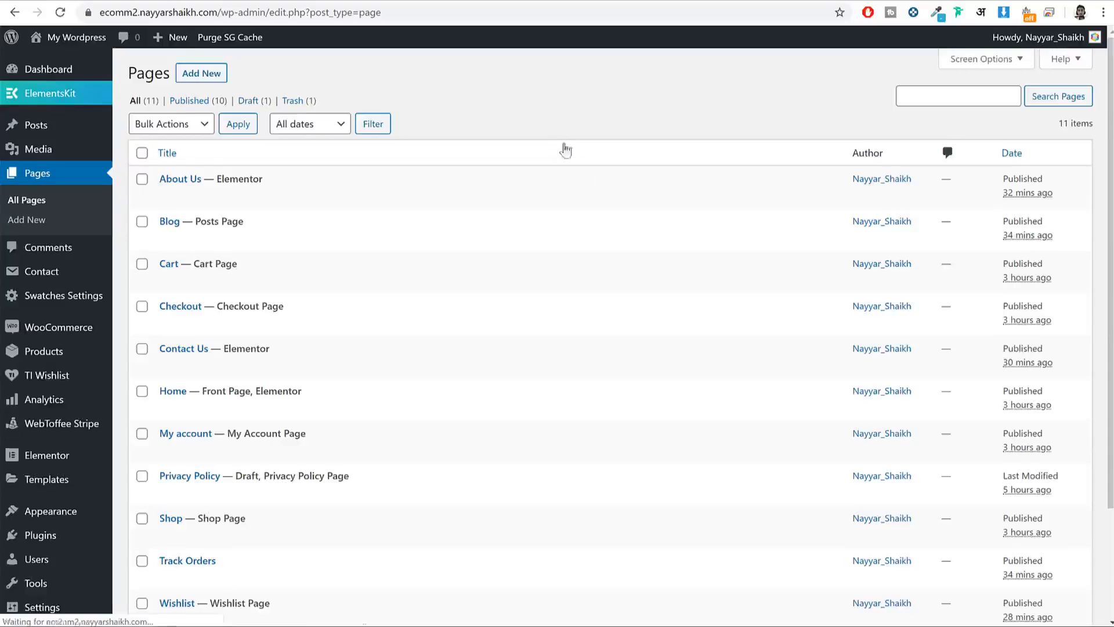
pyautogui.scroll(-3, 368, 331)
pyautogui.click(169, 312)
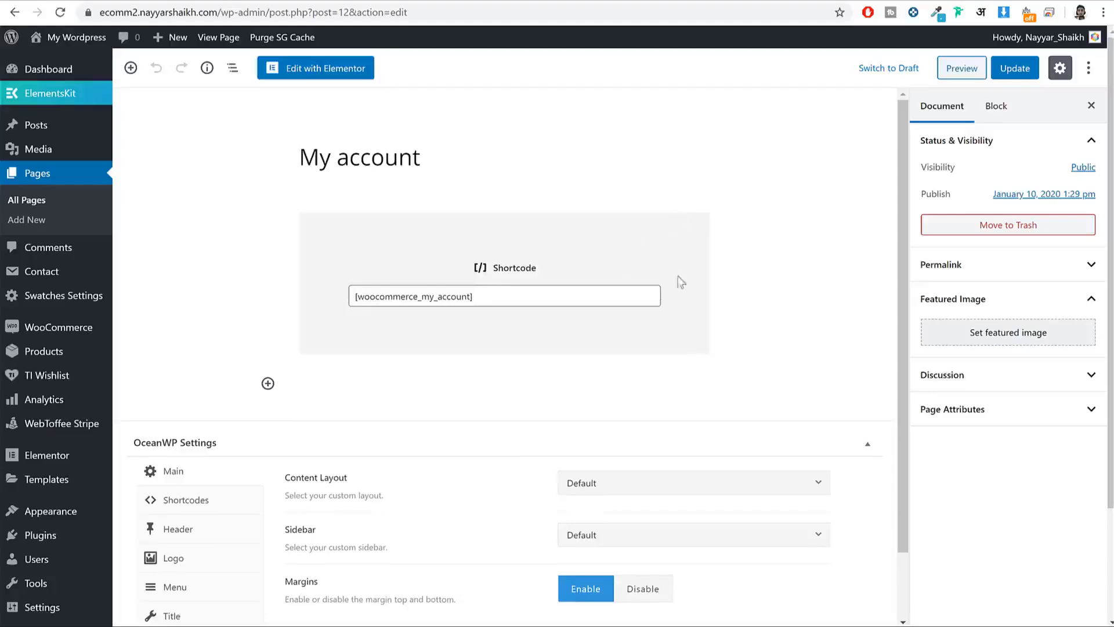
pyautogui.click(603, 483)
pyautogui.click(696, 419)
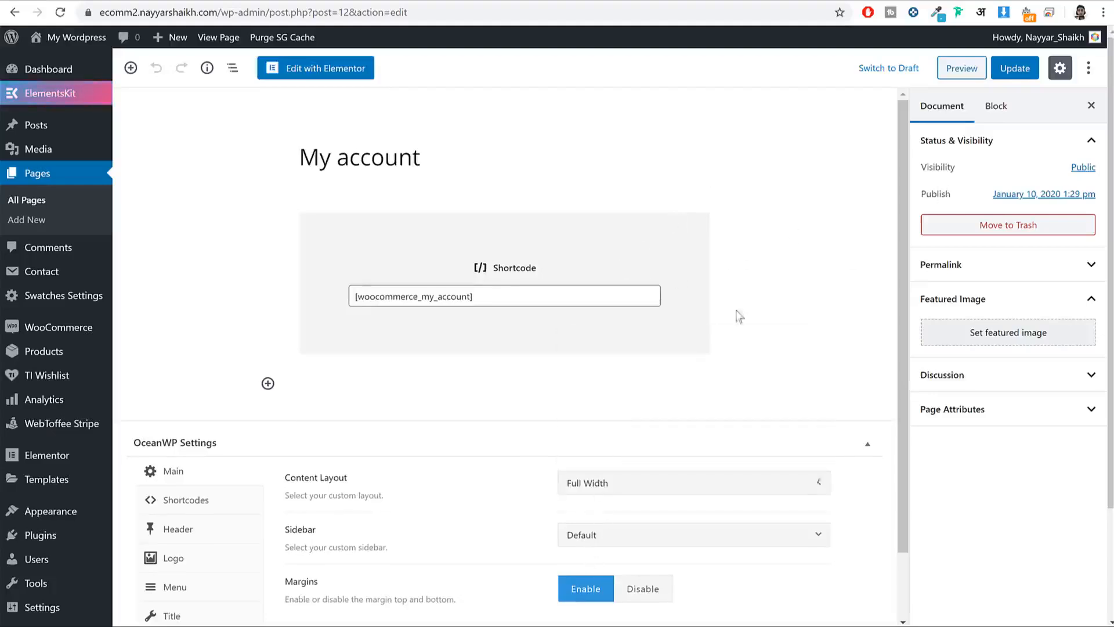
pyautogui.click(1016, 74)
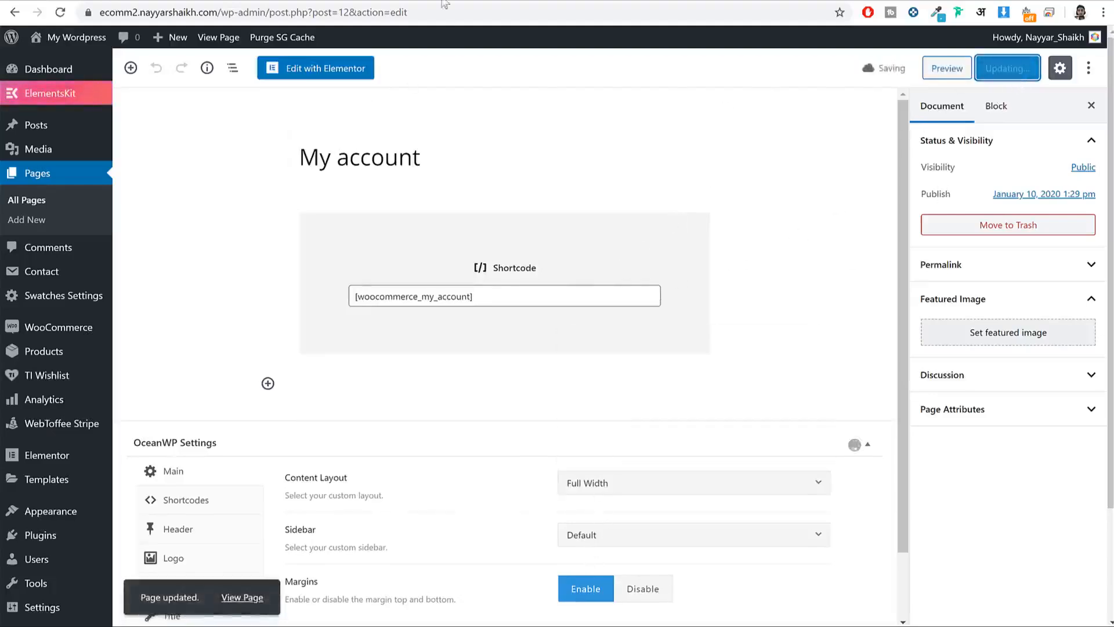
pyautogui.click(455, 23)
pyautogui.click(59, 12)
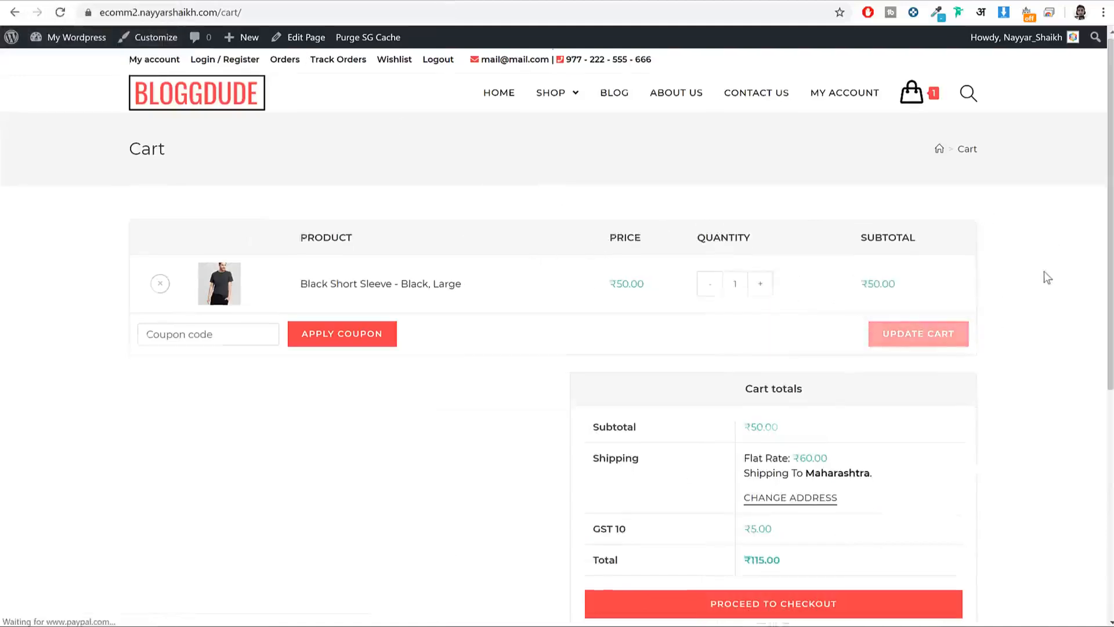
# Step: Review the cart's ₹50.00 subtotal, Flat Rate shipping and ₹5.00 GST, then proceed to checkout
pyautogui.scroll(-3, 947, 394)
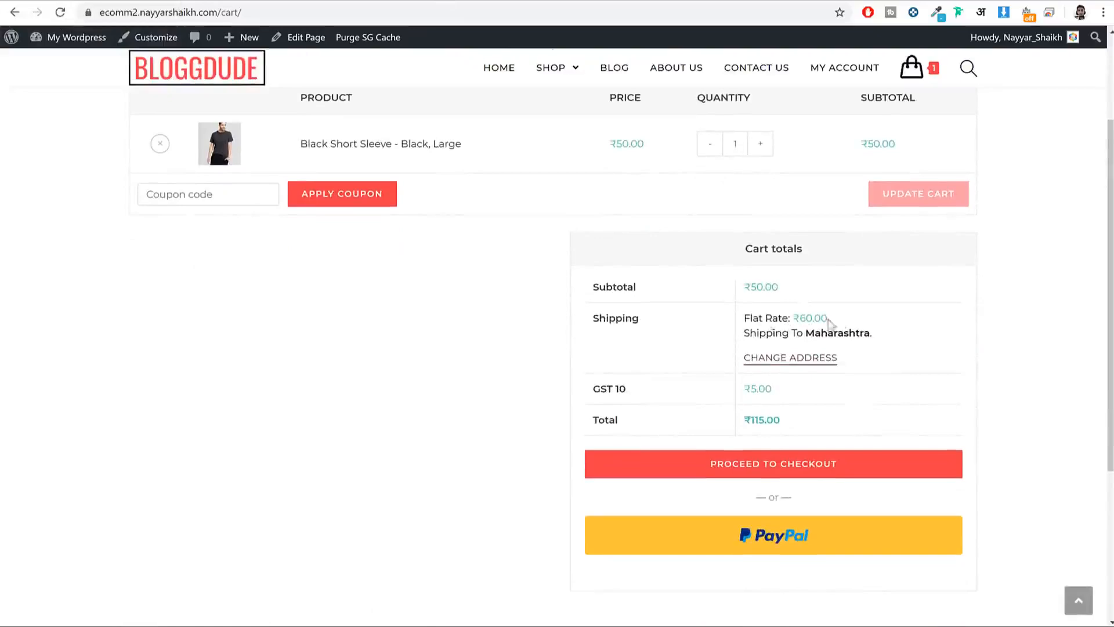
pyautogui.moveTo(835, 319); pyautogui.dragTo(805, 319)
pyautogui.moveTo(657, 389); pyautogui.dragTo(592, 387)
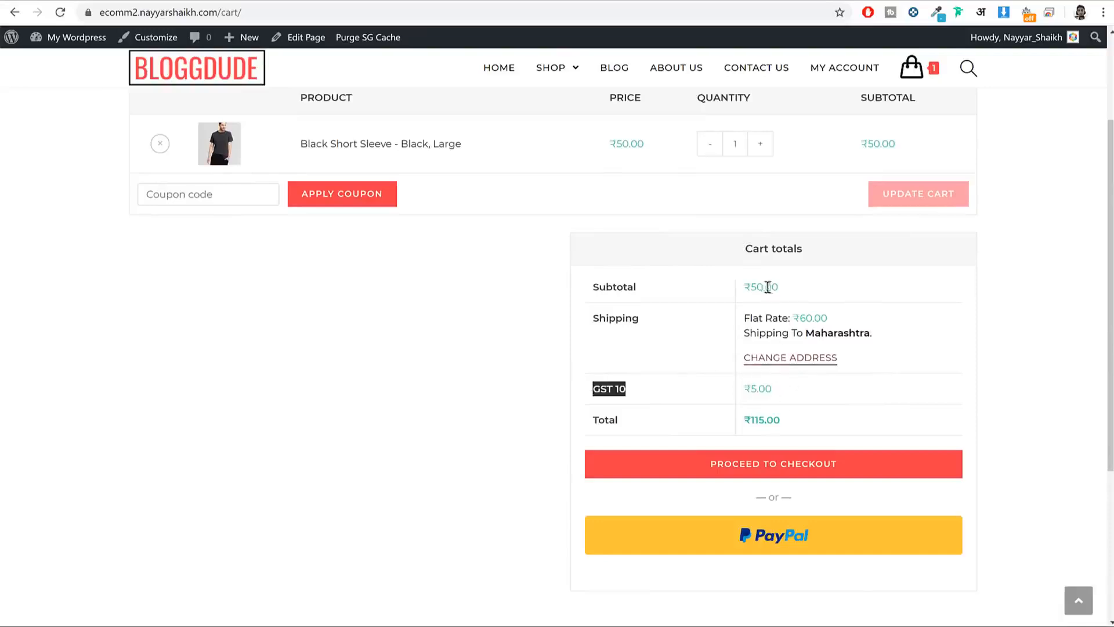
pyautogui.moveTo(764, 285); pyautogui.dragTo(751, 286)
pyautogui.moveTo(761, 393); pyautogui.dragTo(754, 390)
pyautogui.click(826, 470)
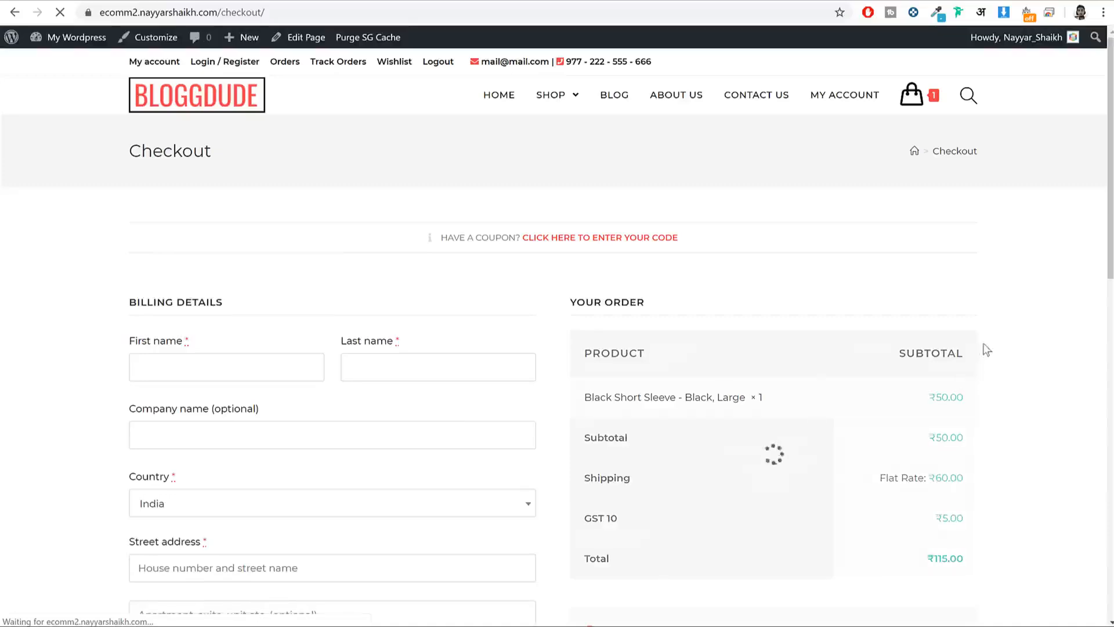
# Step: Fill the billing details from a saved address
pyautogui.click(224, 371)
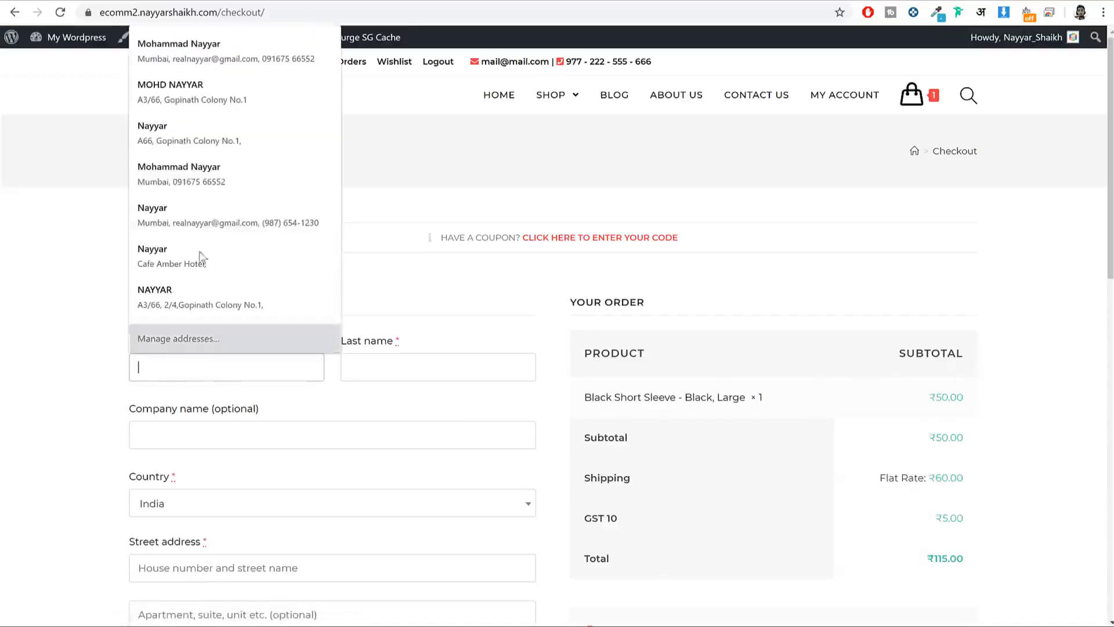
pyautogui.click(203, 138)
pyautogui.scroll(-7, 487, 254)
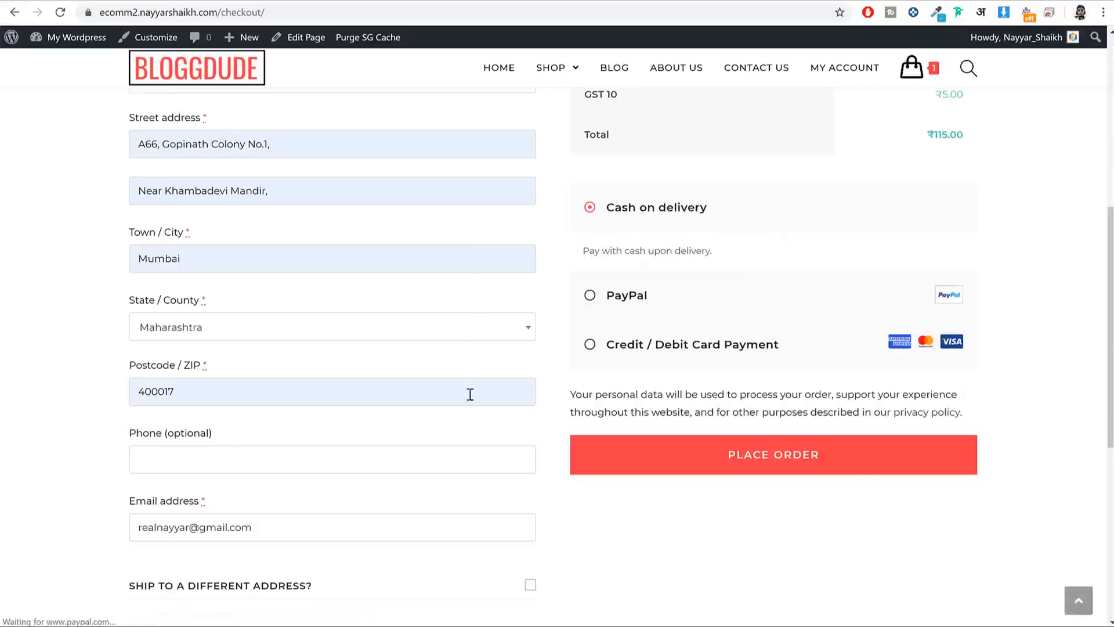
pyautogui.scroll(-3, 468, 391)
pyautogui.scroll(-3, 469, 393)
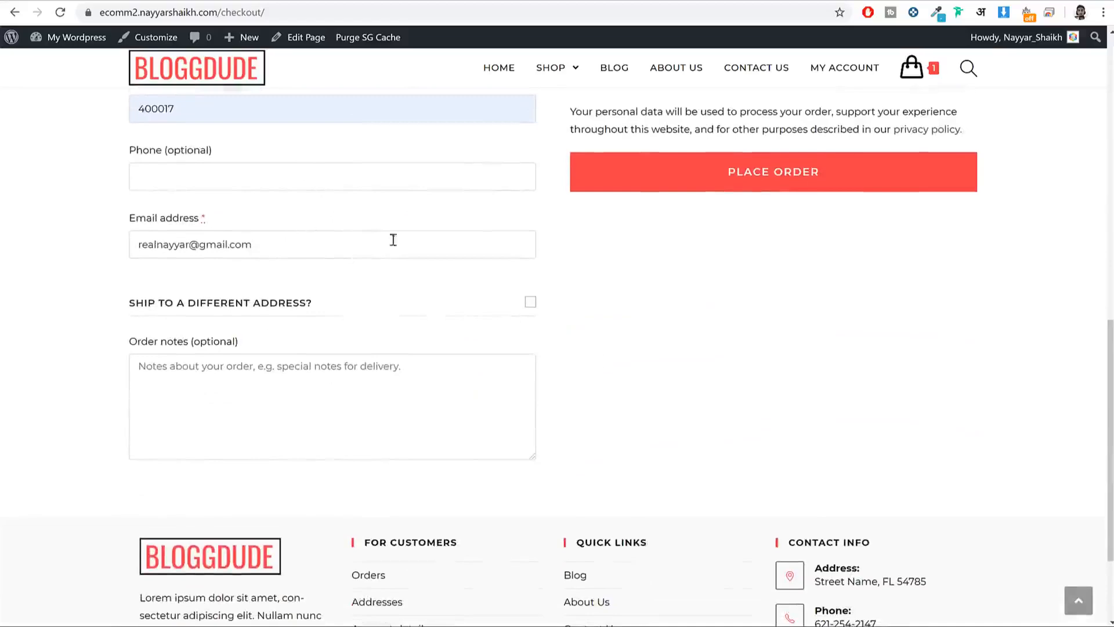
pyautogui.scroll(8, 791, 513)
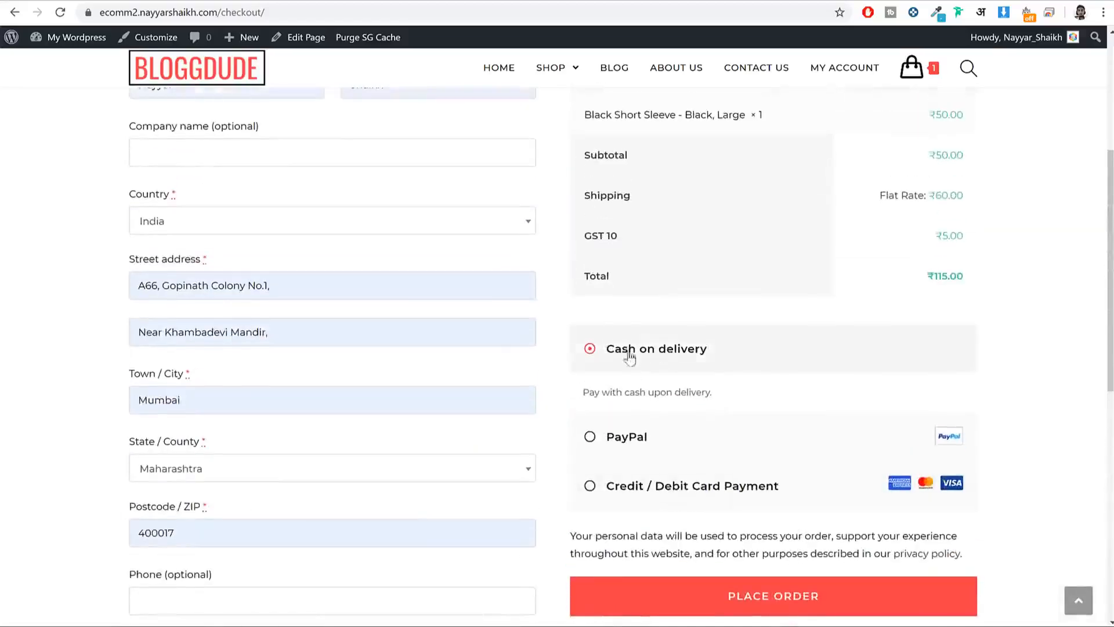
# Step: Pay by Credit / Debit Card using the saved Mastercard and security code, and submit the payment
pyautogui.click(671, 482)
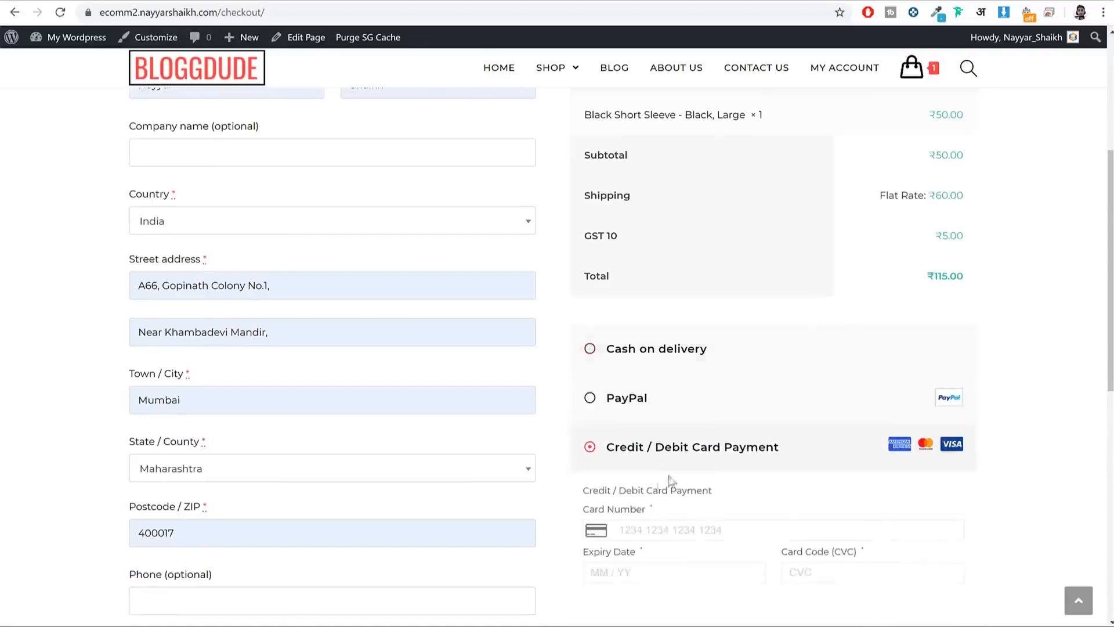
pyautogui.scroll(-3, 782, 425)
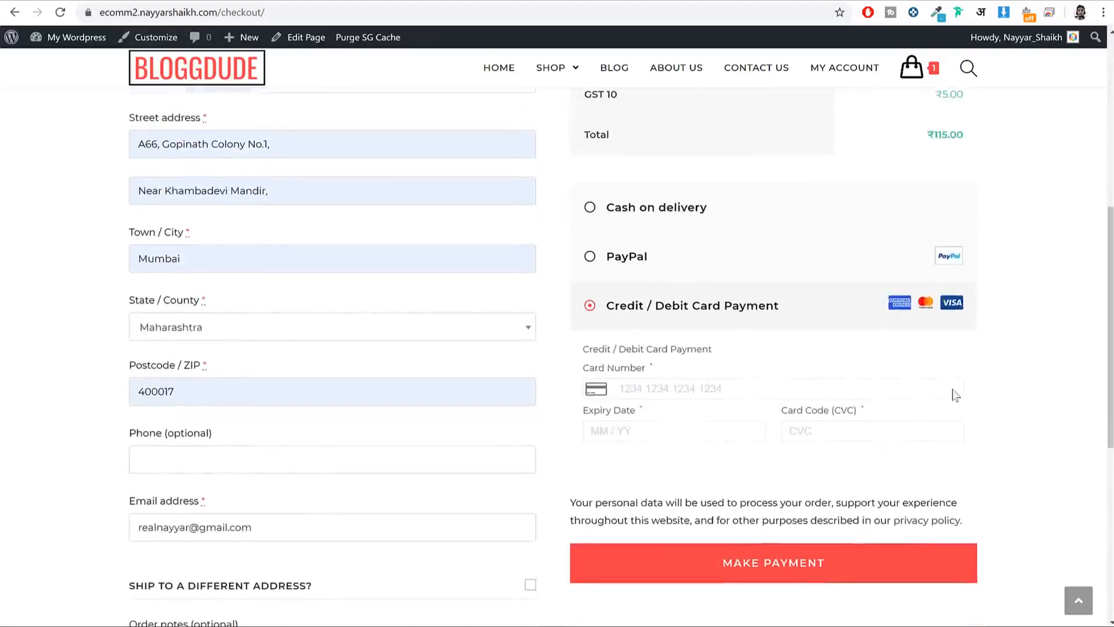
pyautogui.click(818, 395)
pyautogui.click(736, 426)
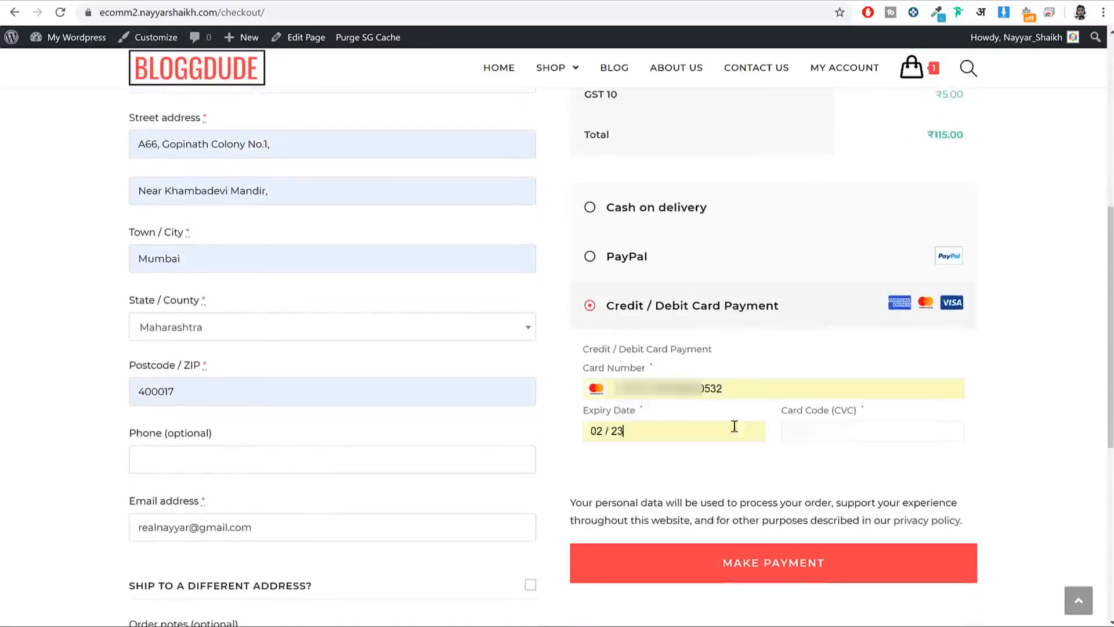
pyautogui.click(905, 430)
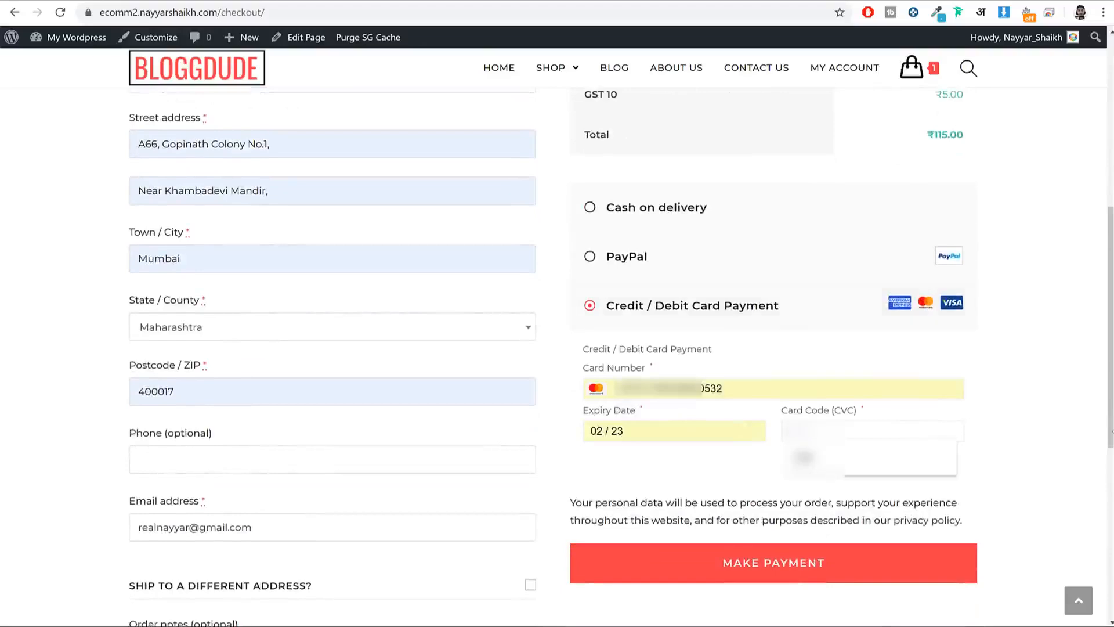
pyautogui.click(804, 456)
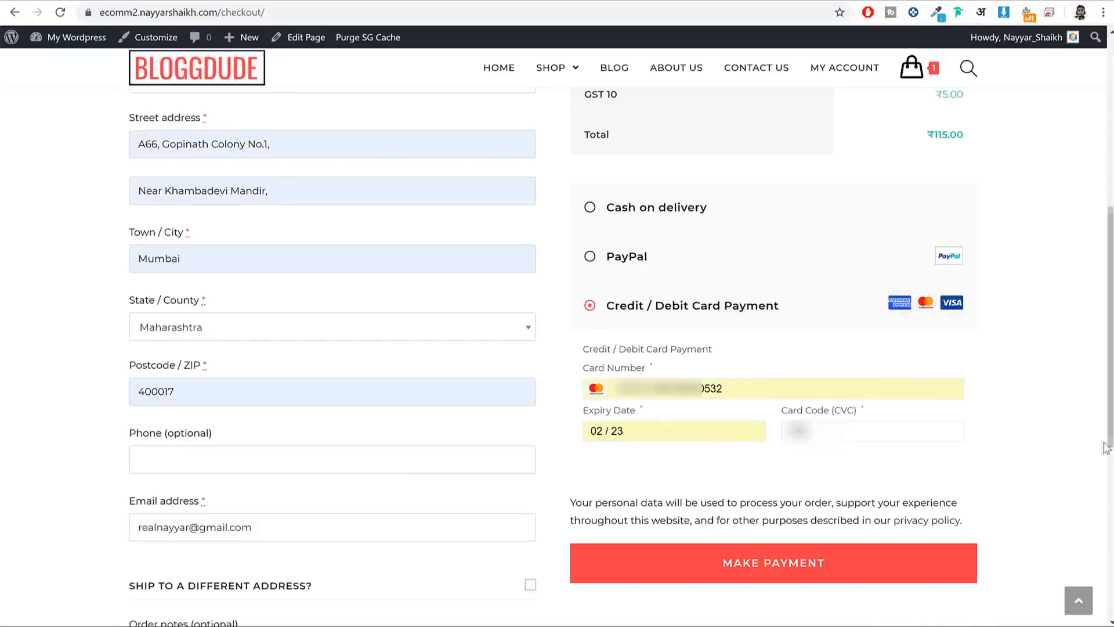
pyautogui.click(821, 560)
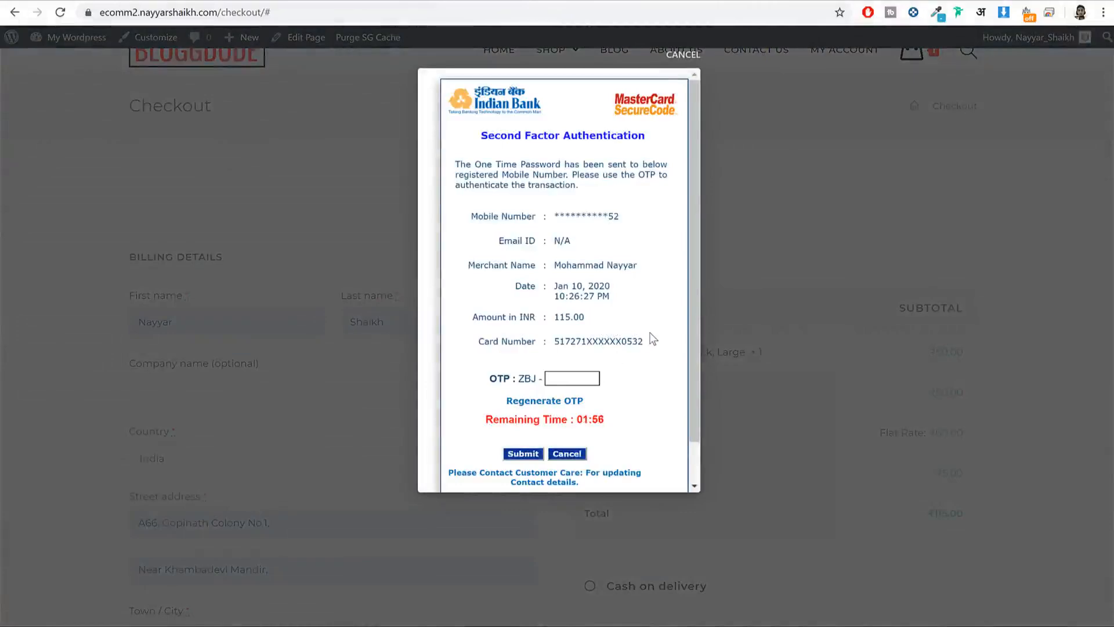
# Step: Enter the bank's one-time password in the Second Factor Authentication popup and submit it
pyautogui.scroll(-1, 653, 339)
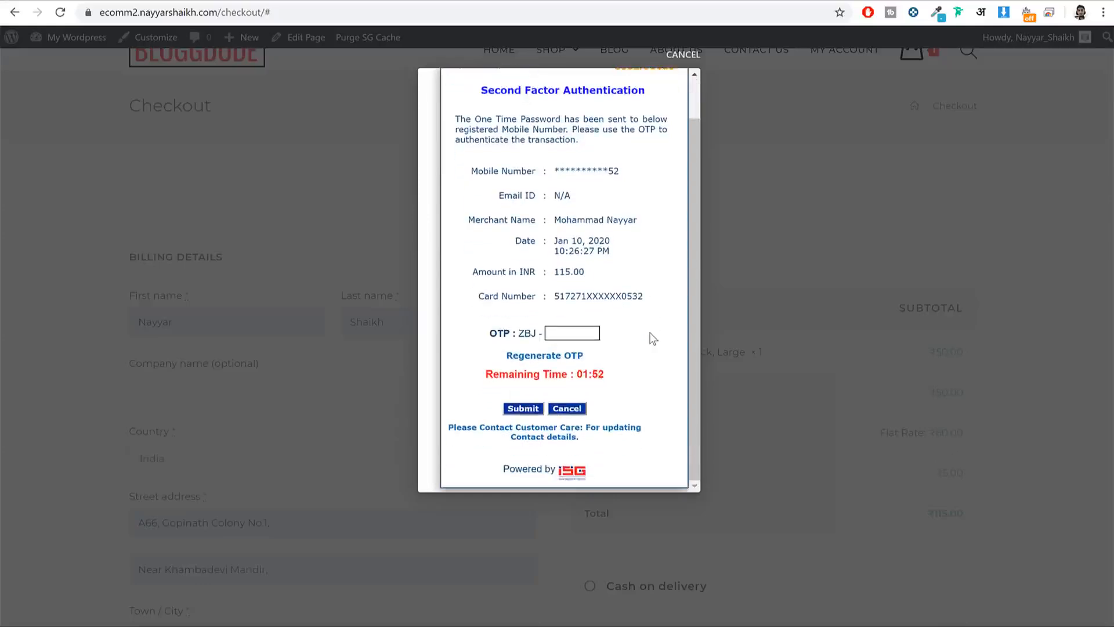
pyautogui.scroll(1, 653, 338)
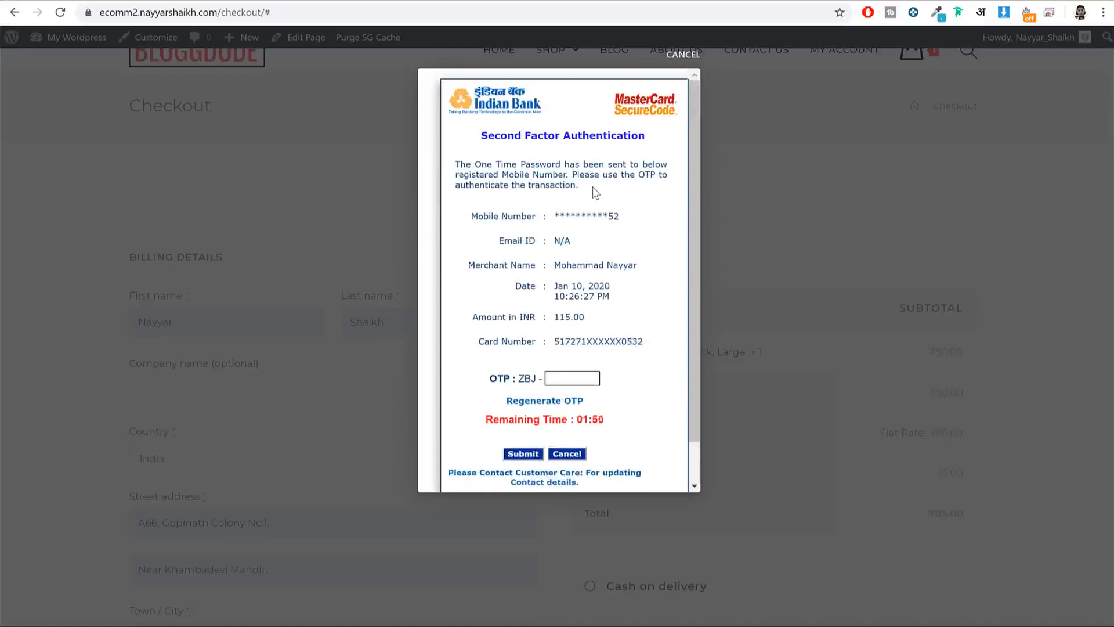
pyautogui.scroll(-1, 594, 191)
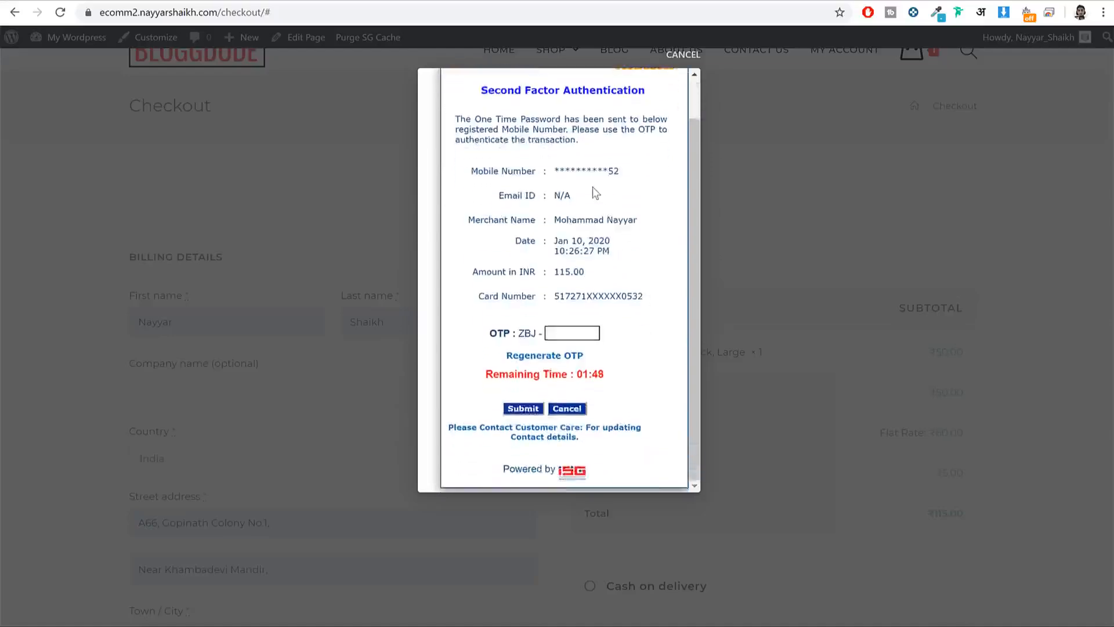
pyautogui.scroll(1, 557, 113)
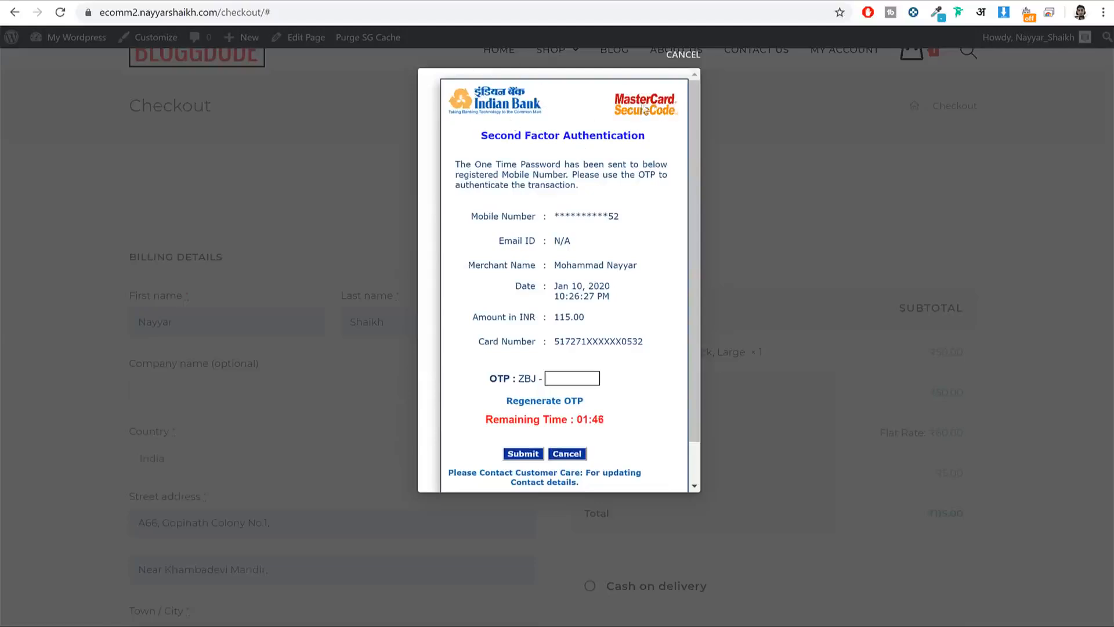
pyautogui.scroll(-1, 636, 169)
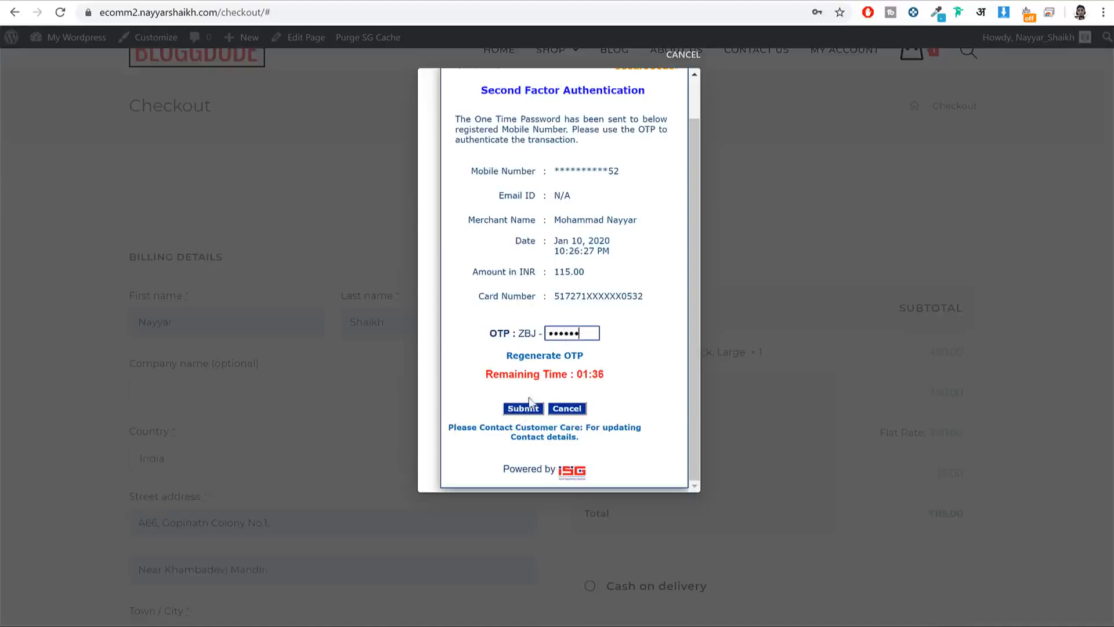
pyautogui.doubleClick(561, 336)
pyautogui.write('••')
pyautogui.click(537, 409)
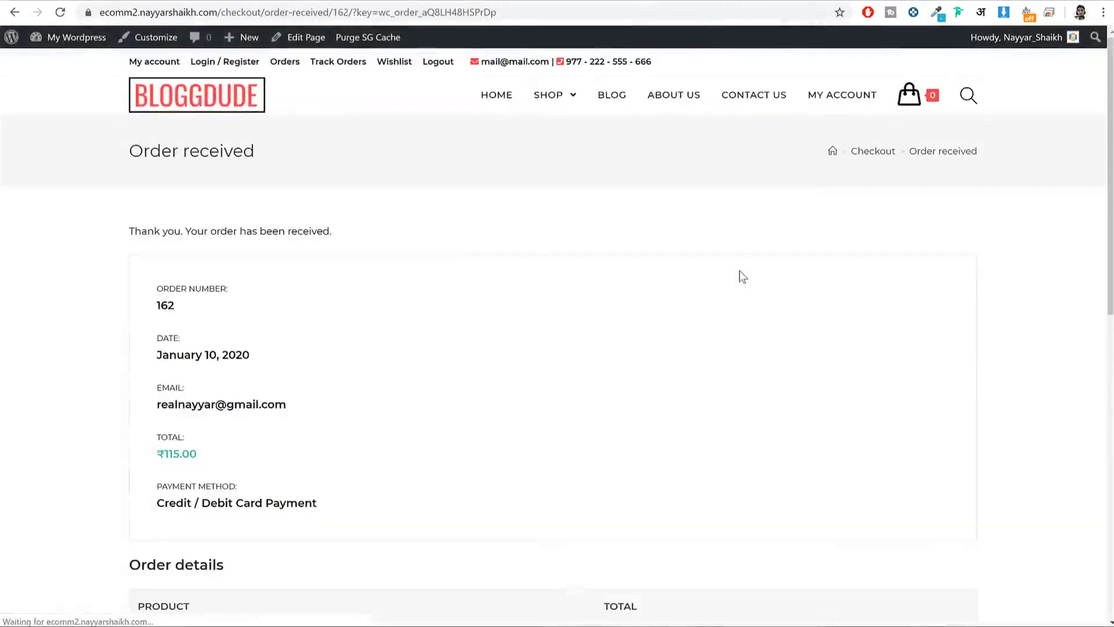
# Step: Check the order number and details on the Order received page, then open a new tab
pyautogui.scroll(-2, 638, 244)
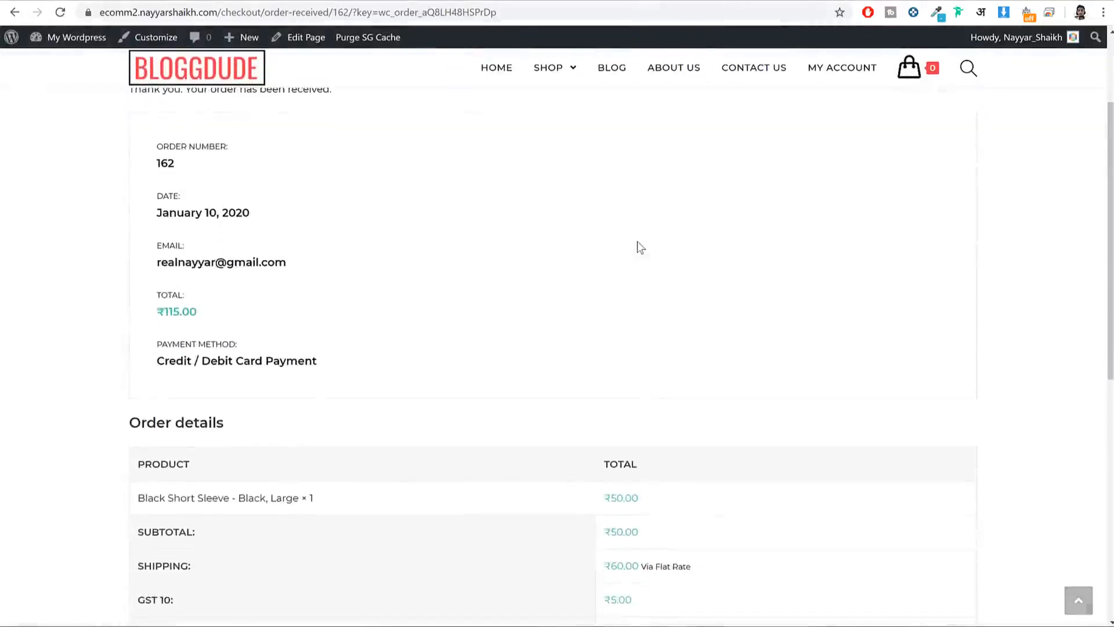
pyautogui.scroll(2, 253, 249)
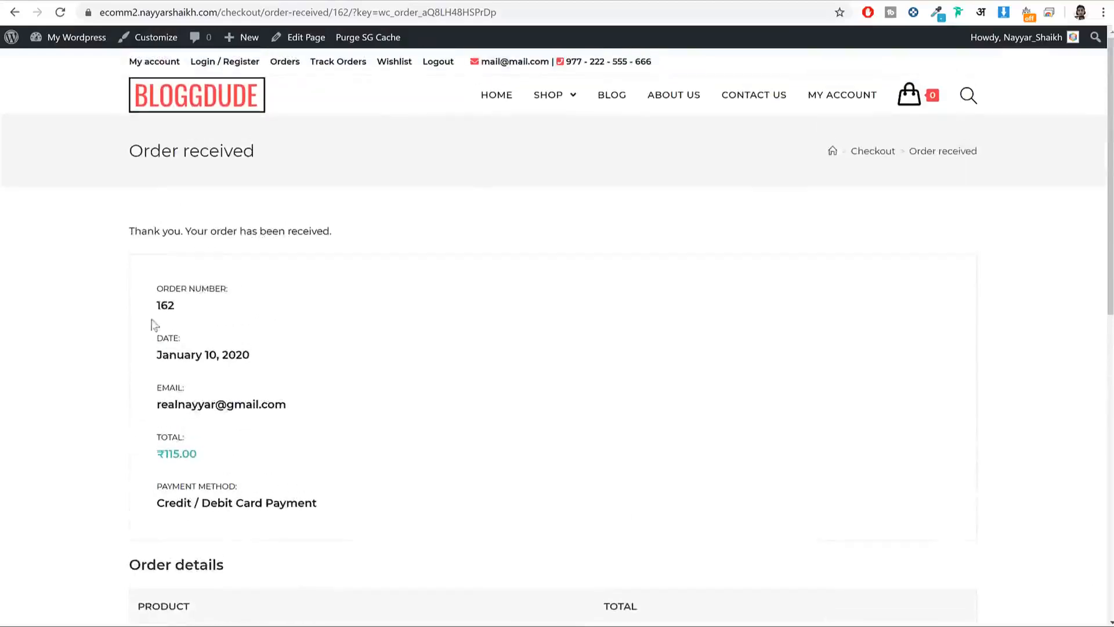
pyautogui.doubleClick(164, 307)
pyautogui.scroll(-3, 224, 311)
pyautogui.moveTo(174, 213); pyautogui.dragTo(293, 228)
pyautogui.click(284, 229)
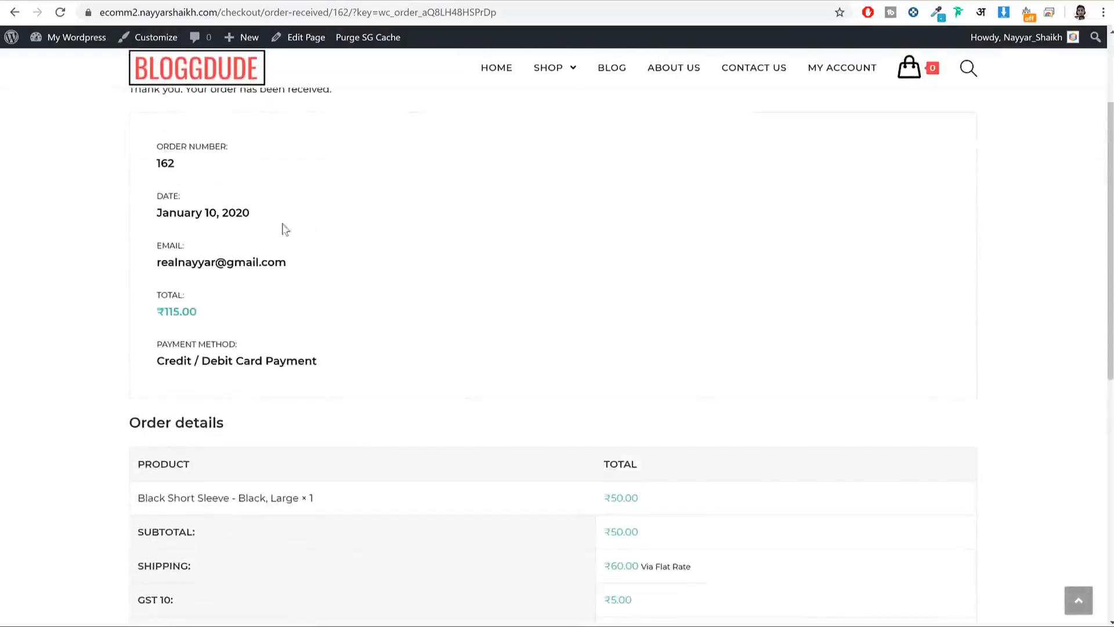
pyautogui.scroll(-3, 221, 172)
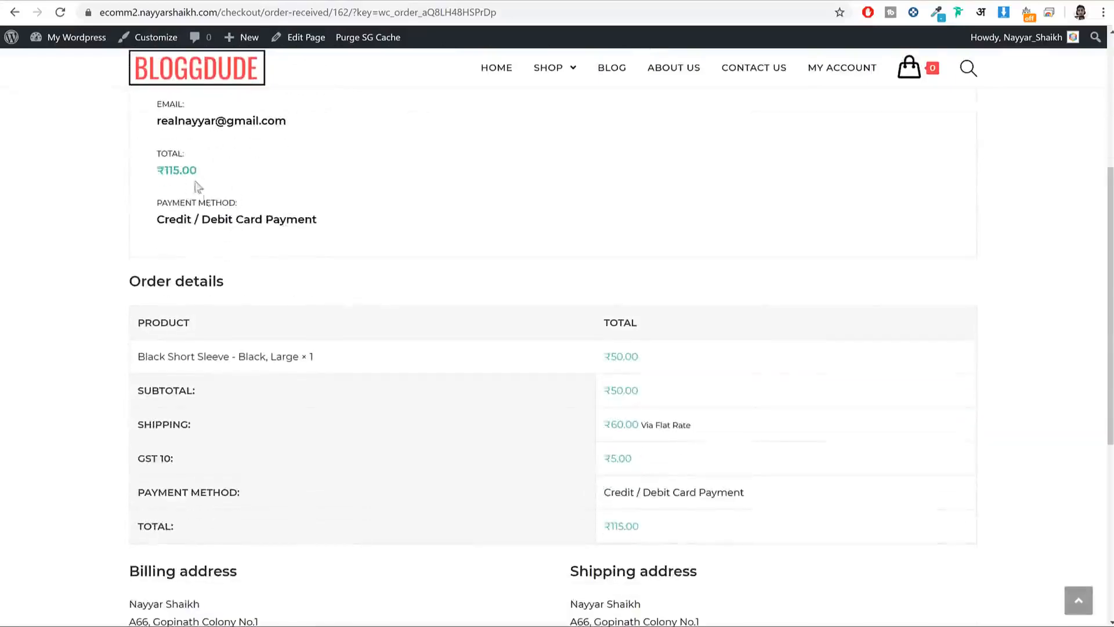
pyautogui.scroll(-3, 451, 289)
pyautogui.scroll(9, 634, 327)
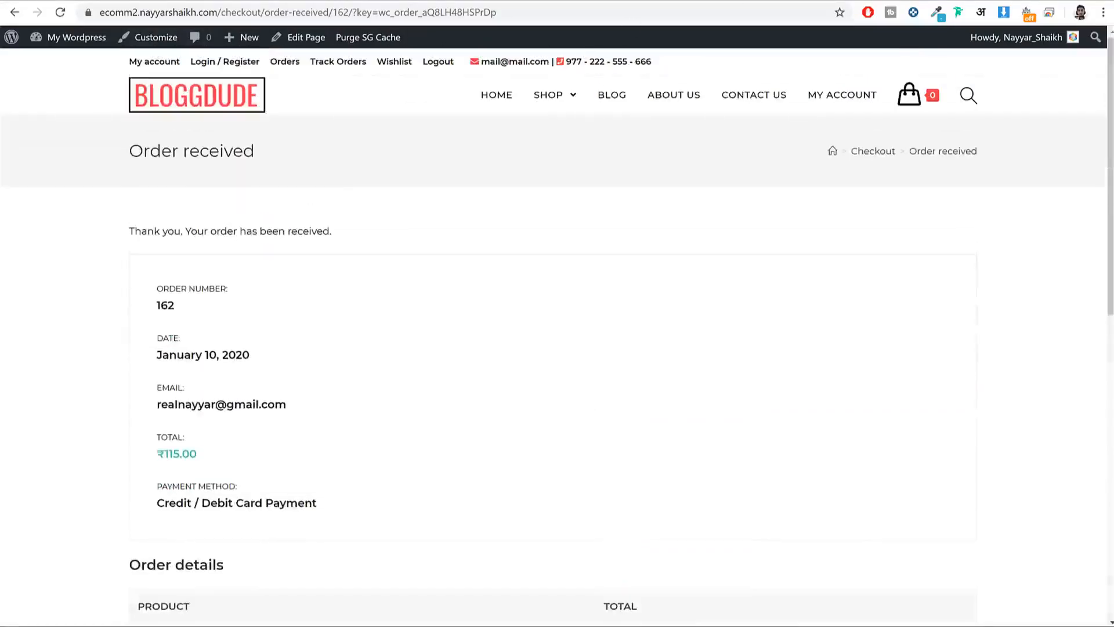
pyautogui.hotkey('ctrl', 't')
# Step: Load dashboard.stripe.com, confirm the ₹115.00 payment under Developers > Events, then return to the store tab
pyautogui.write('das')
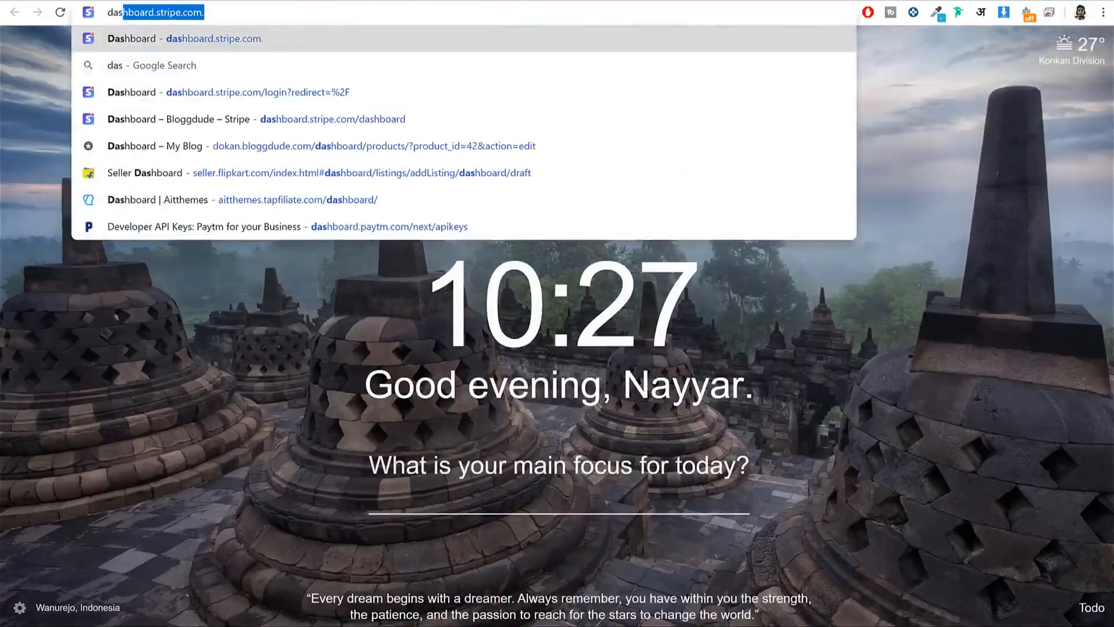
pyautogui.press('Return')
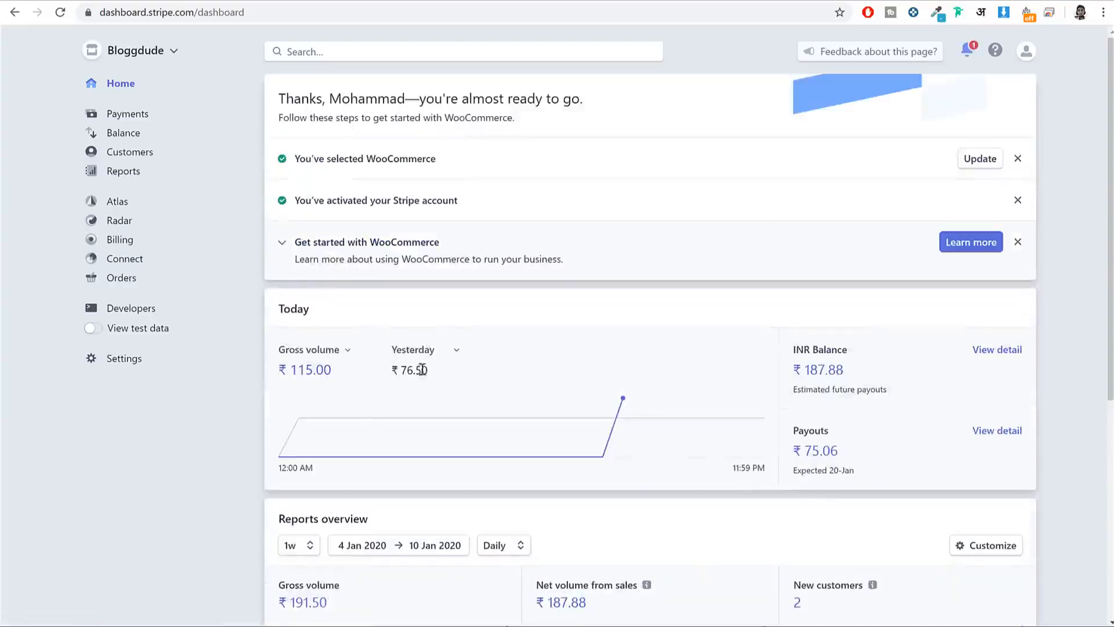
pyautogui.moveTo(425, 369); pyautogui.dragTo(399, 370)
pyautogui.scroll(-2, 506, 350)
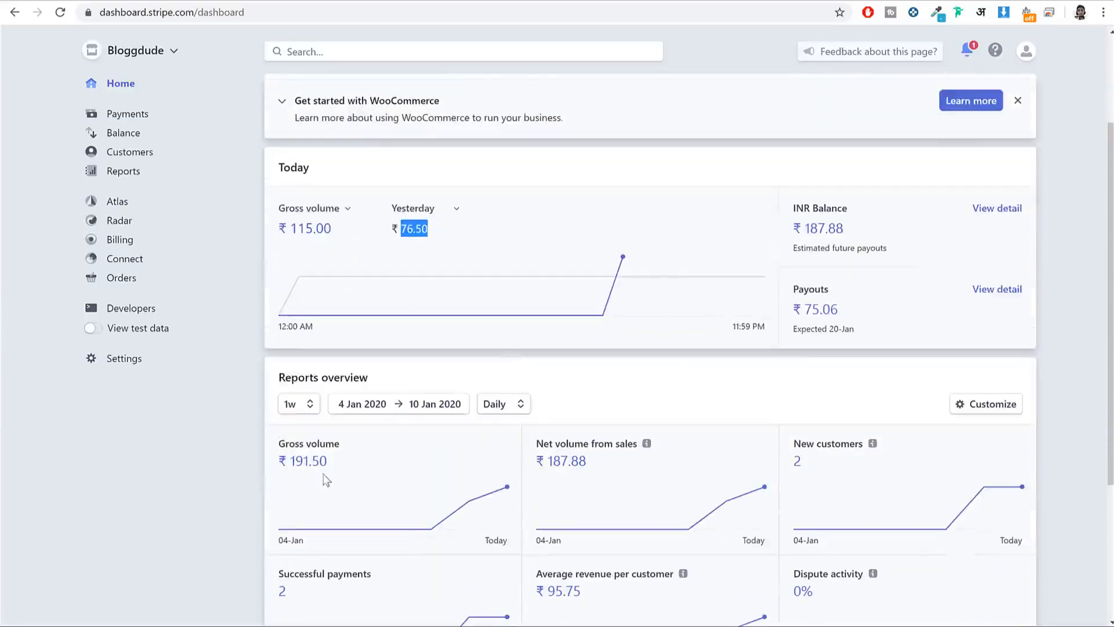
pyautogui.scroll(2, 297, 439)
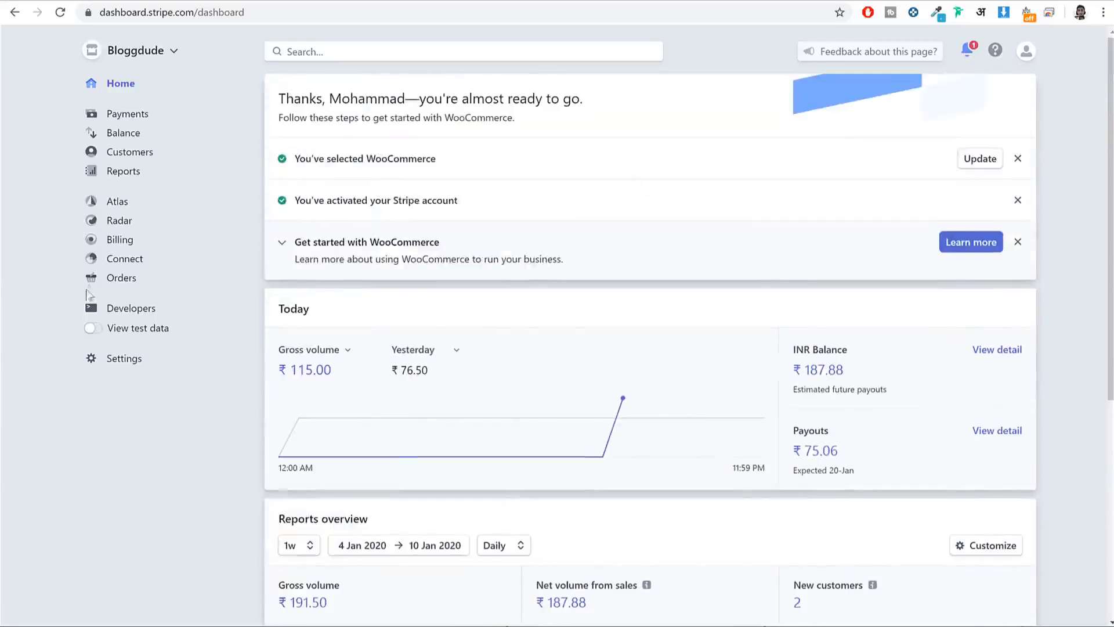
pyautogui.click(129, 311)
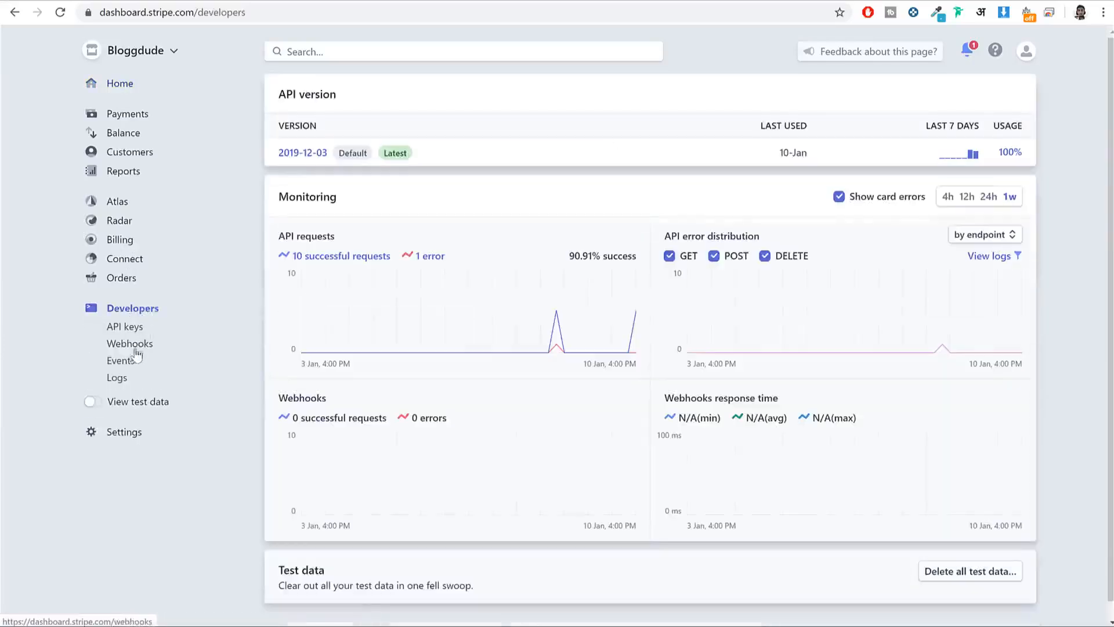
pyautogui.click(122, 360)
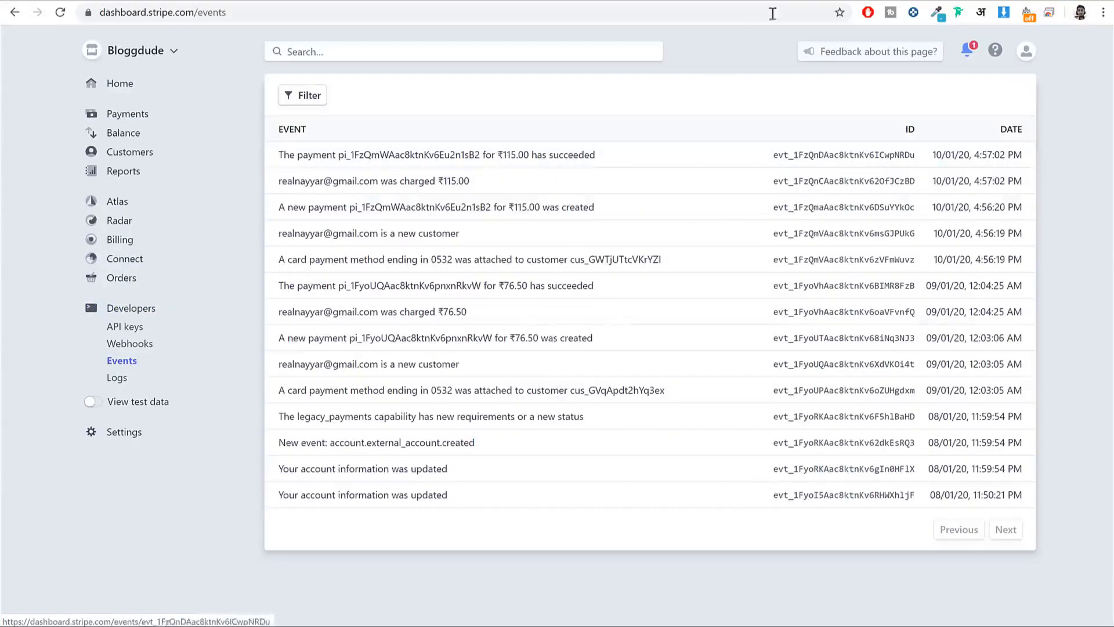
pyautogui.click(582, 0)
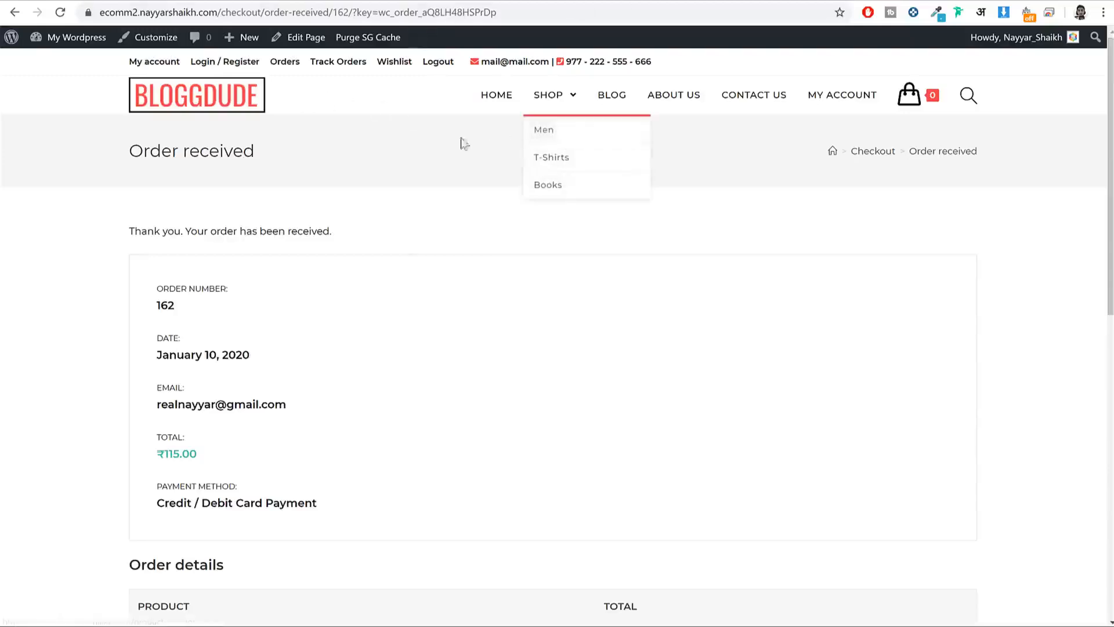
# Step: Follow the dashboard's '1 order awaiting processing' link to WooCommerce Orders and open order #162
pyautogui.click(87, 41)
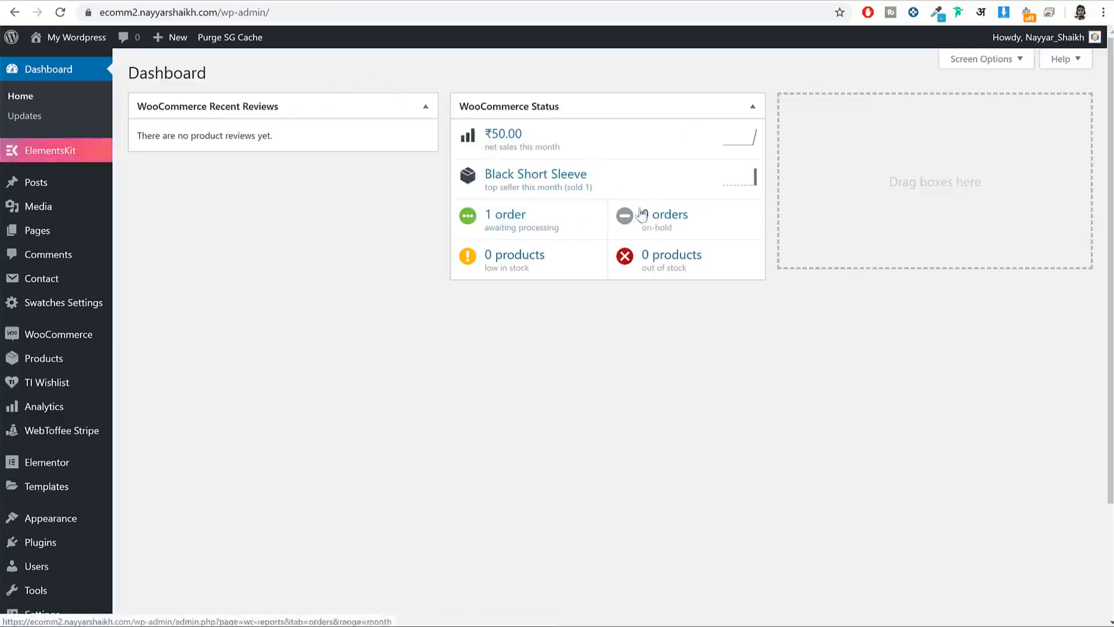
pyautogui.click(520, 226)
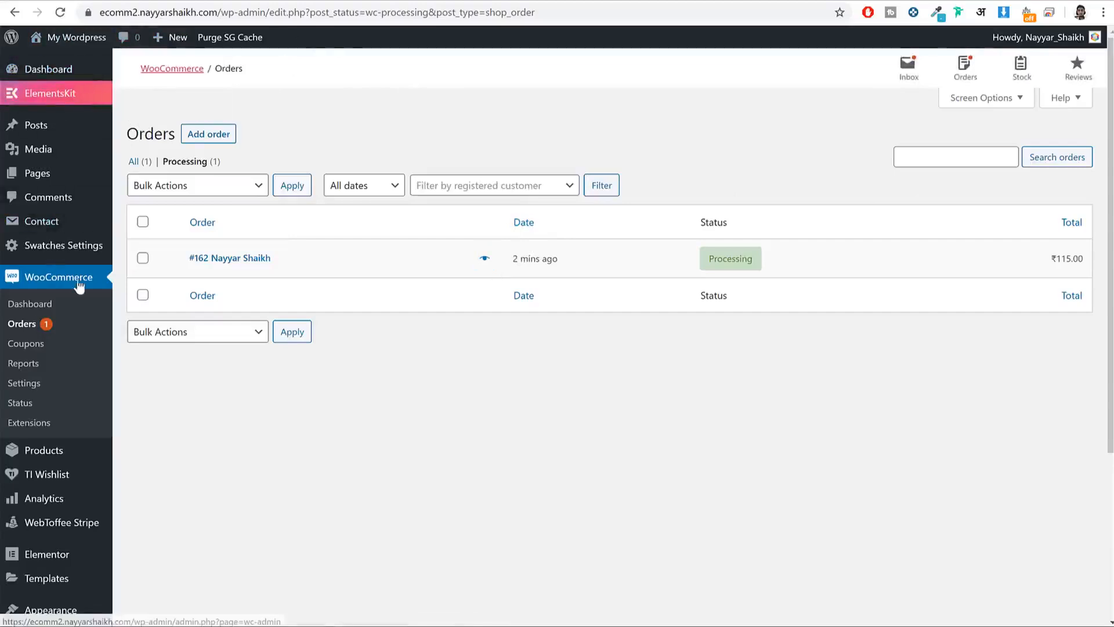
pyautogui.click(31, 329)
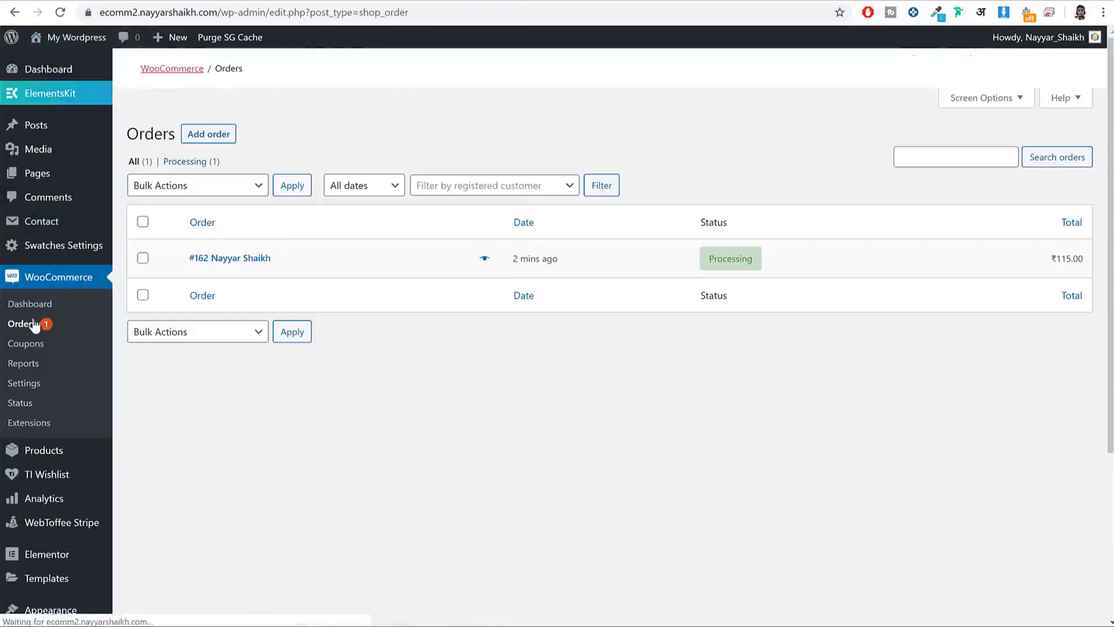
pyautogui.click(244, 265)
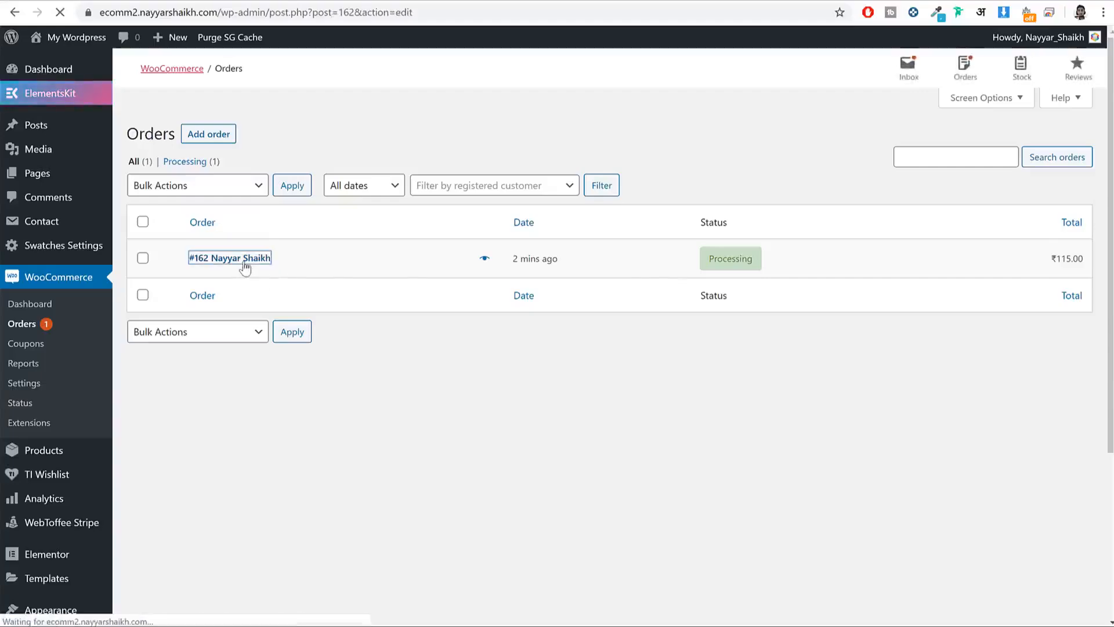
# Step: Review order #162, highlighting the ordered product's name and the Stripe payment status note
pyautogui.scroll(-1, 658, 276)
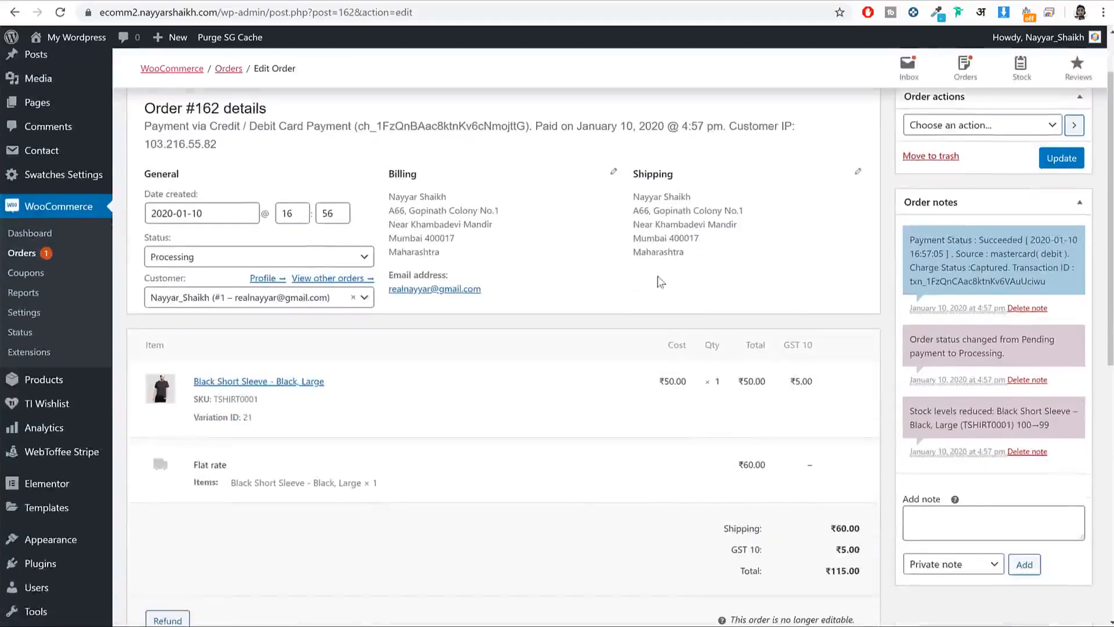
pyautogui.scroll(1, 658, 278)
pyautogui.scroll(-1, 548, 285)
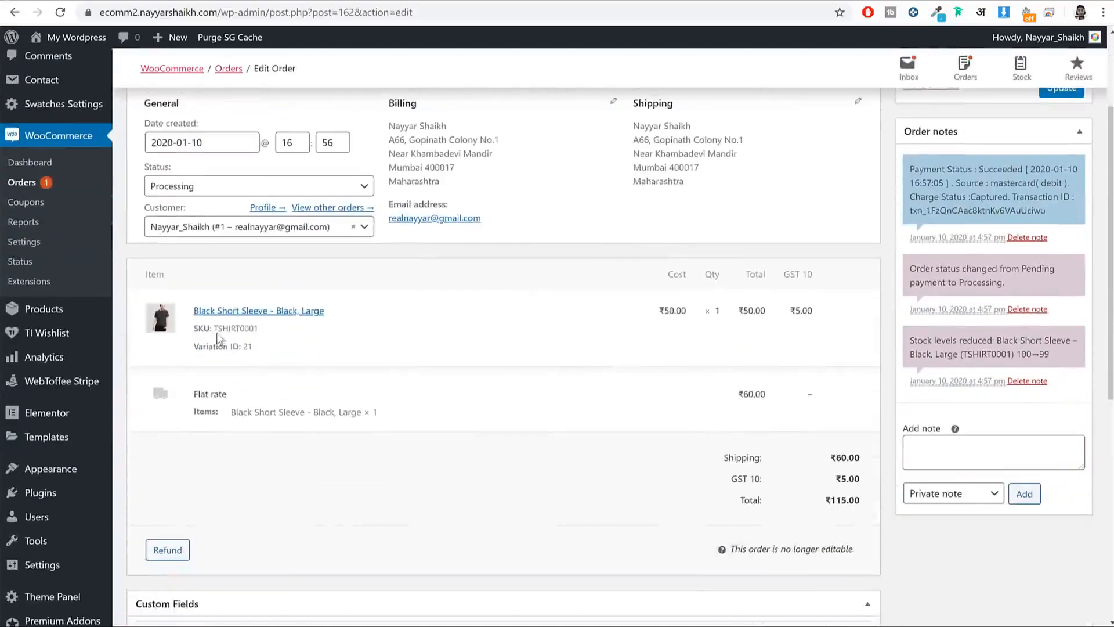
pyautogui.moveTo(194, 310); pyautogui.dragTo(343, 314)
pyautogui.click(252, 326)
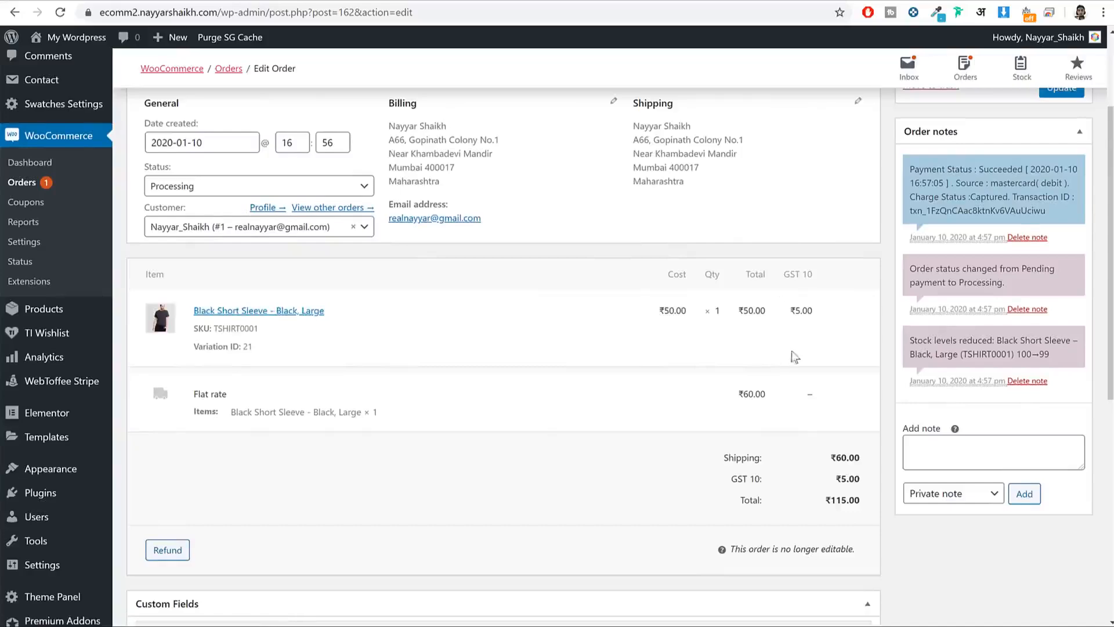
pyautogui.scroll(-1, 792, 351)
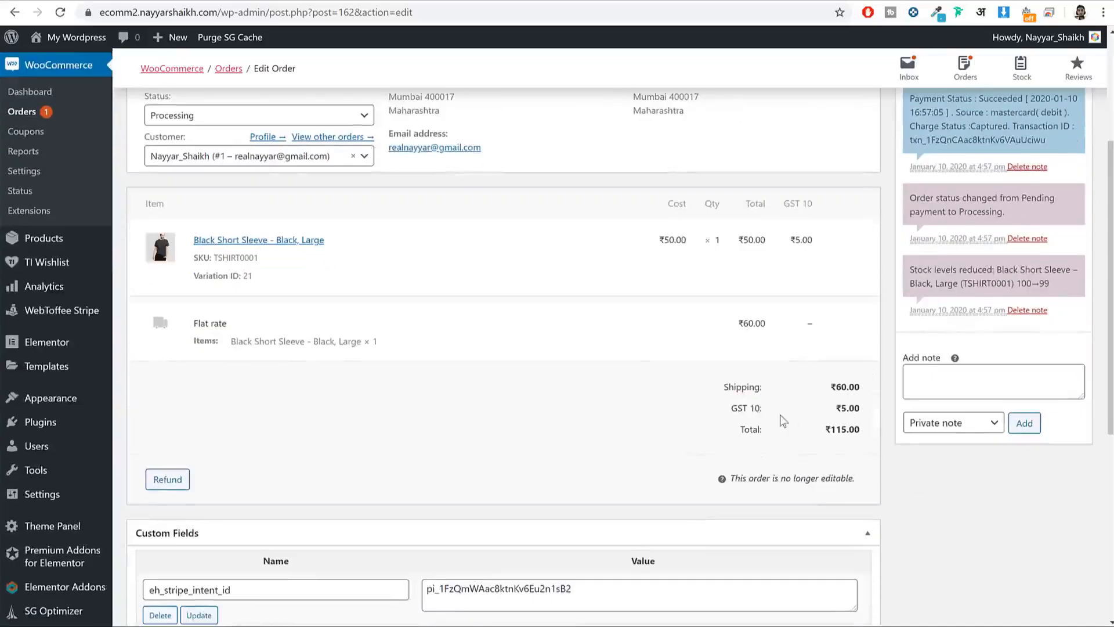
pyautogui.scroll(-1, 780, 415)
pyautogui.scroll(4, 780, 414)
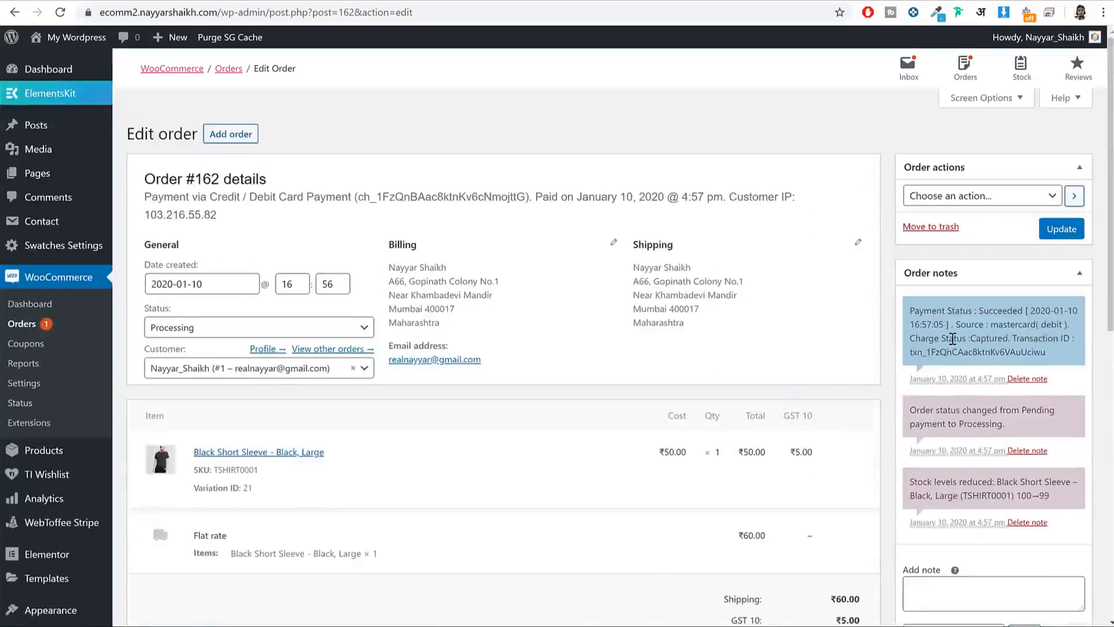
pyautogui.scroll(-2, 953, 338)
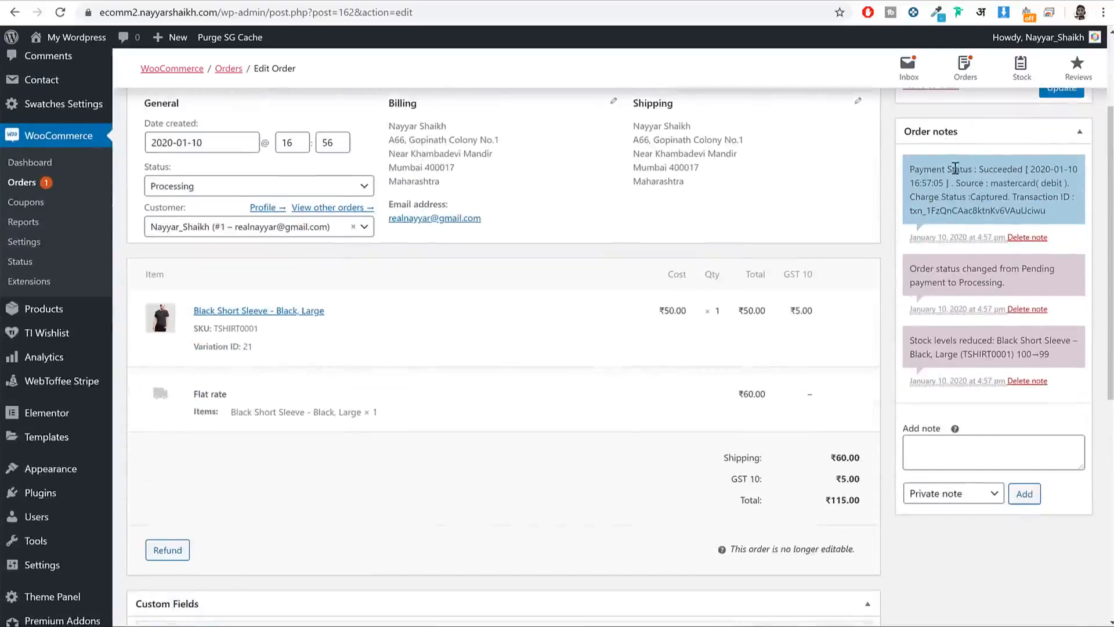
pyautogui.moveTo(915, 168); pyautogui.dragTo(1038, 186)
pyautogui.click(1037, 186)
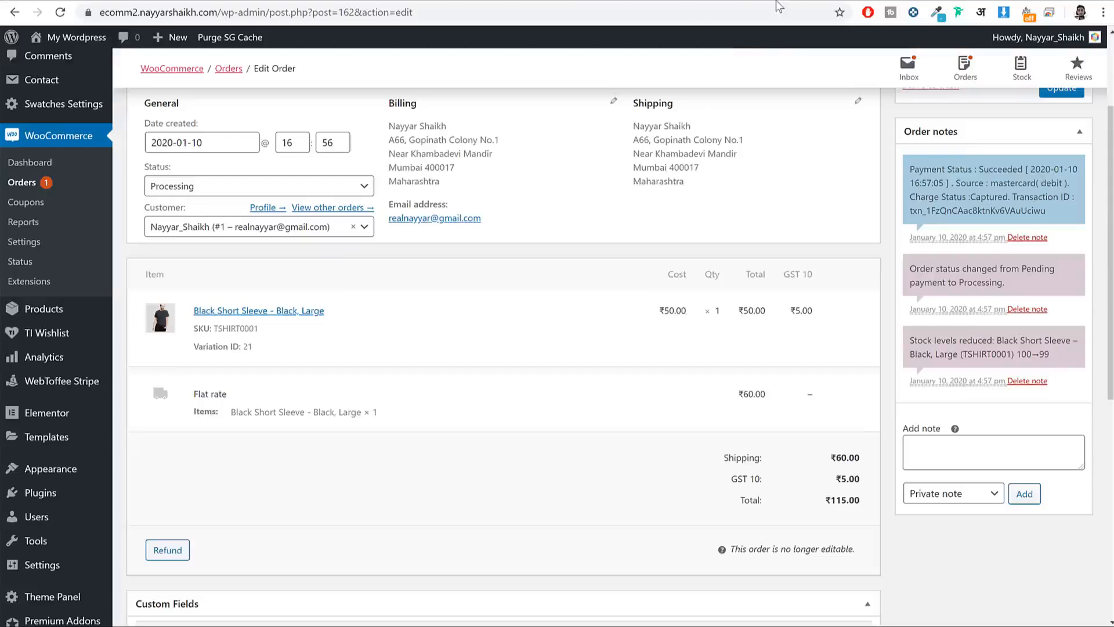
pyautogui.scroll(3, 823, 220)
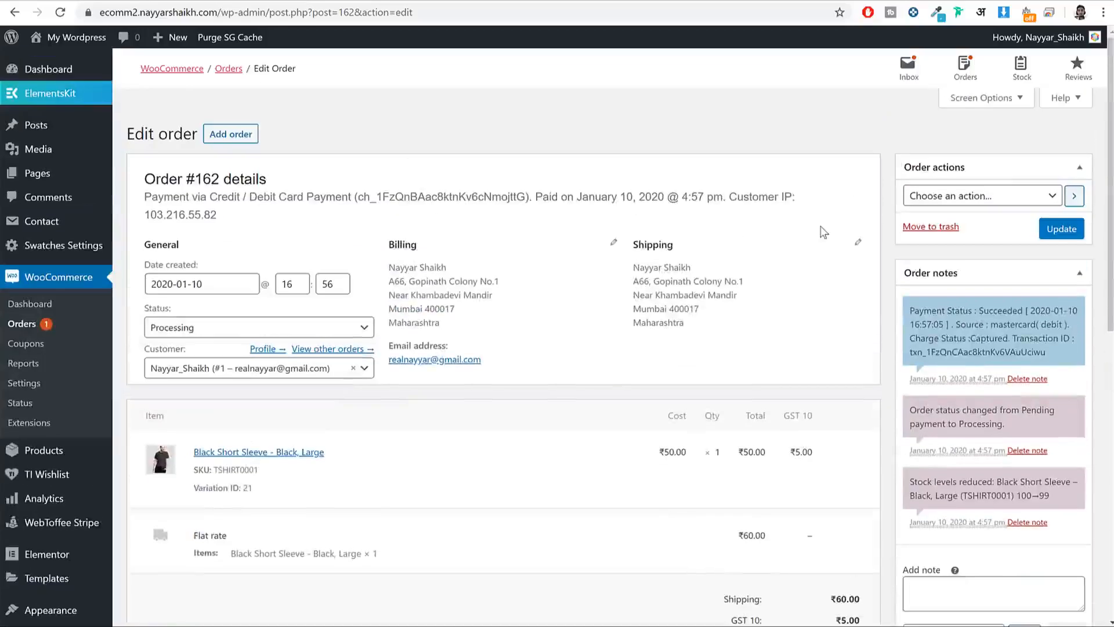
# Step: Add the order note 'Product Delivered' as a Note to customer
pyautogui.click(990, 589)
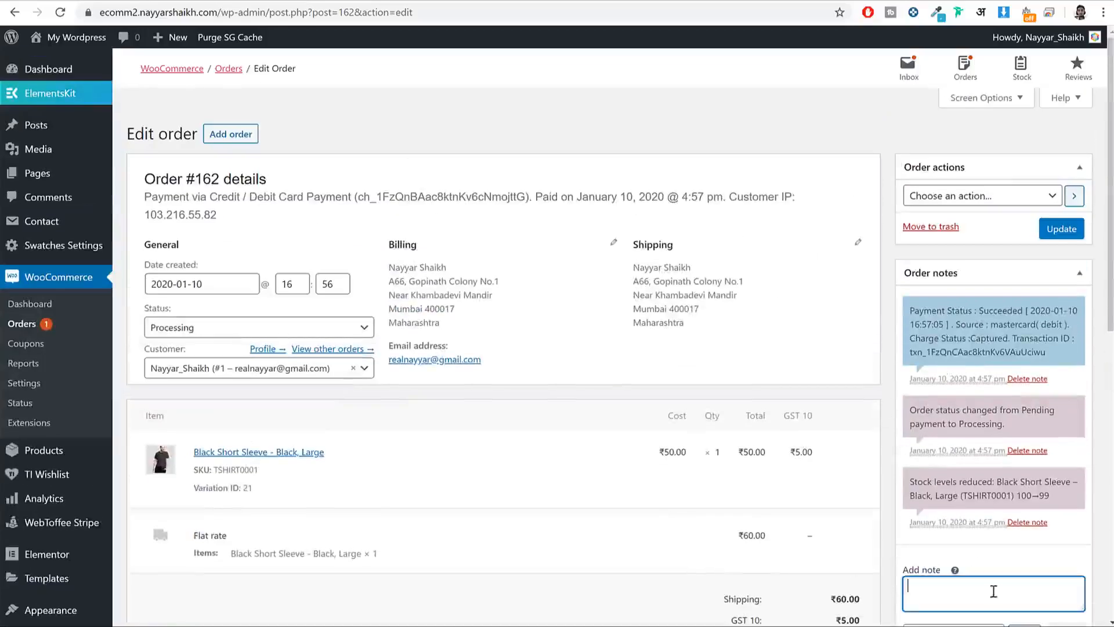
pyautogui.scroll(-1, 928, 537)
pyautogui.scroll(-1, 917, 526)
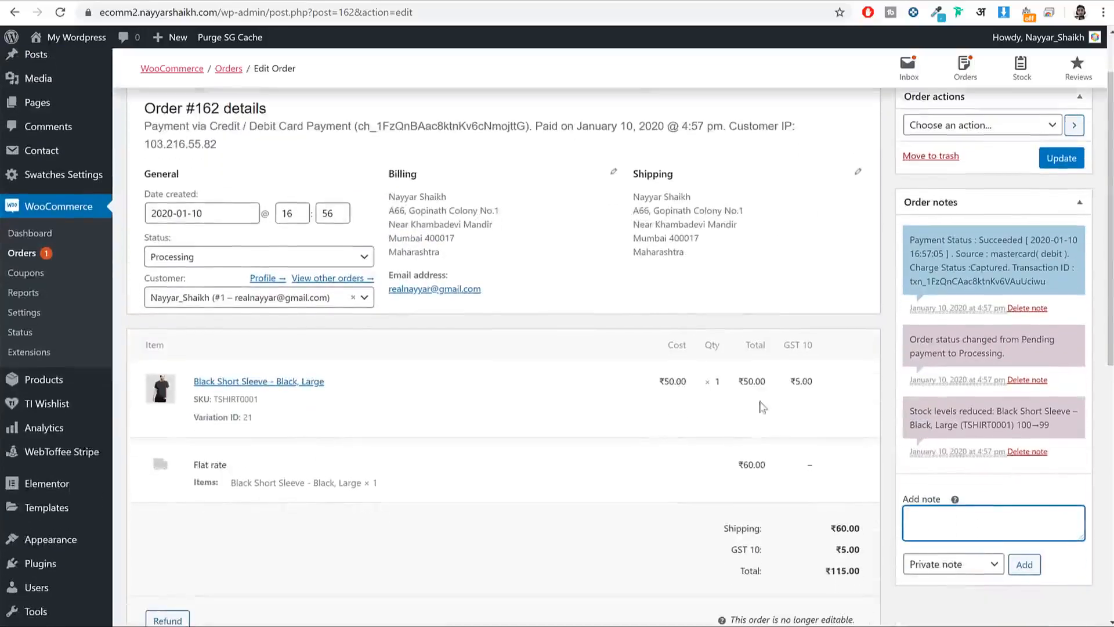
pyautogui.scroll(-2, 1031, 468)
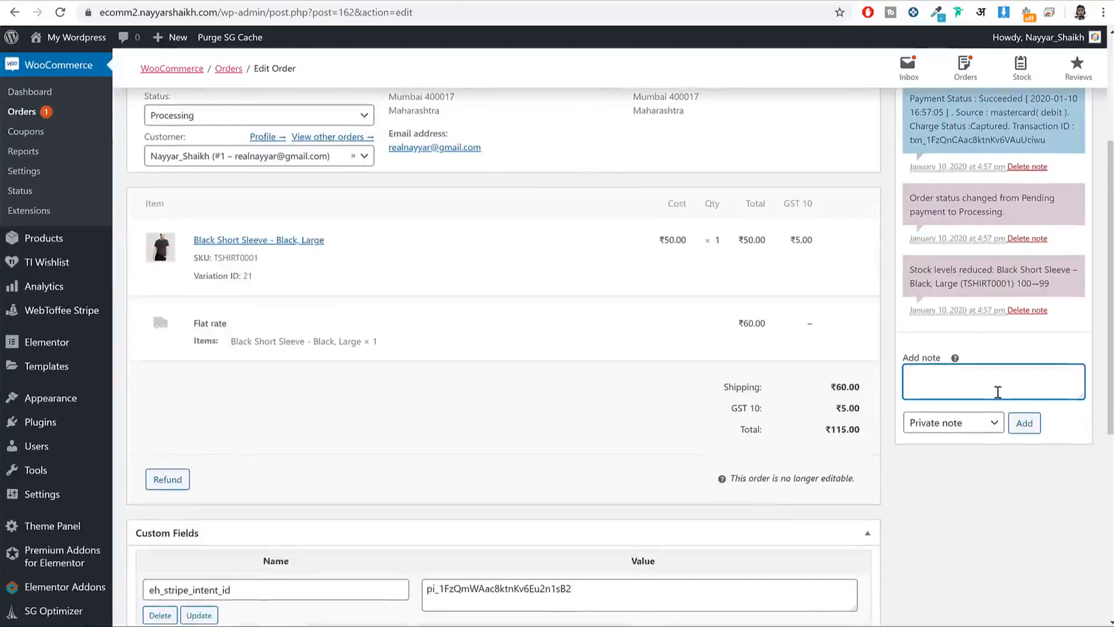
pyautogui.write('Prodduct Delivered')
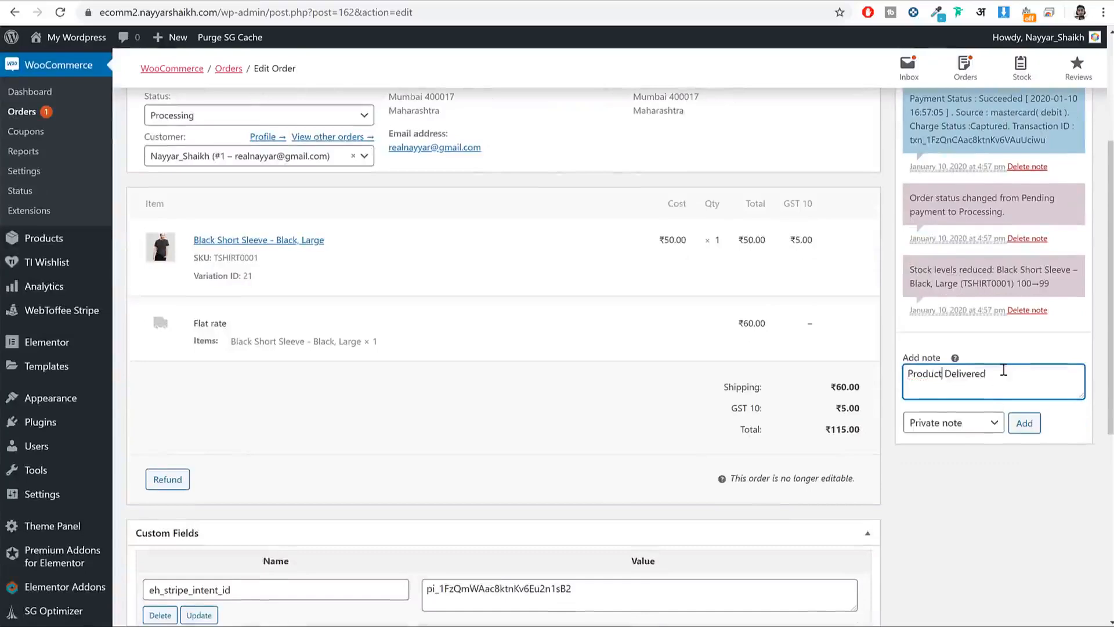
pyautogui.click(1005, 370)
pyautogui.click(974, 433)
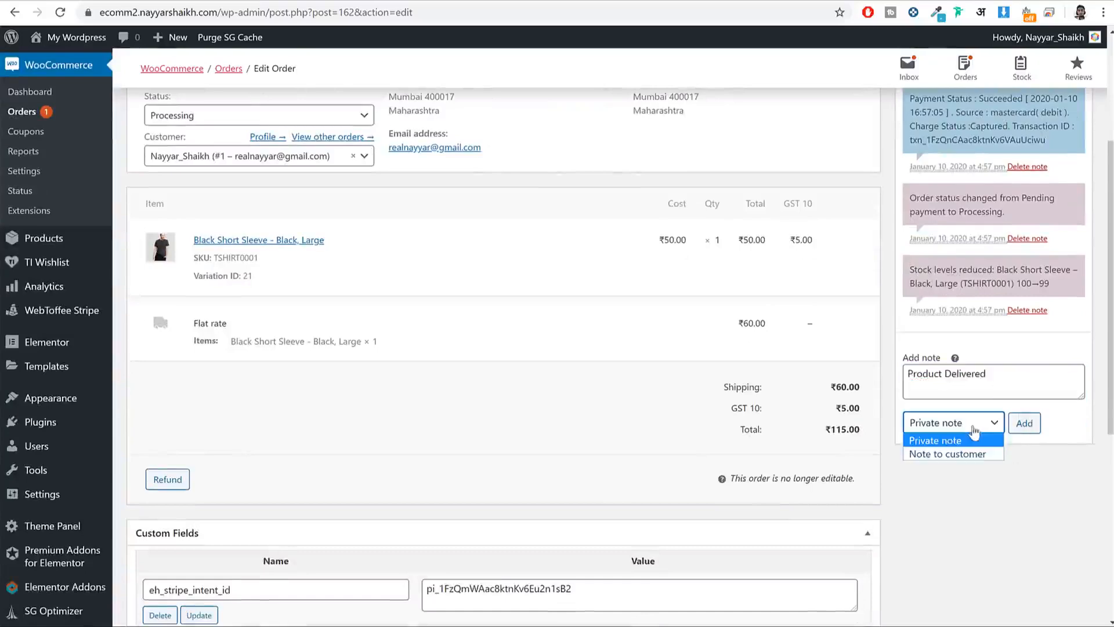
pyautogui.click(956, 455)
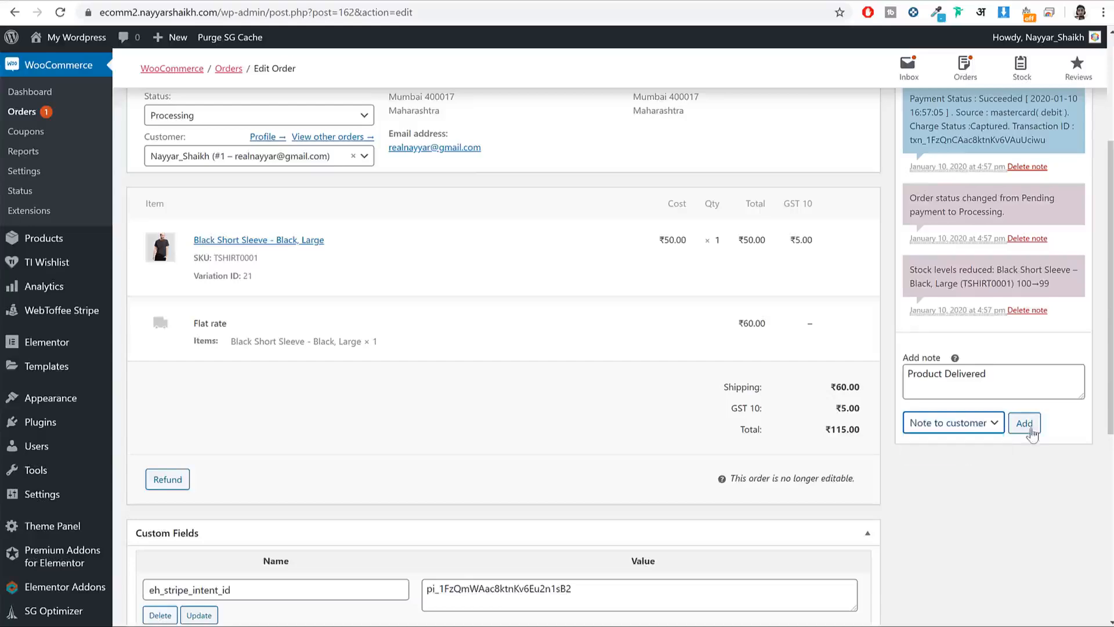
pyautogui.click(1033, 425)
pyautogui.scroll(1, 1033, 424)
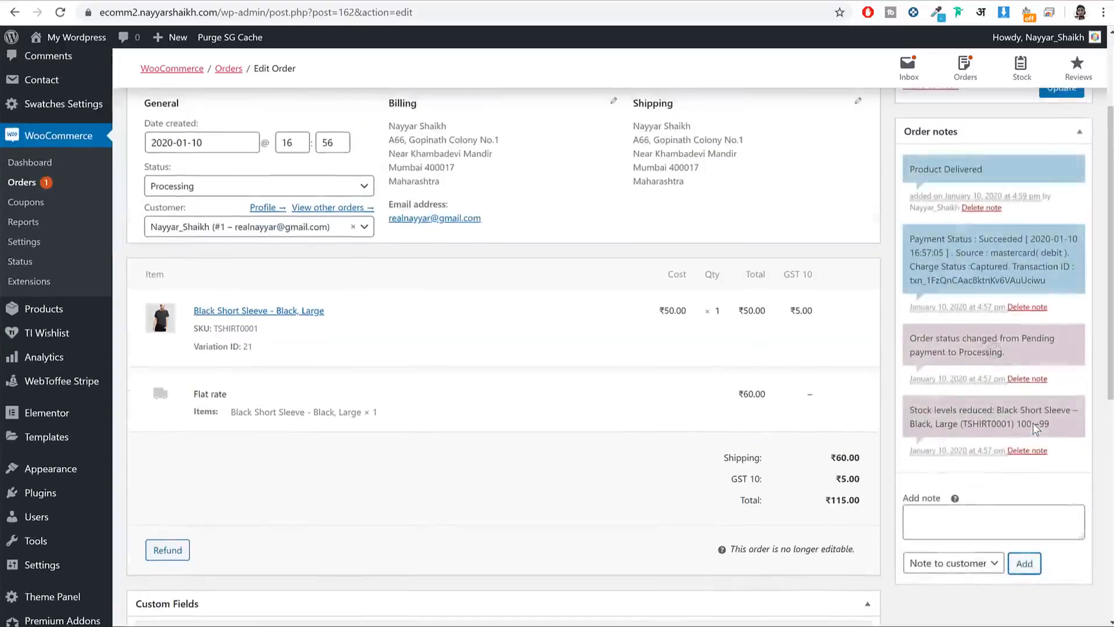
pyautogui.scroll(2, 1027, 429)
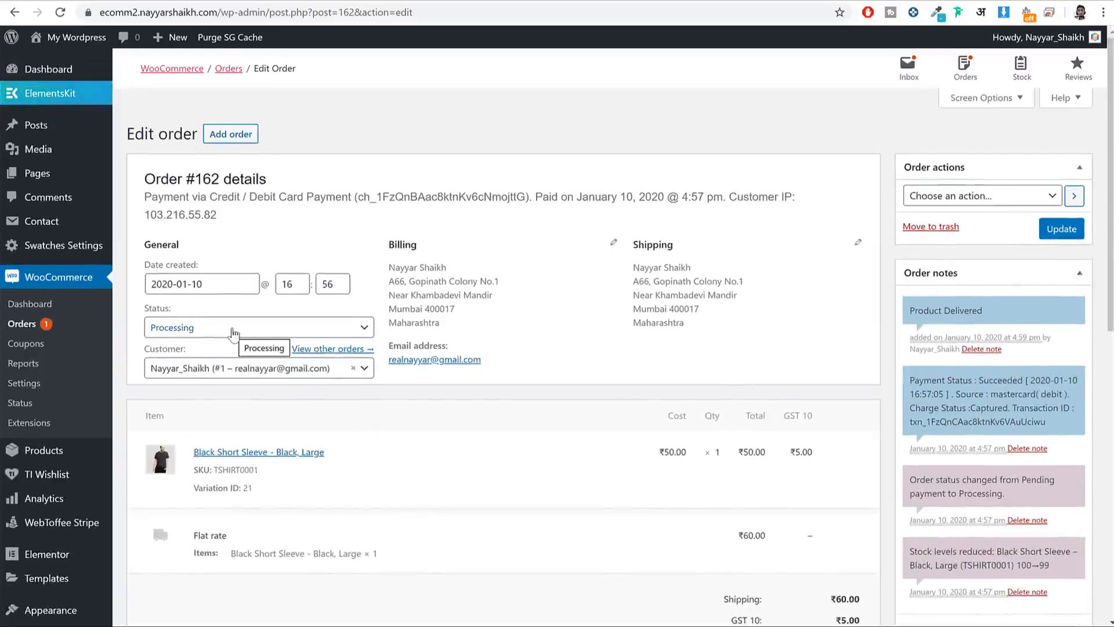
# Step: Change order #162's status from Processing to Completed, update it, and view the store's front page
pyautogui.click(173, 328)
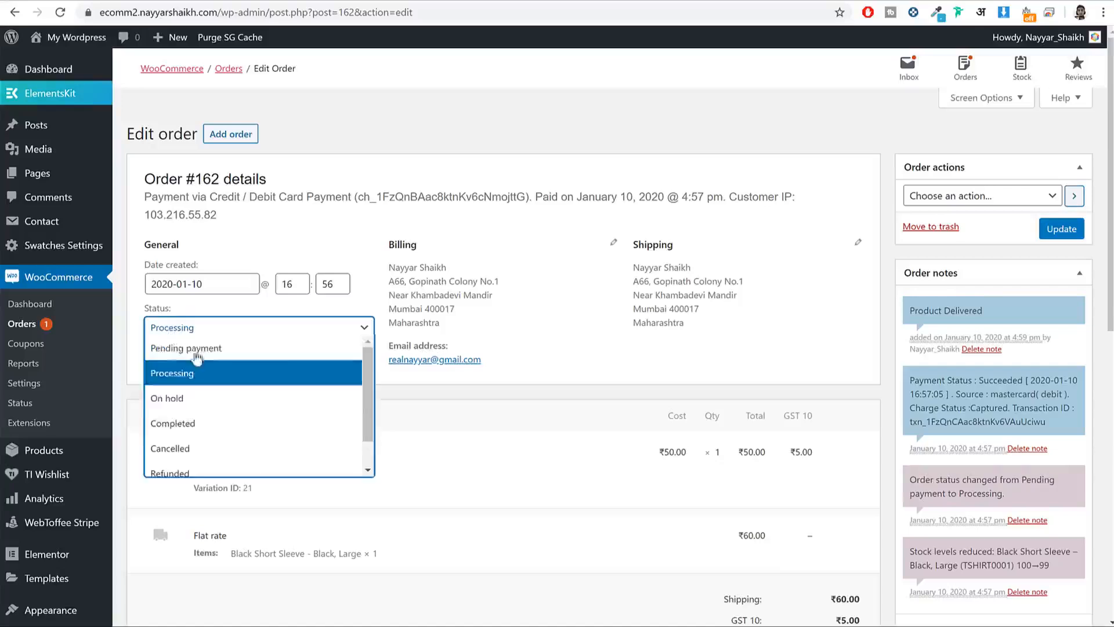
pyautogui.click(205, 431)
pyautogui.click(1056, 232)
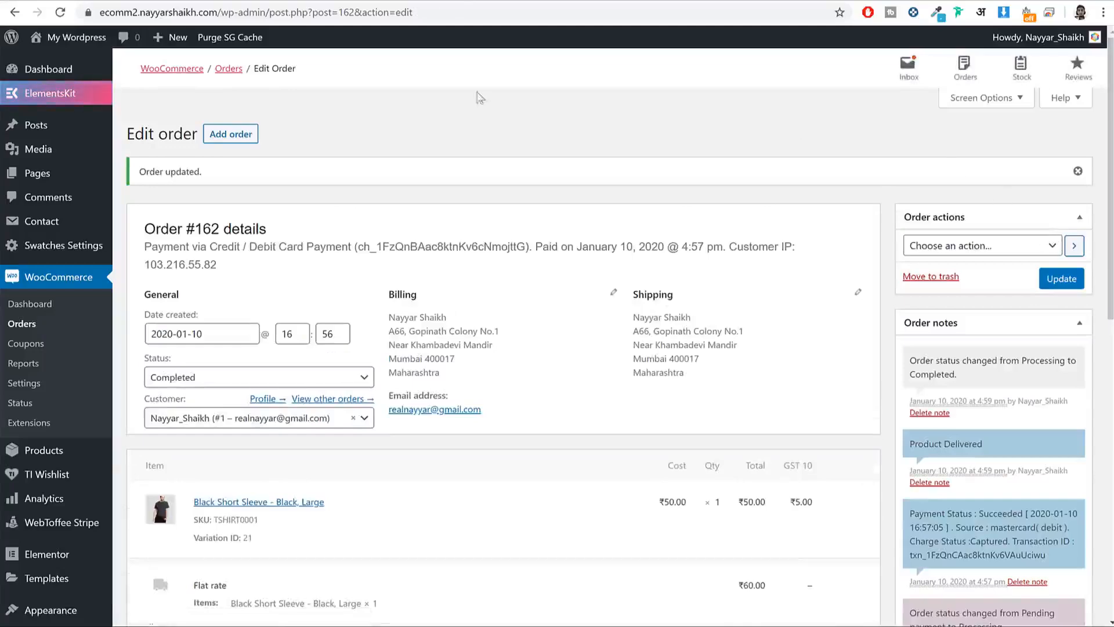
pyautogui.click(71, 39)
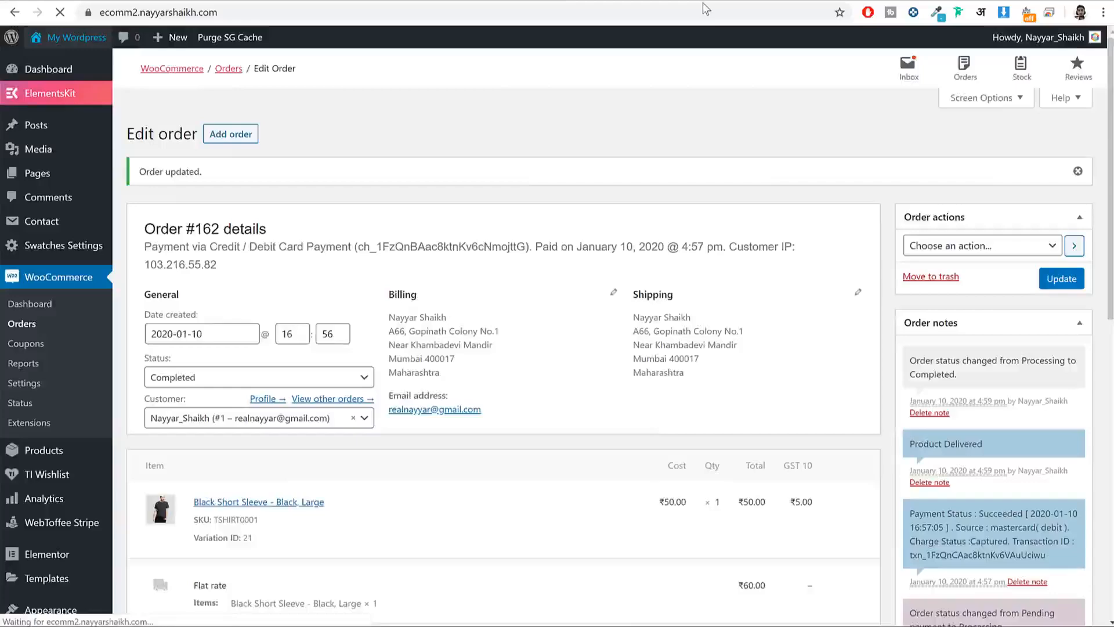